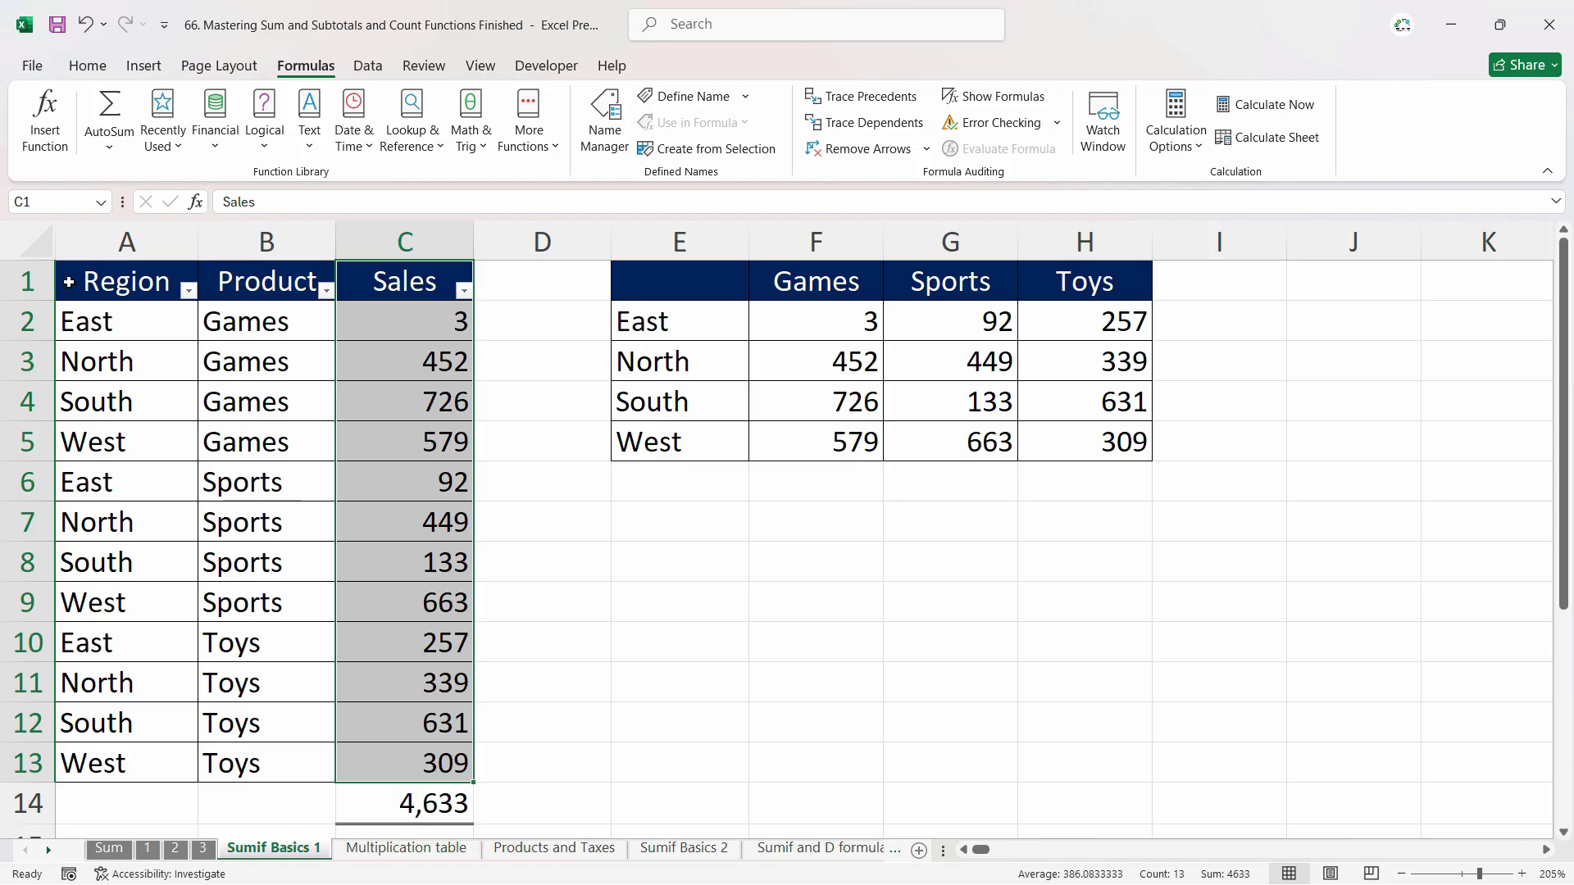
Copy the region-by-product summary table in E1:H5 and paste the copy at E8.
left_click(59, 200)
left_click(705, 525)
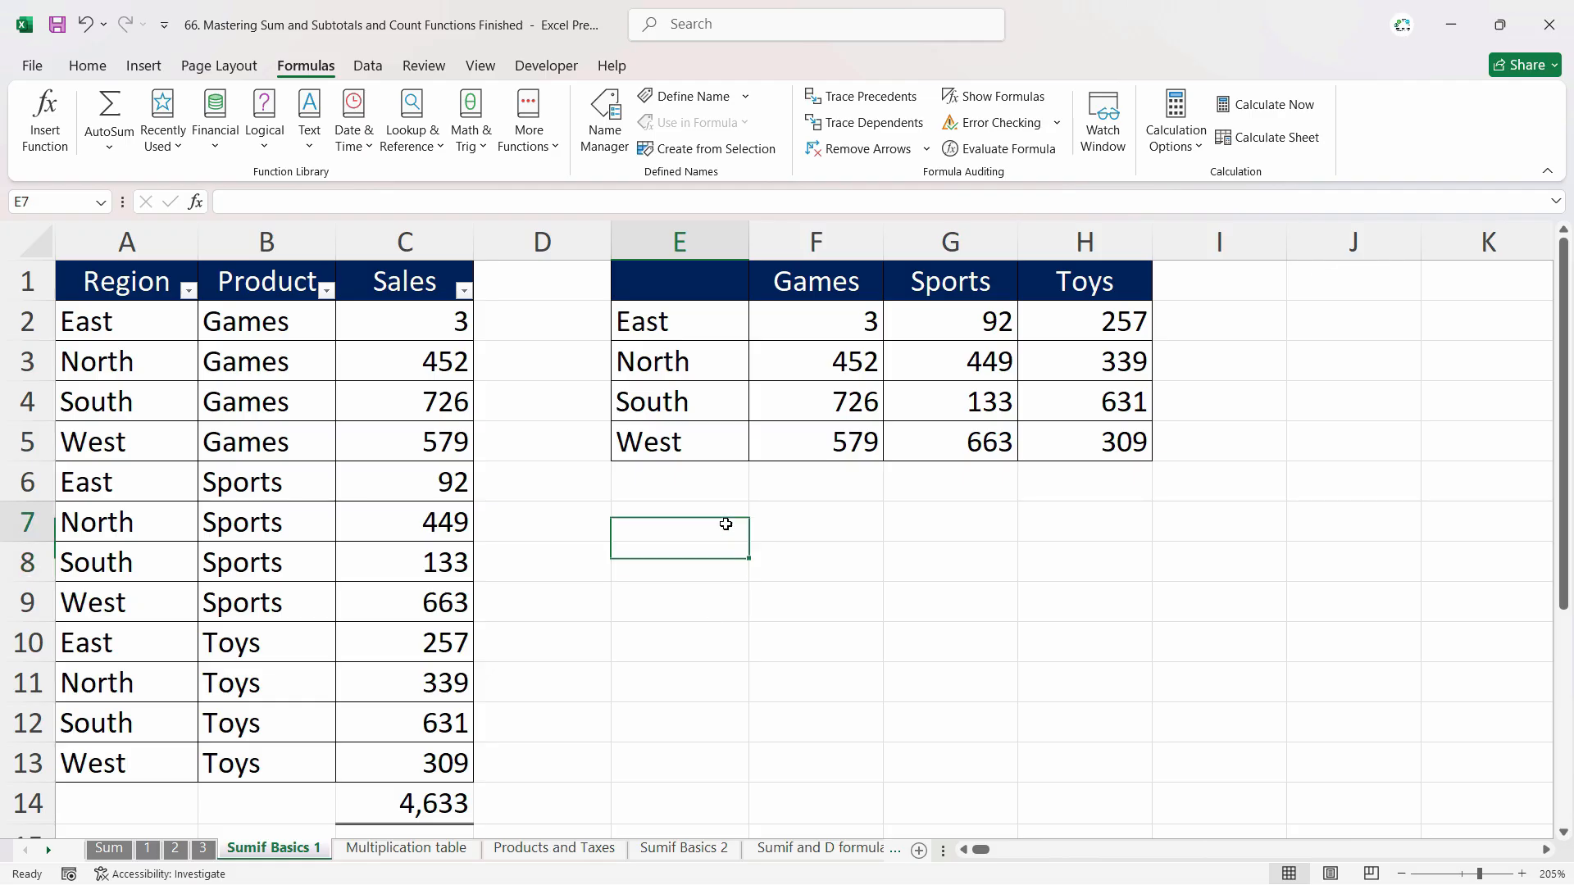
left_click_drag(712, 284, 1099, 456)
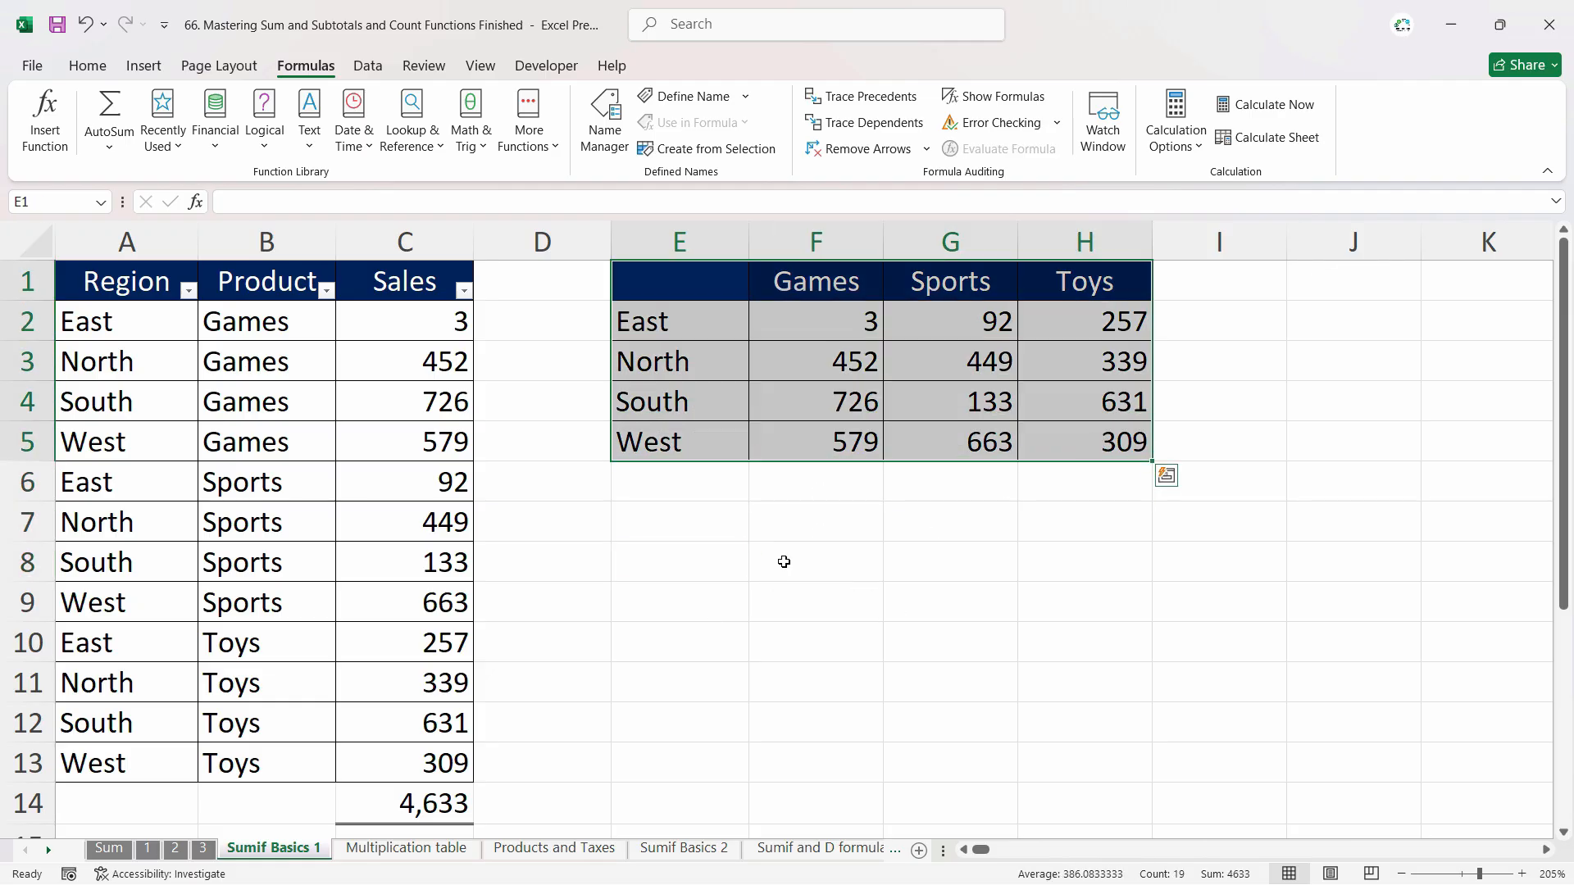
key("ctrl+c")
left_click(673, 546)
key("ctrl+v")
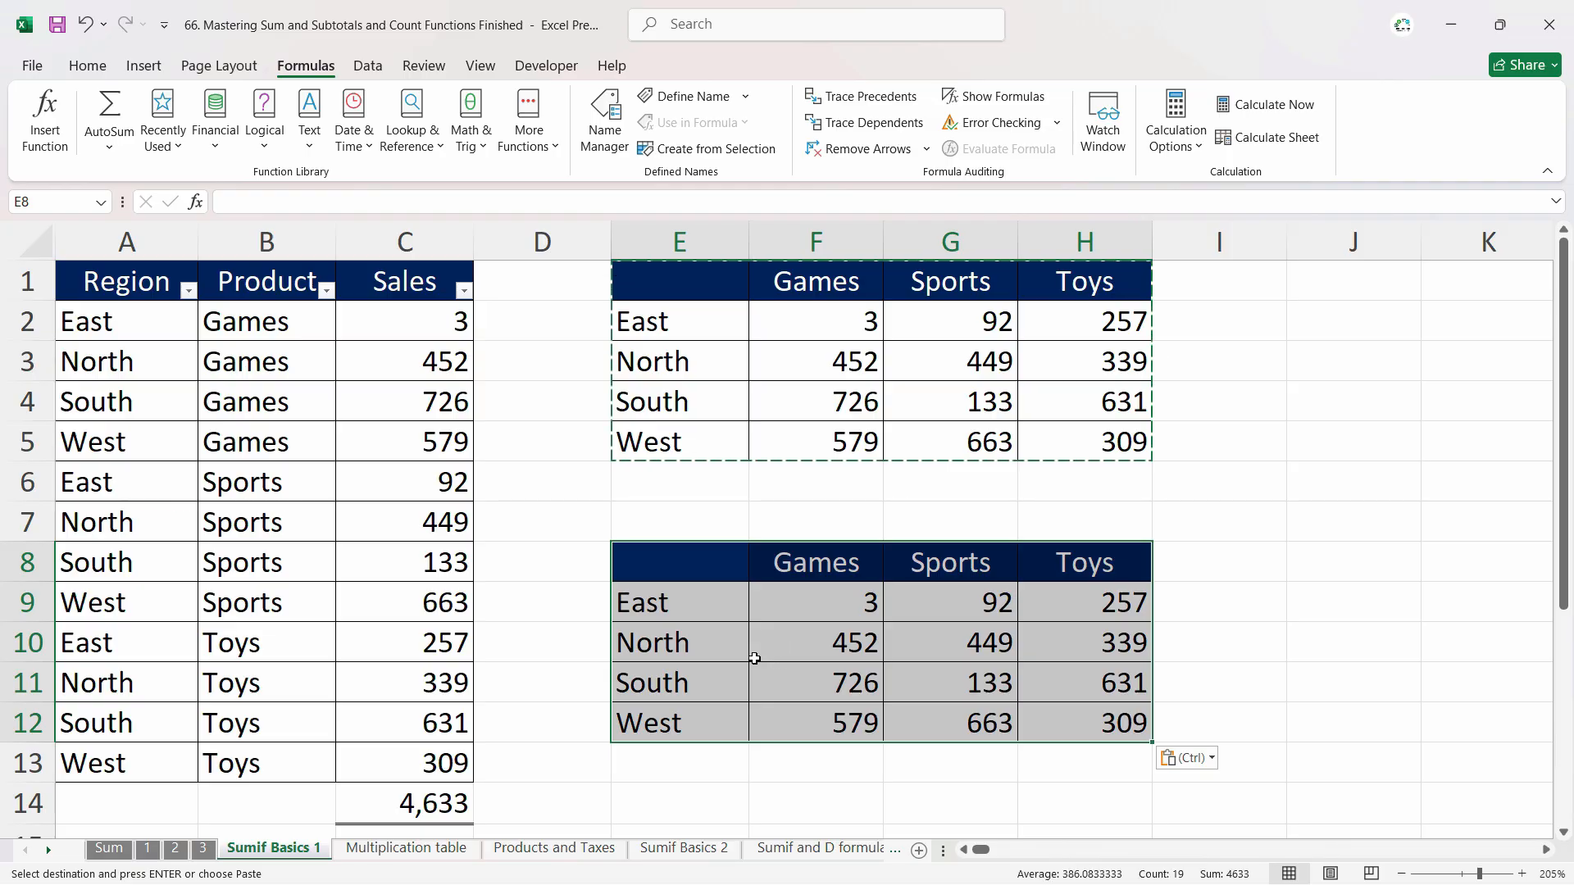
Clear the figures in F9:H12 of the pasted table, keeping its headings.
left_click_drag(754, 604, 1079, 716)
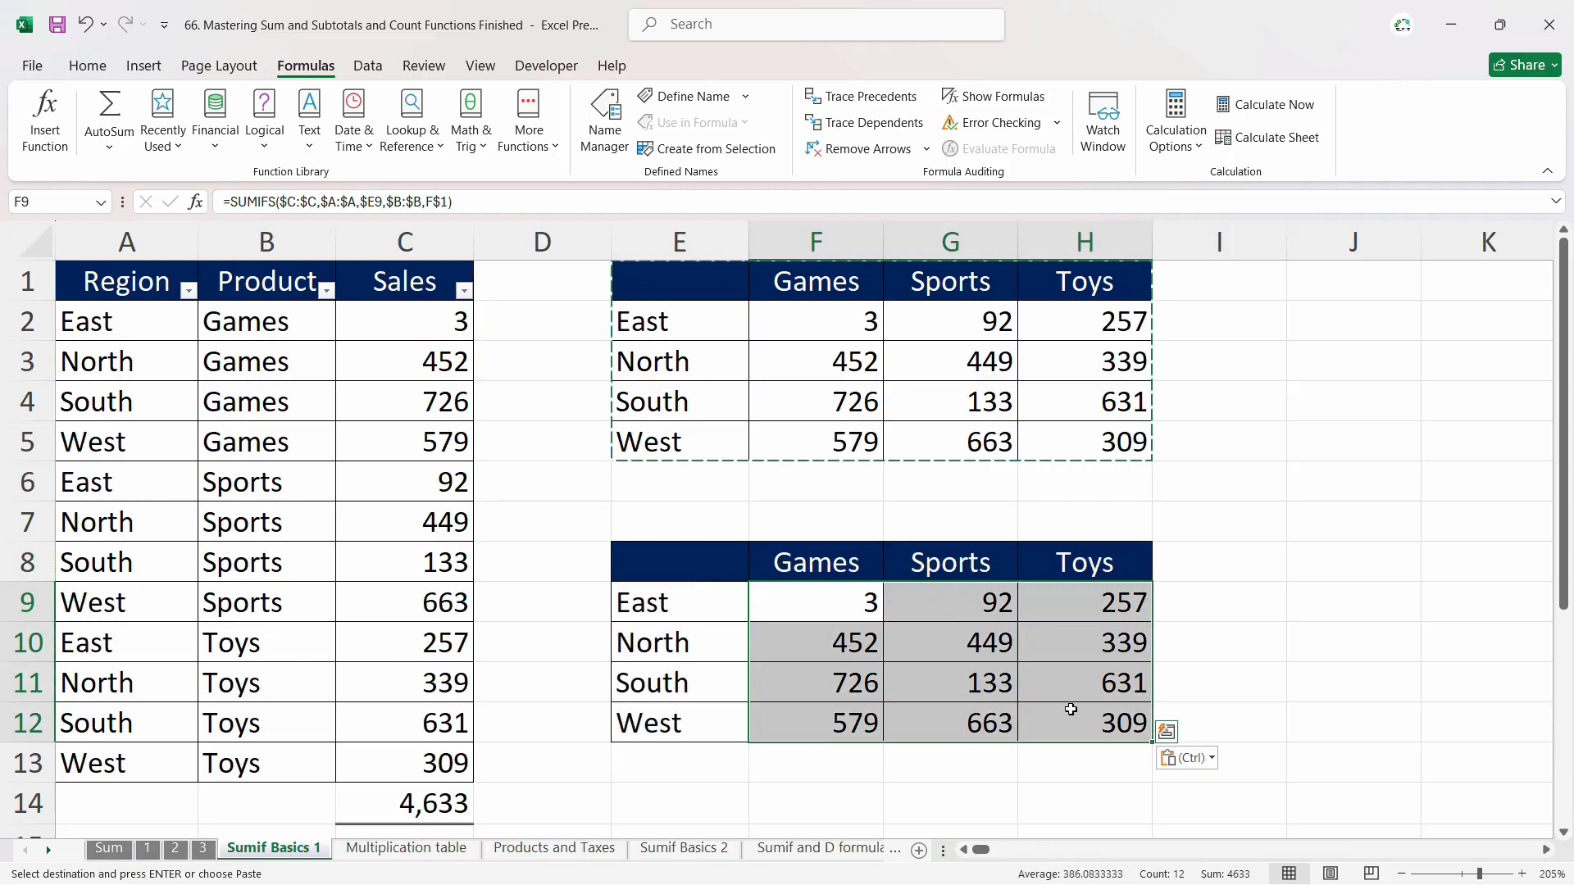
key("Delete")
left_click(840, 597)
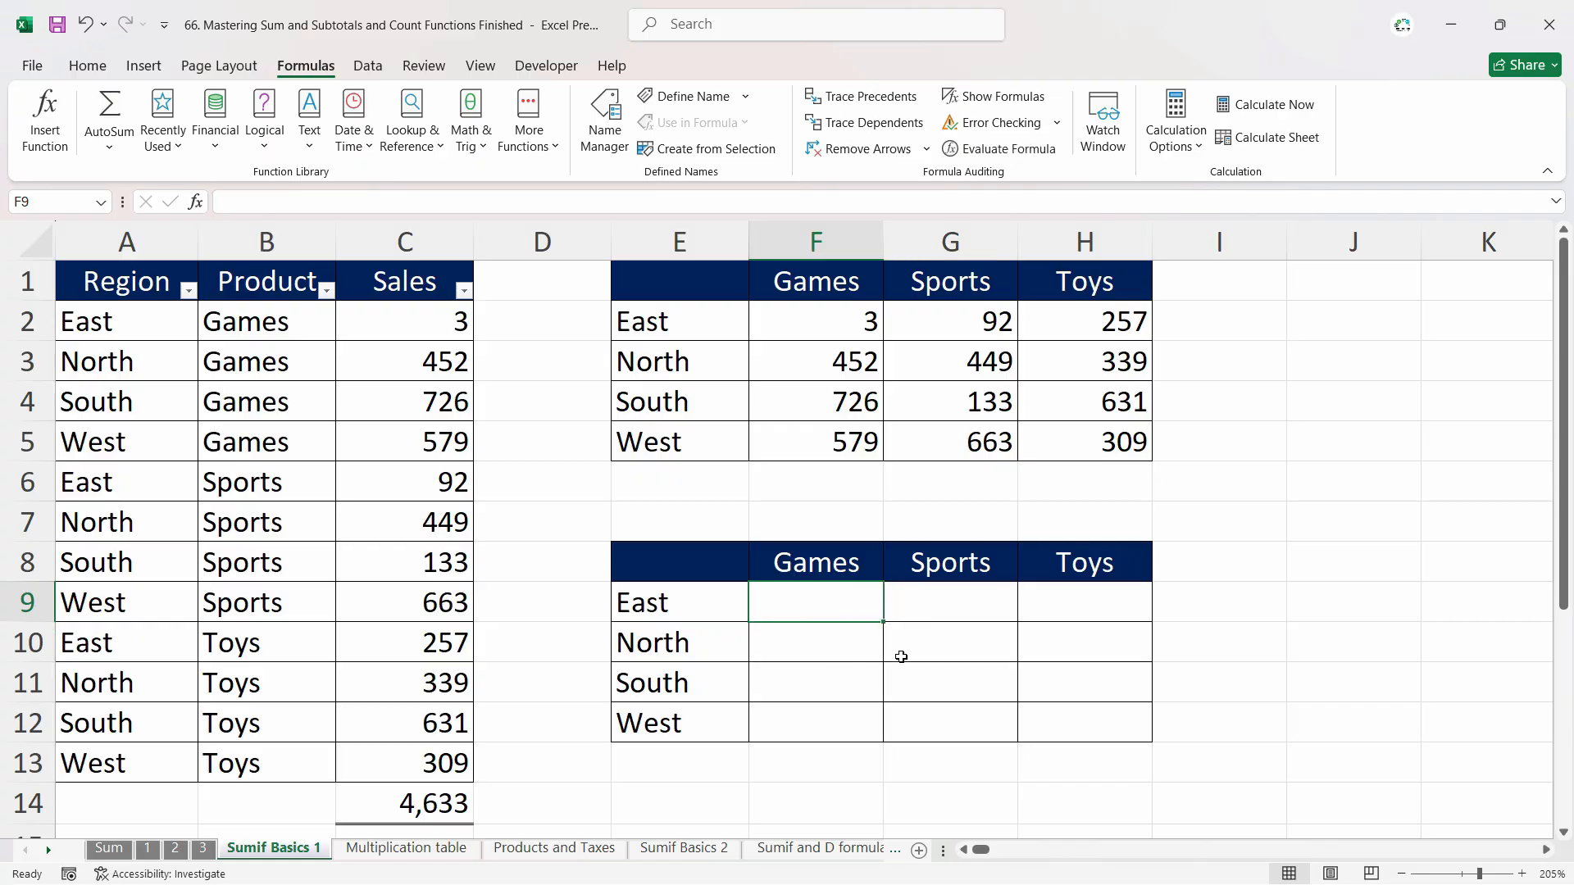
left_click(114, 283)
left_click(816, 602)
left_click(394, 304)
key("Up")
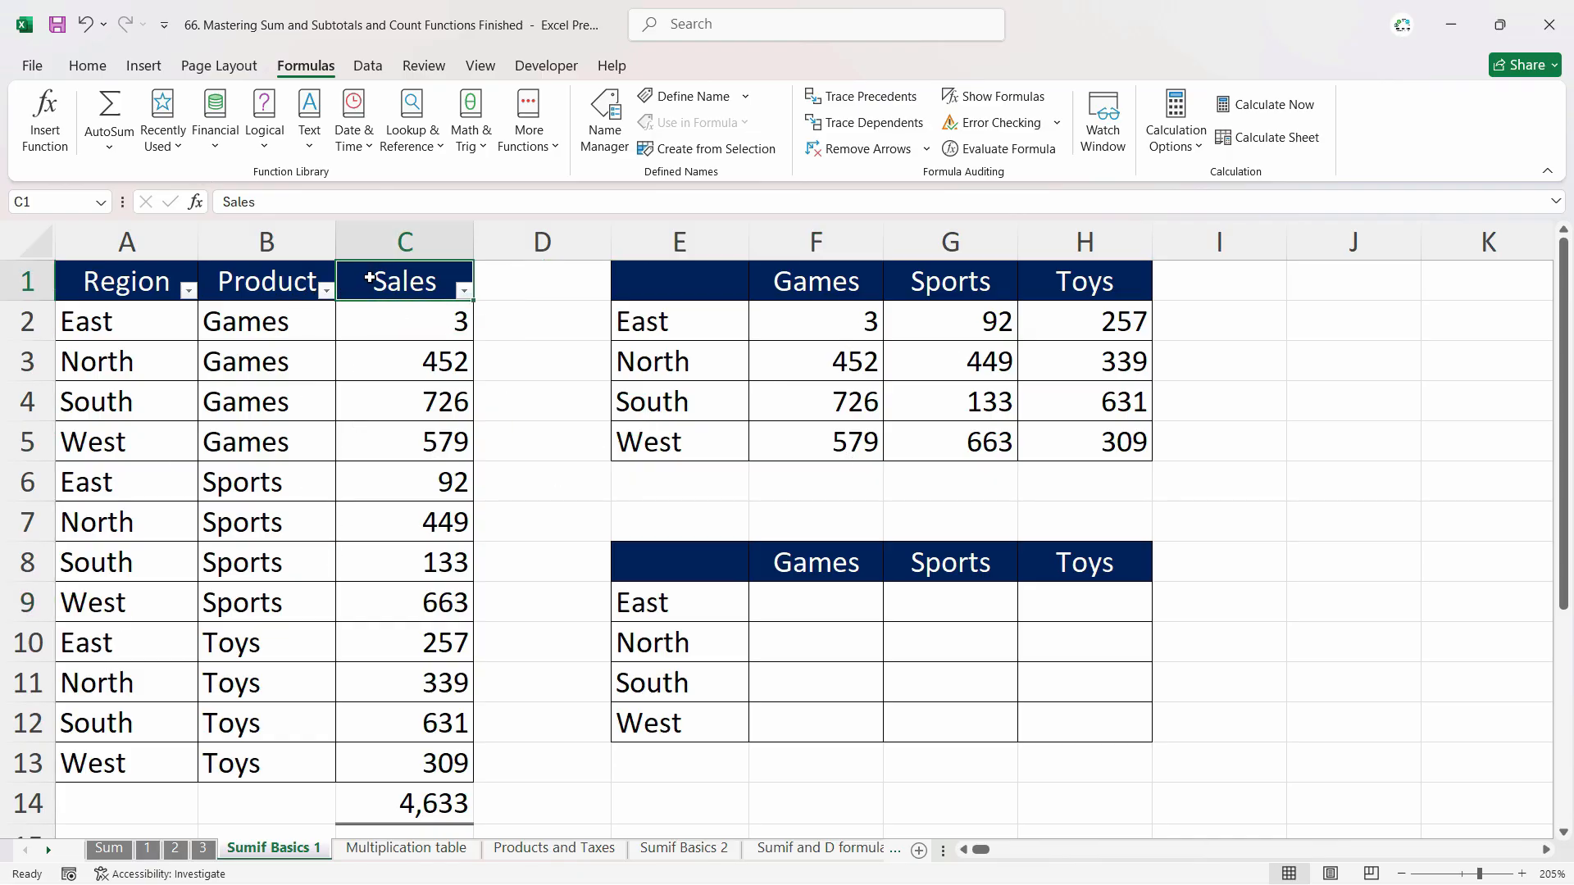
left_click_drag(374, 293, 135, 762)
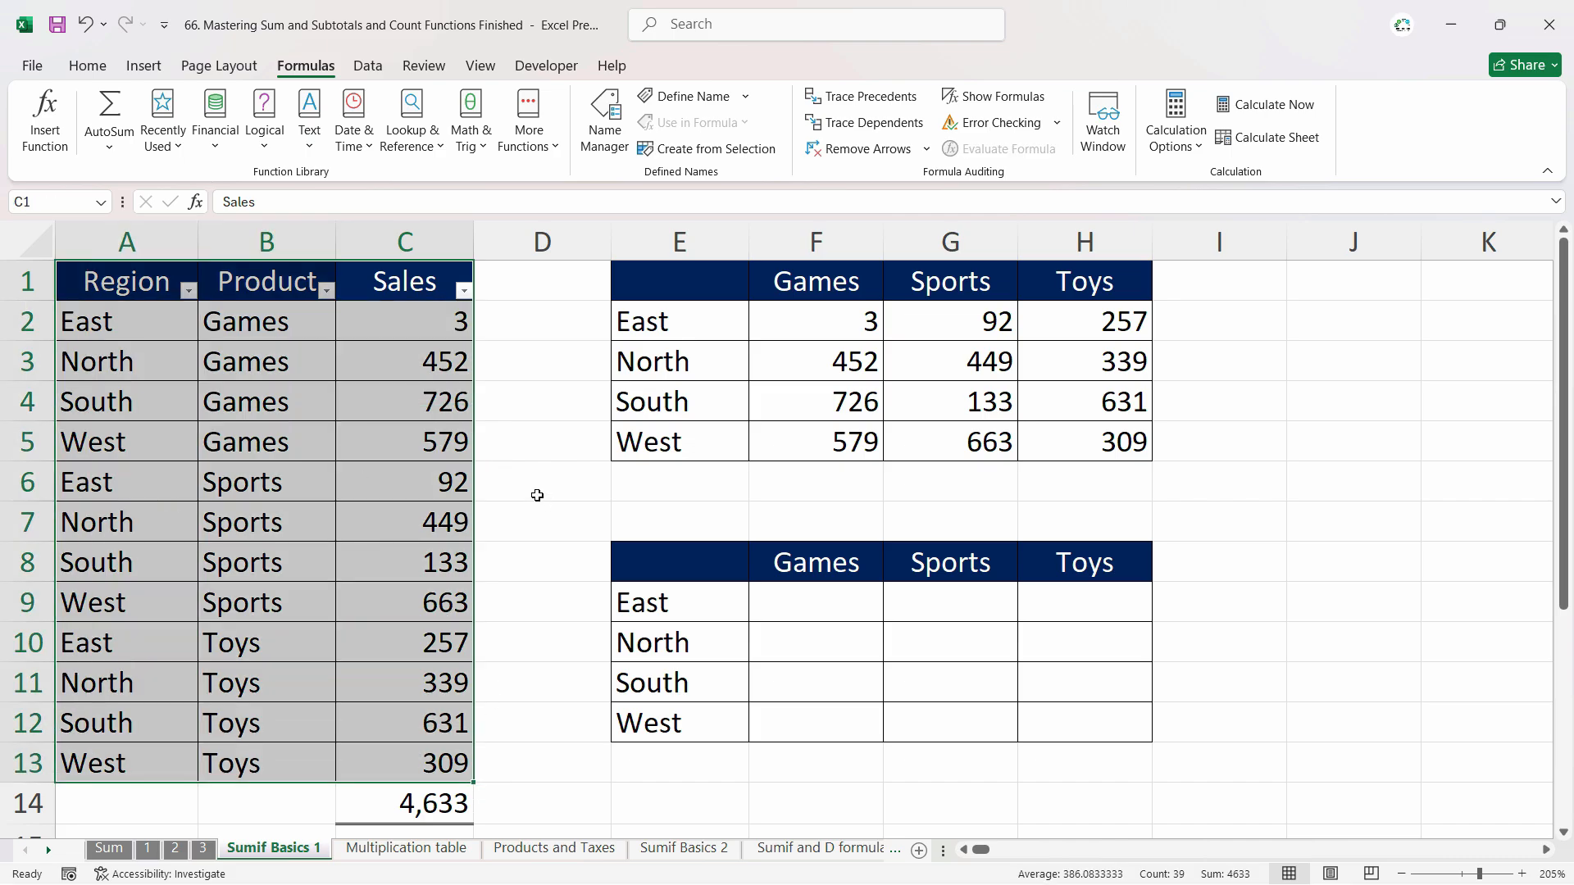
left_click_drag(123, 283, 94, 767)
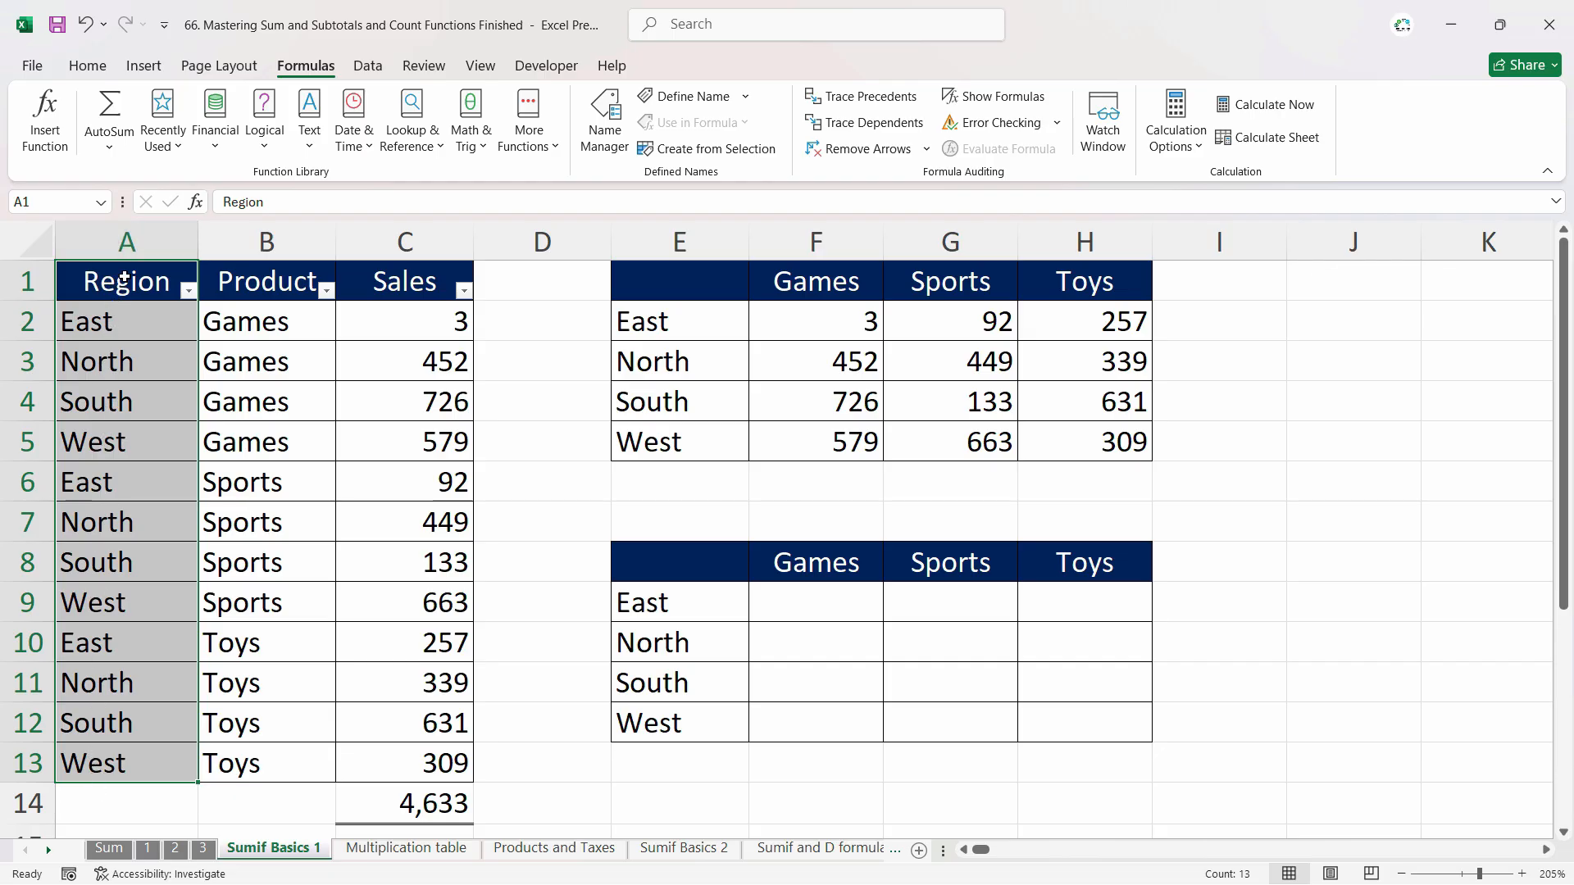
Define the name Region for the whole of column A.
left_click_drag(123, 278, 107, 803)
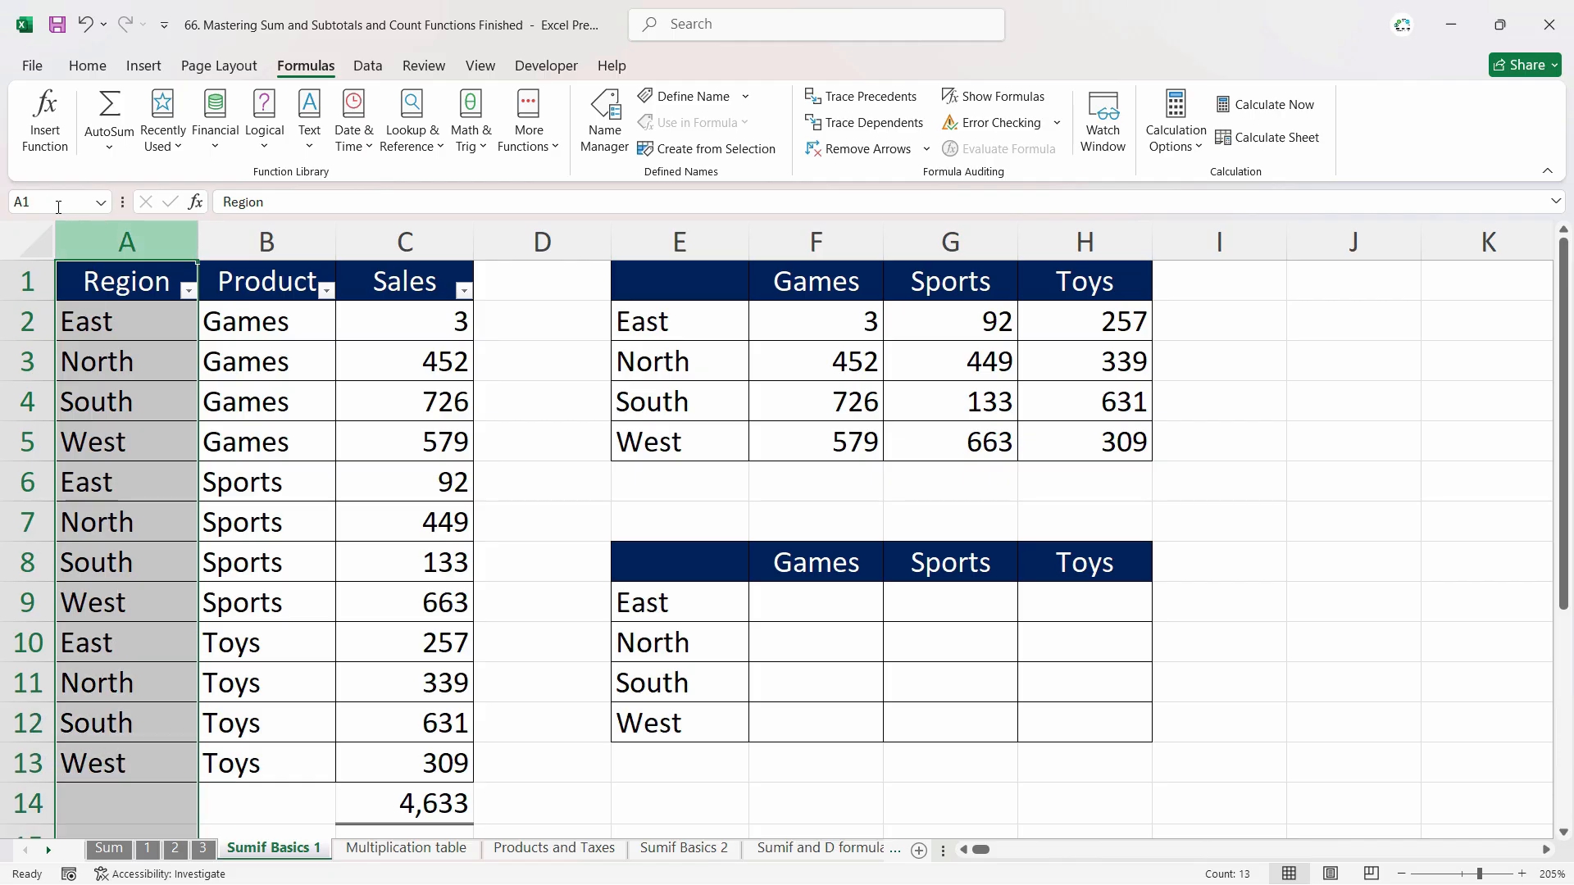
left_click(54, 195)
type("Re")
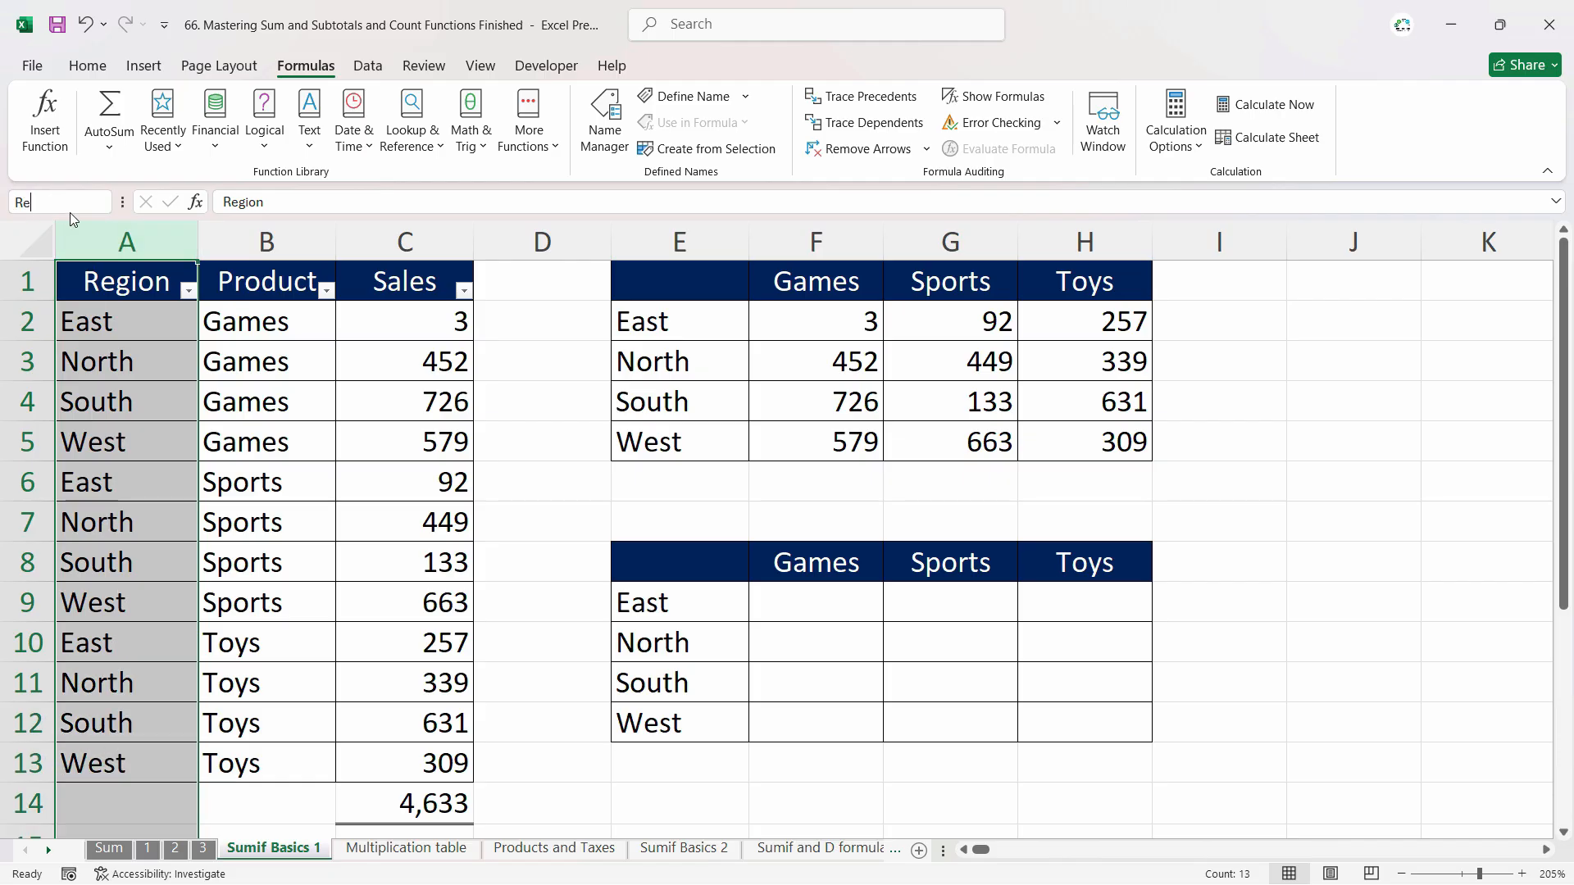
type("gion")
key("Return")
left_click(101, 203)
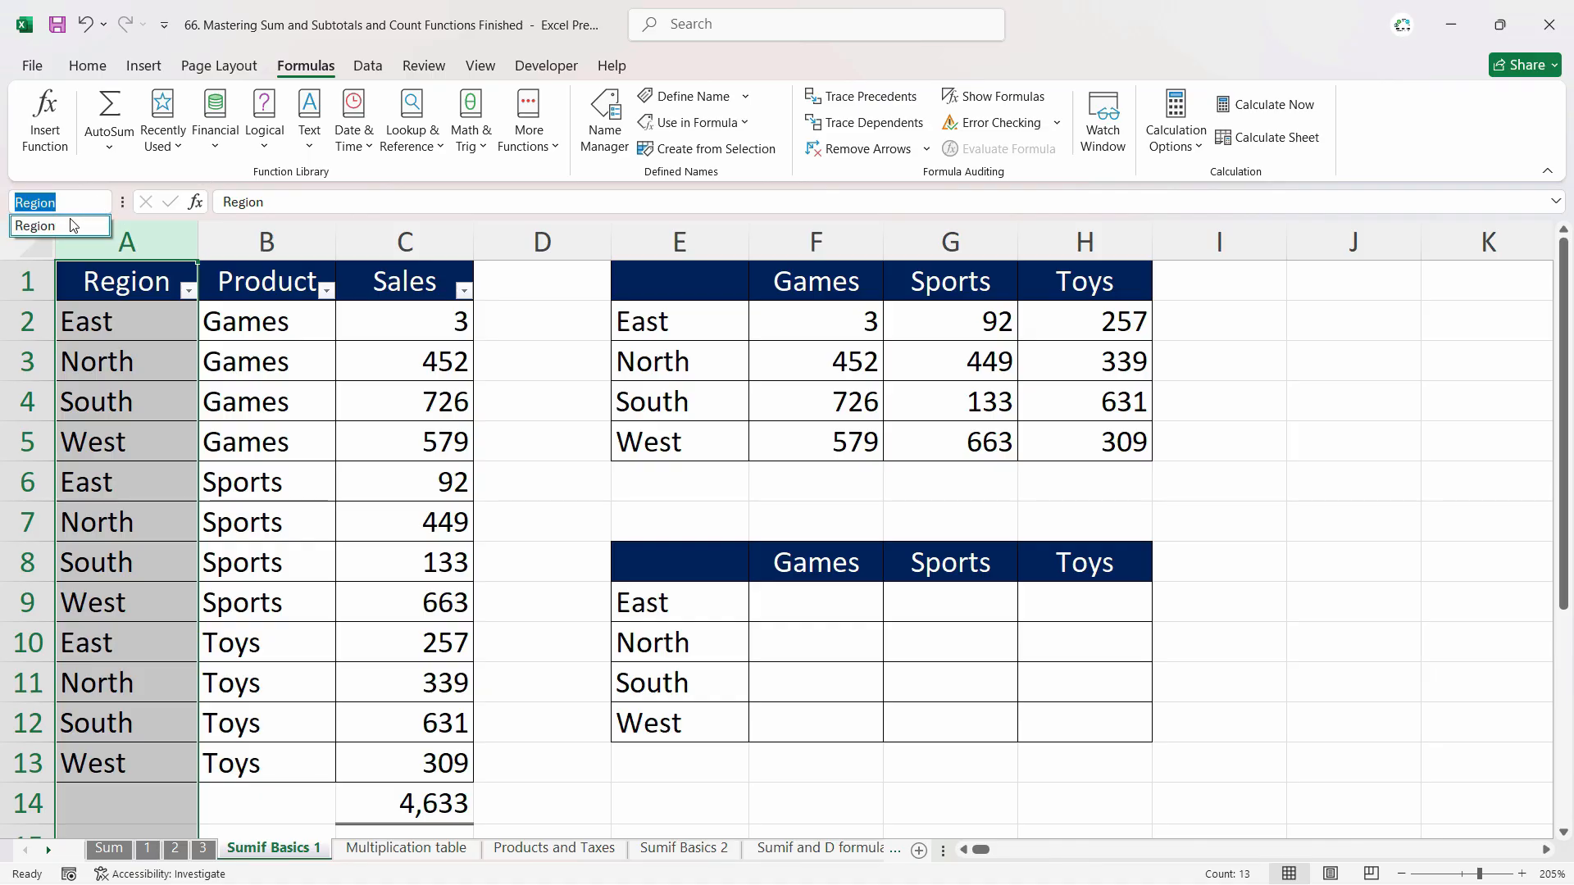
left_click(261, 440)
left_click(262, 440)
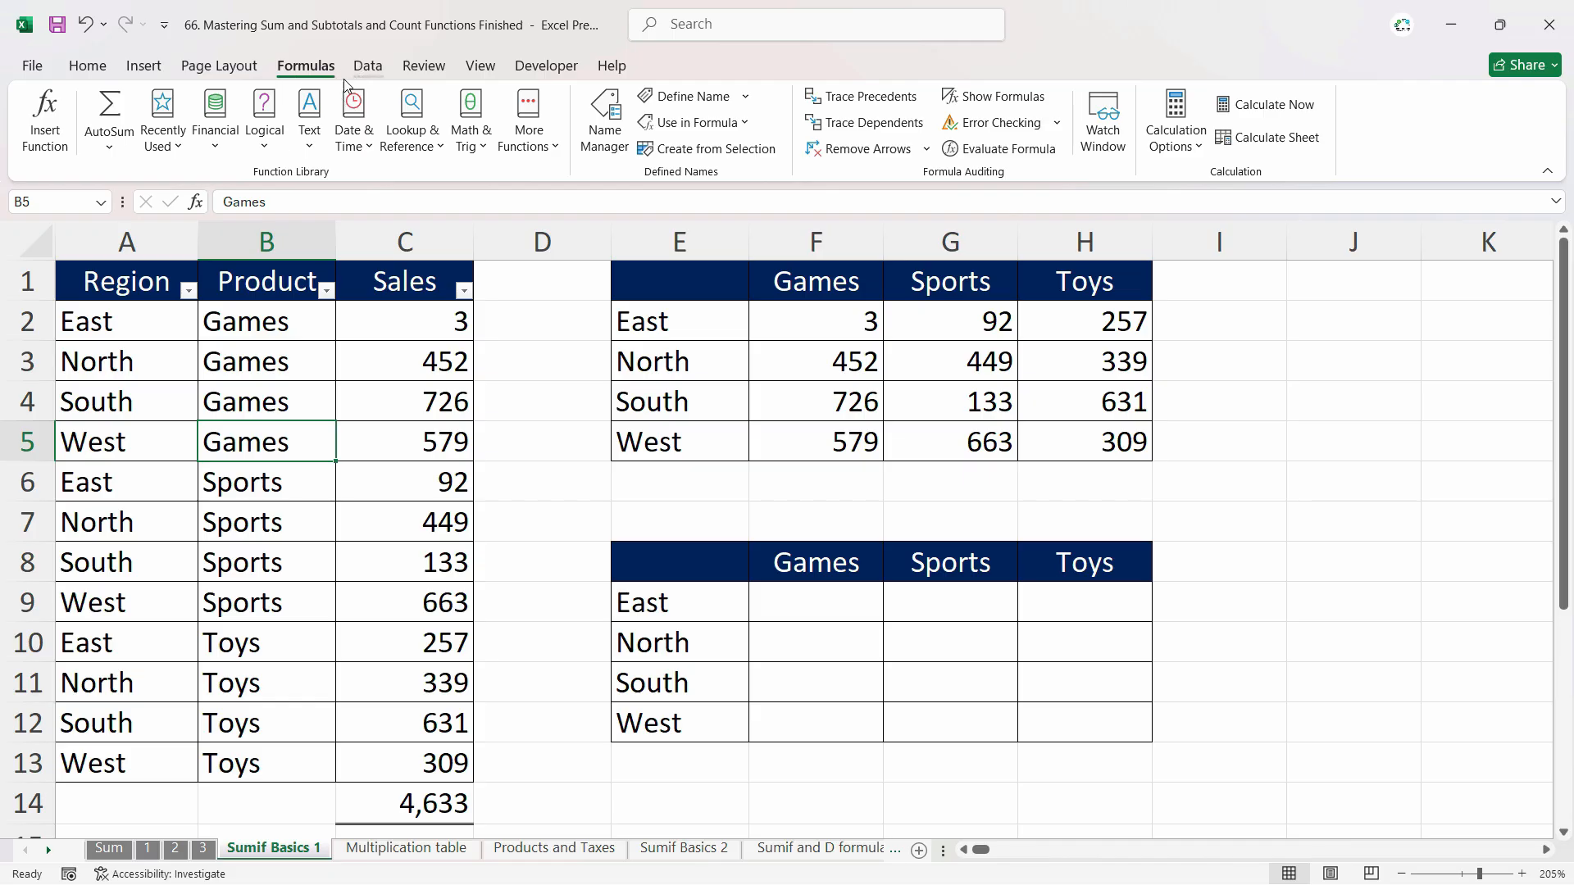
Delete the defined name Region from the workbook.
left_click(616, 150)
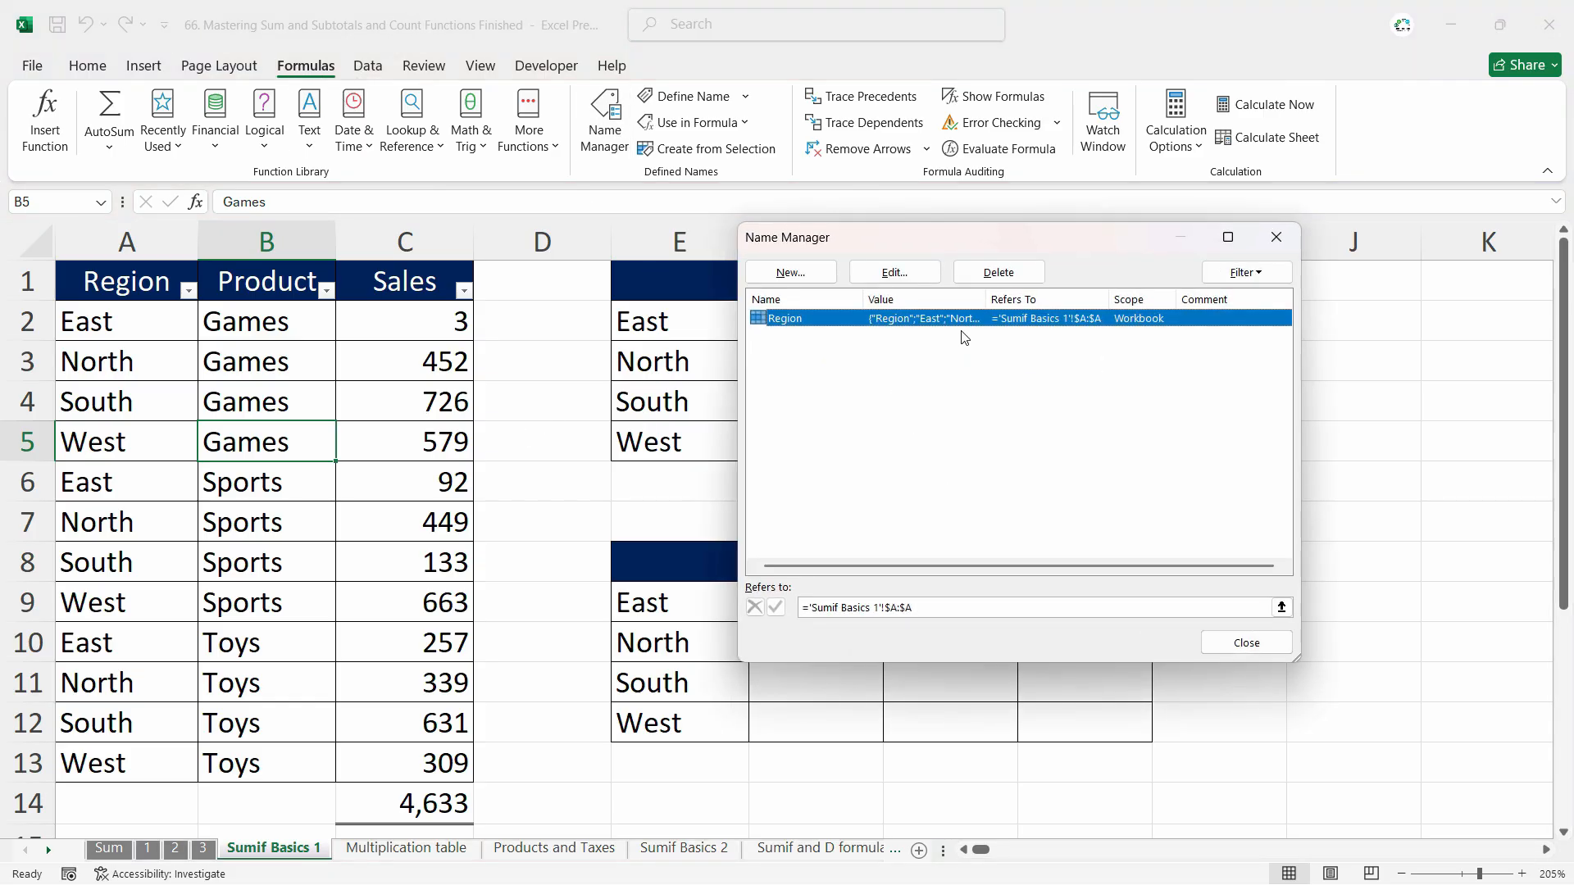
left_click(998, 272)
left_click(755, 508)
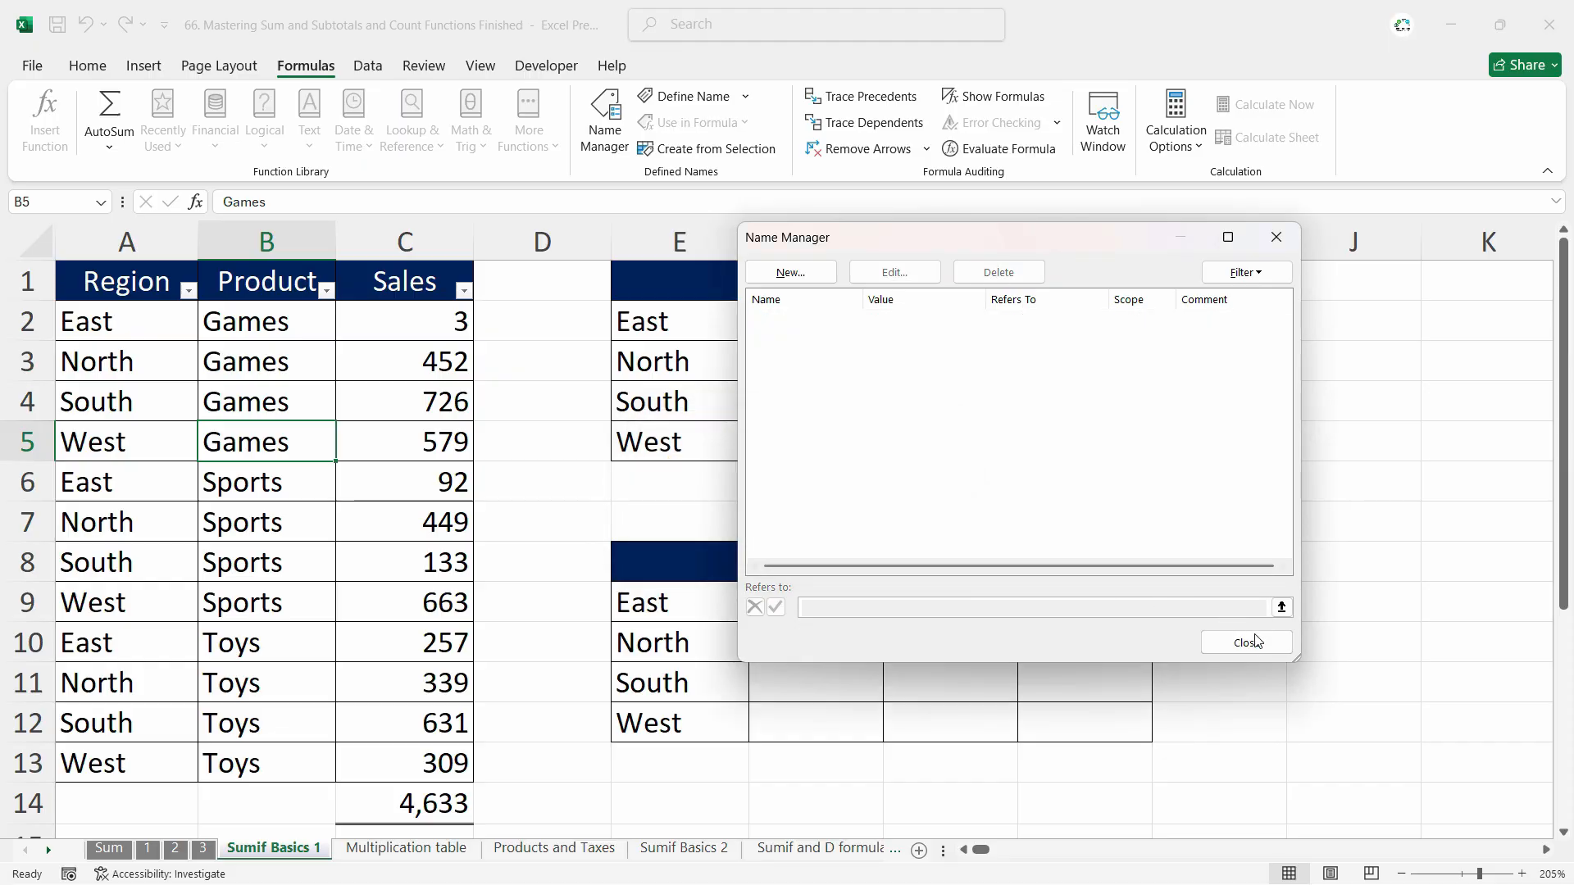
left_click(1246, 643)
left_click(252, 386)
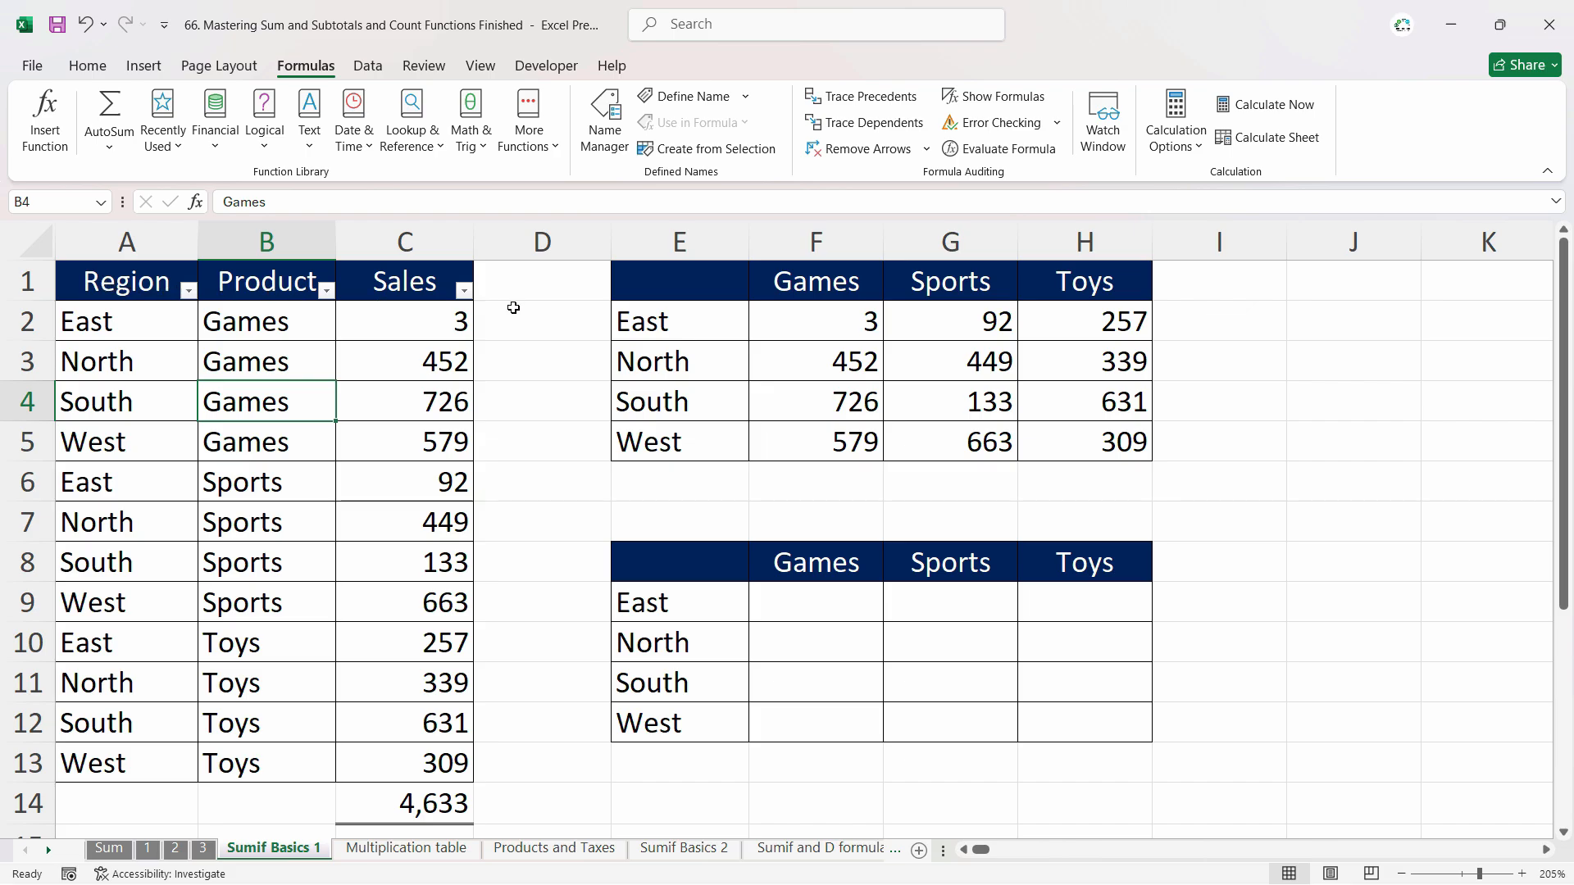
Create named ranges for the sales data in A1:C13, using only the top row as the names.
left_click_drag(426, 280, 418, 762)
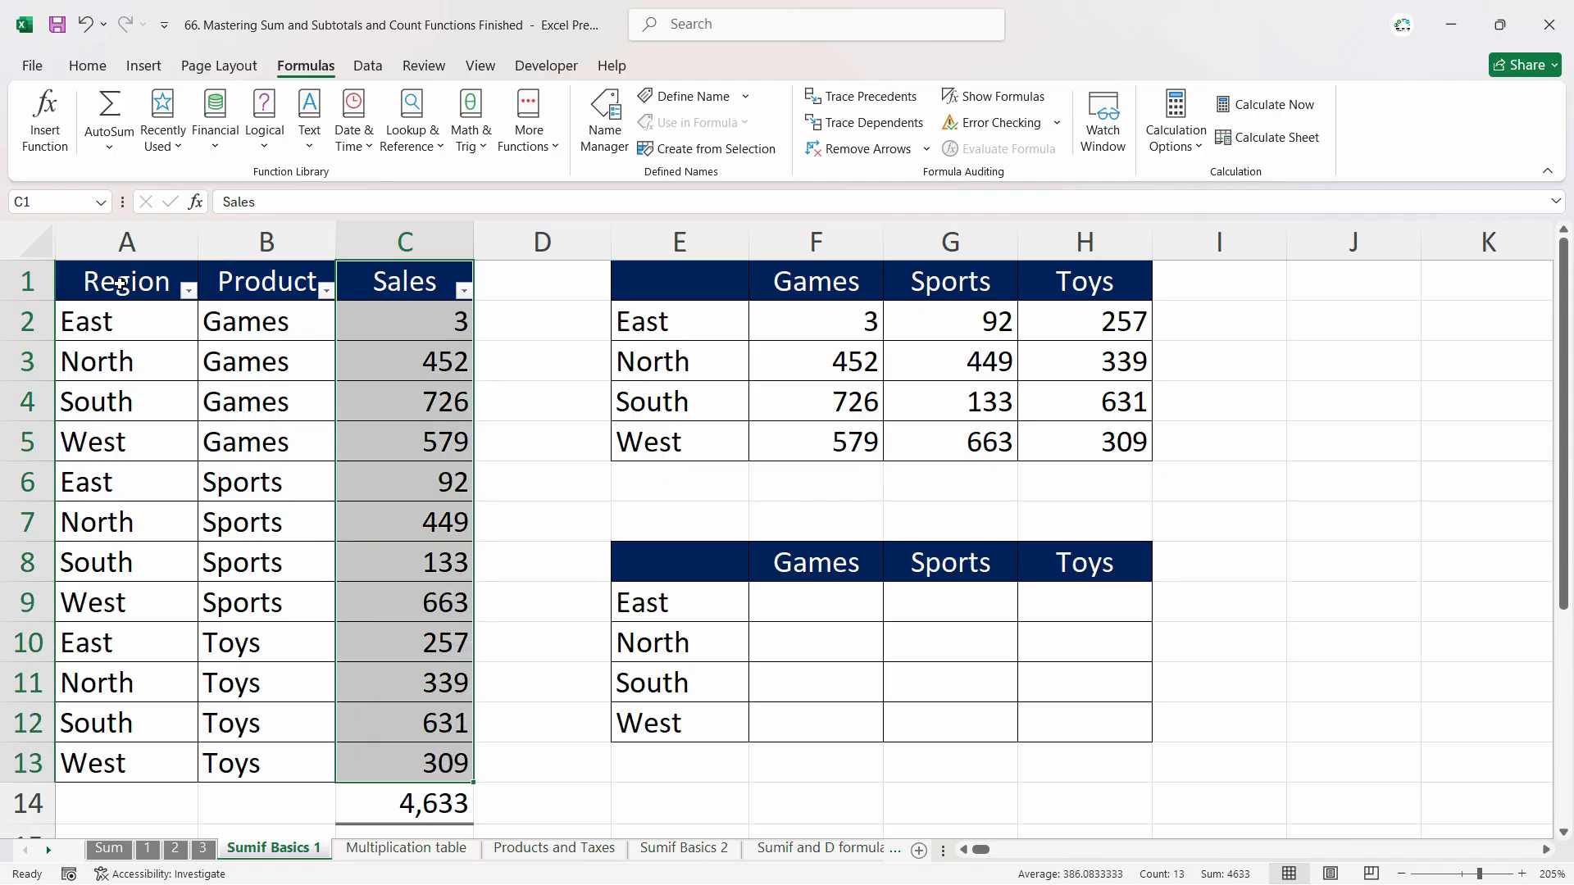
left_click_drag(120, 283, 407, 770)
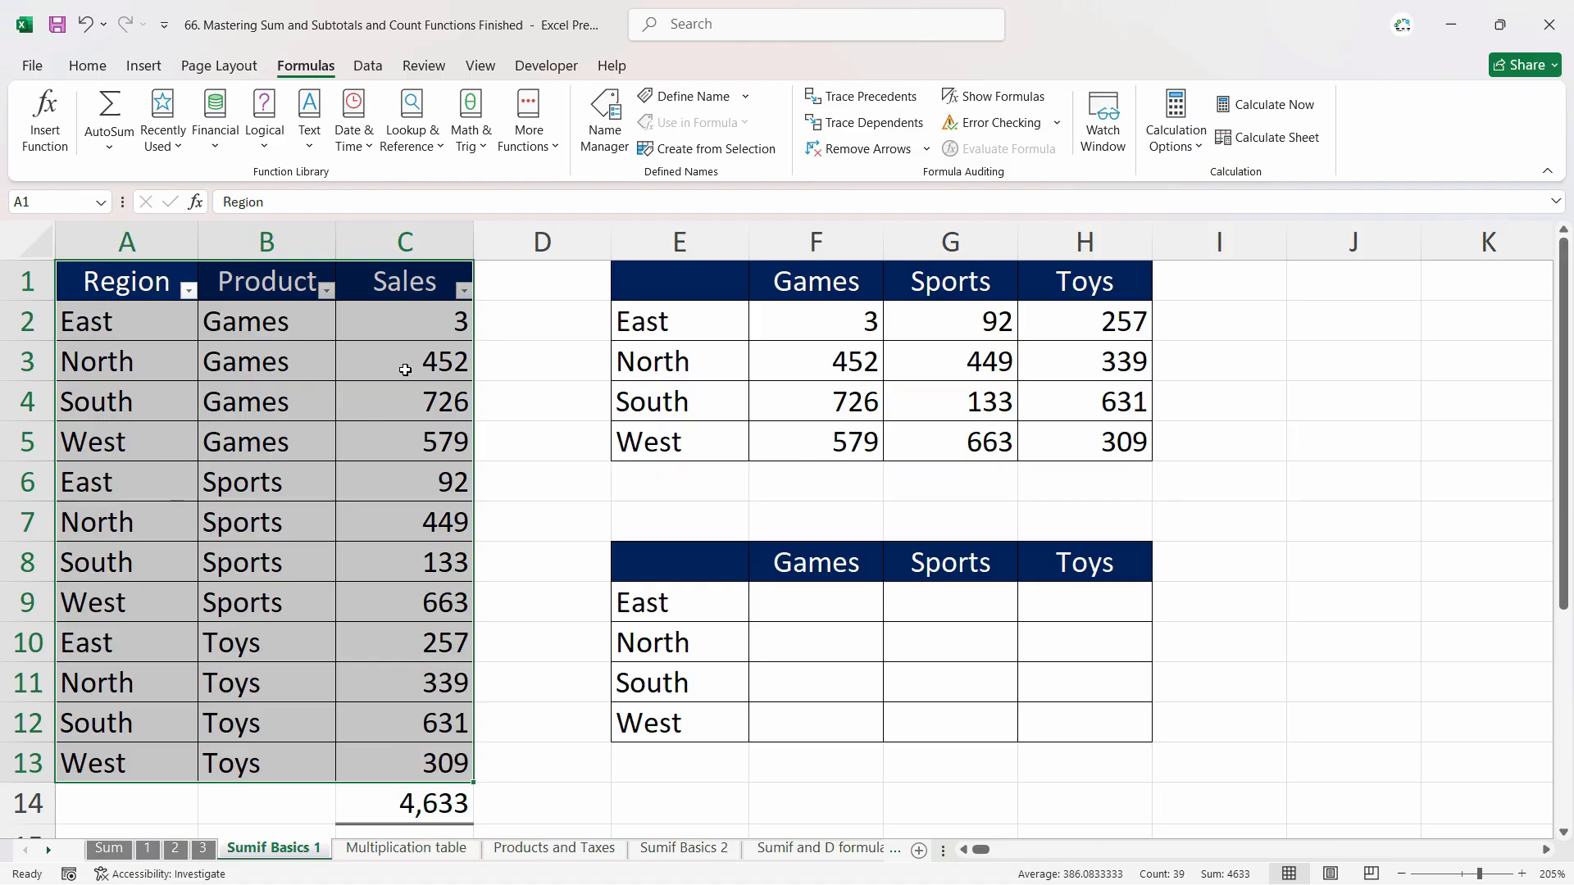
left_click(706, 148)
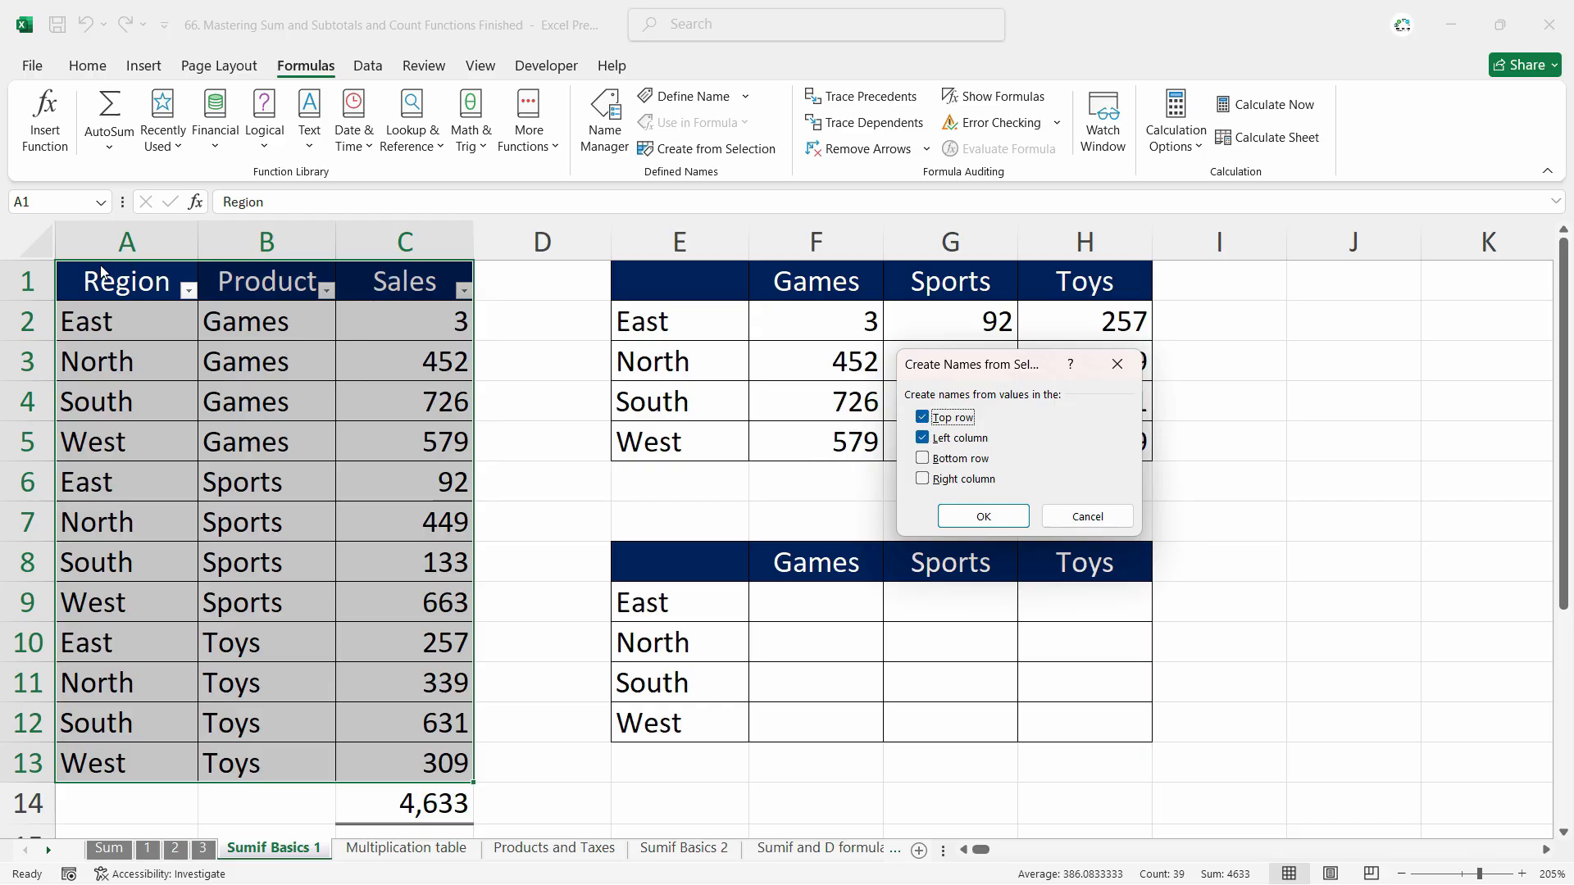
left_click(923, 438)
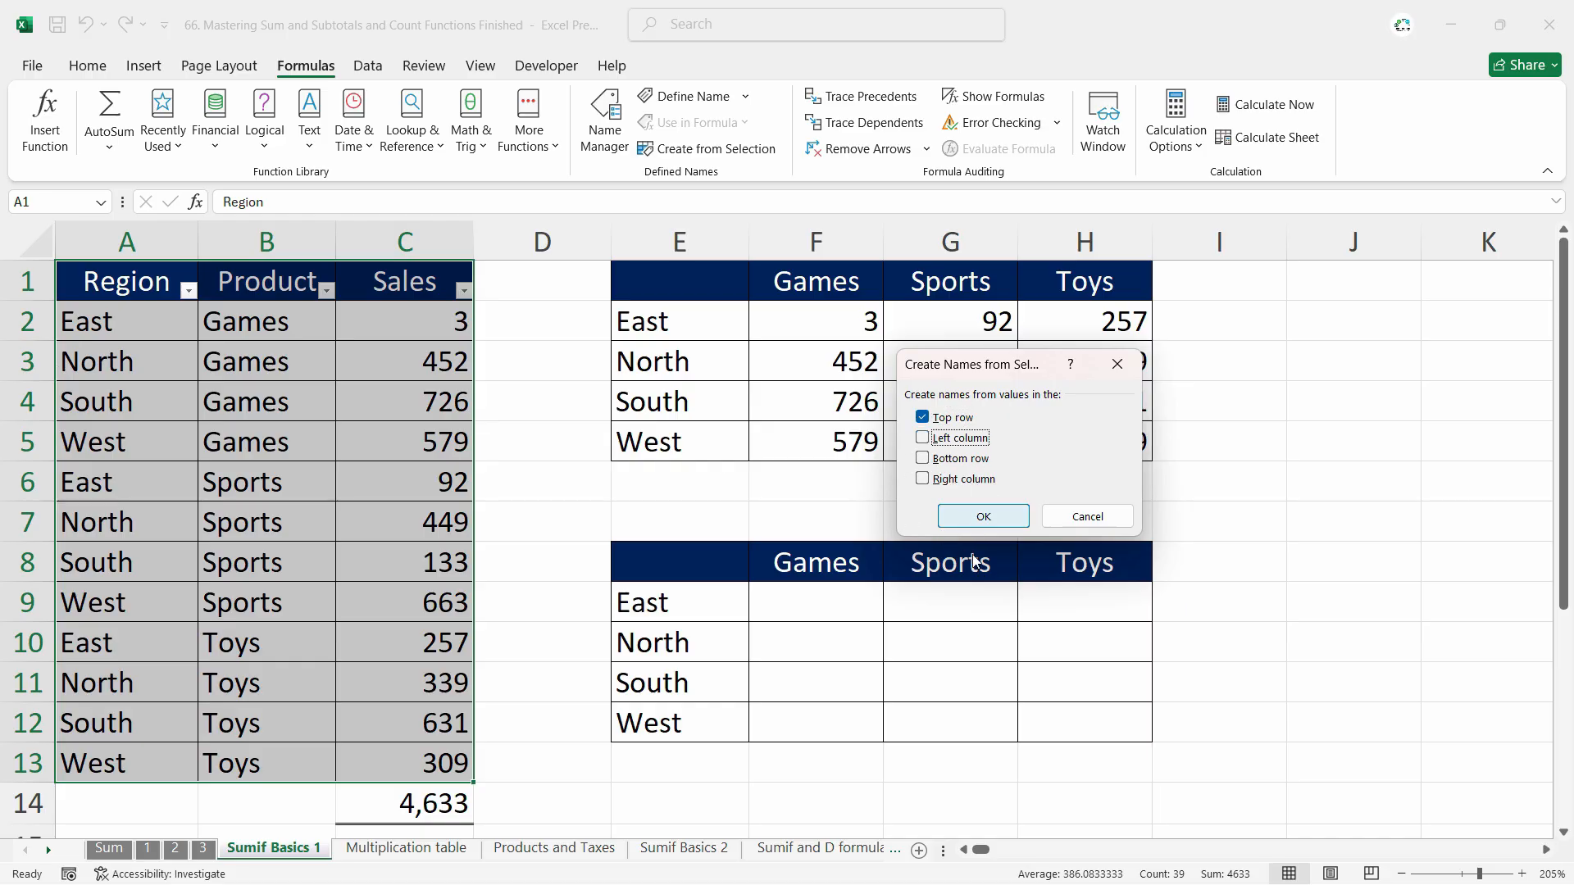
left_click(984, 516)
left_click(267, 361)
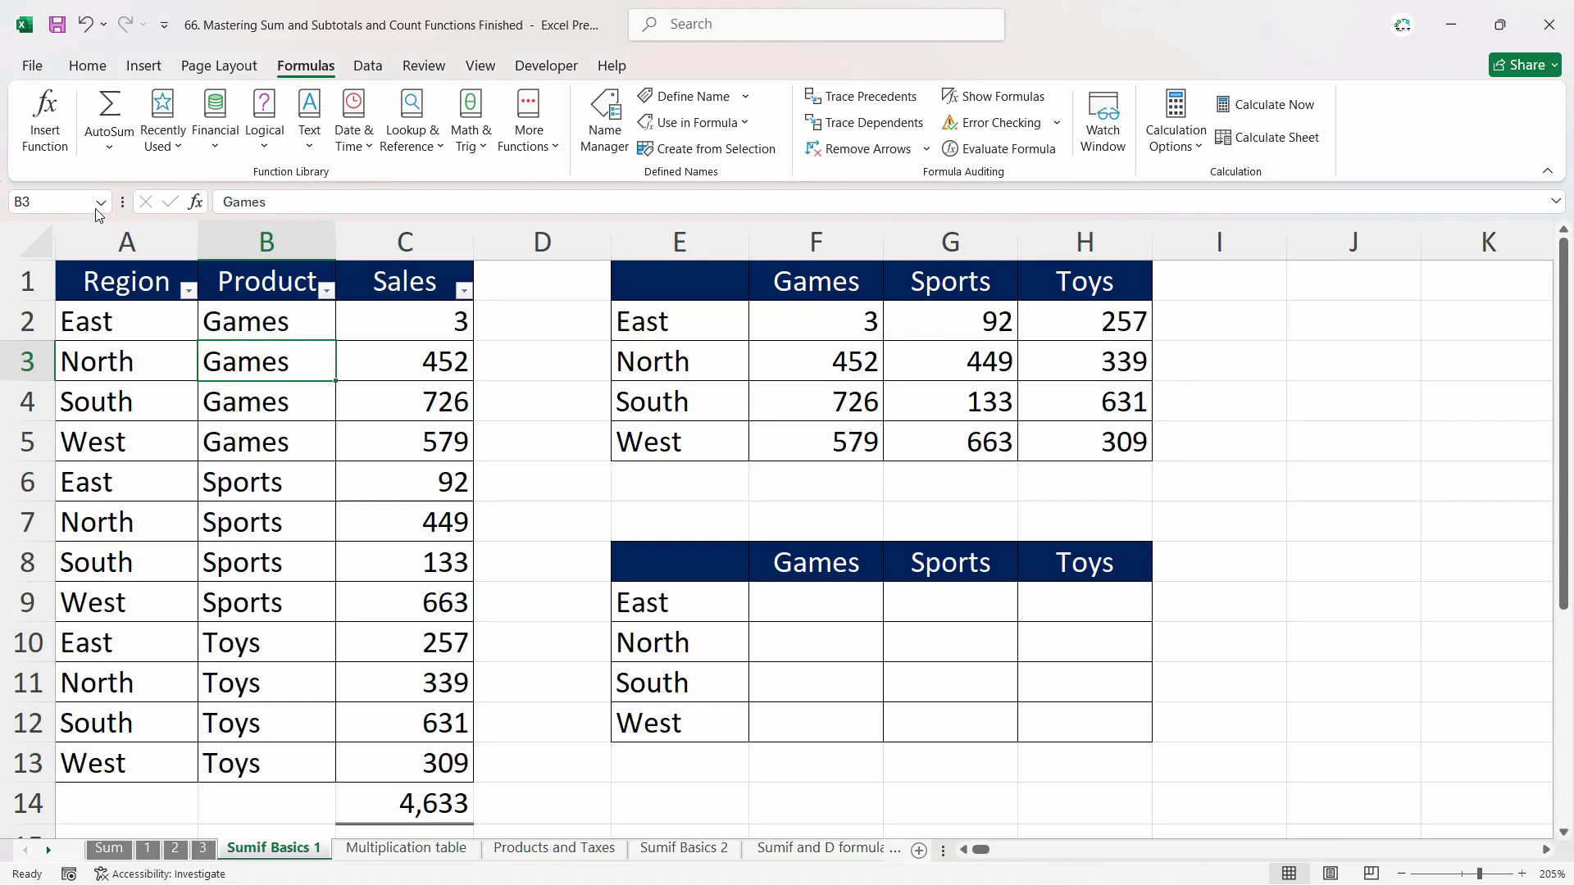
Go to the named ranges Product, Region and Sales in turn to check which cells each covers.
left_click(102, 205)
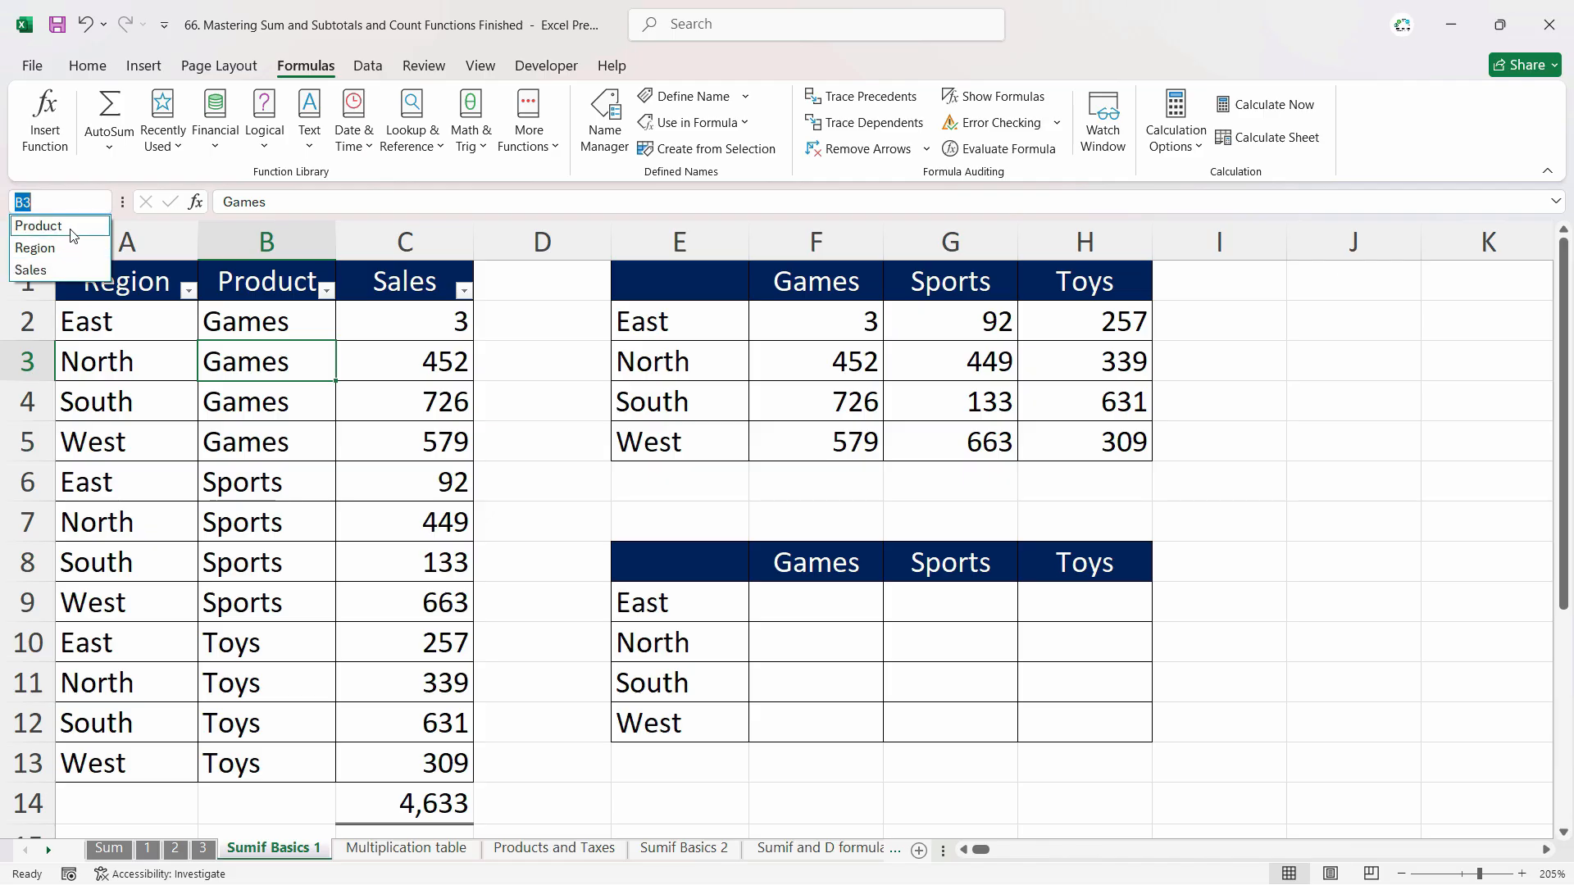
left_click(103, 203)
left_click(103, 203)
left_click(101, 225)
left_click(102, 204)
left_click(49, 244)
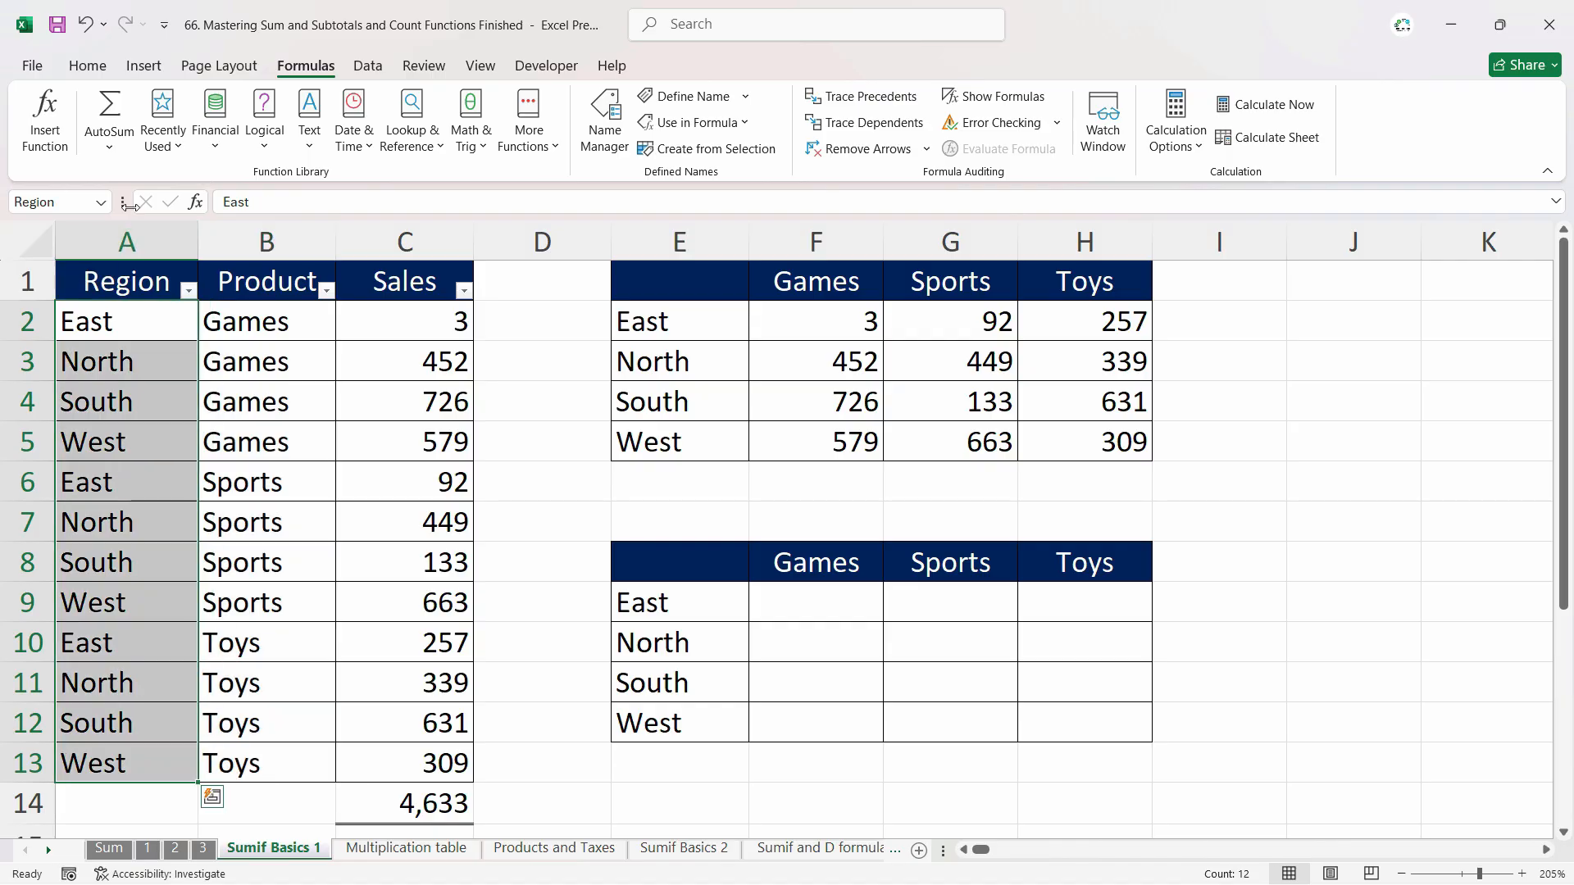
left_click(103, 203)
left_click(49, 263)
left_click(299, 409)
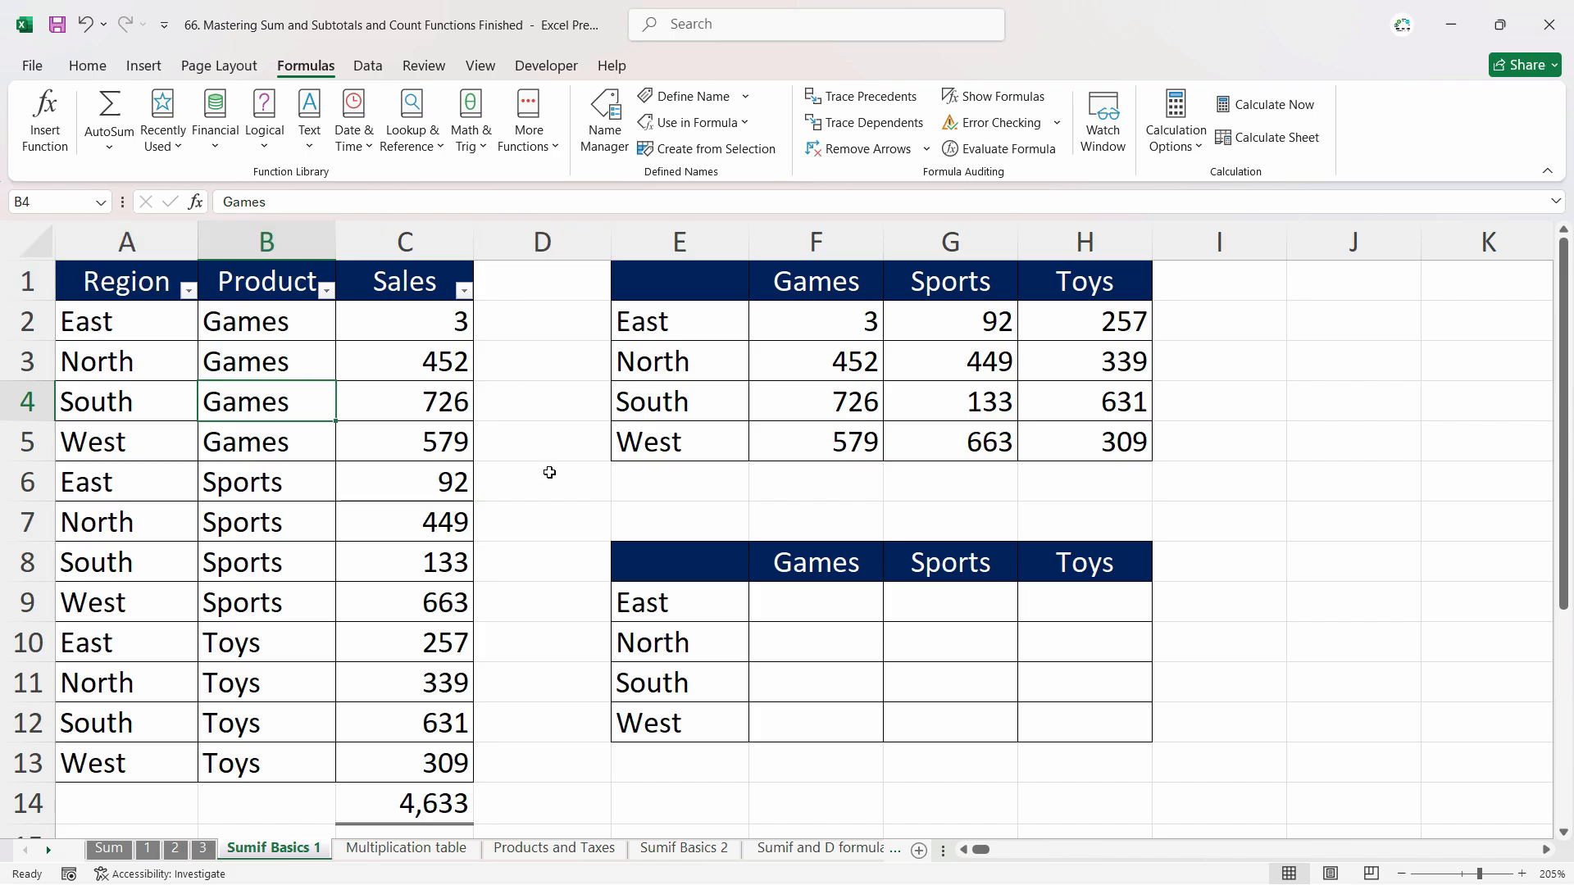
Start a SUMIFS formula in F9 with the named range Sales as the sum range.
left_click(820, 626)
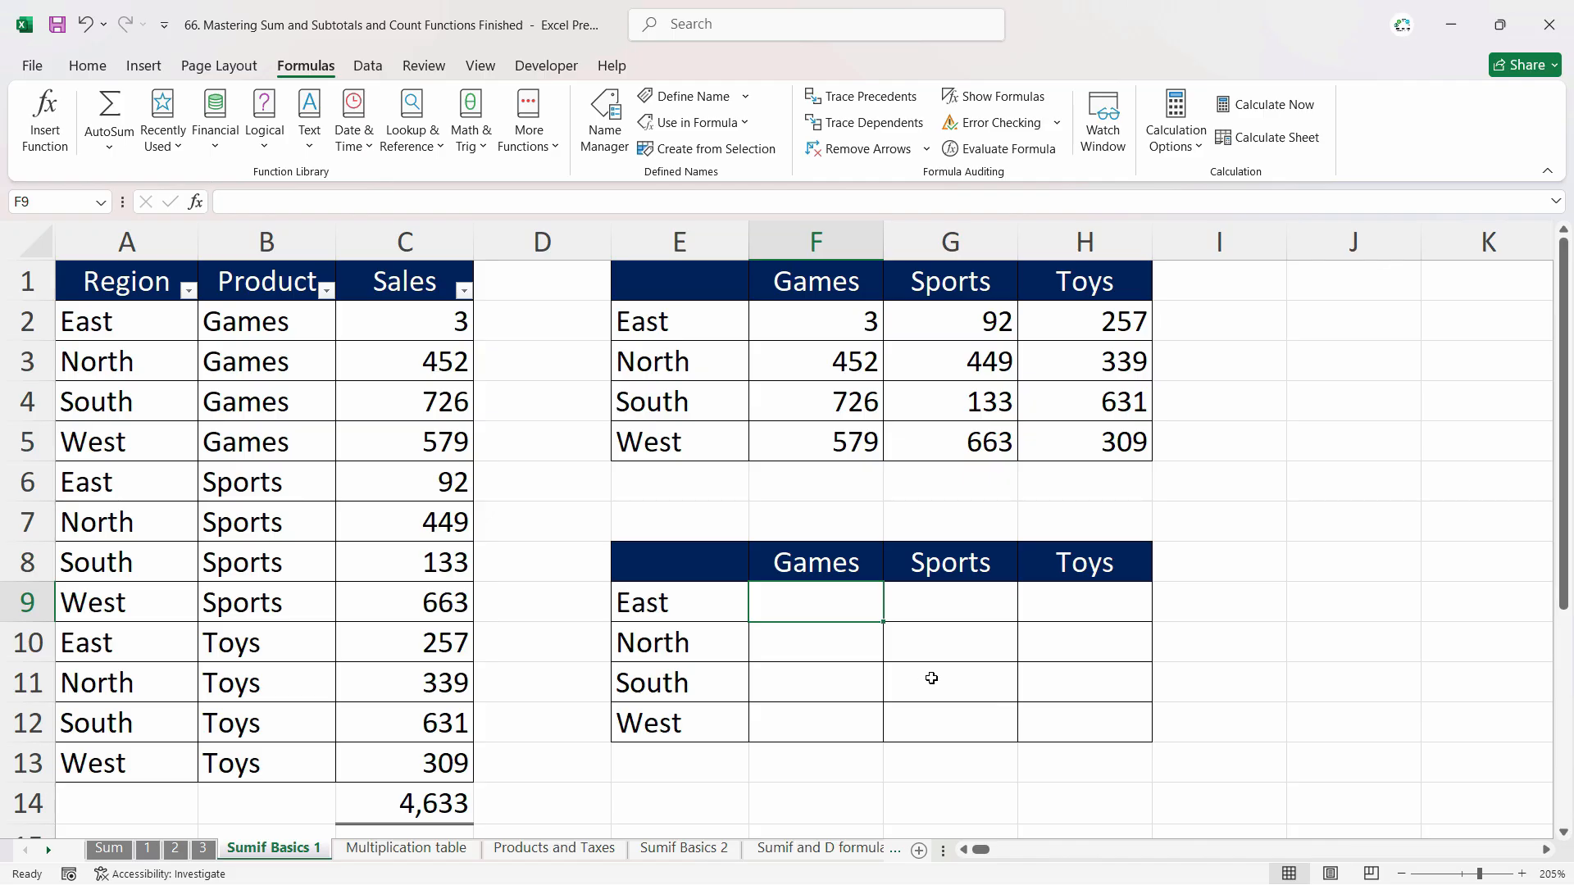
type("=sumifs")
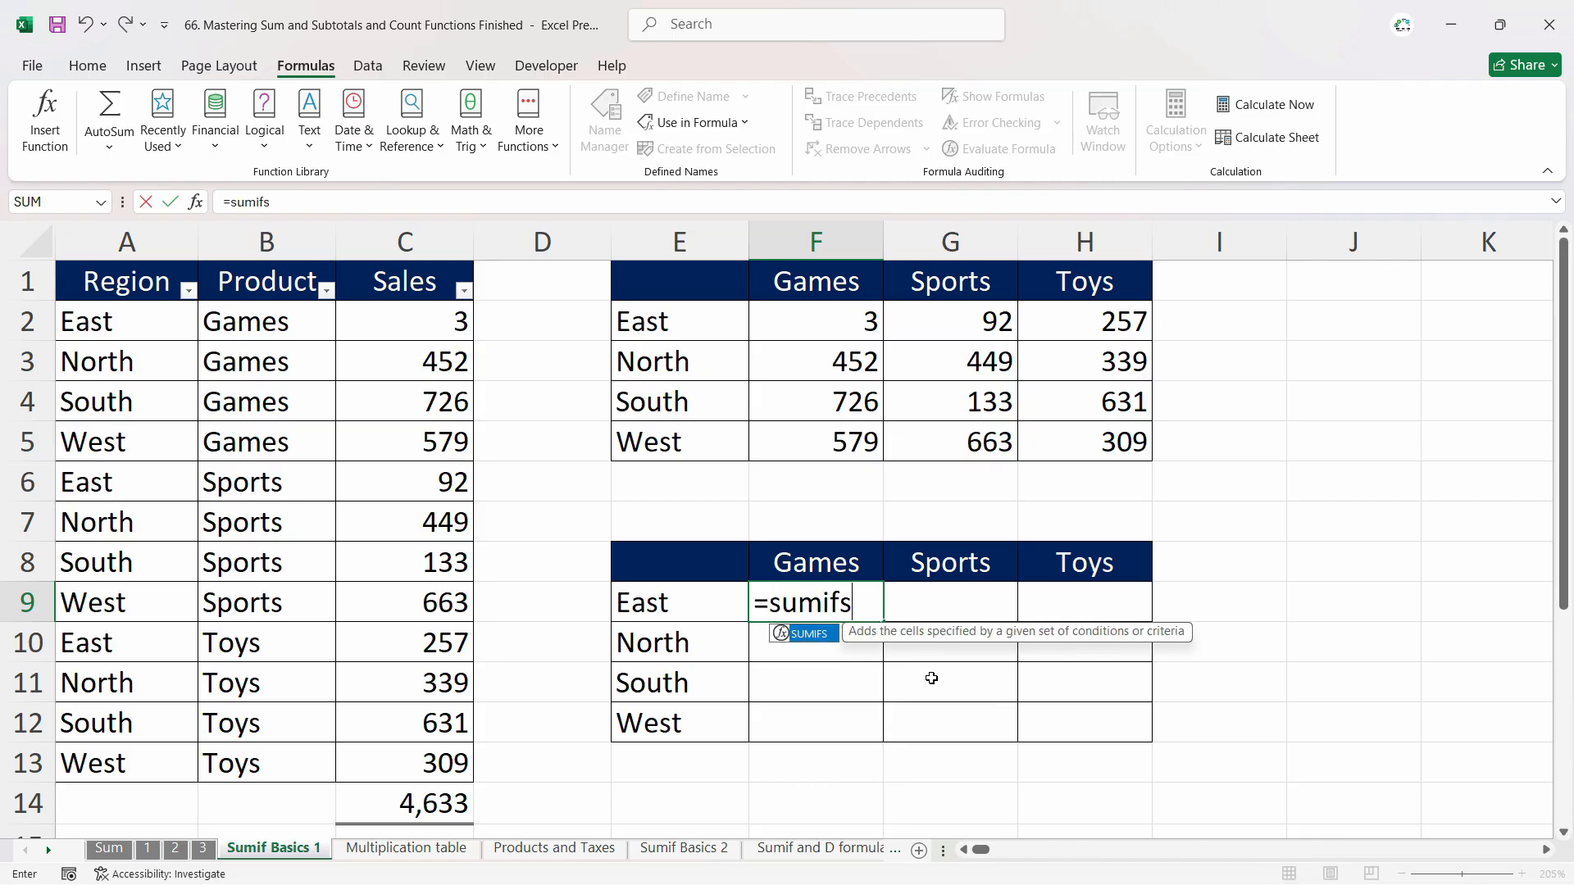
key("Tab")
type("sal")
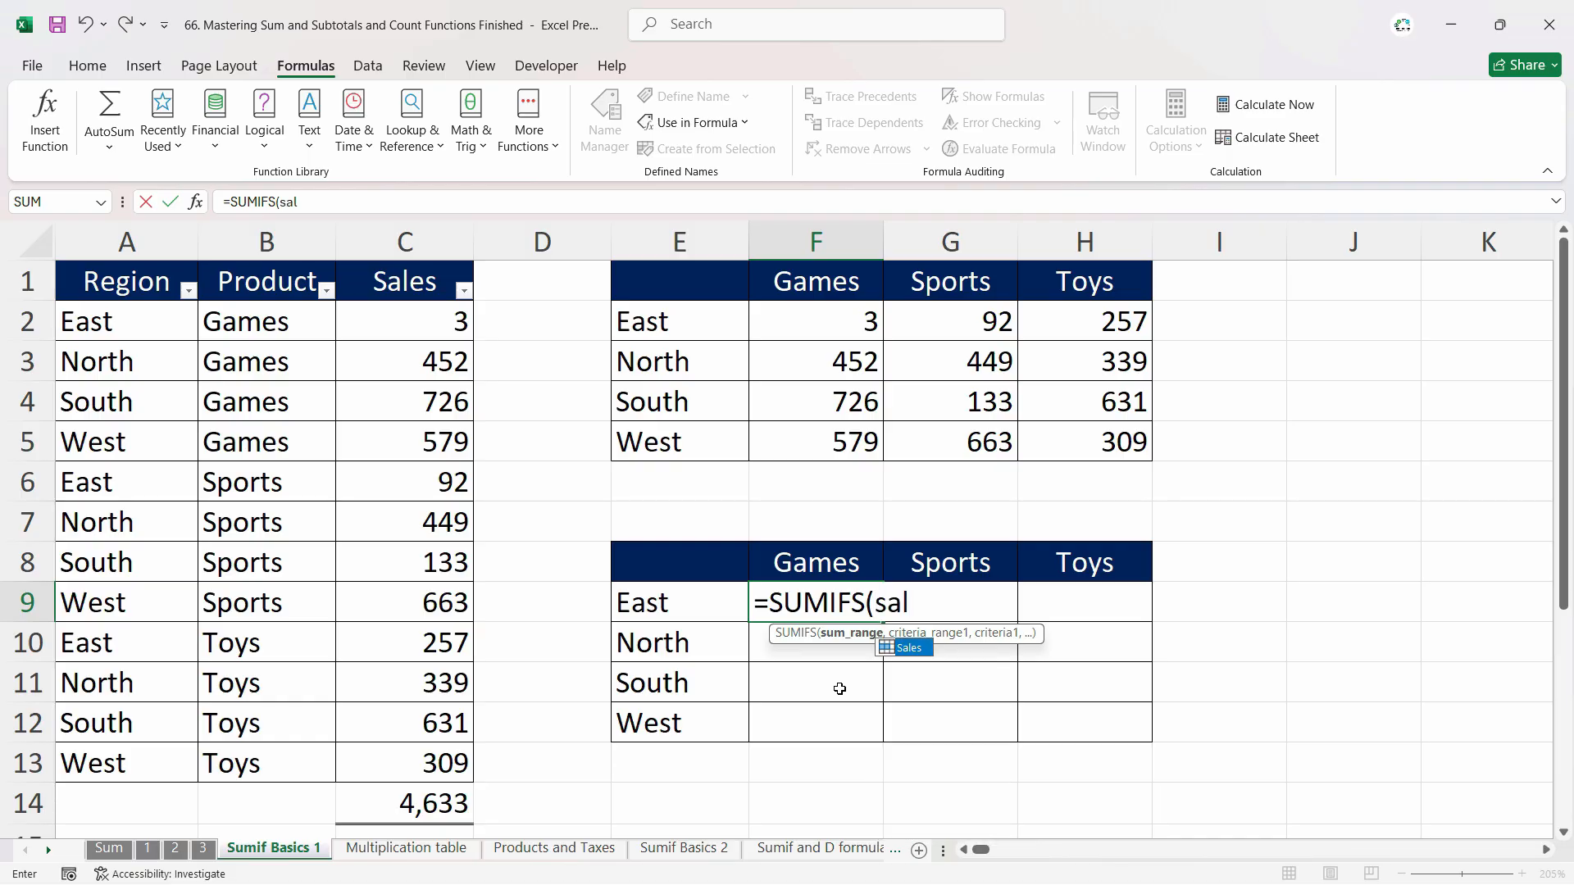
key("Tab")
type(",")
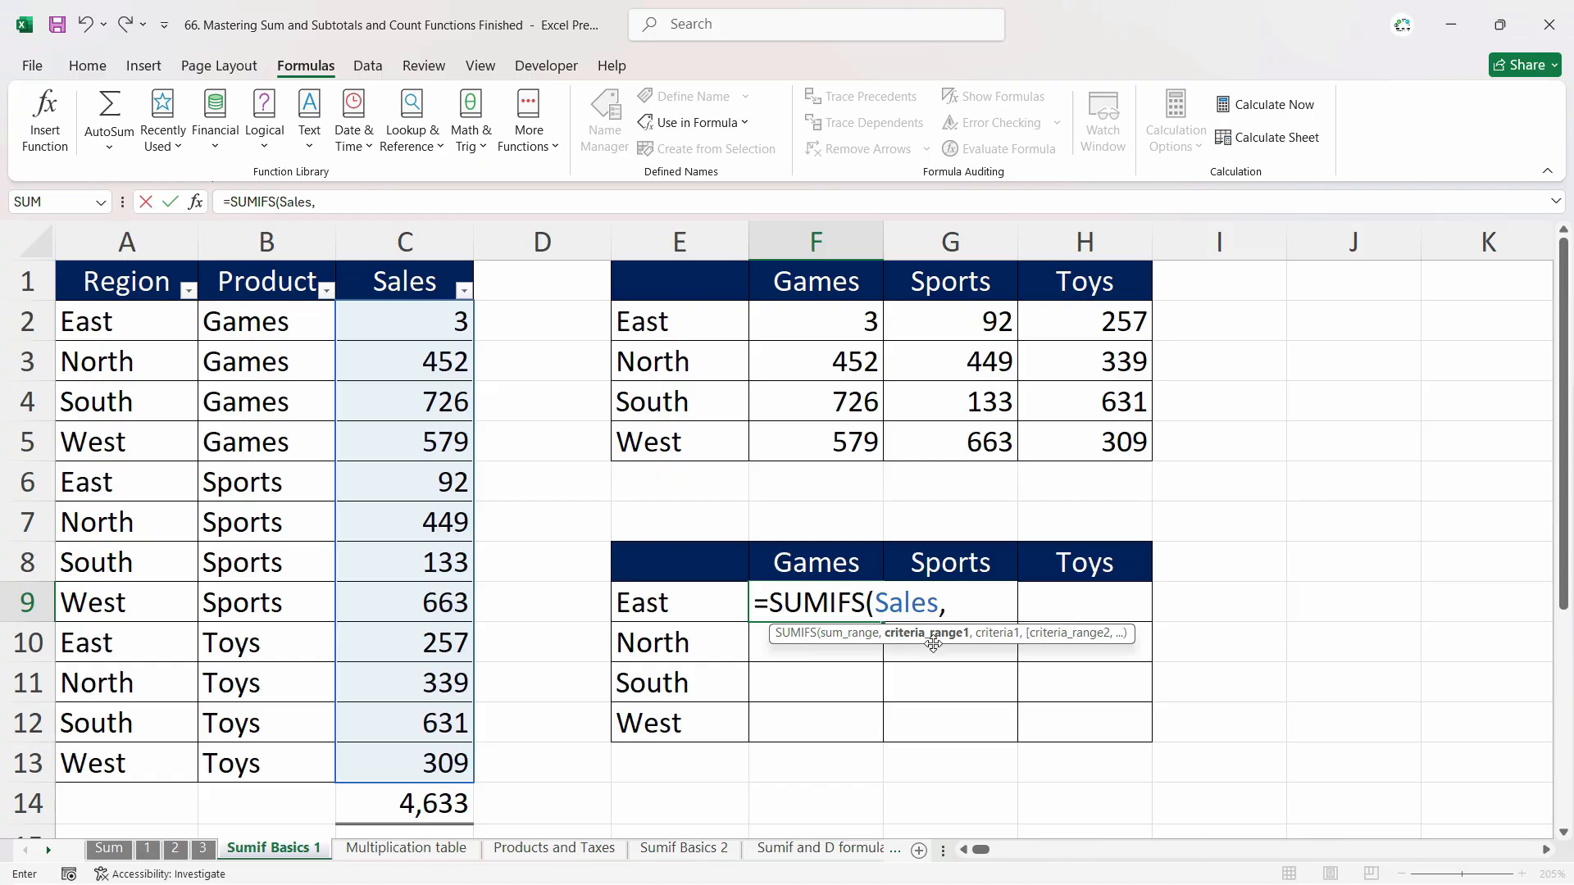
Add Region as the first criteria range of the SUMIFS formula, with E9 as its criterion.
type("regio")
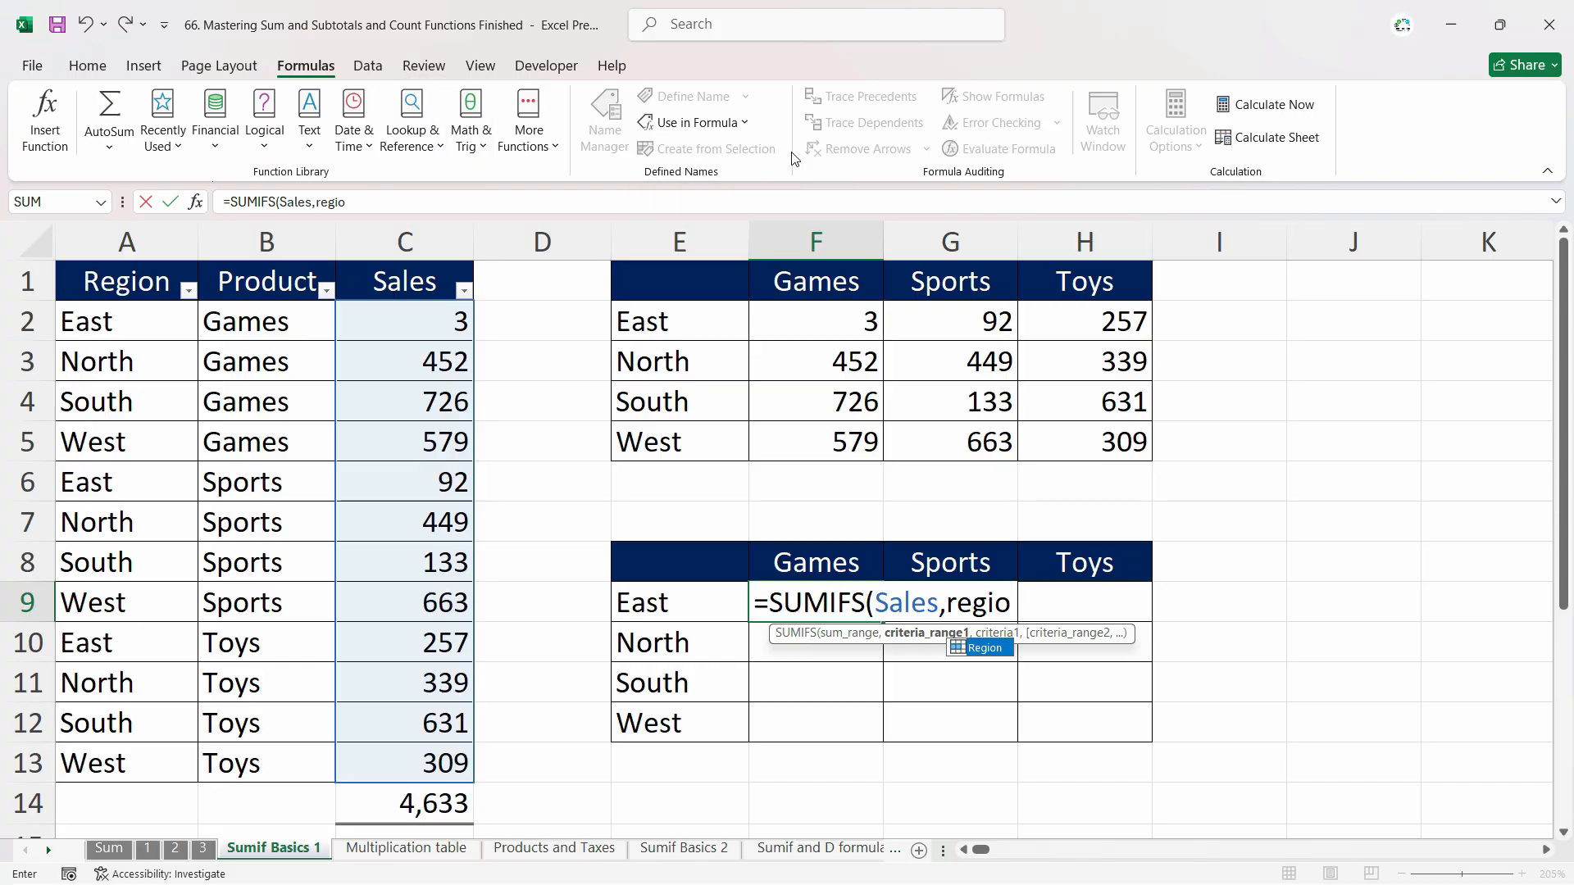
key("Tab")
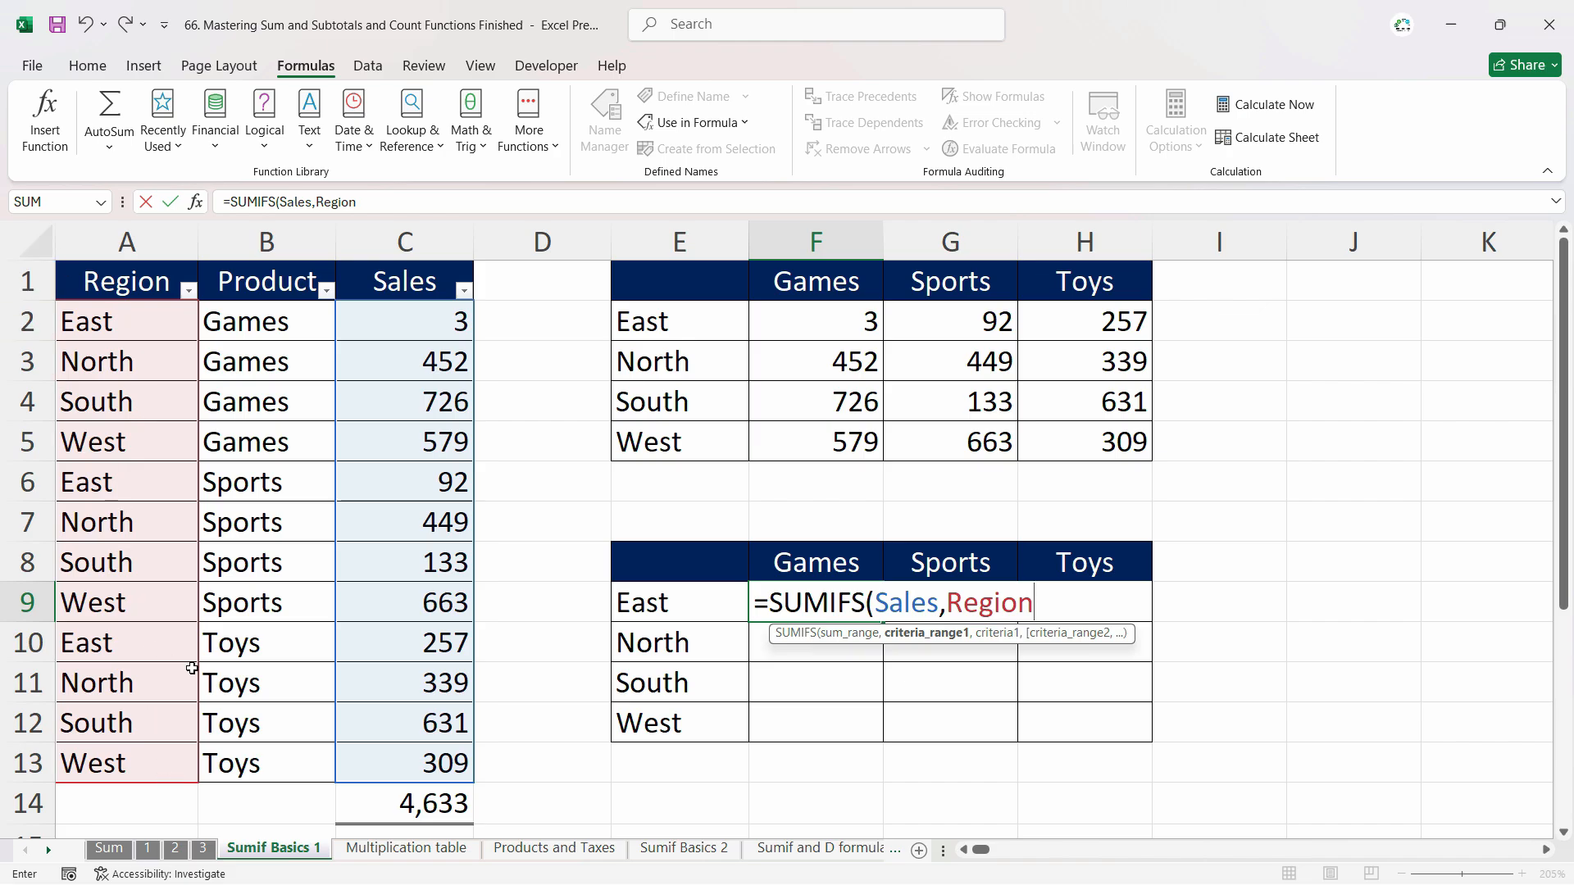
type(",")
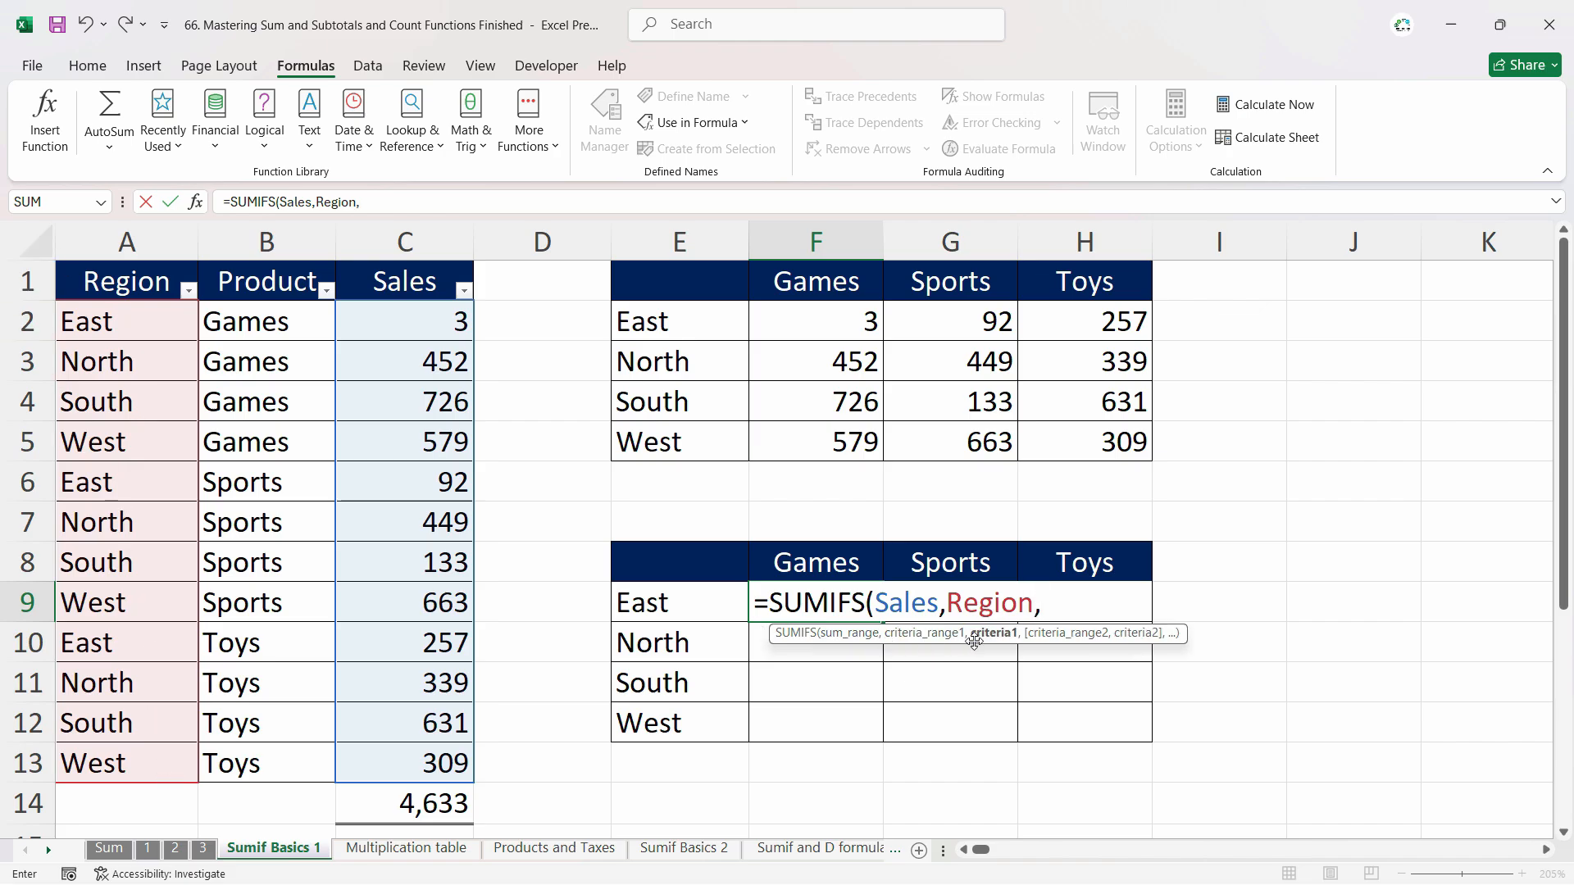
left_click(624, 607)
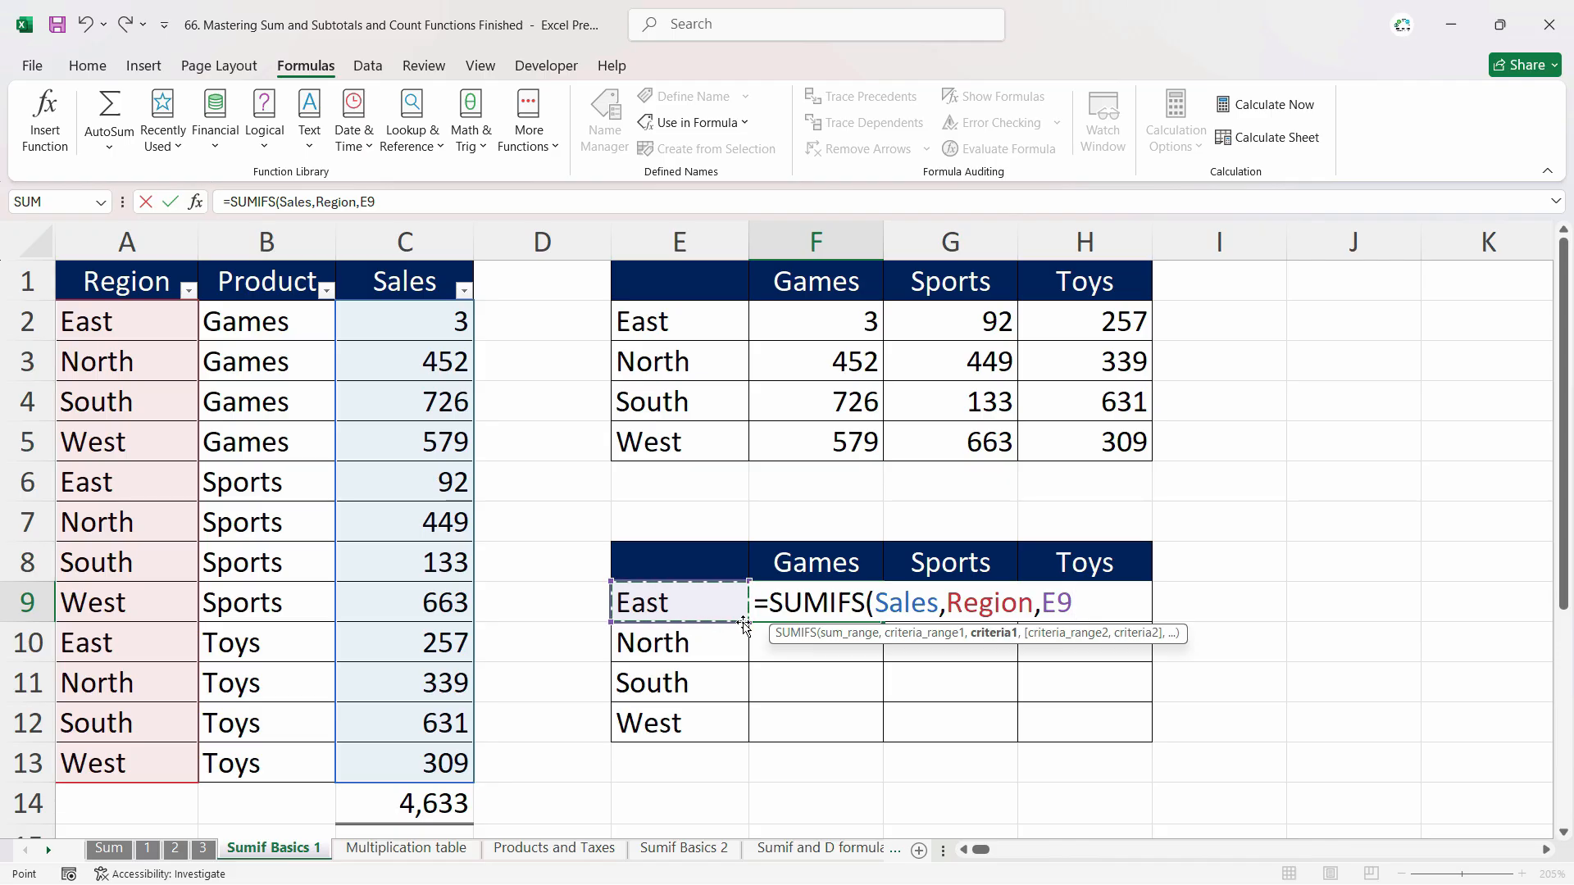
type(",")
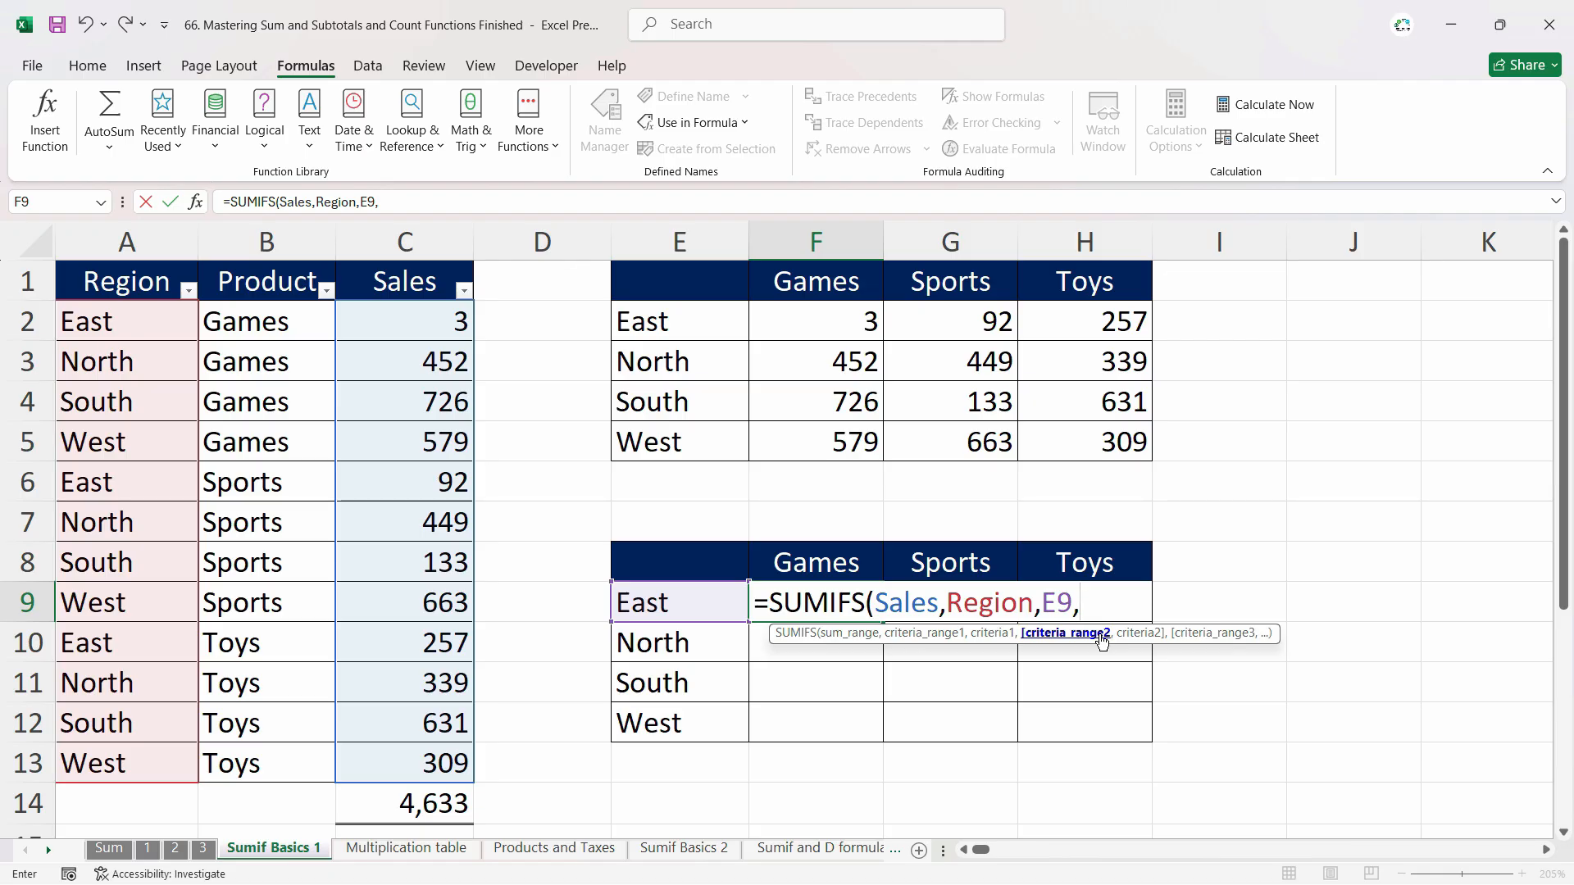
Complete the SUMIFS formula in F9 with Product as the second criteria range and F8 as its criterion.
type("pro")
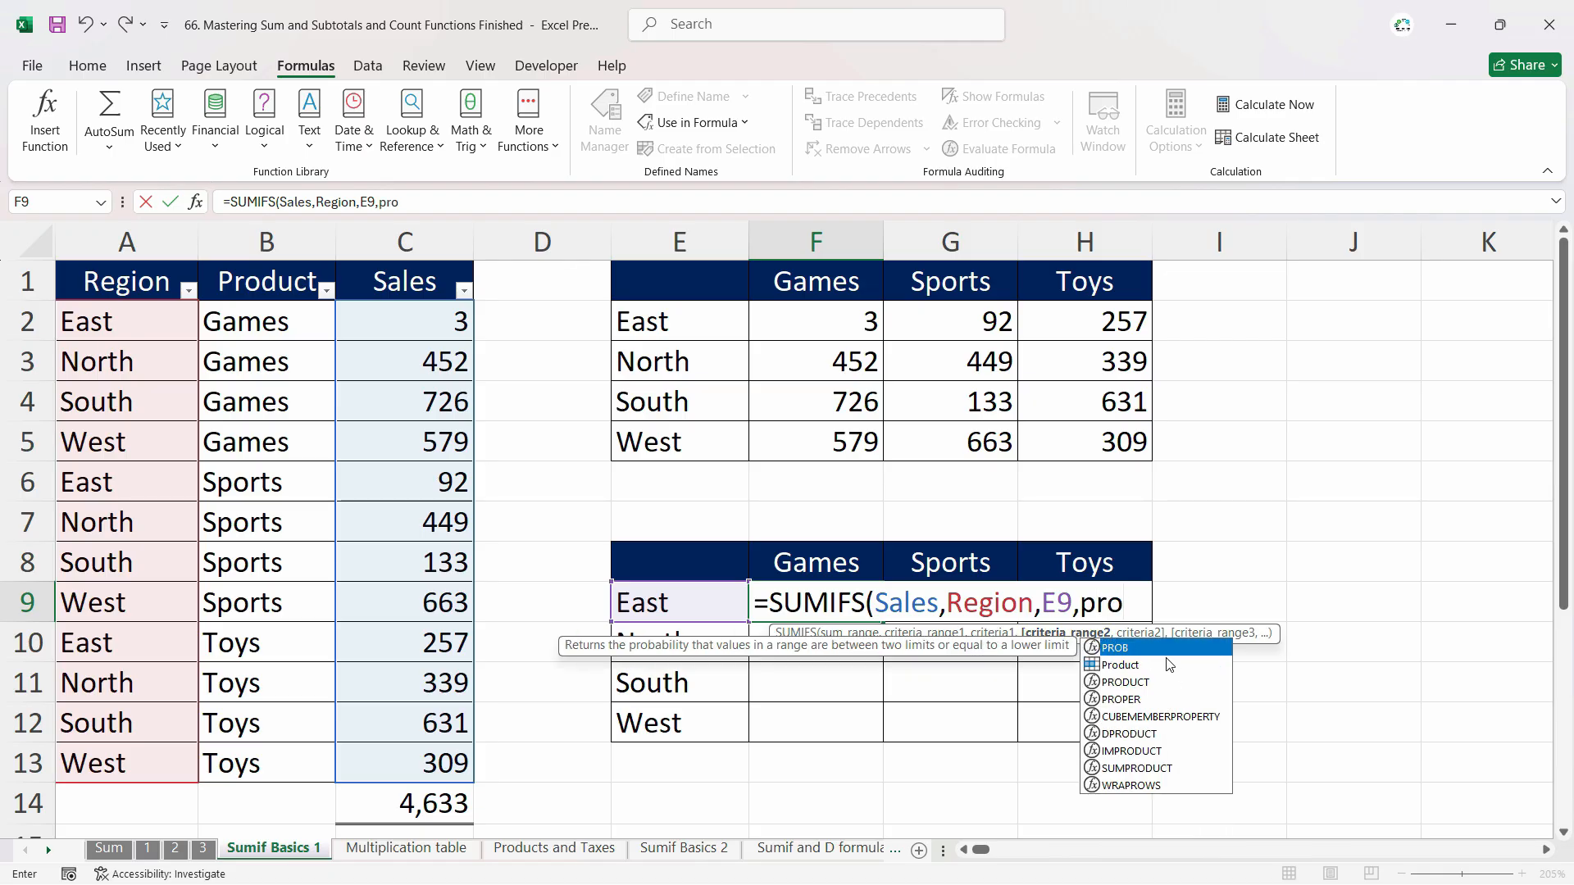
double_click(1104, 662)
type(",")
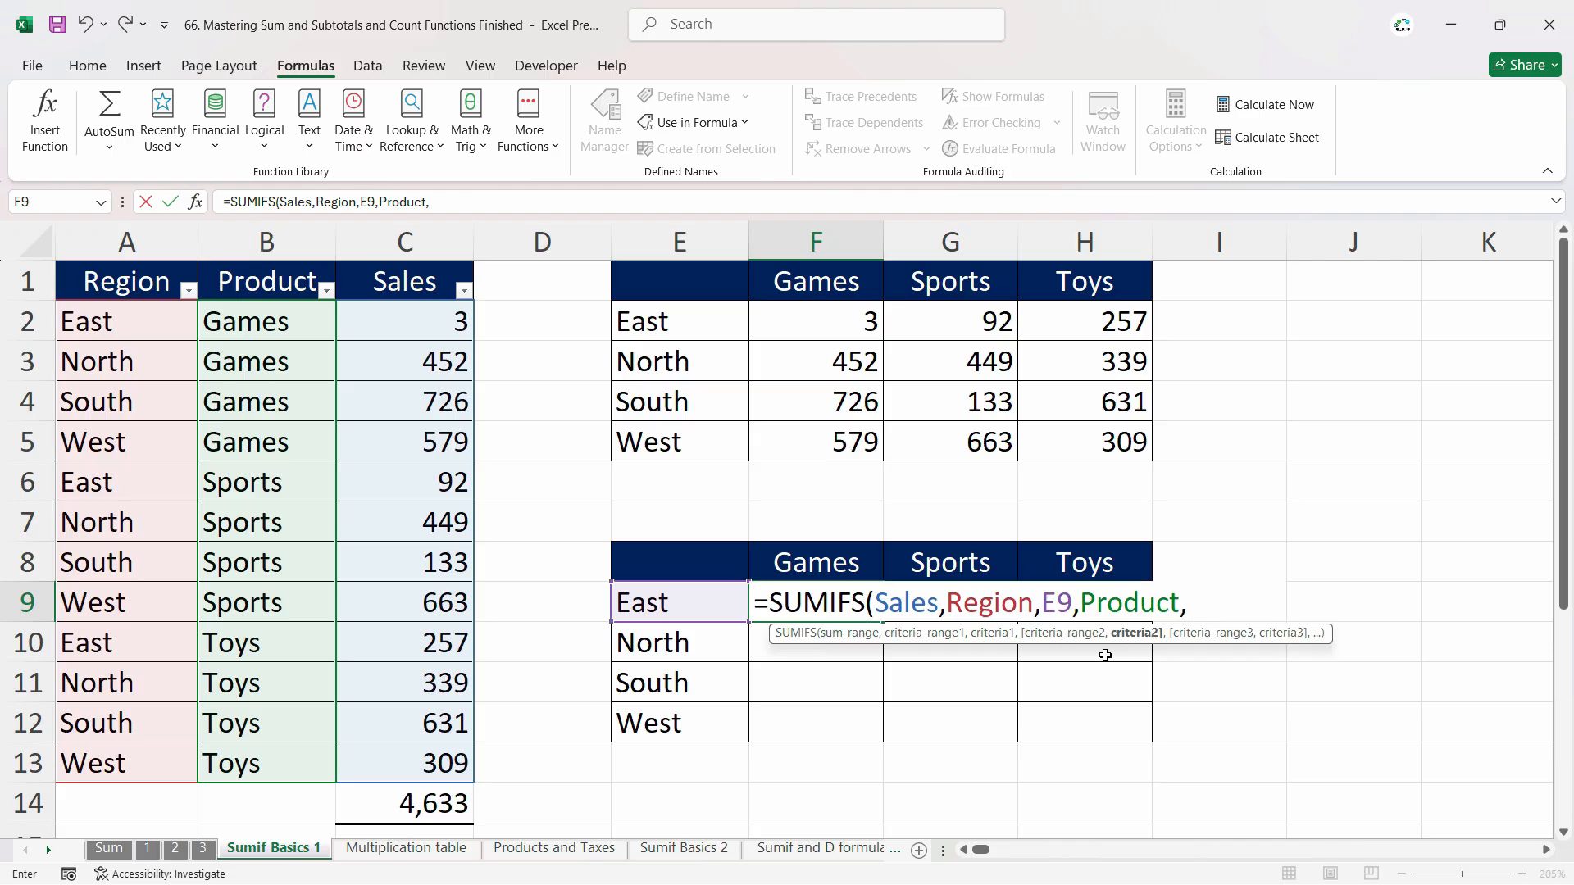
left_click(840, 565)
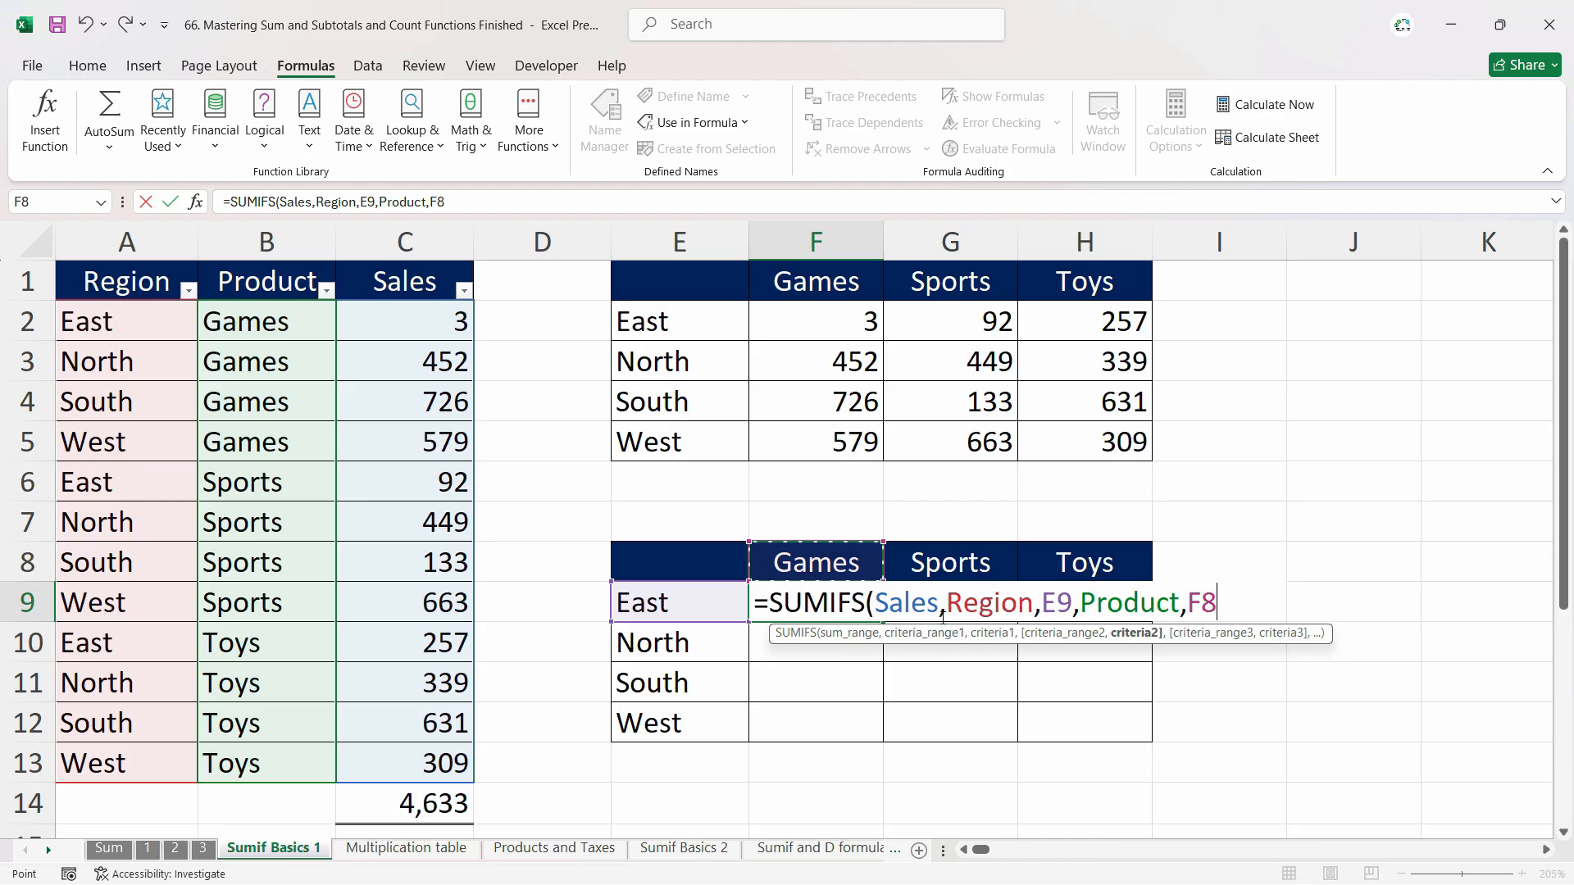
key("Return")
left_click(838, 608)
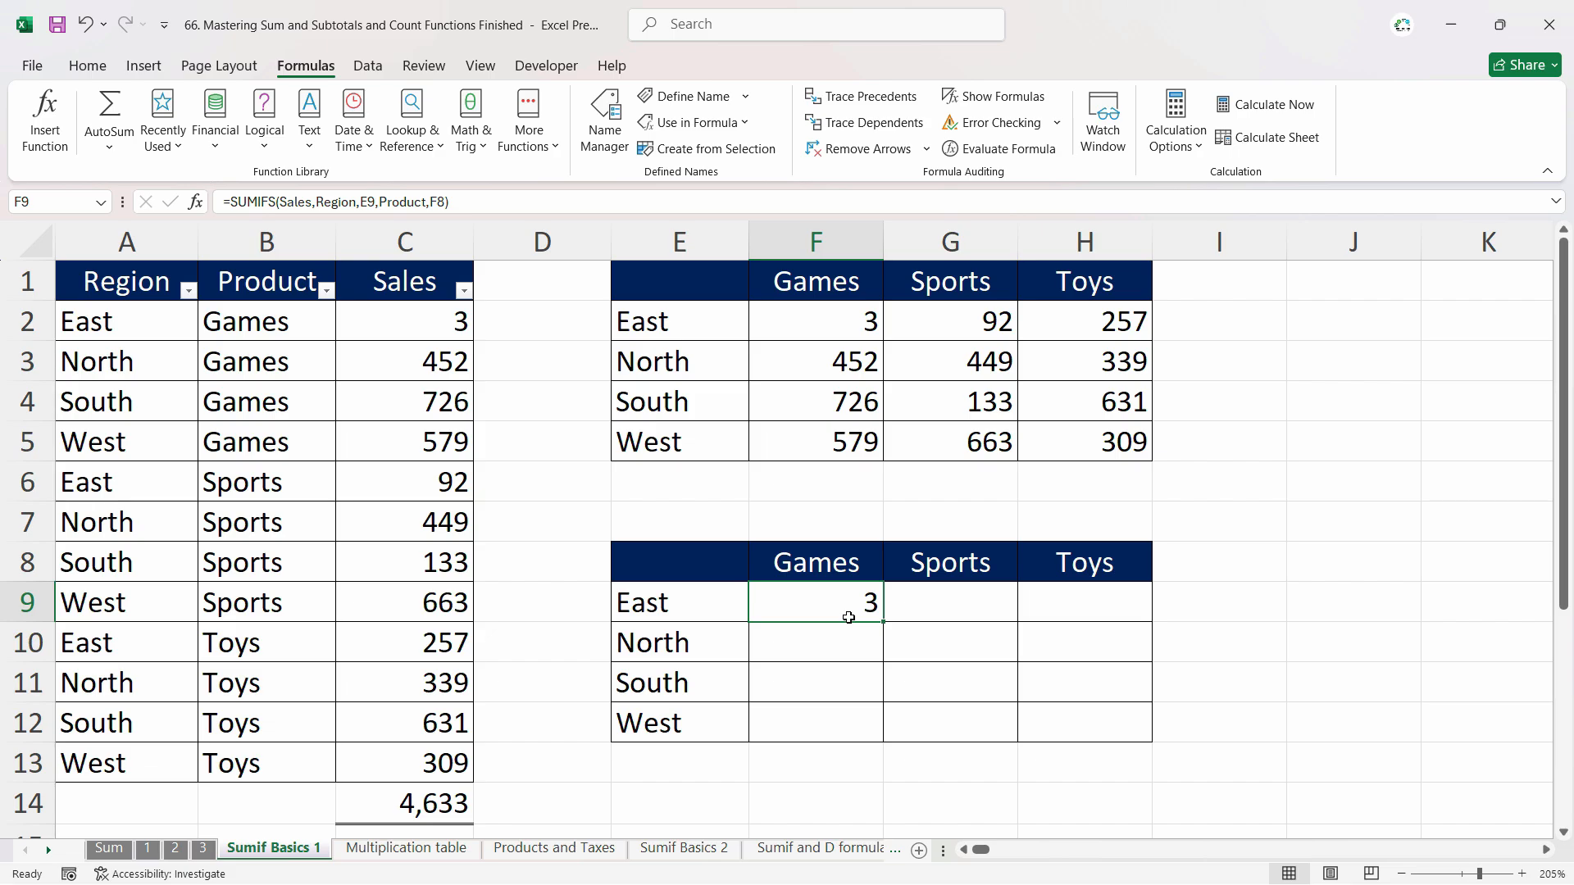
Make the column of the region criterion absolute in the F9 formula, as $E9.
left_click(867, 325)
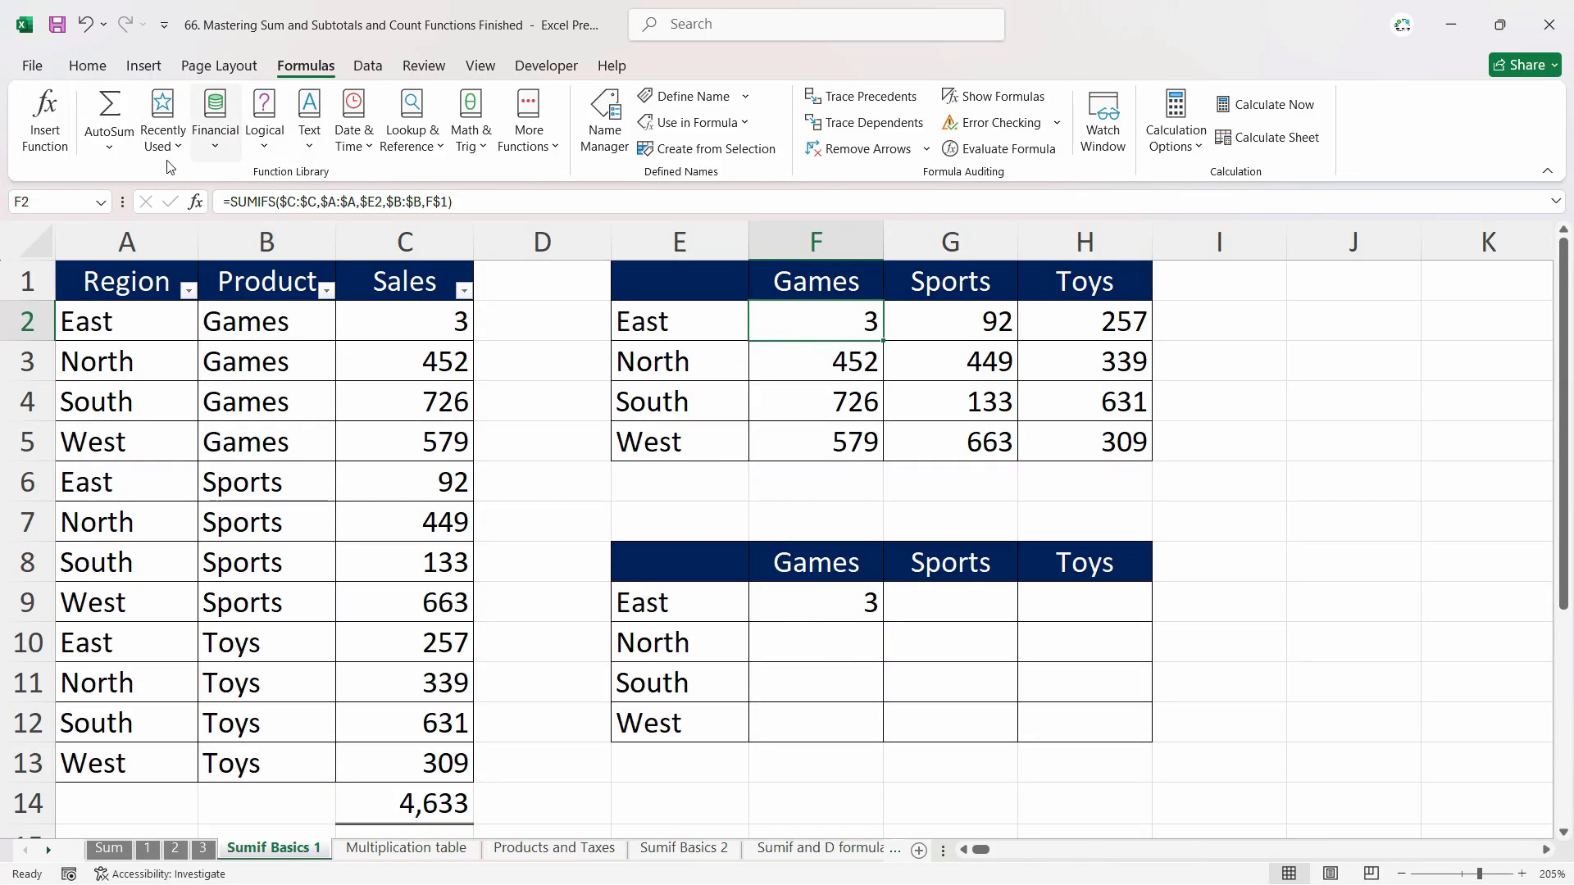
left_click(865, 606)
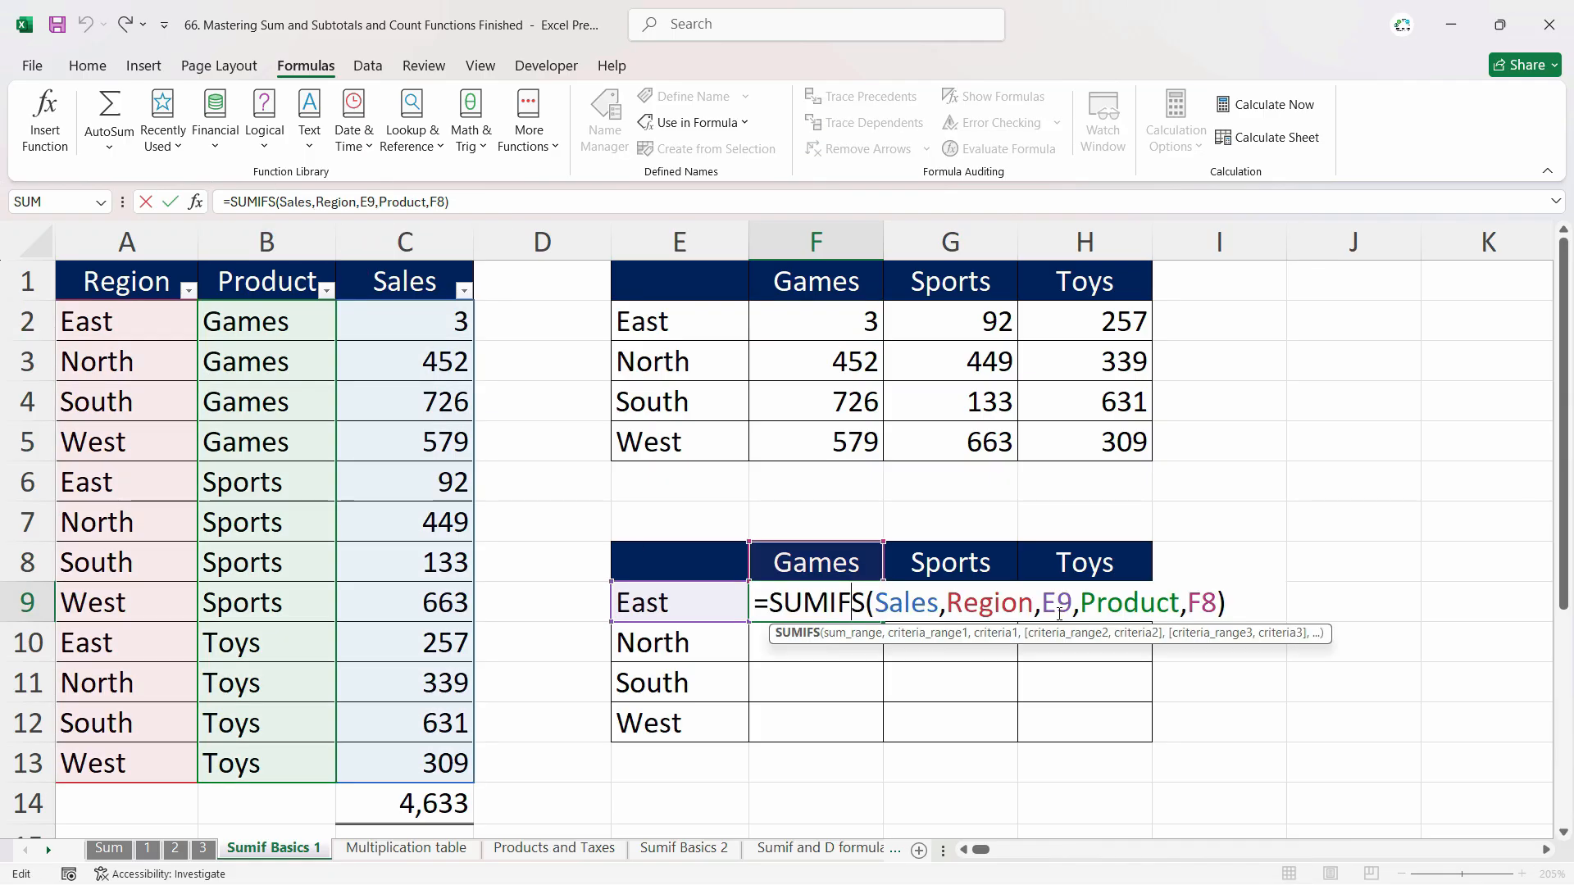
double_click(824, 614)
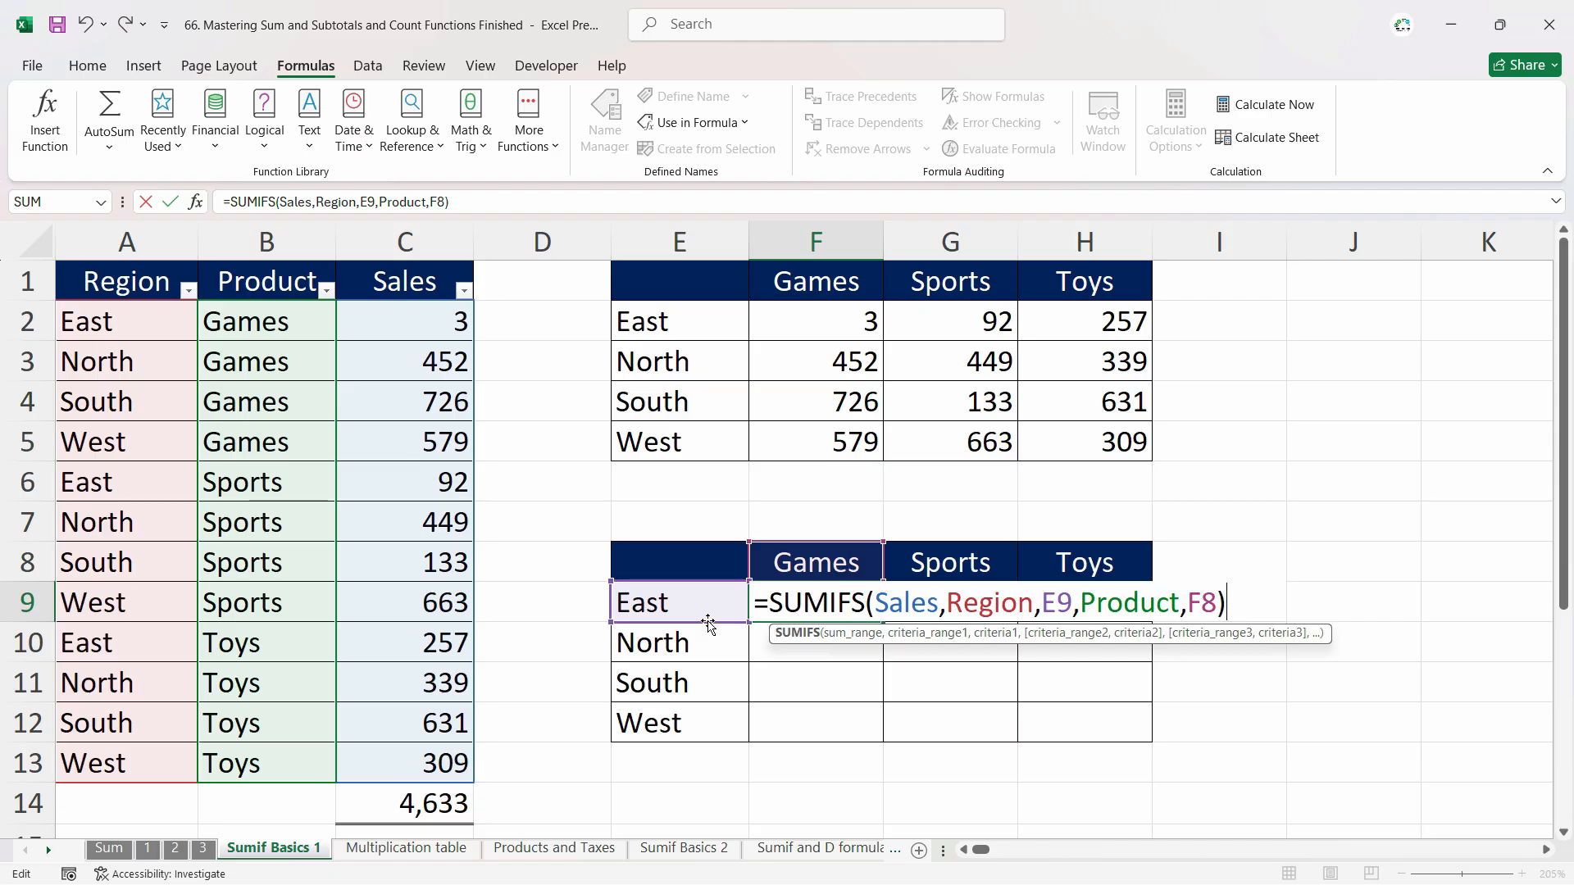
mouse_move(711, 621)
left_mouse_down()
mouse_move(706, 719)
mouse_move(704, 608)
left_mouse_up()
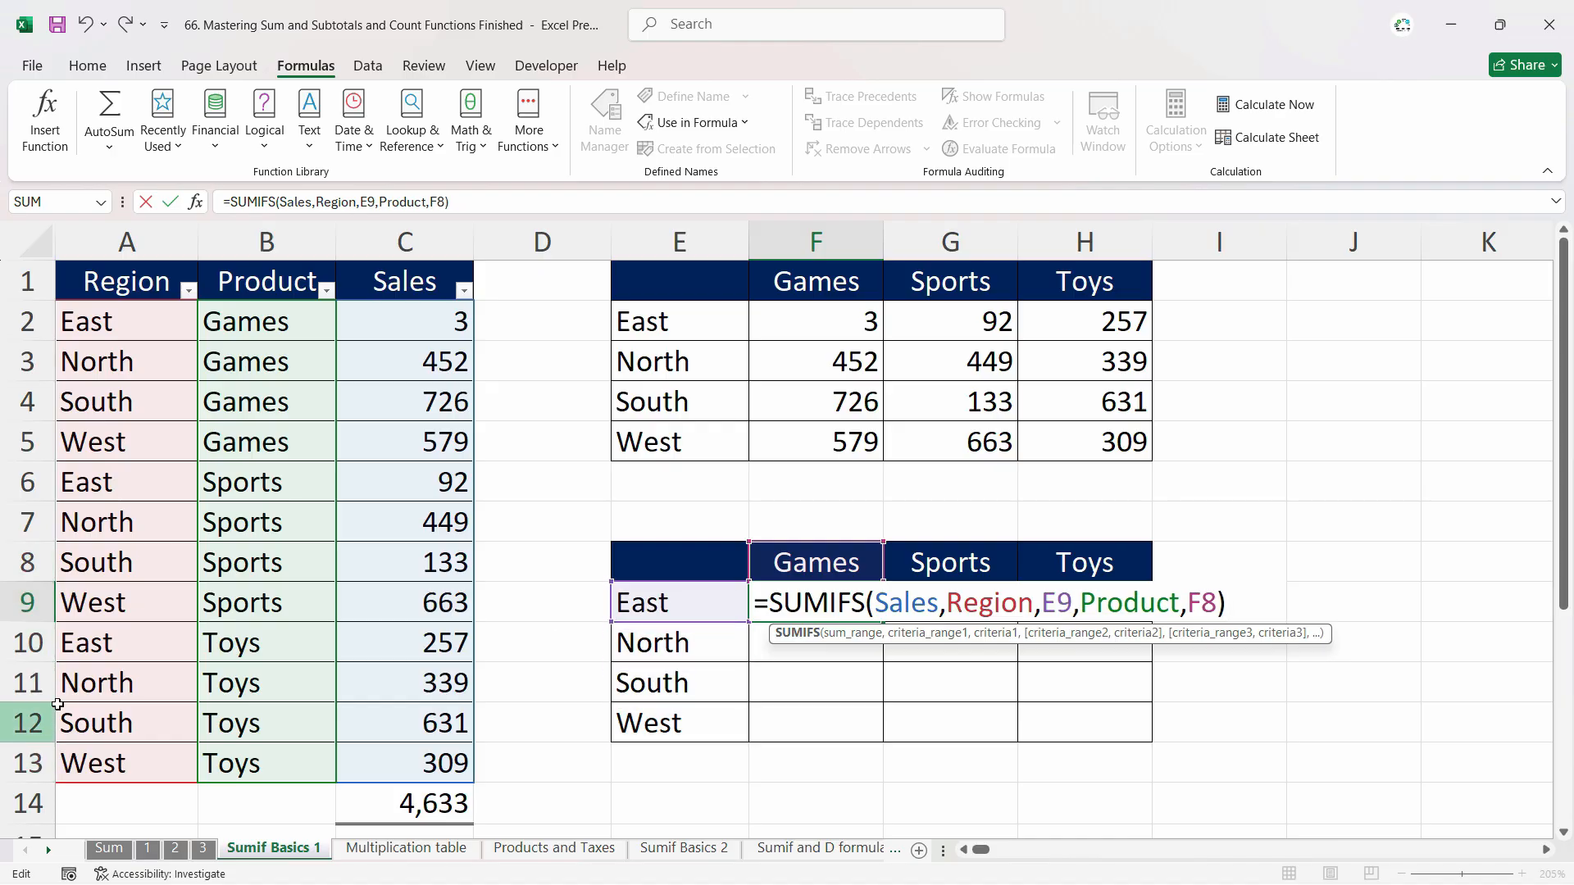
left_click(1052, 603)
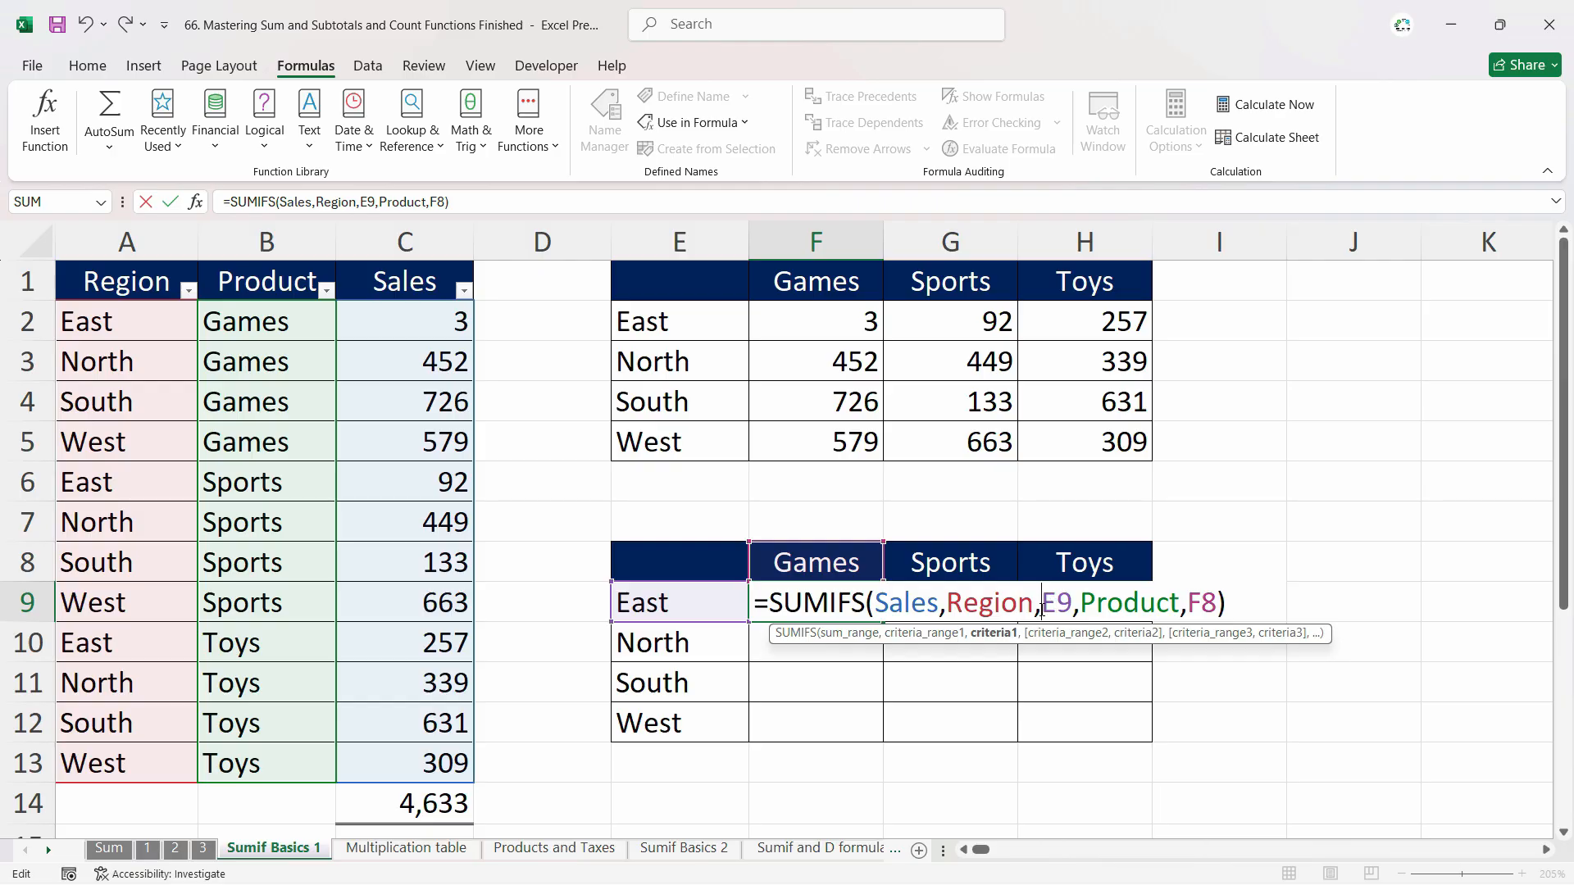
type("$")
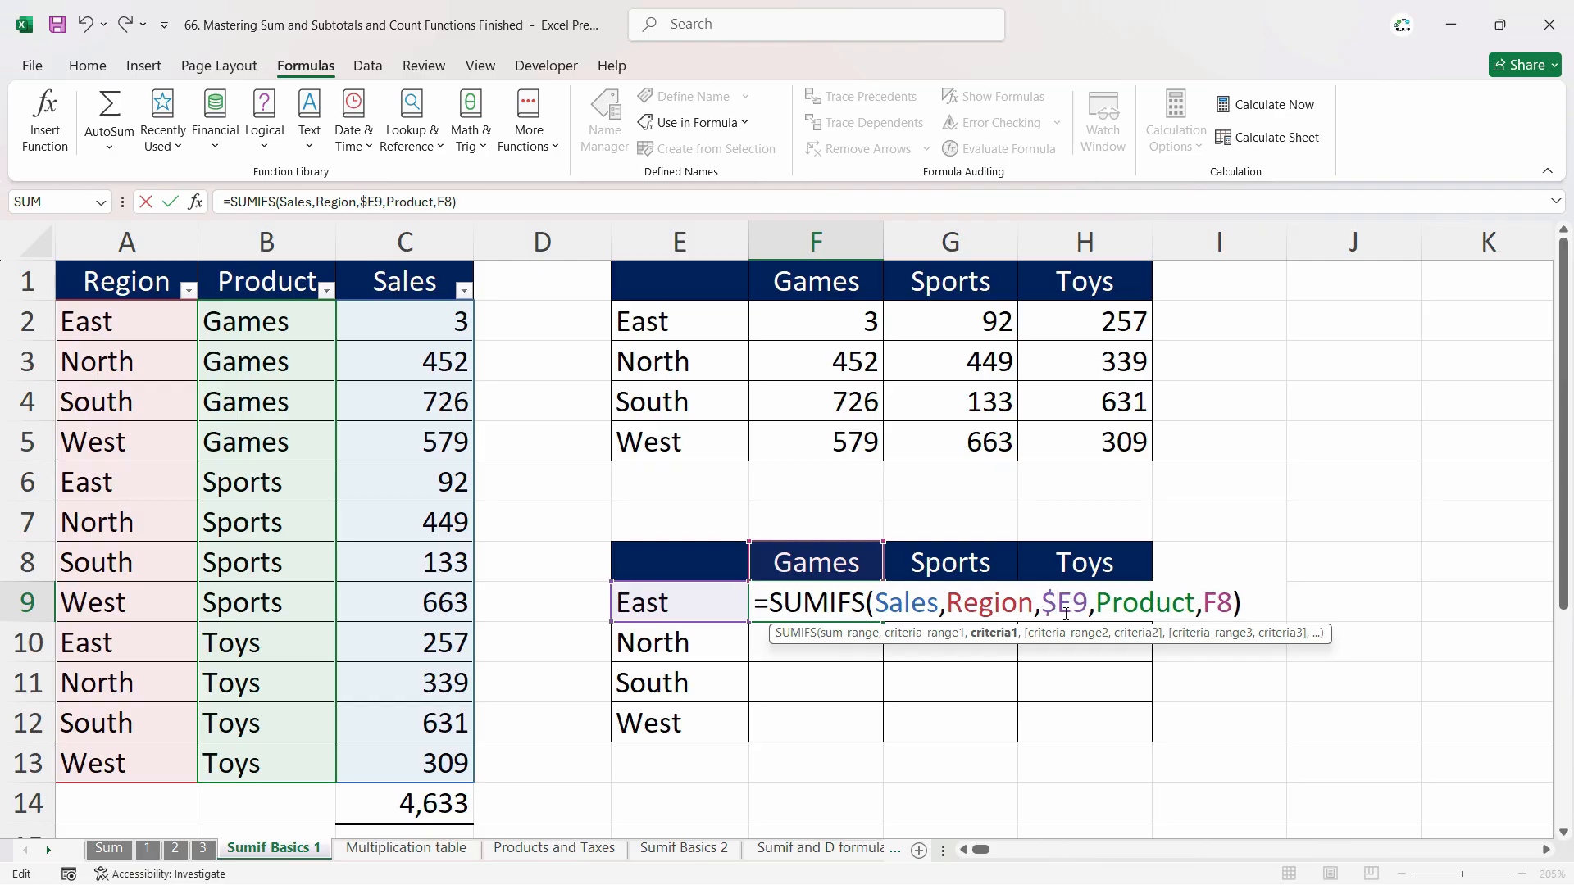
Make the row of the product criterion absolute in the F9 formula, as F$8, and confirm the formula.
left_click(1216, 603)
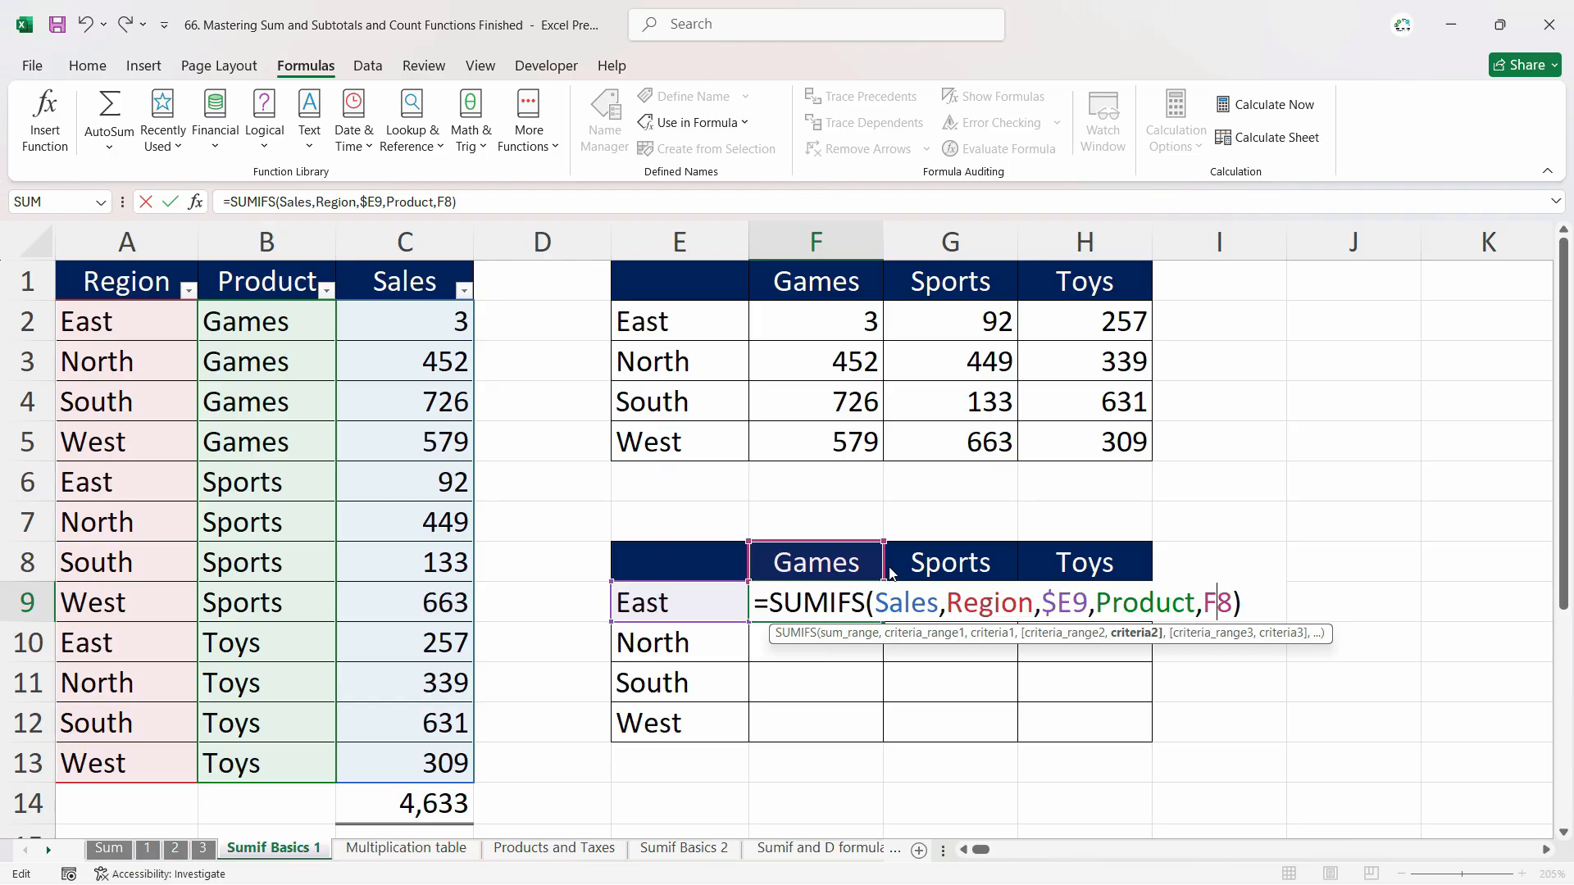
left_click(966, 565)
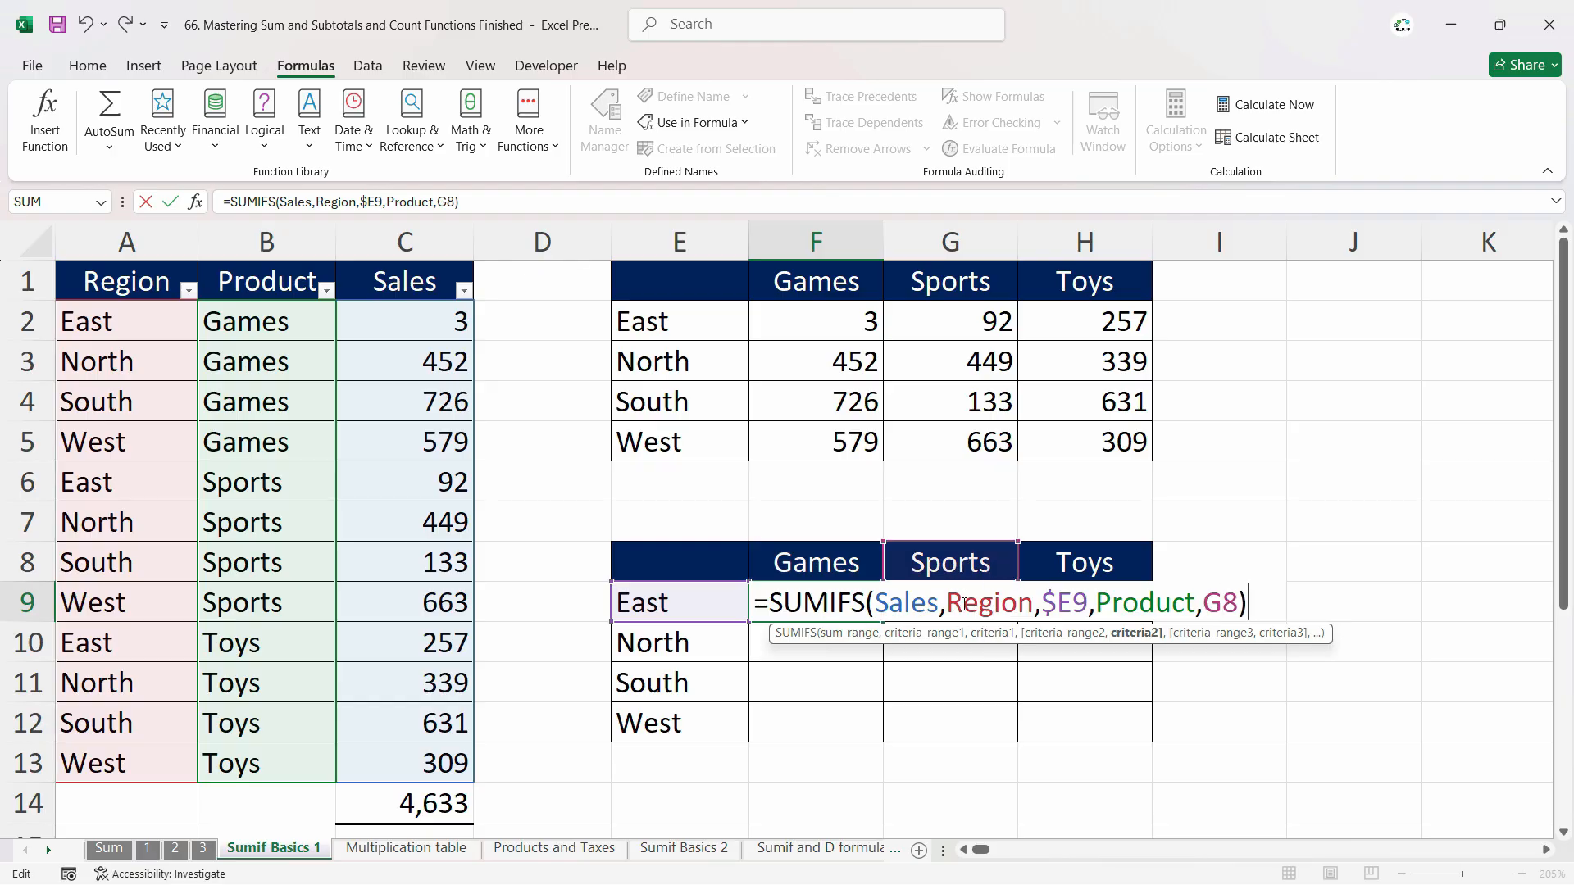
mouse_move(884, 566)
left_mouse_down()
mouse_move(910, 557)
mouse_move(848, 571)
mouse_move(911, 566)
mouse_move(856, 561)
left_mouse_up()
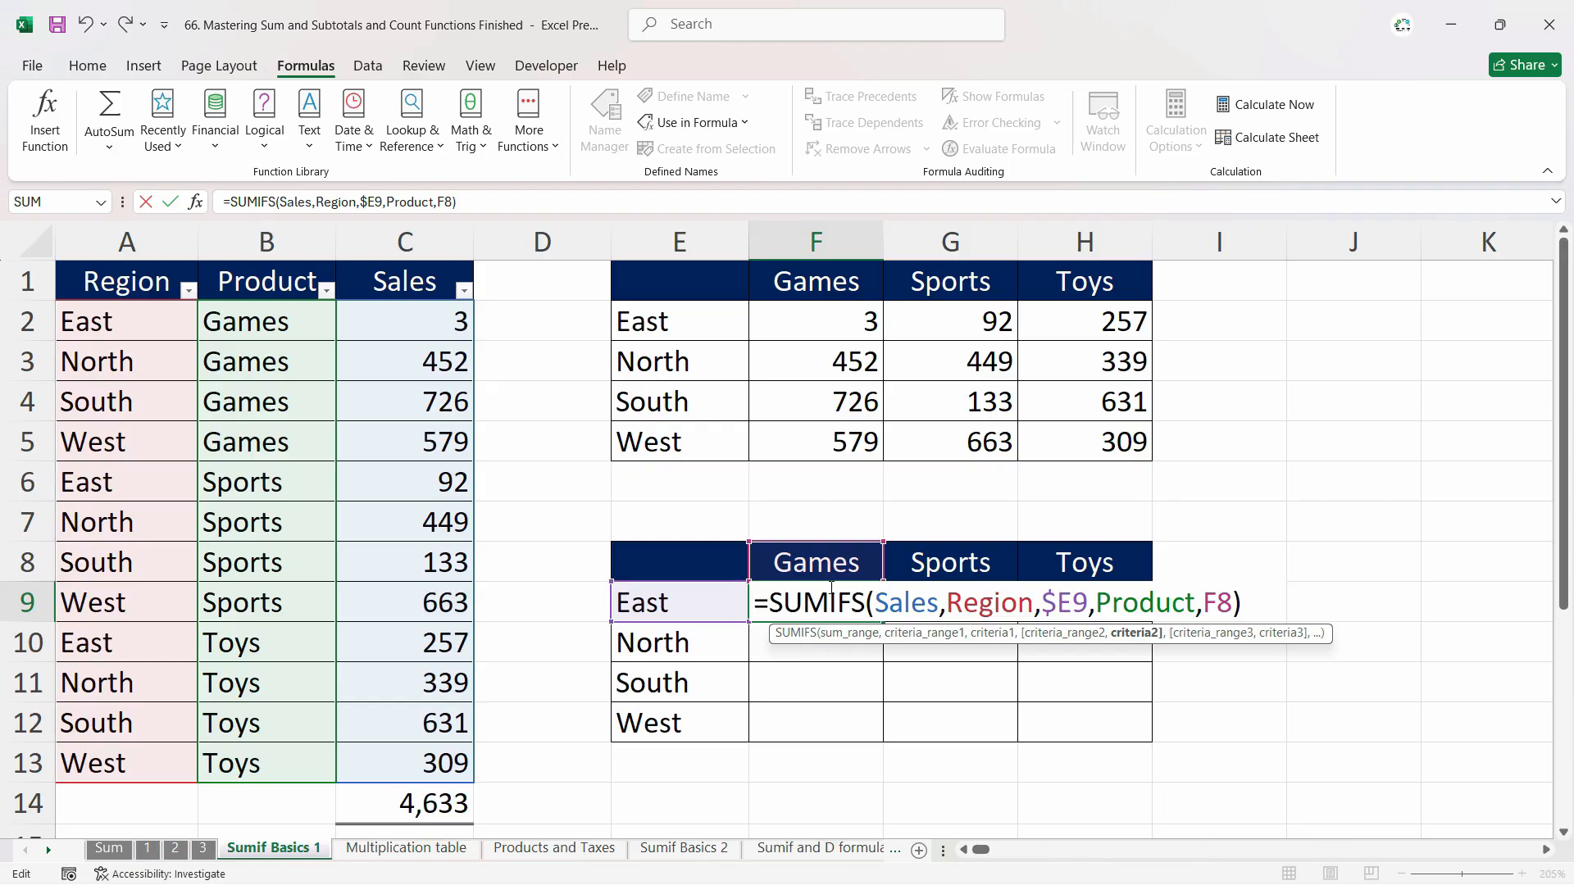
mouse_move(877, 580)
left_mouse_down()
mouse_move(877, 613)
mouse_move(881, 569)
left_mouse_up()
type("$")
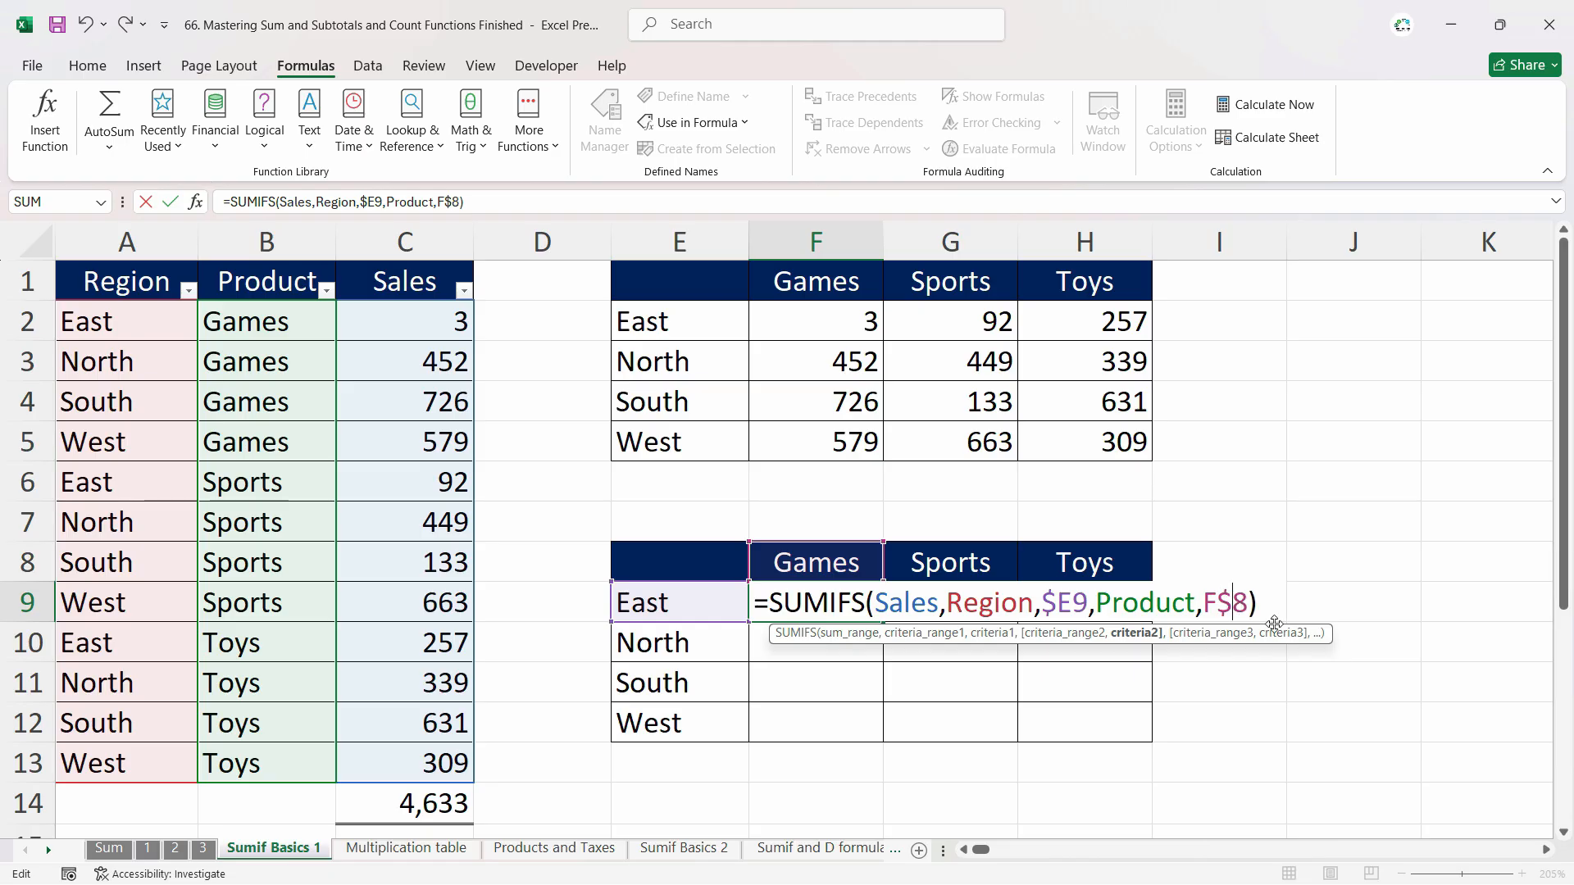
key("Return")
key("Up")
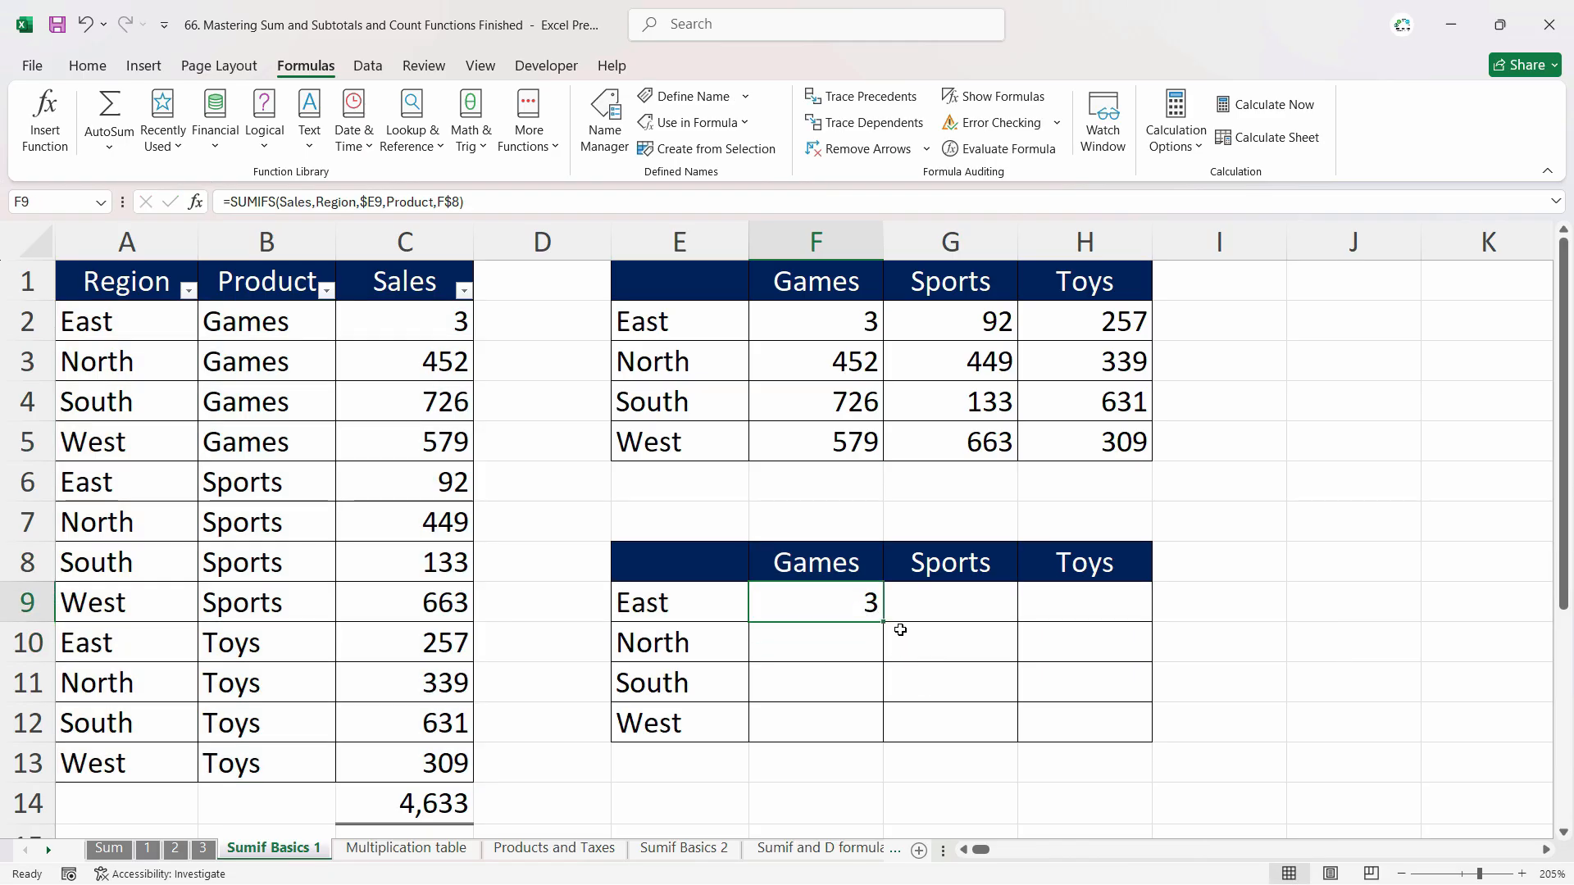
Fill the SUMIFS formula from F9 across and down to H12.
left_click_drag(883, 622, 1147, 737)
left_click(1001, 717)
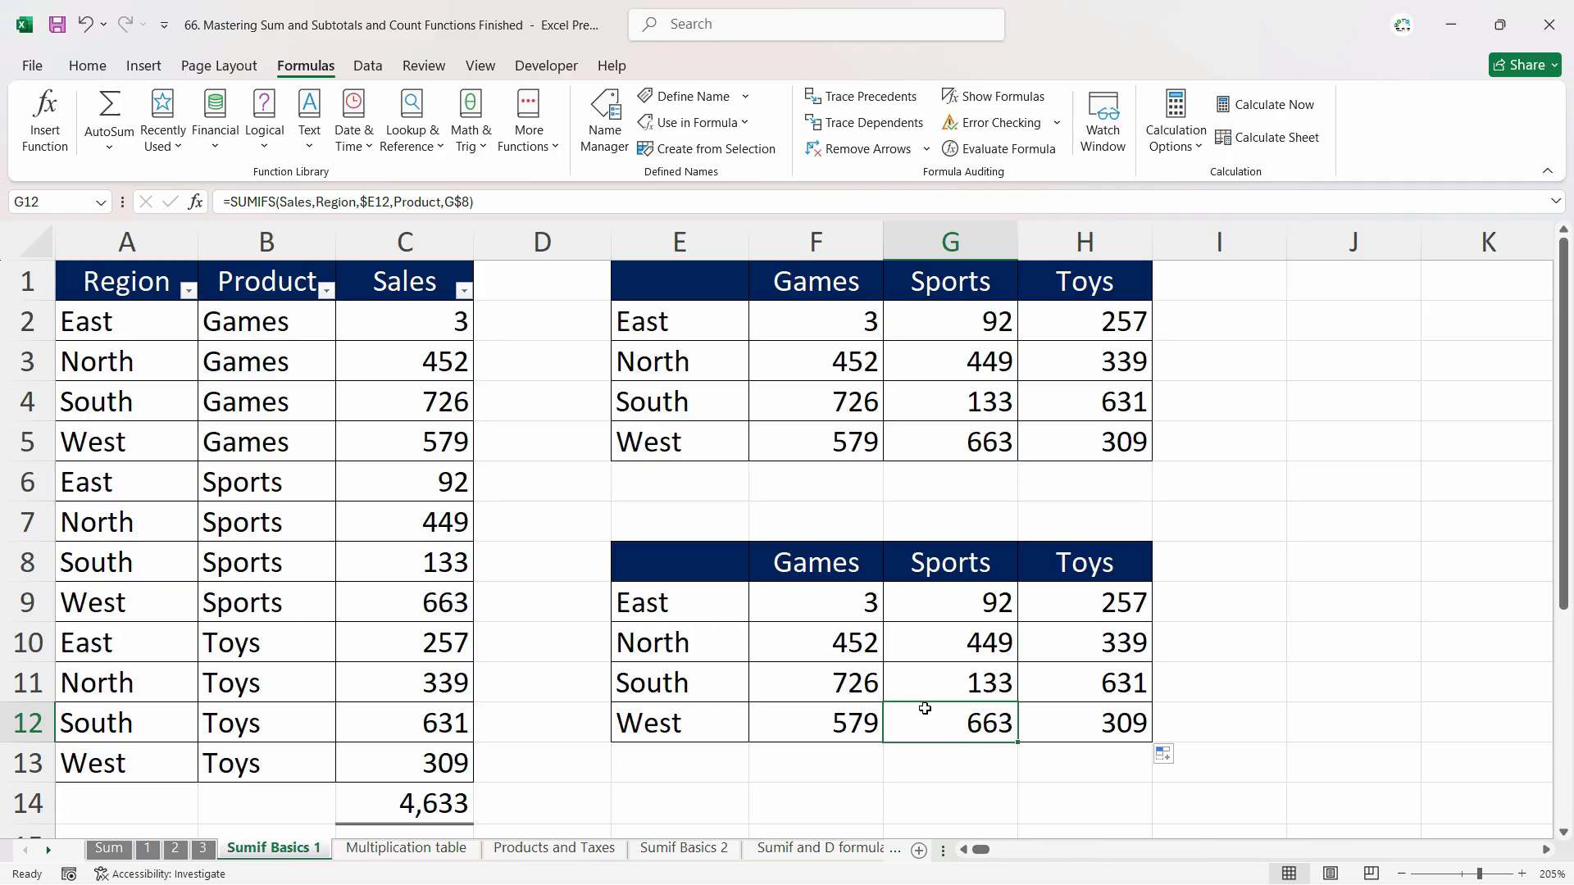
Compare the formulas of the original summary table in F2:H5 with those of the named-range table in F9:H12.
left_click(849, 344)
left_click(849, 335)
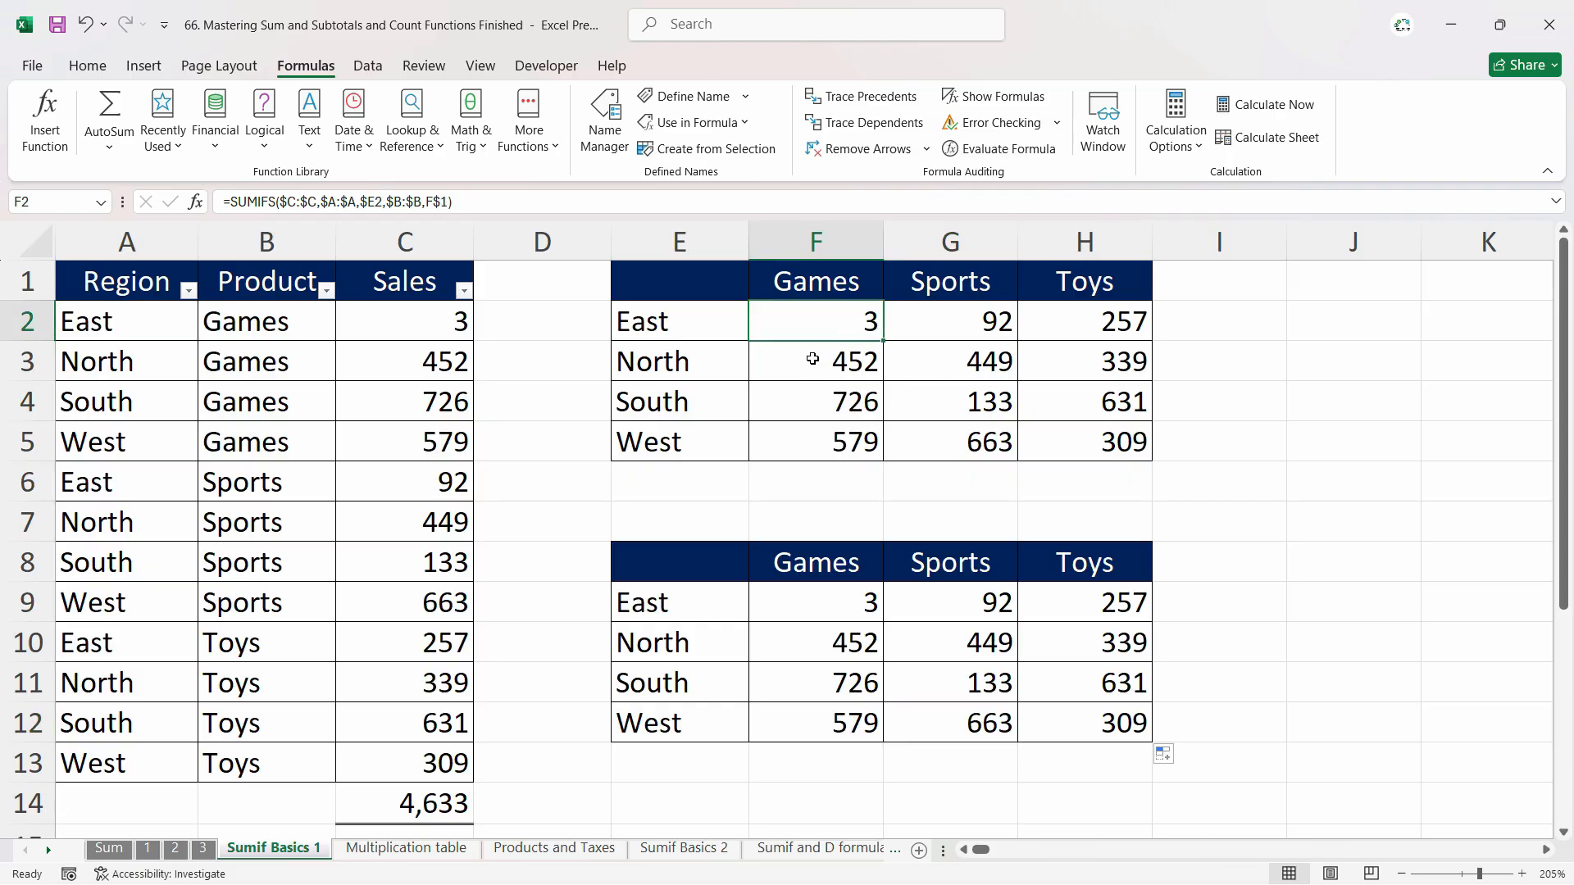
left_click(944, 650)
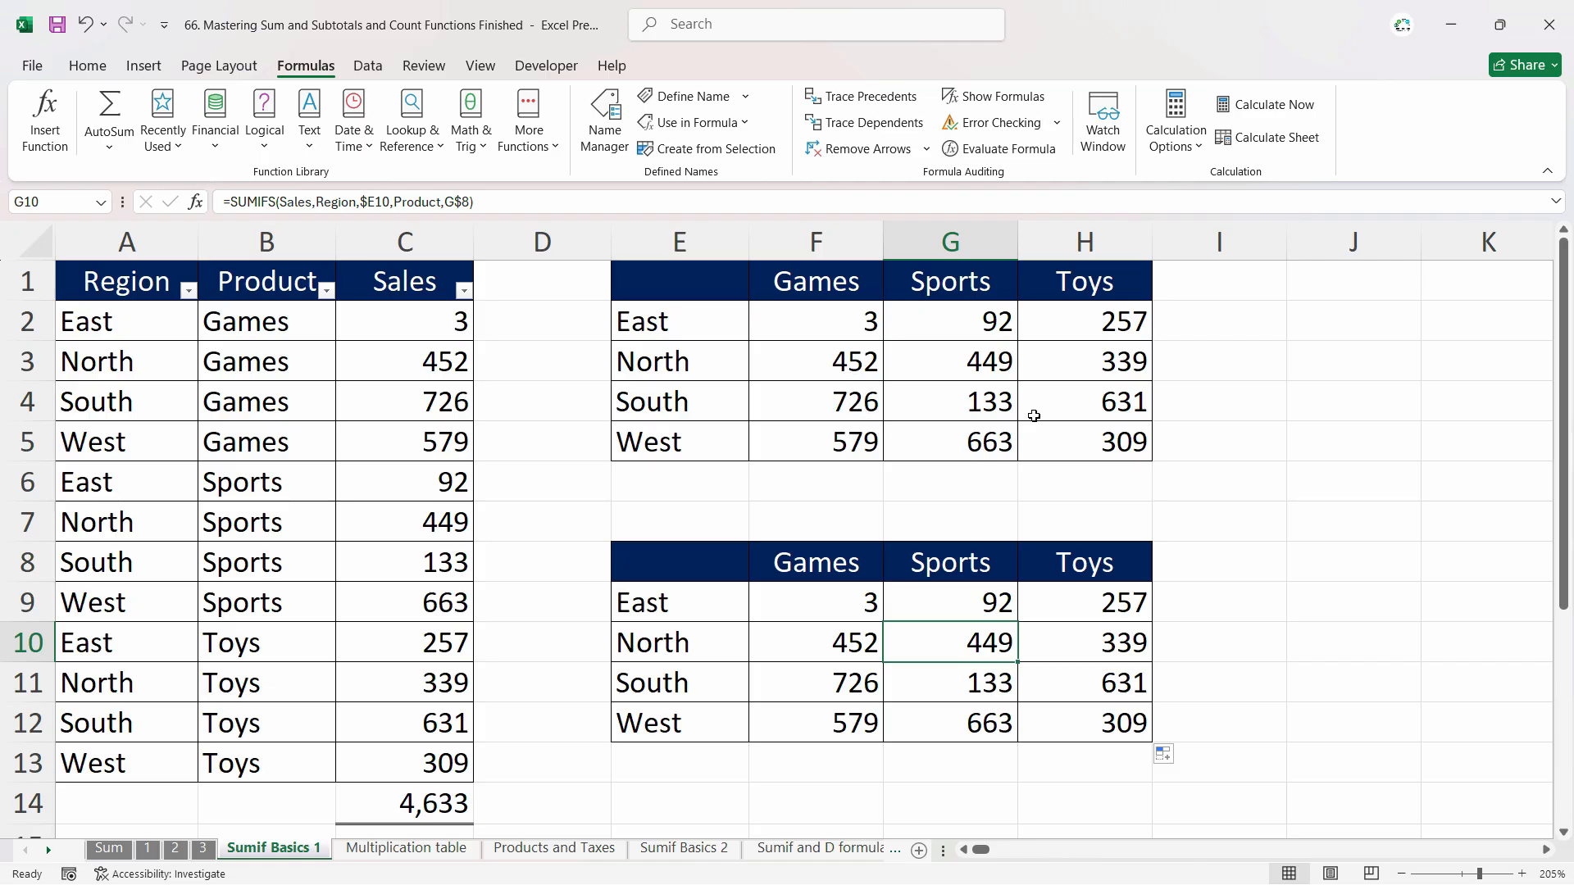
left_click(934, 429)
left_click(1001, 684)
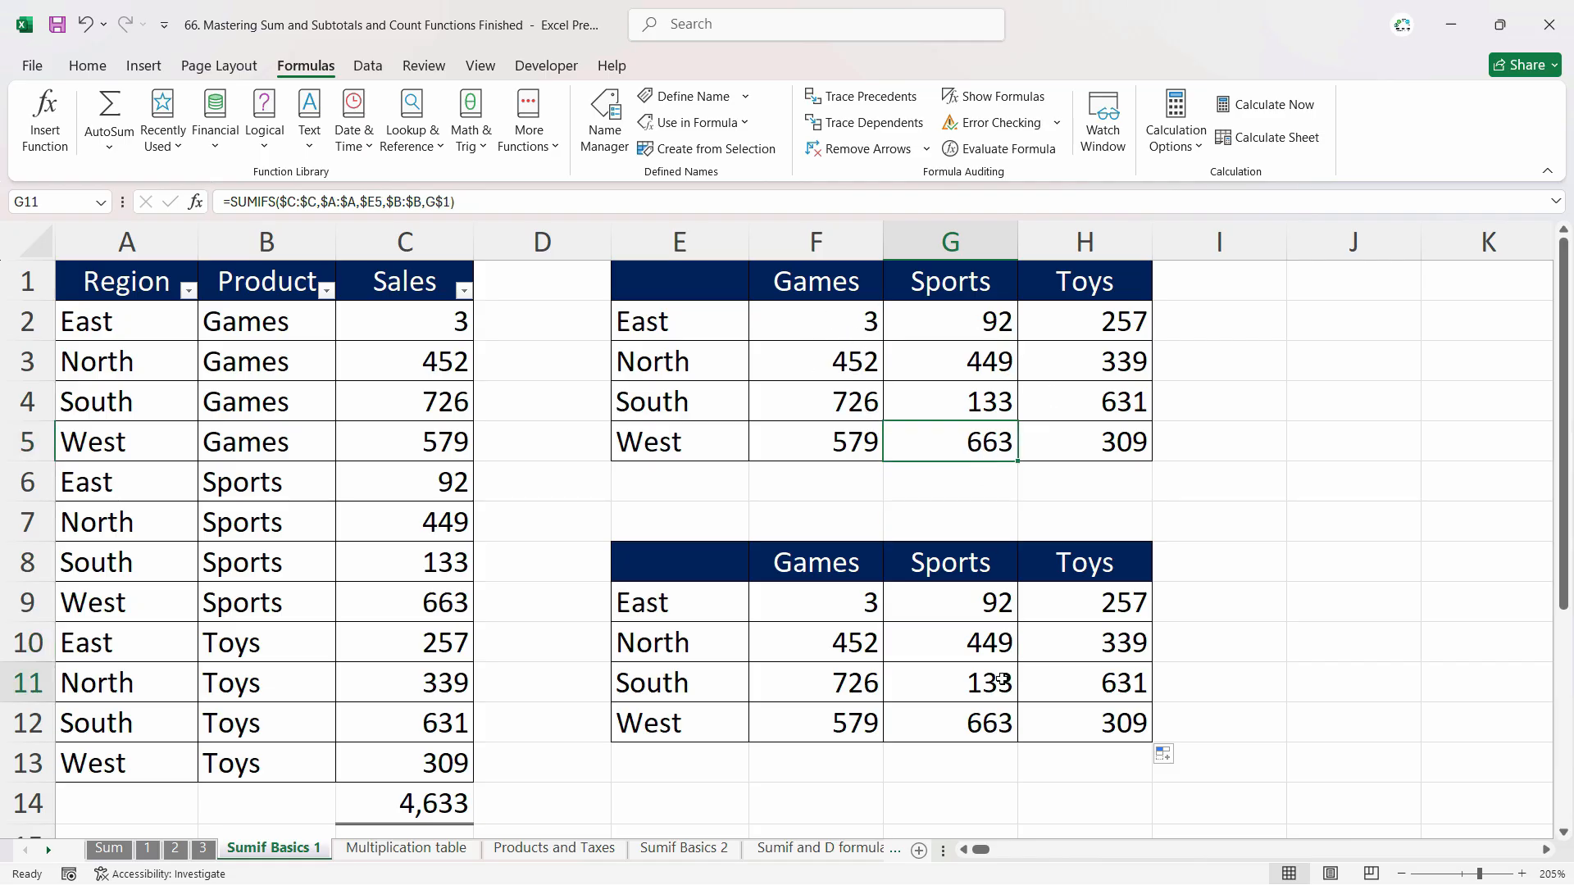
left_click(982, 720)
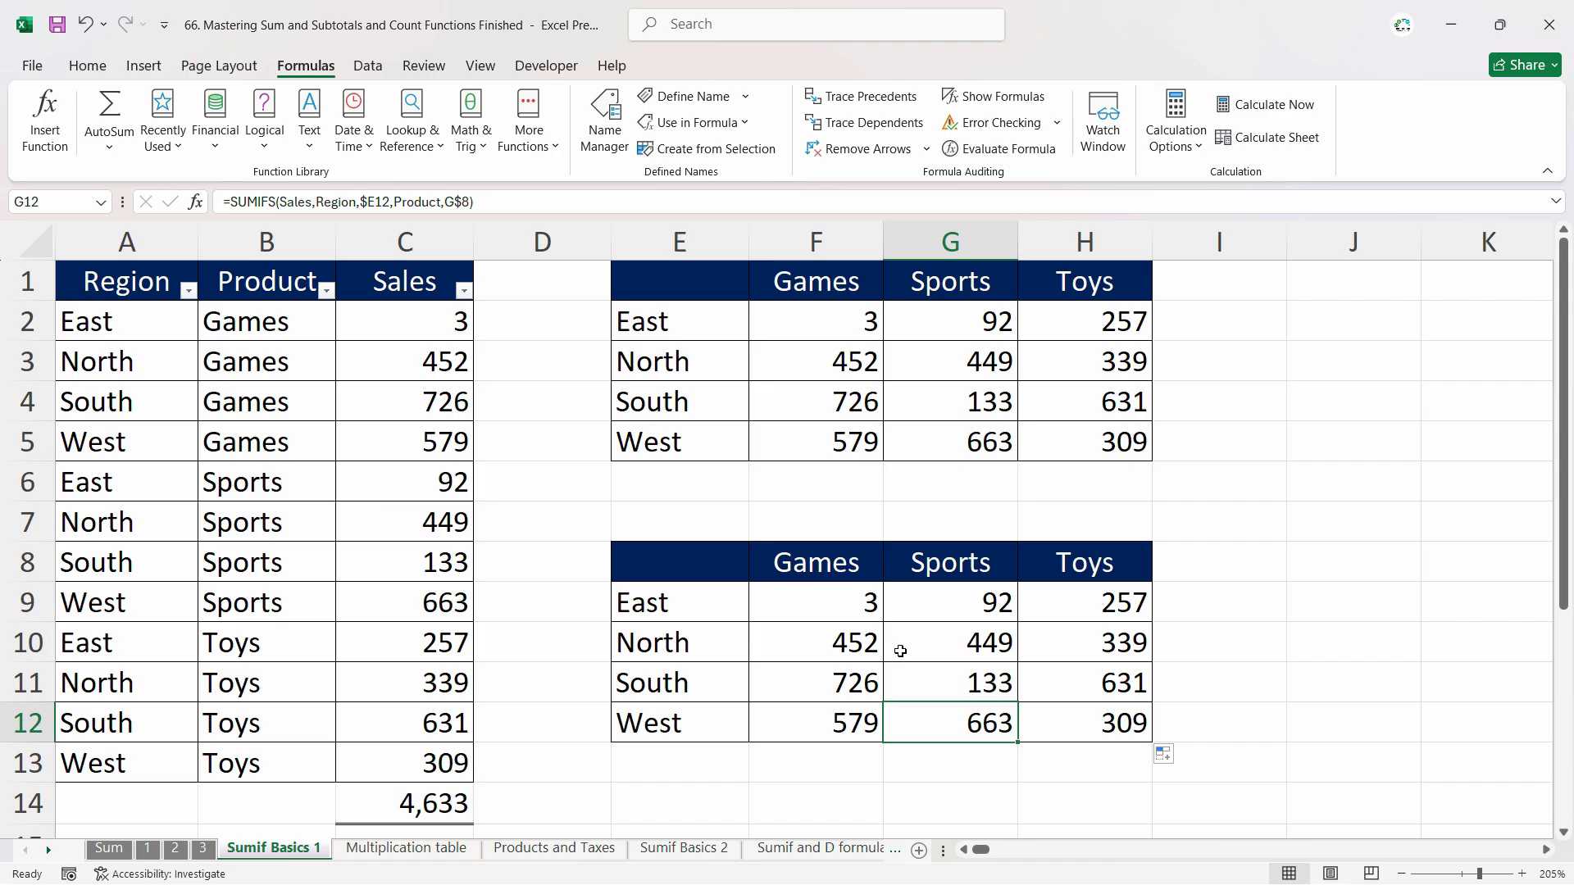
left_click(868, 646)
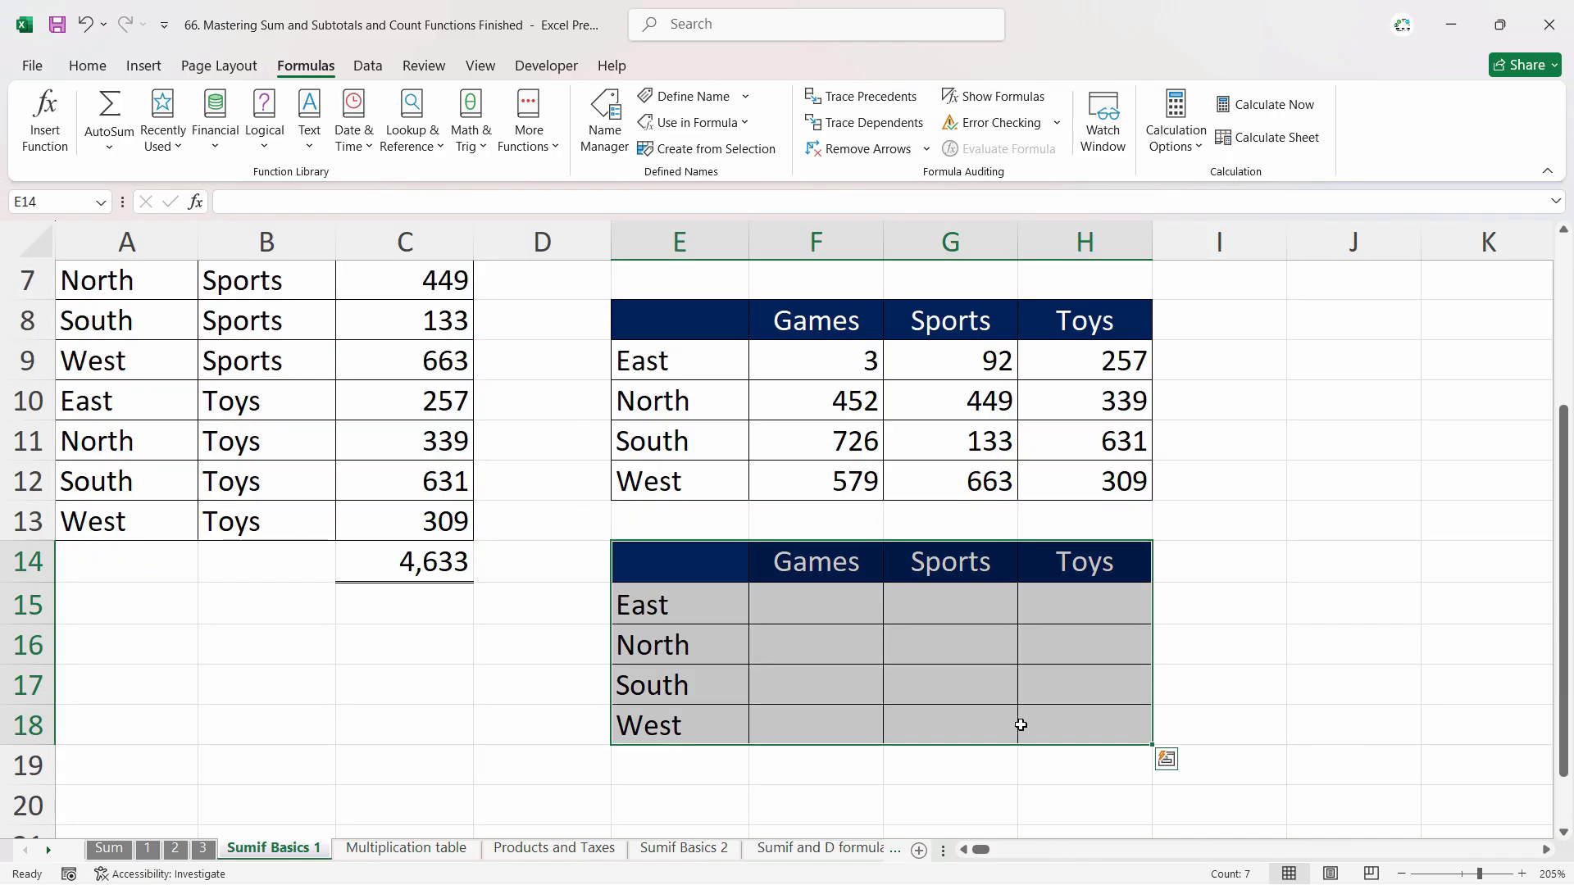
Clear all contents and formatting from the blank summary table in E14:H18.
key("alt+h")
key("e")
key("a")
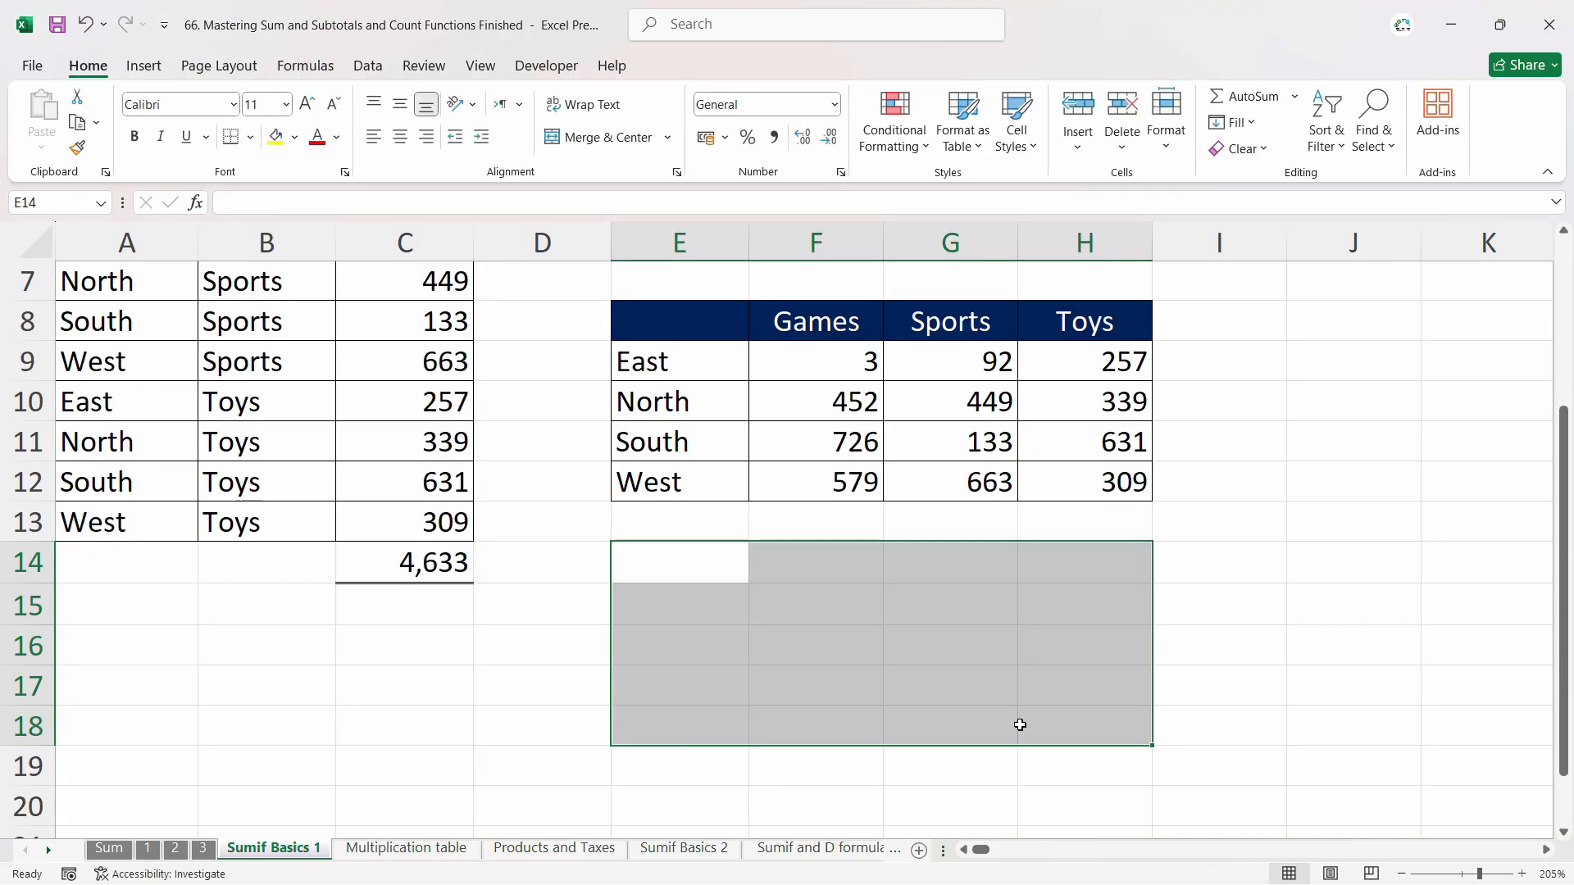
left_click(940, 653)
Inspect the SUMIFS formula in F9, especially the mixed reference used for the region criterion, and leave it as it is.
left_click(850, 362)
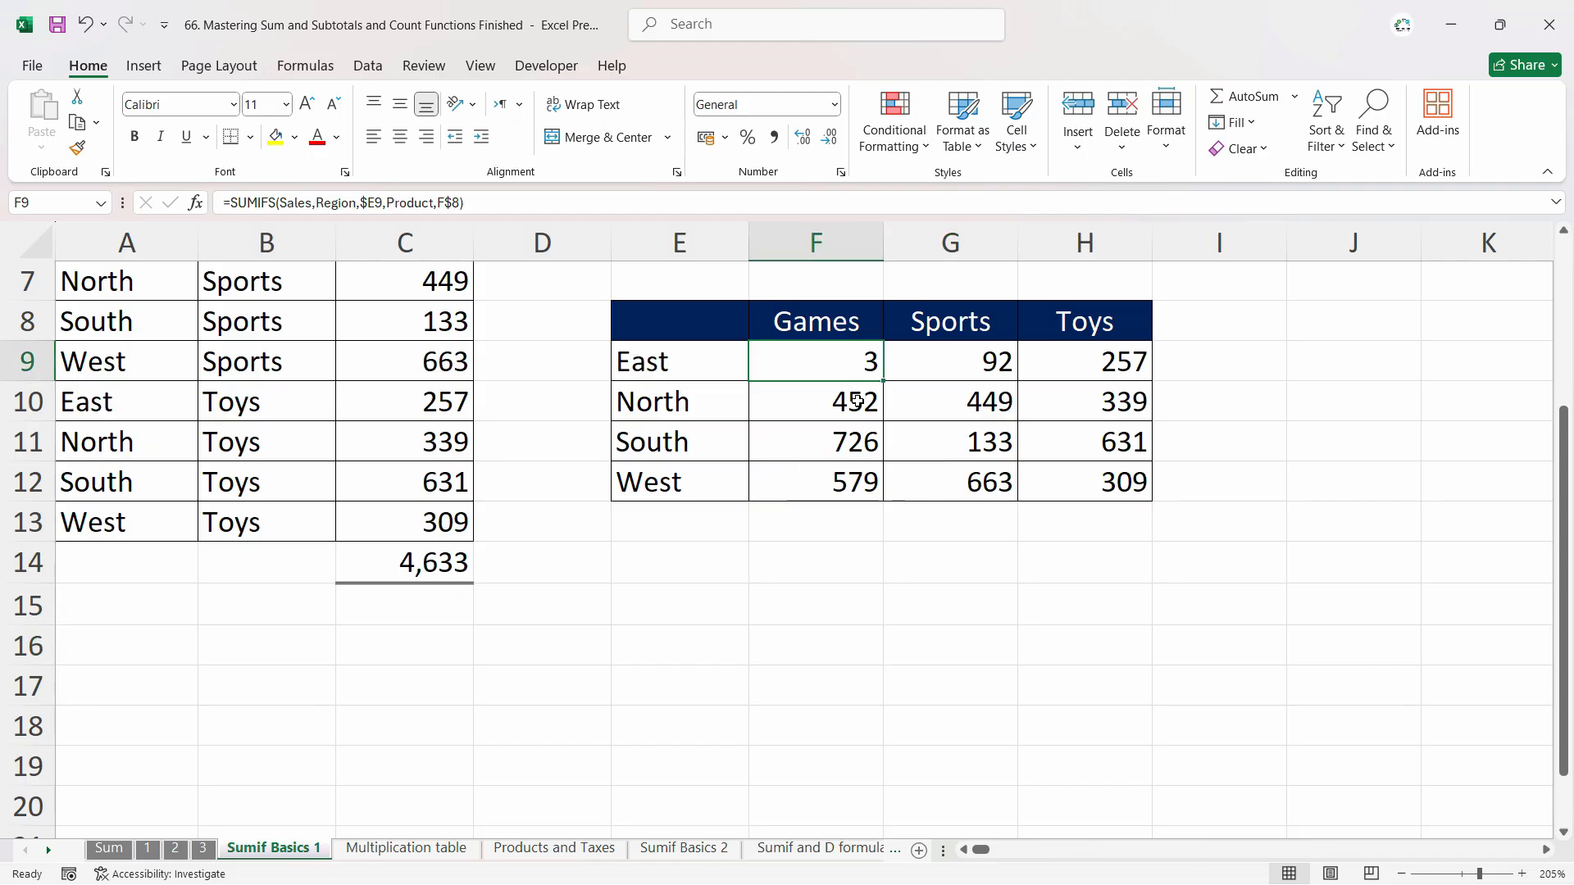
double_click(860, 360)
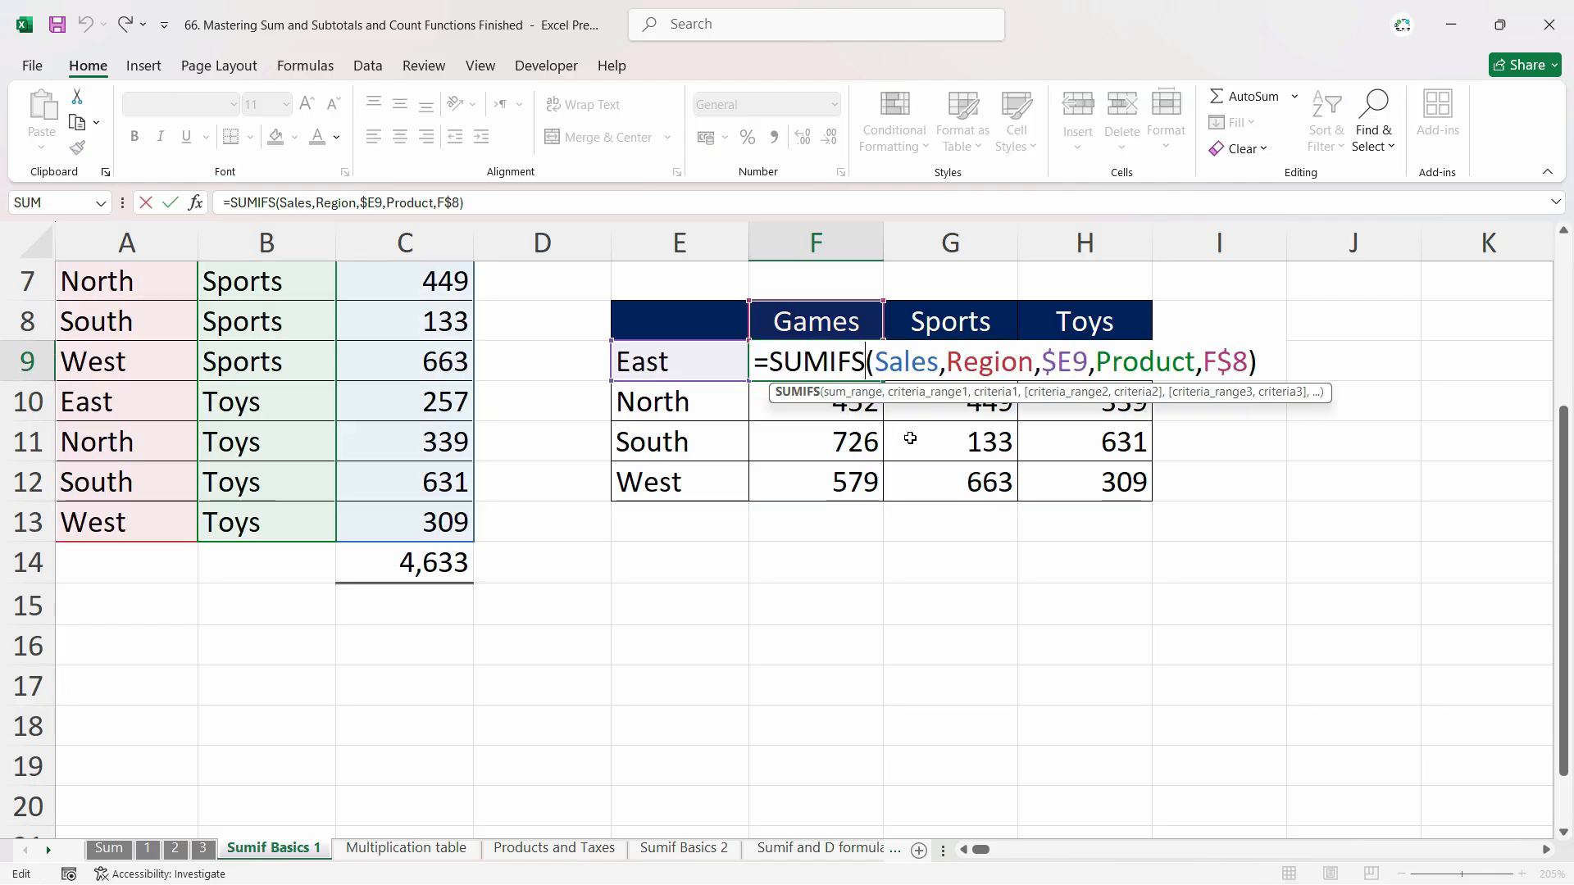
left_click(1073, 362)
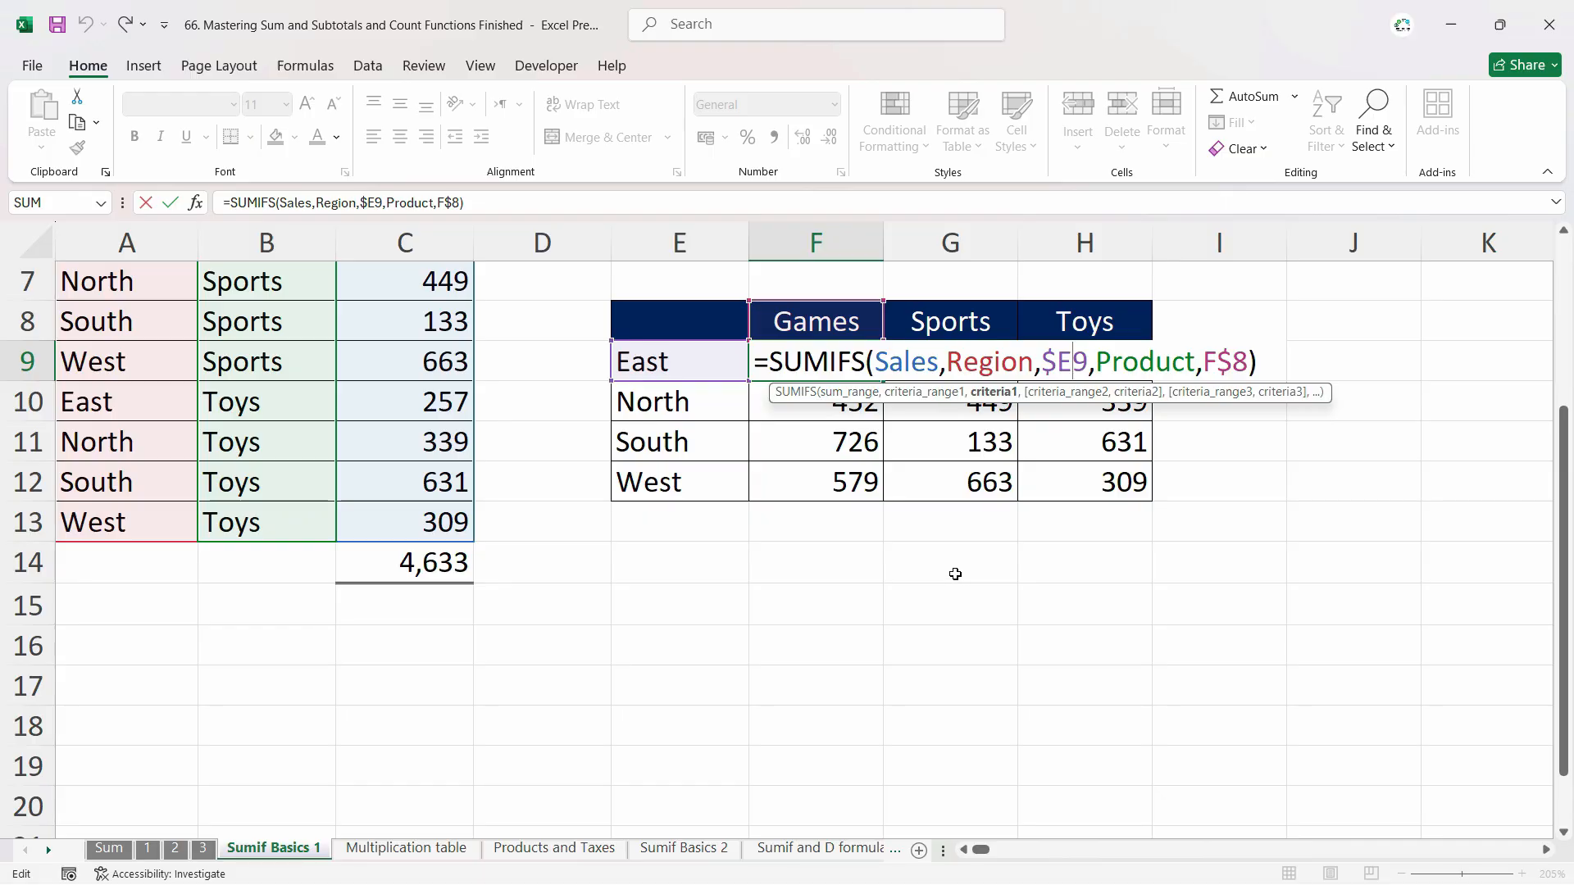
key("Return")
Copy the summary table E8:H12 to E14 and delete the figures in F15:H18 from the copy.
left_click_drag(691, 327, 1131, 484)
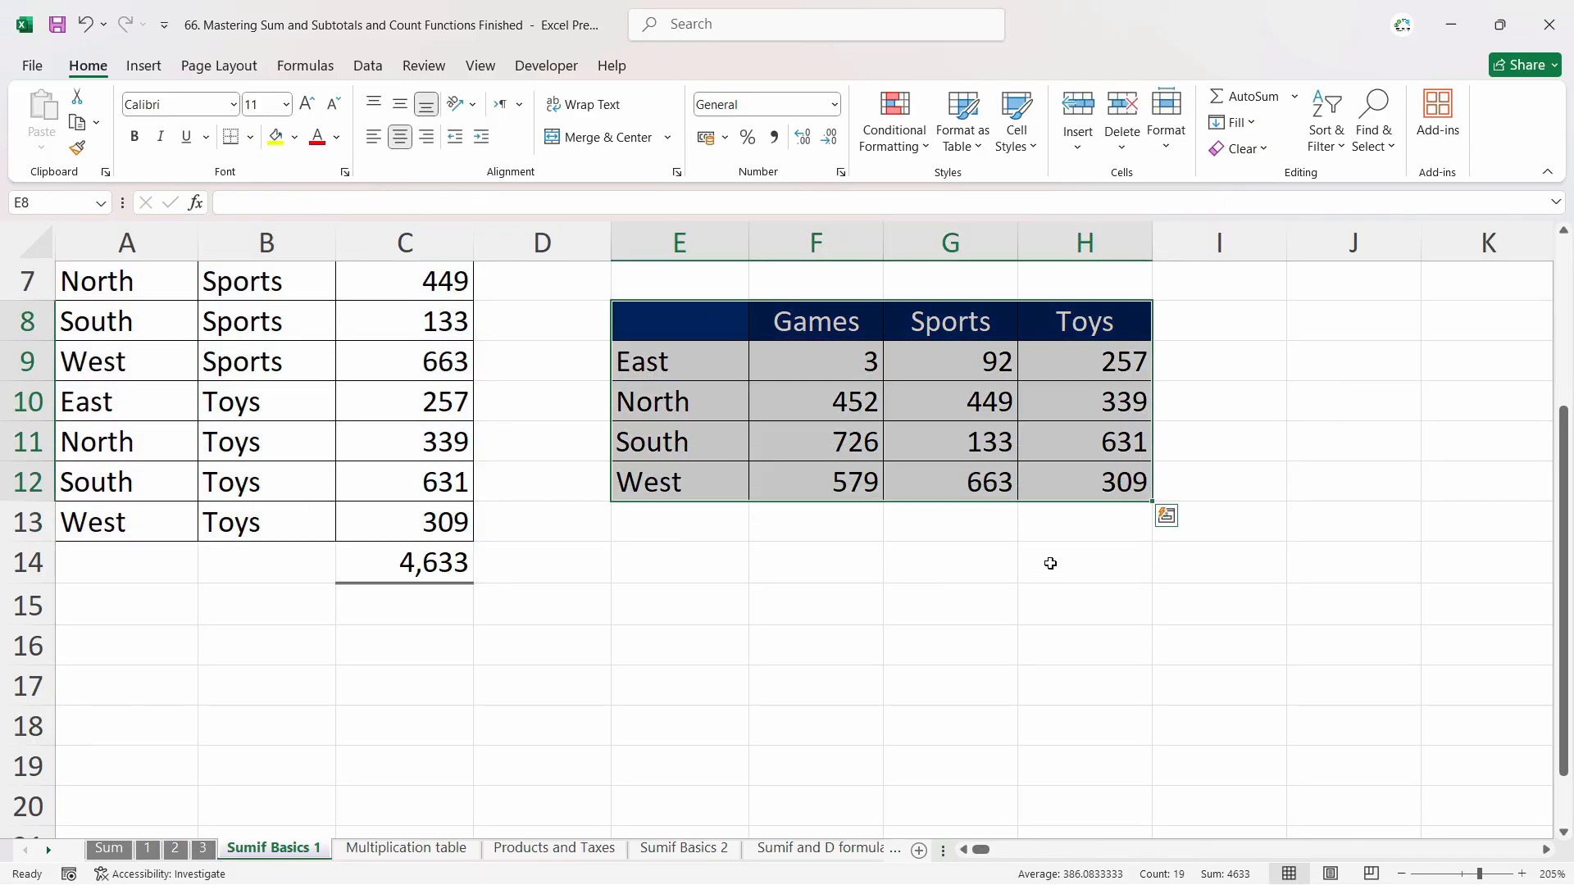
key("ctrl+c")
left_click(720, 577)
key("ctrl+v")
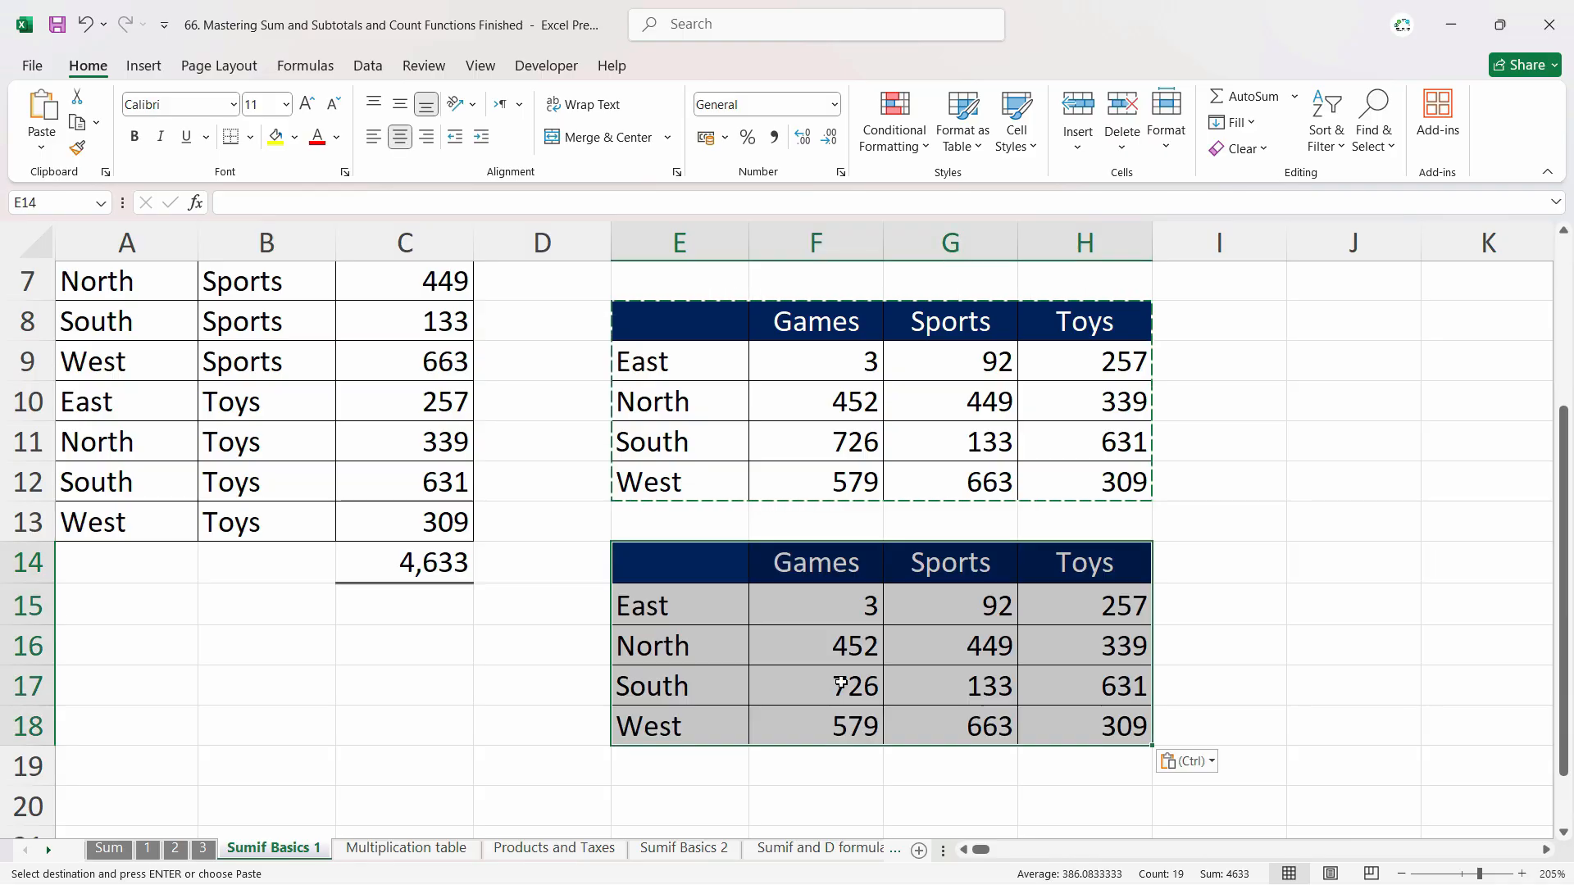
left_click_drag(815, 604, 1067, 710)
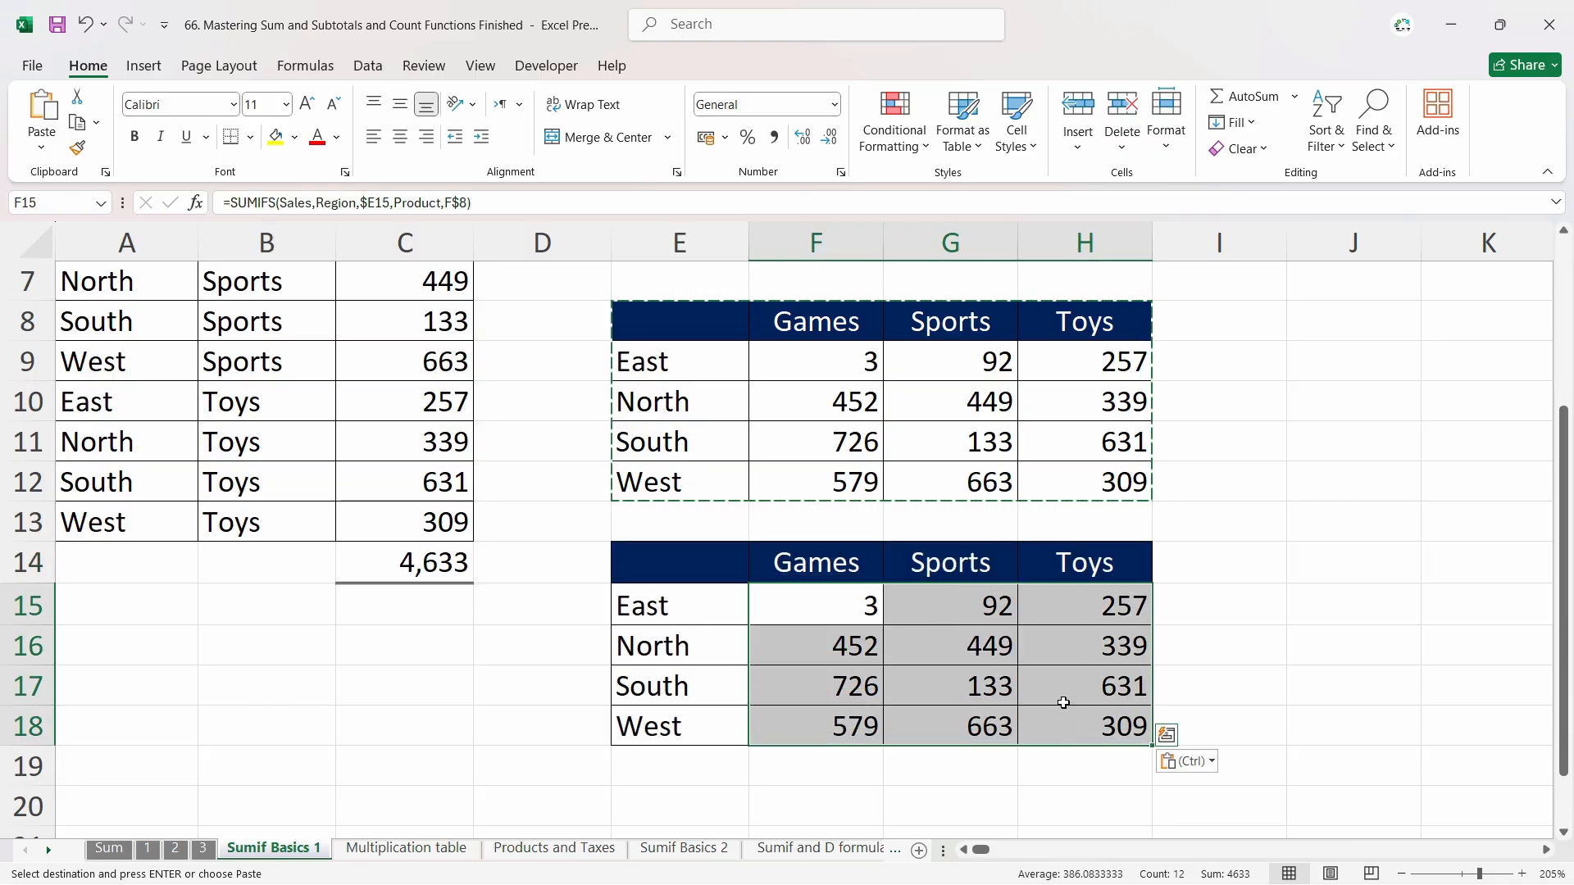
key("Delete")
Start a SUMIFS formula in F15 with the named range Sales as the sum range.
left_click(793, 602)
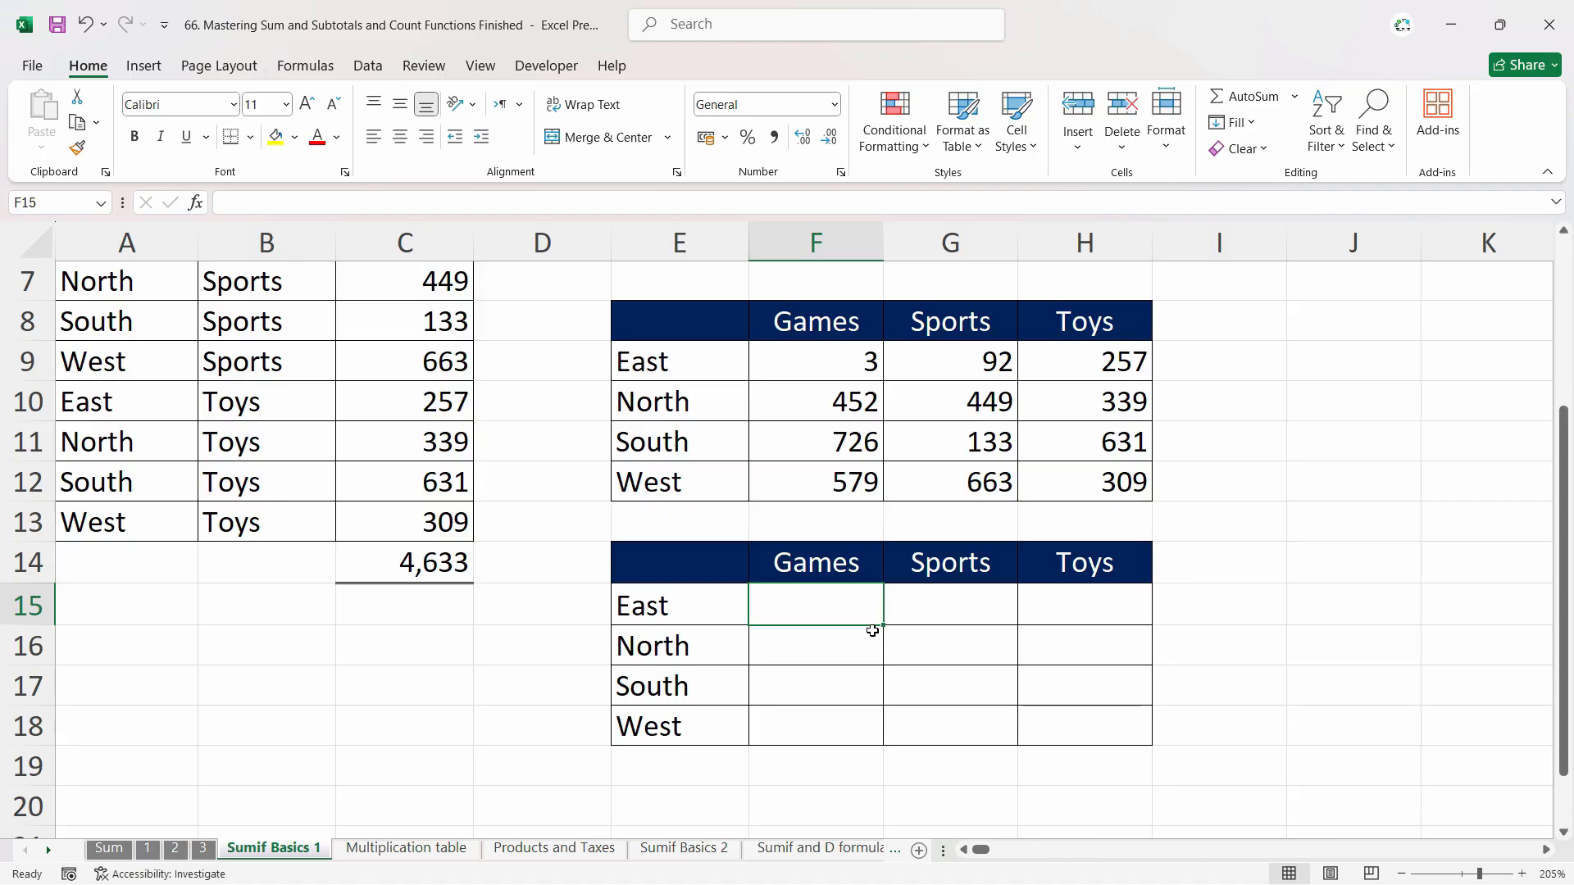
type("=sum")
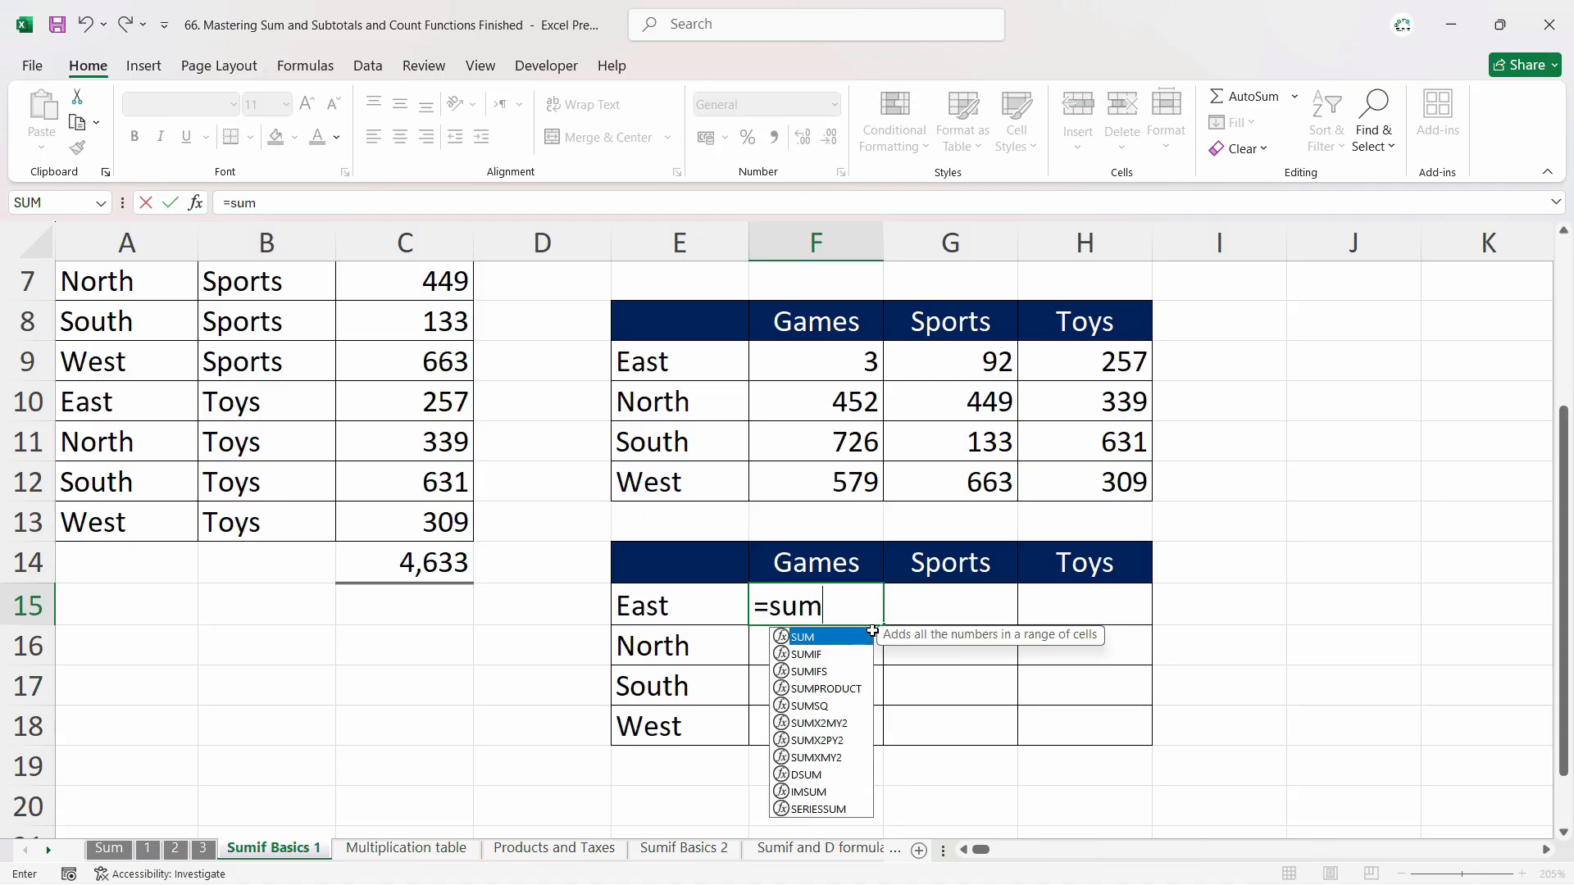
type("ifs")
key("Tab")
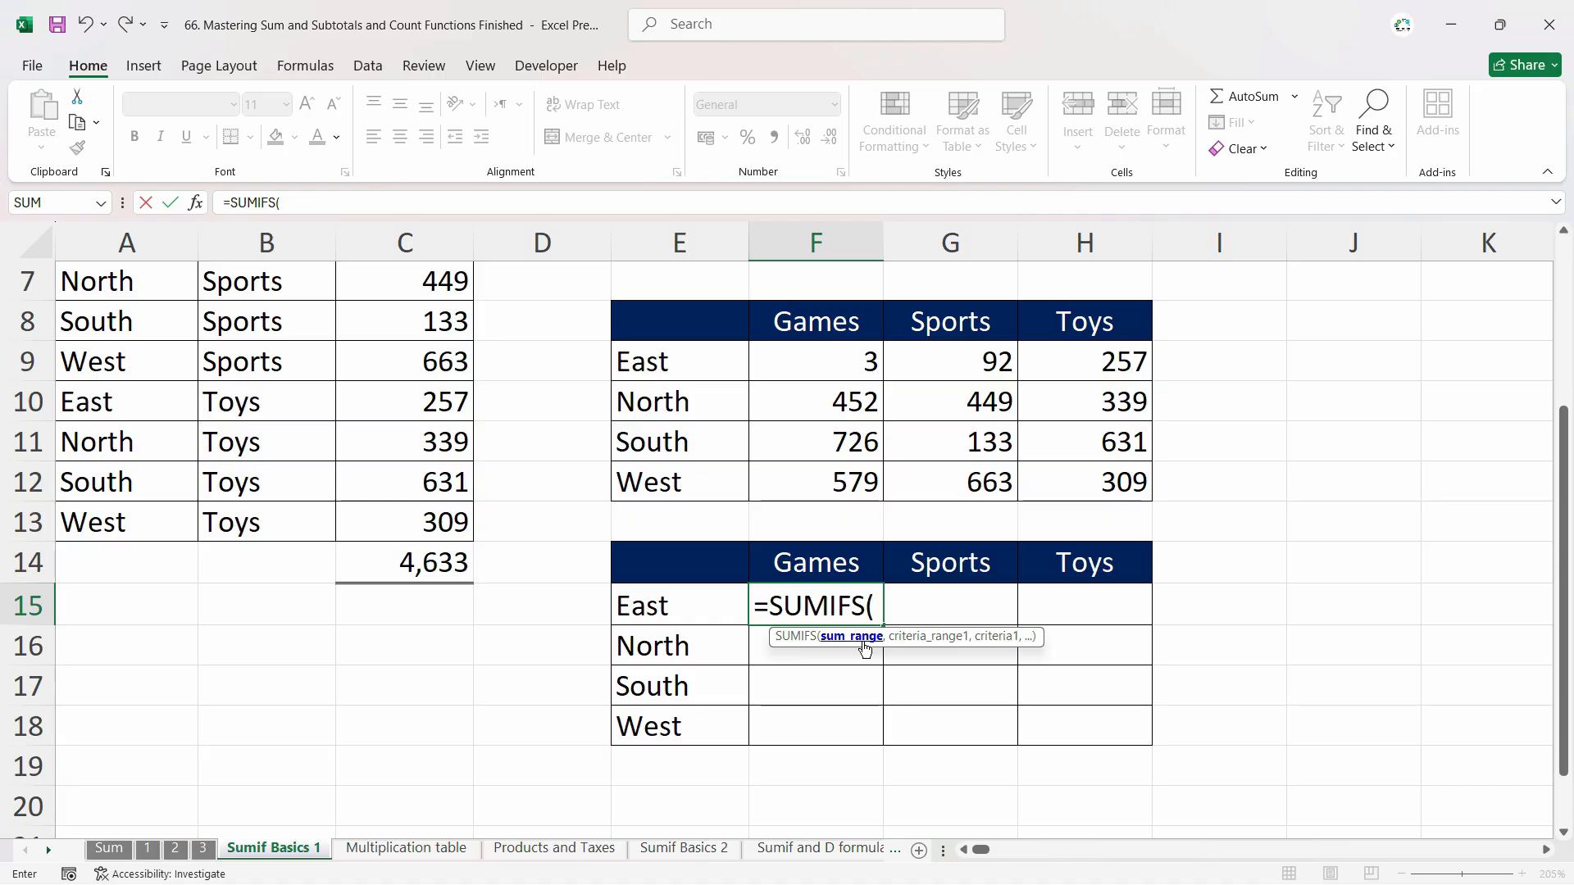
type("sal")
key("Tab")
type(",")
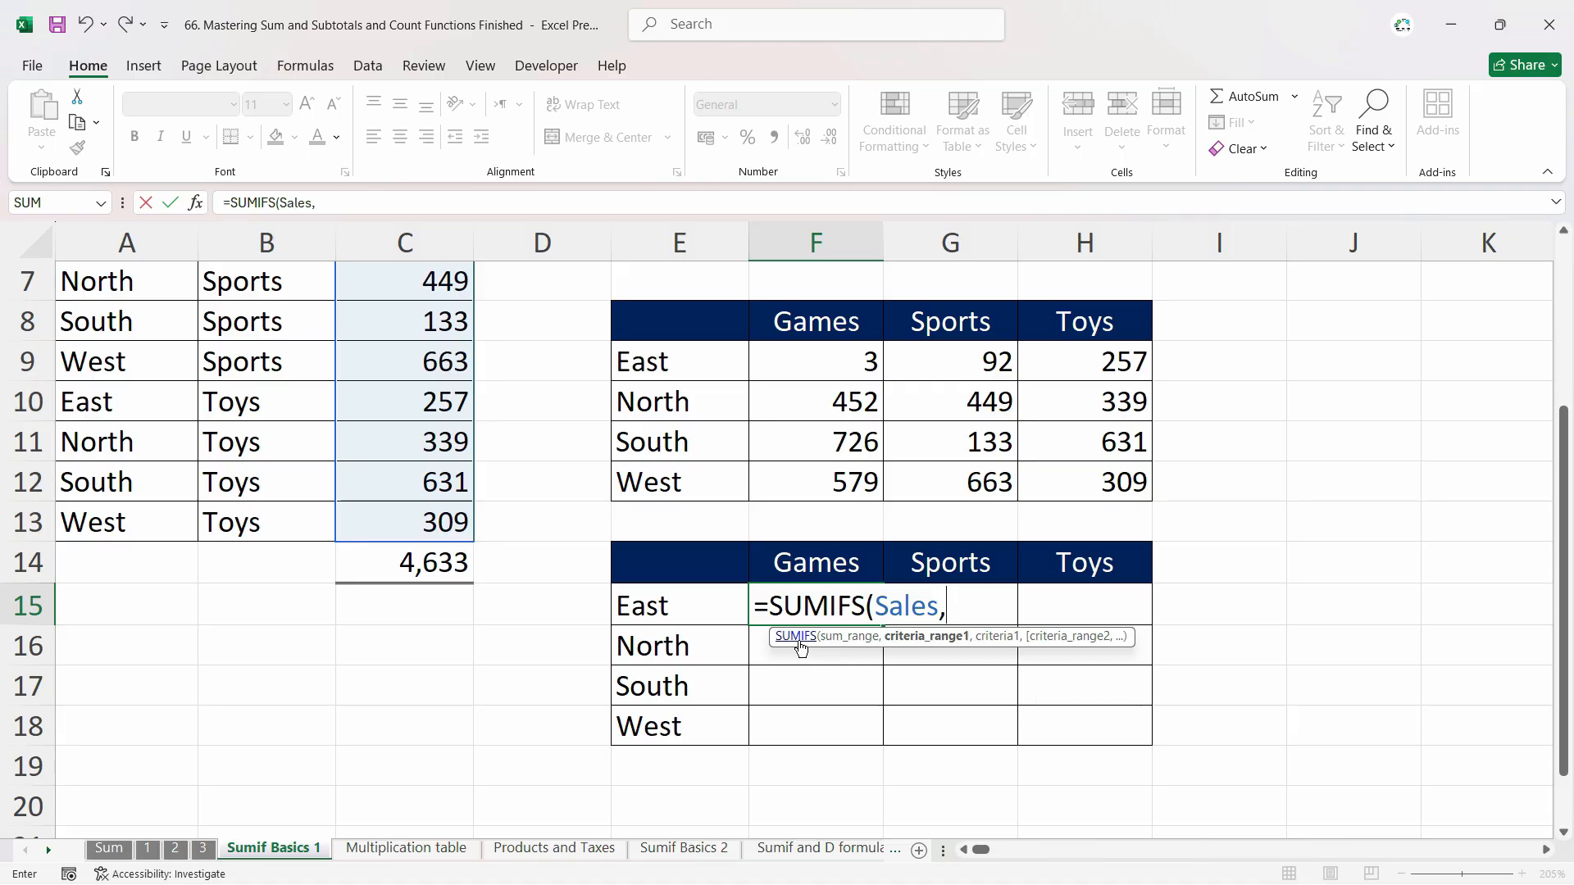
Add the named range Region to the F15 SUMIFS formula, with the absolute range $E$15:$E$18 as its criteria.
type("regio")
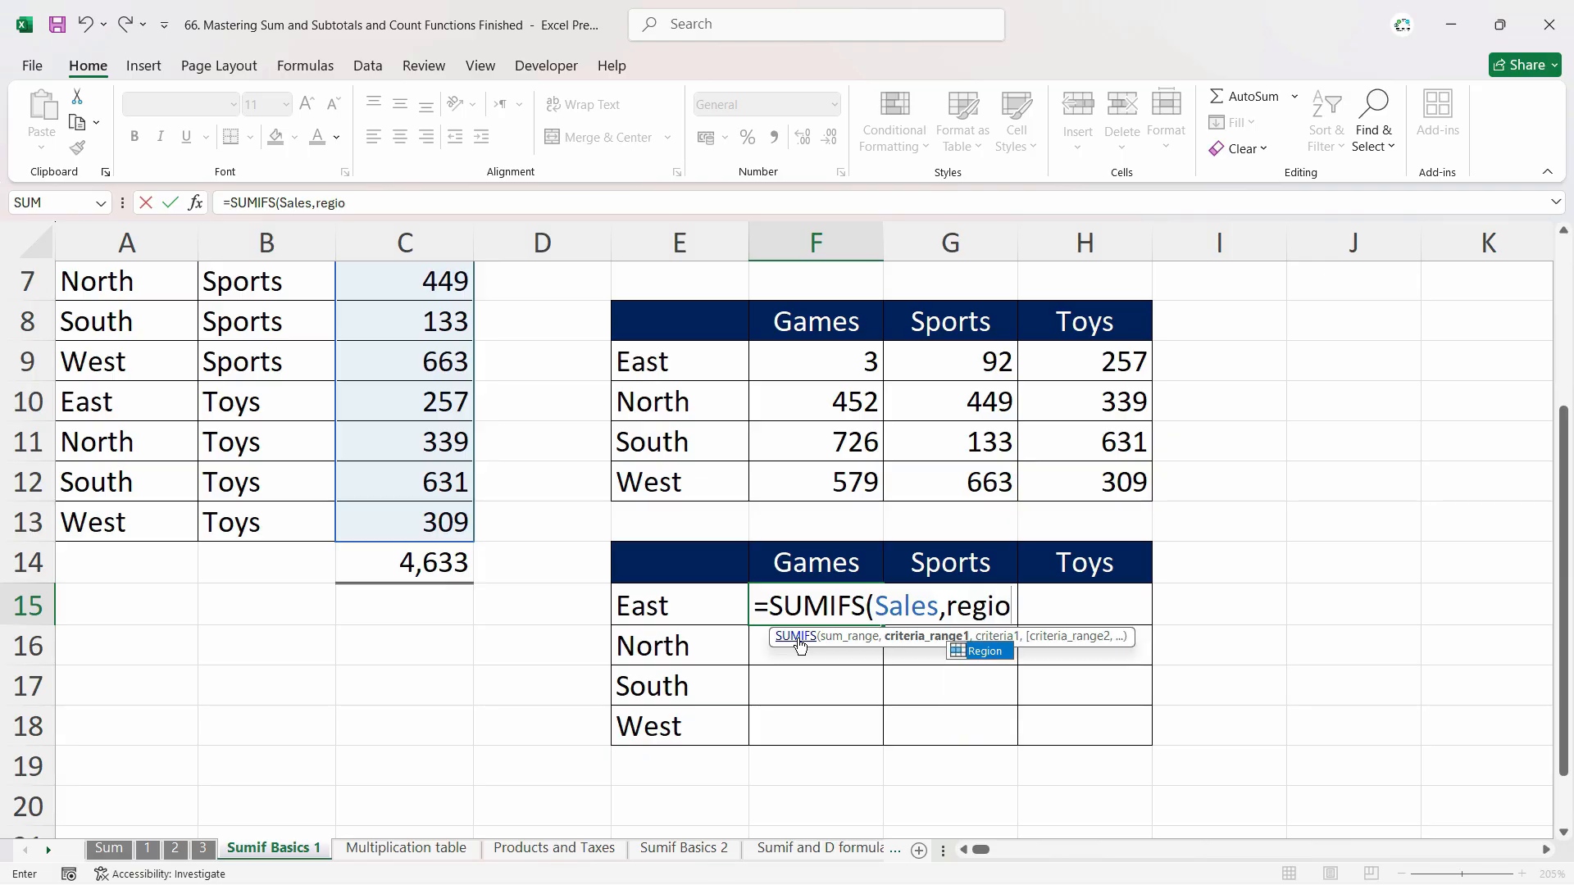
key("Tab")
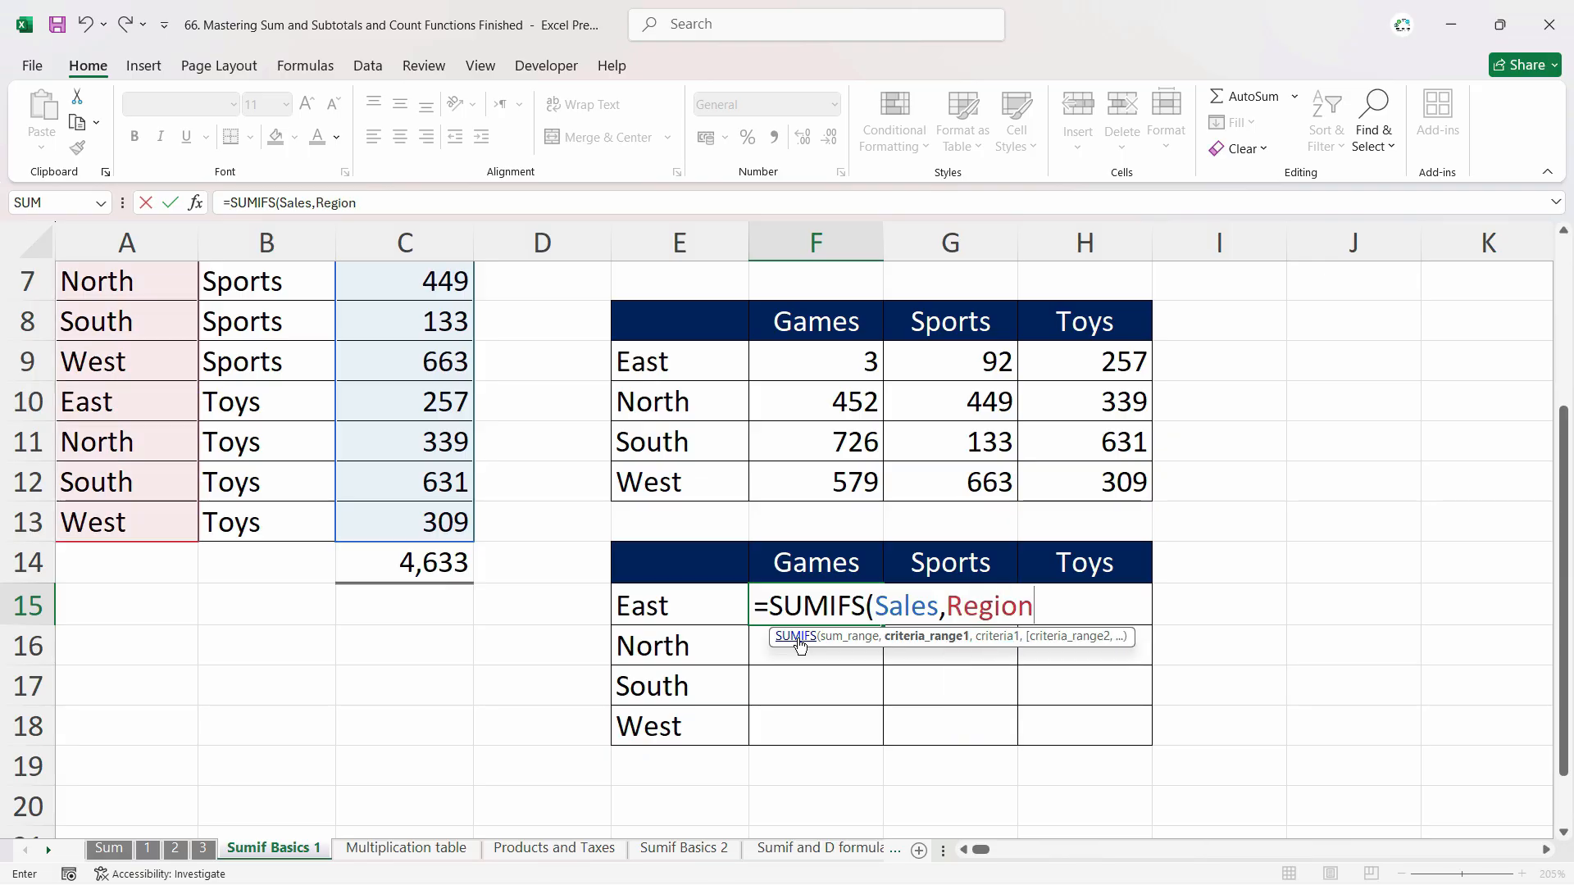
type(",")
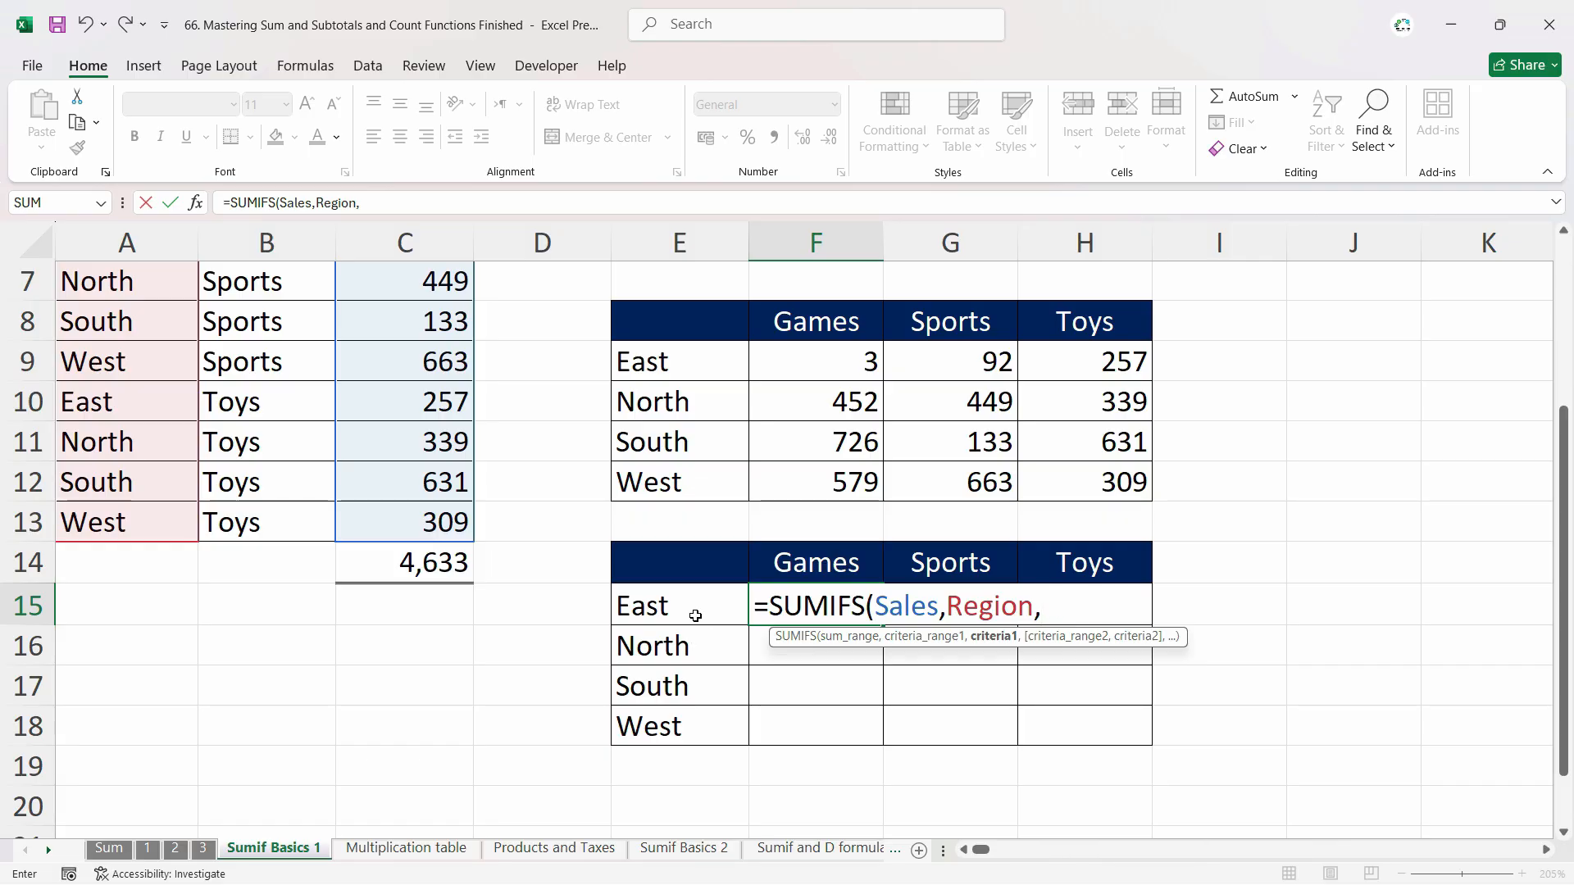
left_click(649, 608)
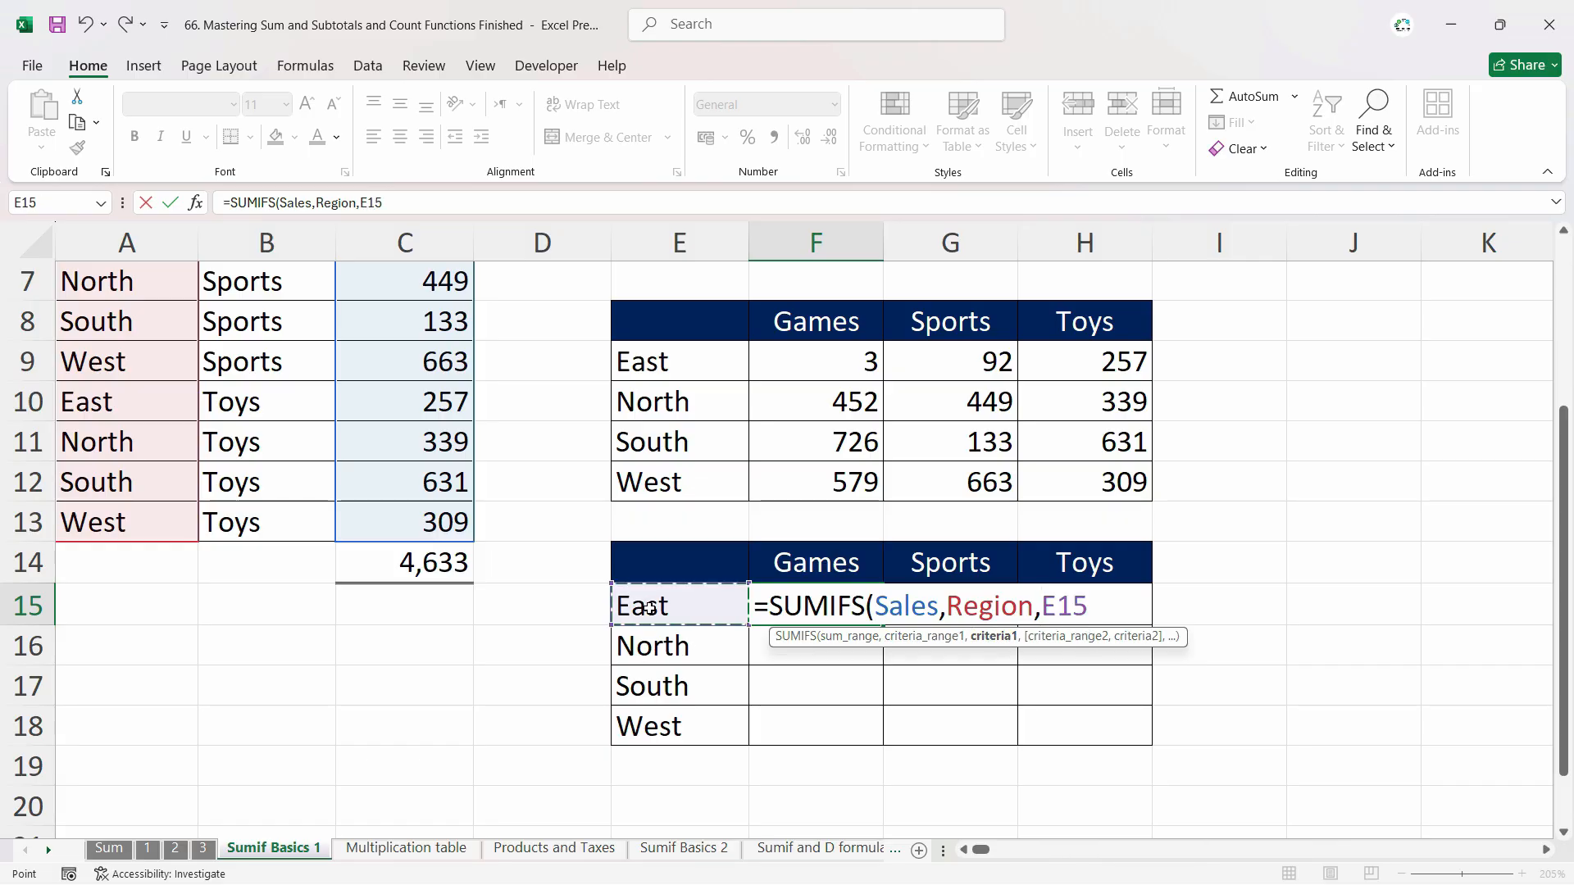
left_click_drag(649, 608, 659, 728)
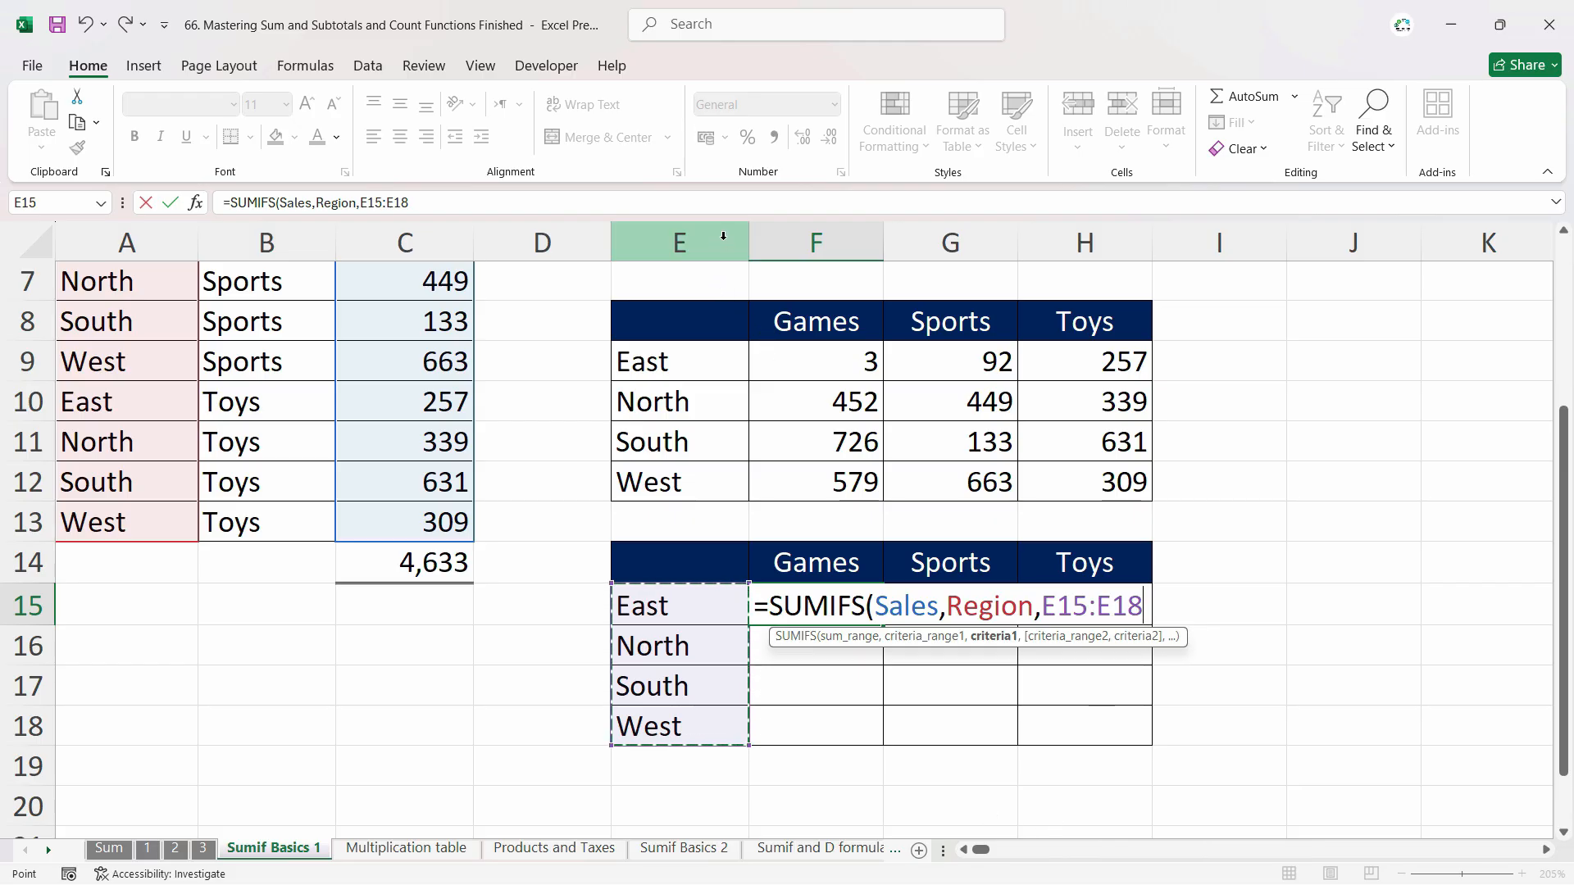
mouse_move(1561, 467)
left_mouse_down()
mouse_move(1559, 336)
mouse_move(1559, 474)
left_mouse_up()
double_click(1050, 604)
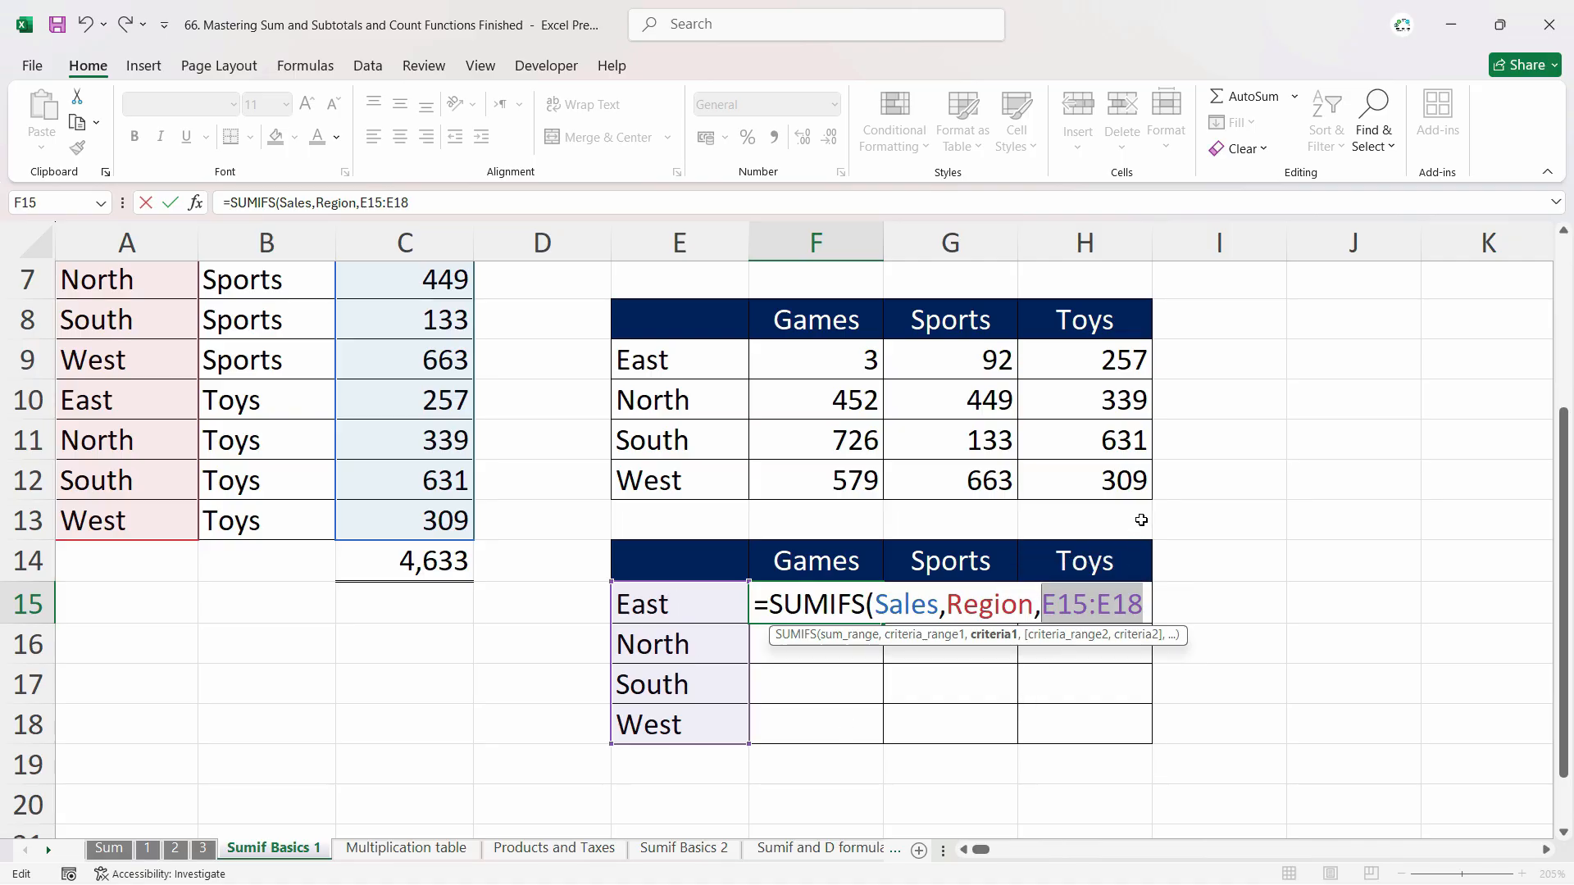
key("F4")
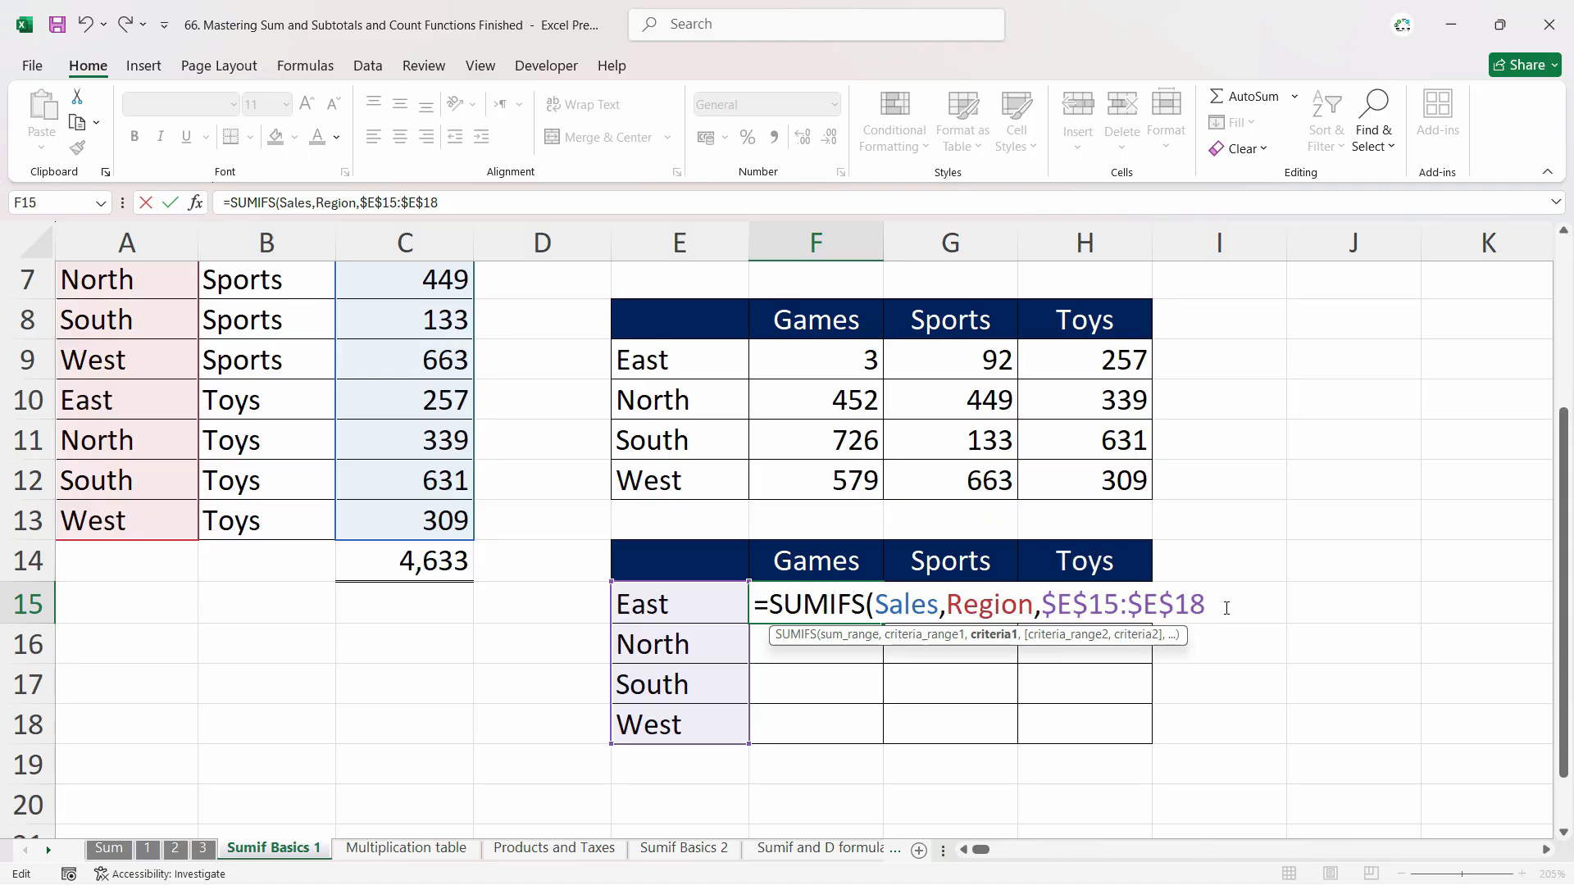
type(",")
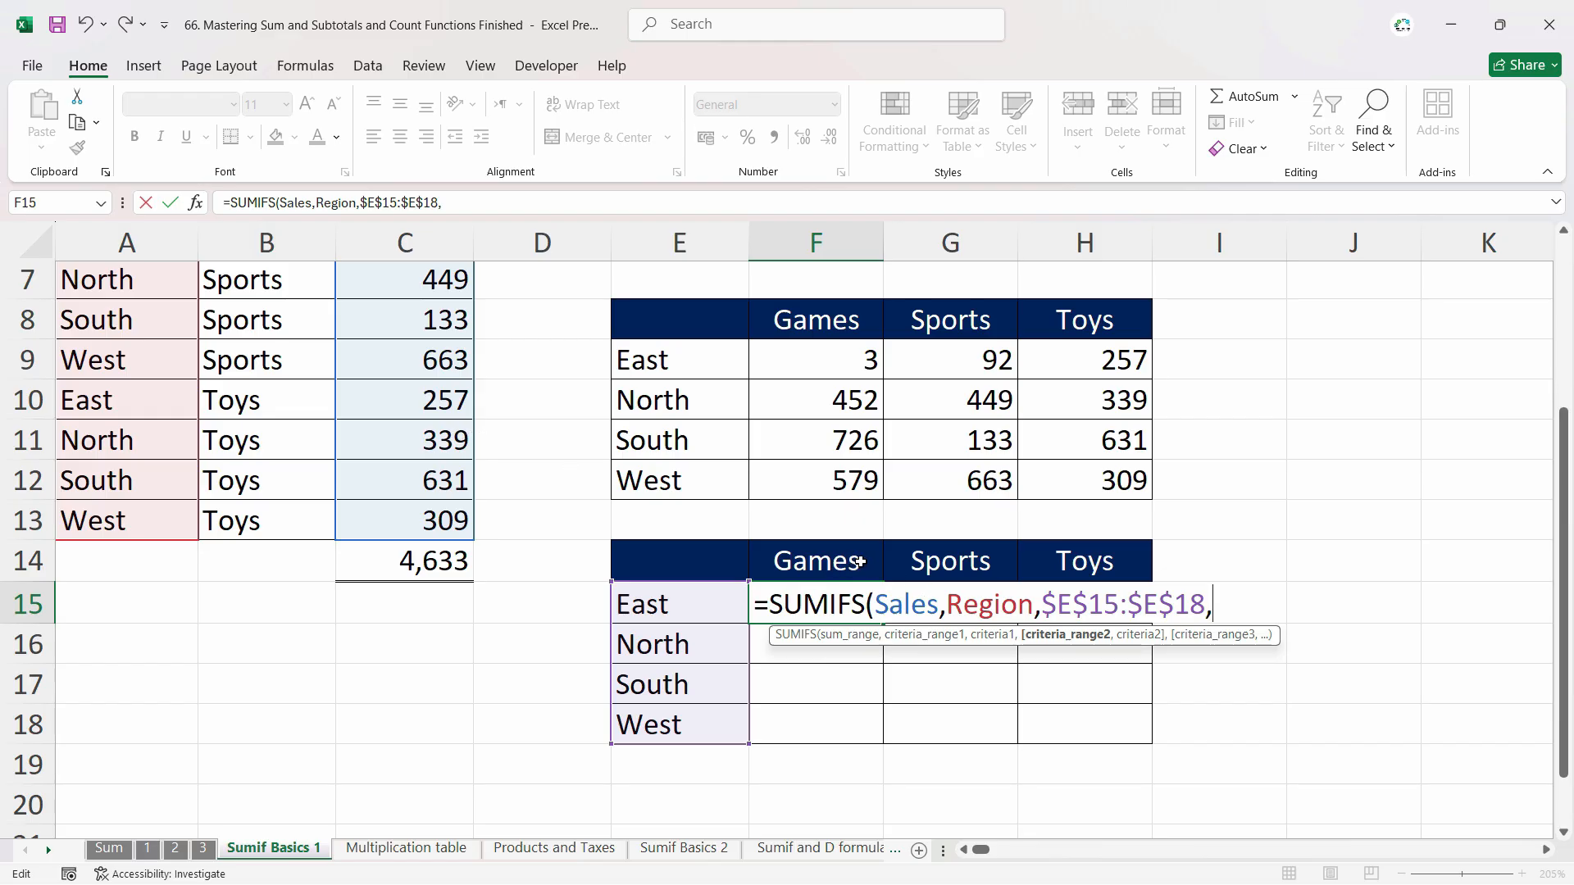
Add the named range Product with the absolute criteria $F$14:$H$14 and enter the SUMIFS formula in F15.
type("prod")
key("Tab")
type(",")
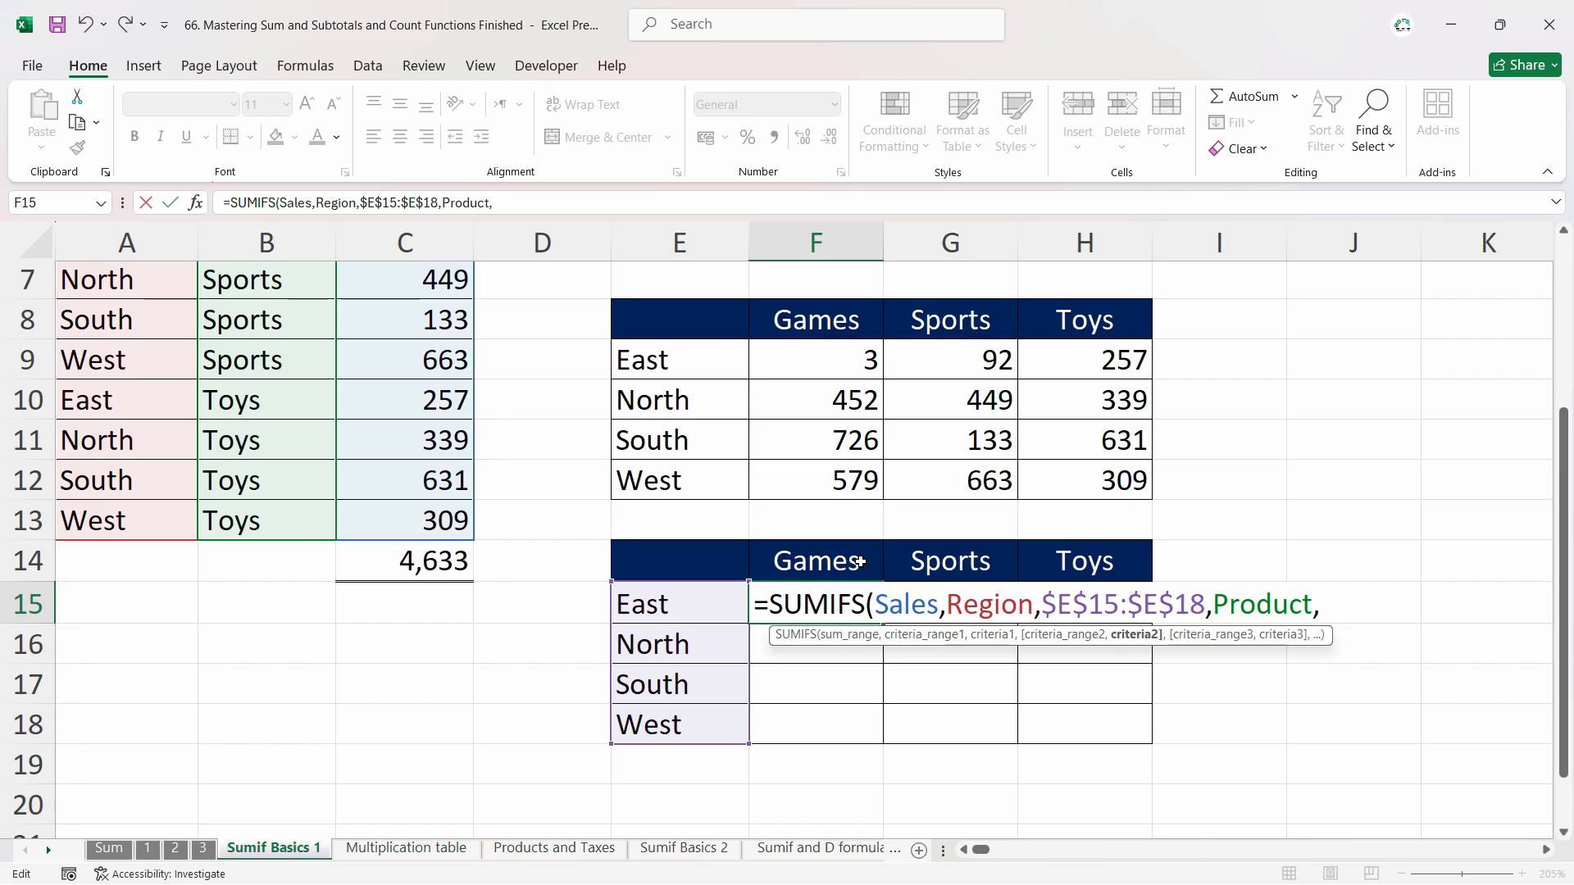
left_click_drag(816, 563, 1098, 564)
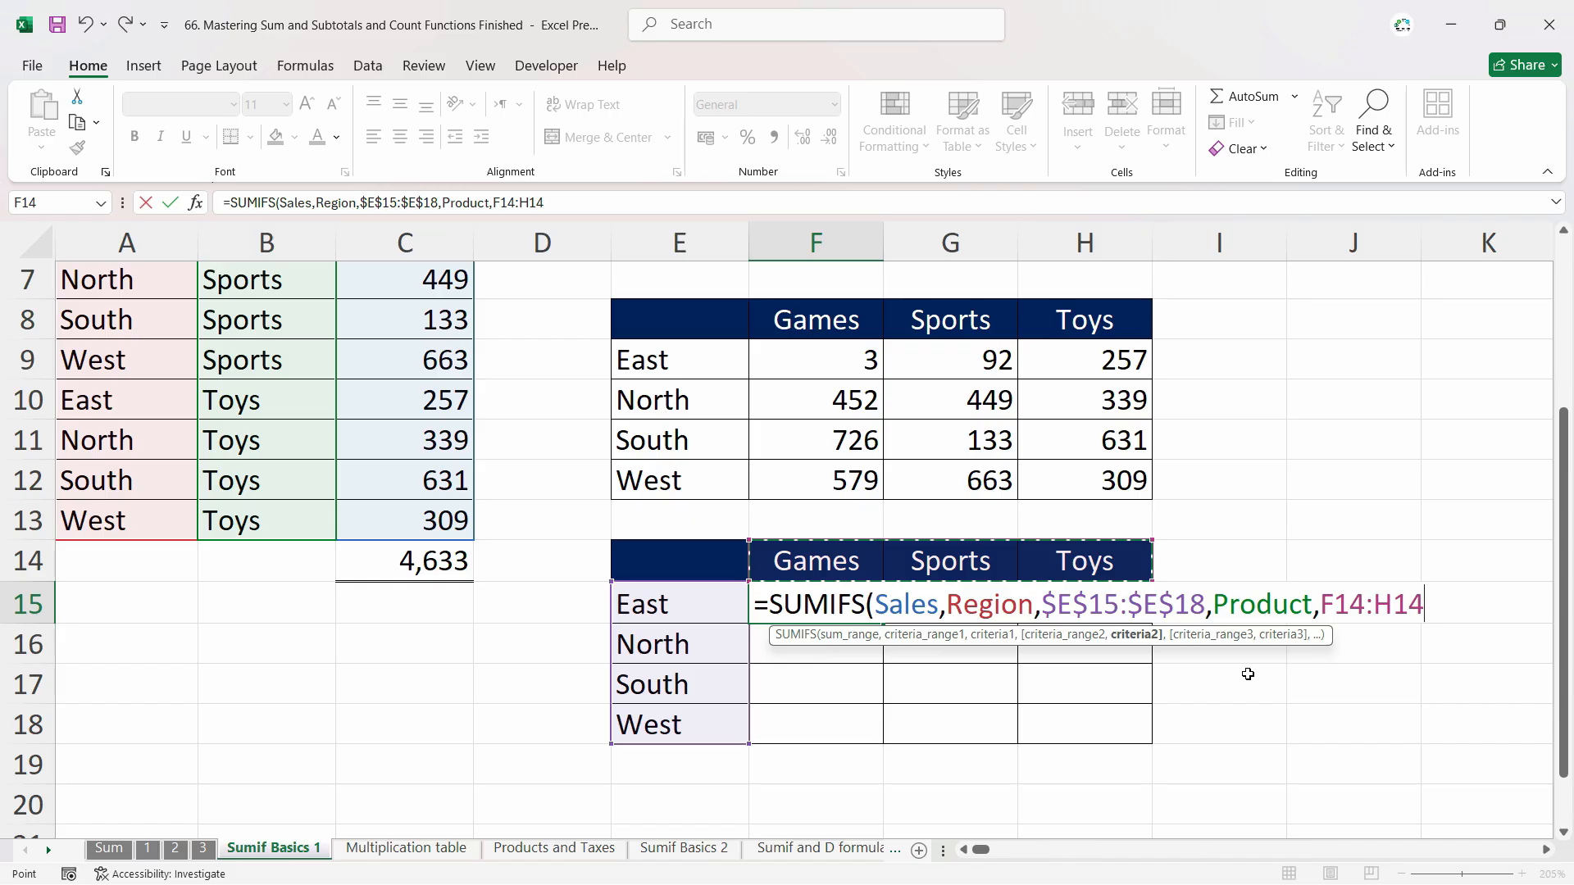
key("F4")
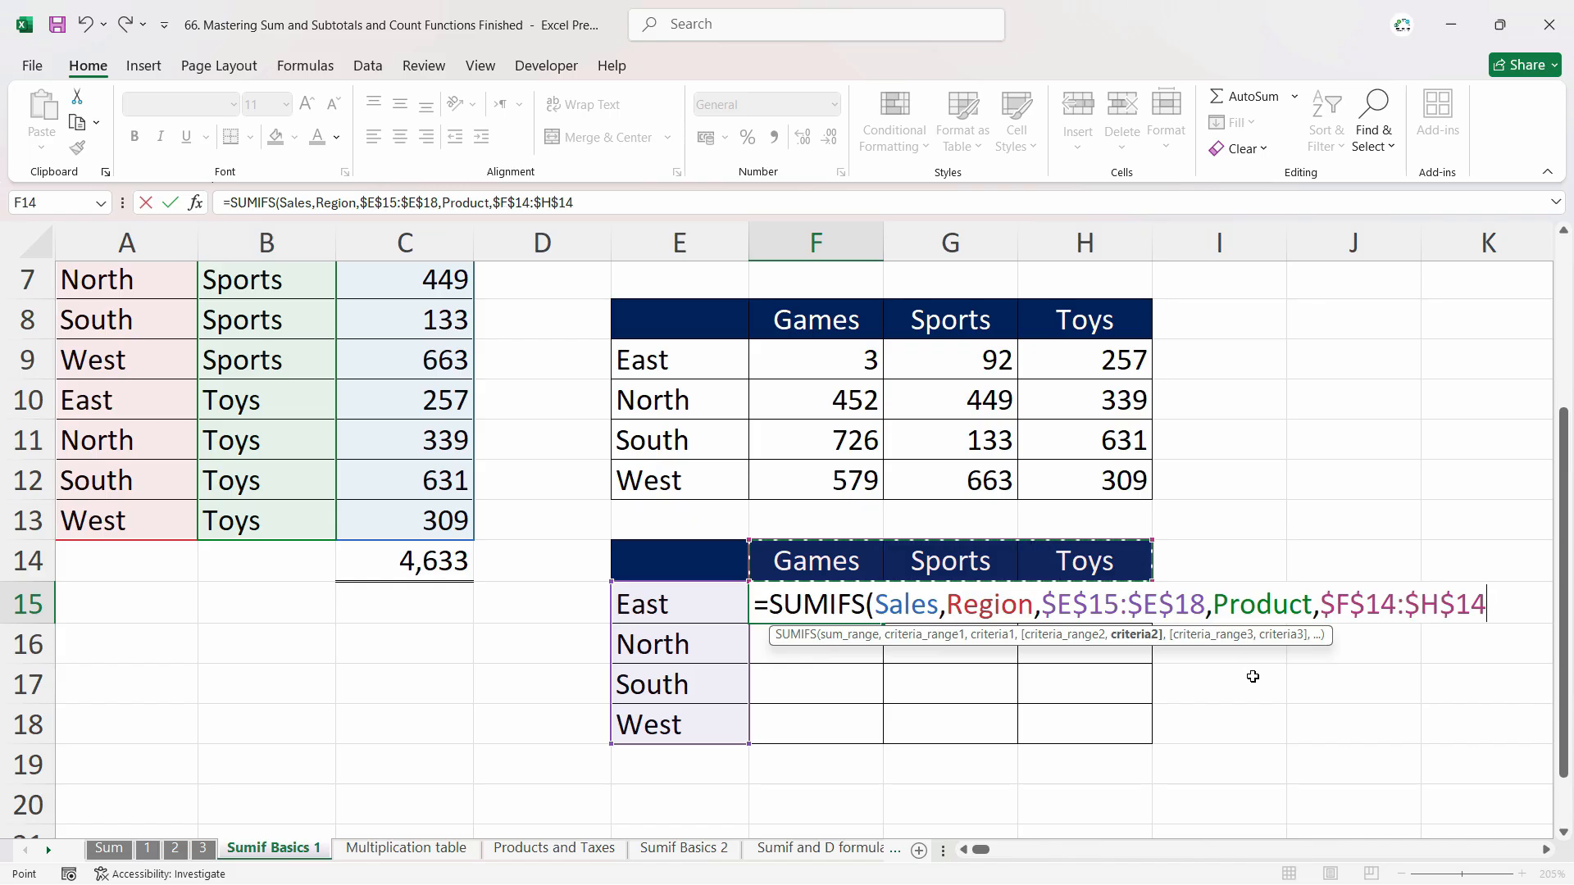
key("Return")
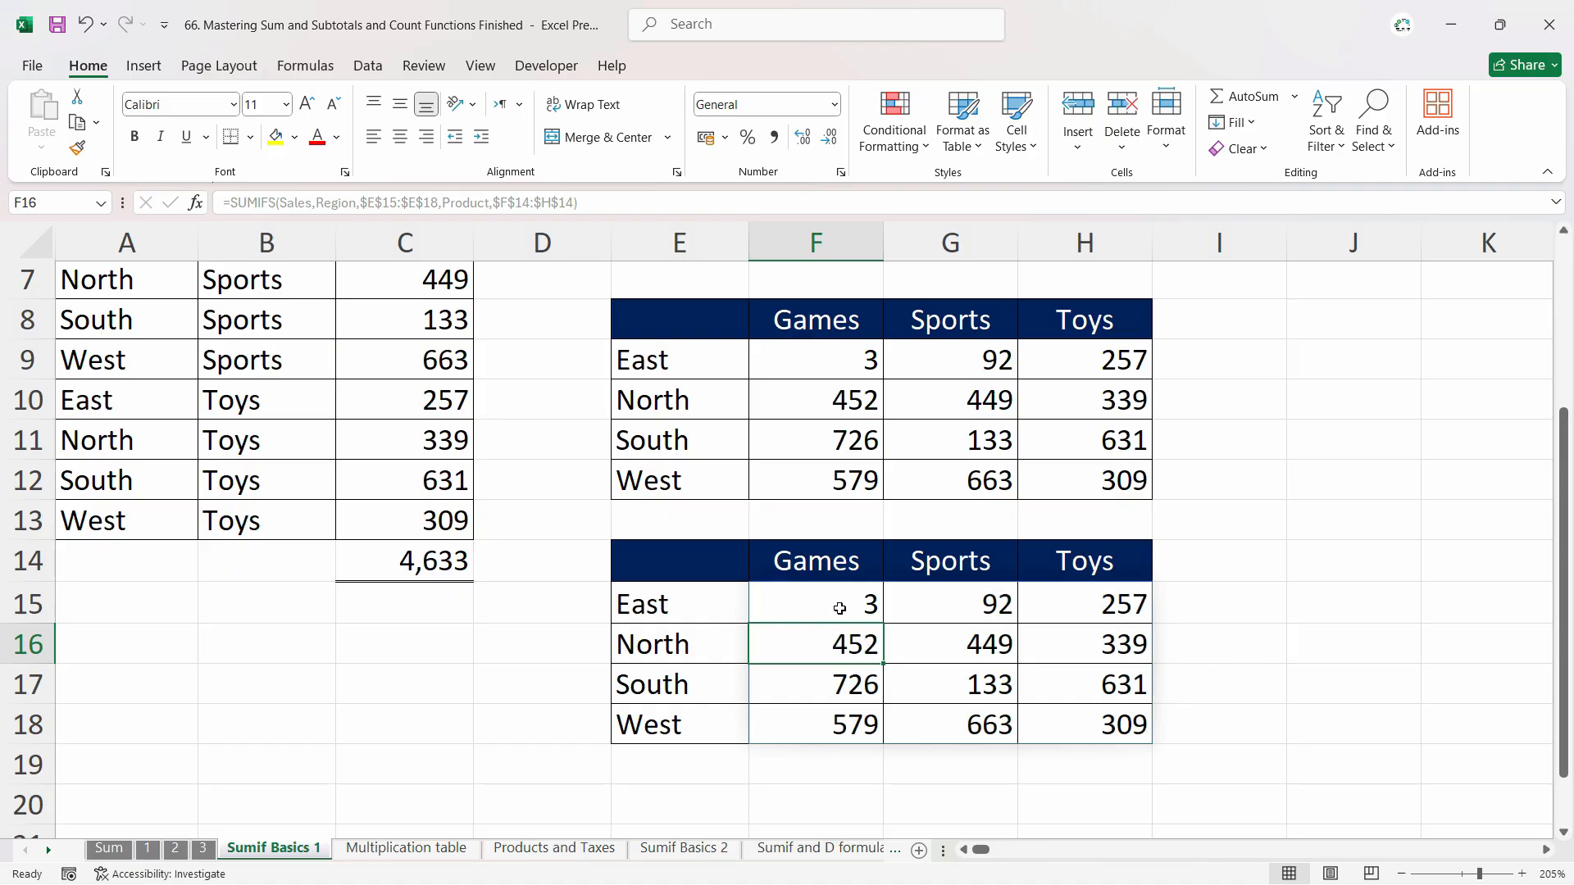
Examine cells across F15:H18, comparing the formula held in F15 with the one shown for the other cells.
left_click(877, 613)
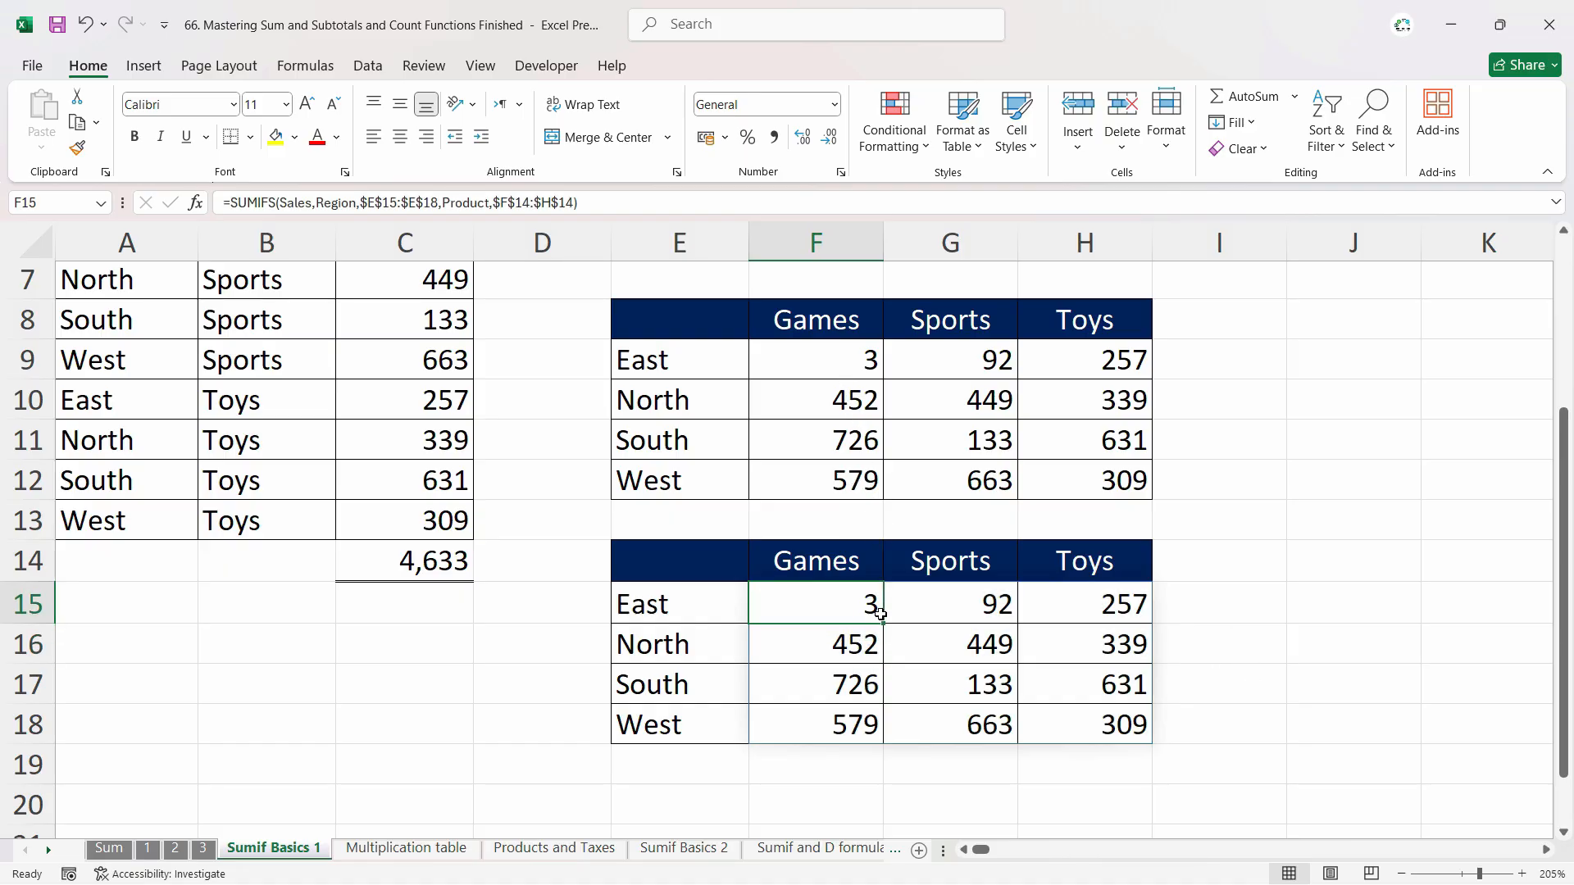
left_click(1077, 606)
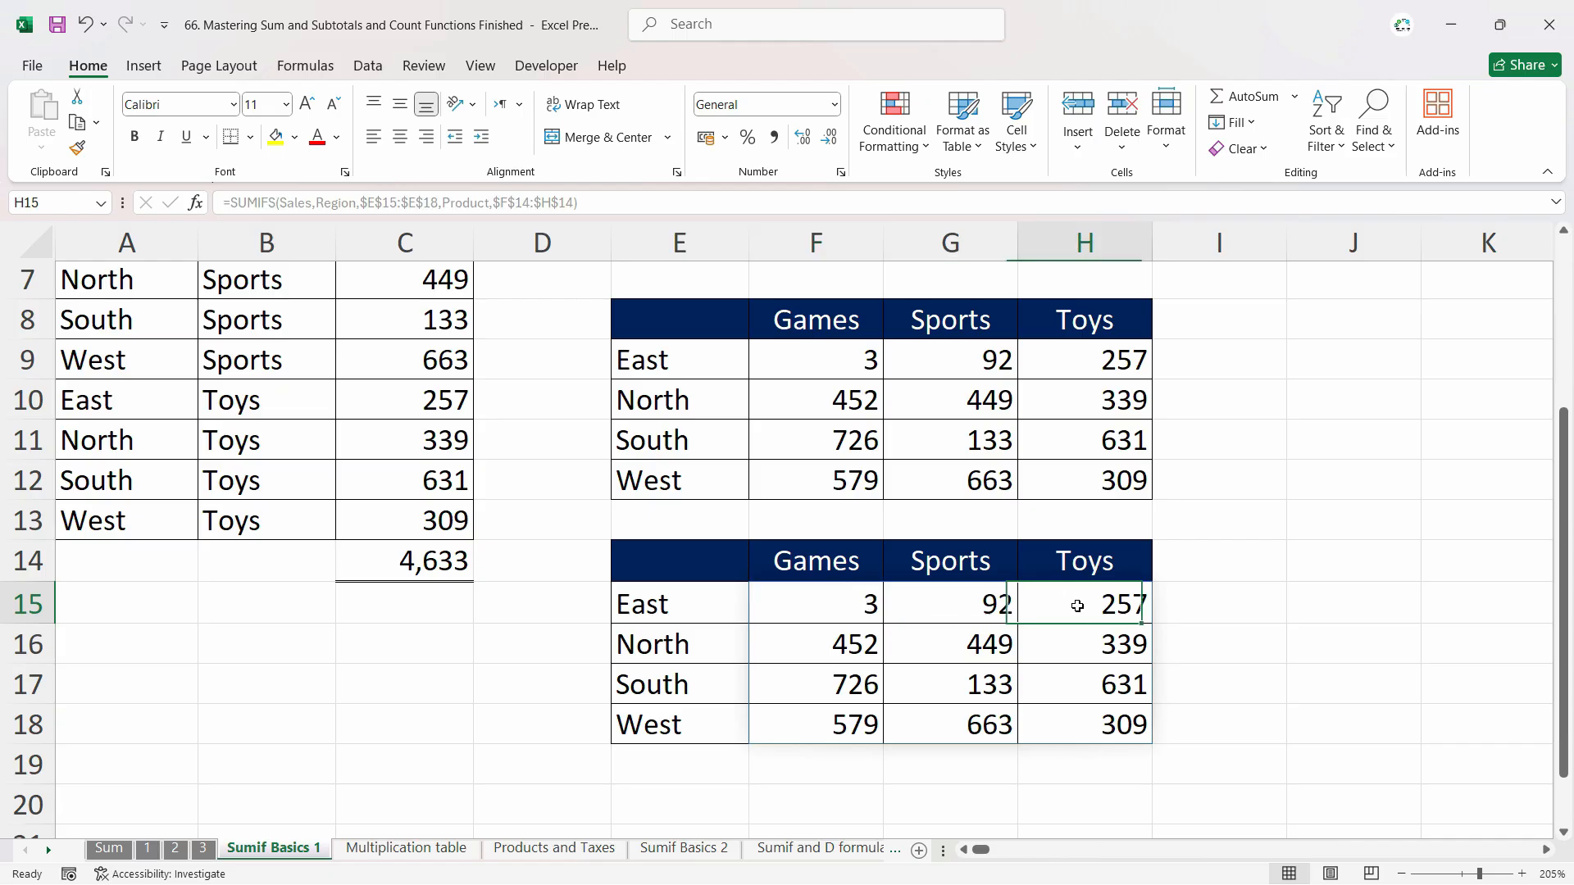
left_click(844, 713)
left_click(1012, 688)
left_click(1084, 691)
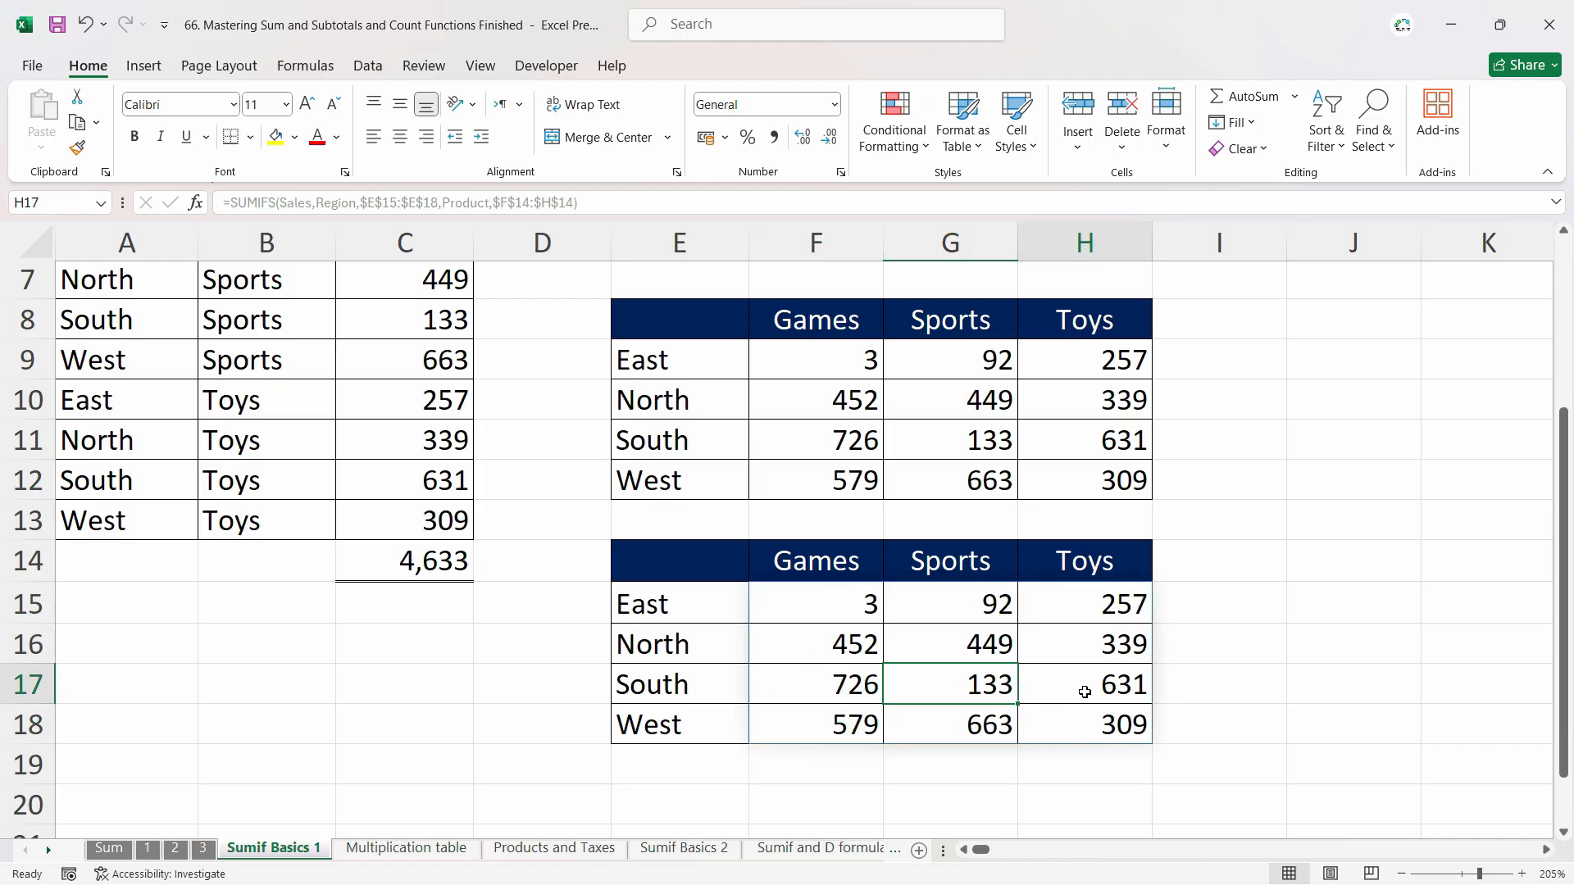
left_click(1085, 719)
left_click(959, 616)
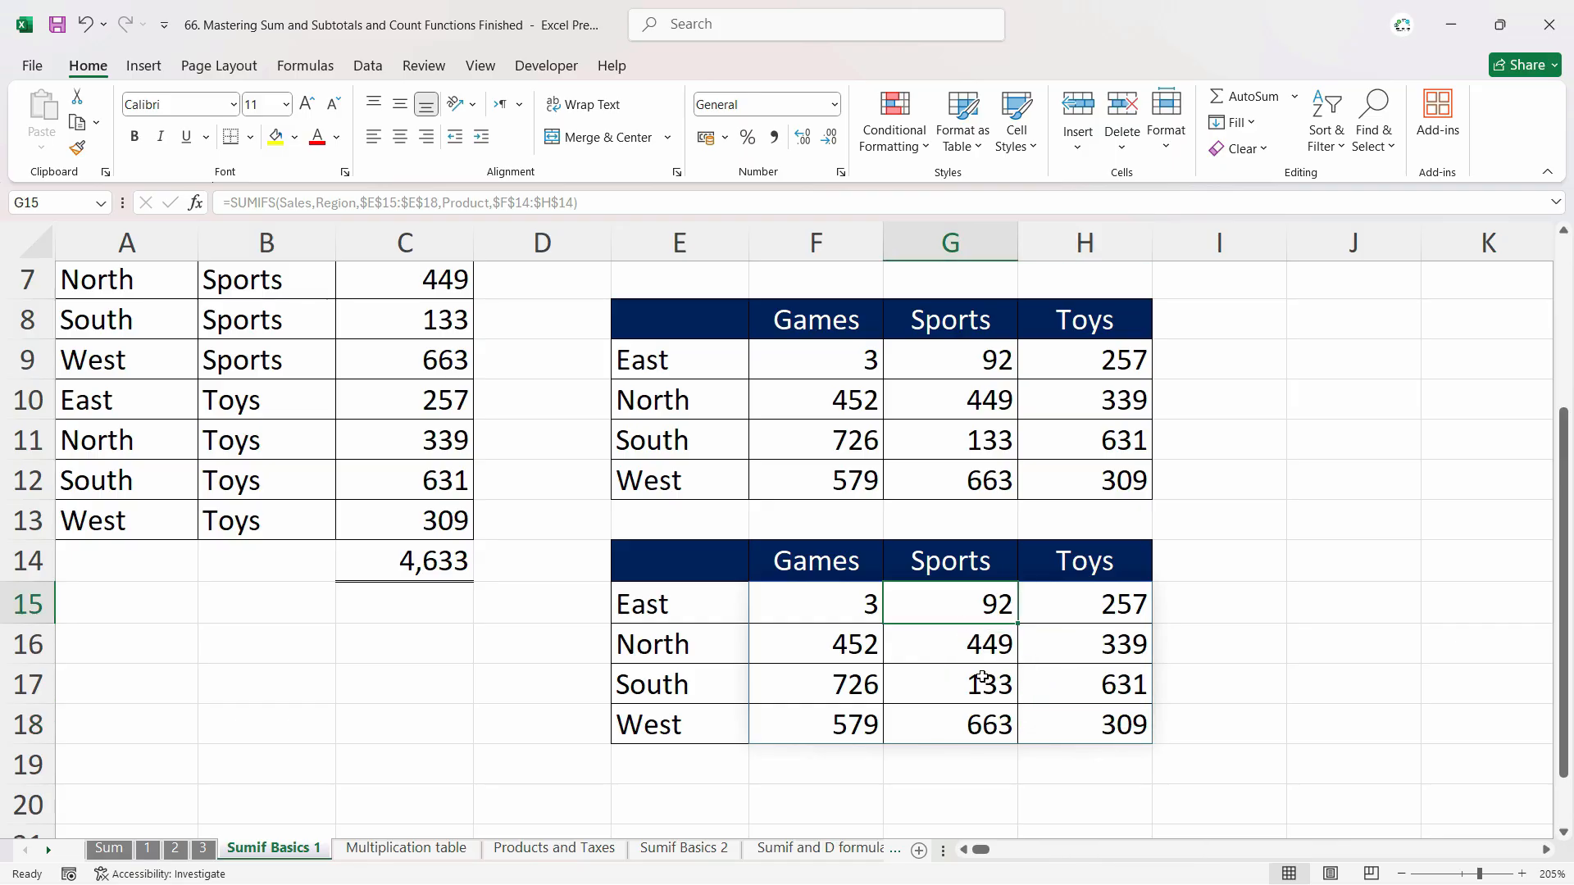
left_click(976, 646)
left_click(852, 609)
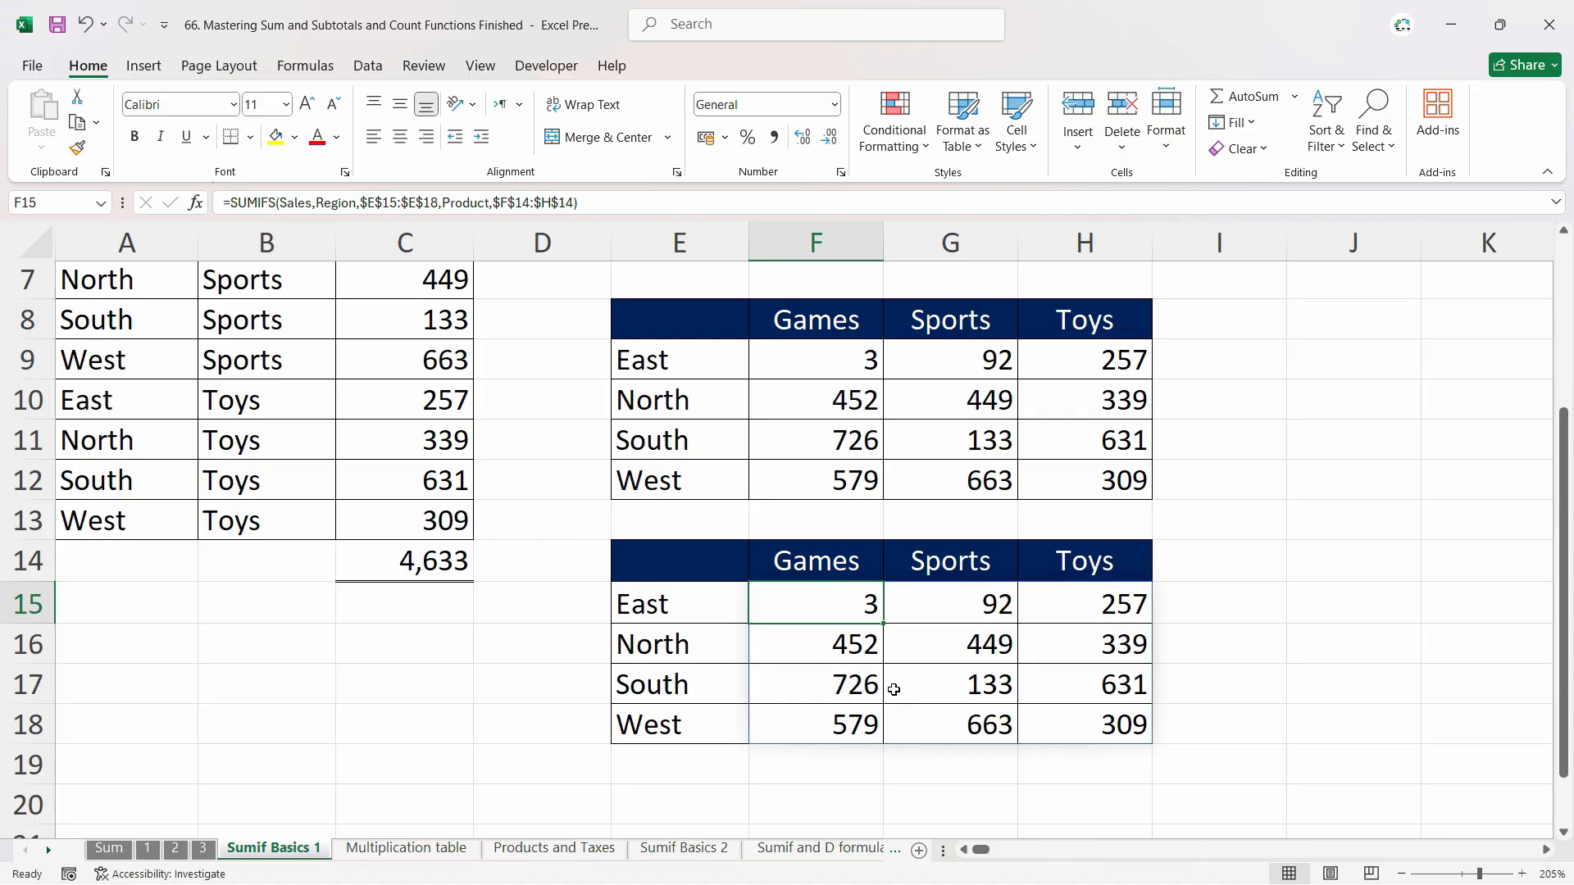
left_click(990, 584)
left_click(976, 678)
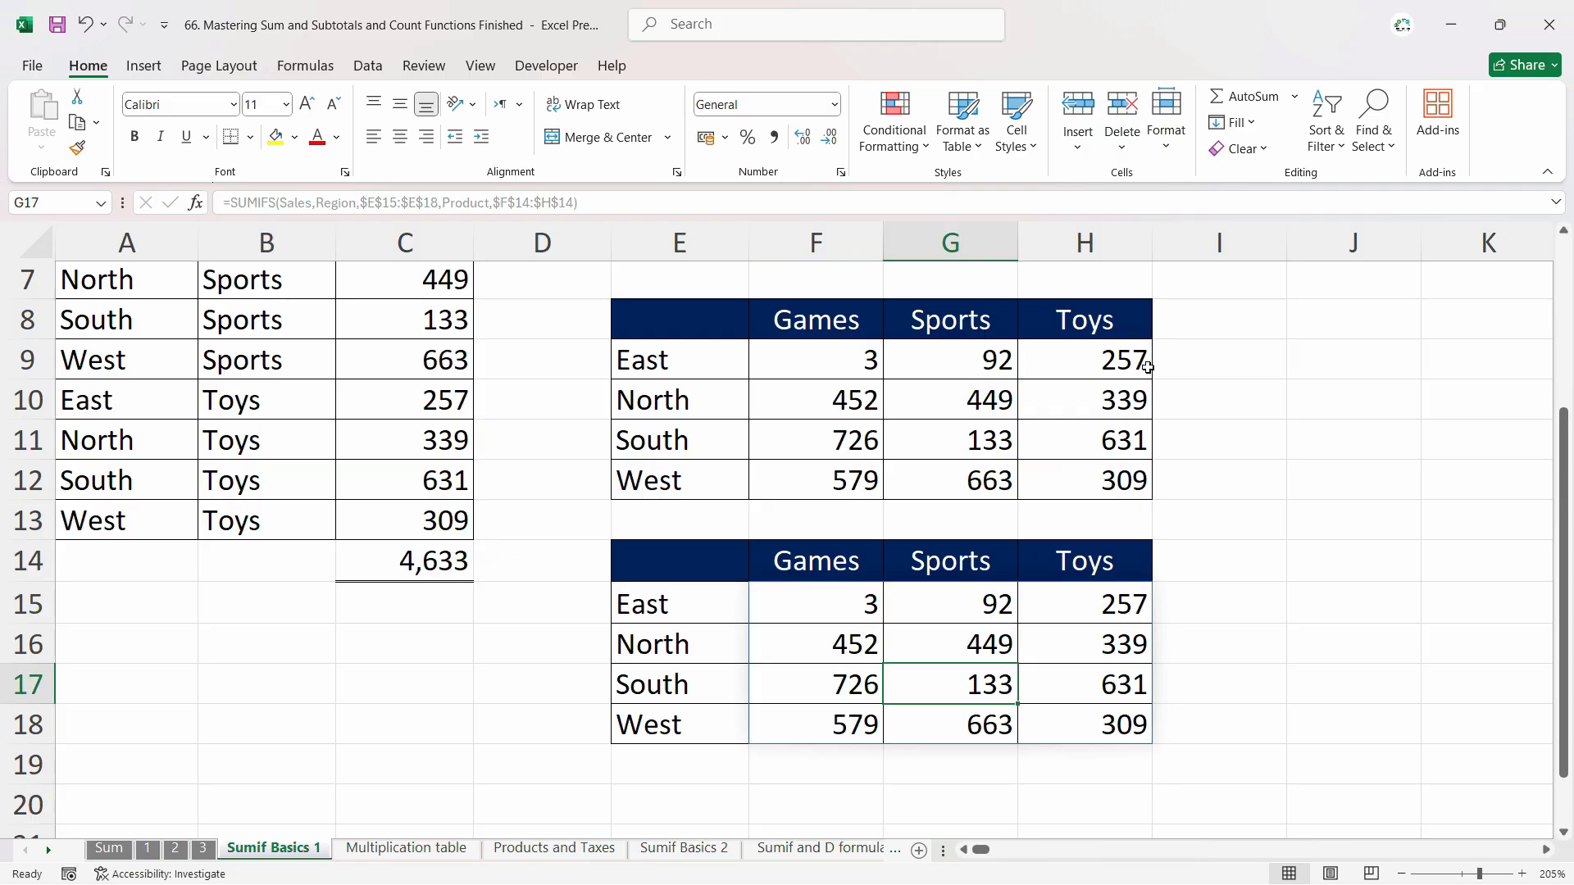
left_click(1044, 726)
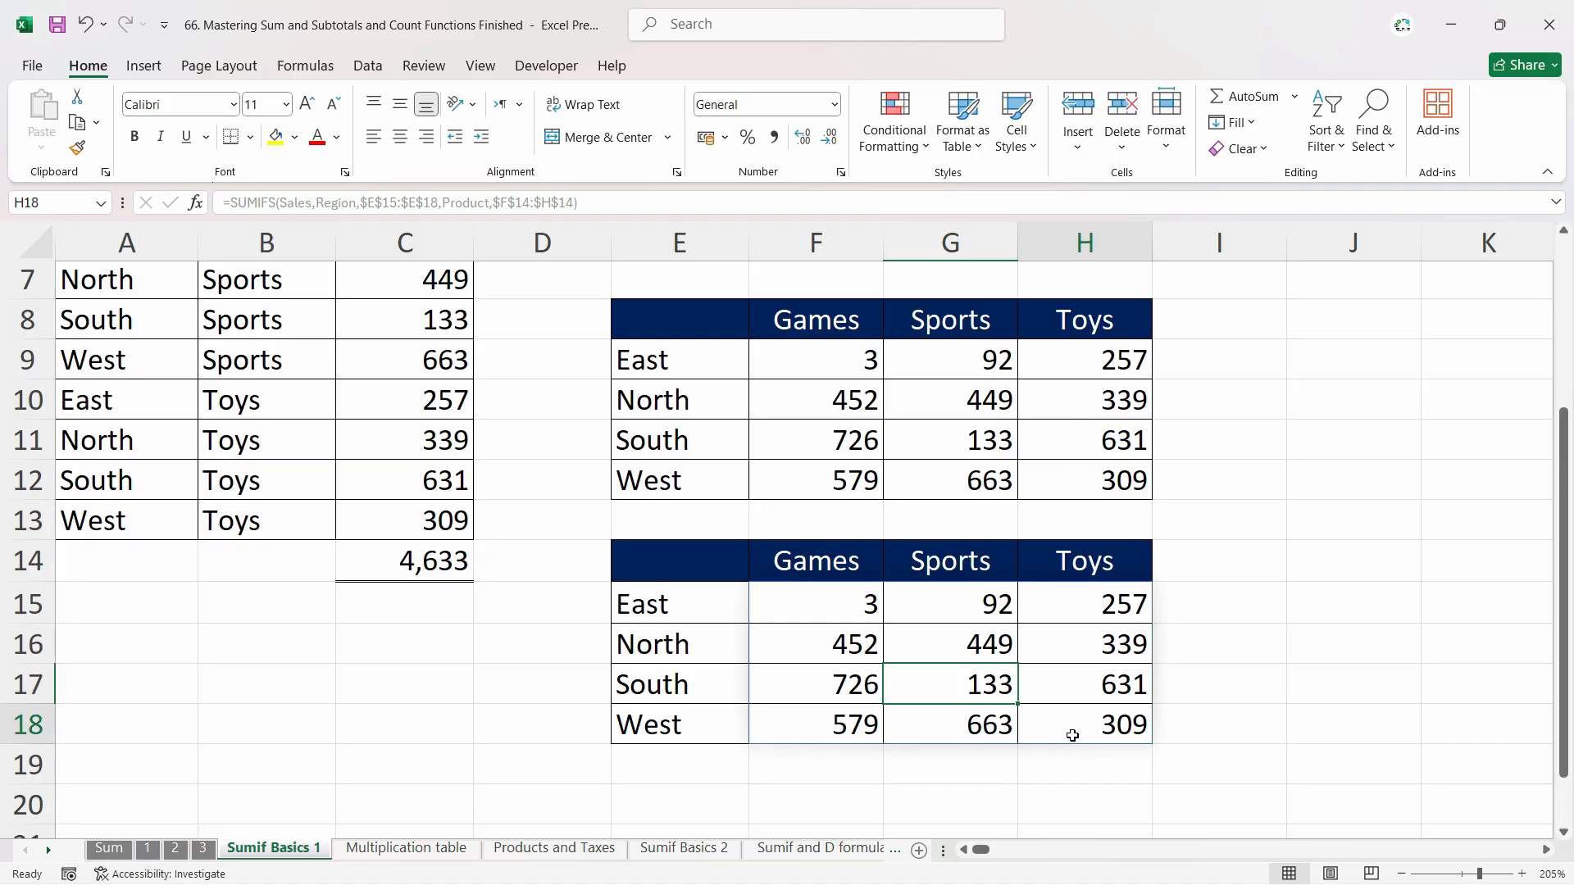
left_click(963, 739)
left_click(850, 604)
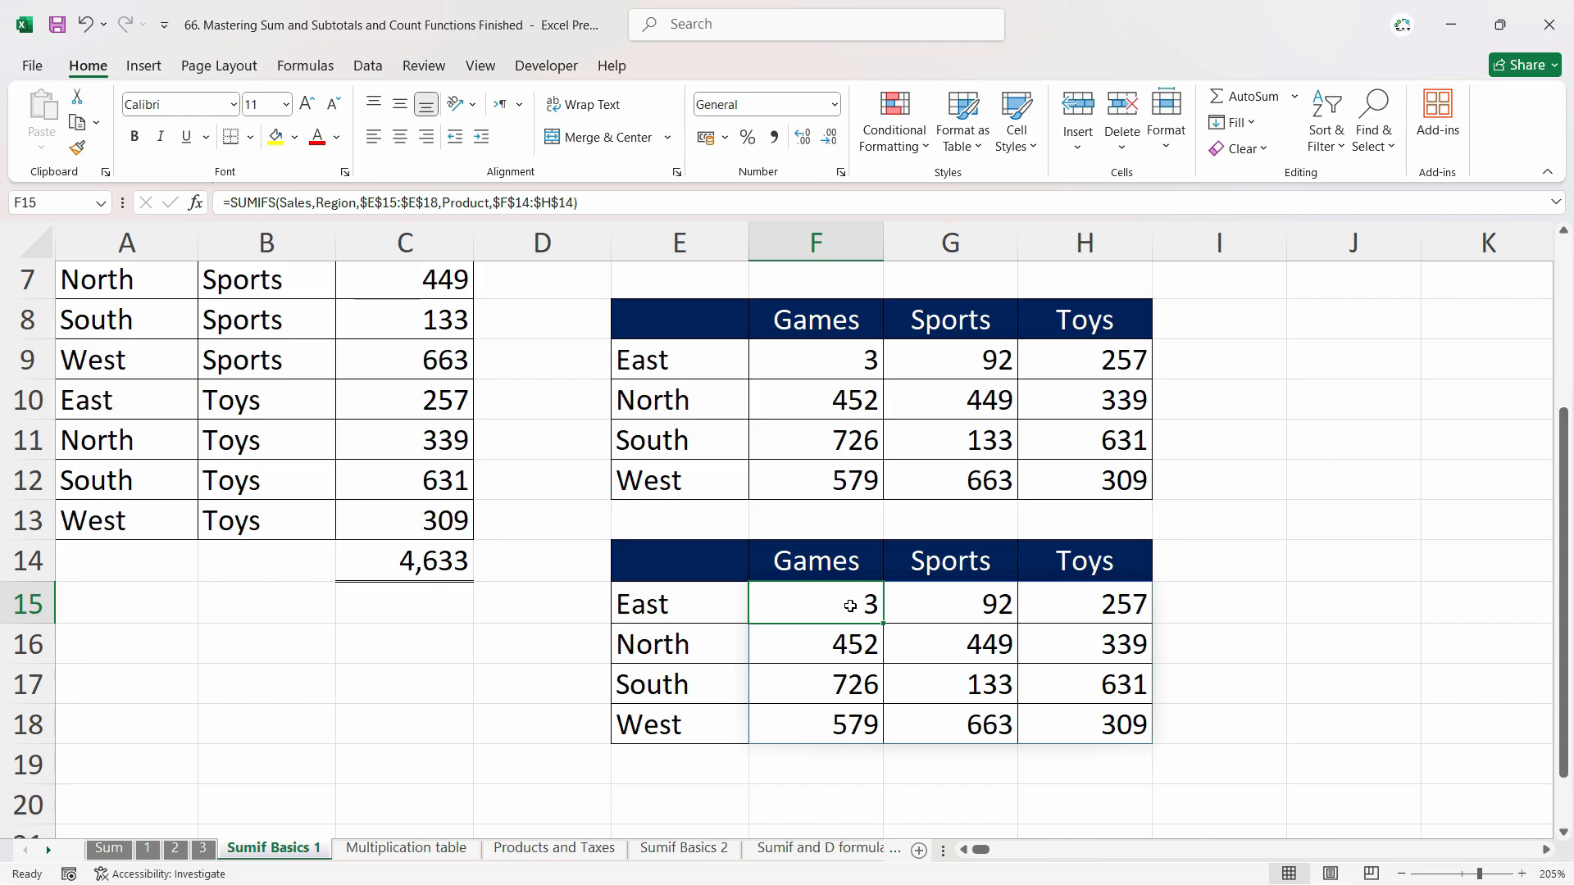
Inspect the criteria ranges of the F15 formula and how F16 relates to its North and Games labels, leaving everything as is.
left_click(843, 656)
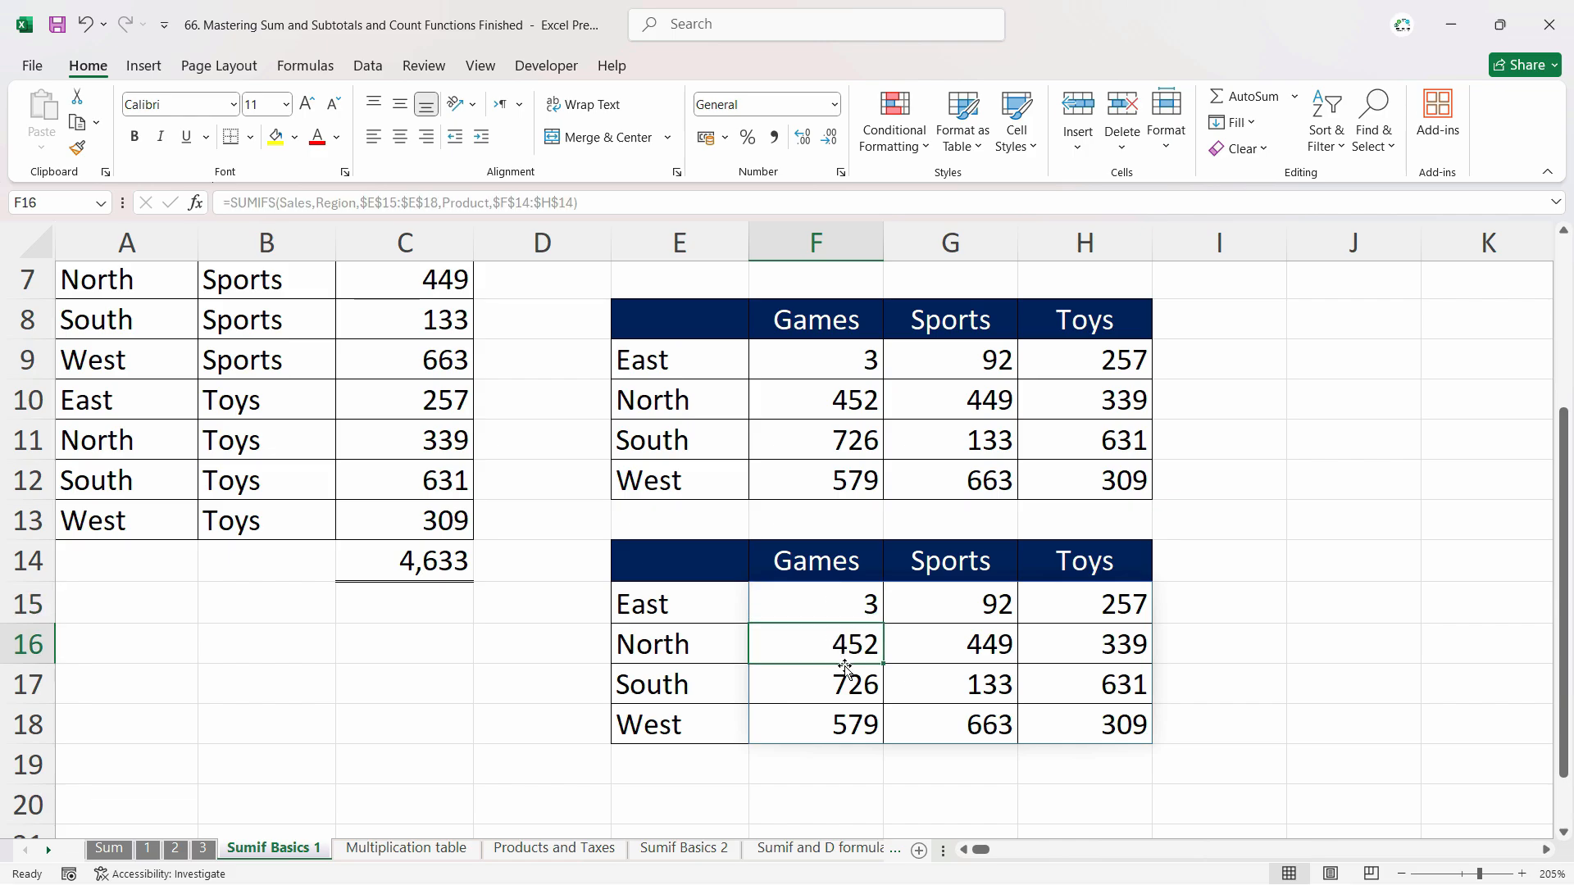
left_click(846, 604)
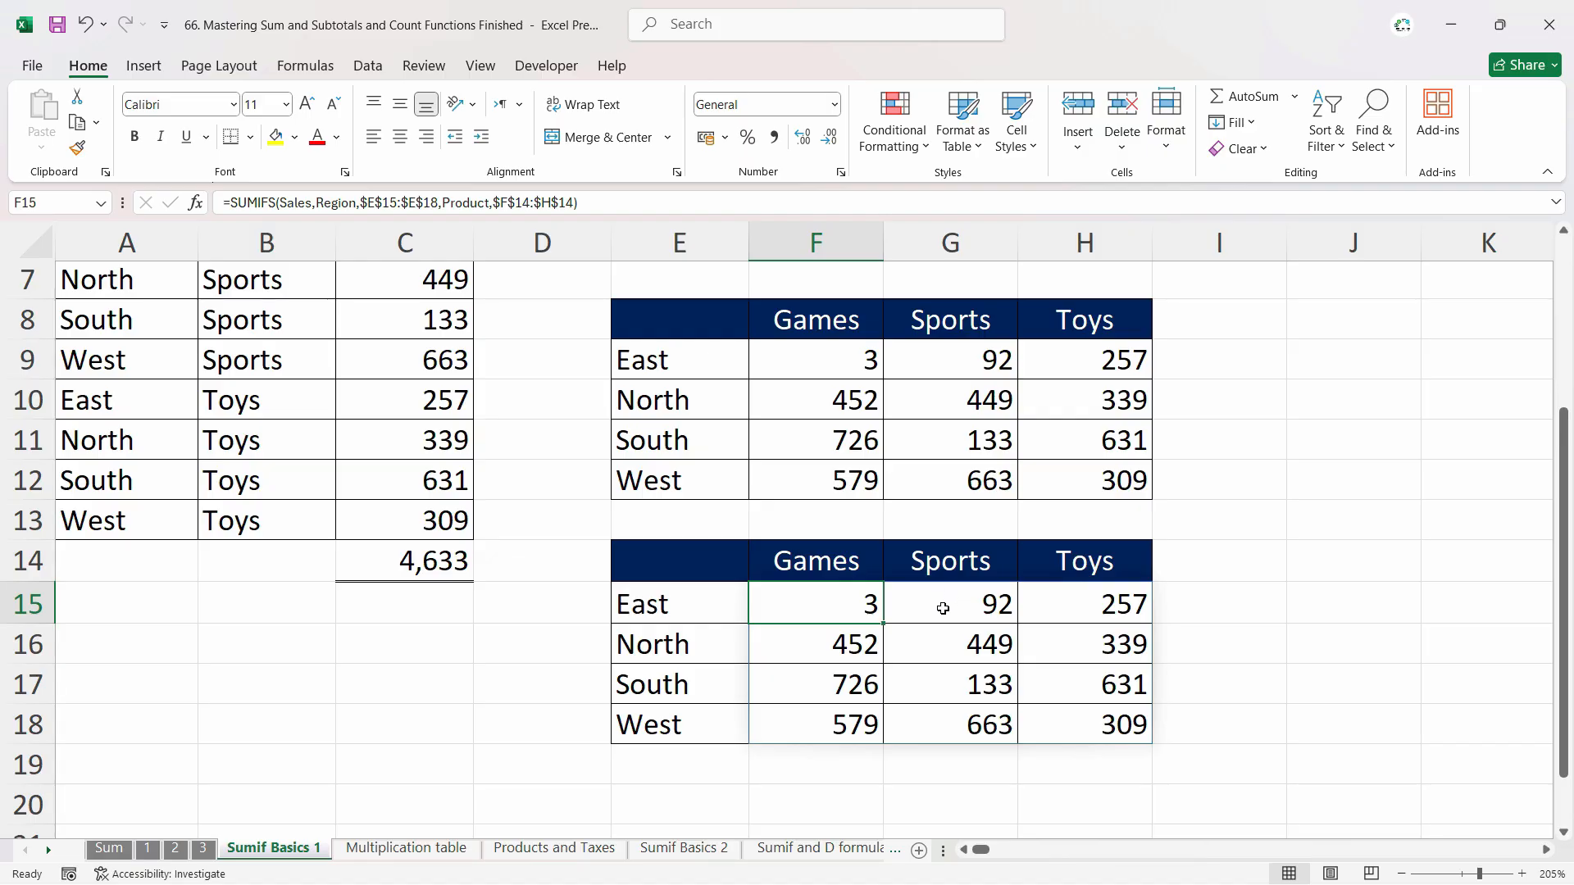
double_click(830, 610)
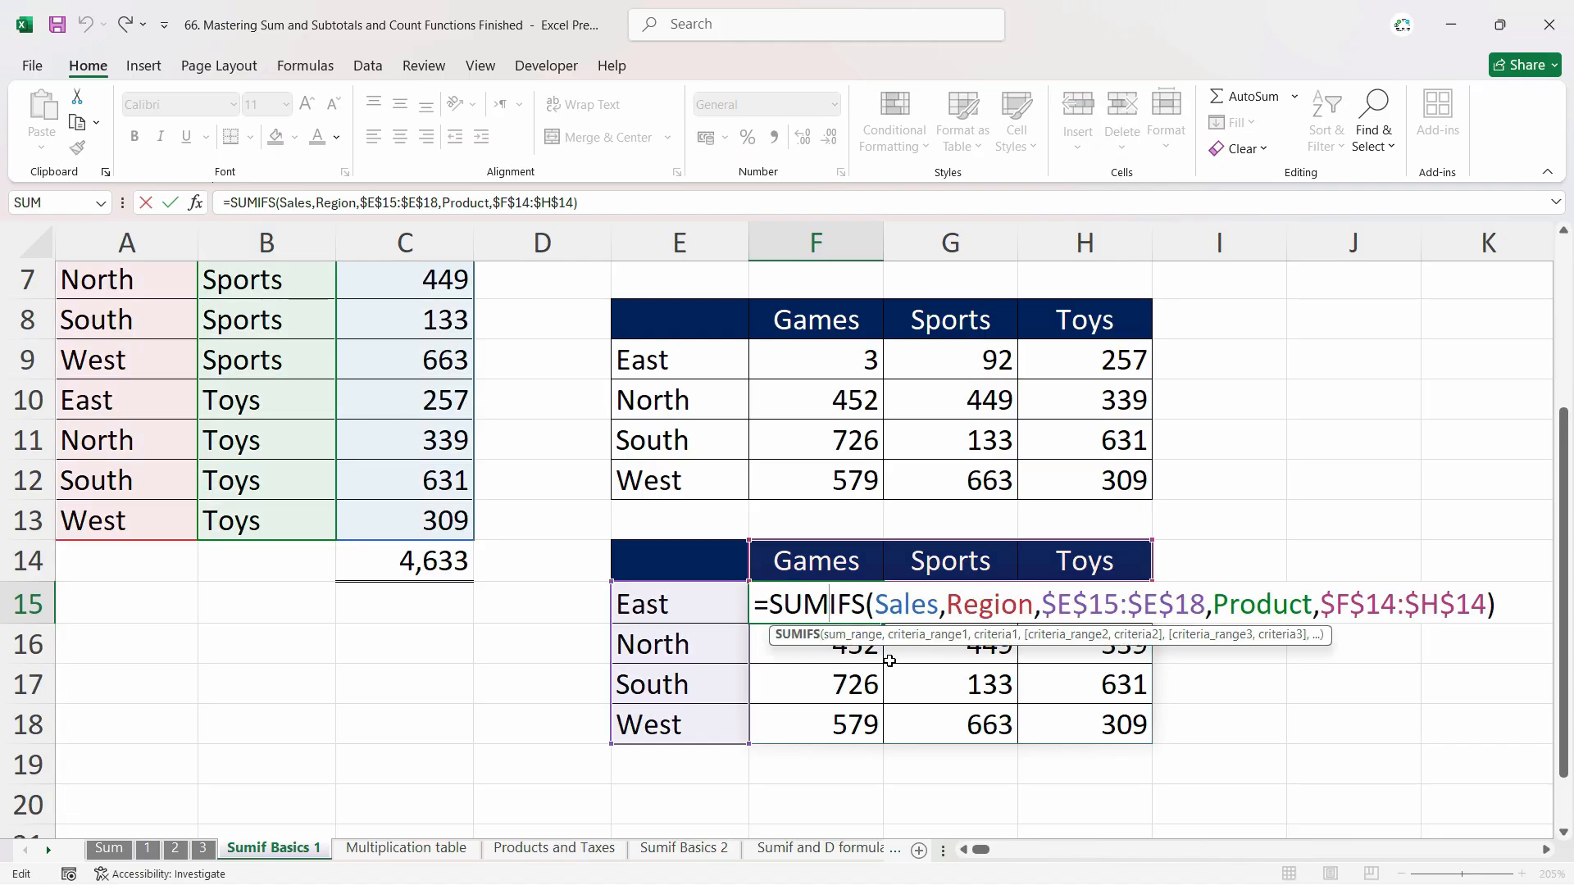
key("Escape")
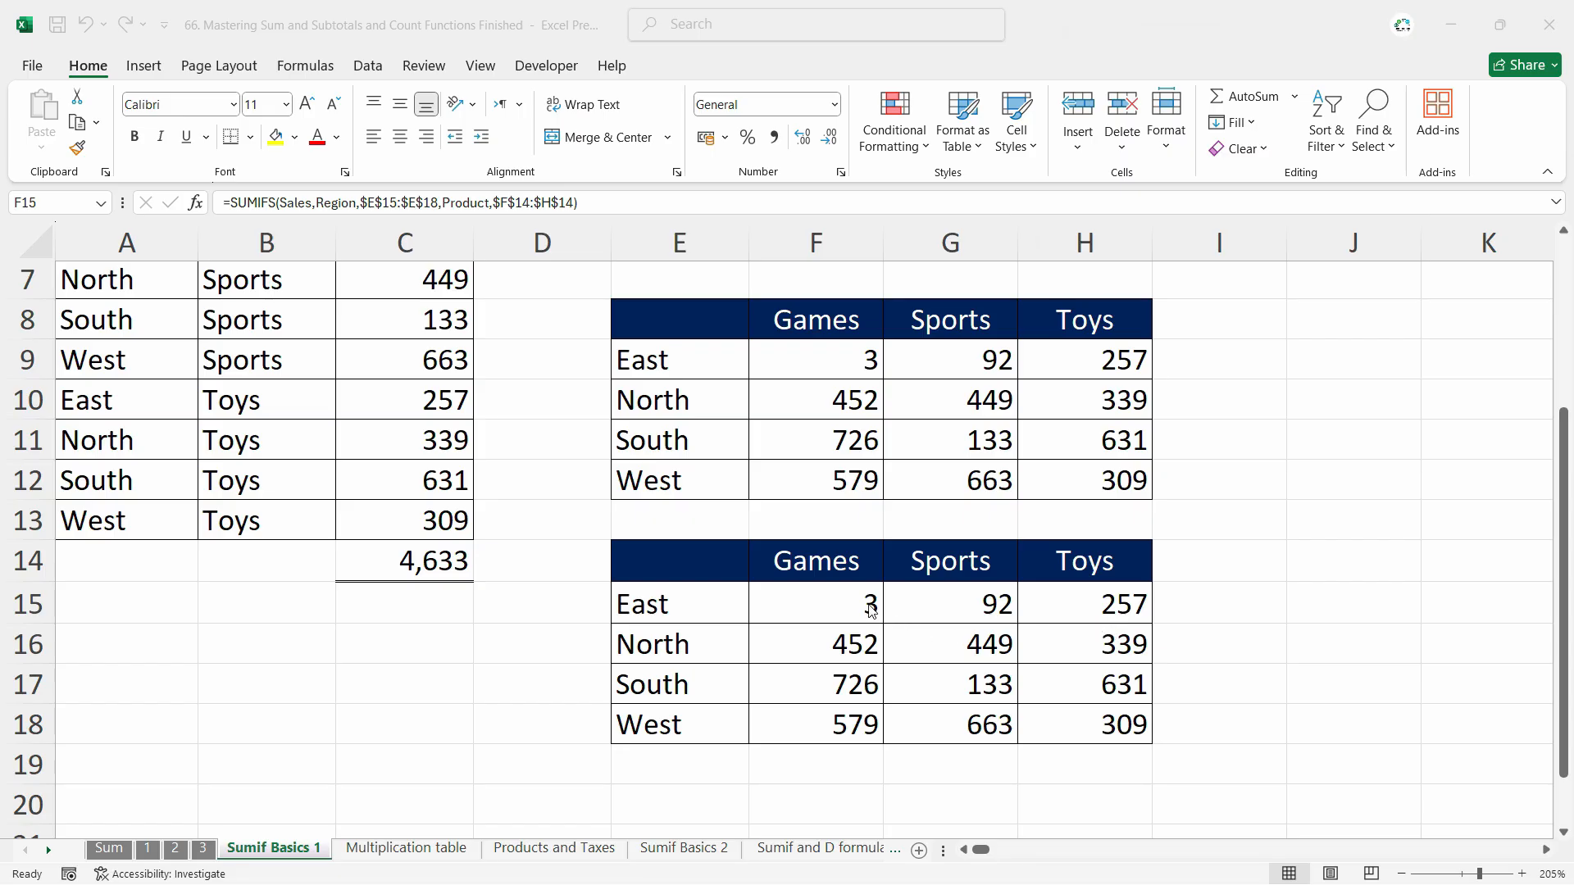
left_click(838, 640)
left_click(947, 612)
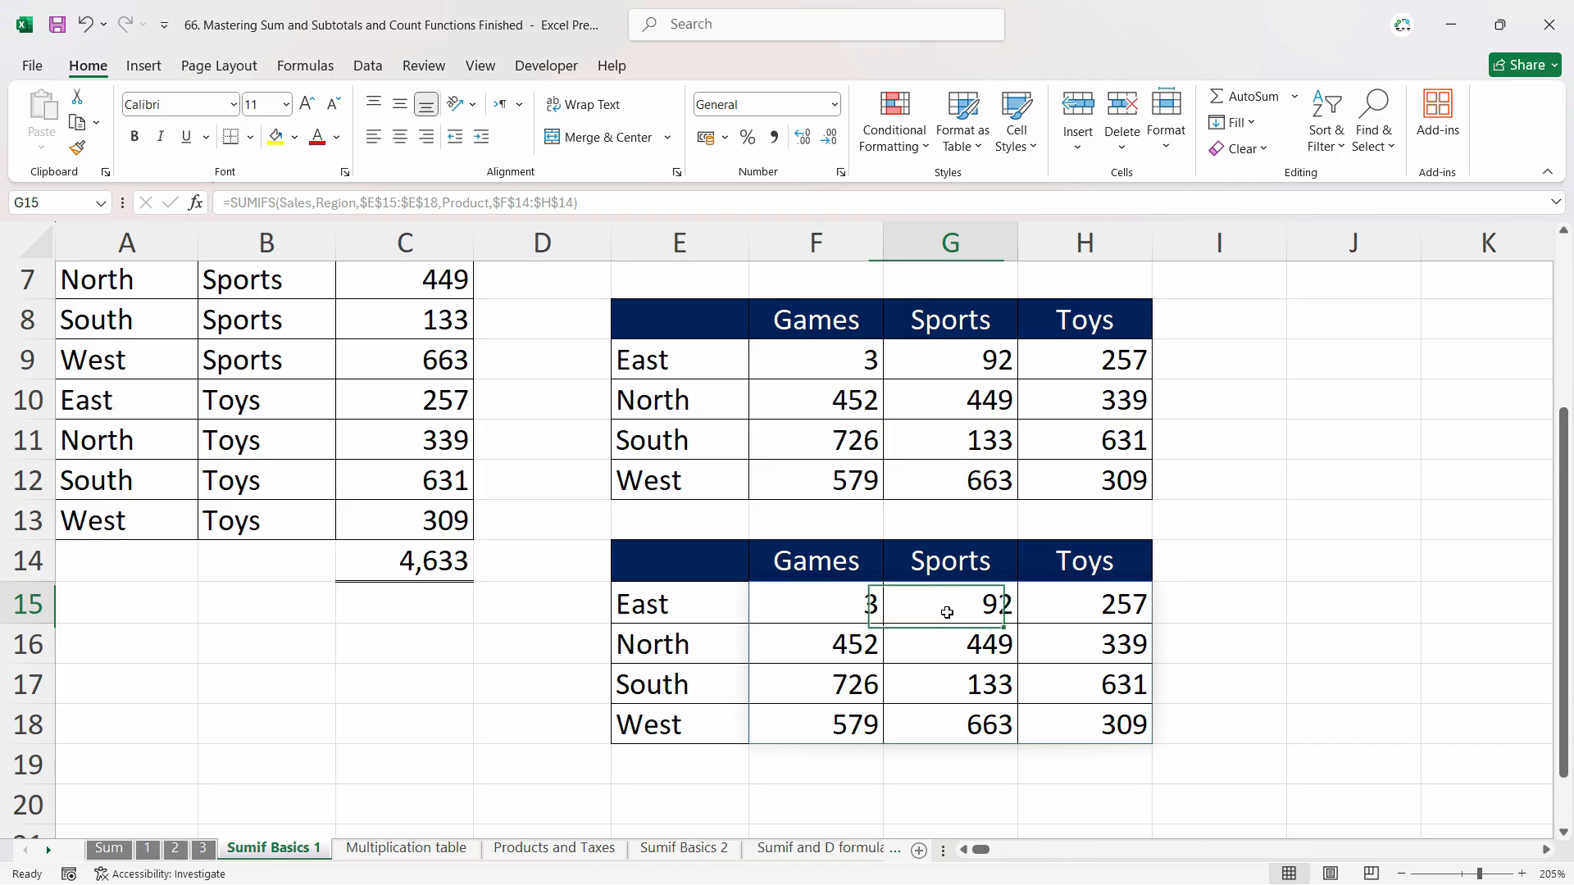
left_click(869, 653)
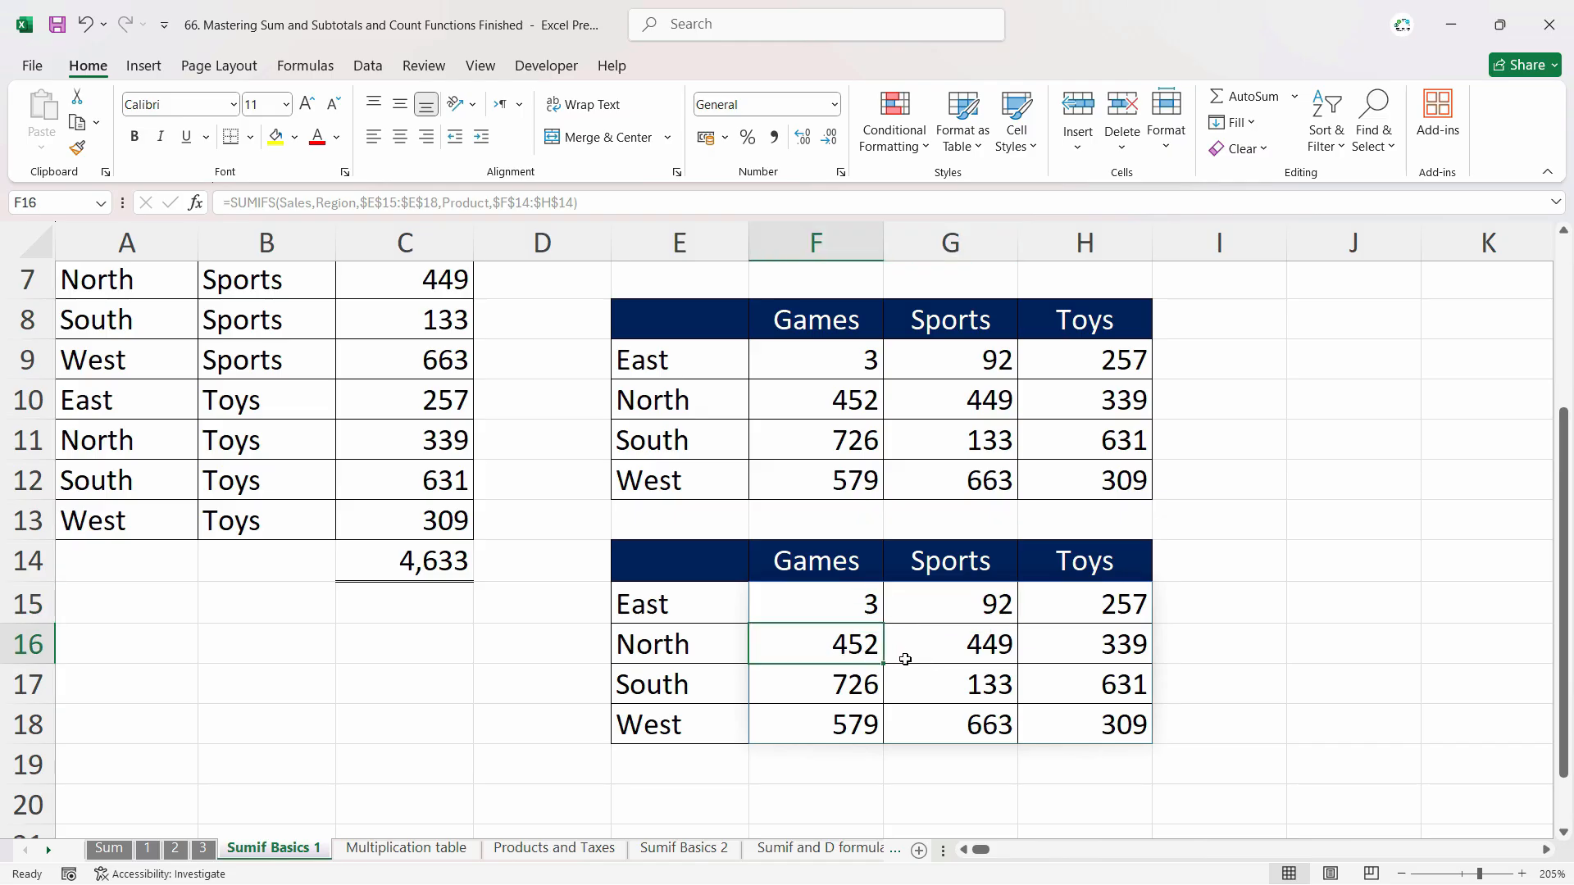
left_click(717, 656)
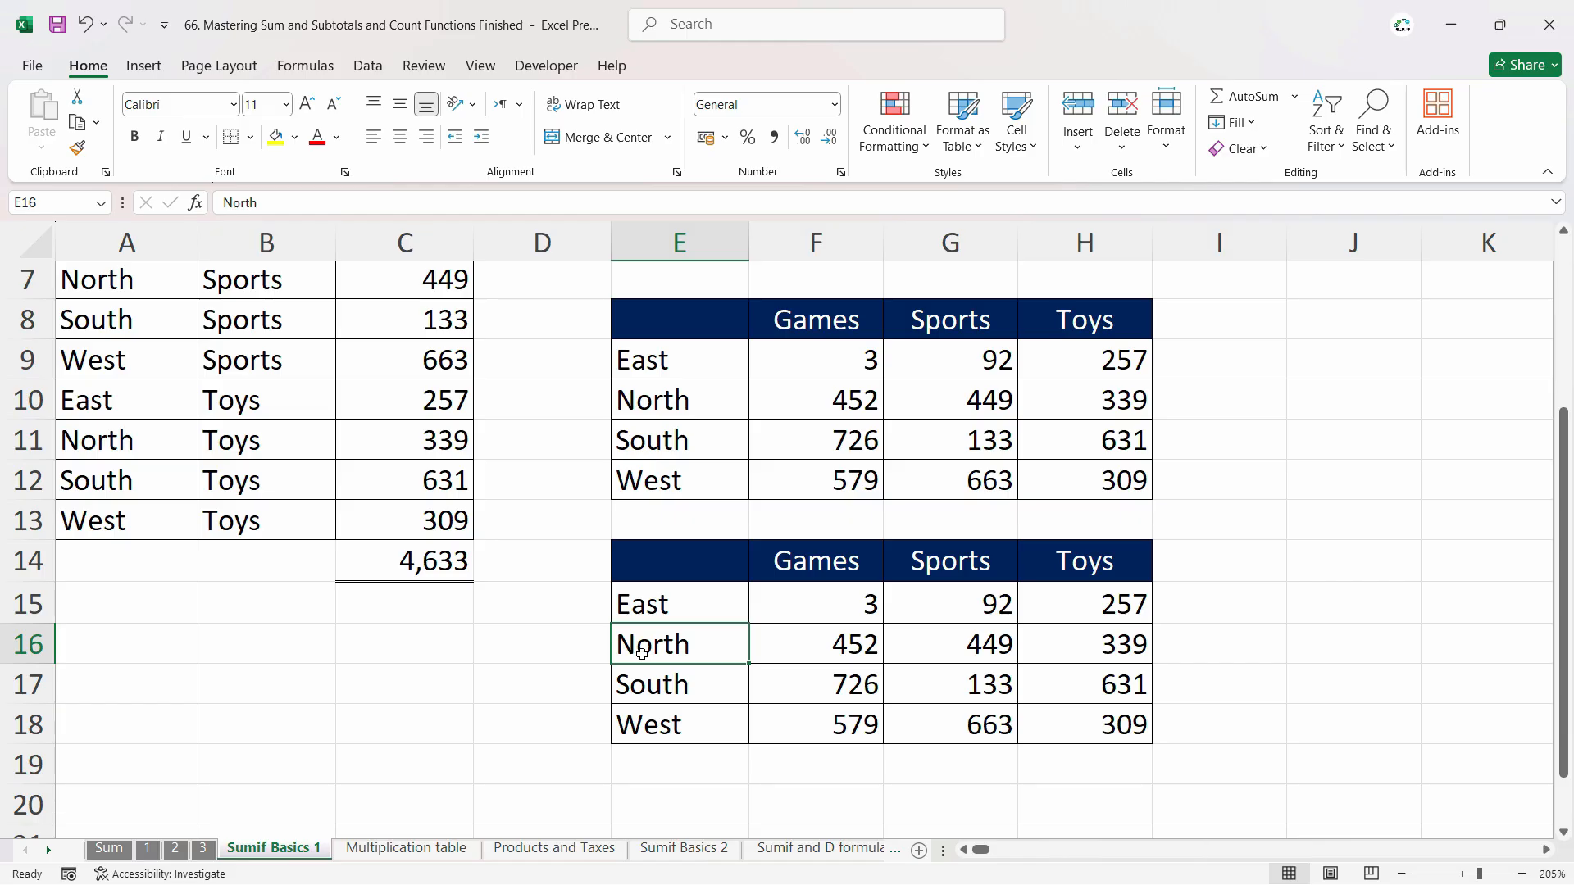
left_click(799, 553)
left_click(851, 644)
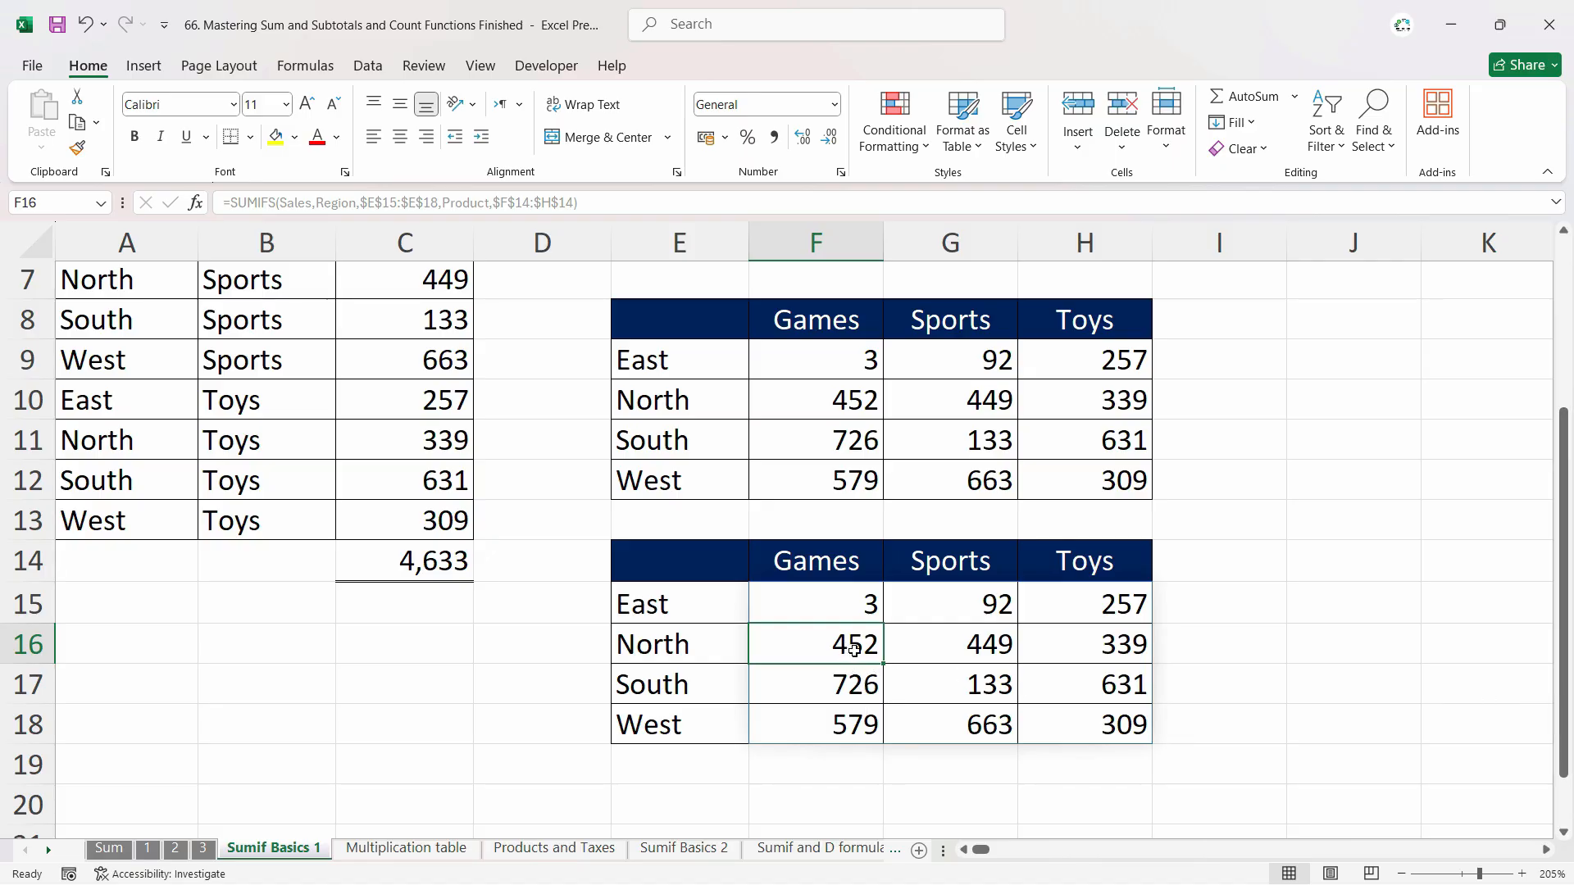
Remove the filter from the Region, Product and Sales headers in A1:C1.
left_click_drag(1563, 692, 1562, 524)
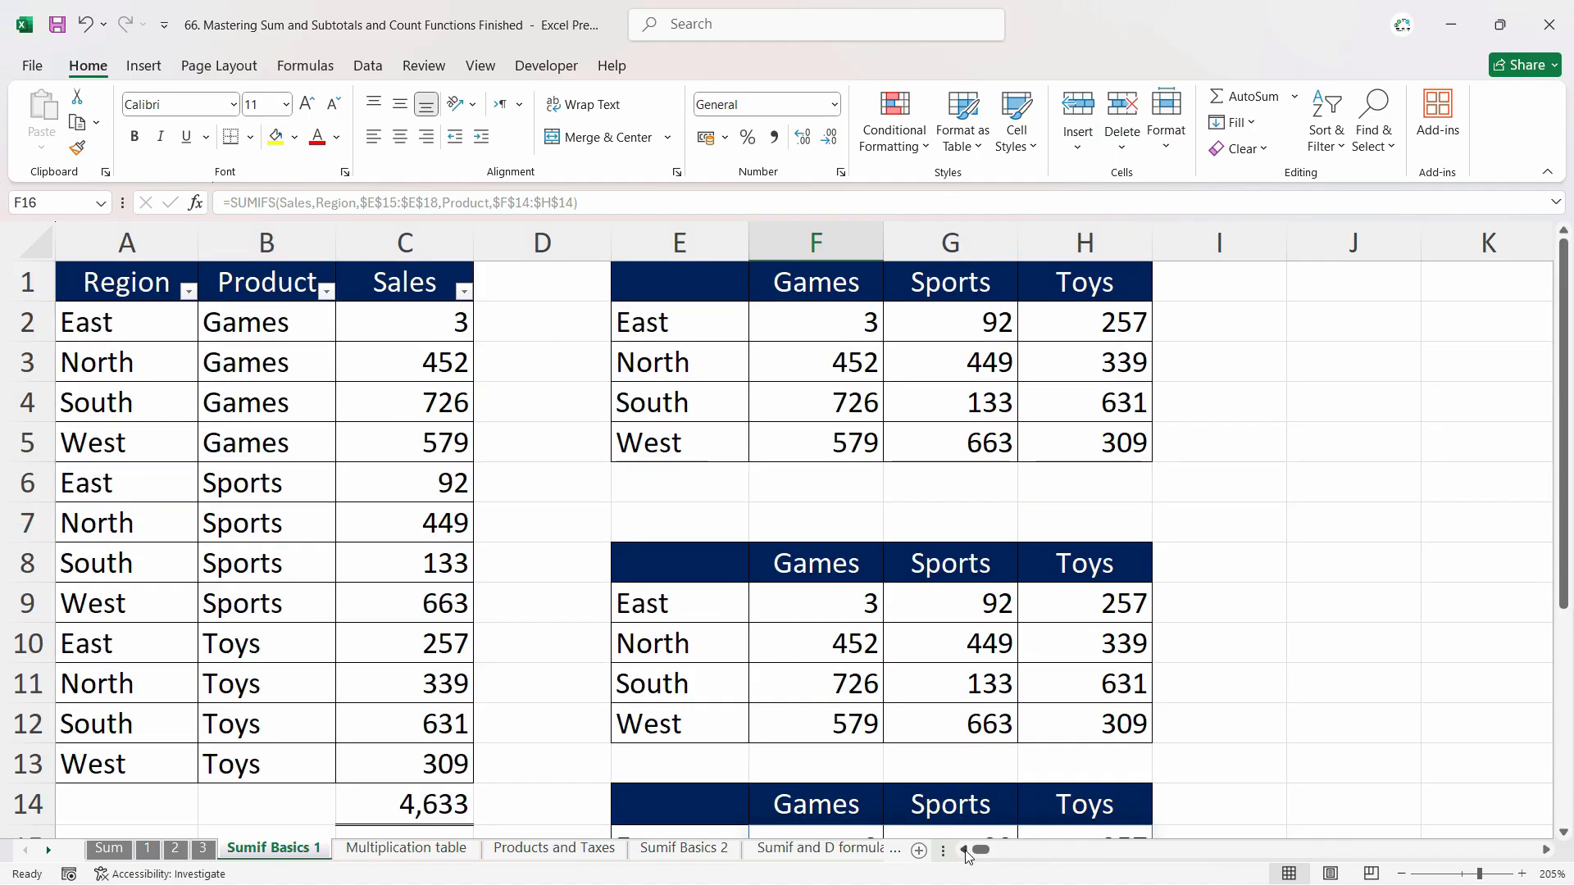
left_click_drag(410, 287, 111, 284)
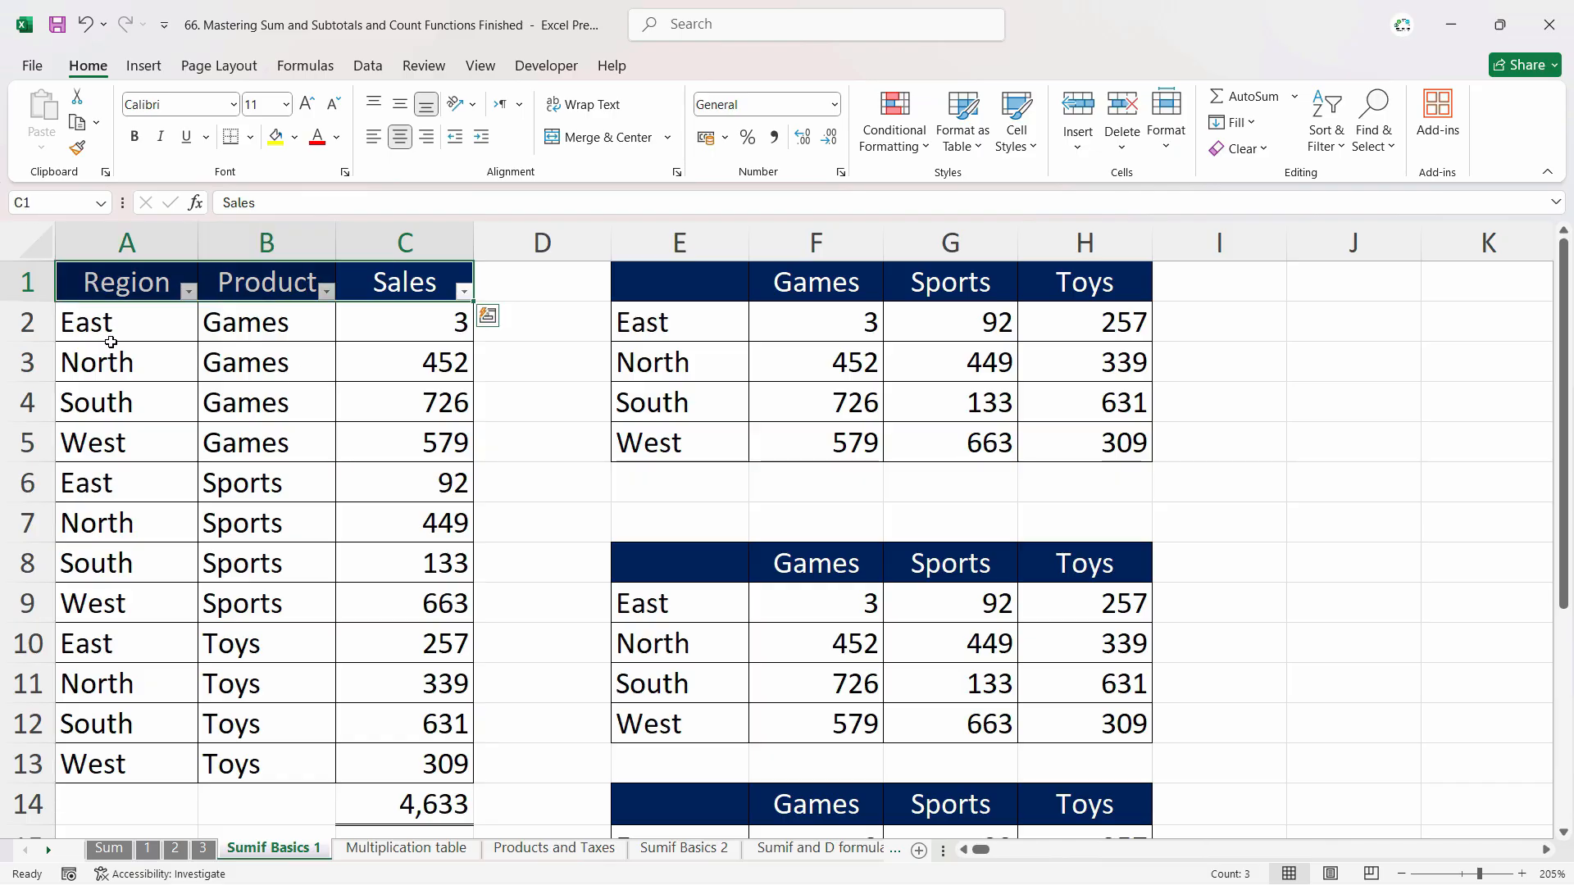
key("ctrl+shift+l")
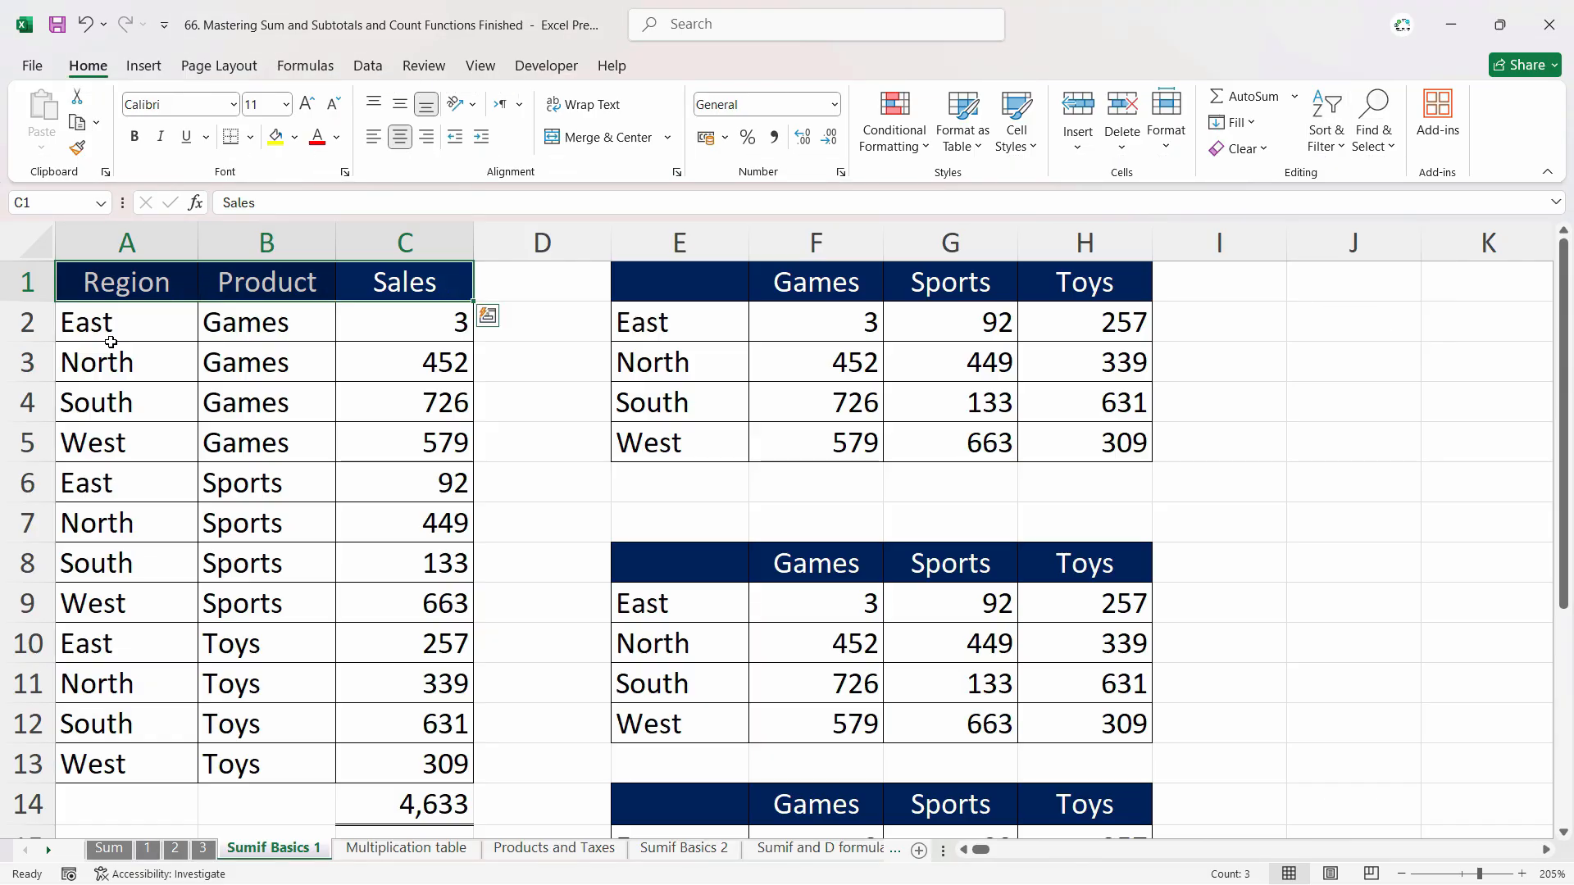
Apply the filter to the headers in A1:C1 again.
key("alt")
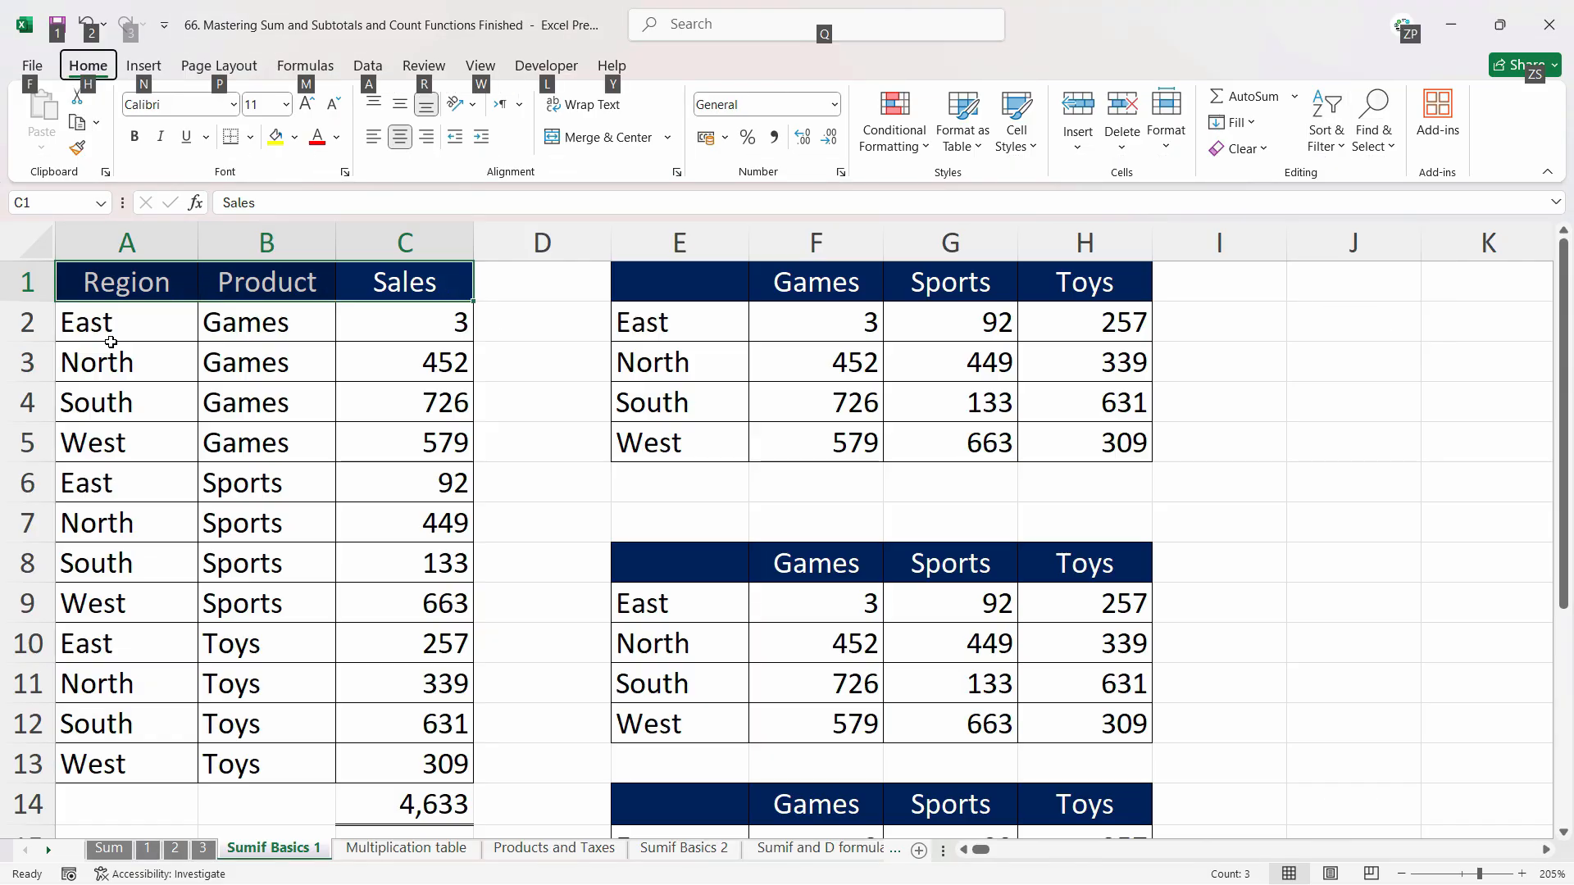
key("h")
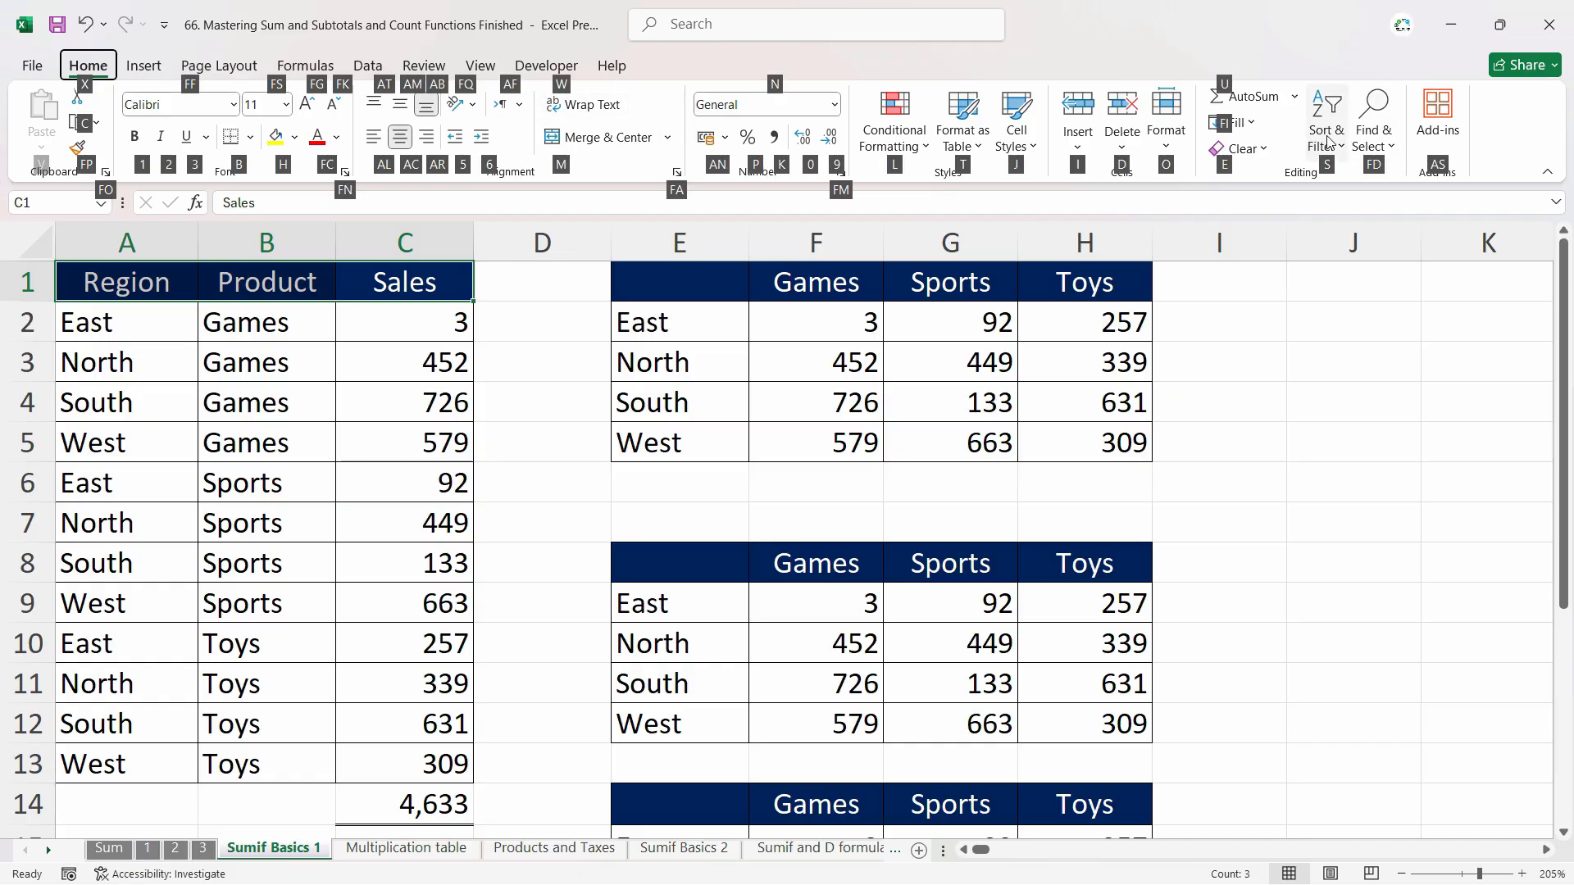
key("s")
left_click(1358, 269)
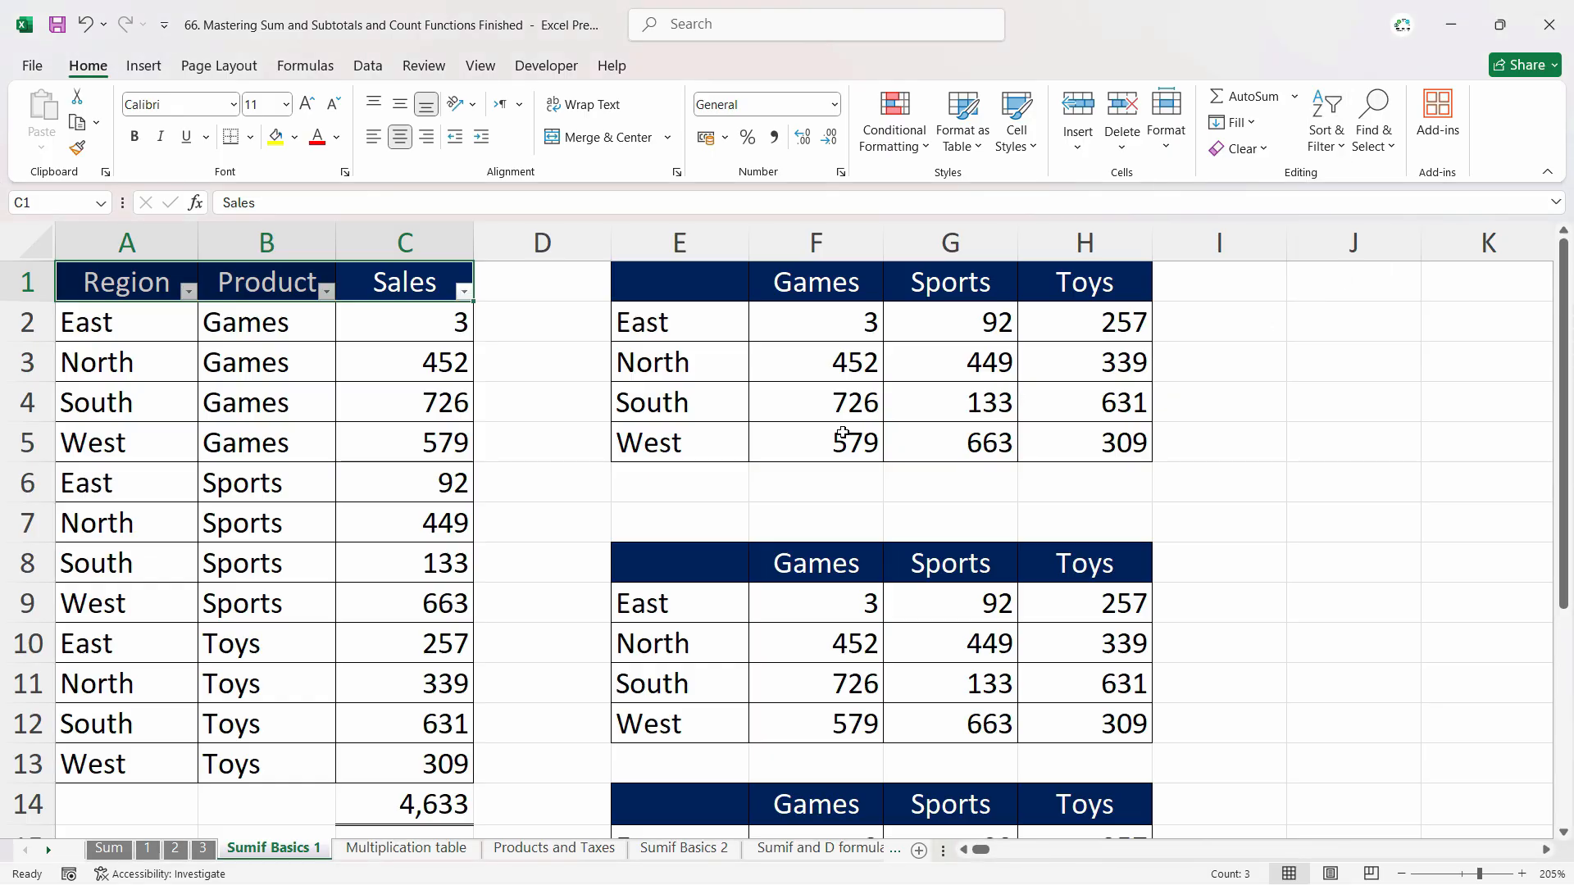
Filter the Region column of the sales list to show only North.
scroll(733, 420, "down", 4)
left_click(733, 420)
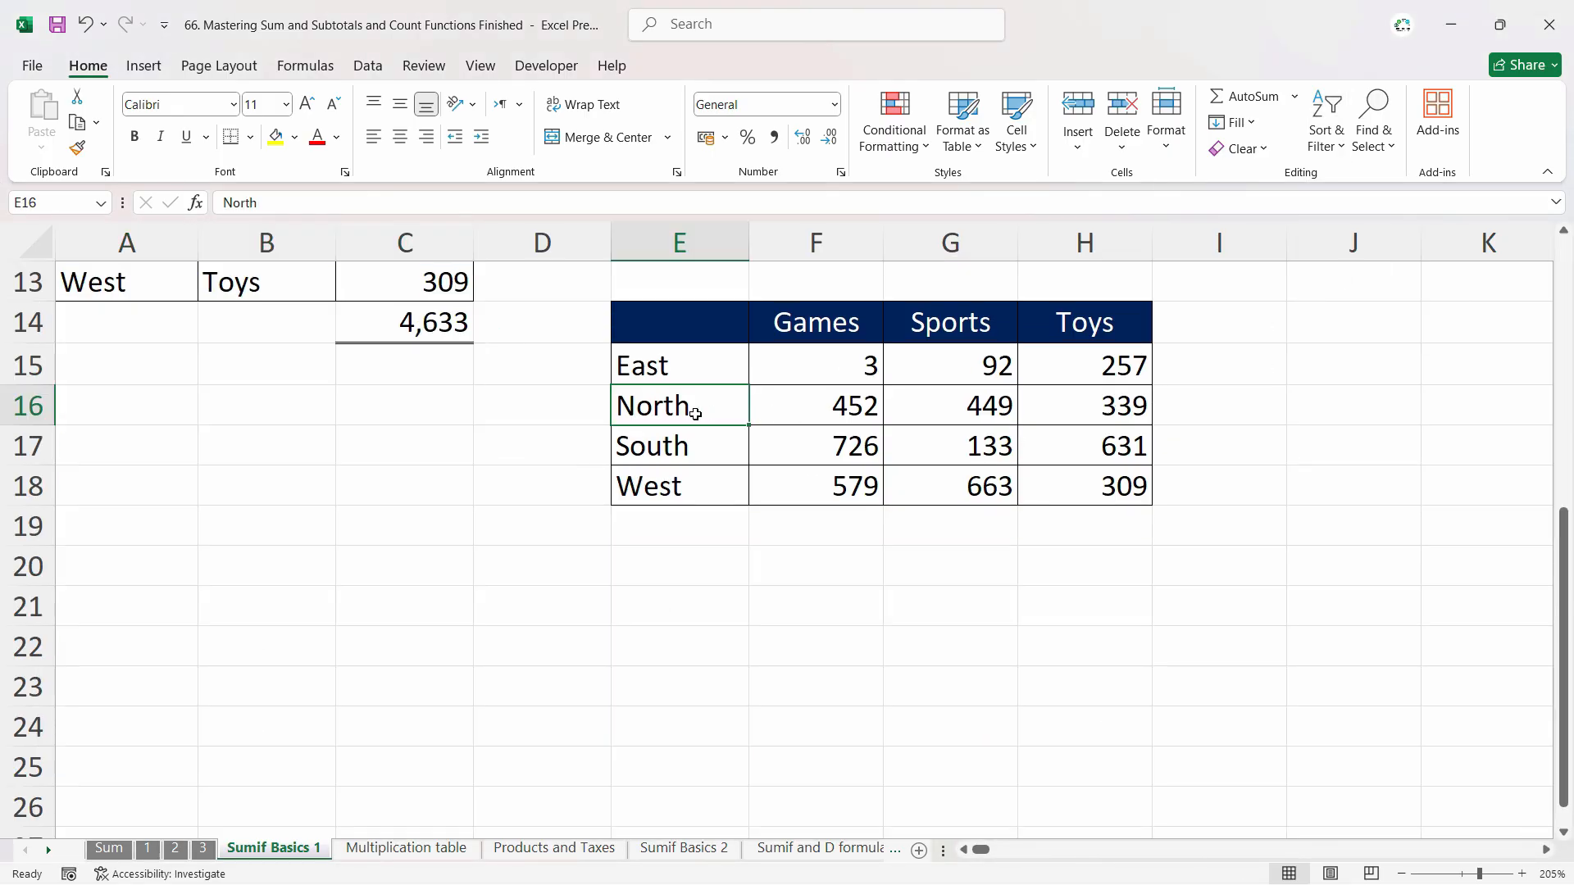
scroll(808, 405, "up", 4)
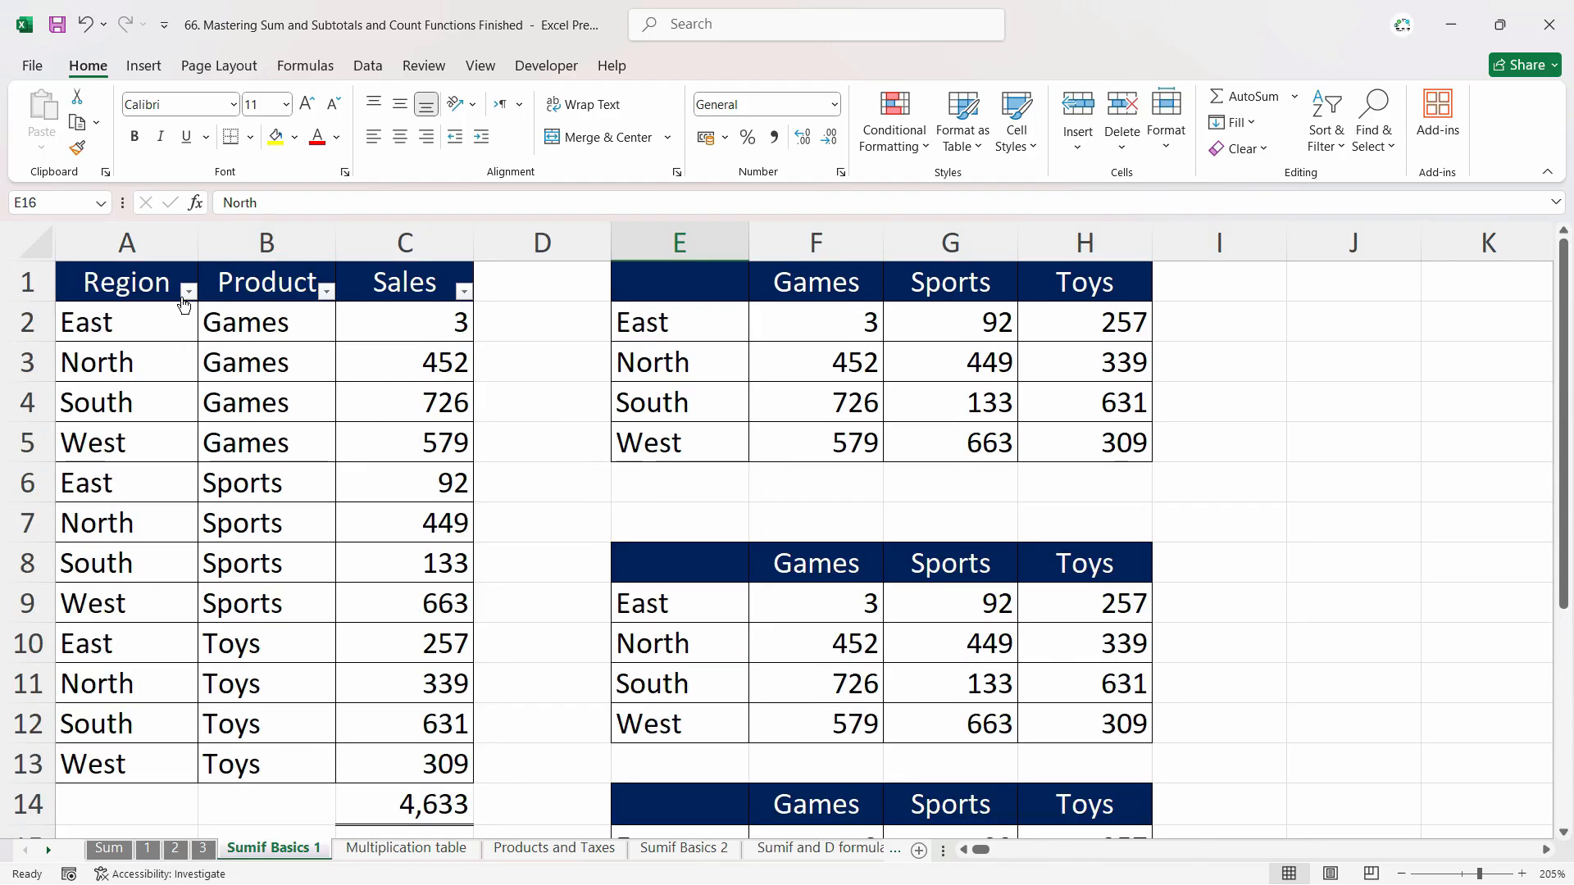
left_click(188, 291)
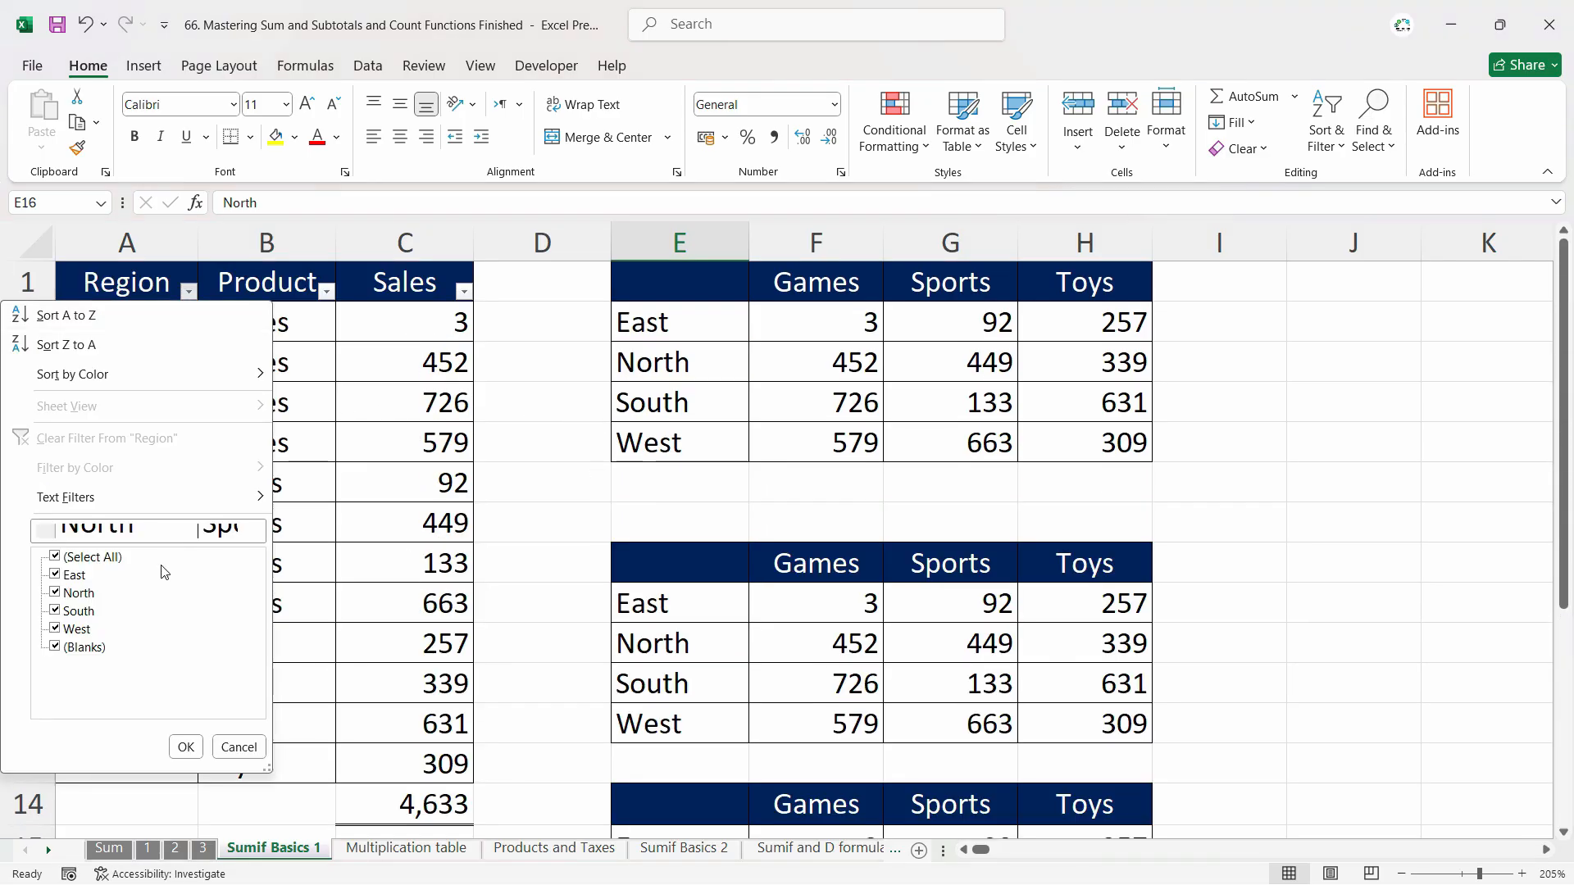
left_click(54, 556)
left_click(55, 593)
key("Return")
Filter the Product column to Games only and compare the remaining sale with the North Games total in F16.
left_click(326, 291)
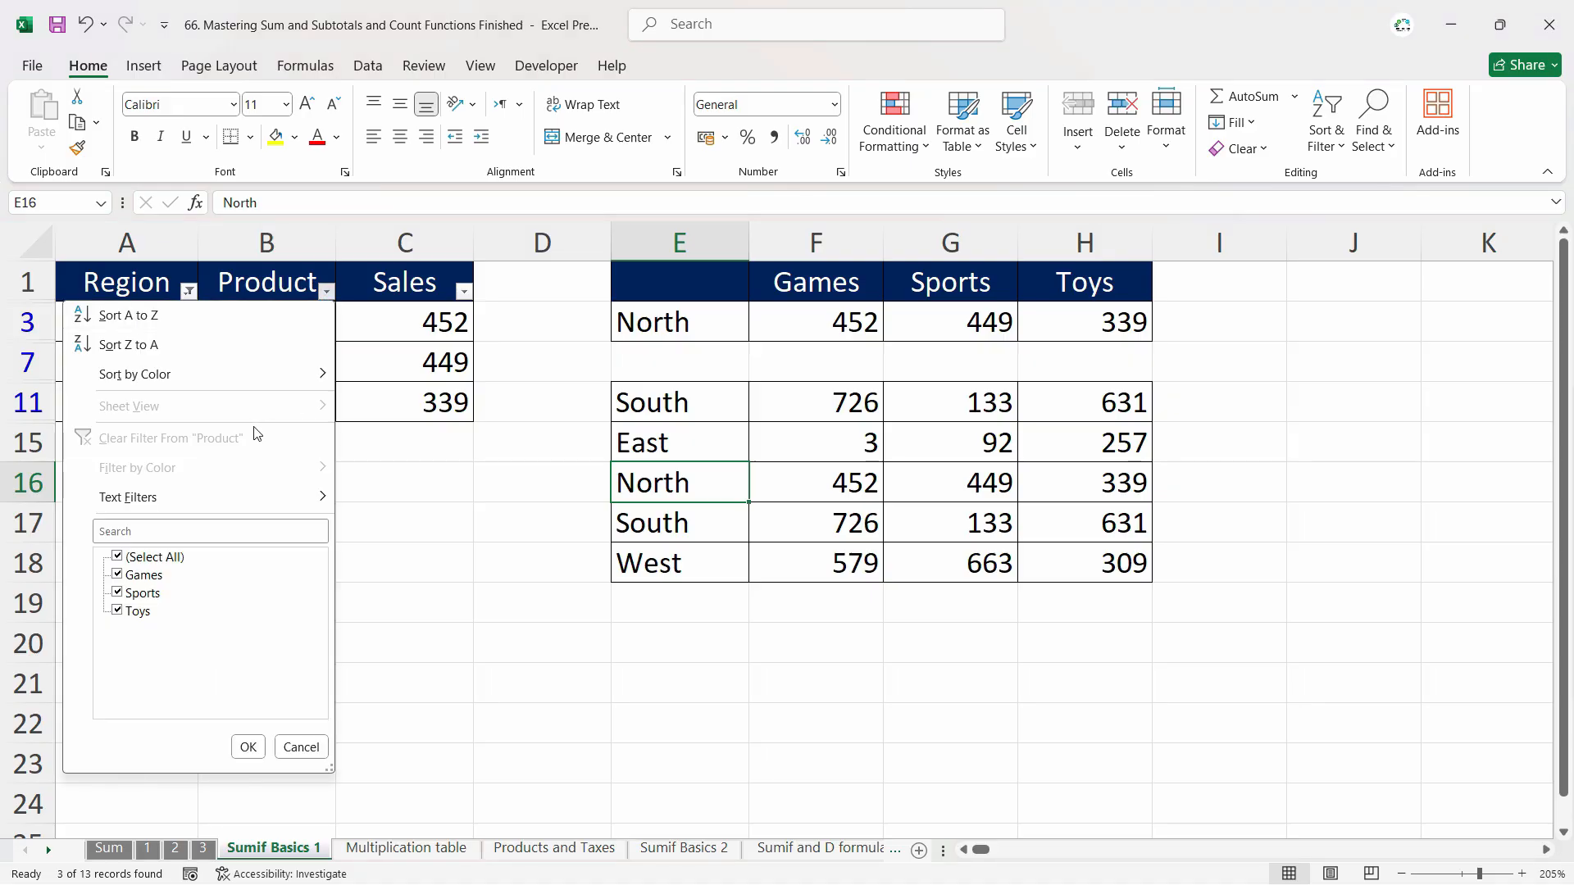
left_click(118, 557)
left_click(118, 575)
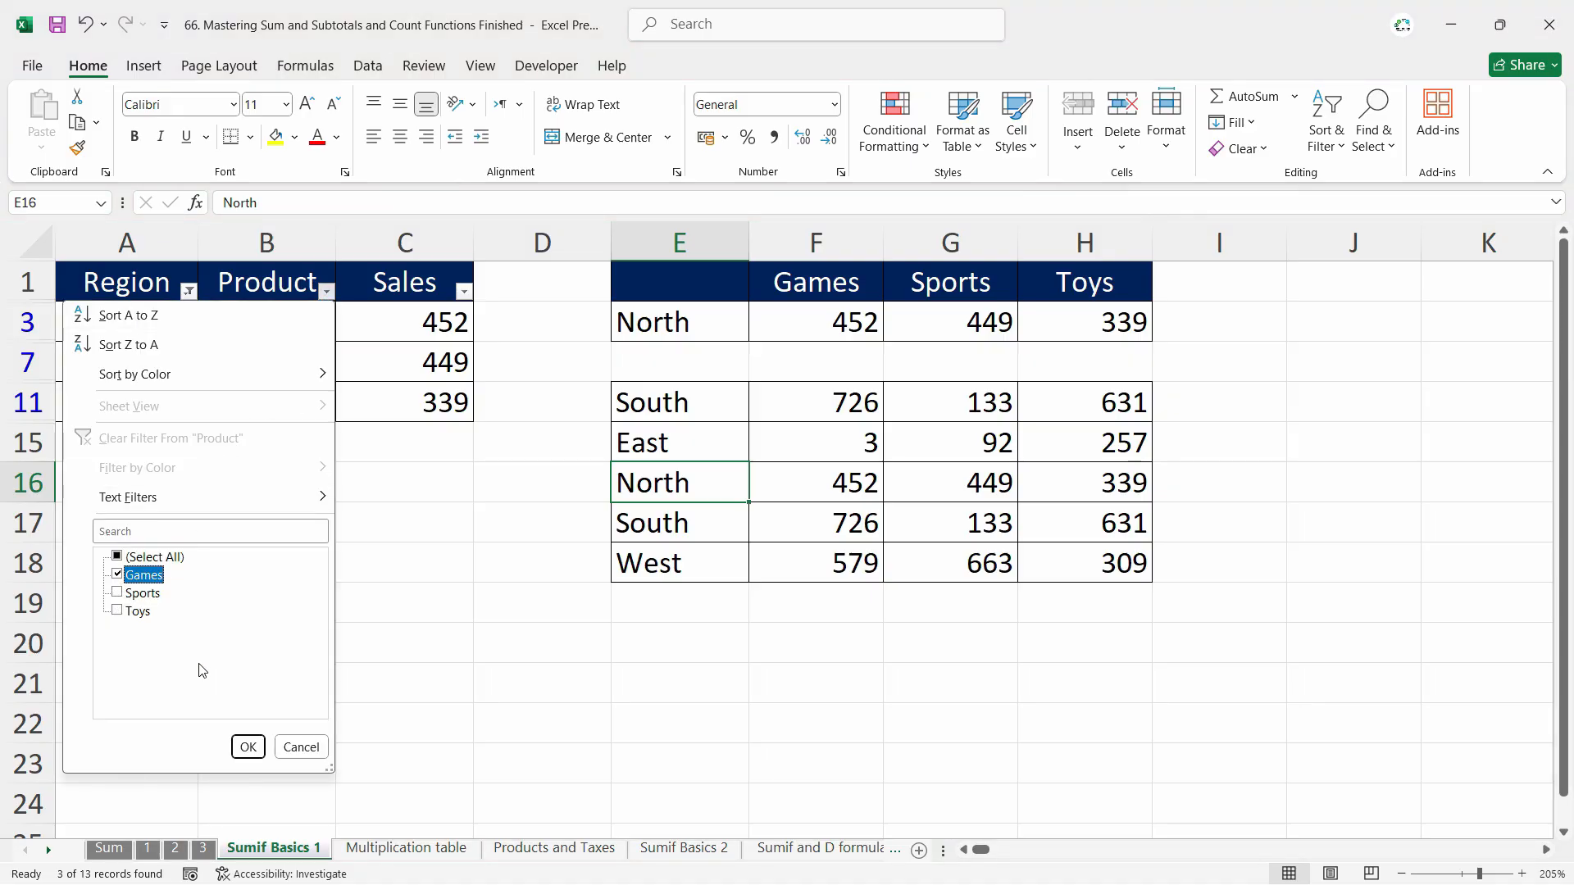
left_click(248, 747)
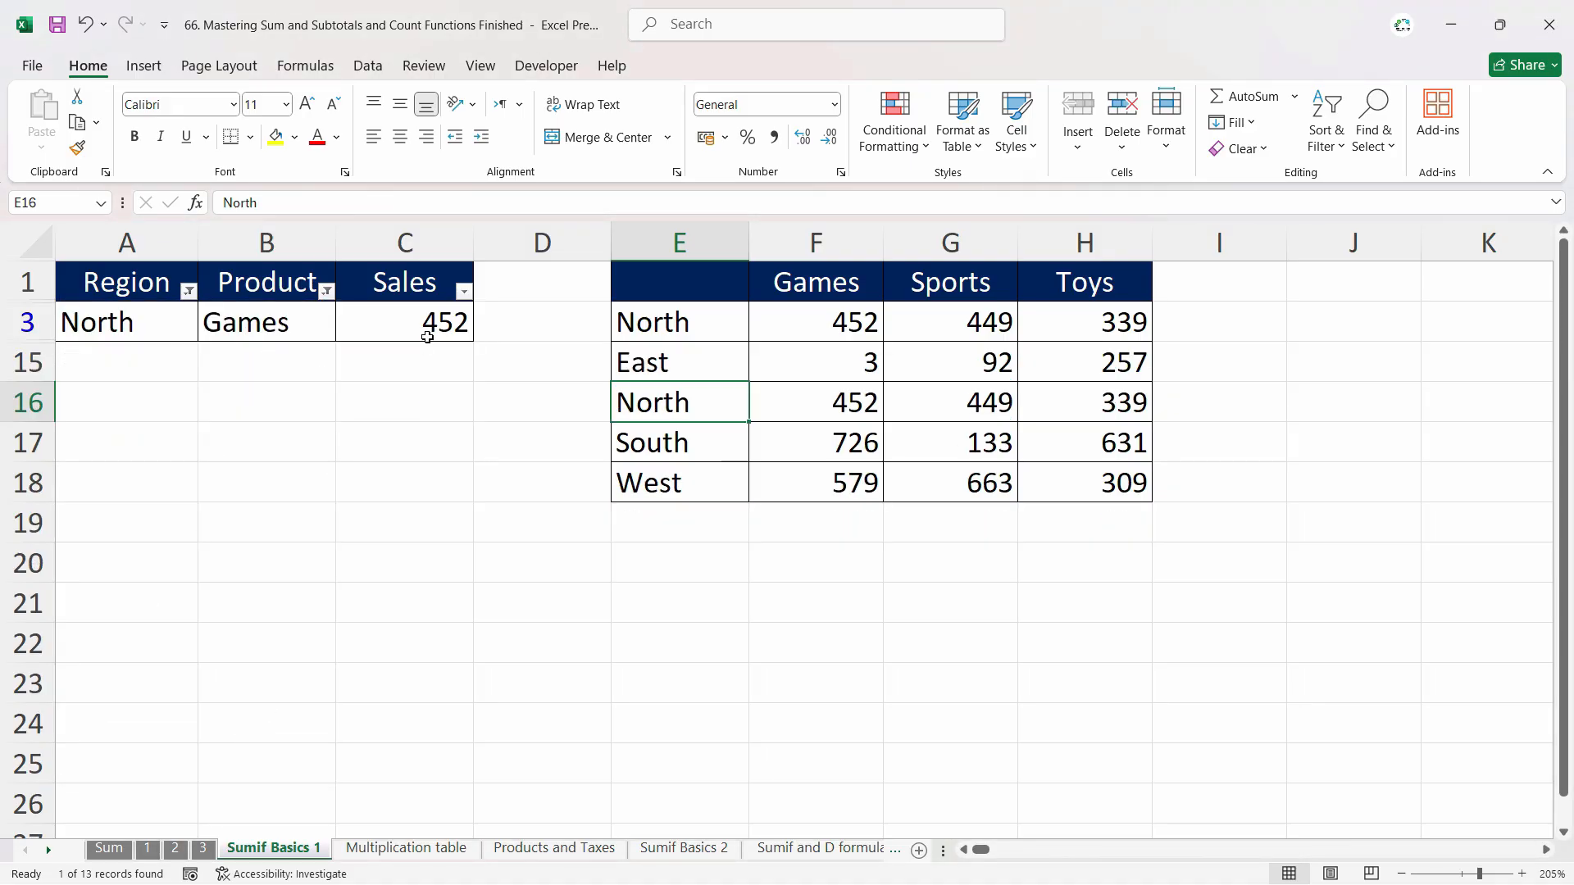
left_click(864, 410)
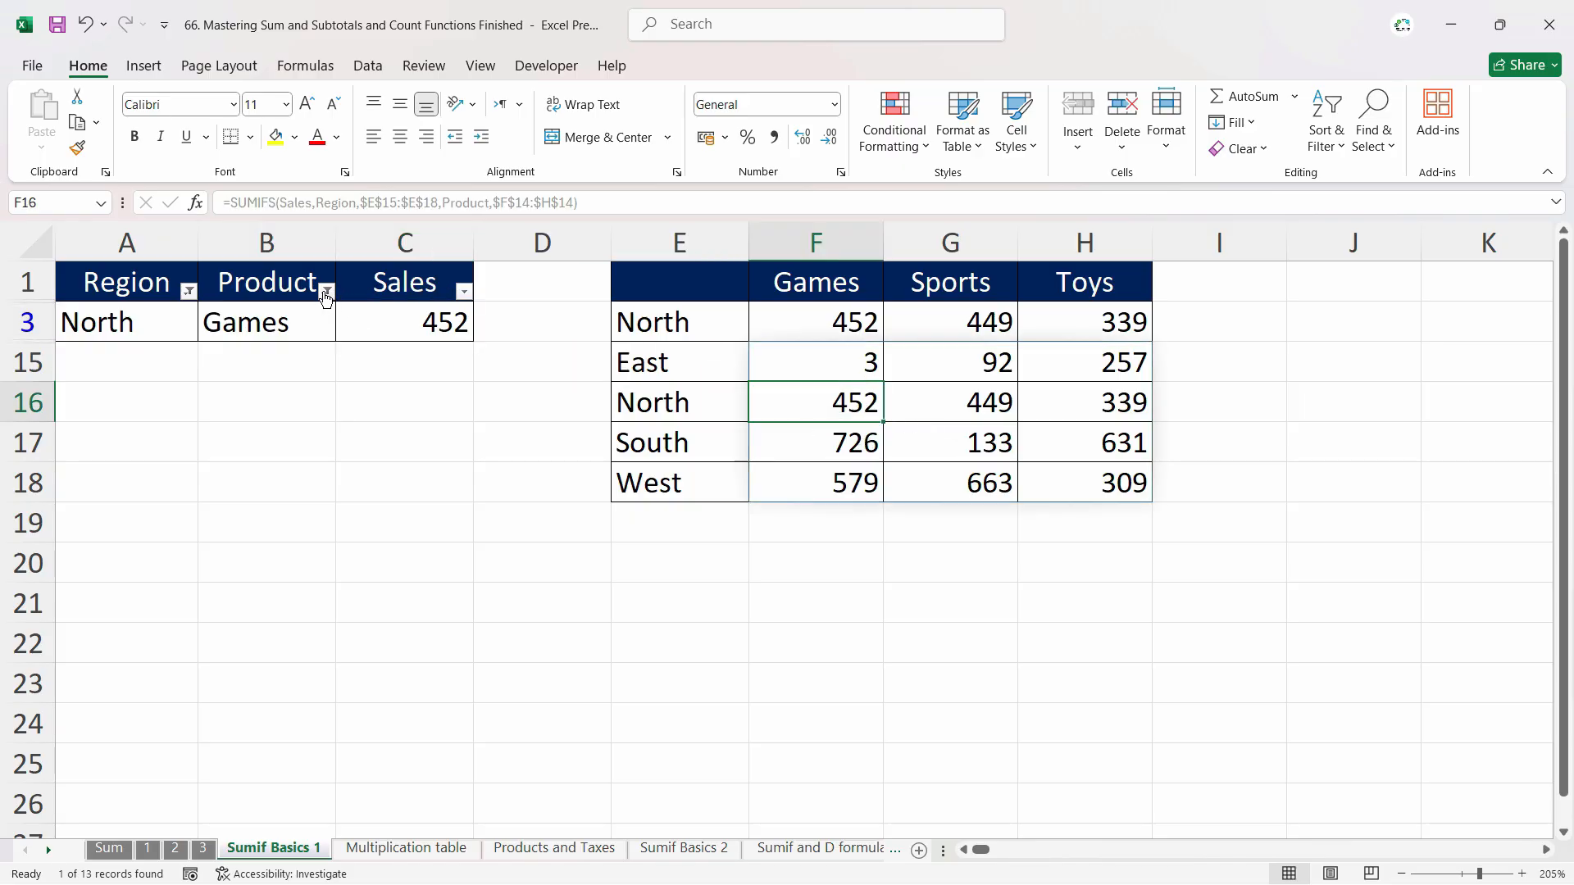
Clear the filters from the sales list and locate the West Toys total in the third summary table.
left_click(1326, 123)
left_click(1366, 316)
scroll(1011, 679, "down", 3)
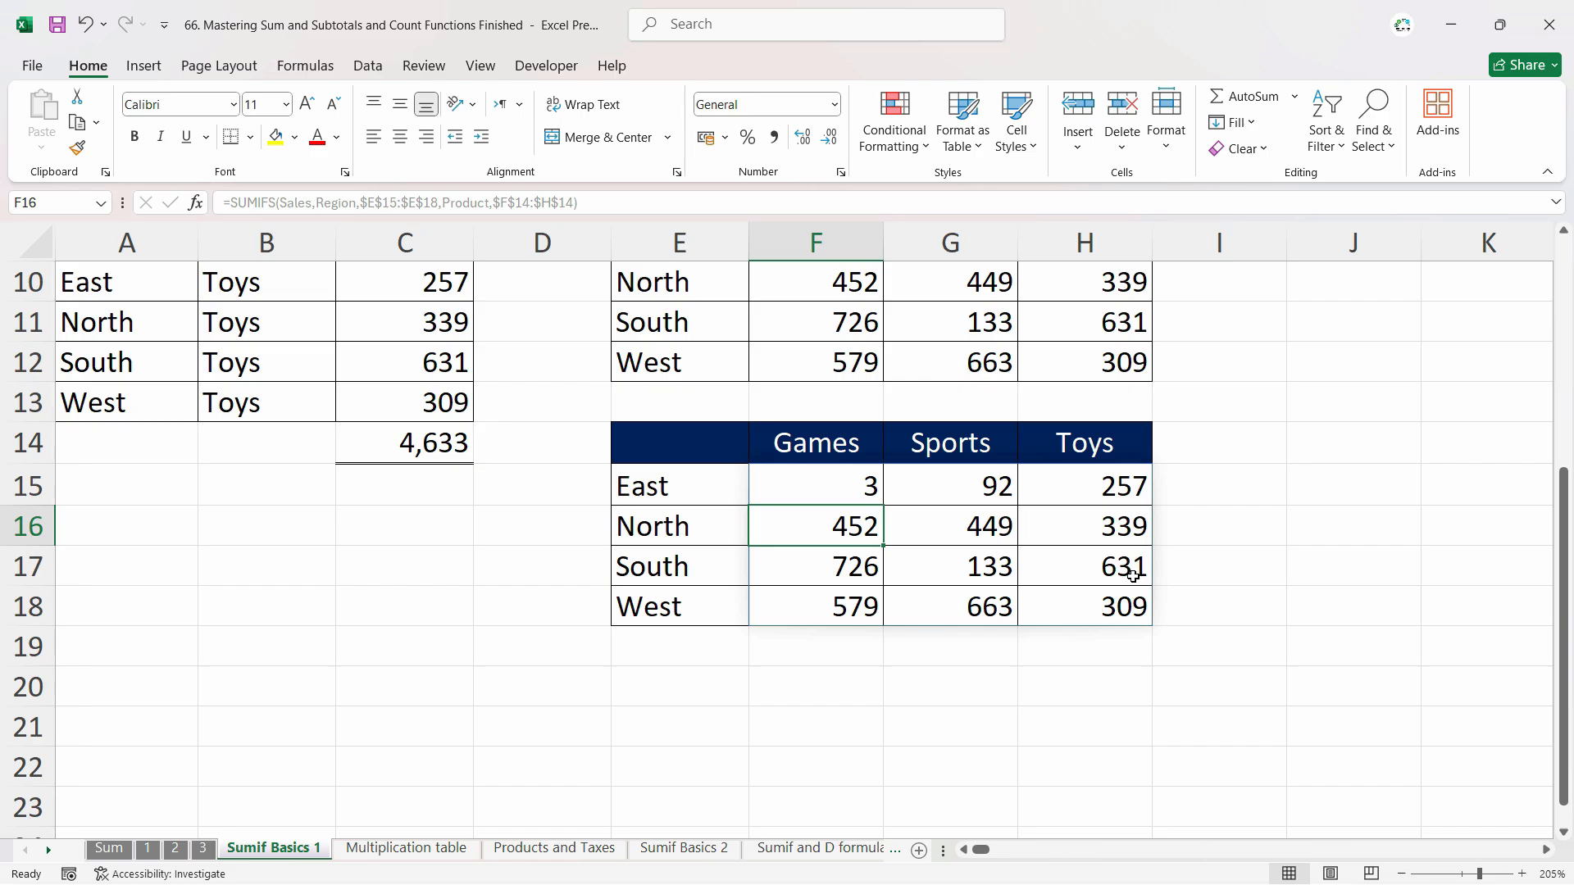
left_click(1129, 541)
left_click(1073, 607)
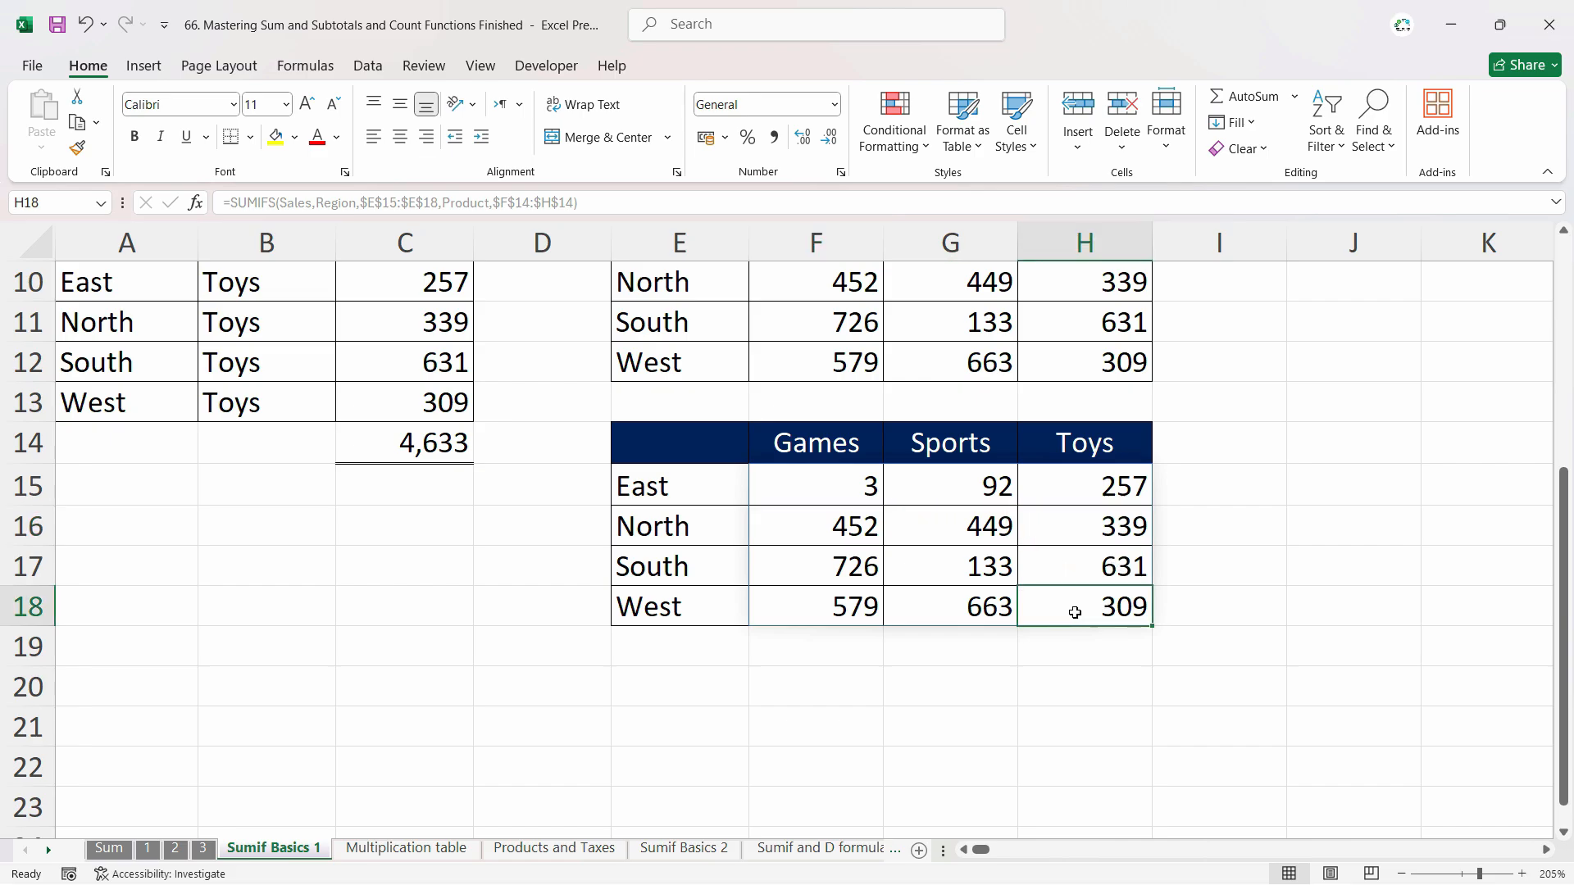
left_click(641, 610)
scroll(386, 601, "up", 3)
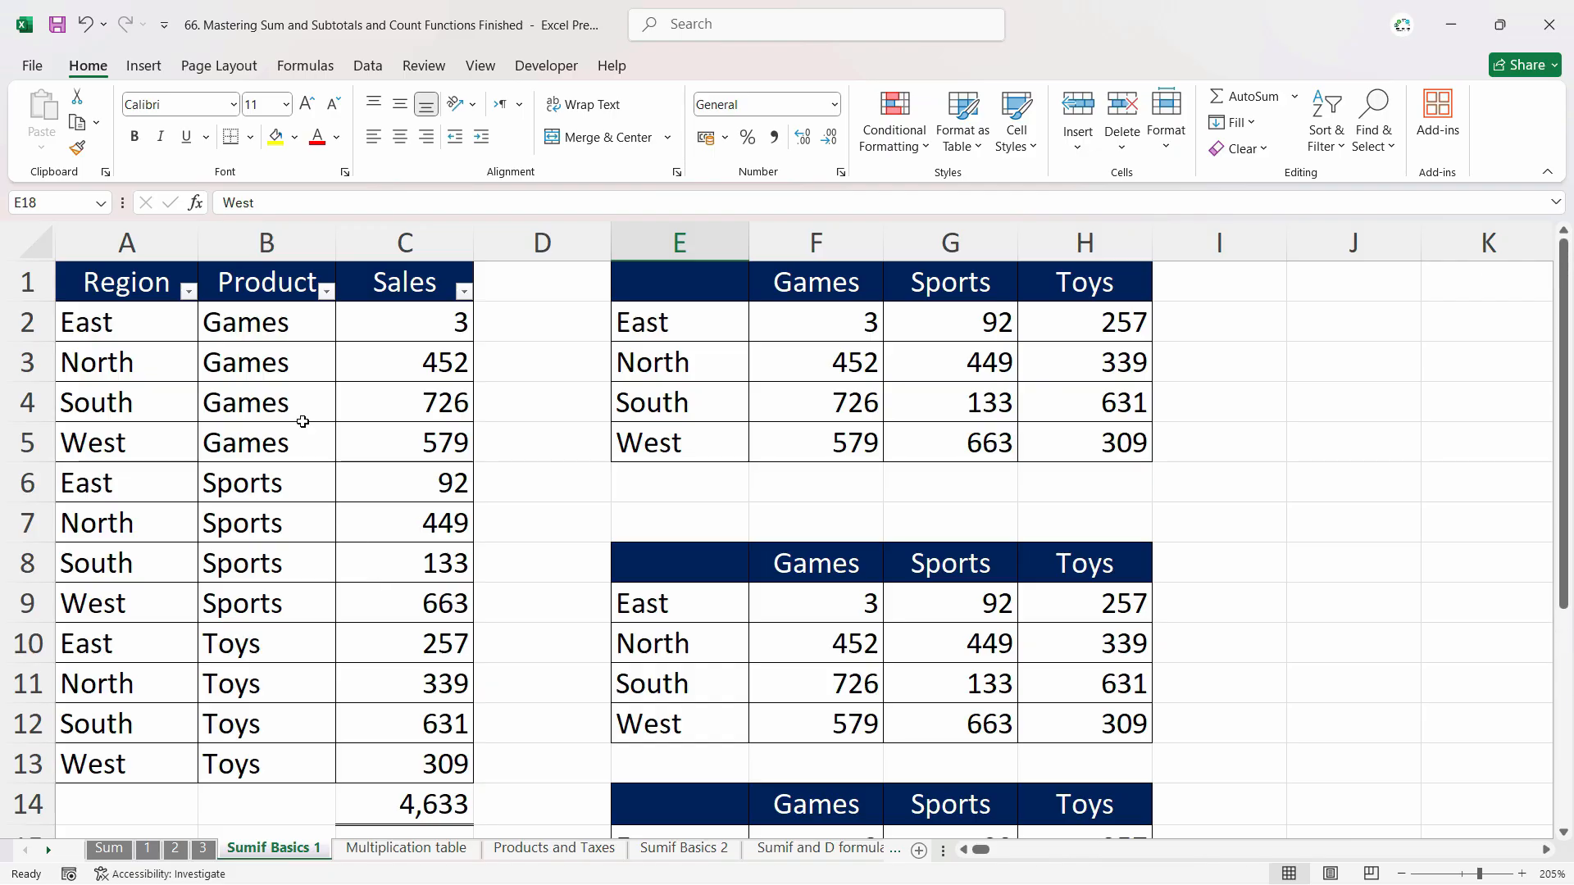
Filter the Region column of the sales list to show only West.
left_click(188, 291)
left_click(82, 557)
left_click(76, 629)
left_click(183, 745)
Filter the Product column to Toys only and compare the remaining sale with the West Toys total in H18.
left_click(326, 291)
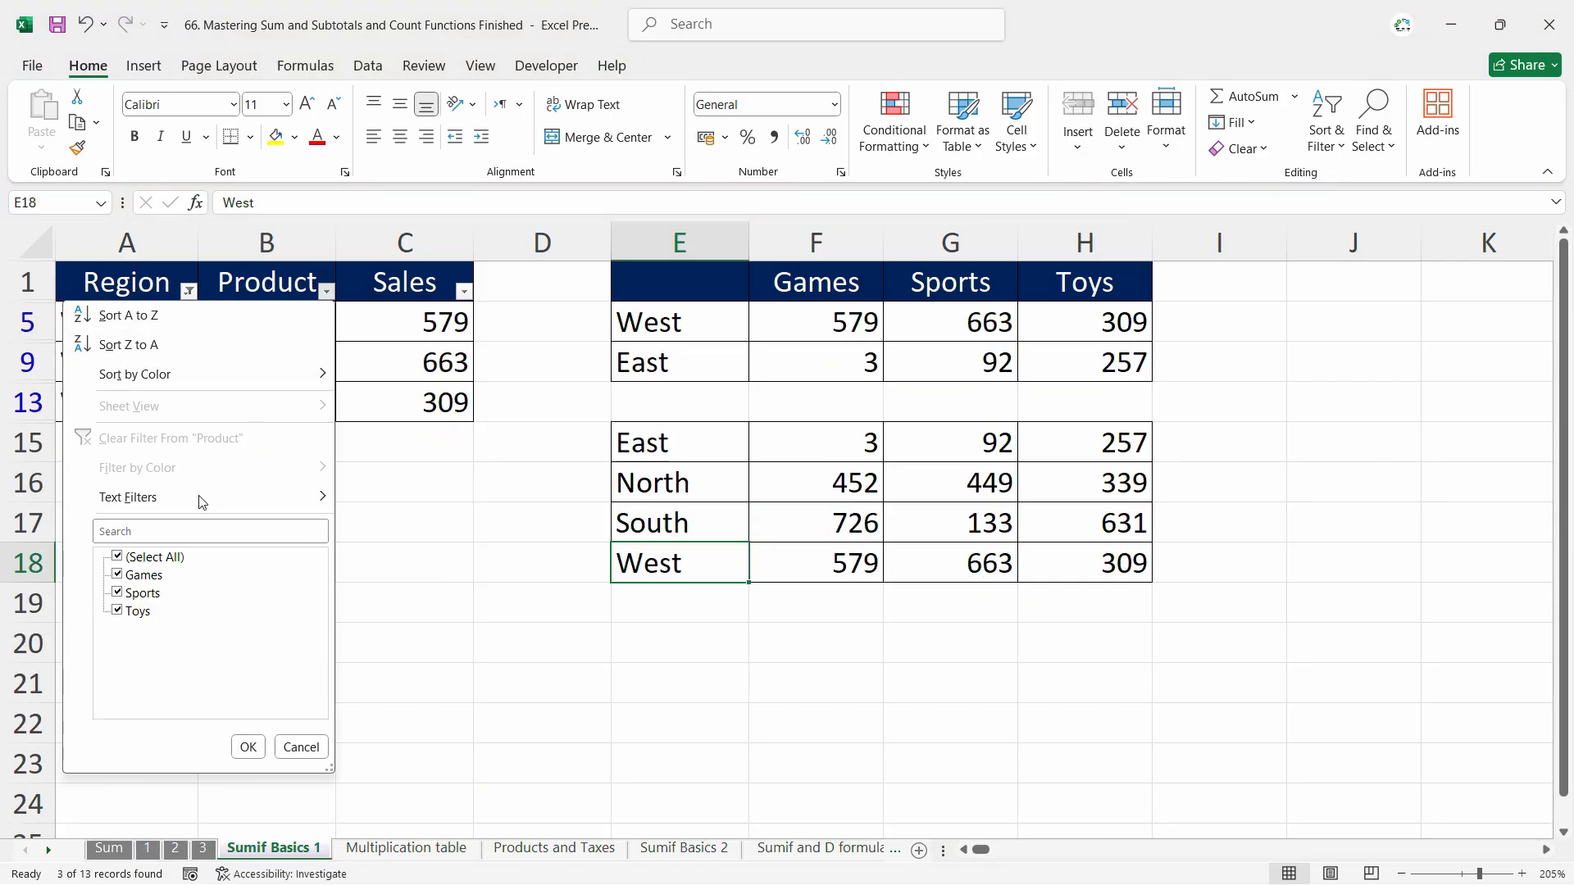
left_click(117, 556)
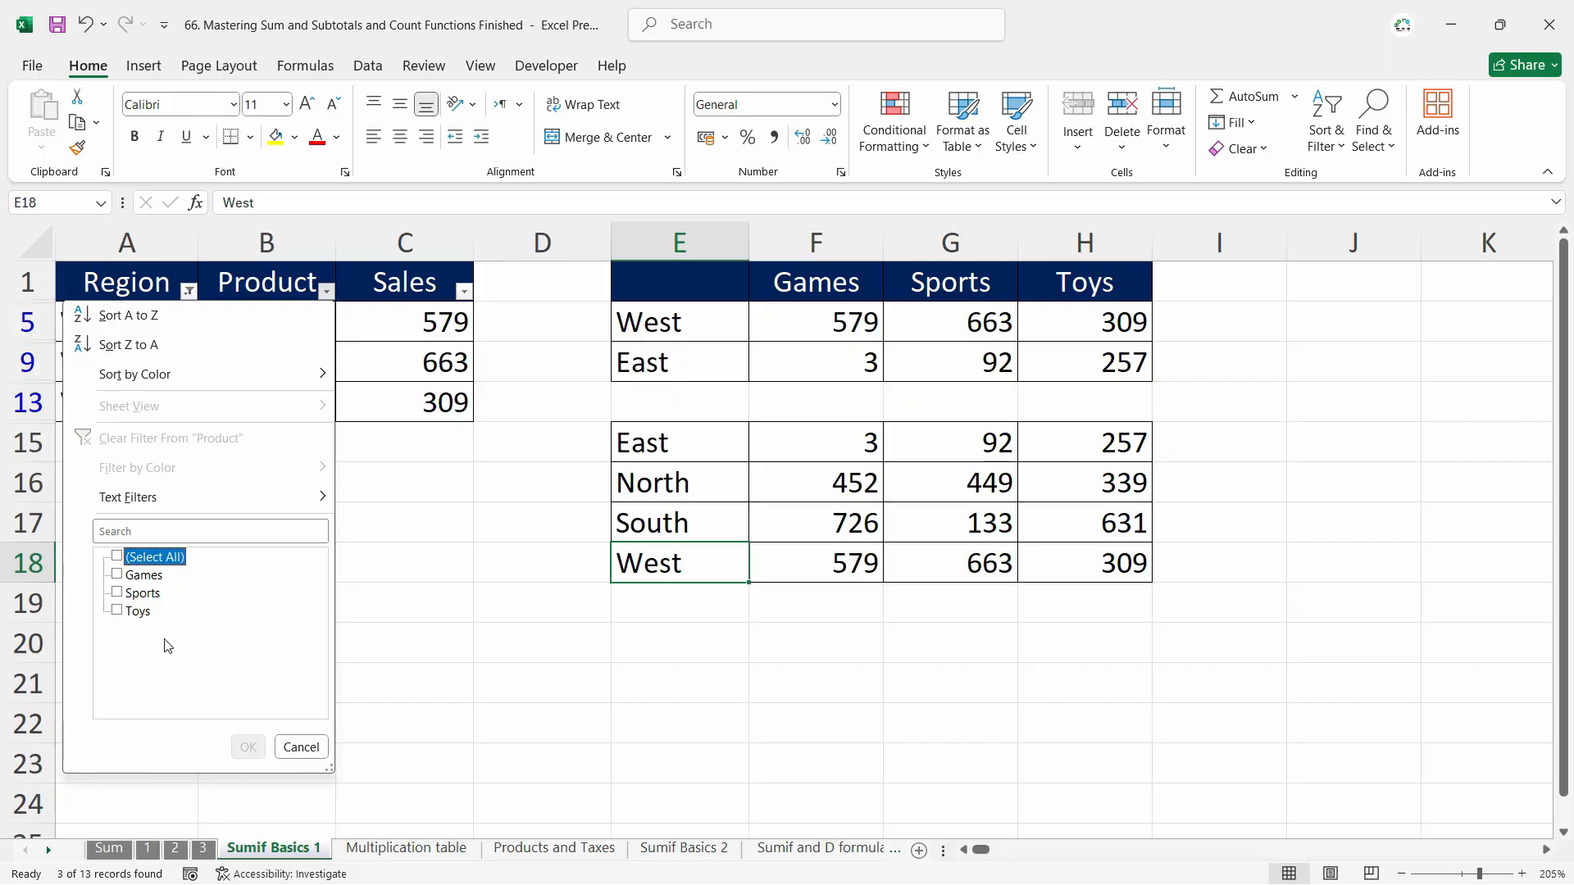
left_click(128, 612)
left_click(247, 746)
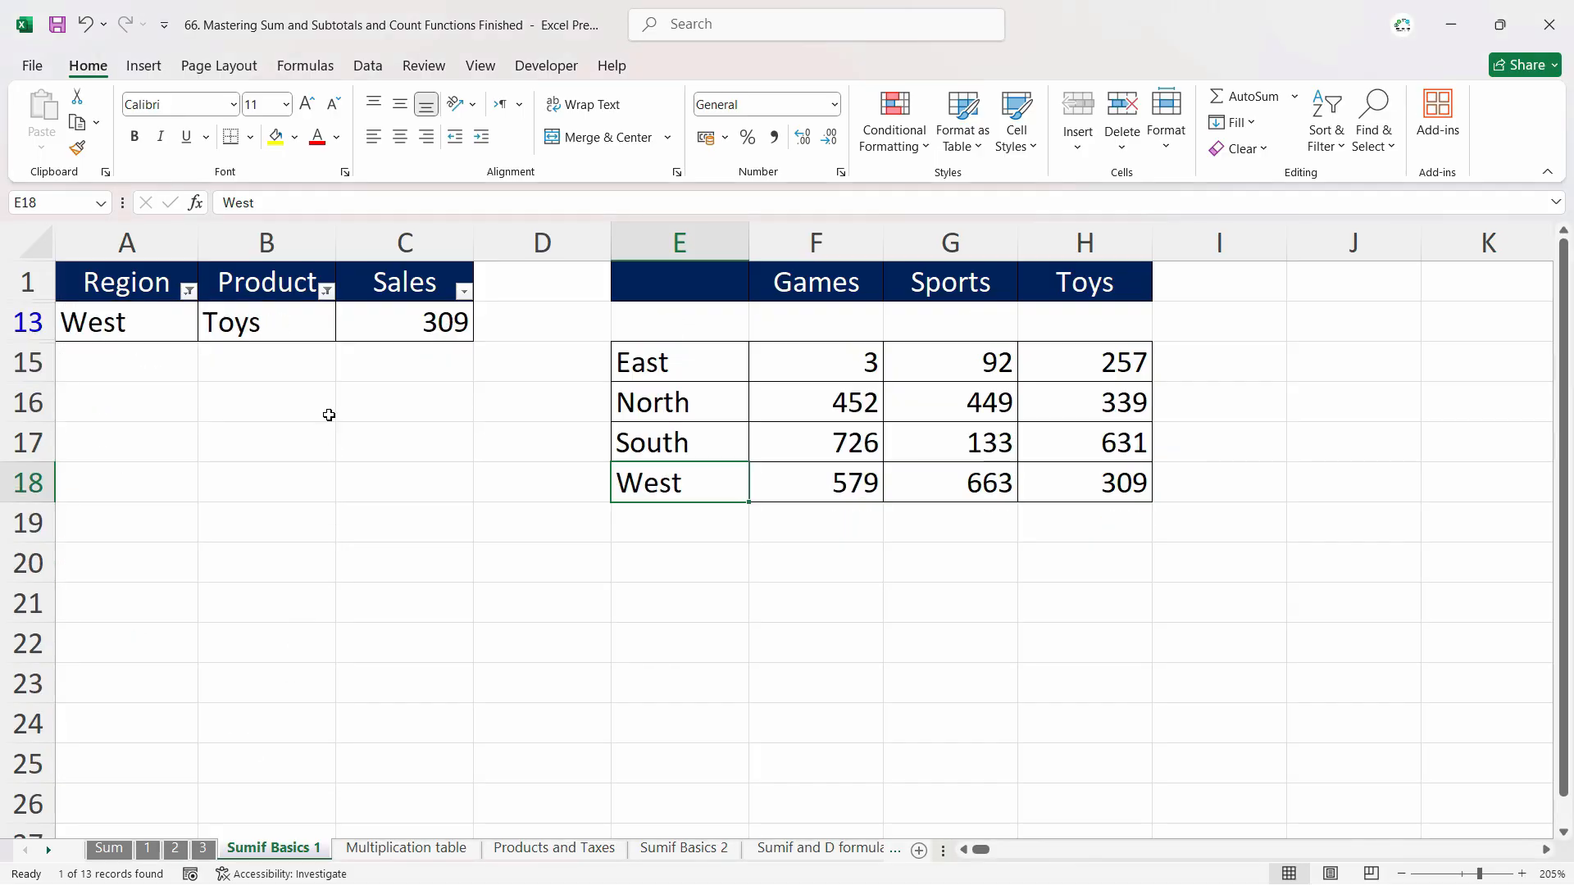
left_click(1075, 474)
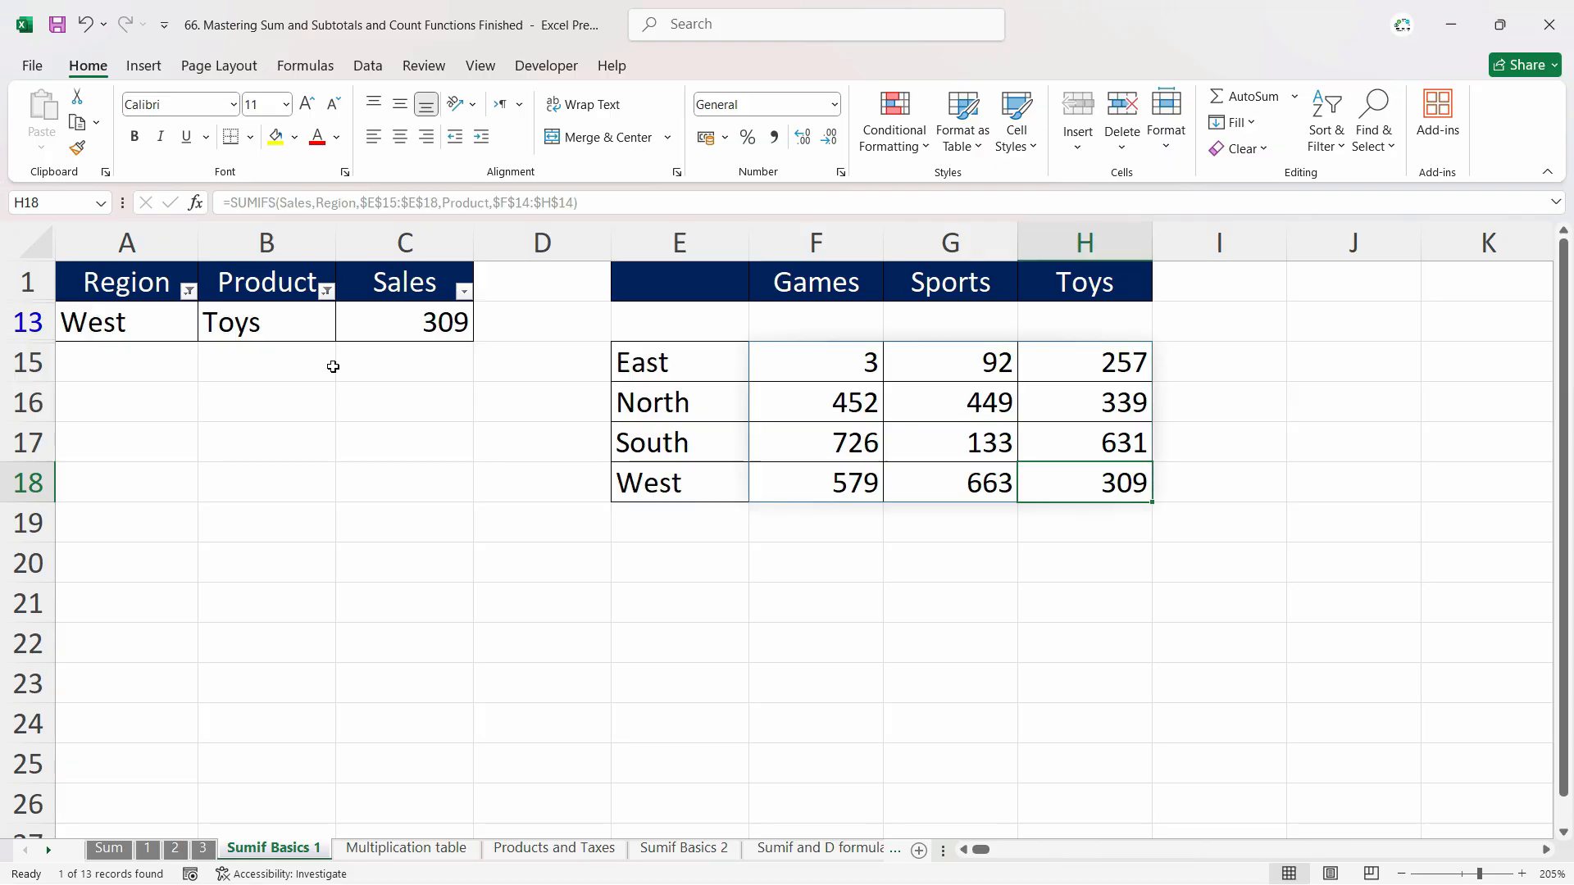
Clear the Region and Product filters so the whole sales list shows again.
left_click(340, 295)
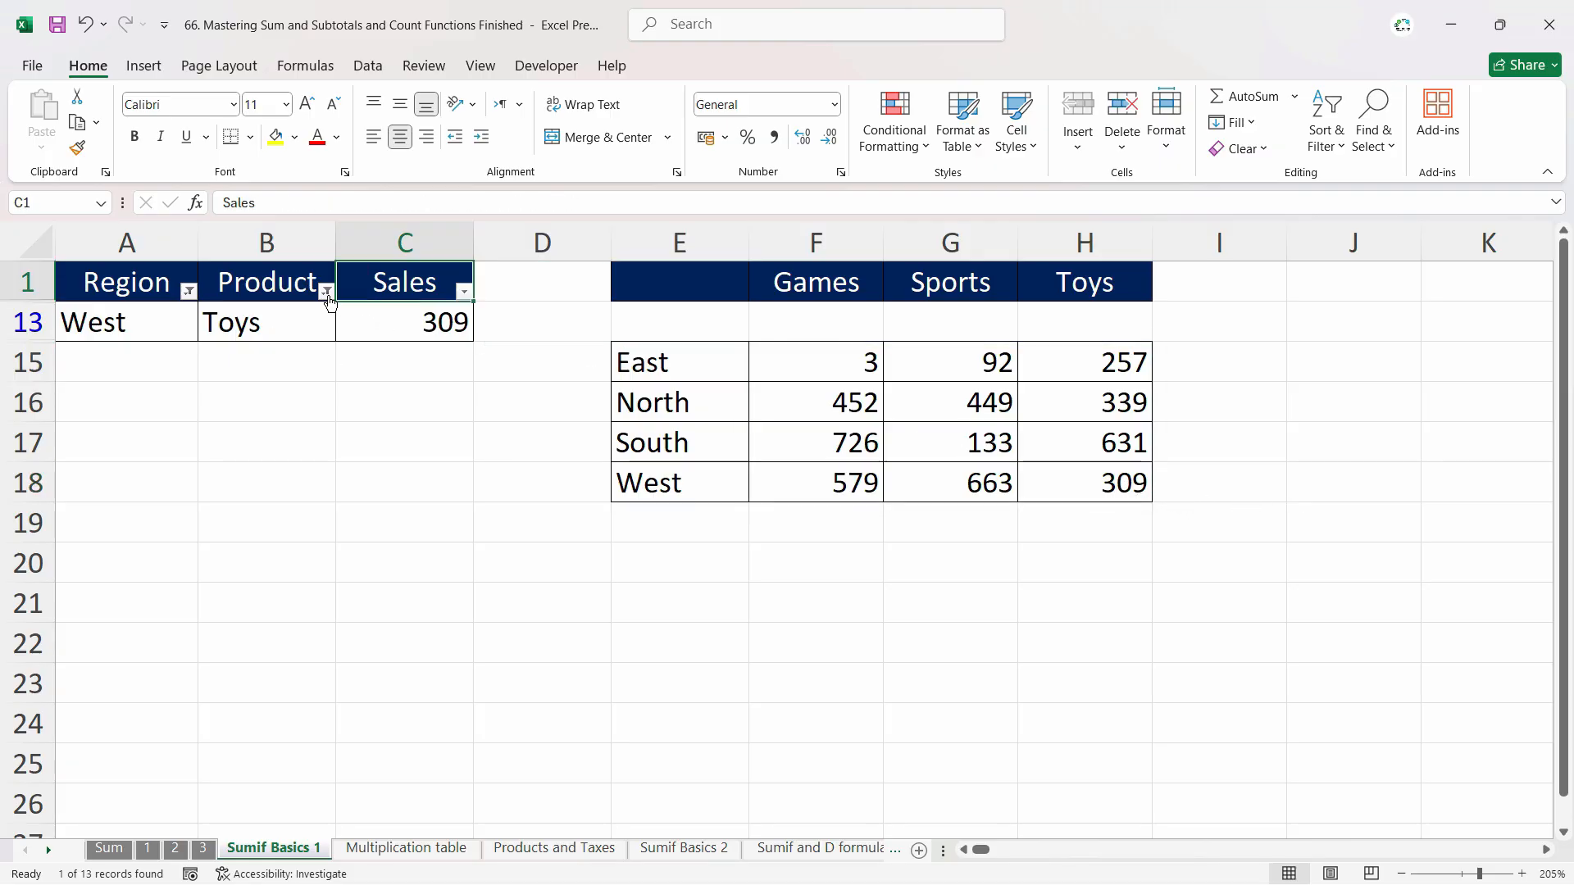
left_click(326, 291)
left_click(247, 747)
left_click(1325, 135)
left_click(1354, 296)
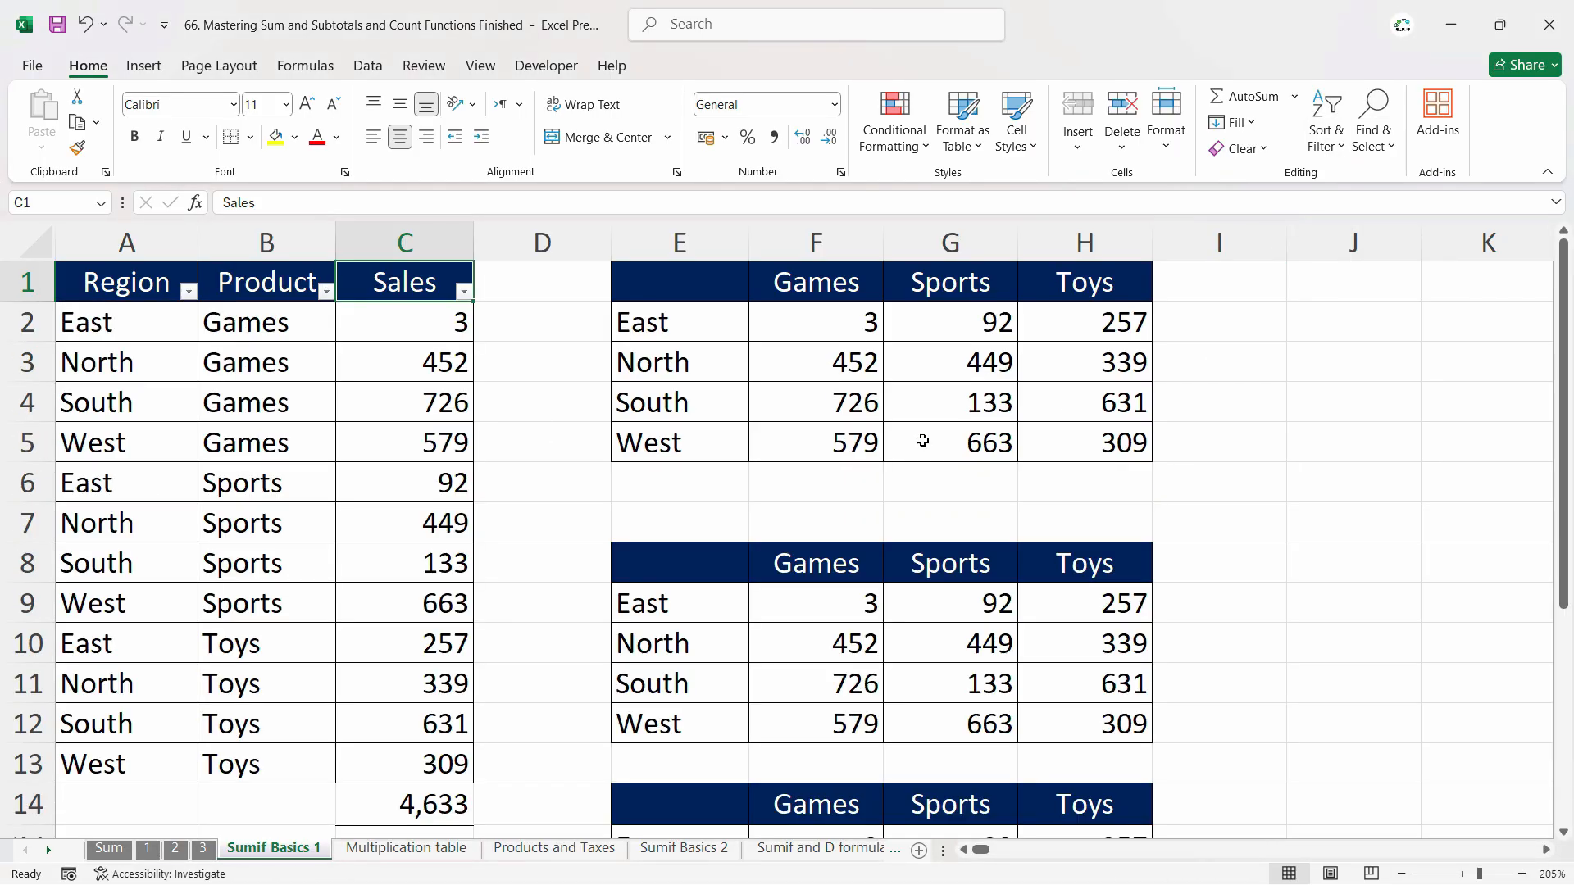
Inspect the spilled formula at the South Sports cell G17 of the third summary table.
left_click(554, 412)
scroll(820, 598, "down", 4)
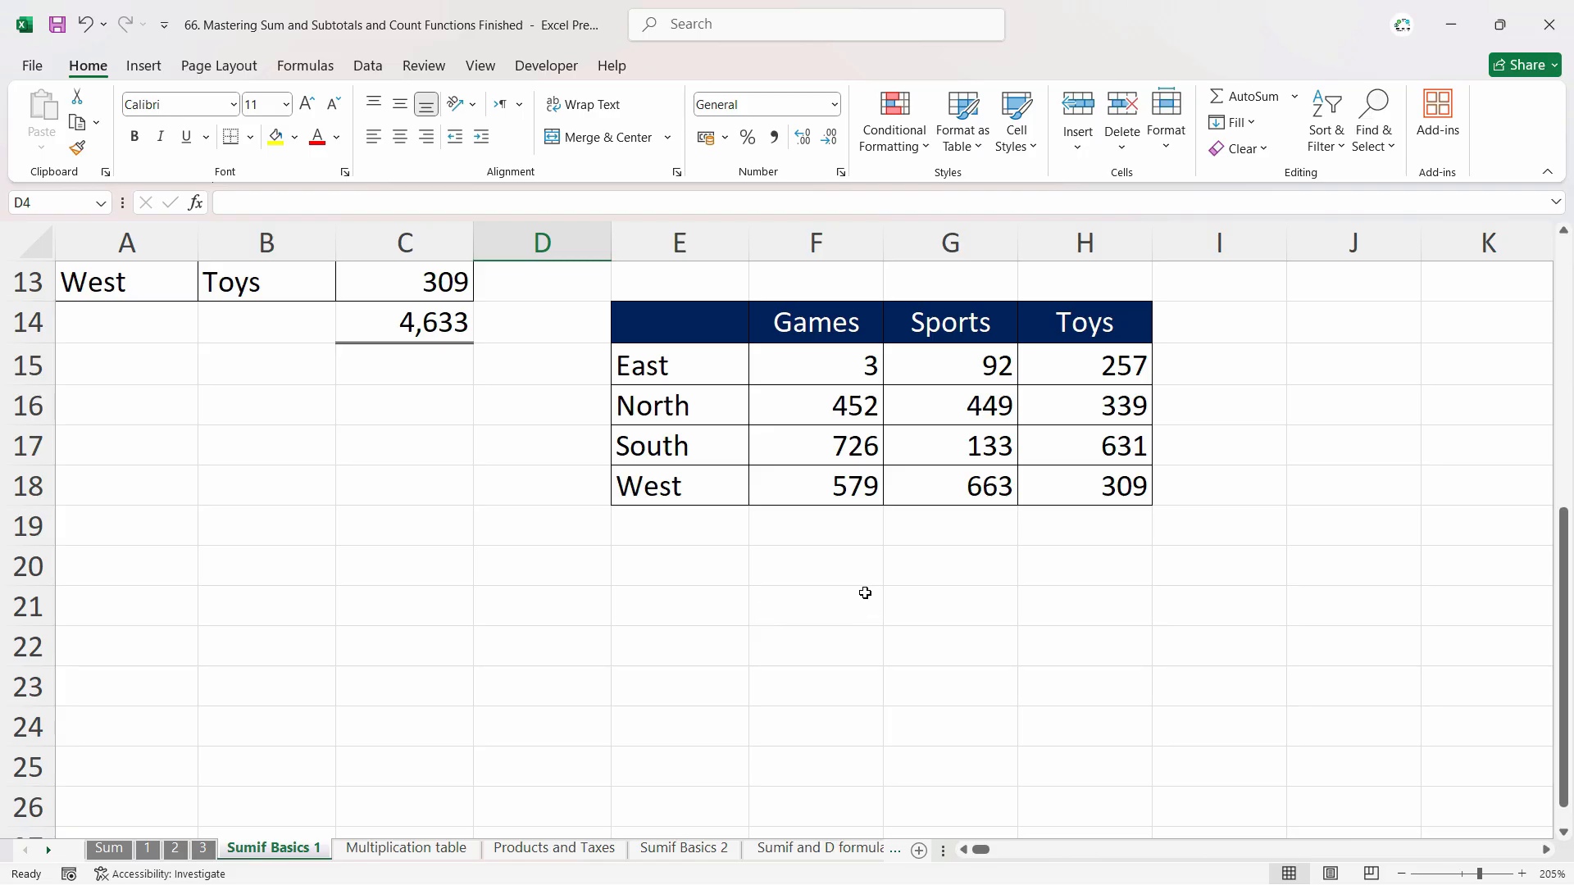
left_click(893, 457)
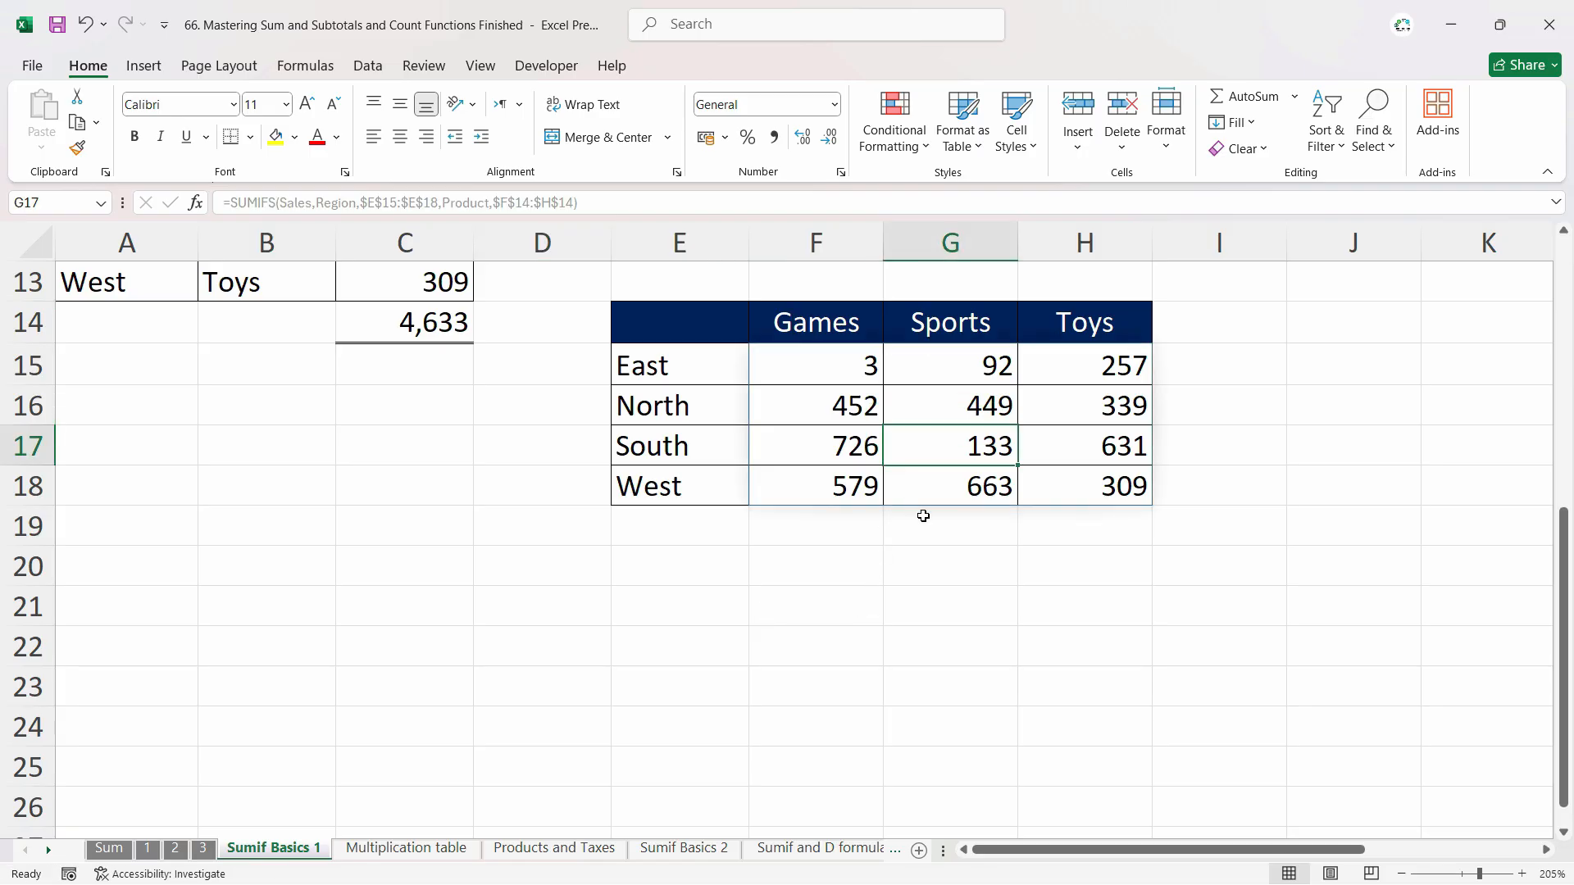
Switch to the Sumif Basics 2 sheet and collapse the ribbon to show more rows.
key("ctrl+Page_Down")
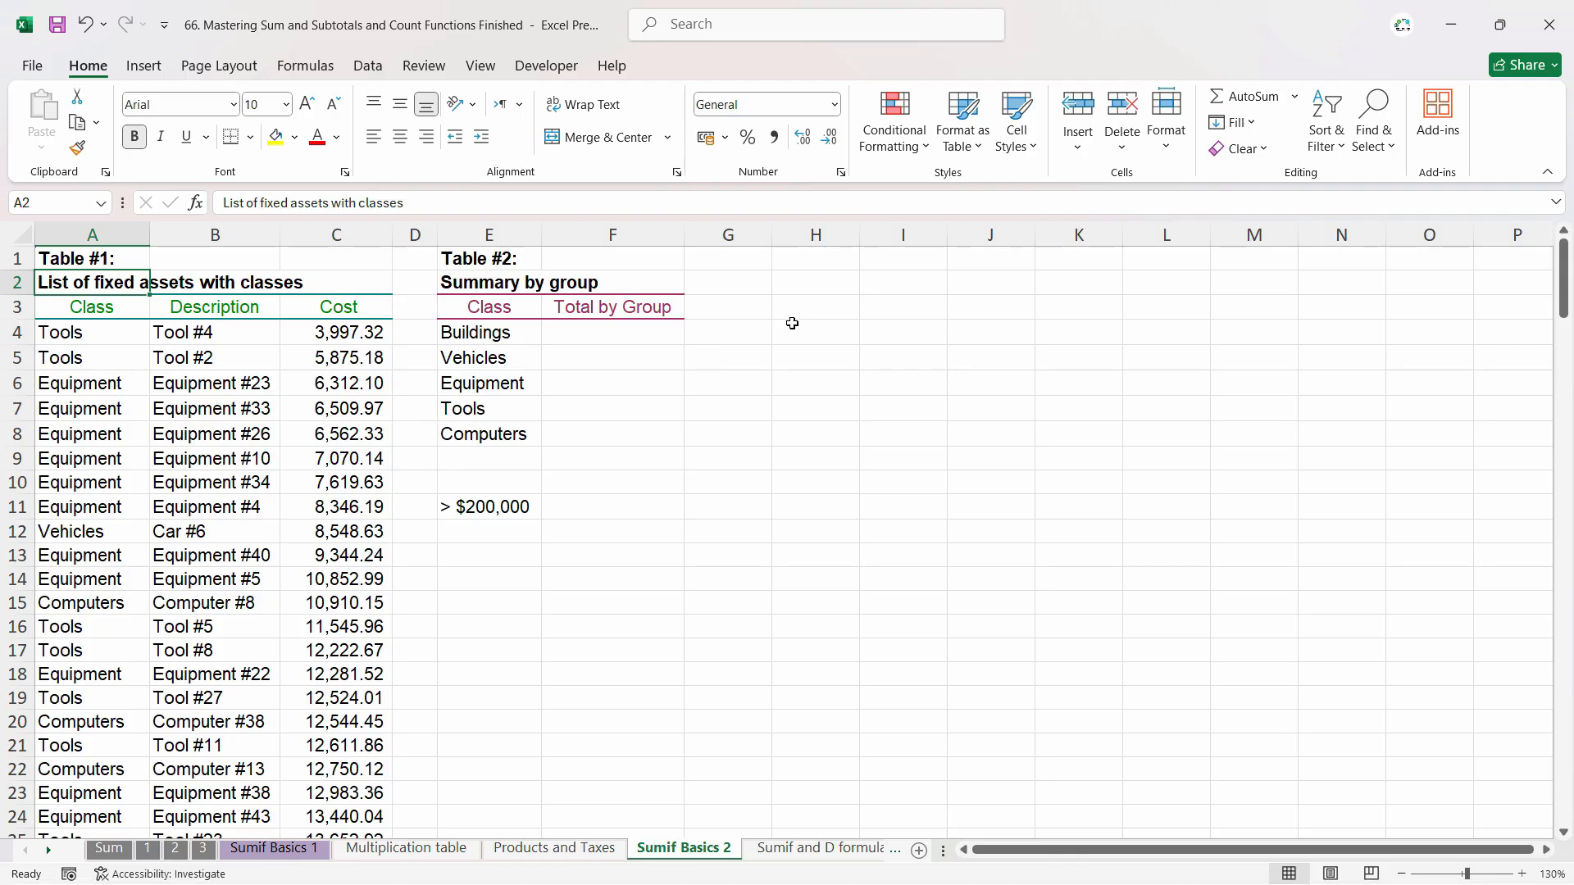
left_click(1546, 175)
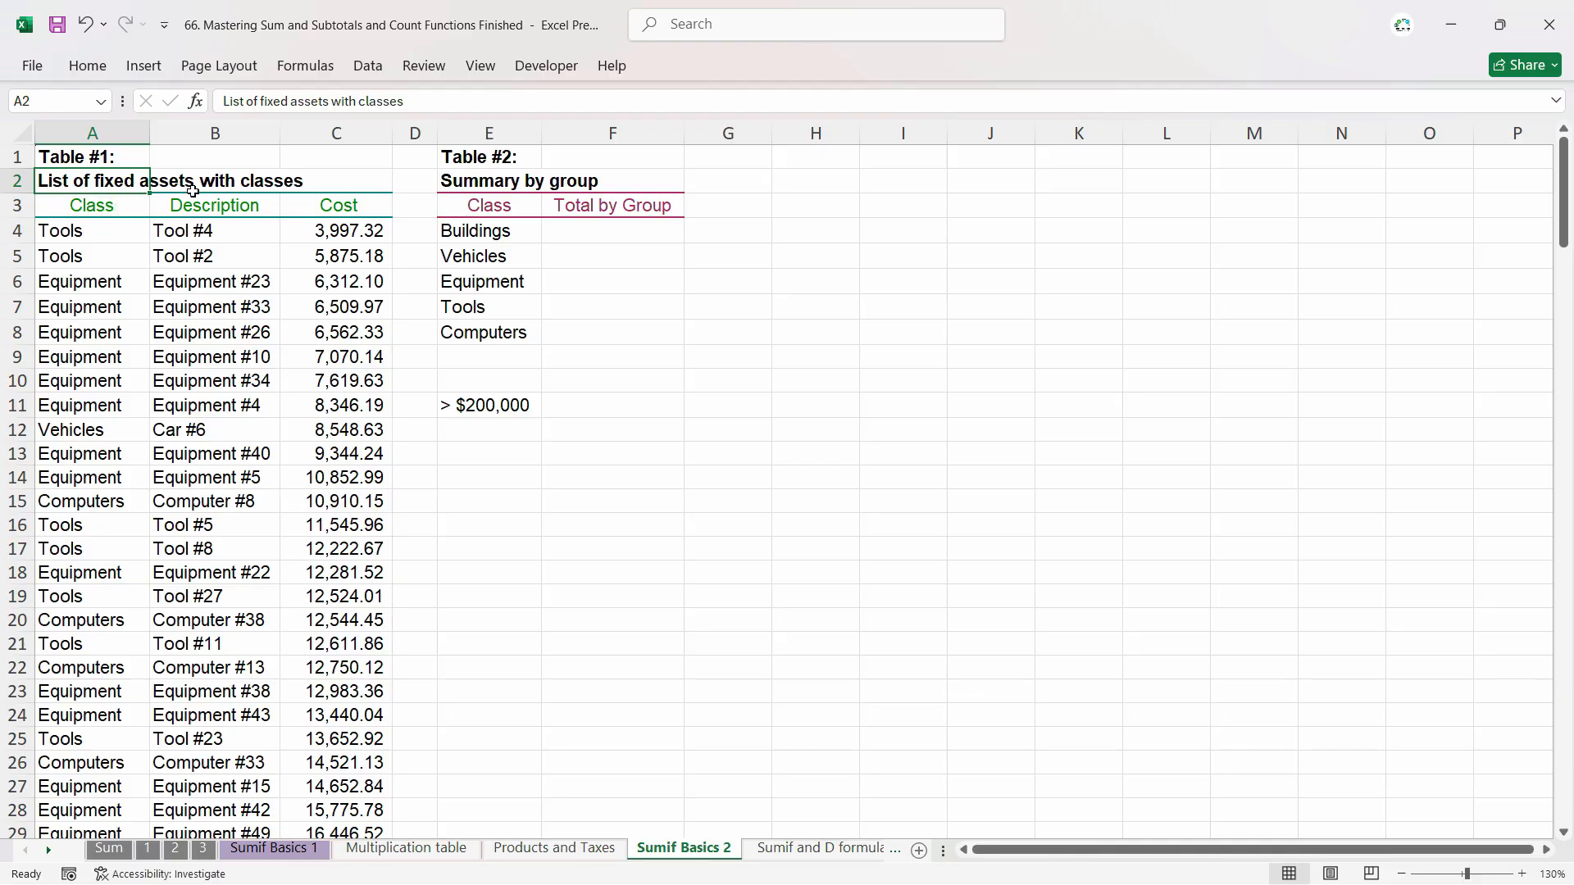
Examine the classes and descriptions in Table #1, then the class labels and empty Total by Group cells in Table #2.
left_click_drag(100, 230, 77, 257)
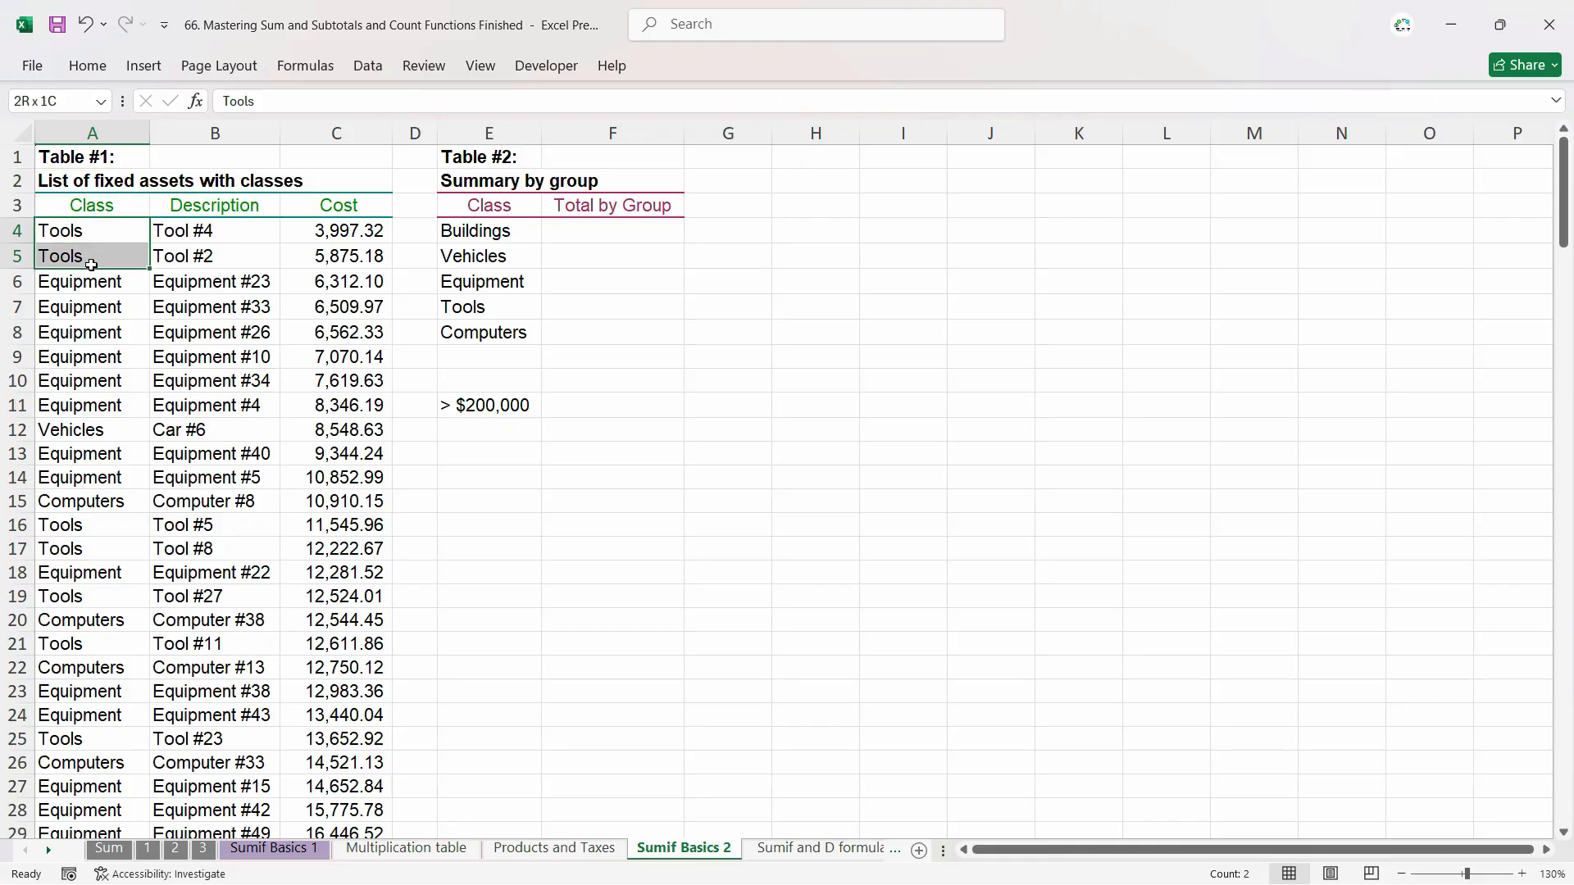
left_click(218, 236)
left_click(208, 264)
left_click_drag(205, 286, 200, 403)
left_click_drag(108, 287, 115, 402)
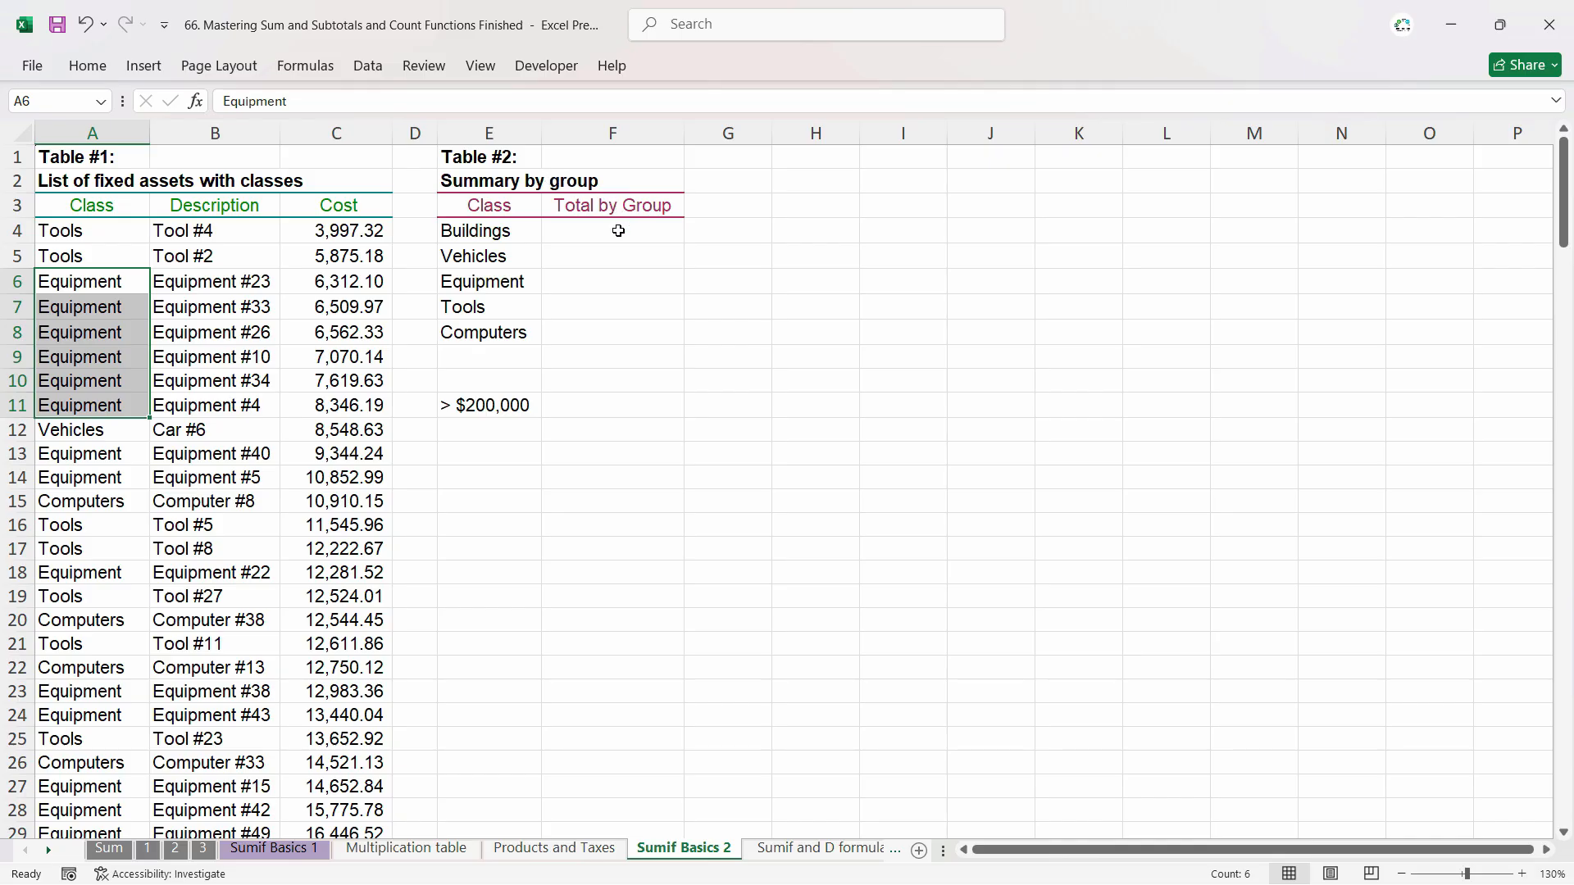
left_click_drag(511, 235, 508, 332)
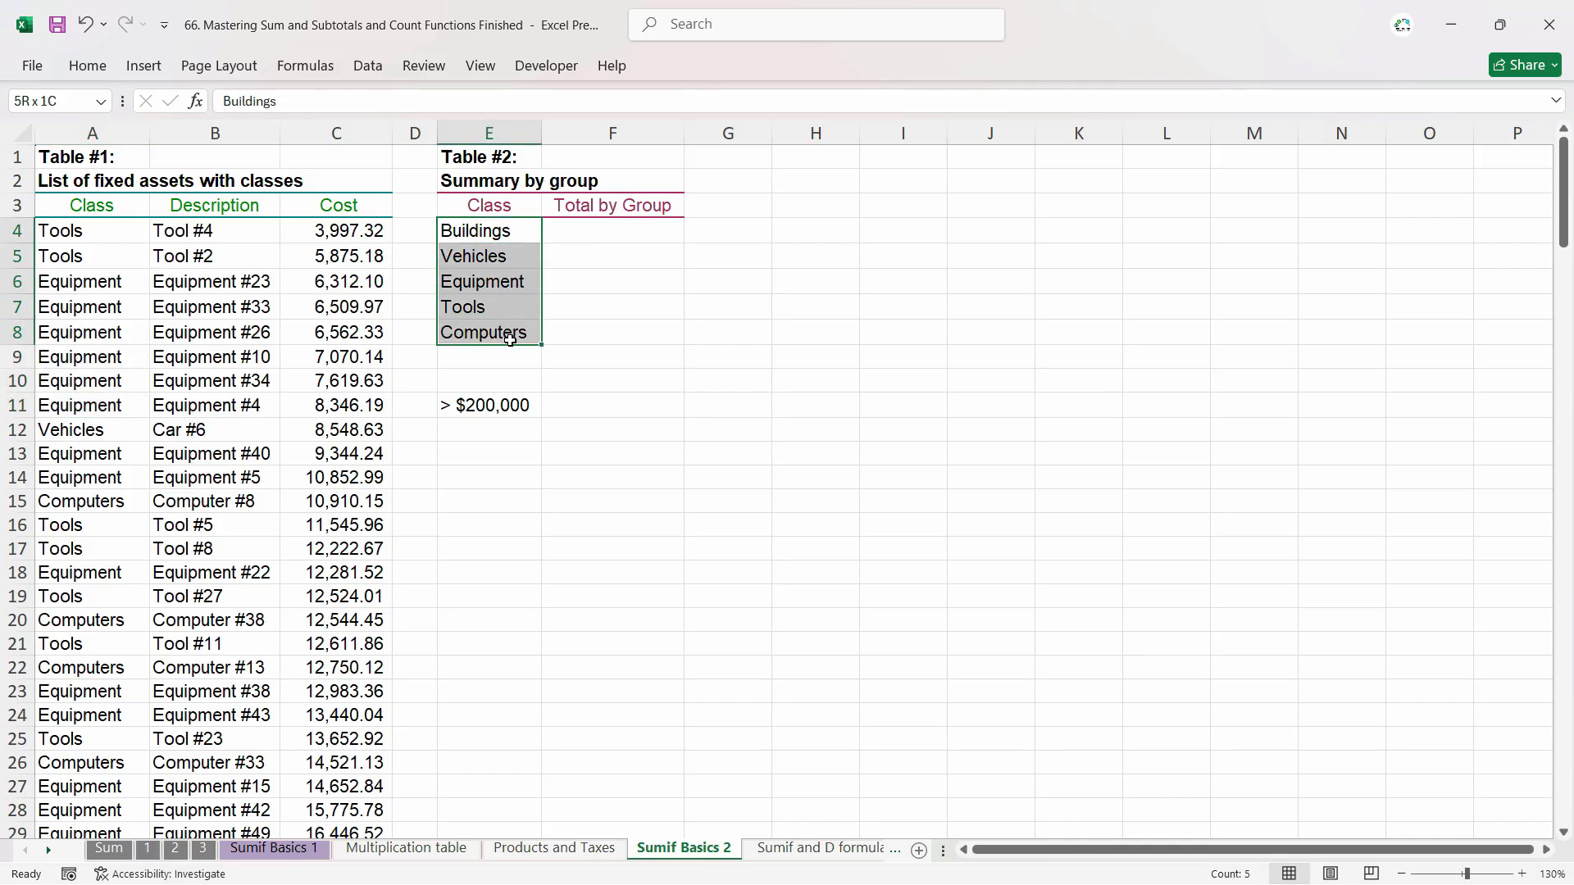
left_click_drag(604, 231, 611, 329)
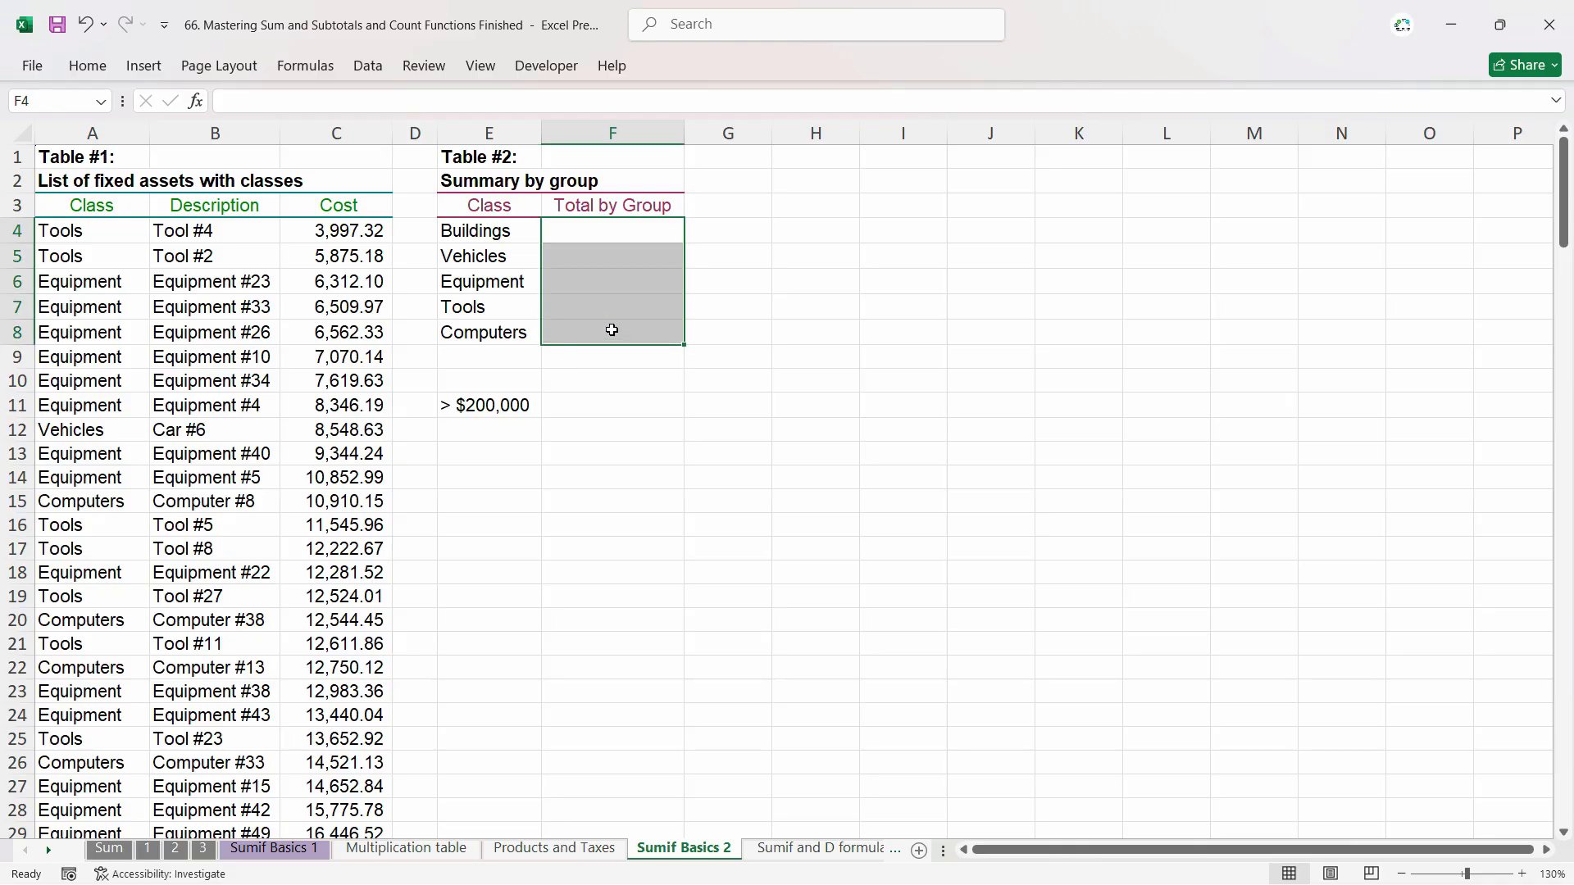
left_click(609, 232)
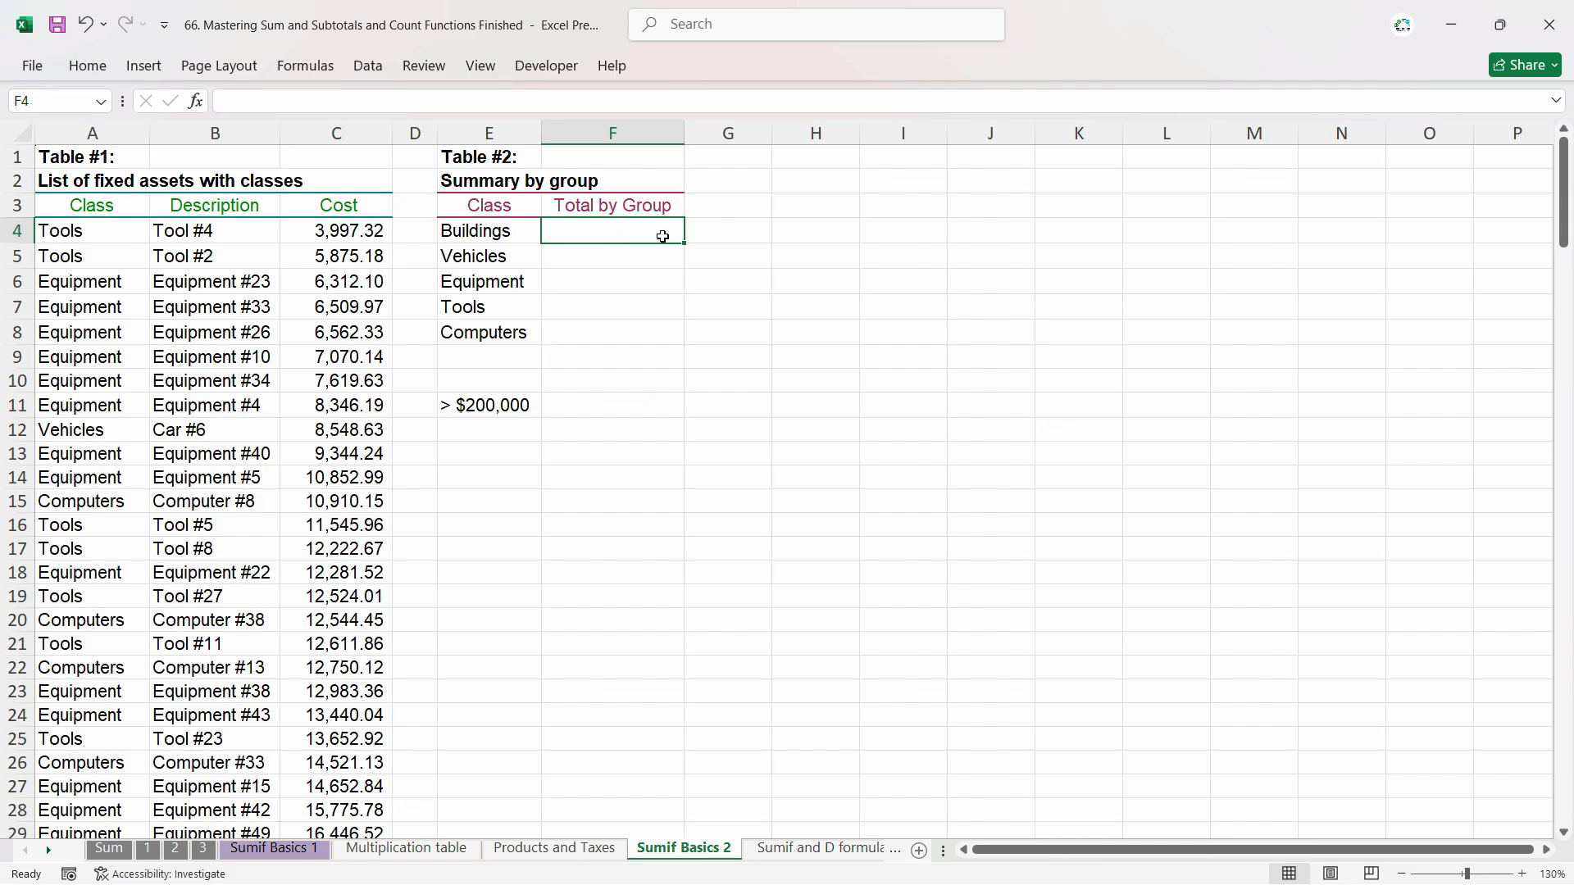
type("=")
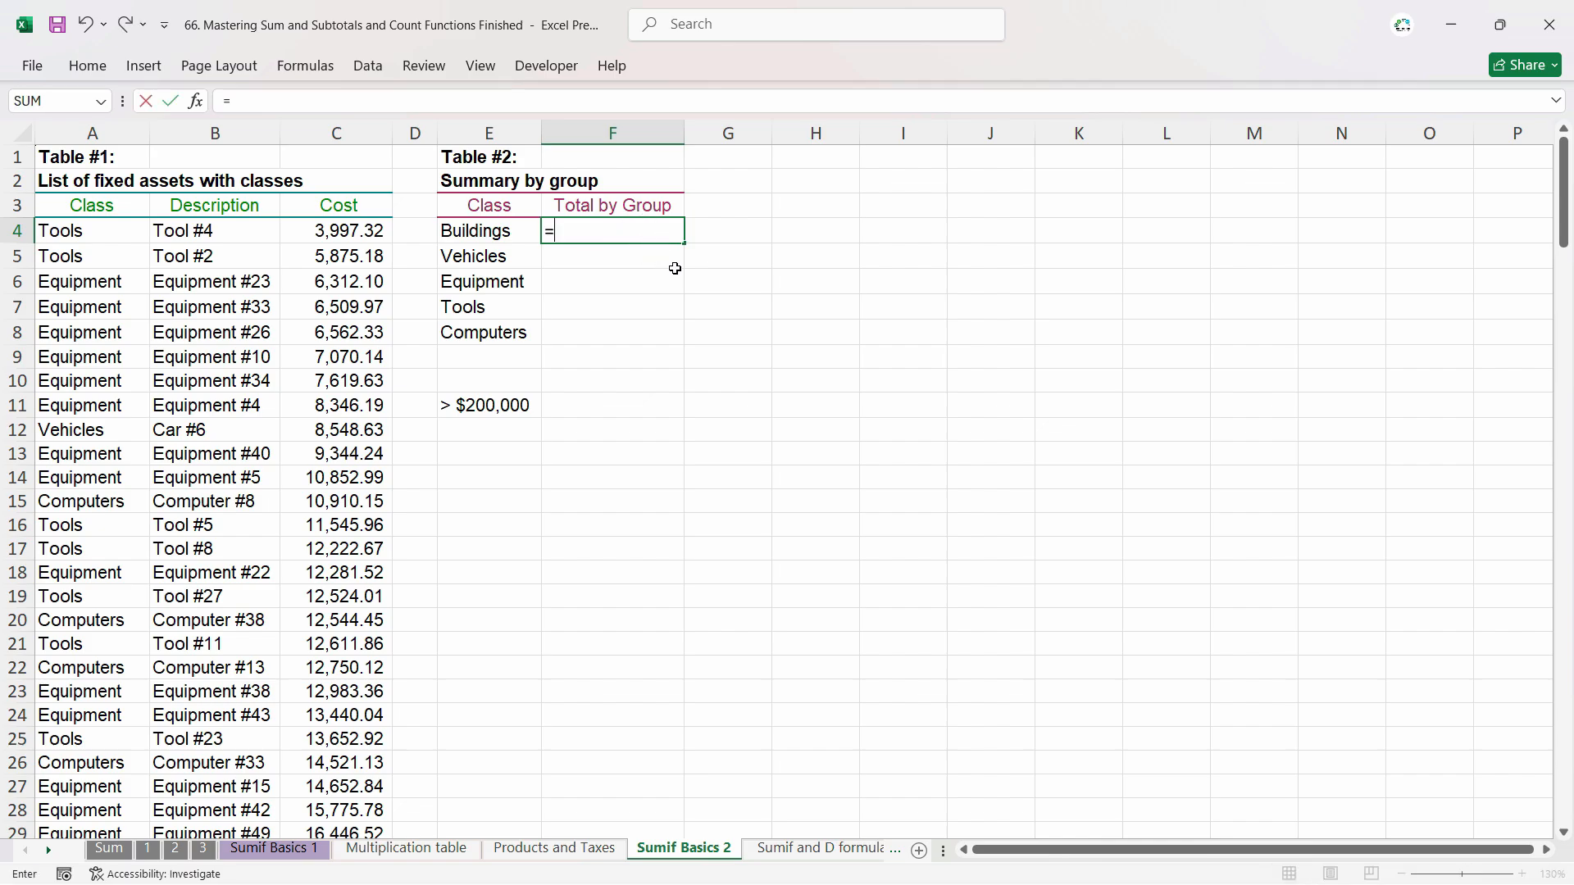
type("sumi")
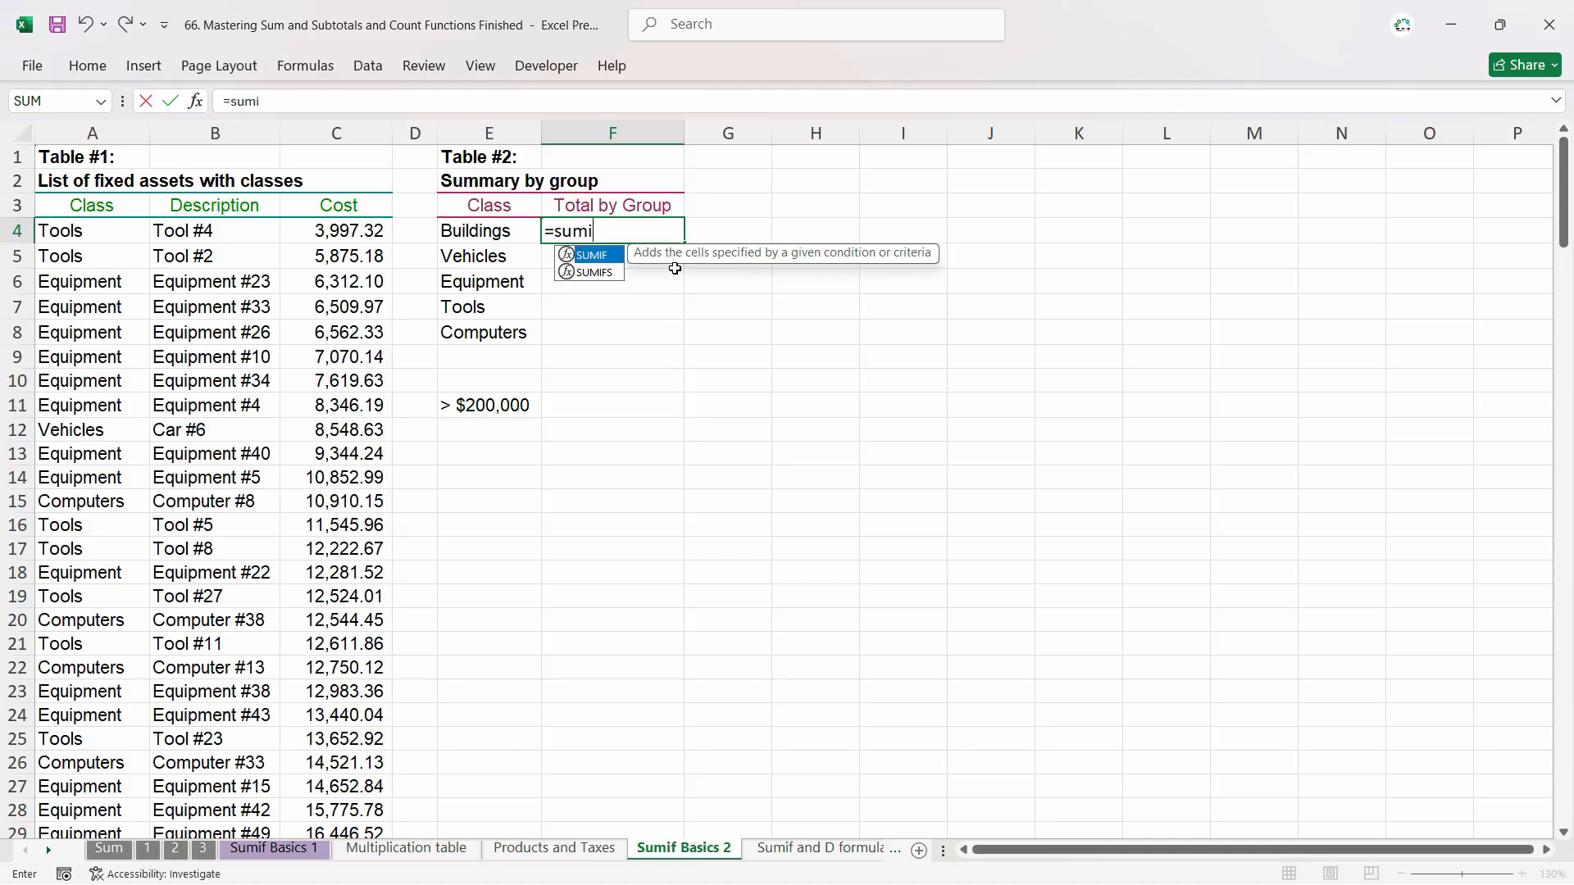
key("Escape")
key("Escape")
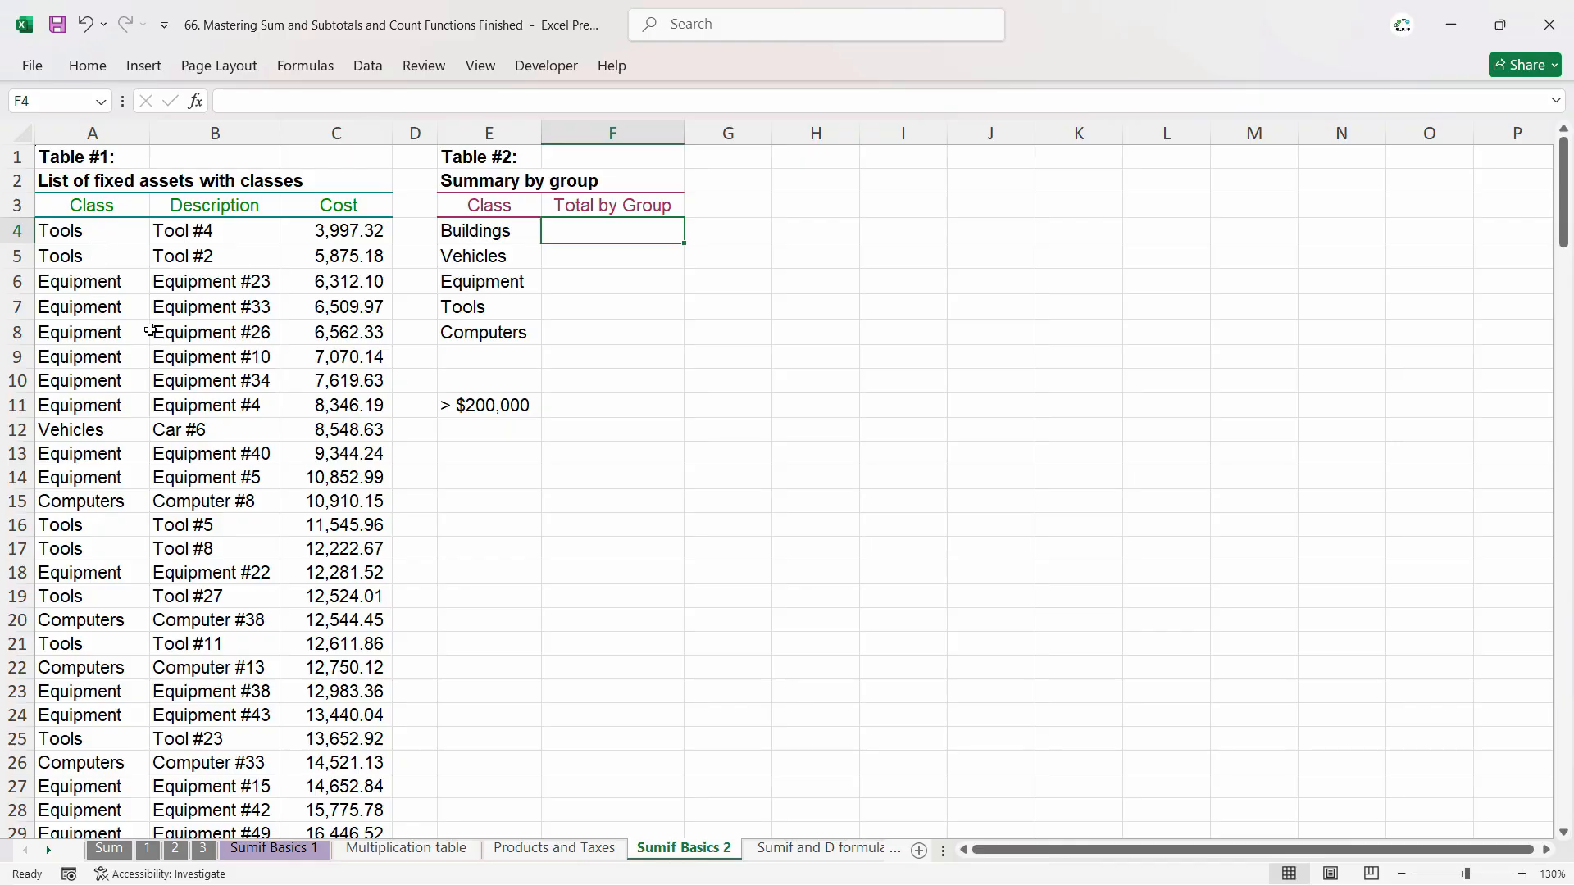
Start a SUMIF formula in F4 with column A as the range and the absolute class labels $E$4:$E$8 as criteria.
type("=sumif")
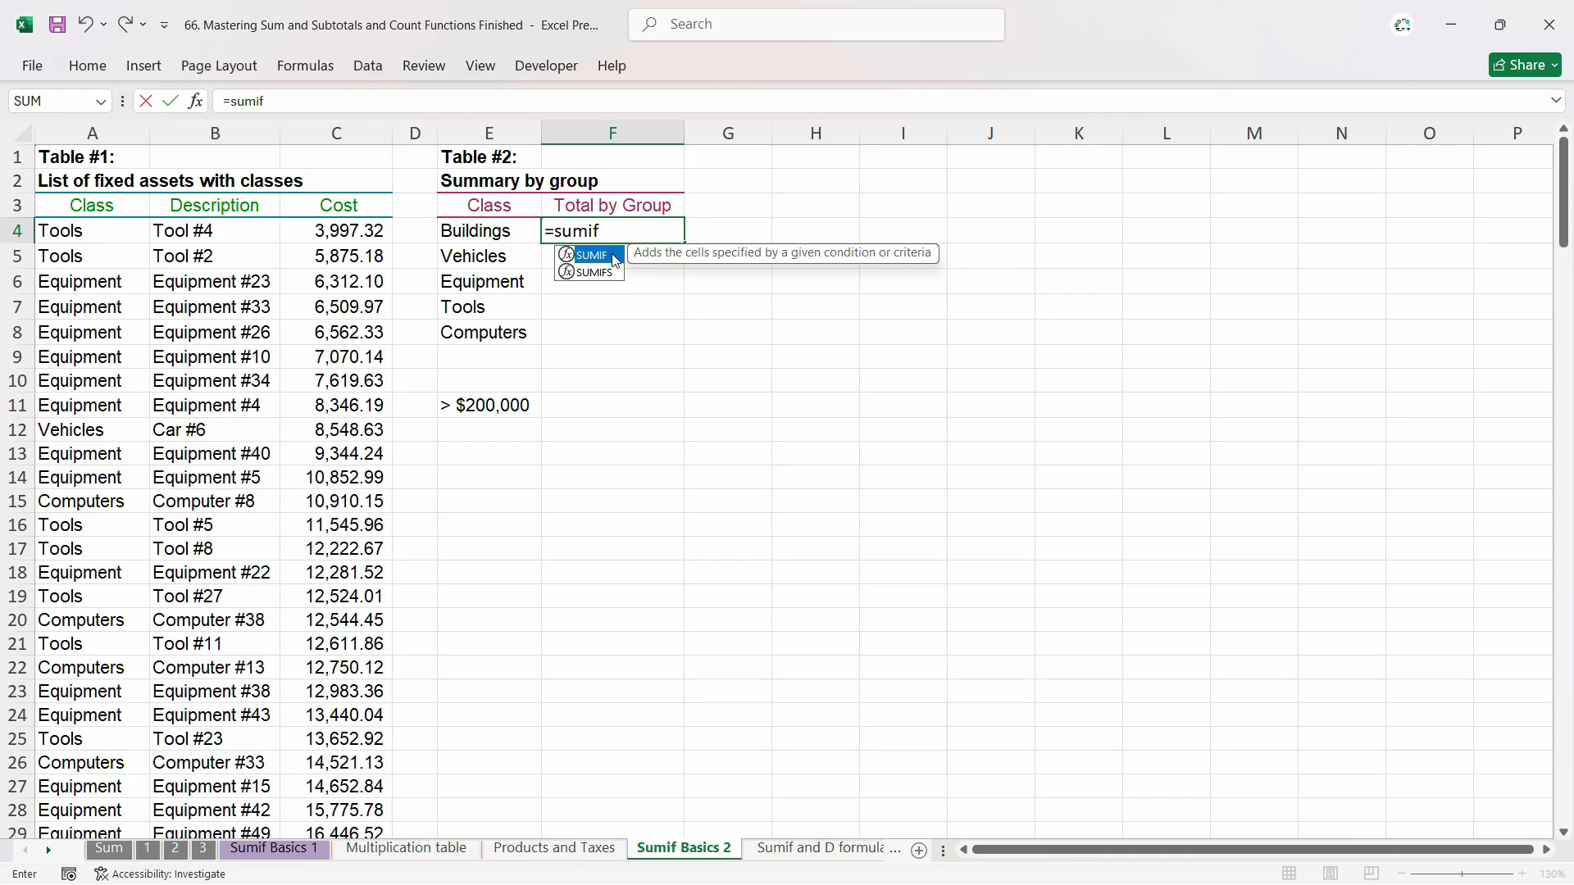
key("Tab")
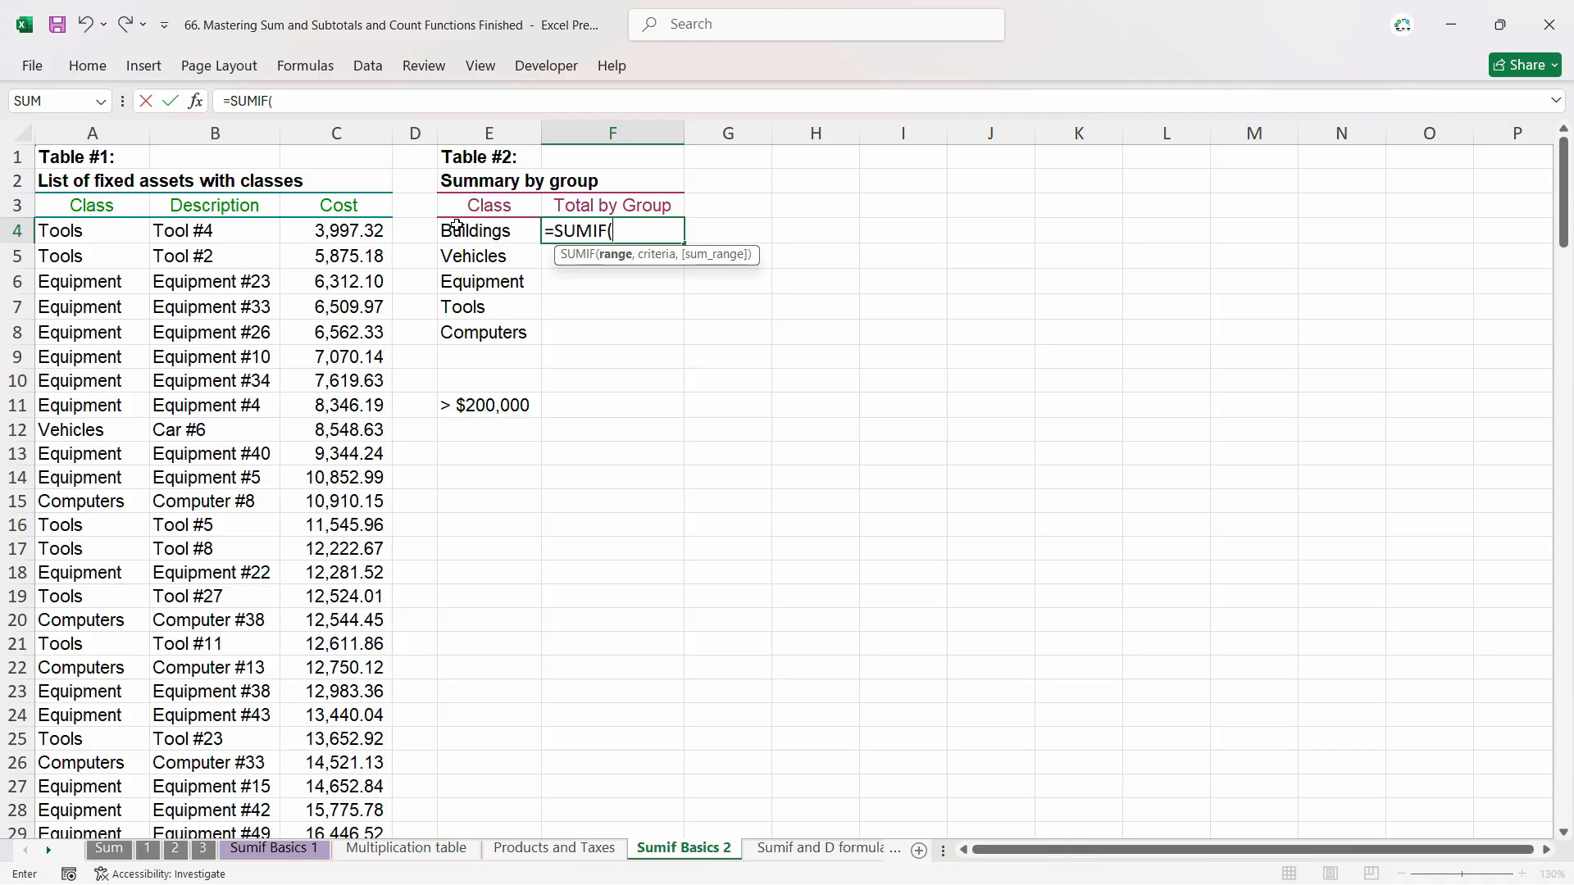
left_click(69, 132)
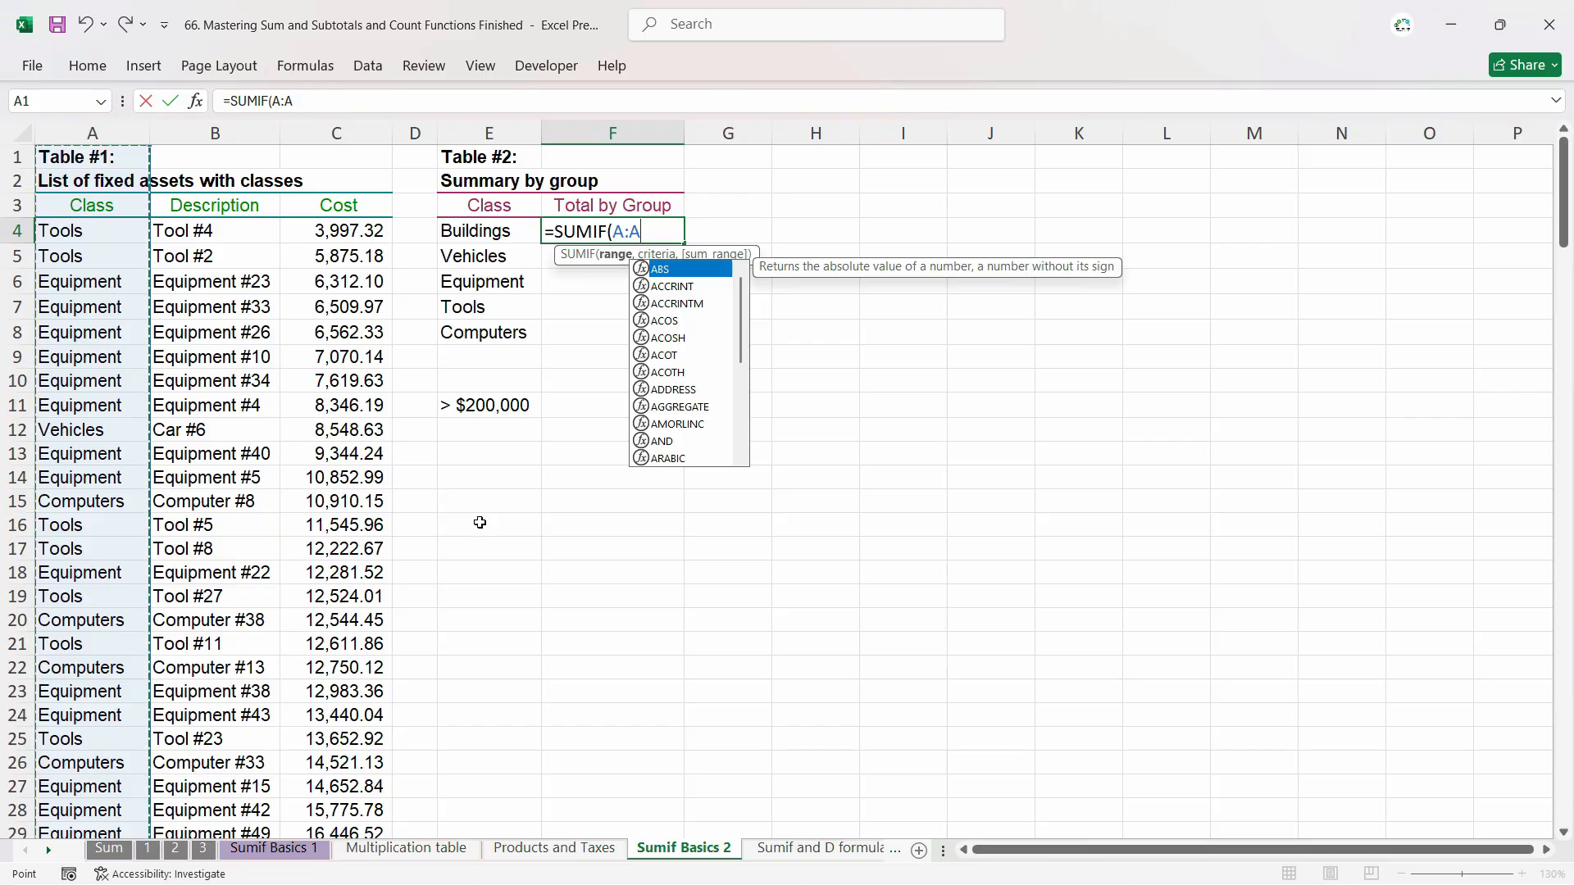
type(",")
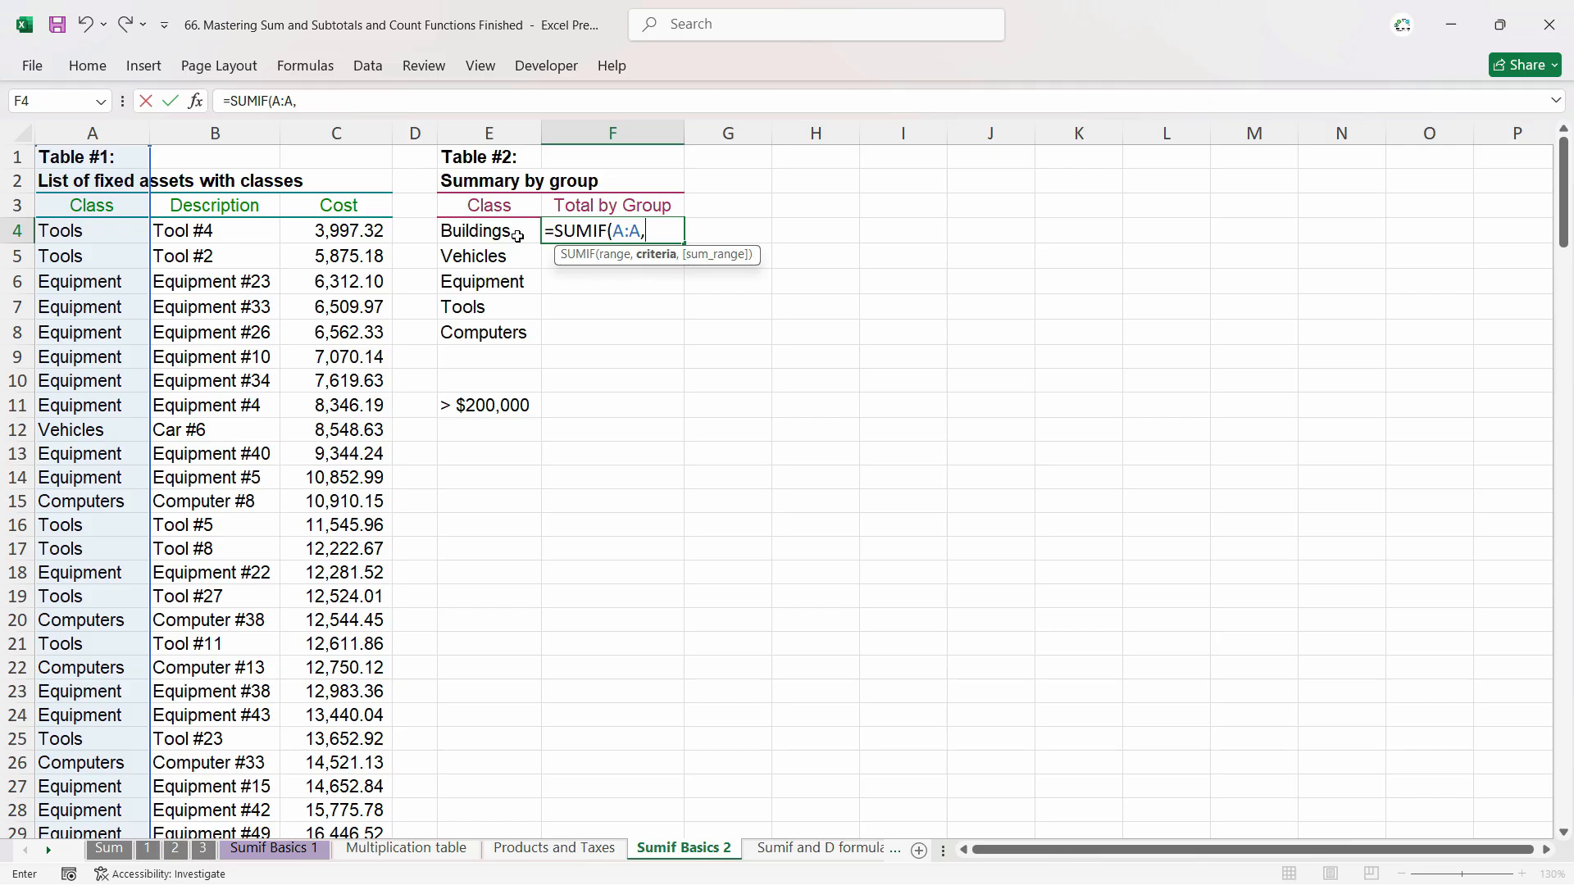
left_click_drag(517, 235, 511, 328)
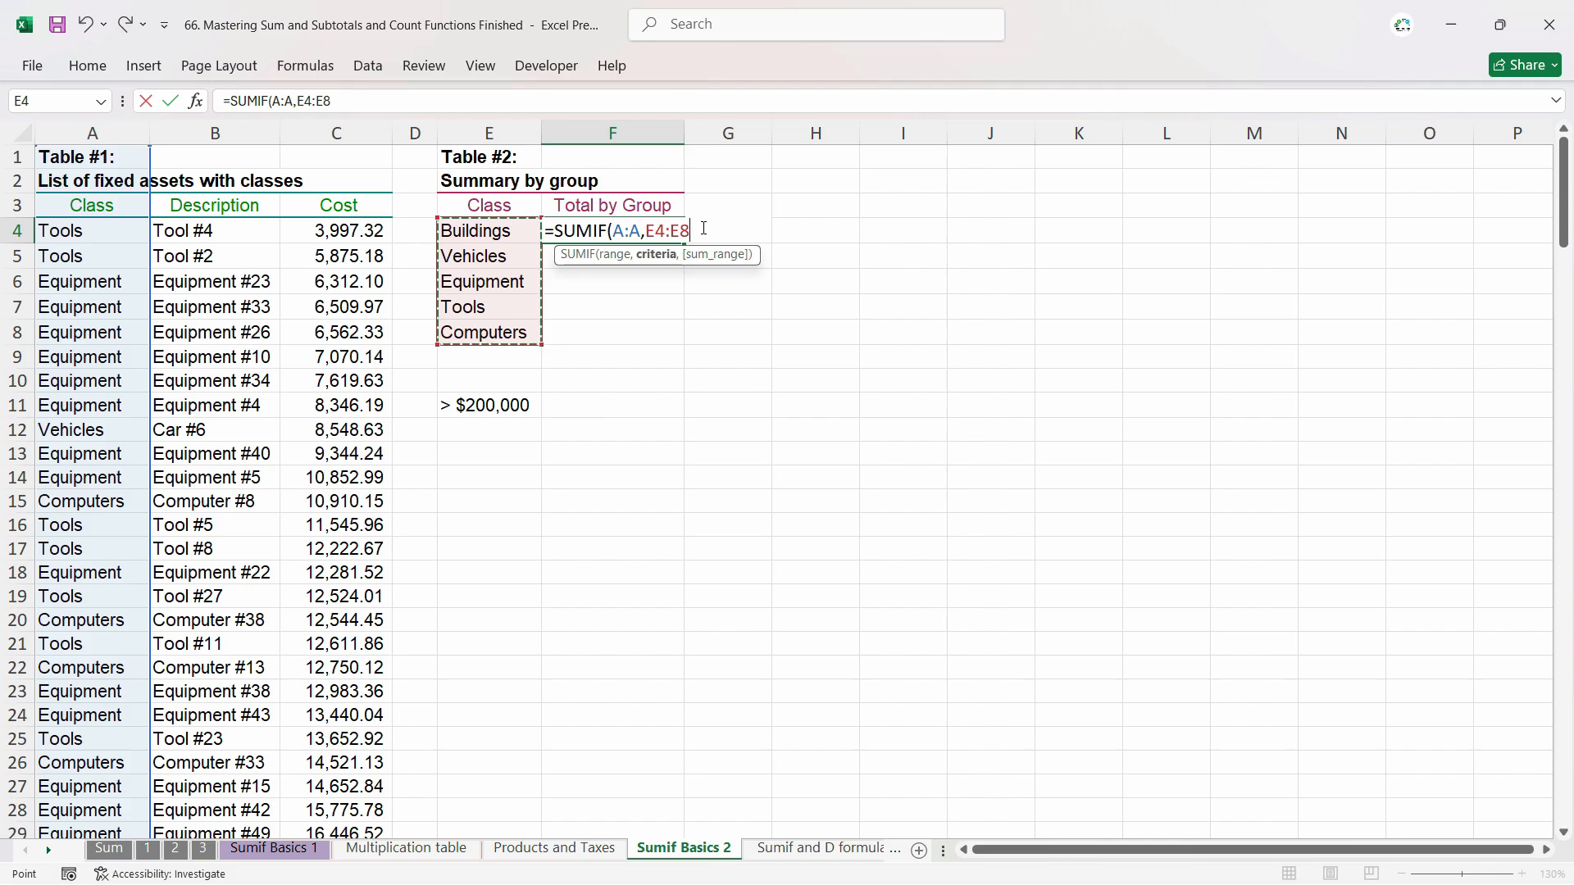
left_click_drag(691, 231, 648, 233)
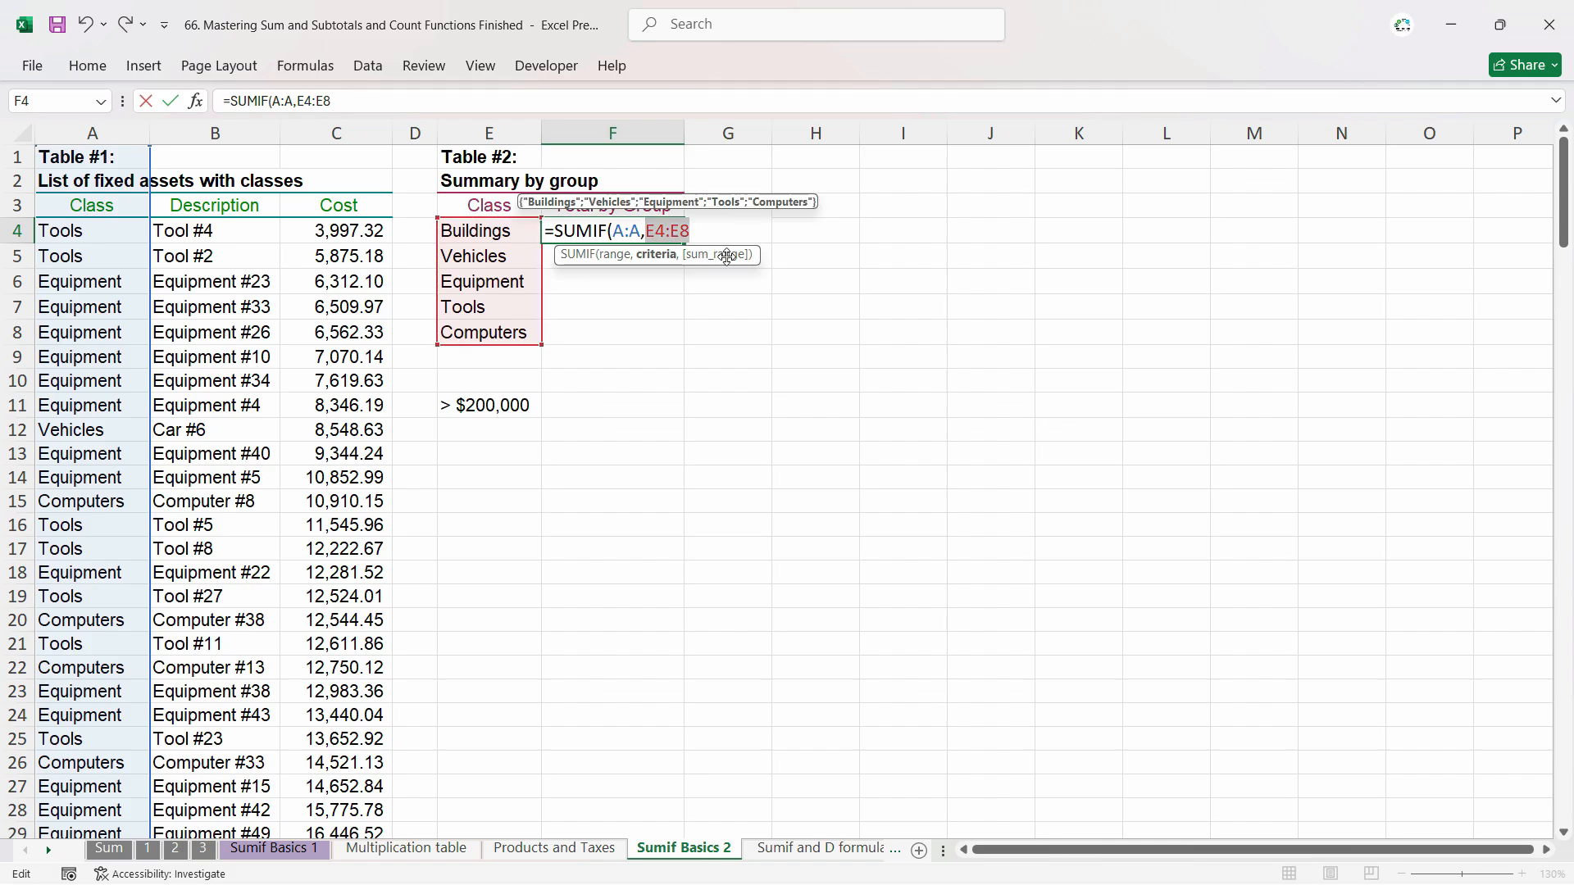
key("F4")
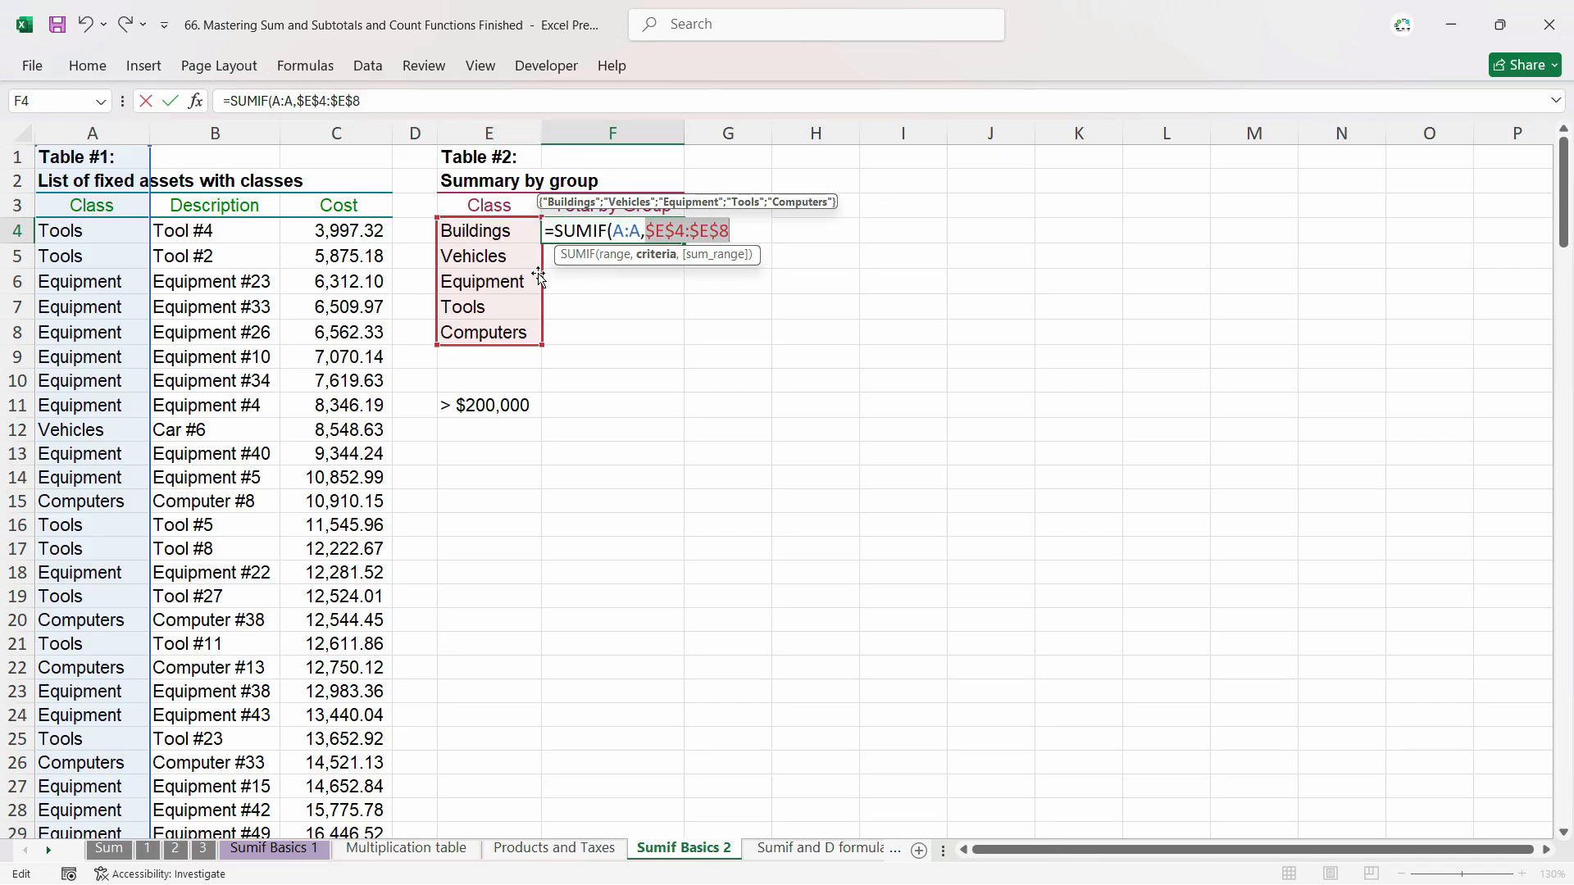
left_click_drag(541, 277, 489, 275)
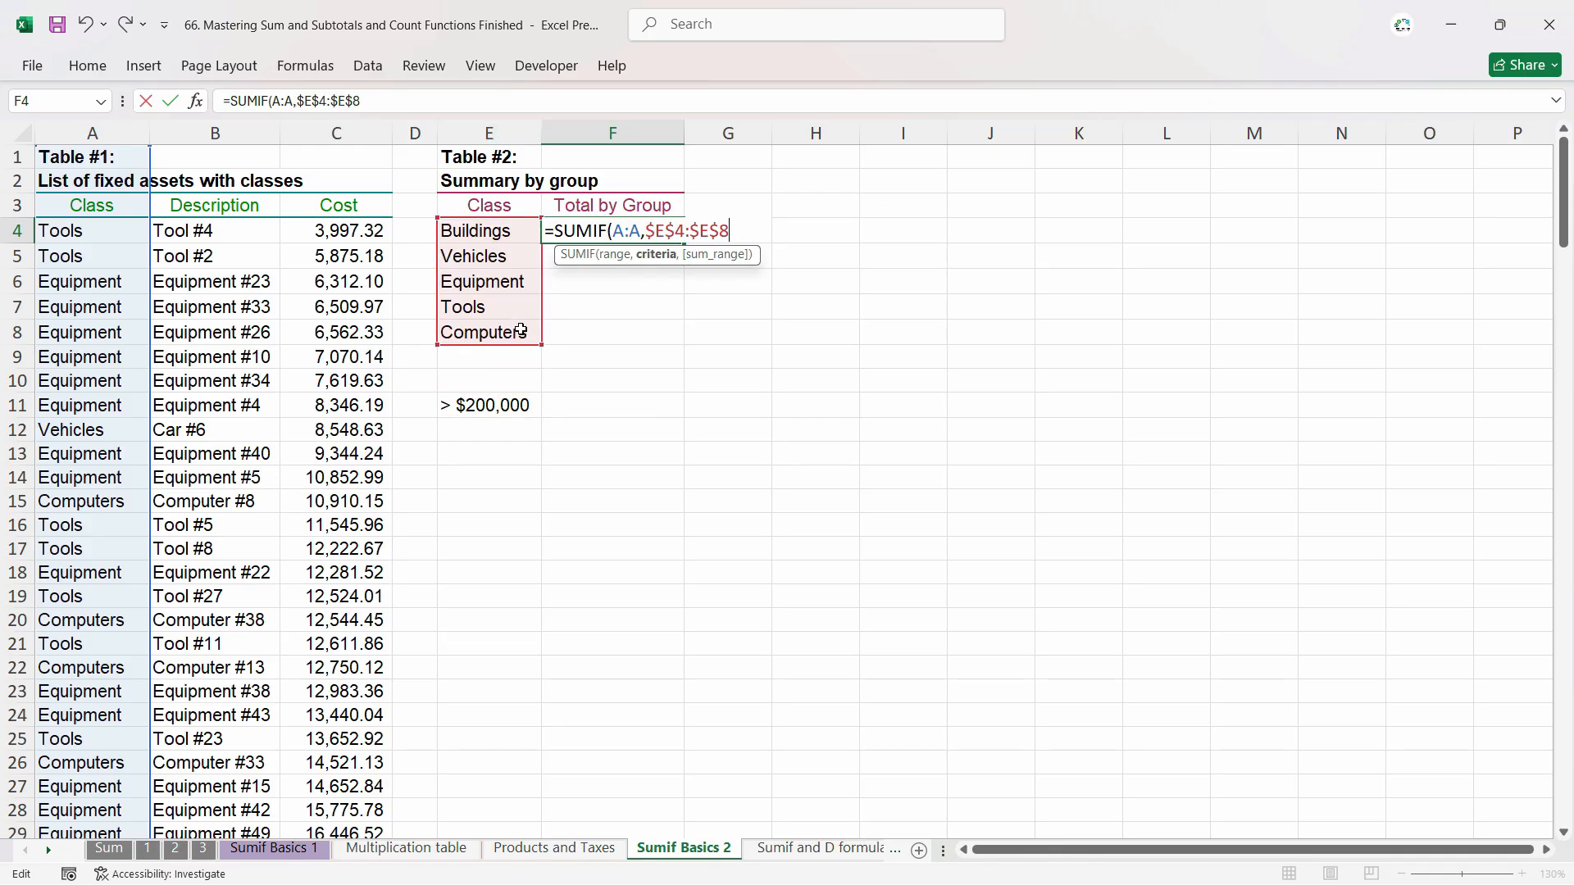
Replace the SUMIF criteria with column E, use column C as the sum range, and accept the suggested formula =SUMIF(A:A,@E:E,C:C).
key("BackSpace")
key("BackSpace")
key("BackSpace")
key("BackSpace")
key("BackSpace")
key("BackSpace")
key("BackSpace")
key("BackSpace")
key("BackSpace")
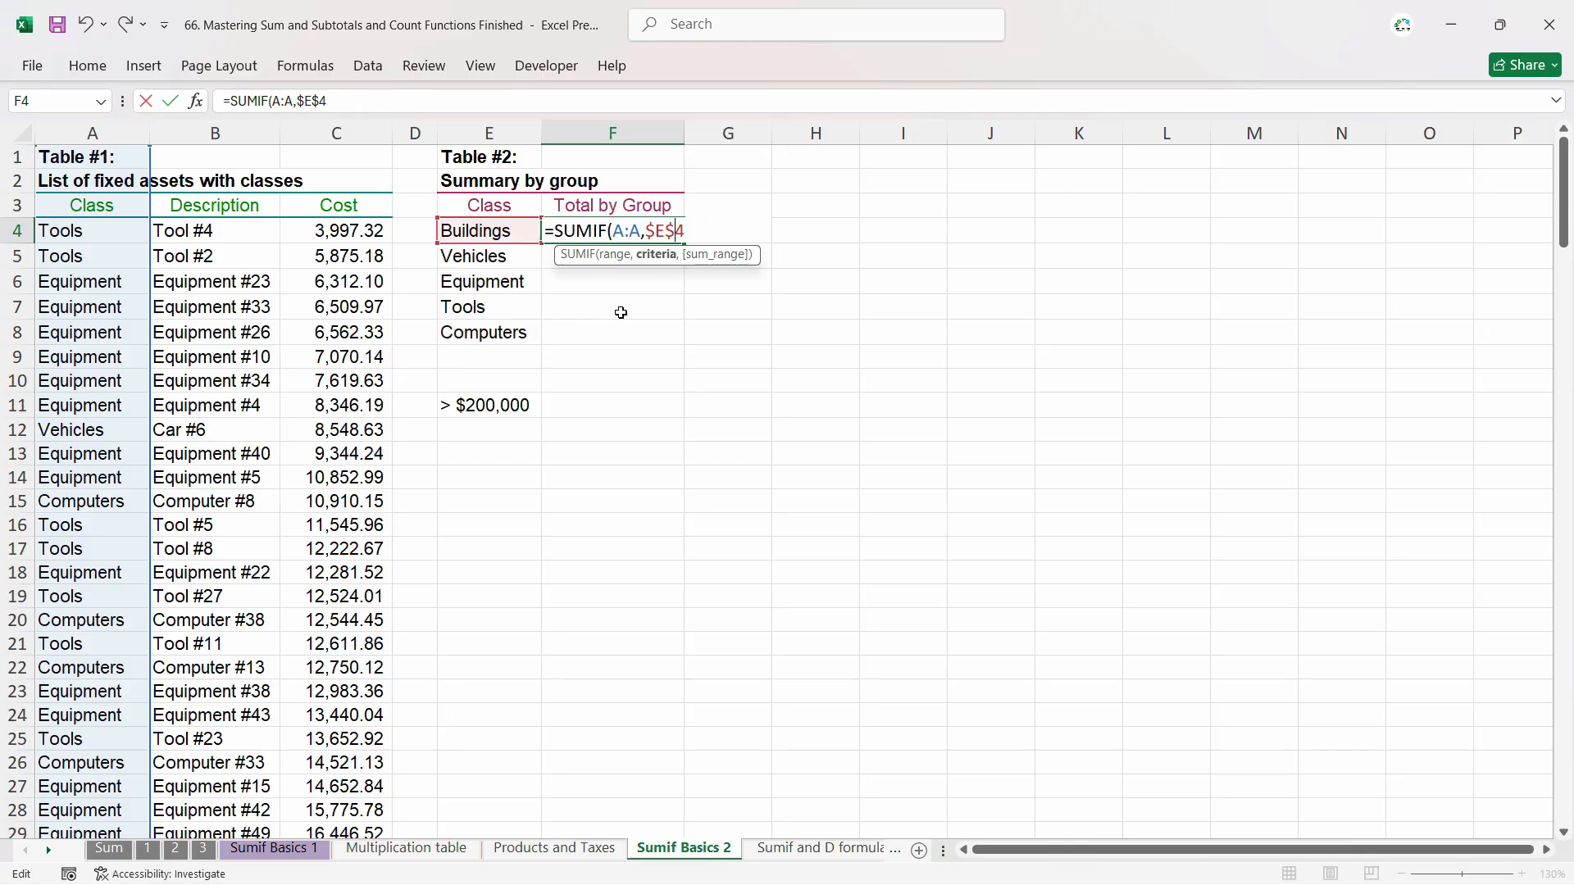
left_click(492, 134)
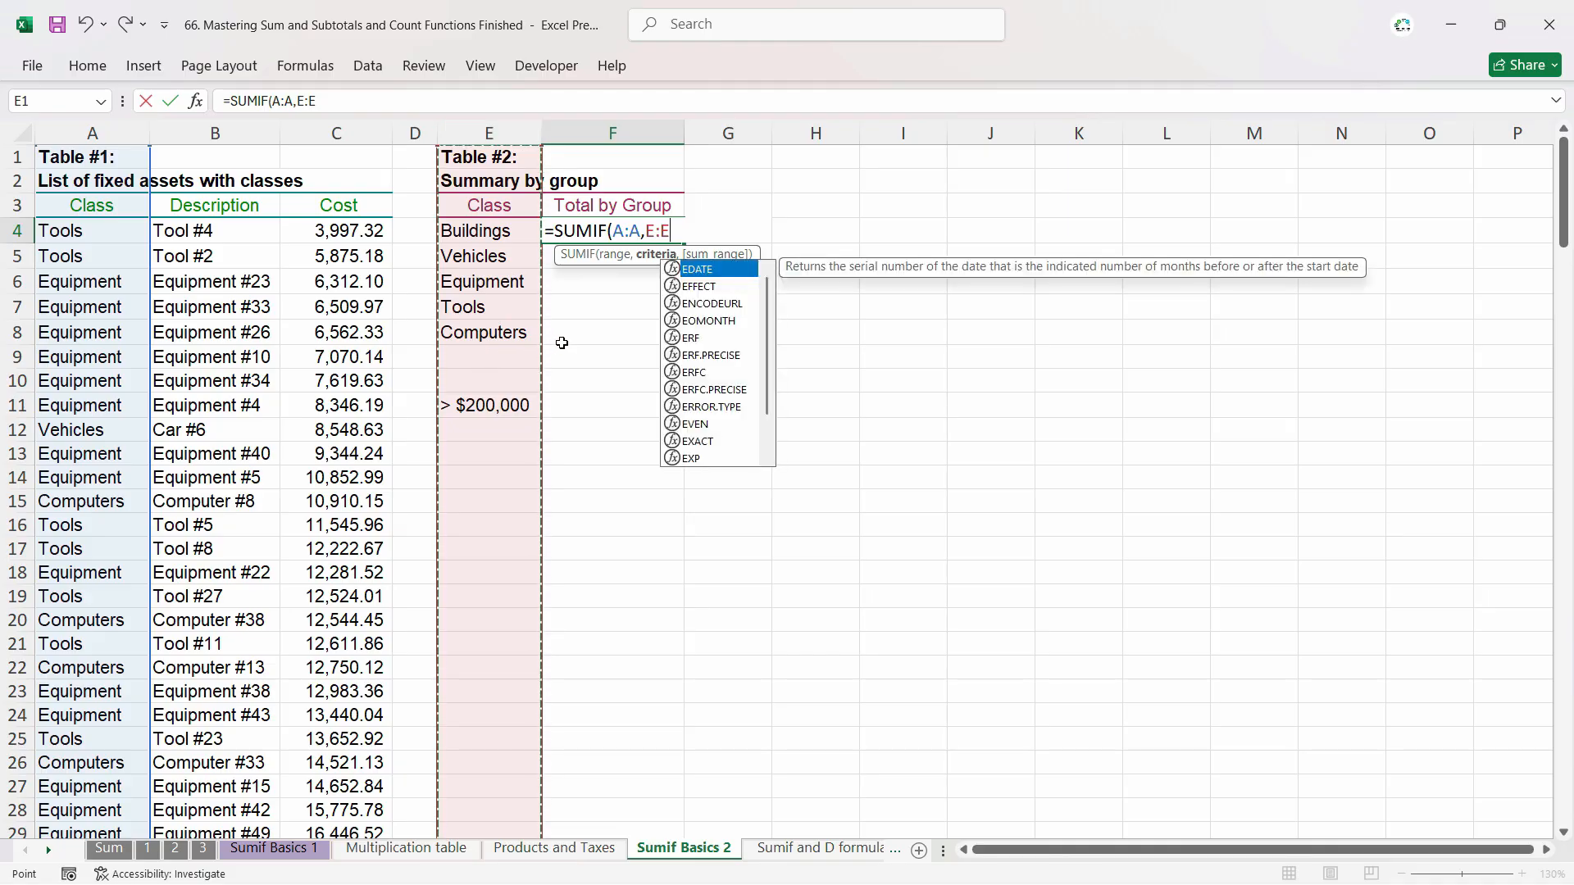
type(",")
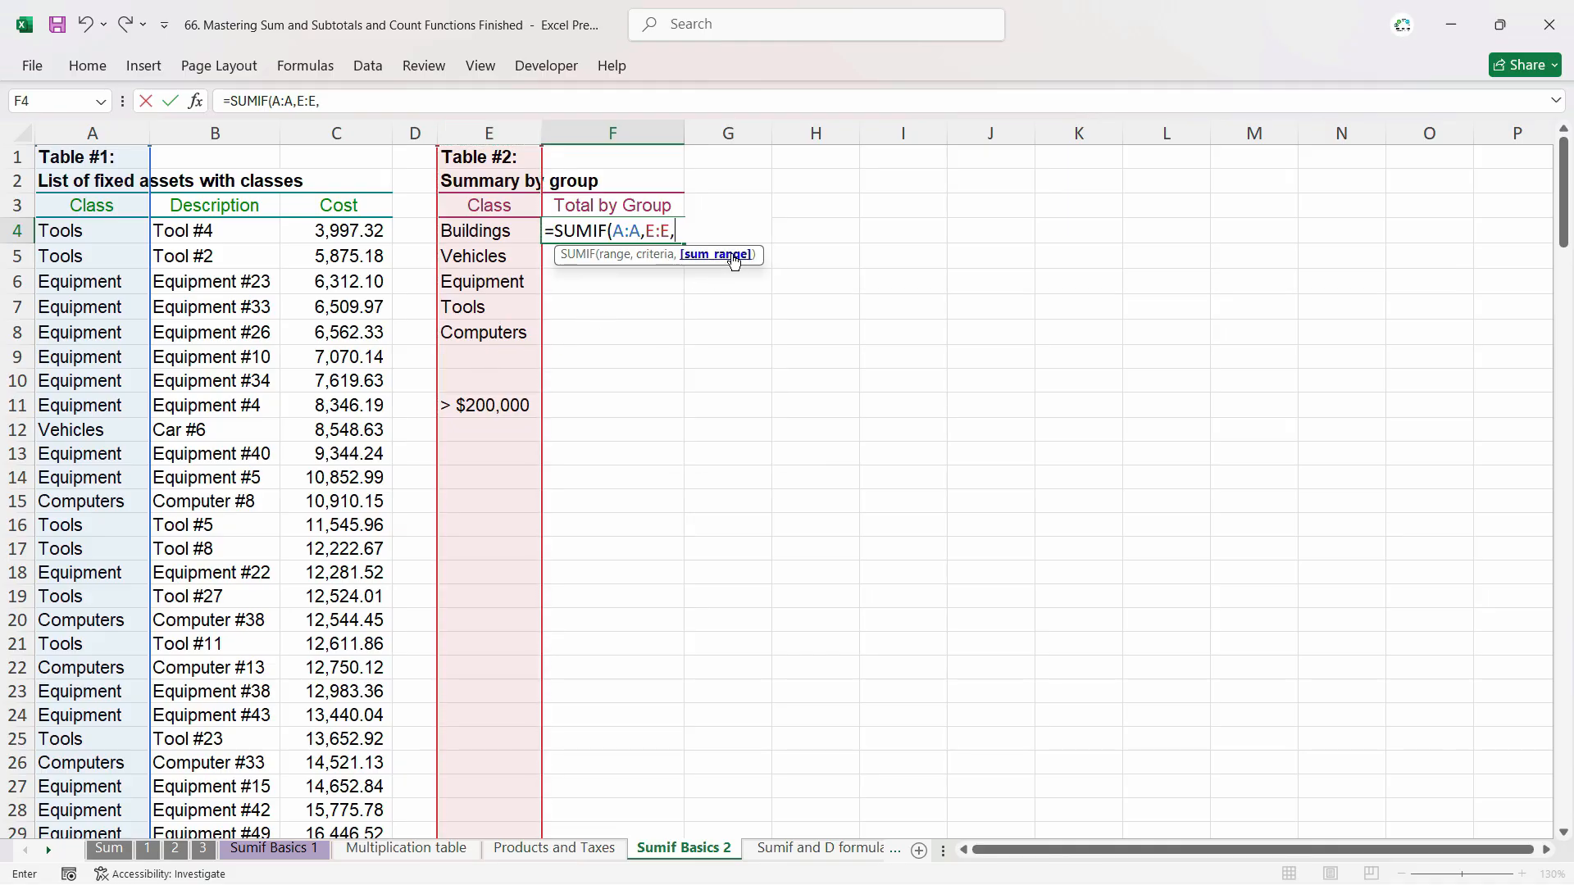
left_click(344, 132)
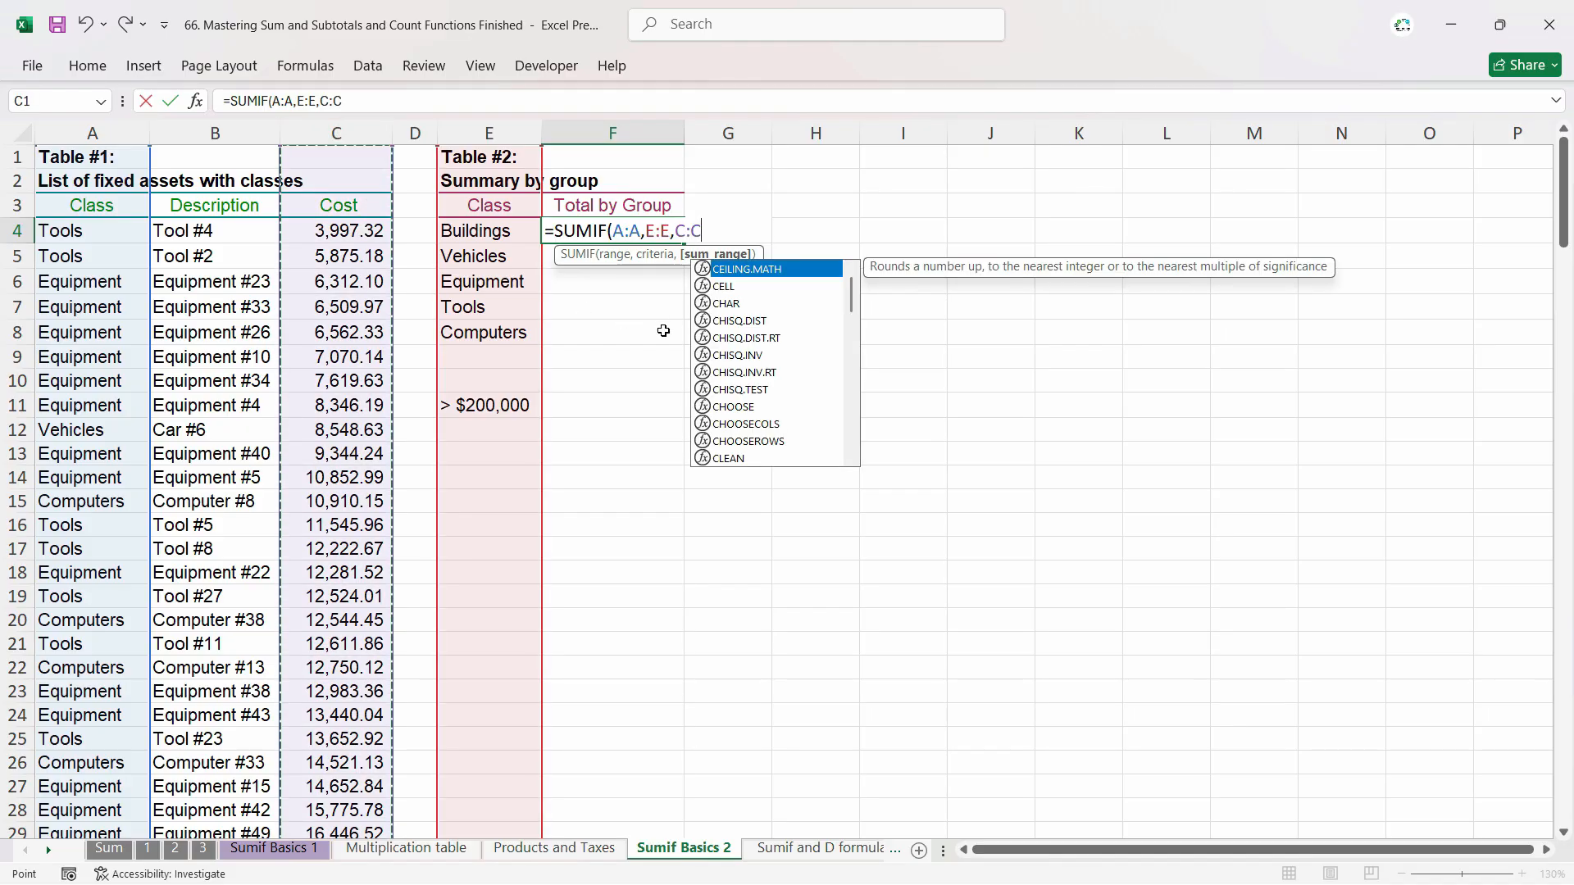
key("Return")
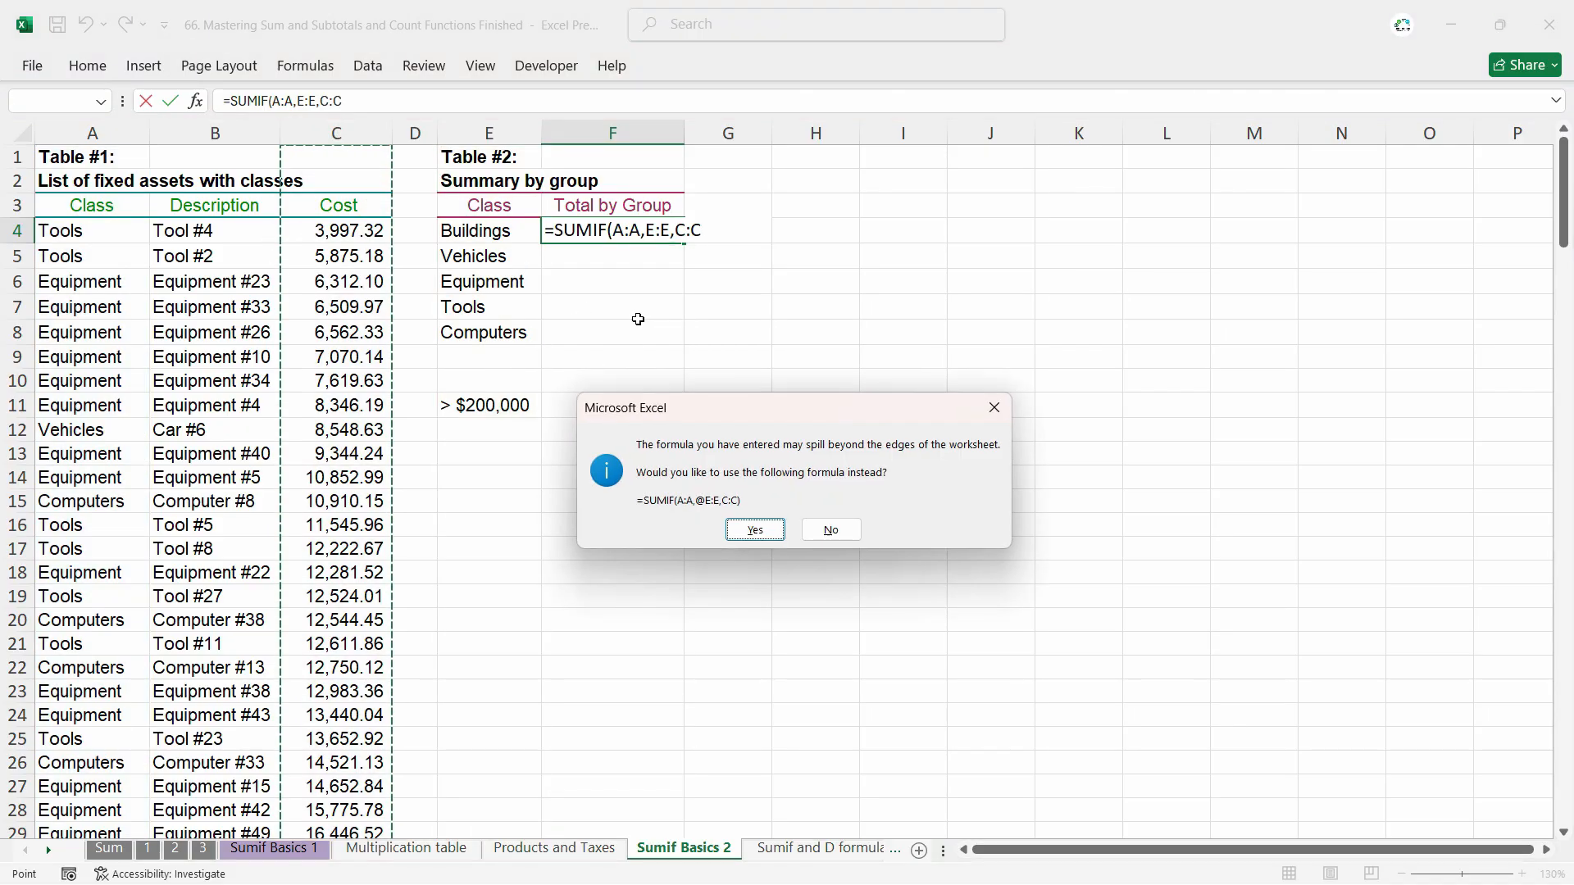
left_click(754, 530)
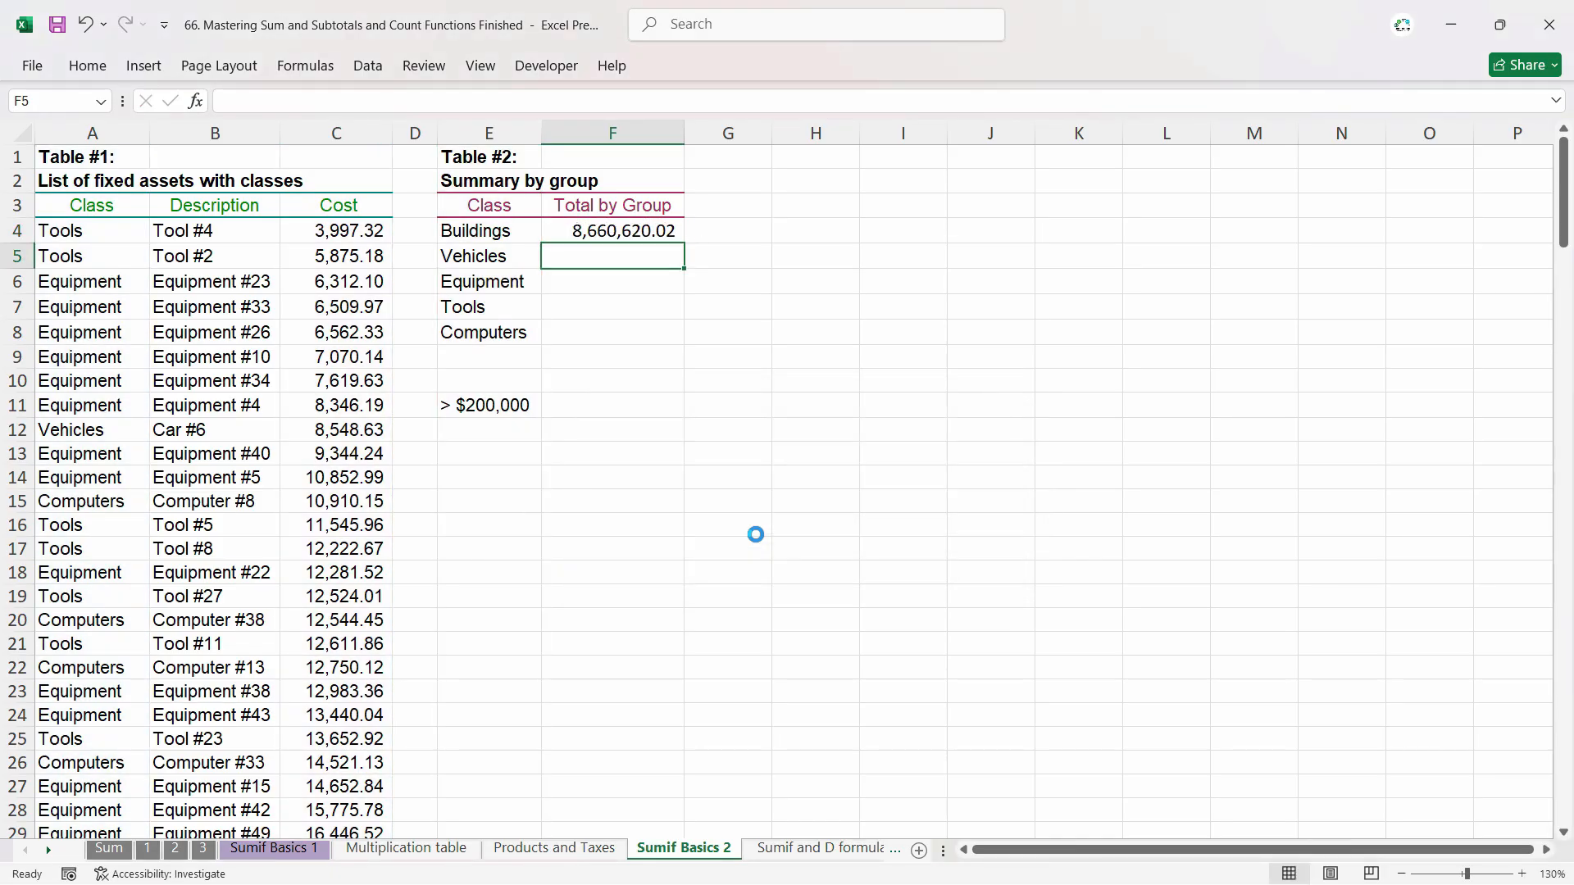
Try copying the Buildings total formula from F4 down through F8, and undo the fill.
left_click(592, 234)
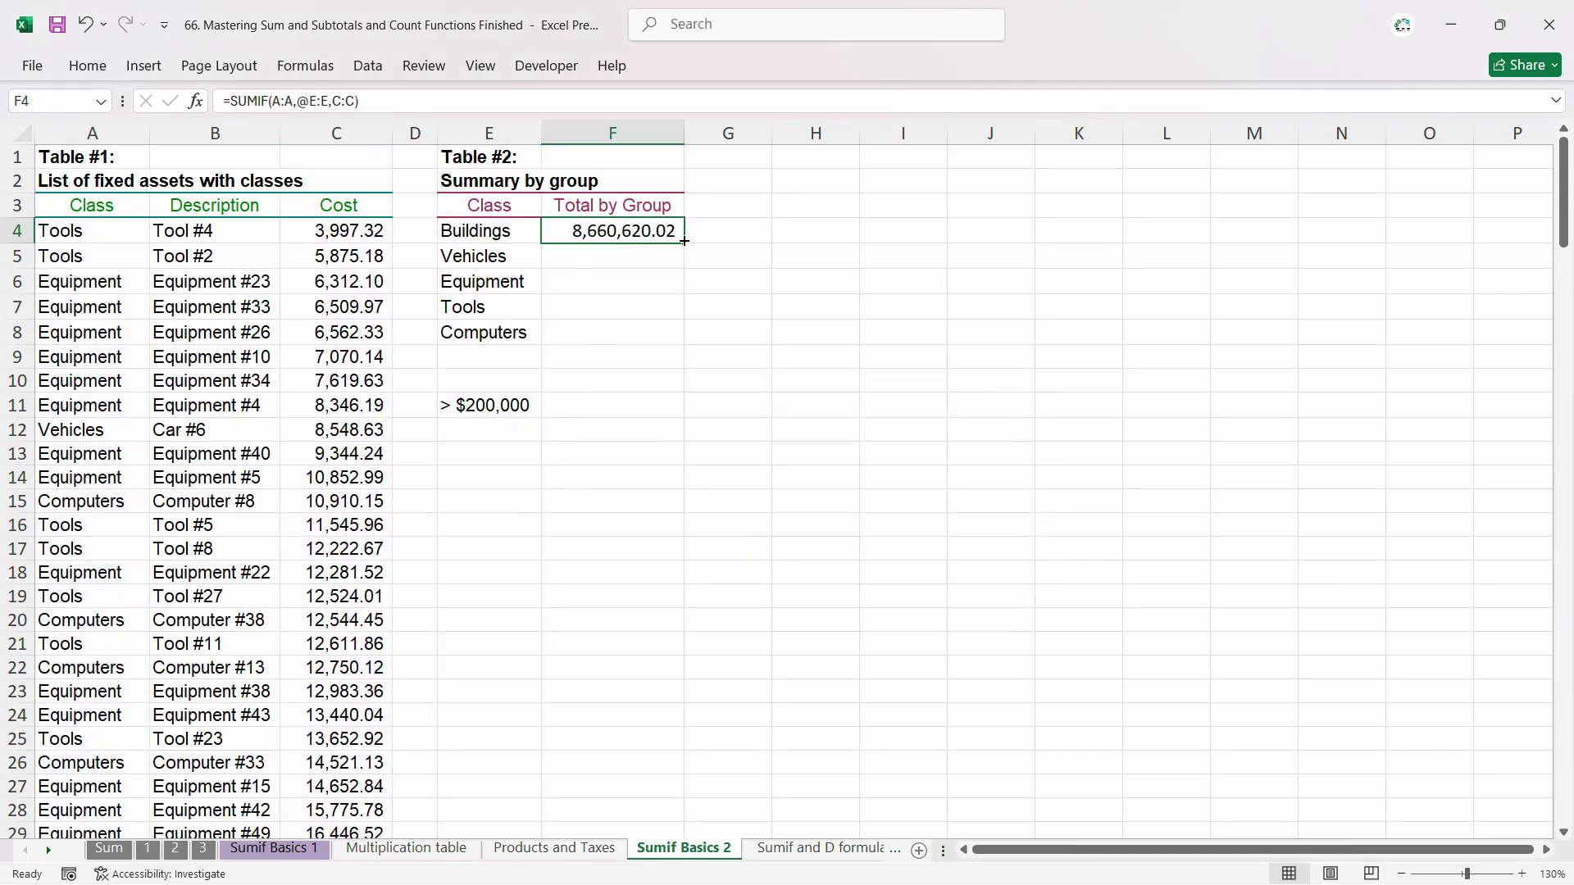
left_click_drag(684, 243, 680, 337)
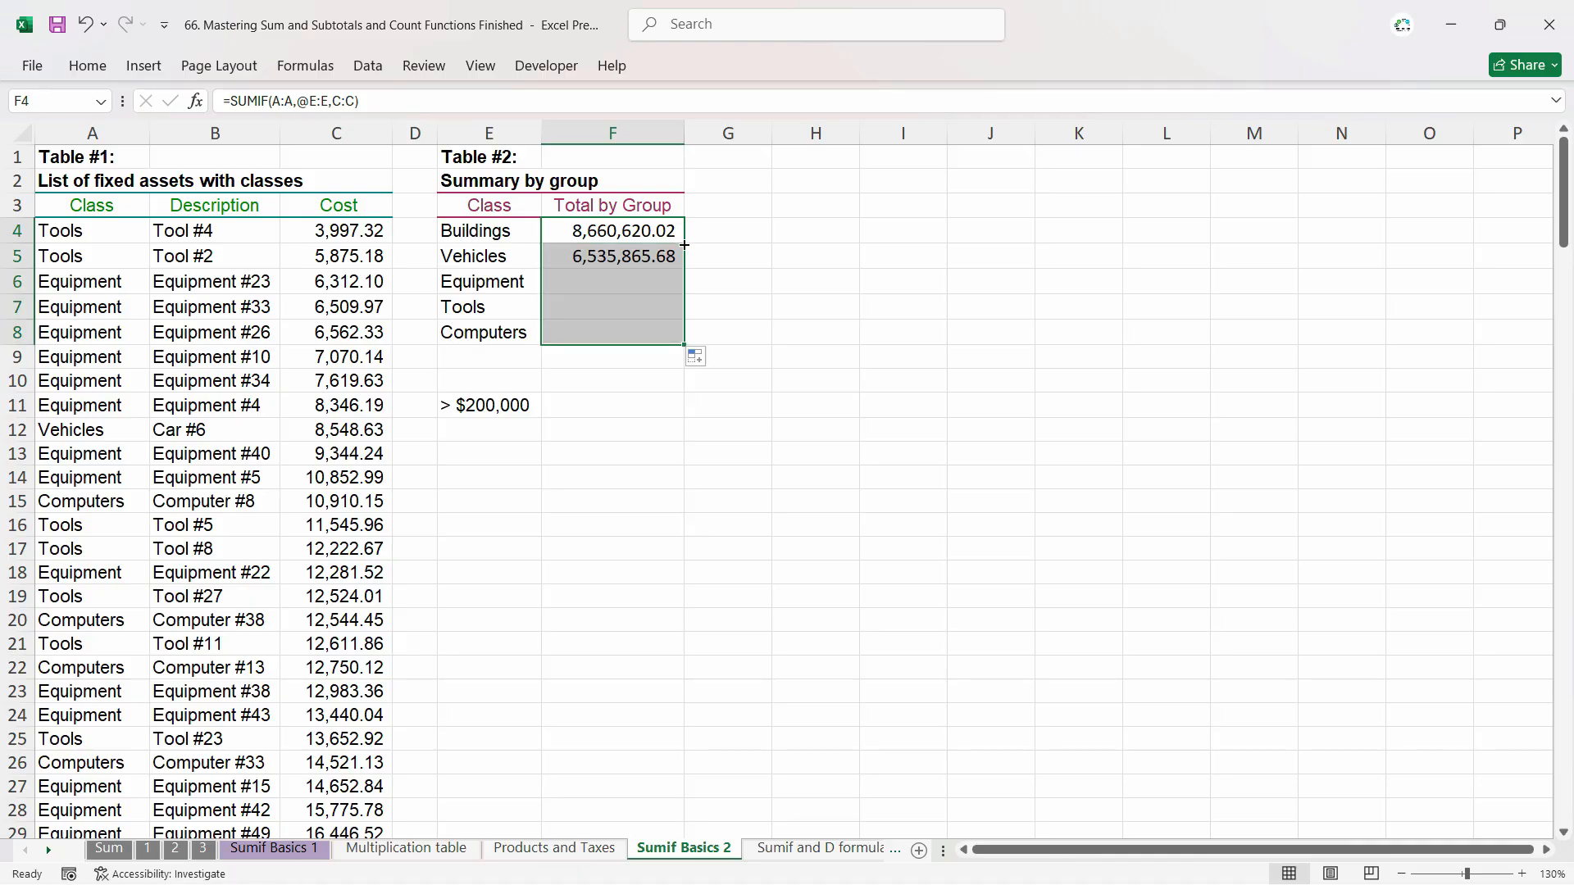
left_click(645, 317)
left_click(625, 230)
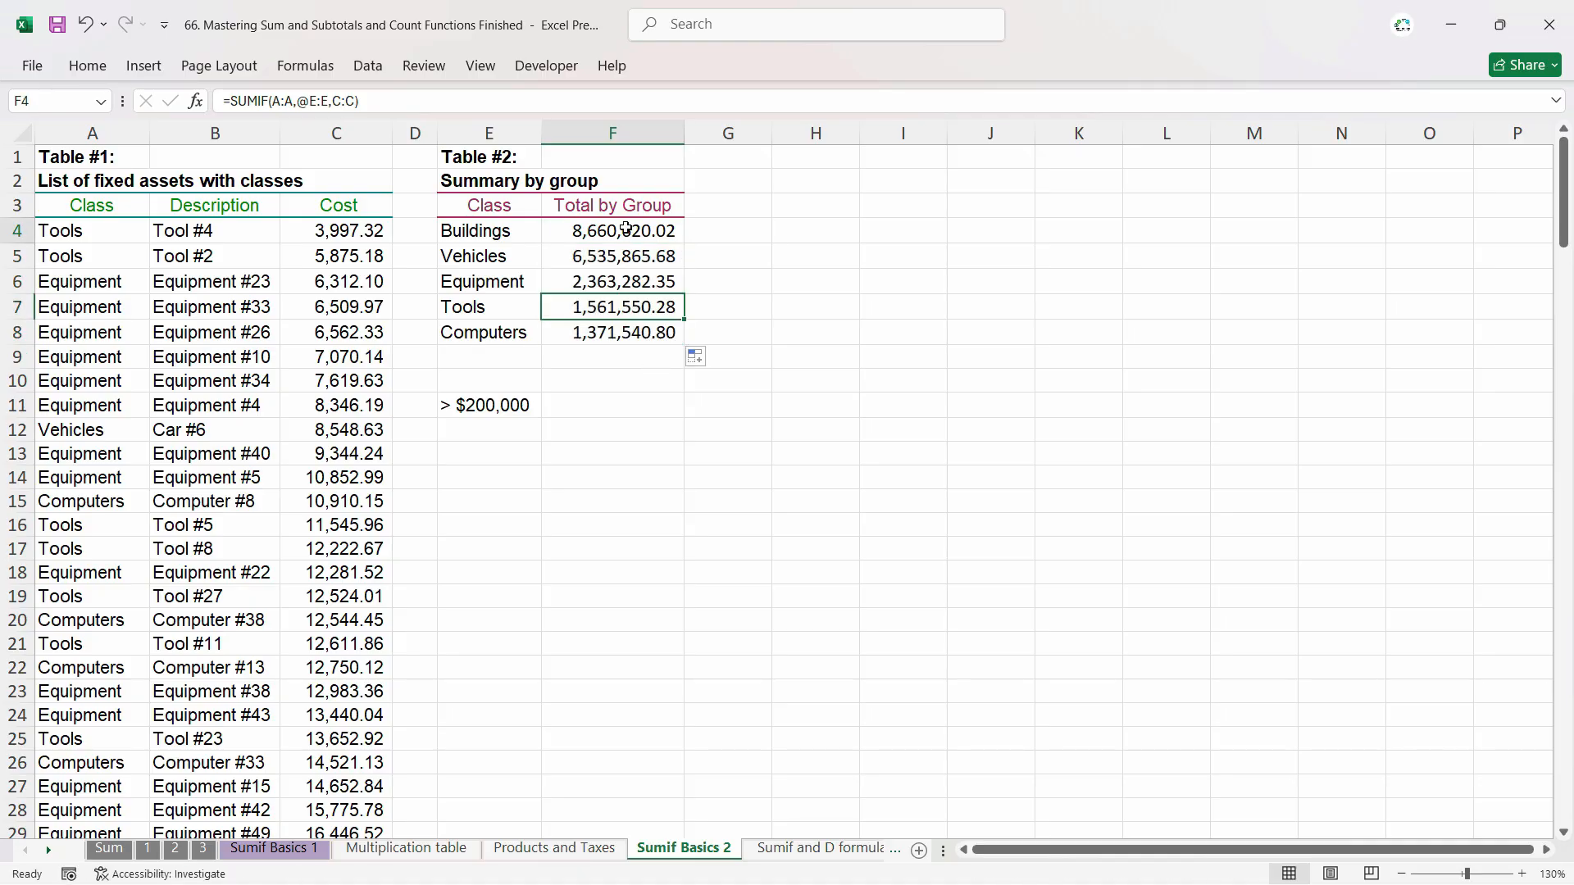
key("ctrl+z")
Change the SUMIF criteria in F4 to the absolute range $E$4:$E$8, giving =SUMIF(A:A,$E$4:$E$8,C:C).
double_click(640, 232)
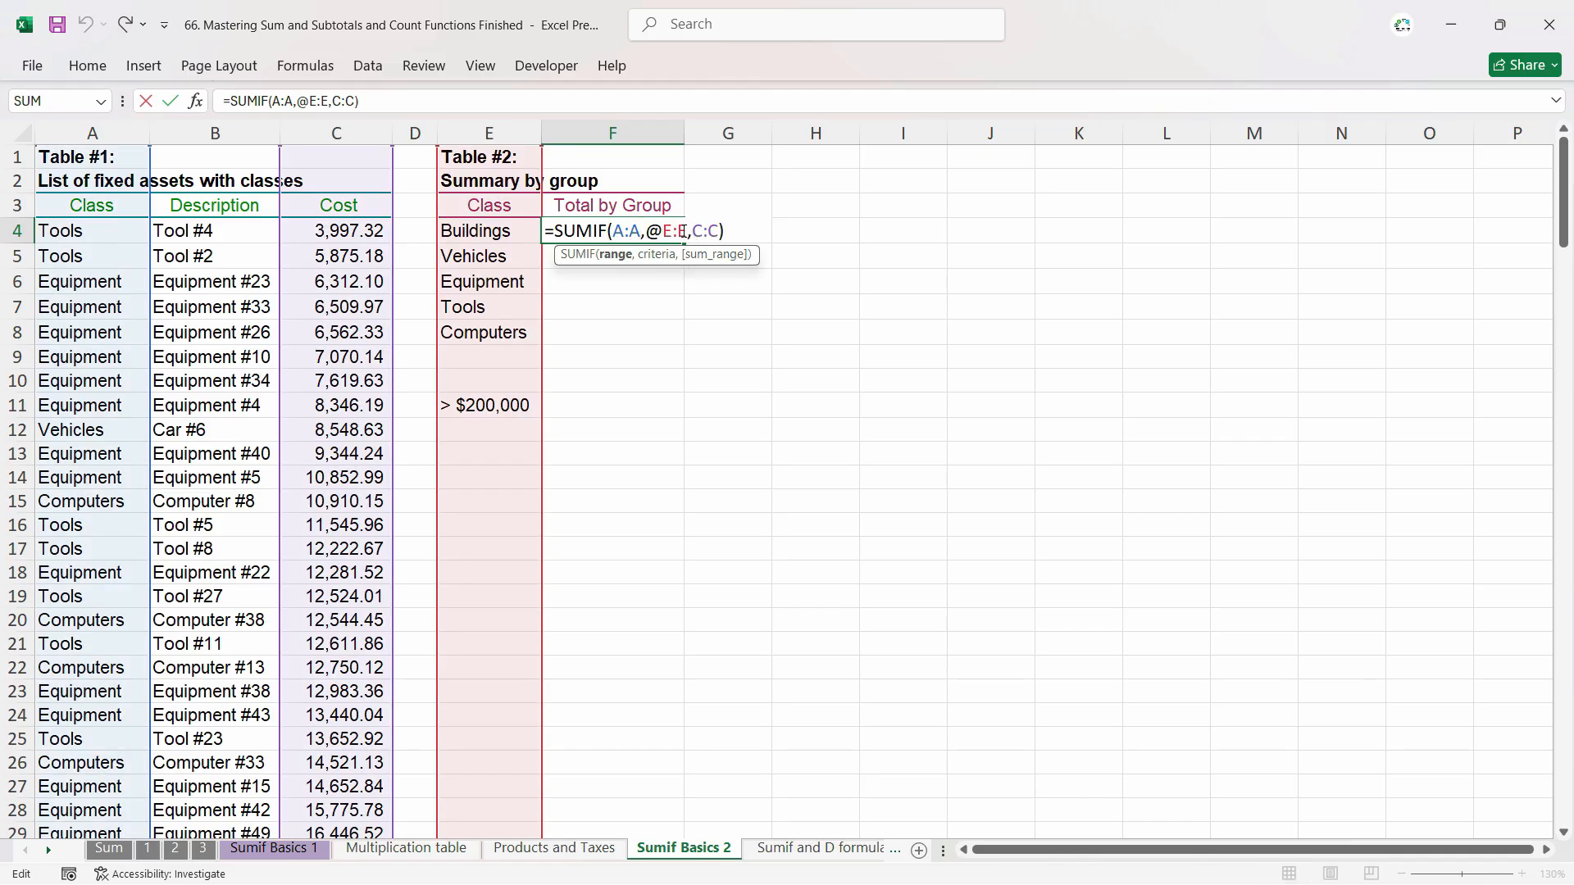
double_click(648, 232)
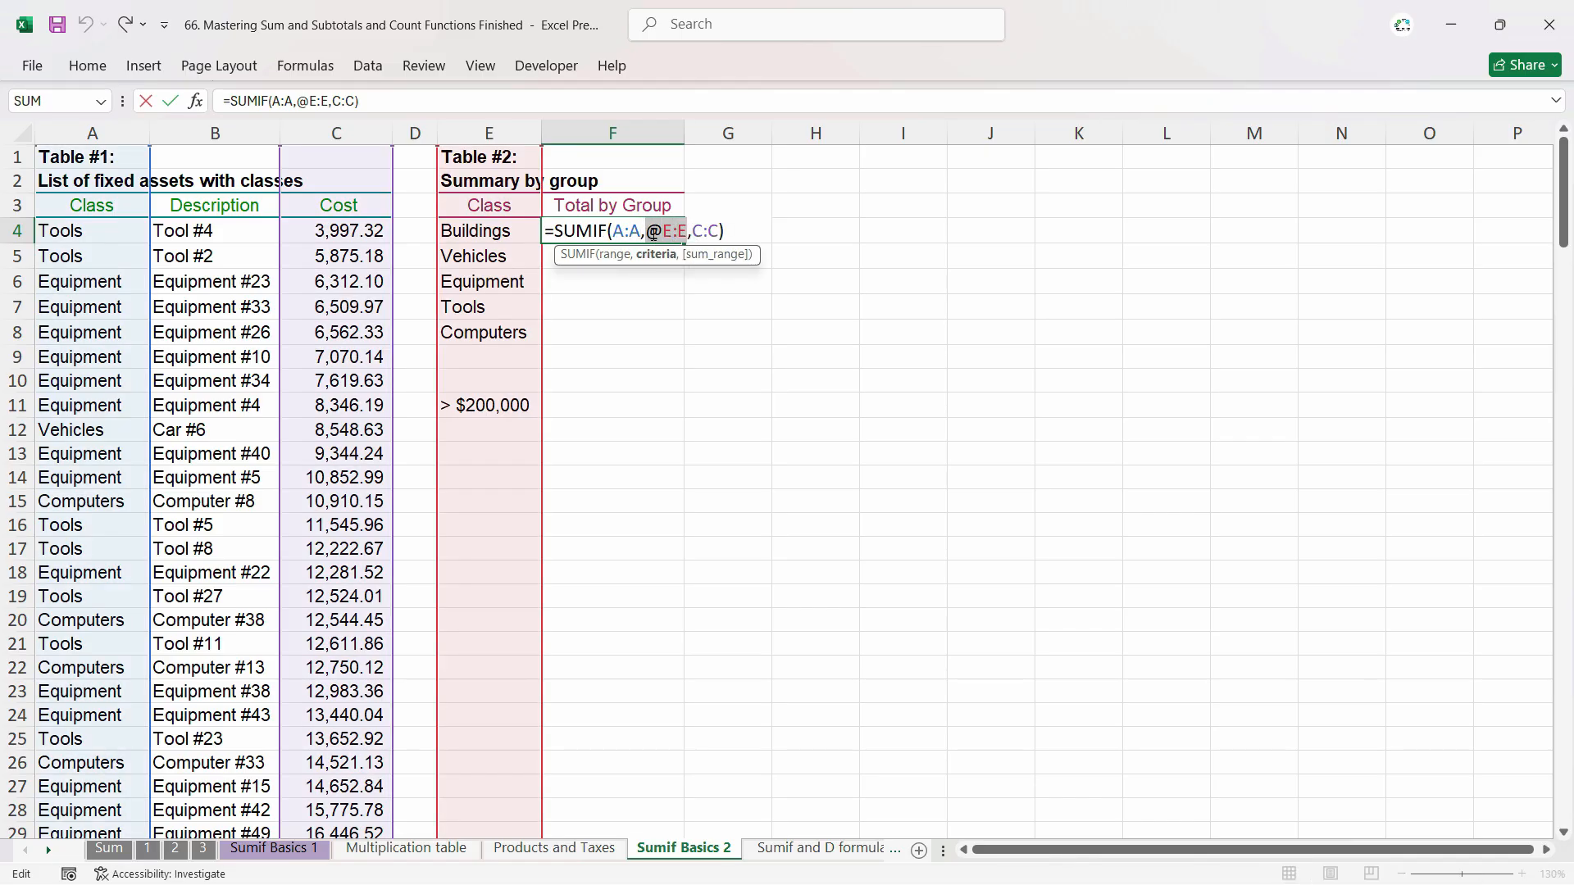
key("BackSpace")
left_click_drag(497, 231, 512, 332)
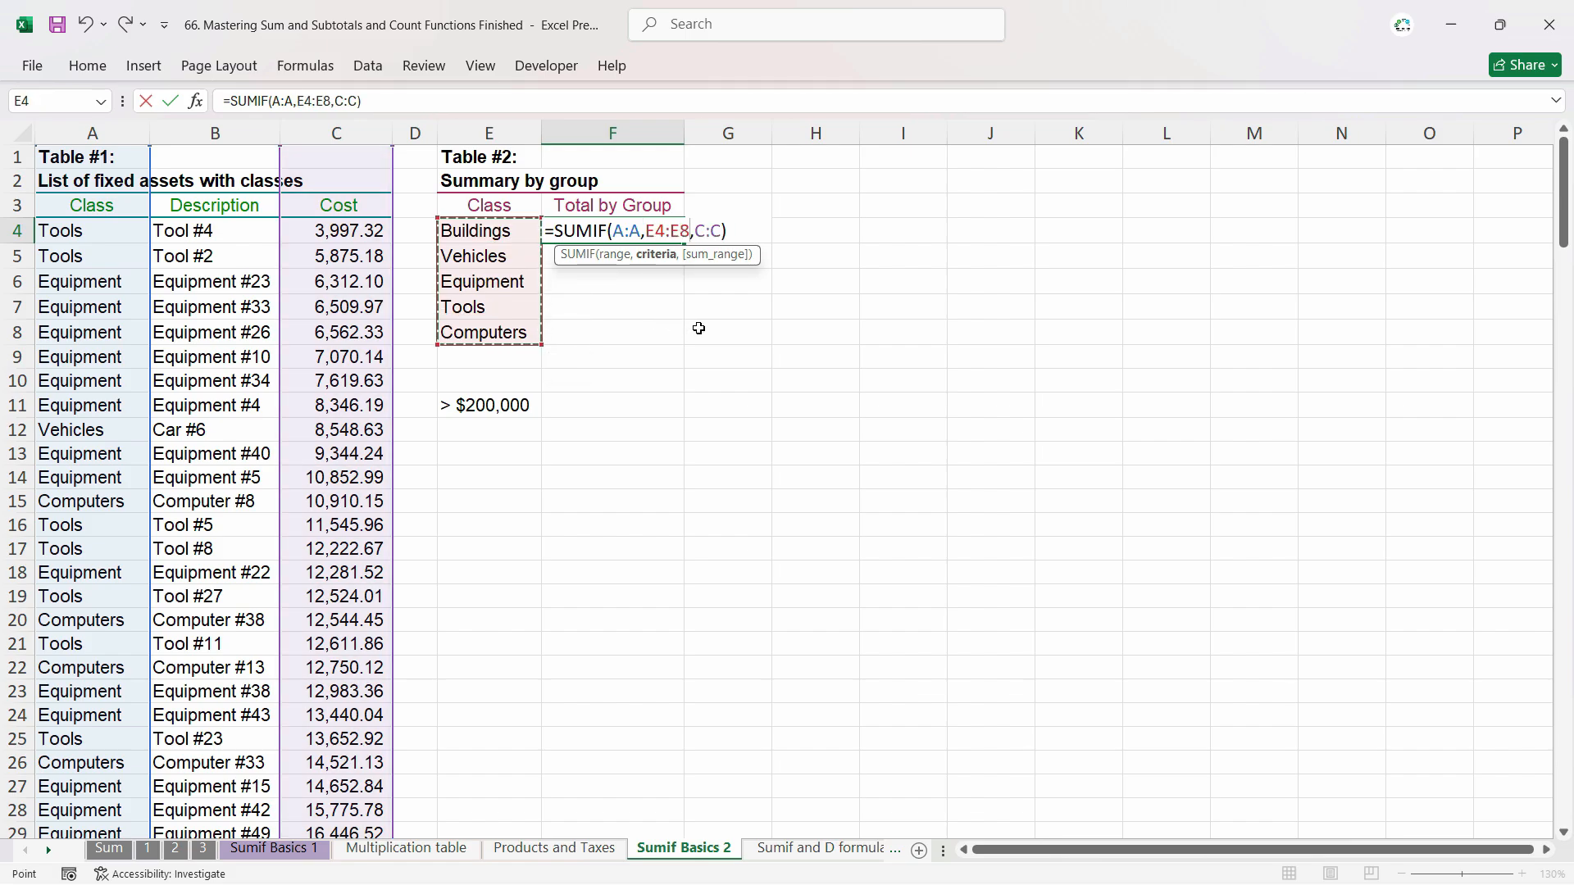
key("F4")
key("Return")
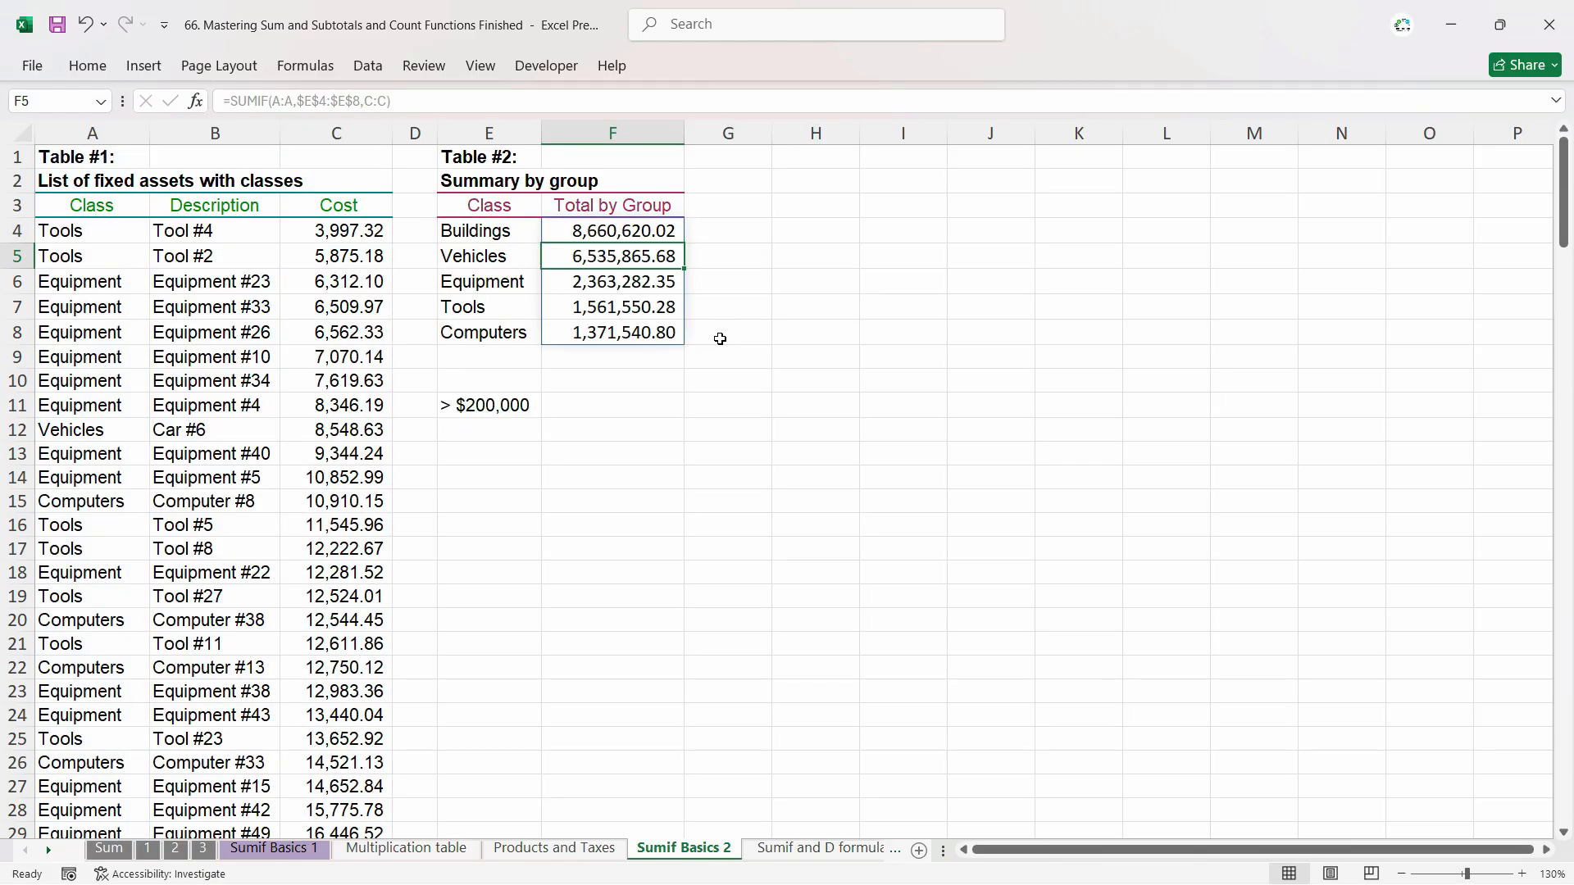
Inspect the spilled SUMIF formula in the Total by Group cells from Vehicles to Computers.
left_click(630, 307)
left_click(630, 330)
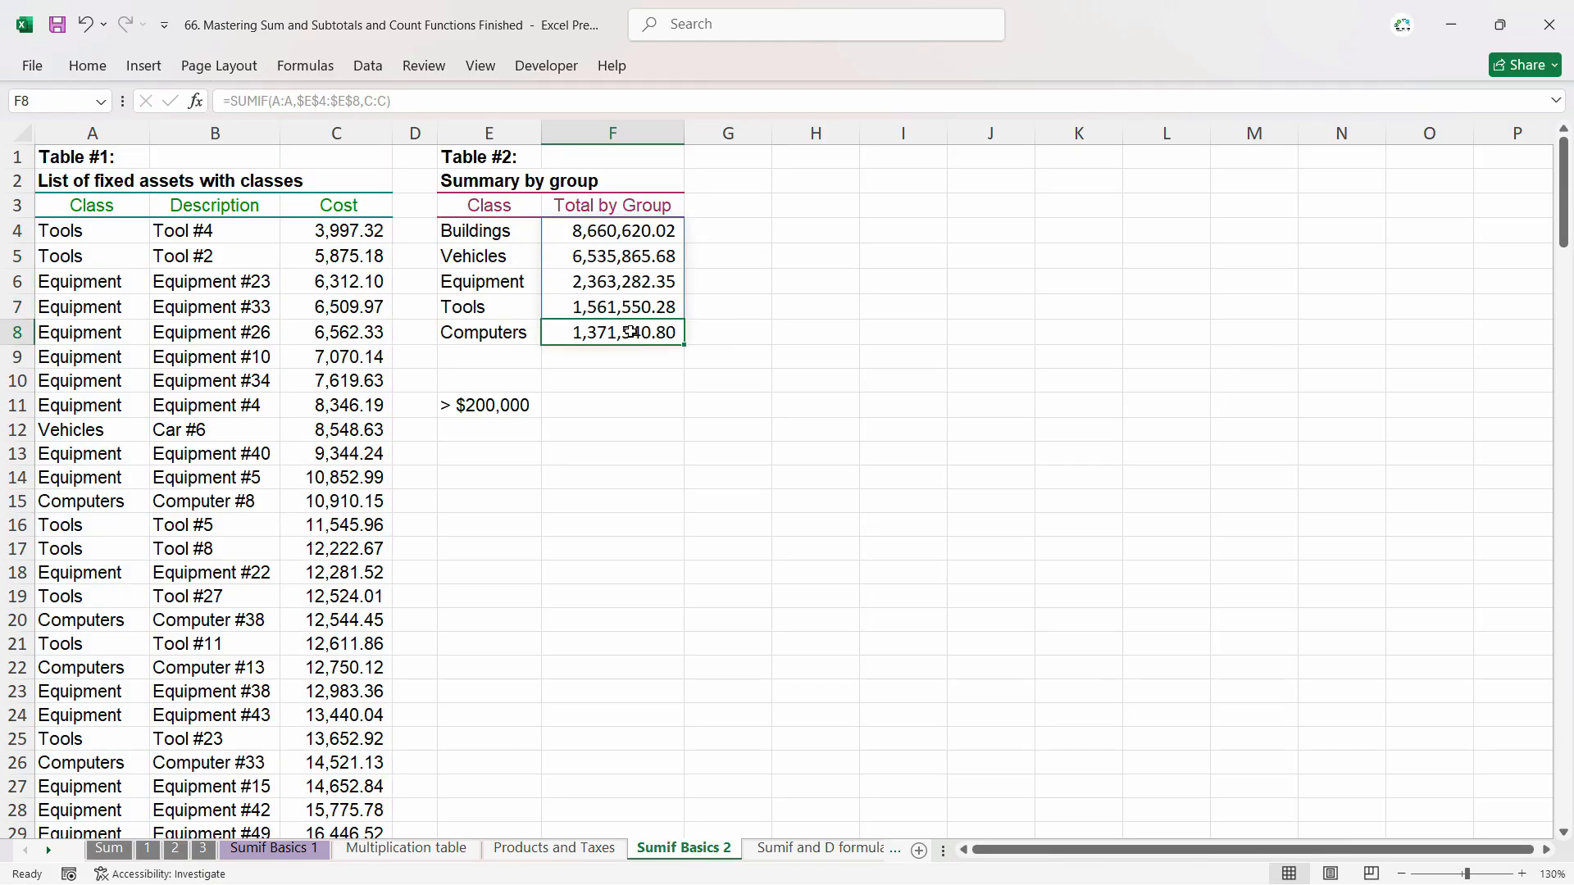
left_click(627, 282)
left_click(640, 330)
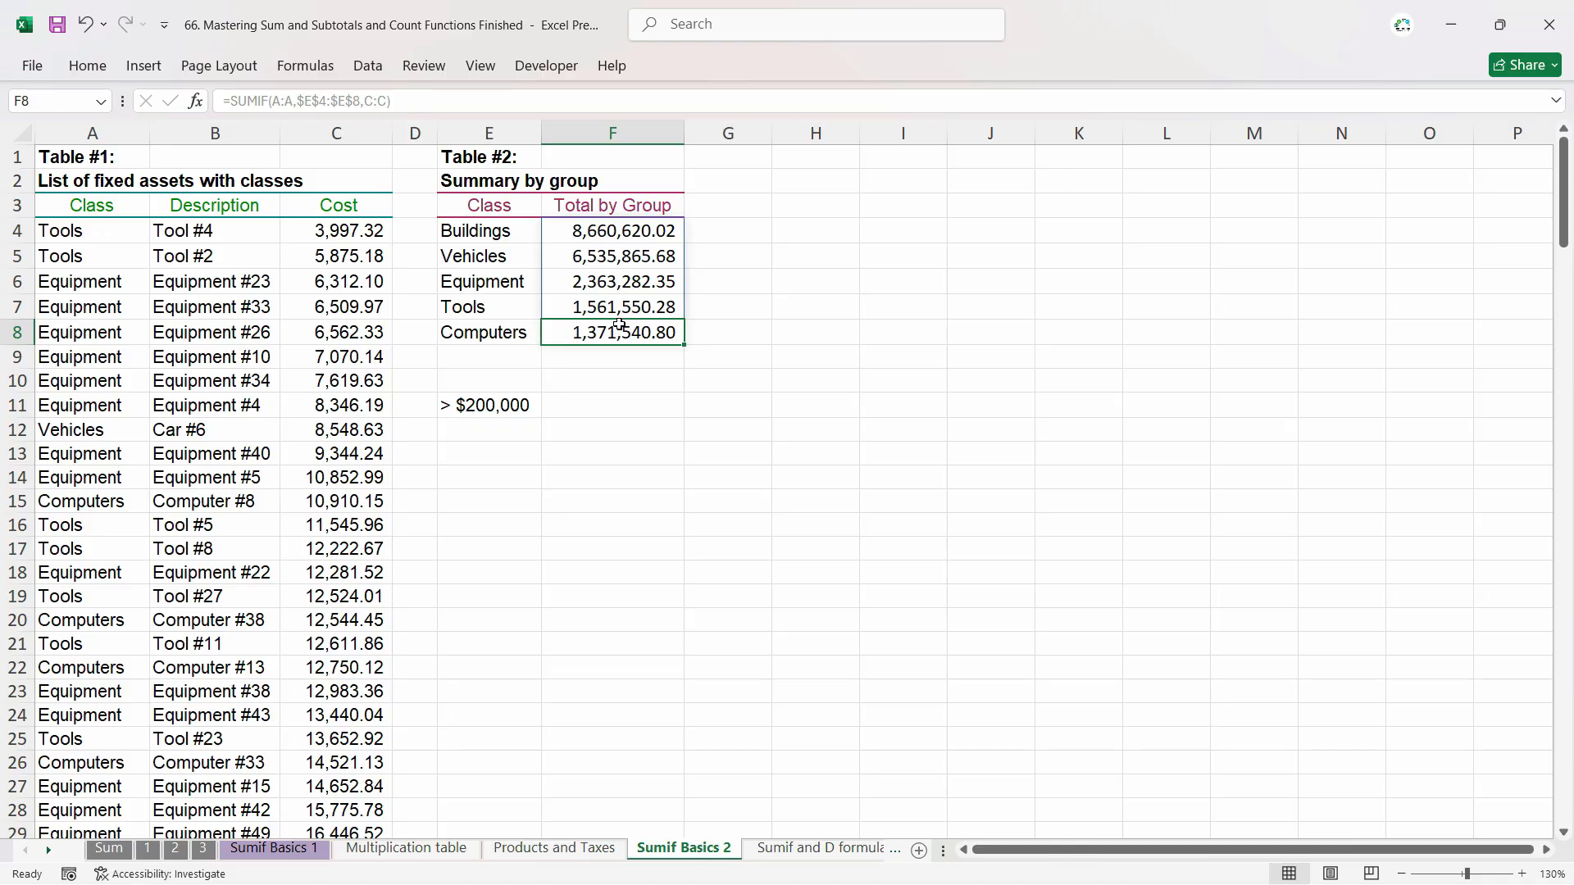
left_click(605, 253)
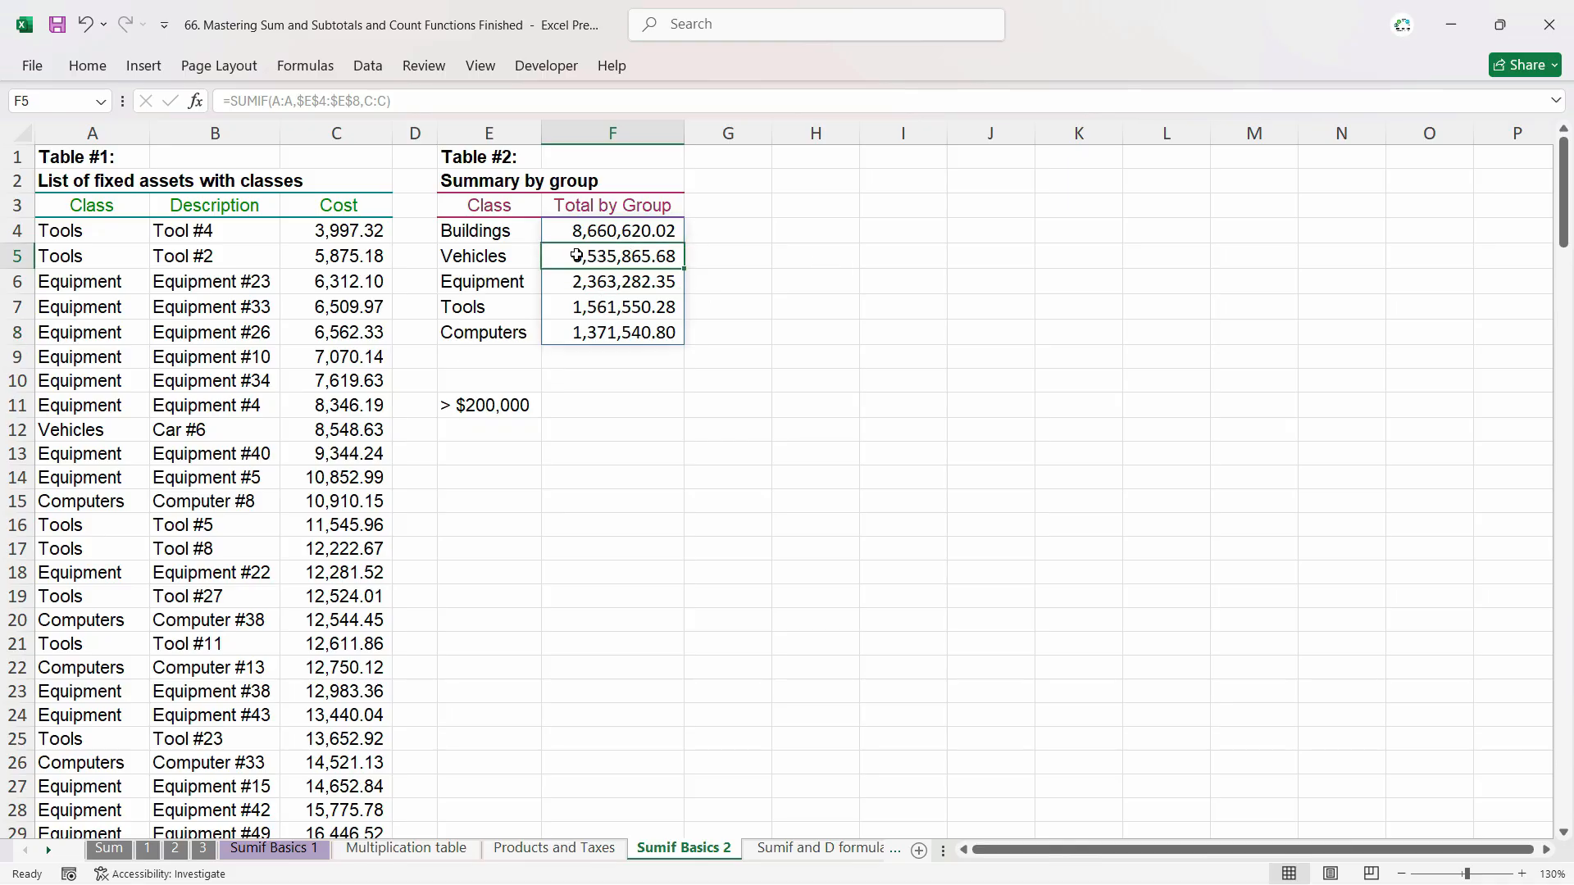
left_click(516, 257)
Add filters to the Class, Description and Cost headers of Table #1.
left_click(345, 212)
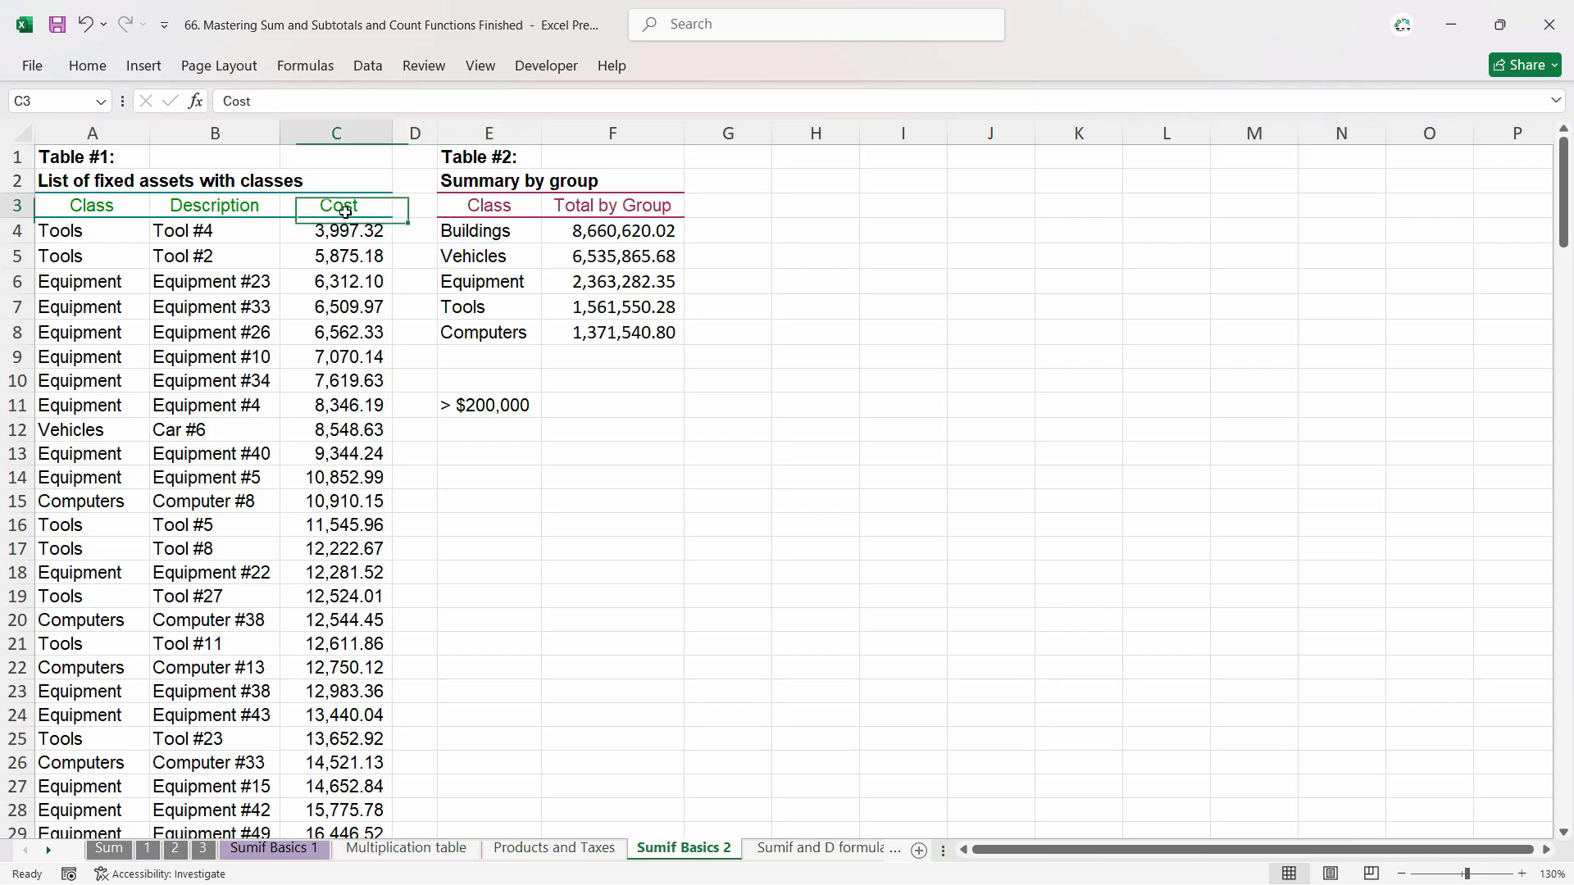
left_click_drag(345, 212, 86, 209)
left_click(98, 72)
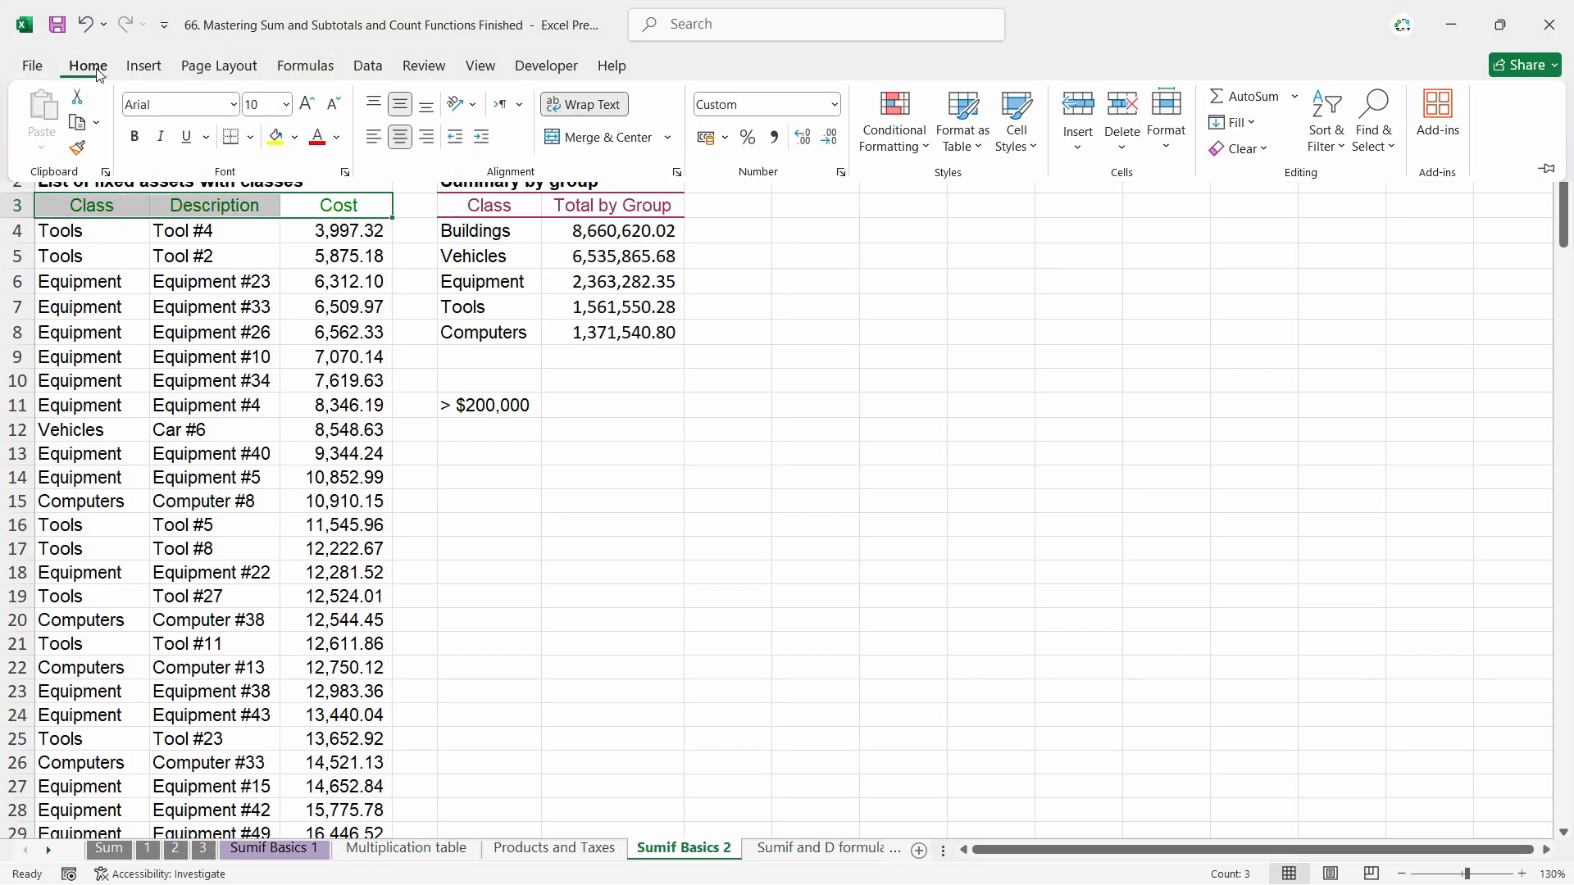
left_click(100, 74)
key("alt+h")
key("s")
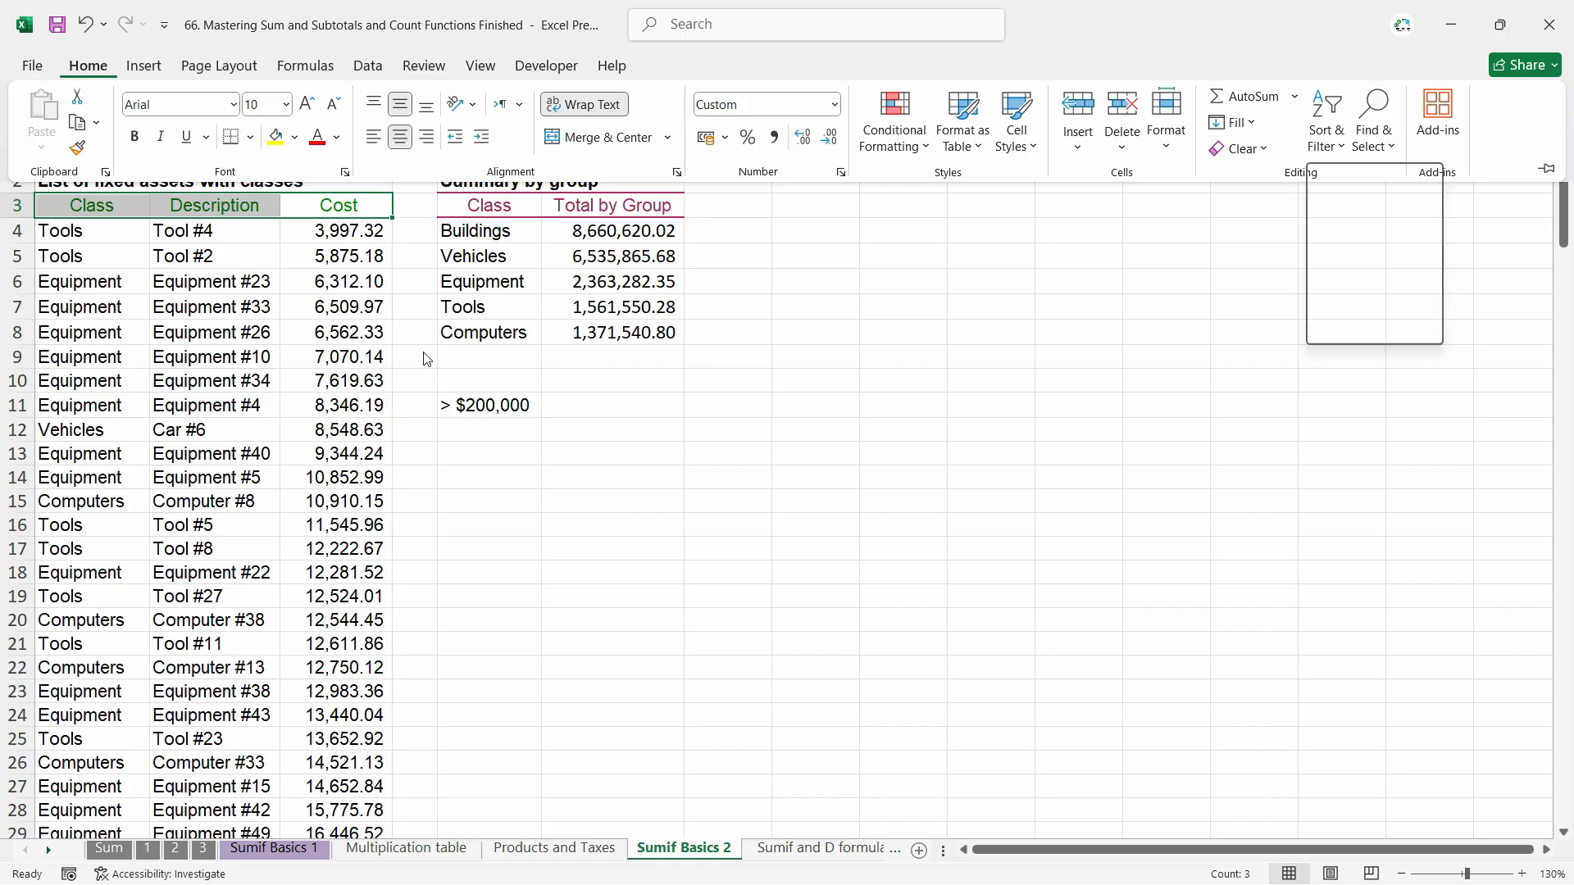
key("f")
left_click(136, 250)
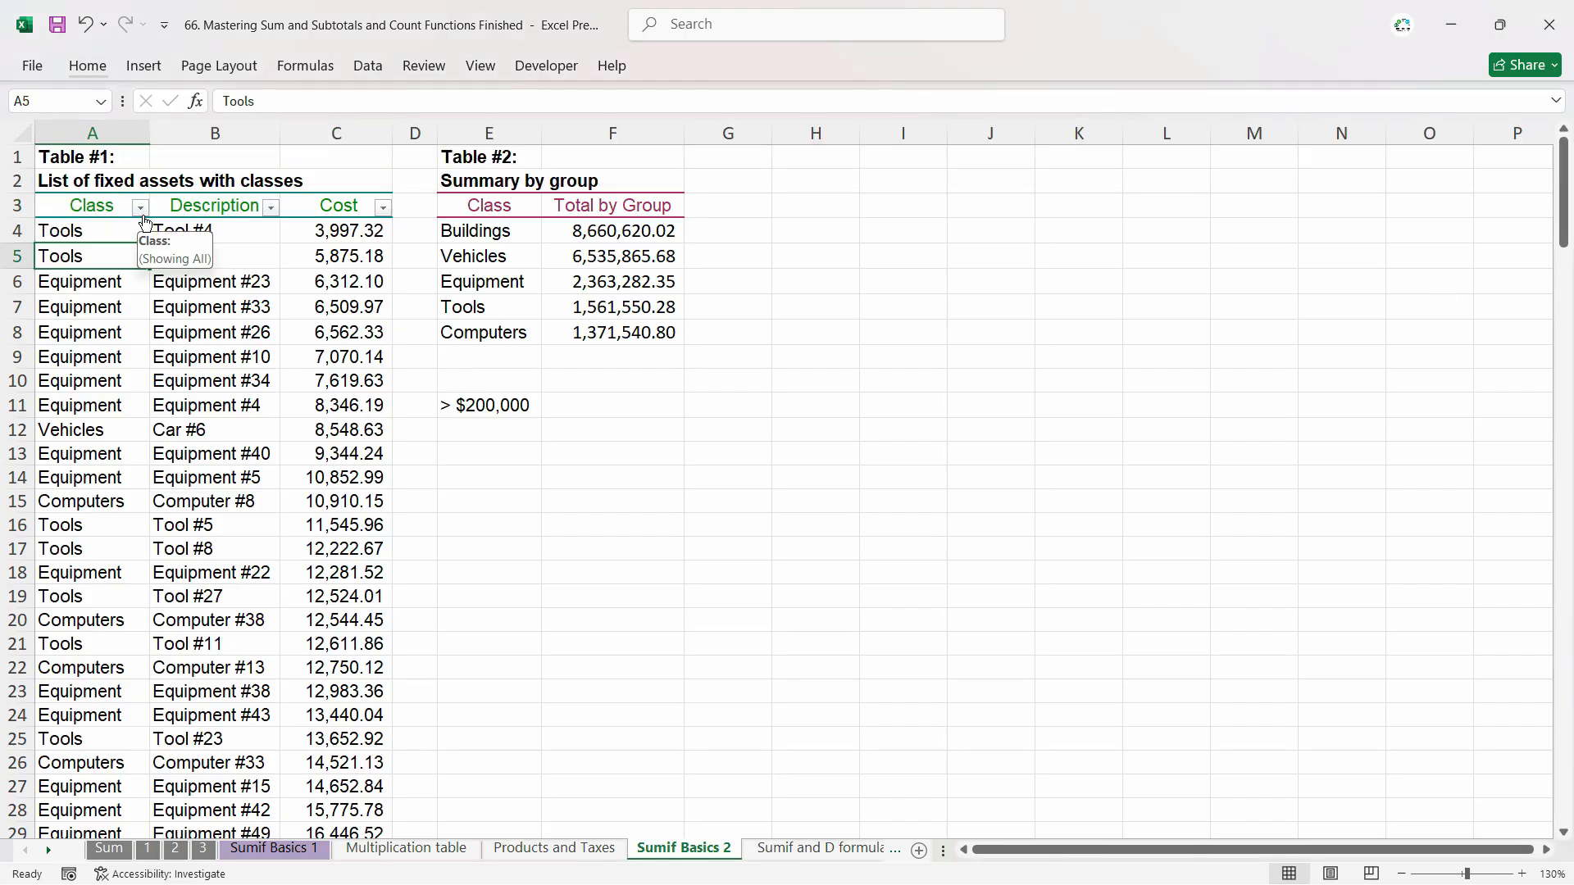
Filter Table #1 to the Tools class only and select the Cost column to check its sum against the Tools total.
left_click(612, 307)
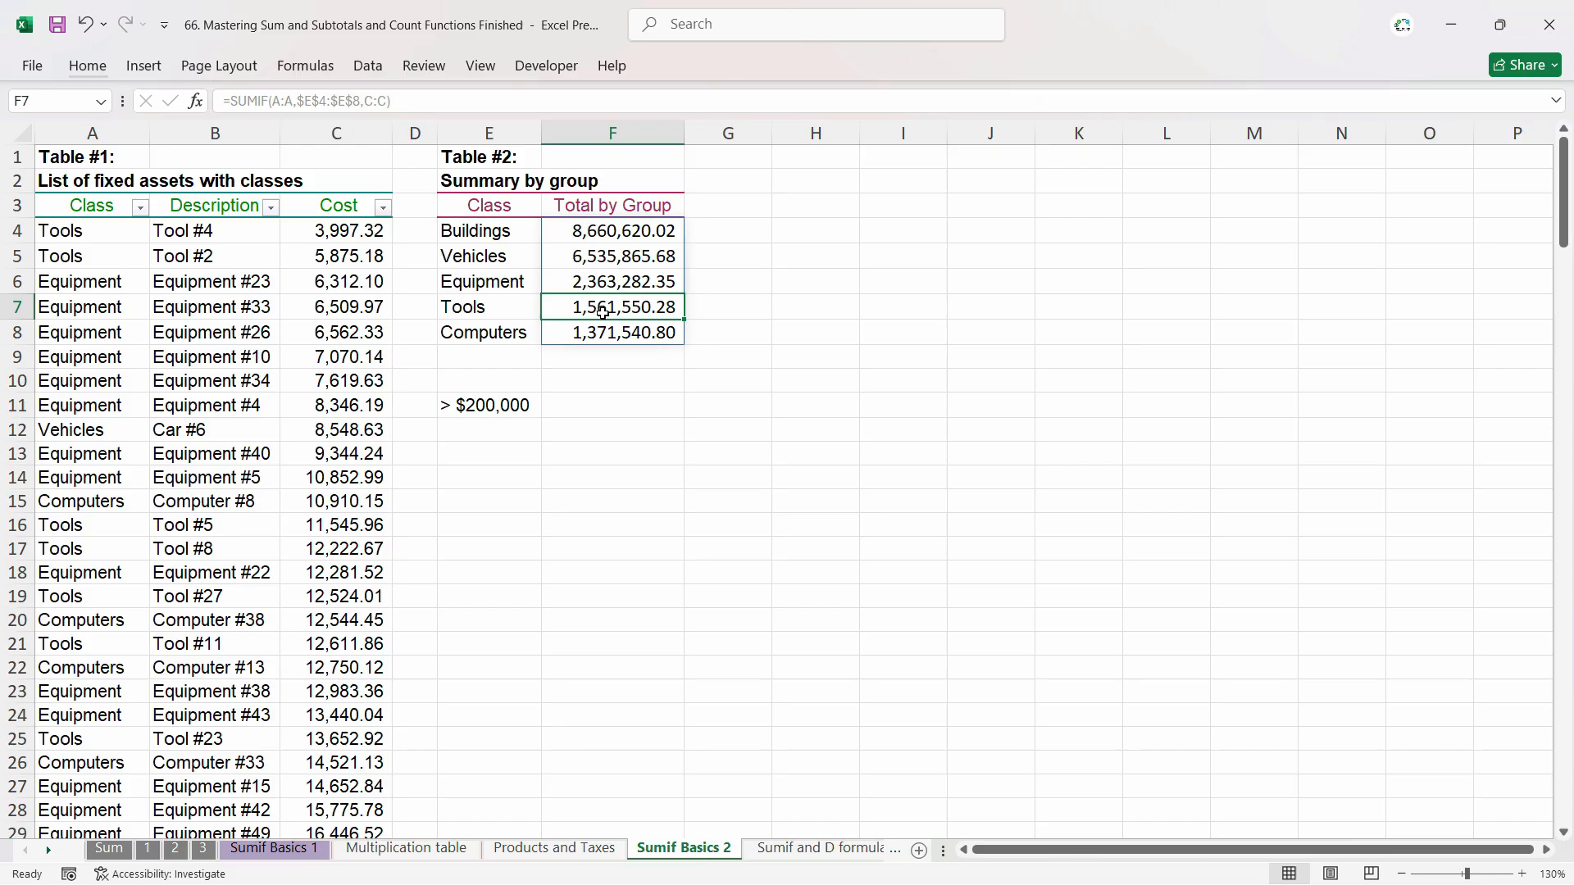
left_click(140, 208)
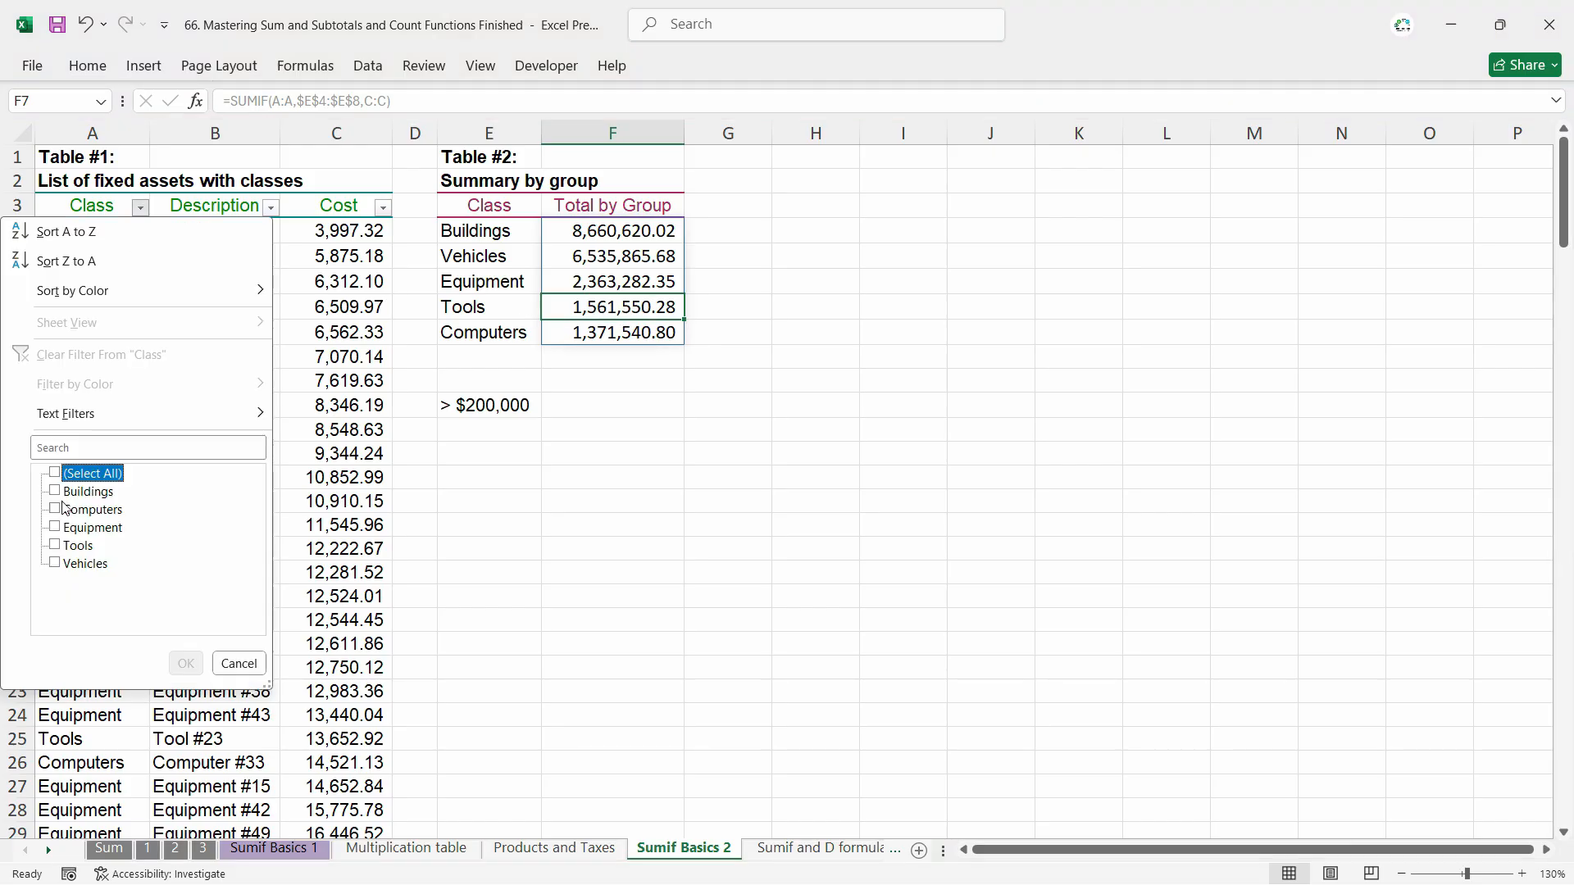
left_click(60, 470)
left_click(59, 544)
left_click(188, 661)
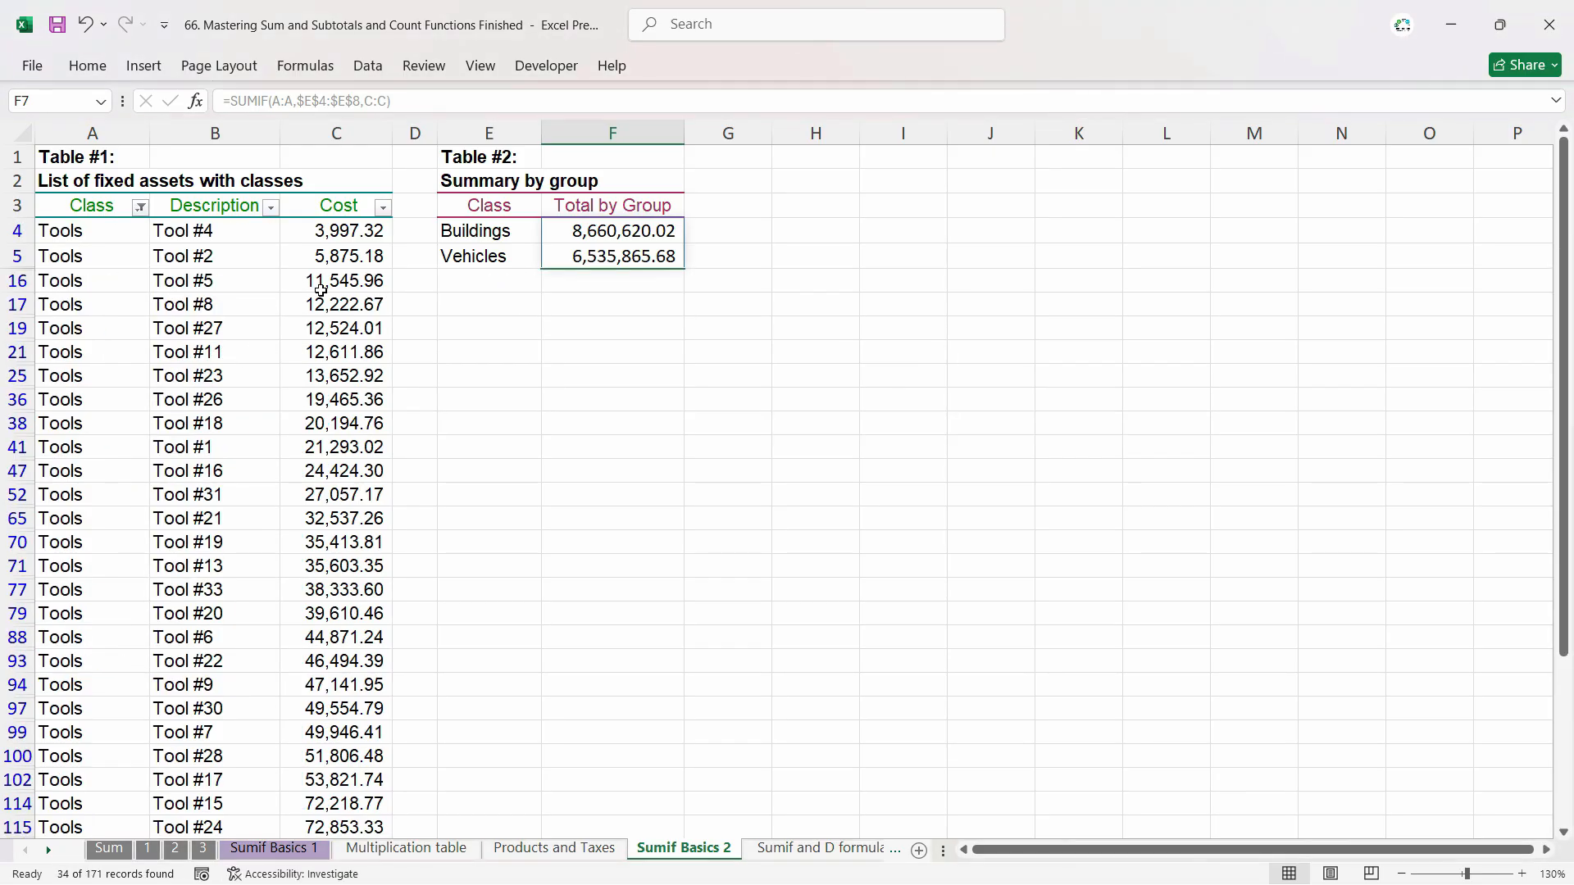
left_click(324, 132)
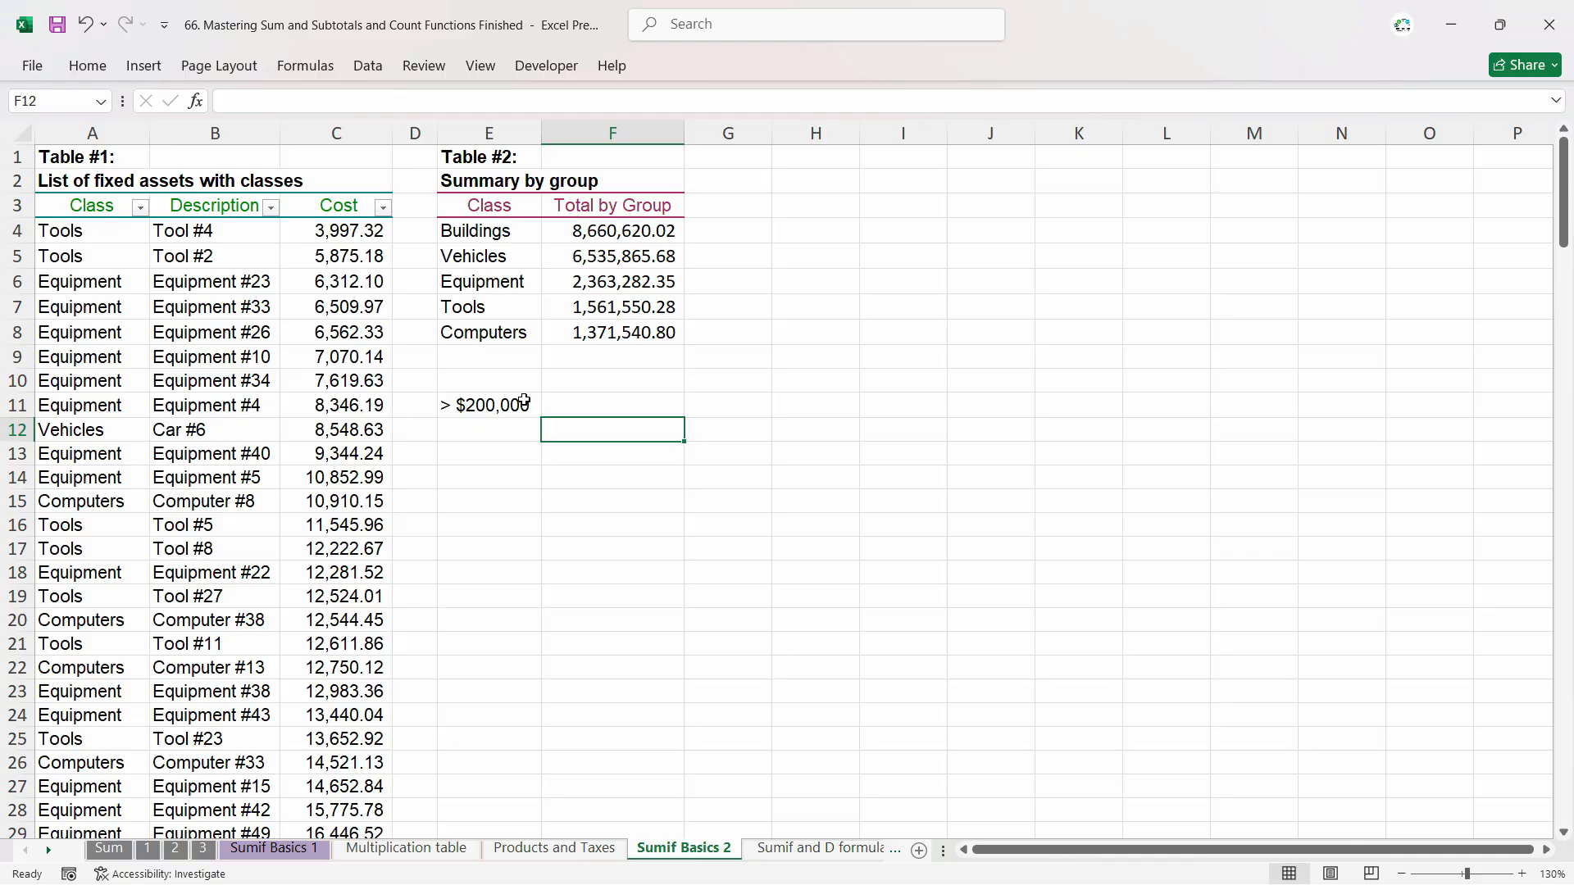
Examine the > $200,000 criterion in E11 and compare it with the costs listed further down Table #1.
left_click(520, 408)
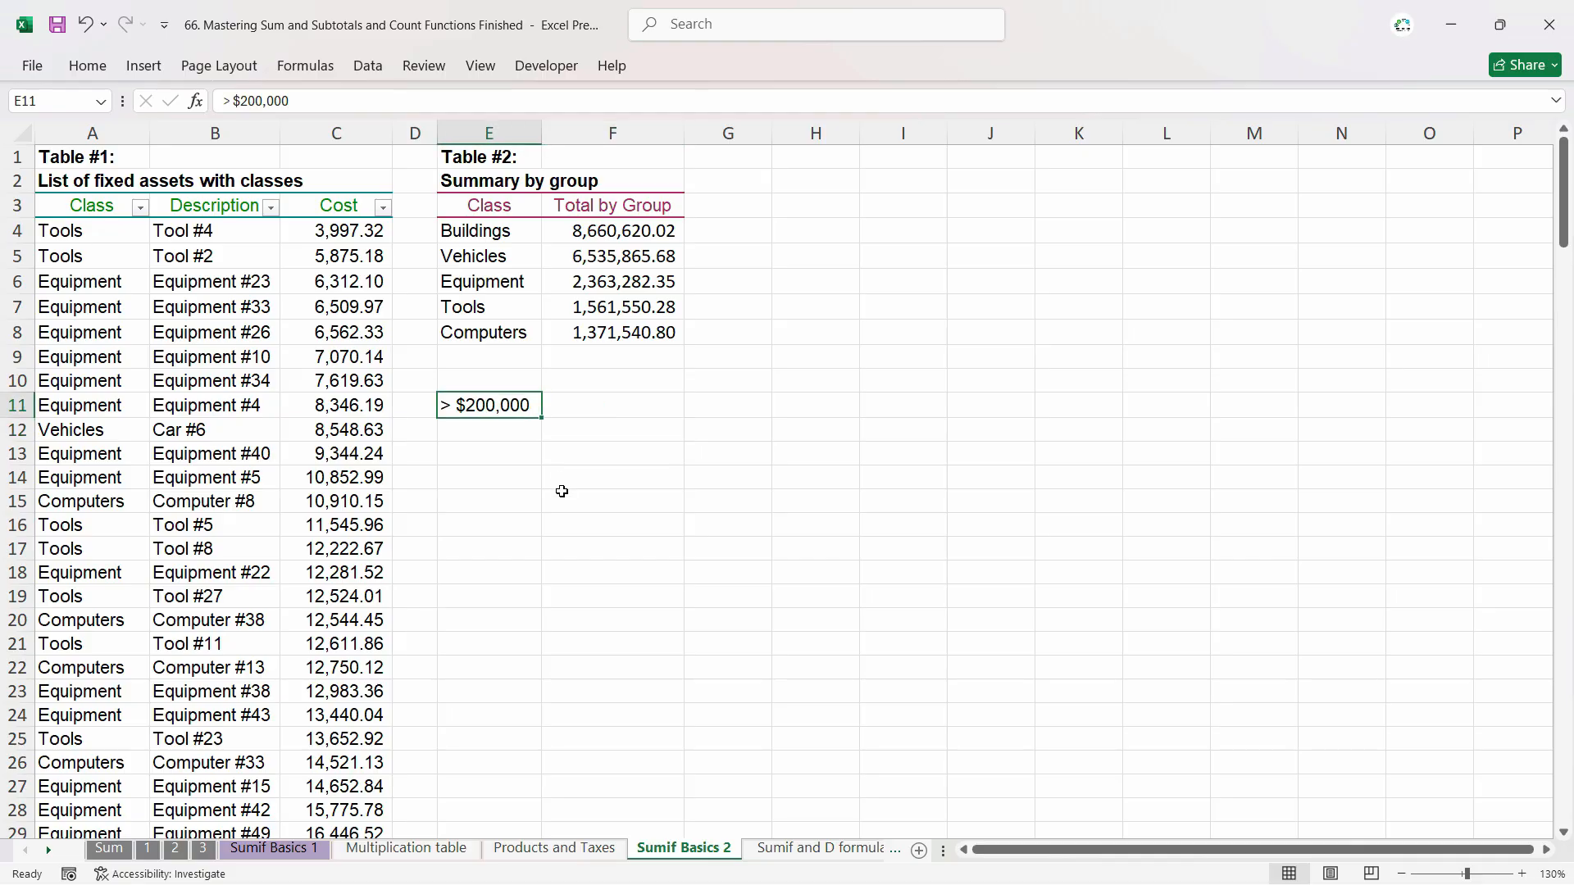
left_click(640, 303)
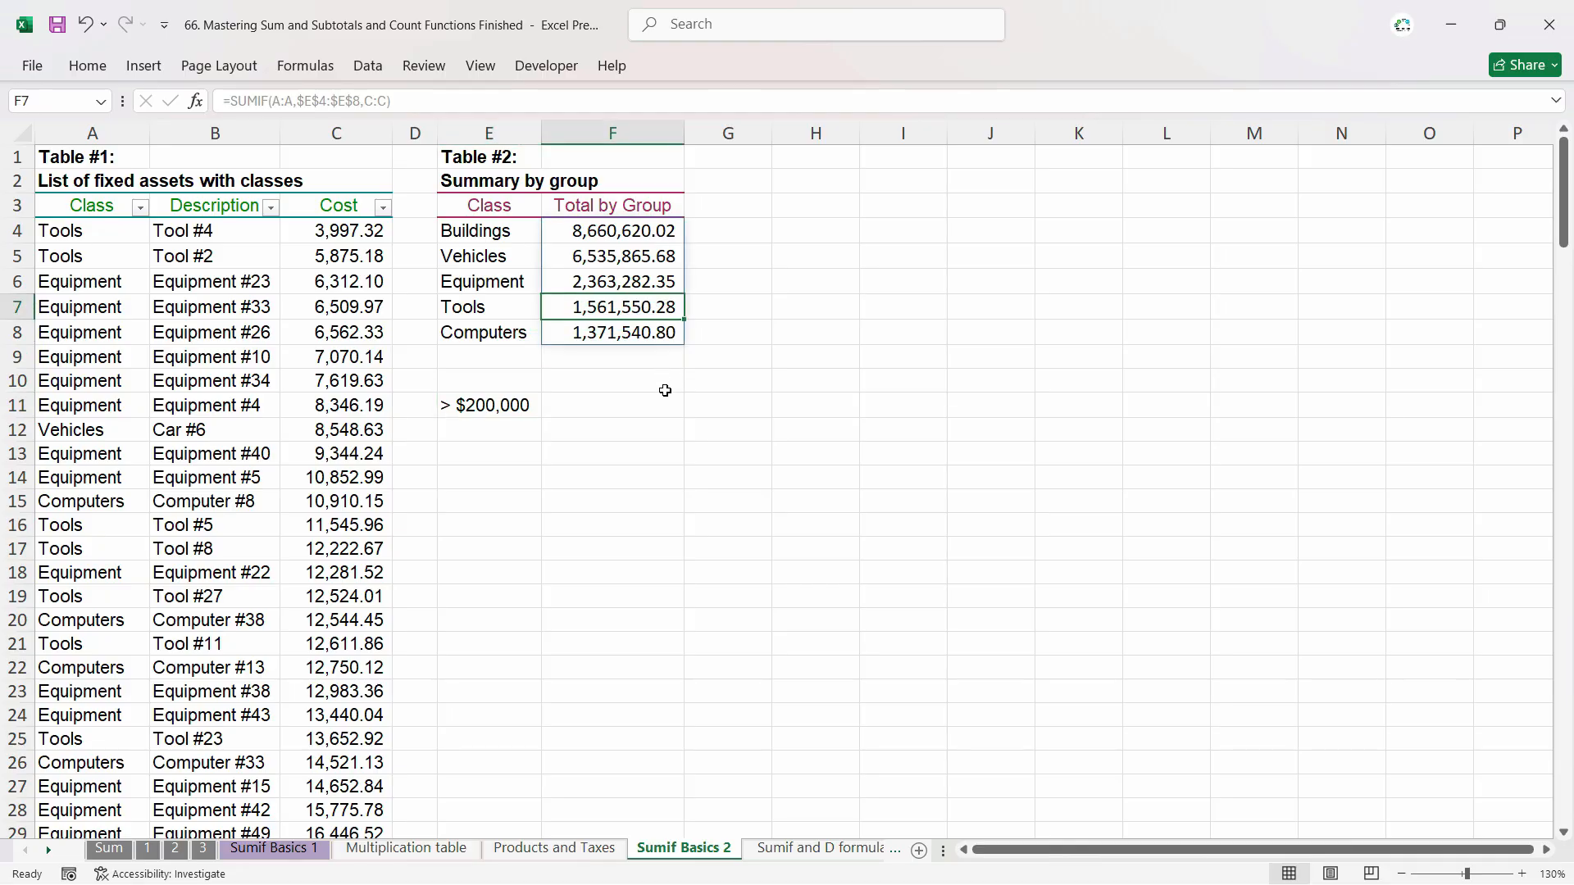
double_click(495, 406)
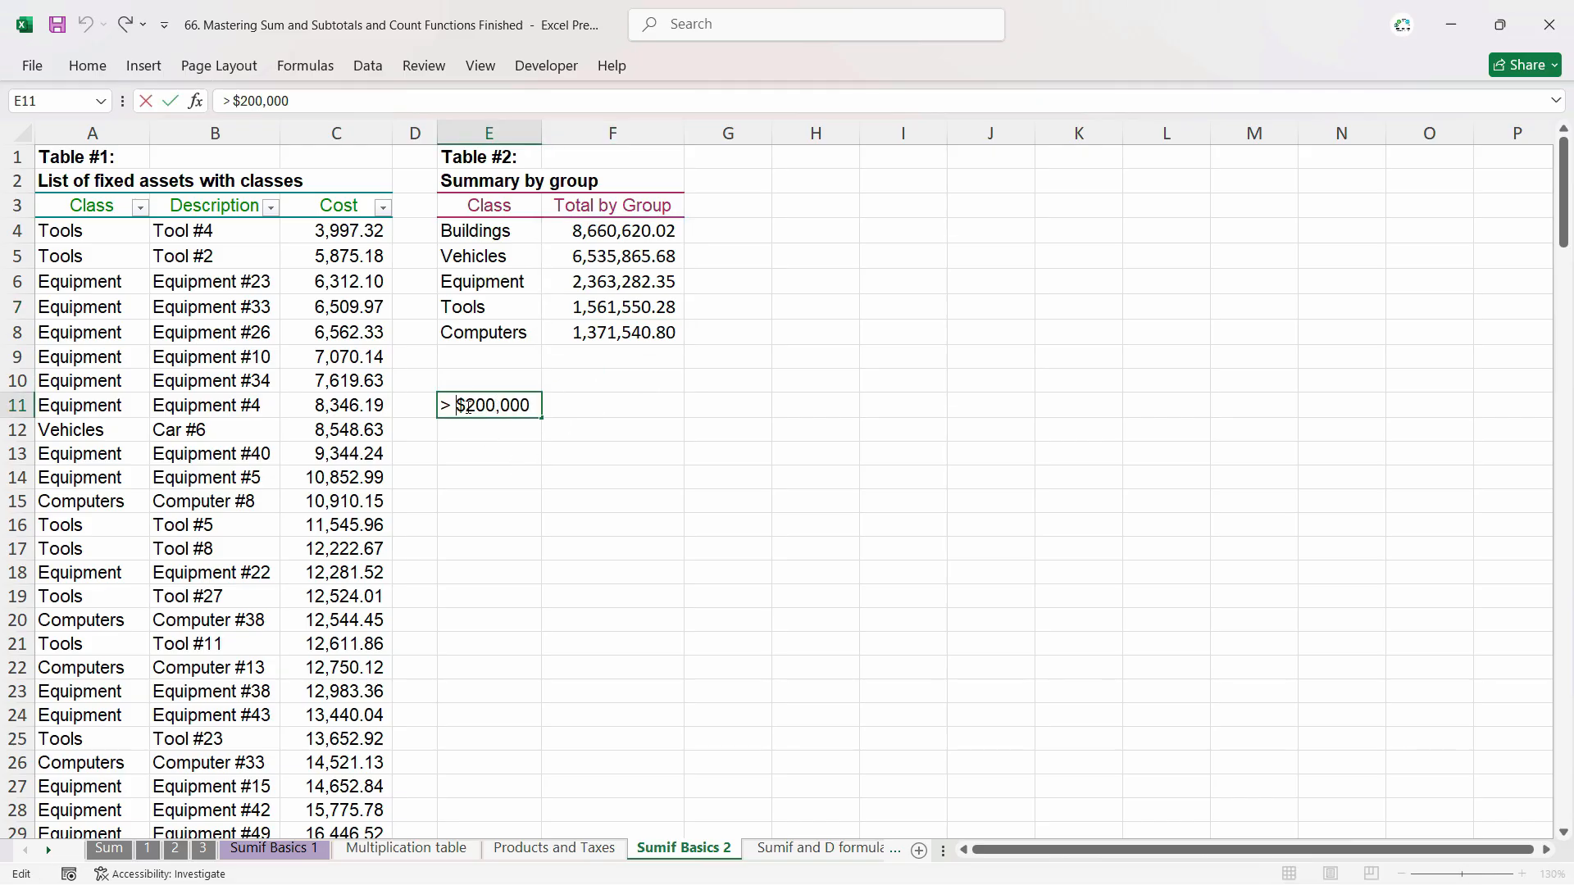
left_click_drag(465, 407, 441, 407)
key("ctrl+Return")
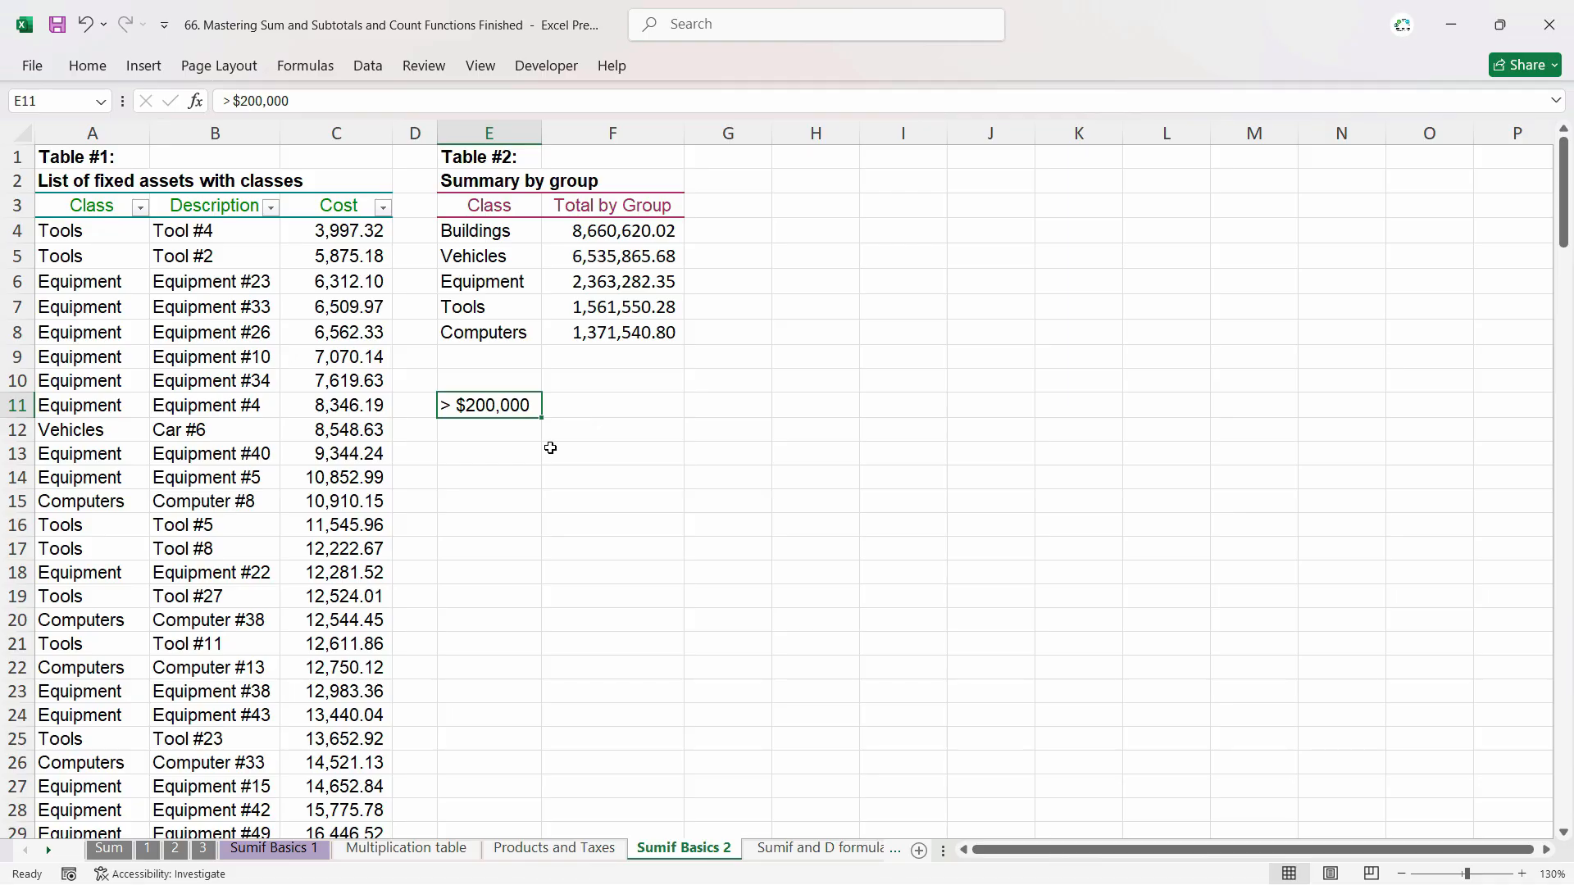
scroll(418, 552, "down", 20)
scroll(426, 565, "down", 20)
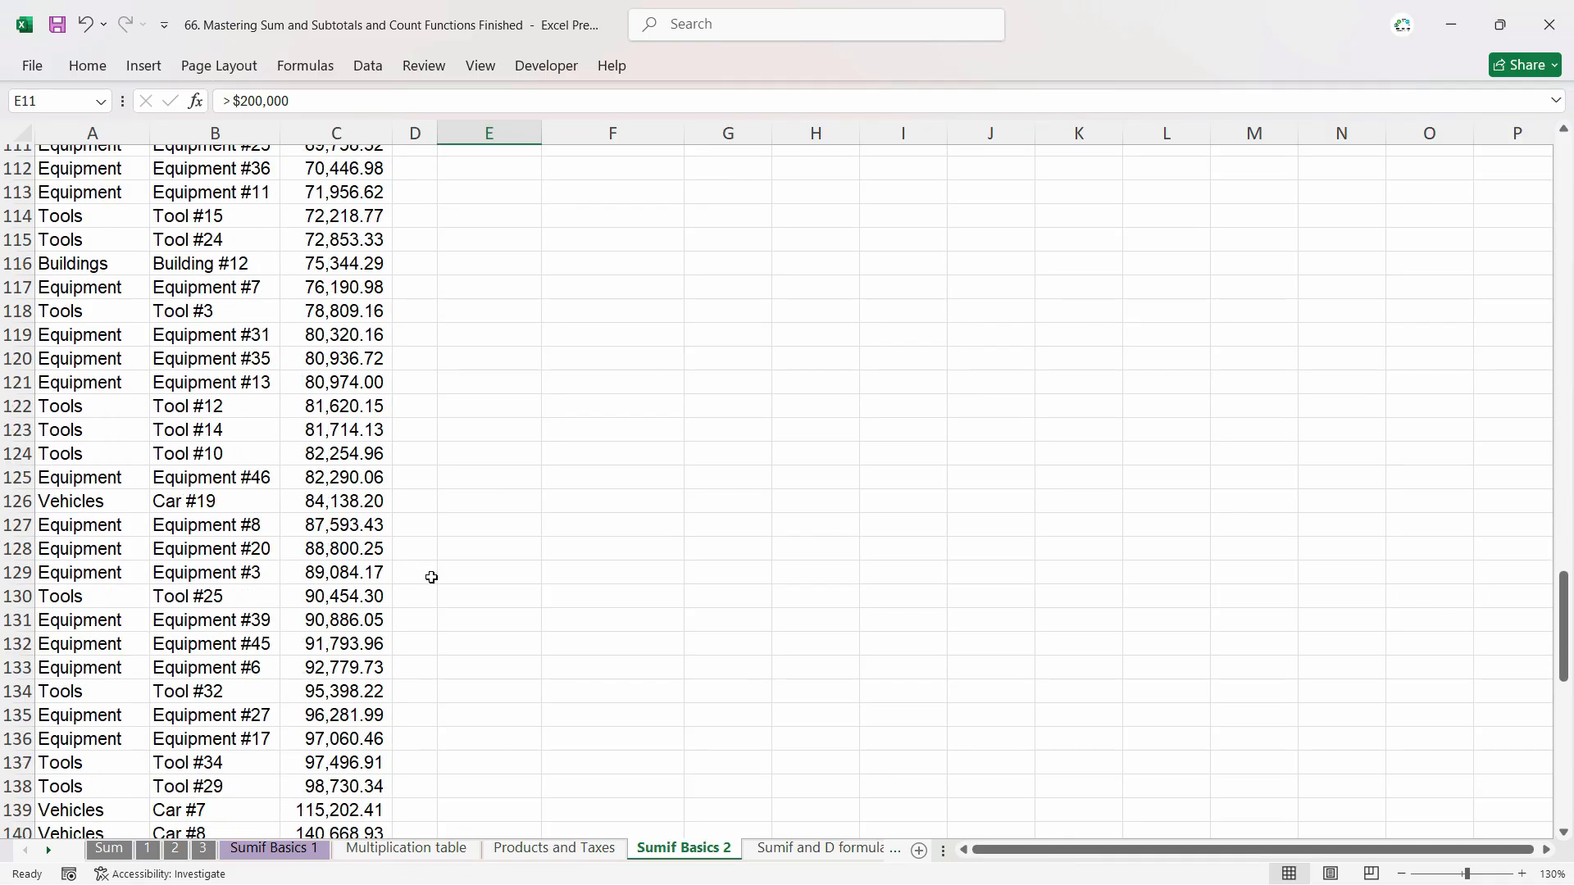
scroll(474, 573, "up", 10)
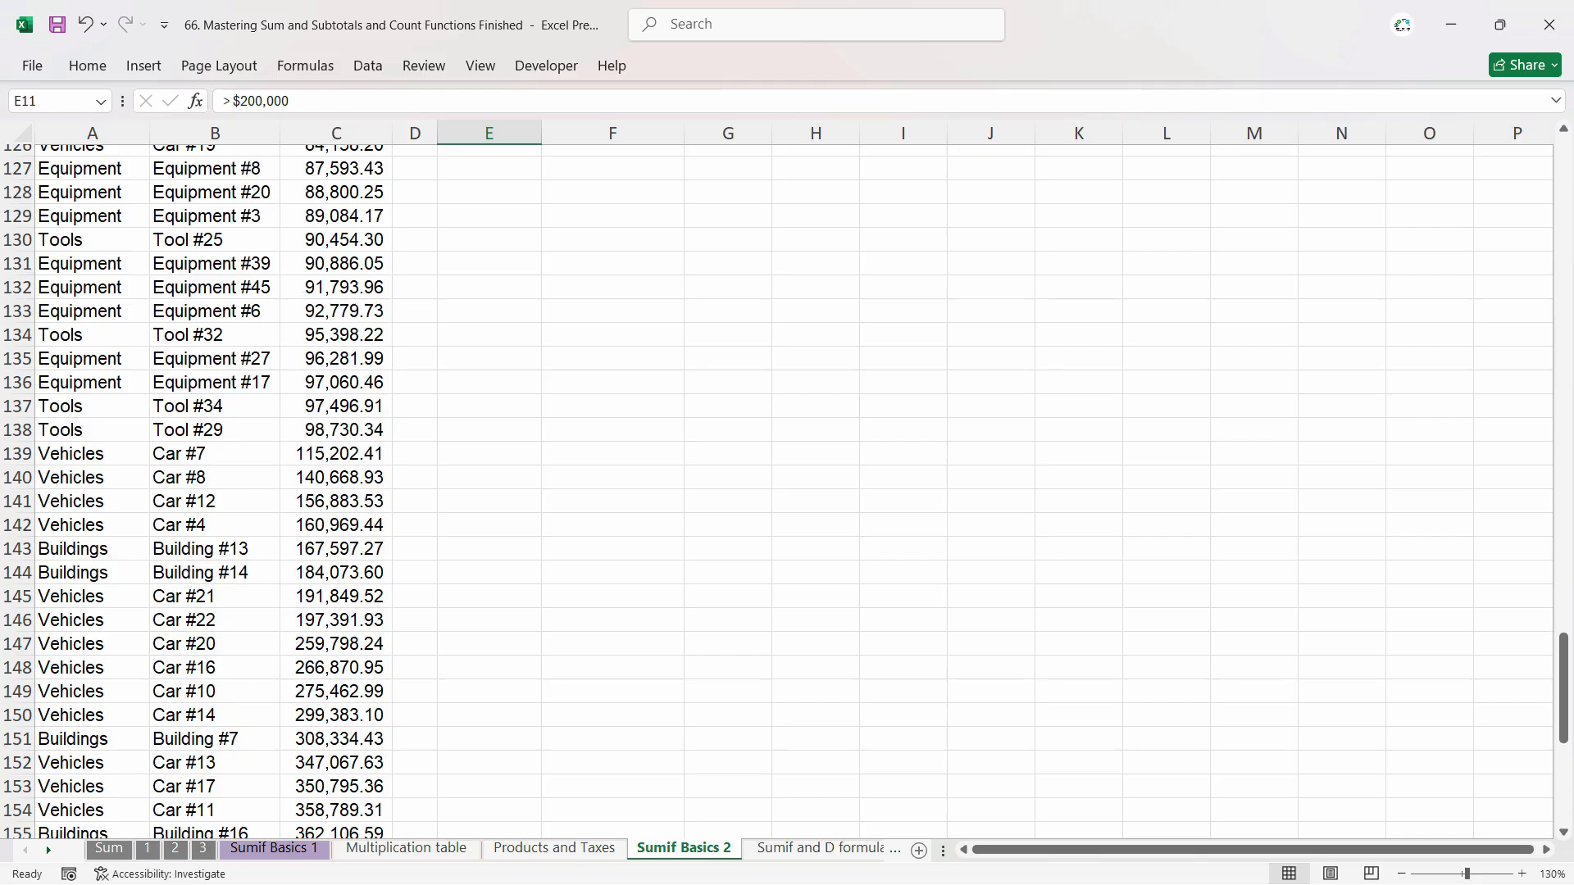
left_click_drag(1562, 692, 1562, 189)
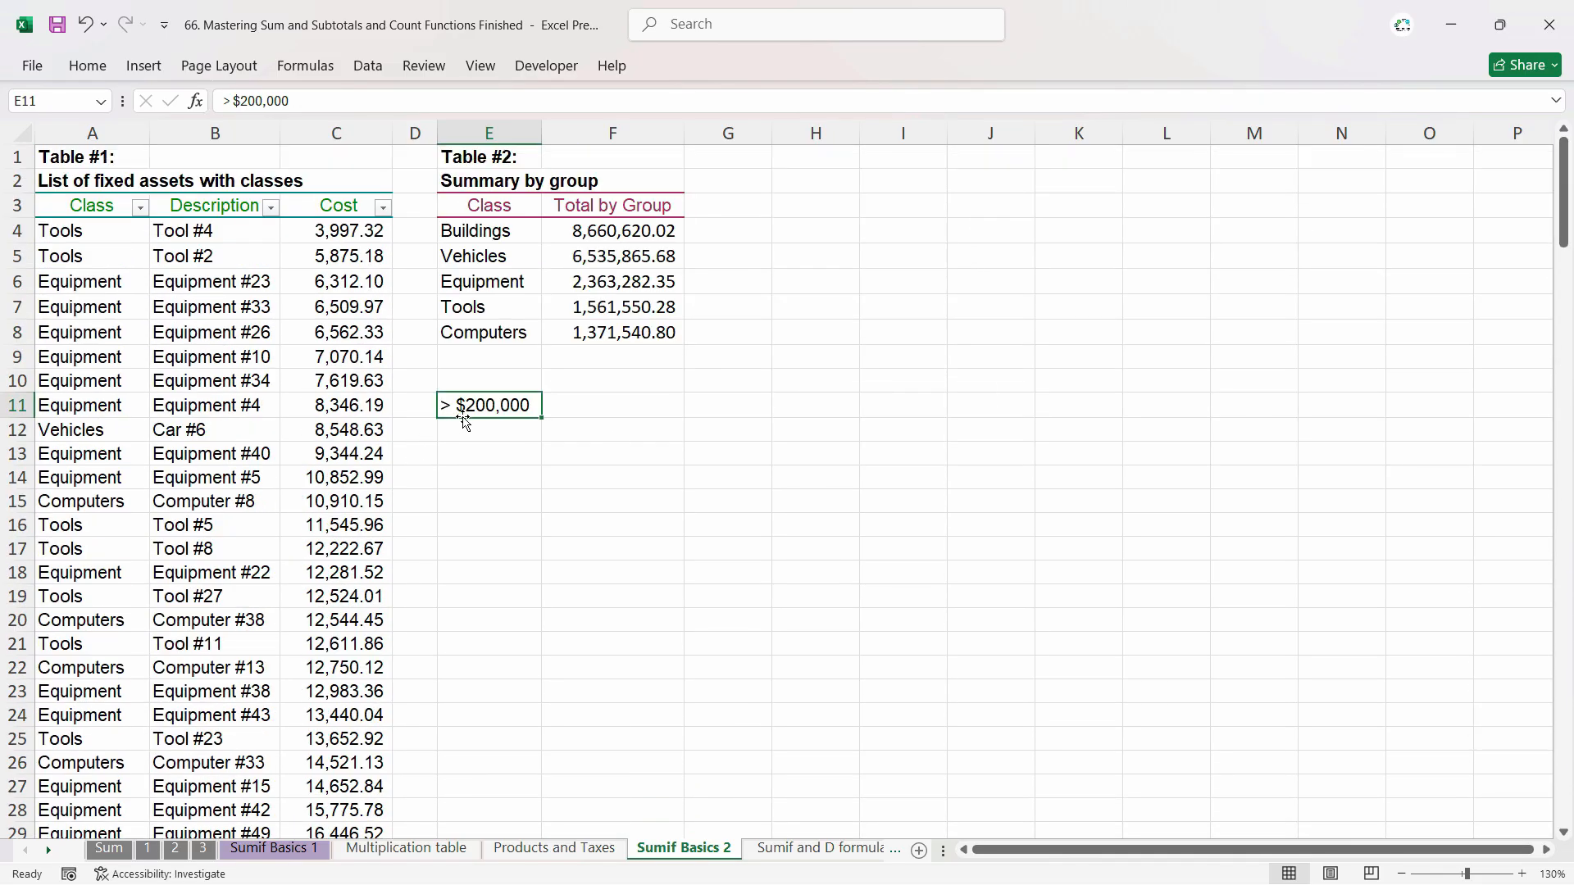
Rewrite the criterion in E11 as >200000, without the space, dollar sign and comma.
key("ctrl+1")
left_click(1234, 680)
double_click(497, 408)
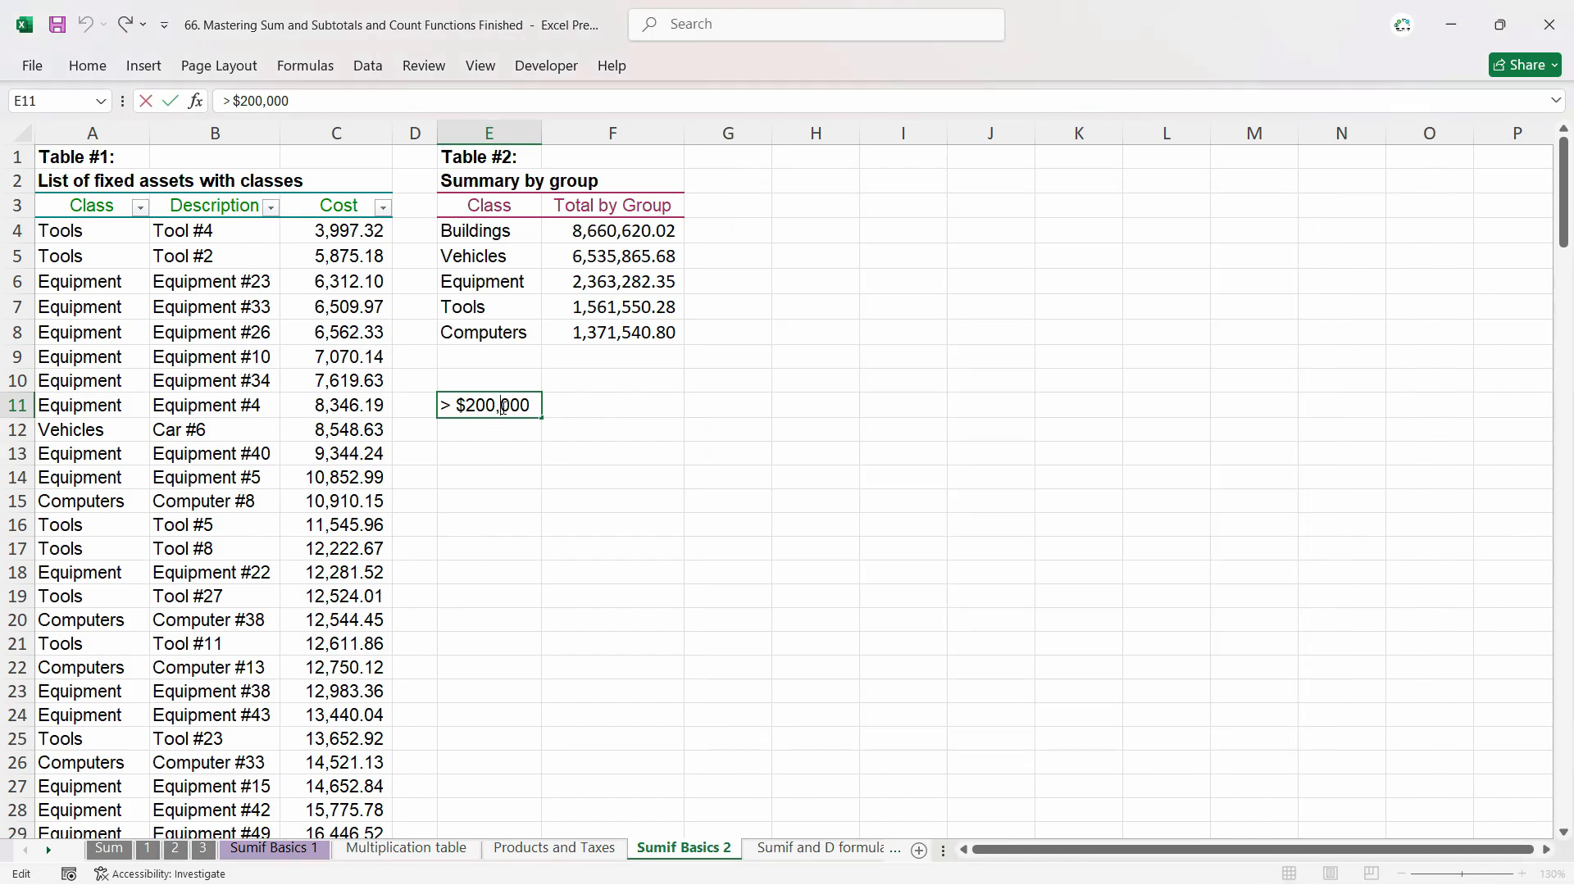
key("BackSpace")
key("BackSpace")
key("BackSpace")
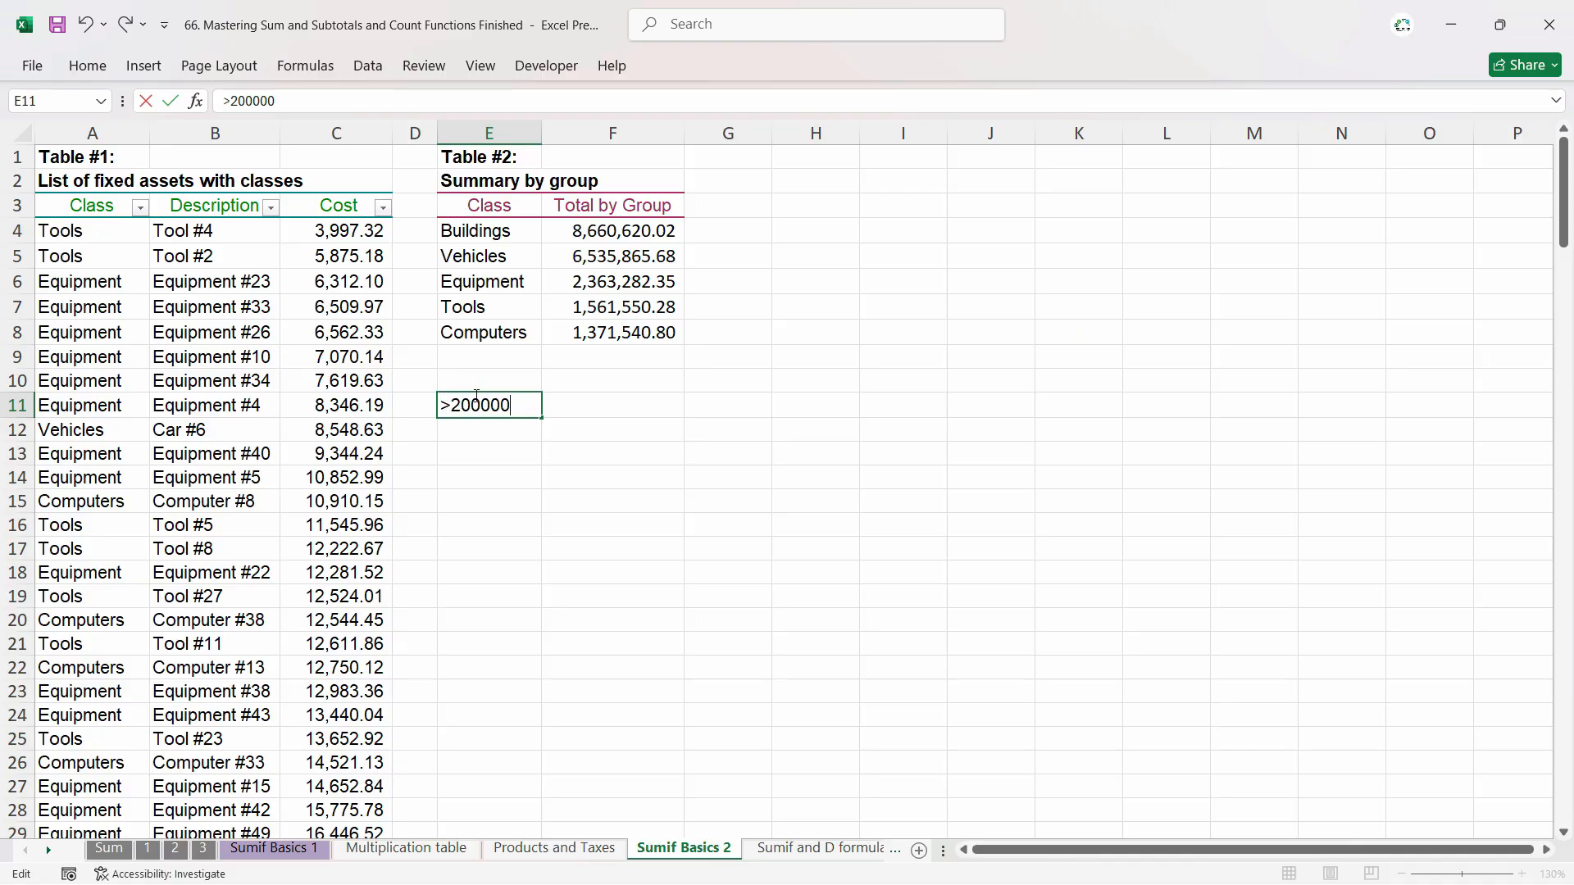
key("Return")
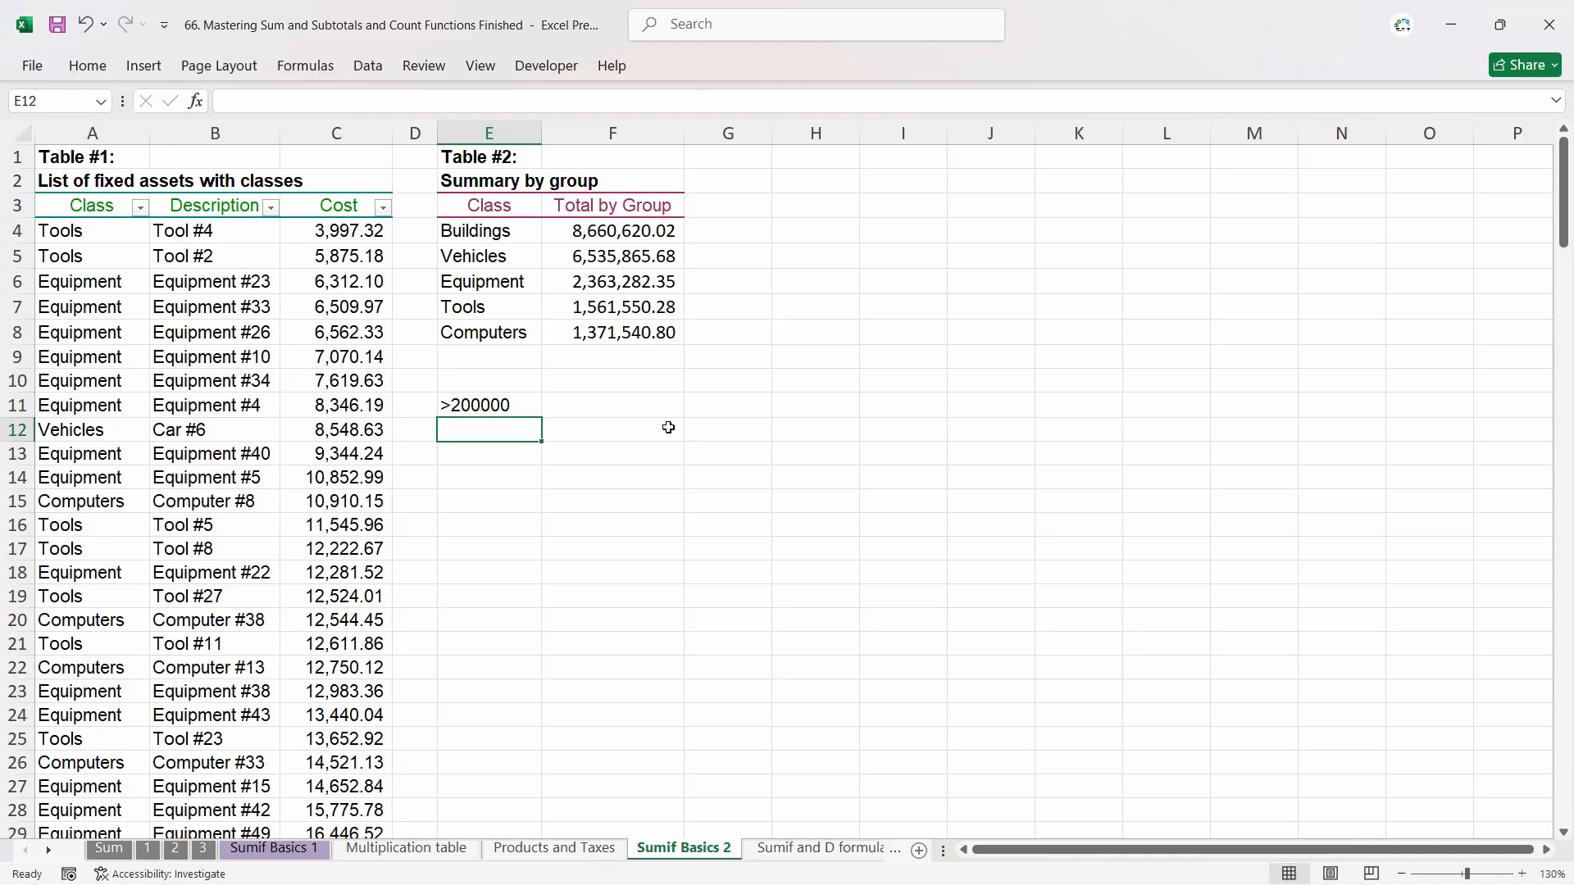
Start a SUMIF formula in F11 with the whole Cost column C:C as its range.
left_click(639, 404)
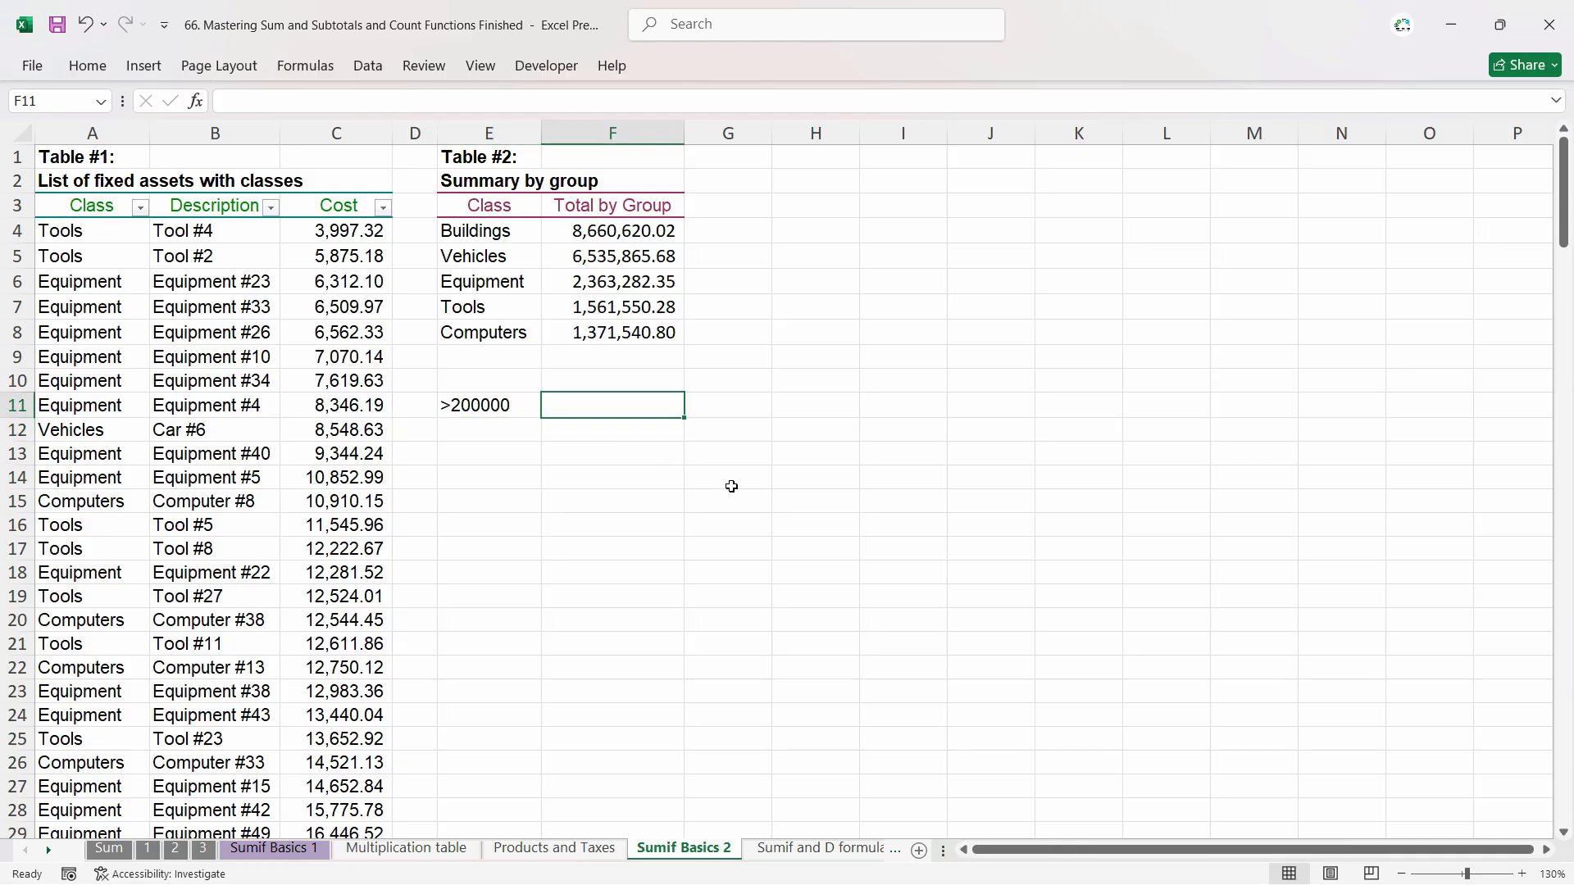
type("=sumif")
key("Tab")
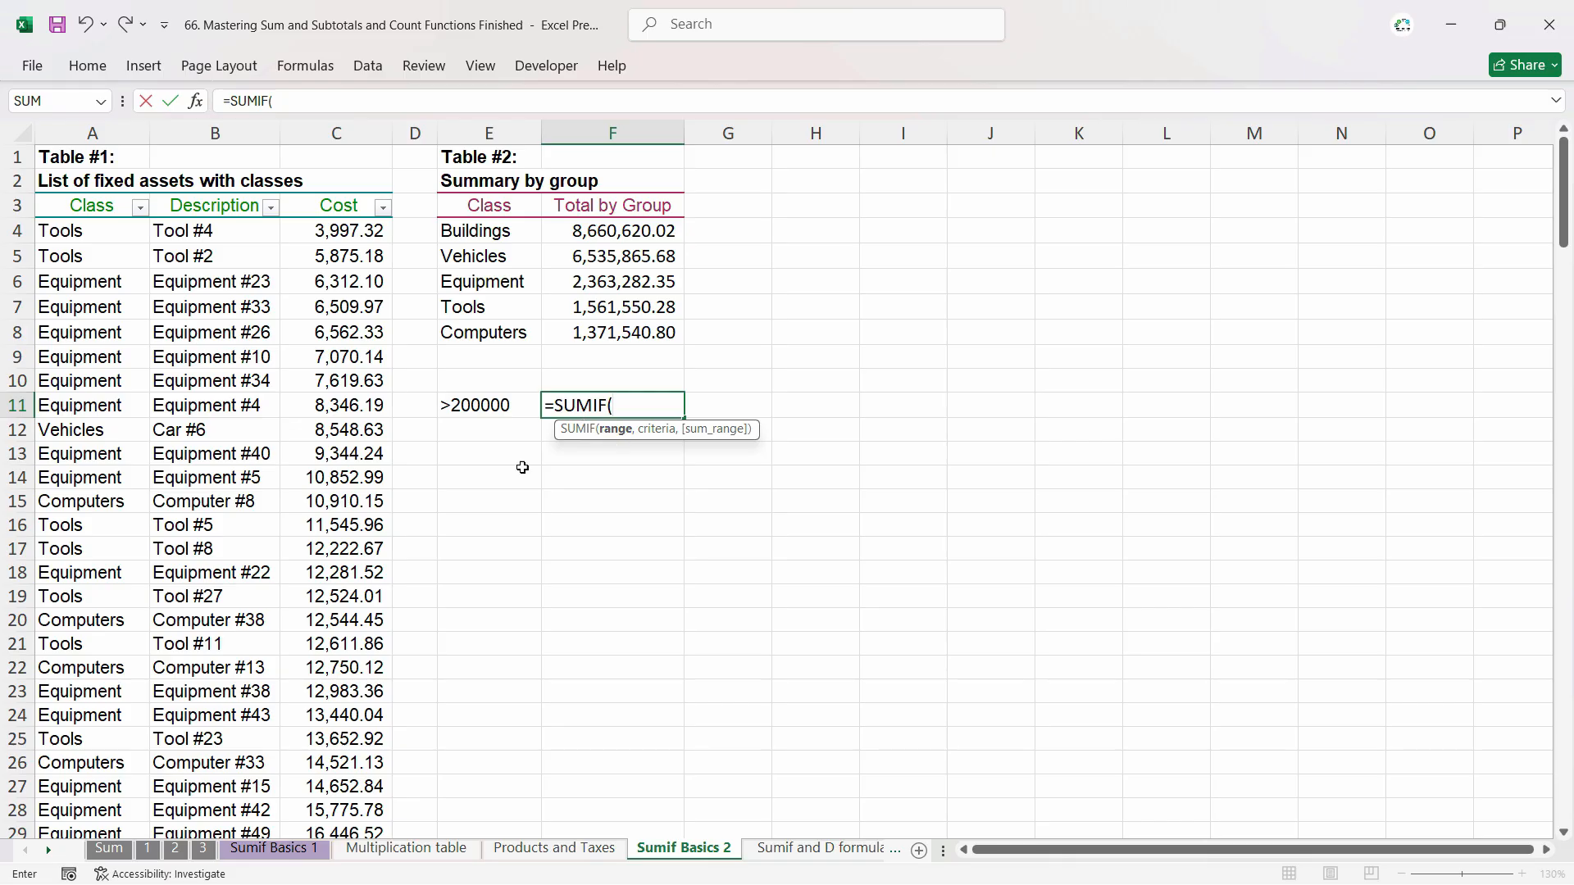
left_click(332, 130)
type(",")
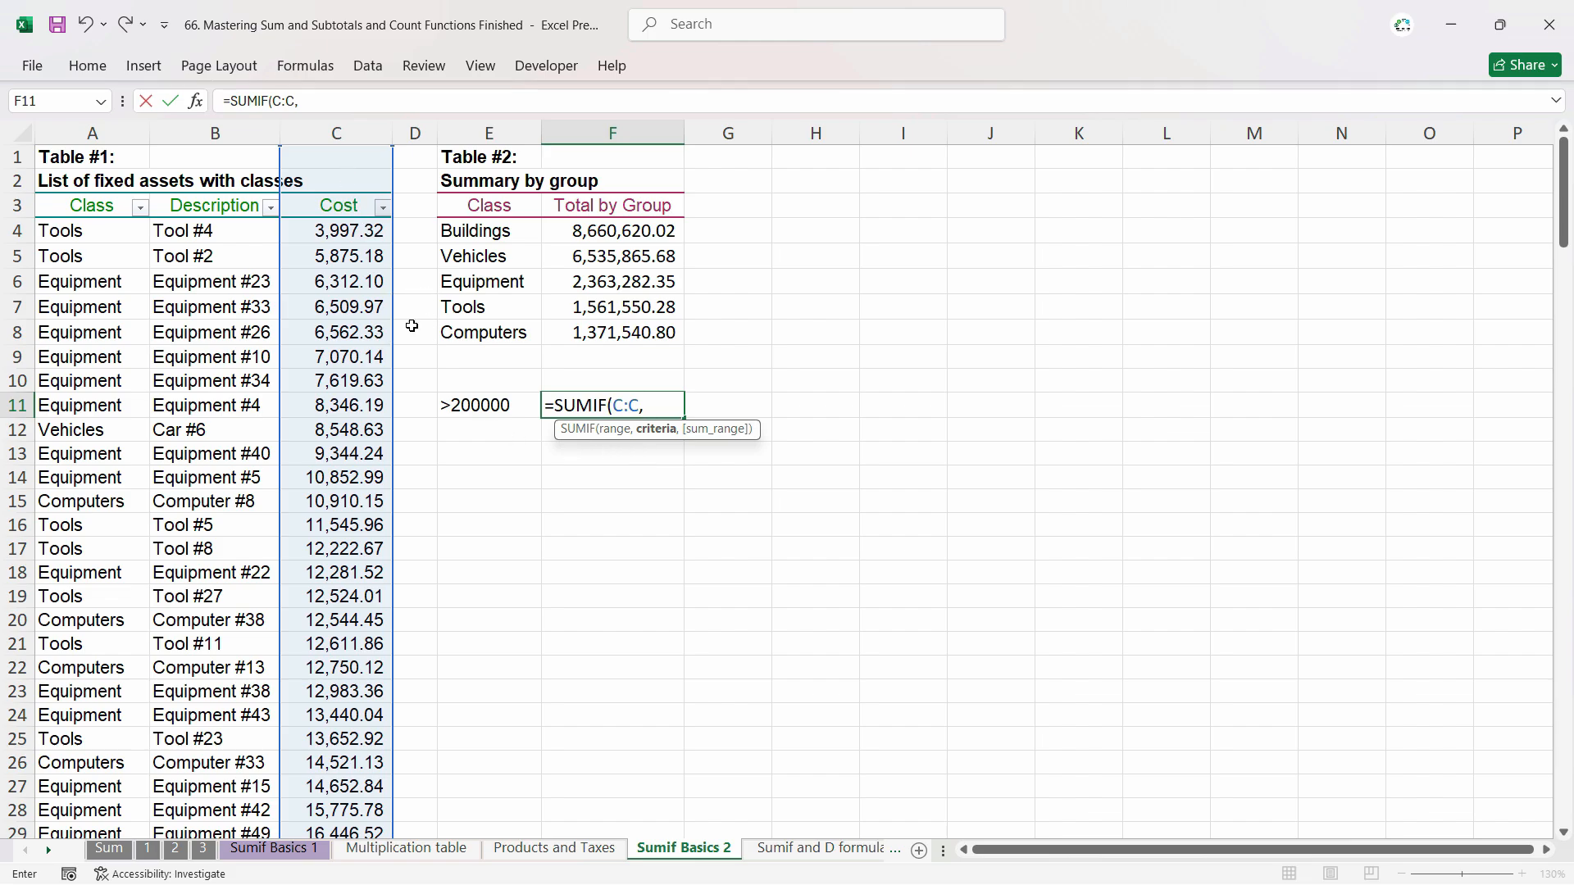
left_click(468, 408)
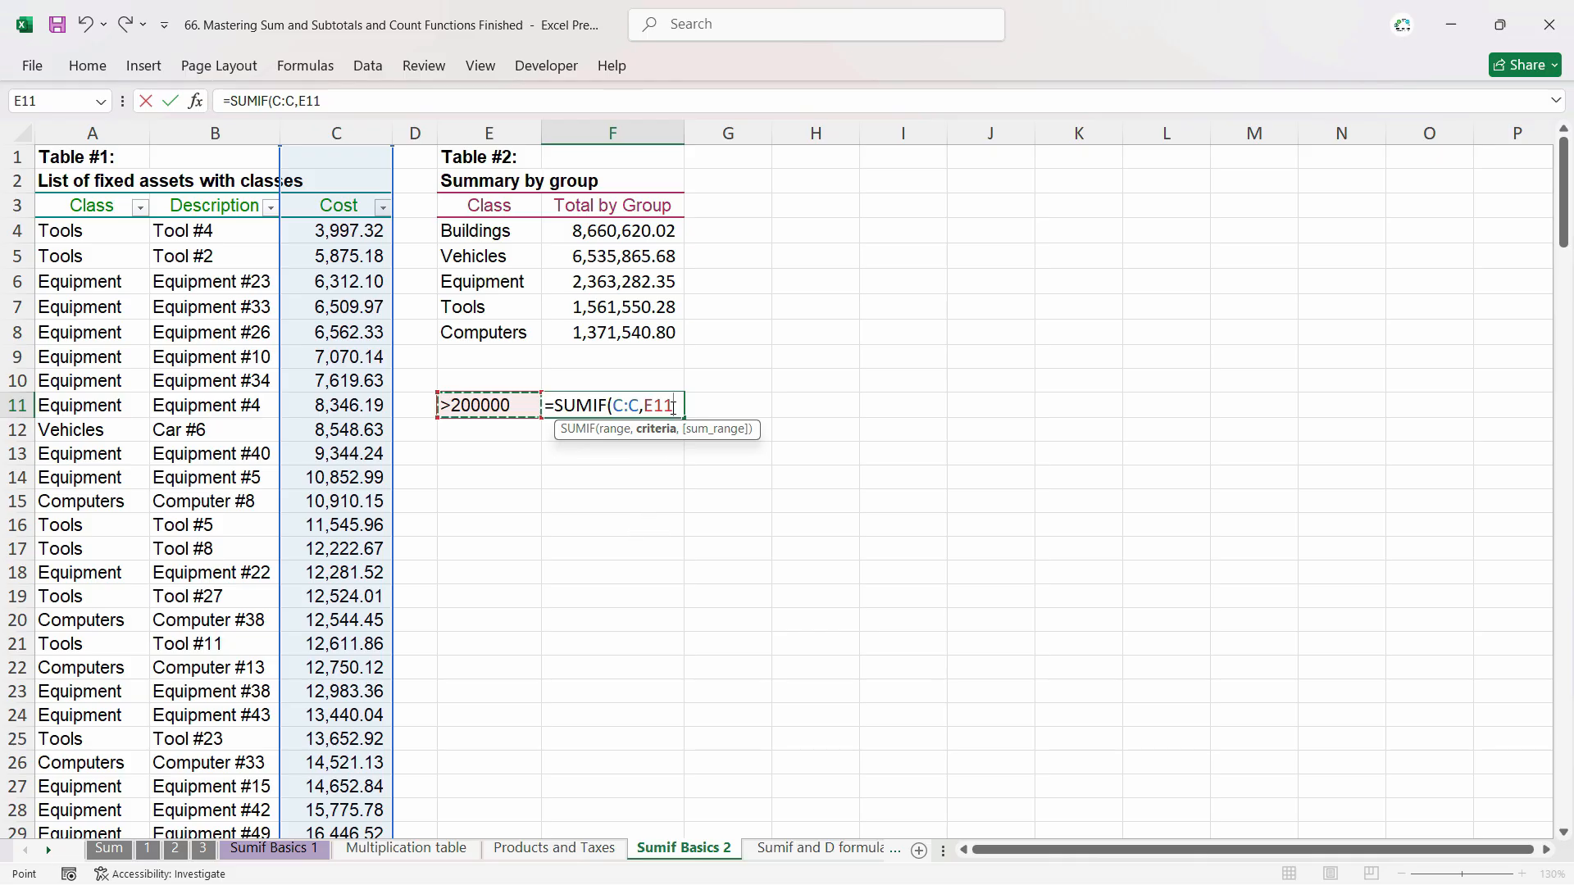
key("BackSpace")
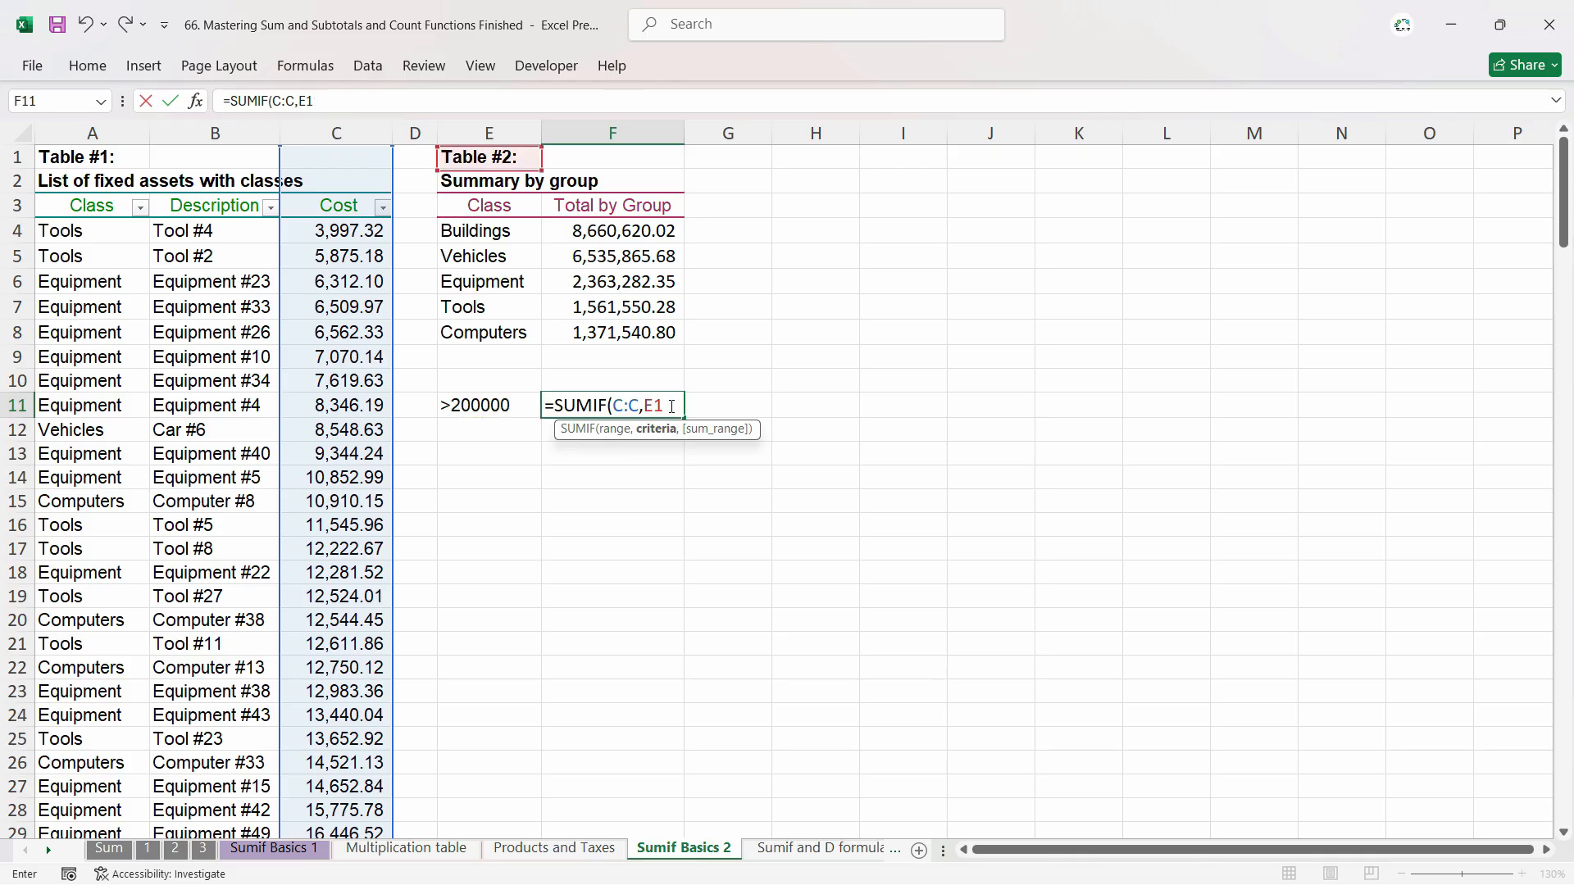
key("BackSpace")
key("BackSpace")
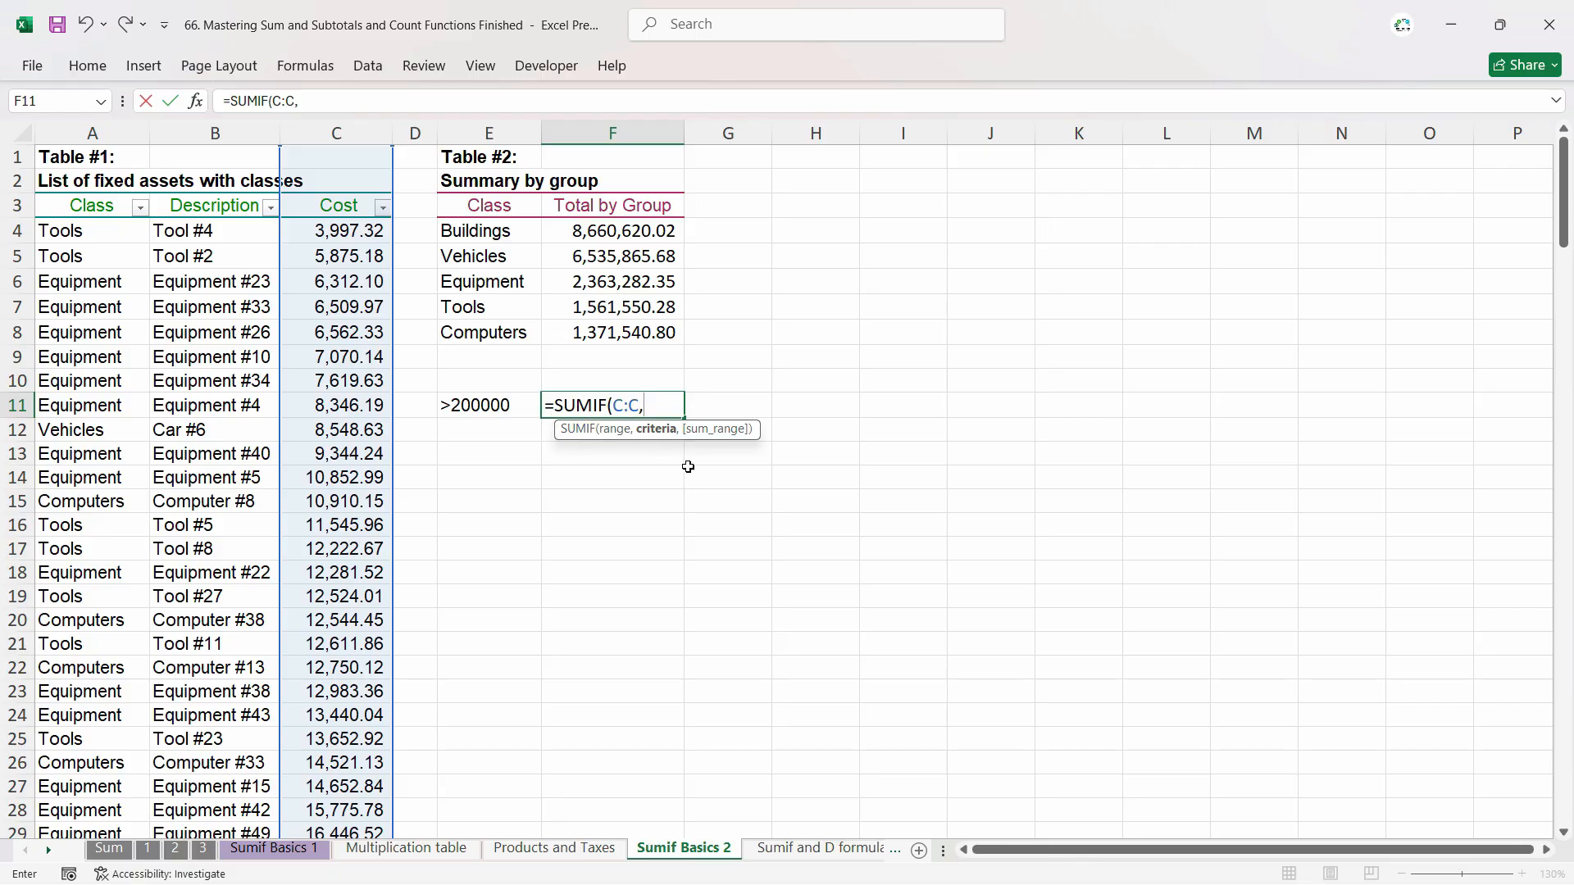
Complete the F11 formula with E11 as criteria and C:C as sum range, giving =SUMIF(C:C,E11,C:C).
left_click(485, 407)
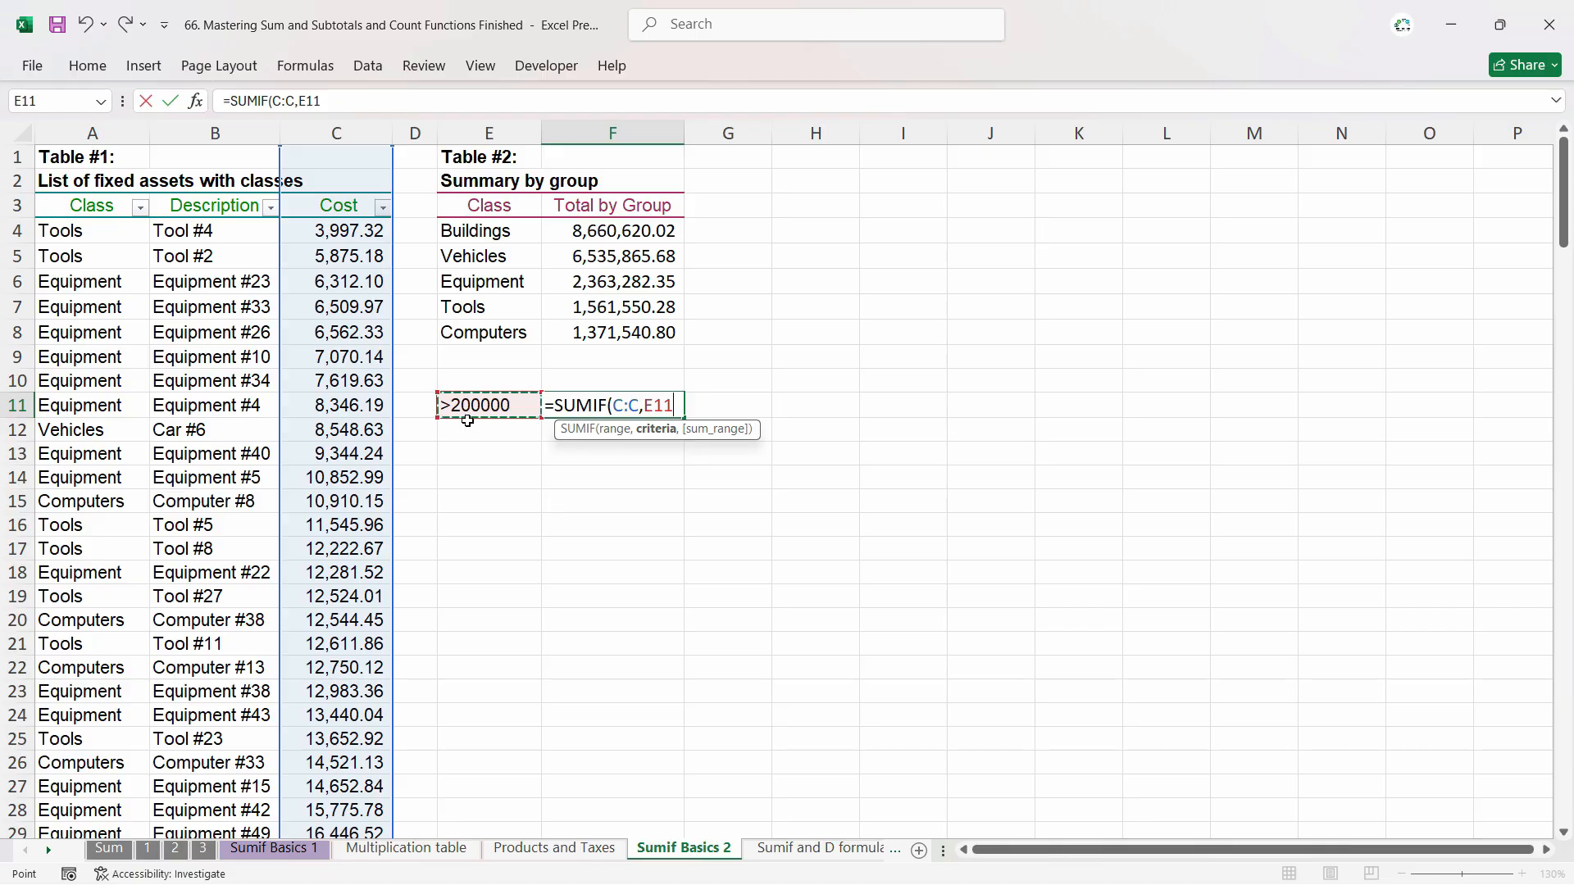
type(",")
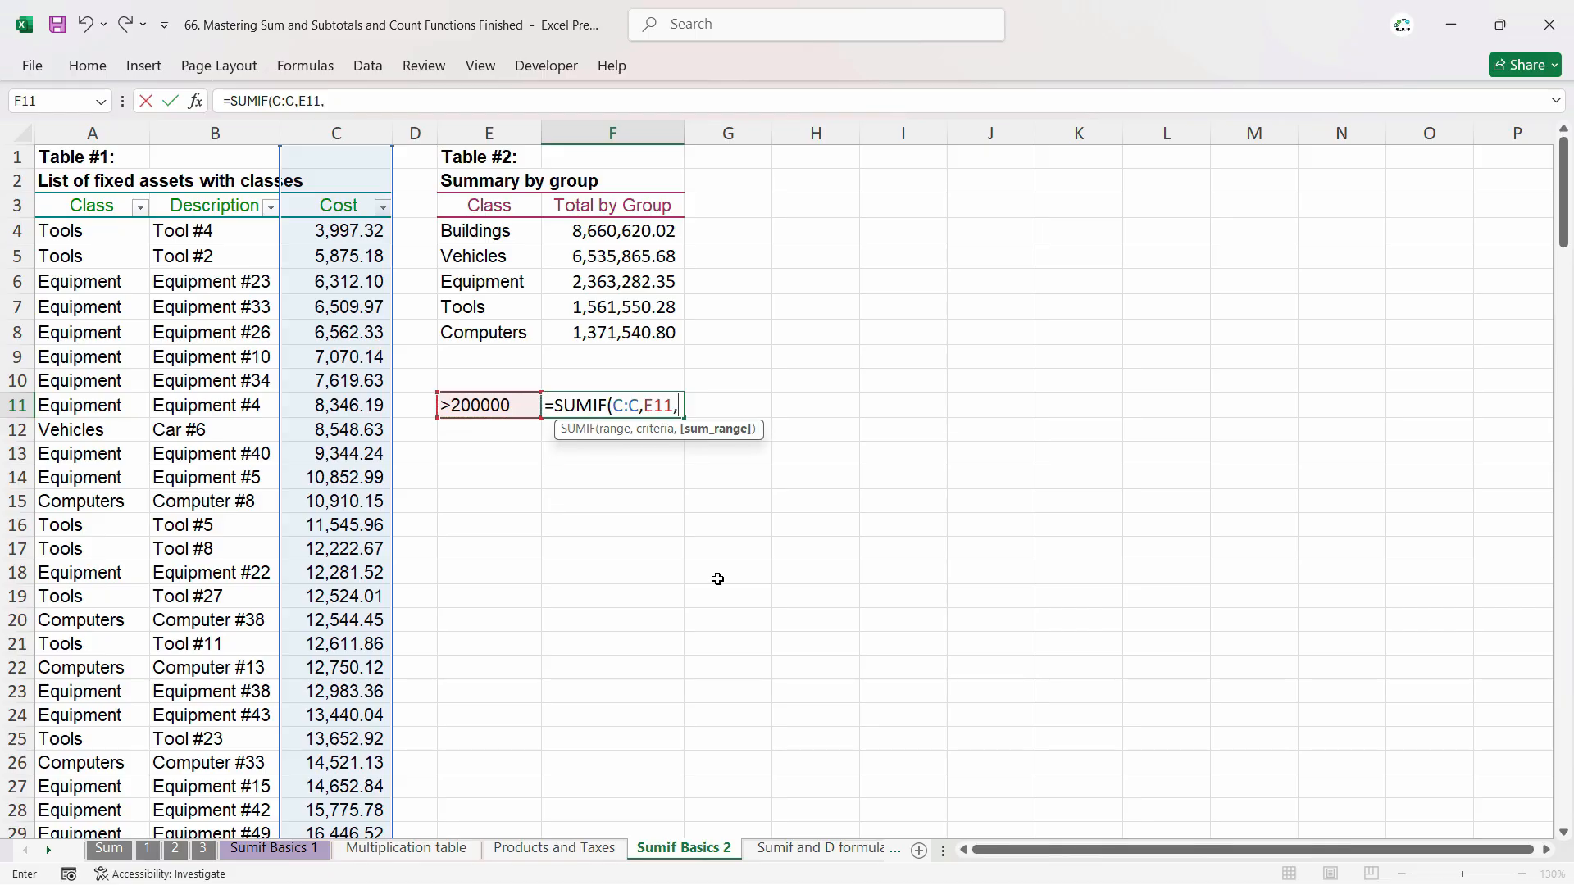
type("C:C")
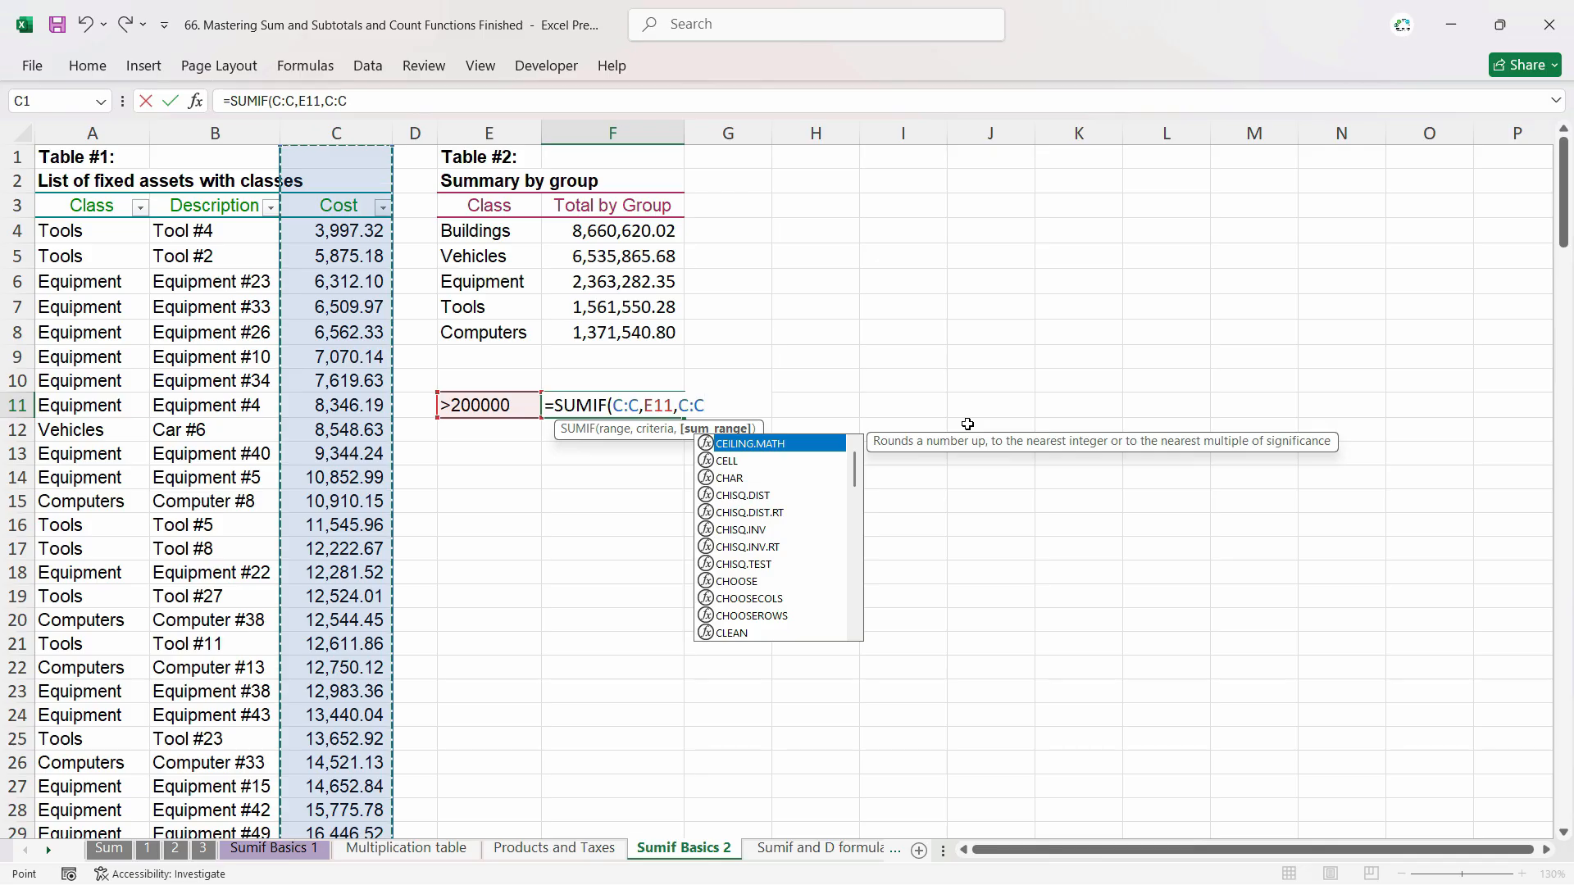
key("Return")
left_click(660, 405)
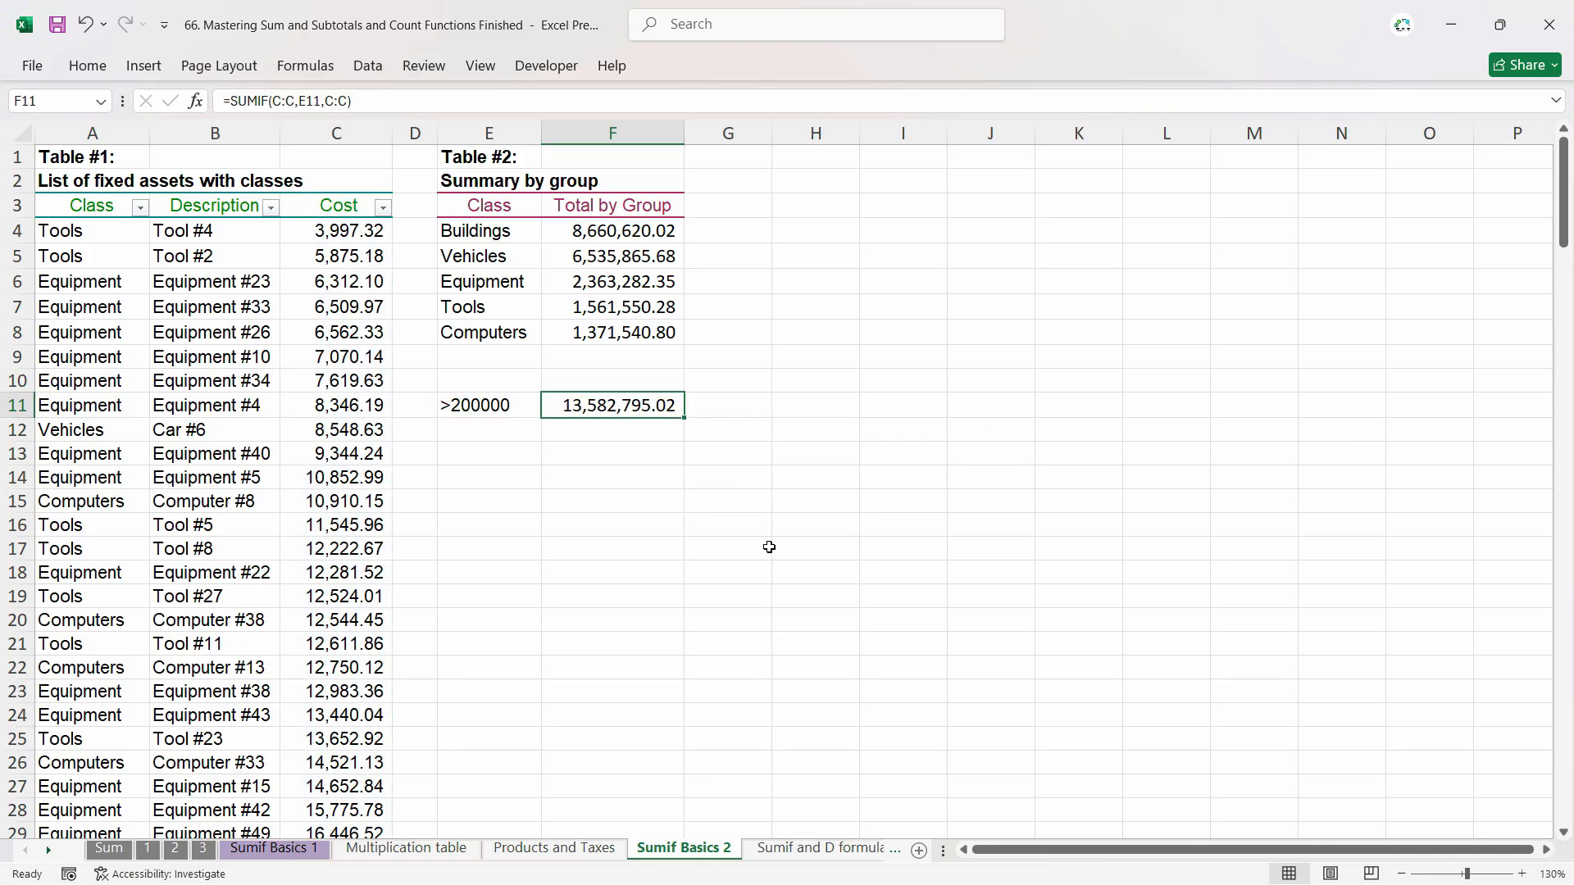
Filter the Cost column to values greater than 200000 and select column C to check its sum against F11.
left_click(382, 207)
mouse_move(247, 414)
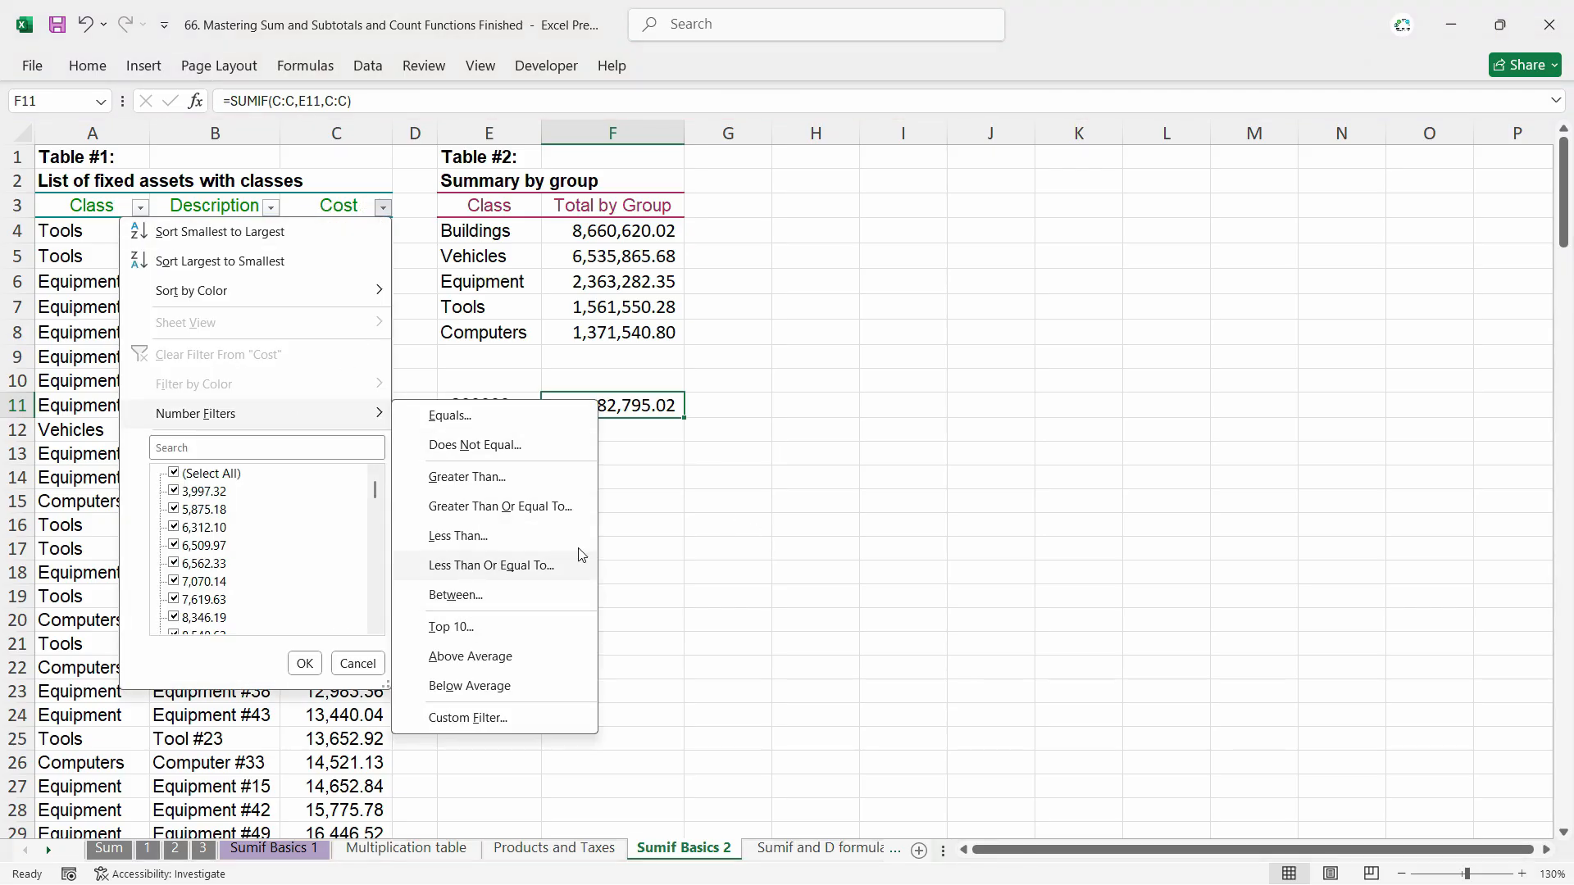
left_click(639, 455)
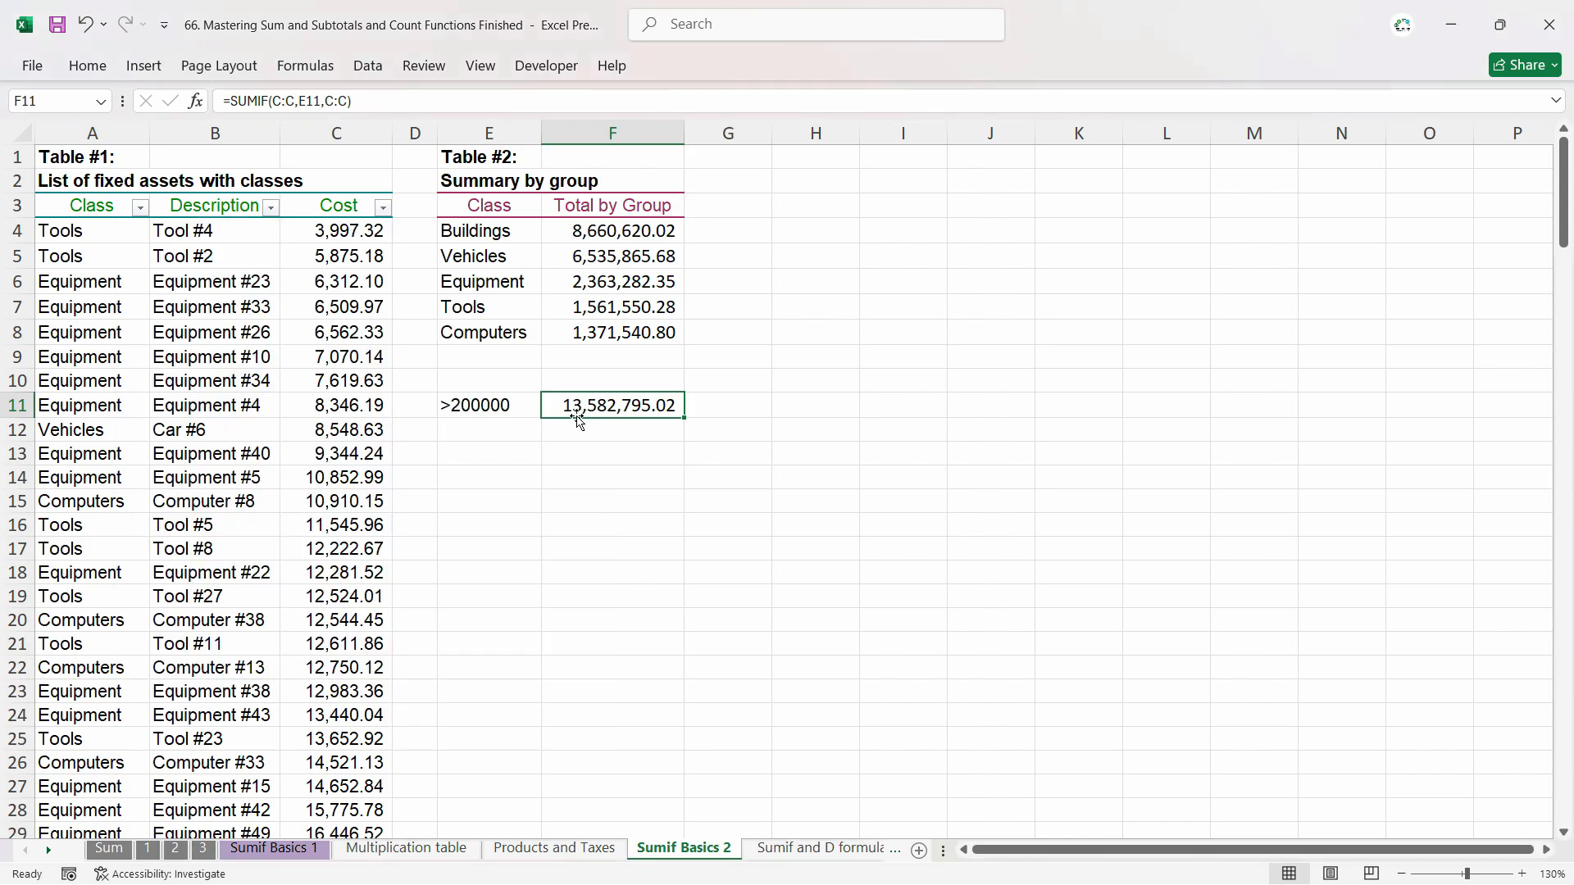
left_click(382, 208)
type("200000")
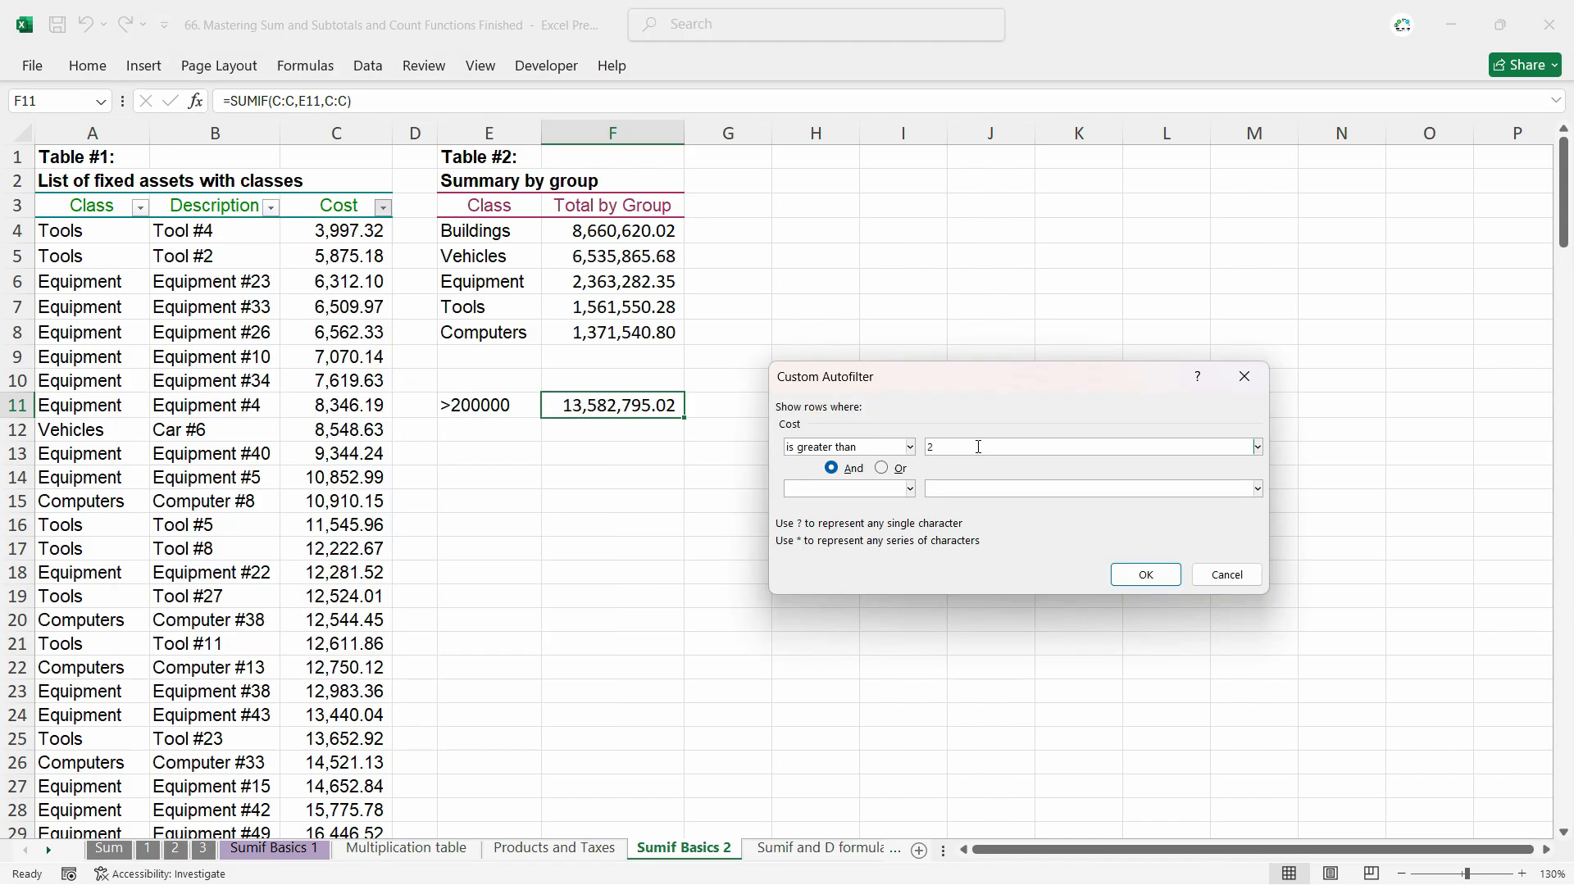
key("Return")
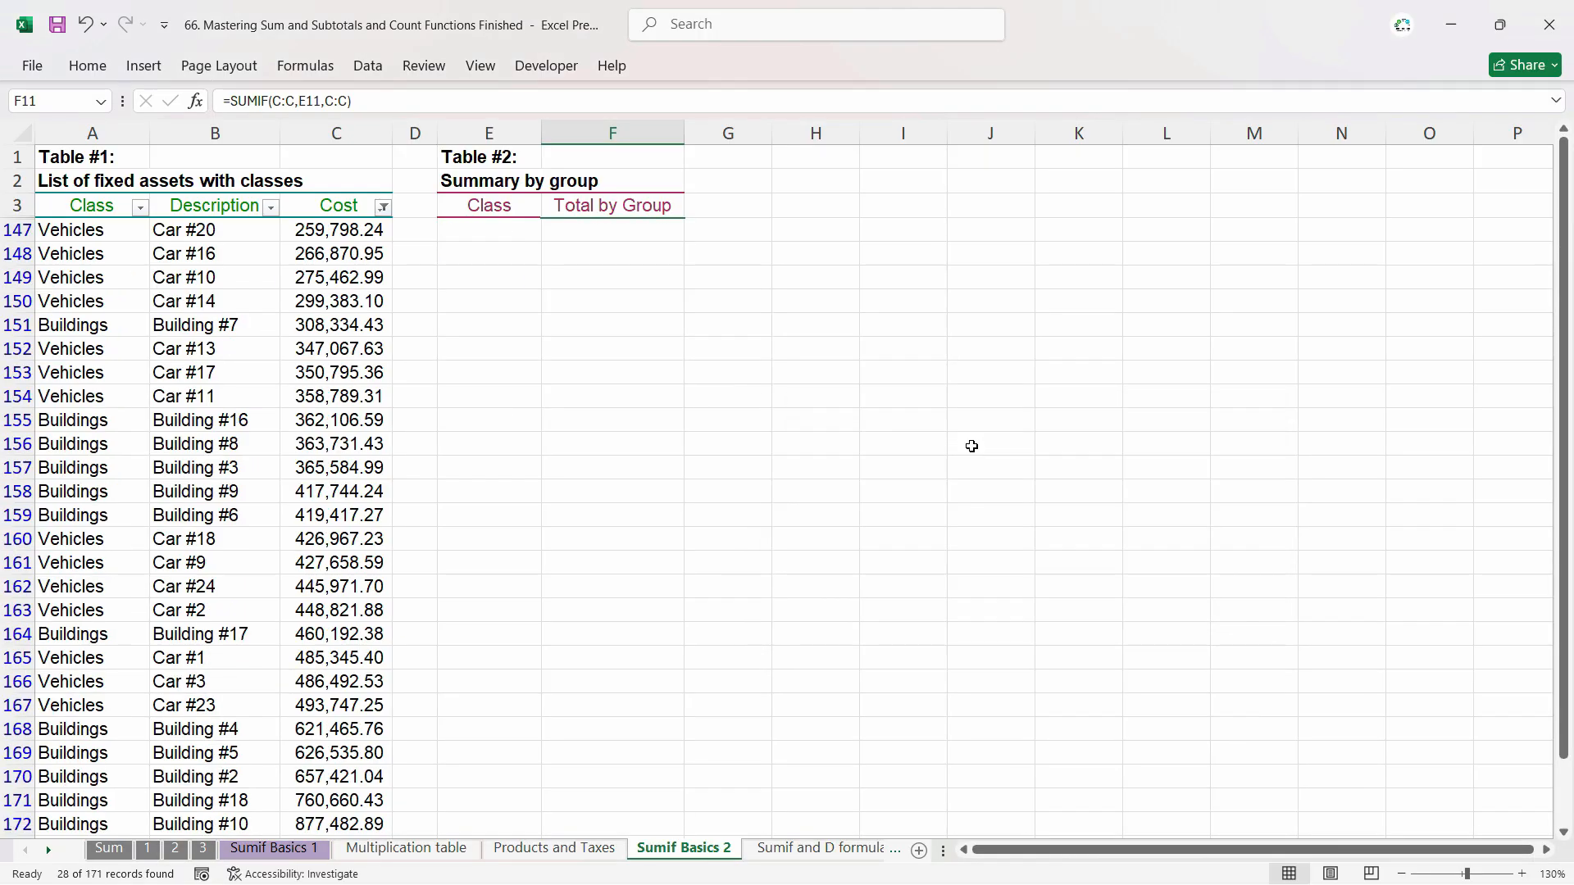
left_click(336, 133)
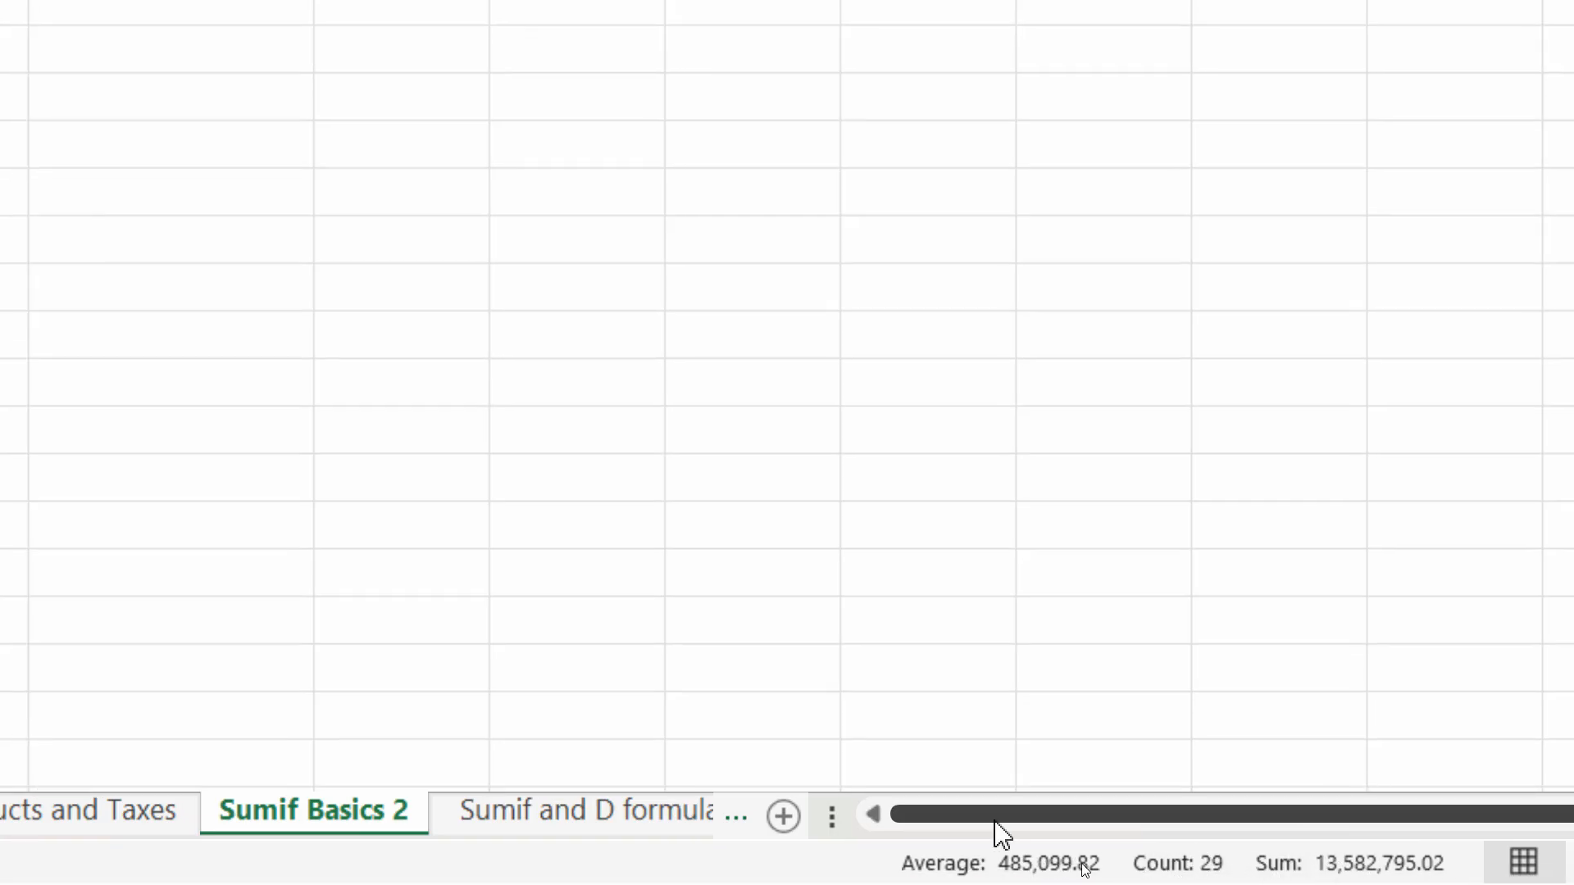
Add Maximum and Minimum to the statistics shown in the status bar.
right_click(1348, 867)
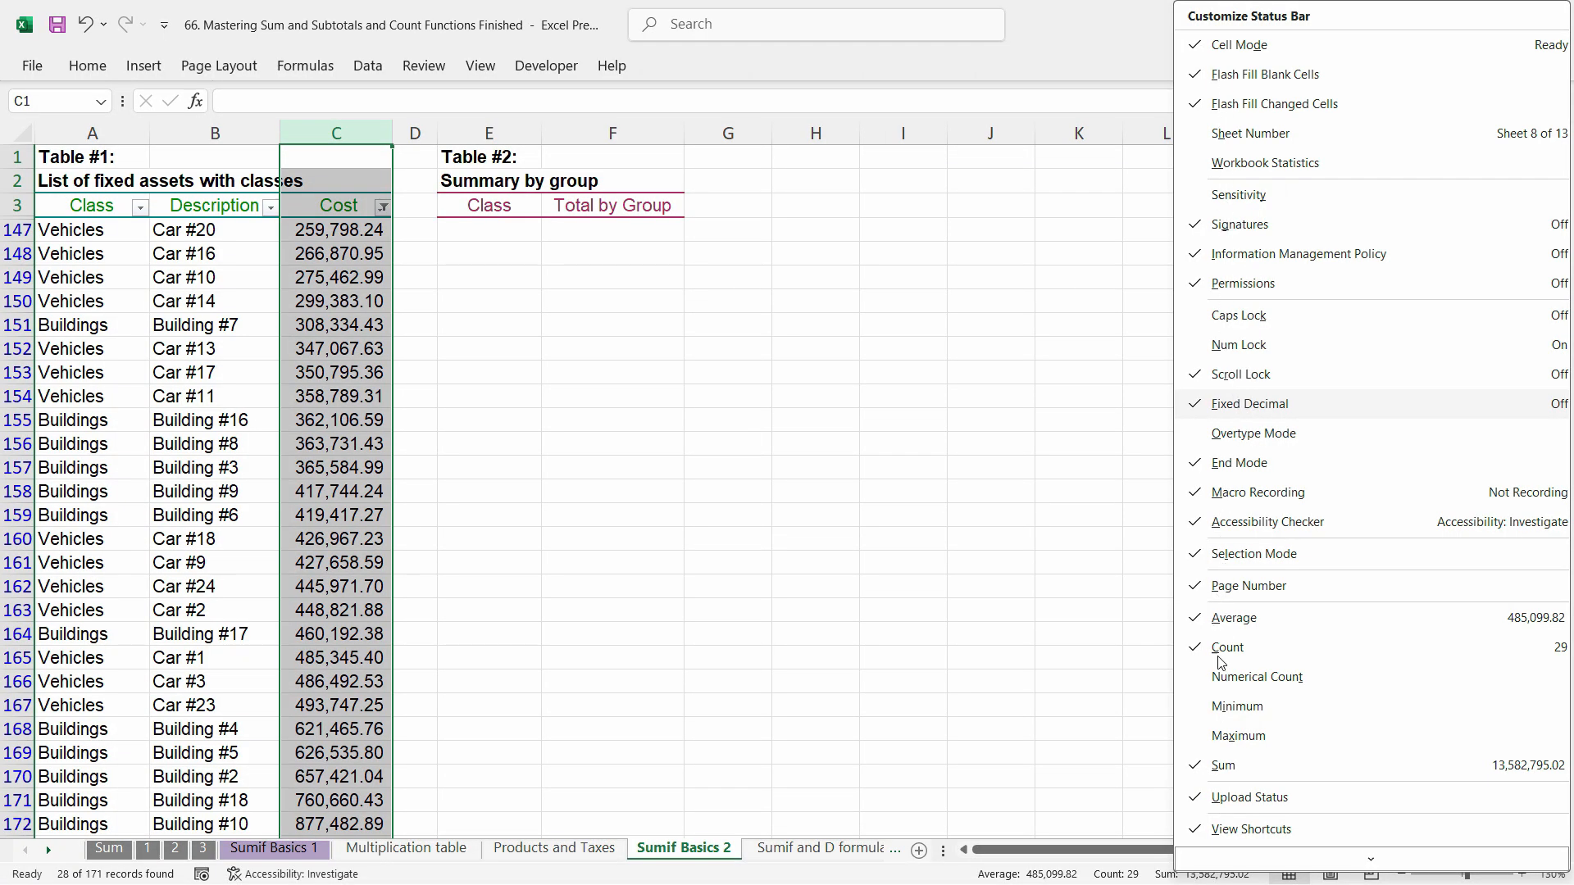
left_click(1207, 736)
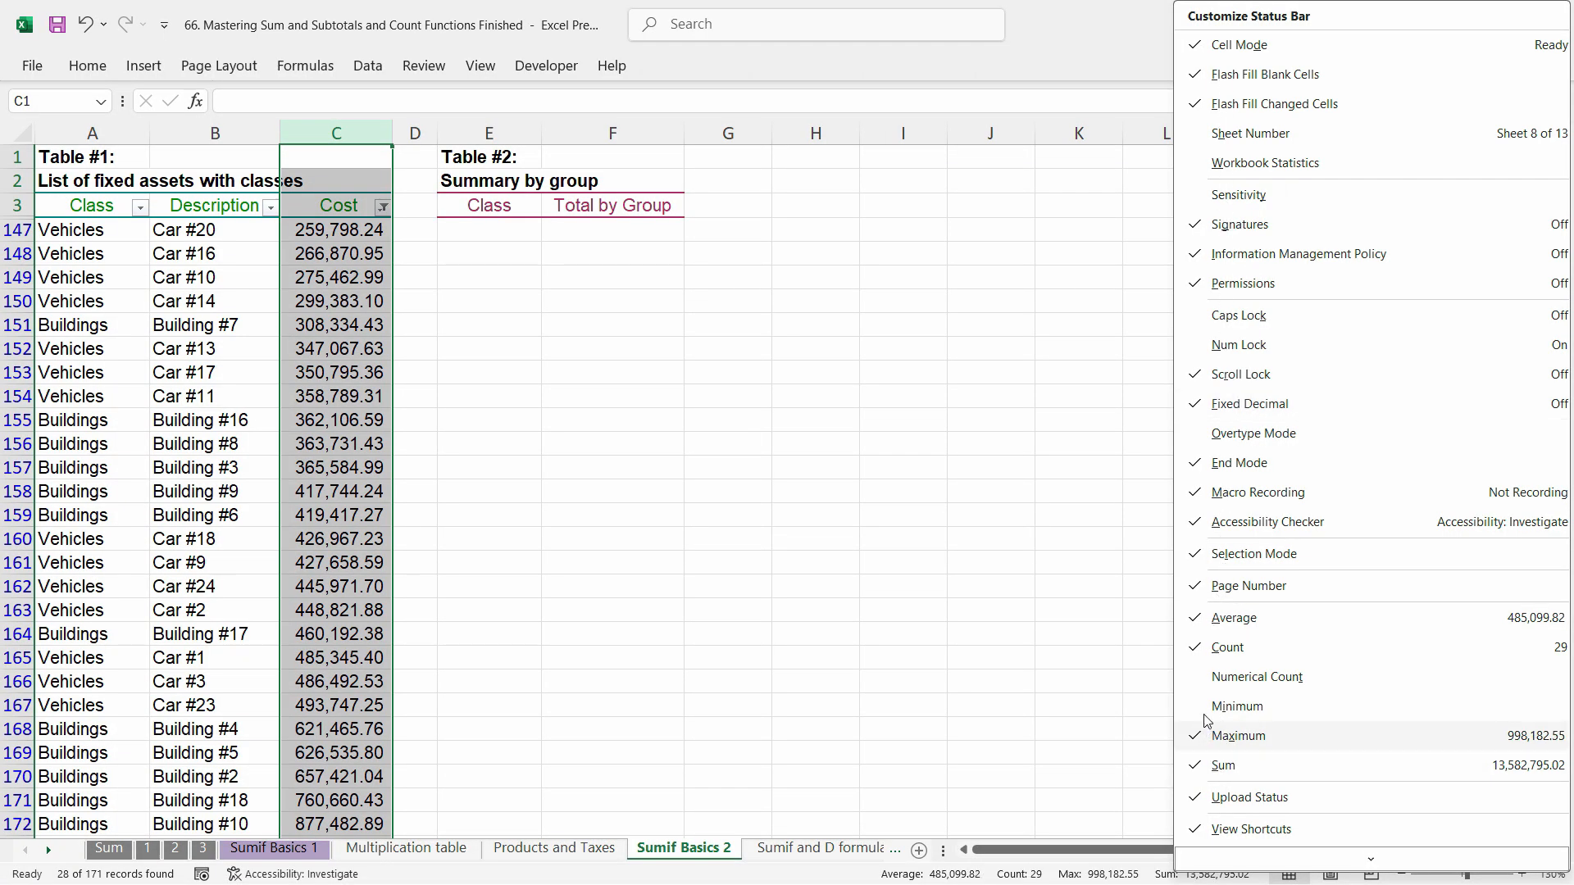
left_click(1206, 708)
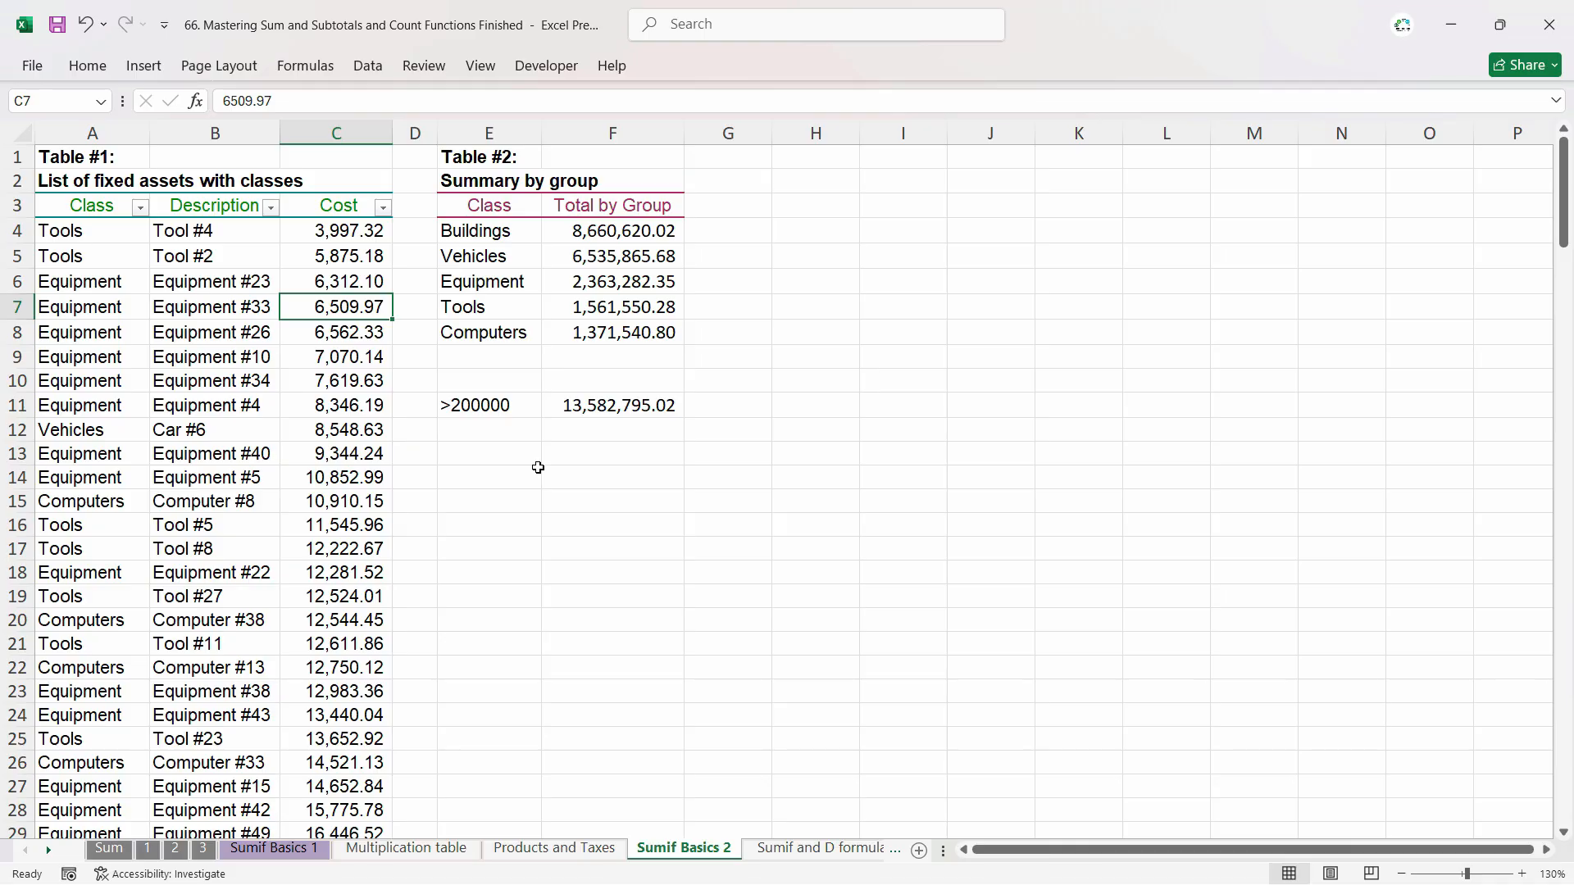
Examine the order table on Sumif and D formulas Exercise 1, including Number of items, Transport, Destination and the empty Price column.
left_click(520, 309)
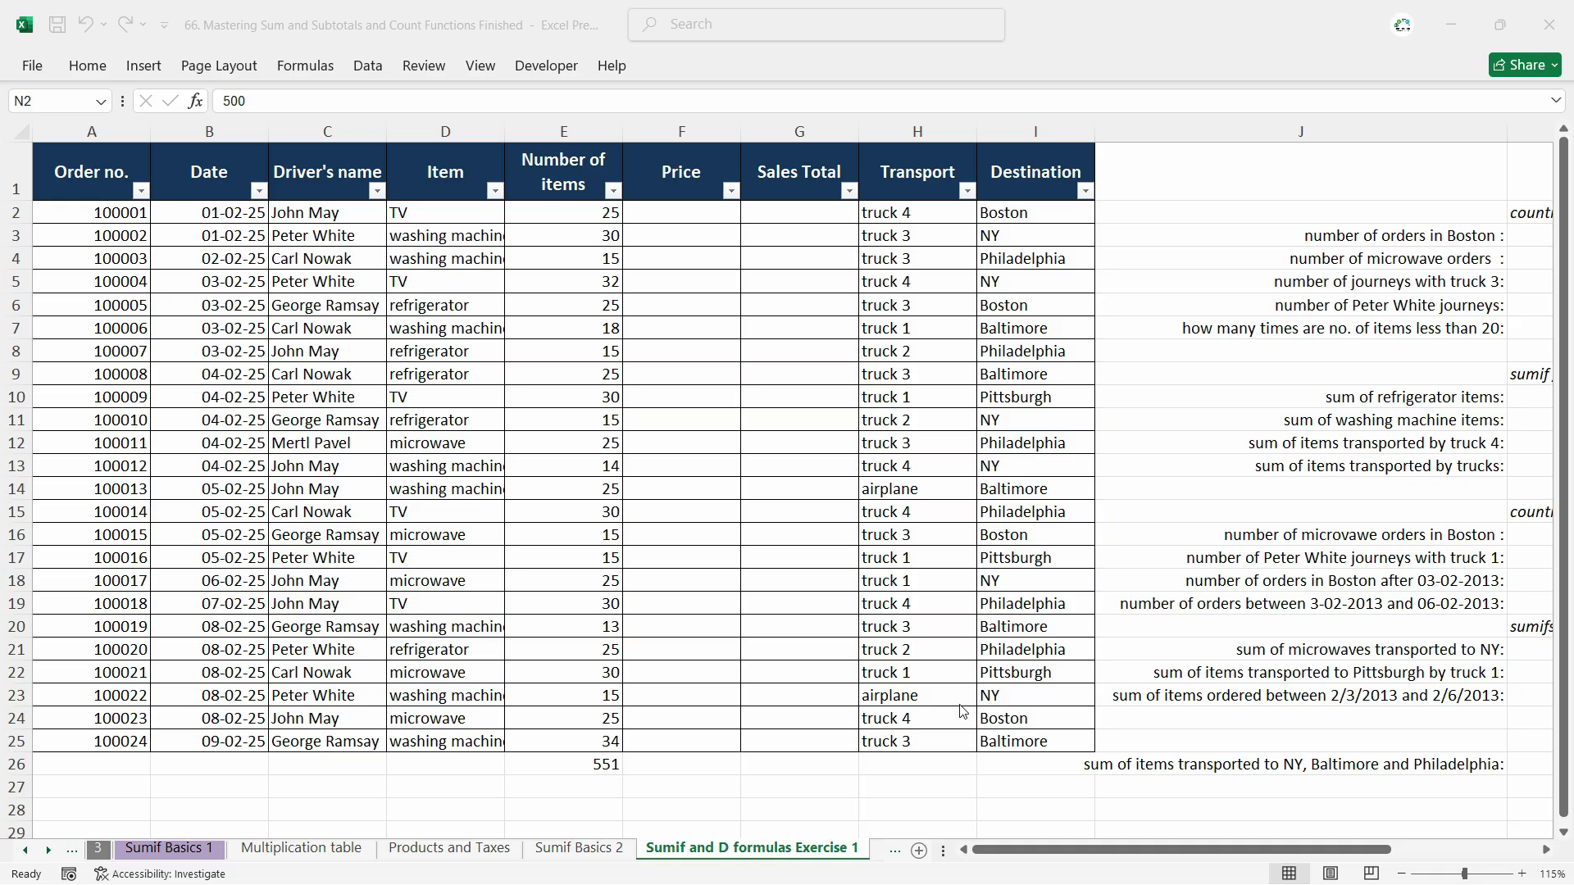
left_click(681, 179)
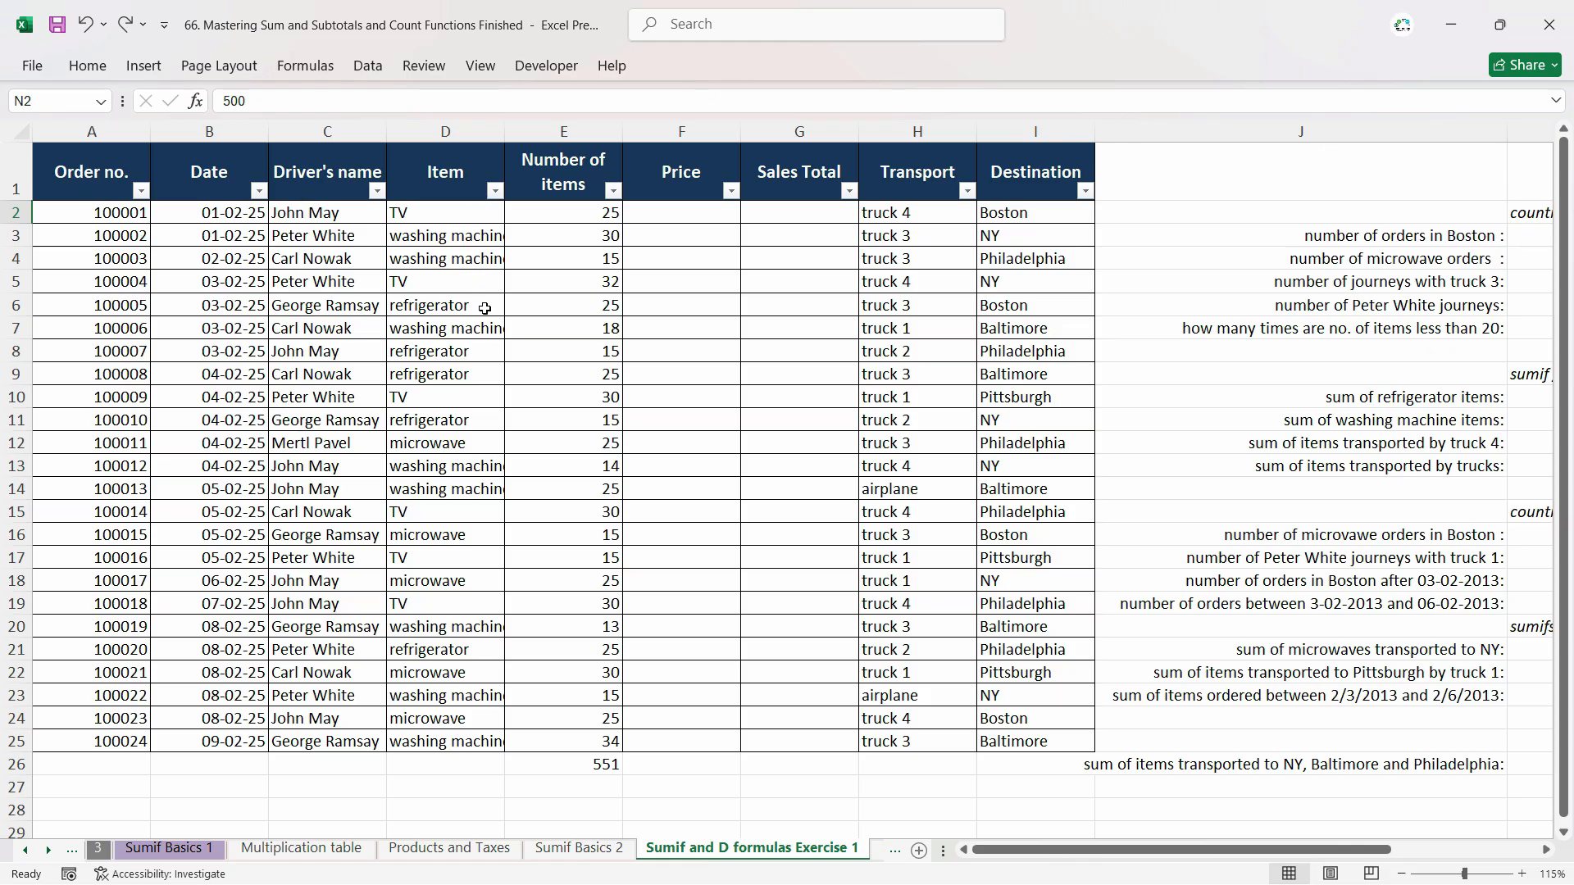
left_click(602, 217)
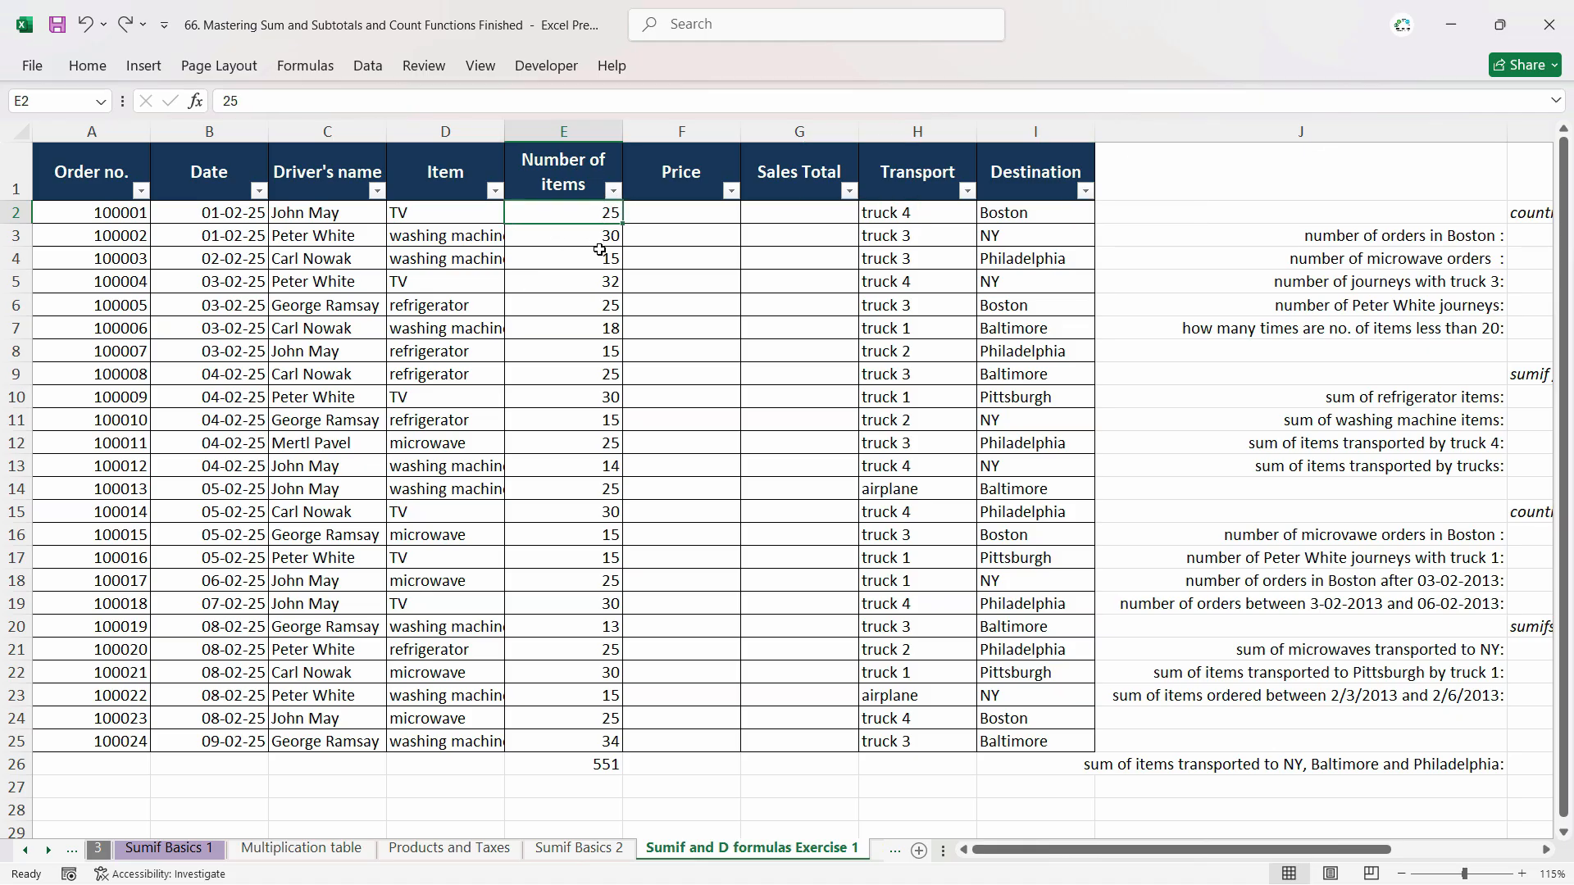
left_click(599, 252)
left_click(952, 217)
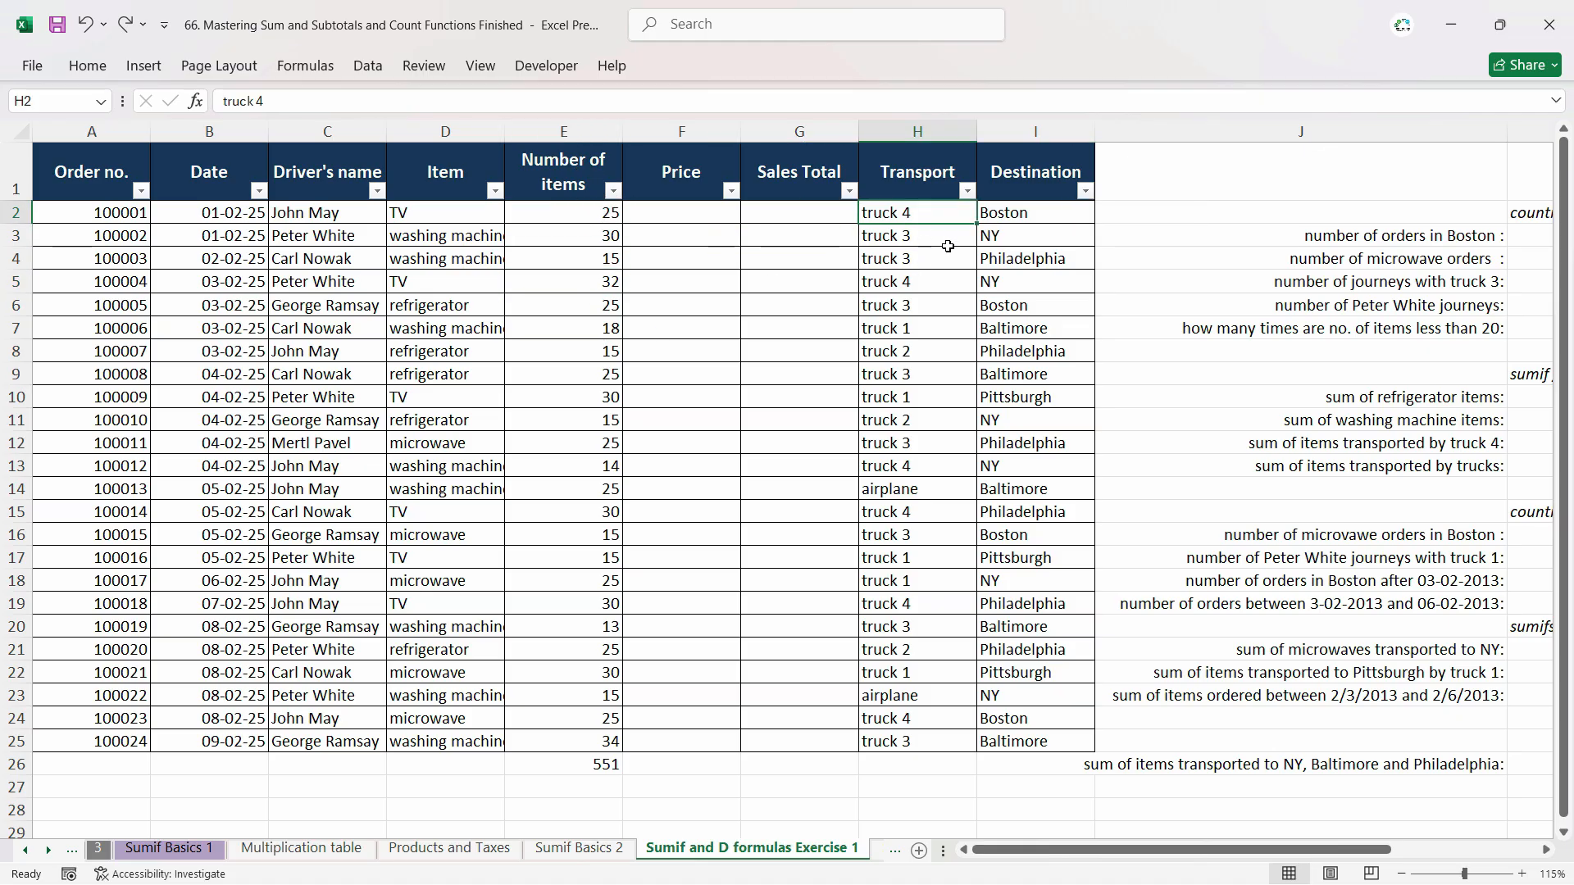
left_click(1037, 185)
left_click(1036, 285)
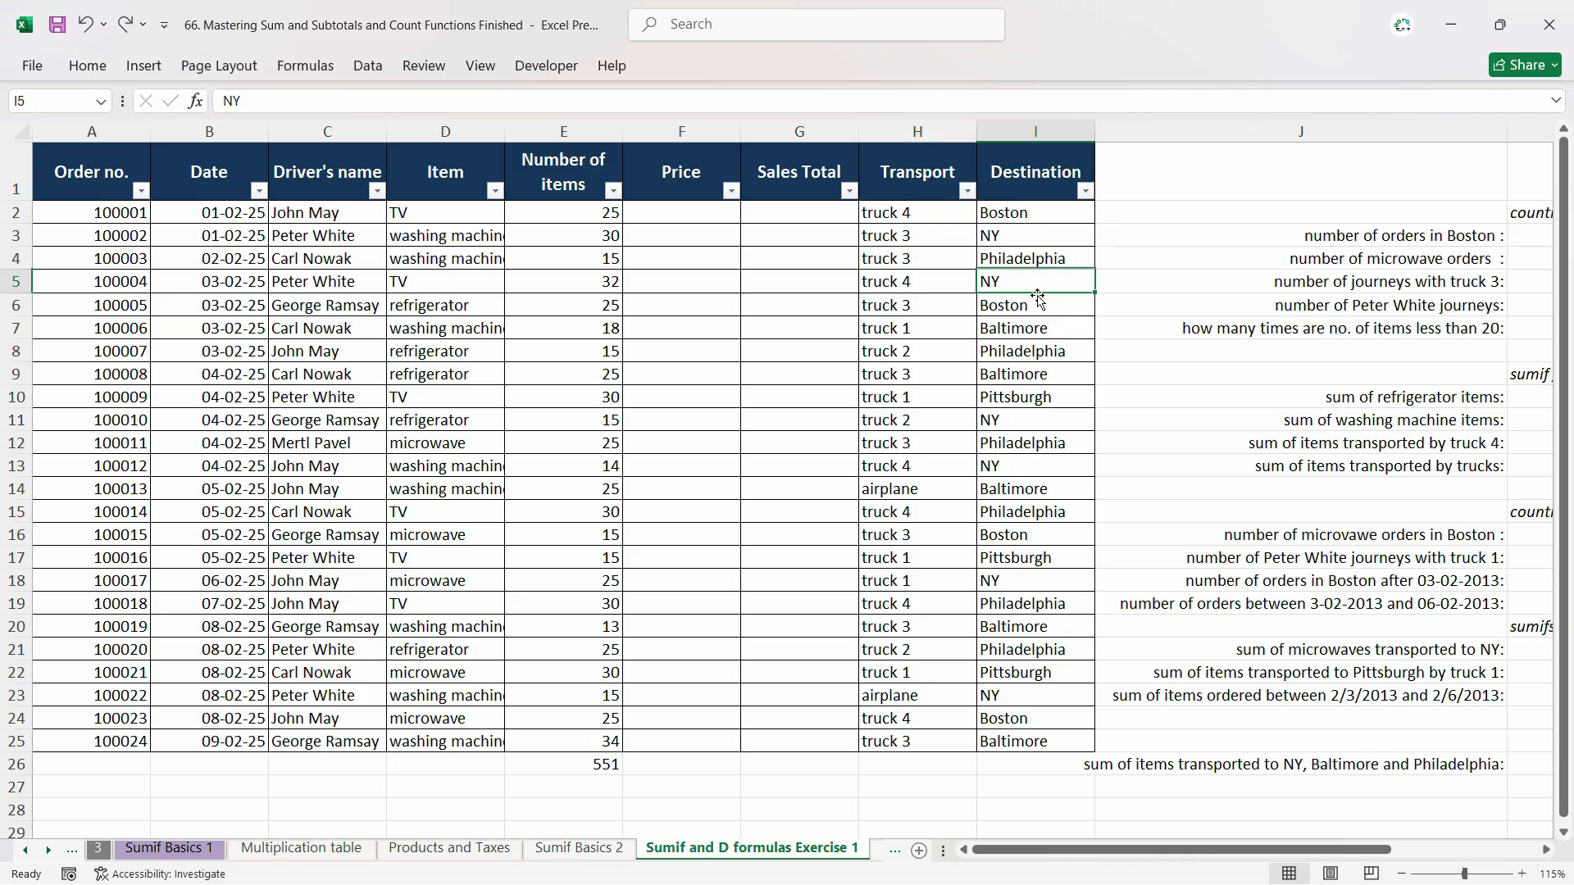
left_click(1037, 401)
left_click(1036, 557)
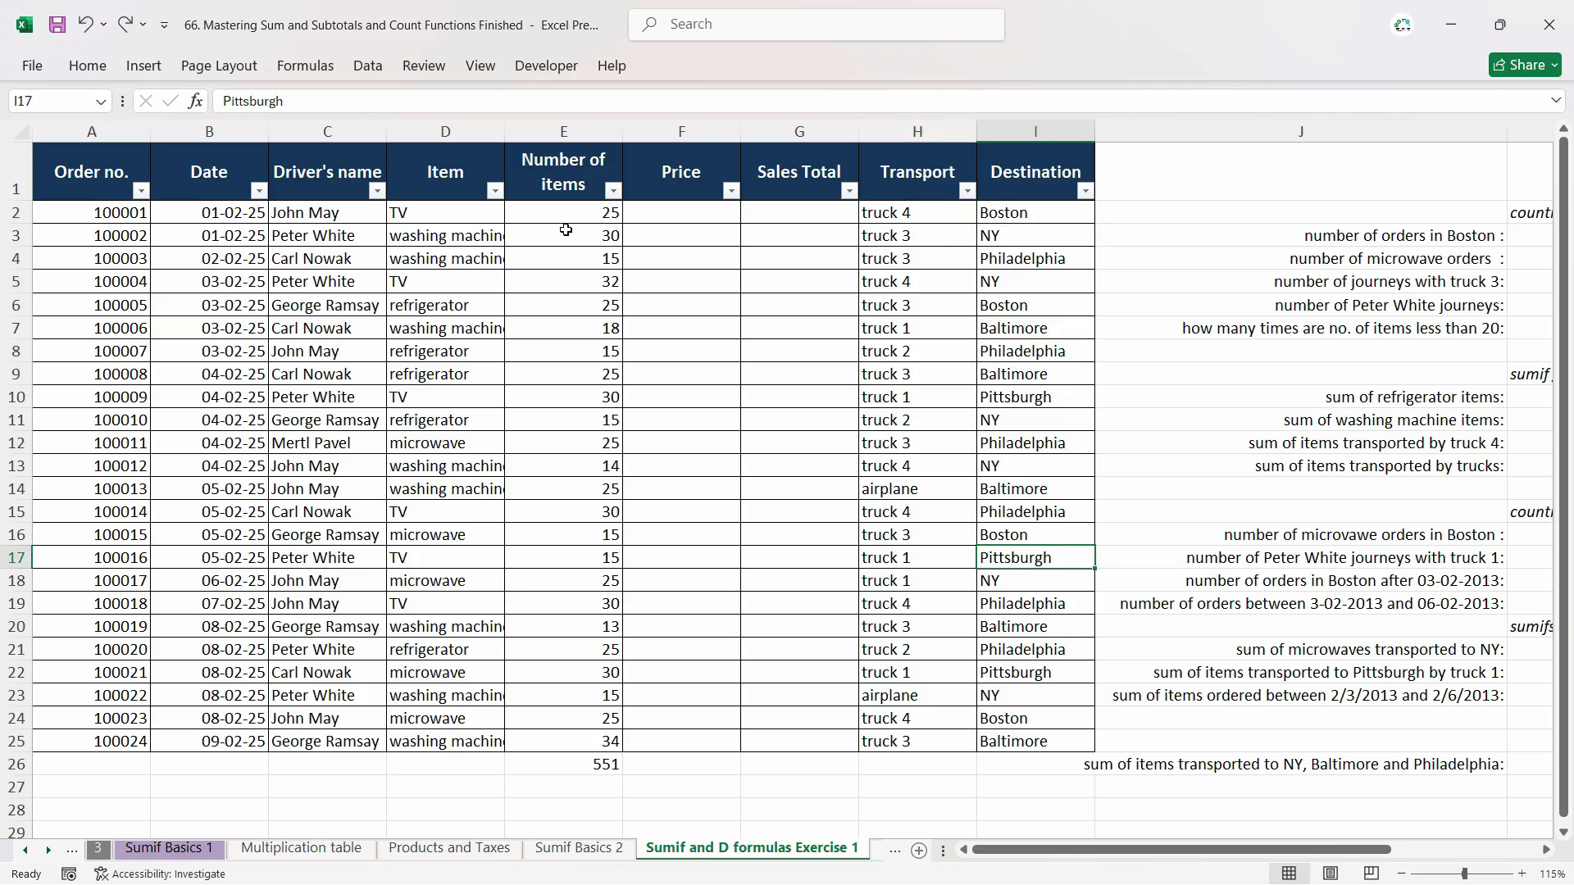
left_click(676, 214)
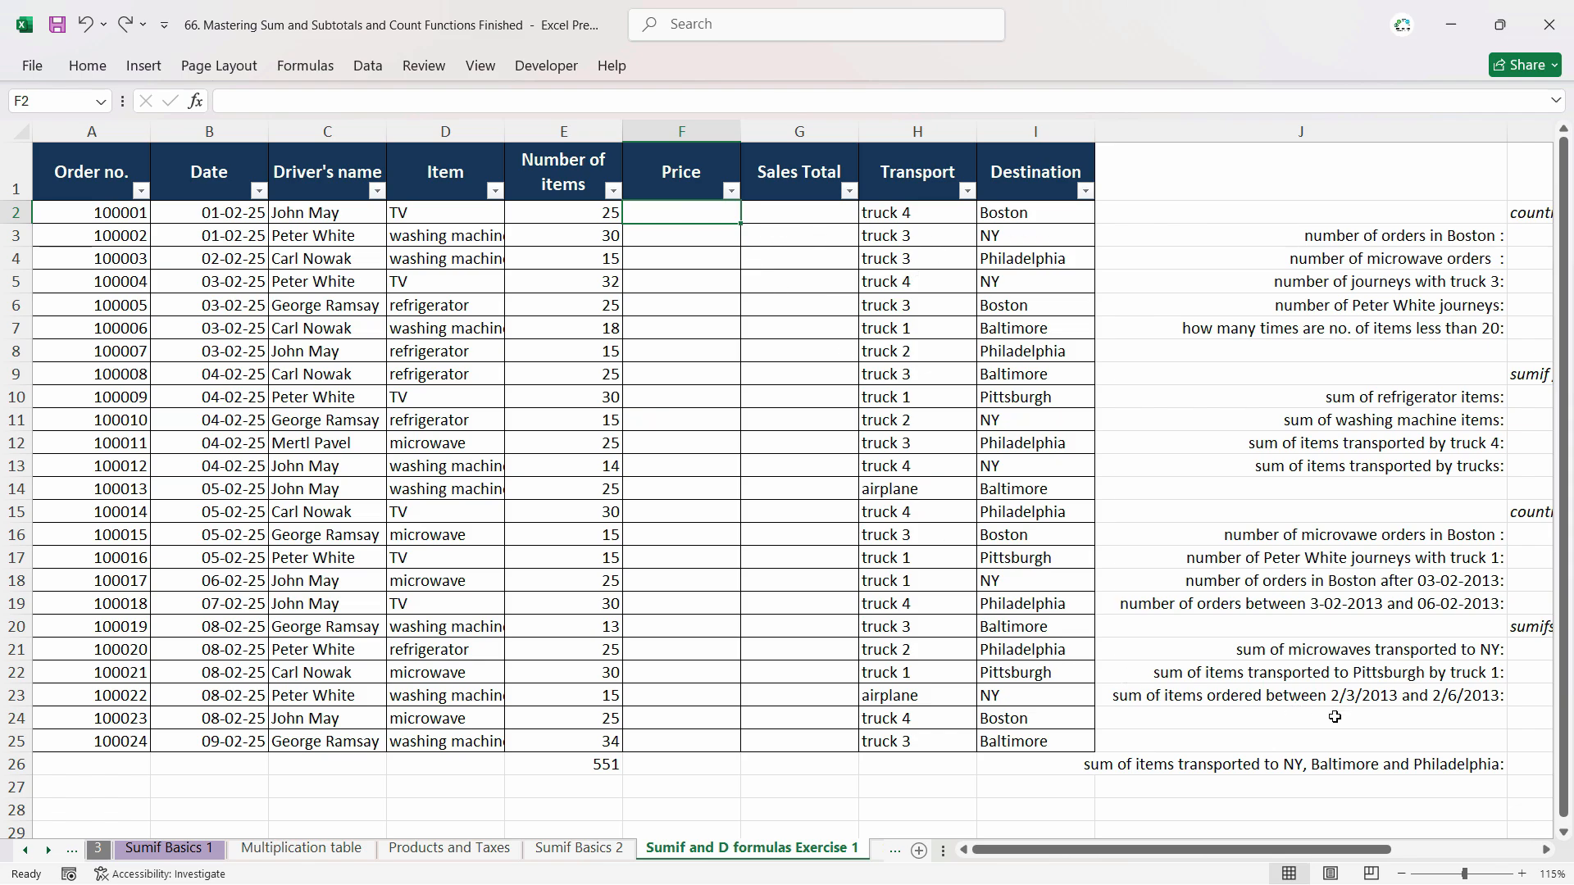
Examine the COUNTIF, SUMIF, COUNTIFS and SUMIFS questions in J2:K26, returning to the first empty Price cell F2.
left_click_drag(1271, 850, 1386, 849)
left_click(1052, 217)
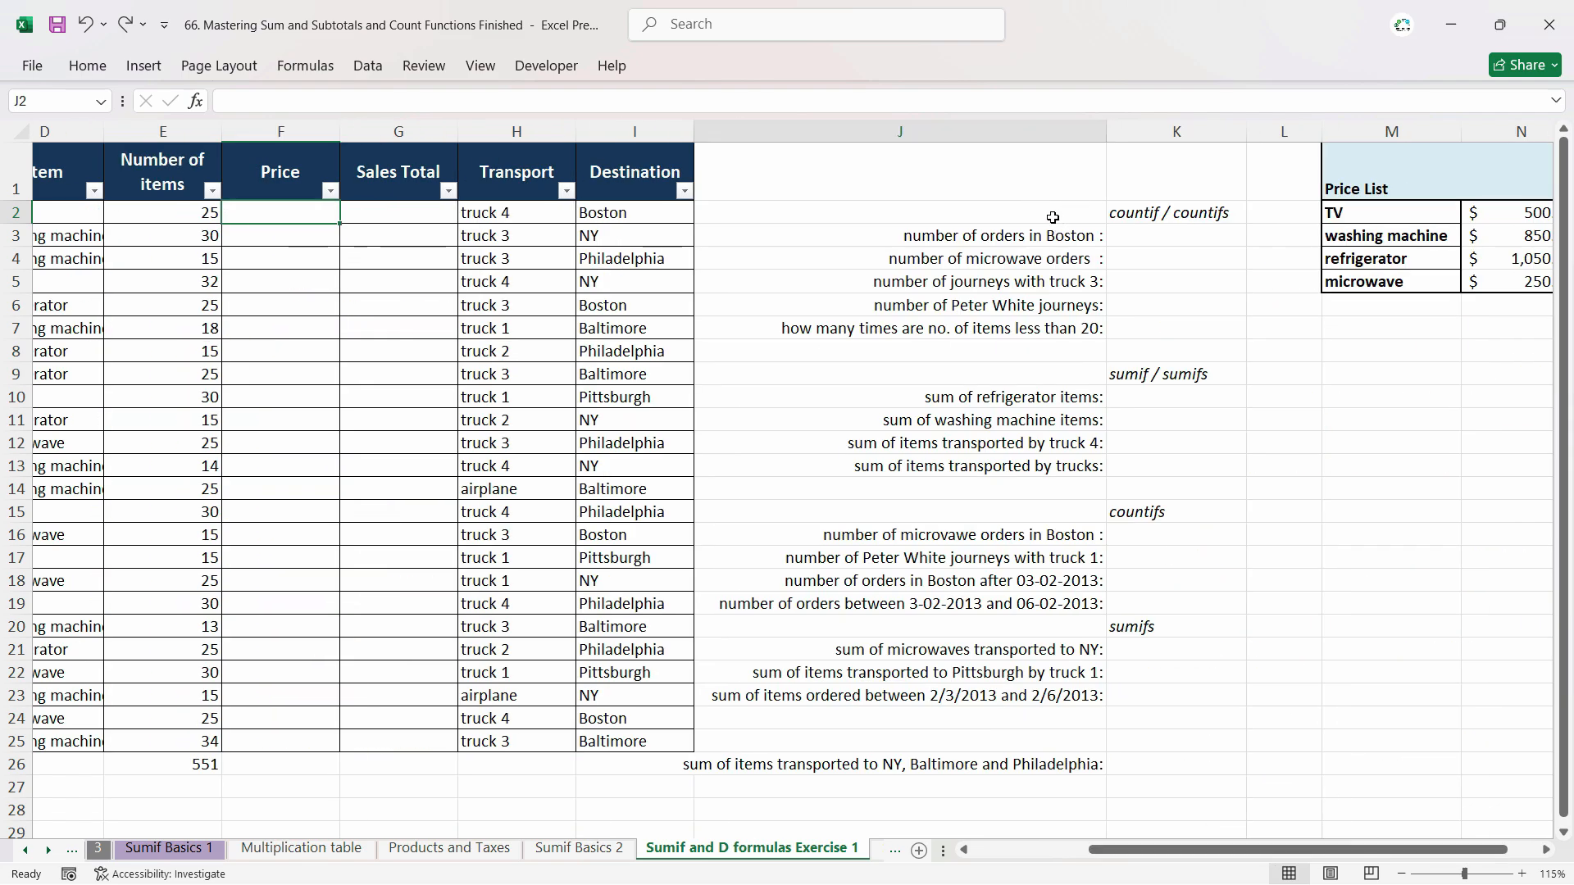
left_click_drag(1052, 217, 1136, 762)
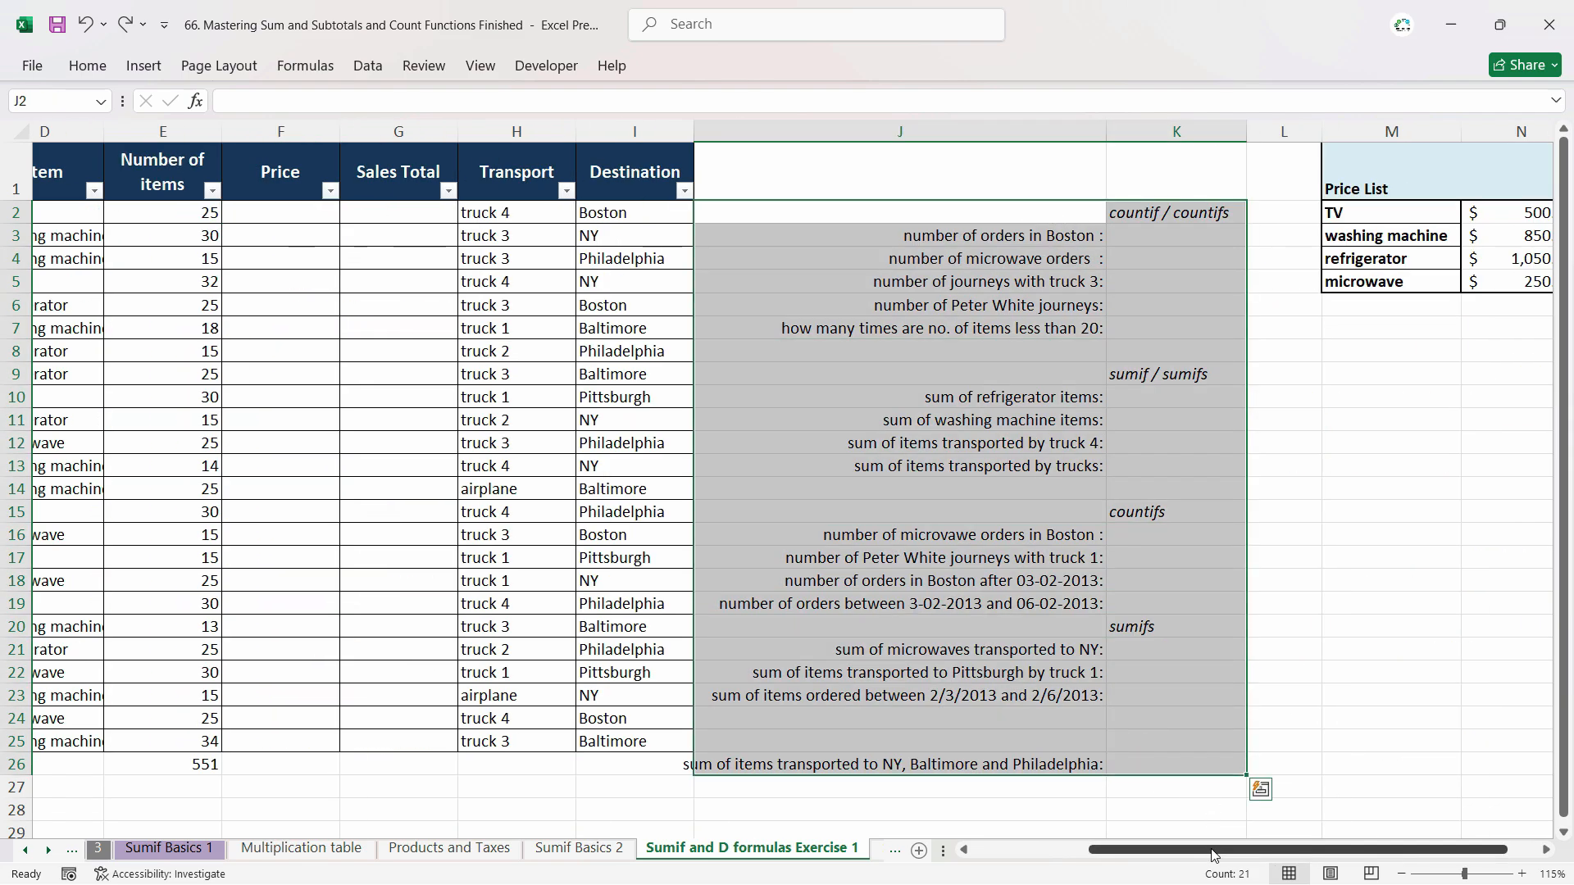
left_click_drag(1212, 852, 1093, 853)
left_click(706, 214)
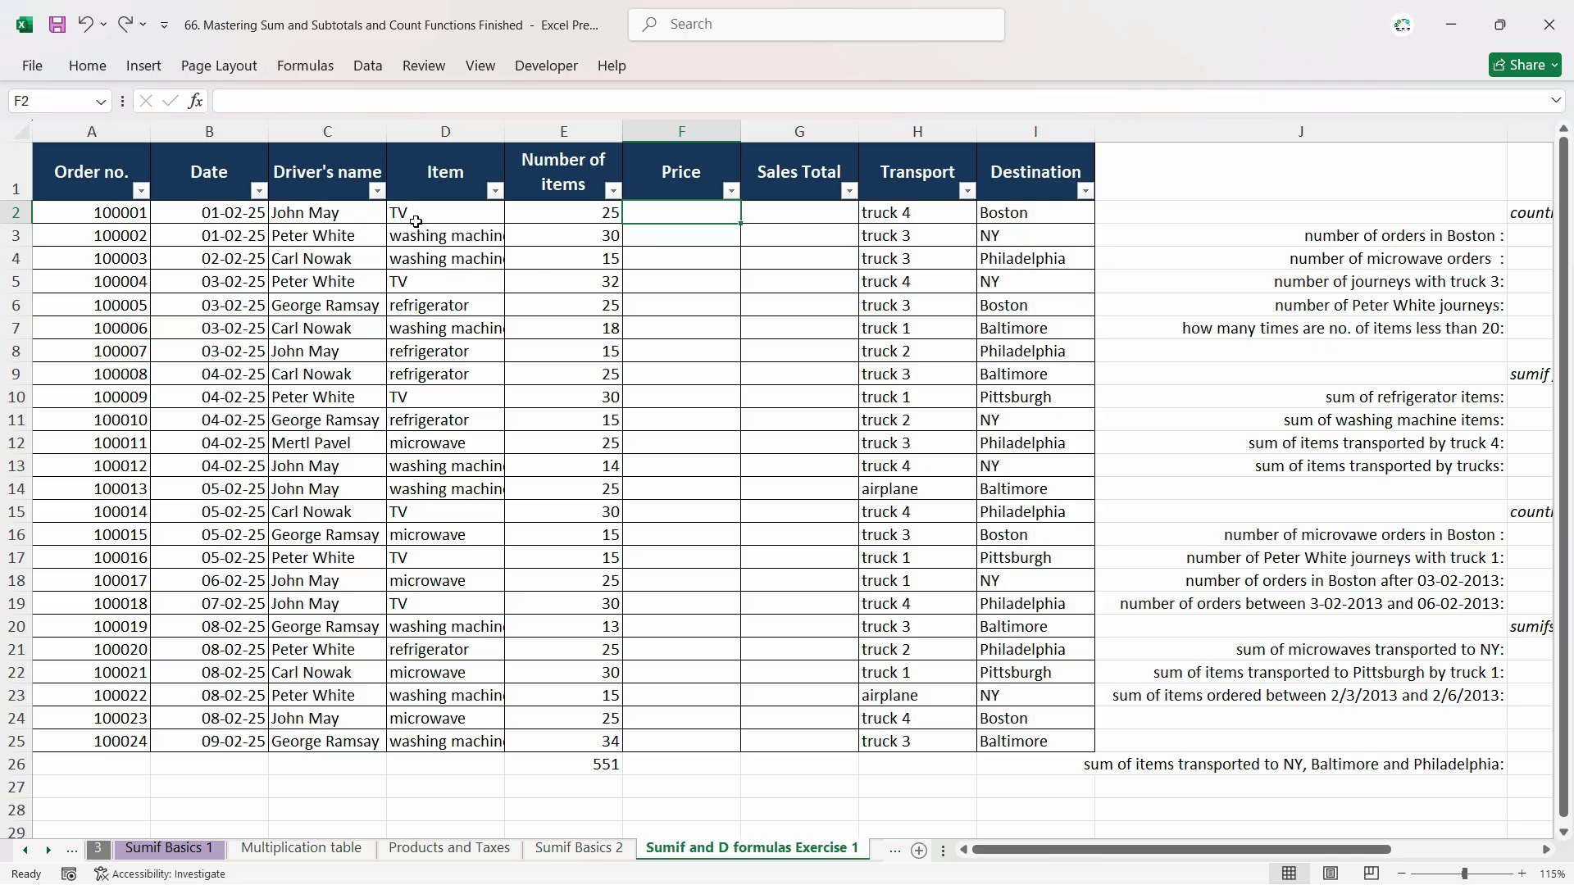
Compare the Item and Number of items columns with the item prices in the Price List at M1:N5, ending on F2.
left_click_drag(414, 216, 416, 513)
left_click(581, 216)
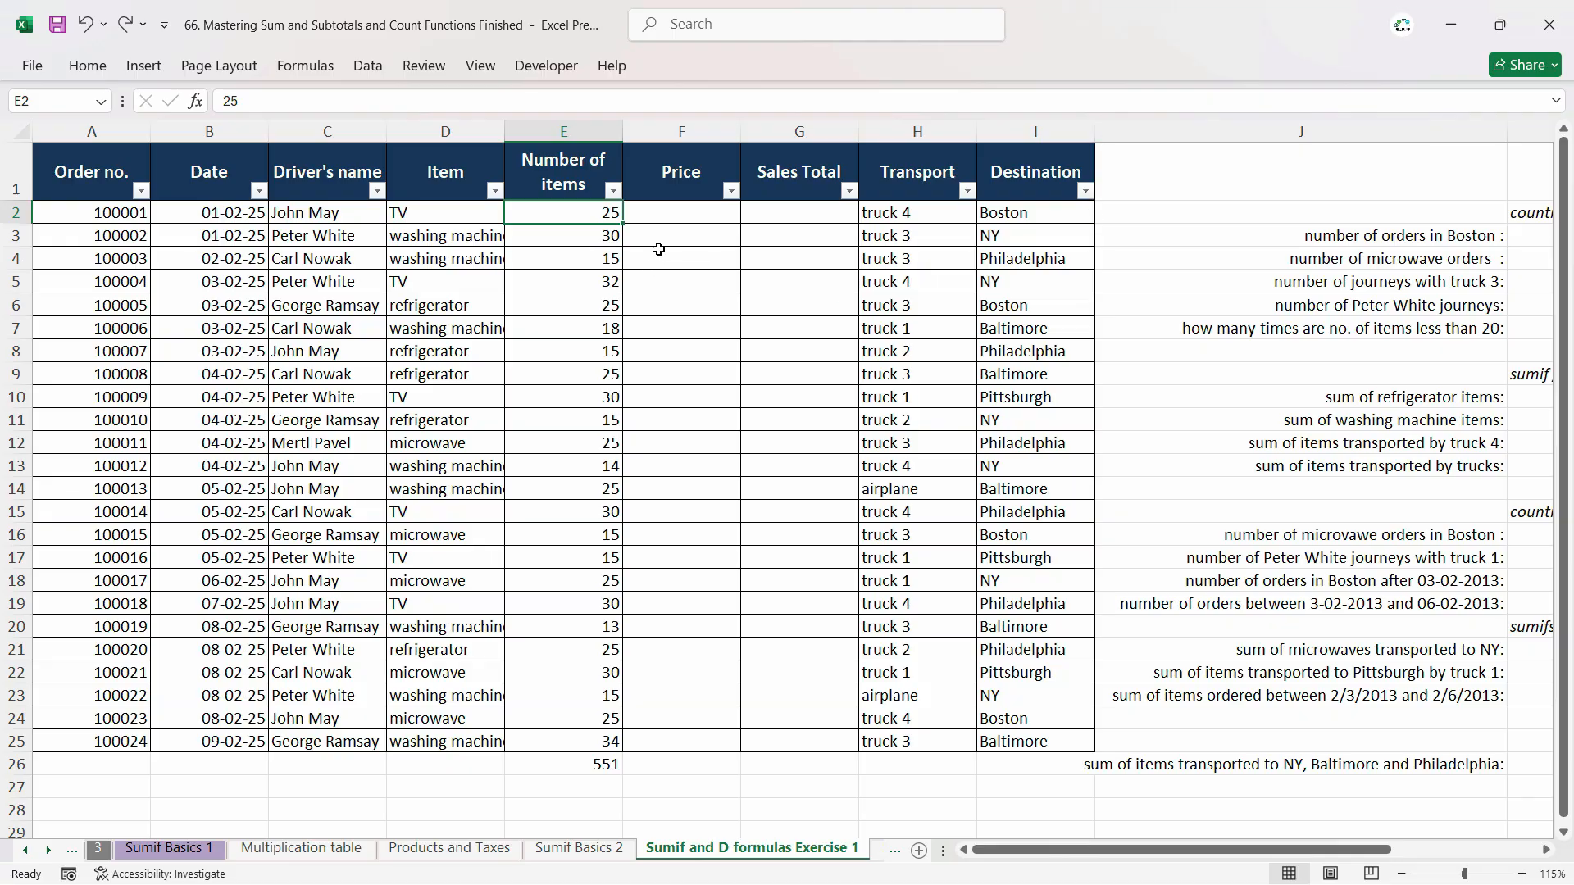
left_click(689, 220)
left_click(430, 223)
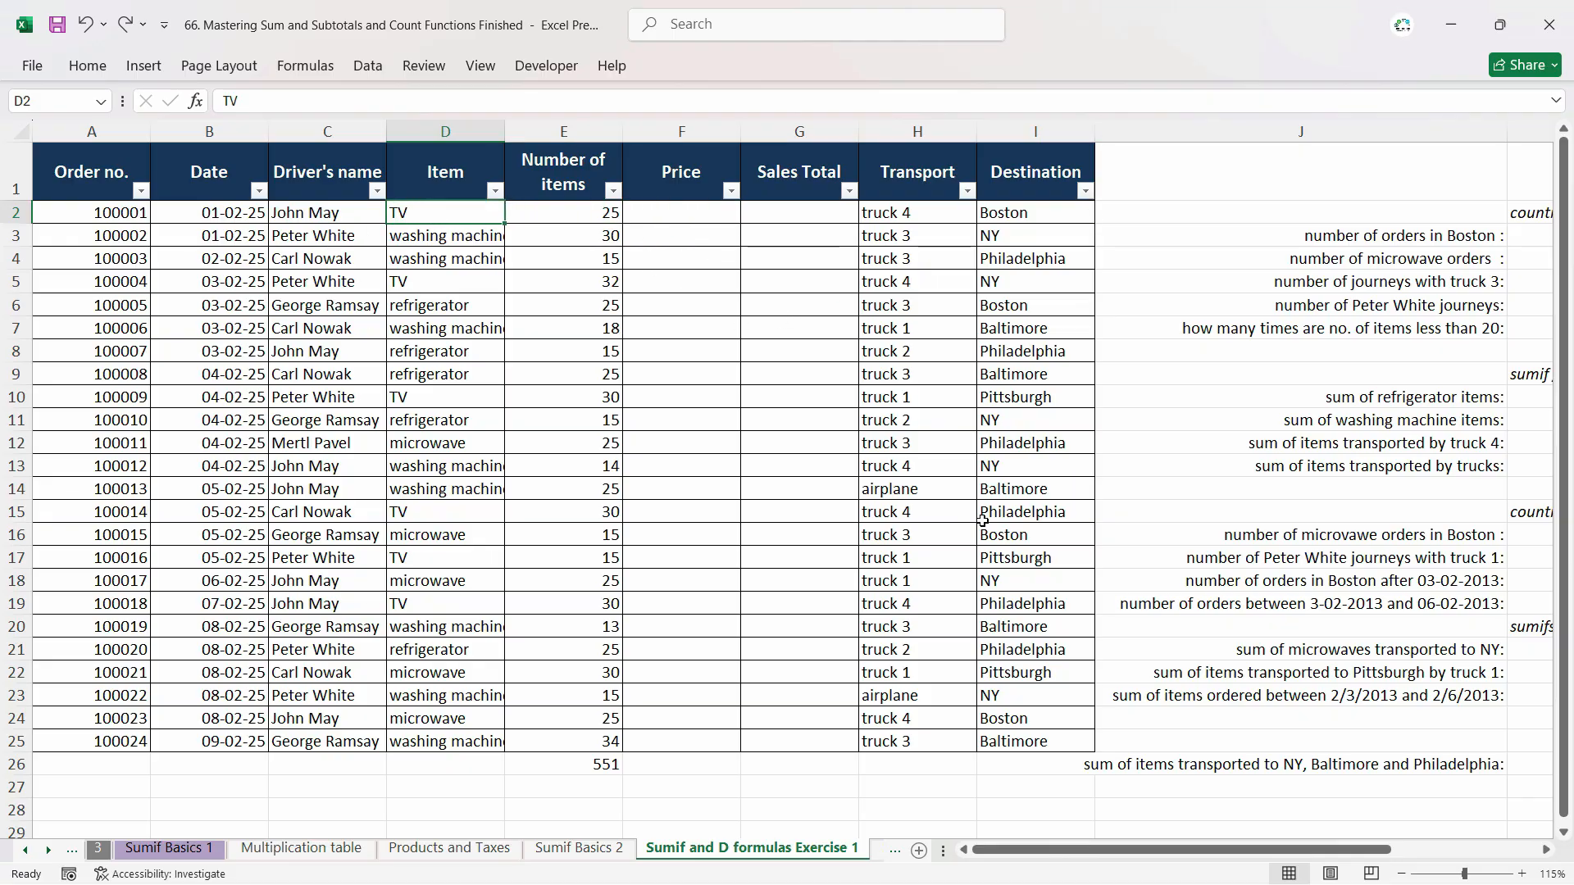
left_click_drag(1180, 850, 1331, 852)
left_click(1279, 185)
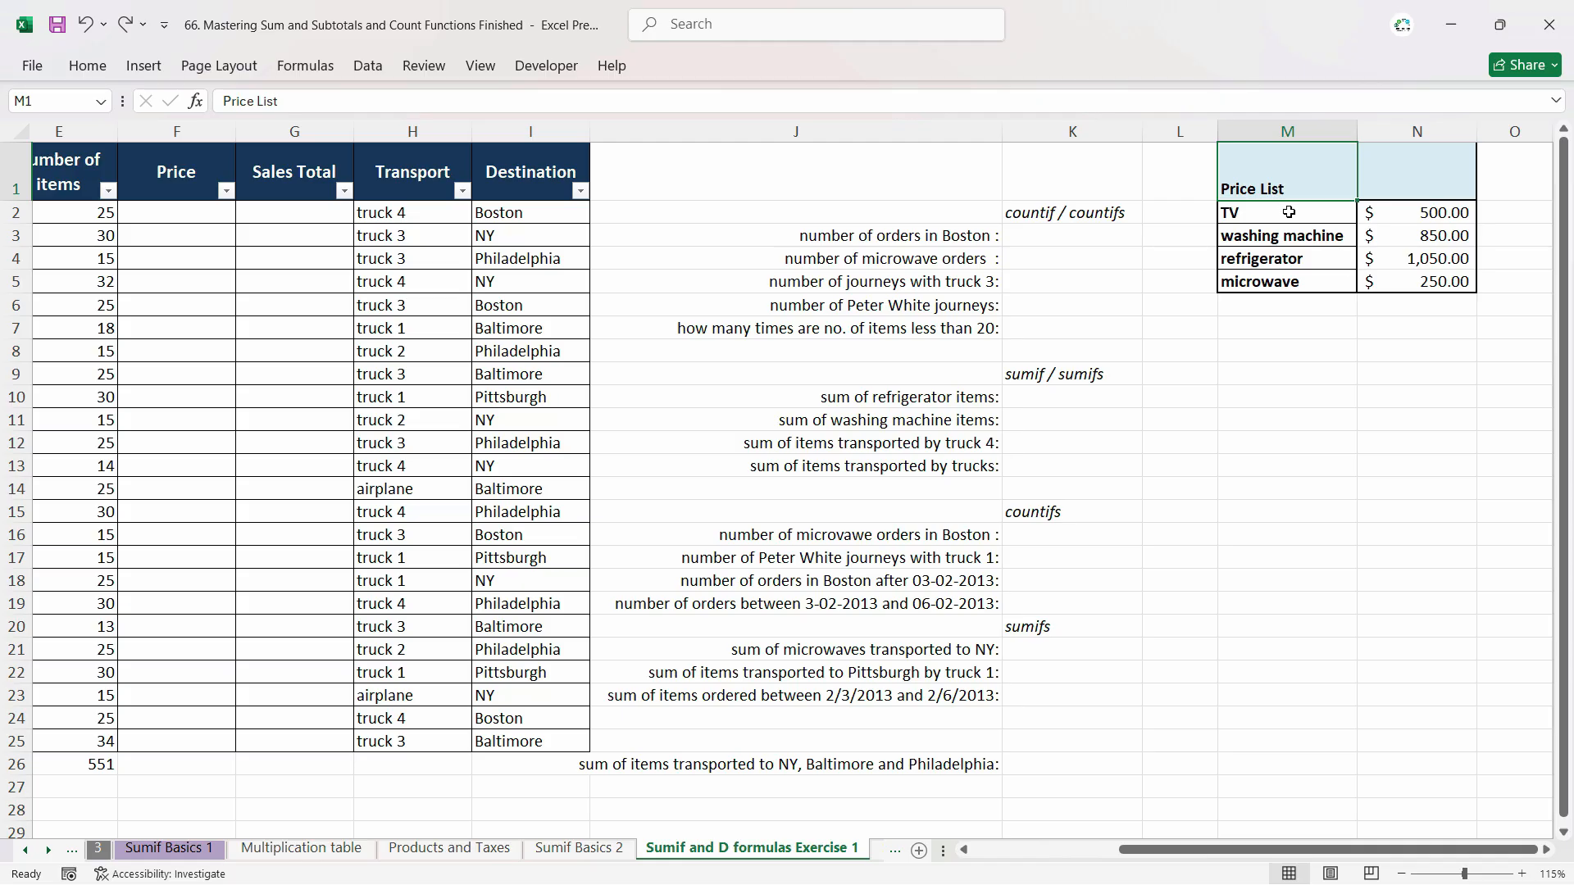
left_click(1432, 216)
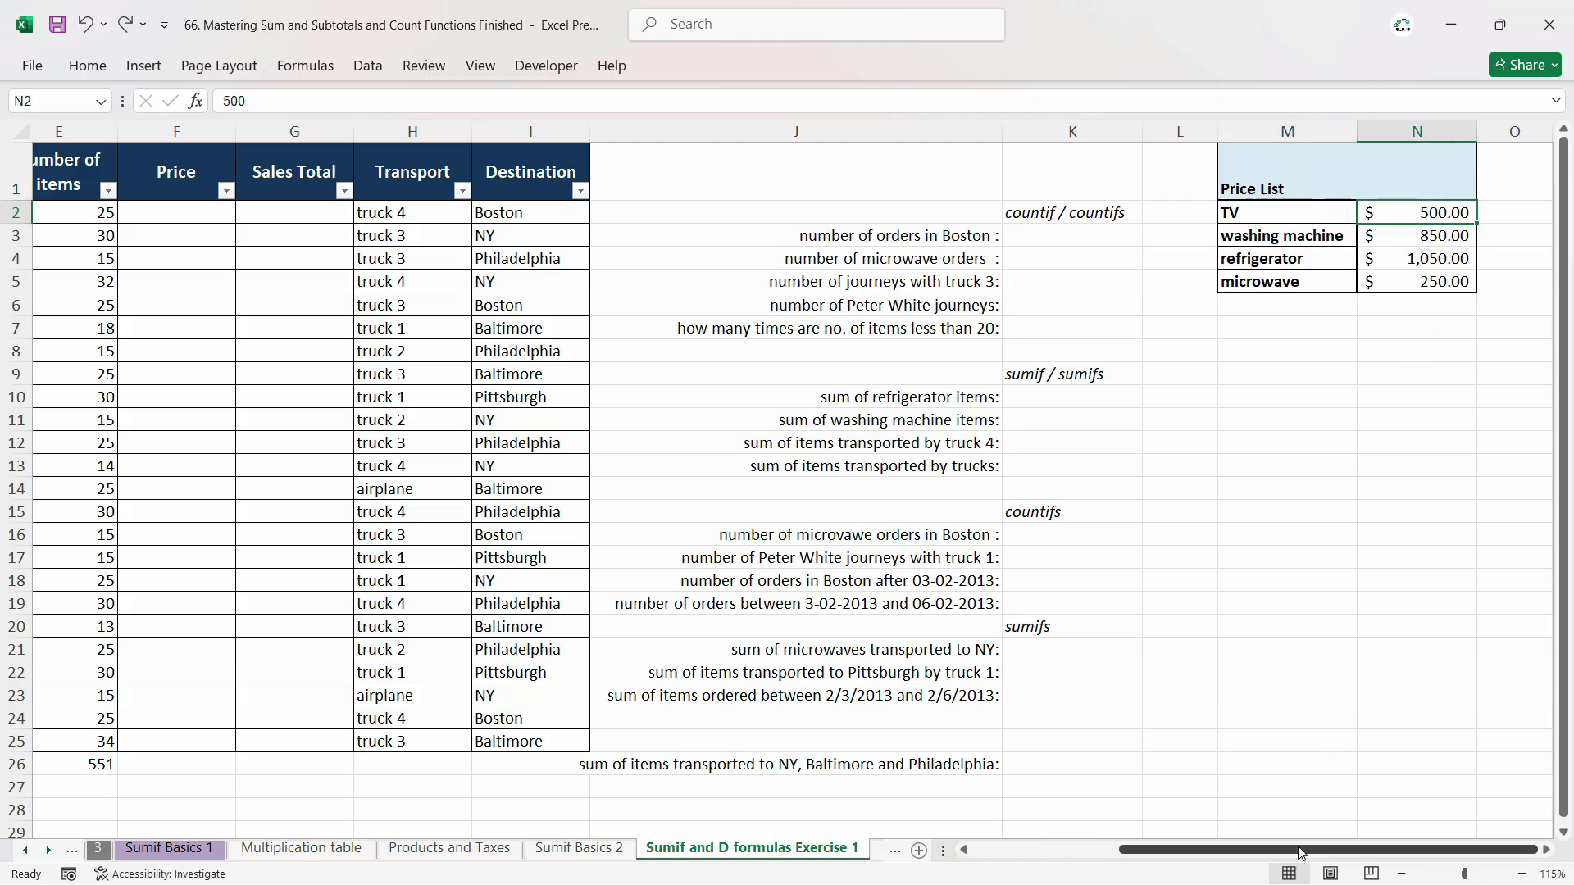
left_click_drag(1299, 849, 1124, 850)
left_click(700, 215)
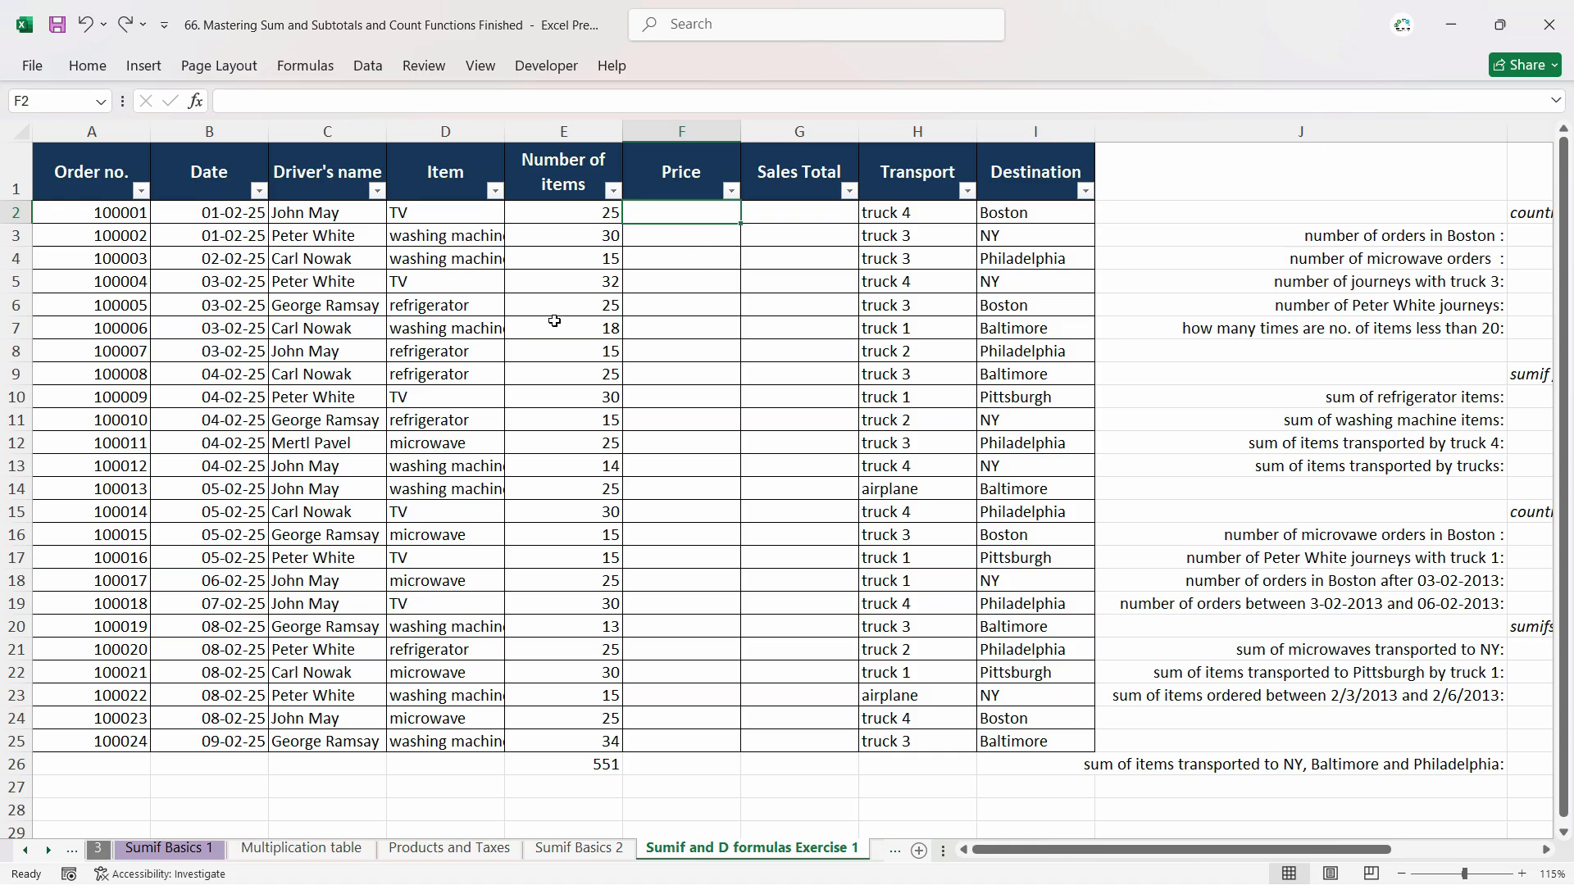
Select the Date column B1:B25 to check its count of entries, and review the item in D2 against Price cell F2.
left_click(479, 220)
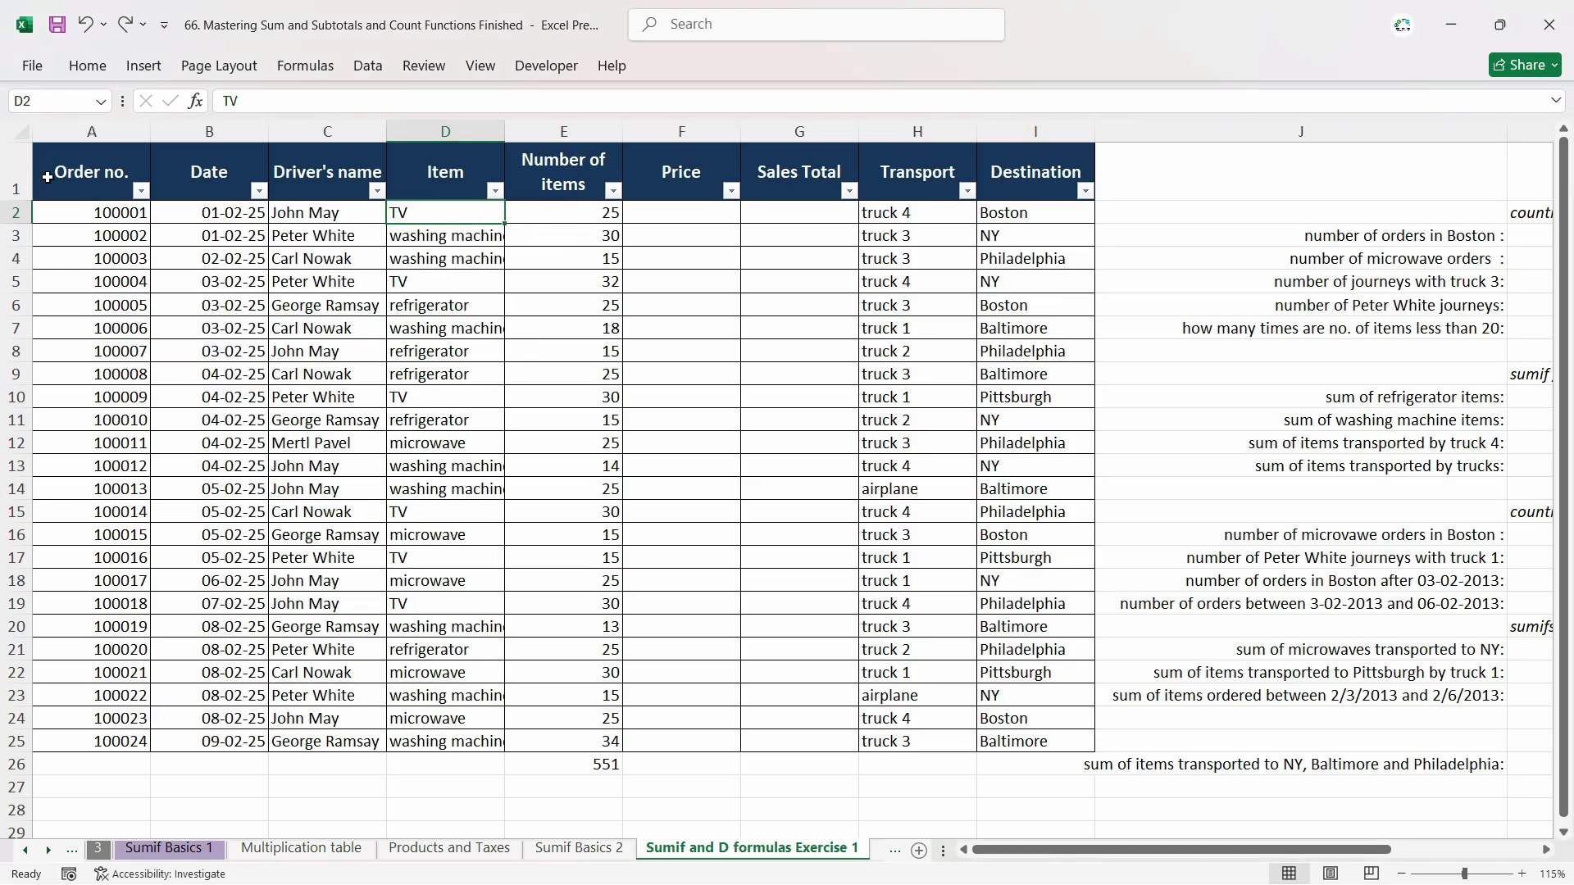
left_click_drag(172, 194, 193, 742)
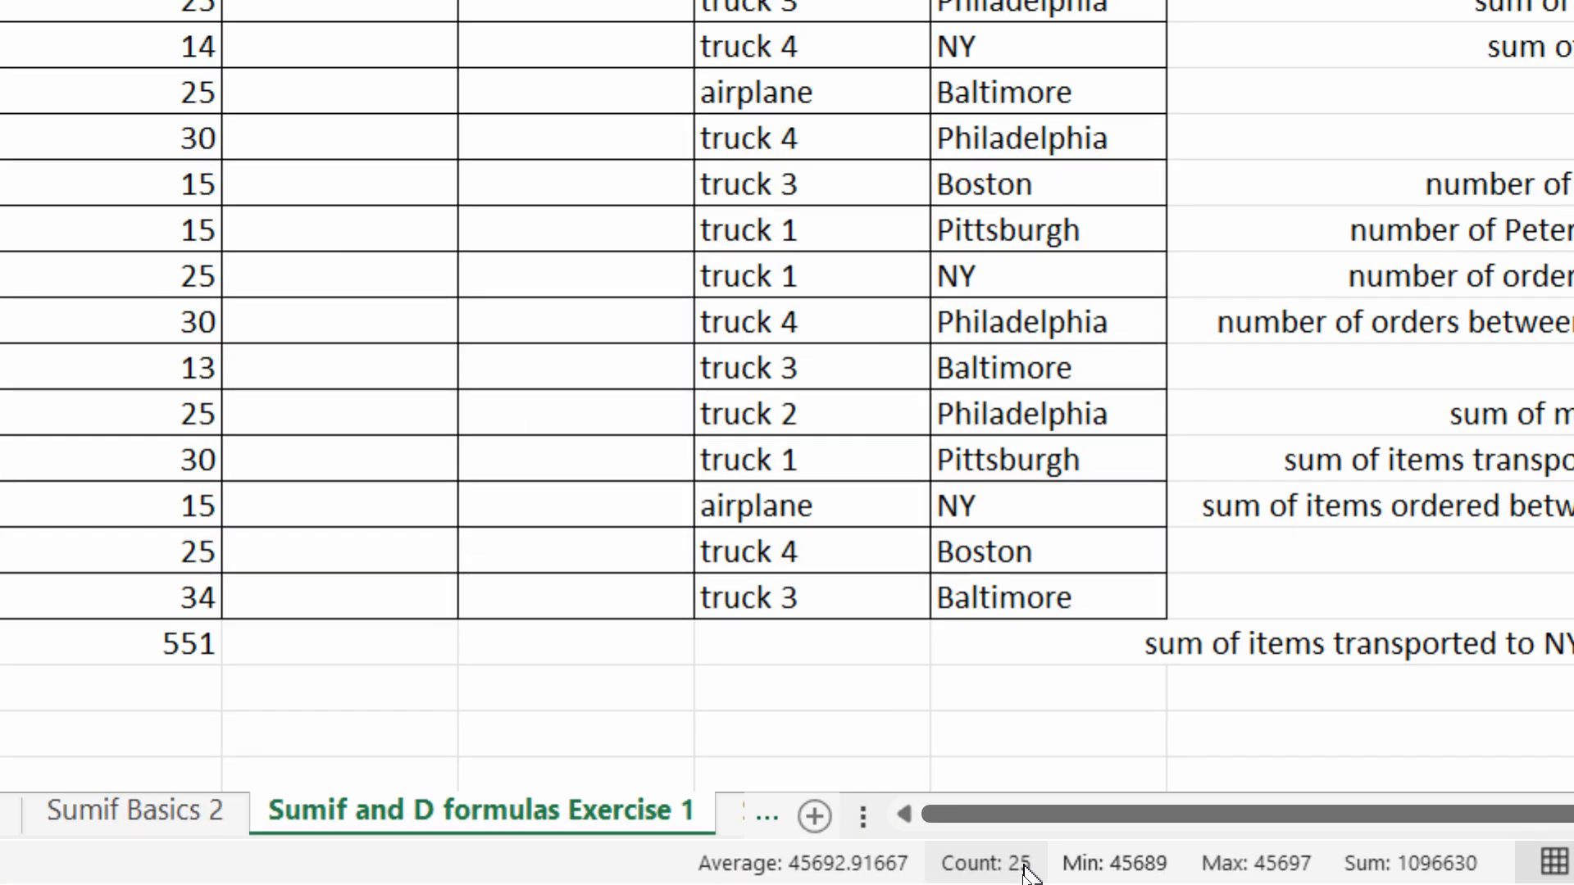
key("ctrl+q")
left_click(335, 259)
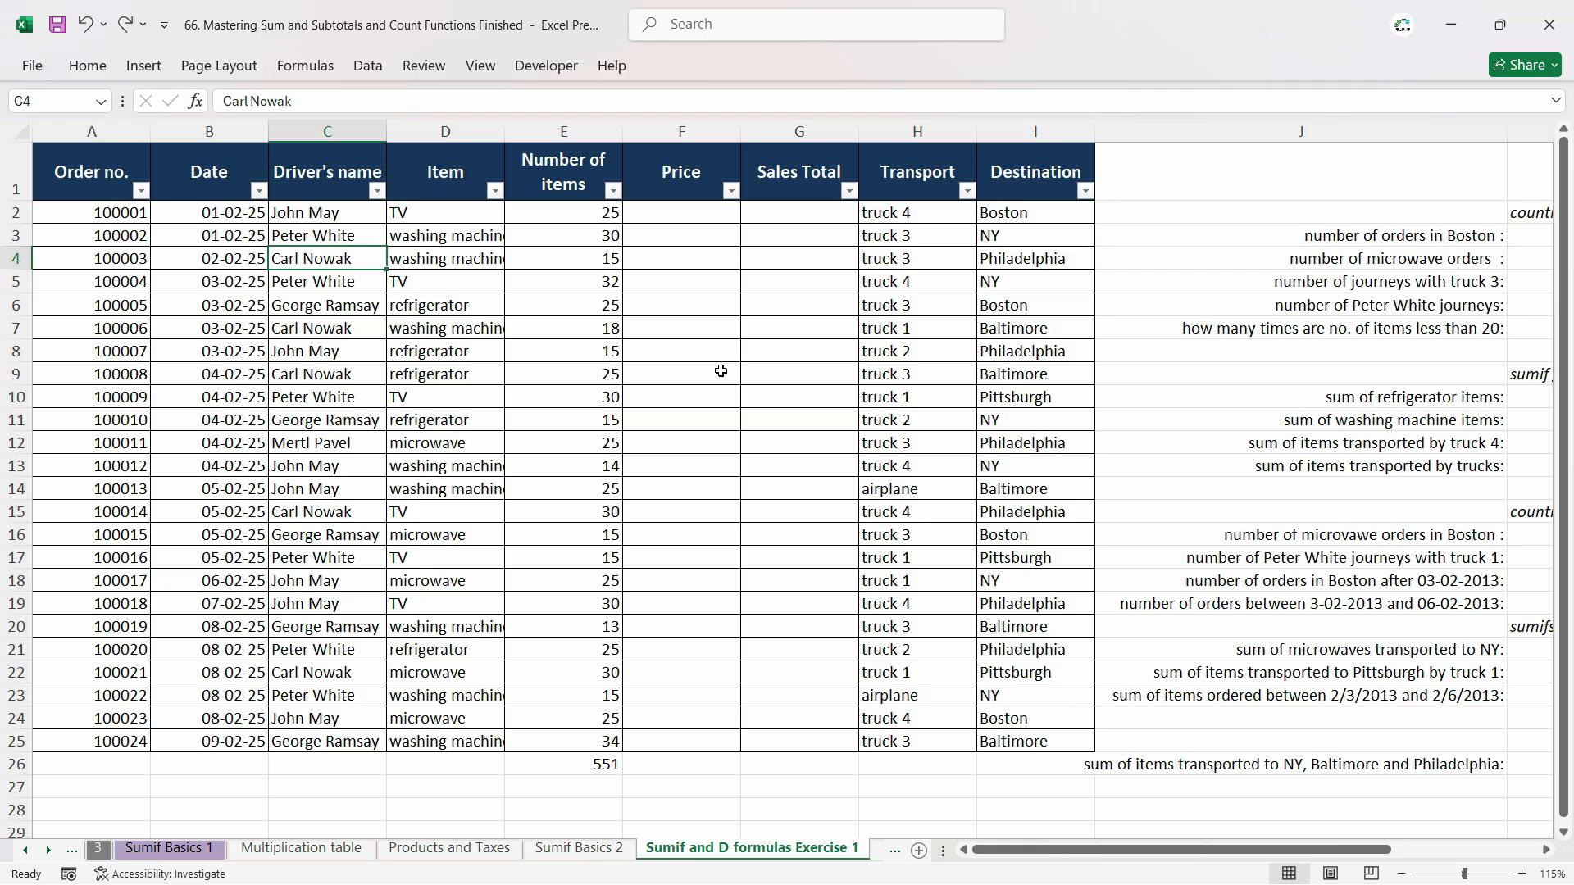
left_click(667, 212)
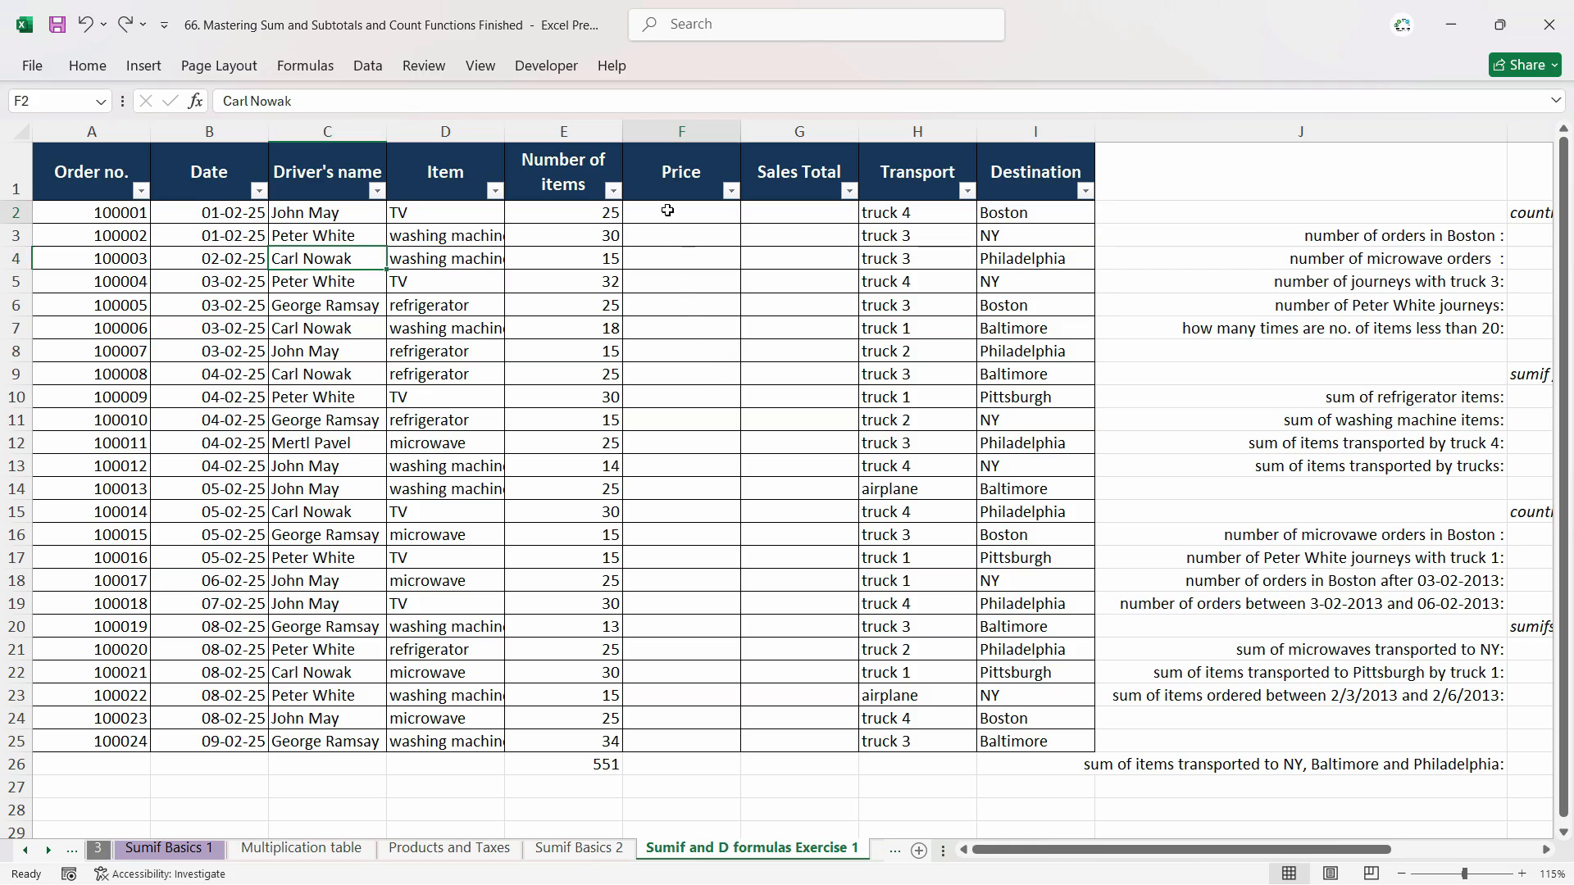
left_click(437, 219)
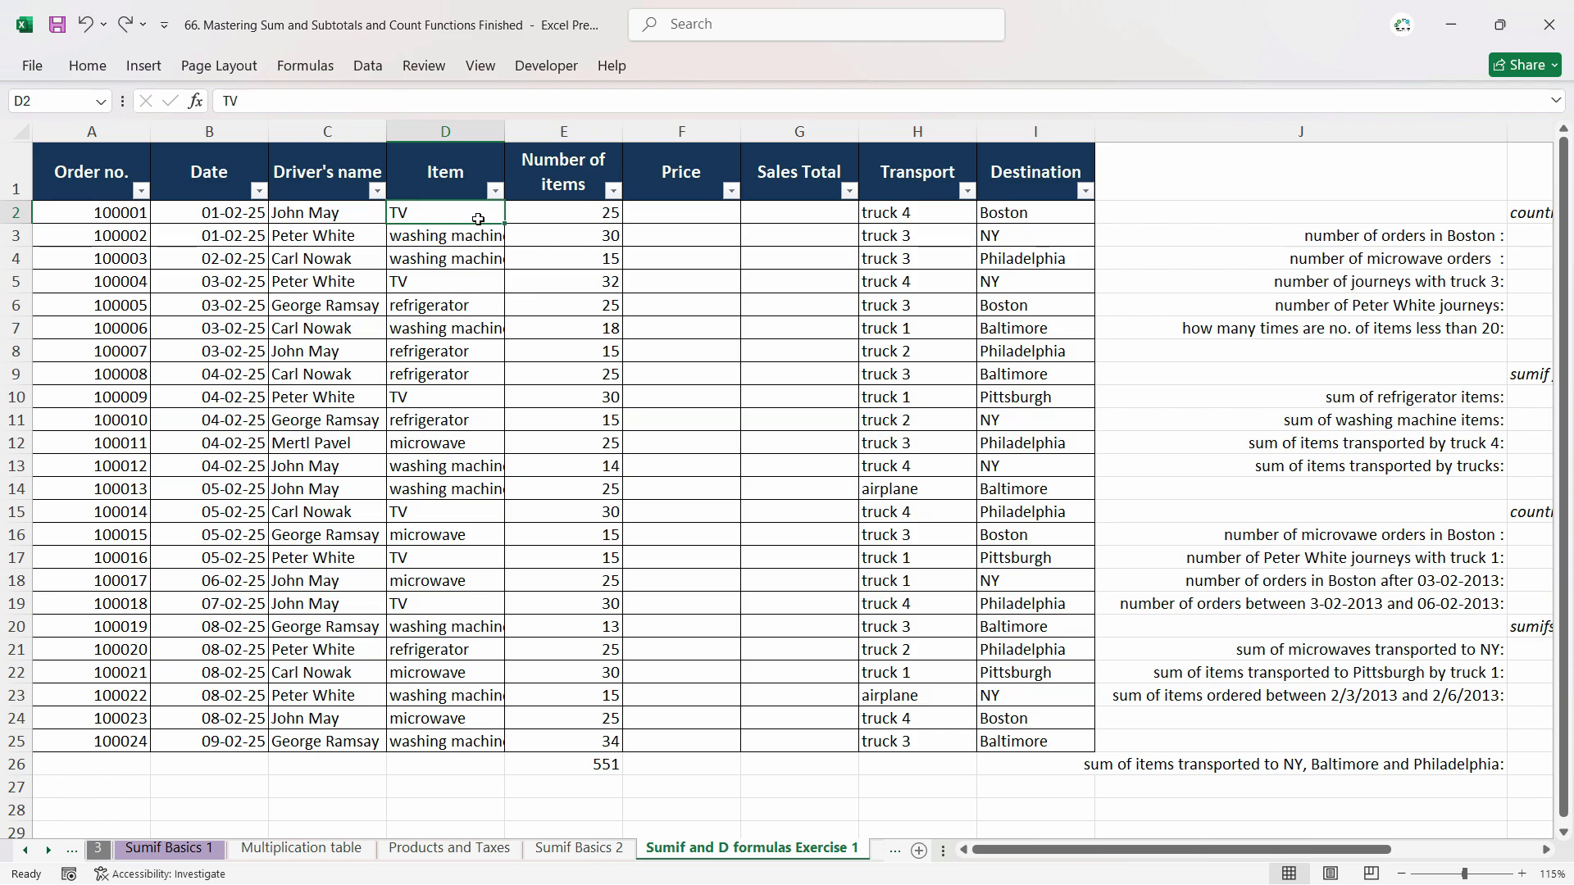
left_click(677, 213)
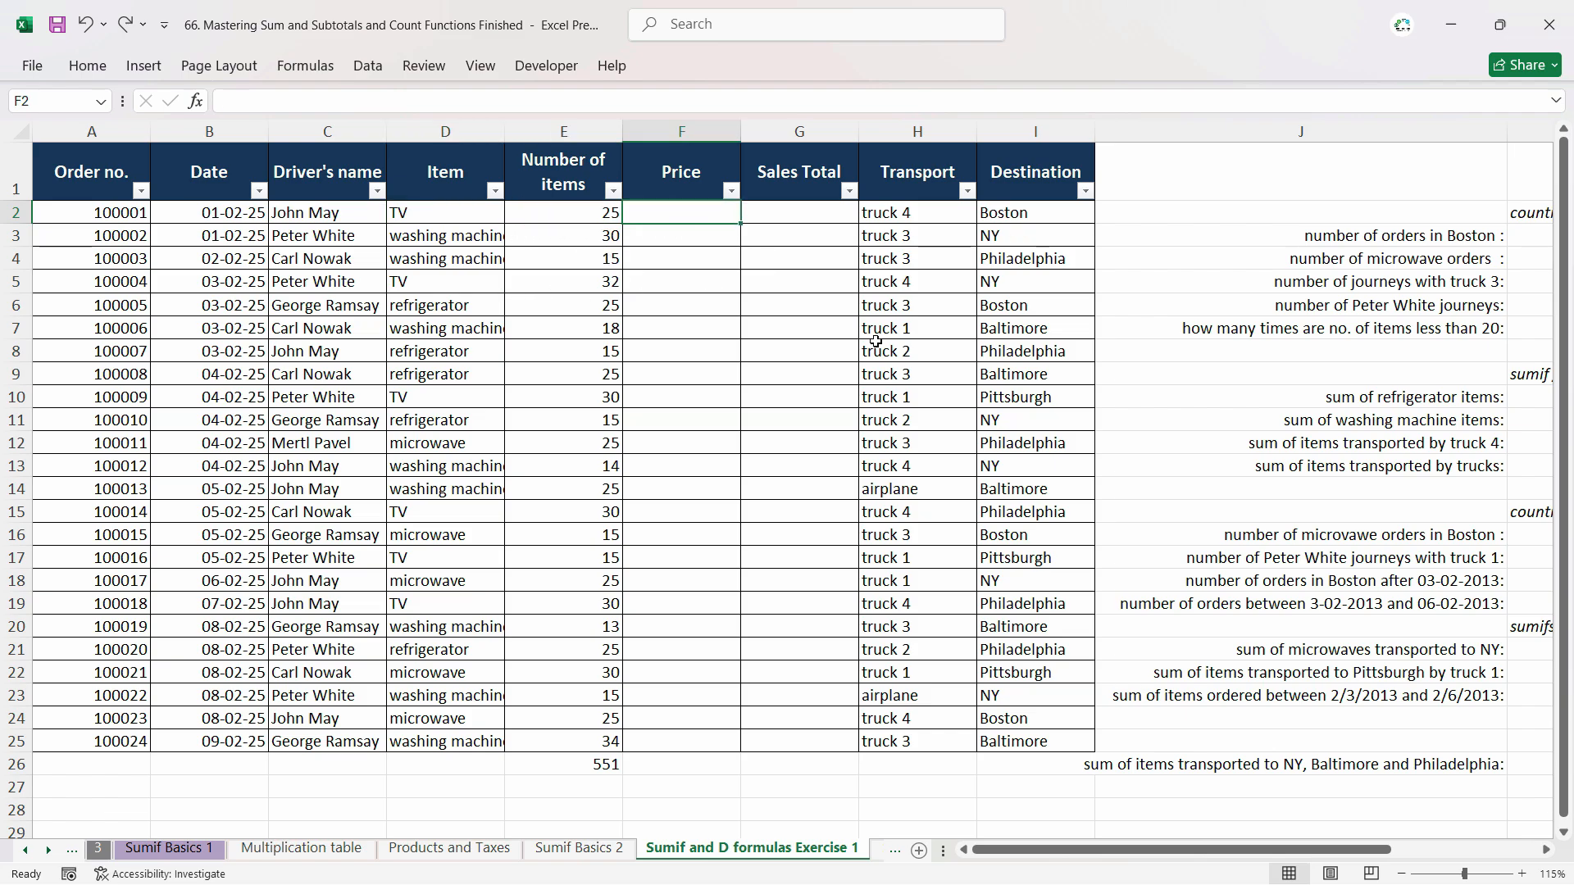
Examine how the item in D2 matches the Price List, checking the TV and refrigerator entries in M2:N5.
left_click_drag(1201, 849, 1423, 853)
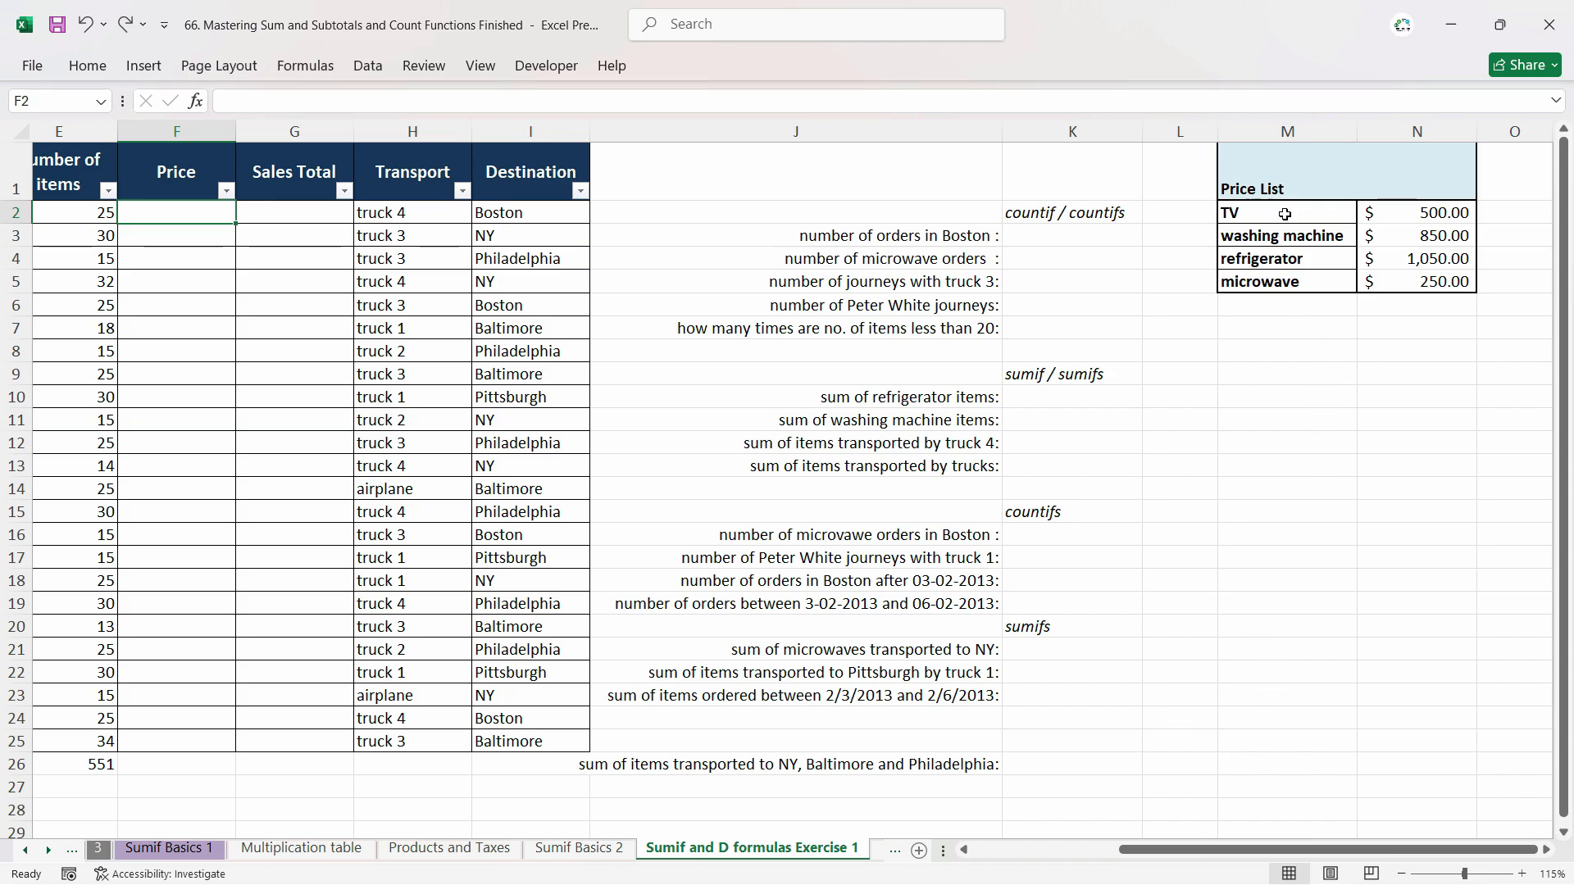
left_click_drag(1284, 214, 1449, 287)
left_click_drag(1312, 850, 873, 807)
left_click(418, 216)
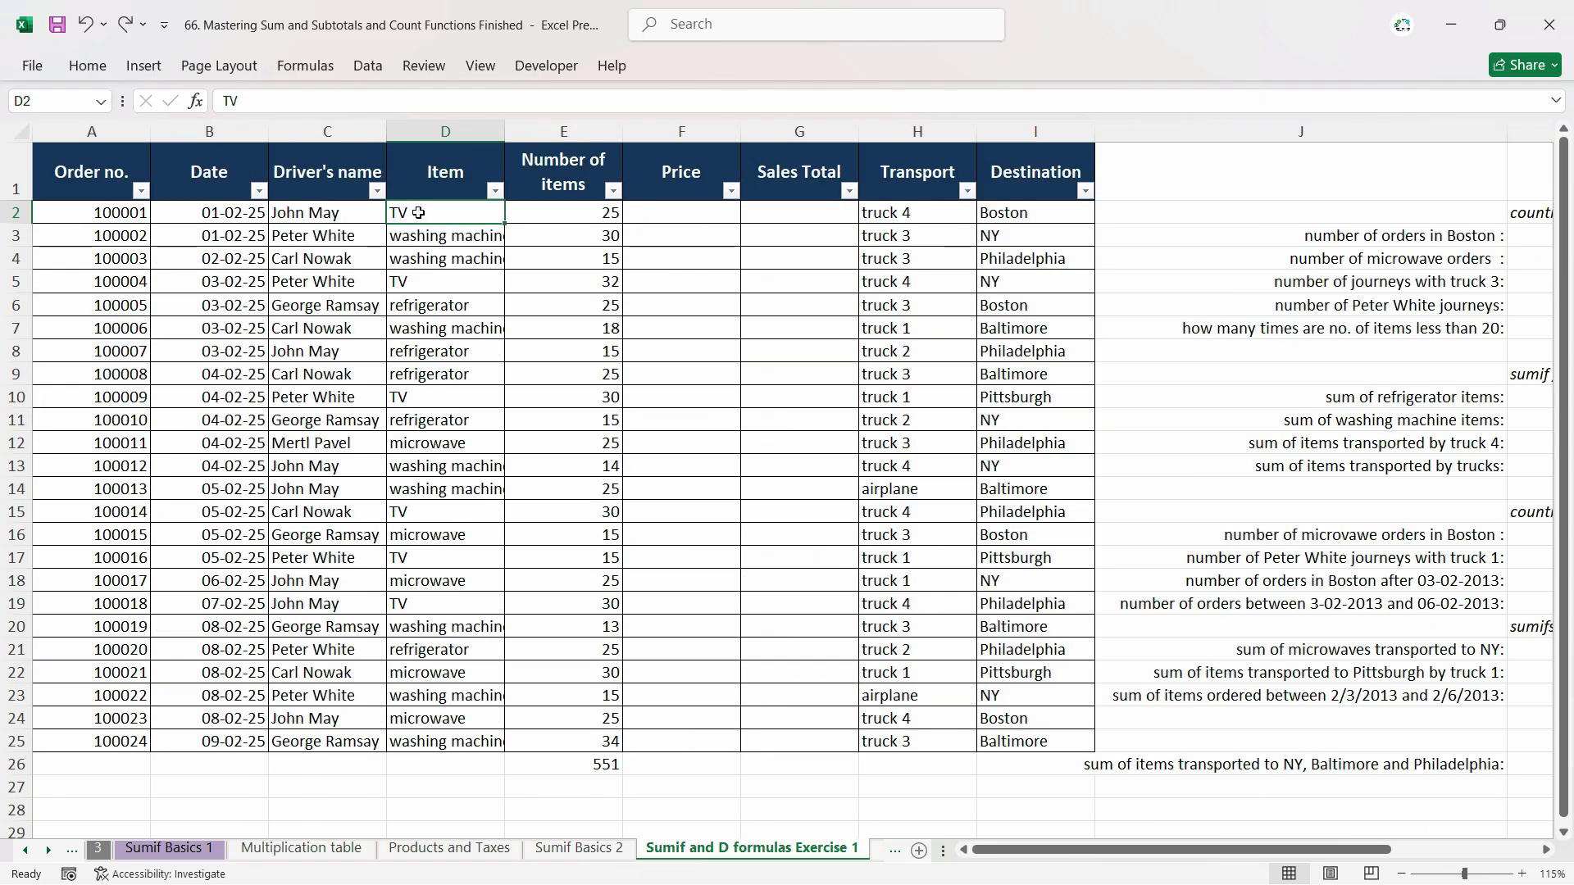
scroll(1388, 174, "right", 3)
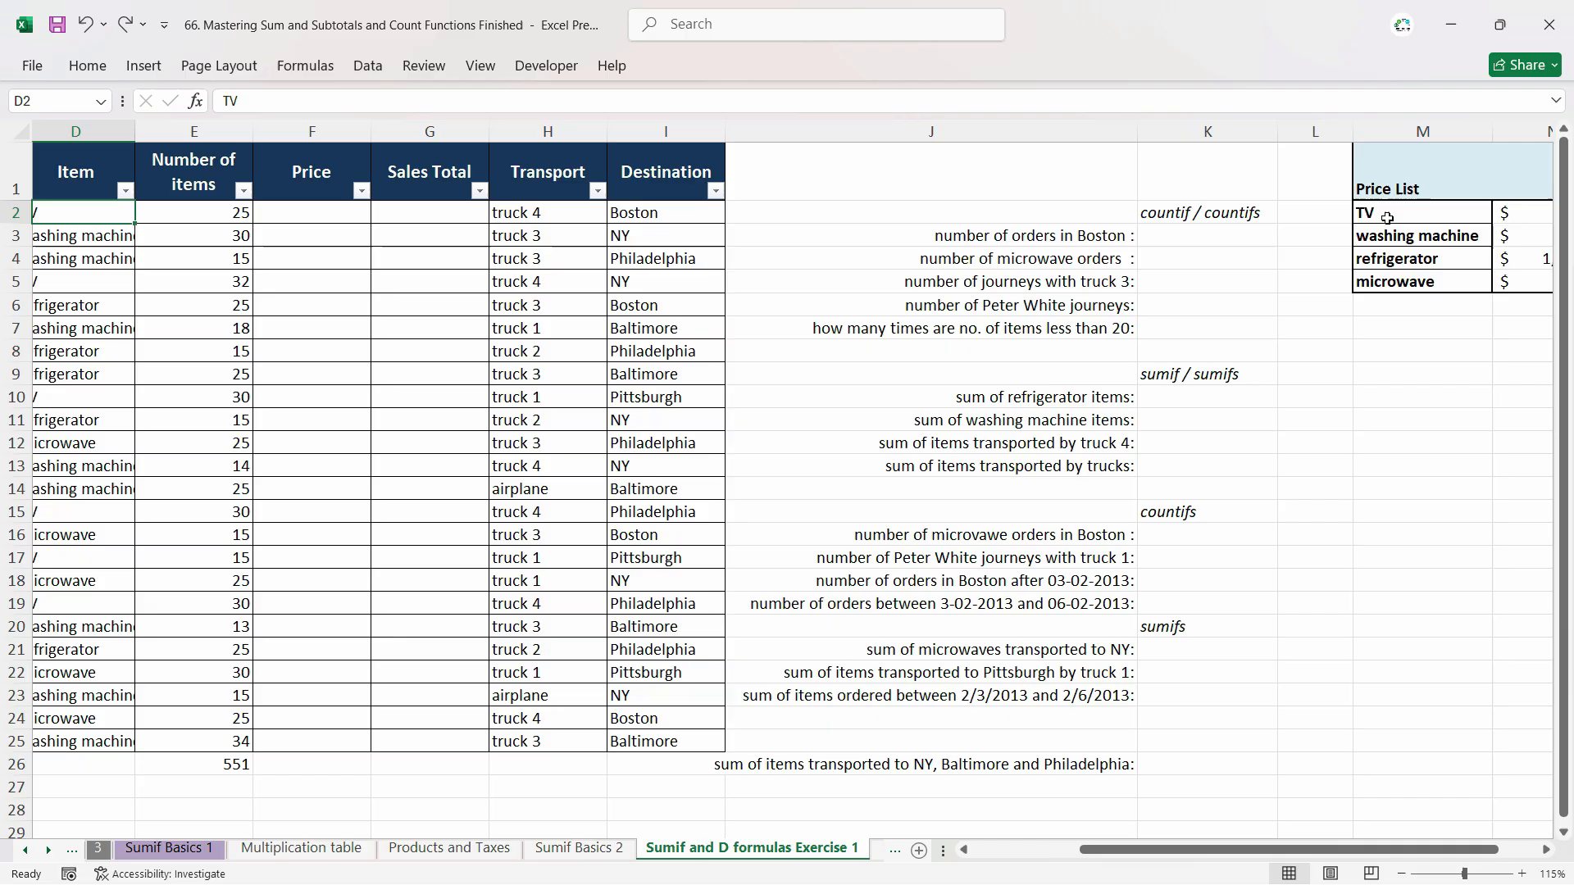
left_click(1385, 214)
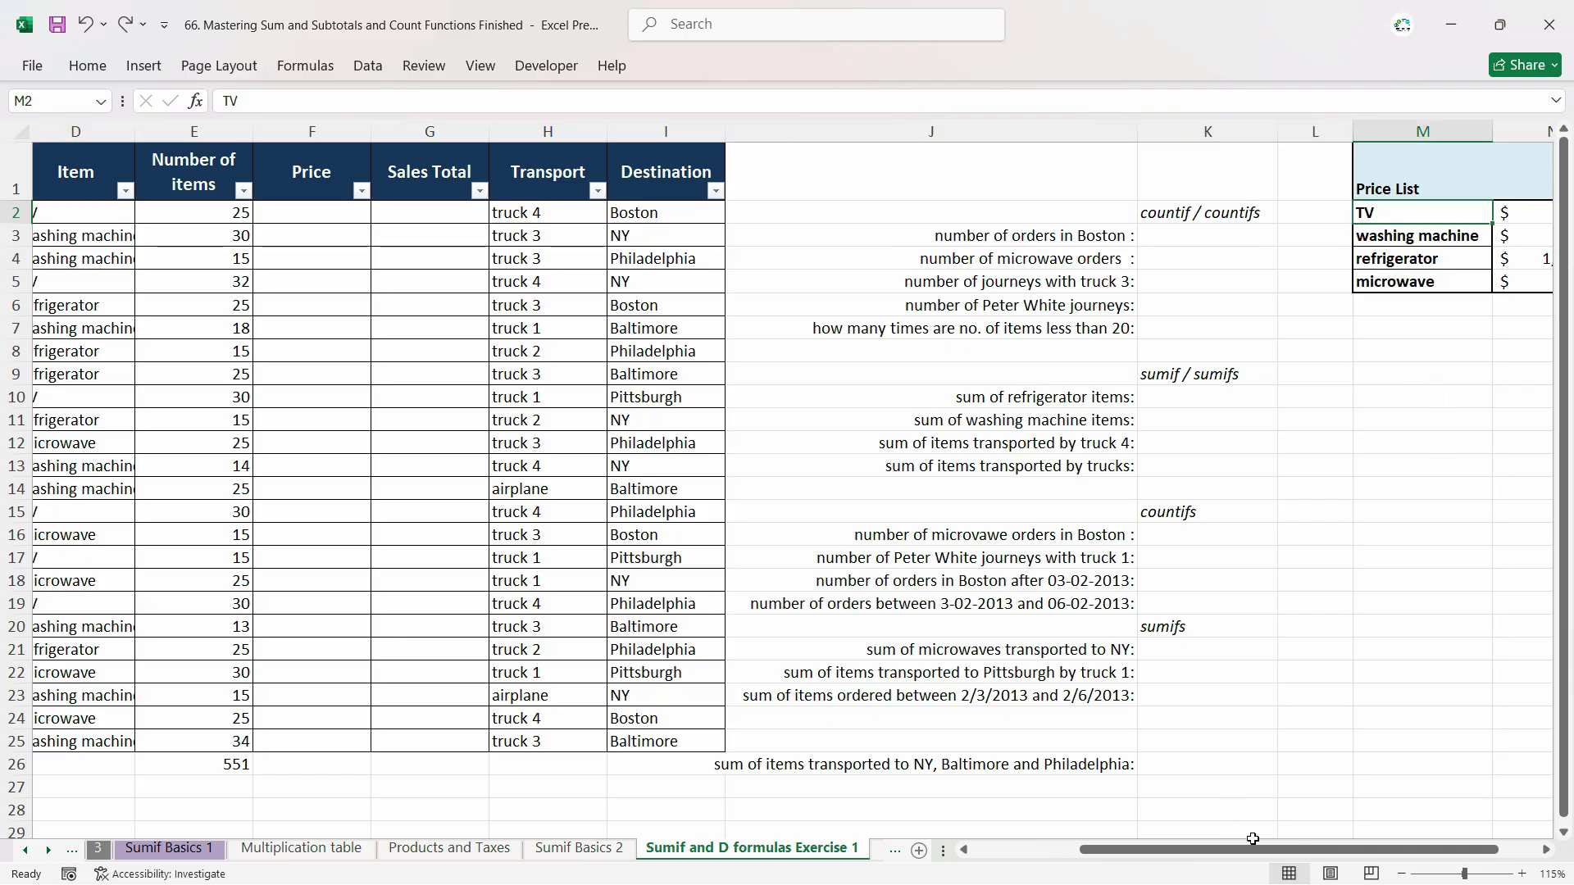
left_click_drag(1252, 839, 1336, 828)
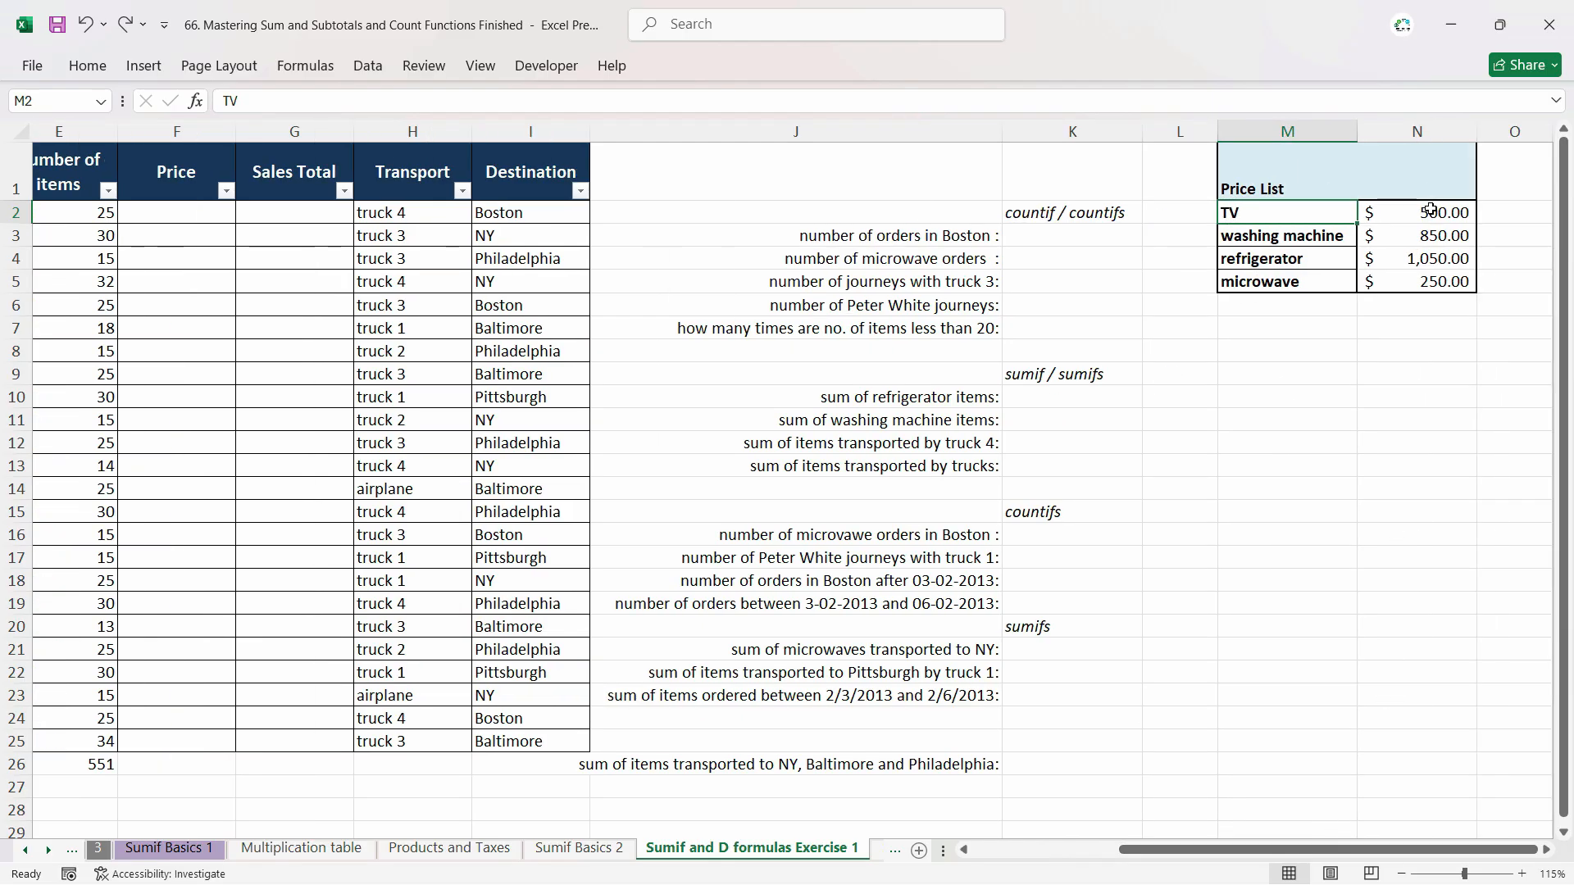
left_click(152, 215)
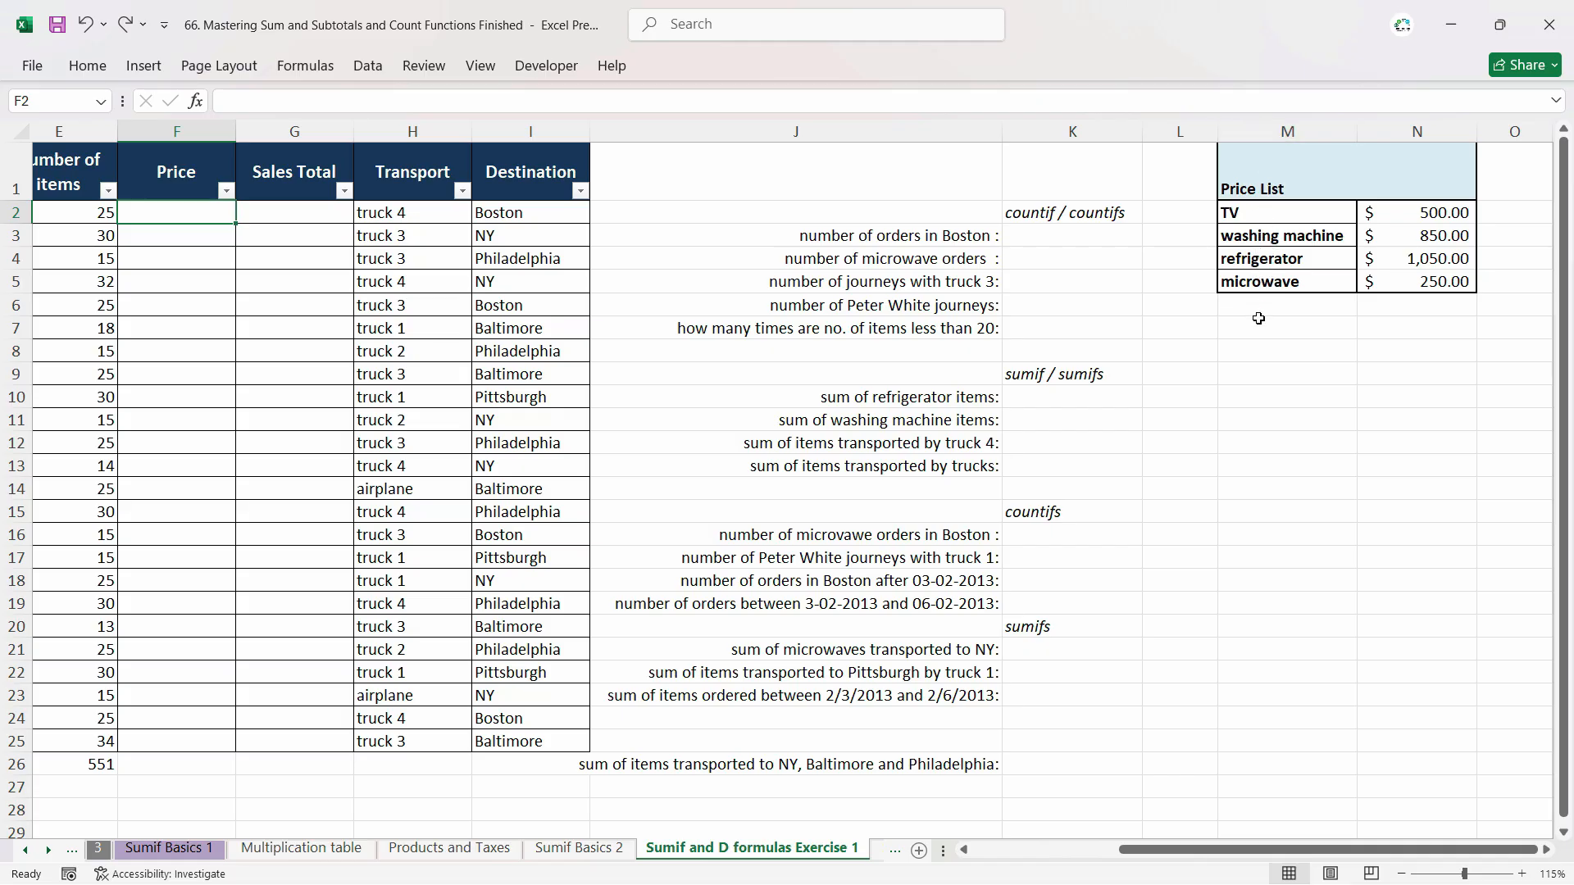
left_click(1269, 262)
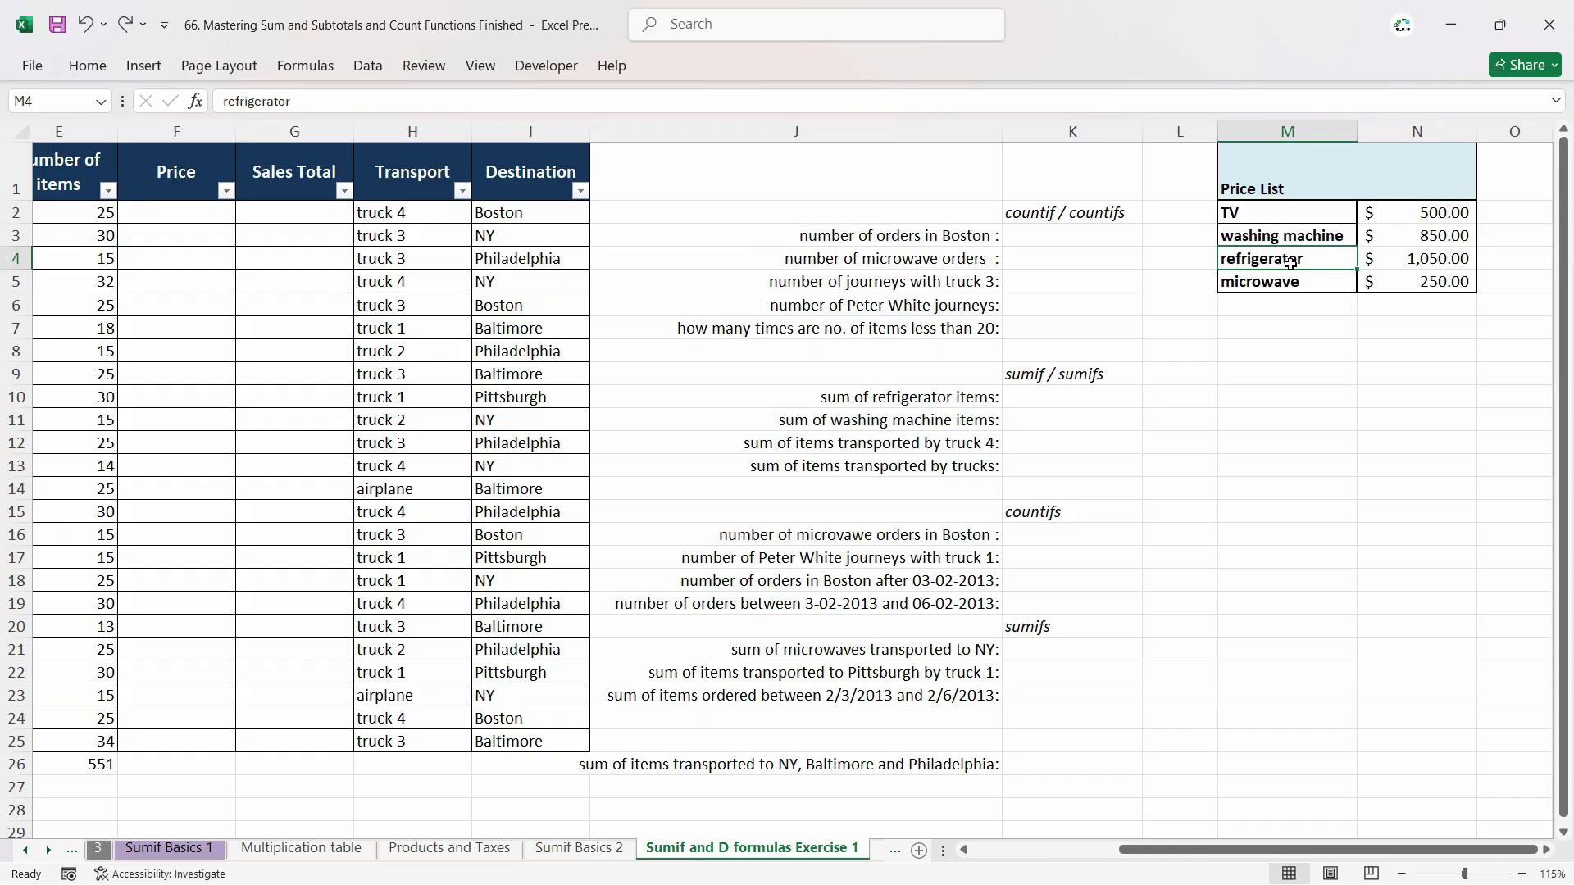
left_click(1410, 262)
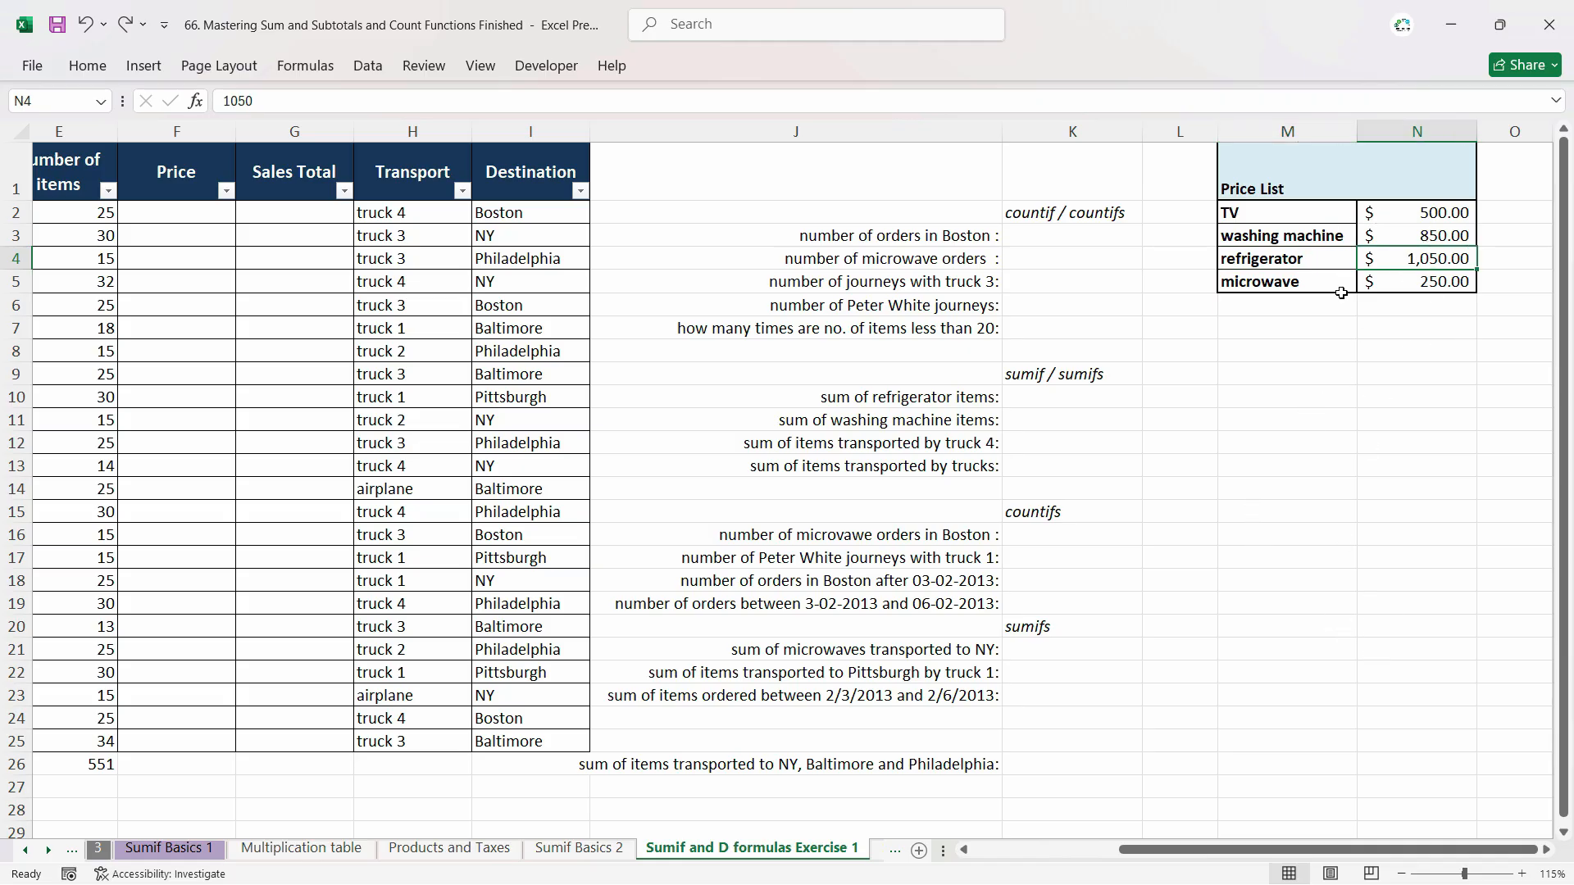
Name the range M2:N5 Price_List.
left_click_drag(1288, 218, 1418, 282)
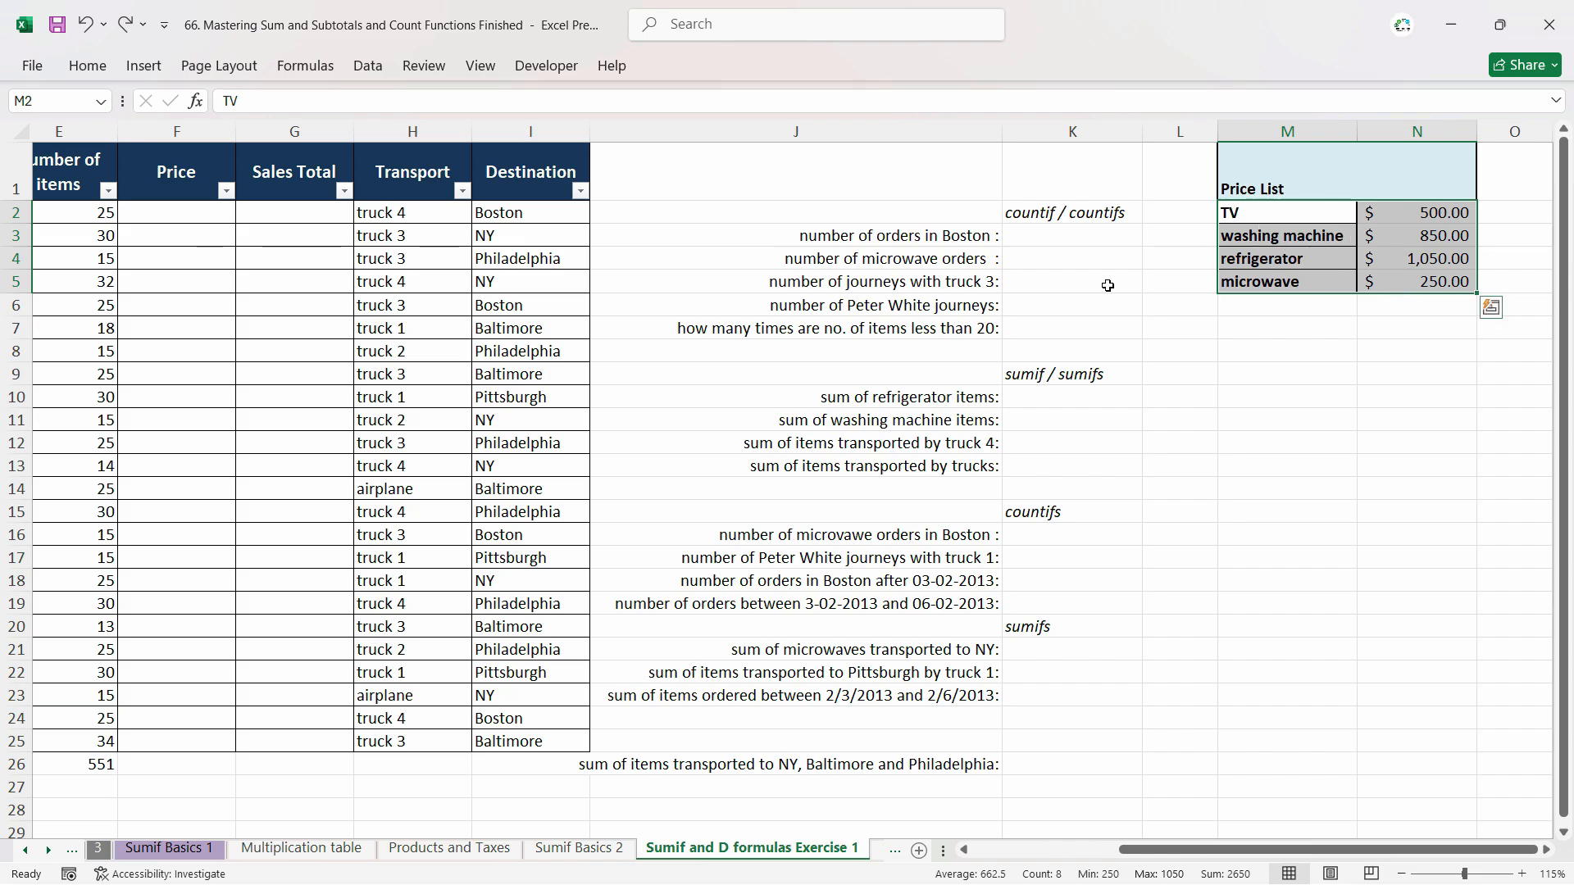
left_click(53, 100)
type("Prci")
key("BackSpace")
type("_List")
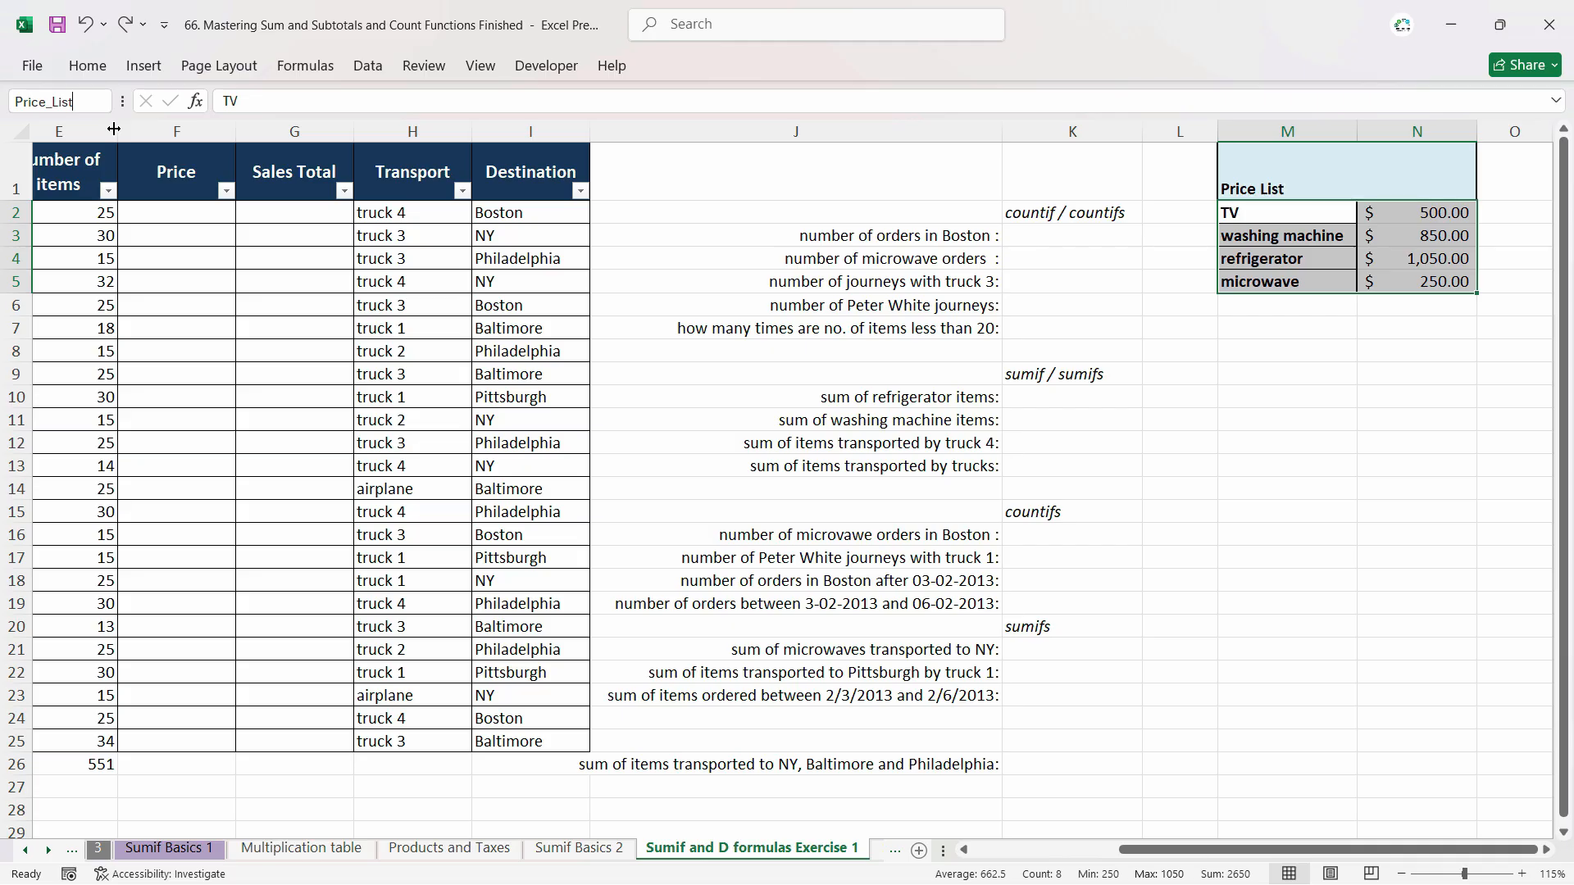
key("Return")
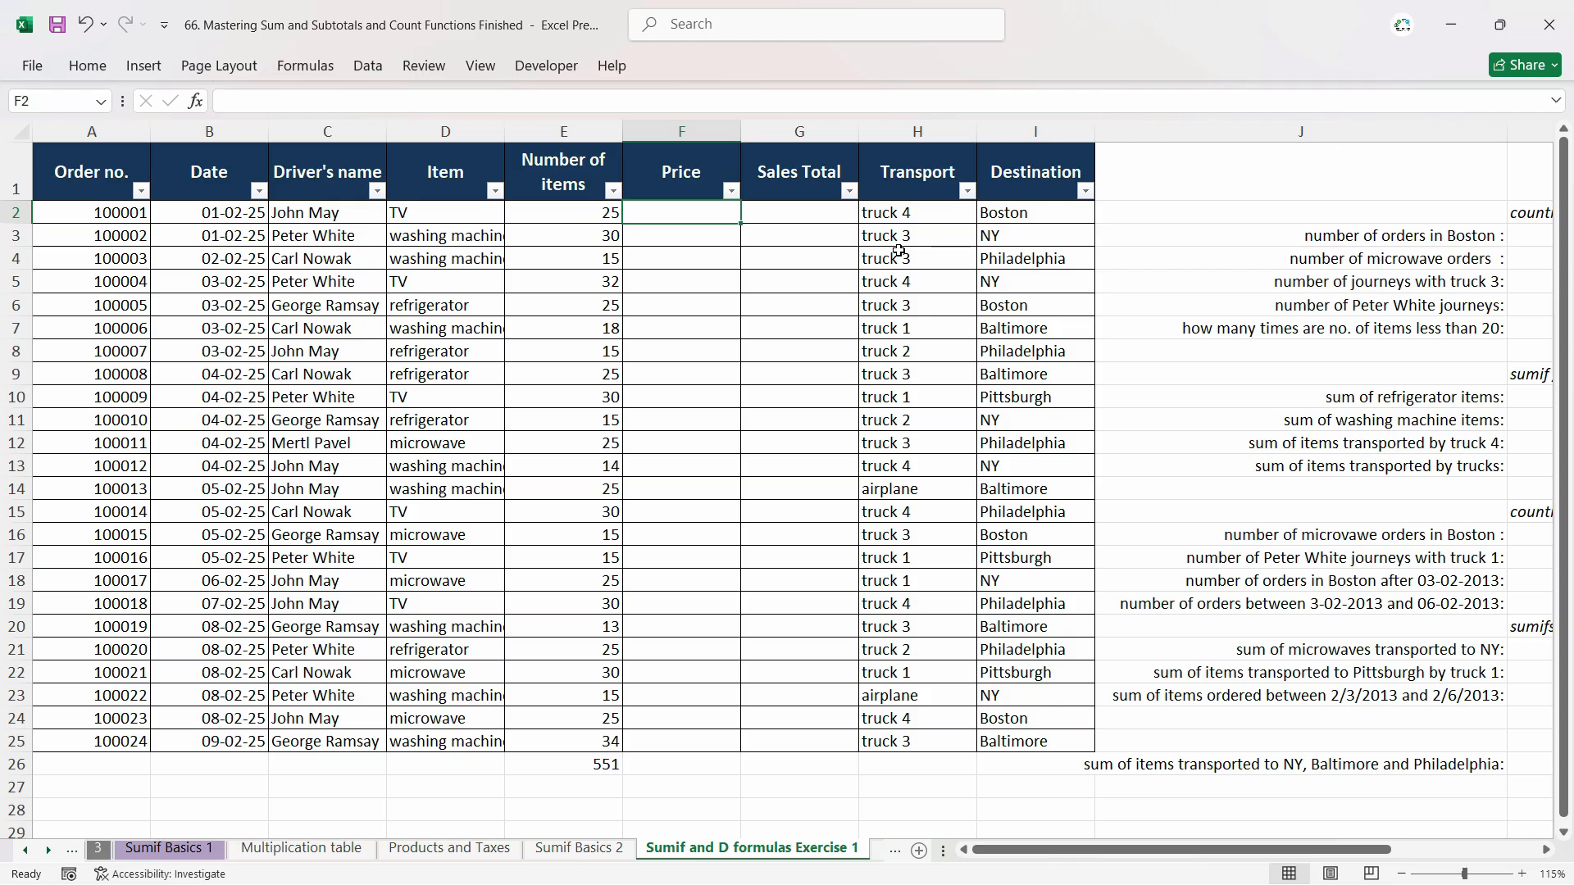
Start a VLOOKUP formula in Price cell F2 with D2 as the lookup value.
type("=vlo")
key("Tab")
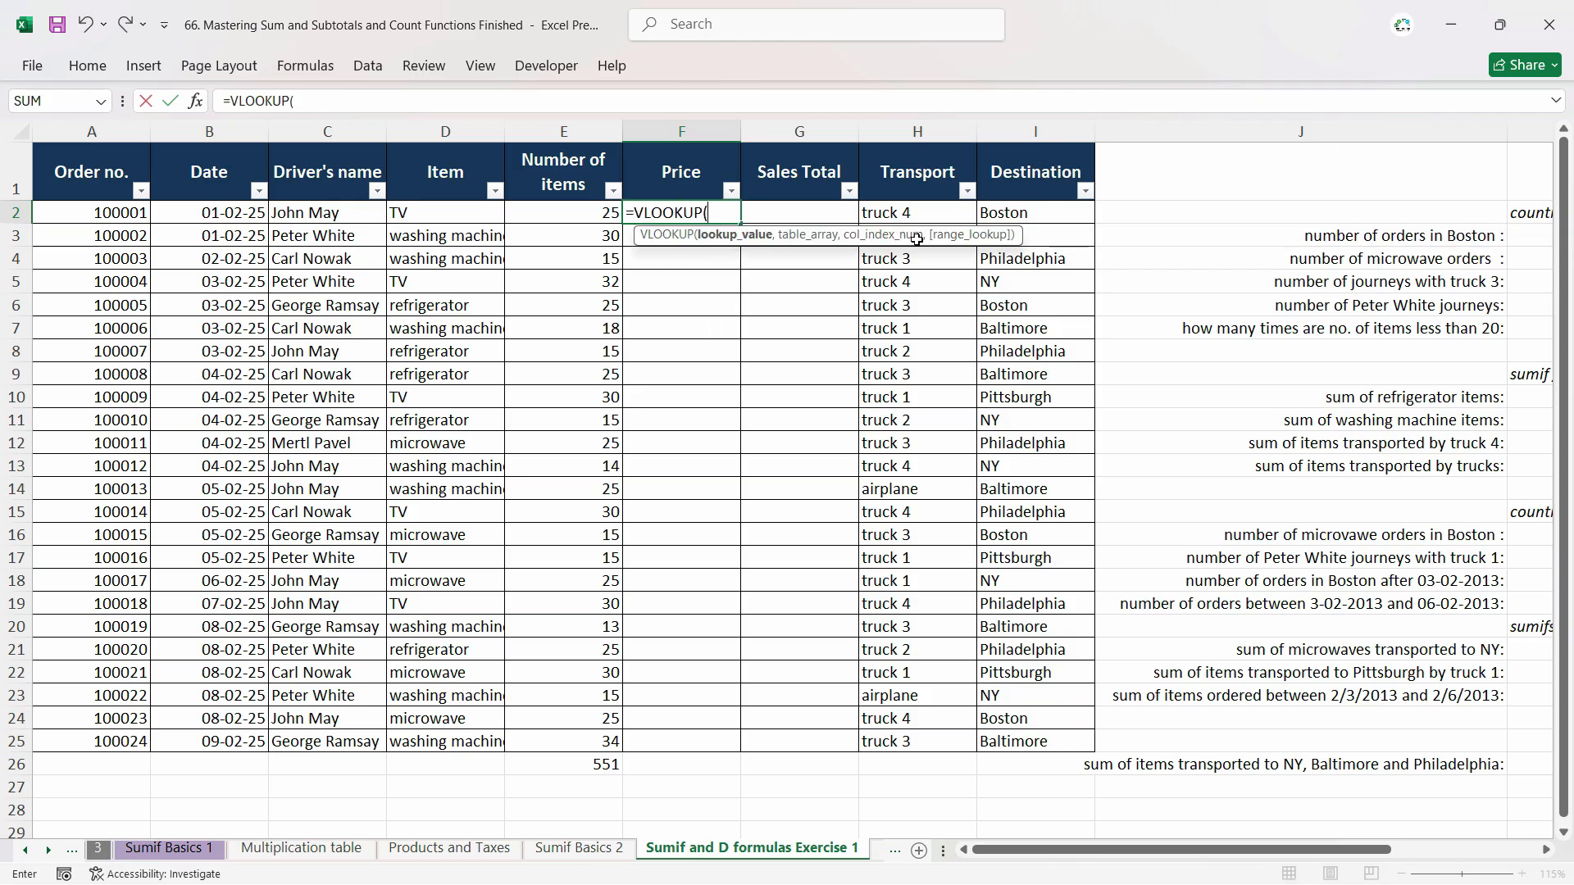
left_click(432, 216)
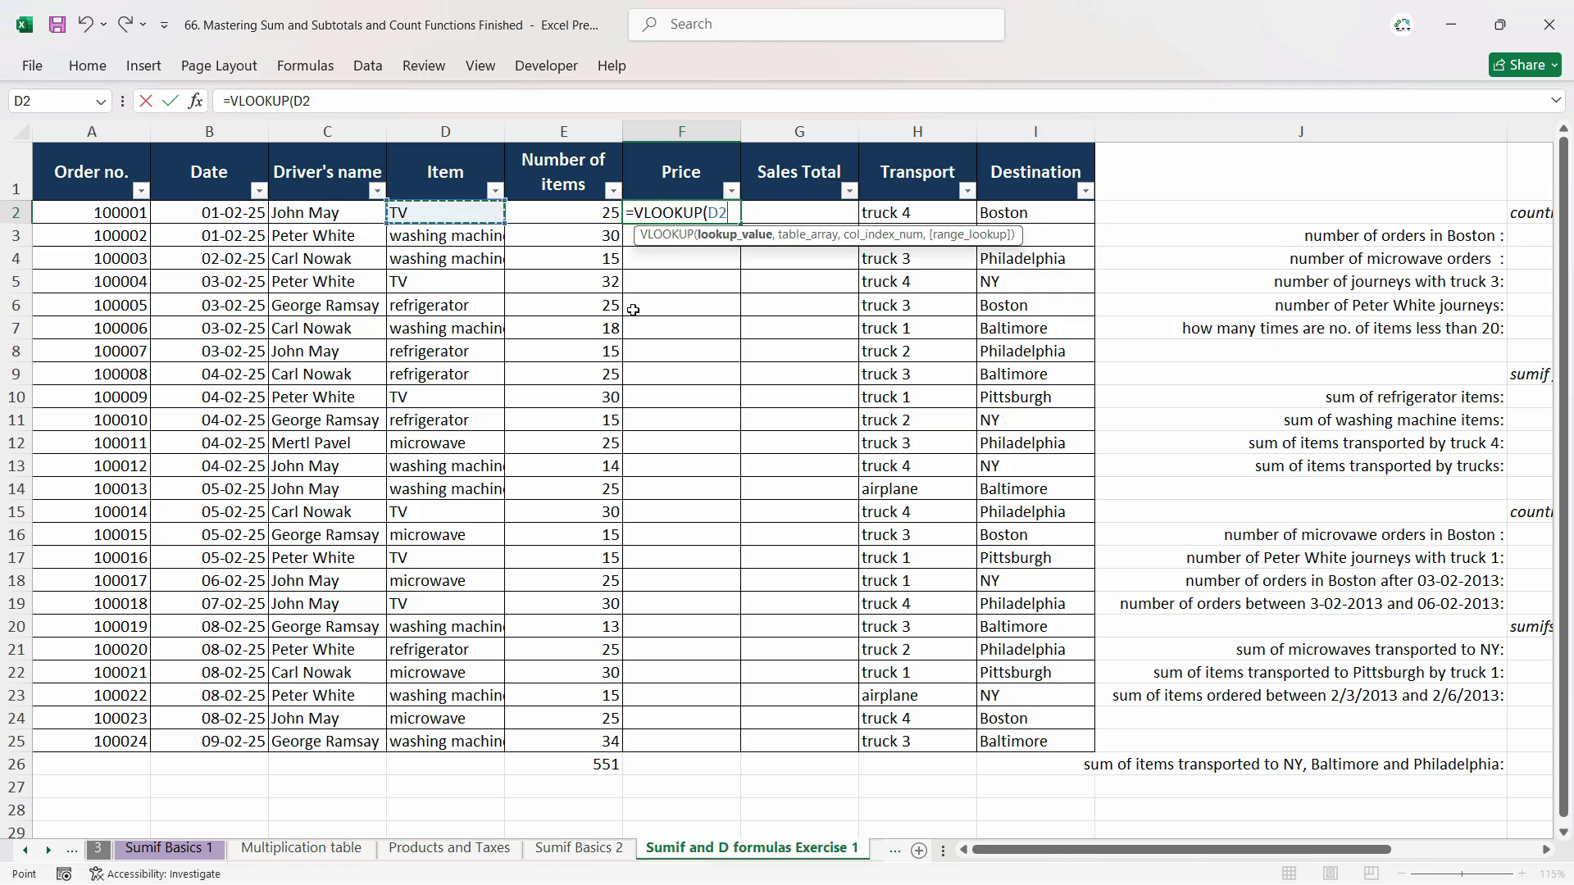
type(",")
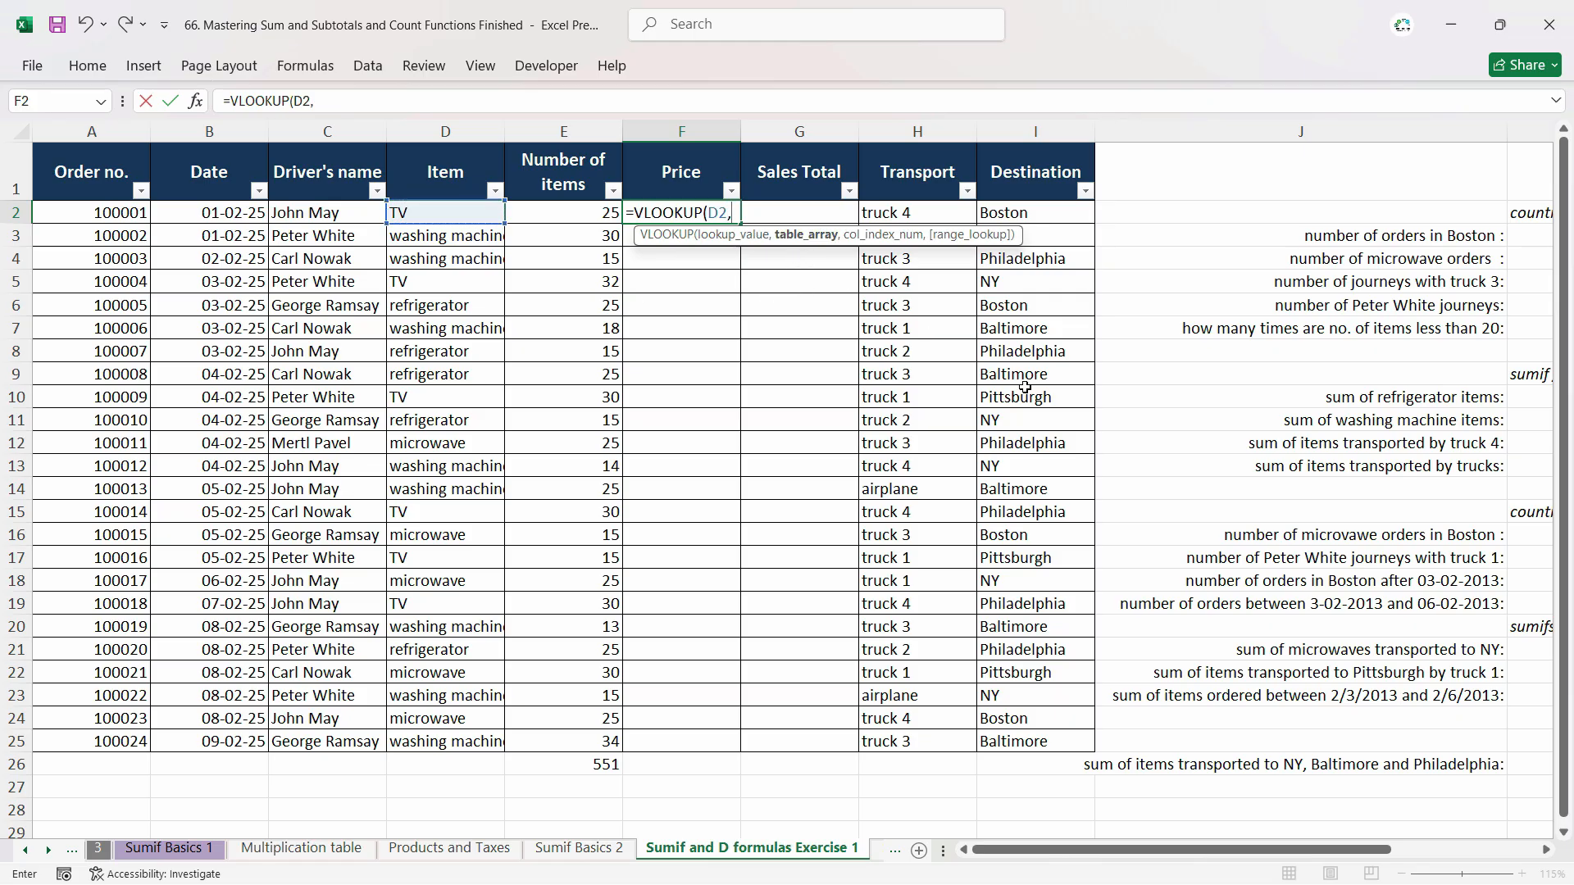
left_click_drag(1265, 849, 1410, 849)
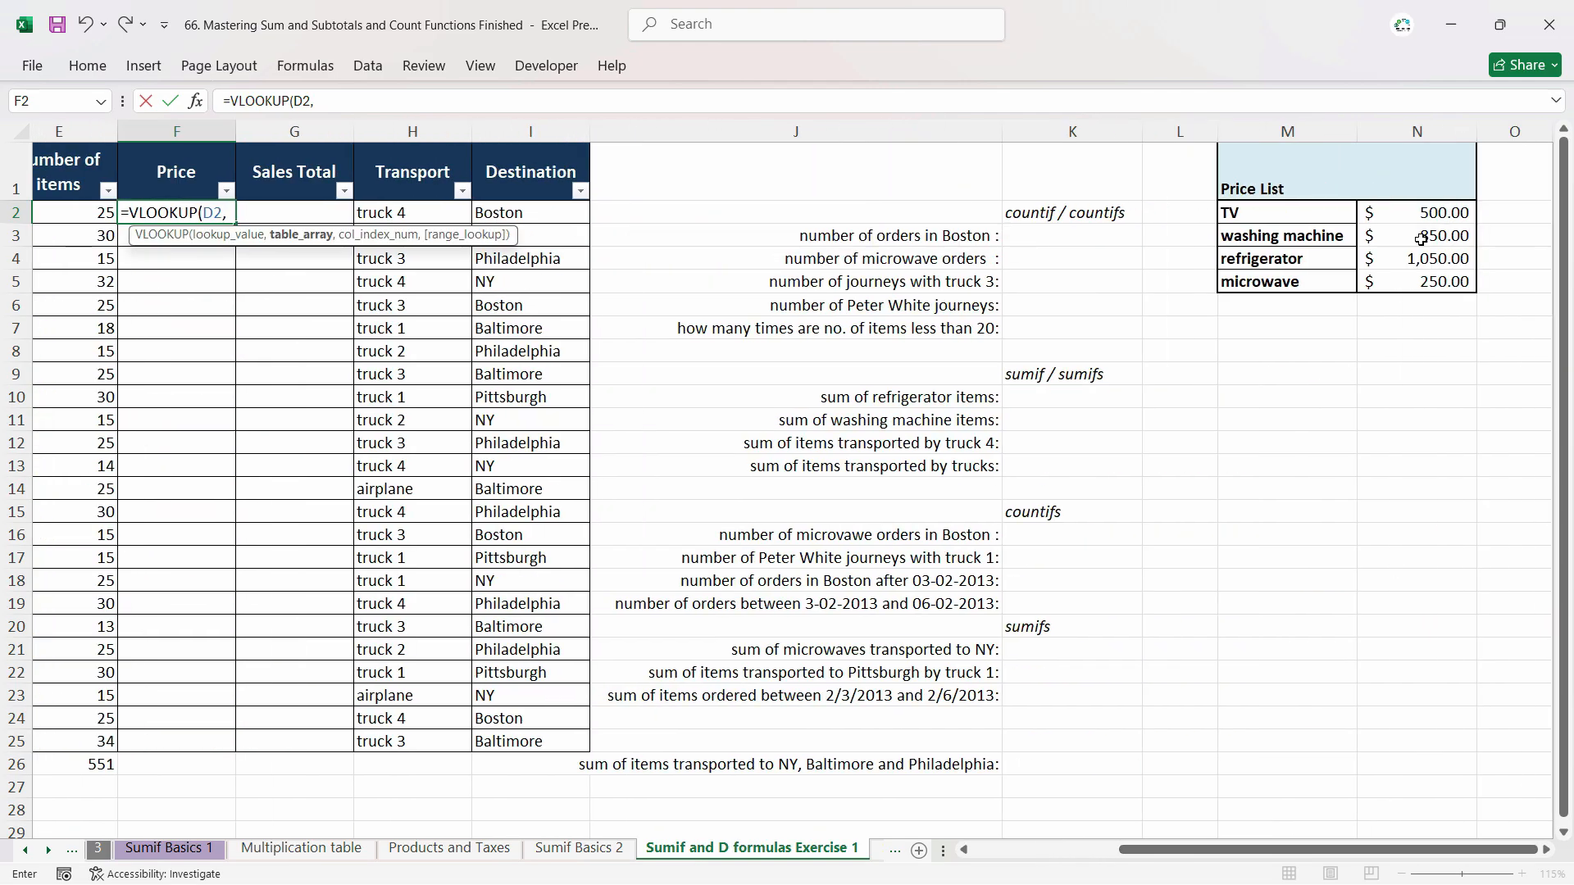
left_click_drag(1310, 132, 1405, 131)
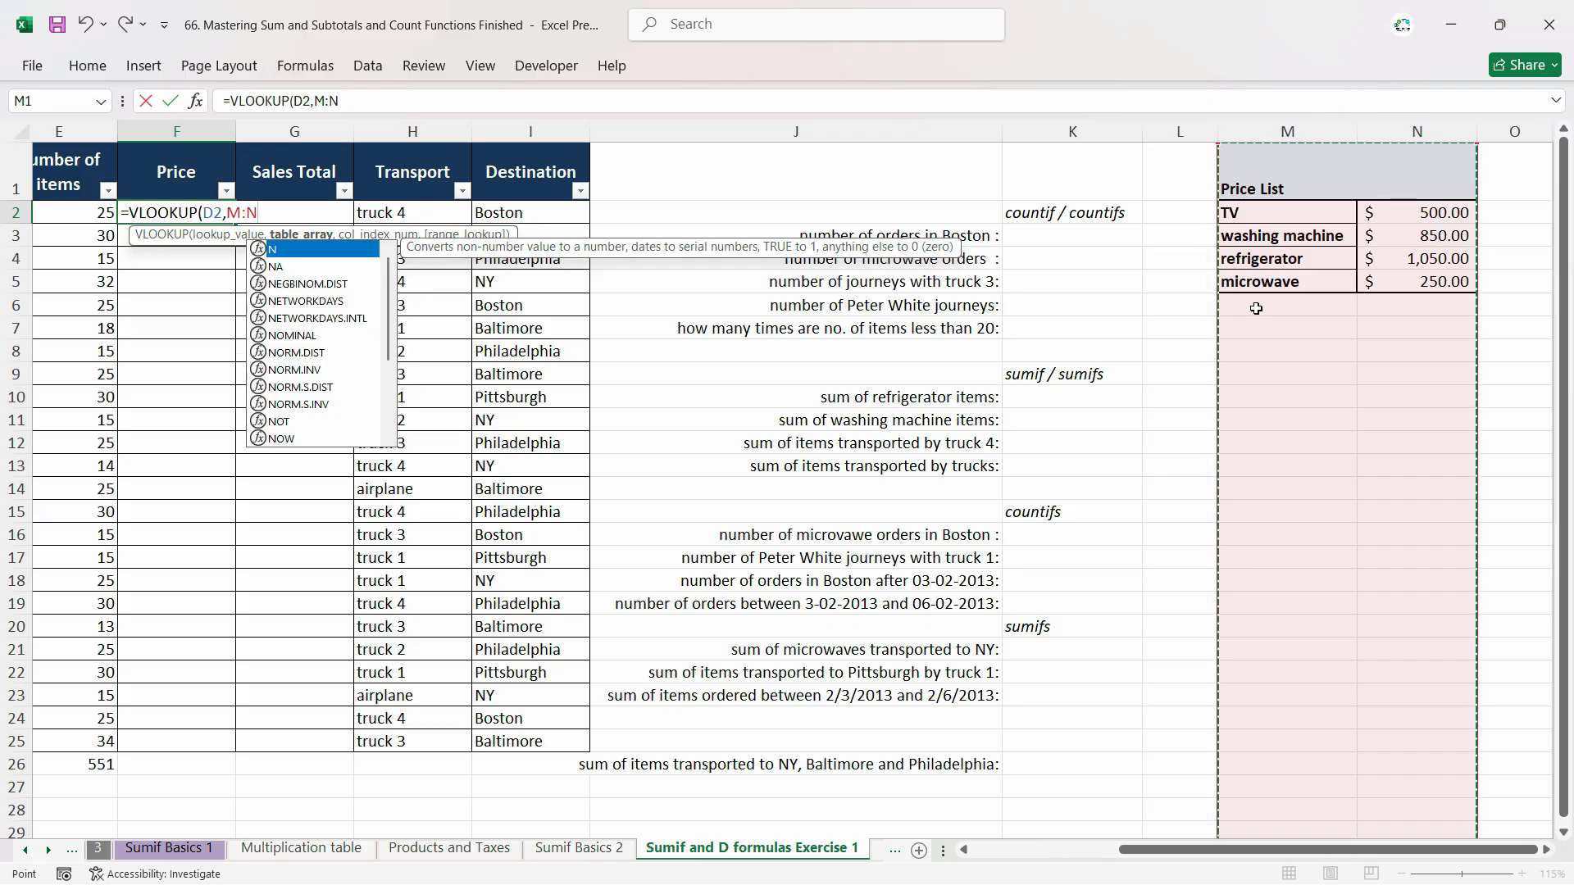
key("BackSpace")
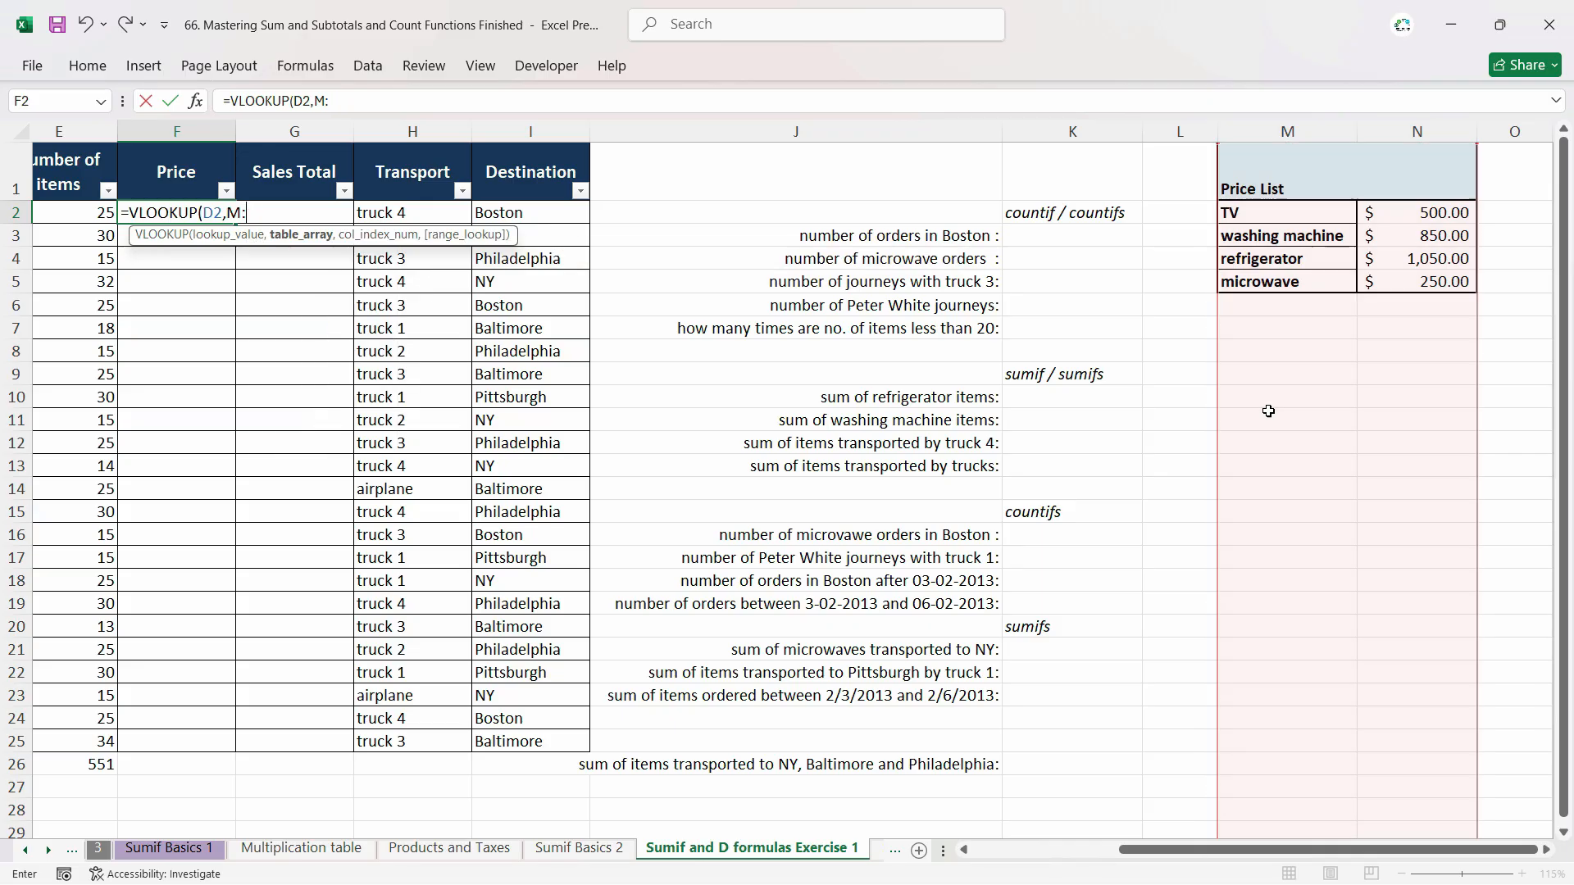
key("BackSpace")
key("BackSpace")
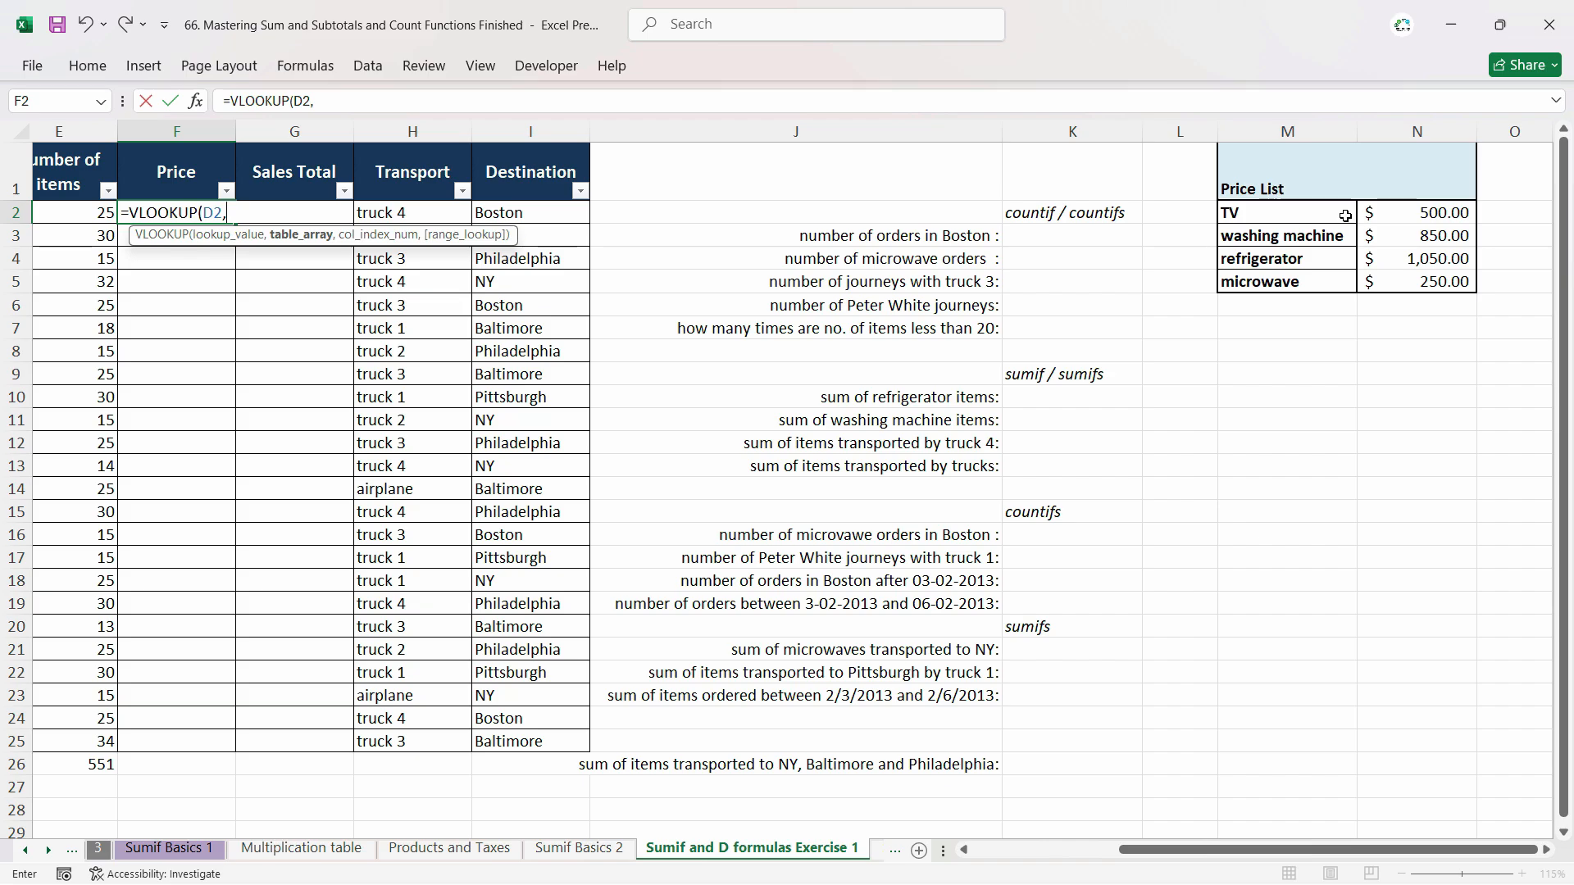
Complete the VLOOKUP formula in F2 with Price_List as the table array, column index 2 and range lookup 0.
left_click_drag(1345, 215, 1382, 290)
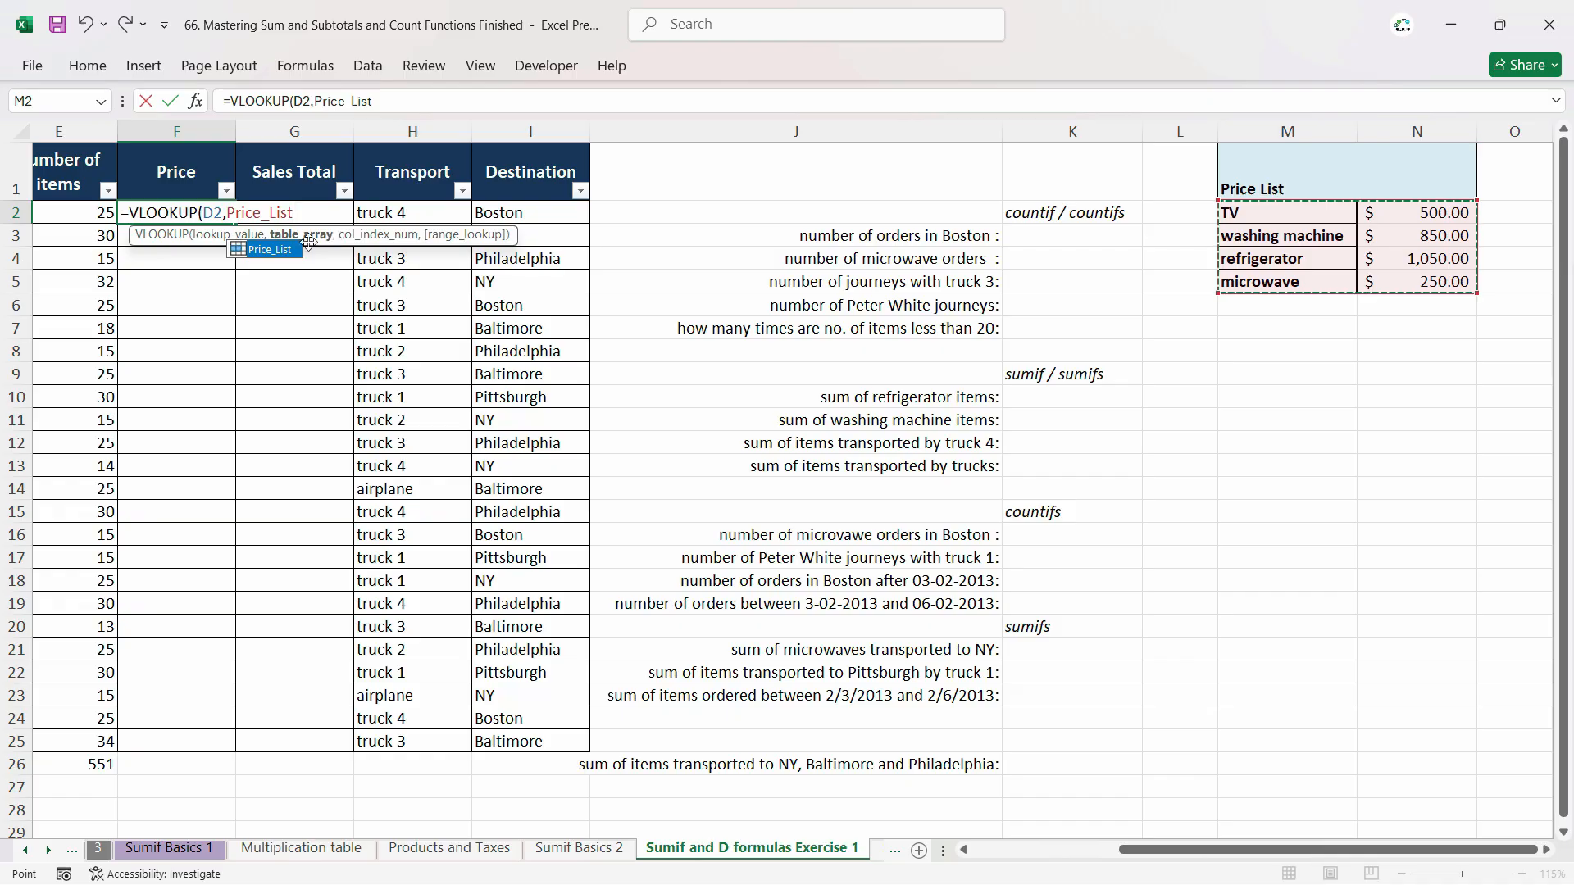
left_click_drag(1278, 213, 1467, 283)
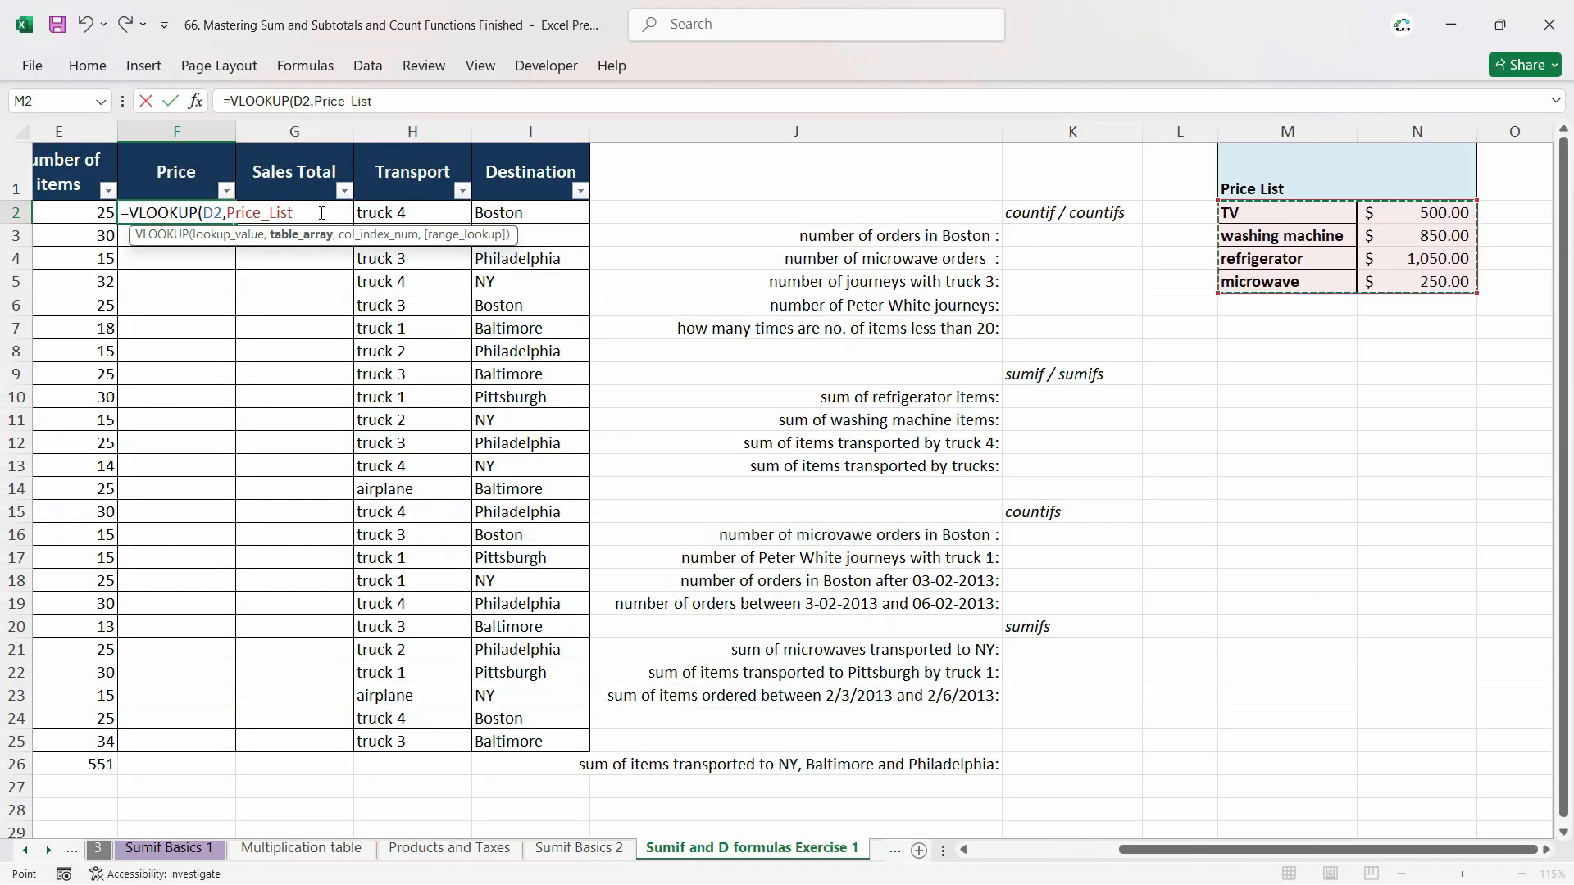
type(",2m")
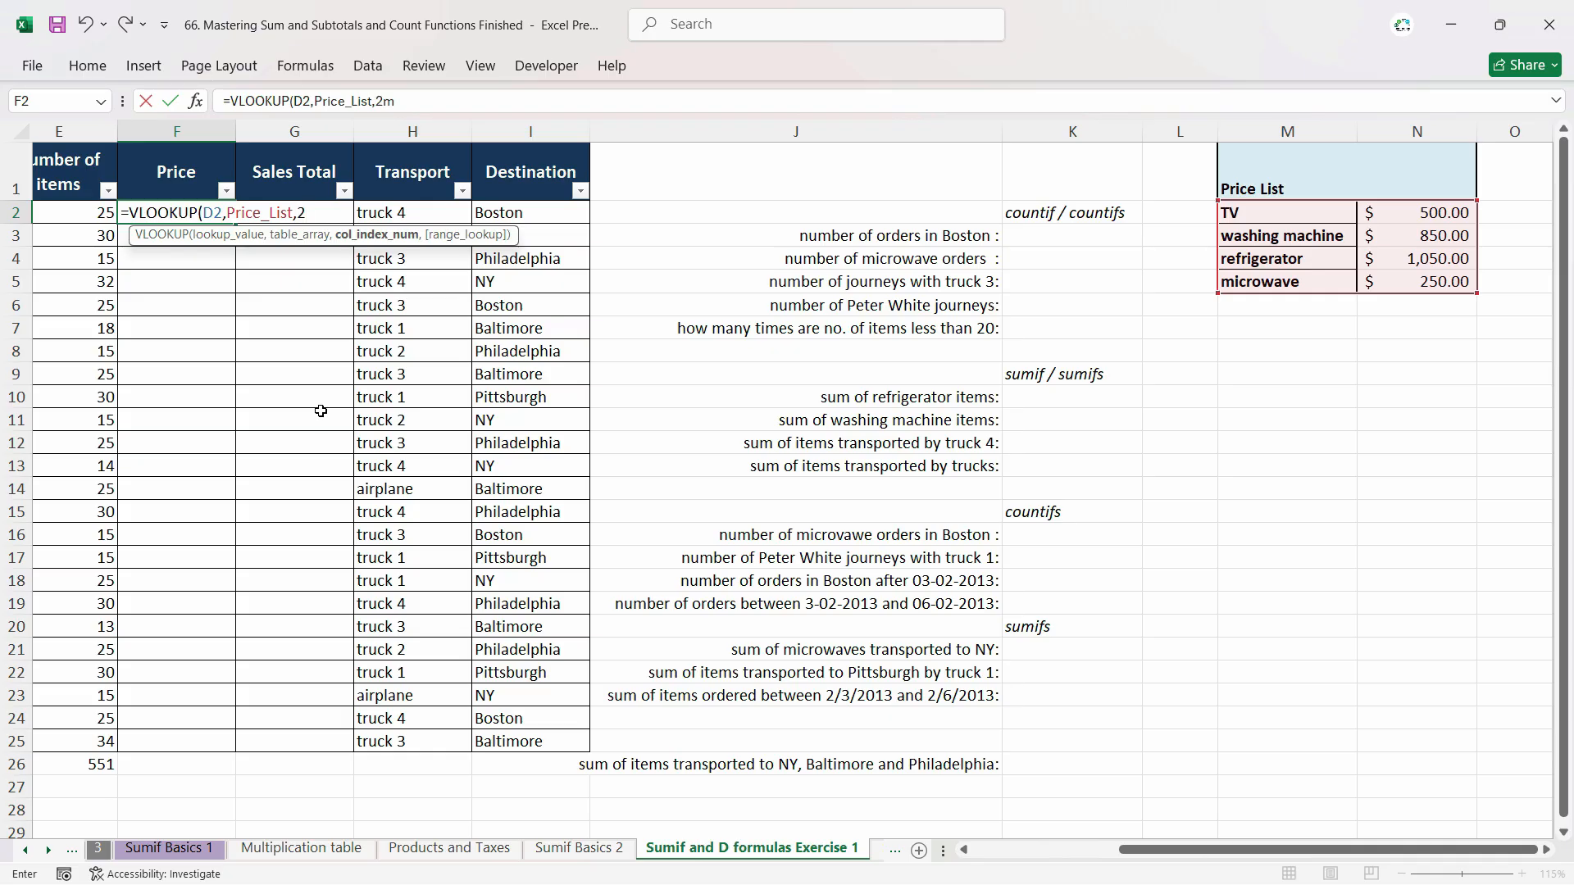
key("BackSpace")
type(",0")
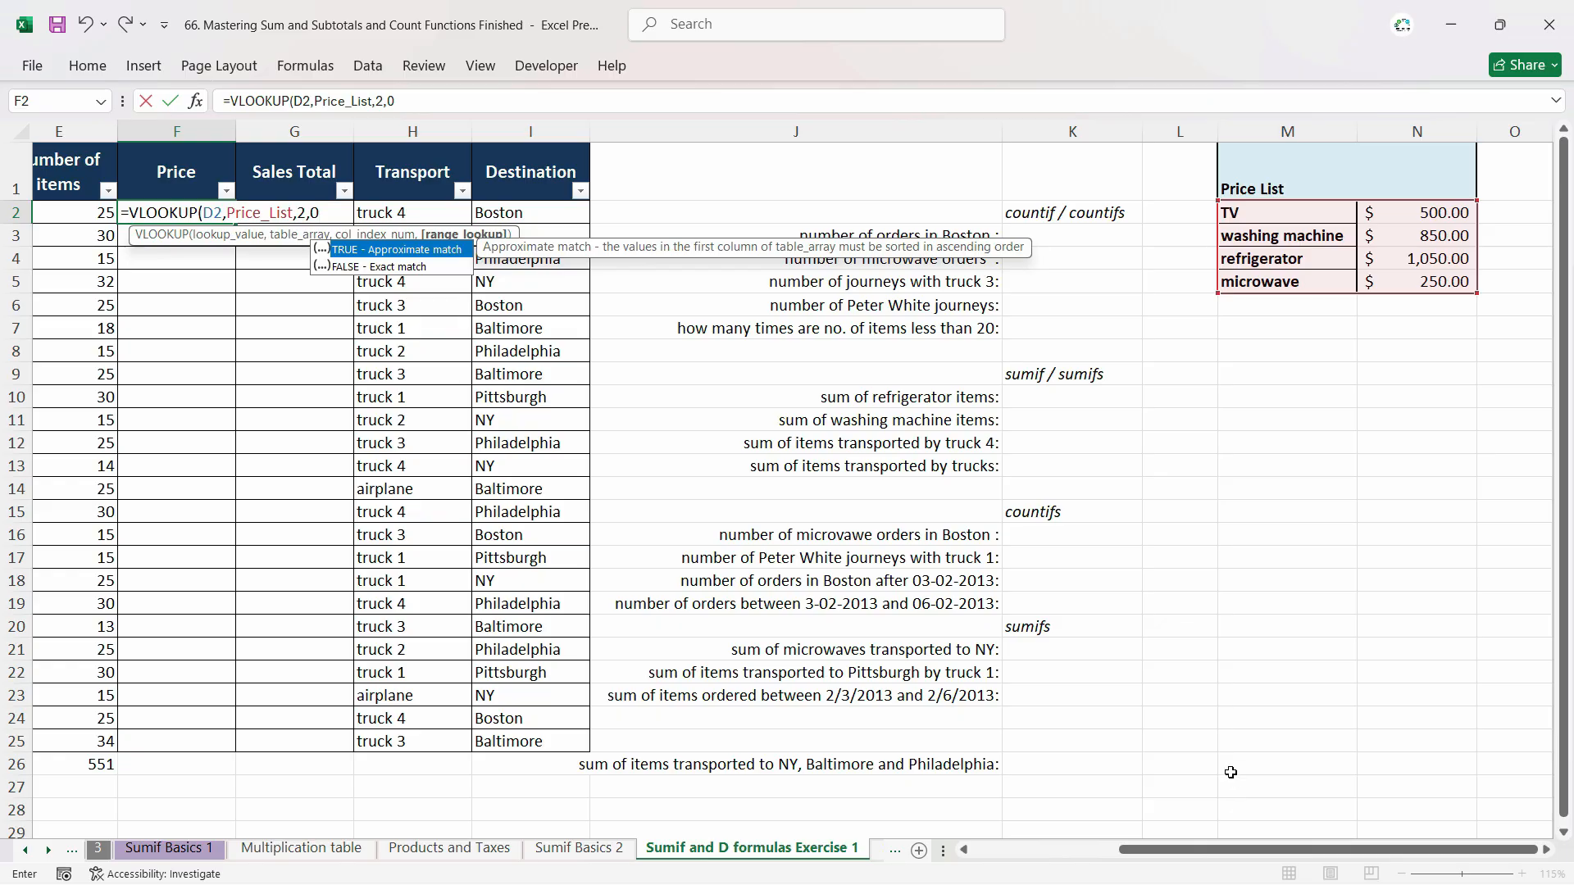
type(")")
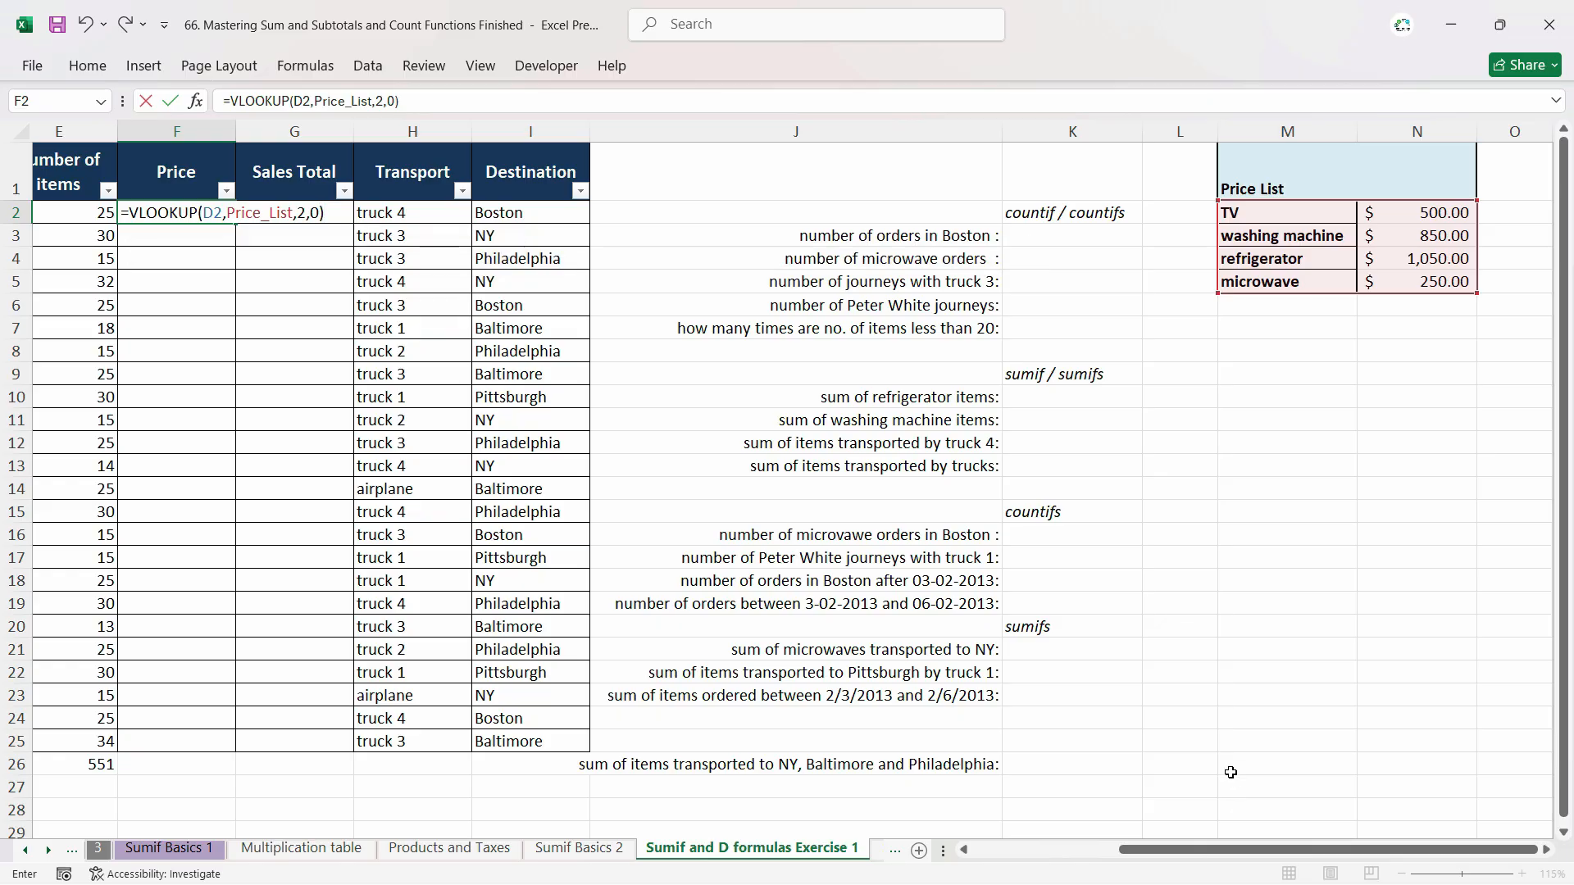
key("Return")
Reopen the VLOOKUP formula in F2, try D3 as the lookup value and point it back to D2.
left_click_drag(1233, 850, 1074, 850)
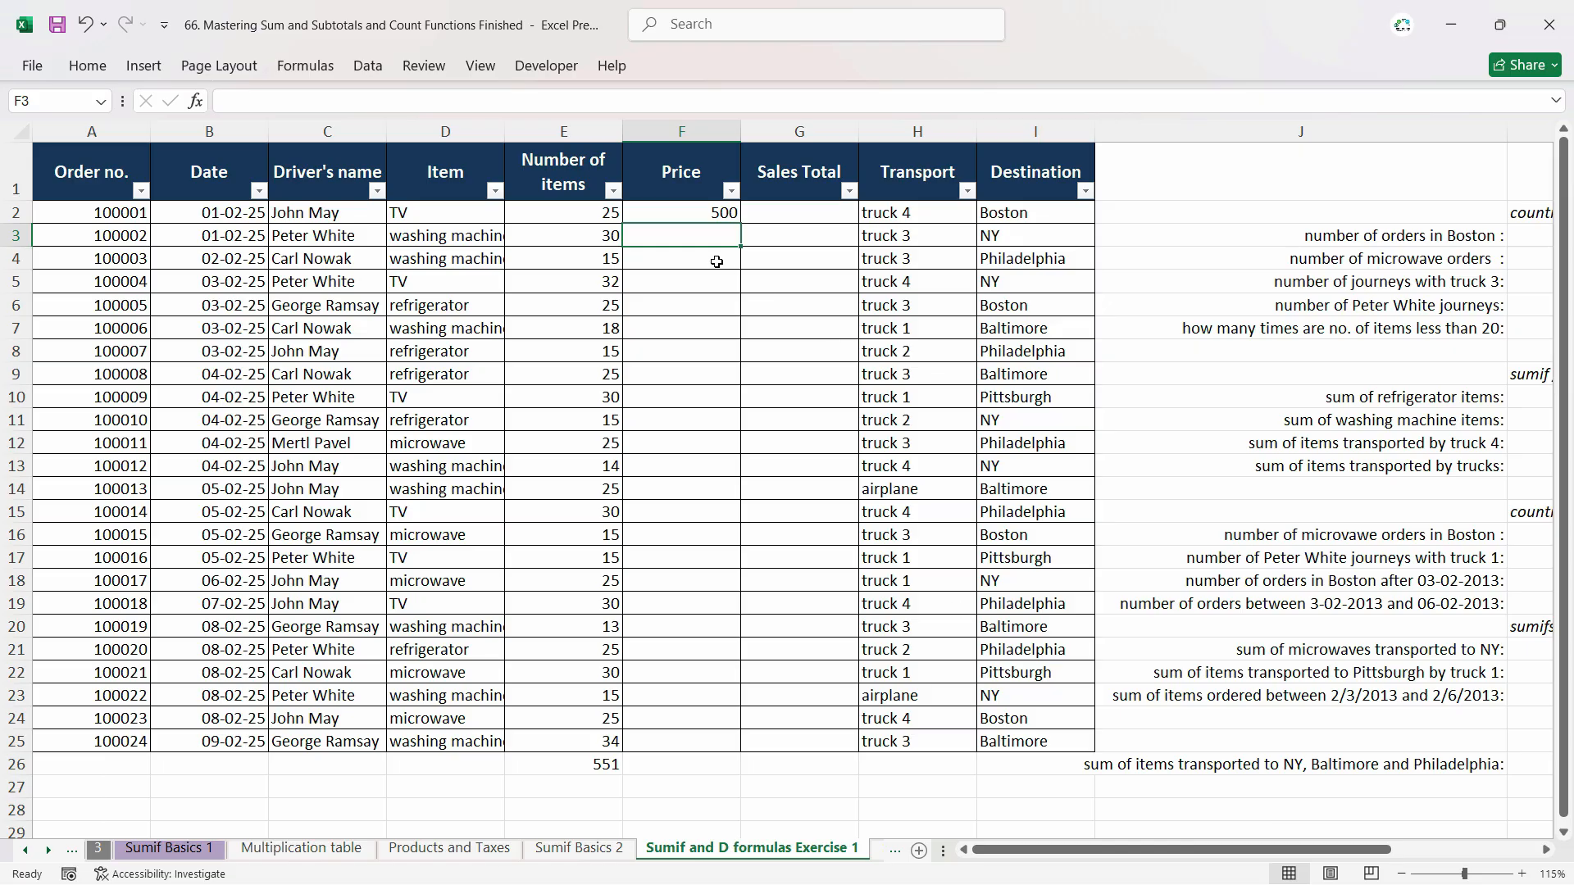
left_click(702, 213)
double_click(702, 213)
key("Escape")
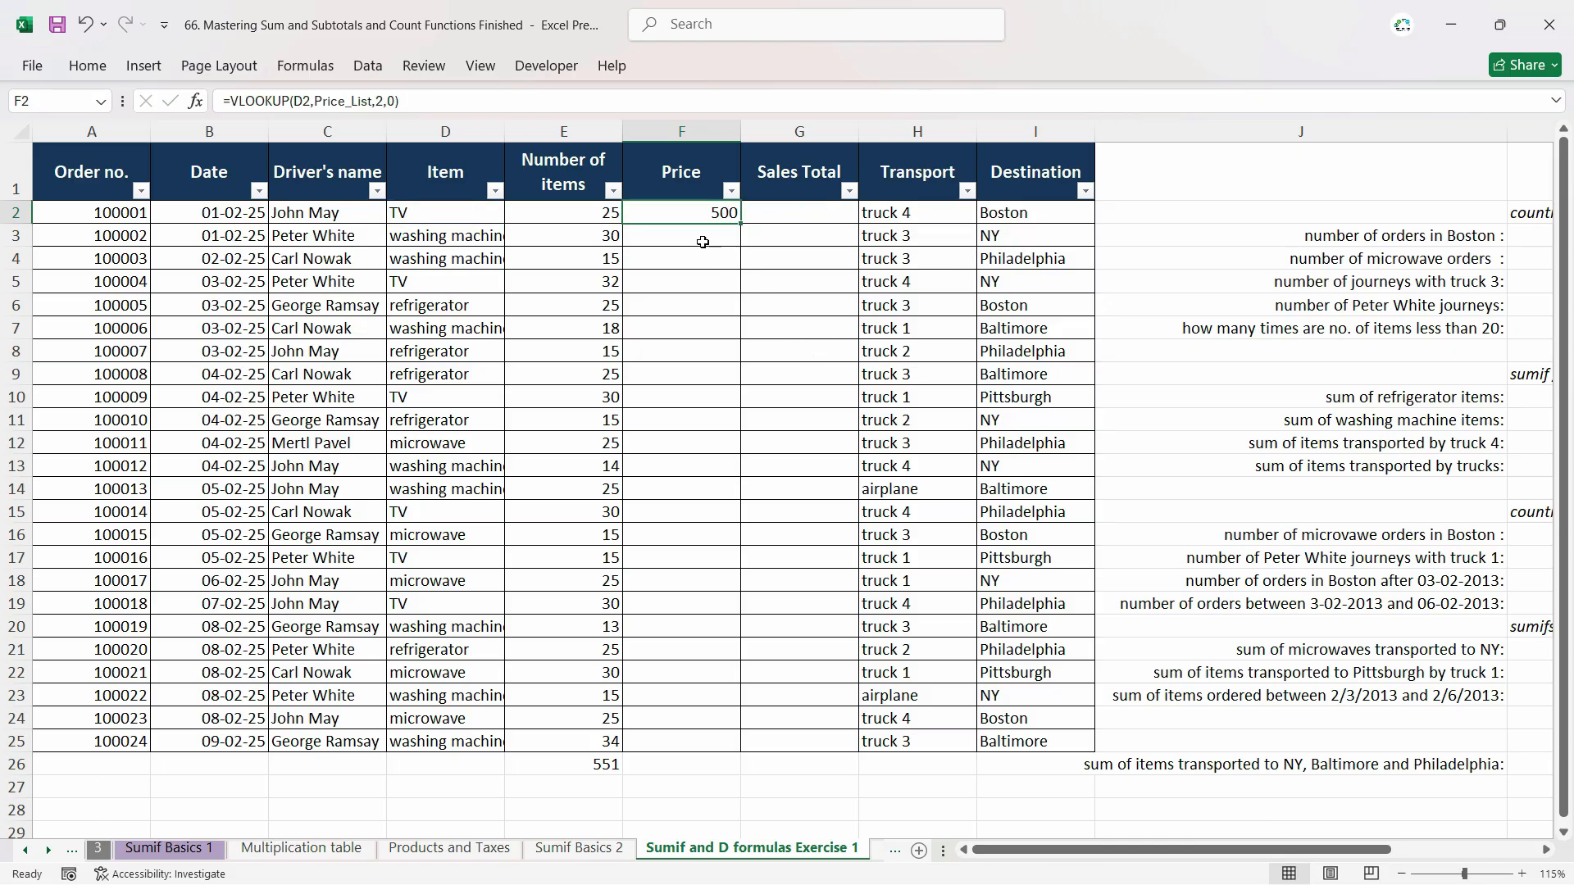
double_click(707, 213)
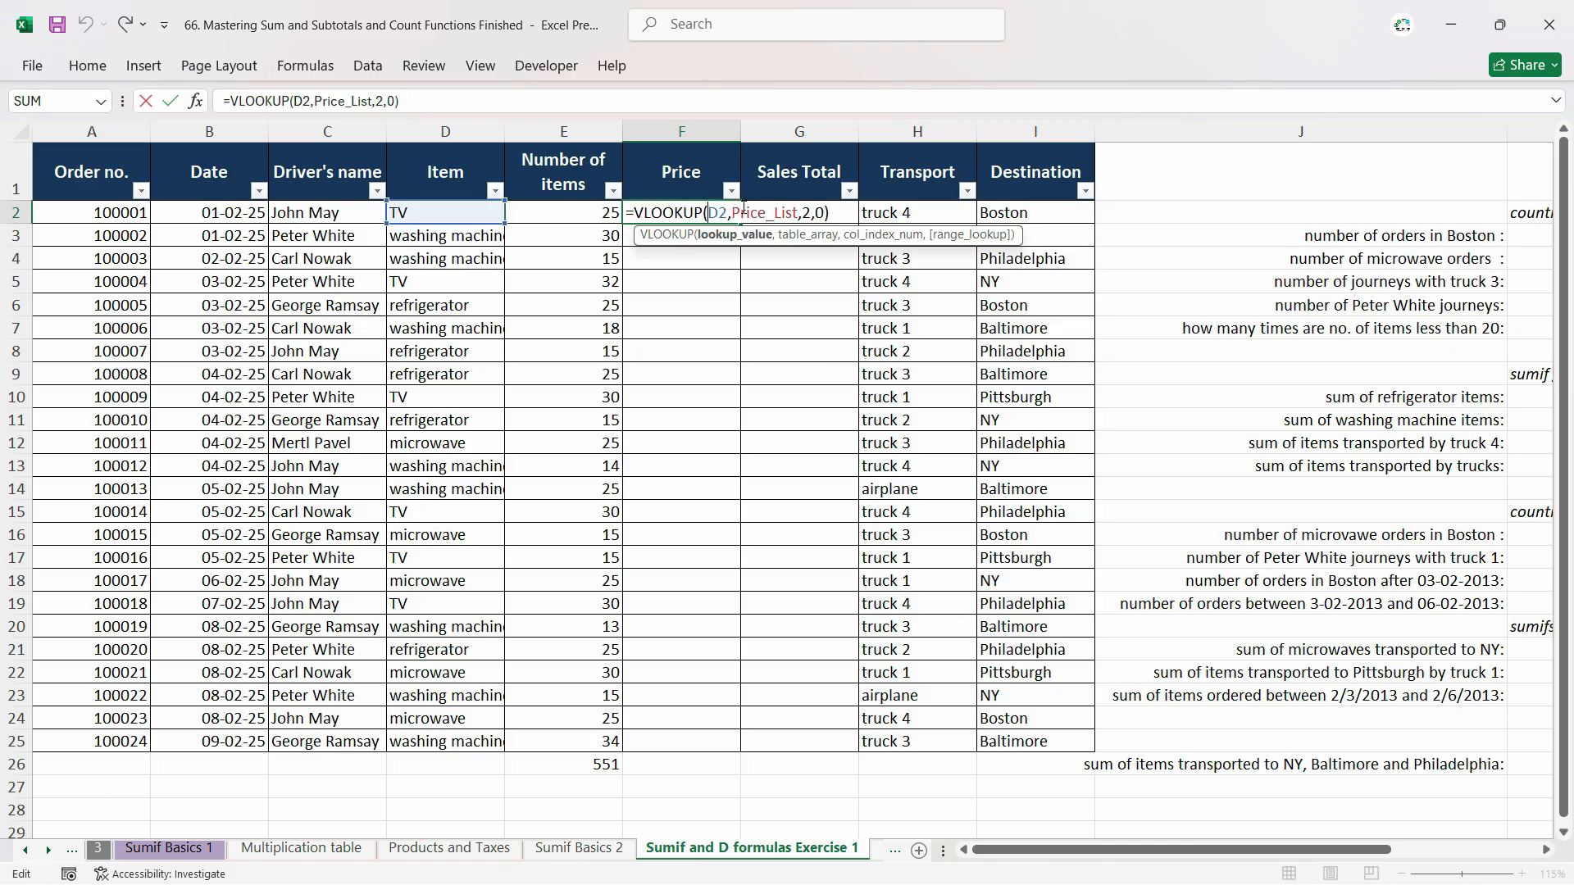
left_click(447, 239)
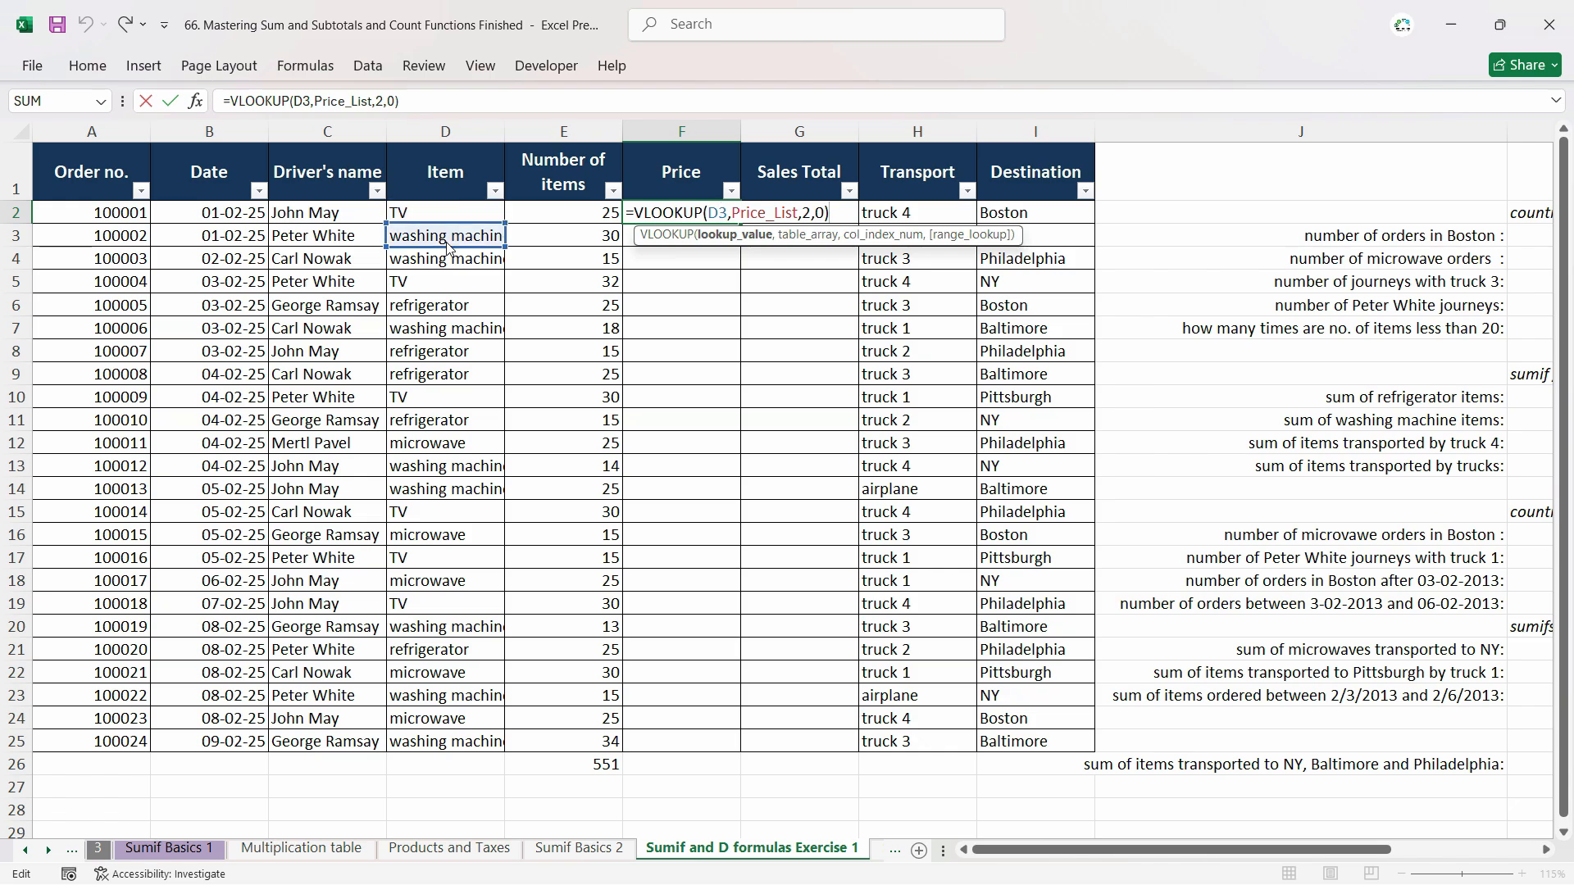
left_click(447, 213)
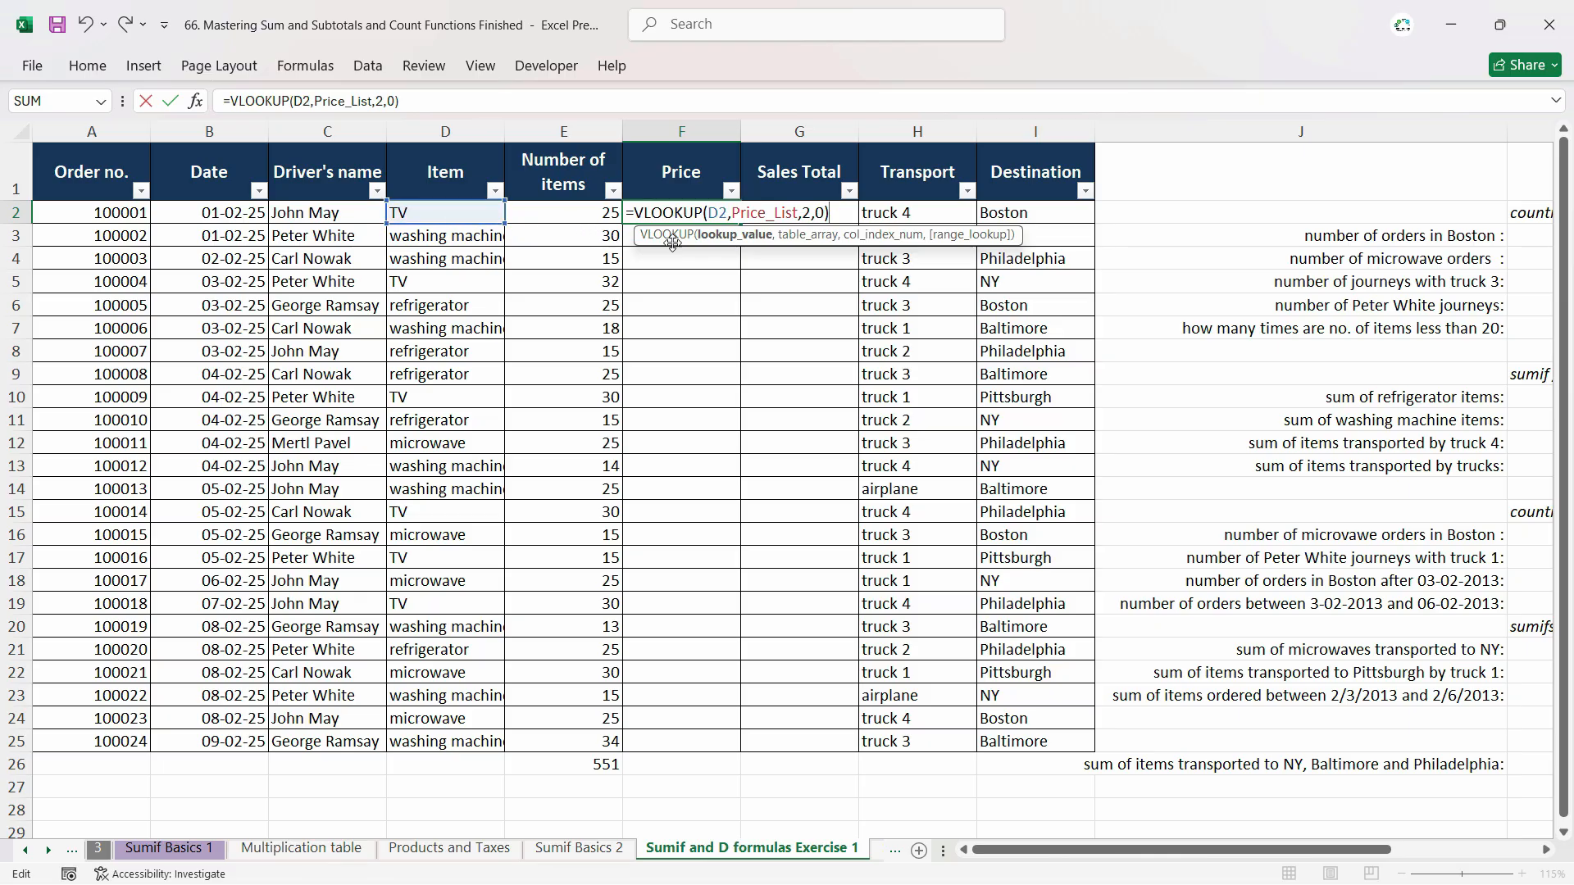
Commit the VLOOKUP formula in F2 and fill it down the Price column to row 25.
left_click(758, 212)
key("ctrl+Return")
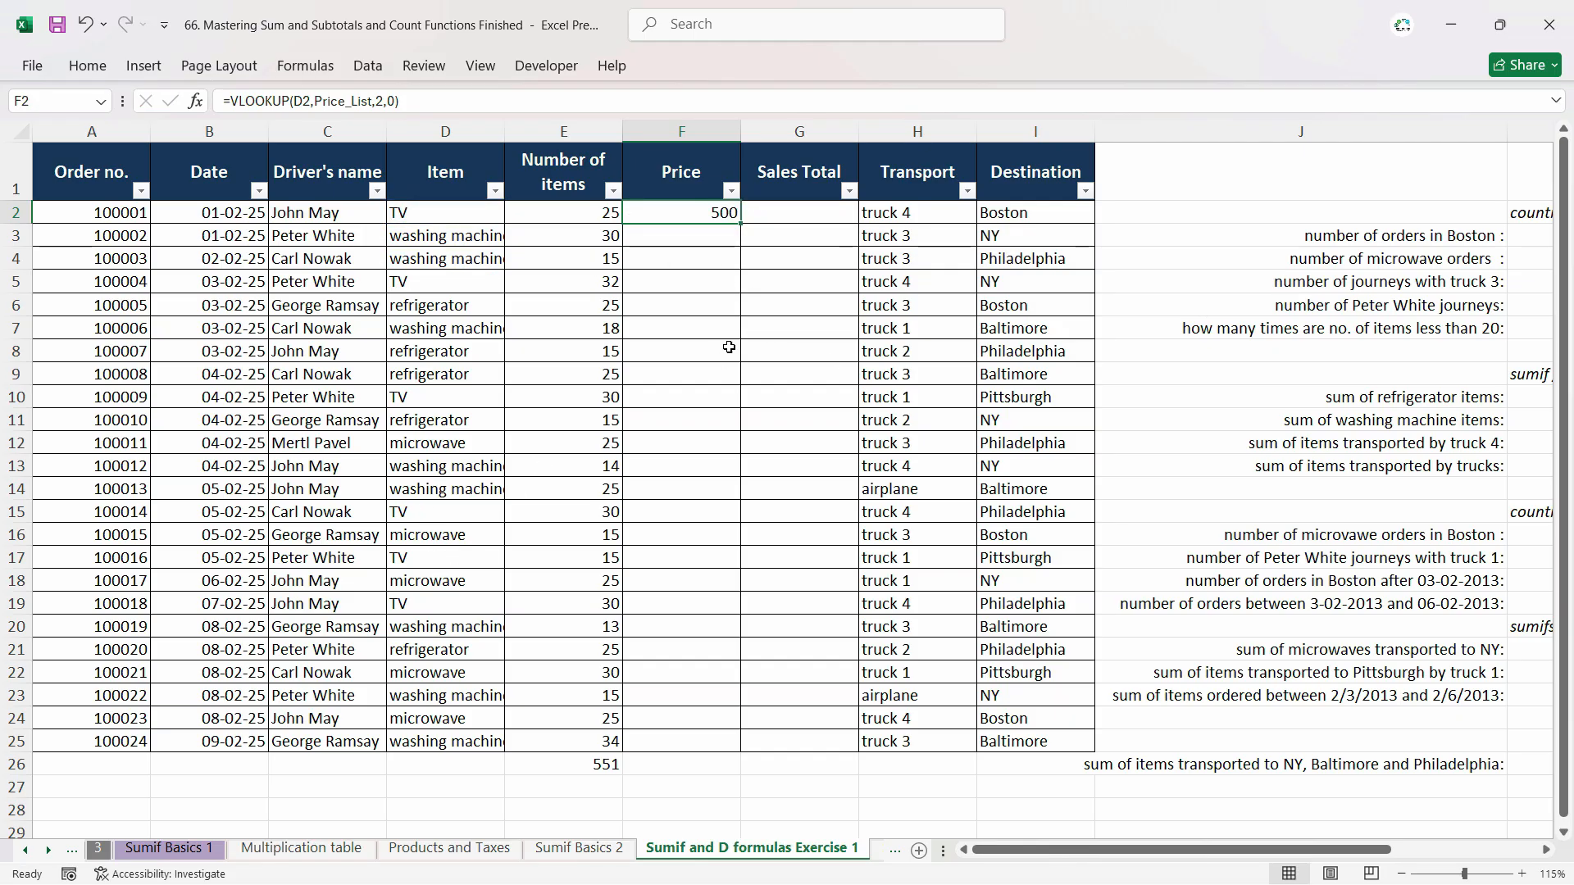
double_click(743, 225)
Calculate the Sales Total in G2 with =F2*E2 and fill the formula down to row 25.
left_click(783, 217)
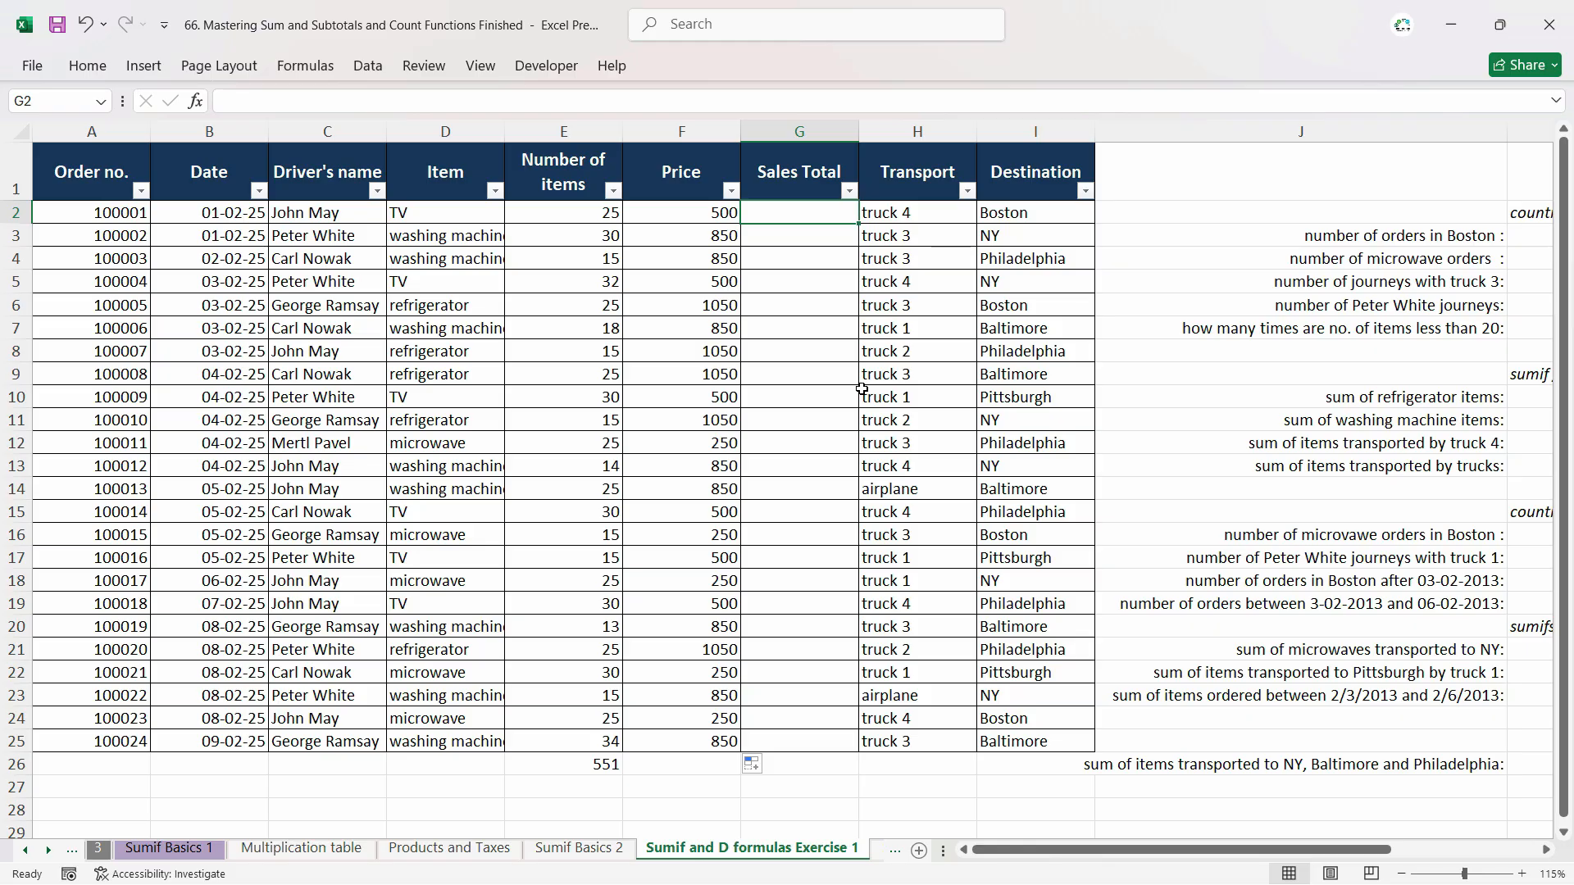
type("=")
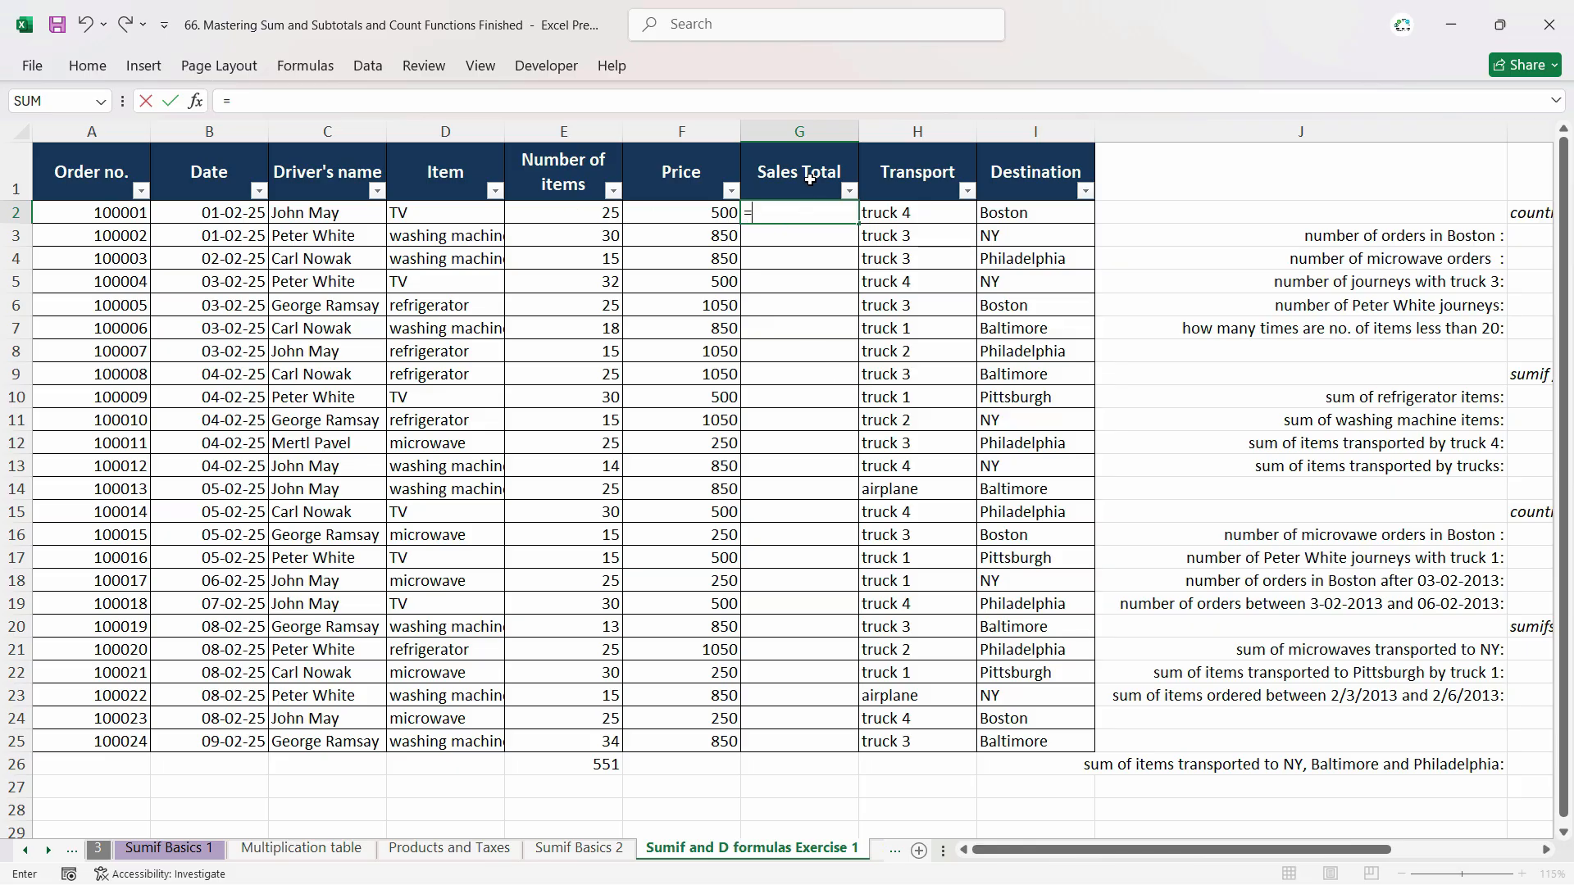
left_click(693, 211)
type("*")
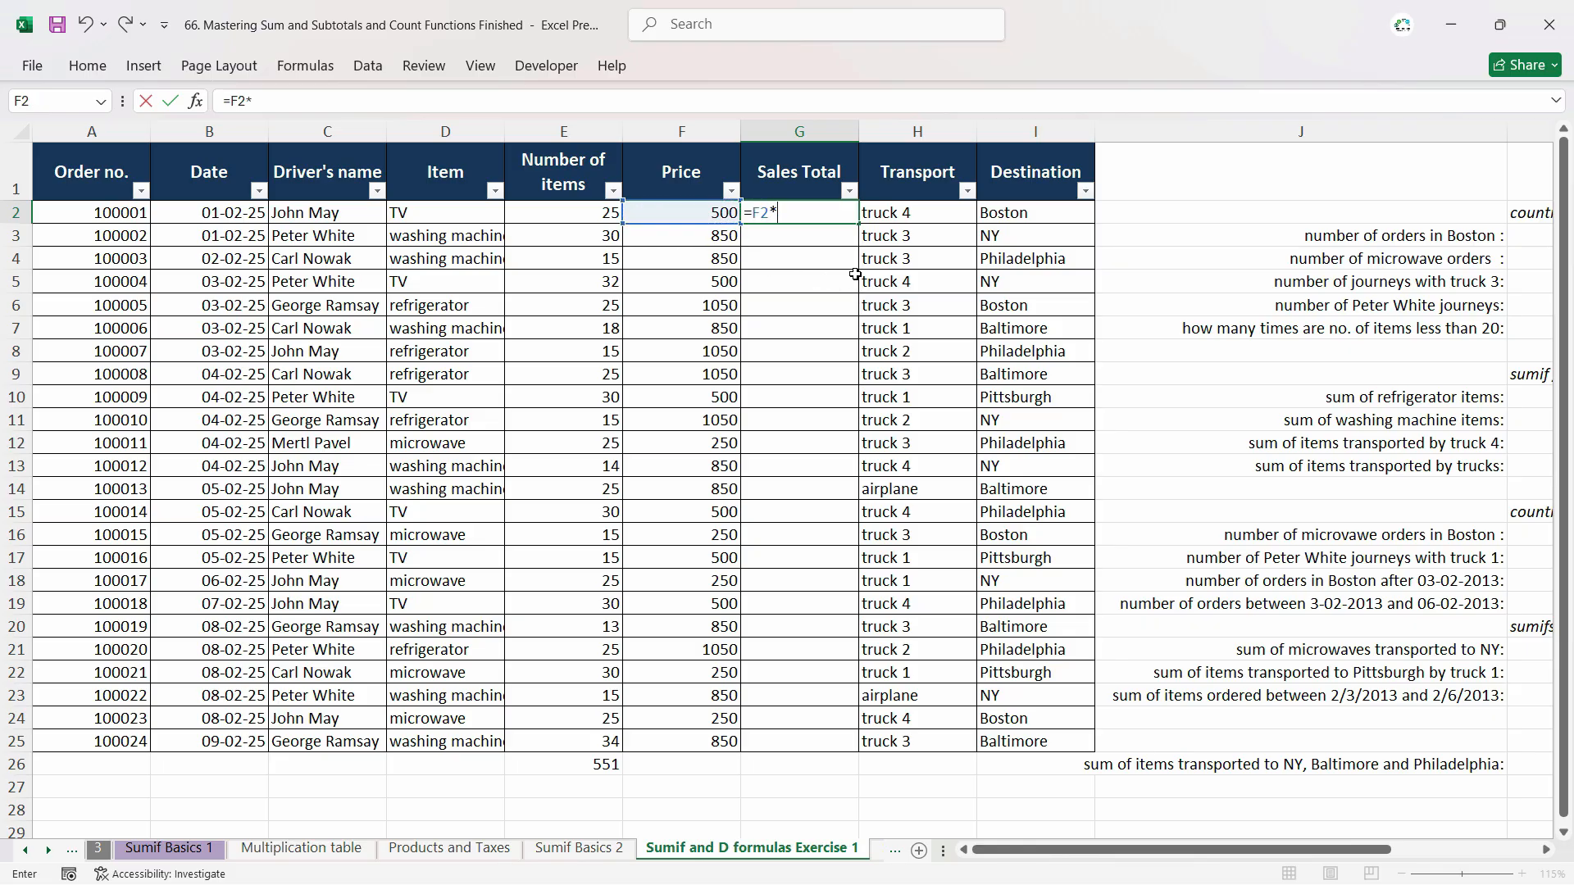
left_click(580, 218)
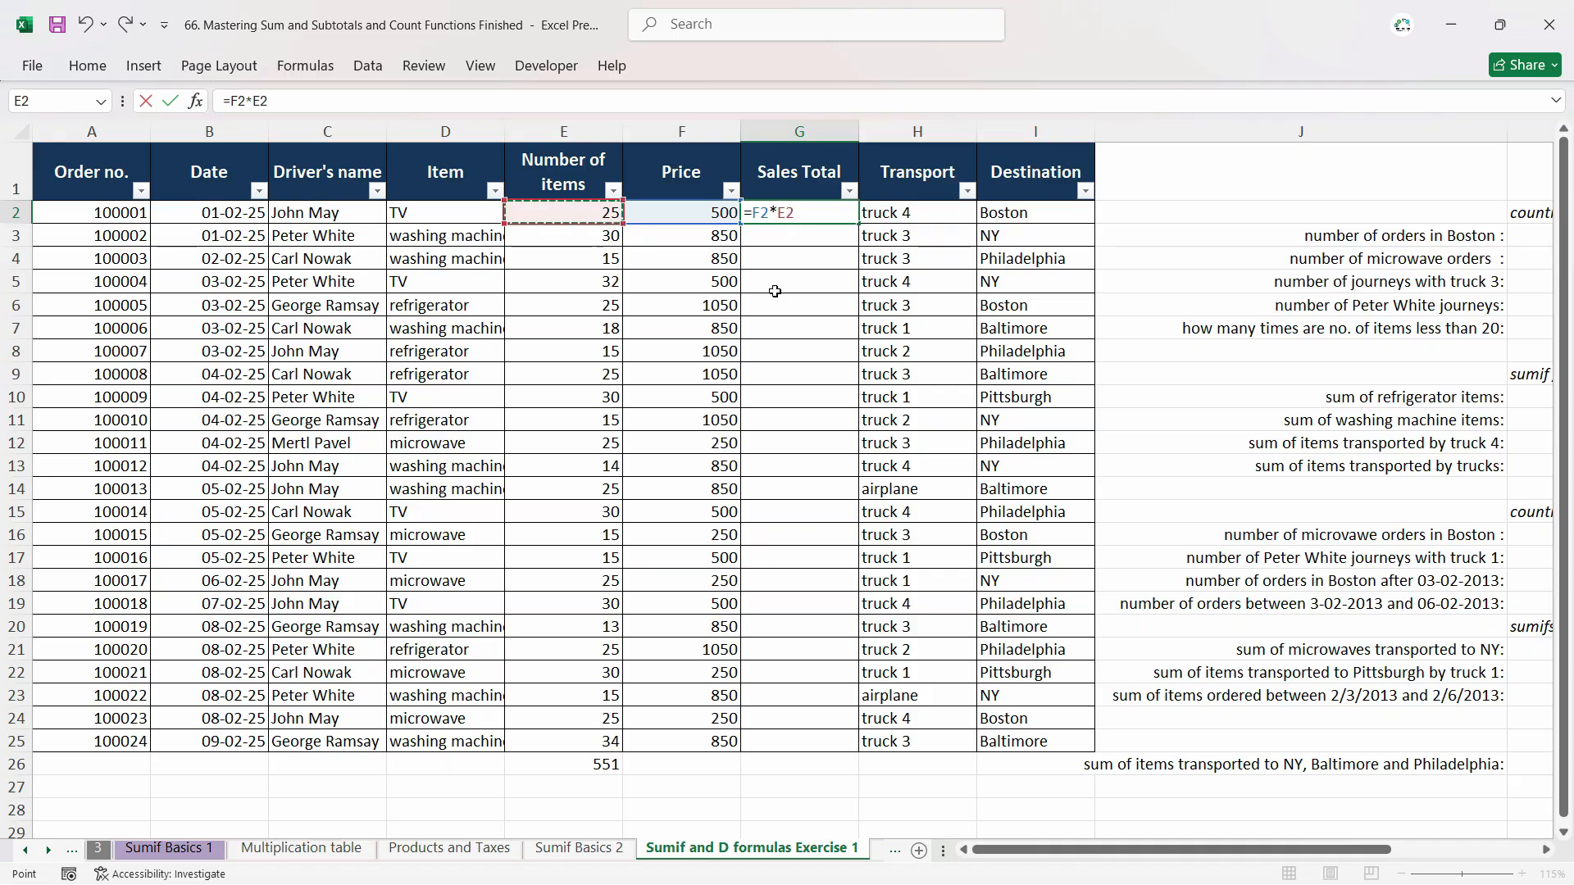
key("Return")
left_click(838, 216)
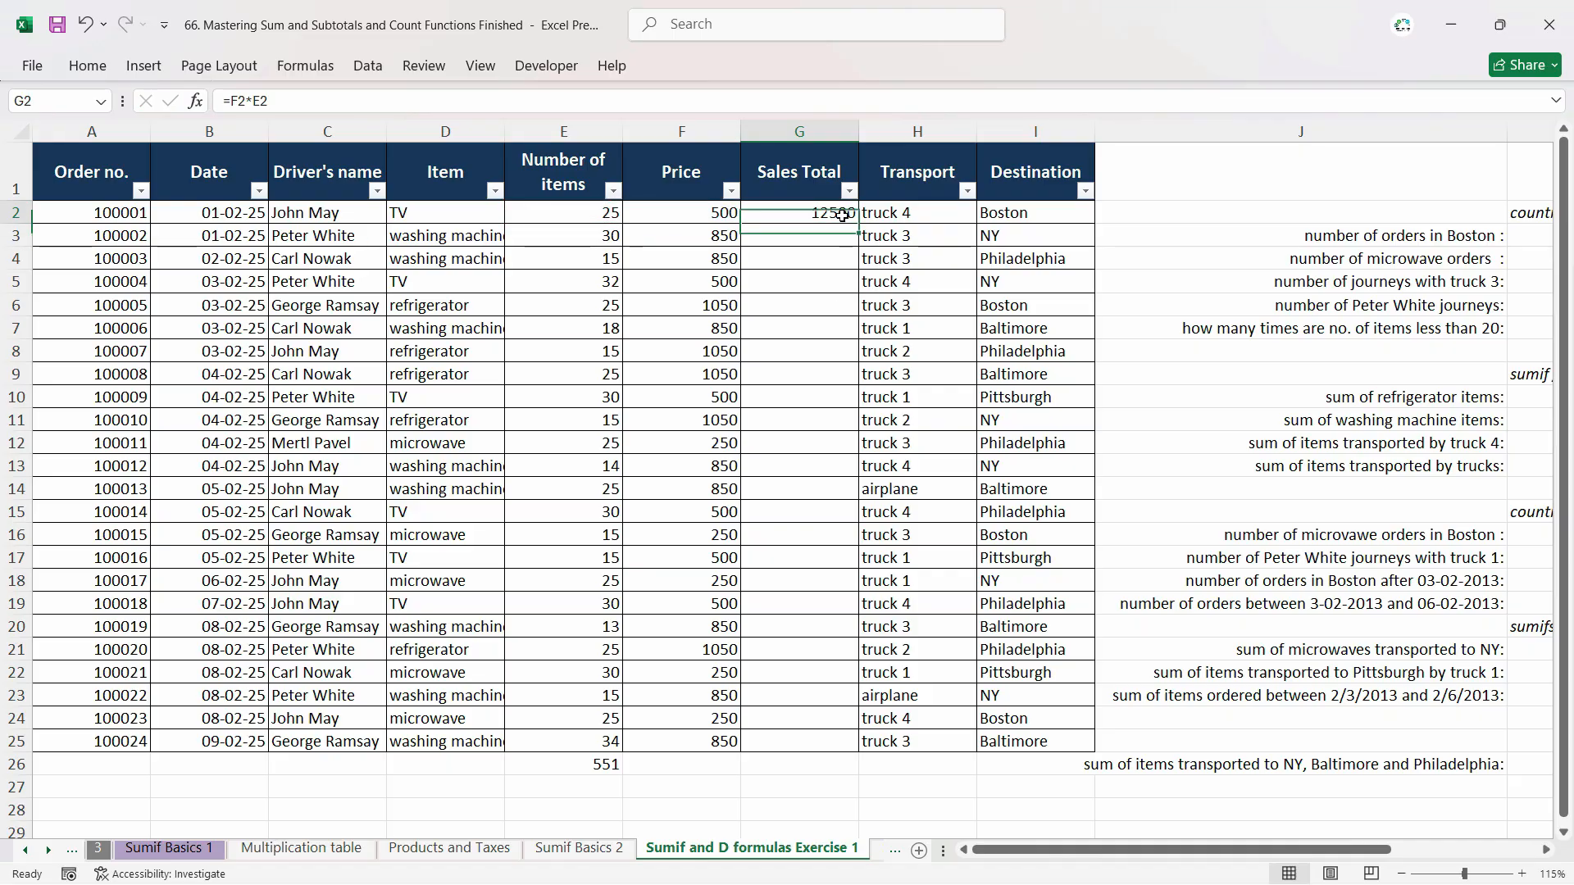
double_click(863, 228)
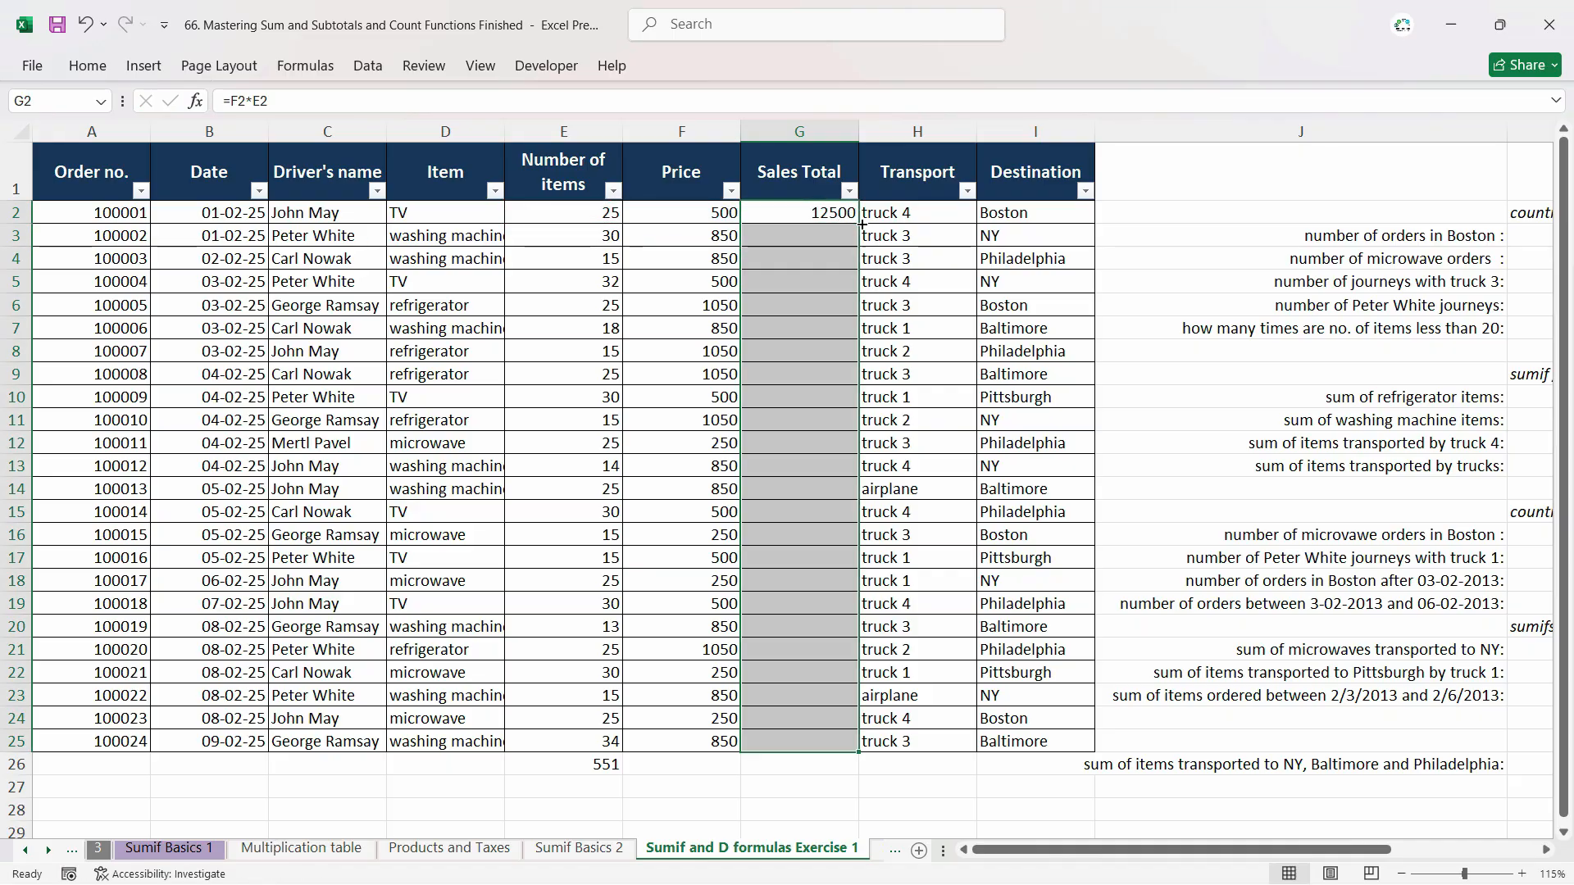
Format the Sales Total column with the comma number style and no decimal places.
left_click(820, 134)
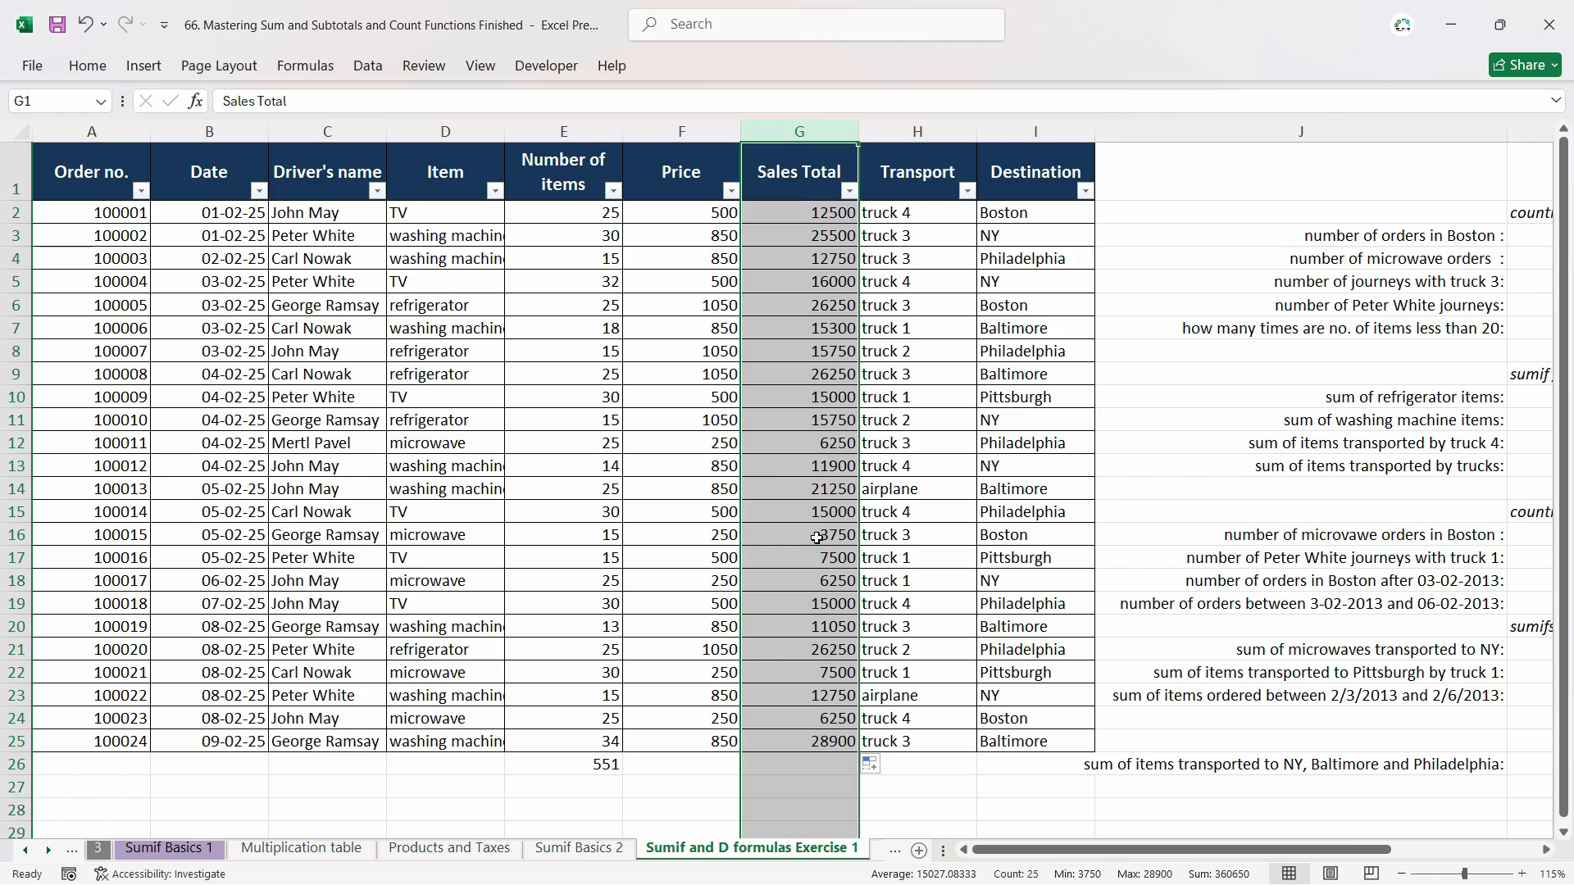
left_click(87, 66)
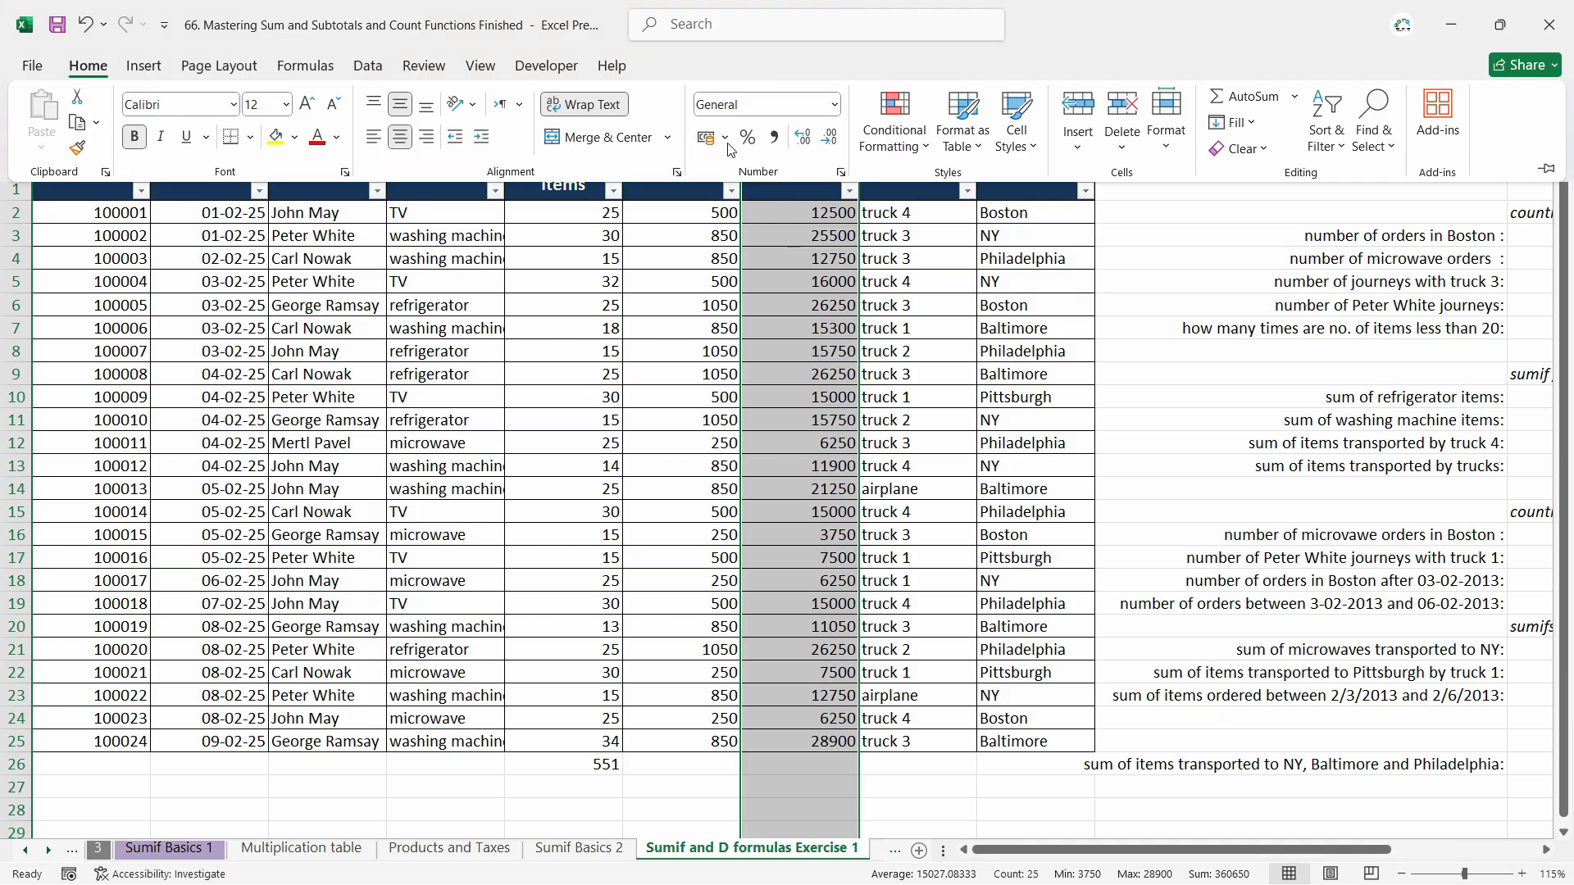
left_click(774, 138)
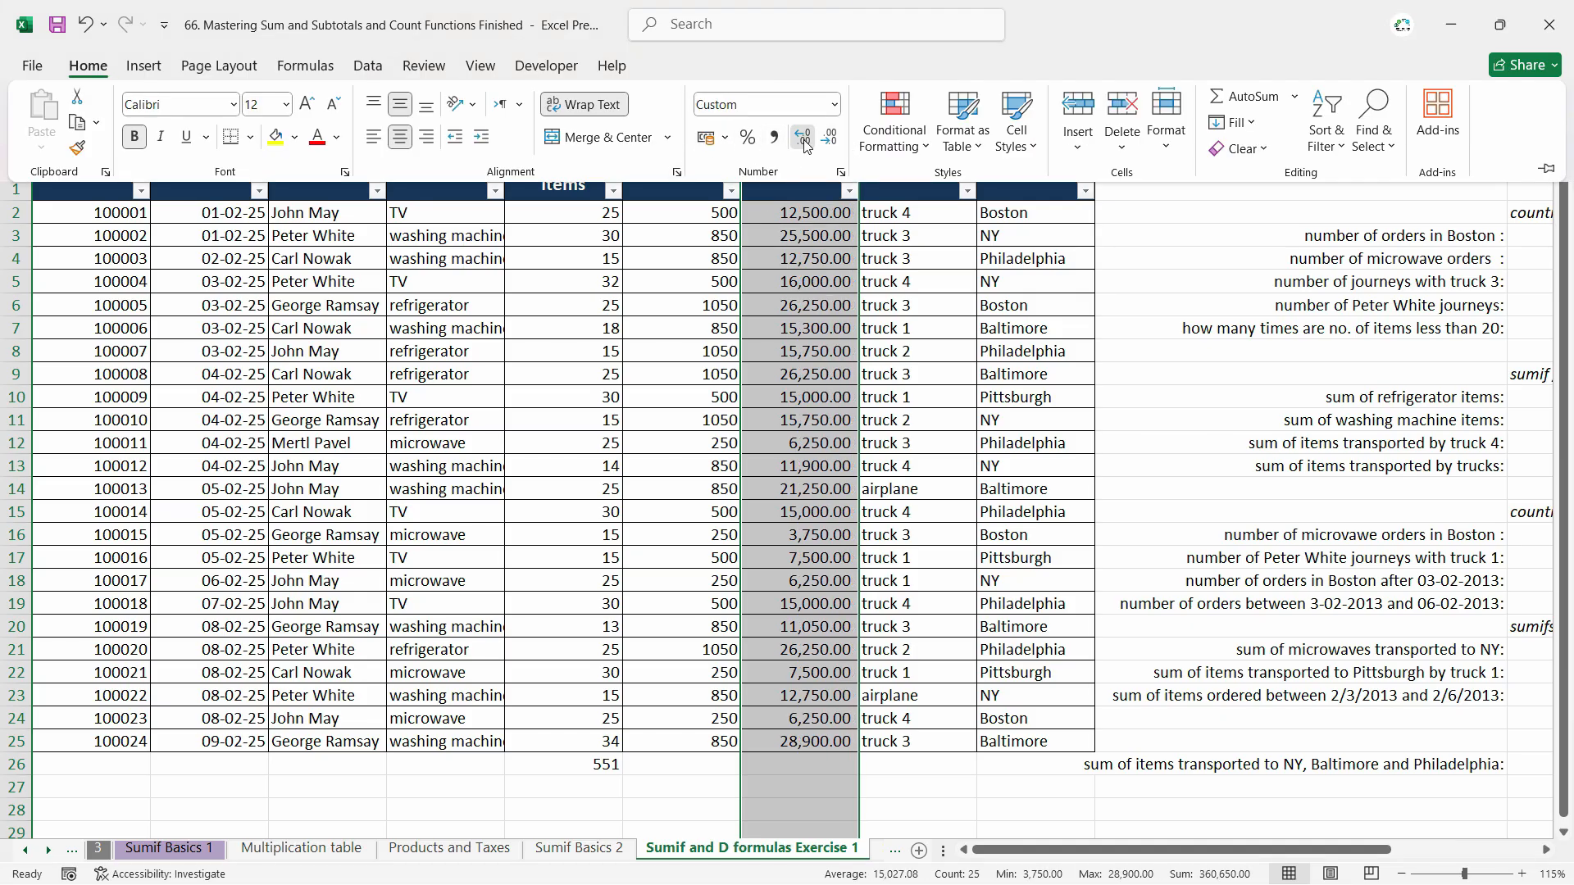
left_click(829, 137)
left_click(829, 138)
left_click(824, 329)
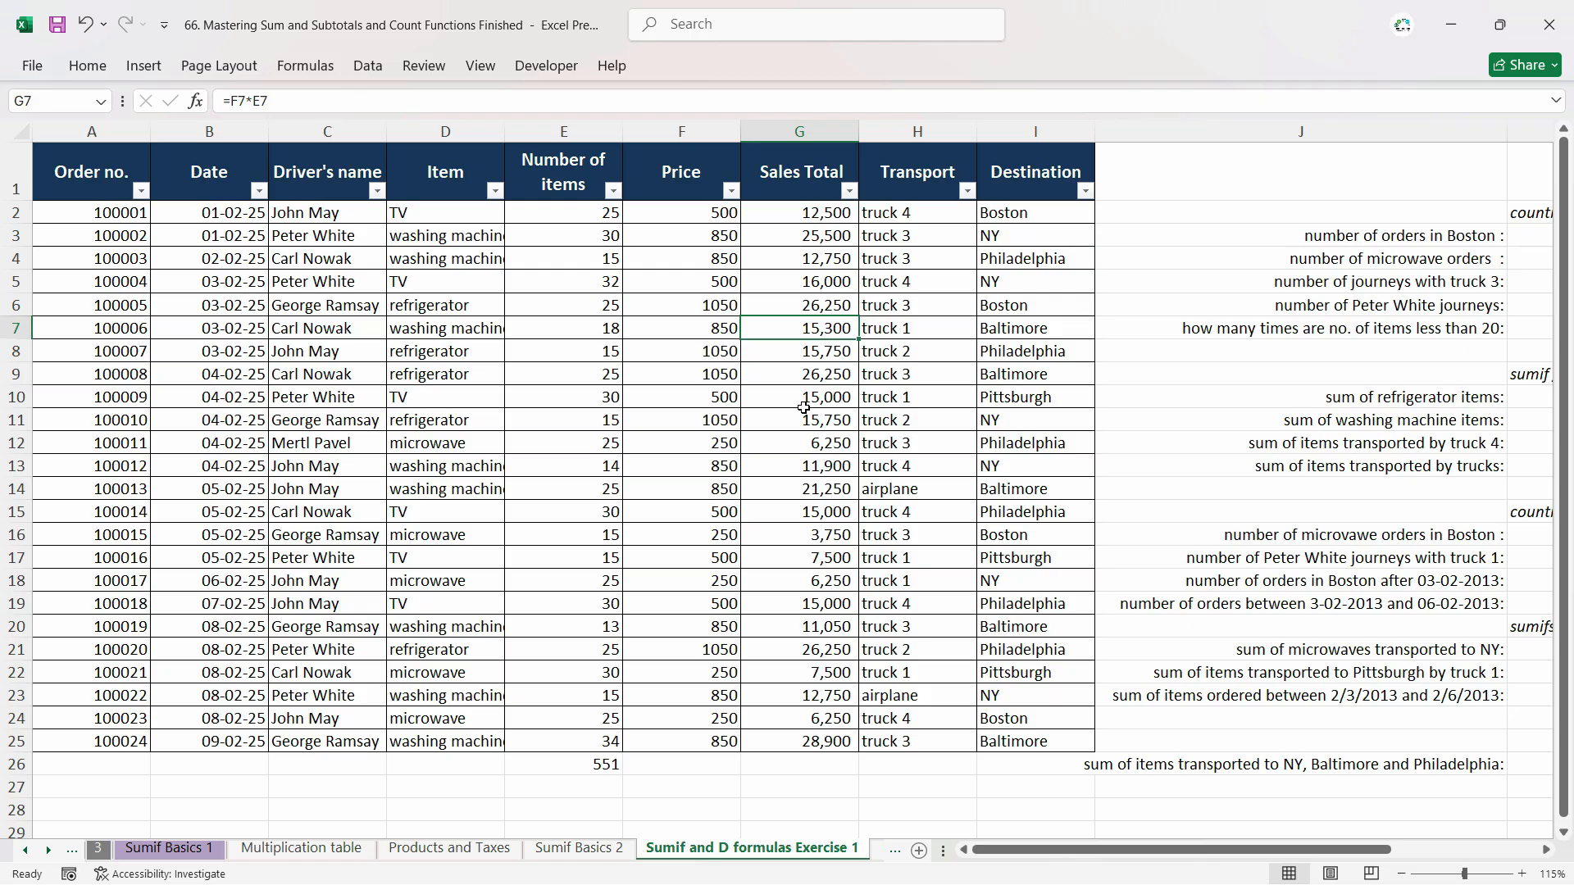
left_click(822, 286)
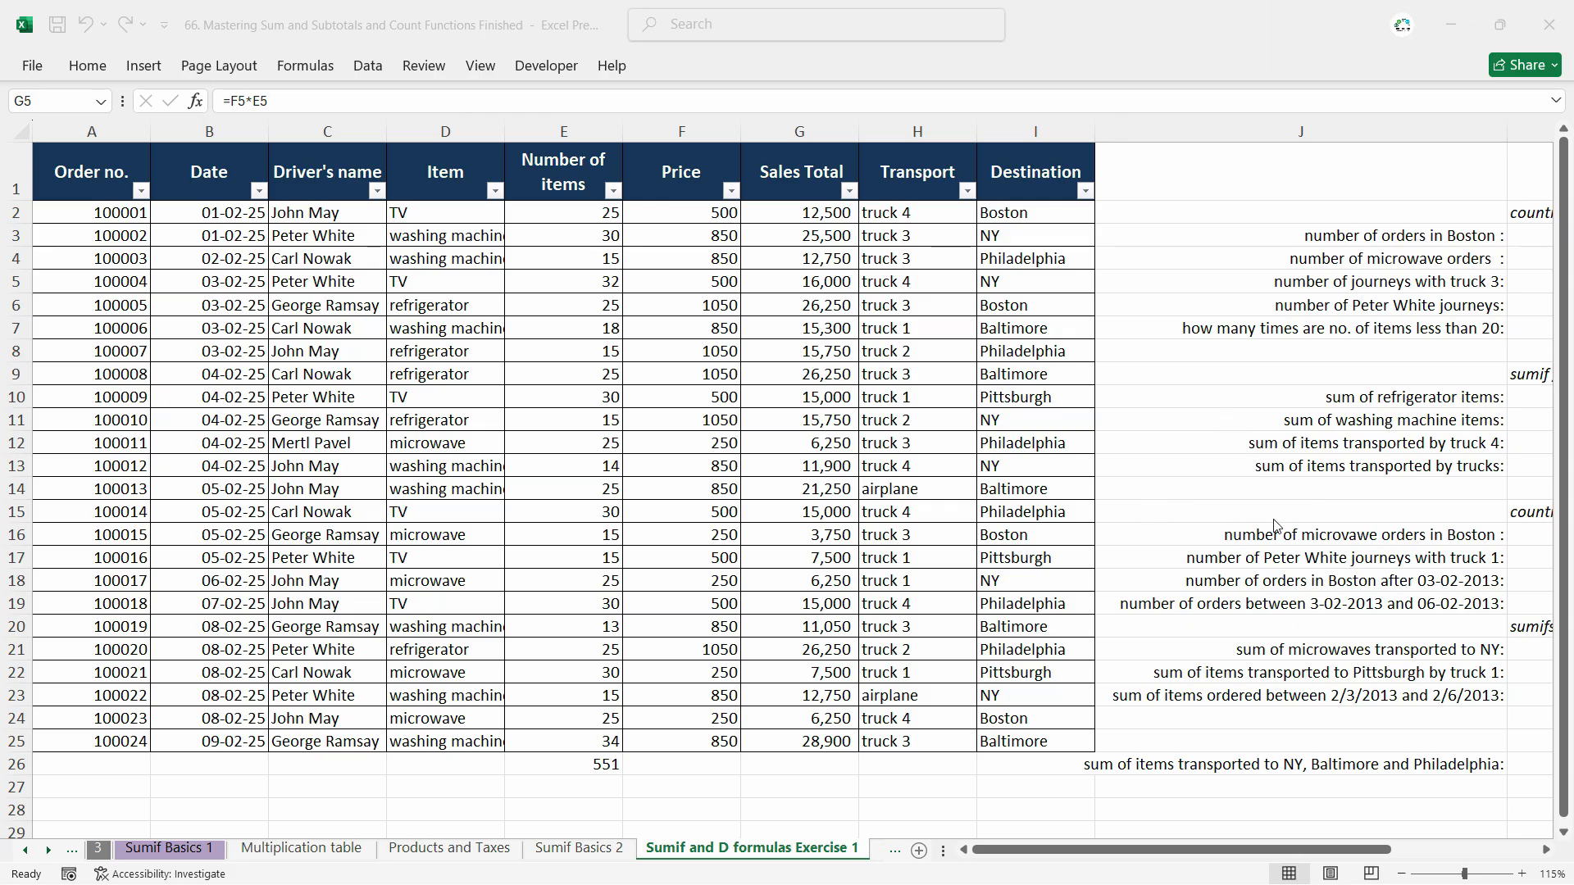
Examine the countif / countifs questions beside the order table, focusing on the number of orders in Boston and its answer cell K3.
left_click(1188, 626)
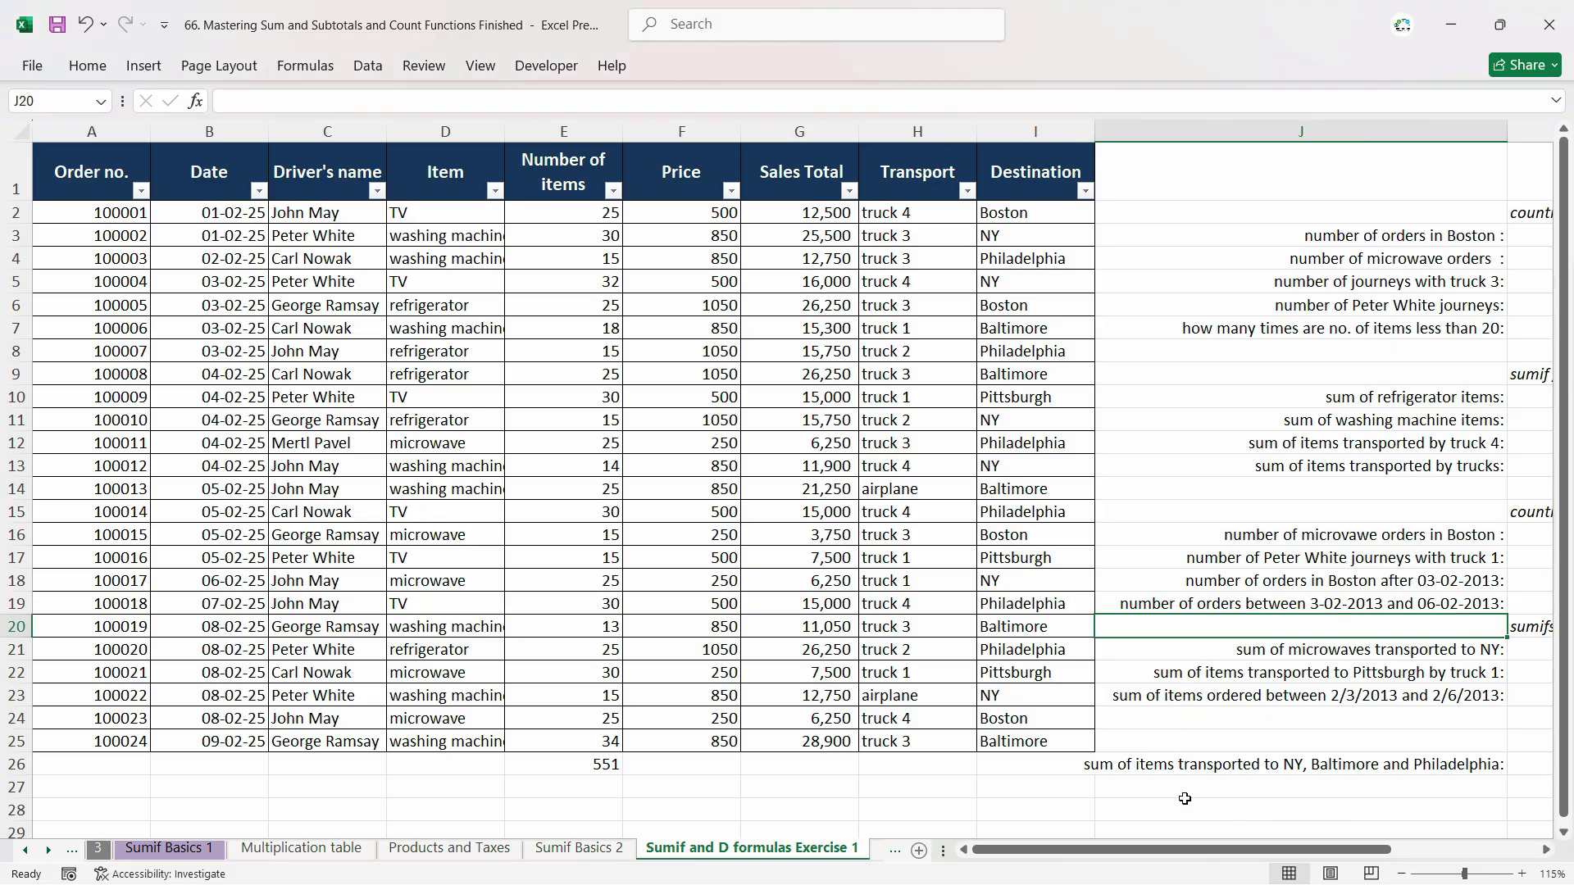
left_click_drag(1186, 849, 1295, 855)
left_click(1194, 242)
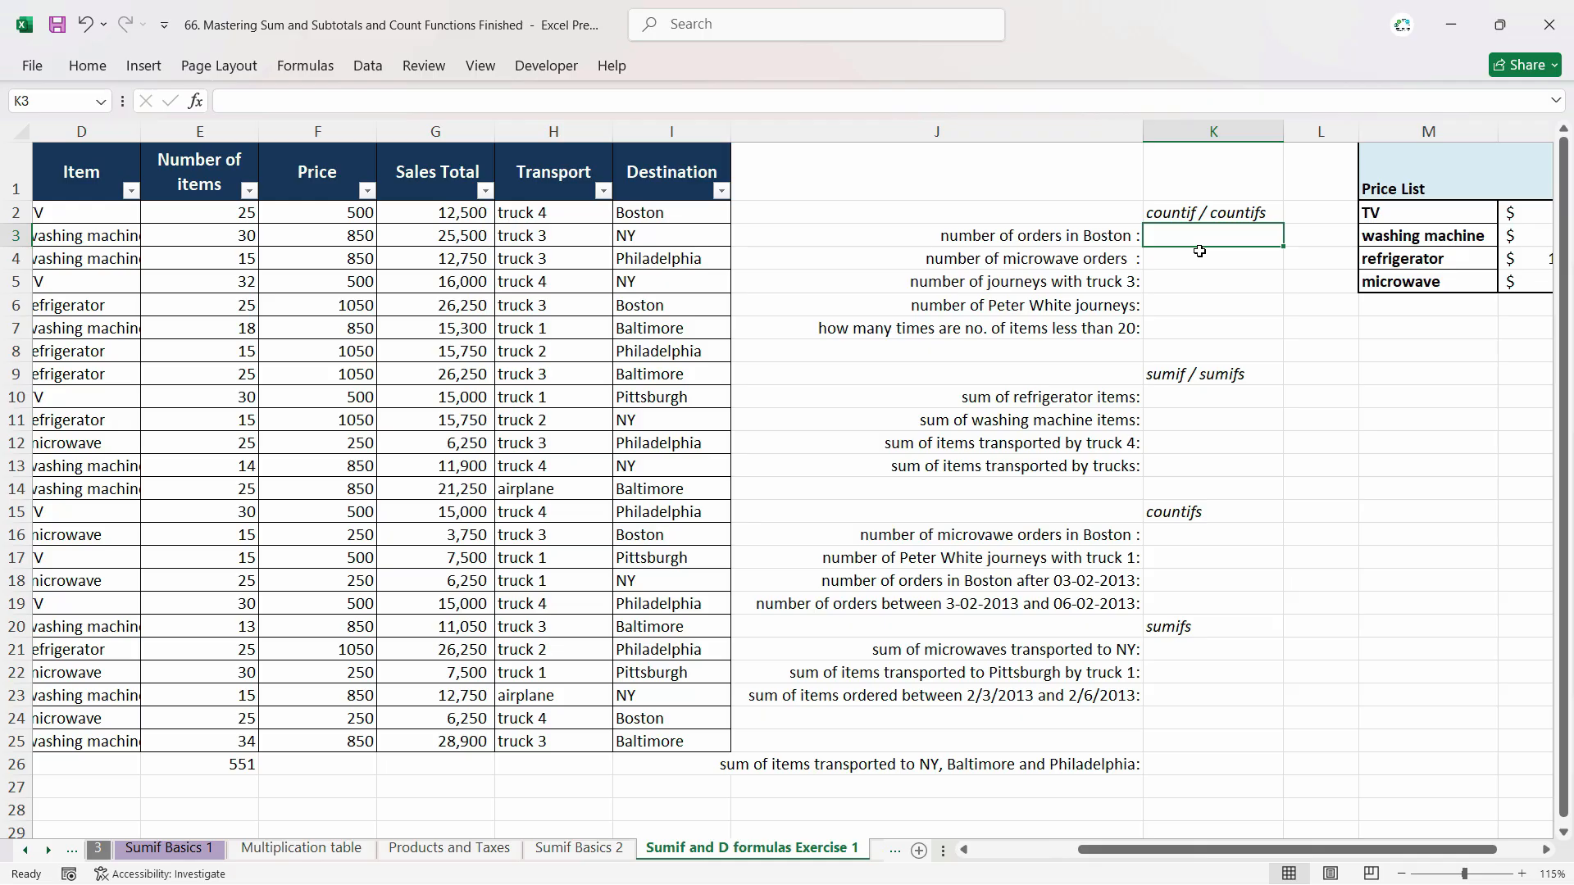
left_click(1194, 213)
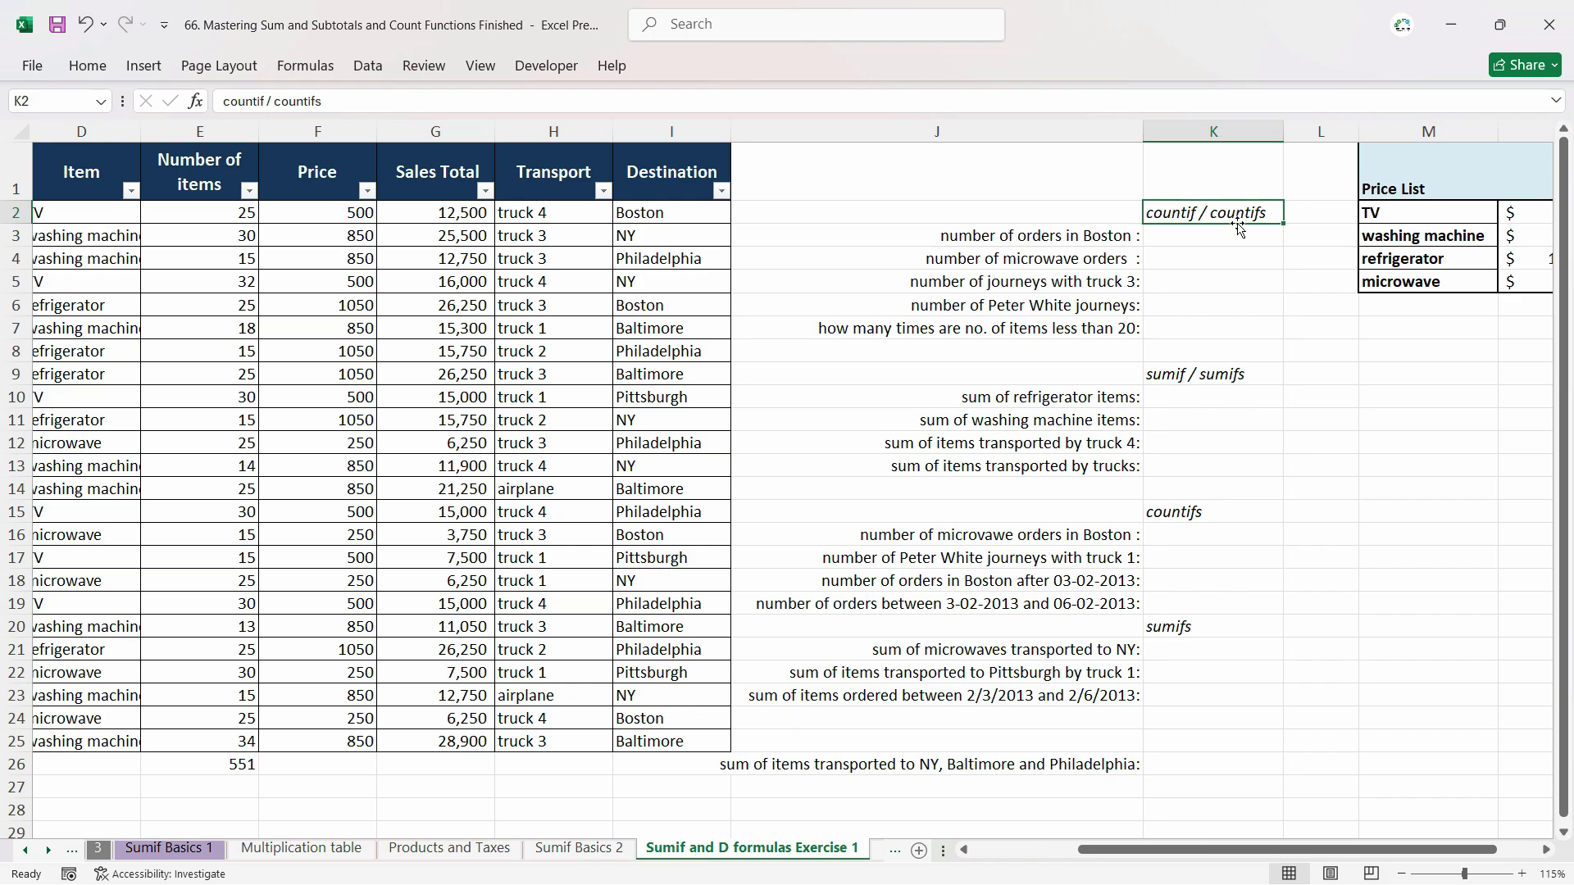
left_click(1193, 238)
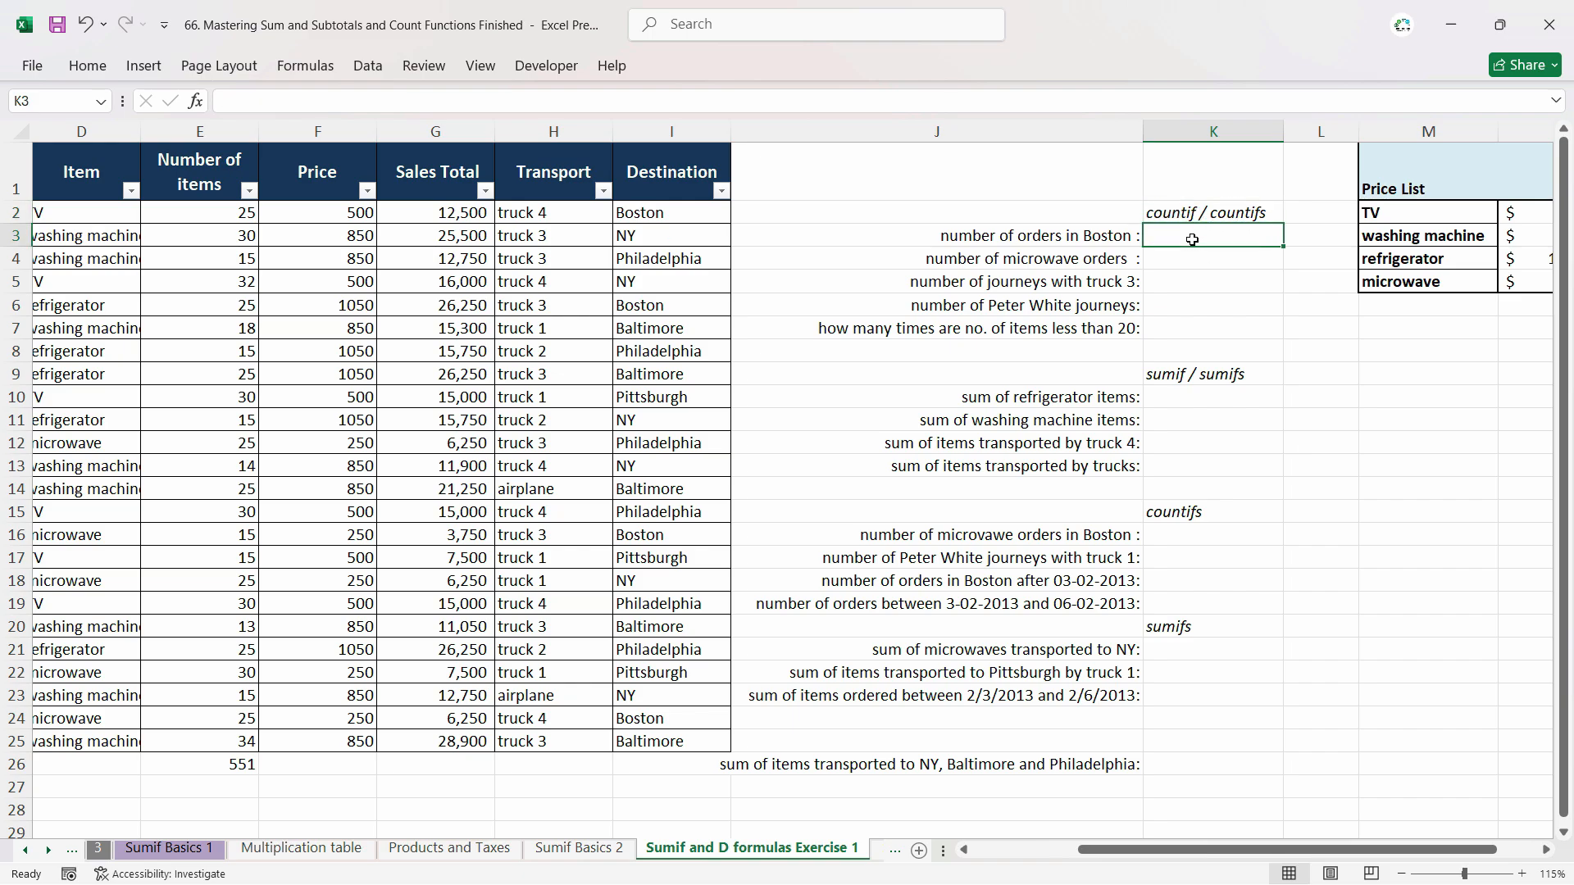
left_click(1094, 232)
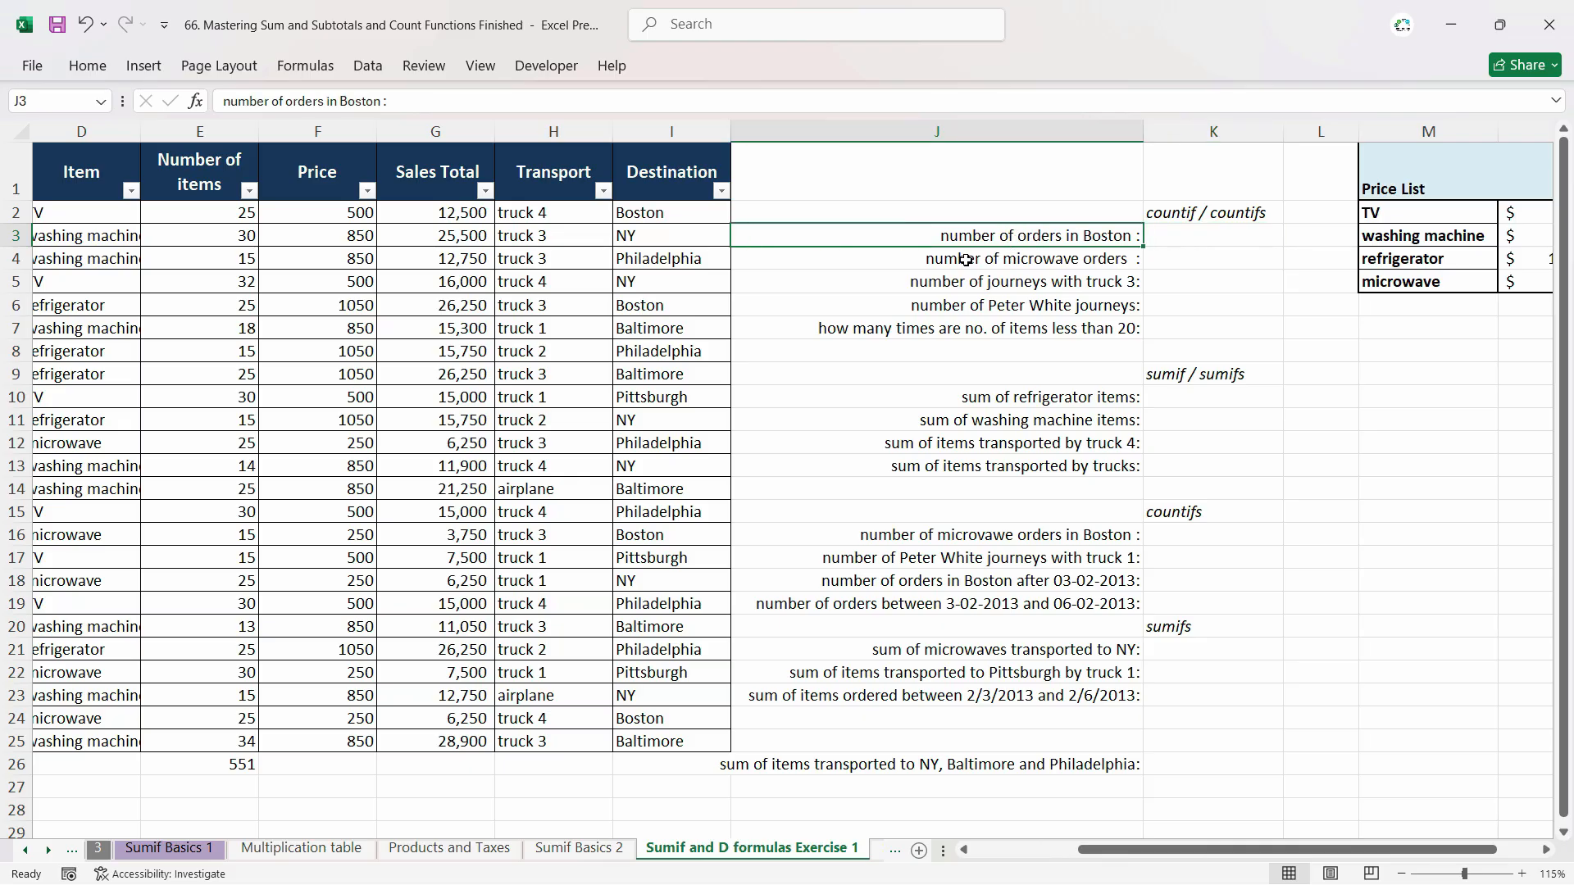
left_click(1197, 215)
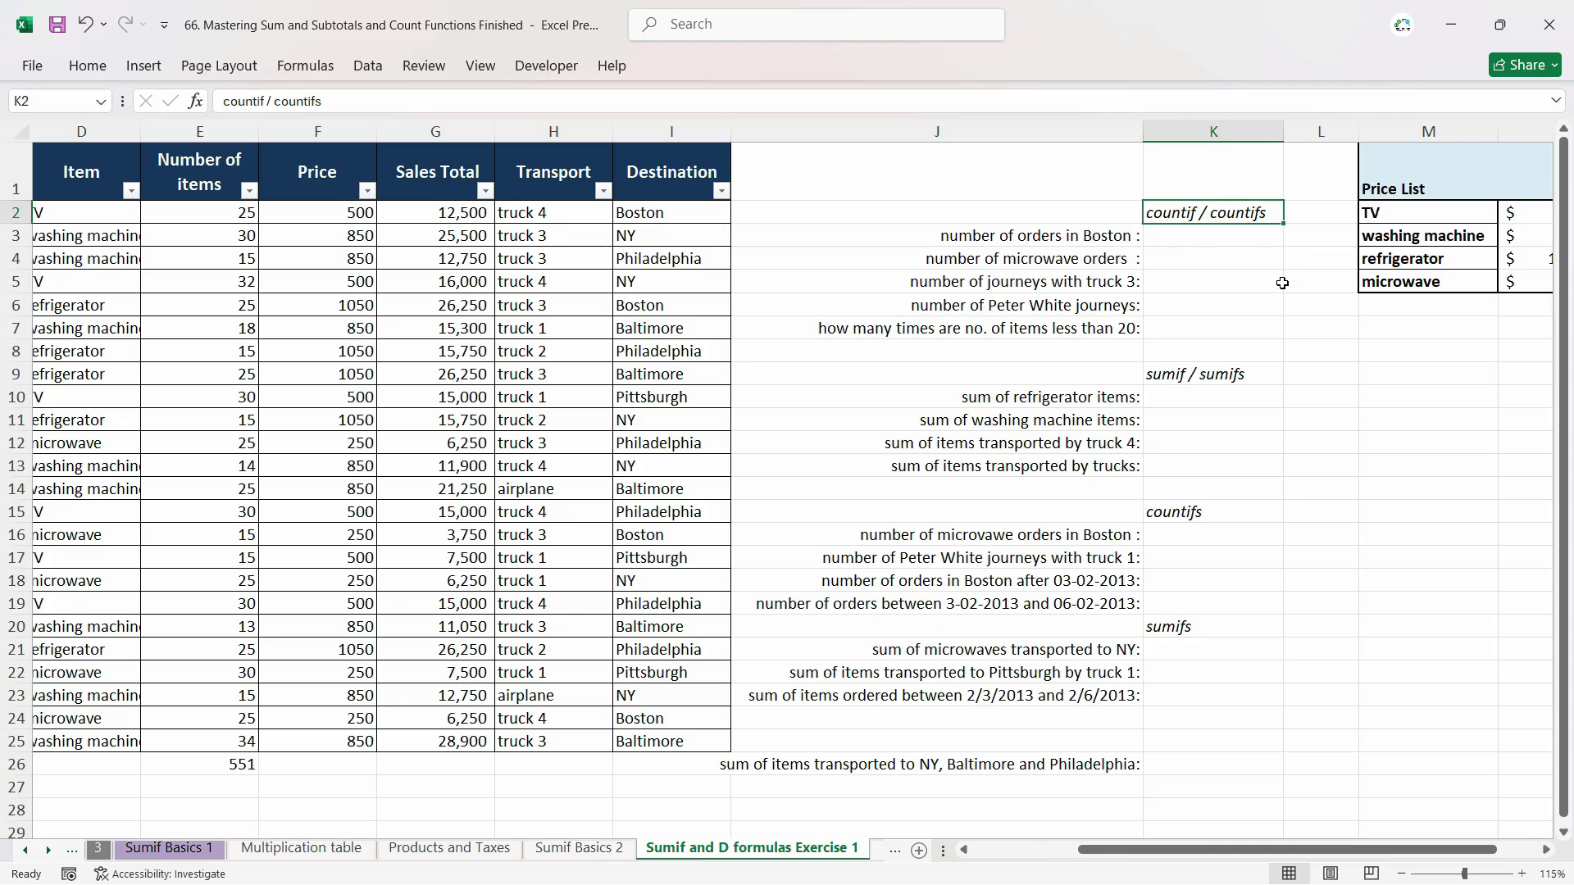
left_click(1037, 242)
left_click(1177, 232)
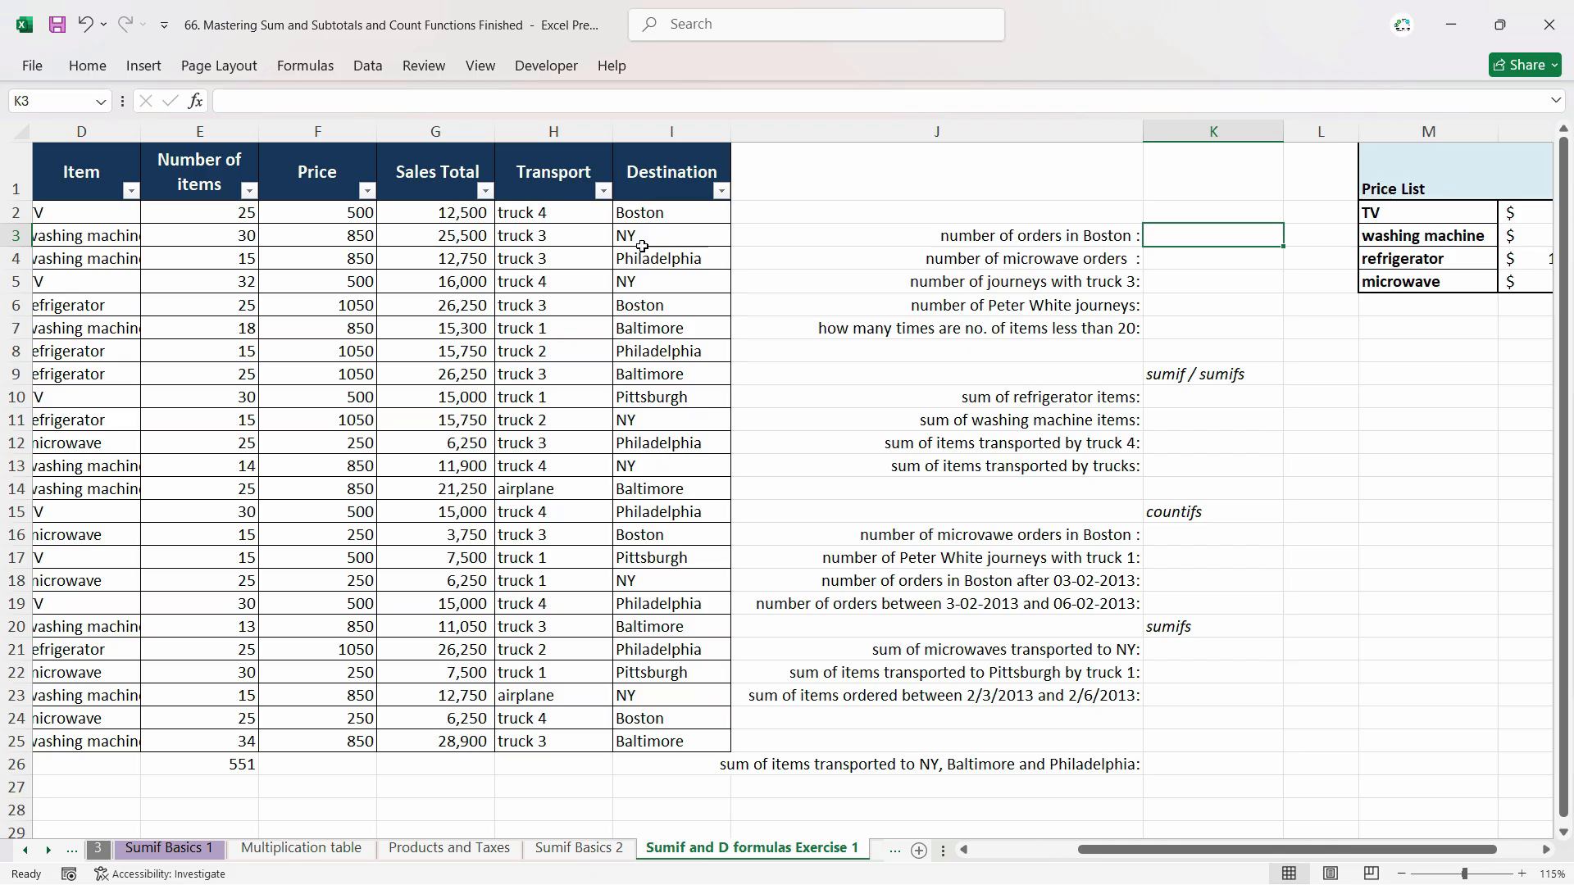
Re-enter the label "countif / countifs" in cell K2.
left_click(1219, 214)
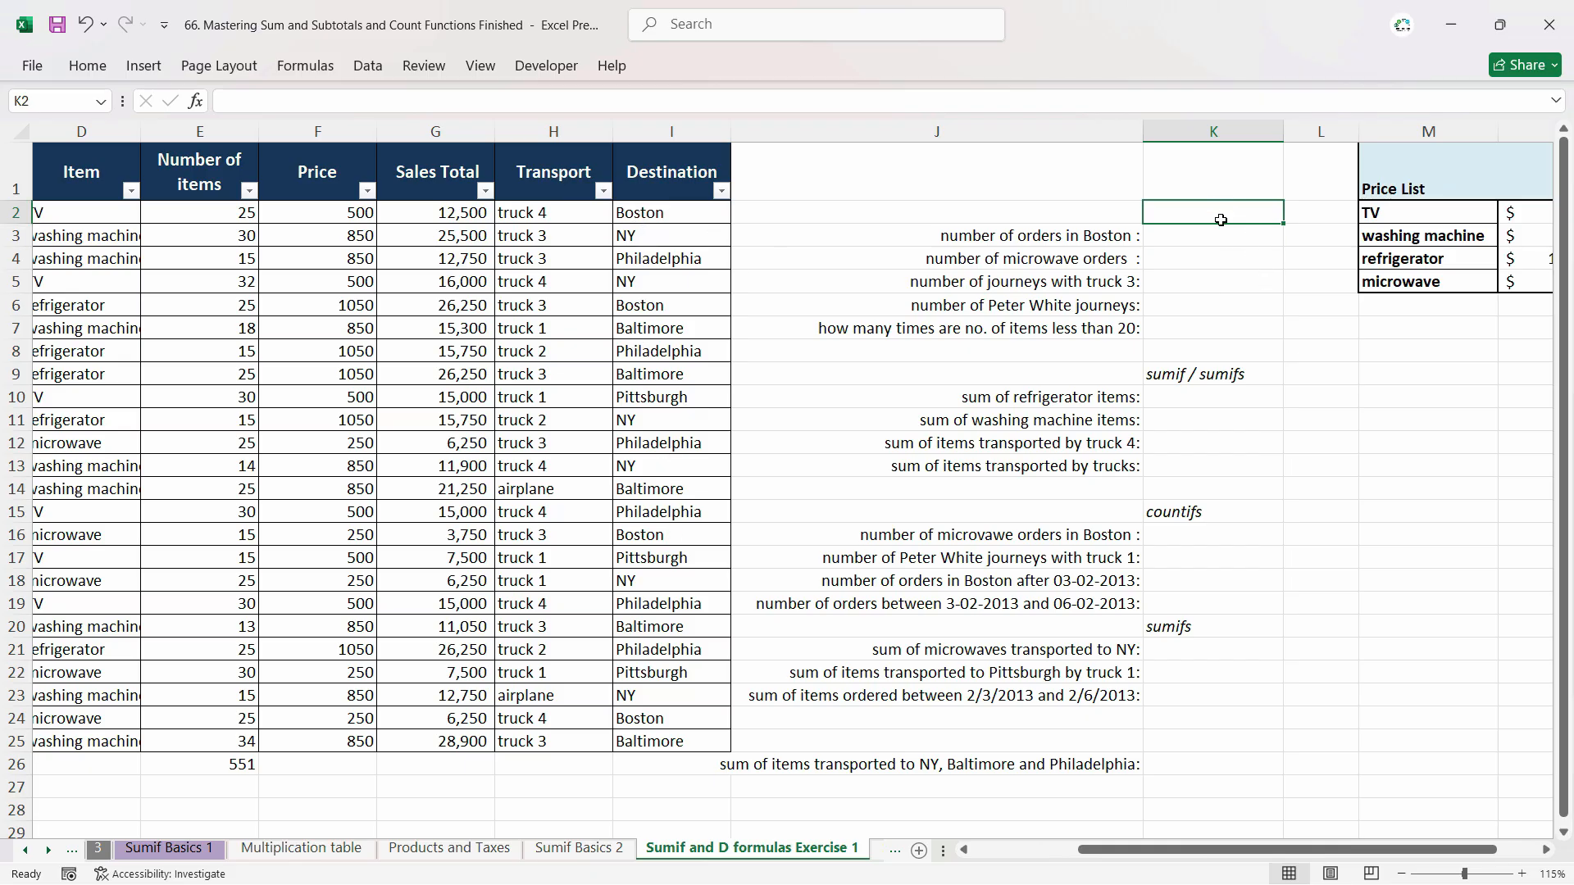
type("countif / countifs")
key("Return")
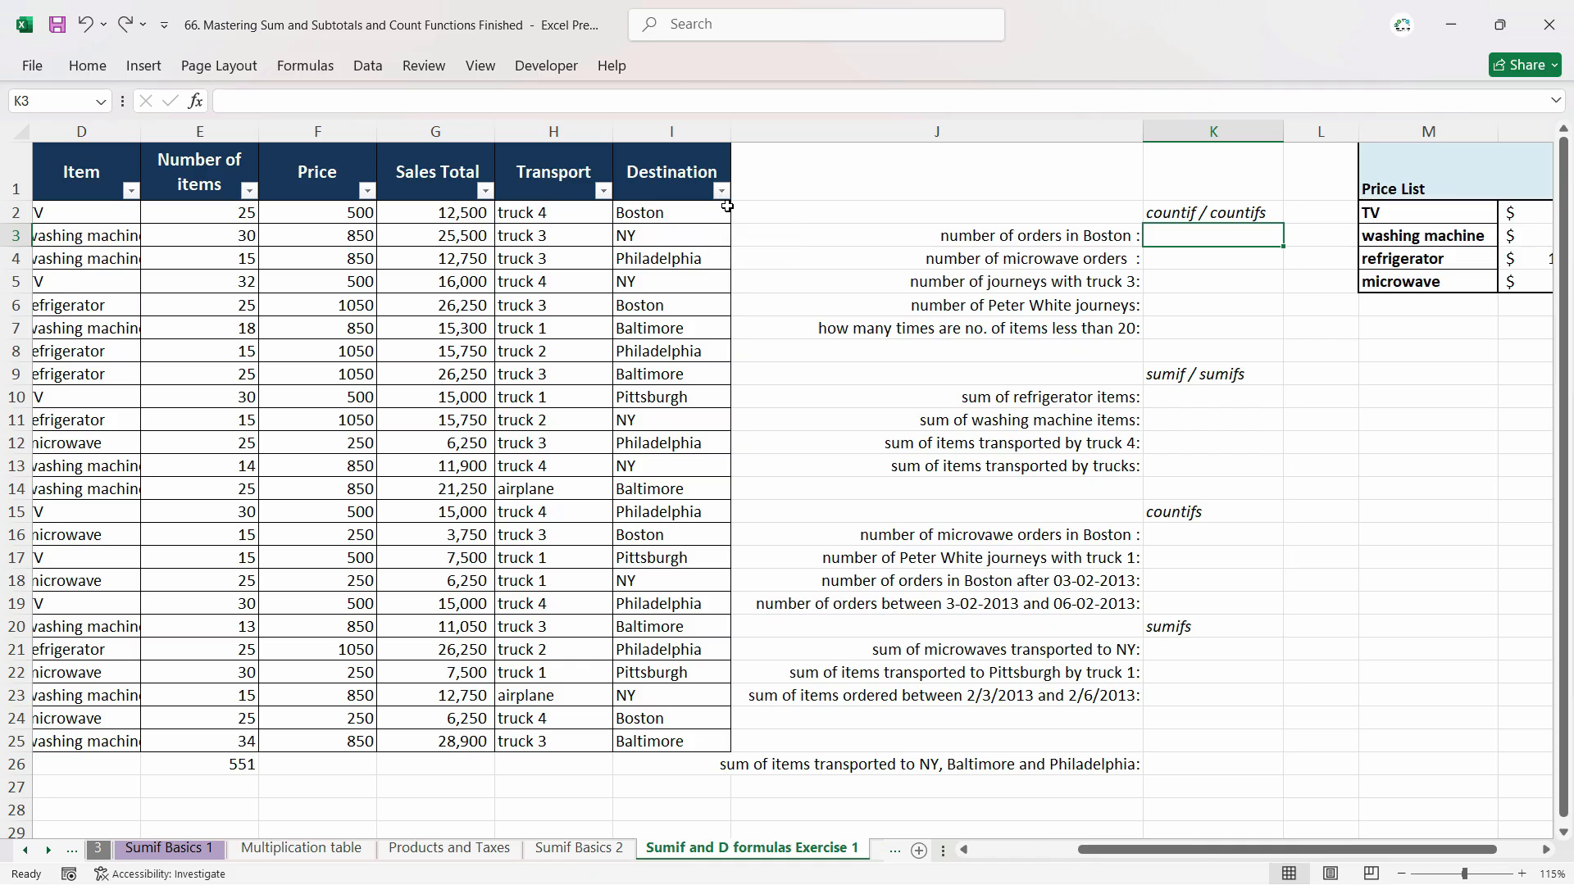
Filter the Destination column to show only the Boston orders.
left_click(720, 191)
left_click(518, 456)
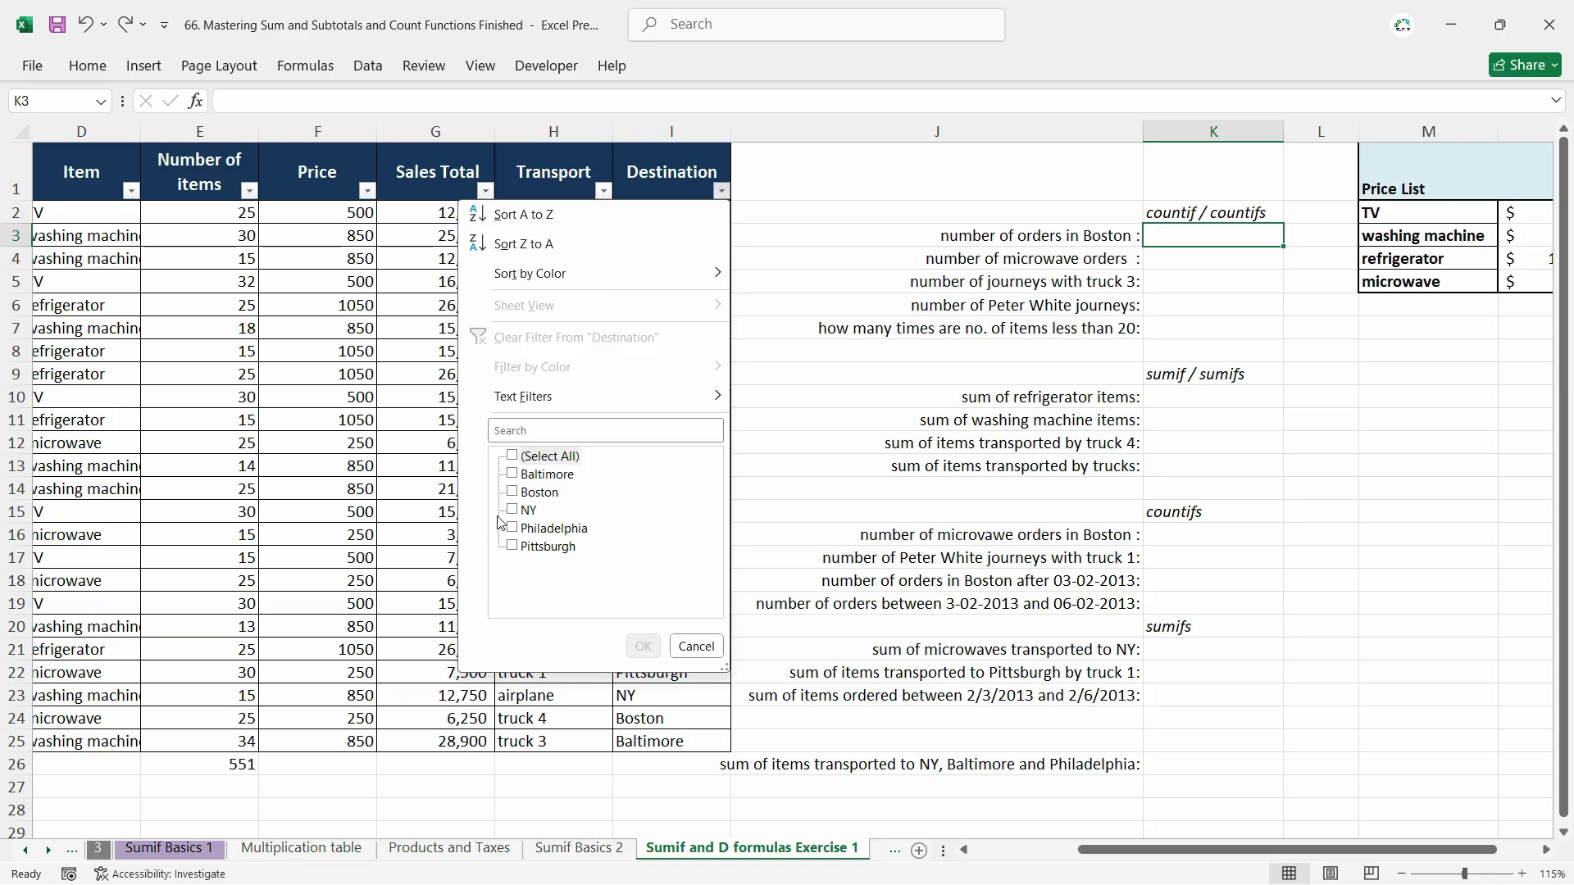
left_click(512, 493)
left_click(642, 646)
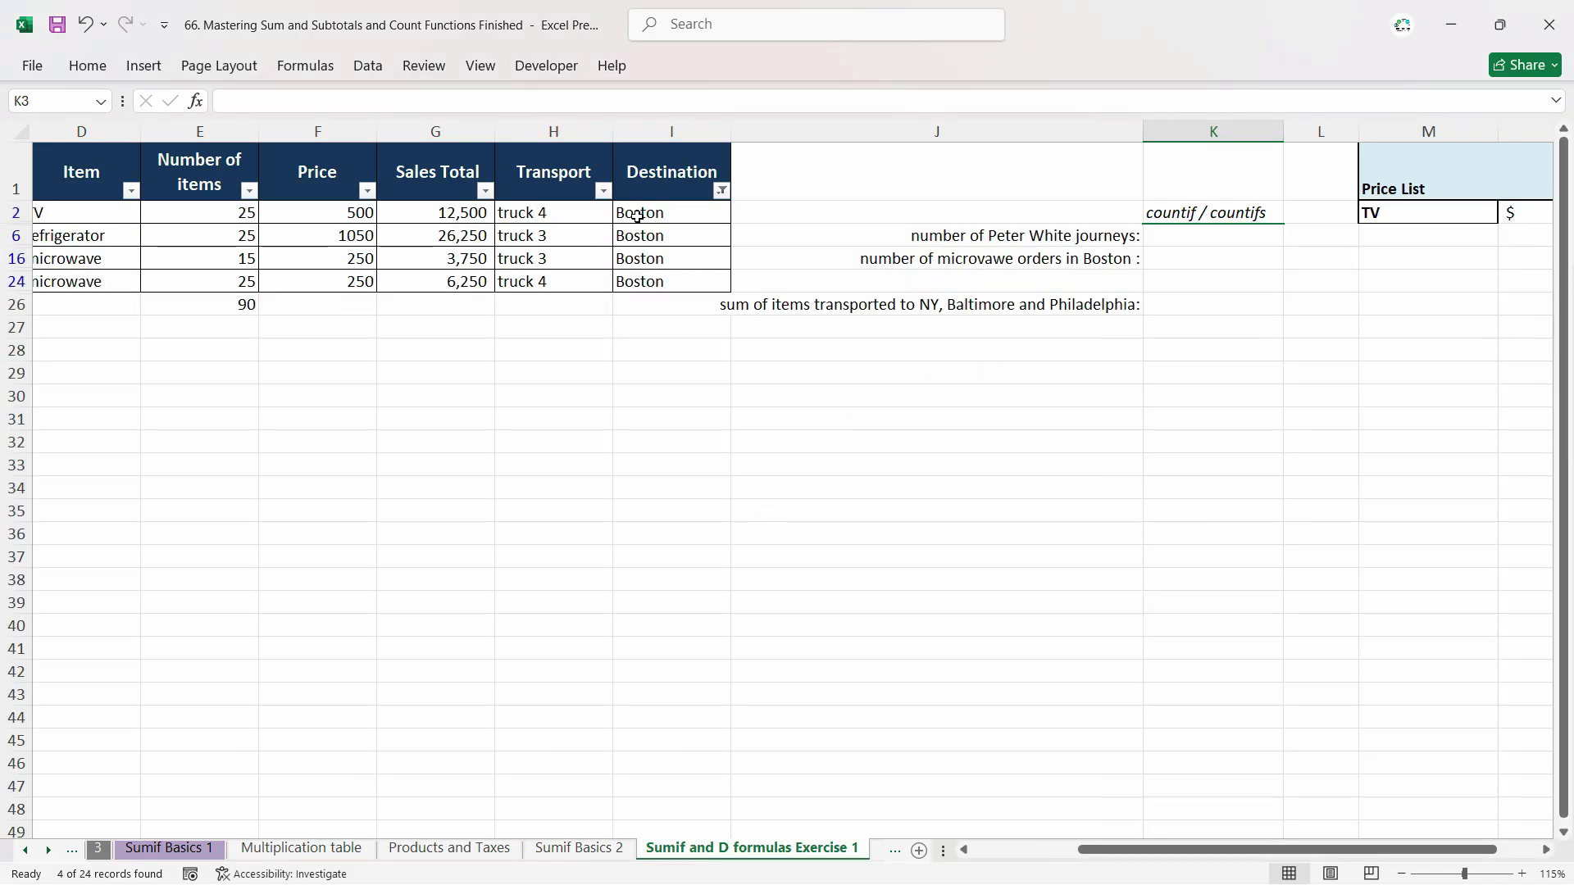
Select the filtered Boston entries in the Destination column to check their count.
left_click_drag(637, 215, 639, 283)
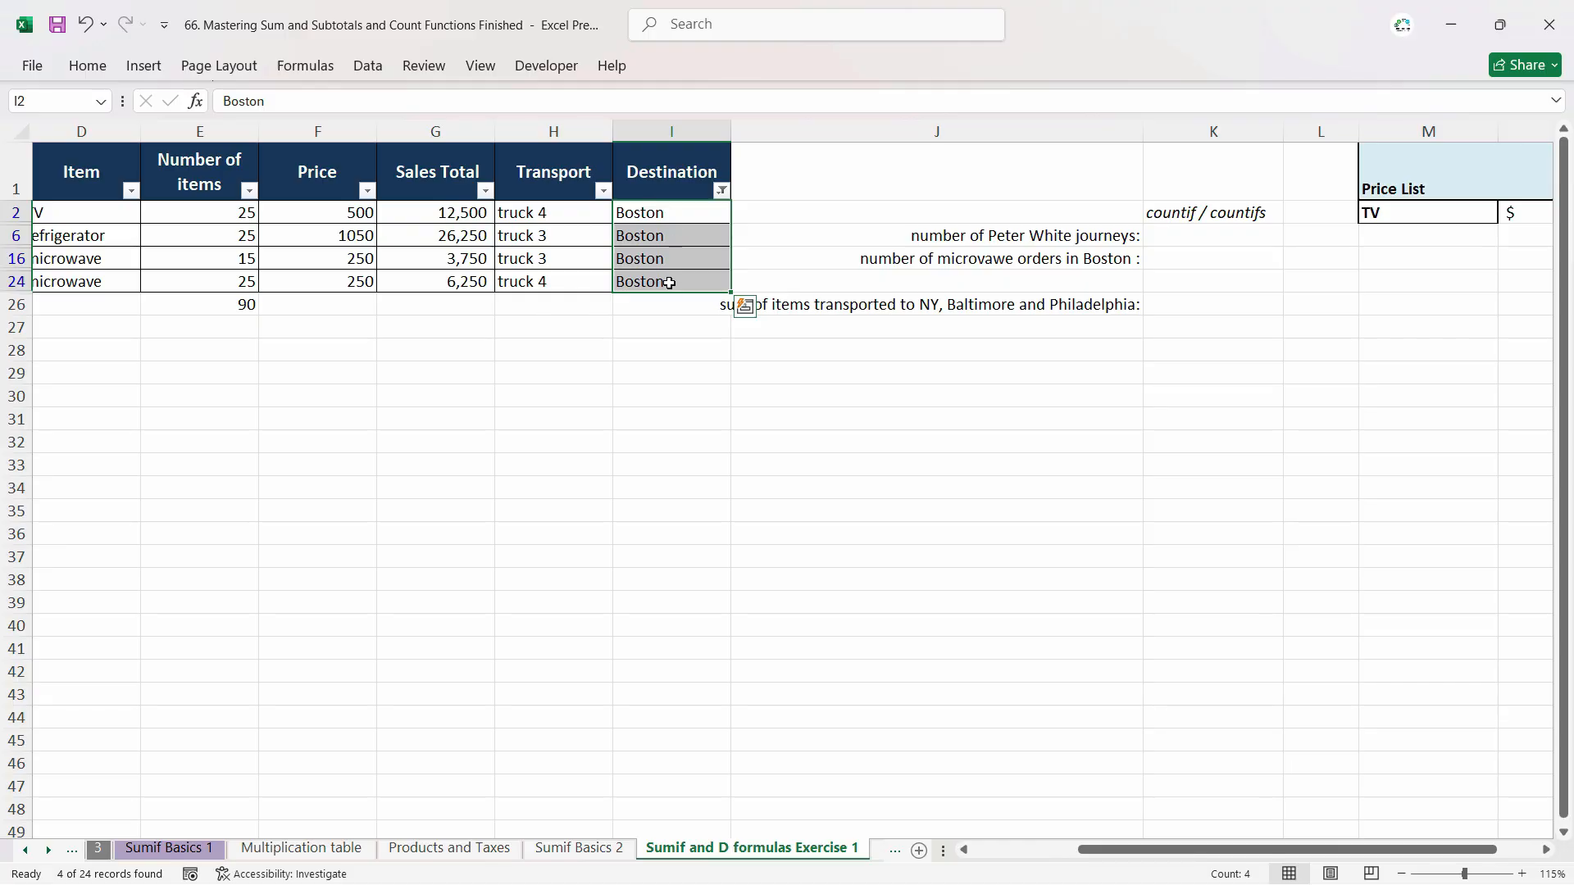
left_click_drag(660, 214, 699, 281)
key("ctrl+q")
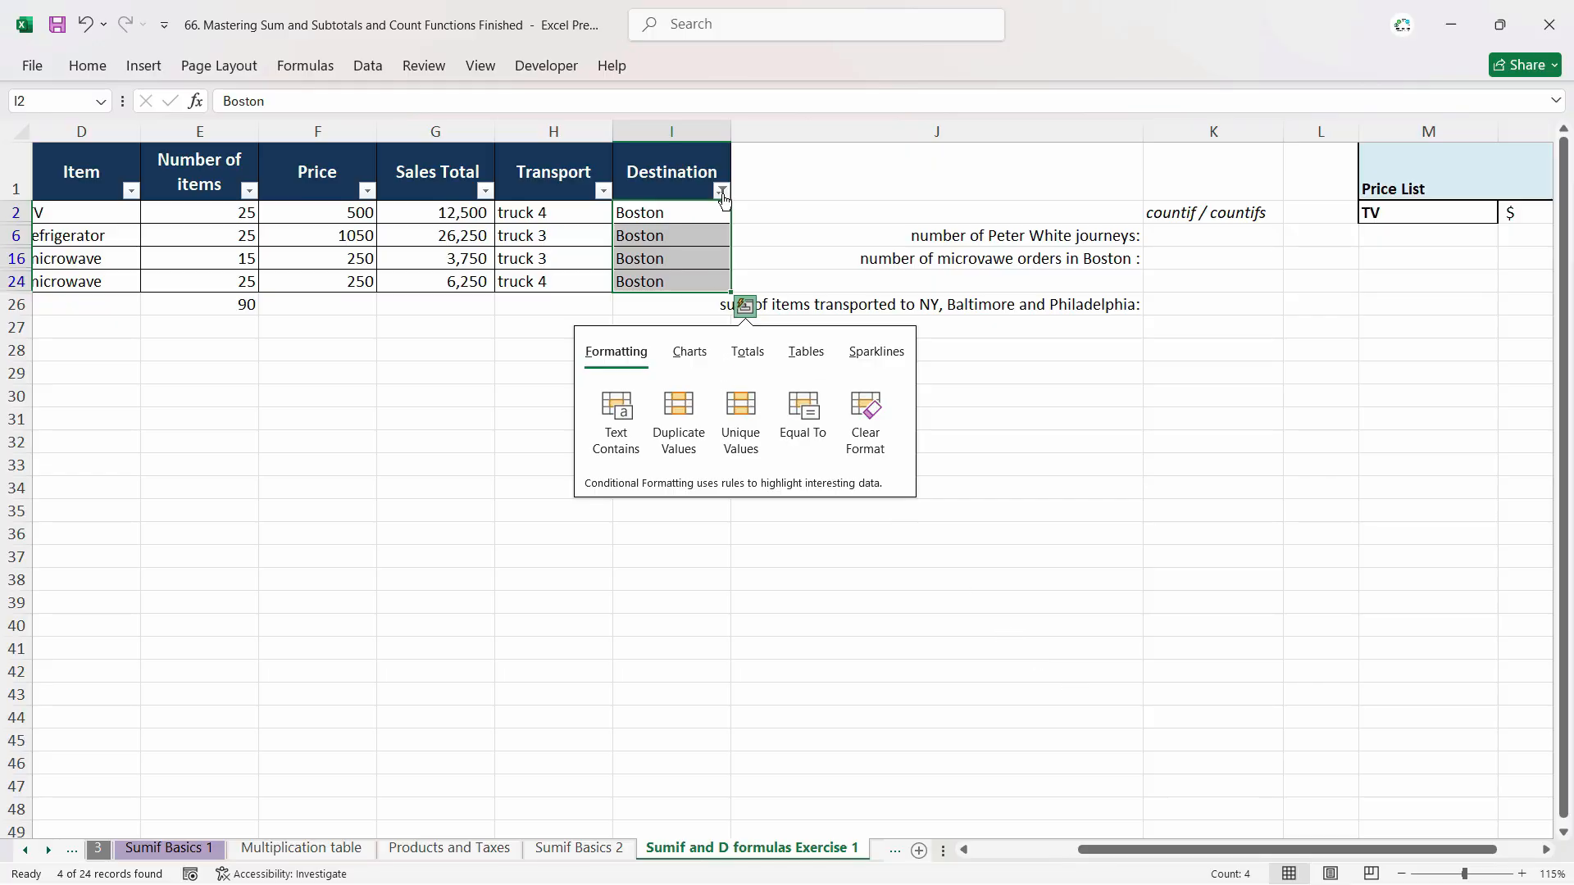
Clear the filter from the Destination column so that all orders are listed.
left_click(721, 190)
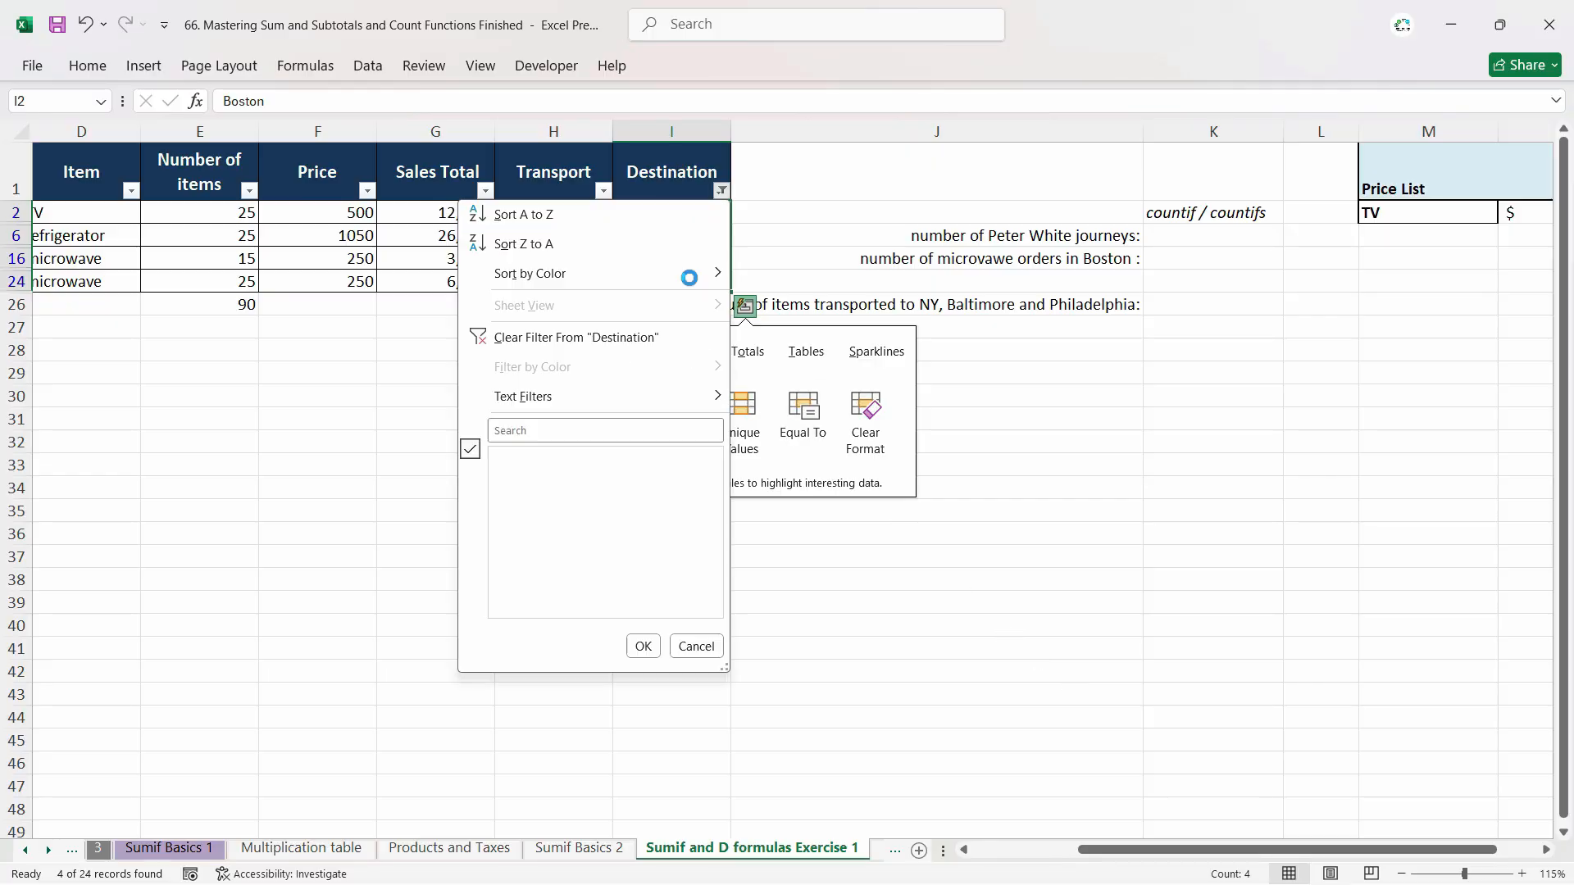
left_click(597, 339)
Enter =COUNTIF(I:I,J3) in K3 for the number of orders in Boston, using the whole Destination column as range.
left_click(1221, 239)
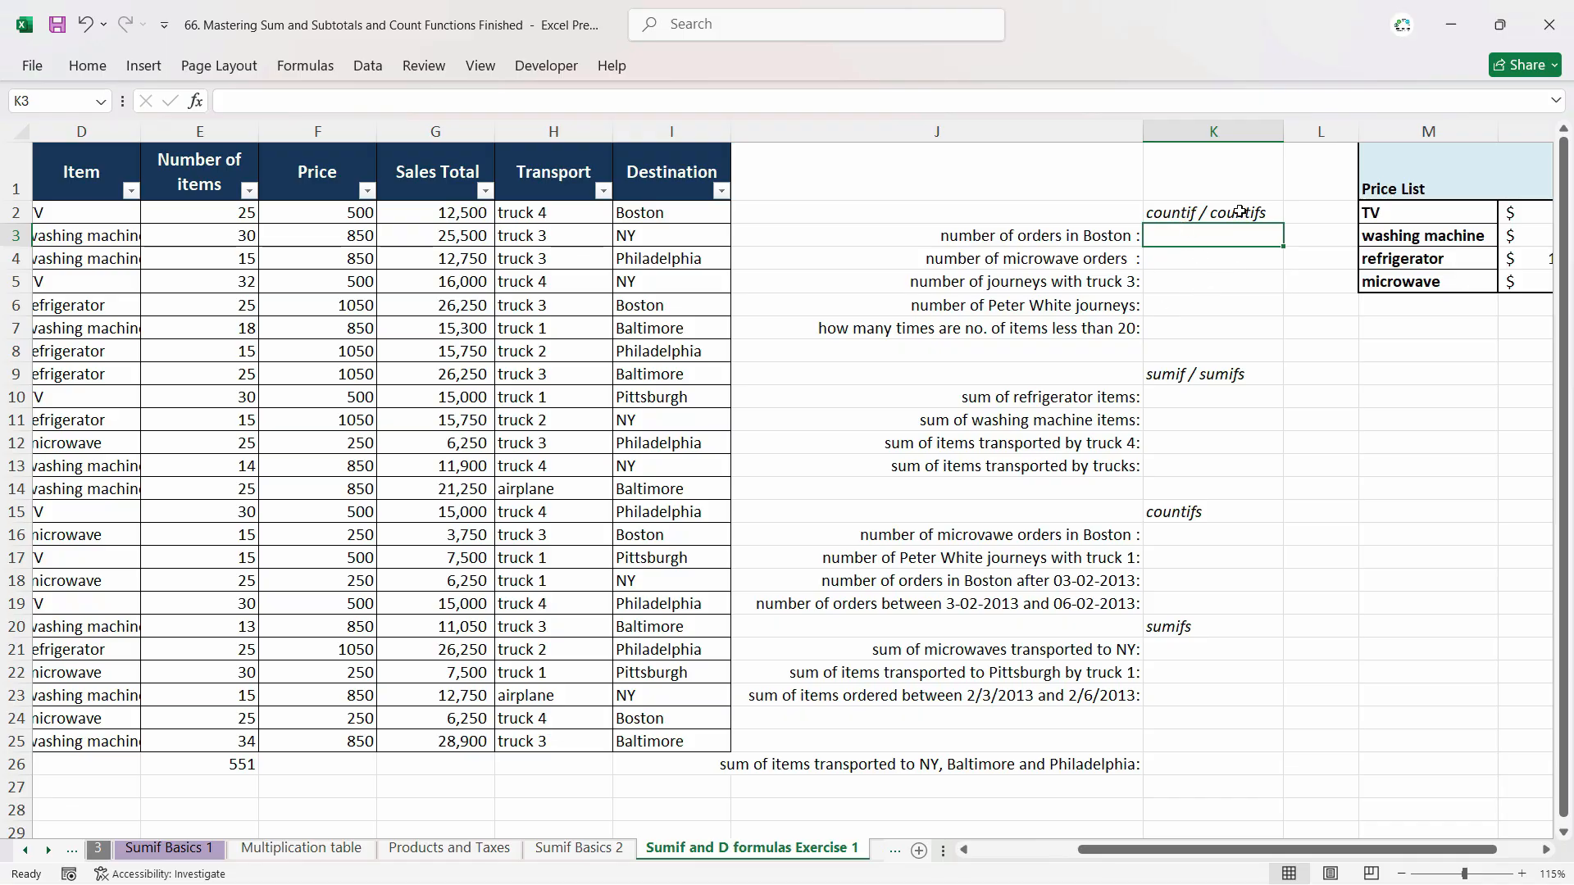
type("=")
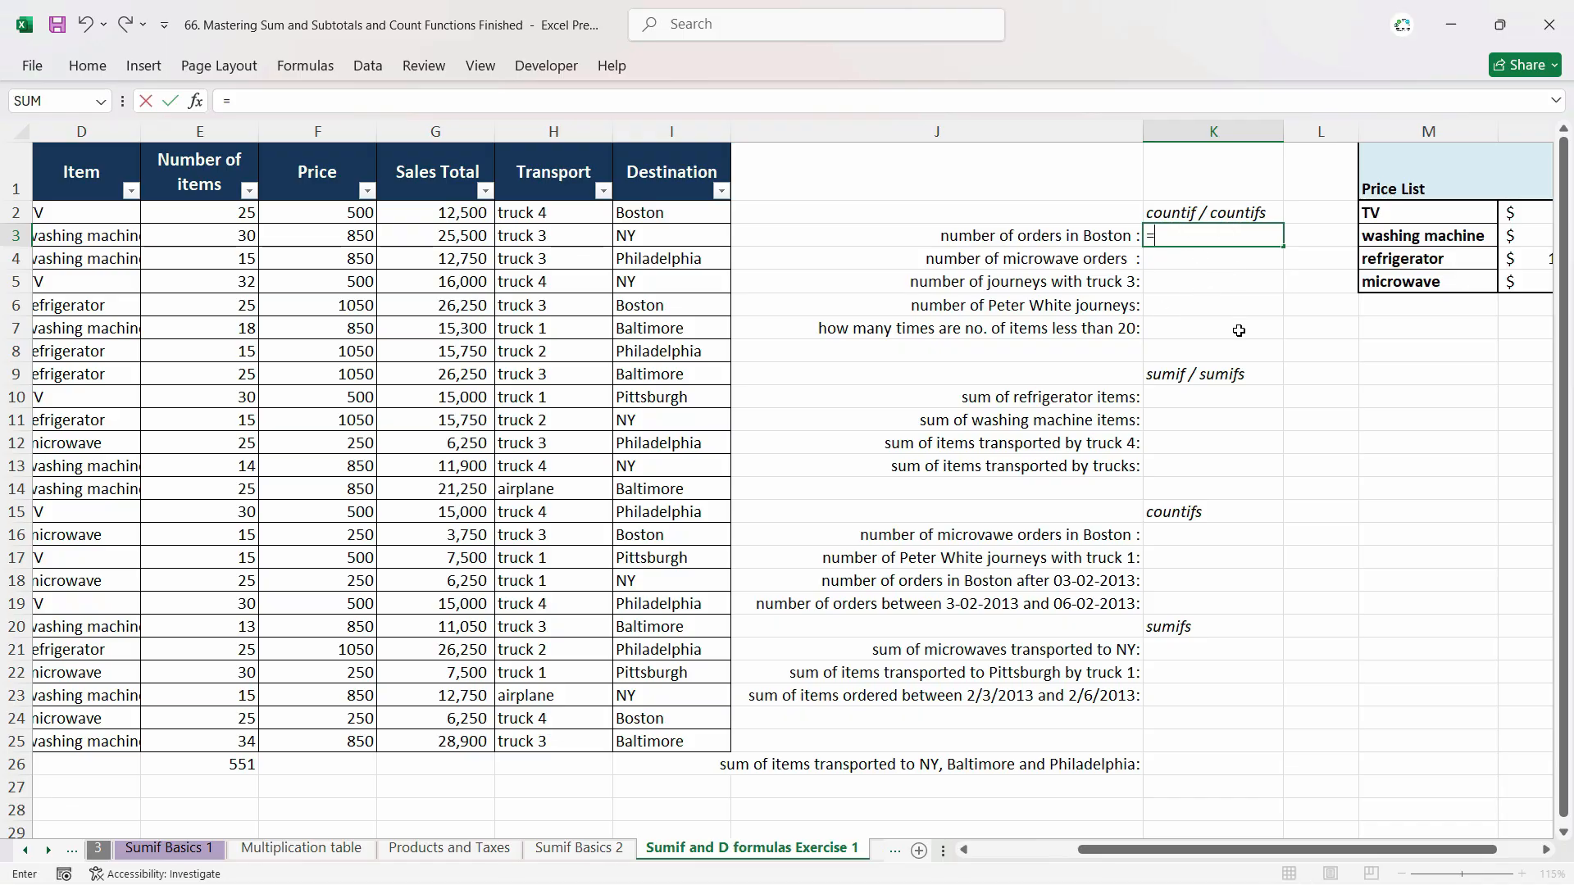
type("countif")
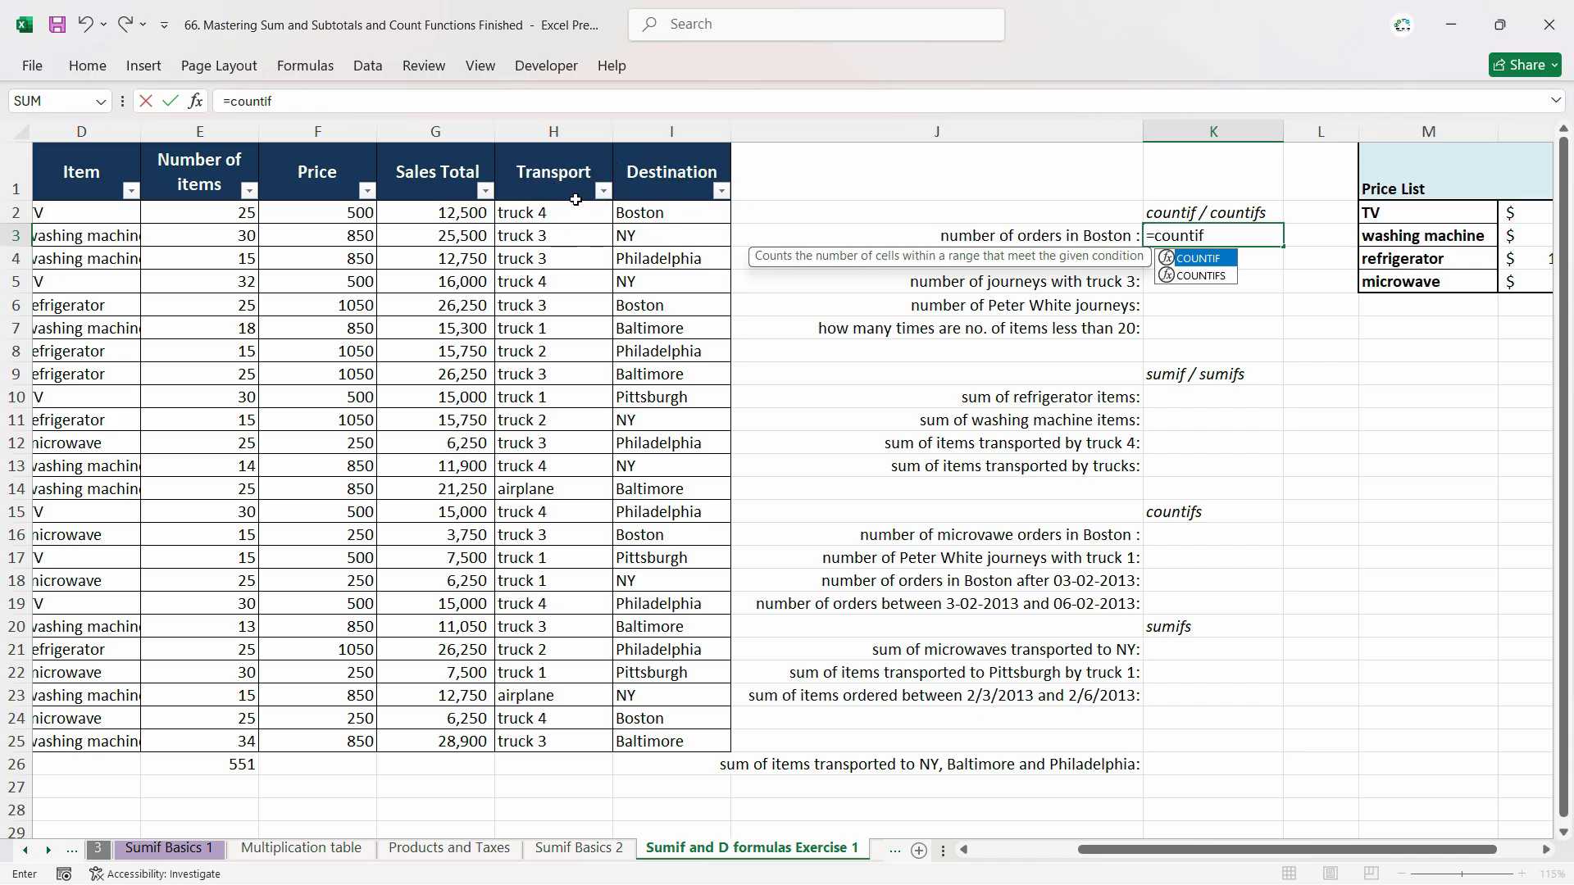
double_click(1218, 261)
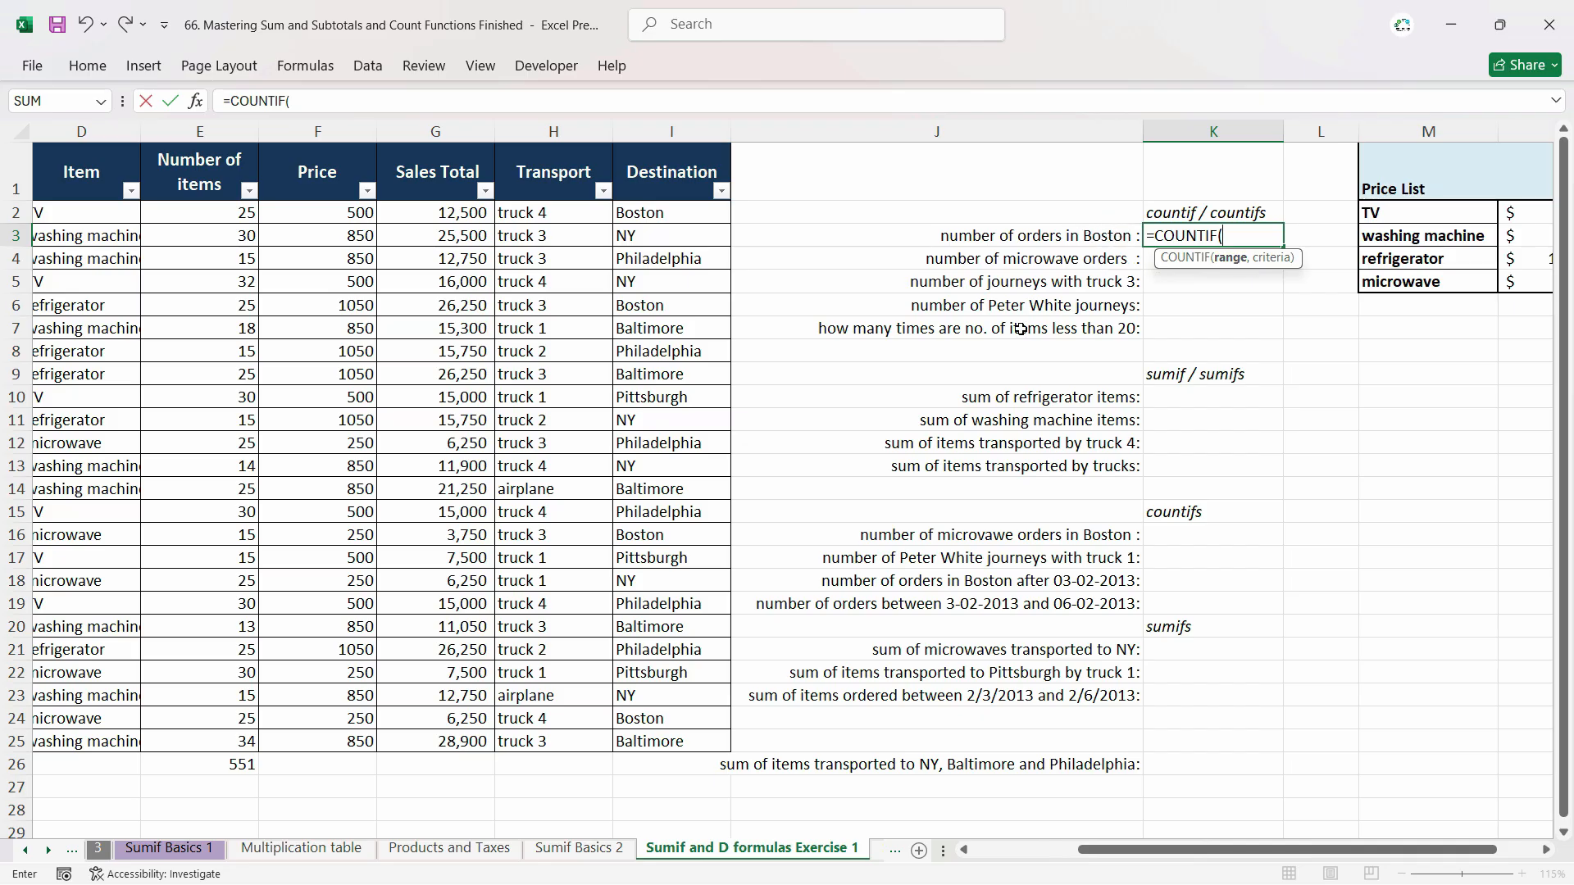
left_click(686, 125)
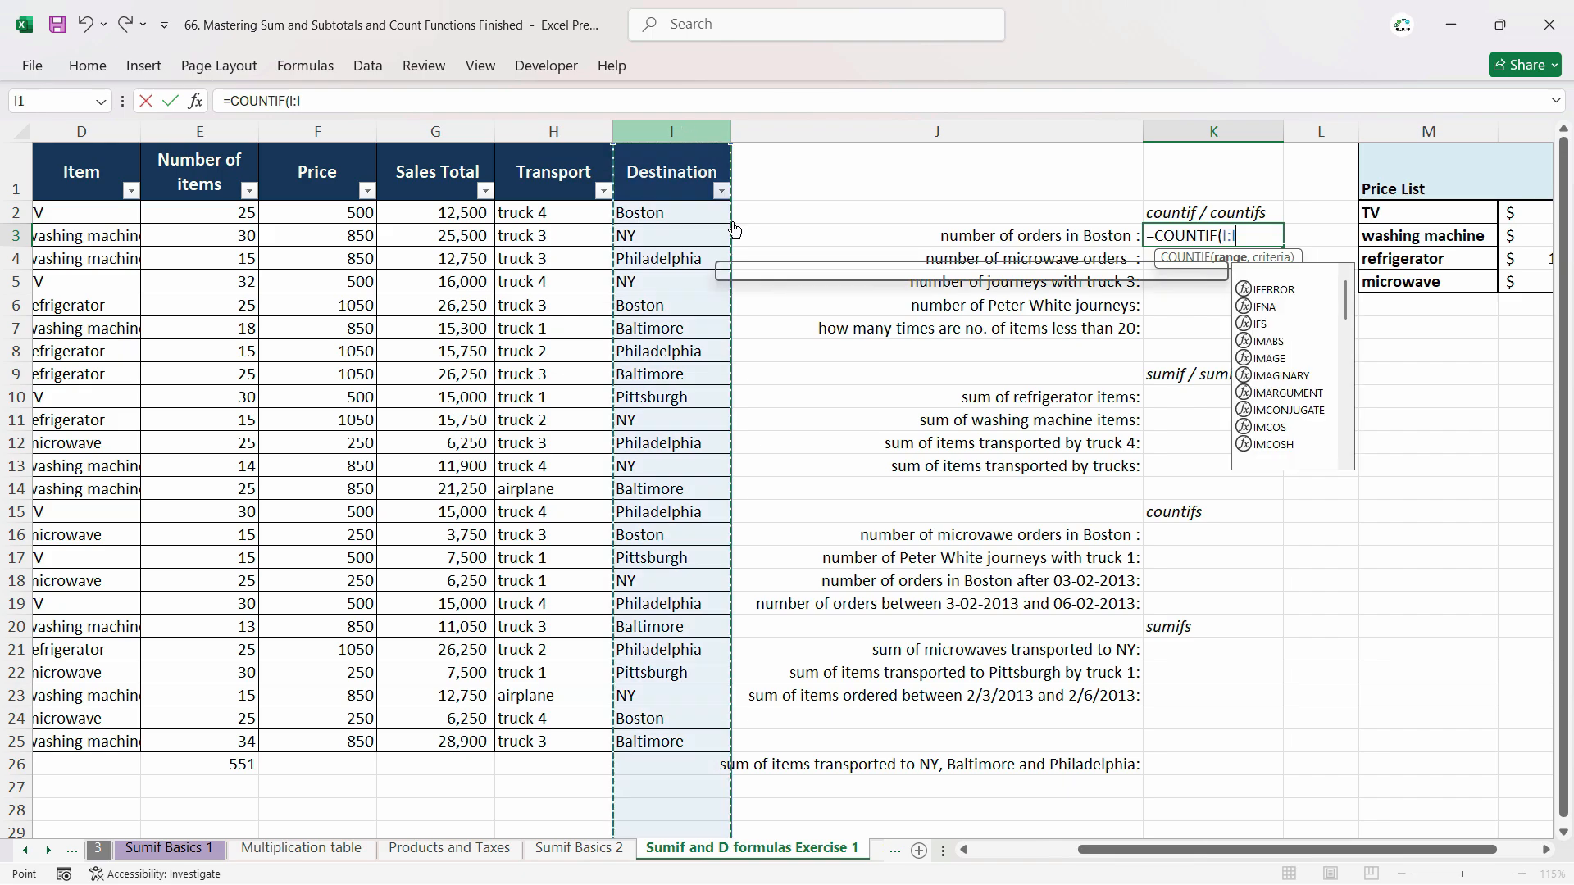
type(",")
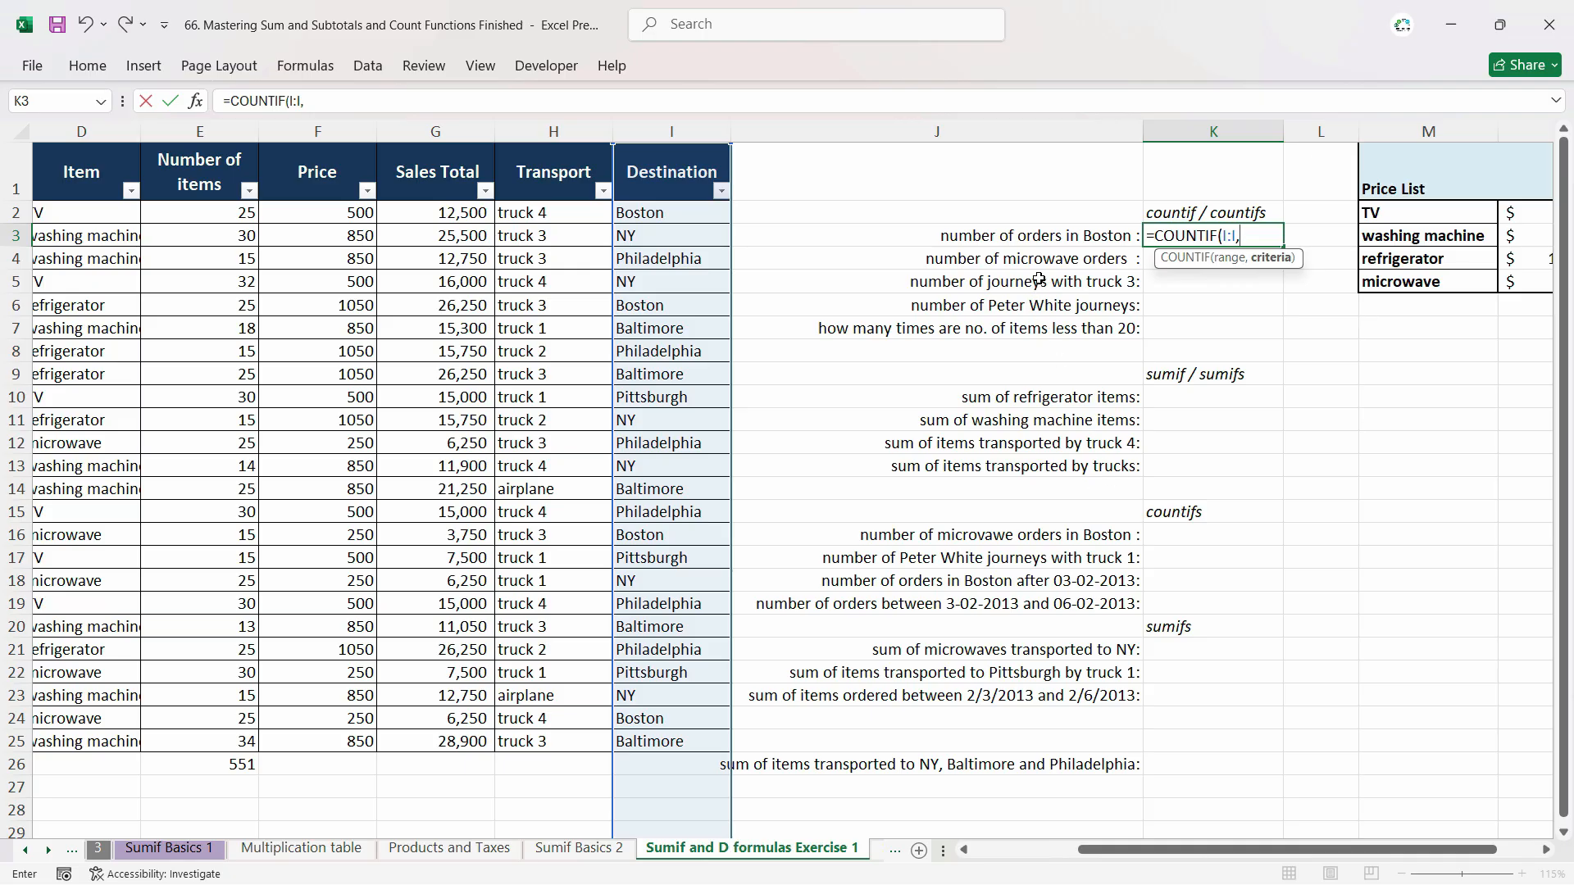
left_click(1053, 237)
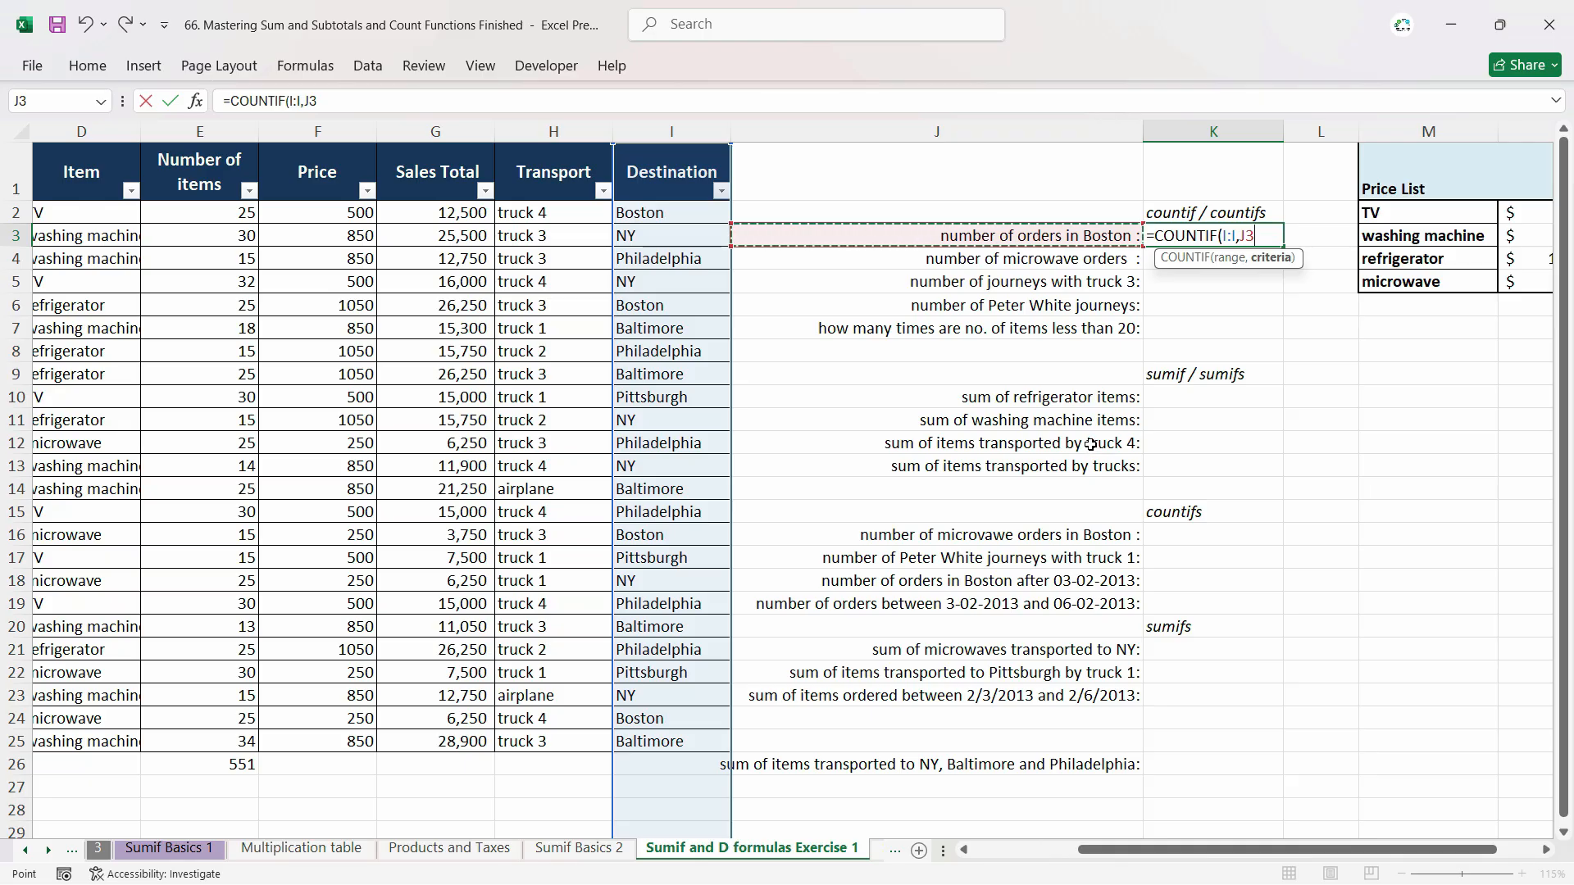
key("Return")
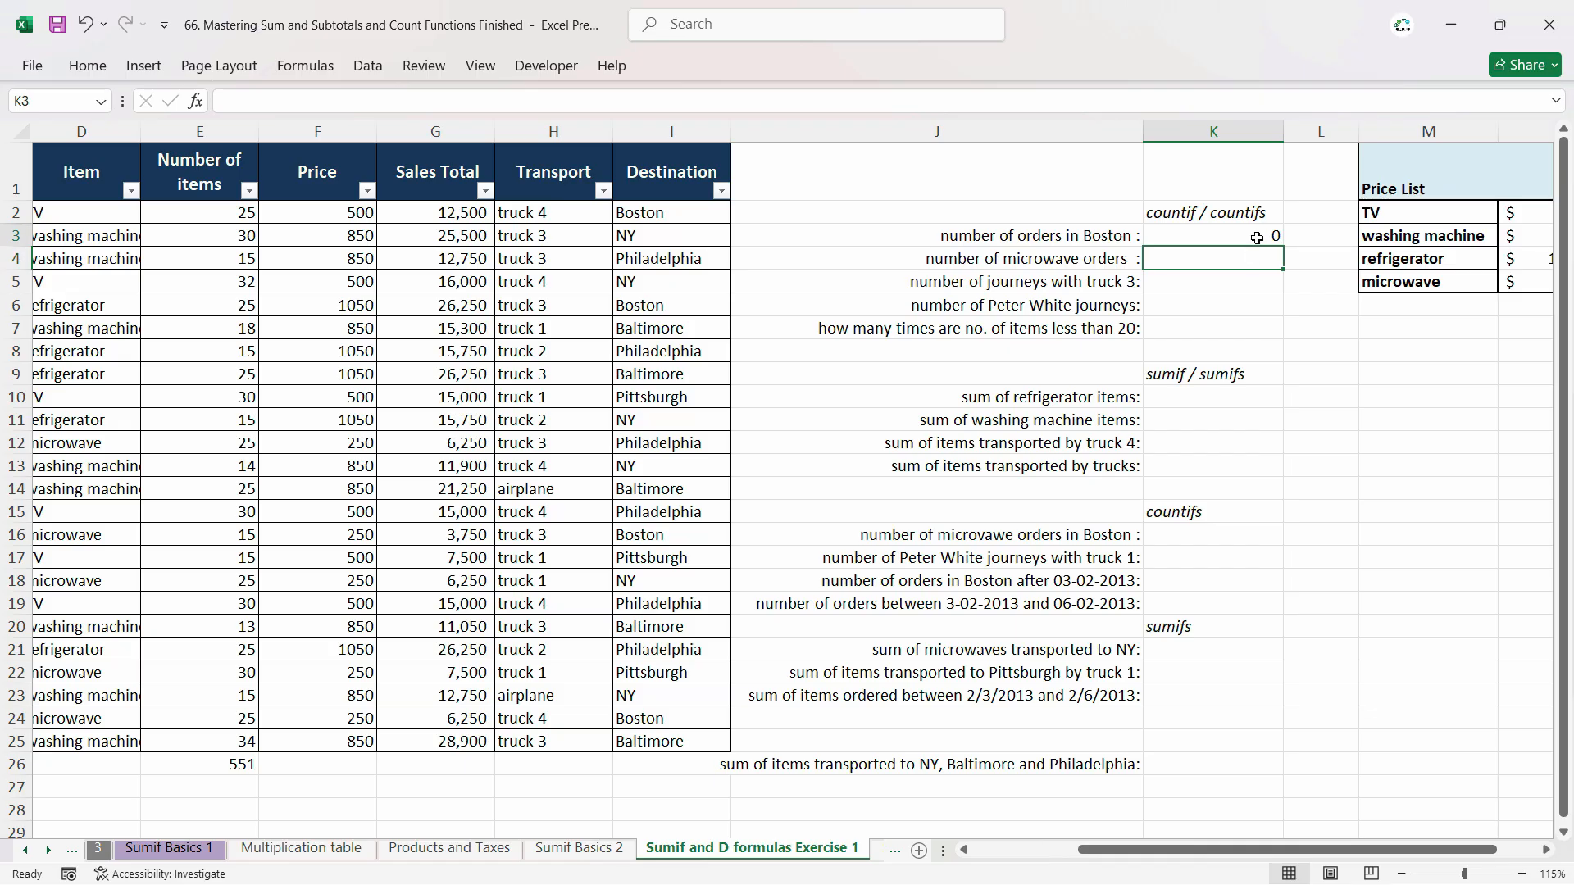
Replace the J3 criterion in K3's formula with the text "Boston", giving =COUNTIF(I:I,"Boston").
left_click(1189, 236)
left_click(1006, 239)
left_click(1258, 231)
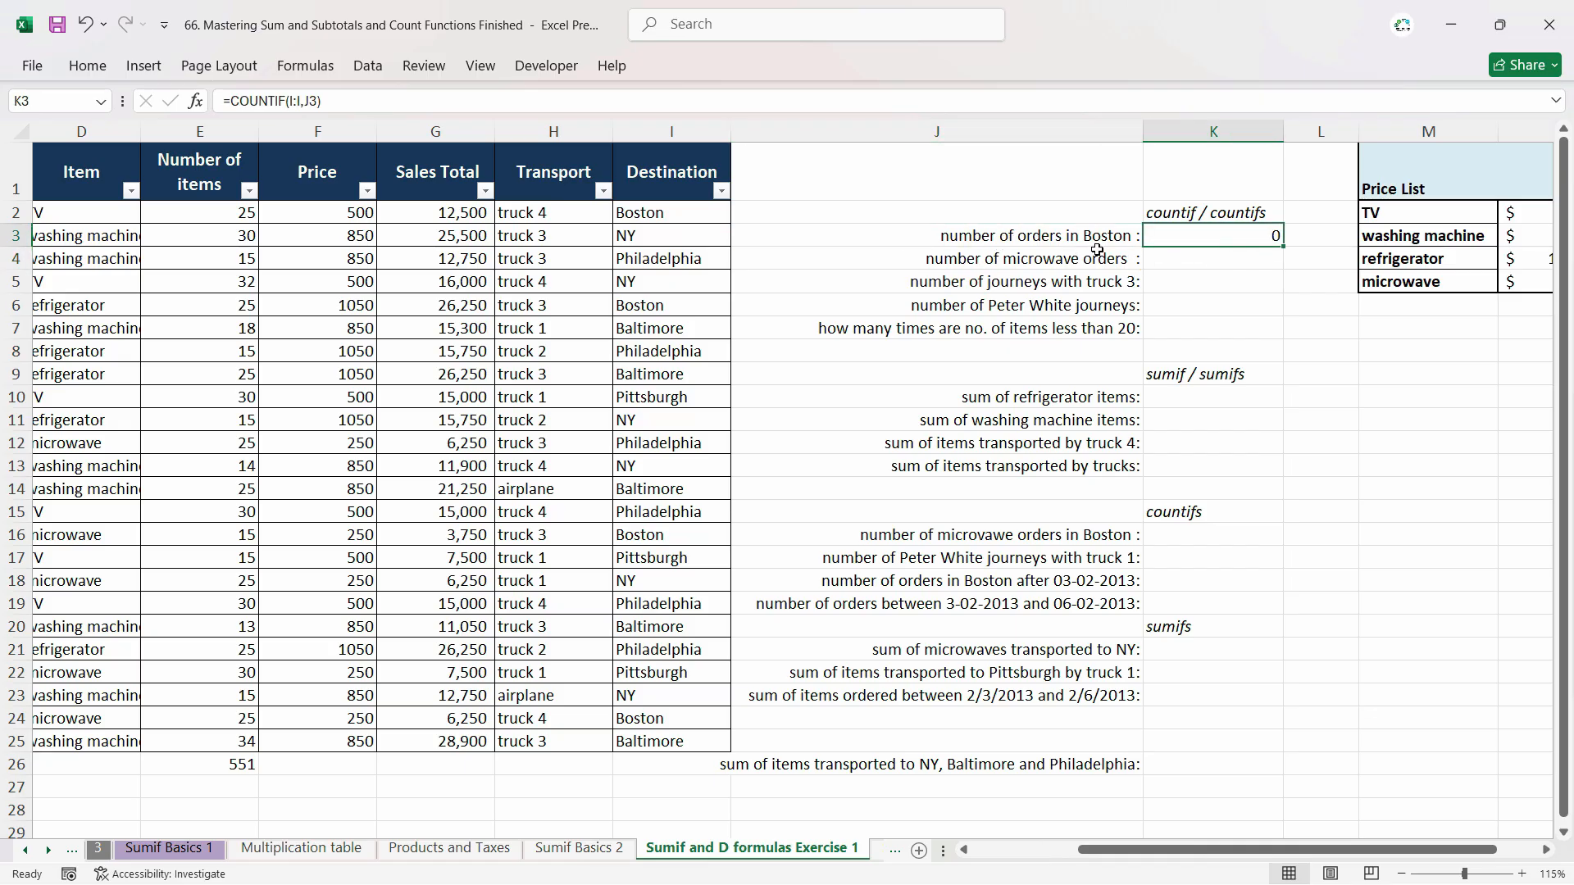
key("F2")
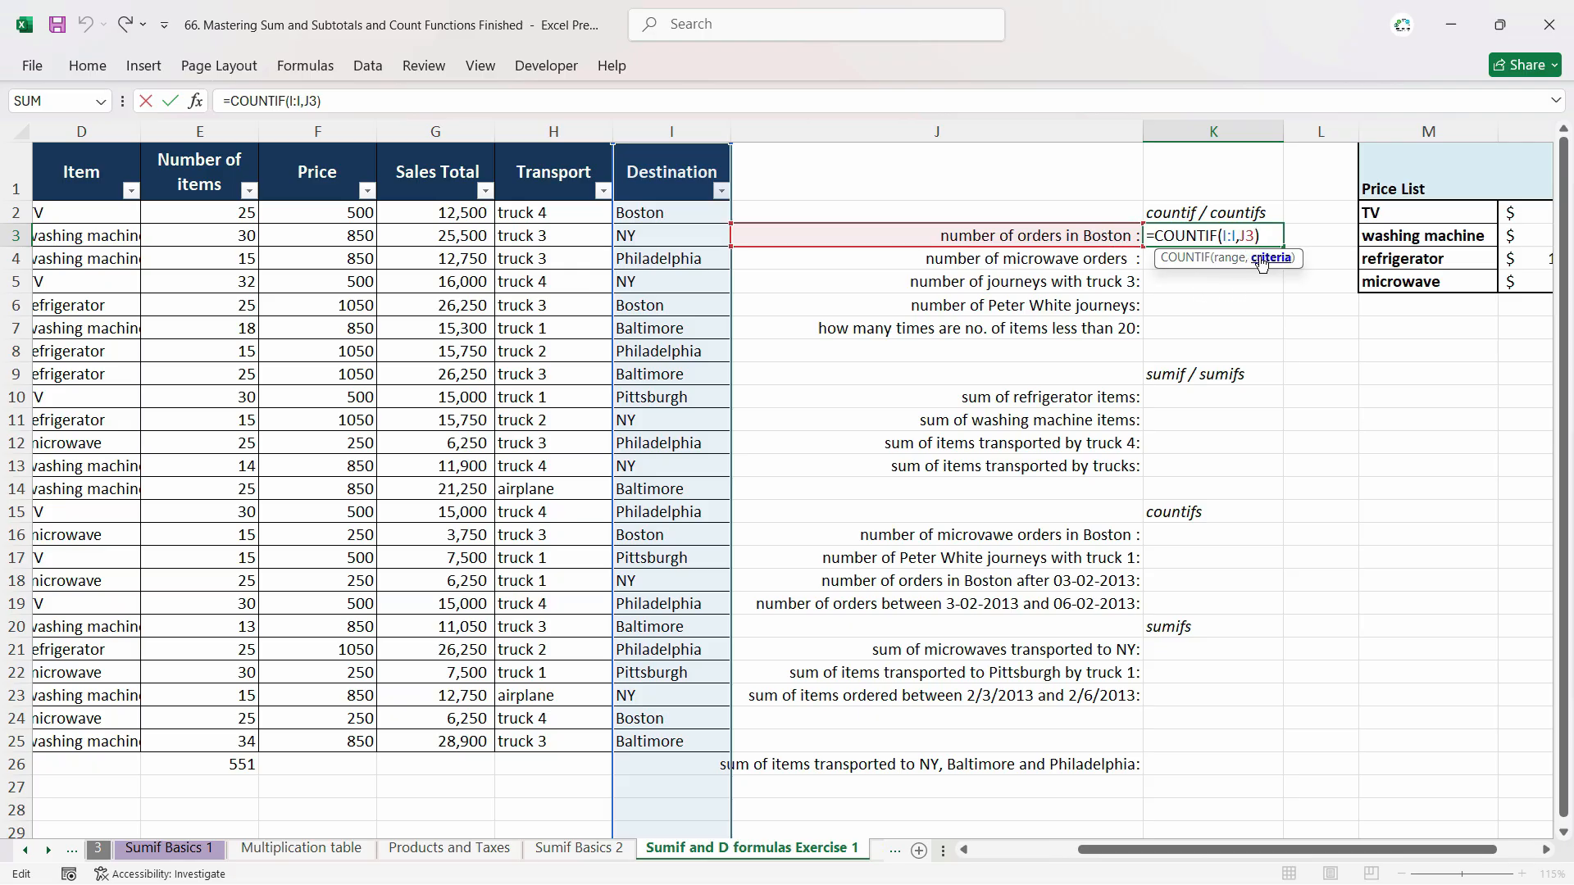
key("BackSpace")
key("BackSpace")
type("\"")
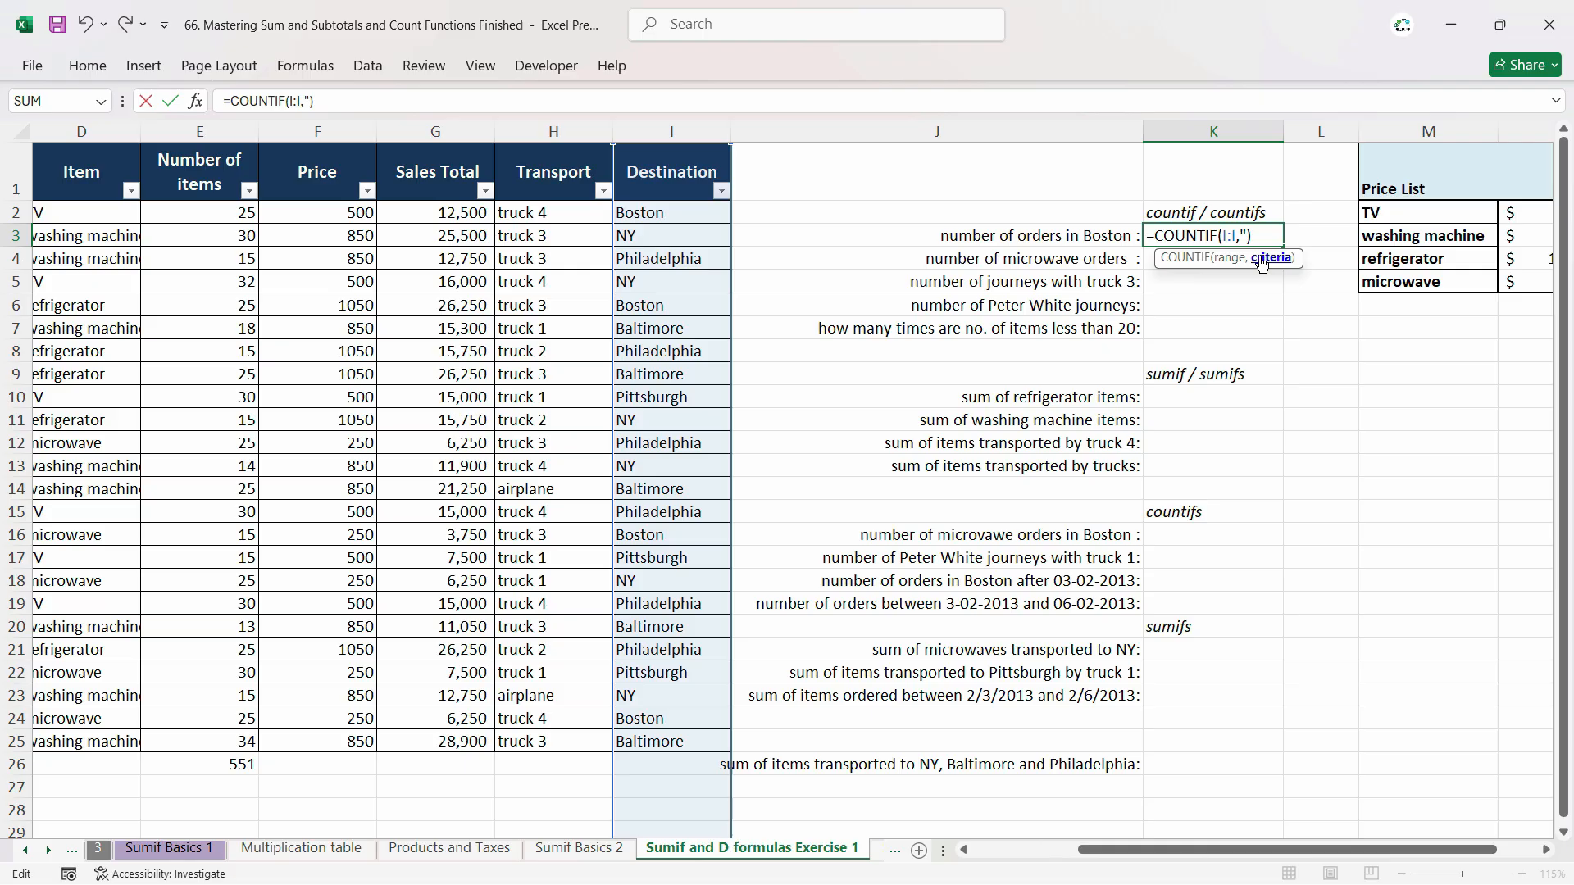
type("Boston\"")
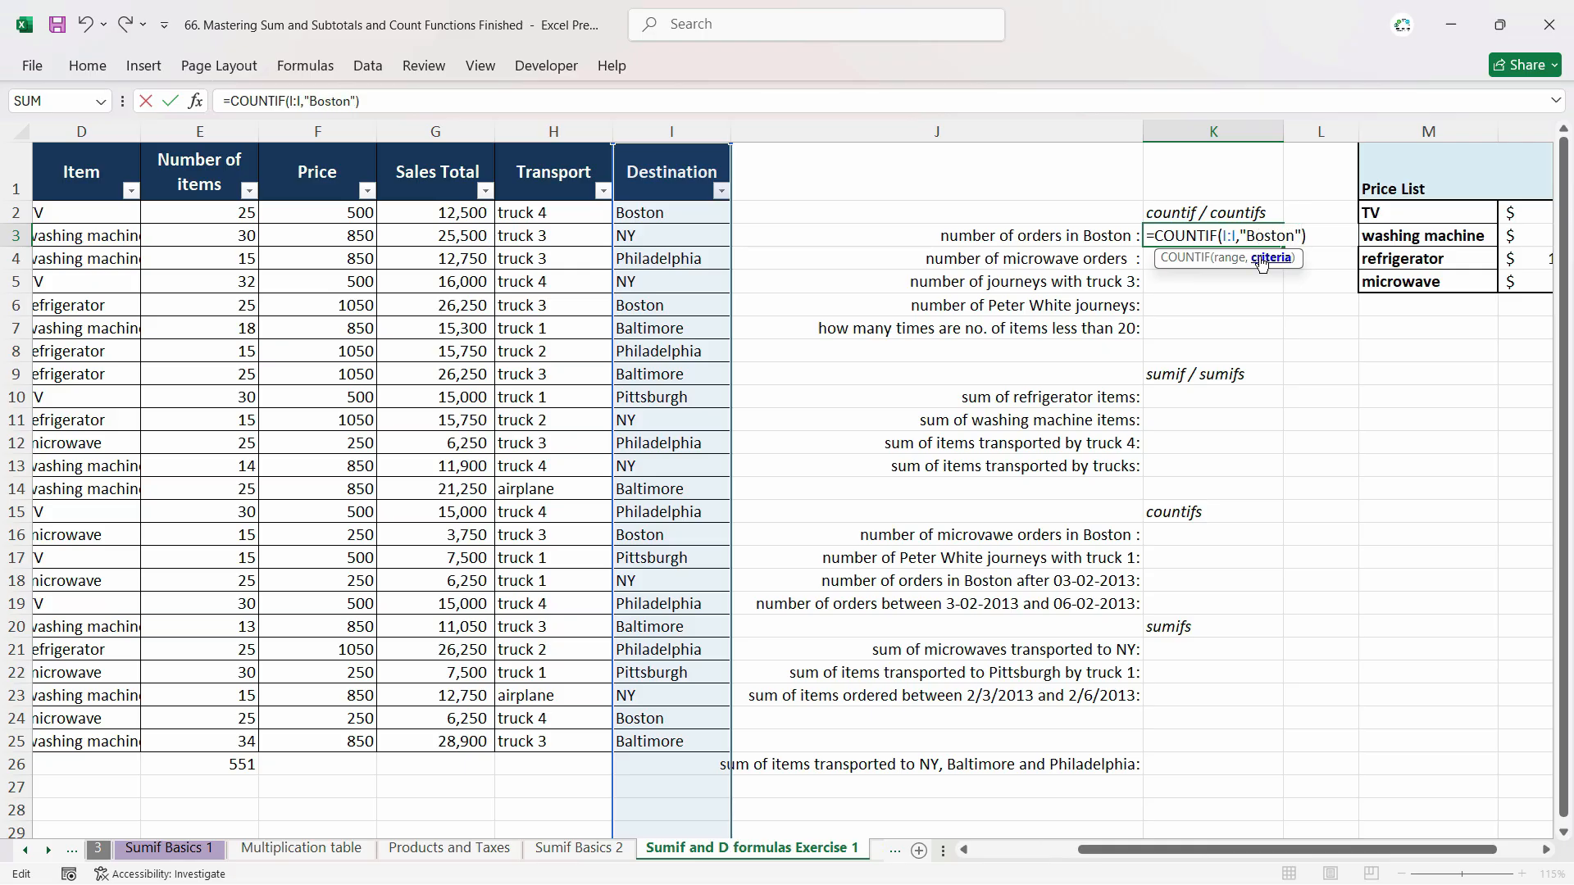
key("Return")
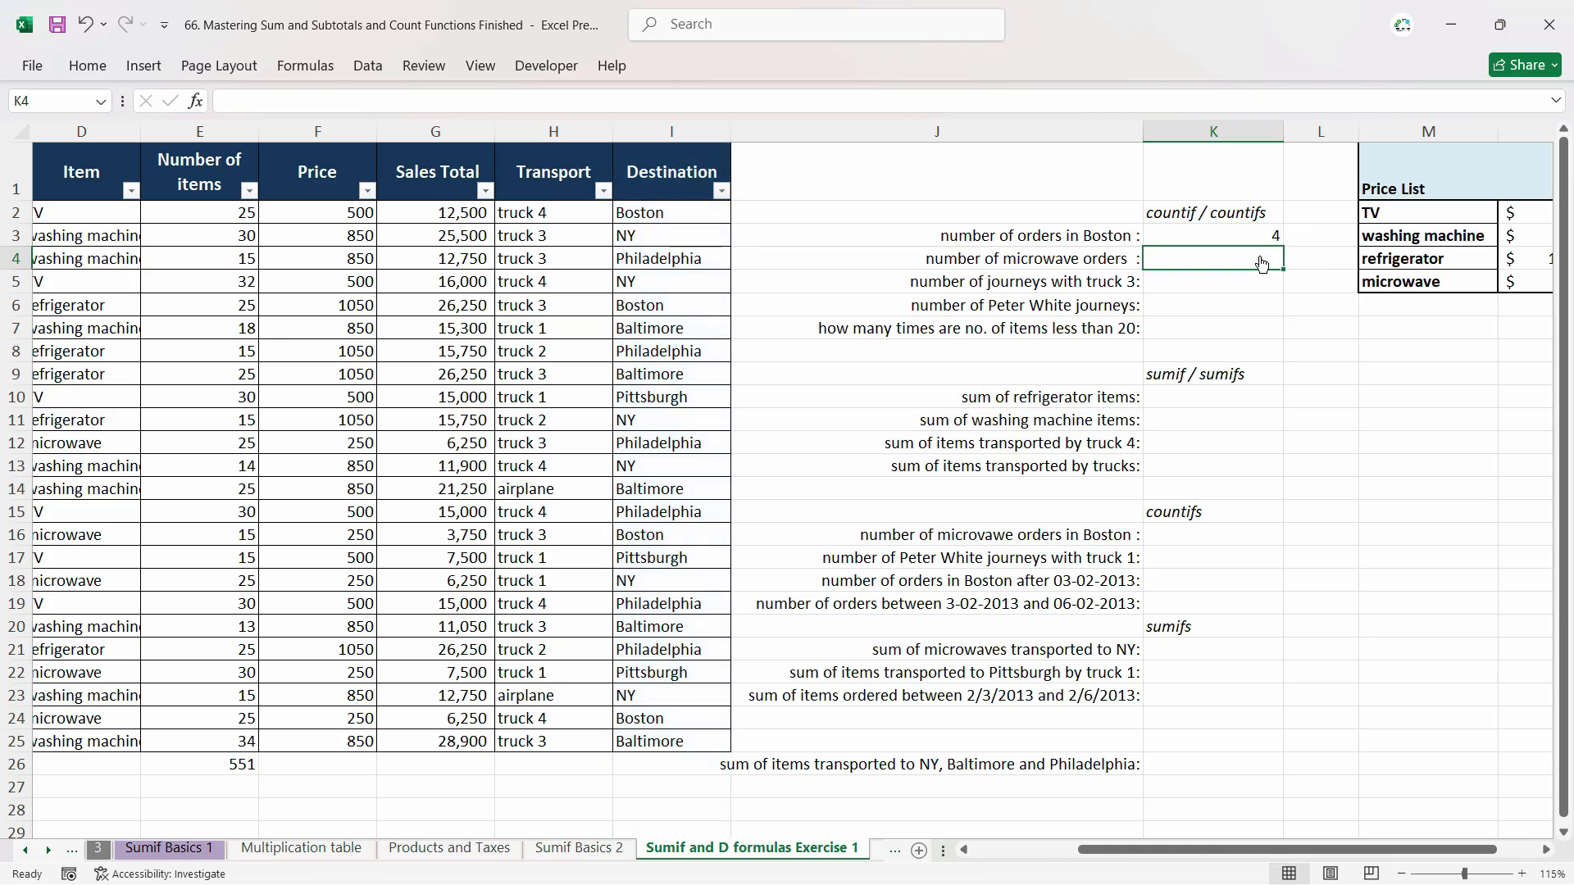
Reopen the COUNTIF formula in K3 to review its range and criterion, leaving it unedited.
left_click(1262, 236)
double_click(1265, 236)
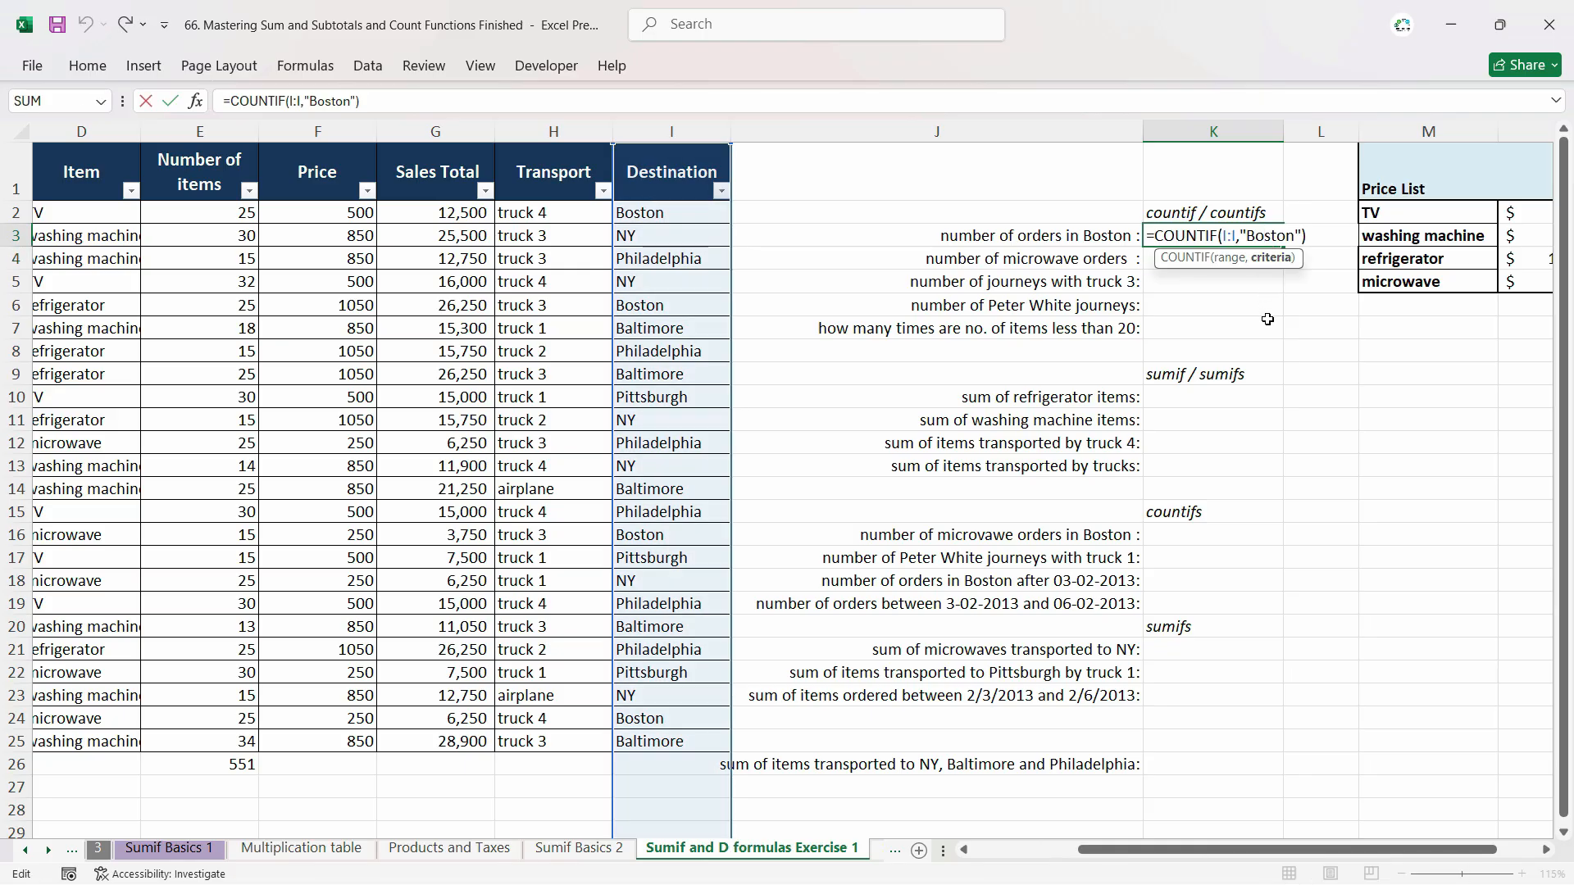
key("Escape")
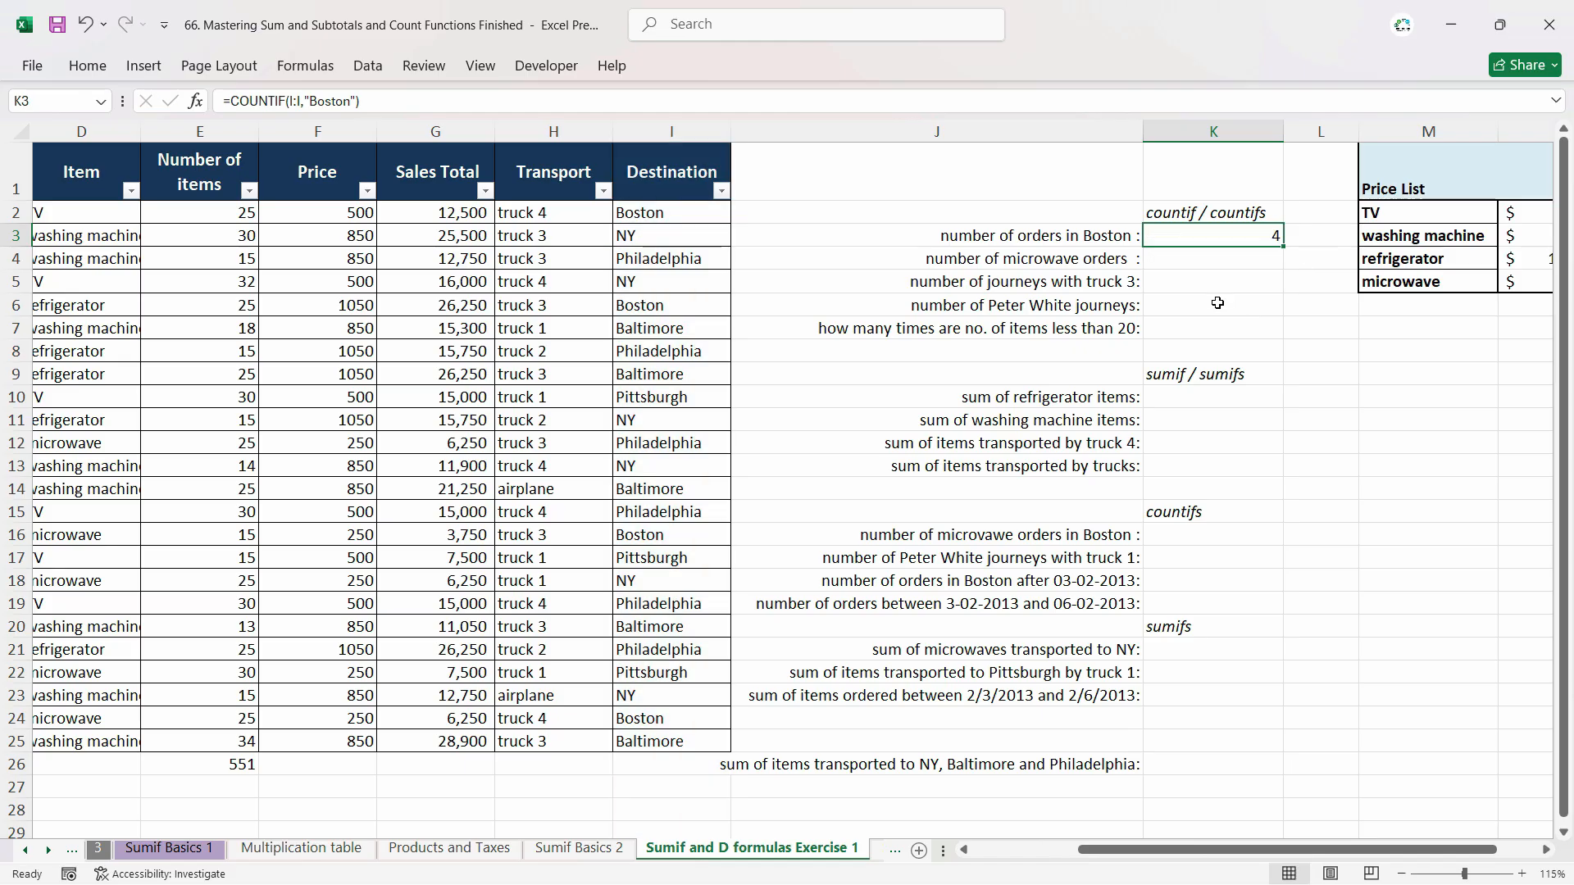
Read the remaining countif / countifs questions in J4 to J7, from microwave orders to items less than 20.
left_click(1104, 263)
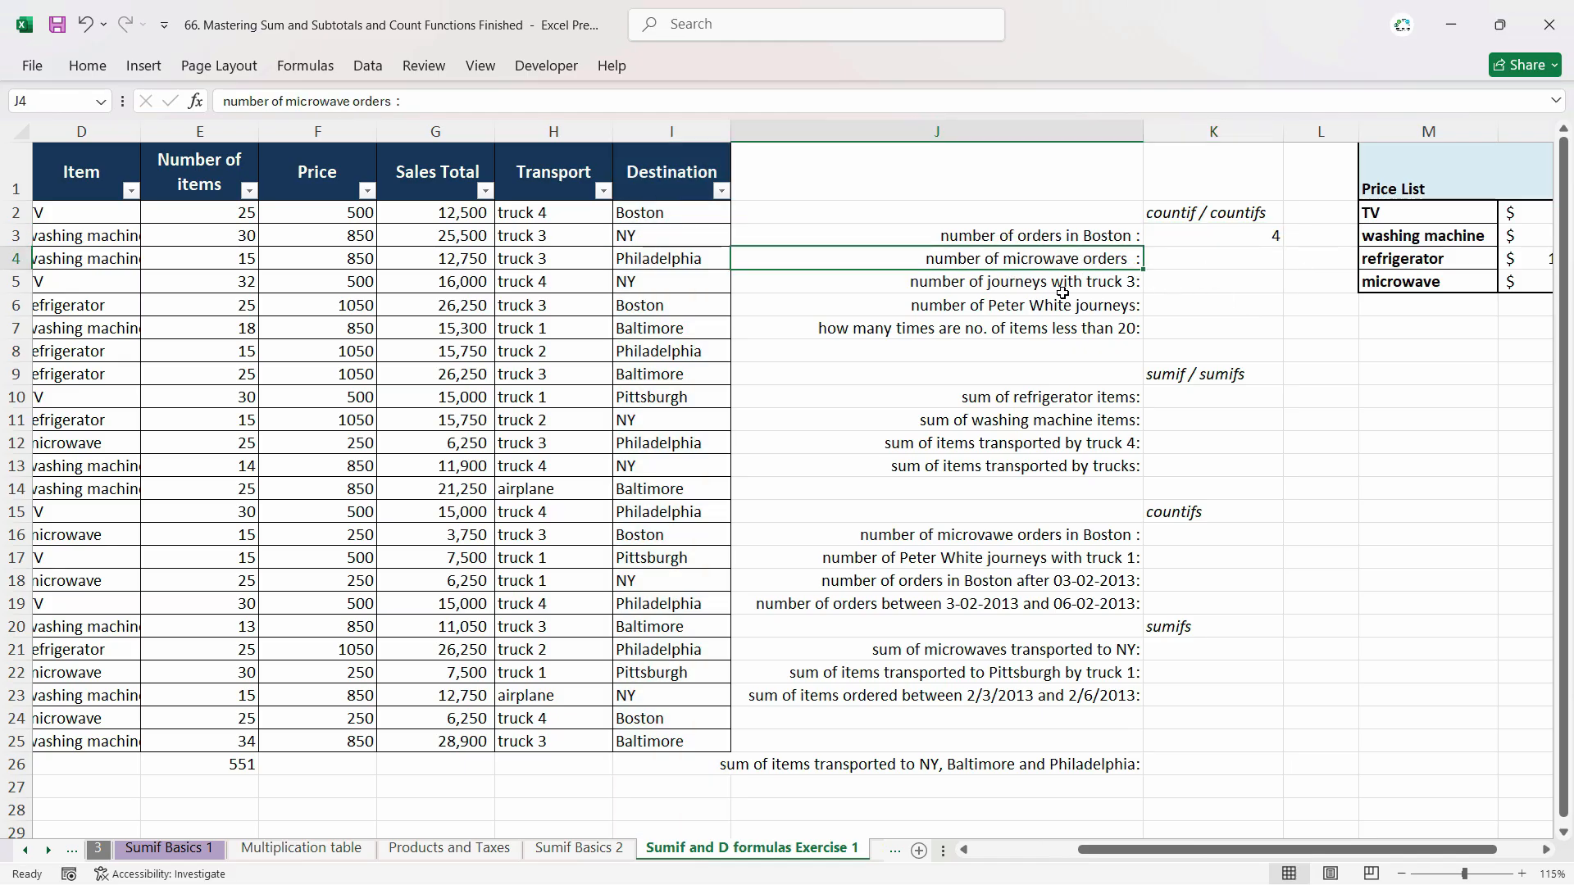
left_click(1062, 291)
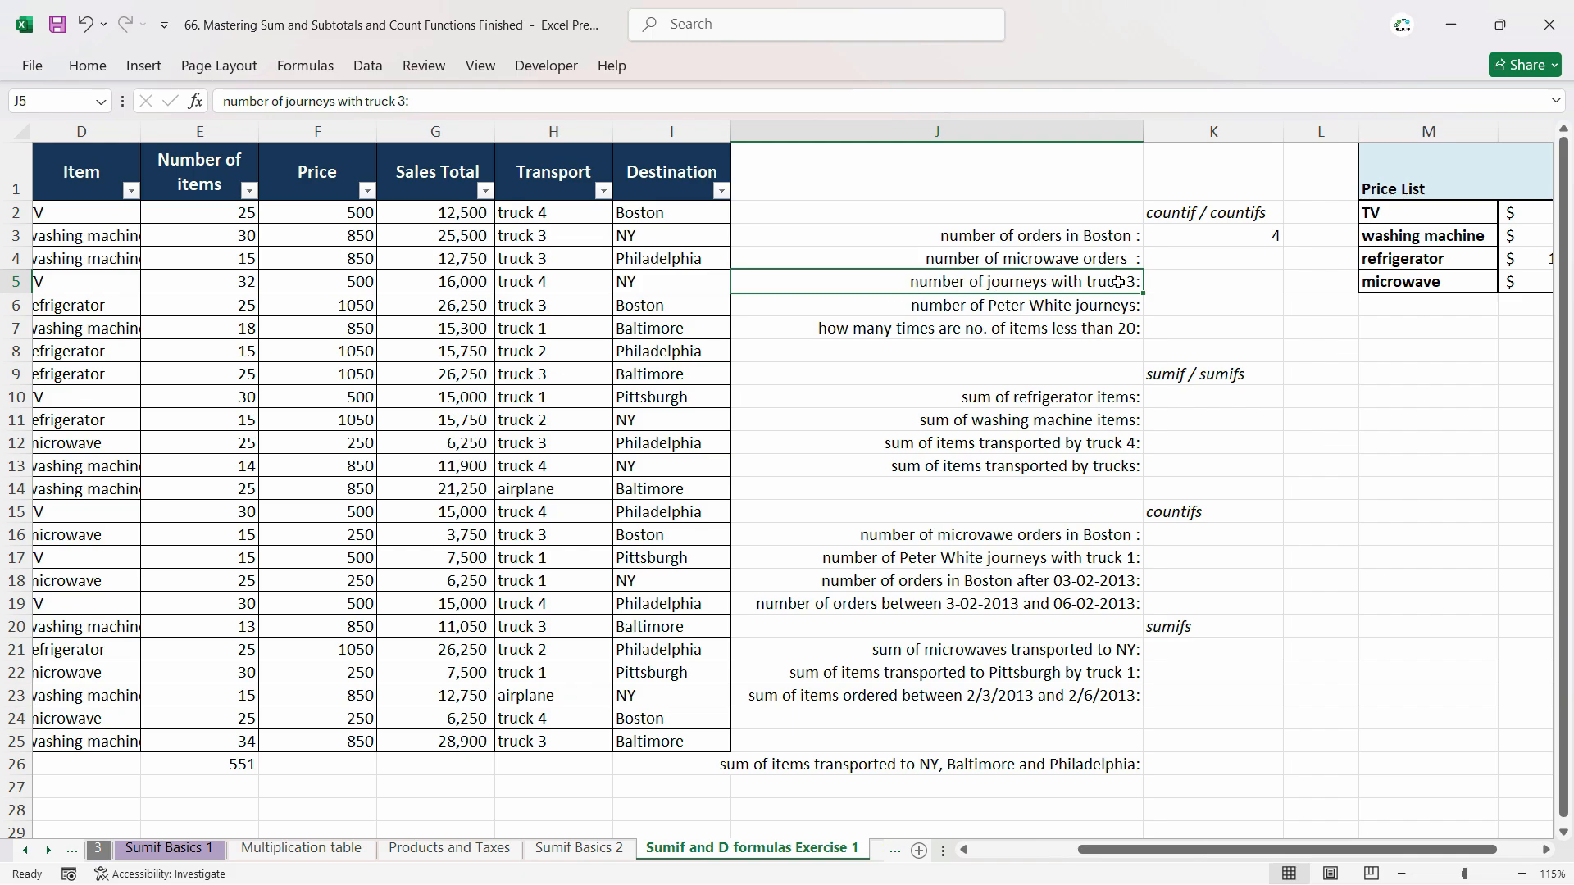
key("Down")
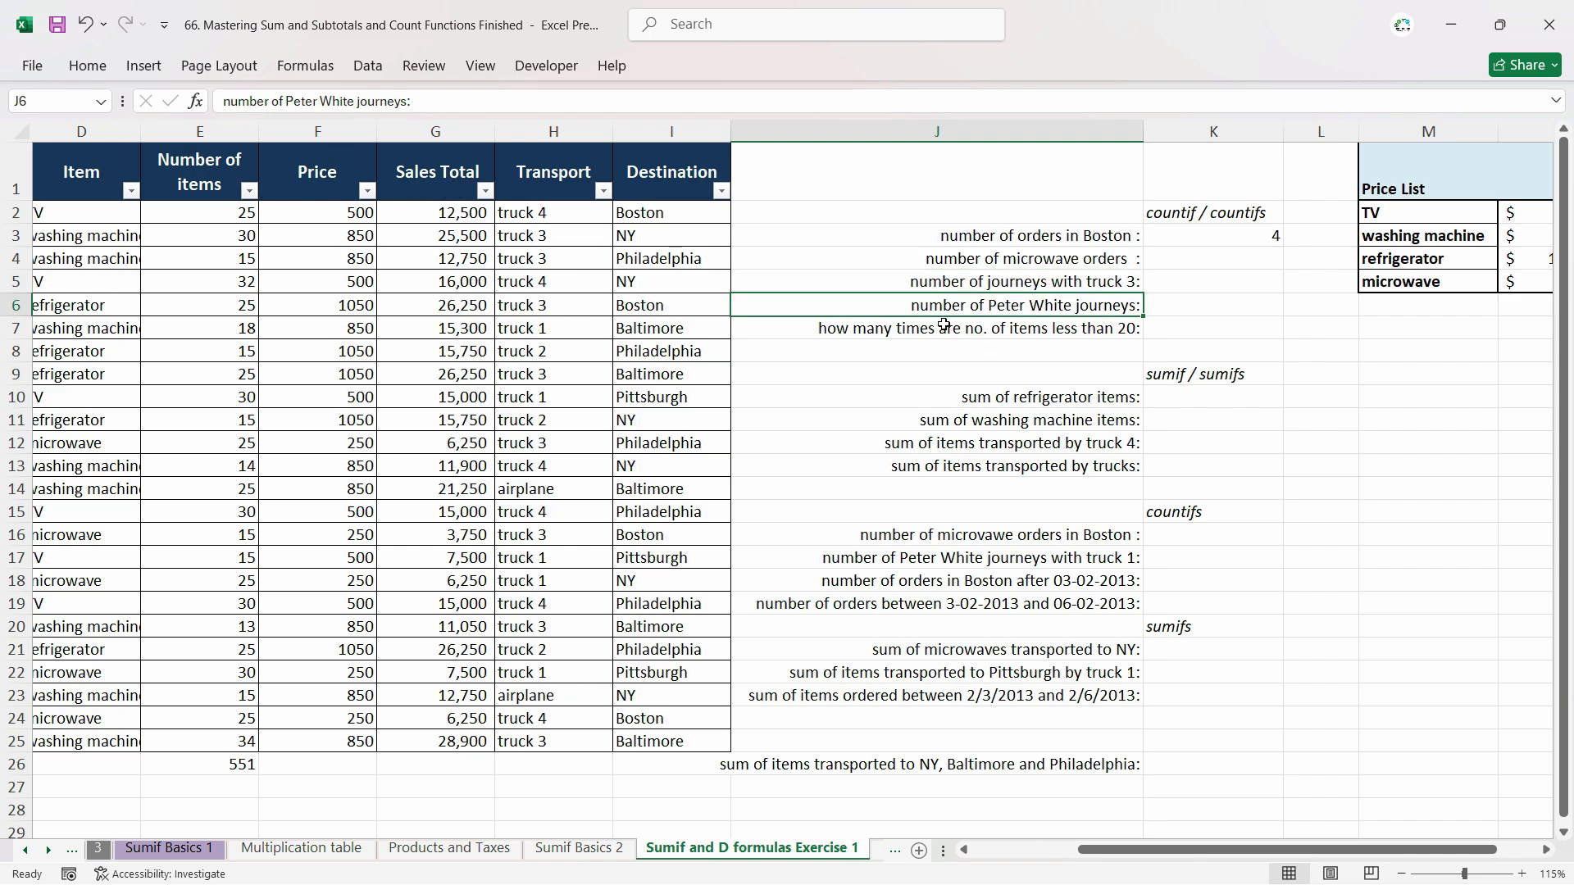
left_click(1053, 335)
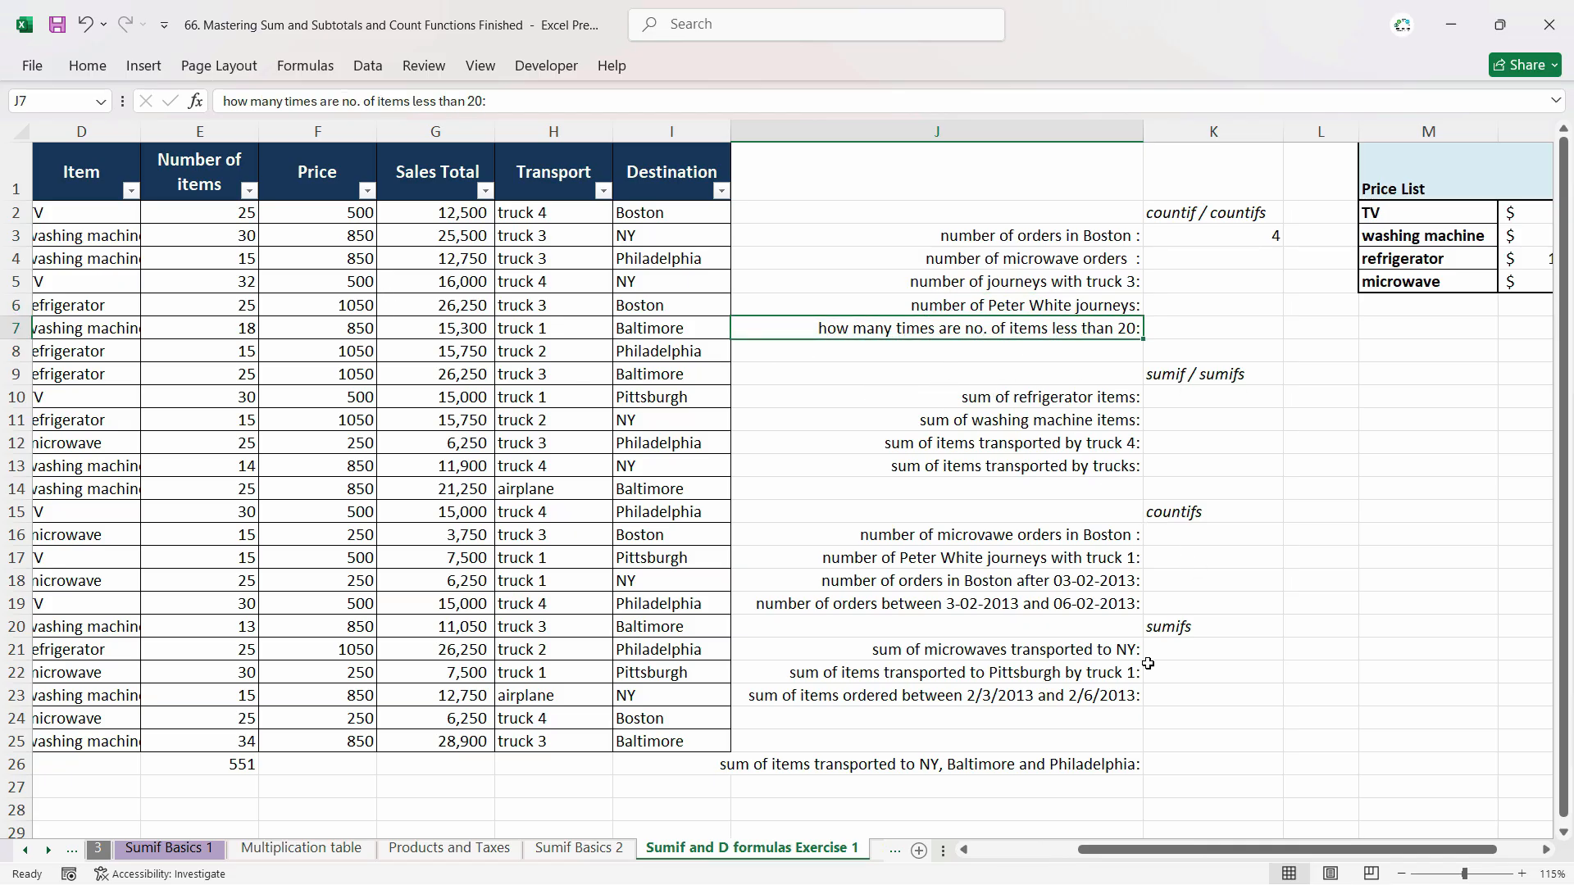
Create named ranges for the order table A1:I25 from its top row only, with the right column option off.
left_click_drag(1270, 849, 1165, 849)
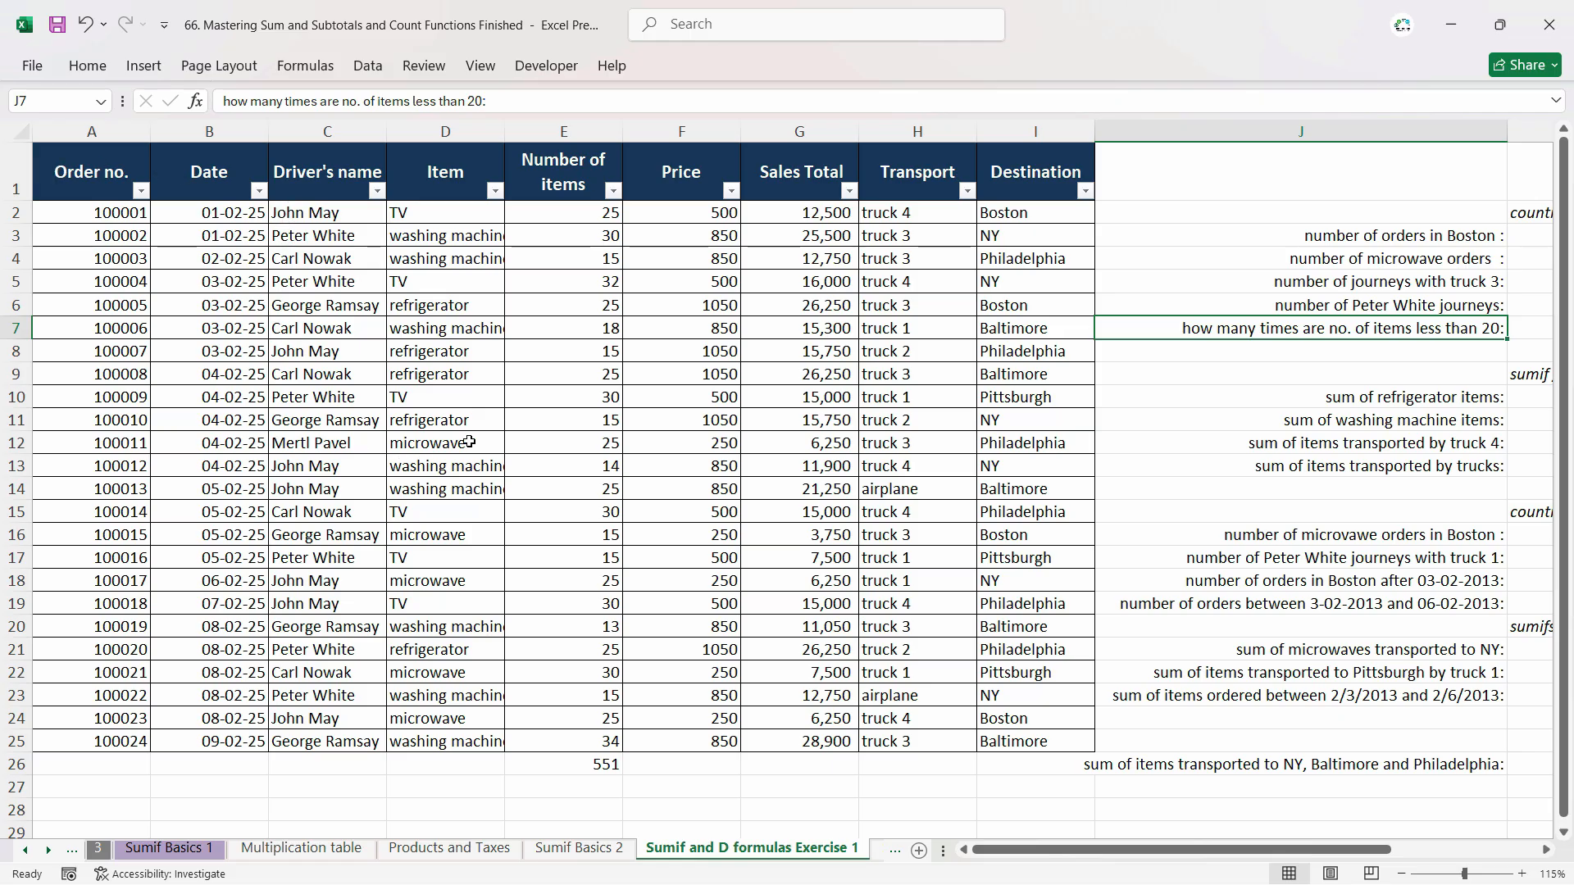
left_click(103, 102)
left_click(107, 104)
left_click(105, 176)
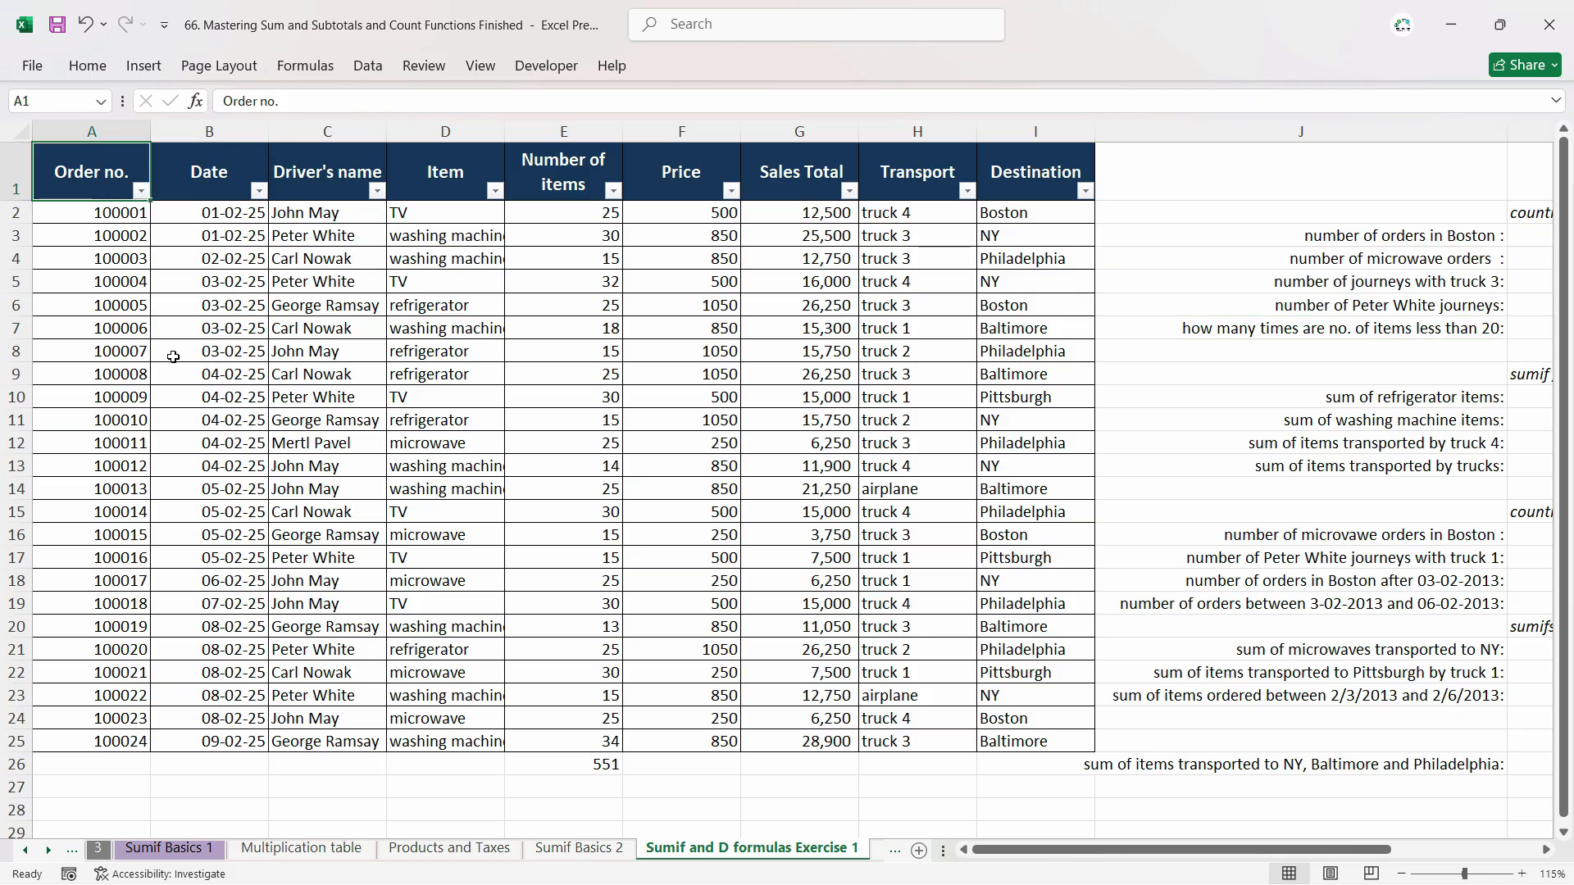
left_click_drag(96, 176, 1065, 742)
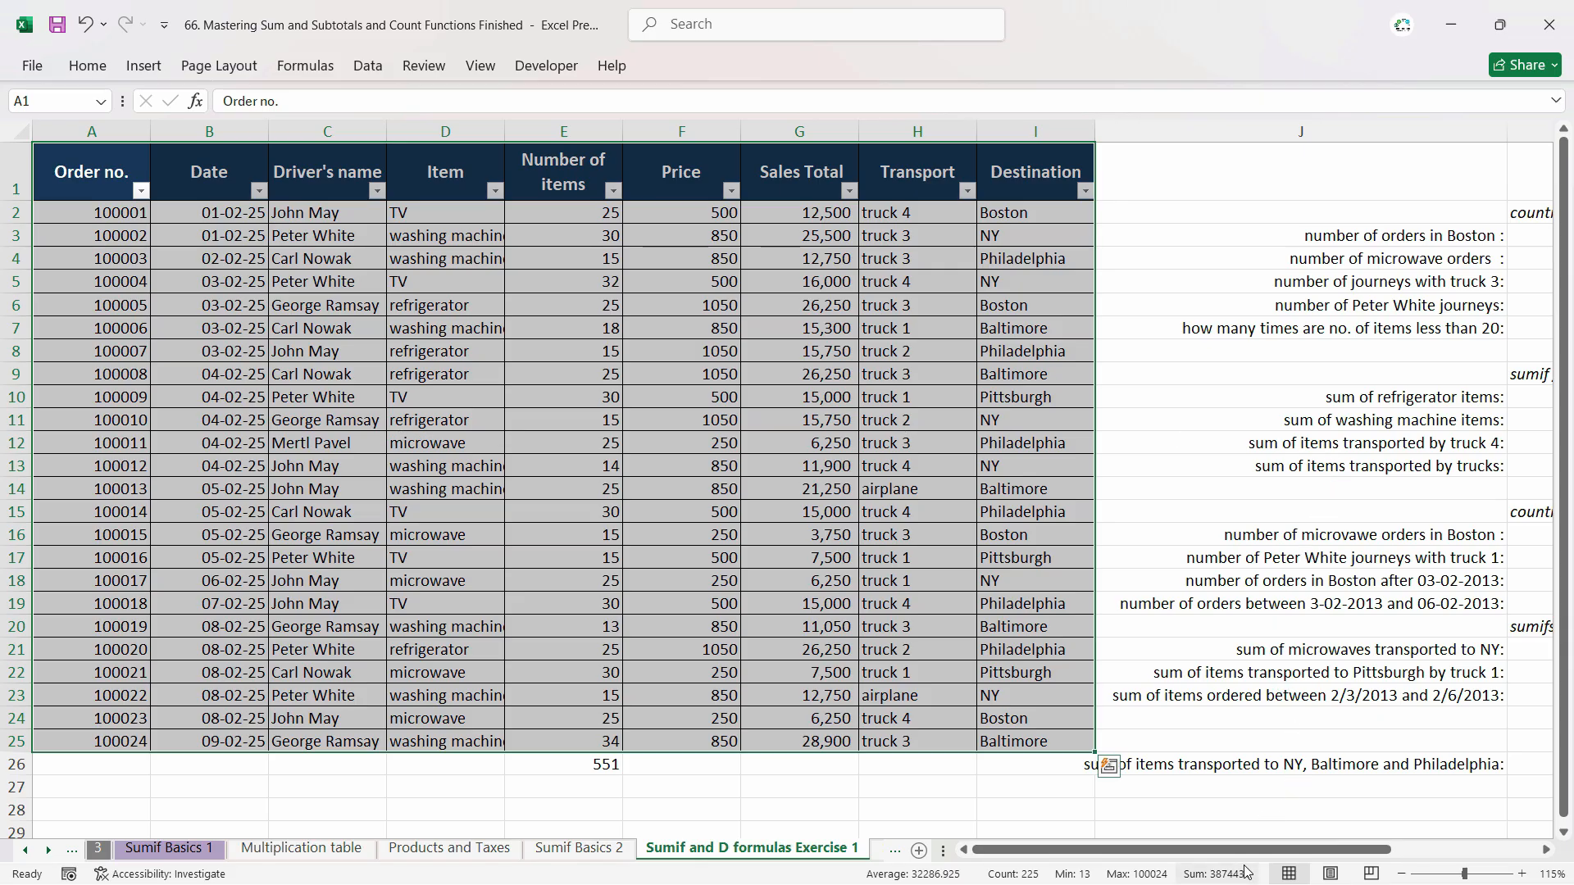
mouse_move(1247, 856)
left_mouse_down()
mouse_move(1262, 856)
mouse_move(1223, 850)
left_mouse_up()
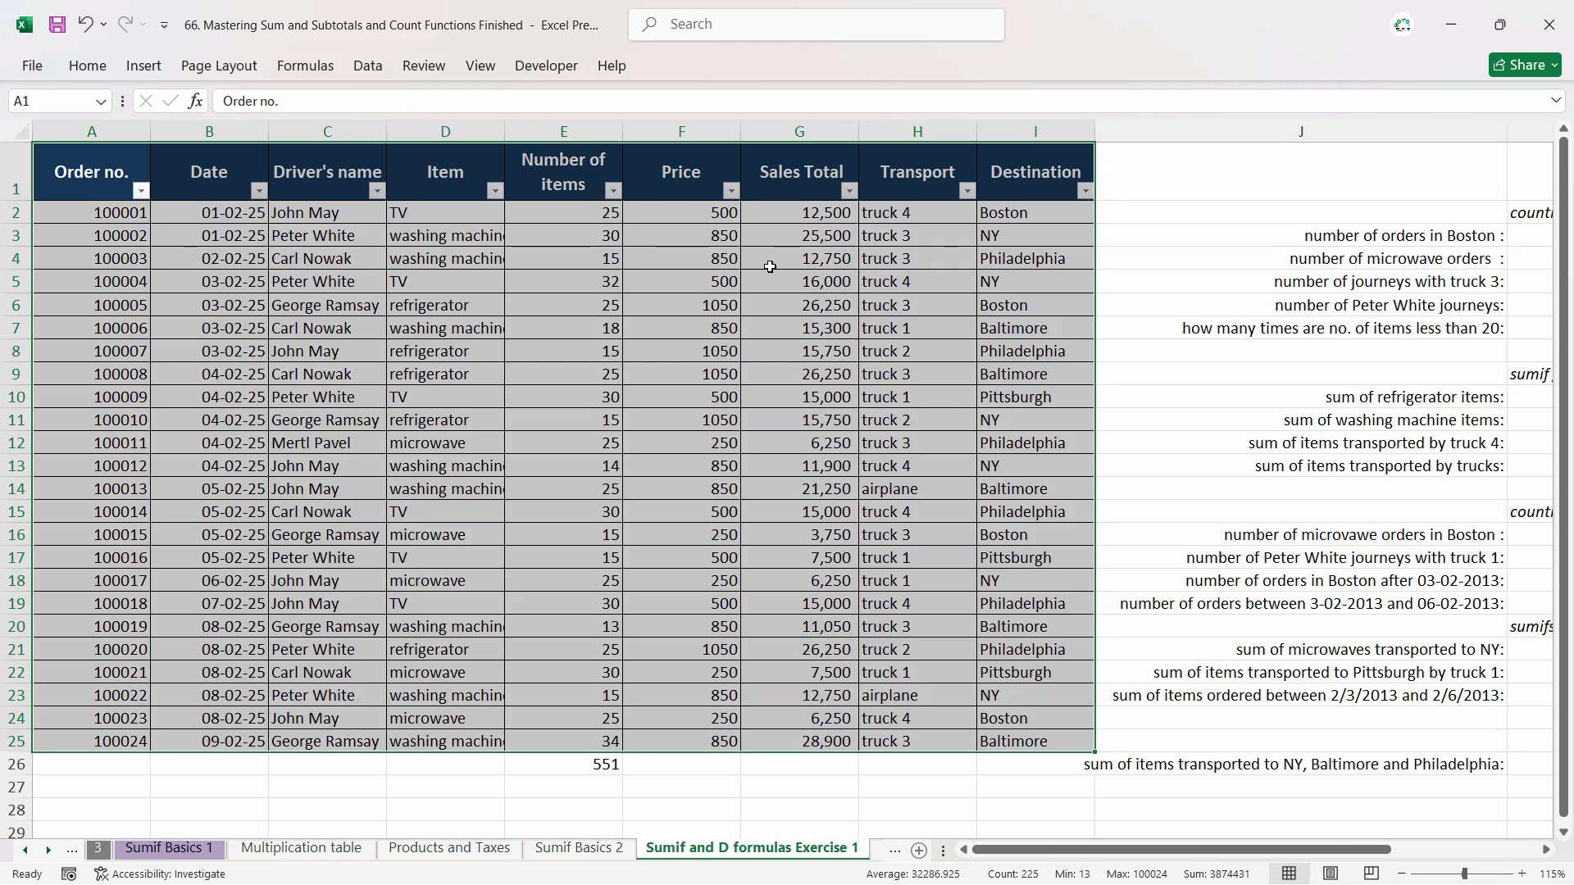
left_click_drag(97, 182, 1039, 740)
left_click_drag(42, 194, 1052, 744)
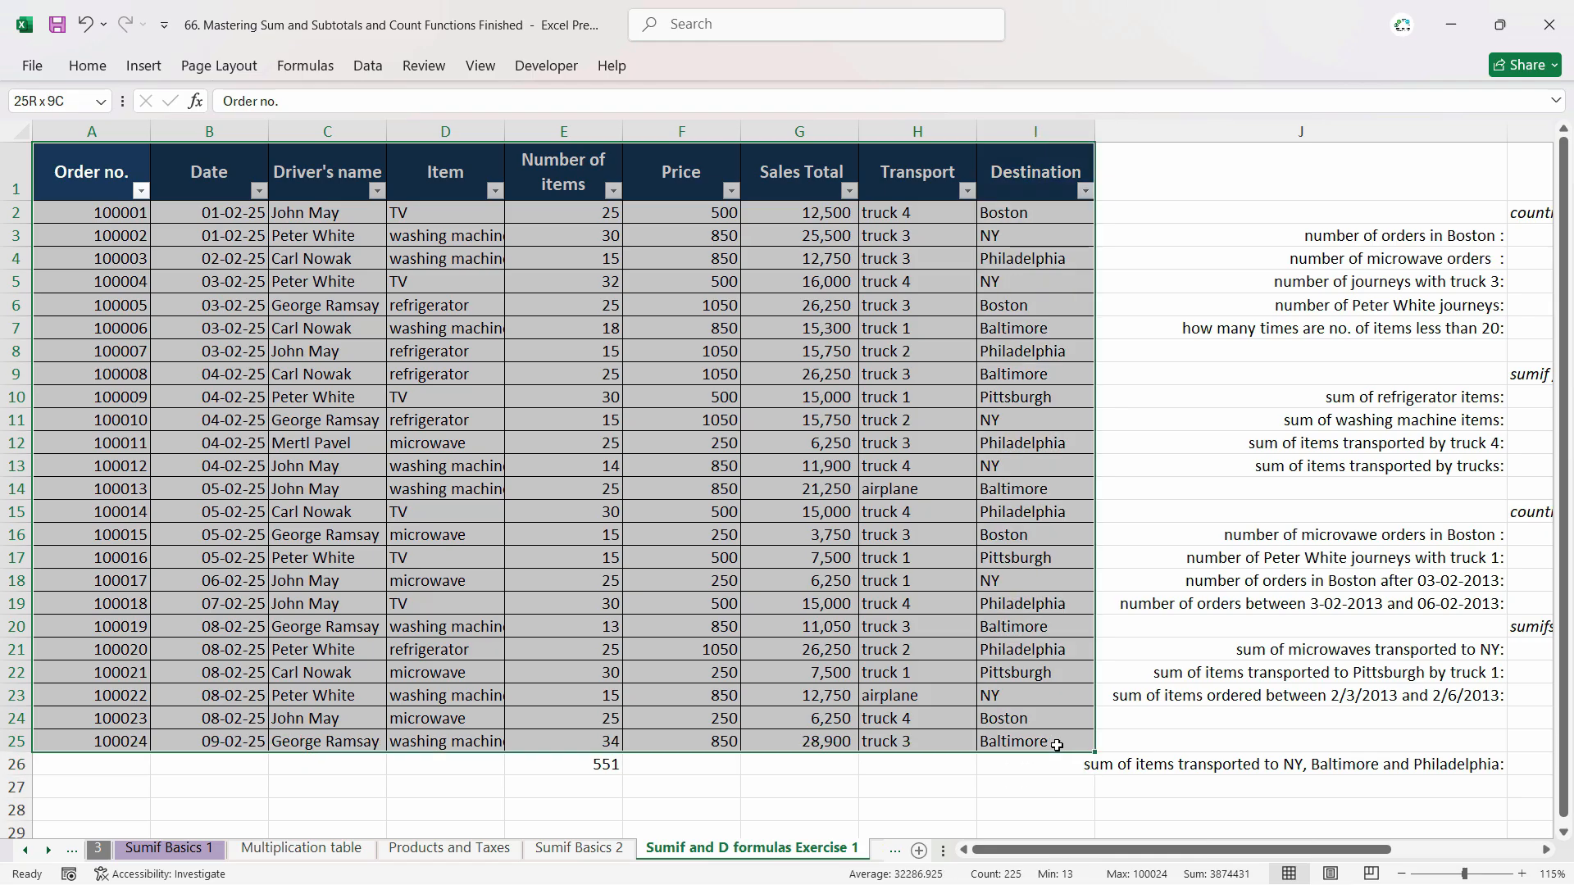
left_click(306, 66)
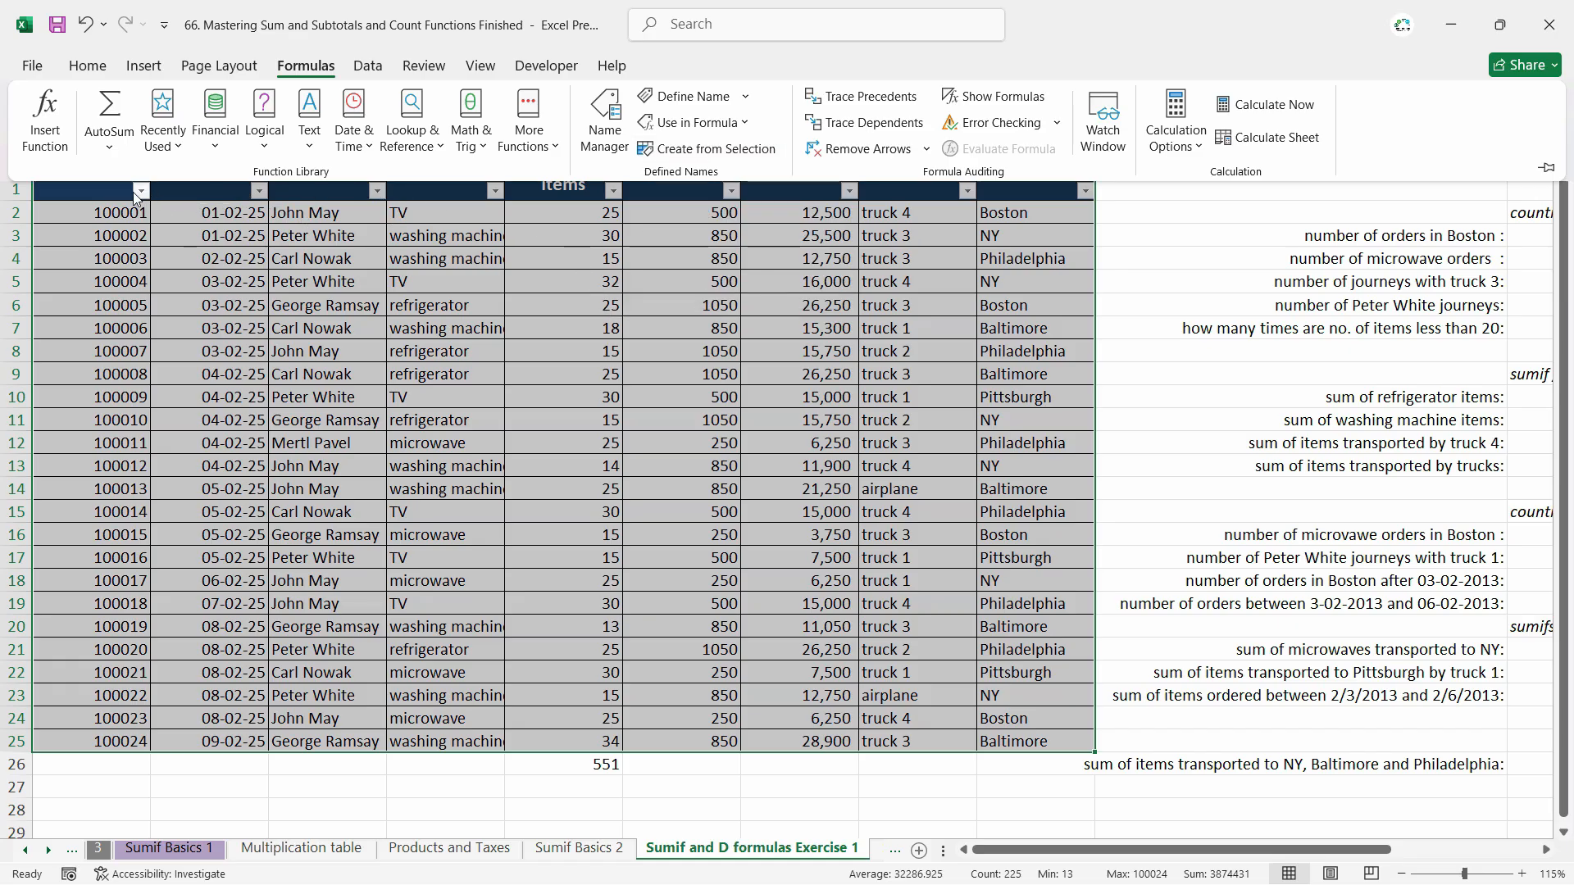
left_click(716, 148)
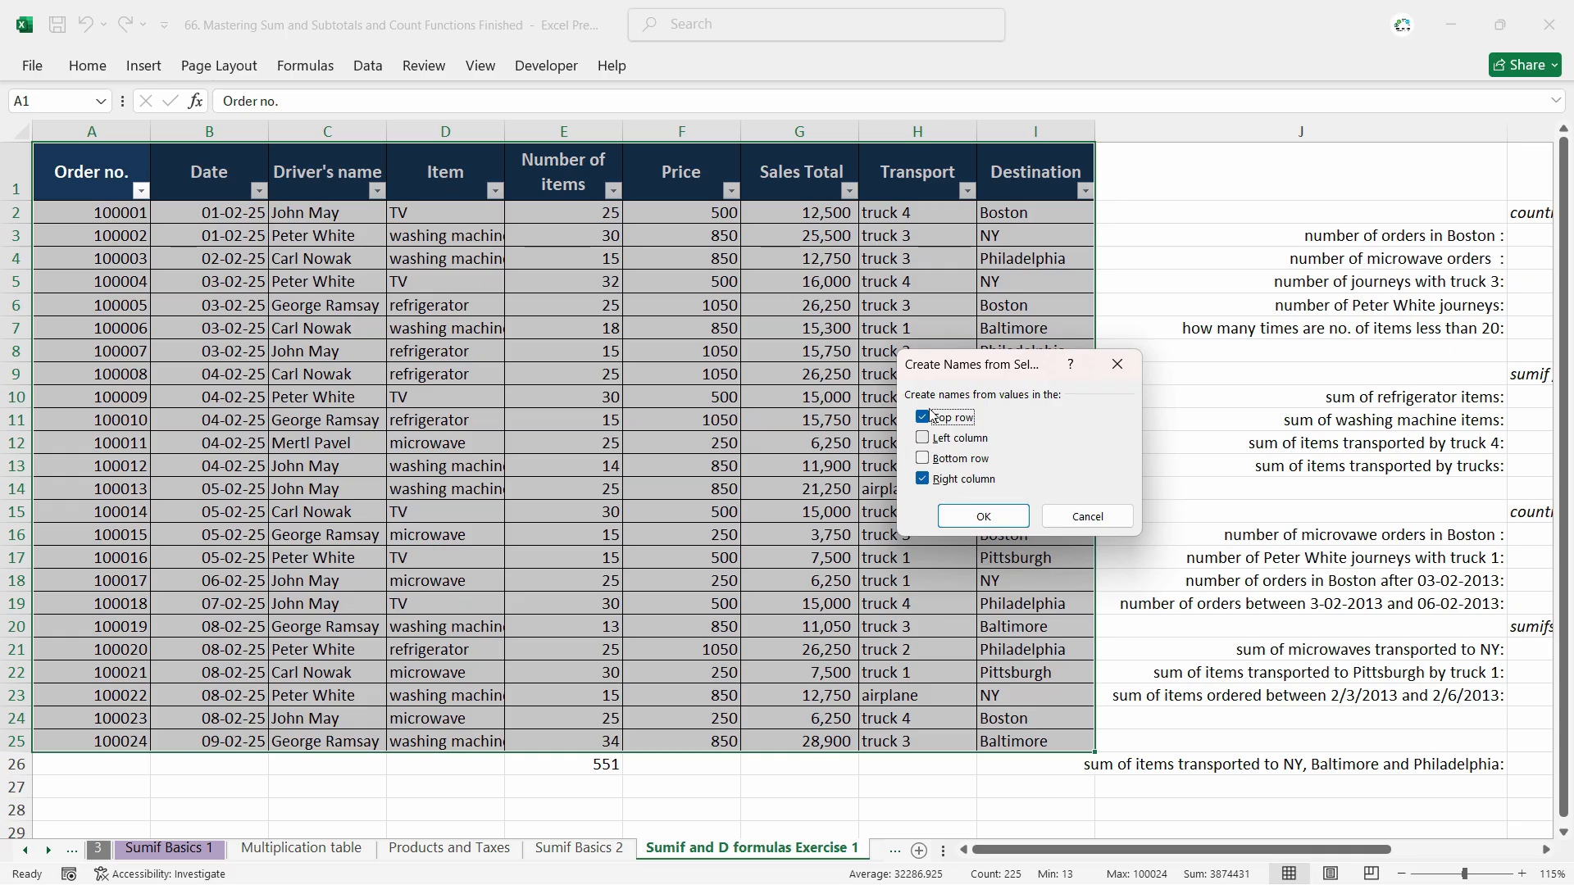
left_click(923, 478)
left_click(982, 517)
Check the list of defined names and go to the Transport range to verify which cells it covers.
left_click(275, 310)
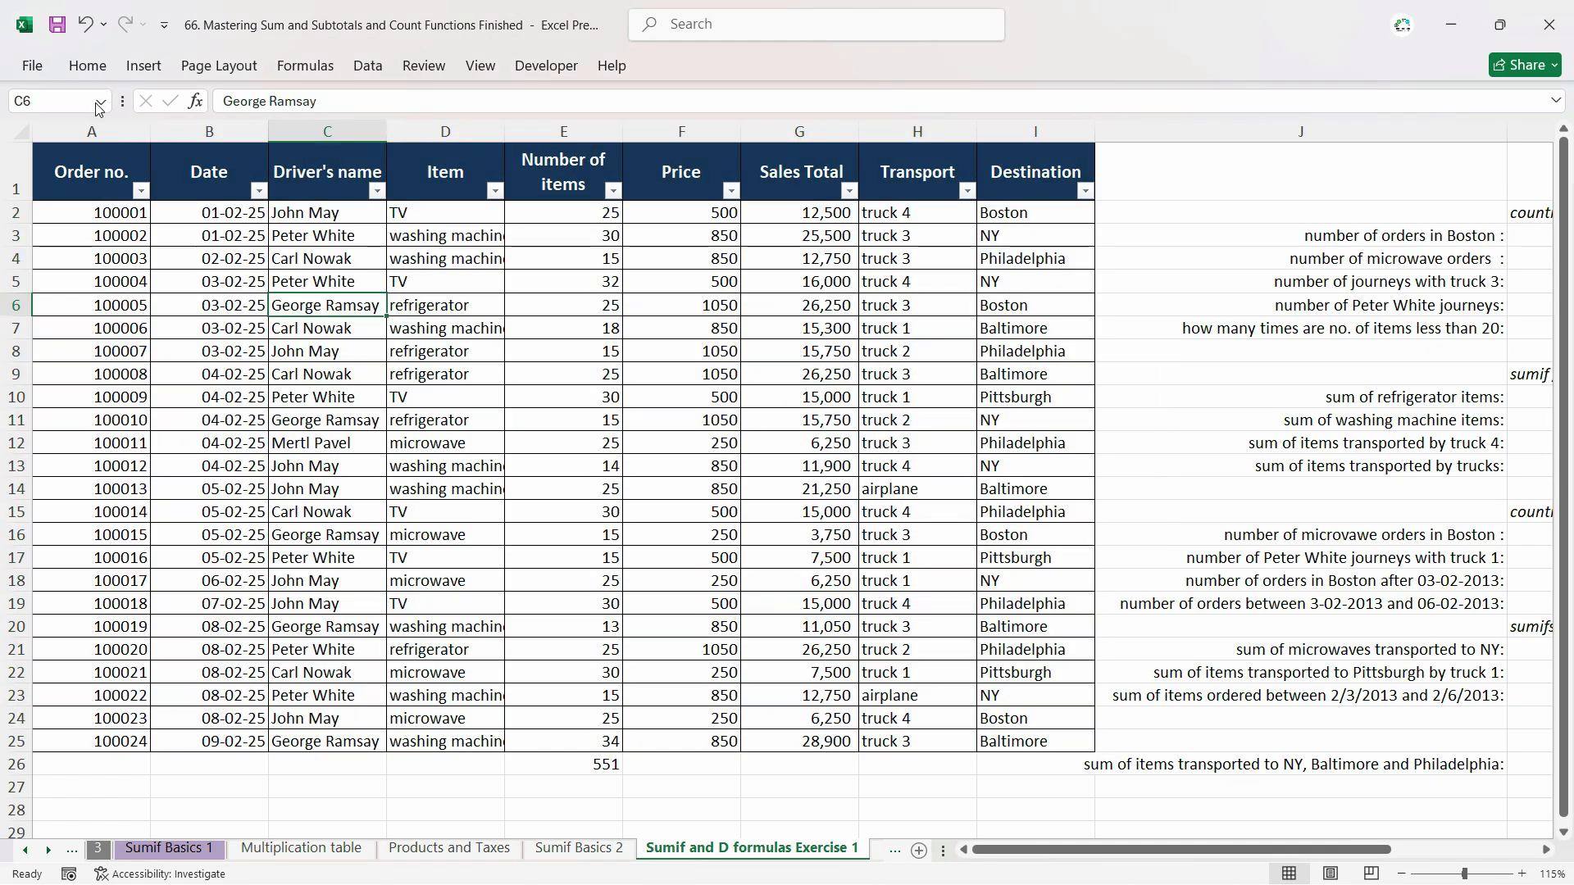
left_click(102, 101)
left_click(102, 100)
left_click(102, 101)
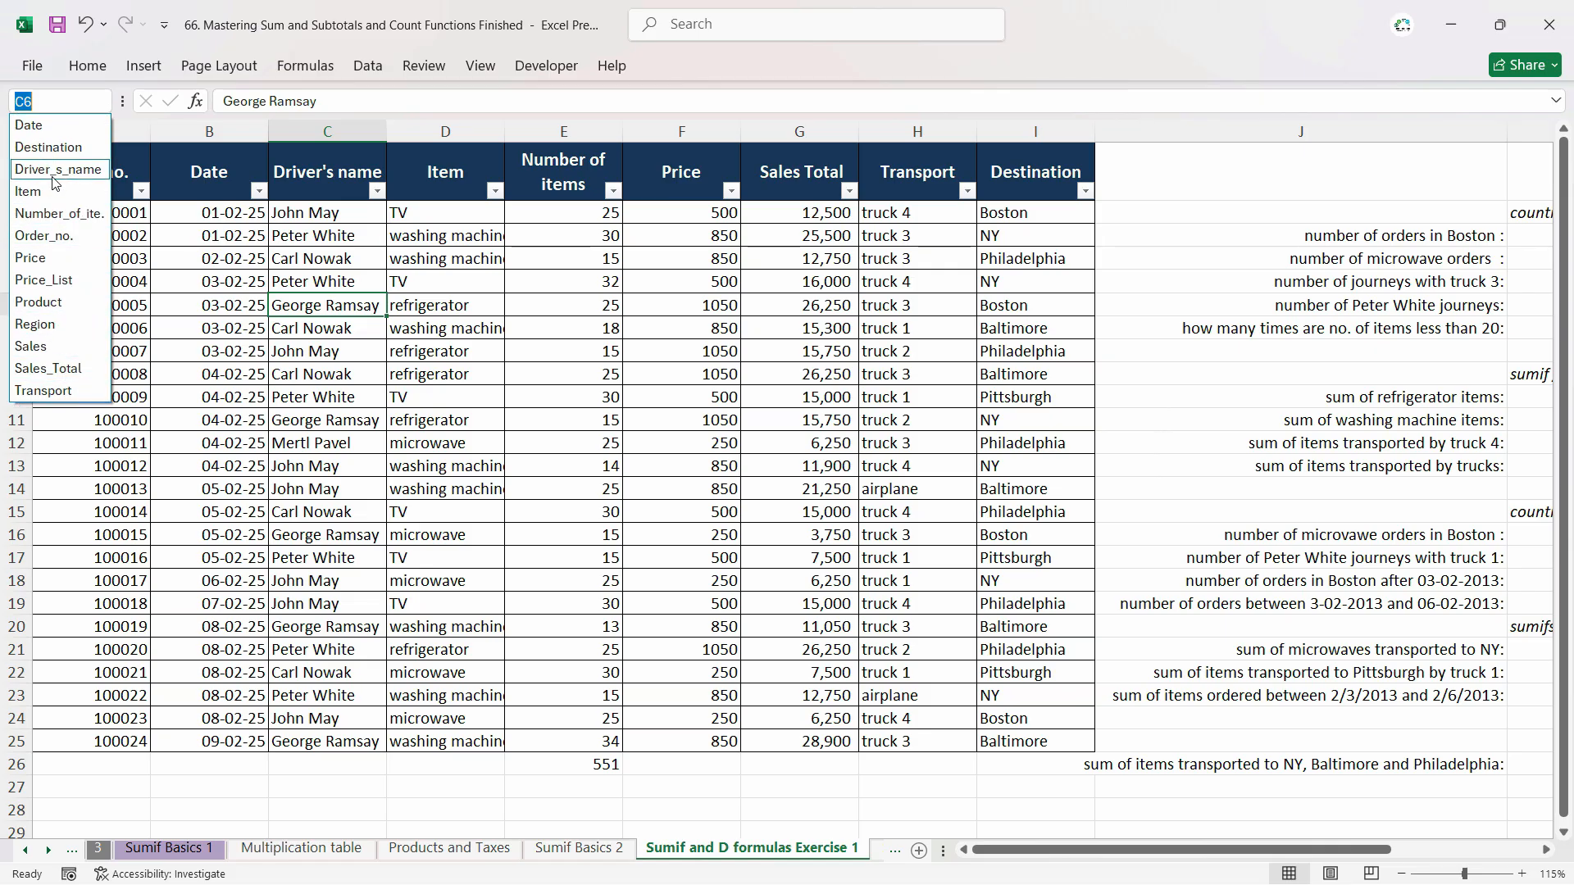
left_click(56, 304)
scroll(264, 328, "up", 1)
left_click(70, 399)
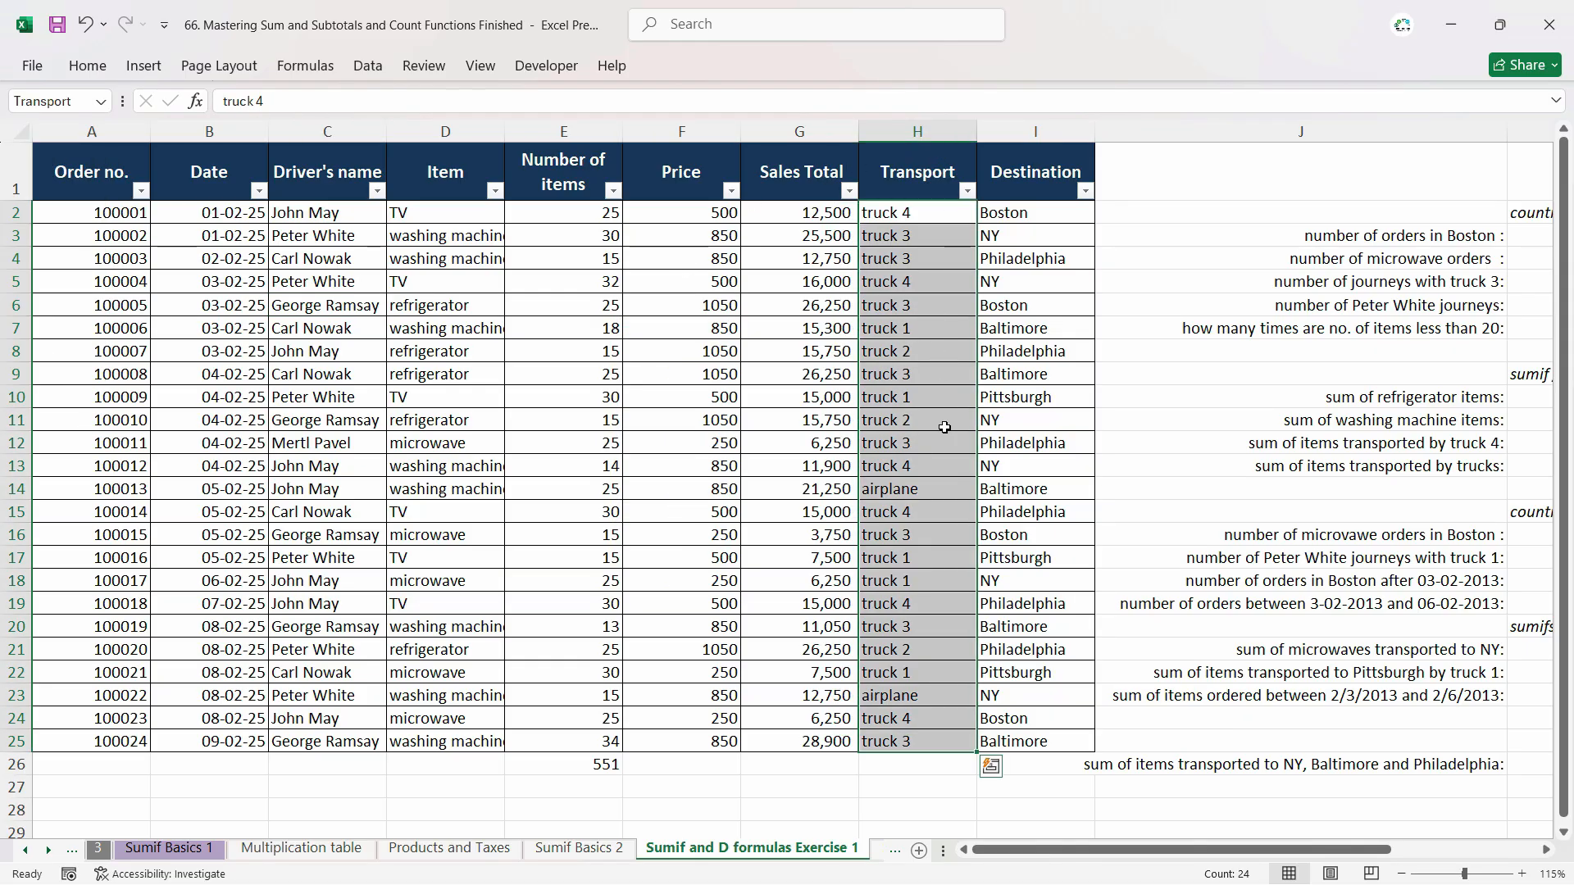
Count the microwave orders in K4 with a COUNTIF formula using the Item range and the criterion "Microwave".
left_click_drag(1111, 849, 1254, 849)
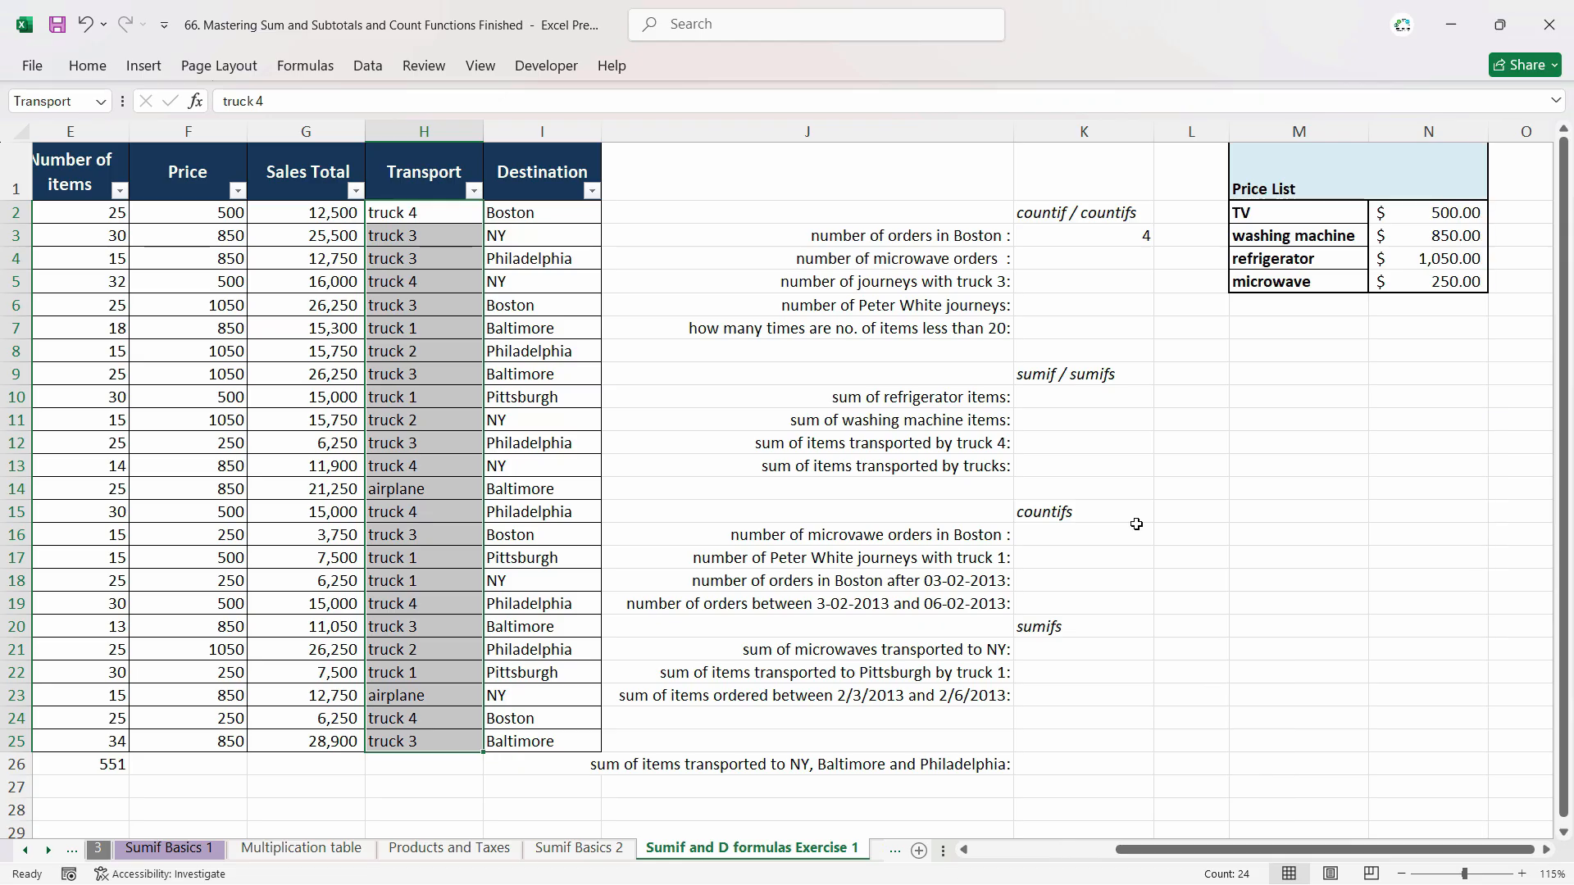
left_click(1065, 258)
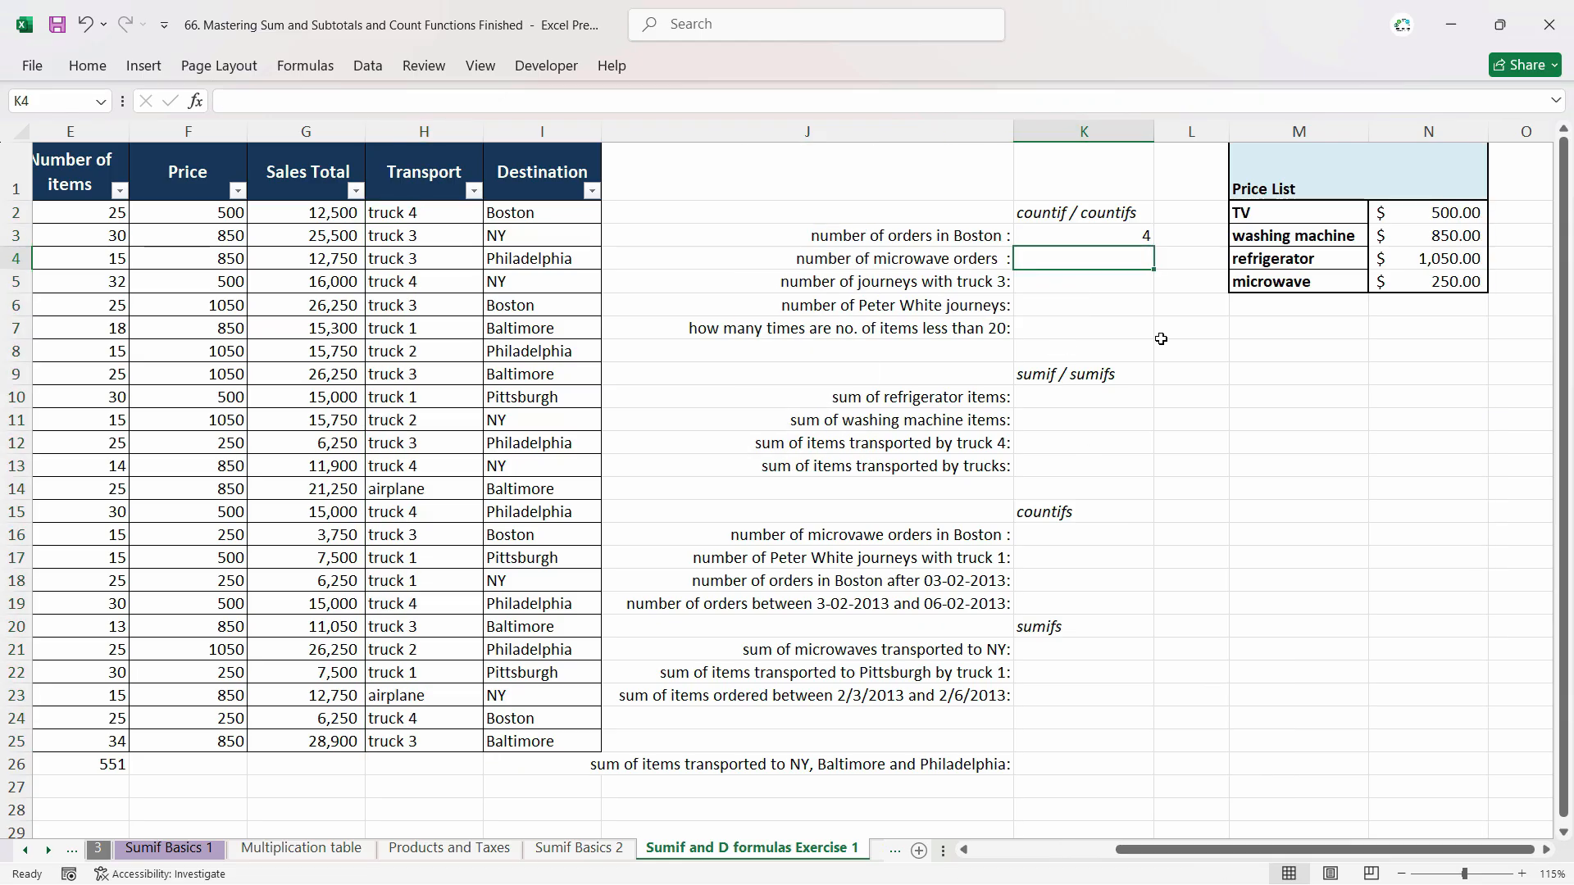
type("=countif")
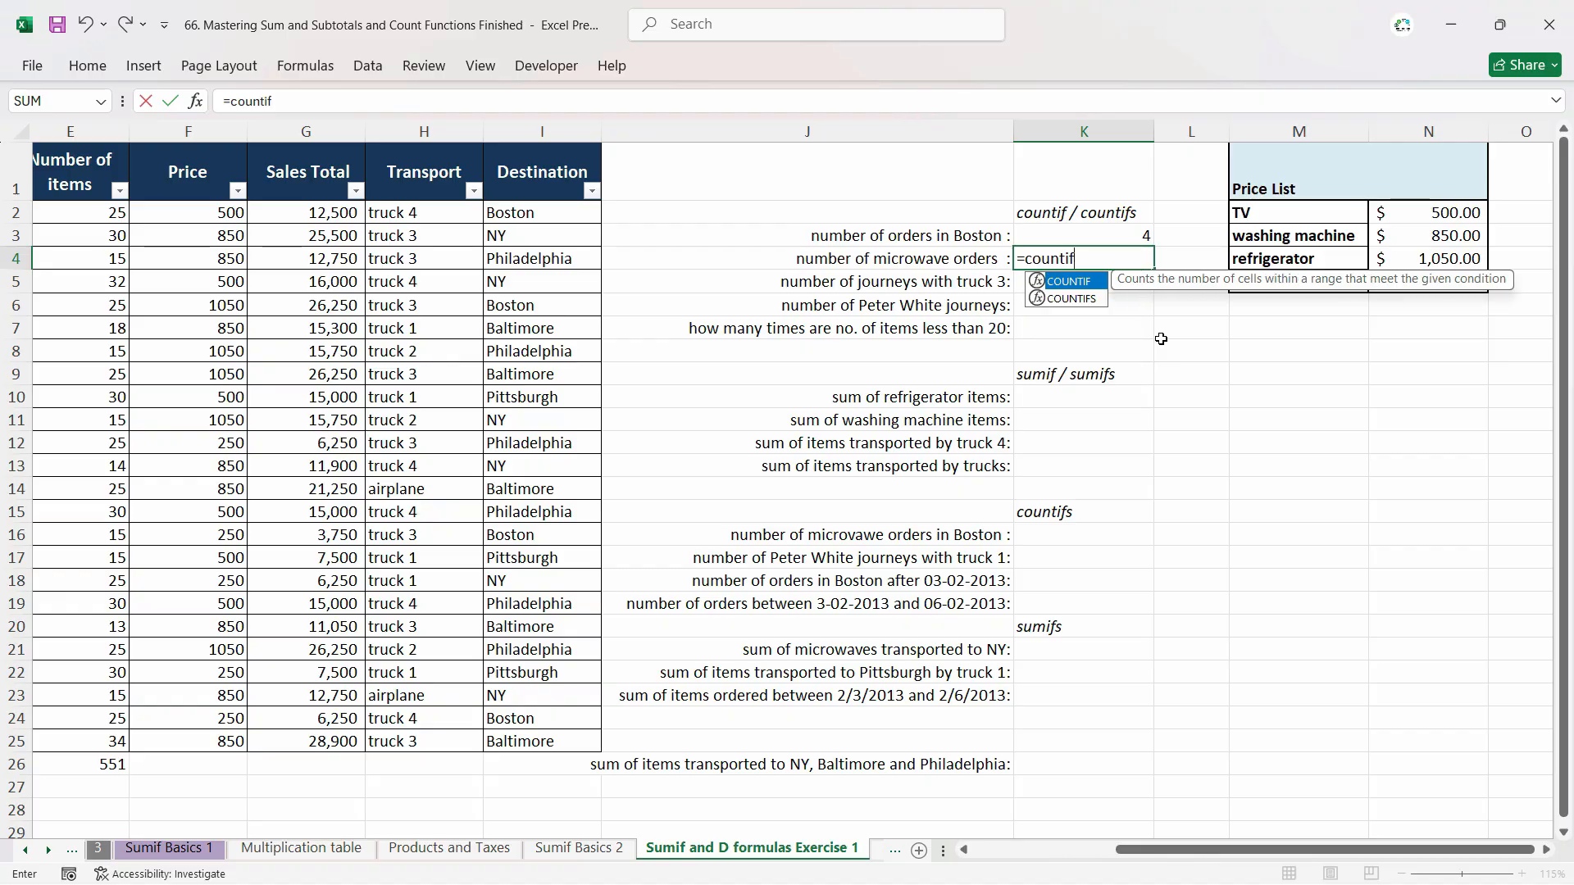
key("Tab")
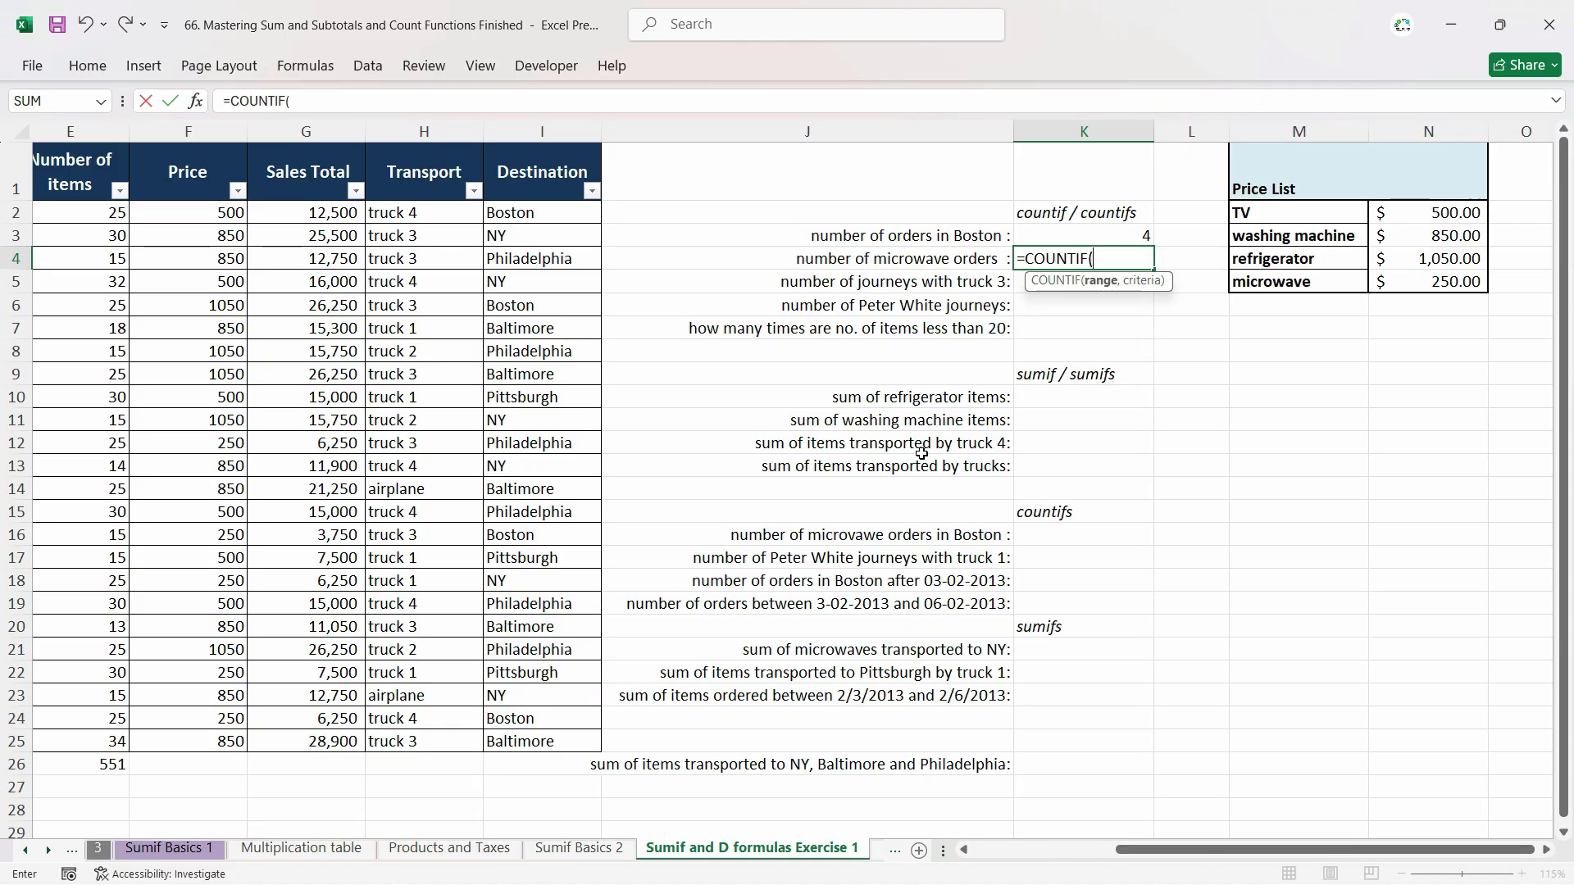
left_click_drag(1188, 849, 1107, 850)
type("ite")
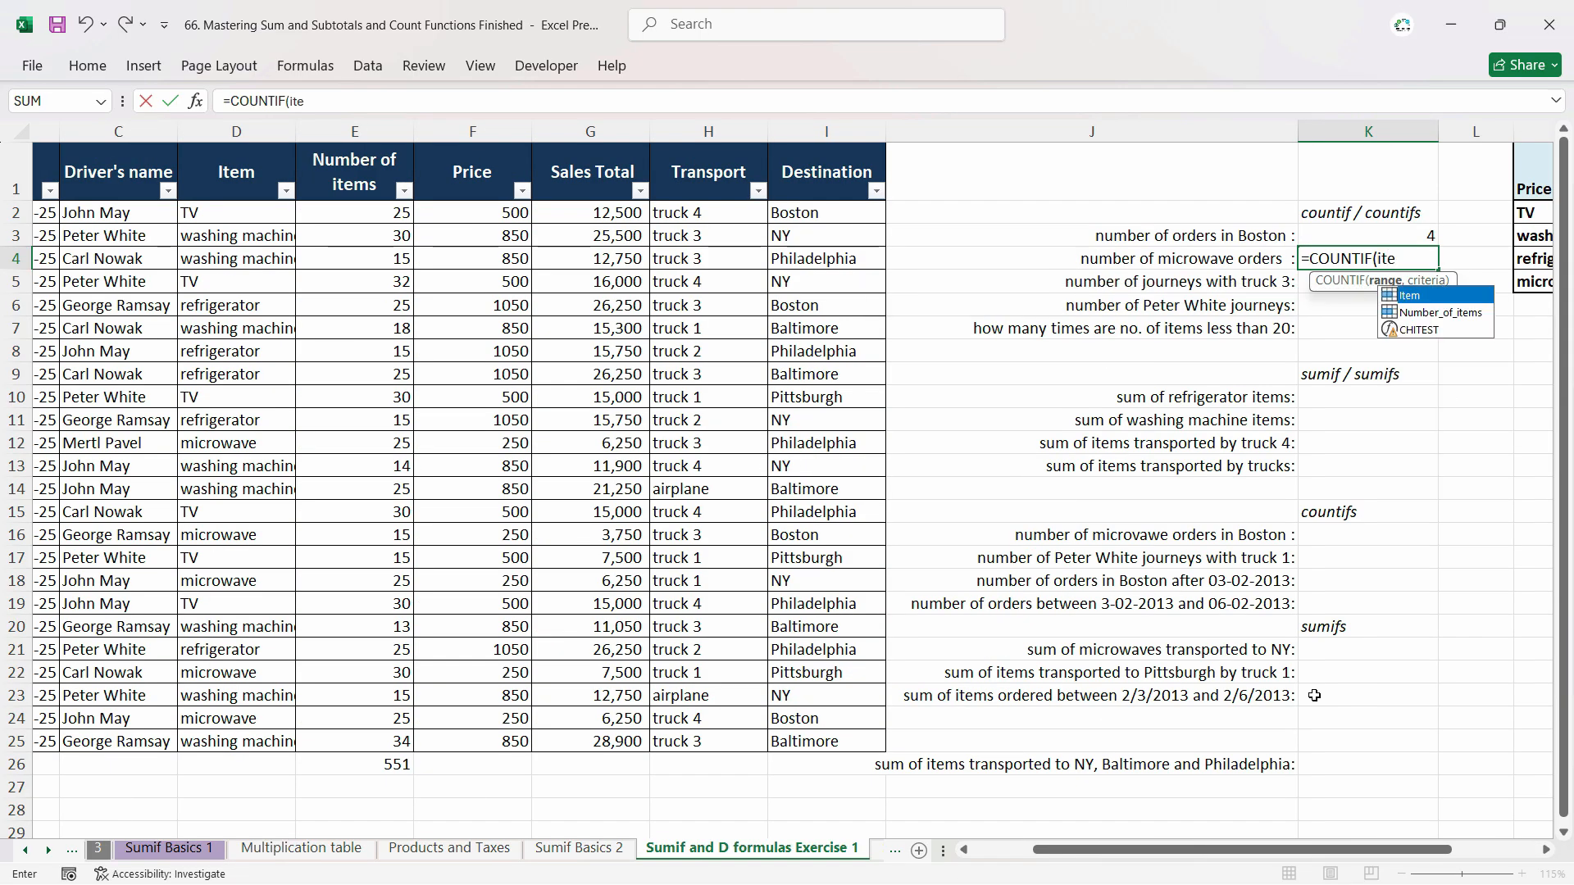
key("Tab")
type(",")
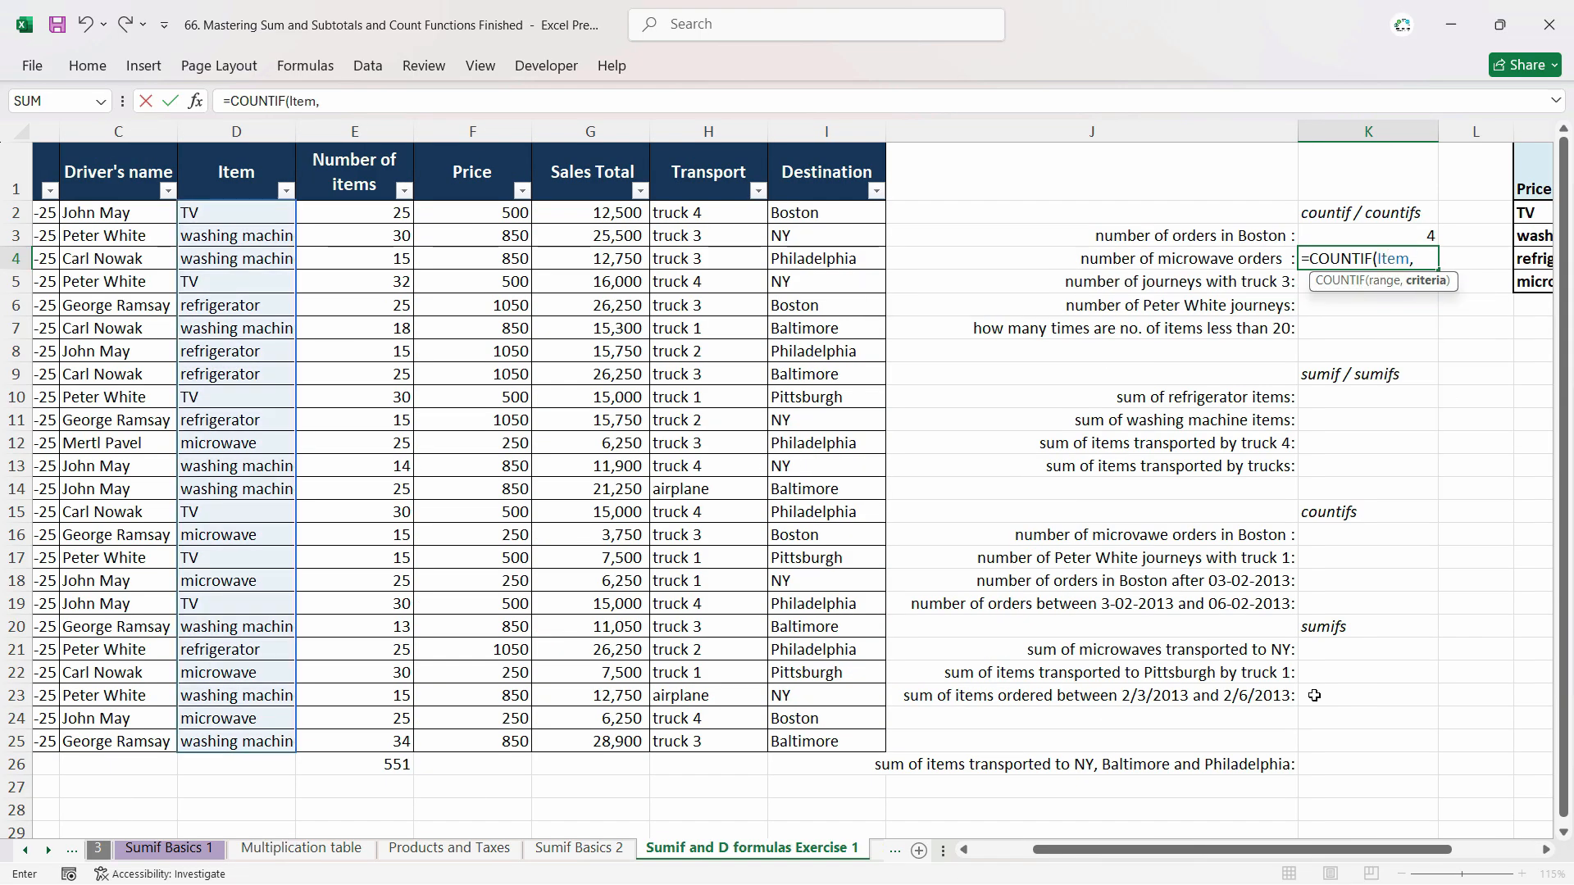
type("\"Micro")
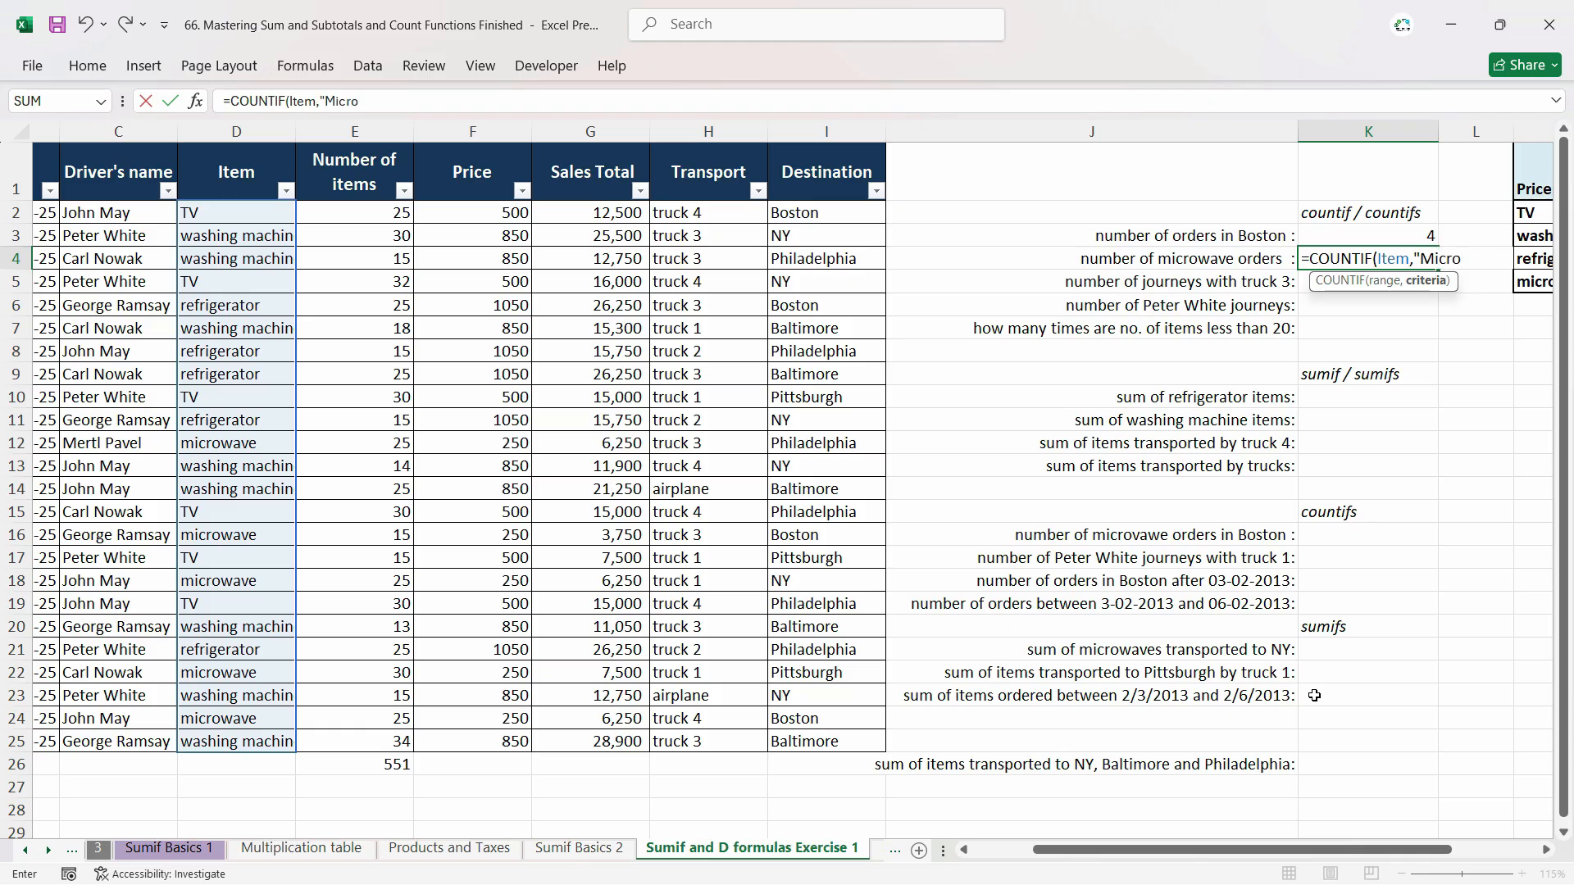
type("wave")
key("Return")
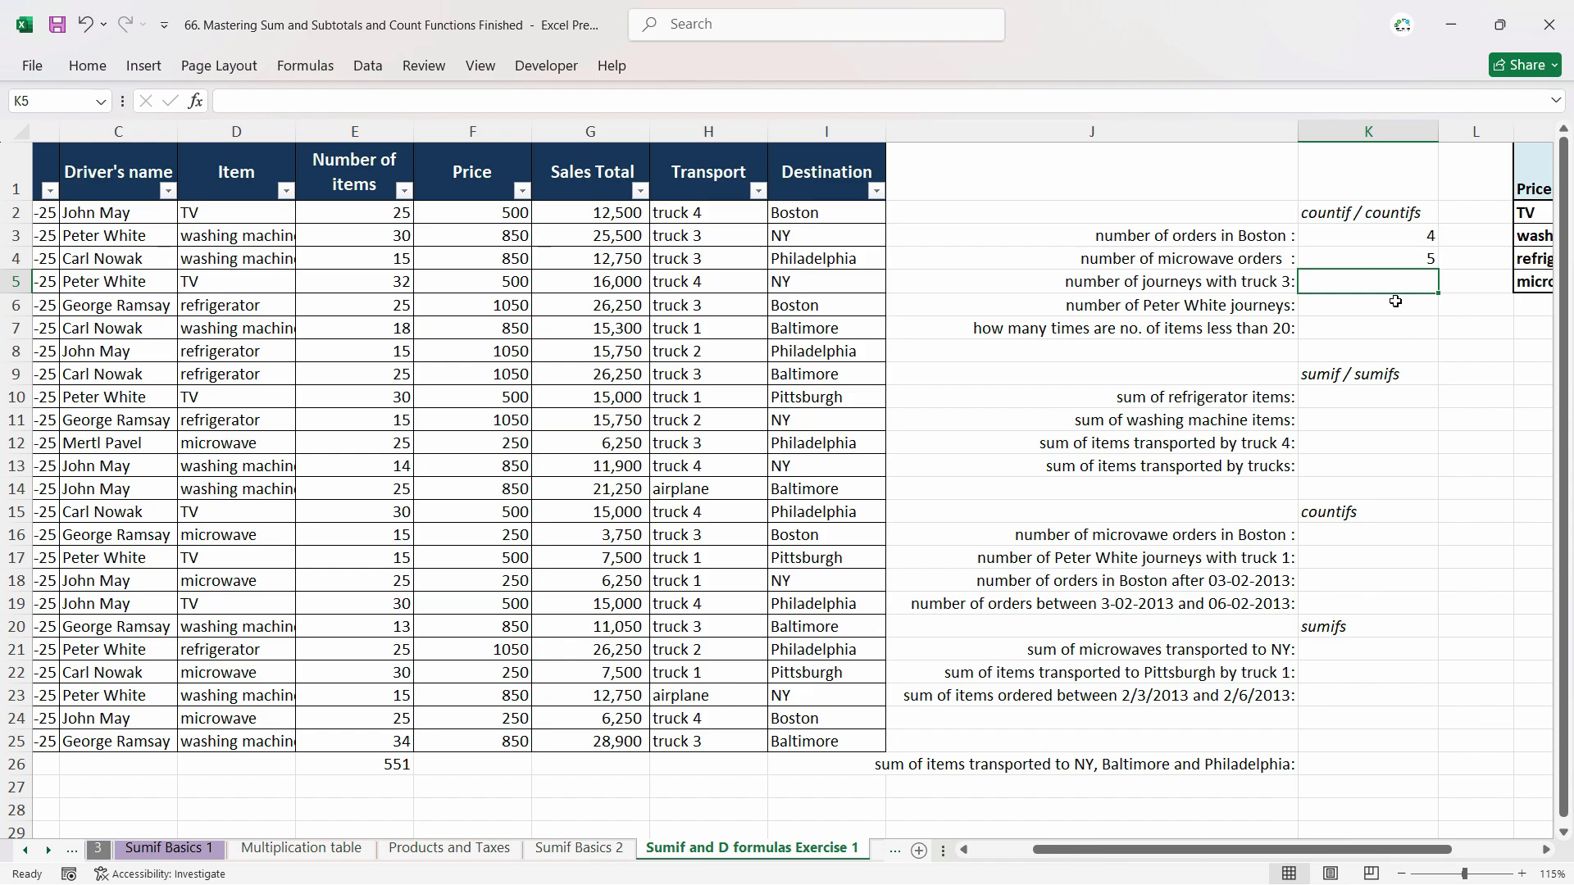
Count the journeys with truck 3 in K5 with a COUNTIF formula using the Transport range and the criterion "Truck 3".
type("=countig")
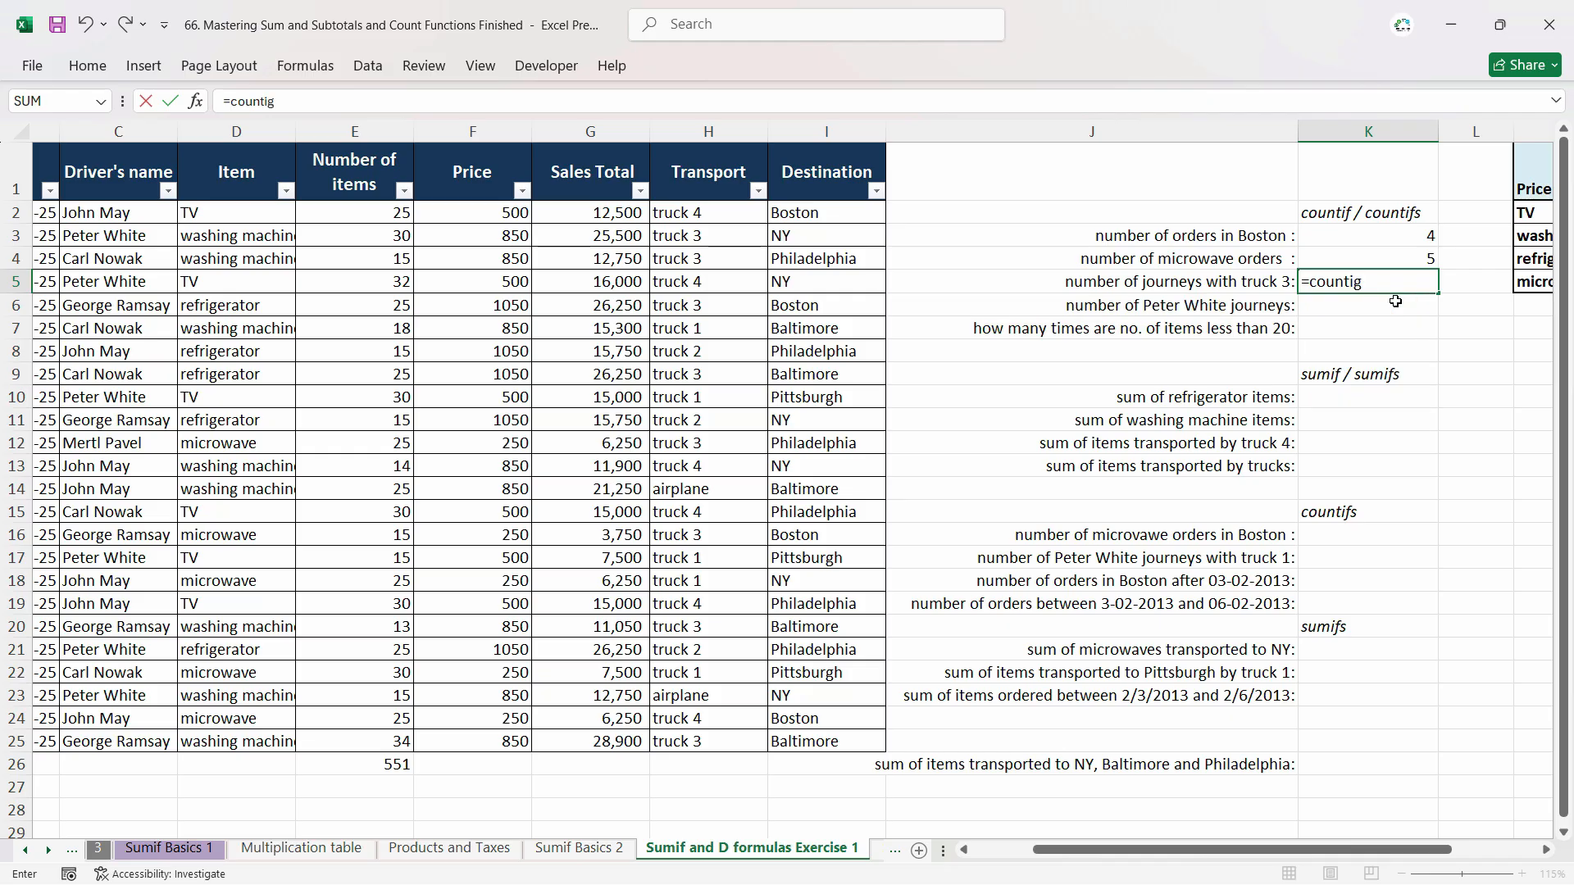
key("BackSpace")
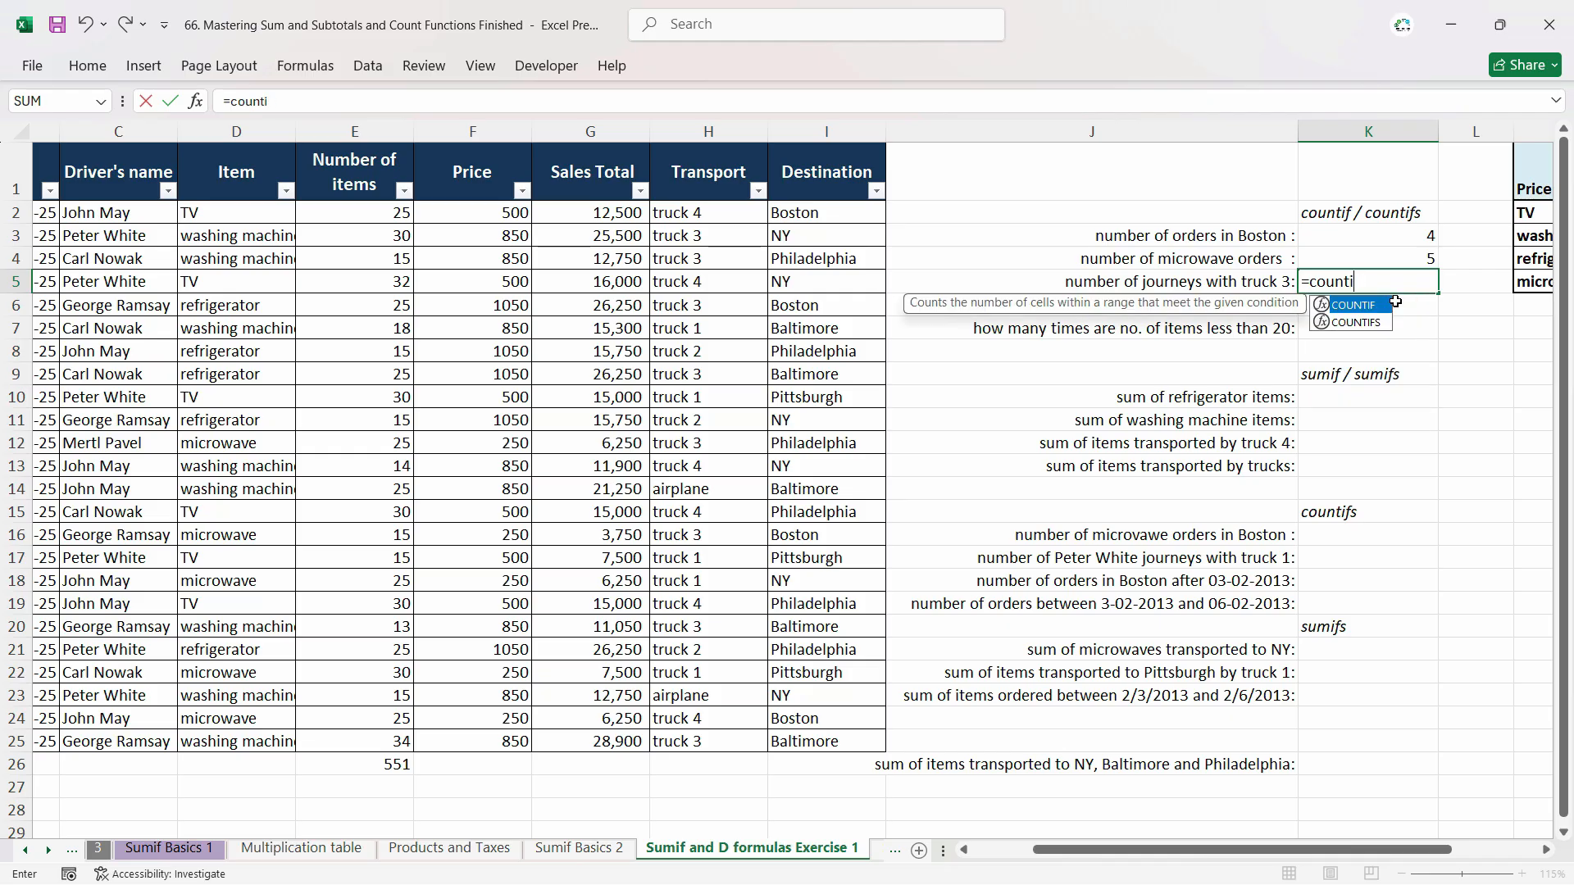
type("f")
key("Tab")
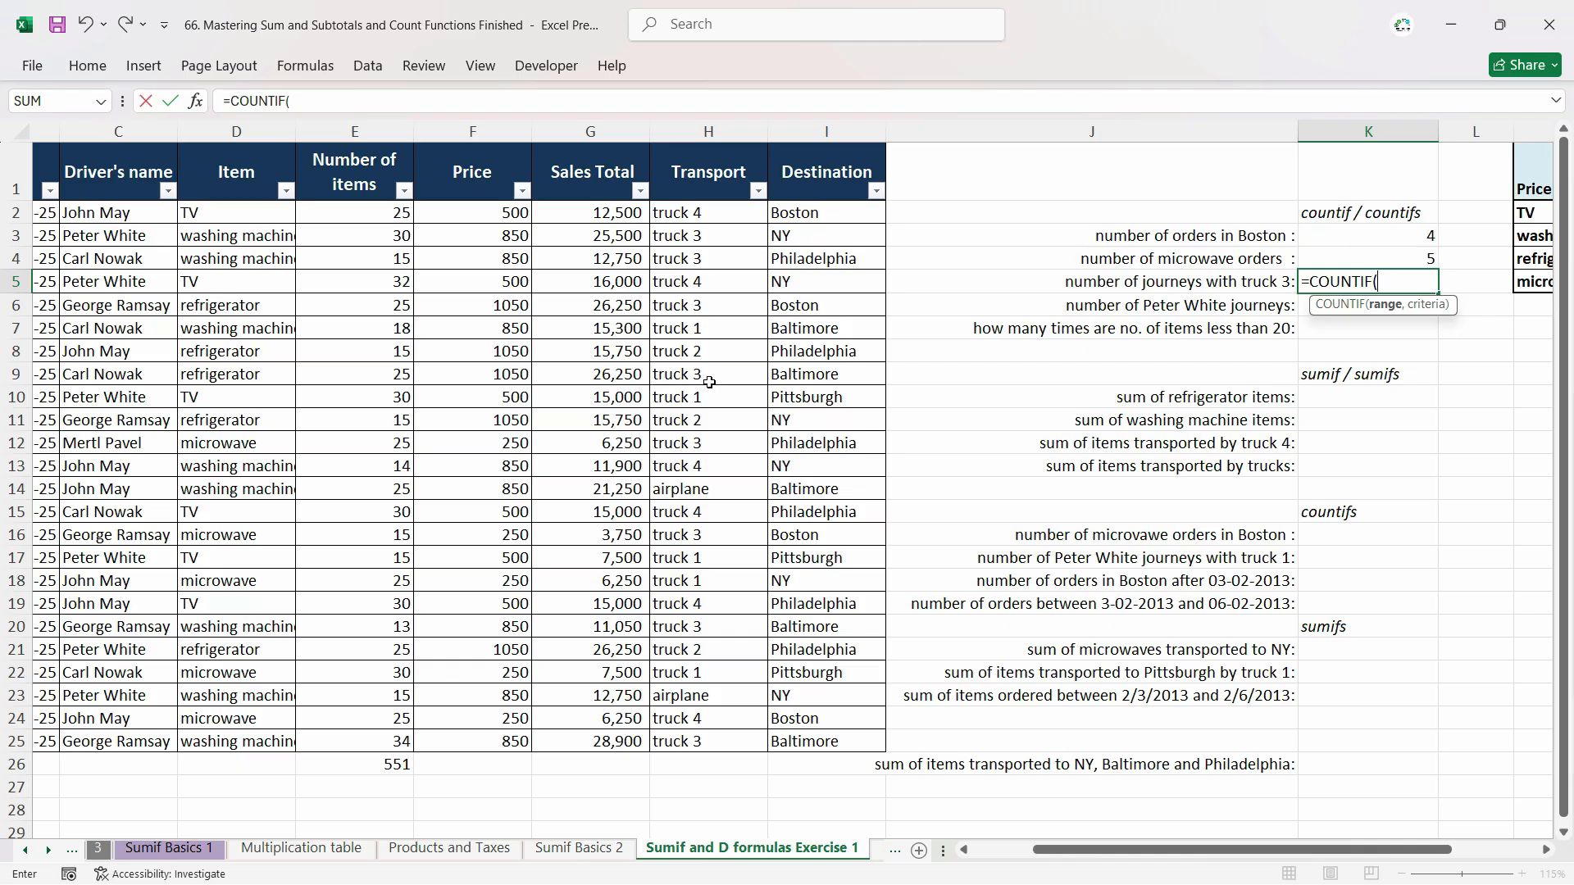
type("Transport")
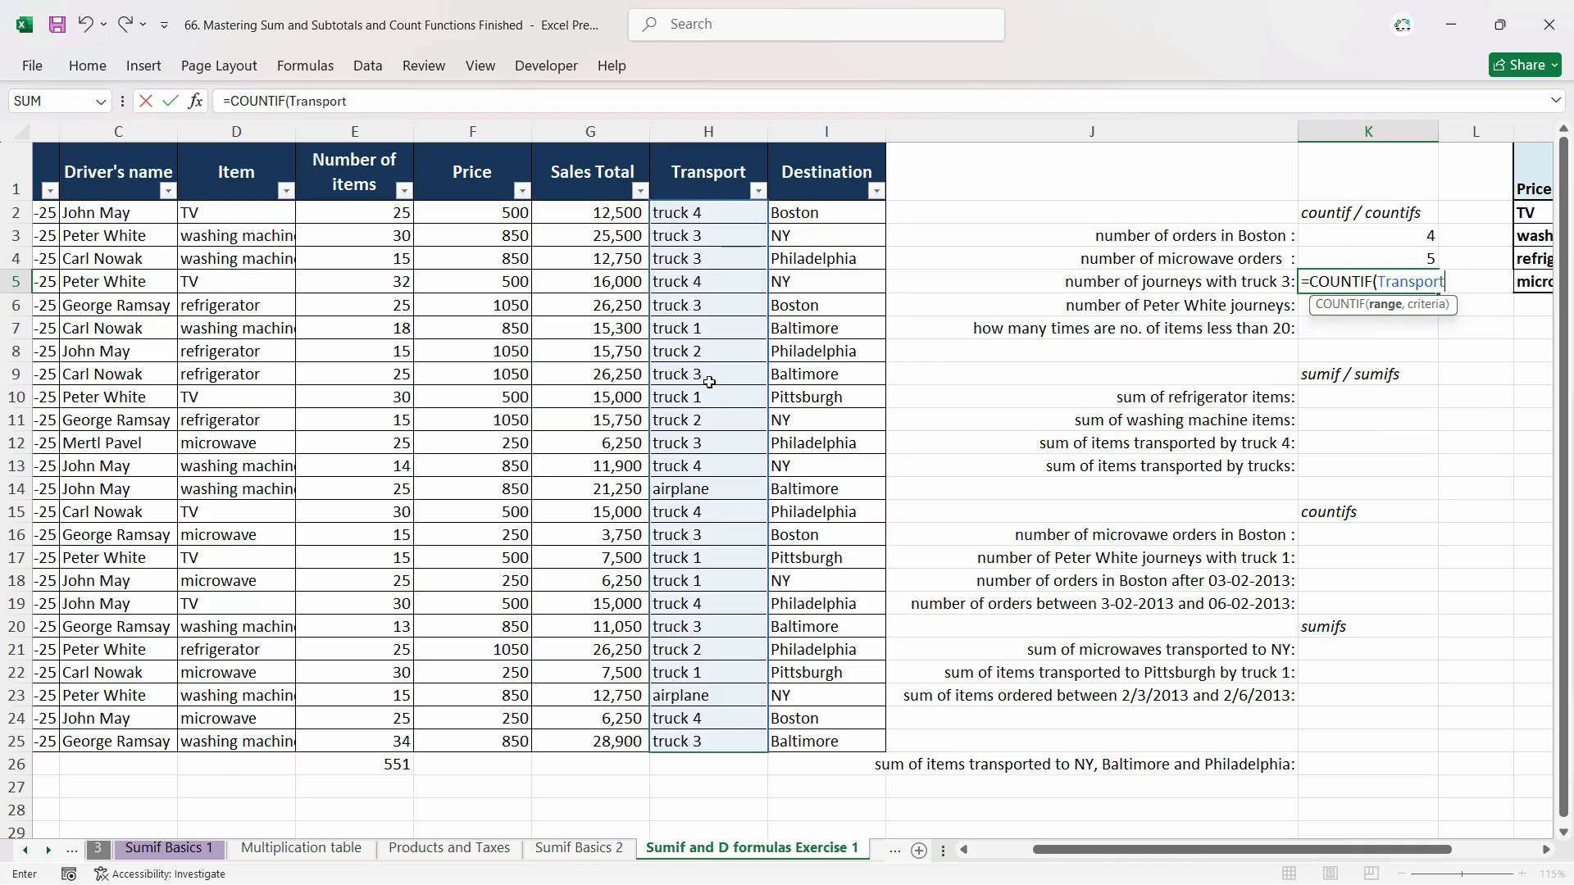
type(",\"Truck 3")
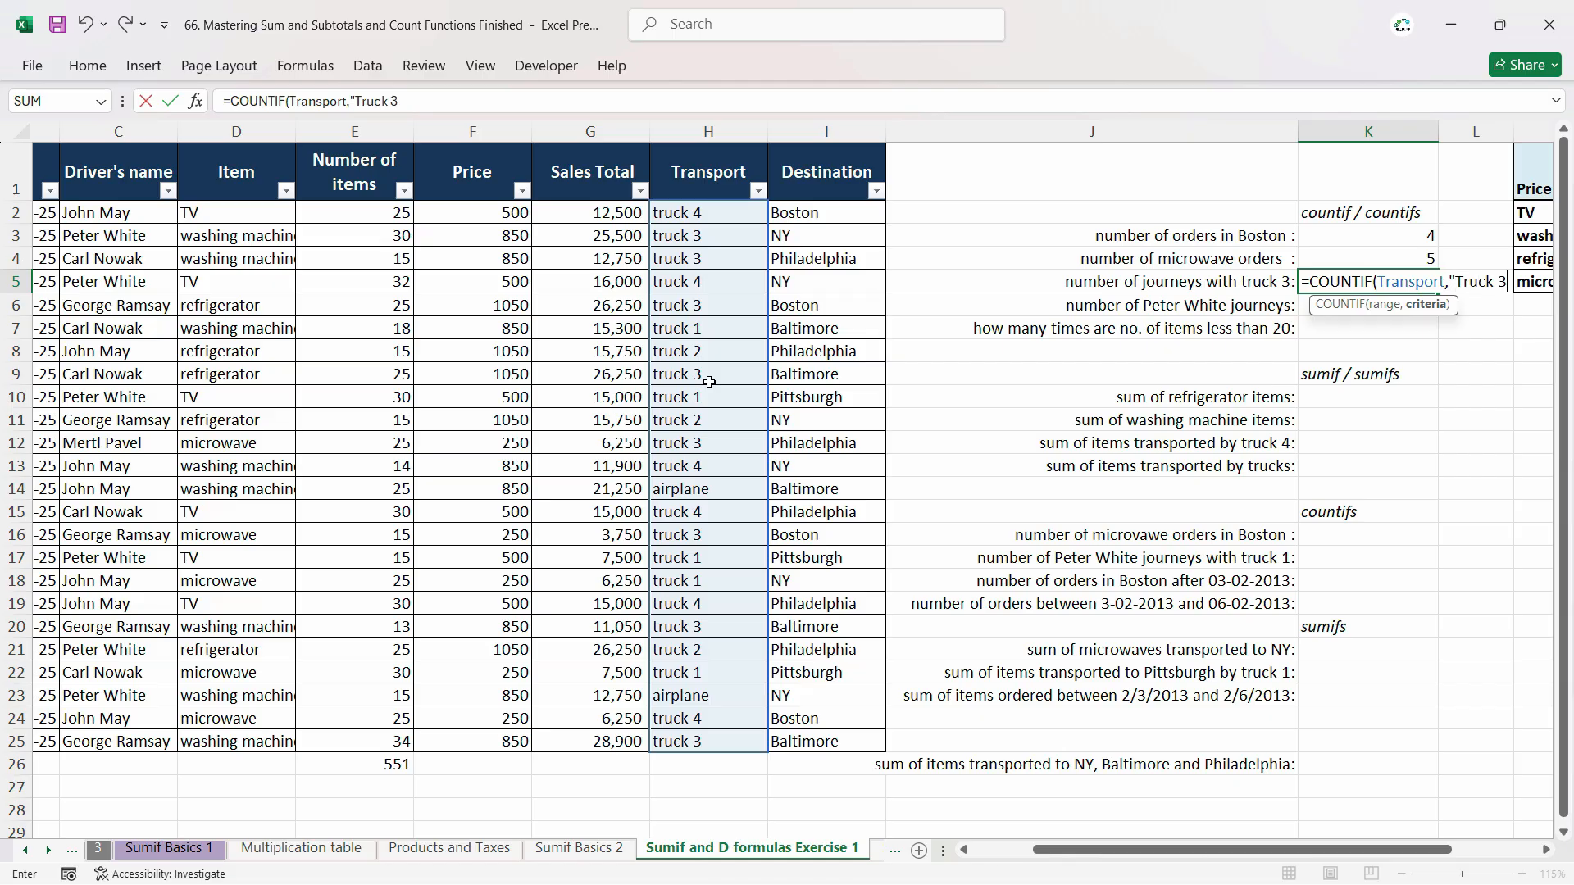
key("Return")
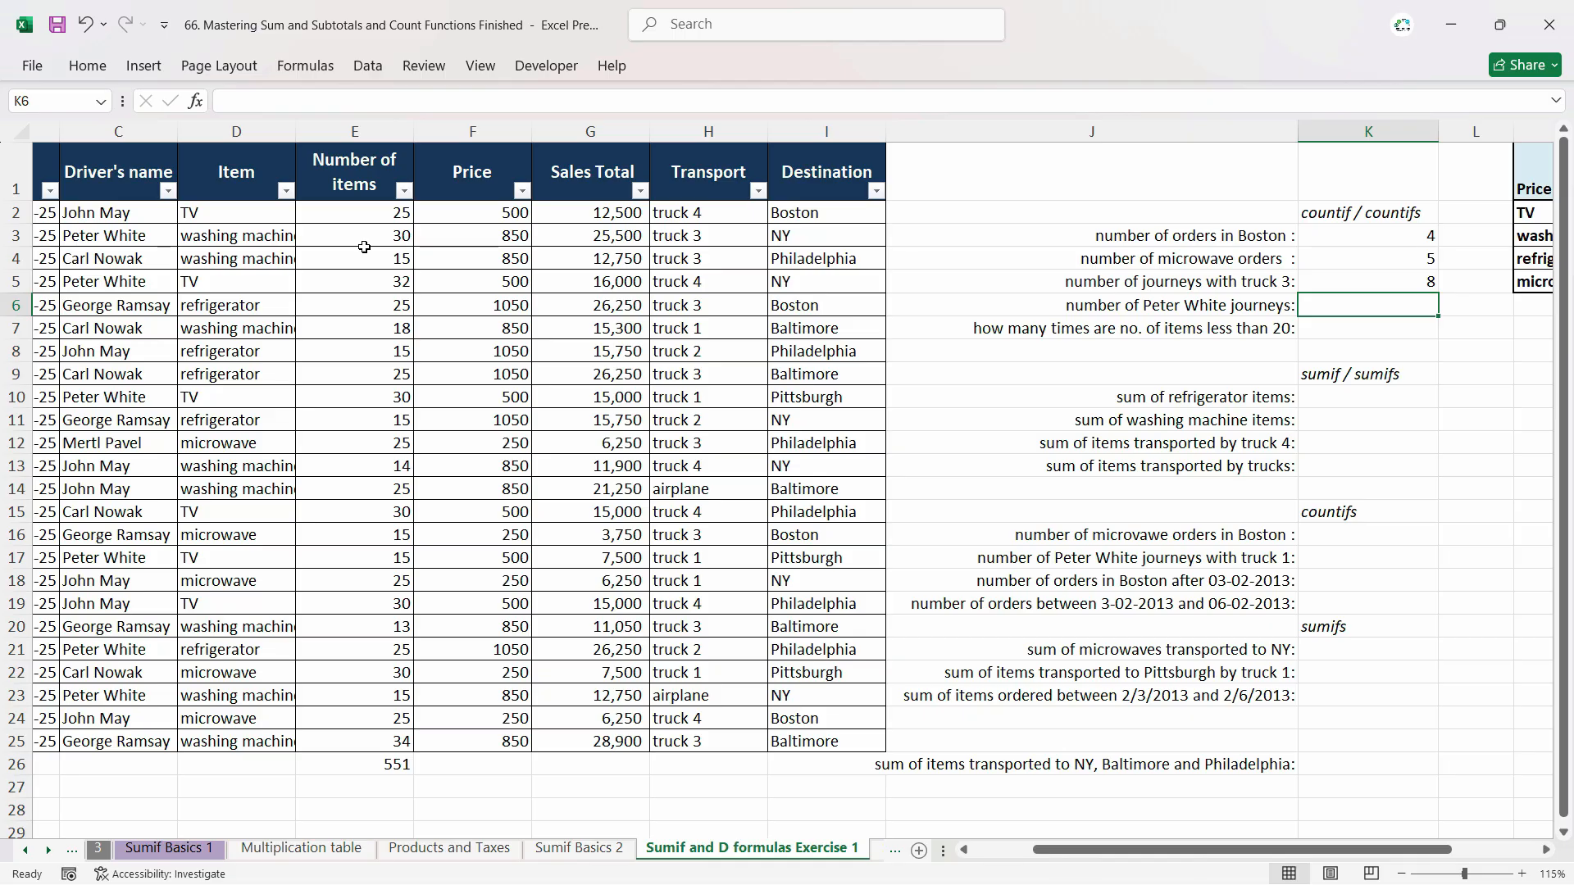
Count the named driver's journeys in K6 with a COUNTIF formula using the Driver_s_name range and the driver's full name as criterion.
type("=countig")
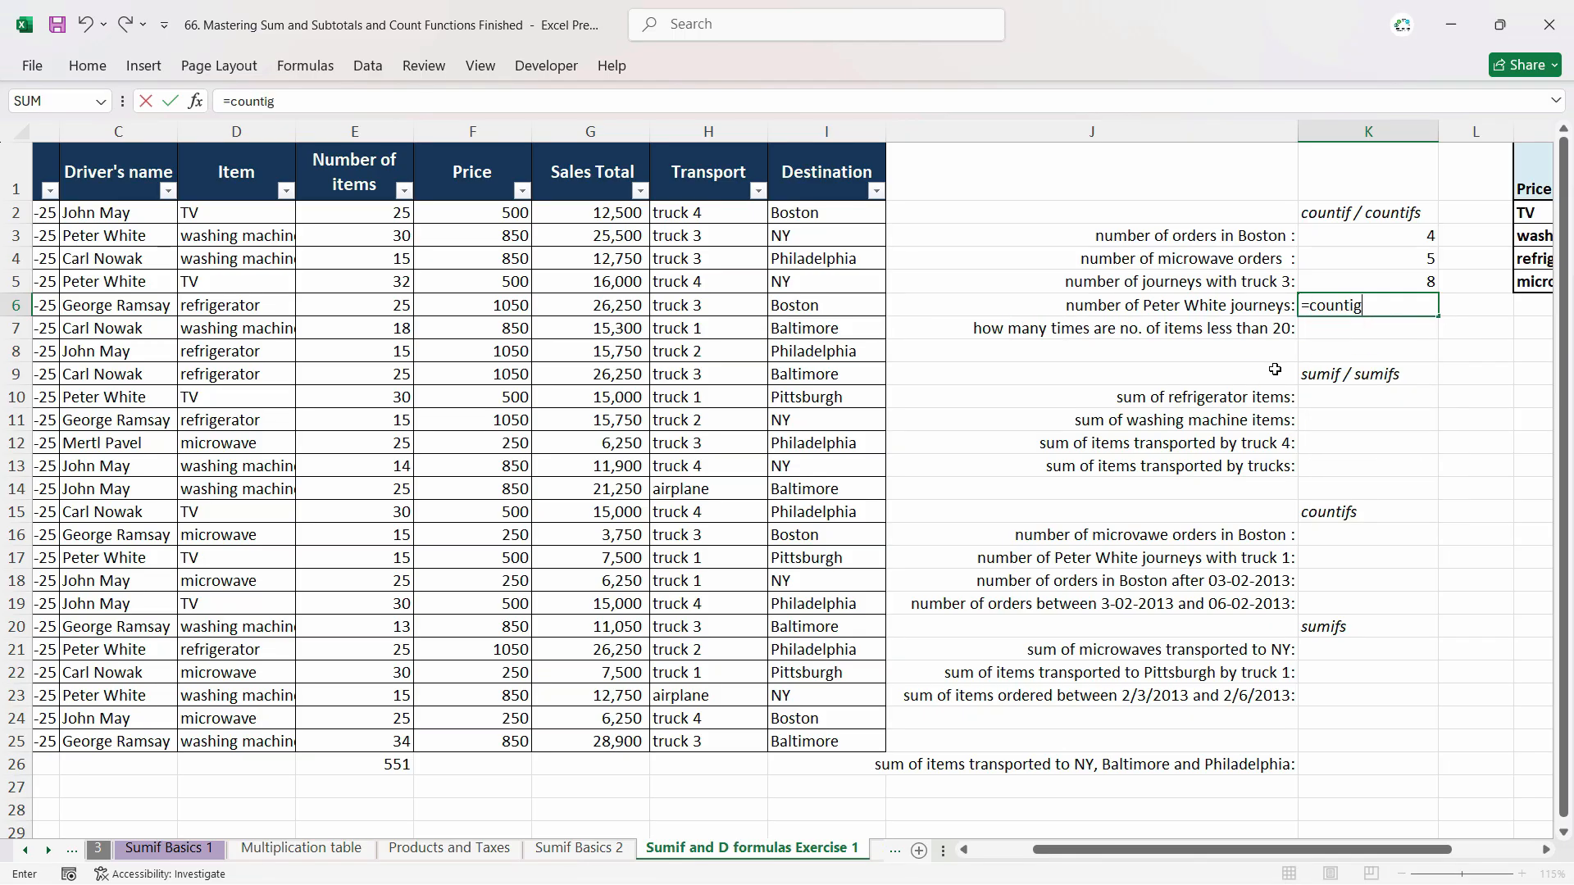
key("Return")
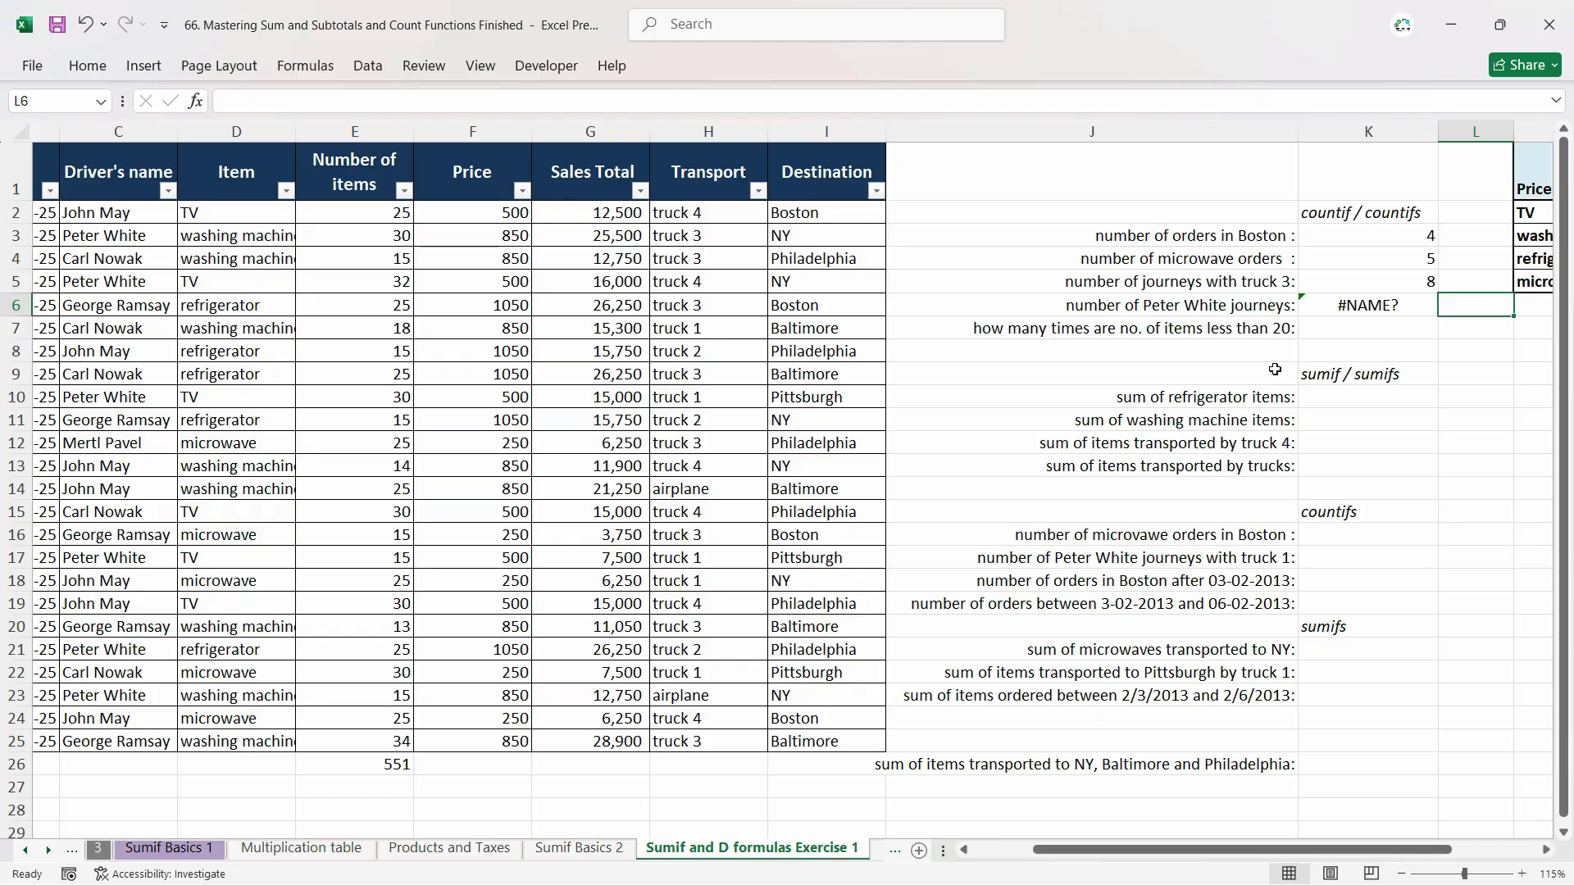
key("Up")
type("=countif")
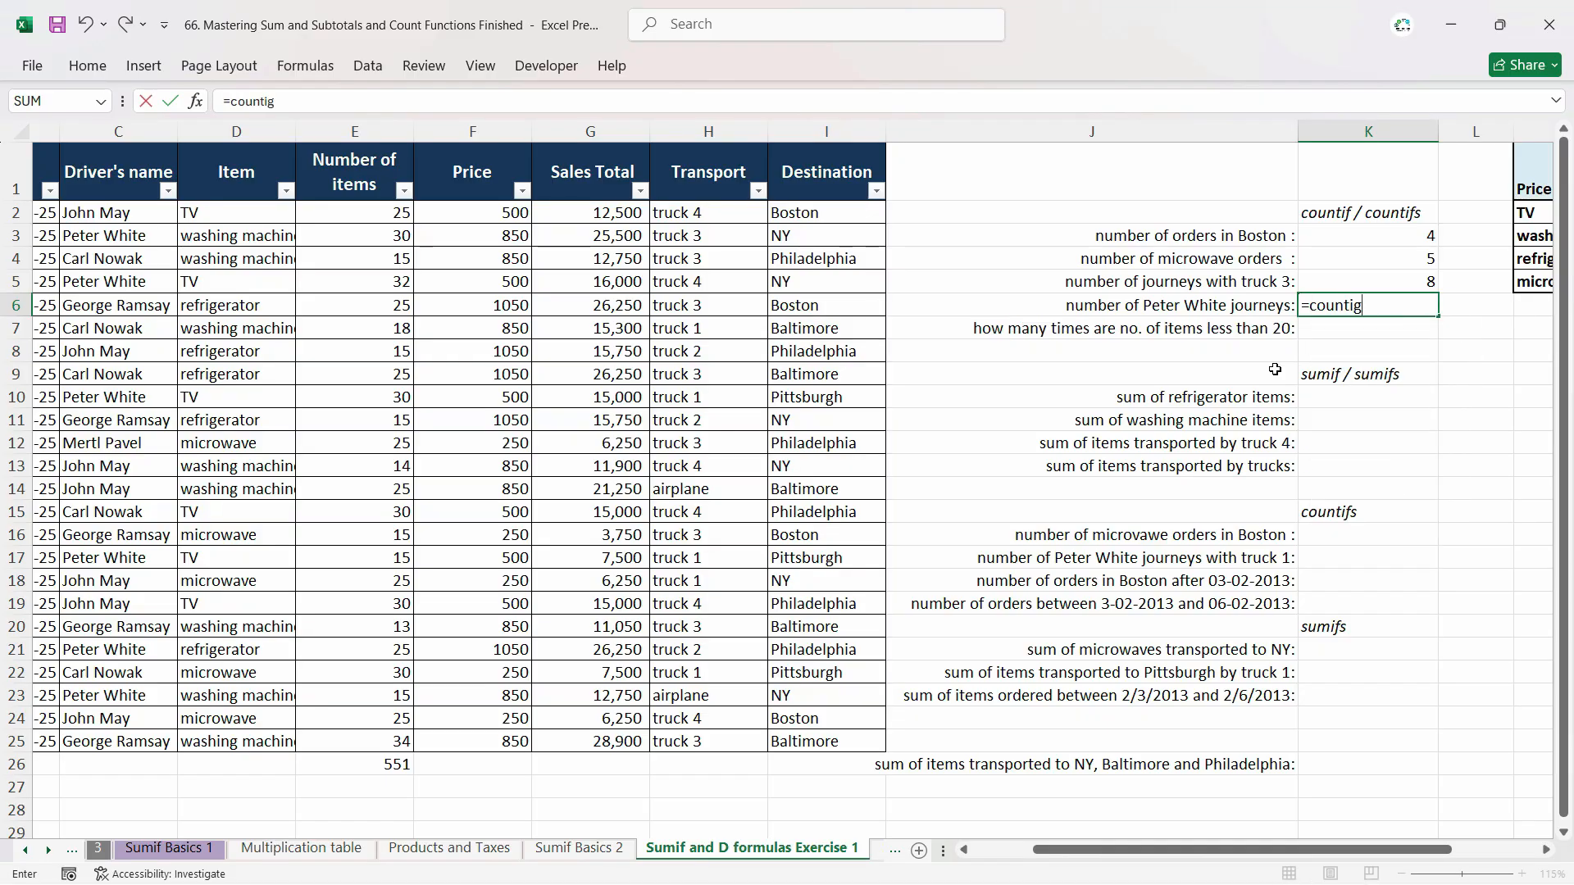
key("Tab")
type("dri")
key("Tab")
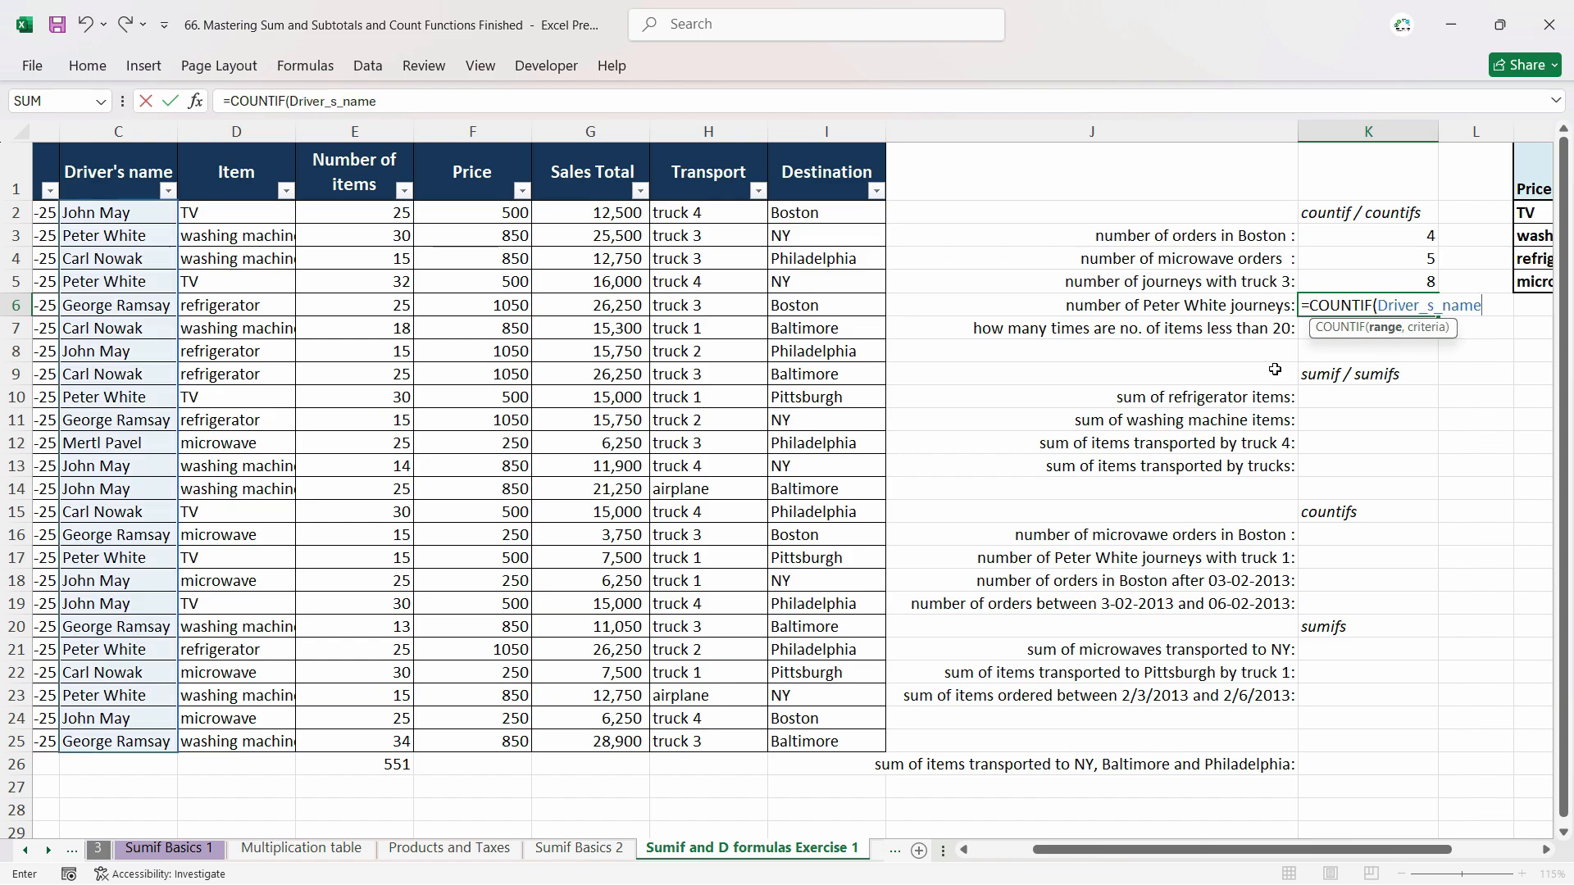
type(",\"peter")
key("BackSpace")
key("BackSpace")
key("BackSpace")
key("BackSpace")
key("BackSpace")
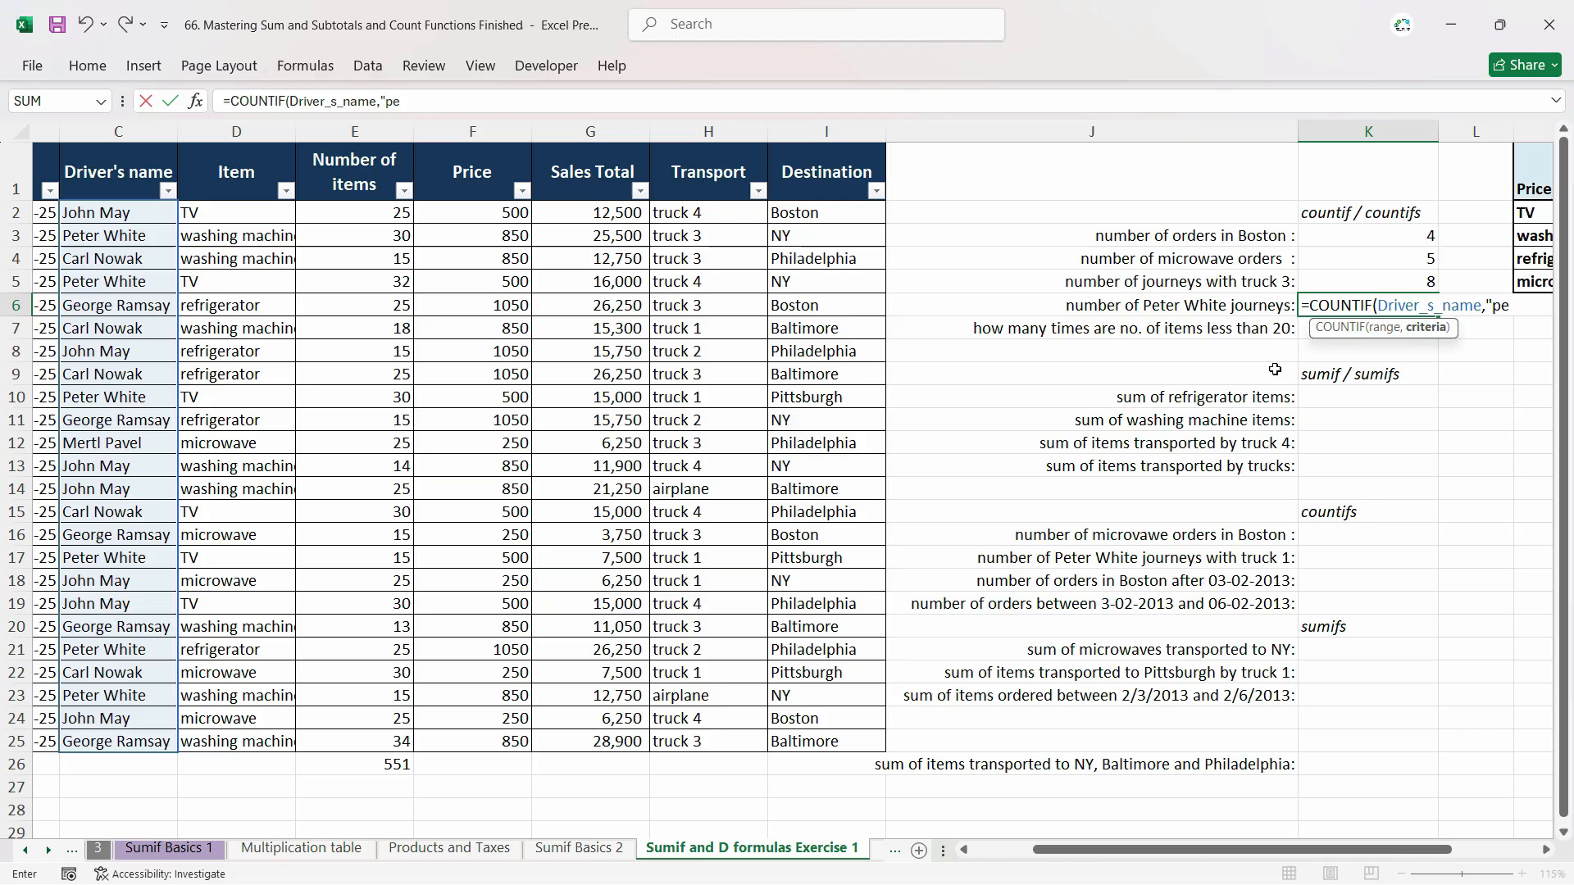
type("Peter Whi")
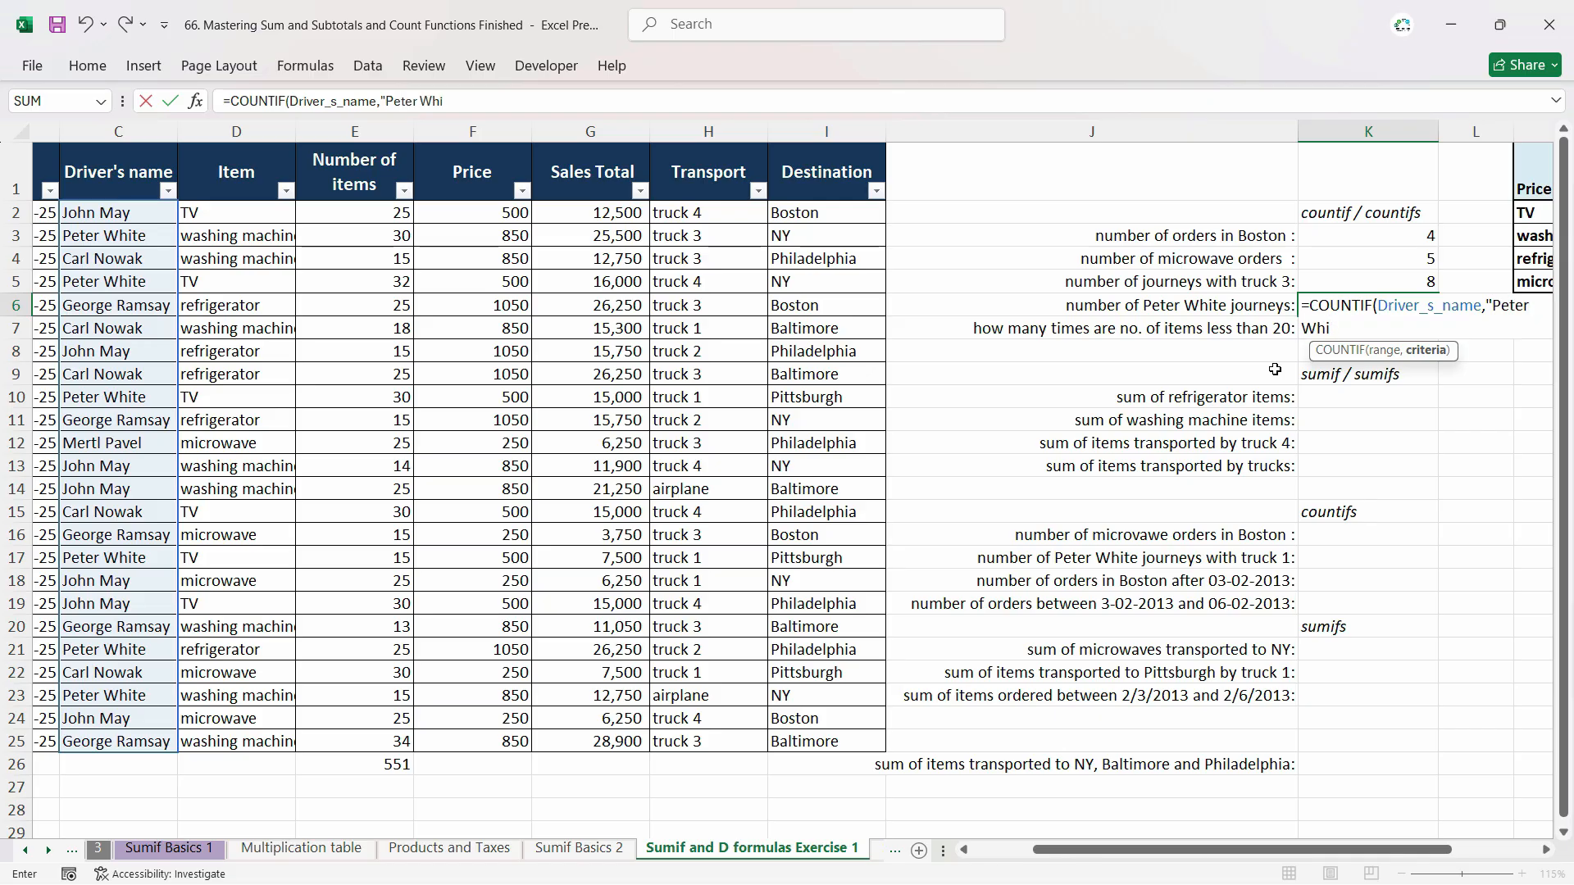
type("l")
key("BackSpace")
type("te")
key("Return")
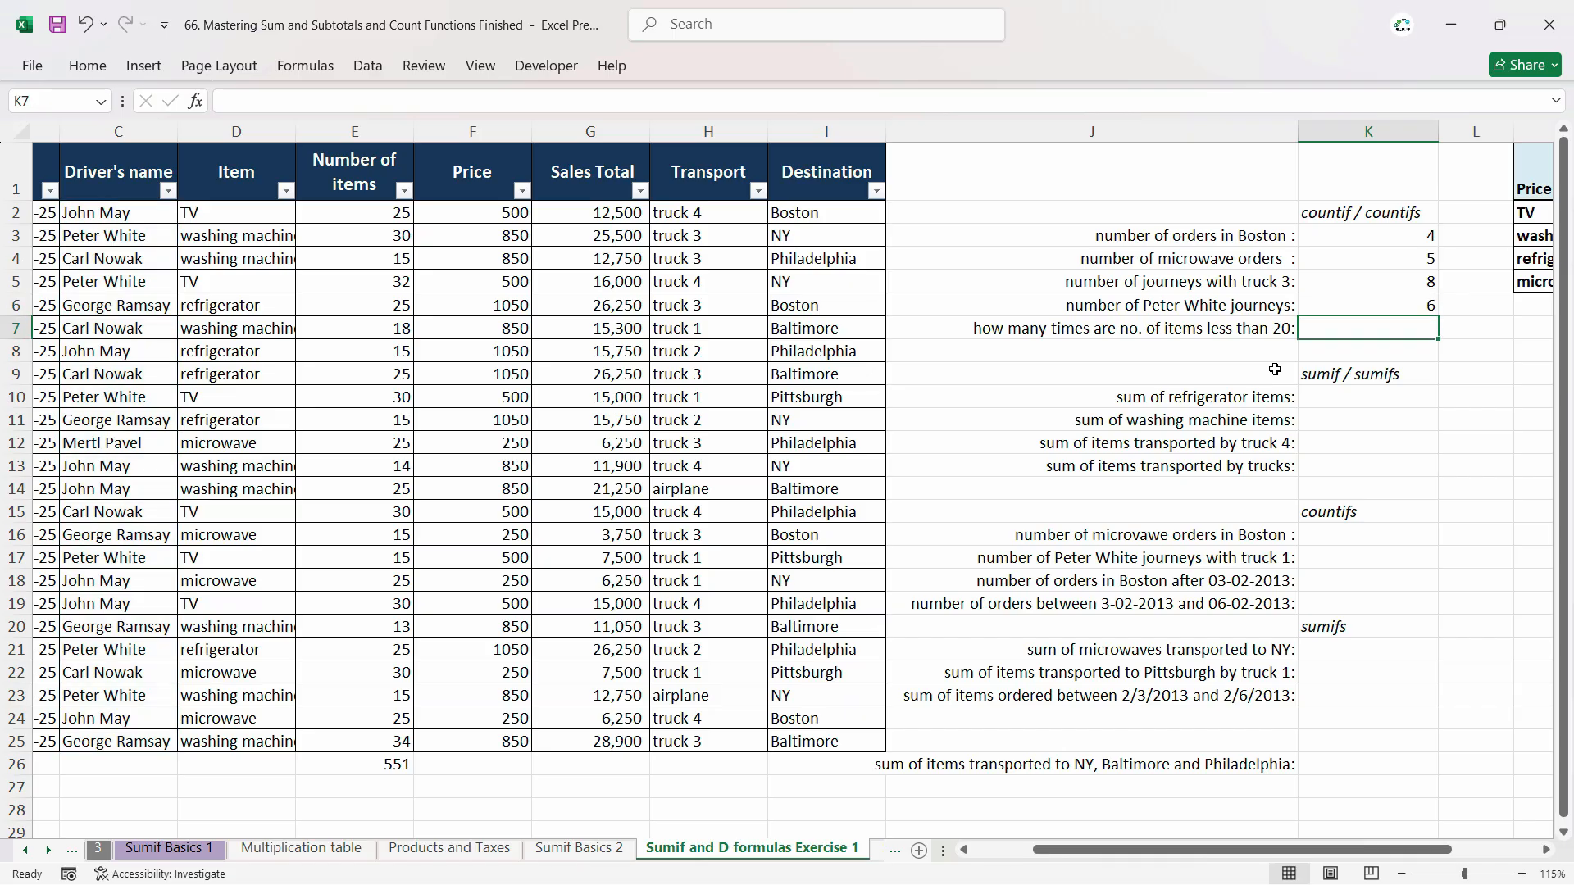
Review the COUNTIF formula in K6 and compare its text criterion with the question for K7.
left_click(1391, 309)
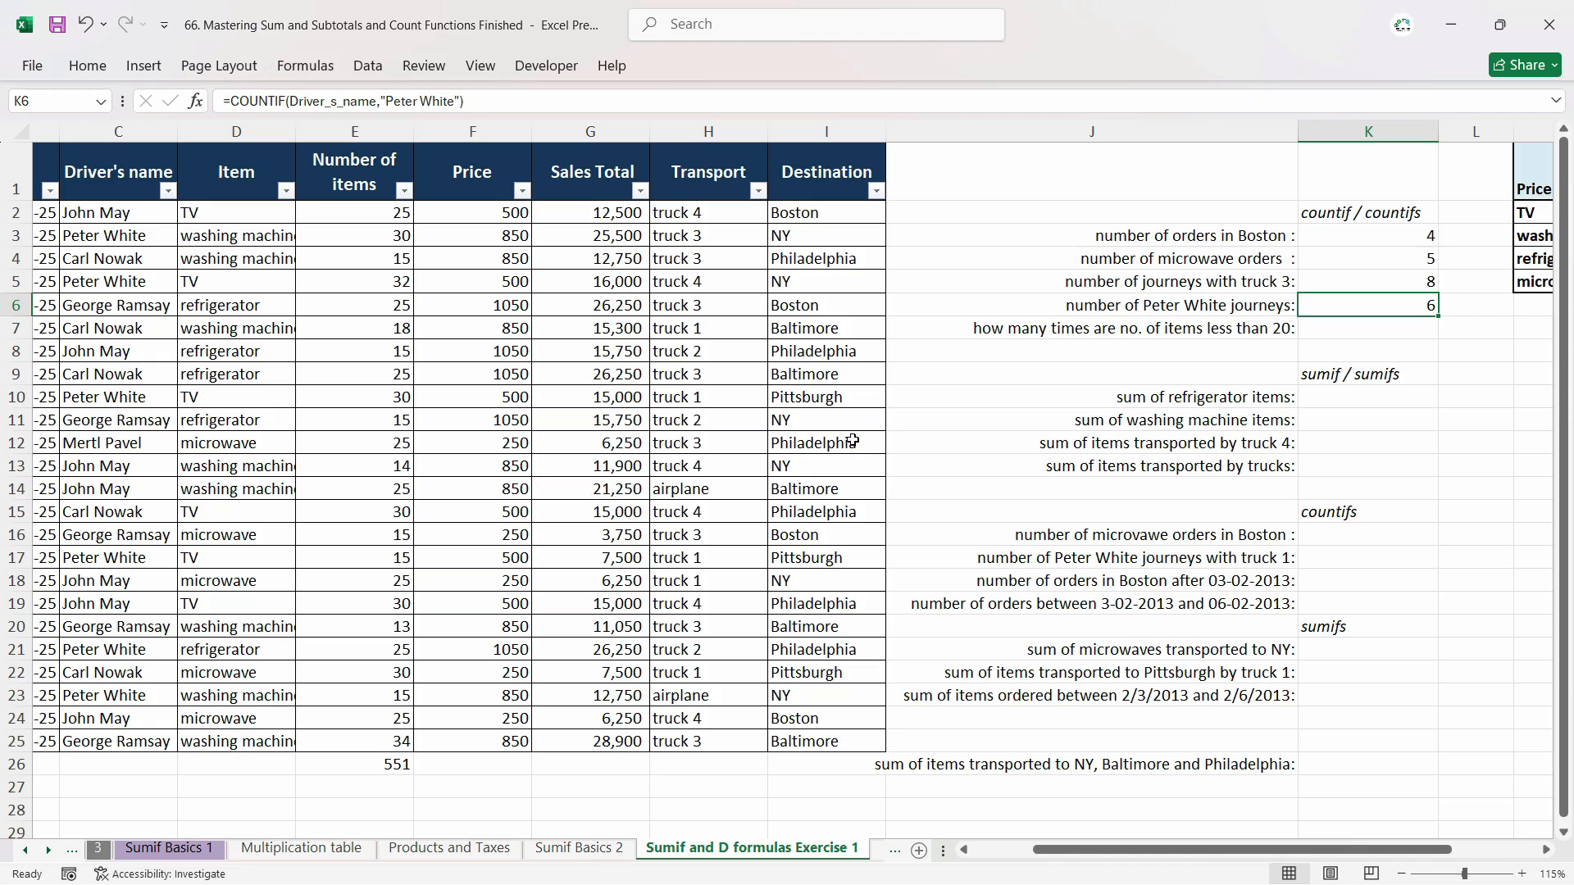
left_click(1401, 333)
left_click(1425, 307)
left_click(1418, 329)
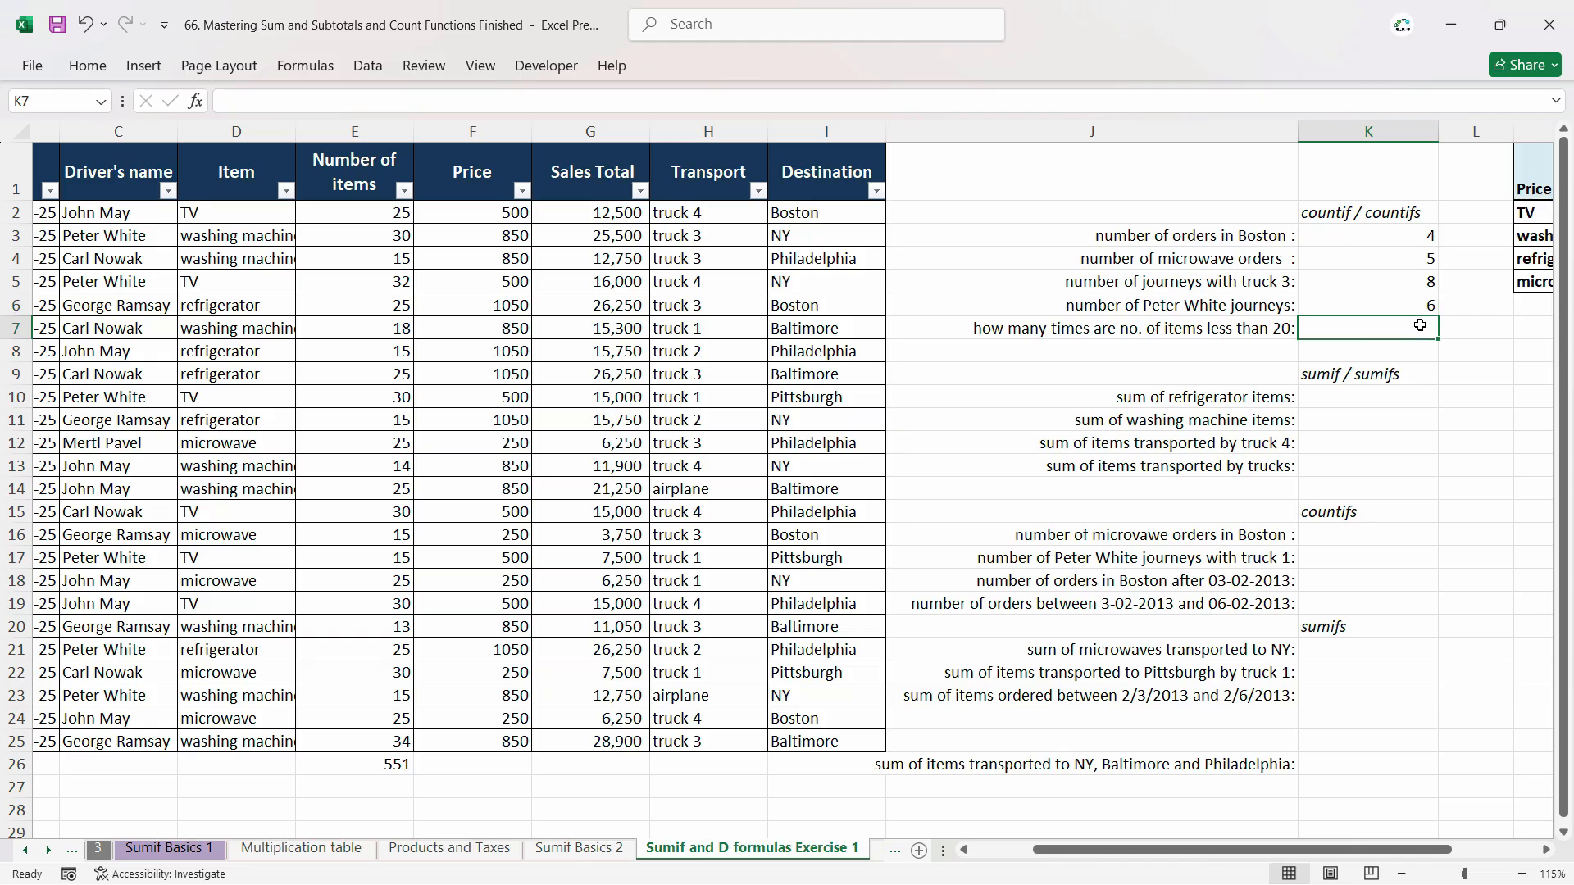
left_click(1420, 308)
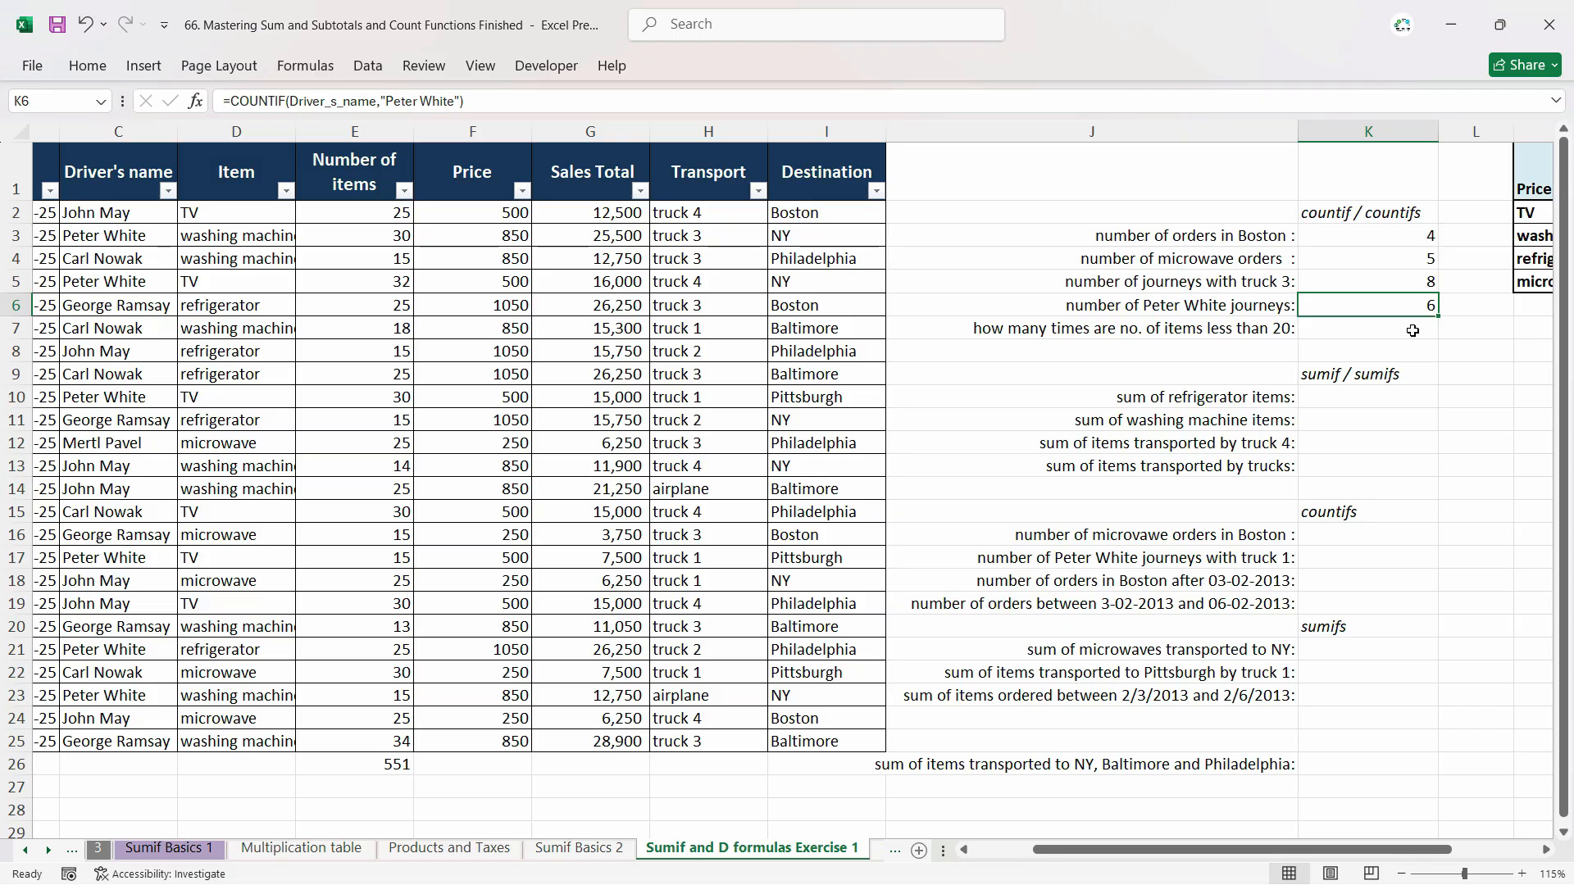
Enter a COUNTIF formula in K7 over the Number_of_items range, leaving its criterion empty.
left_click(1412, 330)
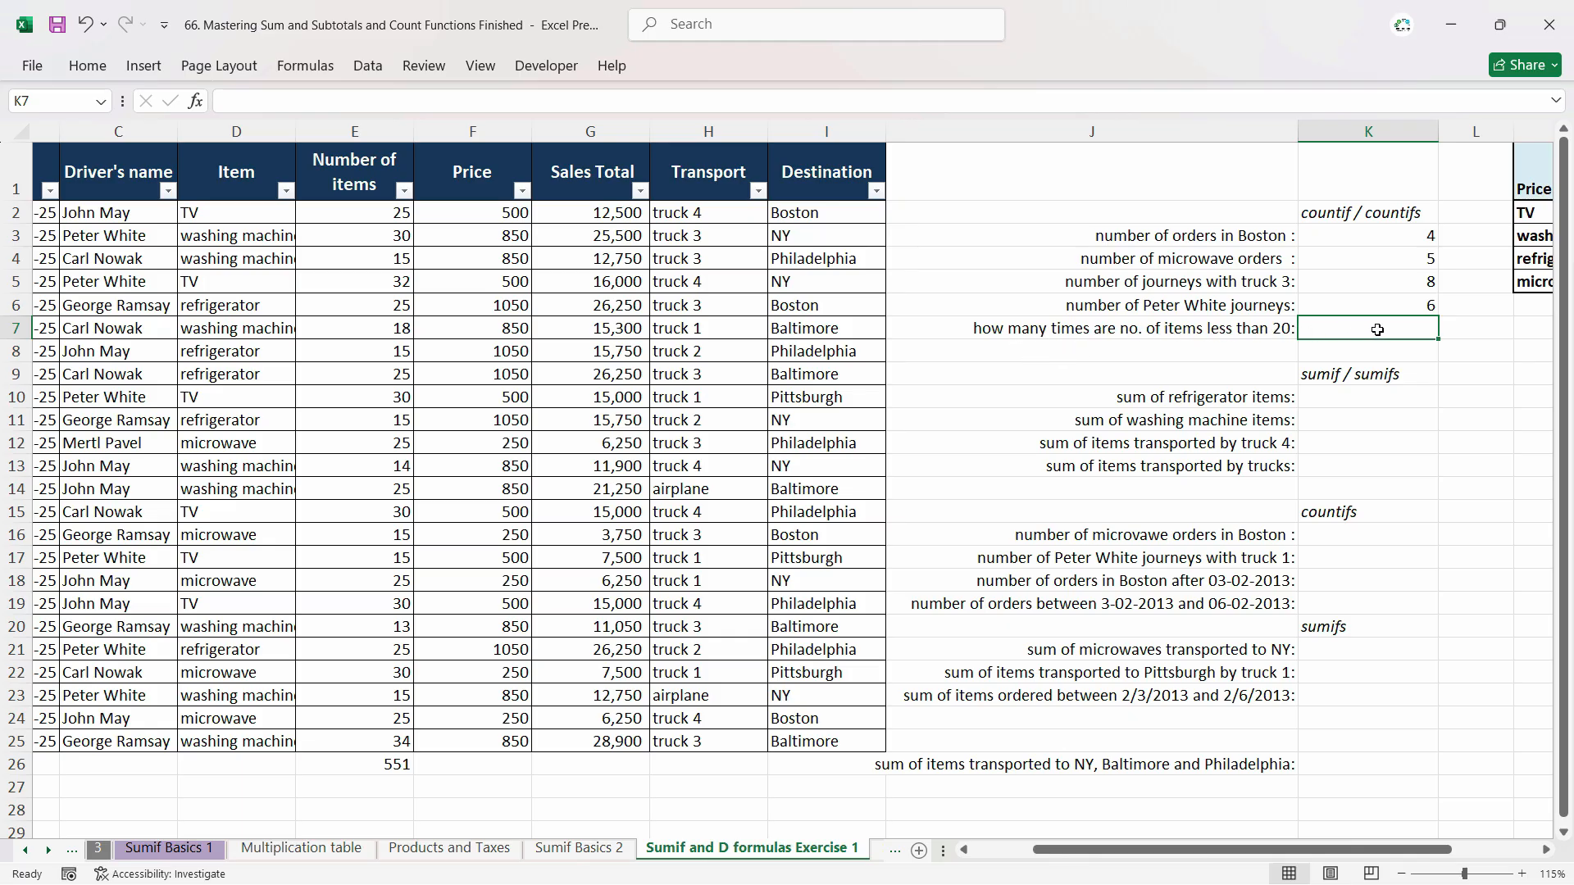
type("=Coun")
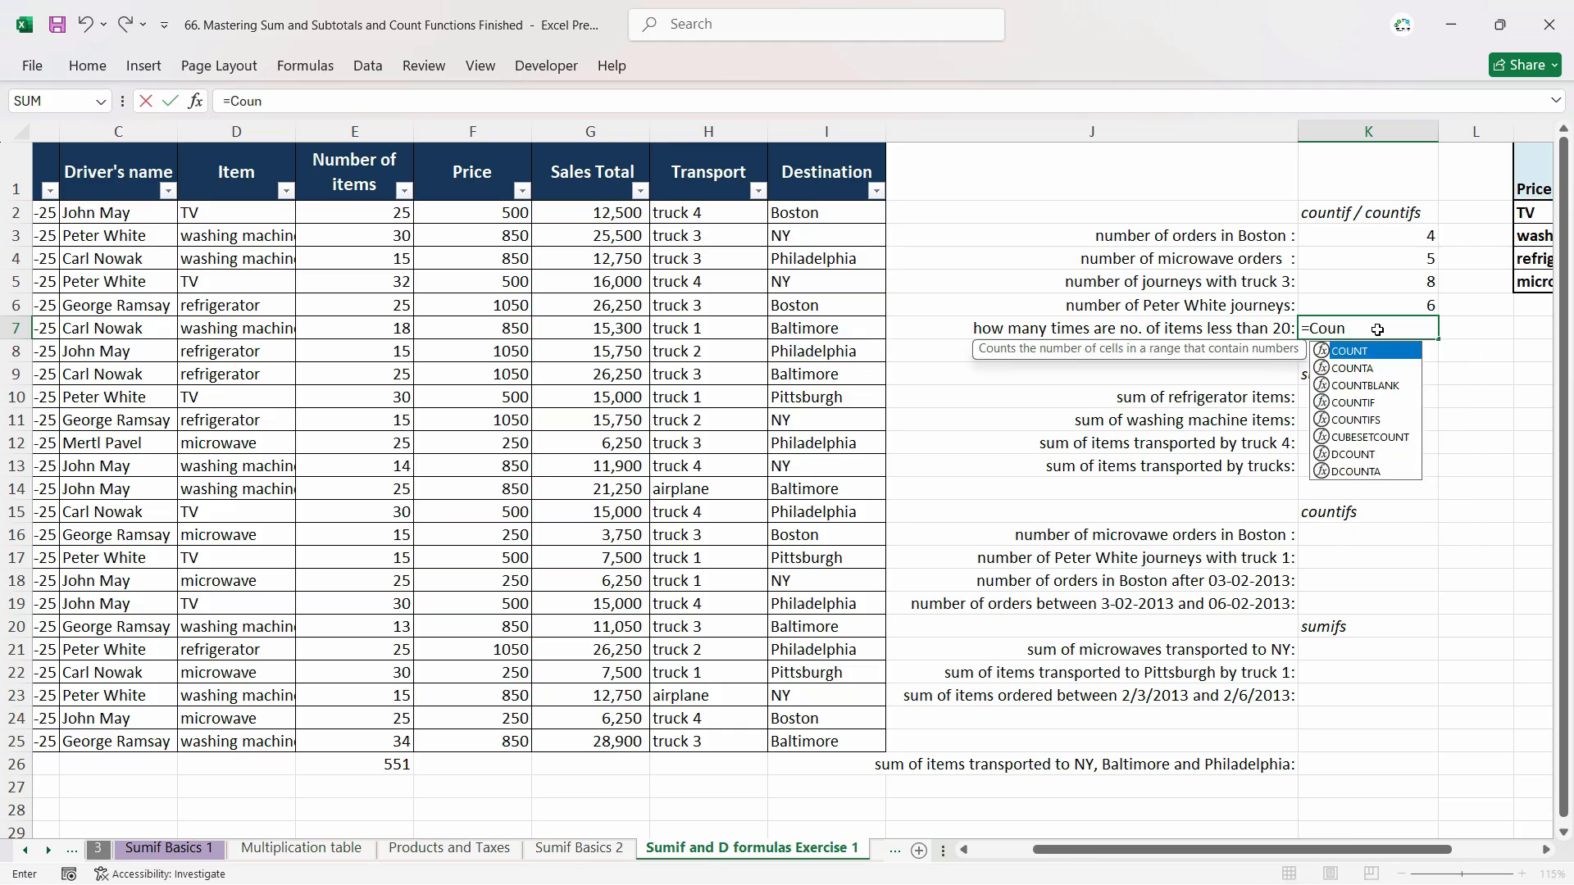
type("tif")
key("Tab")
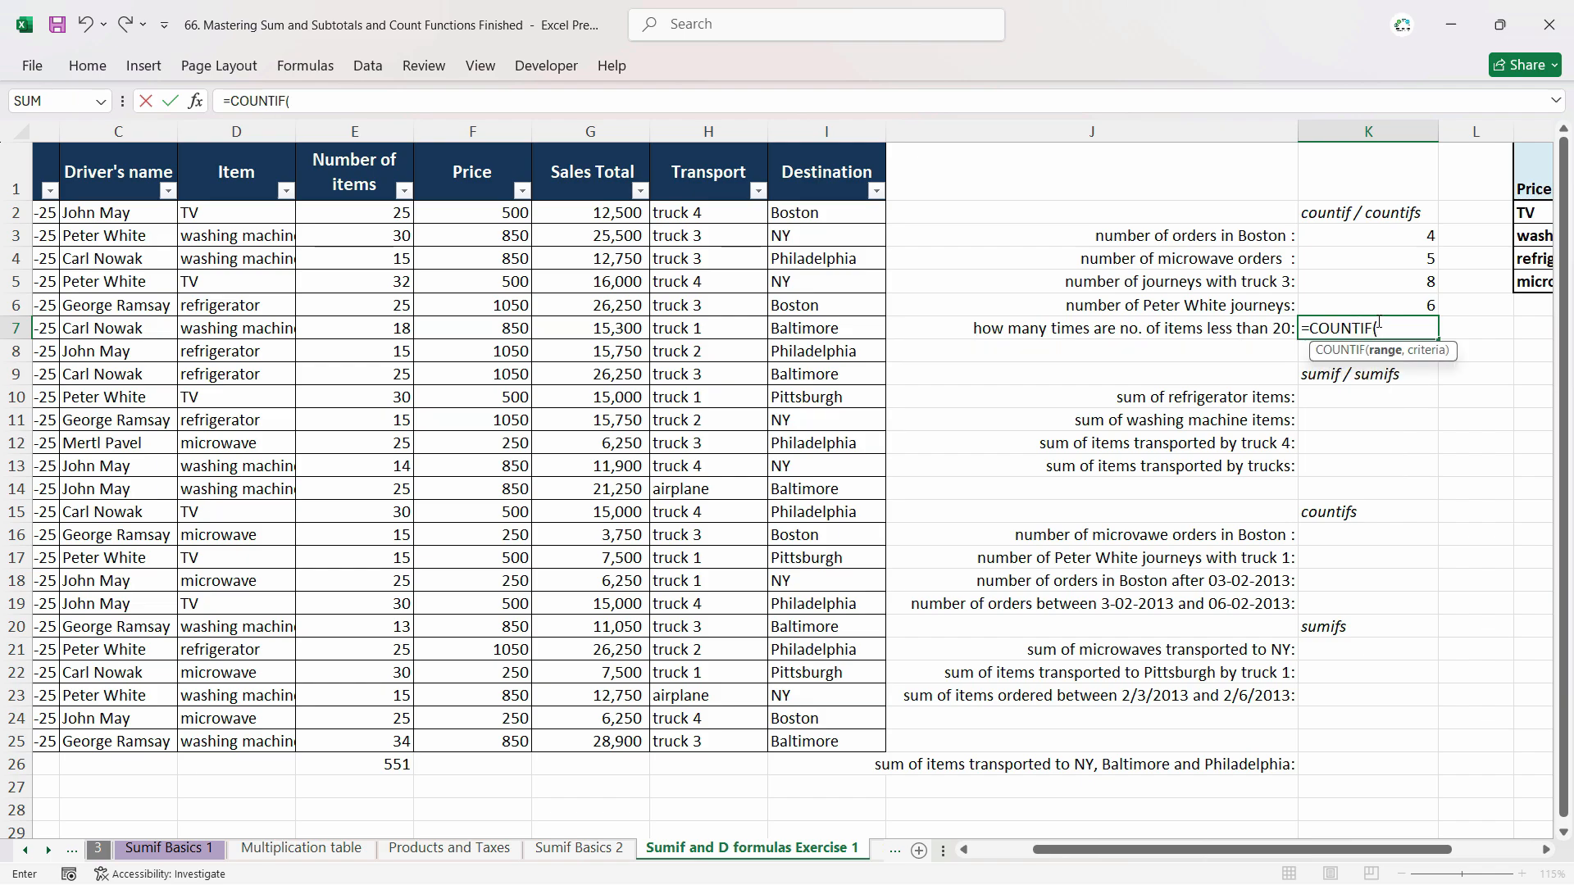
type("num")
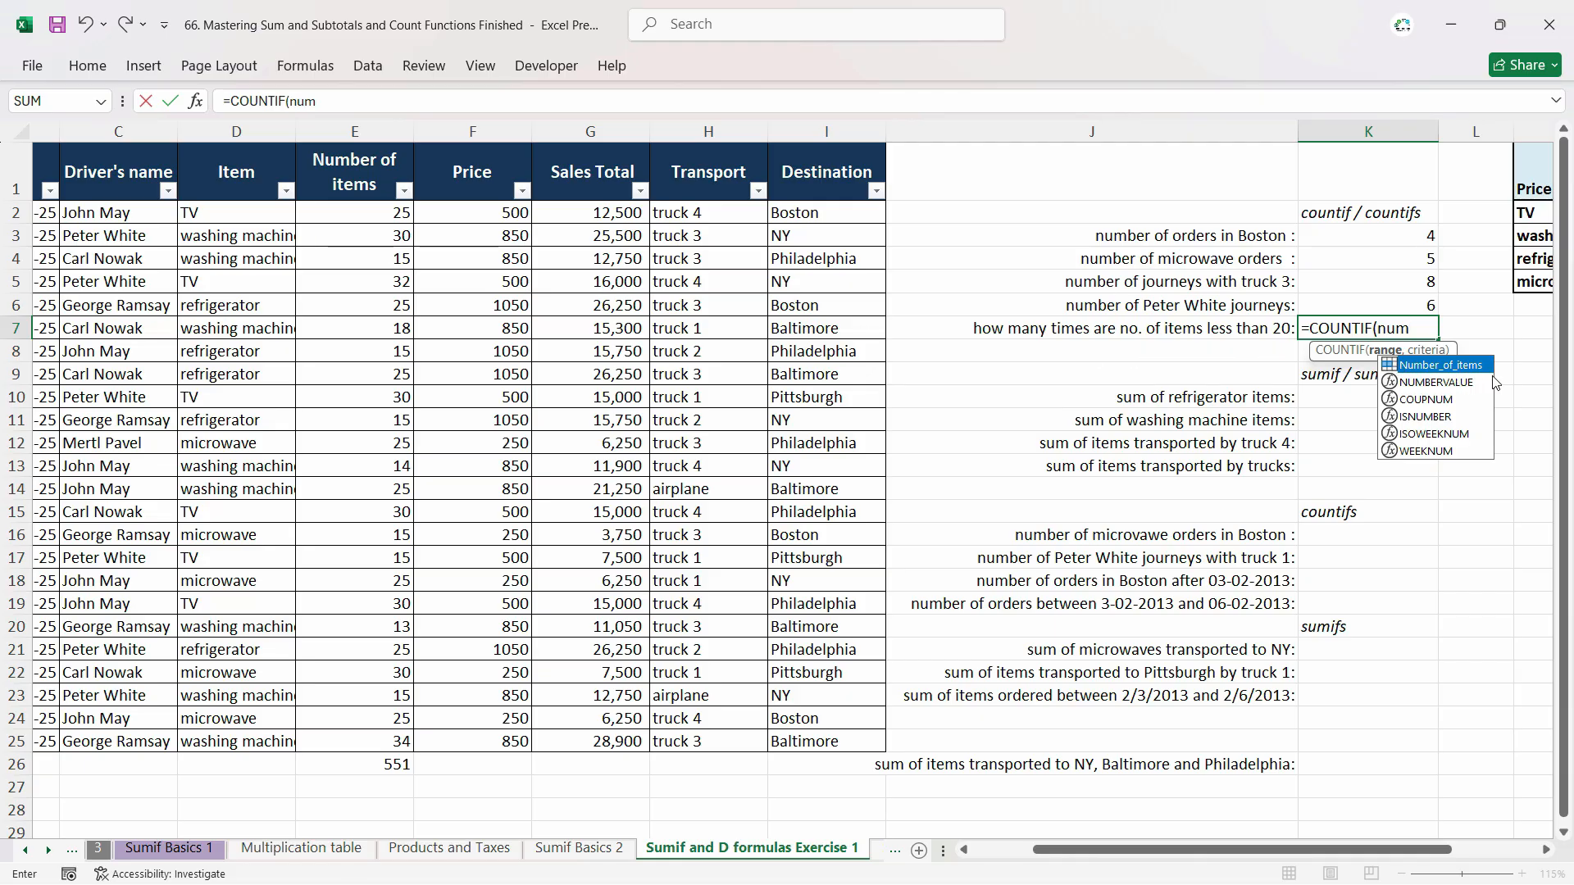
double_click(1465, 370)
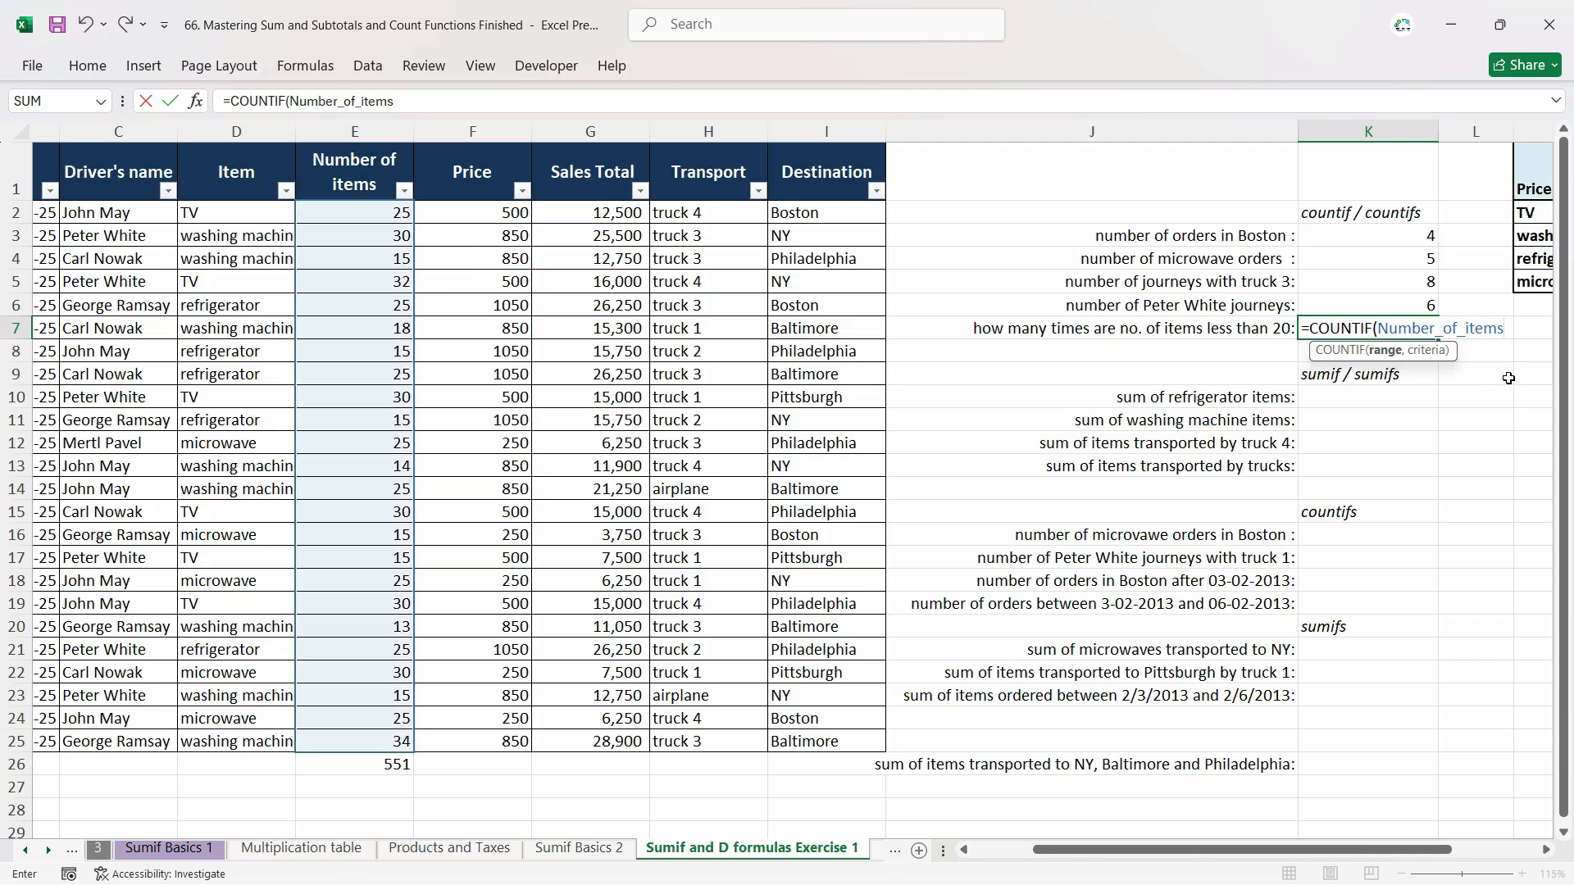
type(",")
key("shift+Return")
type("\"")
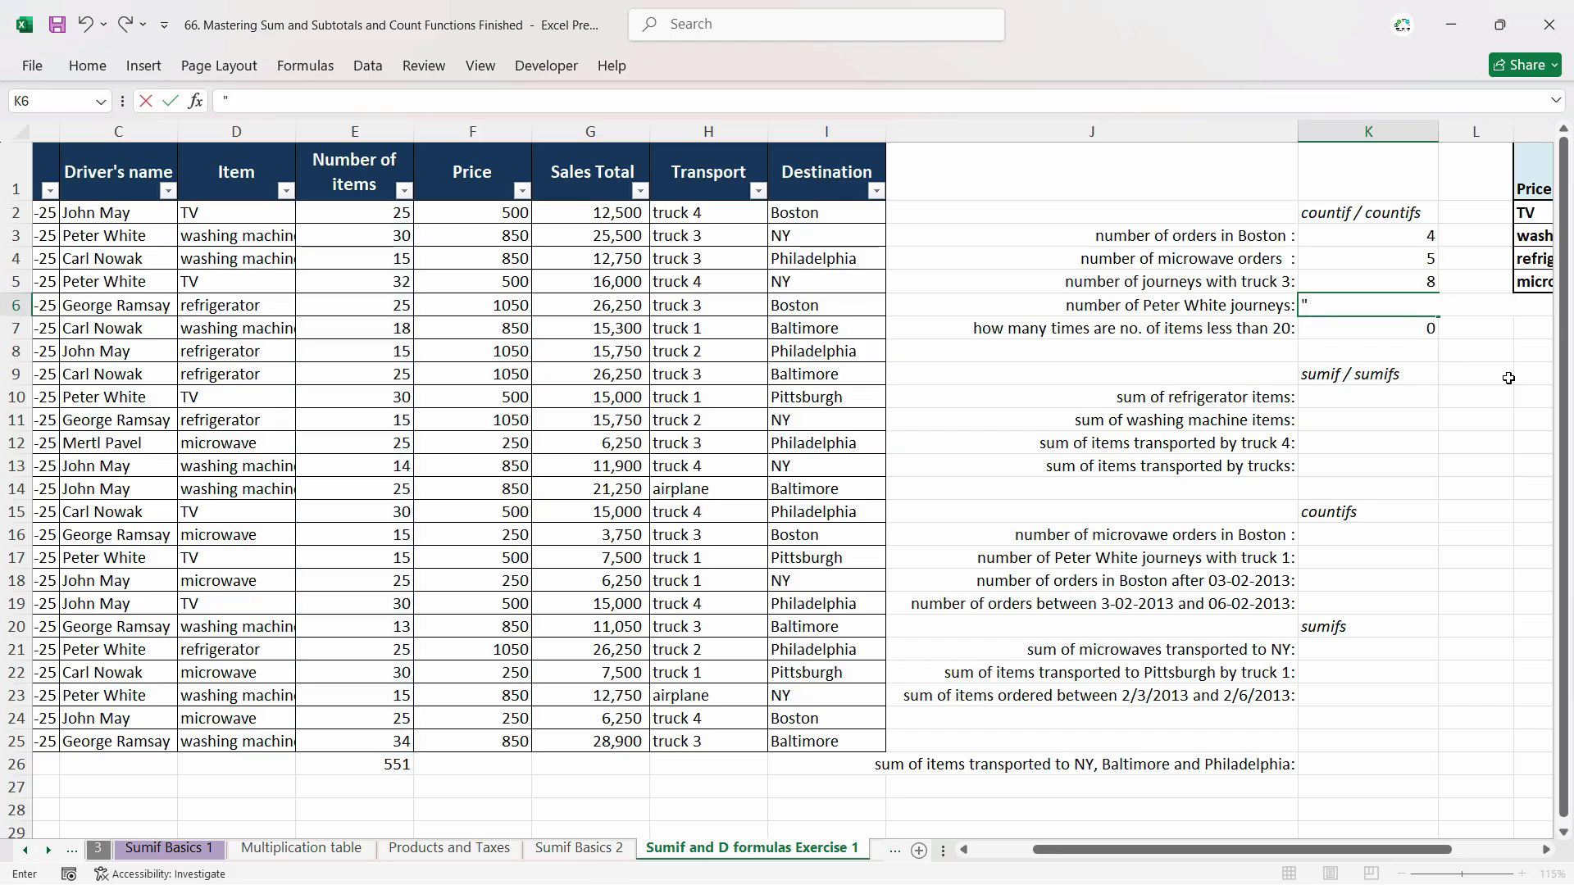
key("Escape")
Add the criterion "<20" to the COUNTIF formula in K7.
left_click(1421, 335)
left_click(1425, 341)
double_click(1421, 333)
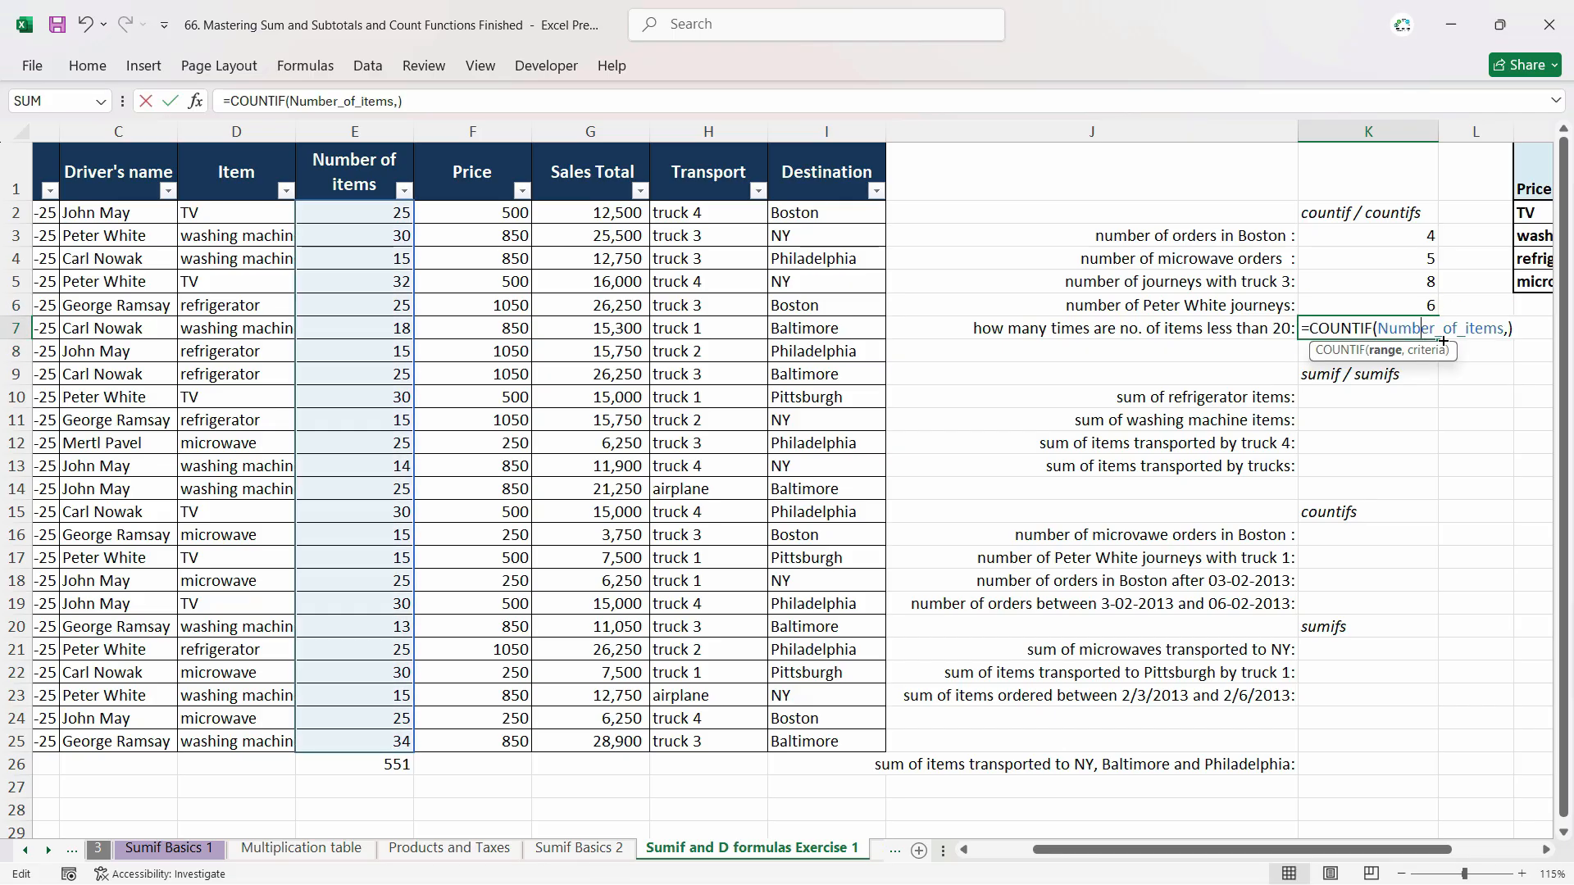
left_click(1511, 327)
type("\"")
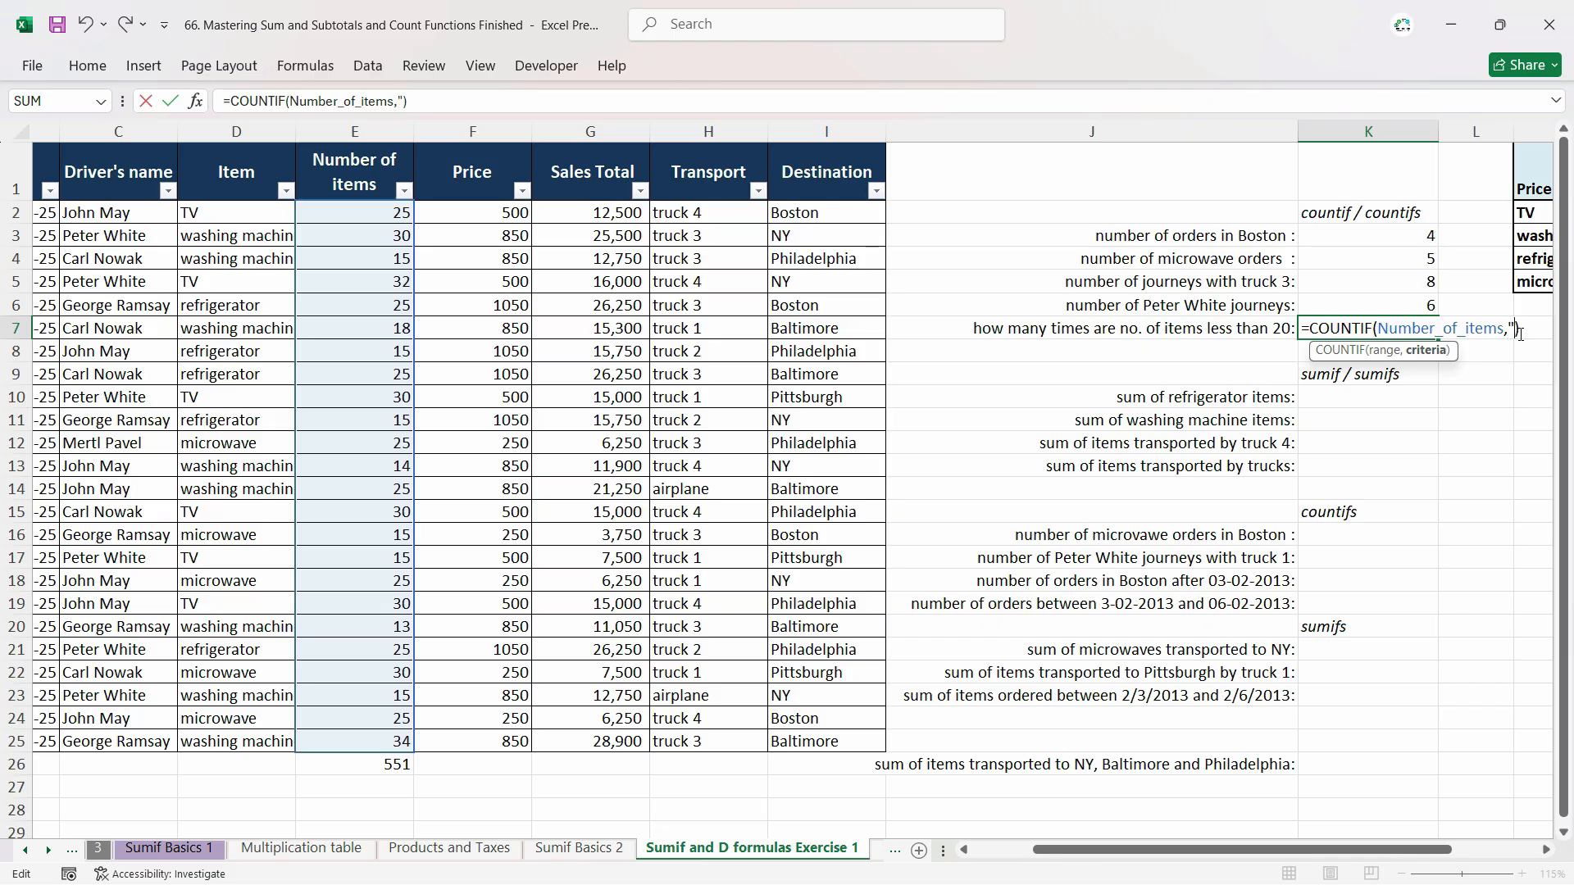
type("<20\"")
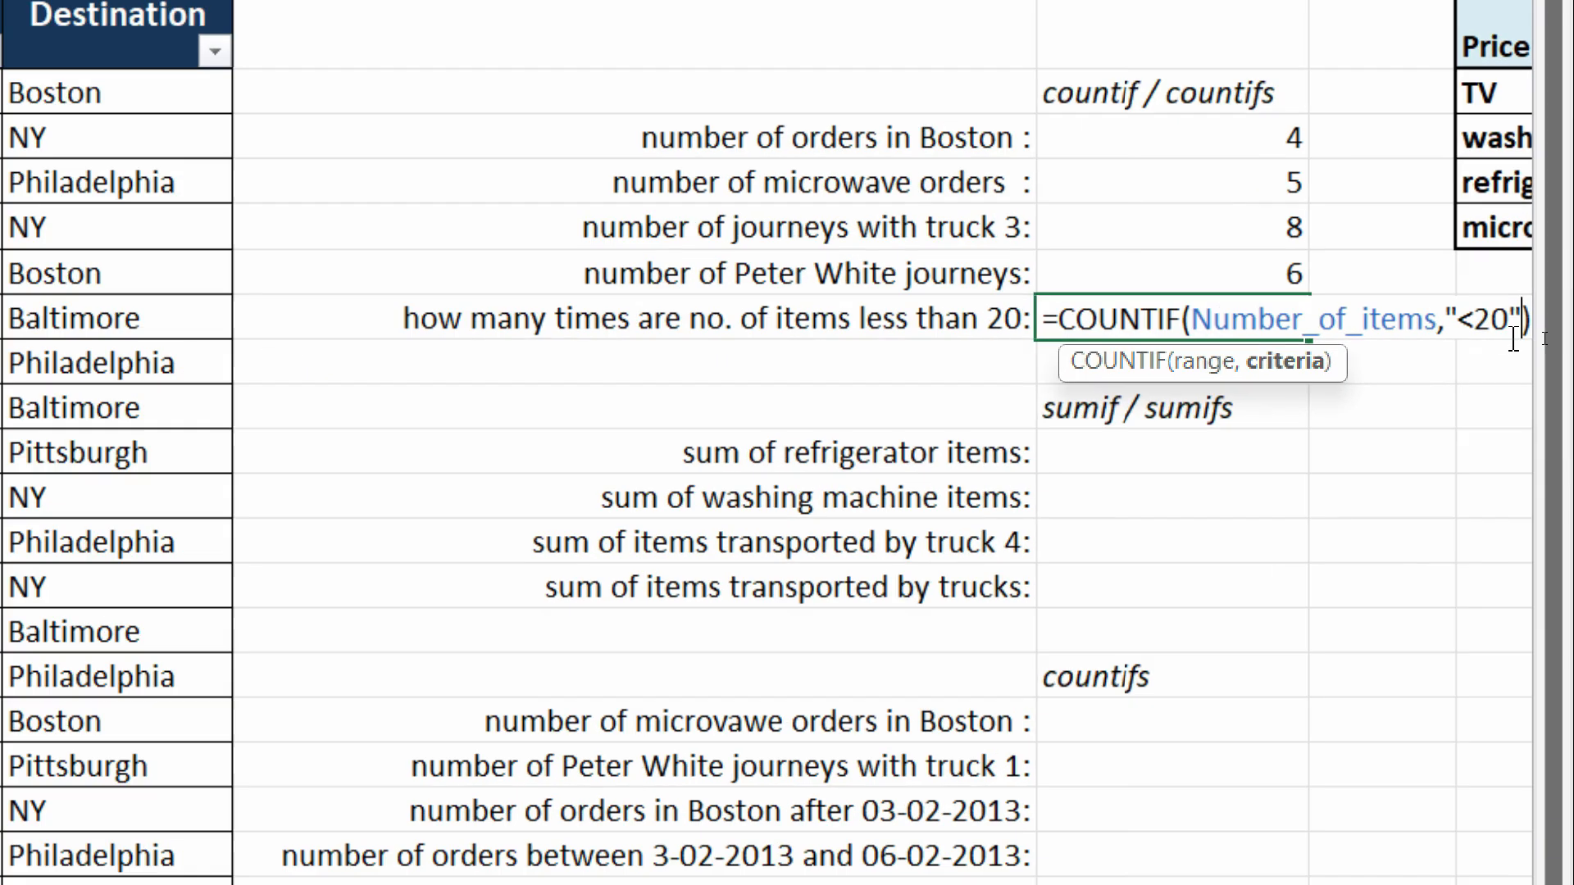
key("ctrl+Return")
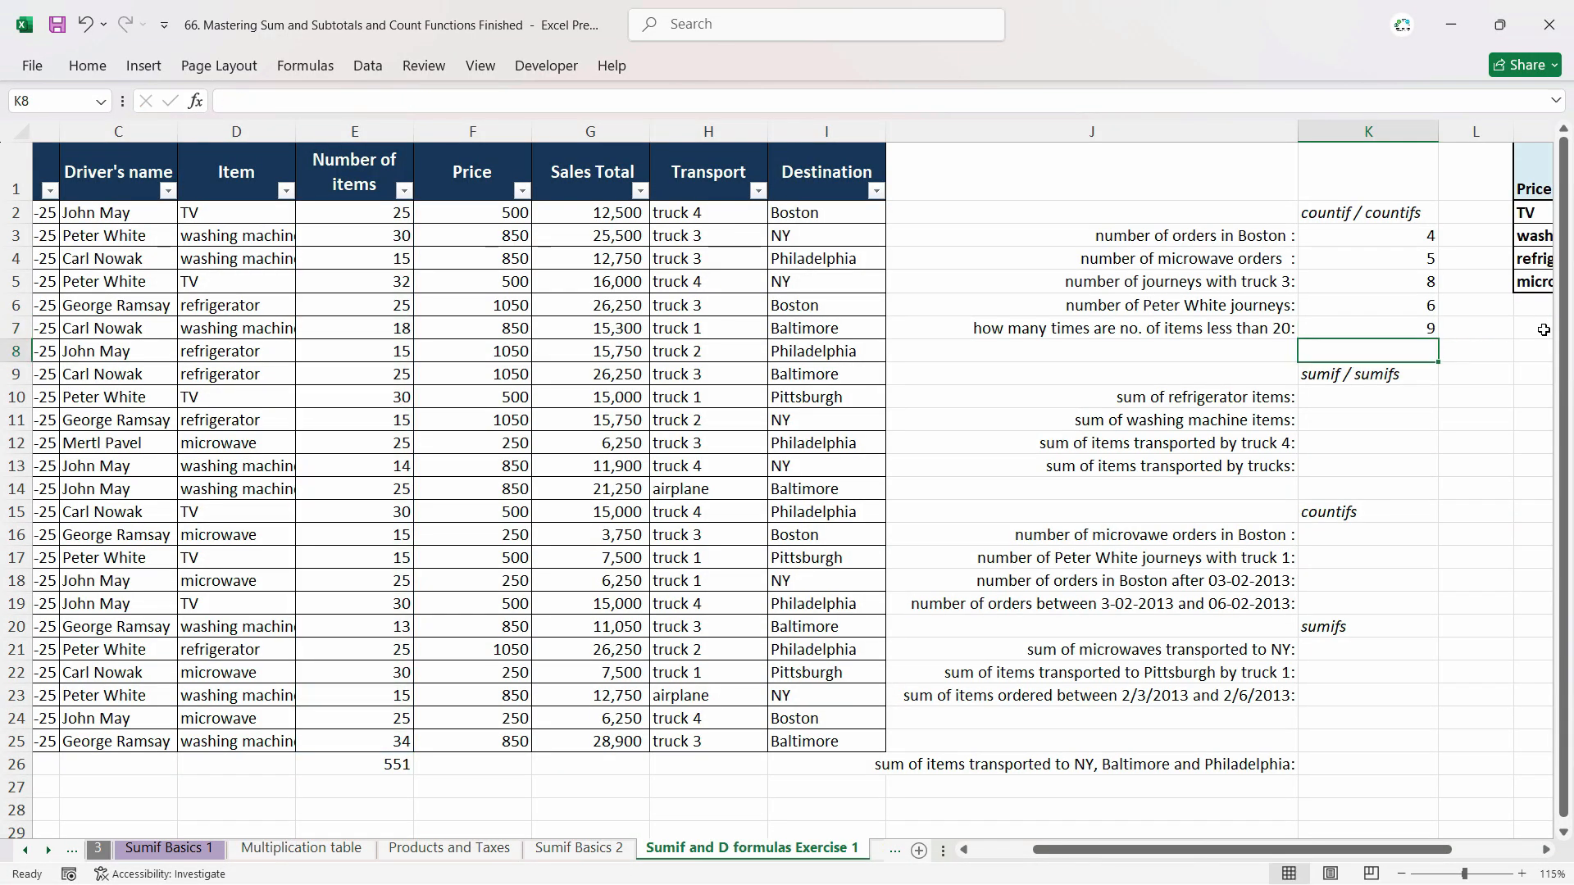
Filter the Number of items column to values less than 20 and select the filtered values to check their count.
left_click(404, 190)
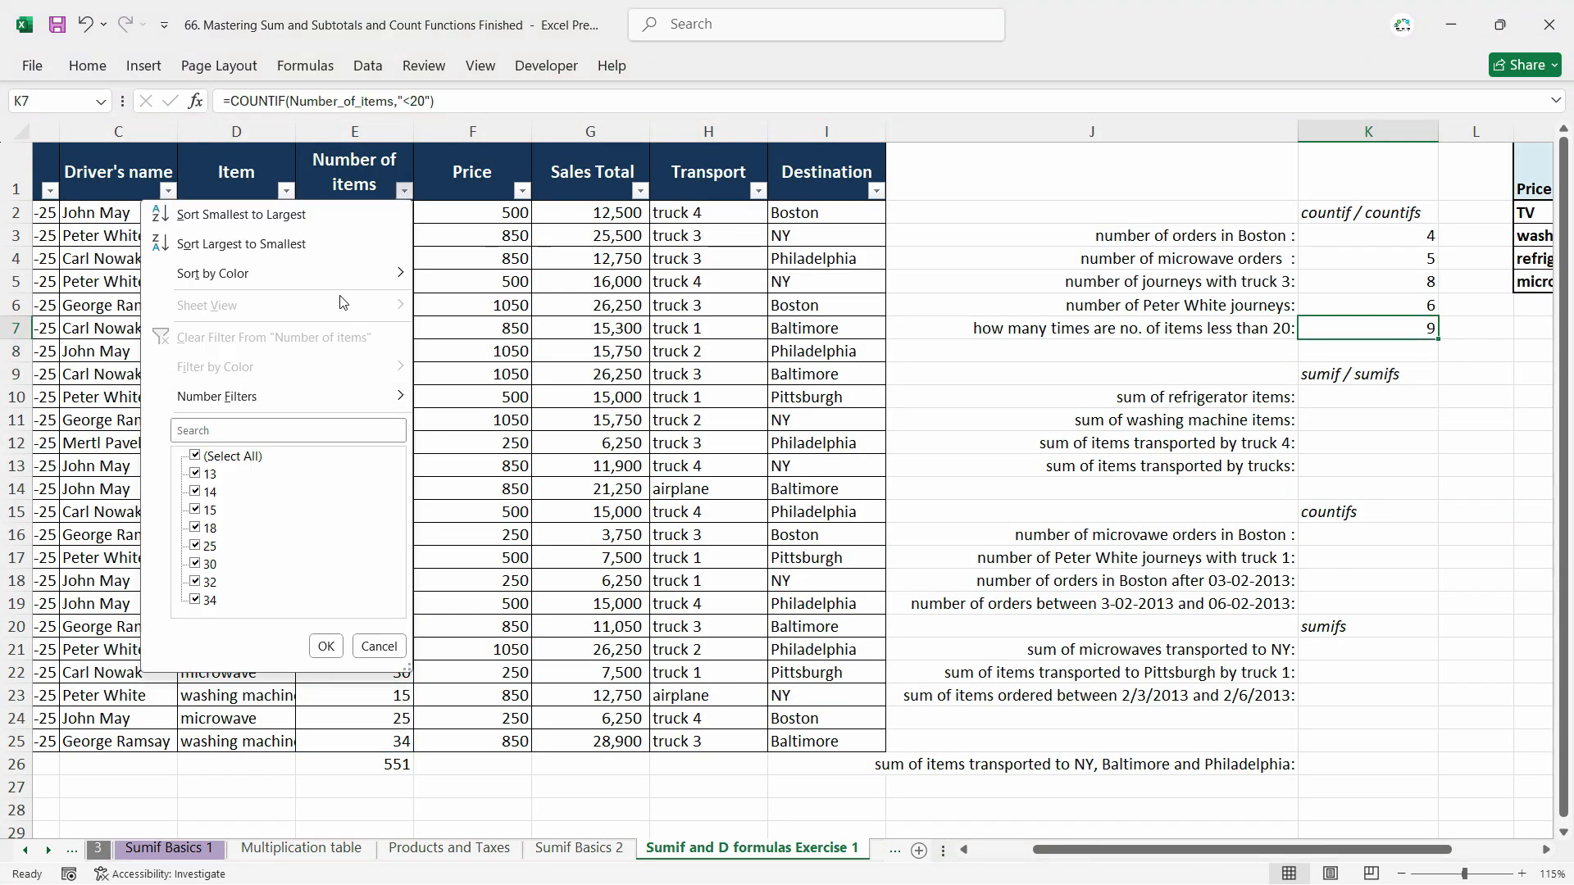
left_click(409, 194)
left_click(407, 192)
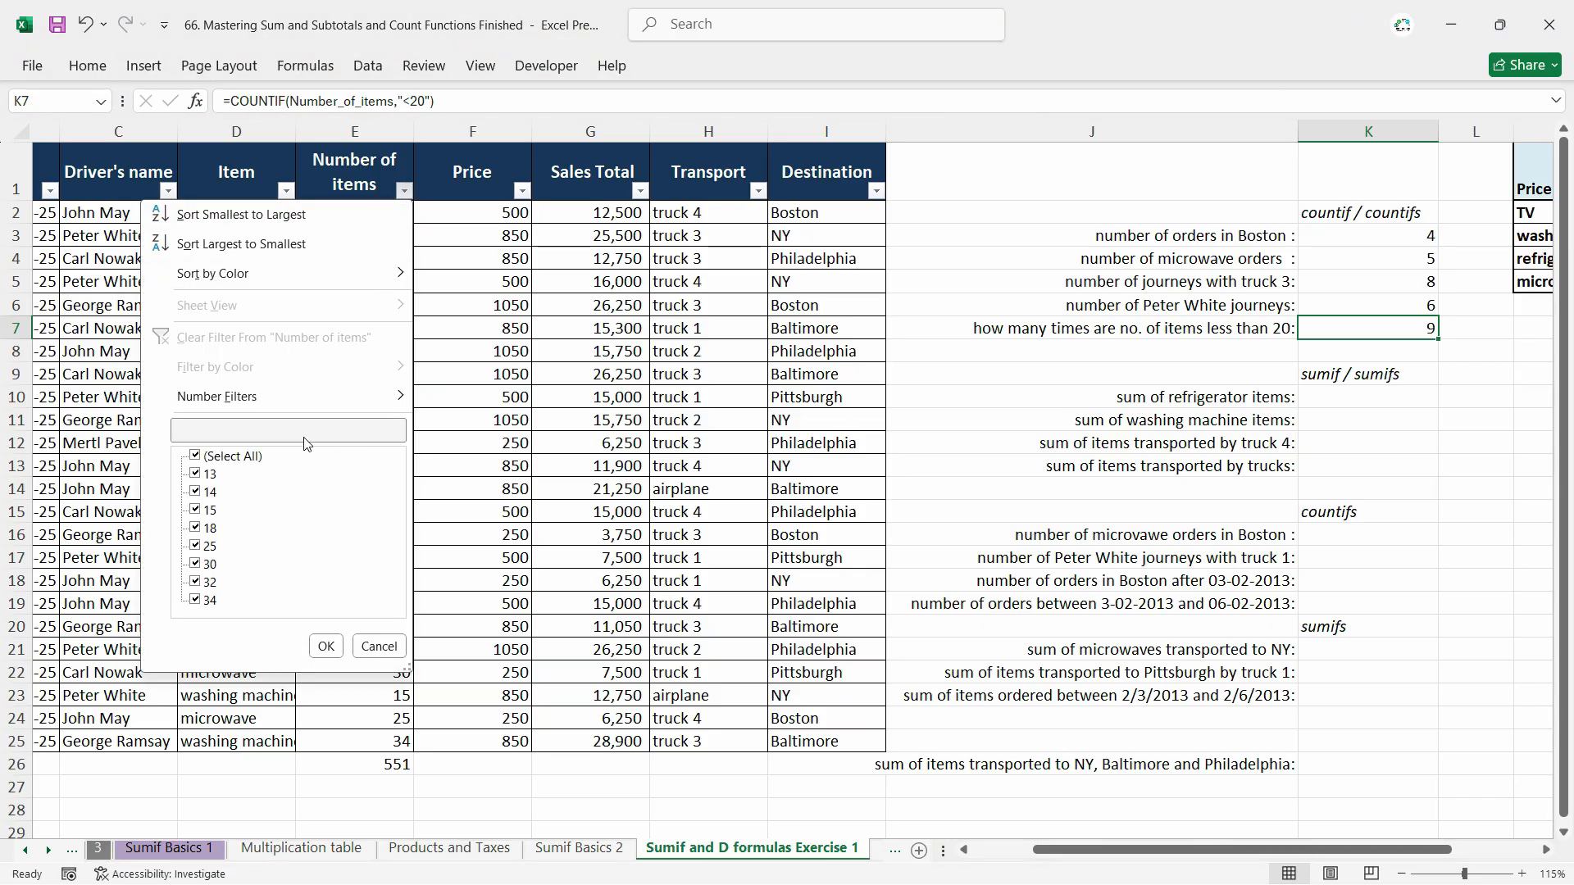
mouse_move(297, 407)
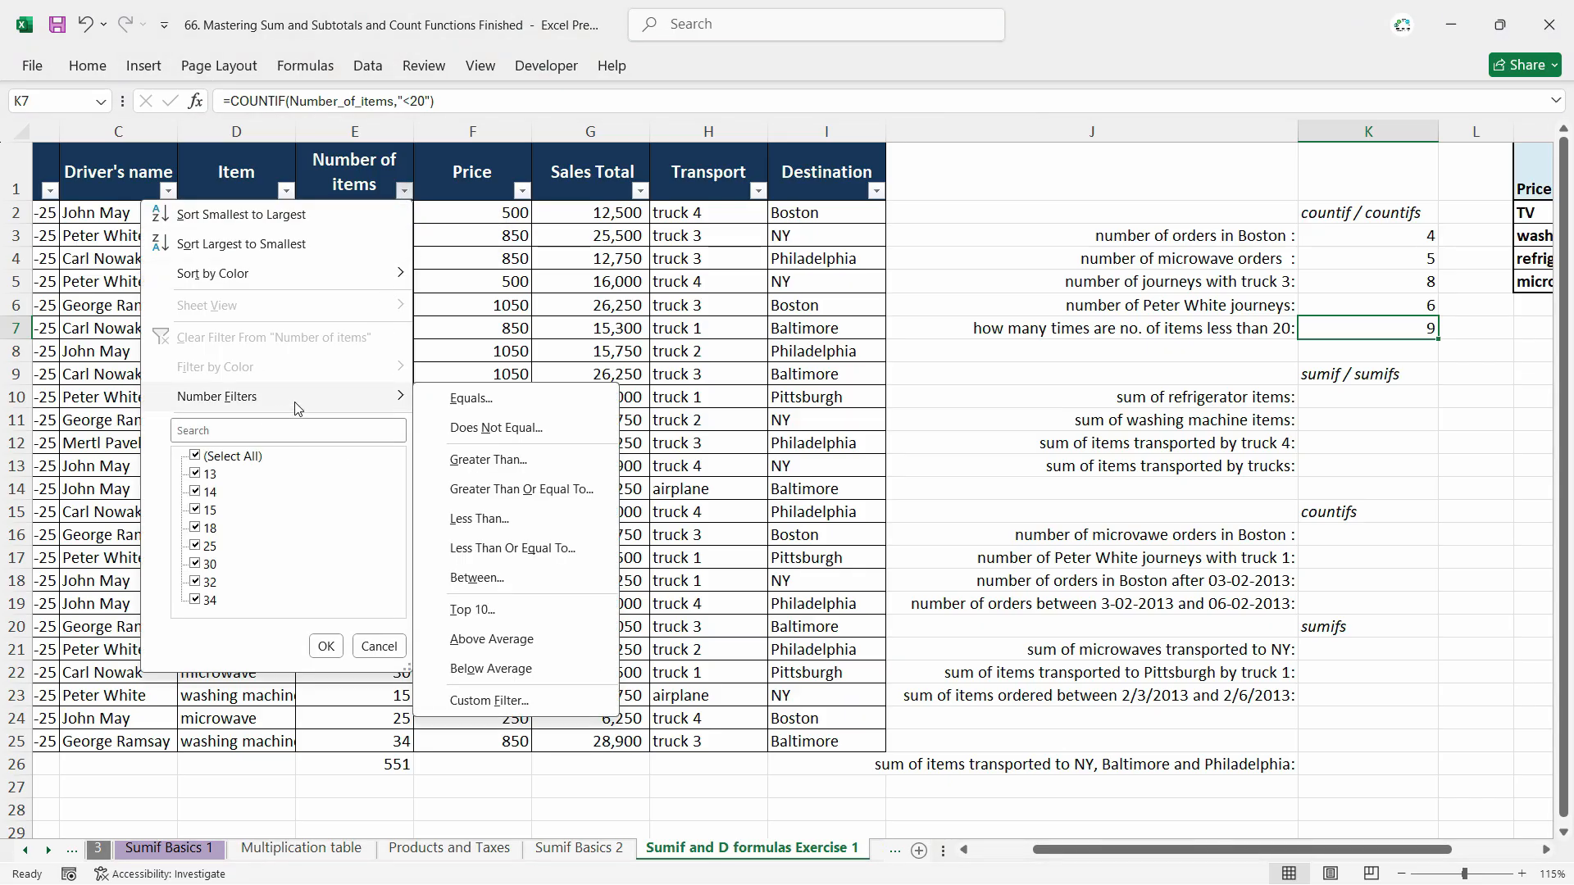
left_click(482, 519)
type("20")
key("Return")
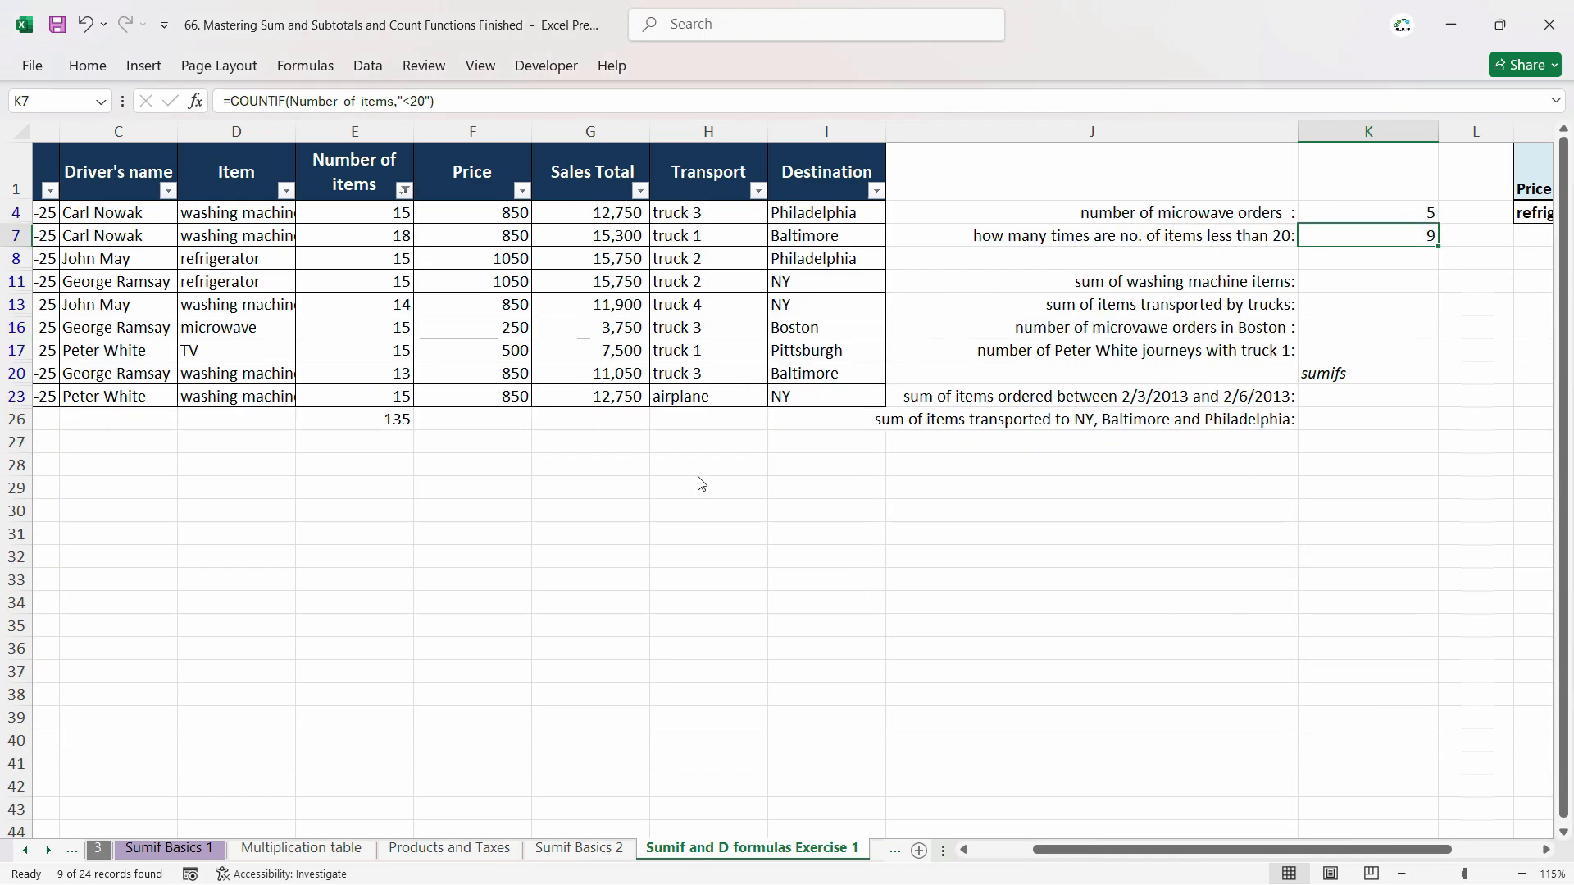
left_click_drag(384, 218, 354, 397)
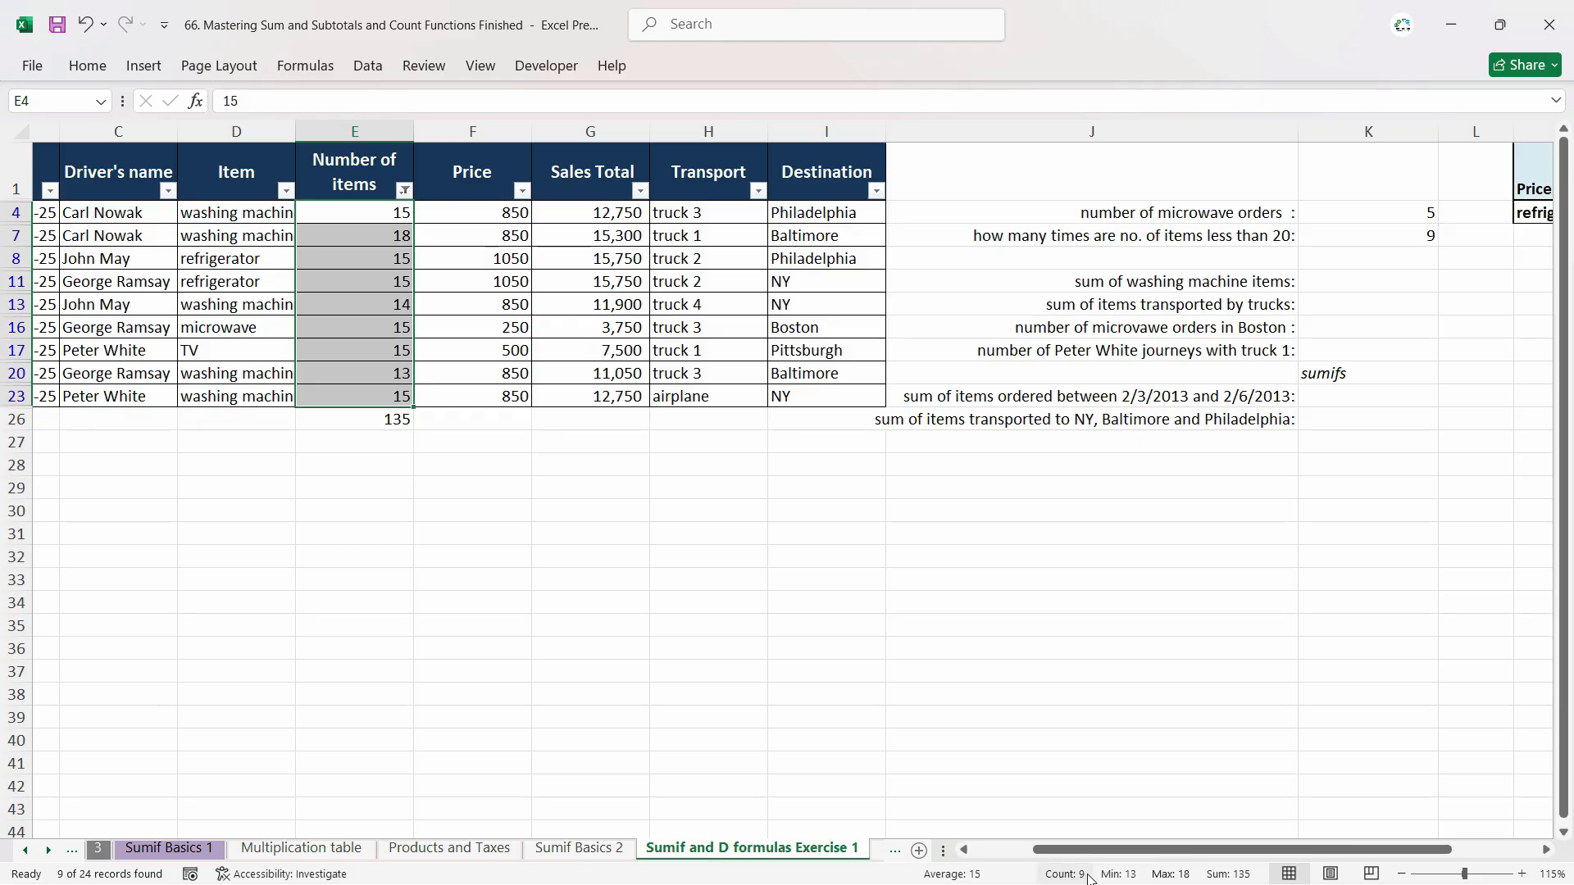
Hide Minimum, Maximum and Average from the status bar, and clear the filter on the Number of items column.
right_click(1120, 880)
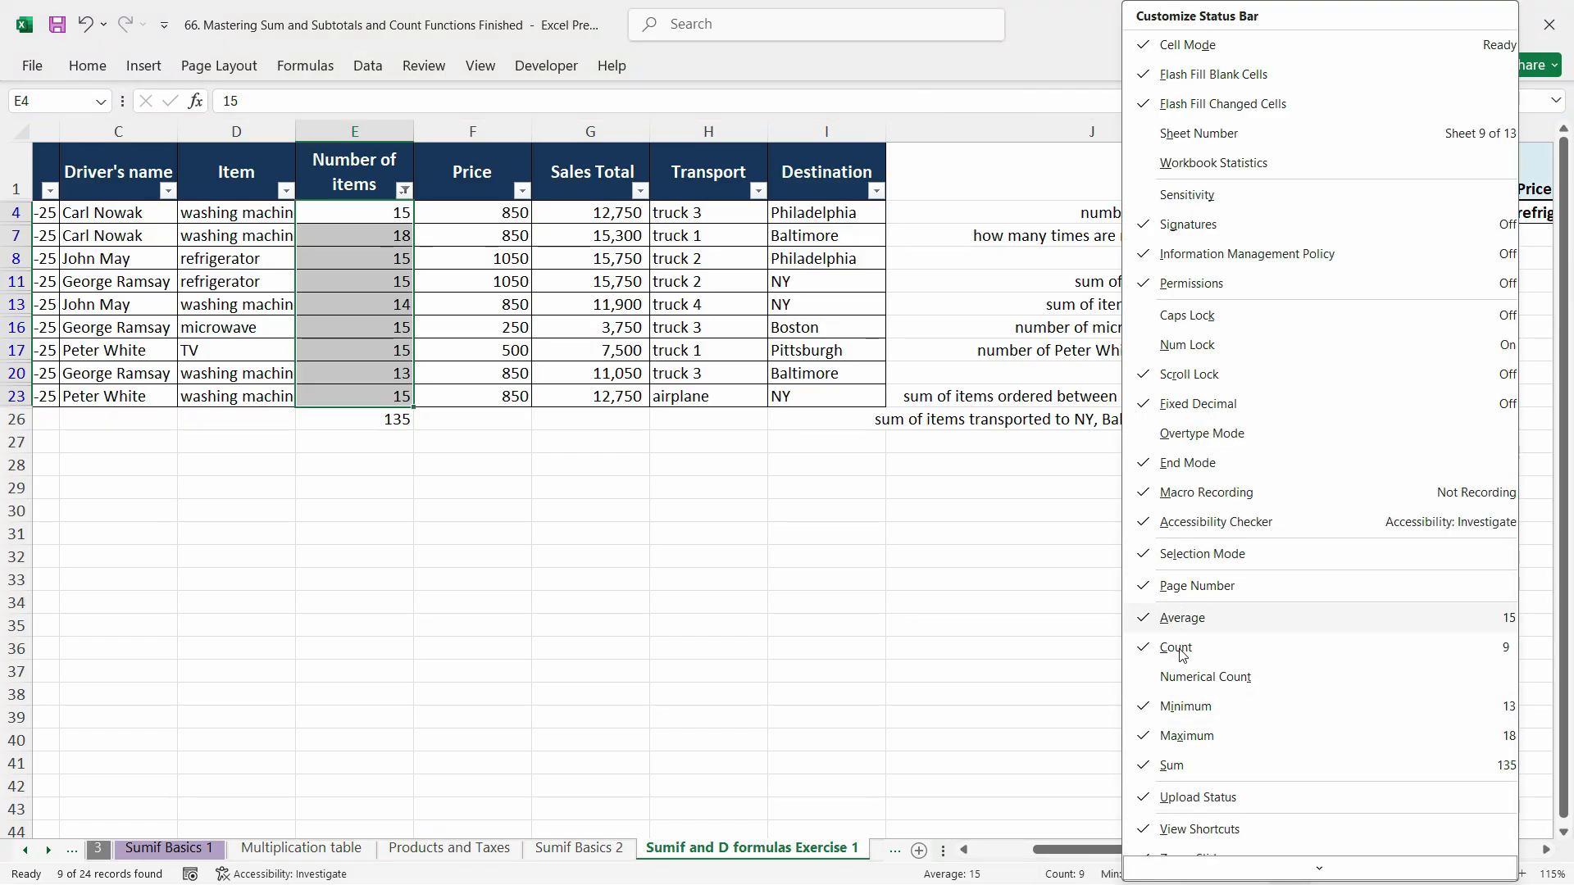
left_click(1151, 710)
left_click(1151, 738)
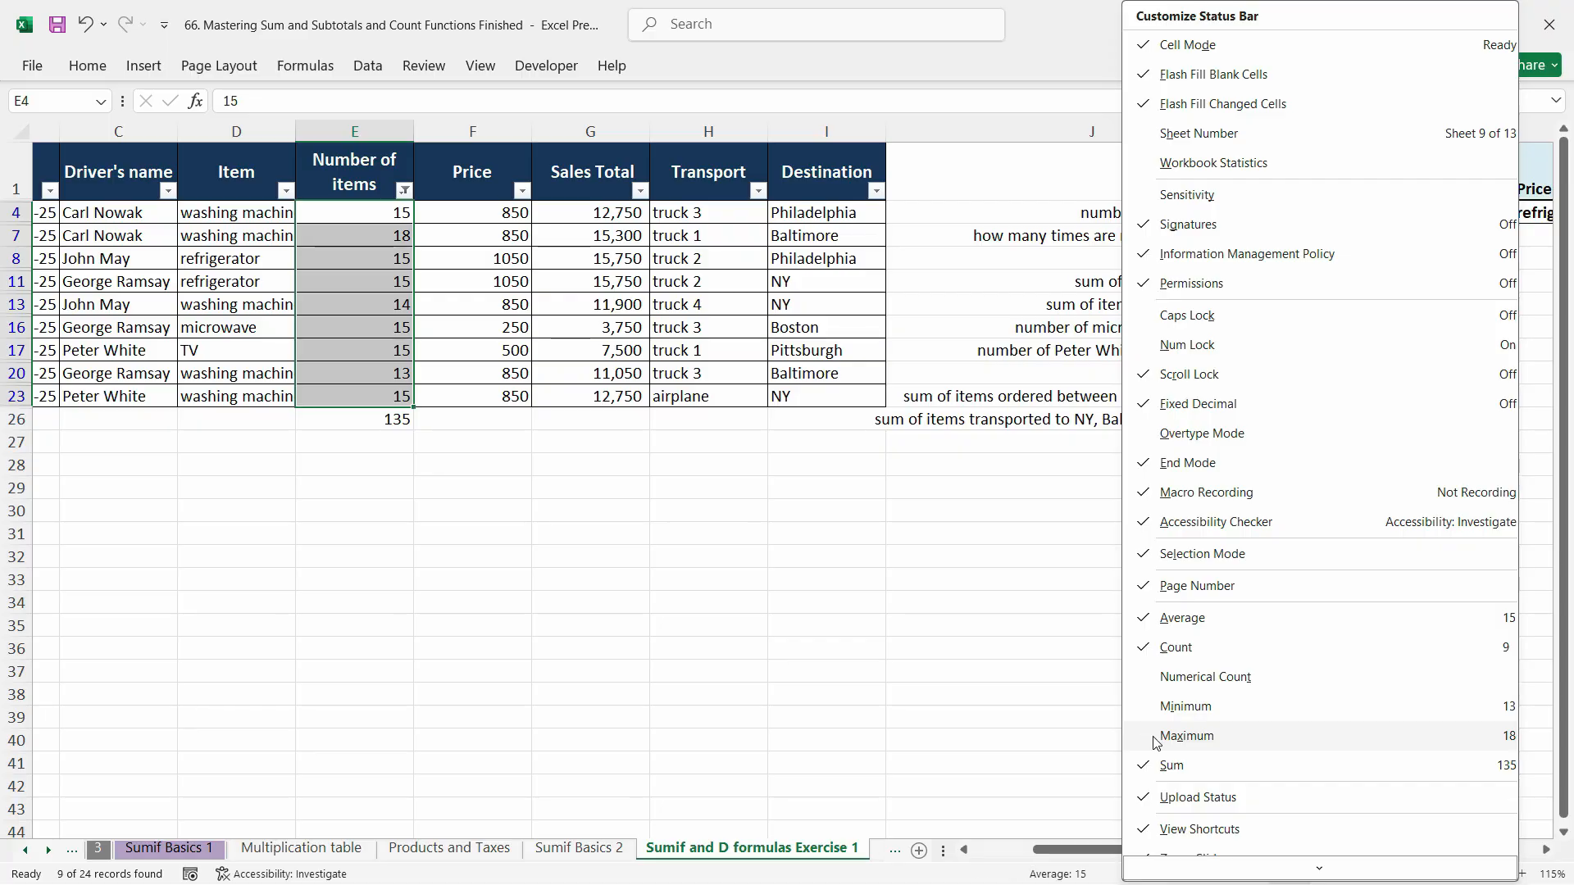
left_click(1151, 618)
left_click(1010, 674)
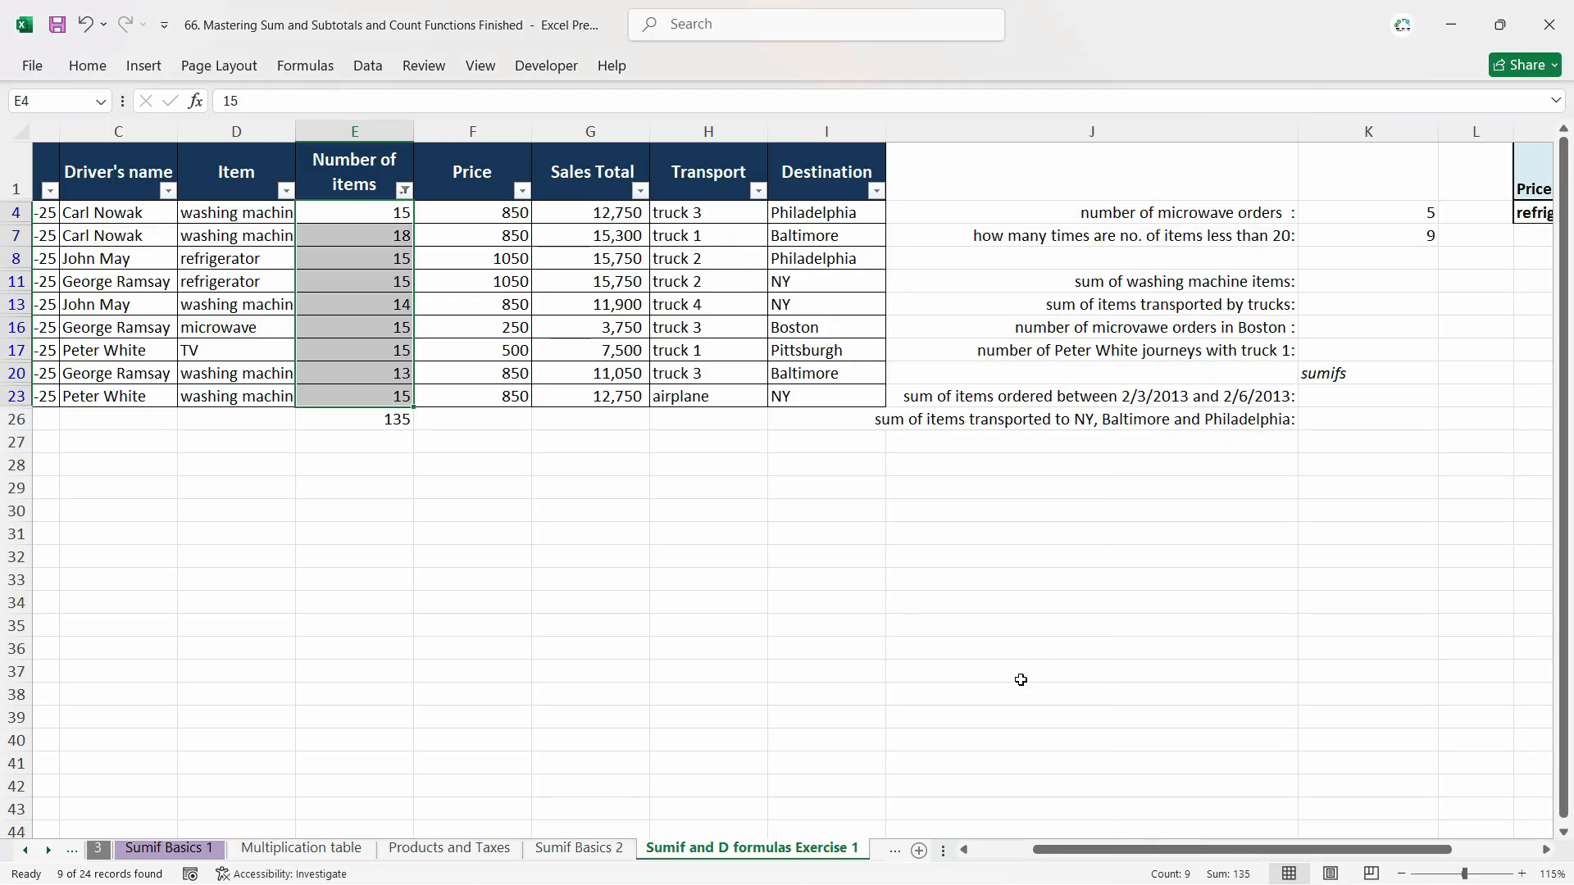
left_click(967, 603)
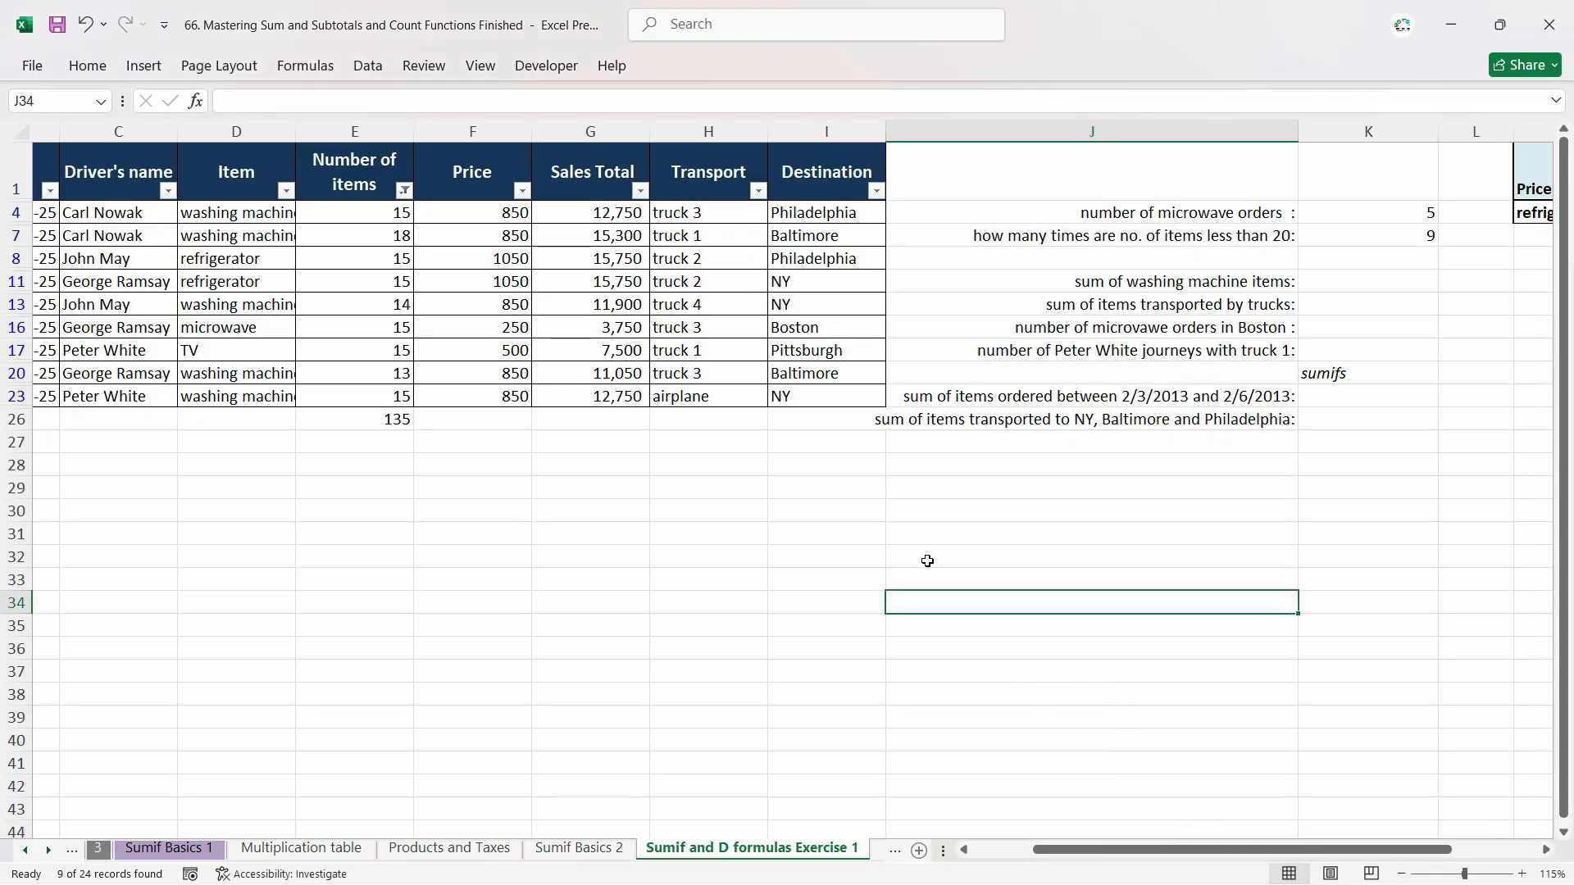
left_click(1410, 242)
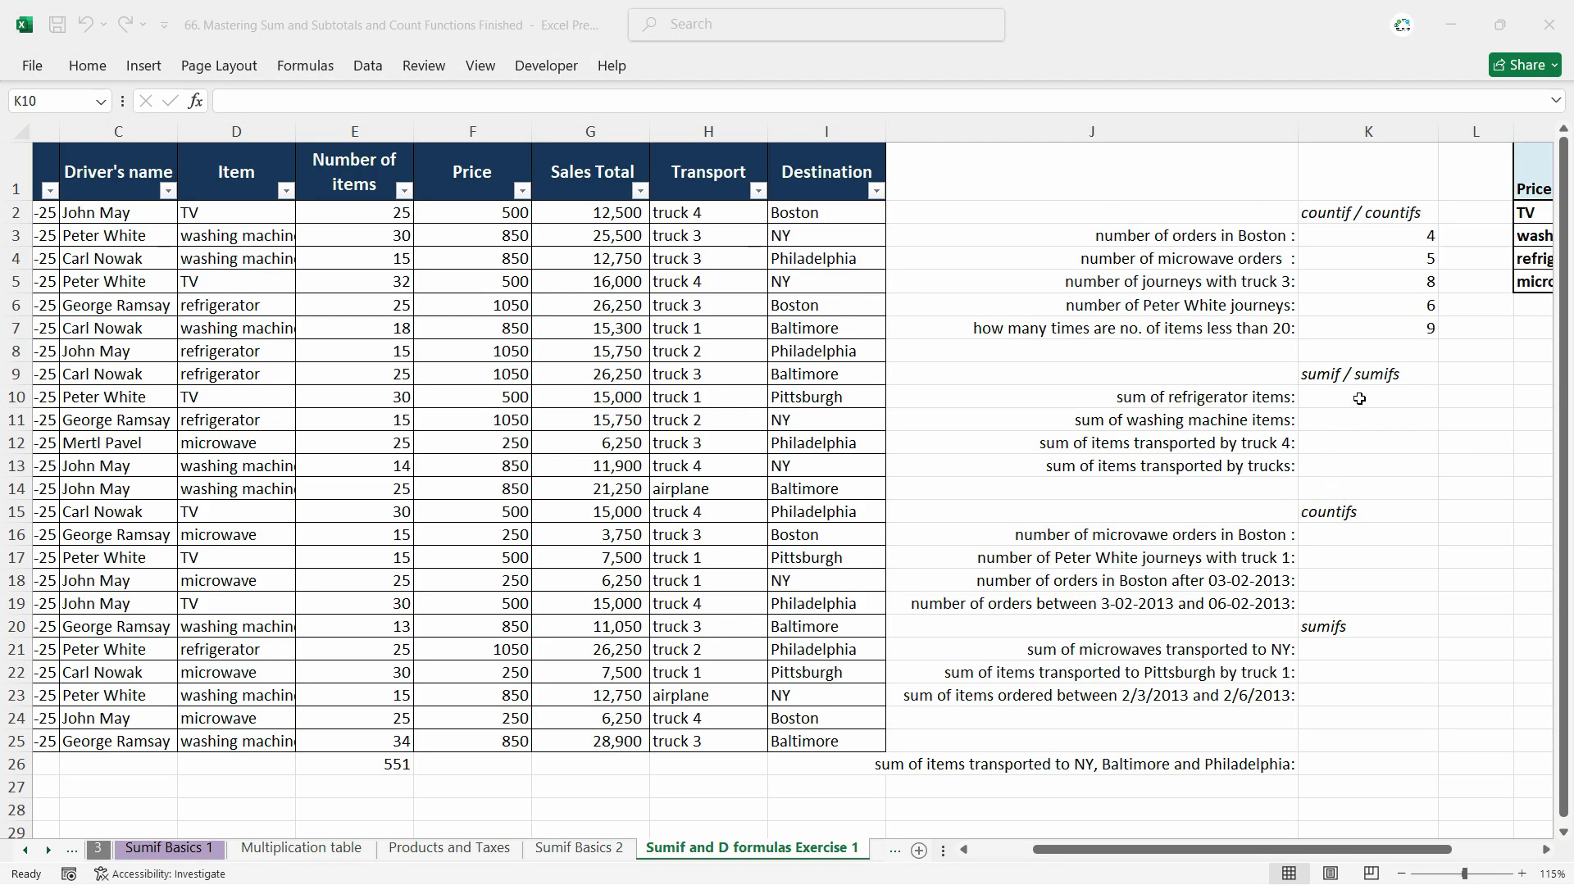
Examine the sumif / sumifs heading, the refrigerator question in J10 and the refrigerator entries in the Item column.
left_click(1361, 398)
left_click(1380, 375)
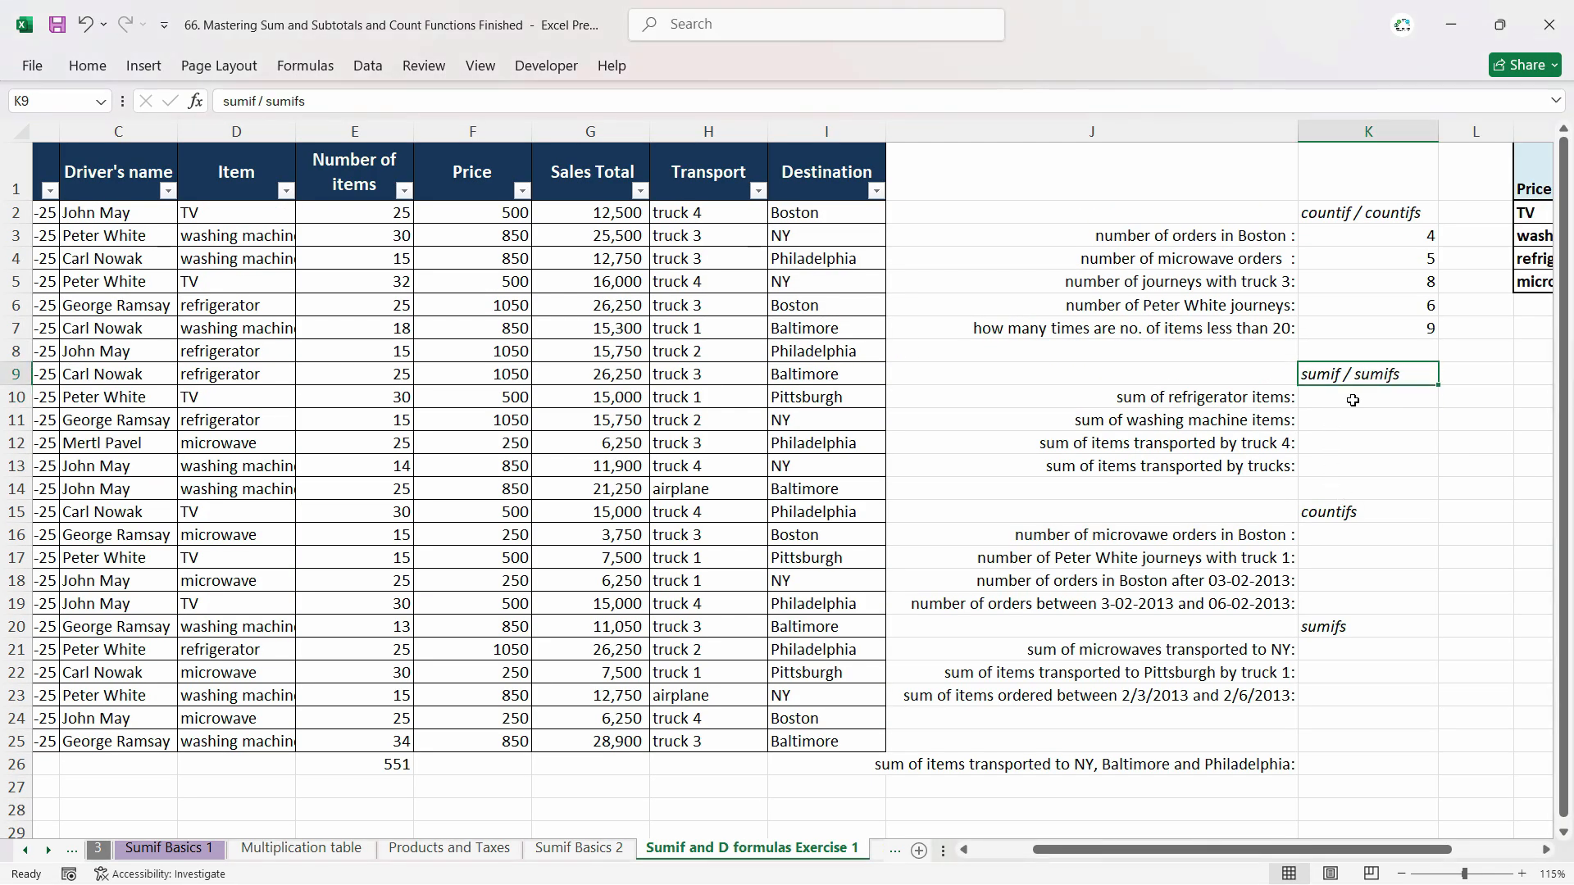
left_click(1358, 399)
left_click(1406, 377)
left_click(1394, 400)
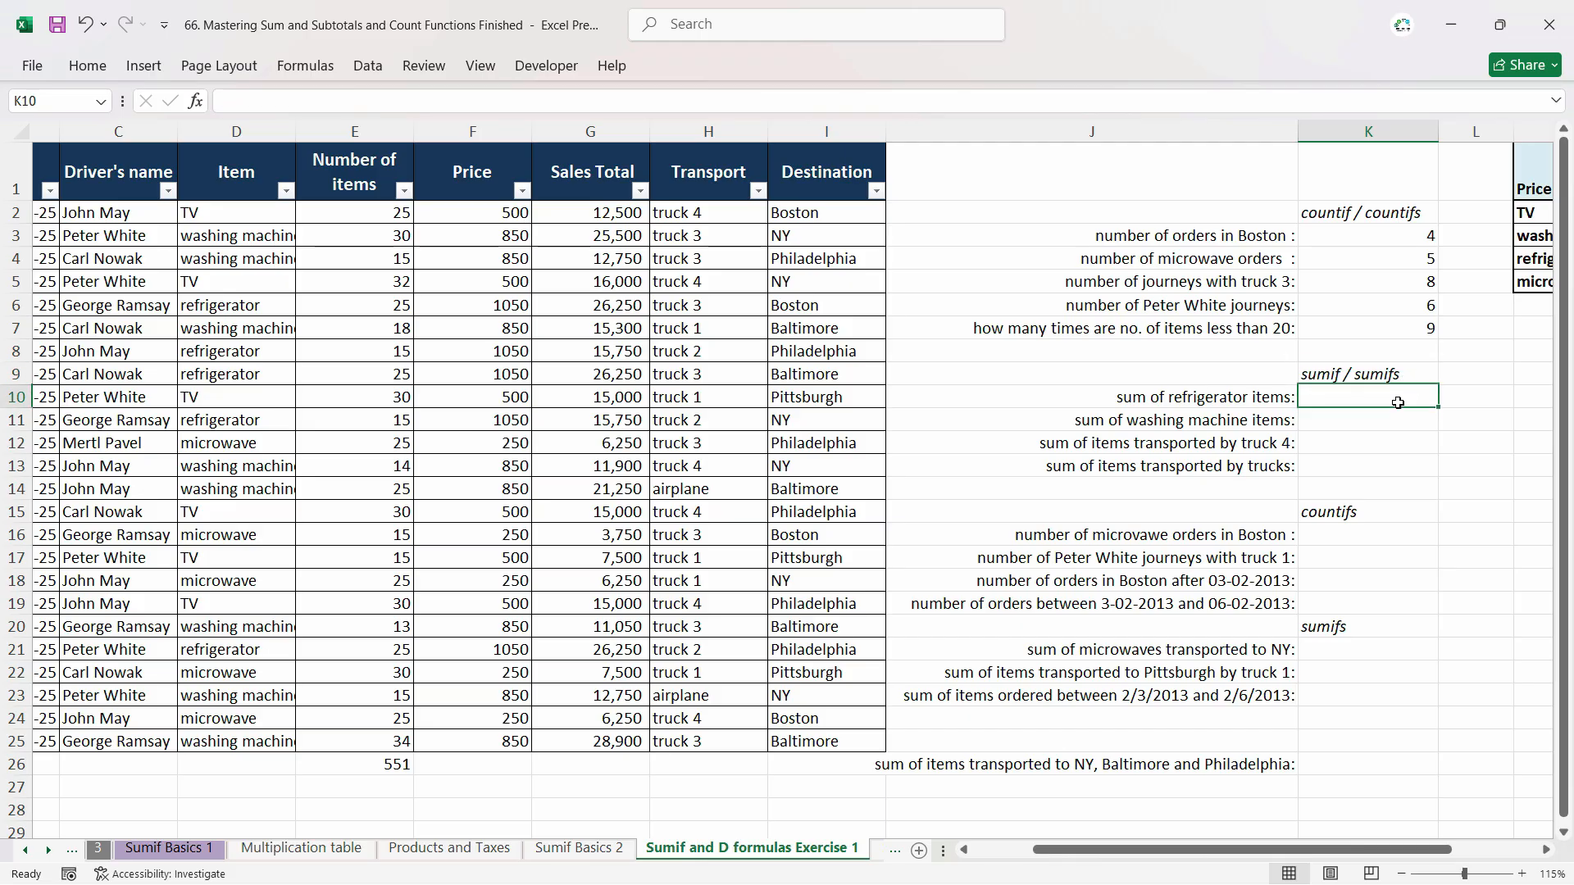
left_click(1229, 398)
key("Right")
left_click(1177, 402)
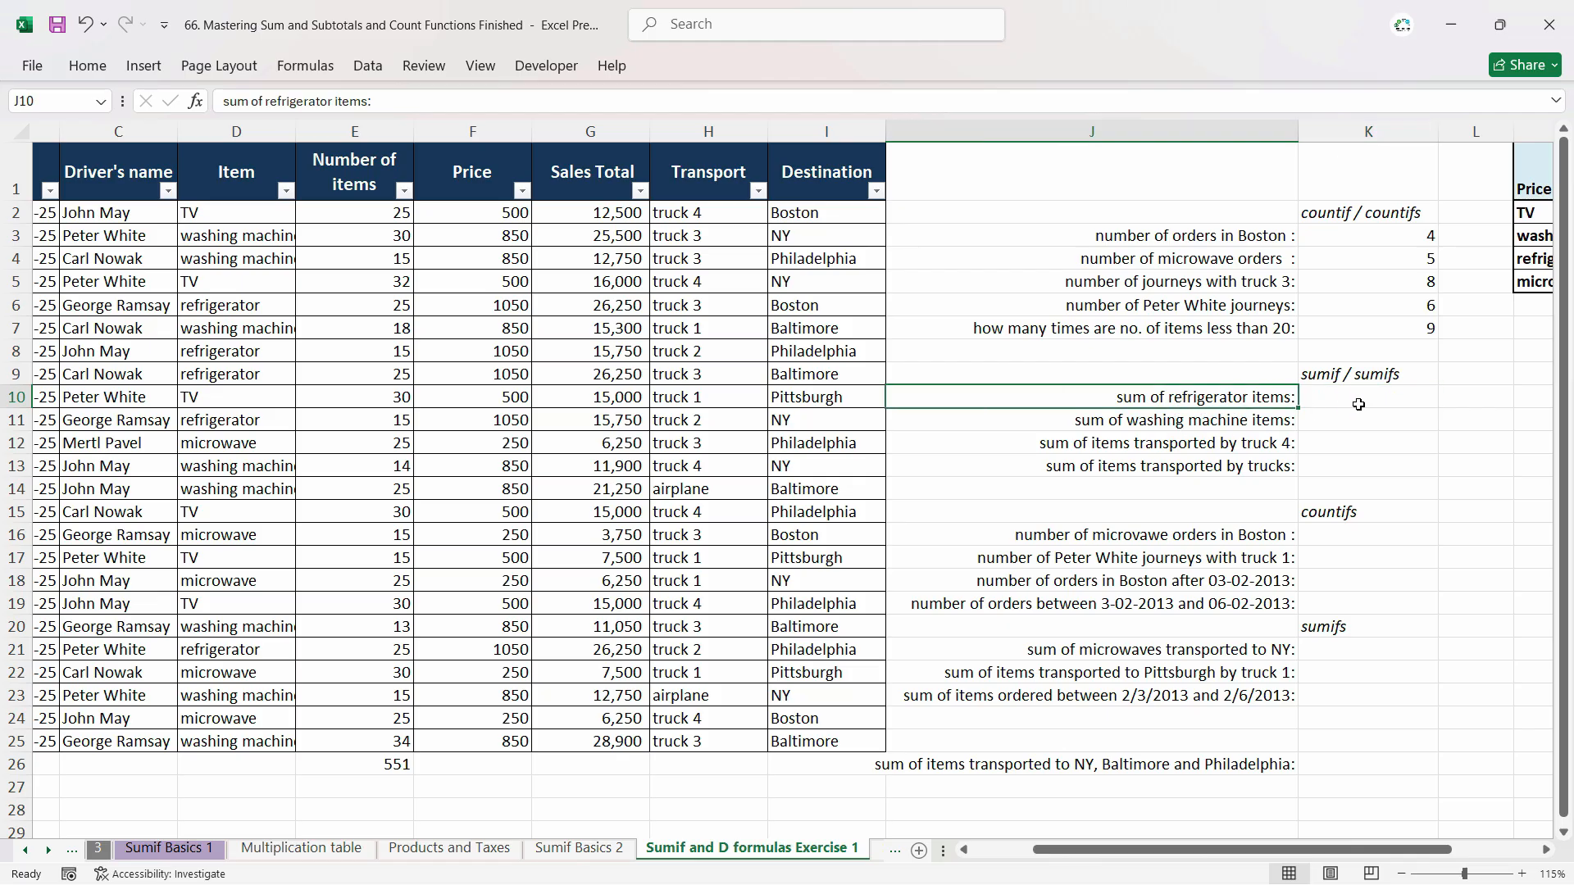
left_click(1360, 400)
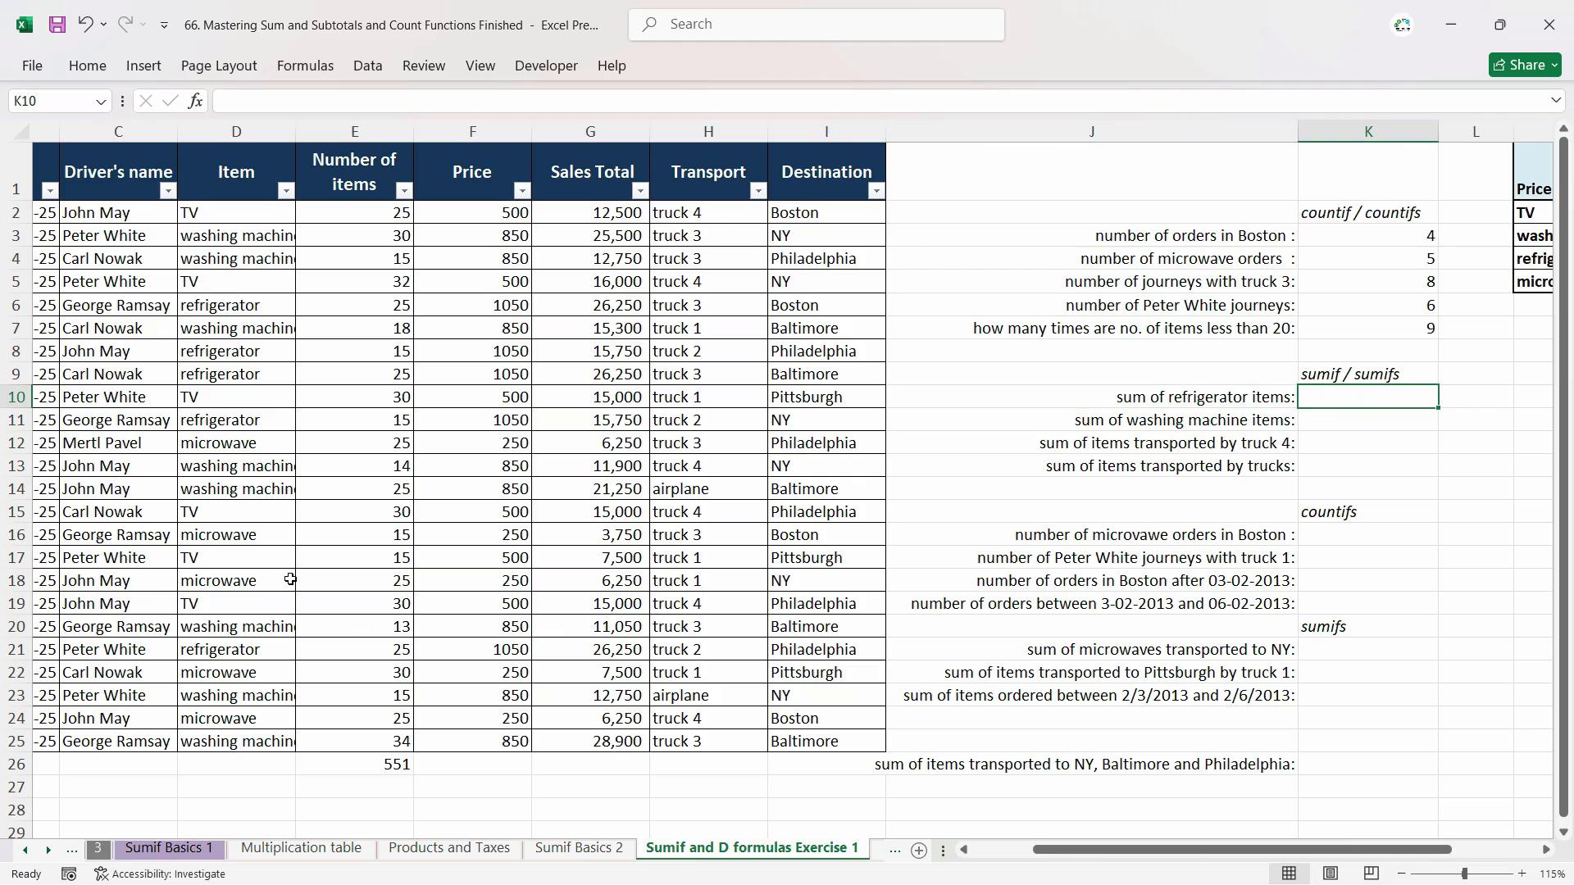
left_click_drag(218, 354, 217, 374)
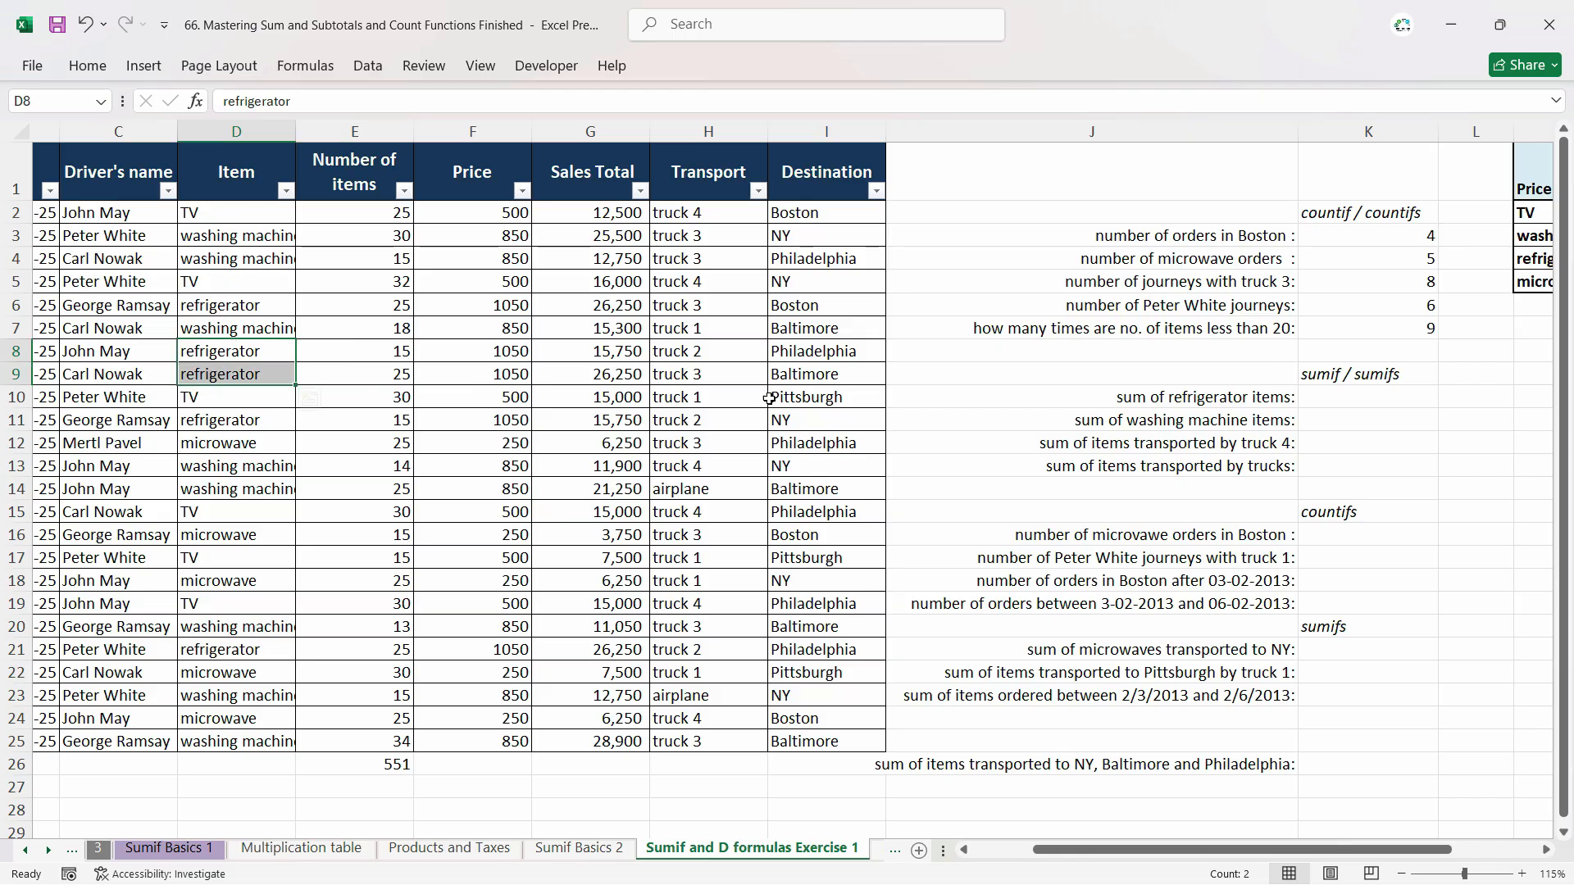
Sum the refrigerator sales in K10 with a SUMIF formula using the Item range, the criterion "Refrigerator" and the Sales_Total range.
left_click(1362, 400)
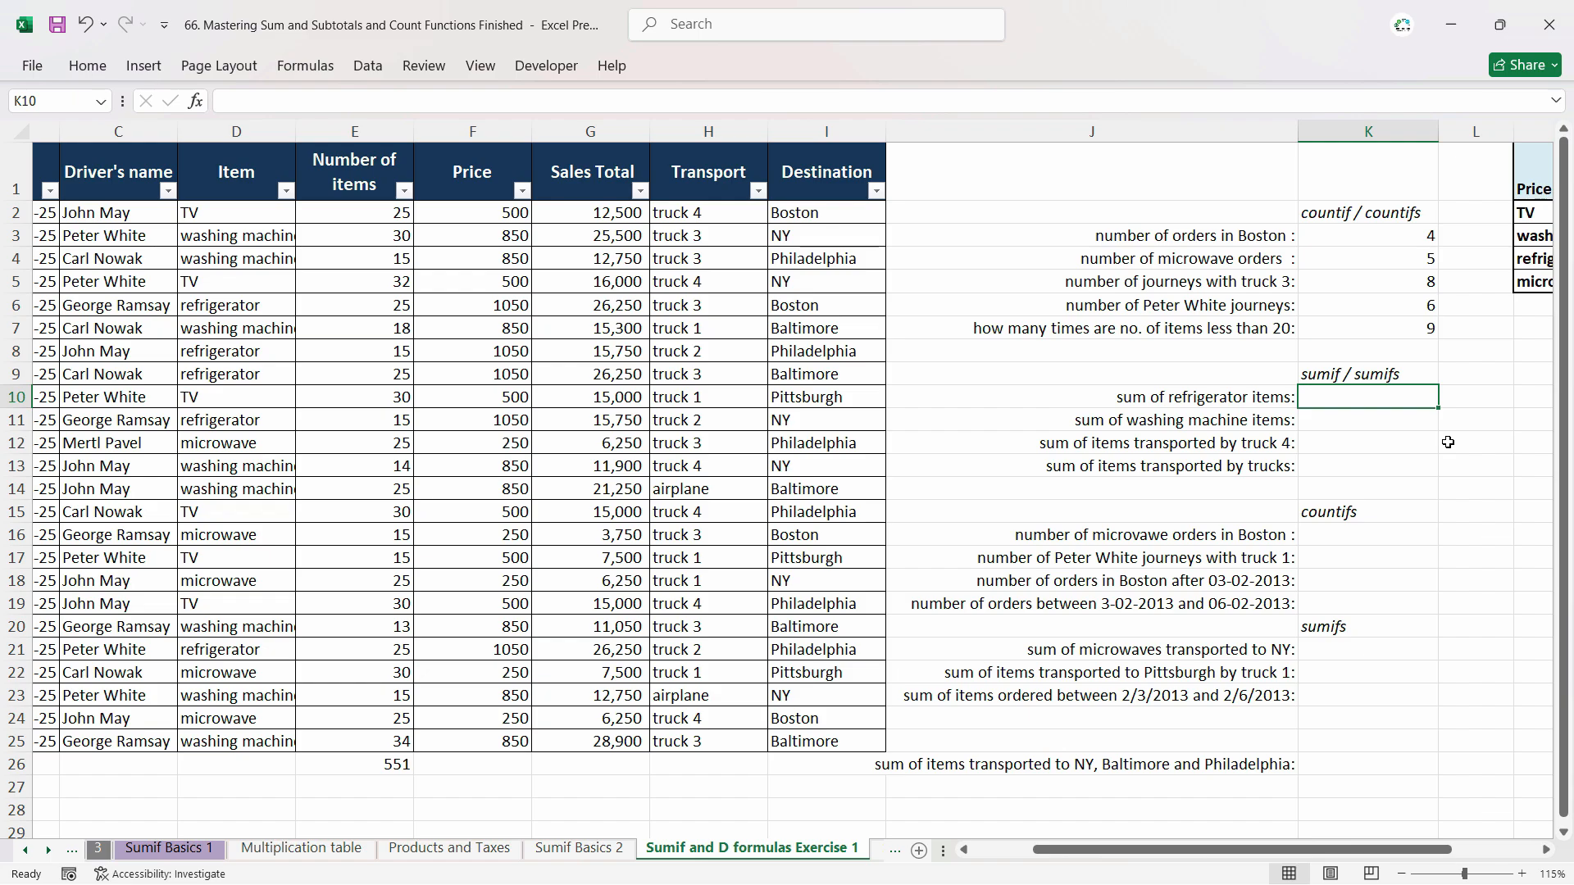
type("=sumif")
key("Tab")
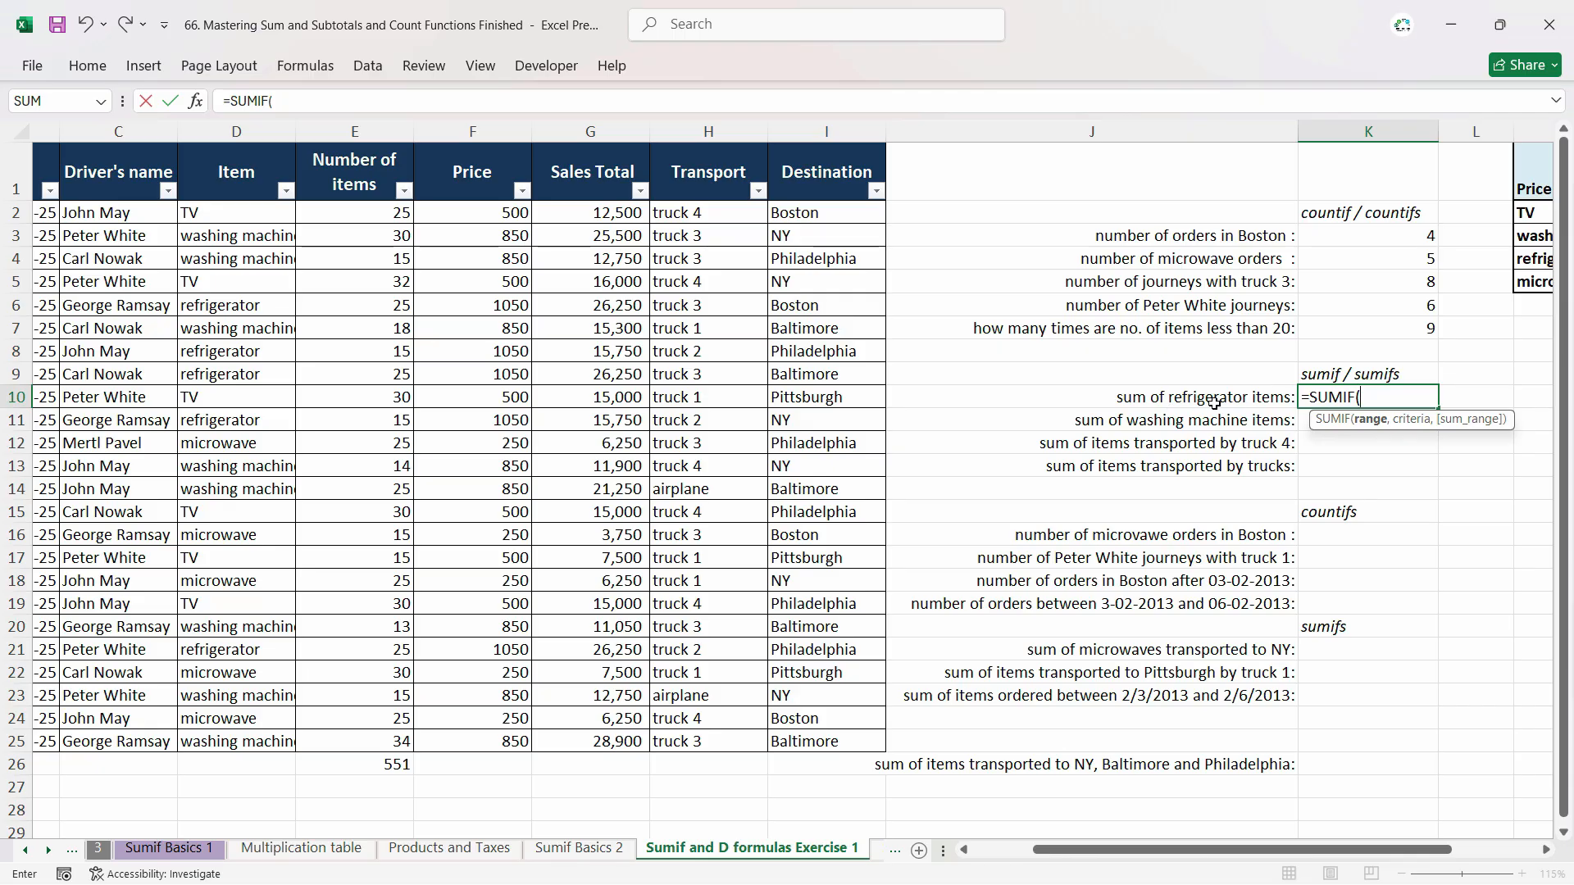
type("Item")
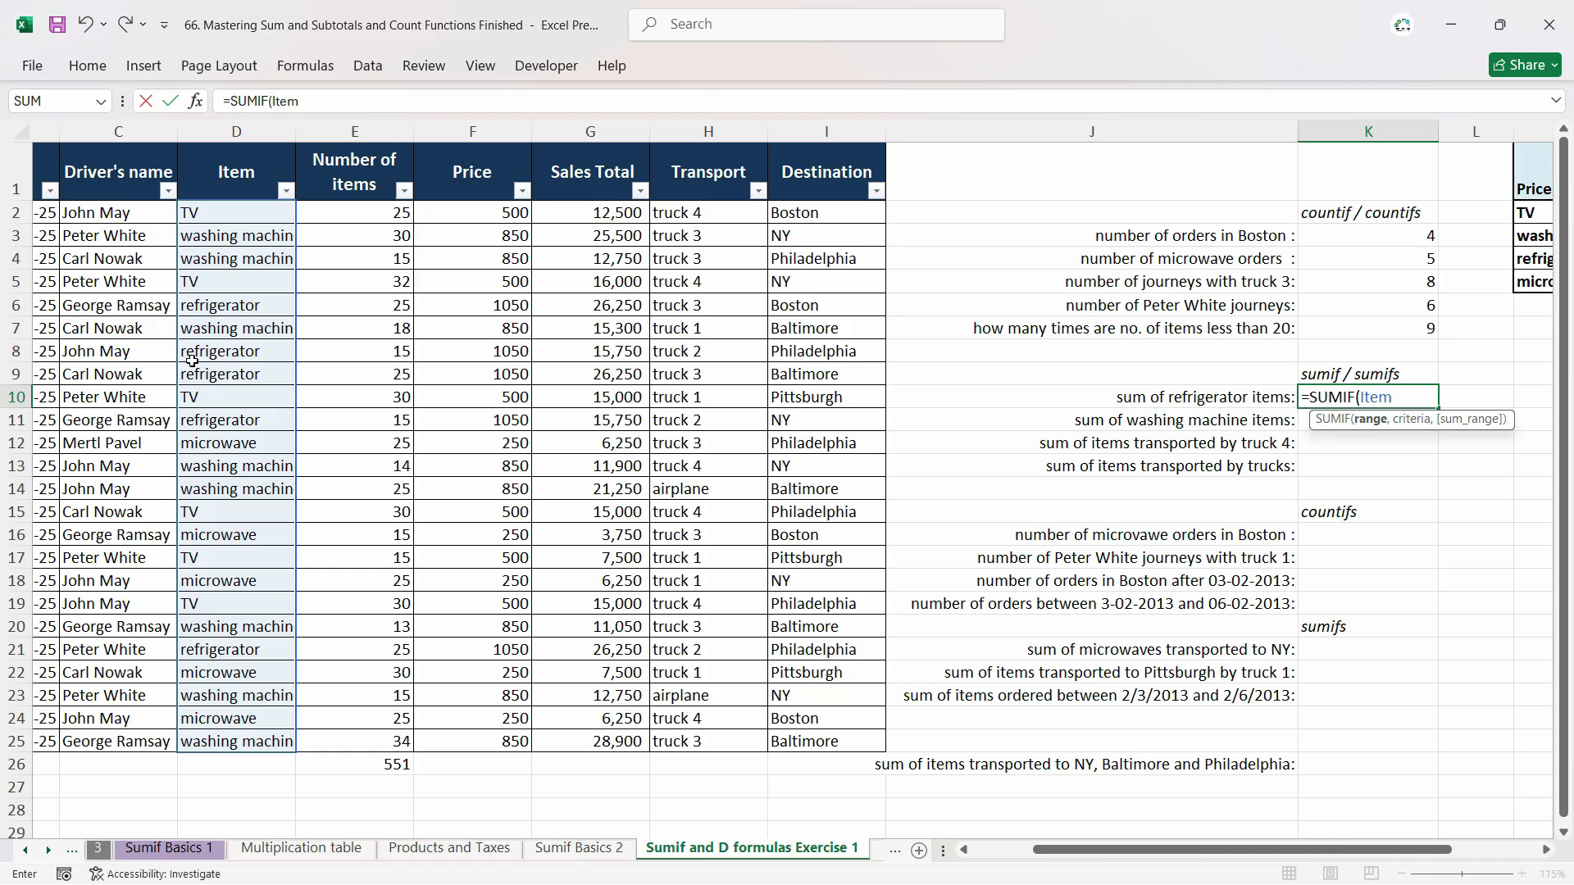
type(",")
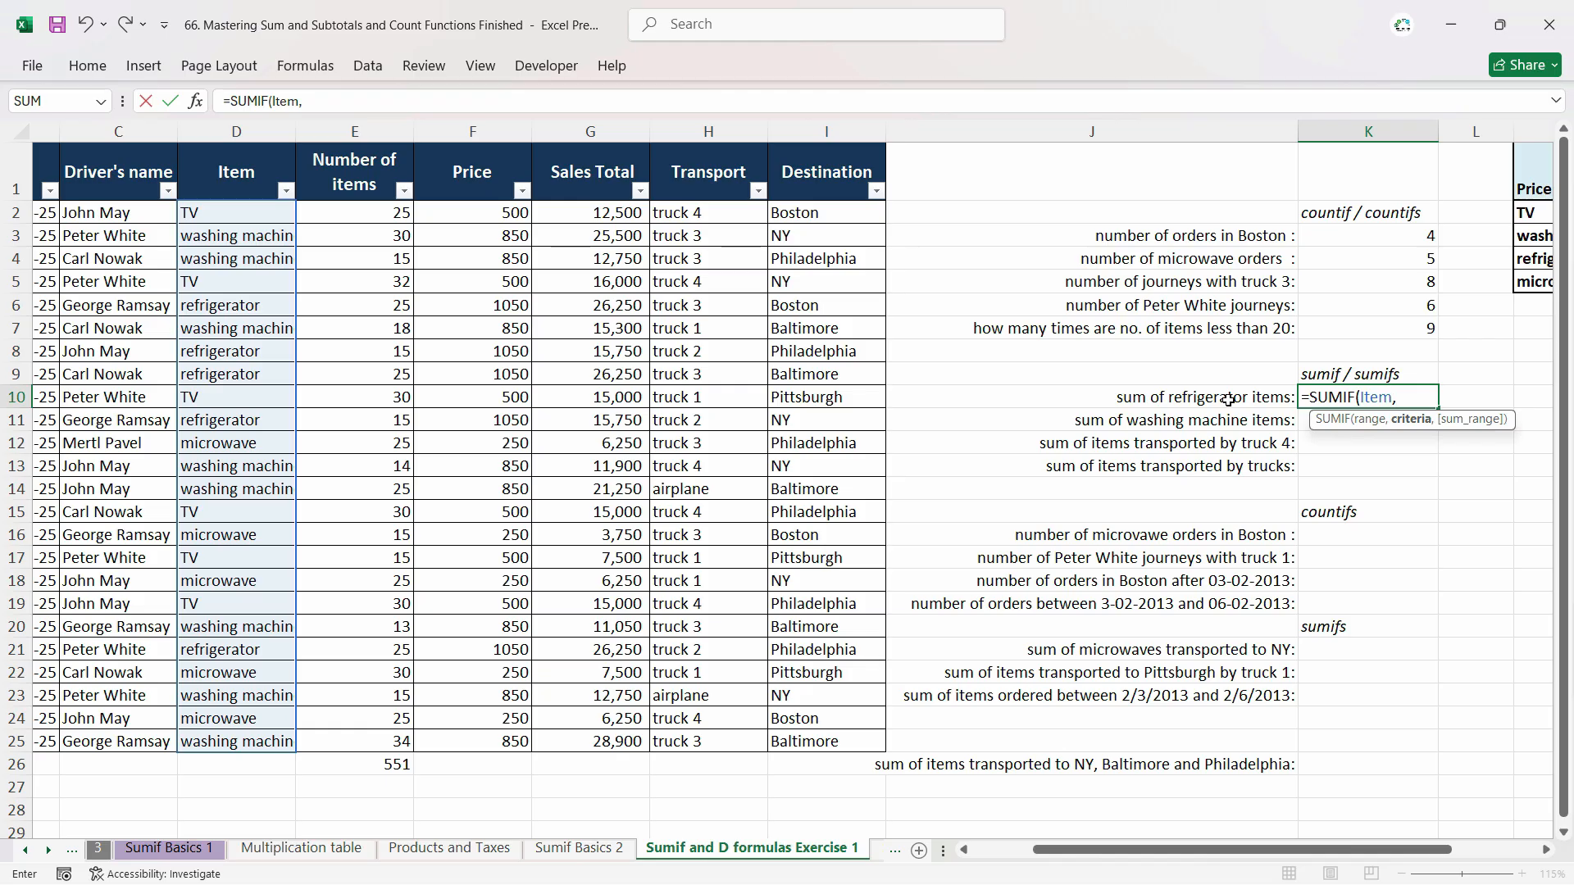
type("\"Refrigerator")
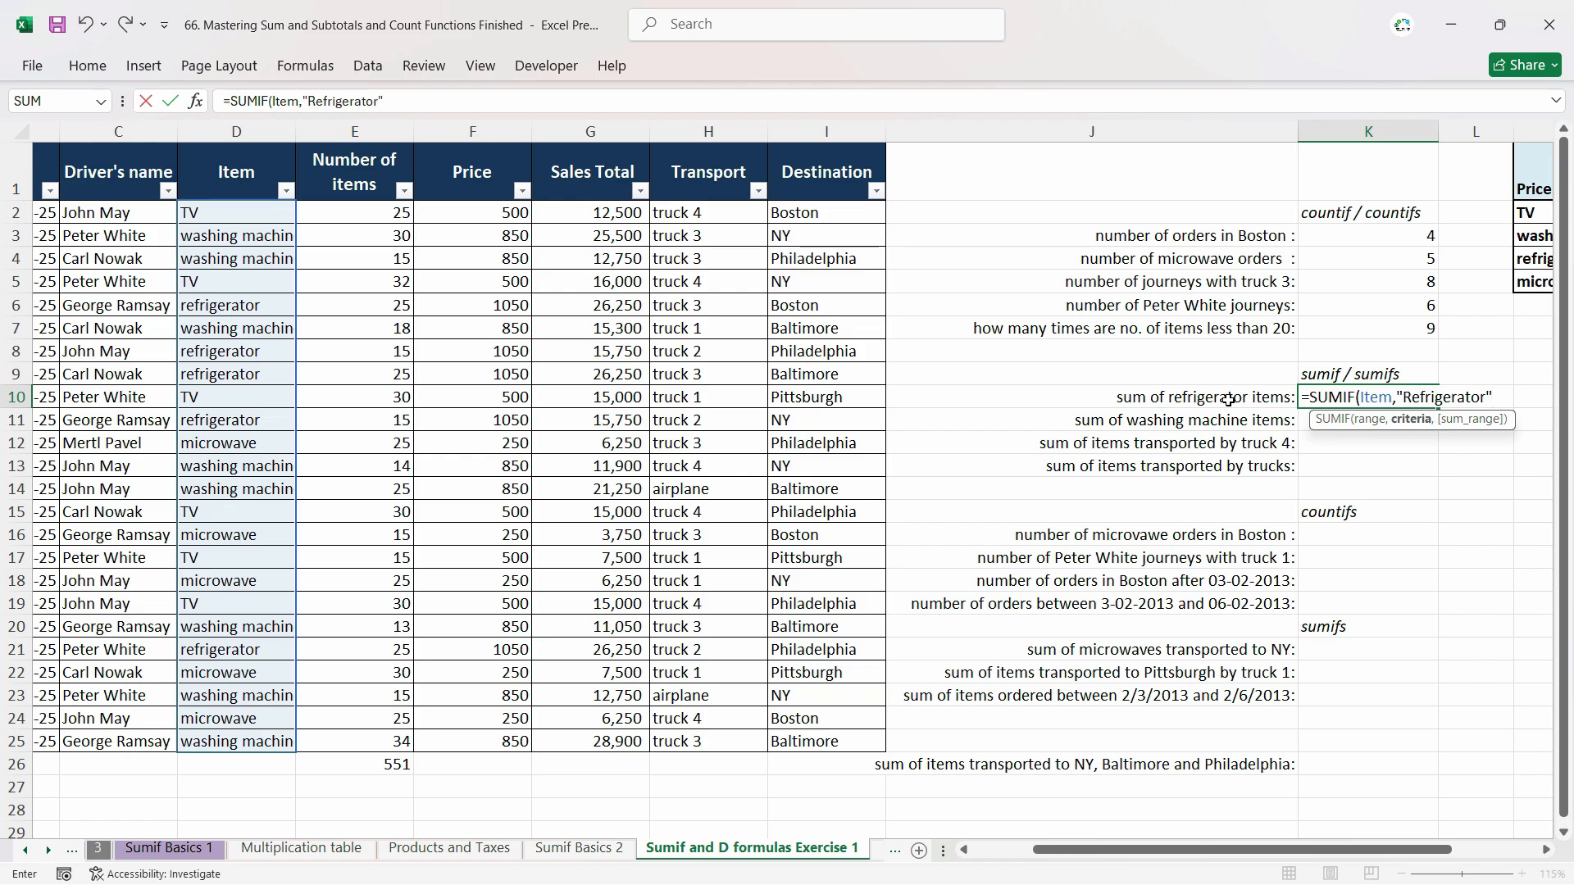
type("\",sa")
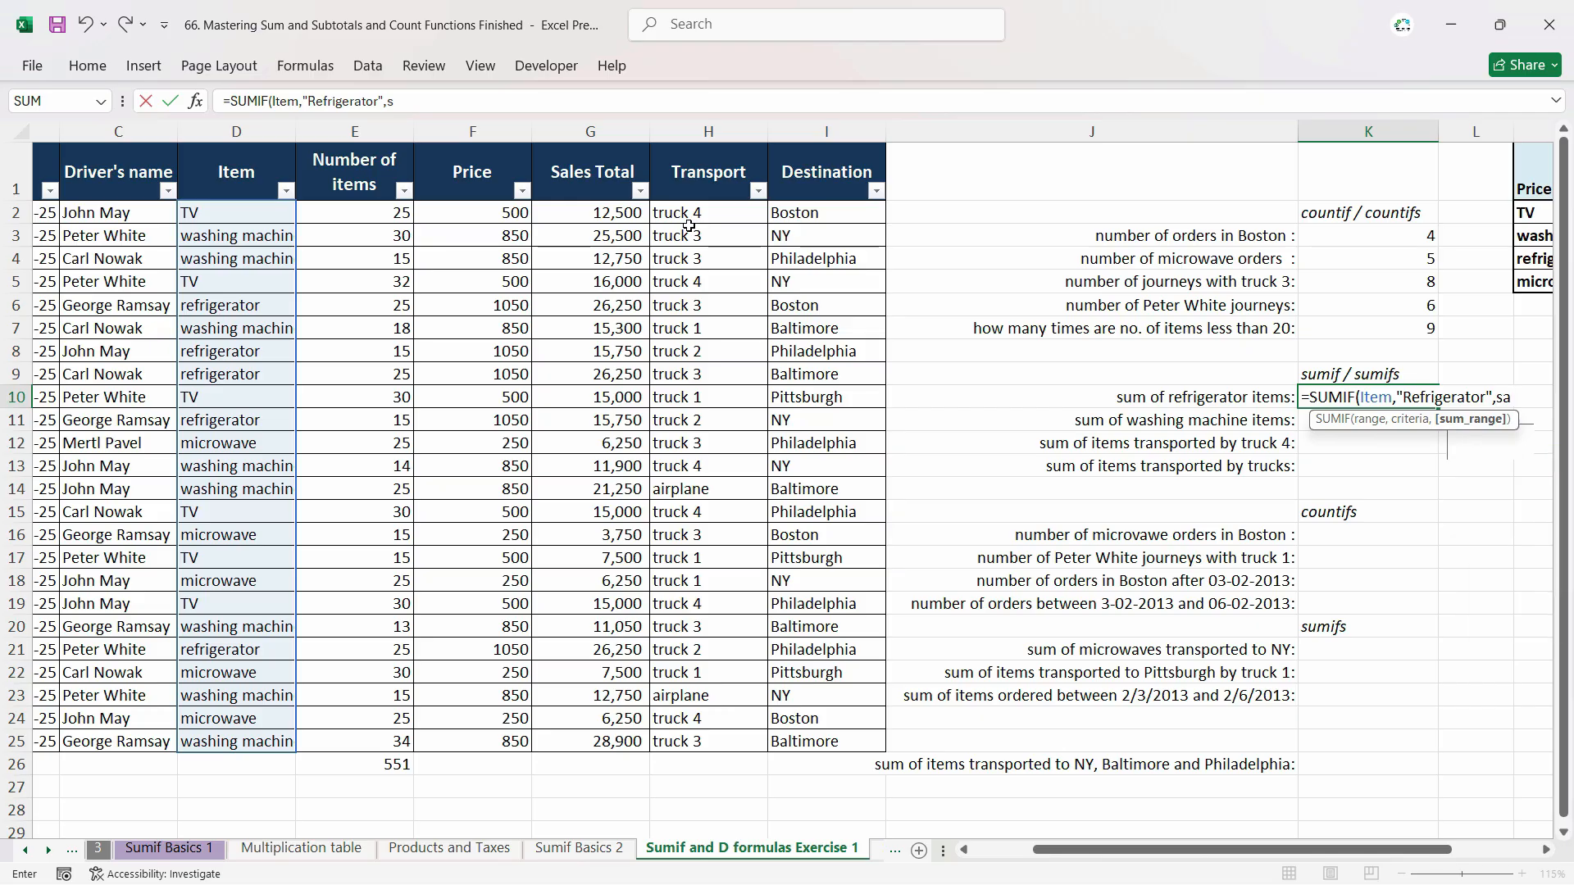
key("Down")
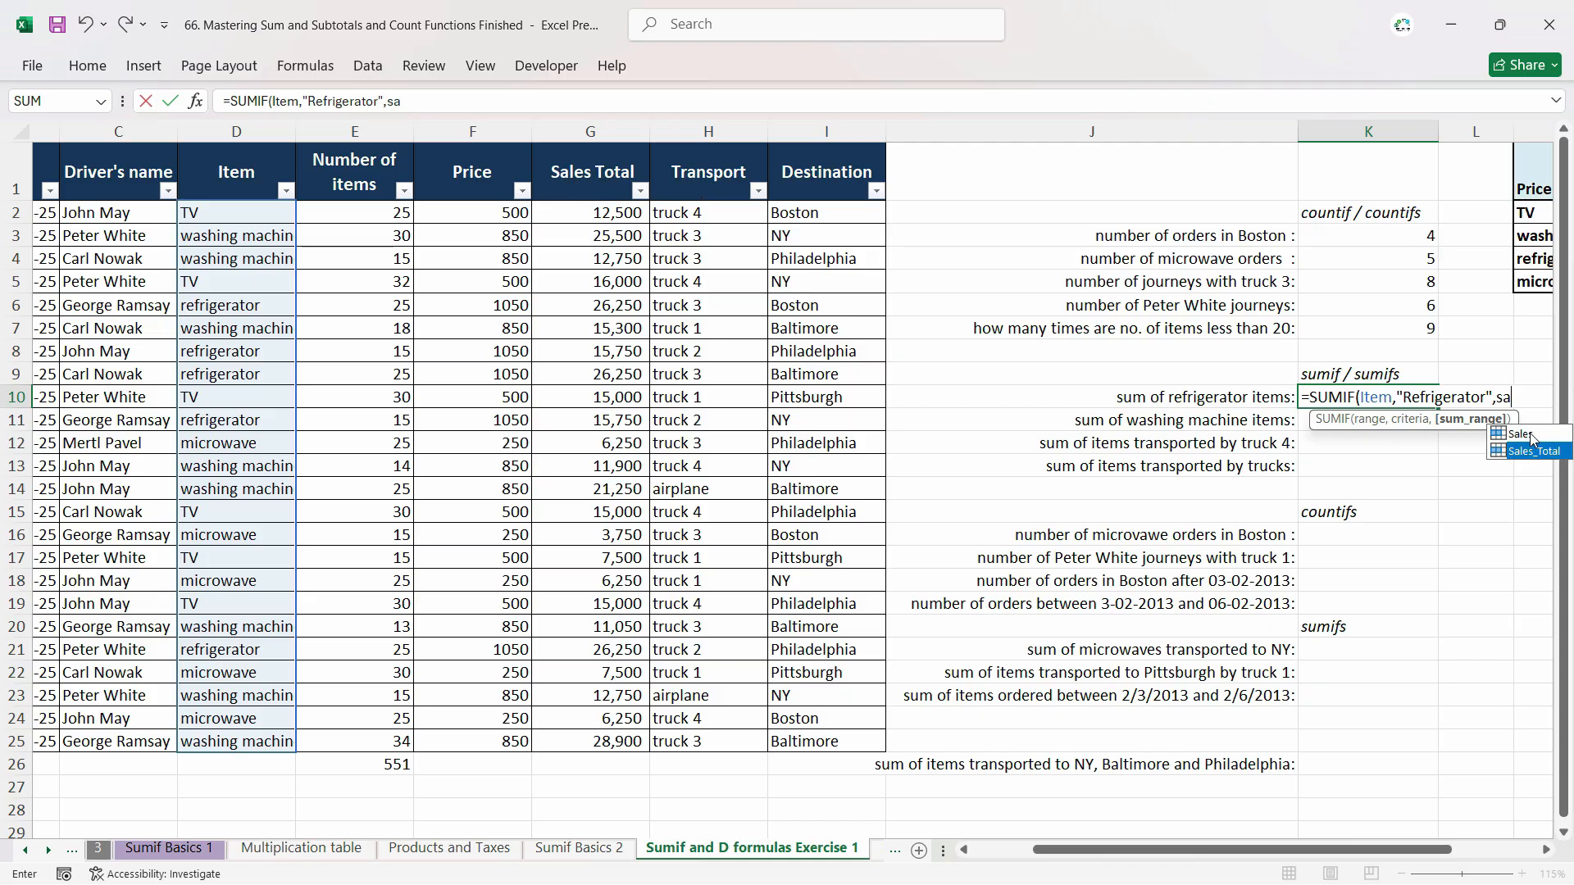
key("Tab")
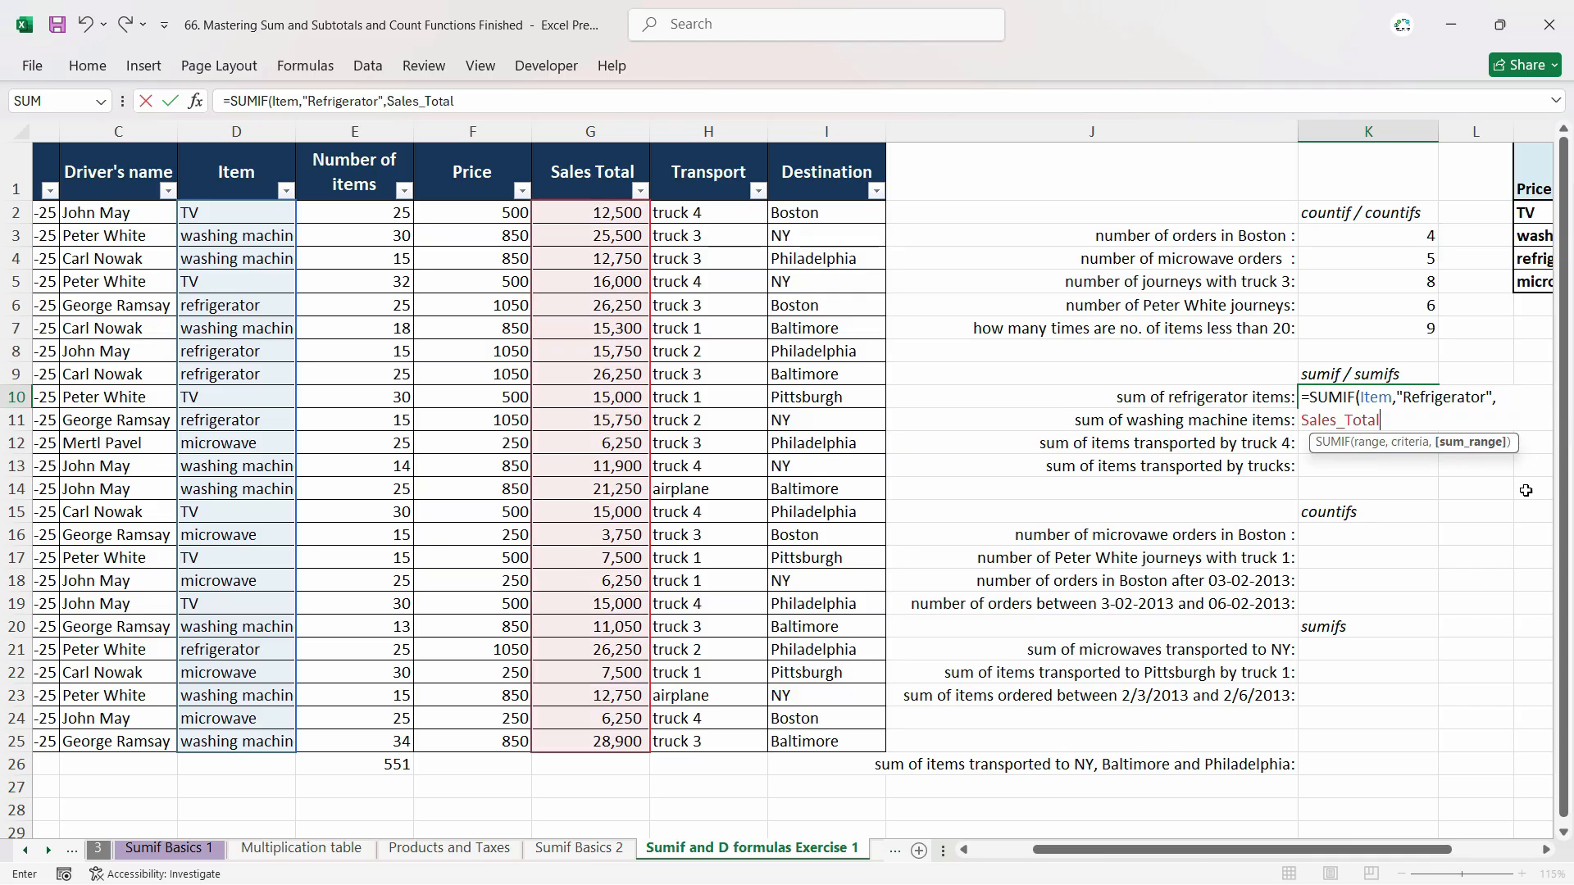
key("Return")
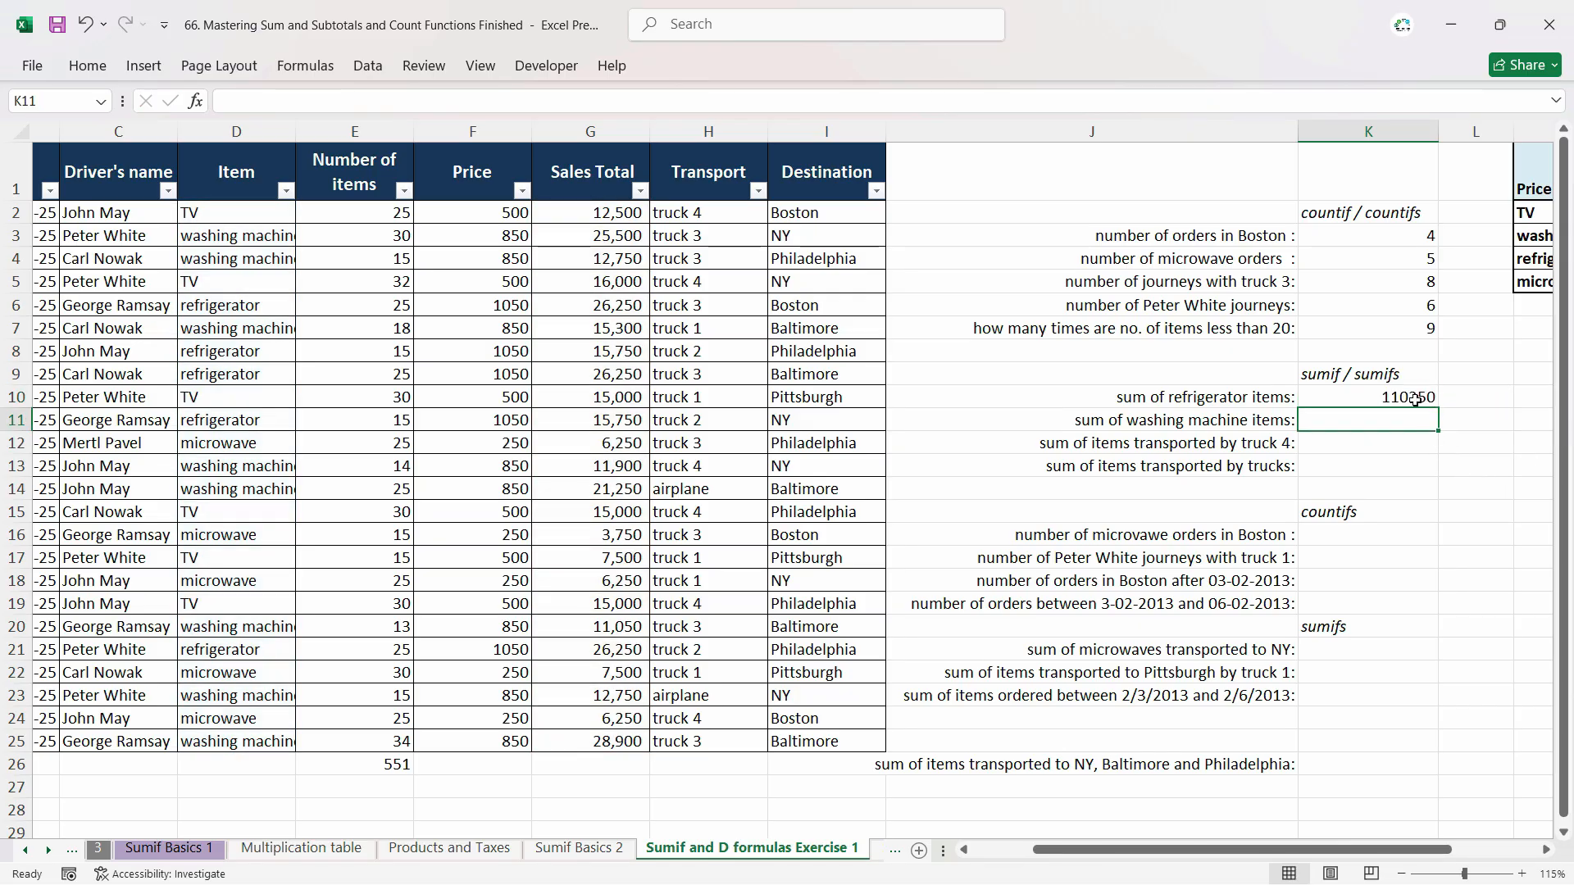
Return to the SUMIF formula in K10 and open the Item column's filter options.
key("Up")
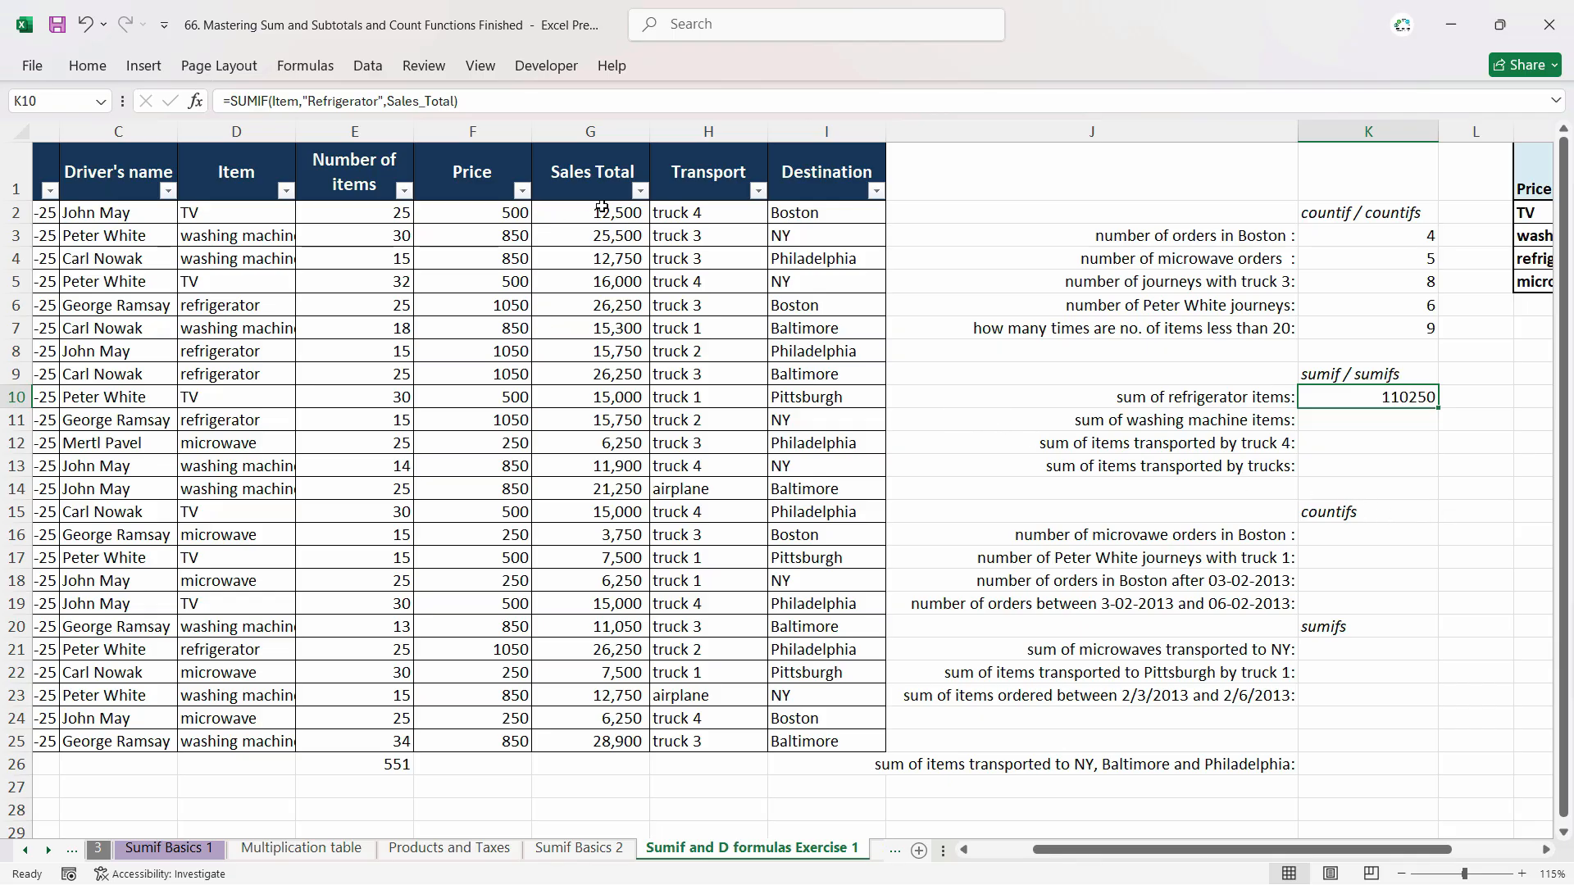
left_click(285, 190)
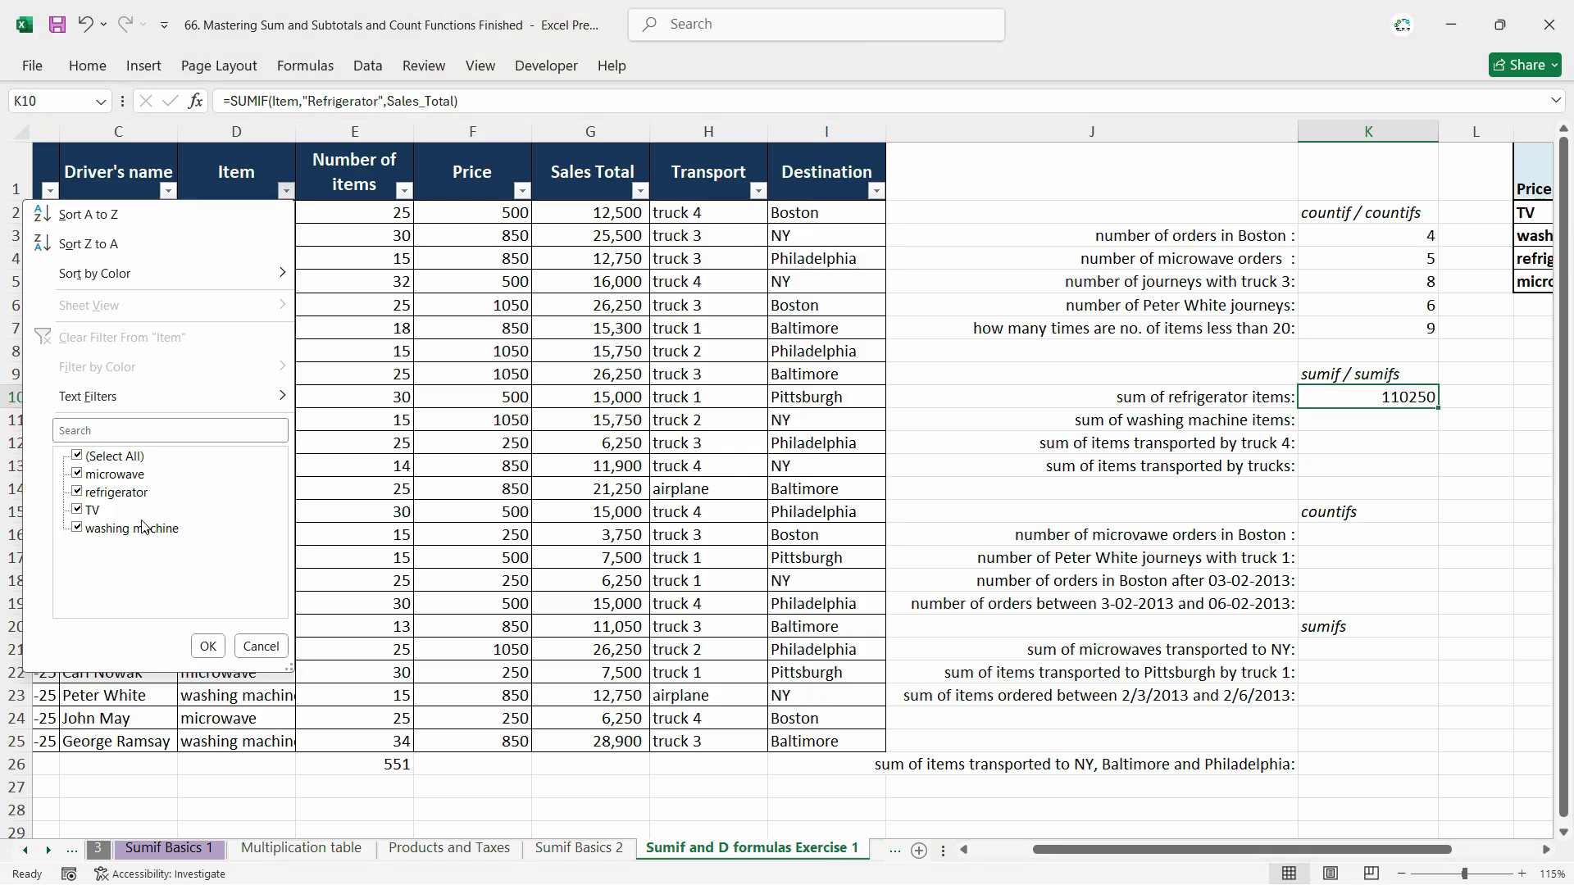
Filter the Item column to refrigerator only and check the sum of the filtered Sales Total values.
left_click(92, 456)
left_click(94, 491)
left_click(207, 647)
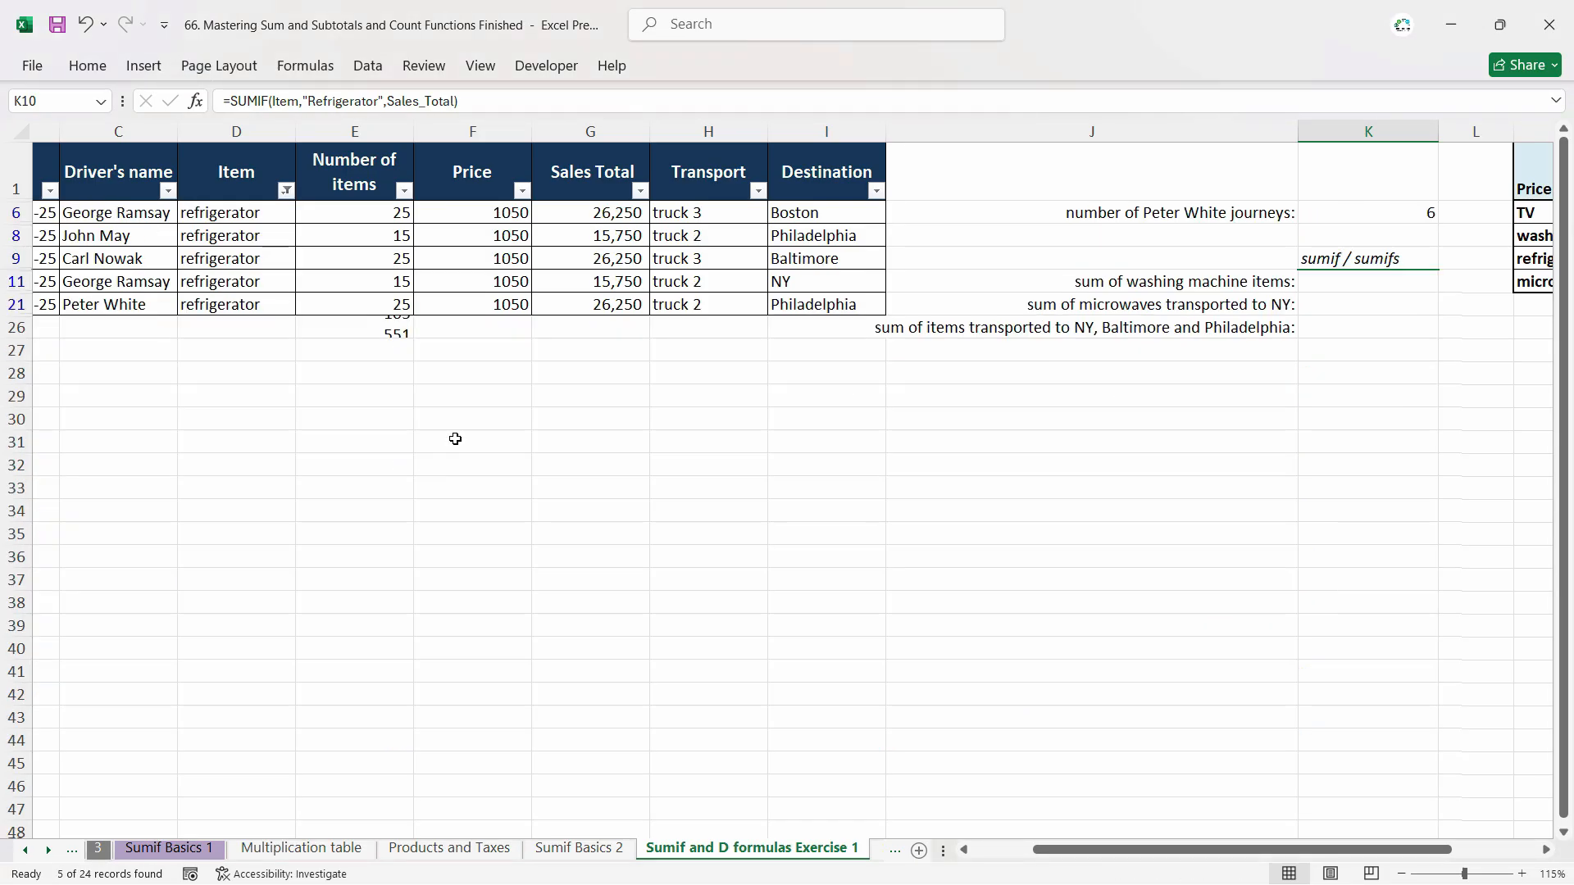
left_click_drag(607, 214, 606, 304)
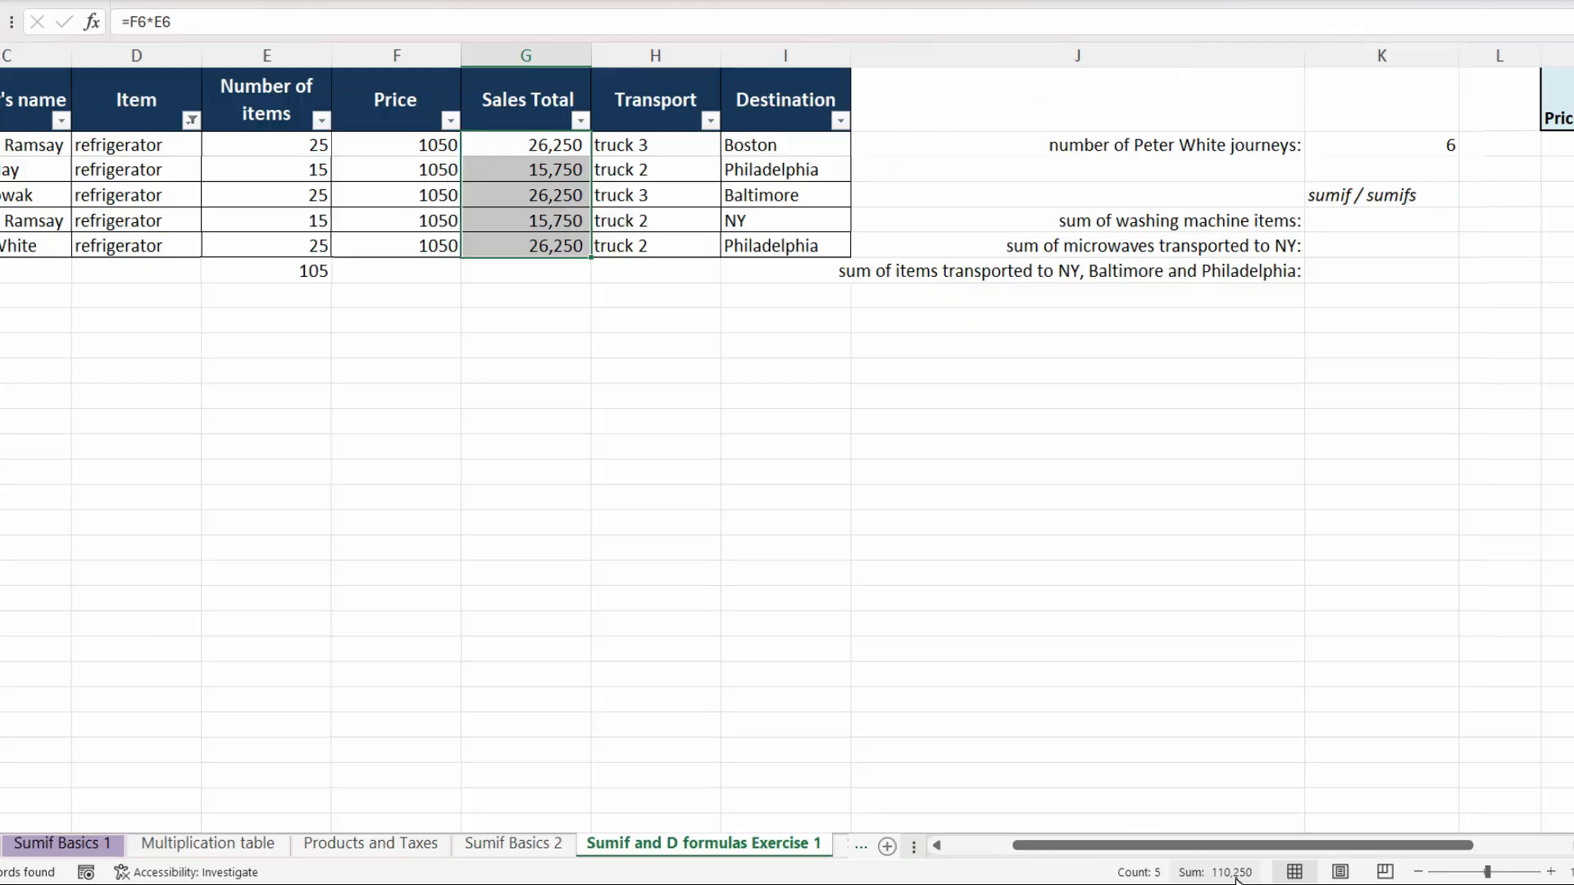
key("ctrl+q")
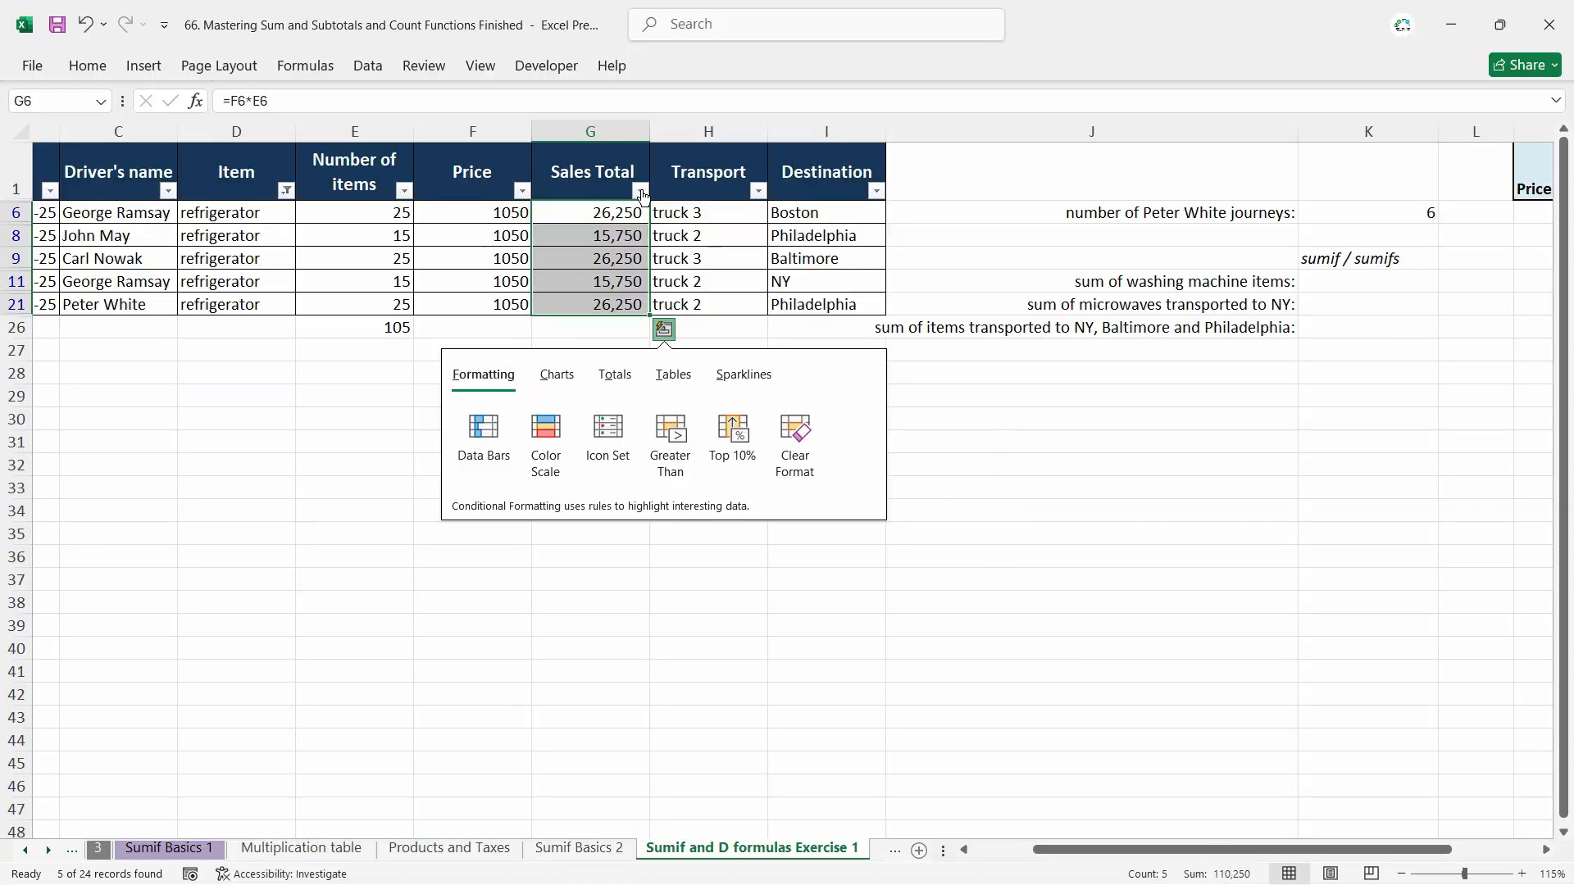
Clear the filter from the Item column.
left_click(641, 191)
left_click(286, 190)
left_click(218, 337)
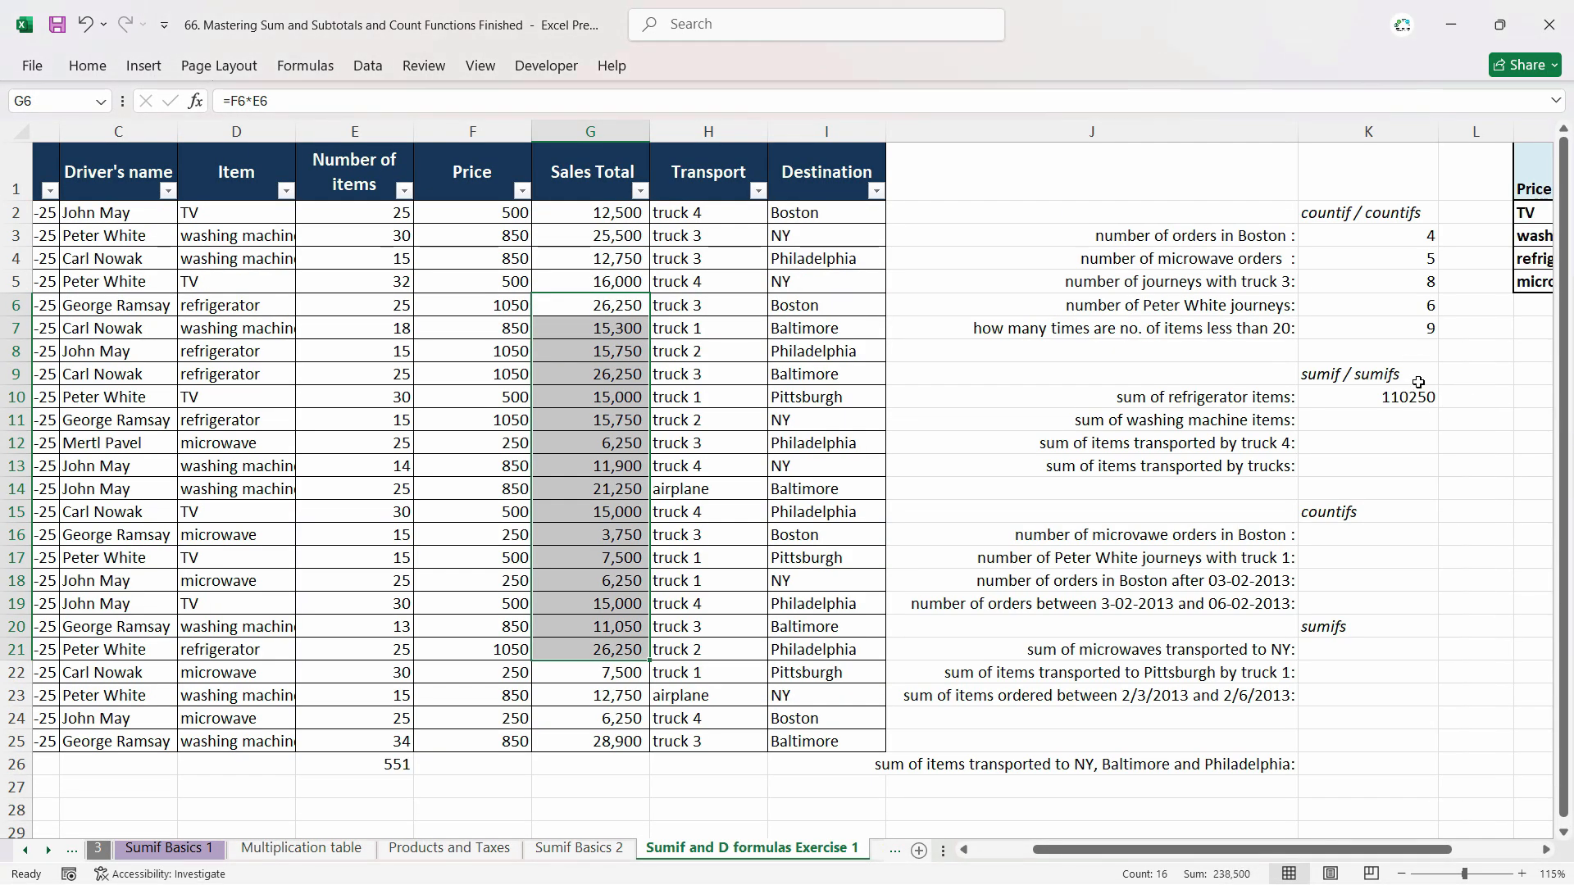
Format the sum of refrigerator items in K10 with a thousands separator and no decimals.
left_click(1413, 401)
left_click(87, 66)
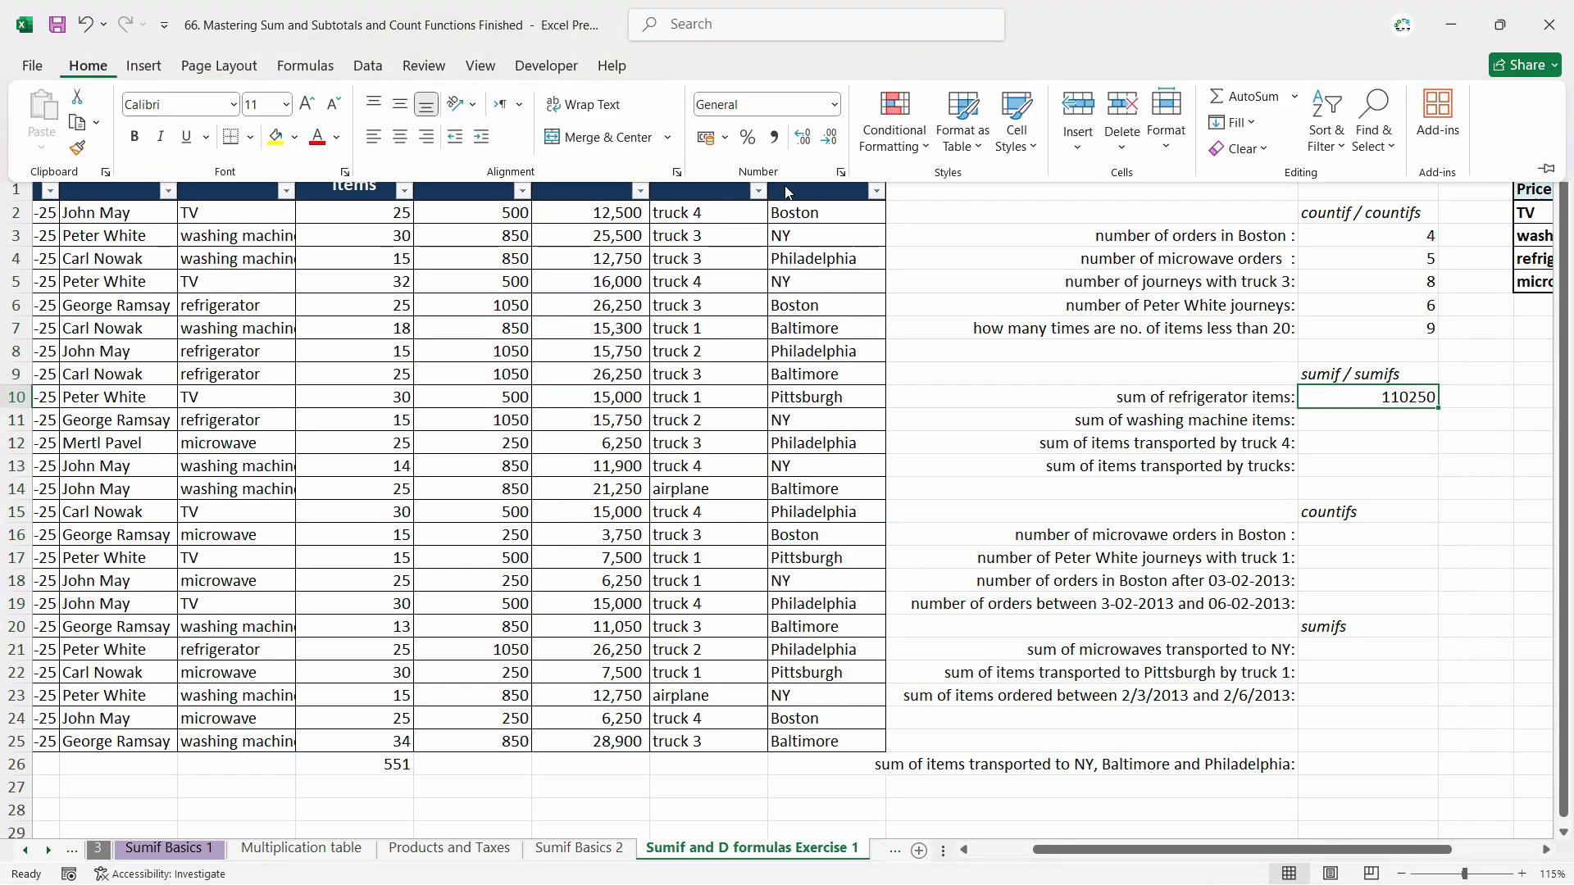
left_click(771, 138)
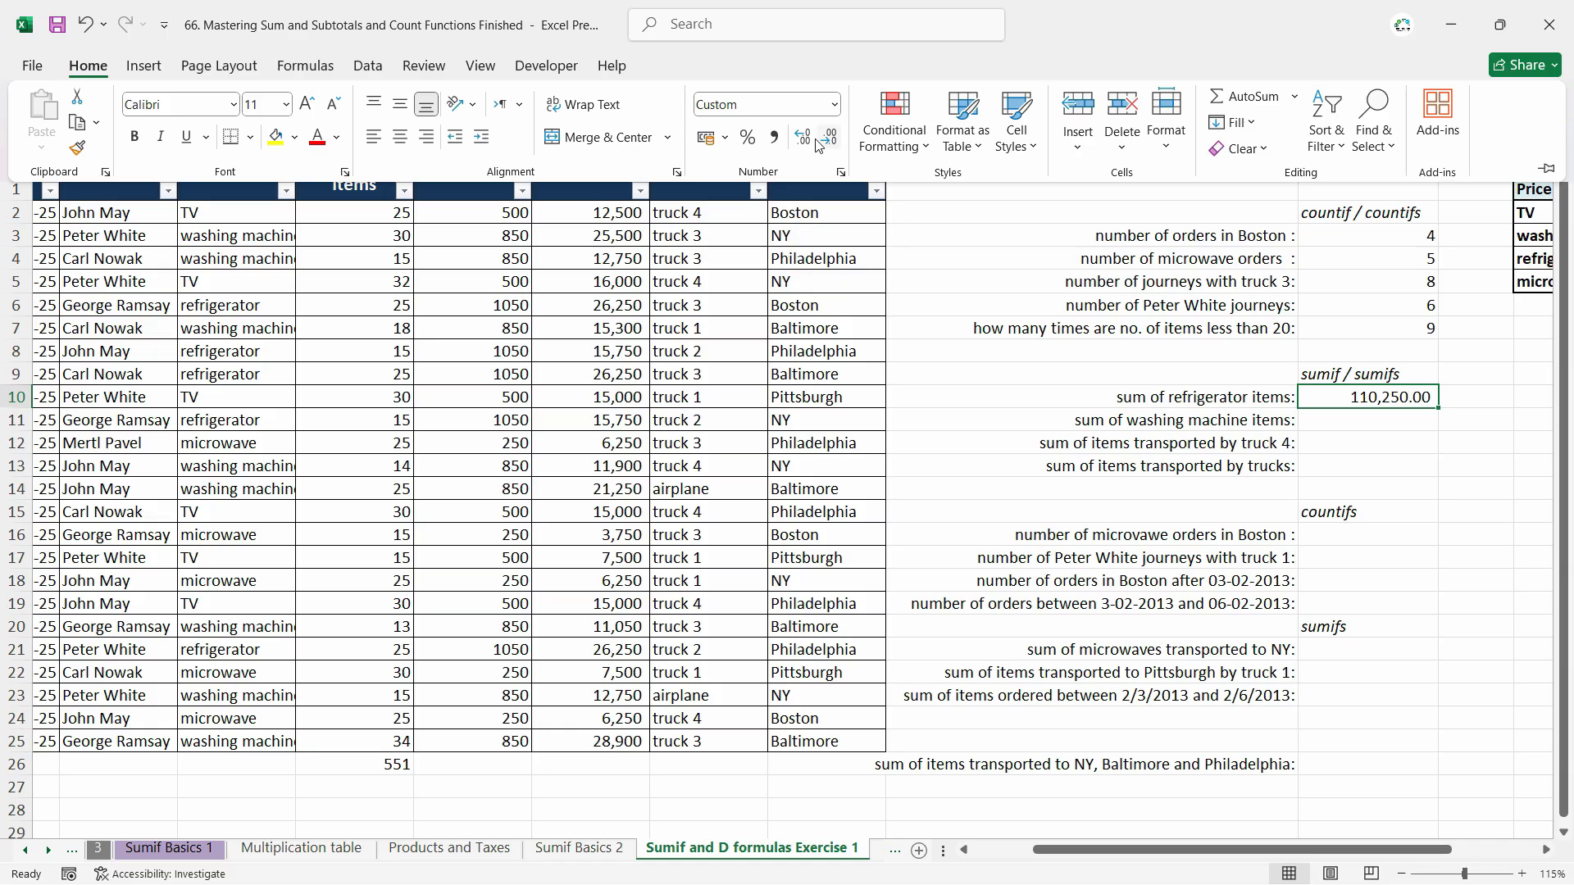
left_click(803, 138)
left_click(829, 138)
left_click(829, 138)
left_click(830, 138)
Enter =SUMIF(Item,"Washing Machine",Sales_Total) in K11 for the sum of washing machine items.
left_click(1416, 428)
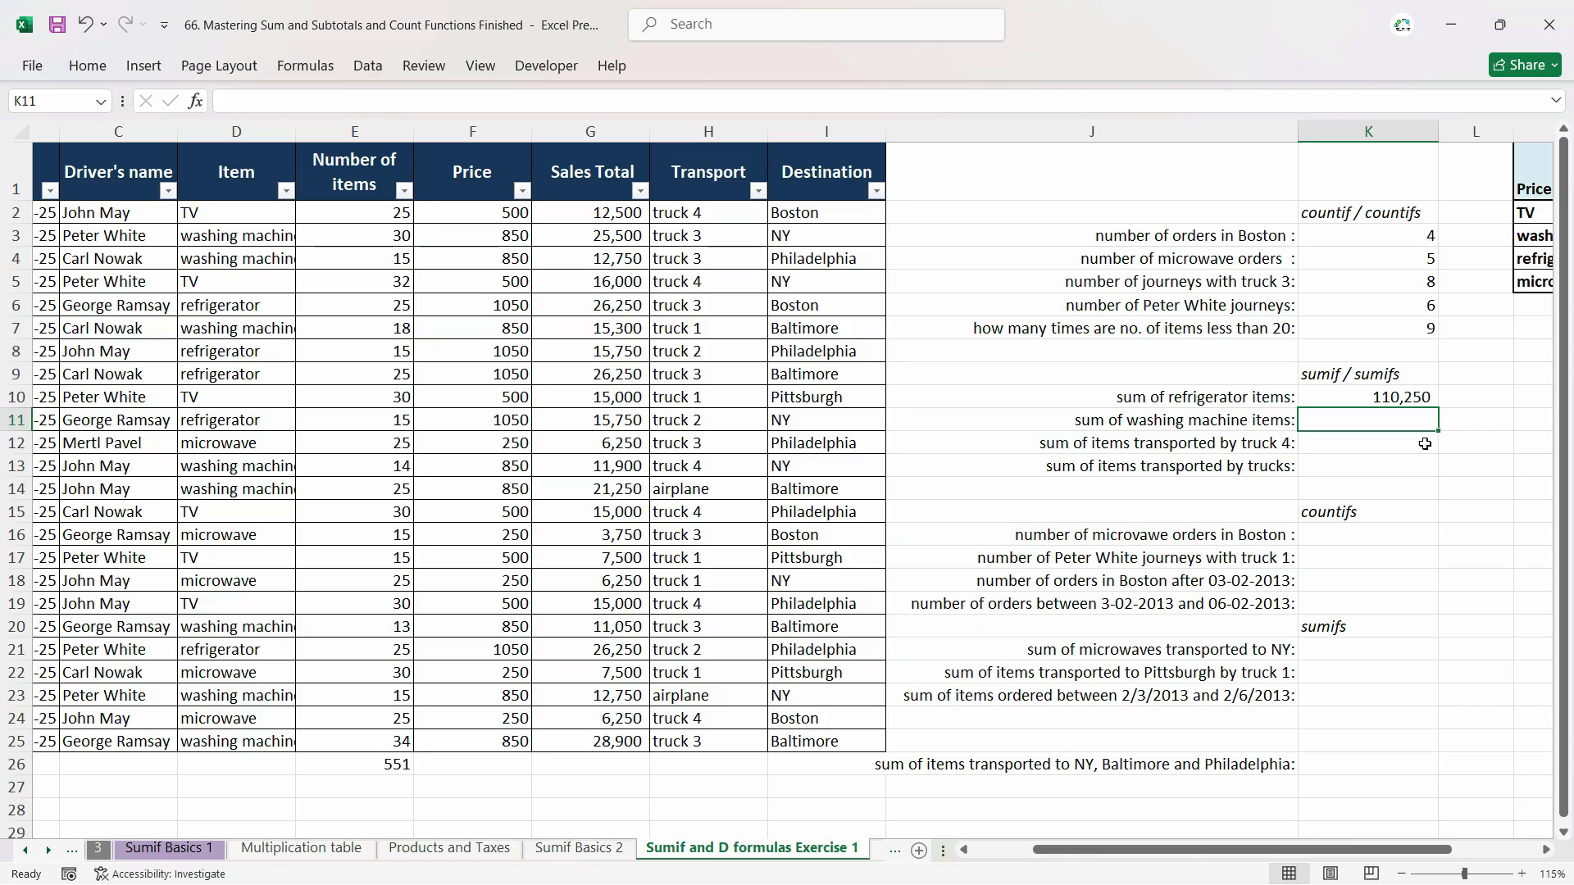
type("=sumif")
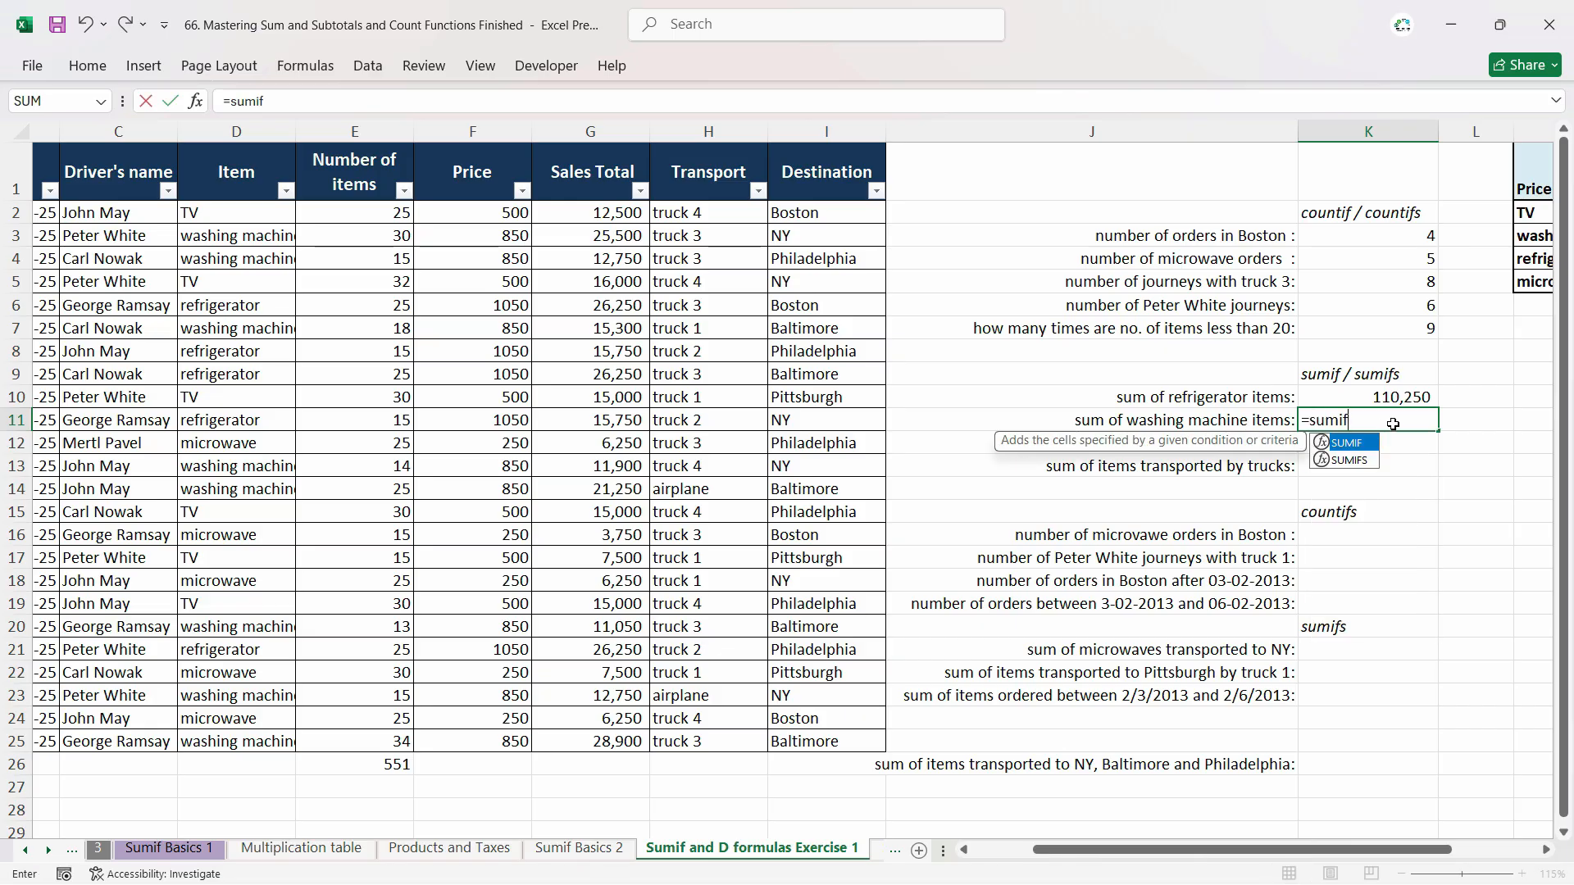
key("Tab")
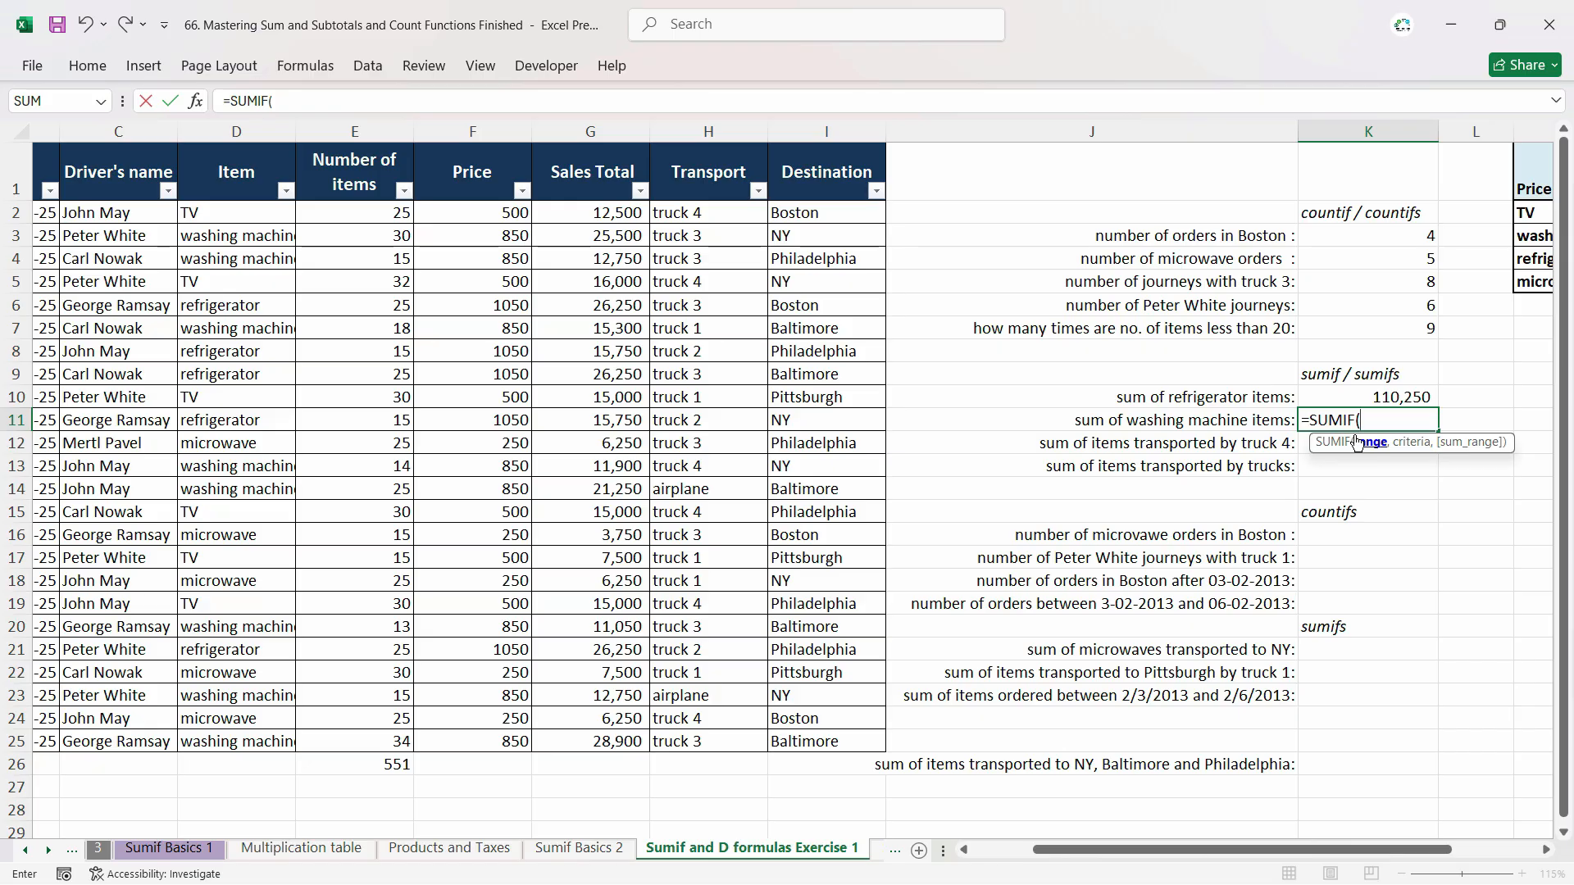
type("It")
key("Tab")
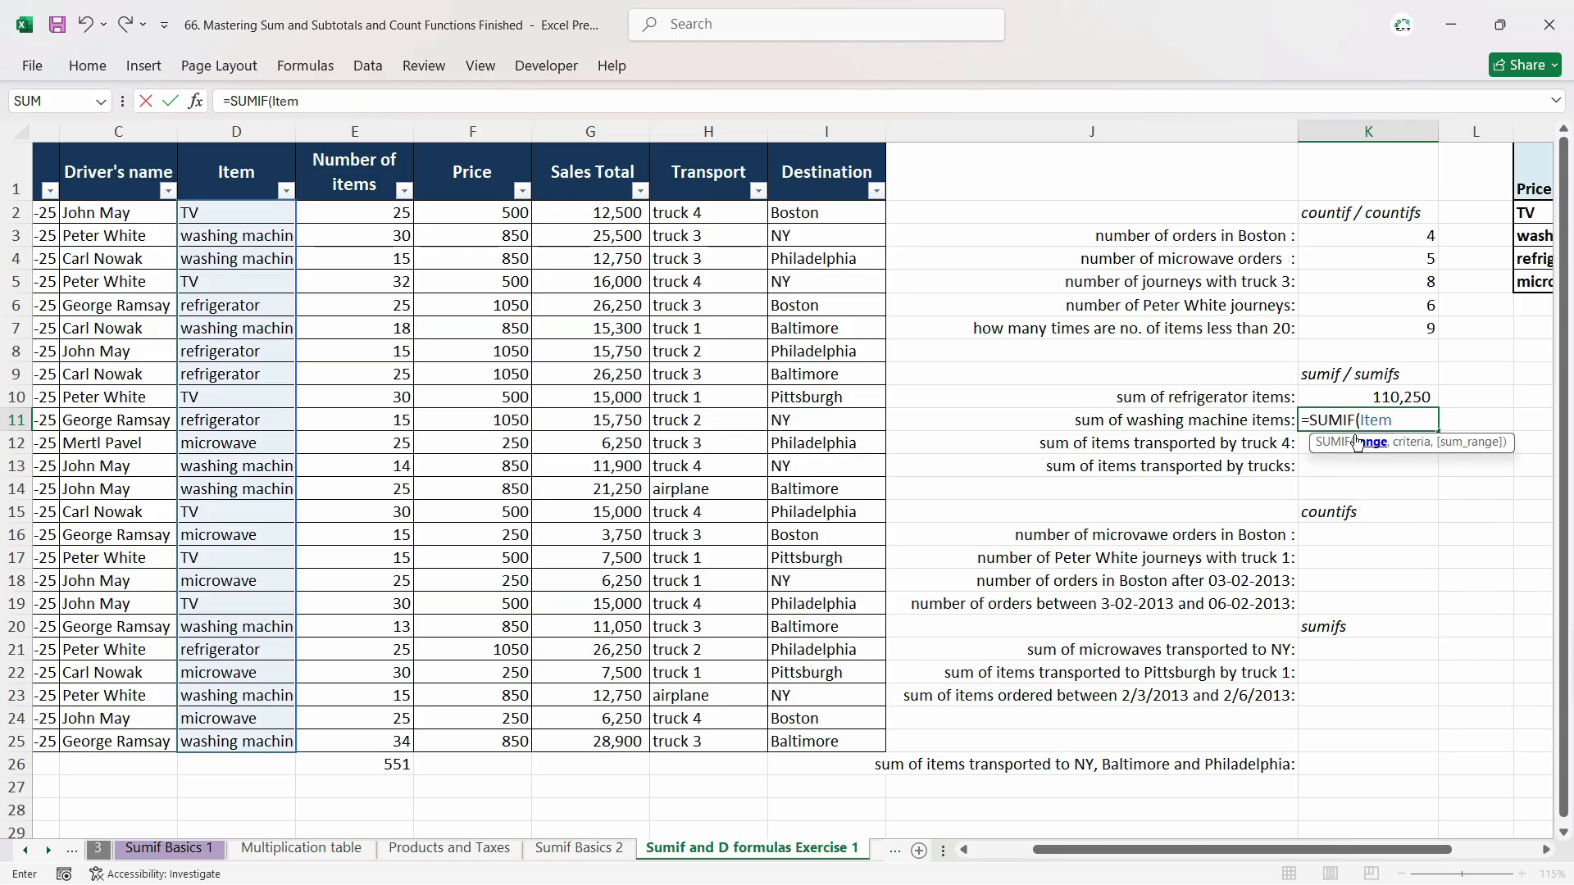
type(",\"Wa")
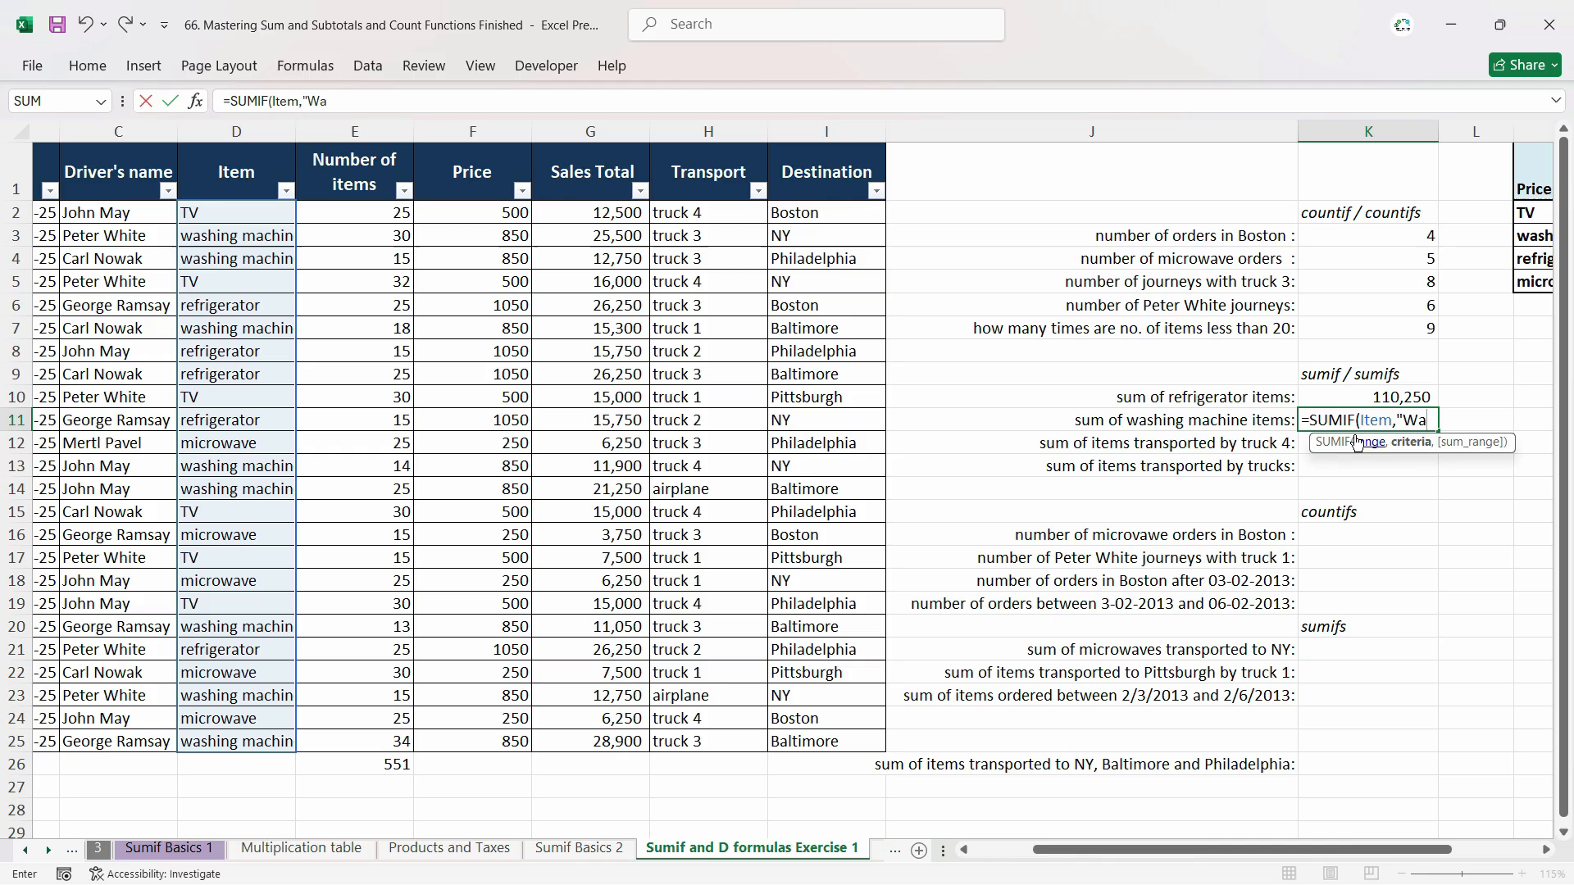
type("shing Mach")
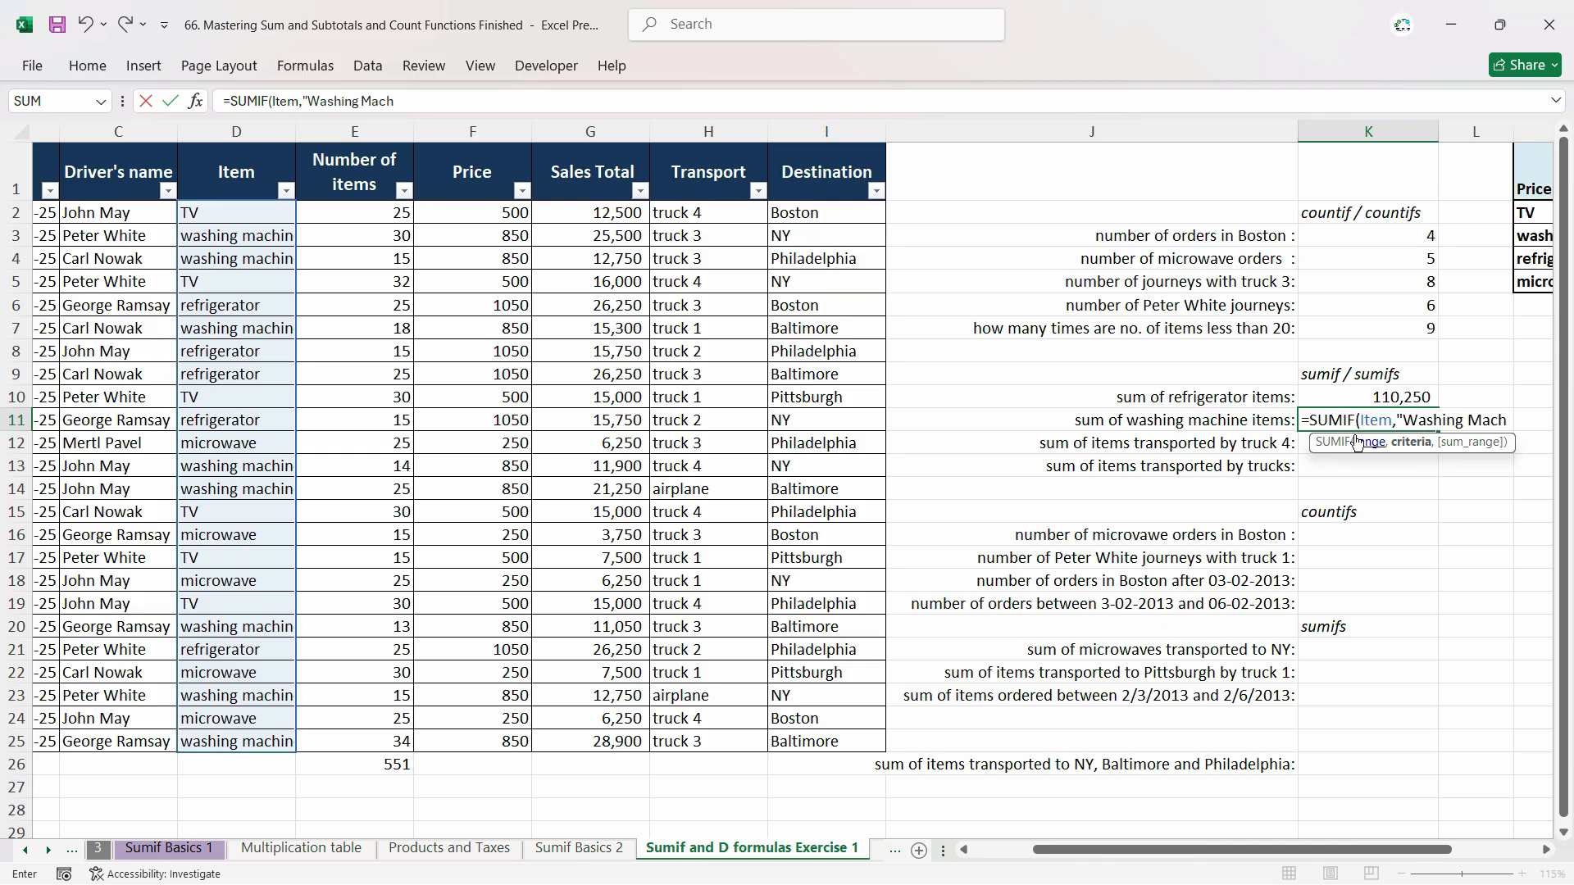
type("ine\",Sales")
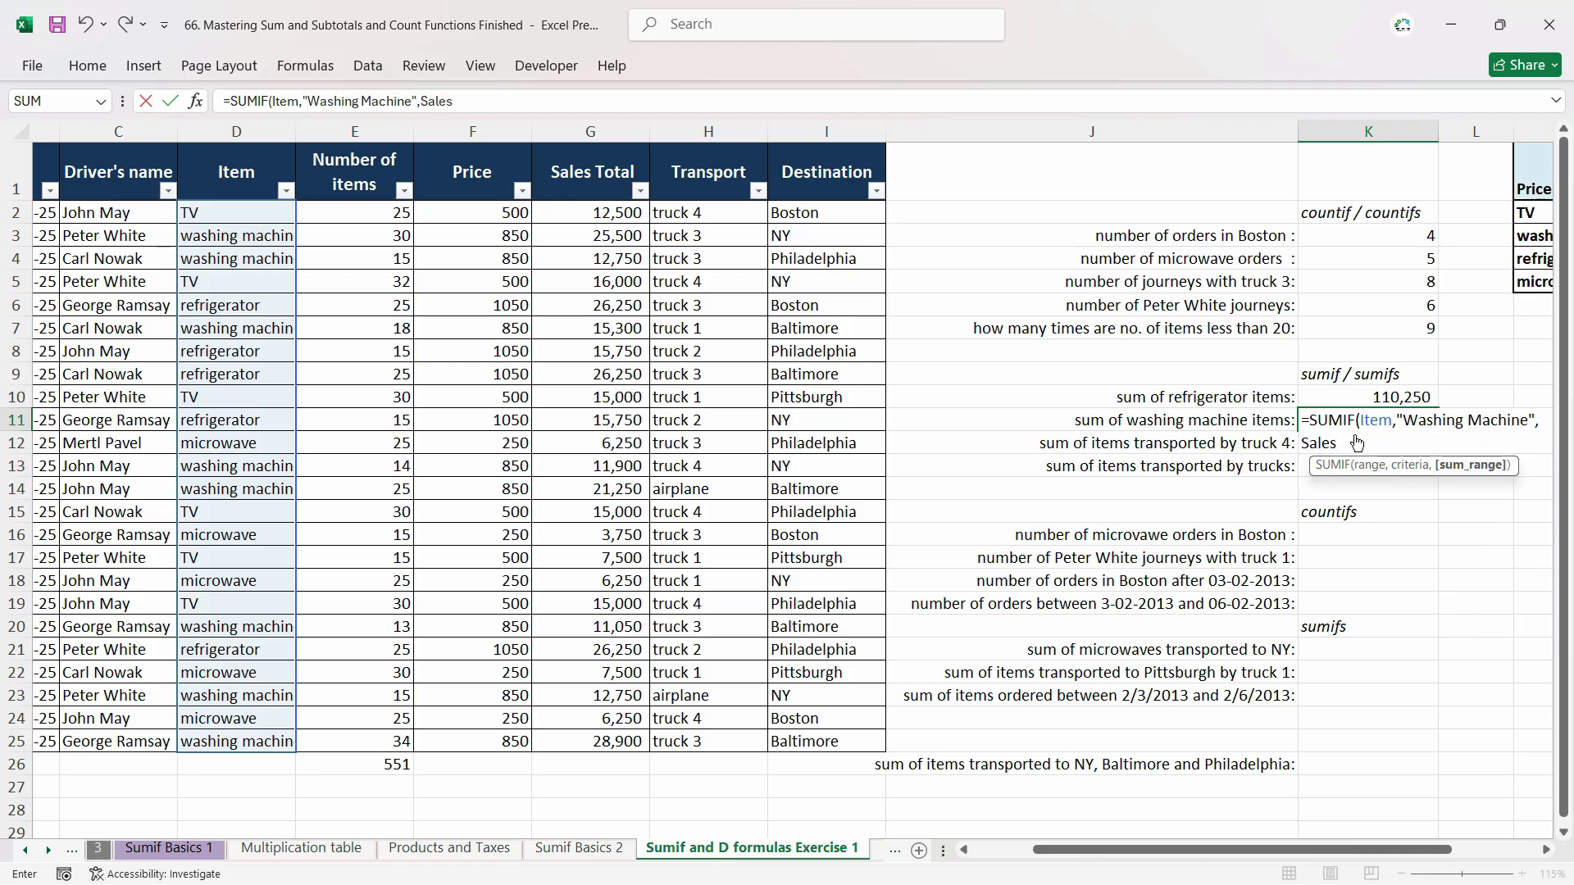
key("Tab")
key("Return")
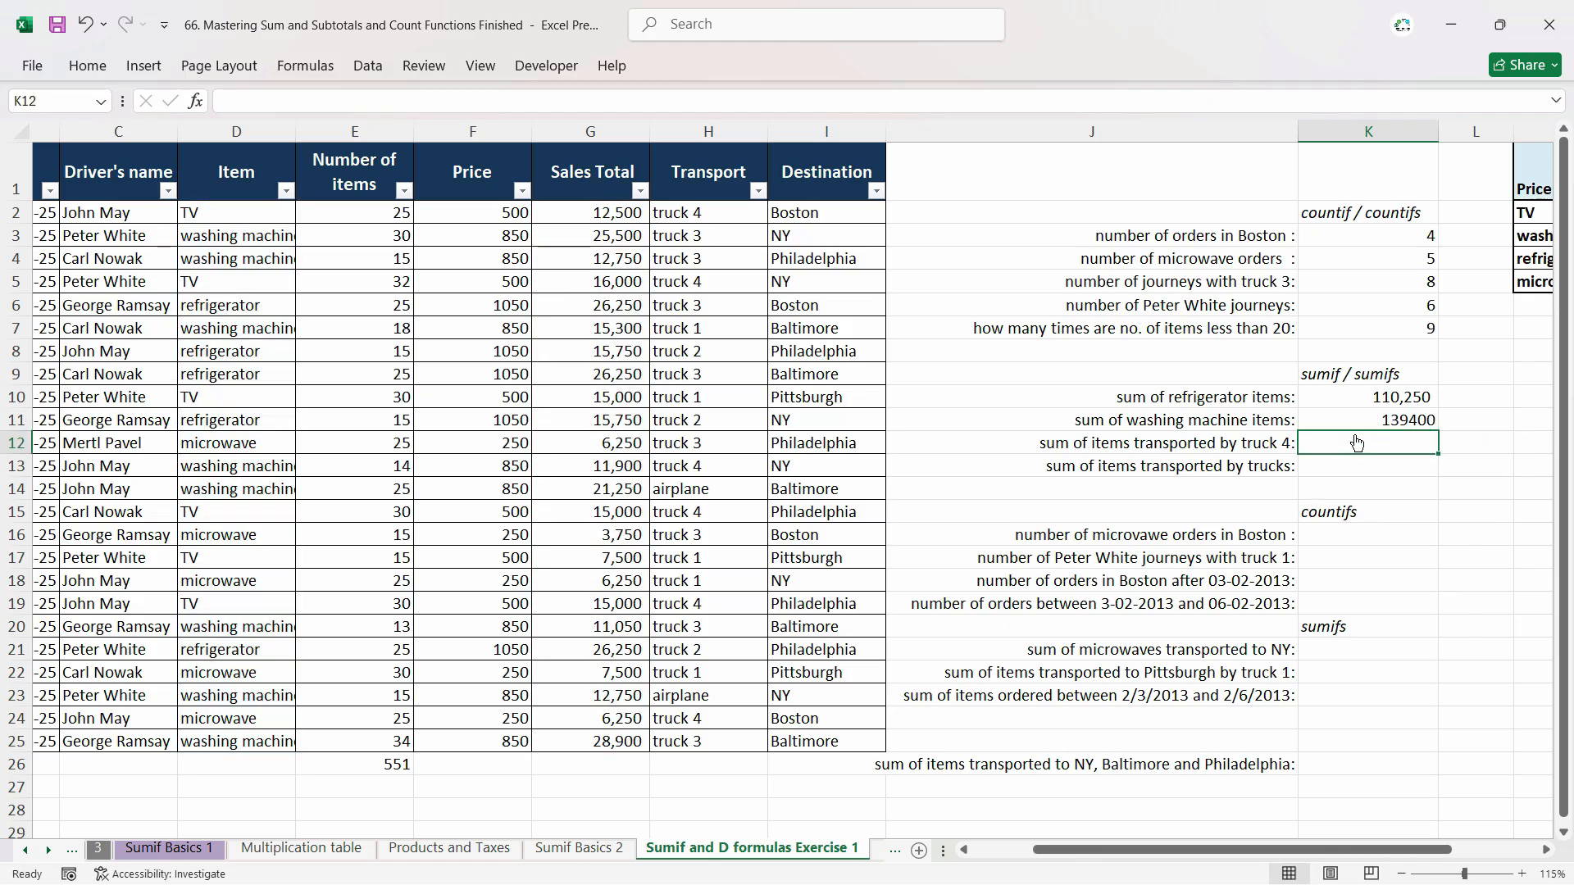
type("=Sumif")
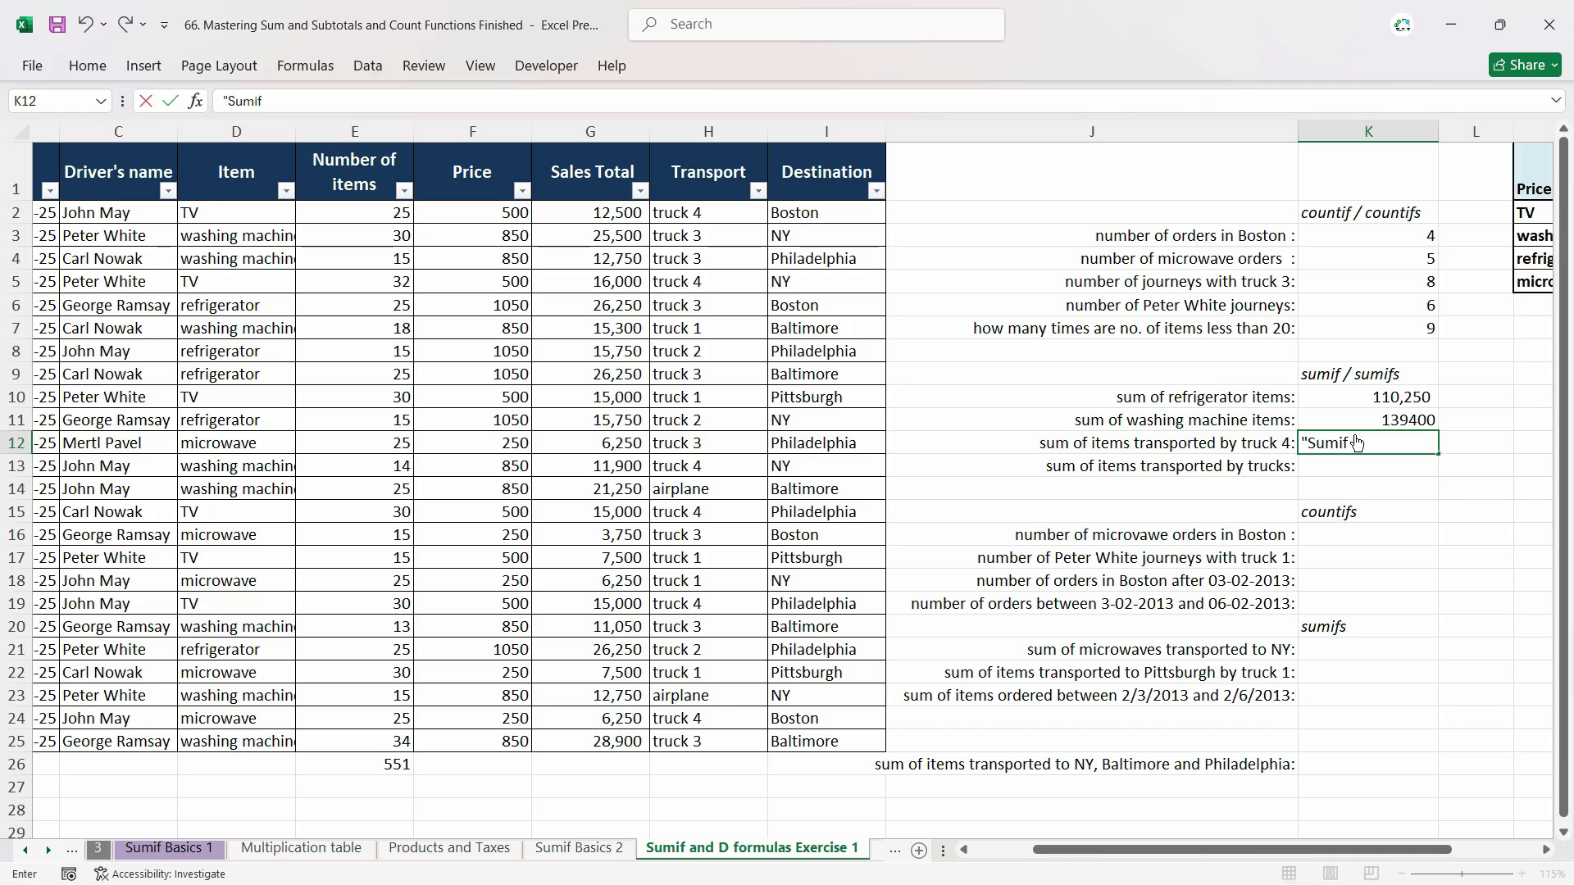
key("BackSpace")
key("BackSpace")
key("BackSpace")
key("BackSpace")
key("BackSpace")
key("BackSpace")
Enter =SUMIF(Transport,"Truck 4",Sales_Total) in K12 for the sum of items transported by truck 4.
type("=sumif")
key("Tab")
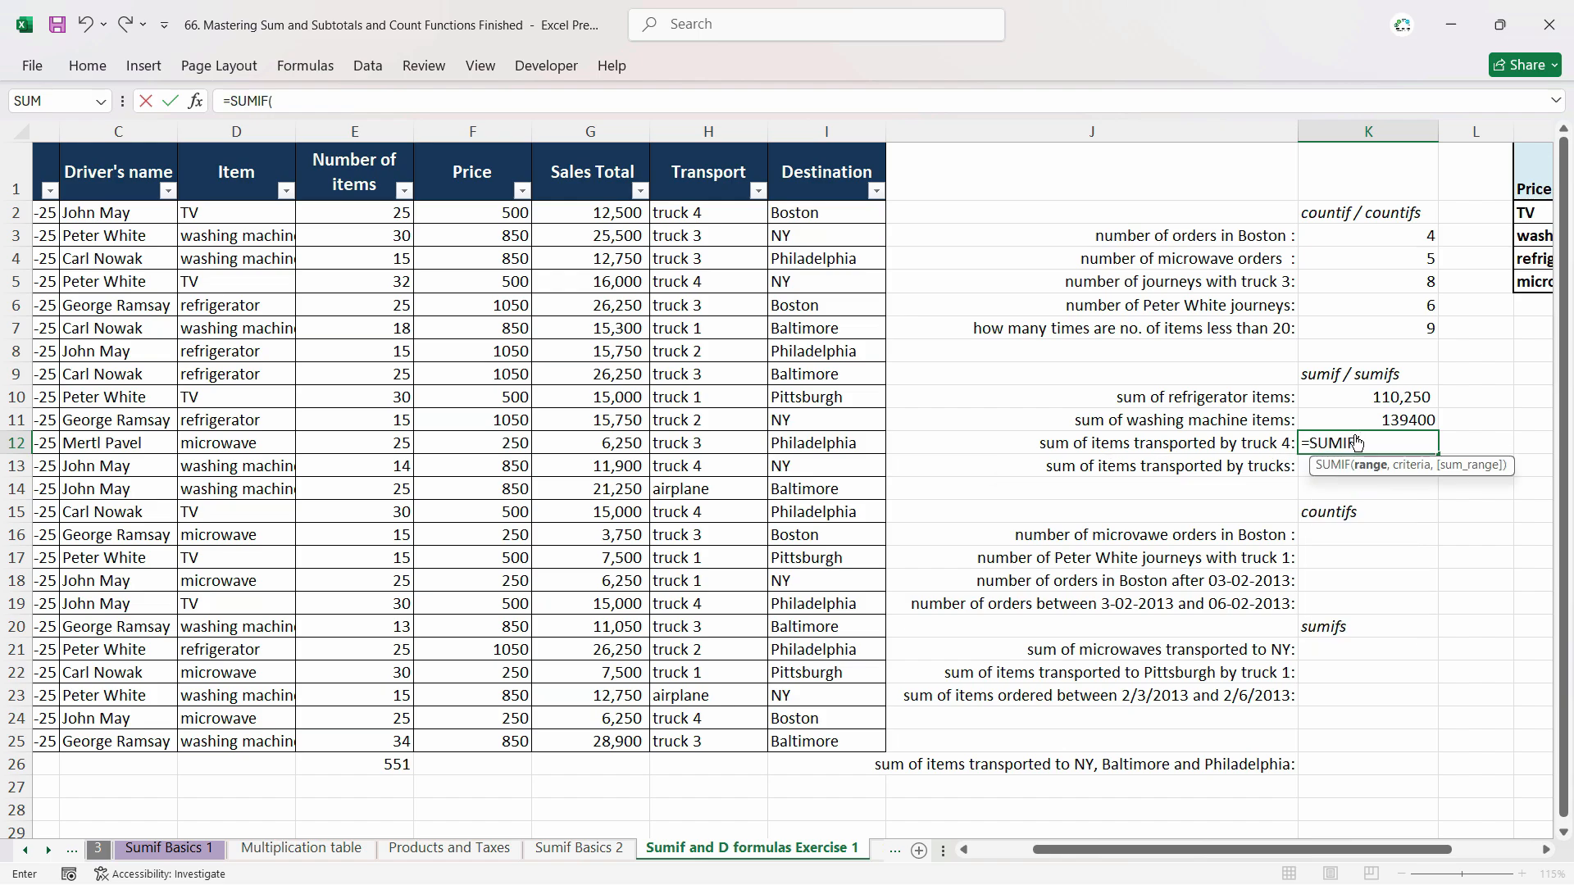
type("tra")
key("Tab")
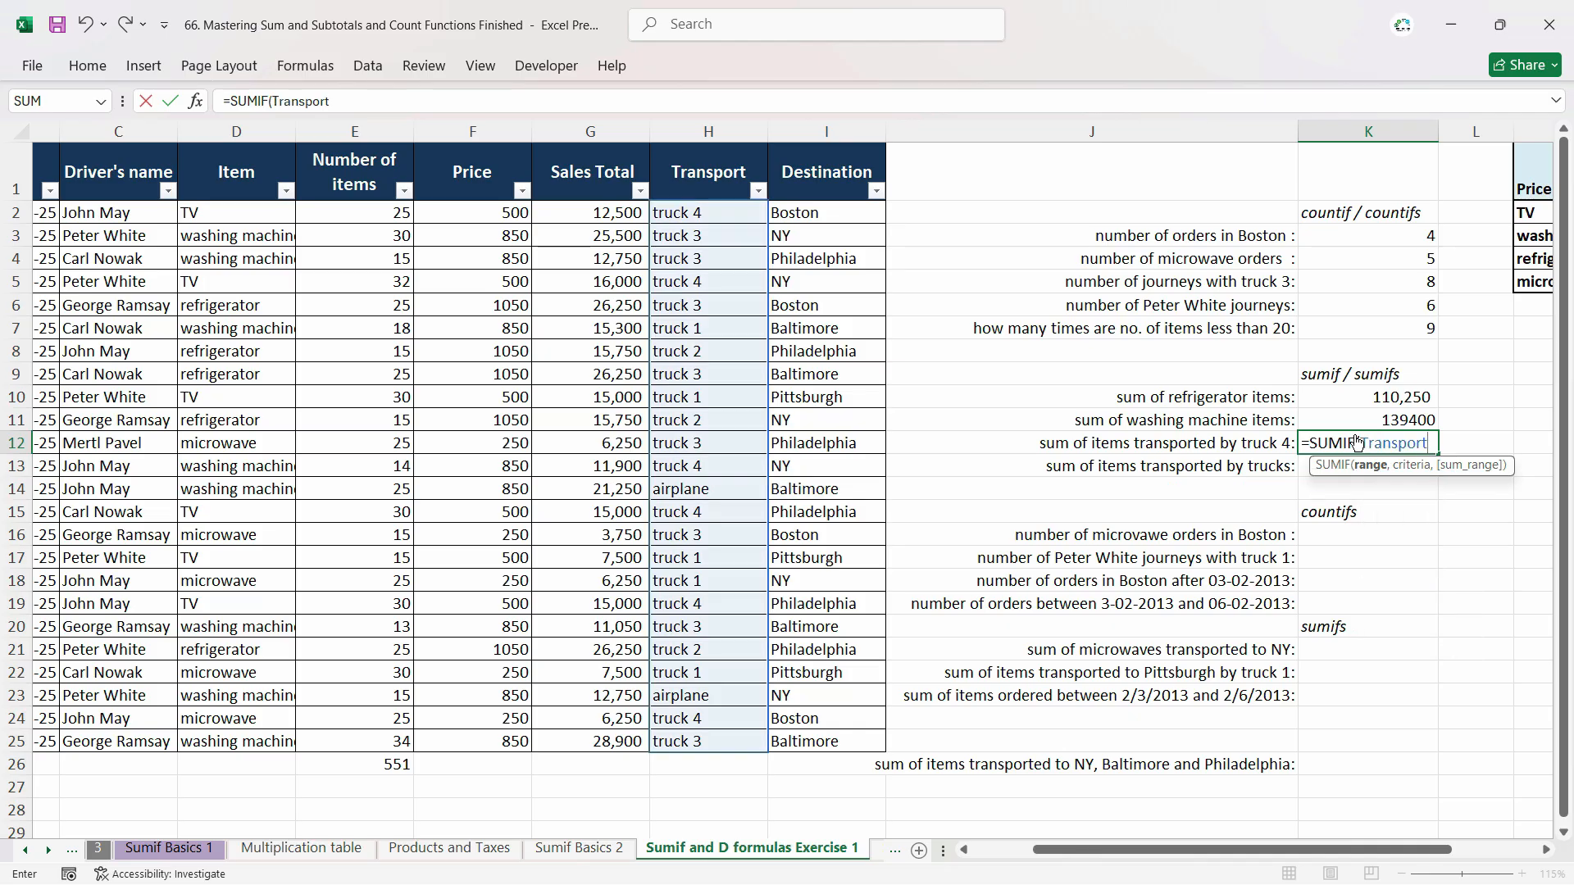
type(",\"Tr")
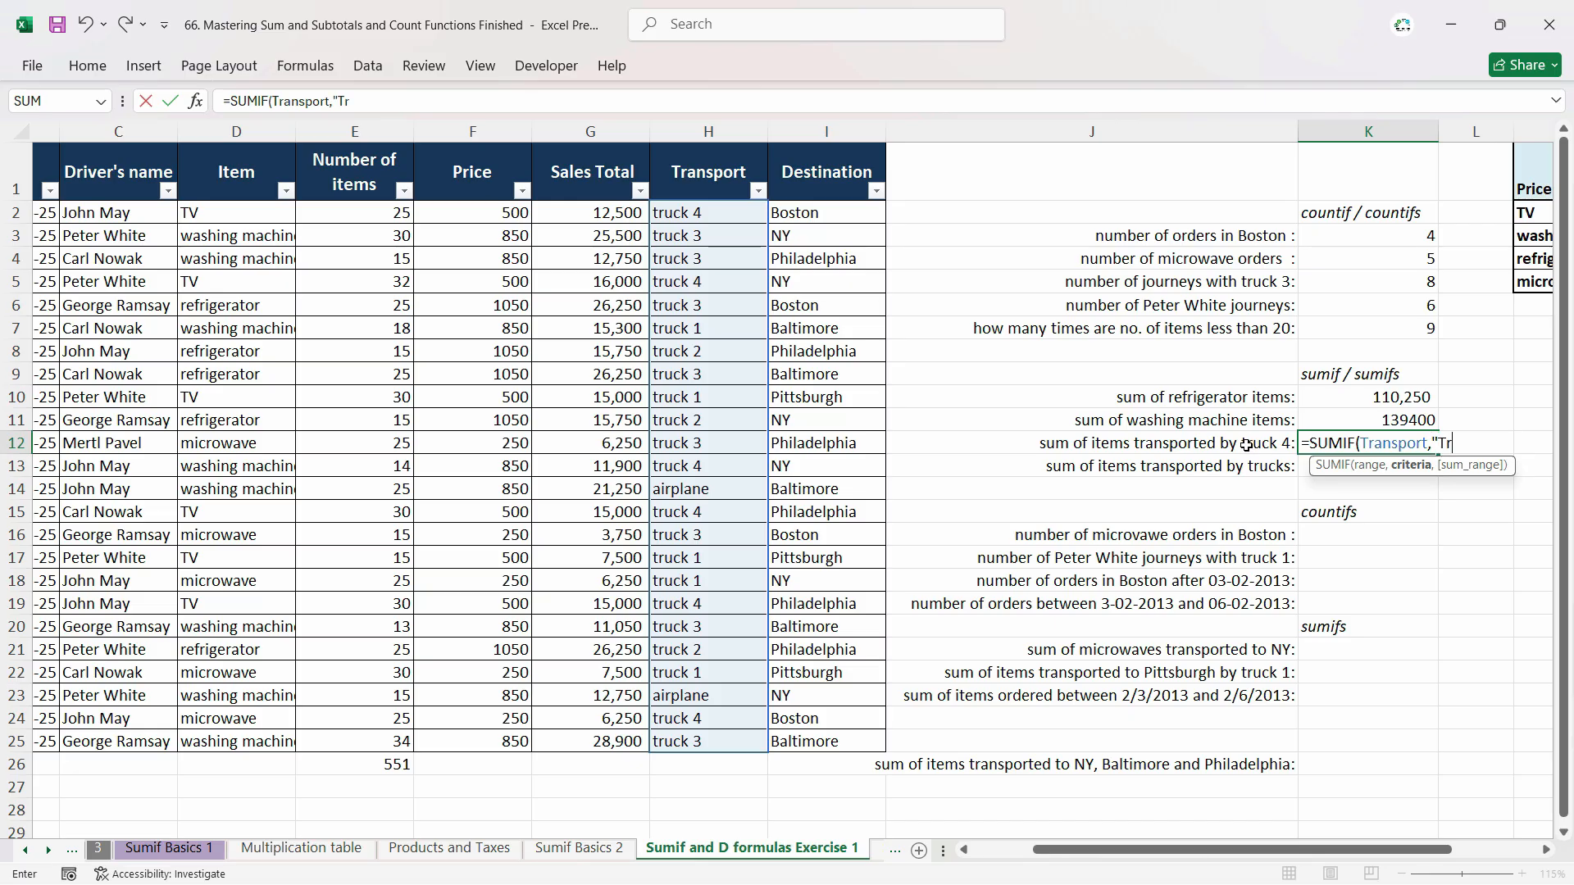
type("uck 4\",")
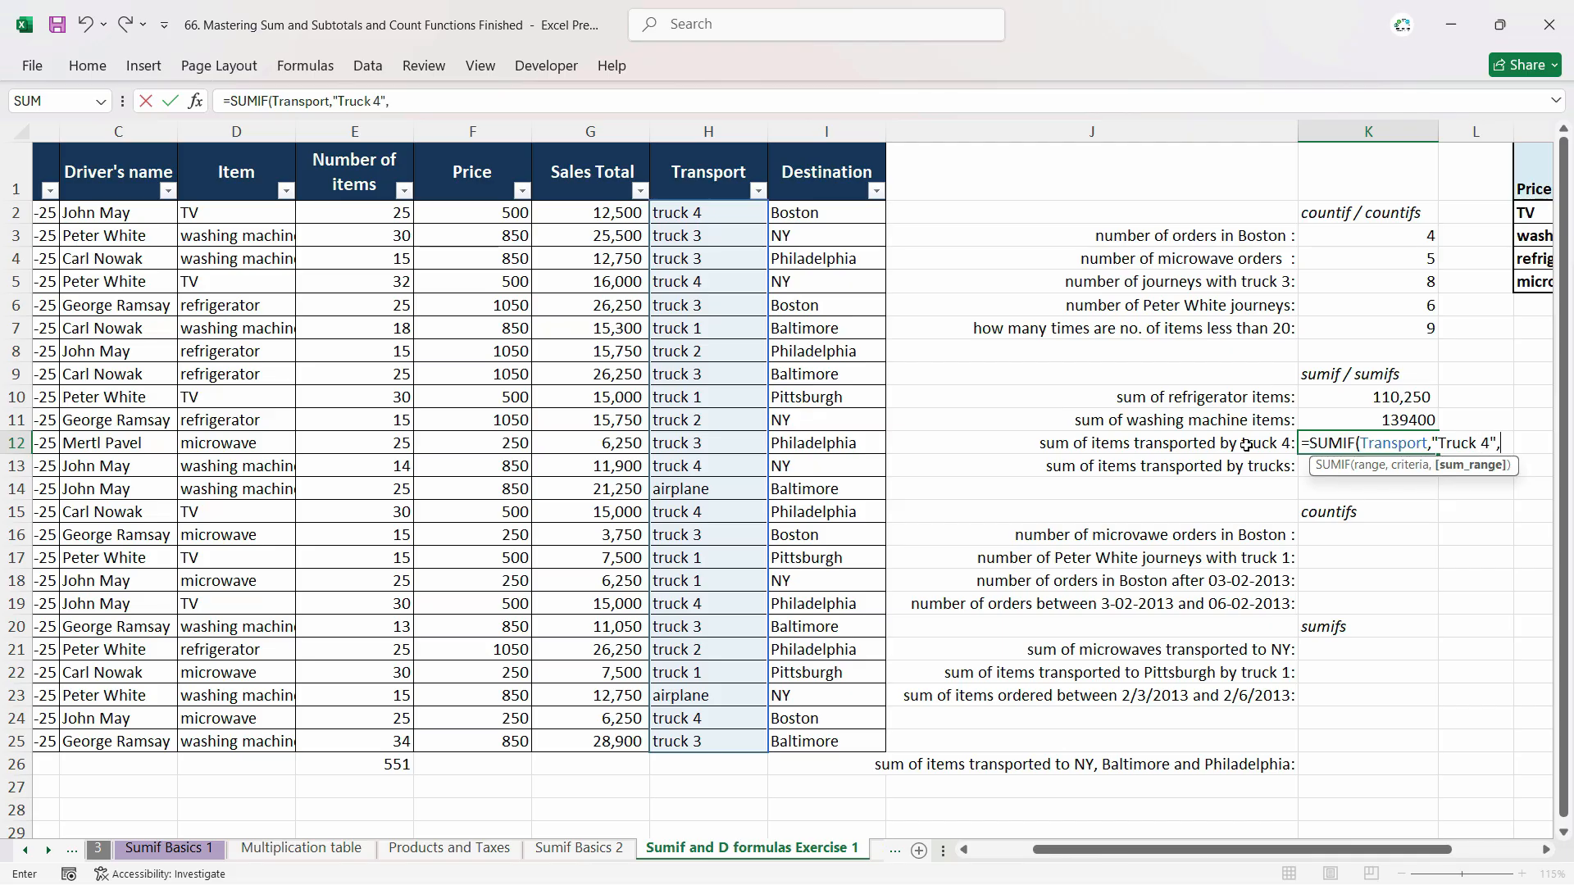
type("sal")
key("Down")
key("Tab")
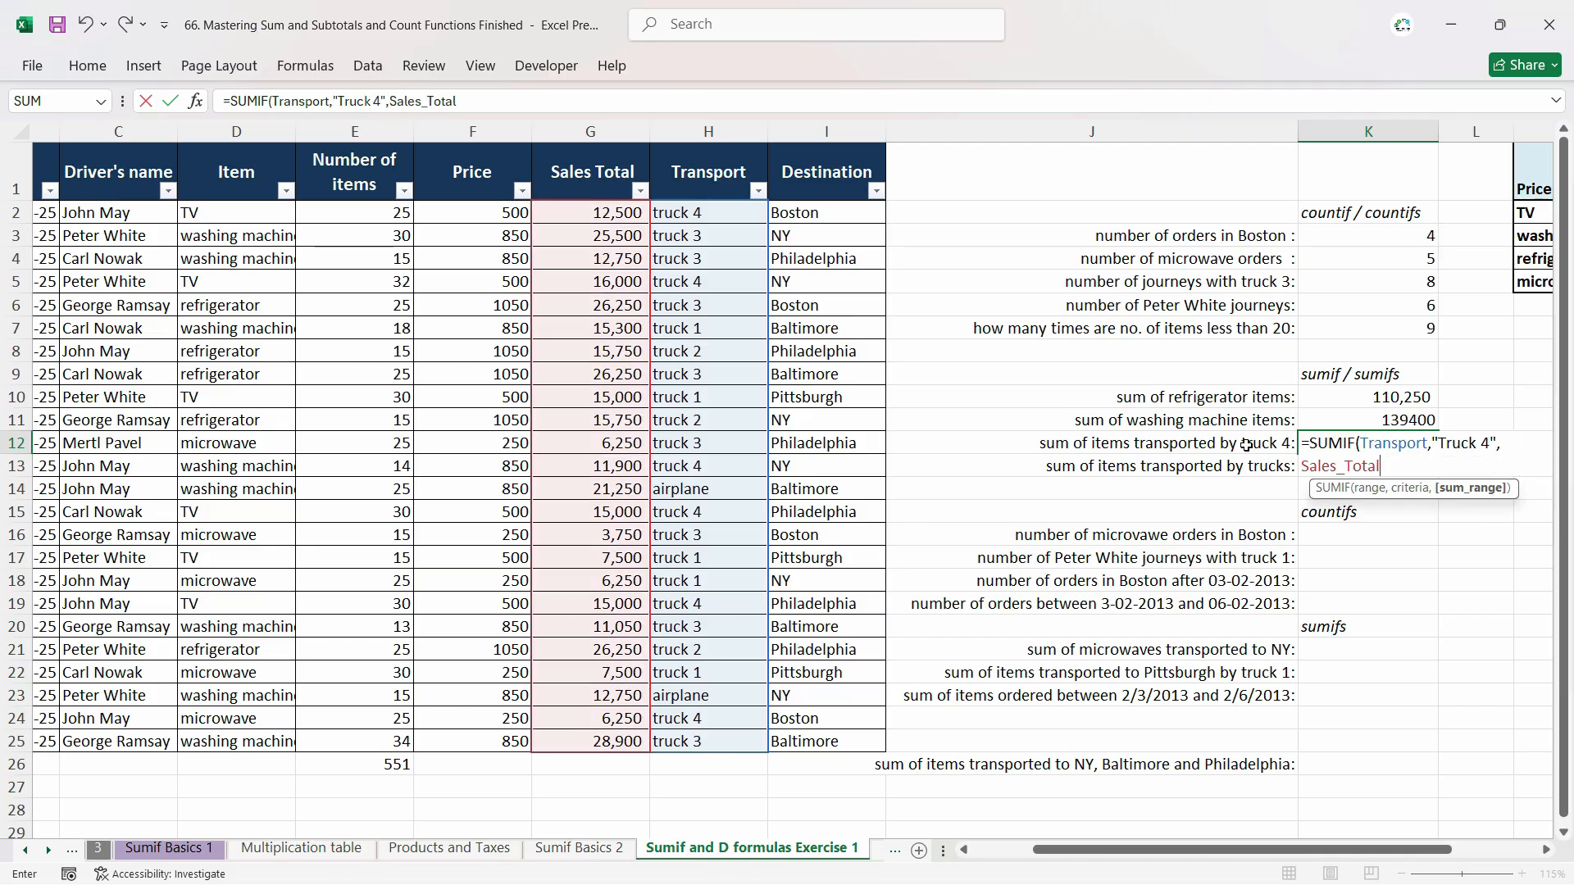
key("Return")
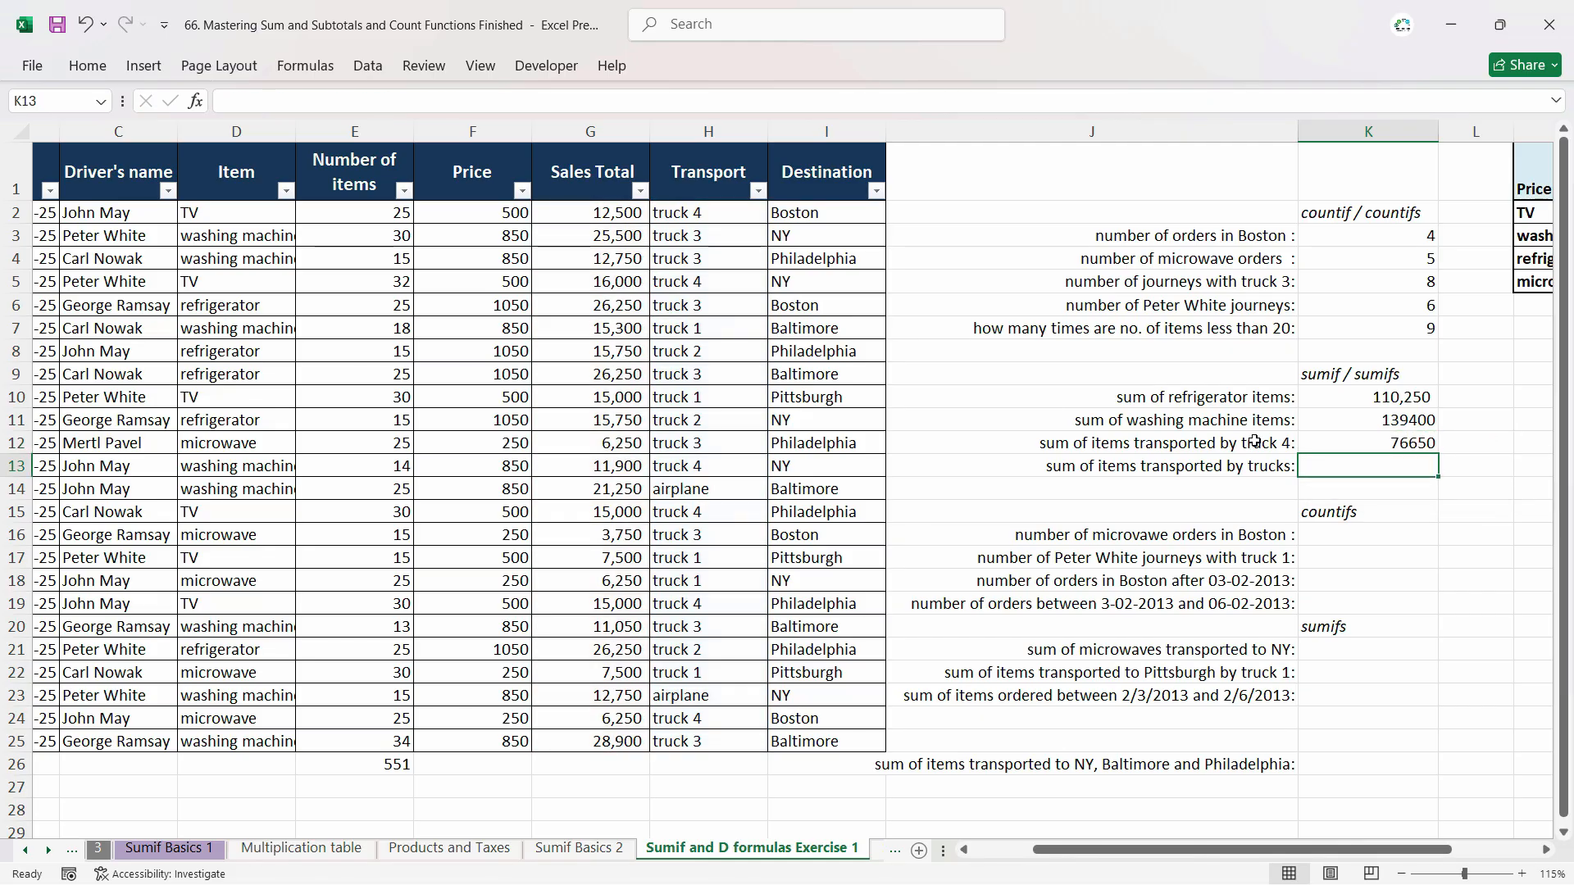
type("=sumif")
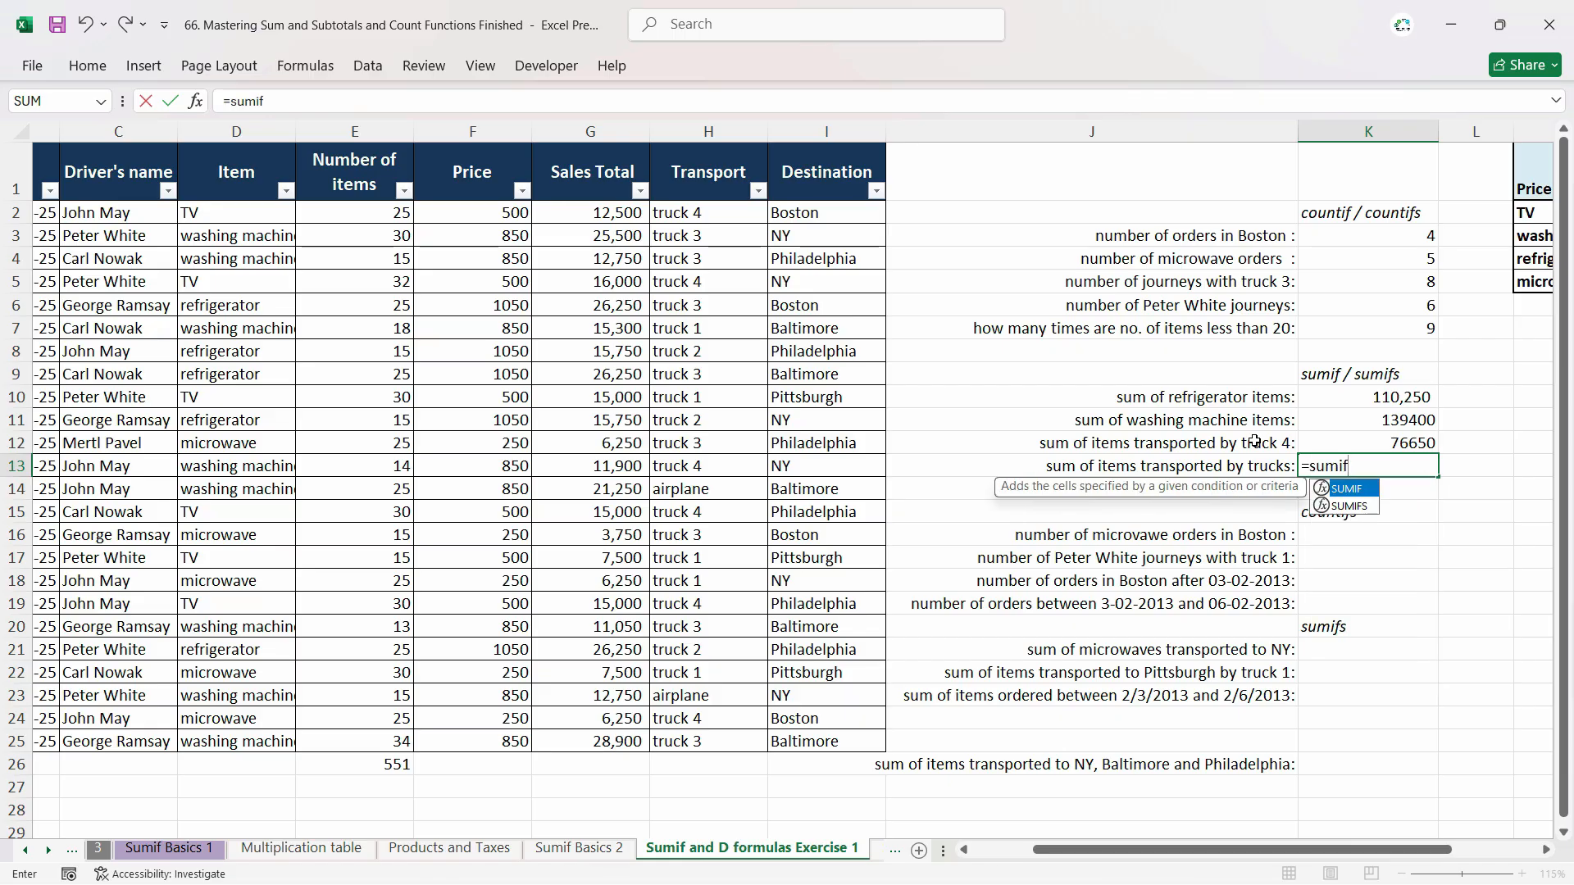
key("Tab")
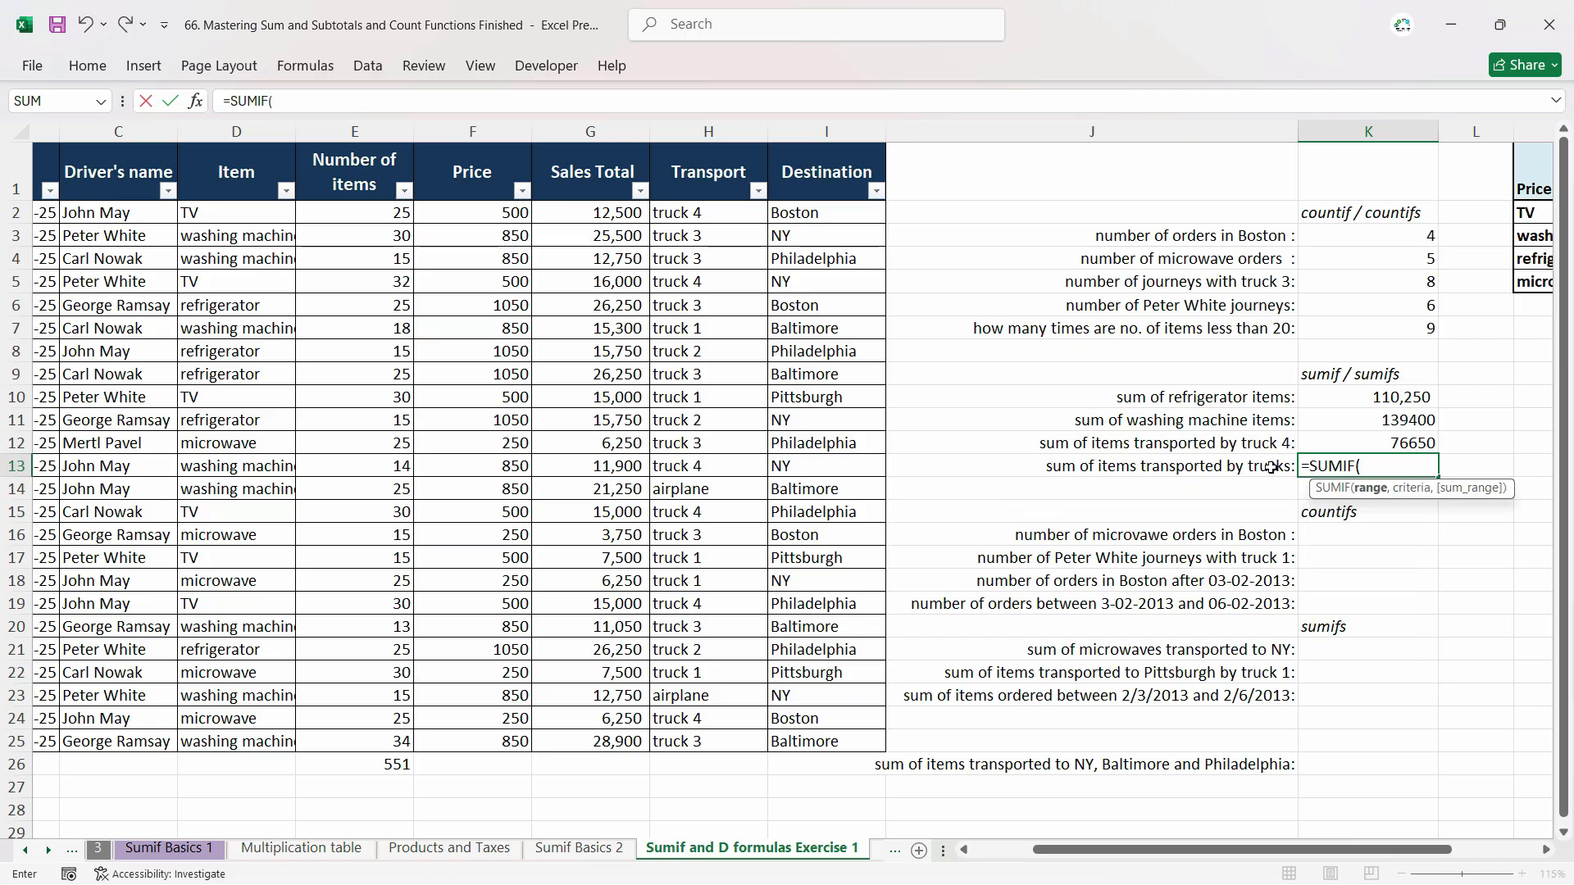
key("Escape")
Enter =SUMIF(Transport,"Truck *",Sales_Total) in K13, using the wildcard to sum items transported by all trucks.
type("=sumif")
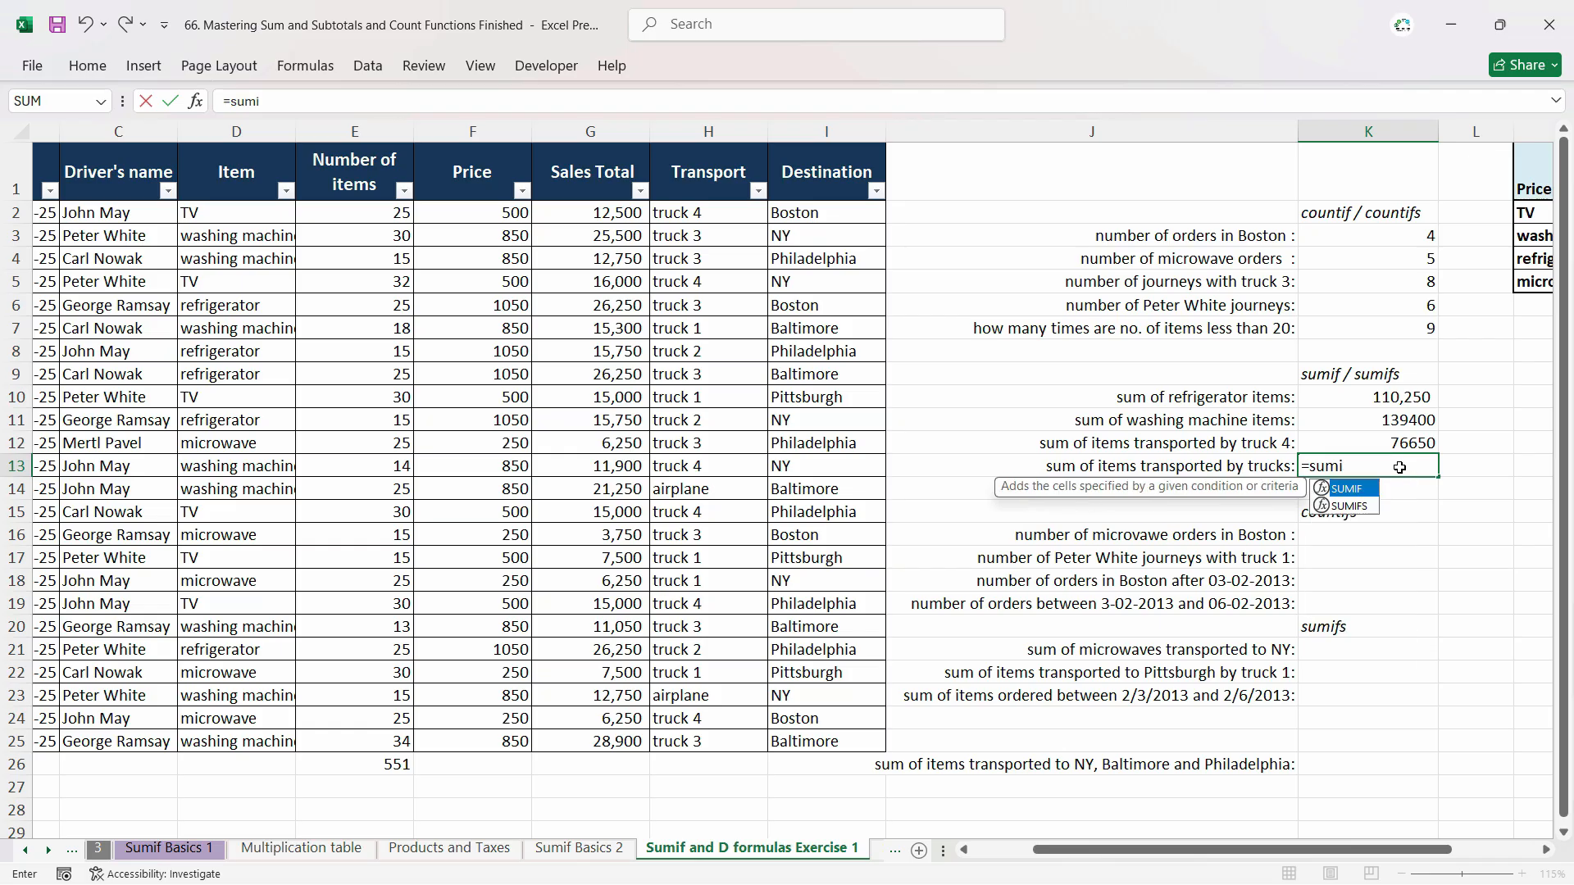
key("Tab")
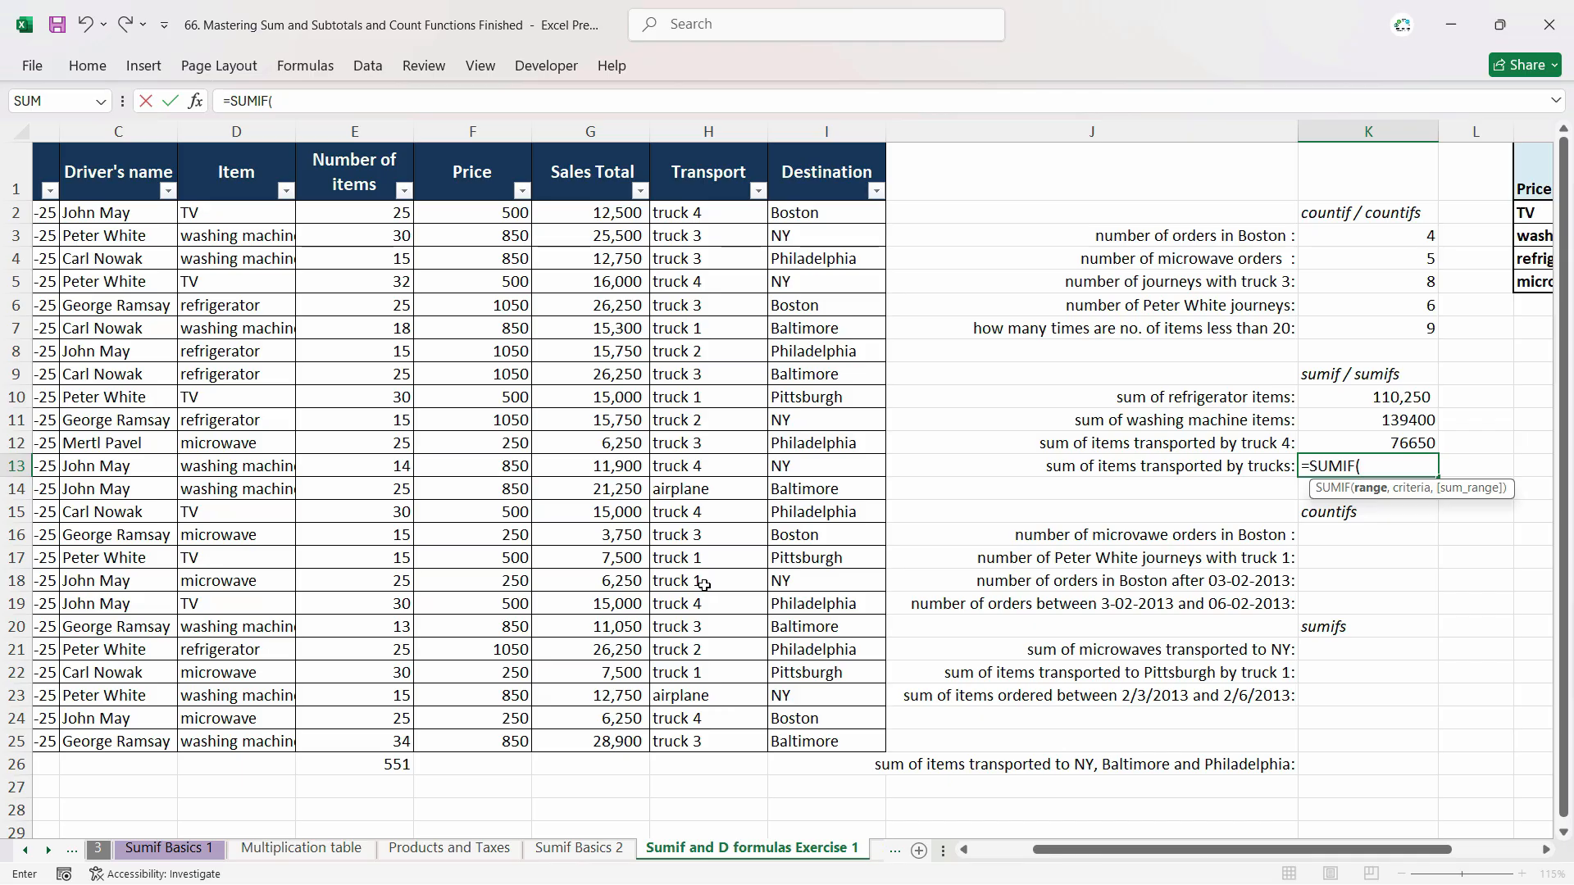
type("sal")
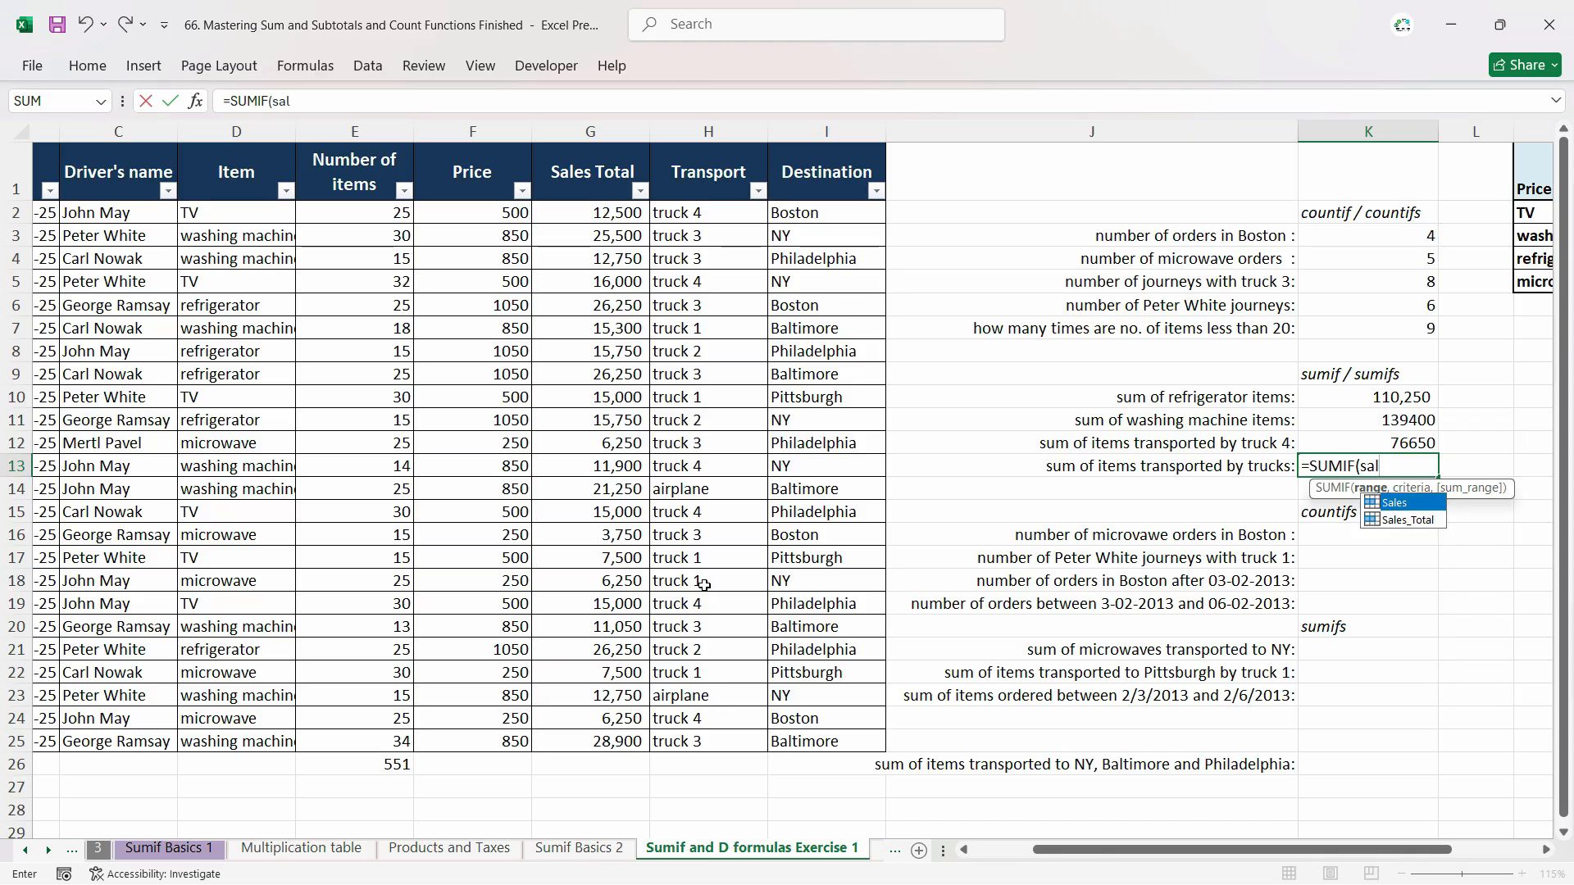
key("BackSpace")
key("BackSpace")
key("BackSpace")
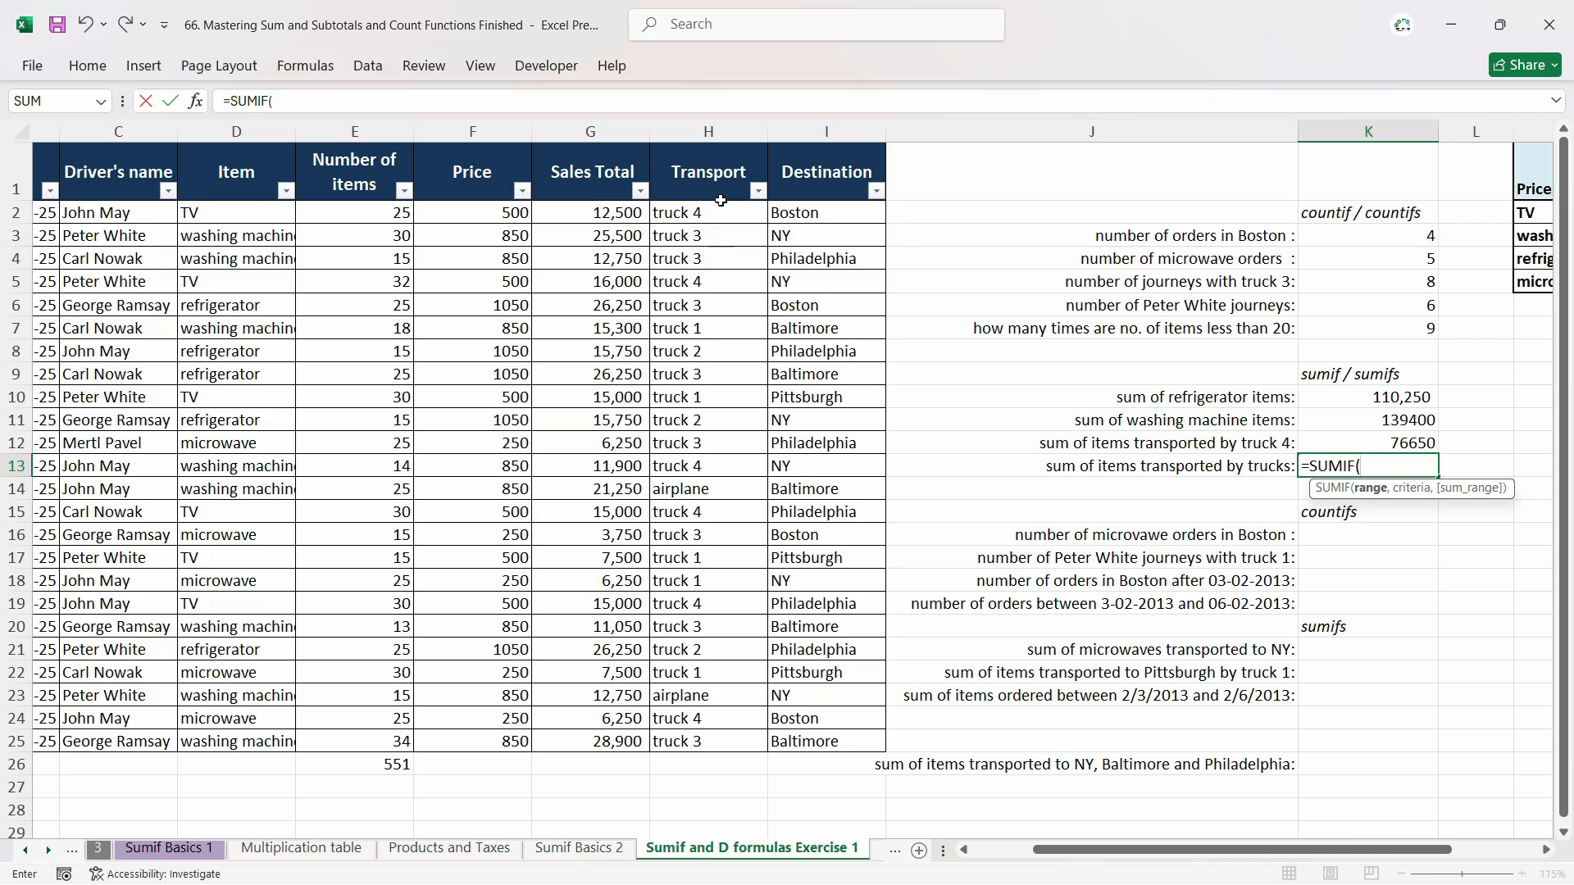
type("tr")
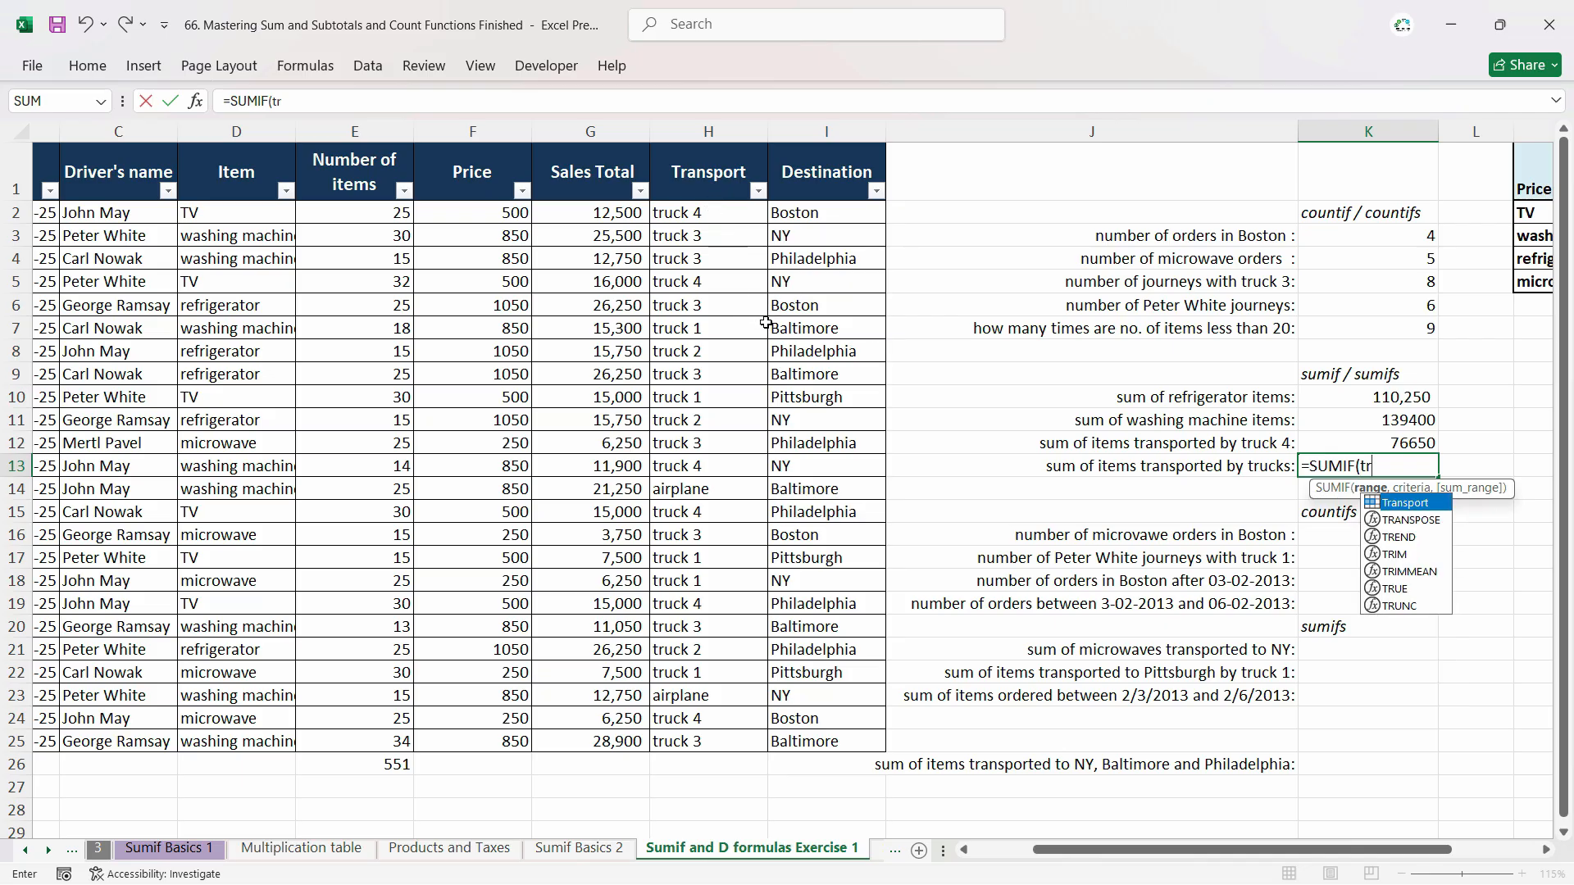
key("Tab")
type(",")
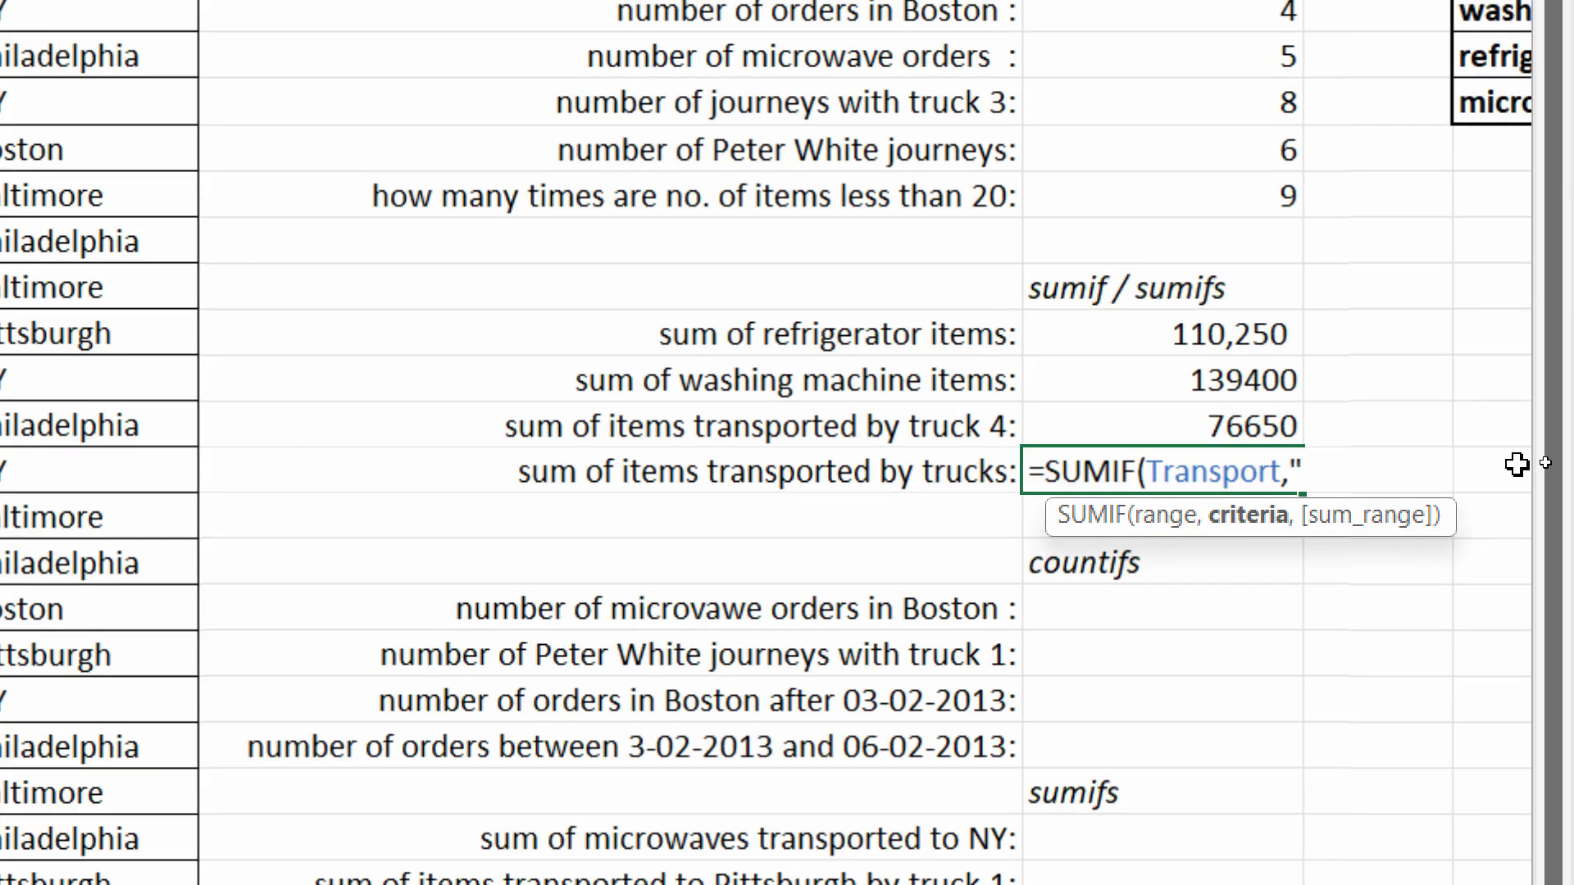
type("Tru")
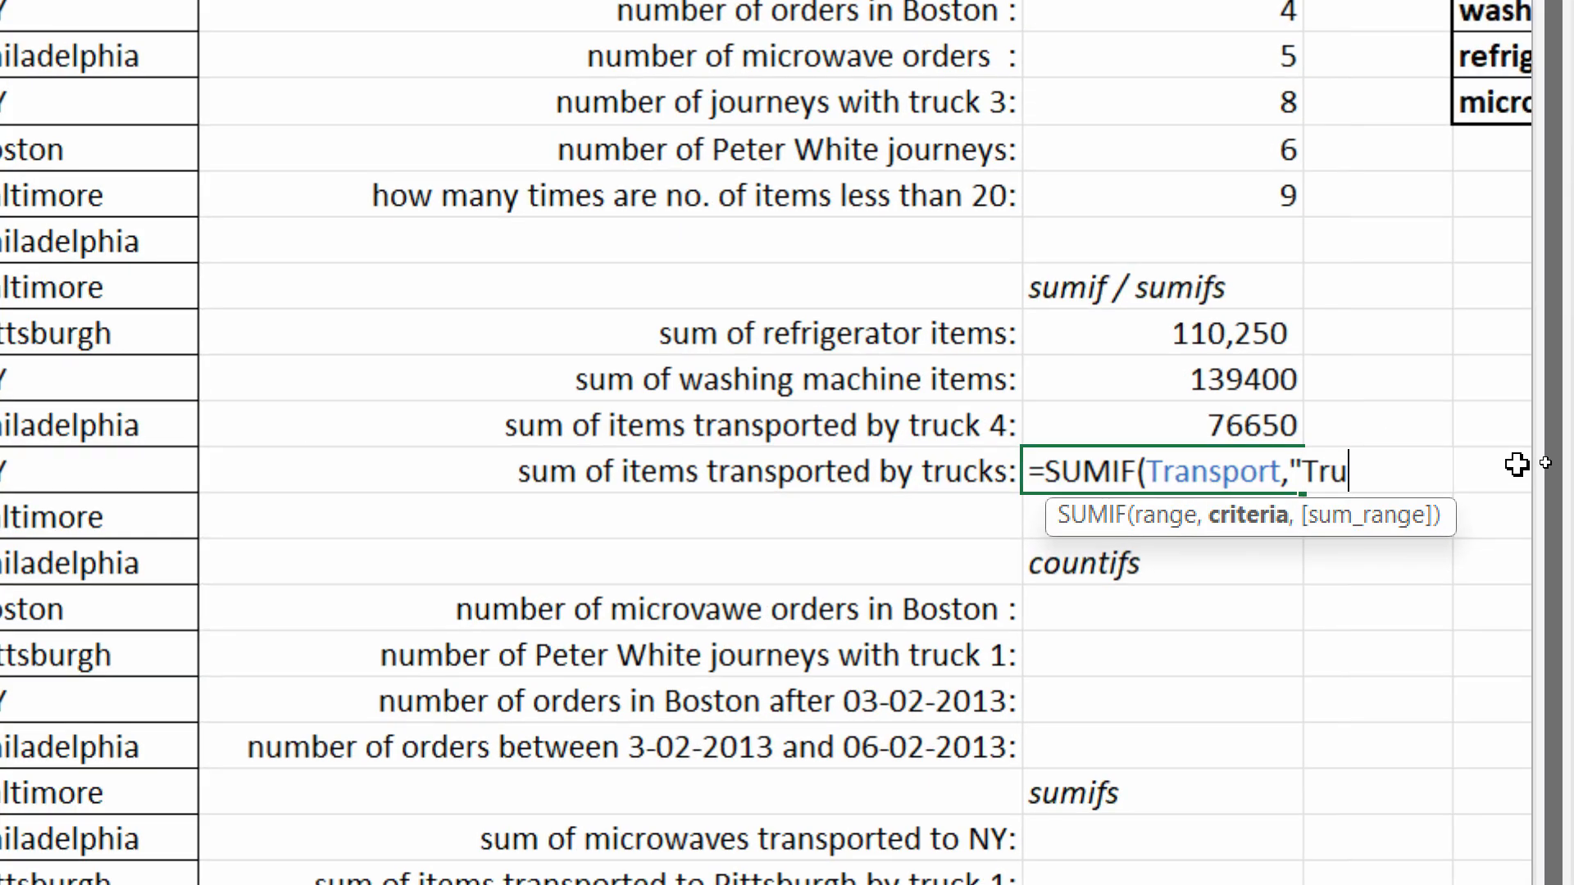
type("ck *")
type(",")
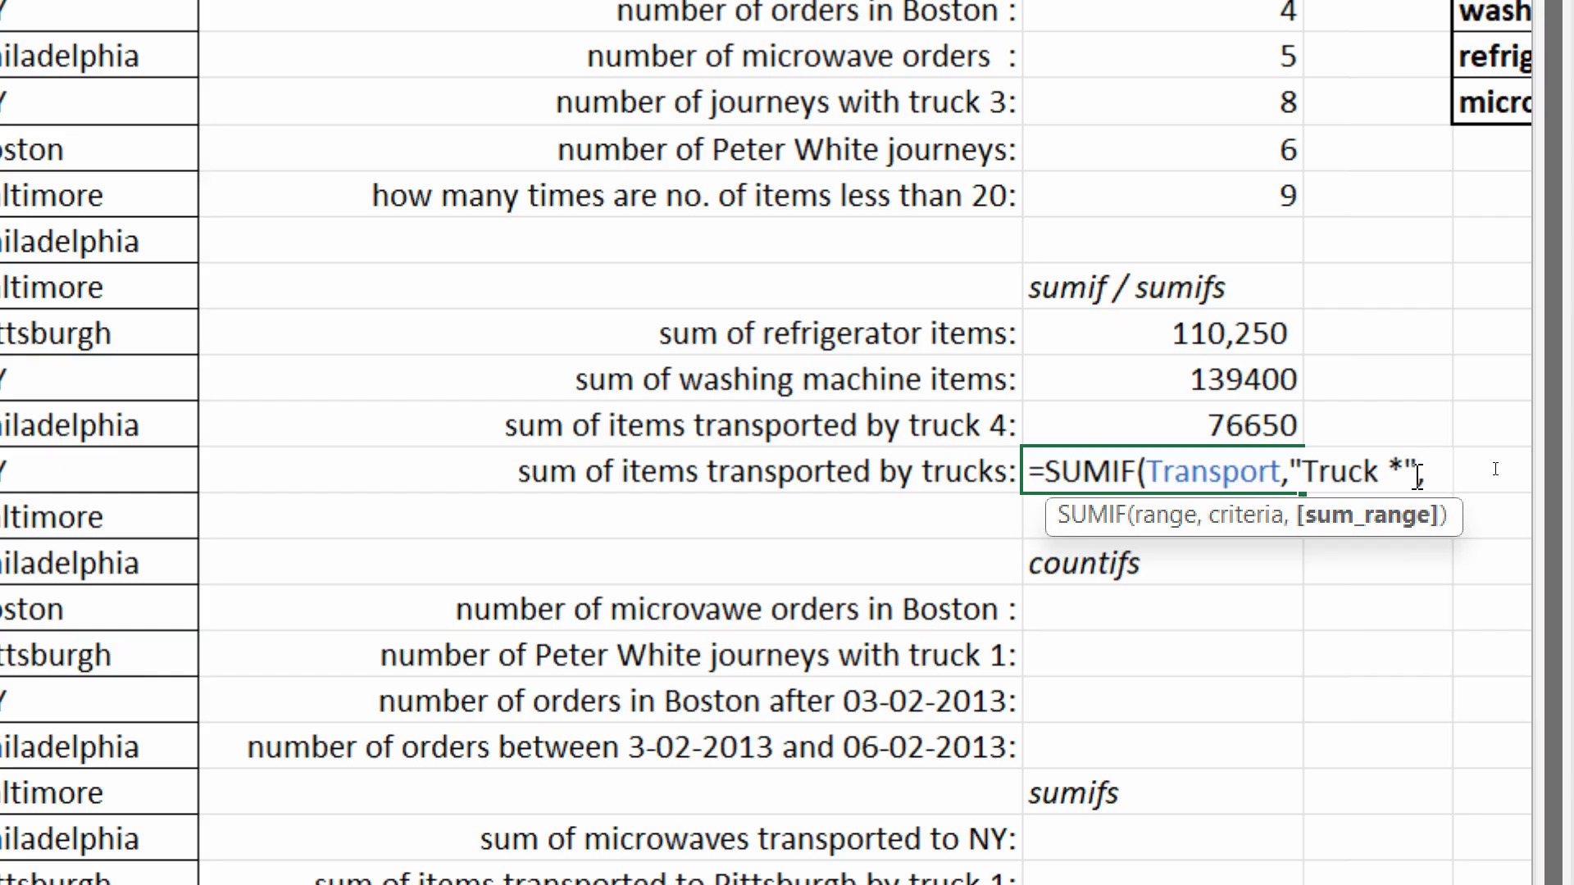
type("sal")
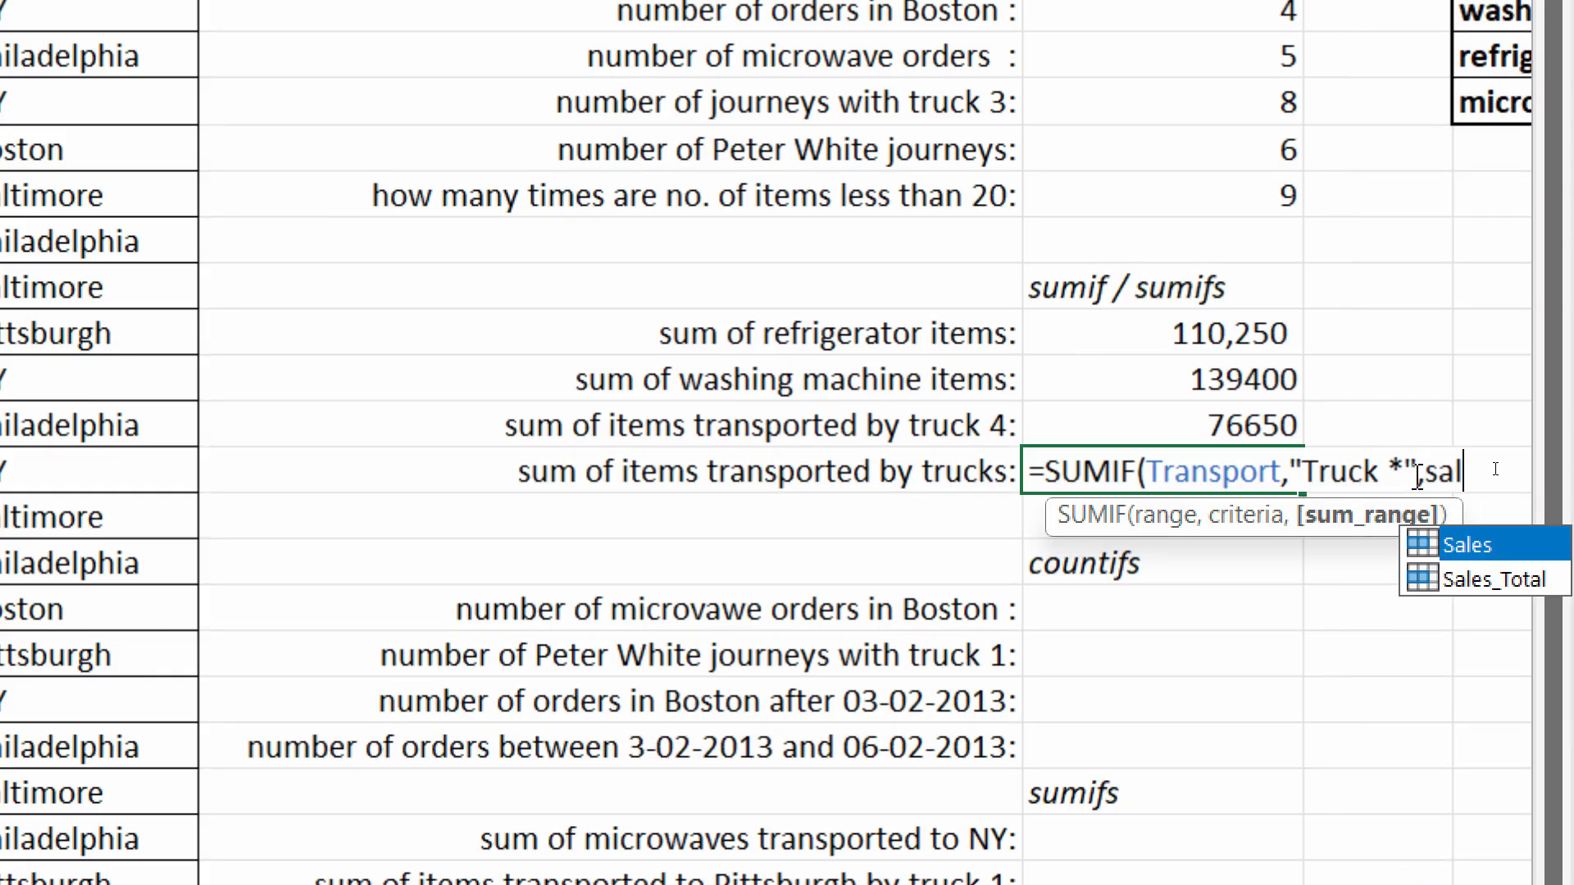
key("Down")
key("Tab")
key("Return")
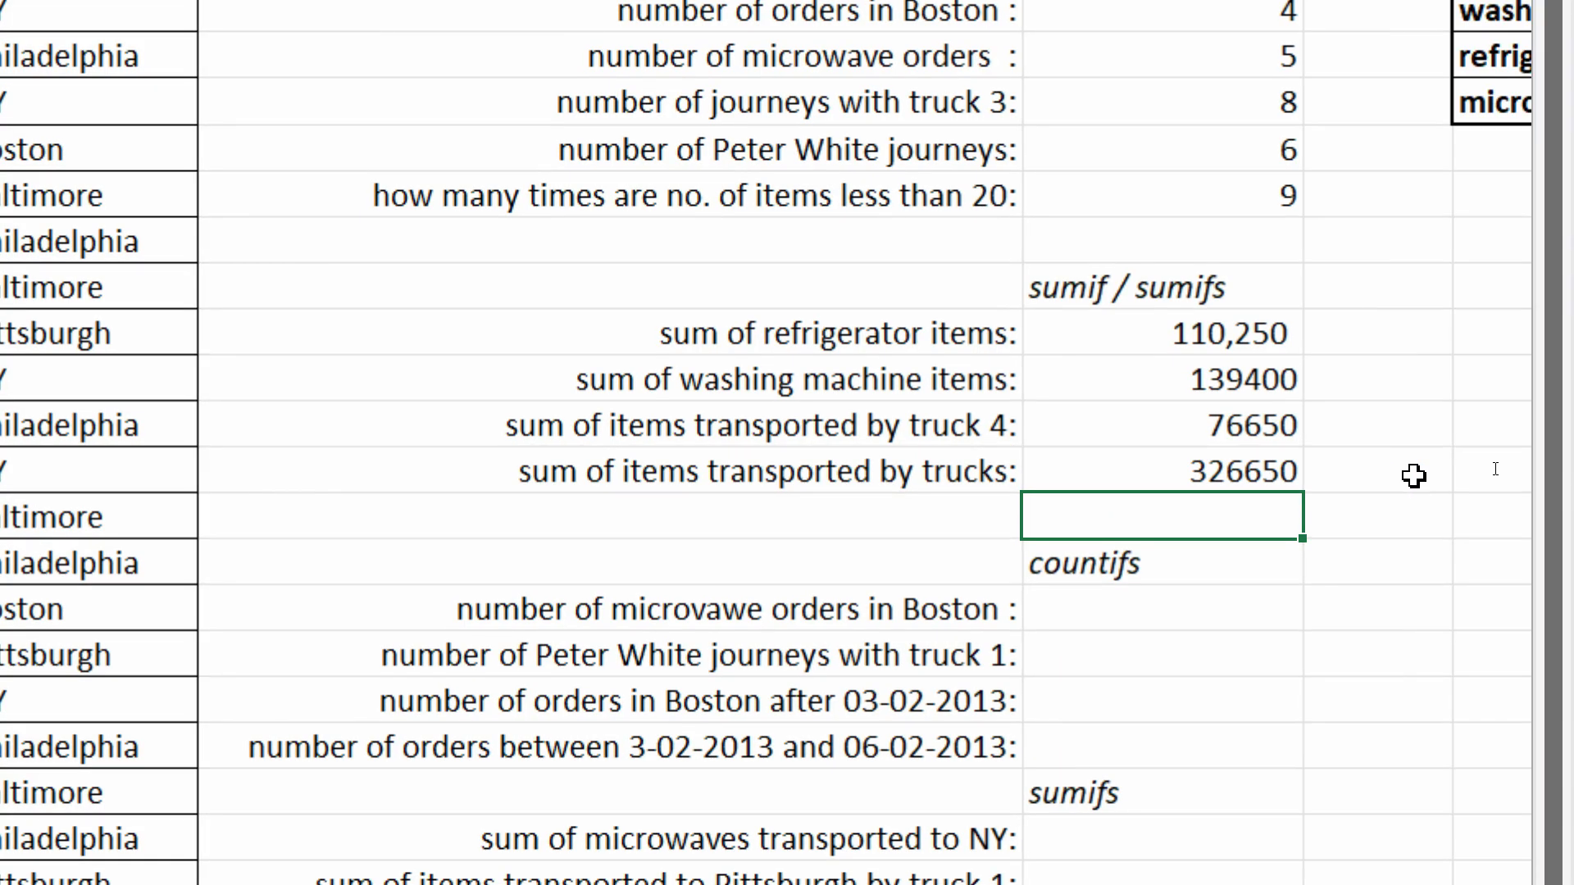
Check the trucks sum in K13 by filtering airplane out of Transport and selecting the remaining Sales Total values, and clear the filter.
left_click(1223, 474)
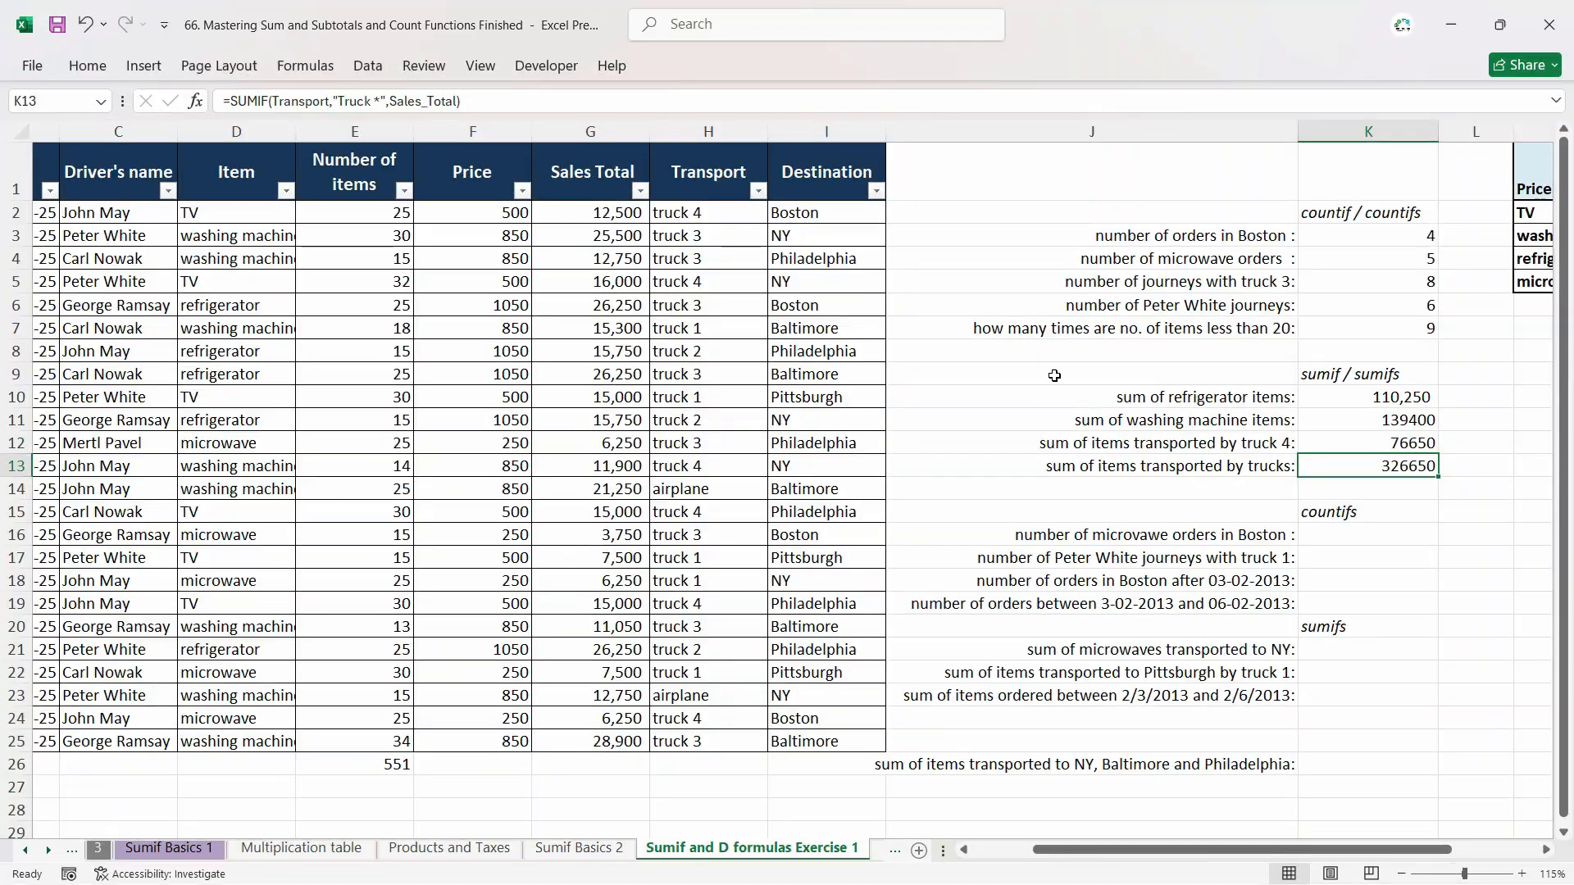
left_click(757, 190)
left_click(549, 474)
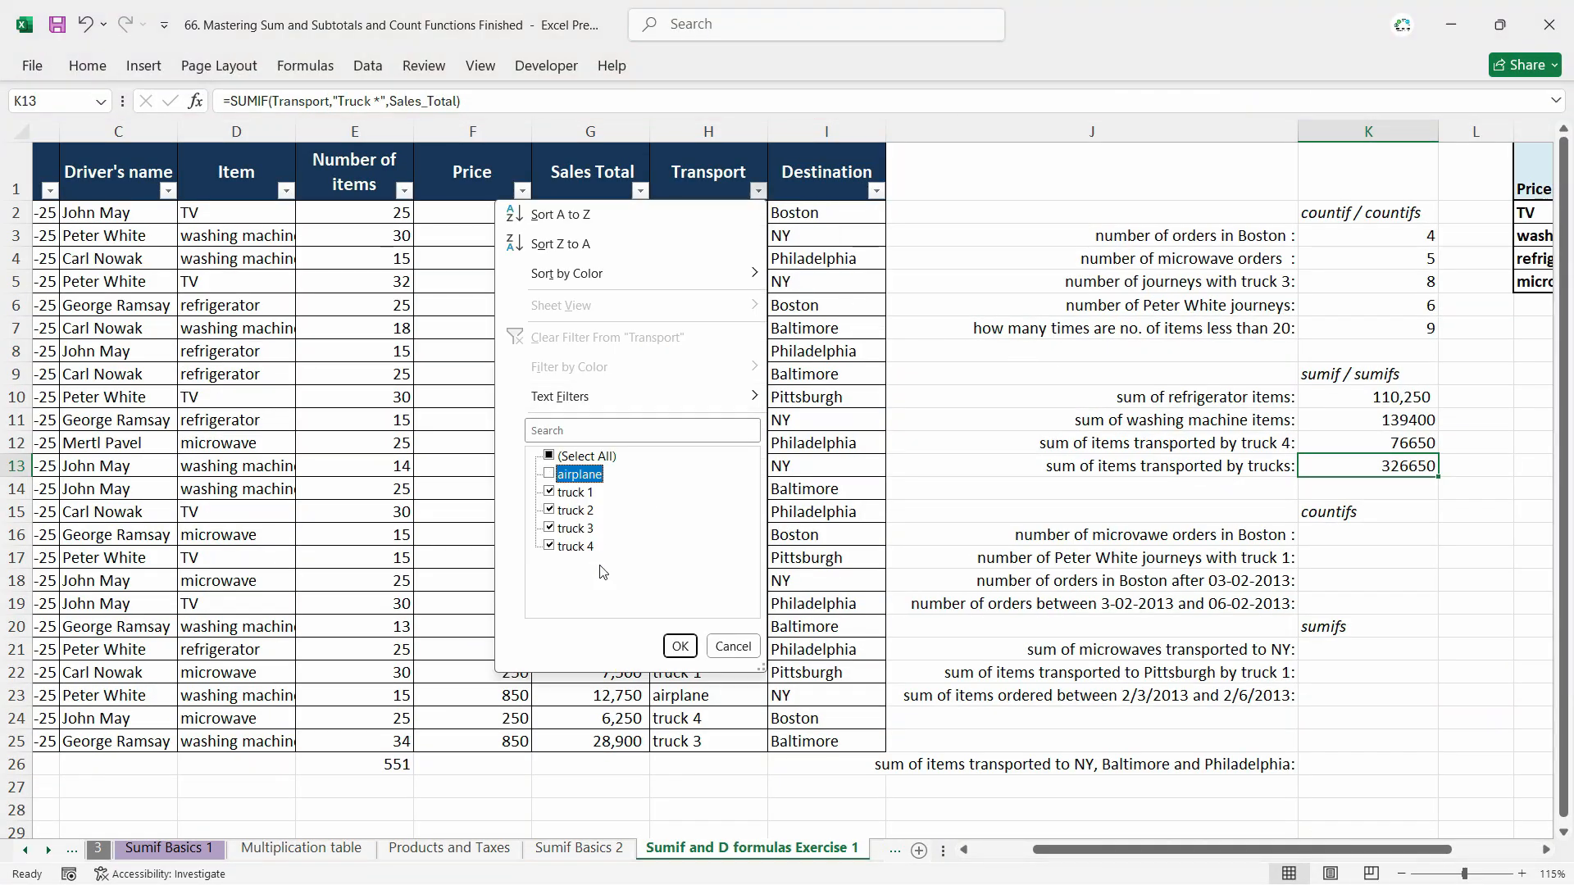
left_click(680, 647)
left_click_drag(606, 213, 577, 696)
key("ctrl+q")
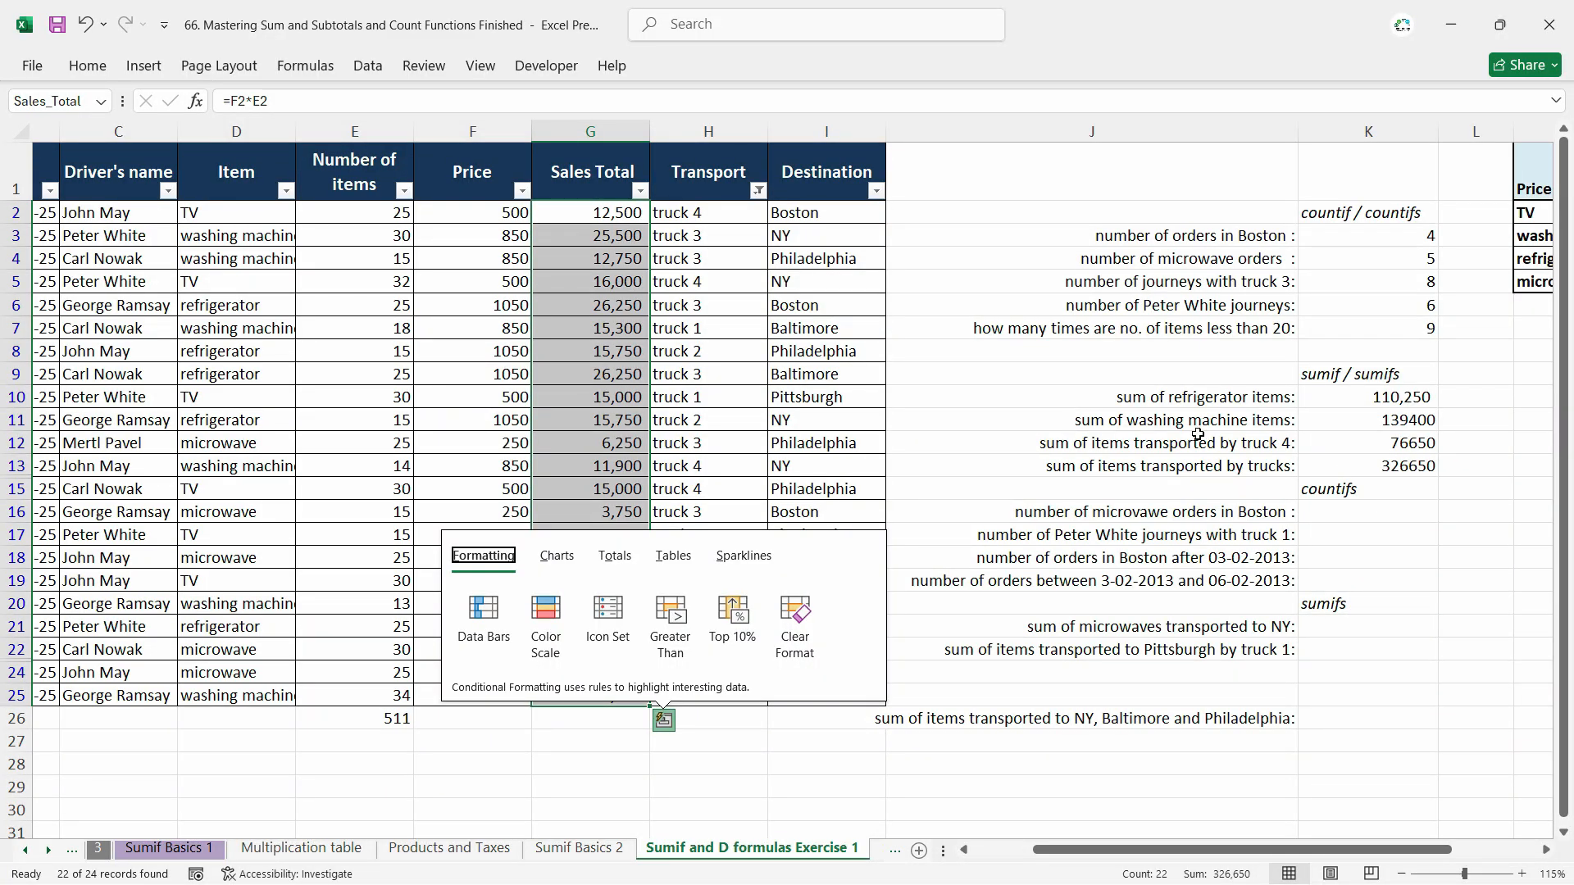
left_click(758, 191)
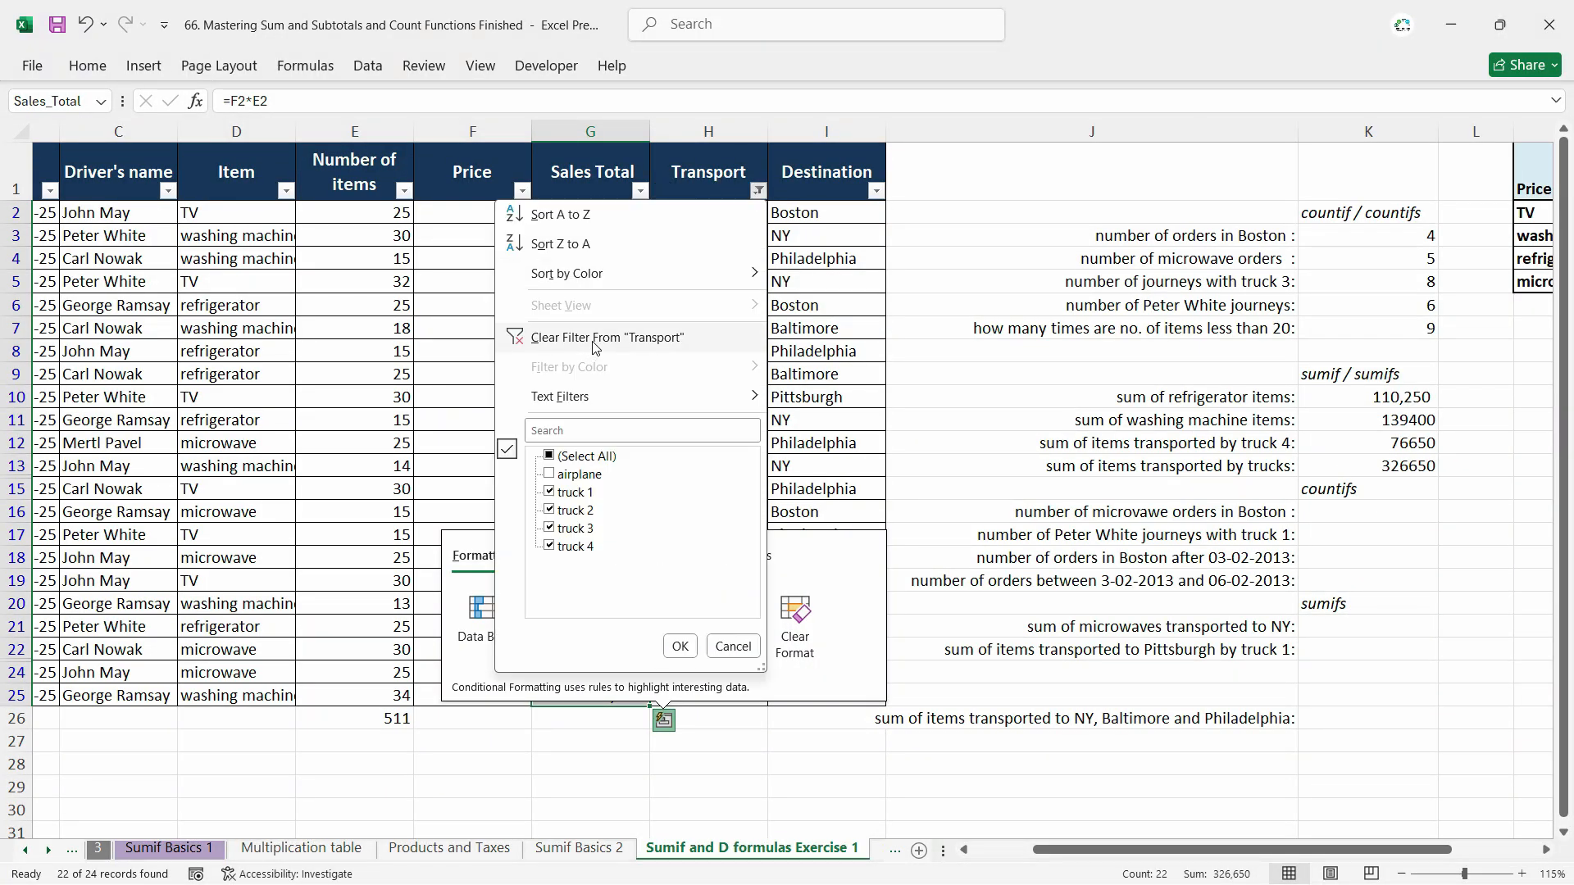
left_click(595, 337)
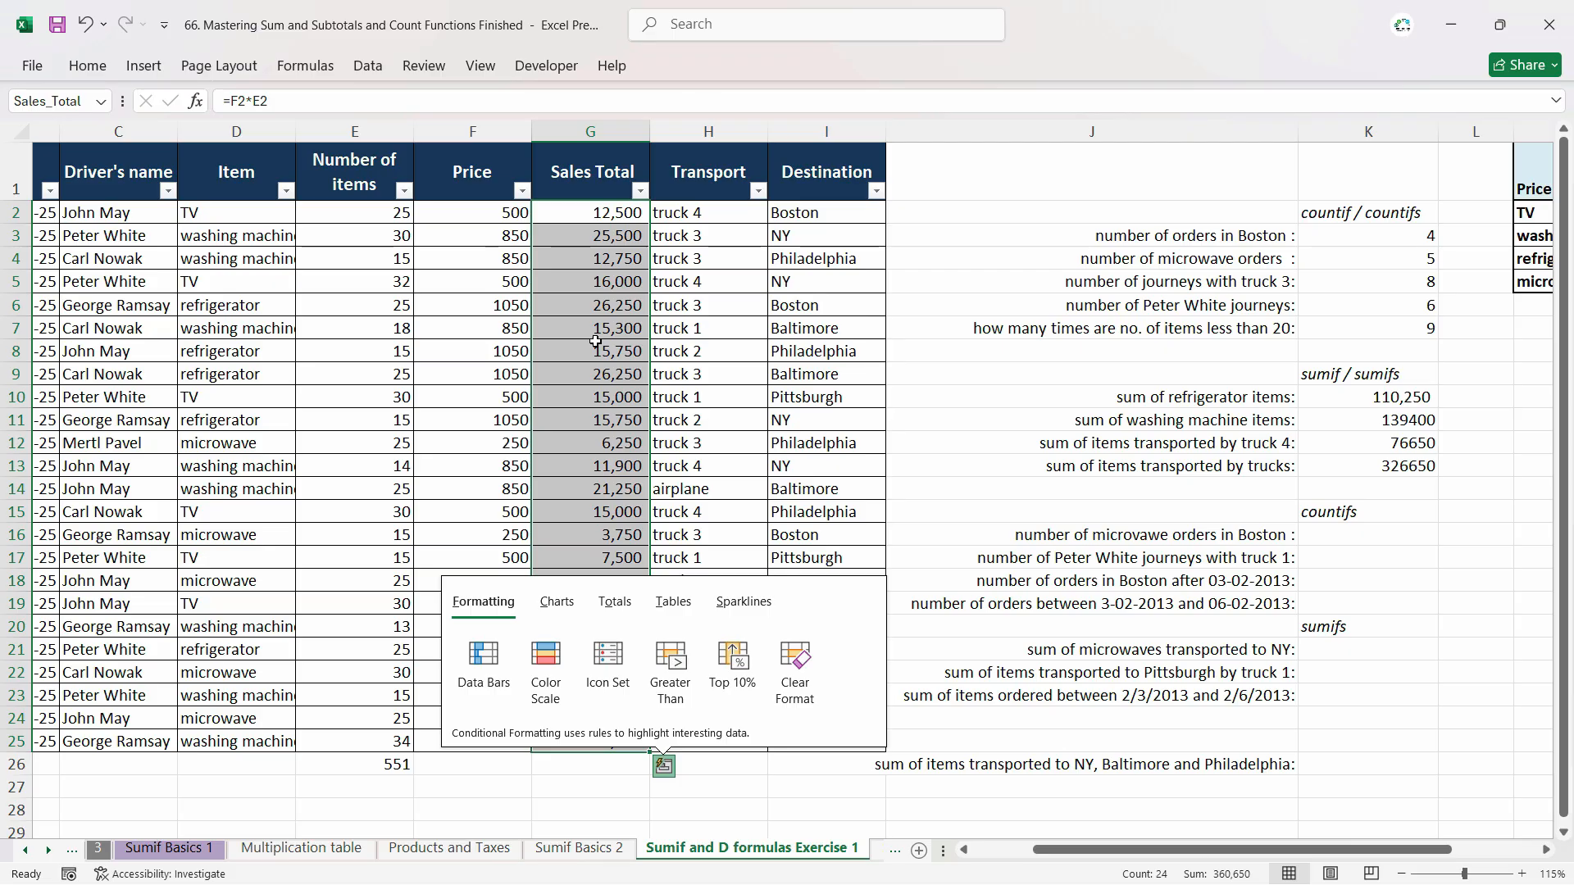
left_click(598, 344)
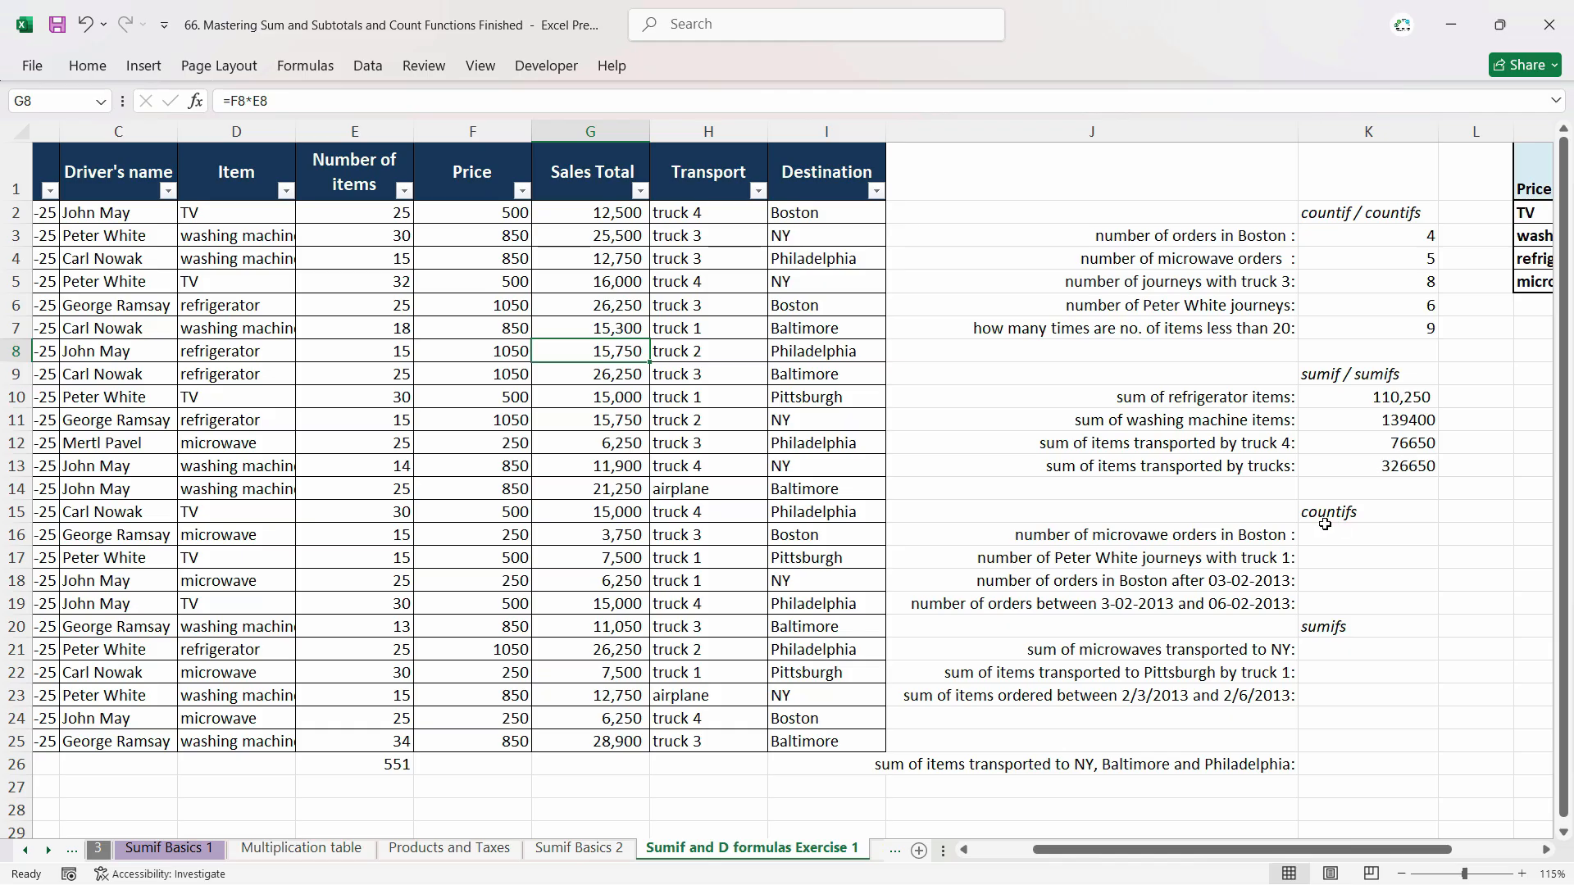
Enter =COUNTIFS(Item,"Microwave",Destination,"Boston") in K16 for the number of microwave orders in Boston.
left_click(1293, 534)
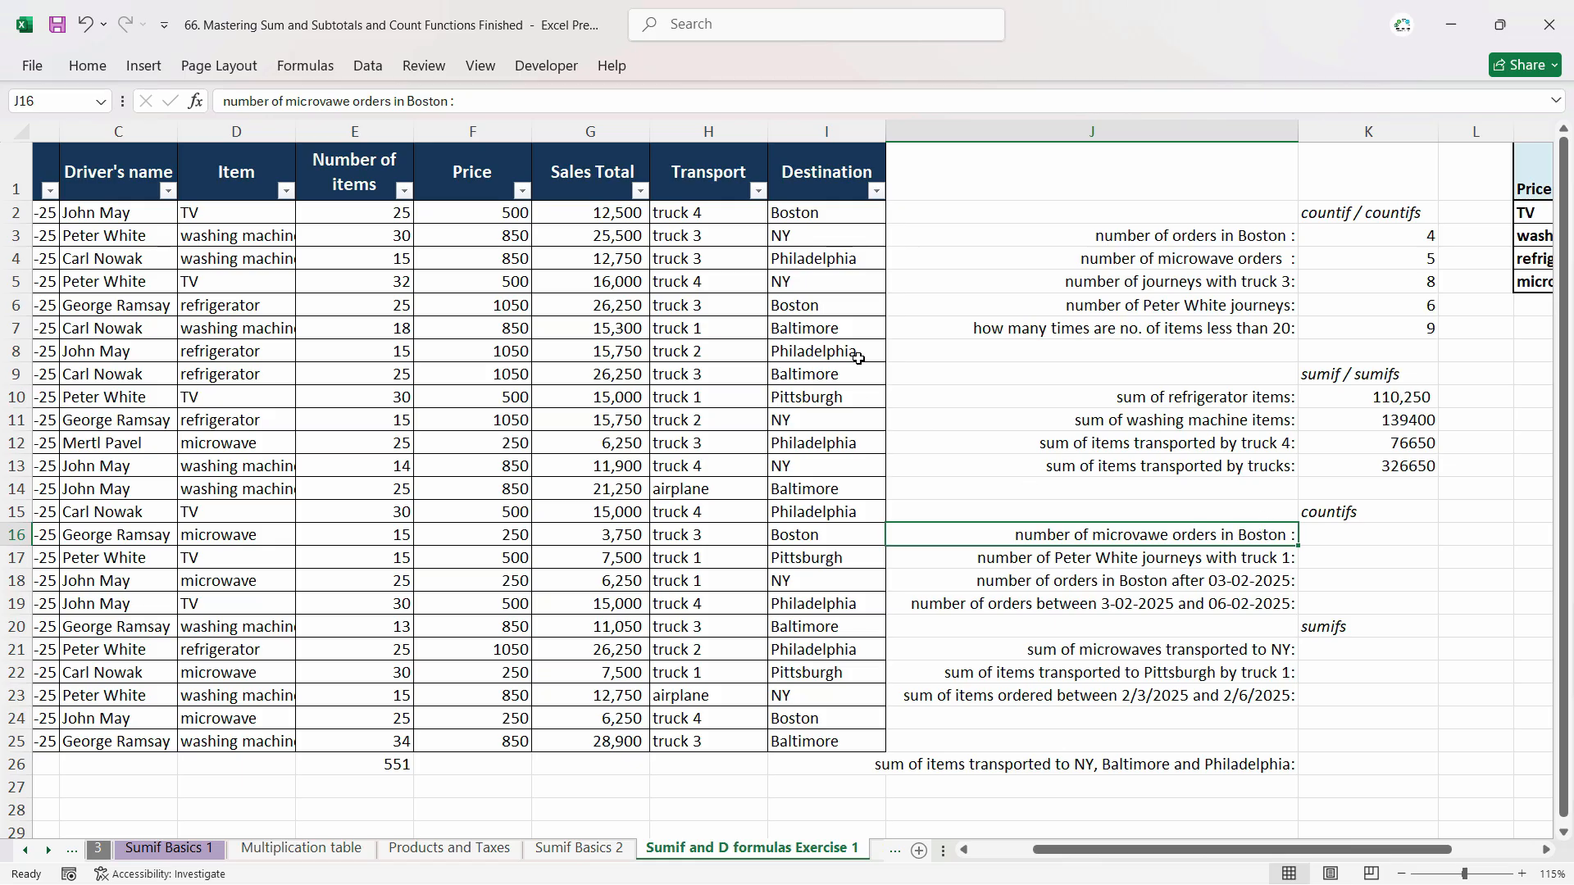
left_click(1375, 544)
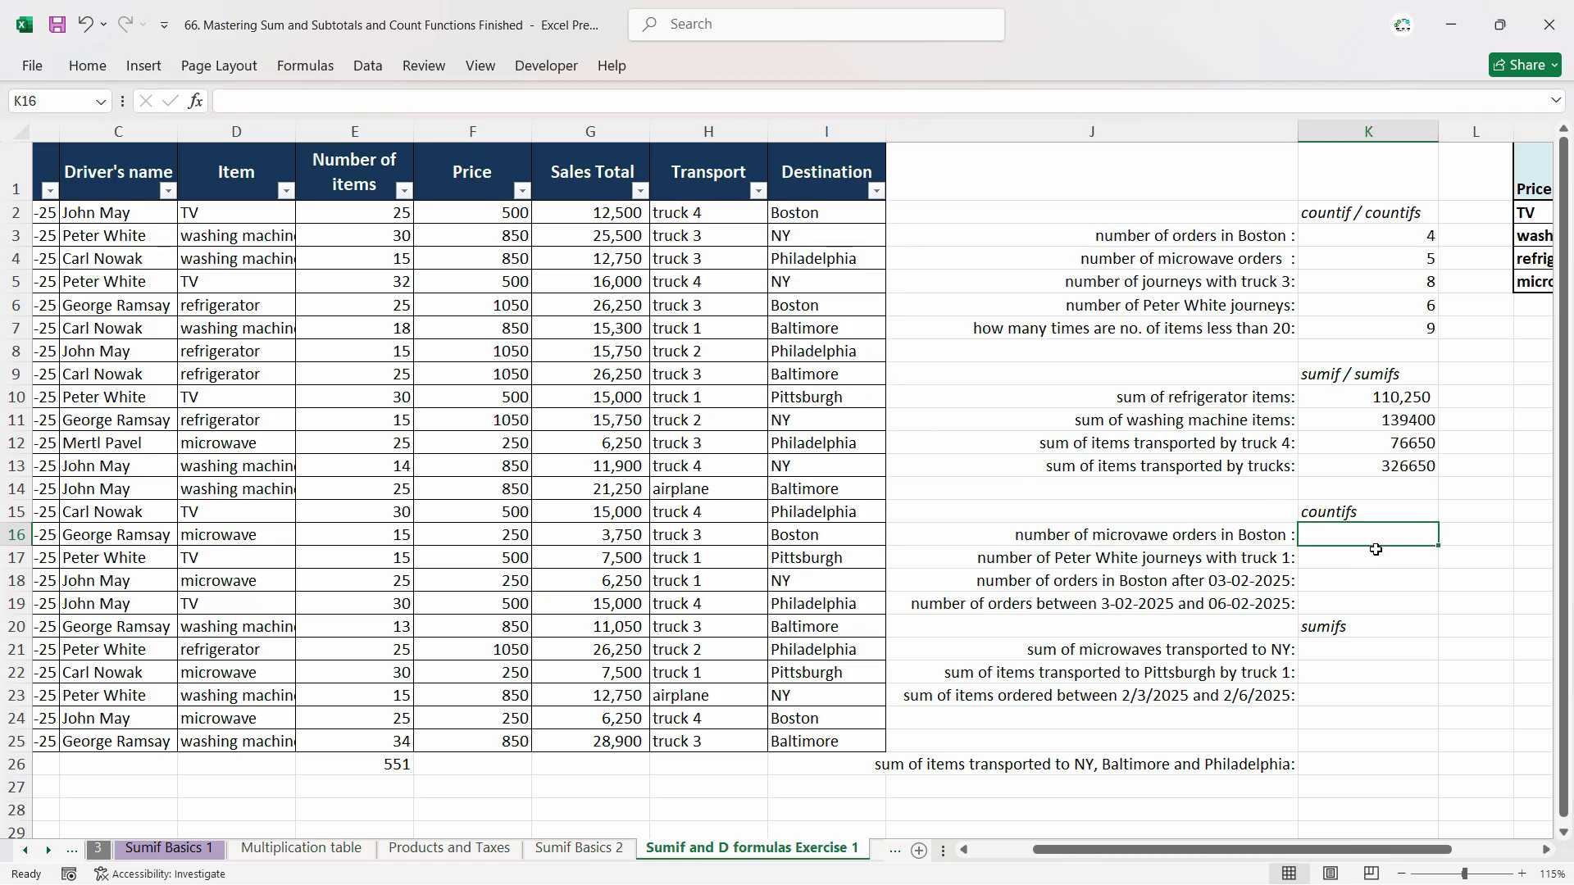
type("=countig")
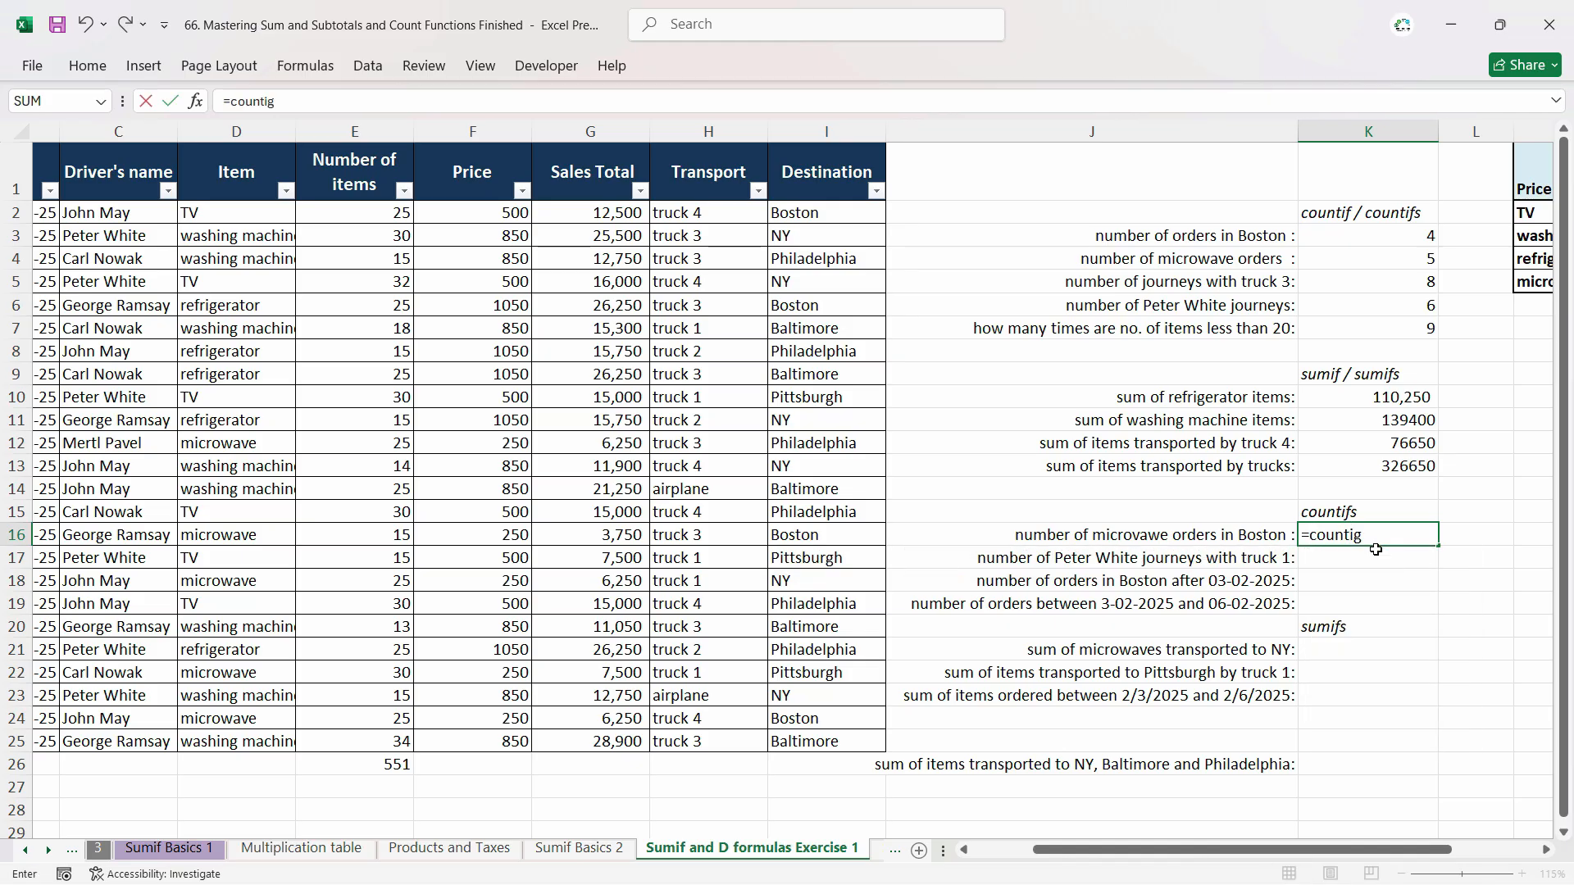
key("BackSpace")
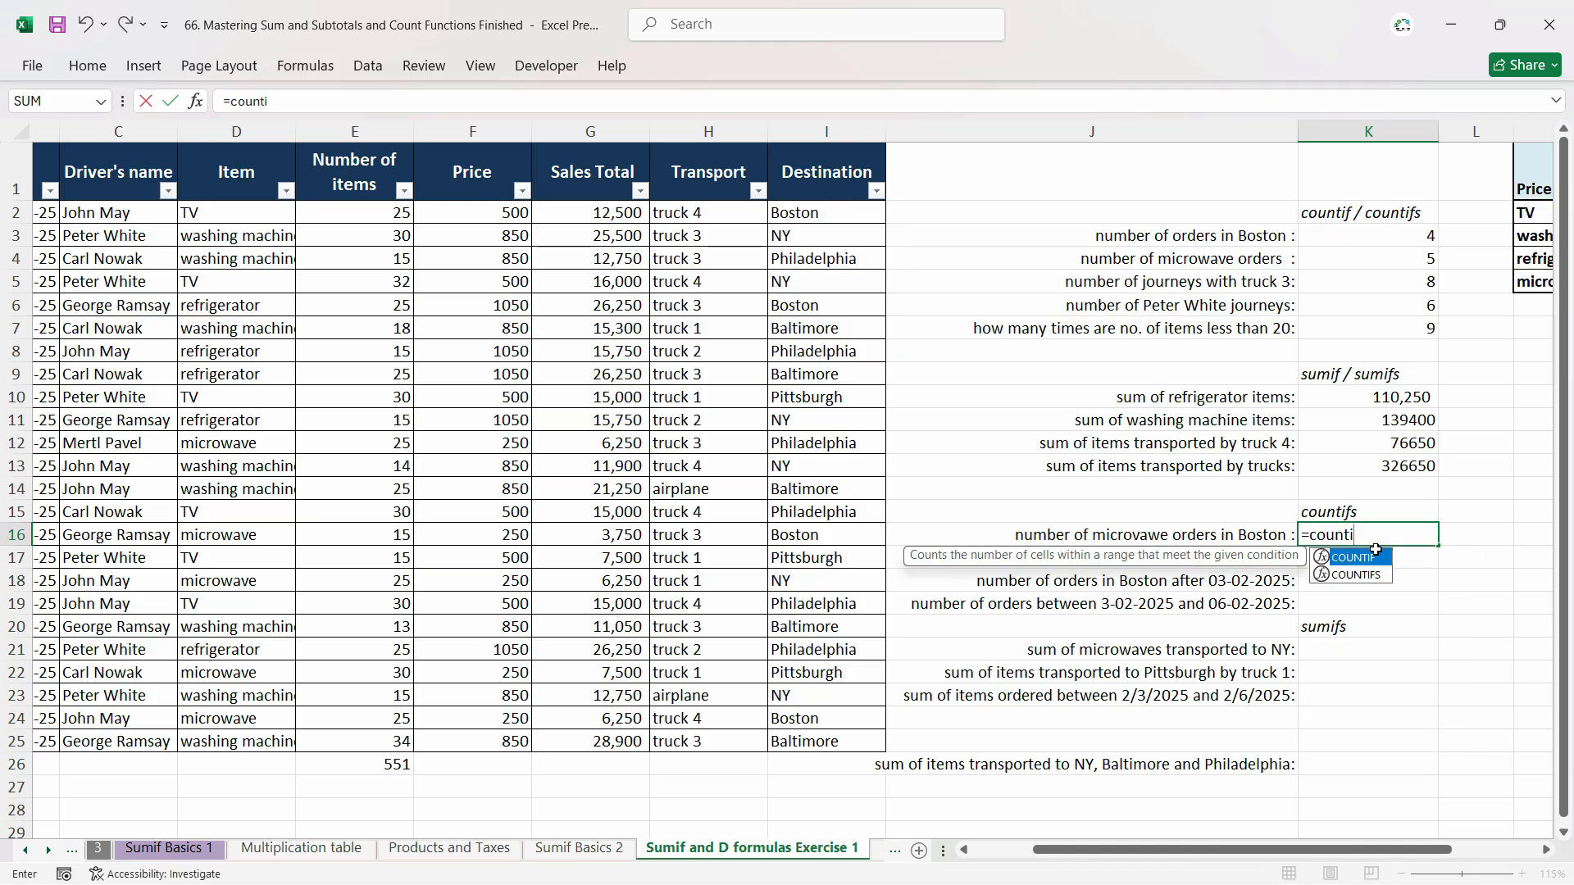
double_click(1361, 574)
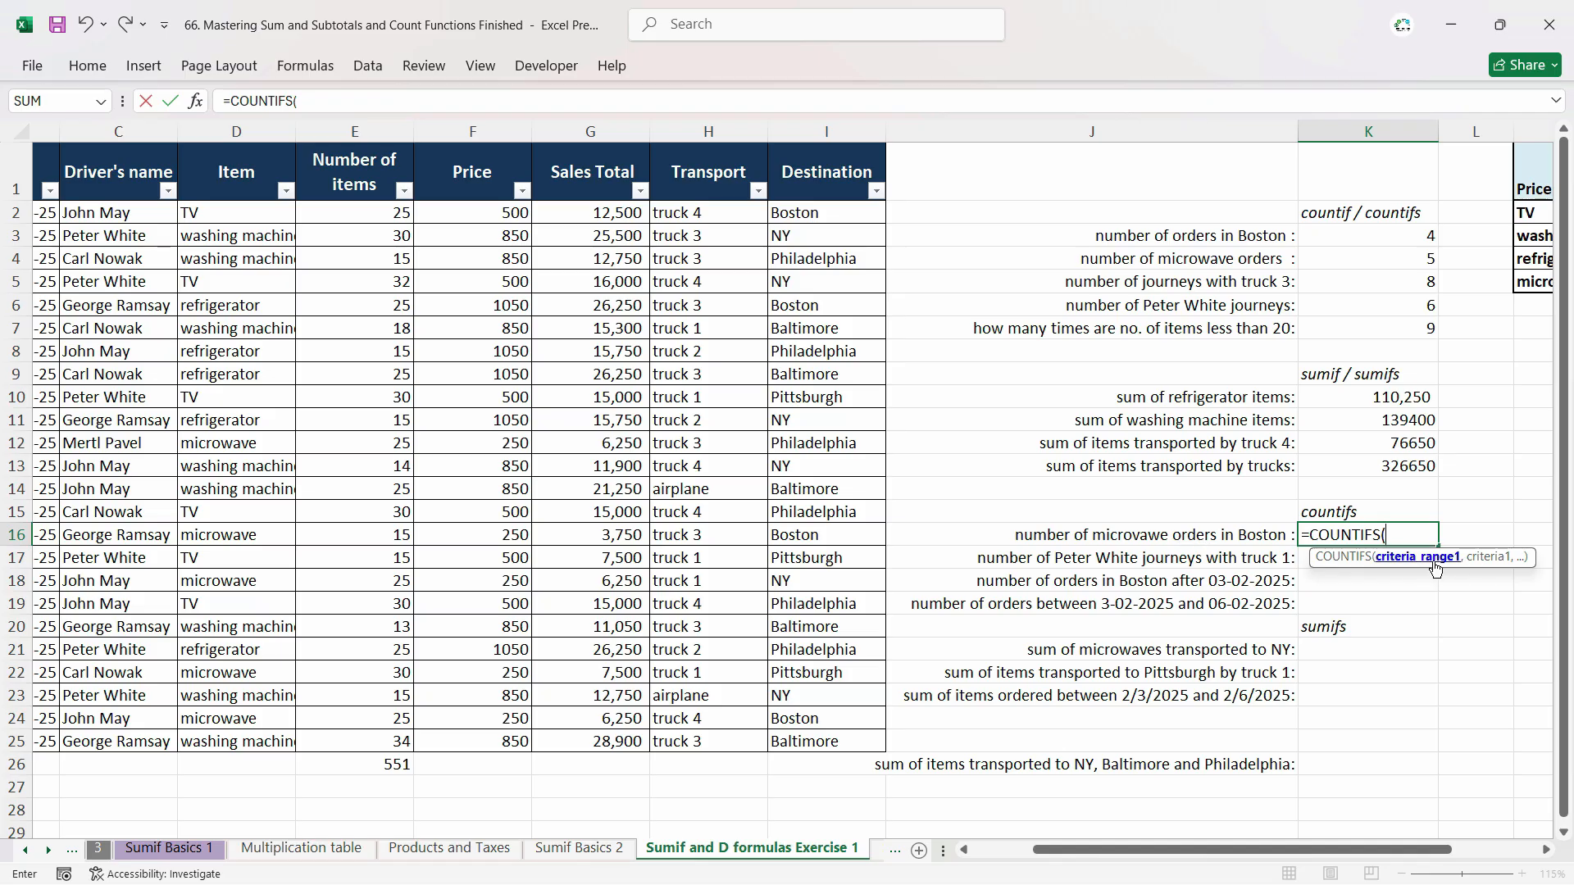
type("item")
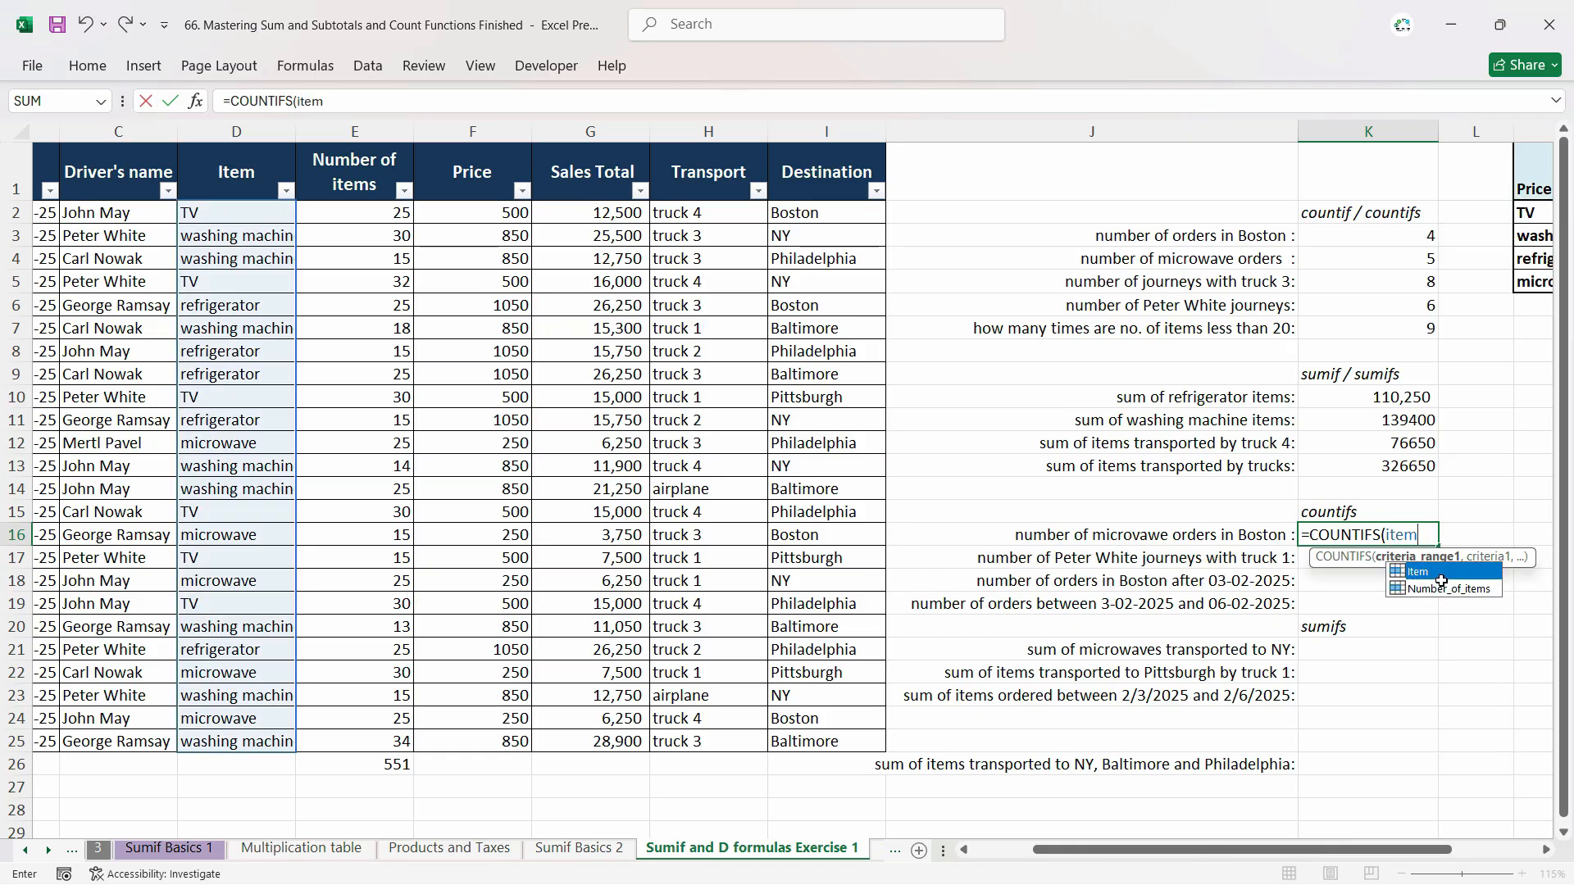
double_click(1441, 579)
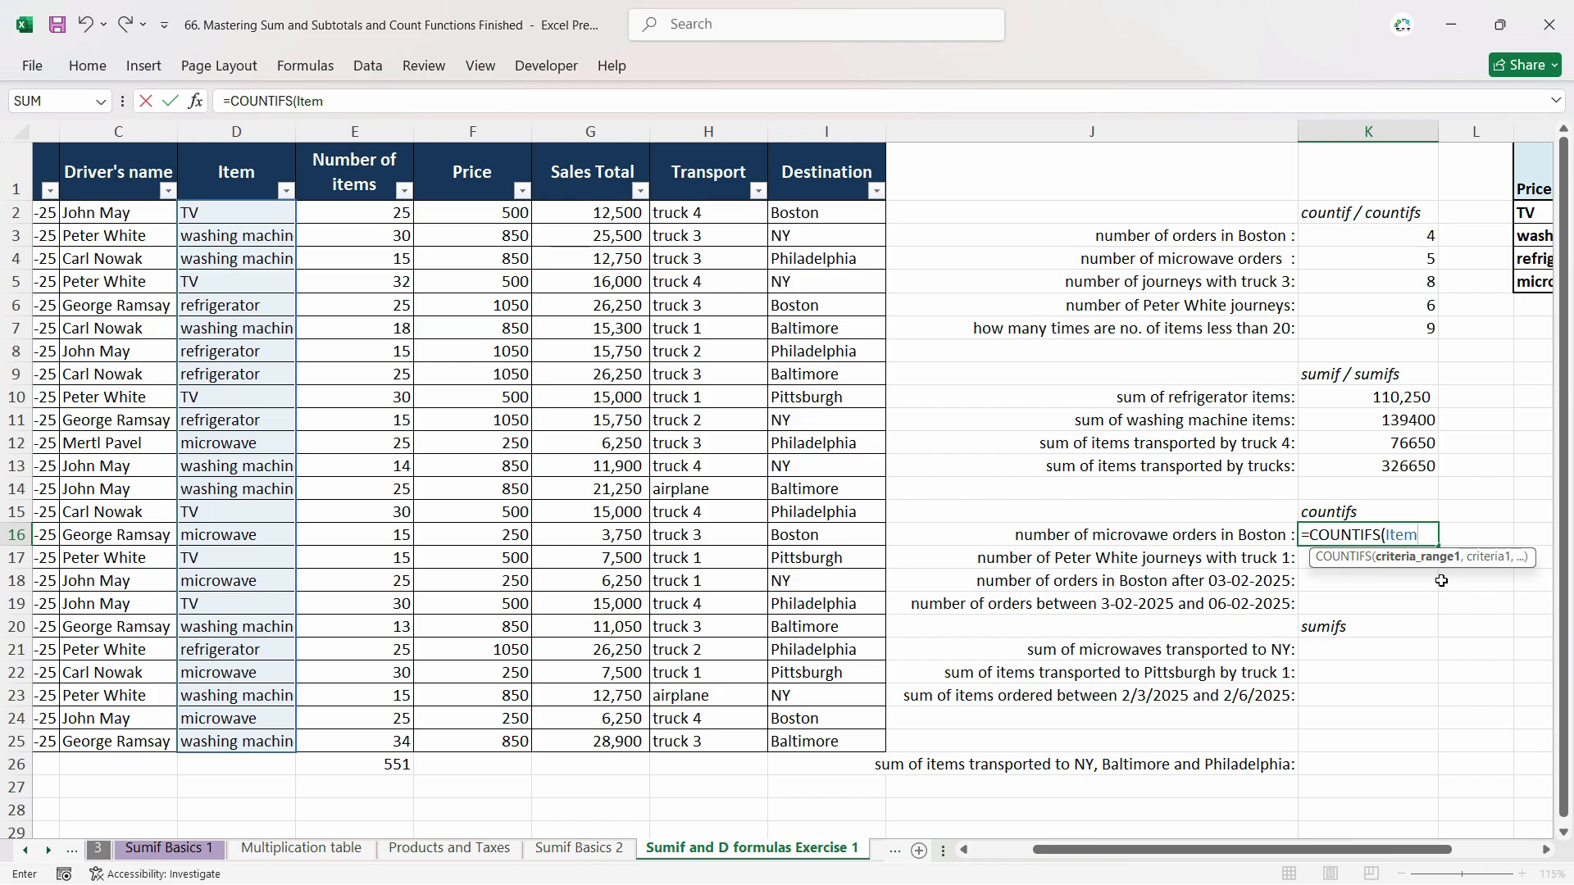
type(",")
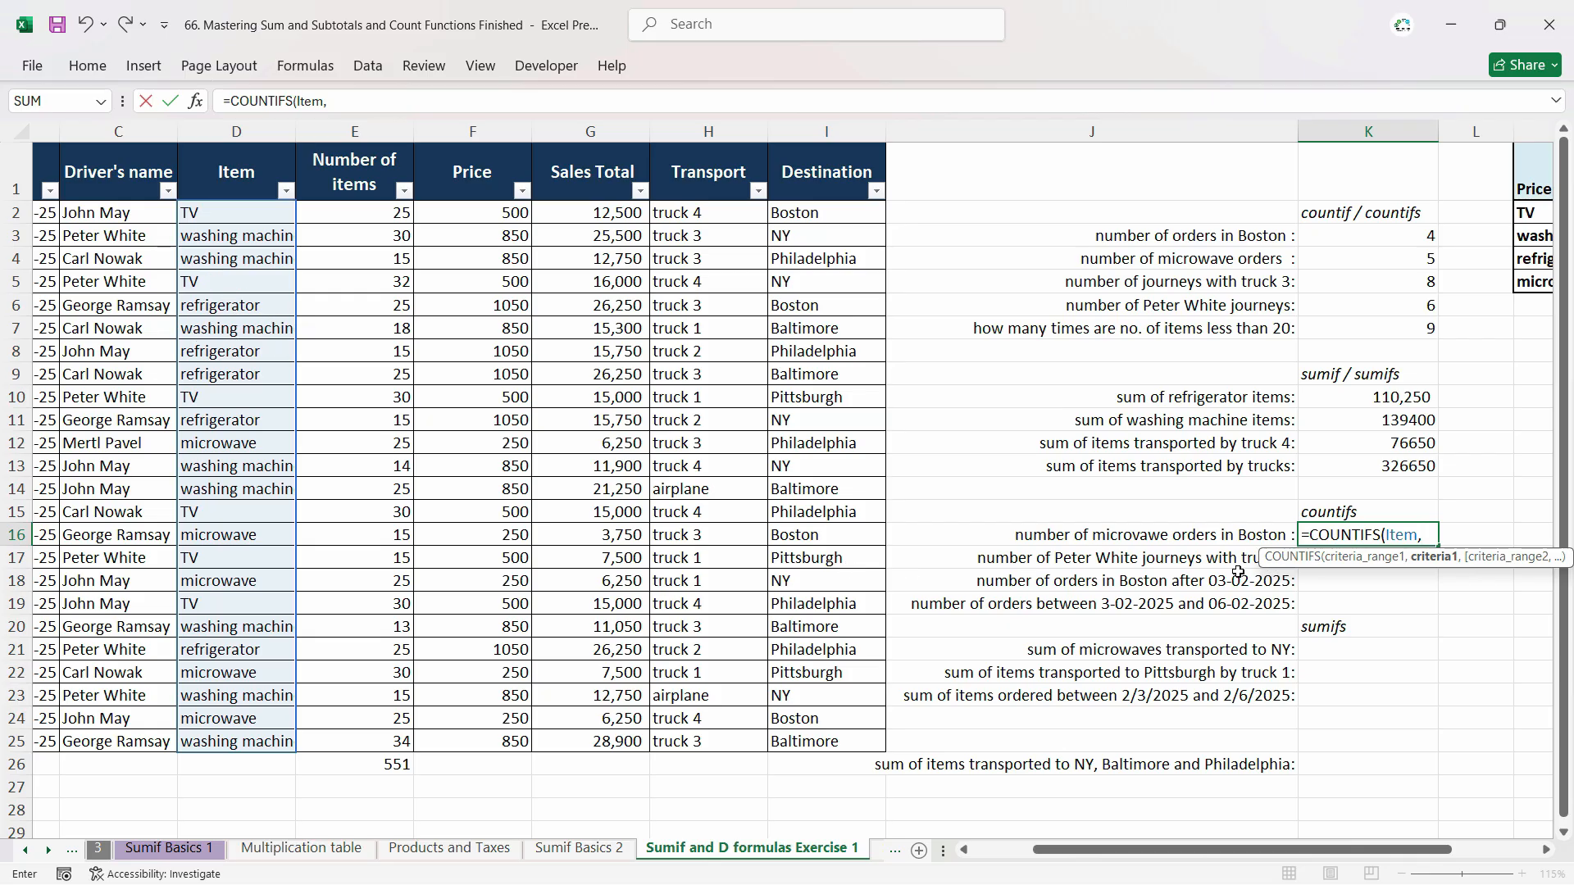
type("\"Microwave\",")
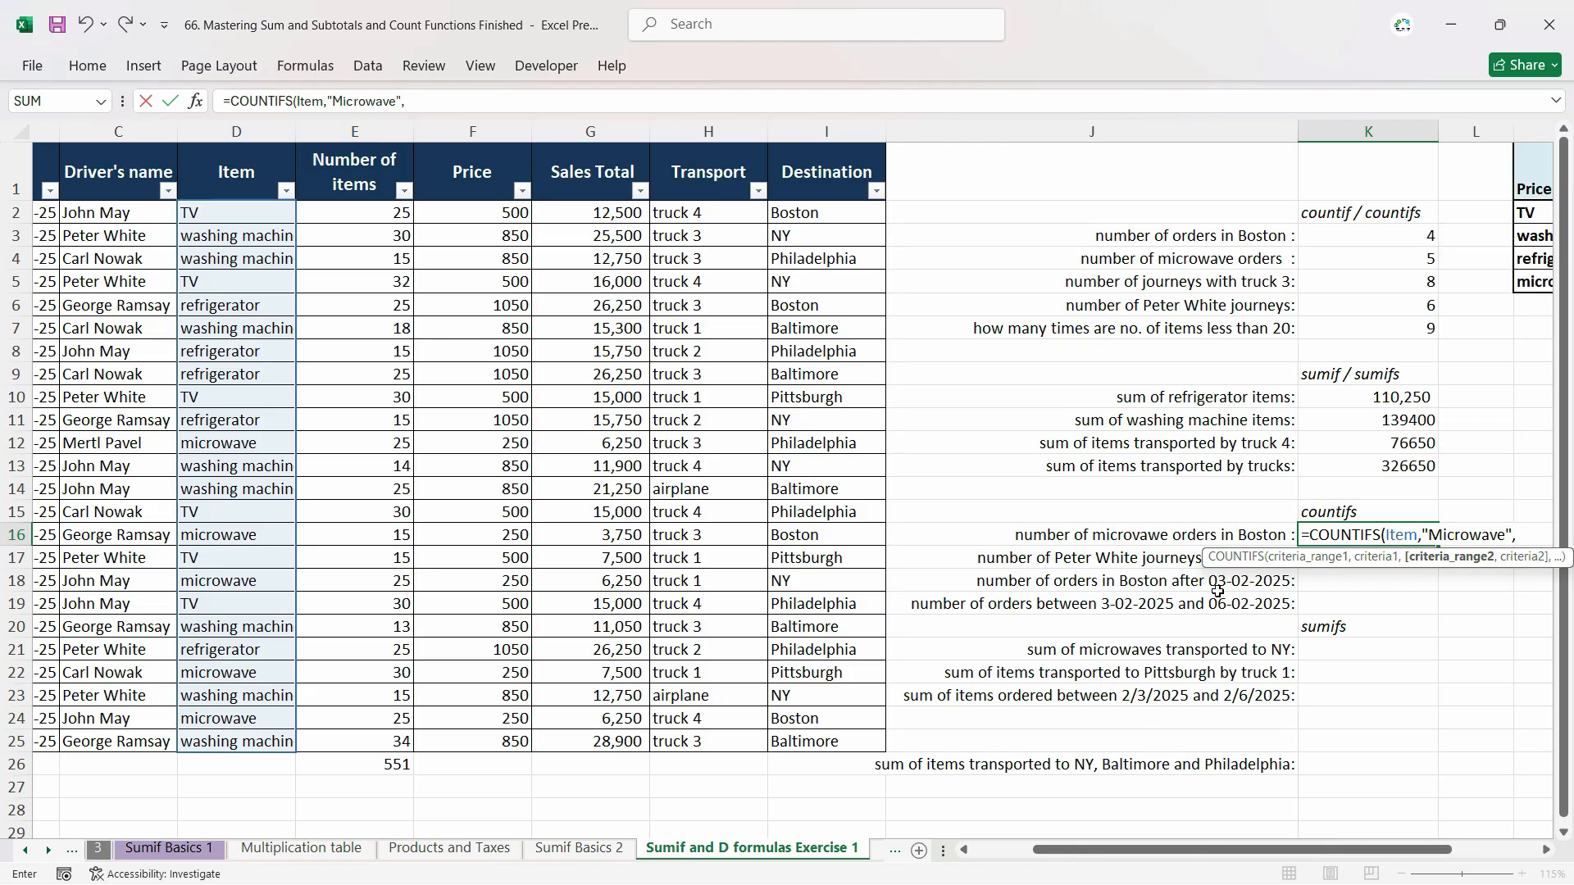
type("des")
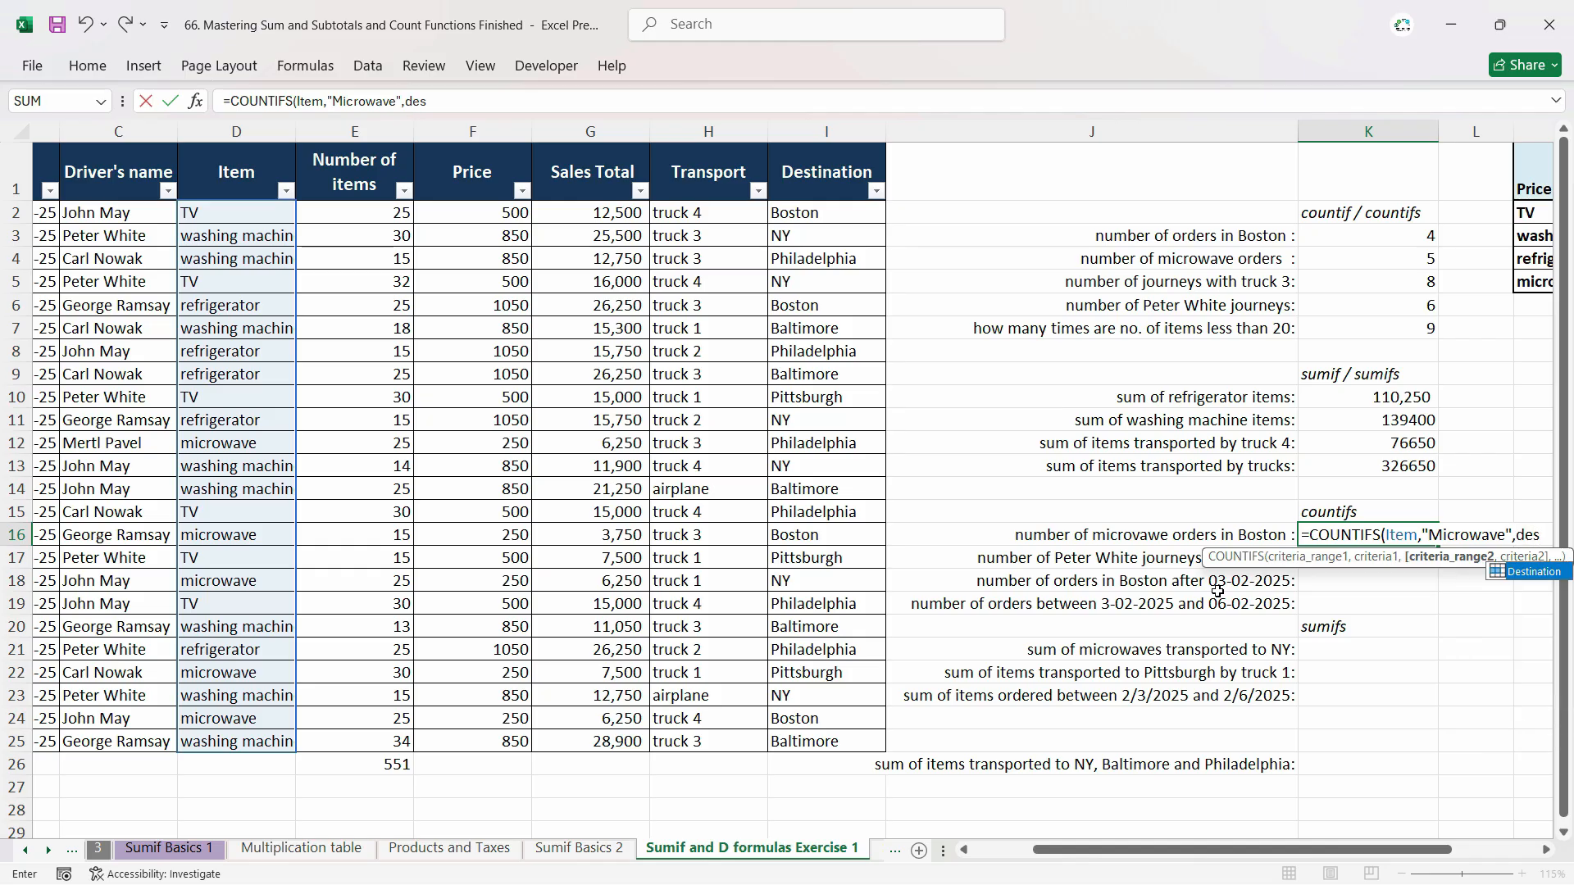
key("Tab")
type(",")
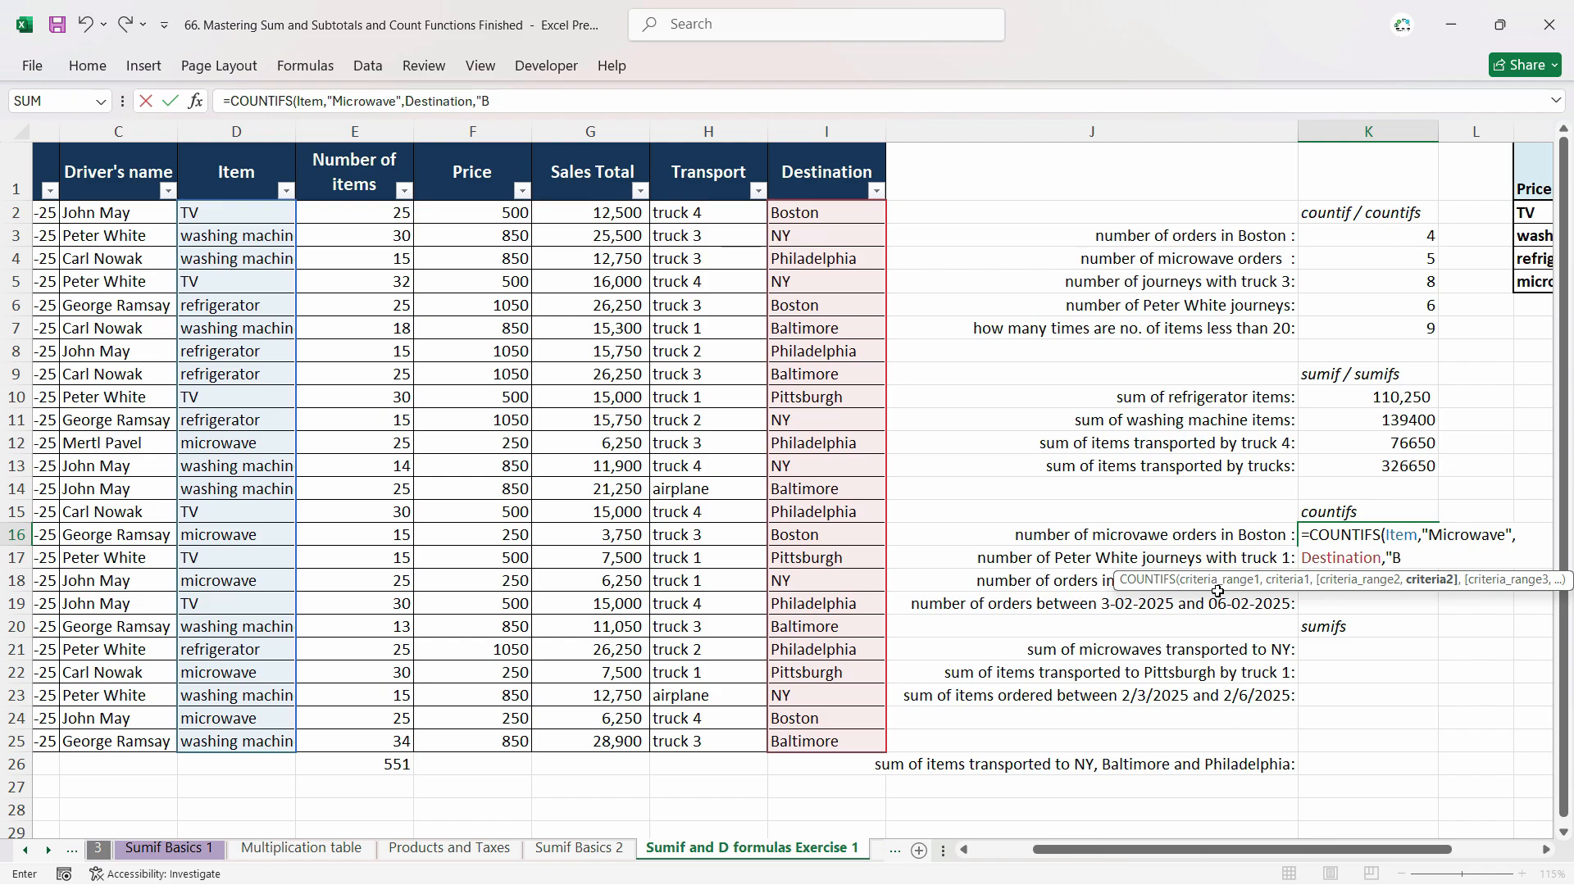
type("\"Boston\"")
key("Return")
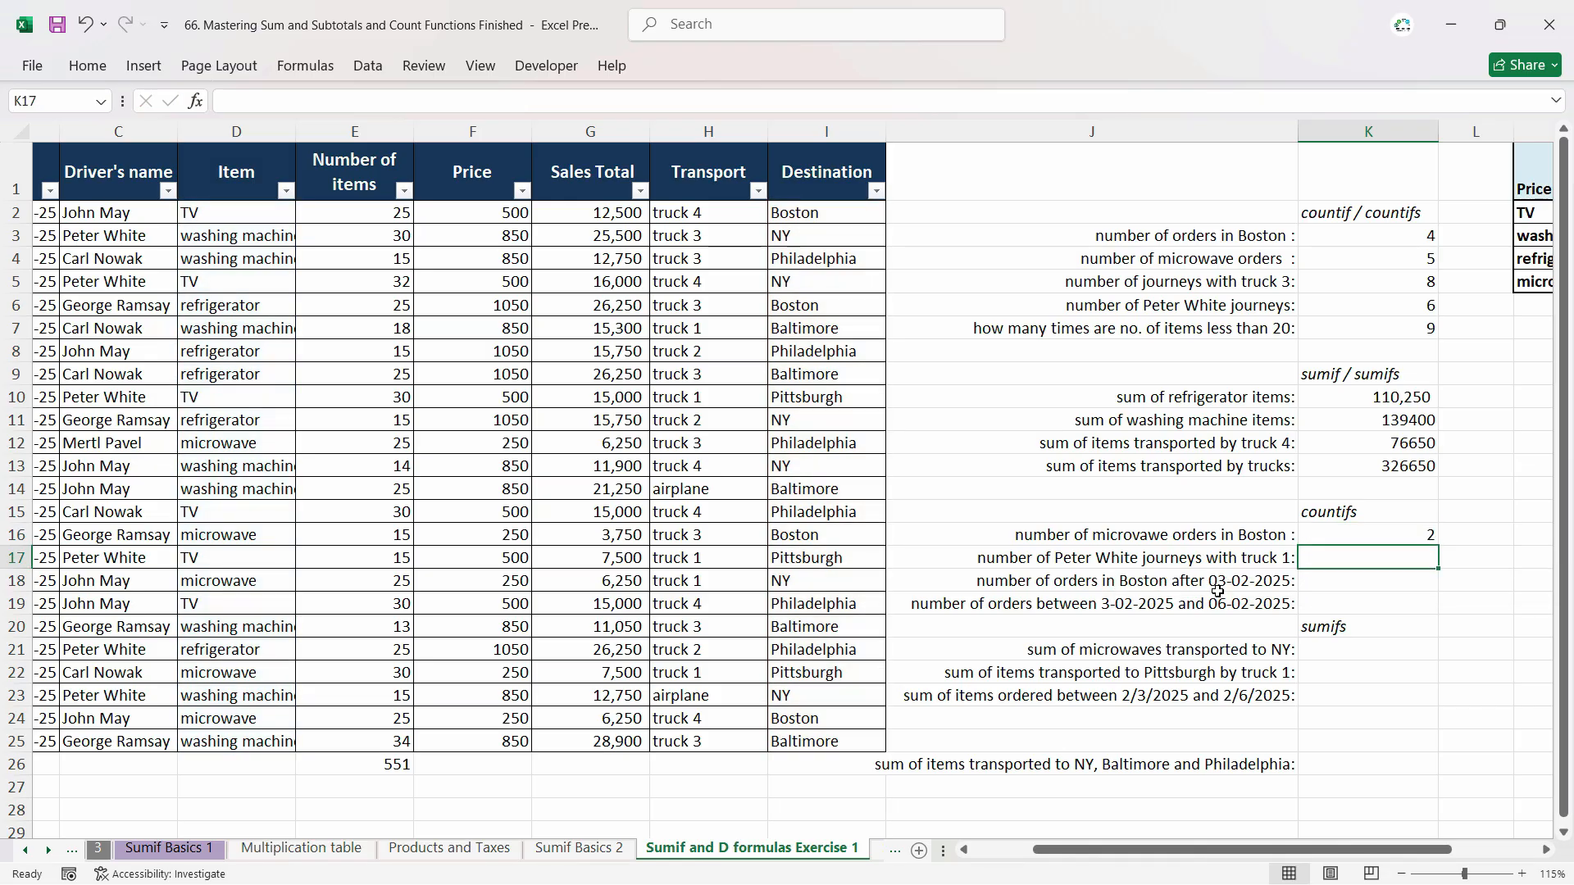
Check the K16 count by filtering Item to microwave and Destination to Boston, and clear both filters.
left_click(1376, 529)
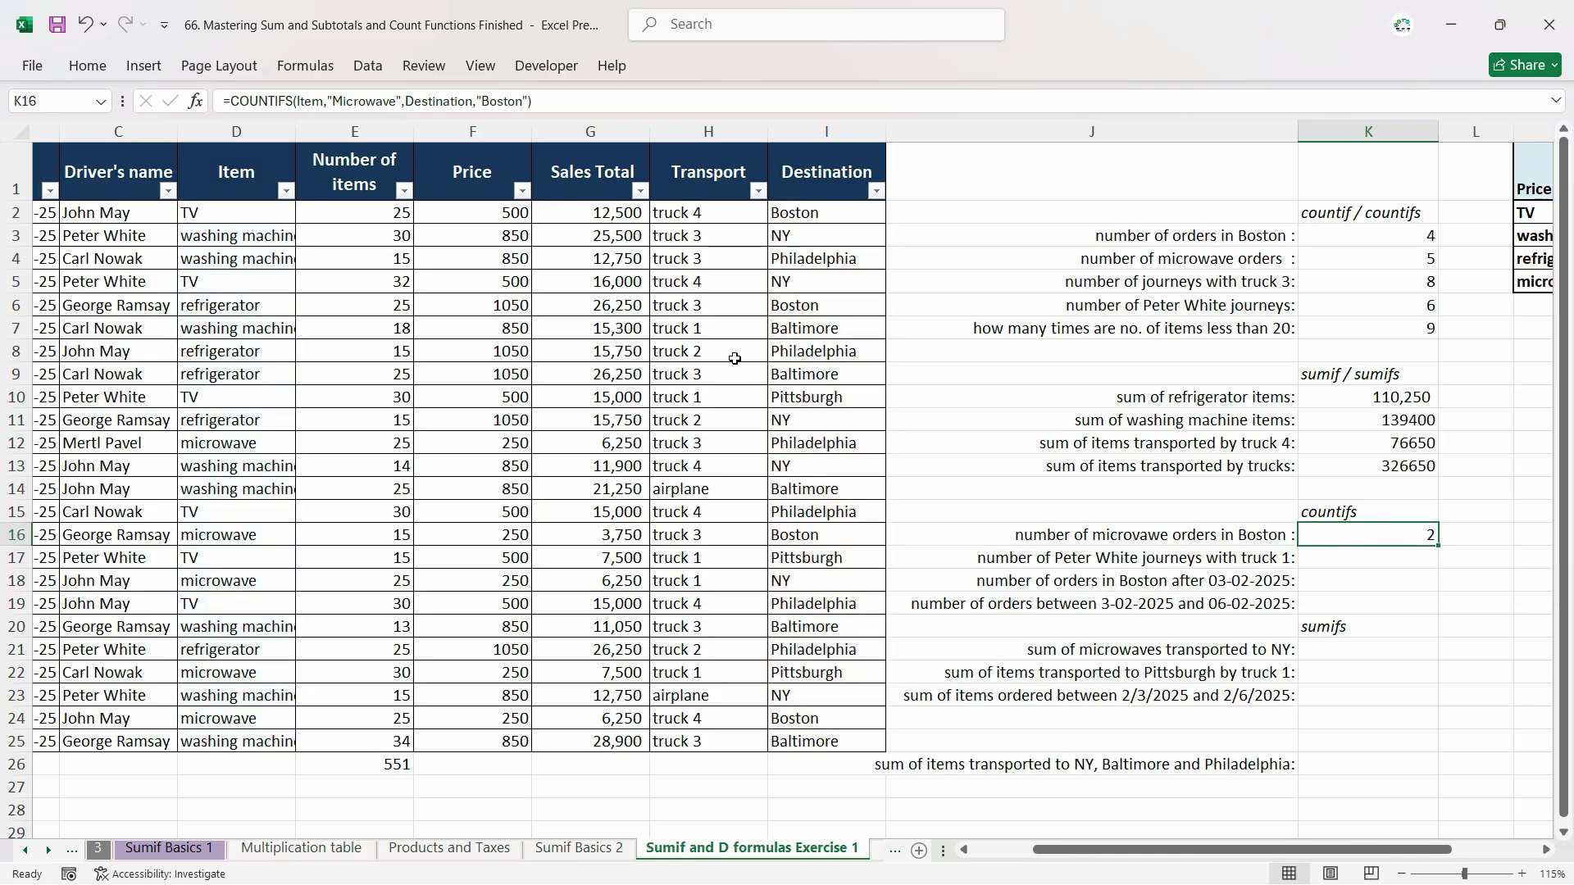
left_click(285, 190)
left_click(107, 456)
left_click(78, 474)
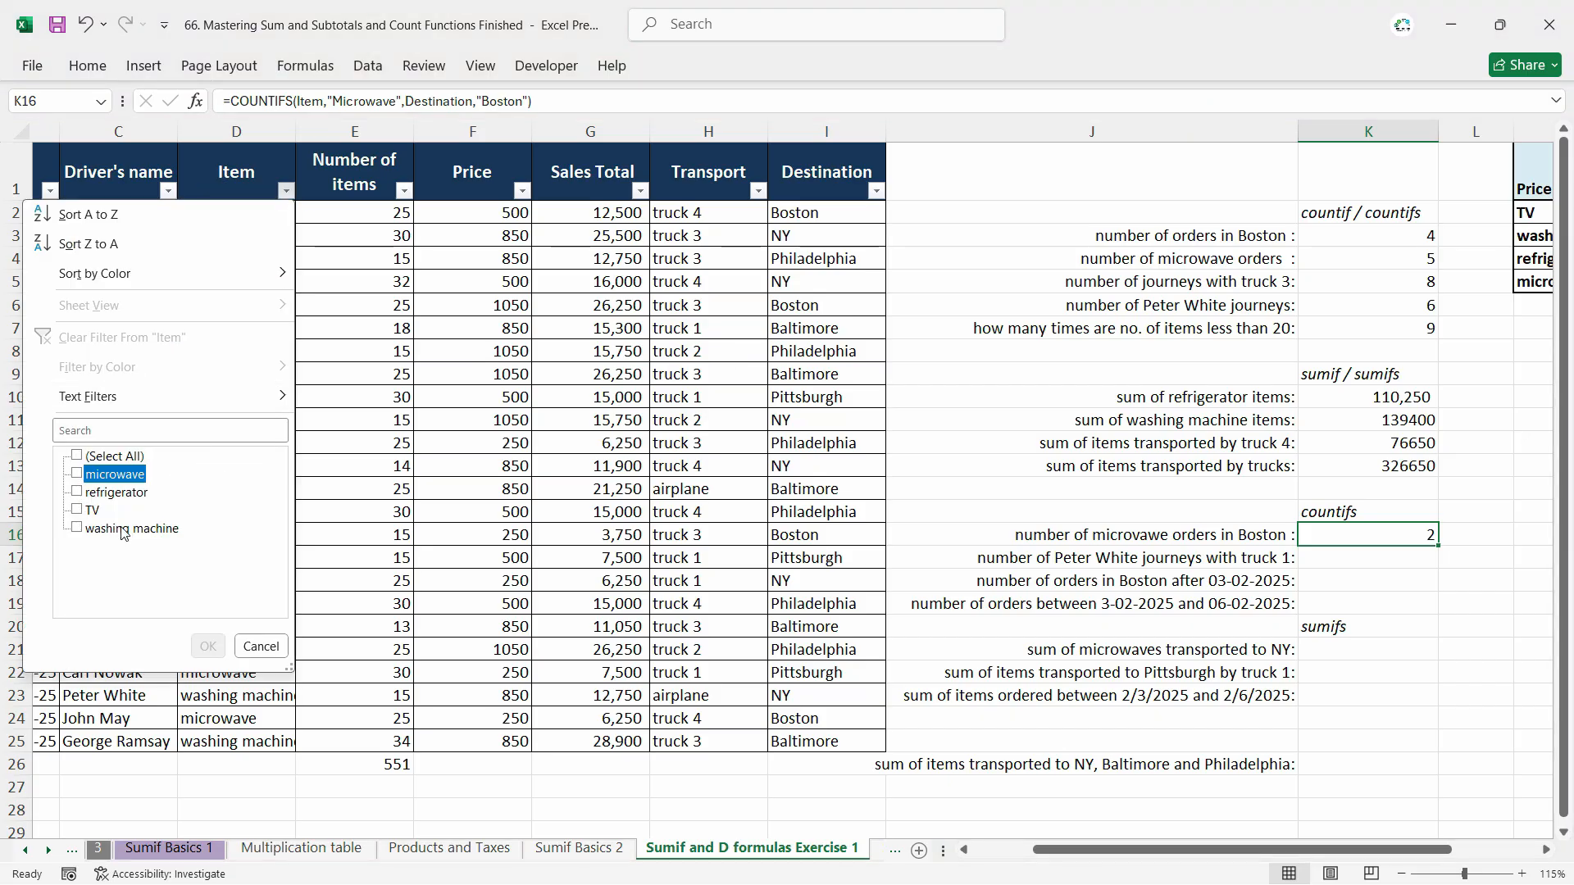
left_click(207, 646)
left_click(876, 191)
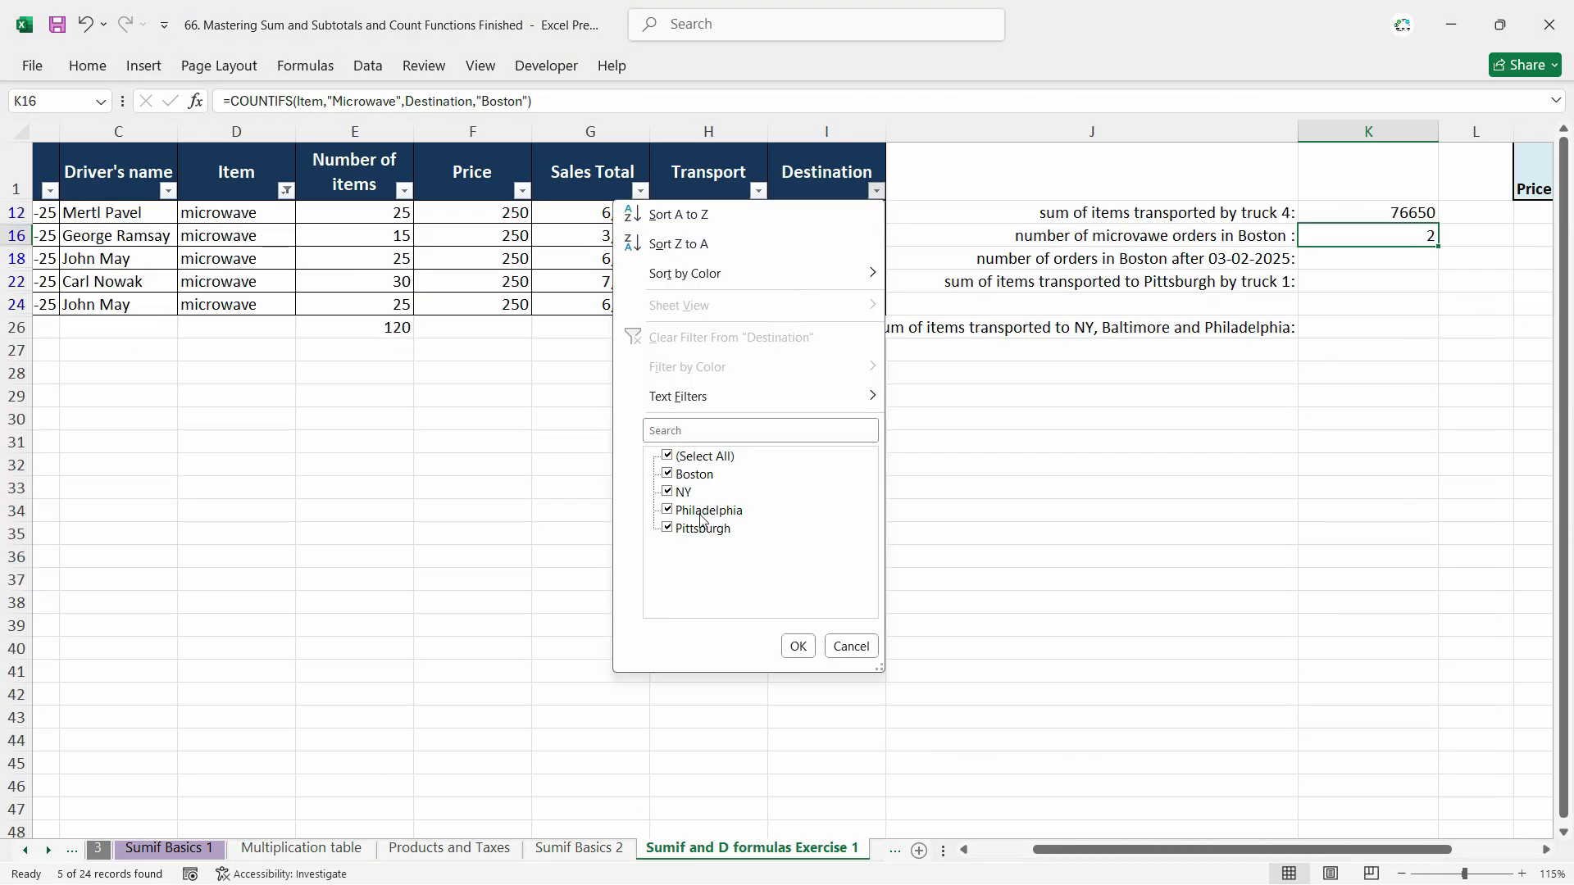
left_click(668, 456)
left_click(668, 474)
left_click(797, 645)
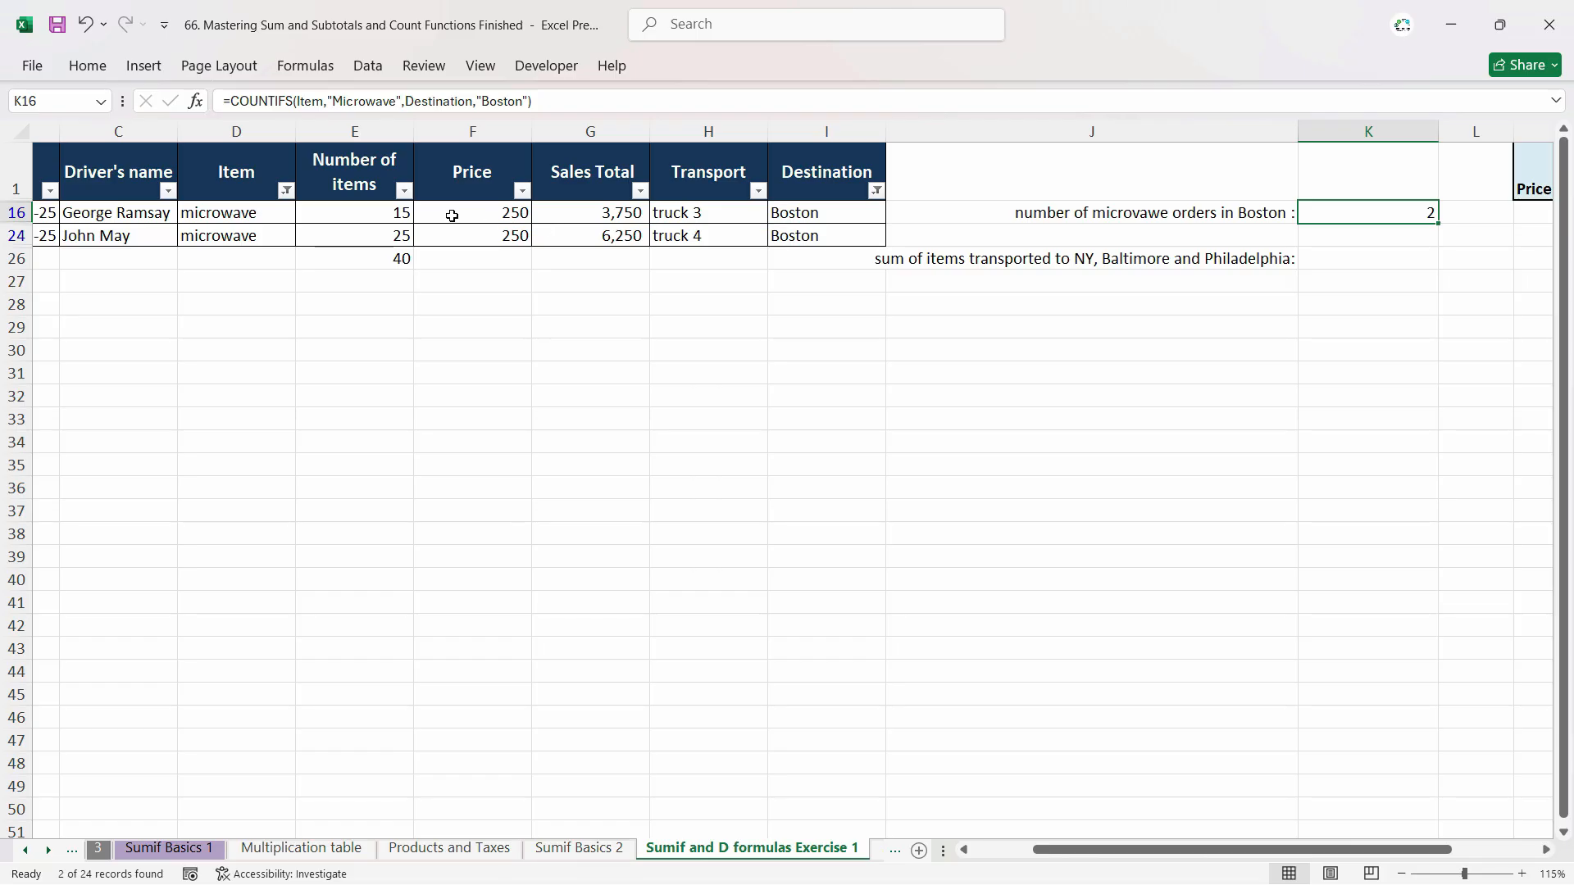
left_click_drag(450, 216, 490, 232)
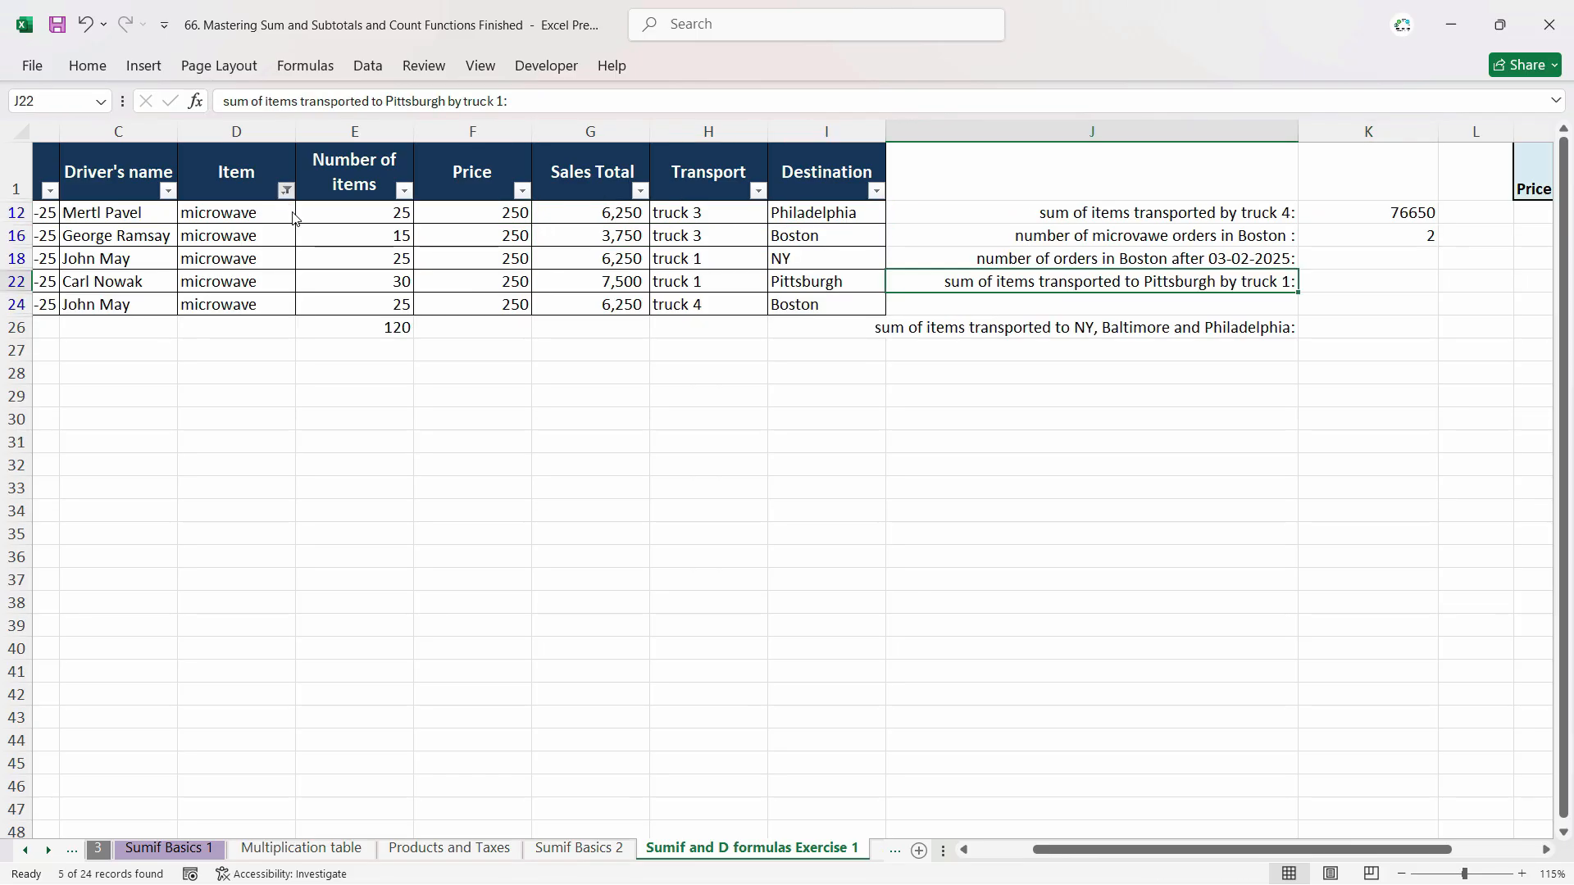
left_click(286, 190)
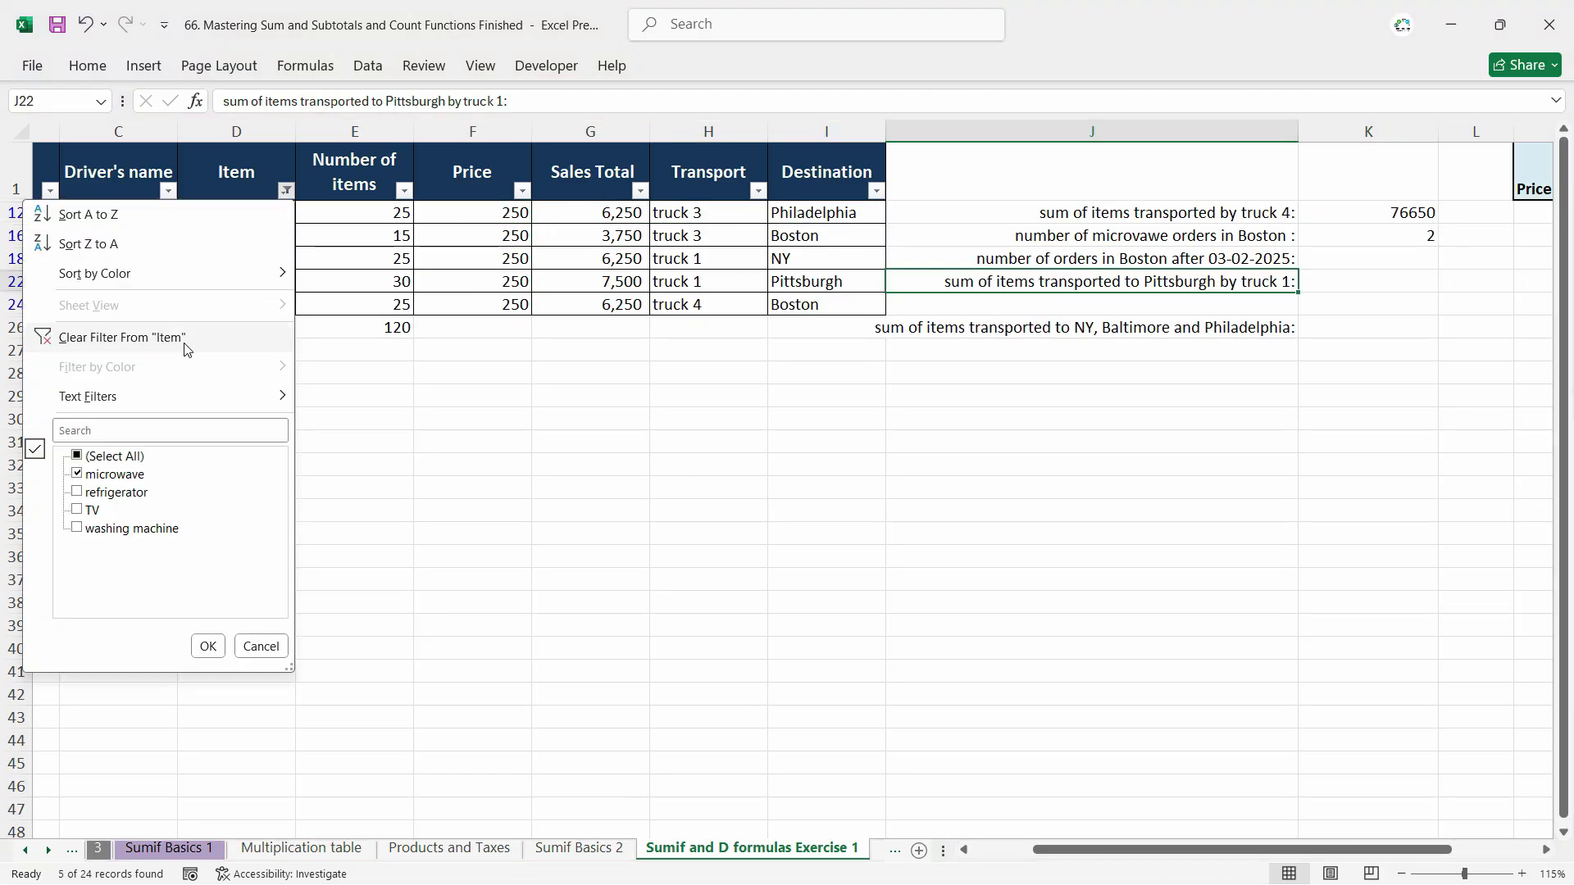
left_click(187, 341)
Enter a COUNTIFS formula in K17 matching Driver_s_name to the driver named in J17 and Transport to "Truck 1".
left_click(1377, 556)
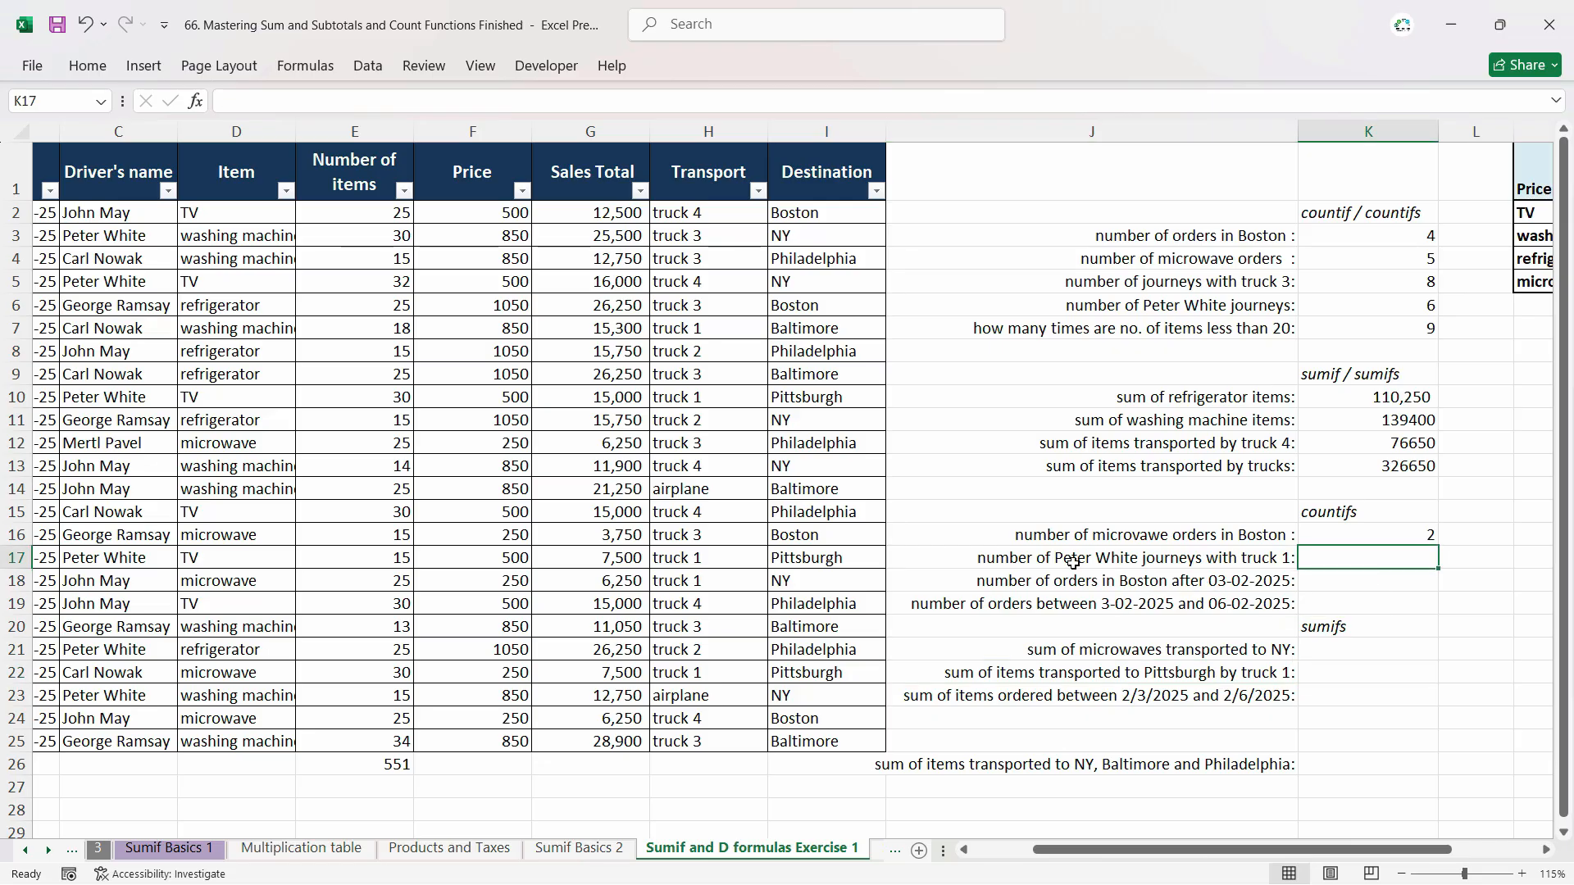
left_click(989, 564)
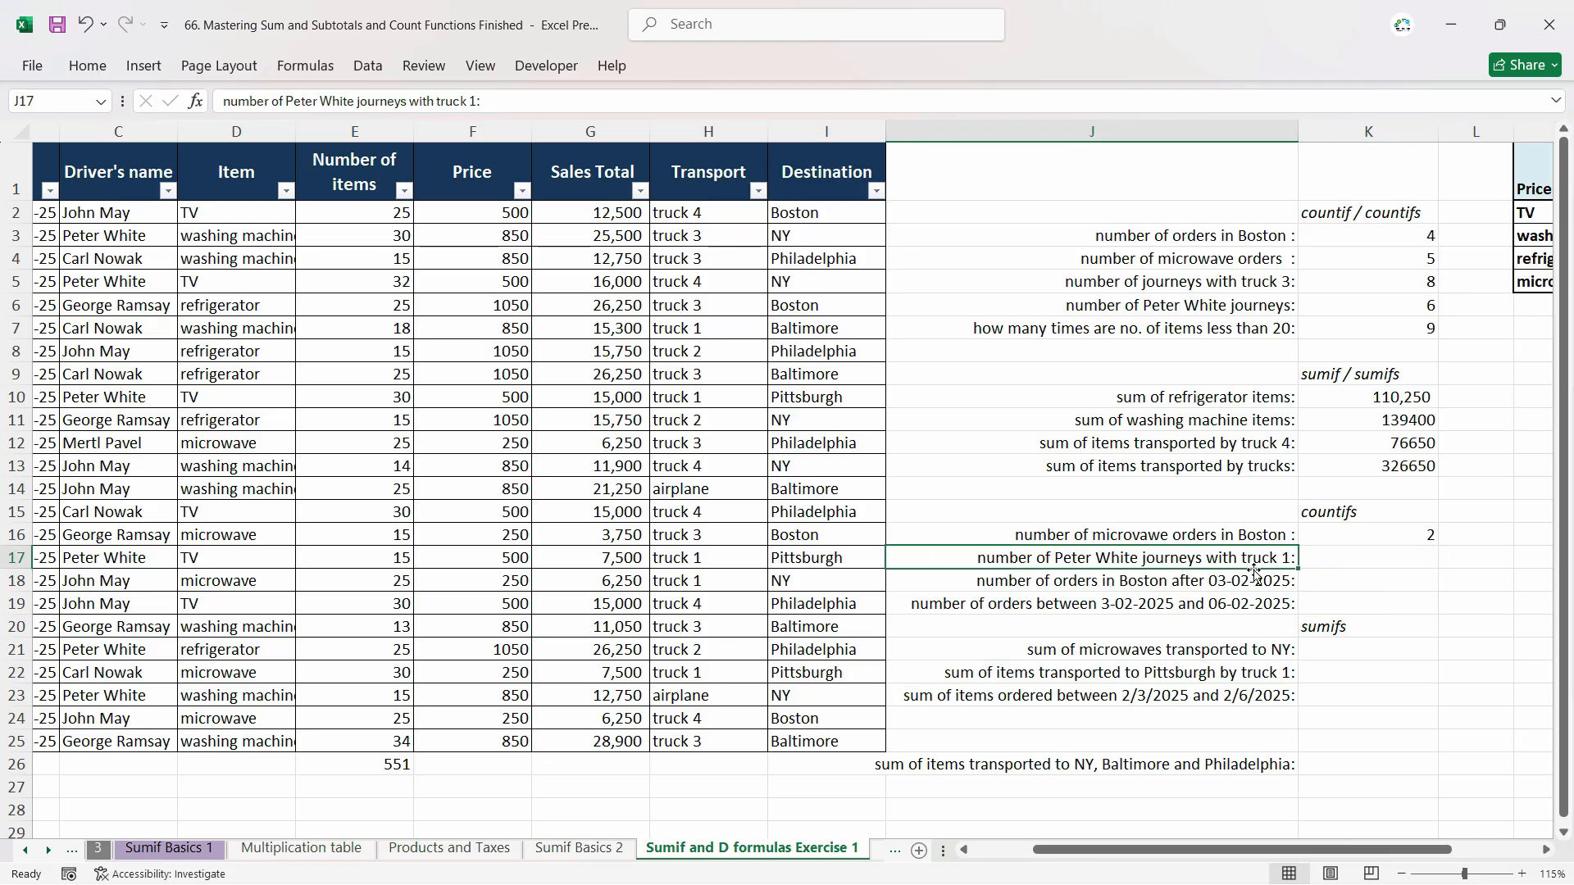
left_click(1325, 561)
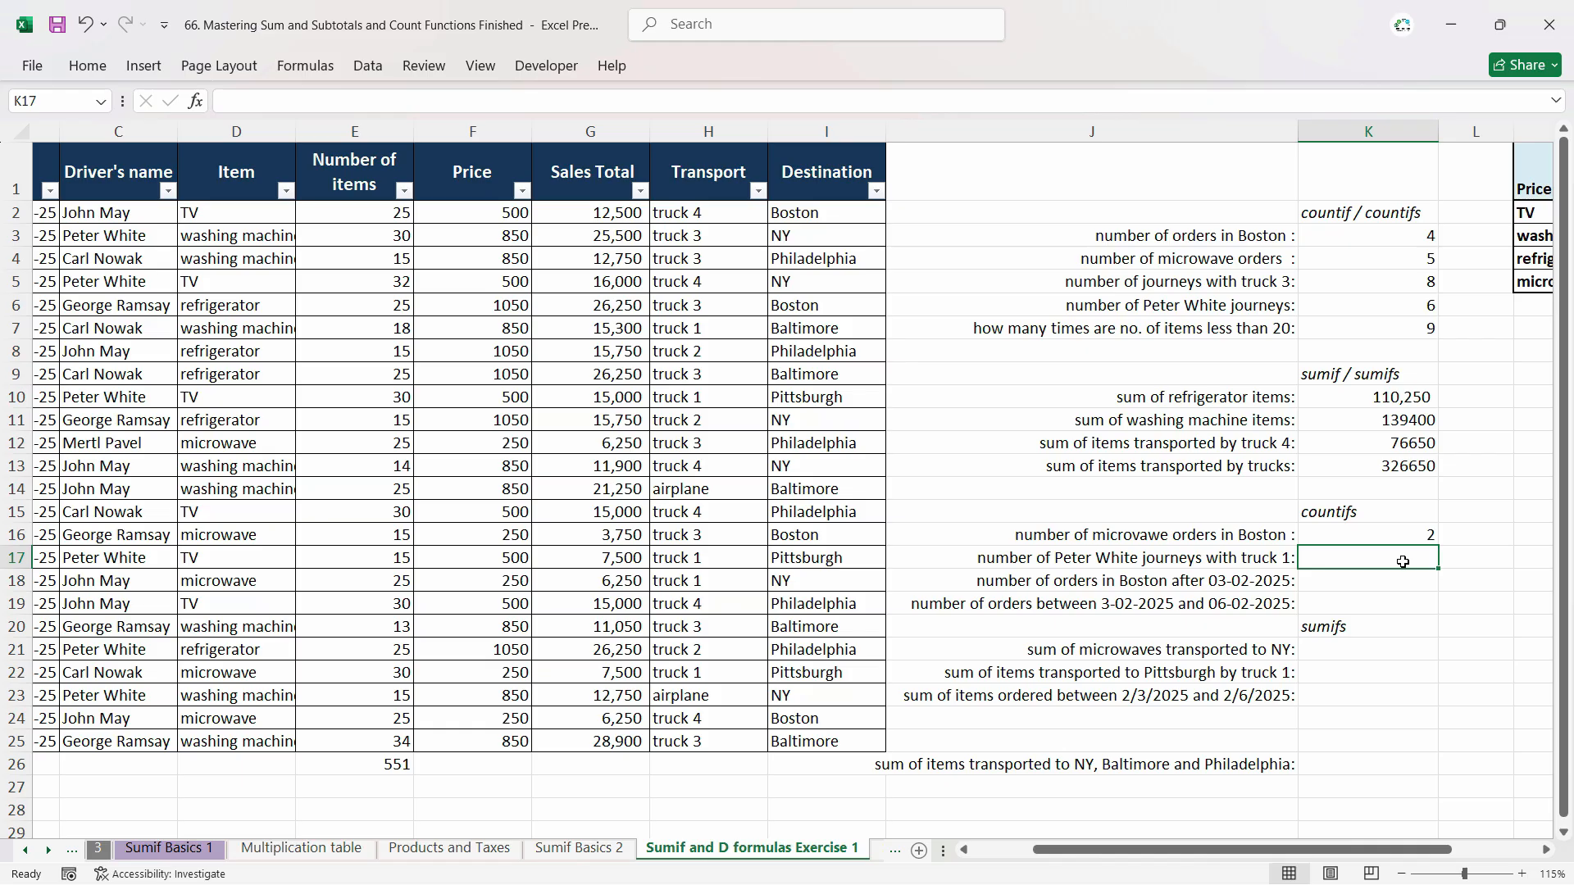
type("=")
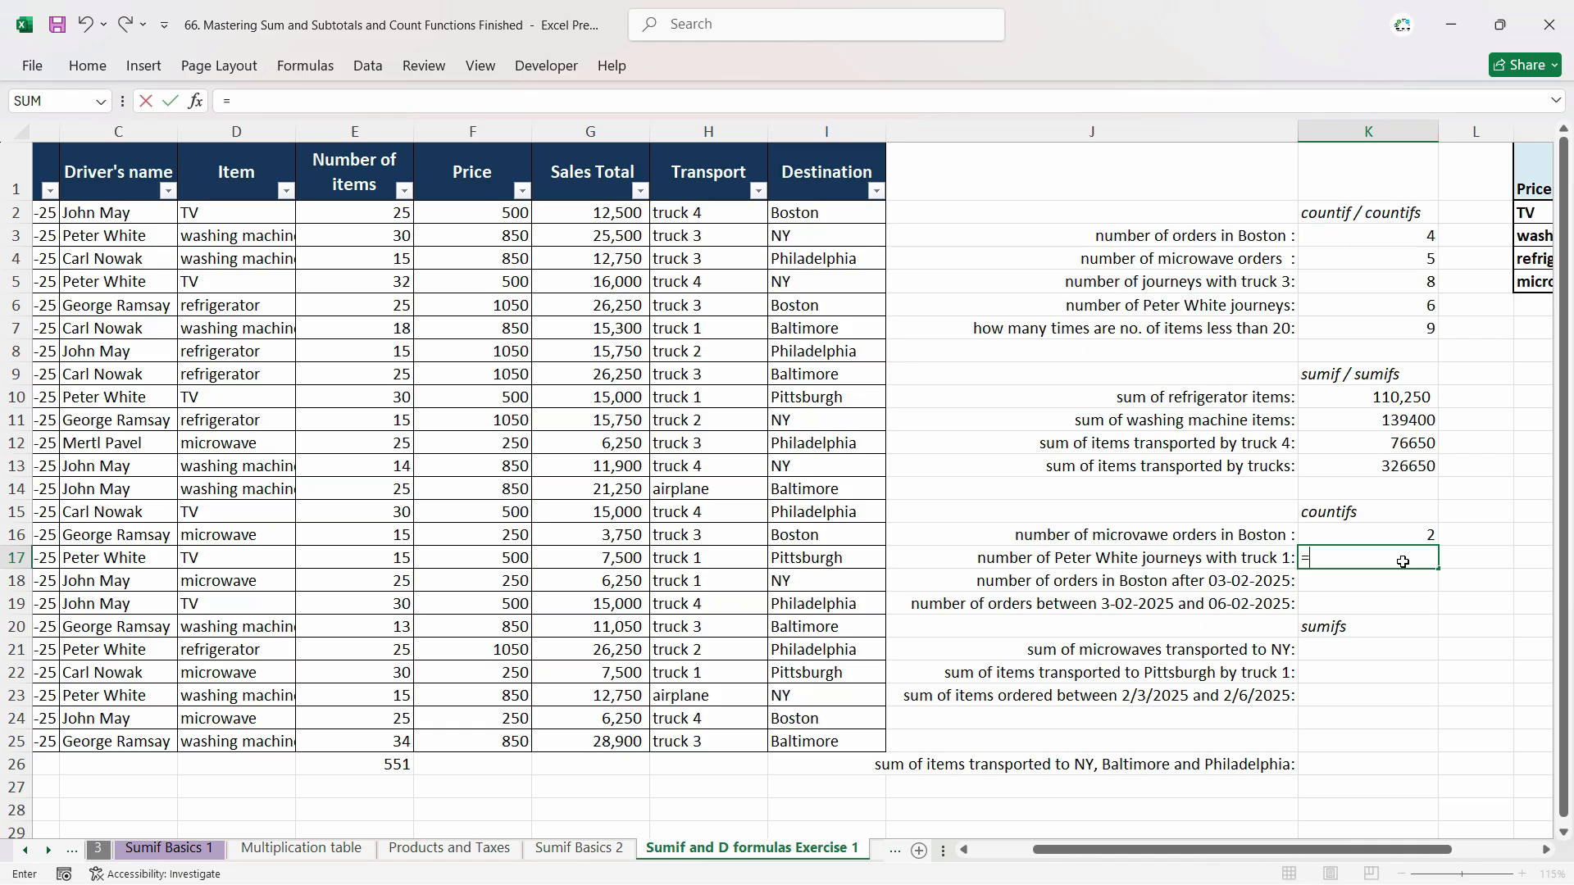
type("counti")
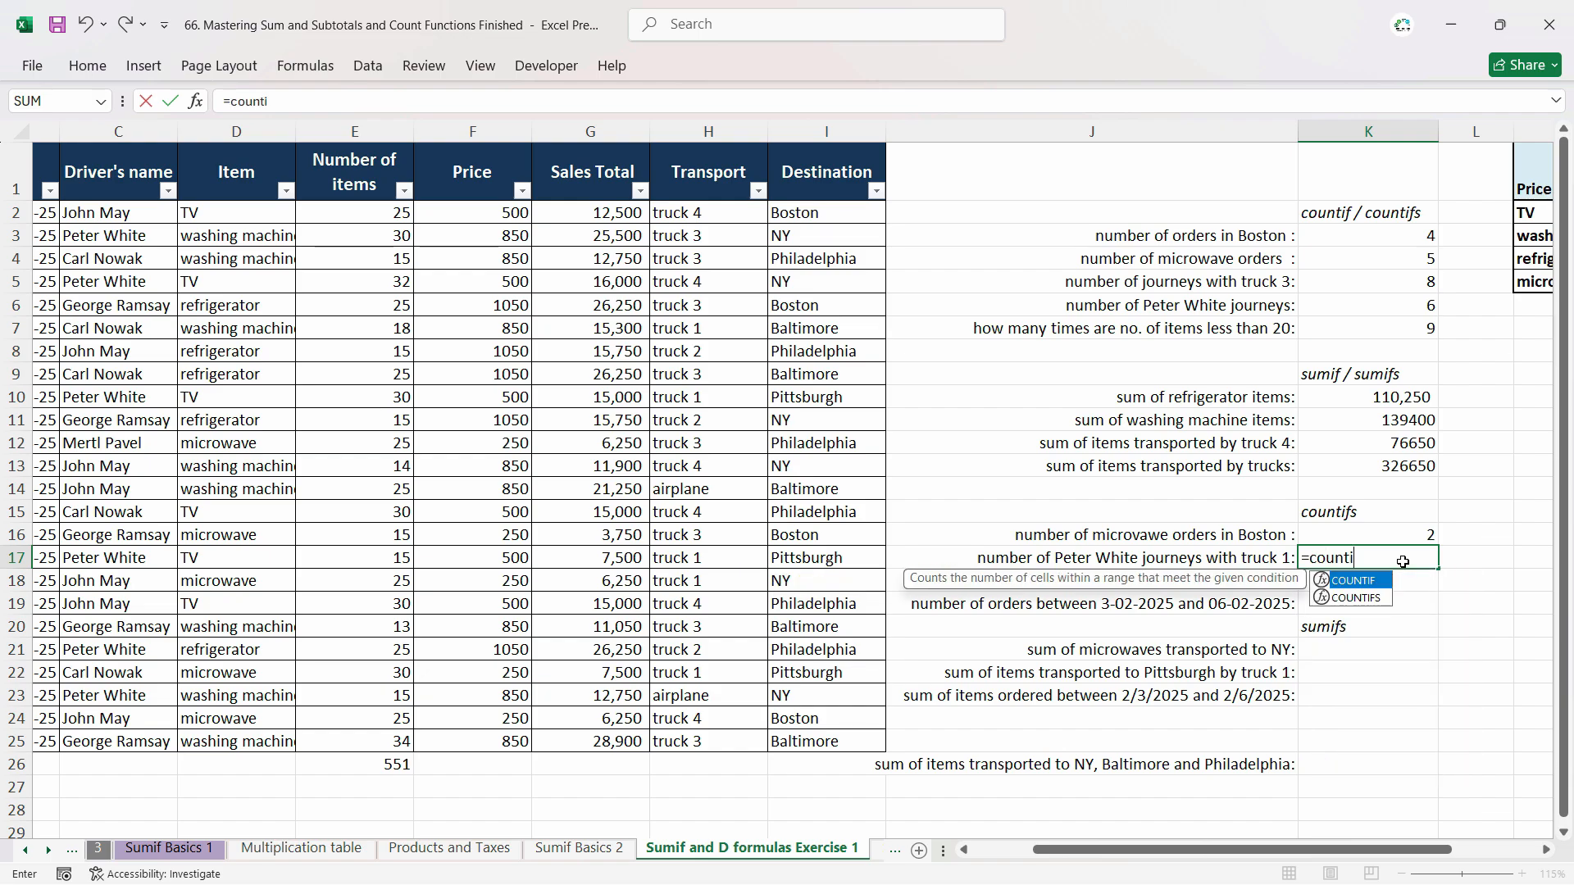
type("s")
key("Tab")
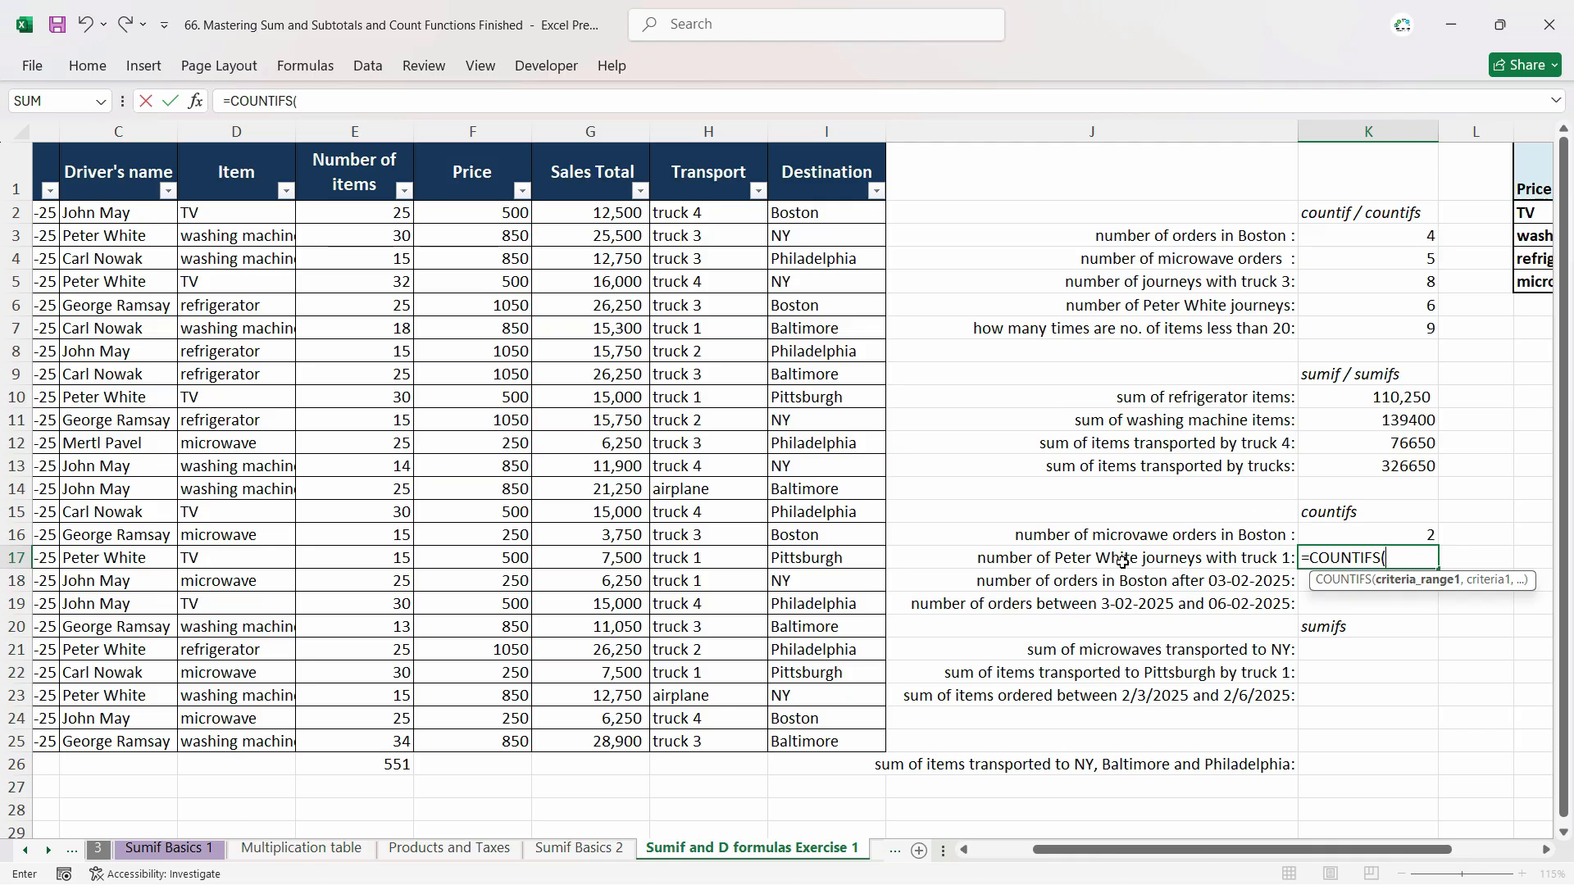
type("dri")
key("Tab")
type(",")
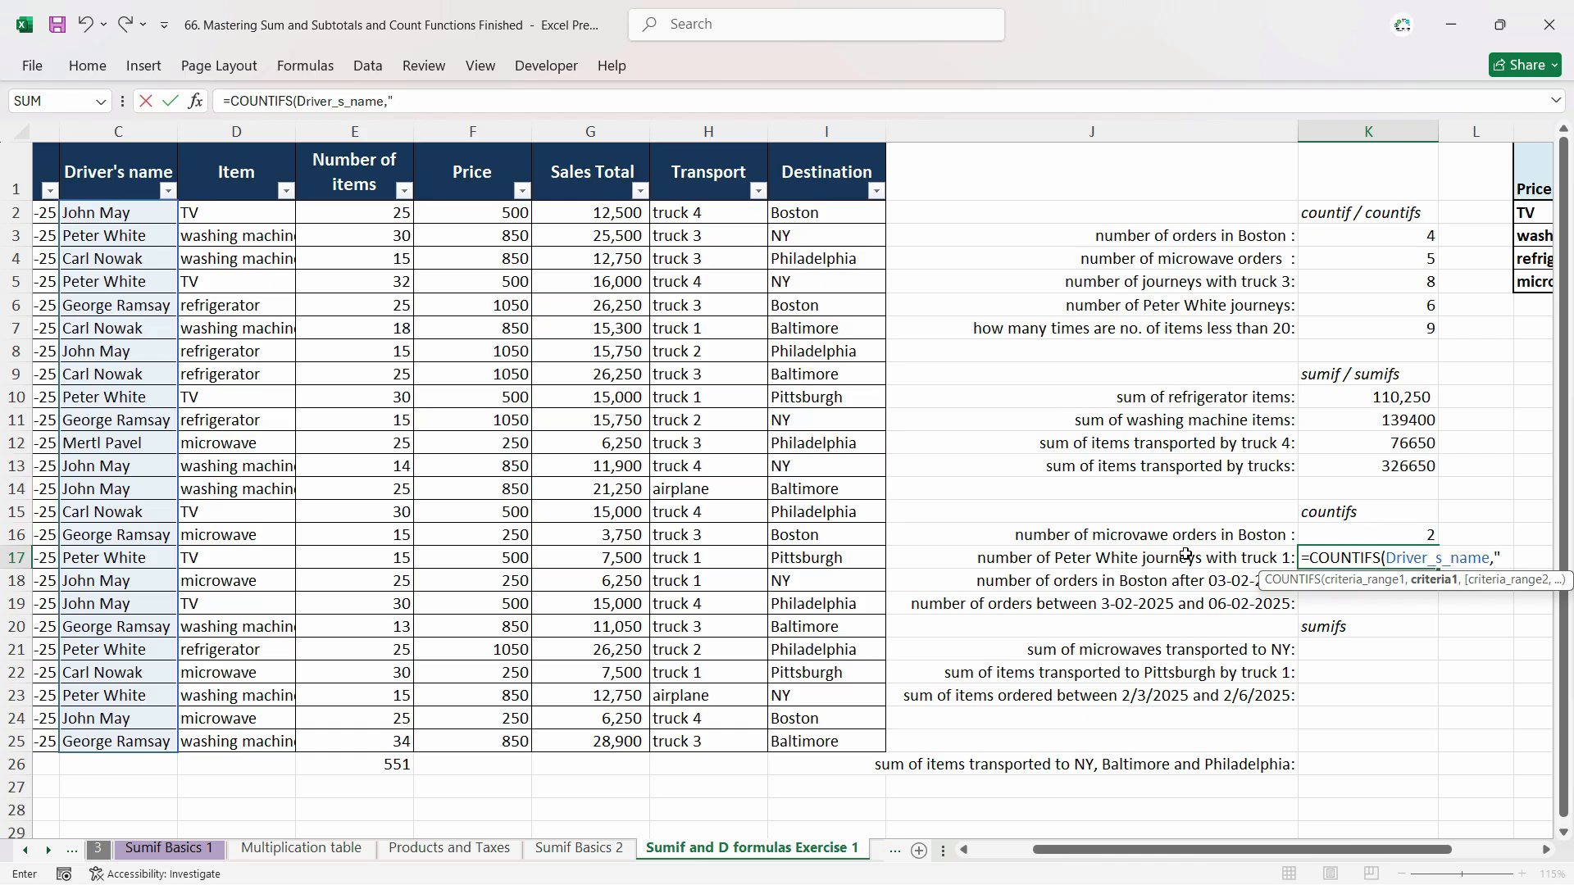
type("\"Peter Wh")
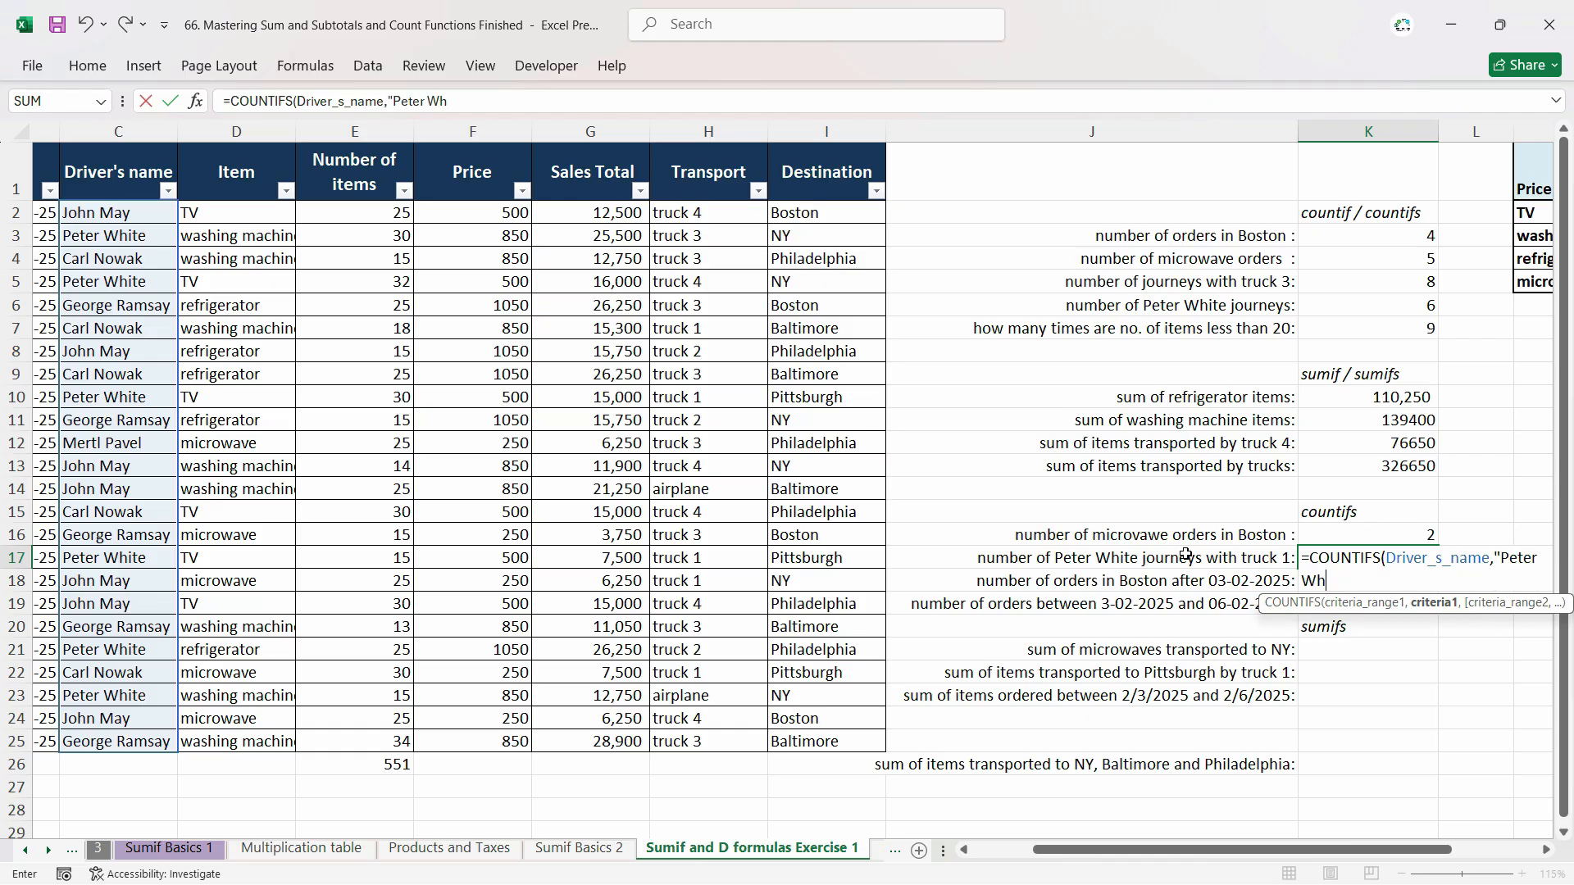
type("ite\",")
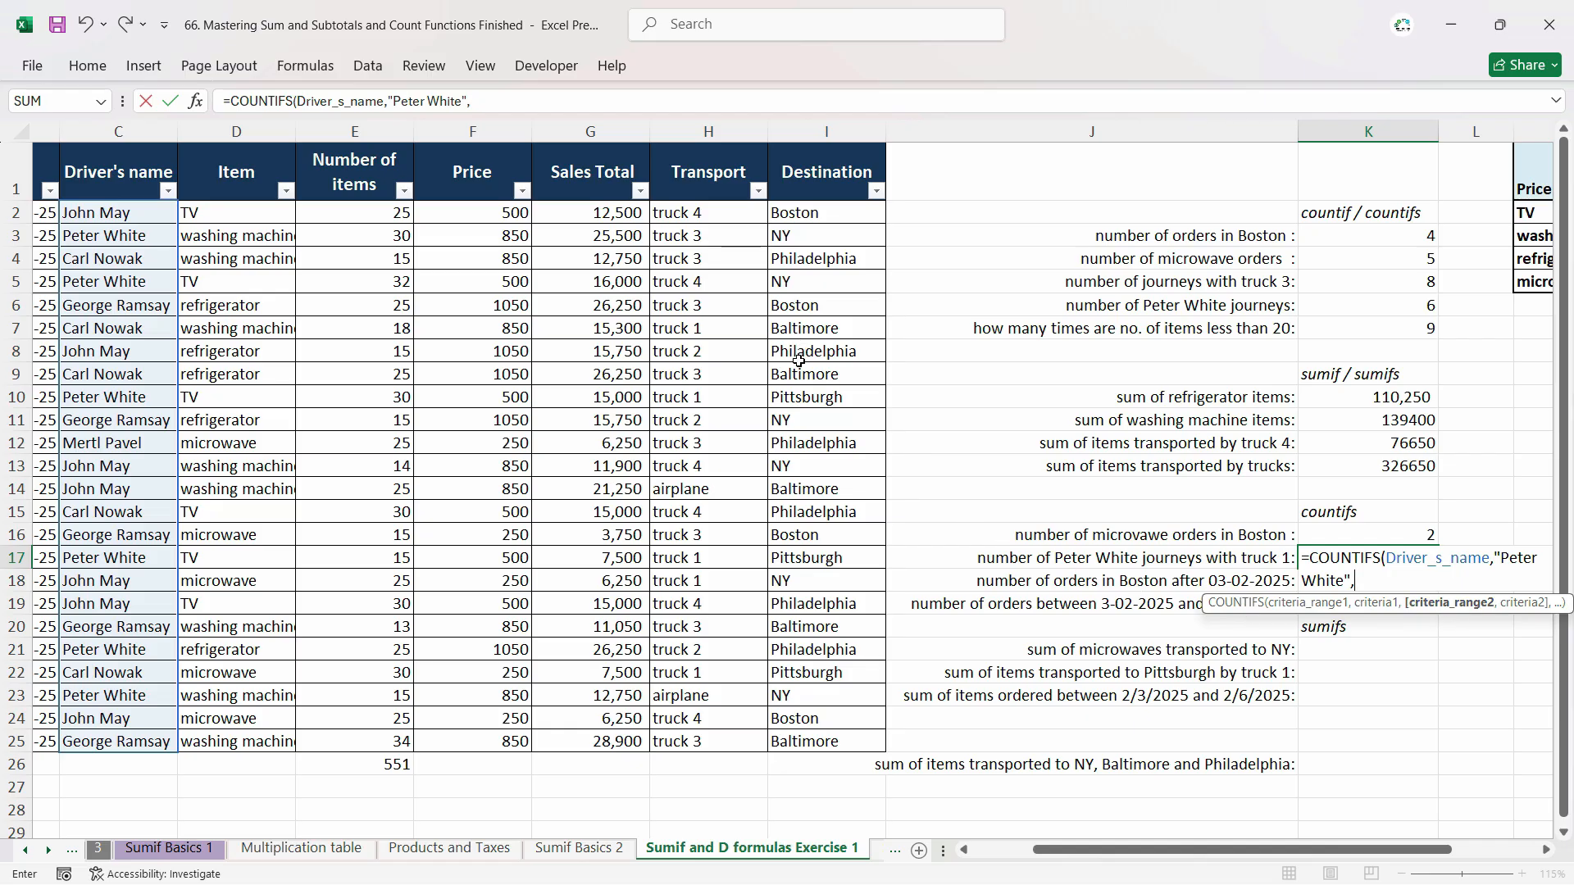
type("tra")
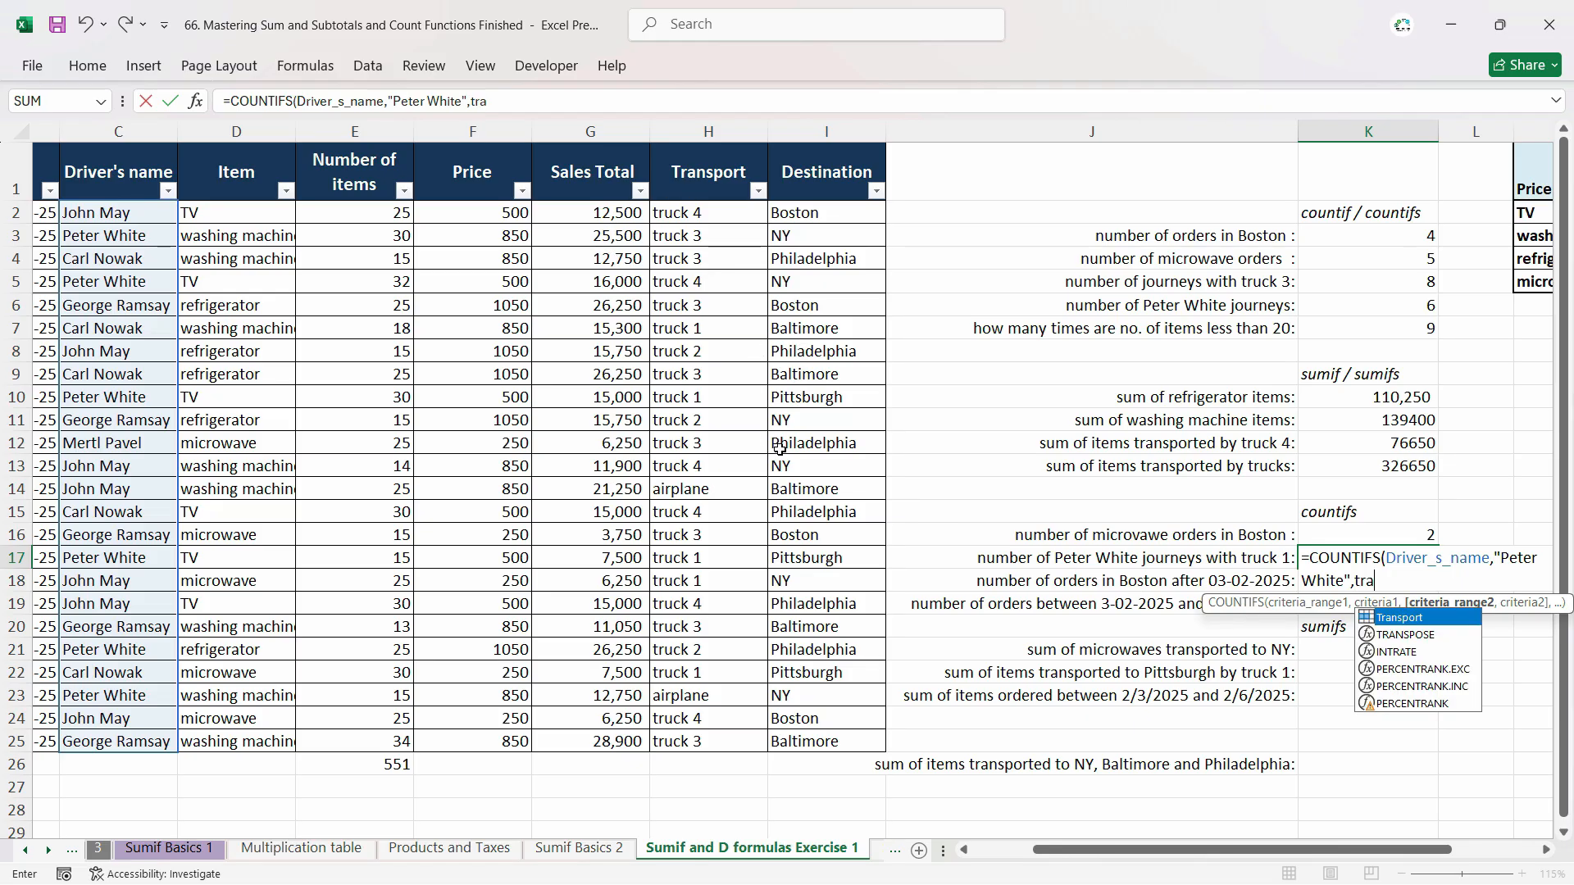
key("Tab")
type(",\"")
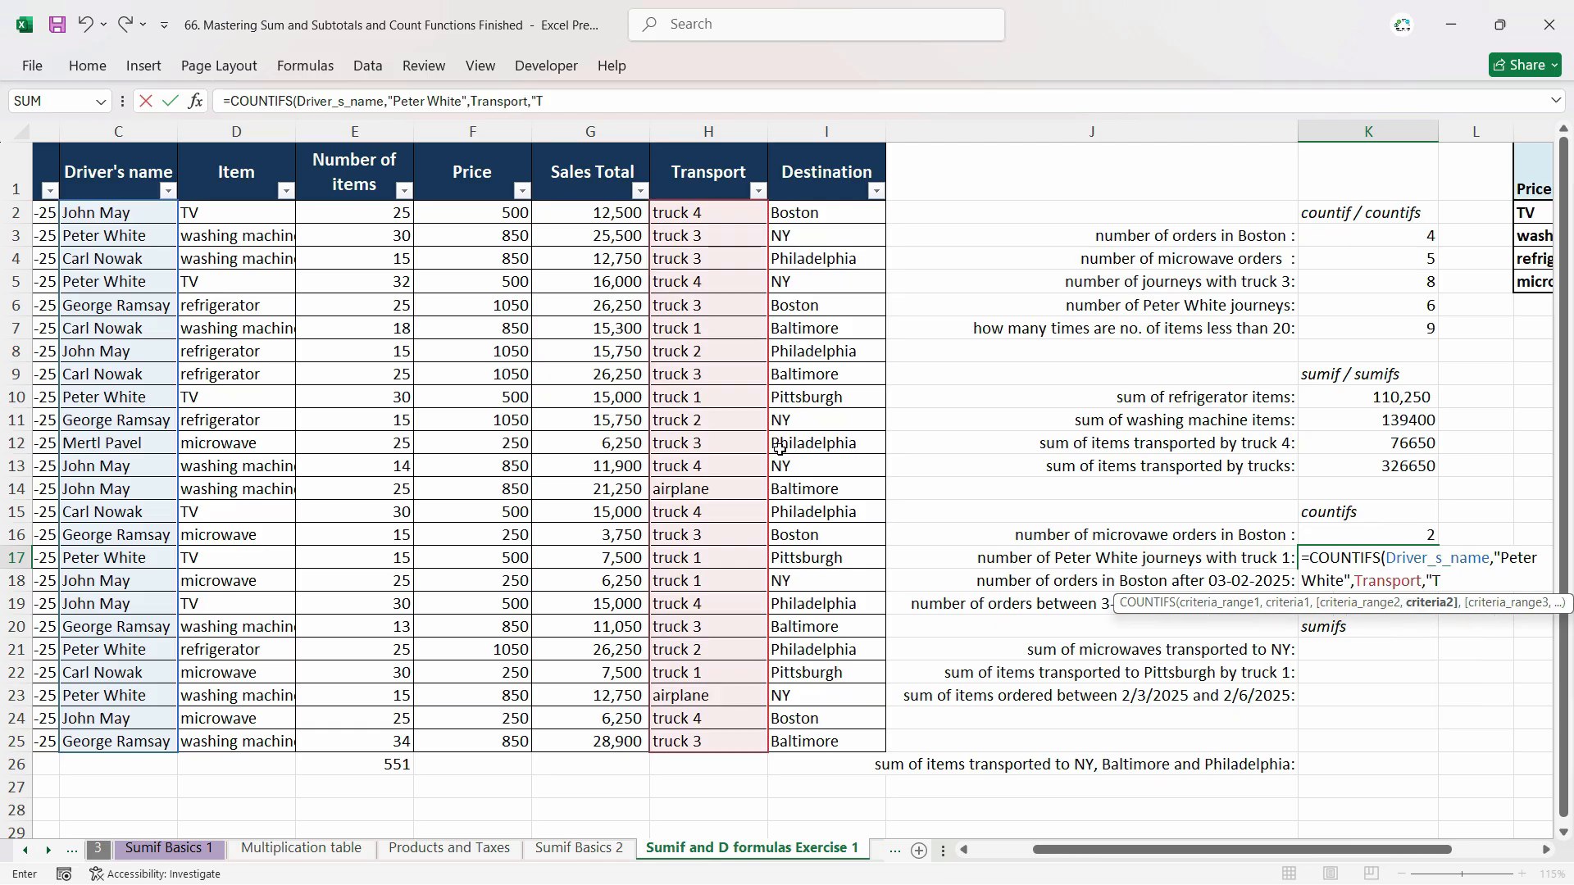
type("Truck 1\"")
key("Return")
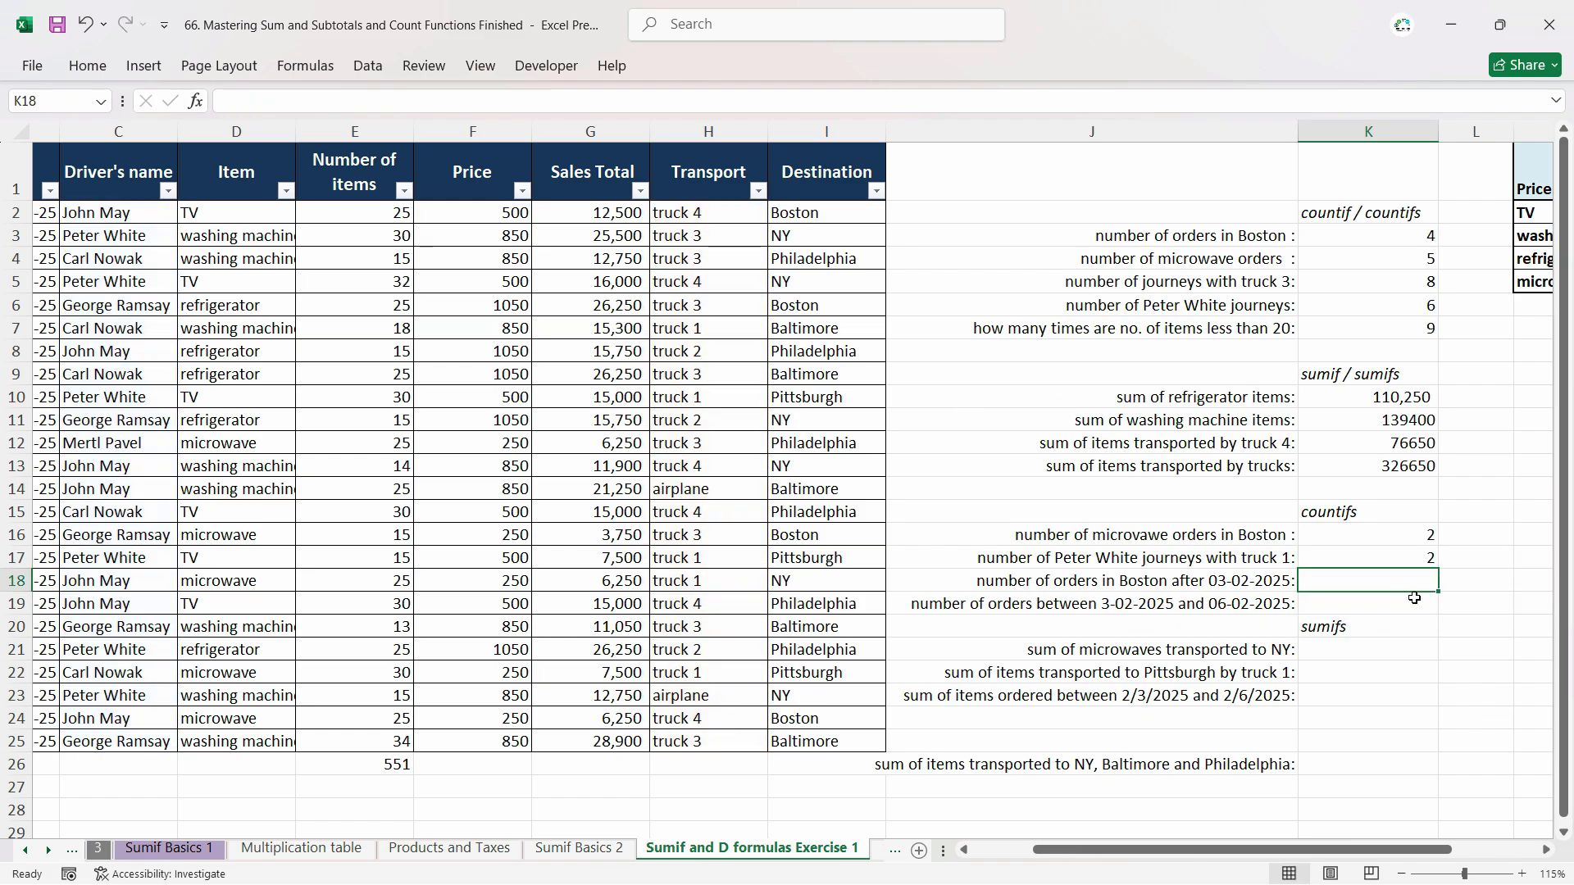
left_click(1418, 556)
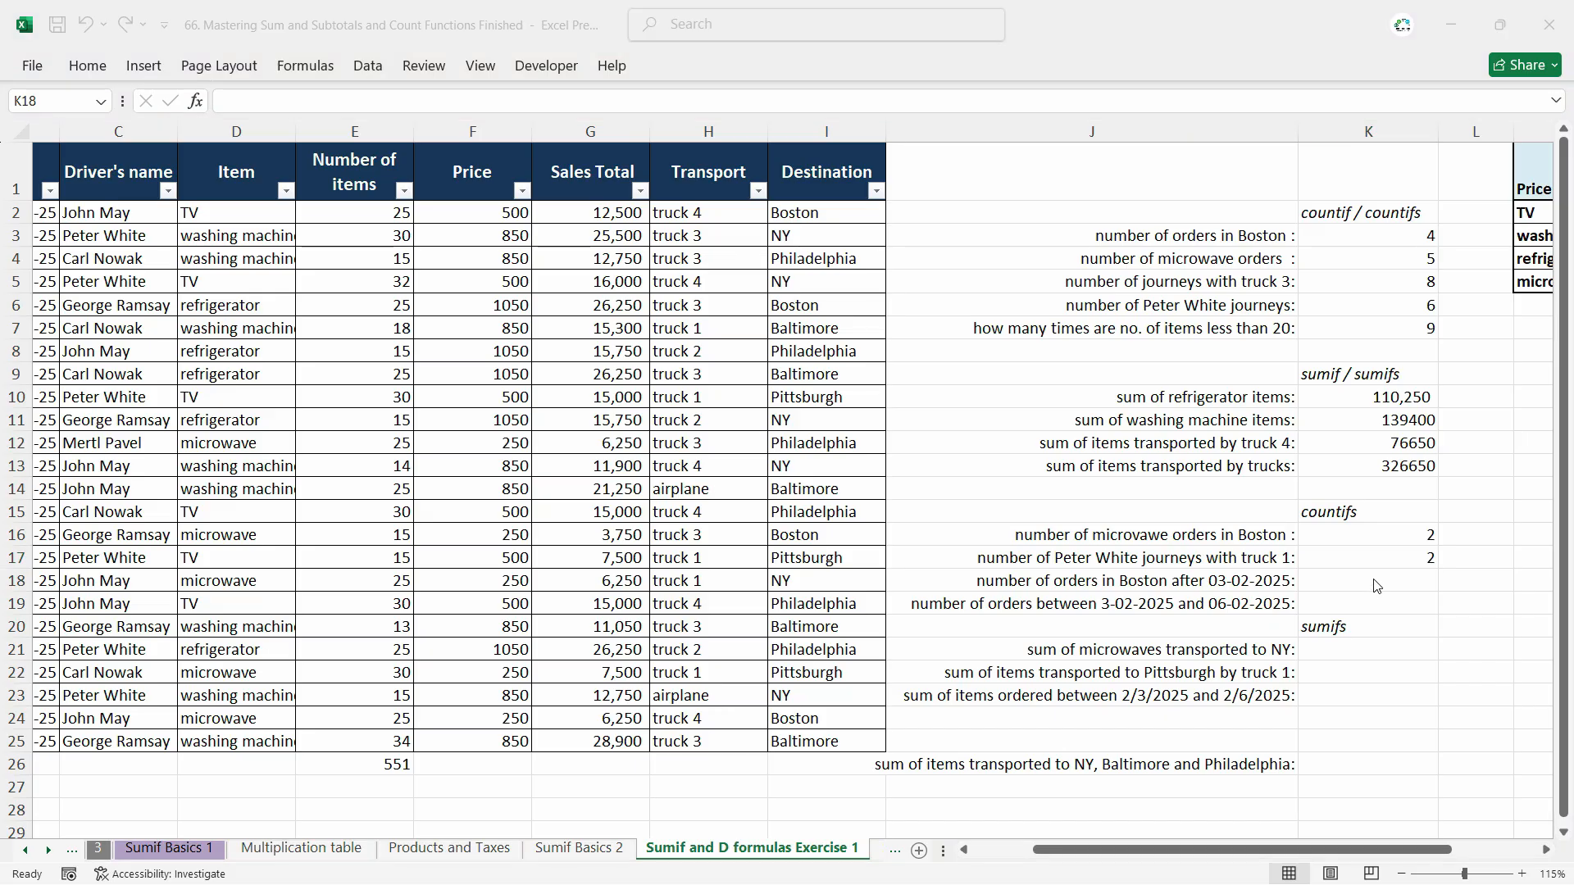
Enter =COUNTIFS(Destination,"Boston",Date,">03-02-2025") in K18 for the number of Boston orders after that date.
left_click(1373, 581)
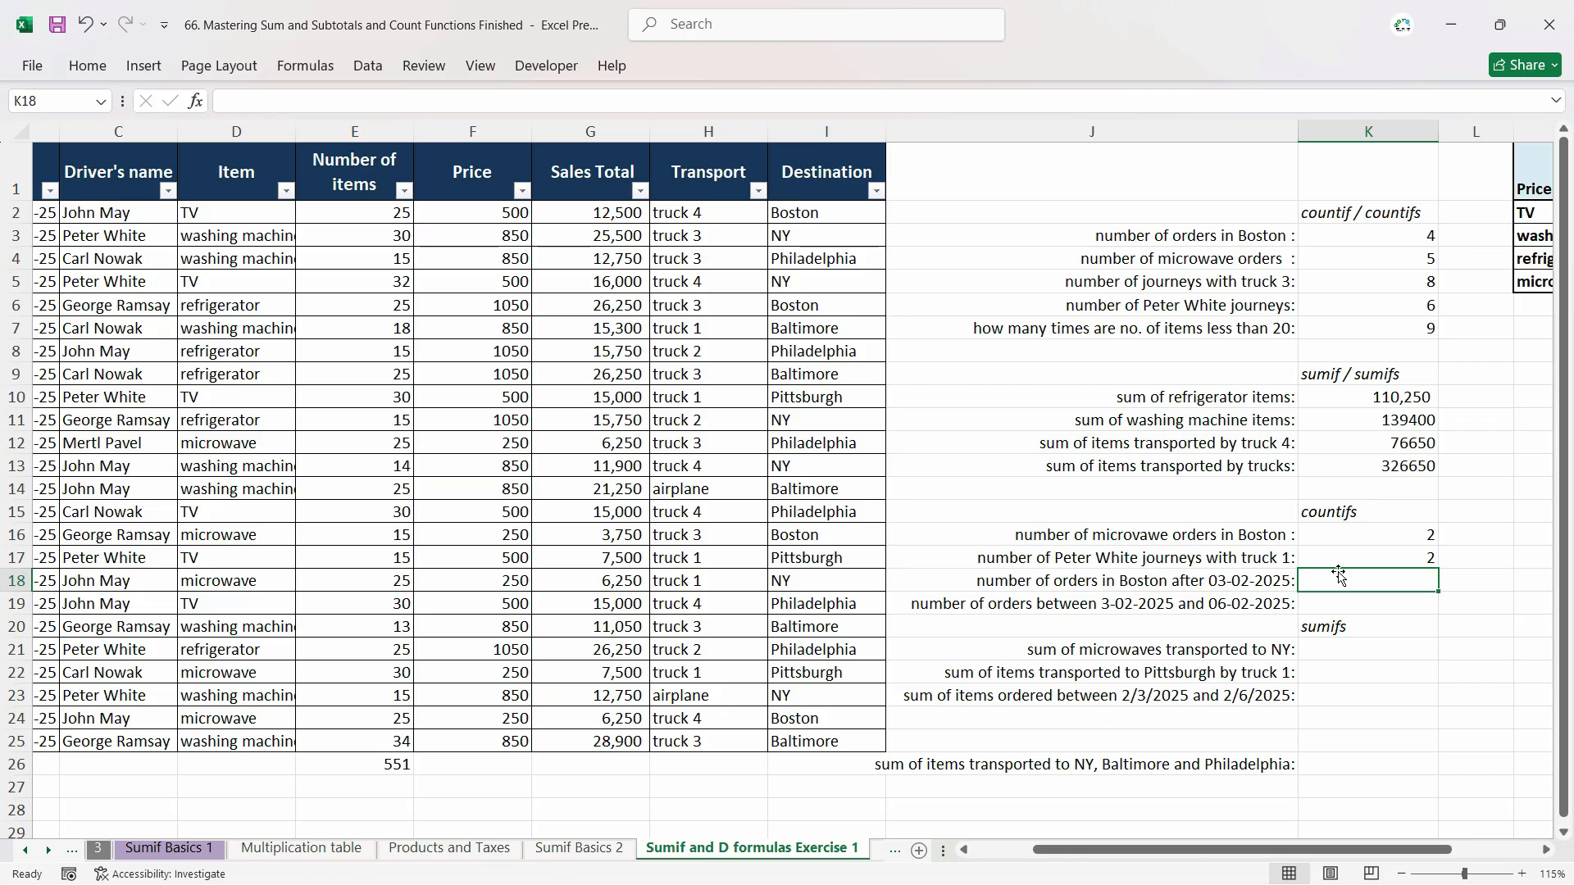
type("=c")
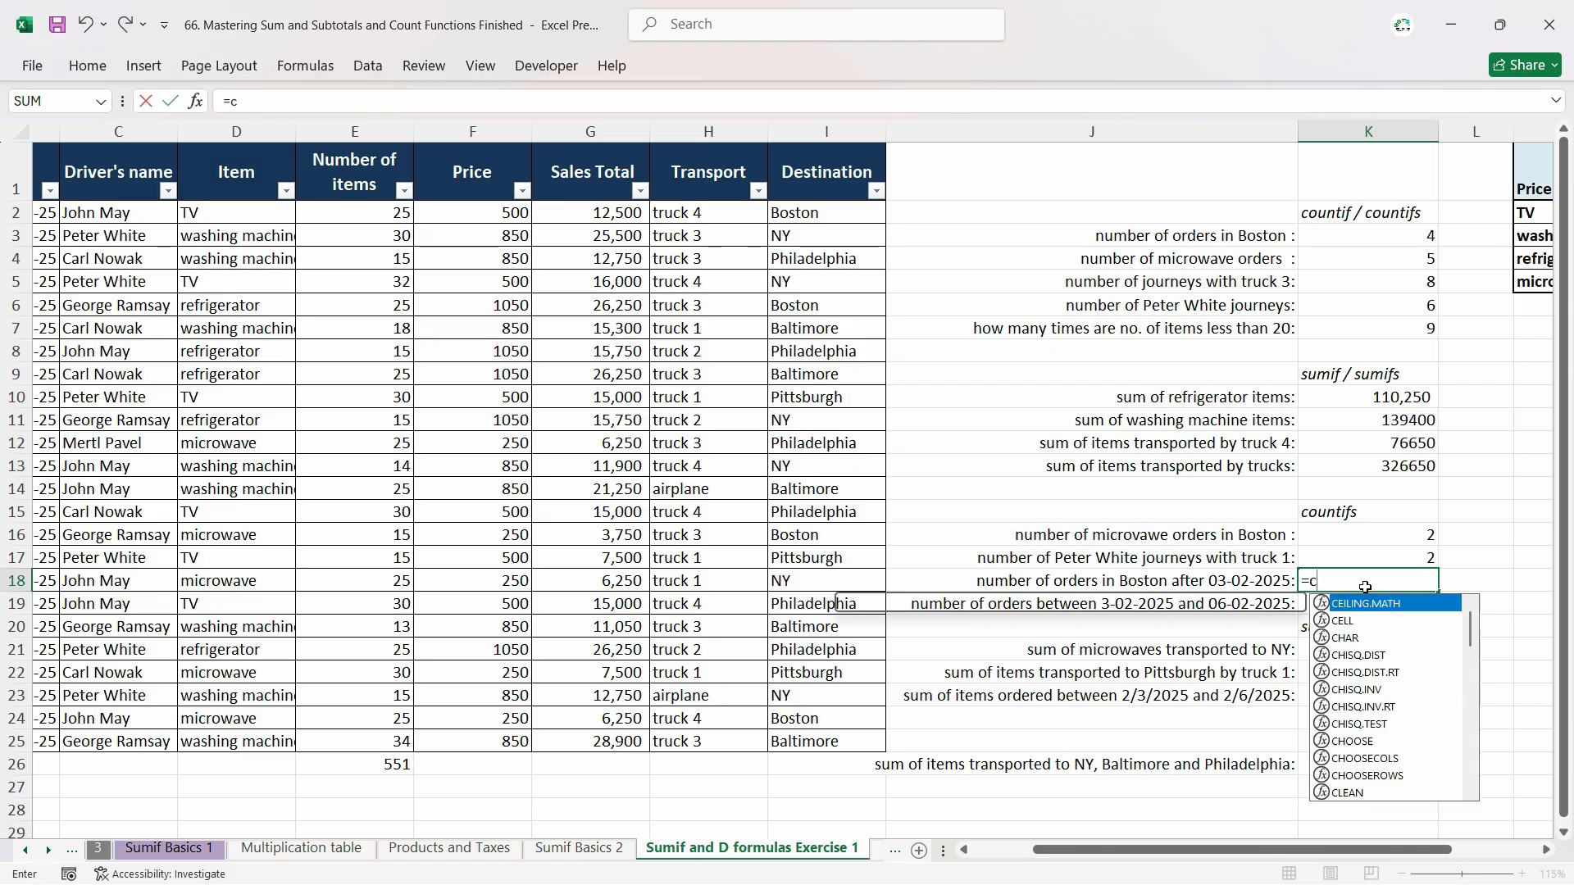
type("ount")
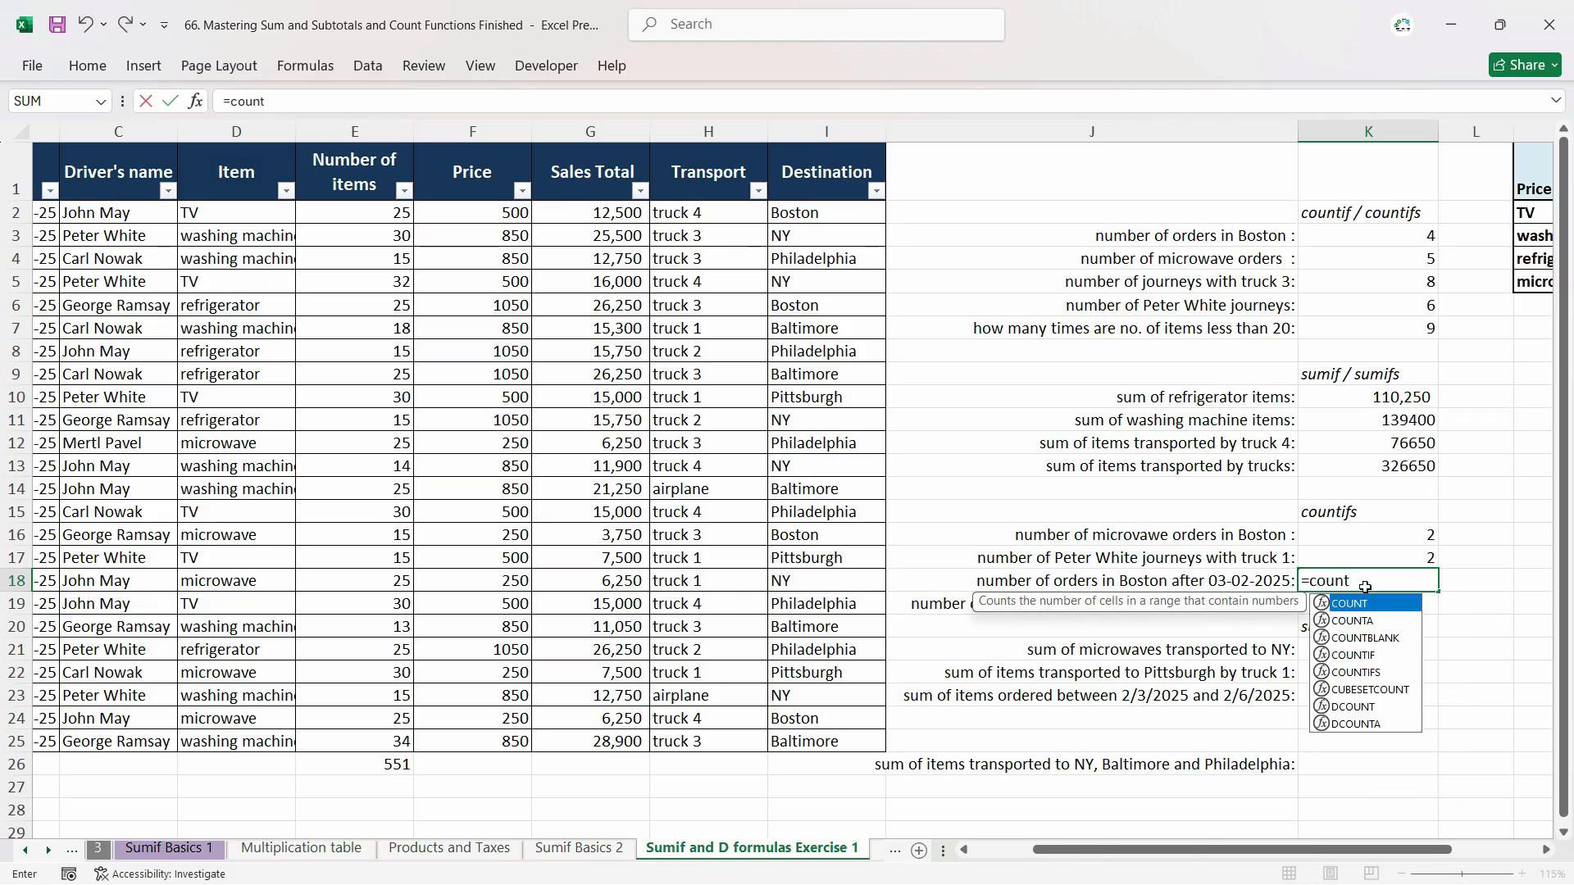
type("ifs")
key("Tab")
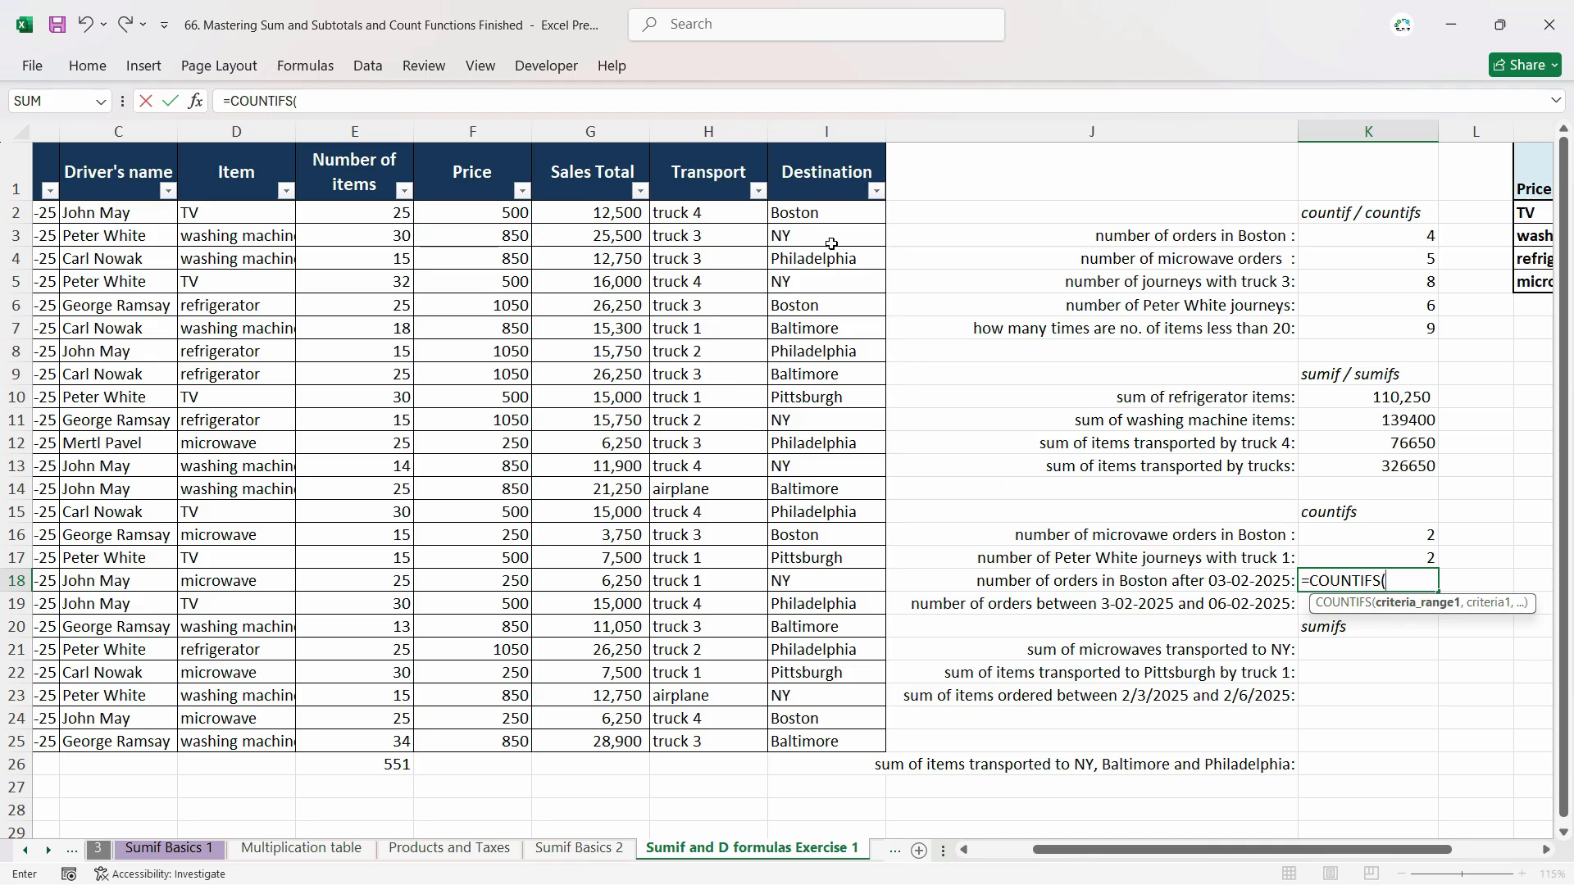
type("des")
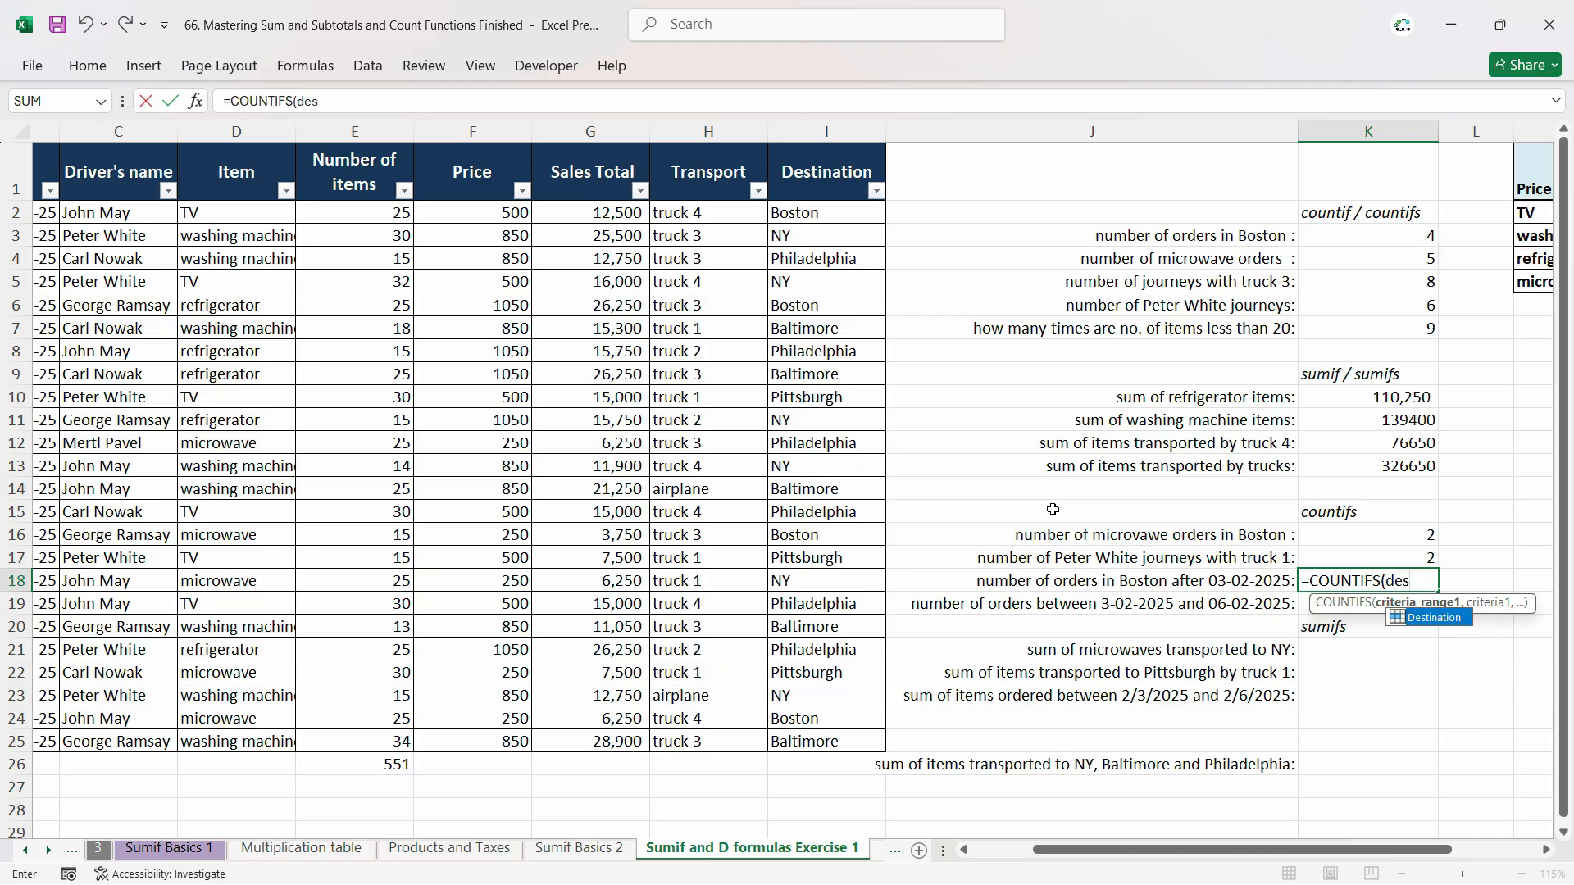
key("Tab")
type(",")
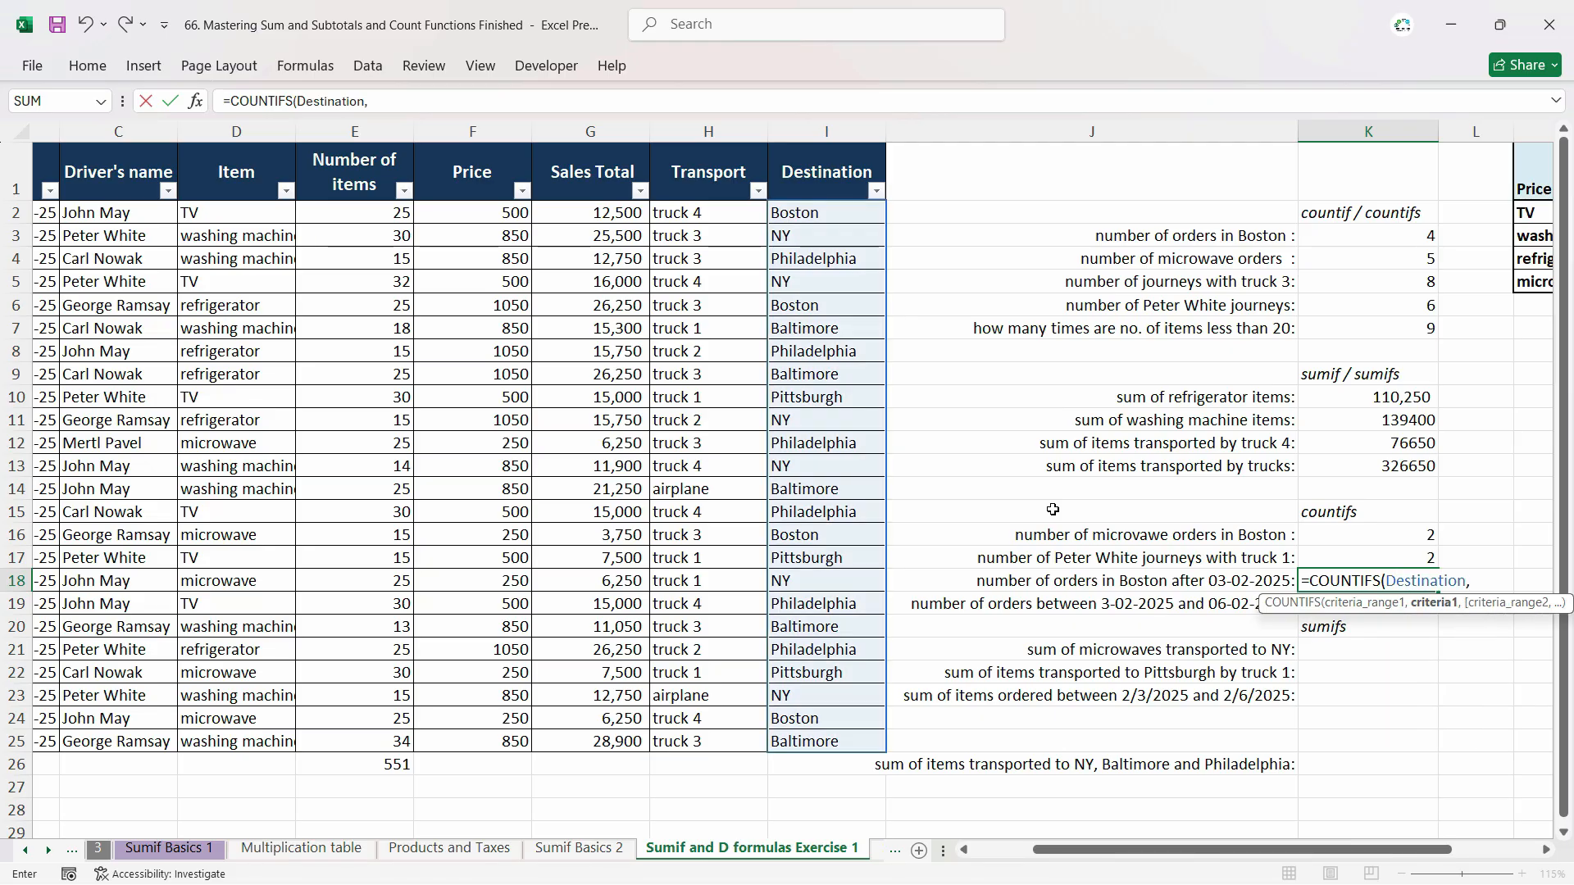
type("\"Boston\",")
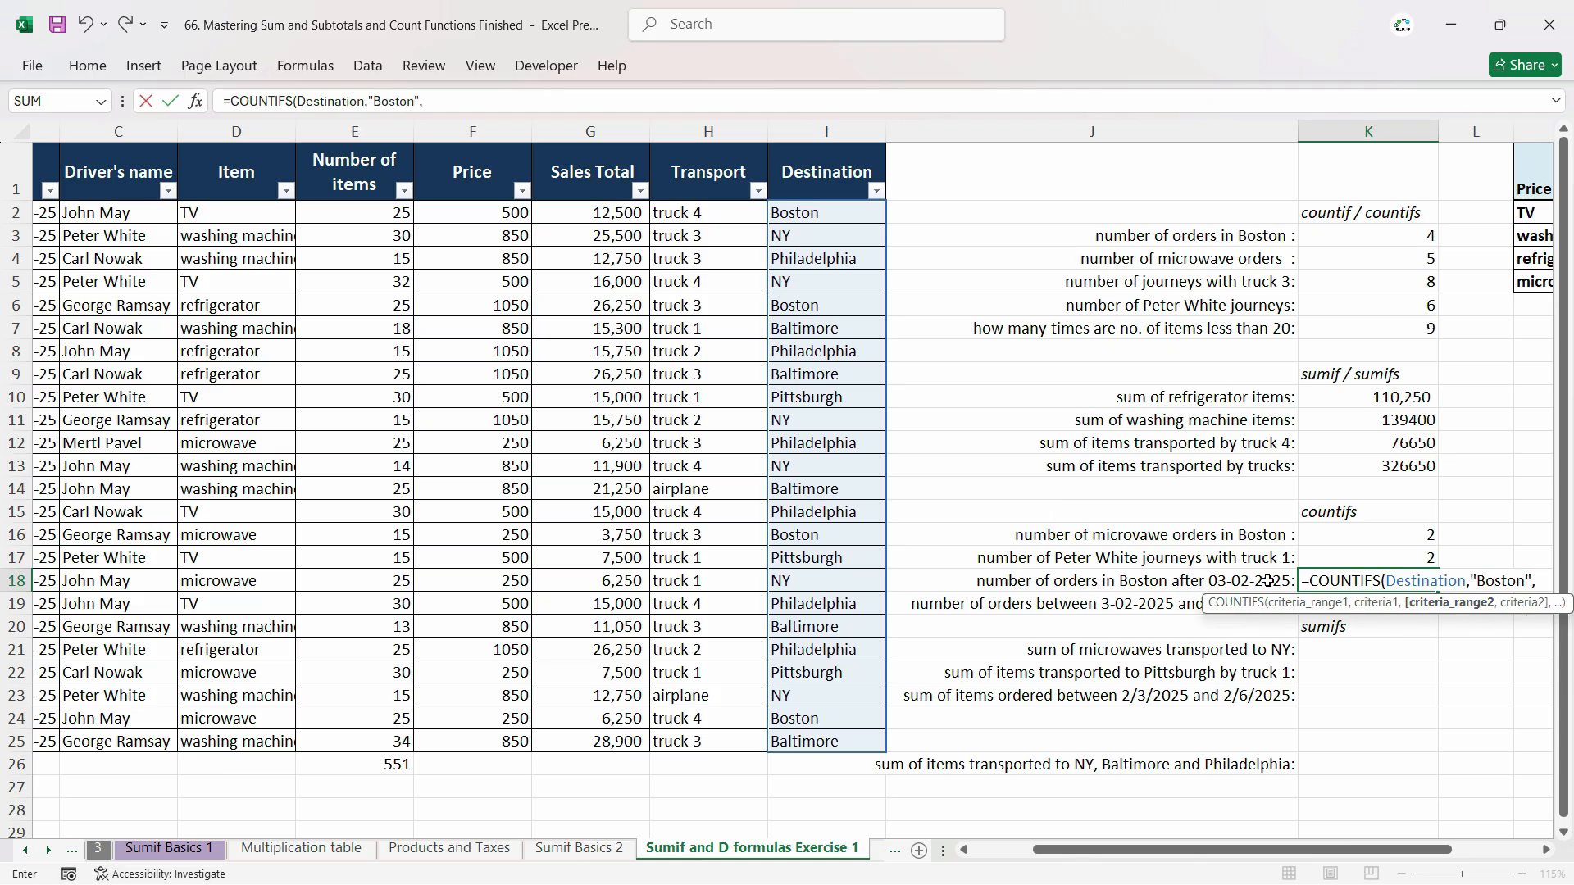
mouse_move(1038, 850)
left_mouse_down()
mouse_move(1019, 857)
mouse_move(1065, 856)
mouse_move(1019, 856)
left_mouse_up()
left_click_drag(1225, 850, 1385, 850)
type("Date,")
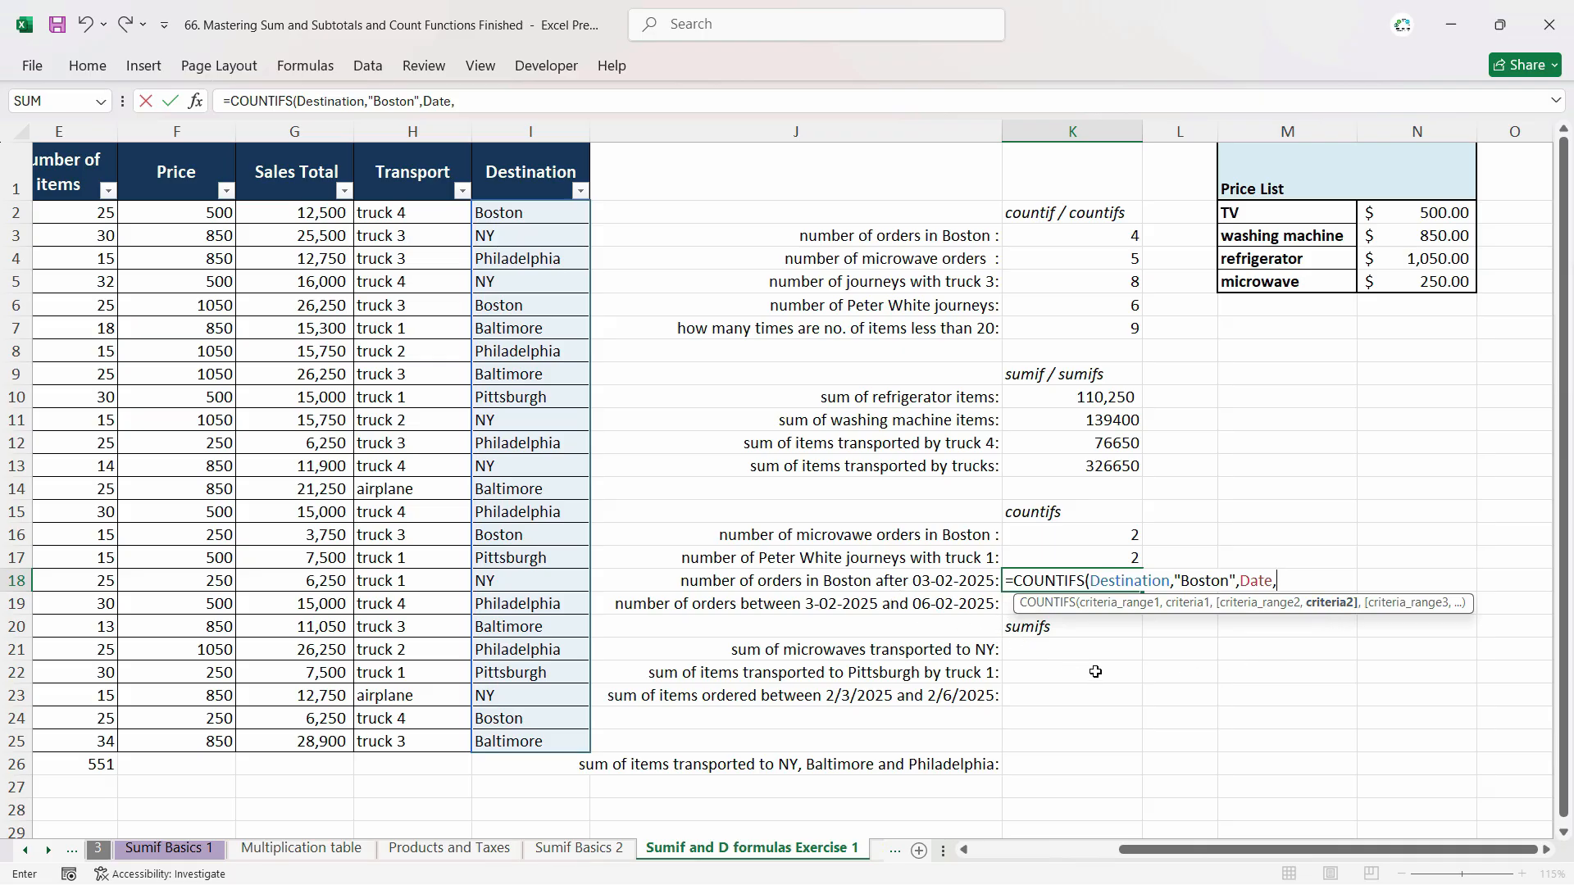
type("\">03-02-2025\"")
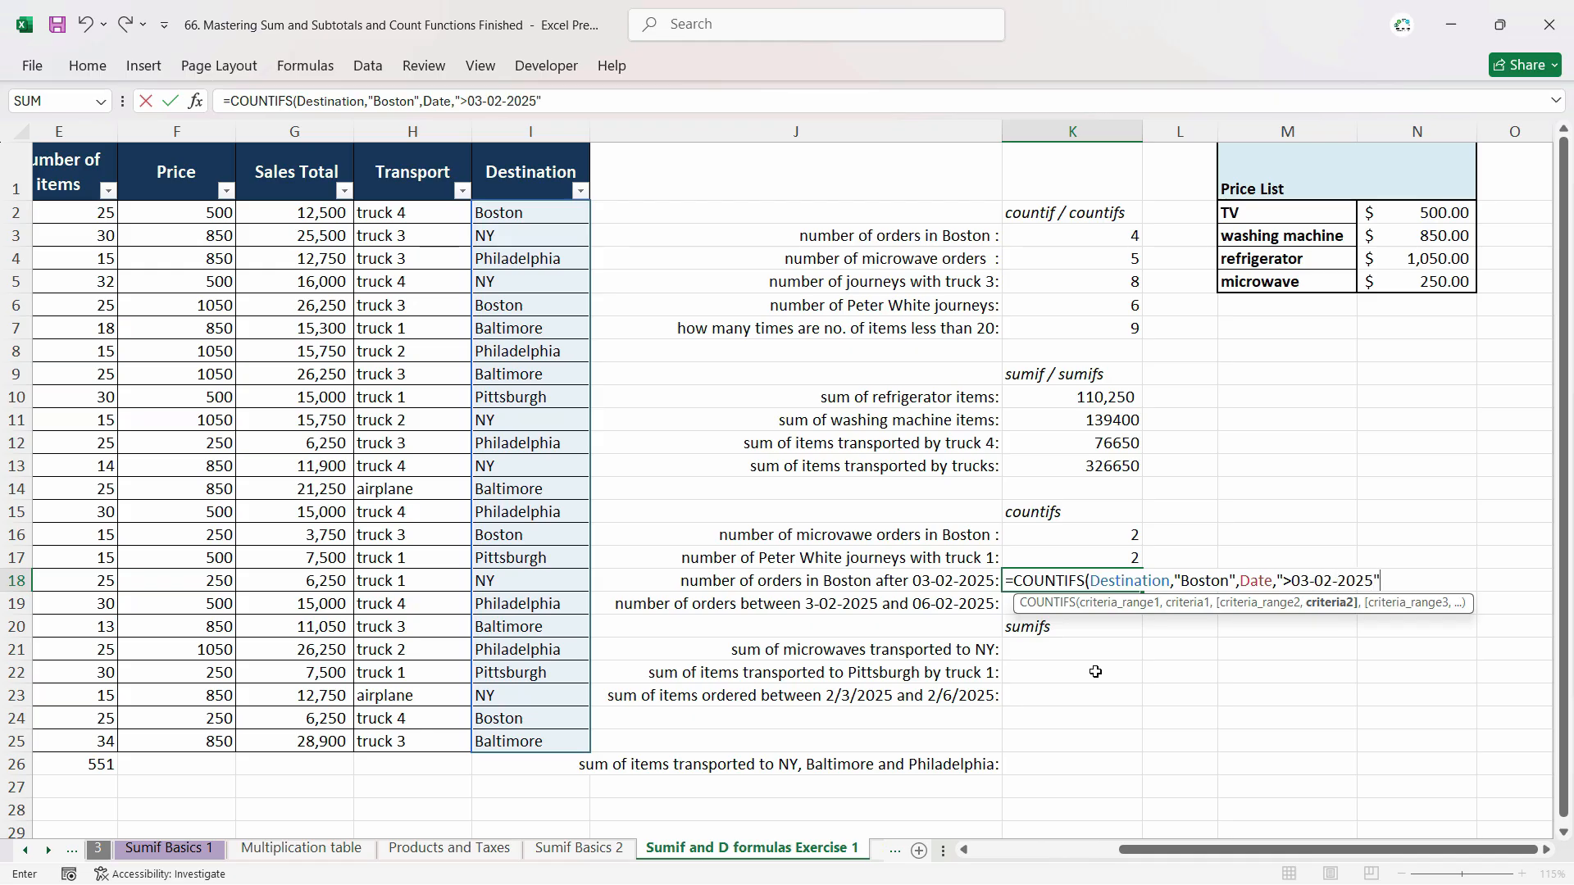
type(")")
key("Return")
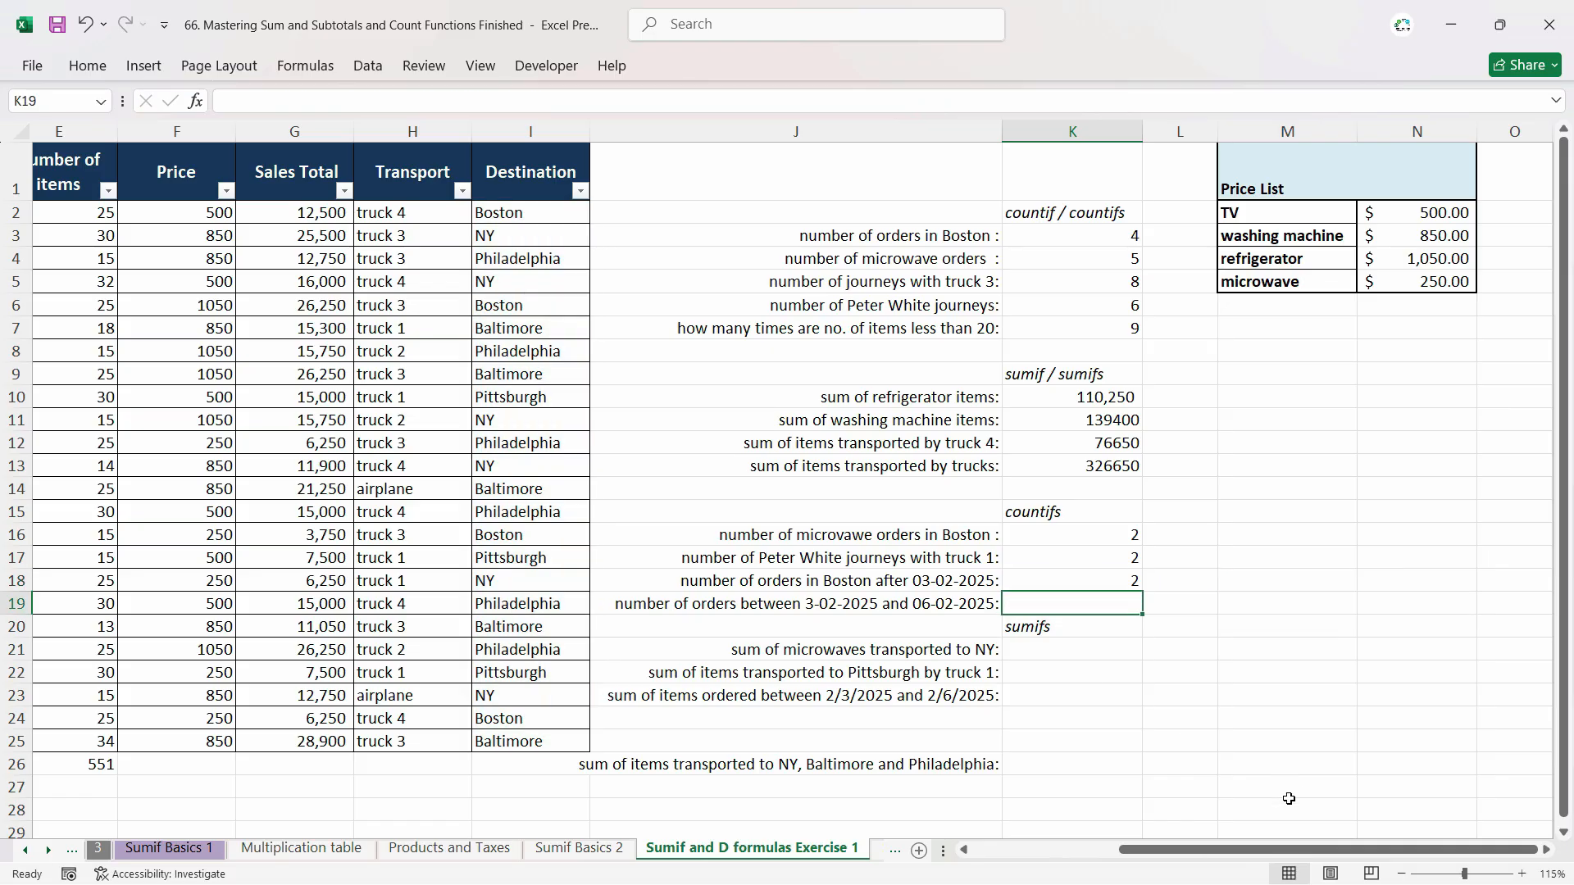
left_click(1114, 582)
Start a COUNTIFS formula in K19 with the condition Date,">=03-02-2025".
left_click(1110, 603)
left_click(674, 607)
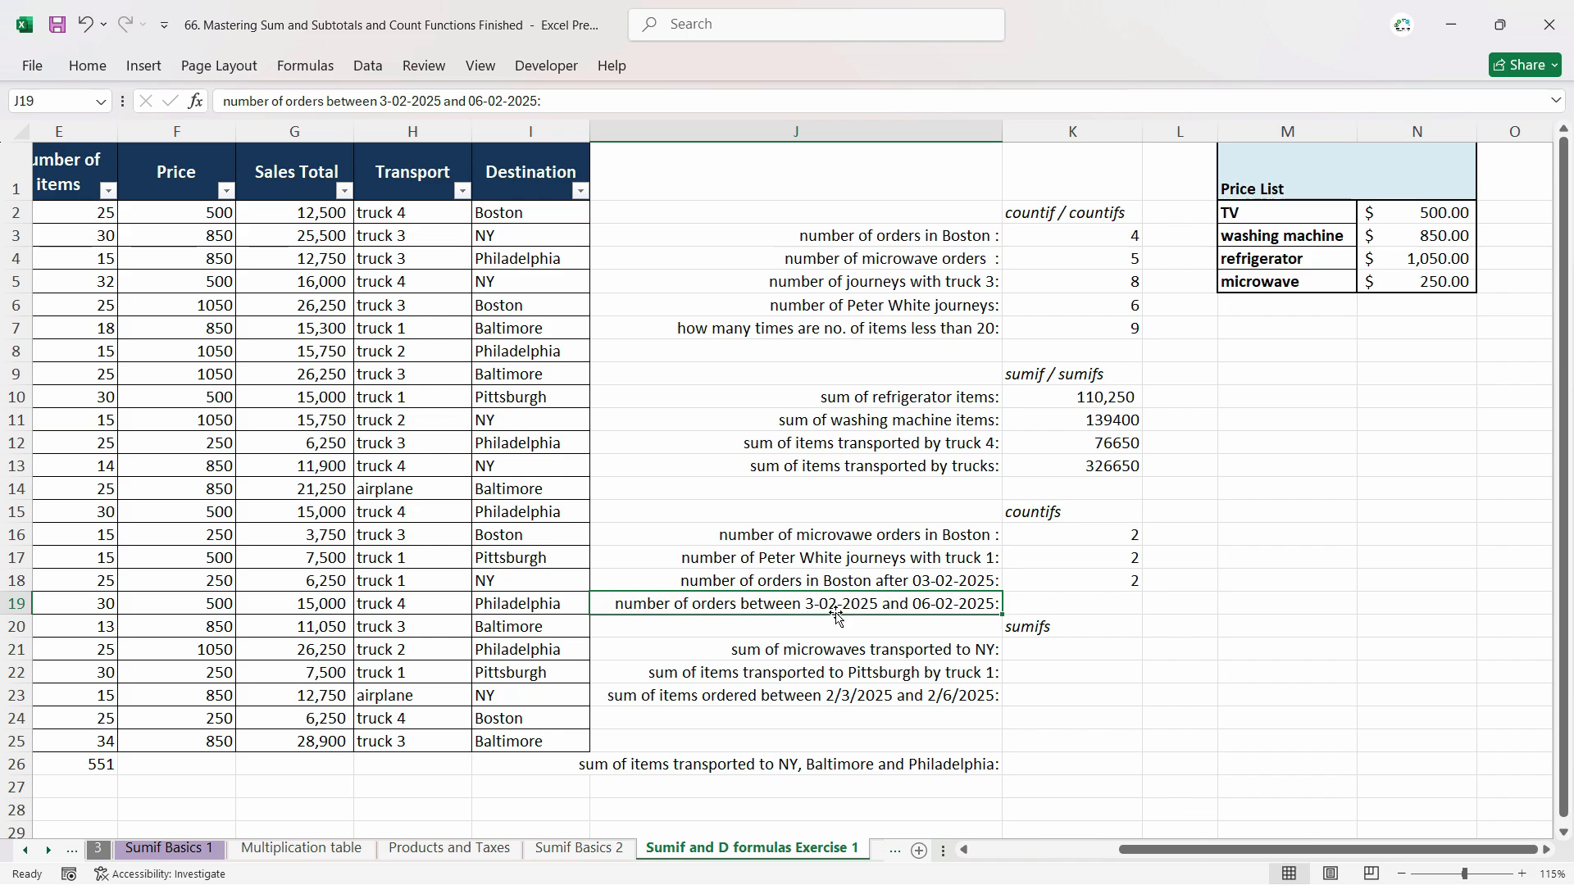
left_click(1134, 607)
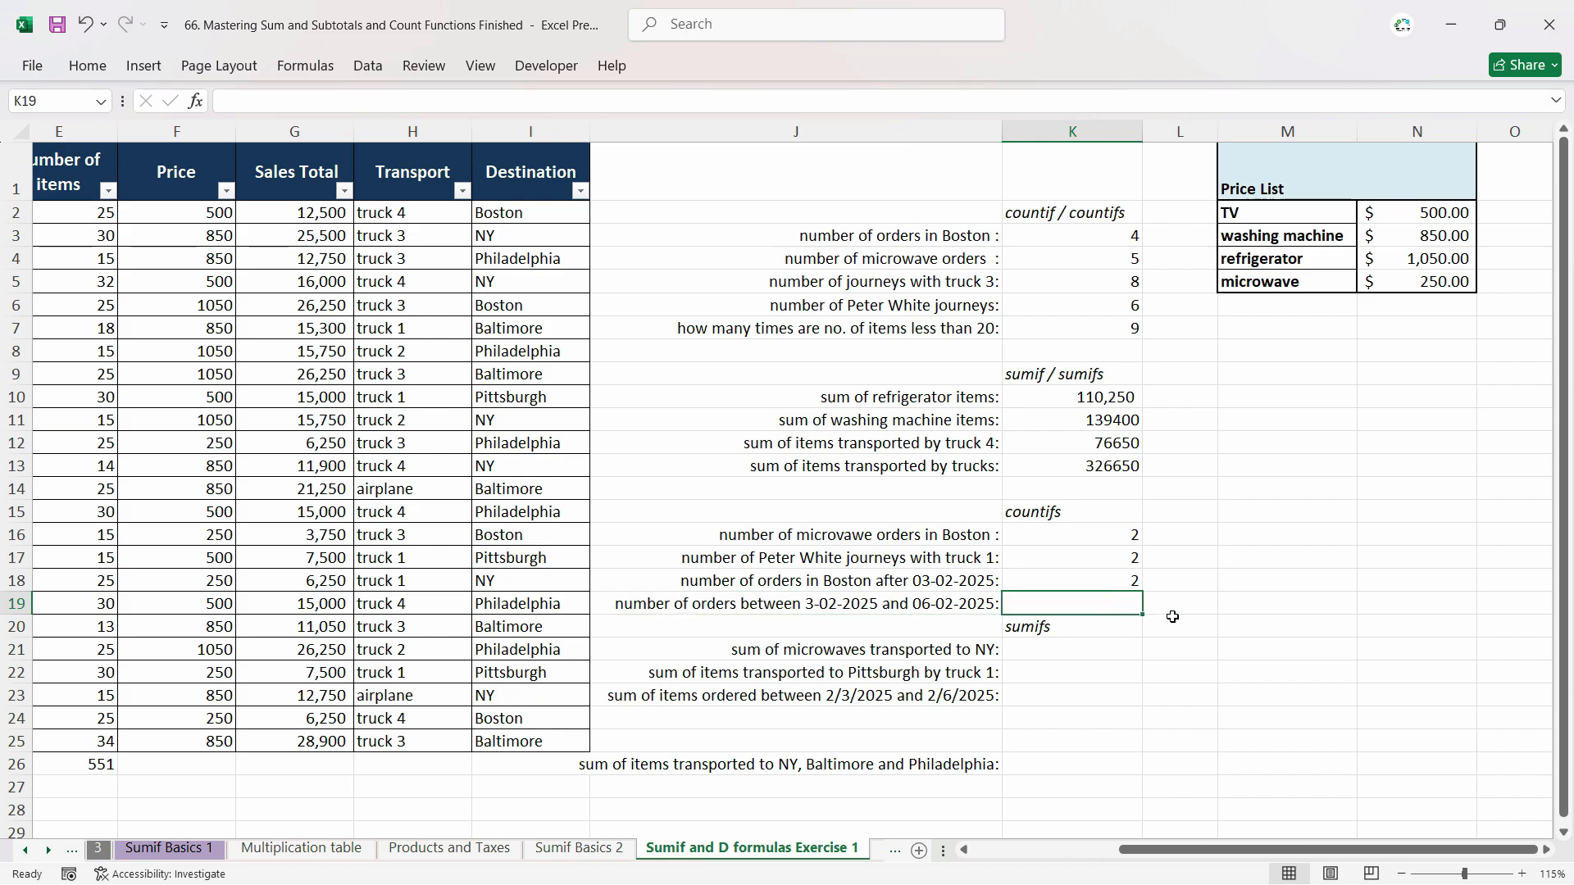
type("=COUNTIFS(Destina=countifs")
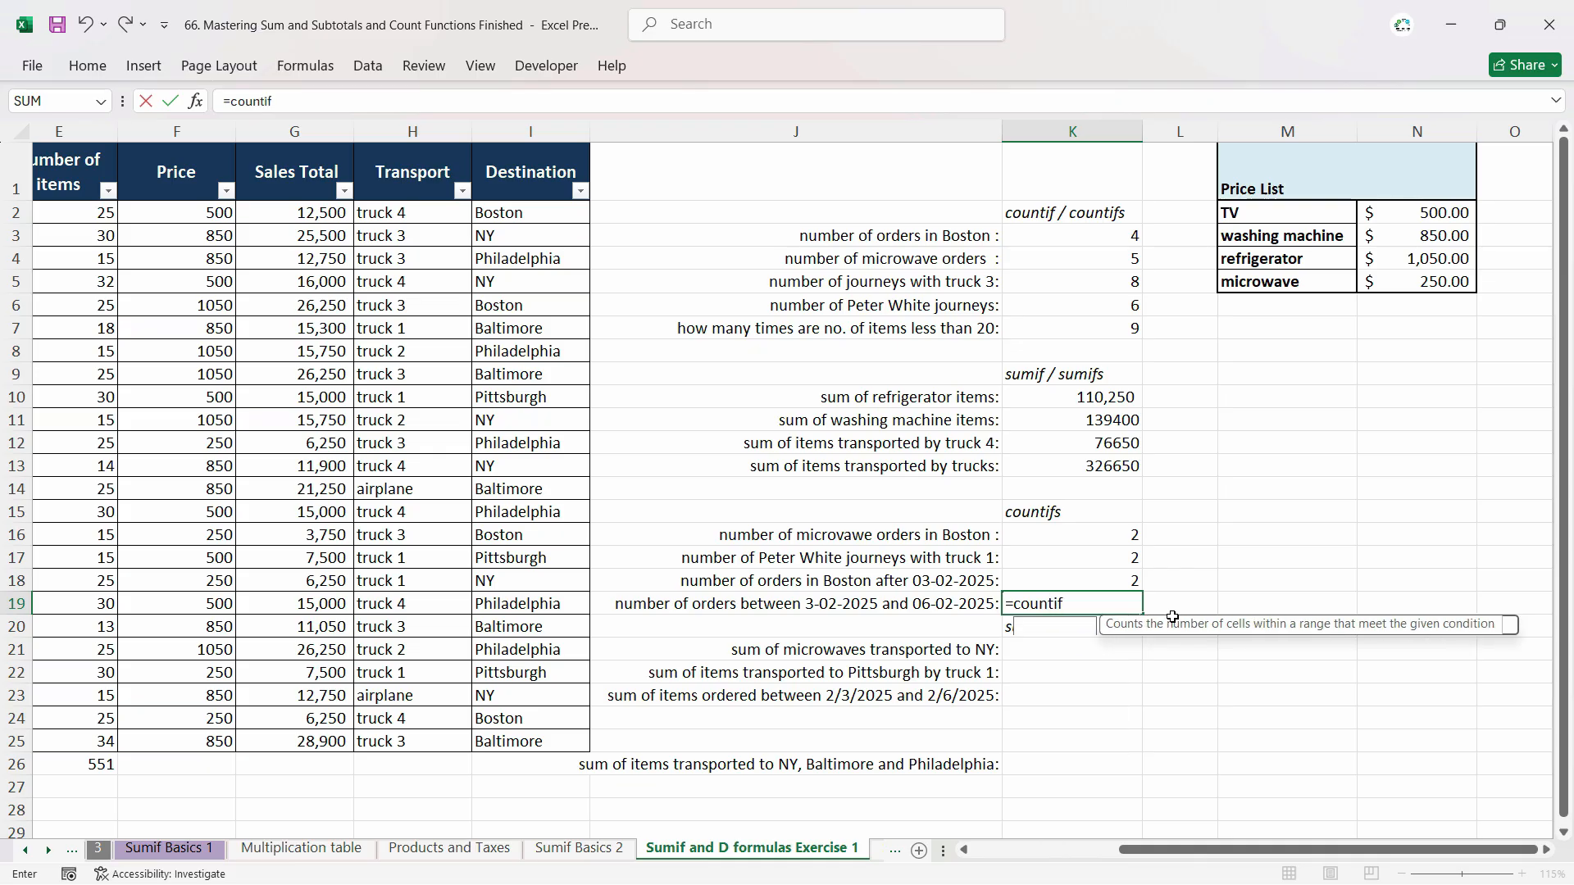
key("Tab")
type("Date,")
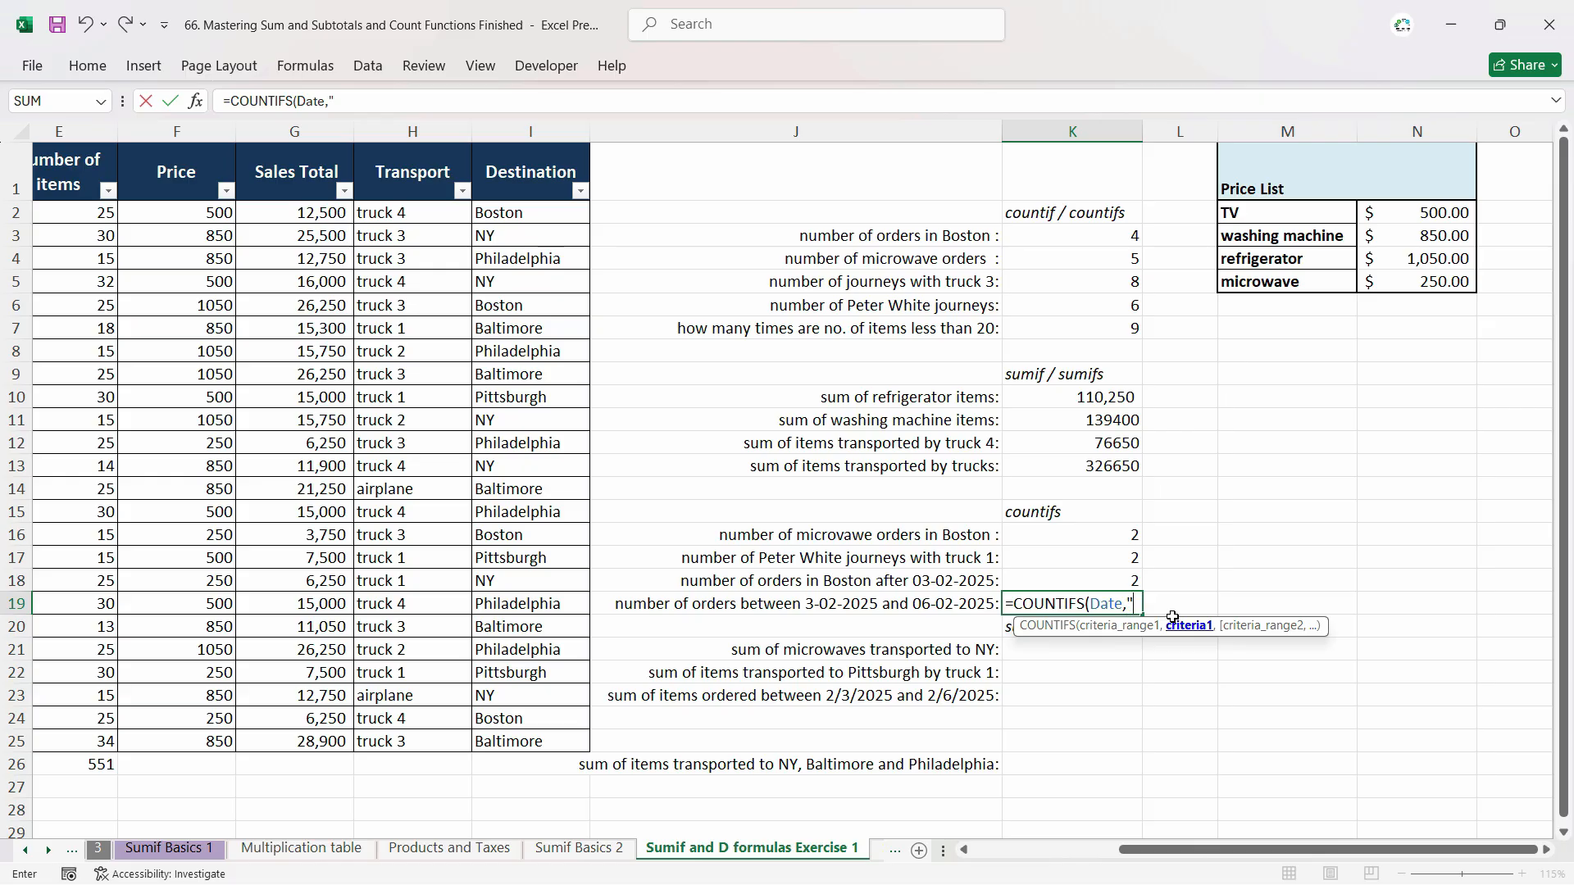
type("\">=03-02-2025\"")
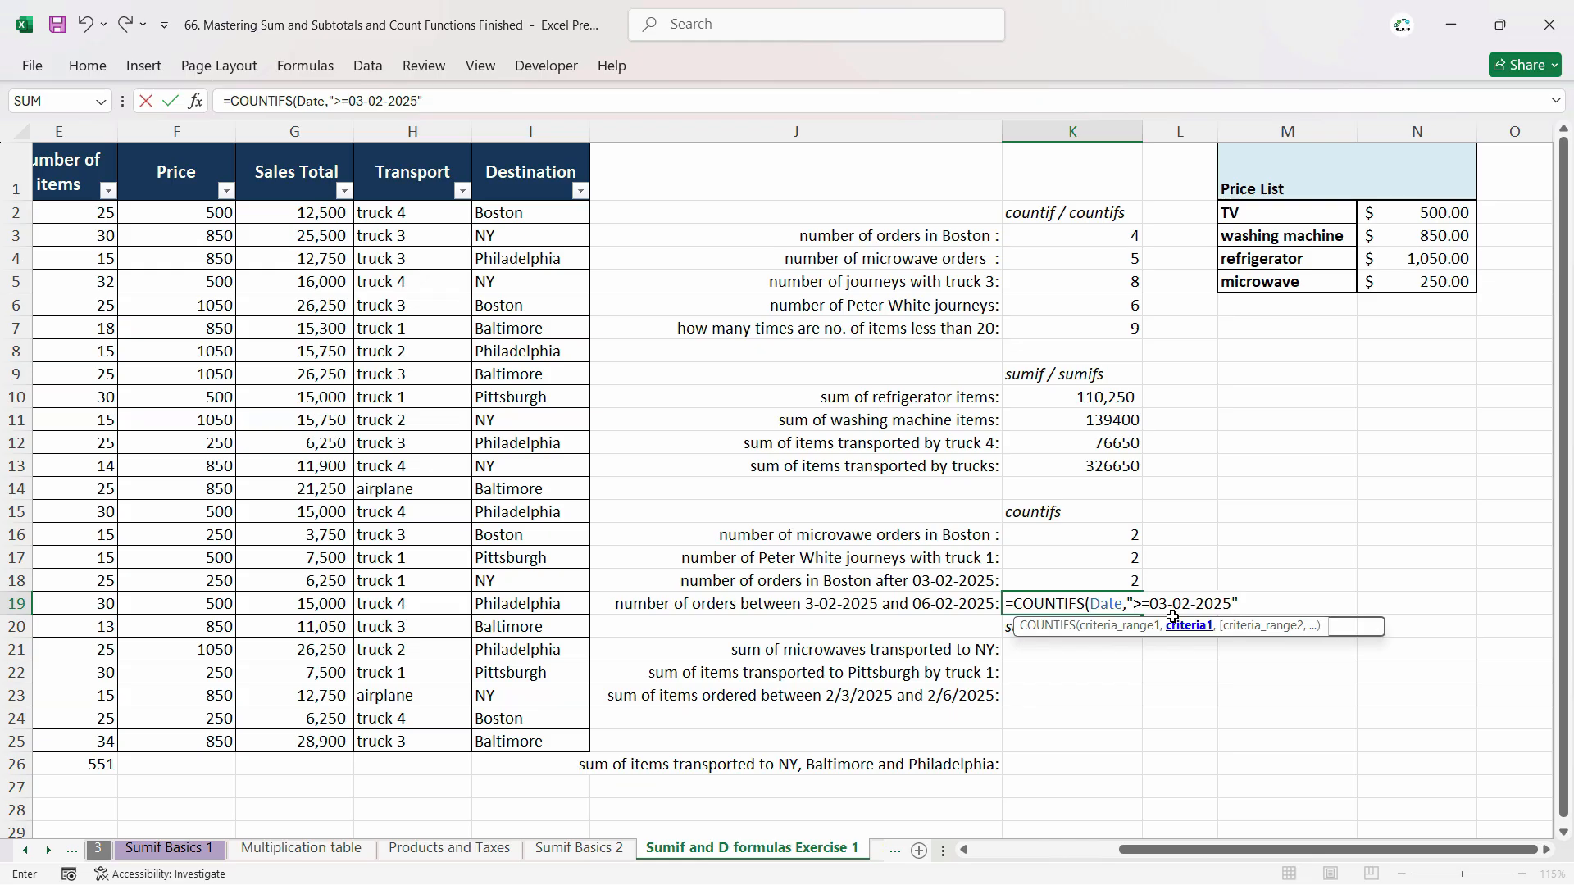
Complete the K19 formula with a second condition so it reads =COUNTIFS(Date,">=03-02-2025",Date,"<=06-02-2025").
type(",")
type("Date,")
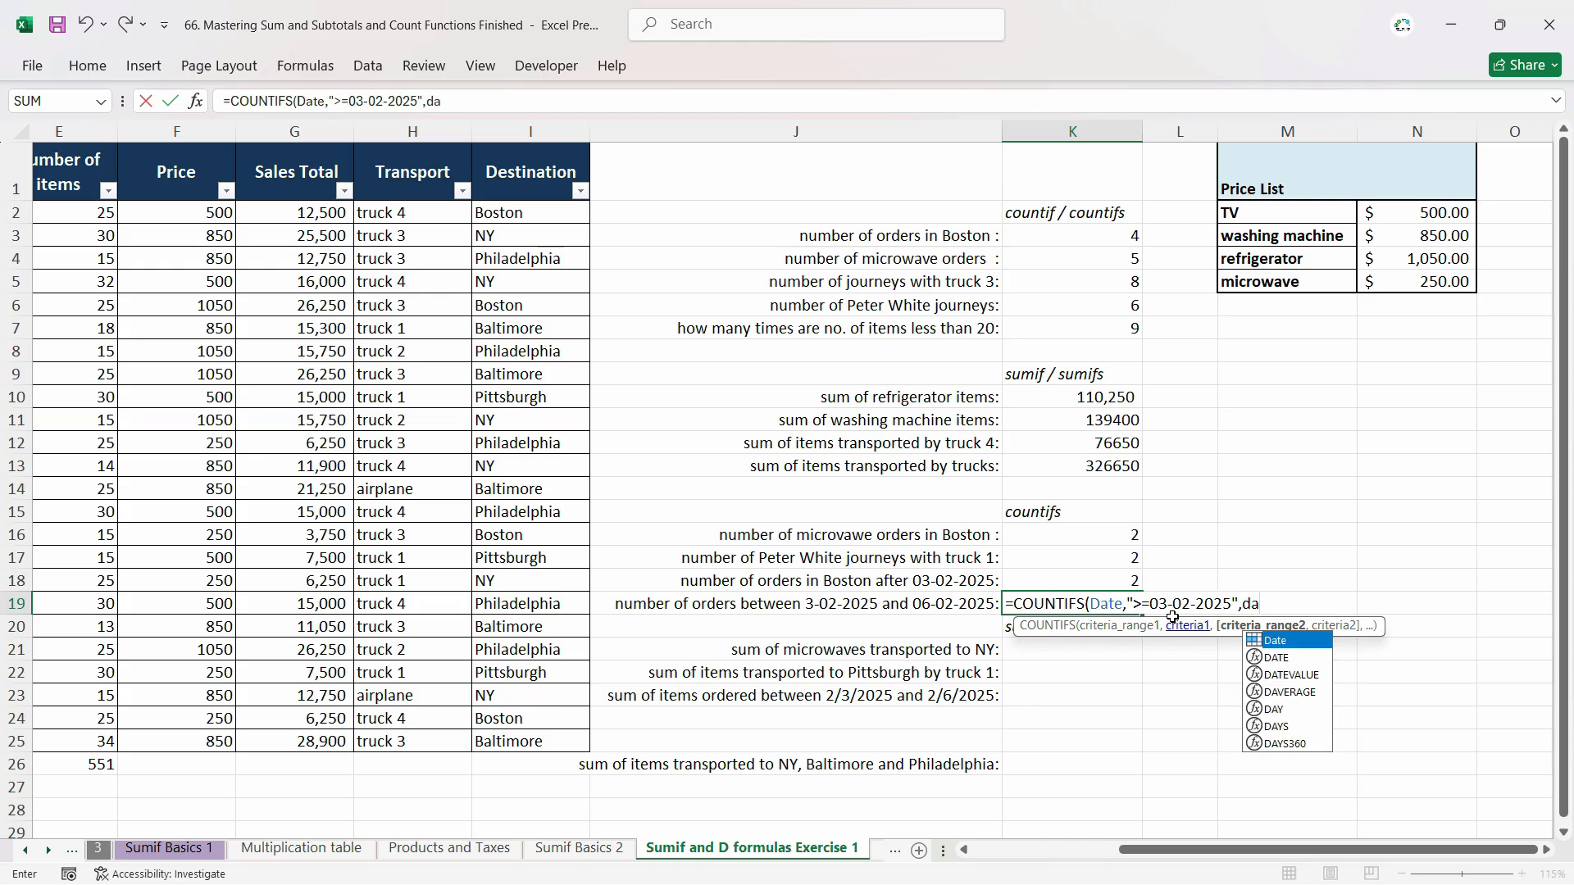
type("\"<=")
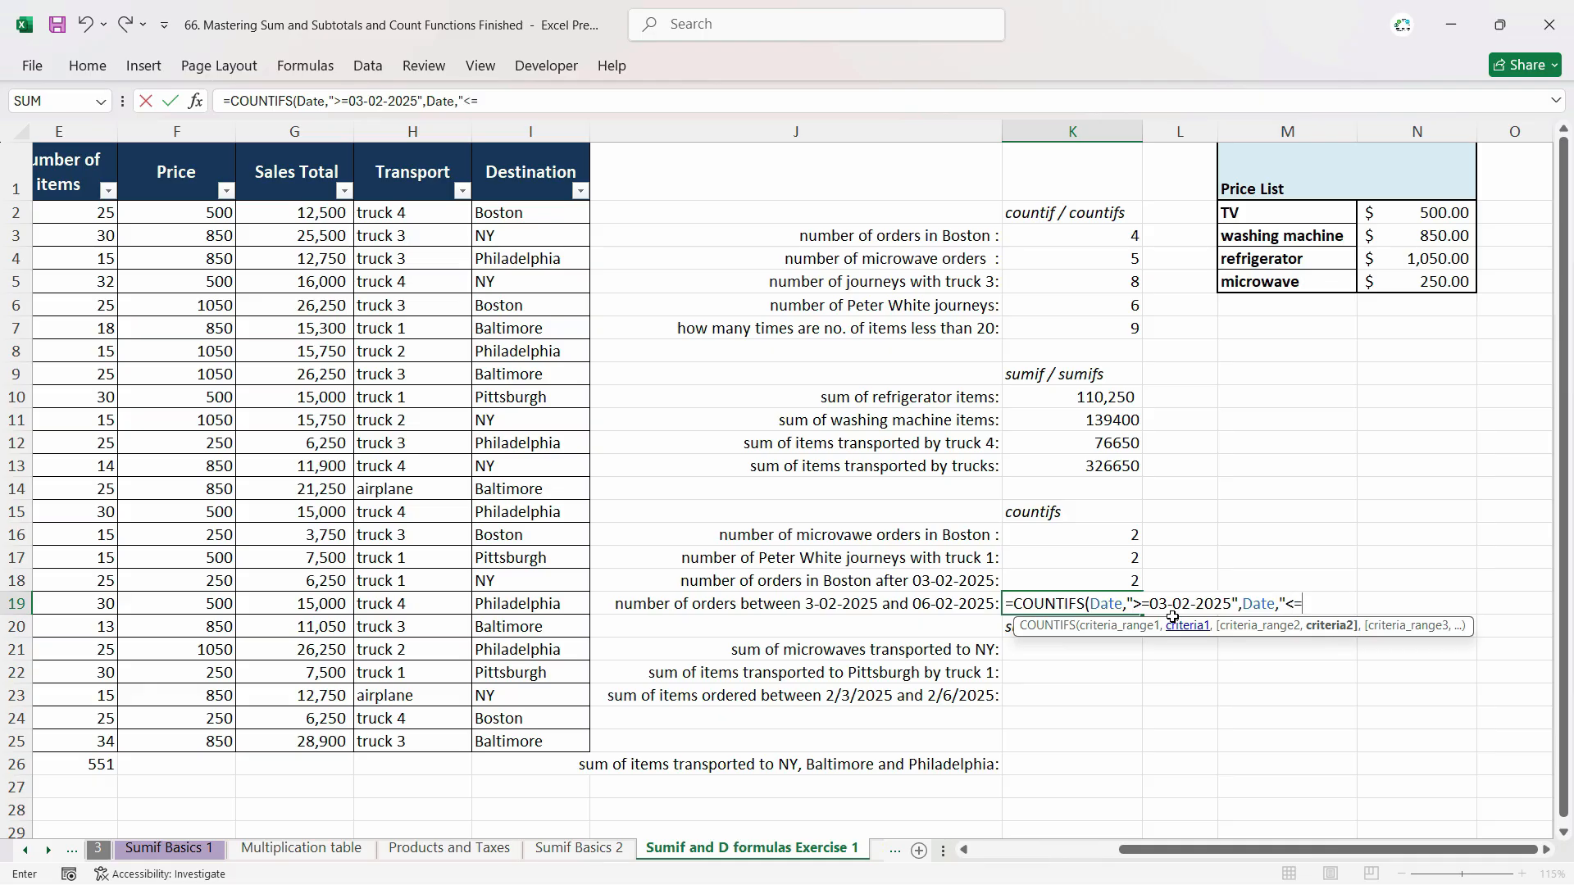
key("Return")
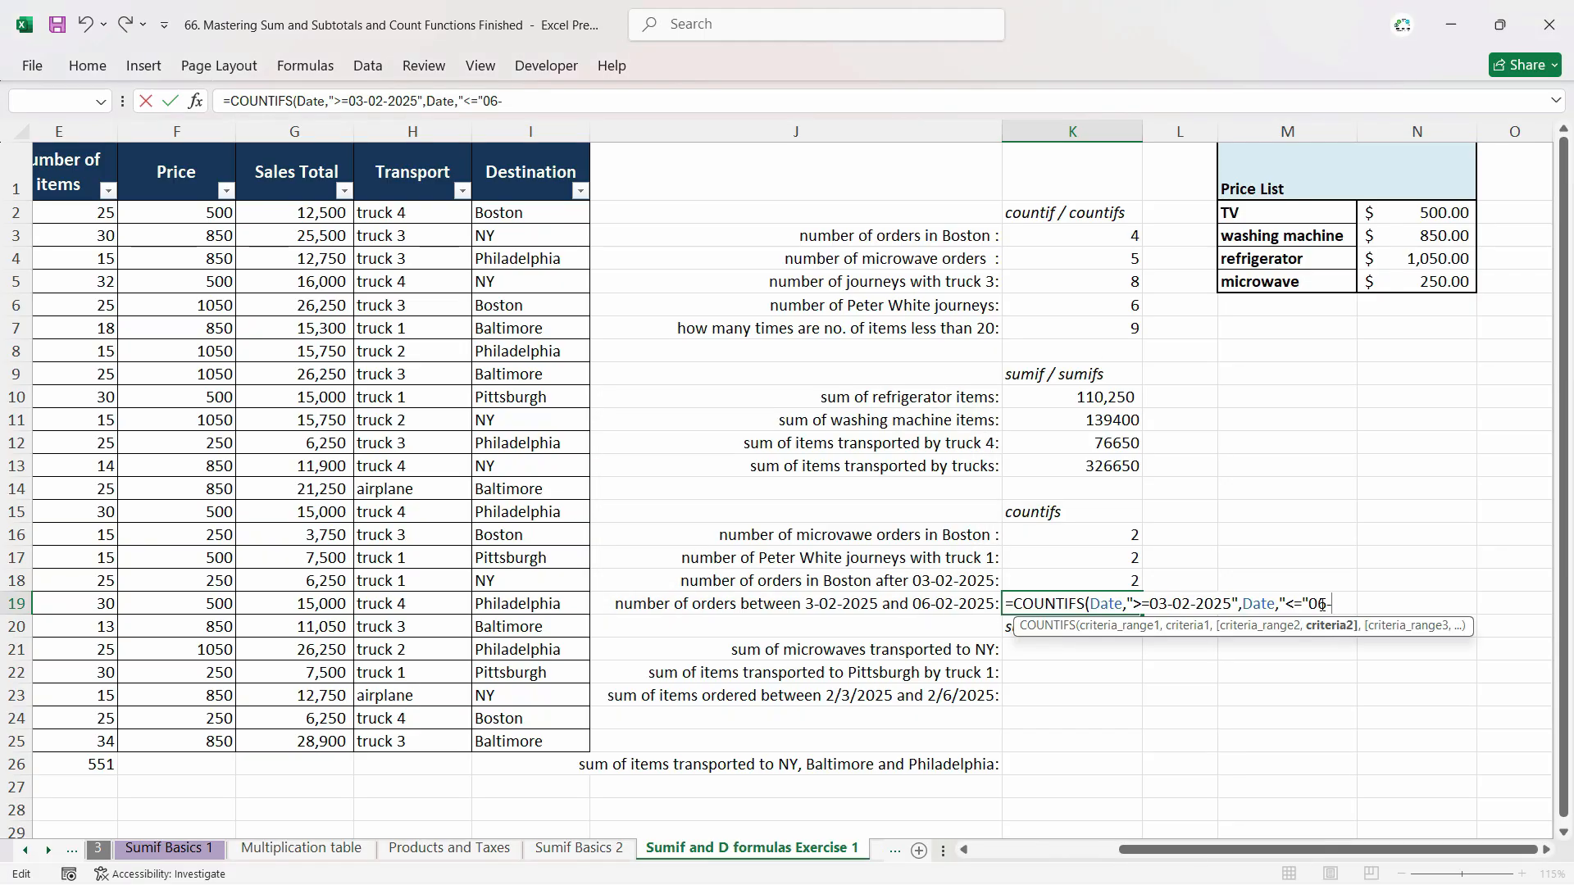
type("02-2025\"")
key("Return")
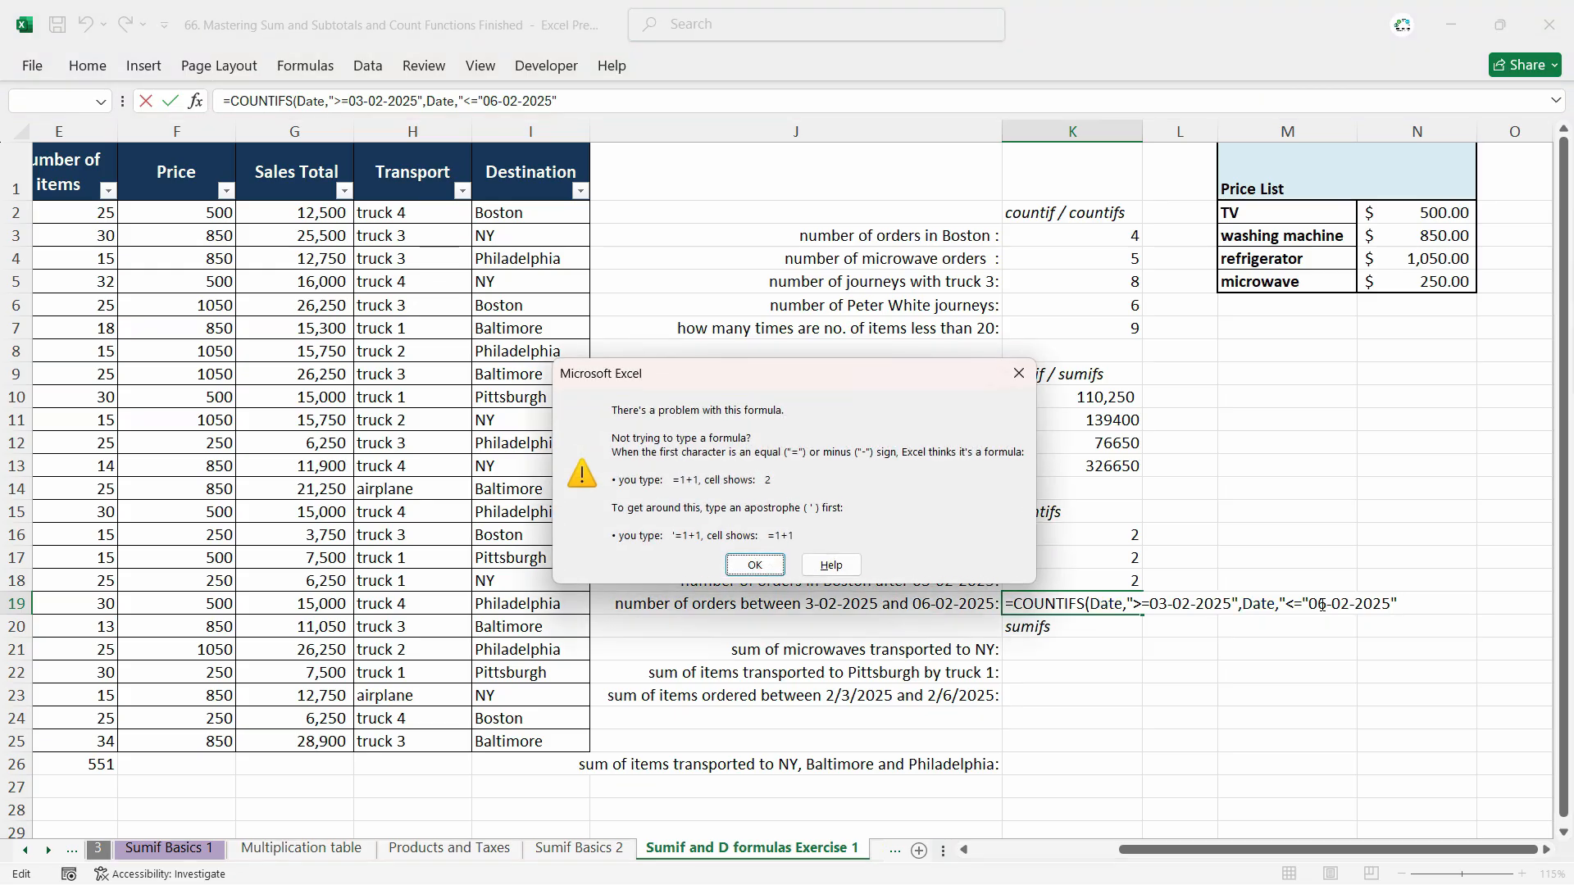
key("Return")
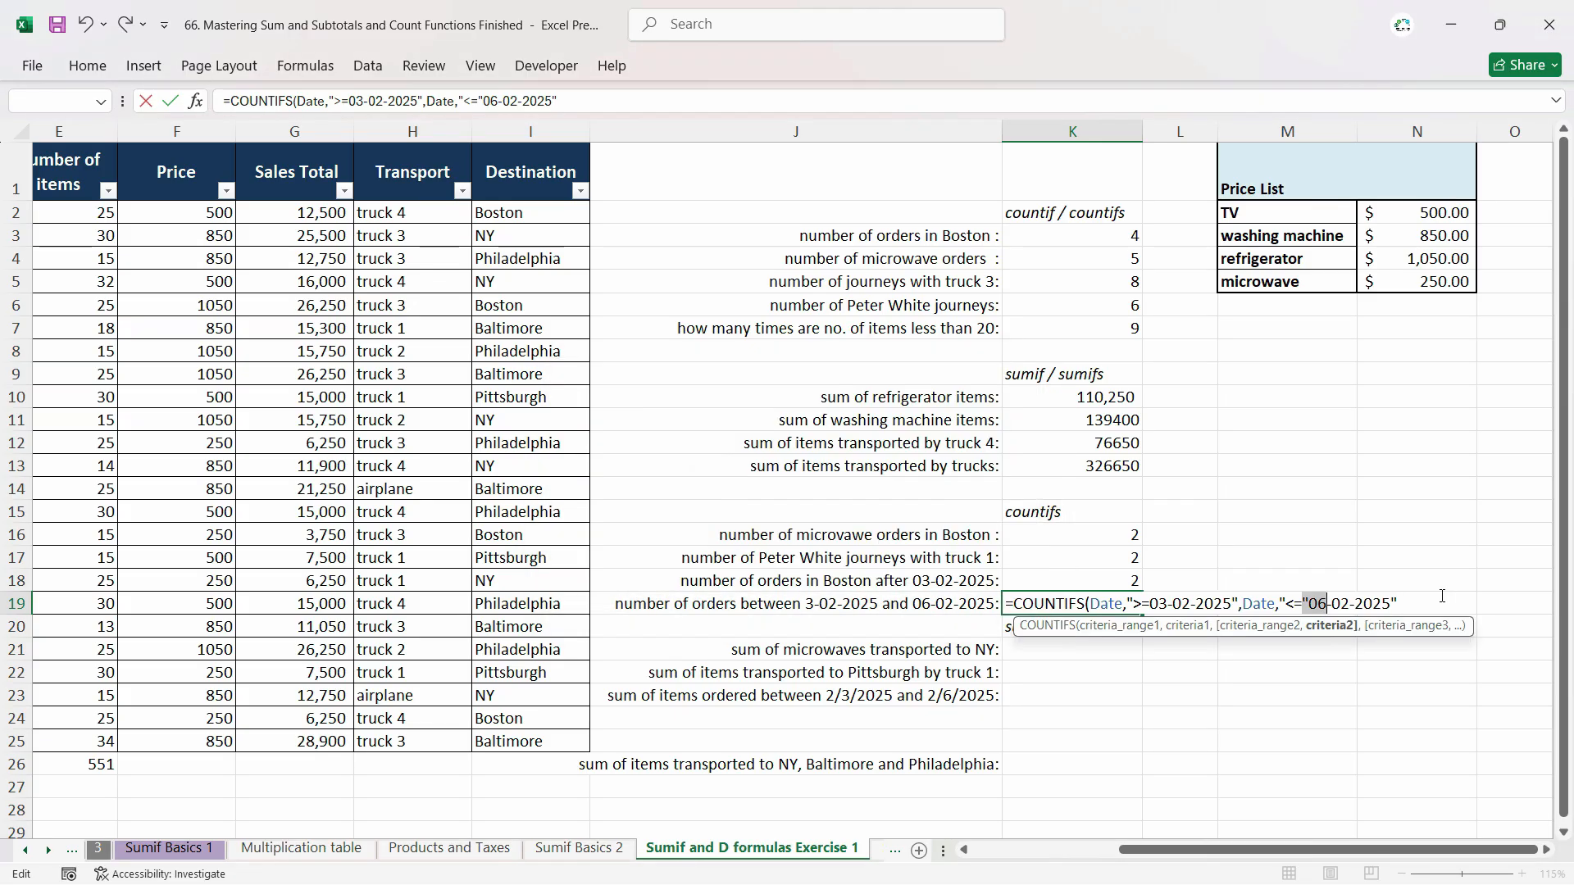
left_click(1296, 607)
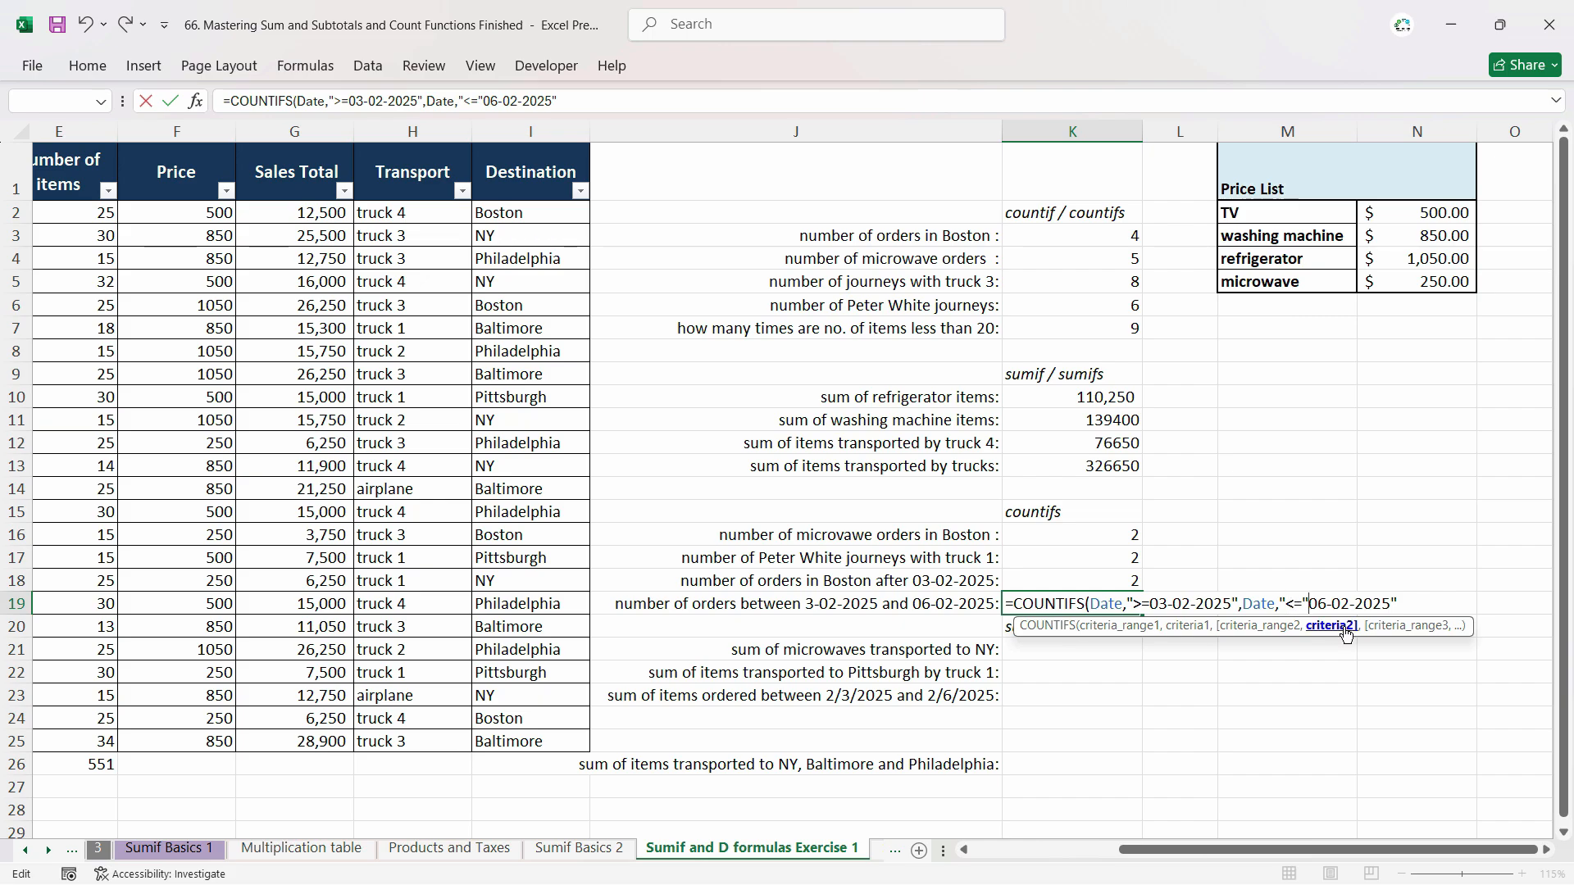
key("BackSpace")
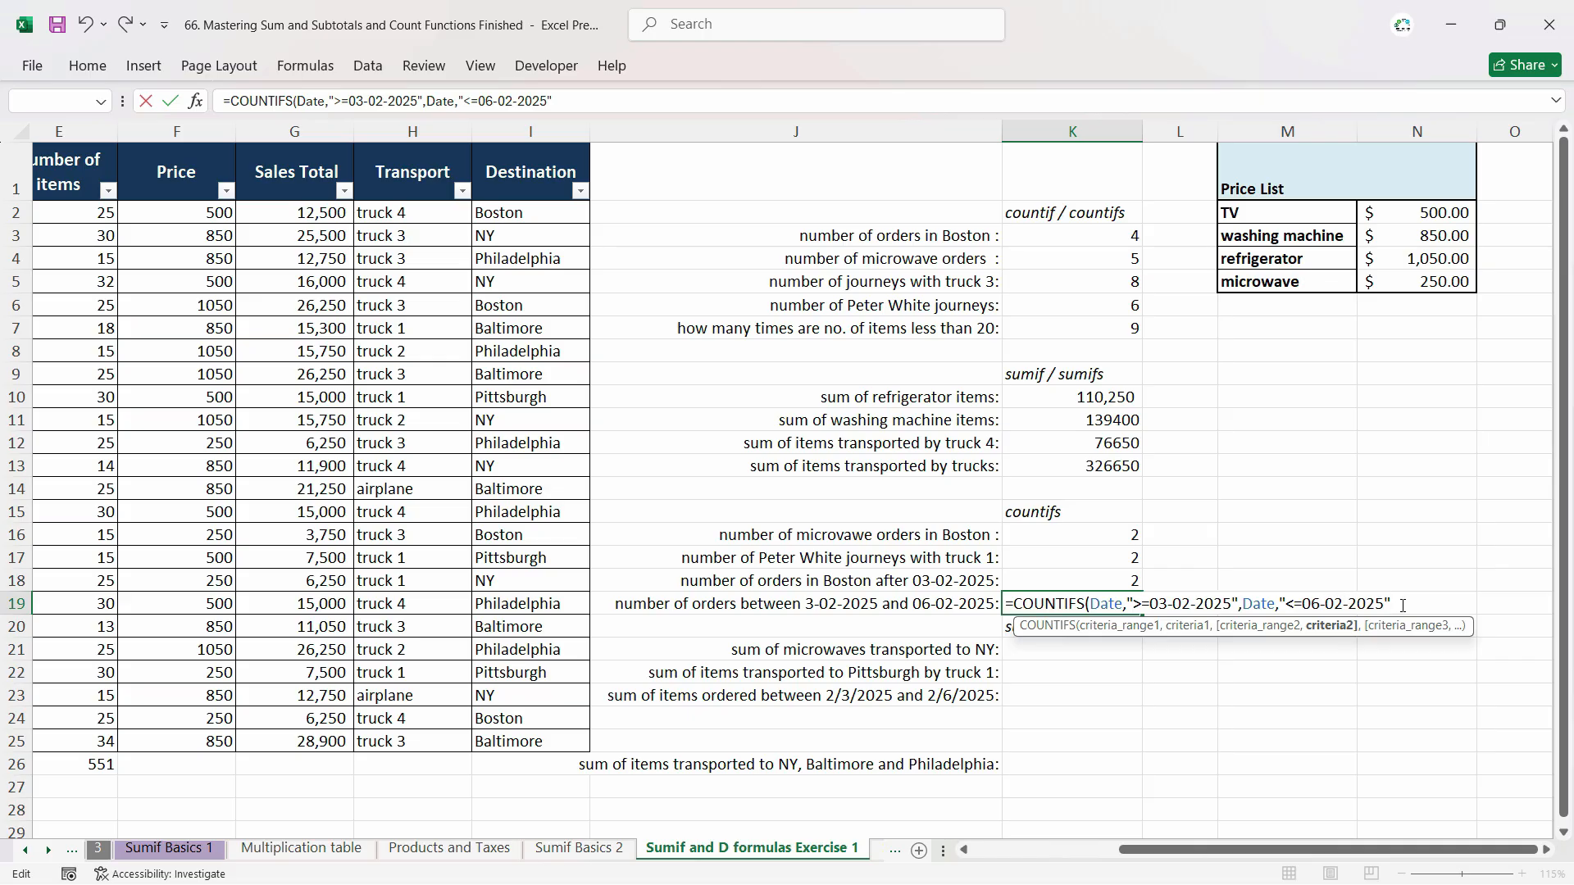
key("Return")
left_click_drag(1133, 615, 1133, 619)
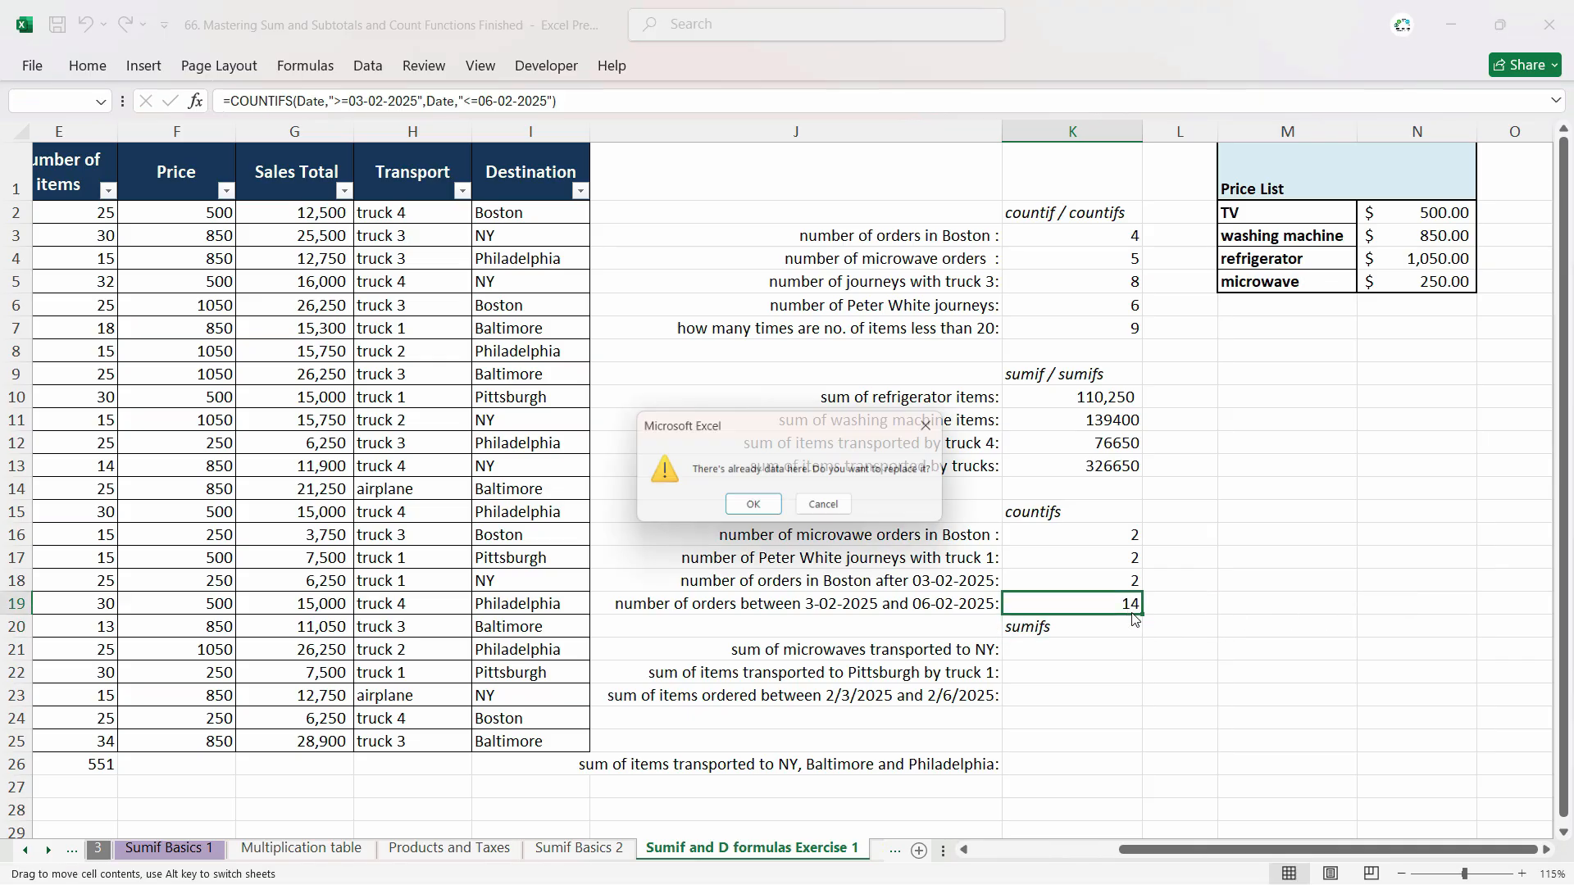
key("Escape")
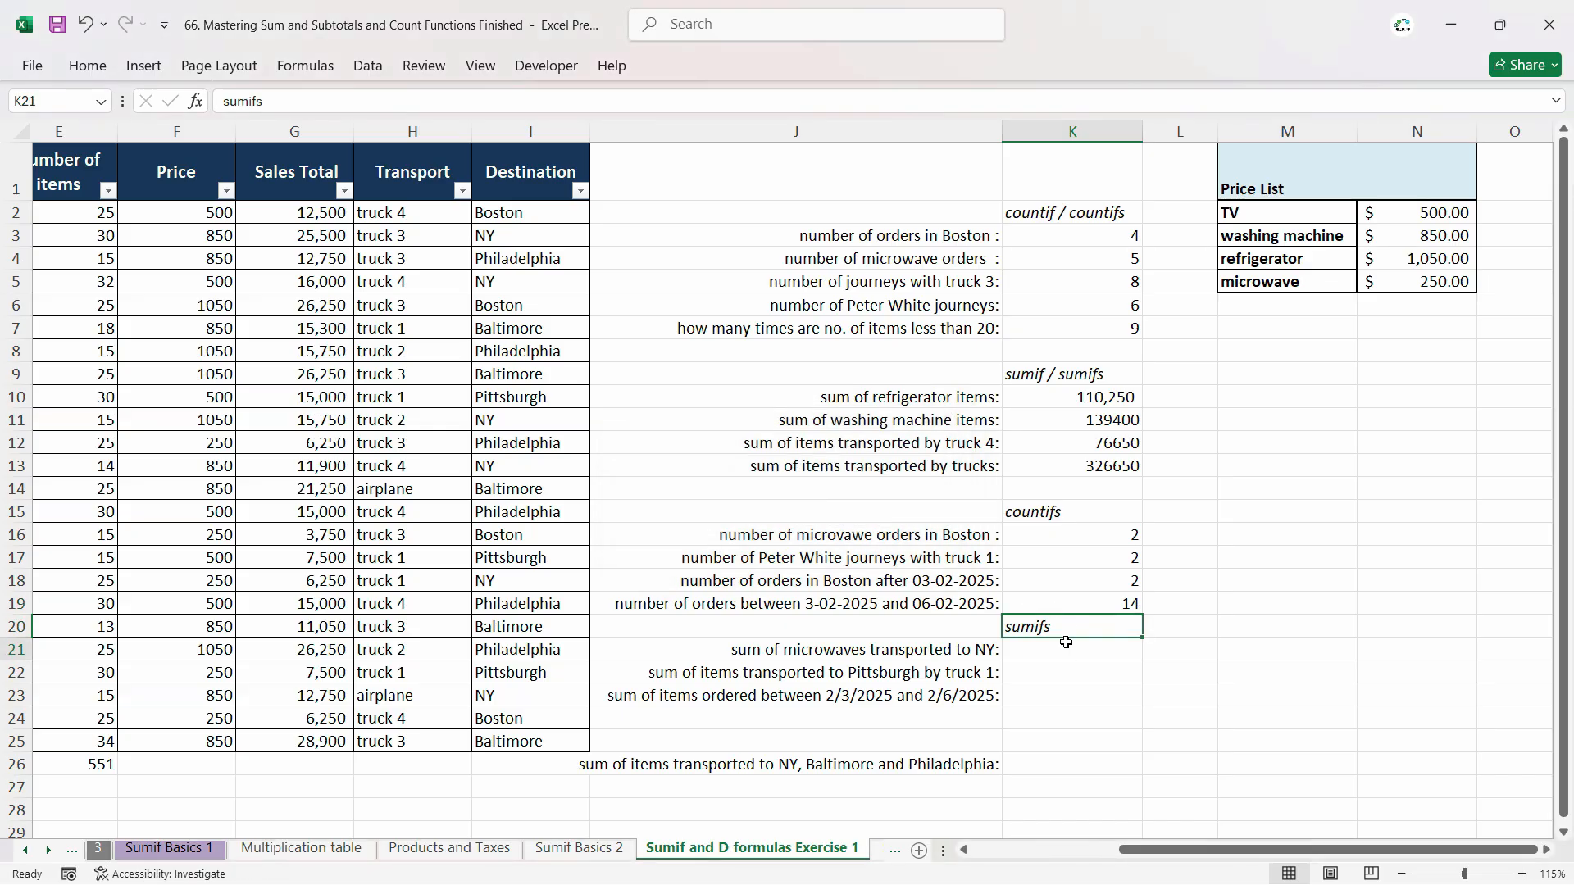
Start a SUMIFS formula in K21 for microwaves transported to NY, with Sales_Total as the sum range.
left_click(1065, 642)
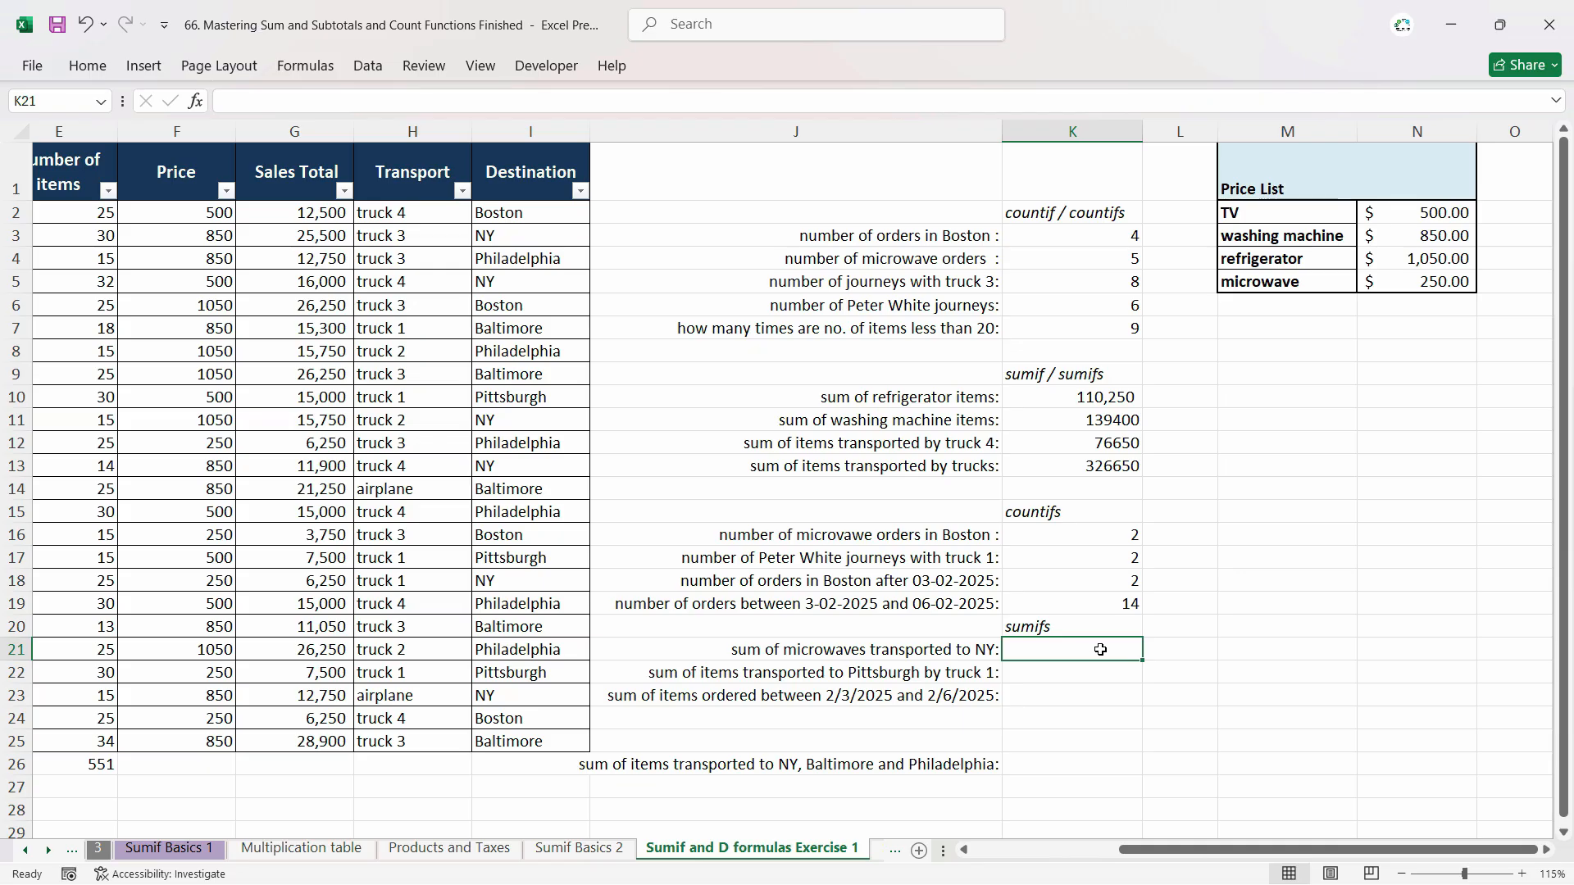
left_click(796, 655)
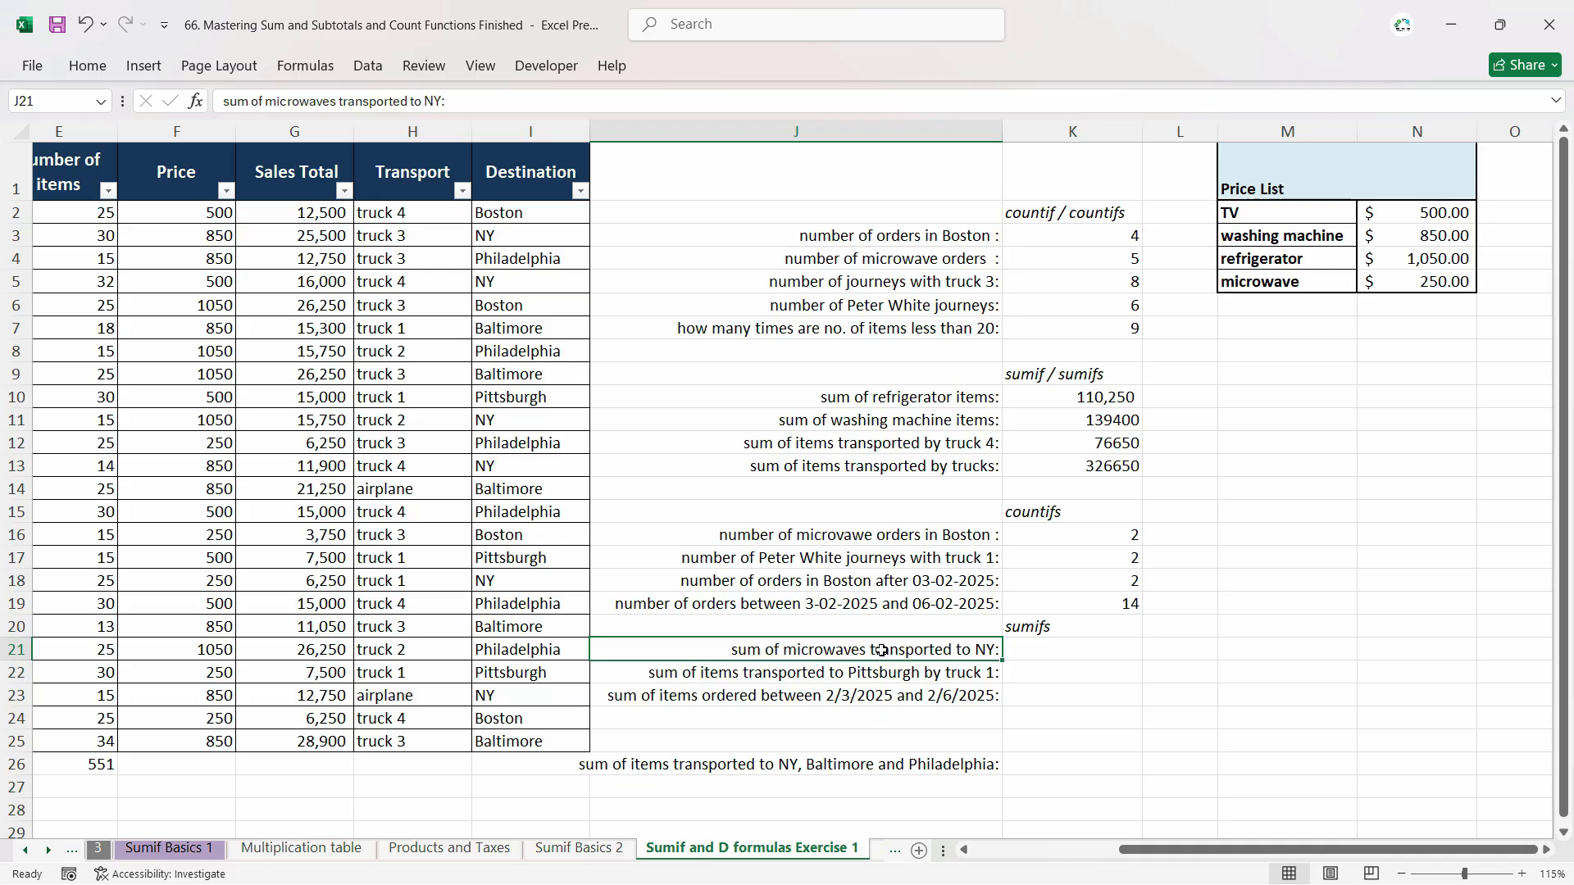
left_click(1037, 649)
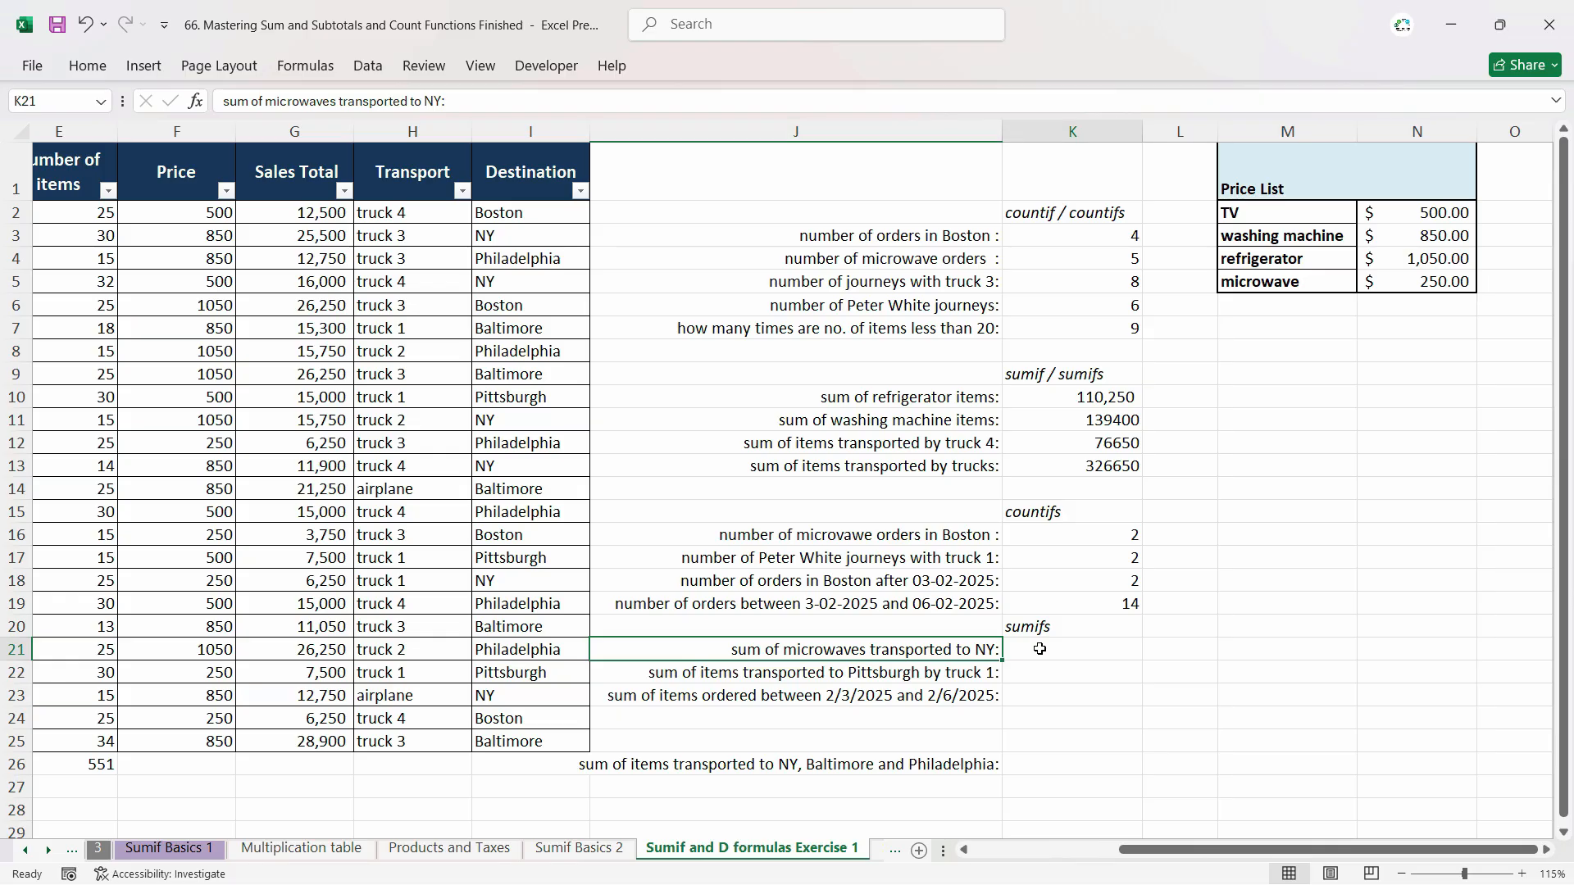
type("=sumifs")
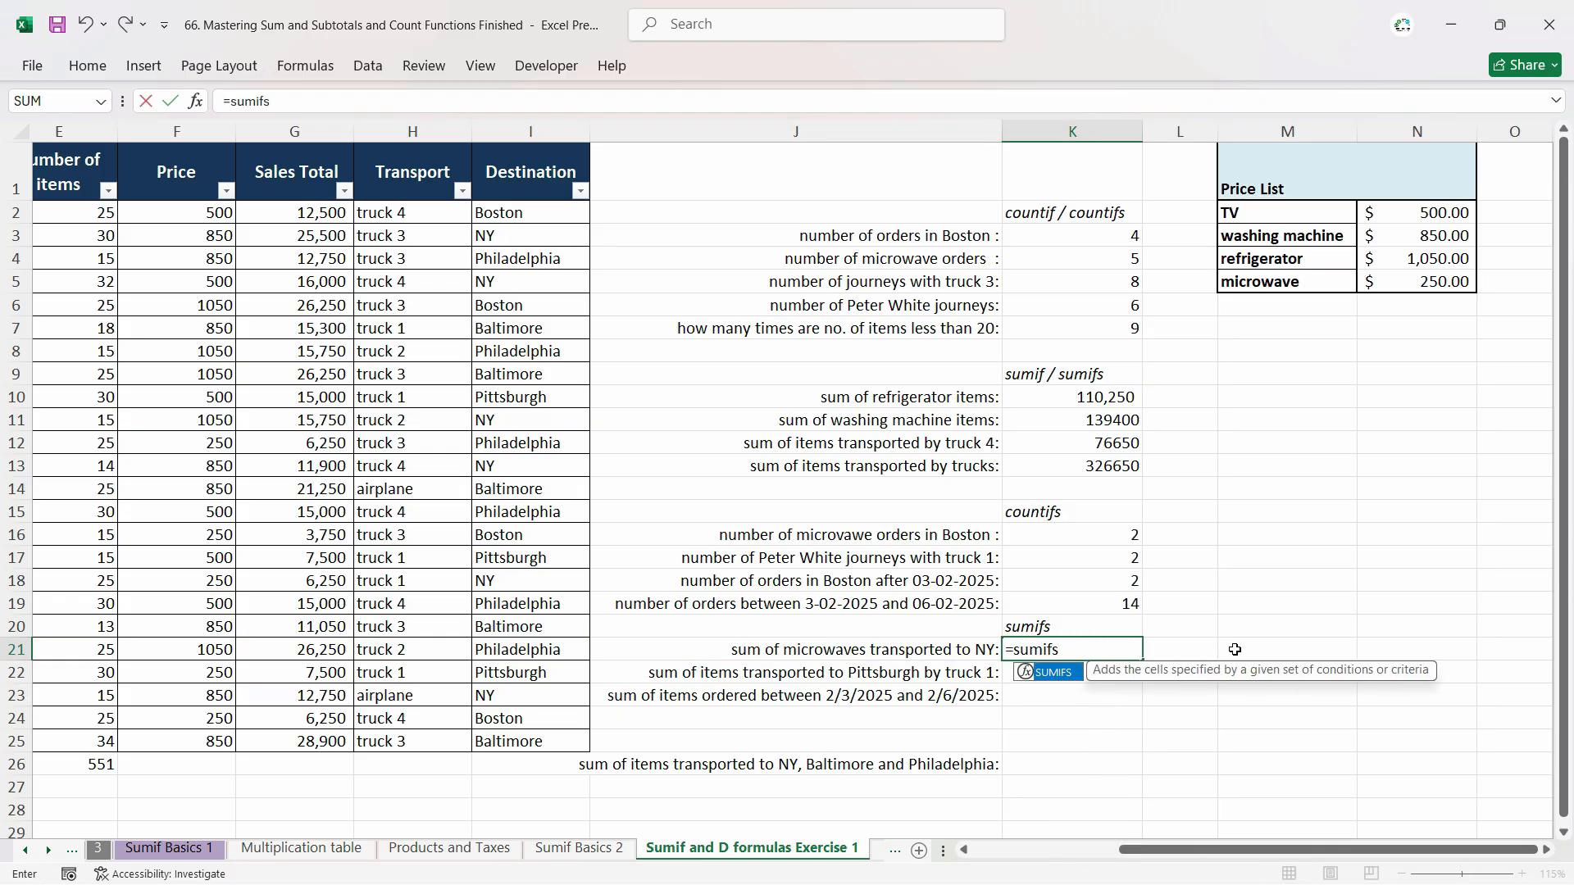
key("Tab")
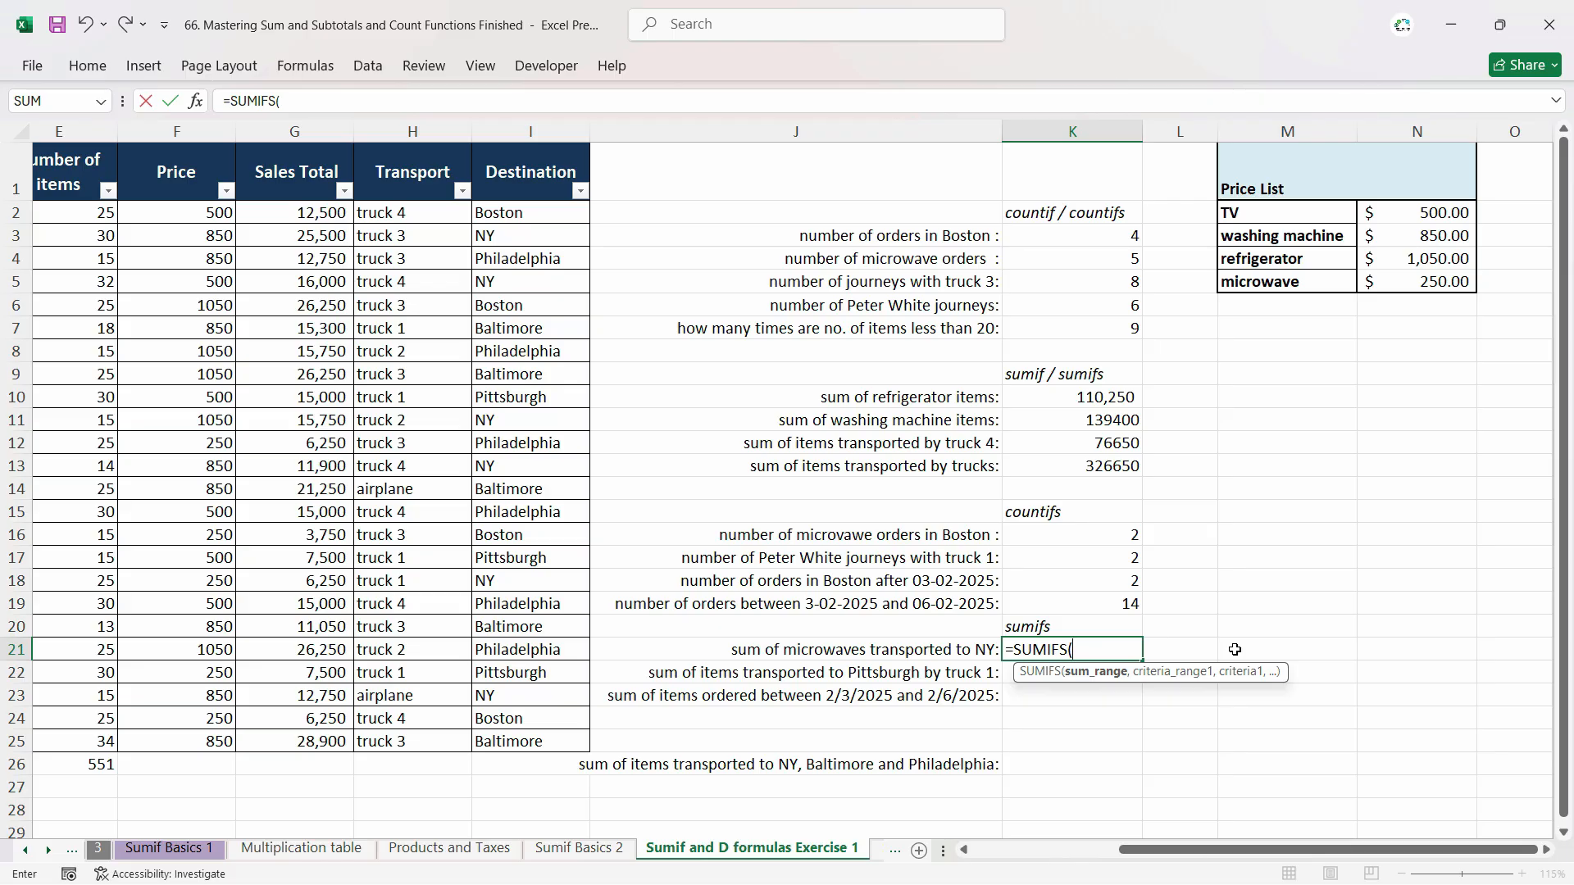
type("sal")
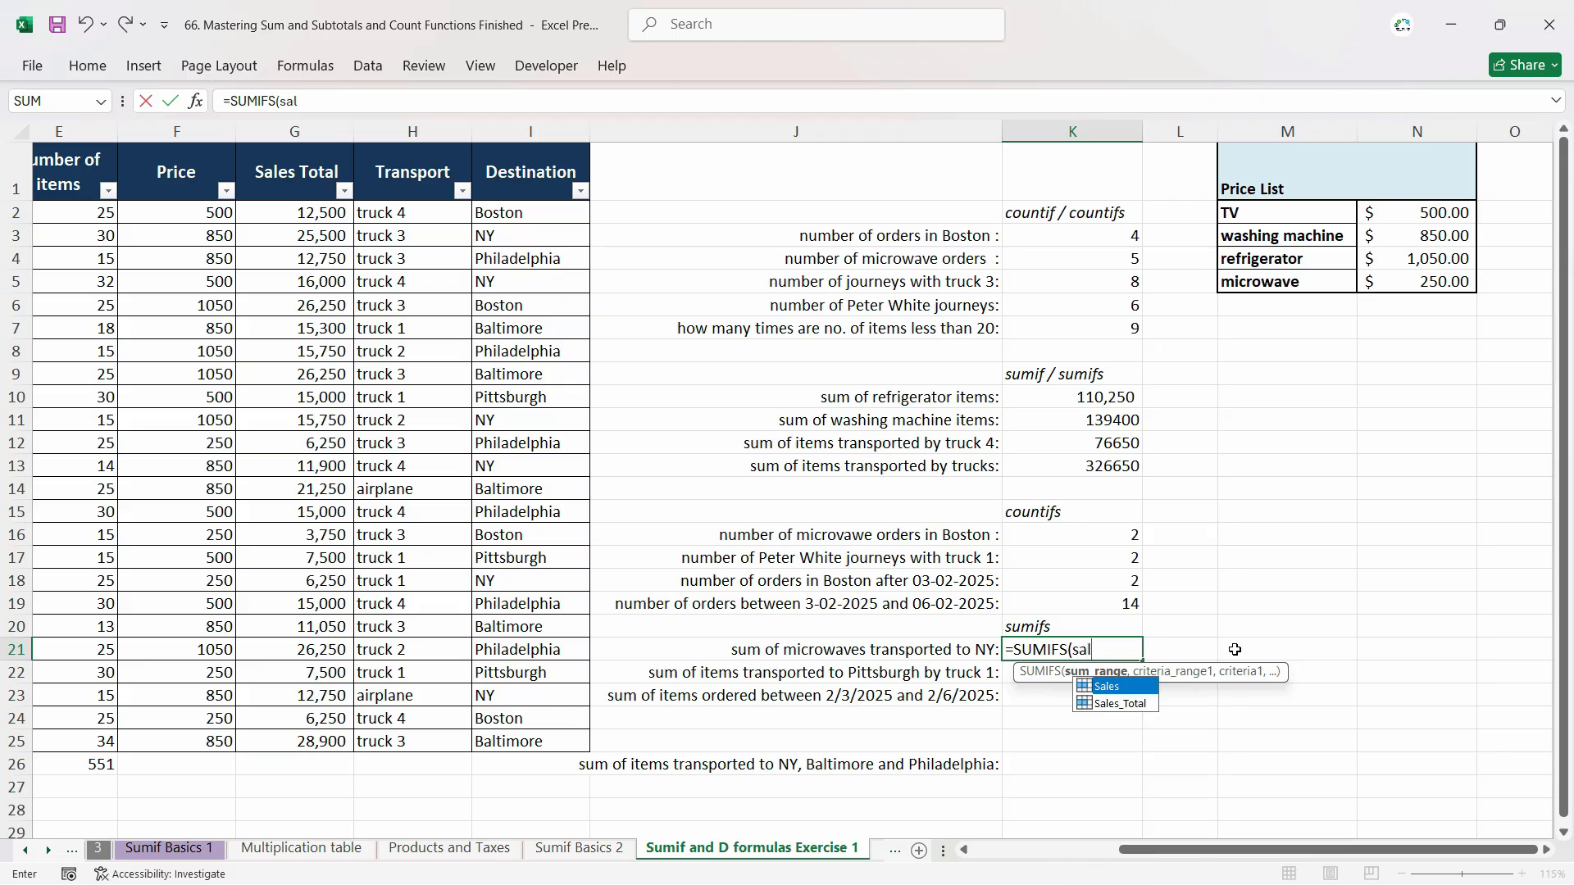
key("Down")
key("Tab")
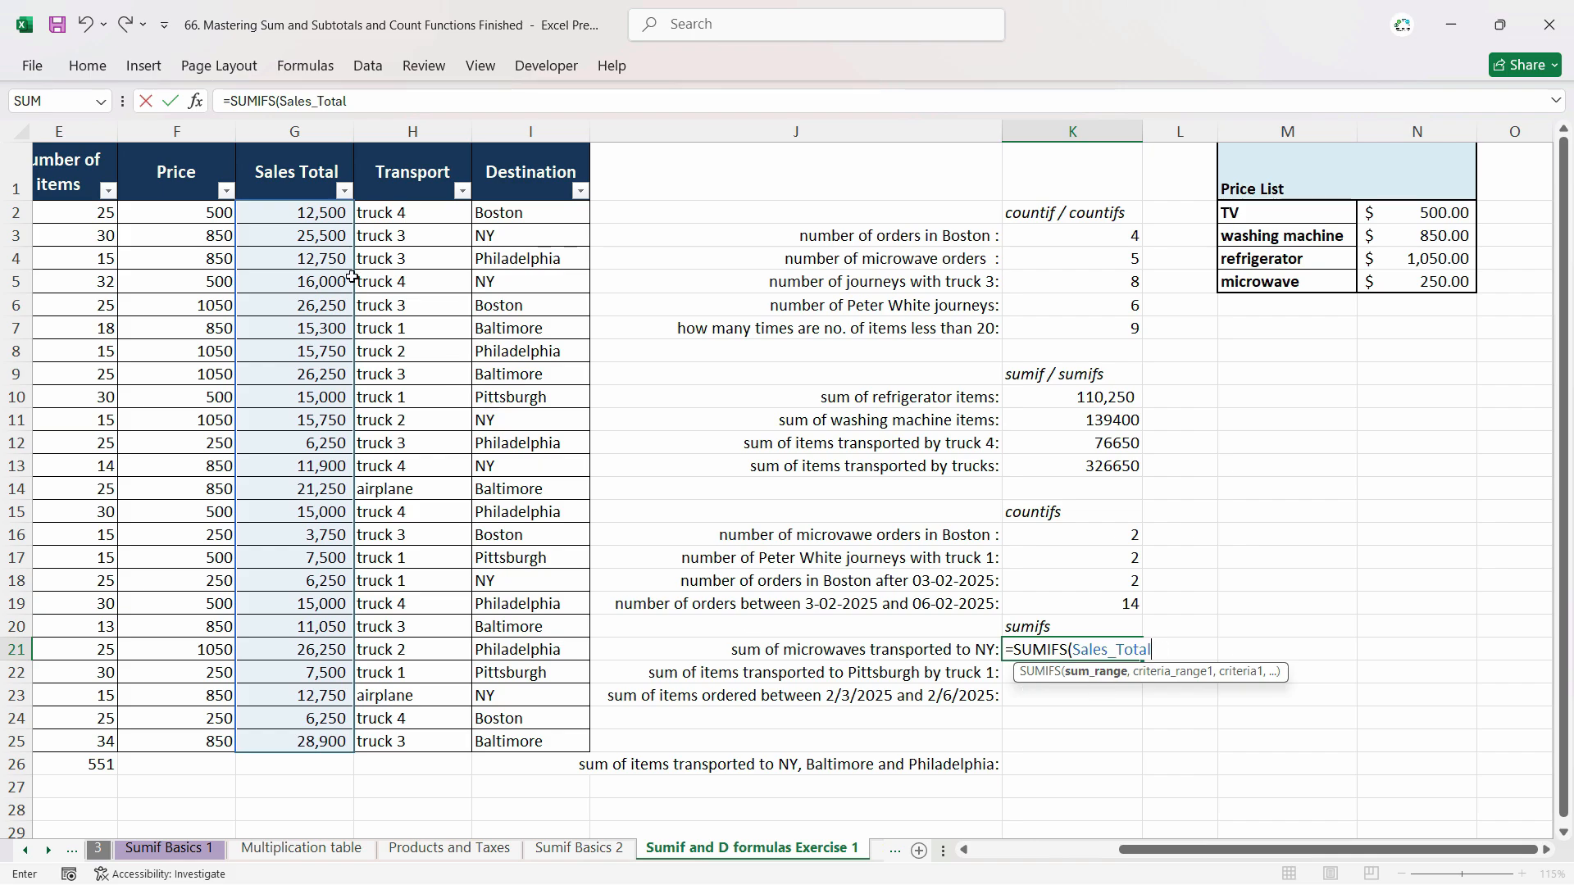
type(",")
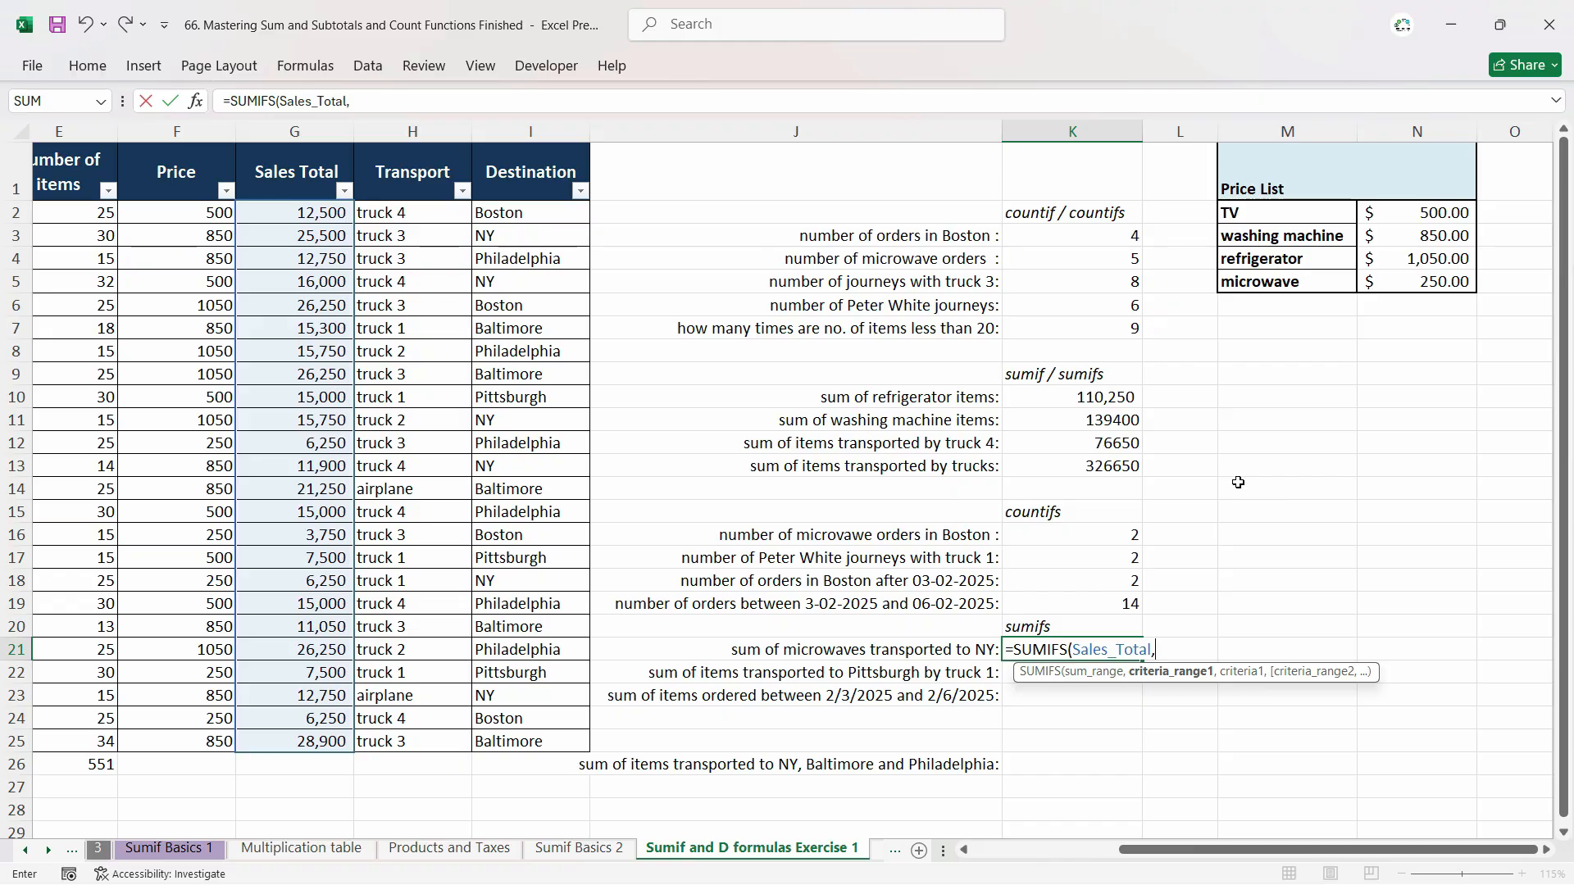
Add Product as the first criteria range and "Microwave" as its criterion in the K21 formula.
type("P")
key("Tab")
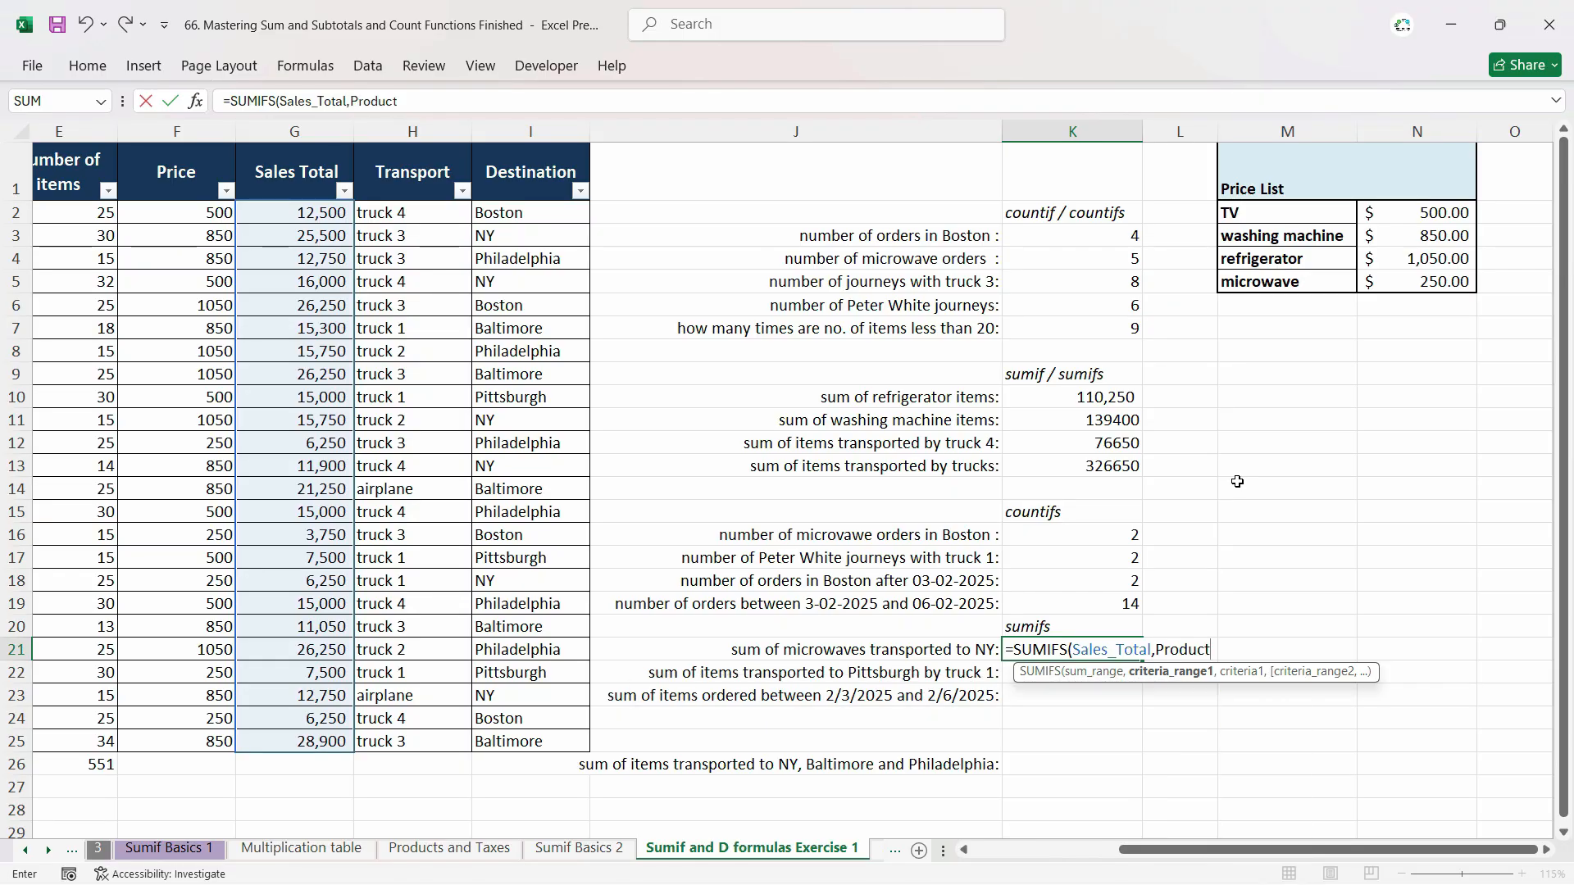
type(",\"Micro")
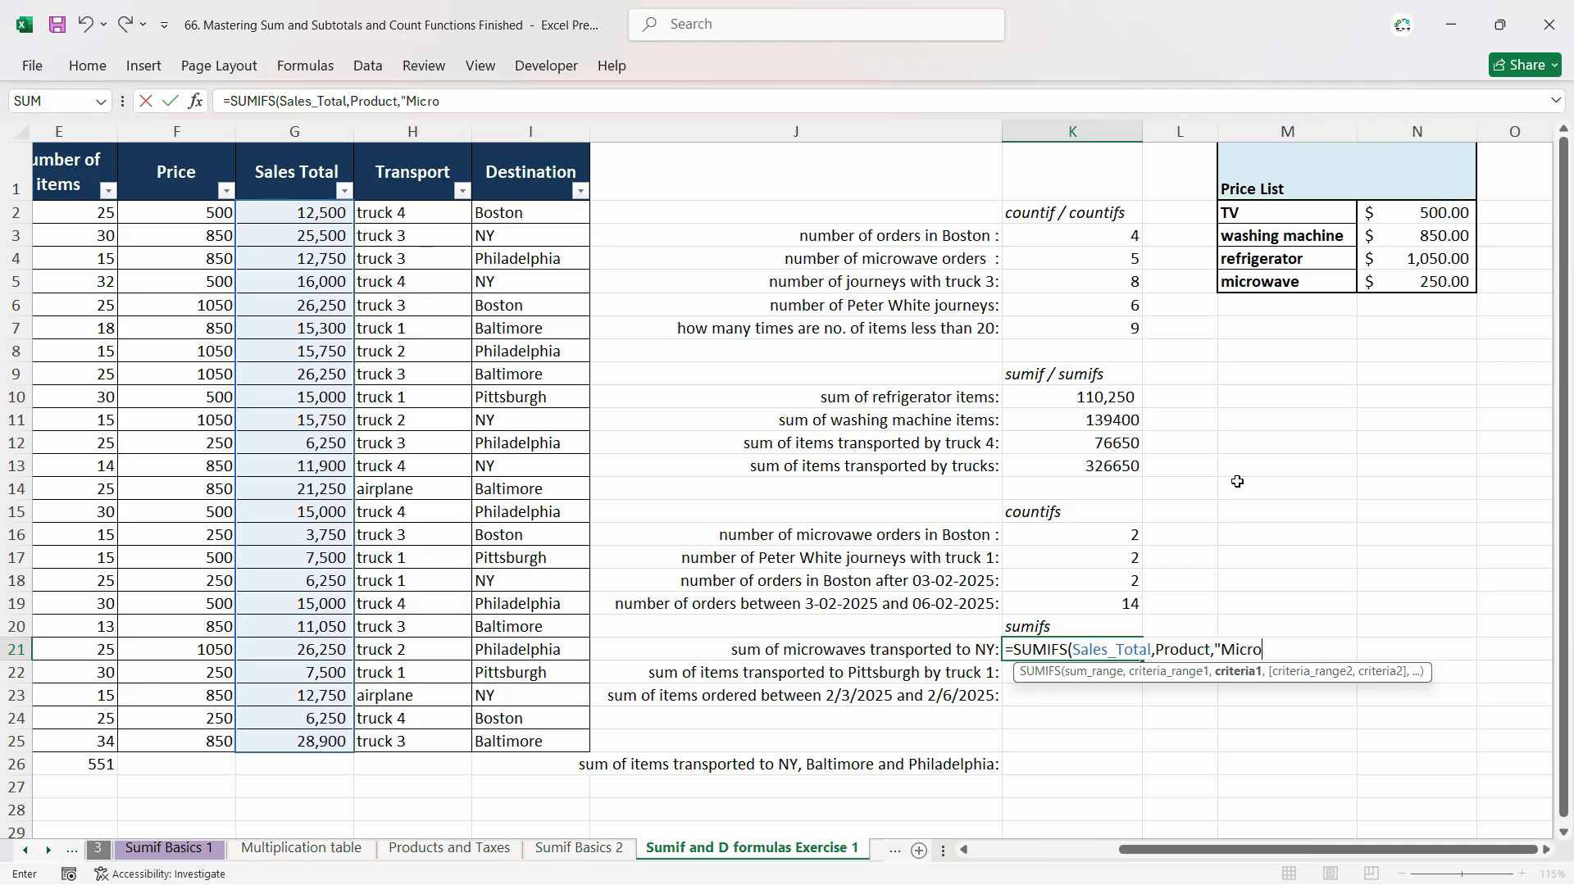
type("wave")
left_click_drag(1216, 851, 1035, 854)
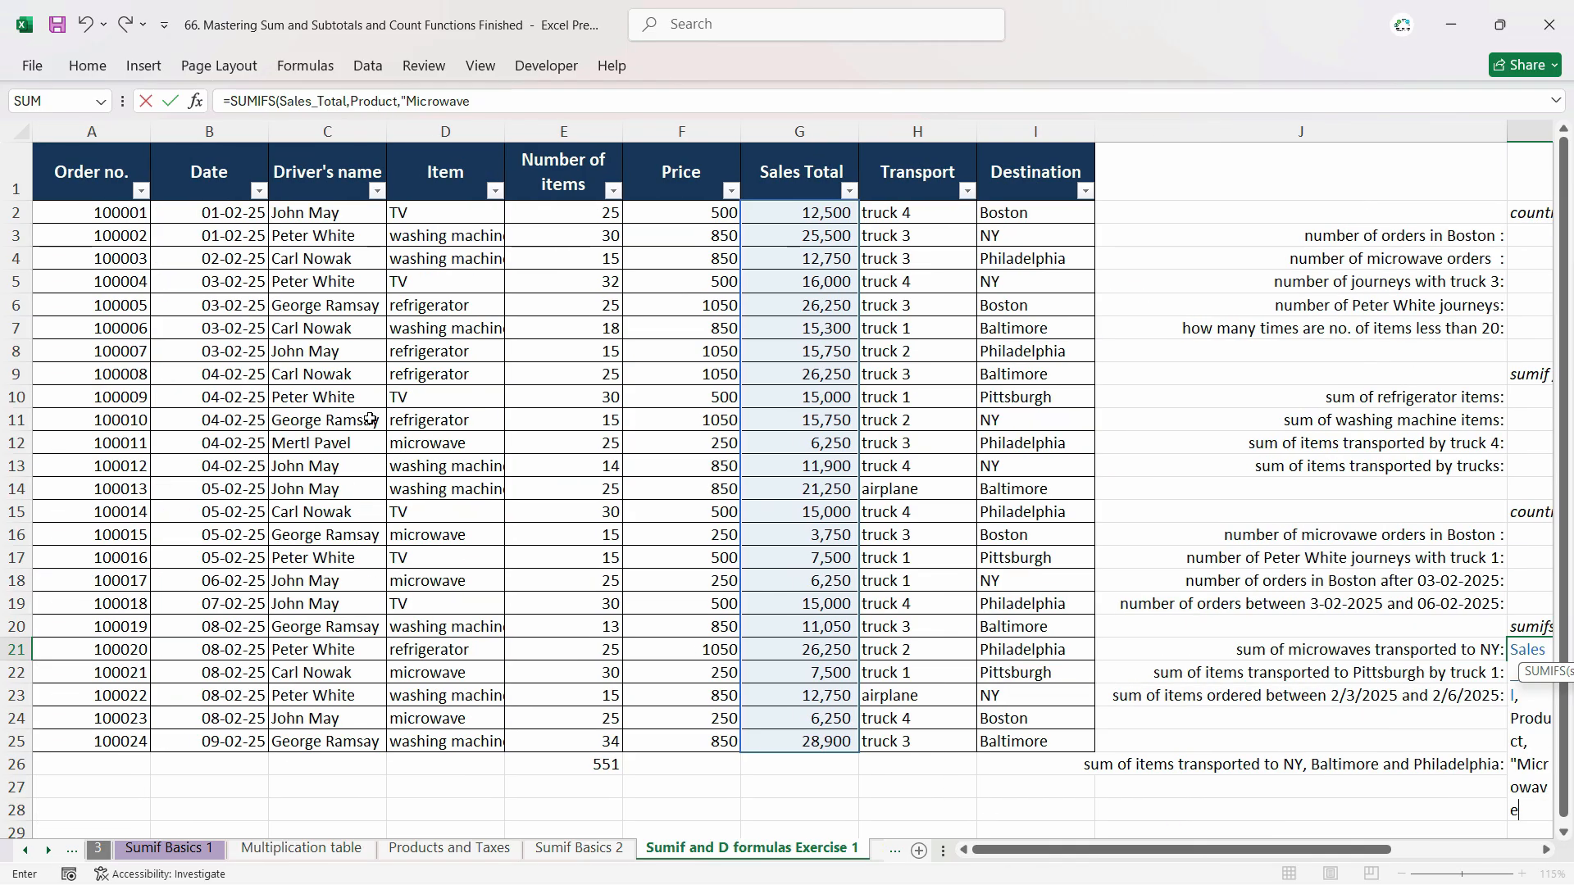
type("\"")
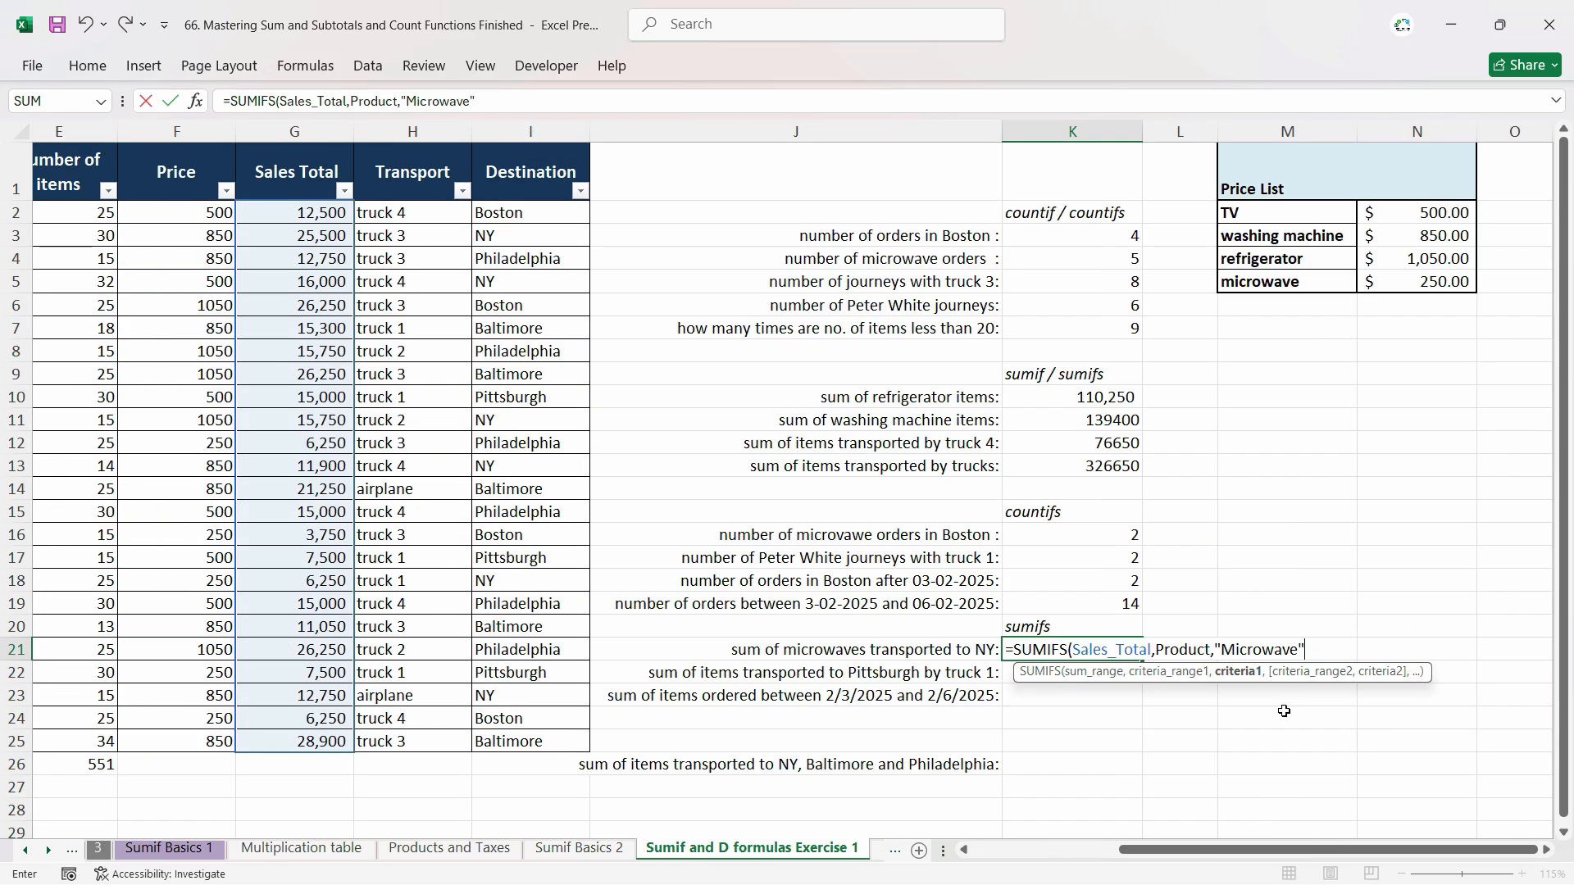
Add the condition Destination,"NY" to the K21 formula and complete it.
type(",des")
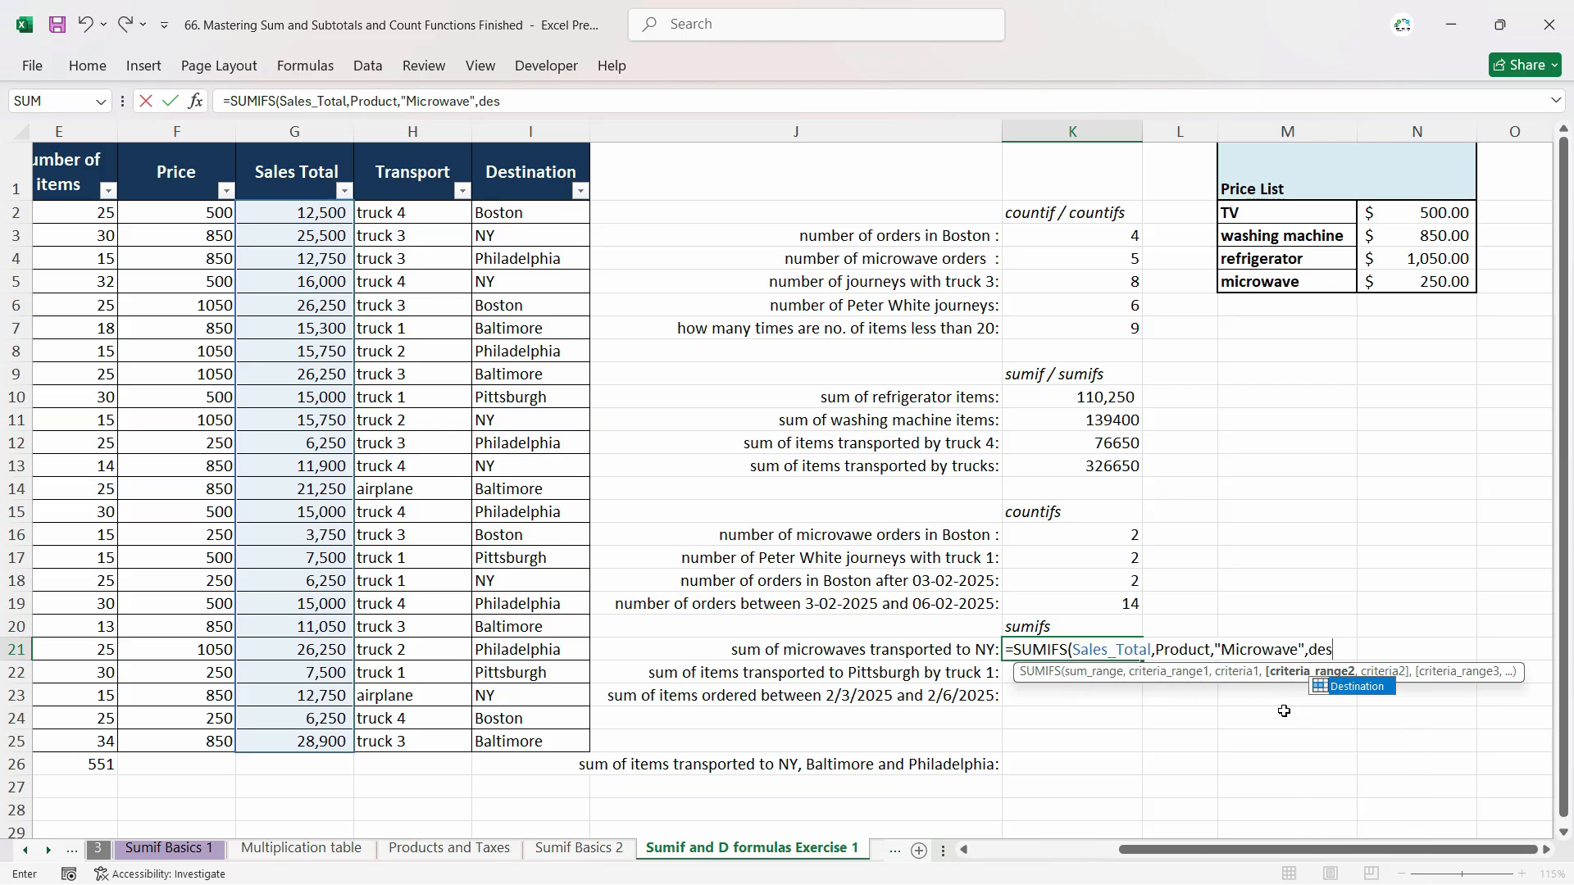
key("Tab")
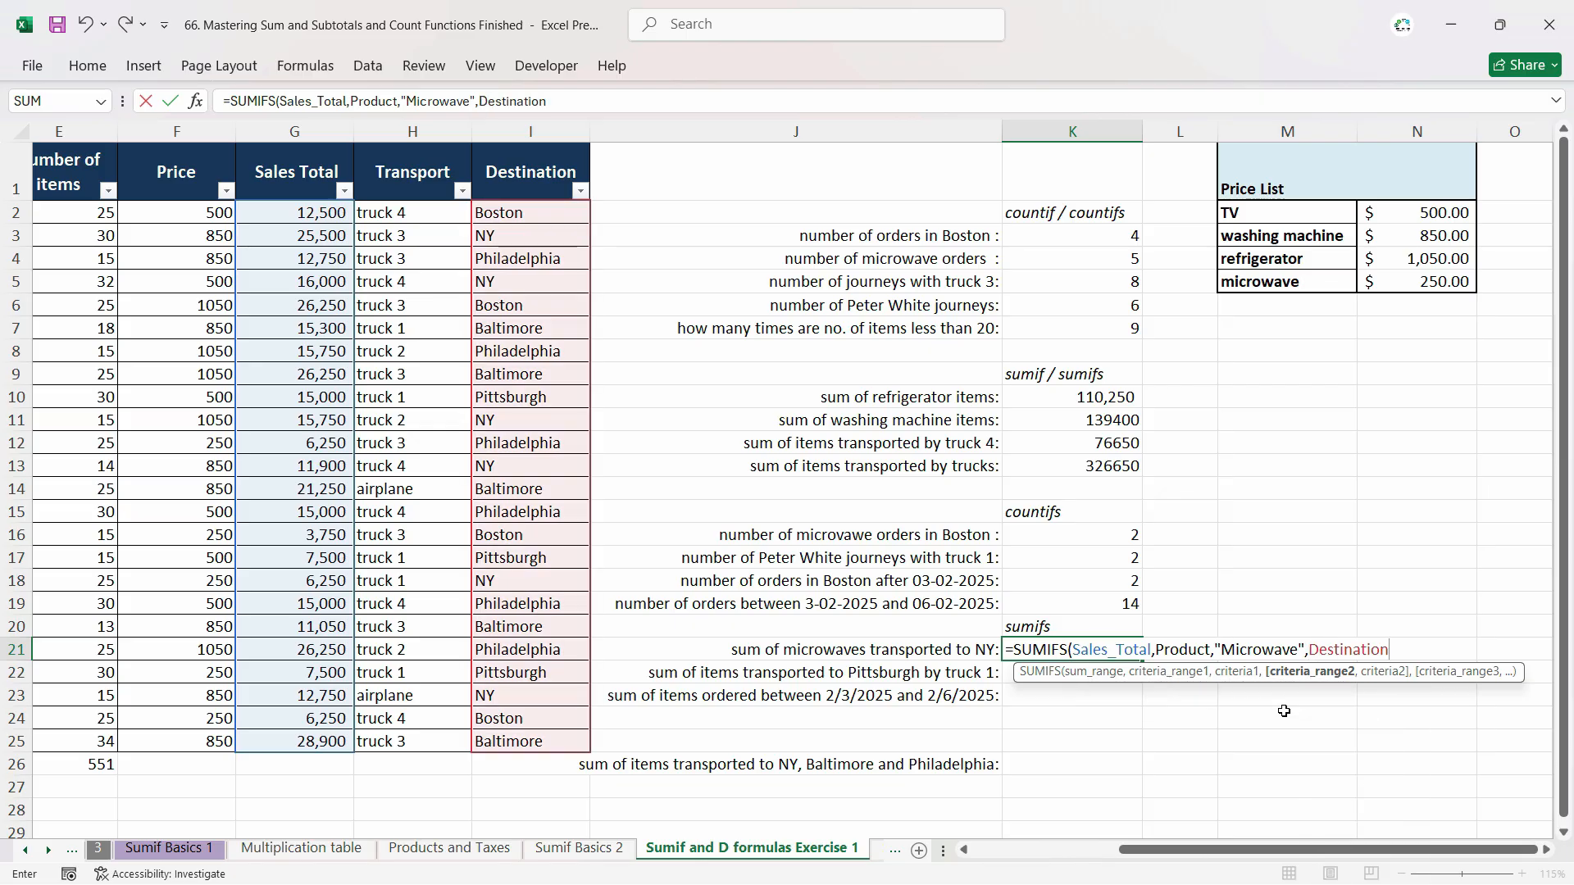
type(",\"New")
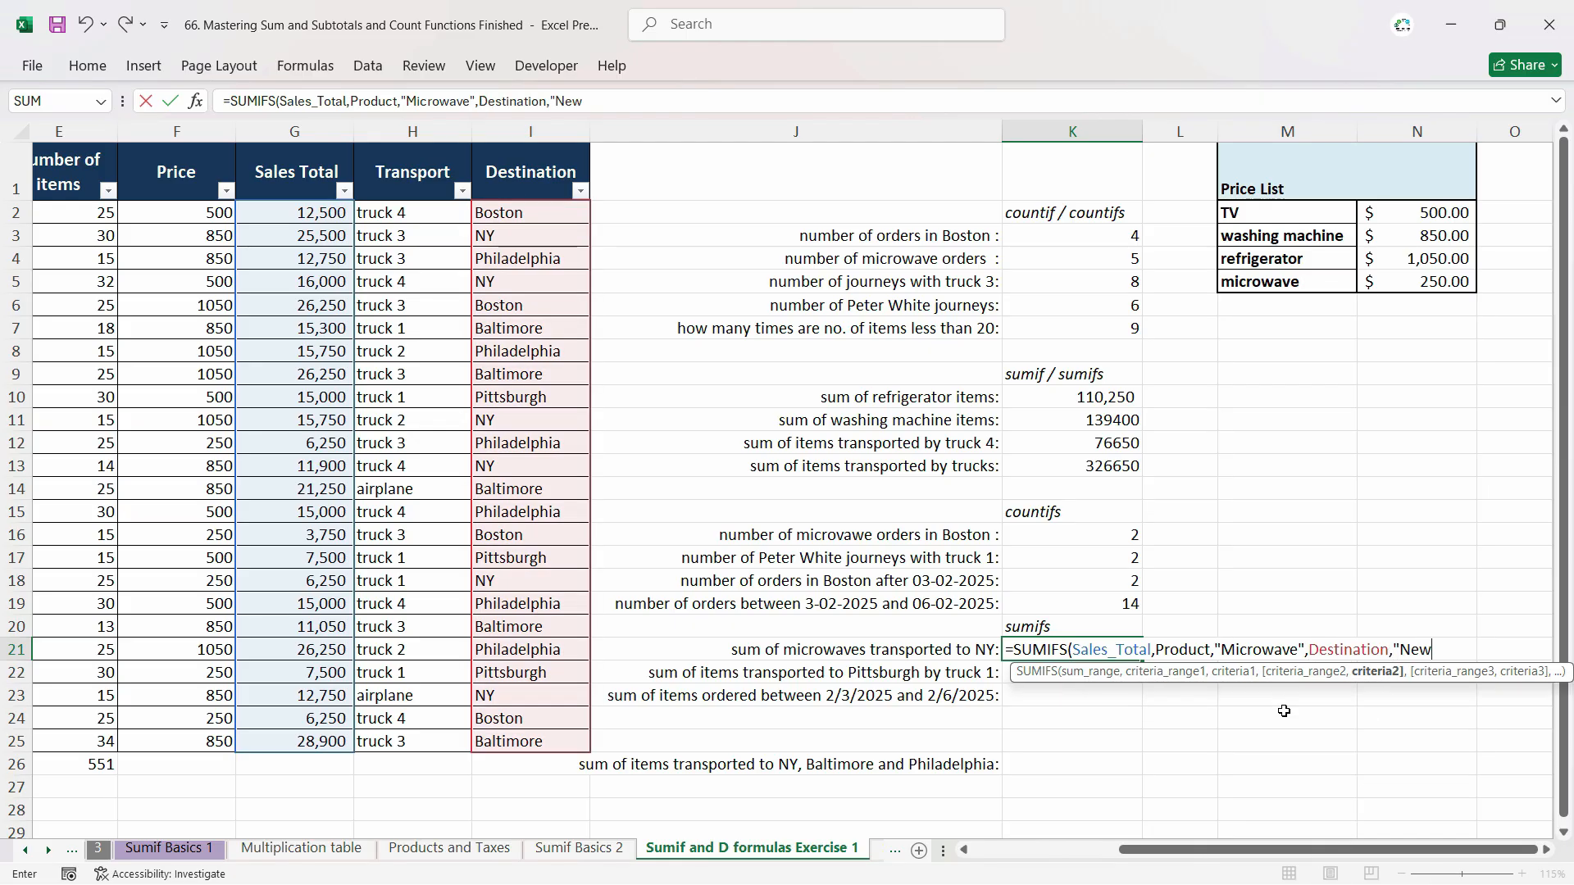
key("BackSpace")
key("Return")
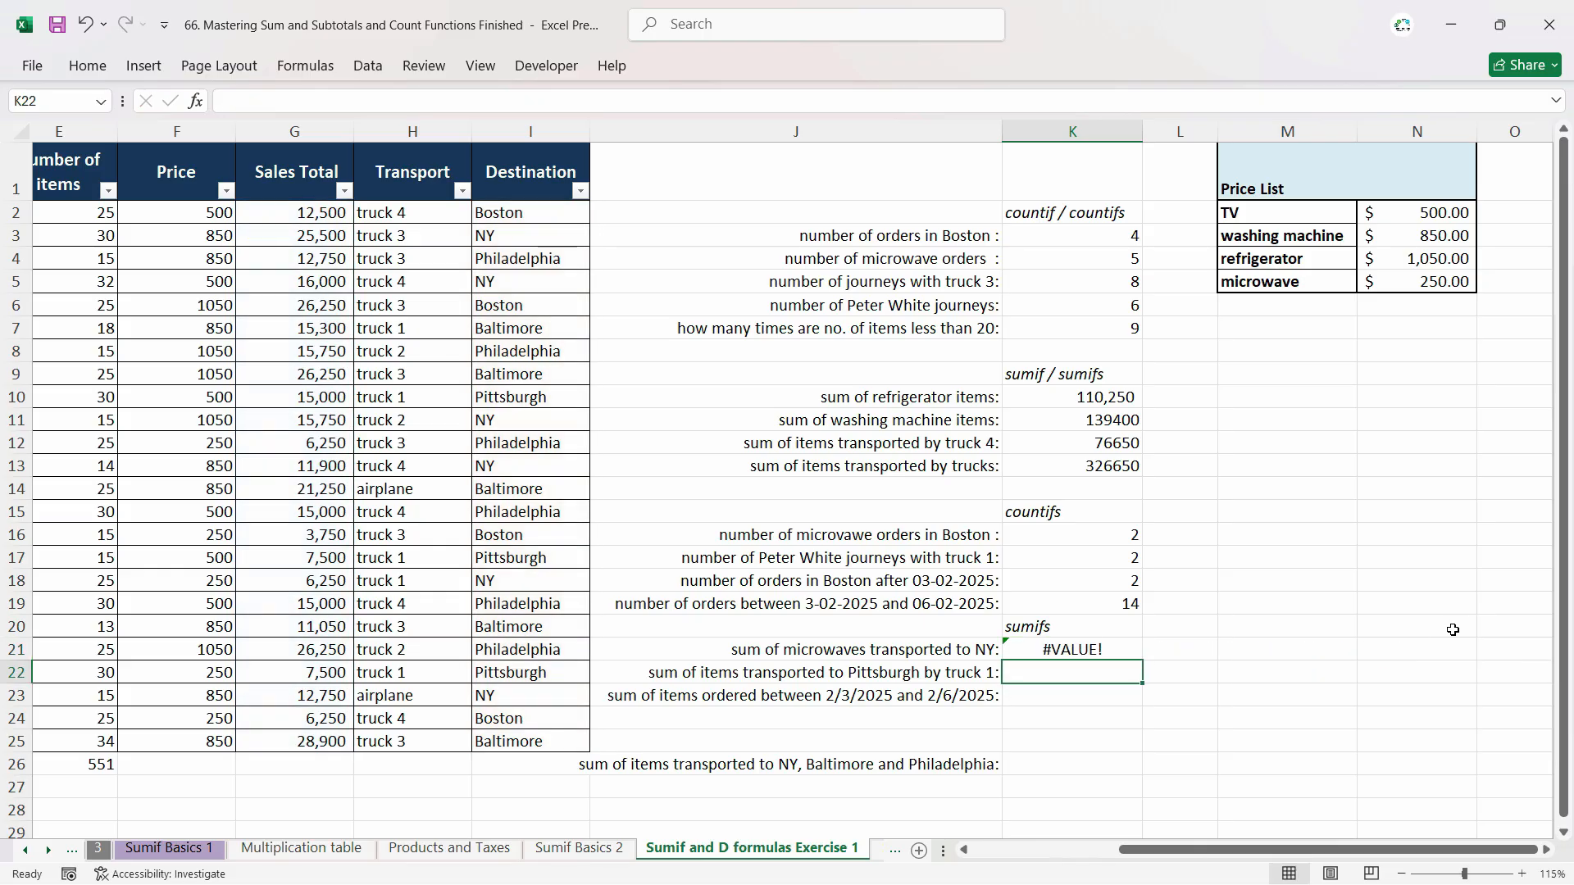
Replace Product with Item in the K21 formula so it reads =SUMIFS(Sales_Total,Item,"Microwave",Destination,"NY").
left_click_drag(1075, 661, 1085, 649)
left_click(823, 506)
double_click(1112, 651)
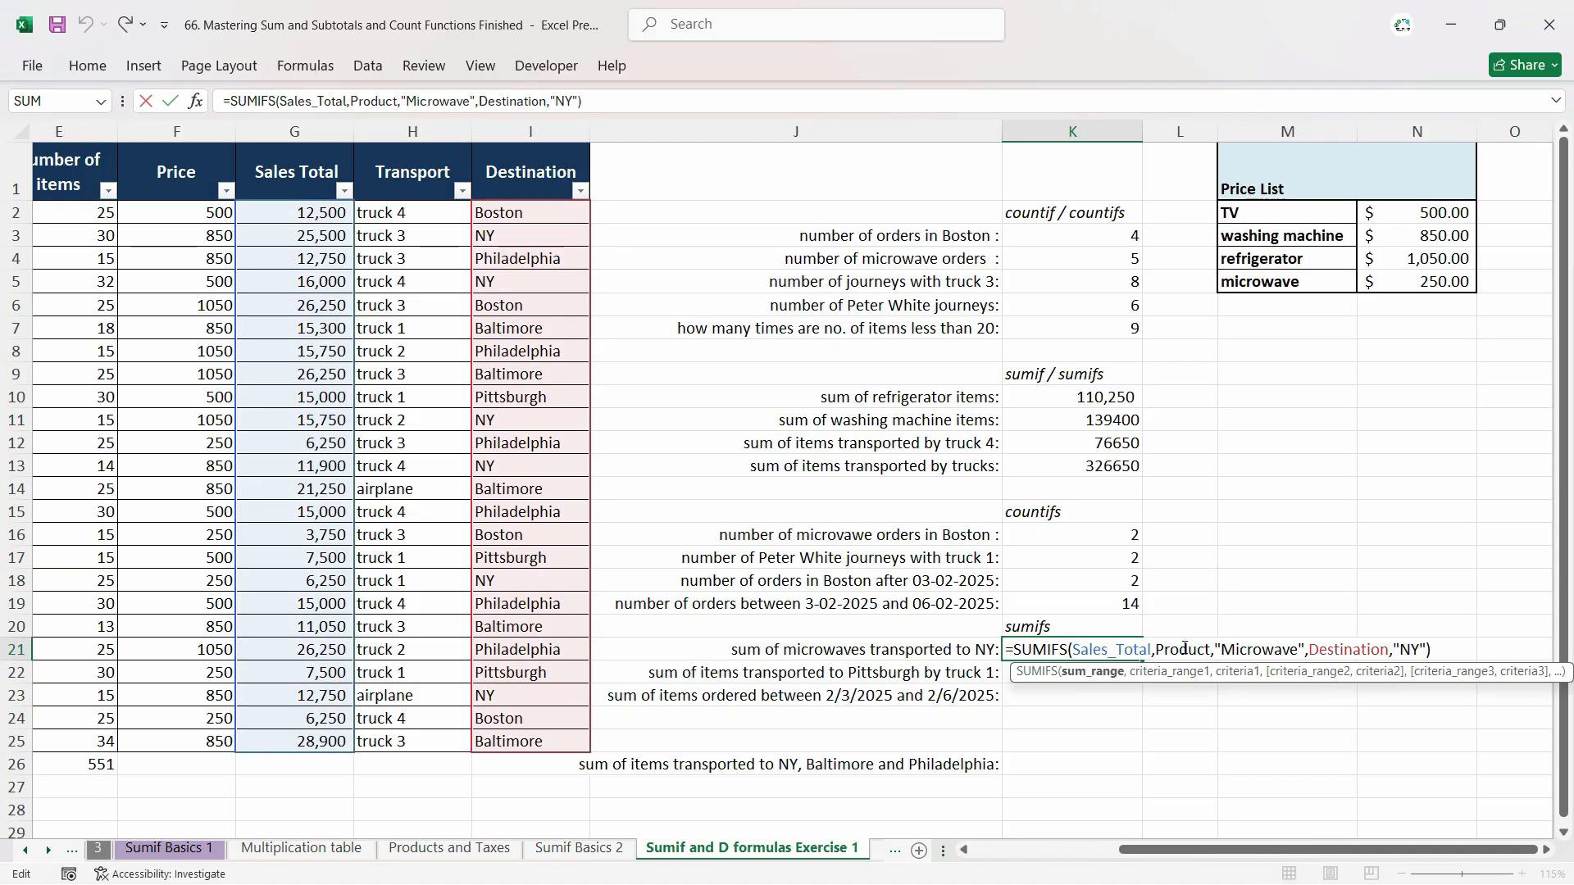
left_click(1192, 648)
mouse_move(1171, 850)
left_mouse_down()
mouse_move(1023, 853)
mouse_move(1155, 852)
left_mouse_up()
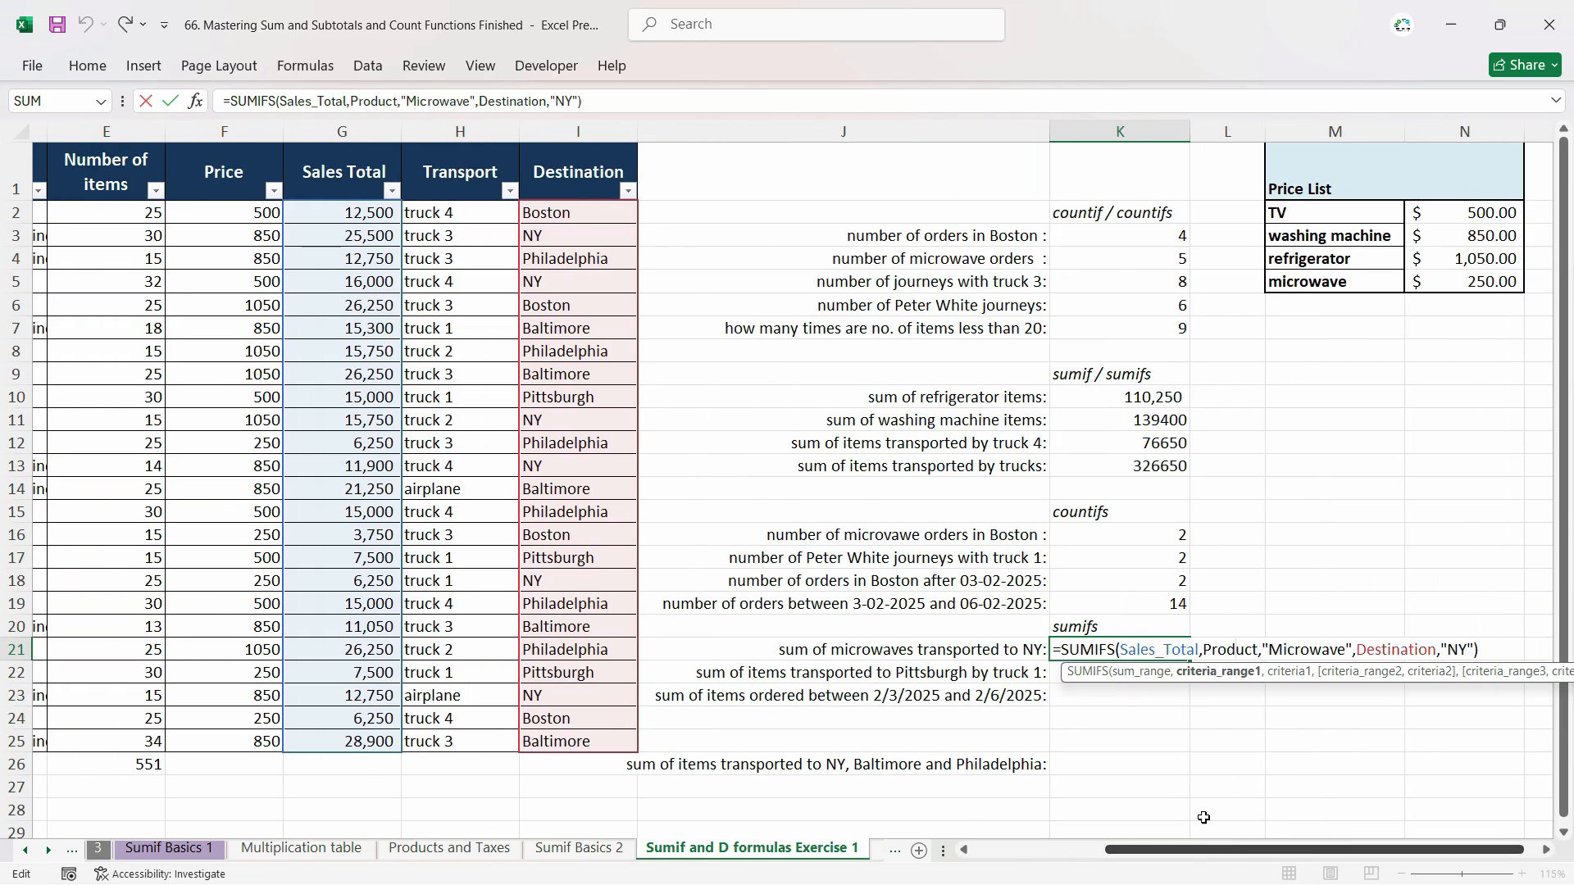
key("BackSpace")
key("BackSpace")
key("BackSpace")
key("BackSpace")
key("BackSpace")
key("BackSpace")
key("BackSpace")
type("Item")
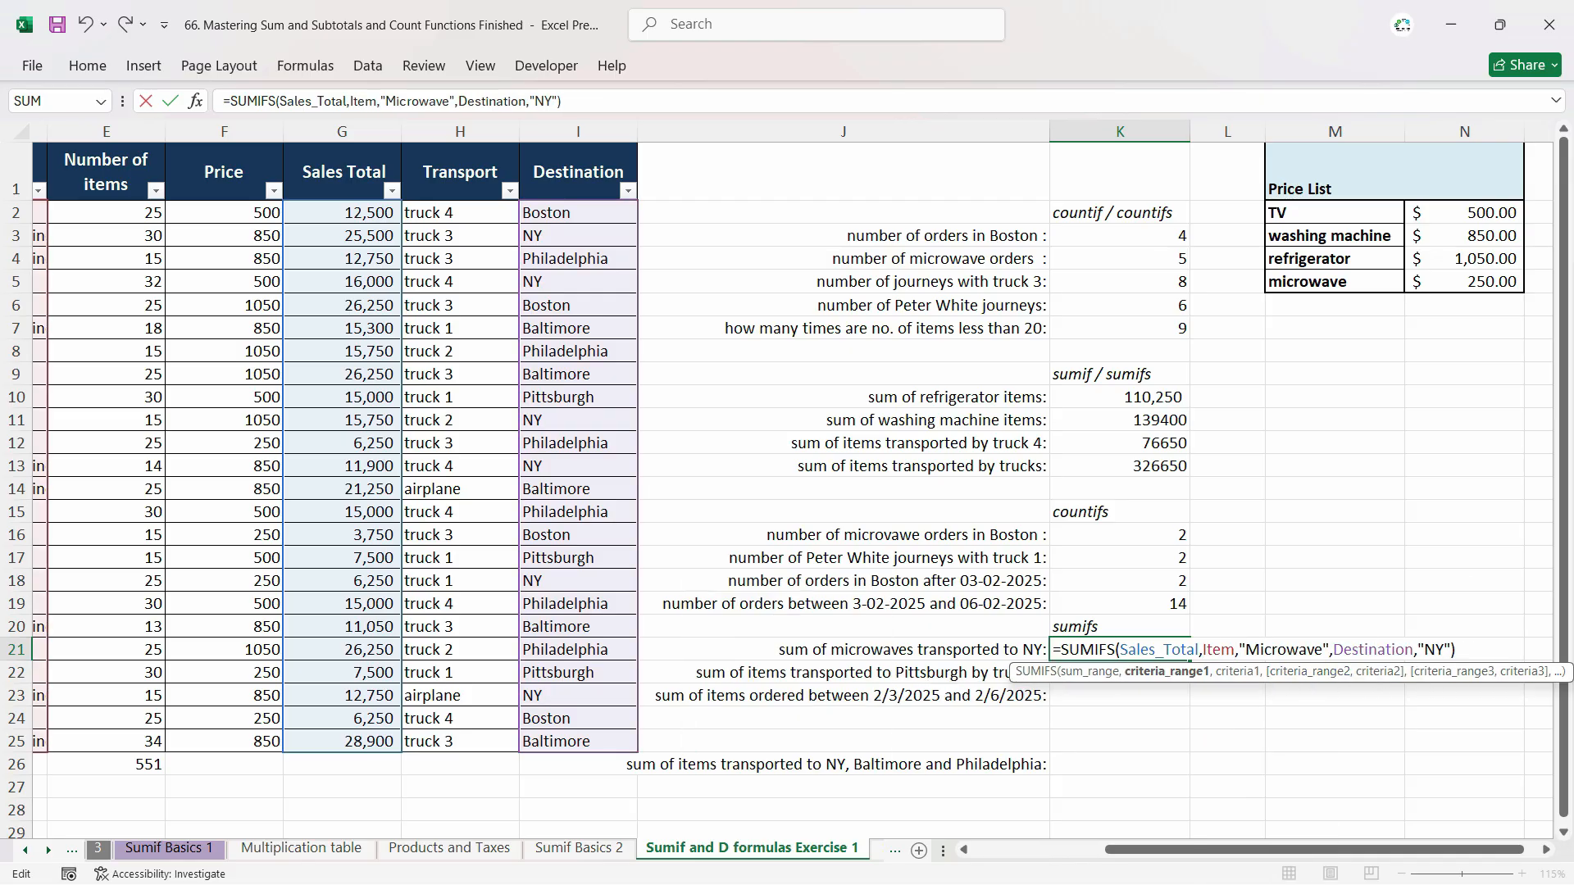
mouse_move(1248, 852)
left_mouse_down()
mouse_move(1156, 848)
mouse_move(1263, 850)
left_mouse_up()
key("Return")
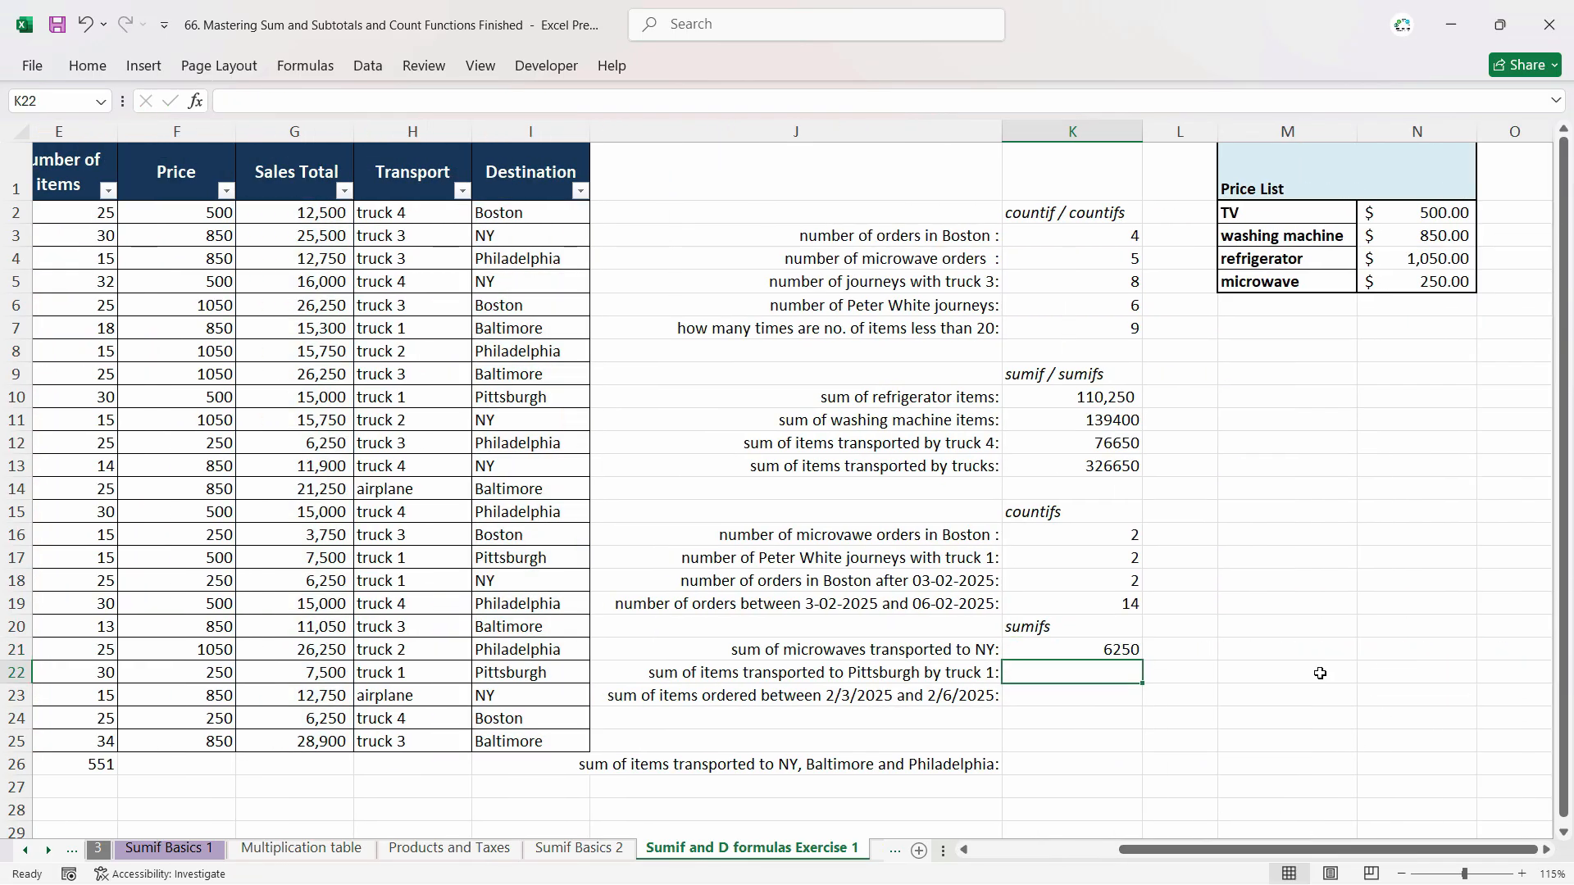
left_click(1050, 644)
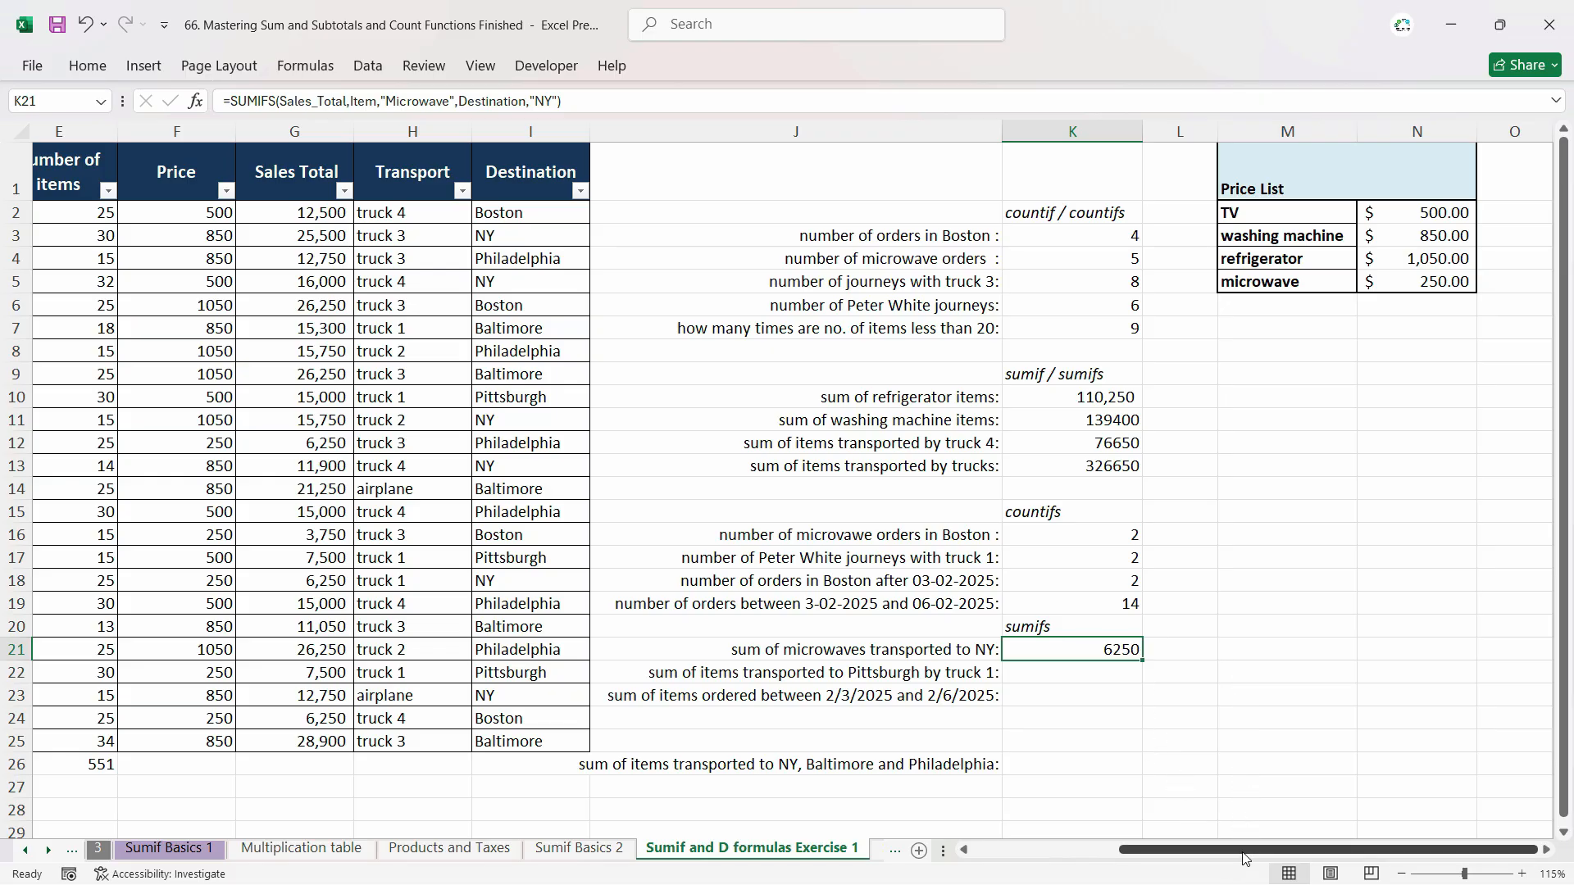
Filter the table to microwave items with NY as the destination to check the K21 result against Sales Total.
left_click_drag(1242, 852, 1095, 853)
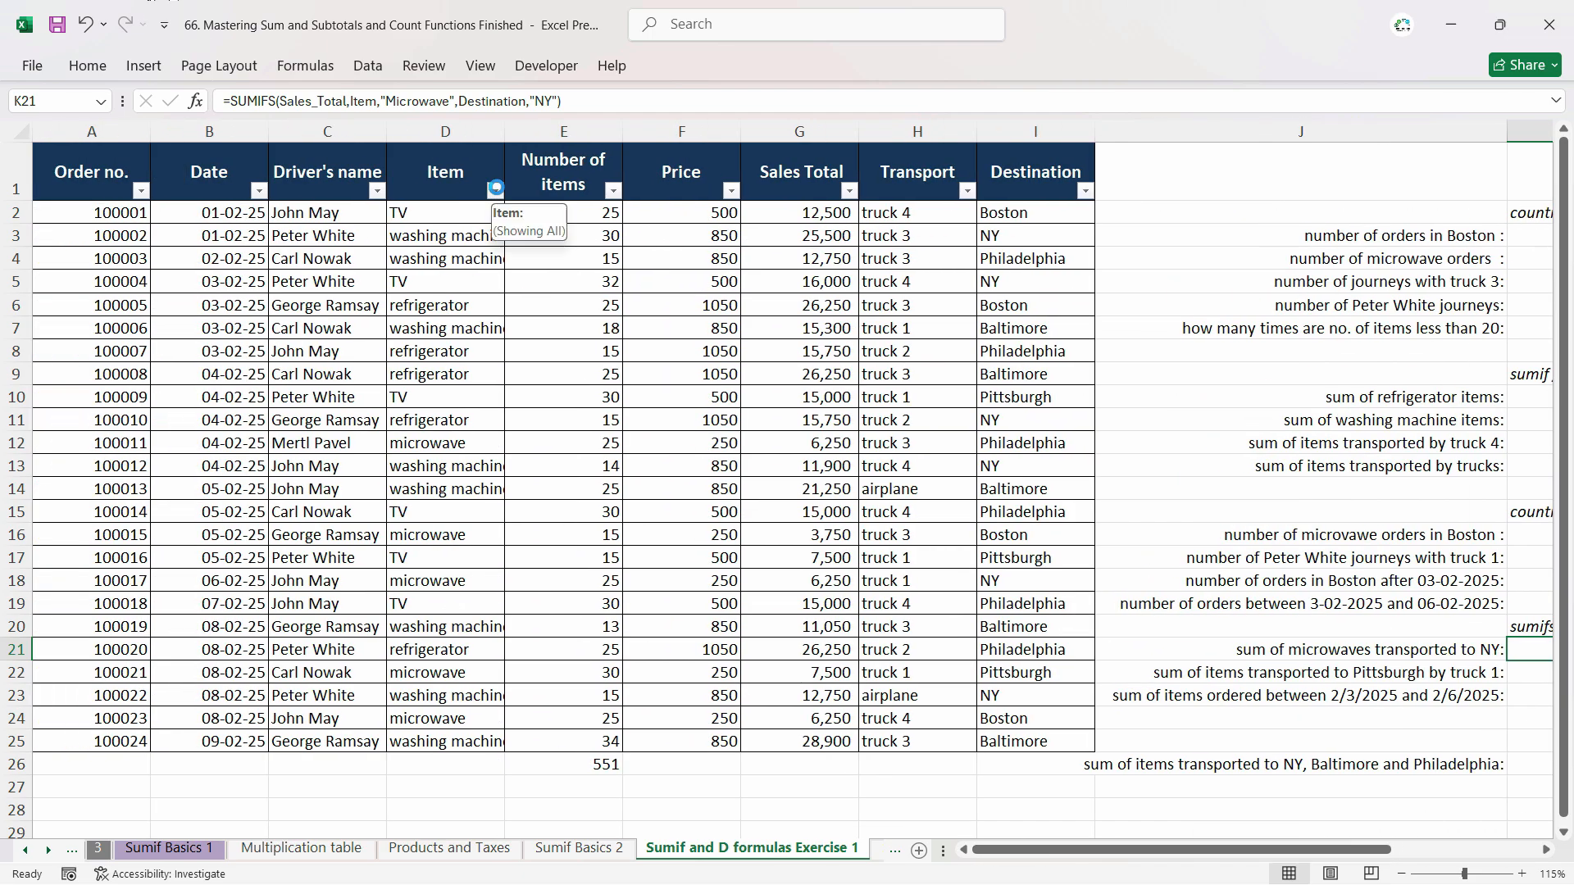
left_click(494, 190)
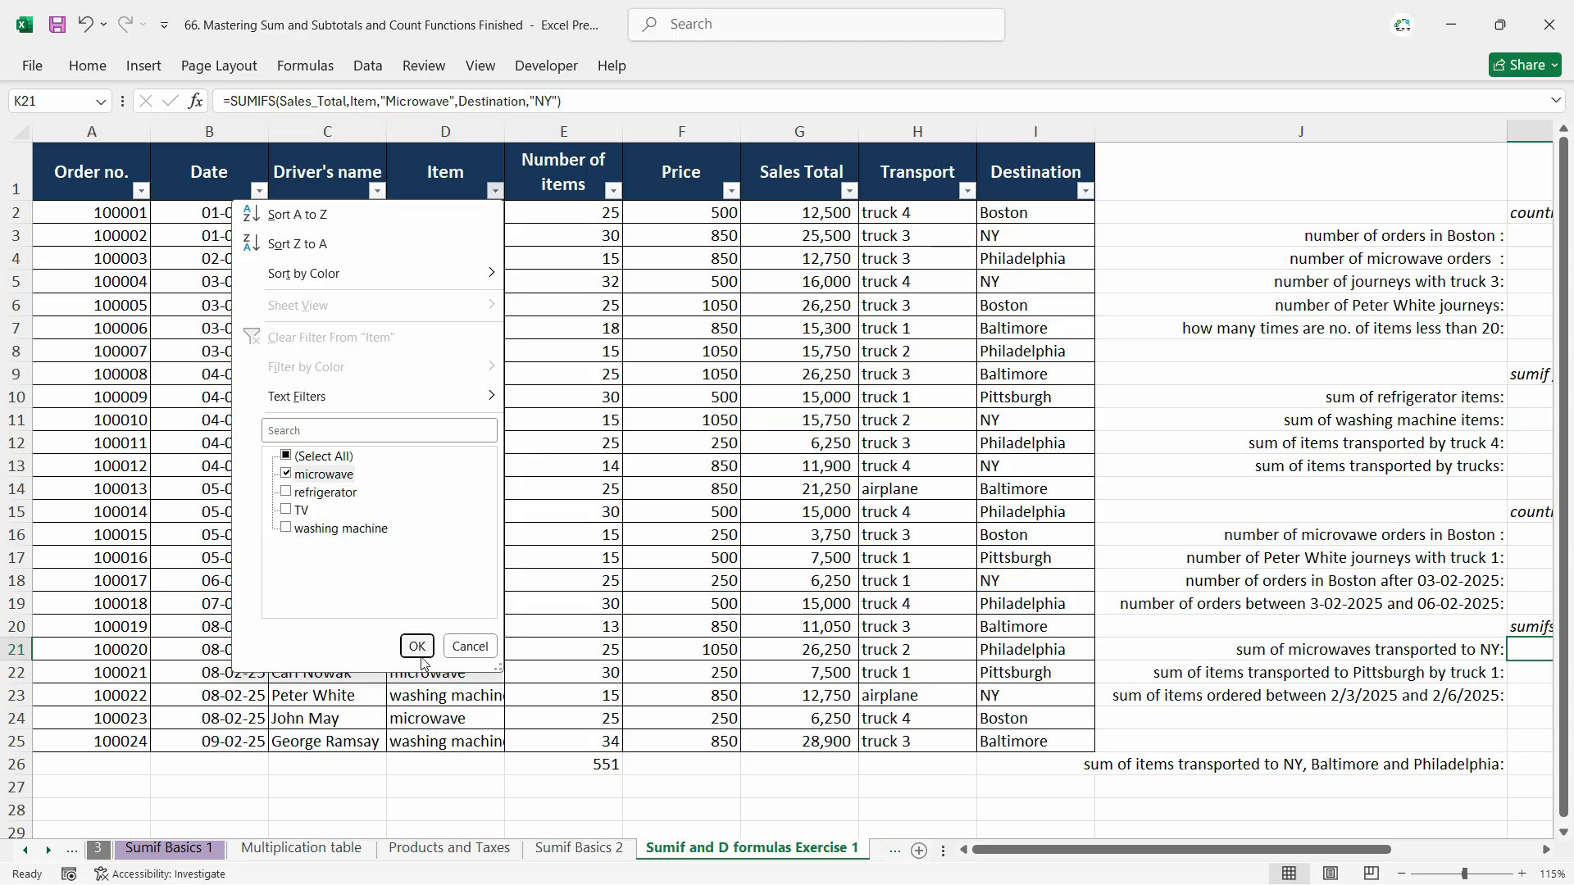
left_click(416, 646)
left_click(1085, 190)
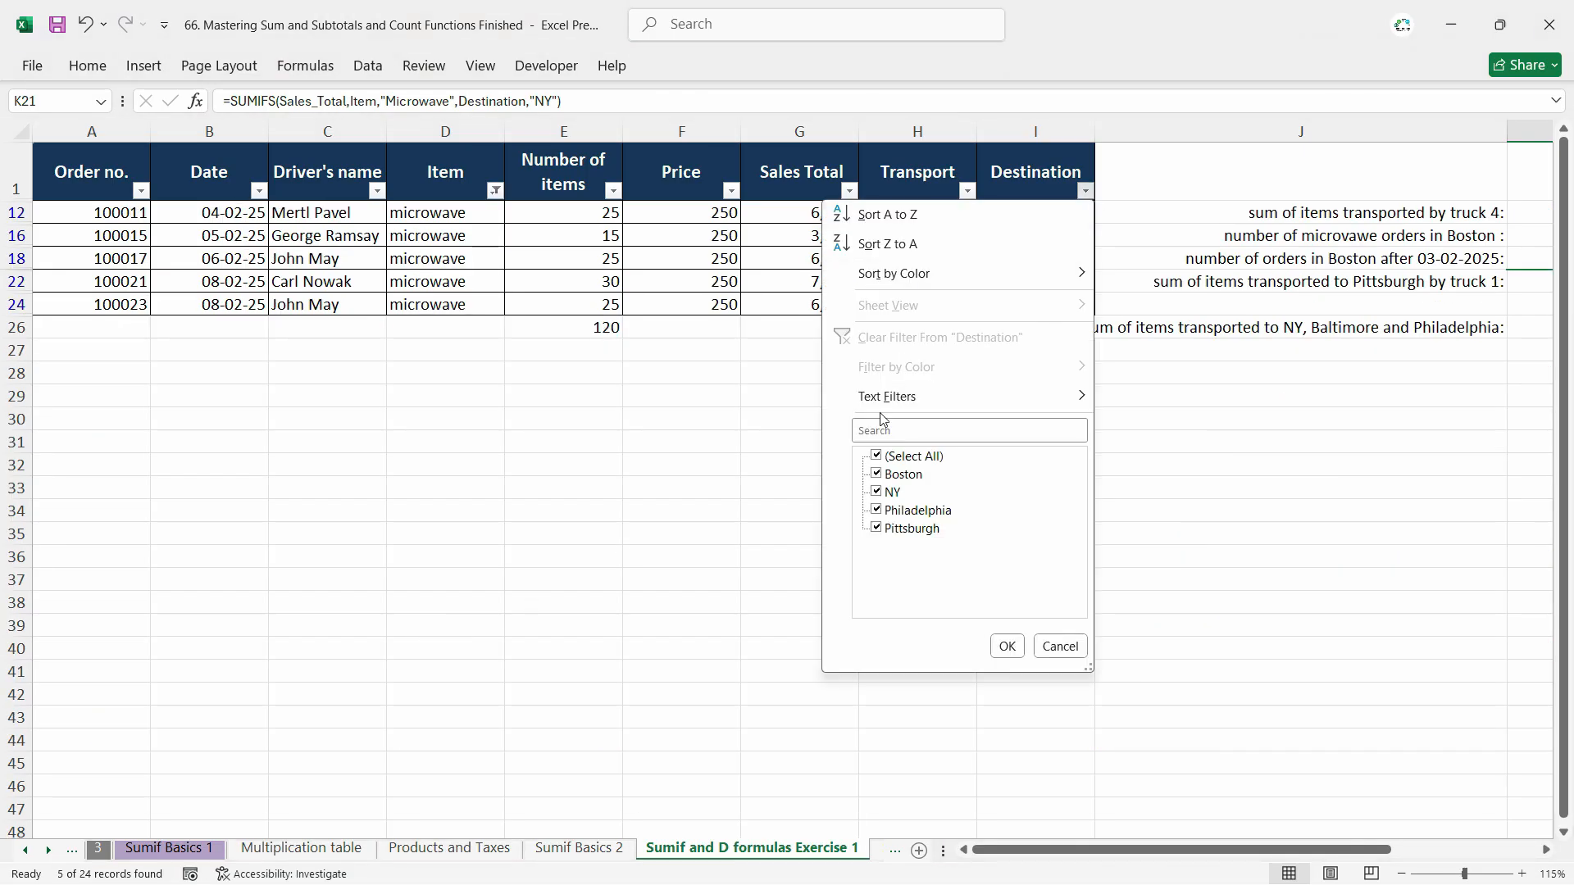
left_click(830, 215)
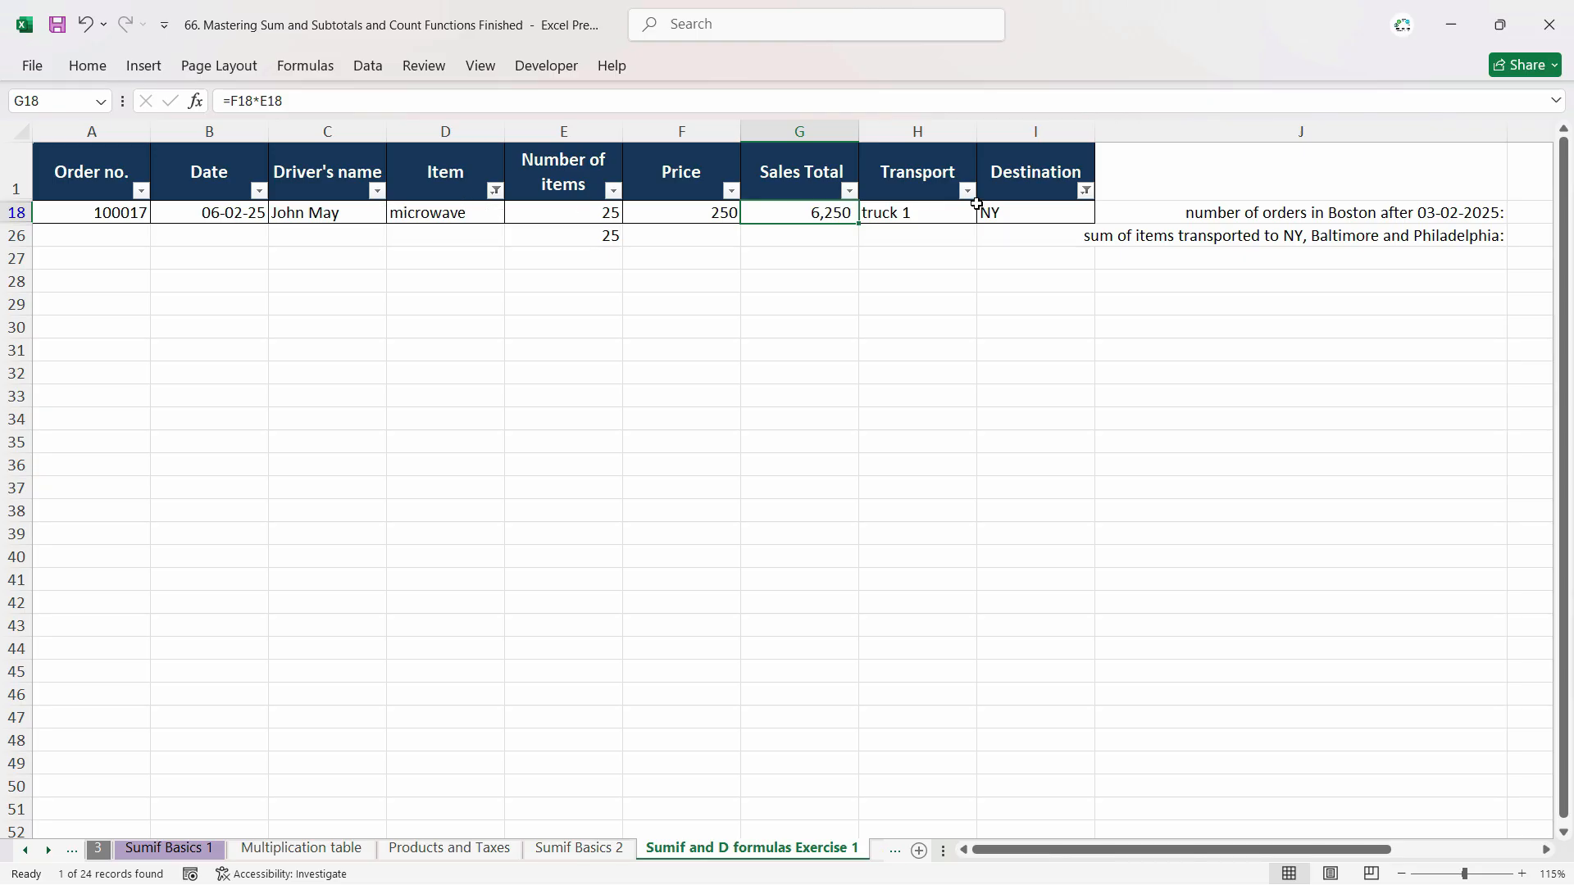
Clear the Destination filter and the remaining Item filter so the table shows all records.
left_click(1085, 190)
left_click(991, 337)
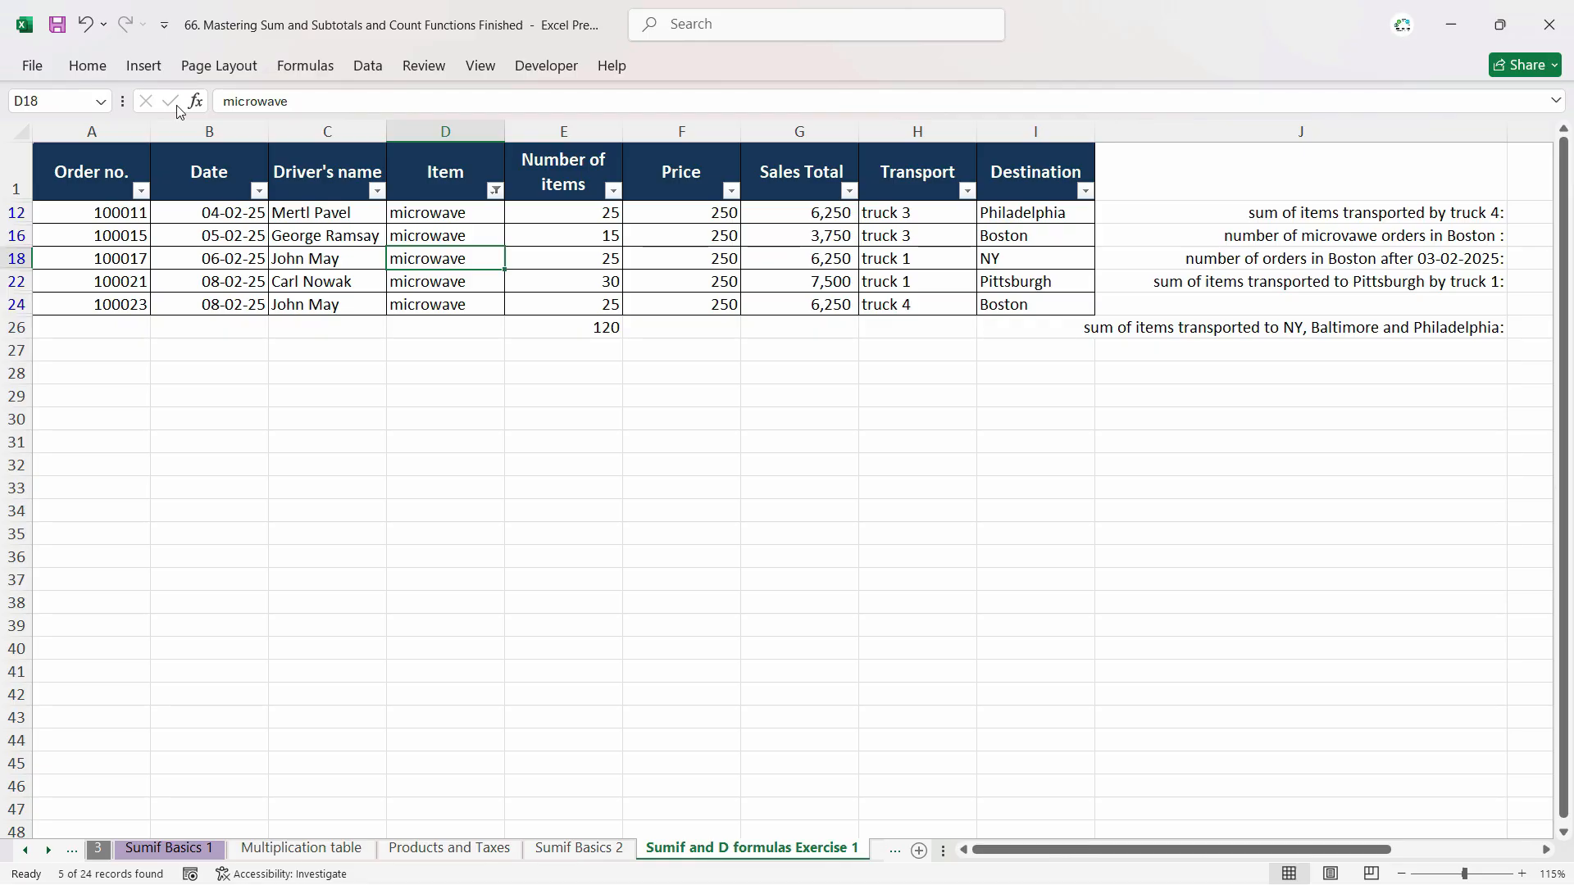
left_click(87, 66)
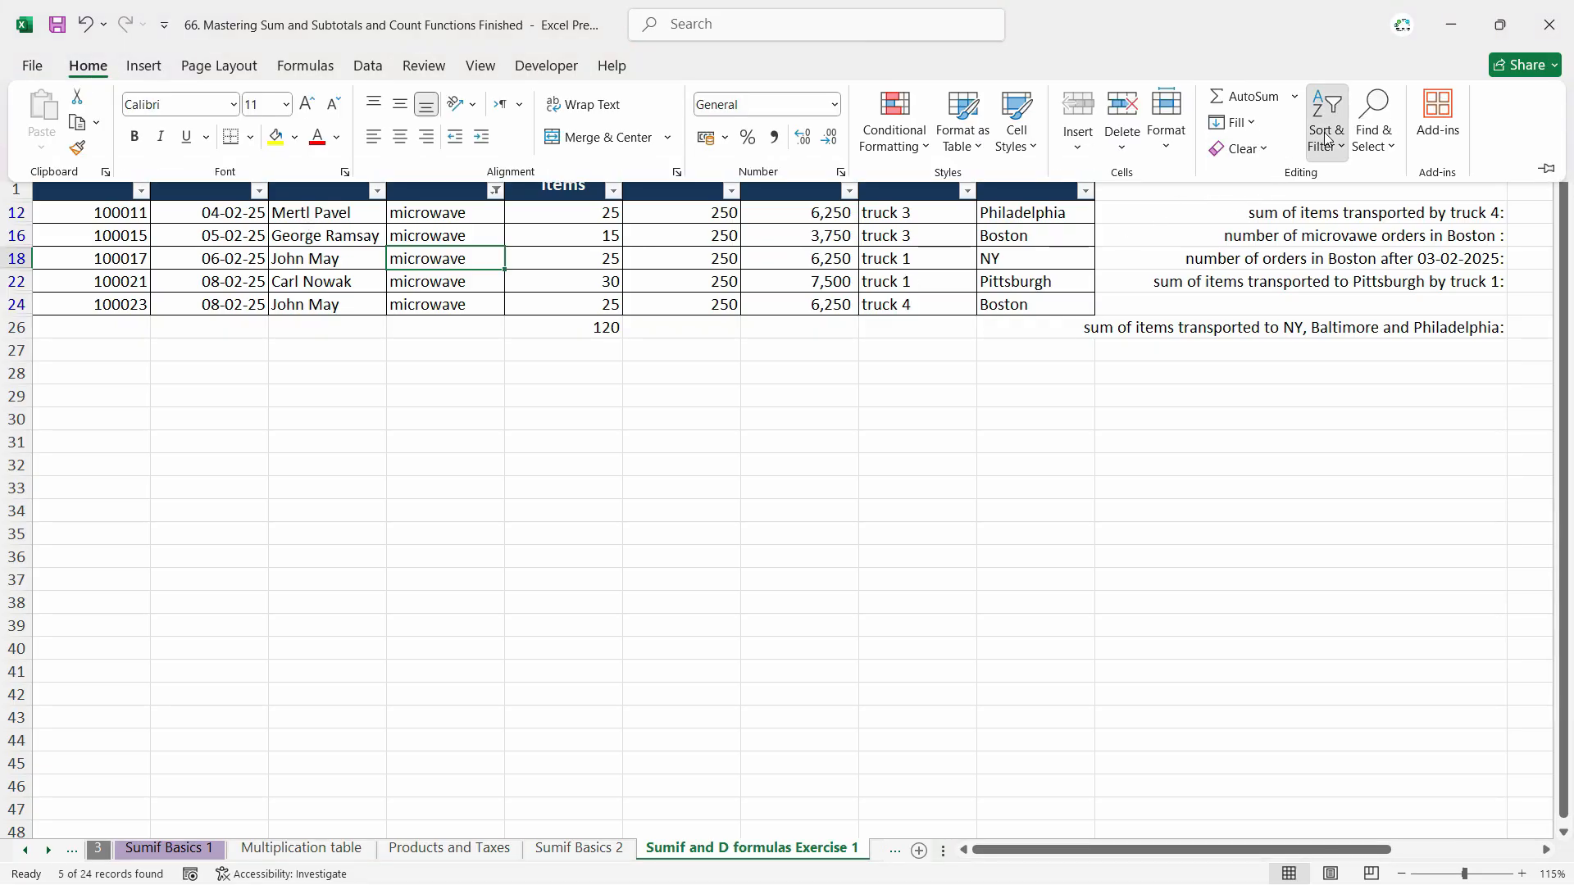
left_click(1323, 135)
left_click(1359, 302)
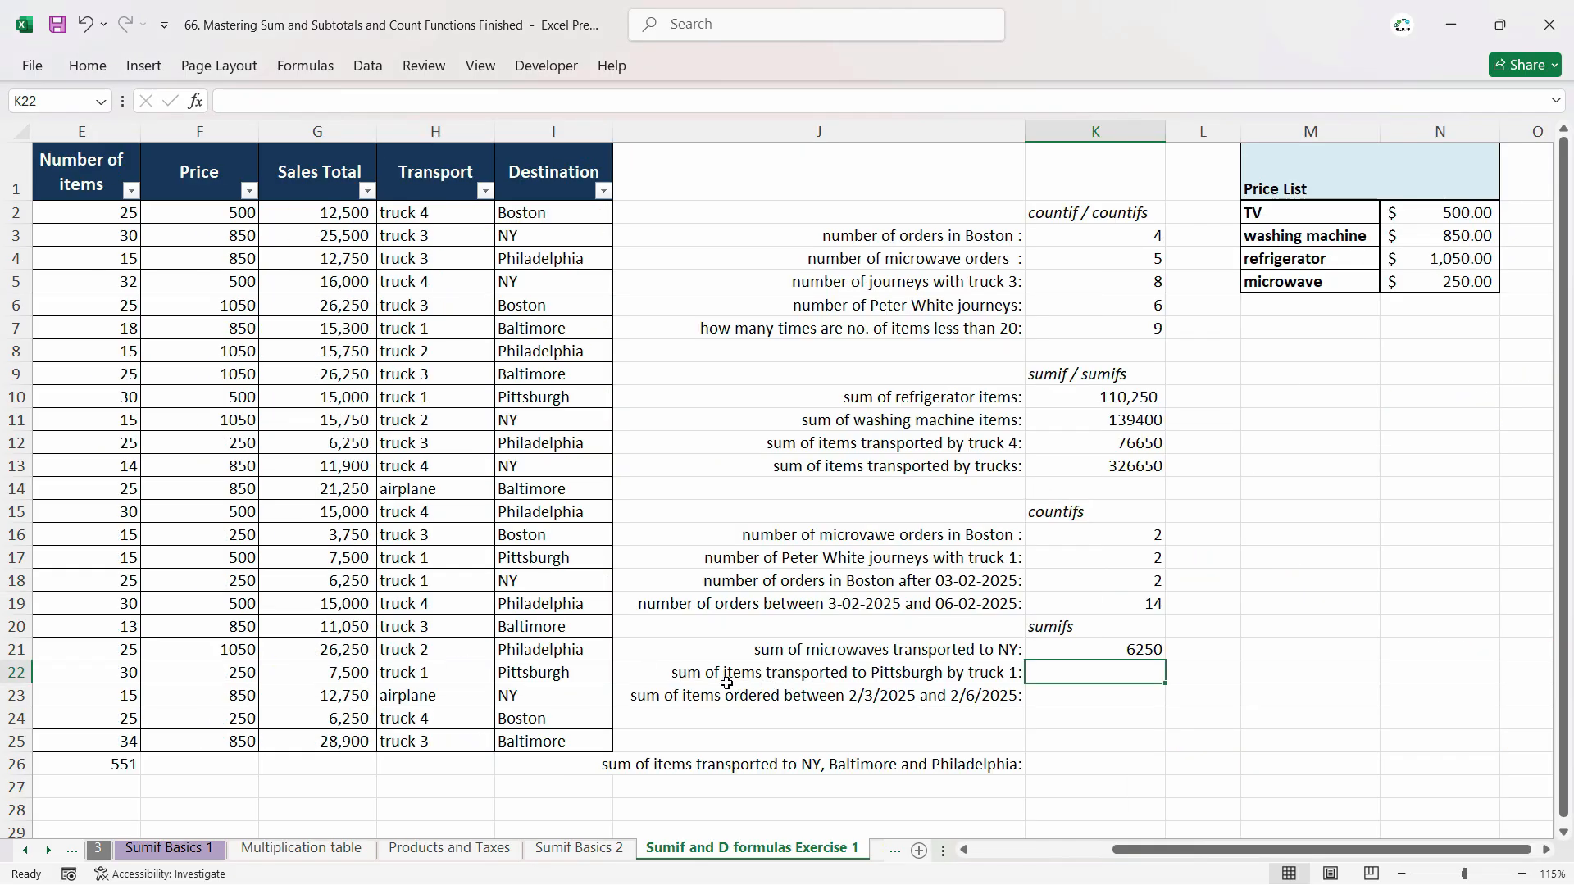
left_click(688, 676)
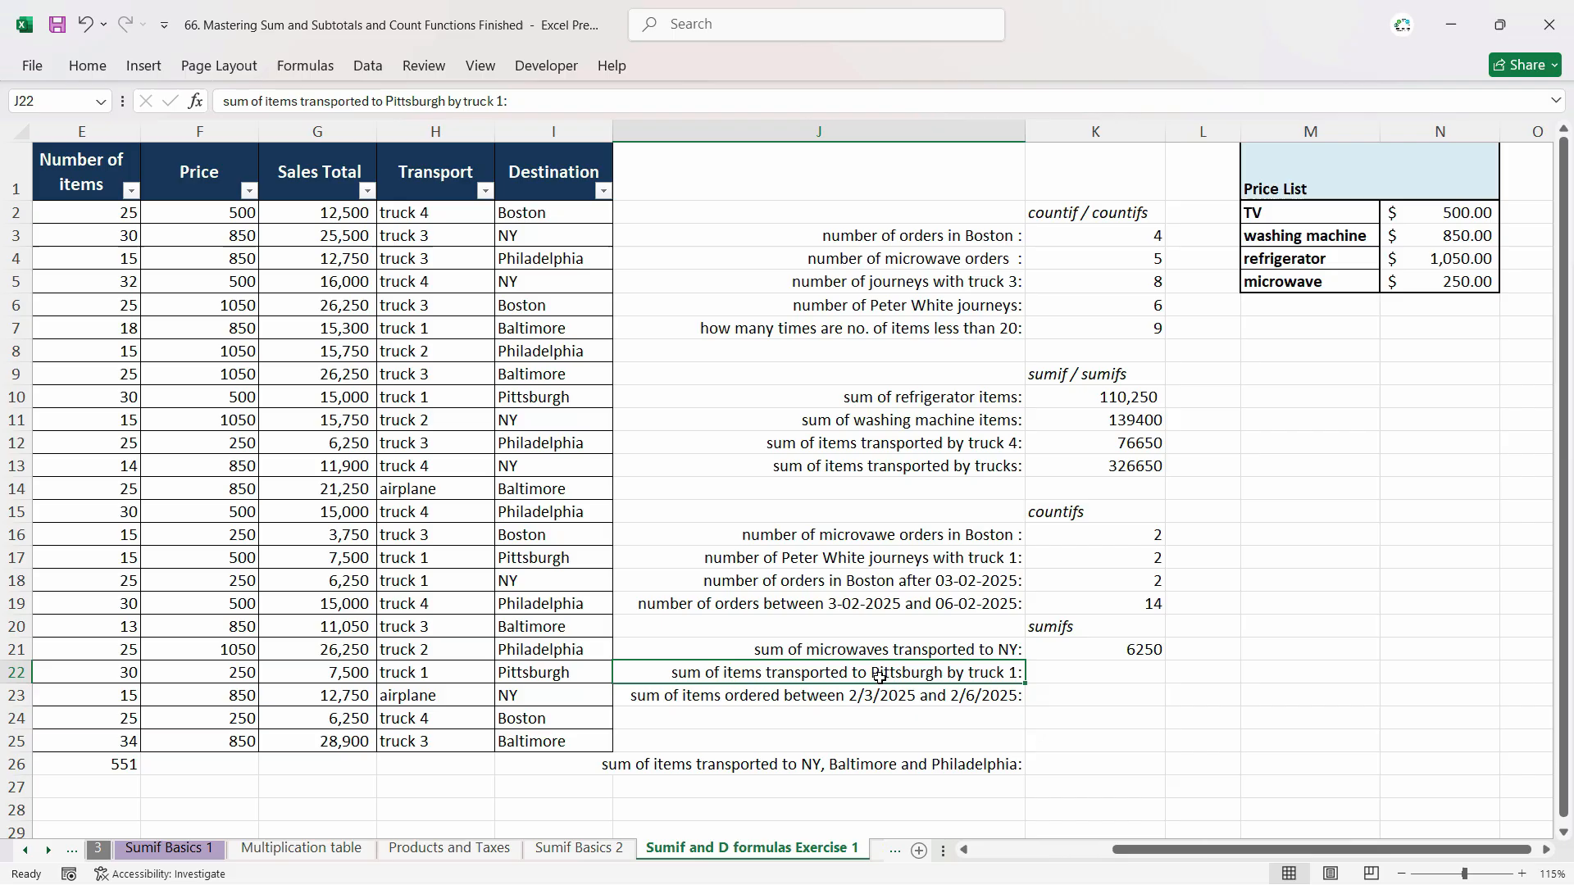
left_click(1086, 677)
type("=sumifs")
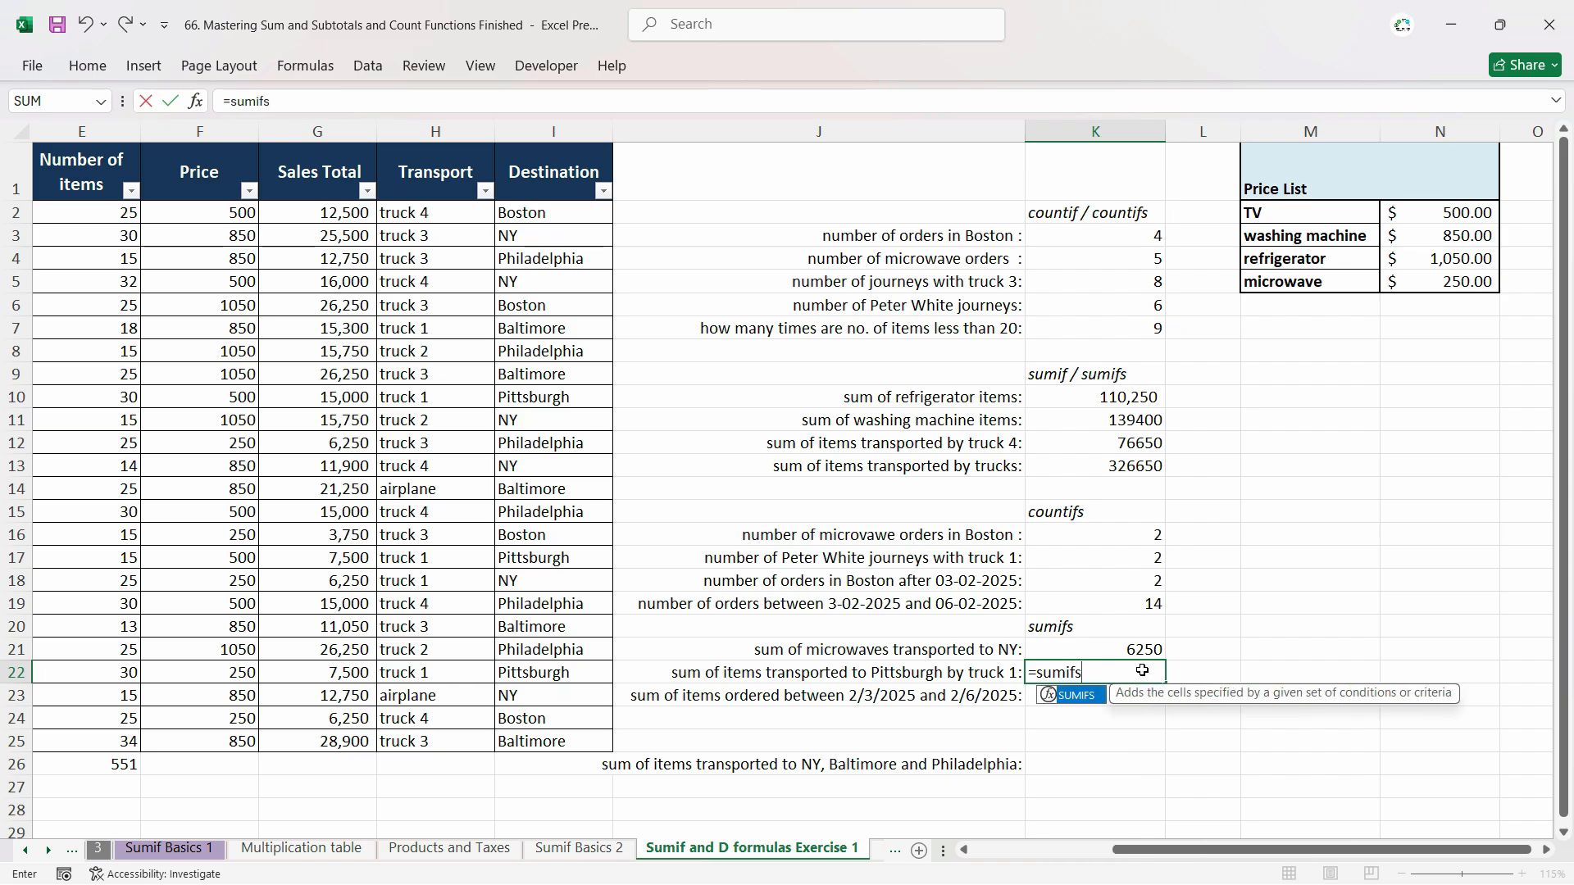
key("Tab")
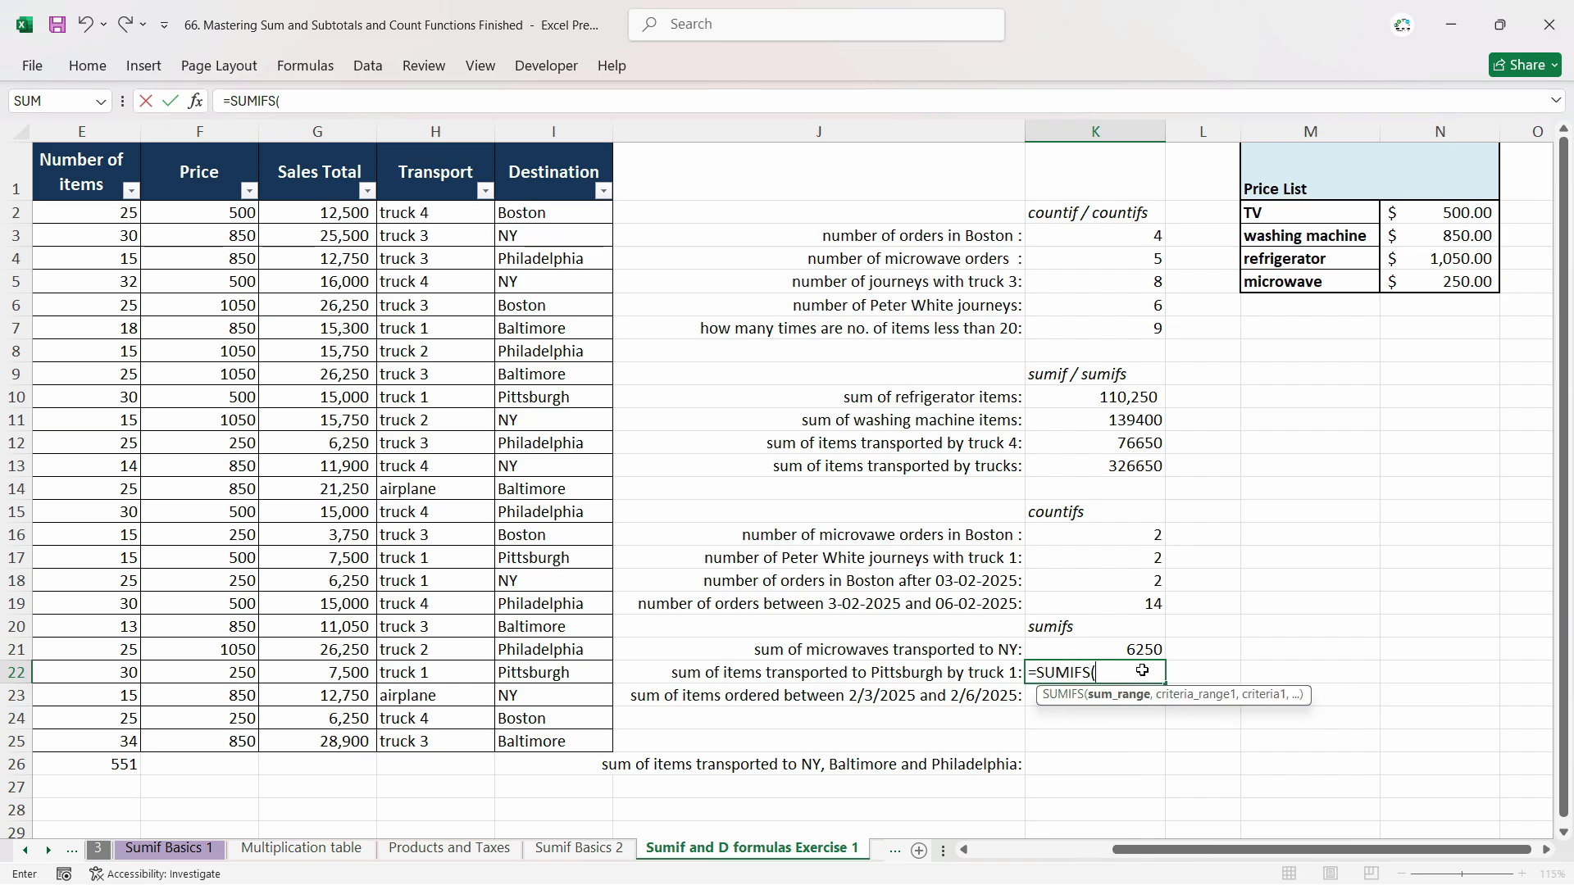
type("s_Tota")
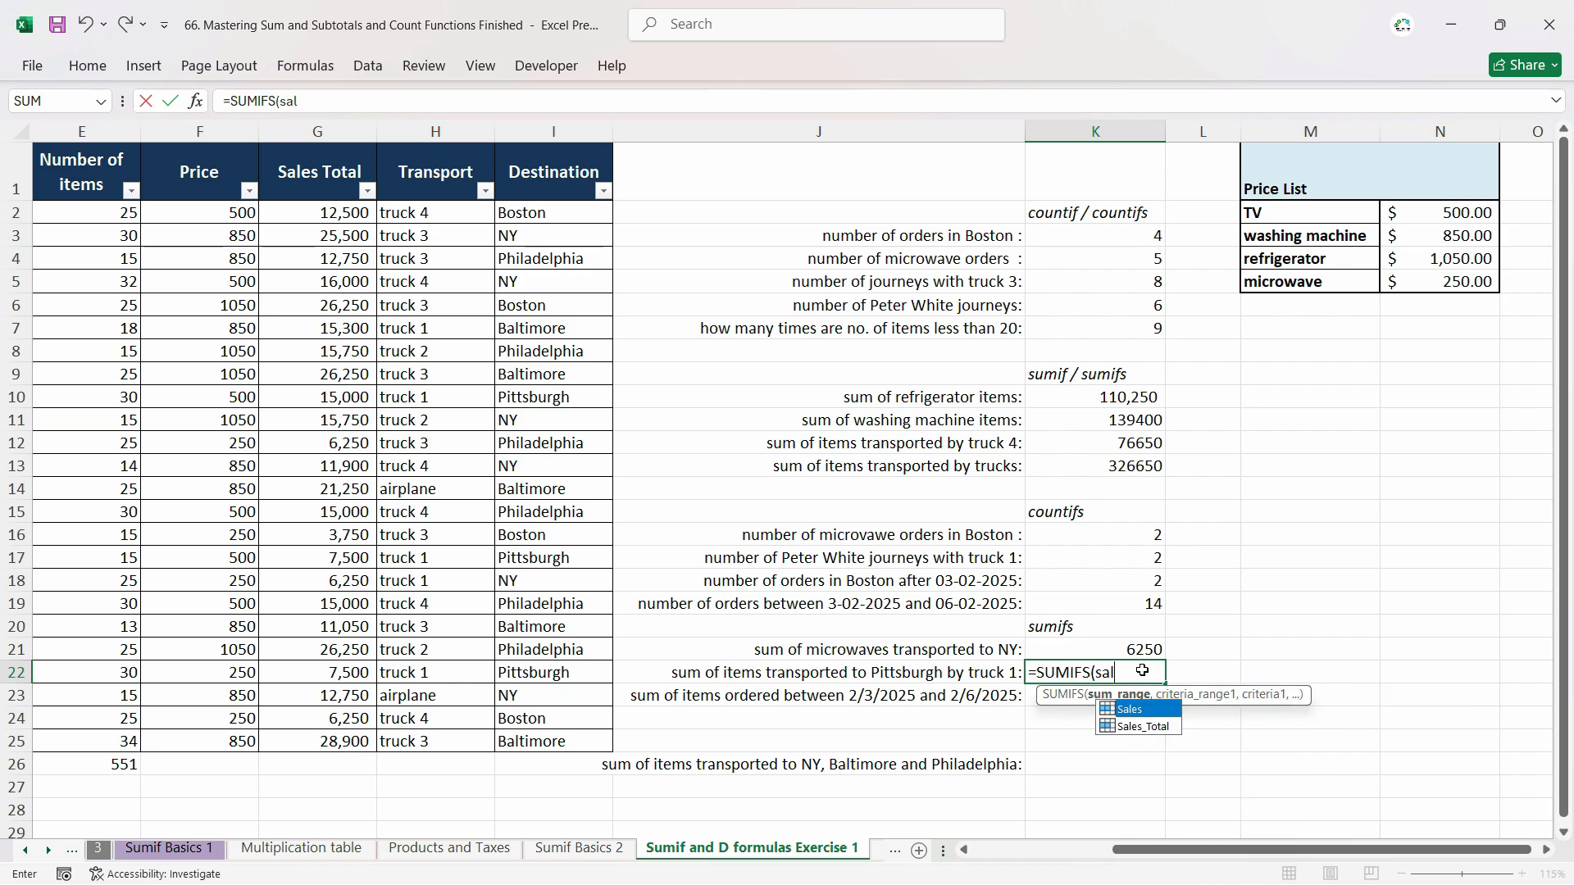
type("l")
key("Down")
key("Tab")
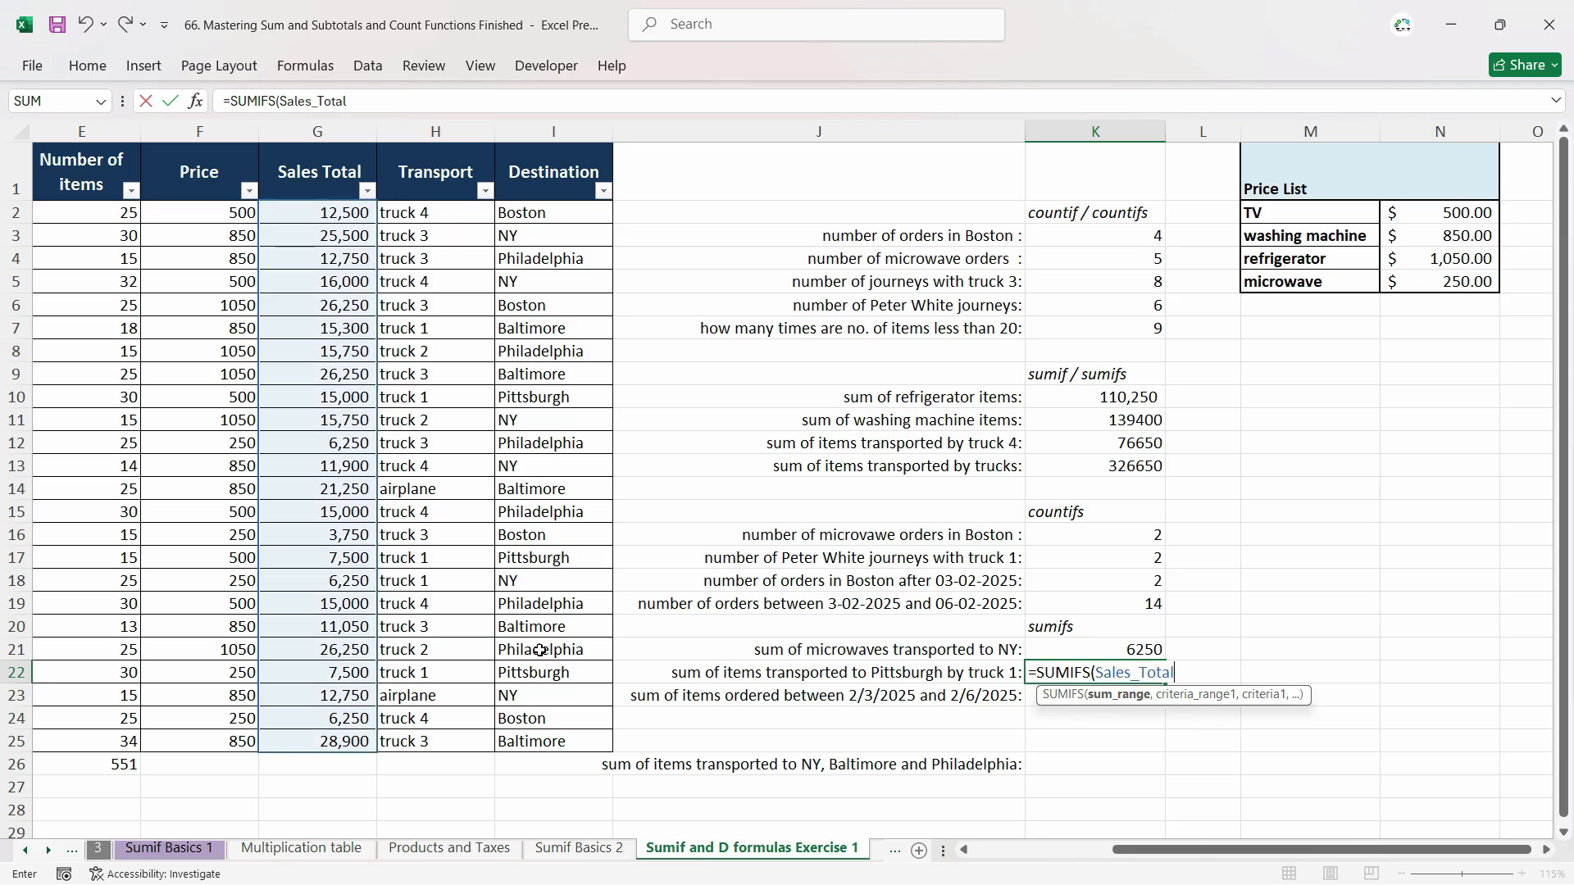
type(",")
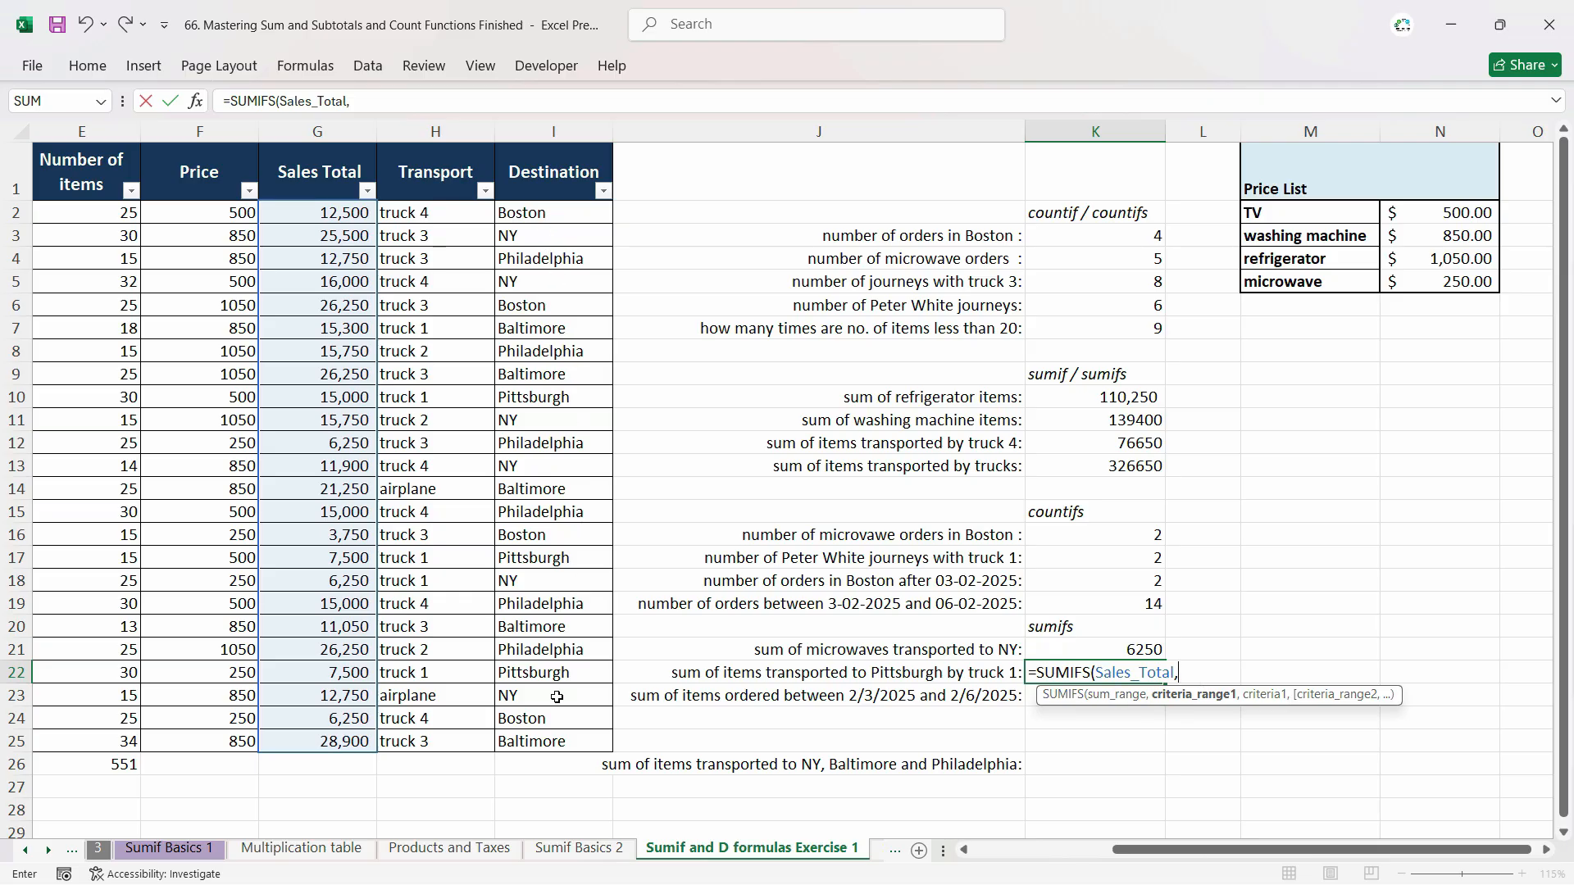
type("Destination")
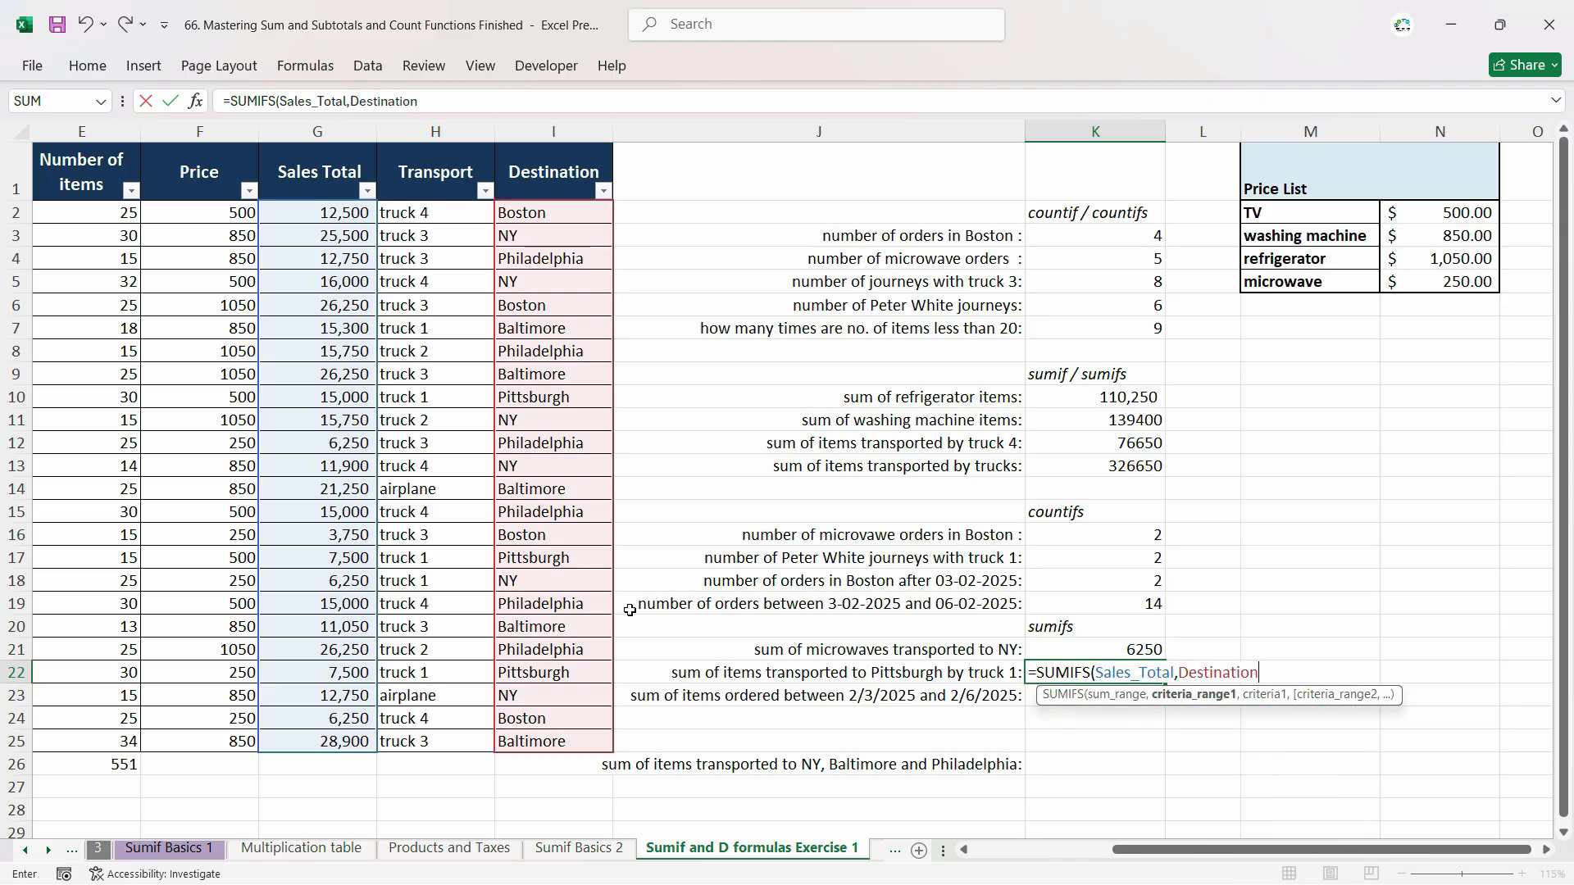
type(",")
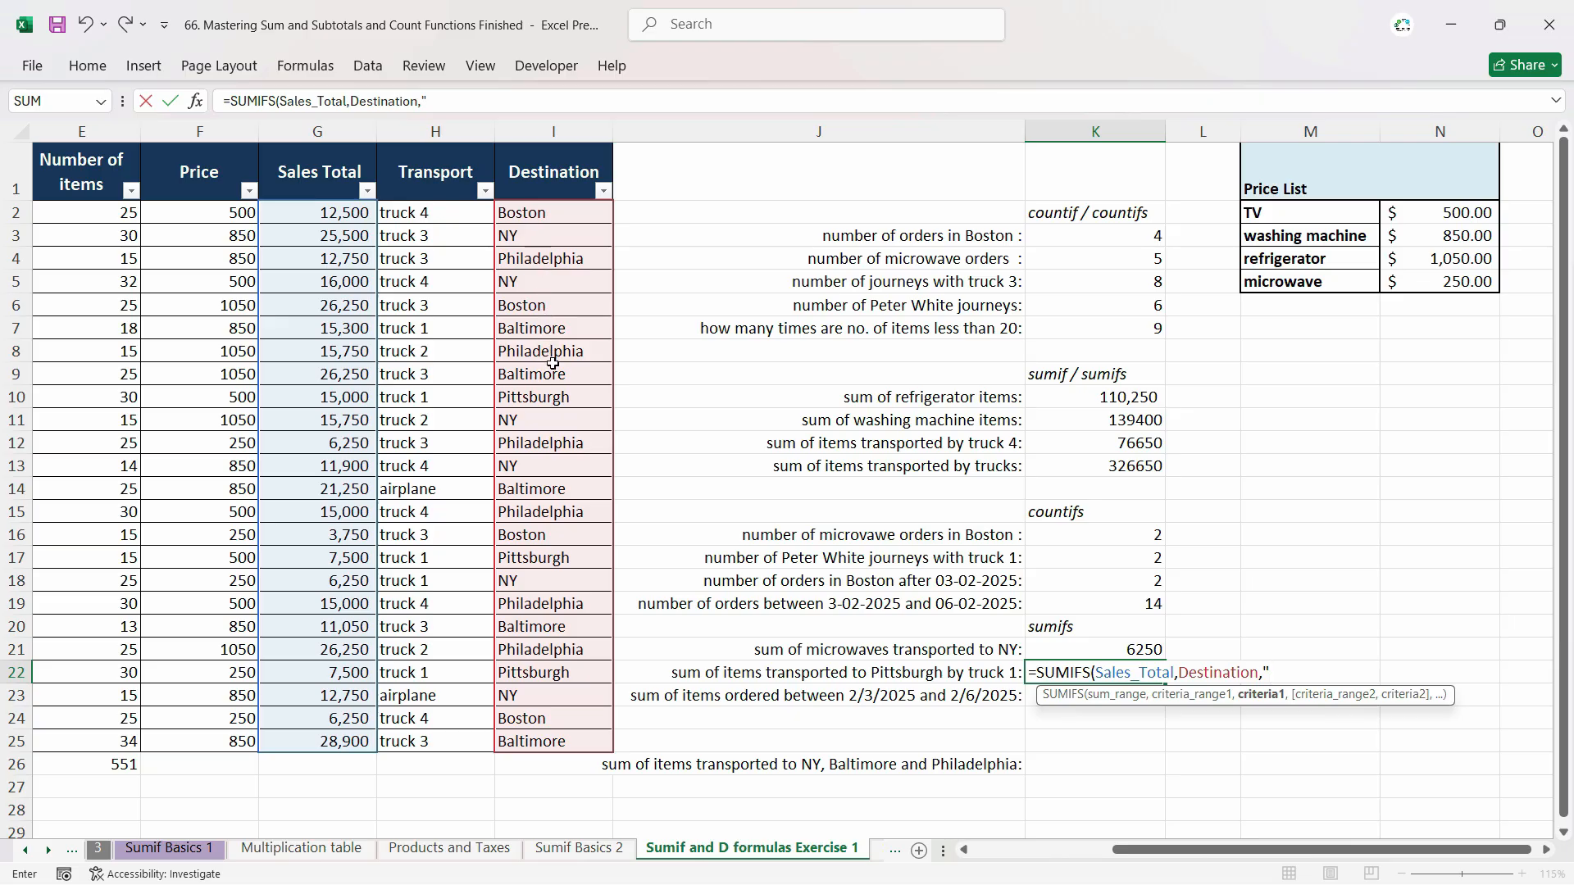
Copy the word Pittsburgh from the J22 label into L22, keeping the label text intact.
left_click_drag(943, 673, 877, 673)
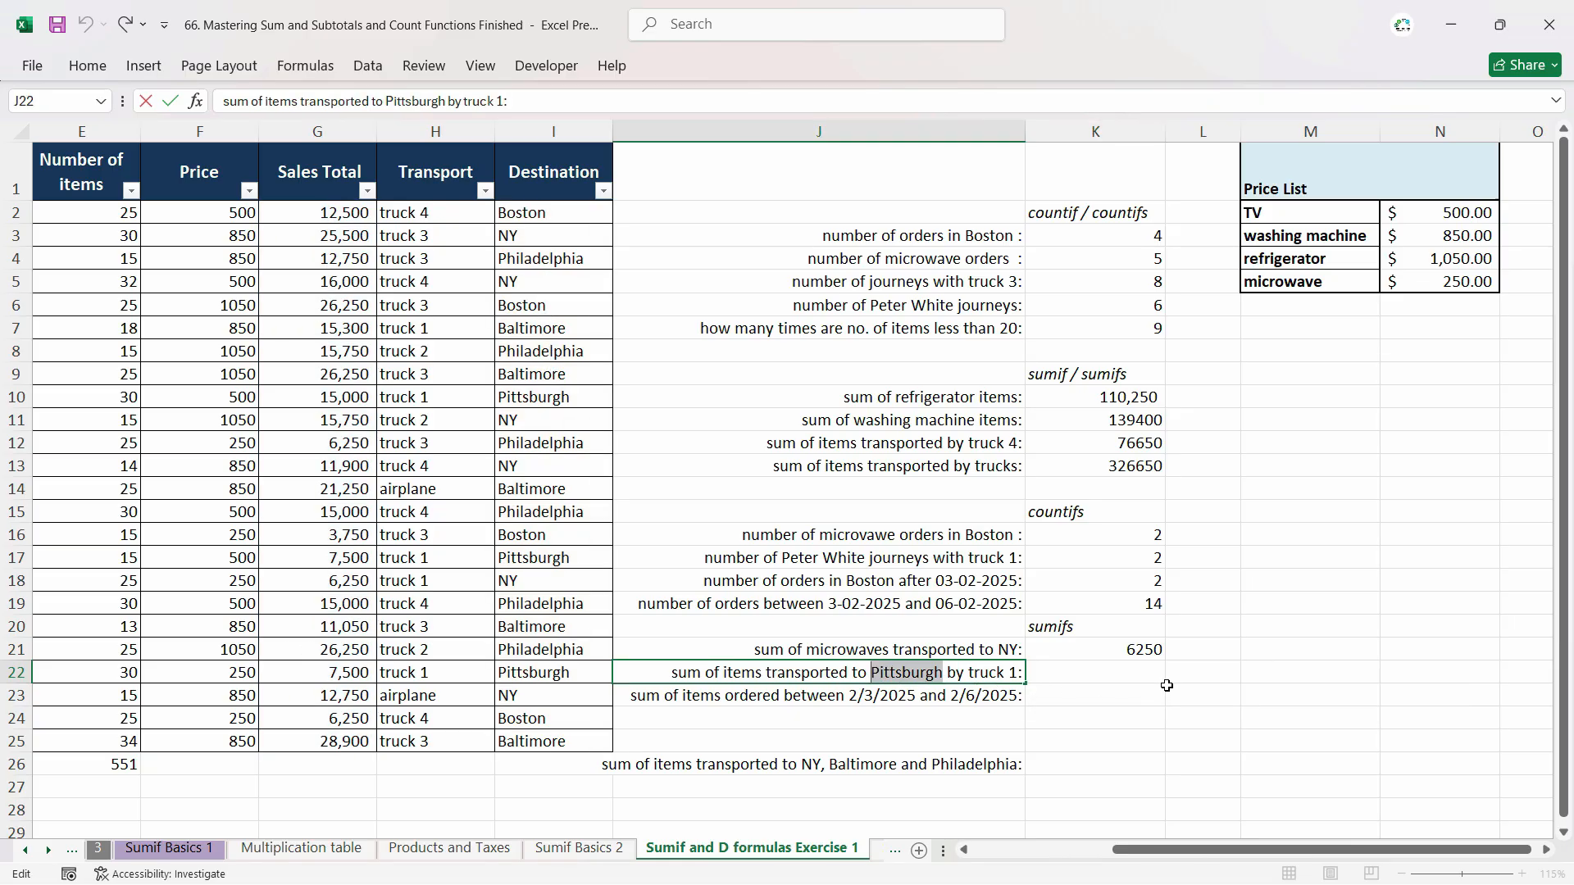
key("ctrl+x")
key("ctrl+v")
left_click(1227, 673)
key("ctrl+v")
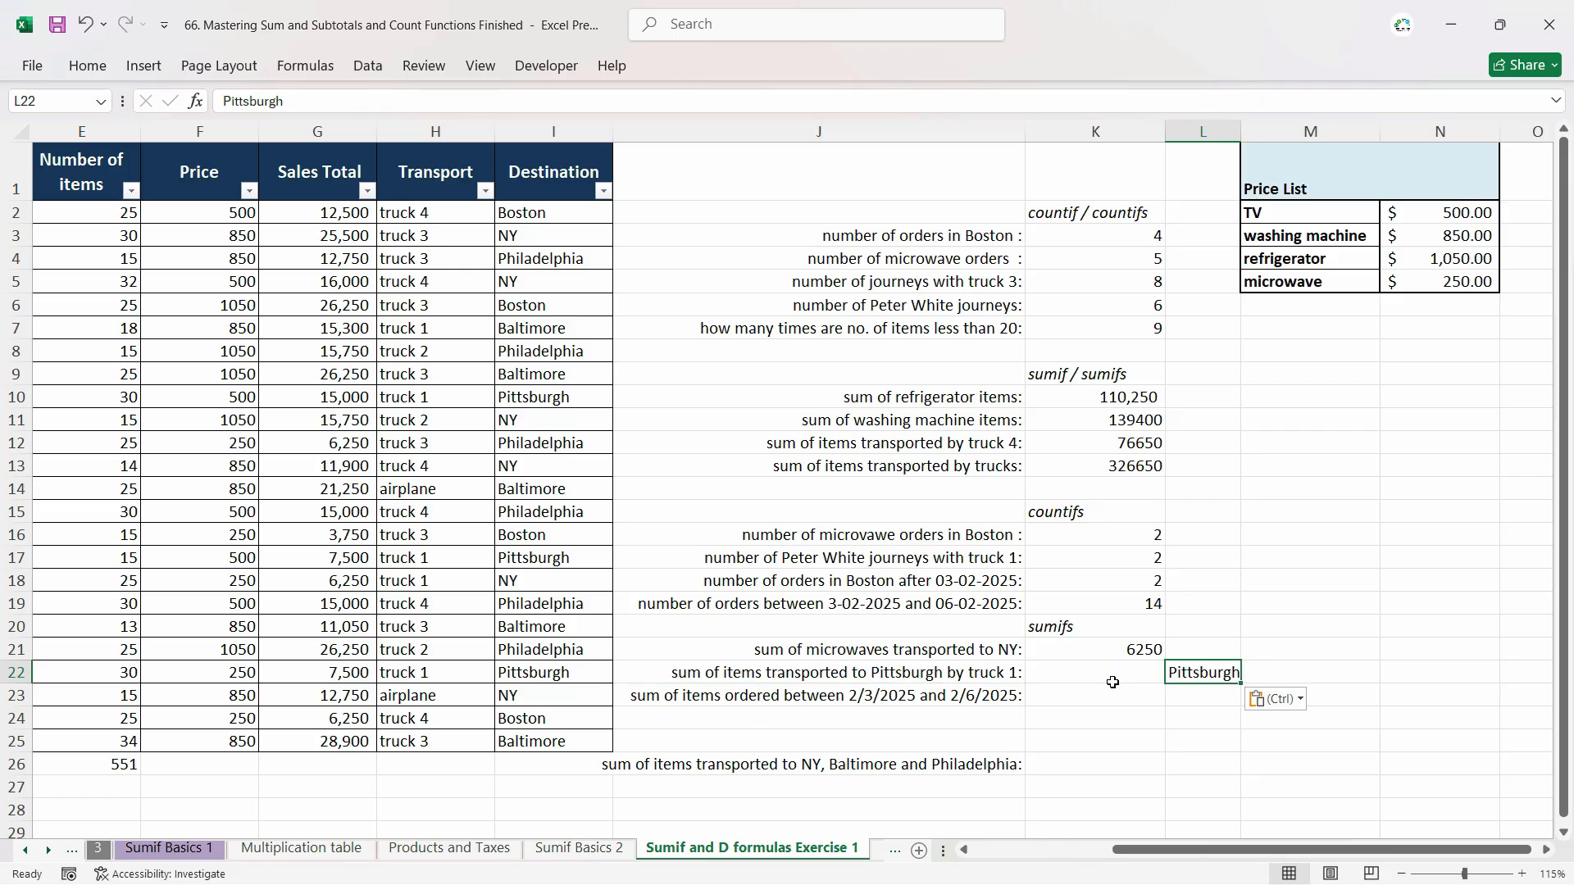
Start a SUMIFS formula in K22 for items transported to Pittsburgh by truck 1, with Sales_Total as the sum range.
left_click(1094, 672)
type("=sumifs")
key("Tab")
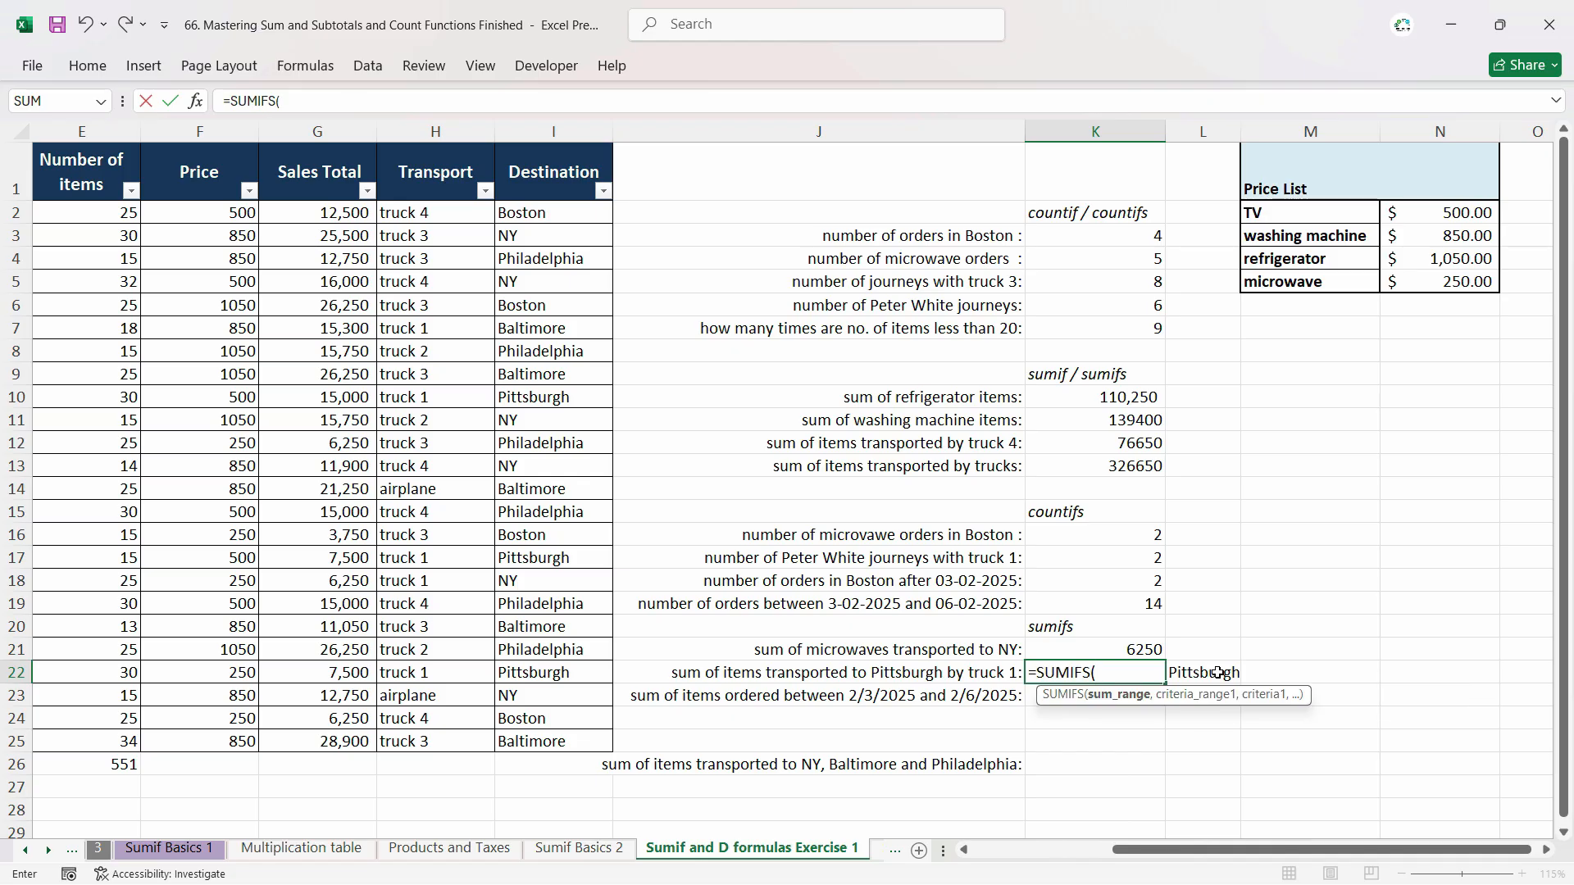
type("Sales_Total")
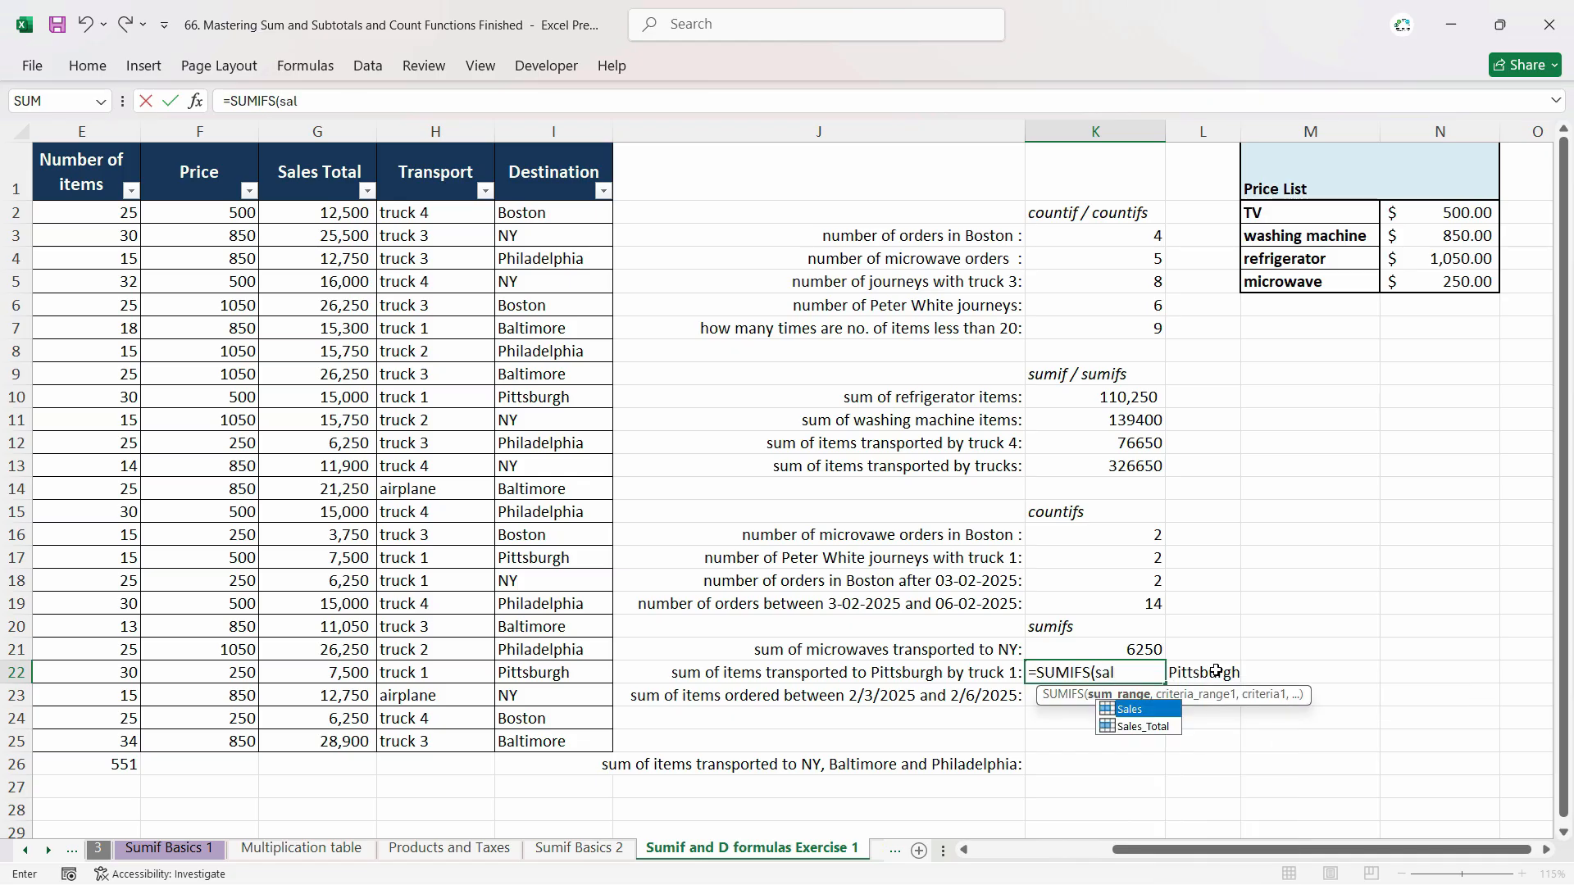
key("Down")
key("Tab")
type(",")
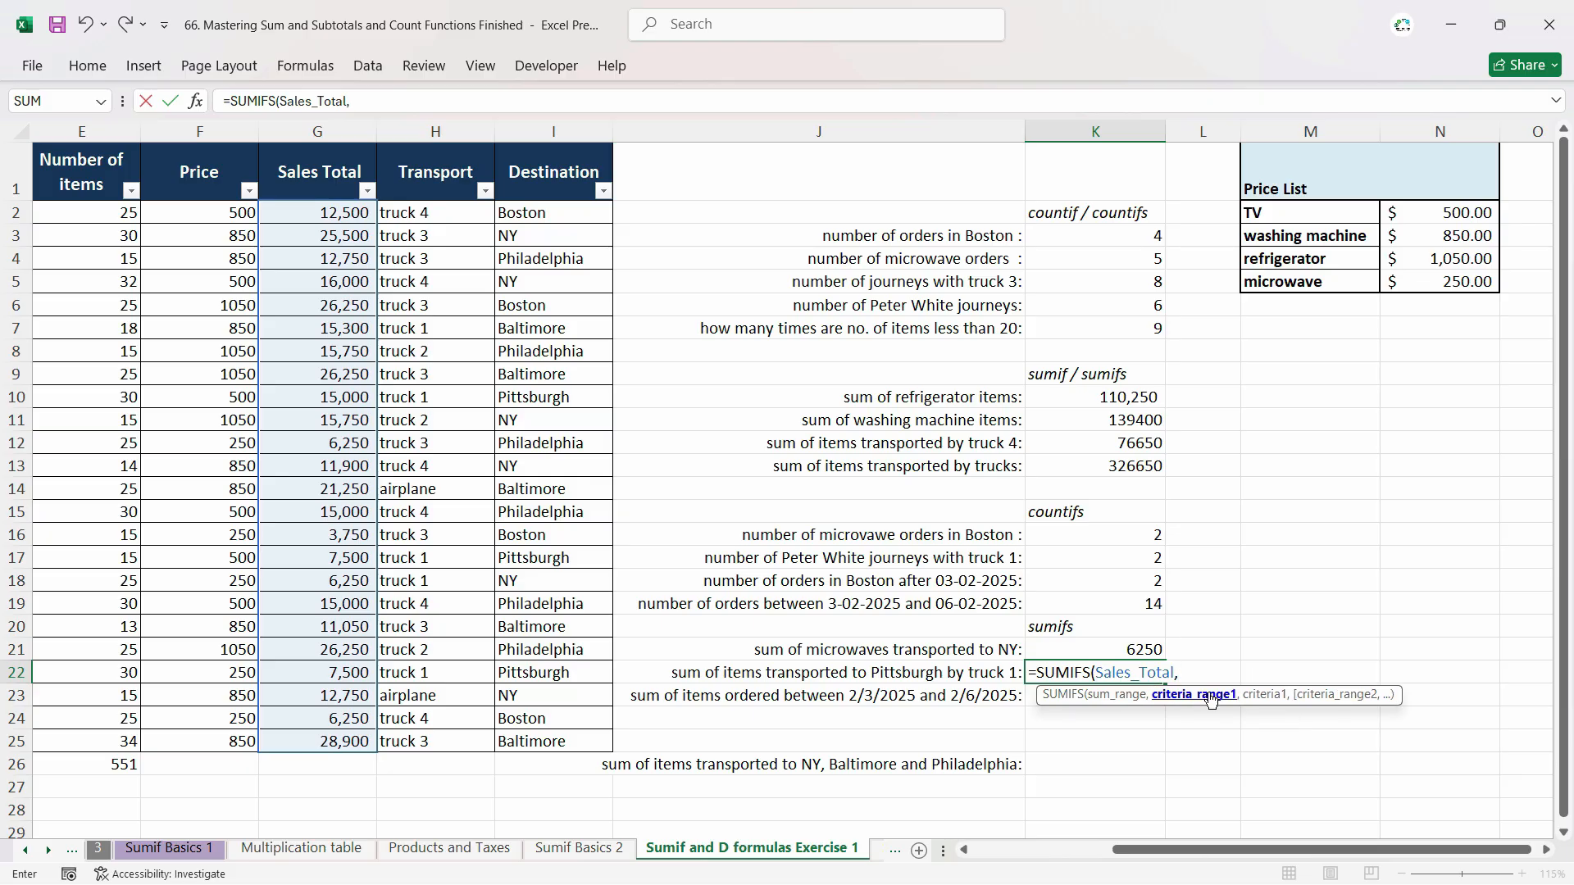
Add Destination as the first criteria range in the K22 formula, with the absolute reference $L$22 as its criterion.
type("Destination")
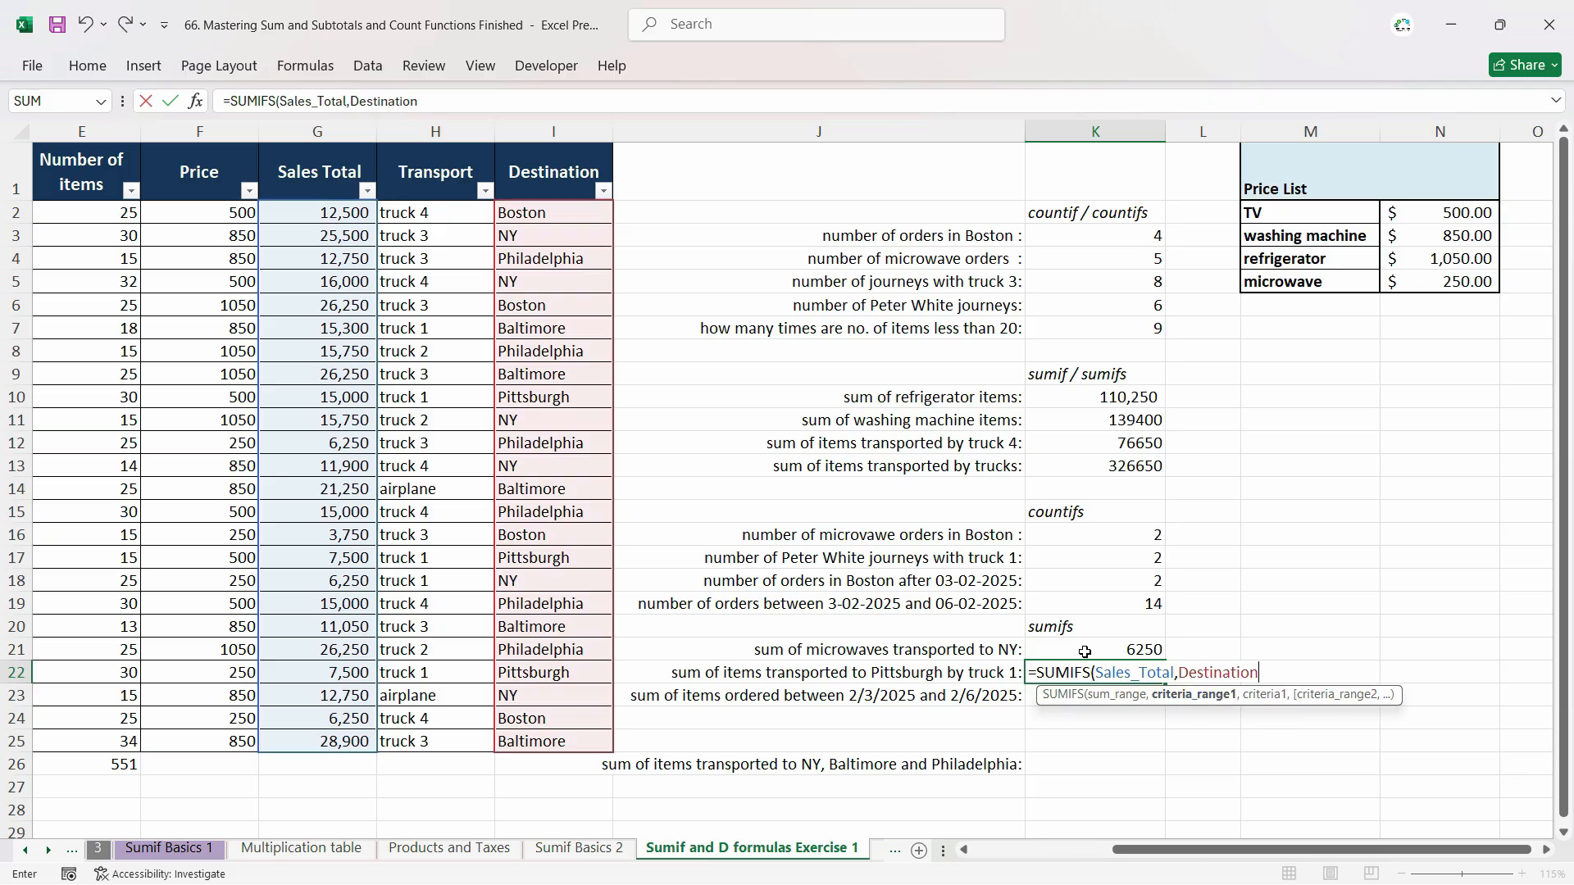
type(",")
left_click(1208, 652)
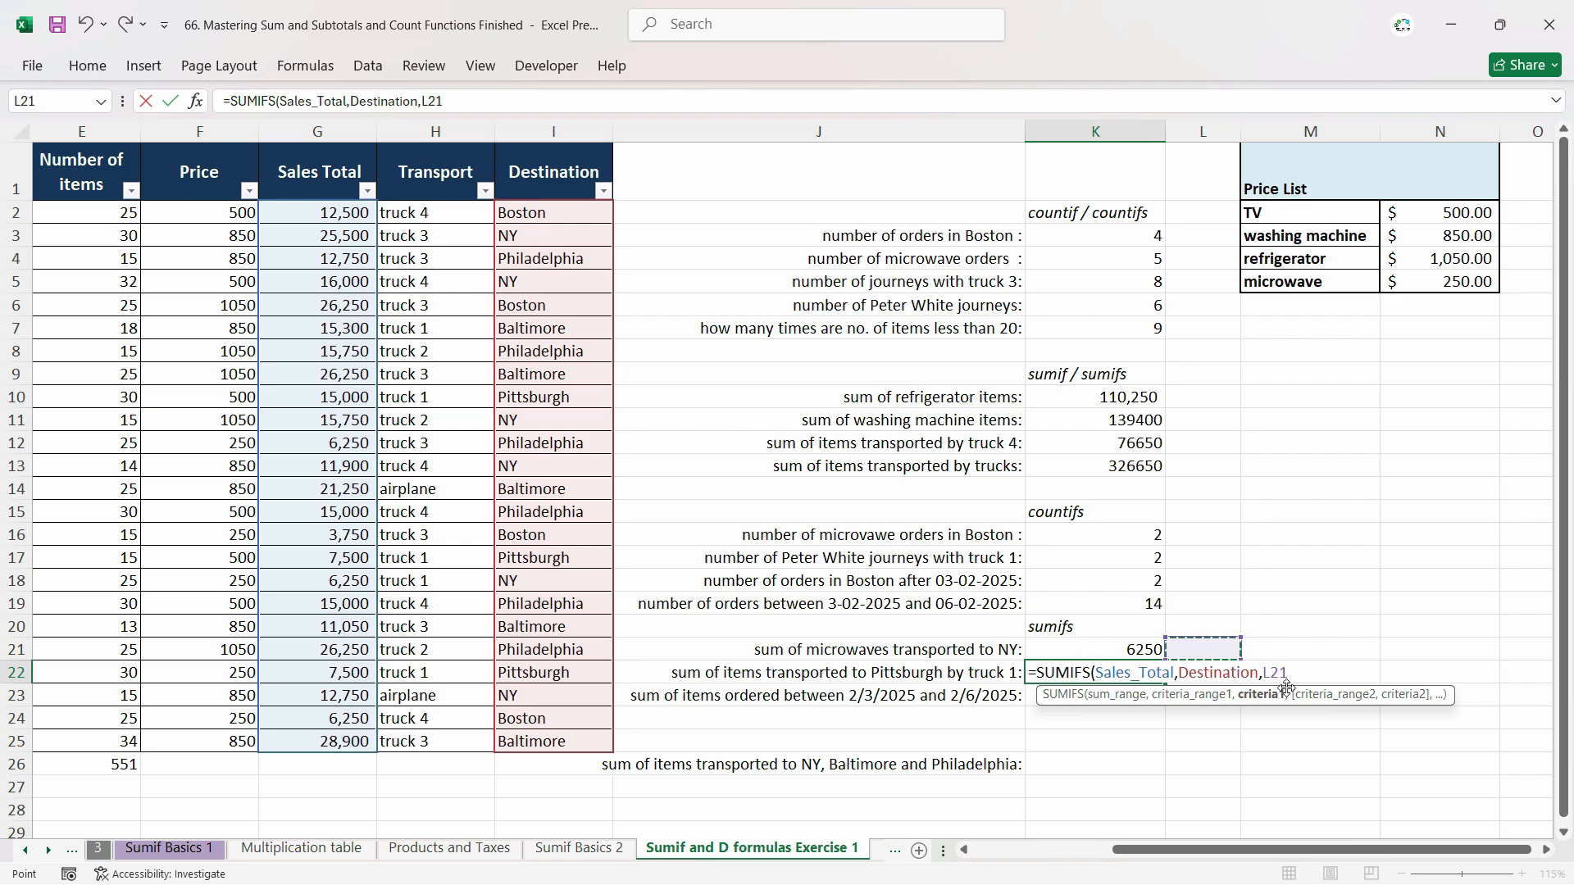
key("Down")
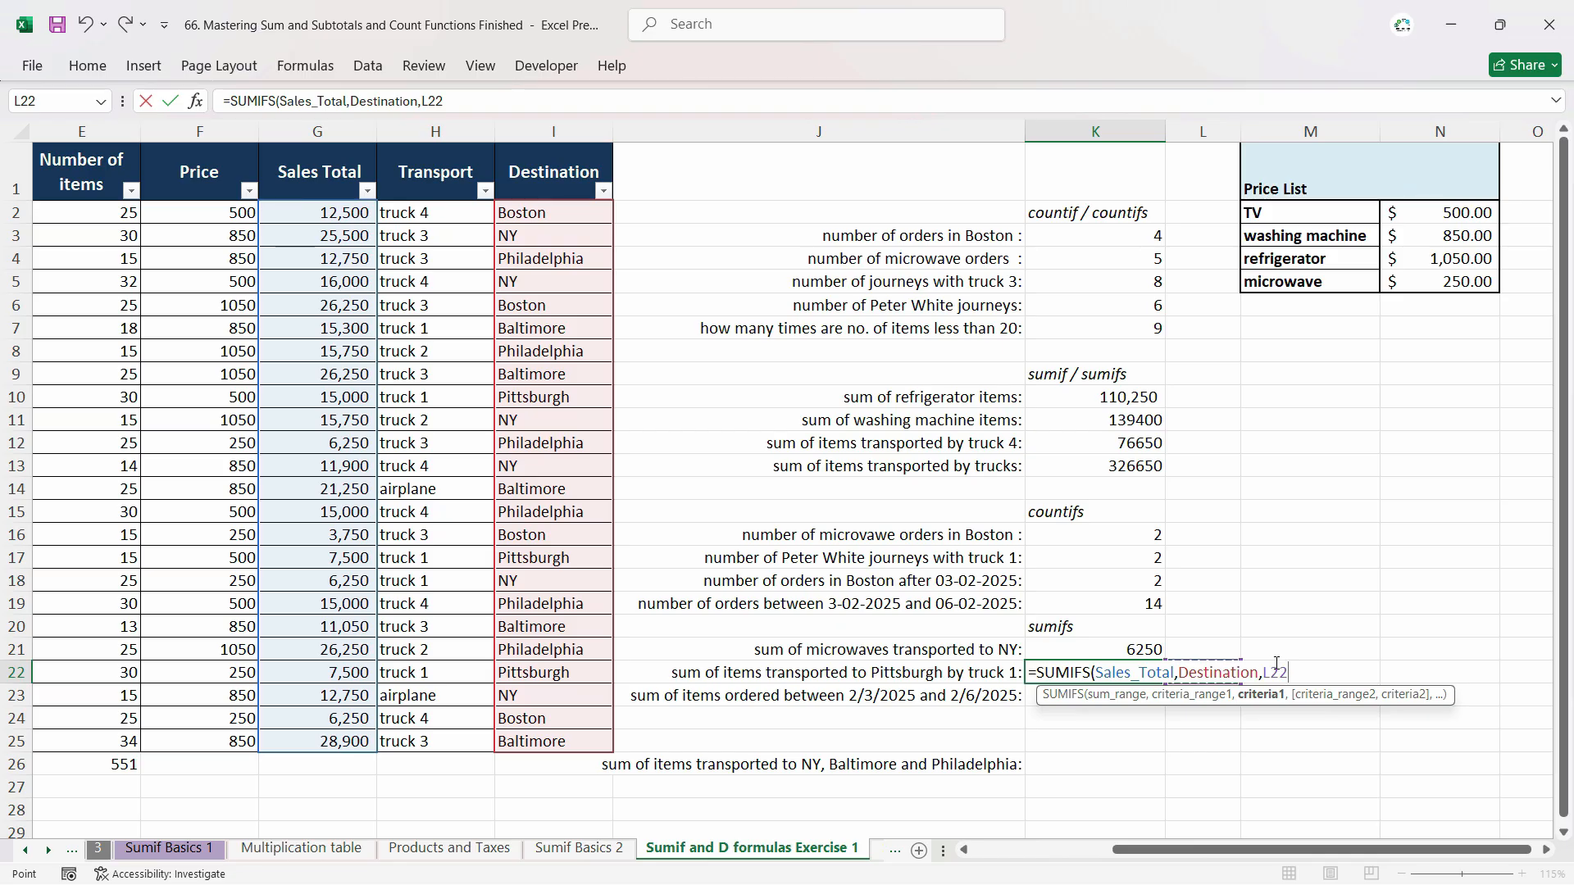
key("F4")
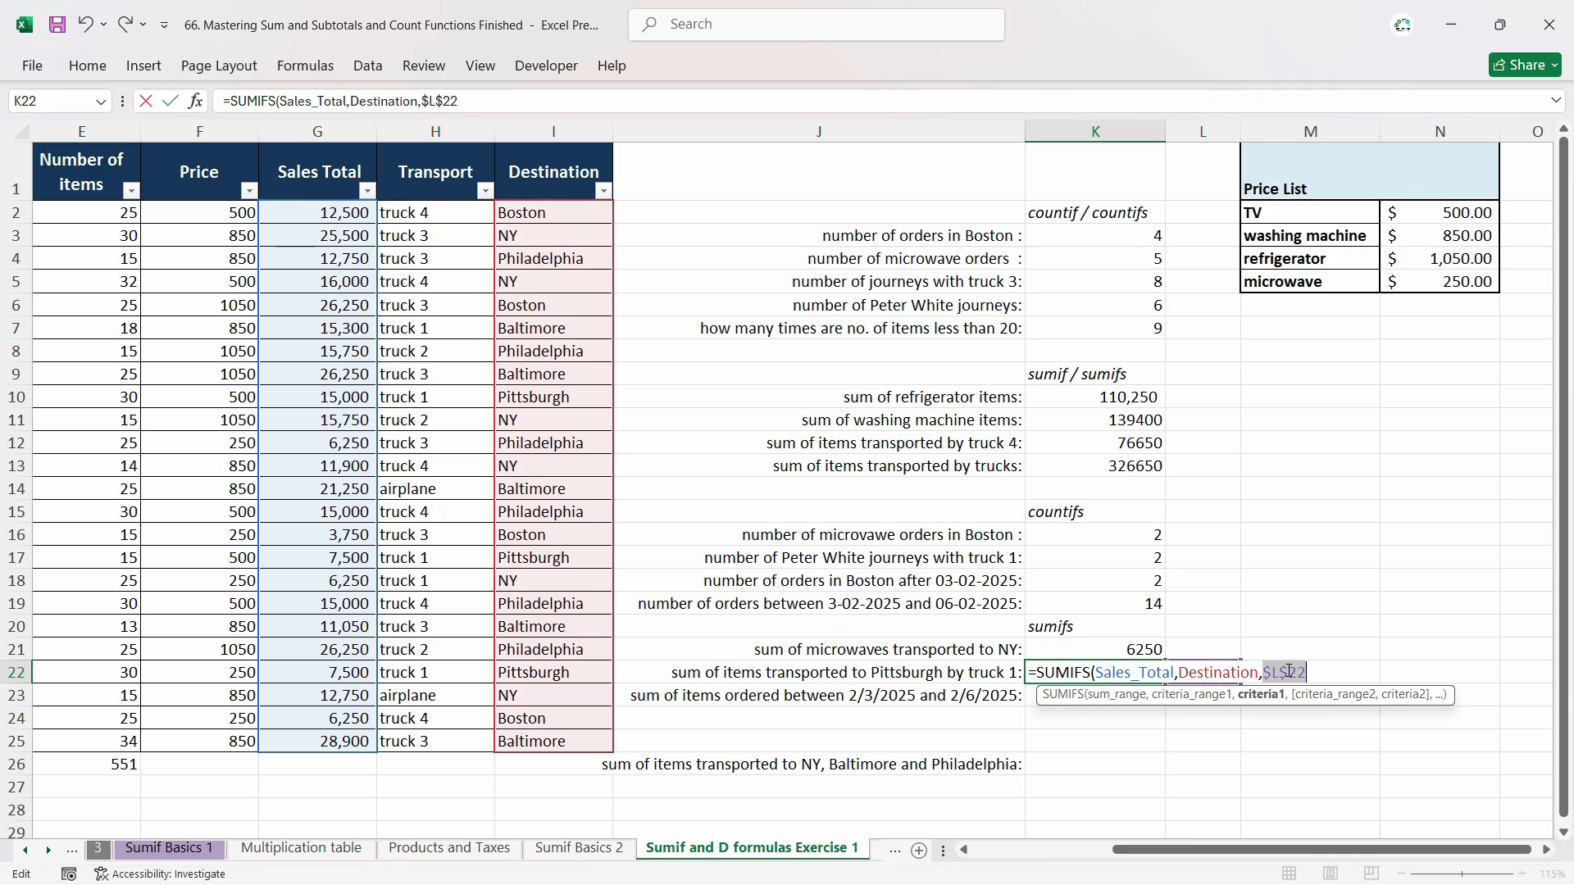
Add the condition Transport,"Truck 1" to the K22 formula and complete it.
type(",")
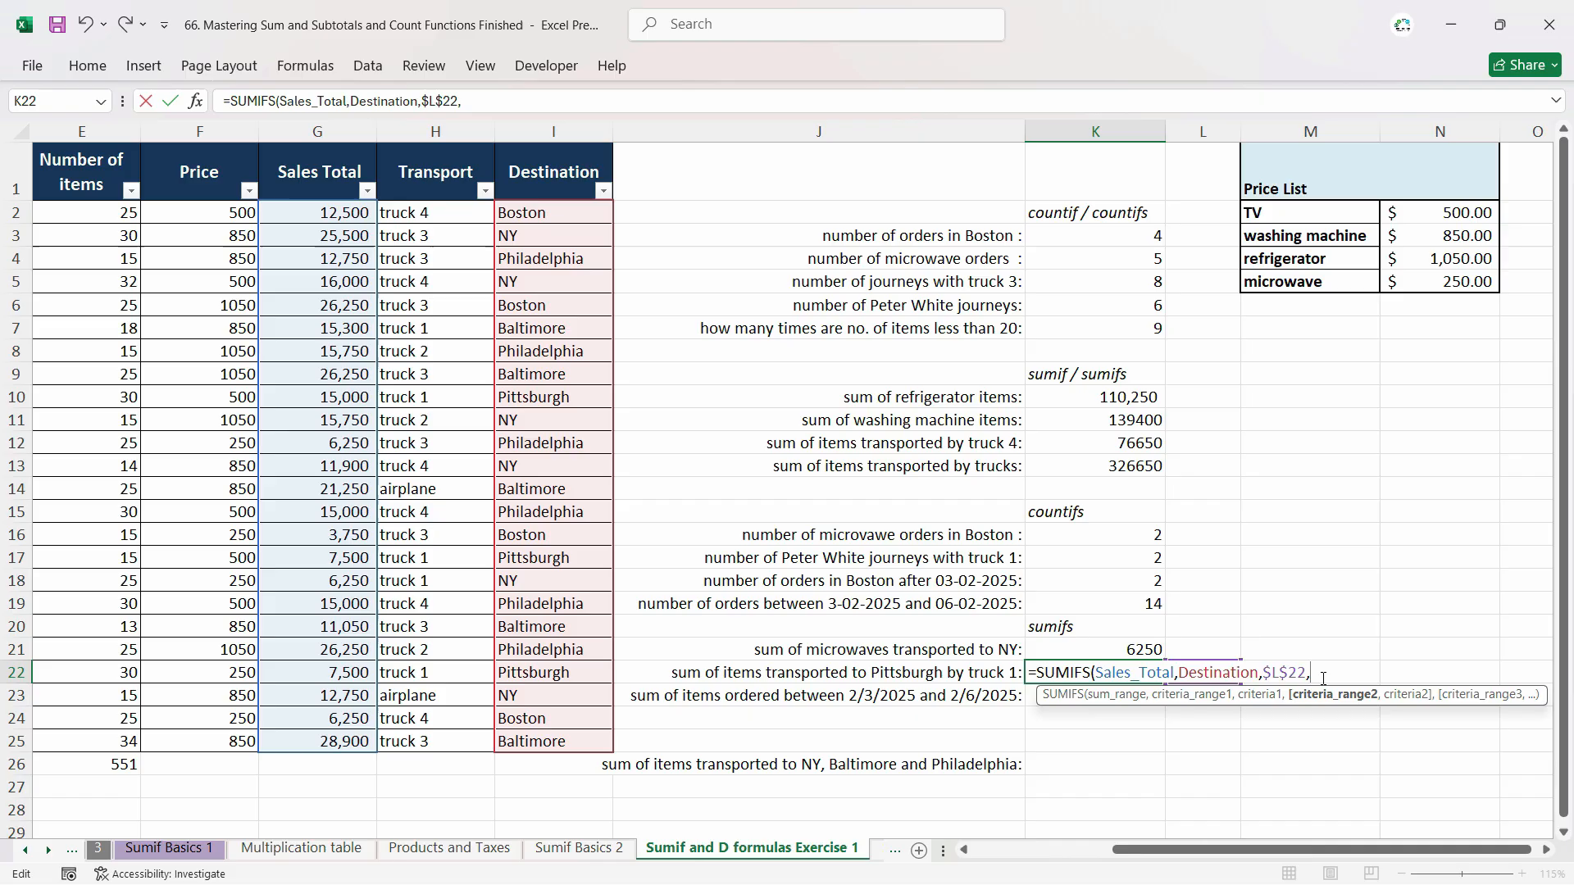
type("Transport")
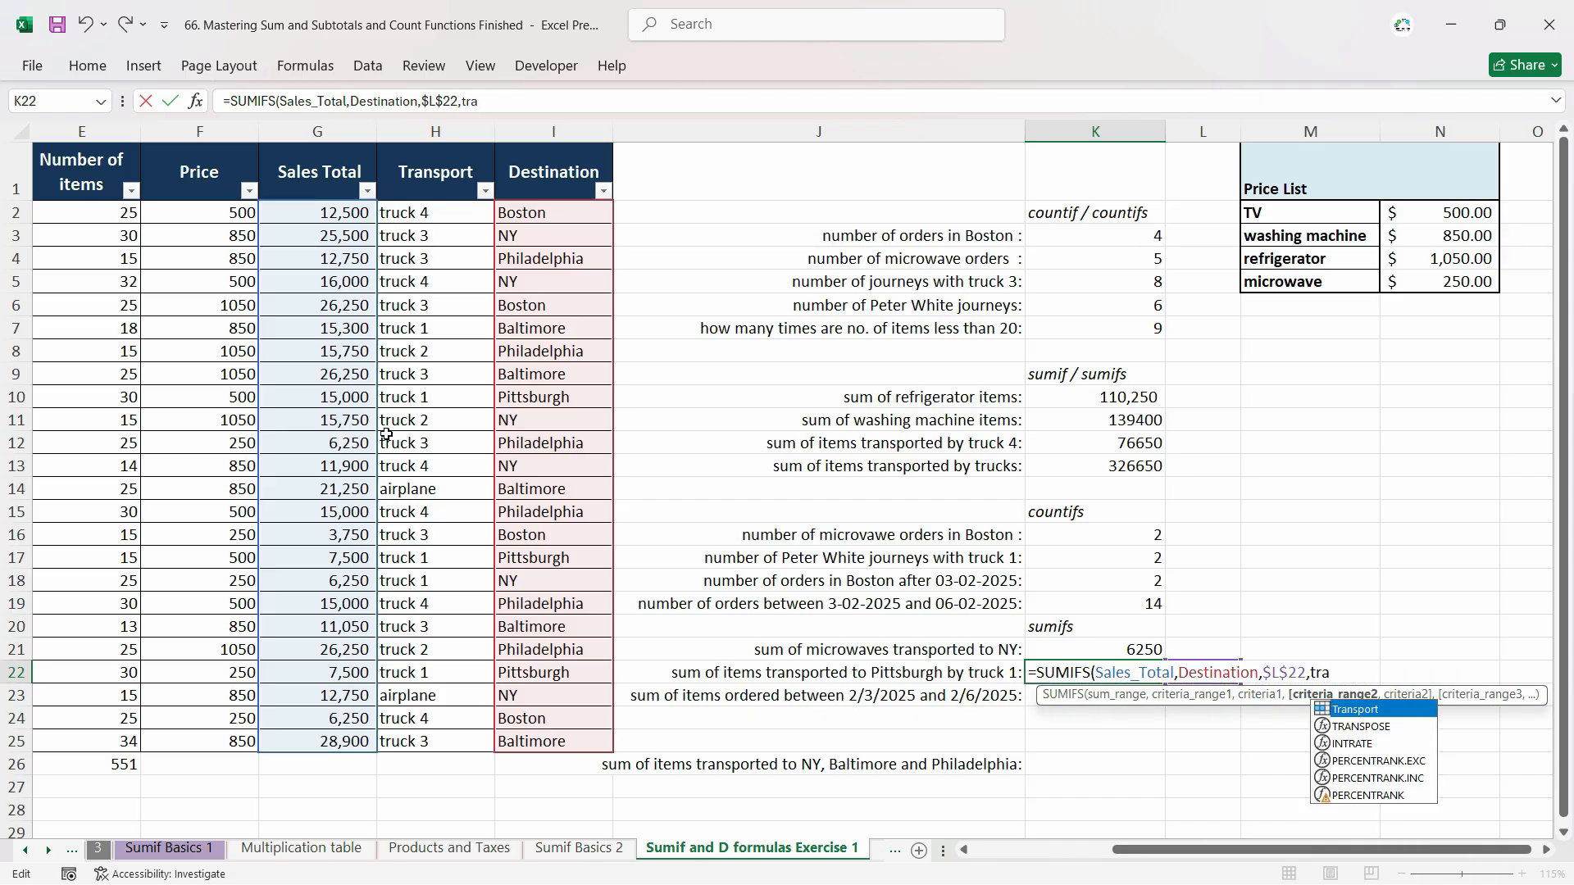
type(",\"T")
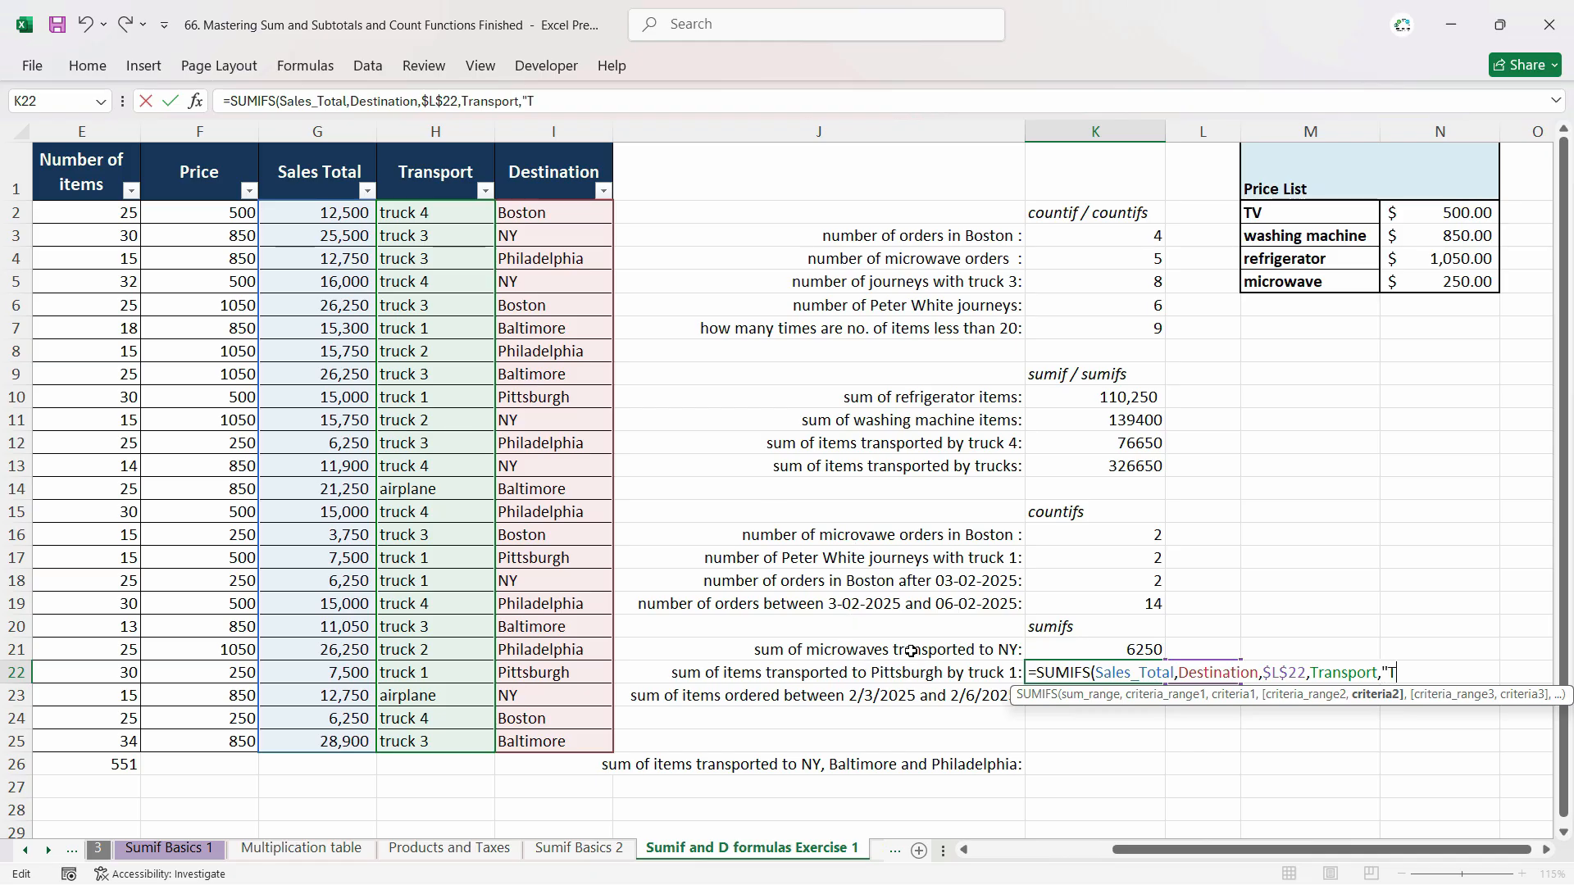
type("ruck 1\")")
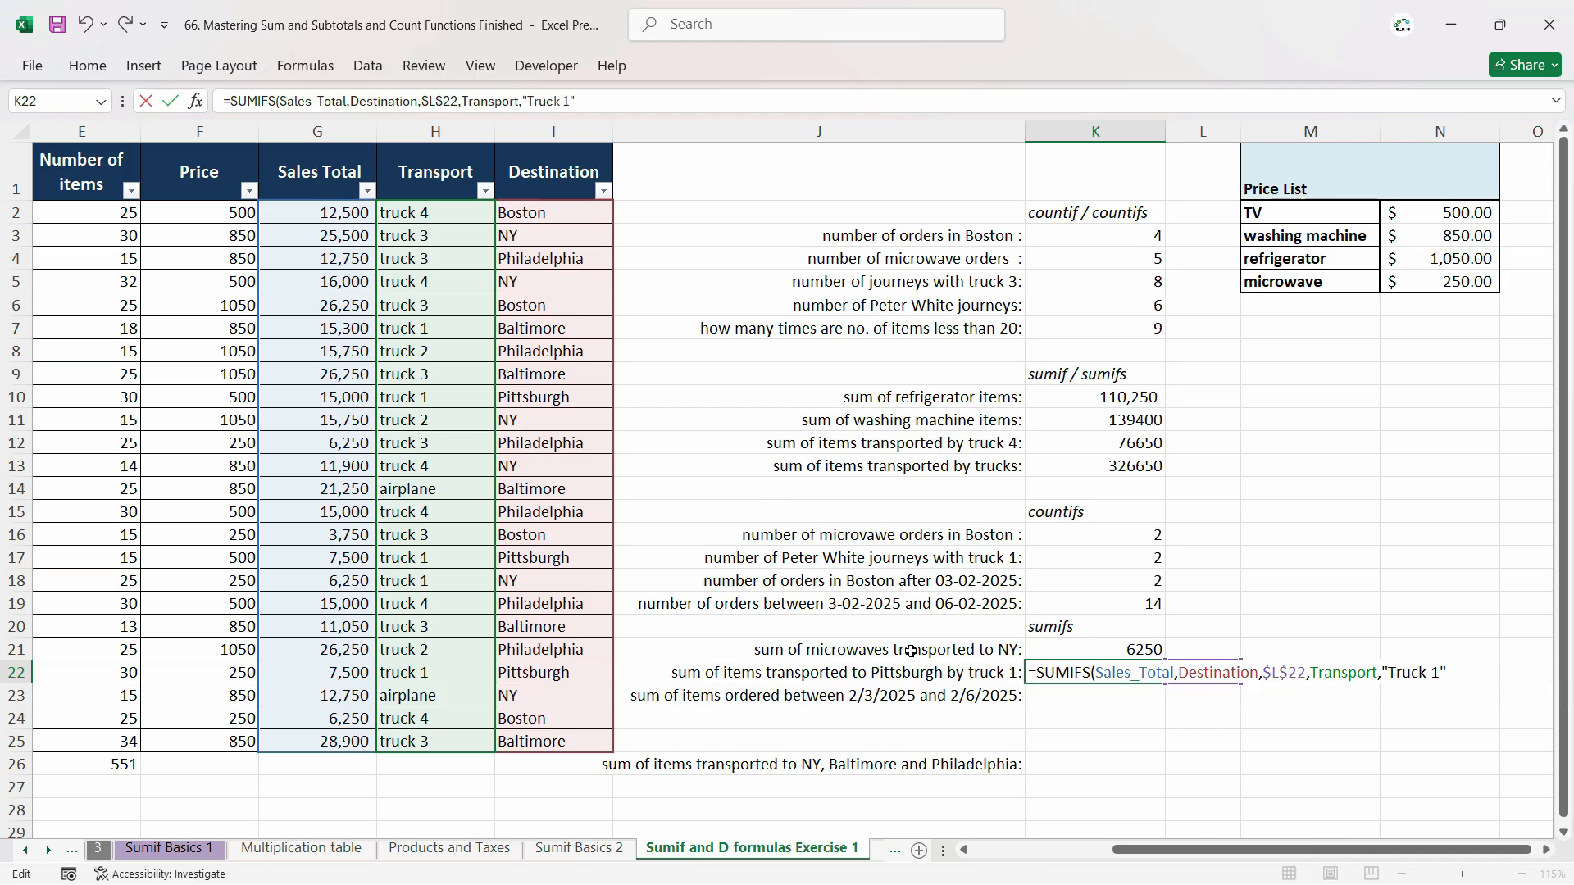
key("ctrl+Return")
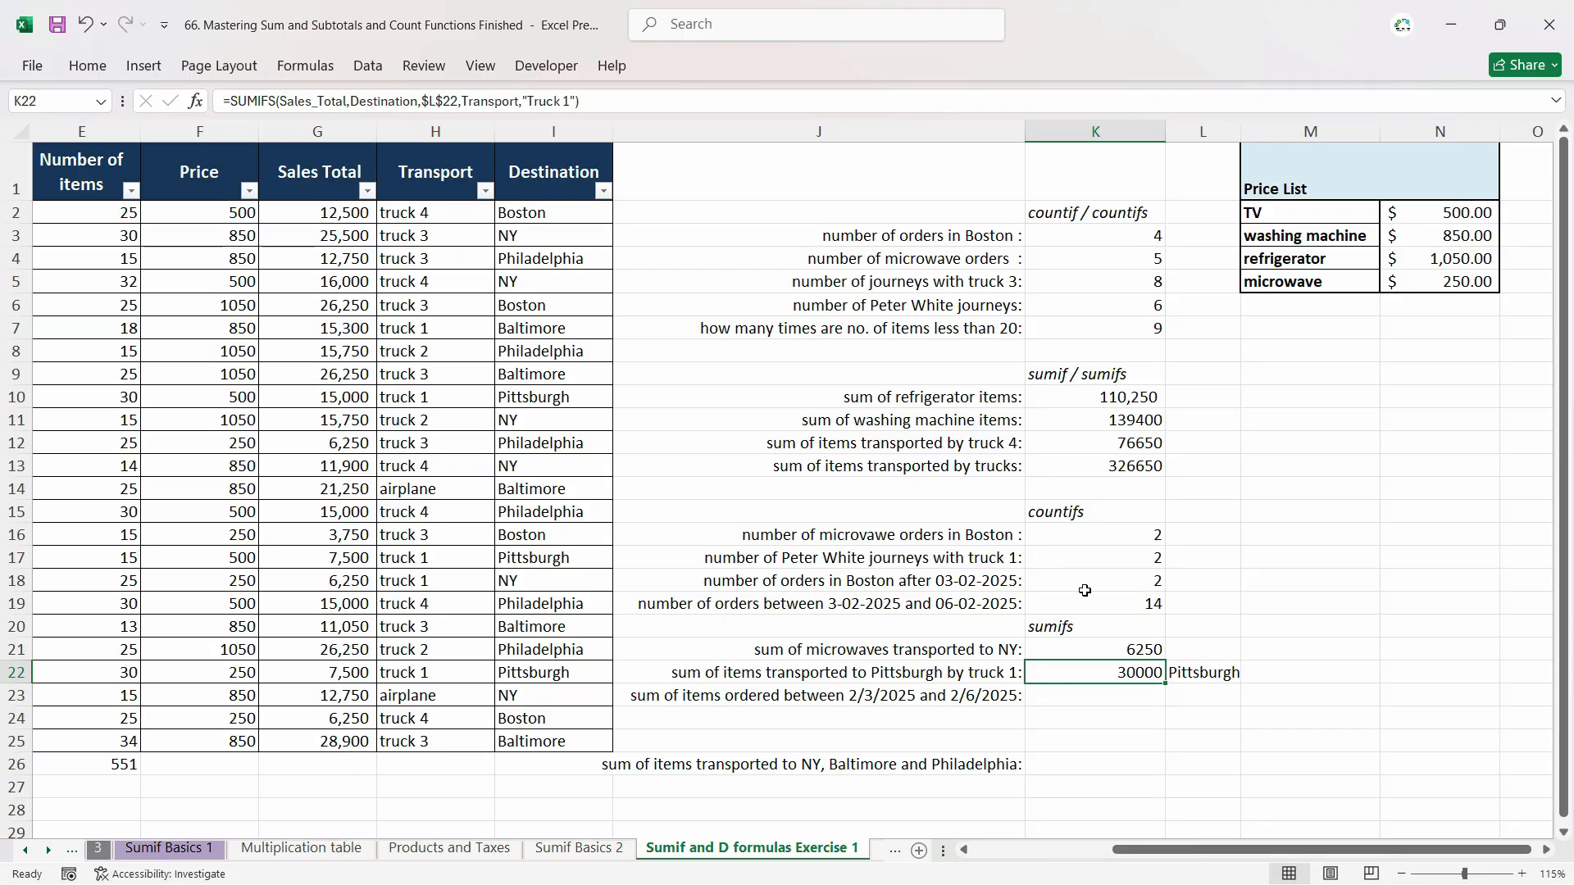
Filter Destination to Pittsburgh and select the visible Sales Total cells to check their sum against K22.
left_click_drag(1185, 850, 1117, 850)
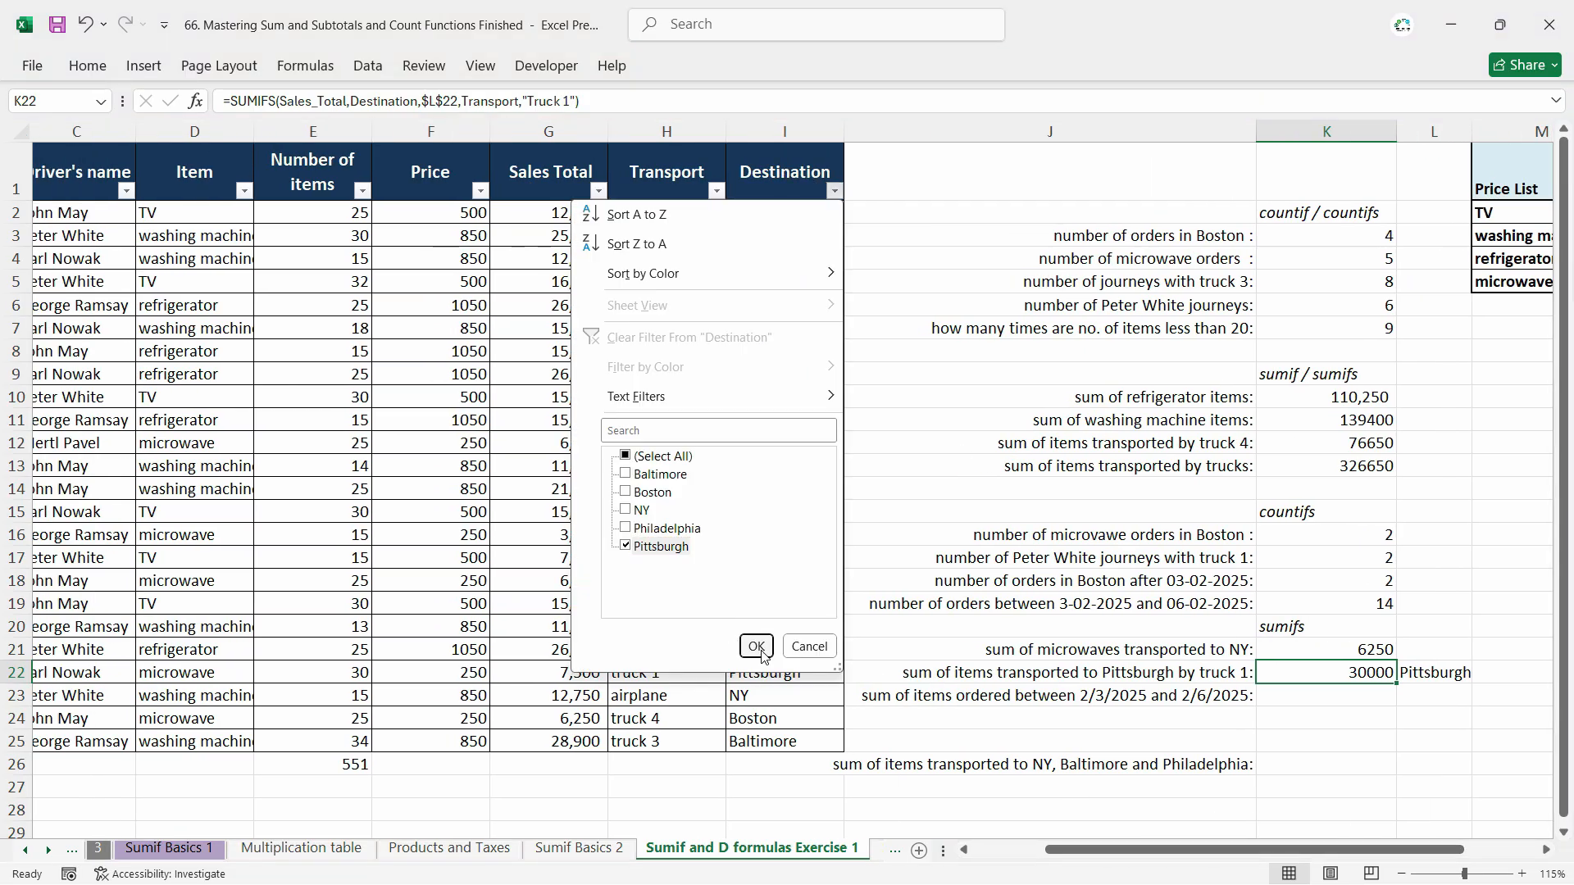
left_click(755, 646)
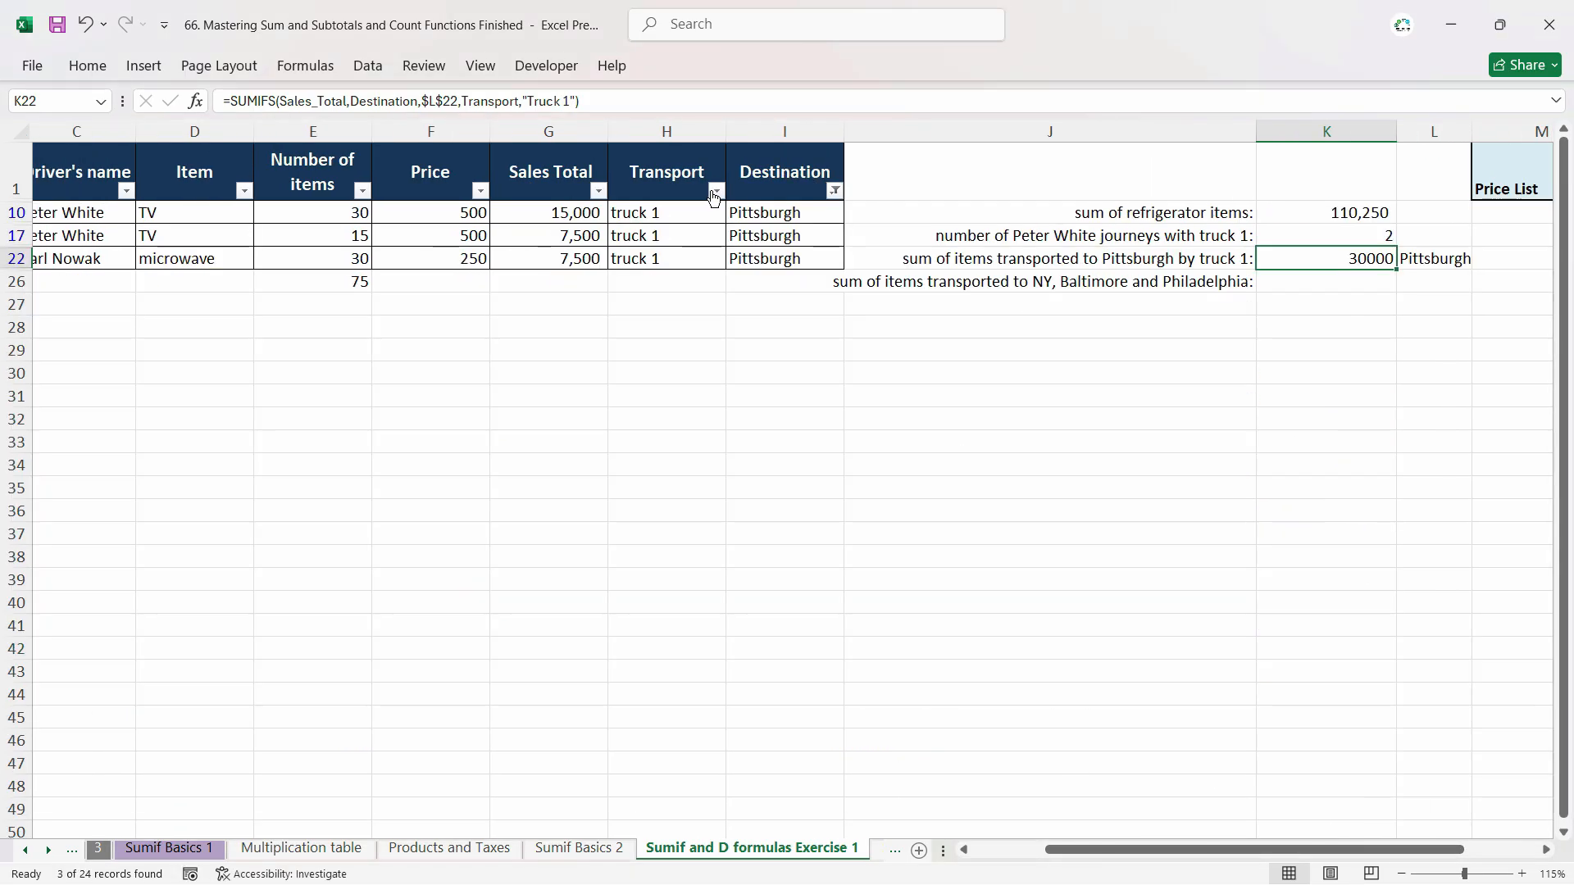
left_click_drag(569, 211, 572, 258)
left_click(621, 290)
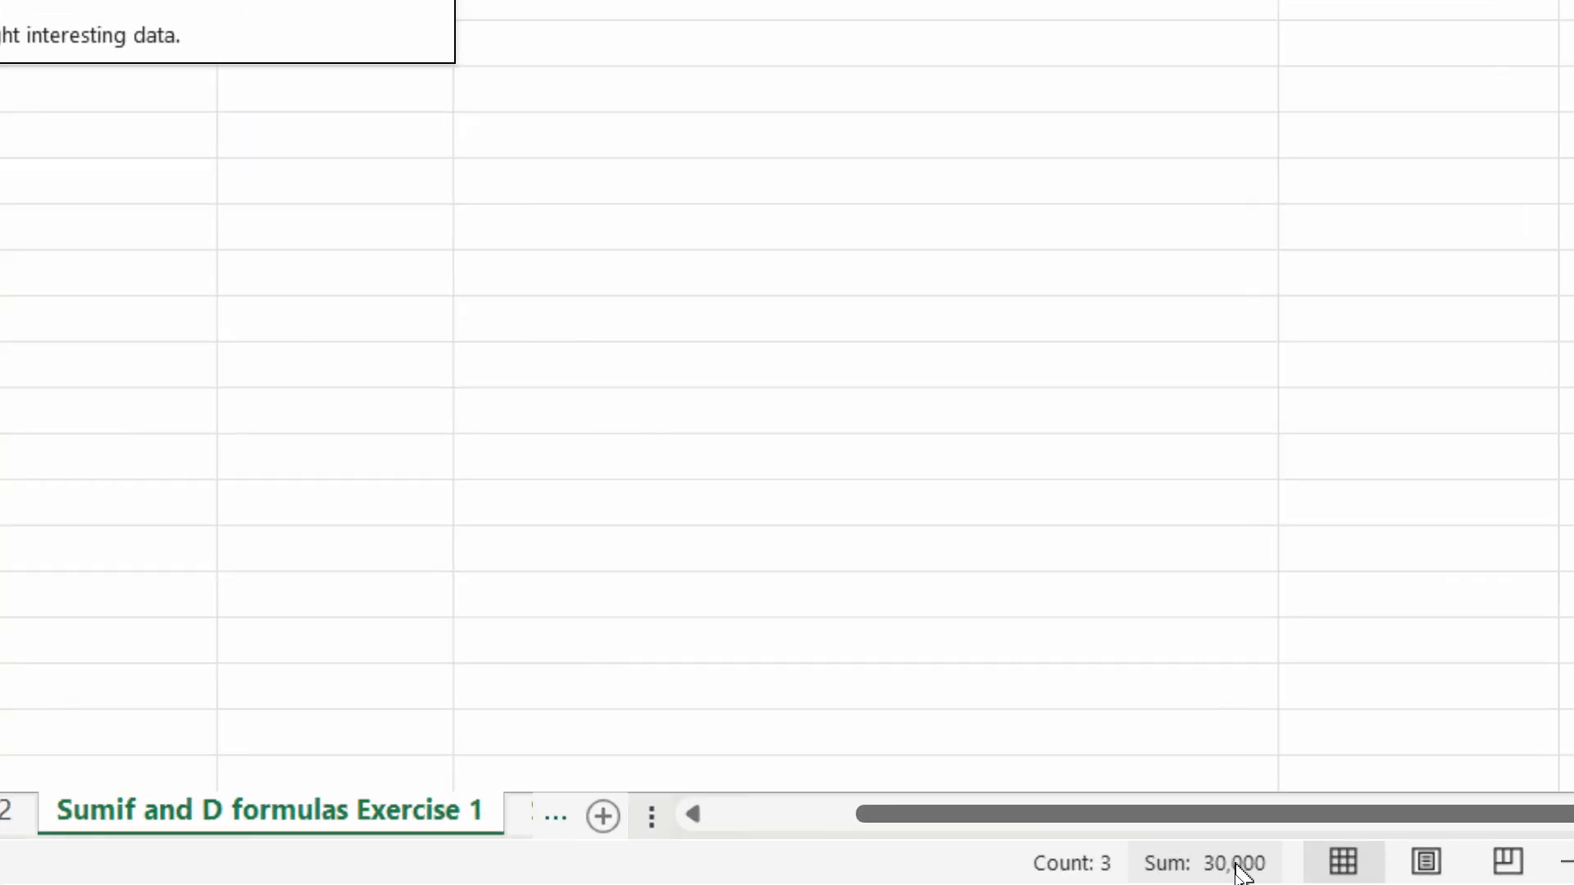
key("Escape")
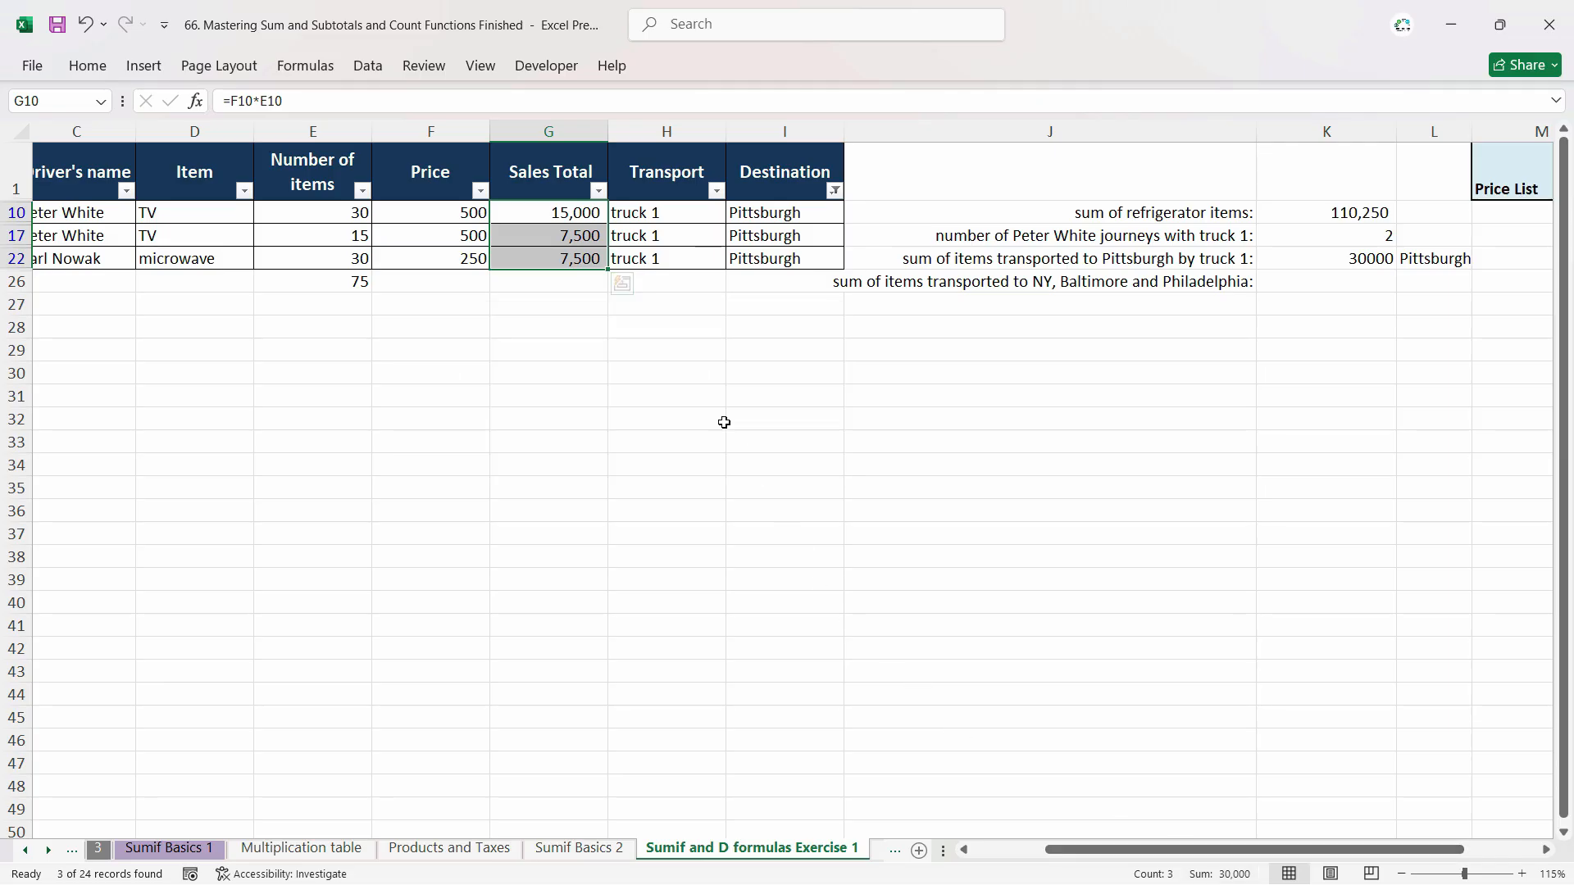
Clear the Destination filter to show all records and return to the sumifs questions around J21.
left_click(834, 191)
left_click(697, 239)
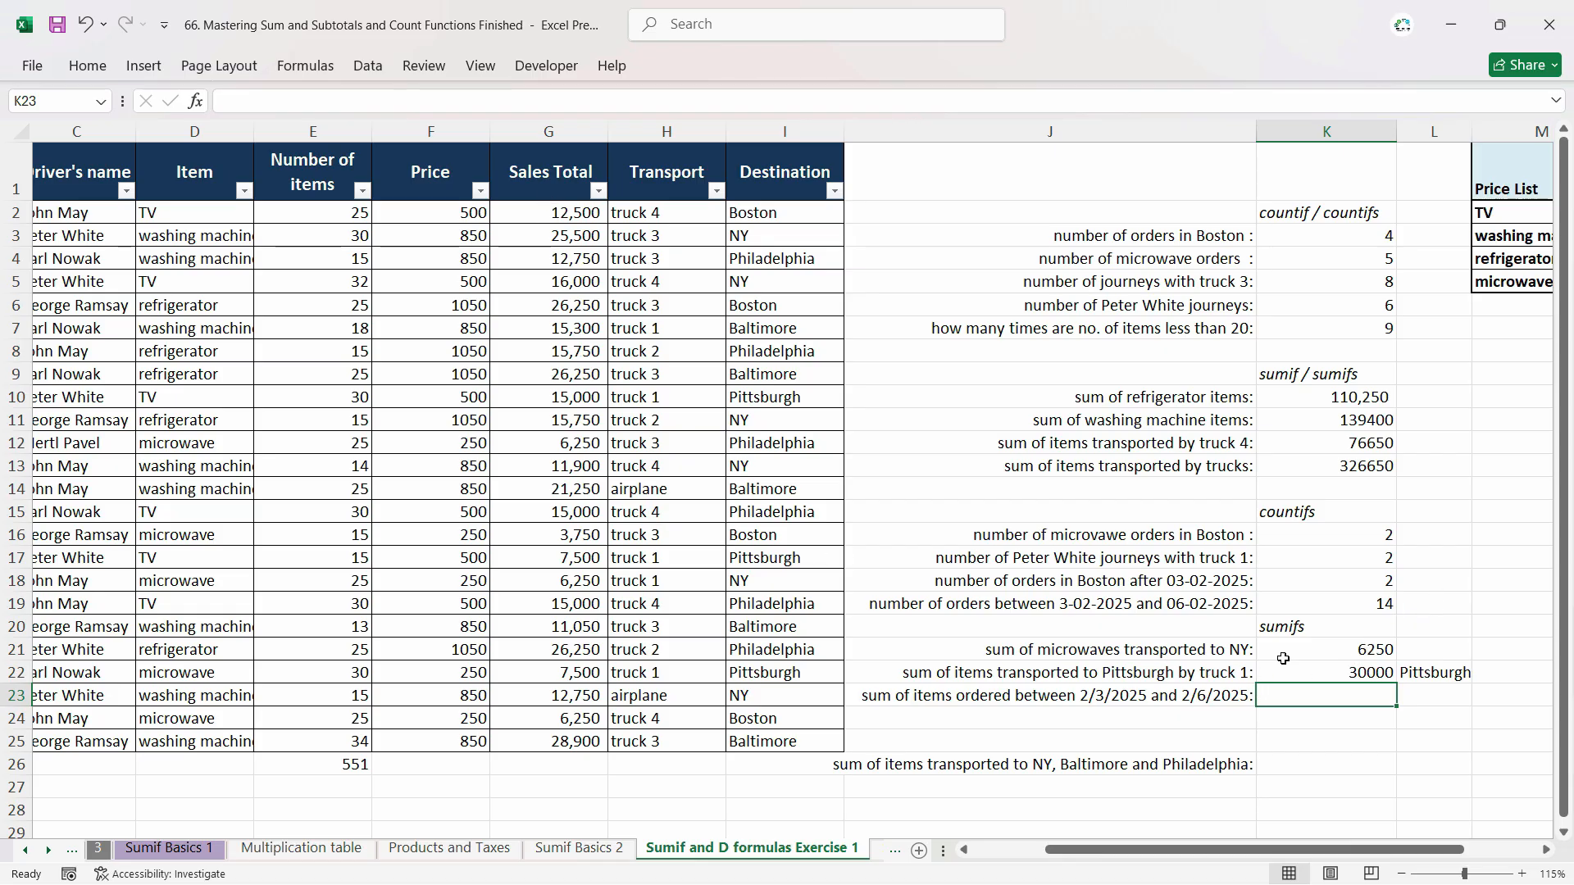
left_click(1084, 654)
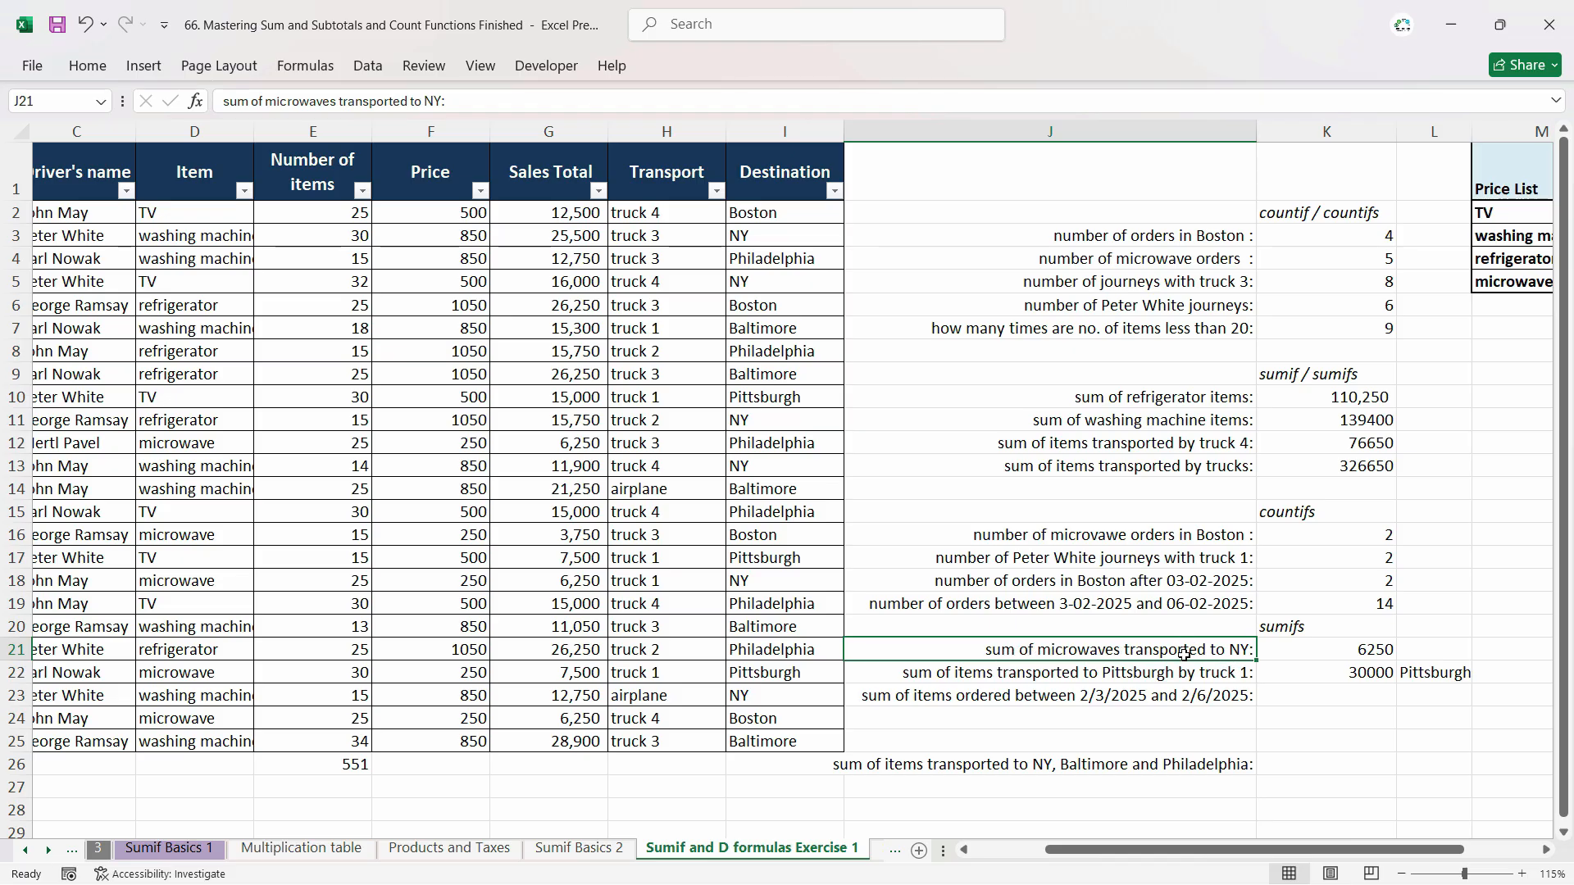
Start a SUMIFS formula in L21 with Number_of_items as the sum range.
left_click(1114, 671)
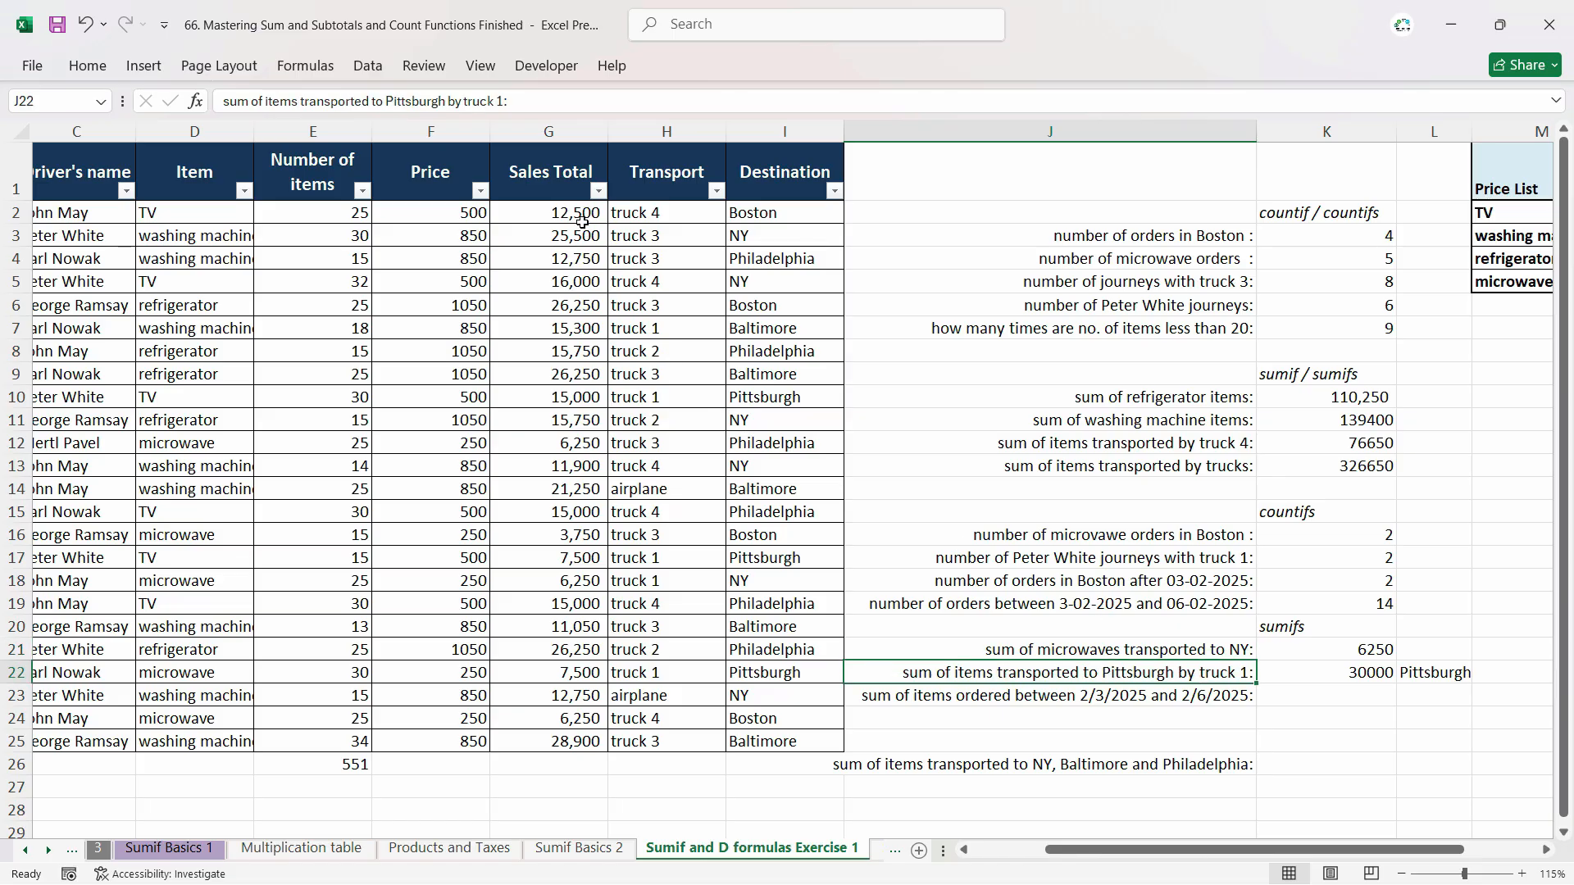
left_click(1345, 700)
left_click(1447, 656)
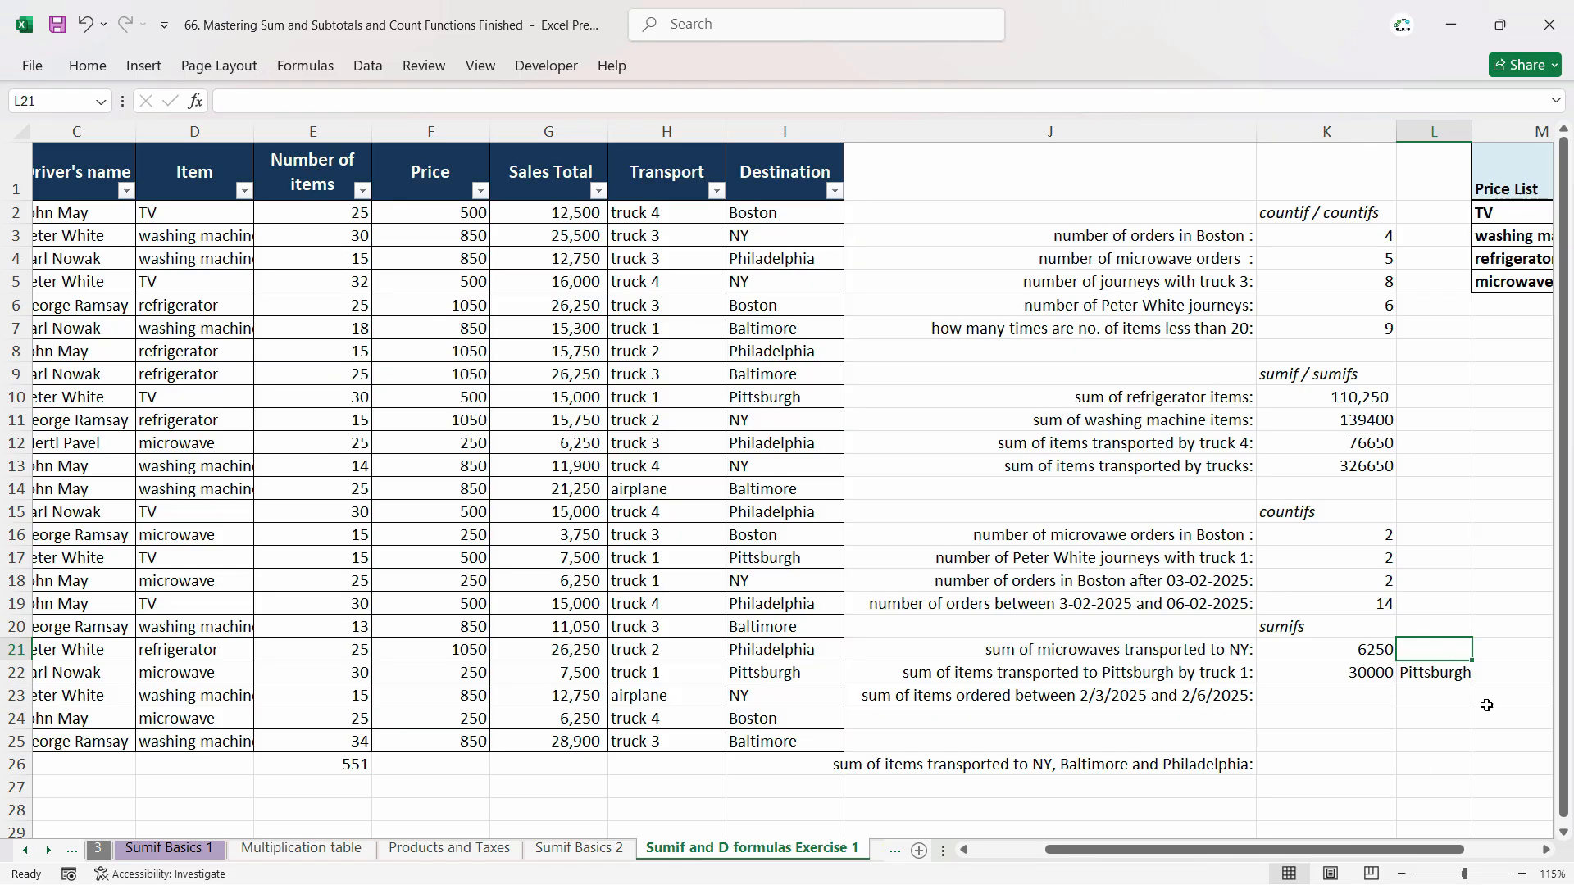
type("=sumifs")
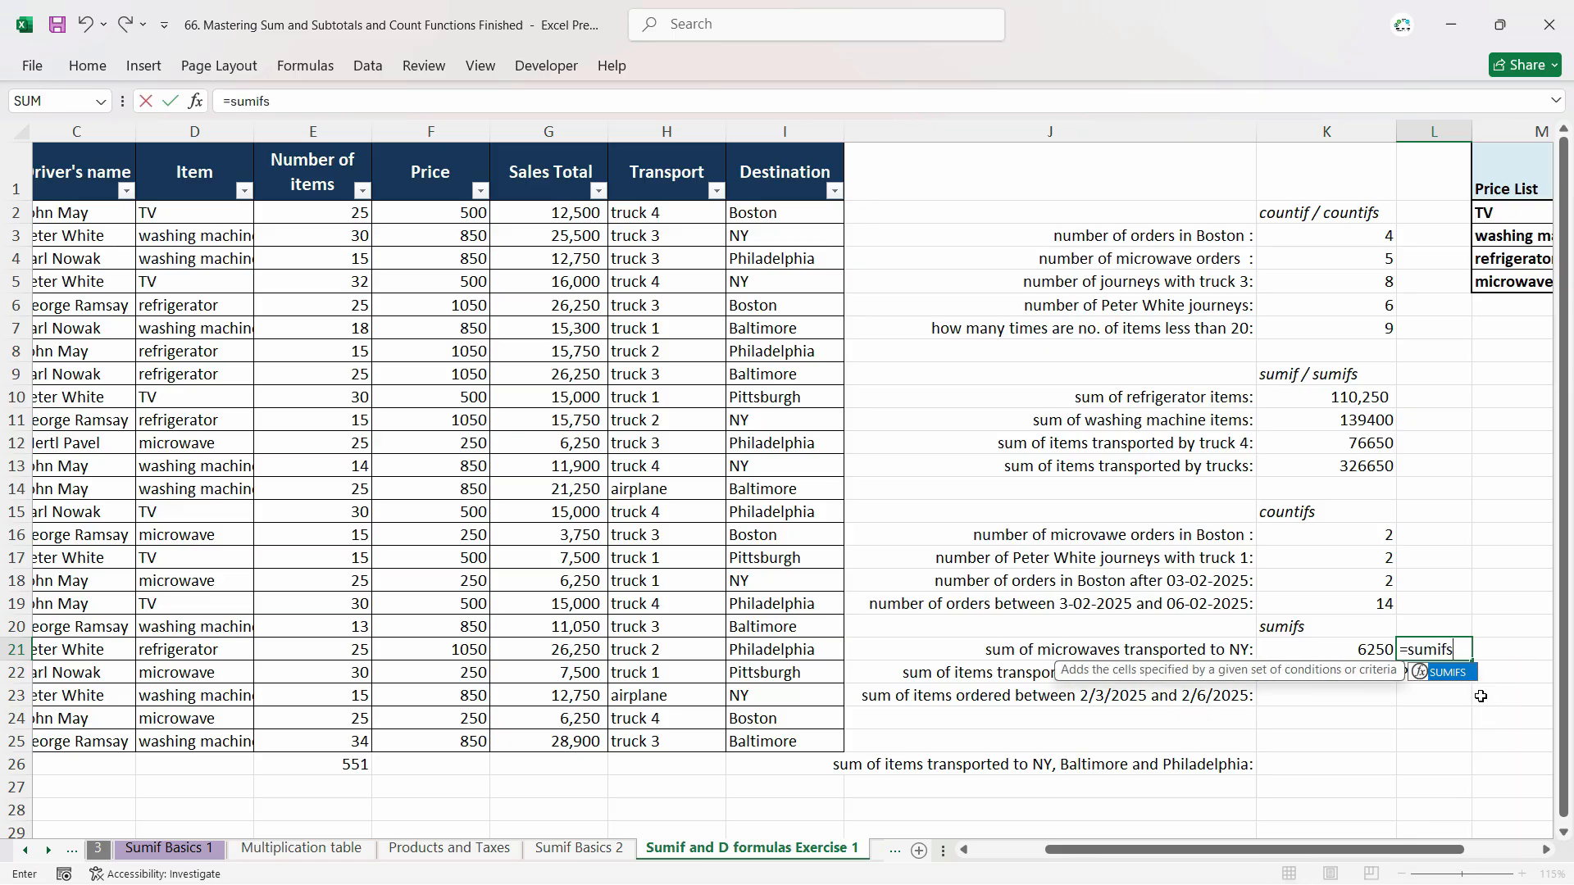
key("Tab")
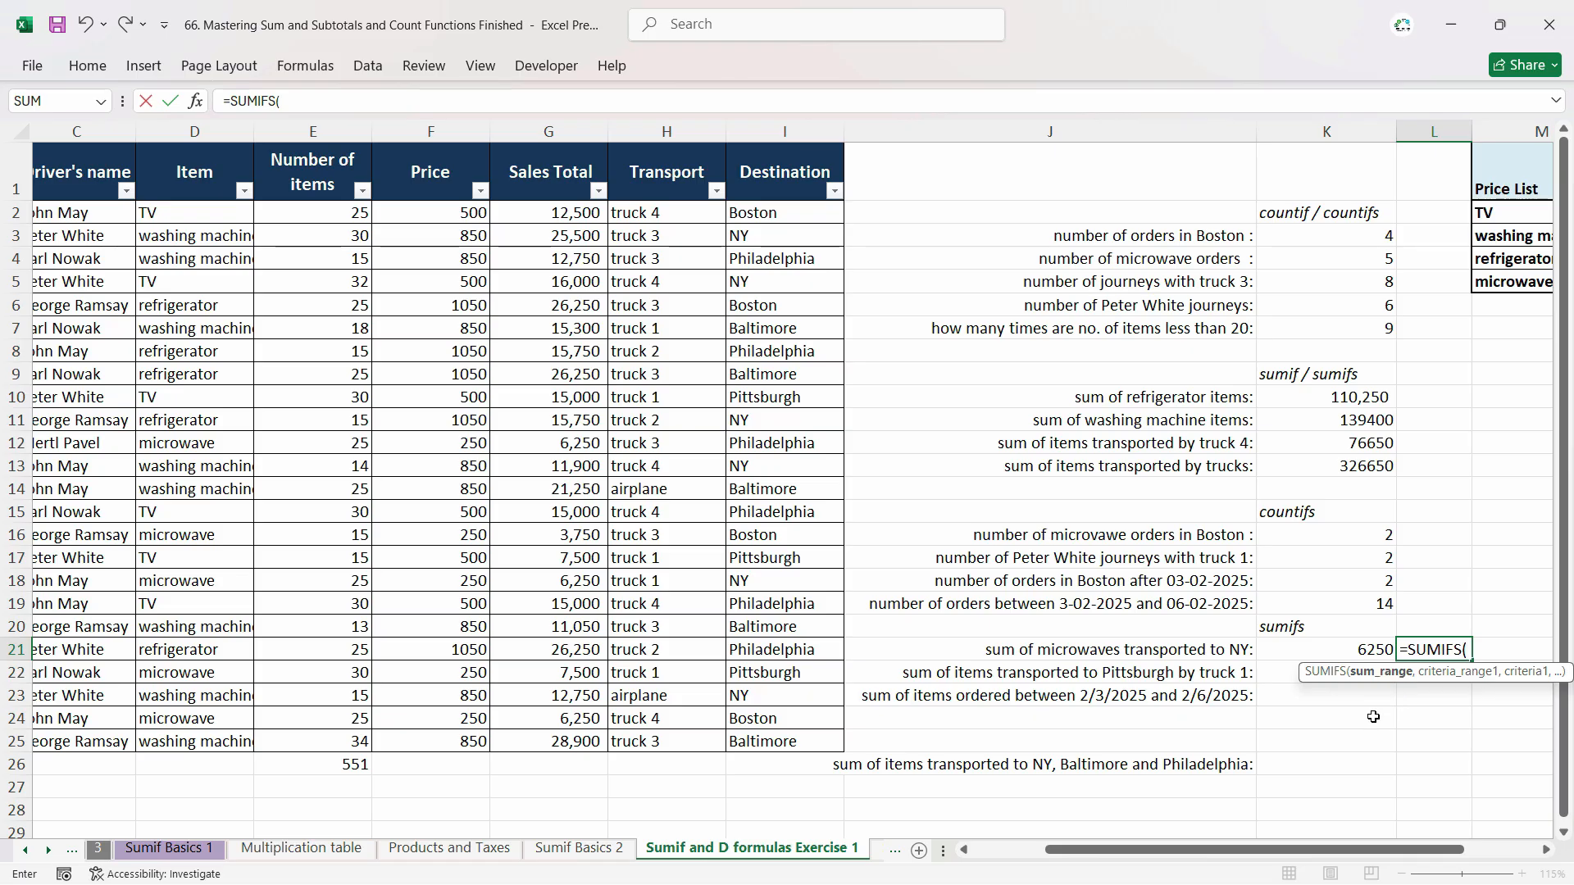
type("Number_of_items,")
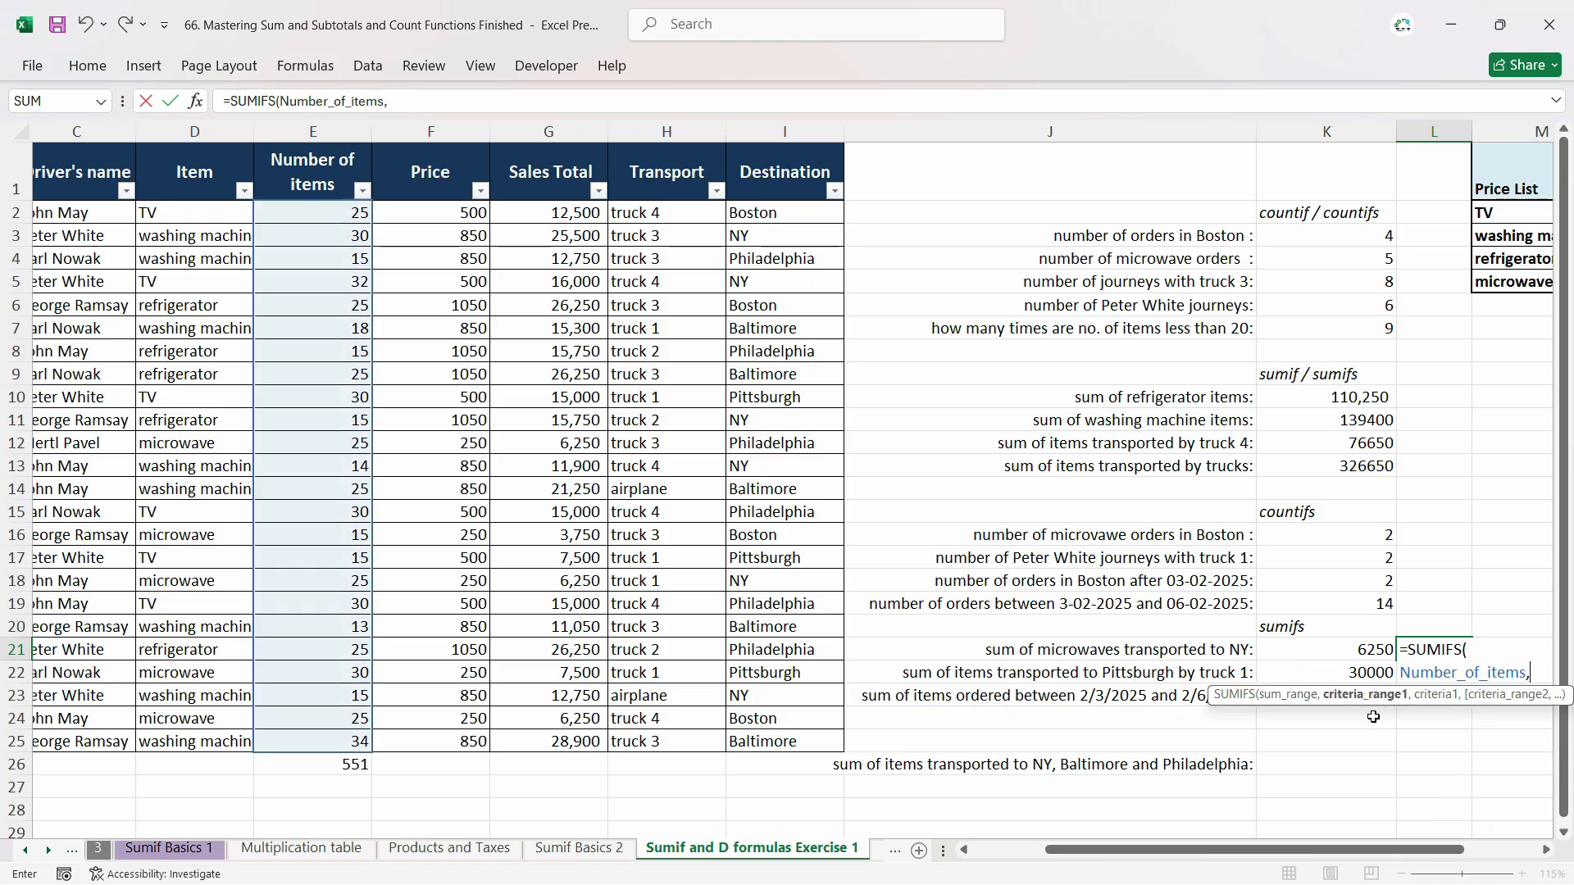
Add the condition Item,"Microwave" to the SUMIFS formula in L21.
type("ite")
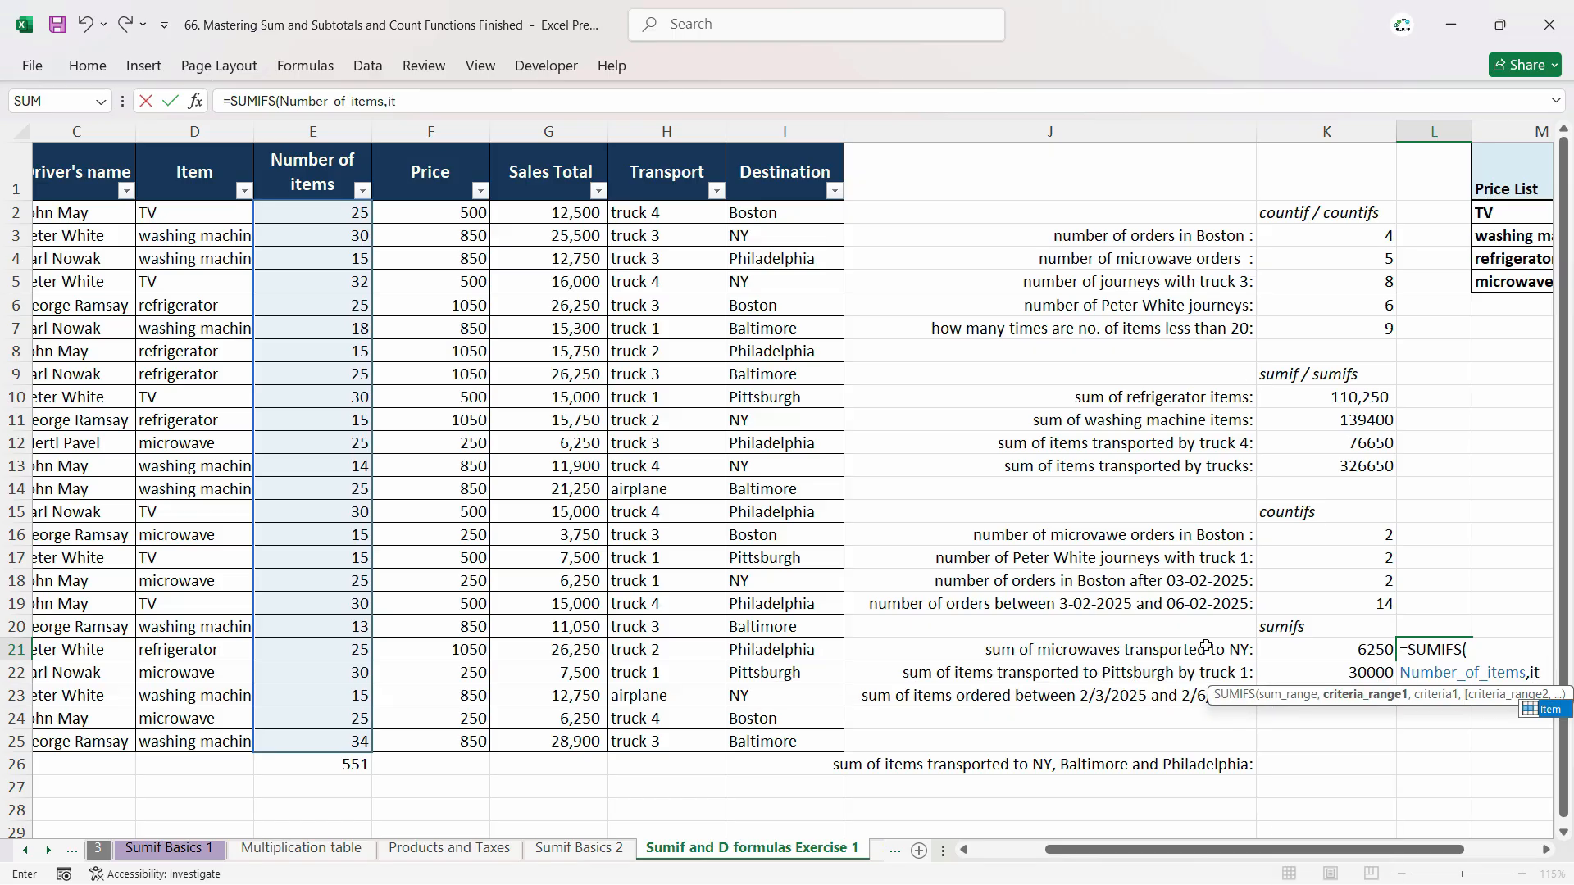
key("Tab")
type(",\"")
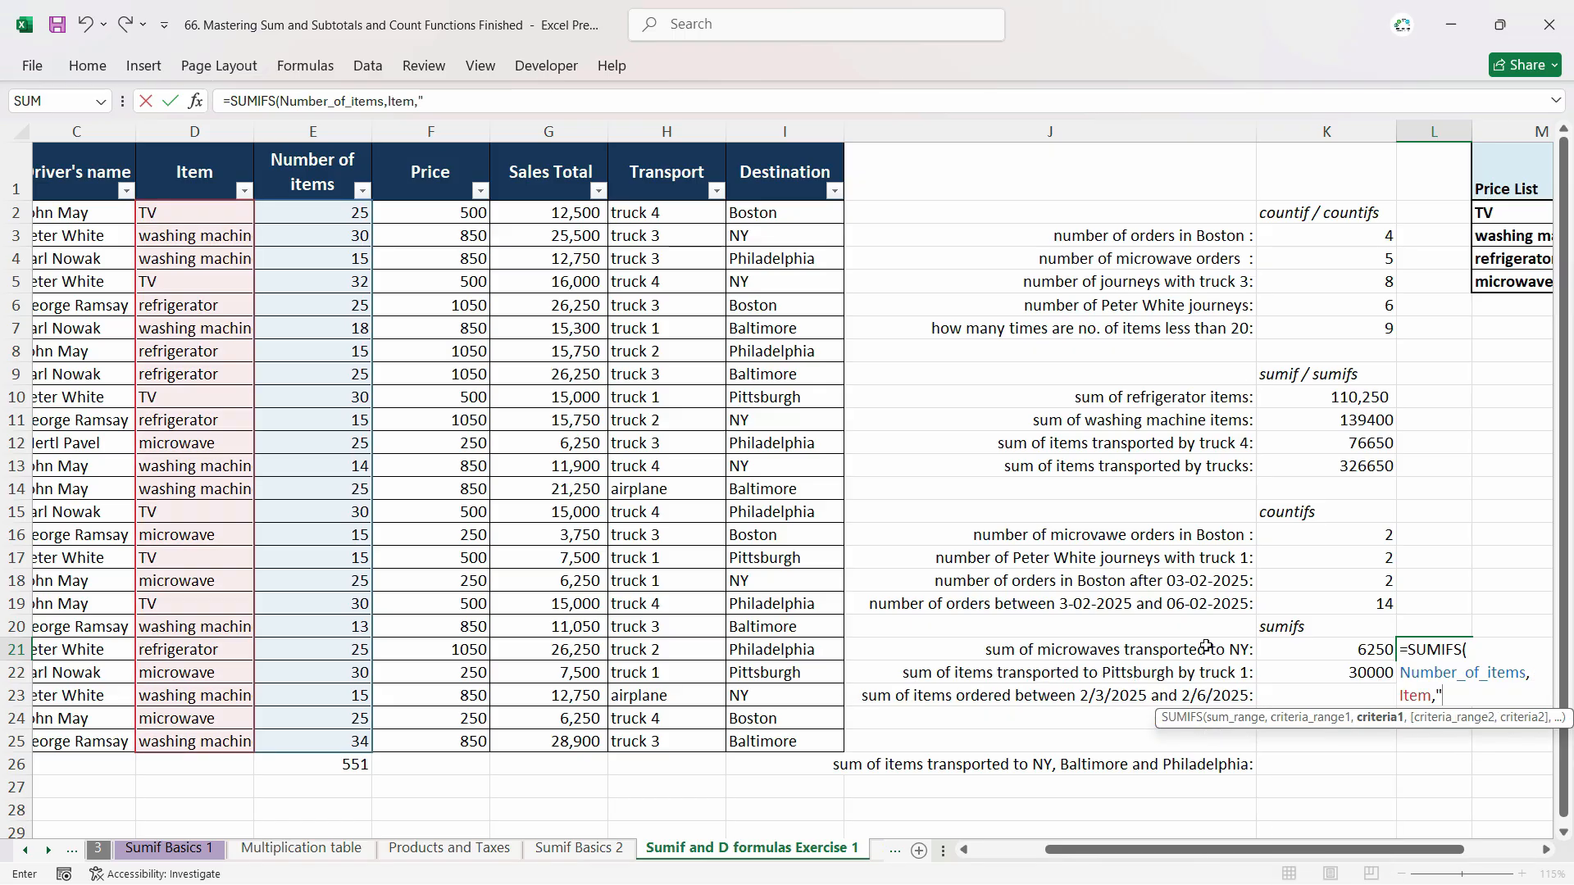
type("Micro")
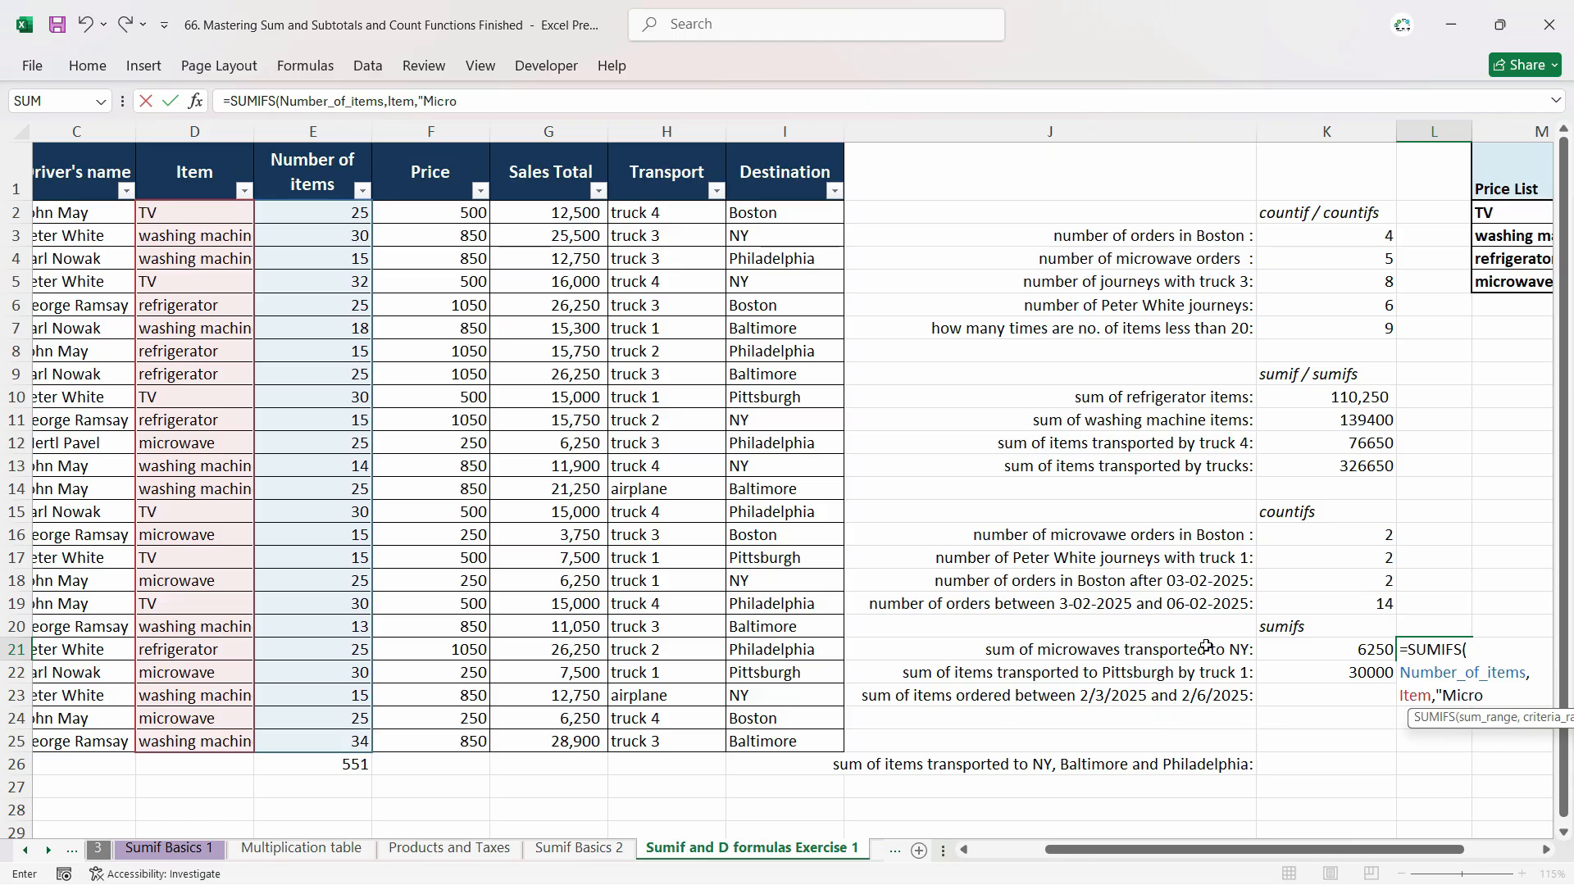
type("wave\",")
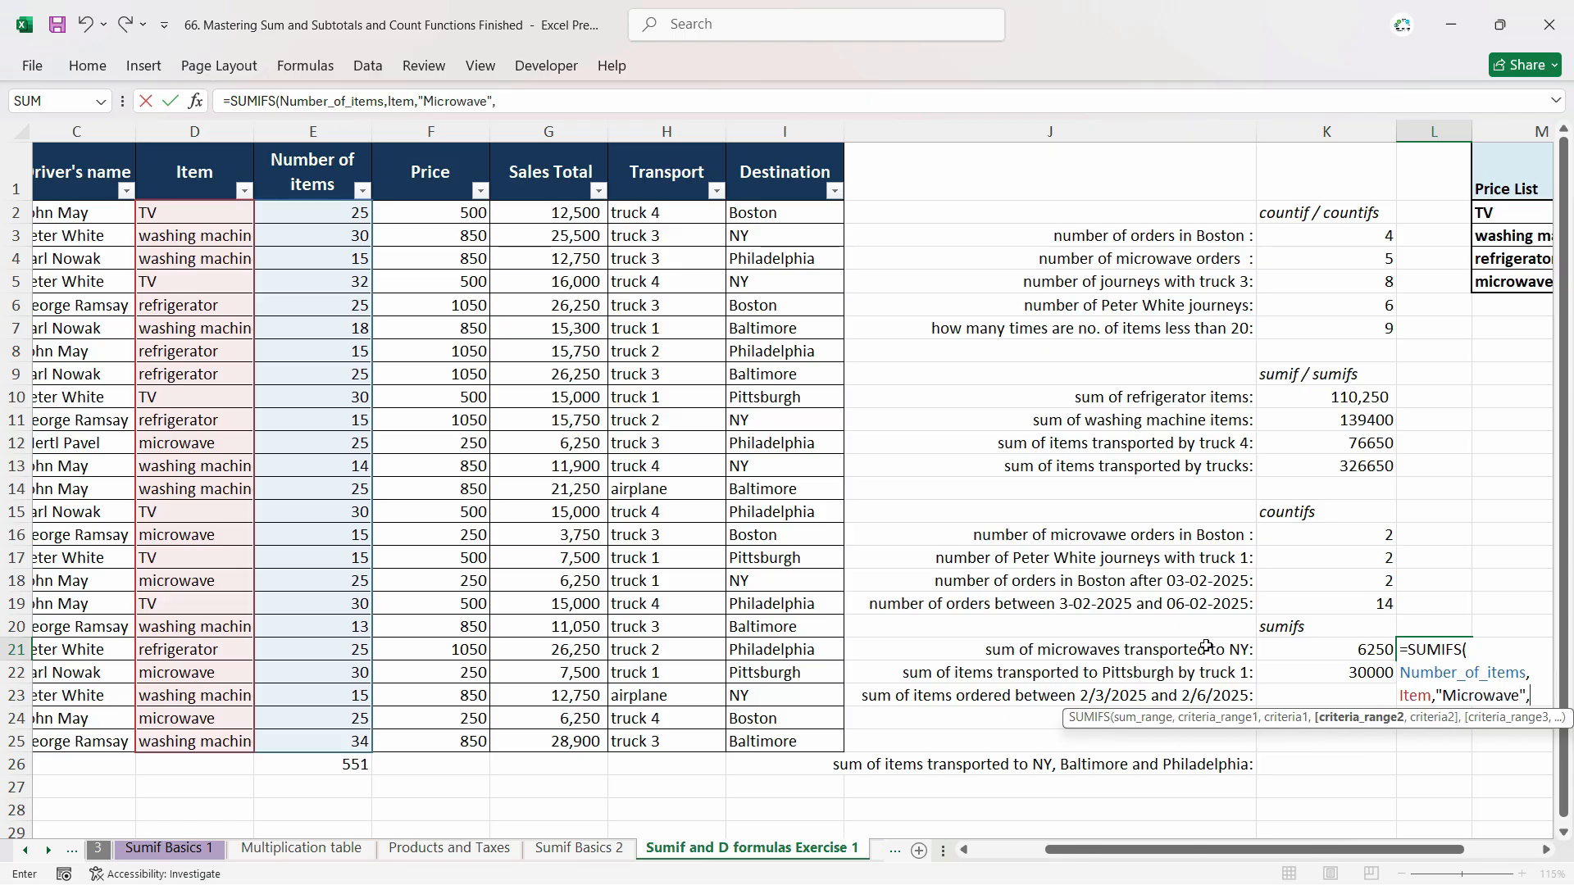
Add the condition Destination,"NY" to the L21 formula and complete it.
type("Destination")
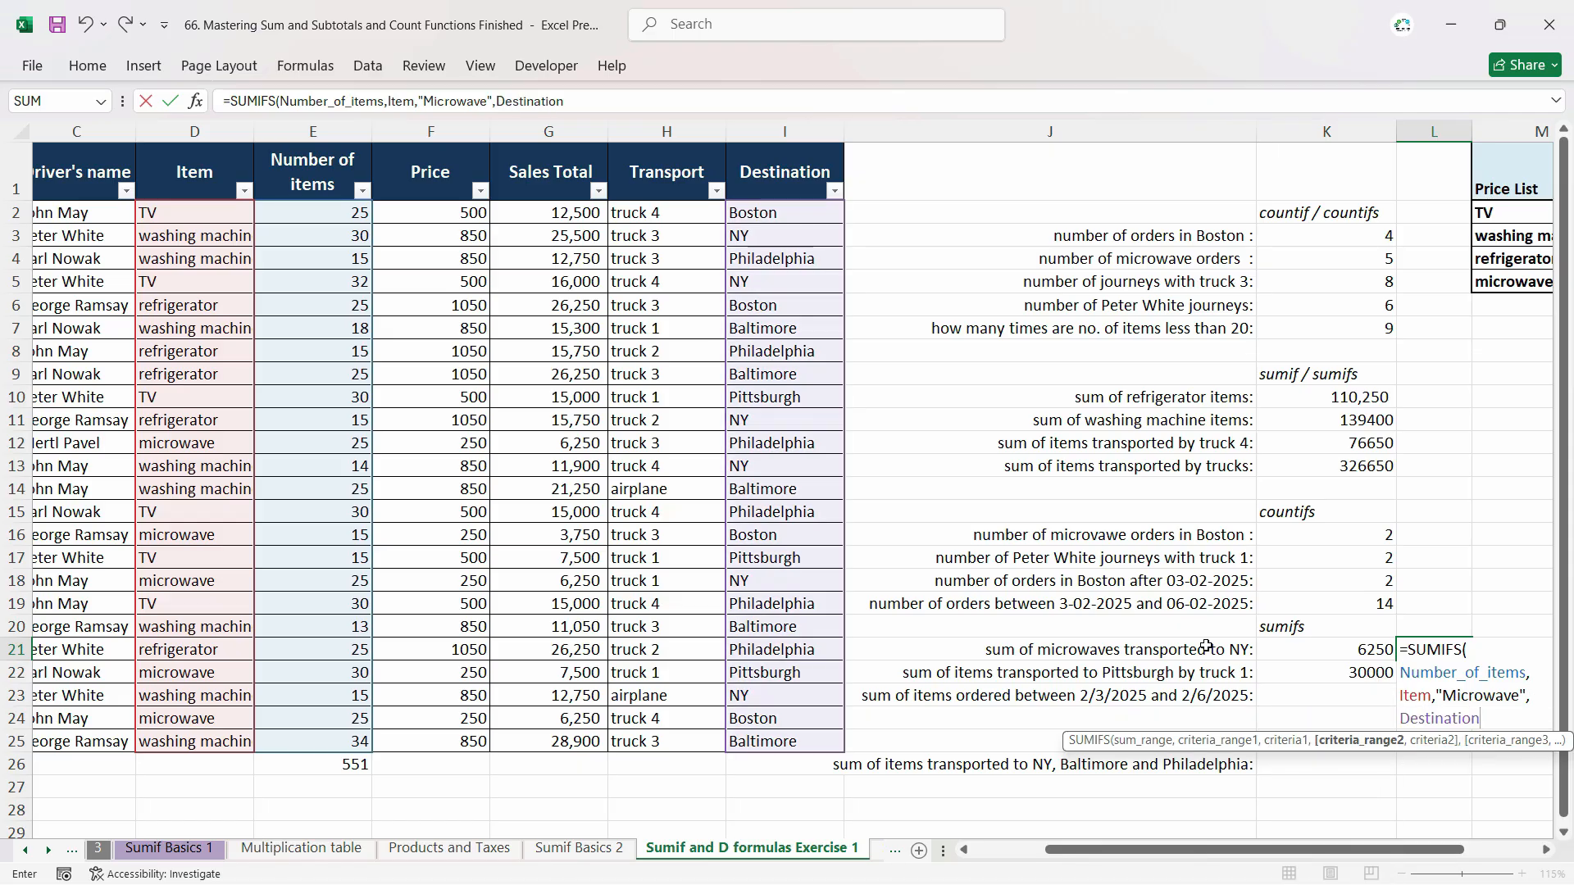
type(",\"")
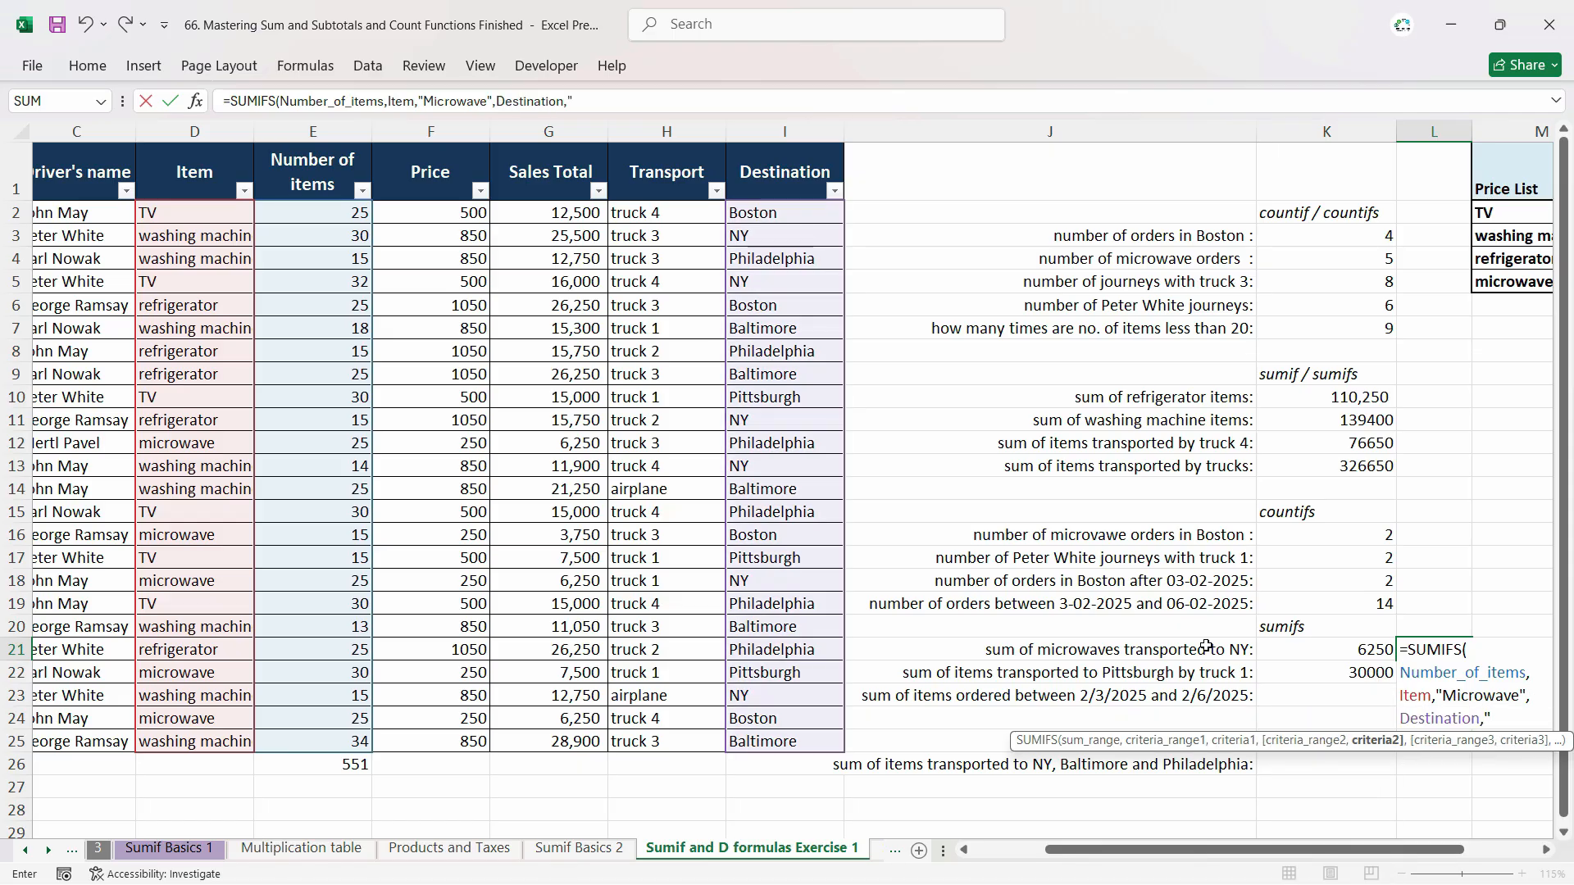
type("NY\")")
key("Return")
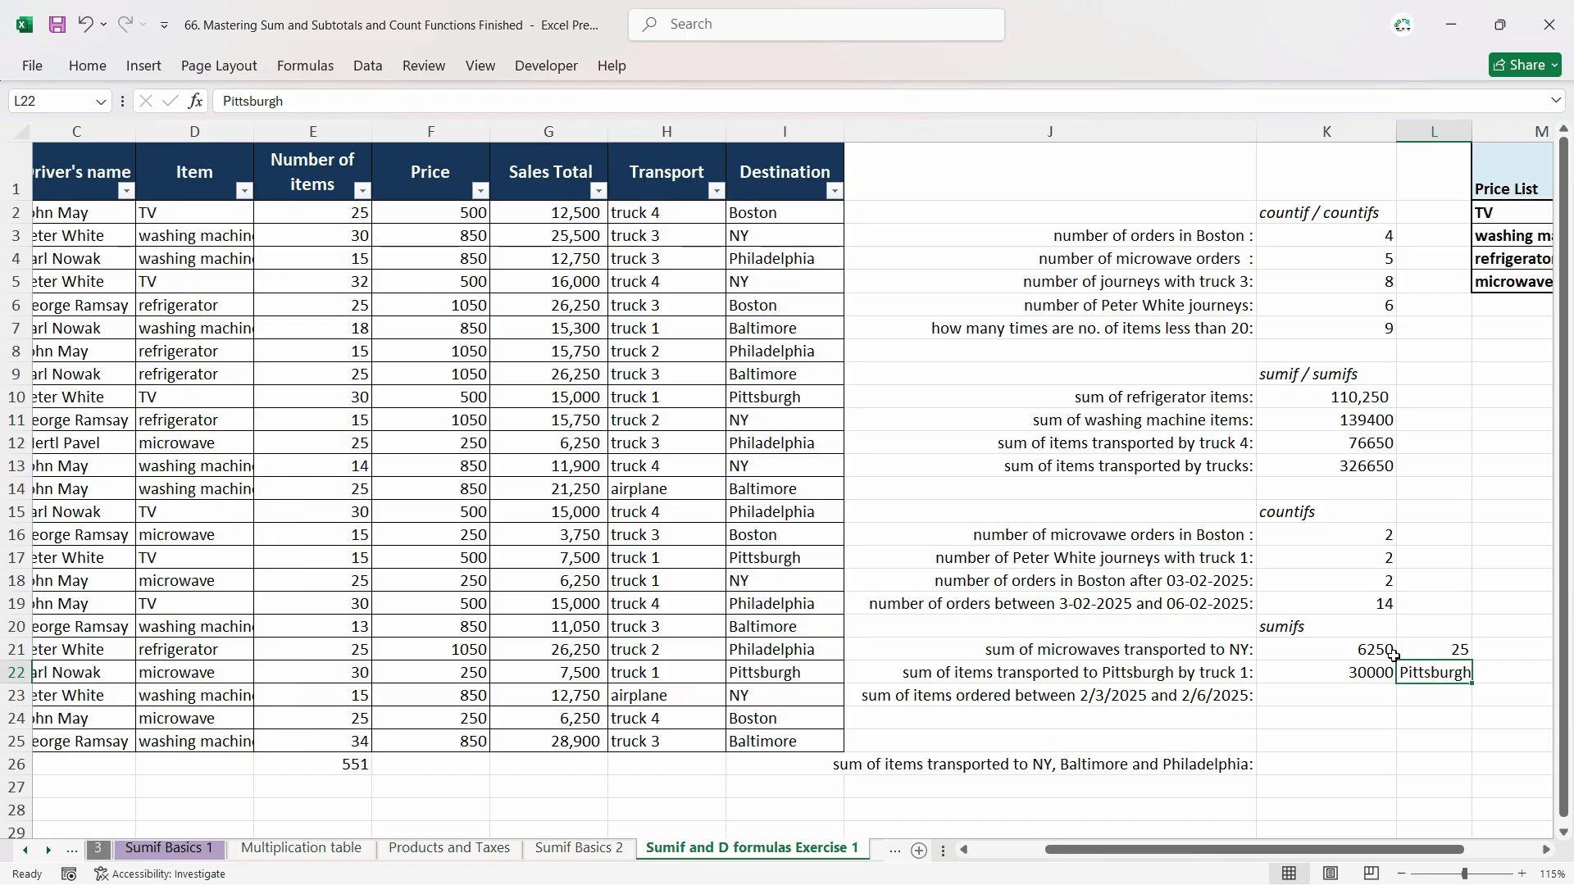
Replace the K20 heading with "Sales Total" and enter the heading "Units Total" in L20.
left_click(1435, 650)
left_click(1311, 375)
left_click(1308, 517)
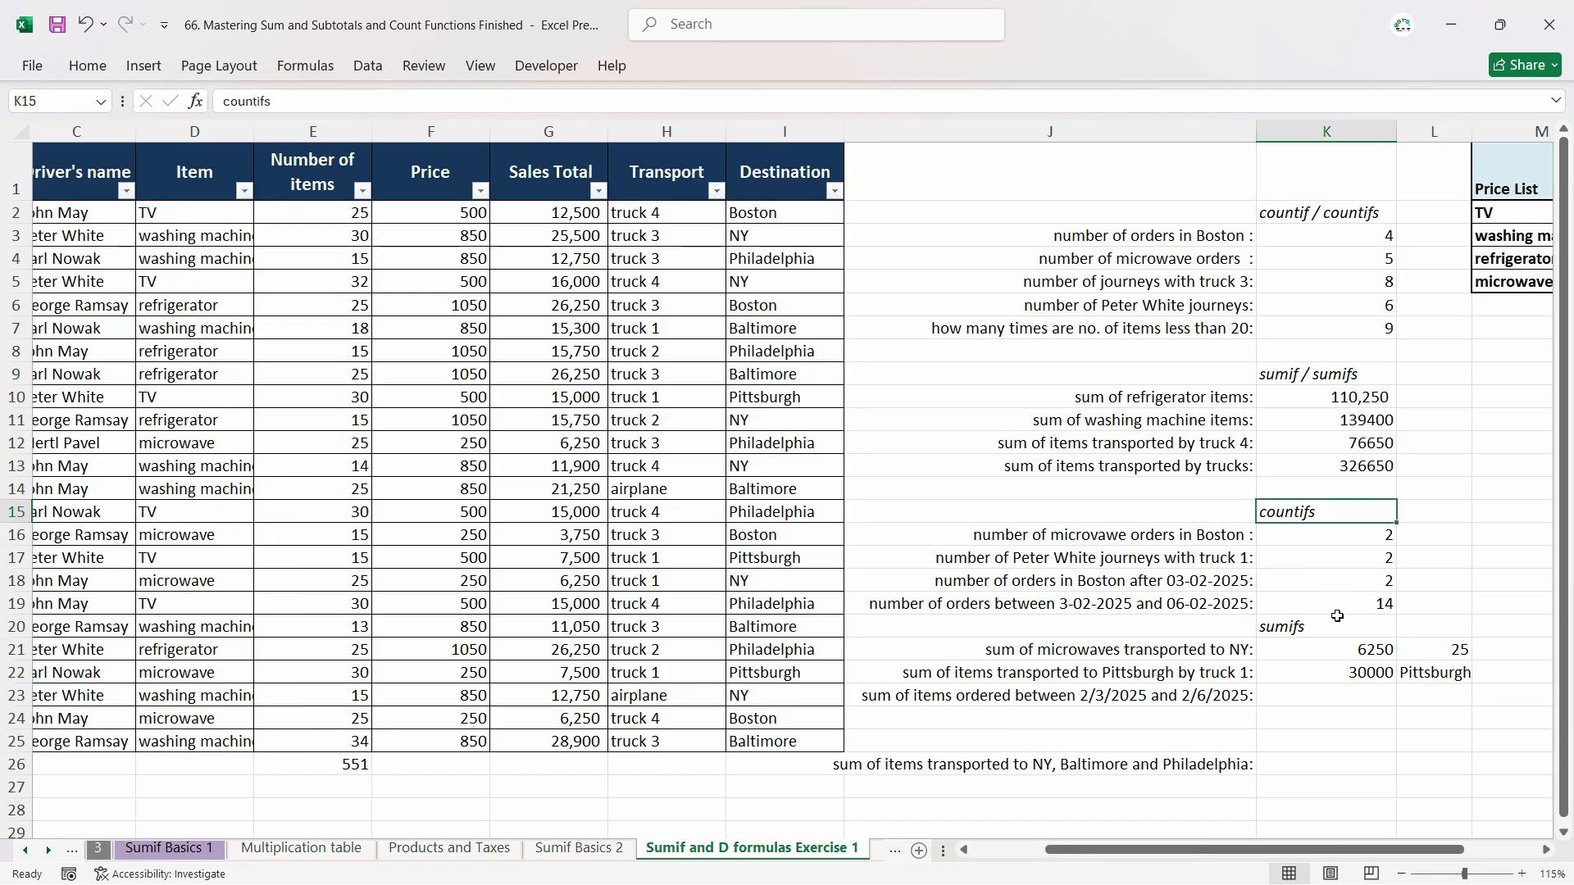
left_click(1314, 629)
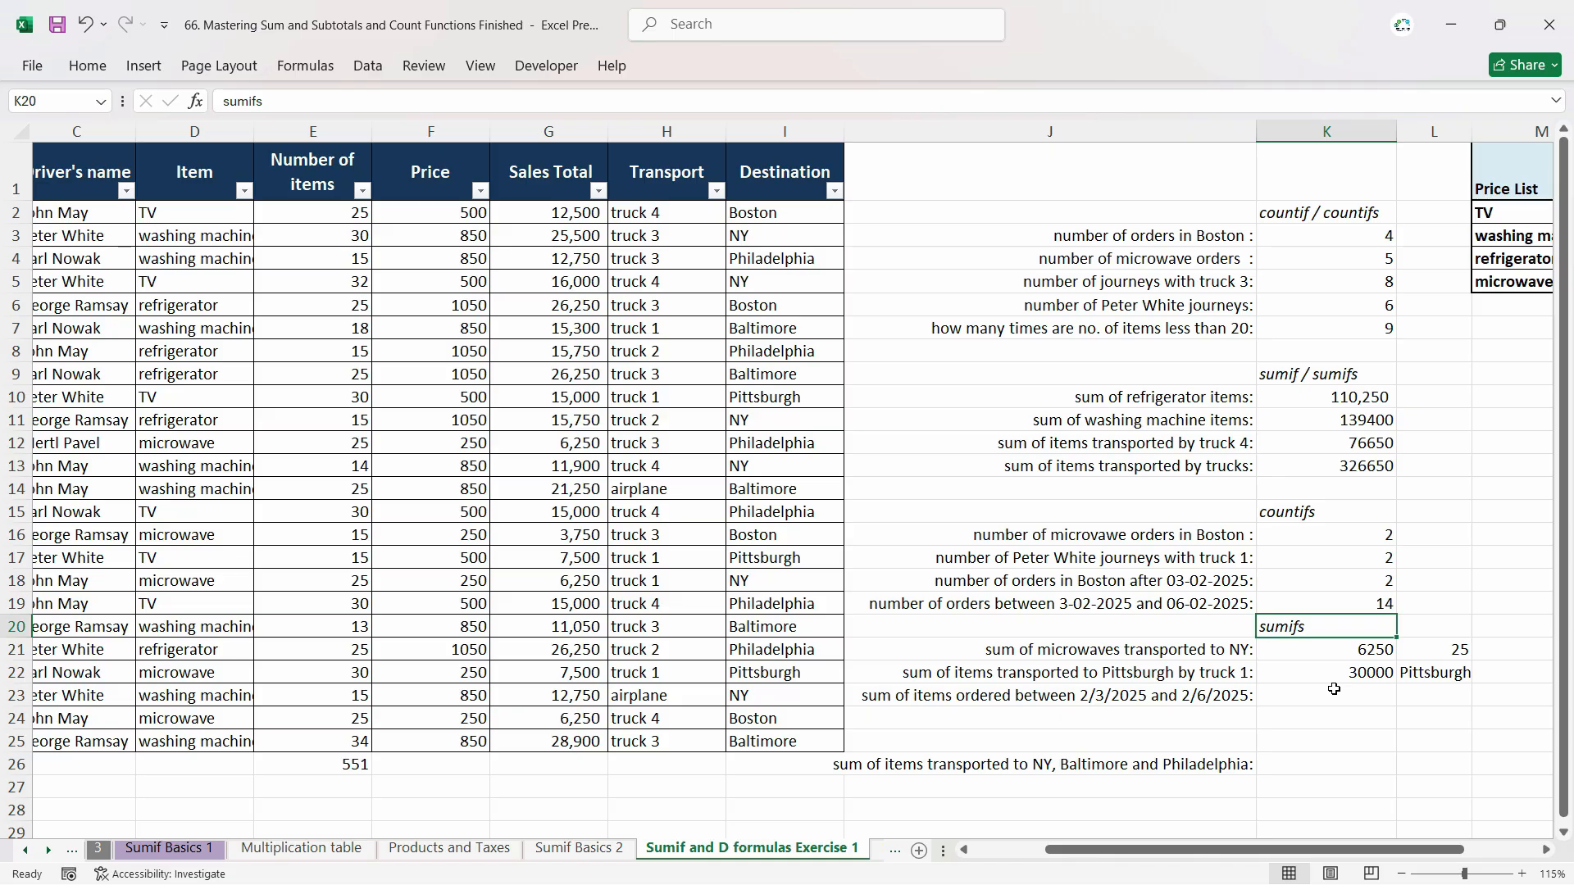
type("Sales")
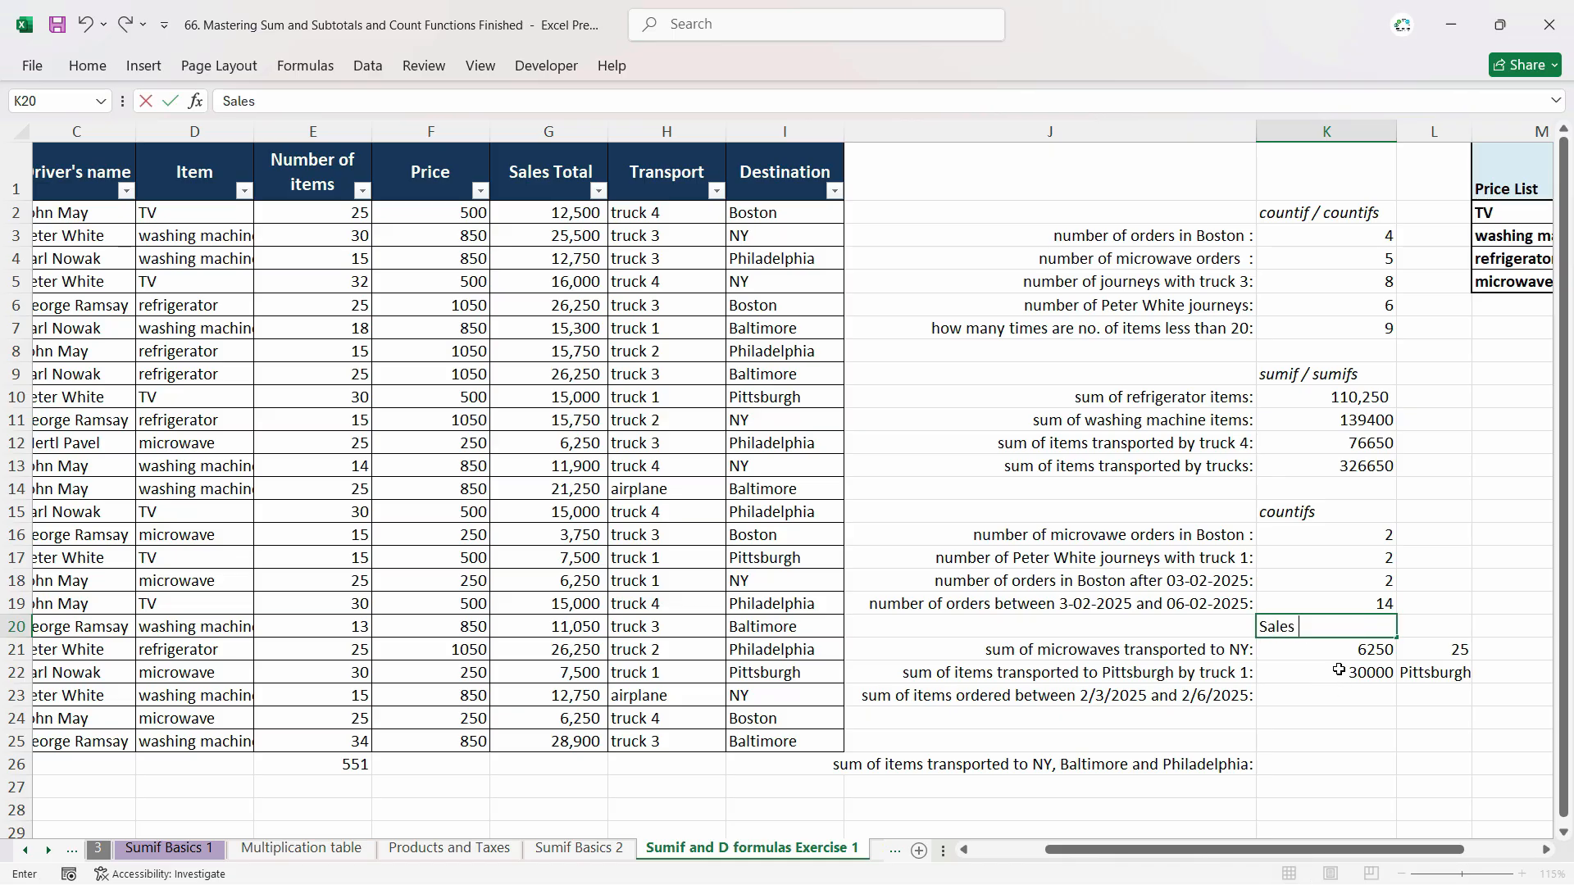
type("Total")
key("Tab")
type("Unit")
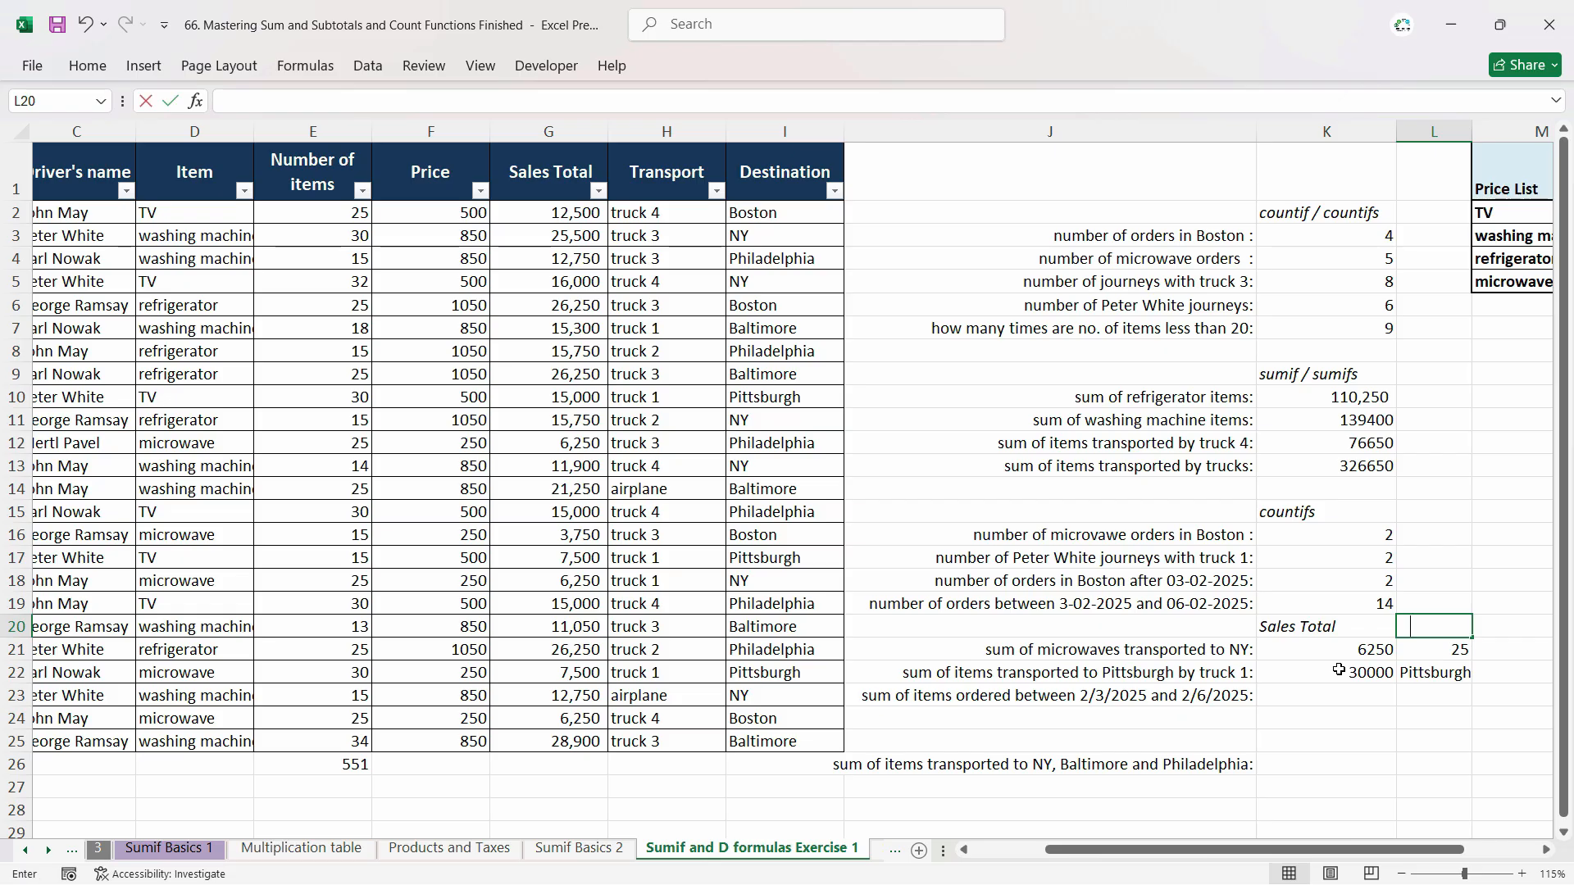
type("s To")
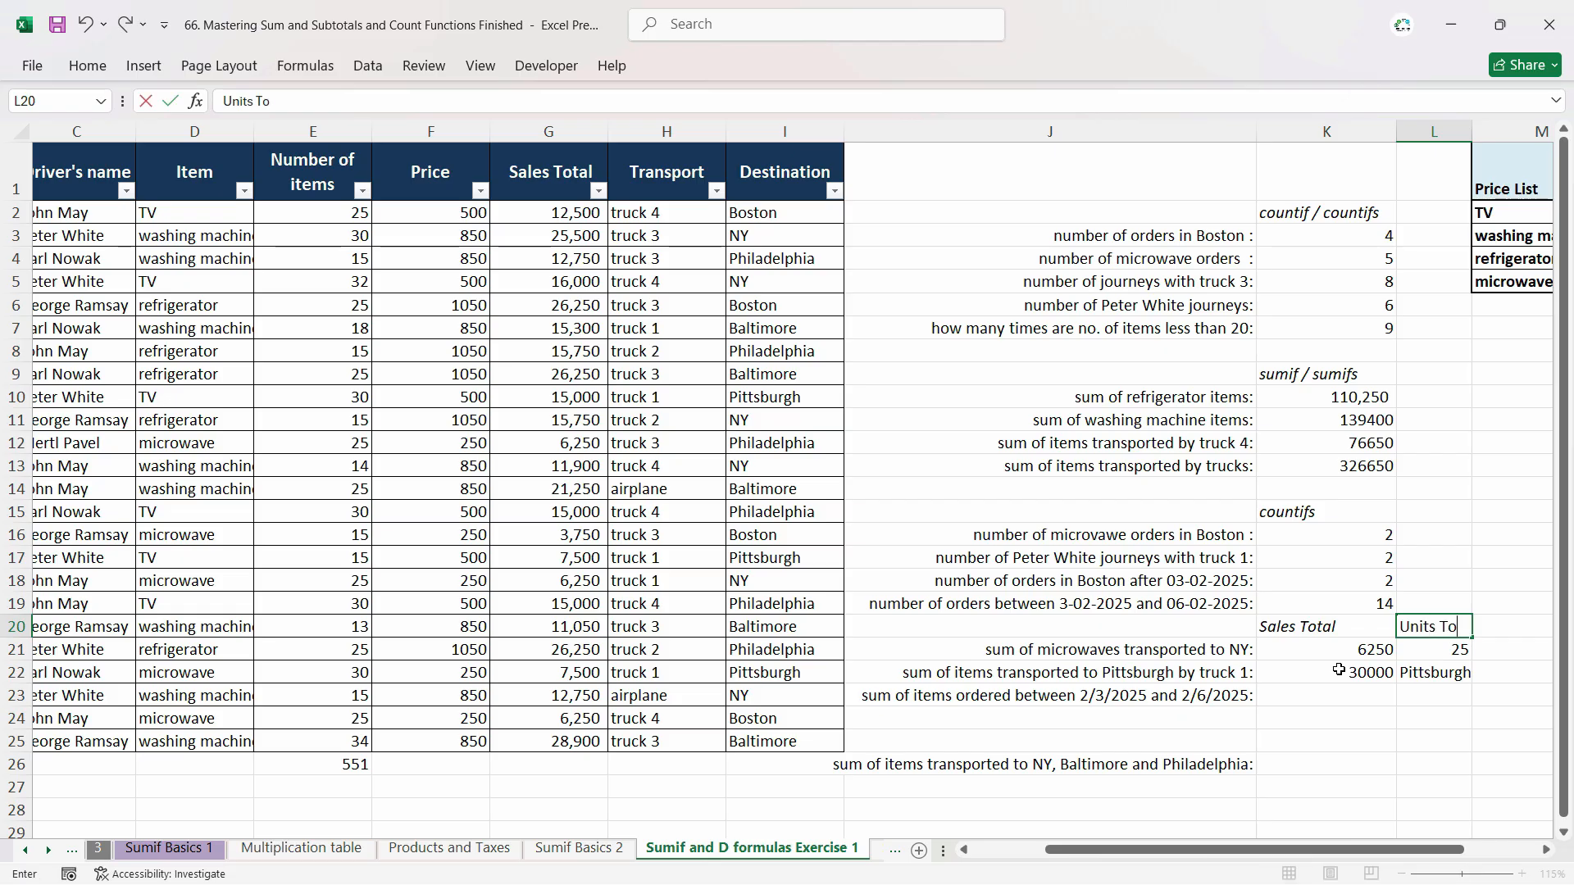
type("tal")
key("Return")
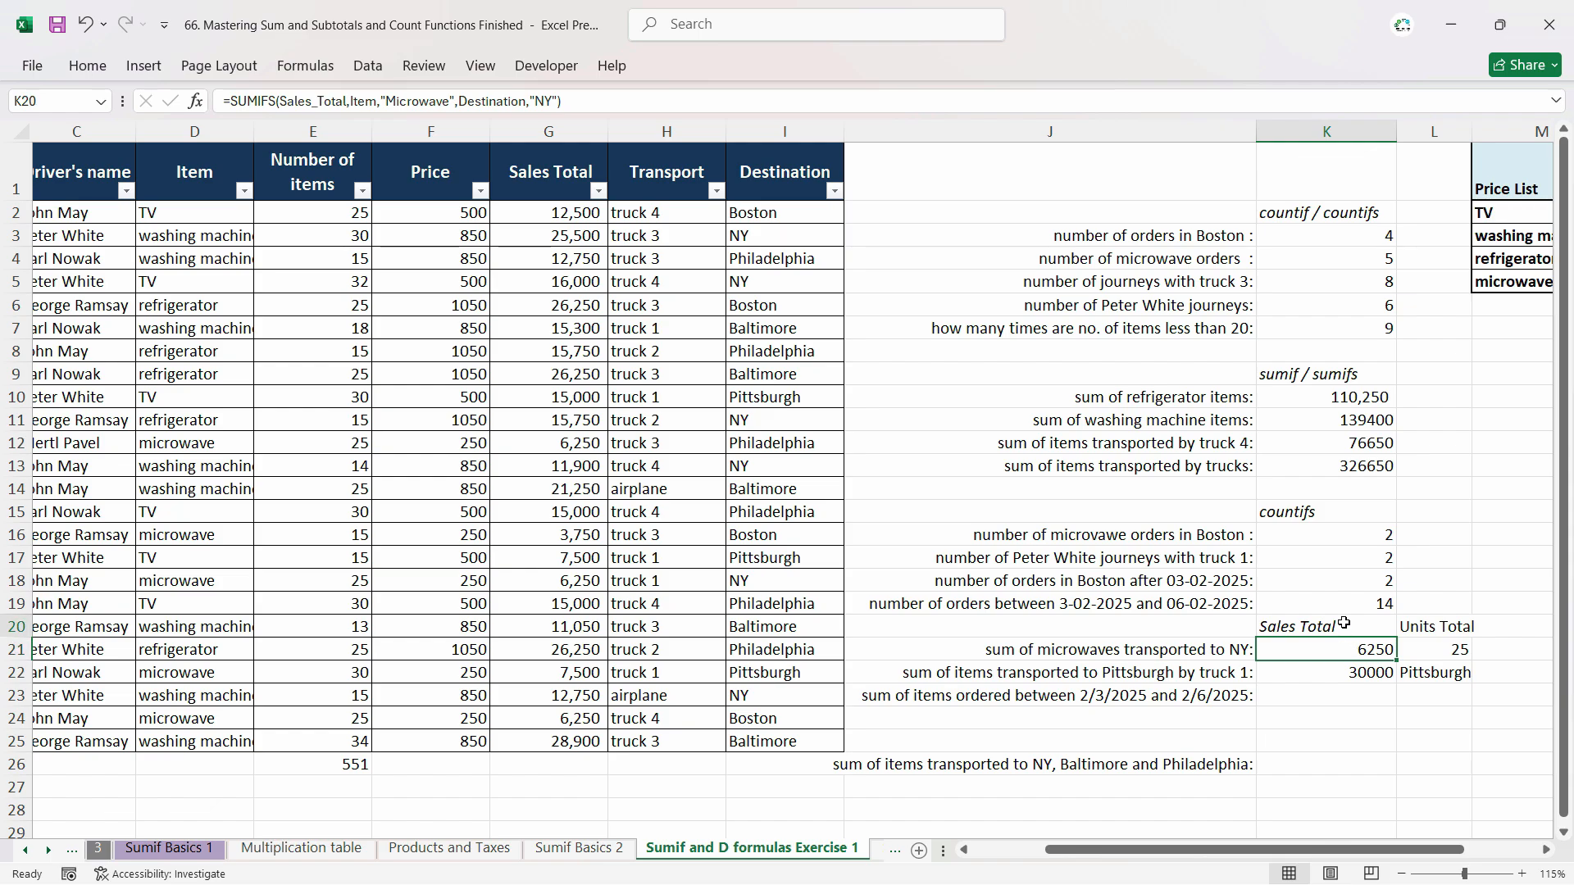
Enter the heading "Units Total" in L9 and replace the K9 heading with "Sales Total".
left_click(1344, 626)
left_click(1325, 518)
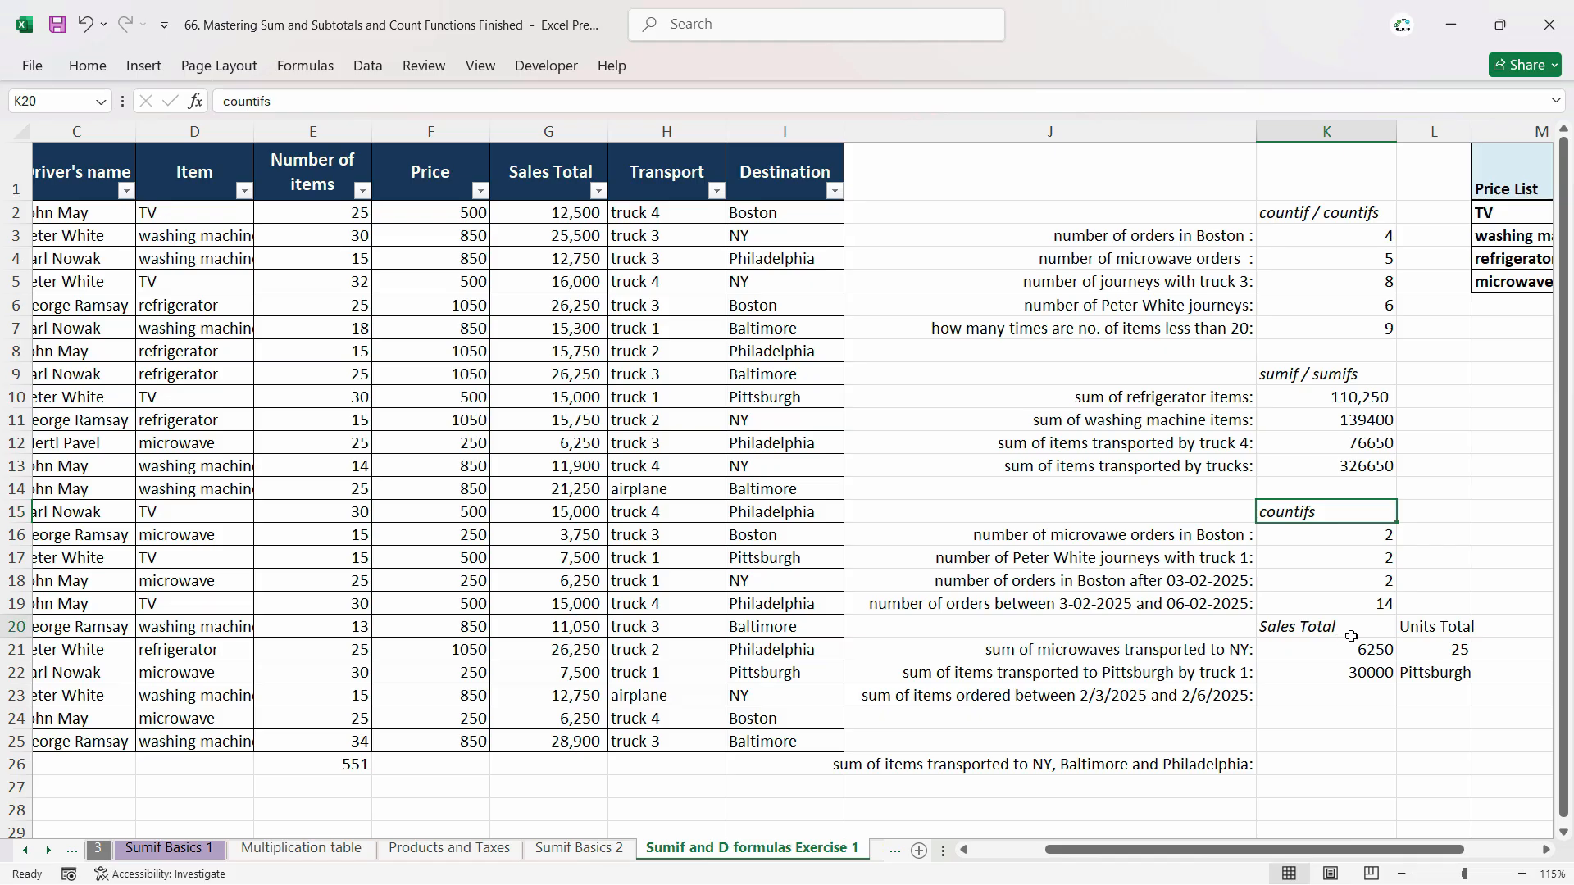
left_click(1326, 633)
left_click(1430, 374)
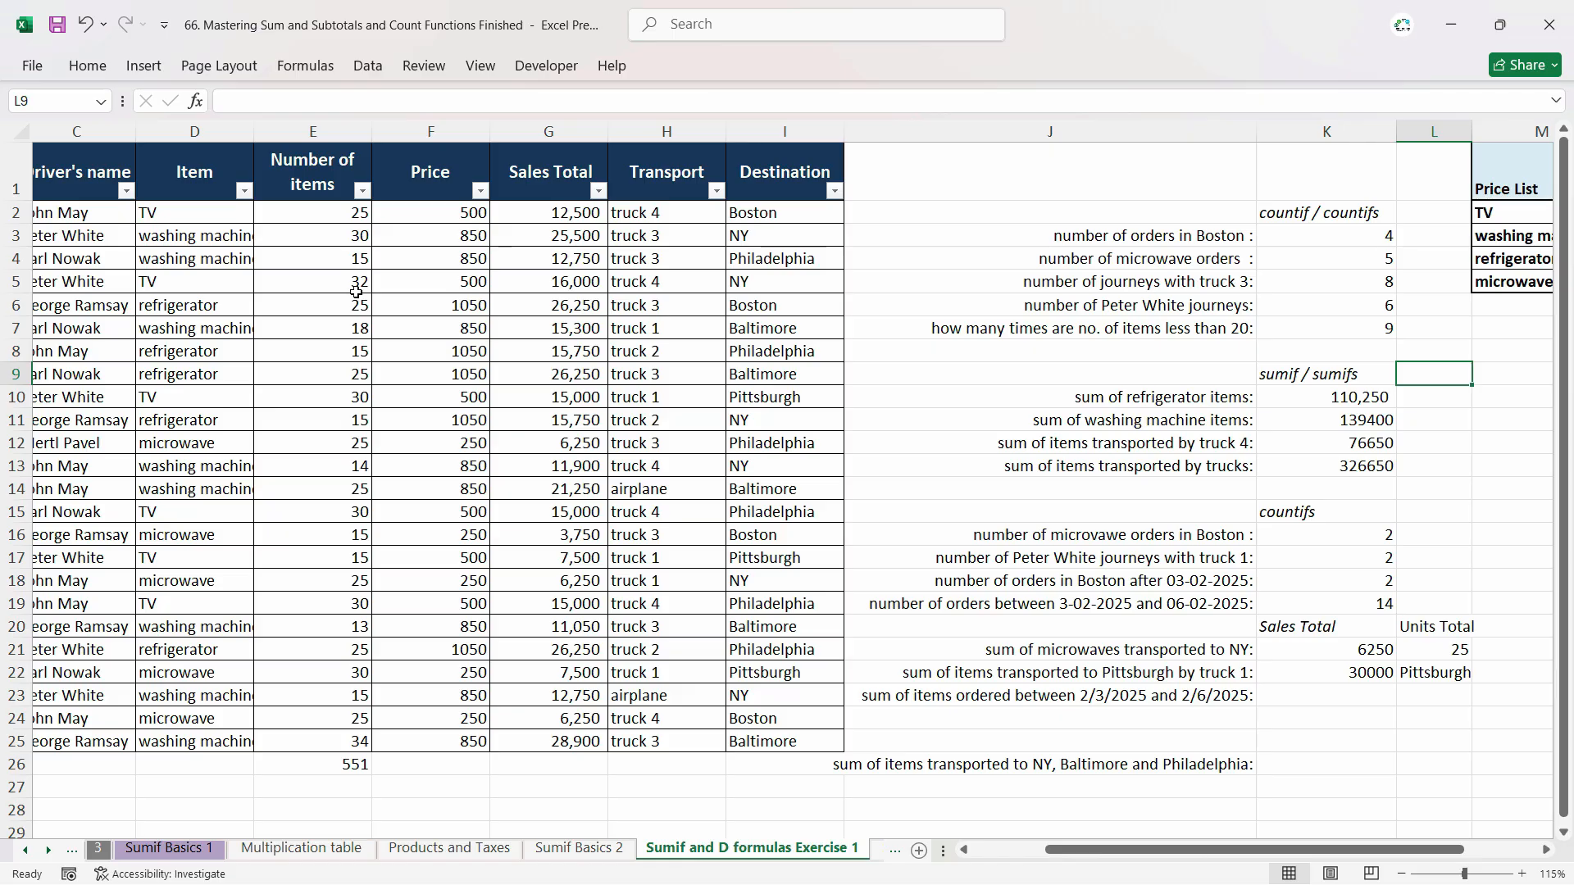
type("Units Total")
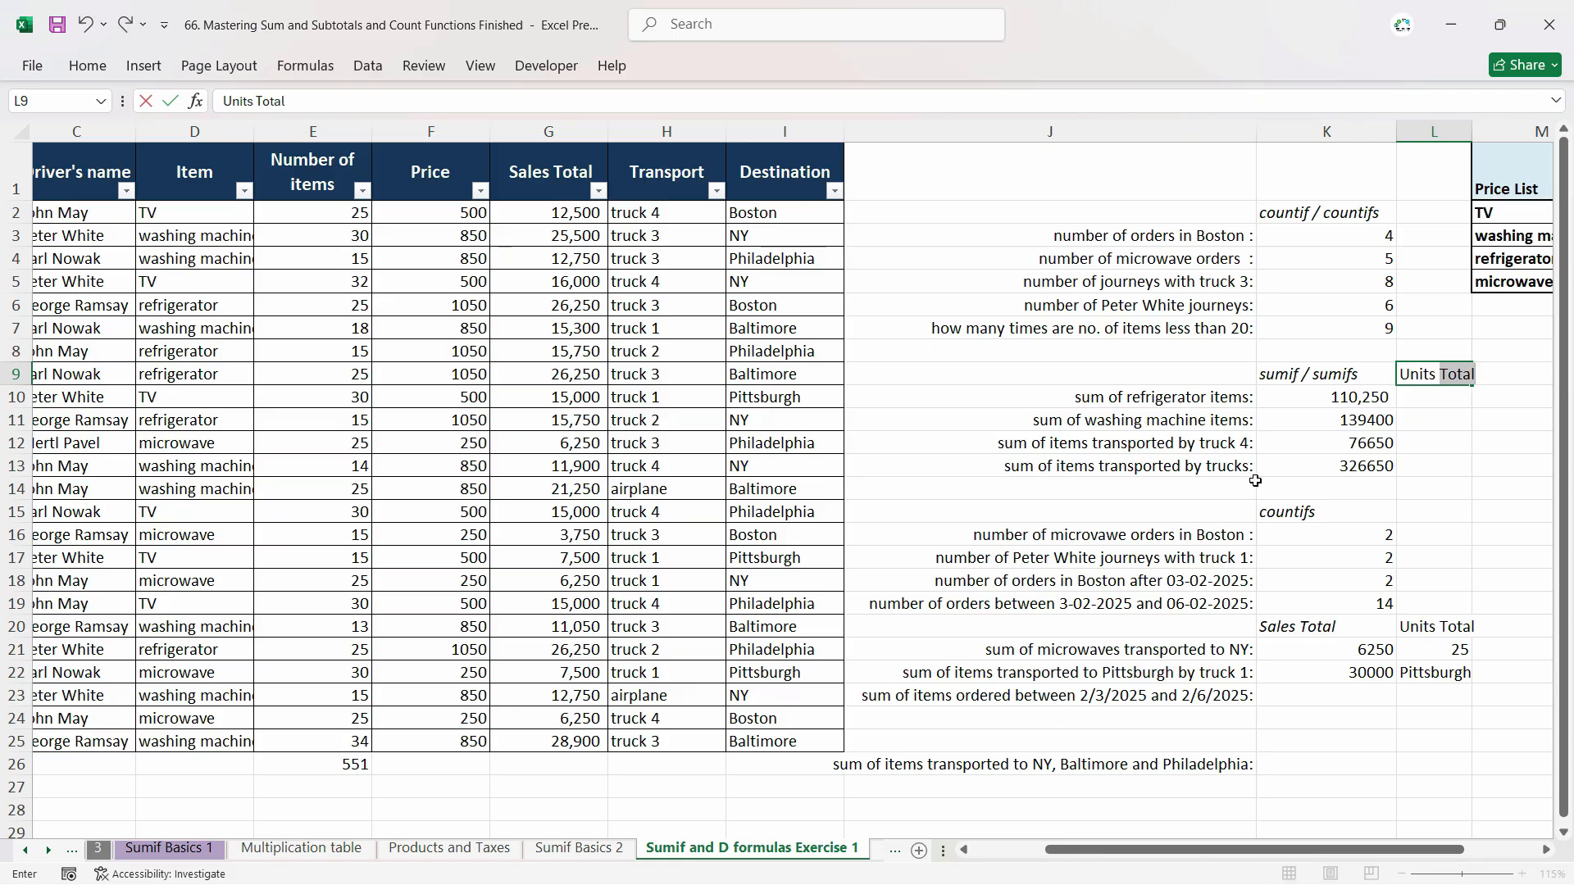
key("Return")
left_click(1329, 374)
type("Sales Total")
key("Return")
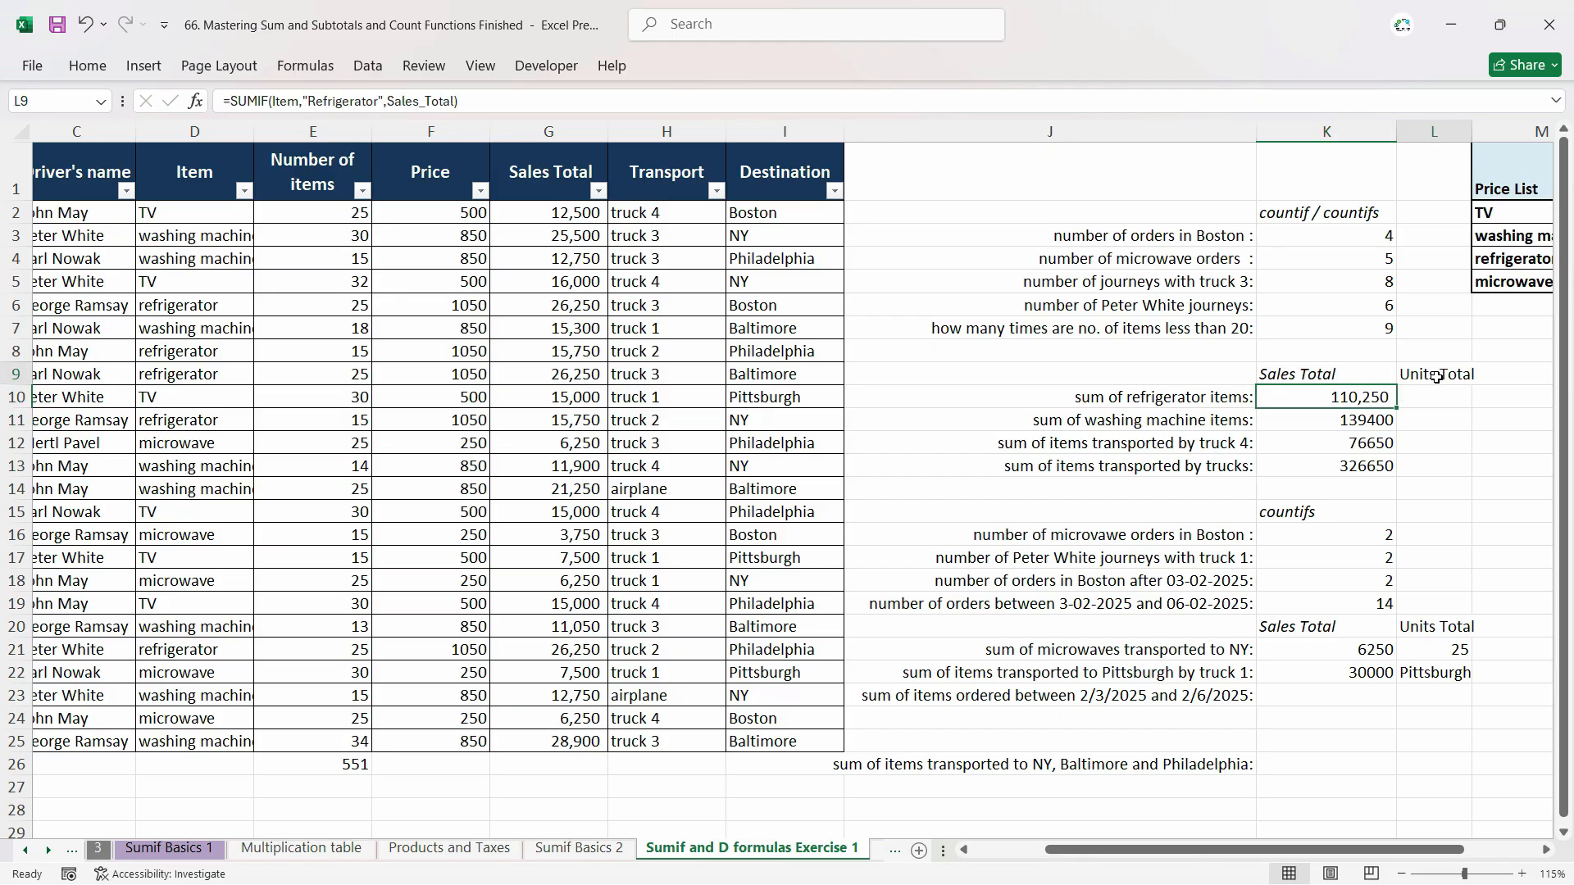
left_click(1431, 376)
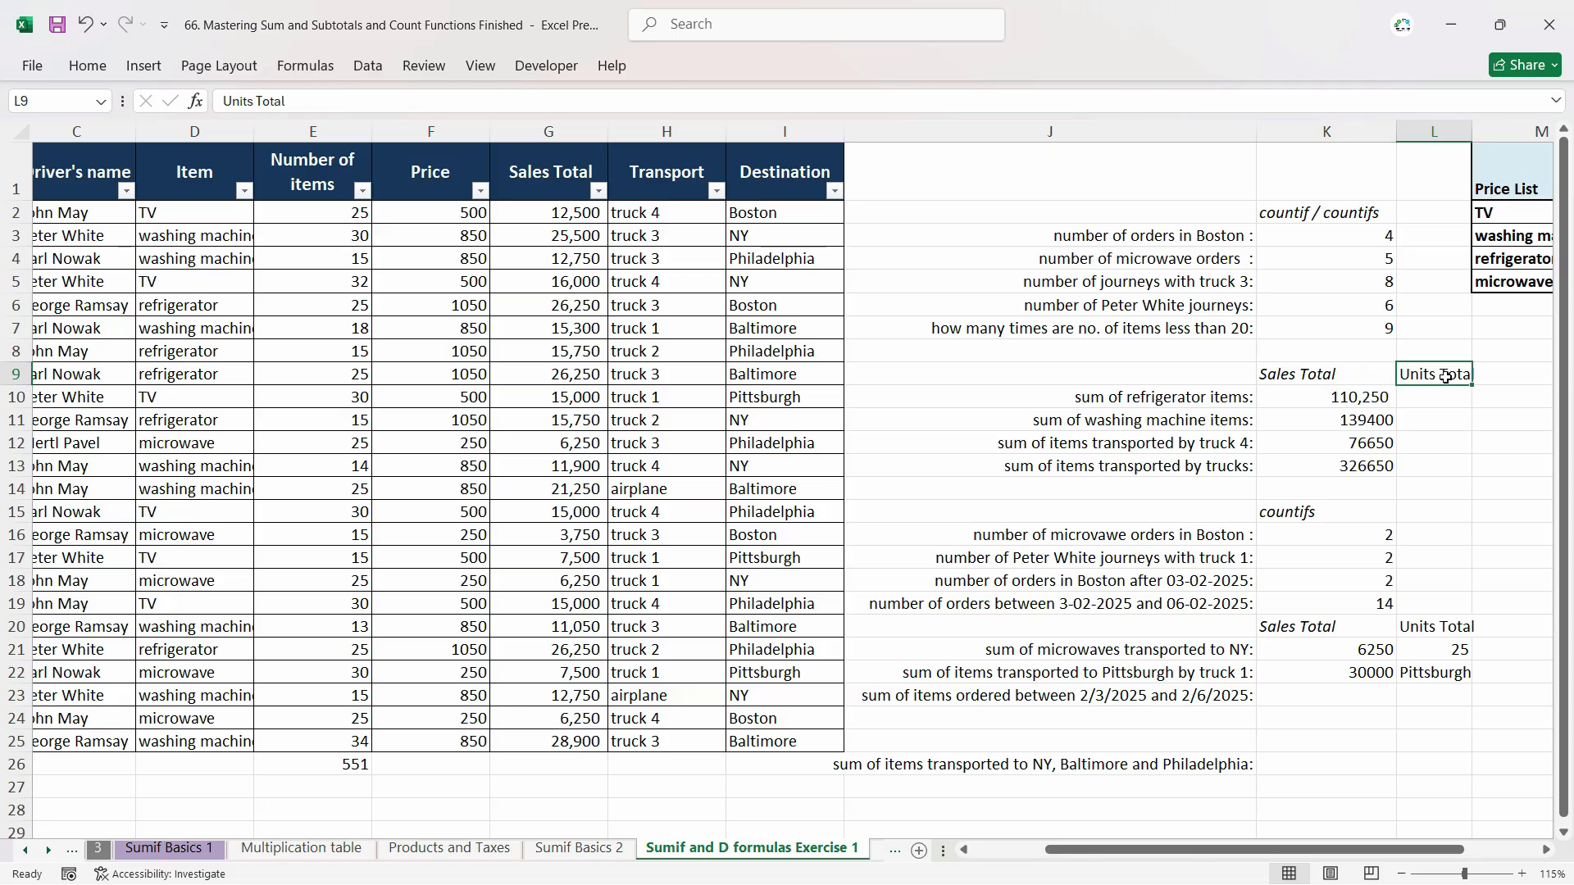
left_click(1450, 628)
Start a SUMIFS formula in K23 with Sales_Total as the sum range.
left_click(1381, 693)
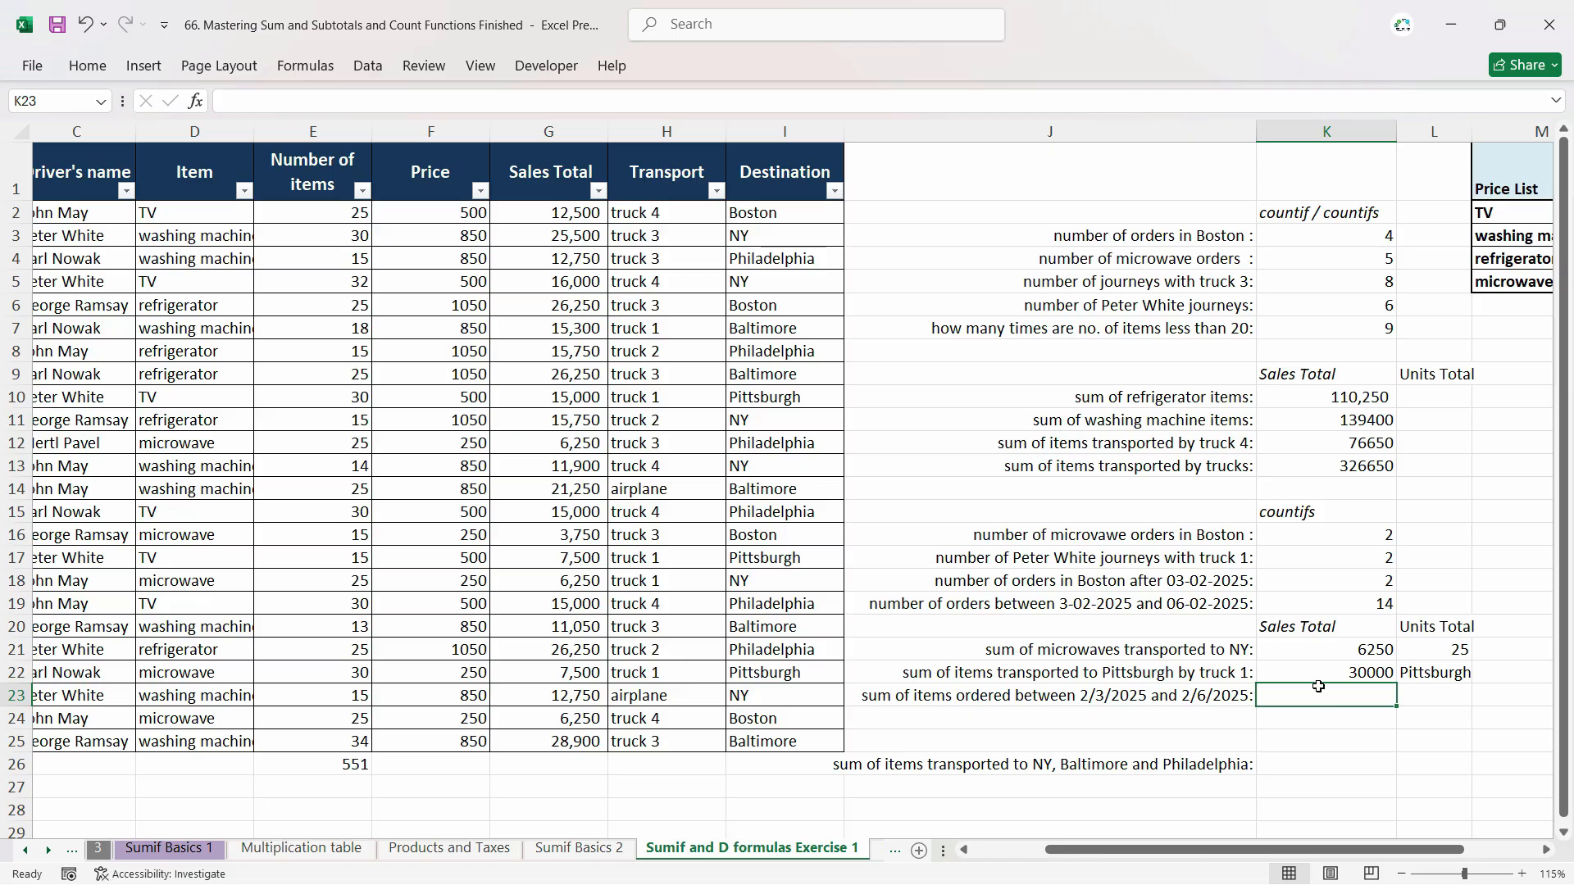
type("=")
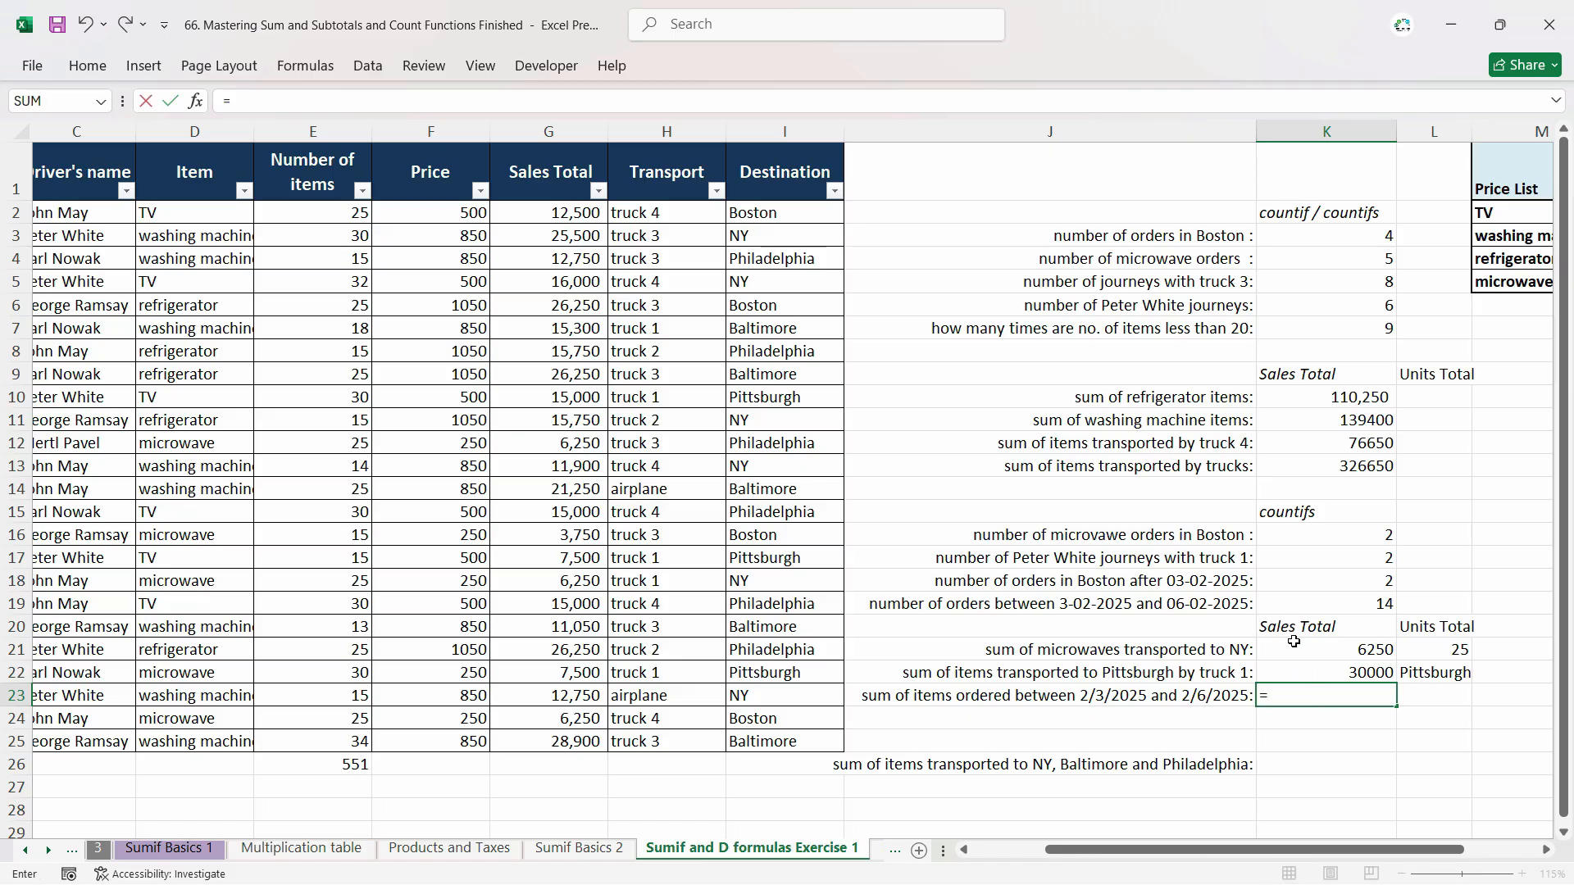
type("sumifs")
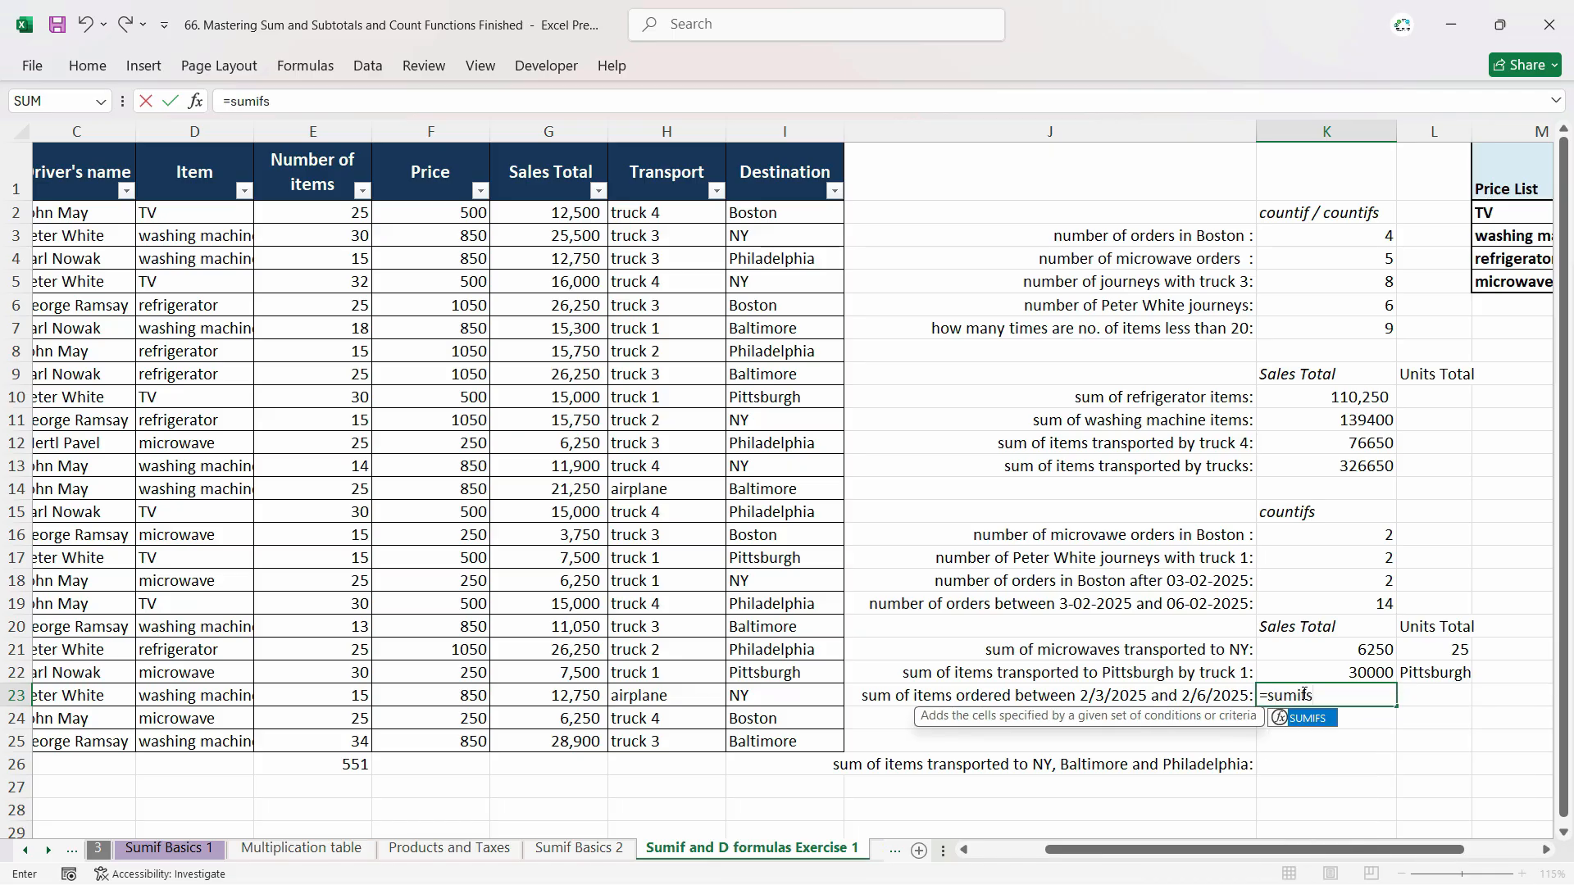
key("Tab")
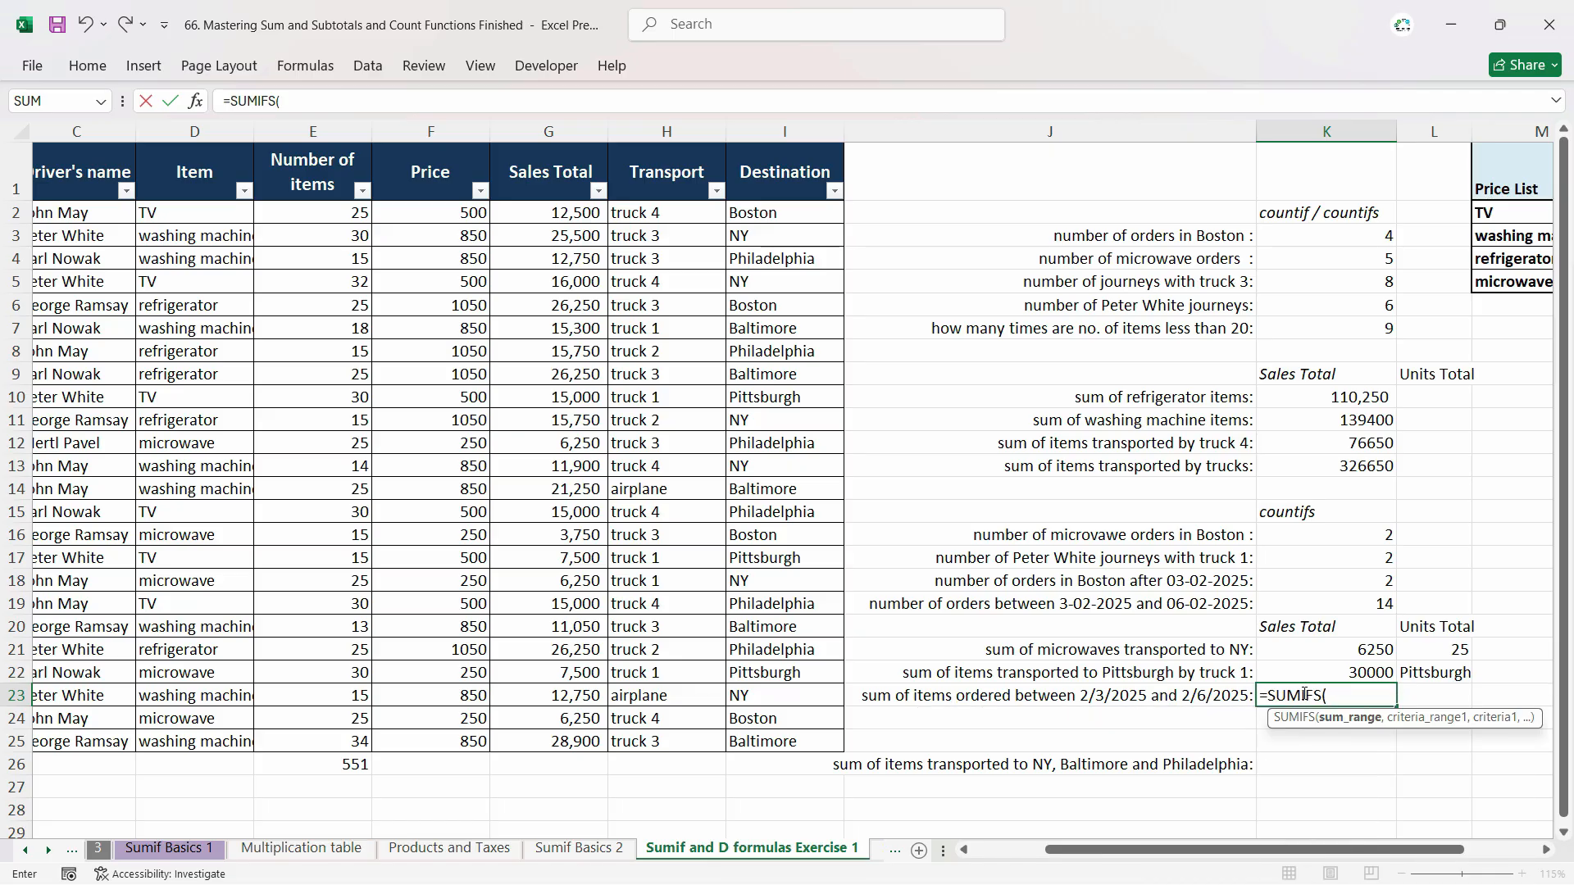
type("Sales")
key("Tab")
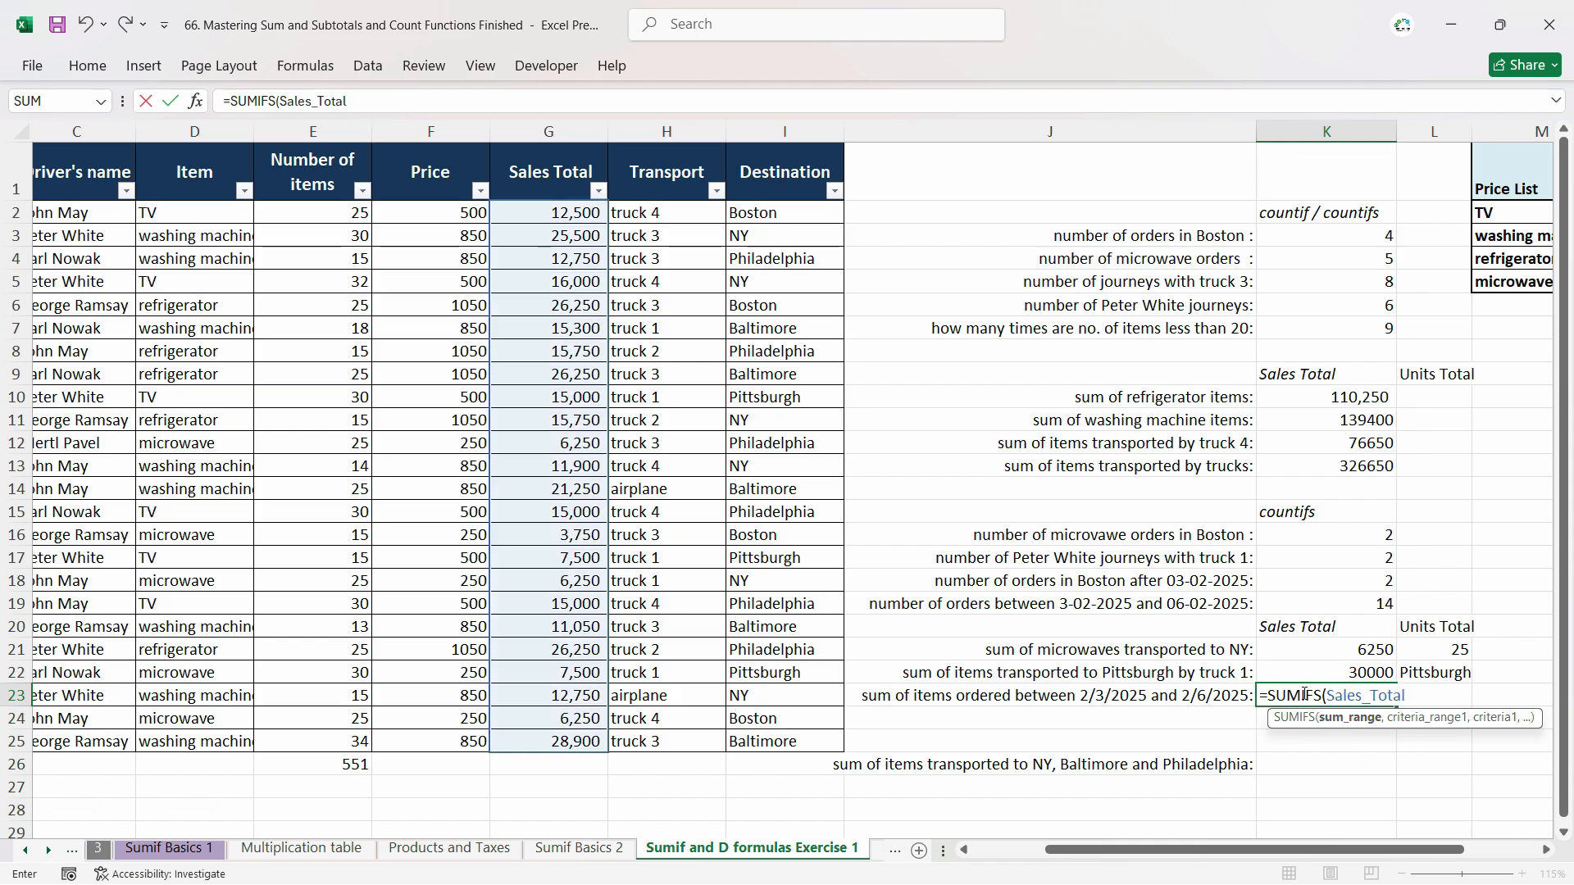
type(",")
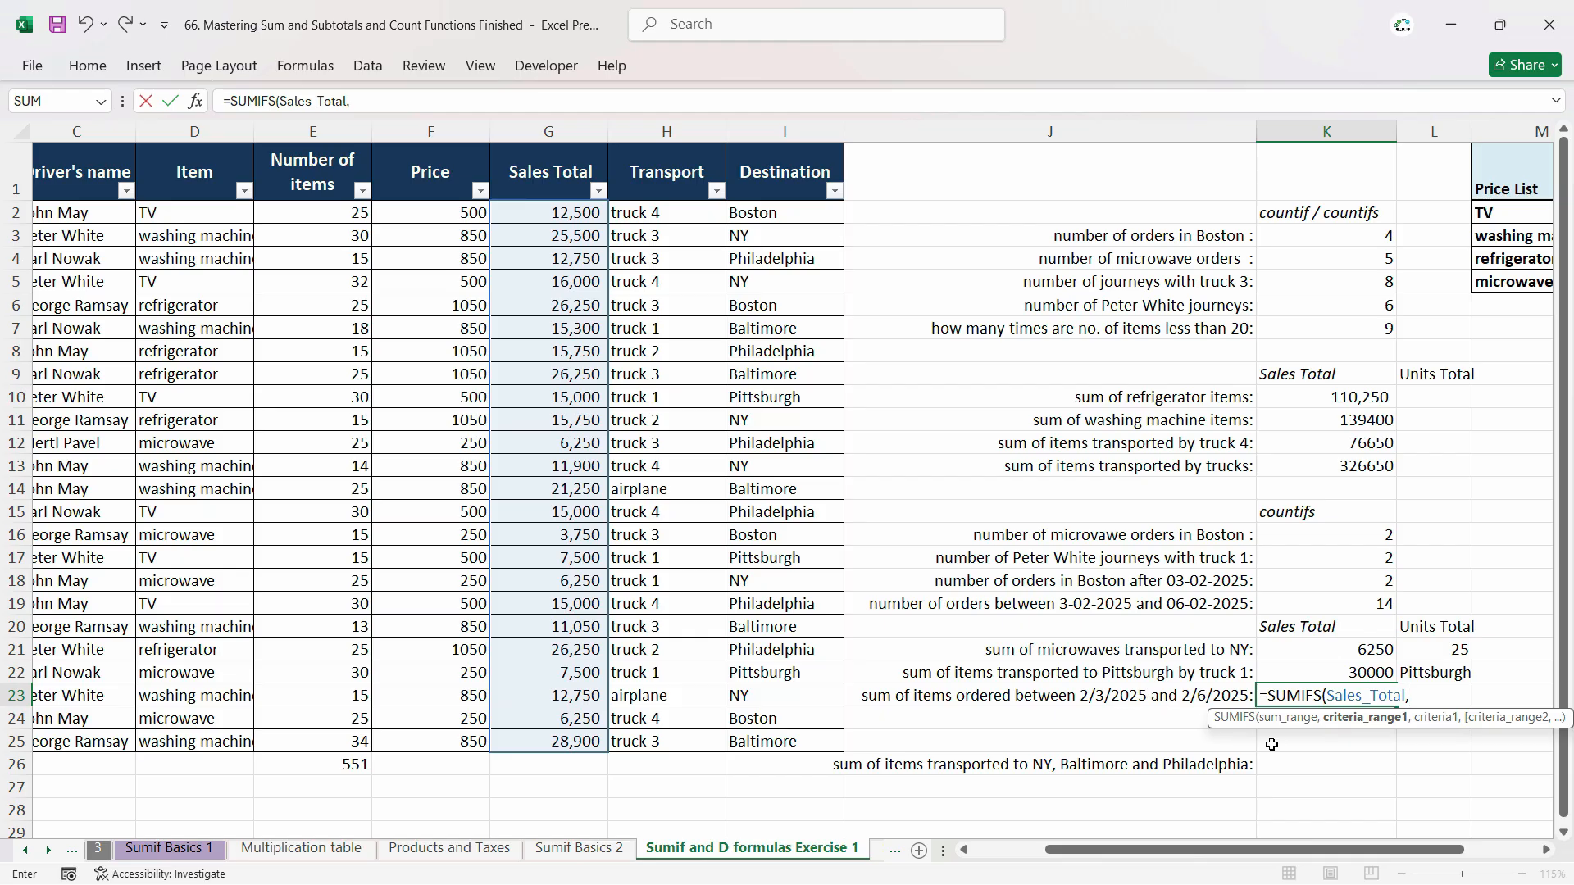
Add Date as the first criteria range in the K23 formula, with the criterion ">=02-03-2025".
type("dat")
key("Tab")
type(",")
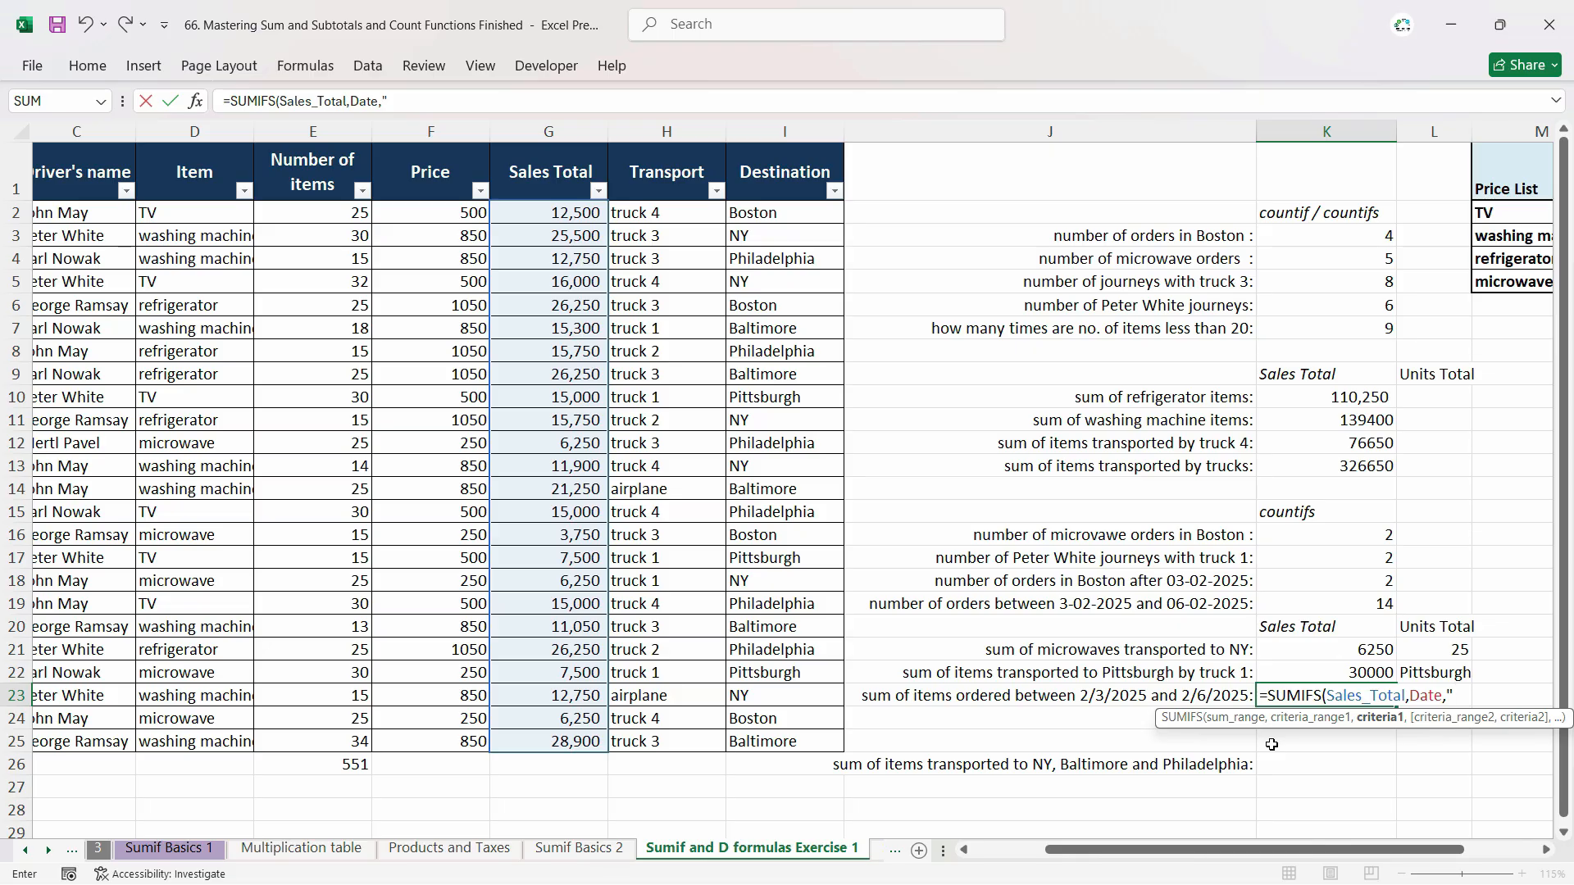
type("\">=02-03-2025\"")
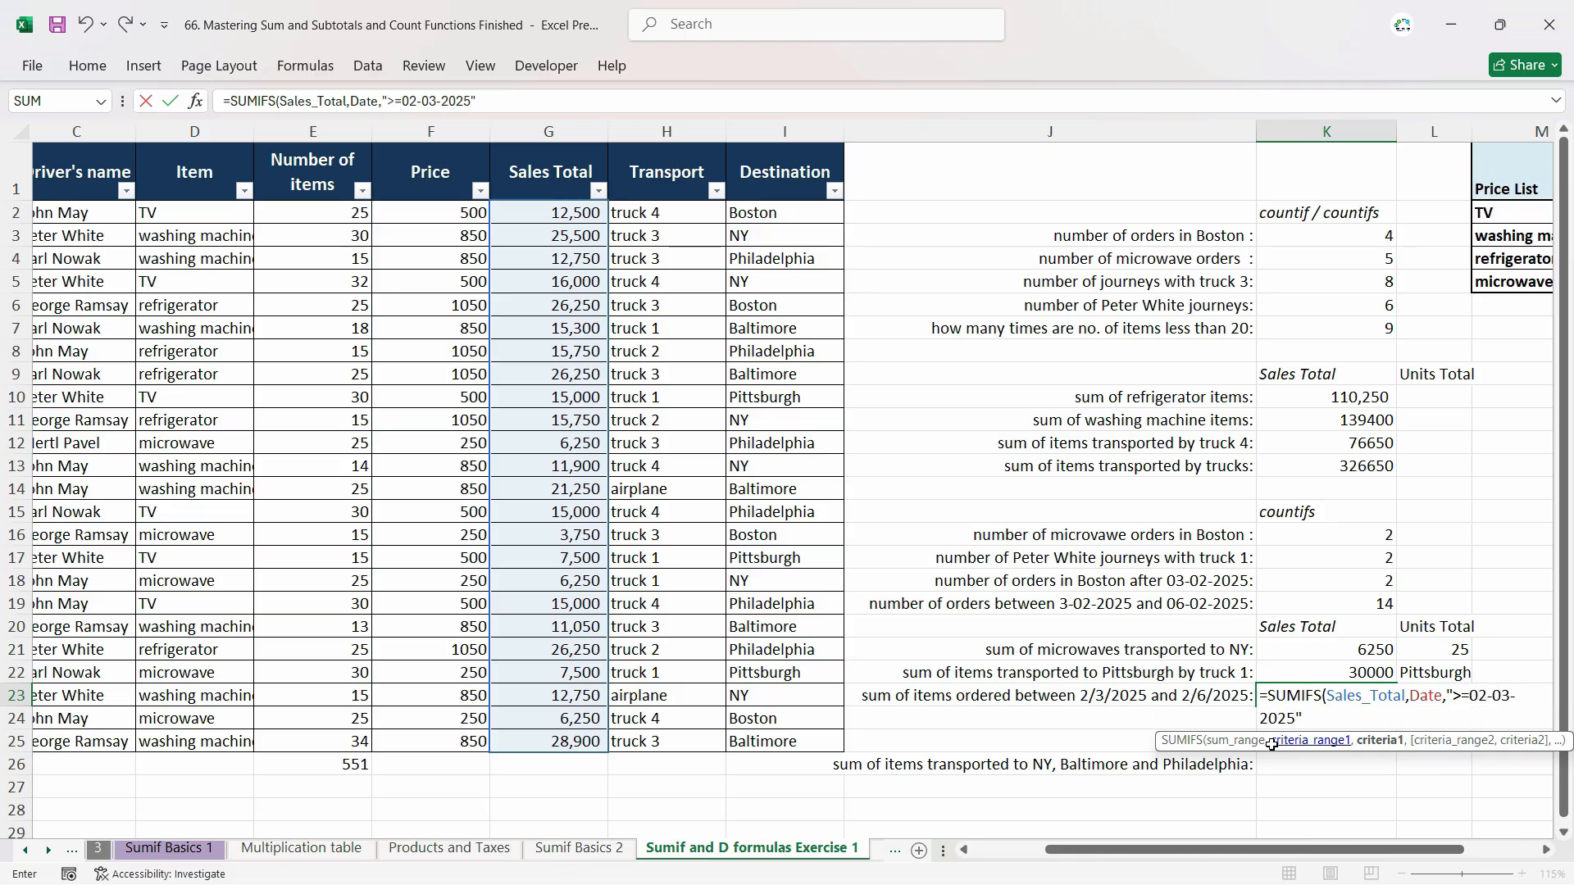
type(",")
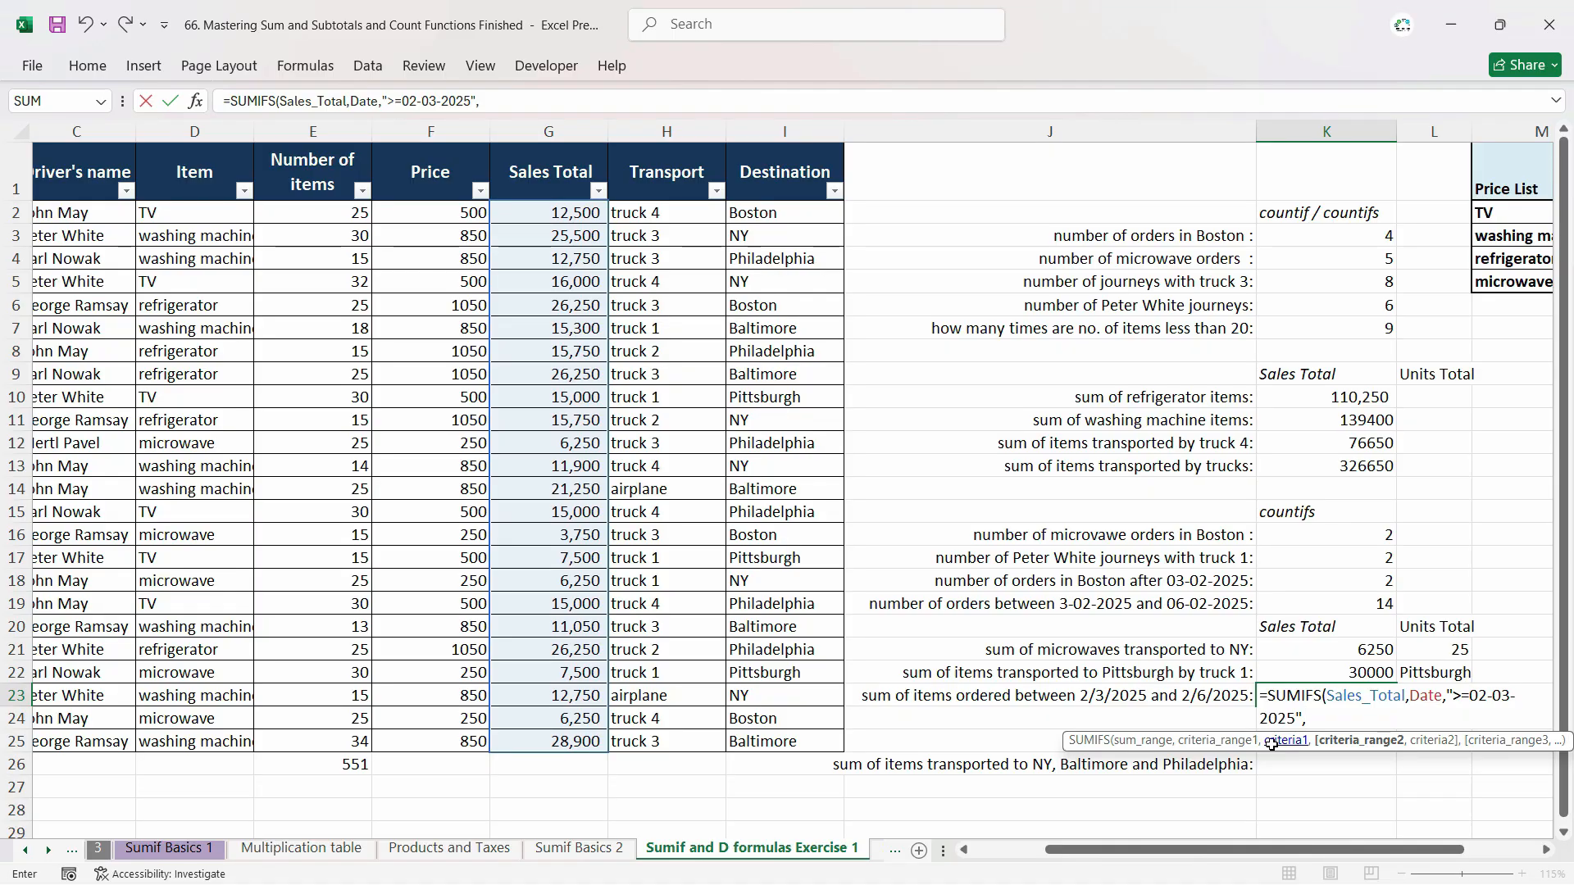
Complete the K23 formula with Date as the second criteria range and "<=02-06-2025" as its criterion.
type("Date,\"<")
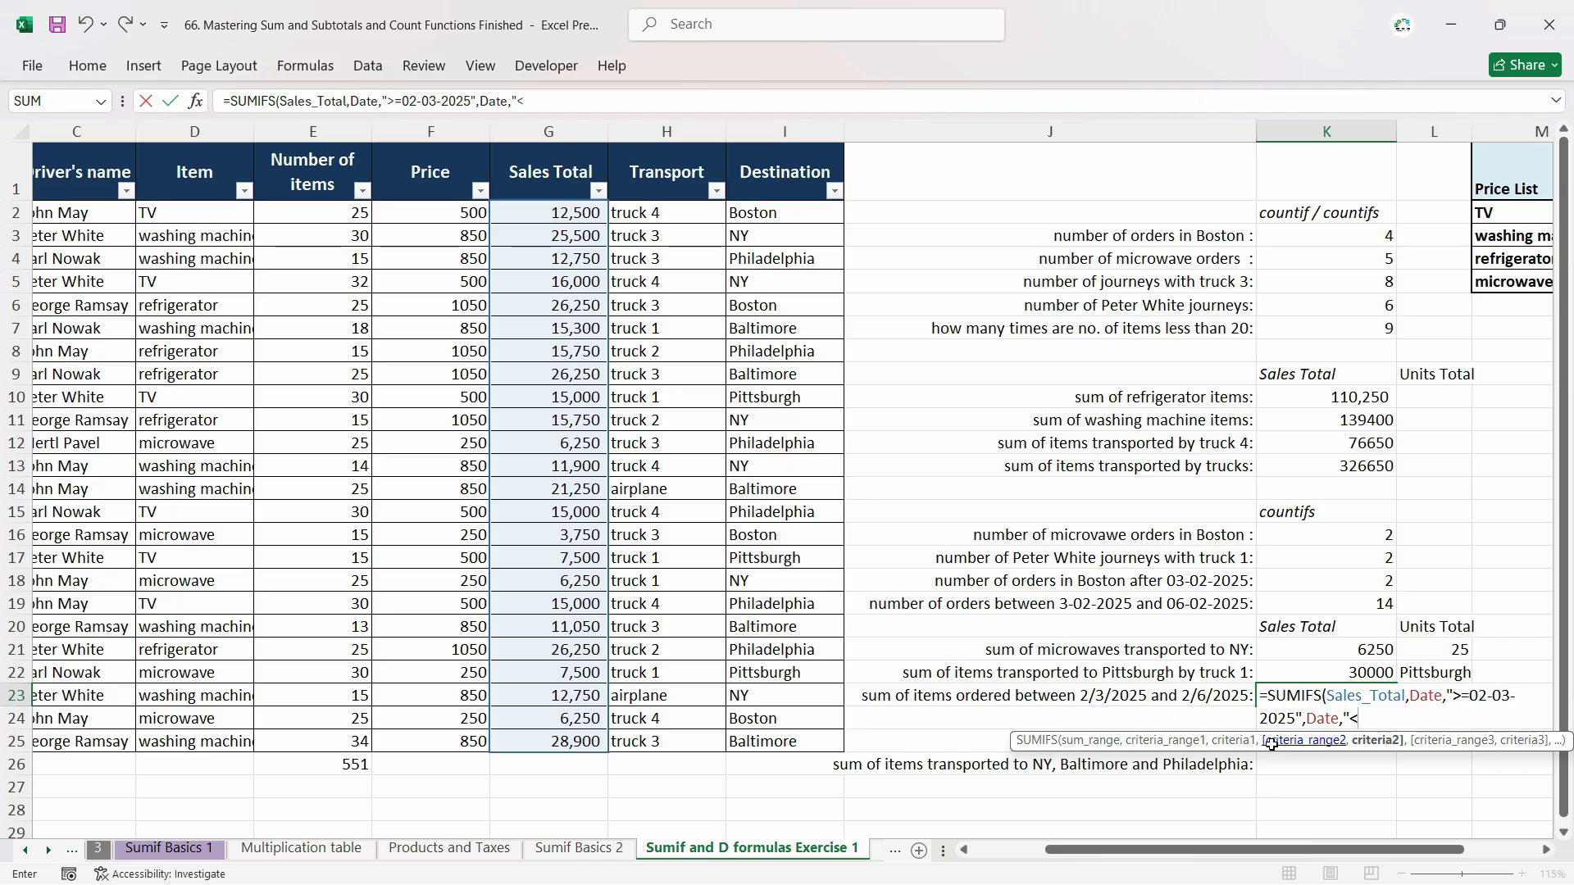
type("=02")
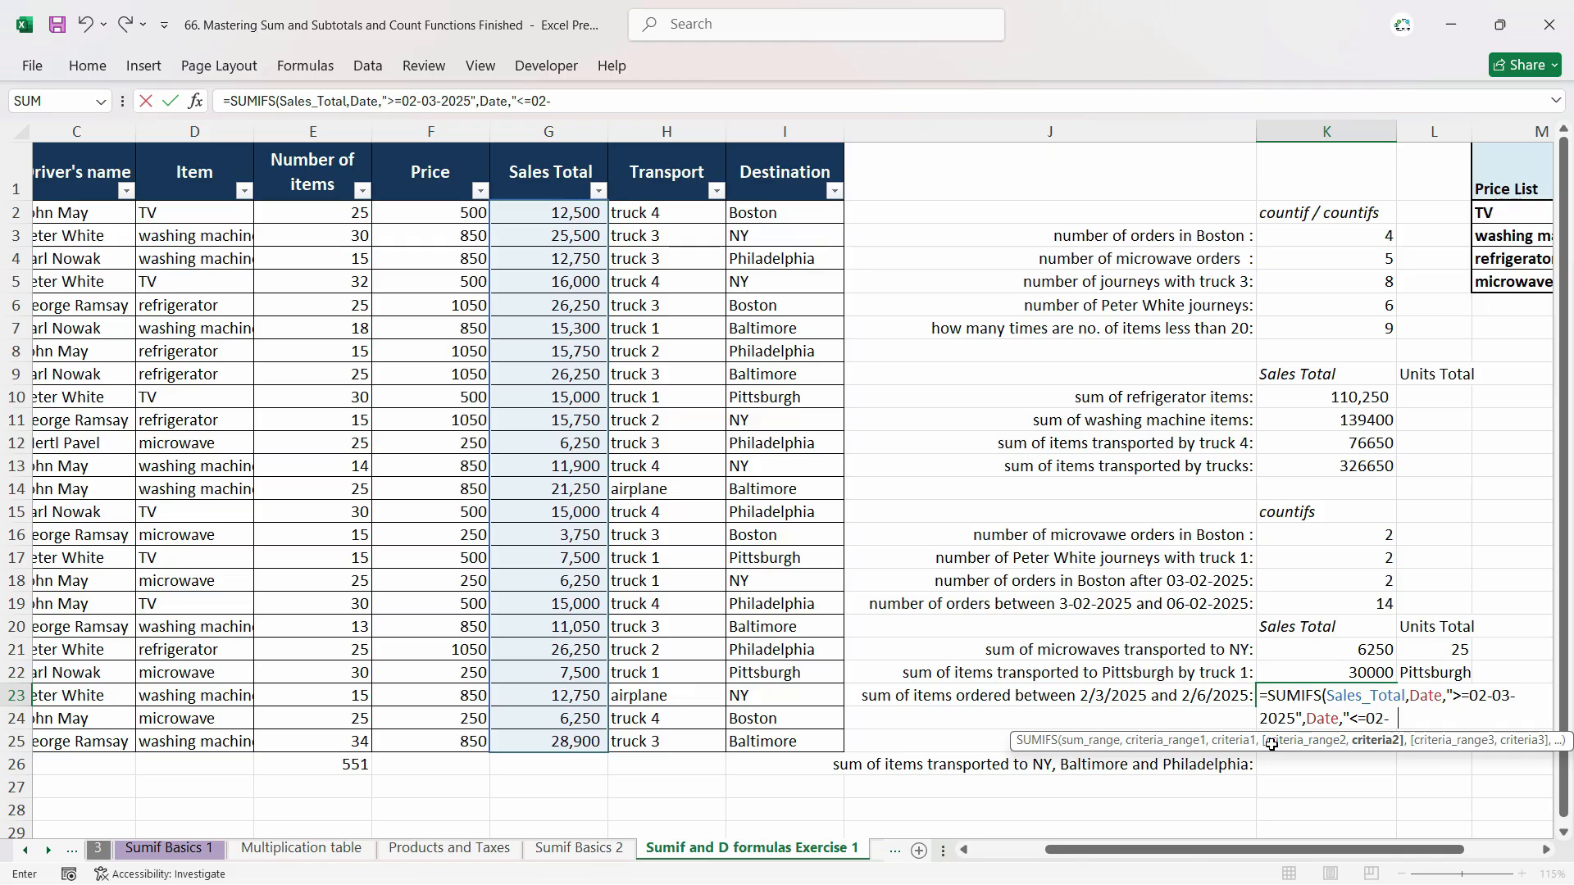
type("-06-2025\"")
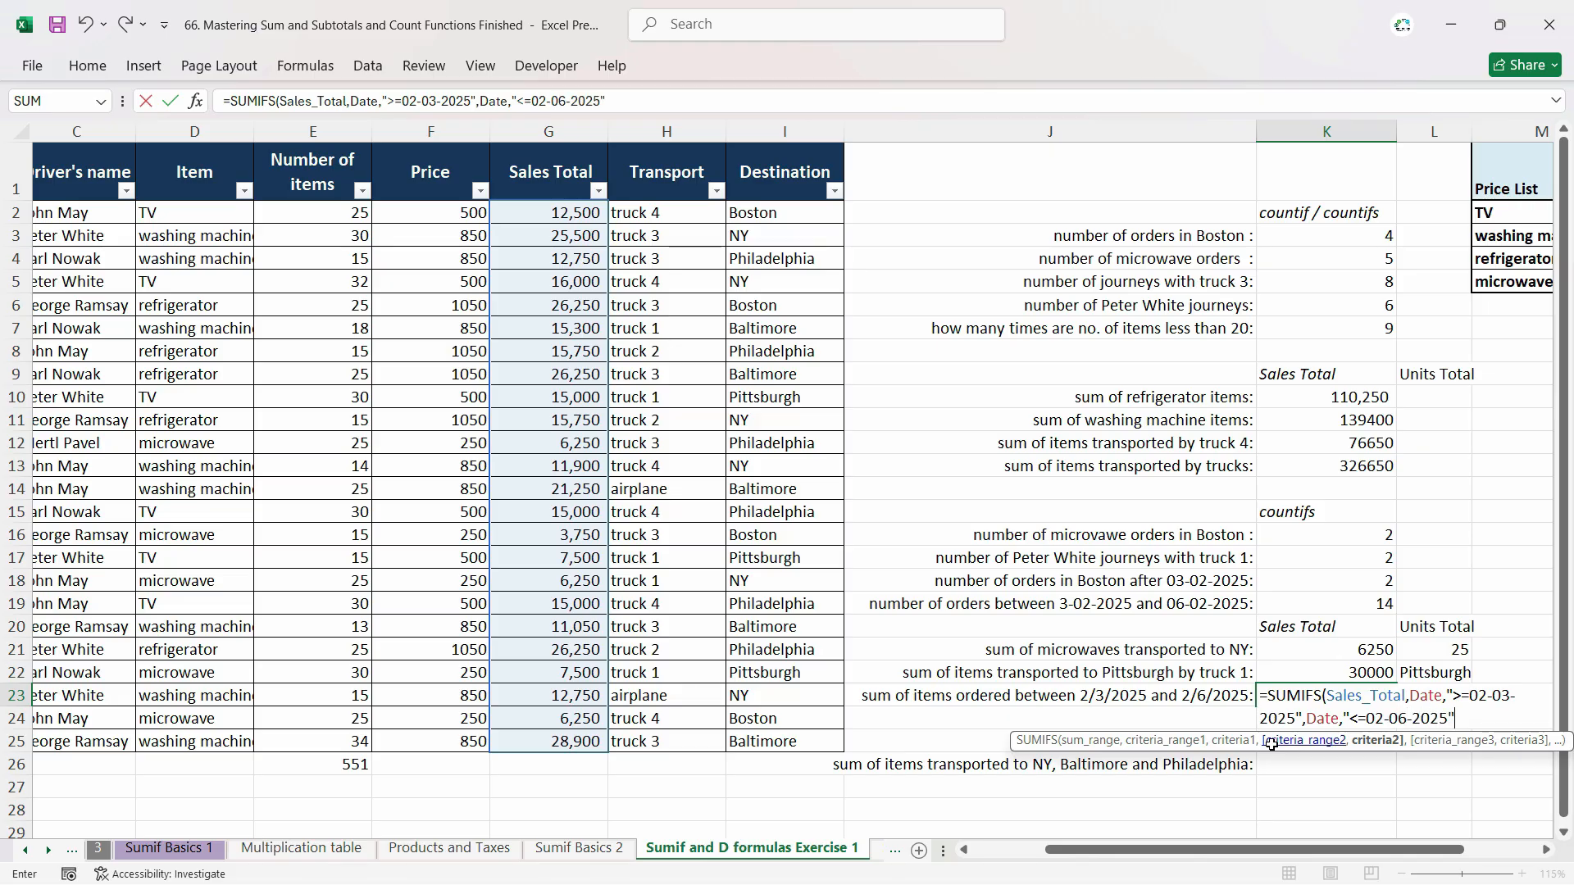
key("Return")
Edit the J23 label to read "sum of items ordered between 2/2/2025 and 6/02/2025:".
key("Up")
key("Left")
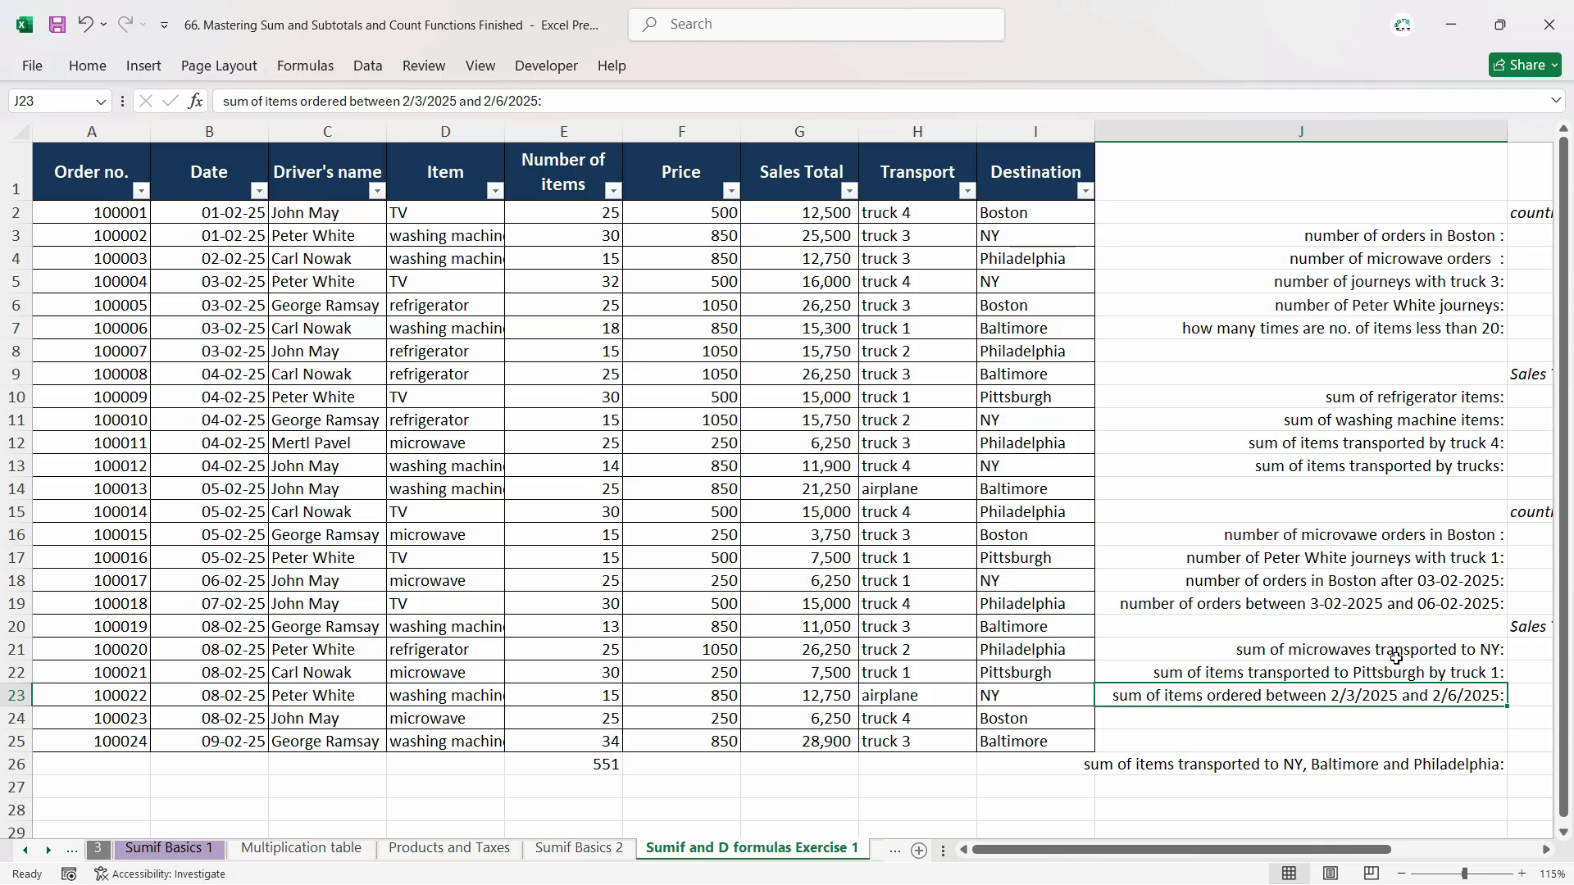
double_click(1357, 697)
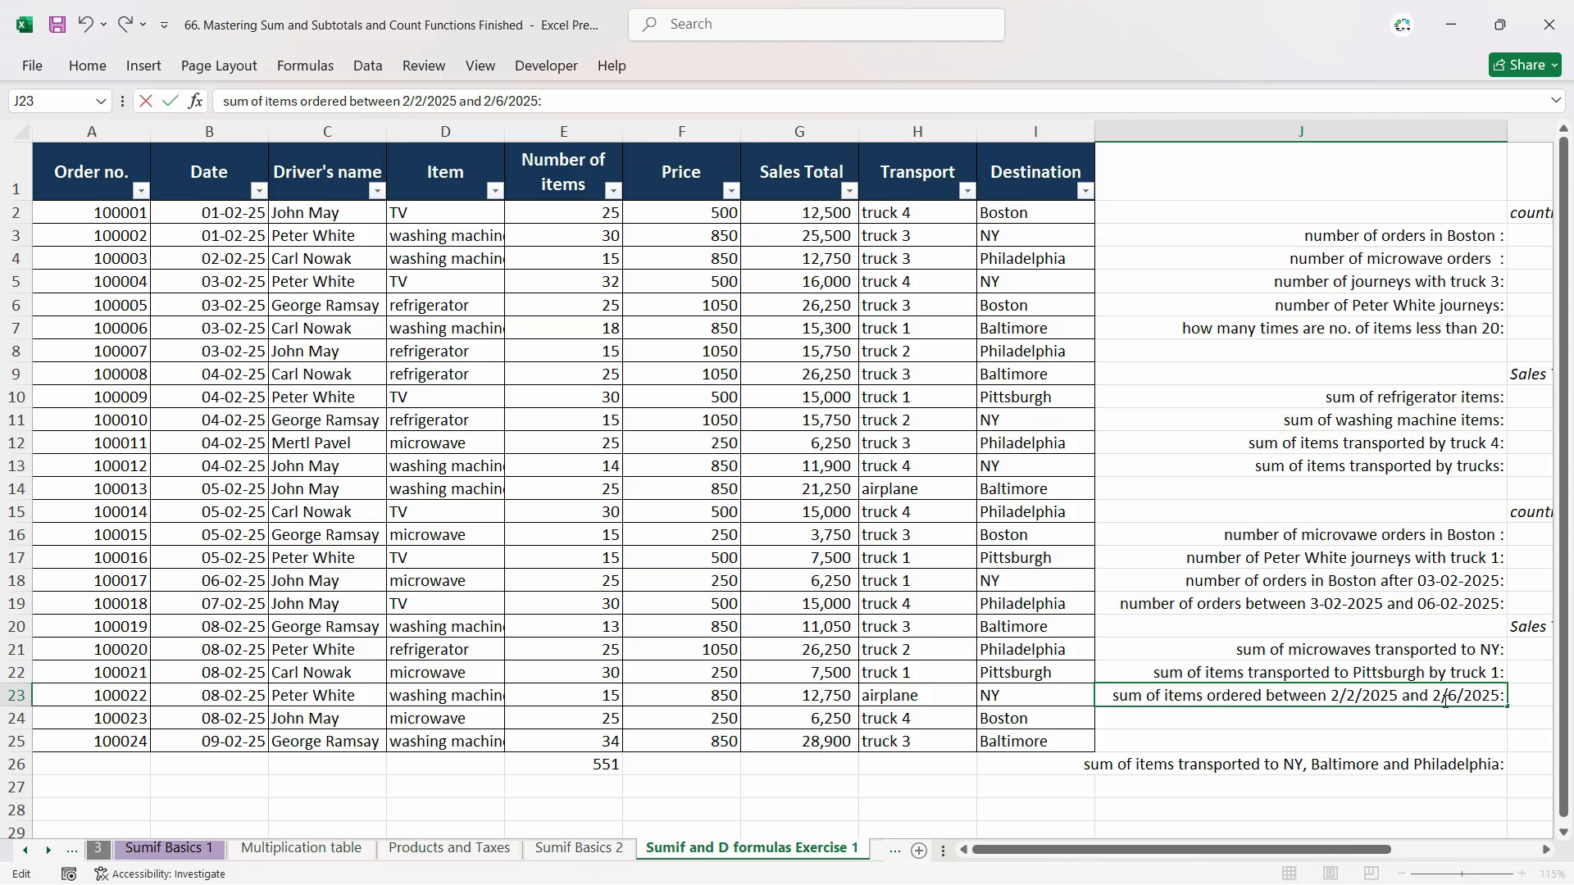
key("Tab")
double_click(1329, 698)
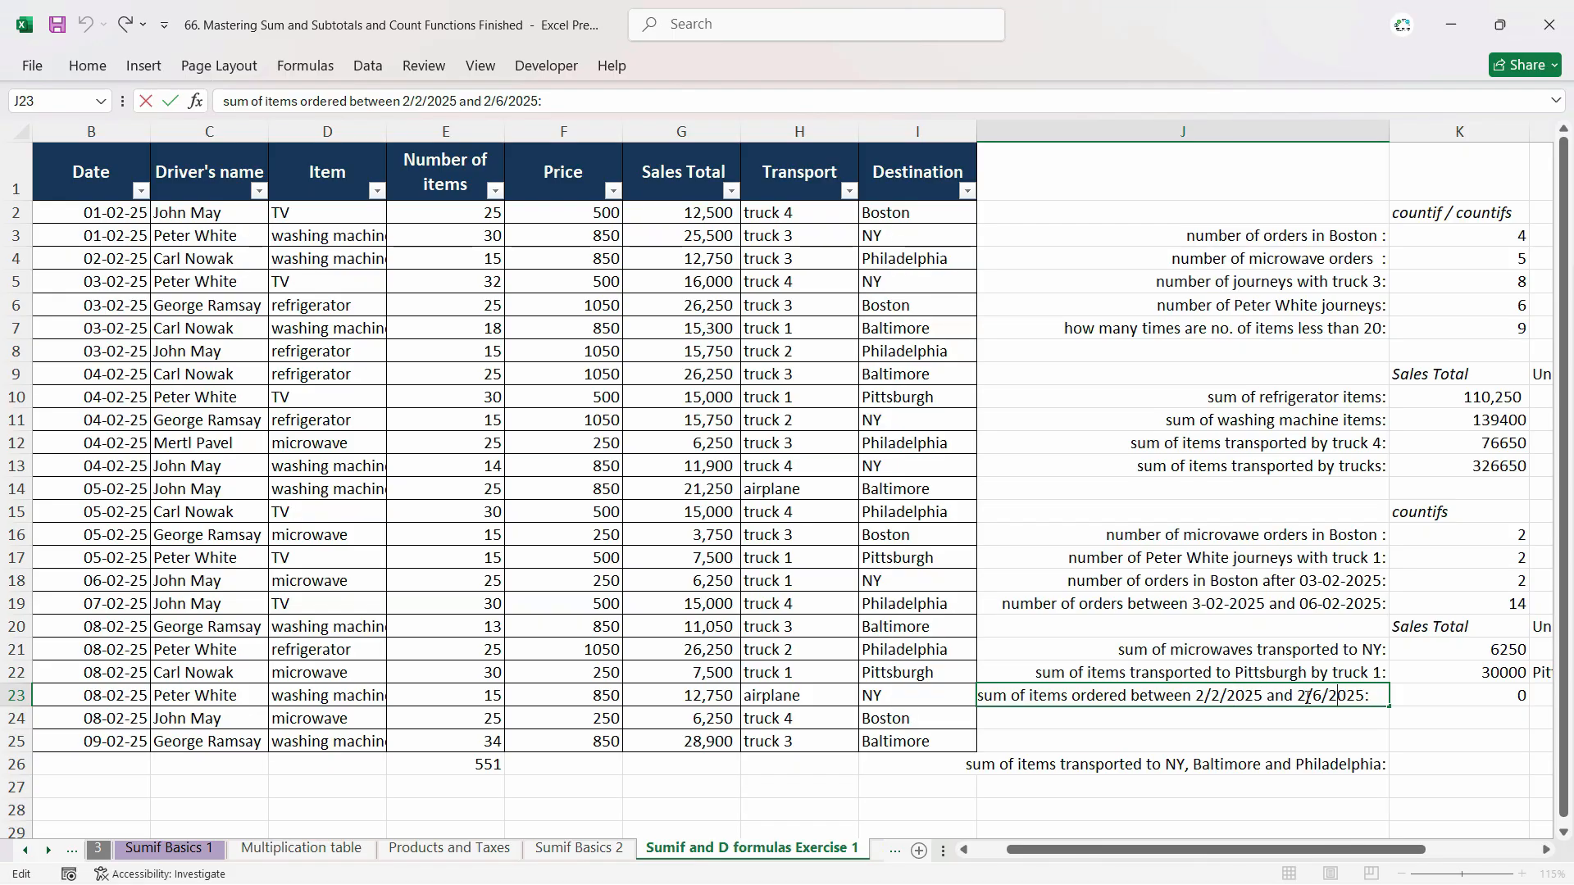
double_click(1333, 703)
type("6/6/2025:")
key("BackSpace")
type("02")
Change the K23 formula's date criteria to ">=02-02-2025" and an end date of 6 February 2025.
double_click(1493, 702)
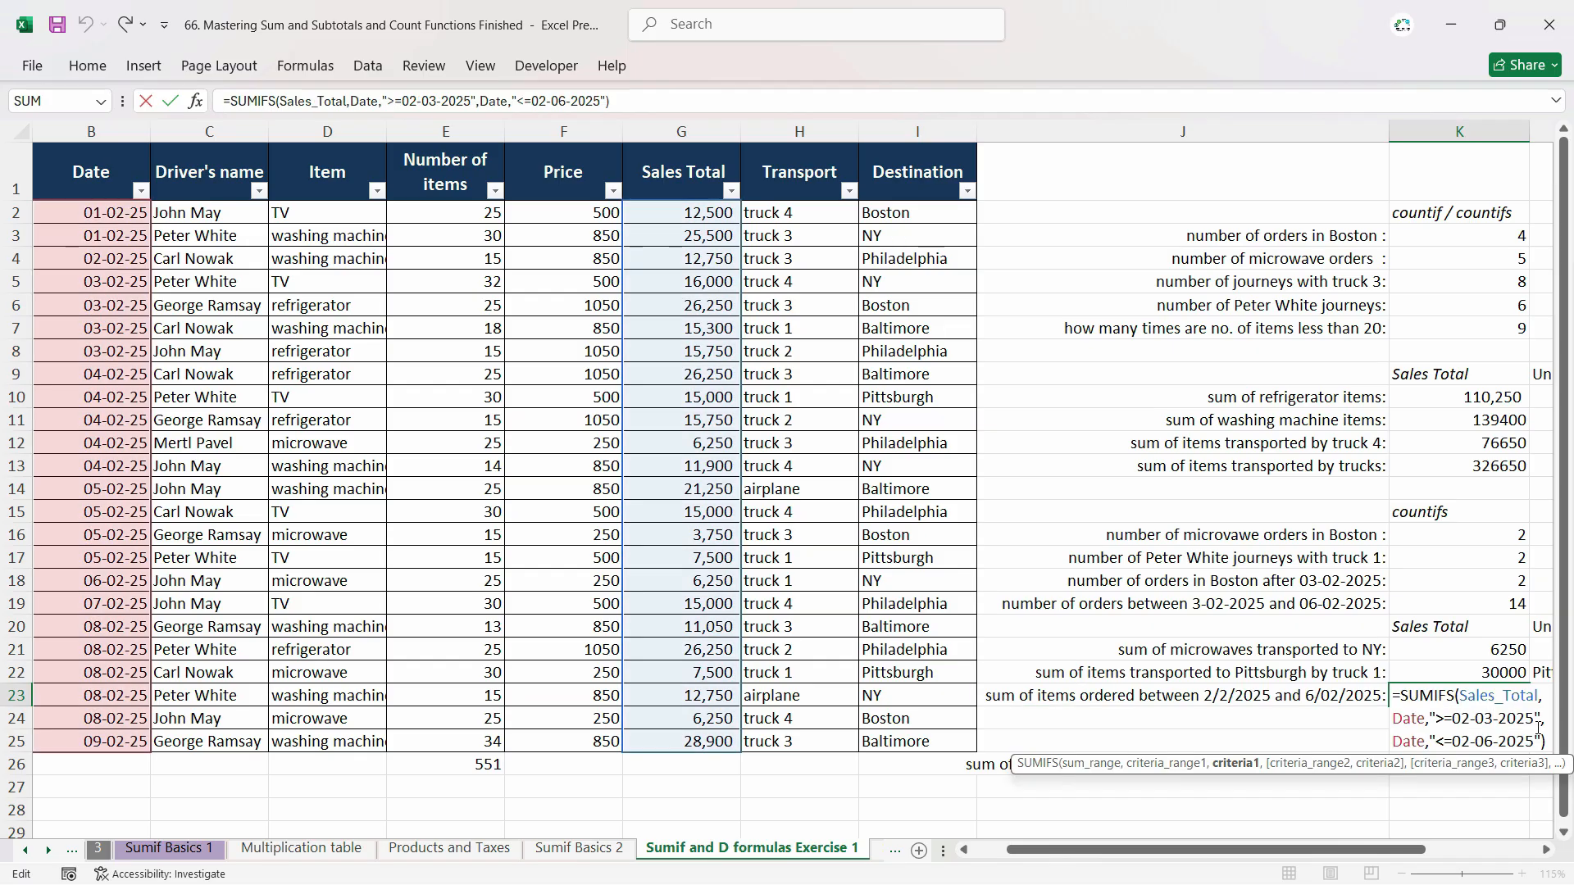
key("BackSpace")
type("2")
key("Down")
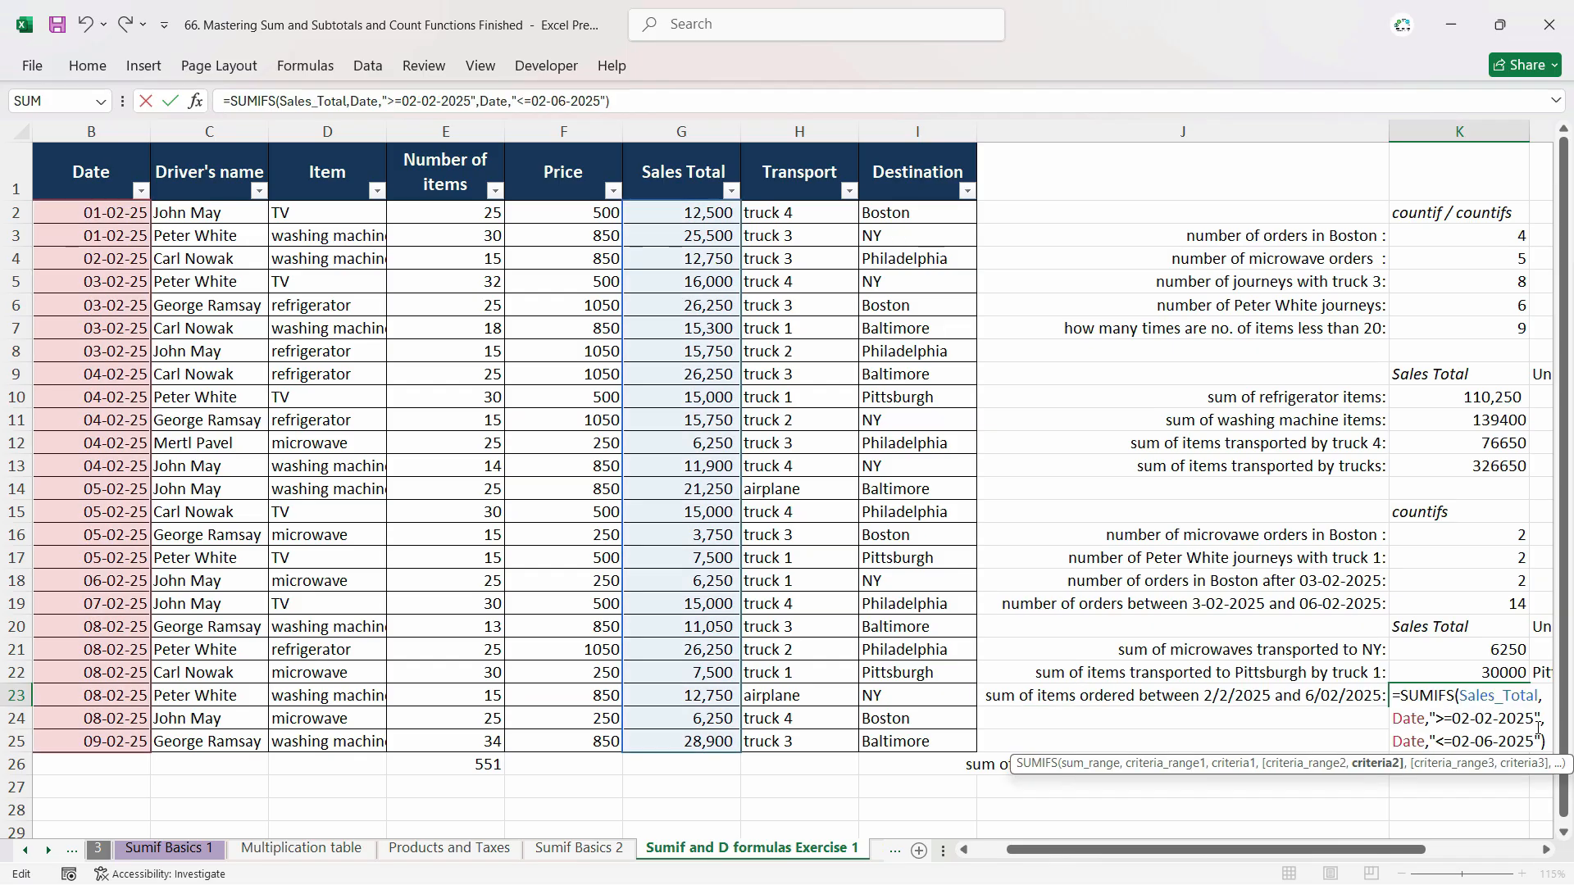
key("BackSpace")
type("2")
key("BackSpace")
type("2")
key("Return")
left_click(1534, 690)
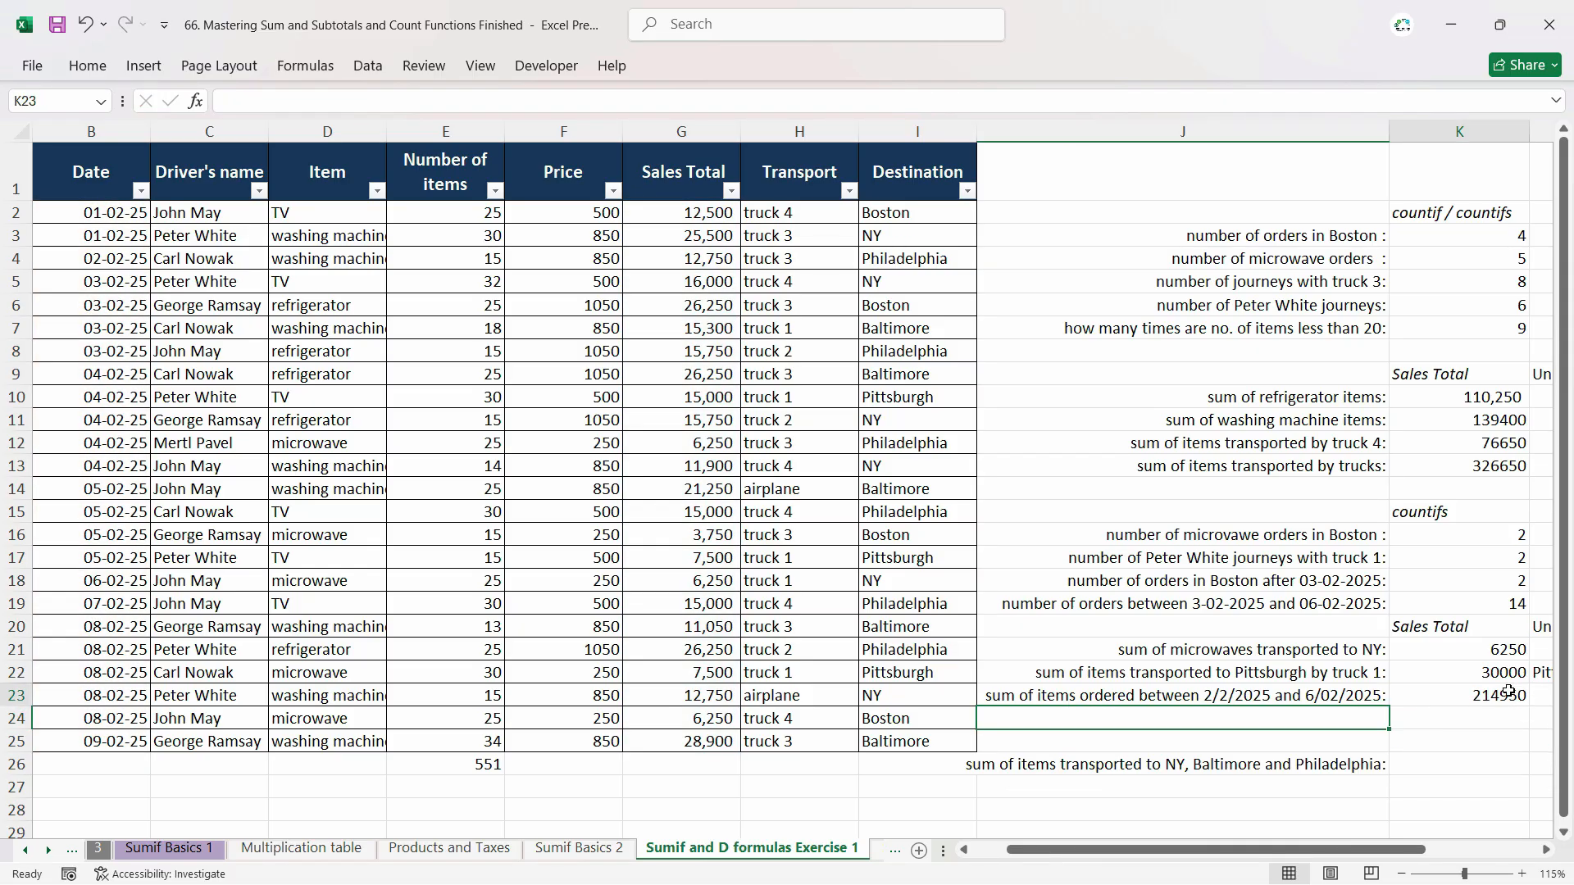
Review the SUMIFS question labels in column J and their Sales Total and Units Total cells, rows 21 to 26.
left_click_drag(1354, 857, 1421, 856)
left_click(1239, 758)
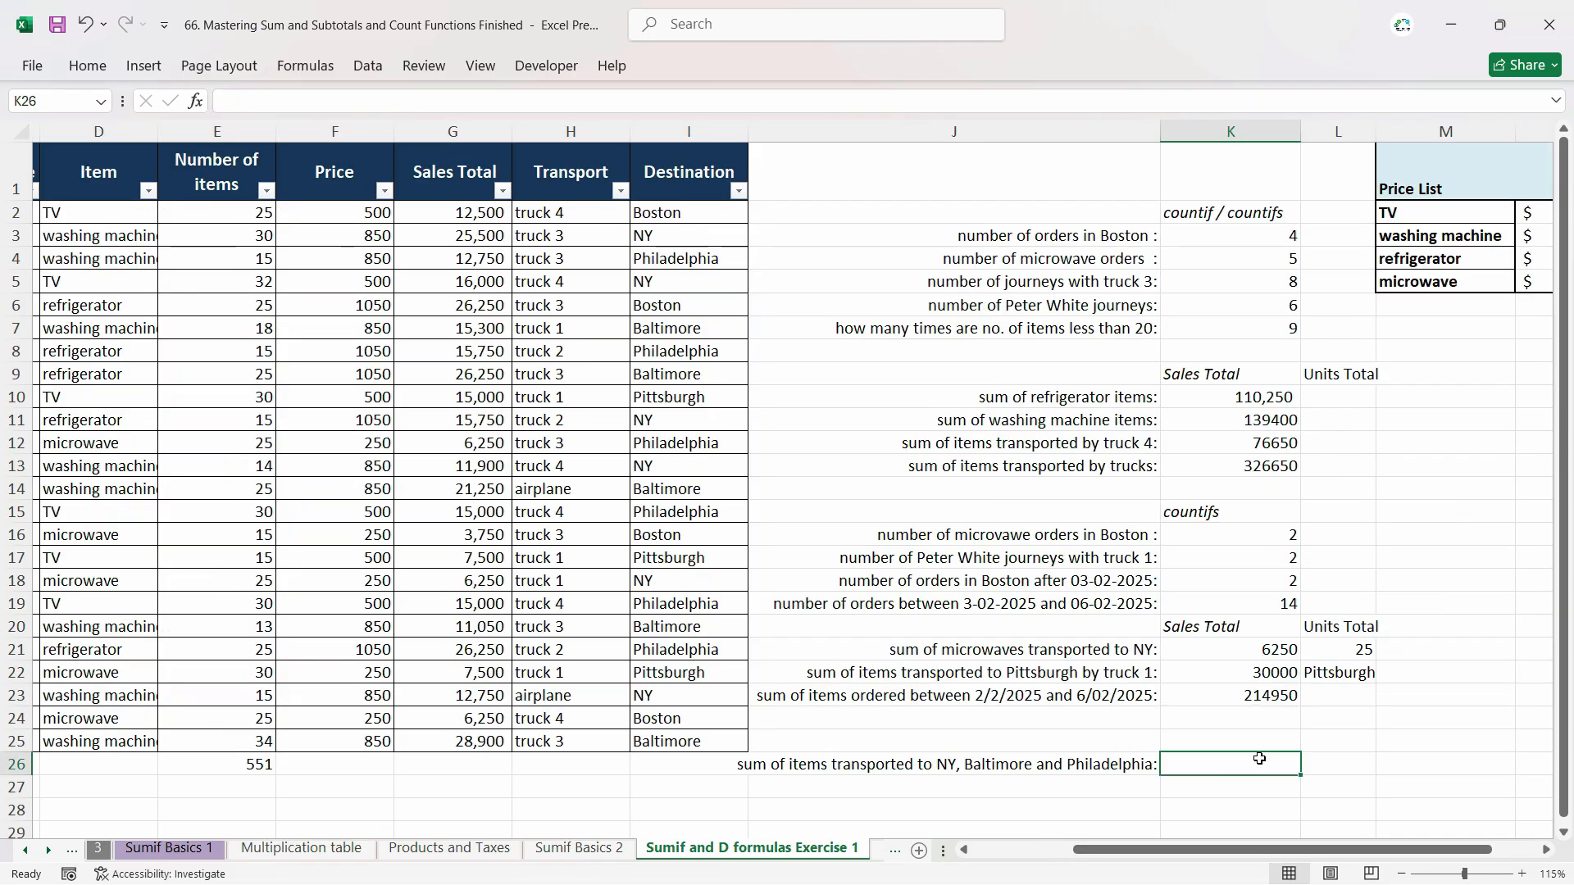
left_click(783, 762)
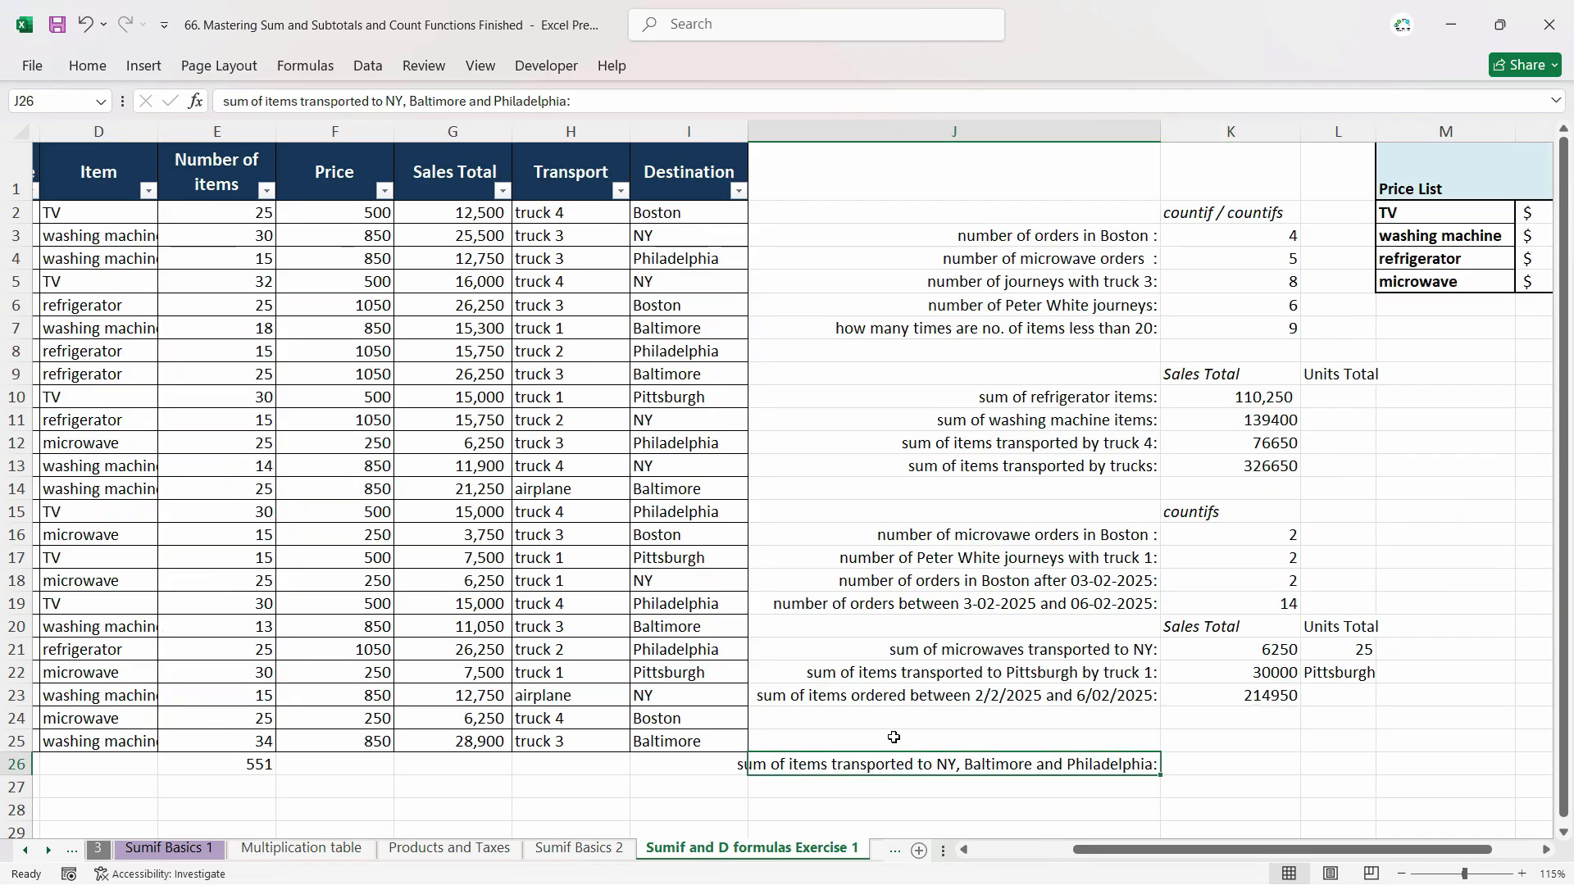
left_click(915, 700)
left_click(950, 672)
left_click_drag(1344, 650, 1347, 688)
left_click(820, 677)
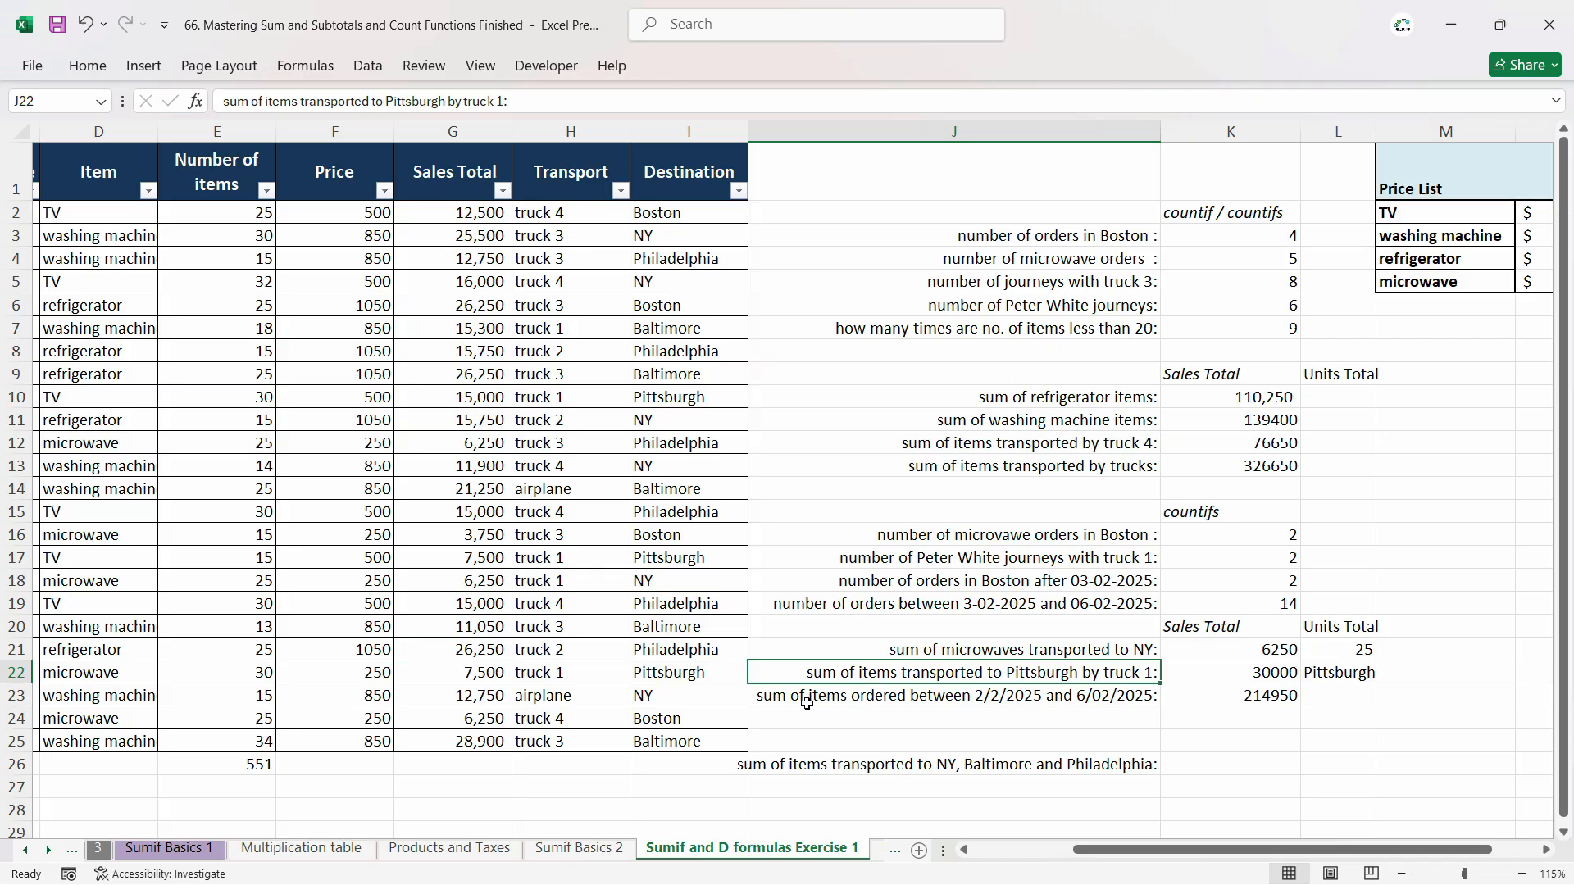
left_click_drag(1201, 653, 1216, 705)
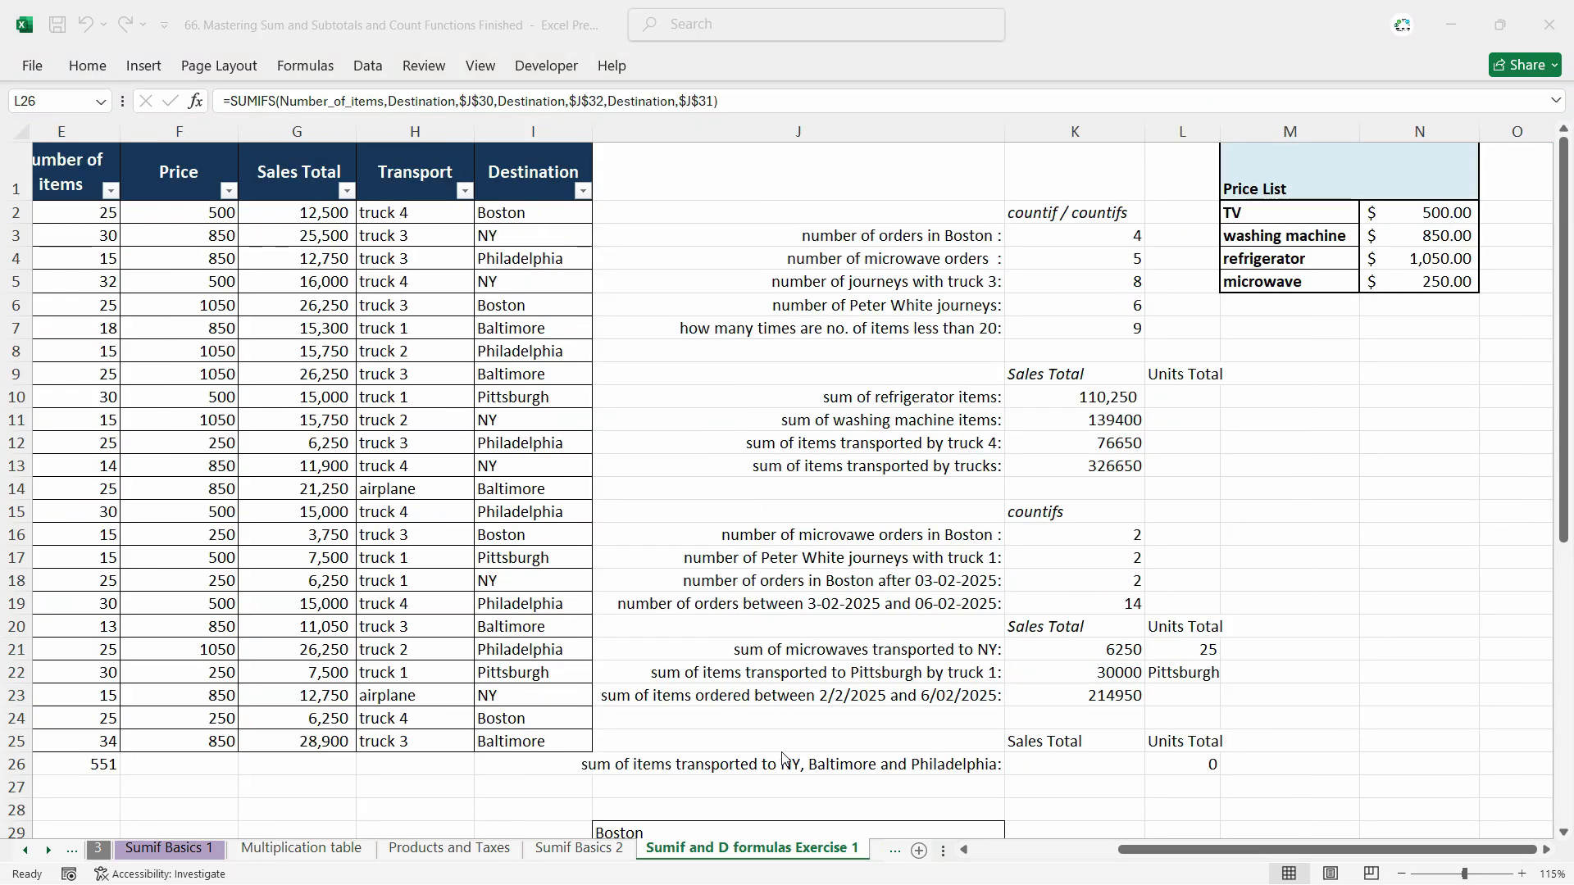
Examine the existing SUMIFS formula in L26 against the J26 label about NY, Baltimore and Philadelphia.
left_click(613, 767)
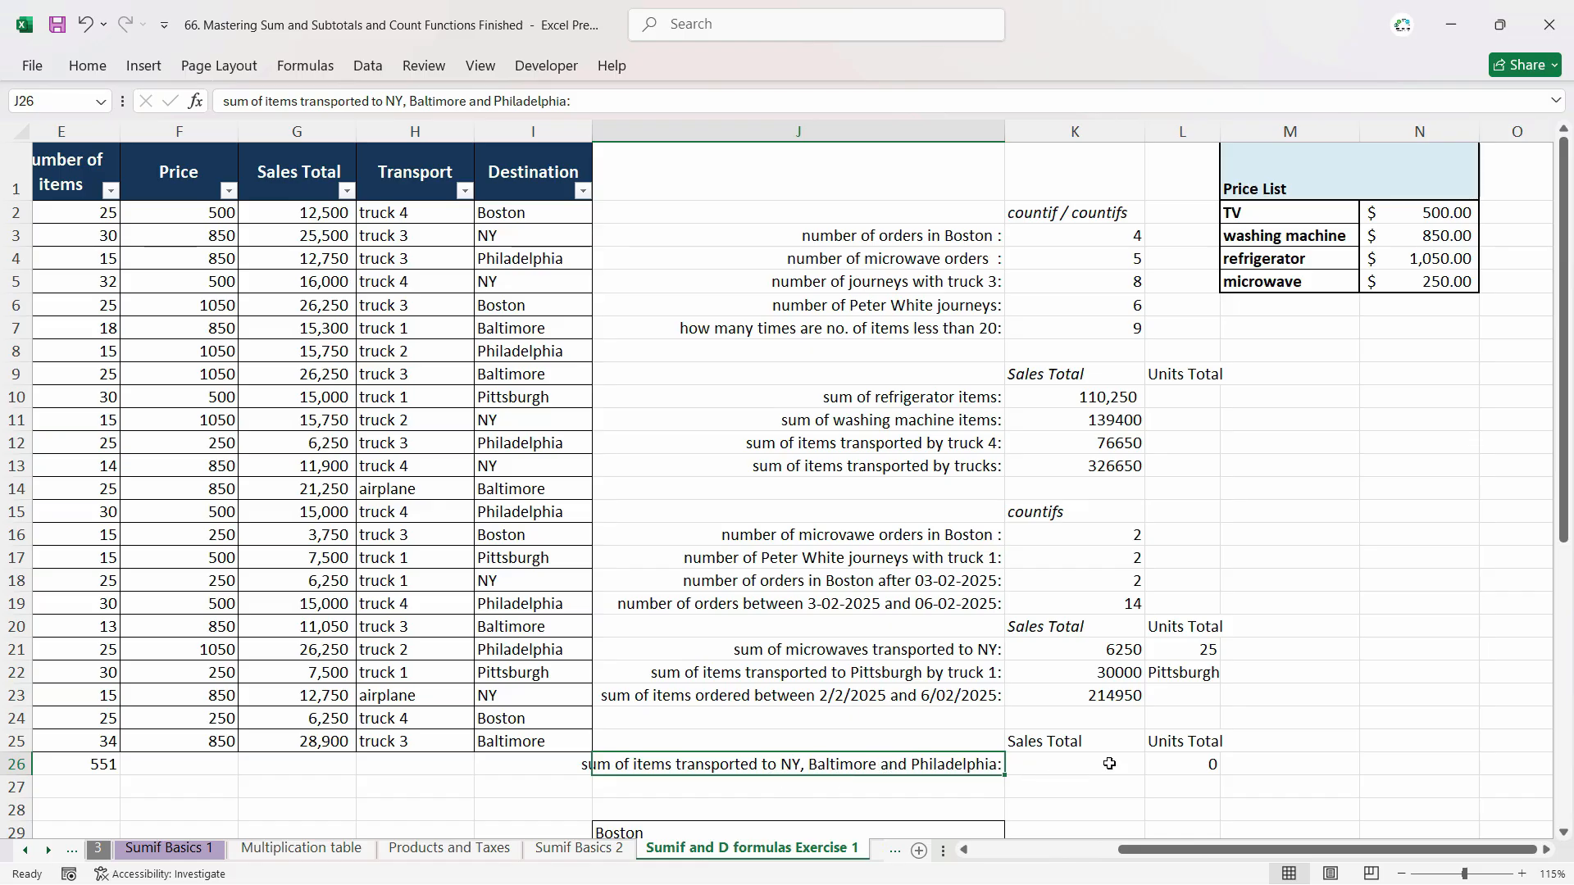
left_click(1202, 767)
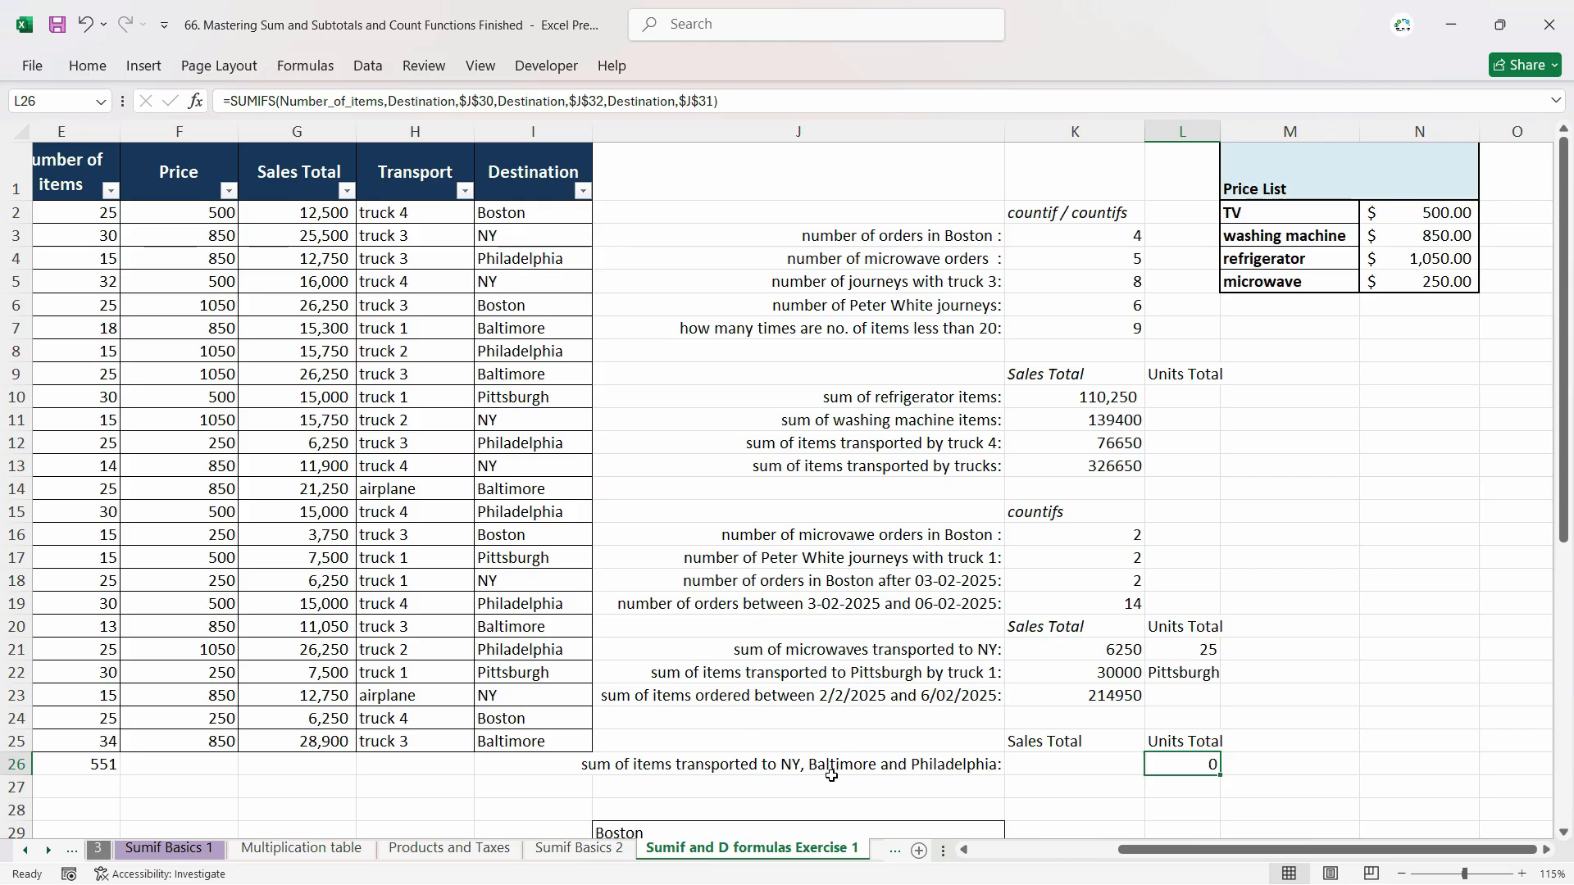
left_click(654, 769)
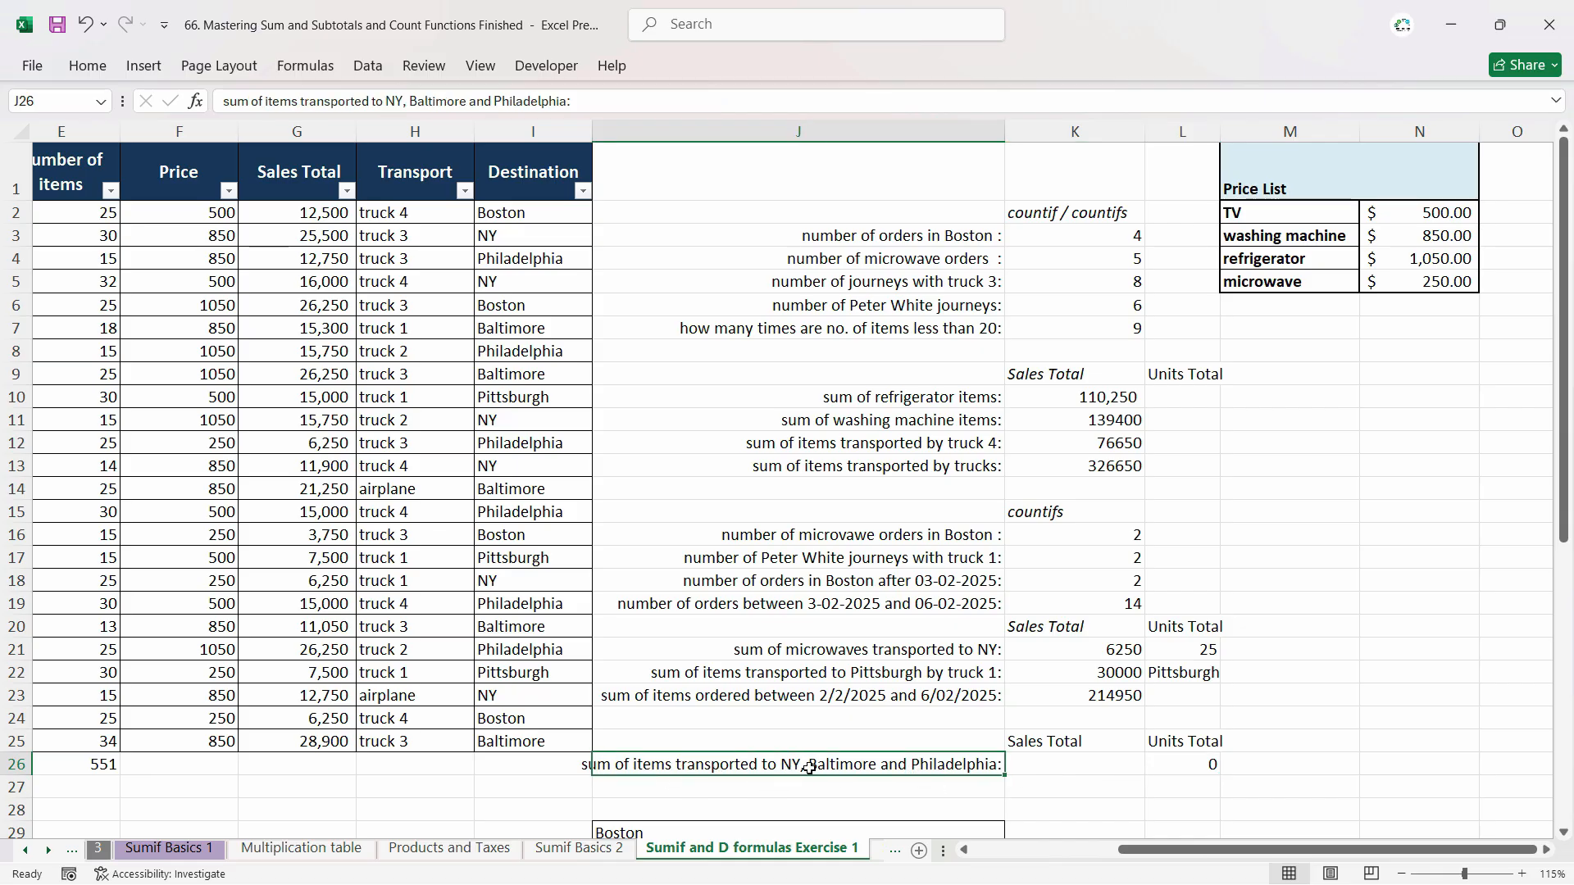
left_click(1180, 766)
left_click(793, 774)
left_click(1221, 769)
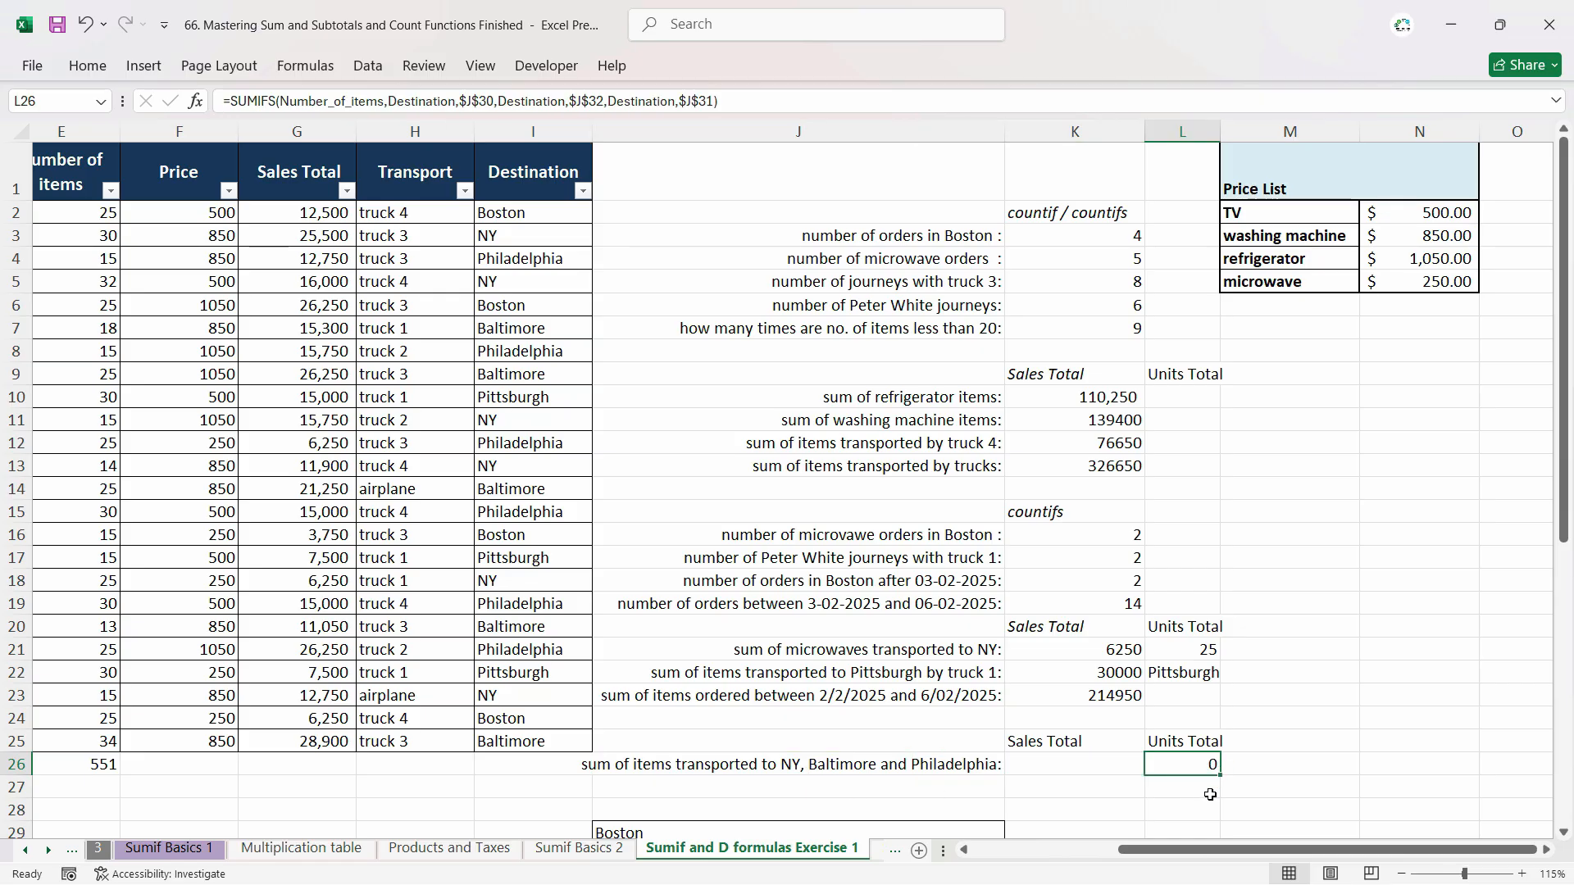
scroll(1210, 788, "down", 2)
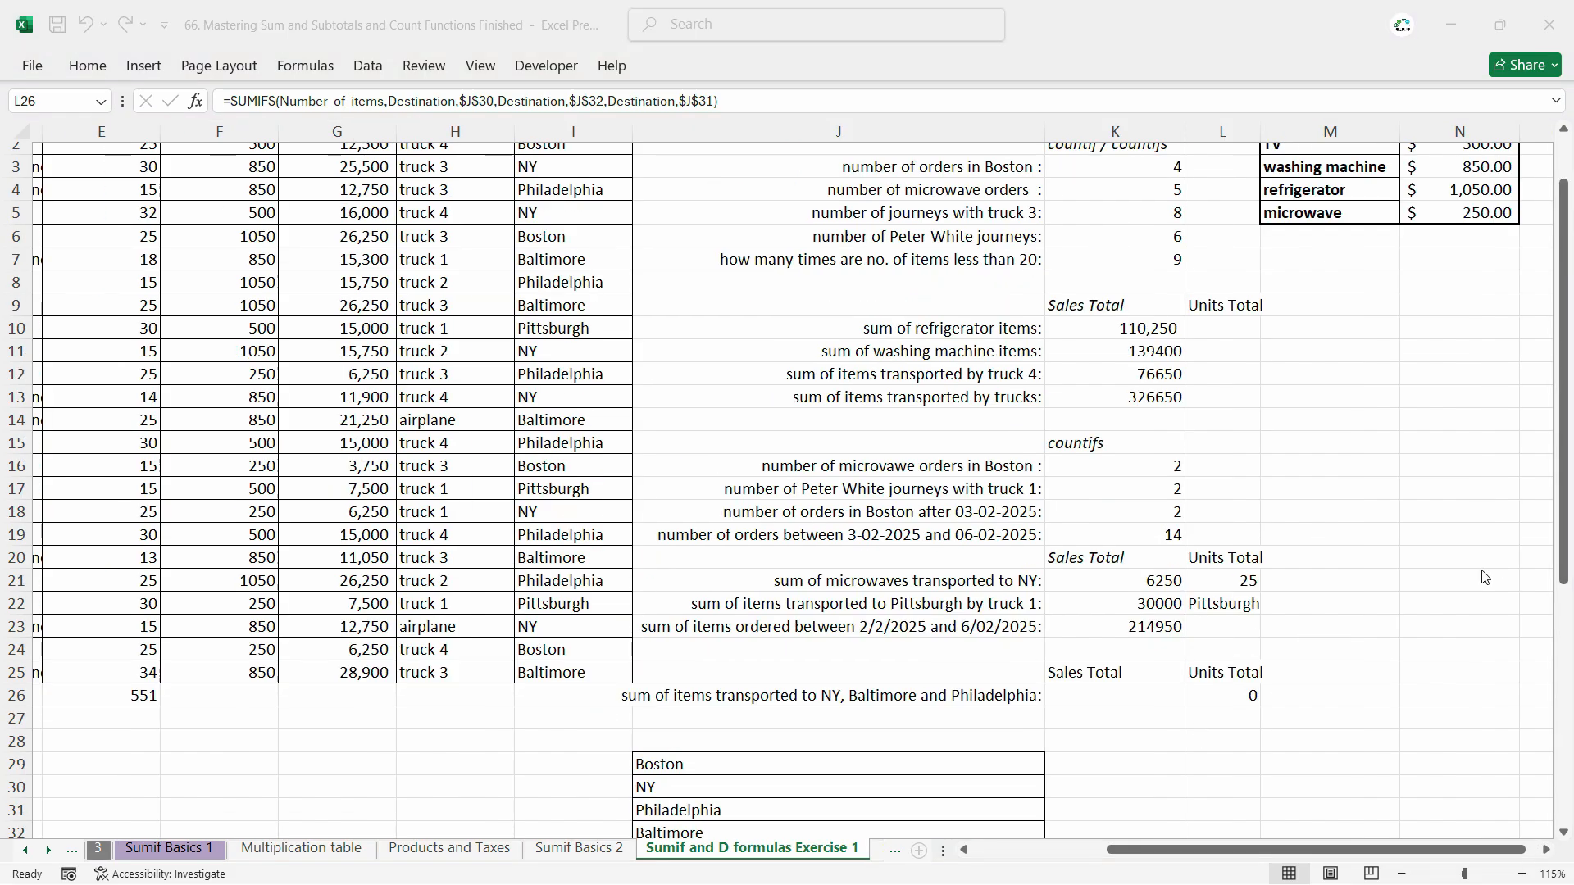
left_click(1244, 698)
scroll(1277, 723, "down", 2)
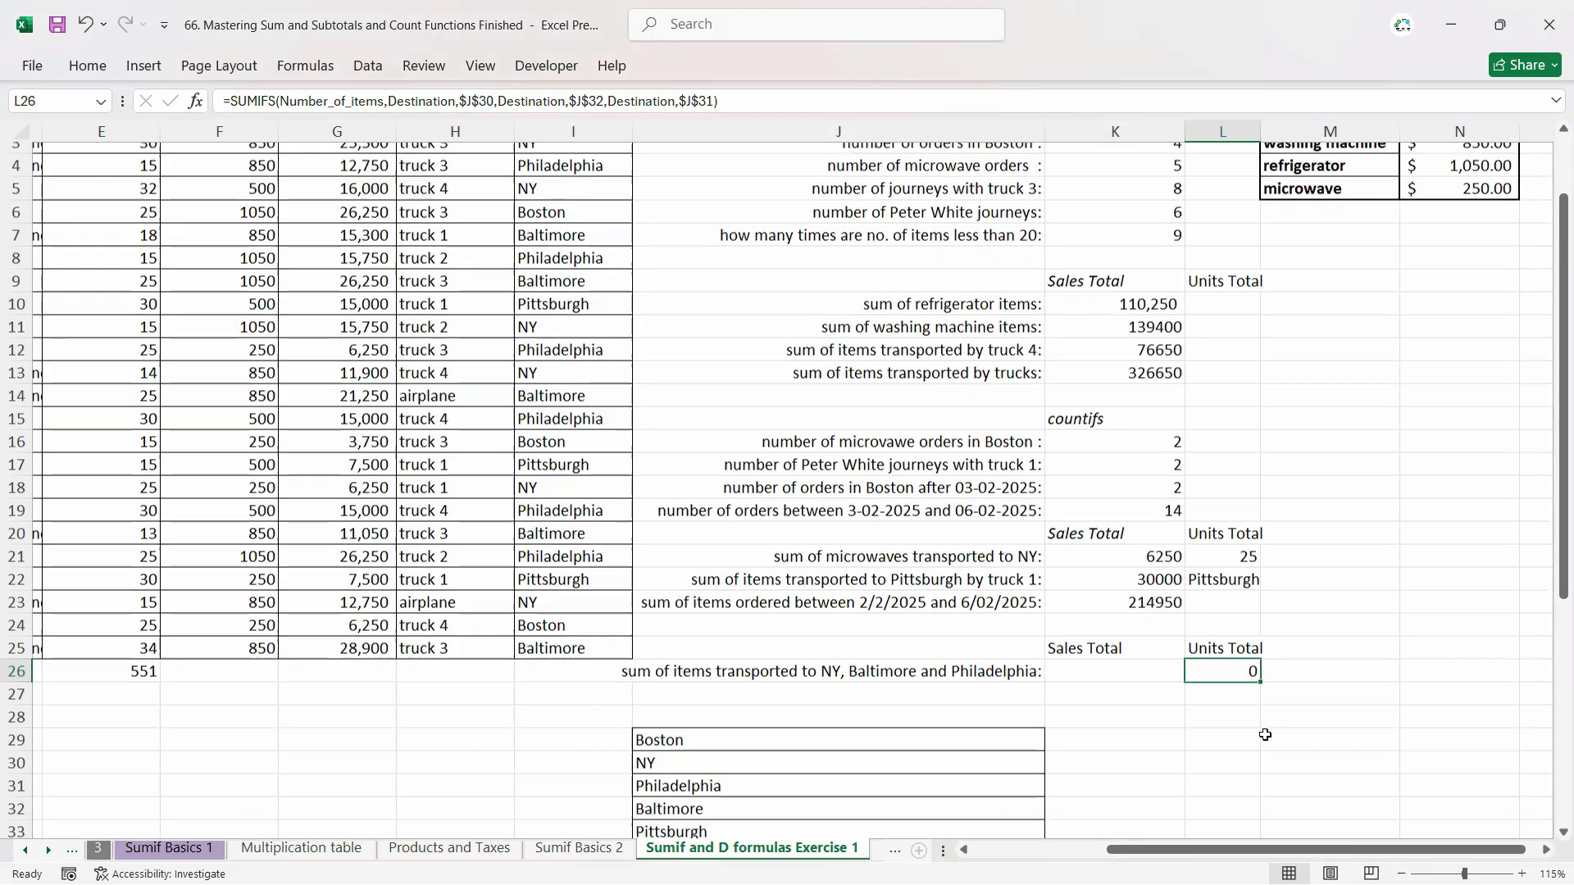
scroll(1277, 724, "up", 1)
Compare the list of cities in J29:J33 with the entries in the Destination column.
type("=sumi")
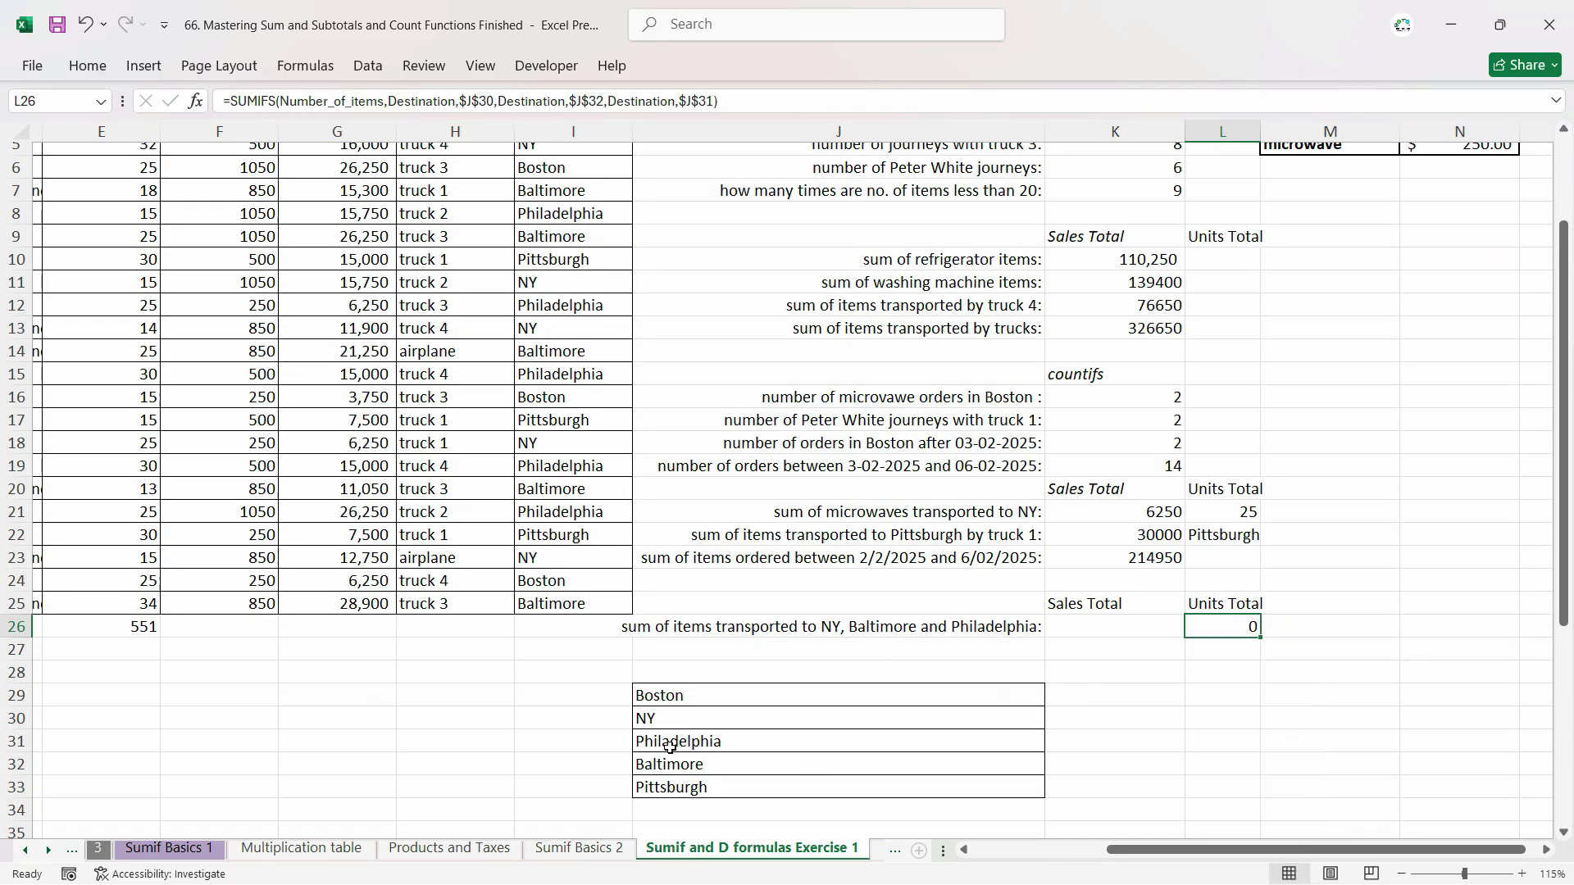
left_click_drag(693, 706, 685, 791)
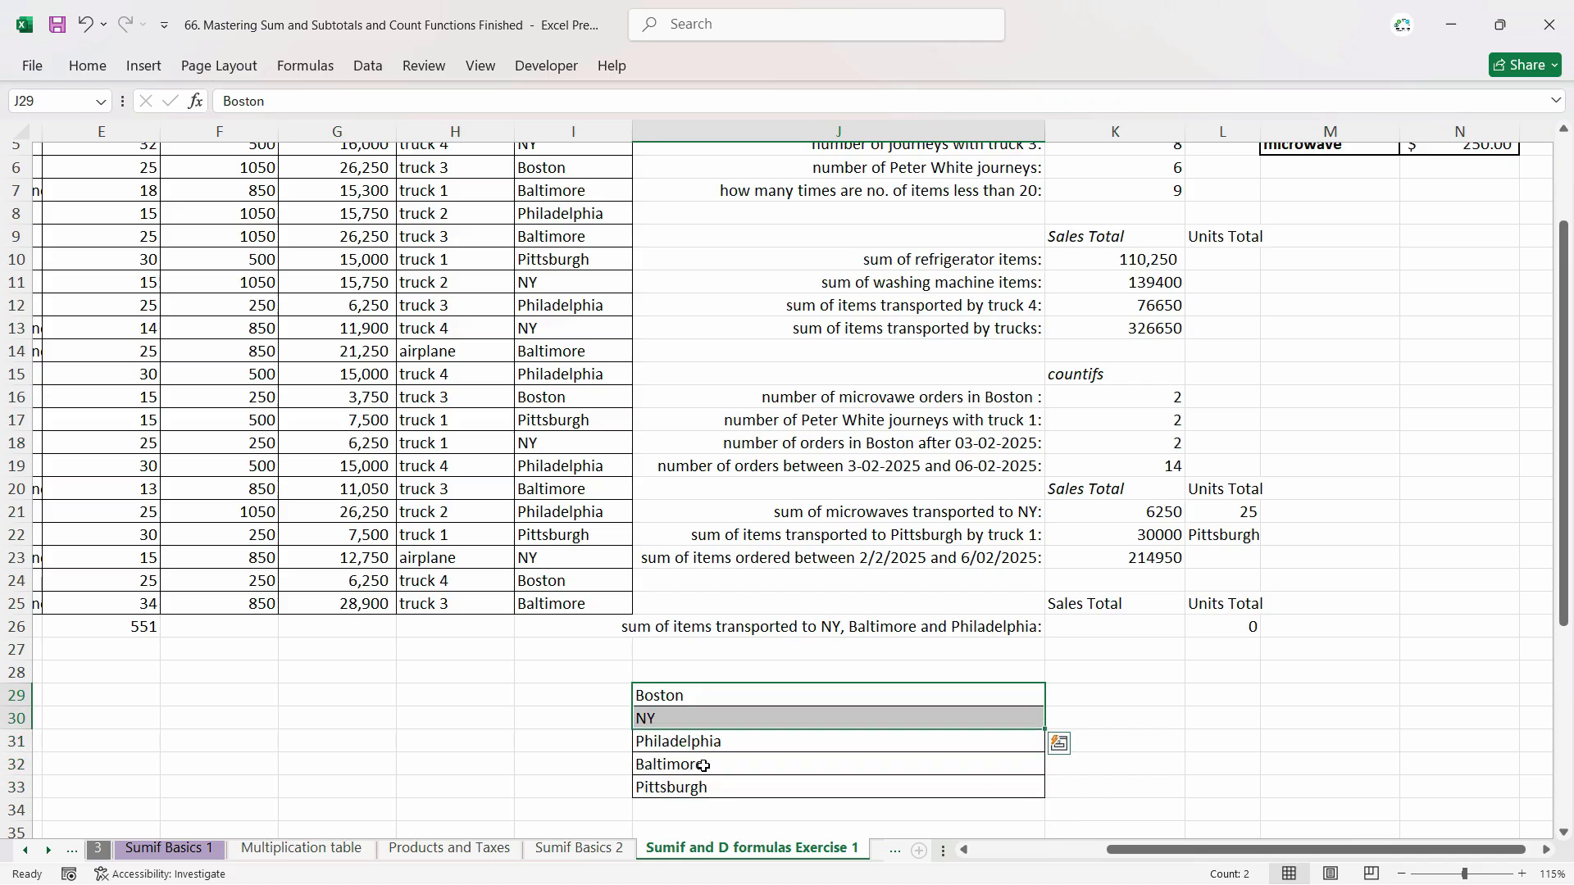
left_click(704, 770)
scroll(709, 695, "up", 2)
scroll(707, 666, "down", 2)
right_click(611, 352)
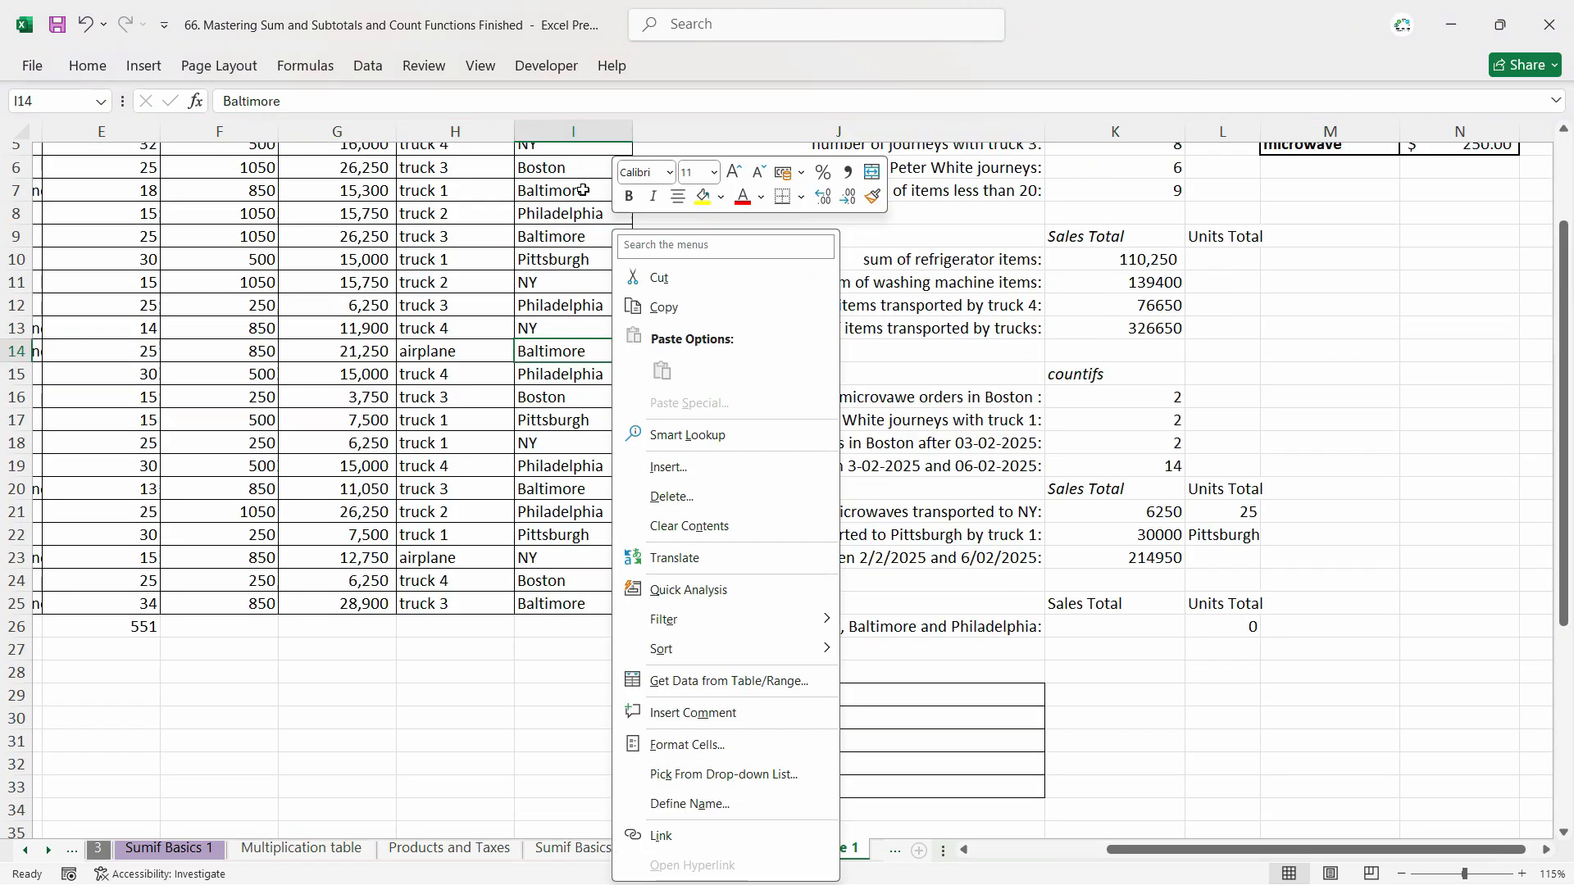
scroll(561, 254, "up", 1)
left_click(1025, 673)
scroll(998, 737, "down", 2)
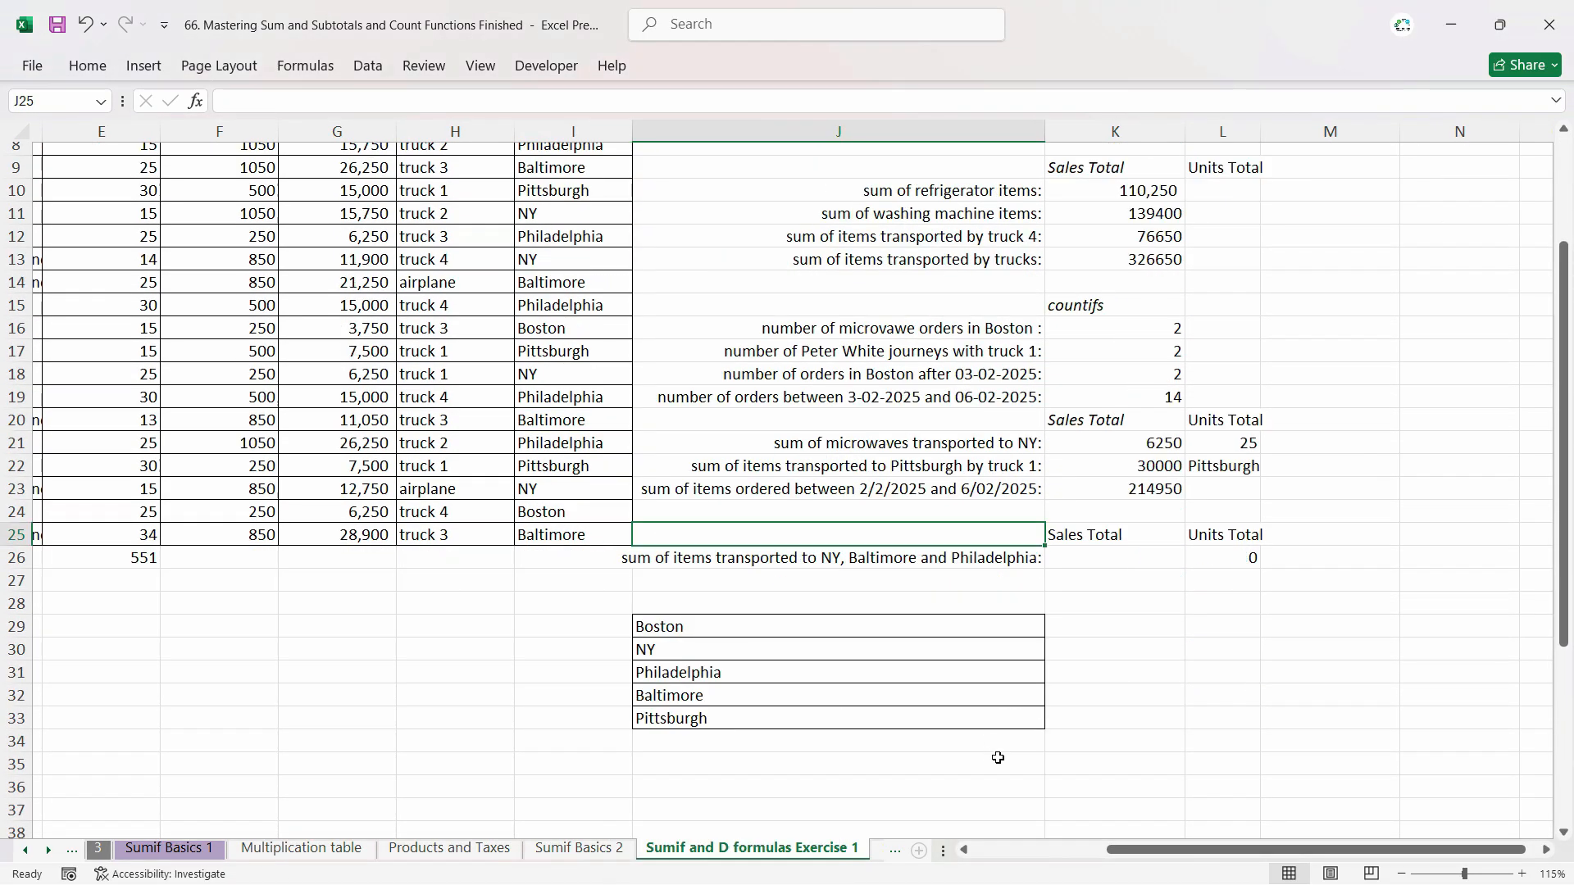
scroll(964, 634, "up", 3)
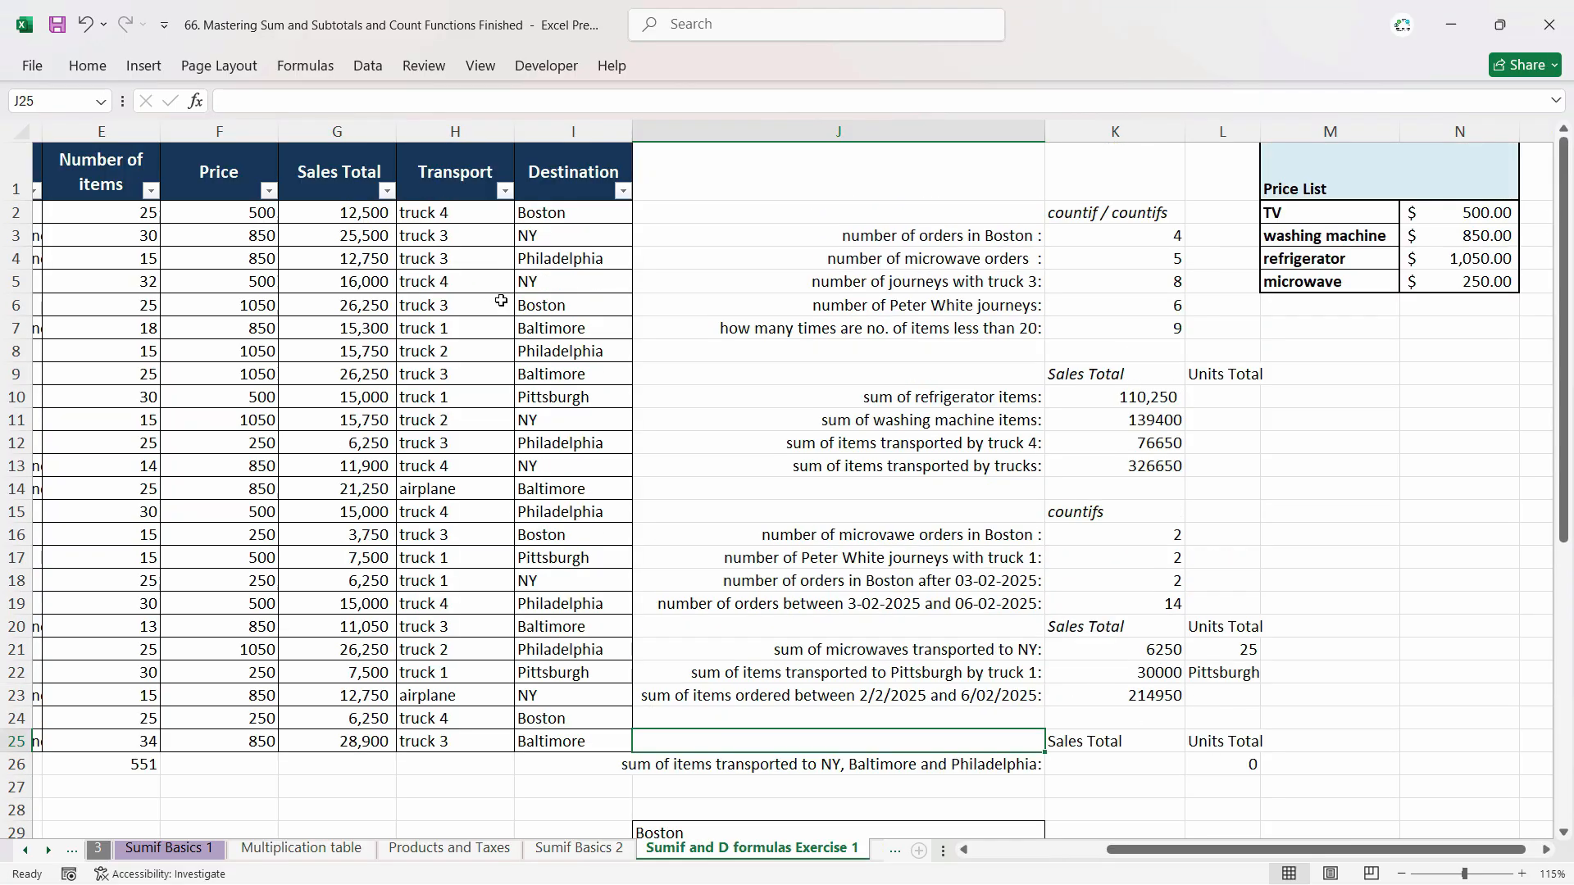
left_click(567, 219)
Replace the L26 formula with a SUMIF using Destination as range, $I$5 (NY) as criterion and Number_of_items as sum range.
left_click(1254, 765)
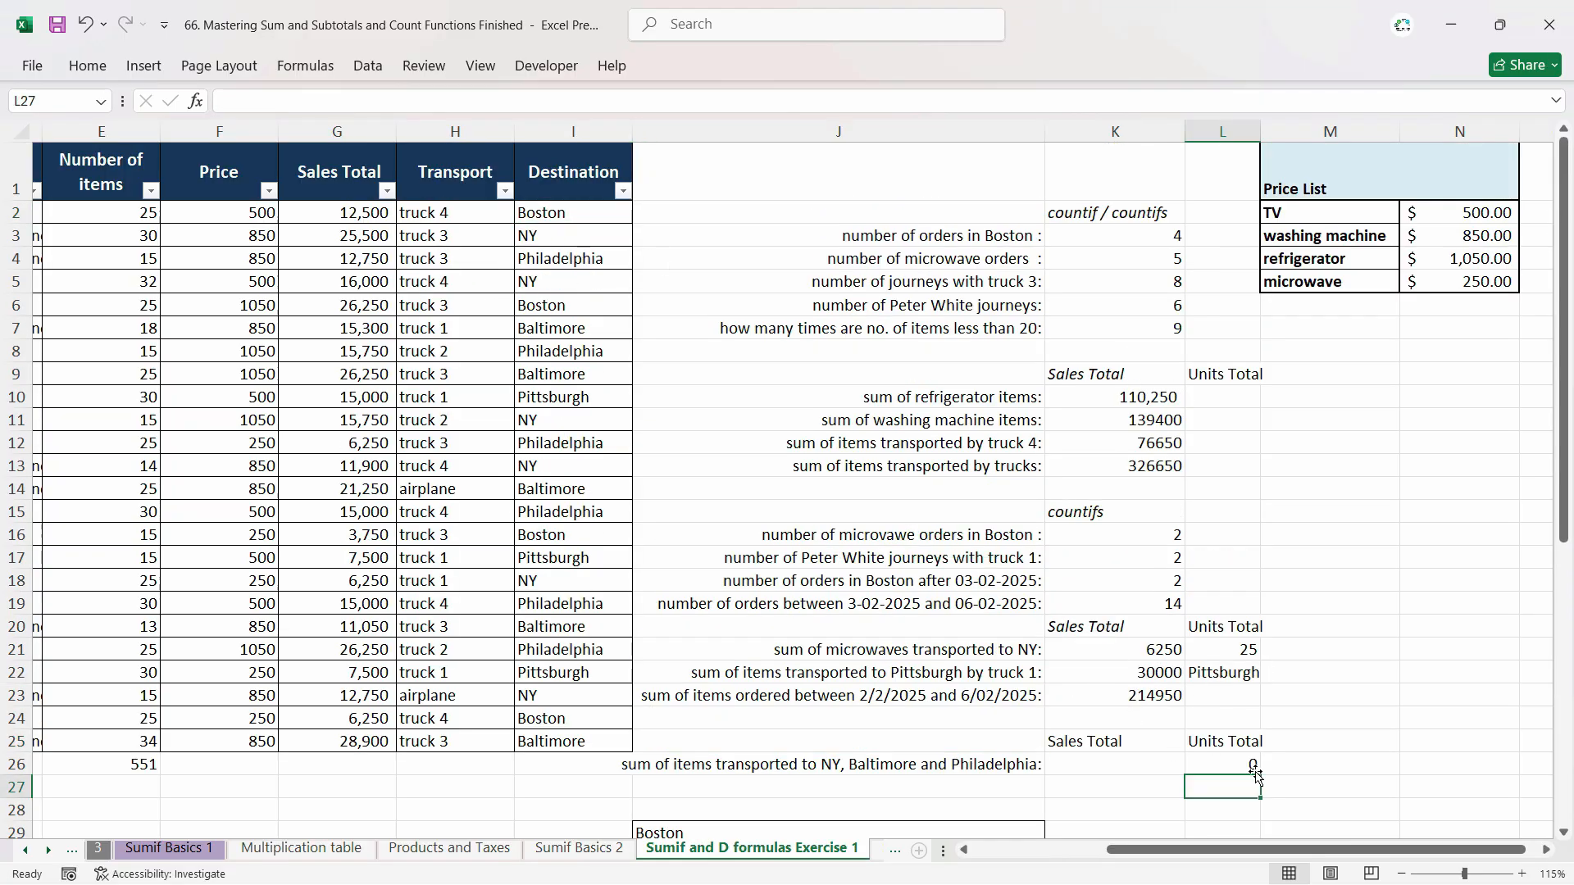
type("=sumif")
key("Tab")
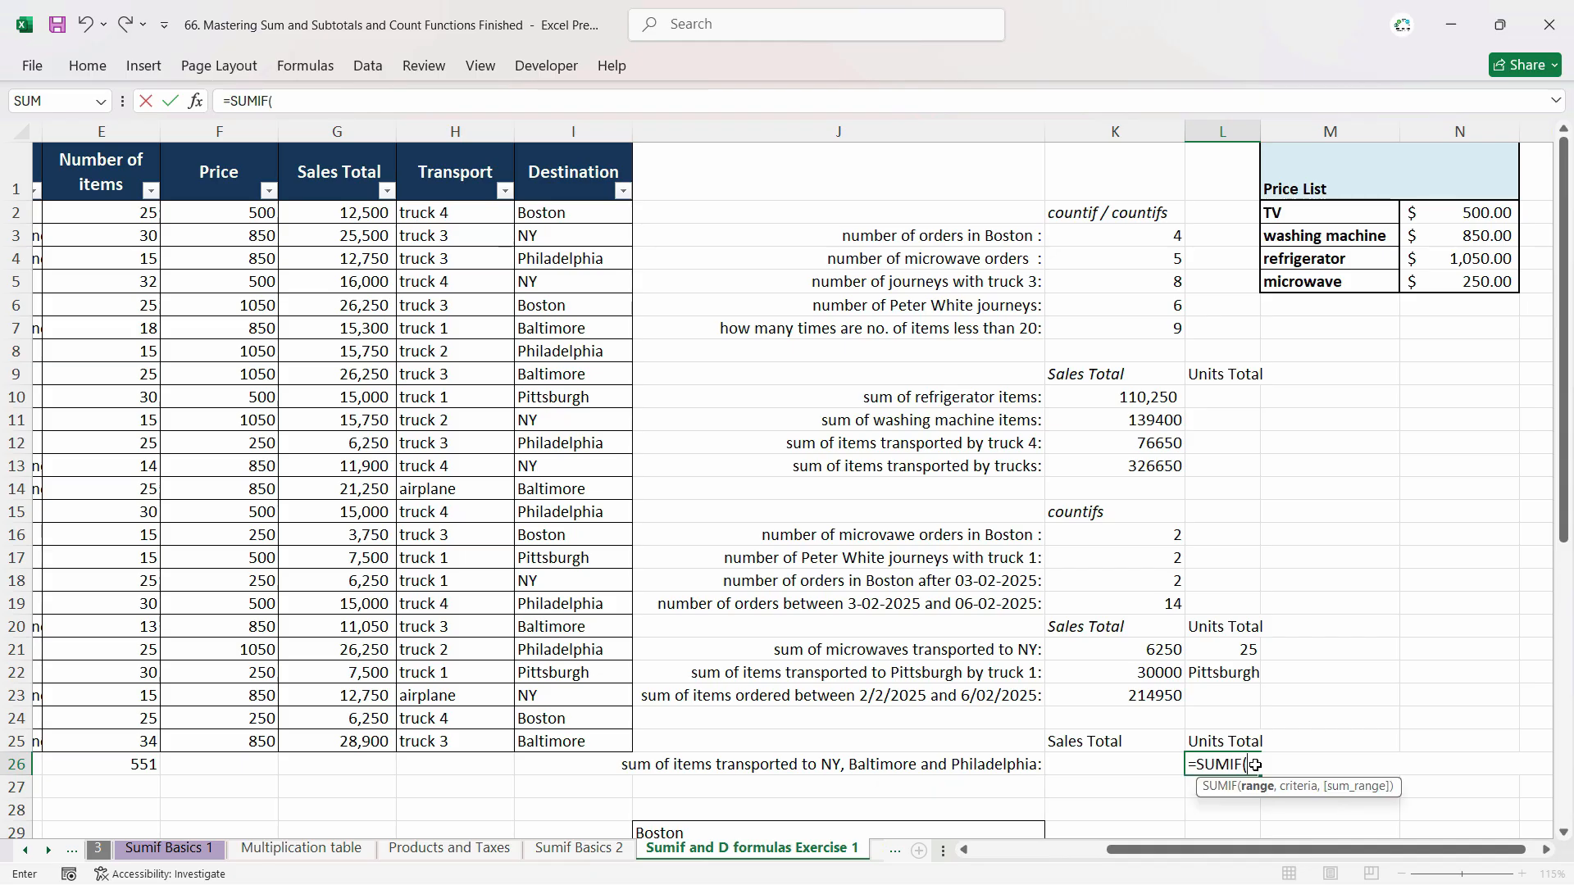
type("Destination,")
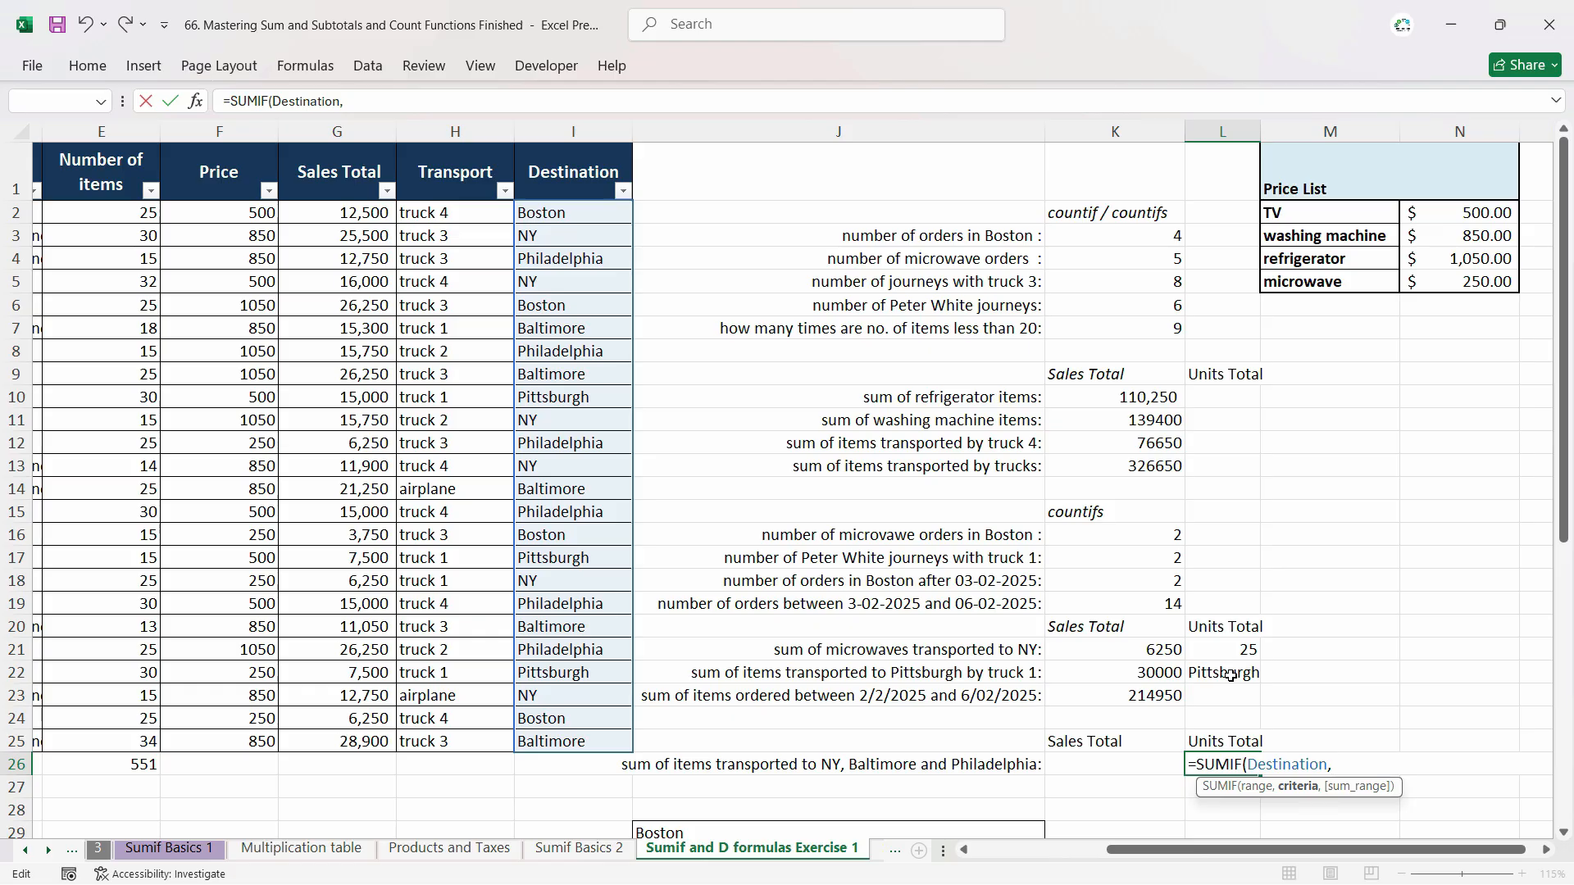
left_click(555, 283)
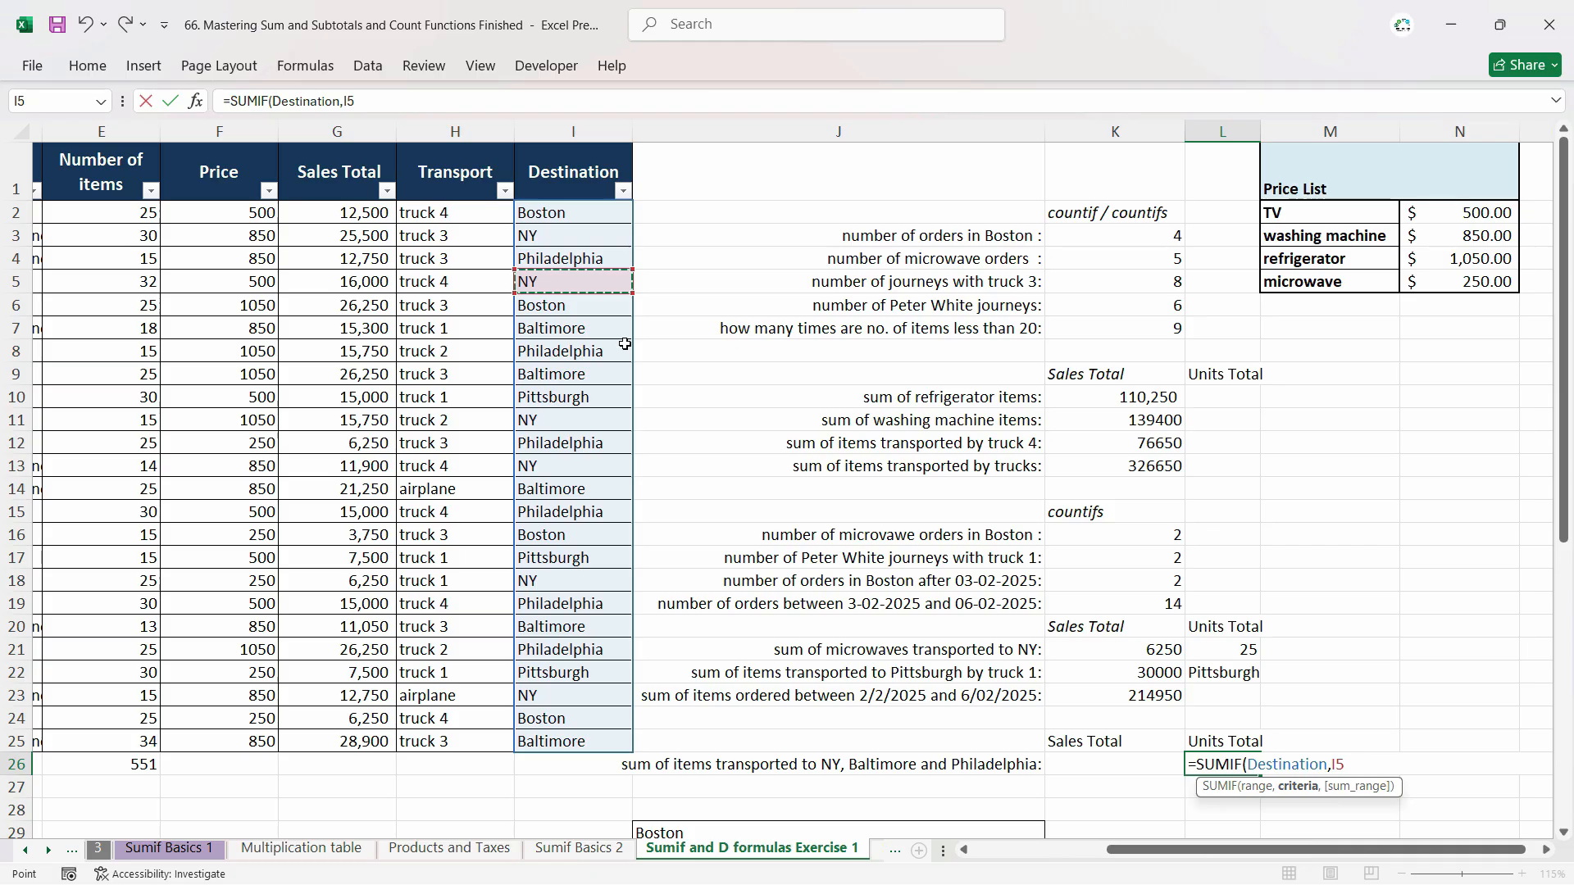
key("F4")
type(",")
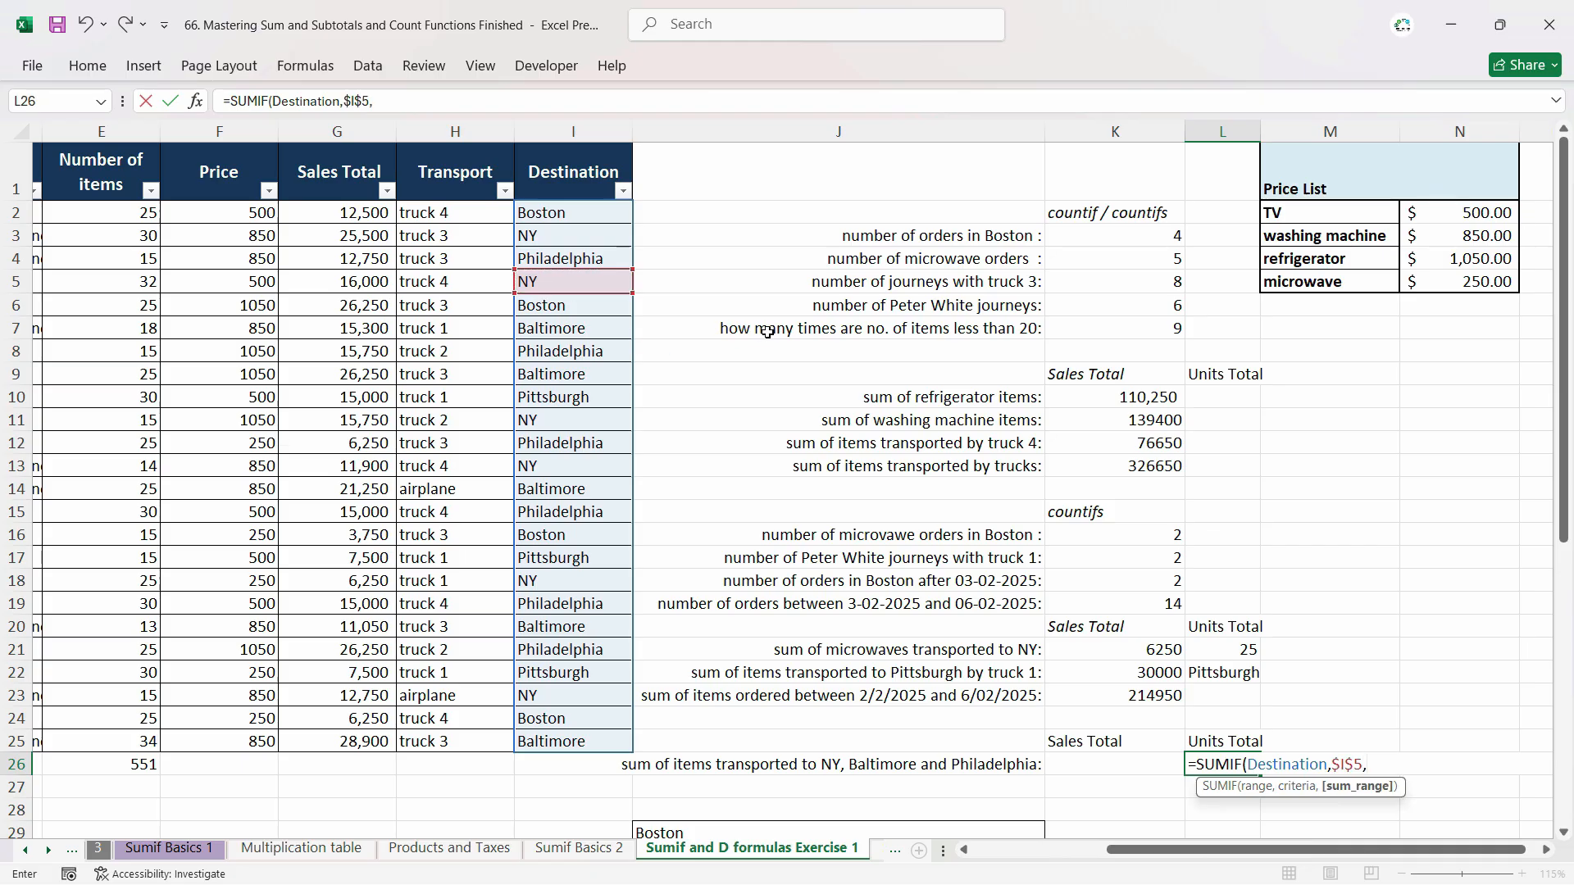
type("Number_of_items")
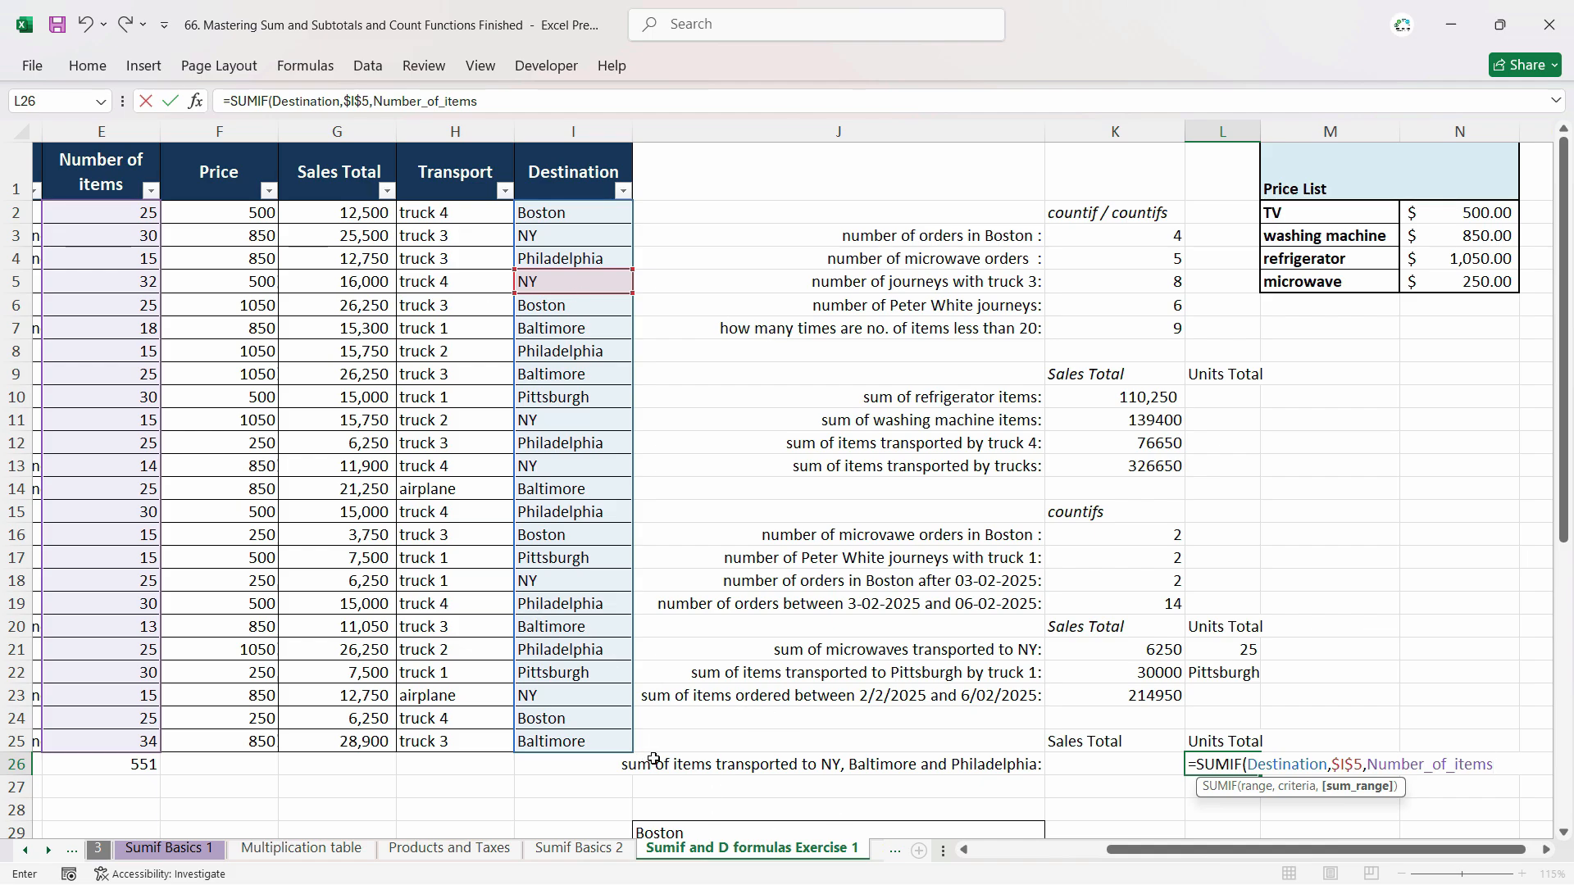
type(",")
key("BackSpace")
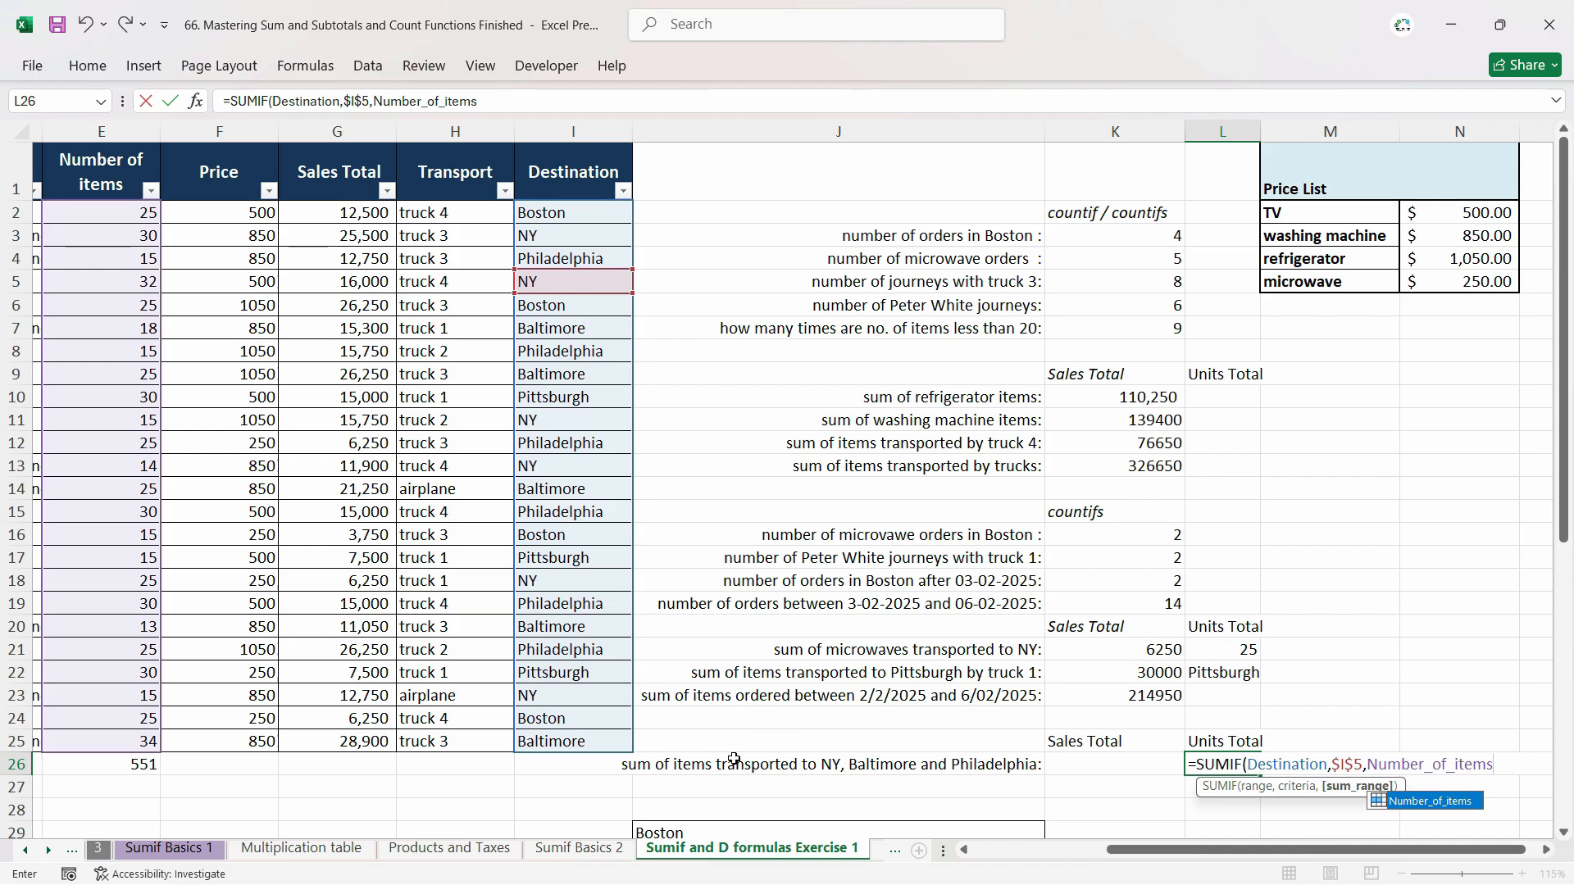
key("Return")
Extend the L26 formula with a second SUMIF using Destination as range, $I$7 (Baltimore) as criterion and Number_of_items as sum range.
double_click(1252, 768)
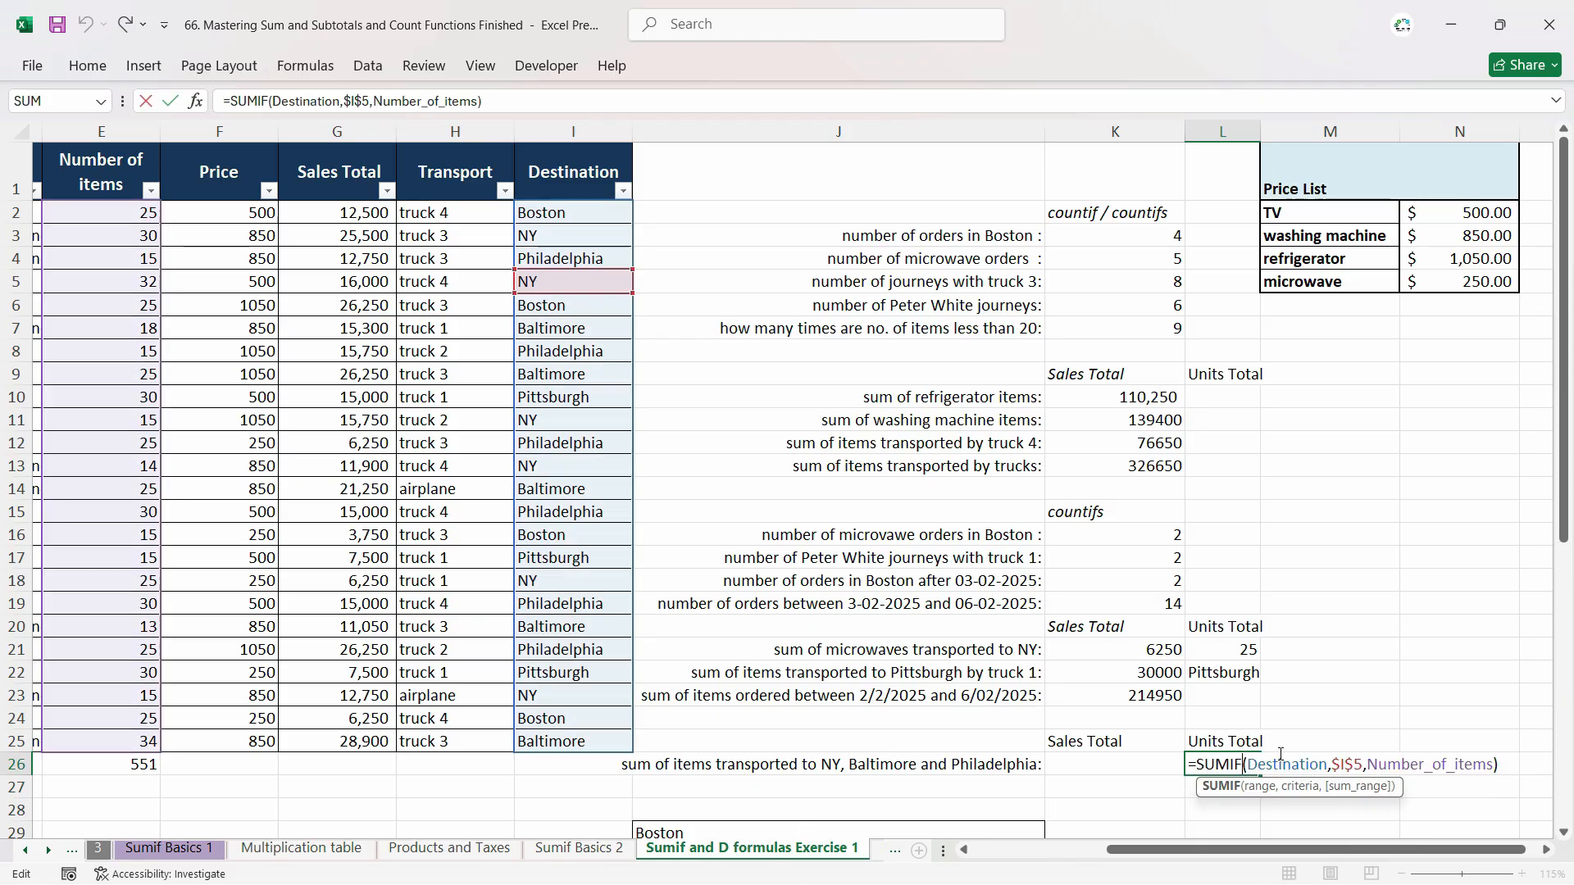
left_click(1509, 764)
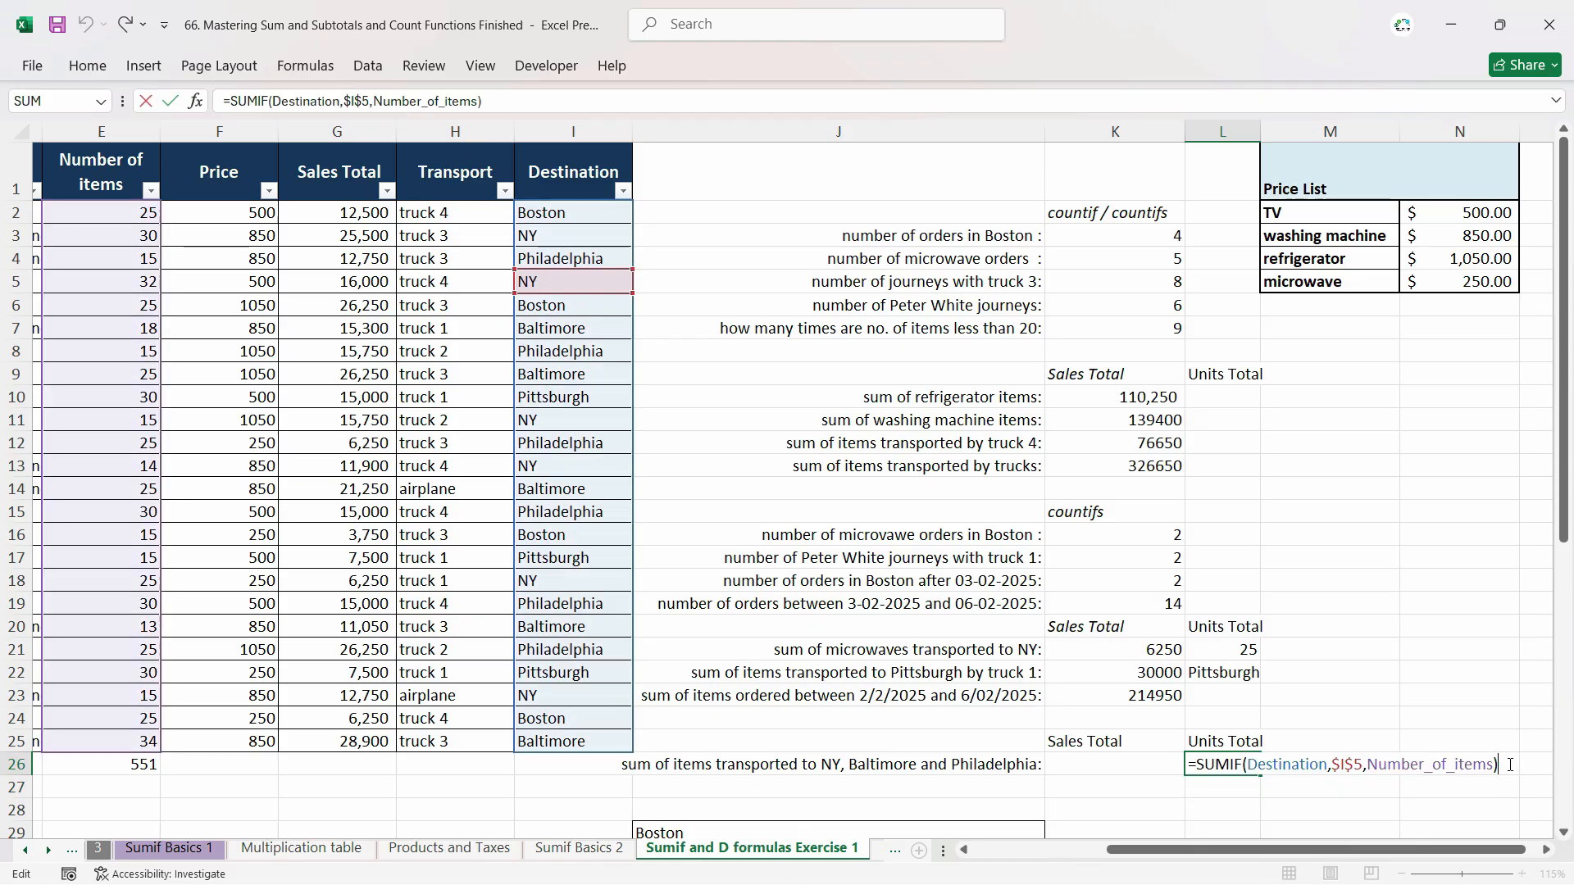
type("+SUMIF(")
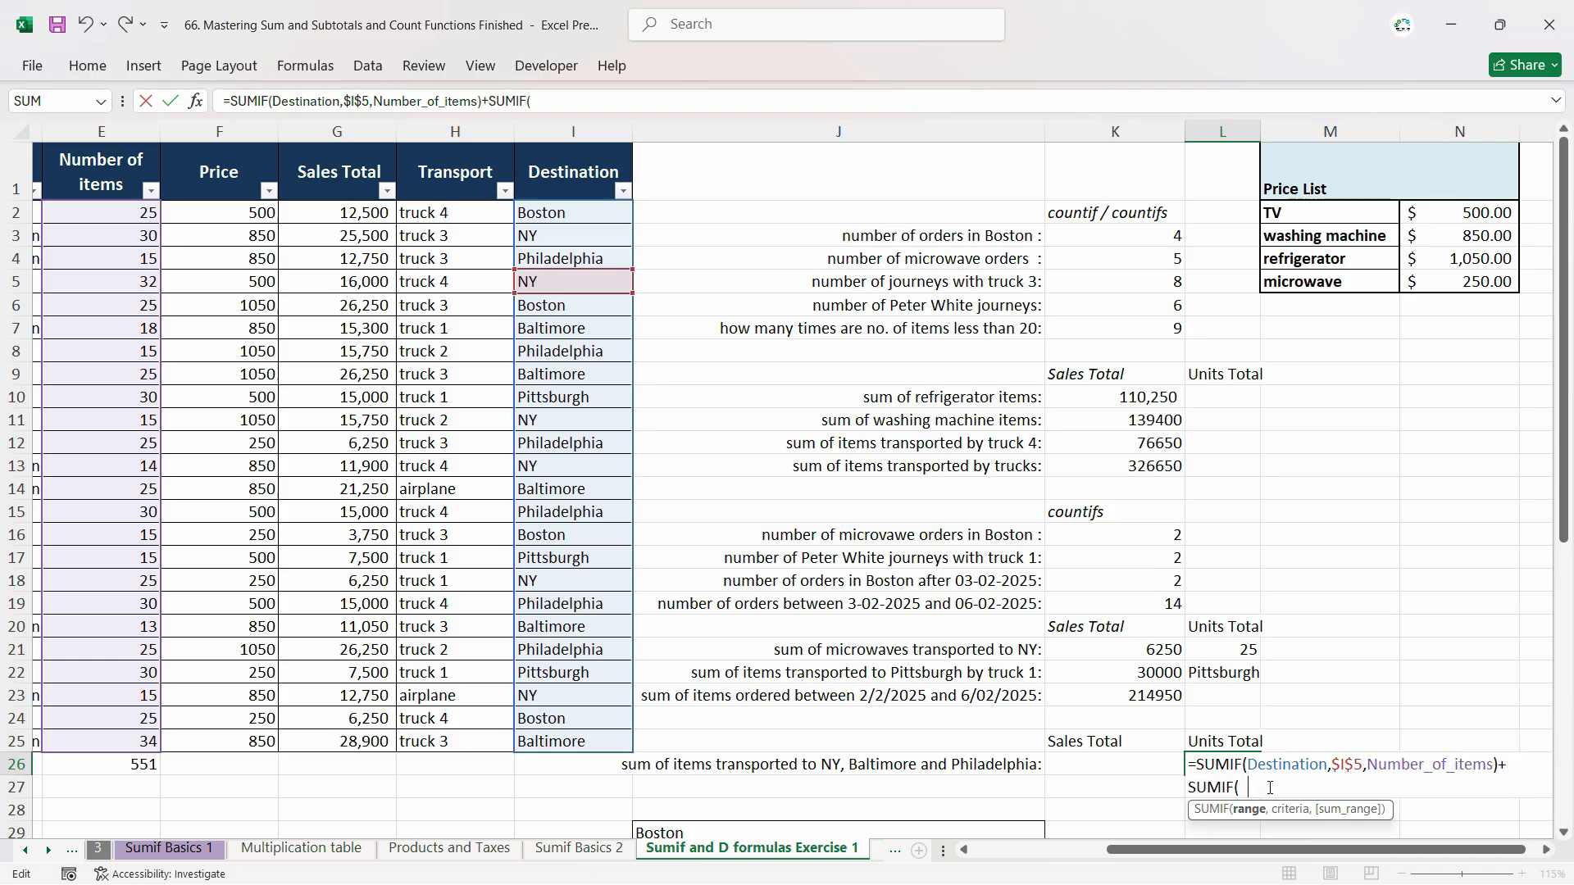
type("Destination,")
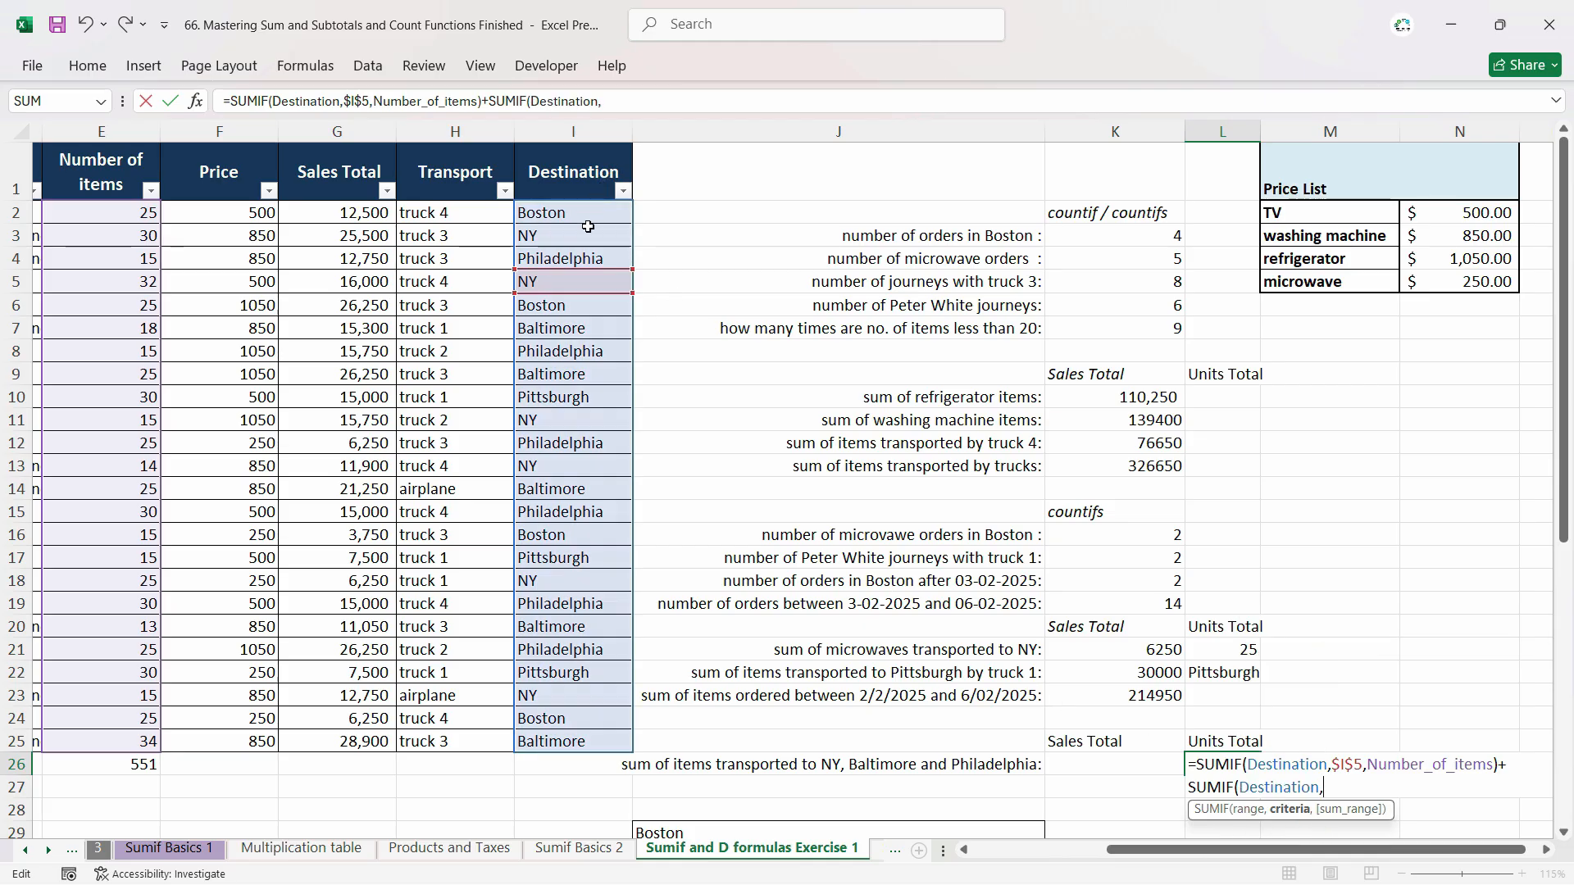
left_click(575, 331)
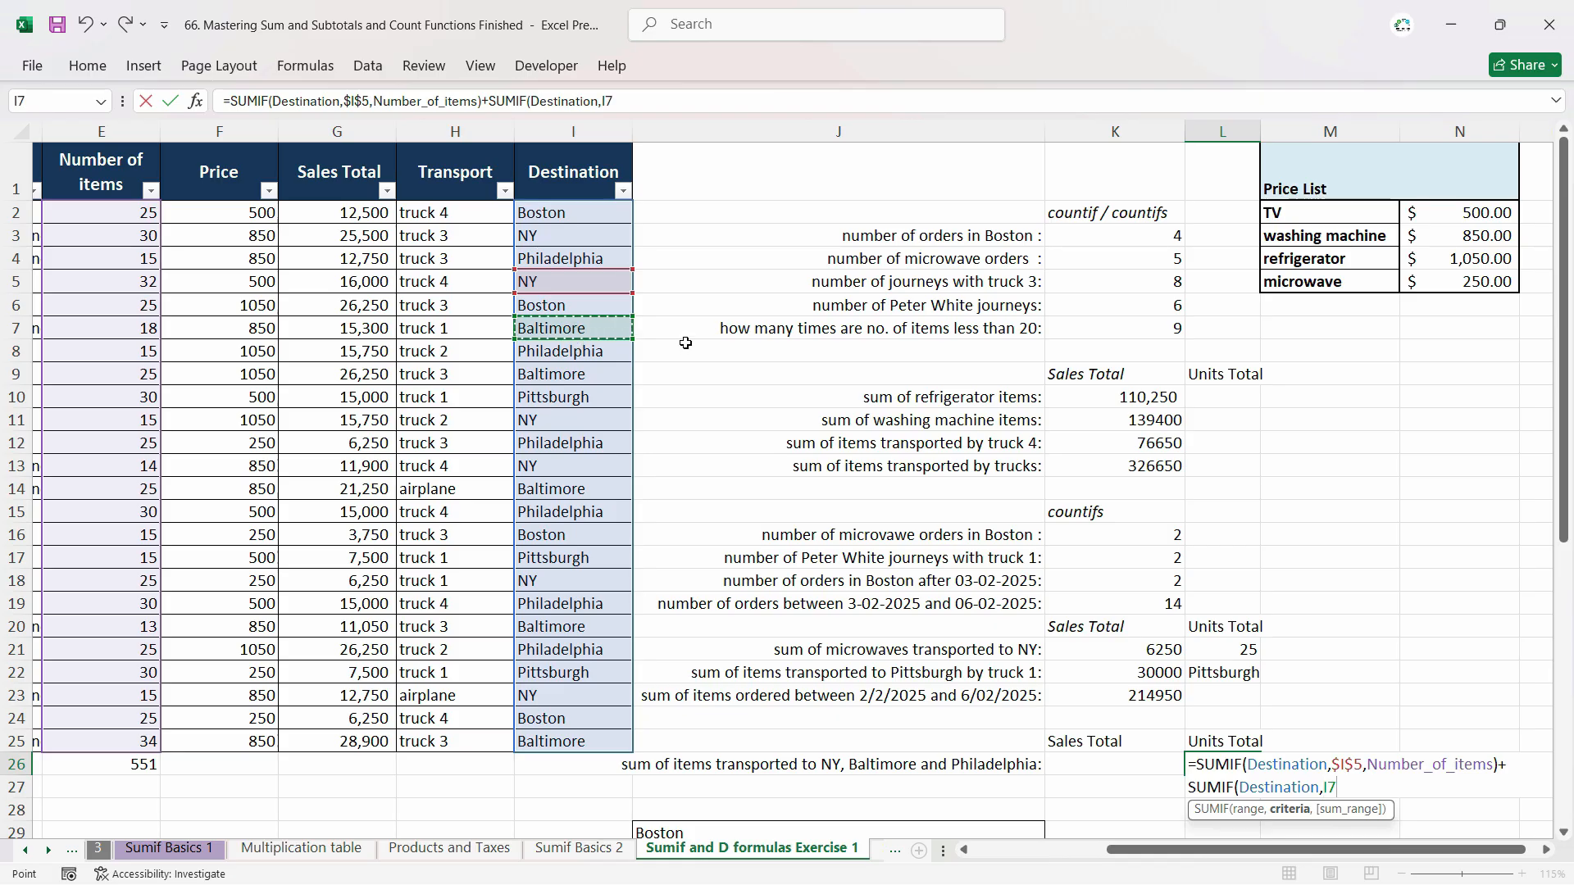
key("F4")
type(",")
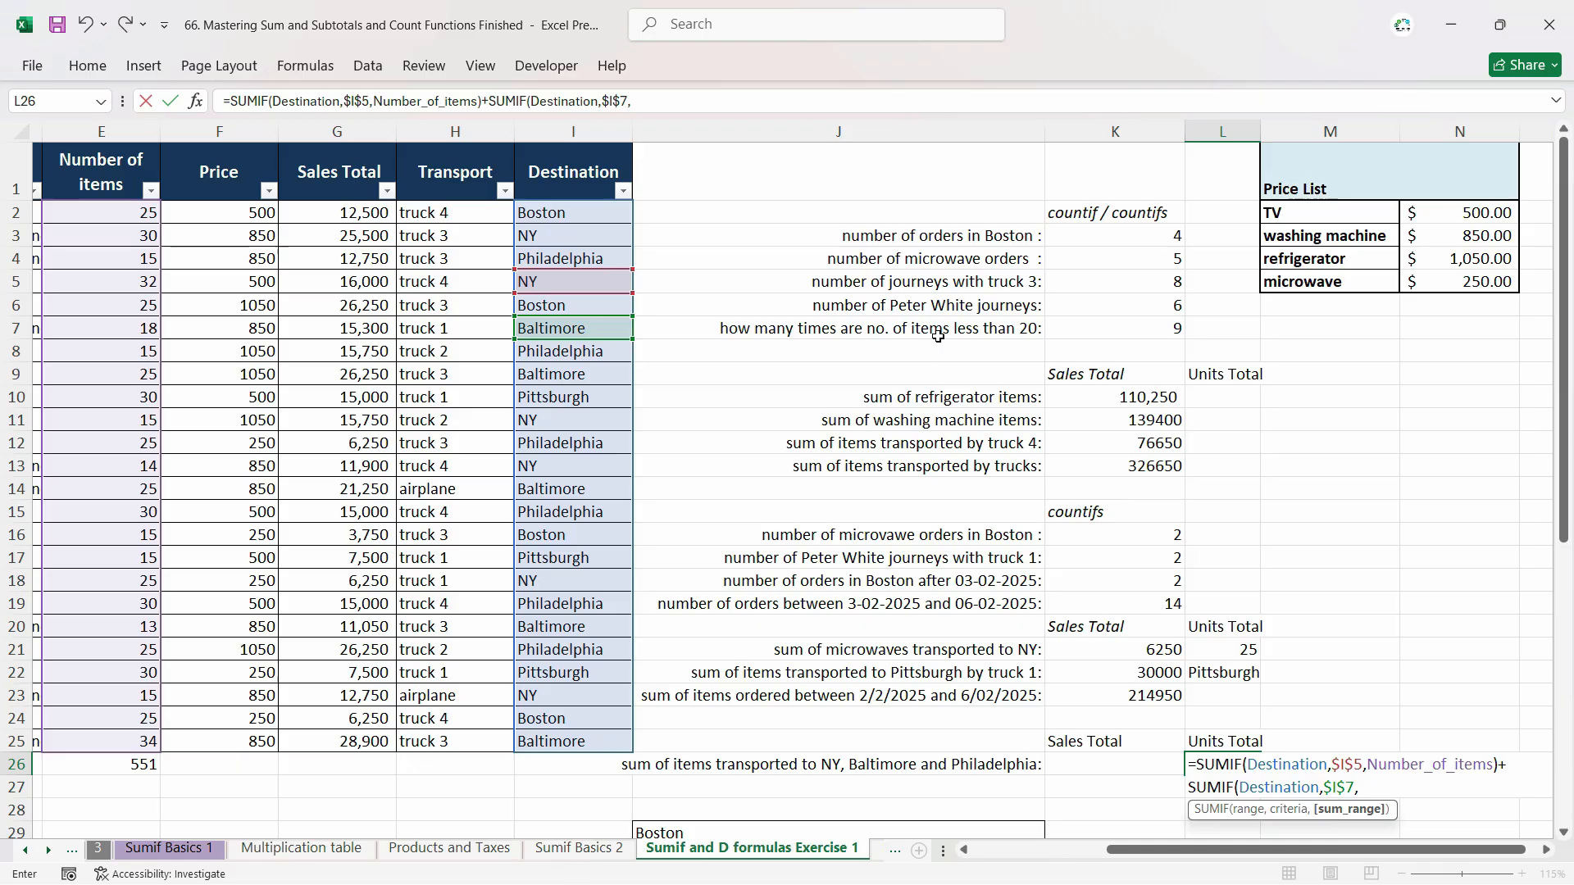
type("num")
key("Tab")
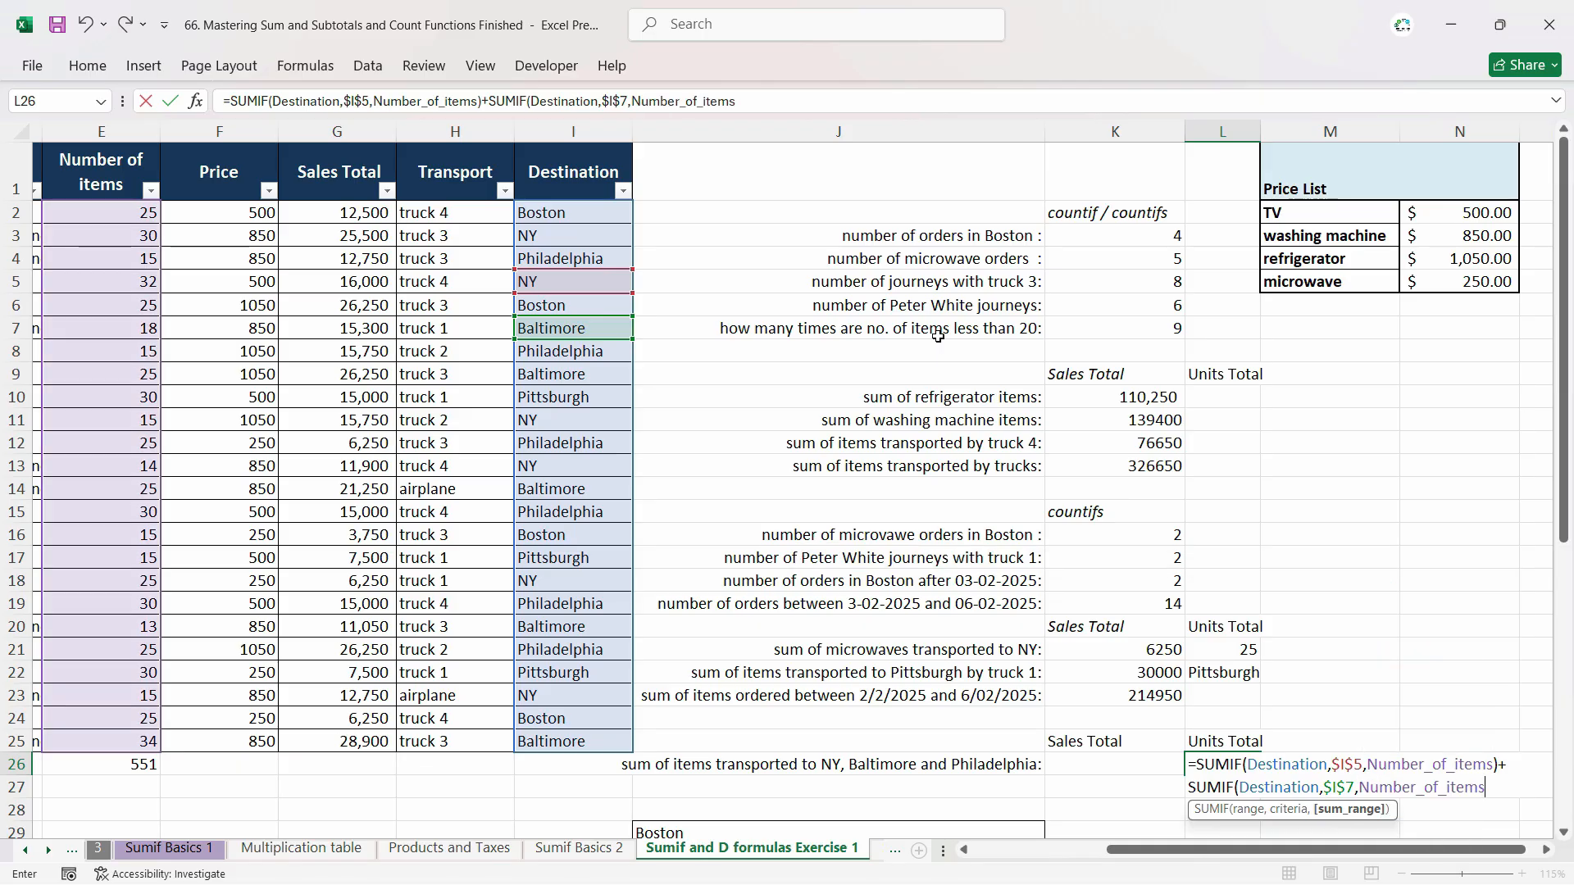
Add a third SUMIF to L26 using Destination, $I$4 (Philadelphia) and Number_of_items, and accept the corrected formula.
type(")+SUMIF(des")
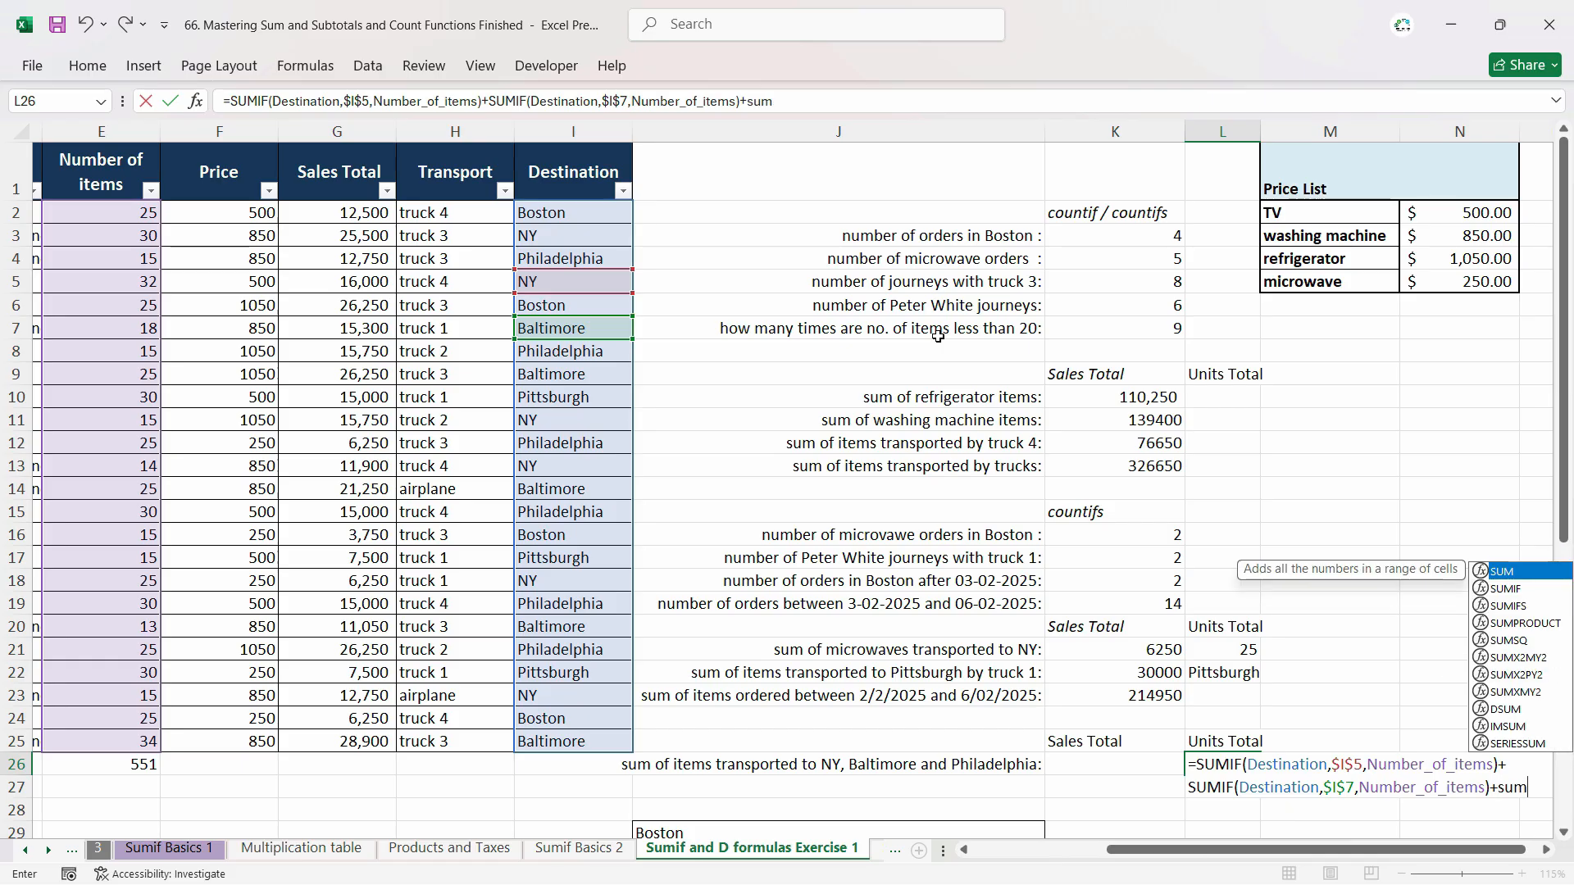
key("Tab")
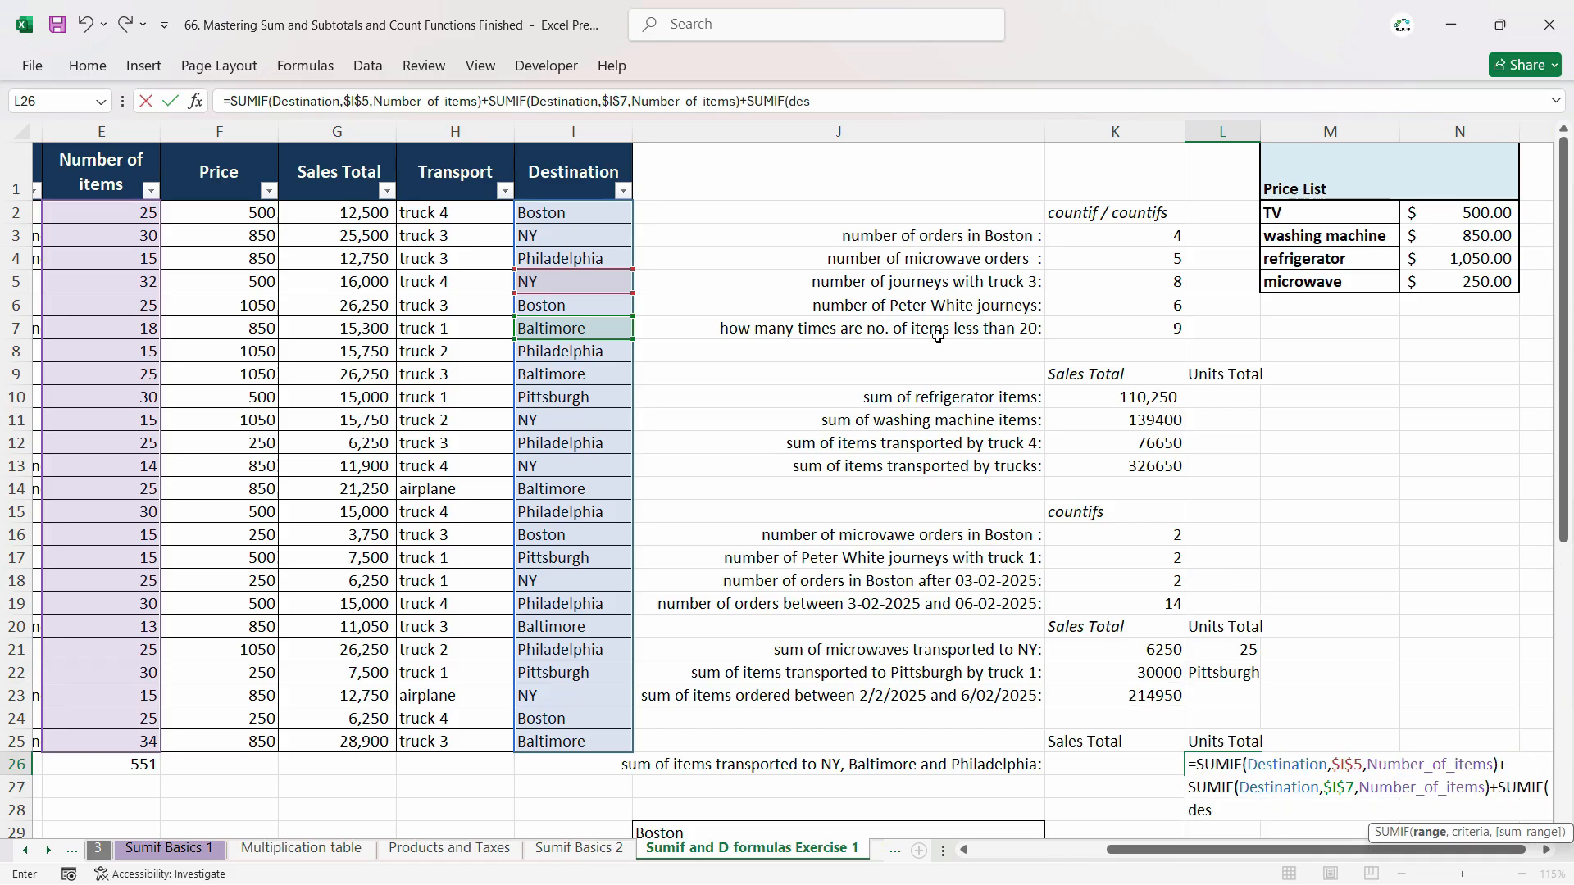
type(",")
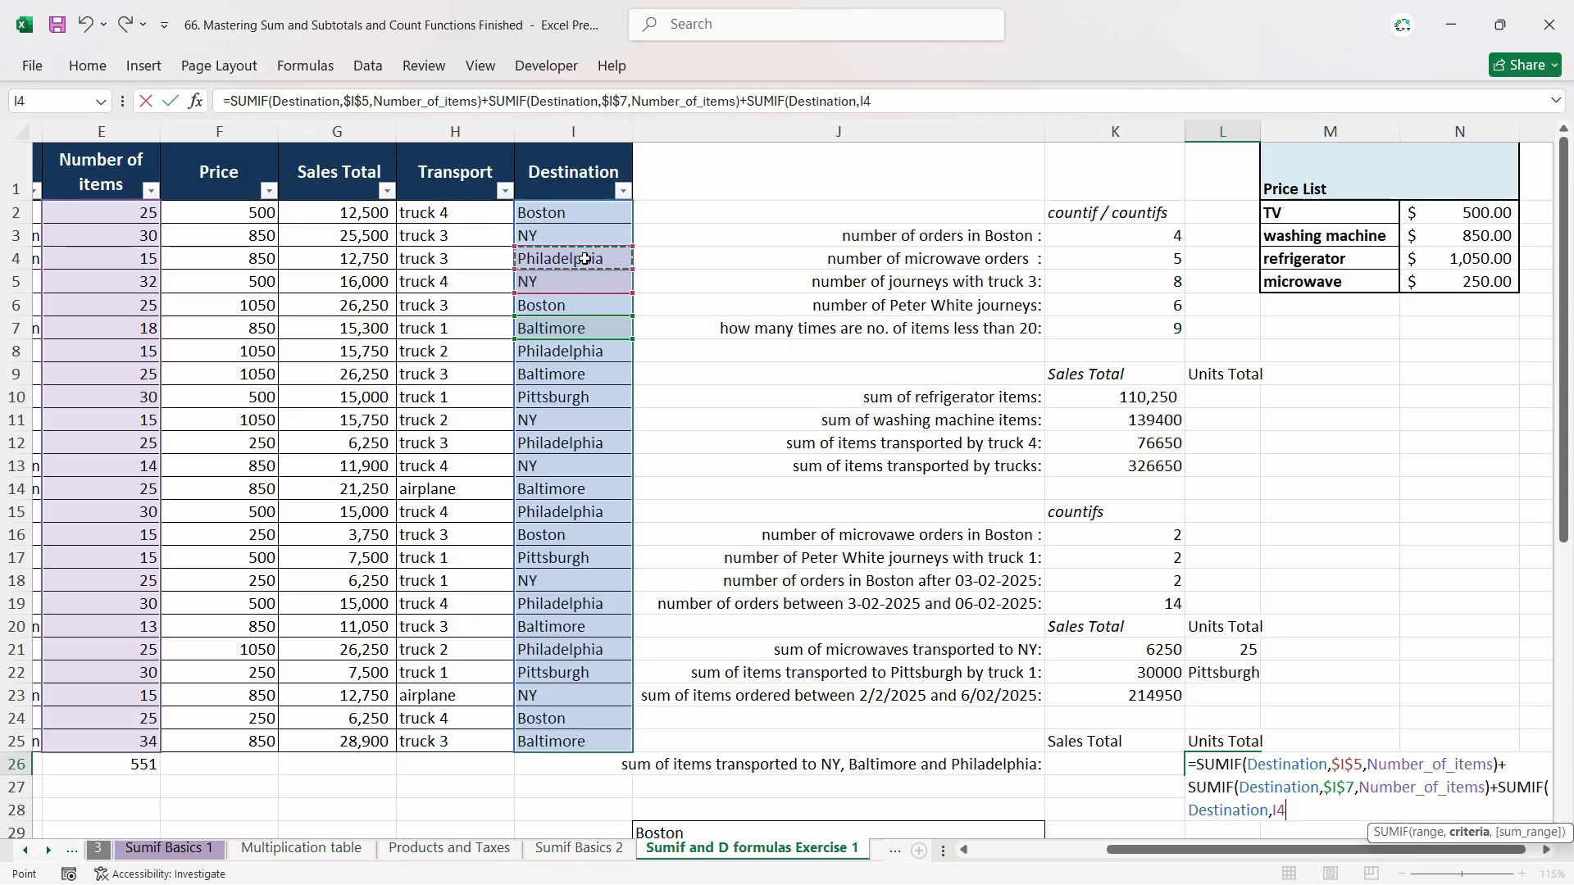
key("F4")
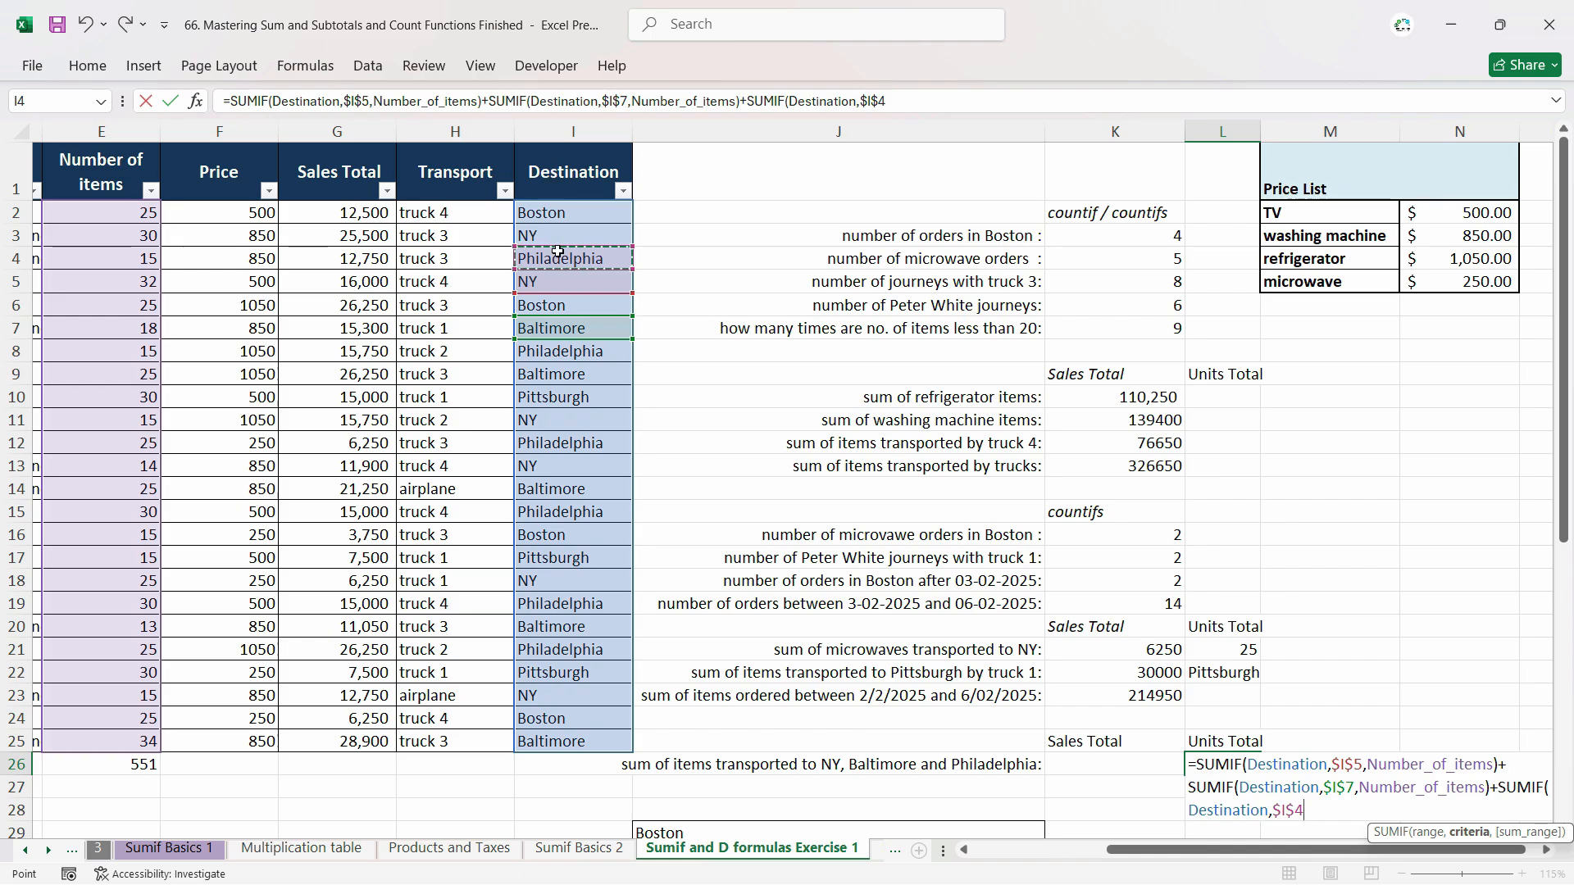
type(",")
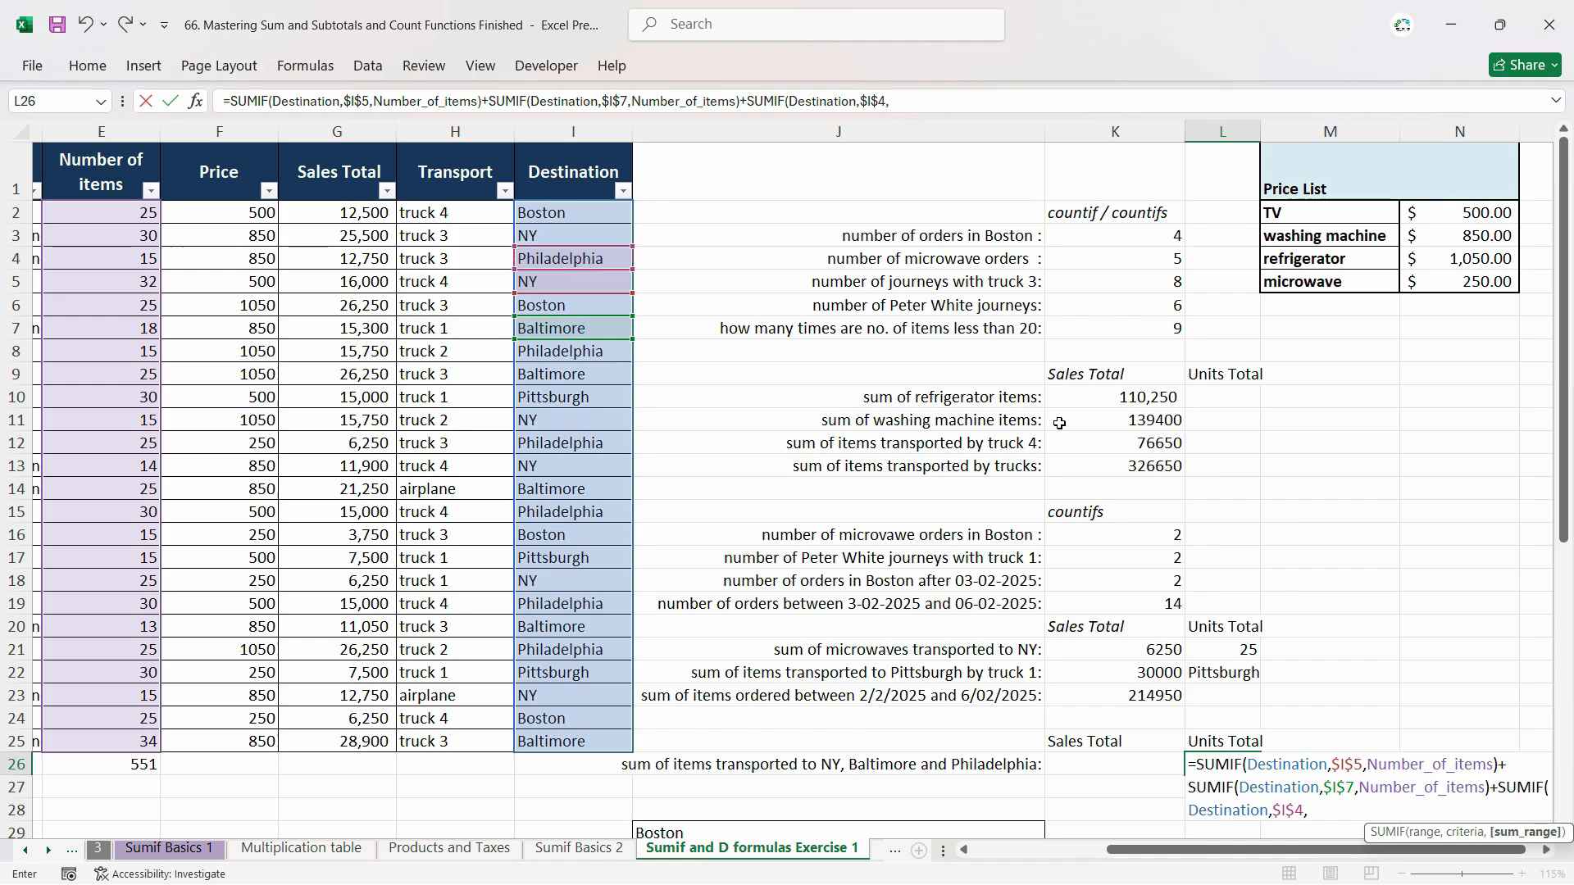
type("num")
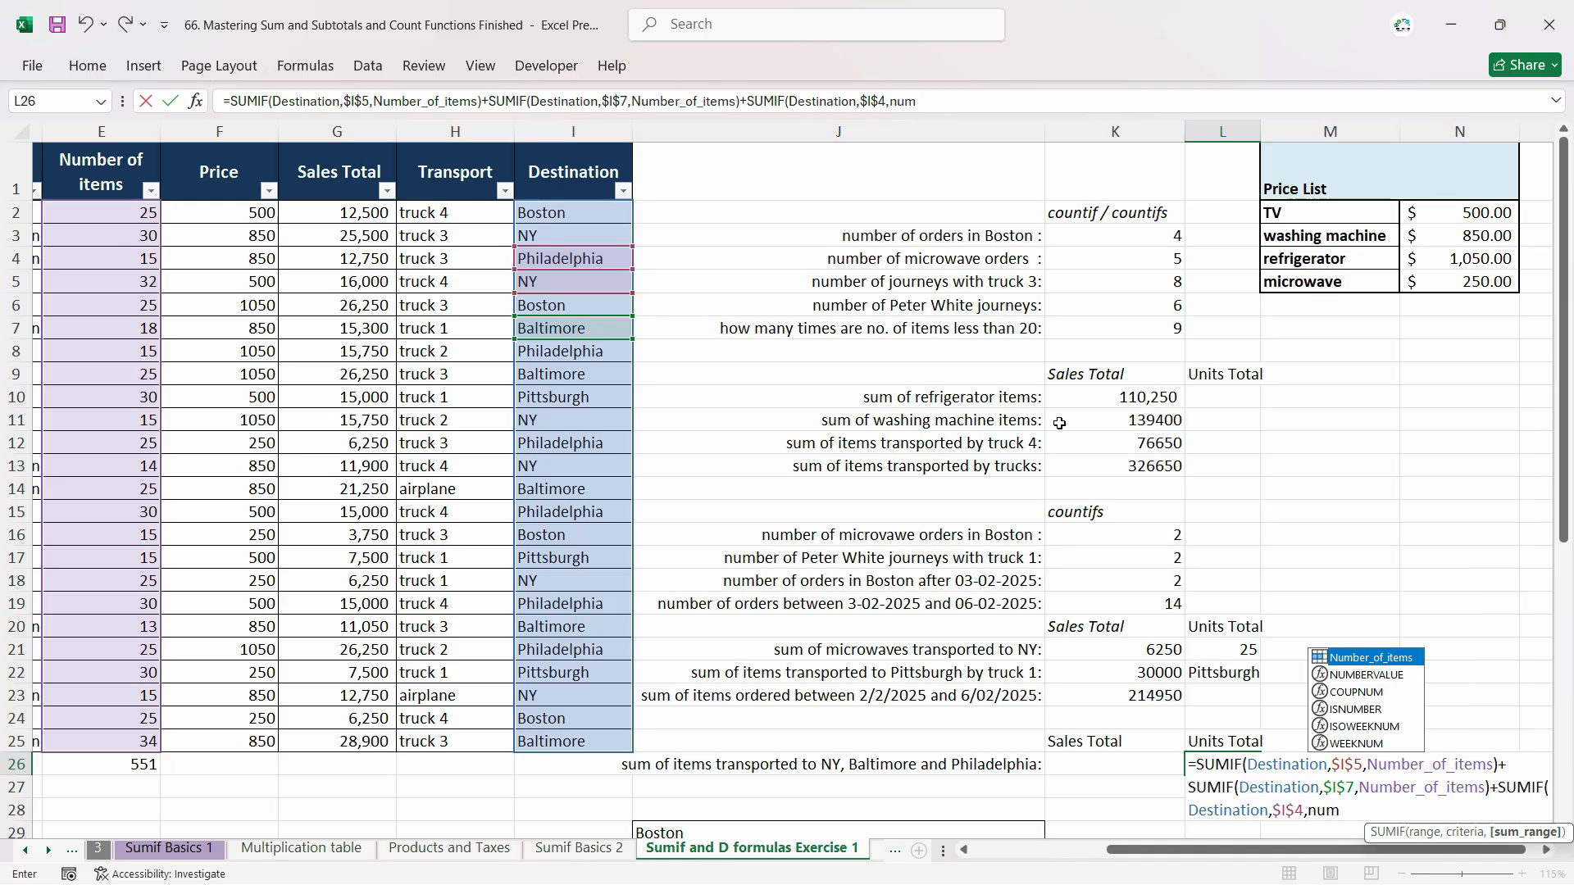
key("Tab")
key("Return")
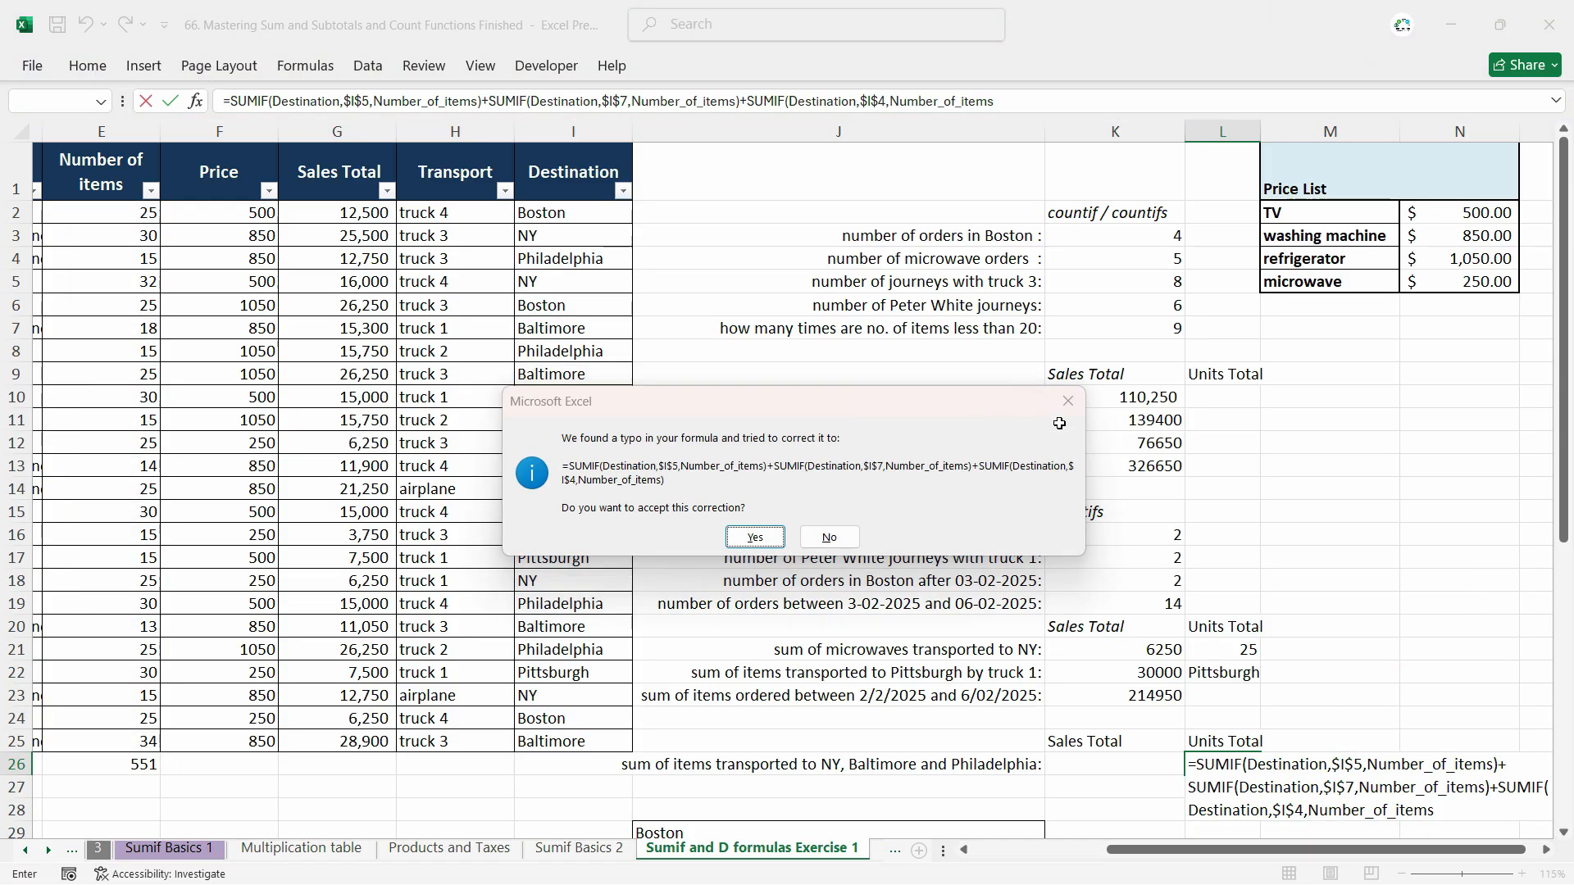
key("Return")
left_click(1241, 766)
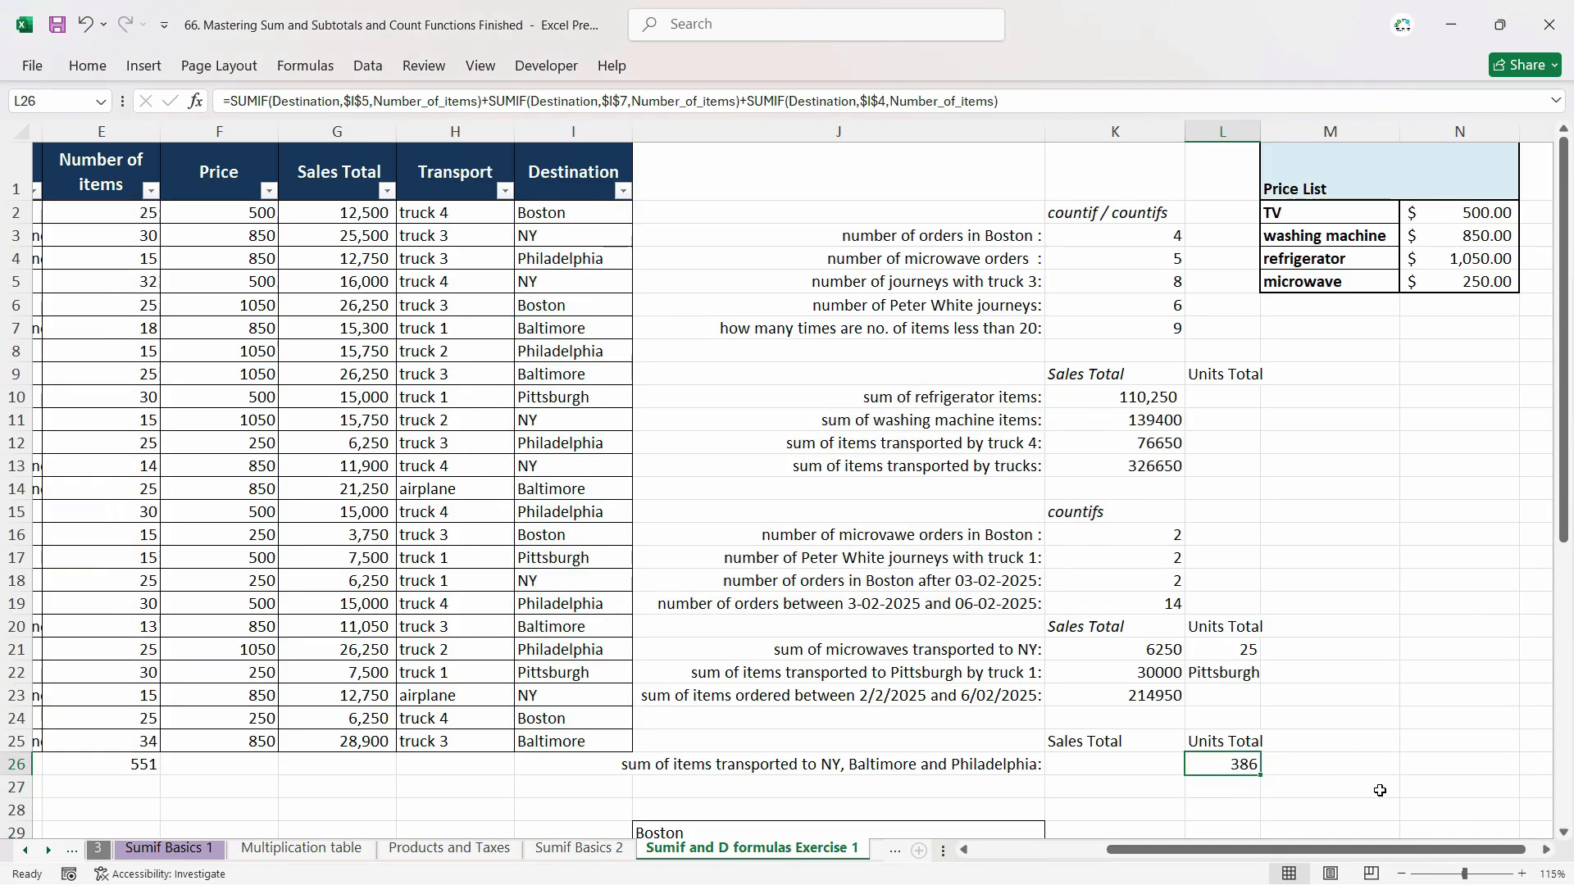
Filter the Destination column to Baltimore, NY and Philadelphia and check the sum of the visible Number of items cells.
left_click_drag(1193, 850, 1057, 853)
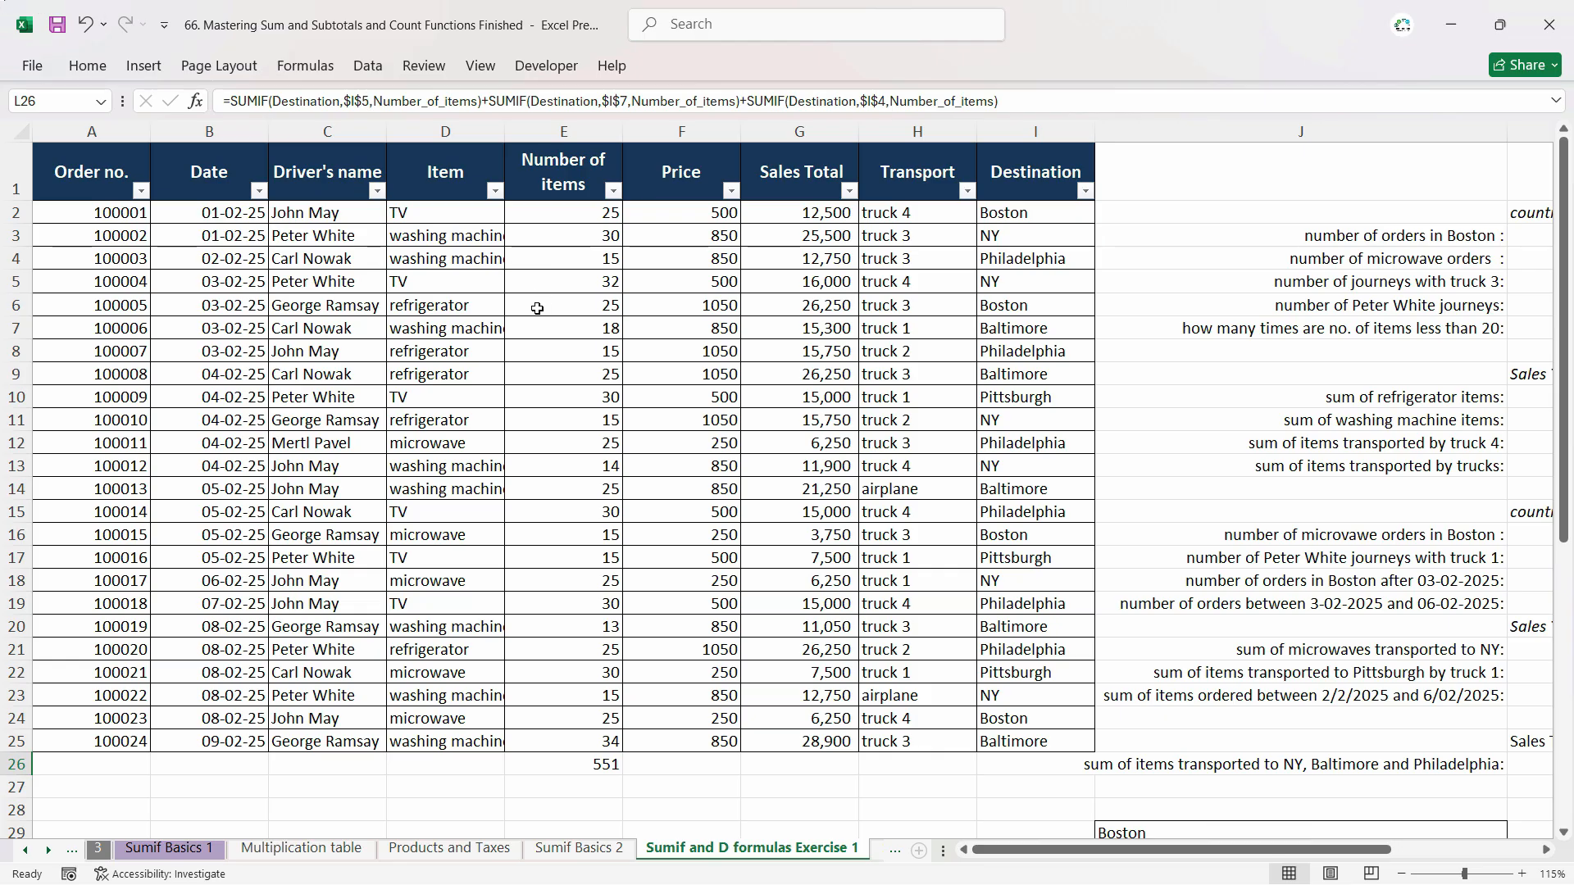
left_click(1086, 191)
left_click(876, 456)
left_click(876, 474)
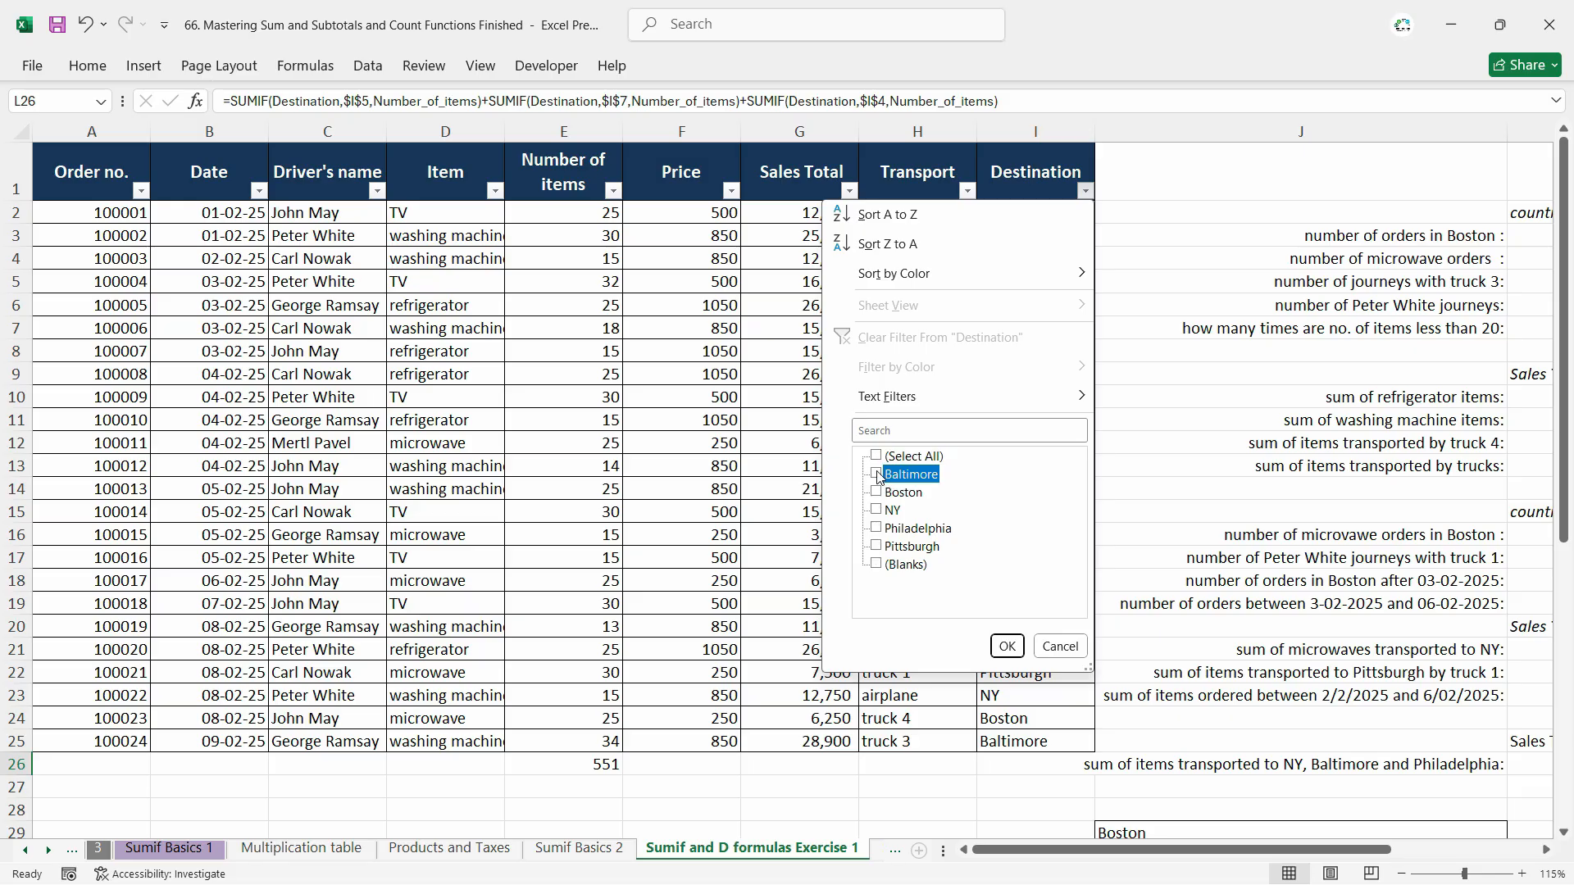
left_click(877, 492)
left_click(877, 511)
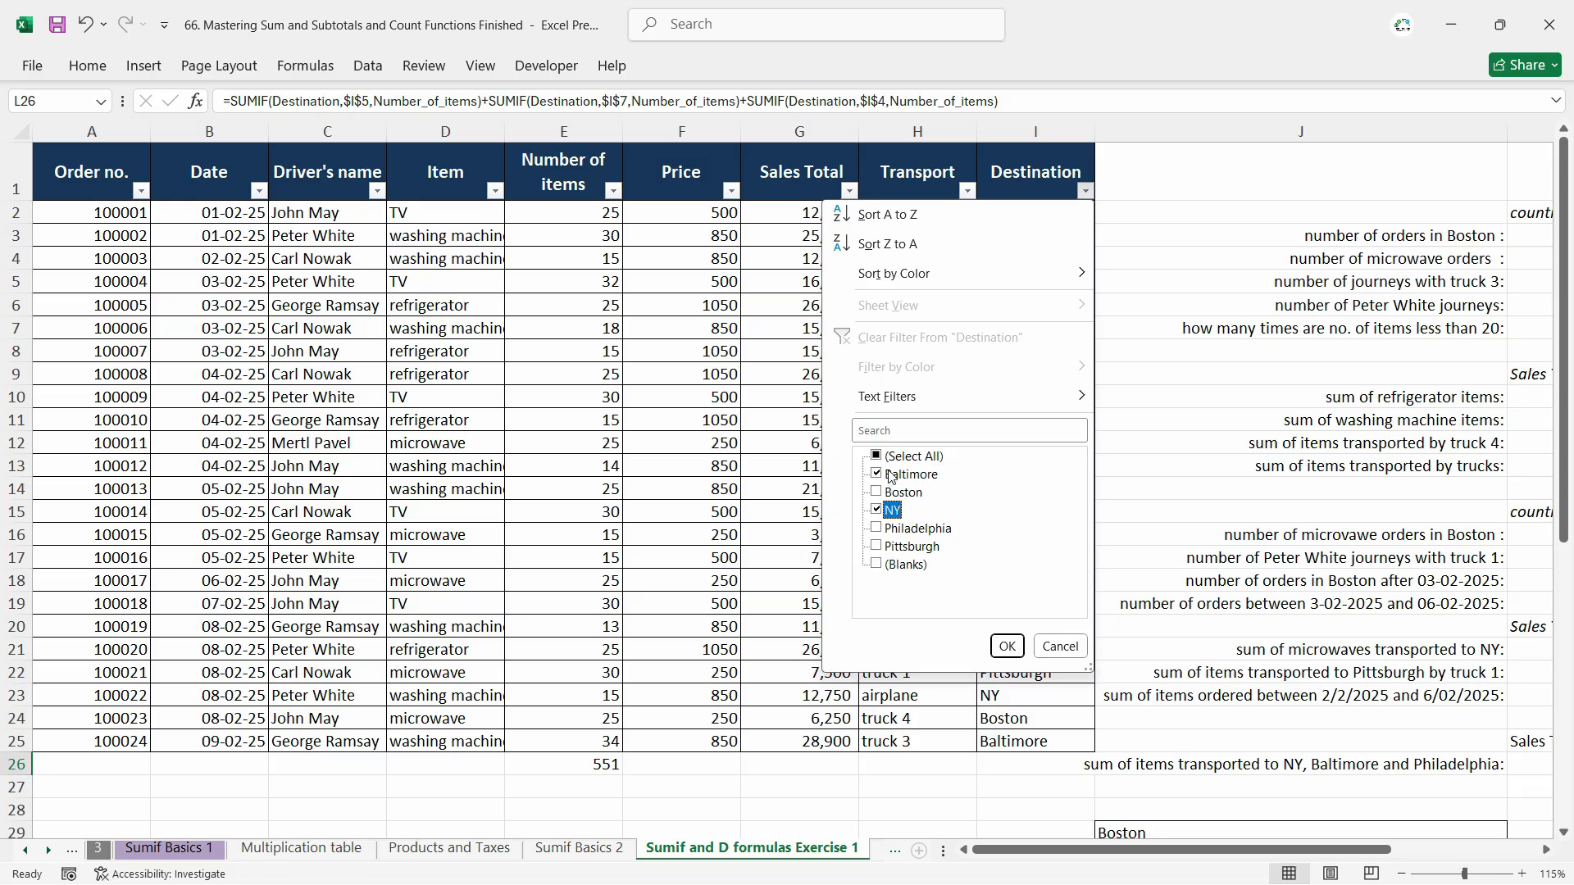
left_click(877, 528)
left_click(1007, 646)
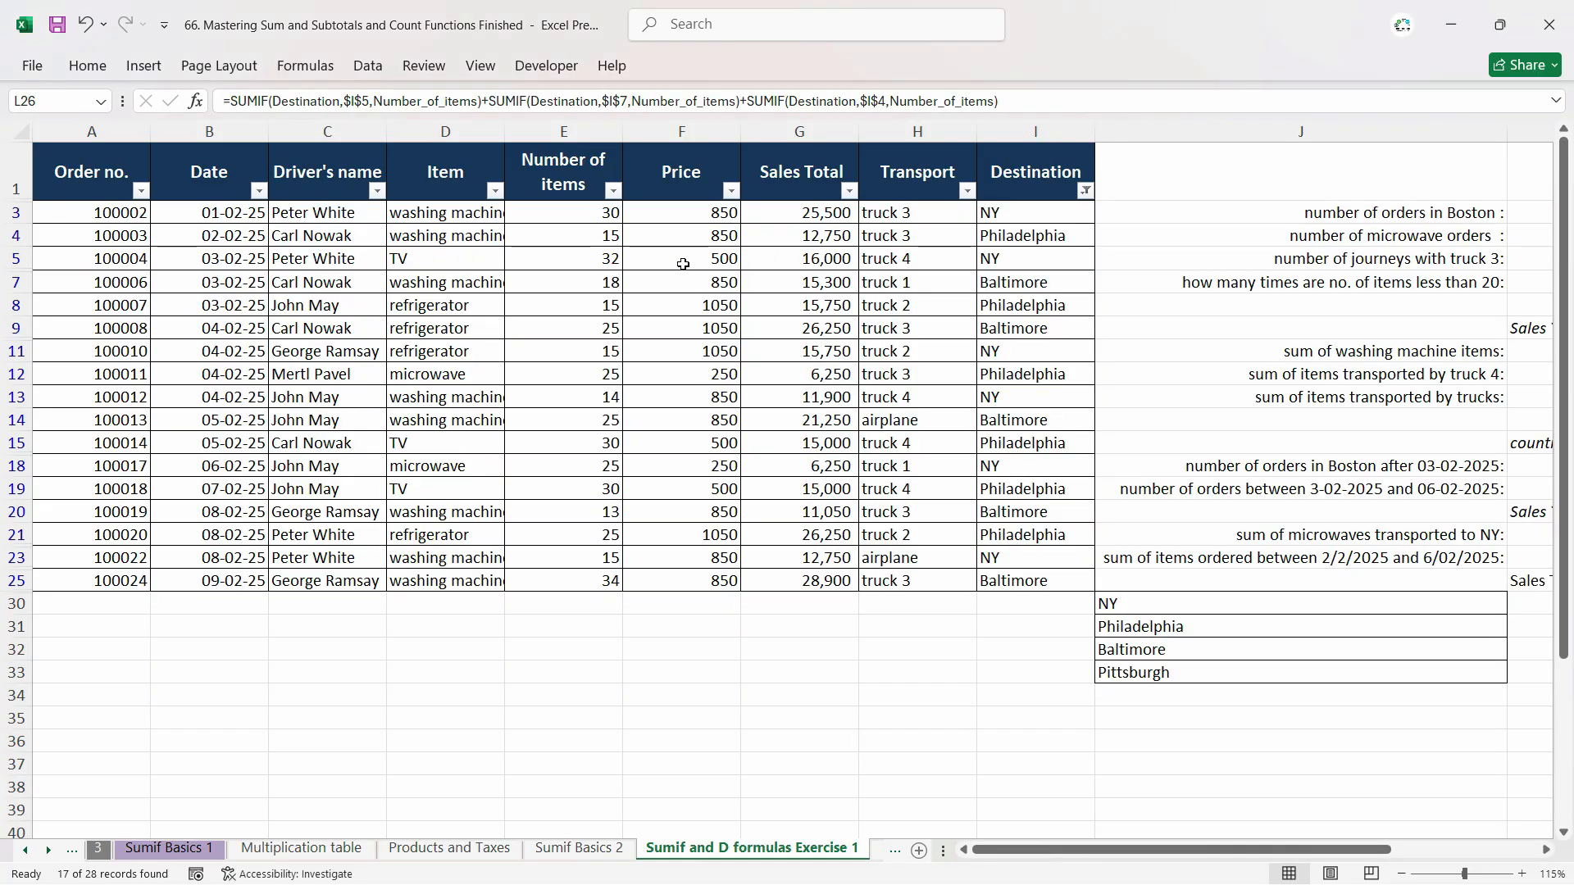
left_click_drag(556, 215, 600, 581)
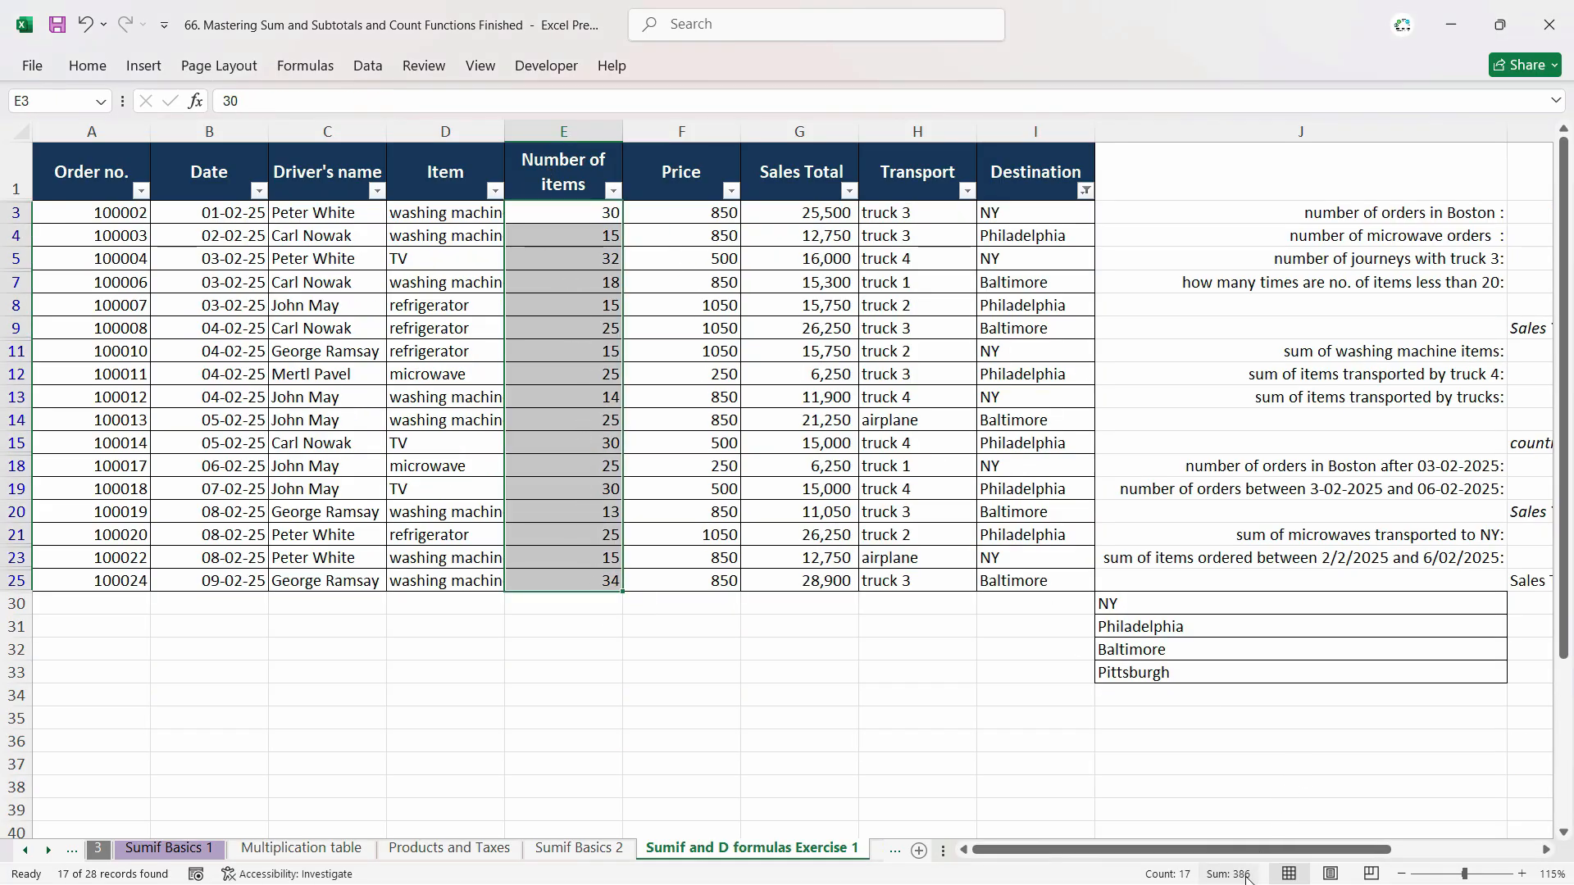
key("ctrl+q")
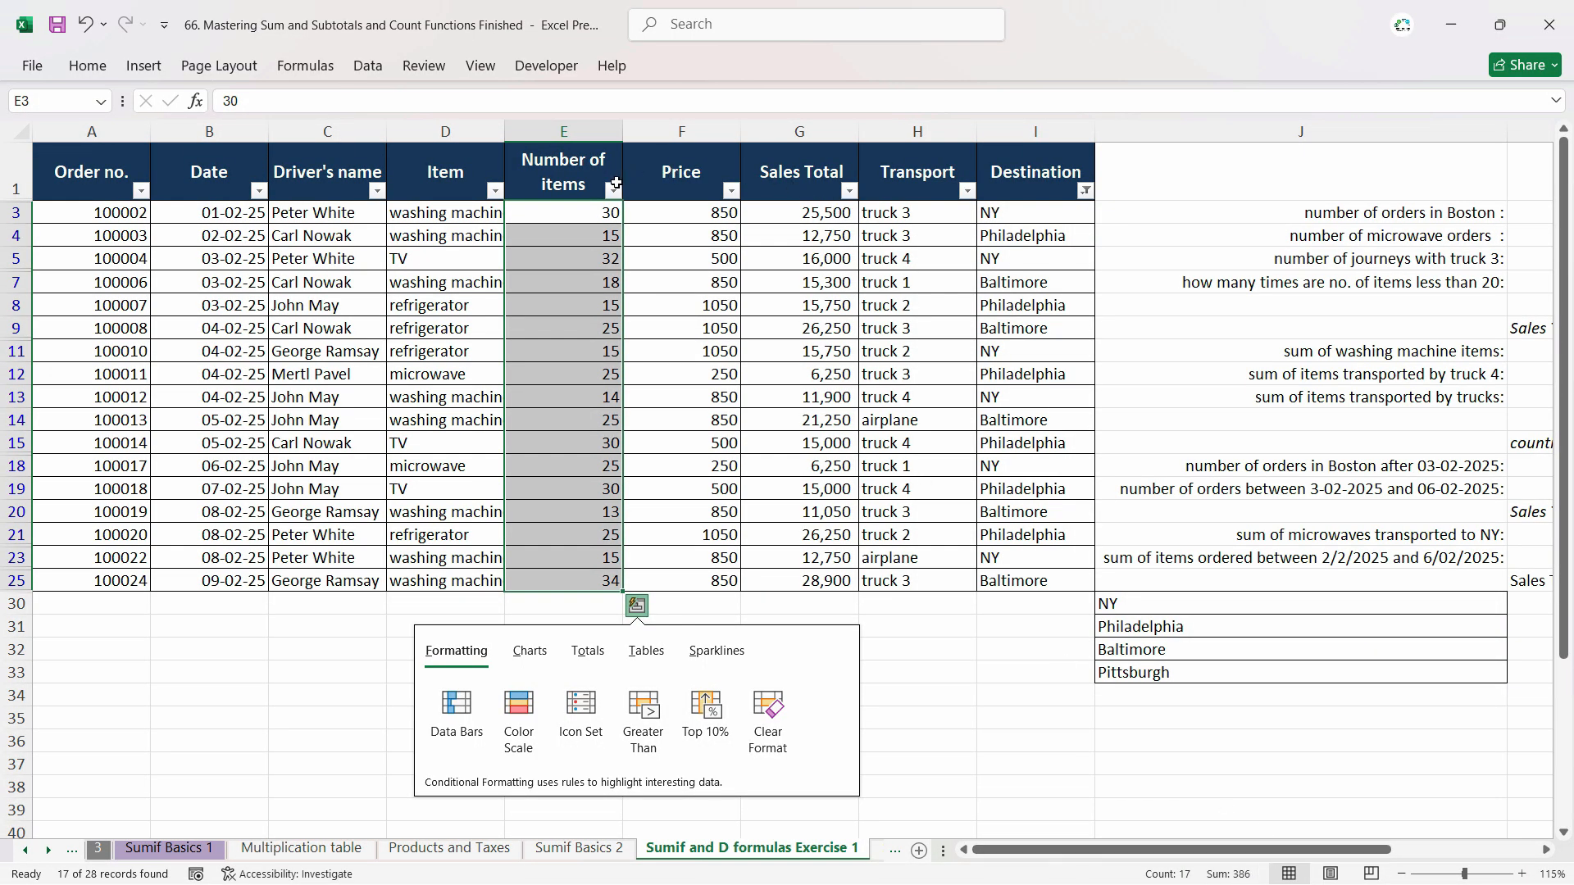
Clear the filter from the Destination column and return to the combined units total in L26.
left_click(1085, 190)
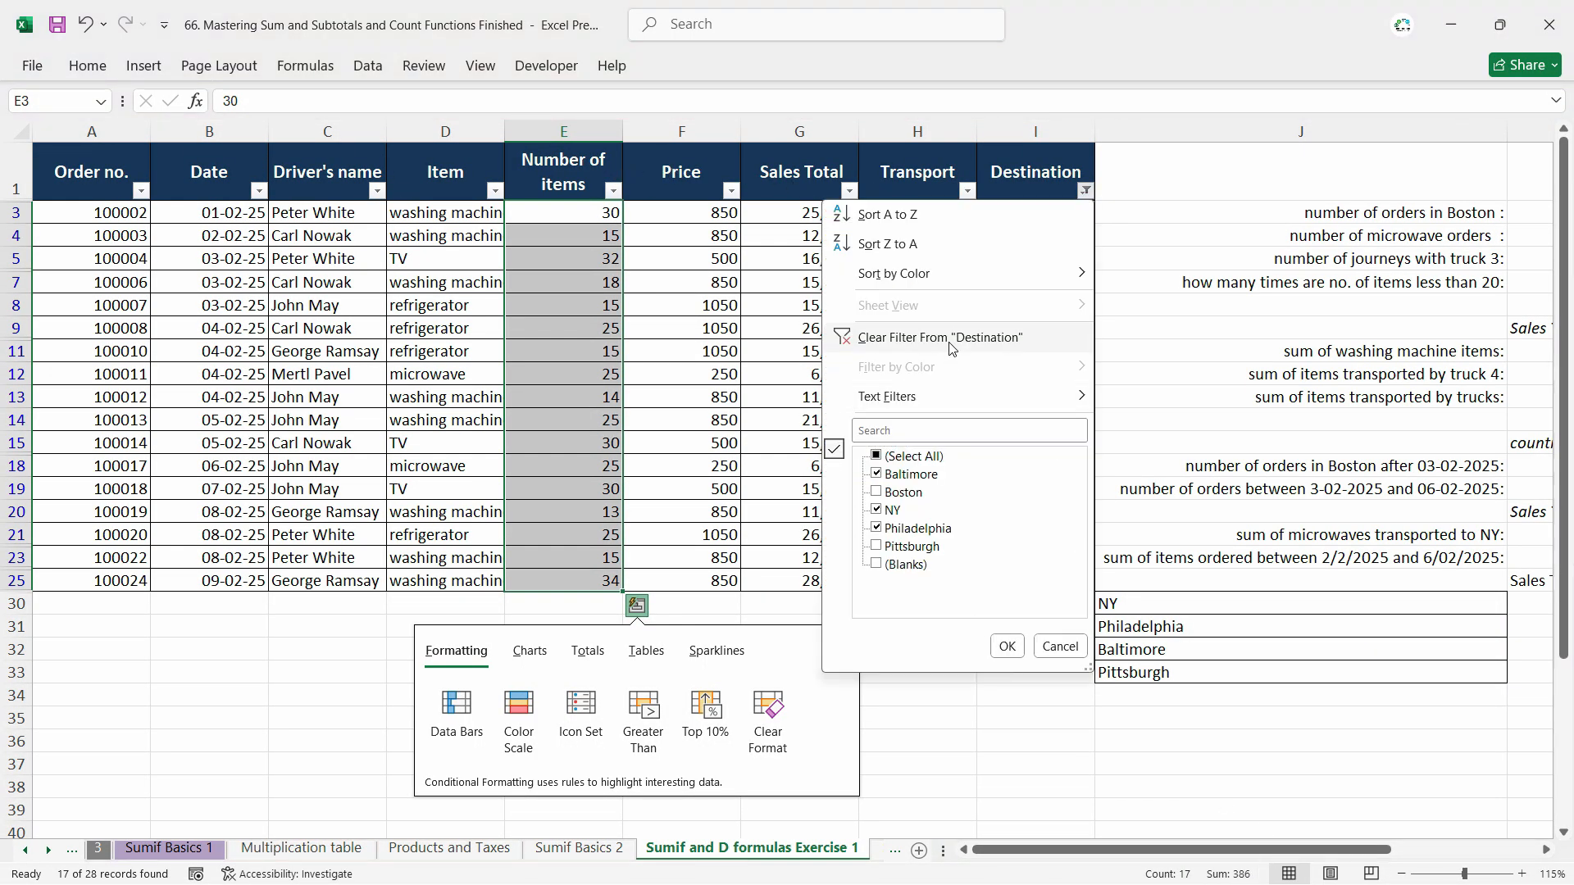
left_click(918, 338)
left_click(1394, 566)
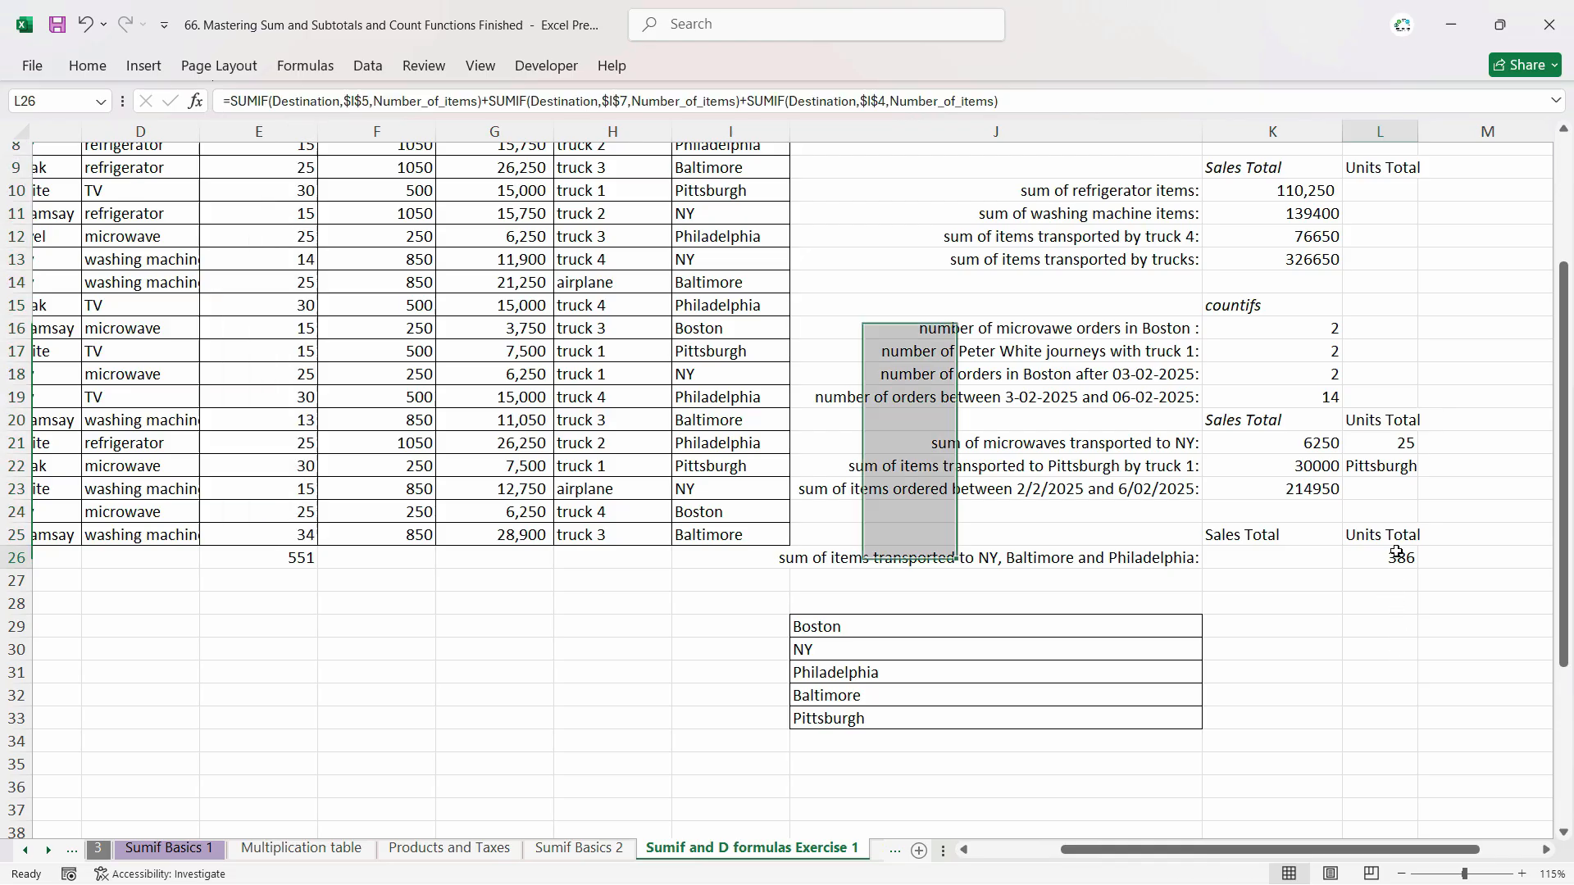
Review which total cells are left as practice: K26, L21:L23 and the Units Total cells L10:L13.
left_click(1314, 563)
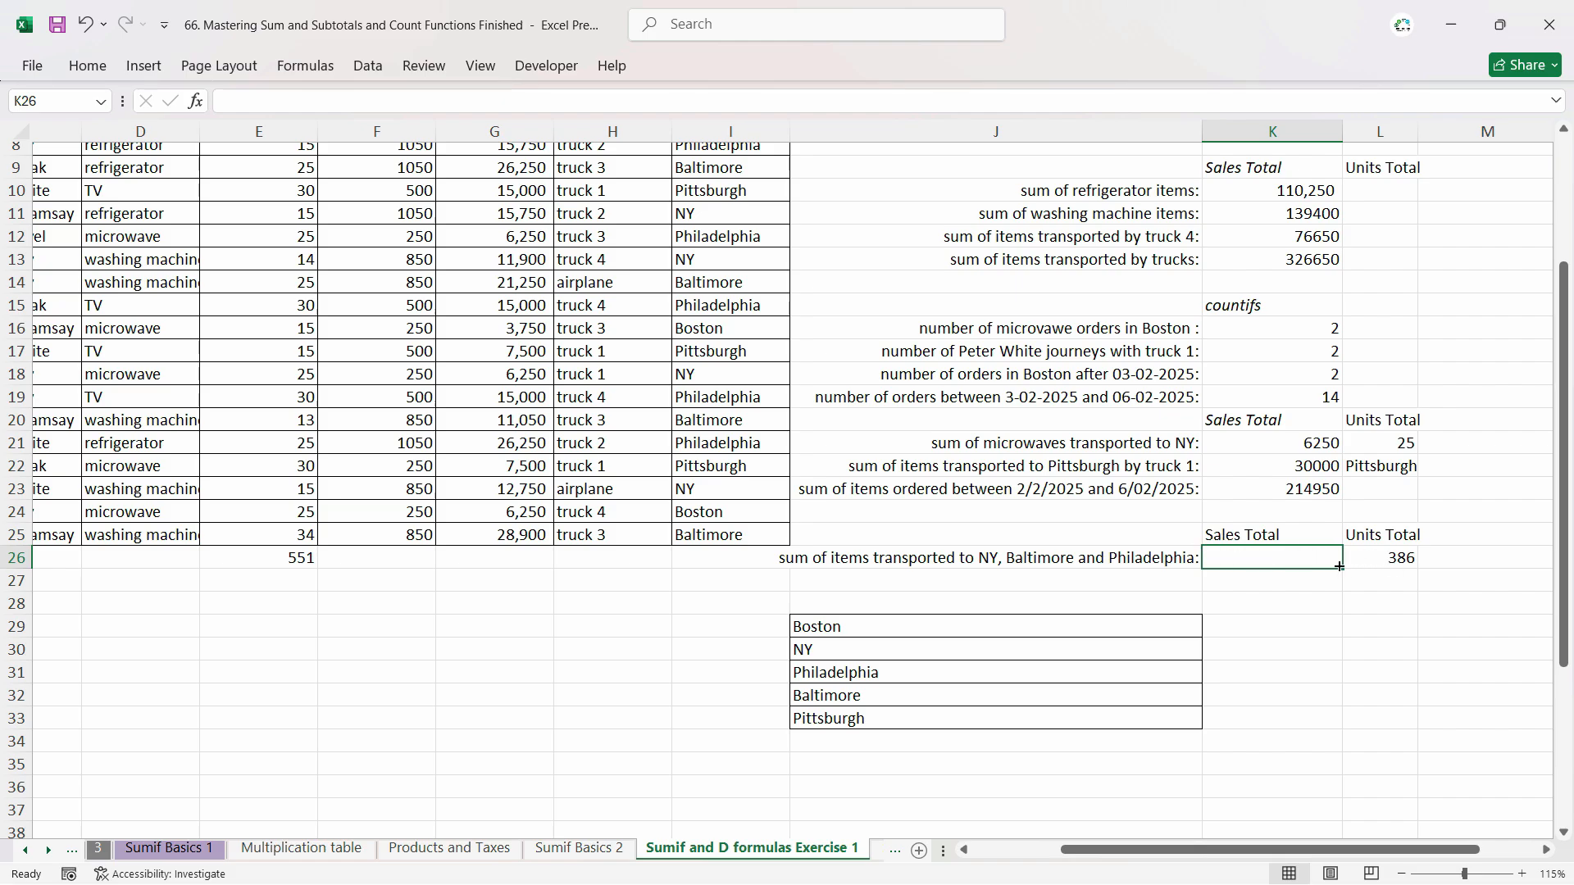
left_click_drag(1389, 442, 1396, 485)
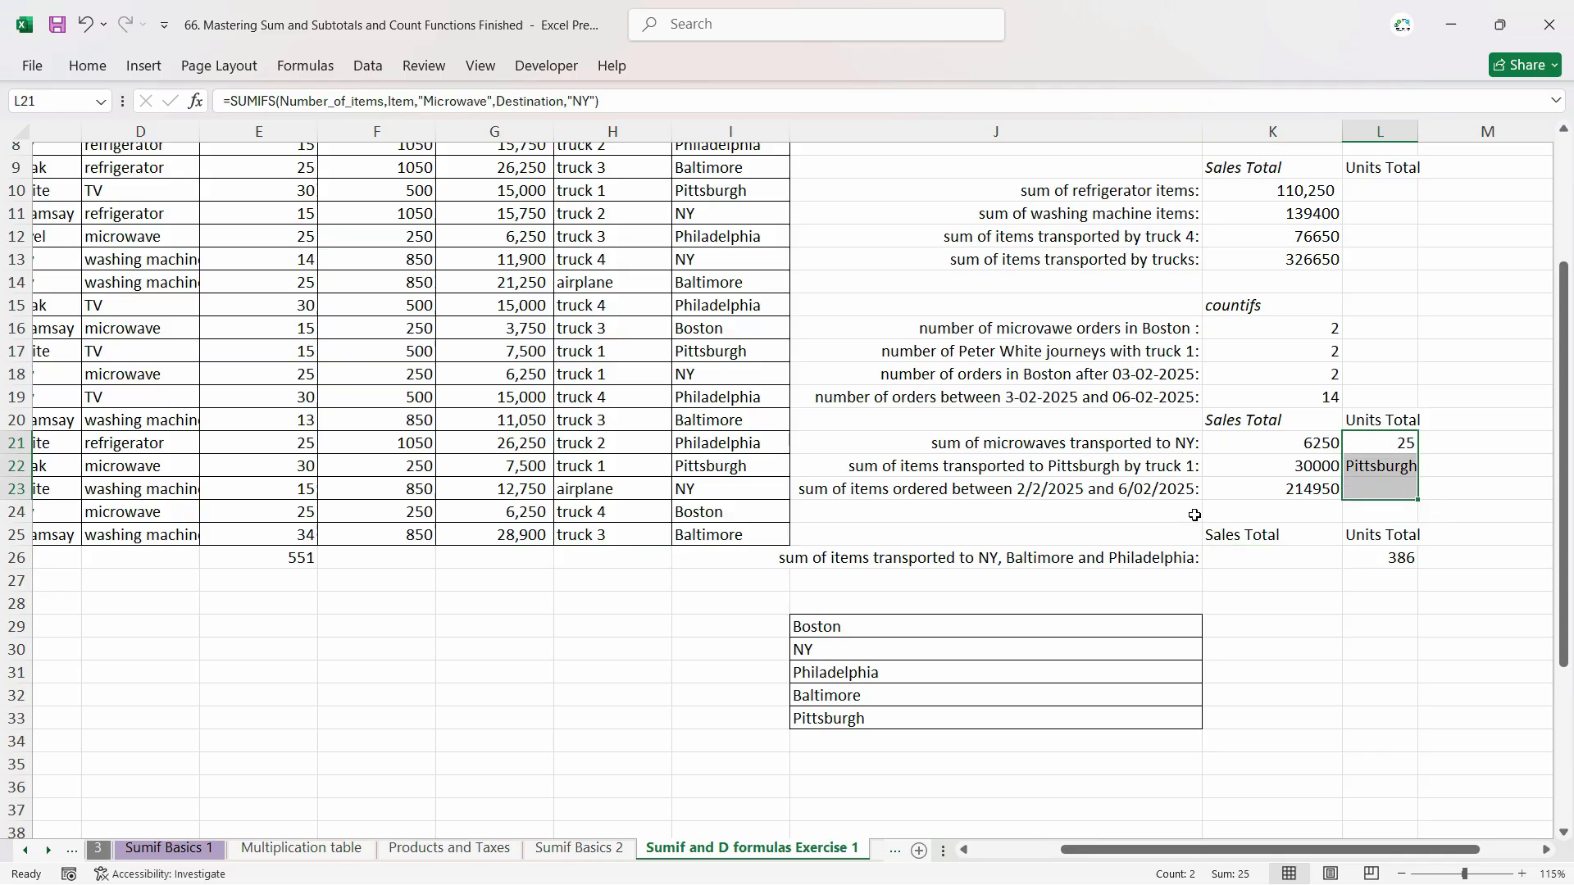
scroll(1334, 497, "up", 1)
scroll(1334, 497, "up", 2)
left_click_drag(1380, 396, 1380, 454)
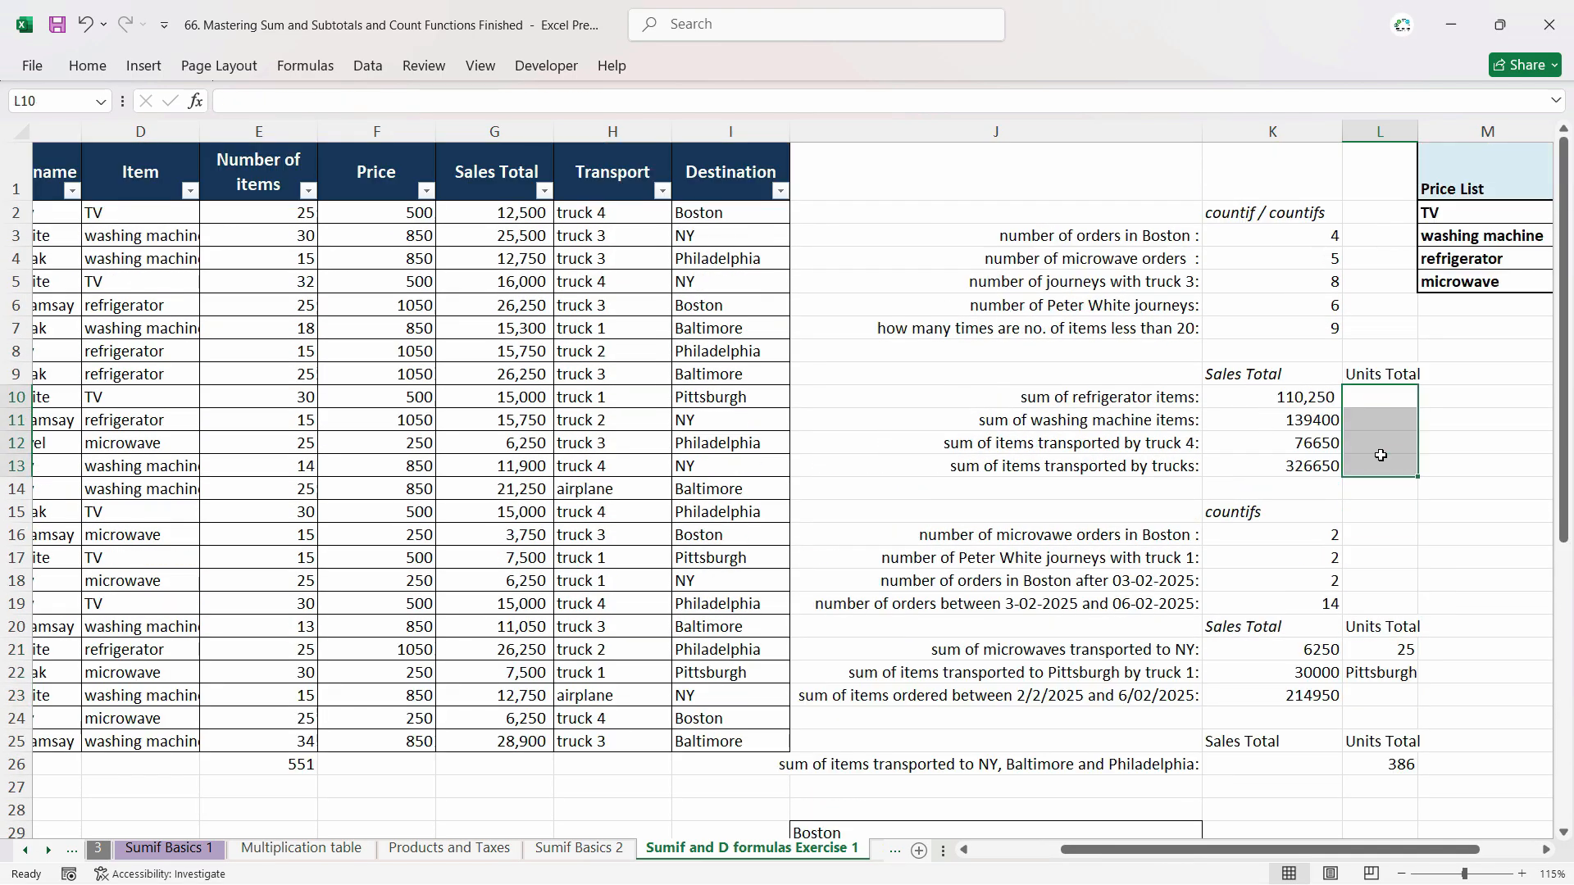
Switch to the Sales Report - Subtotals sheet.
left_click(559, 460)
left_click_drag(1166, 850, 1065, 852)
left_click(895, 850)
left_click(524, 852)
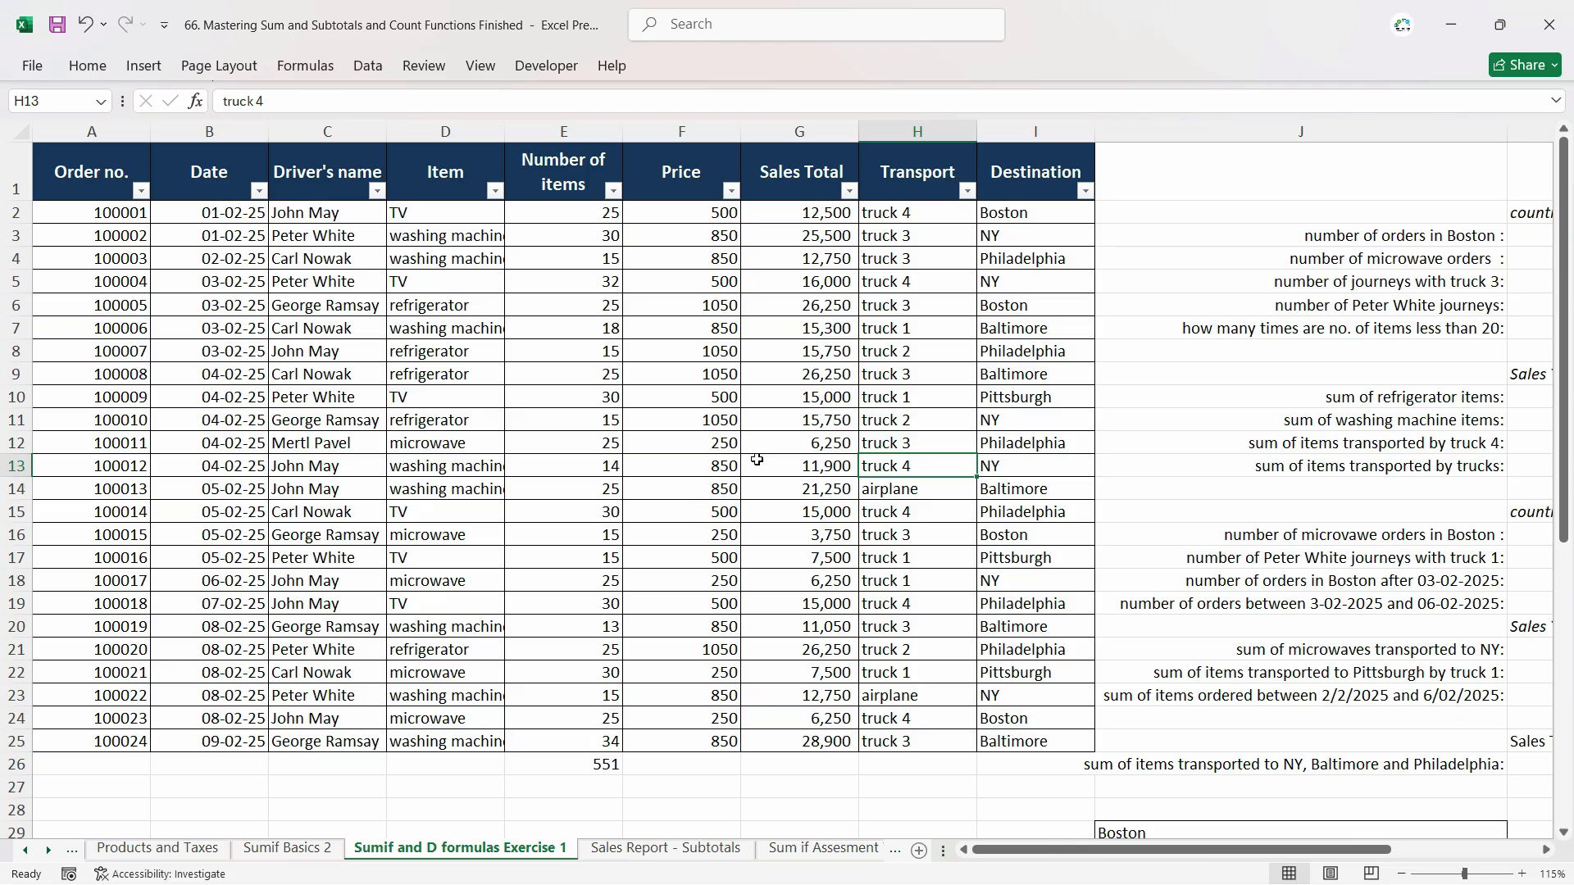
key("ctrl+Page_Down")
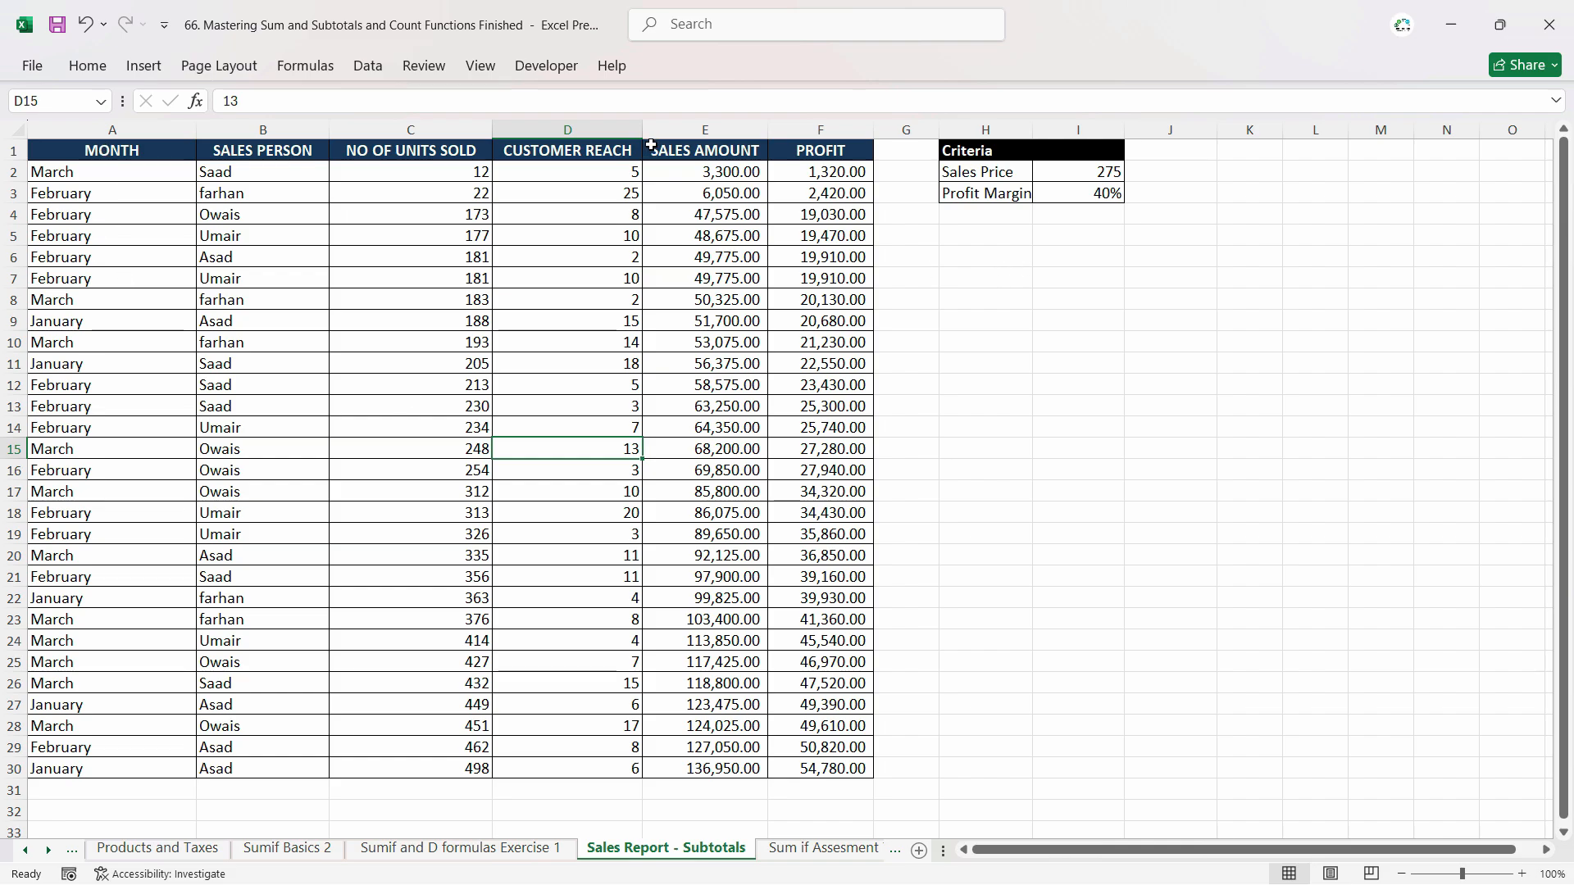
Copy the MONTH column A1:A30 to the cells starting at H6.
left_click_drag(133, 153, 116, 766)
key("ctrl+c")
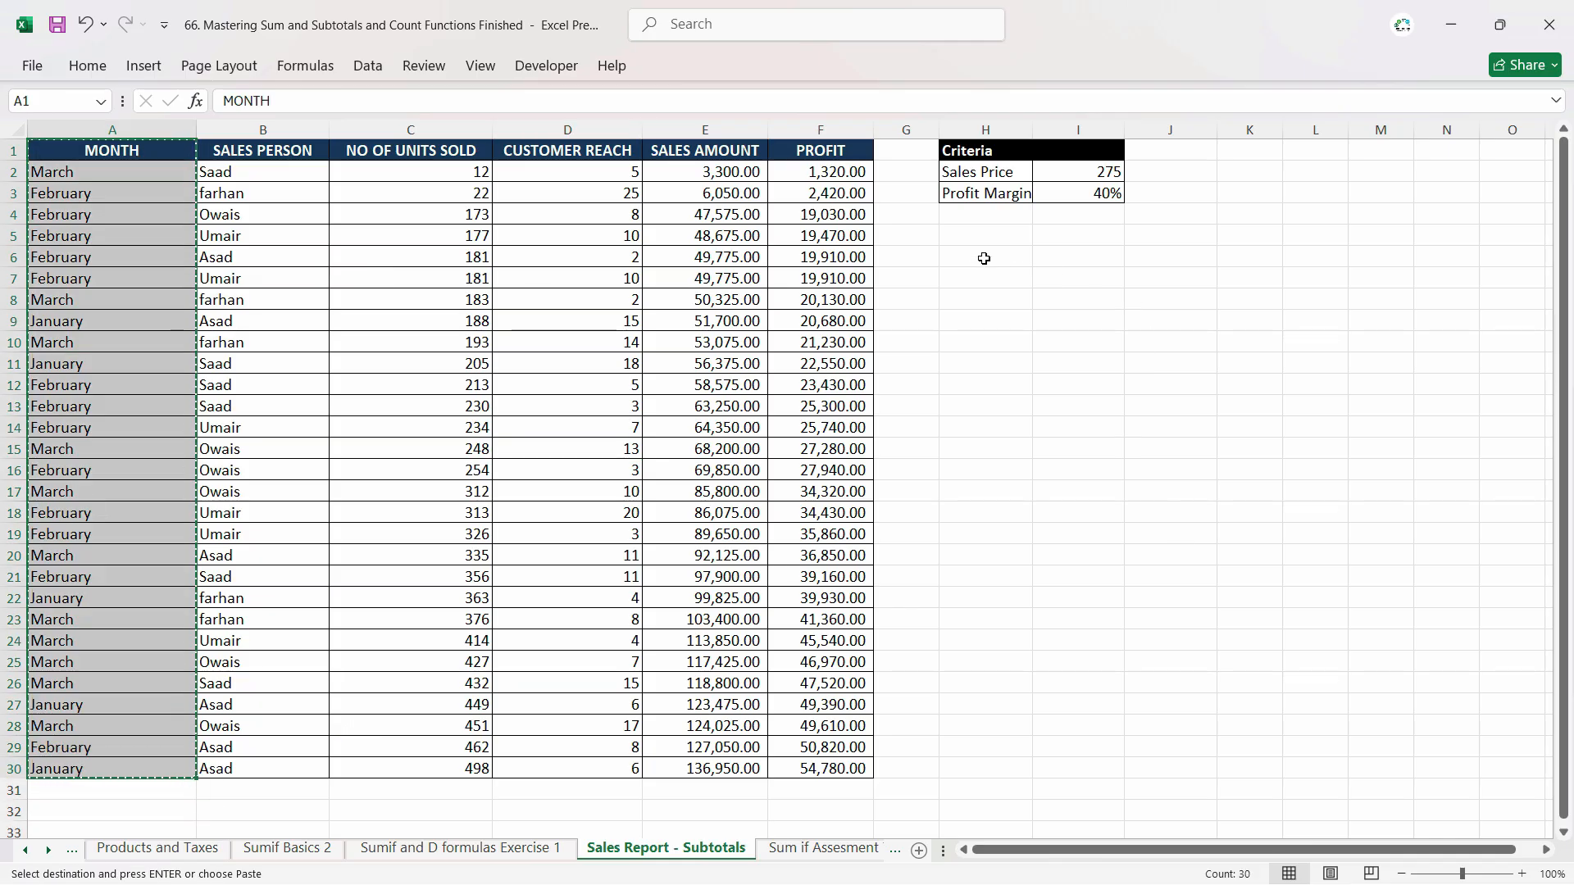
left_click(984, 257)
key("ctrl+v")
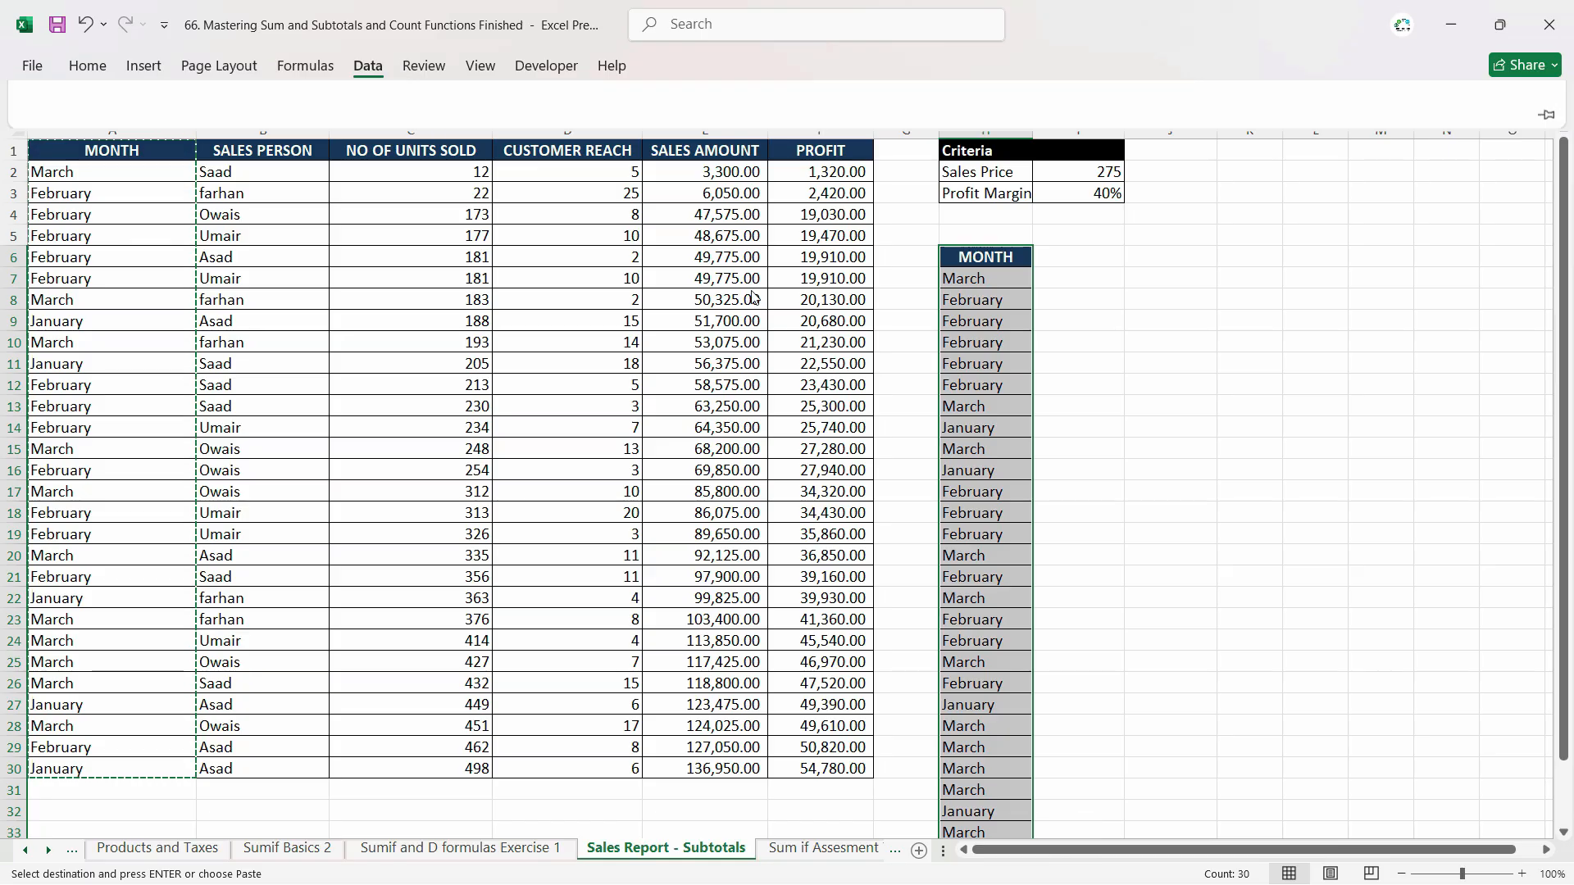
Remove the duplicates from the copied MONTH list in column H, treating its first row as a header.
left_click(368, 65)
left_click(956, 118)
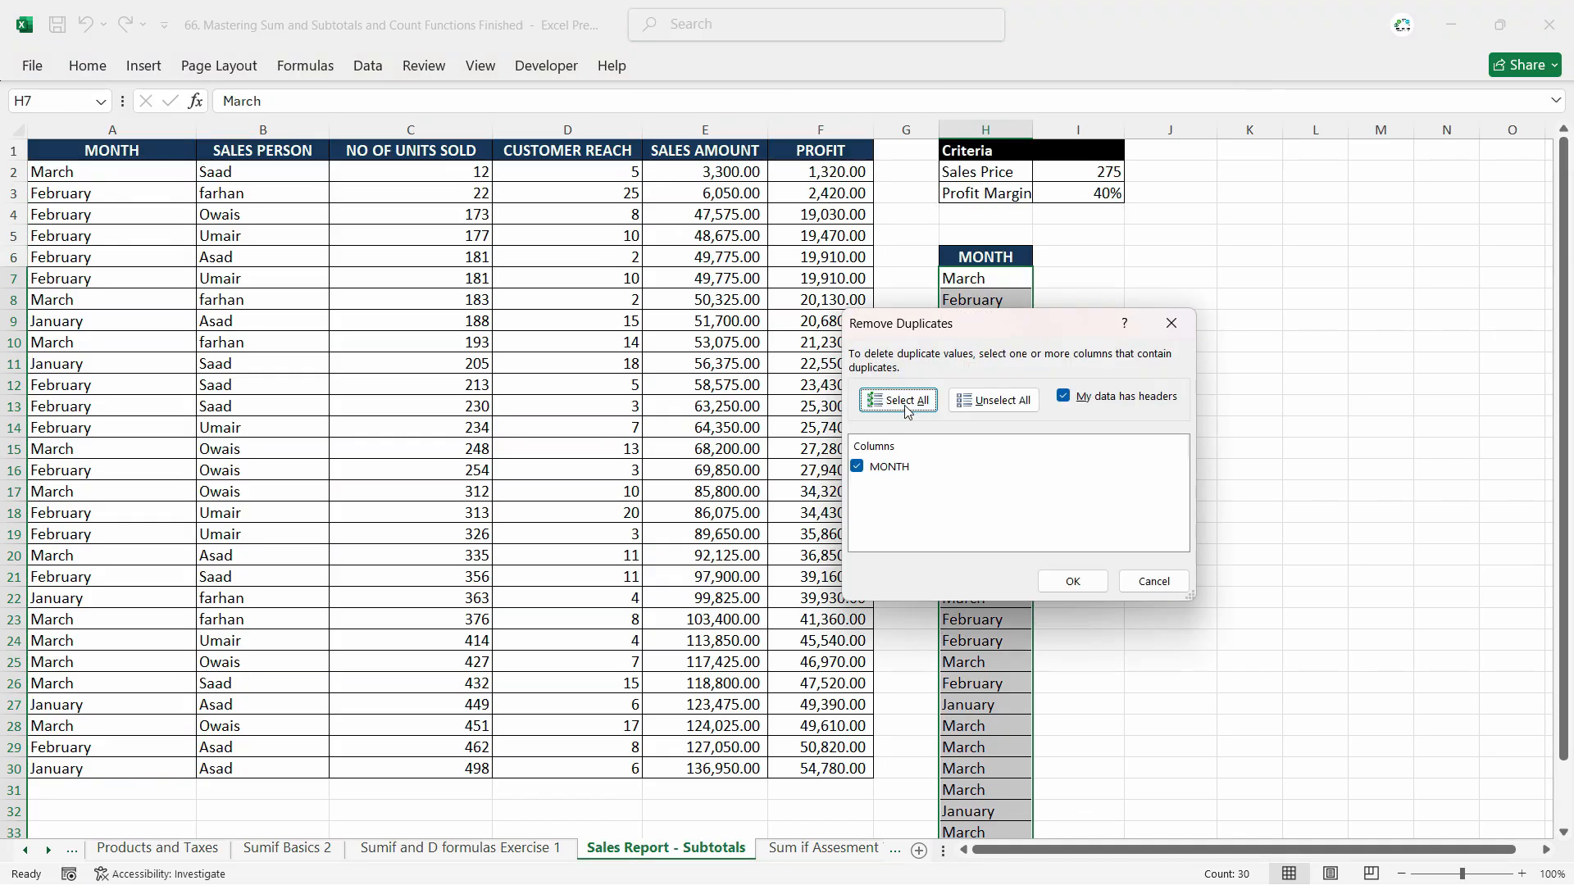
left_click(1071, 578)
left_click(810, 512)
Enter the header Sales Amount in I6 beside the unique month list.
key("Right")
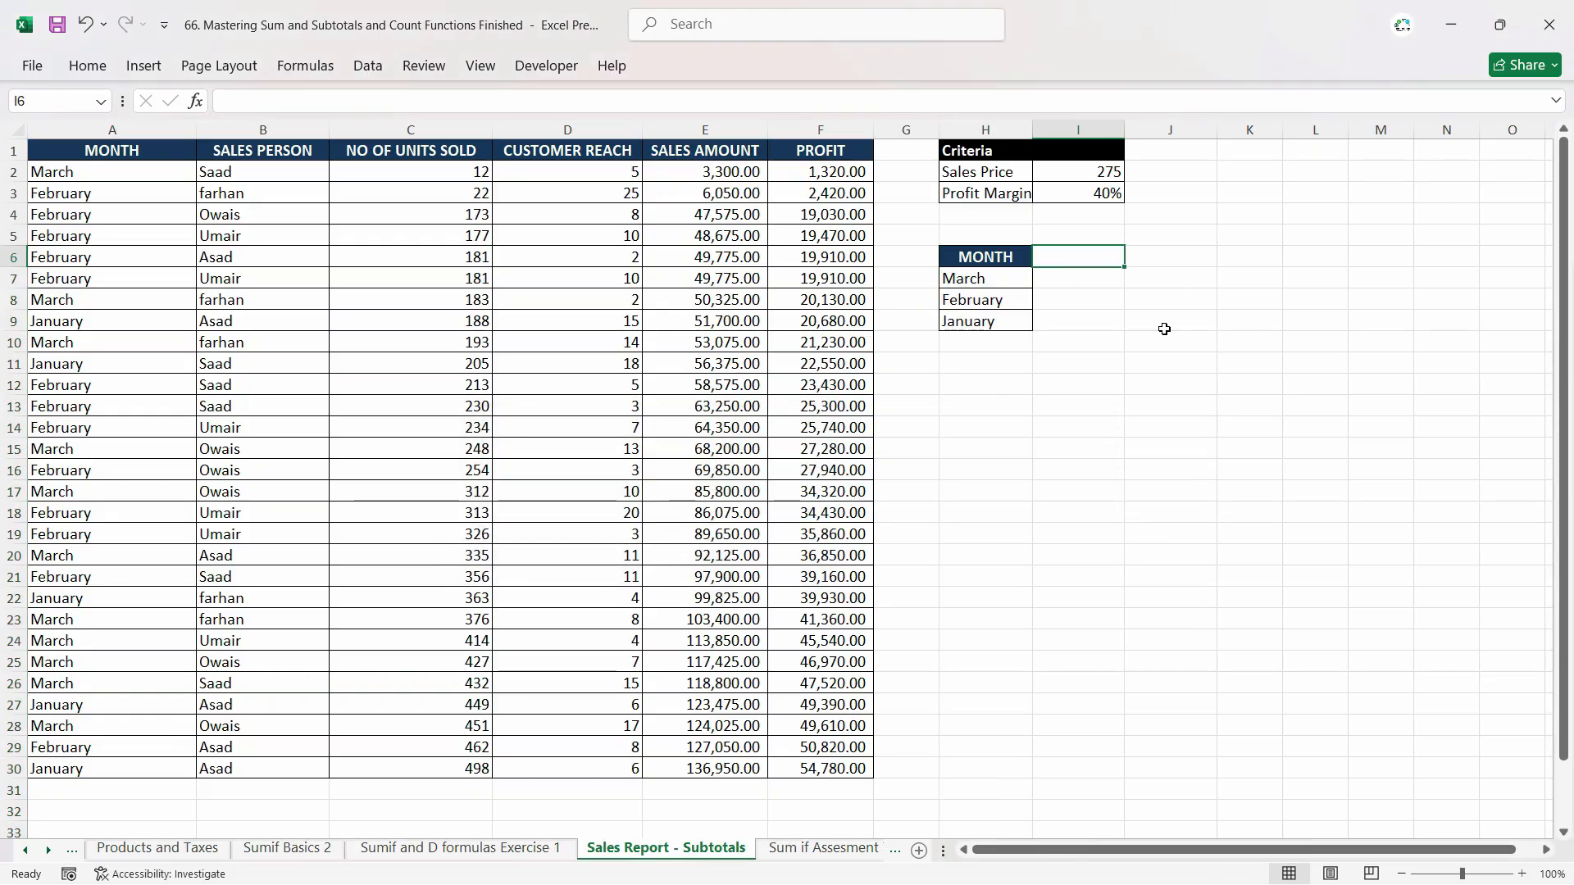
type("Sales Amount")
key("Return")
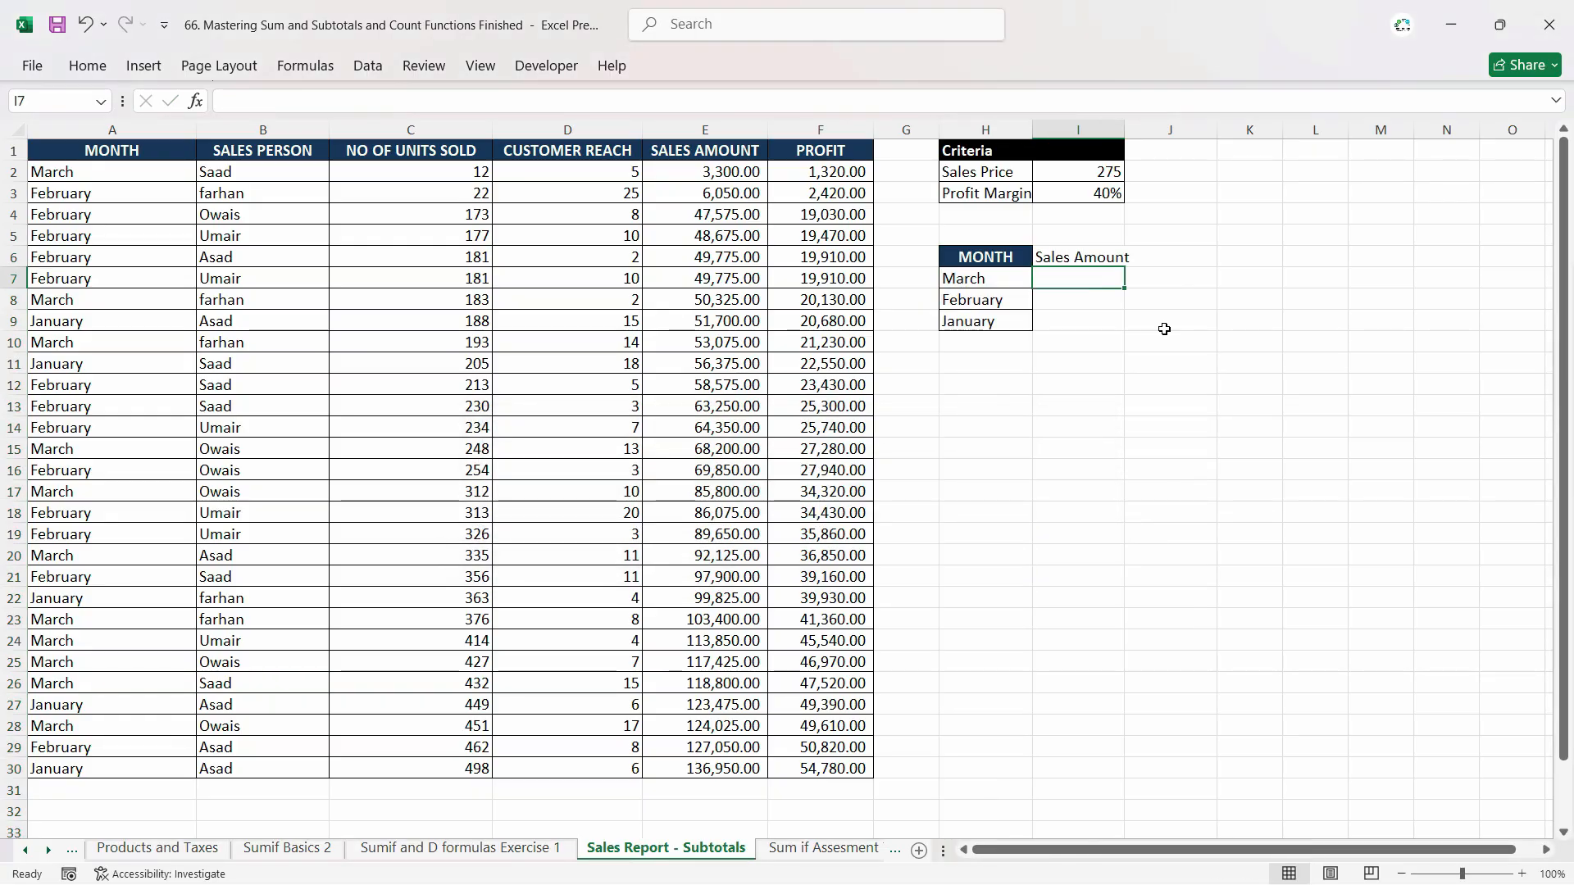
Enter a SUMIF in I7 with range A:A, criteria @H:H and sum range E:E, accepting the suggested formula correction.
type("=sumif")
key("Tab")
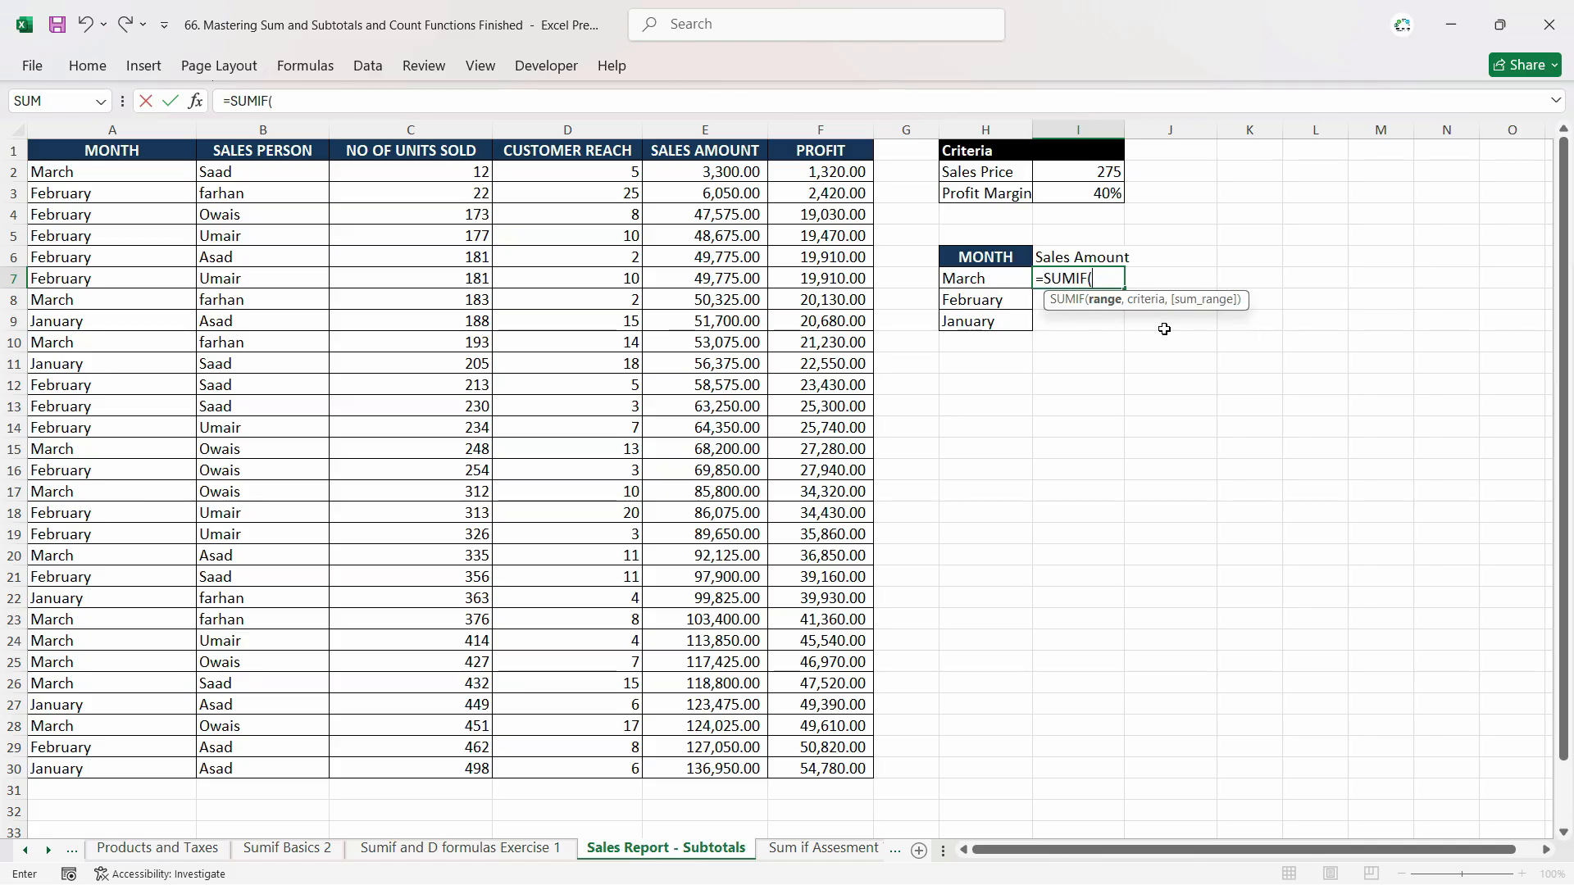
left_click(105, 130)
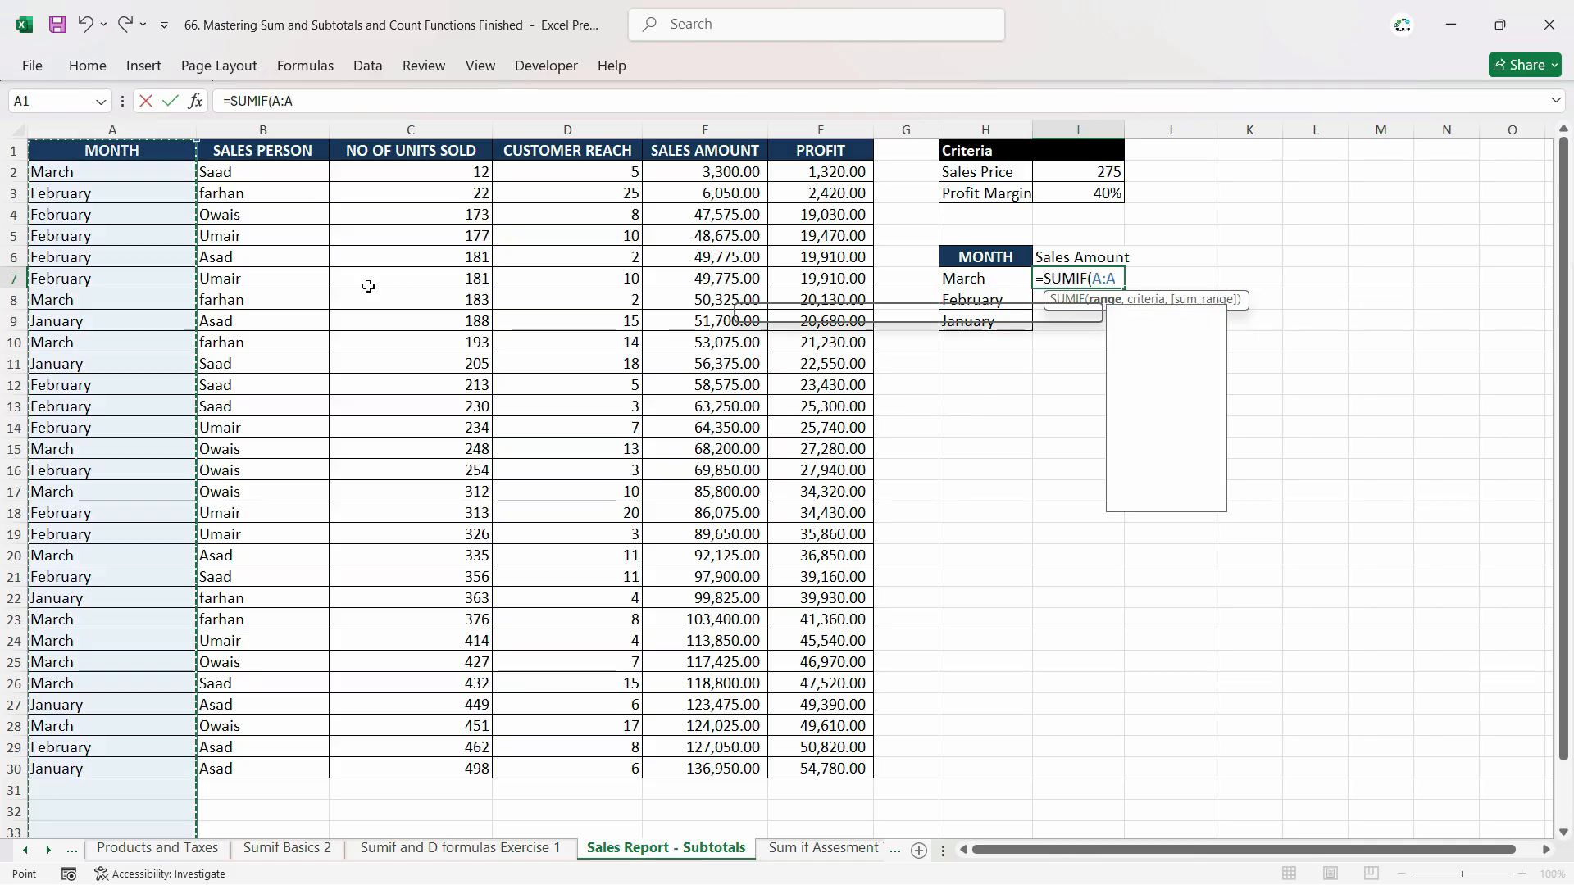
type(",")
left_click(984, 279)
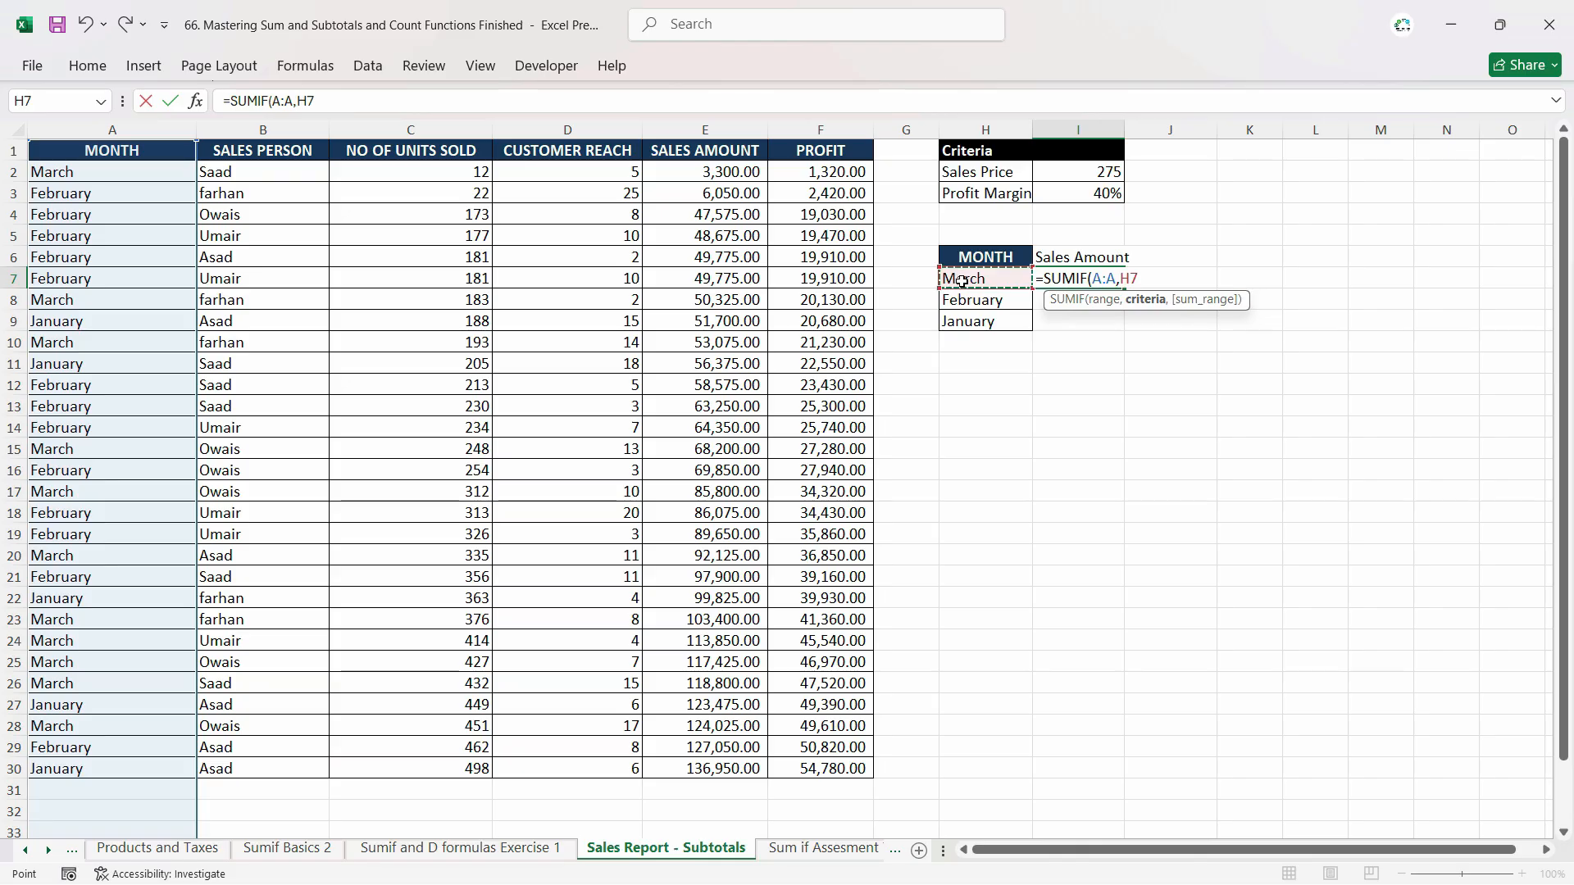
left_click(986, 129)
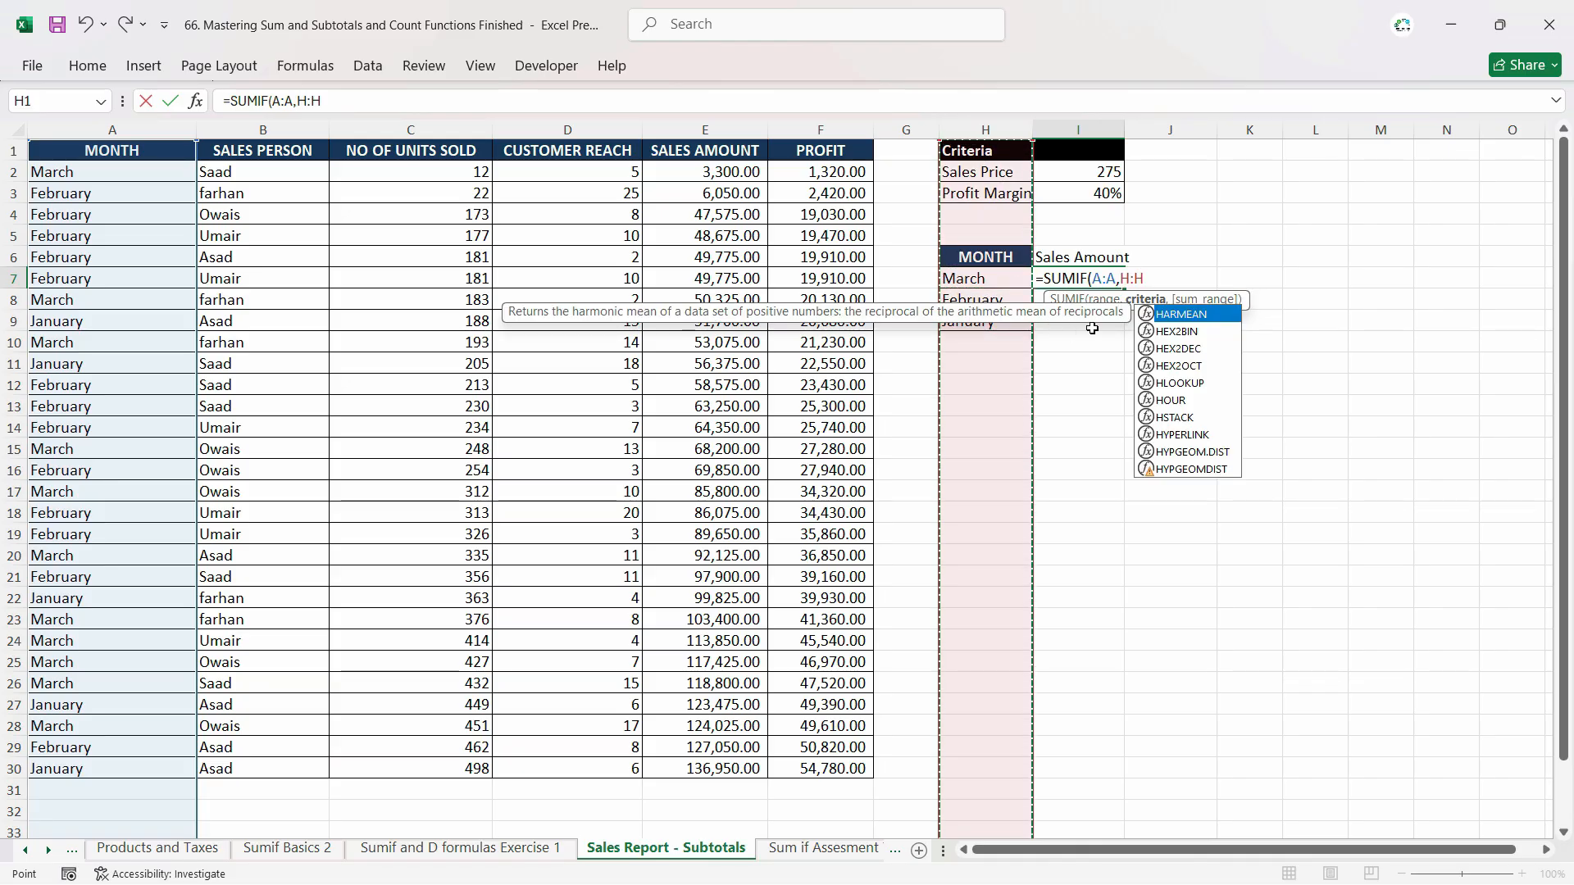
type(",")
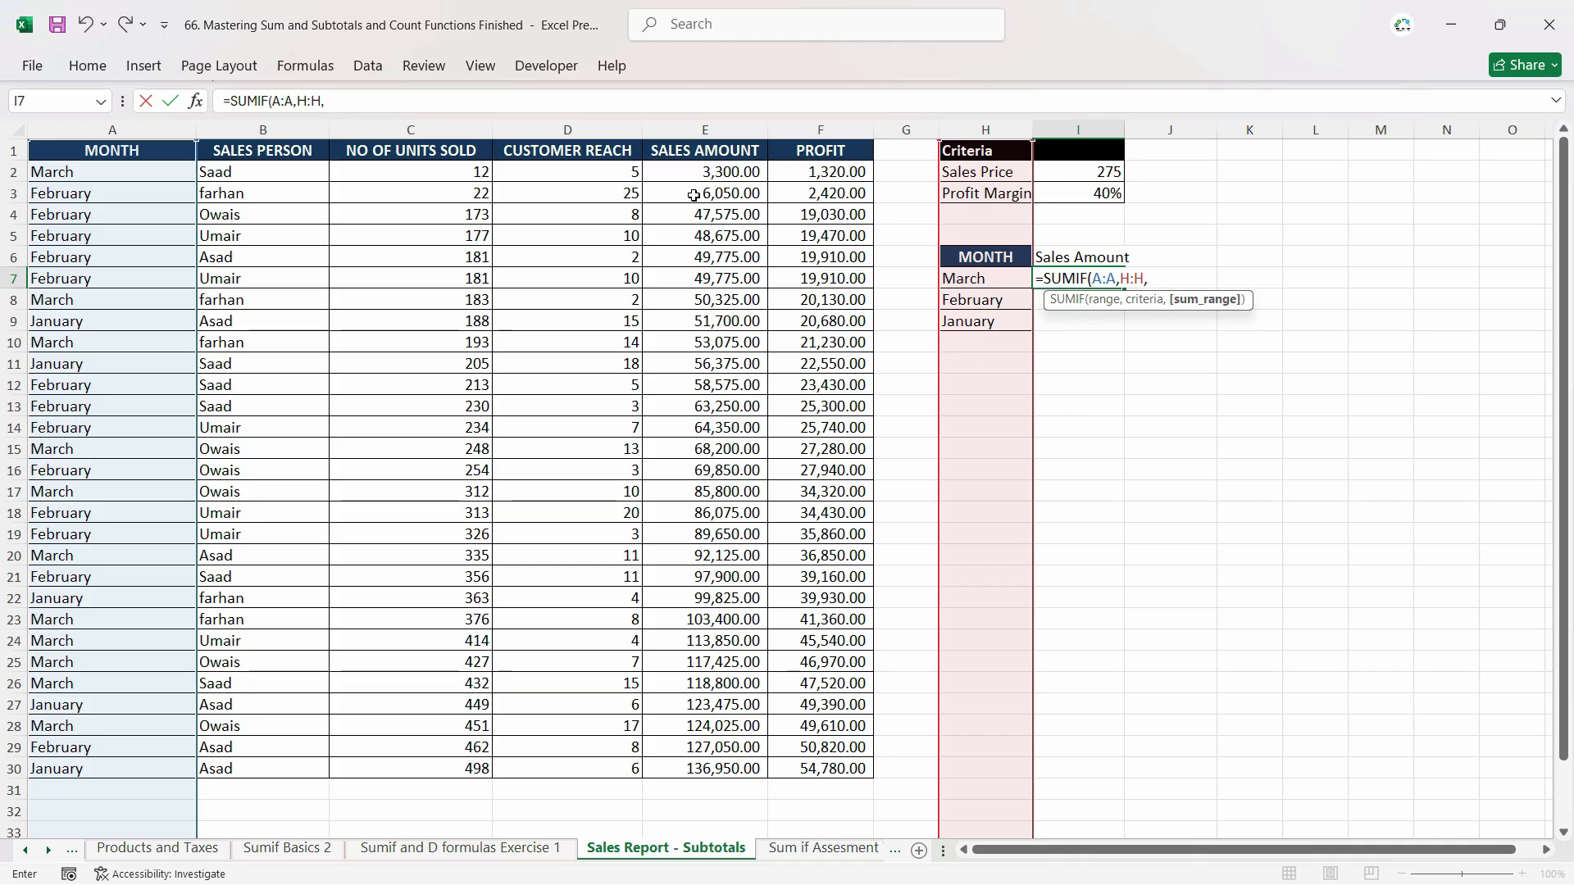
left_click(716, 121)
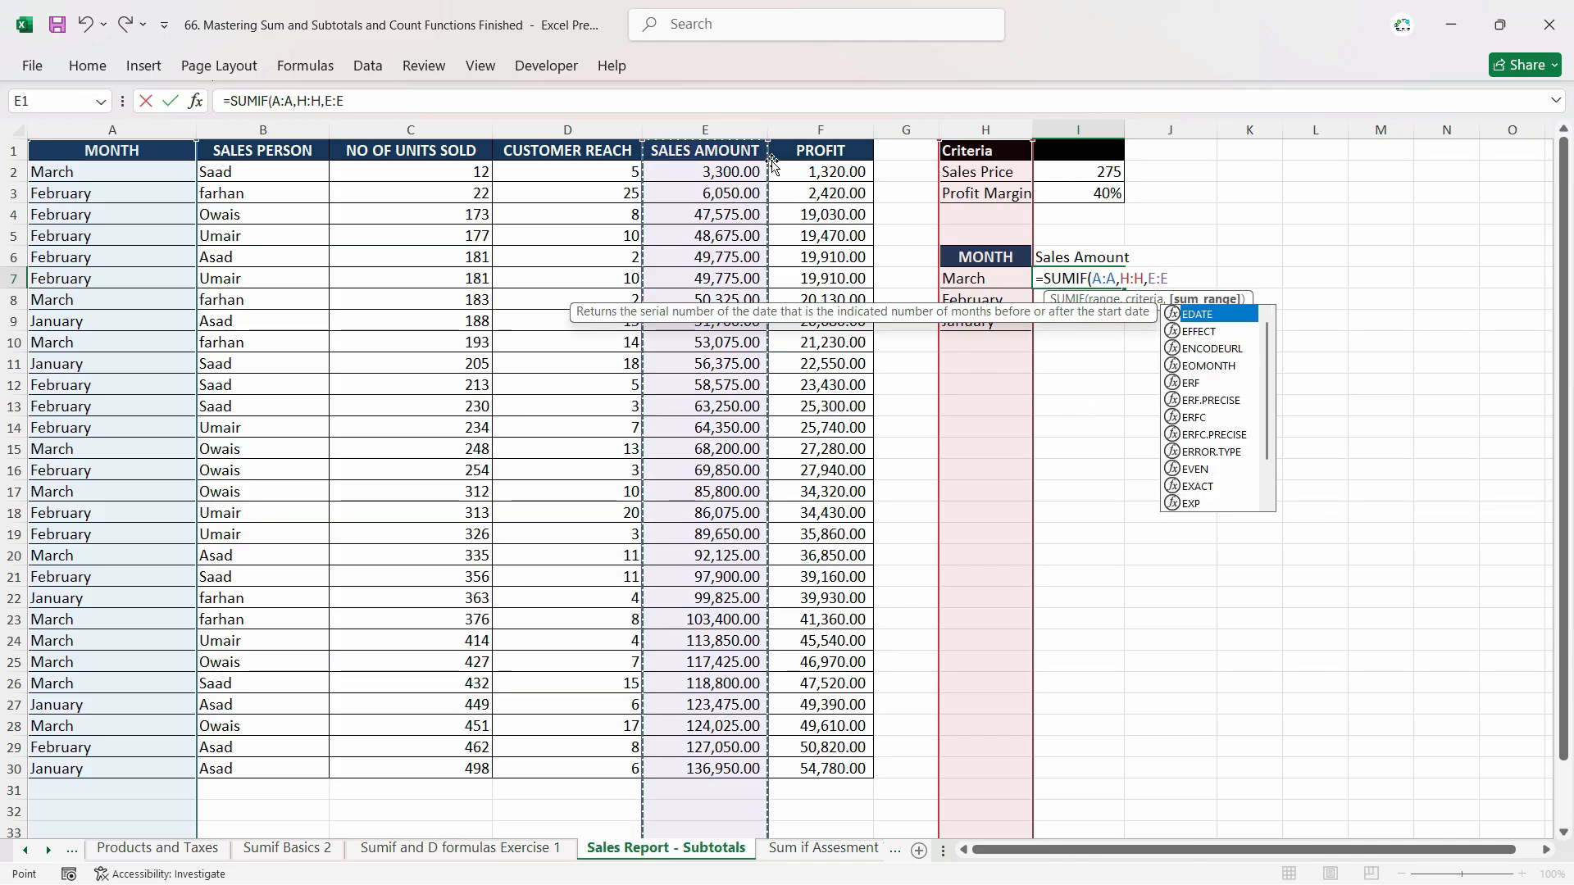
key("Return")
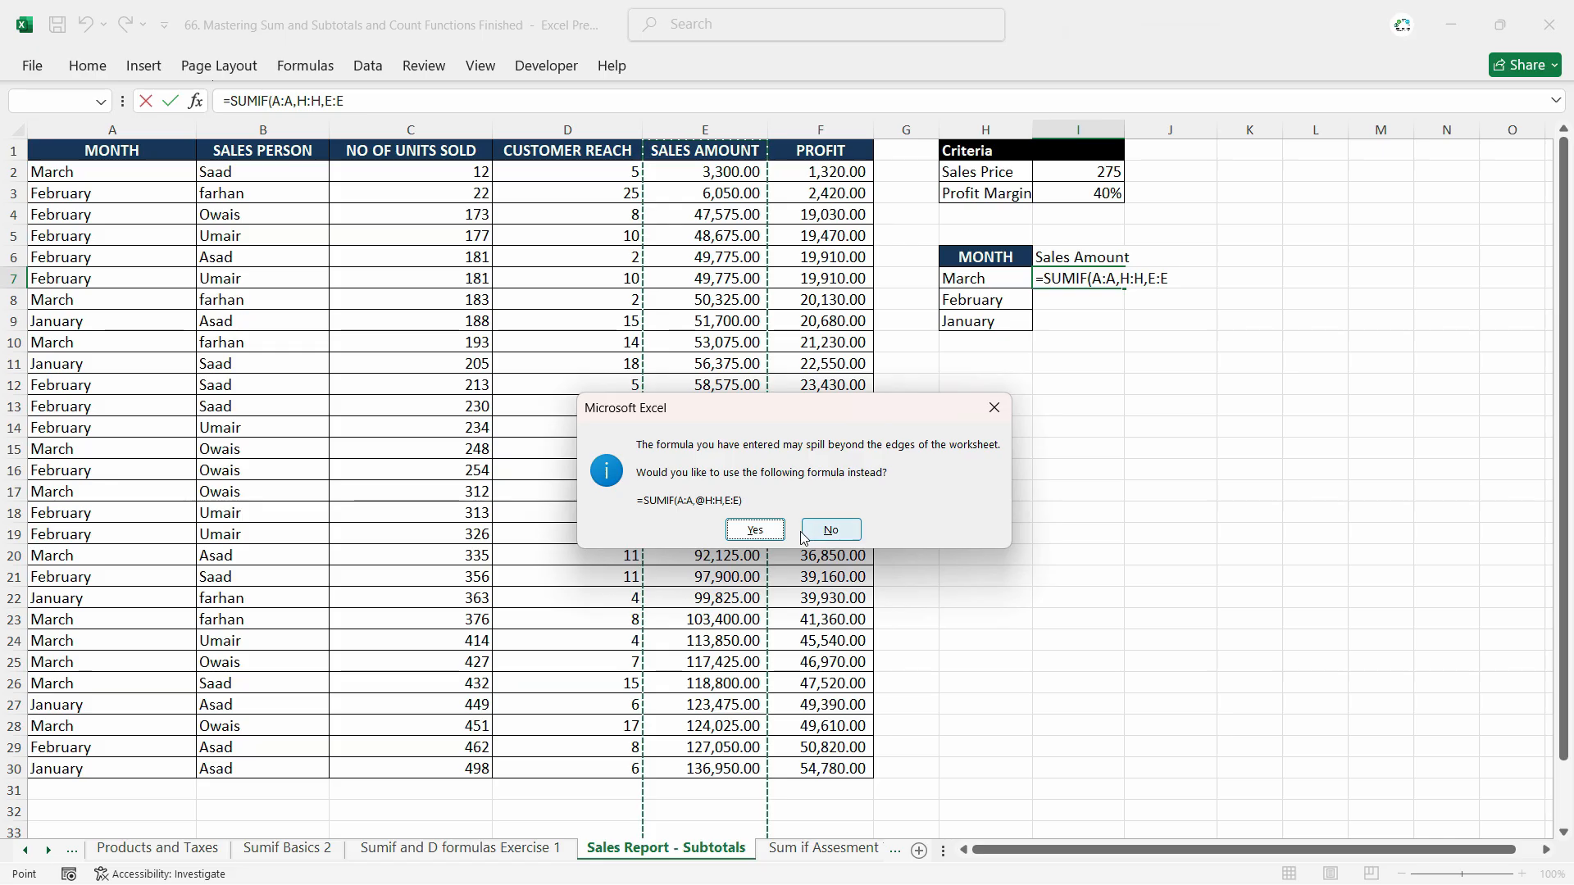
key("Return")
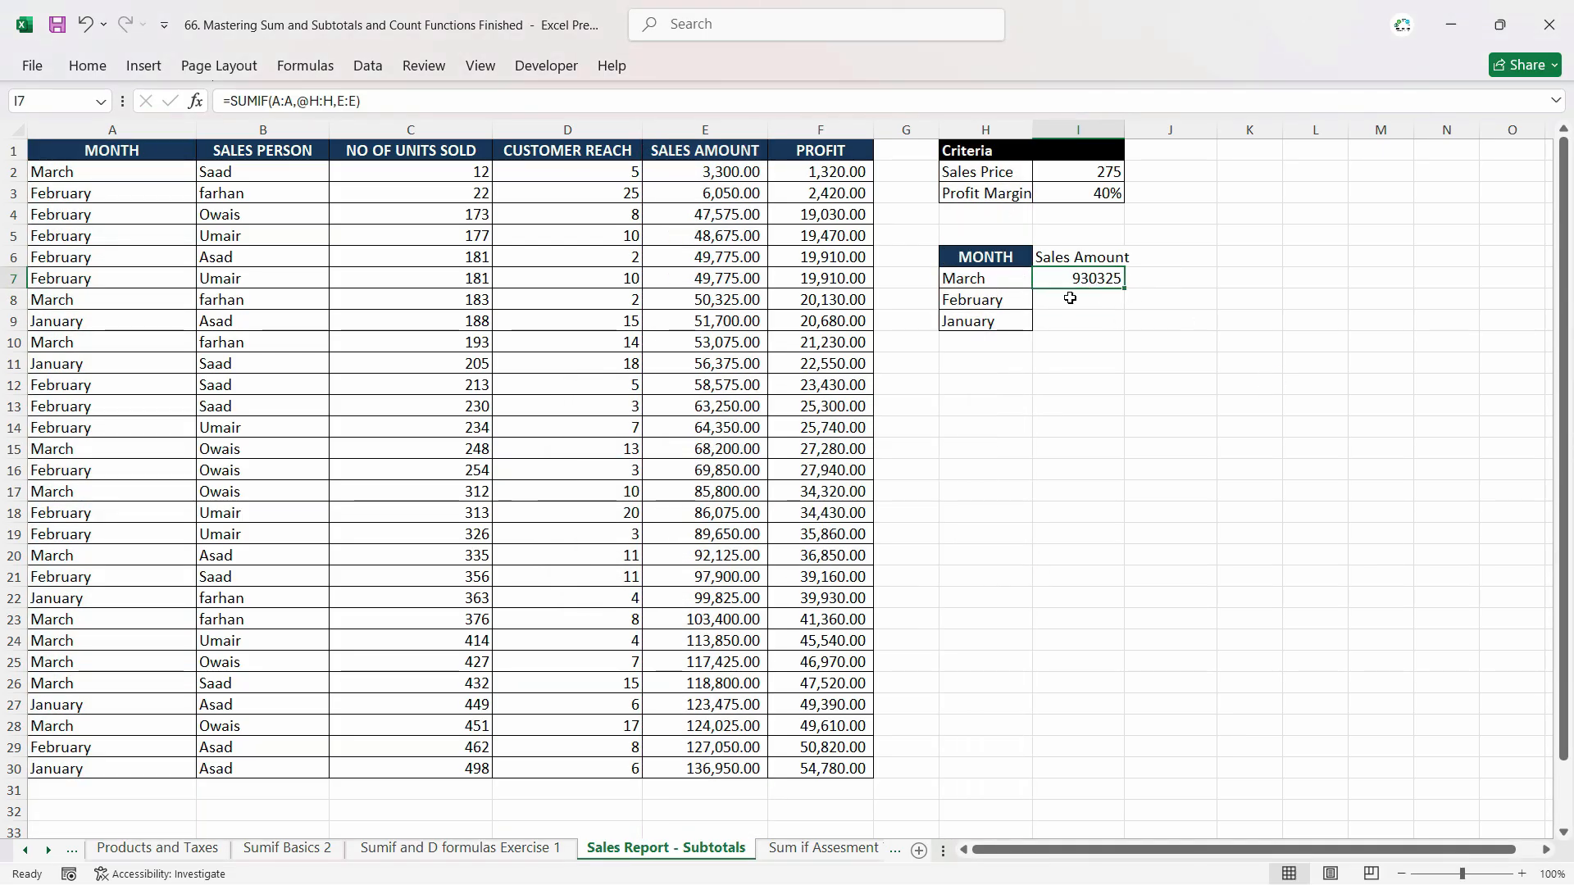
Clear all contents and formatting from the month summary in H6:I9.
left_click_drag(992, 257, 1067, 323)
key("alt+h")
key("e")
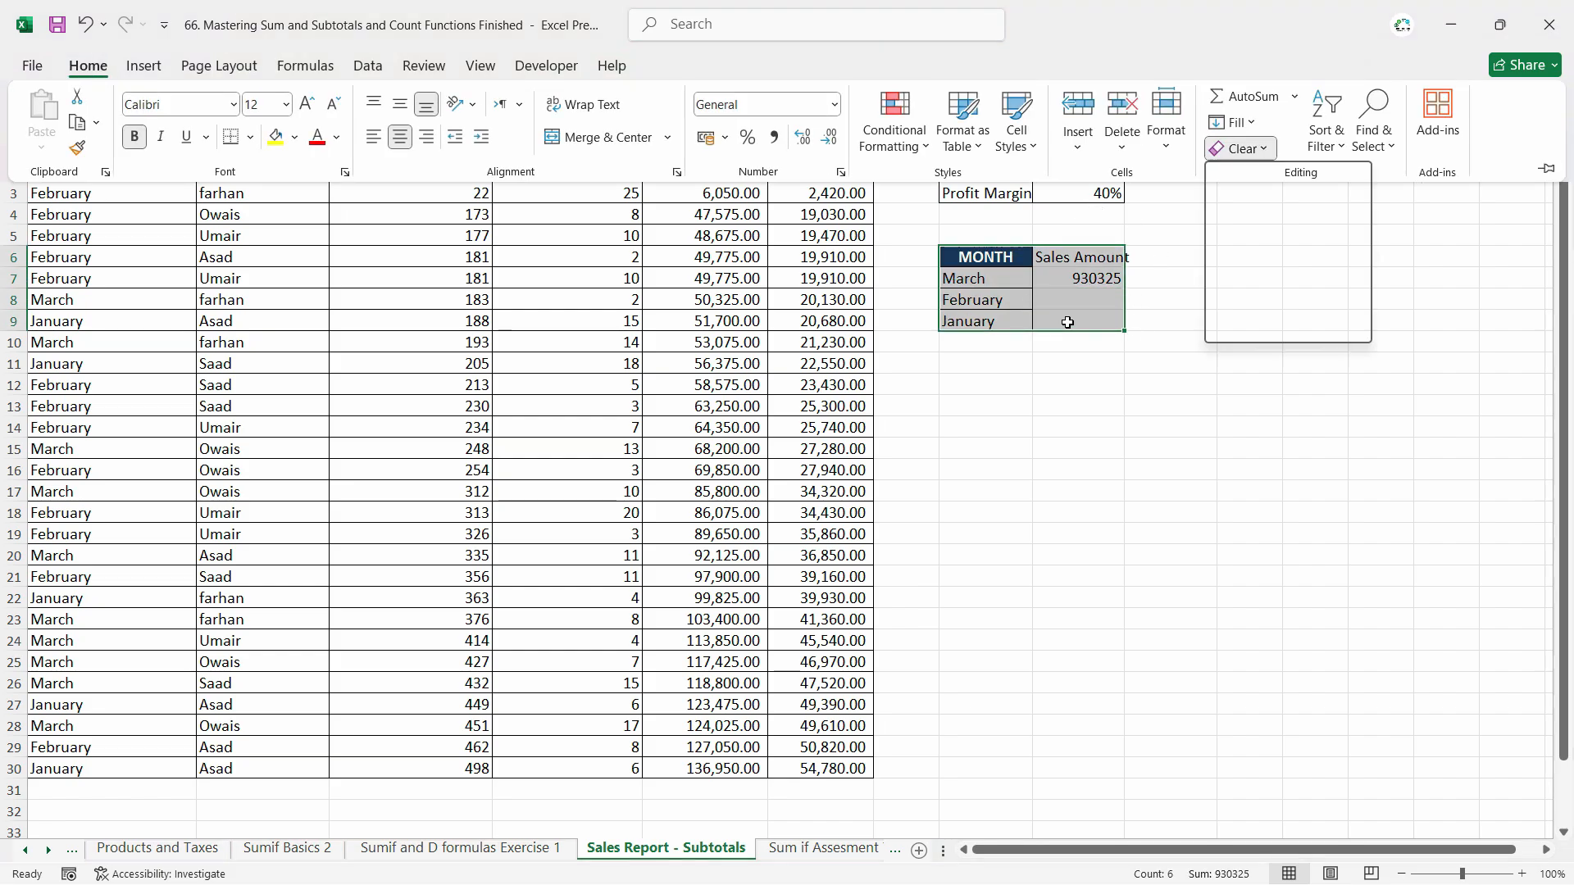
key("a")
left_click(906, 406)
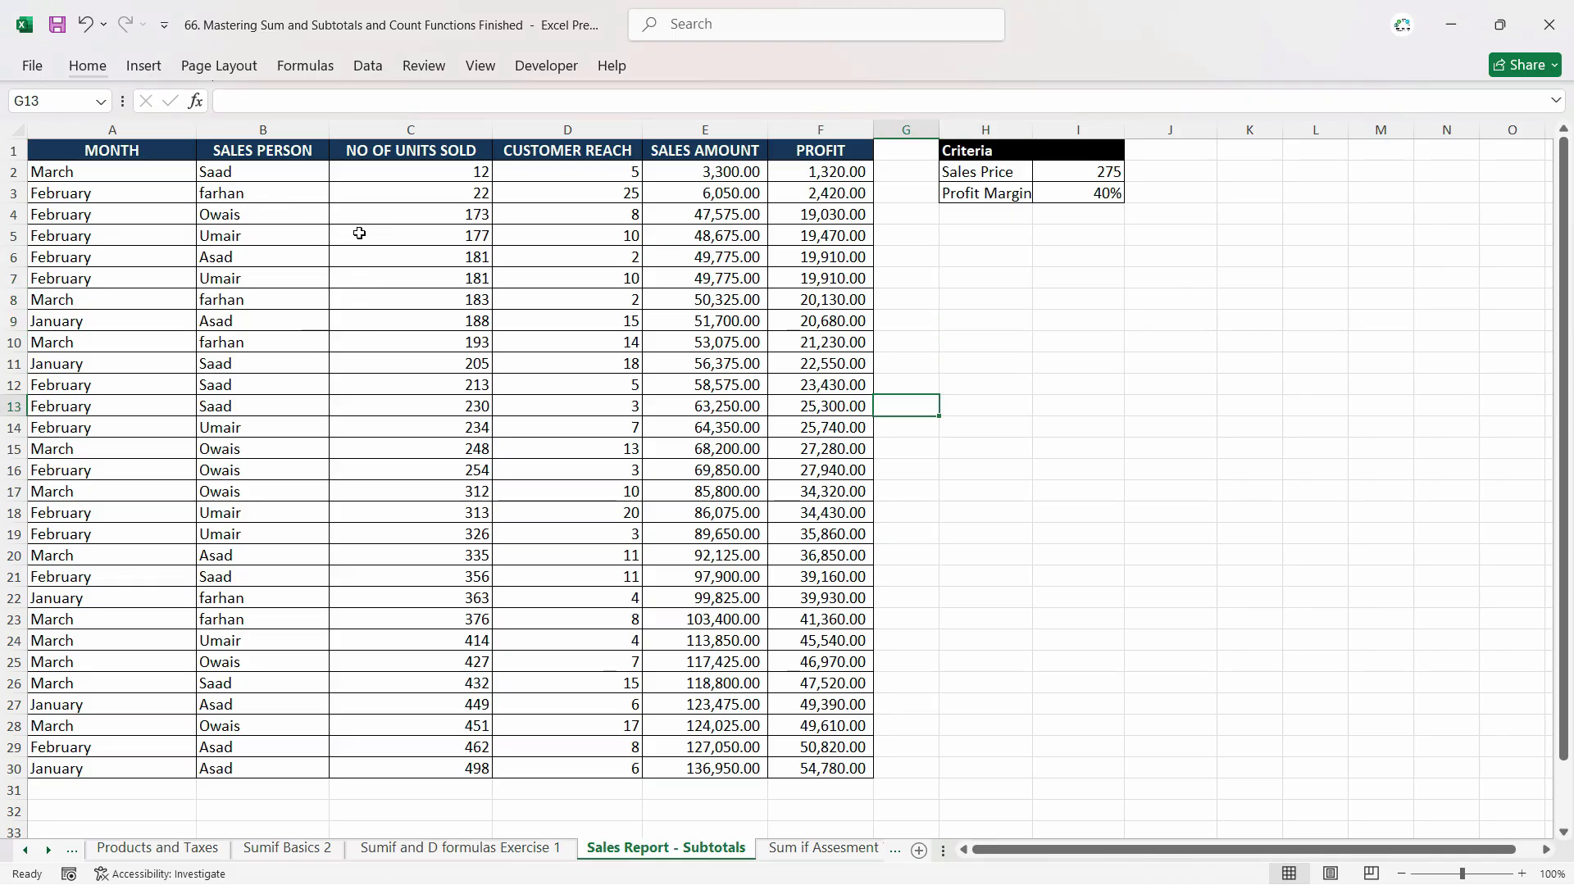
Examine the order of the months in the MONTH column of the sales table.
left_click(516, 280)
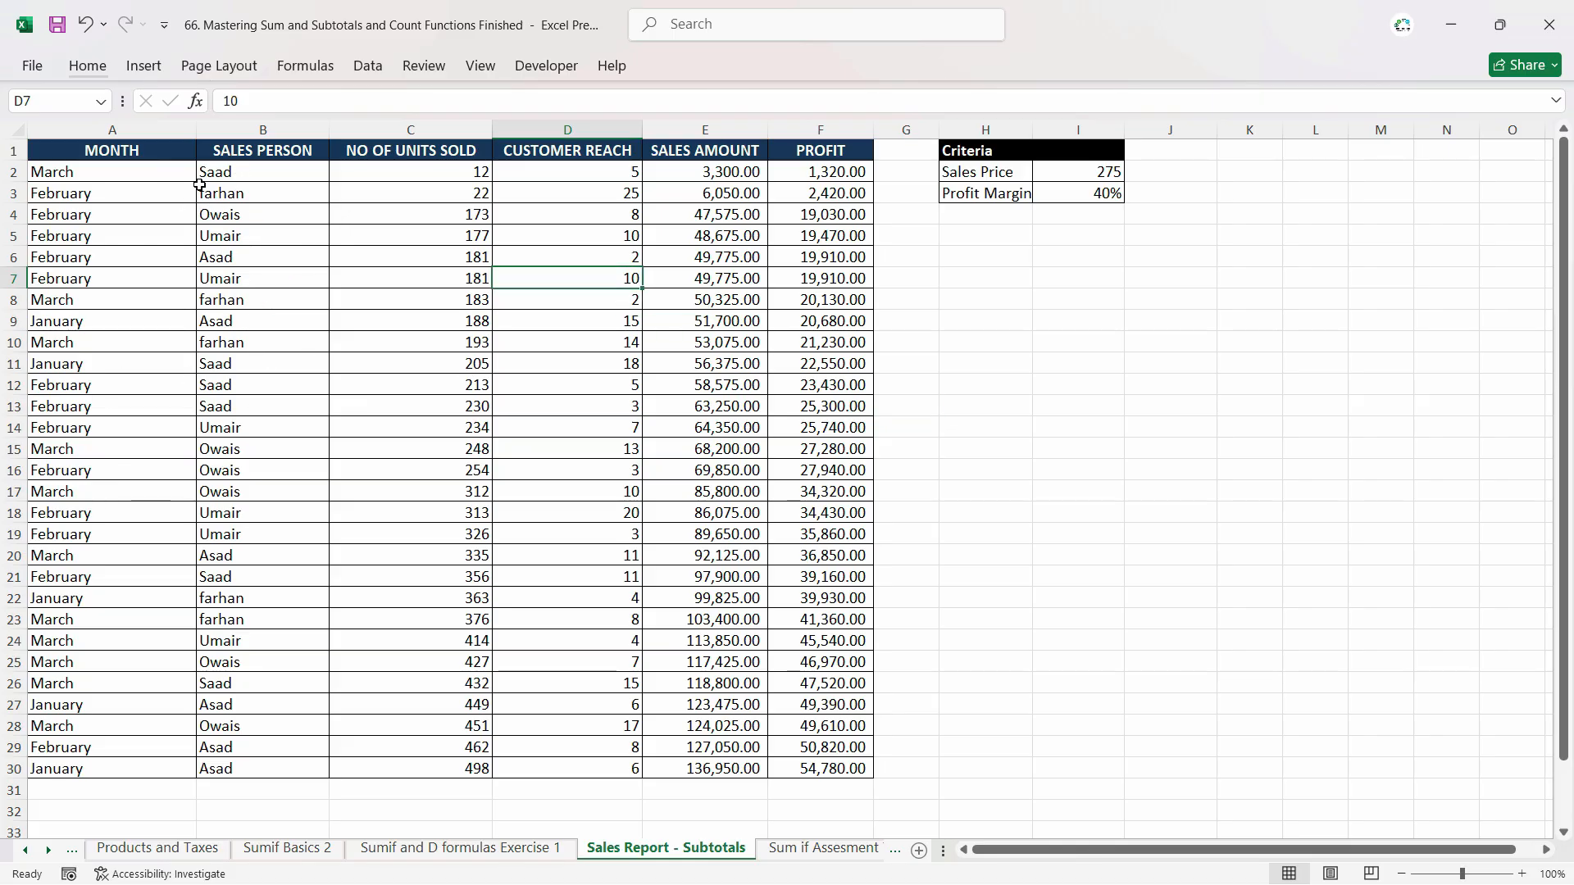
key("ctrl+Home")
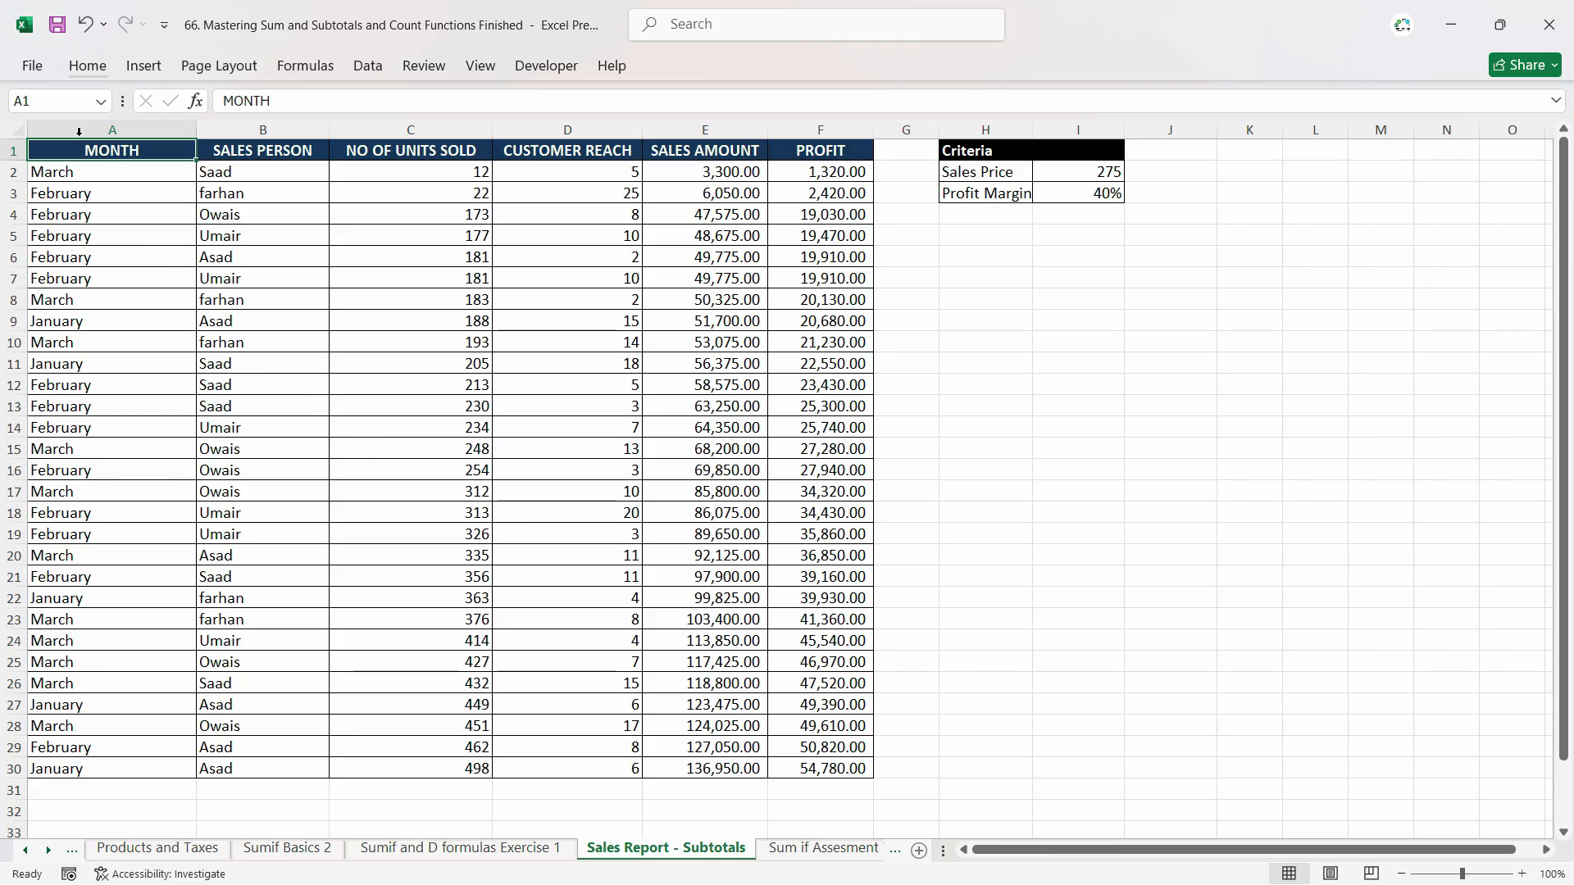
left_click(84, 66)
left_click(115, 238)
left_click(116, 239)
left_click(99, 174)
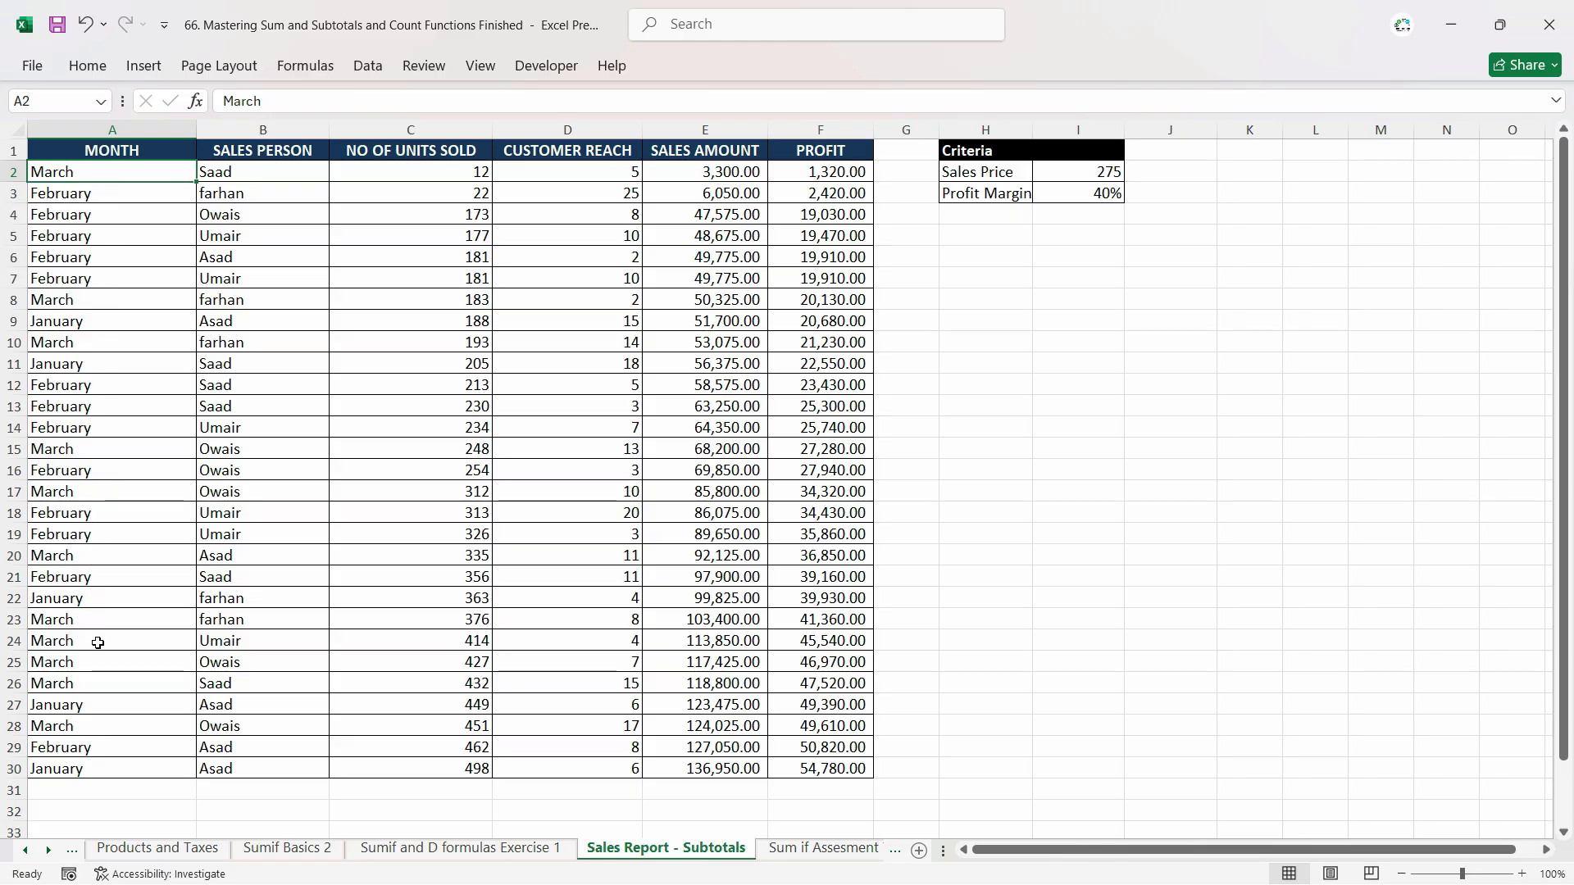
left_click(75, 191)
left_click(74, 236)
left_click(77, 345)
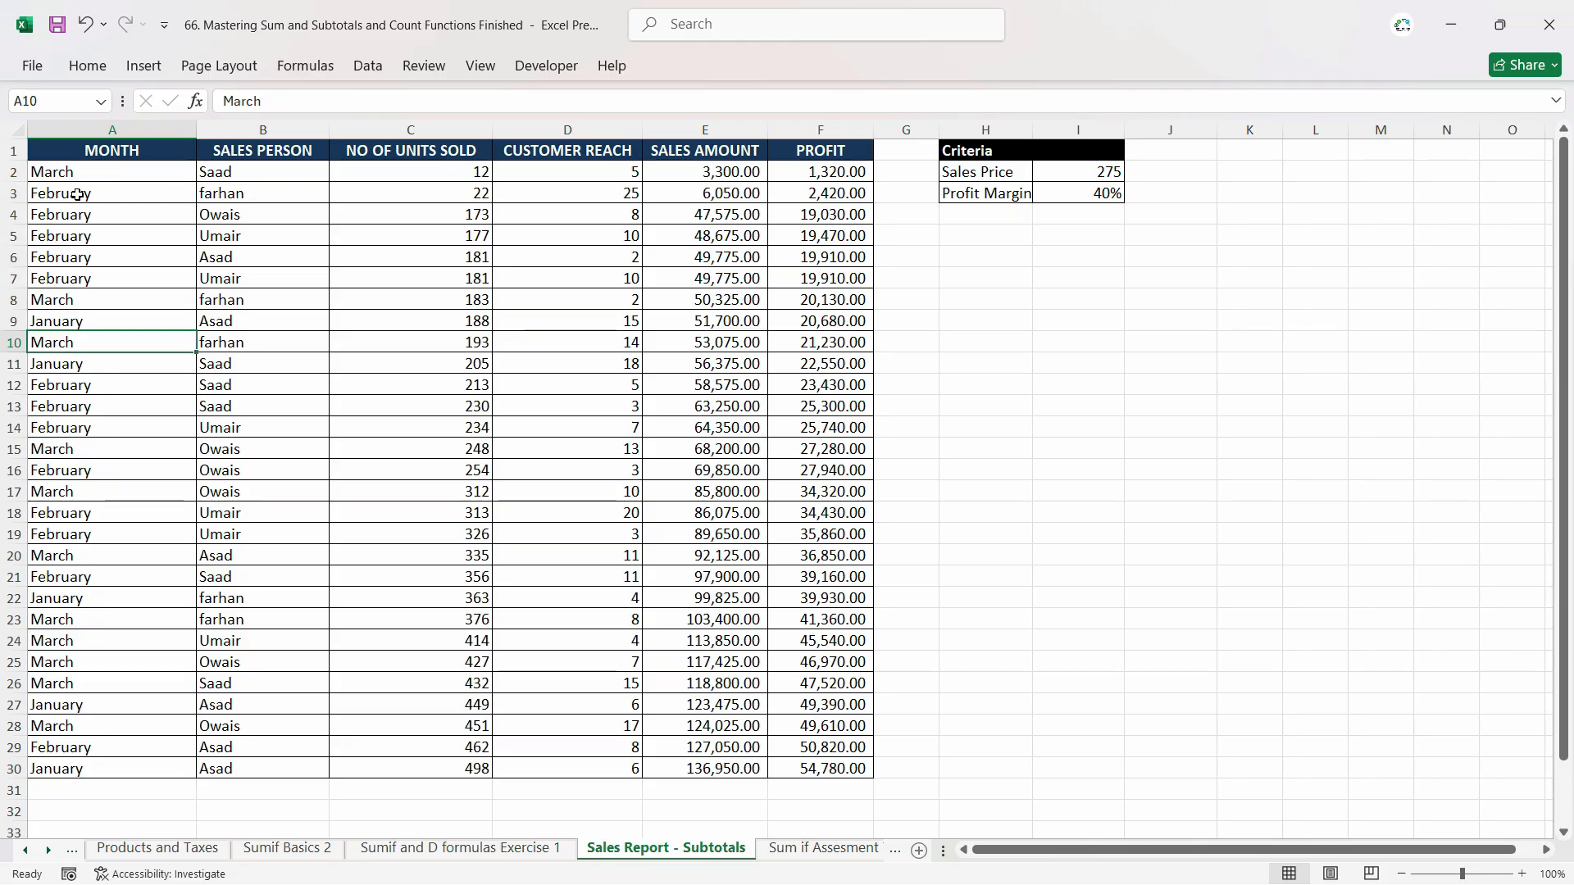
Turn on filtering for the header row of the sales table.
left_click(119, 150)
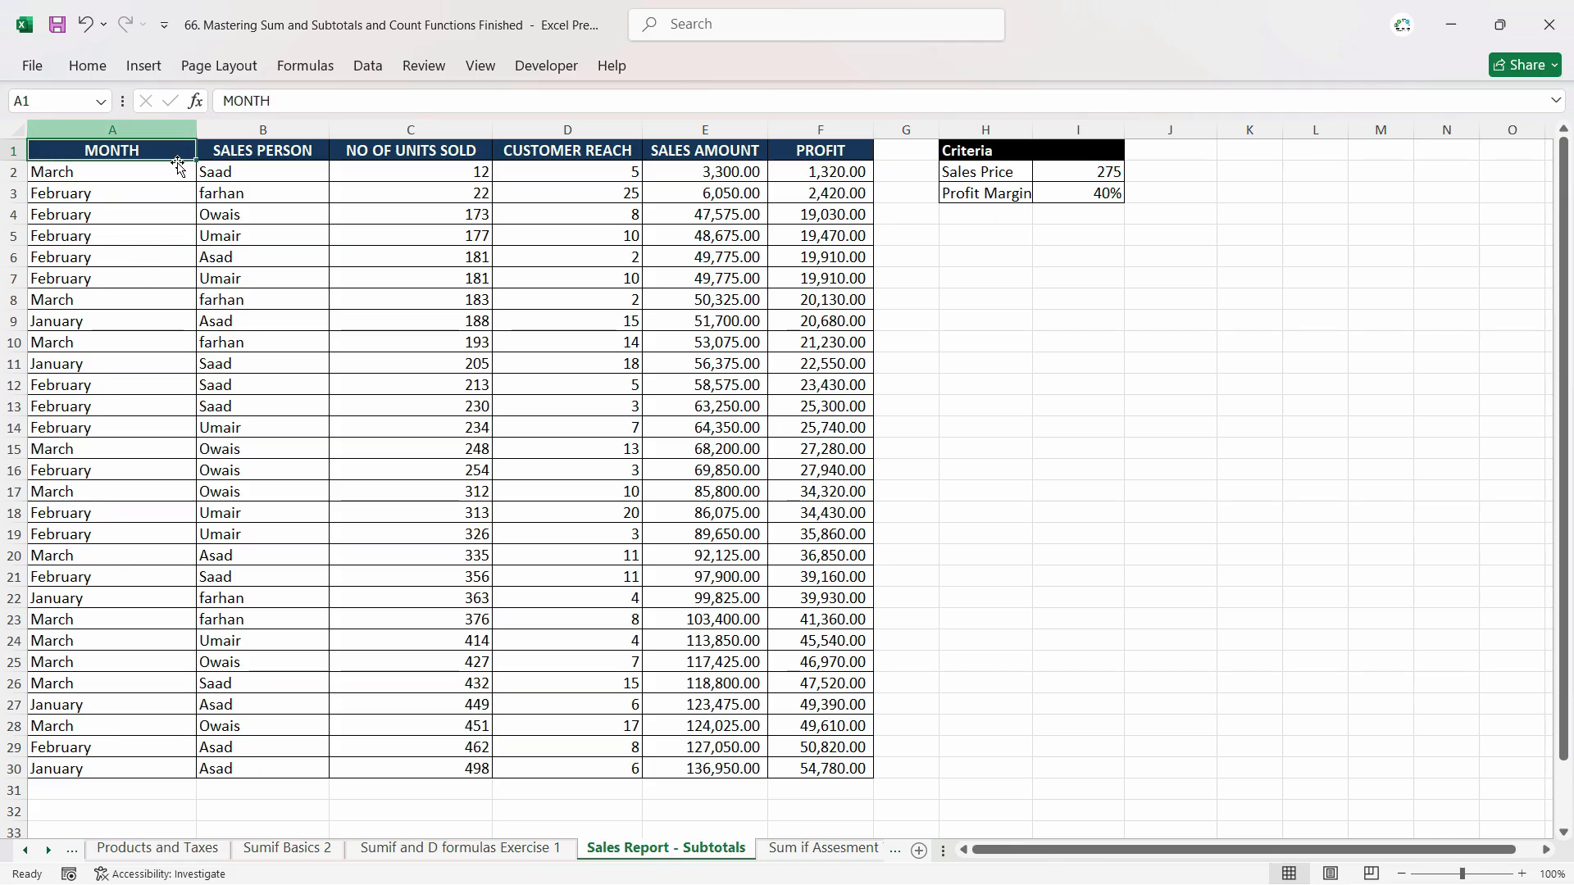
left_click(87, 66)
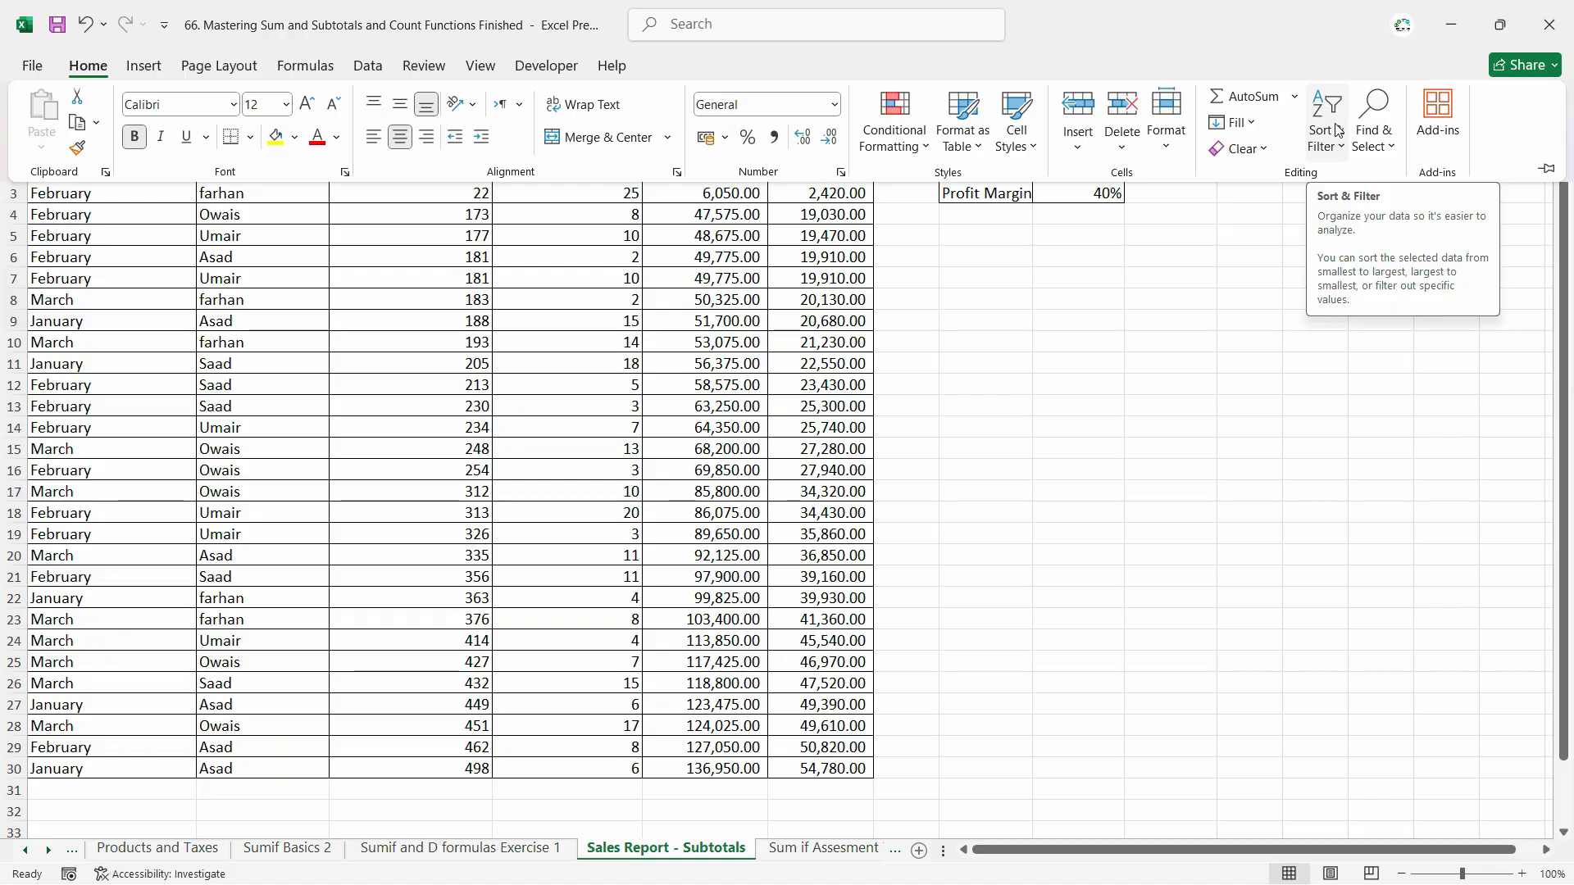
left_click(1336, 130)
left_click(1373, 274)
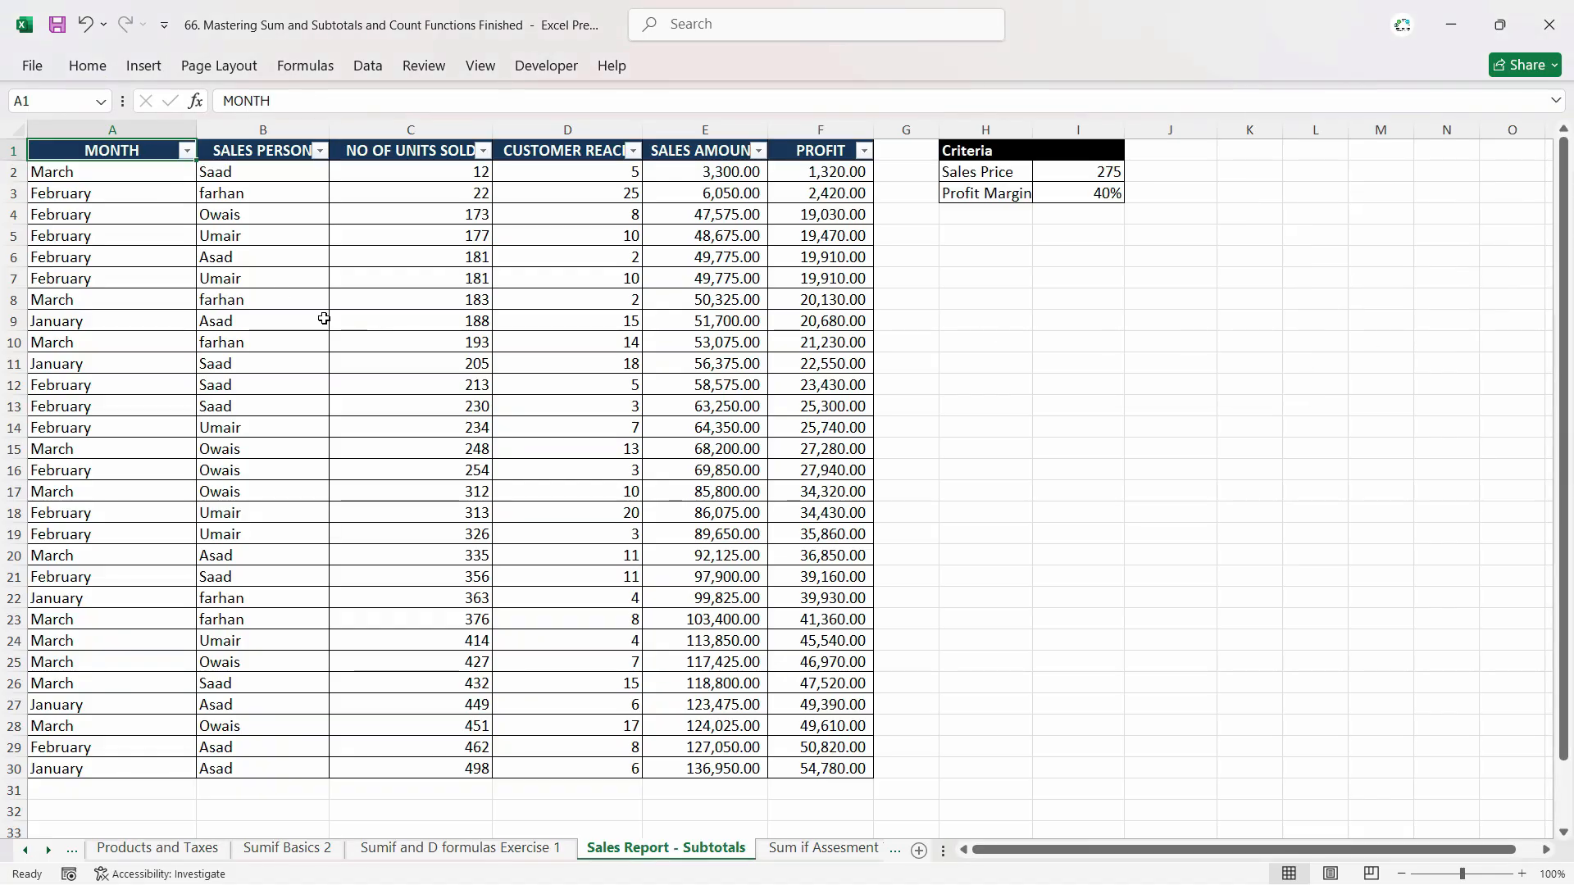
Sort the sales table by the MONTH column from A to Z.
left_click(320, 300)
left_click(187, 150)
left_click(86, 199)
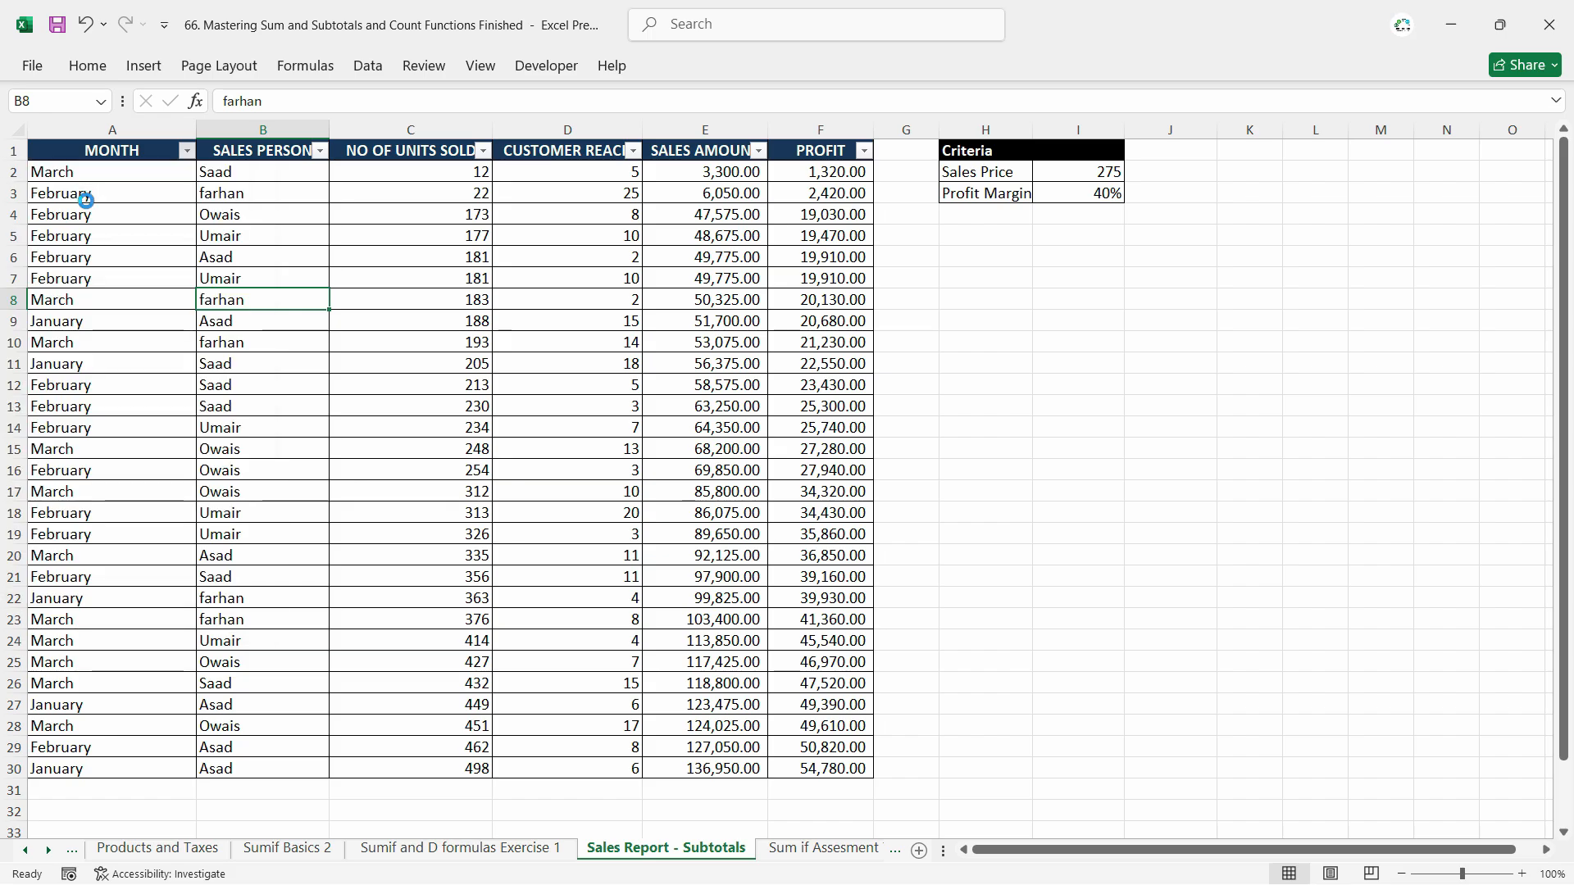
left_click(187, 150)
left_click(496, 346)
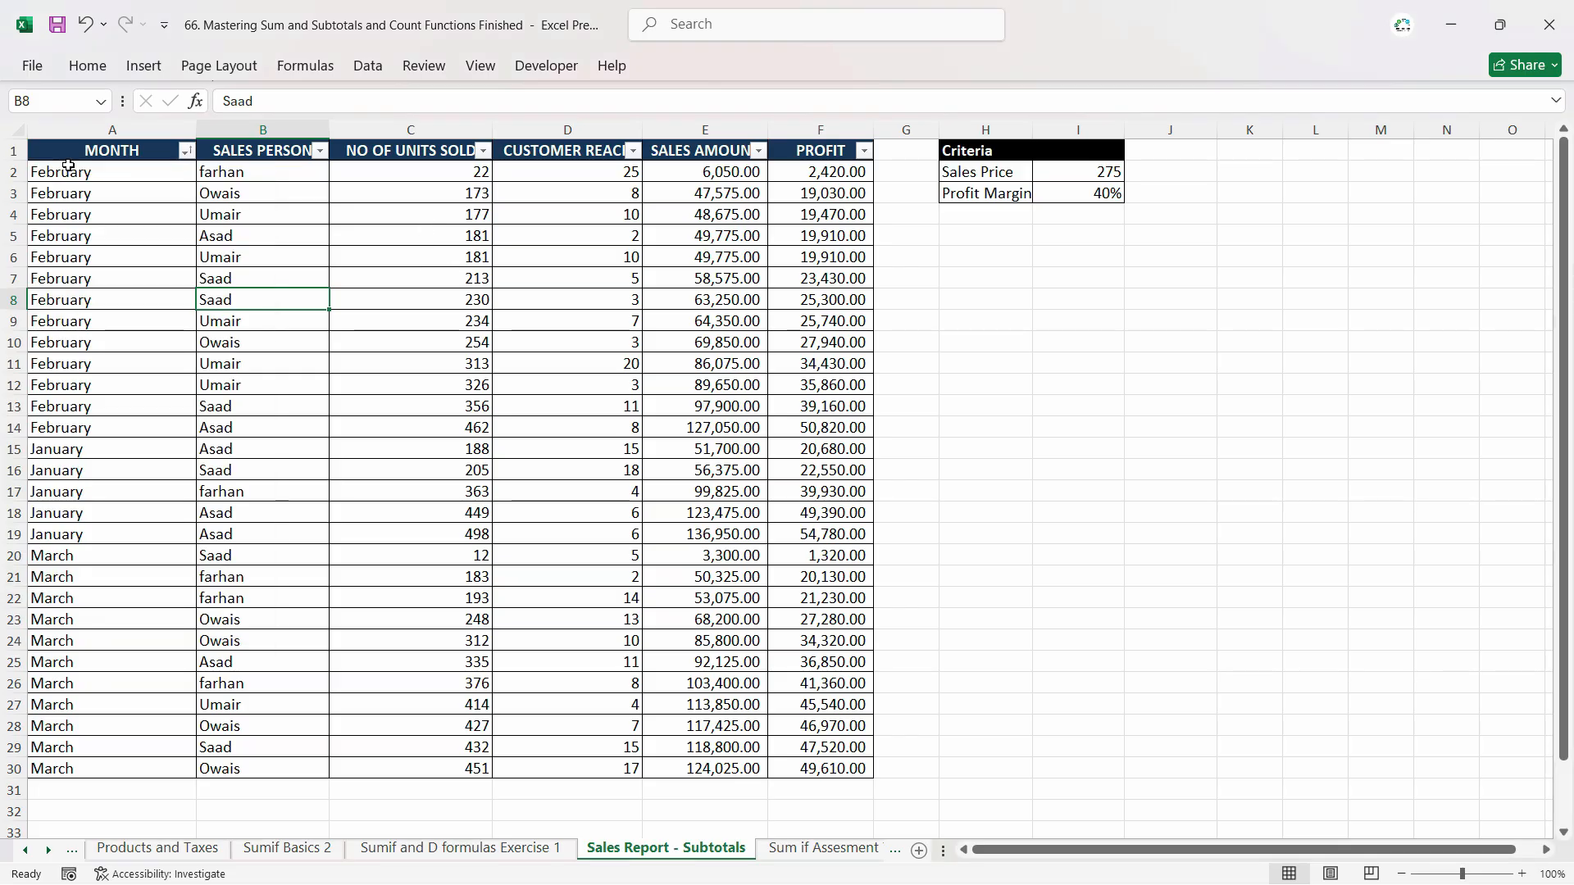
Review the alphabetical month sequence in column A and the sort options offered in the MONTH filter.
left_click(73, 172)
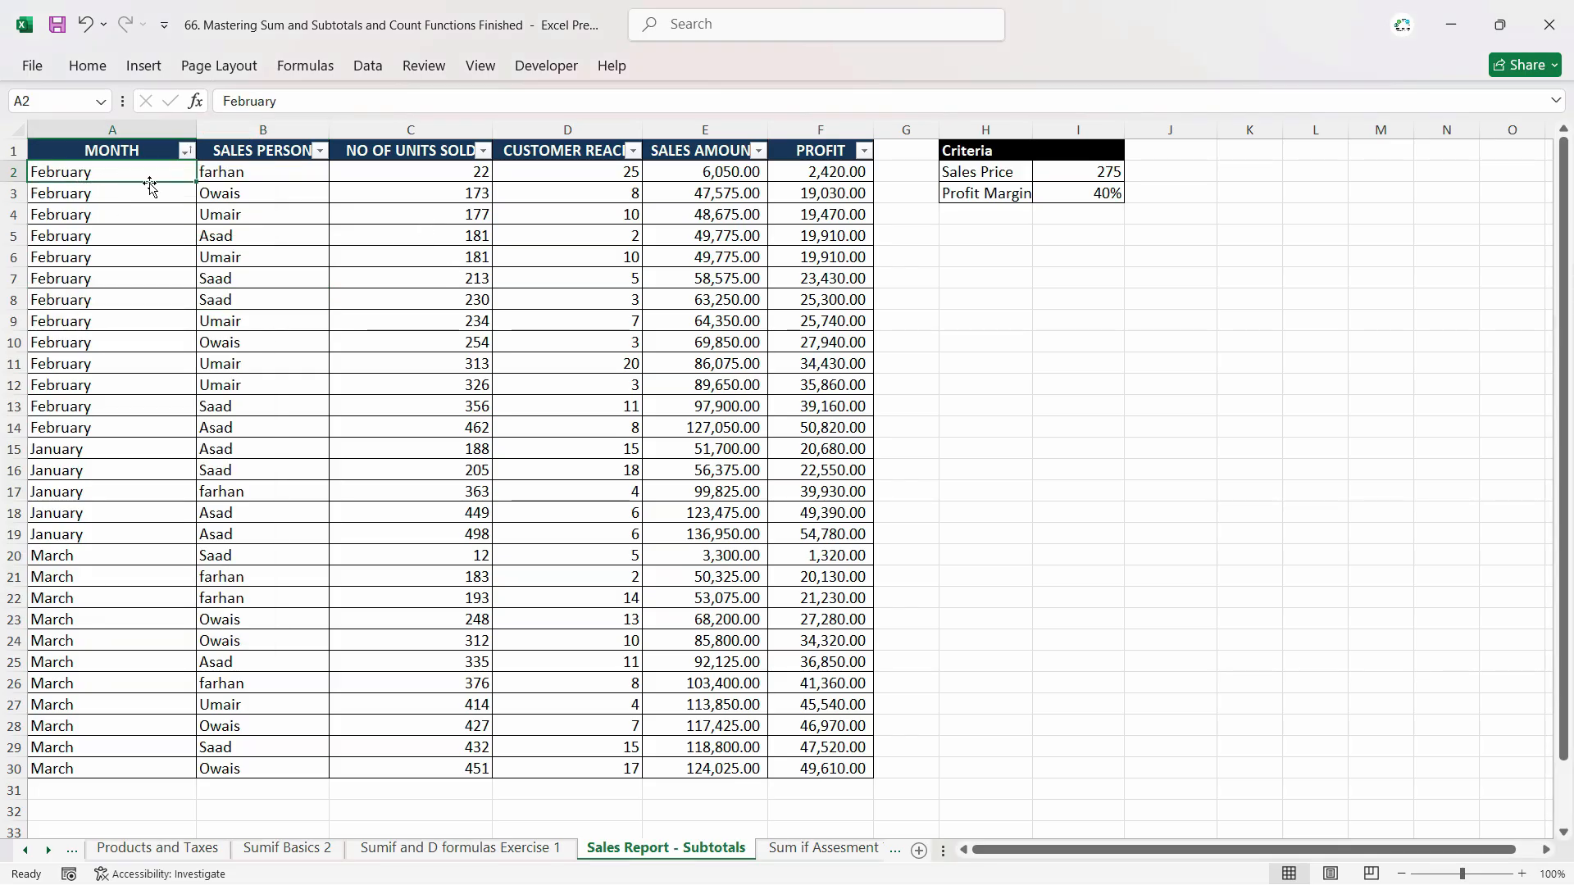
left_click(145, 264)
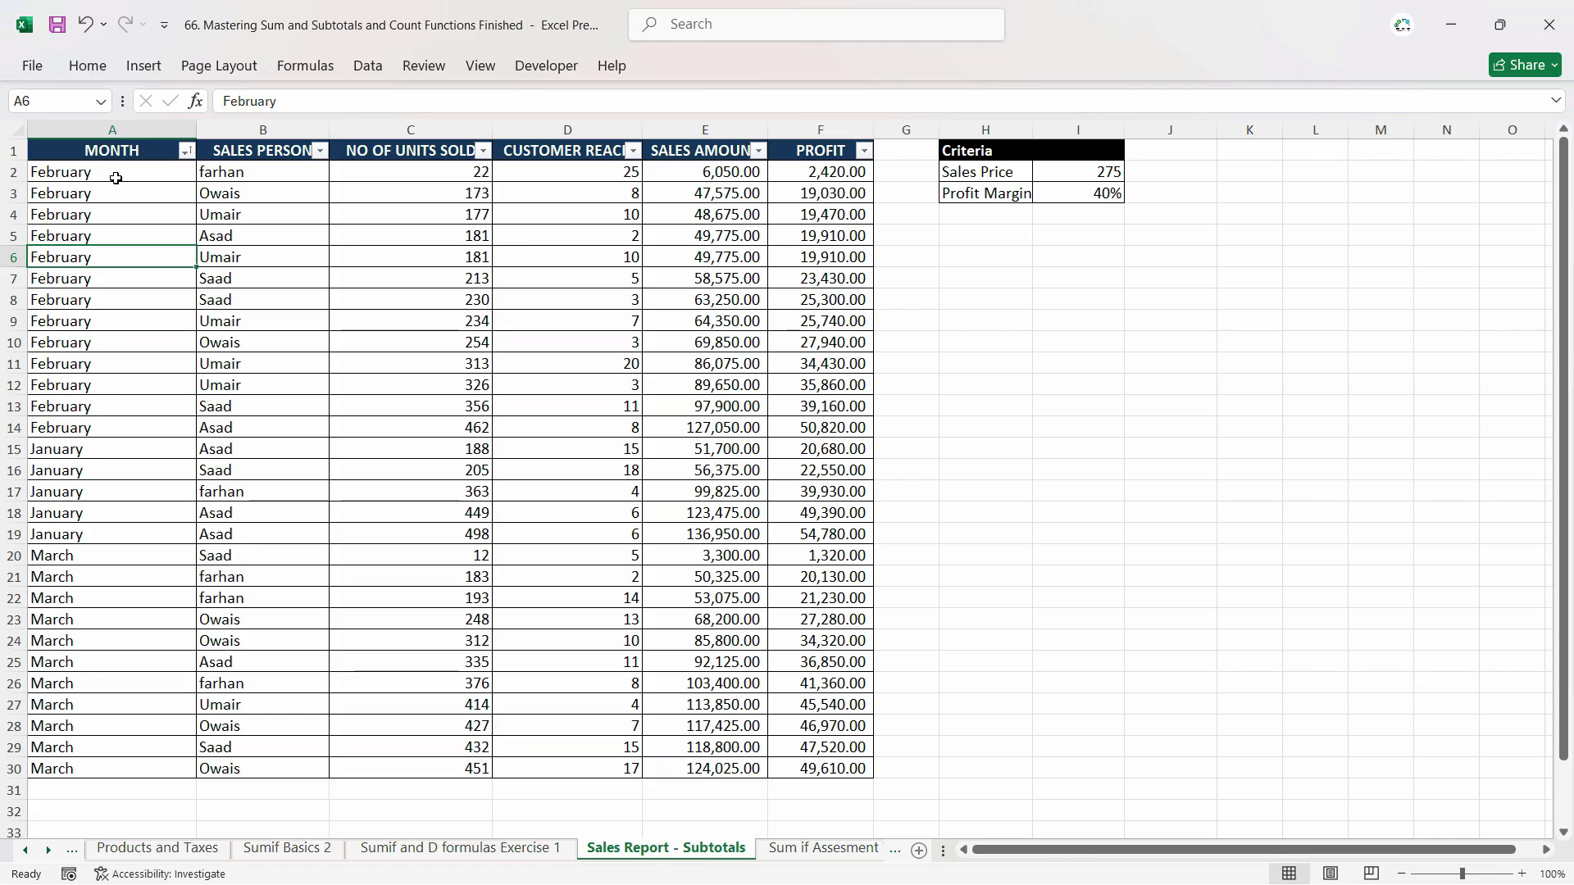
left_click(106, 174)
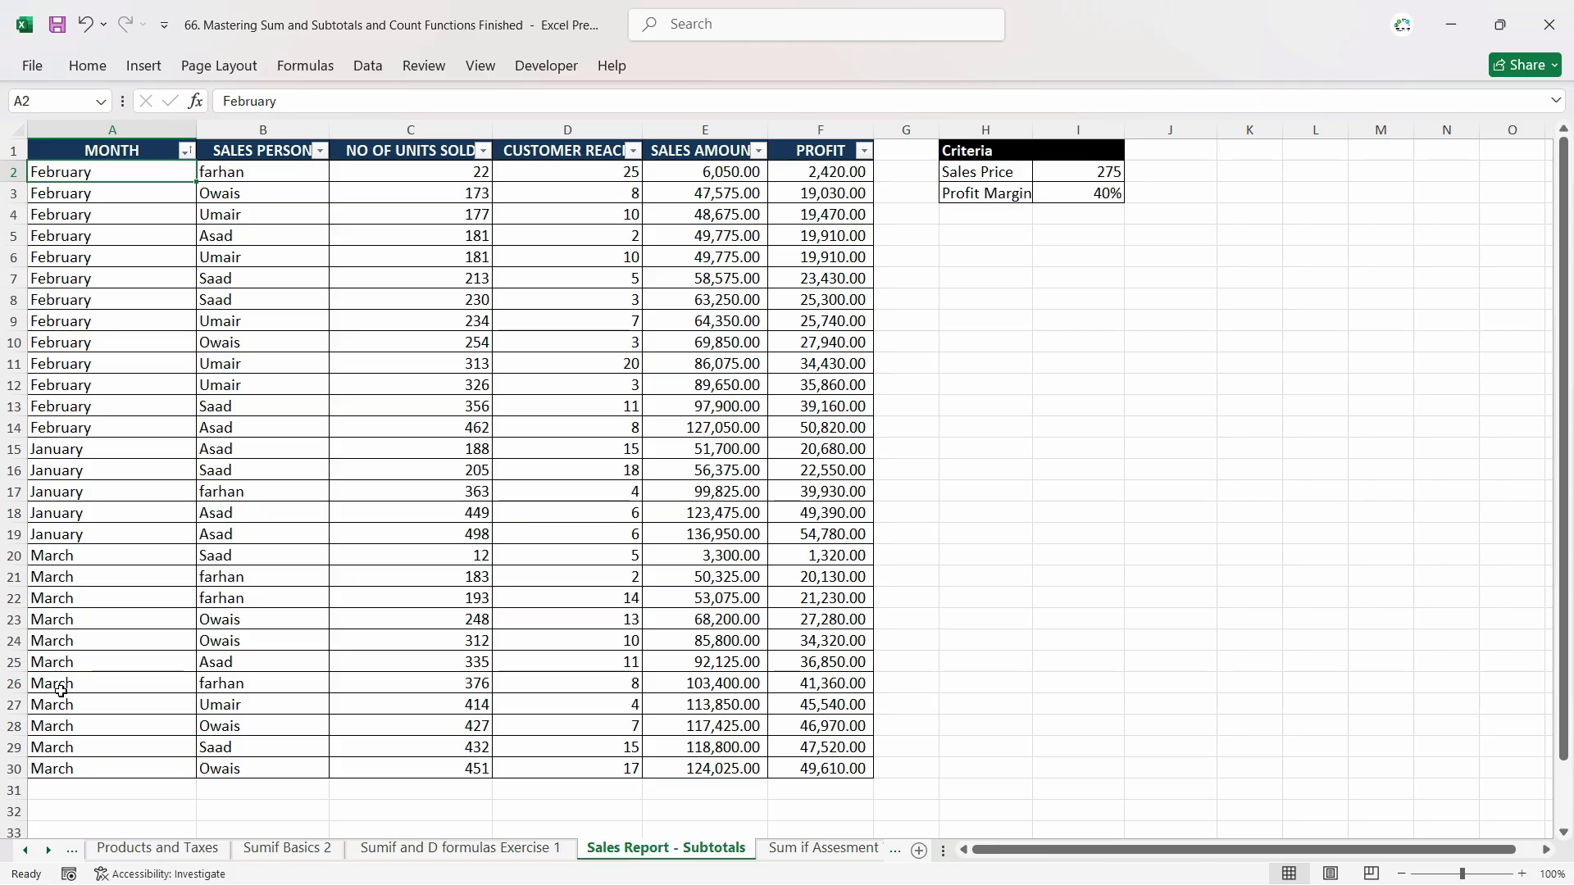
left_click(62, 456)
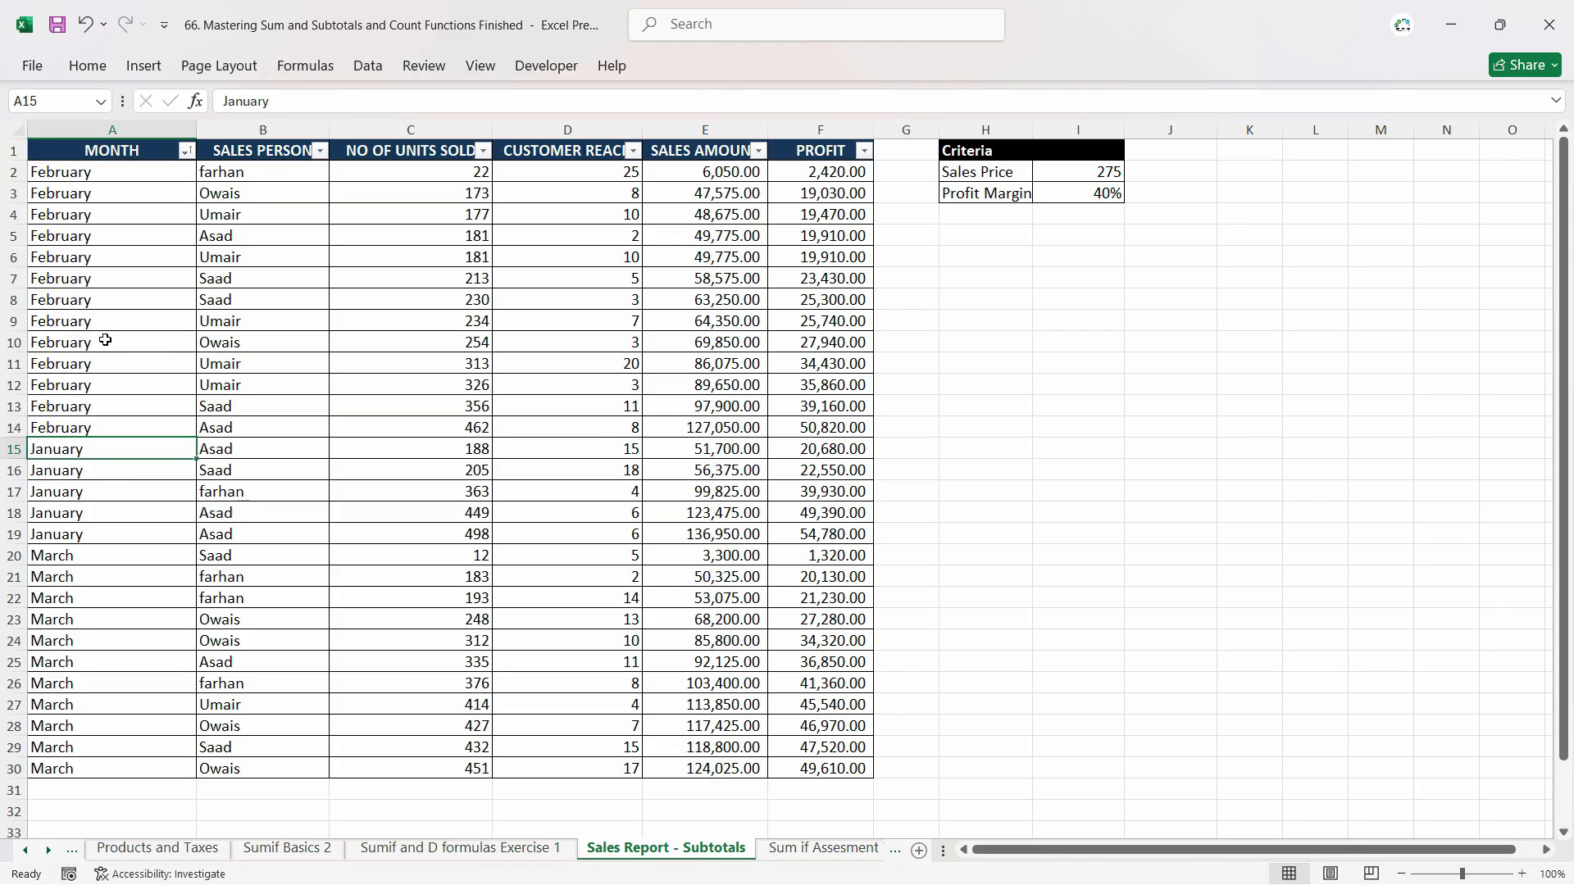
left_click(121, 162)
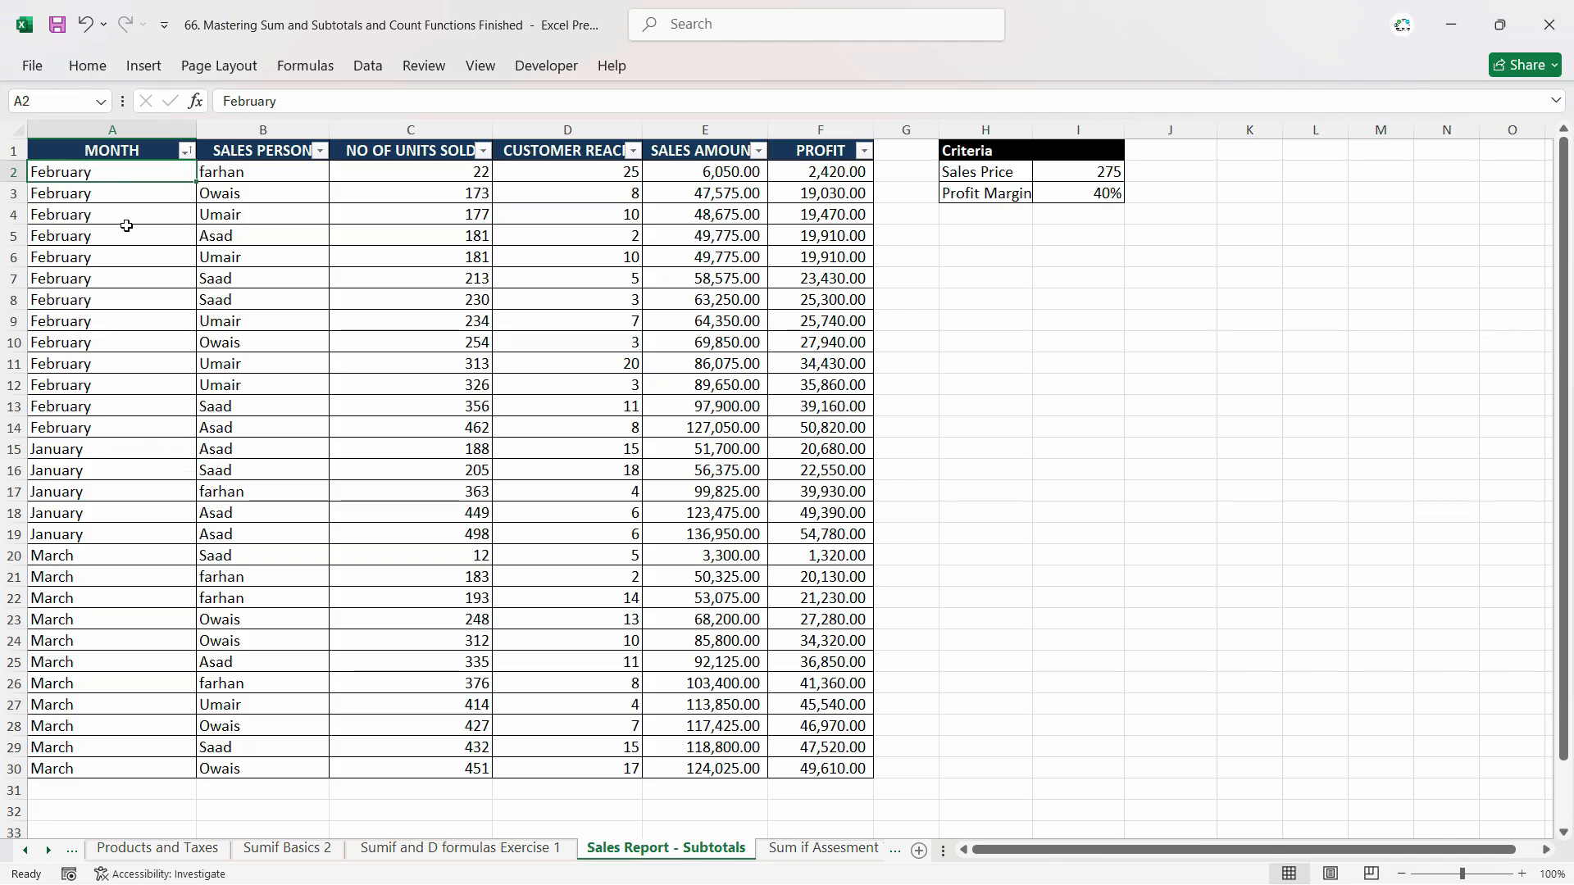
left_click(121, 150)
left_click(187, 151)
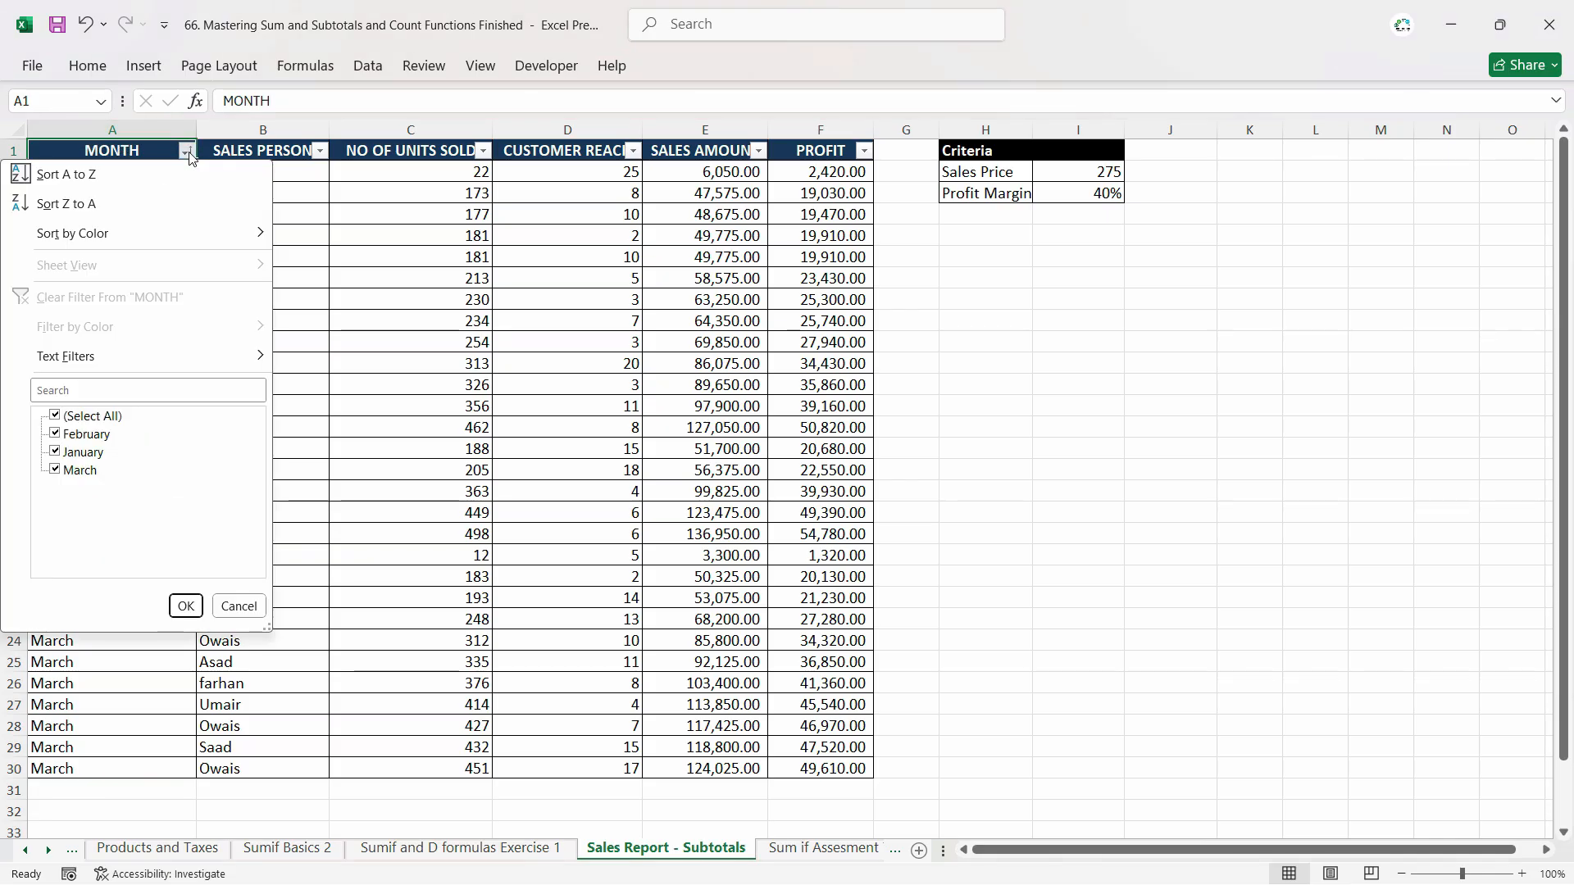
left_click(187, 152)
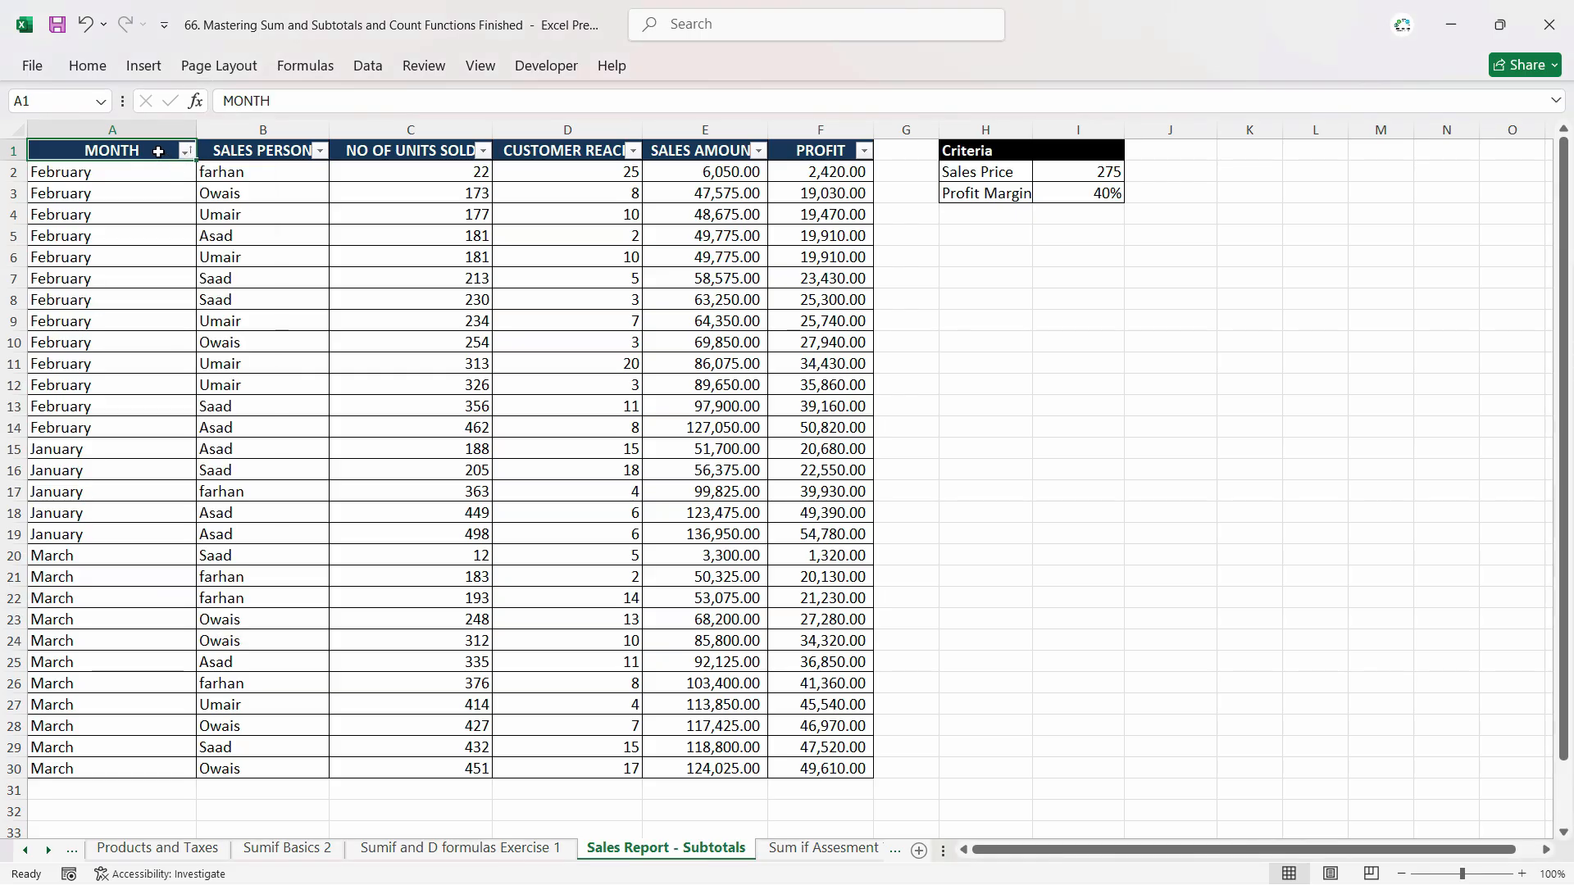
Set up a sort of the sales table by MONTH on Cell Values.
left_click(305, 67)
left_click(368, 65)
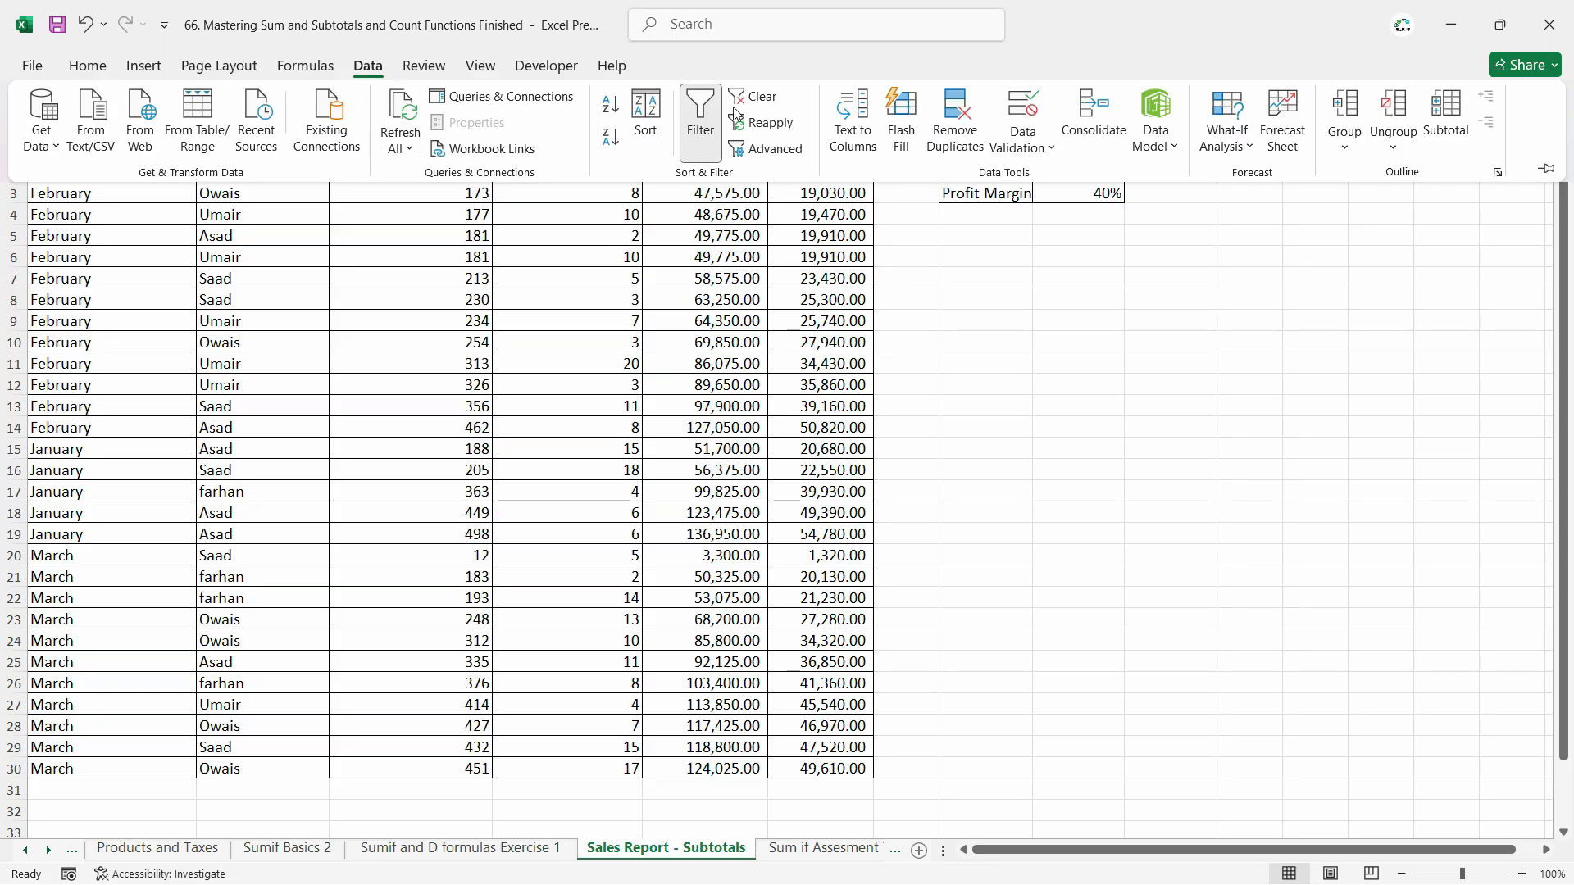
left_click(646, 119)
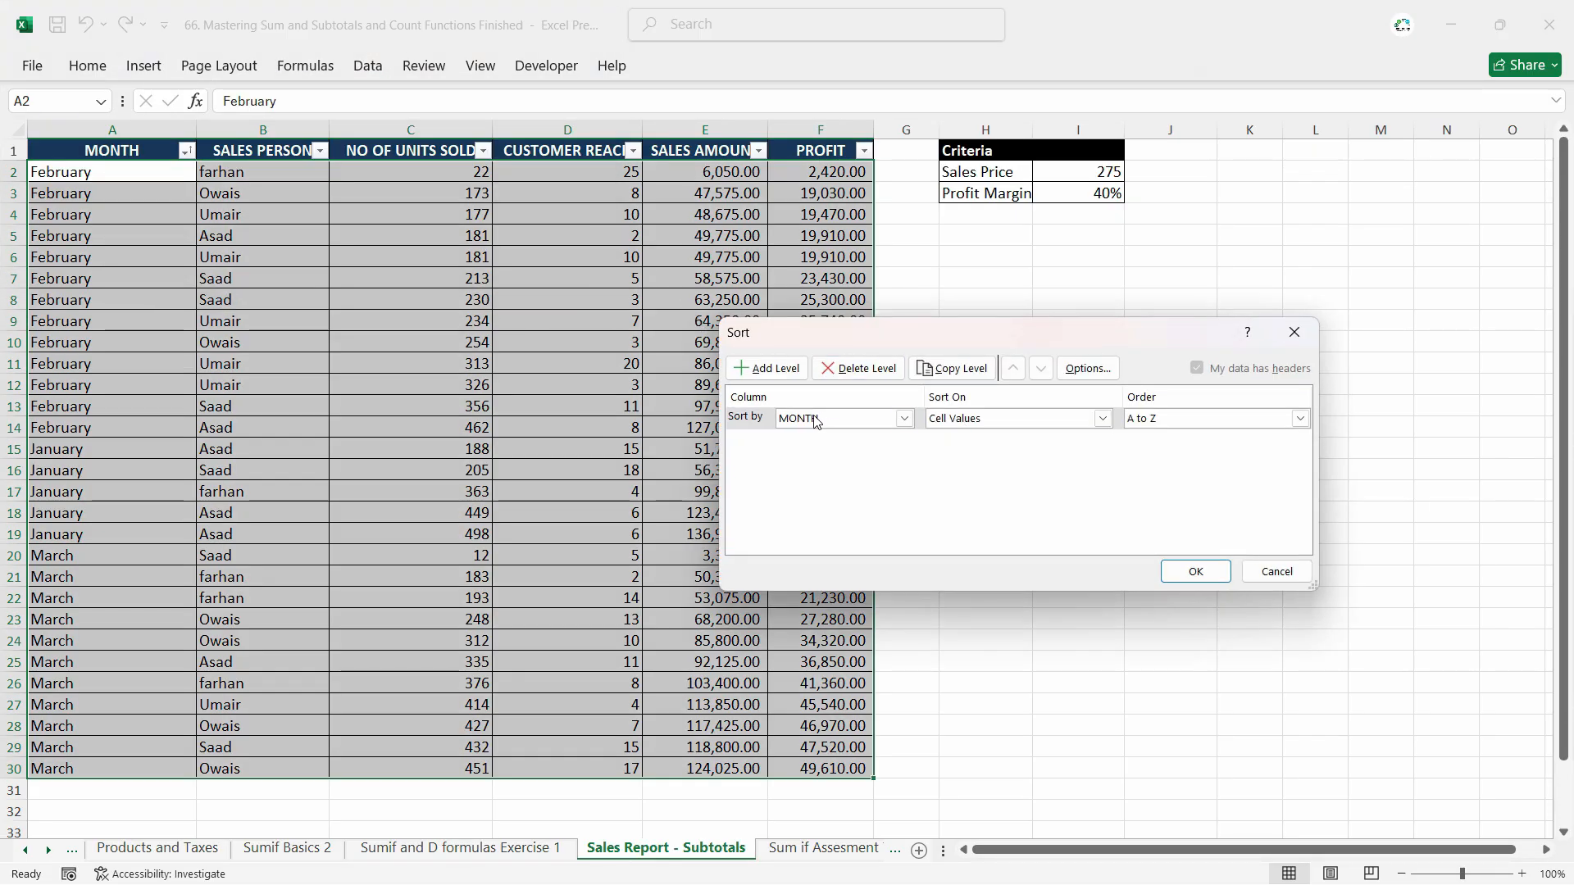
left_click(846, 422)
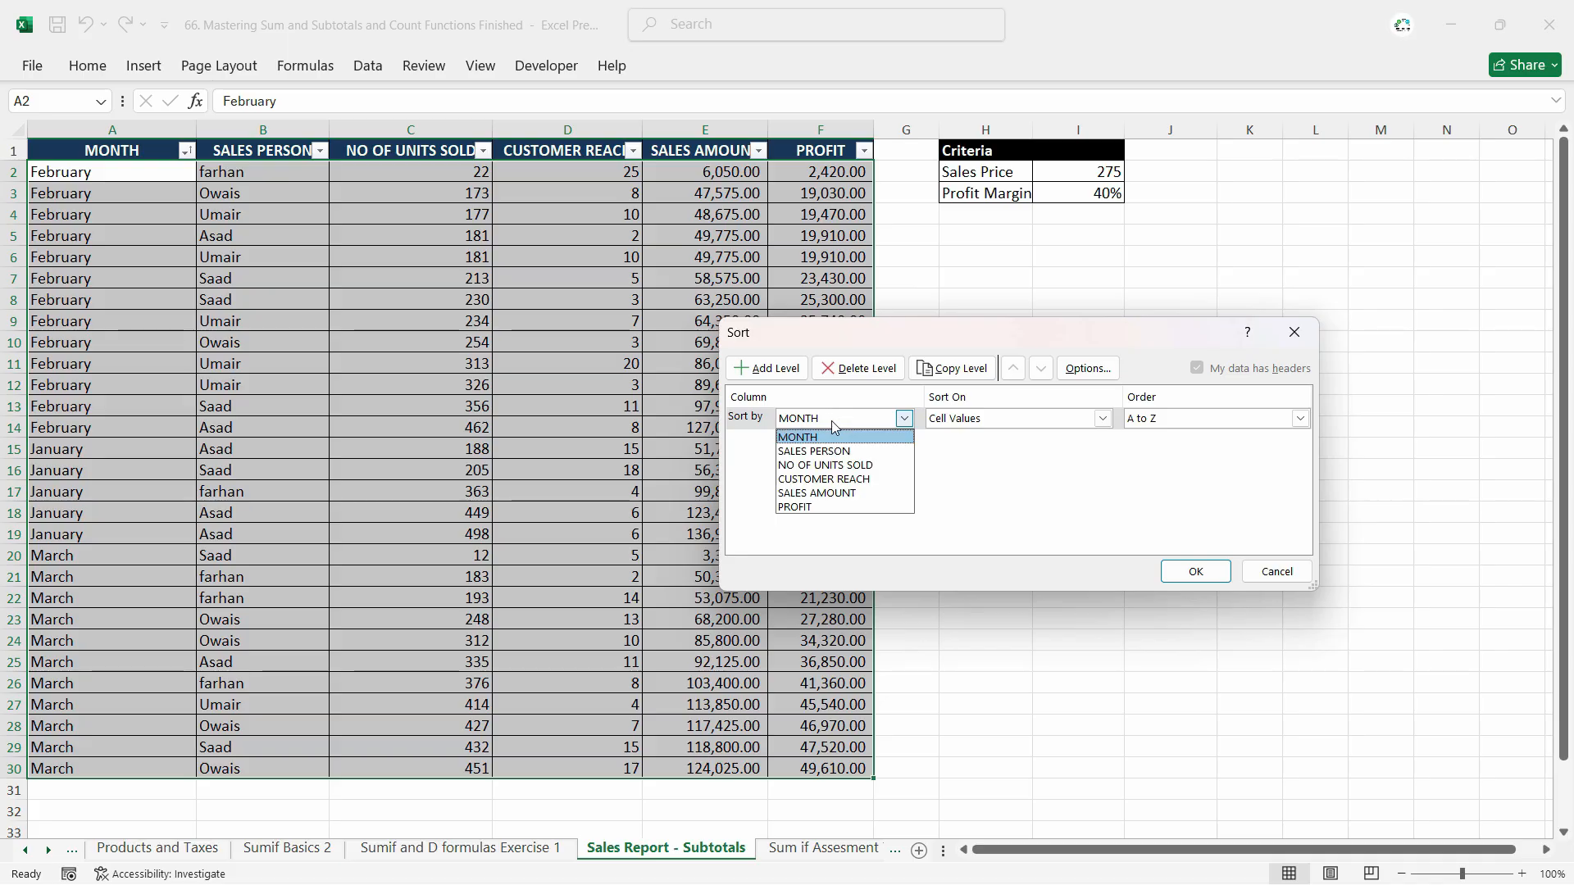
left_click(824, 443)
left_click(1045, 420)
left_click(1042, 434)
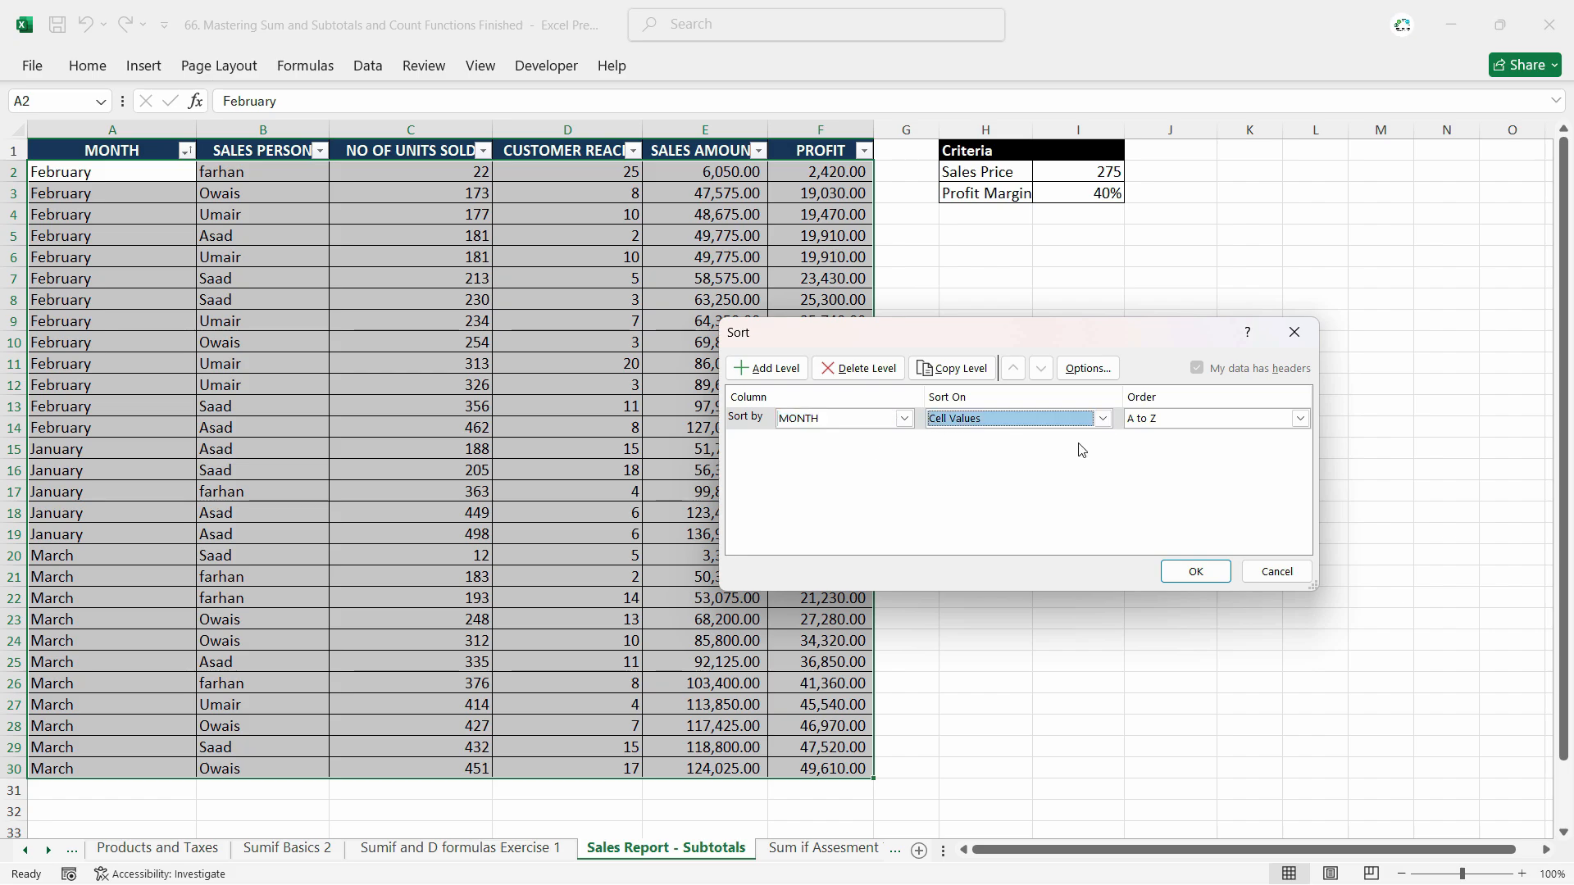
Set the sort order to the custom list January, February, March, April and so on, and apply the sort.
left_click(1254, 426)
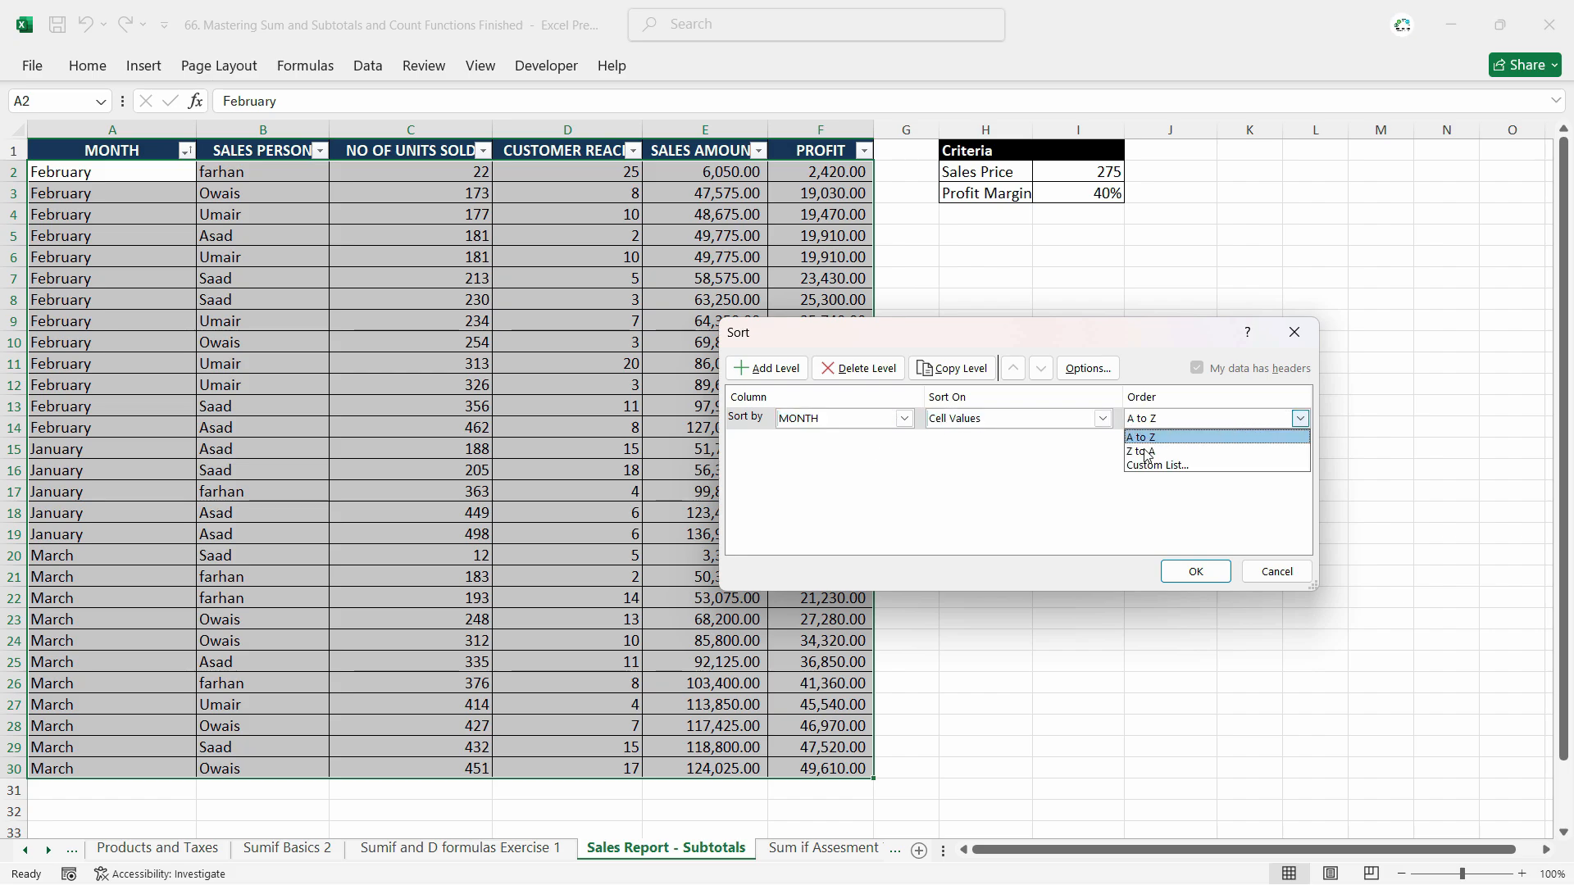
left_click(1170, 464)
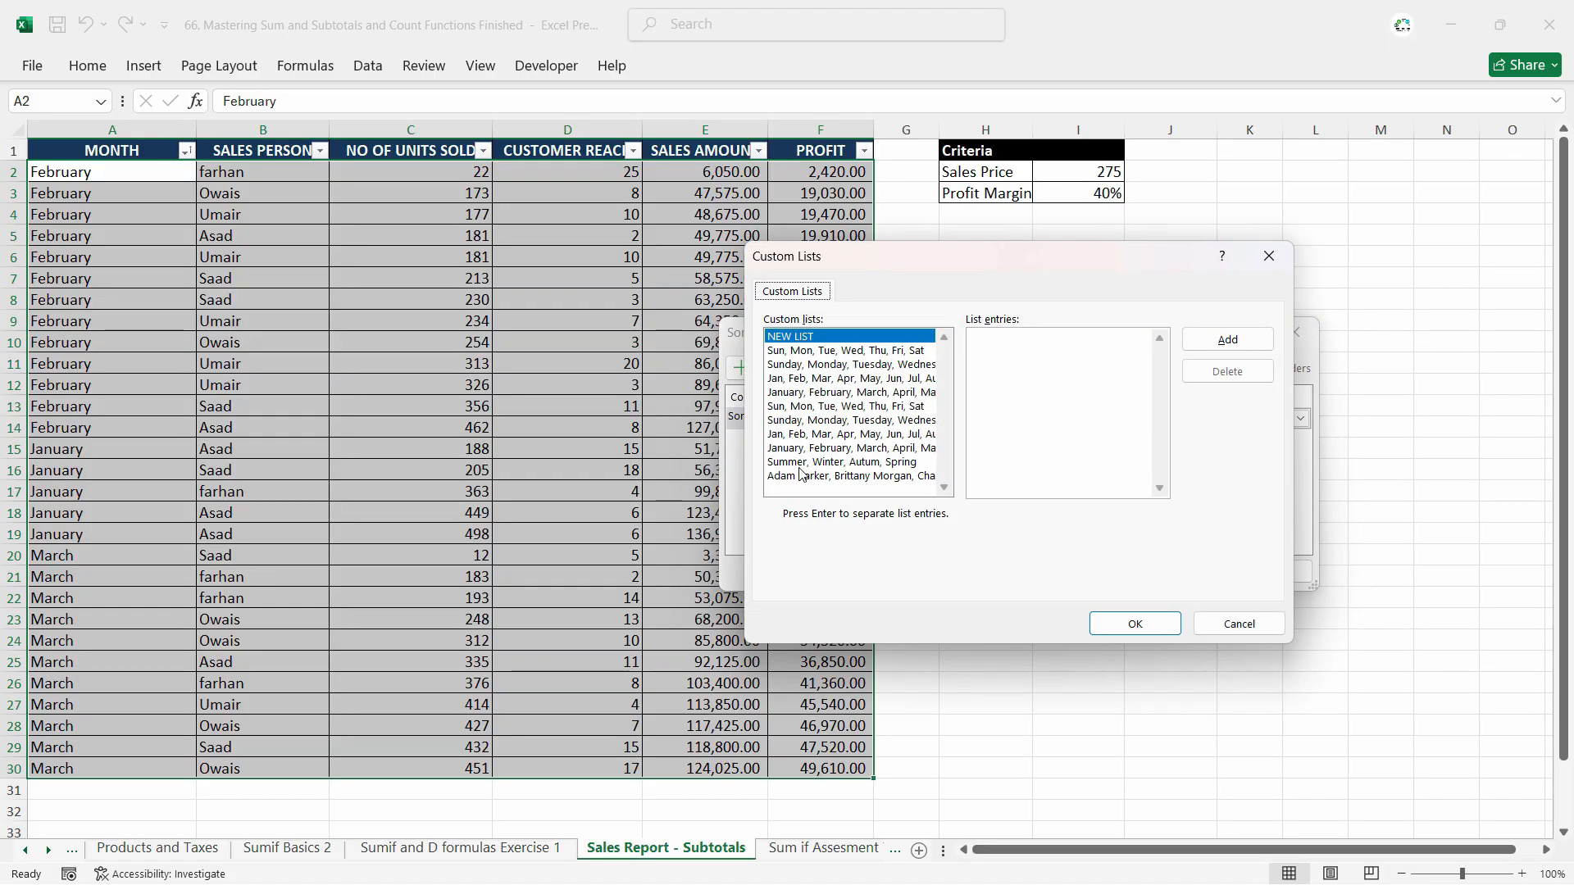
left_click(795, 449)
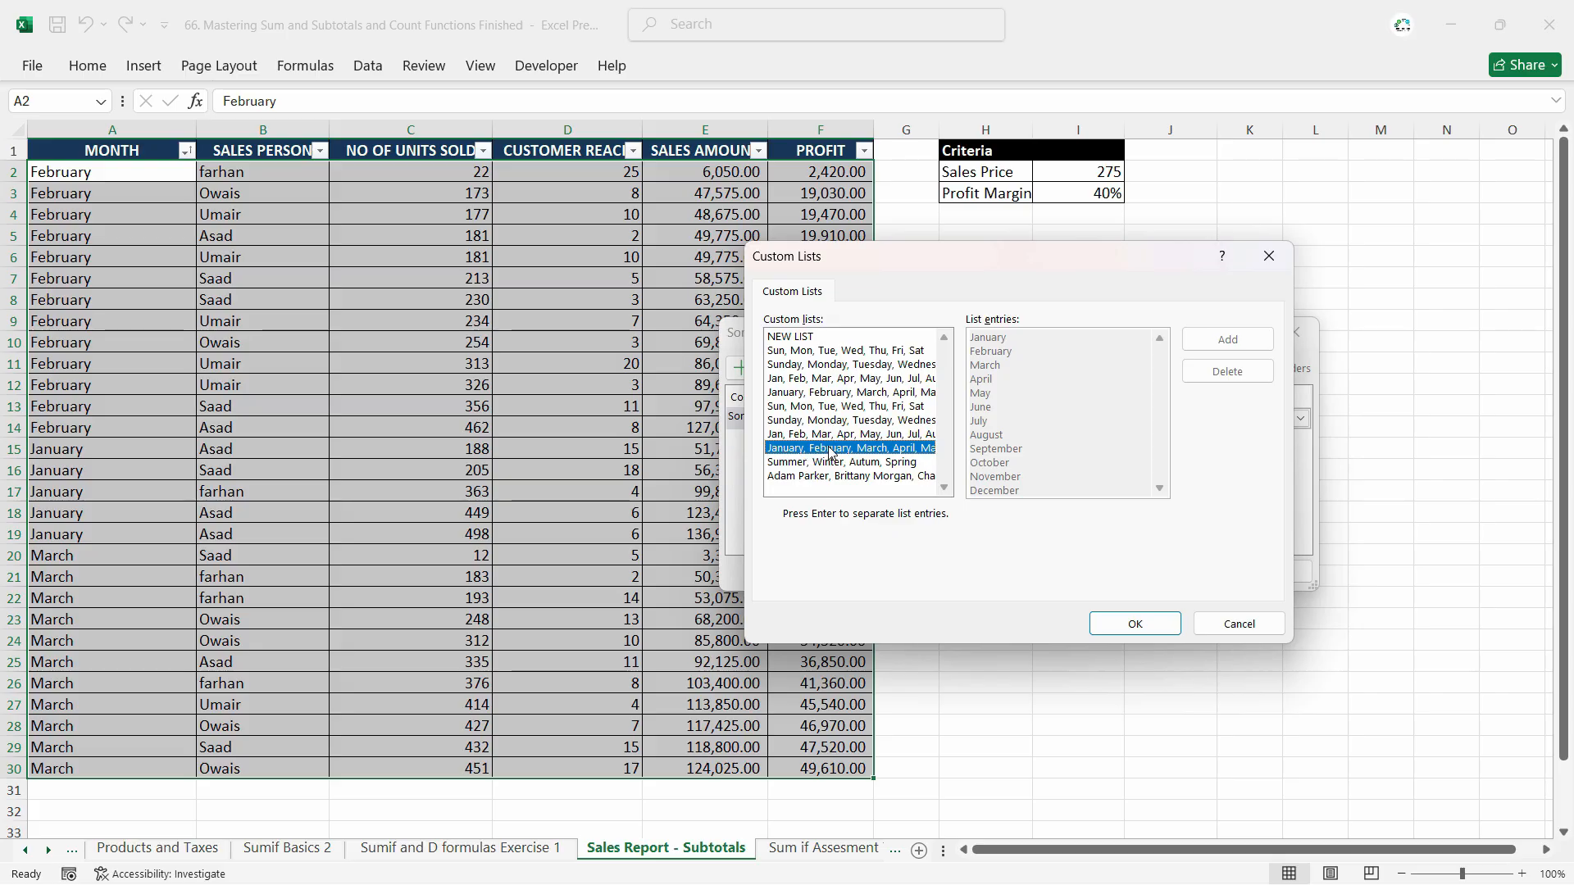
left_click(1135, 623)
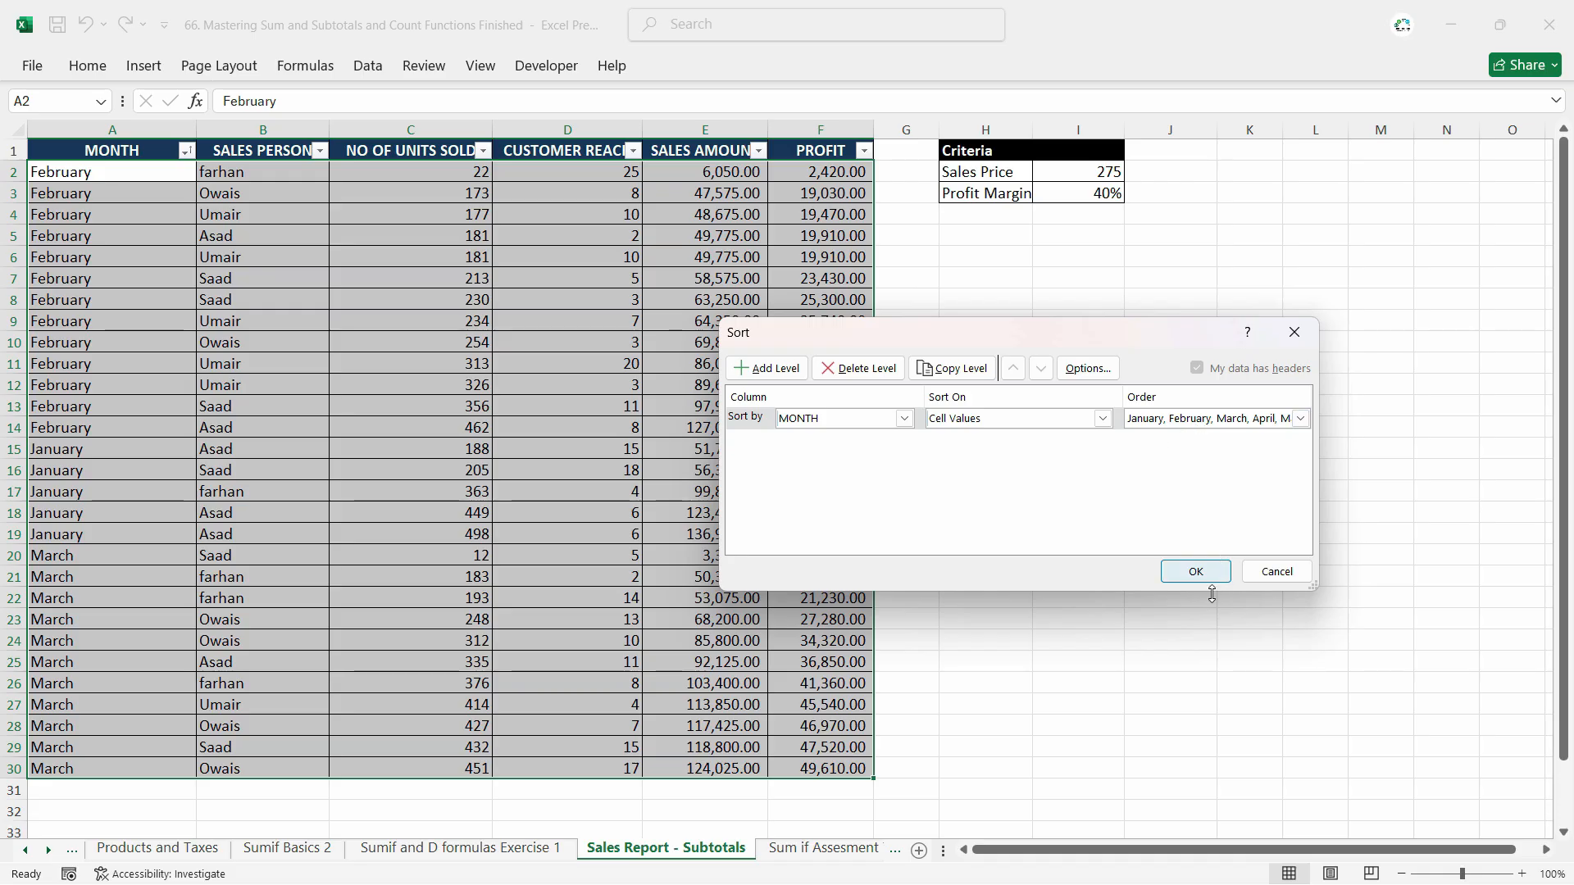
left_click(1195, 571)
key("ctrl+Home")
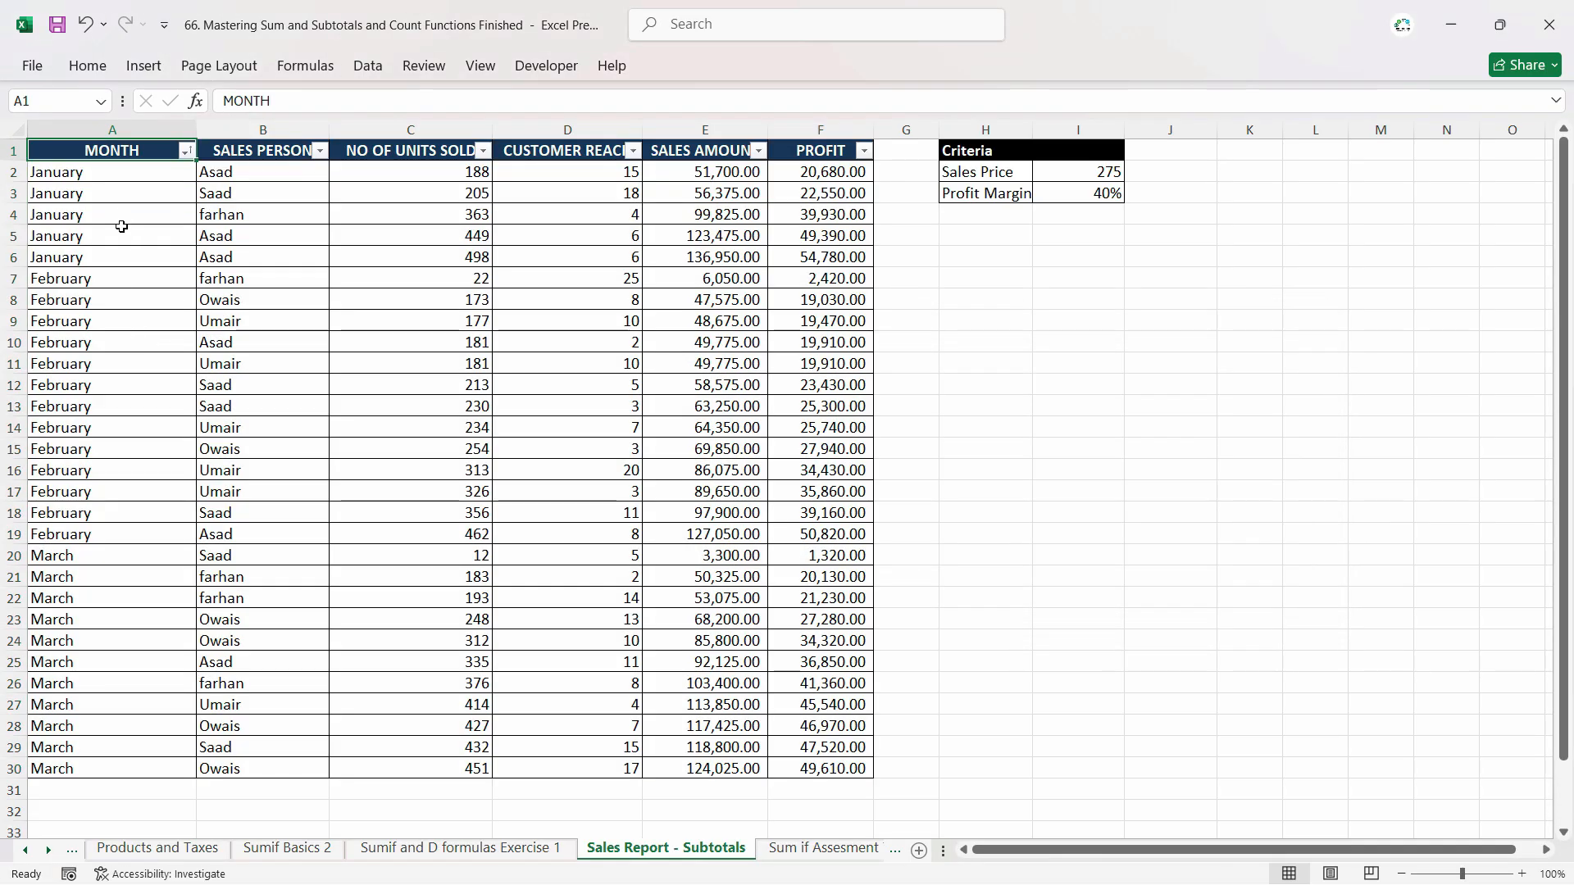
Set up subtotals for the sales table at each change in MONTH, using the Sum function.
left_click(124, 555)
left_click(92, 195)
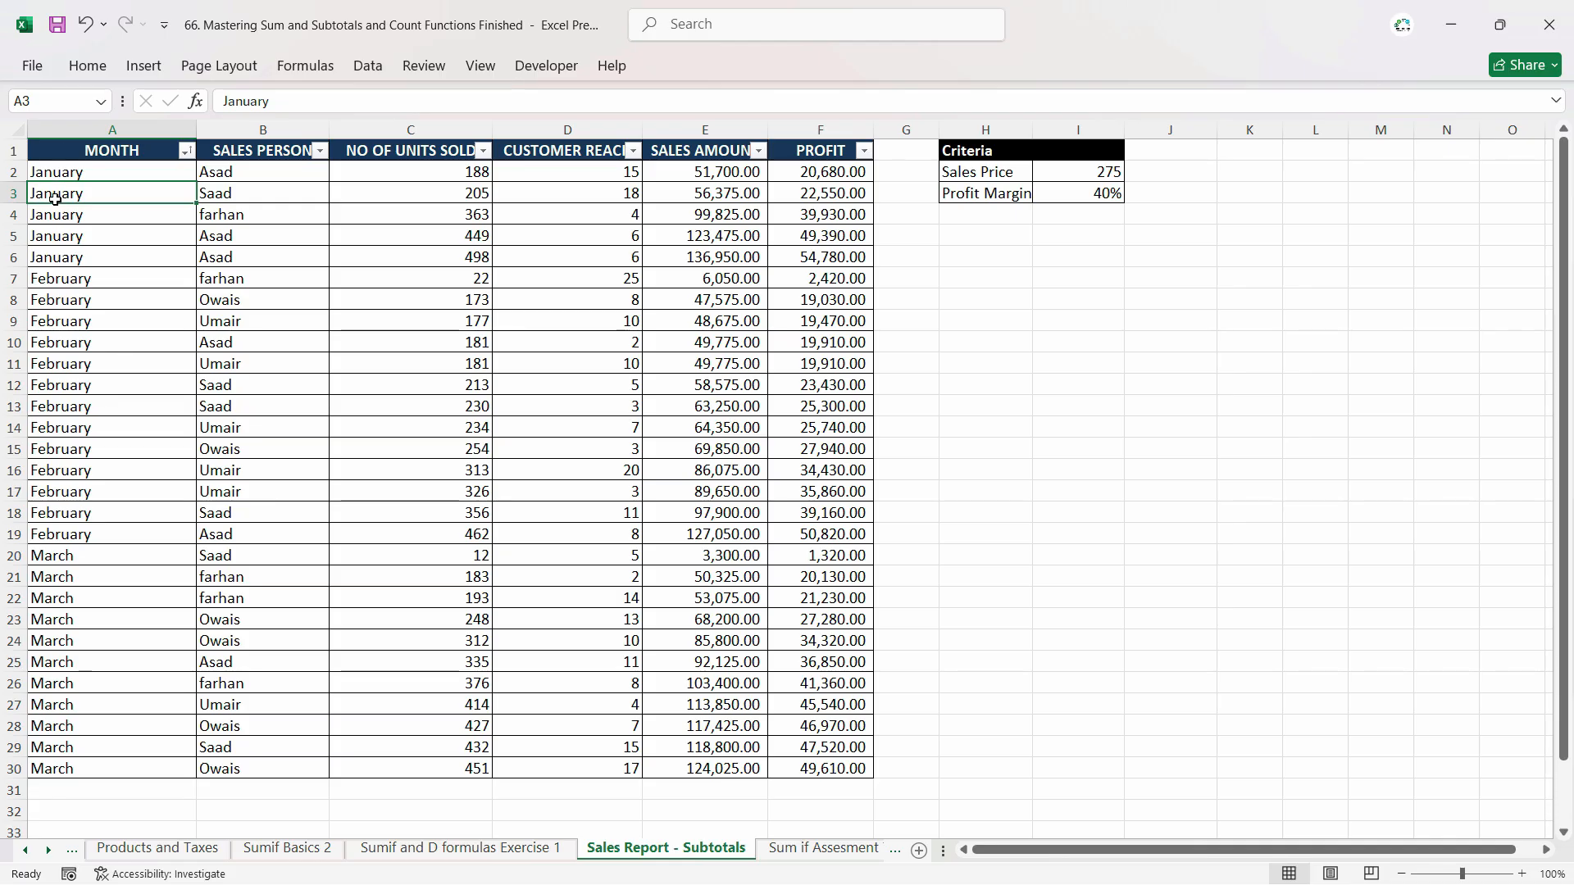
key("ctrl+Home")
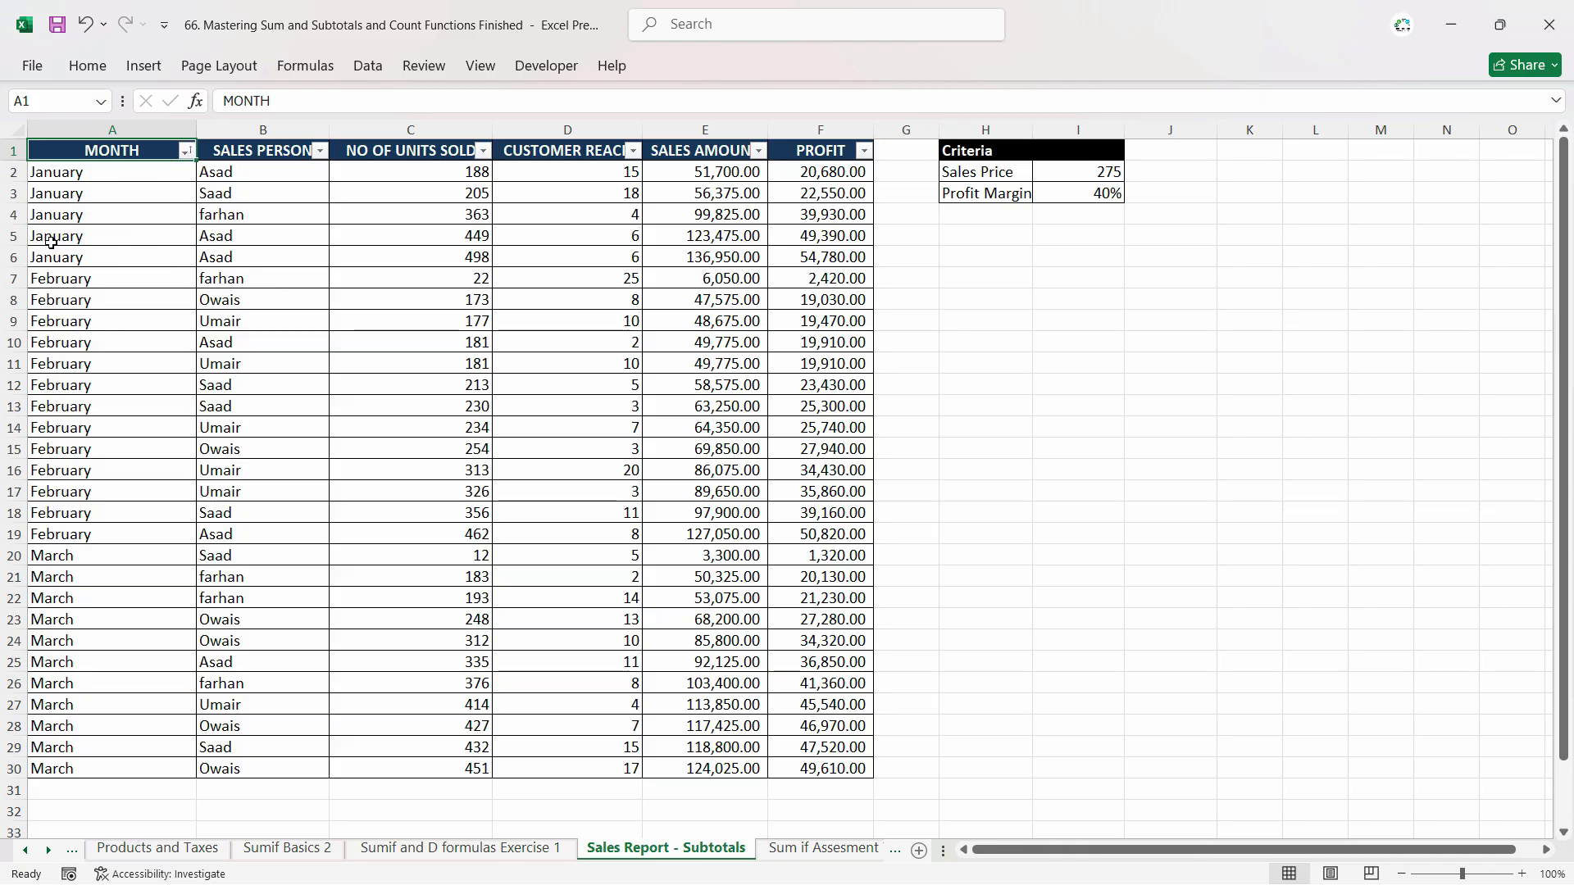
left_click(368, 66)
left_click(378, 74)
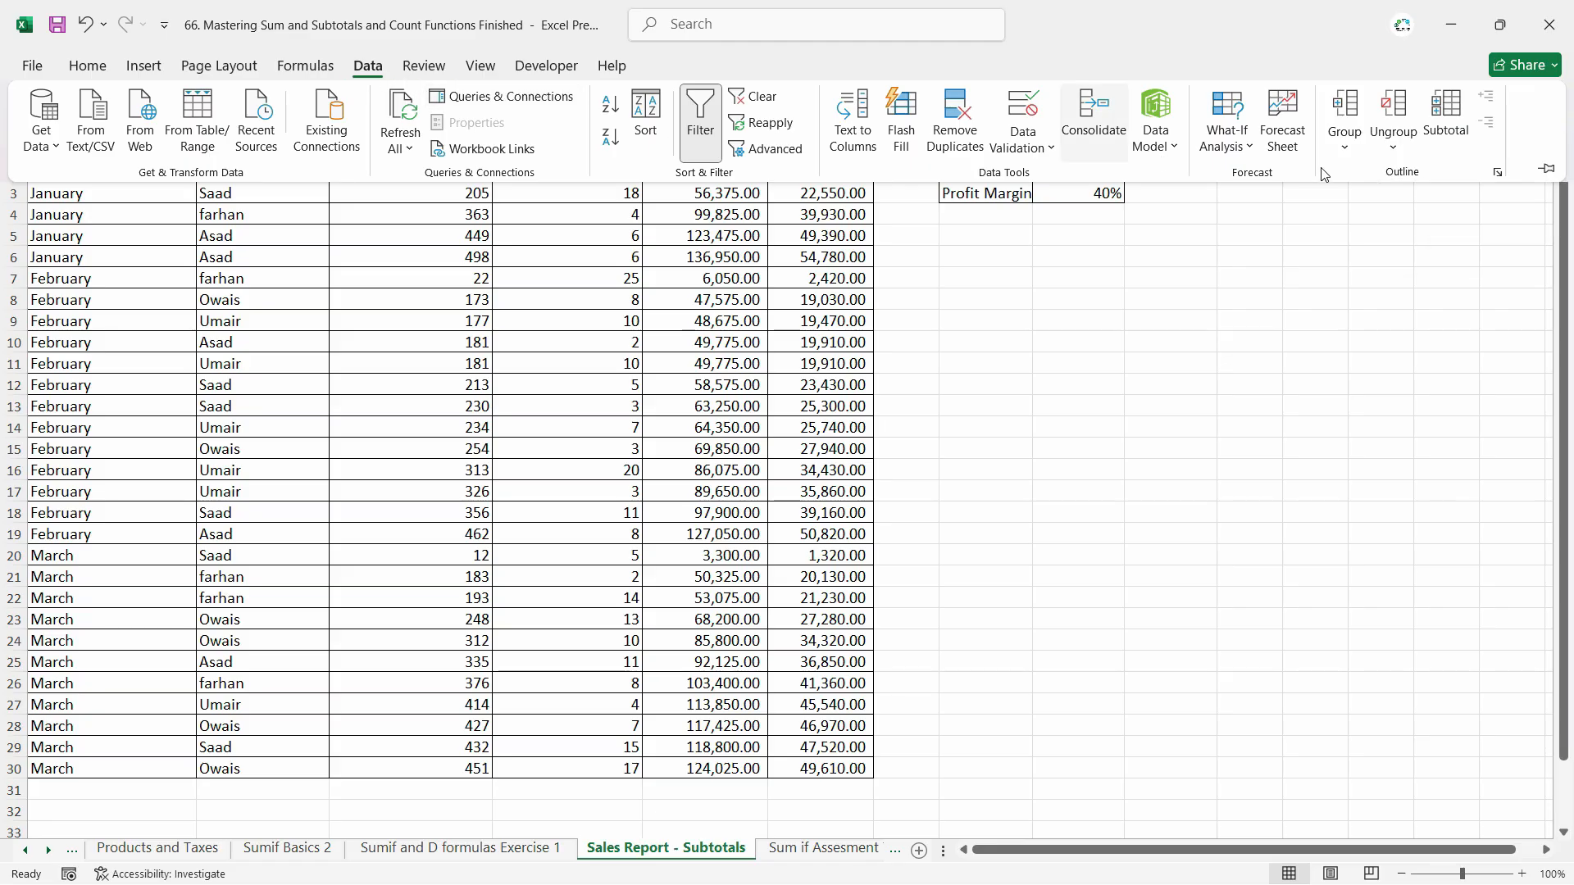
left_click(1352, 122)
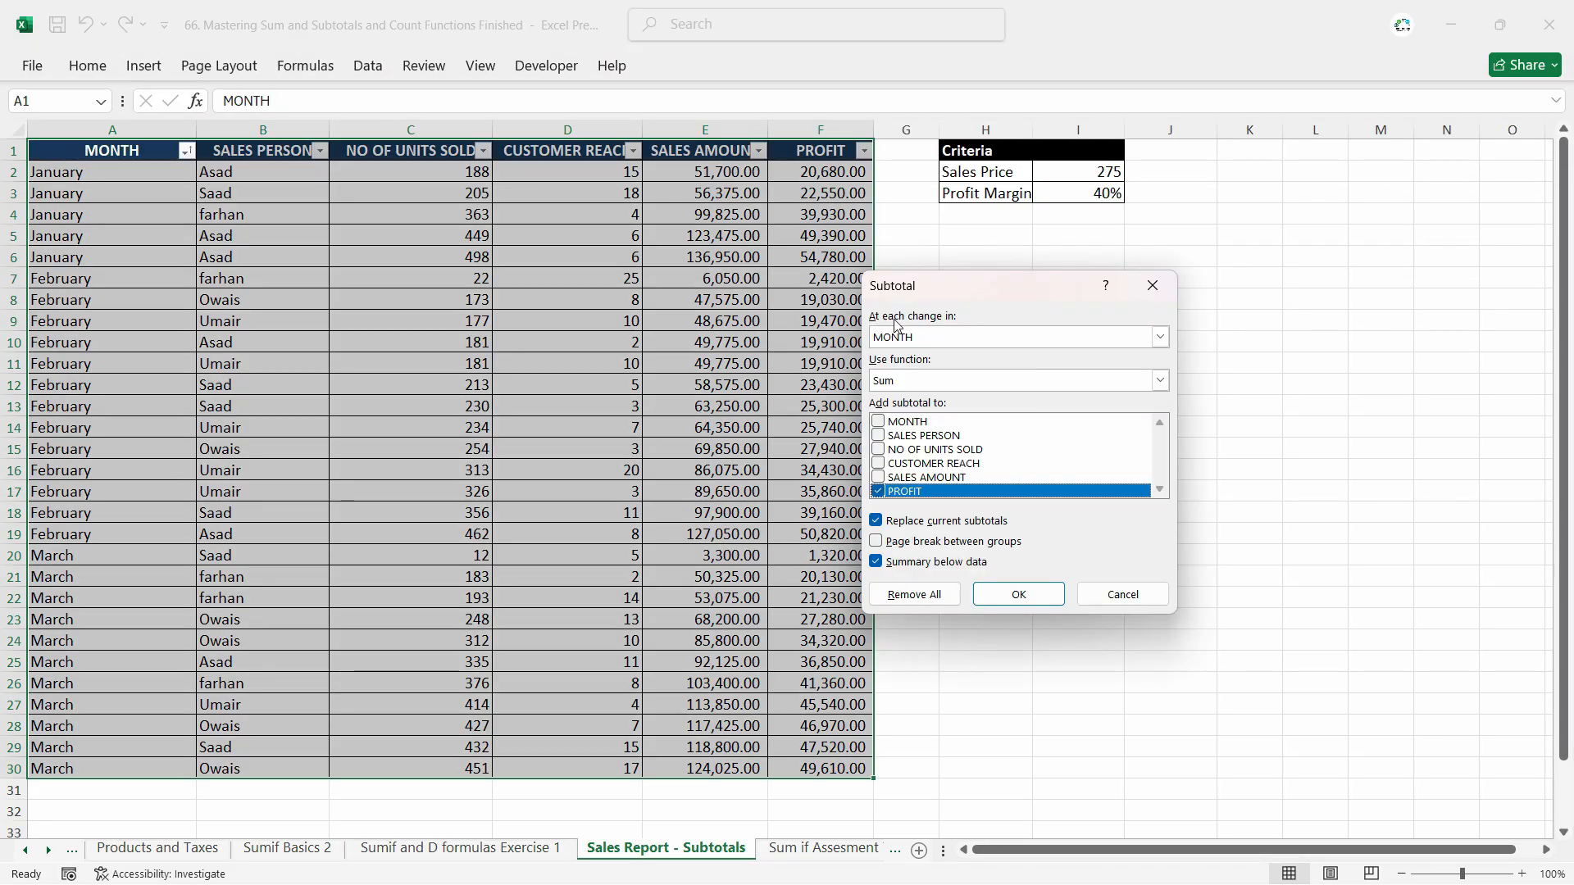
left_click_drag(932, 289, 889, 295)
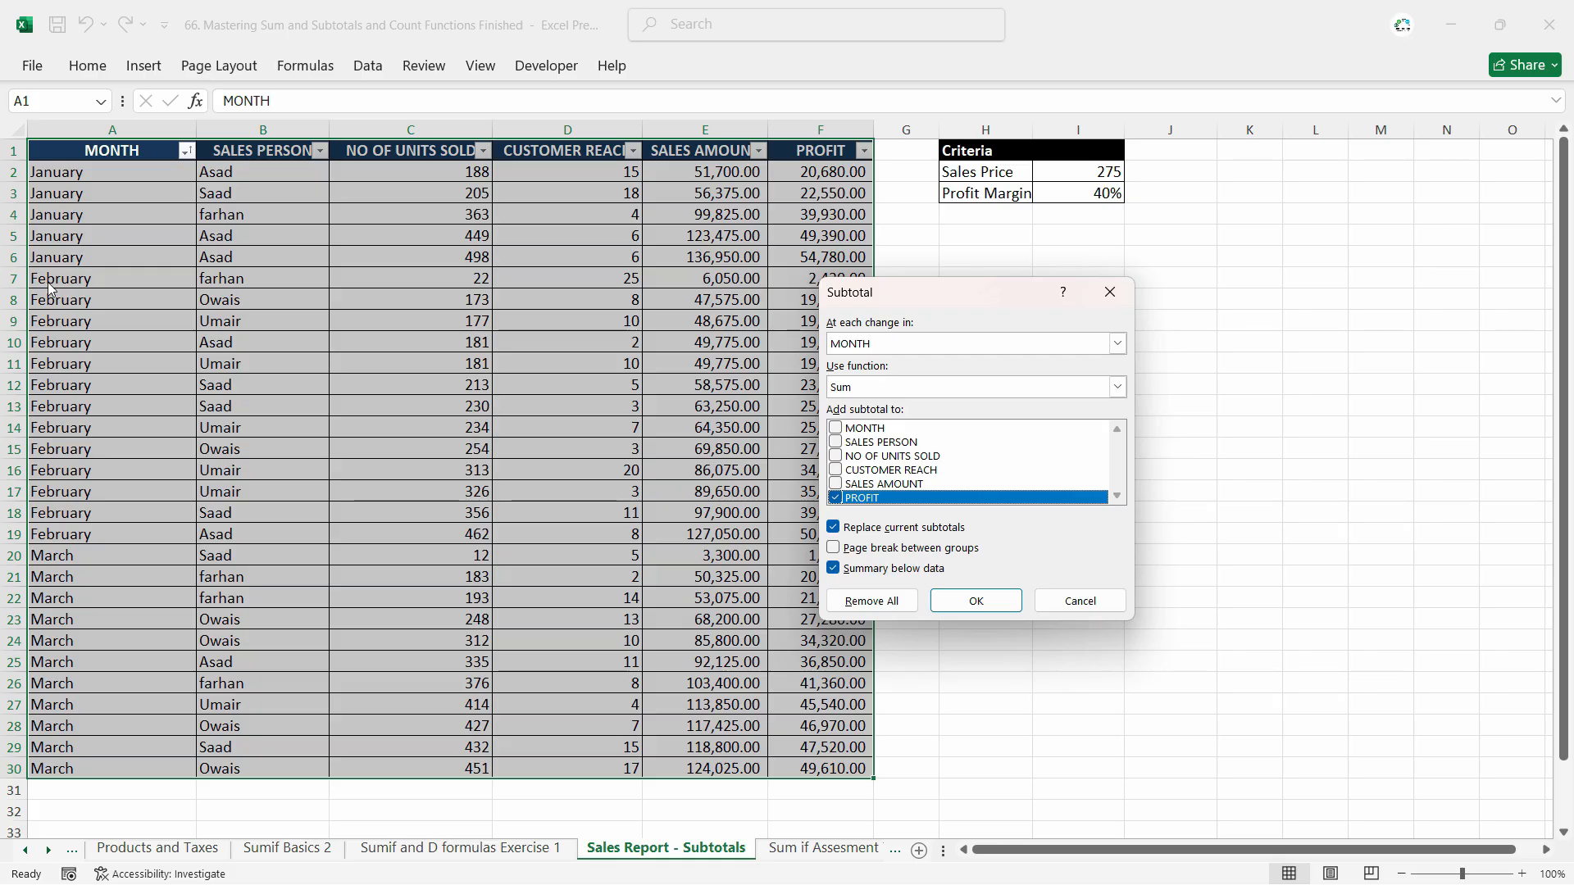
left_click(849, 390)
left_click(842, 407)
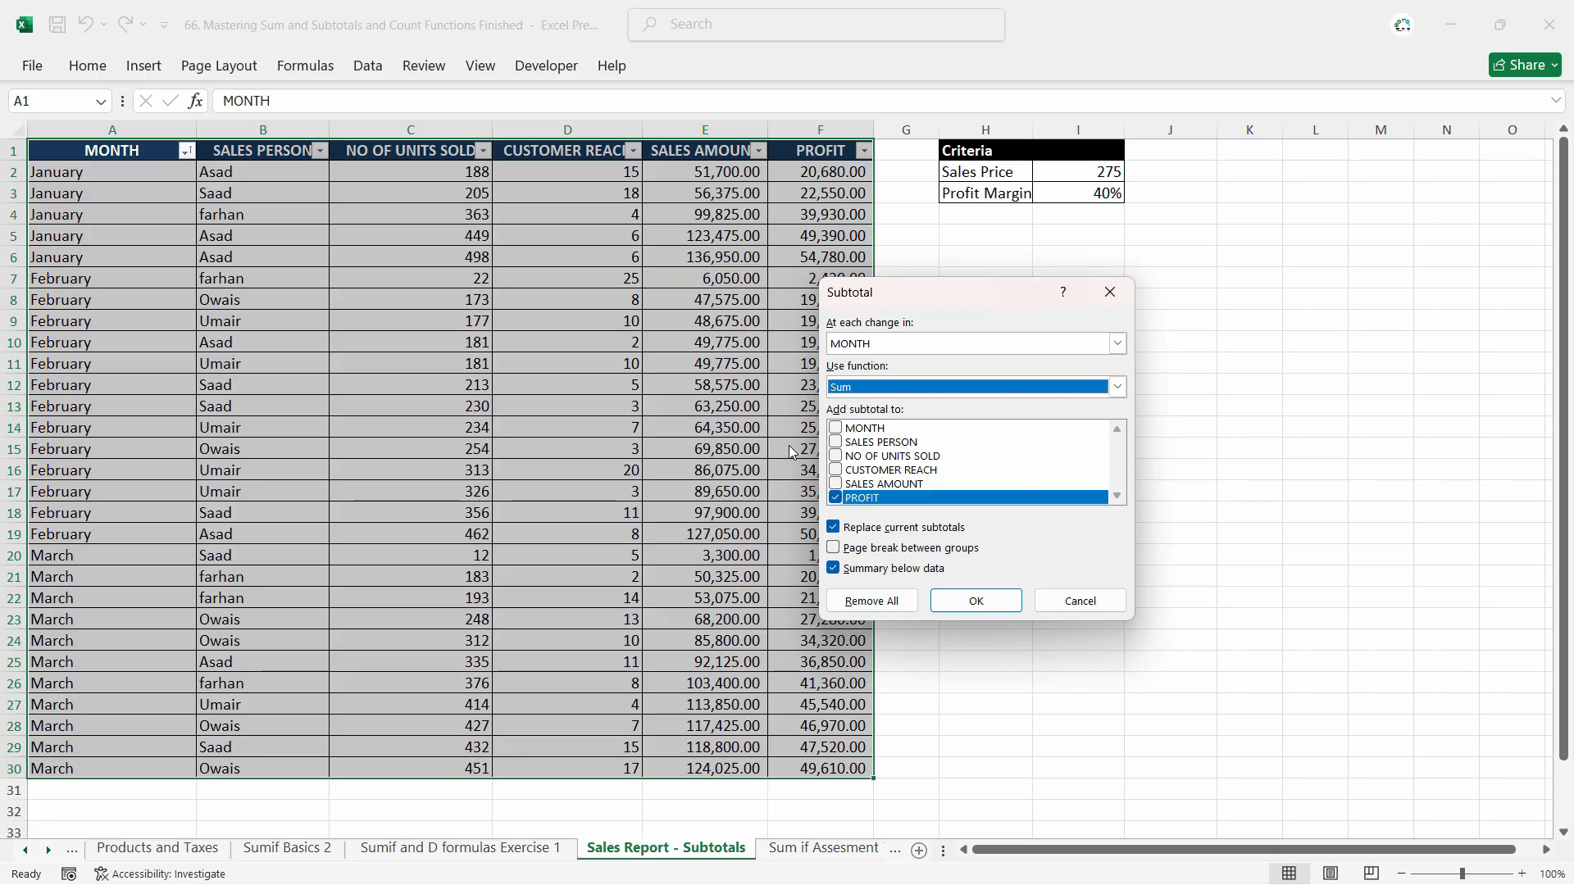
Add the monthly subtotals to NO OF UNITS SOLD, CUSTOMER REACH, SALES AMOUNT and PROFIT, and apply them.
left_click(836, 457)
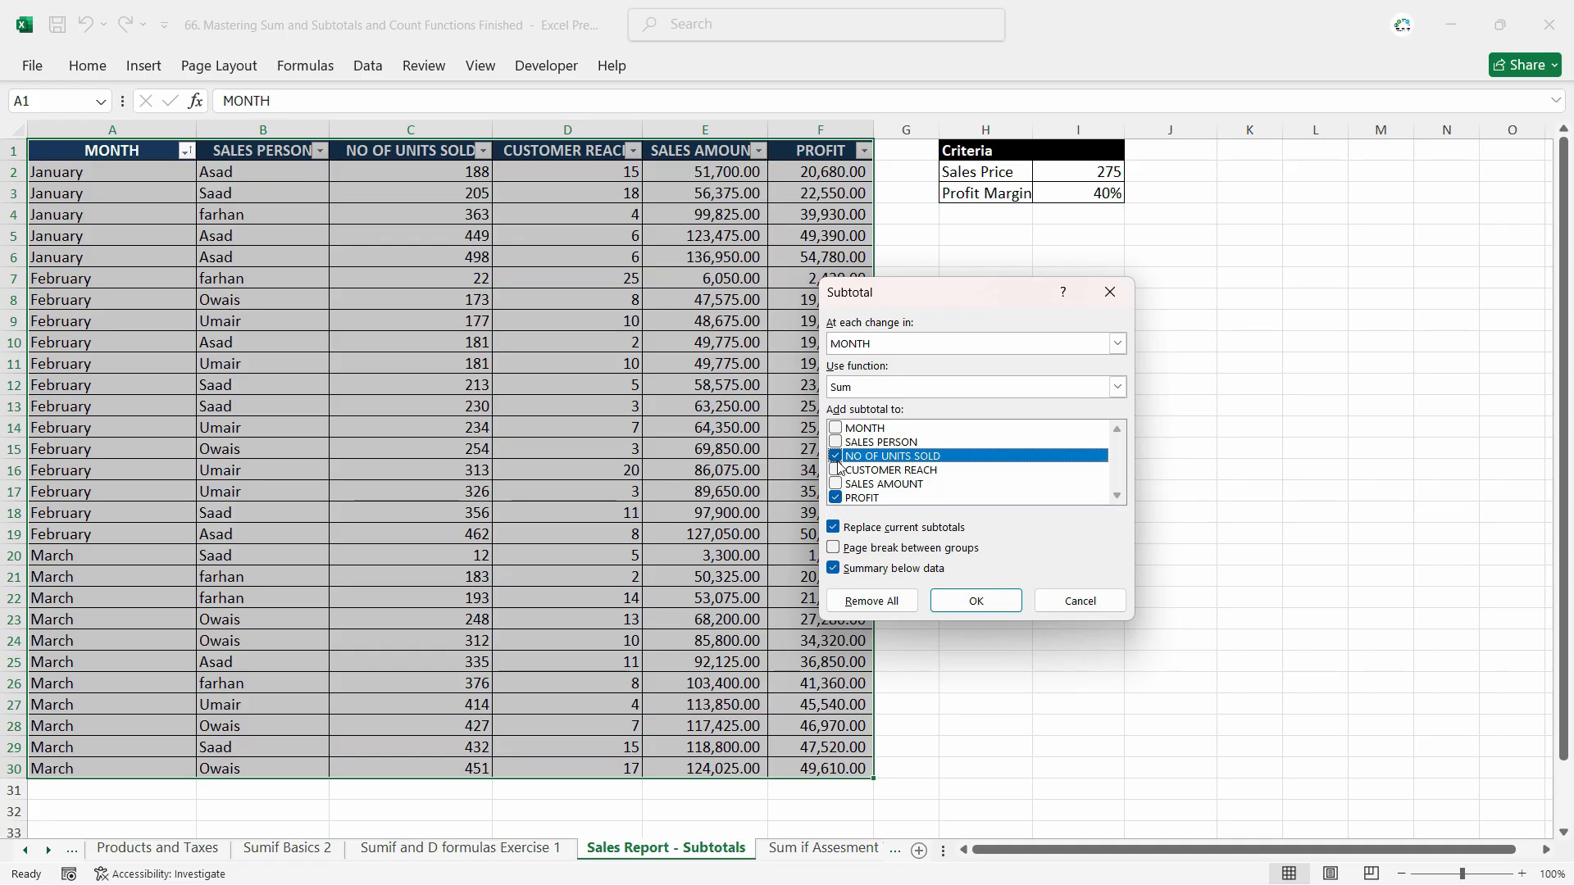
left_click(836, 469)
left_click(836, 484)
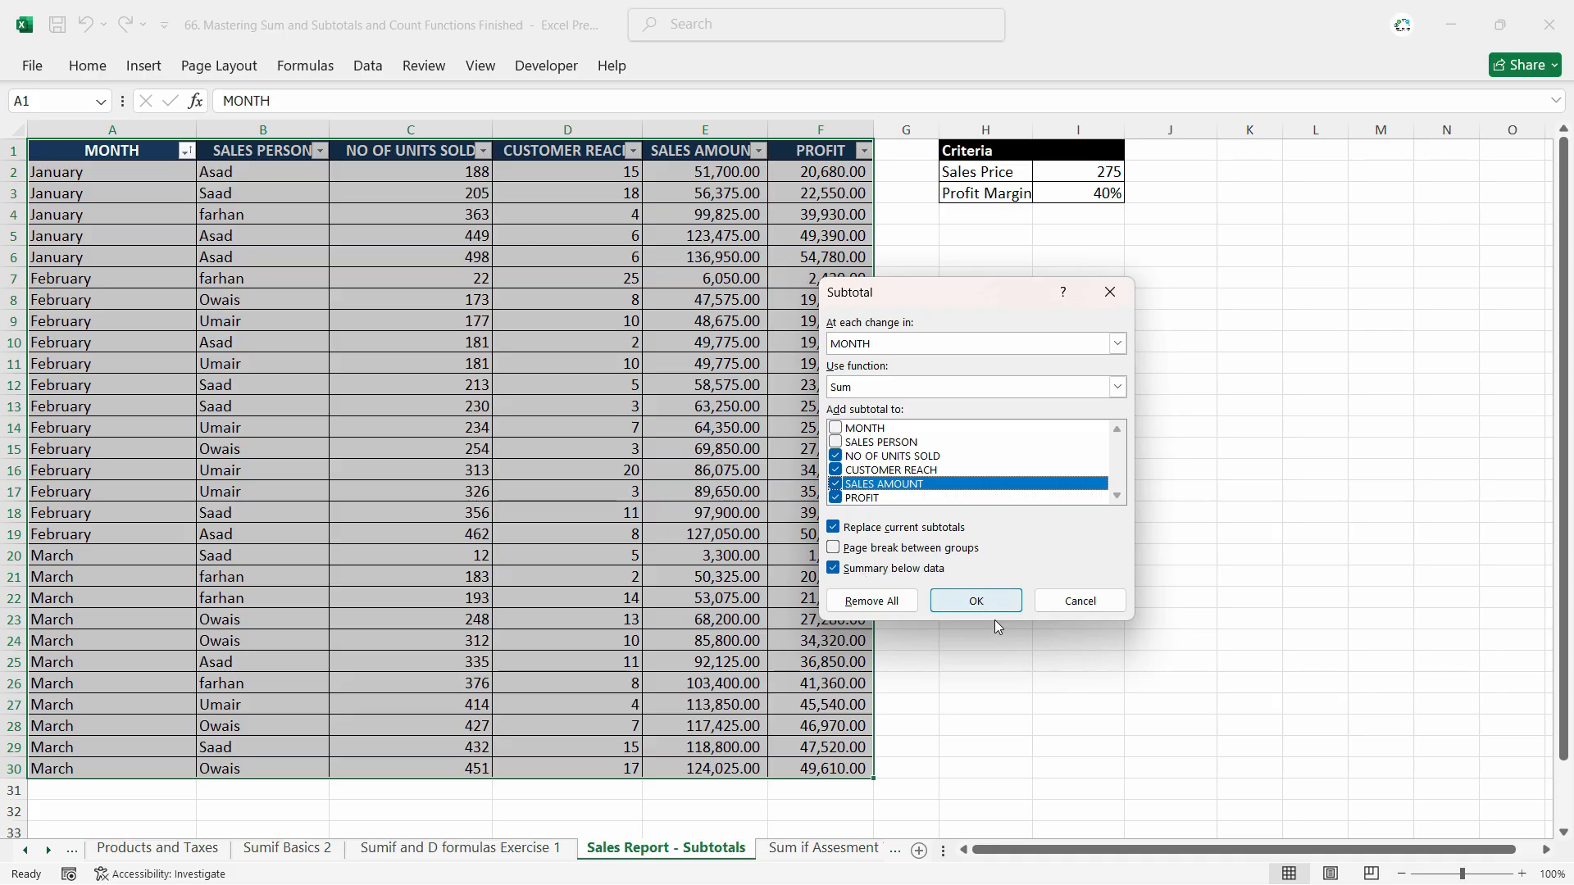
left_click(975, 602)
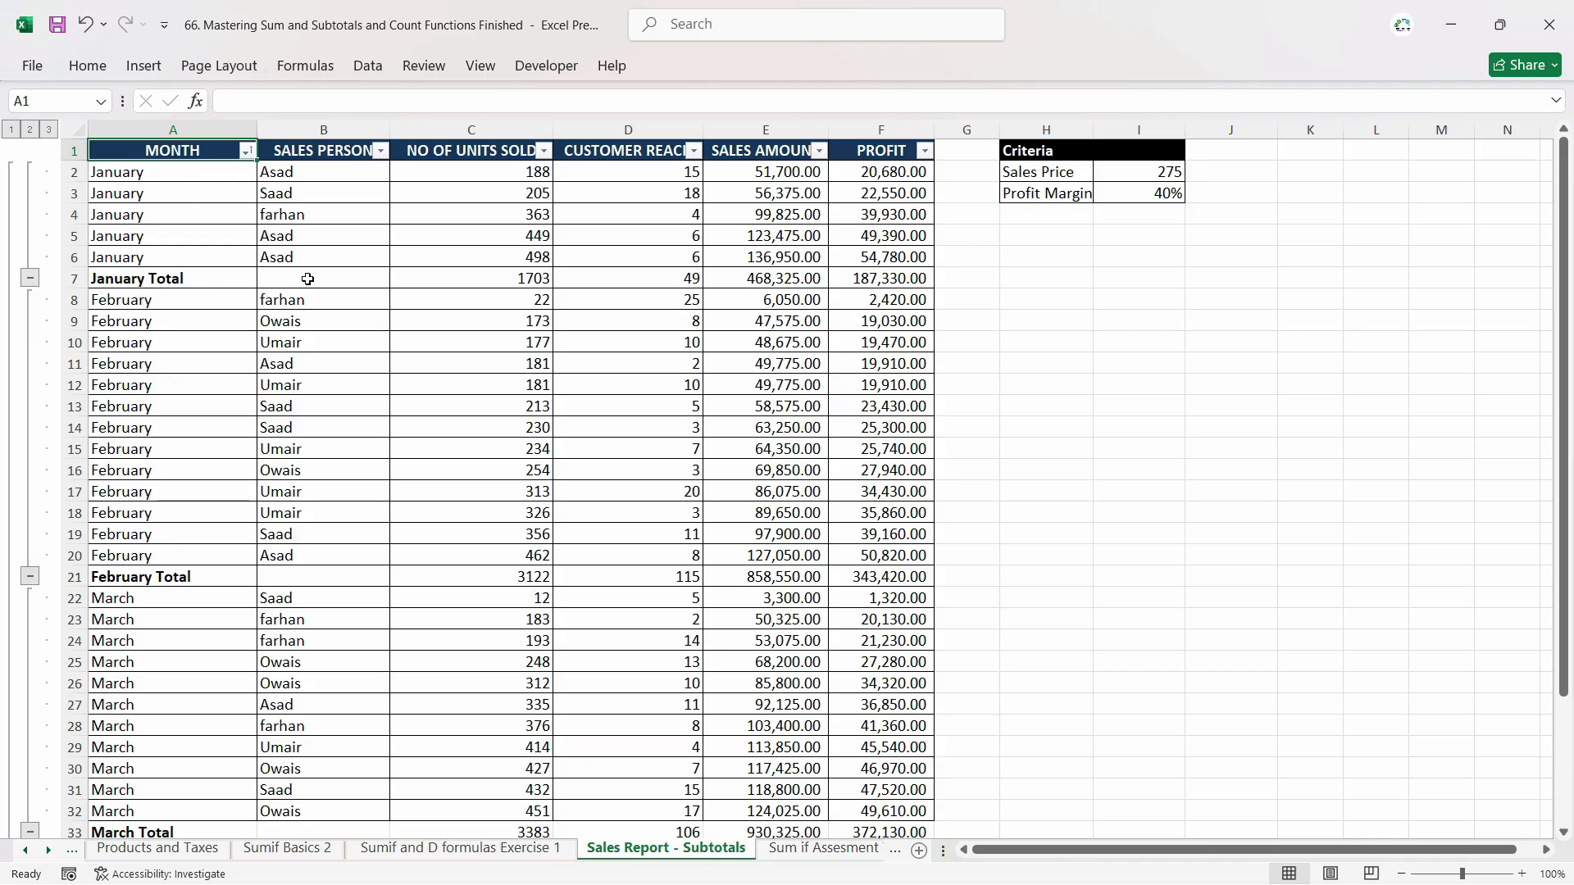
Examine the January, February and March total rows and the Grand Total row, including the SUBTOTAL formula for PROFIT.
left_click_drag(874, 281, 509, 282)
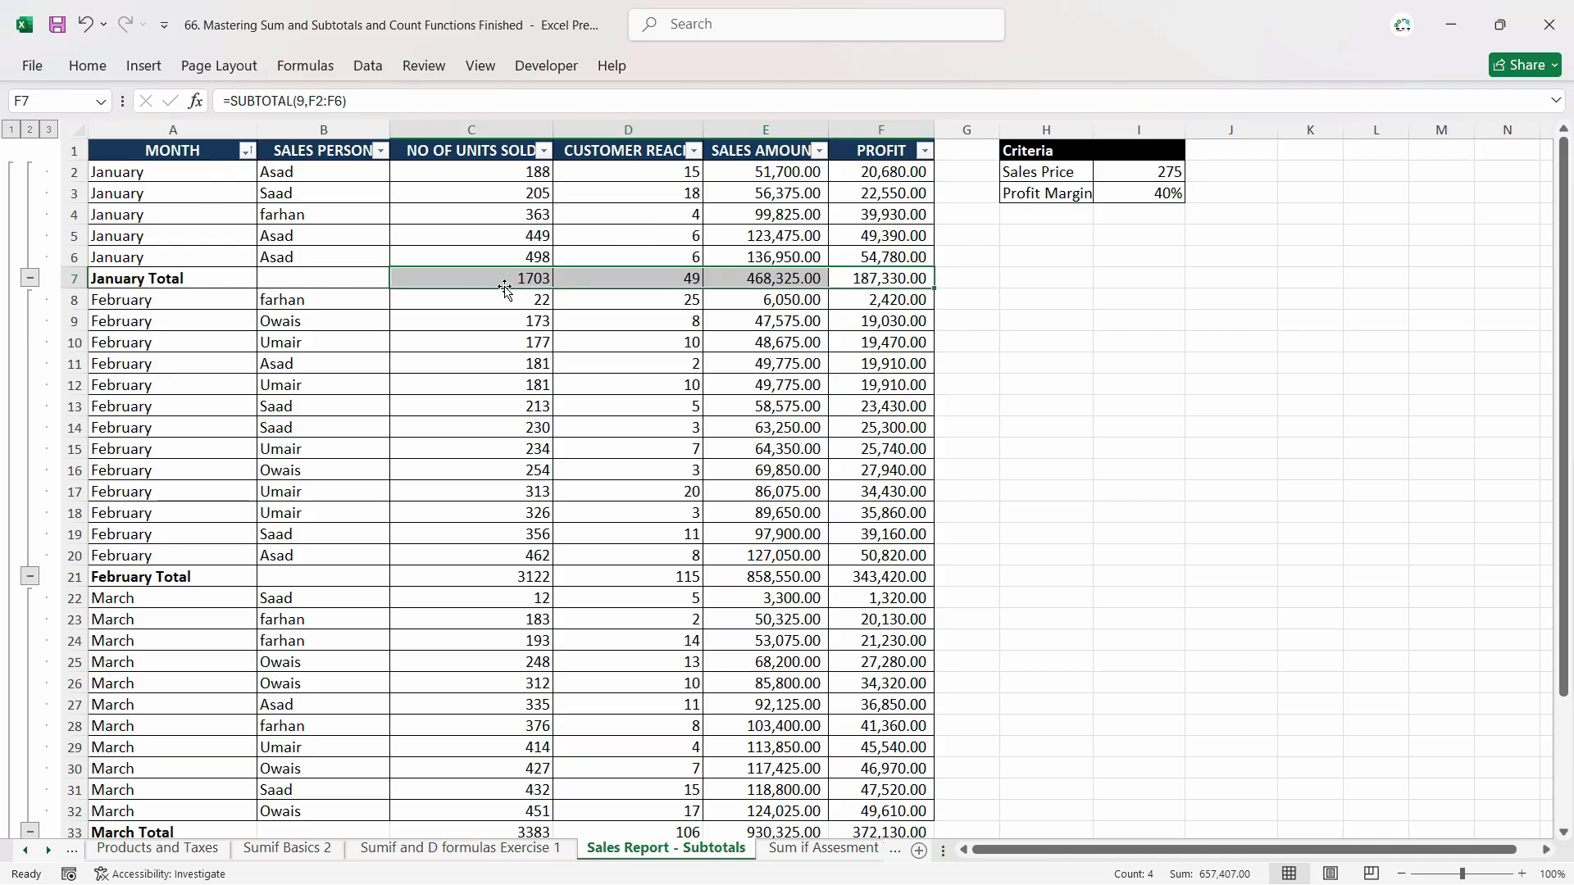
scroll(331, 367, "down", 3)
left_click(175, 385)
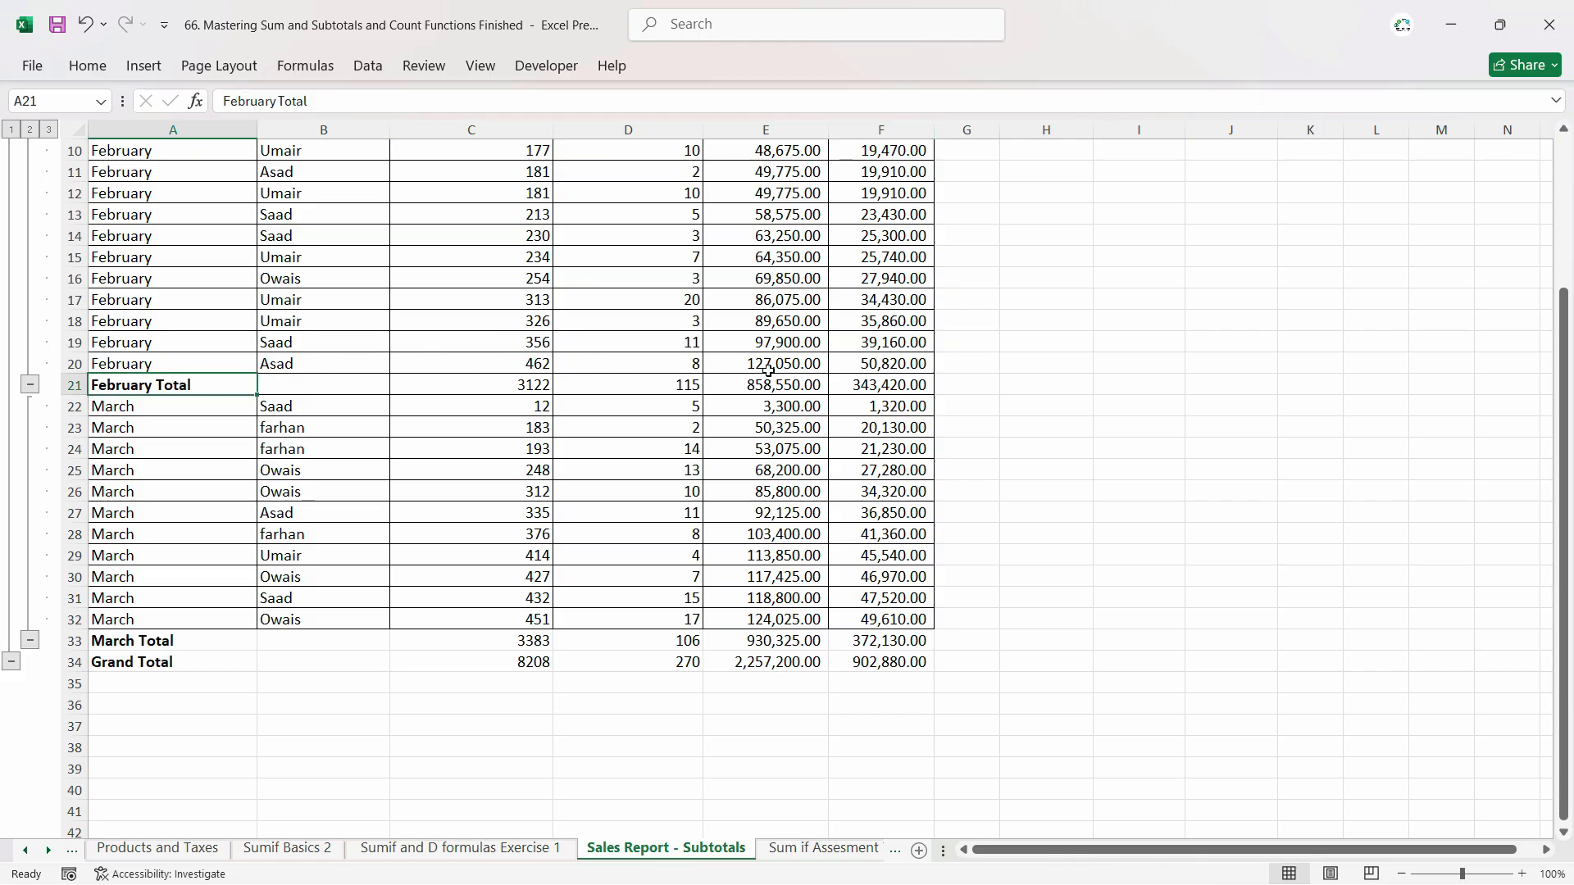
left_click(175, 644)
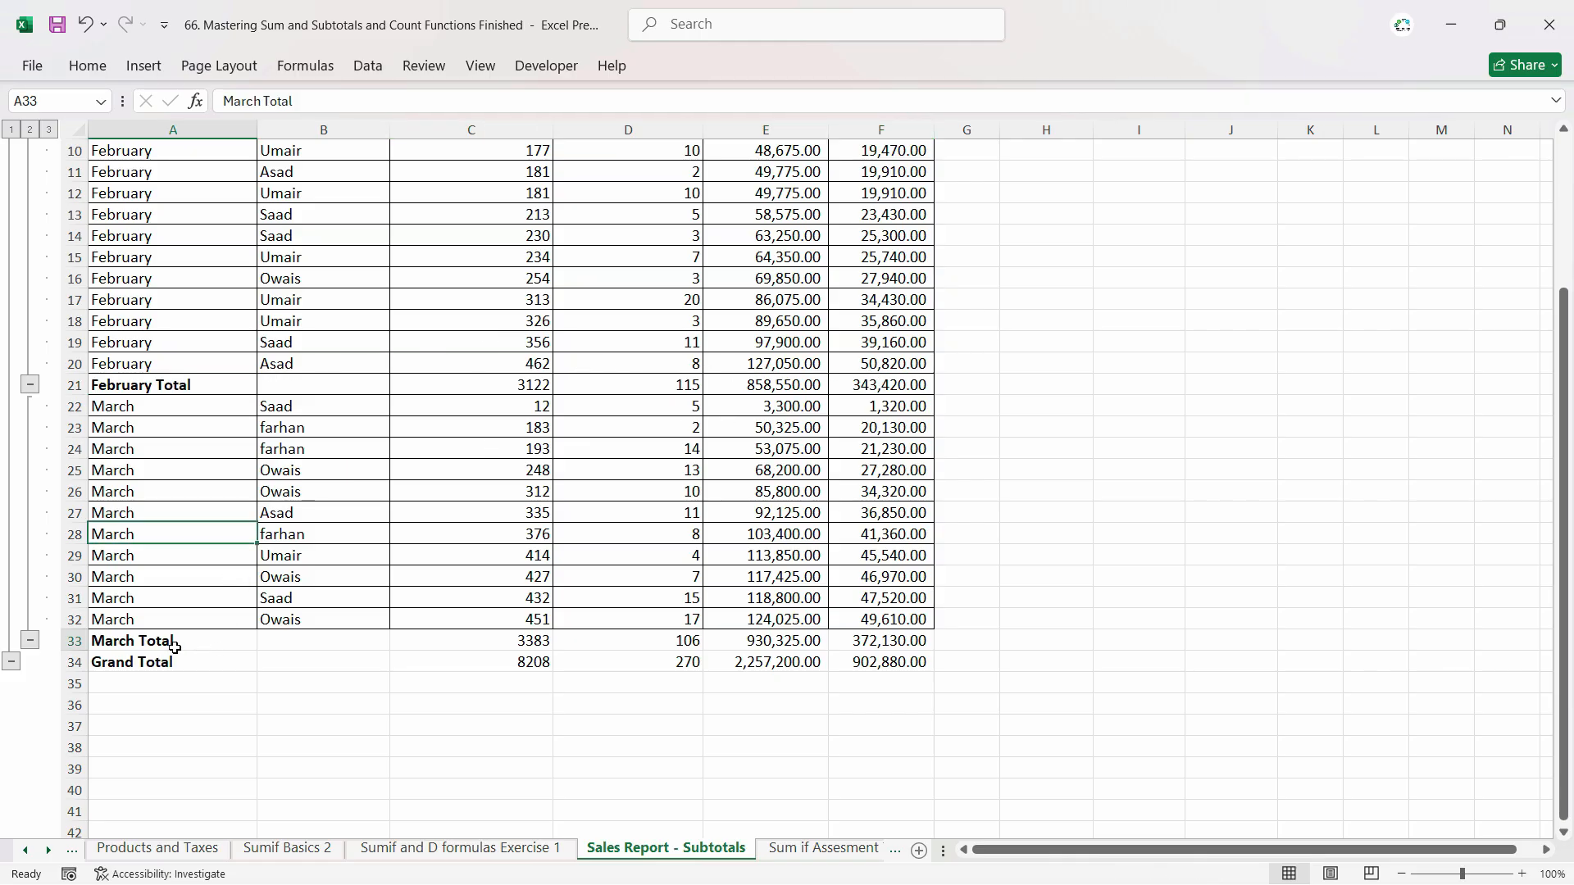
left_click(176, 661)
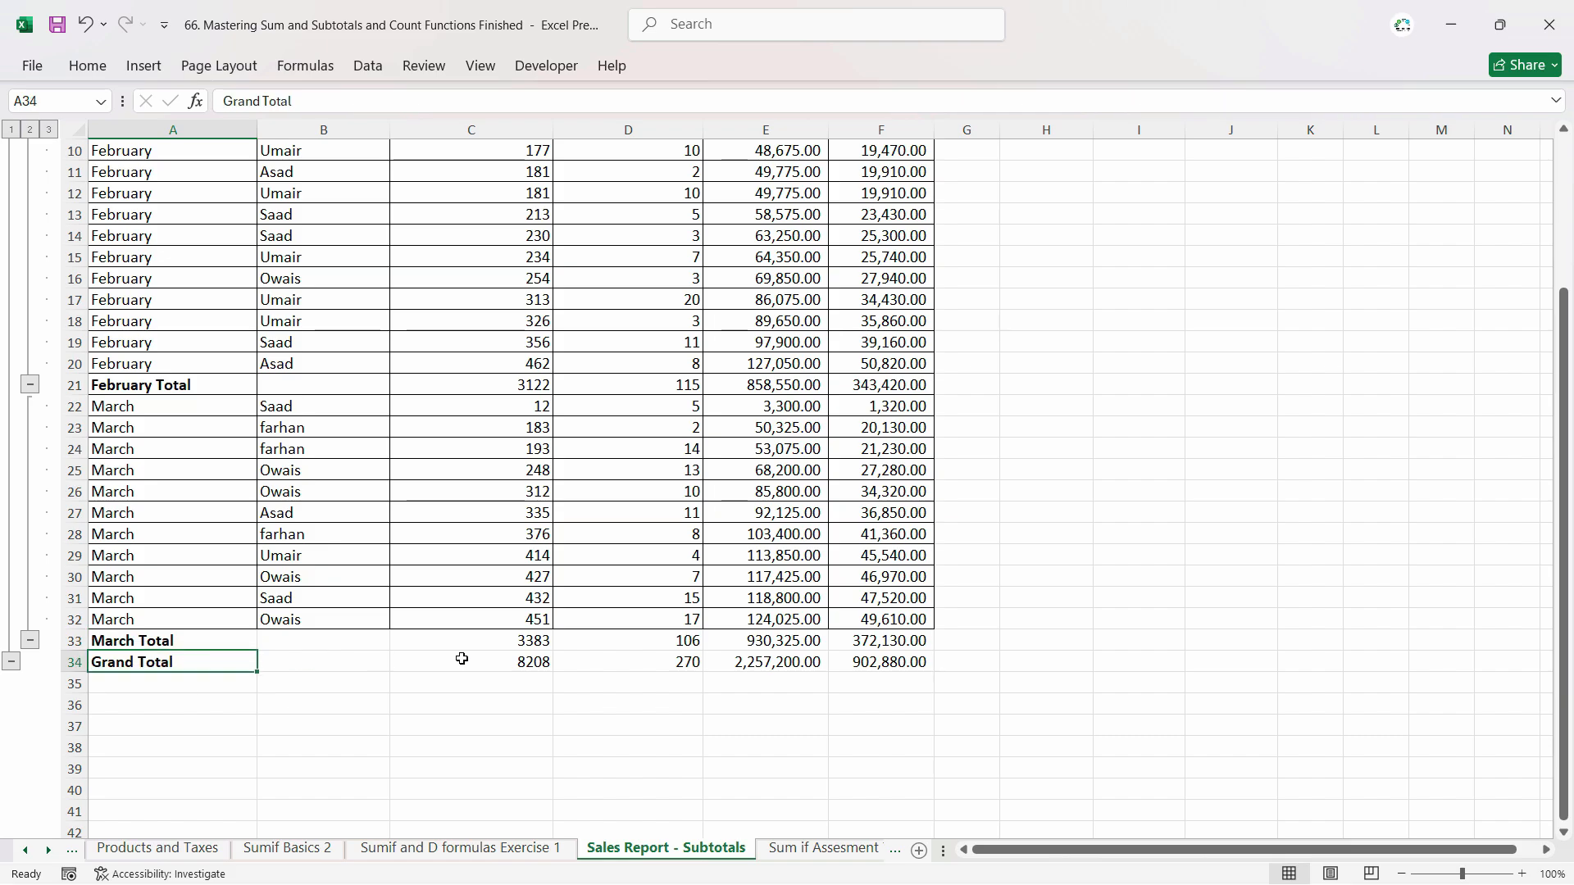
left_click(901, 661)
scroll(168, 228, "up", 3)
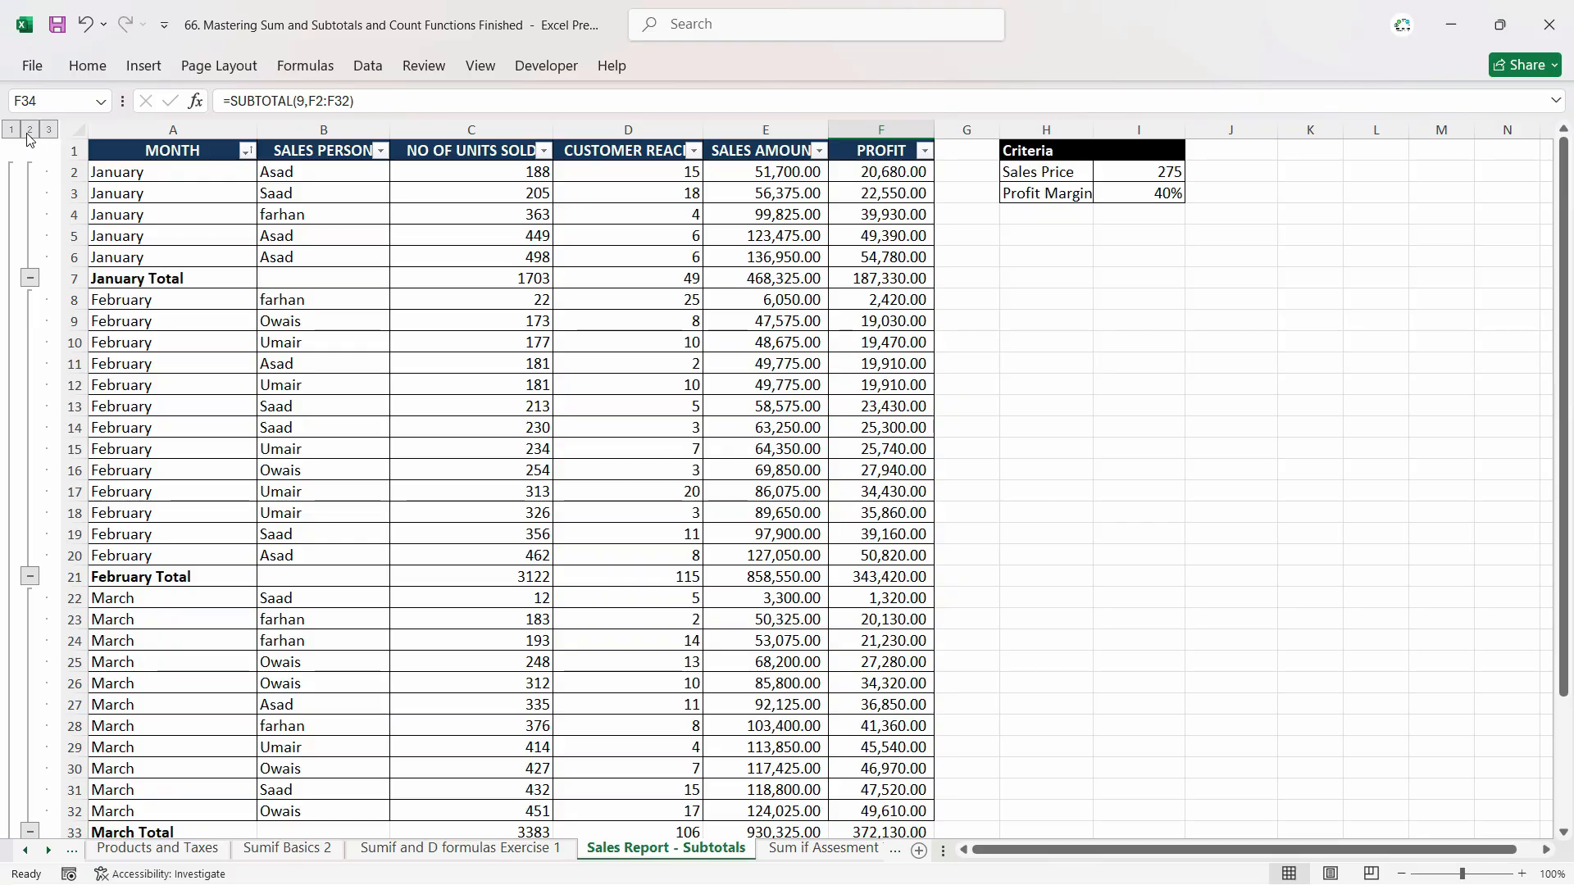
Collapse the outline to the monthly totals and check the January group by expanding and collapsing its detail rows.
left_click(30, 130)
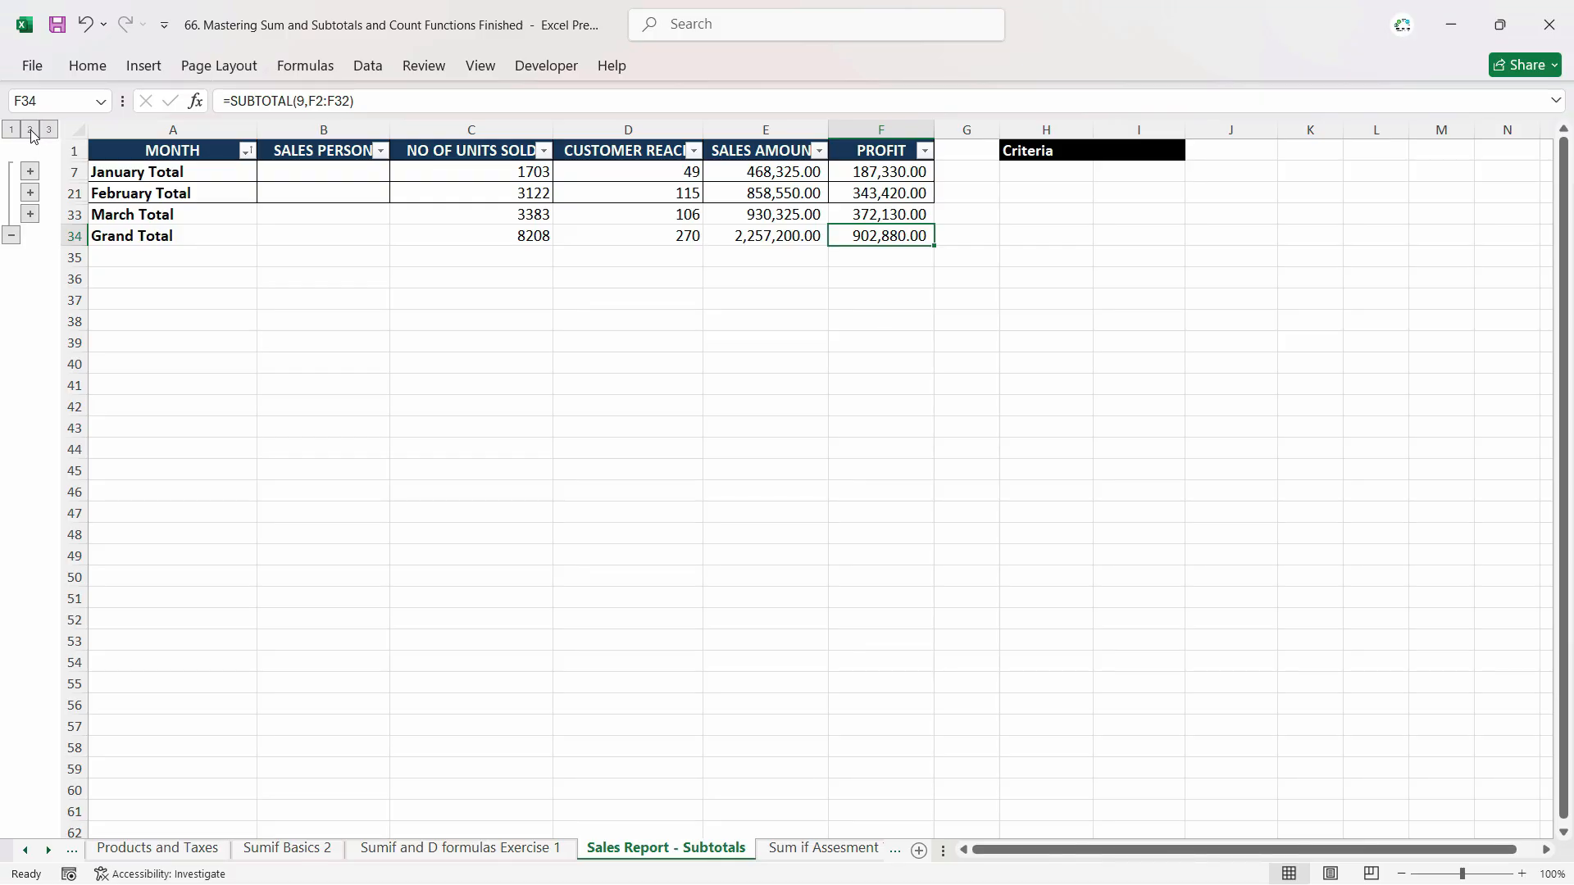
left_click(30, 171)
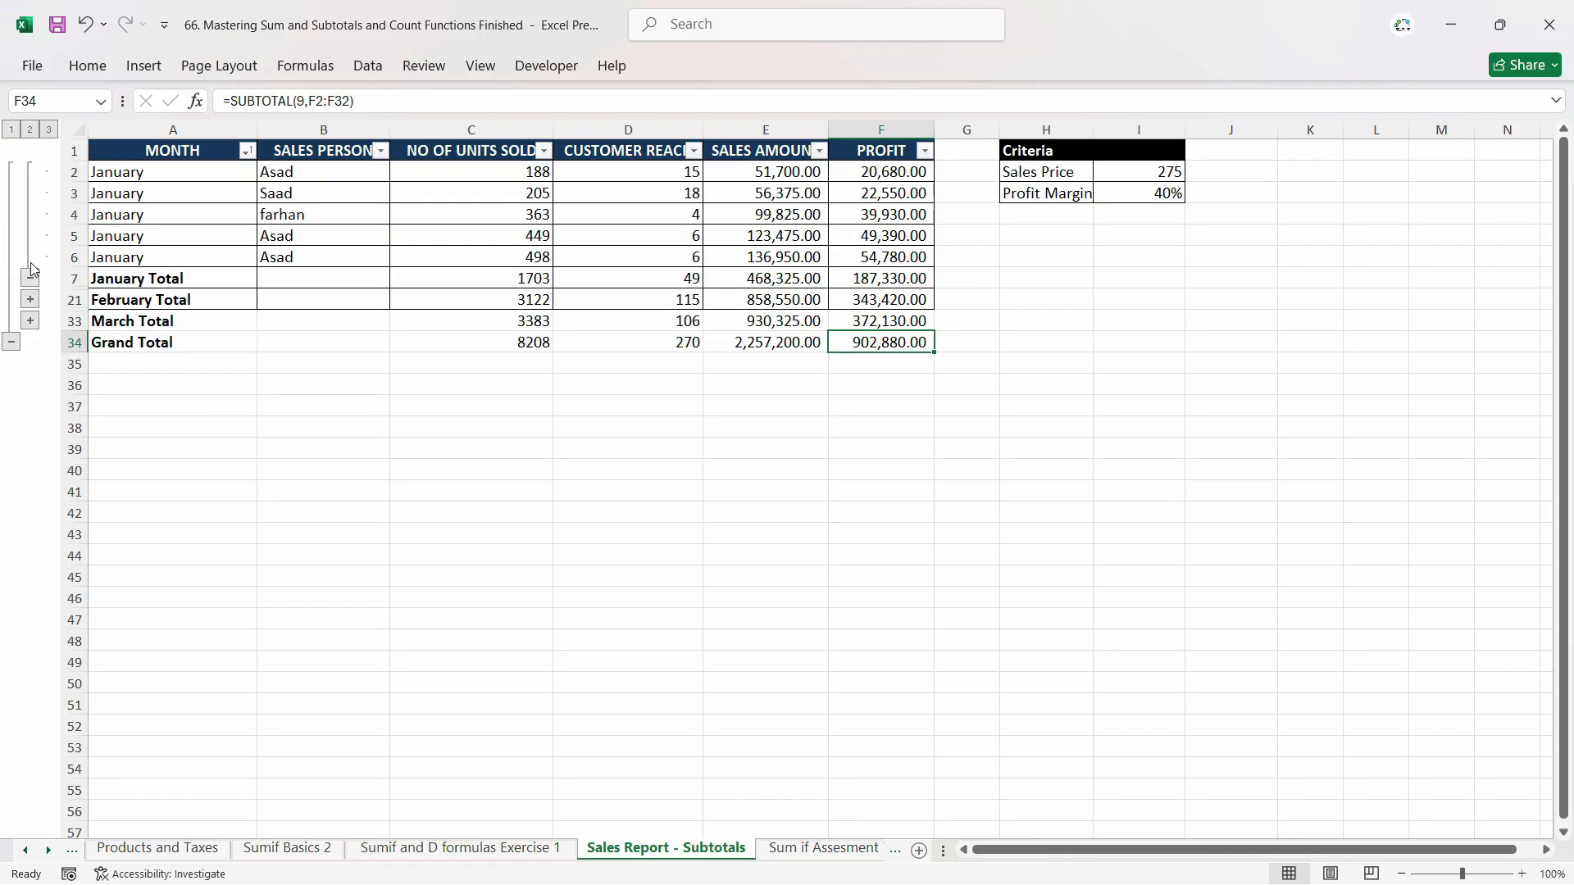
left_click(30, 276)
left_click(30, 172)
left_click(29, 278)
left_click_drag(116, 172, 819, 220)
left_click(362, 200)
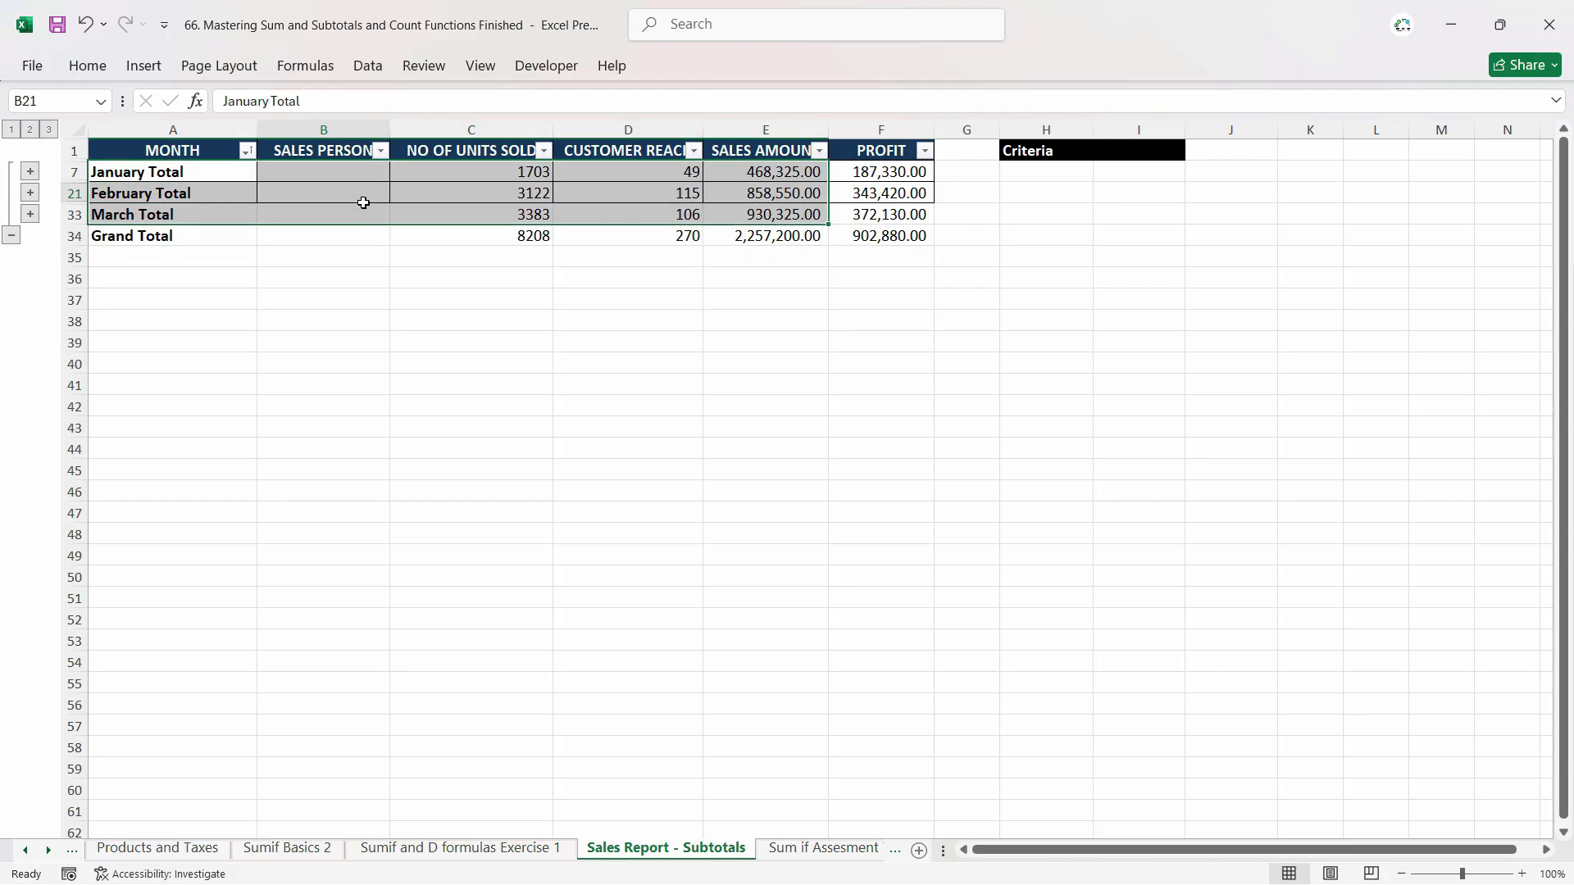
Compare the outline levels by showing only the grand total, the monthly totals and finally all detail rows.
left_click(10, 130)
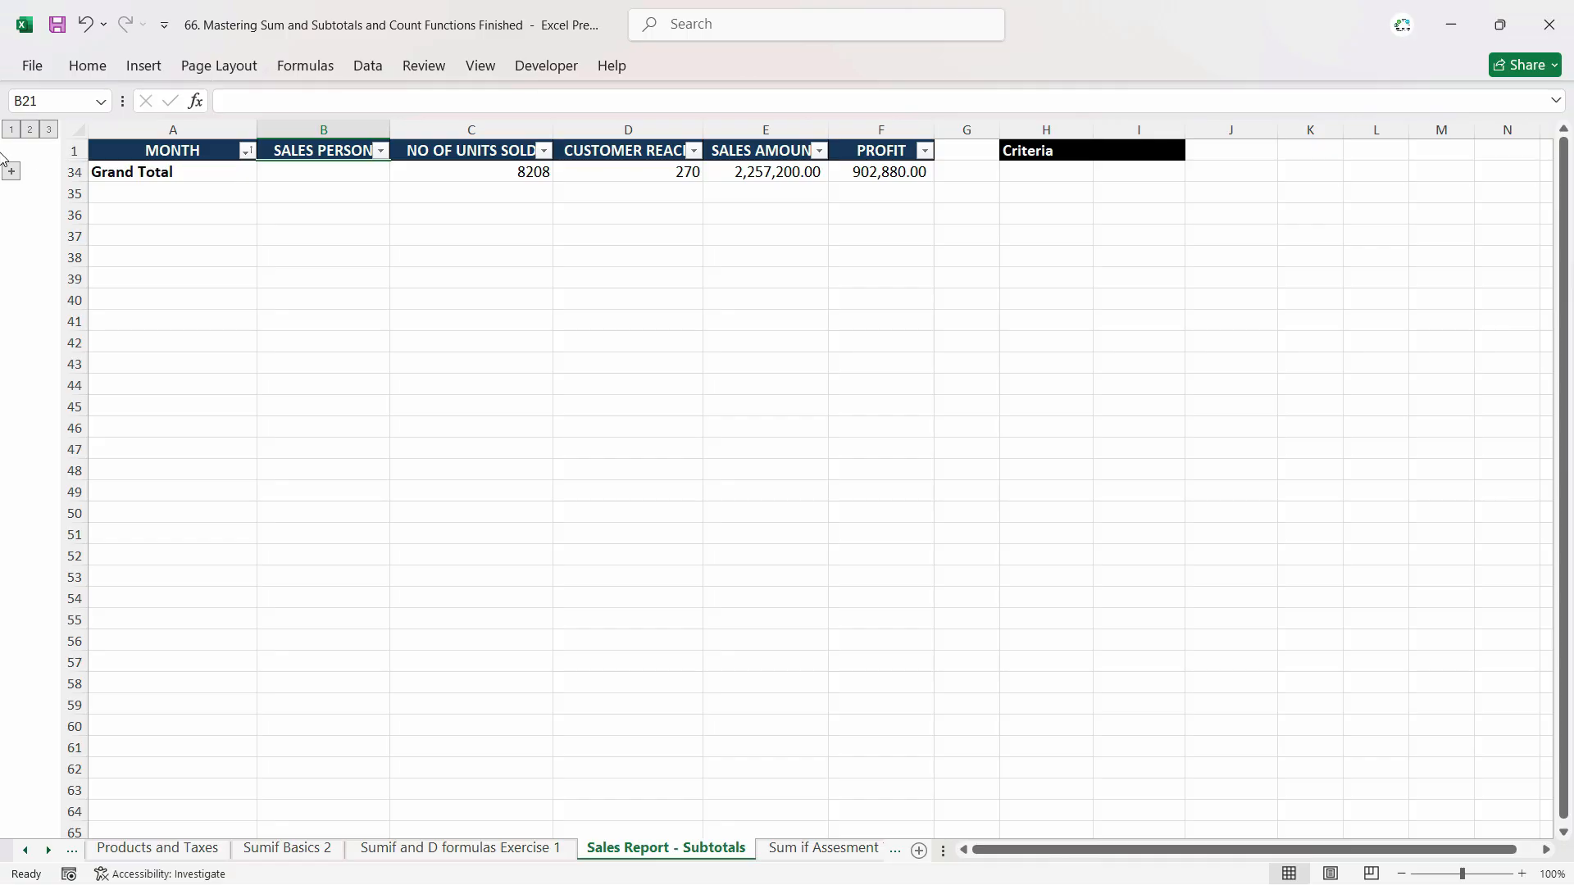
left_click(30, 129)
left_click(49, 130)
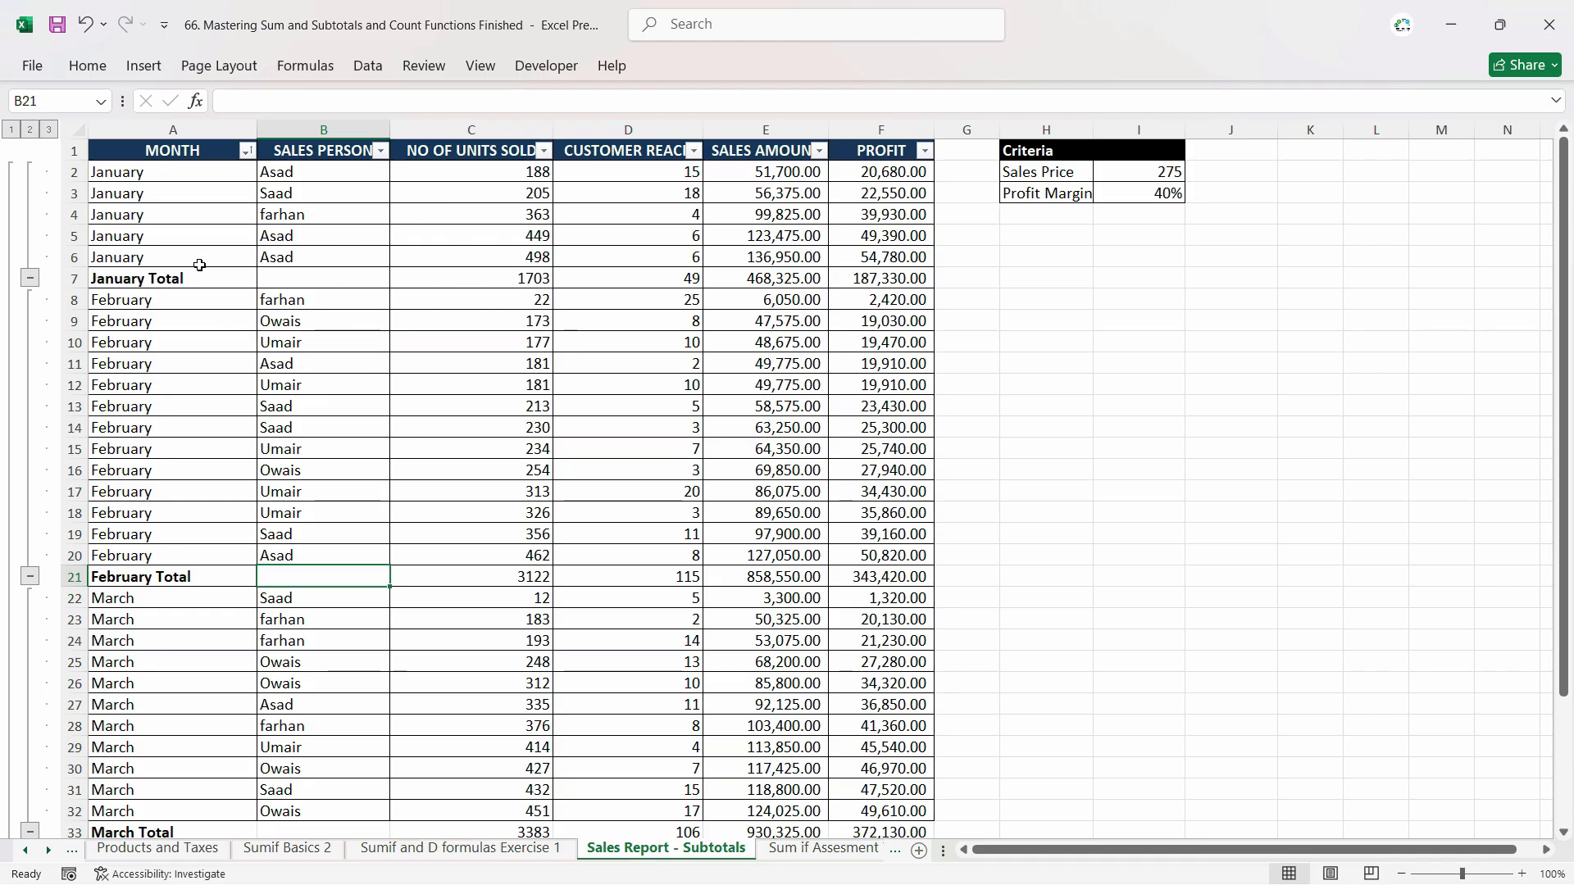
Remove all monthly subtotals from the sales table.
left_click(367, 66)
left_click(1467, 143)
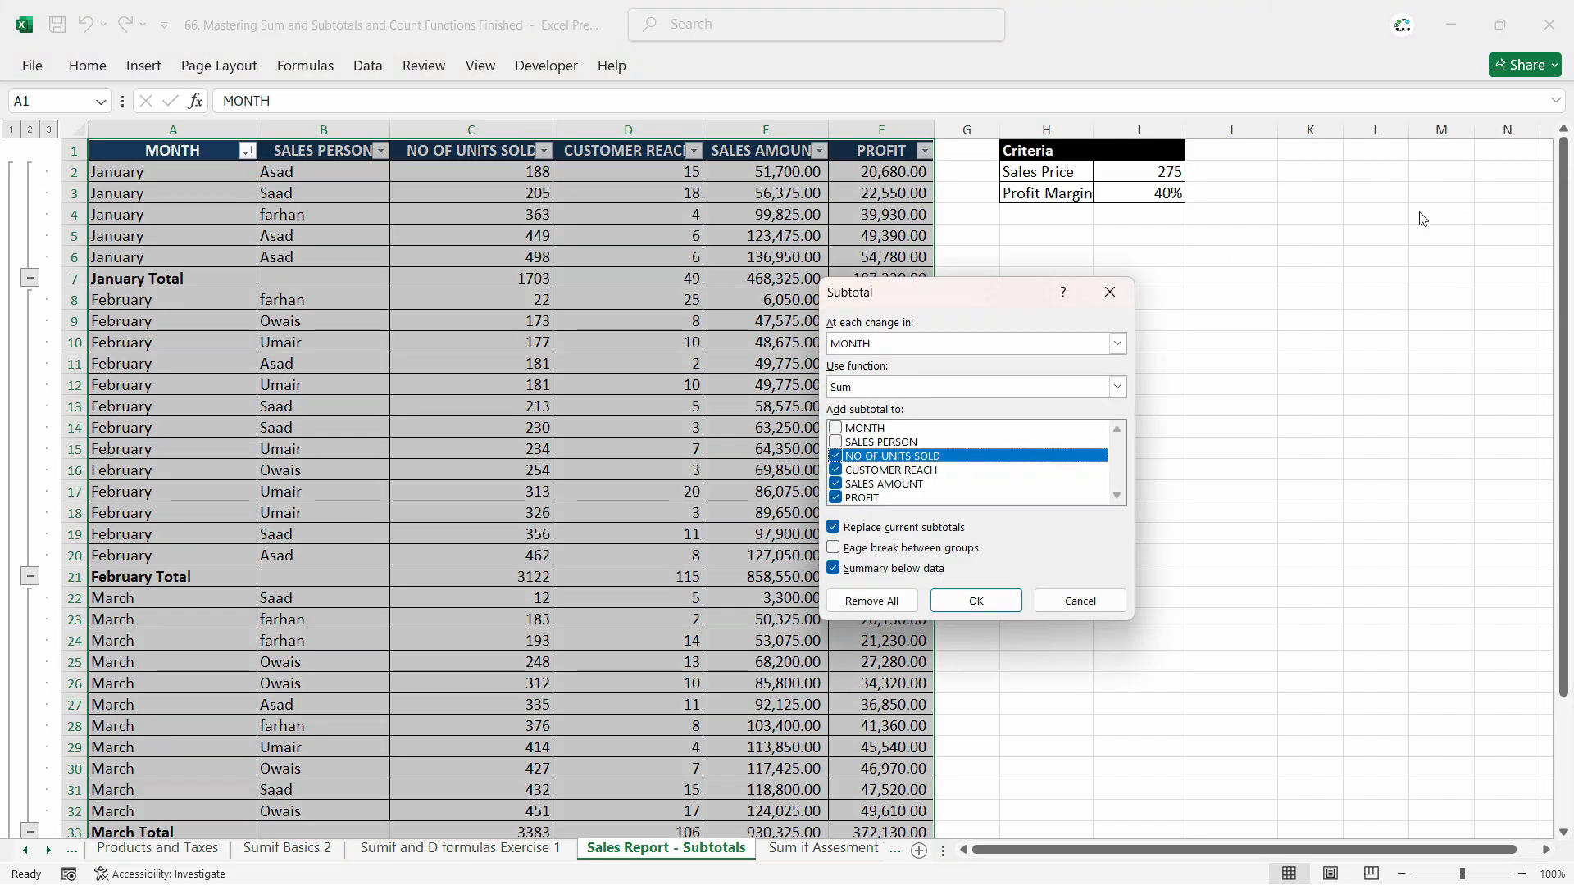
left_click(872, 601)
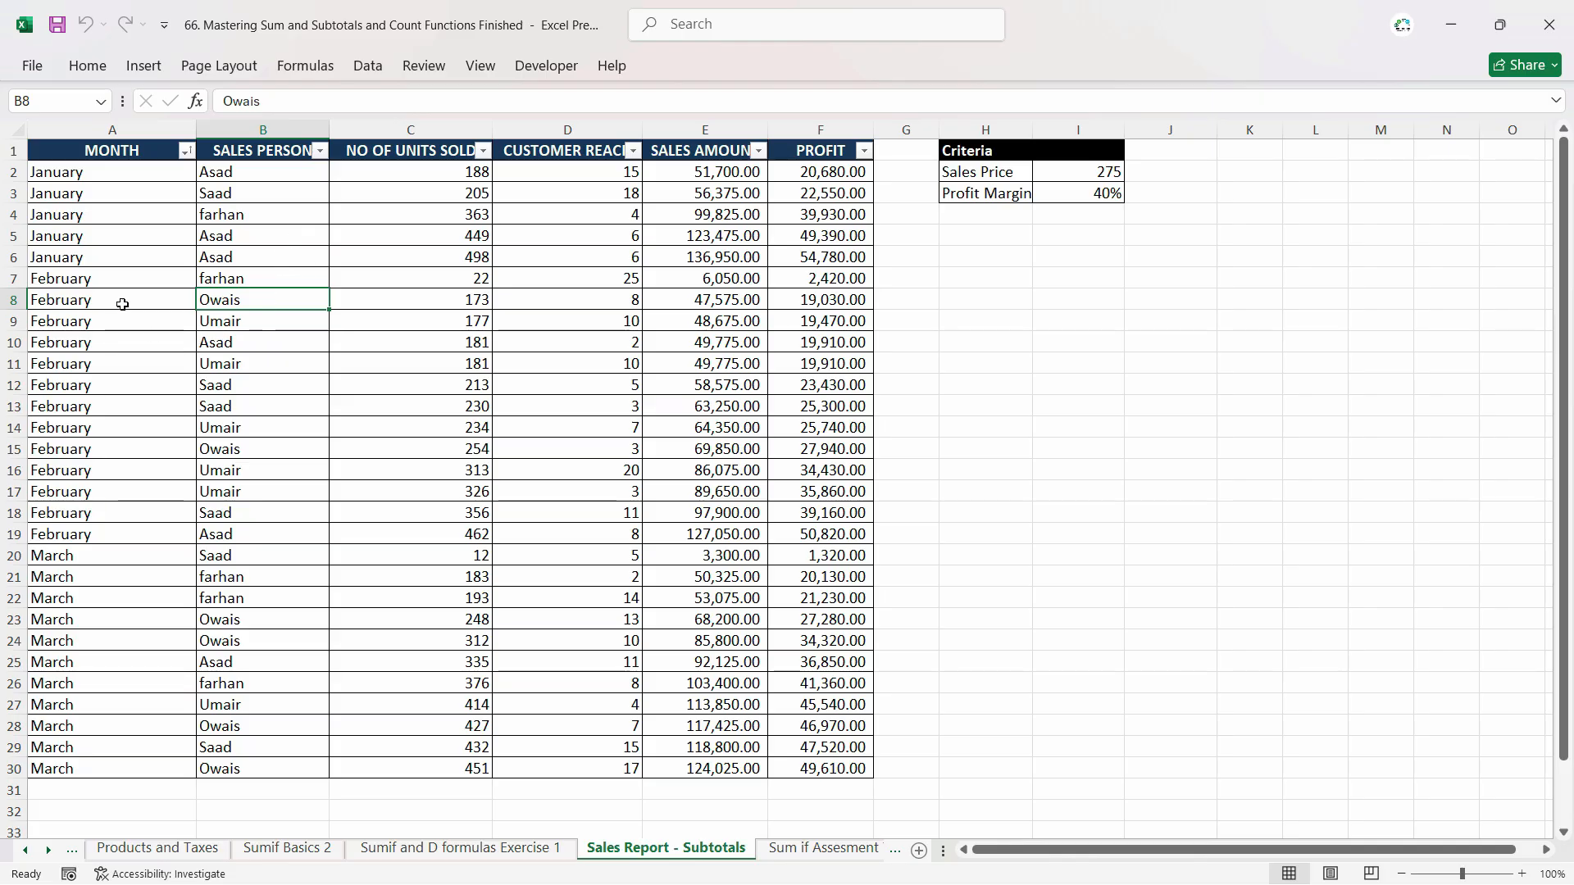
Sort the sales table by the SALES PERSON column from A to Z.
left_click(111, 177)
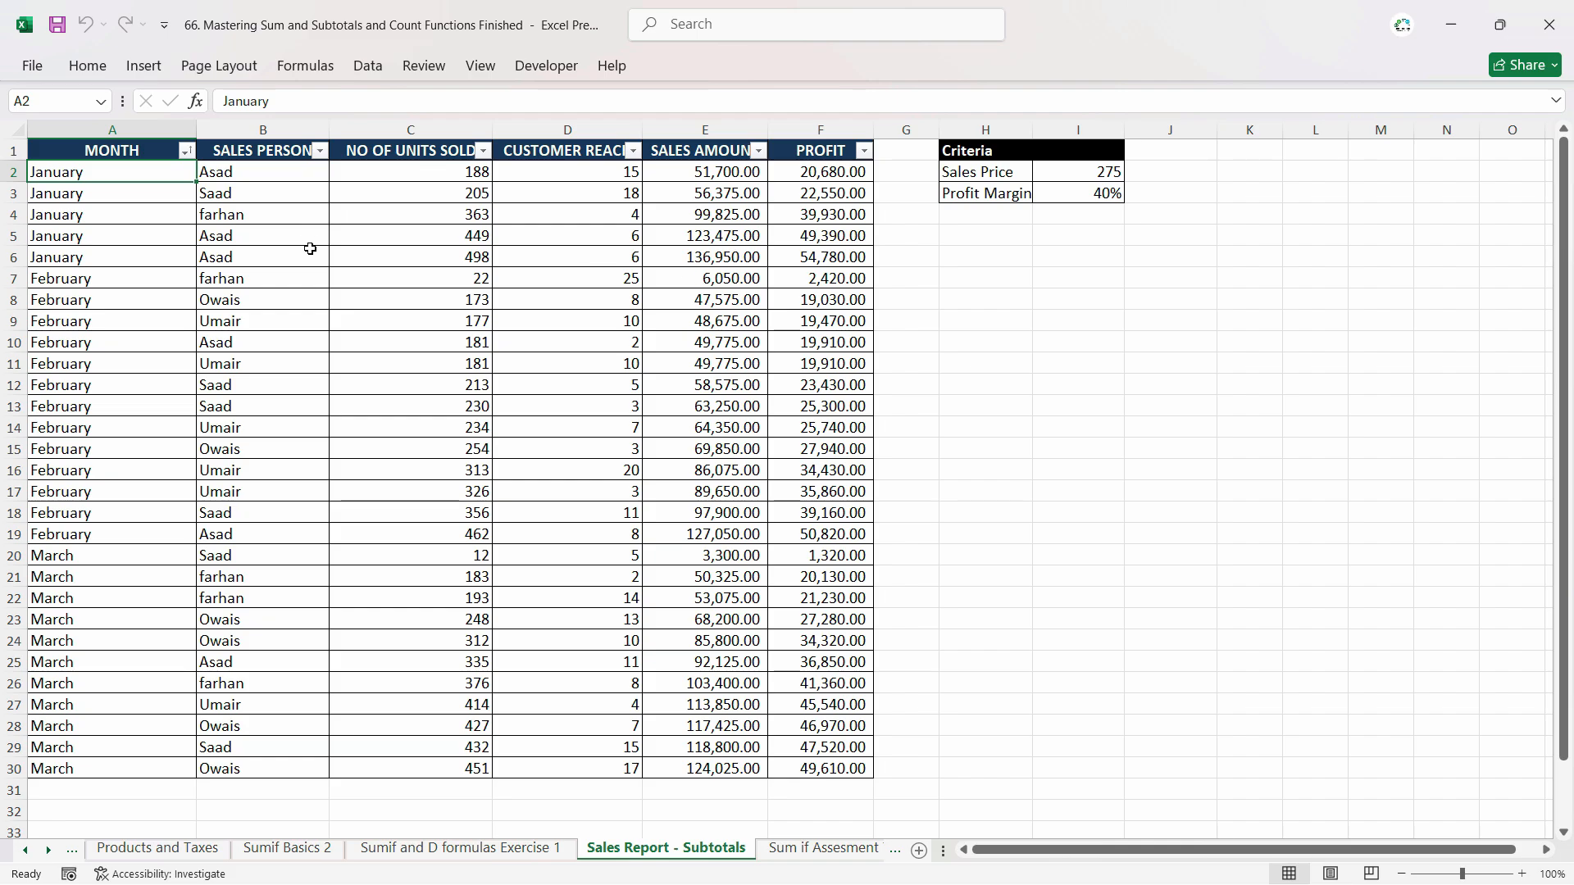
left_click(319, 150)
left_click(149, 175)
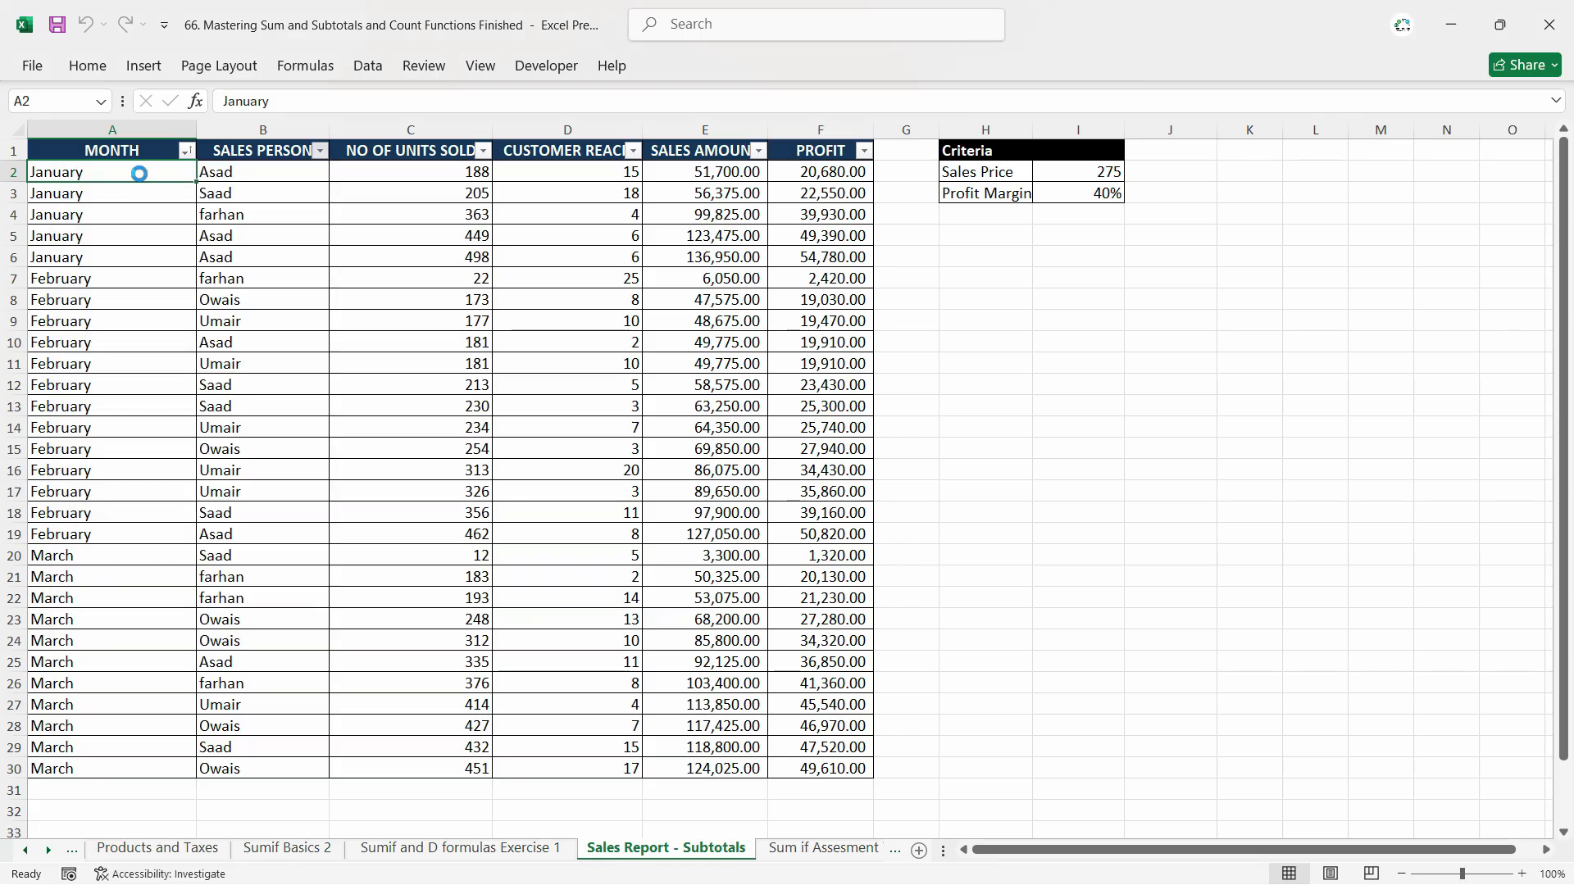
left_click(275, 272)
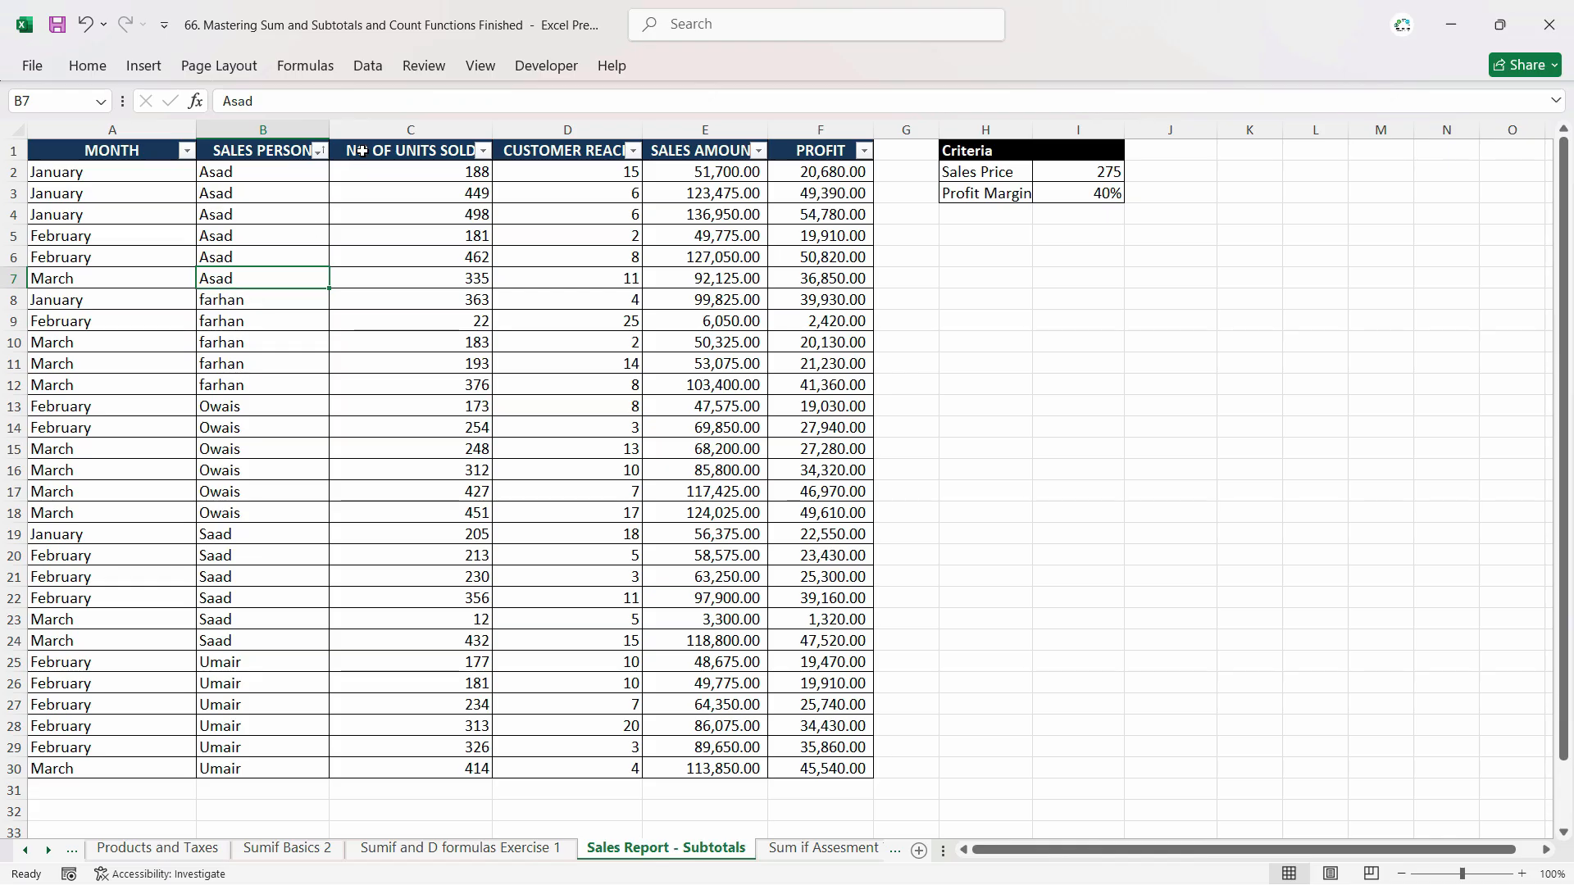
Apply Sum subtotals at each change in SALES PERSON for units sold, customer reach, sales amount and profit.
left_click(367, 65)
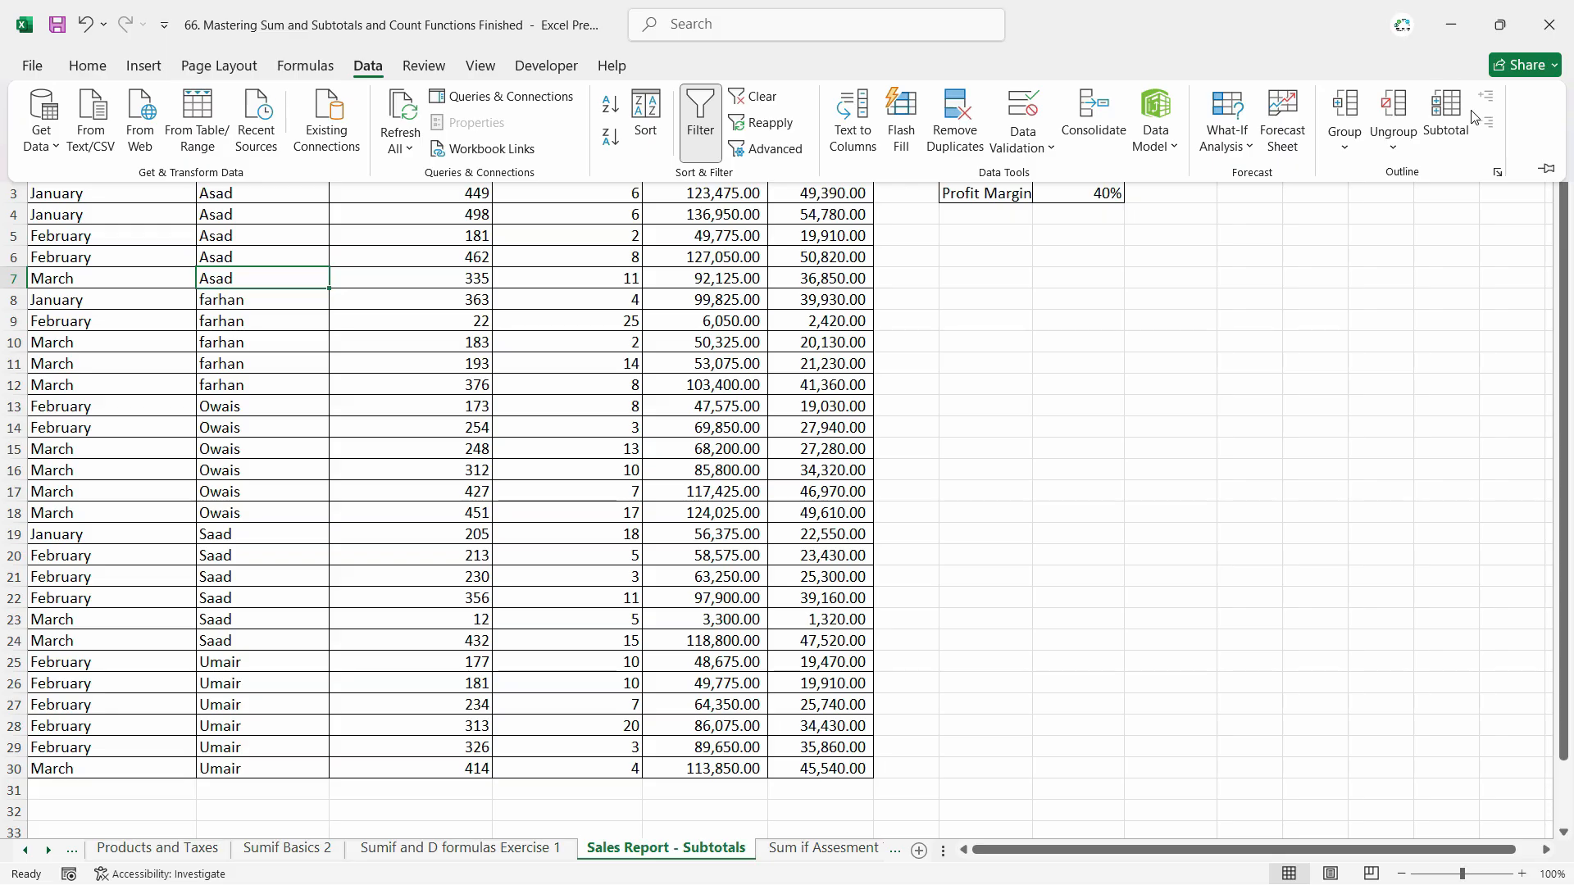
left_click(1450, 119)
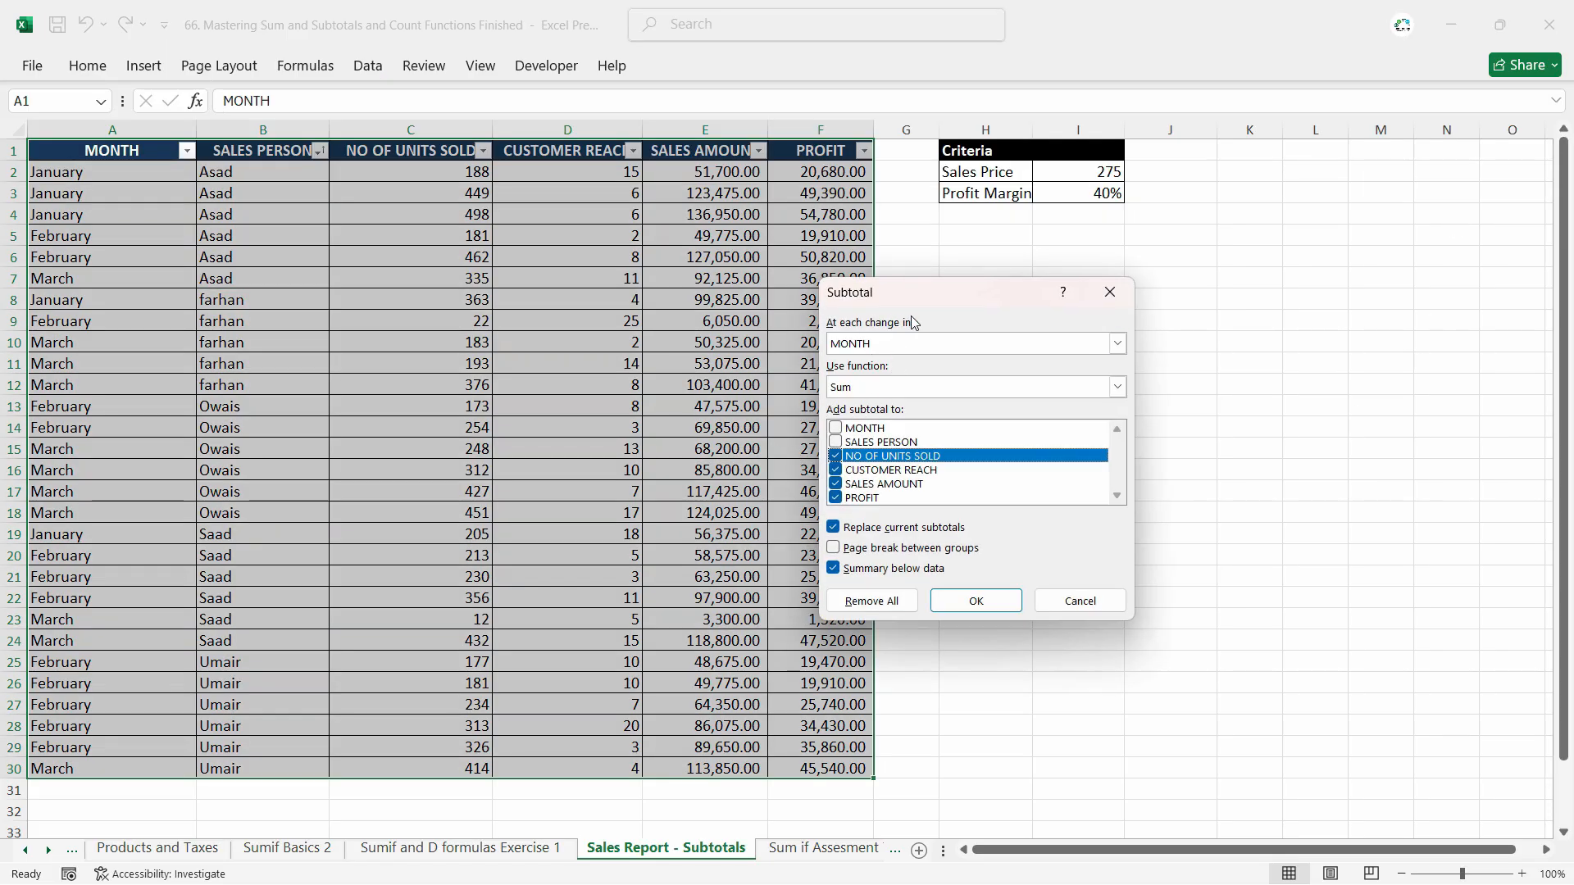
left_click(922, 345)
left_click(887, 374)
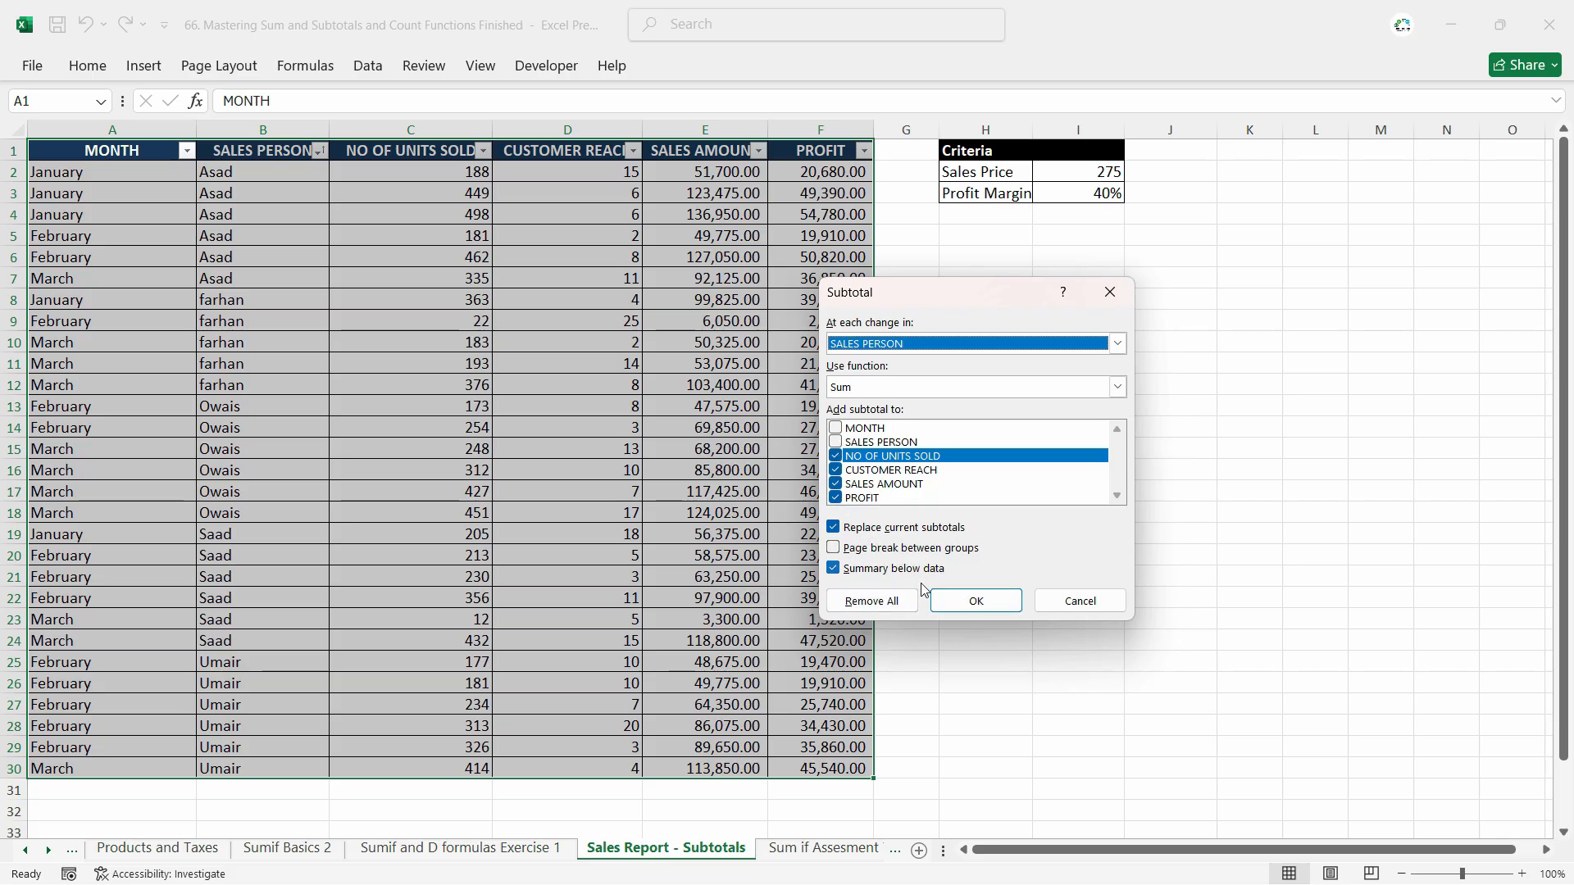
left_click(975, 600)
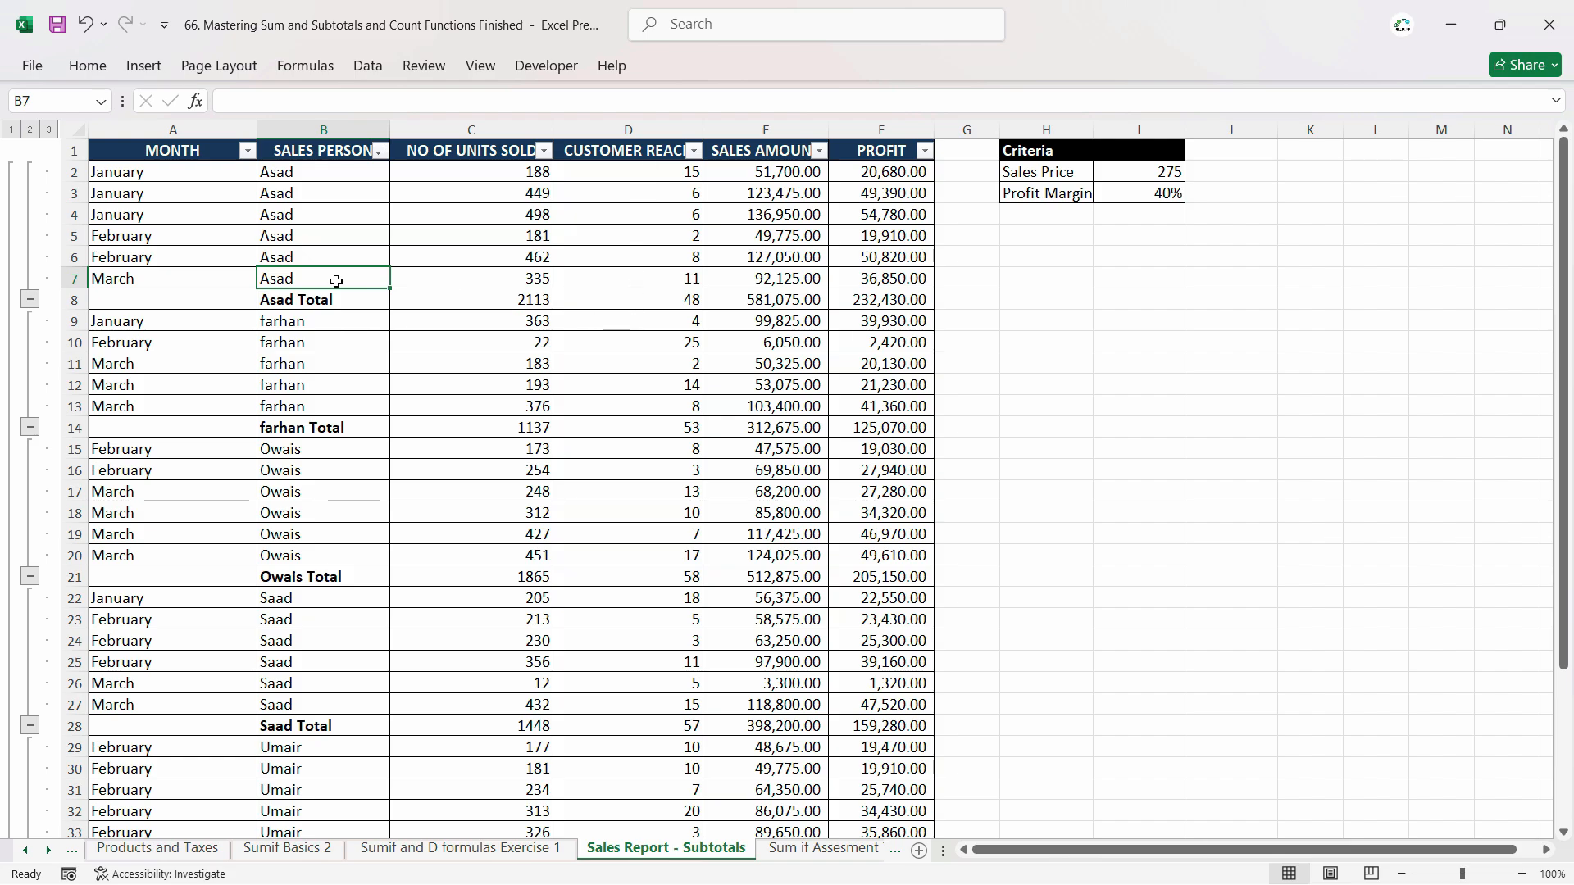
Review the salesperson subtotals in full detail, as salesperson totals and as the grand total alone.
scroll(661, 313, "down", 8)
scroll(585, 326, "up", 8)
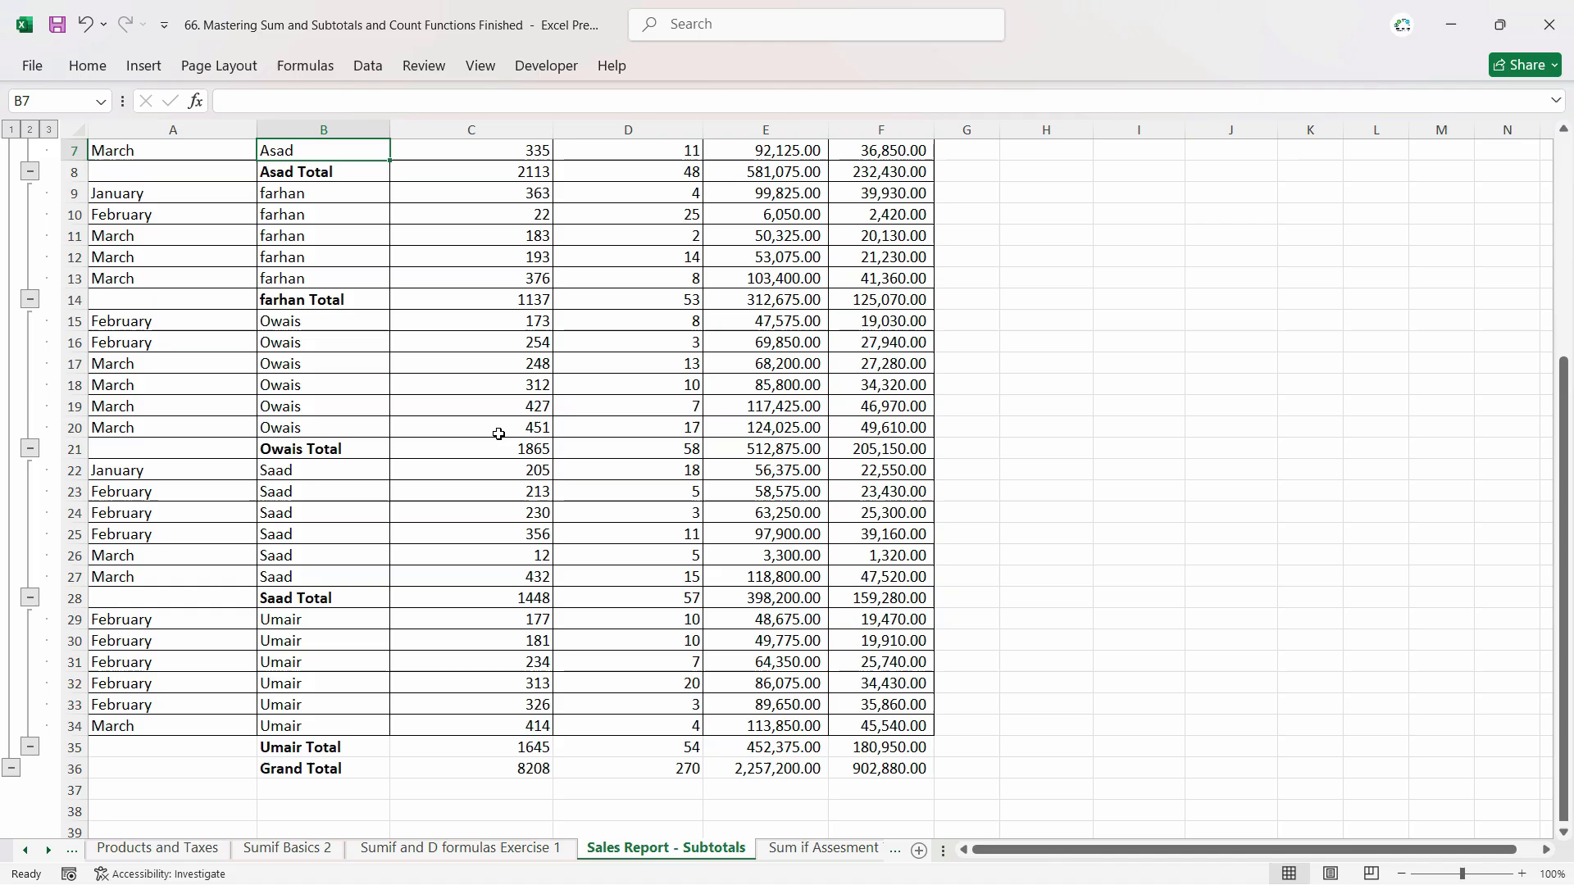
left_click(29, 130)
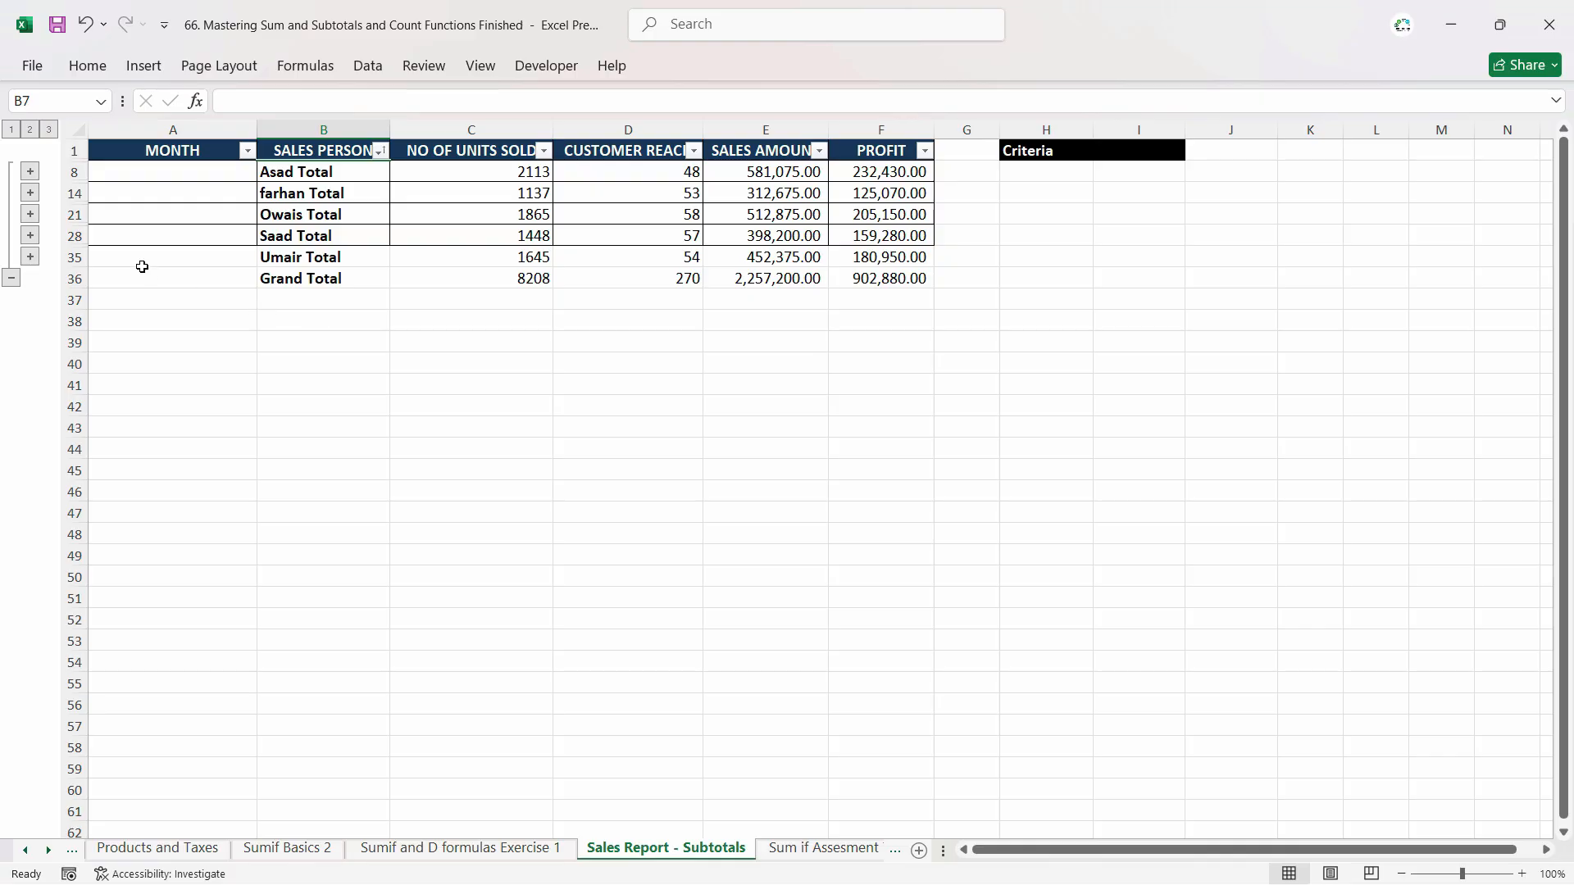
left_click(11, 131)
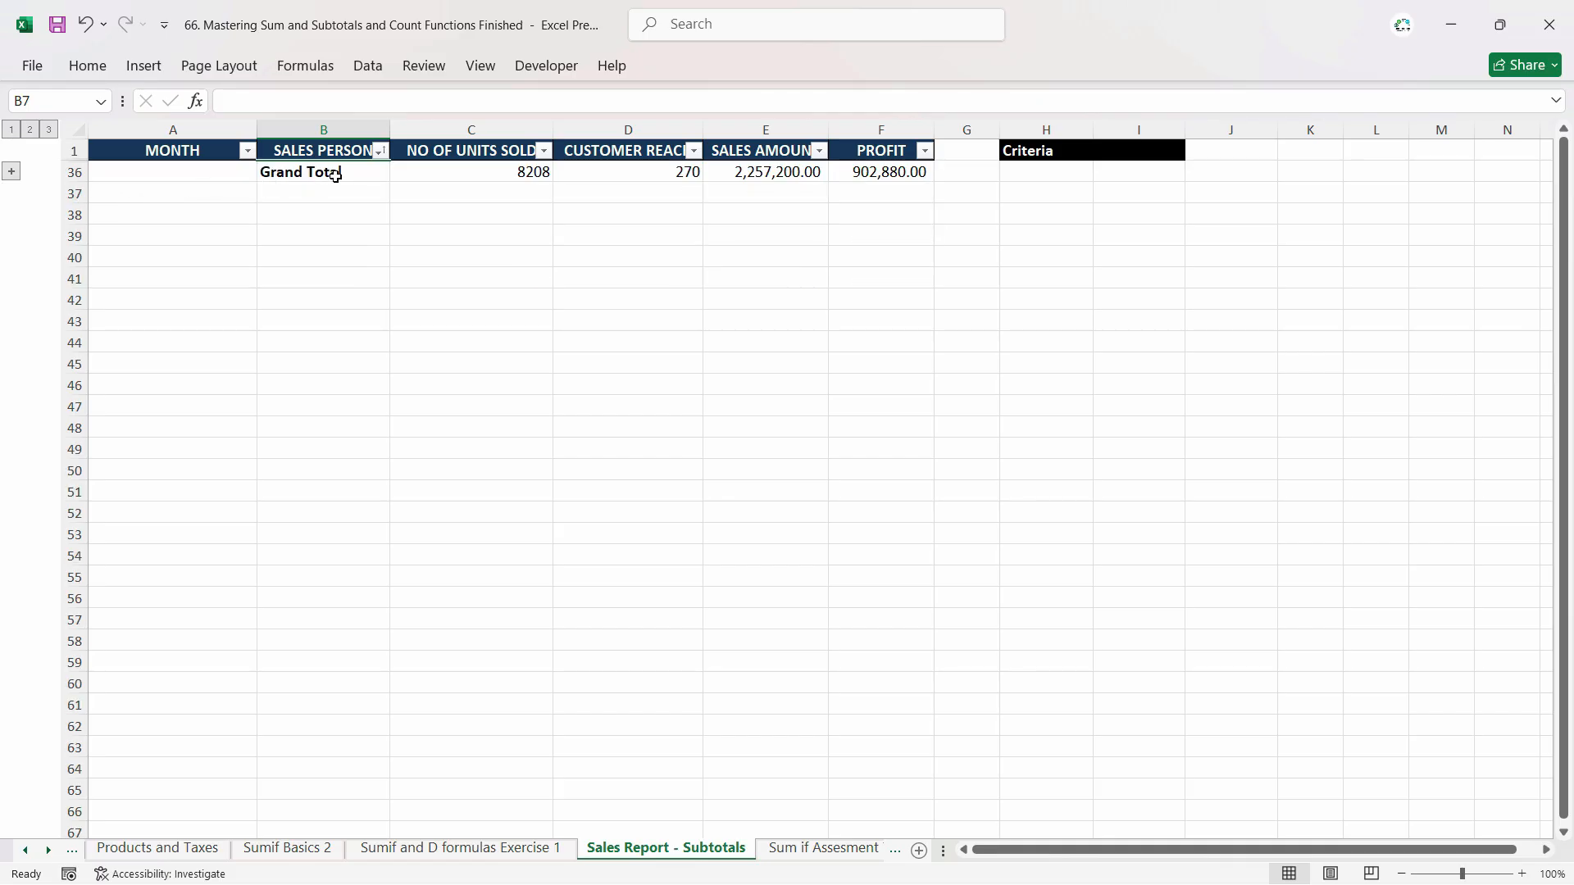
left_click(30, 129)
left_click(315, 192)
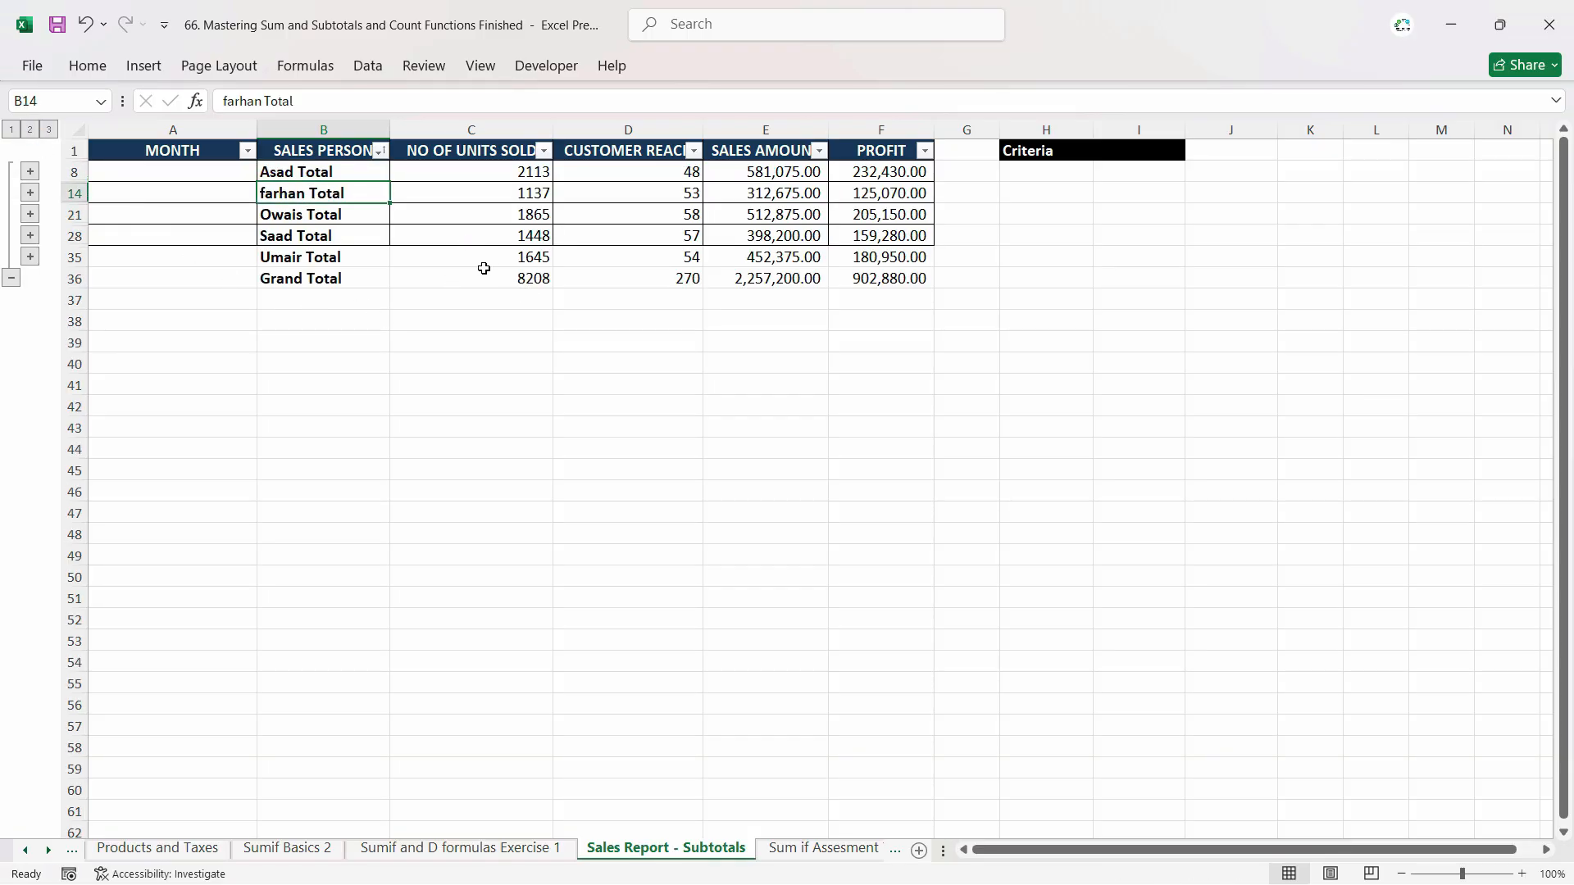
Remove all salesperson subtotals from the sales table.
left_click(368, 67)
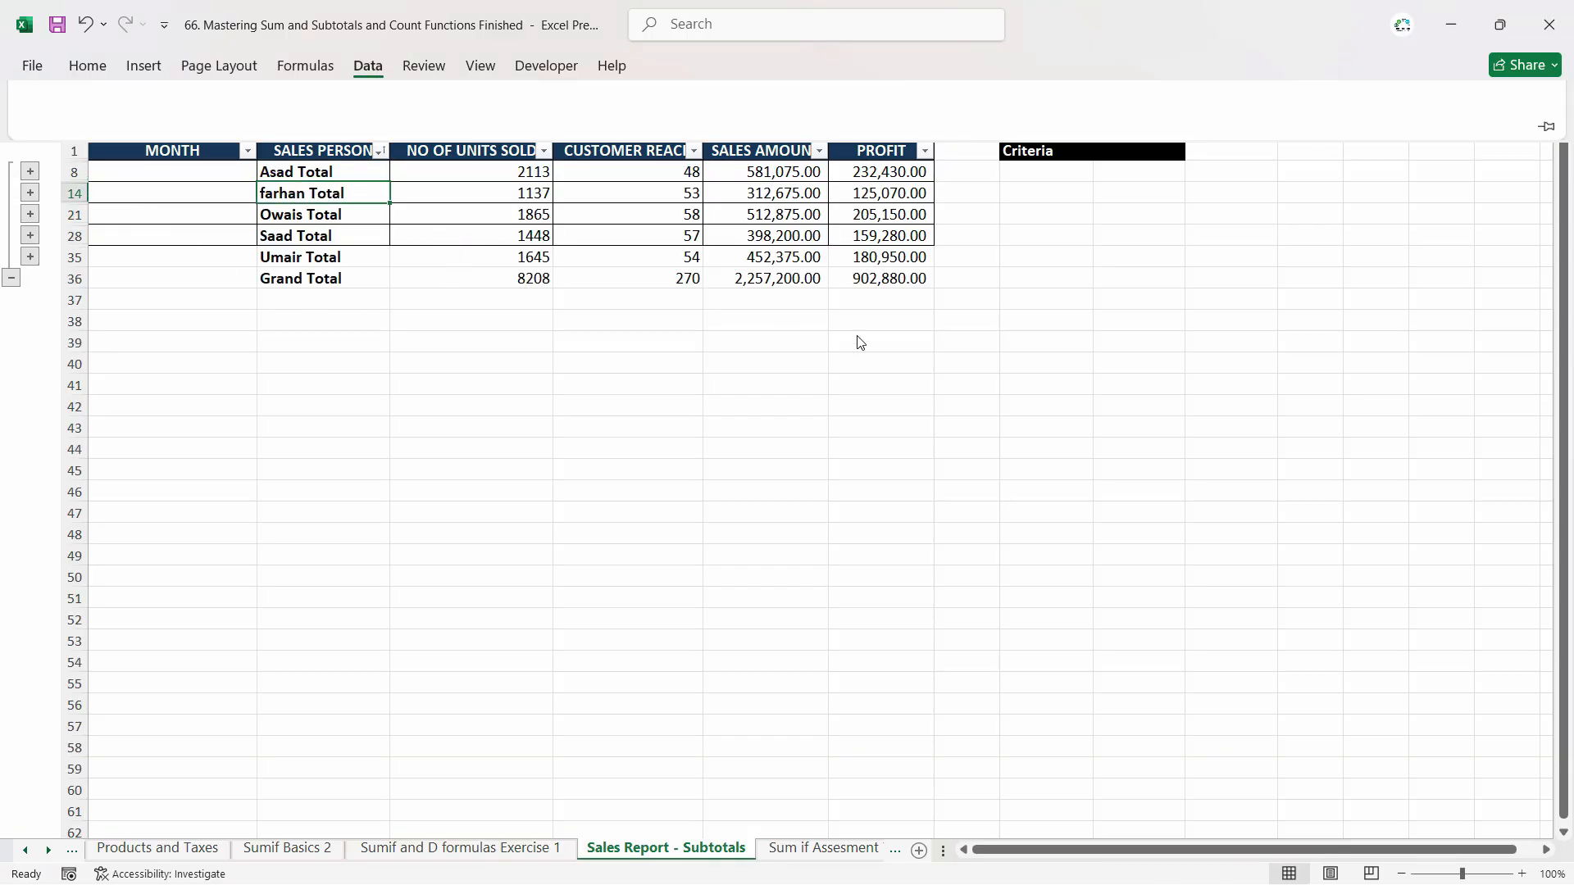
left_click(1443, 115)
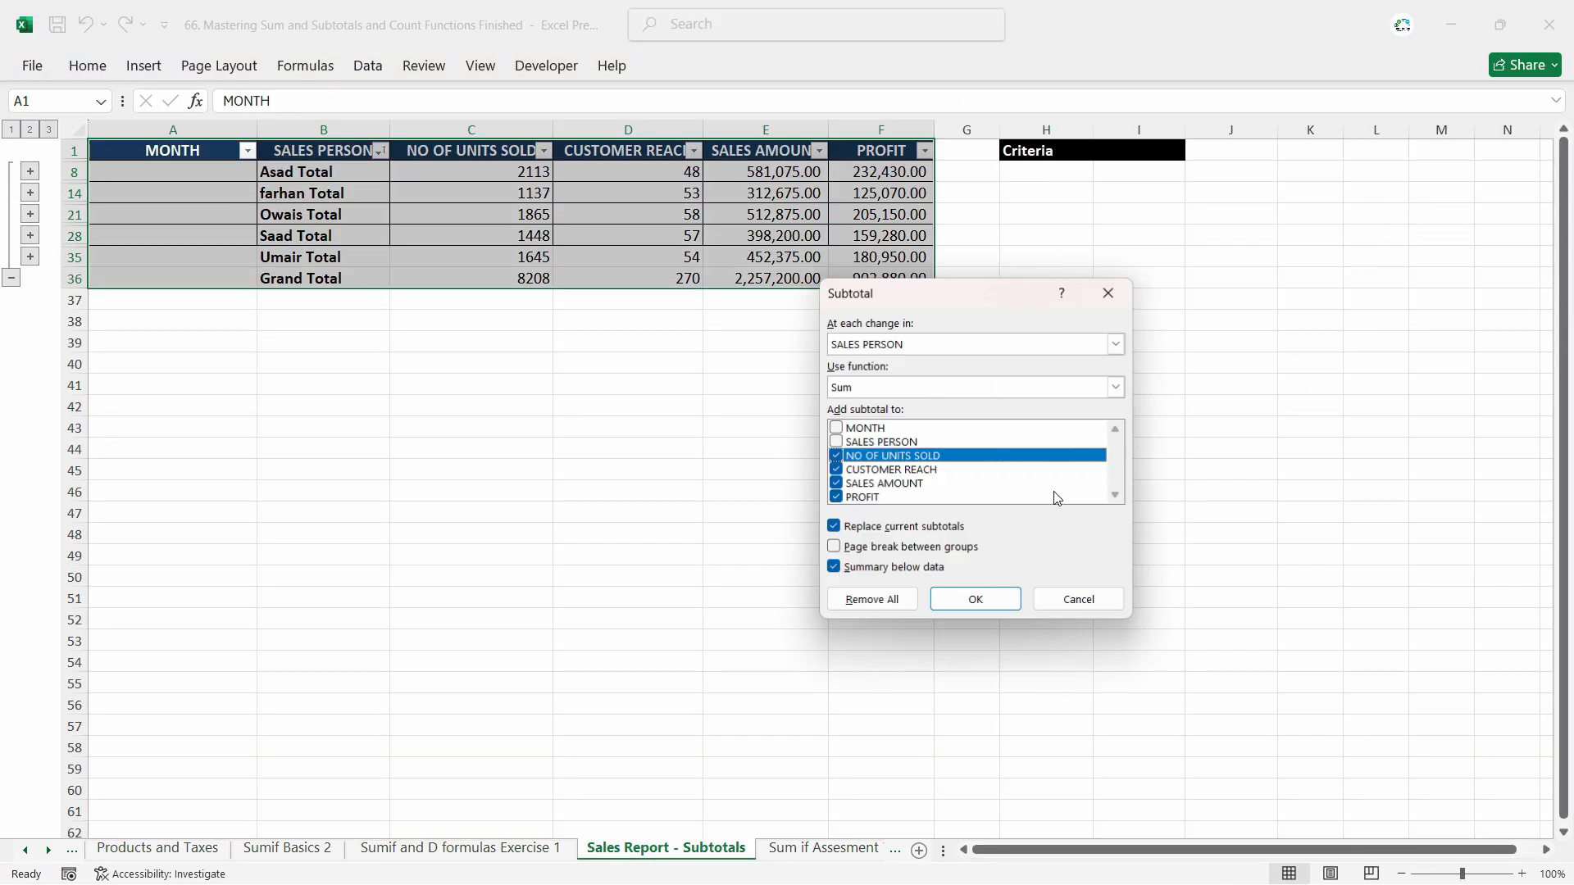
left_click(872, 601)
left_click(370, 297)
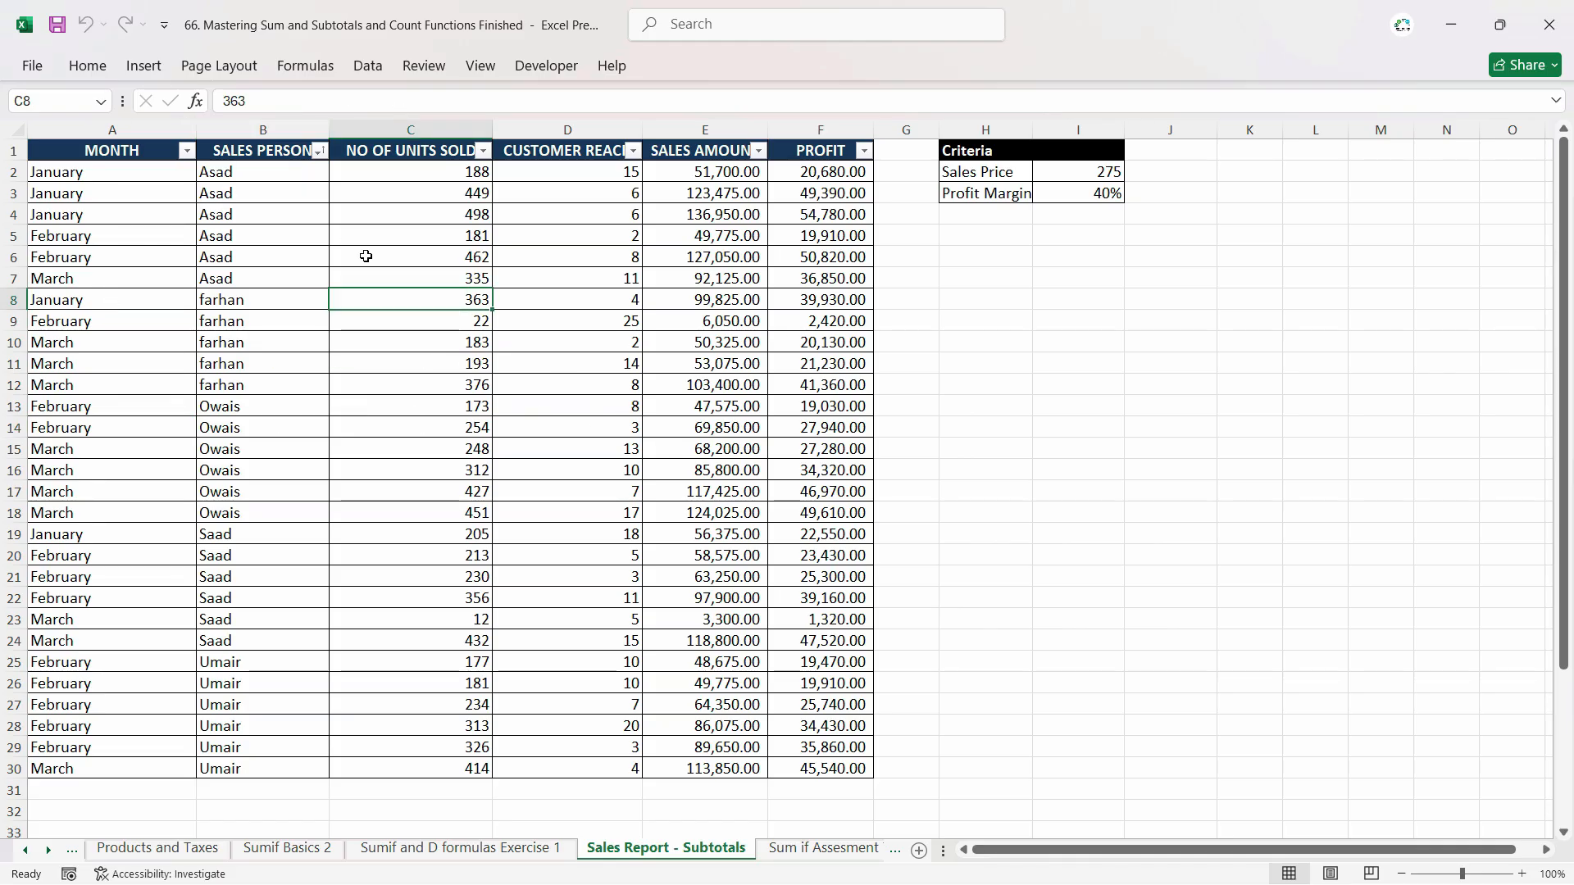
left_click(284, 280)
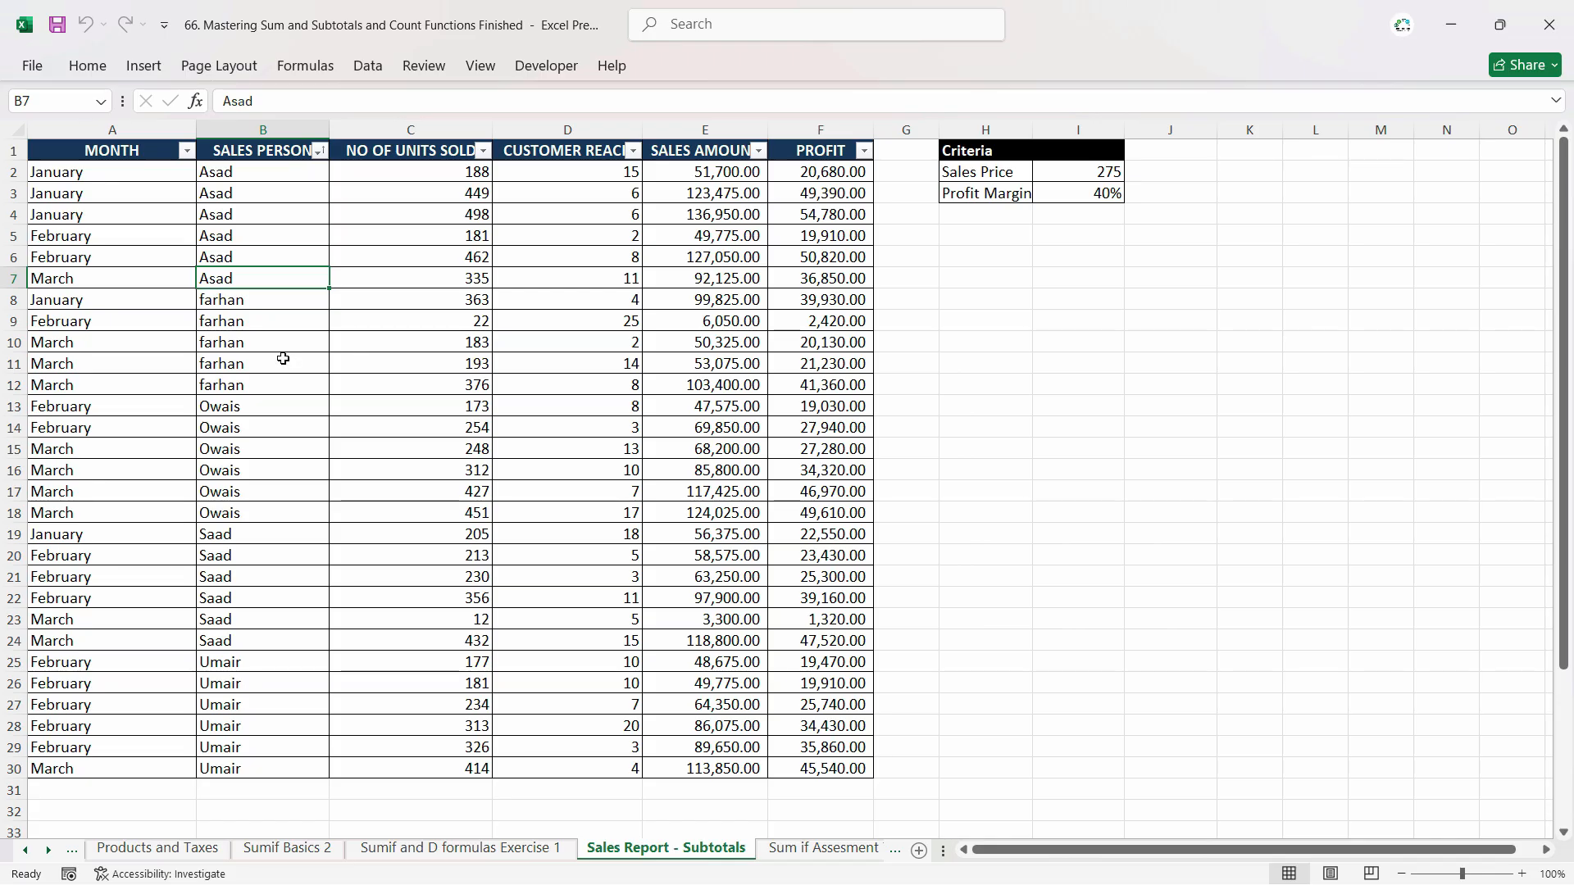
left_click(274, 337)
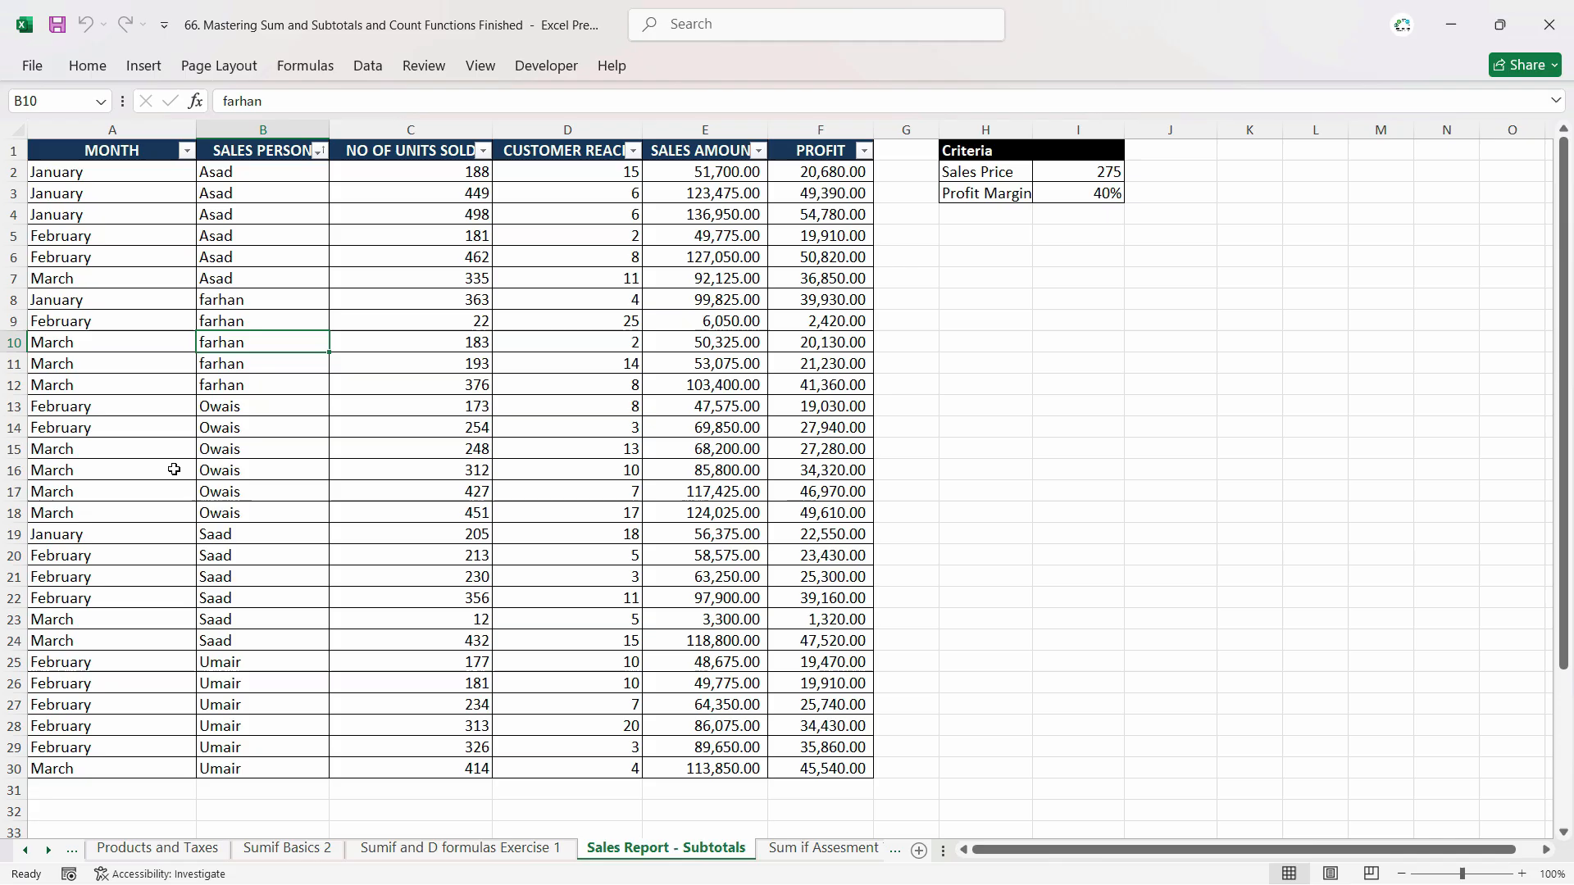
left_click(105, 158)
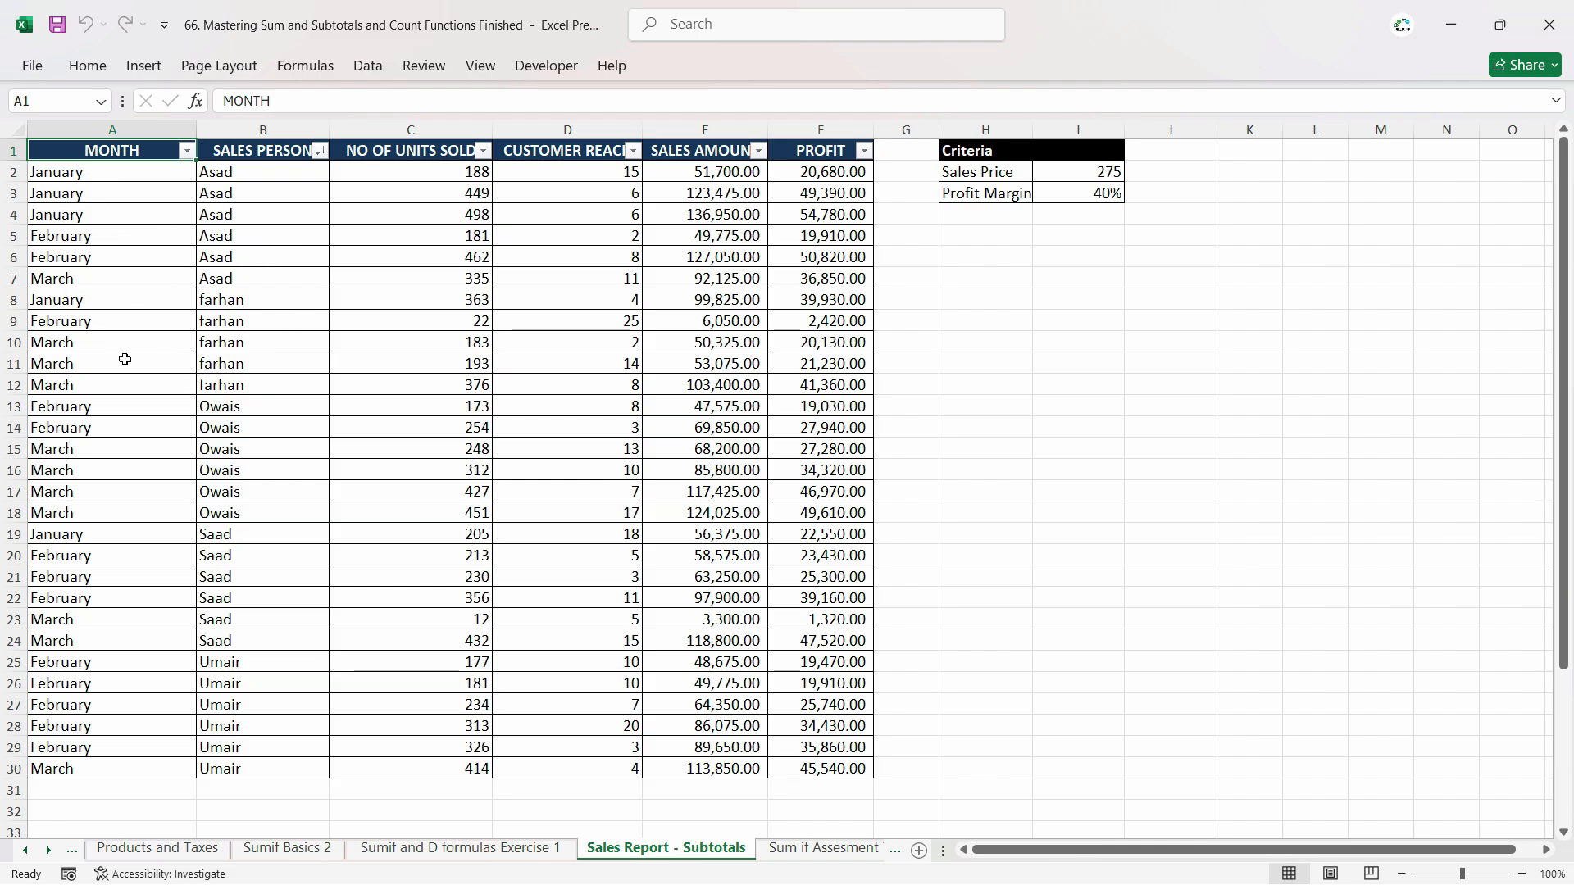
left_click(368, 67)
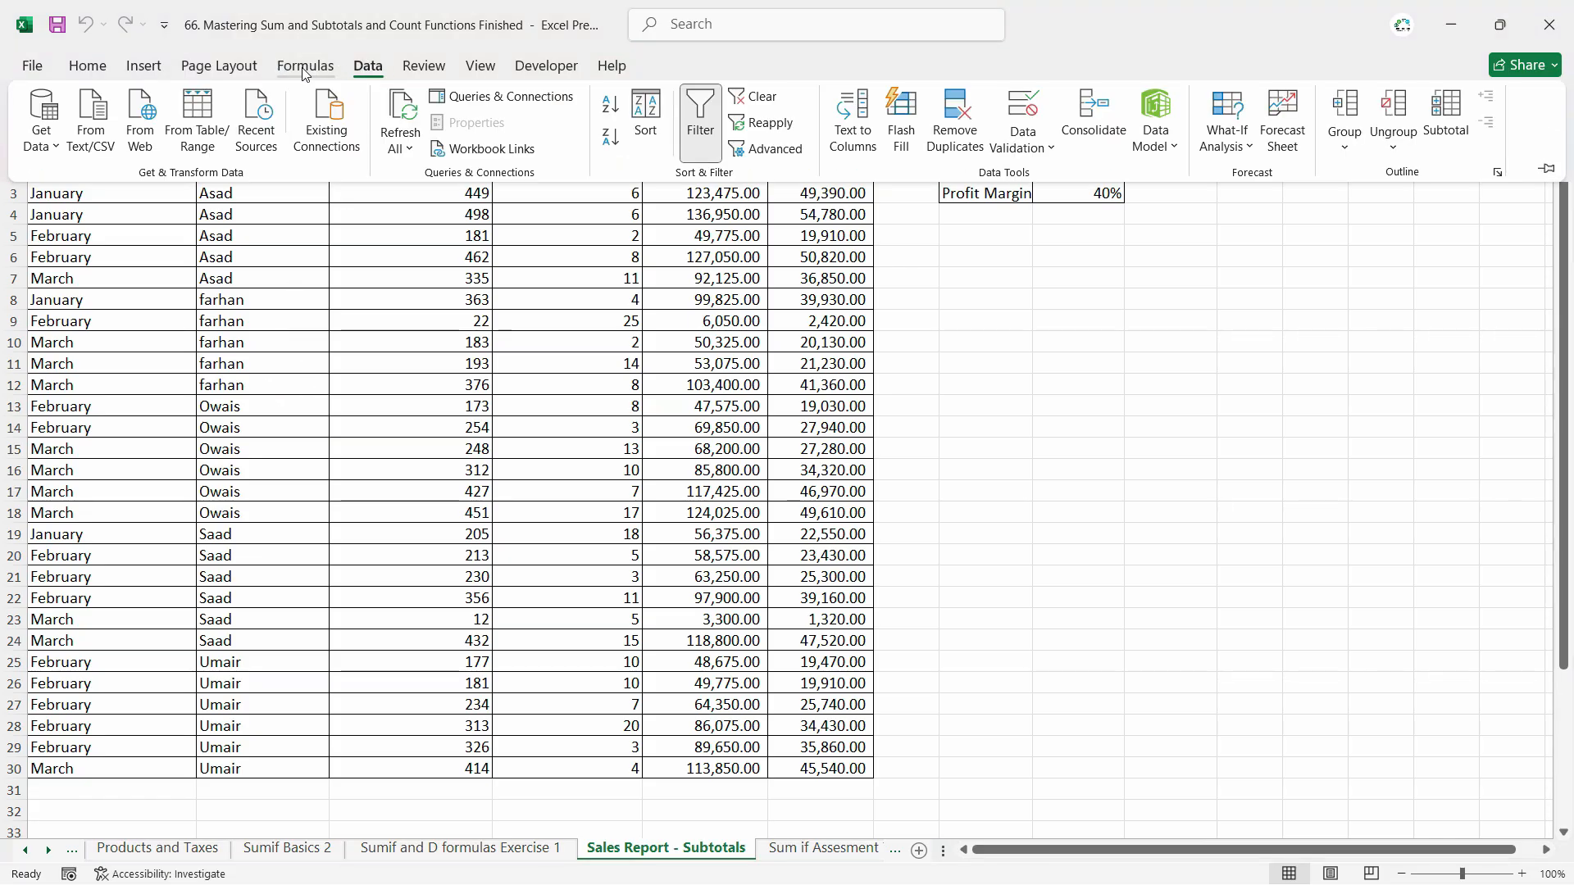
left_click(228, 310)
left_click(320, 151)
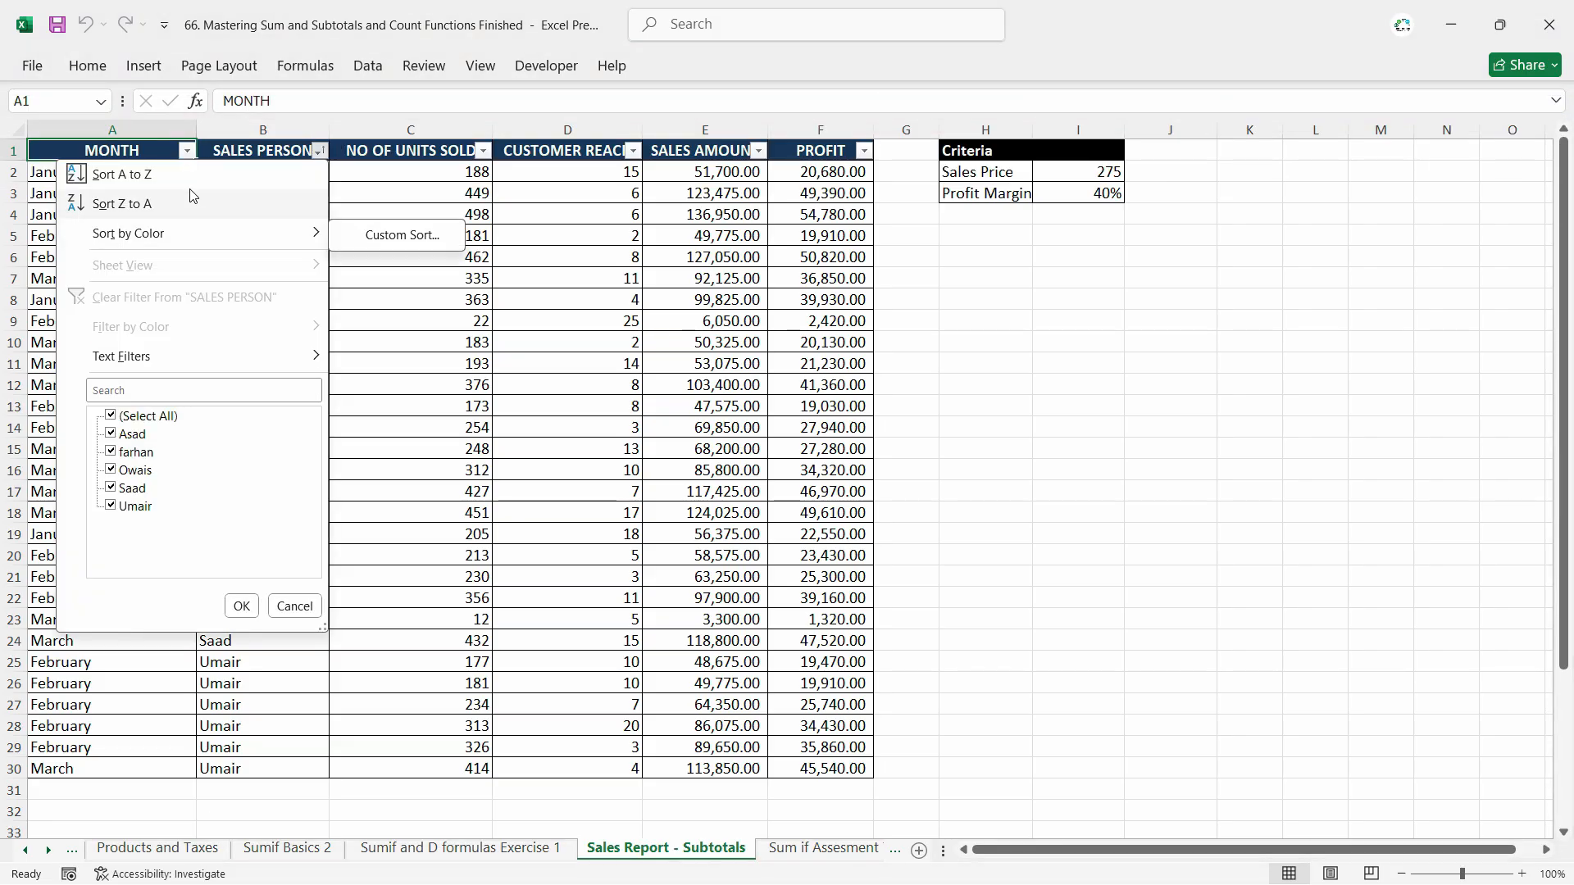
left_click(168, 173)
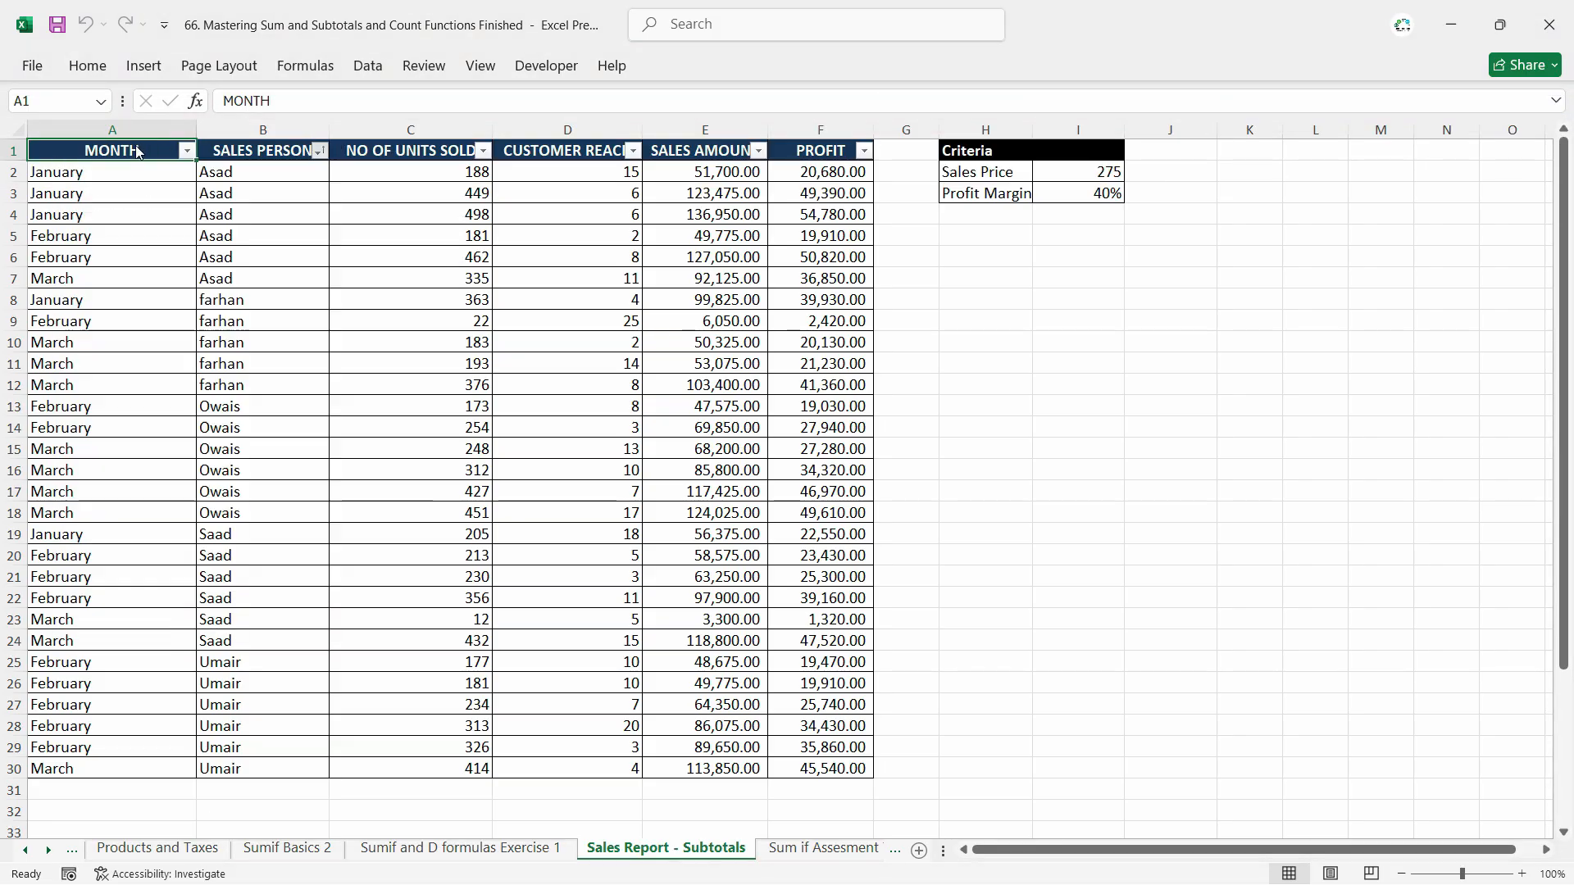
Open the custom sort settings for the sales table and delete the existing SALES PERSON sort level.
left_click(367, 67)
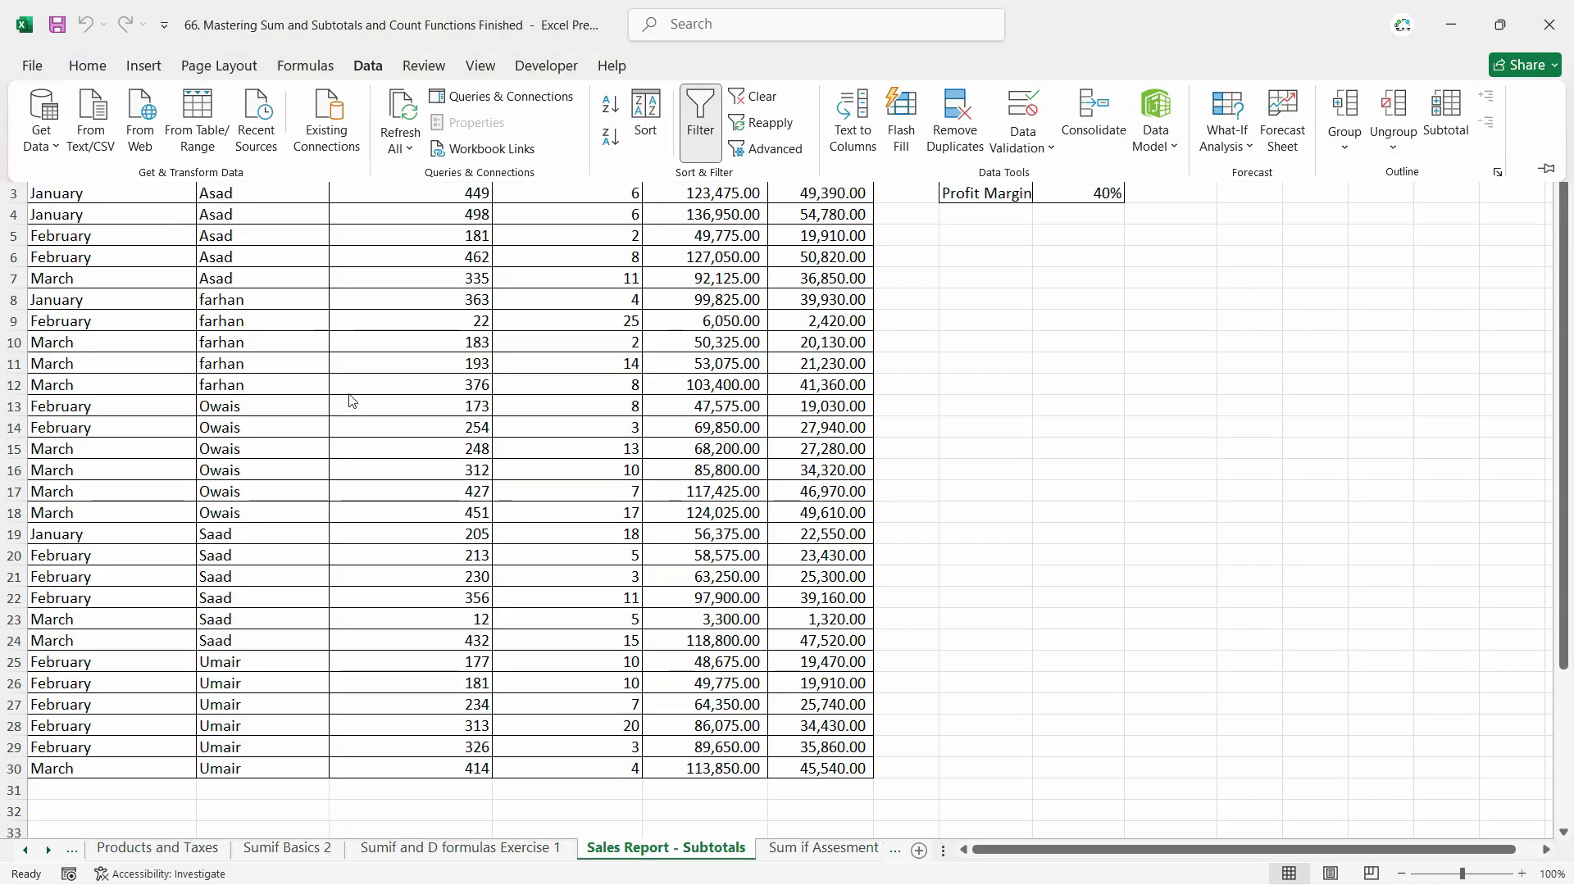
left_click(367, 69)
left_click(366, 69)
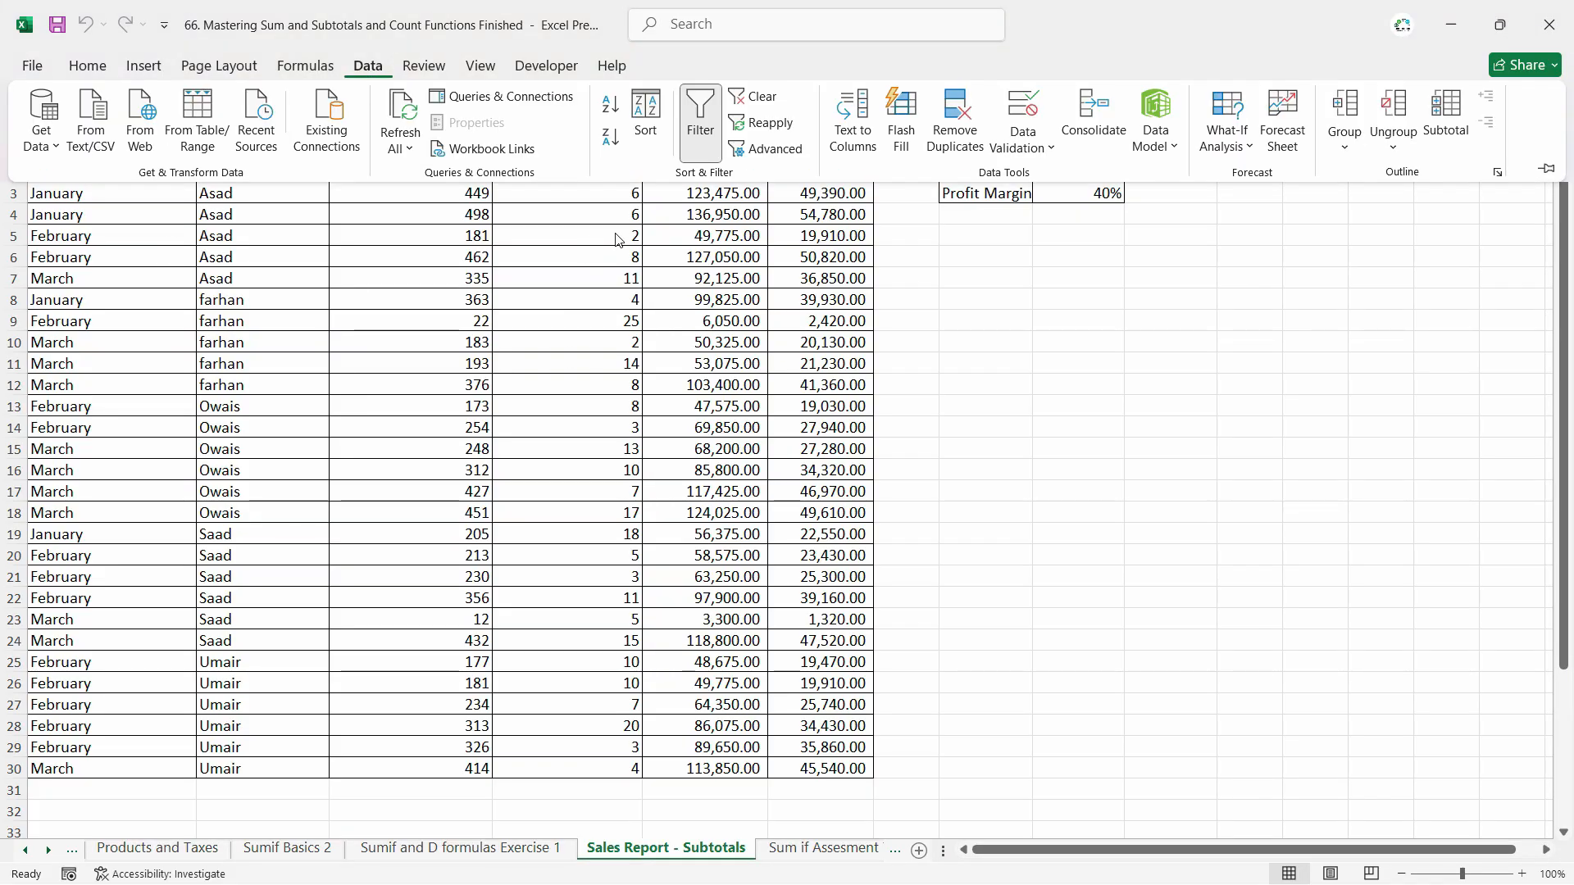
left_click(645, 119)
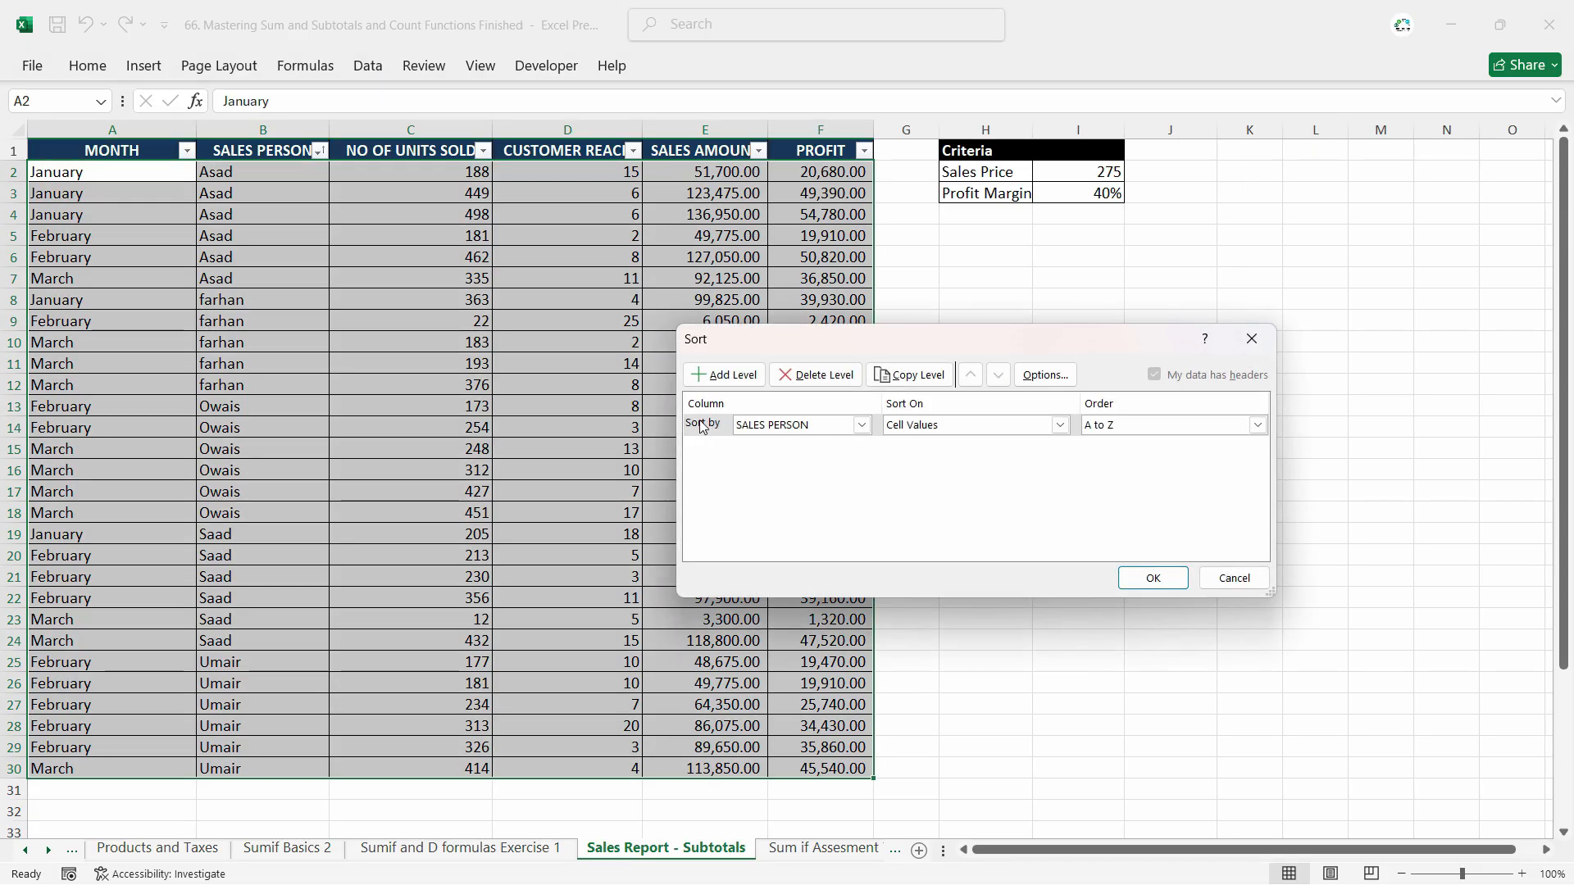
left_click(822, 376)
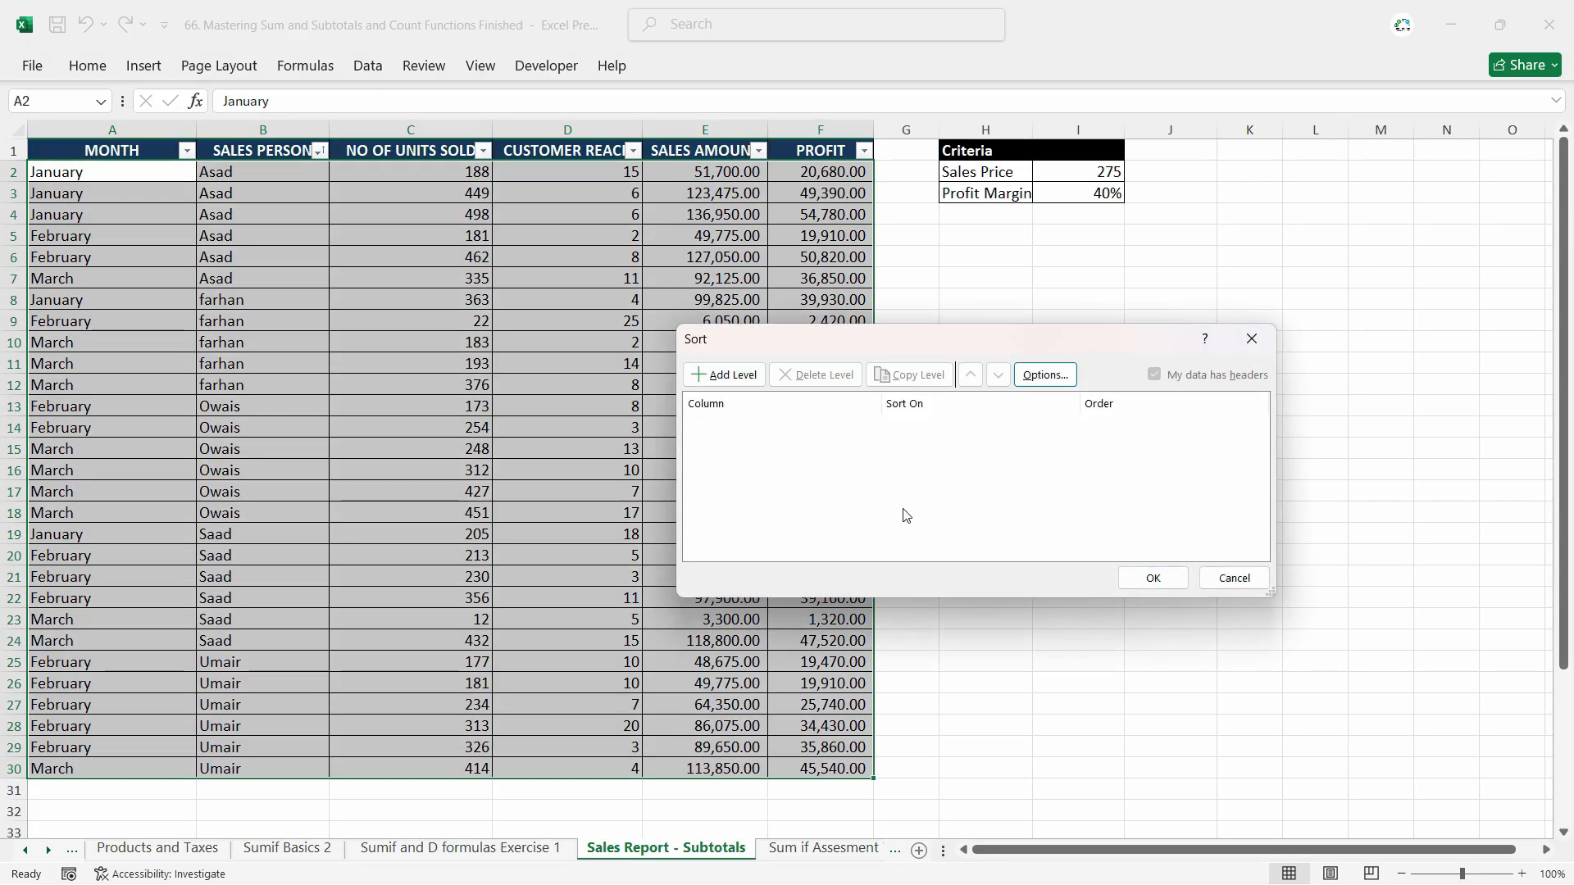
Add a sort level on MONTH by cell values, ordered by the January, February, March custom list.
left_click(724, 374)
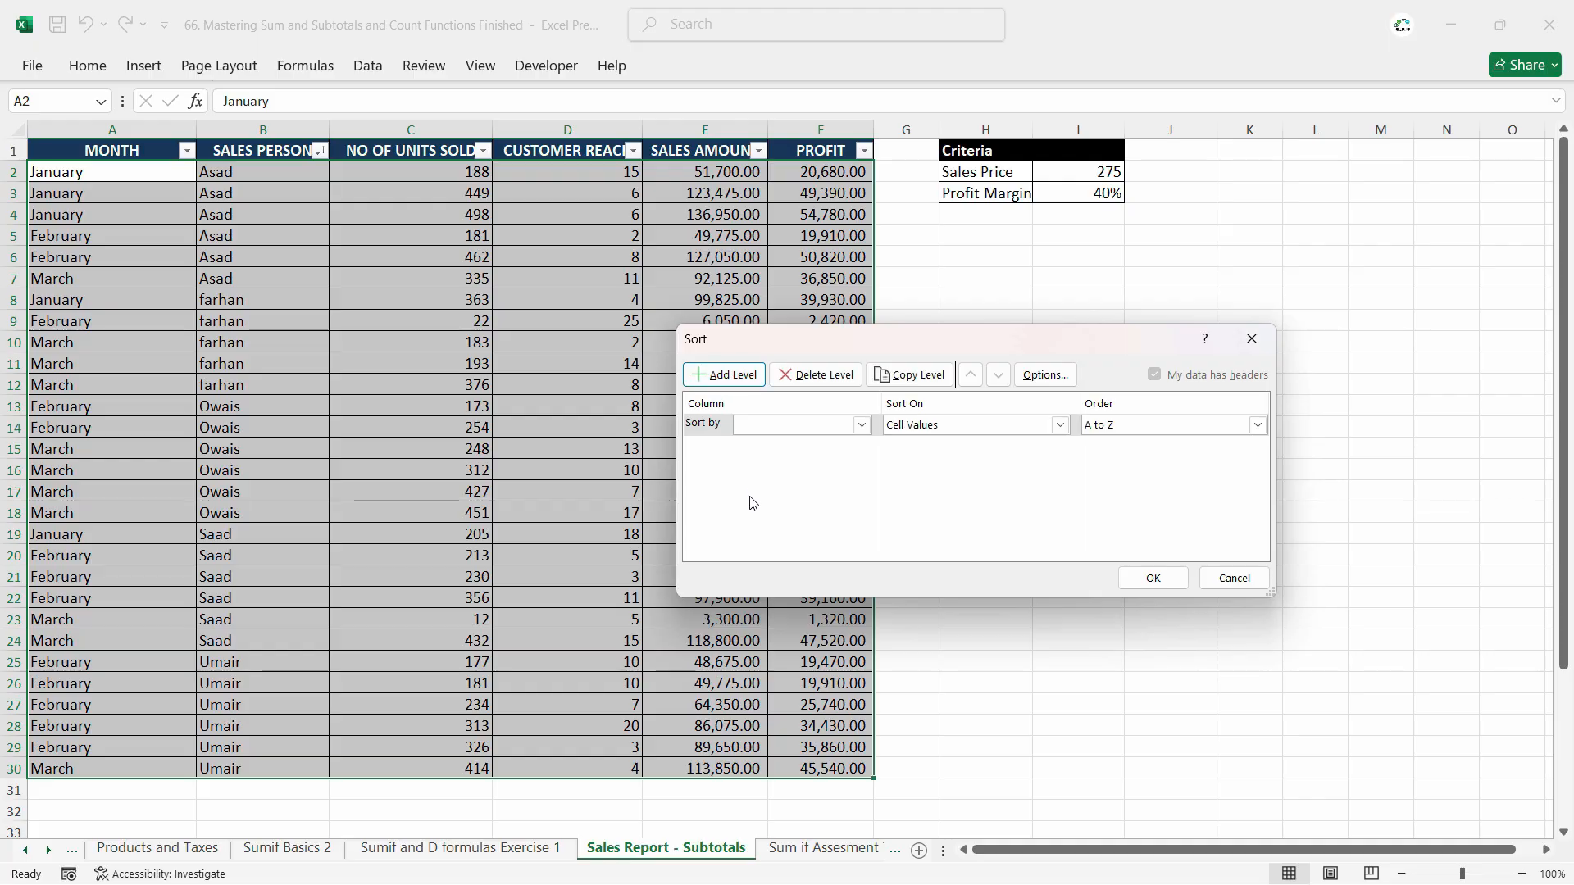
left_click(807, 427)
left_click(806, 444)
left_click(1198, 425)
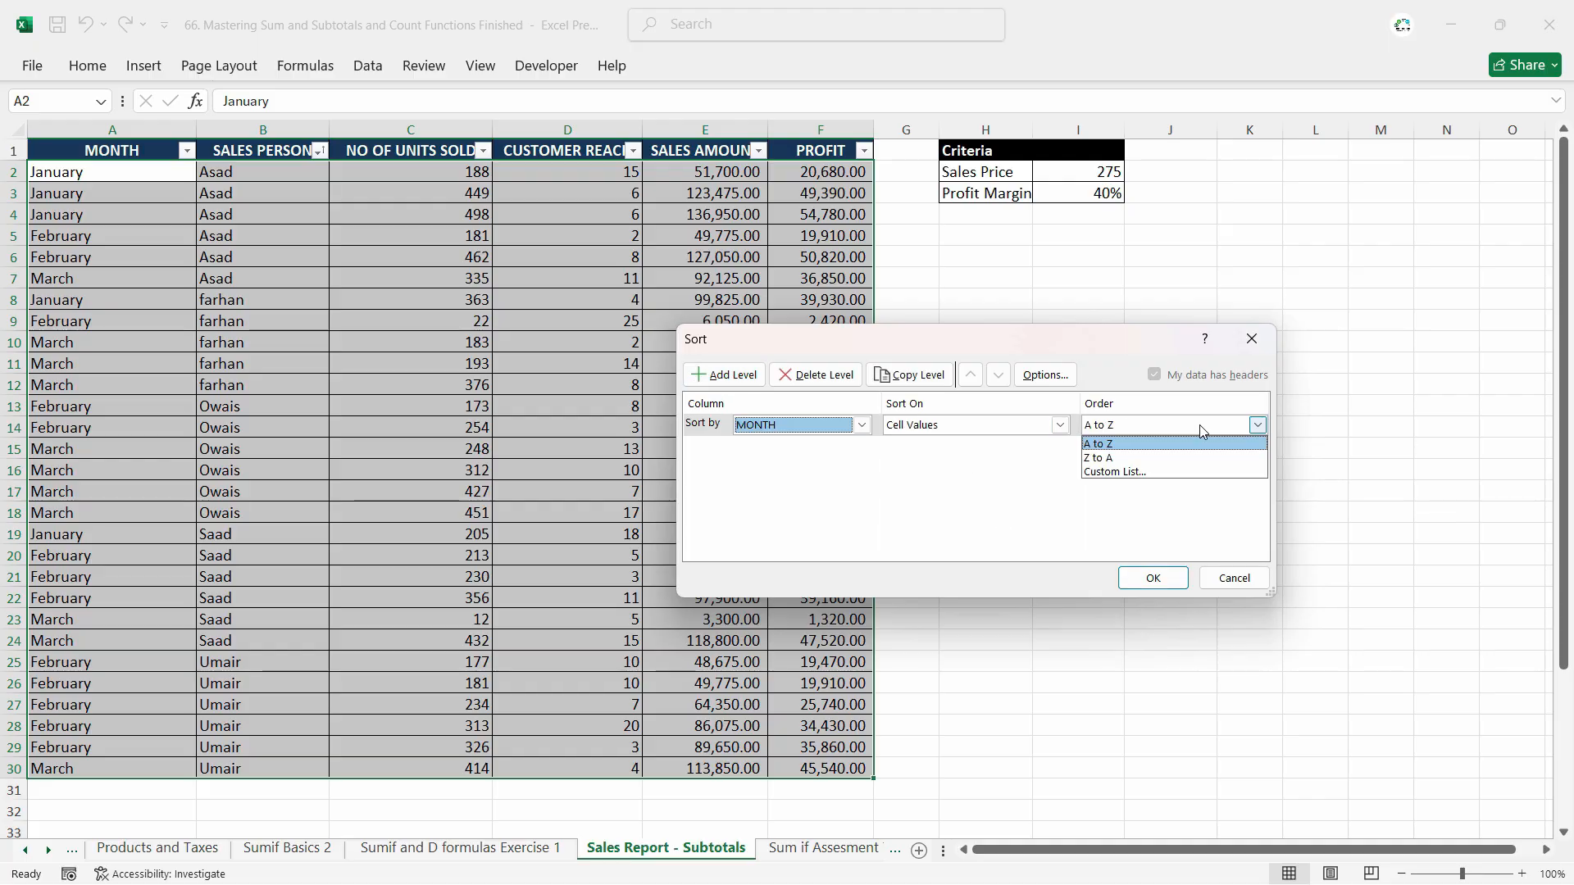
left_click(1168, 472)
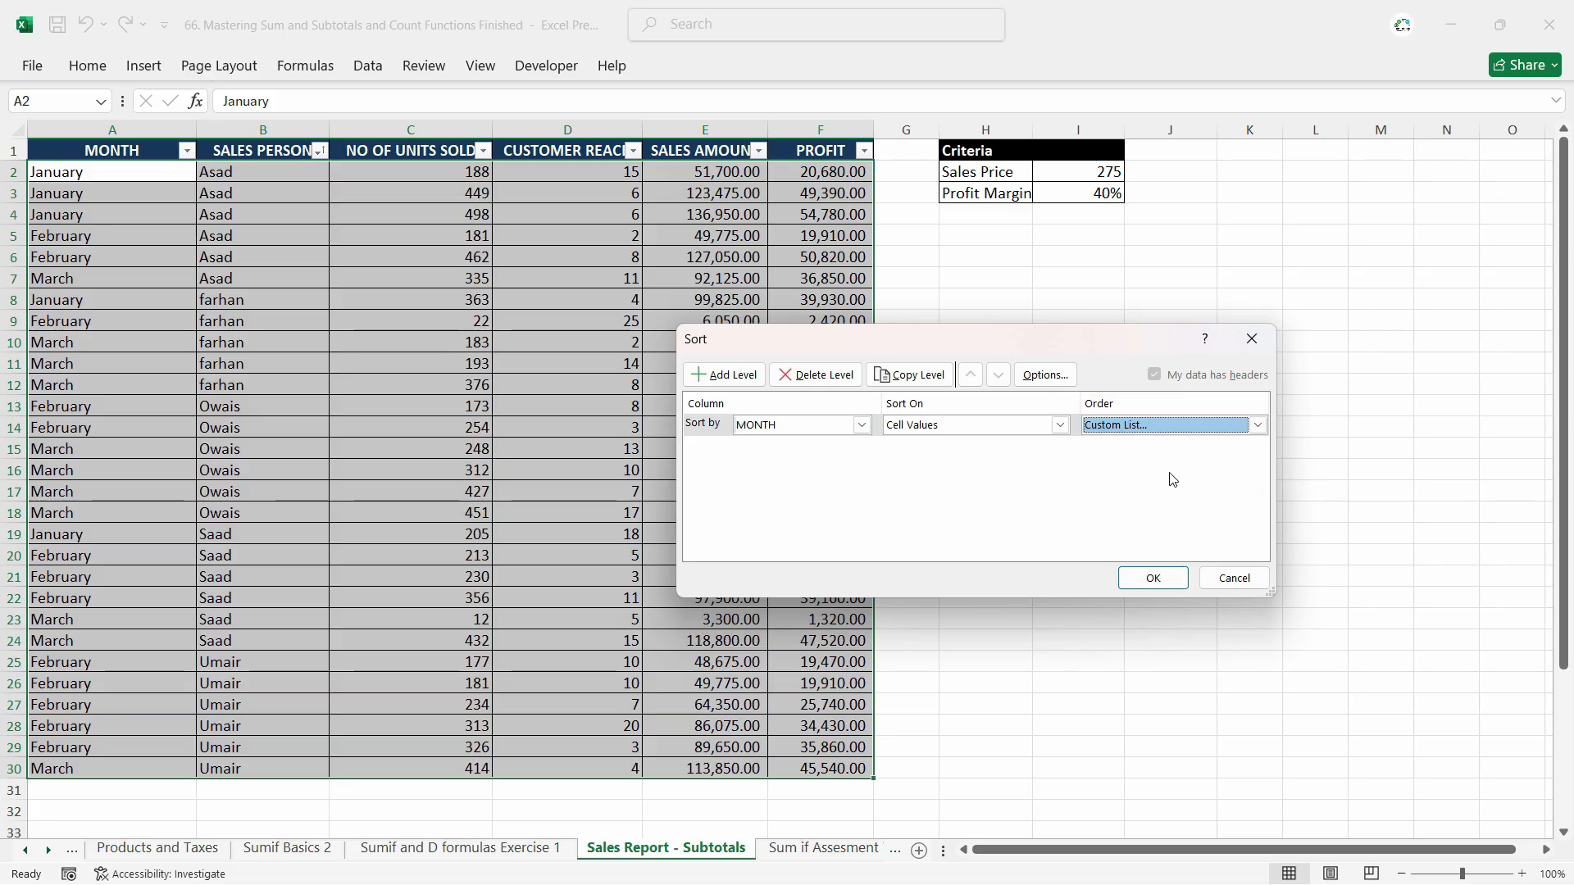
left_click(766, 456)
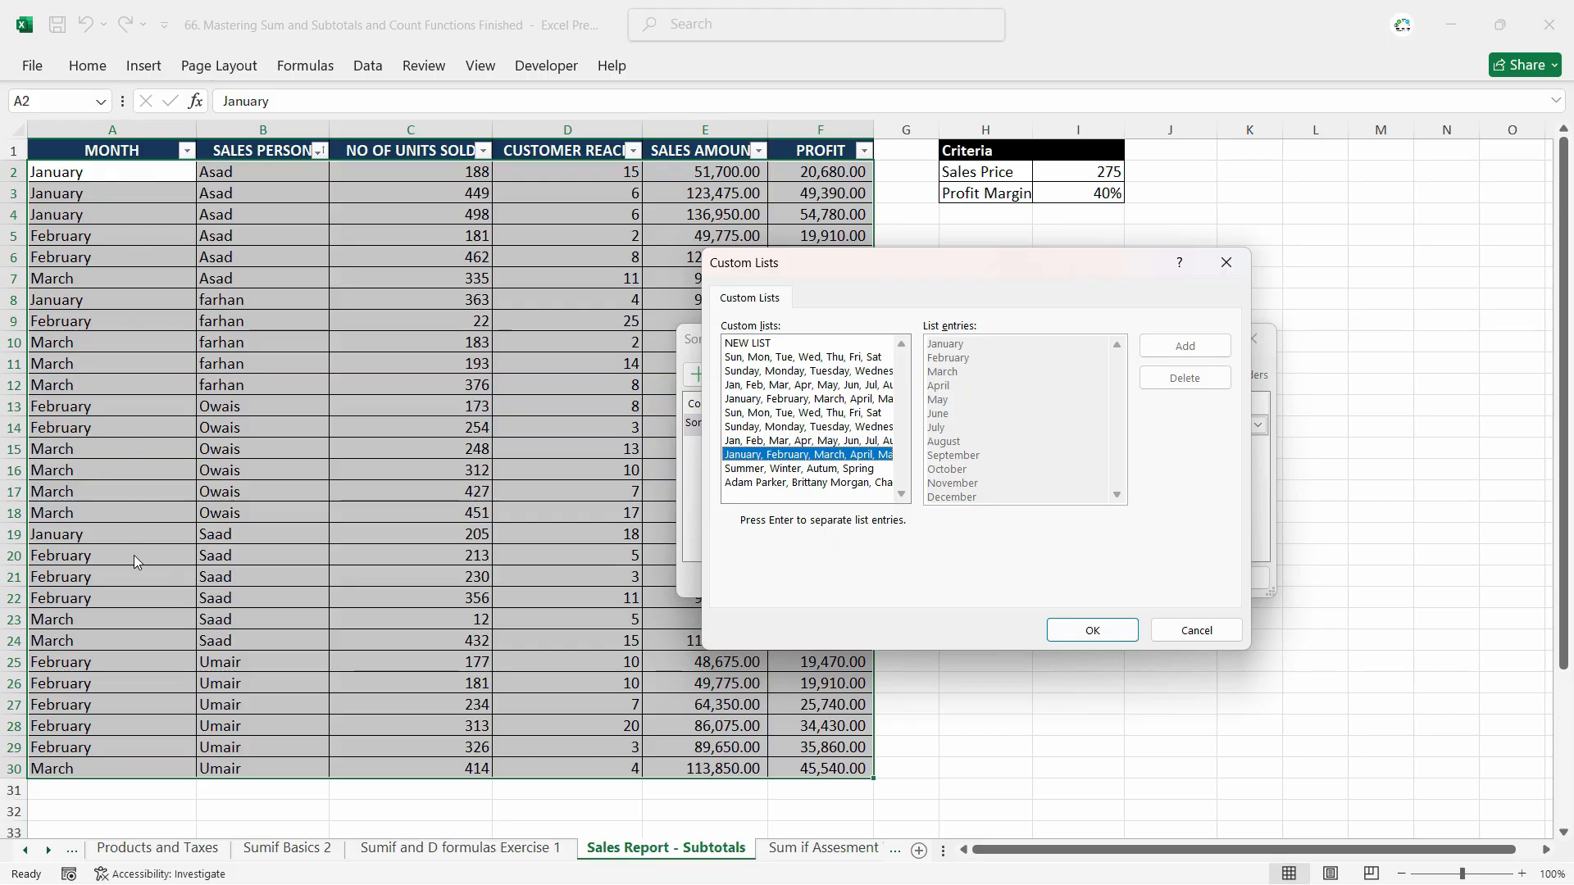
left_click(1092, 629)
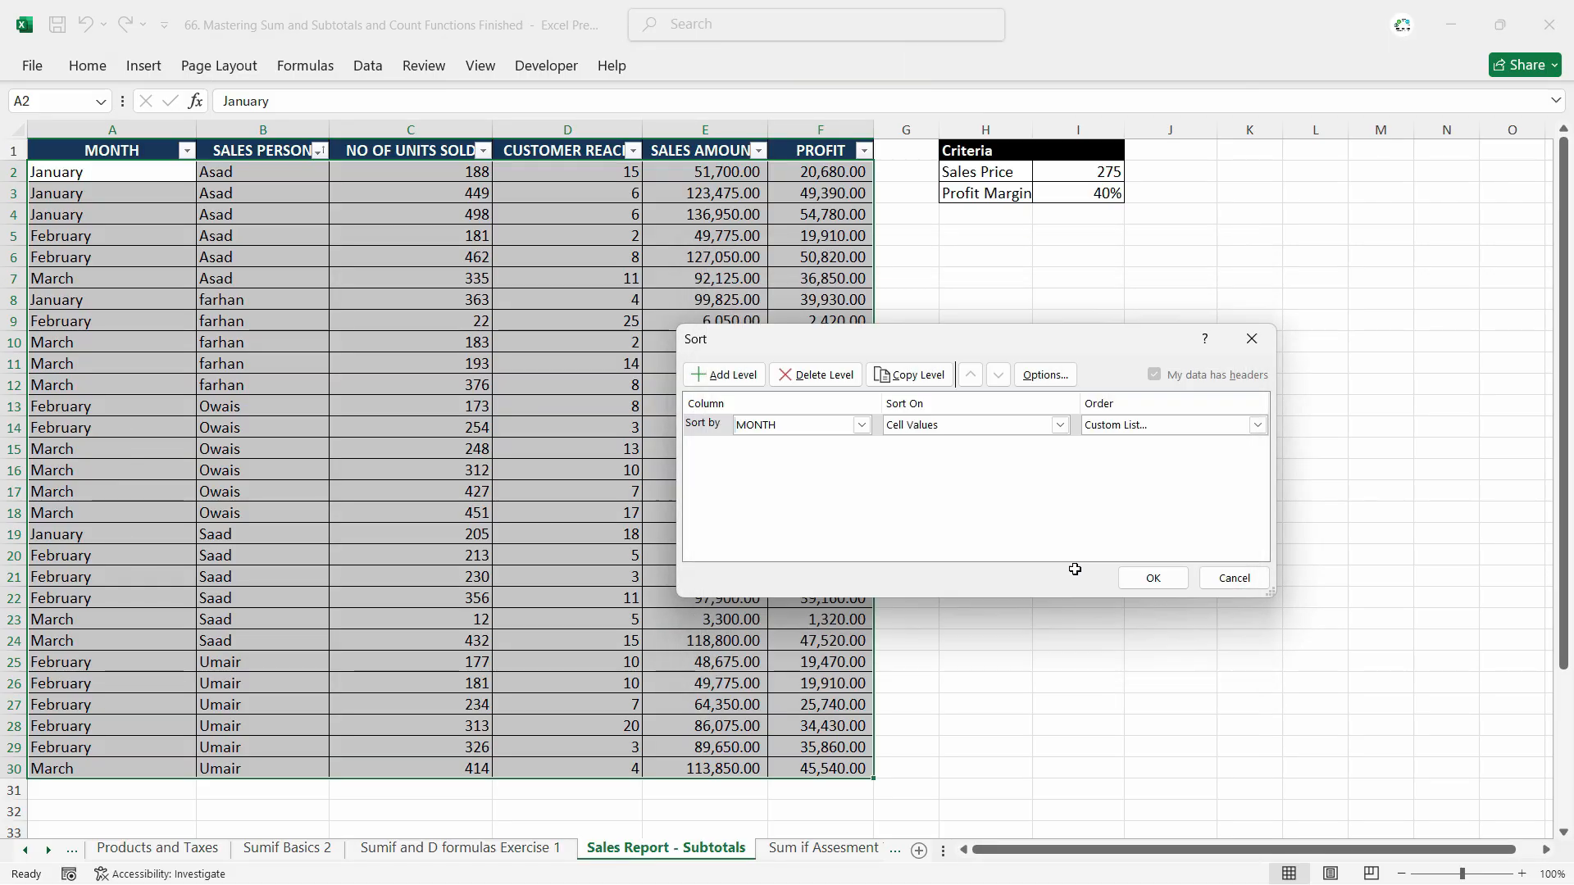
Add a second sort level on SALES PERSON from A to Z and apply the two-level sort.
left_click(739, 383)
left_click(860, 447)
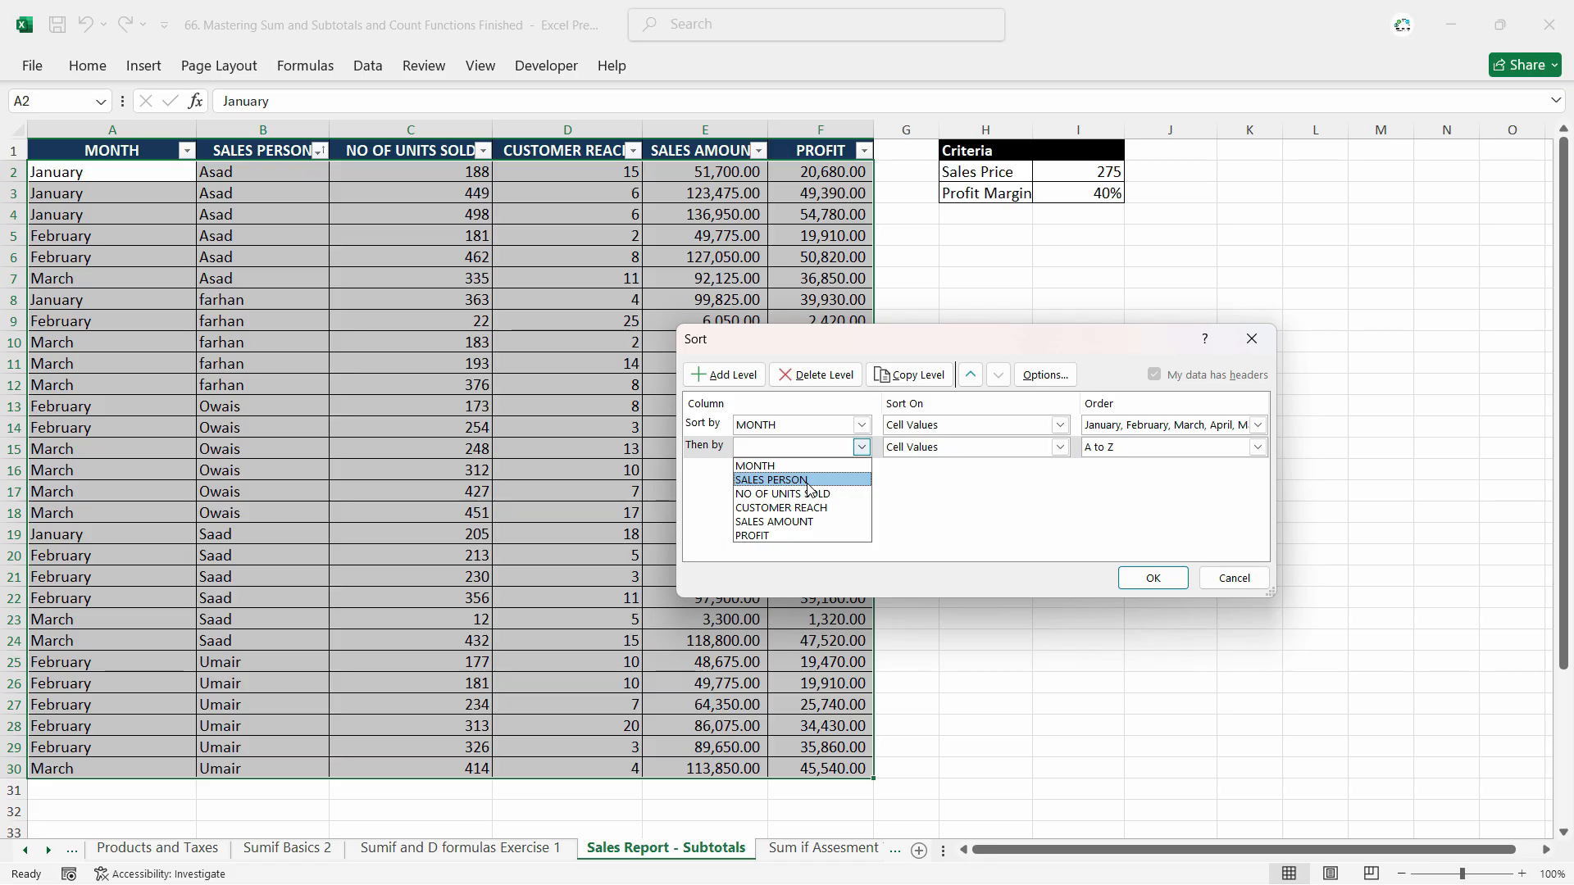
left_click(807, 482)
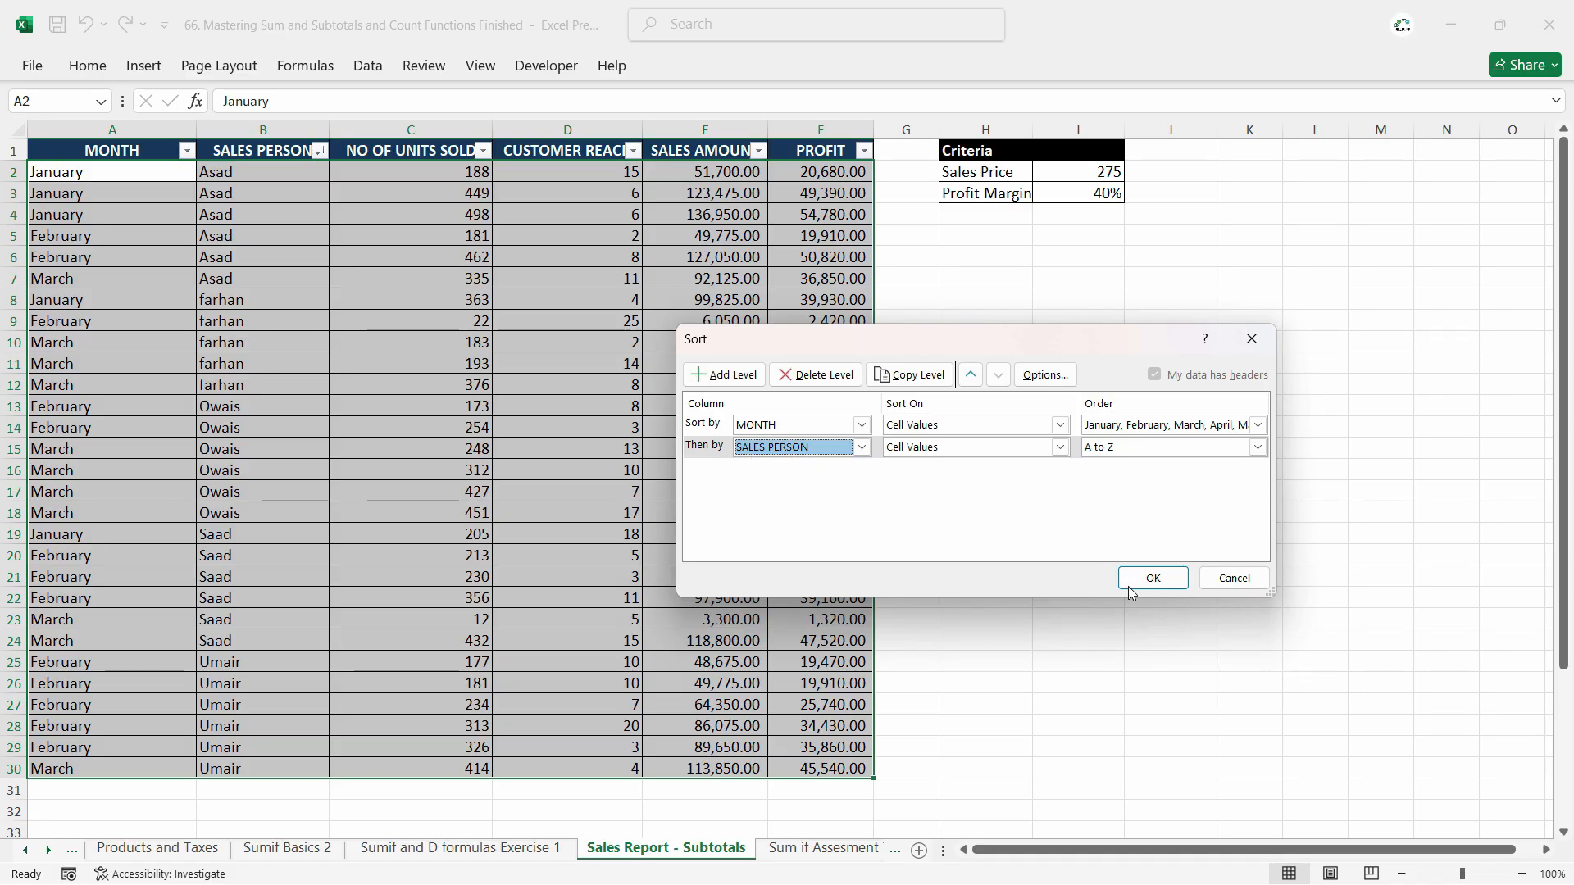
left_click(1169, 582)
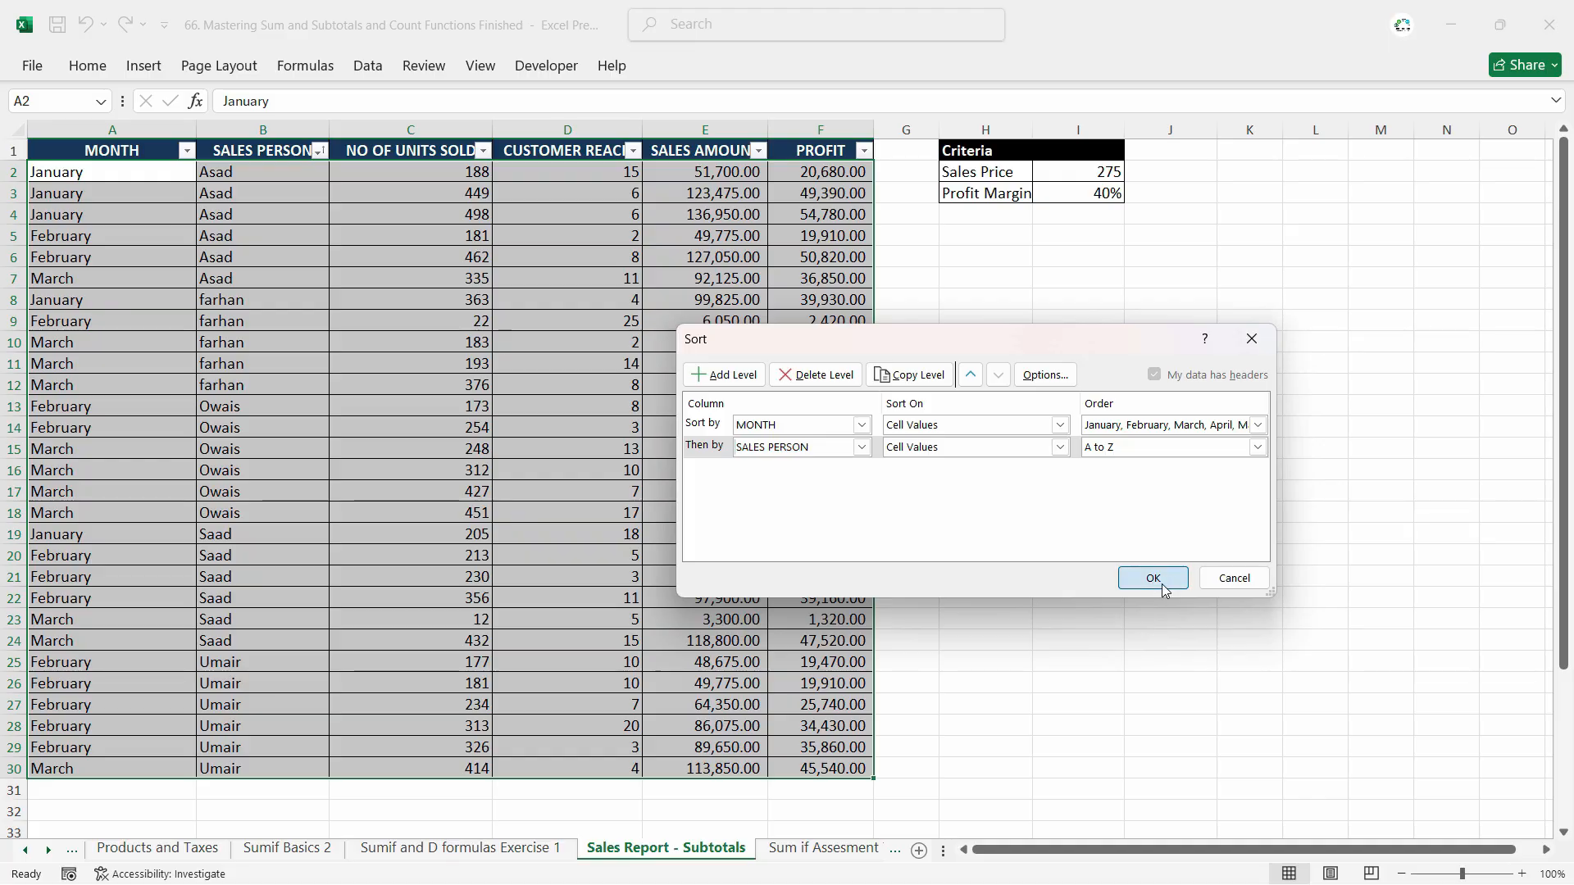
Examine how the salespersons are ordered within each month of the sorted sales table.
left_click_drag(56, 171, 56, 257)
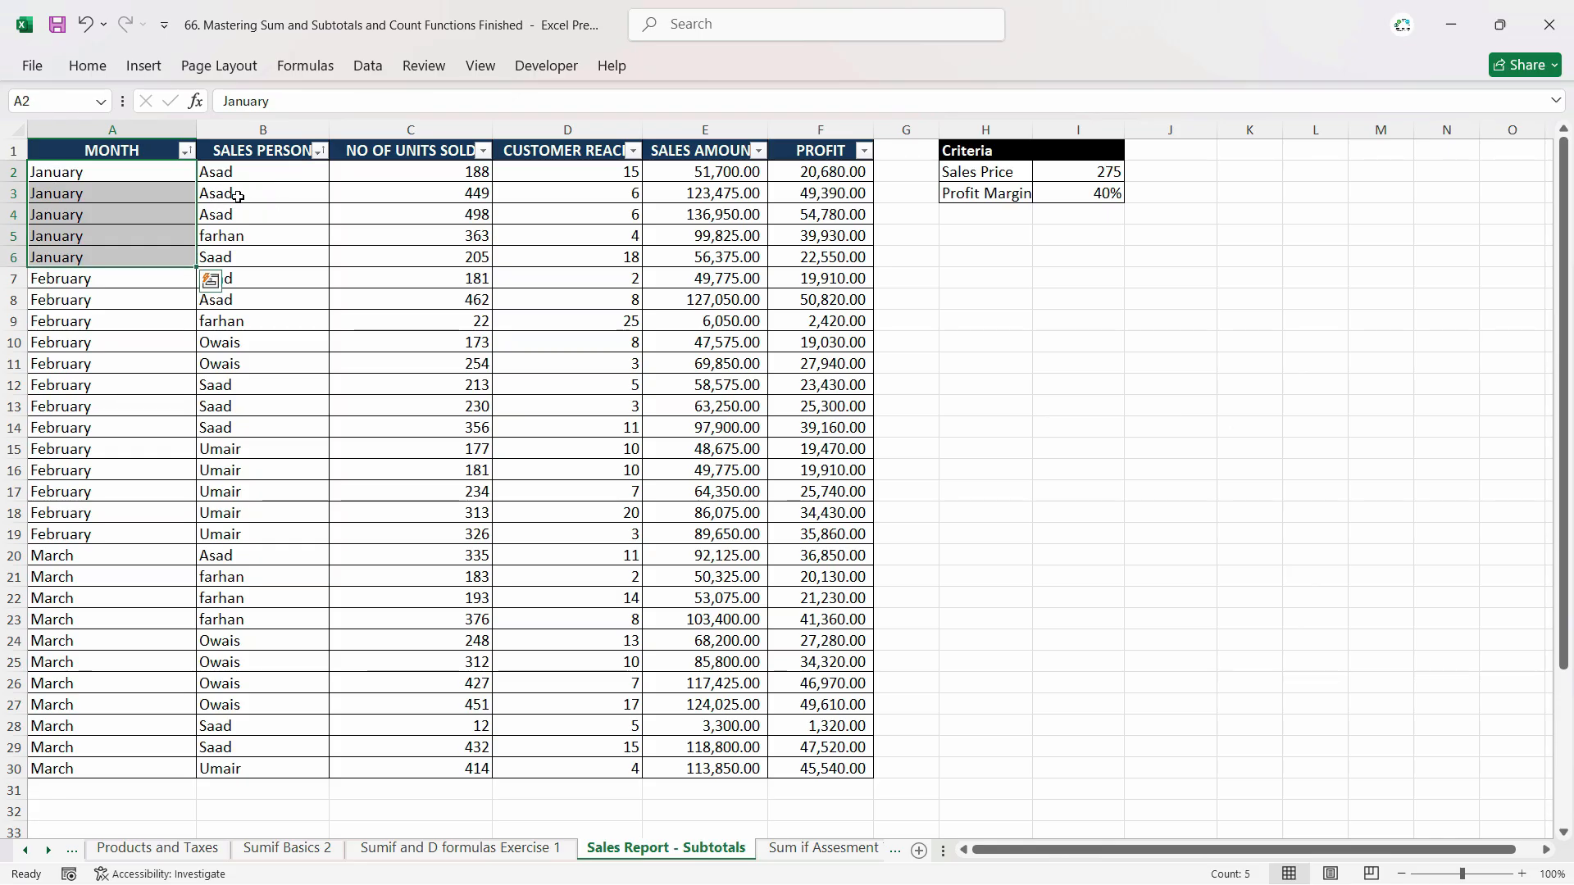
left_click_drag(218, 173, 218, 215)
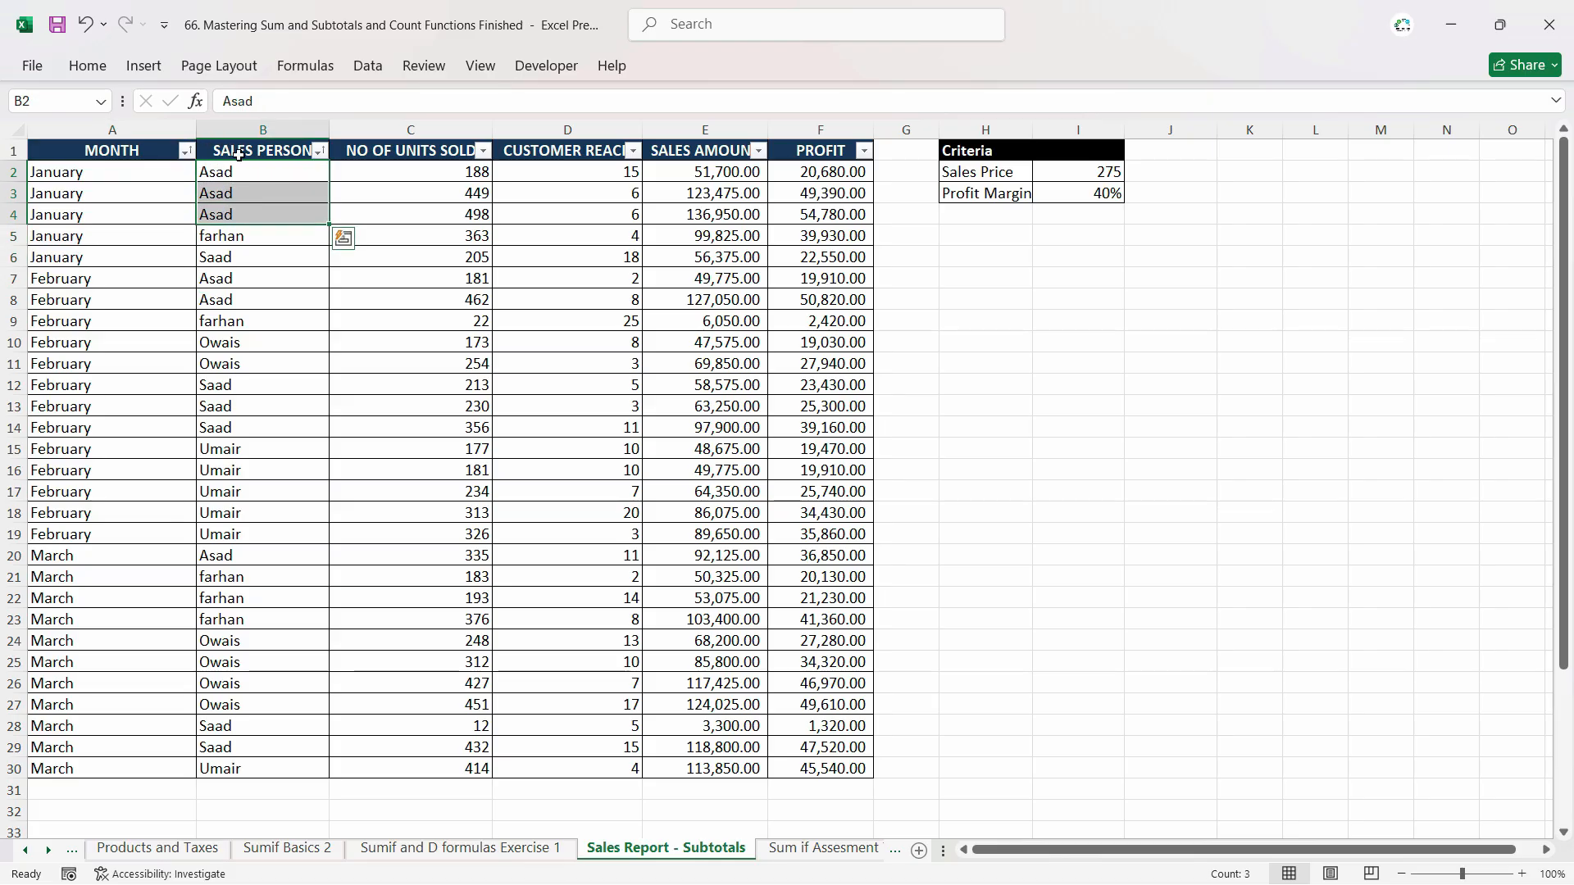
left_click_drag(223, 171, 218, 215)
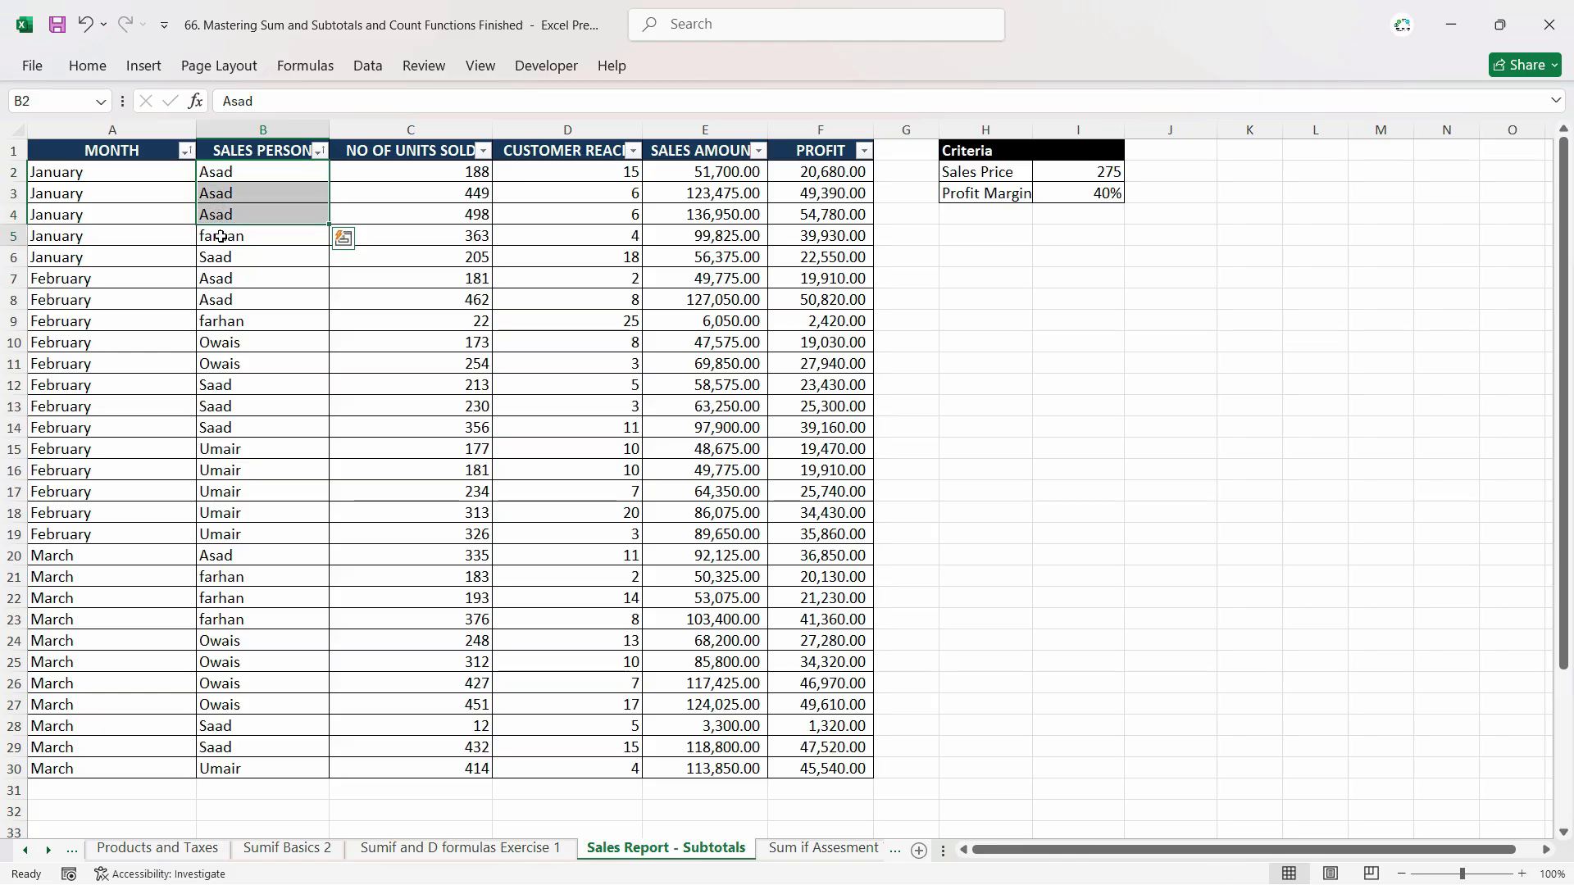
left_click(215, 259)
left_click_drag(217, 278, 217, 320)
left_click(225, 363)
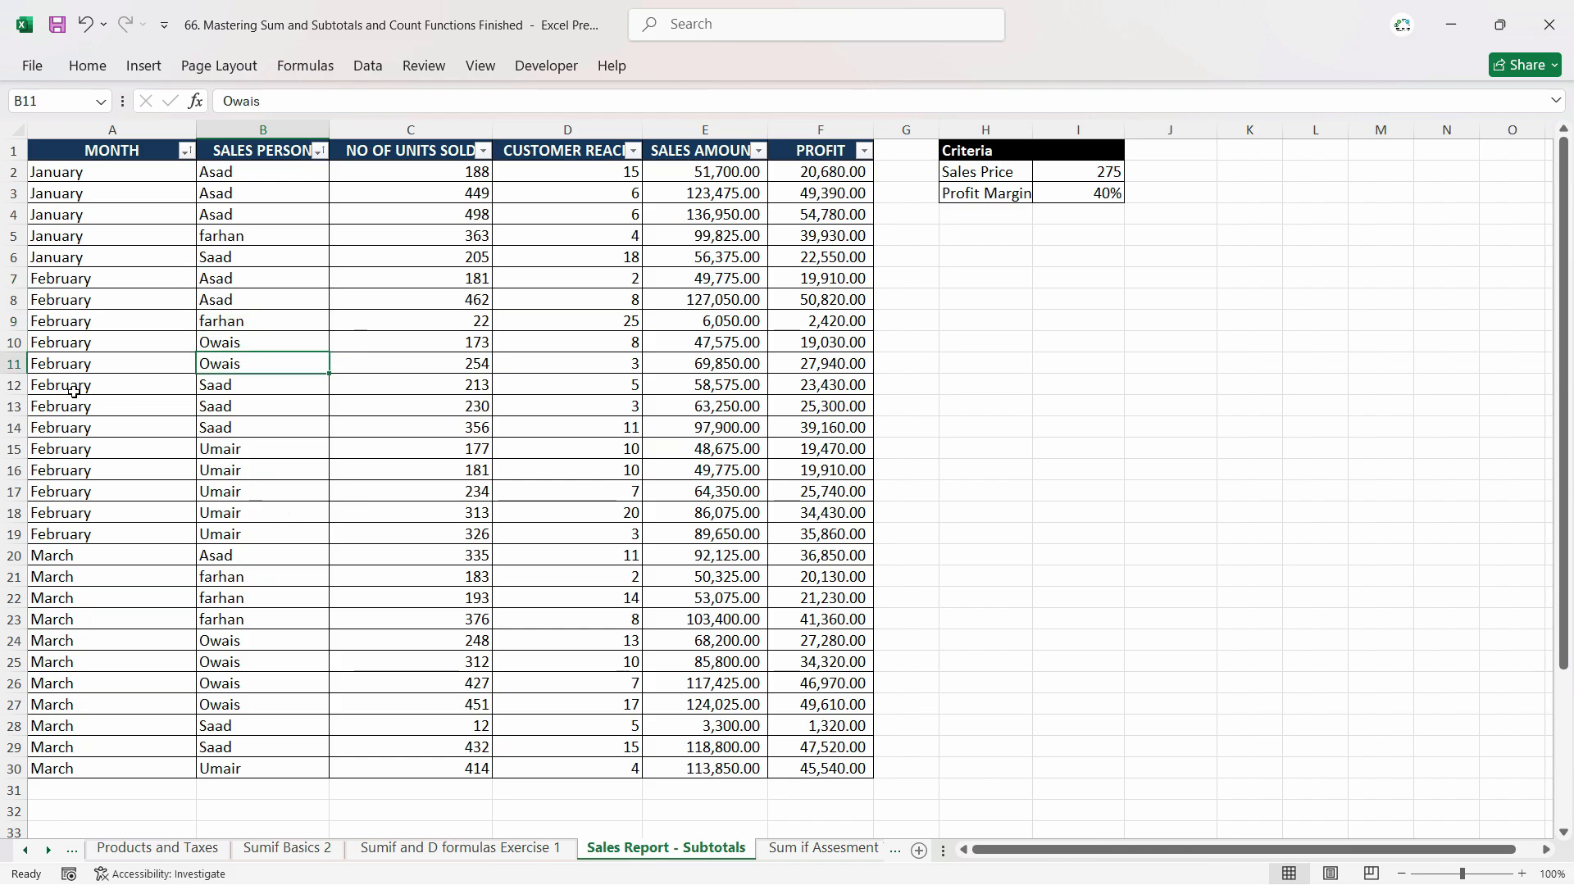
left_click_drag(226, 384, 236, 421)
left_click_drag(233, 343, 240, 361)
left_click(227, 406)
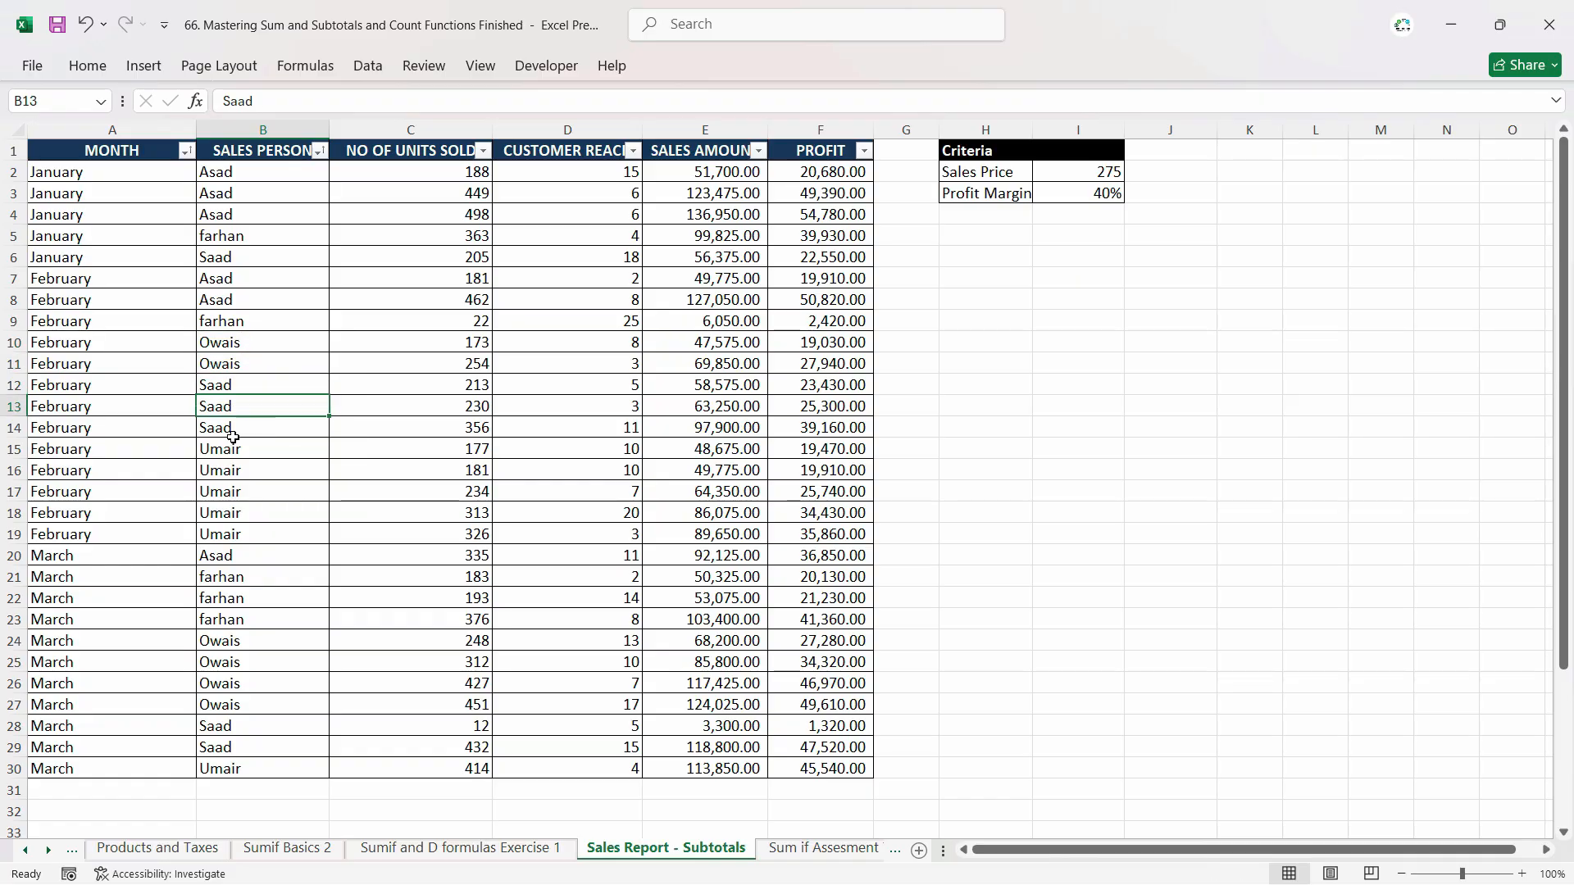
left_click(216, 492)
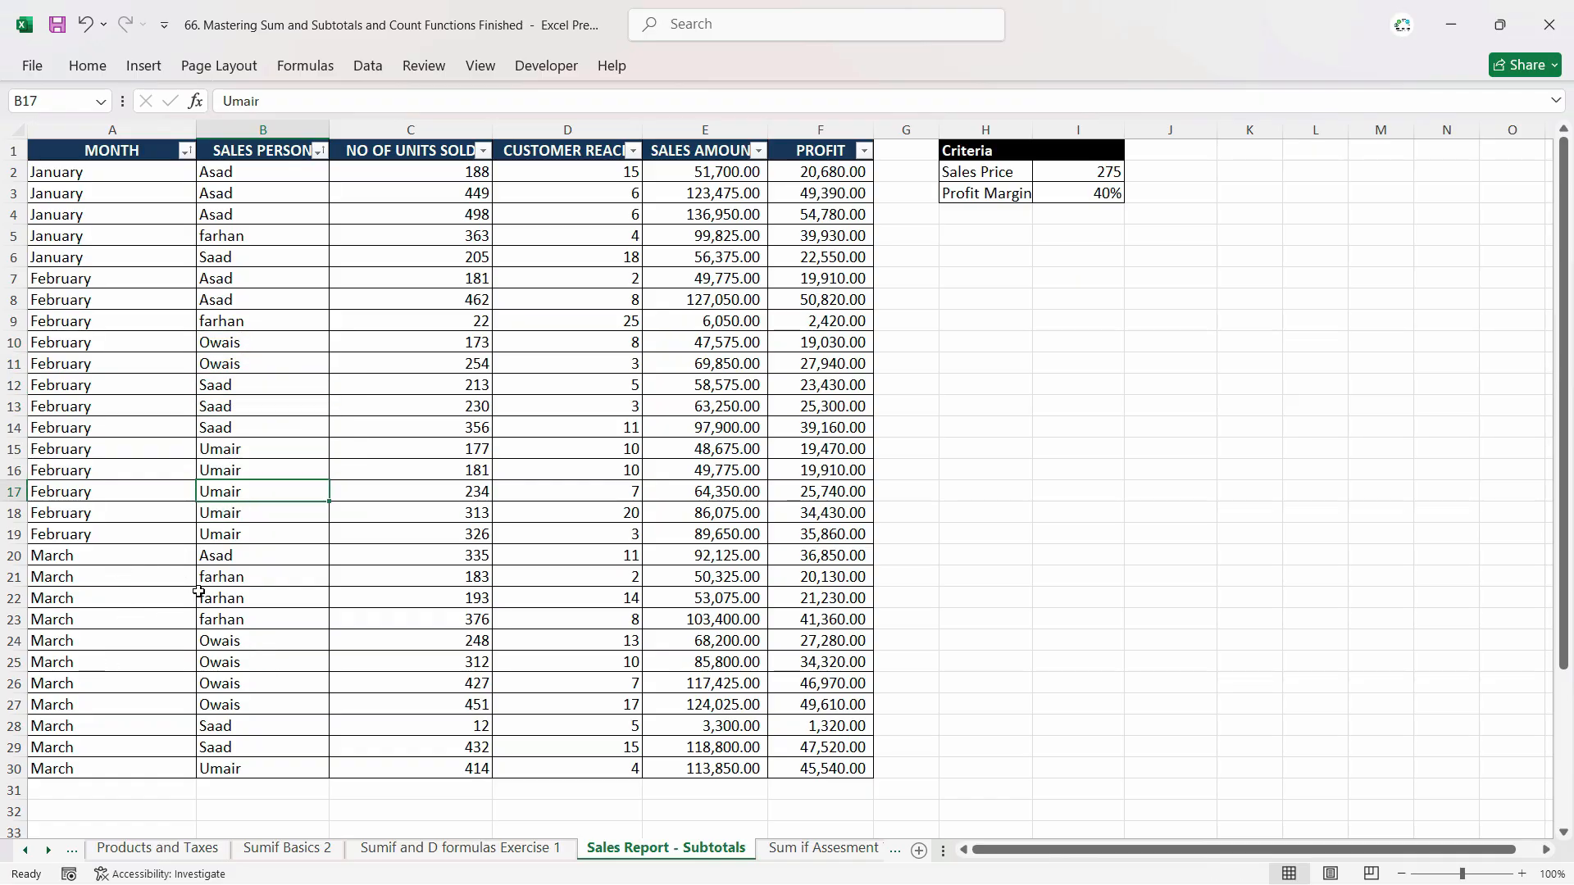
Apply Sum subtotals at each change in MONTH for units sold, customer reach, sales amount and profit.
left_click(90, 278)
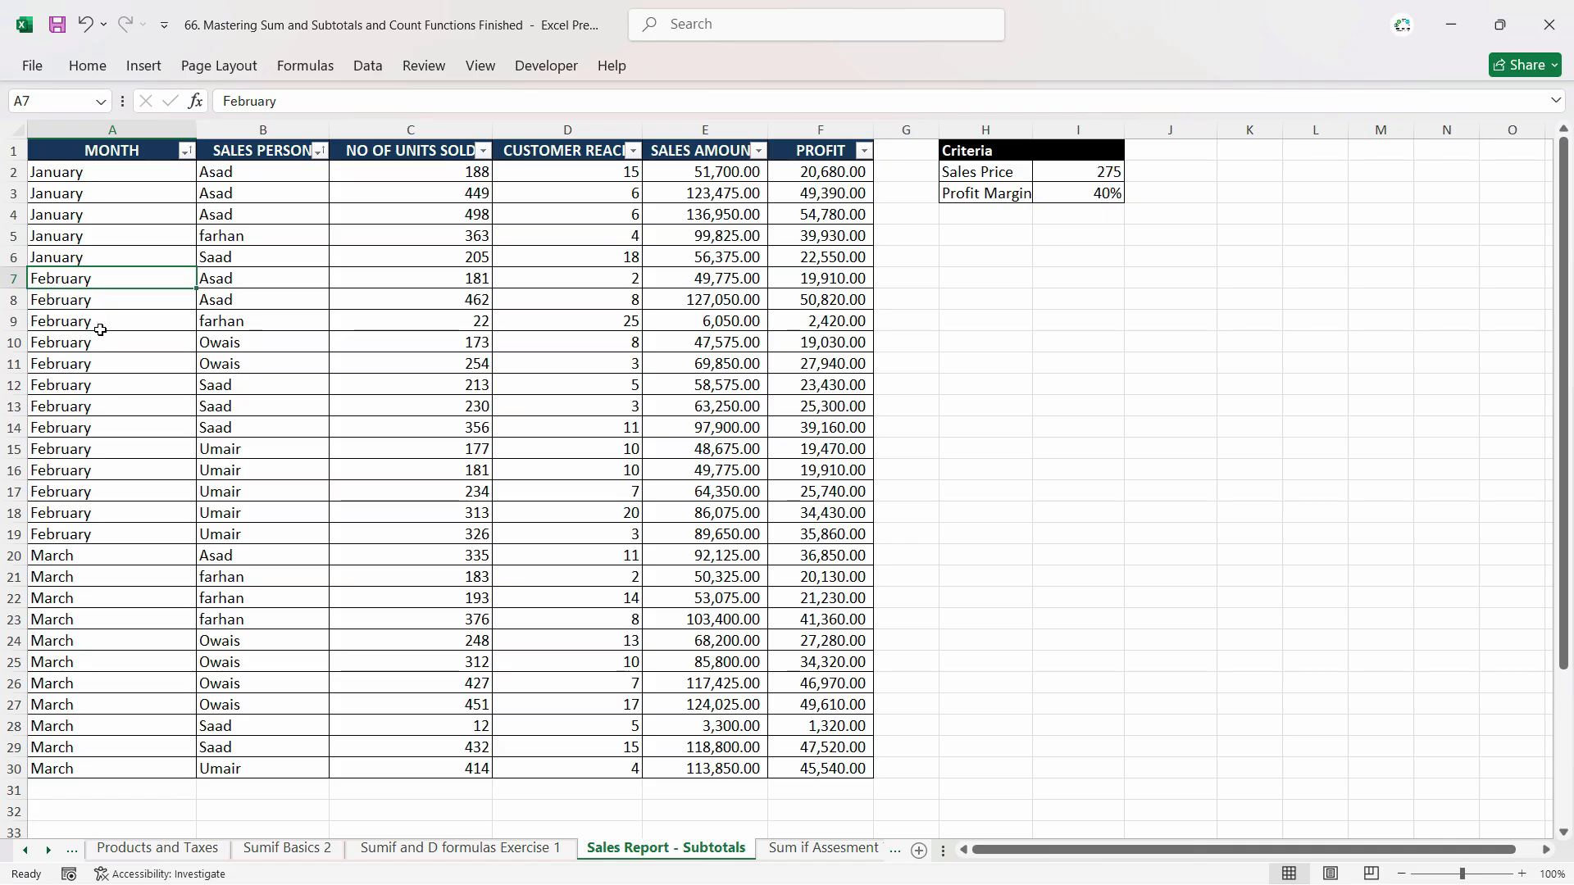
left_click(368, 66)
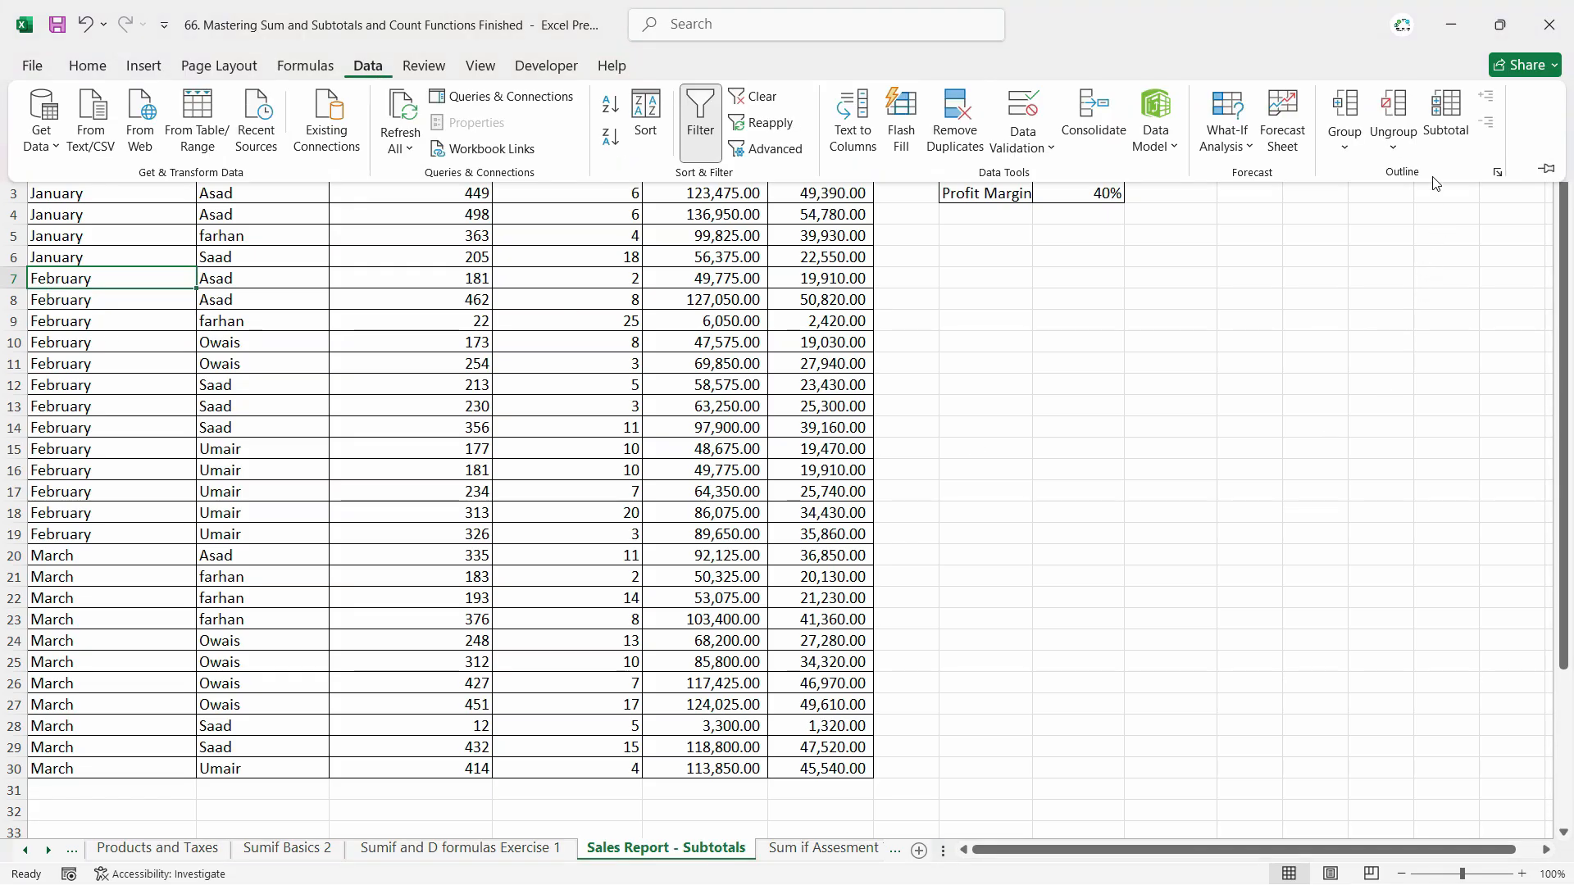
left_click(1444, 119)
left_click(960, 346)
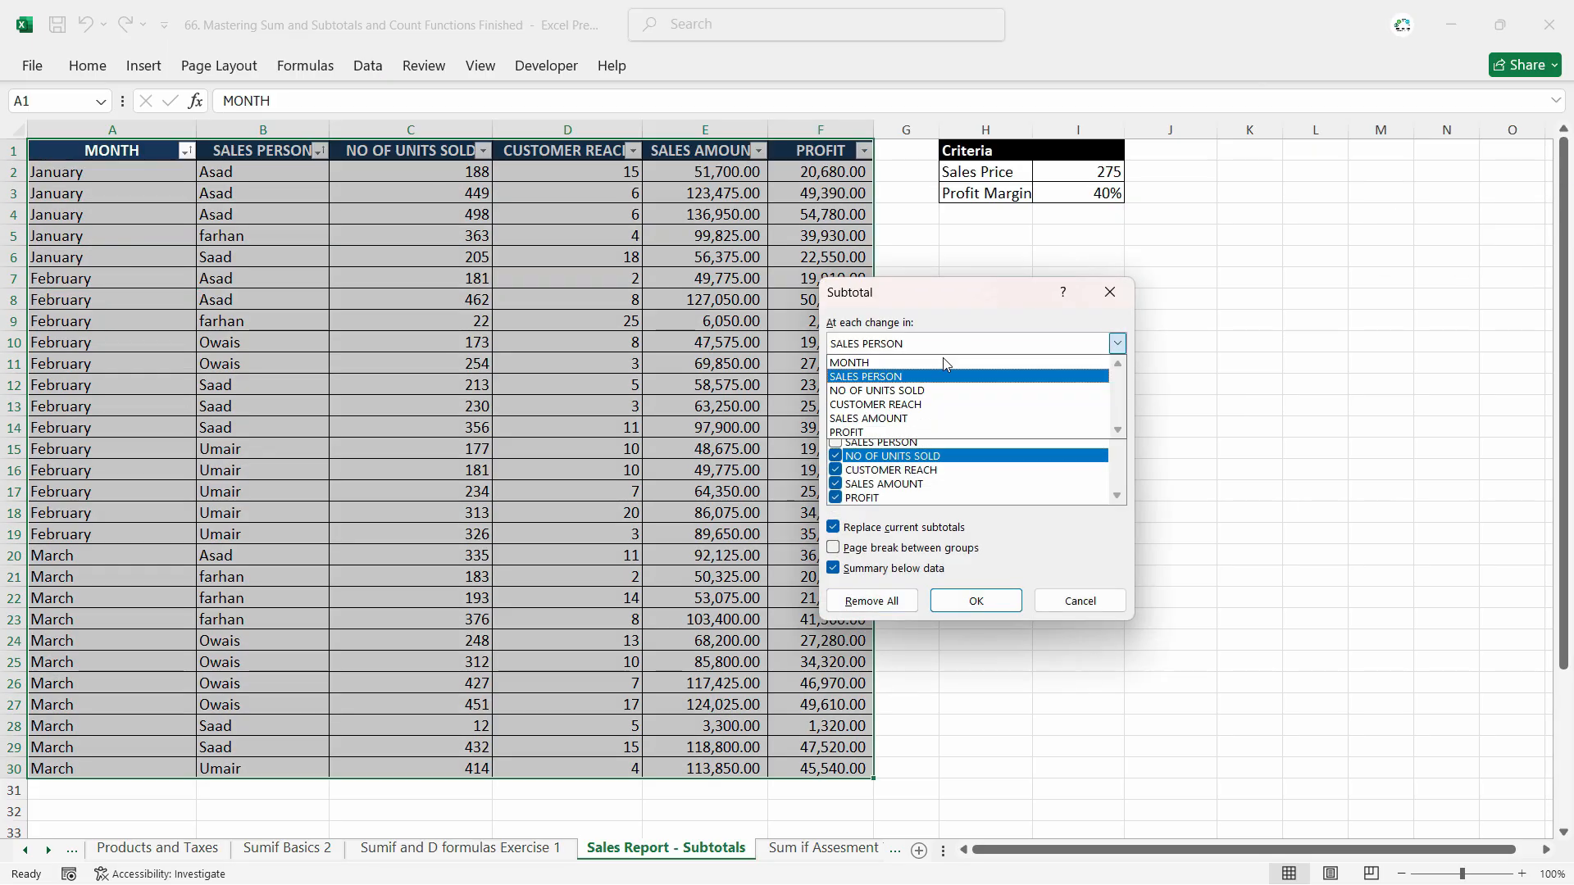
left_click(888, 361)
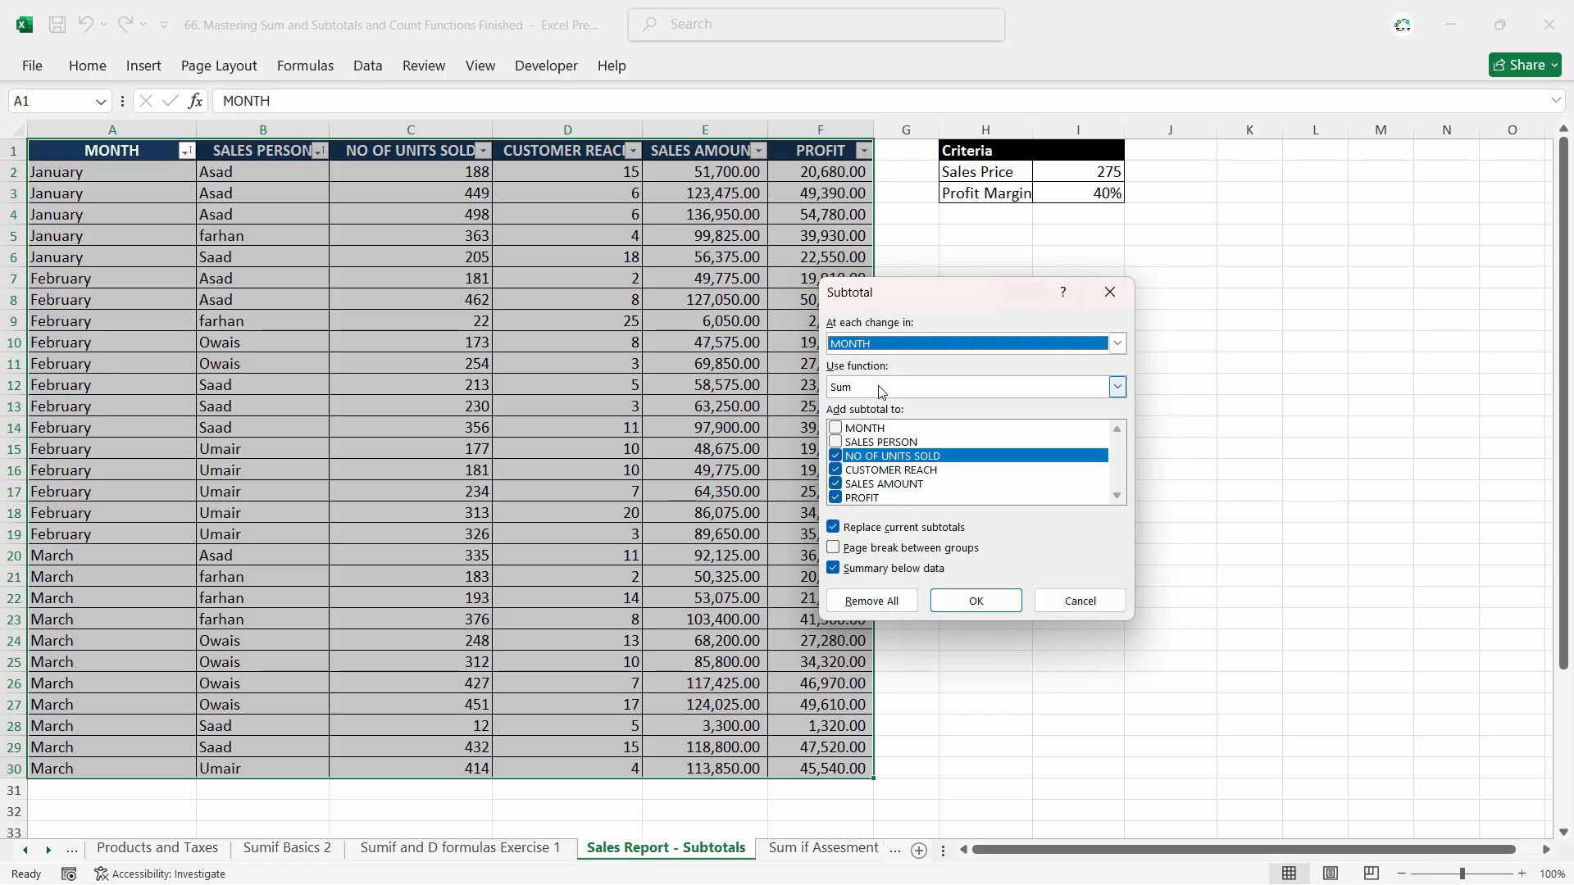
left_click(958, 392)
left_click(957, 393)
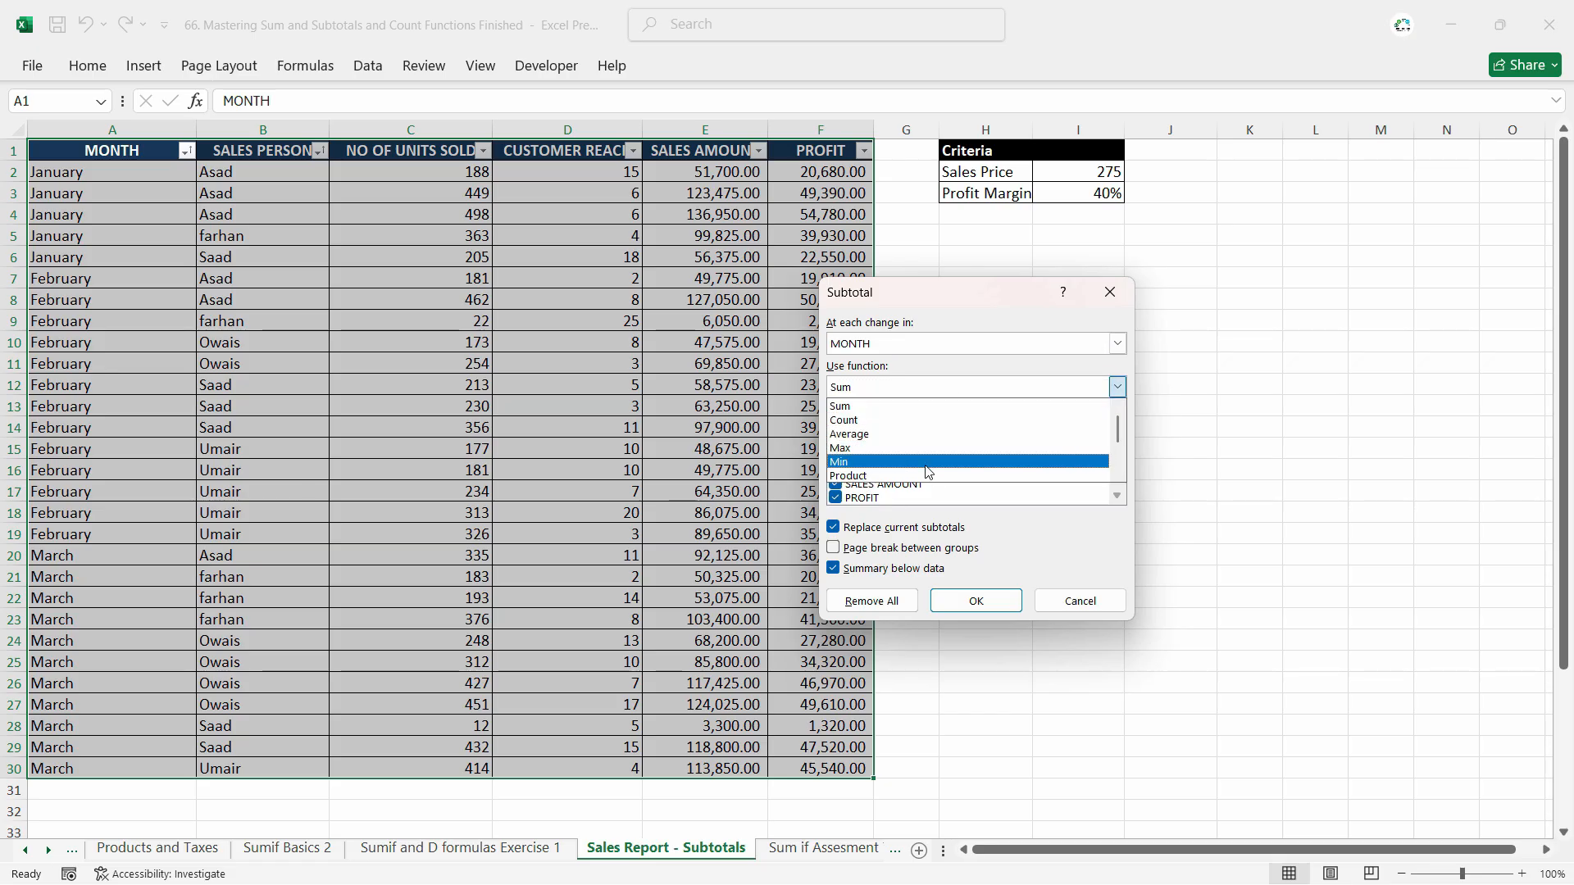
mouse_move(1120, 441)
left_mouse_down()
mouse_move(1118, 461)
mouse_move(1118, 434)
left_mouse_up()
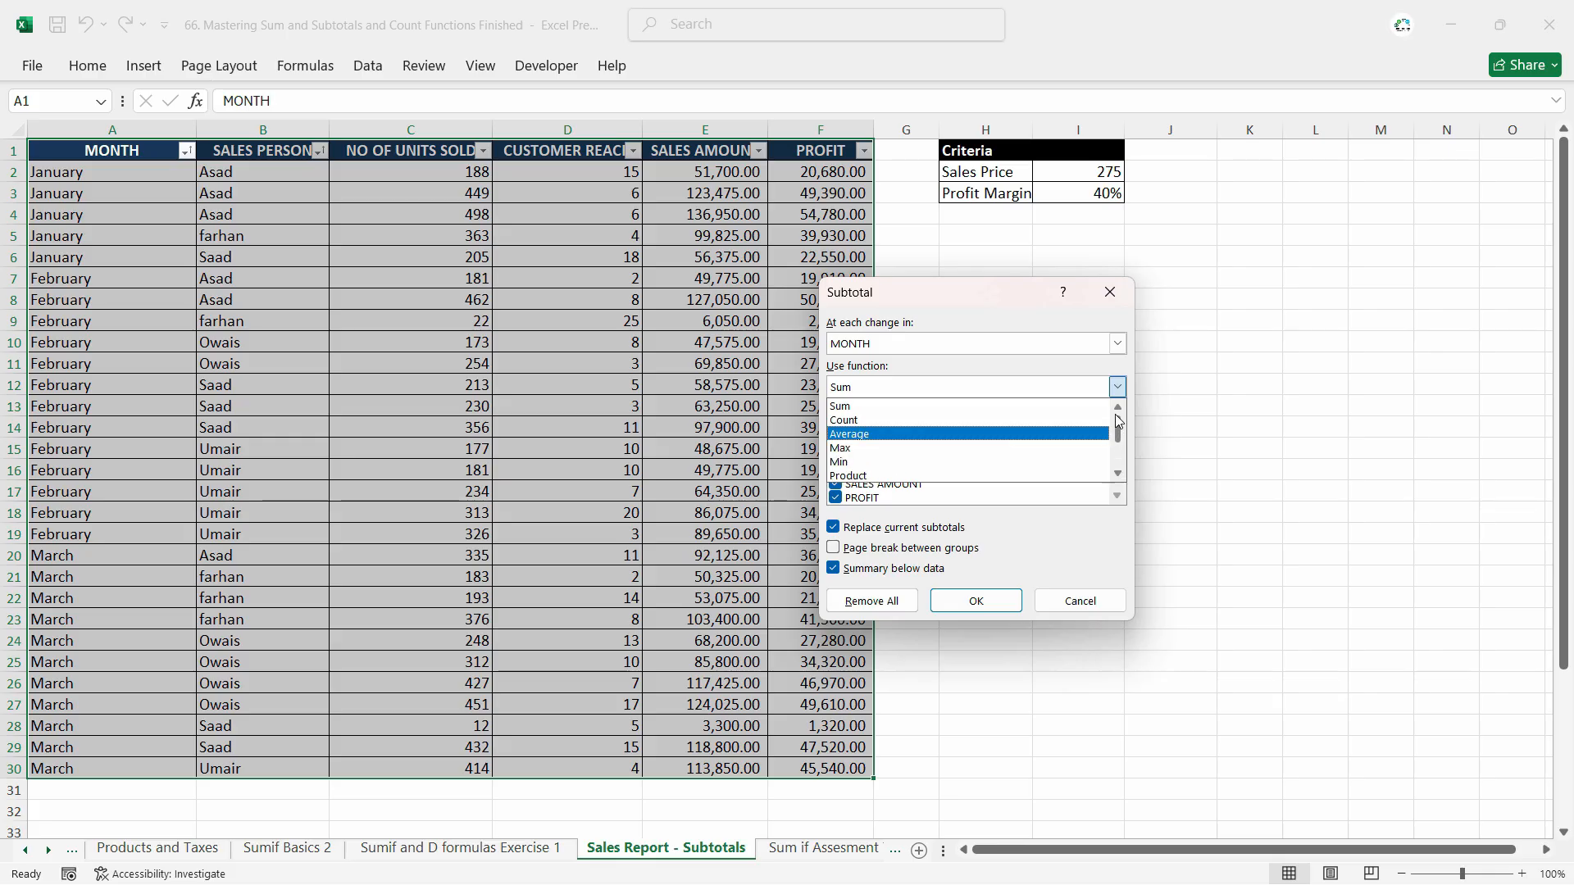
left_click(996, 406)
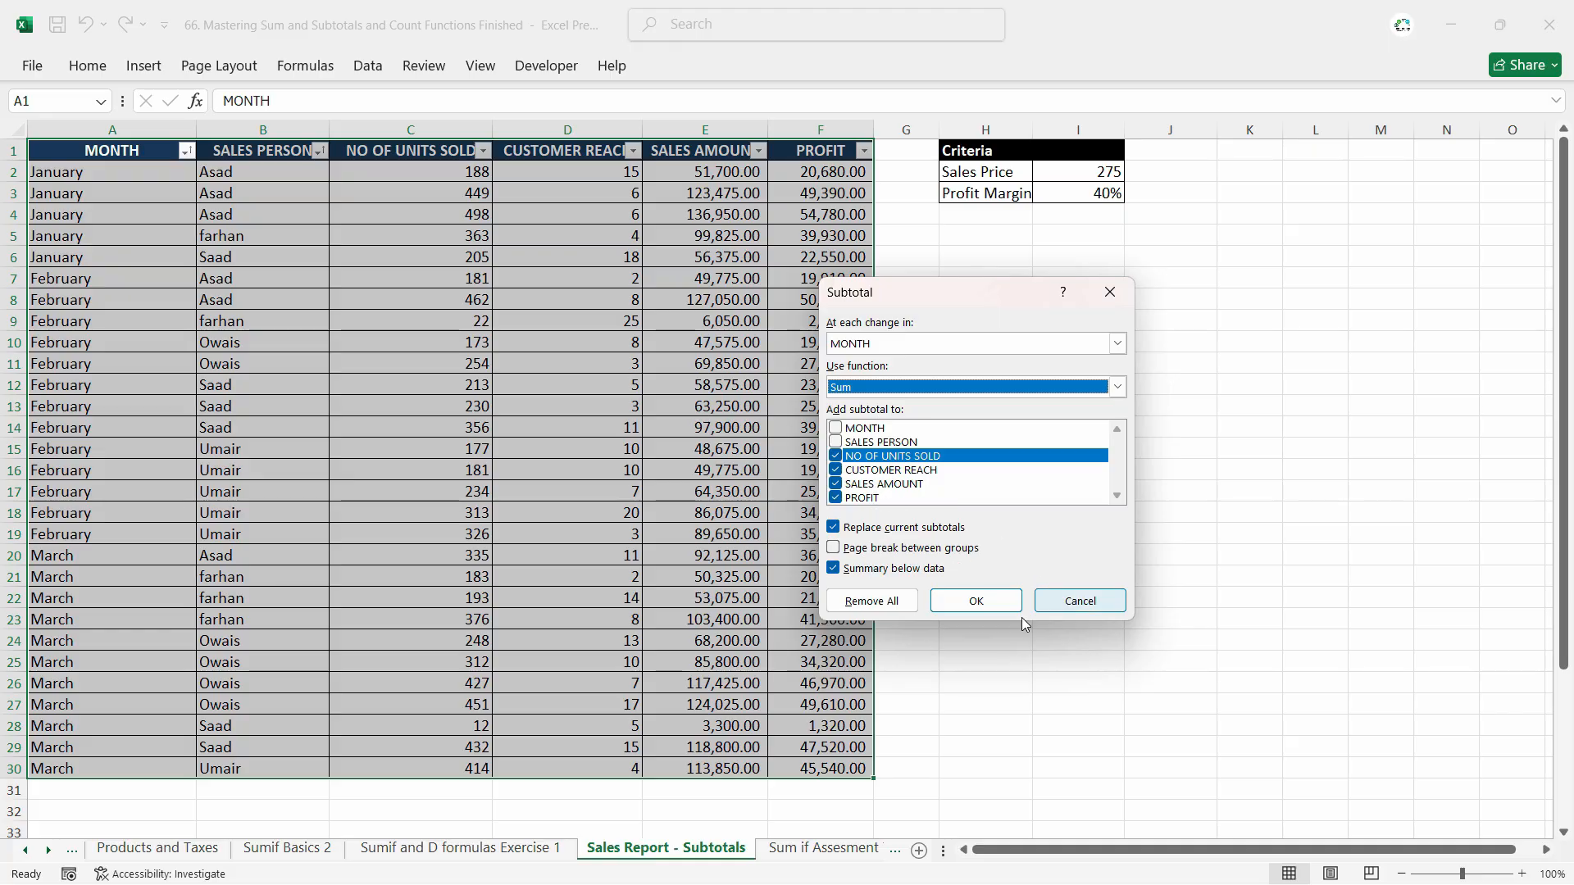
left_click(976, 600)
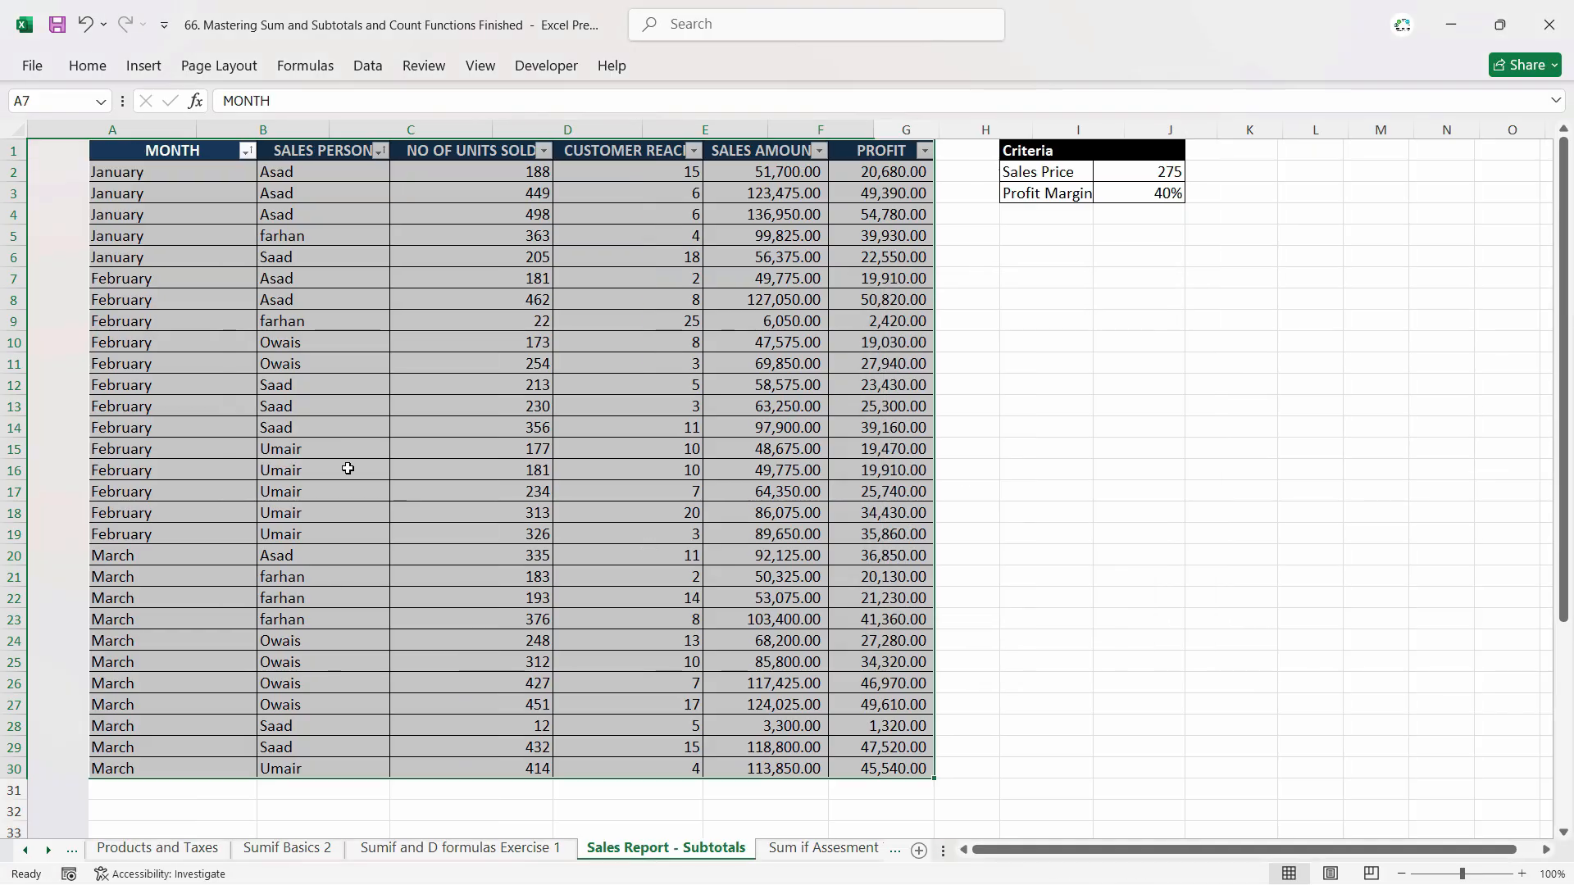
Reopen the Subtotal settings for the sales table that already contains the month totals.
left_click(173, 278)
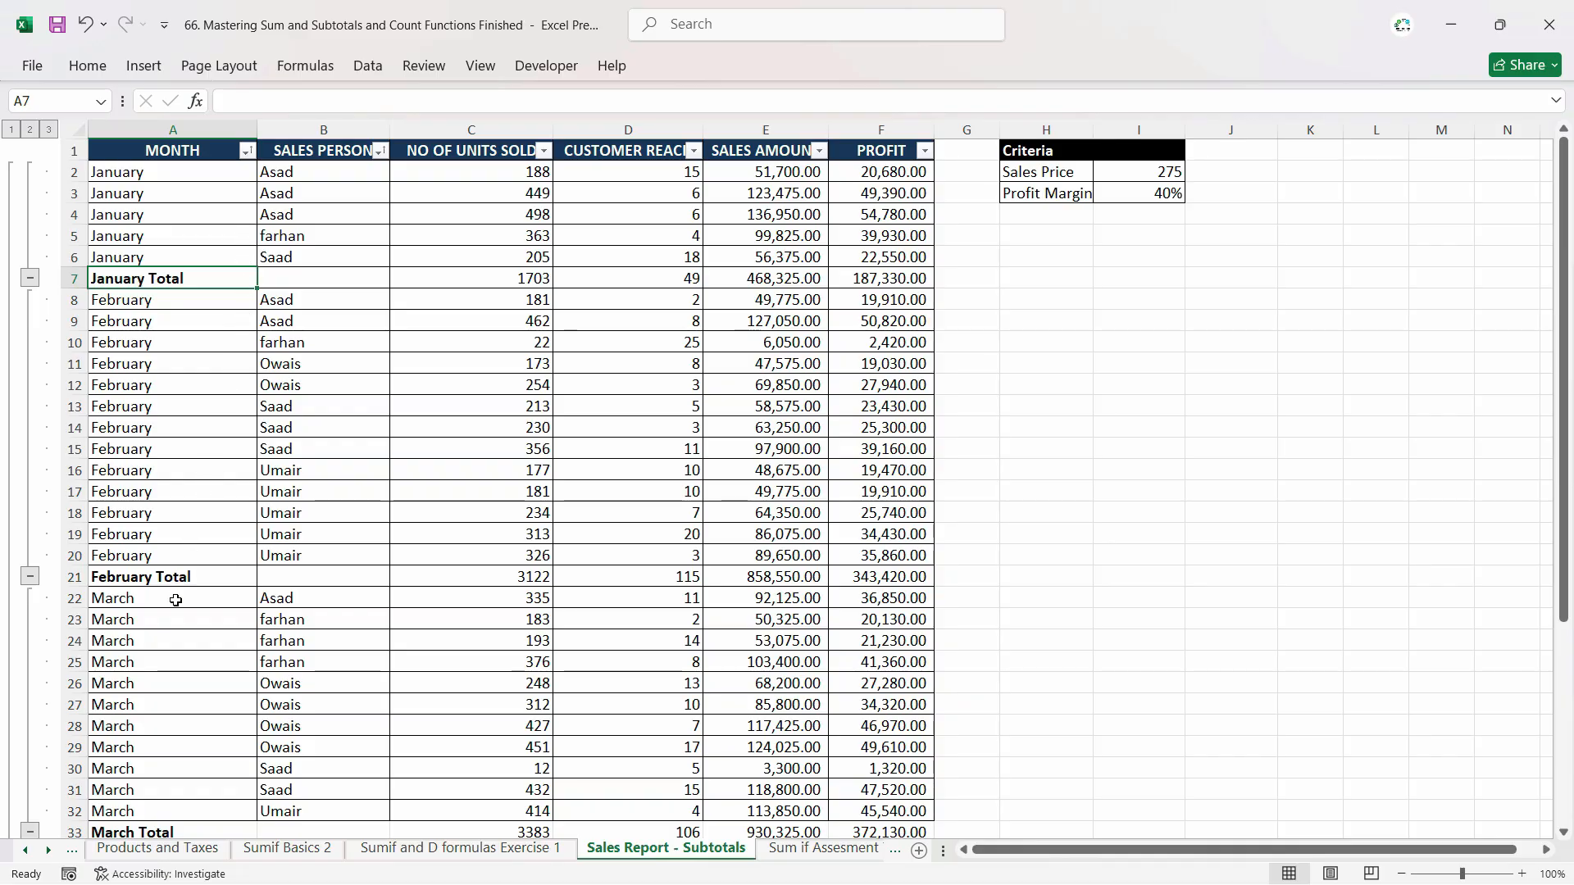
left_click(368, 65)
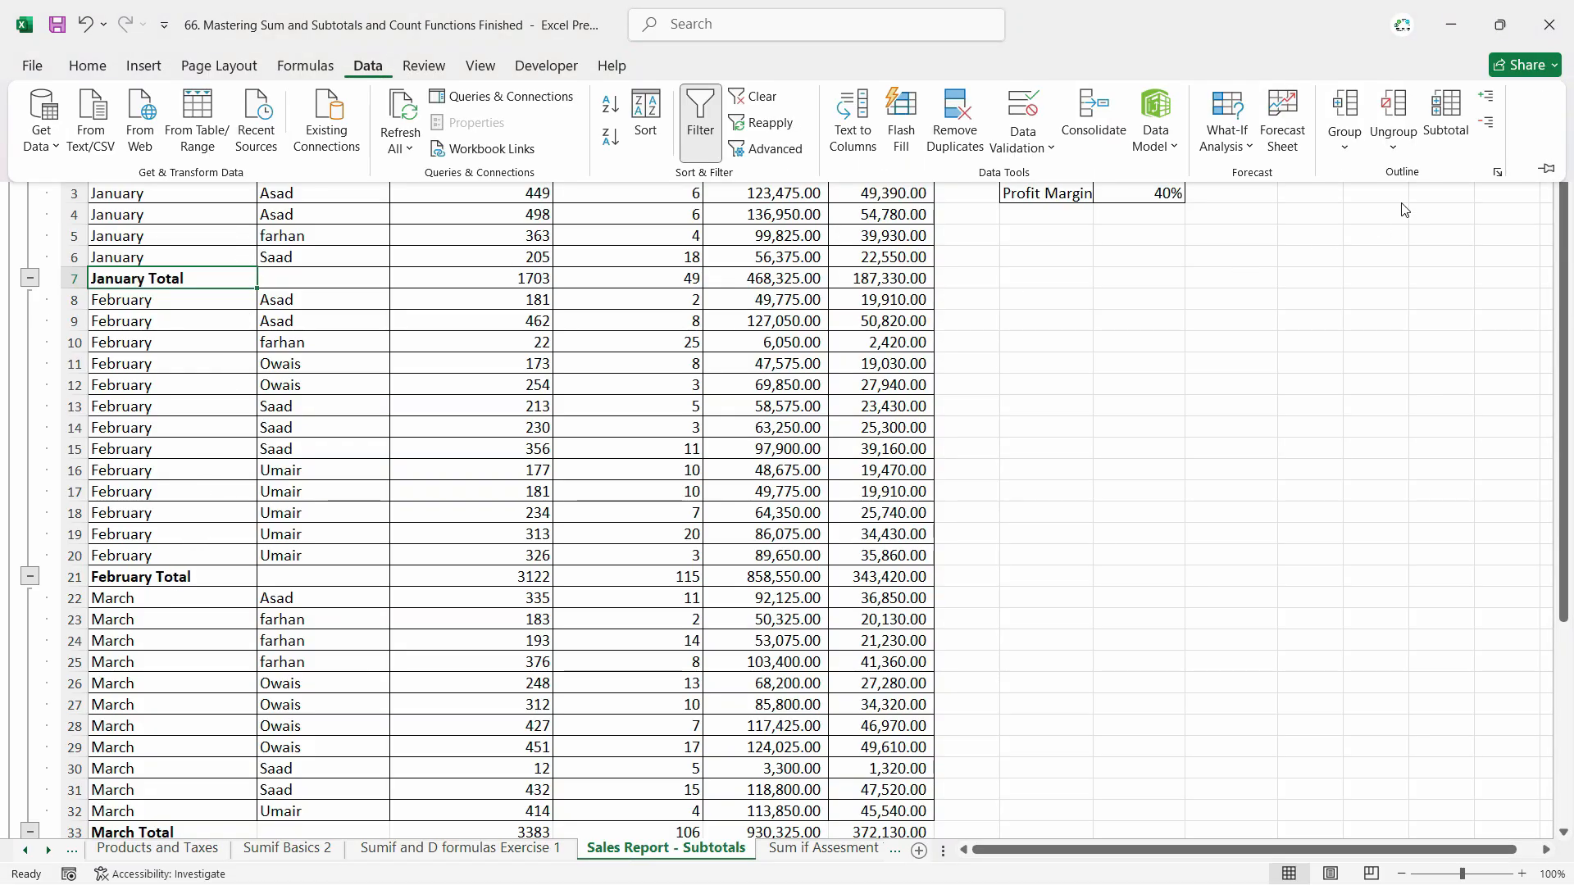
left_click(1446, 126)
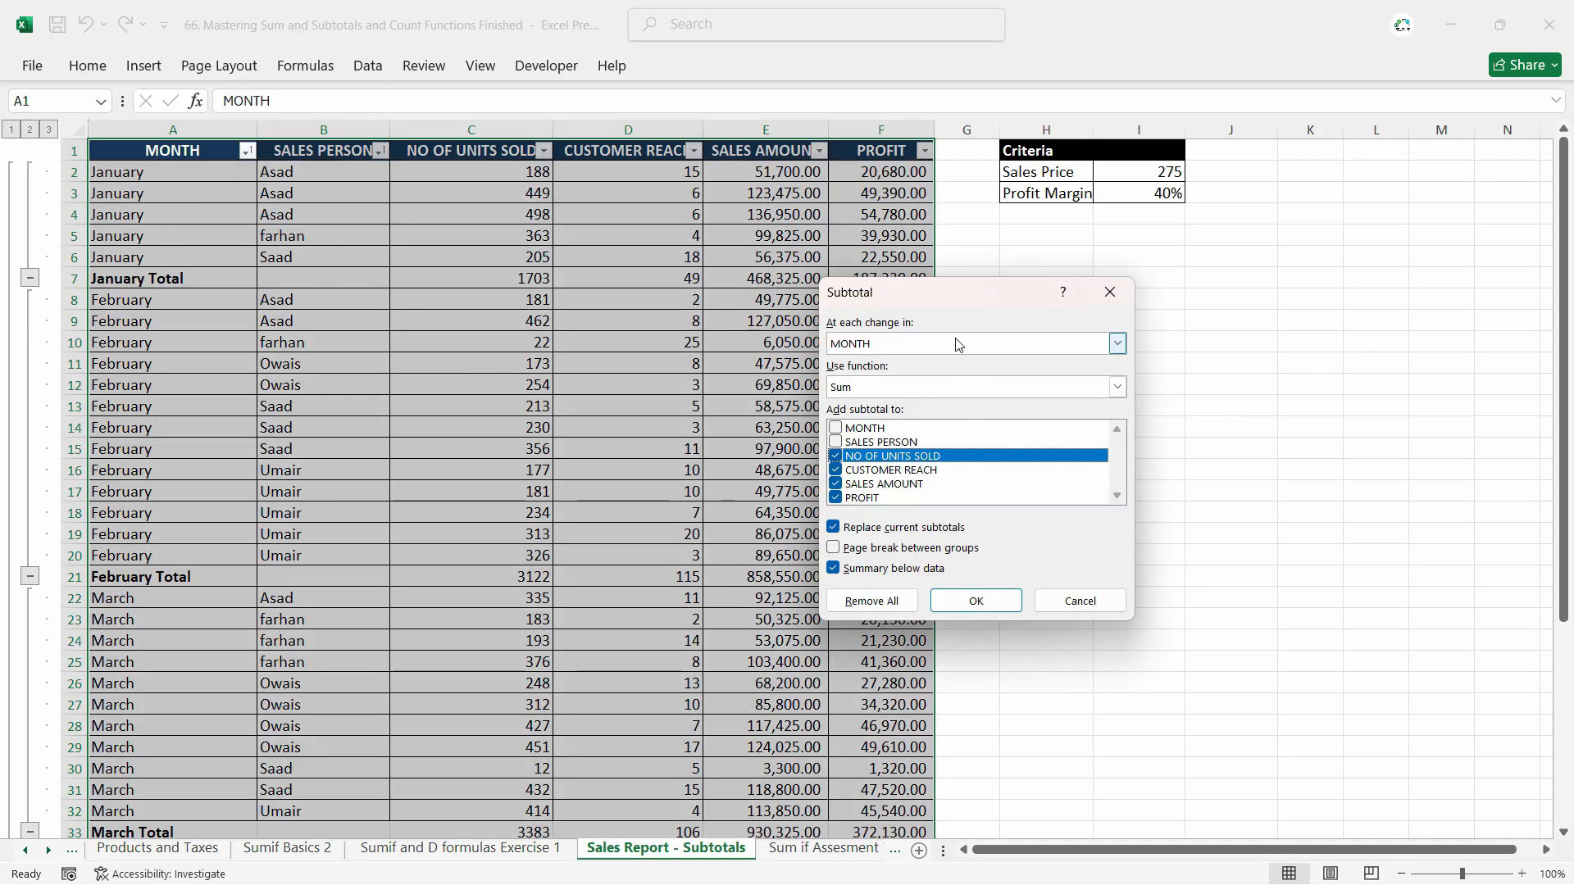
Add nested Sum subtotals at each change in SALES PERSON, keeping the current month subtotals, for units, customer reach, sales amount and profit.
left_click(896, 347)
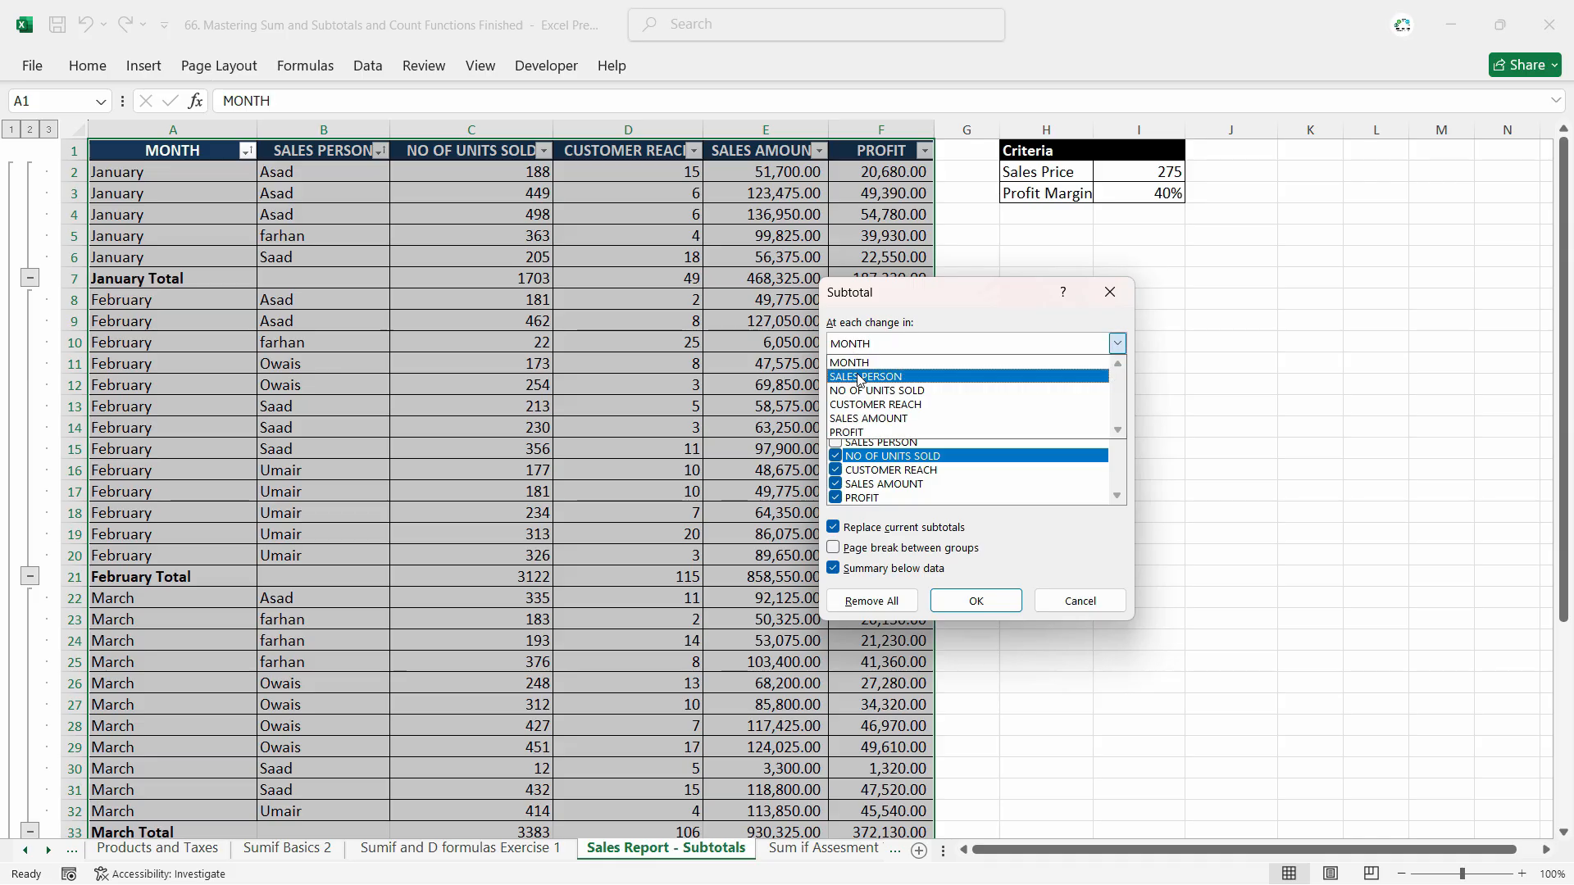
left_click(859, 377)
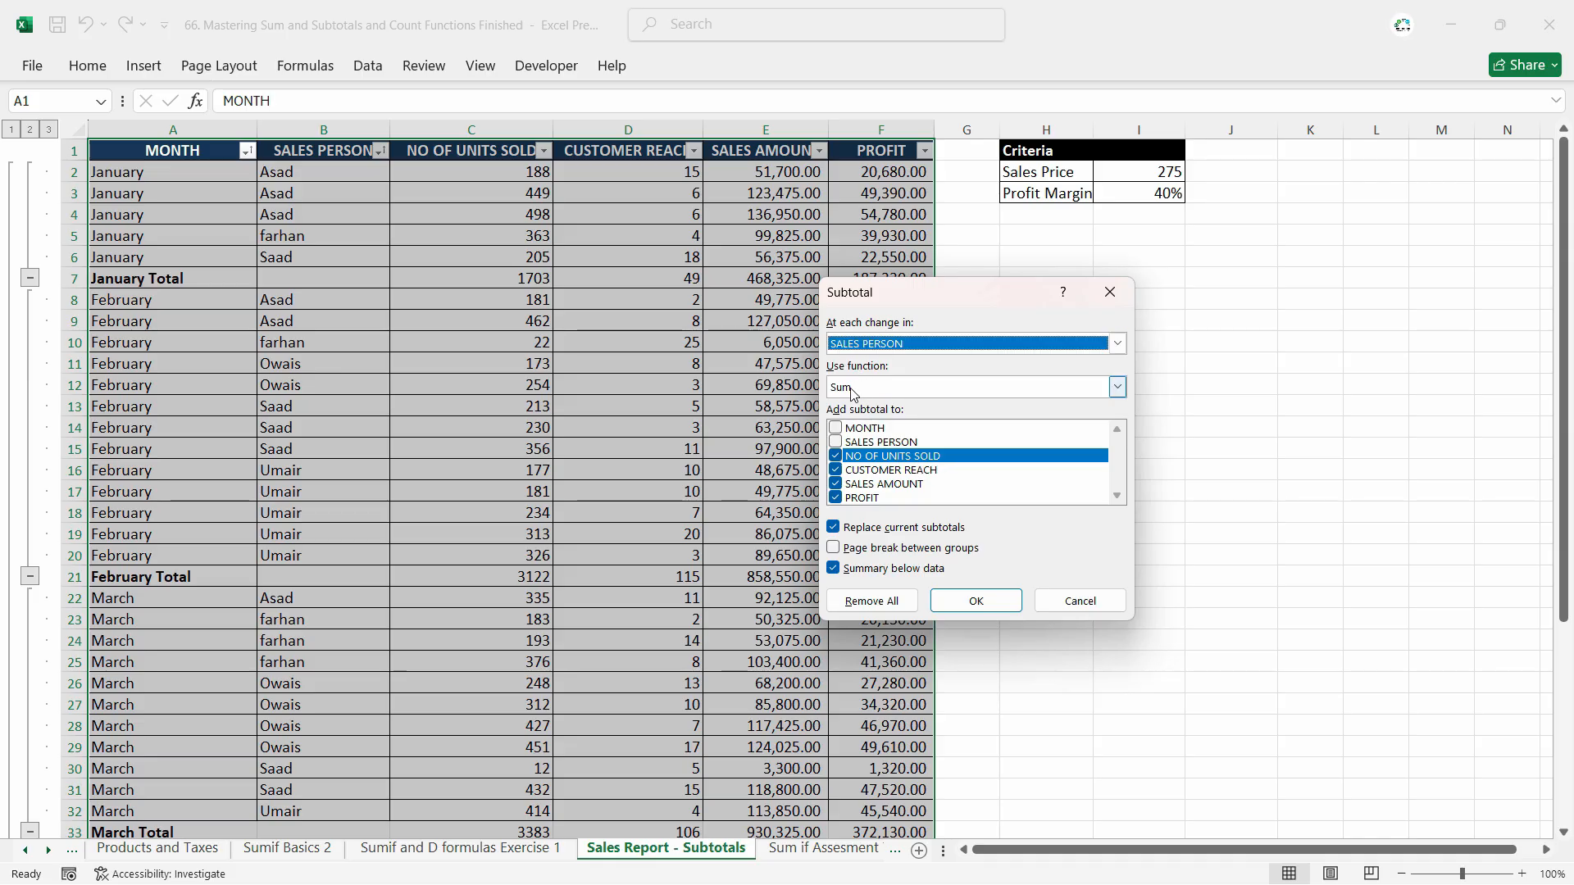
left_click(834, 529)
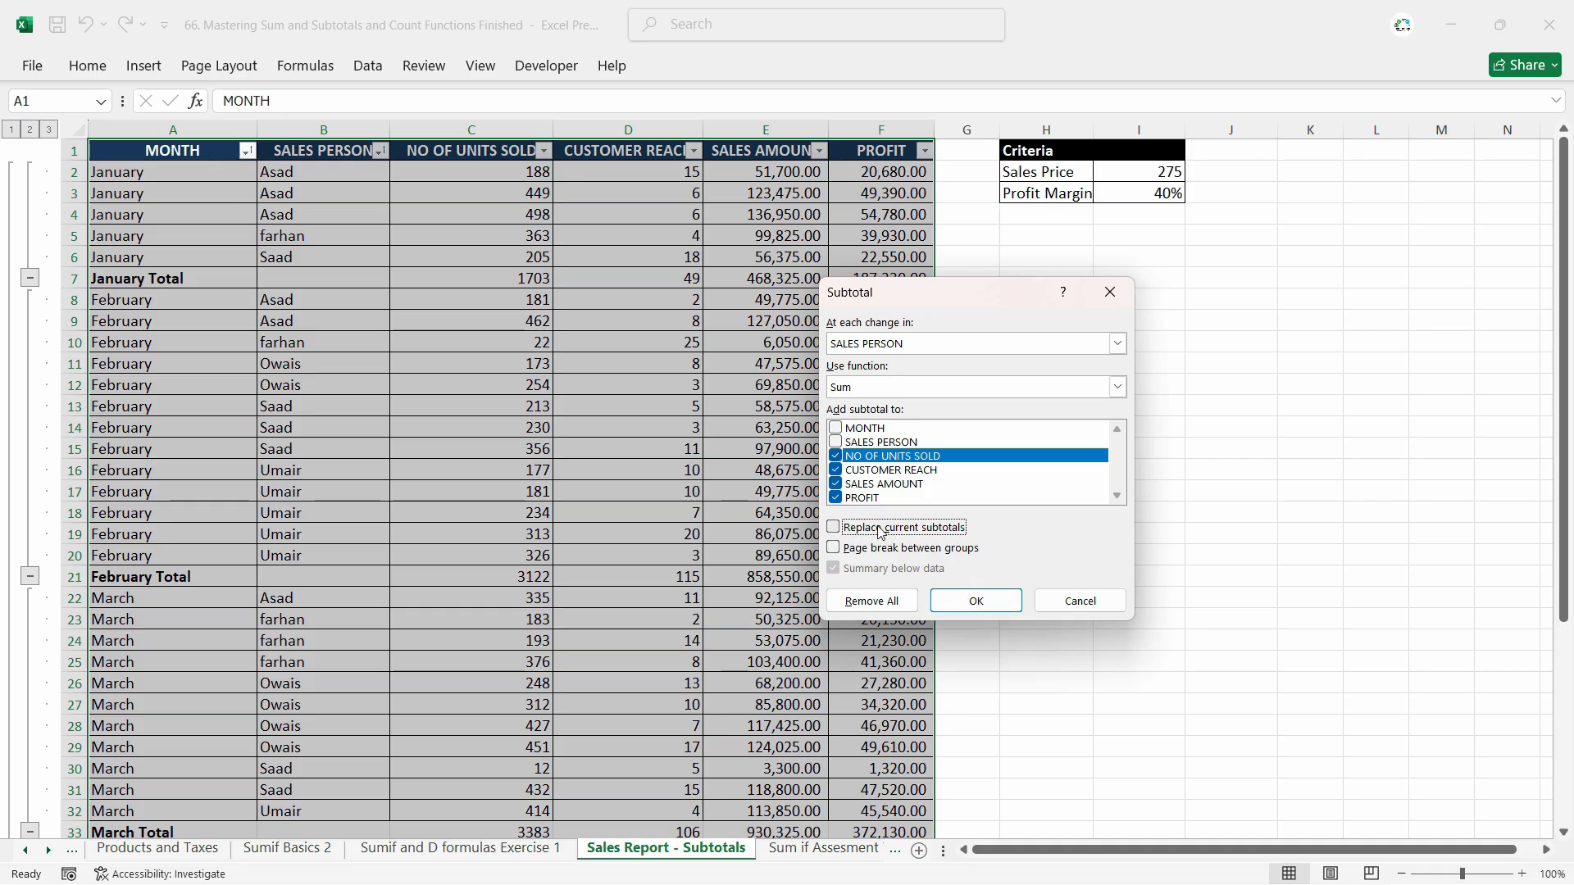
left_click(979, 602)
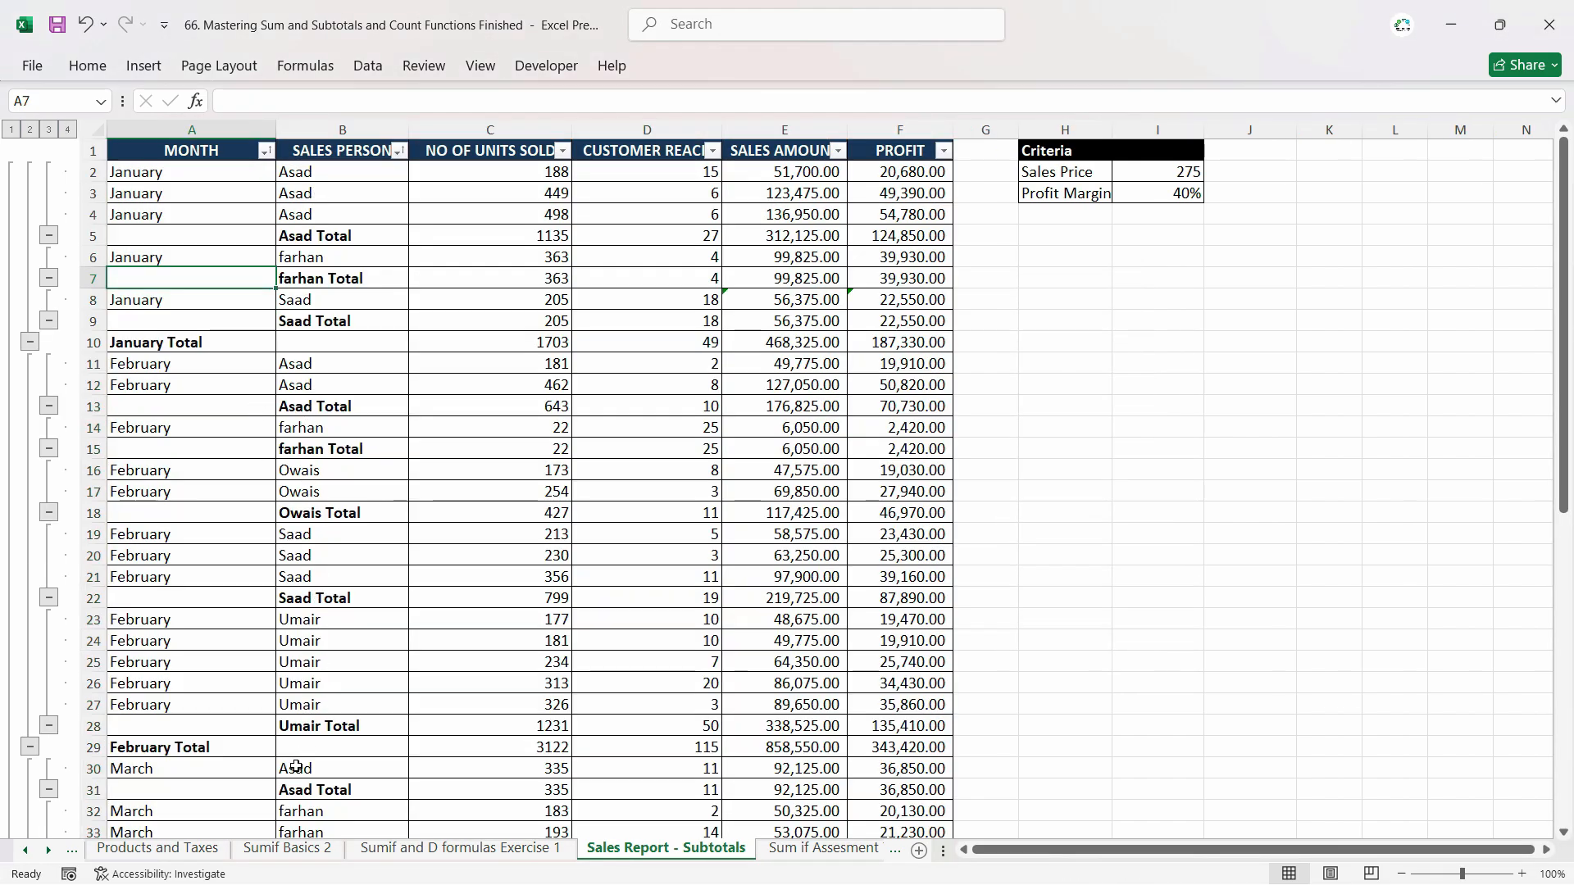
scroll(341, 668, "down", 2)
scroll(394, 623, "up", 2)
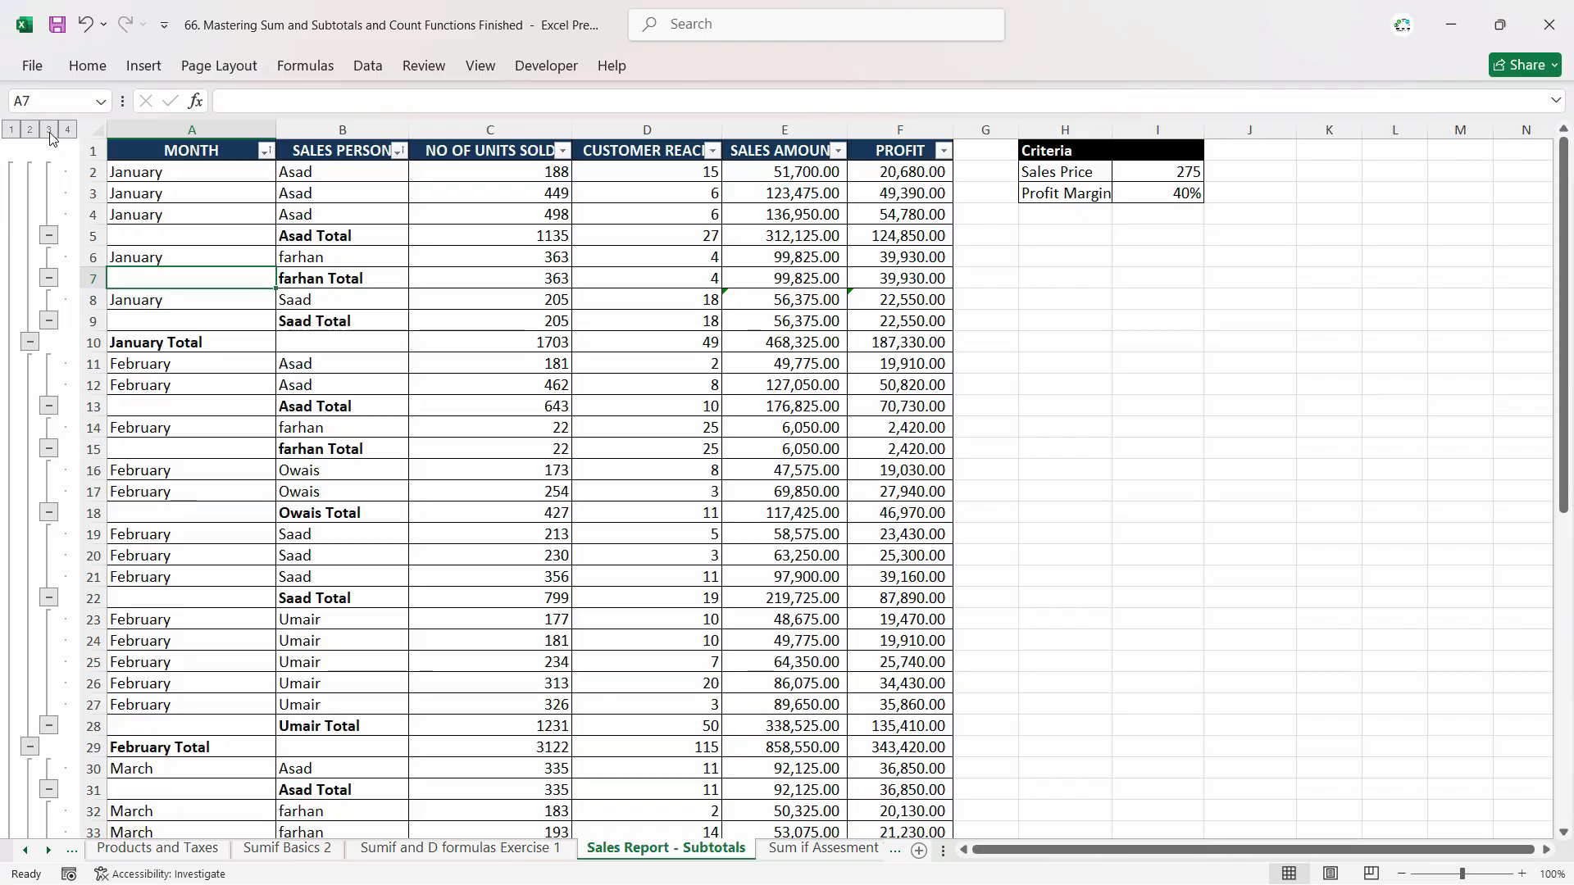
Collapse the outline to level 3 and examine the salesperson subtotals within January, February and March.
left_click(49, 130)
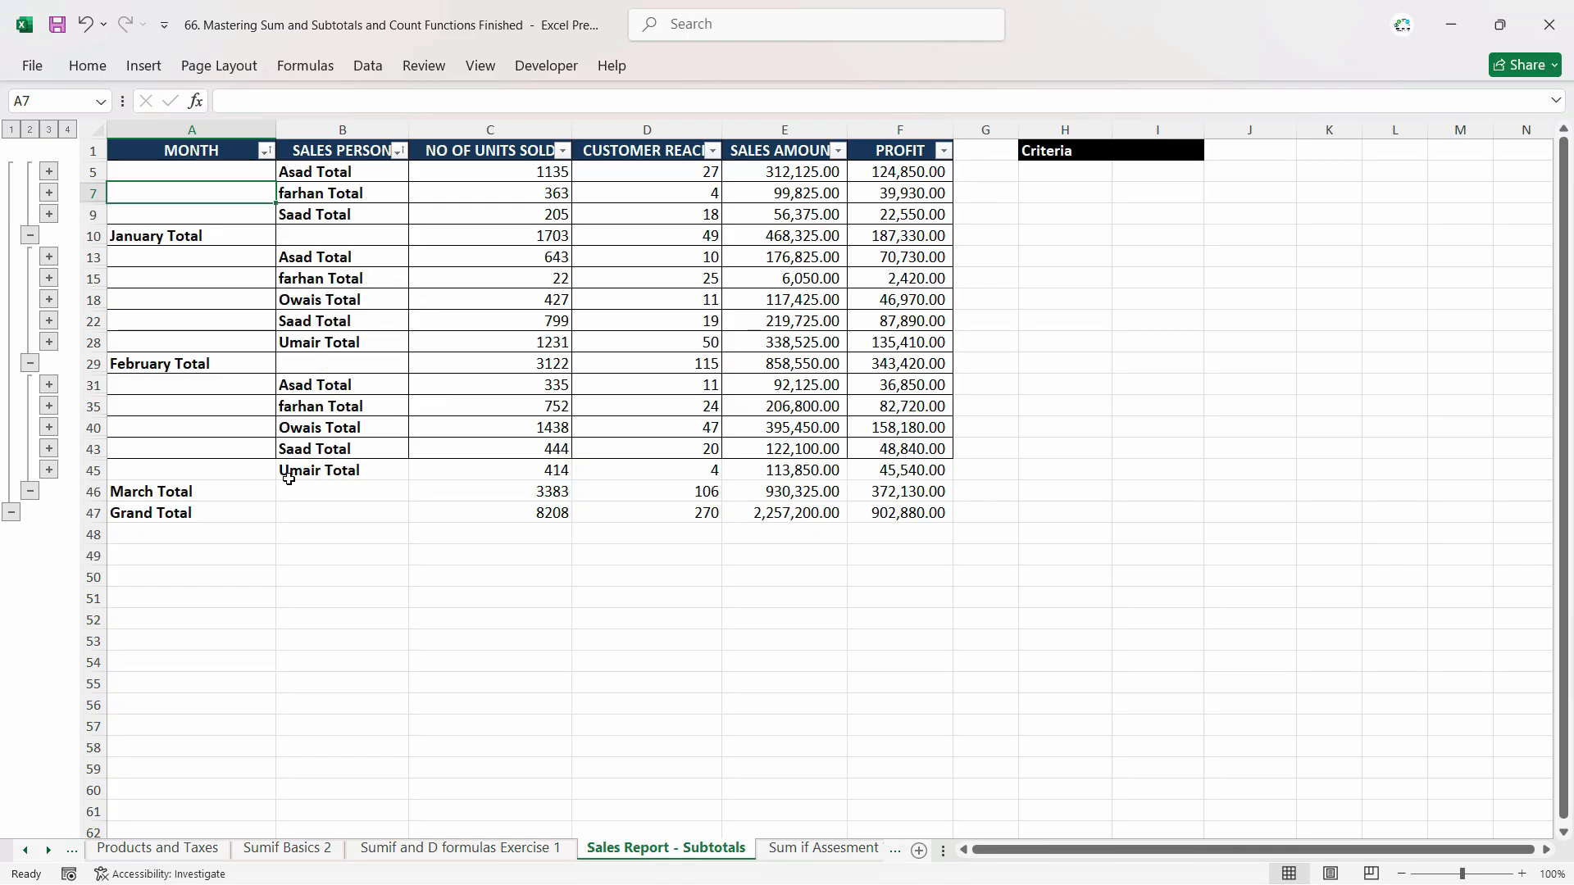
left_click_drag(336, 171, 336, 215)
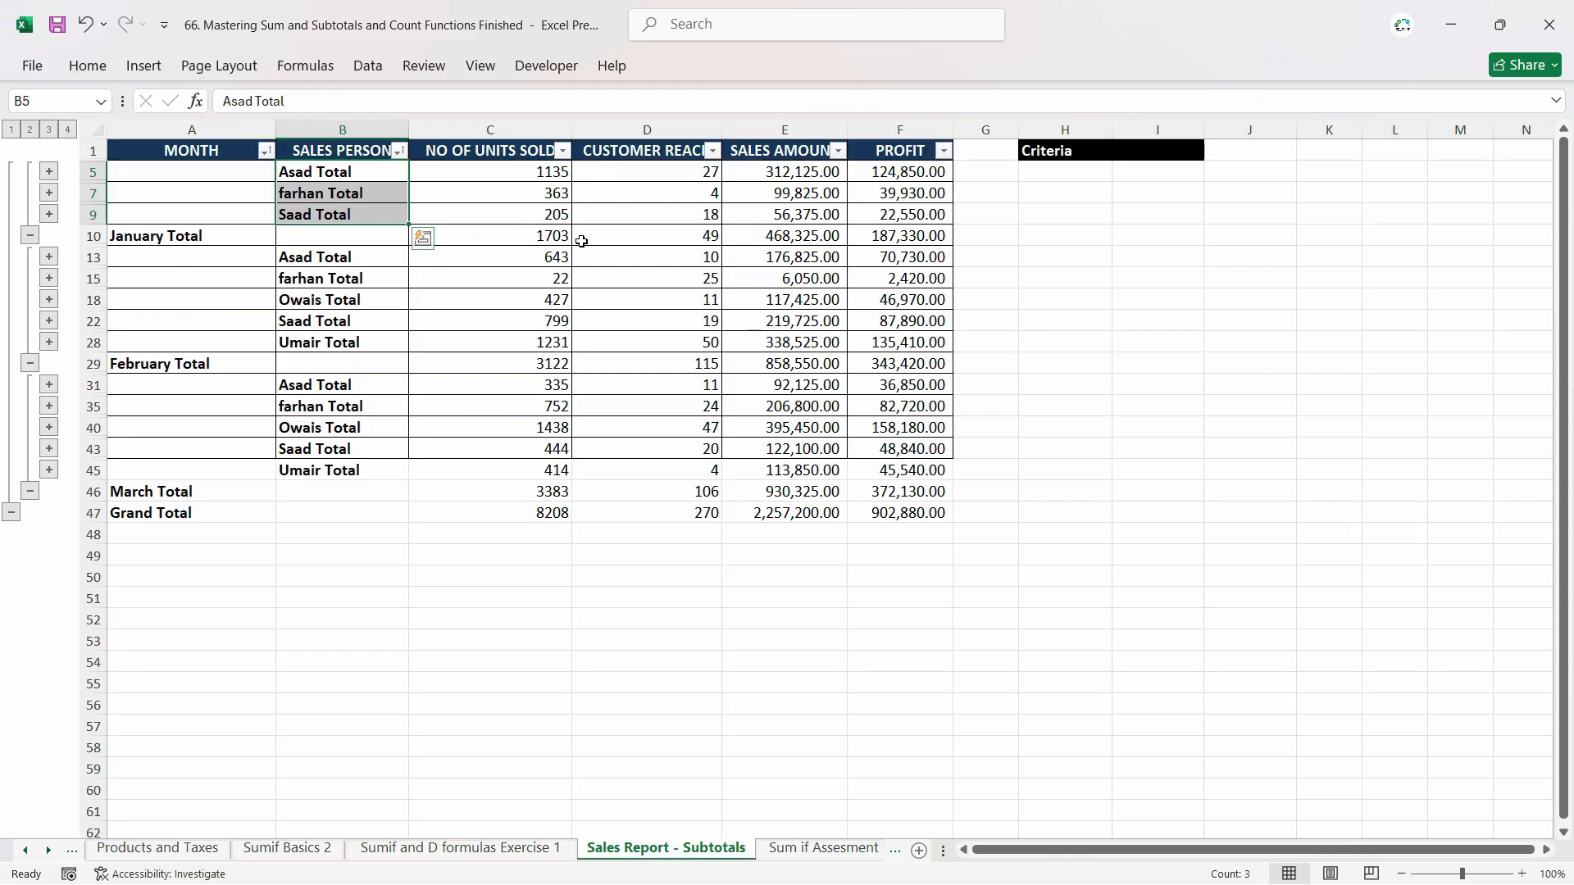
left_click_drag(320, 261, 338, 342)
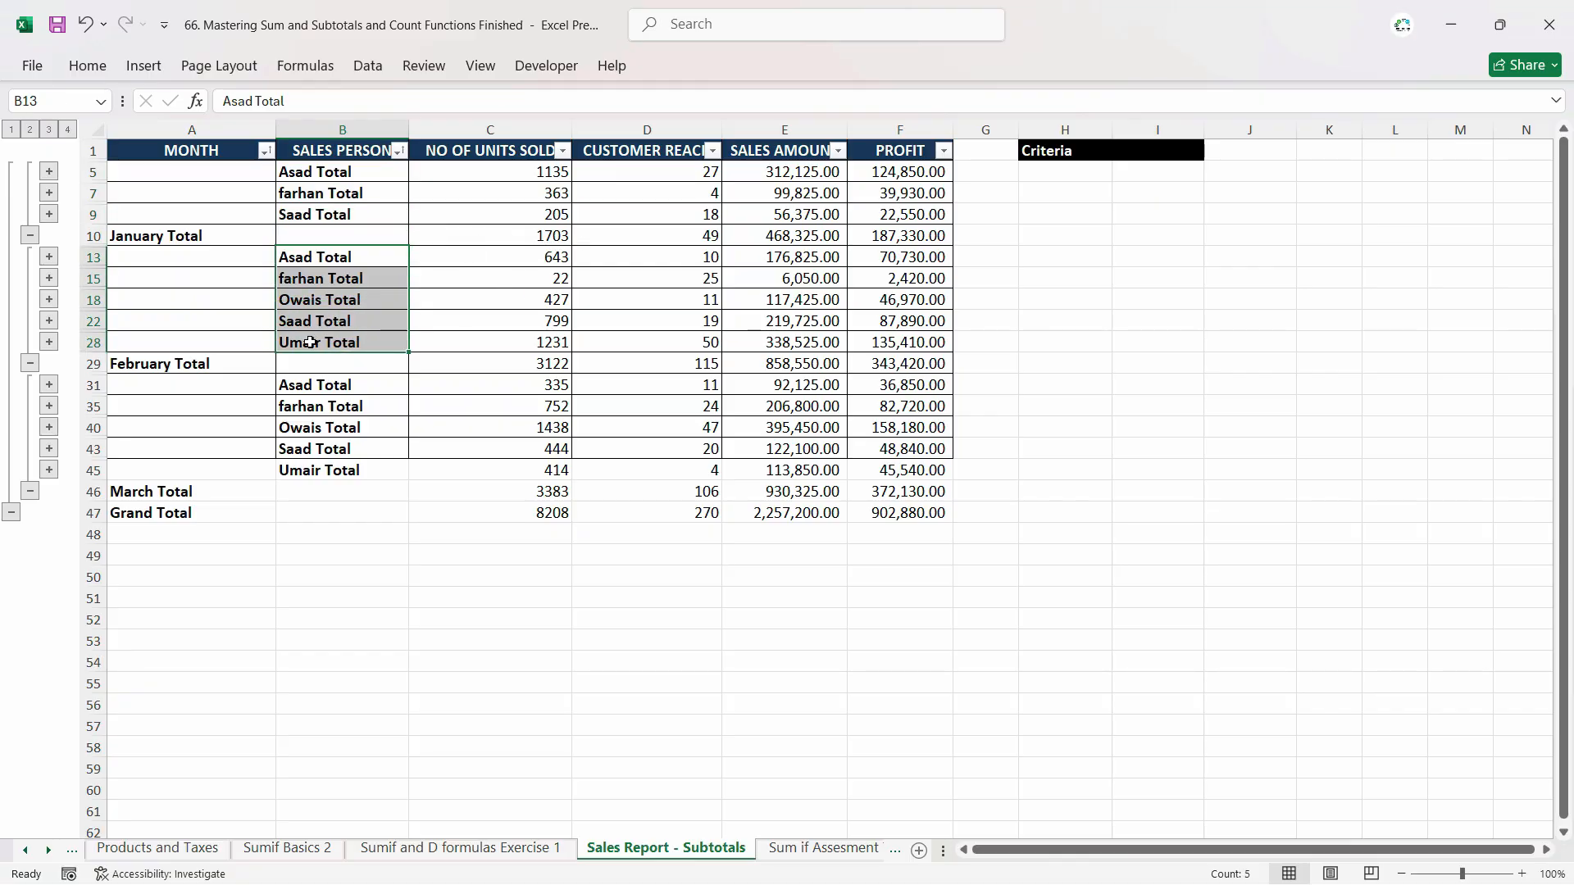
left_click(513, 363)
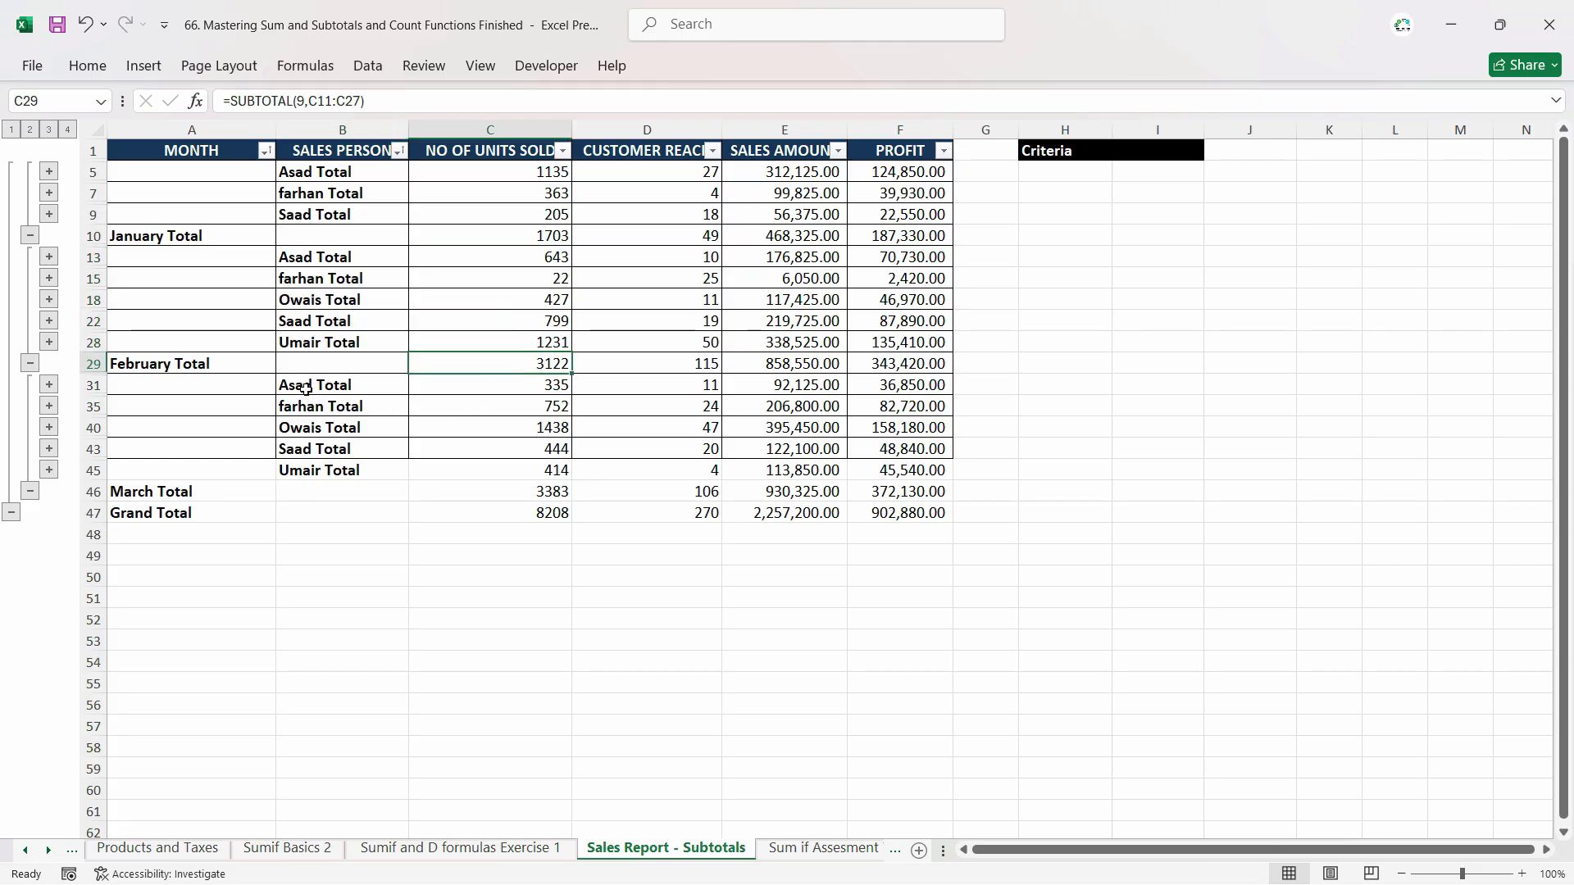
left_click_drag(308, 382, 312, 471)
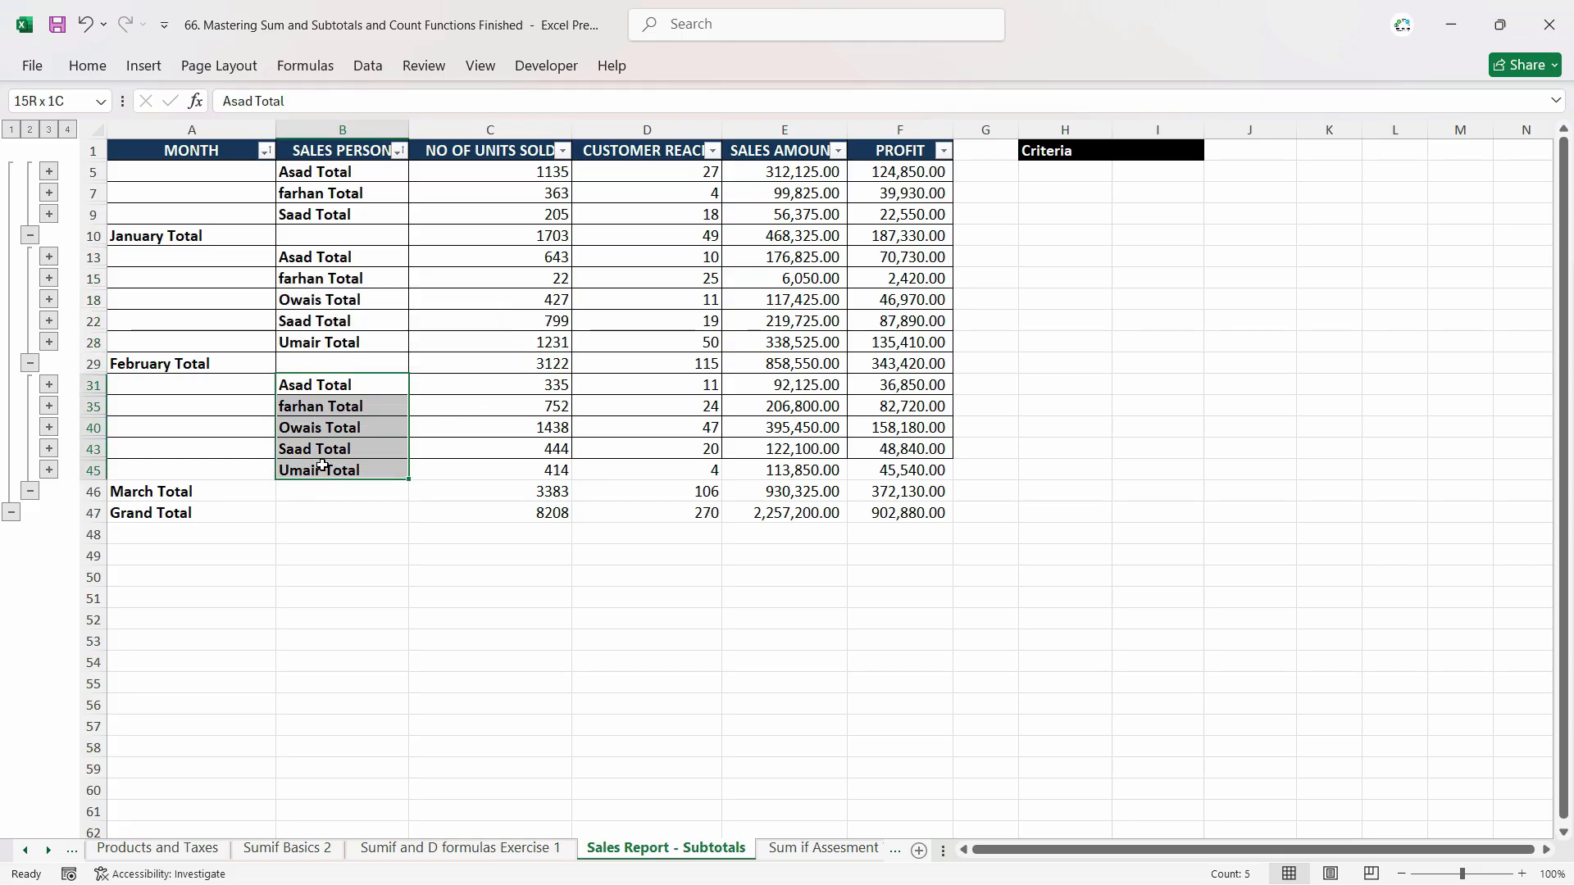
left_click(145, 495)
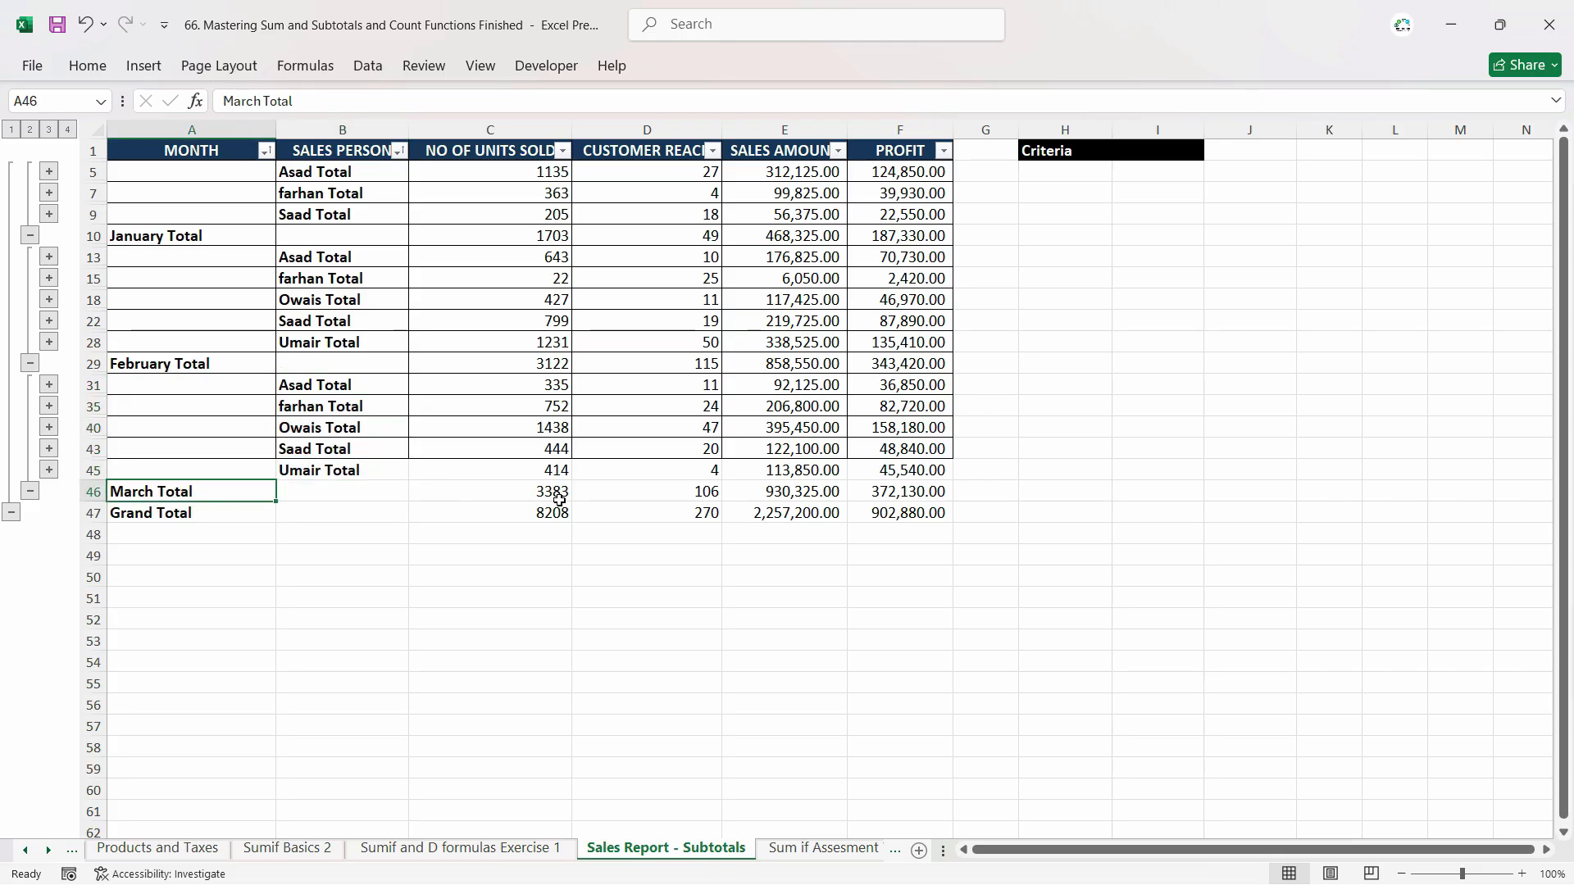
View the outline at level 2 for month totals and level 1 for the grand total, and return to level 3.
left_click(31, 129)
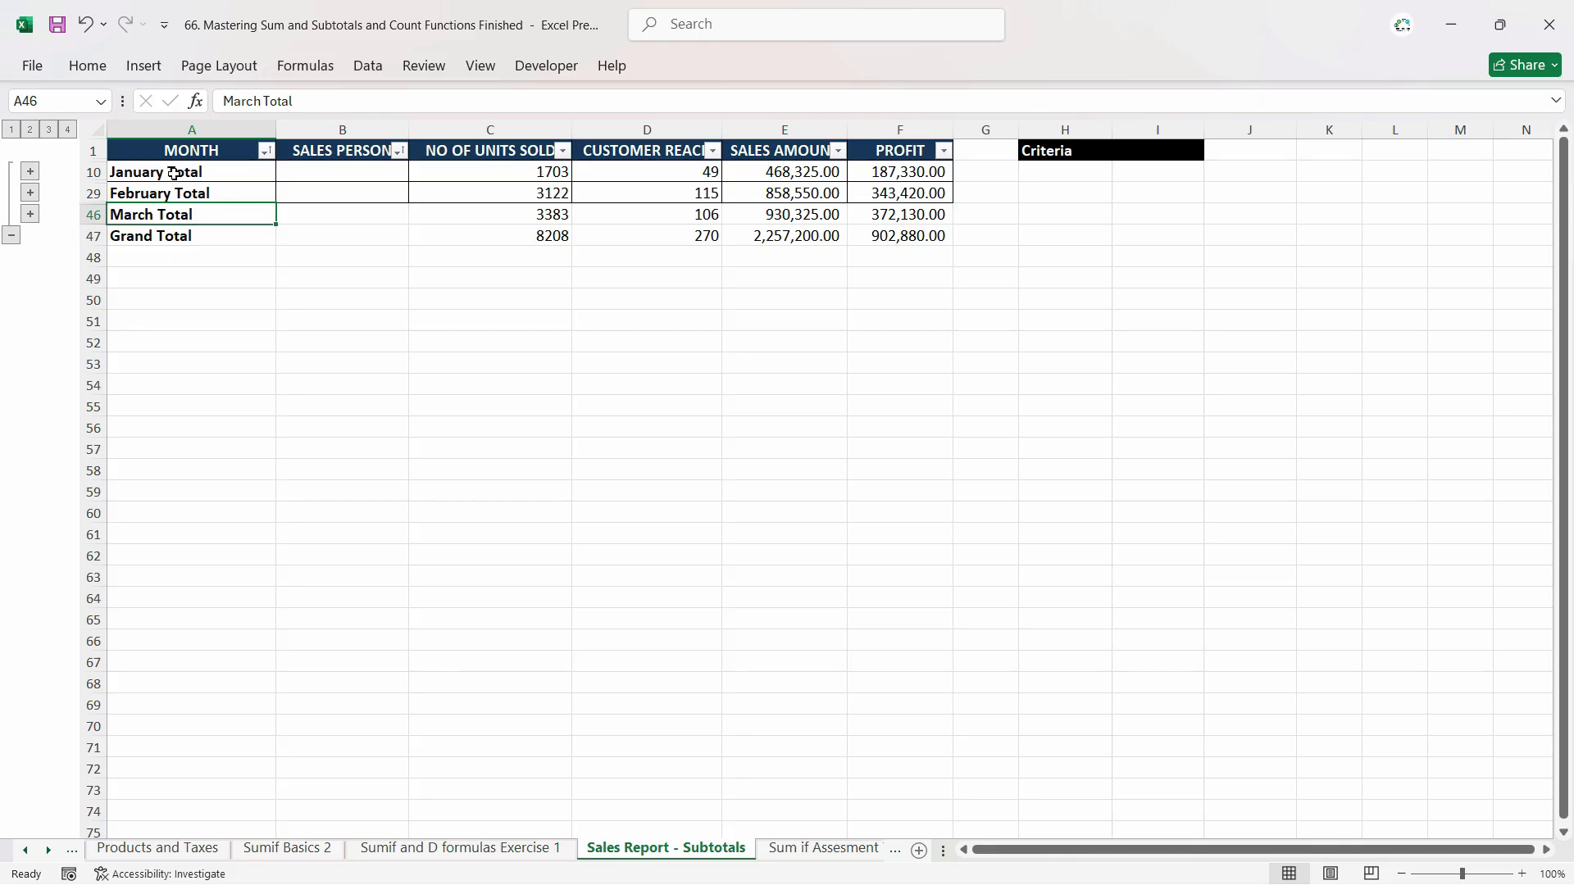
left_click(11, 130)
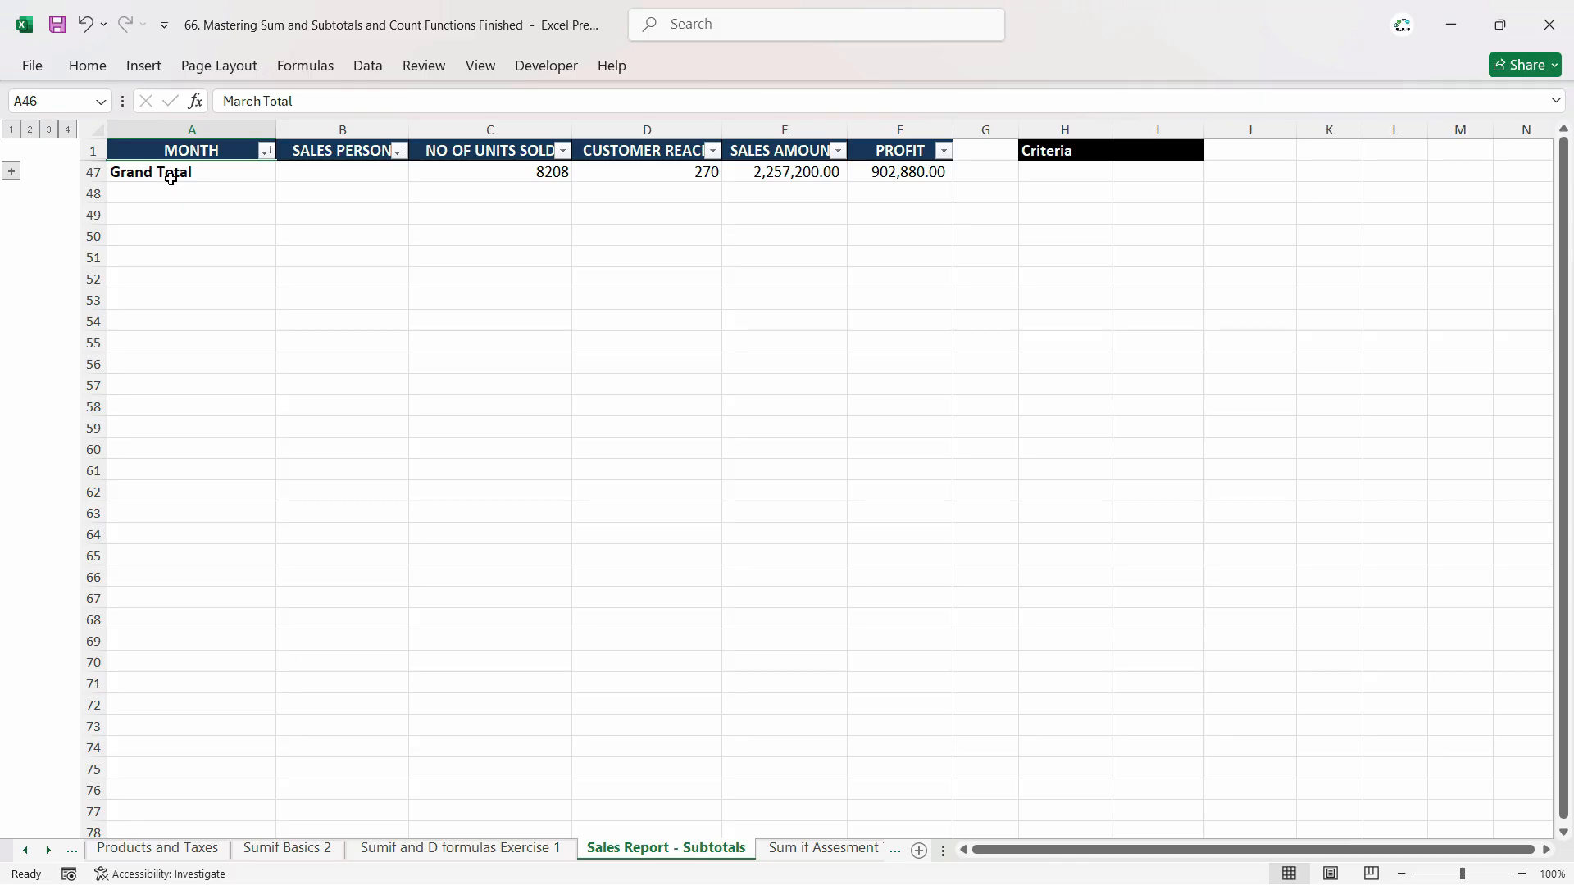
left_click(48, 129)
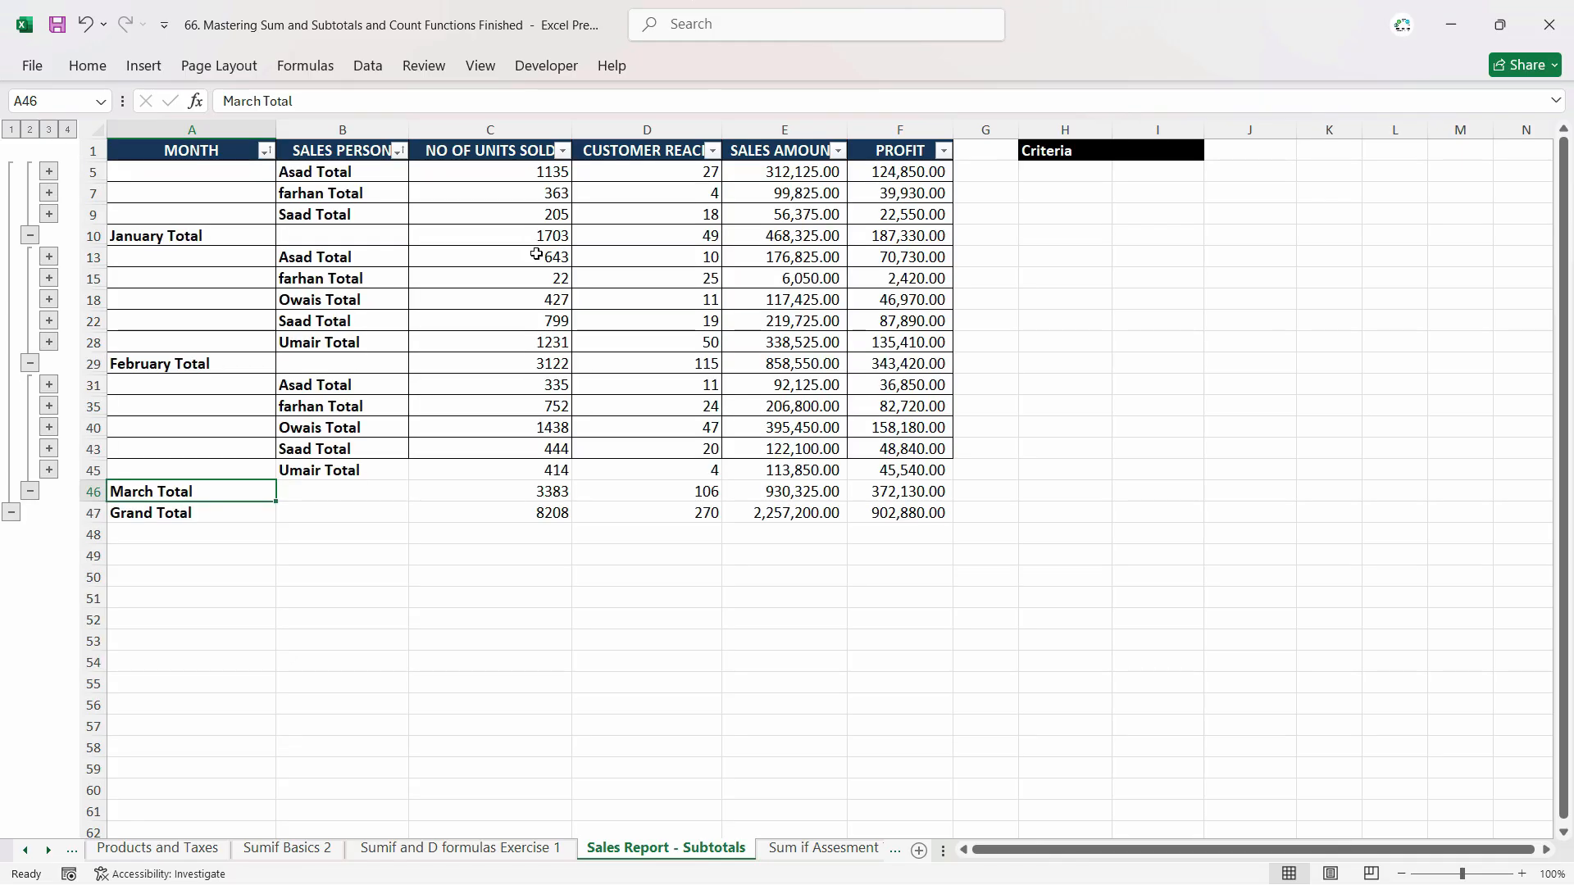
left_click(452, 261)
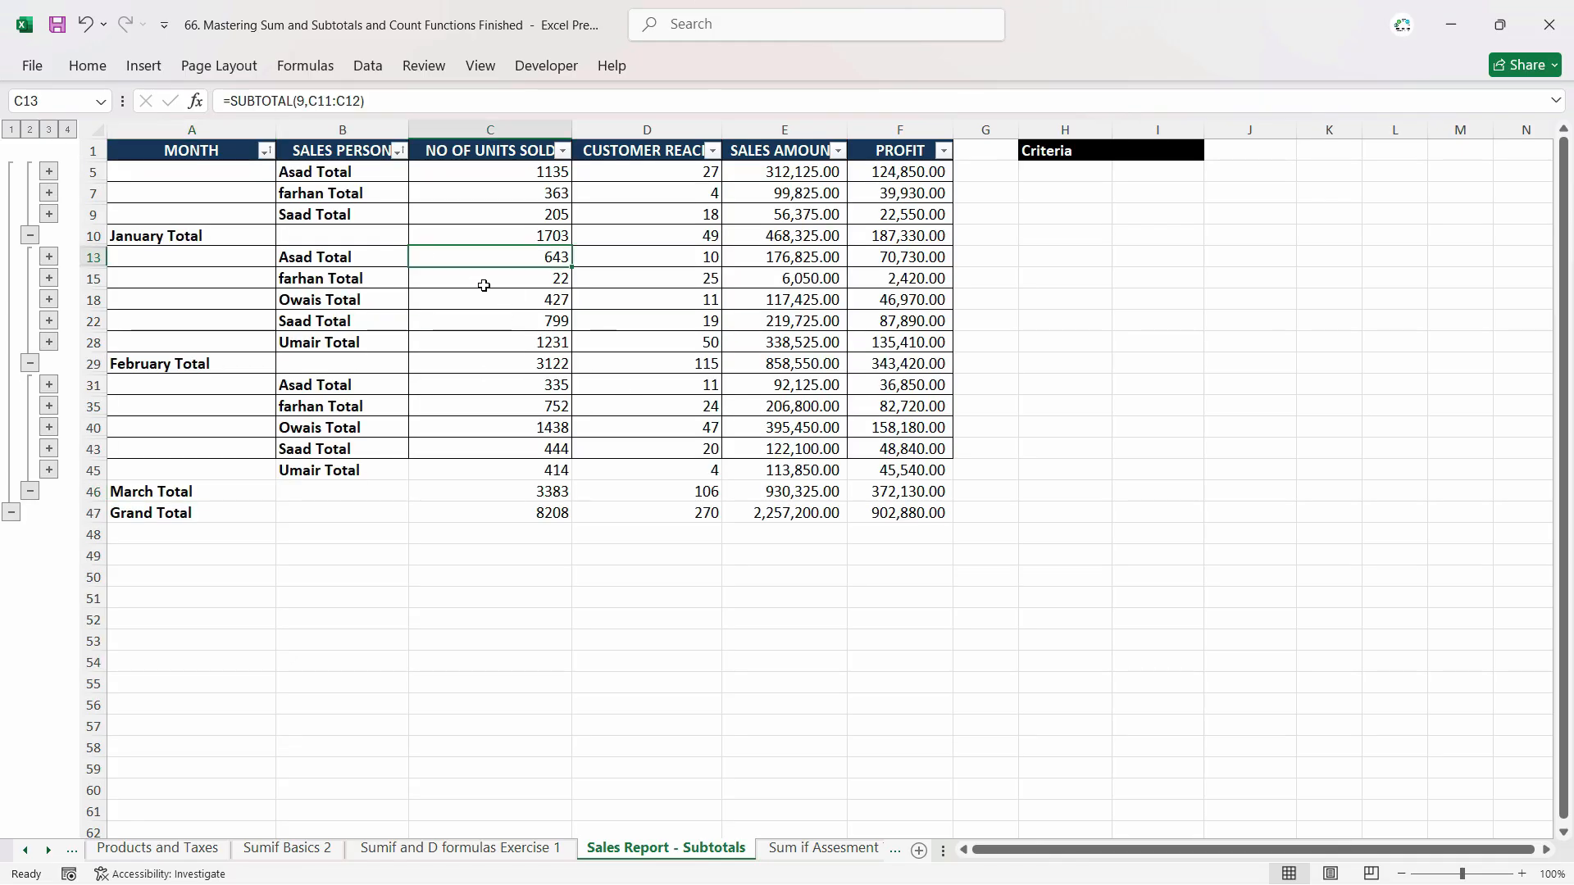
Remove all subtotals from the sales report data.
left_click(367, 66)
left_click(1452, 136)
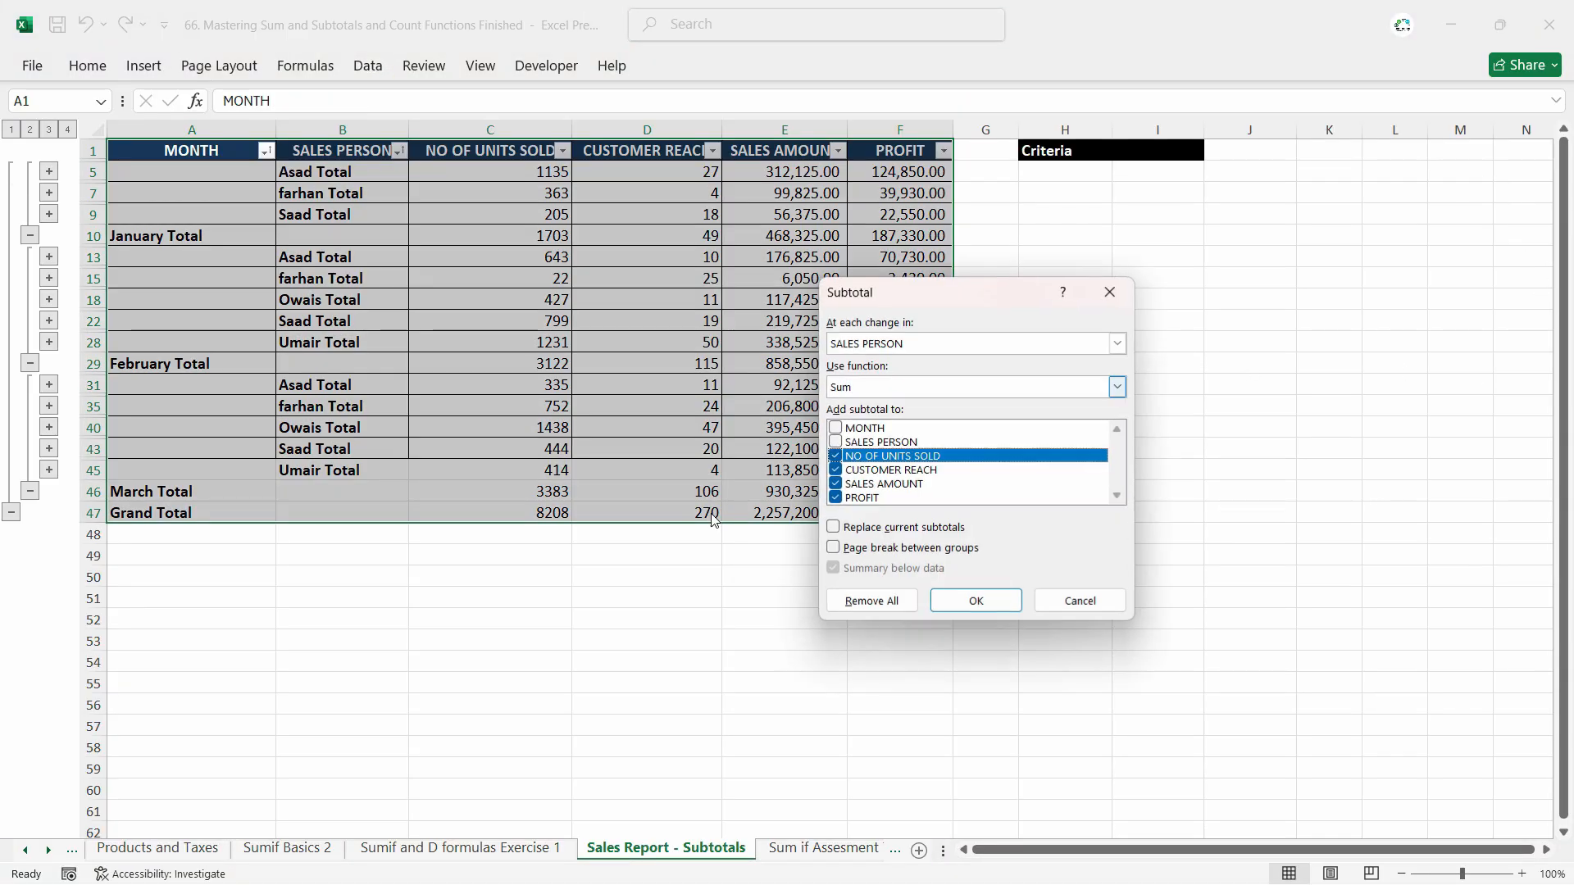
left_click(870, 600)
key("Up")
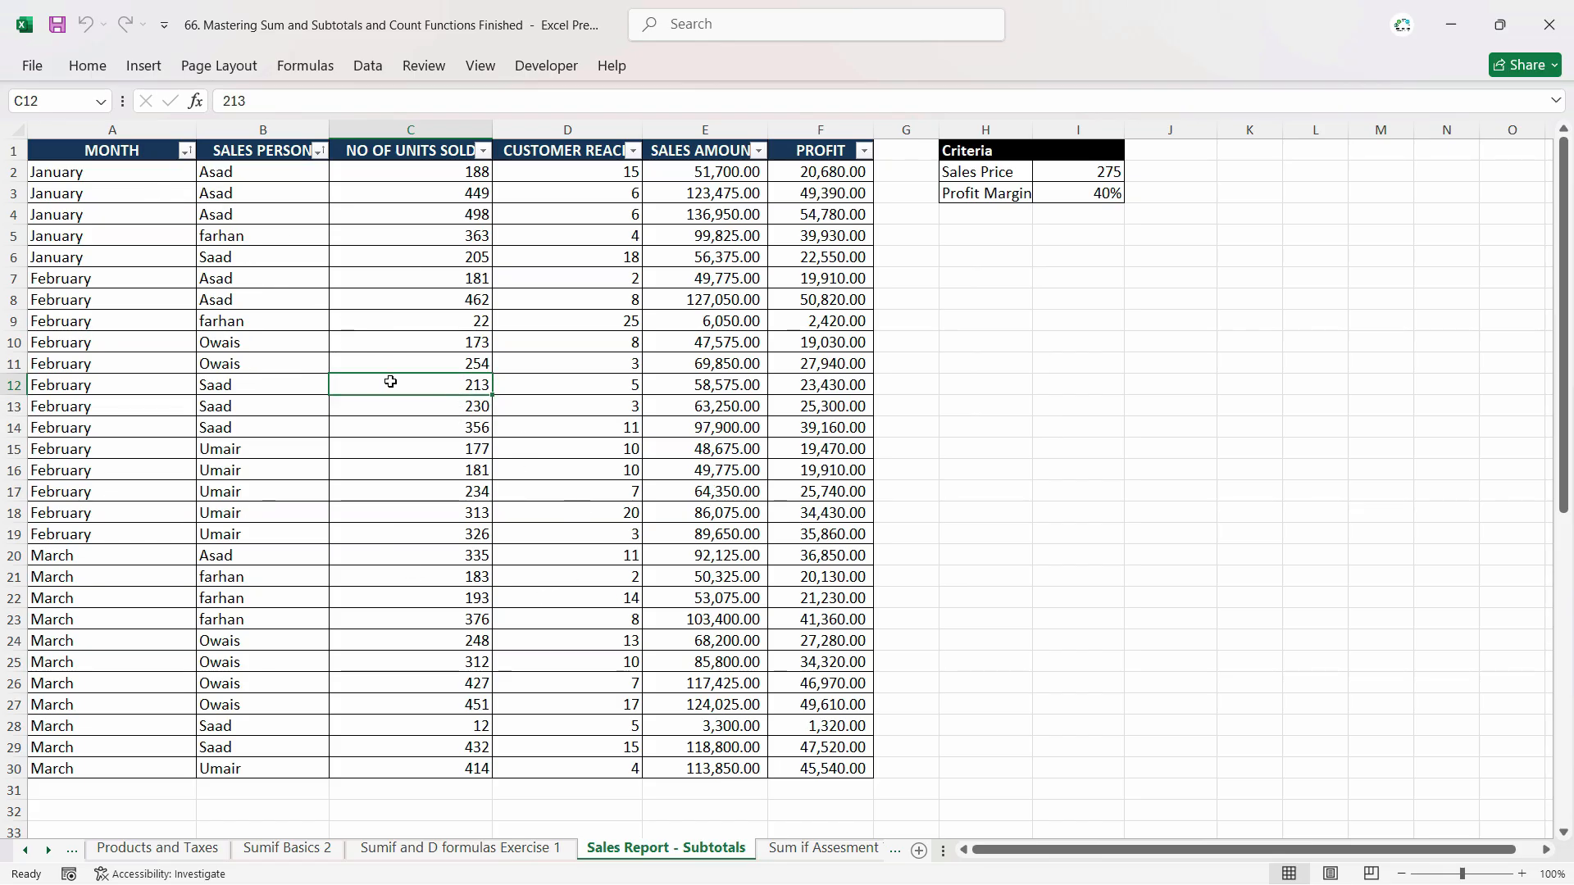
left_click(421, 218)
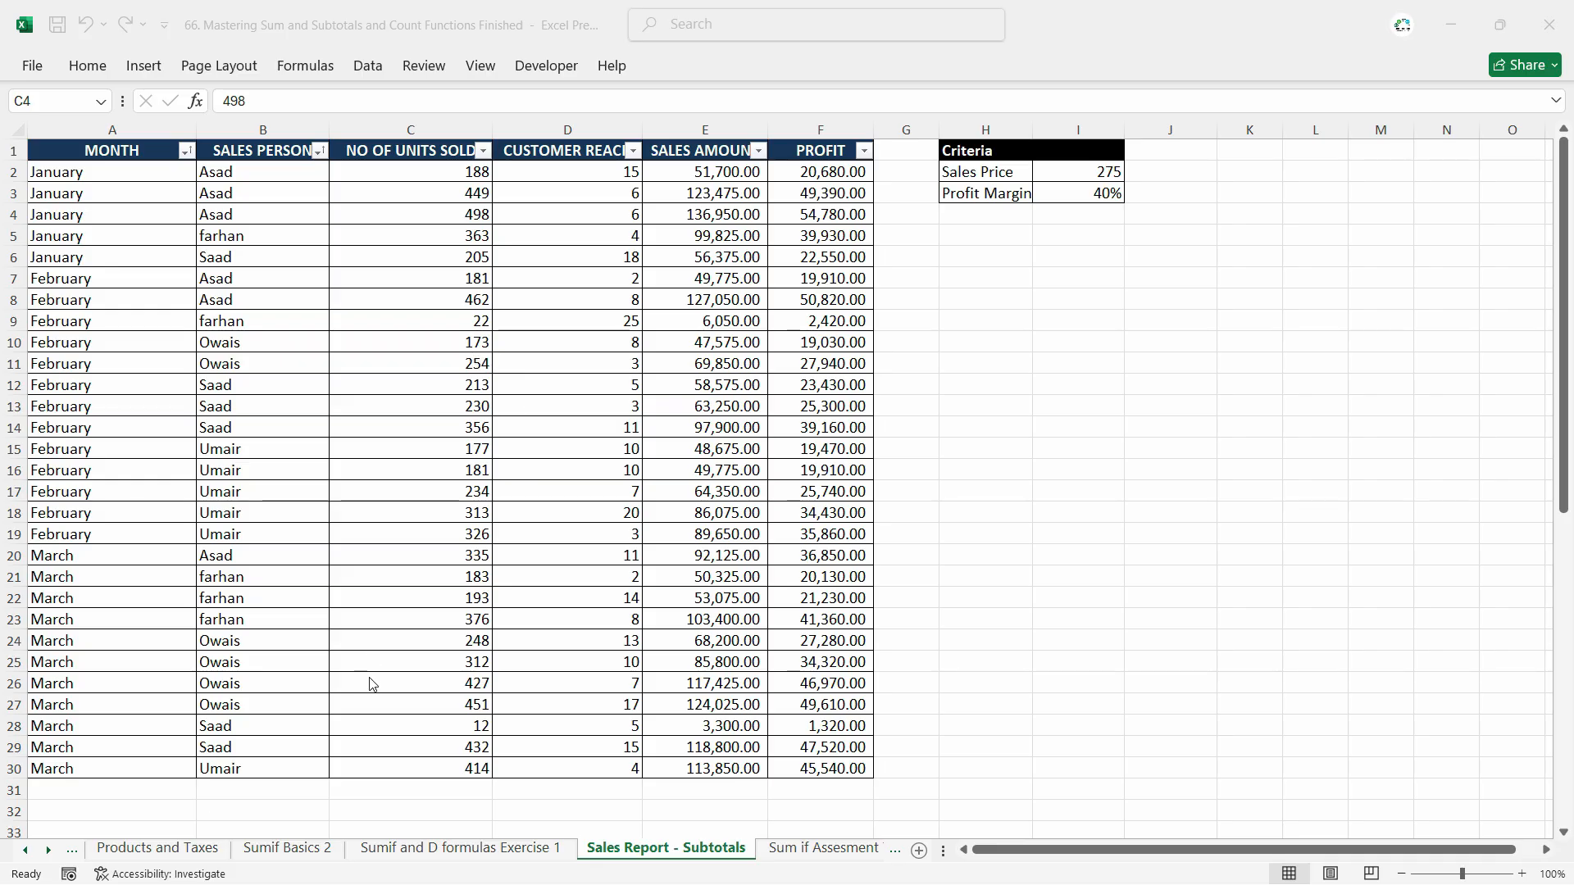
left_click(442, 844)
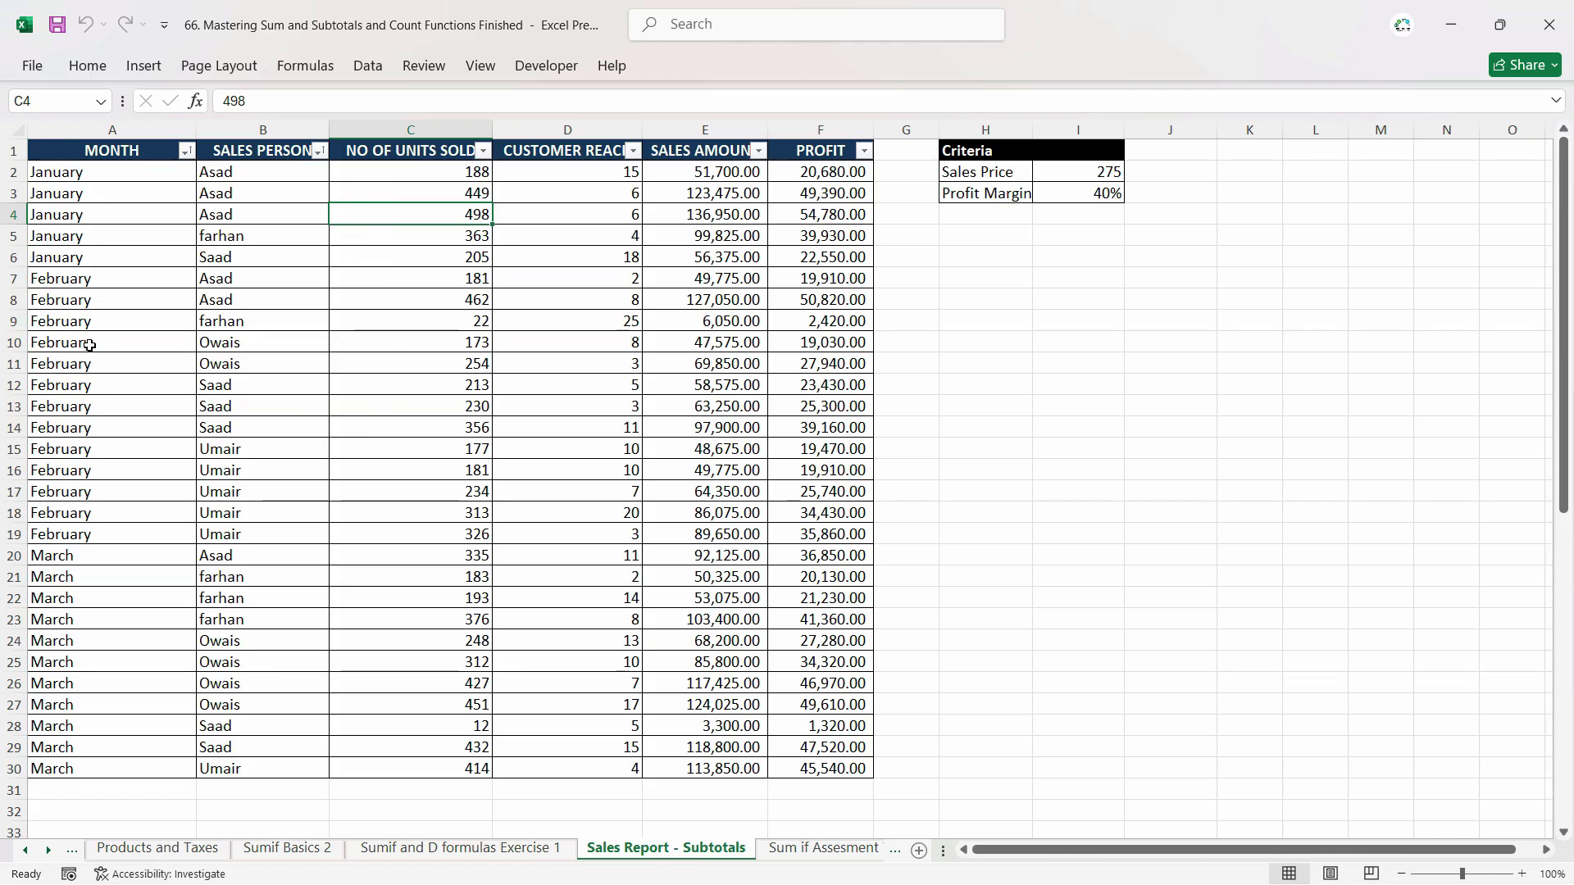
left_click_drag(103, 195, 574, 663)
left_click(446, 370)
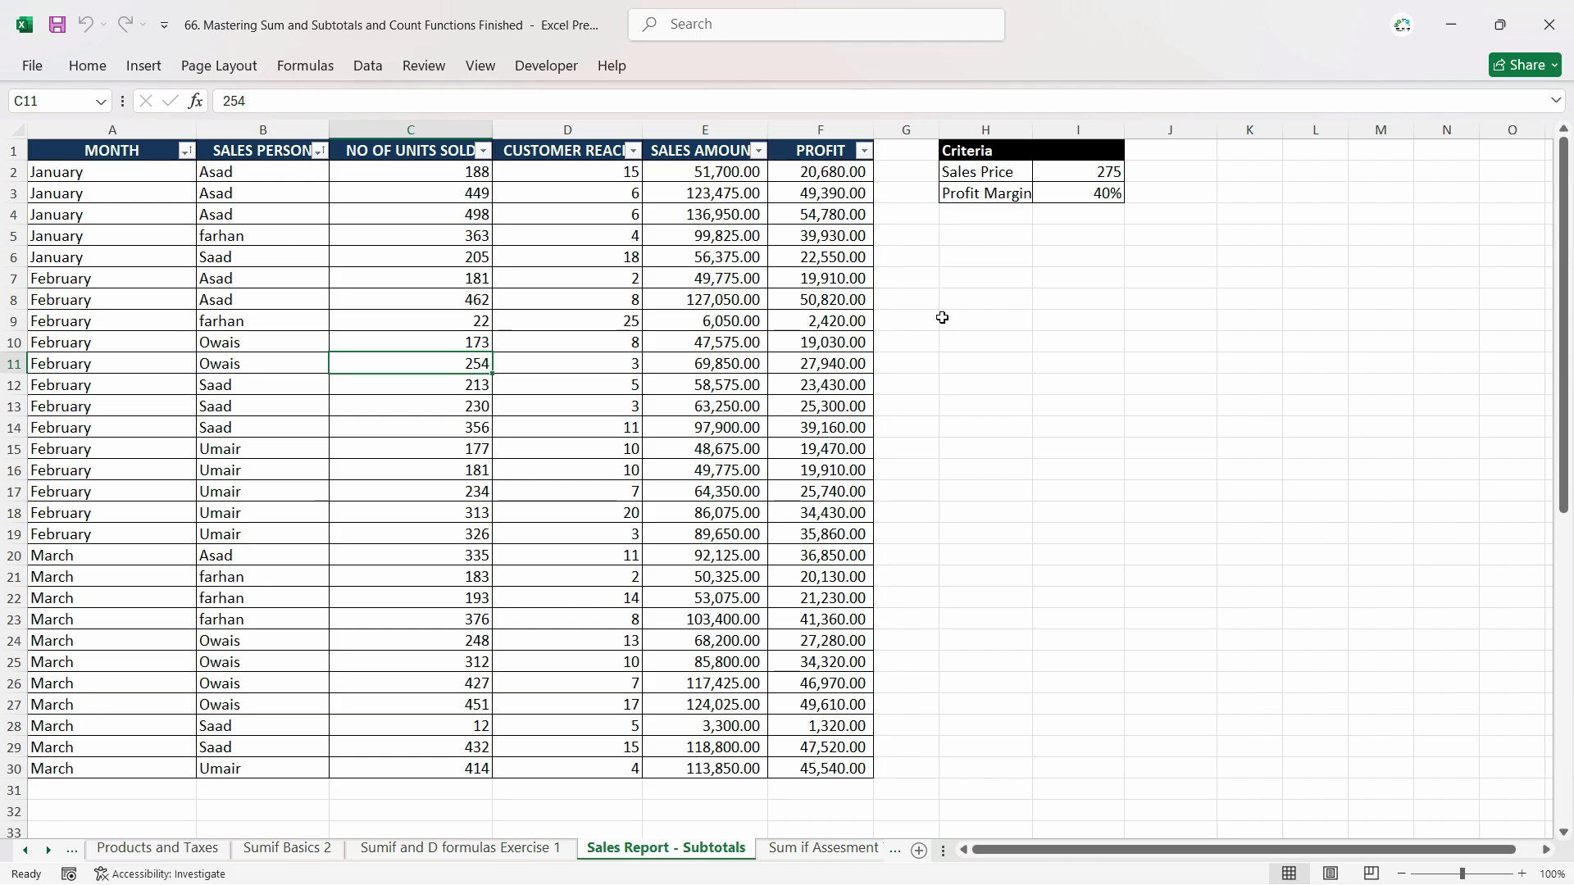
left_click(976, 295)
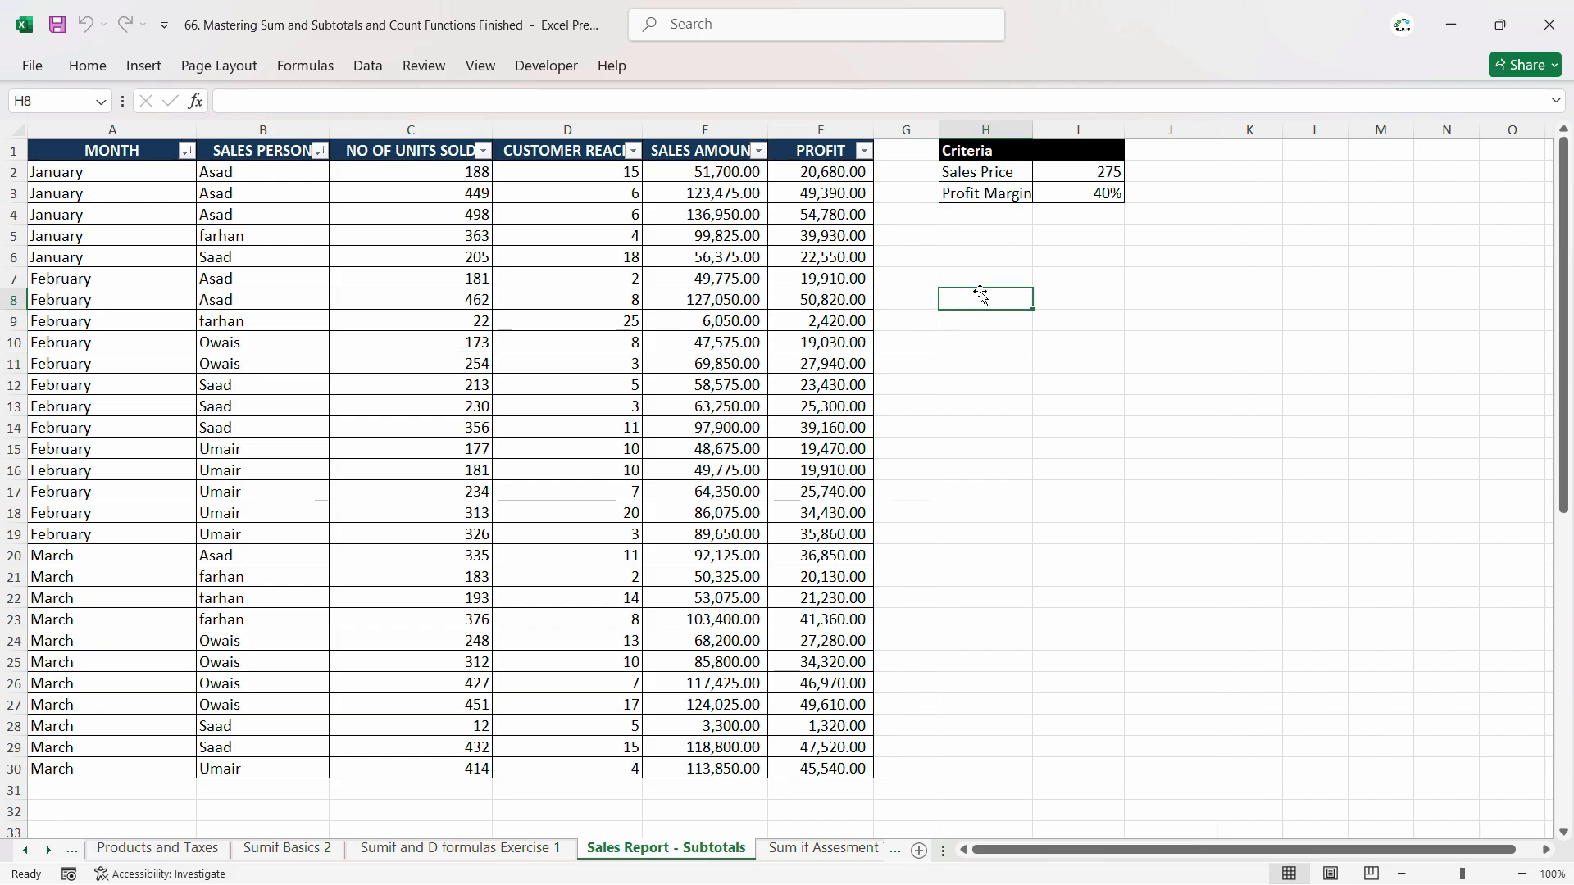
left_click(986, 267)
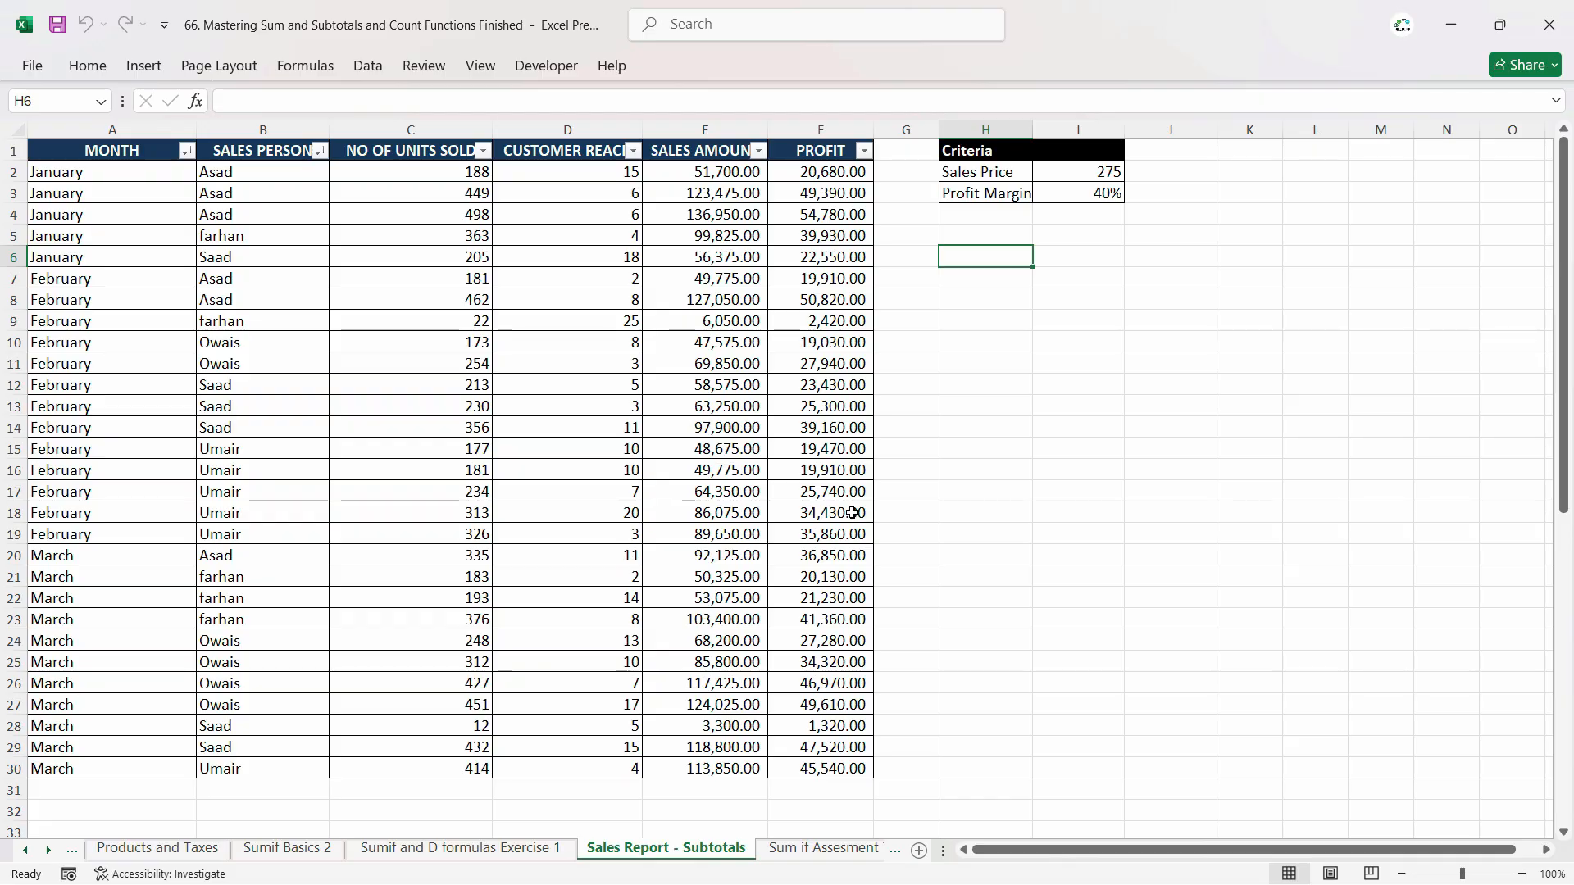
Examine the Sum if Assesment Test sheet's date cell, empty header cell and totals row, comparing its layout with the Sales Report - Subtotals sheet.
left_click(824, 850)
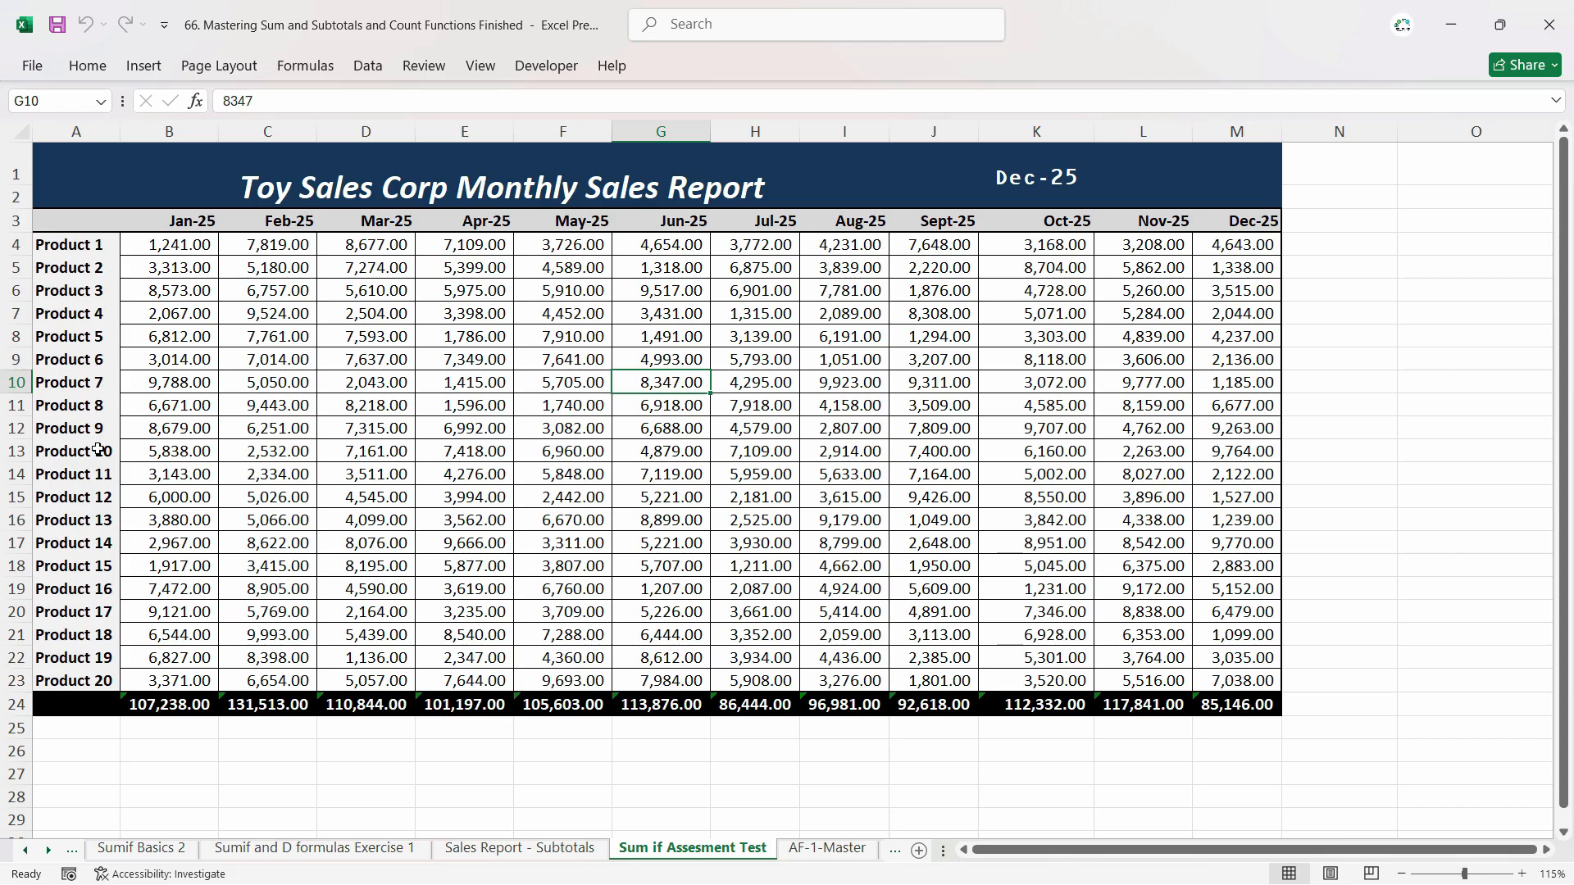
left_click(1042, 179)
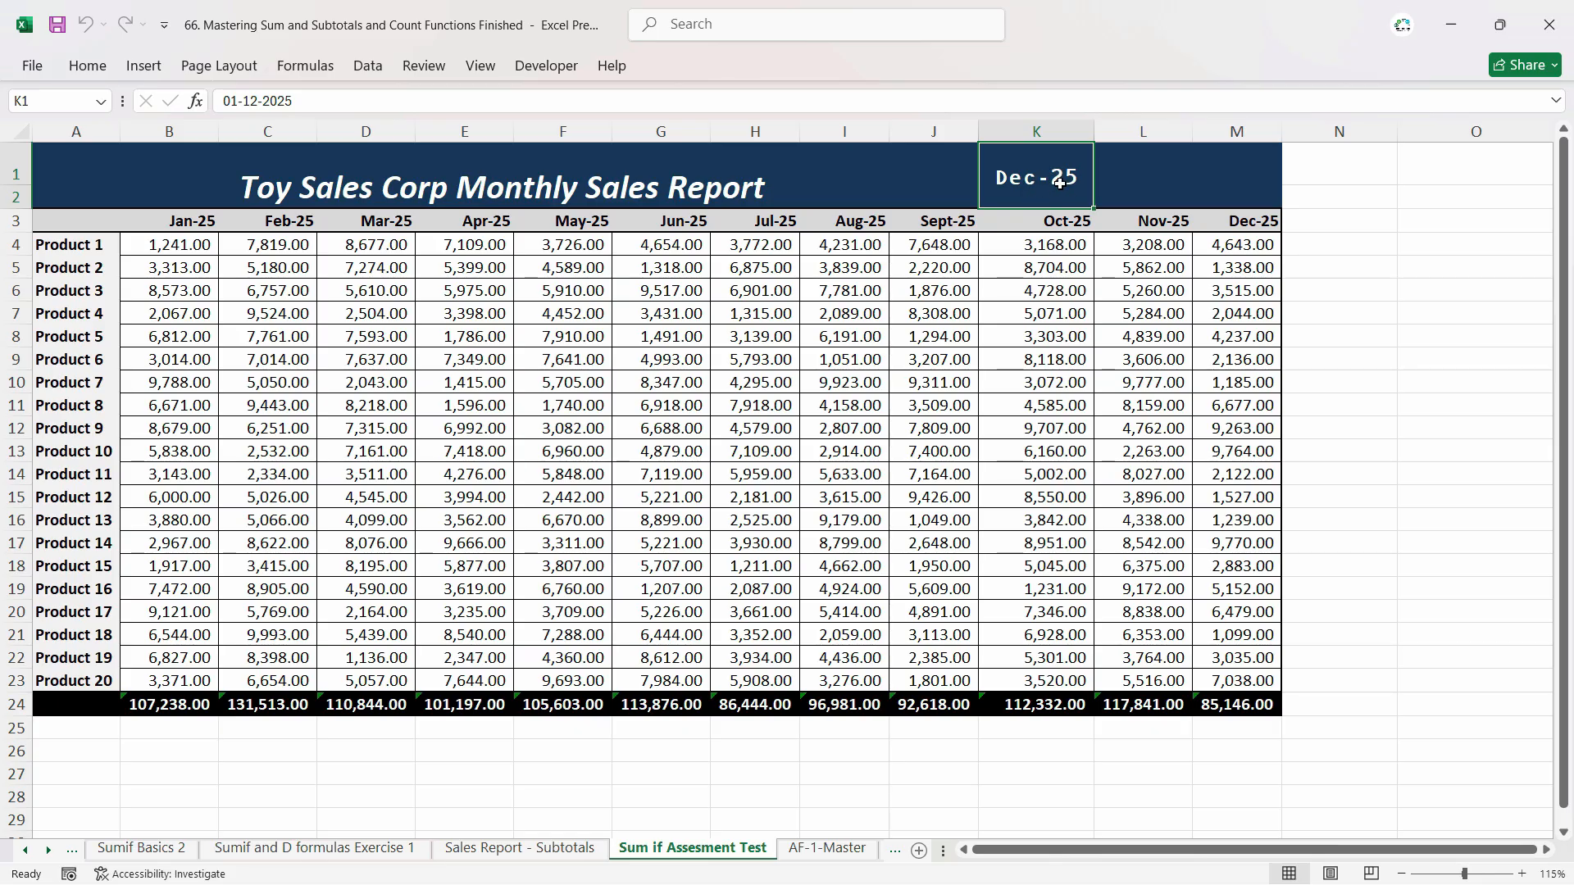
left_click(1155, 171)
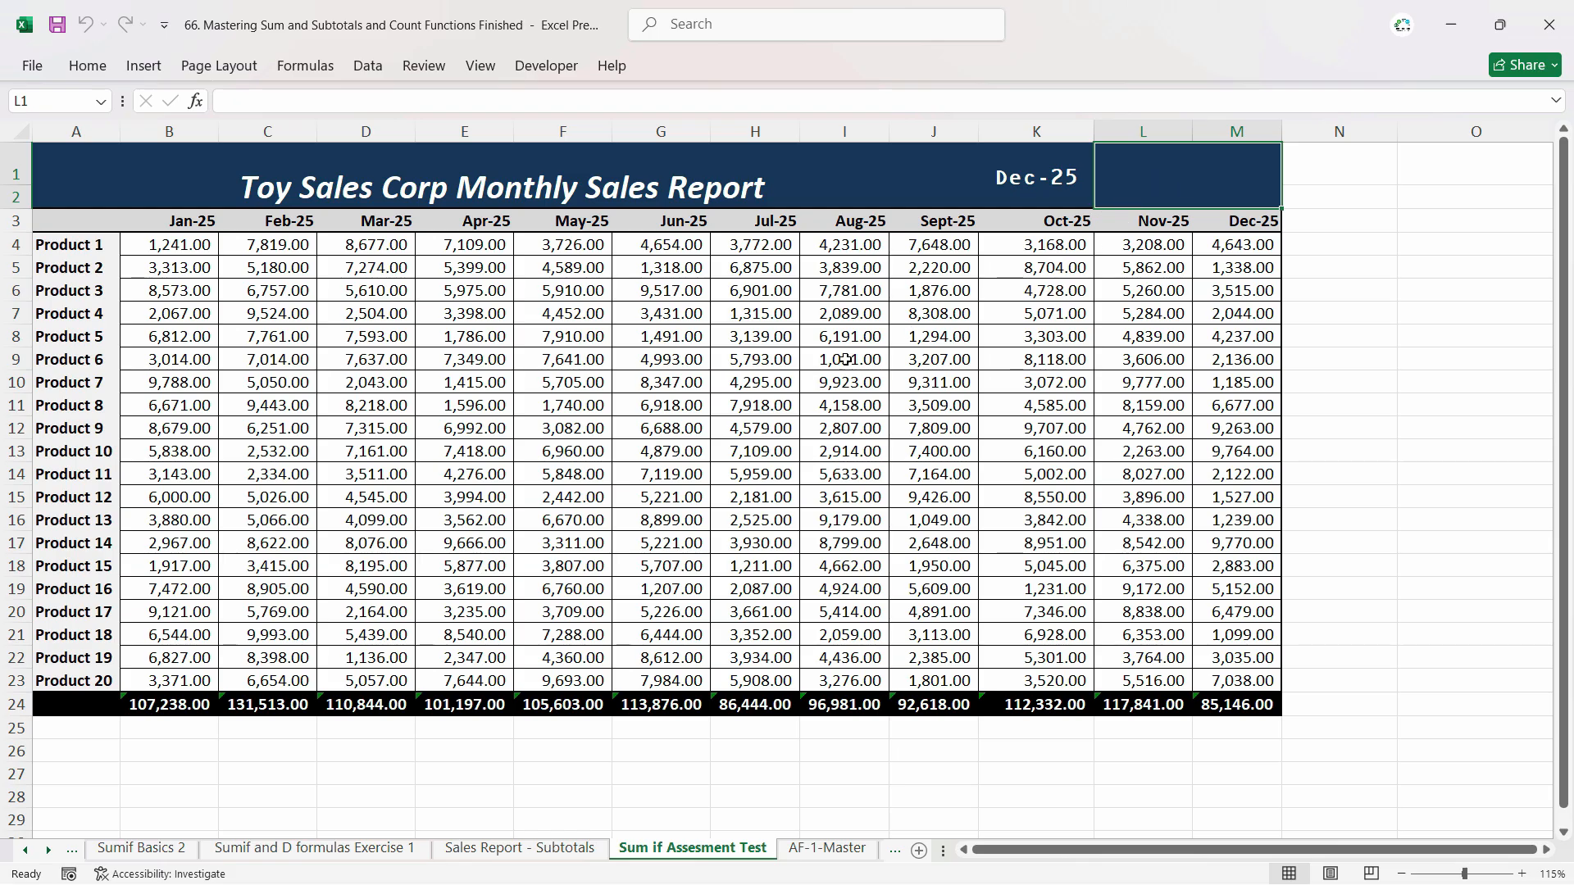
left_click_drag(192, 707, 1176, 706)
left_click(574, 850)
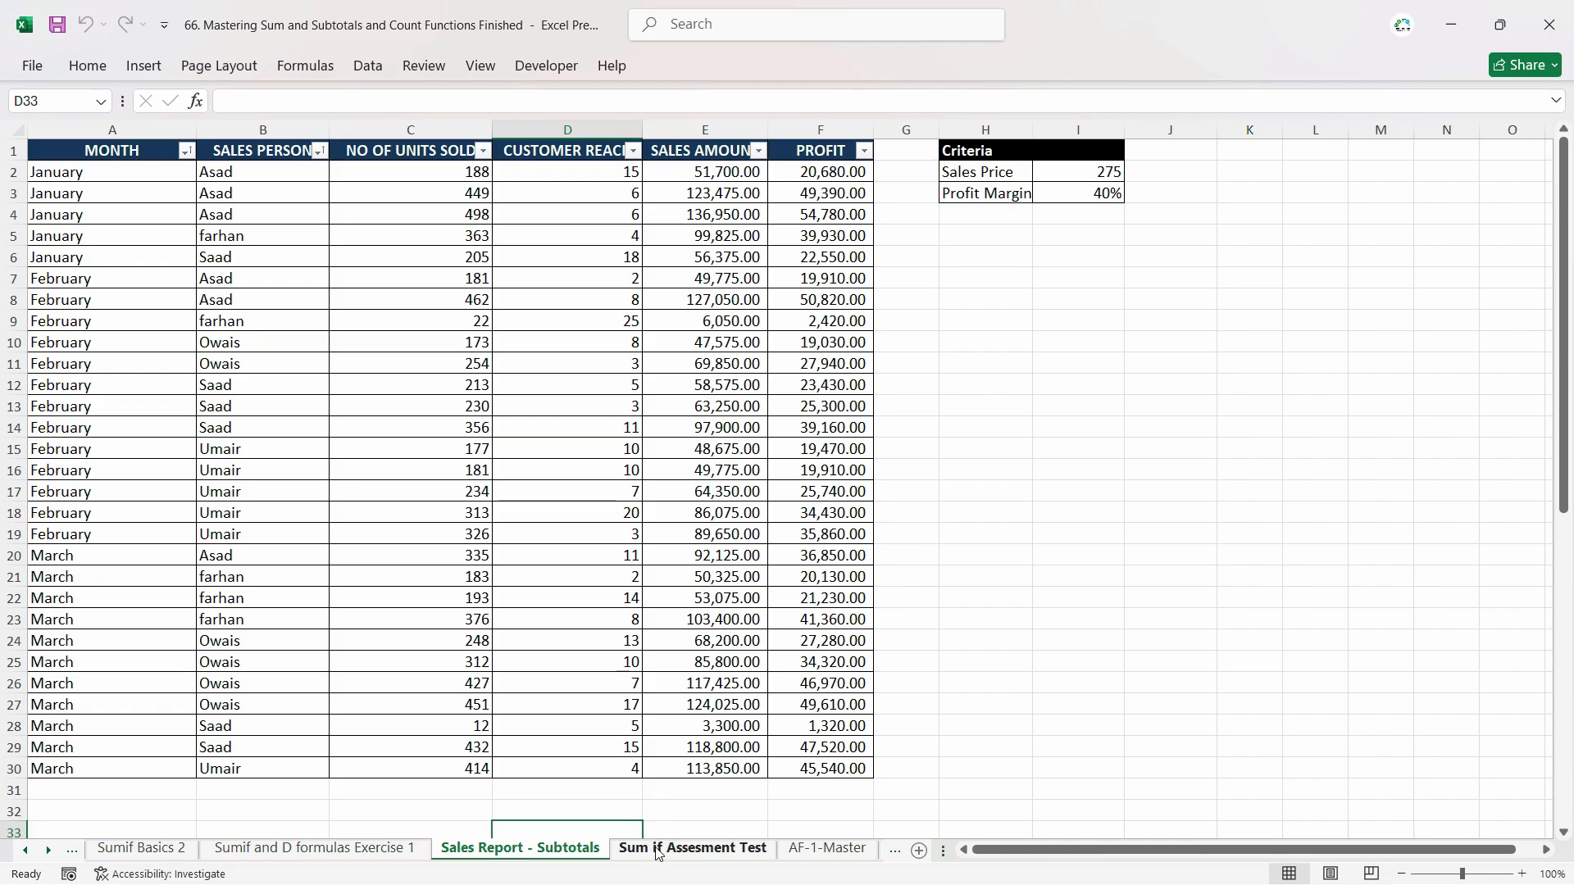
left_click(659, 851)
left_click(566, 853)
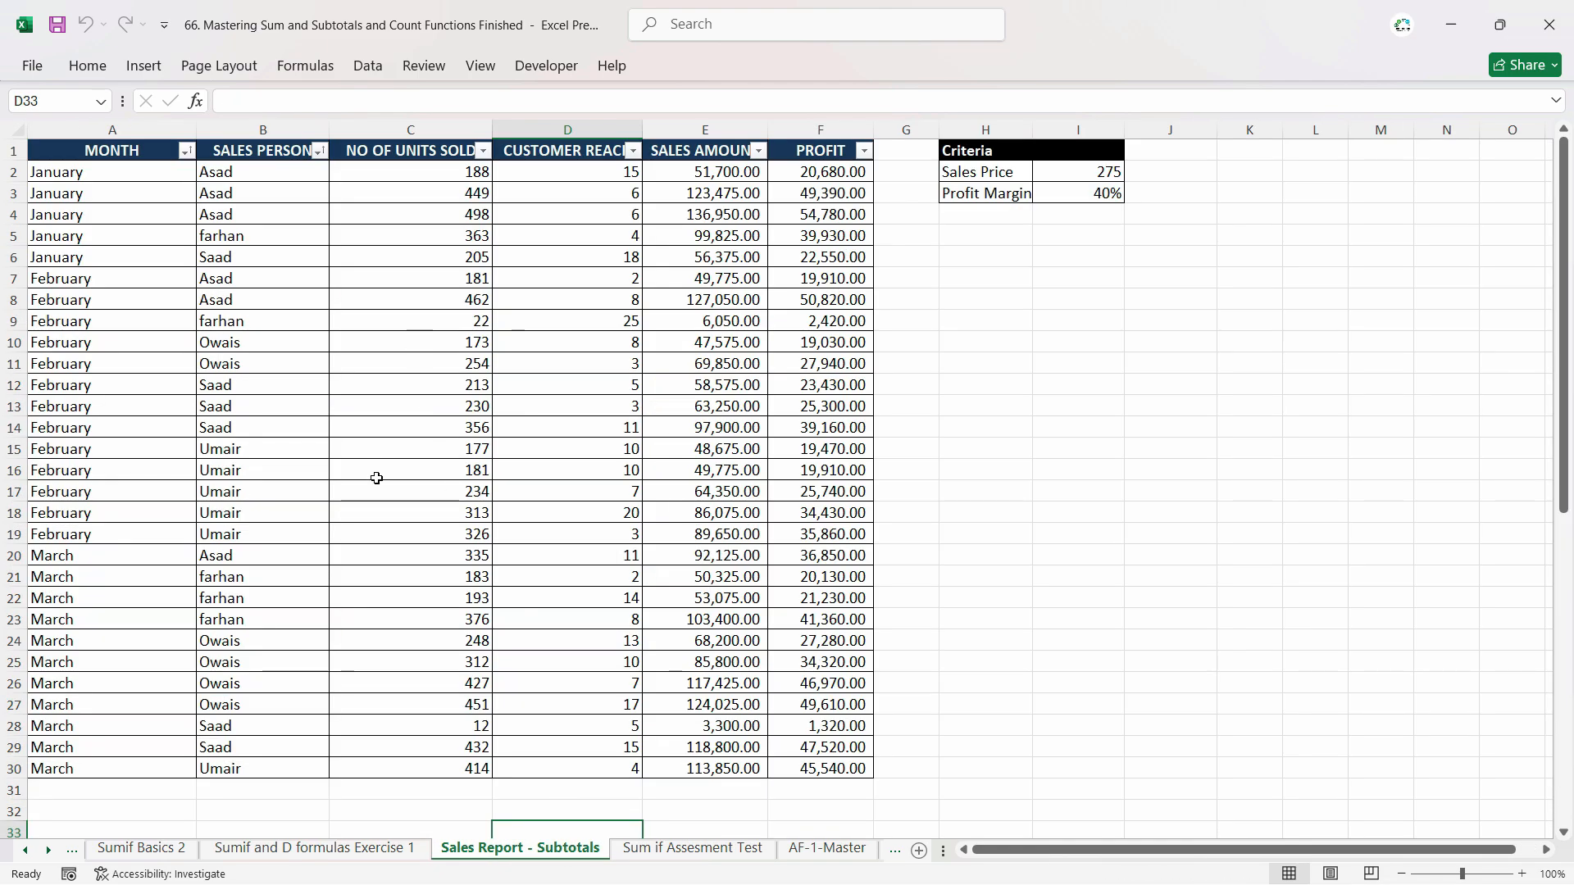
left_click(682, 849)
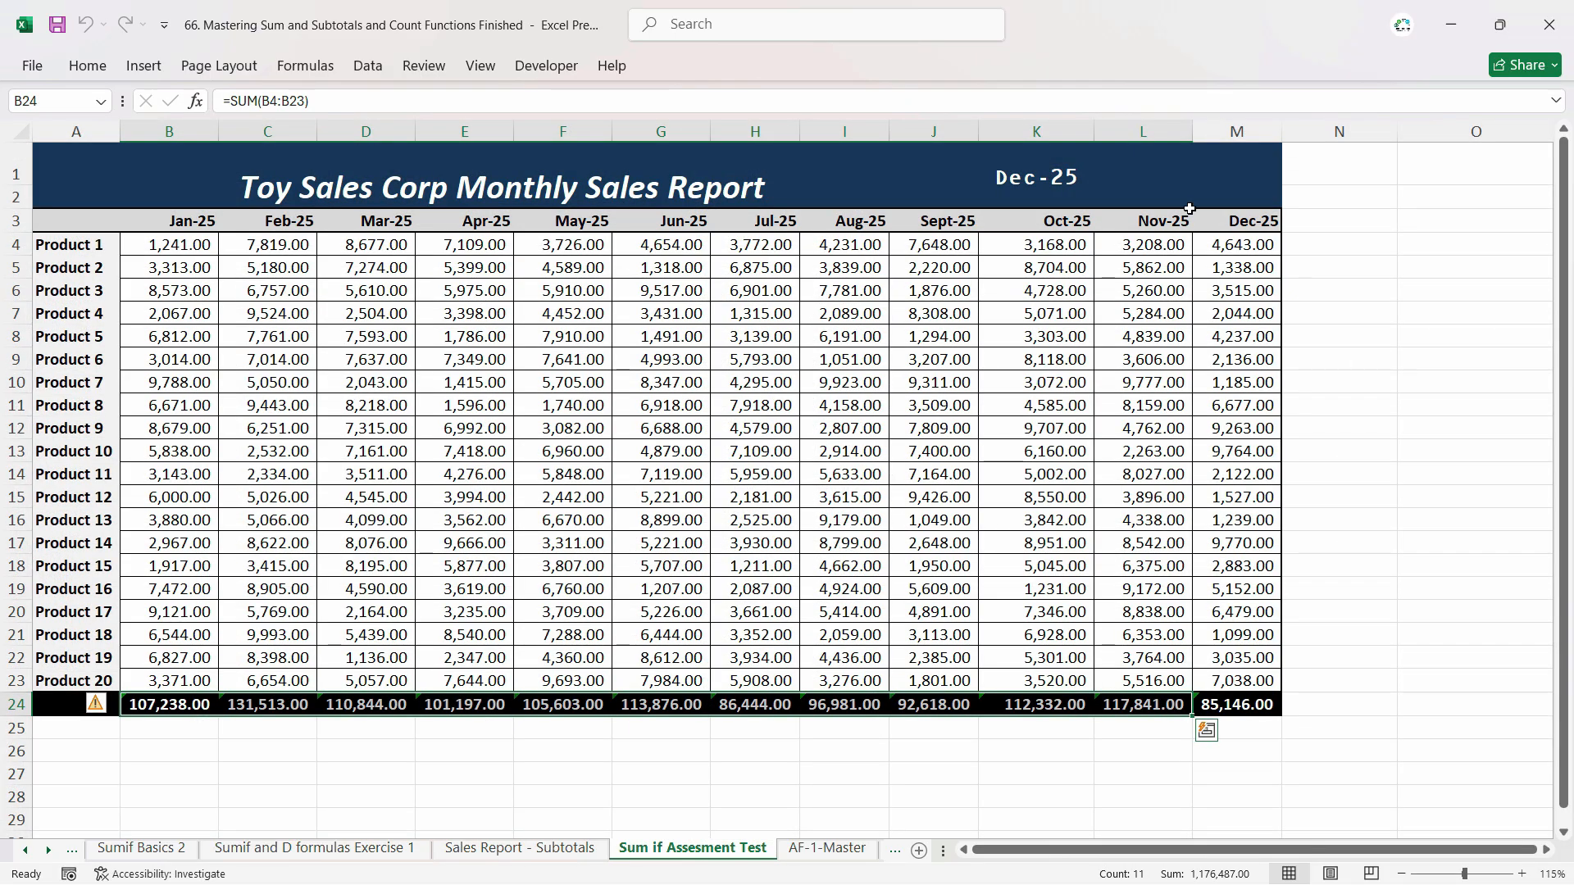
Examine the monthly totals in B24:M24 and the empty merged header cell L1 on the Sum if Assesment Test sheet.
left_click(1178, 182)
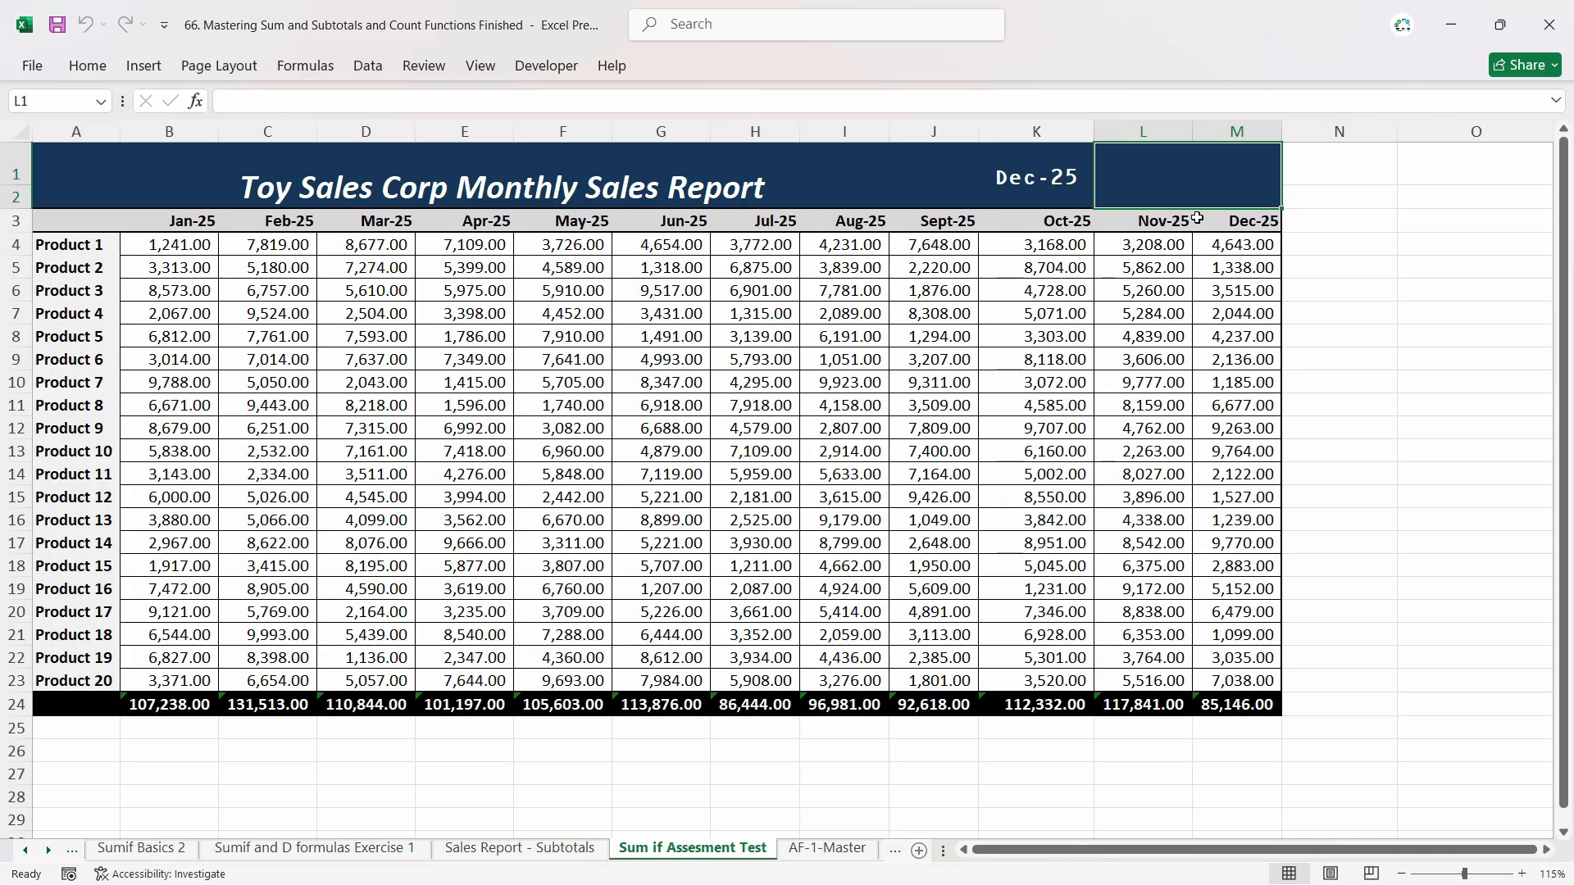
left_click_drag(177, 705, 1229, 705)
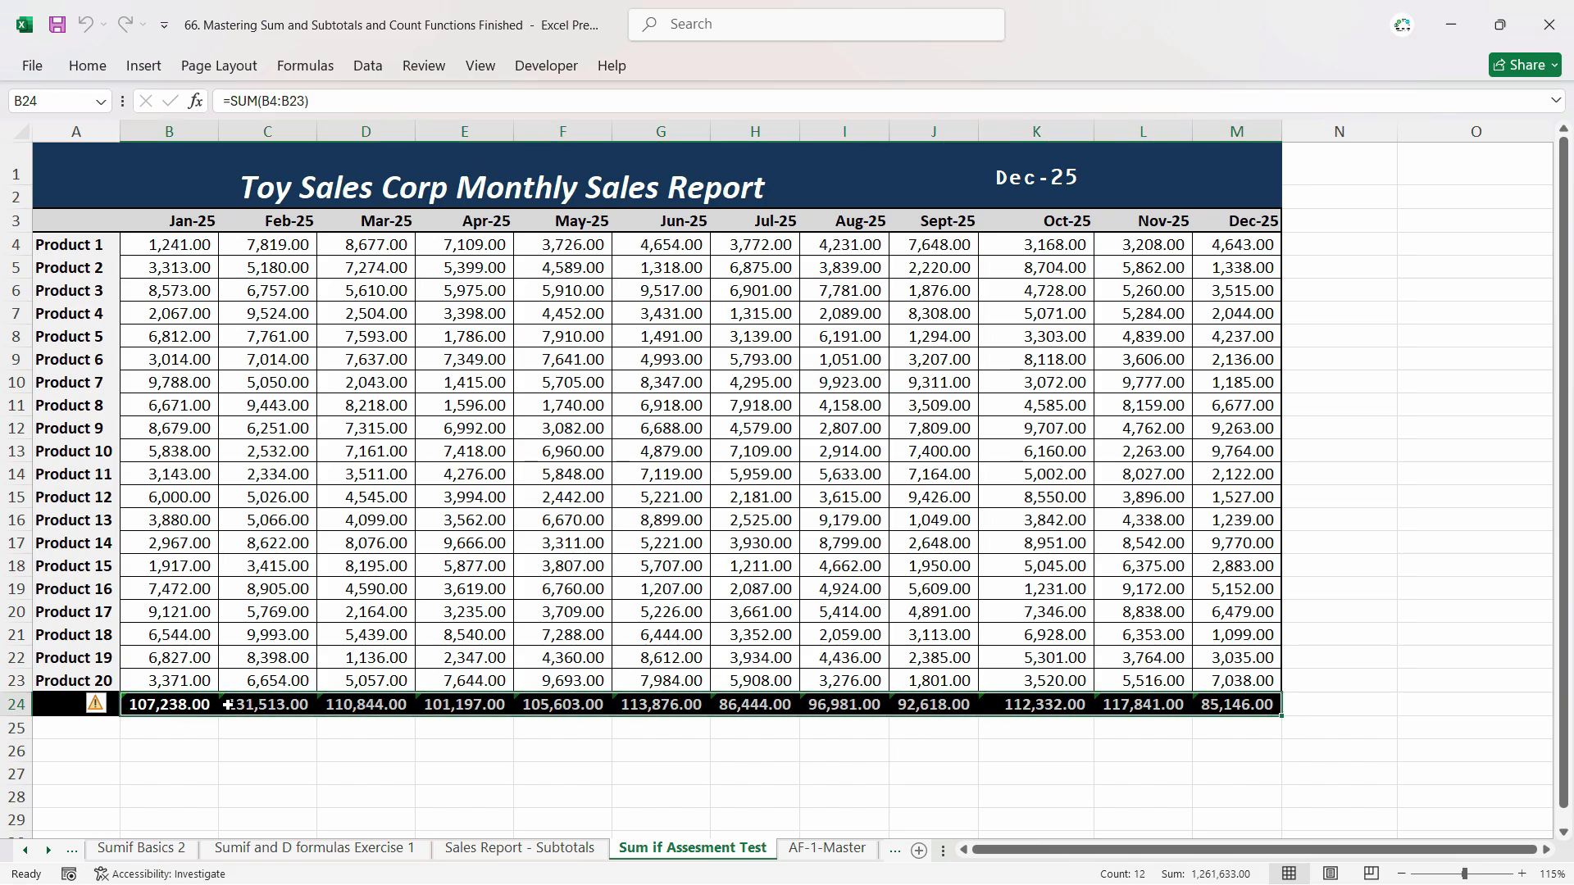
left_click_drag(176, 707, 1206, 706)
left_click(1170, 186)
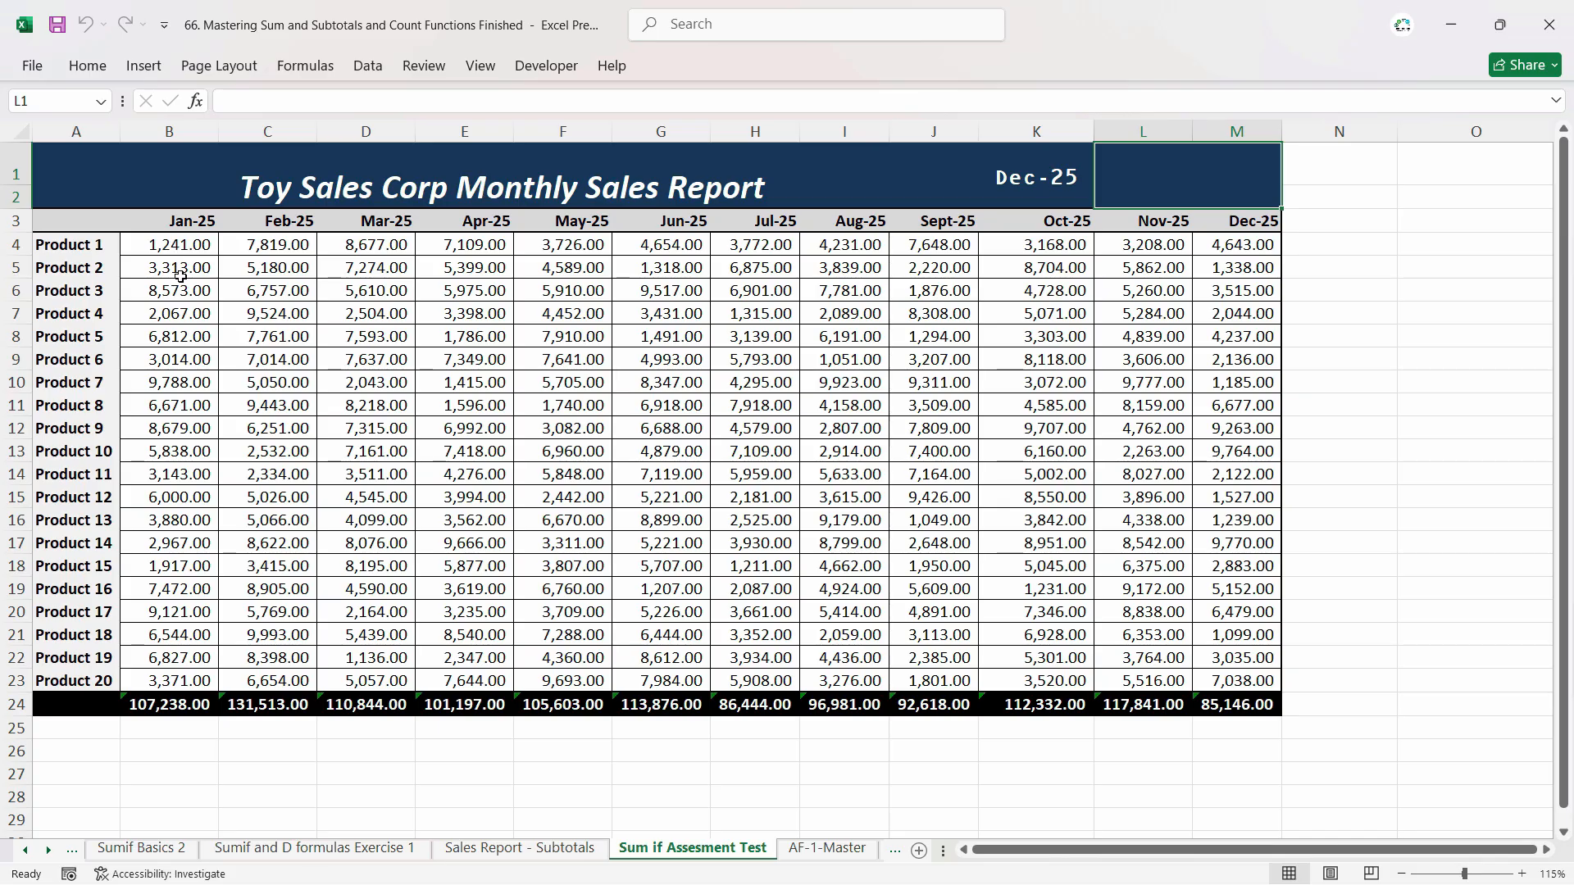
Compare the Jan-25 column of the assessment sheet with the row-by-row January entries in A2:A6 of the Sales Report - Subtotals sheet.
left_click(179, 225)
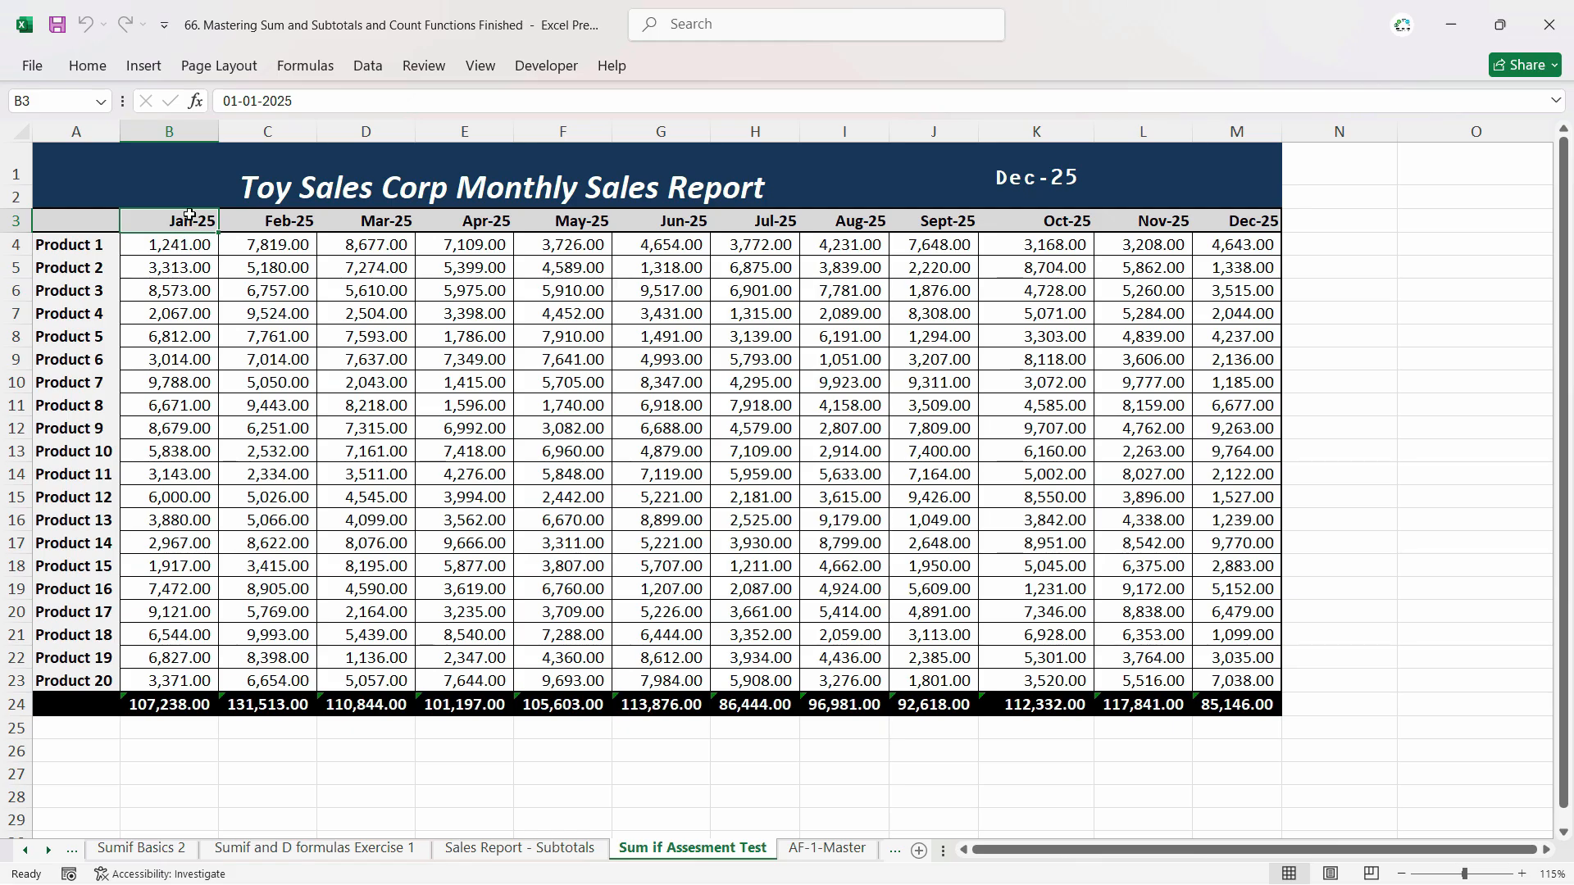
left_click_drag(179, 262, 184, 407)
left_click(545, 847)
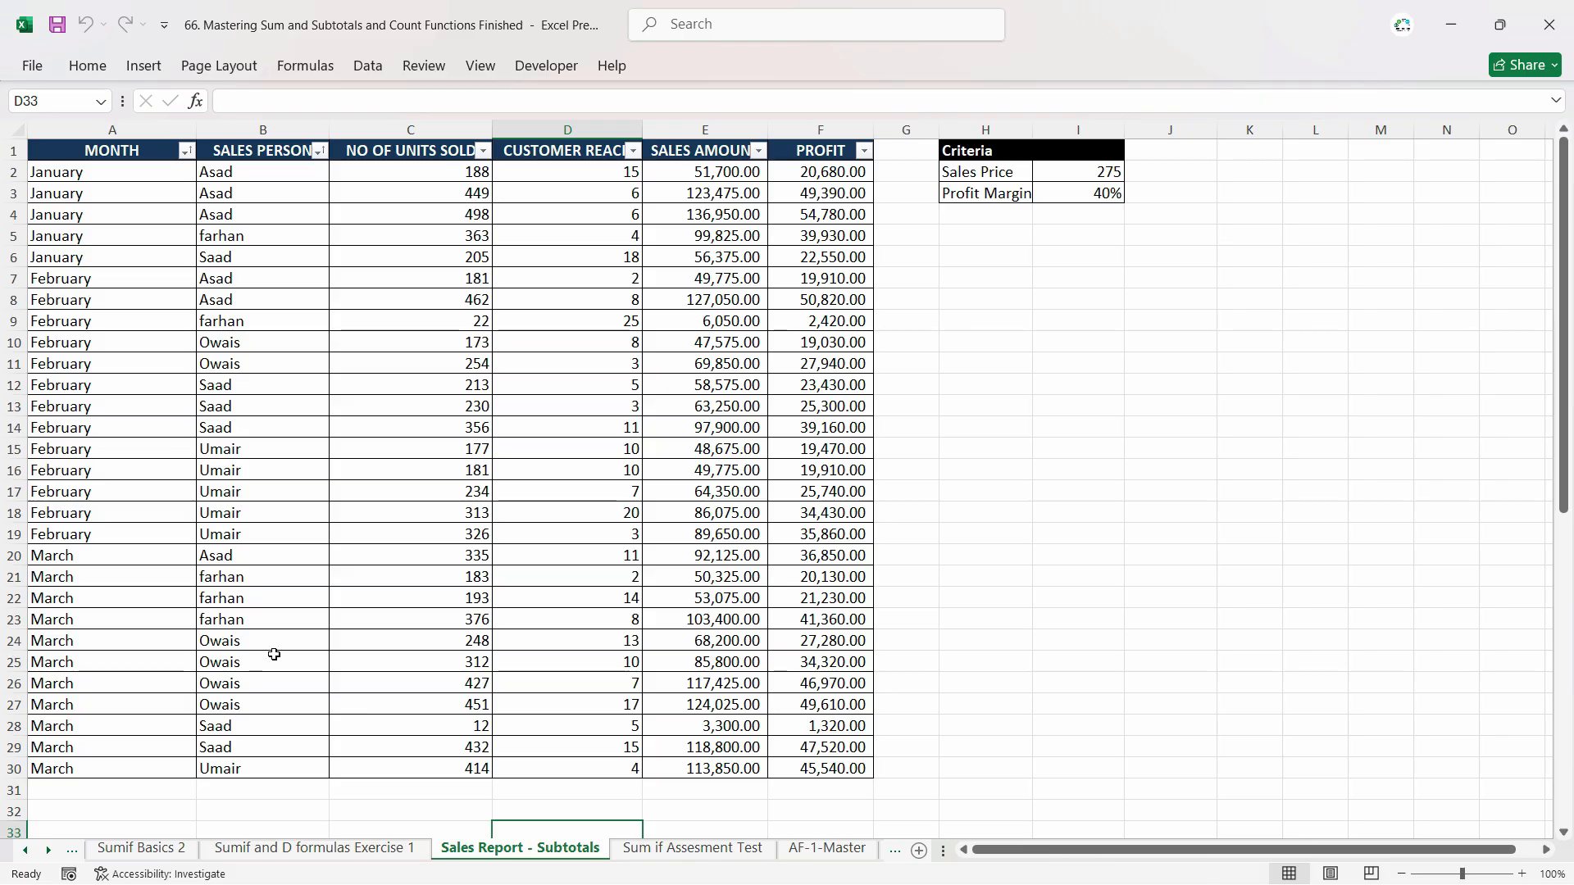
left_click(73, 172)
left_click(68, 198)
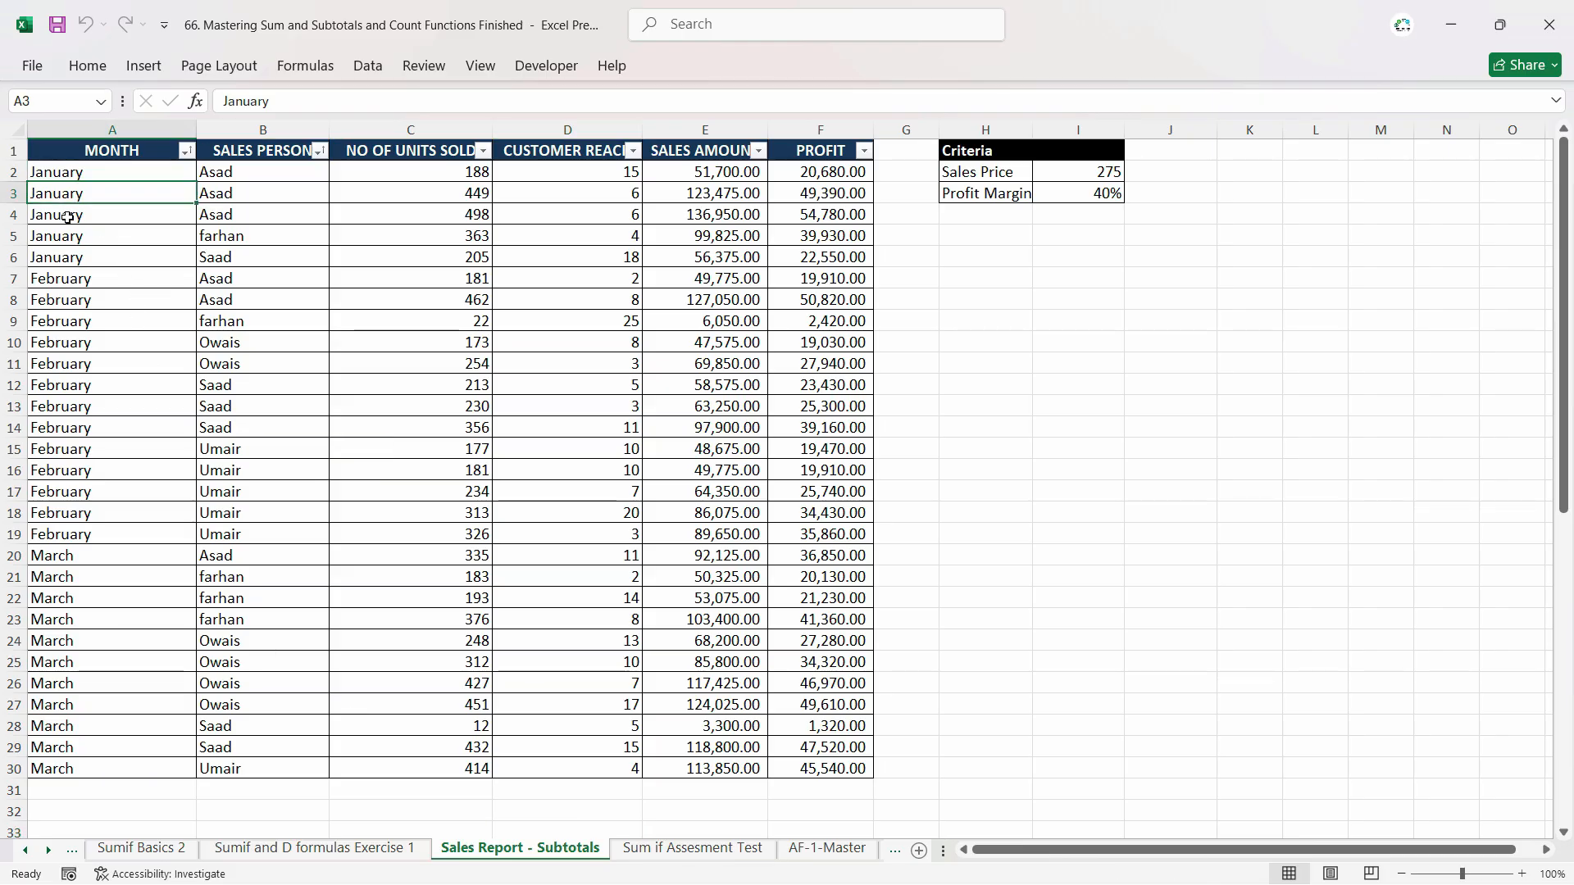
left_click(67, 217)
left_click(68, 238)
left_click(88, 258)
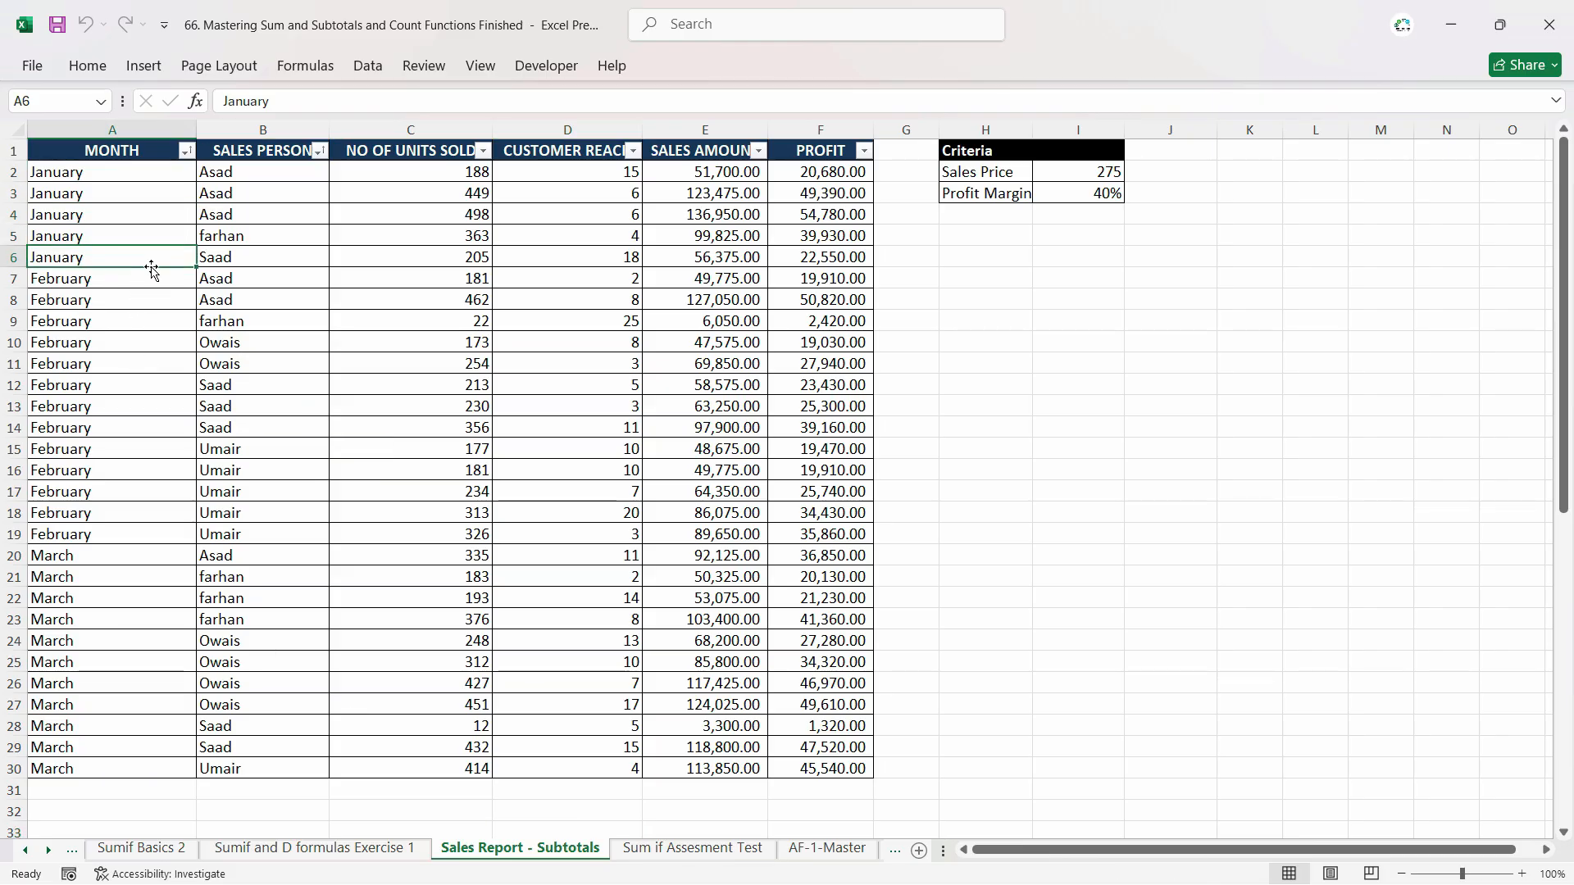
Examine the date cell K1, the empty result cell L1 and the month headers on the Sum if Assesment Test sheet.
left_click(693, 847)
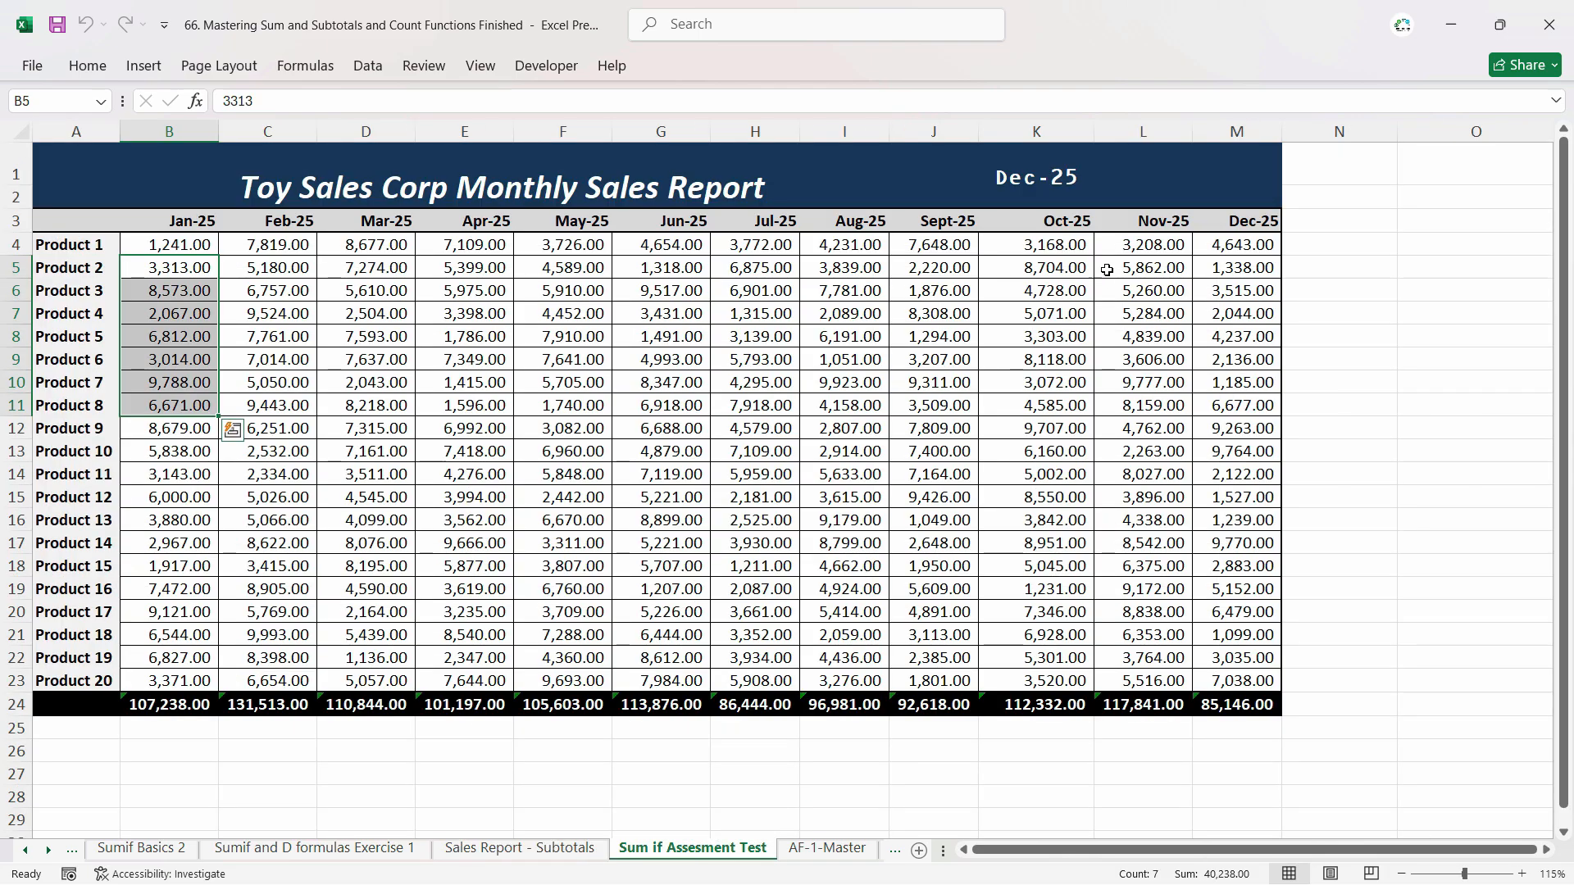
left_click(1119, 177)
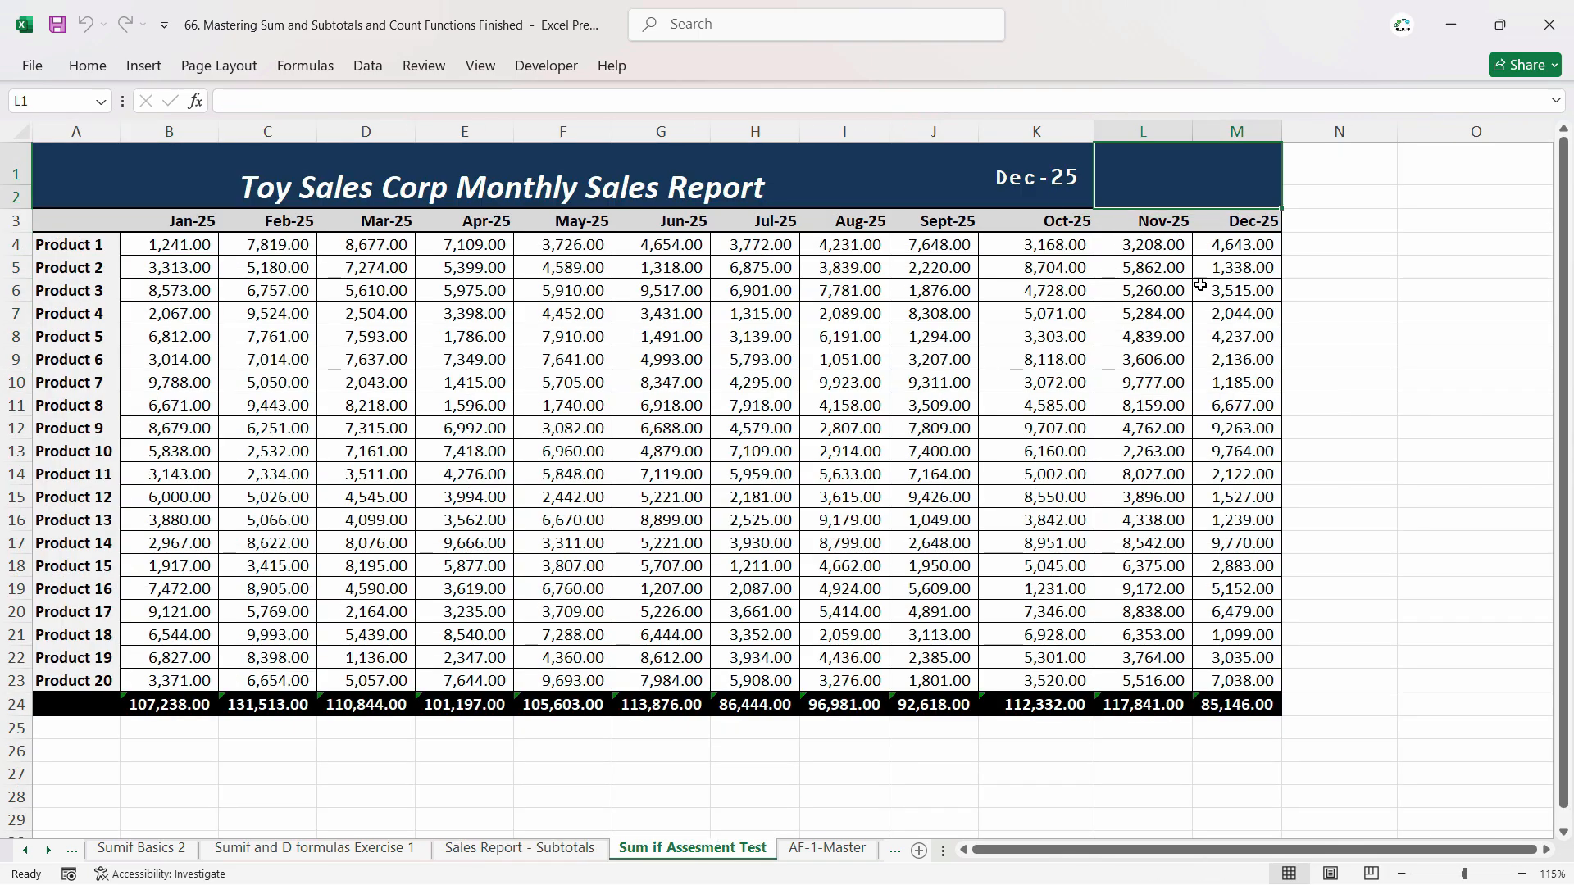
left_click(1032, 165)
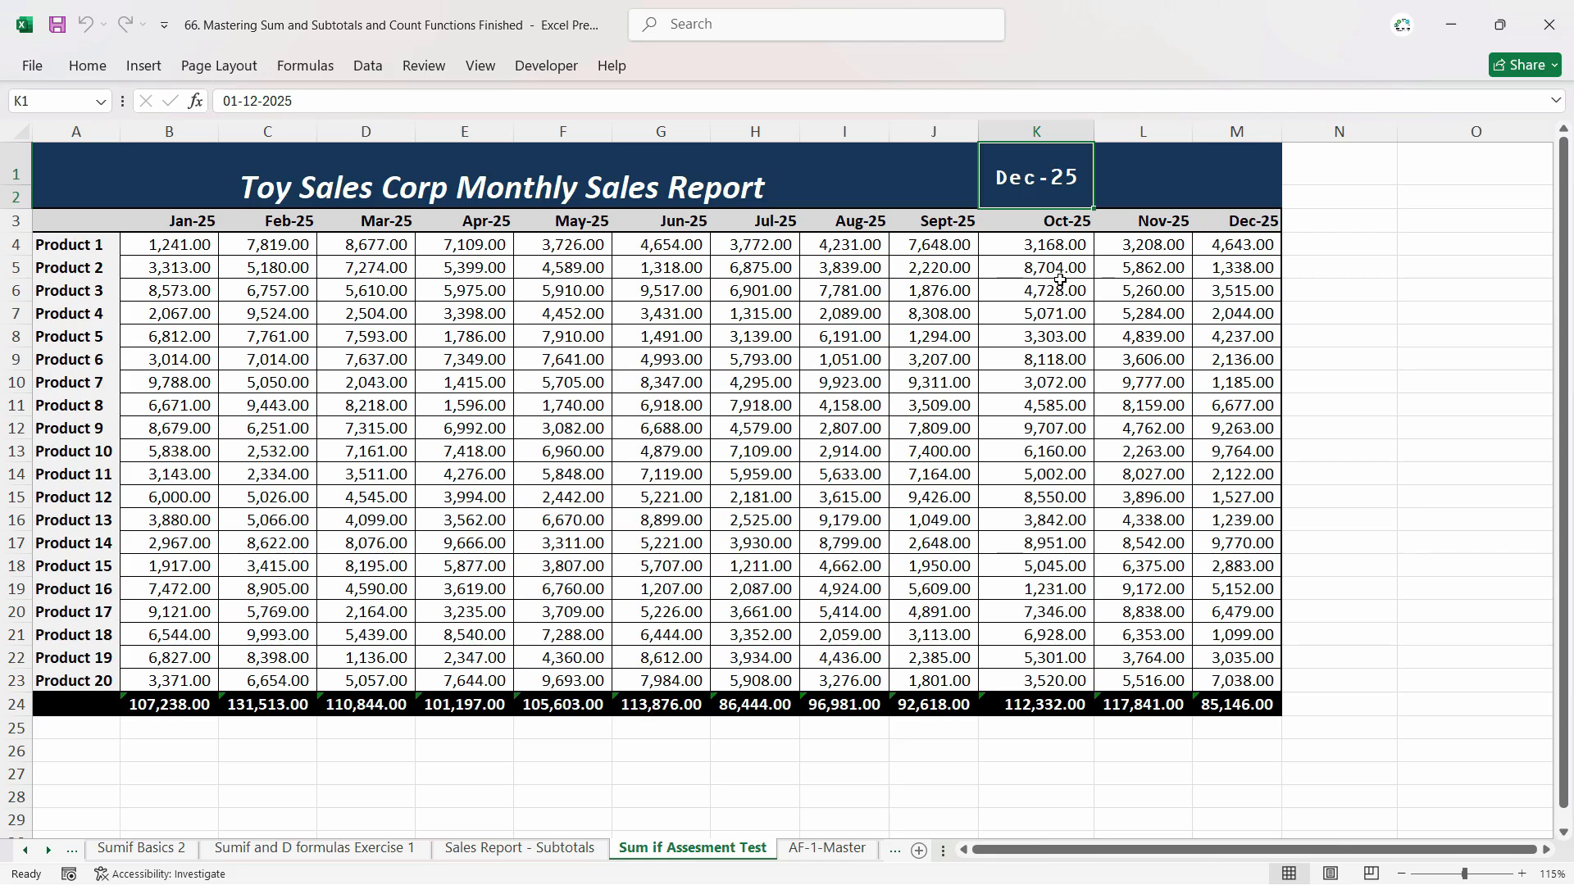
left_click(1119, 182)
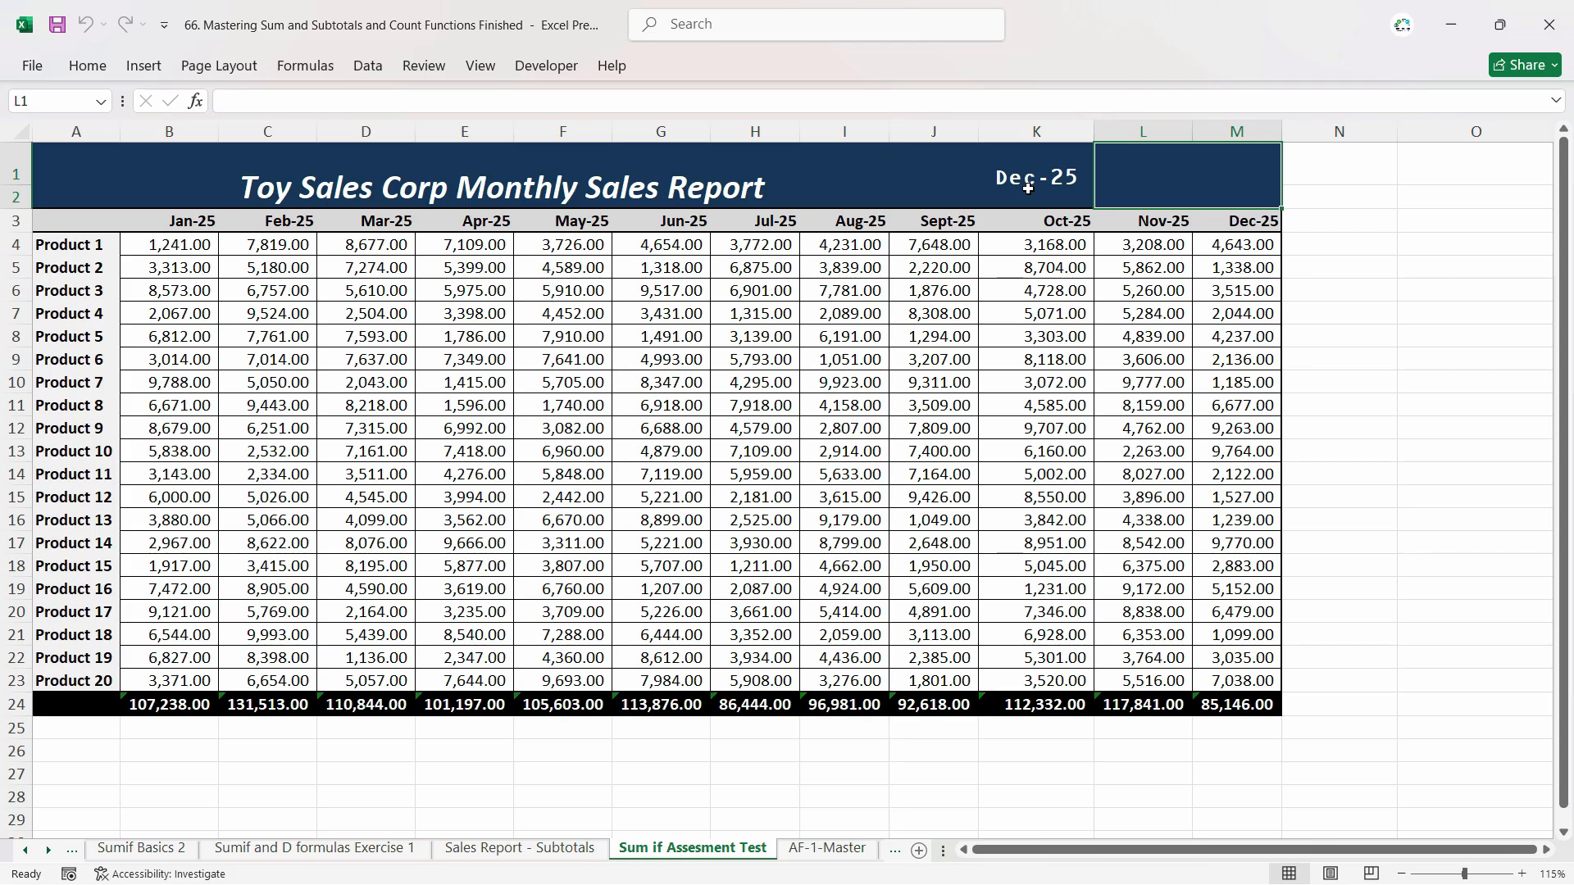
left_click(188, 224)
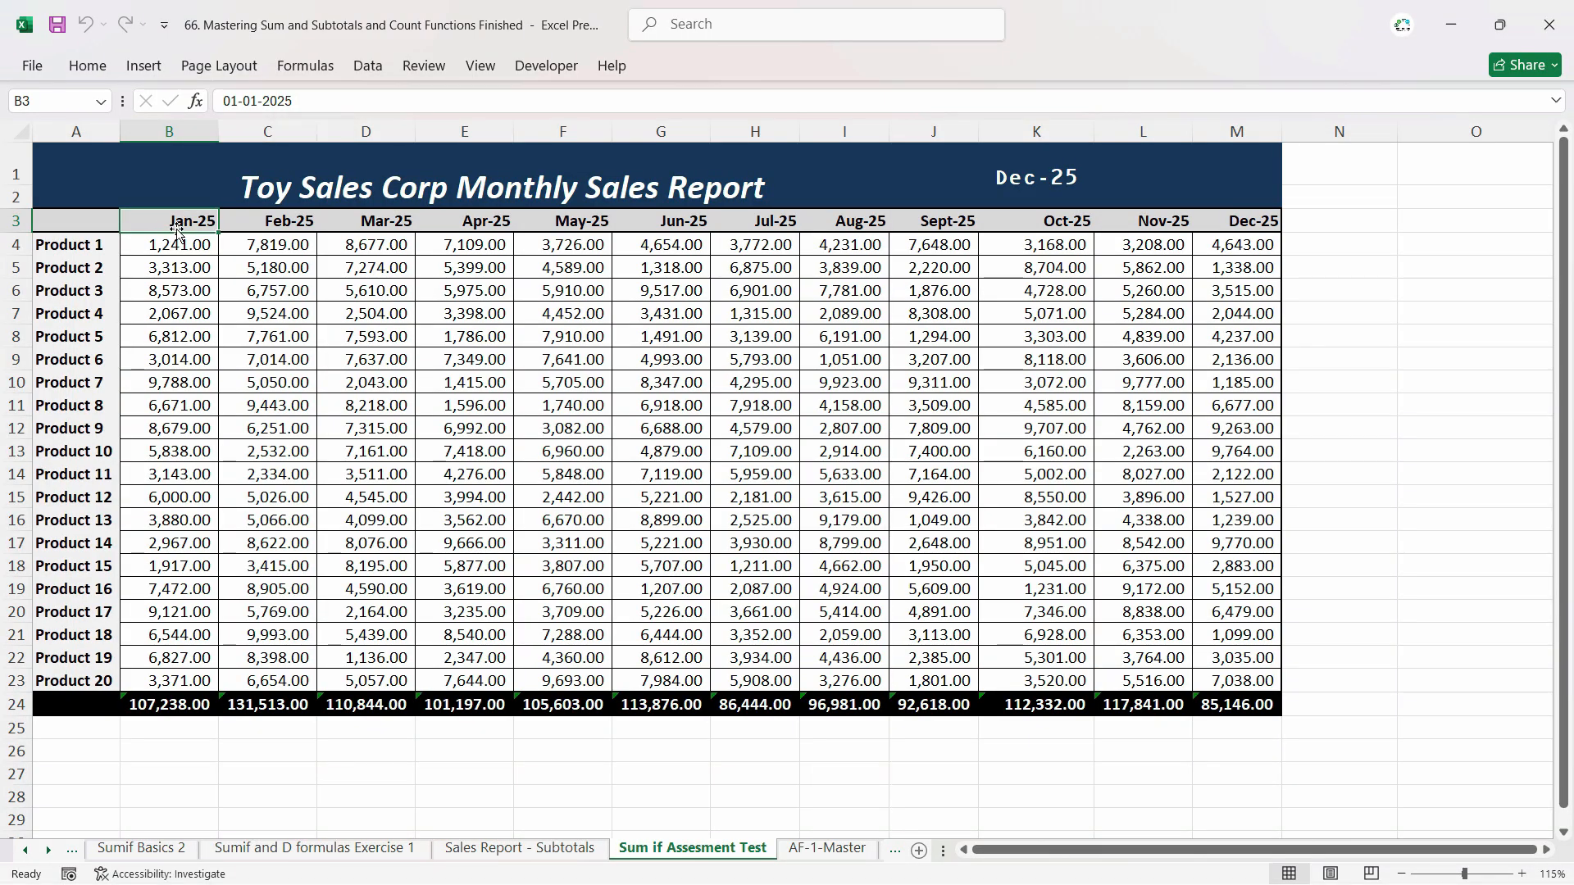
left_click(303, 223)
left_click(1016, 180)
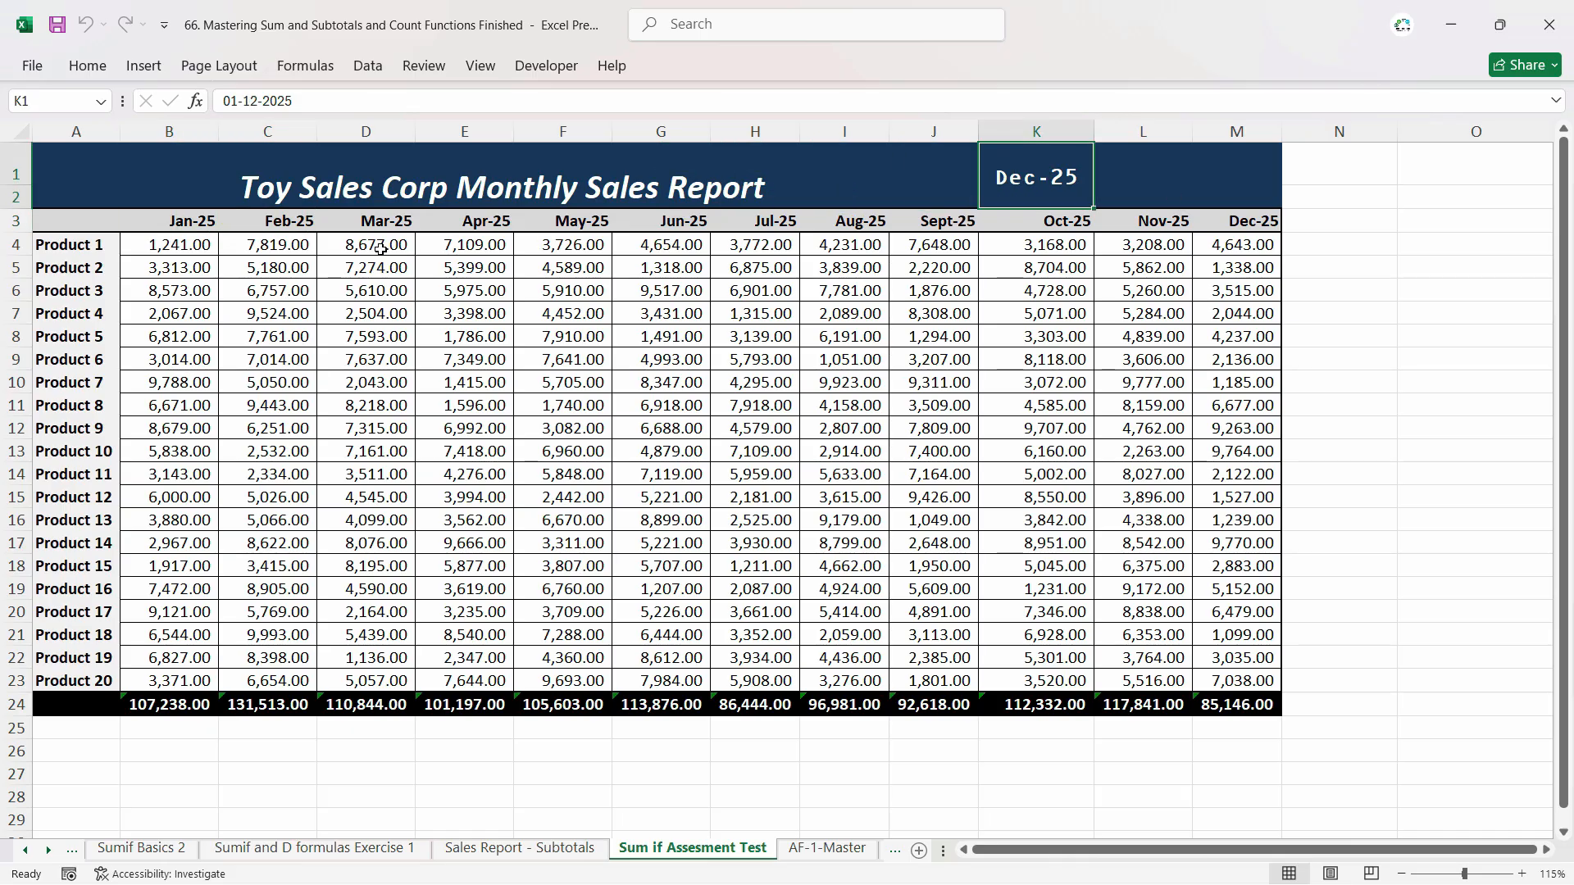
Replace the date headers in B3:M3 with the month names January through December, filled as a series from January.
left_click(220, 221)
type("Januart")
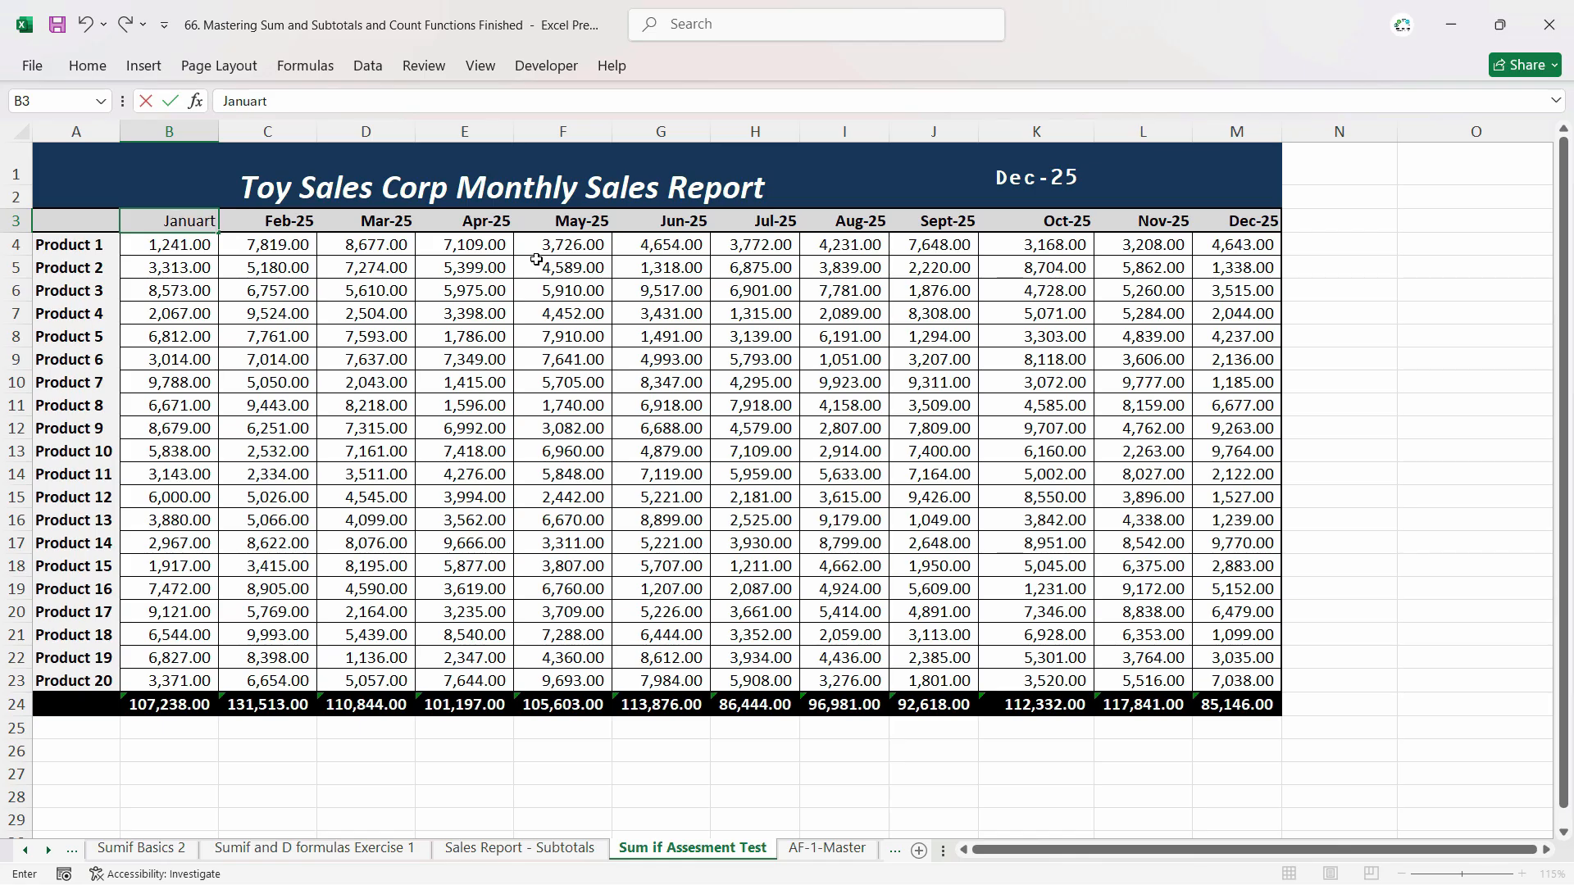
key("Tab")
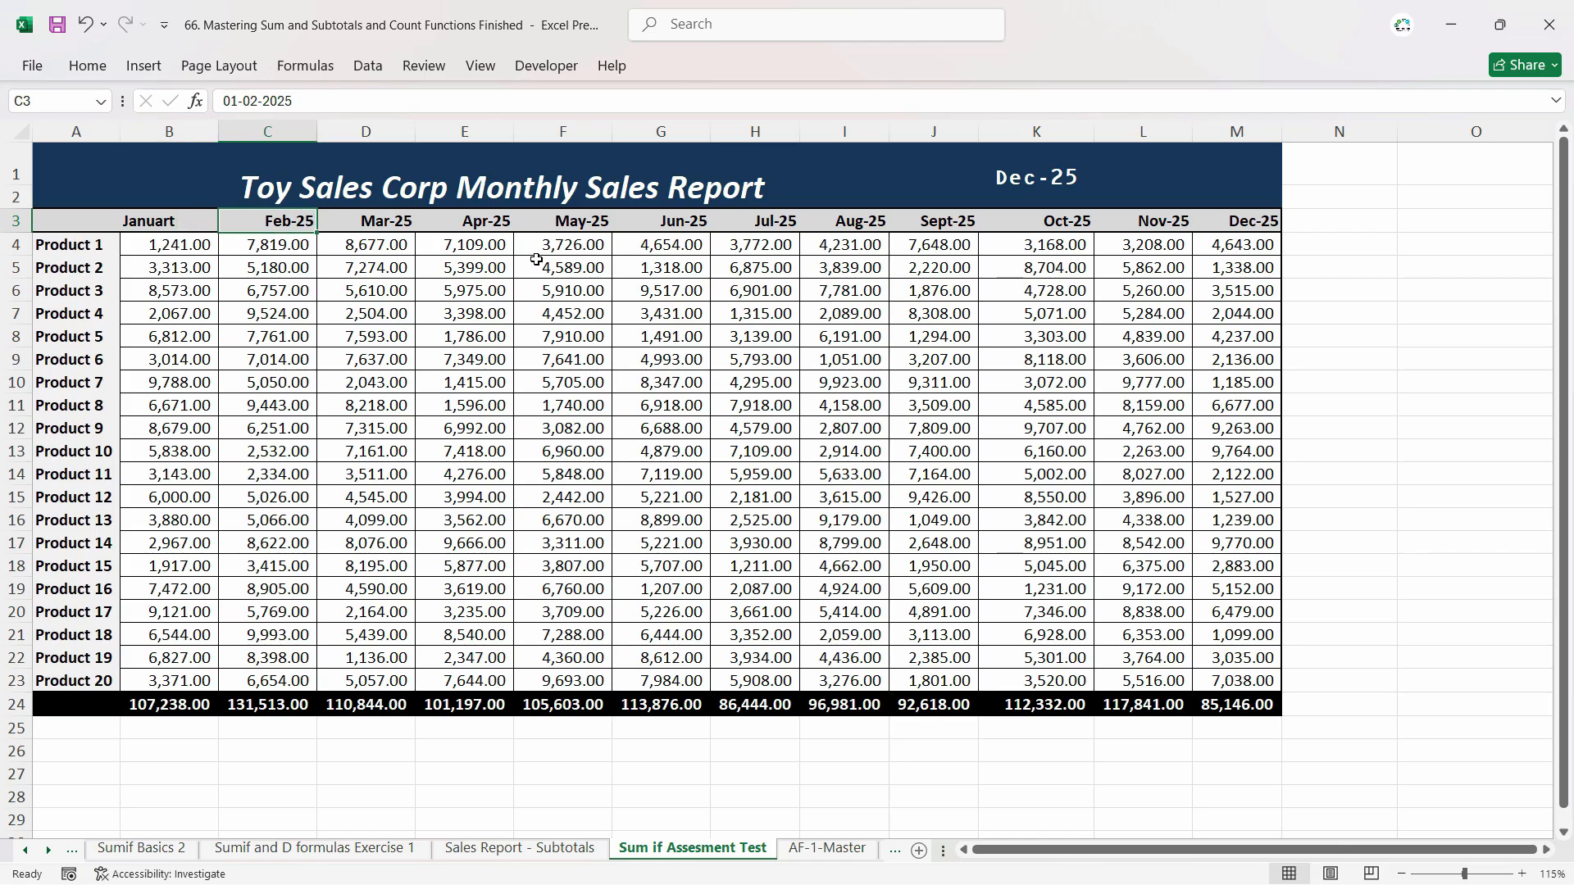
key("Left")
type("J")
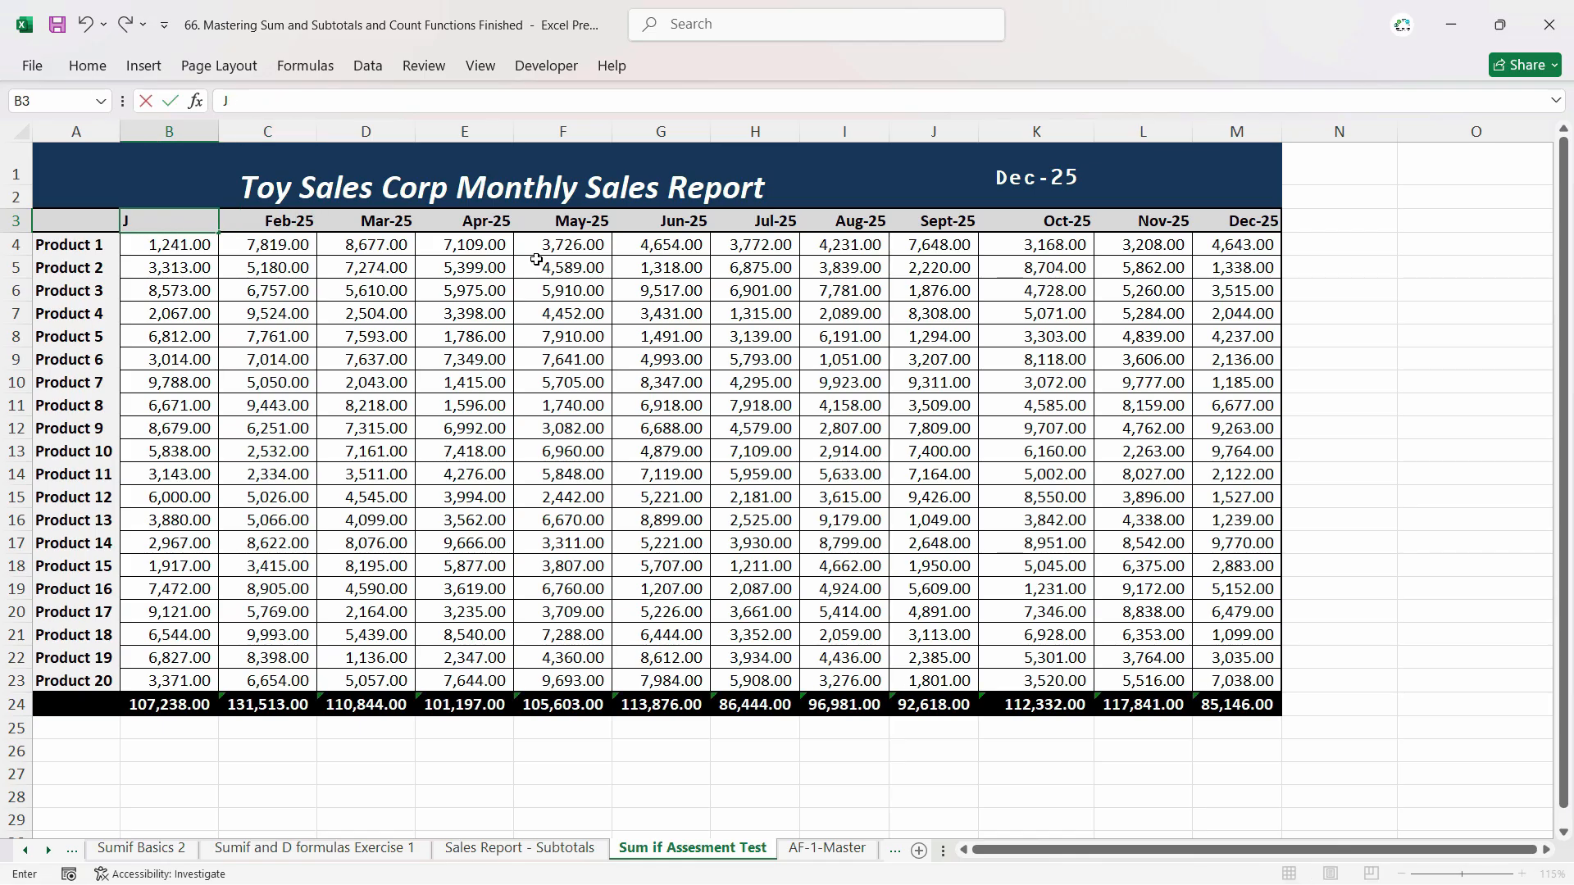
type("anuary")
key("ctrl+Return")
left_click_drag(218, 229, 1269, 228)
left_click(1057, 204)
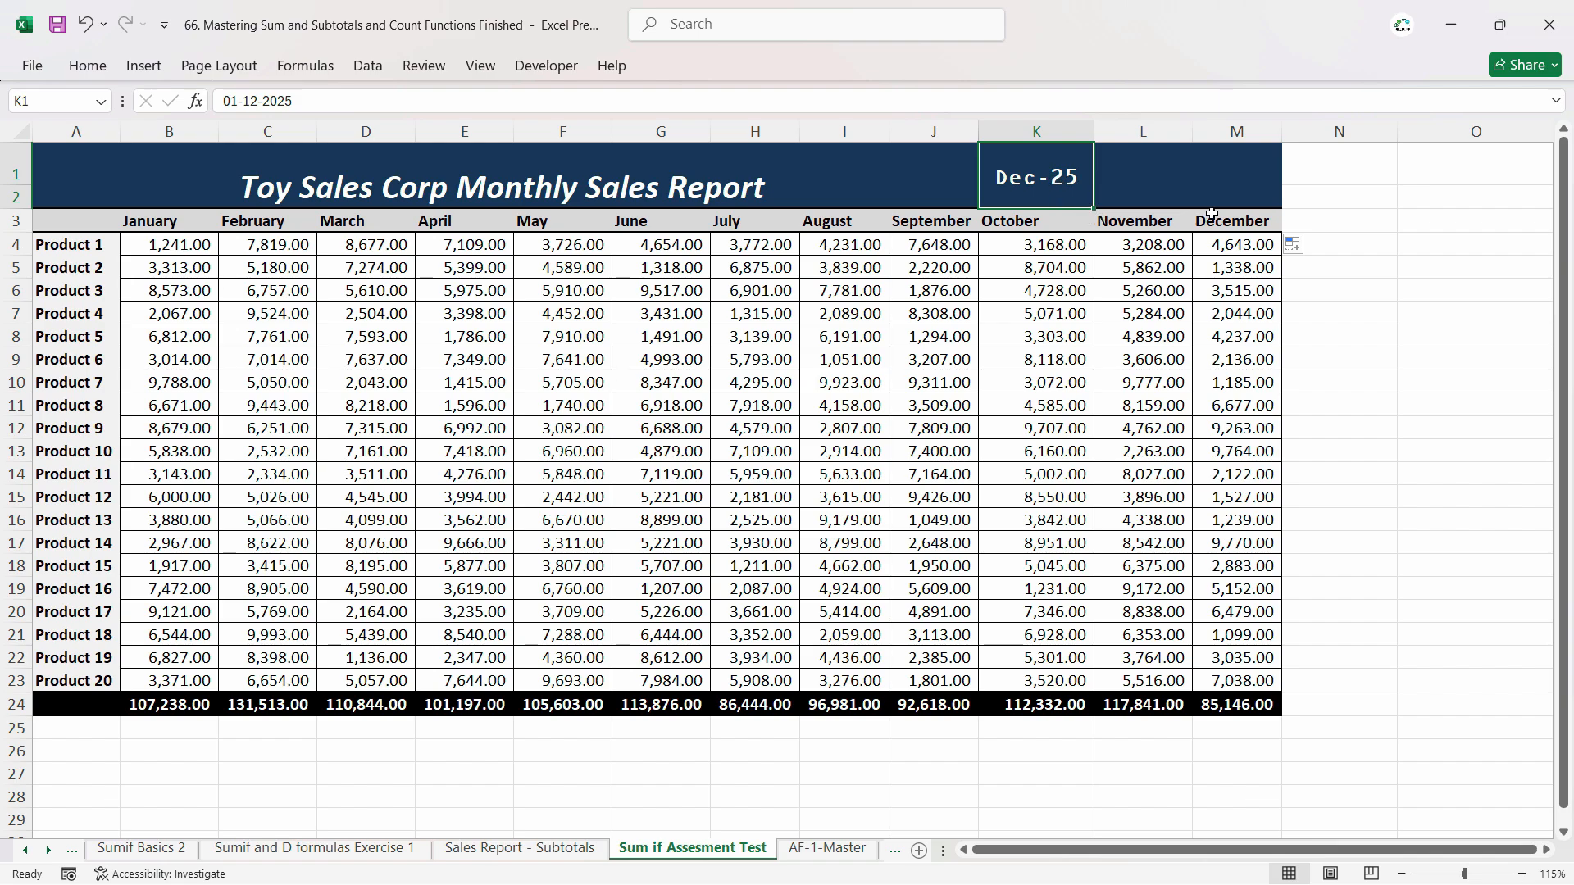
Name the month header range B3:M3 Months.
left_click_drag(1212, 215, 107, 219)
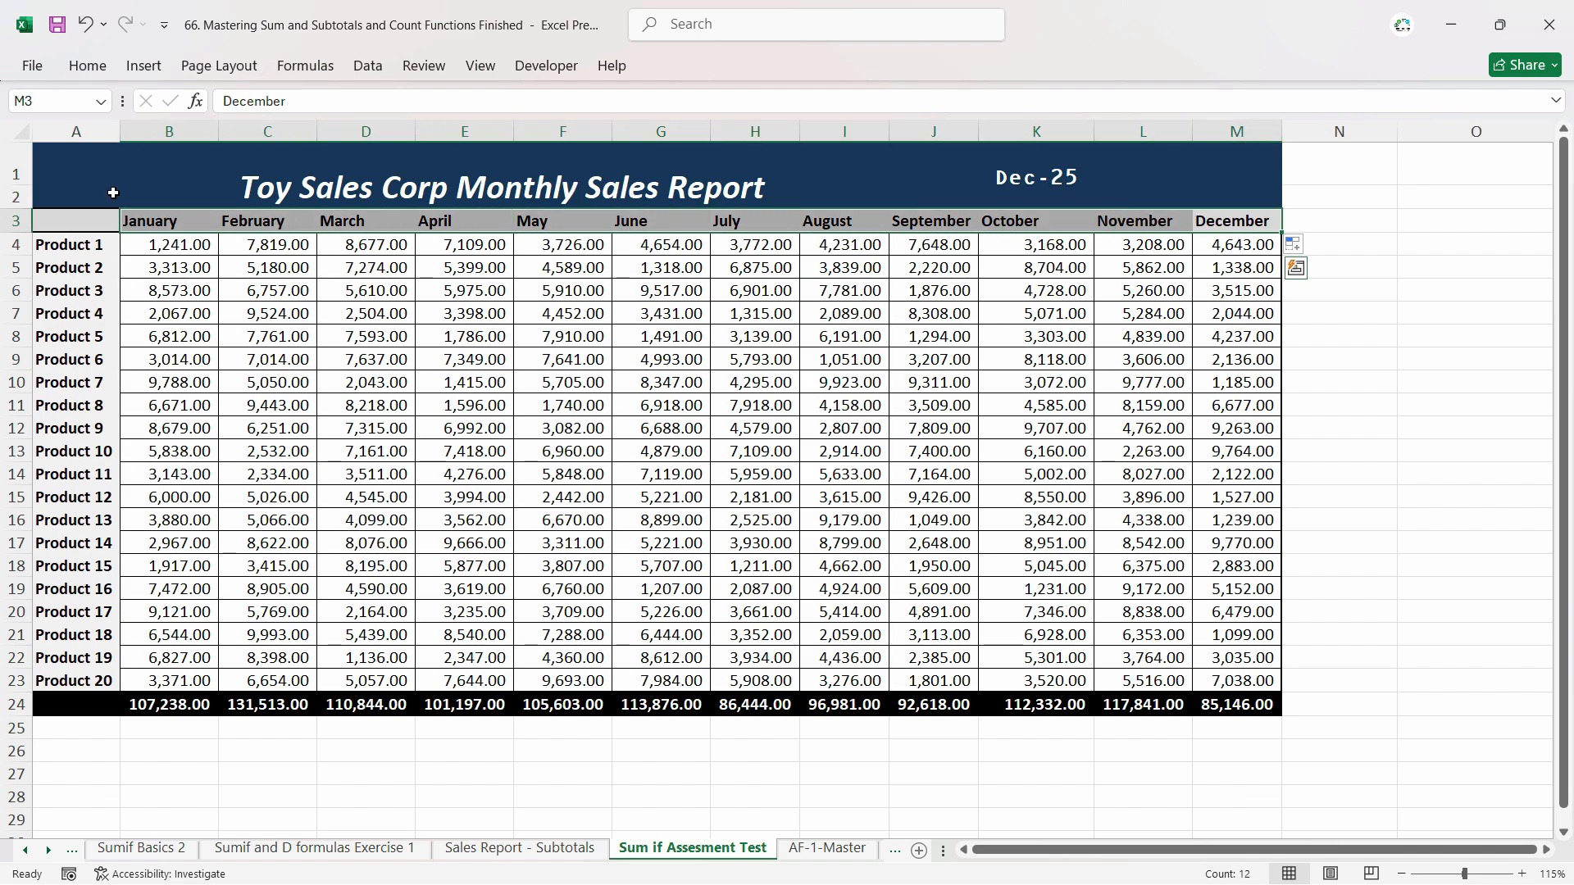
left_click(70, 102)
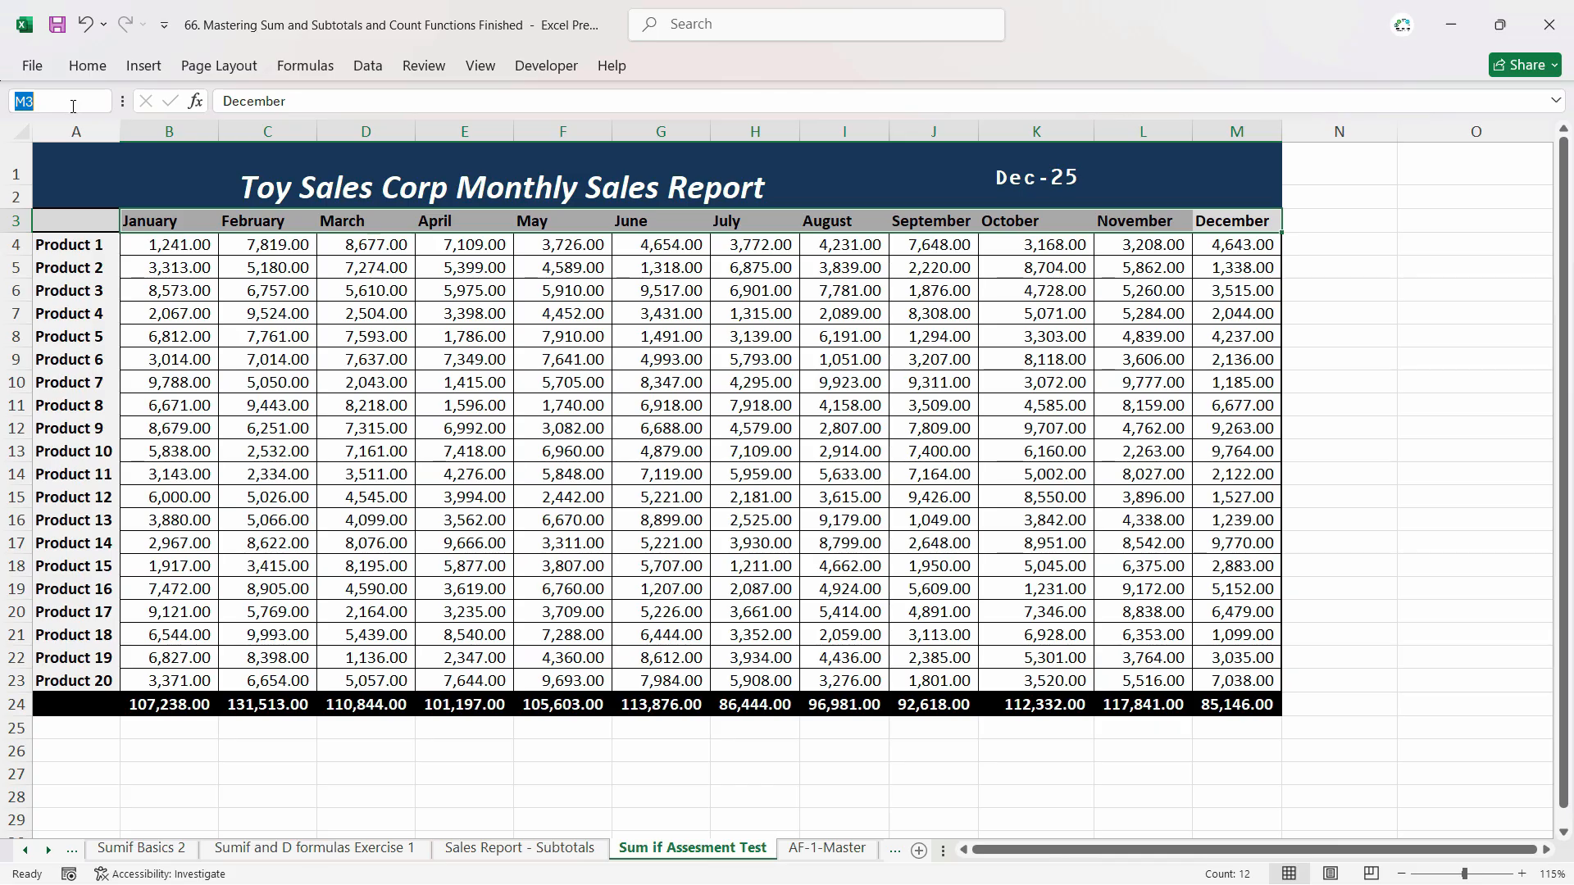
type("Months")
key("Return")
Clear the date in K1 and give the cell a list validation with the source =months.
left_click(1081, 186)
key("Delete")
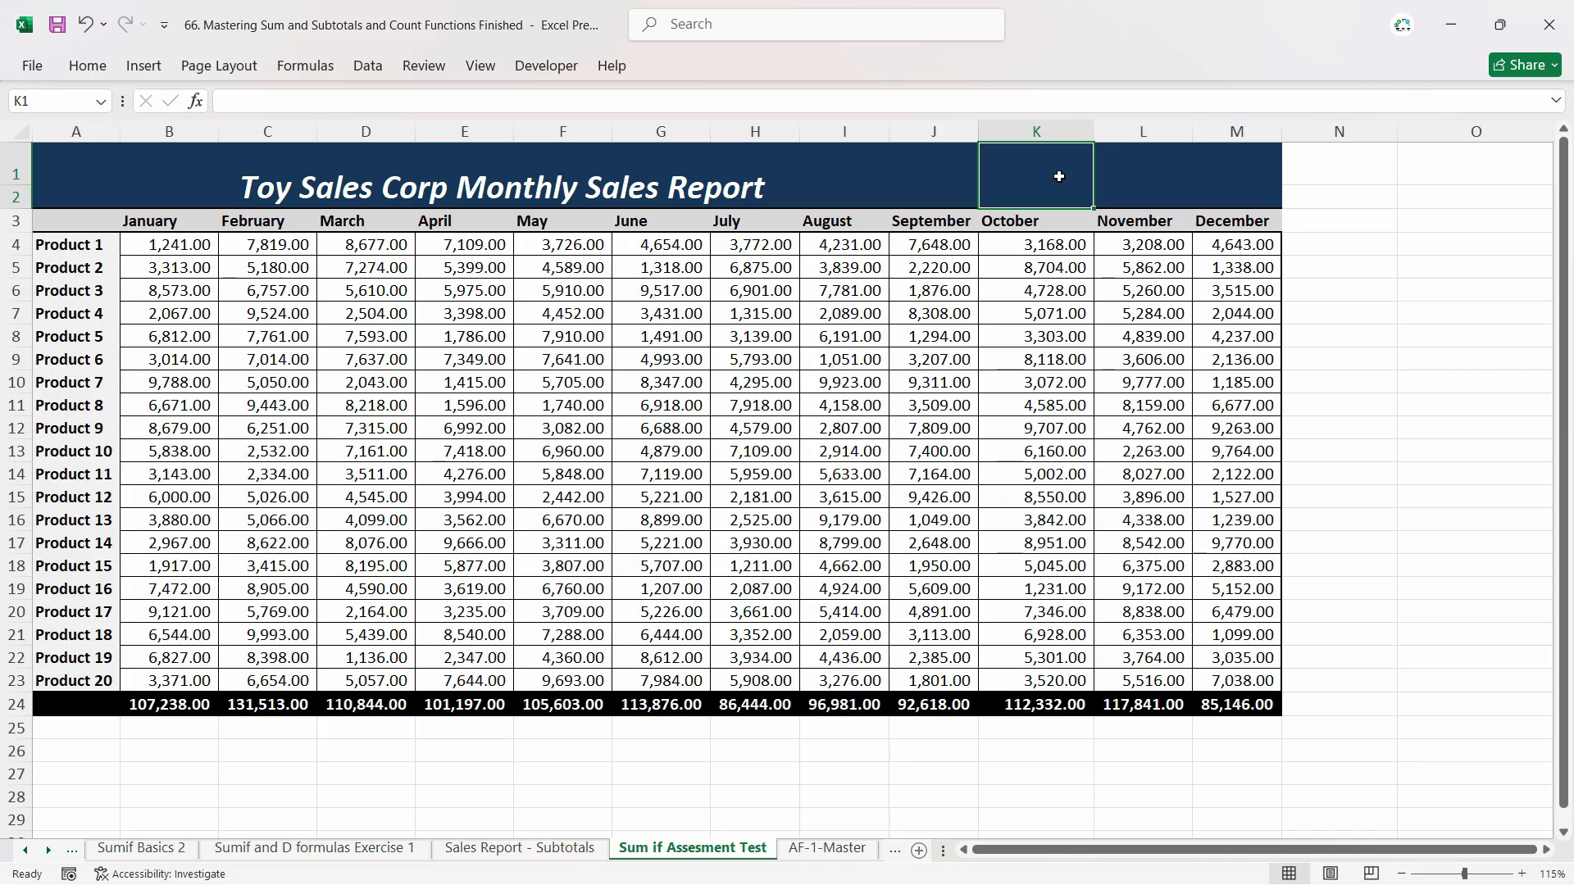
left_click(370, 70)
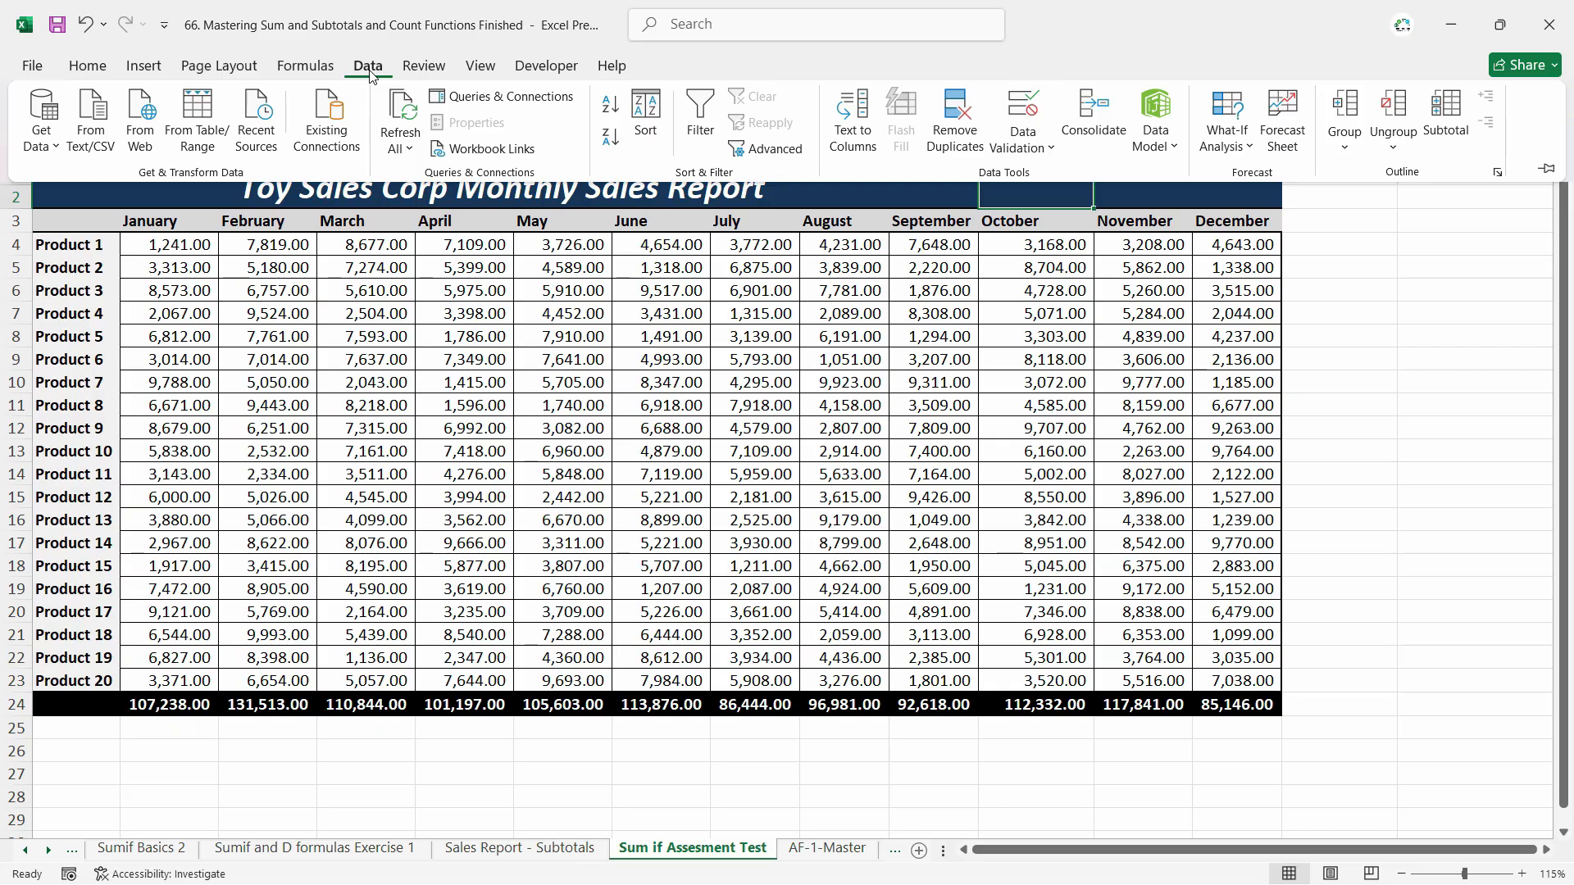
double_click(371, 71)
left_click(1023, 110)
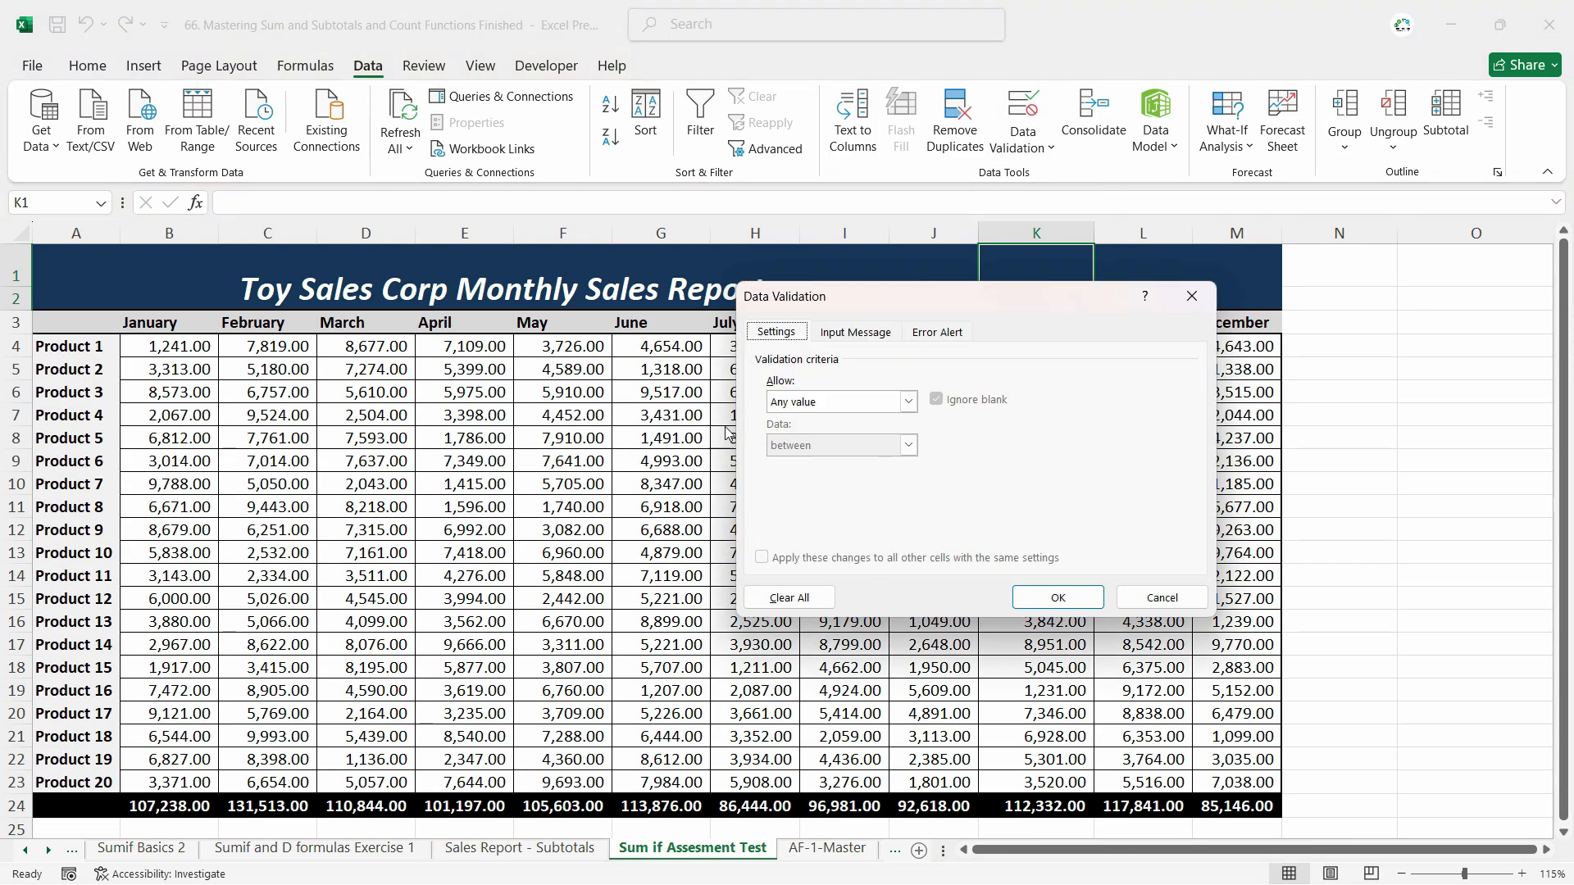
left_click(829, 409)
left_click(794, 450)
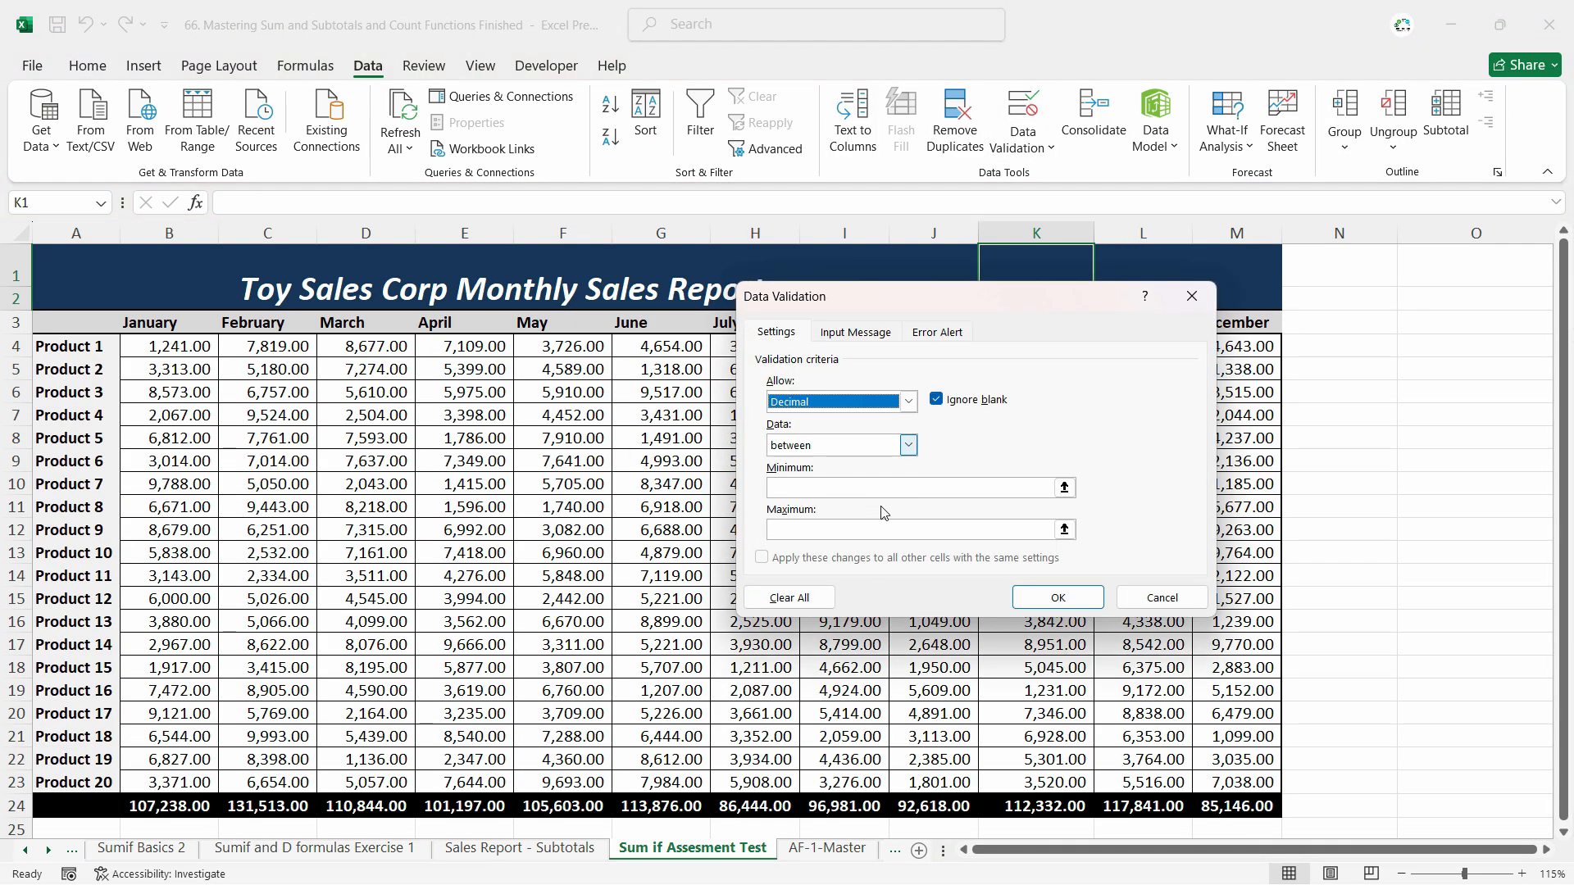
left_click(799, 406)
left_click(802, 459)
left_click(841, 488)
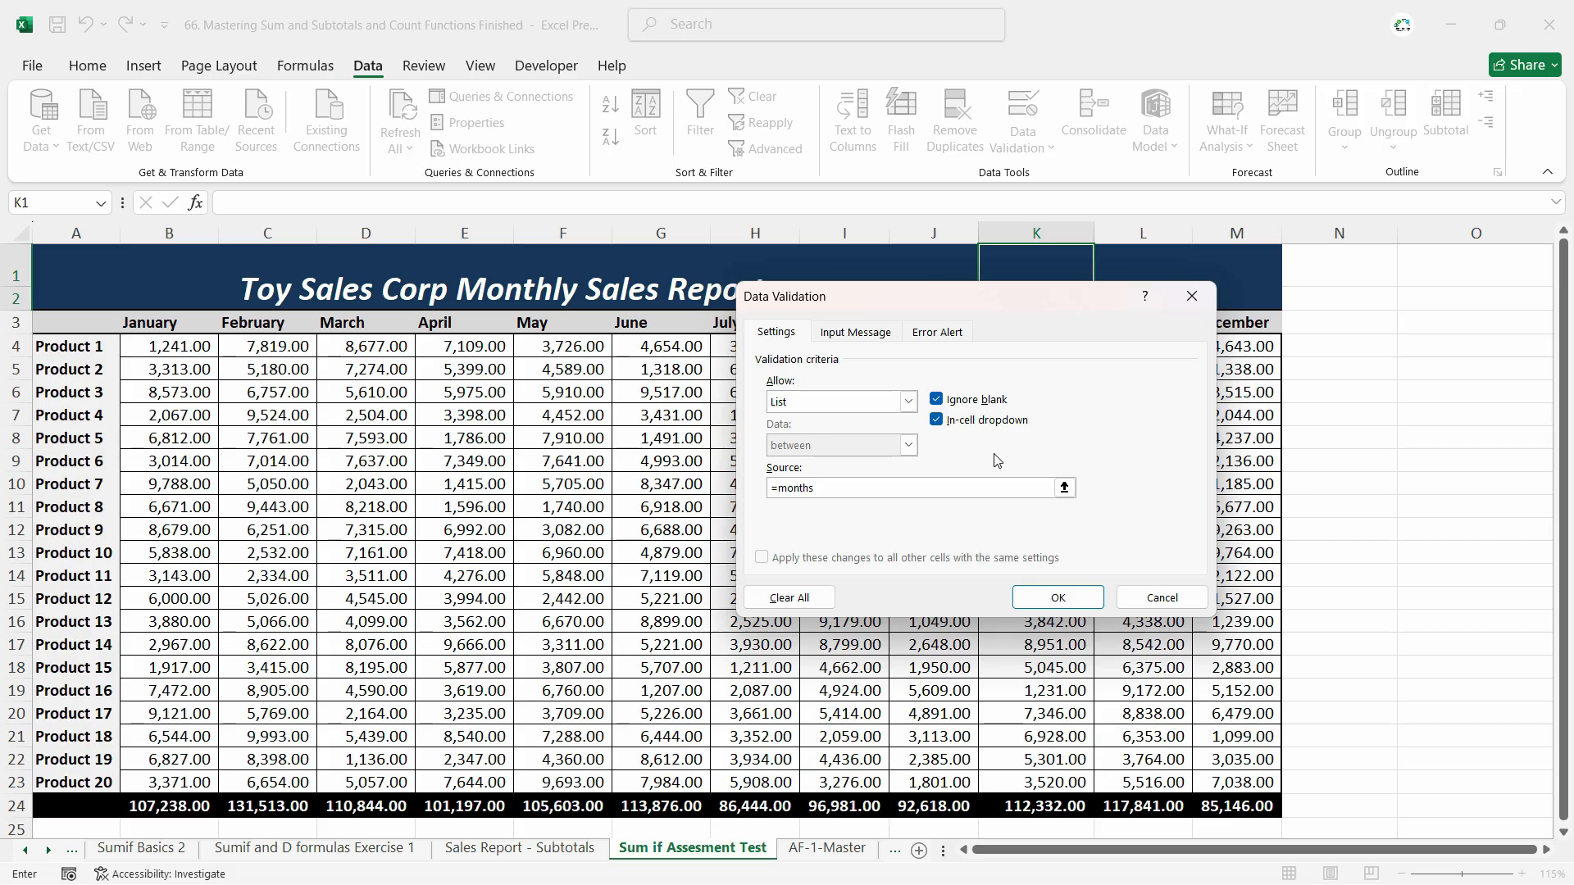
type("=months")
left_click(1057, 597)
Try the month dropdown in K1 with March, and set it to July.
left_click(1103, 277)
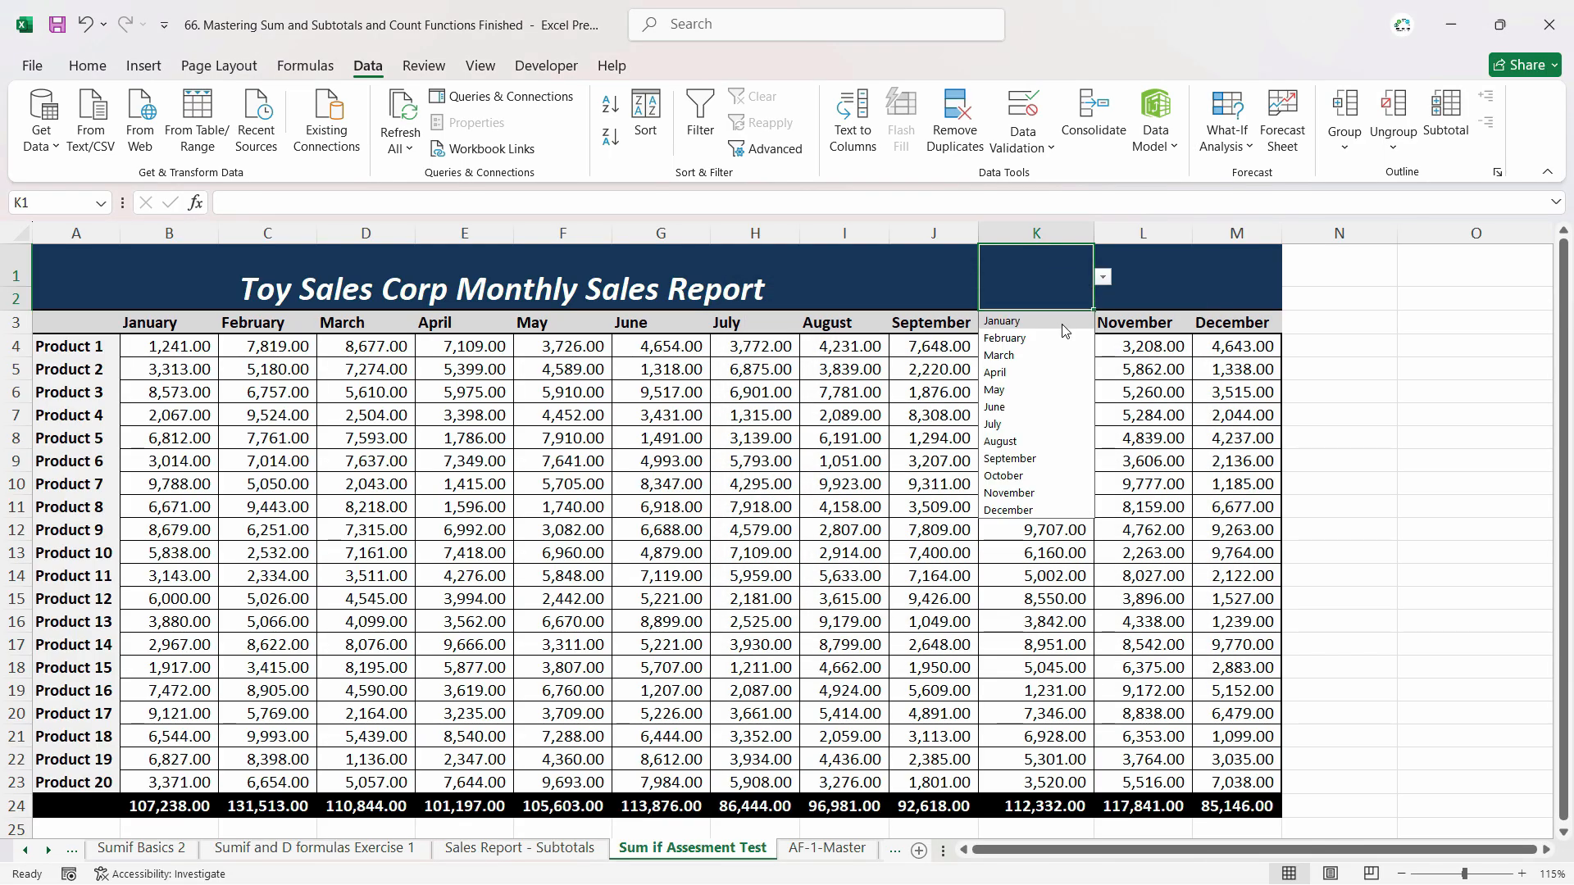
left_click(1034, 356)
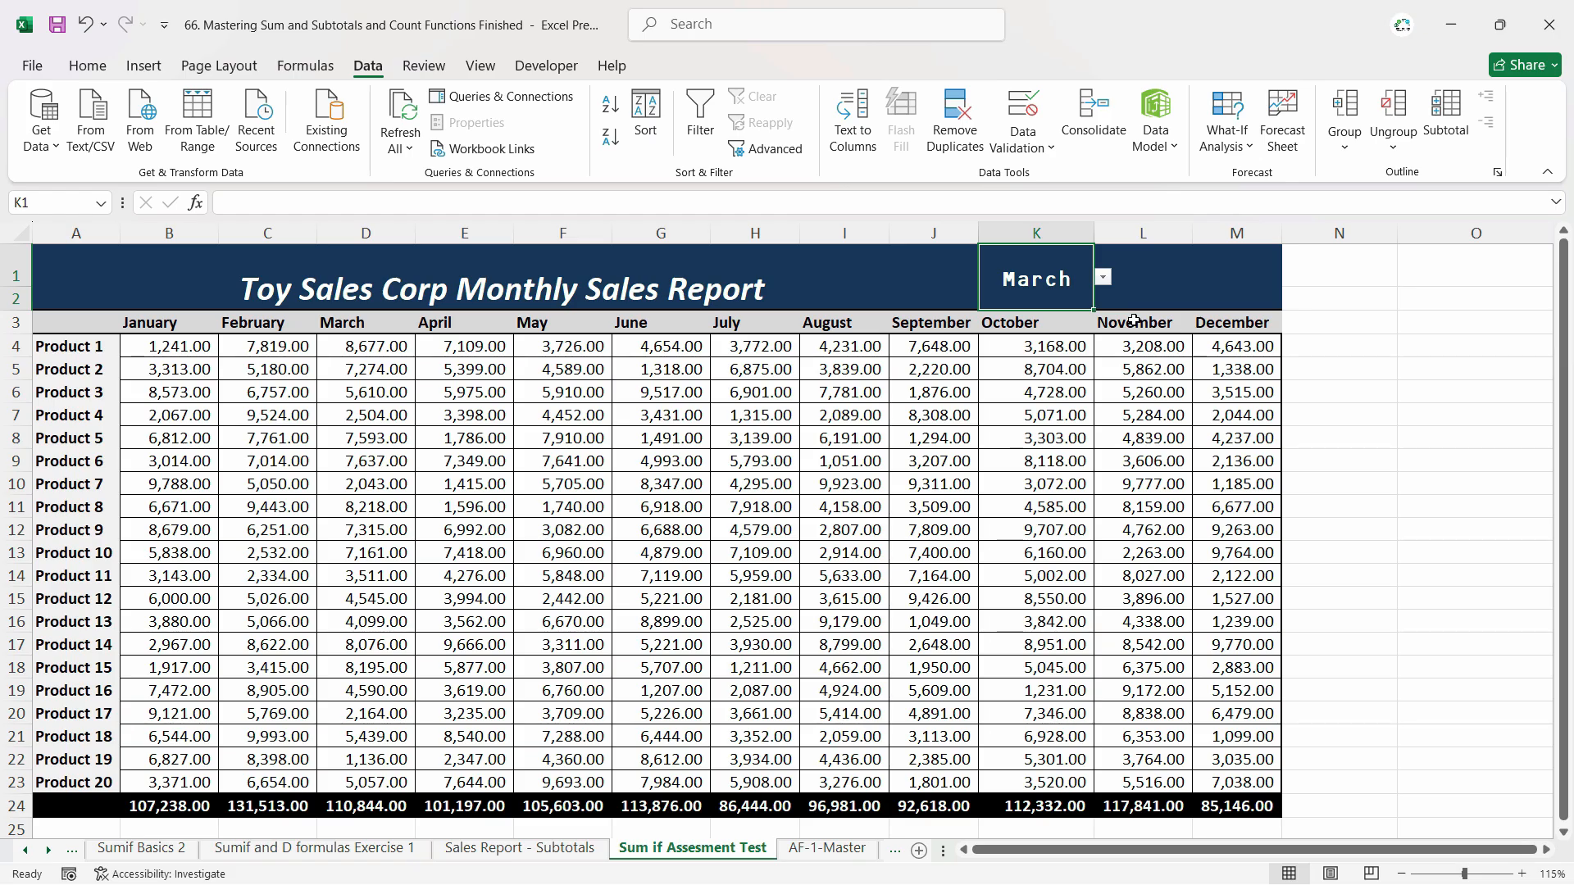
left_click(1103, 279)
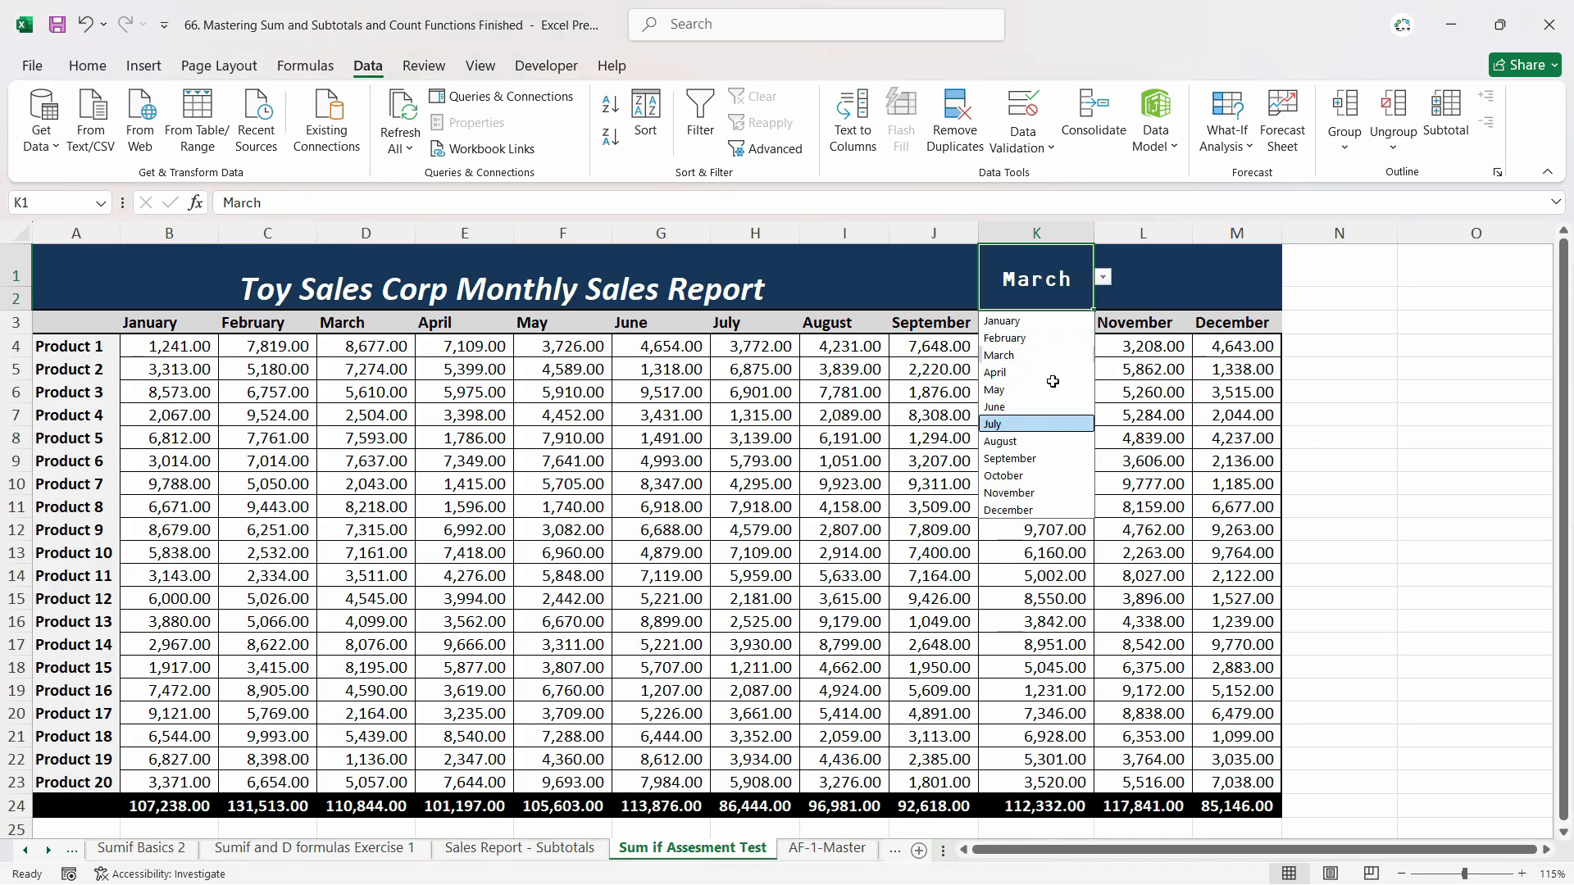
left_click(1034, 415)
Enter =SUMIF(3:3,K1,24:24) in the merged header cell L1 to return the selected month's total from row 24.
key("Right")
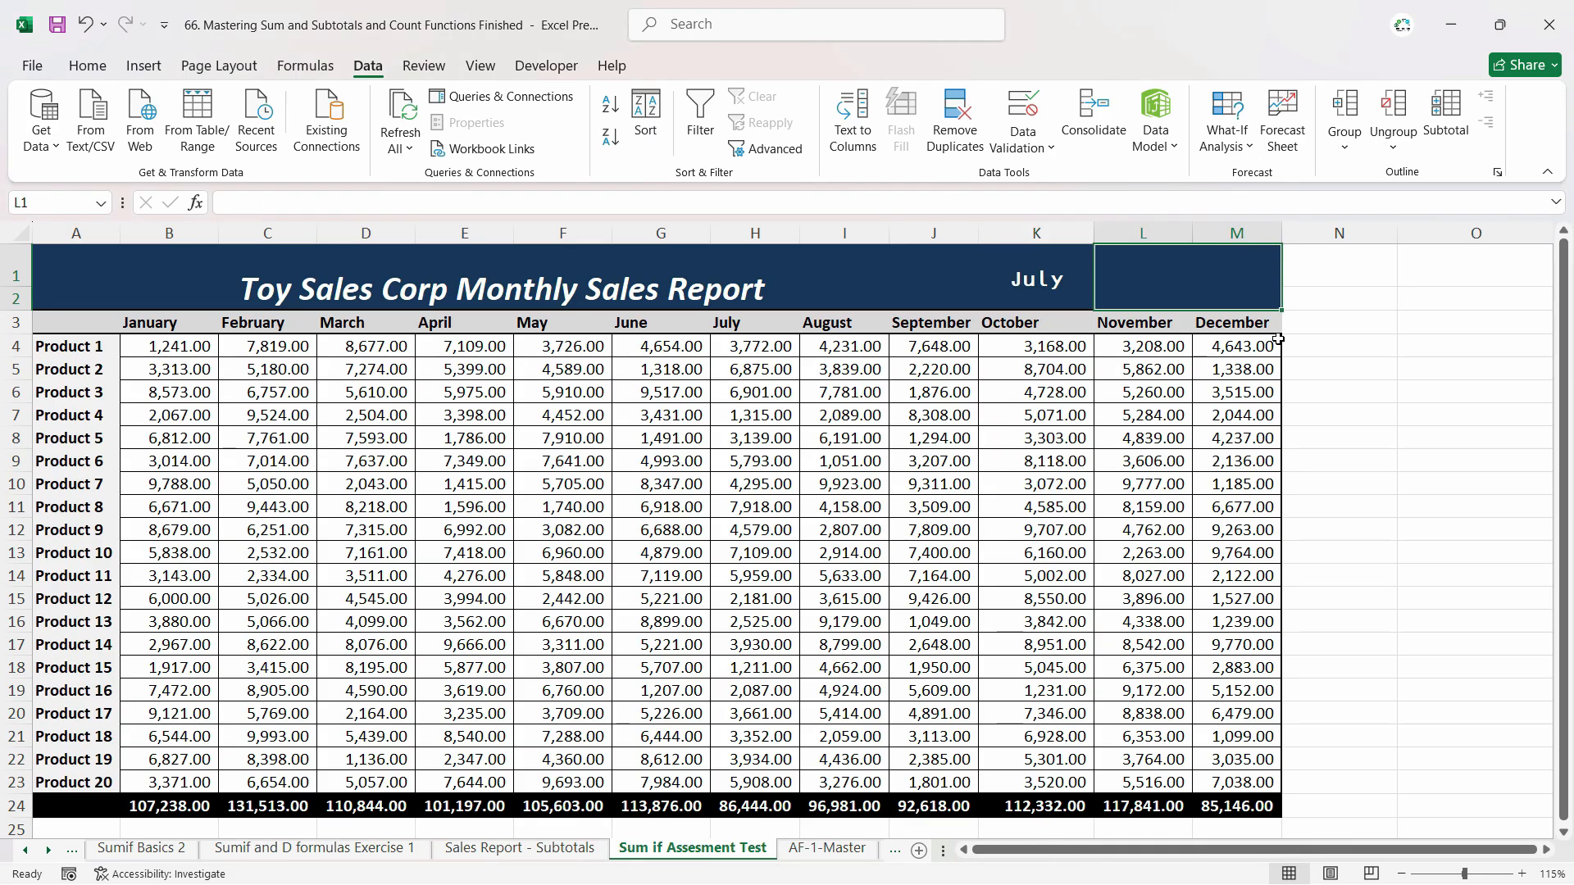
type("=sumif")
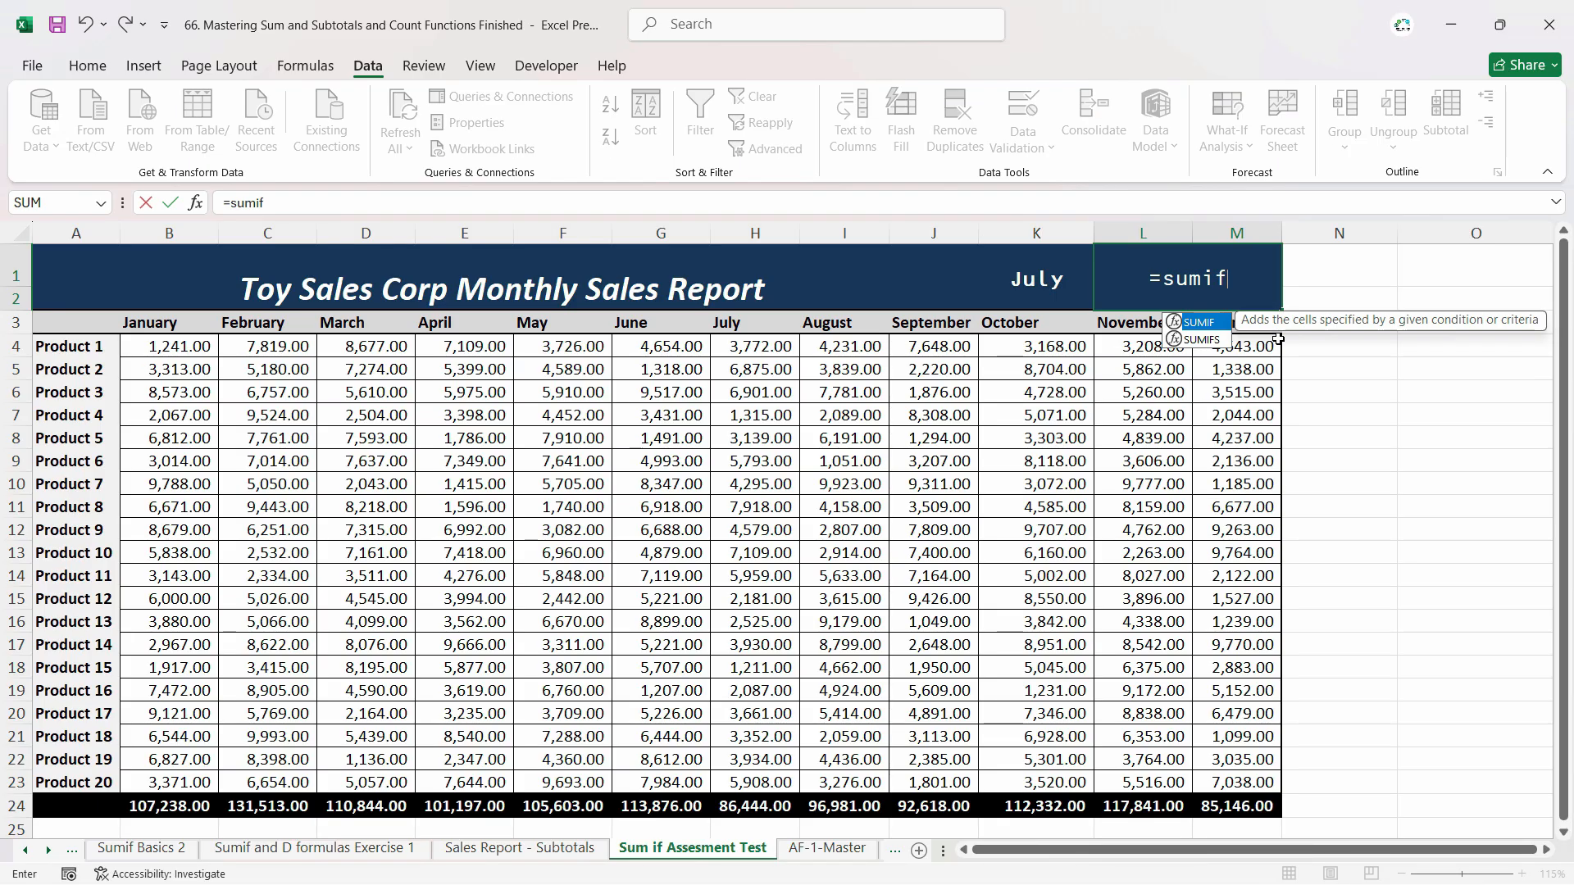
key("Tab")
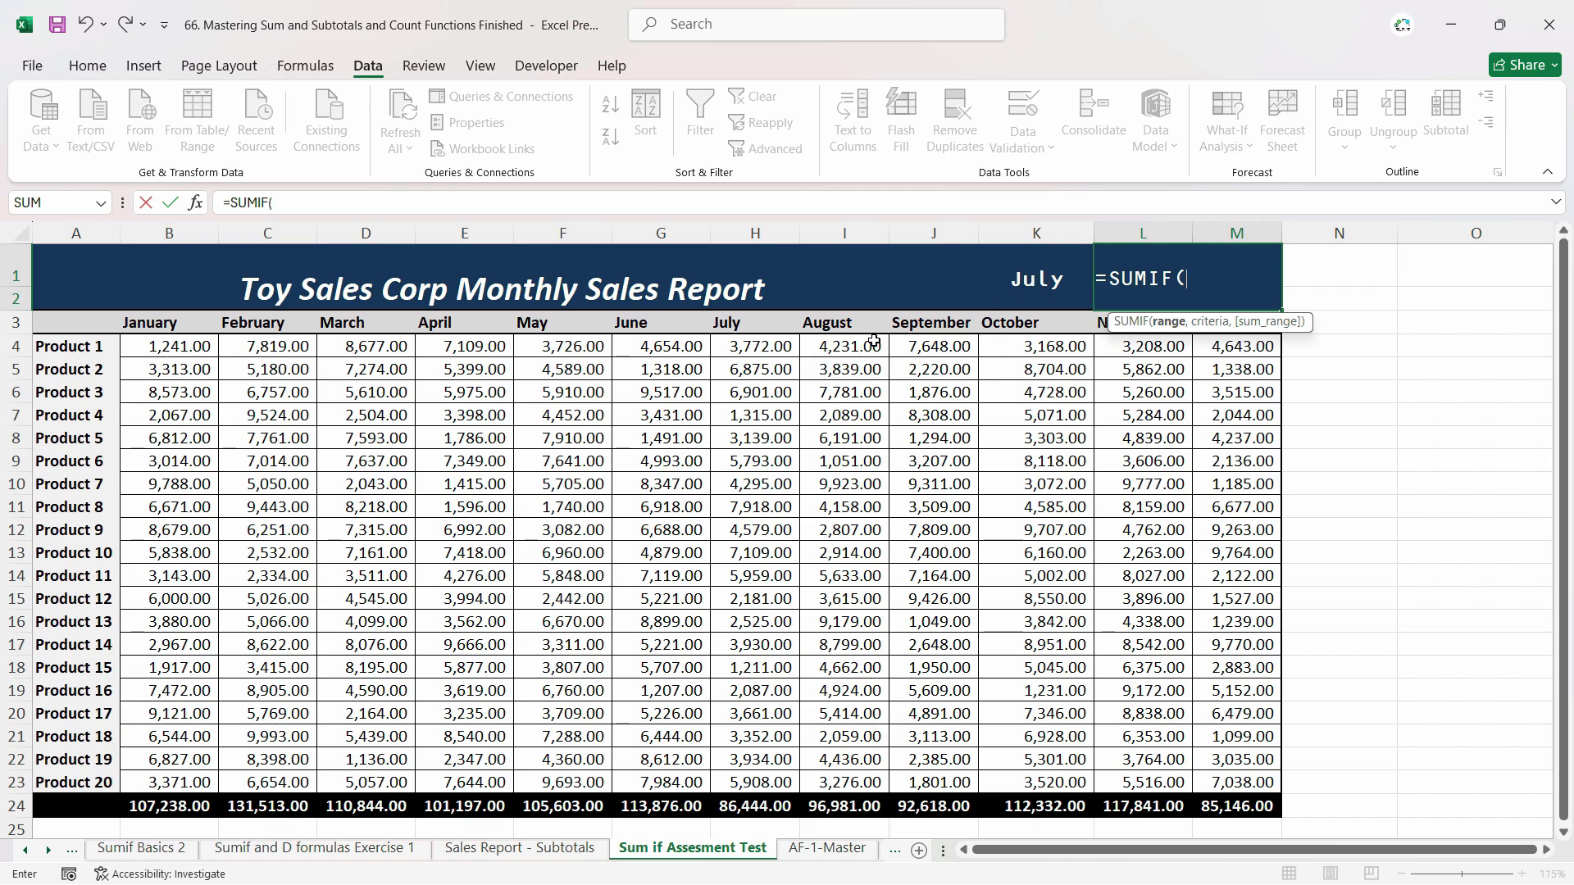
left_click(14, 322)
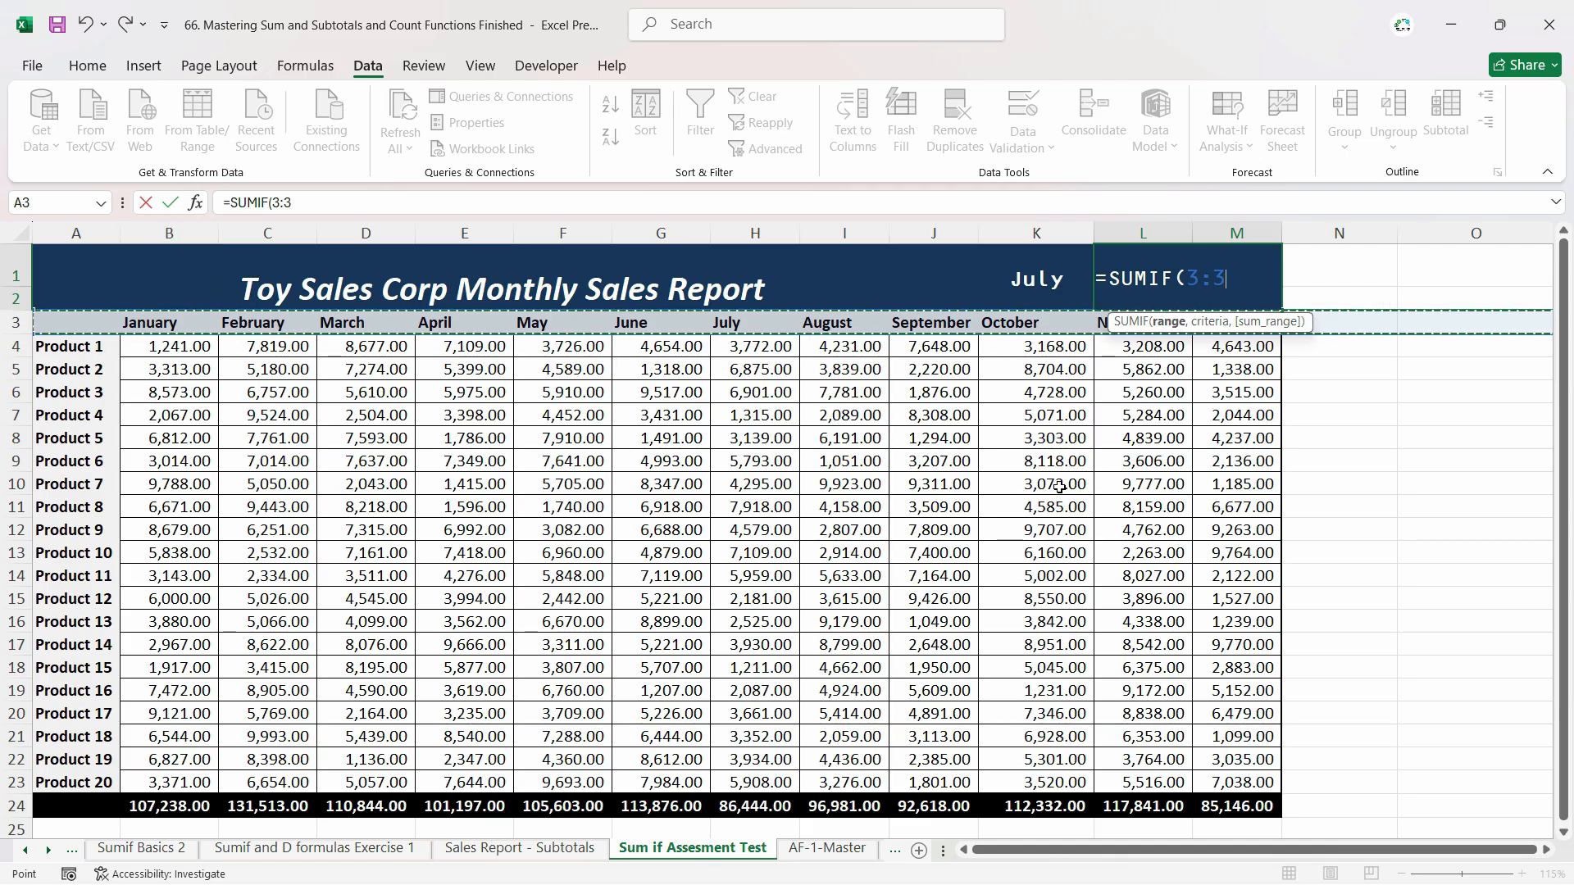
type(",")
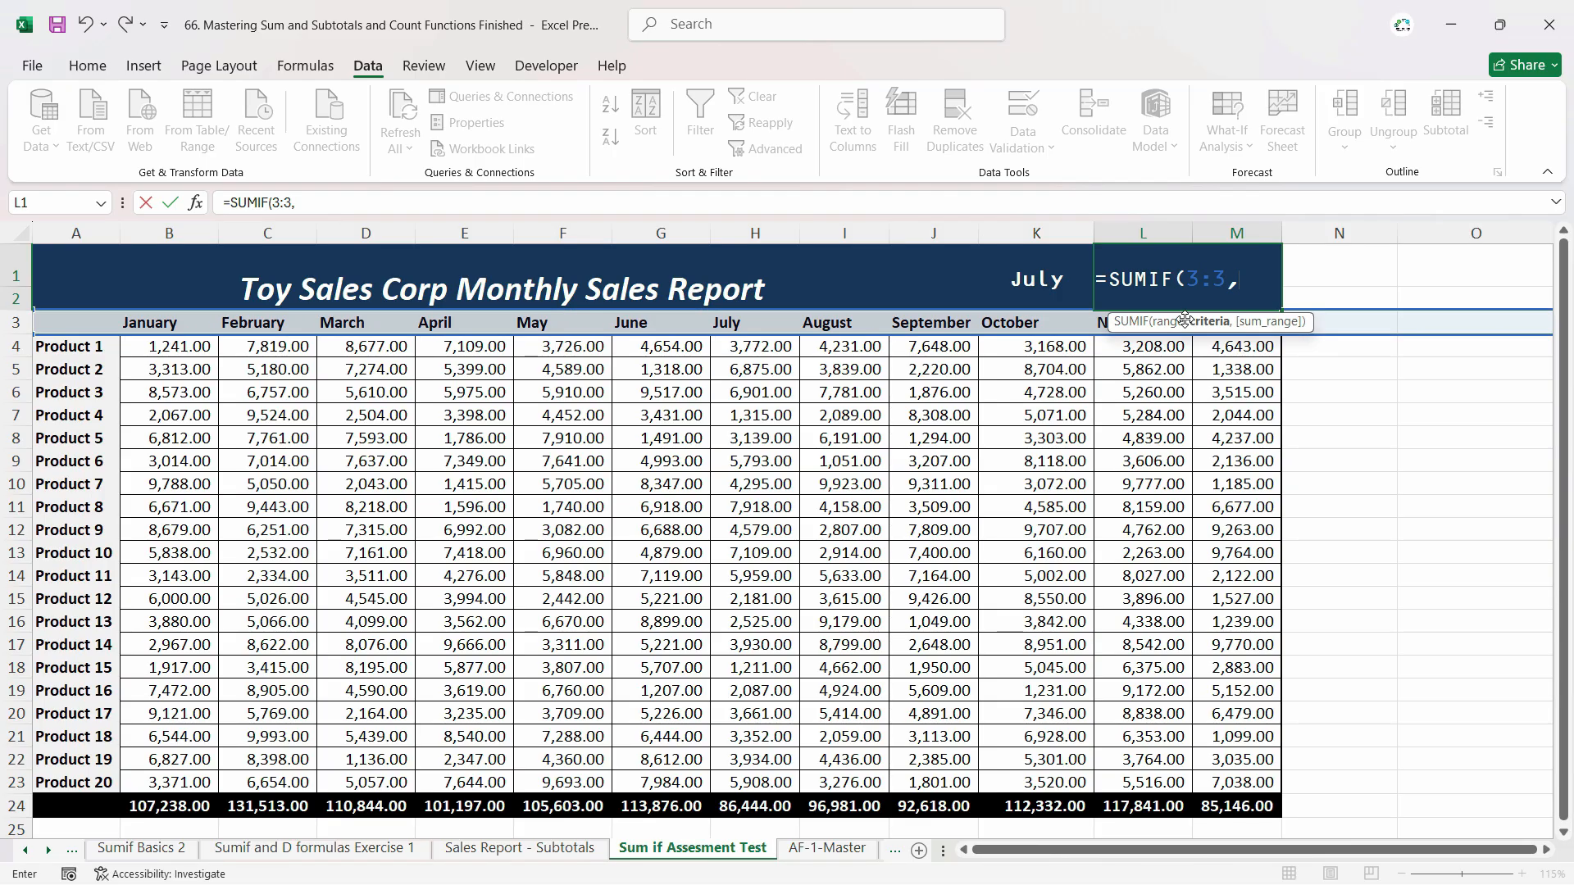
left_click(1028, 281)
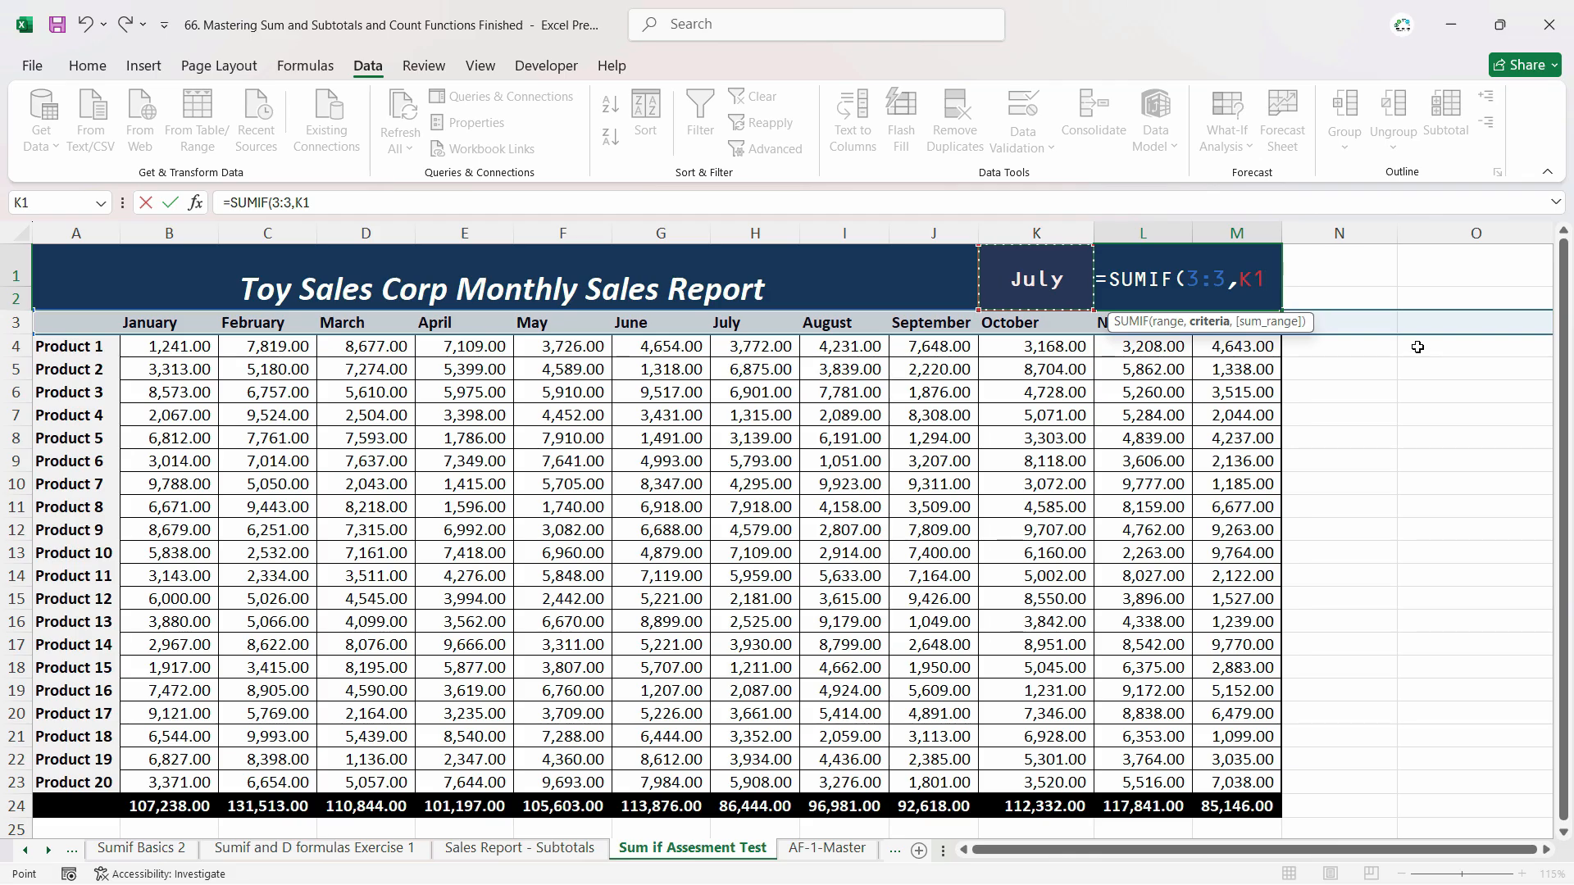
type(",")
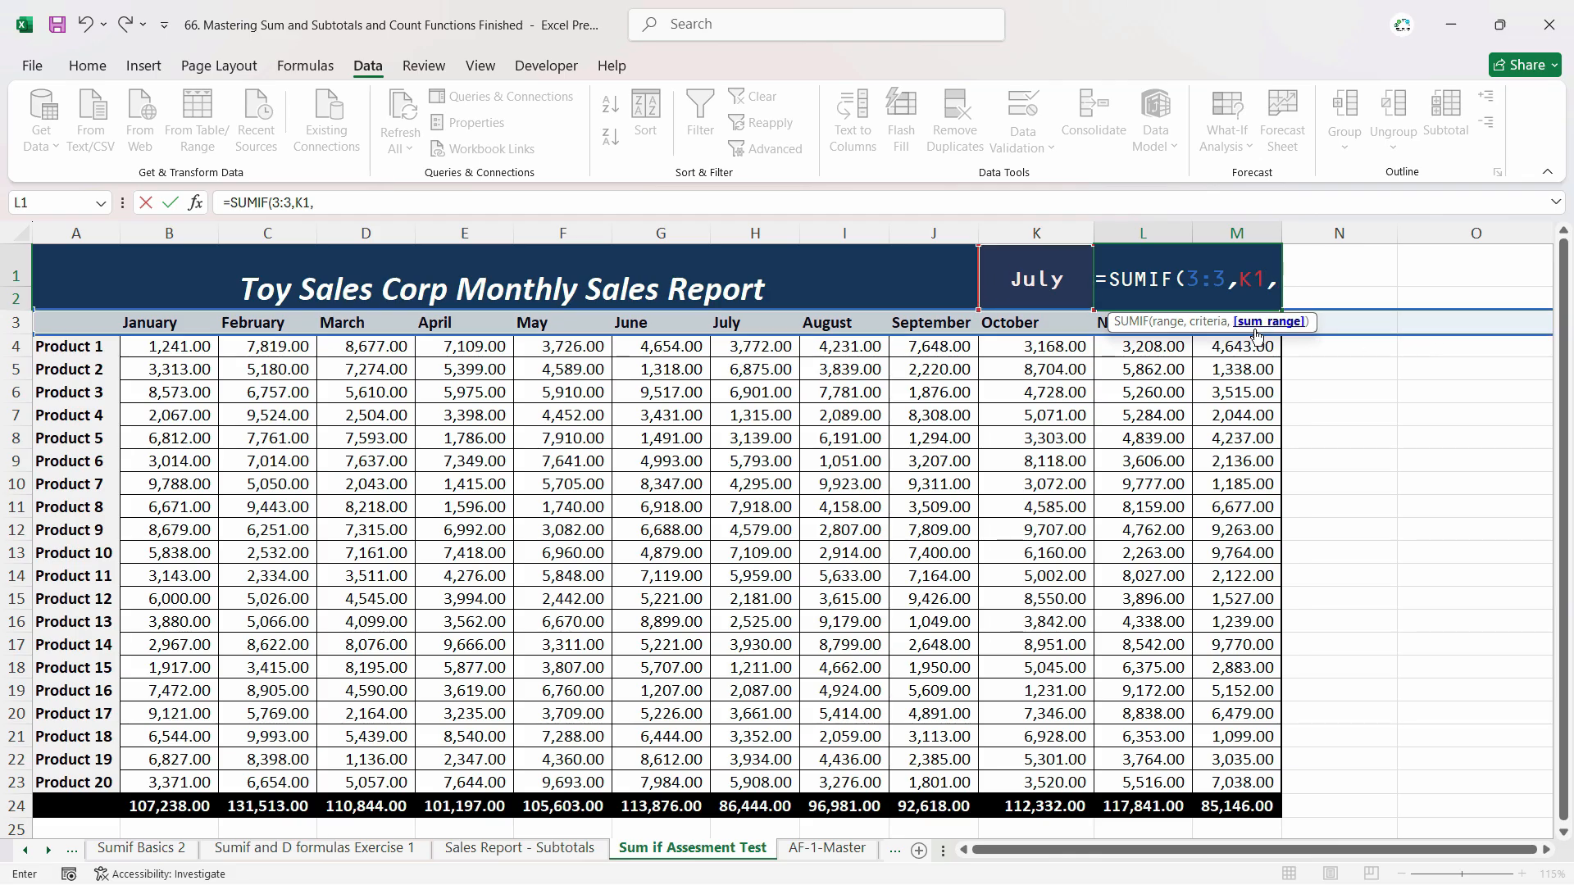
left_click(18, 806)
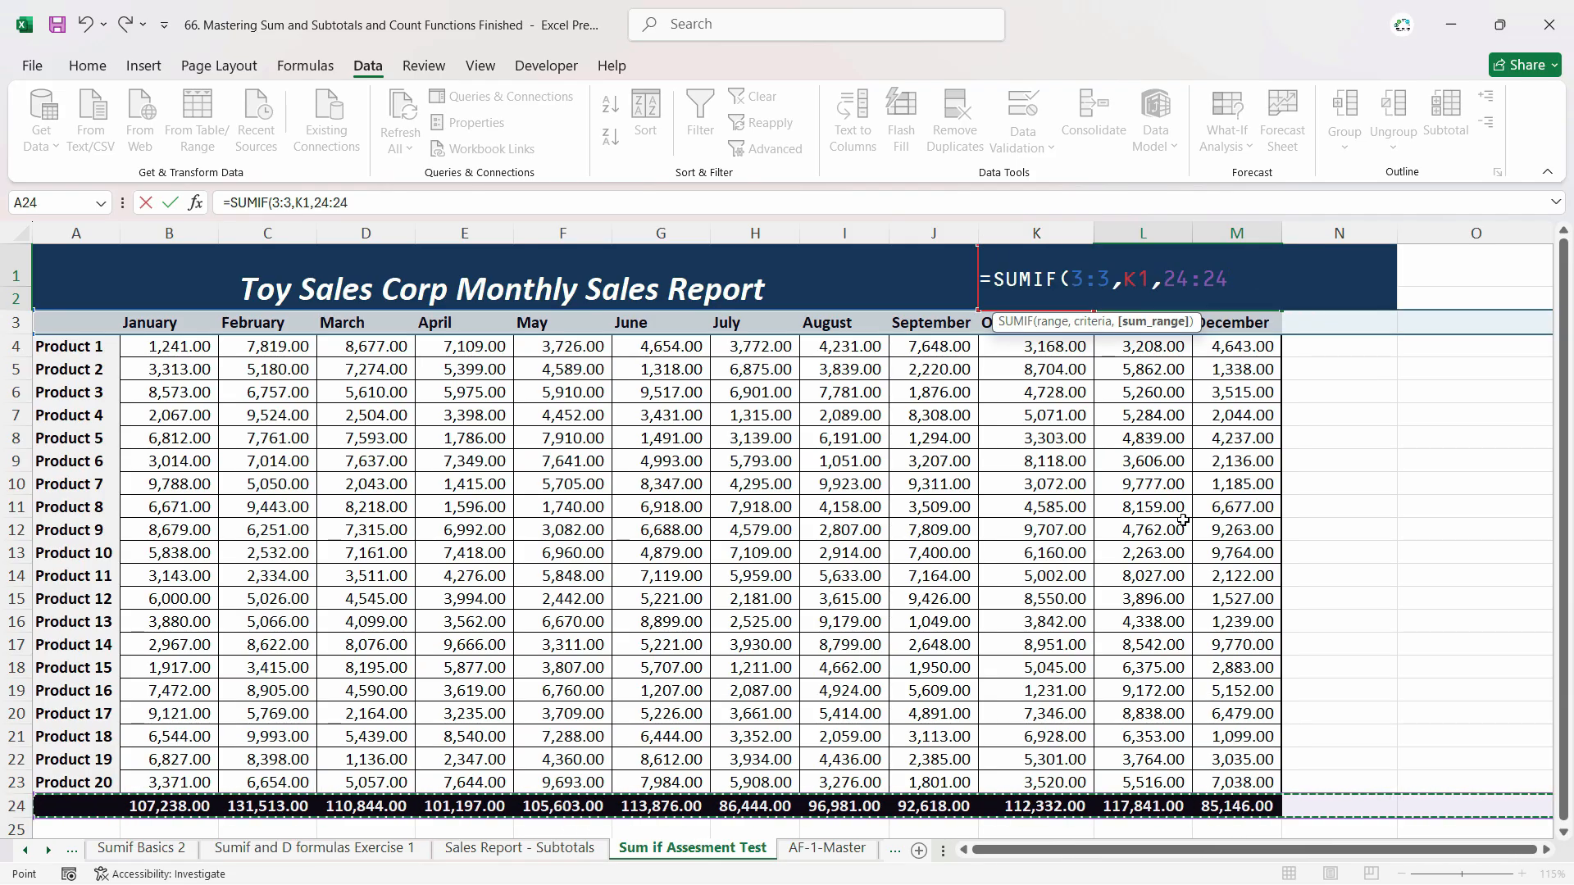
key("Return")
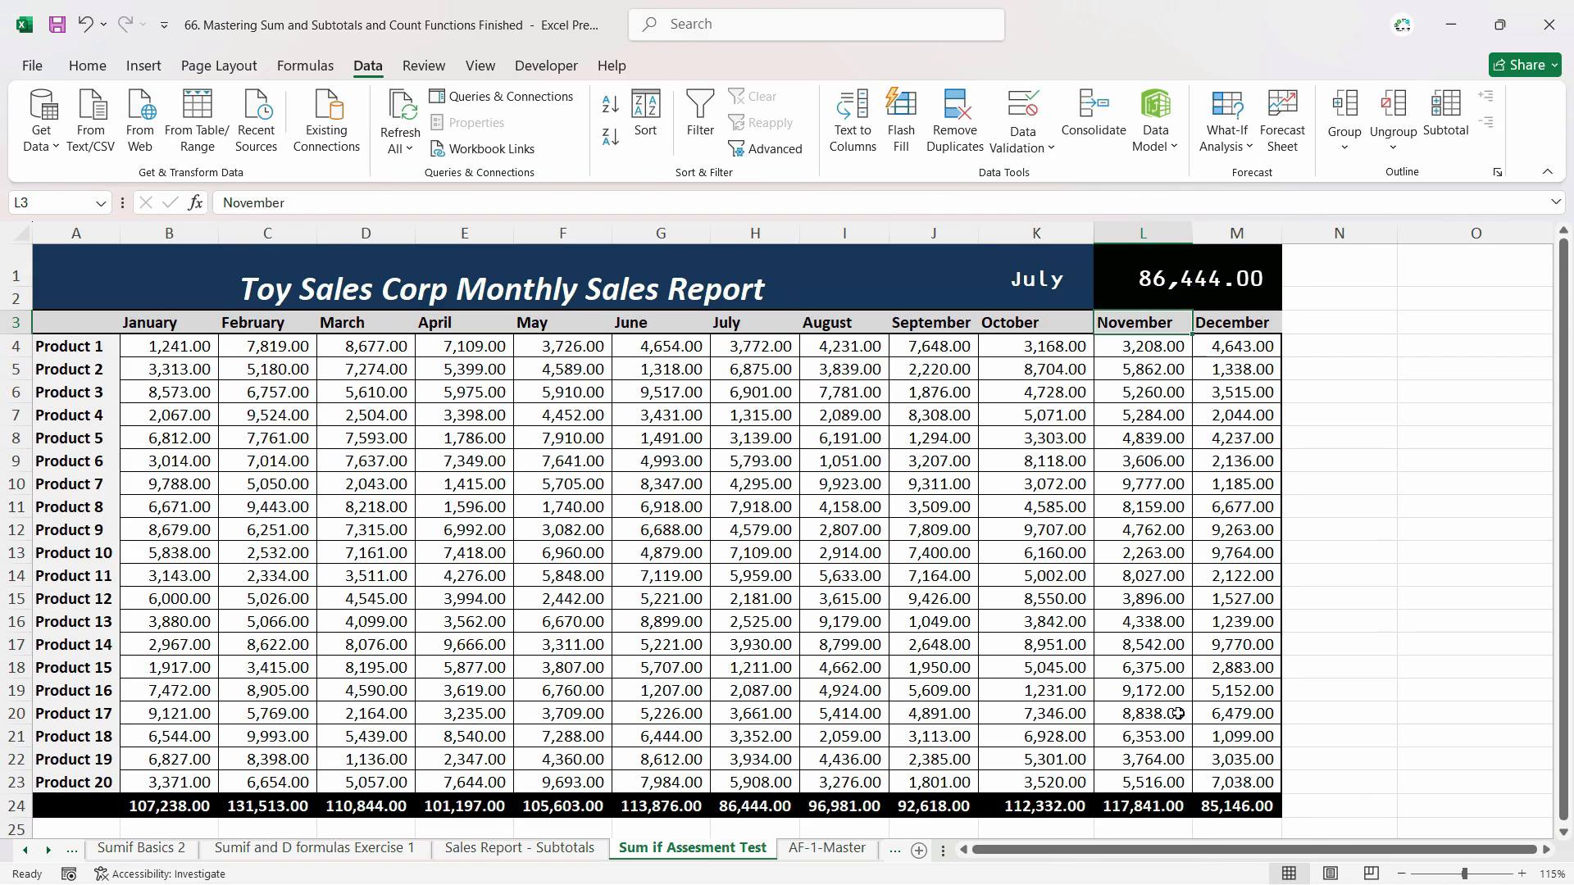
Check the SUMIF result in L1 against the July total in H24 and the July column's product sales.
left_click(1231, 293)
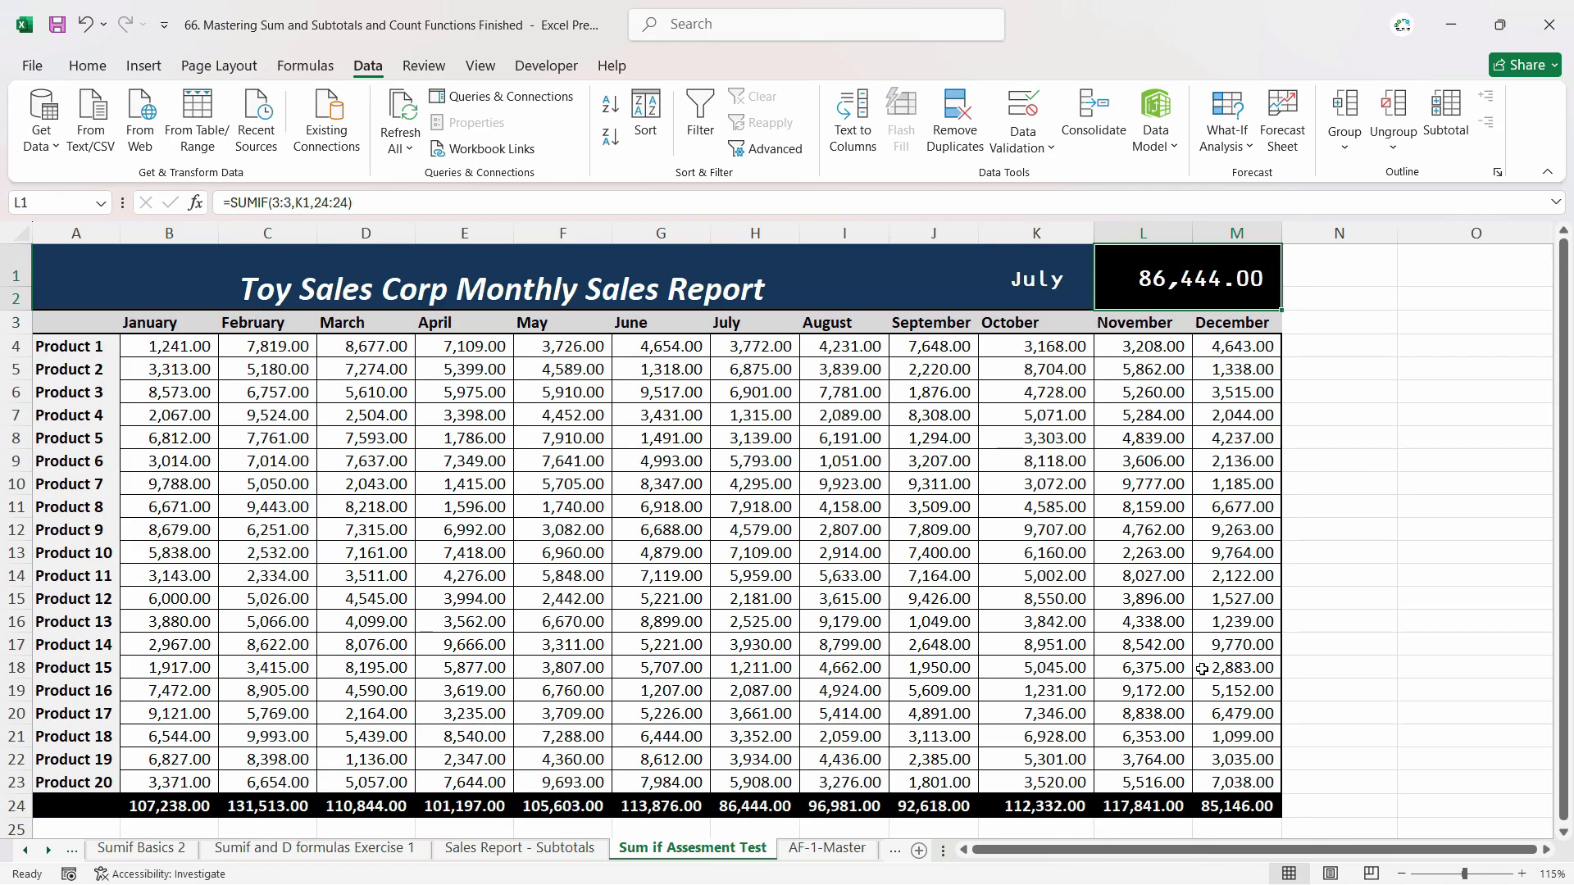
left_click(1055, 282)
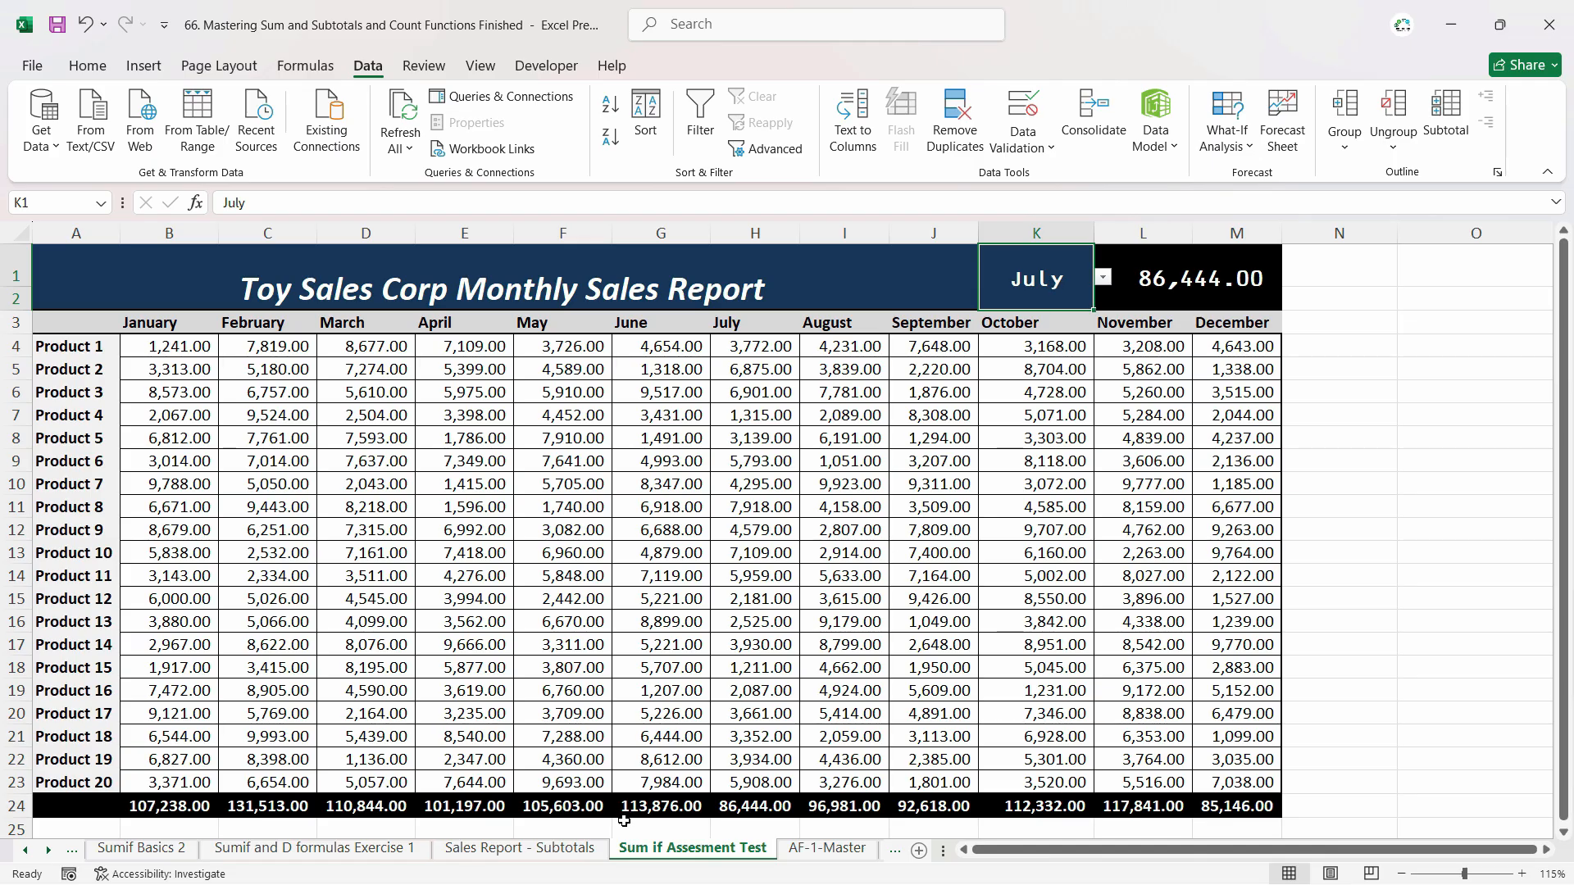
left_click(755, 807)
left_click_drag(754, 322, 766, 782)
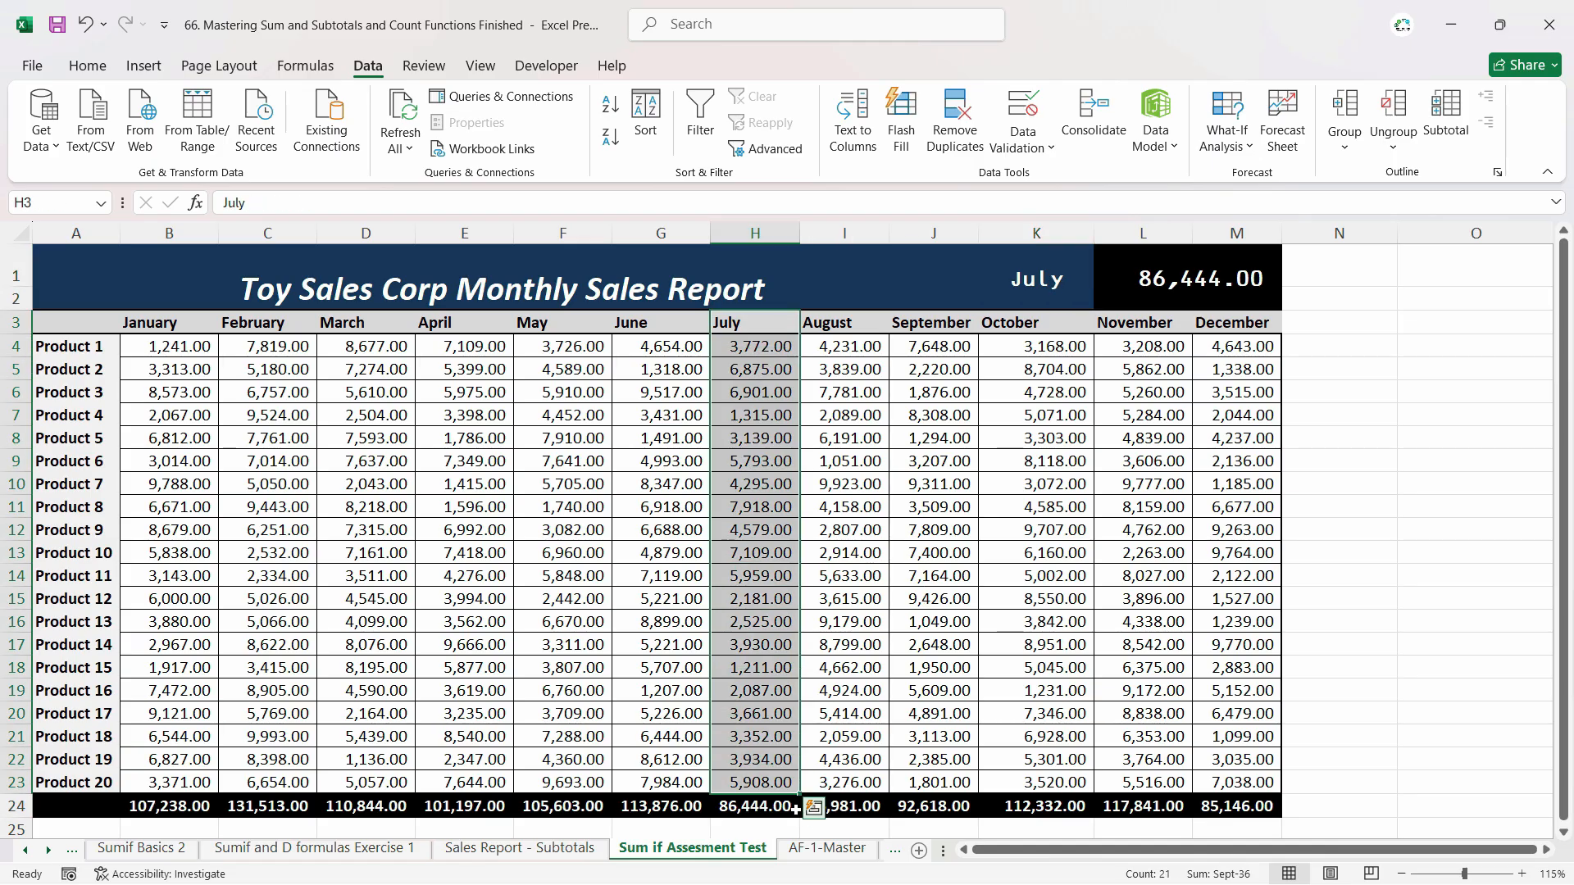
Set the month in K1 to January and compare the L1 result with the January total in B24.
left_click(1055, 280)
left_click(1103, 277)
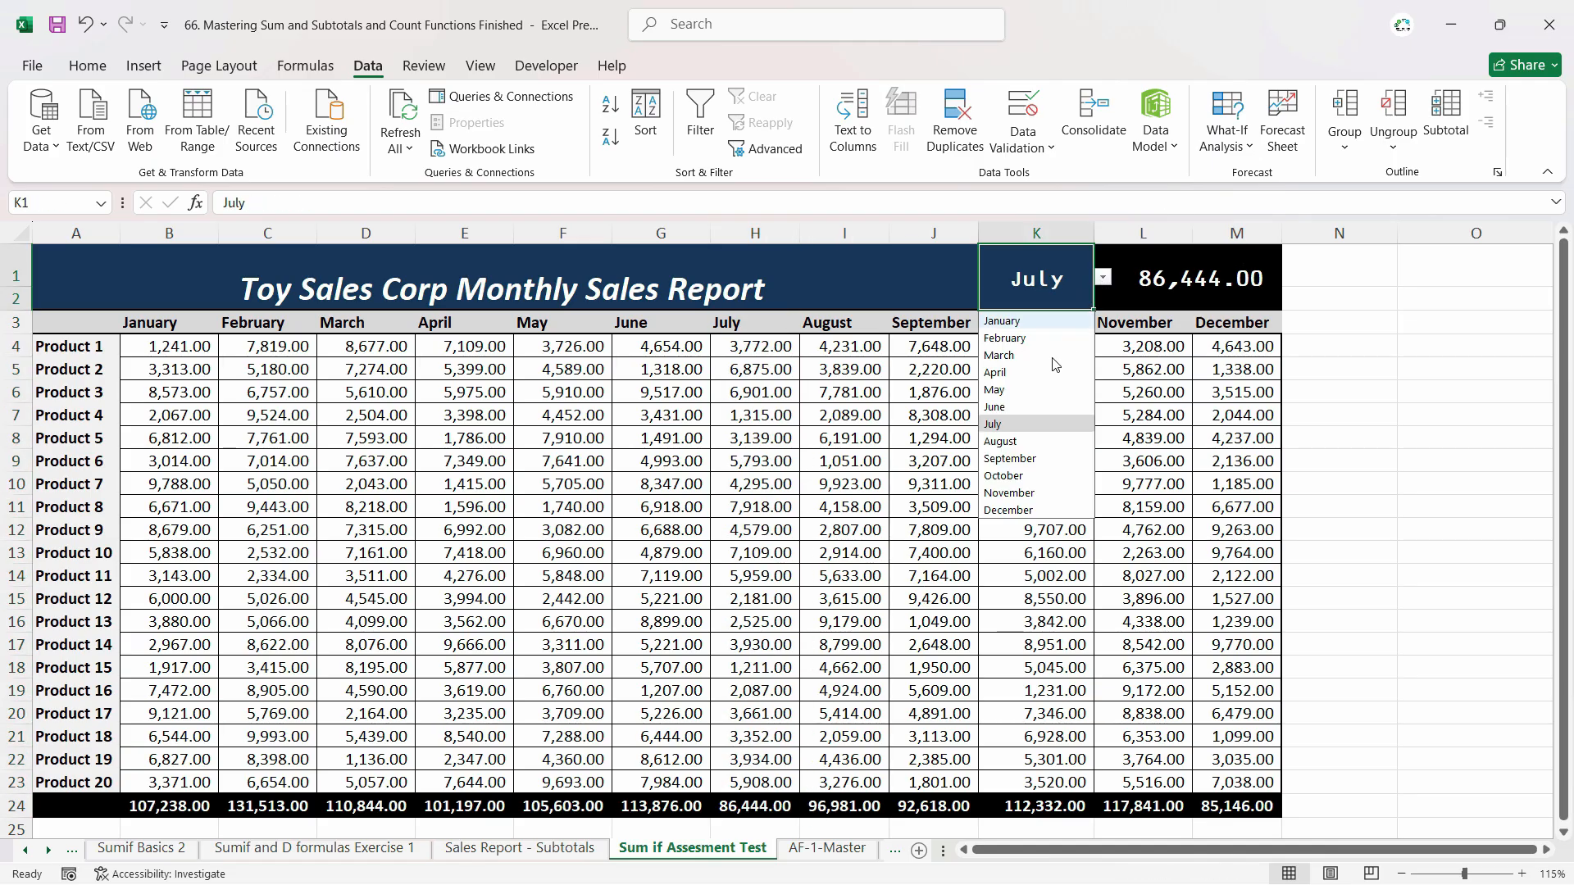
left_click(1016, 321)
left_click(160, 810)
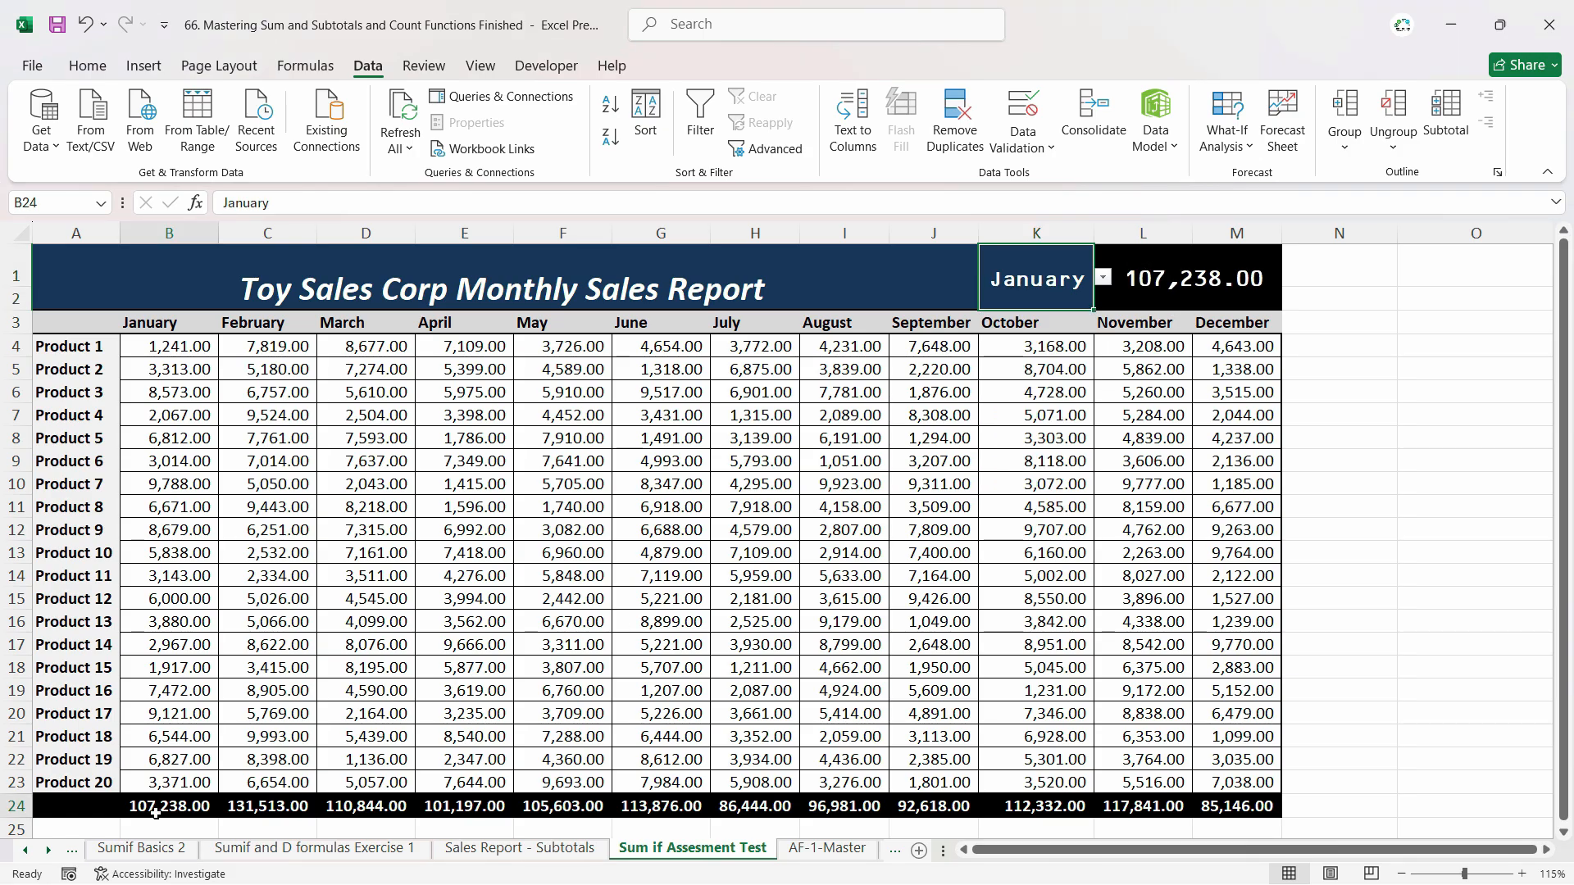
left_click(1189, 282)
left_click(182, 808)
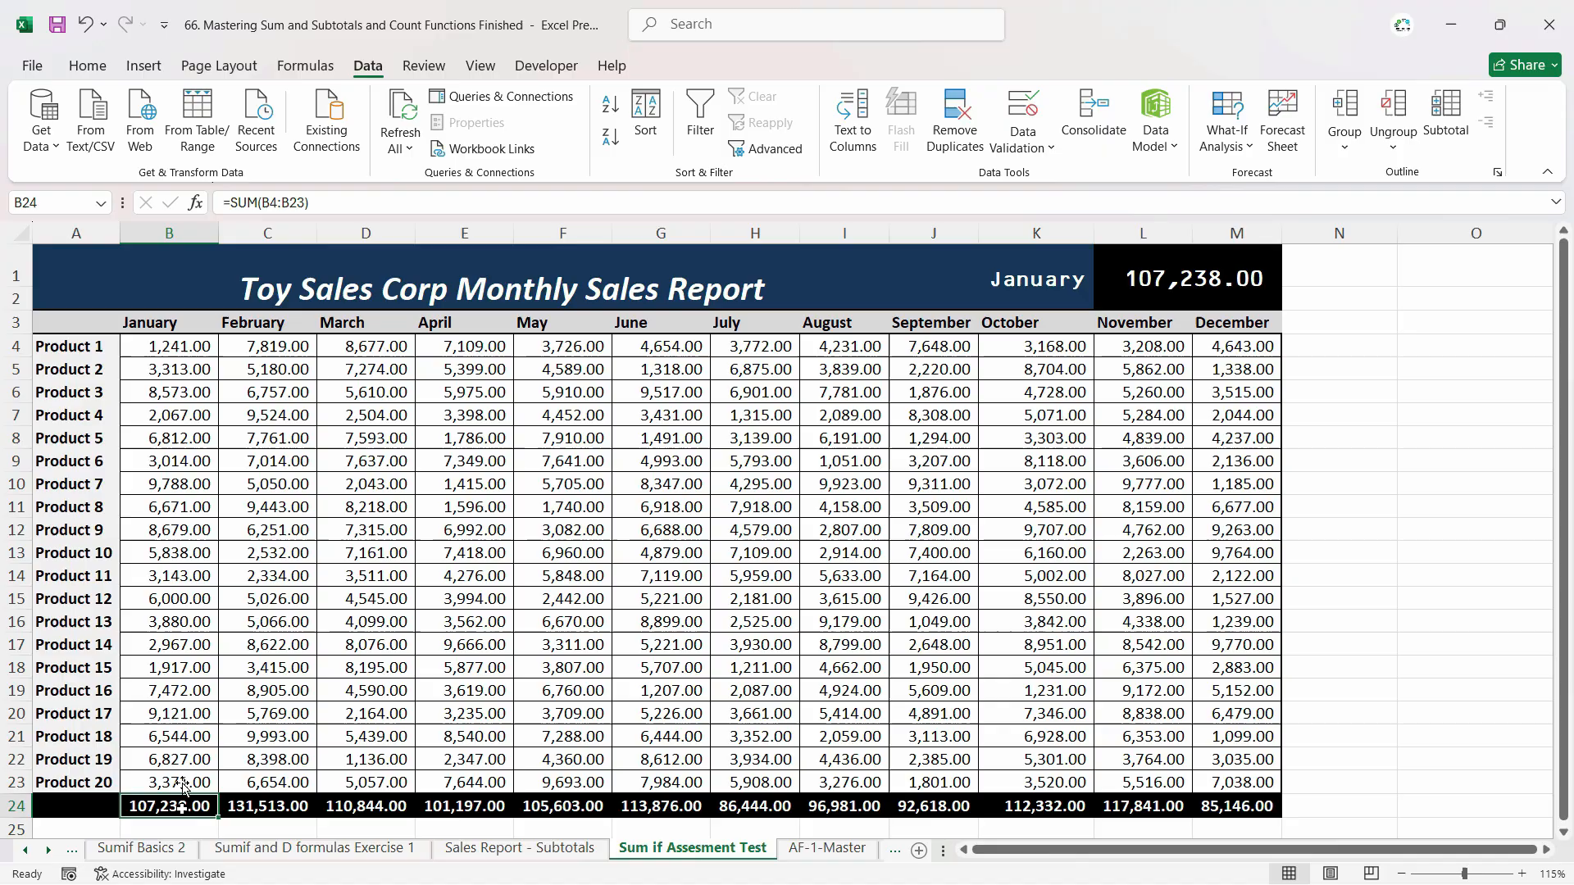
Collapse the ribbon on the Sales Report - Subtotals sheet and select the blank cell H5 below the Criteria table.
left_click(1235, 299)
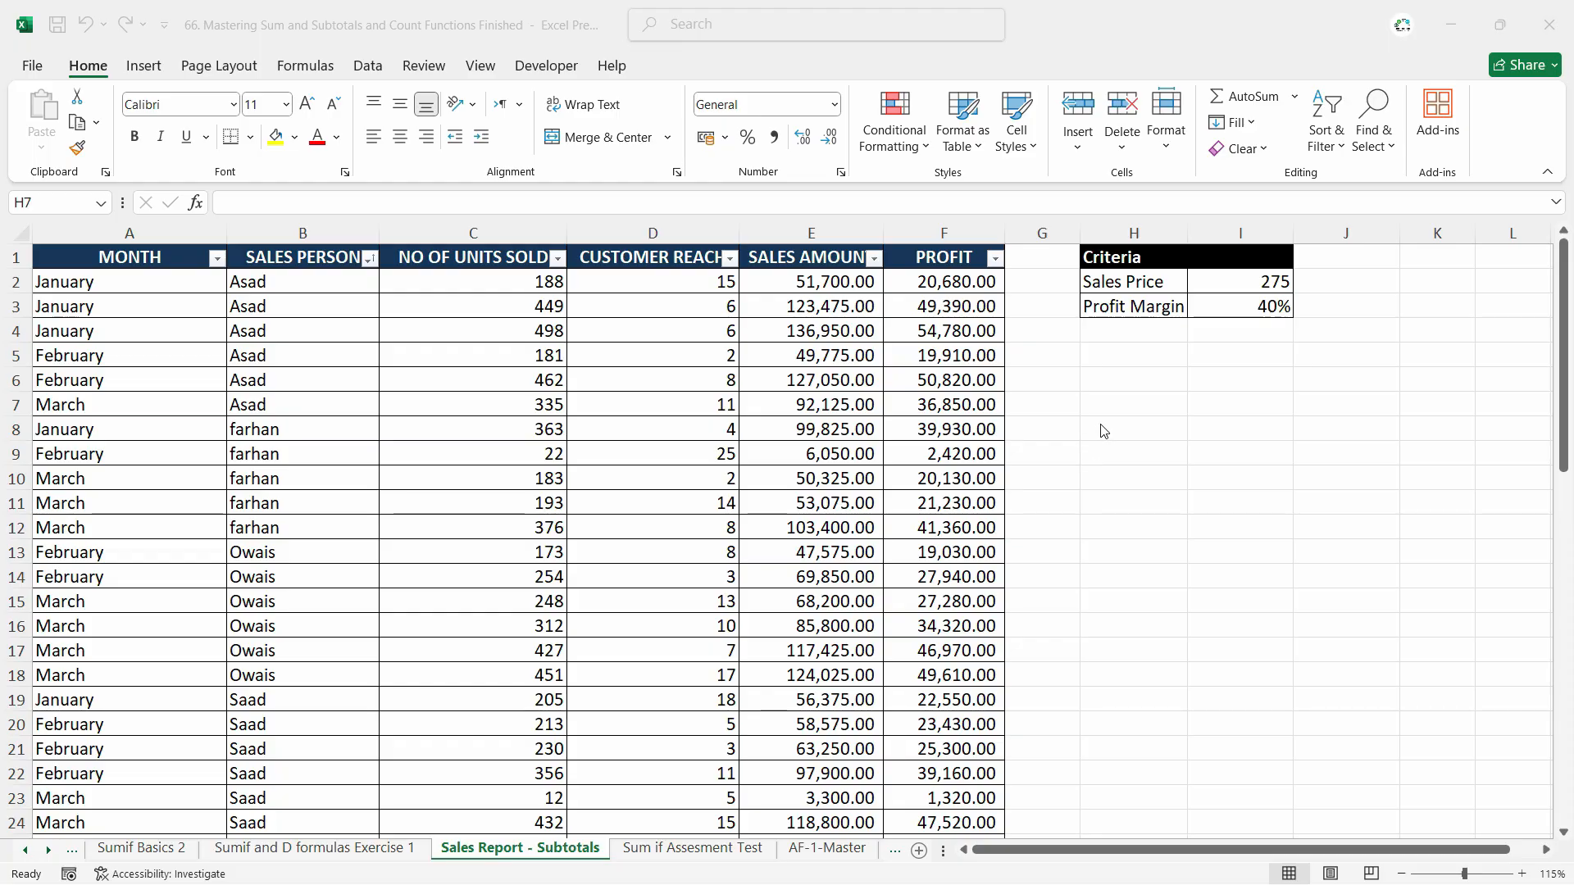
left_click(1549, 178)
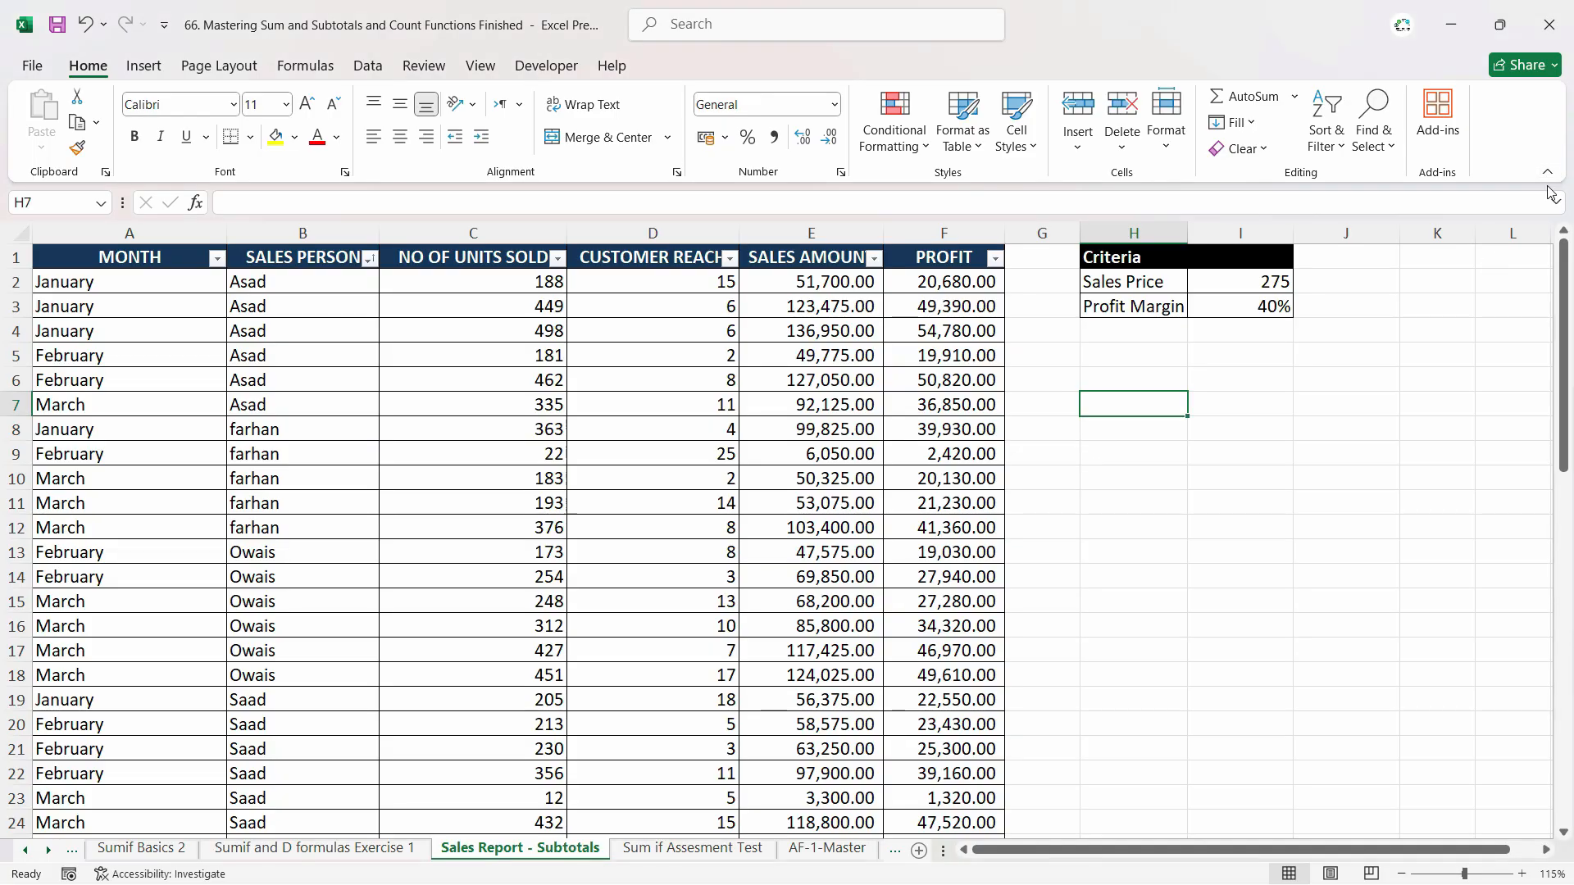
left_click(1548, 176)
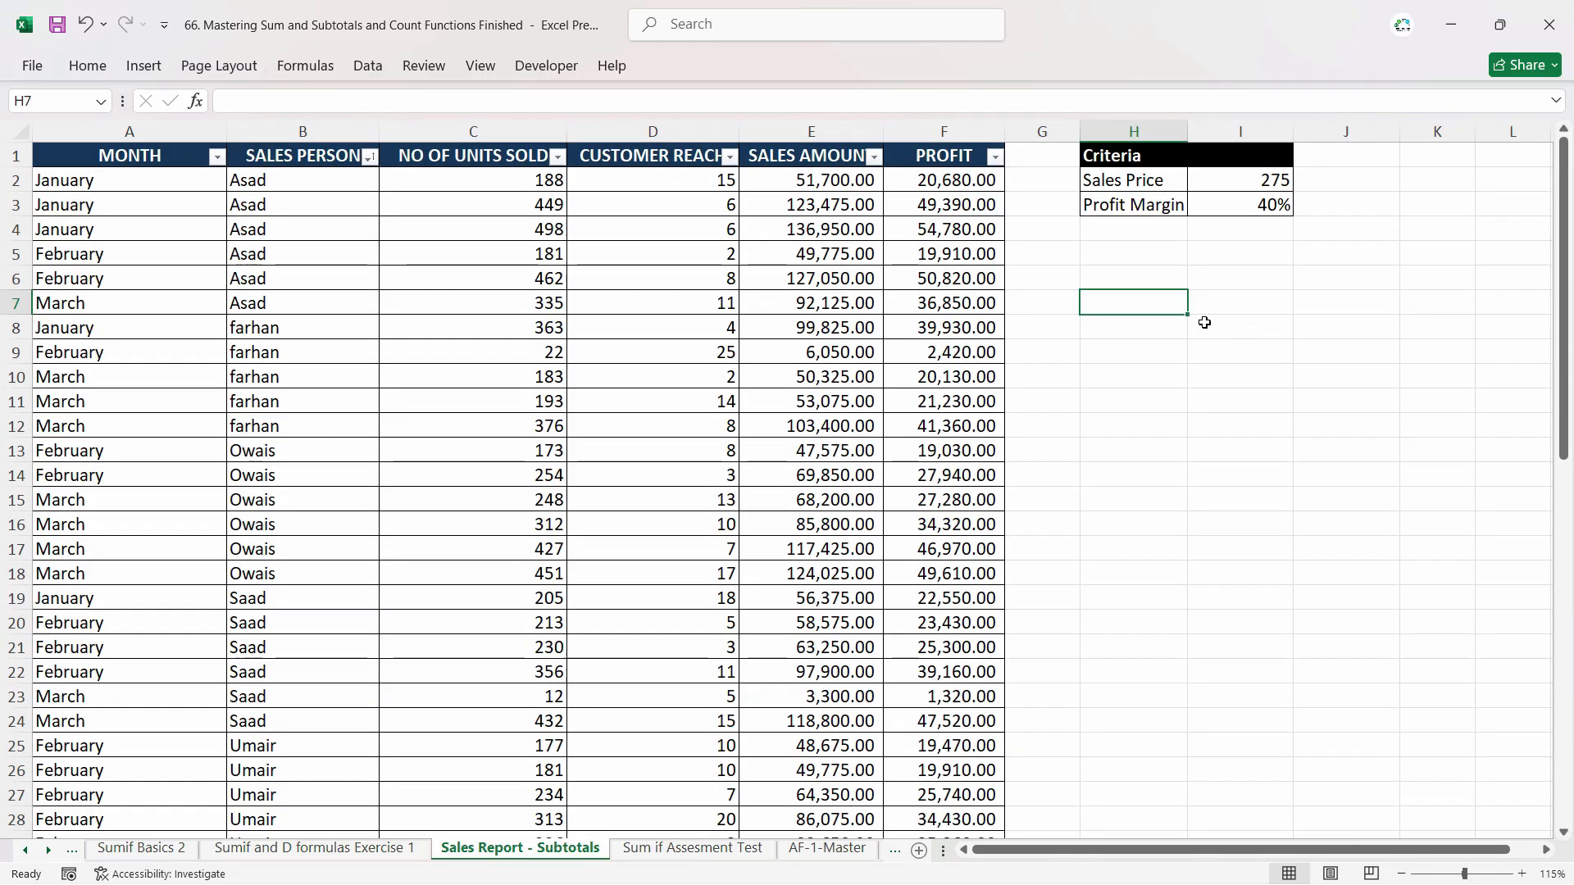
left_click(1144, 257)
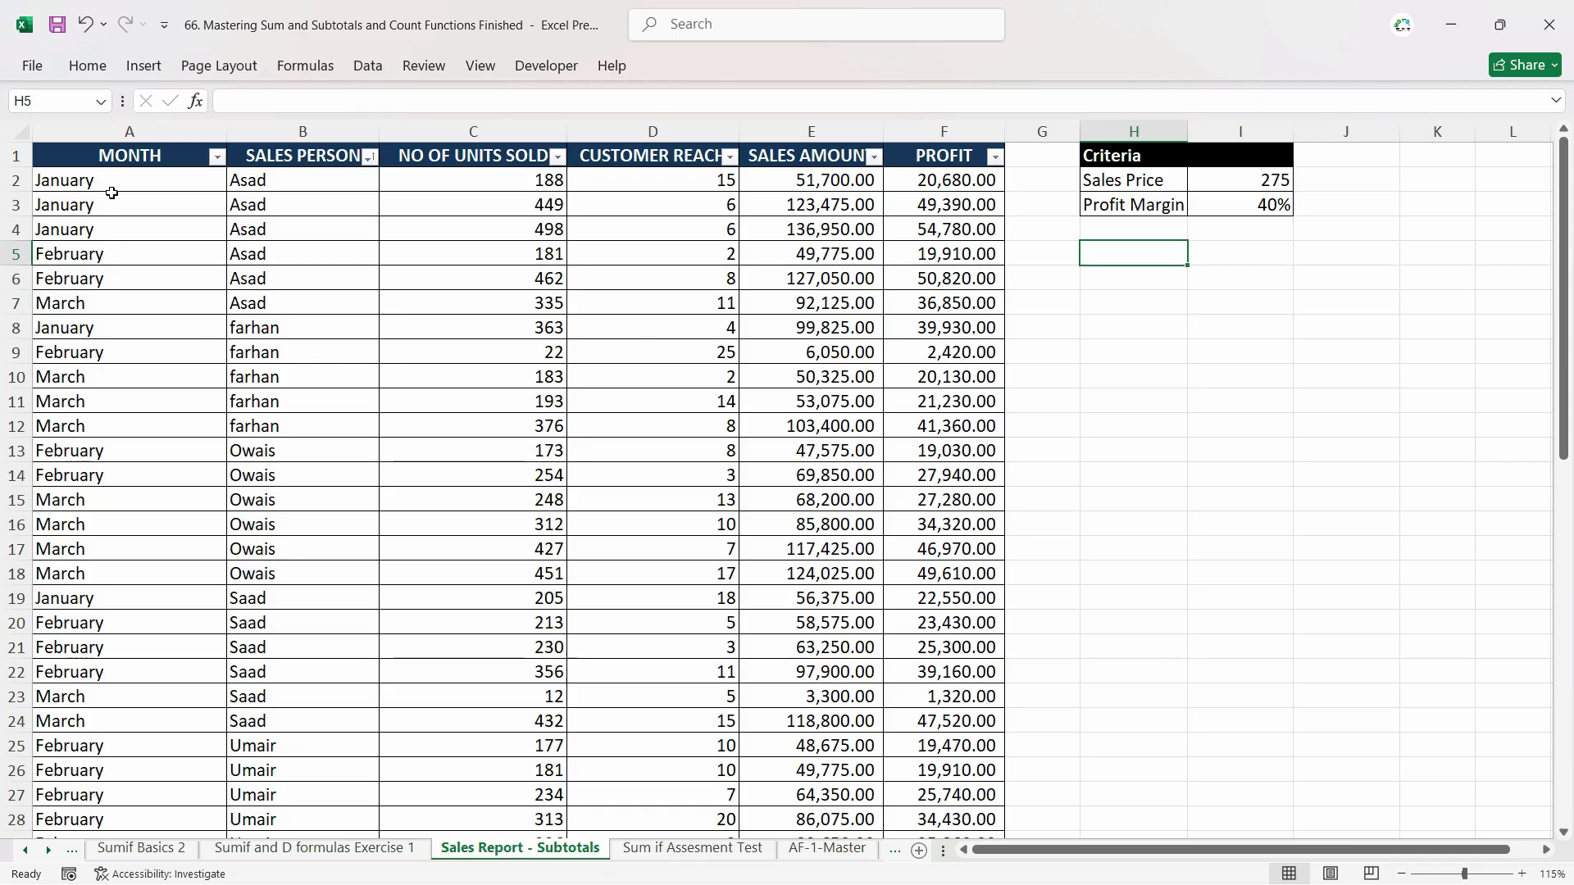
Examine the MONTH column's entries and its available filter choices without changing the filter.
left_click(75, 177)
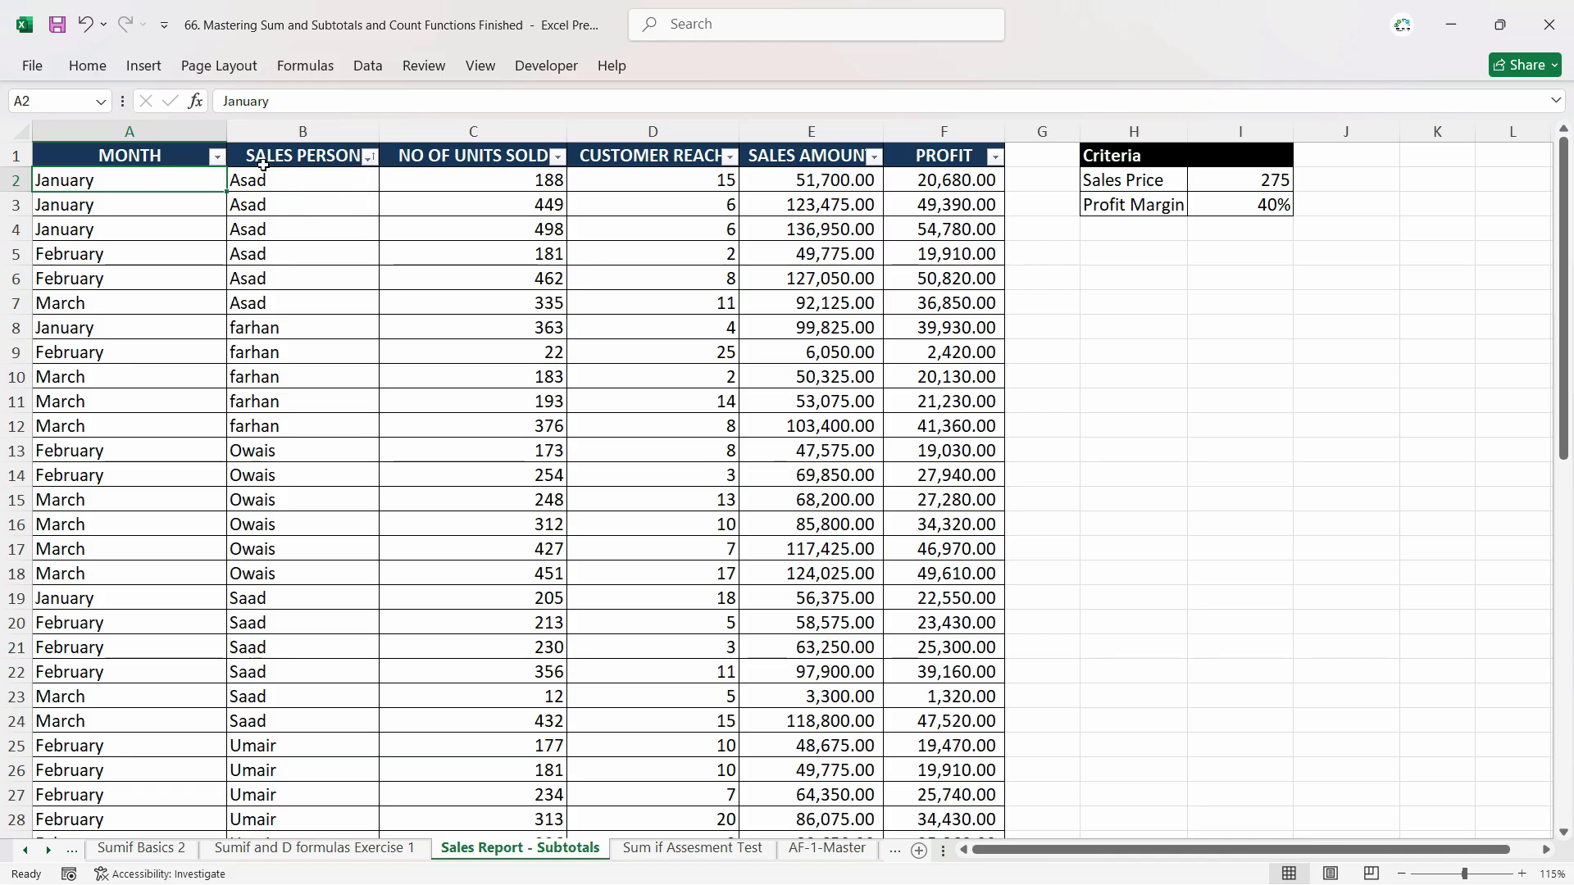
left_click(170, 162)
left_click(217, 157)
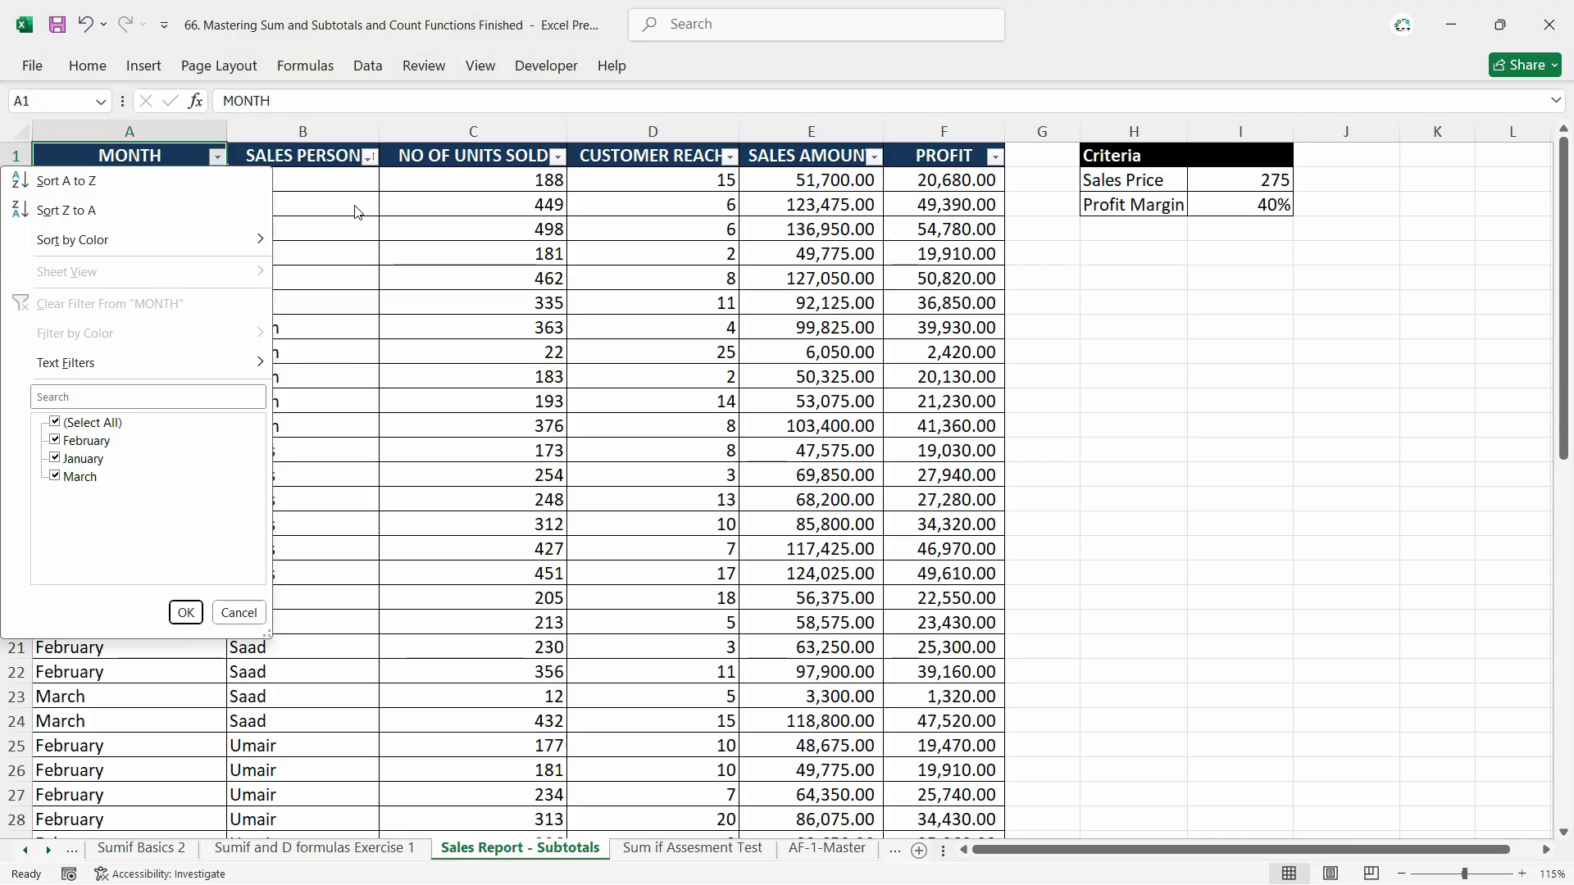
left_click(320, 399)
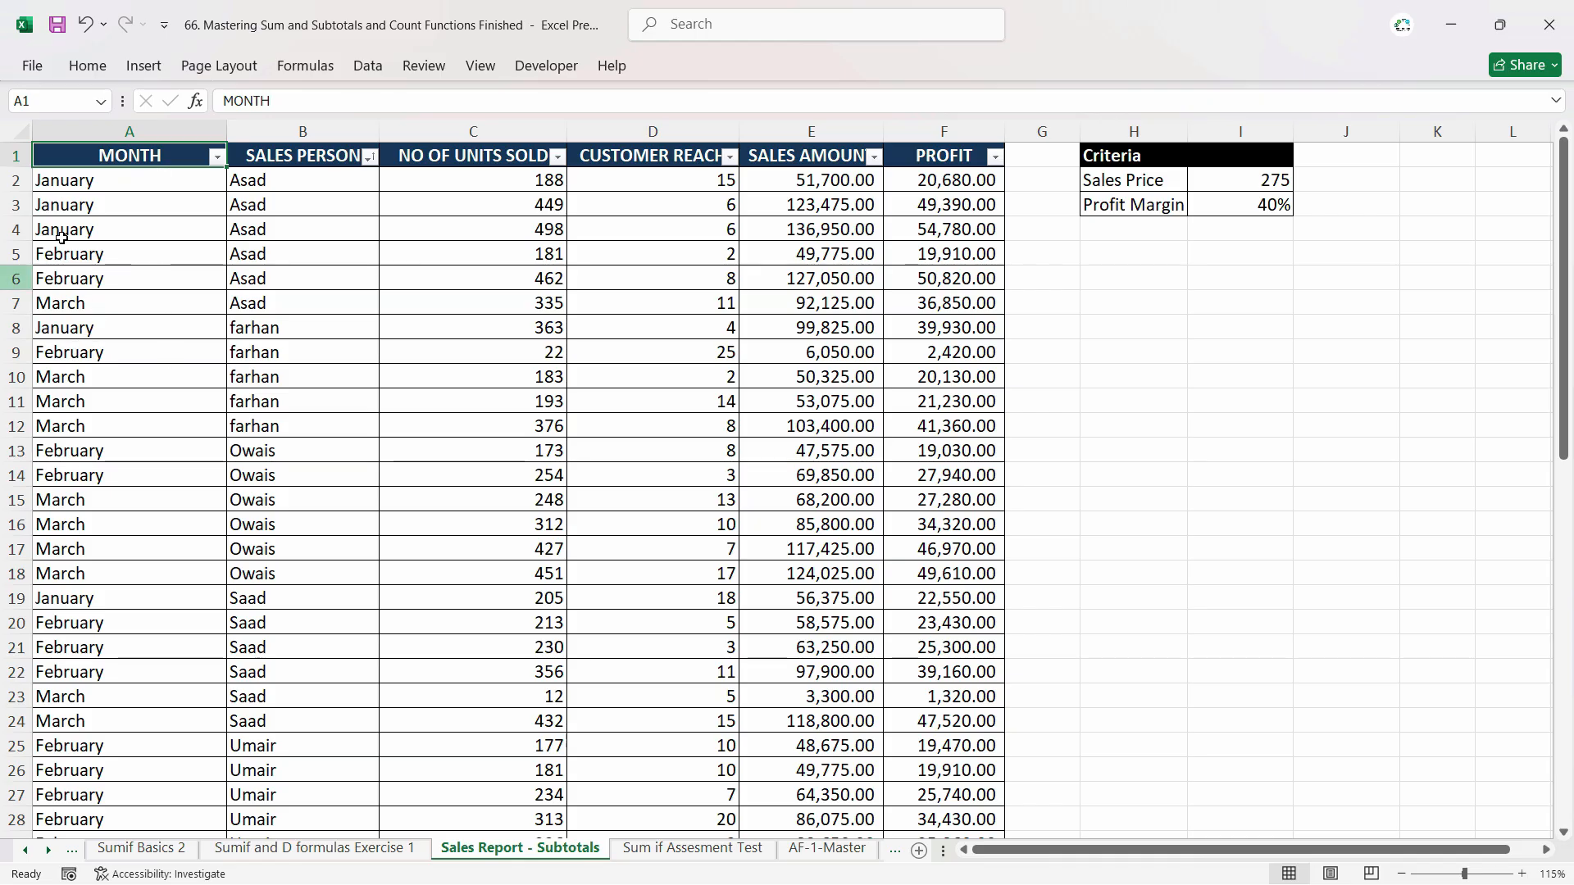
Enter the headings Sum in H5 and Subtotal in I5.
left_click(1139, 251)
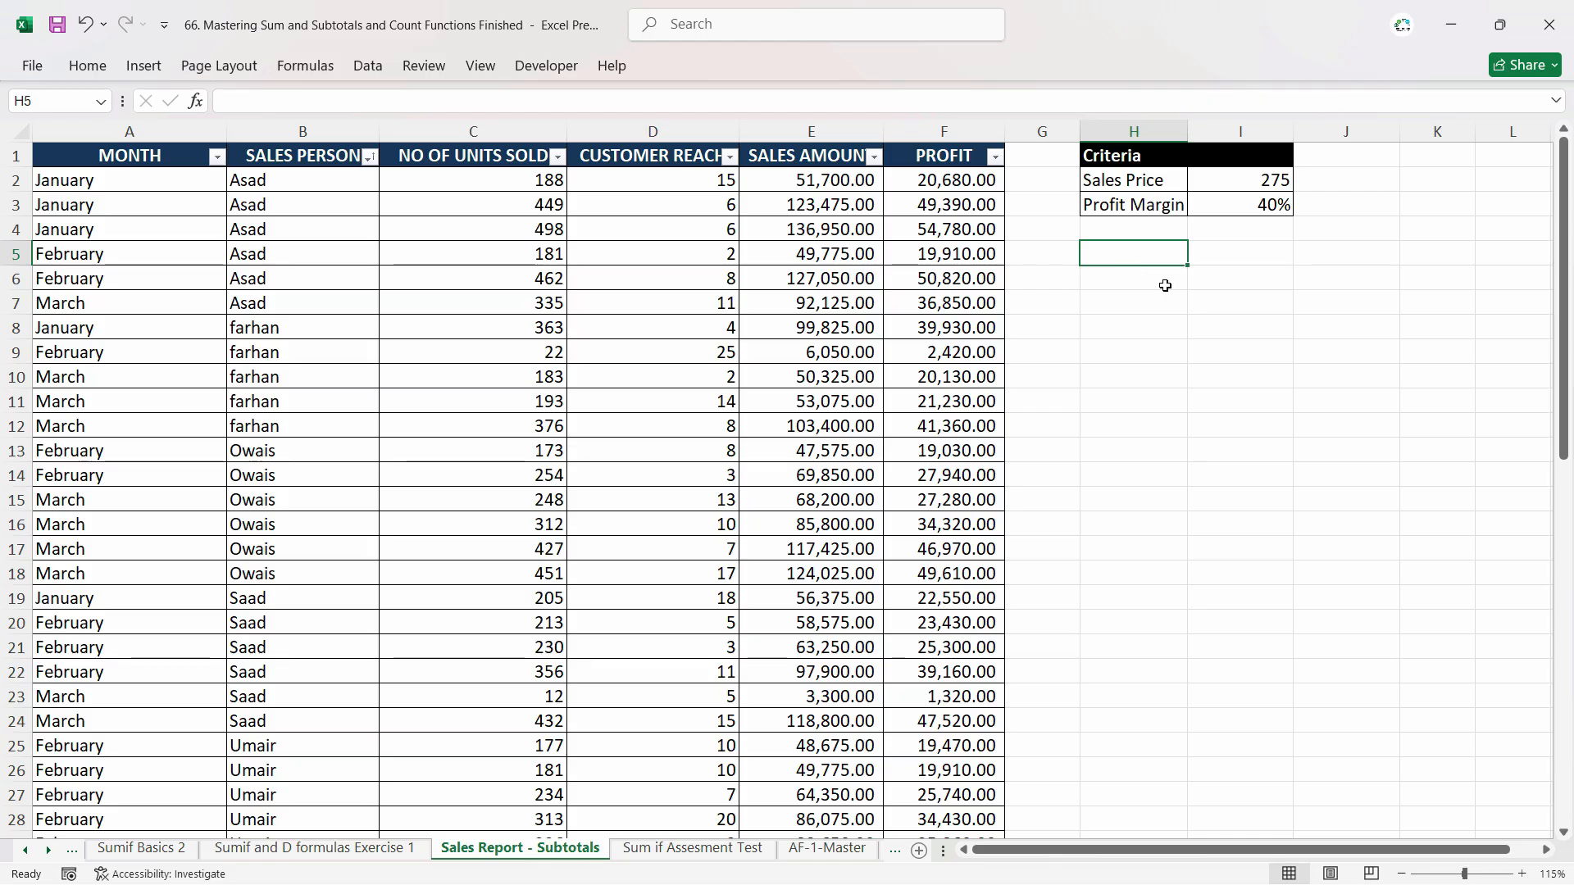
type("Sum")
key("BackSpace")
key("BackSpace")
type("um")
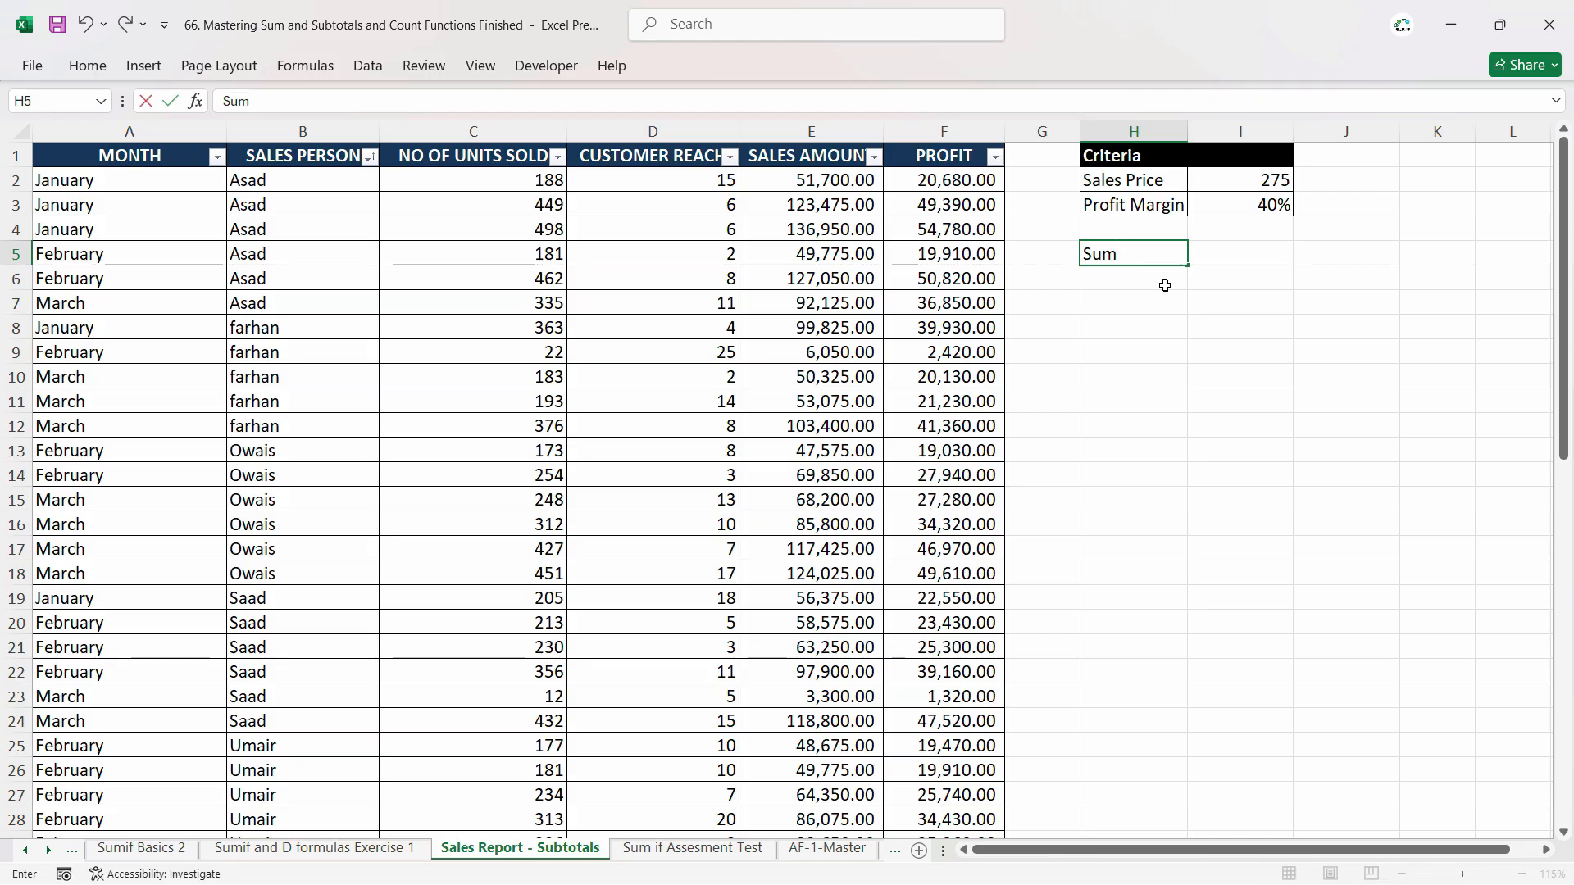
key("Tab")
type("Subtotal")
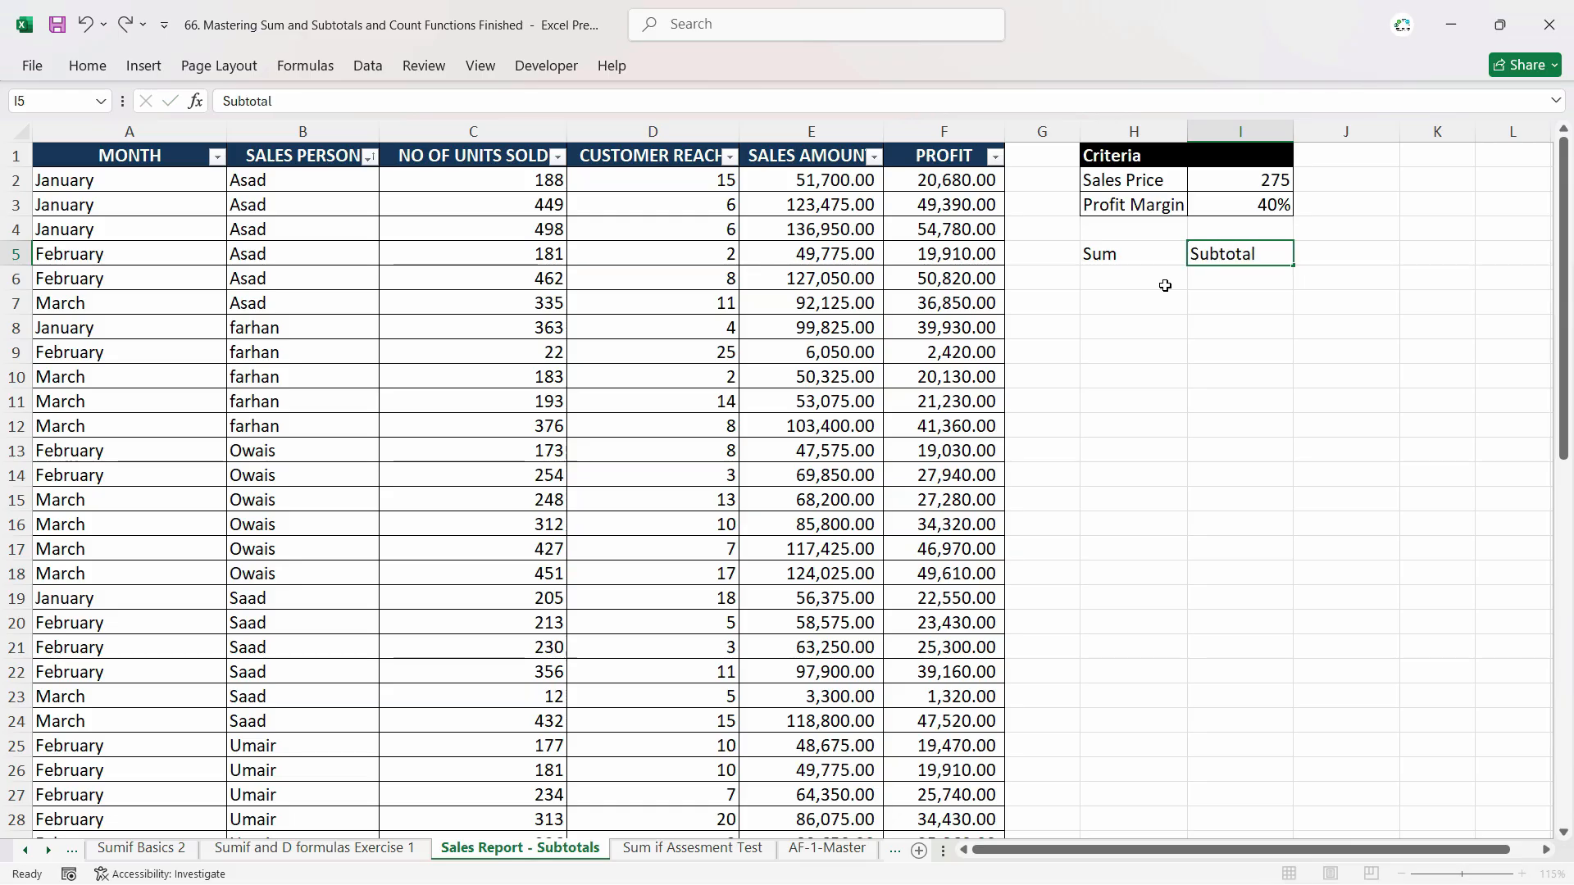
key("Return")
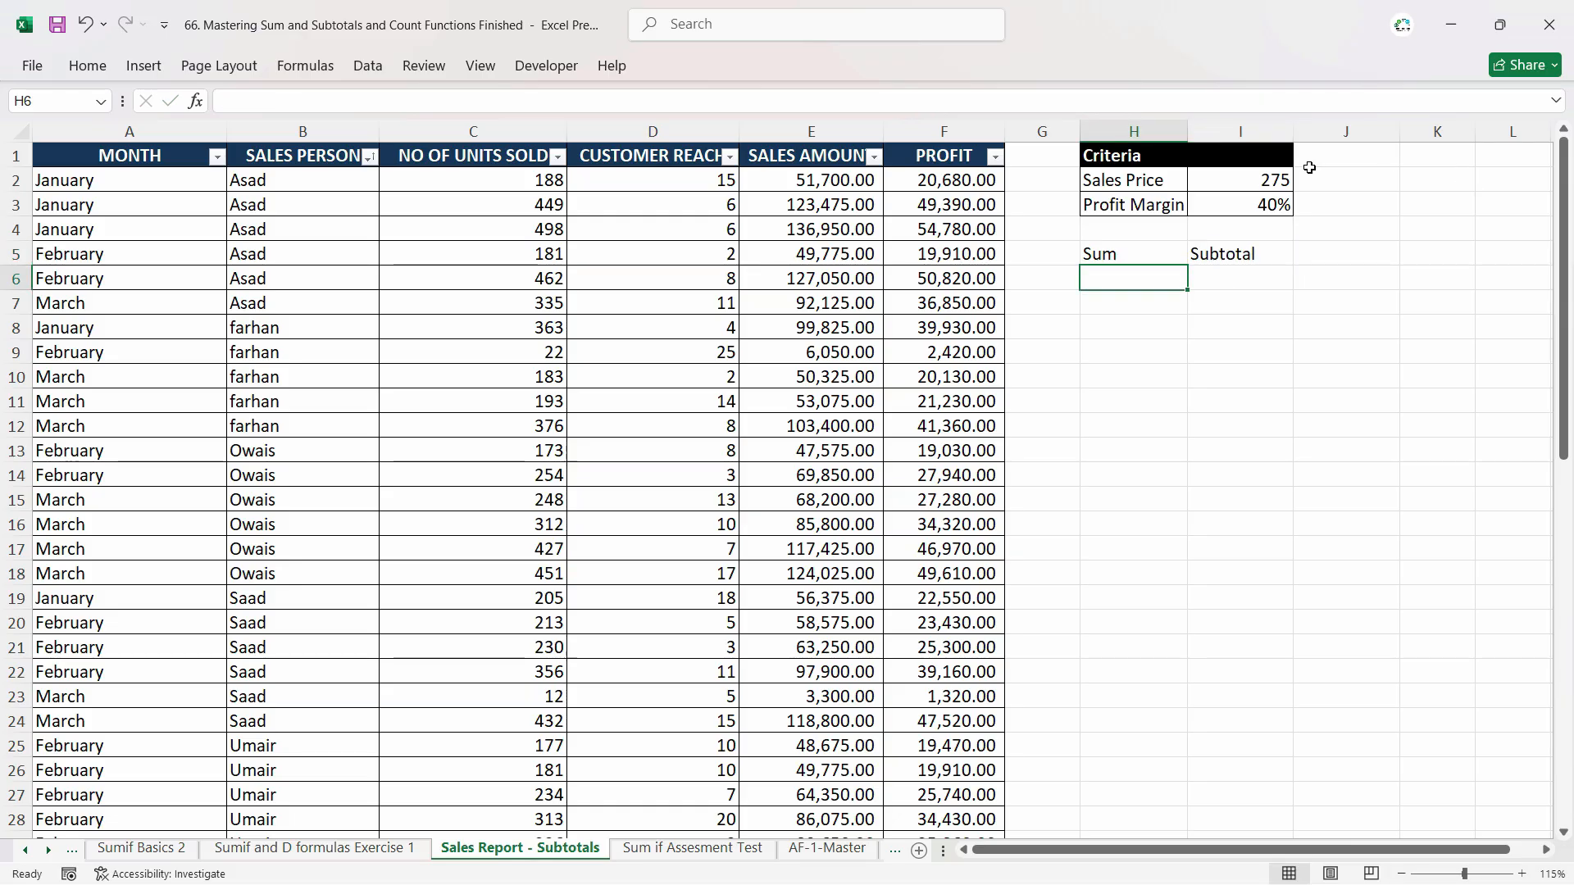
Copy the formatting of the Criteria block H1:I2 onto the Sum and Subtotal headings and the cells beneath them.
left_click_drag(1263, 159, 1118, 181)
left_click(86, 65)
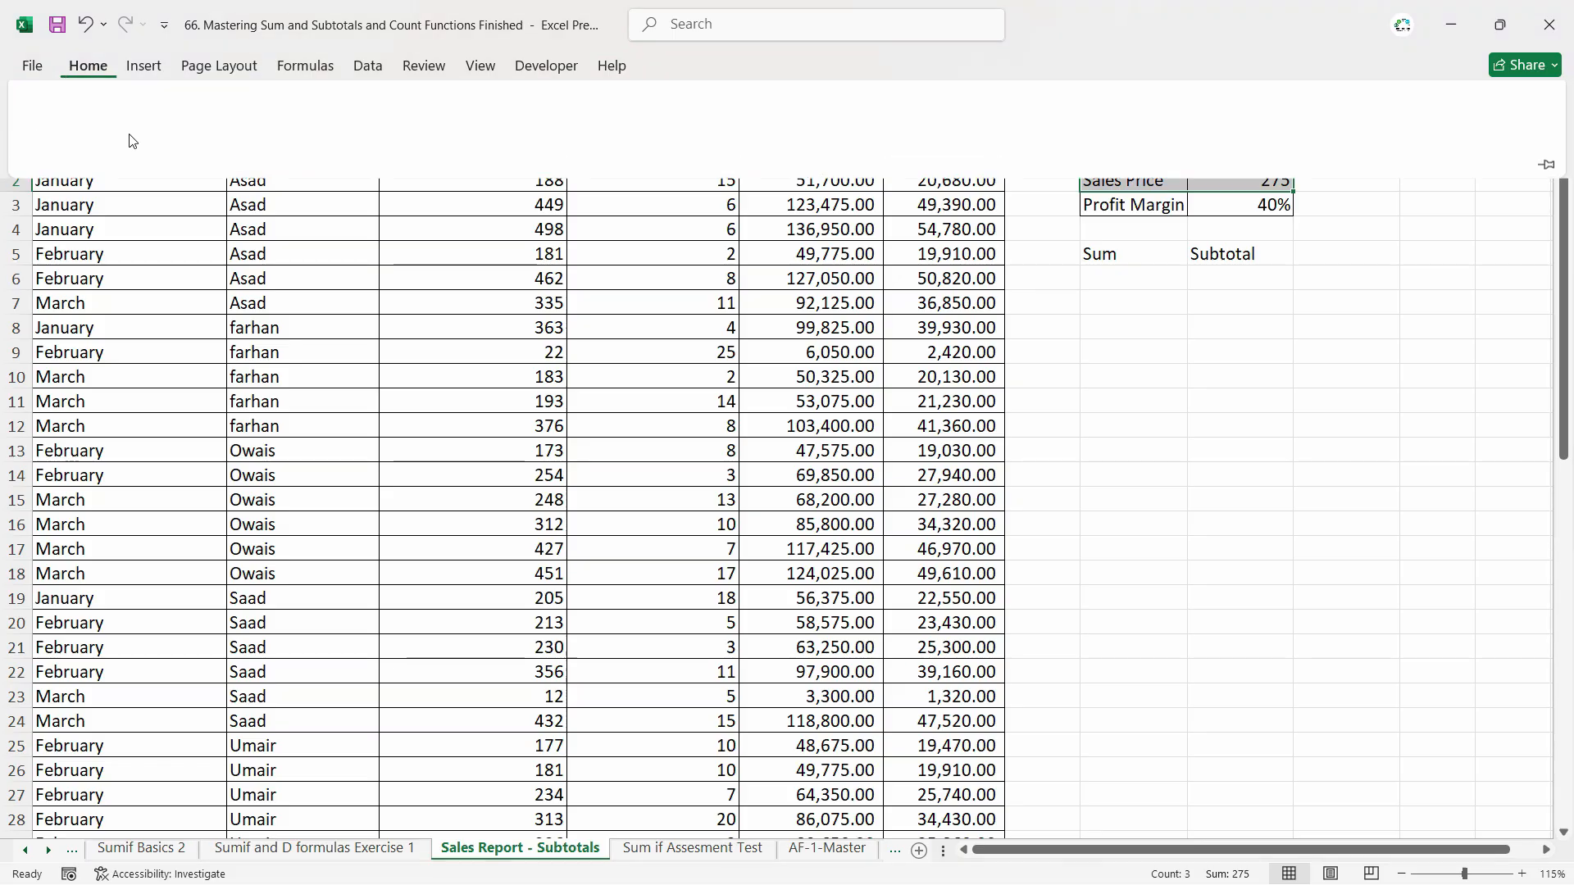
left_click(77, 148)
mouse_move(1118, 257)
left_mouse_down()
mouse_move(1240, 298)
mouse_move(1278, 266)
left_mouse_up()
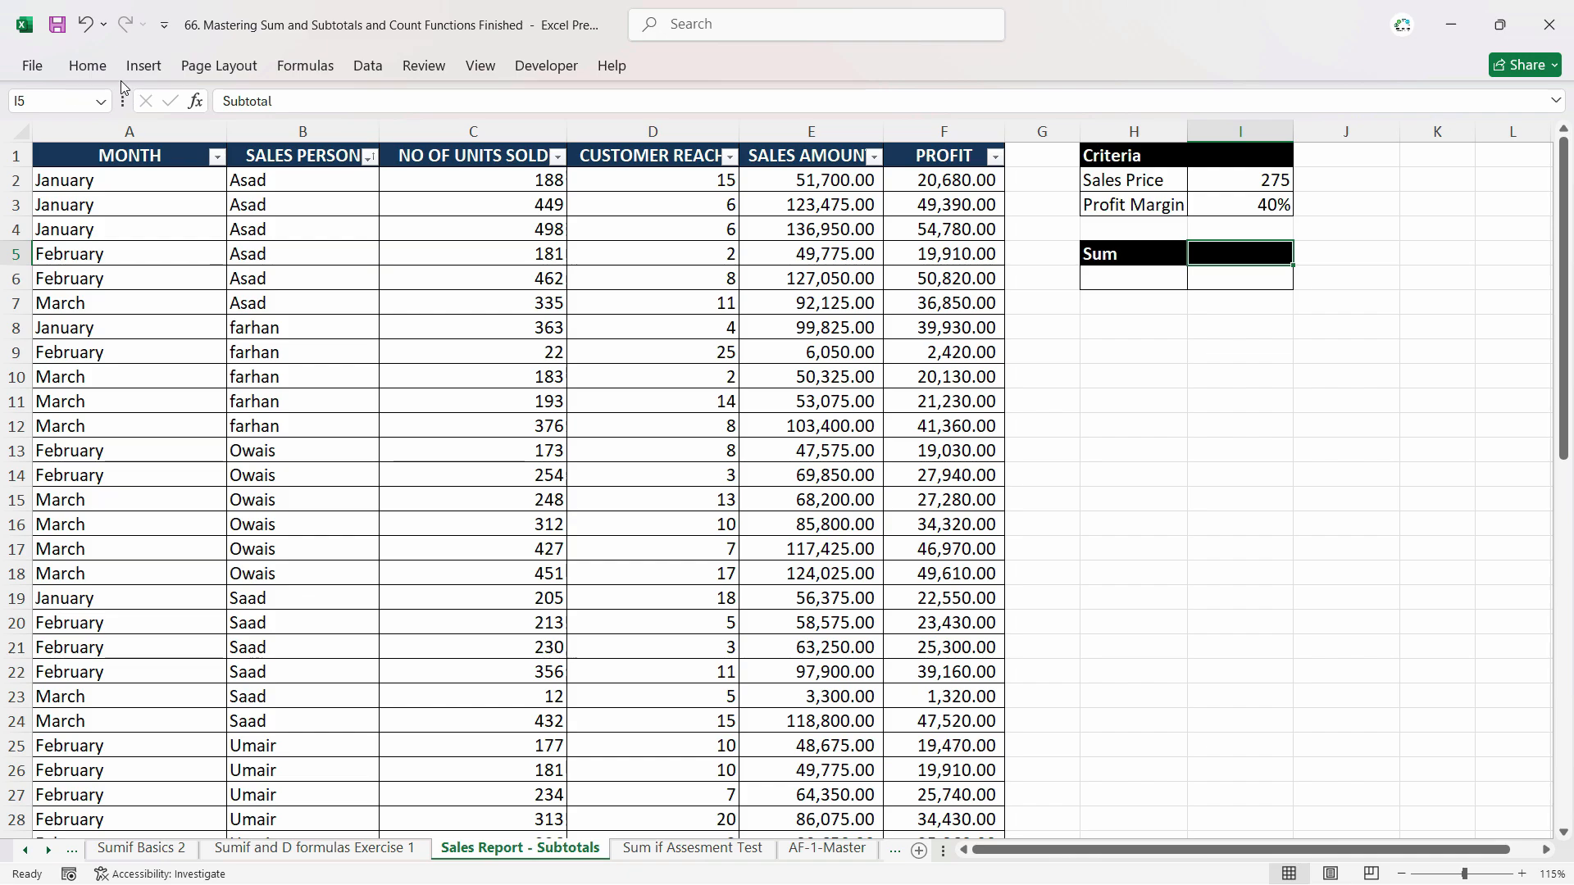
Set the font colour of the Subtotal heading in I5 to white.
left_click(88, 66)
left_click(336, 141)
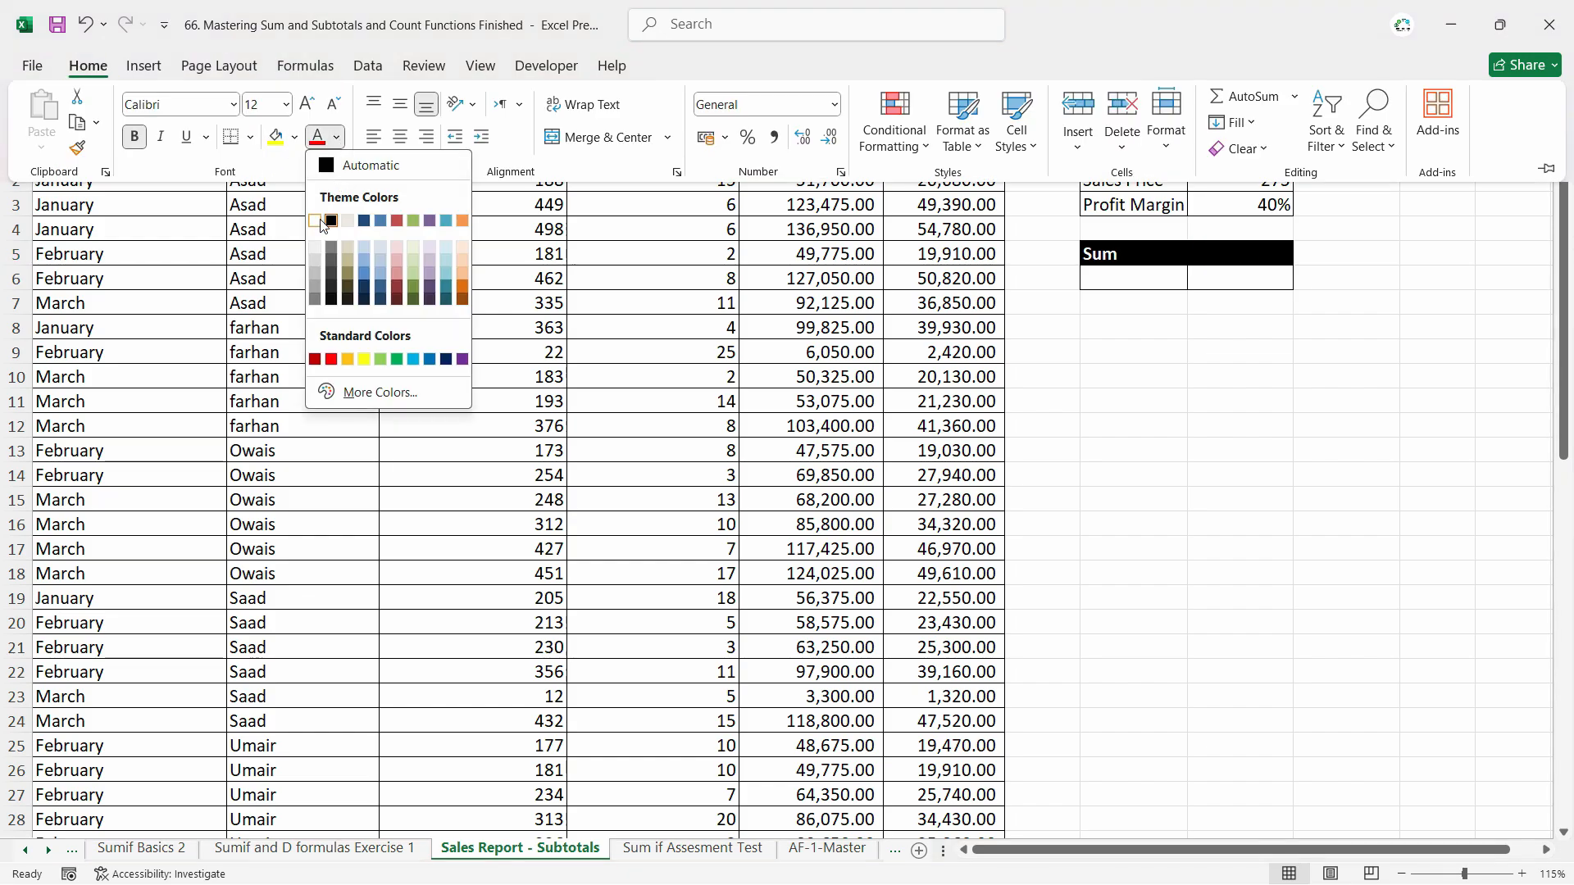
left_click(320, 219)
Enter =SUM(D:D) in H6 to total the CUSTOMER REACH column.
key("Down")
key("Left")
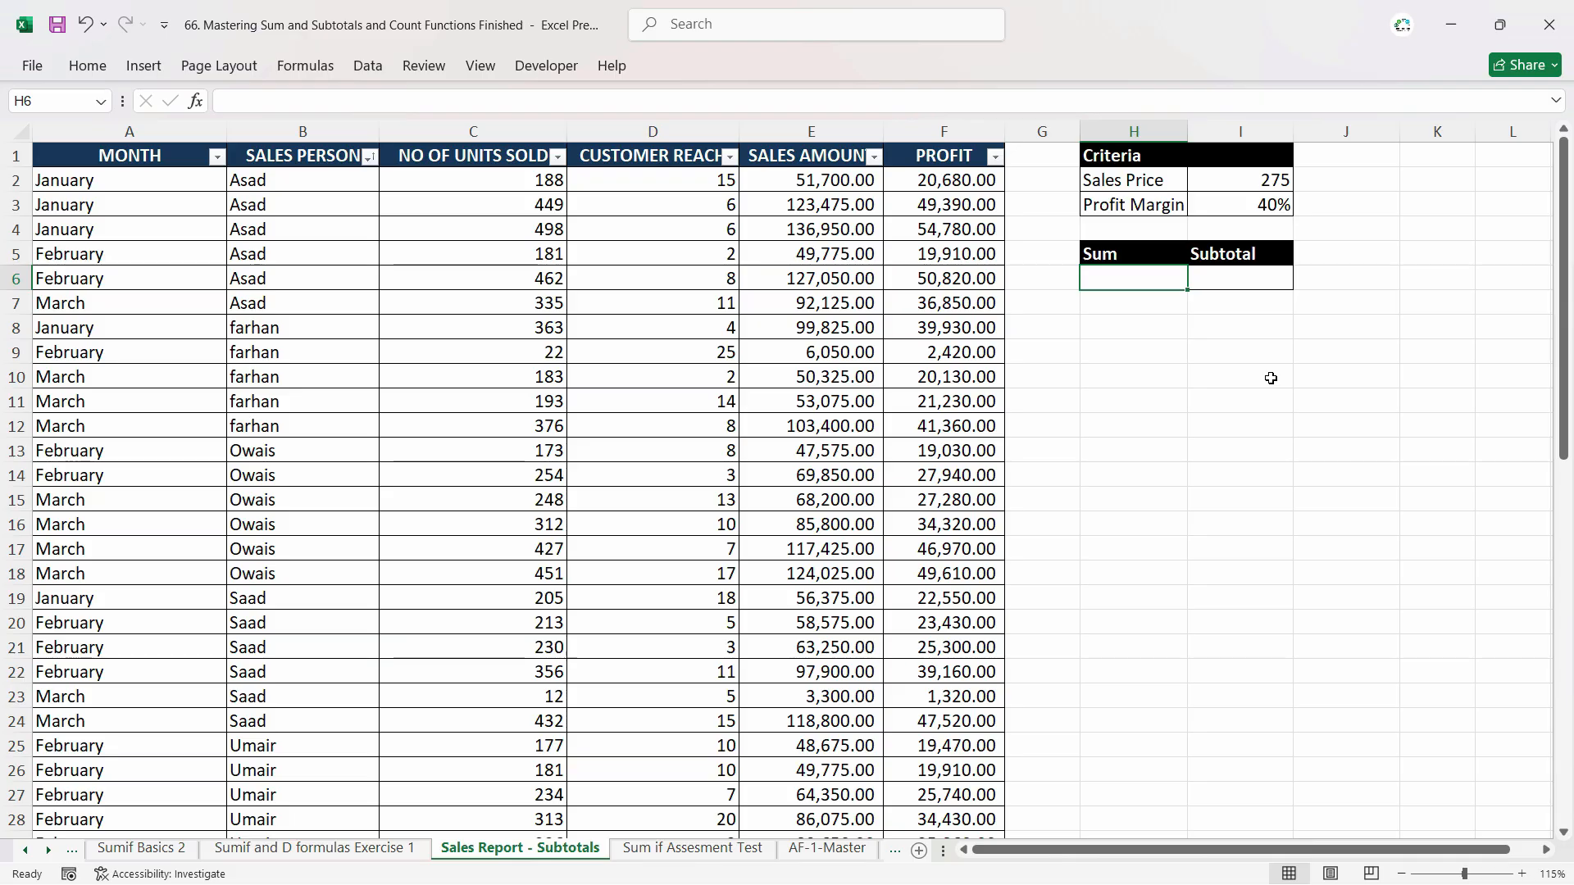
type("=")
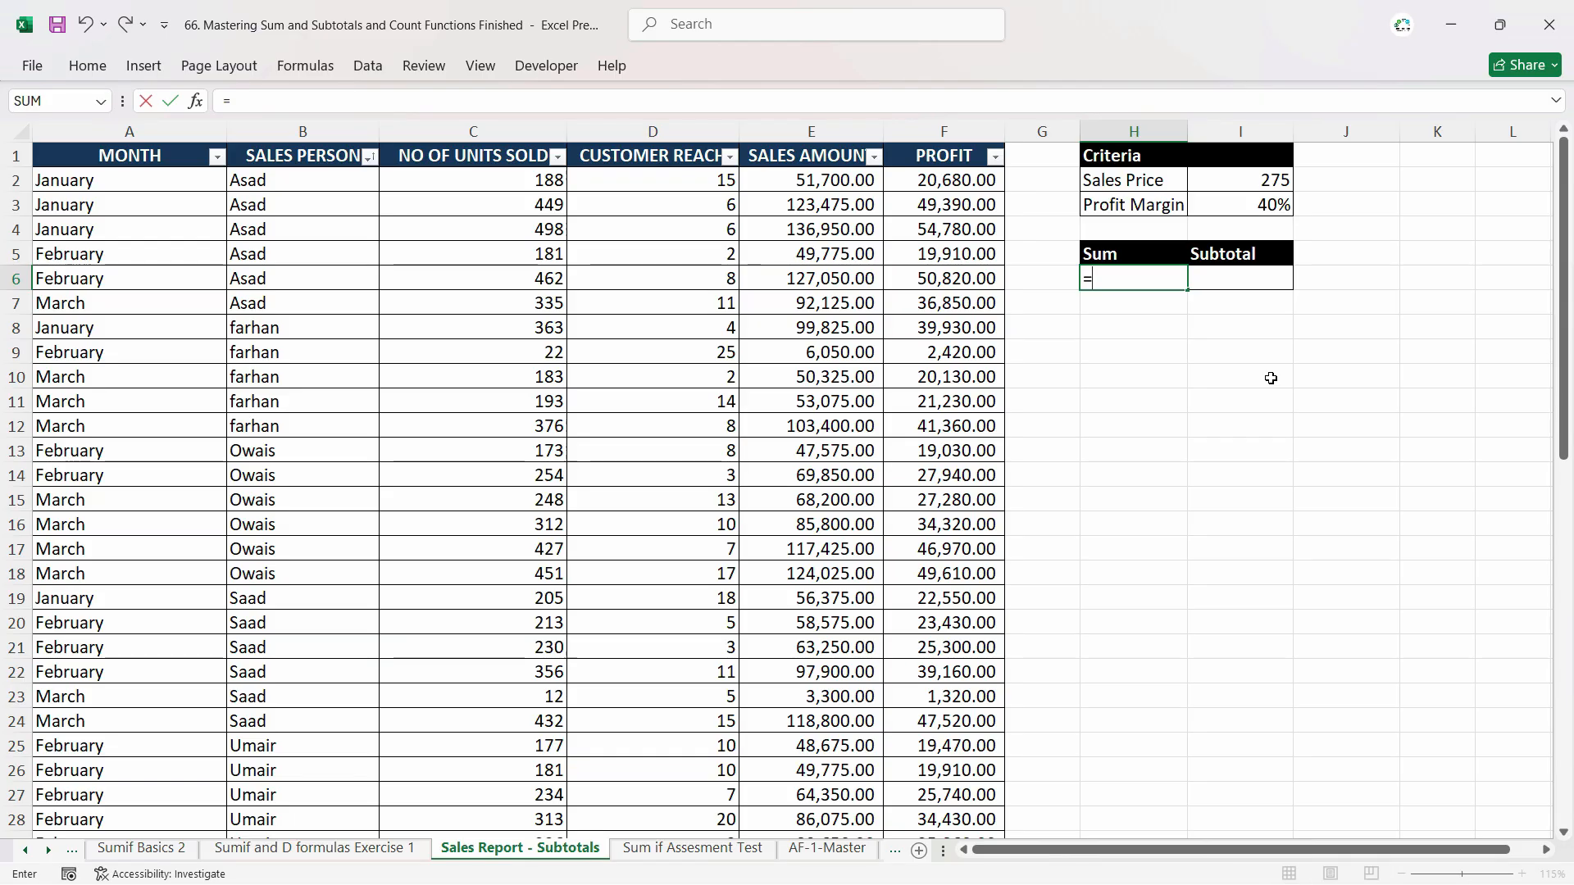
type("su")
key("Tab")
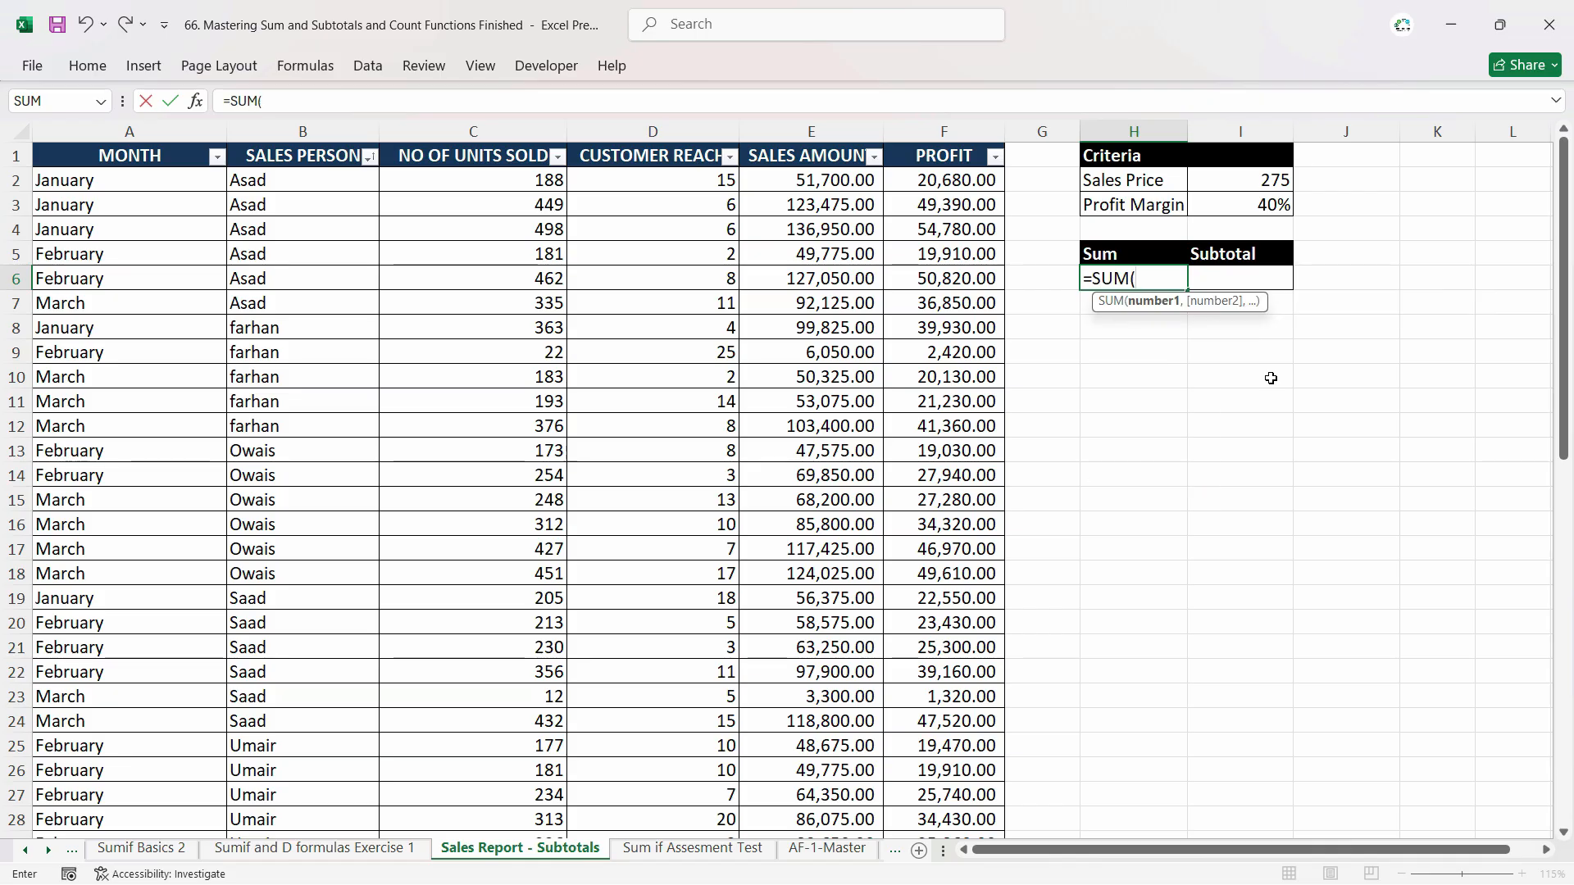
left_click(691, 132)
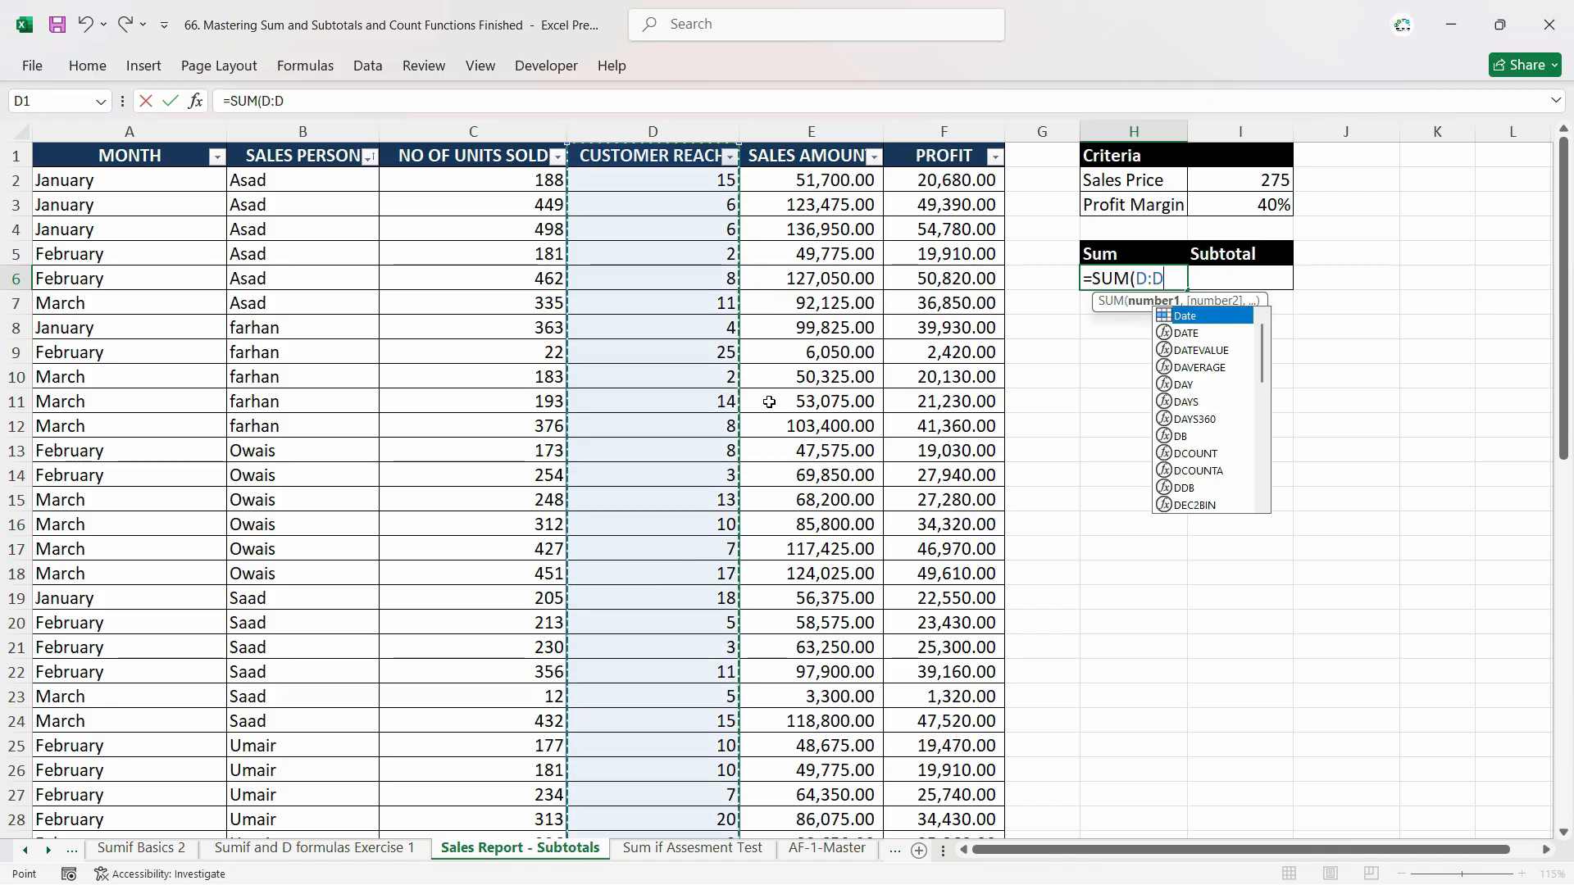
key("Return")
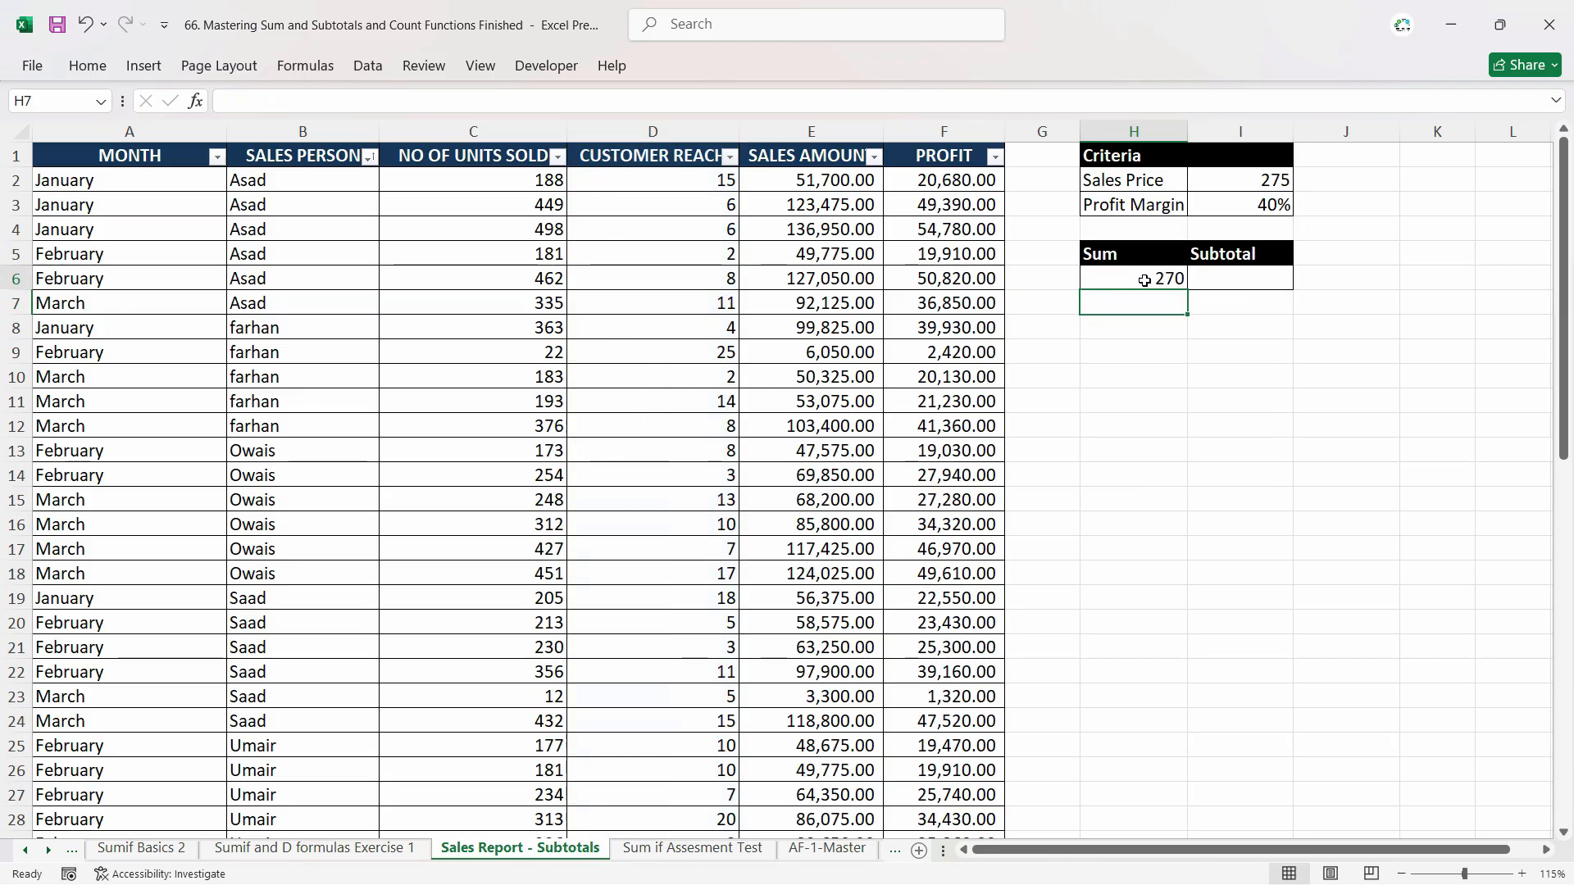
left_click(1135, 279)
Enter =SUBTOTAL(9,D:D) in I6, choosing 9 - SUM as the function number for the CUSTOMER REACH column.
left_click(1262, 281)
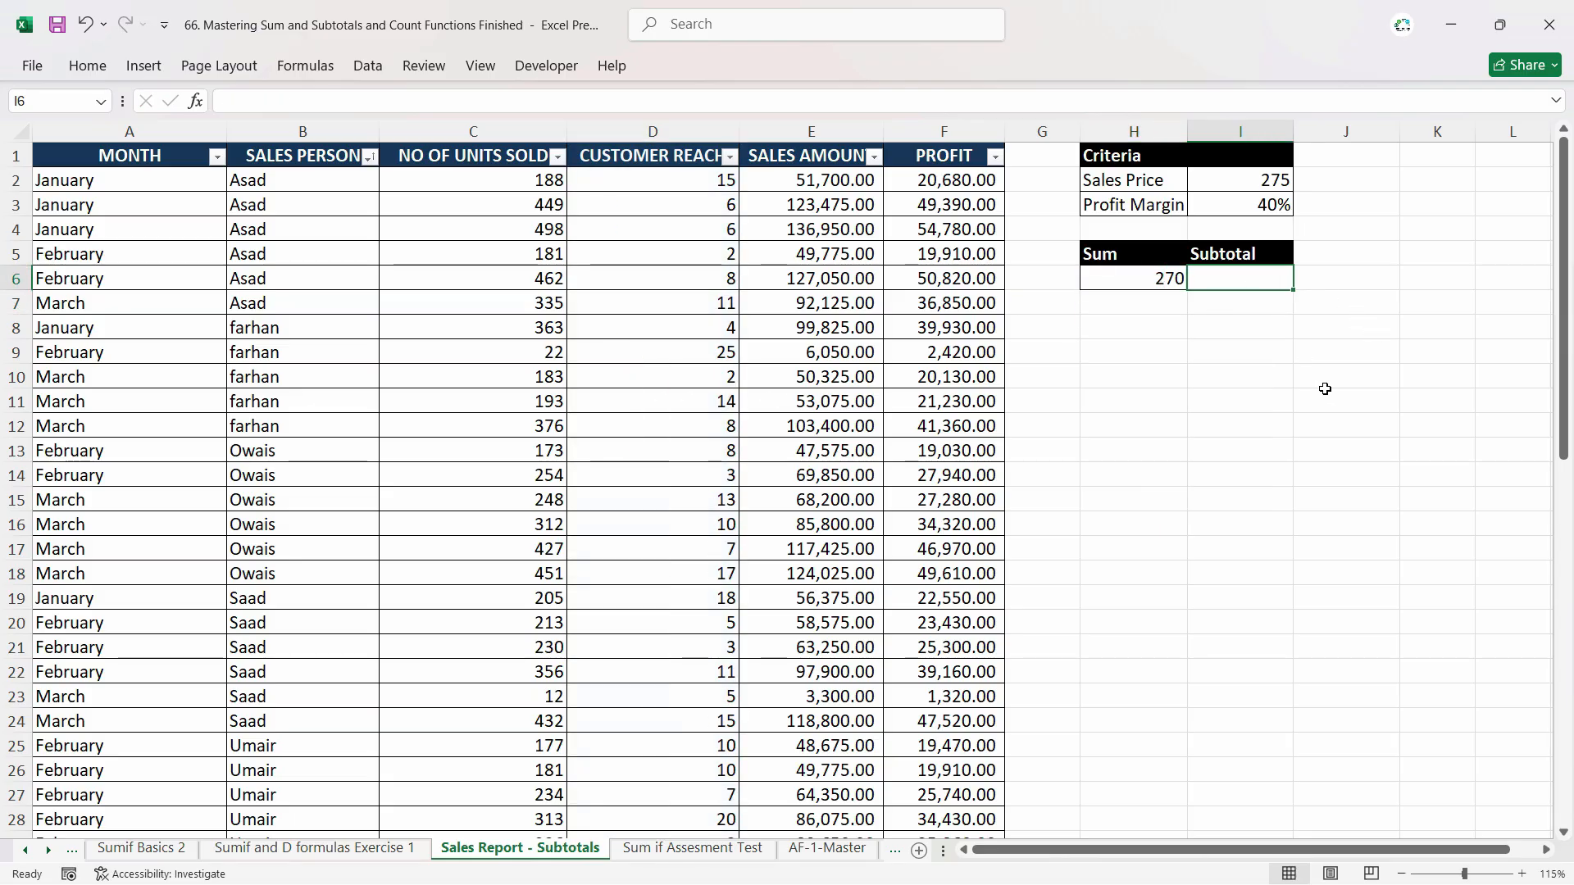
type("=")
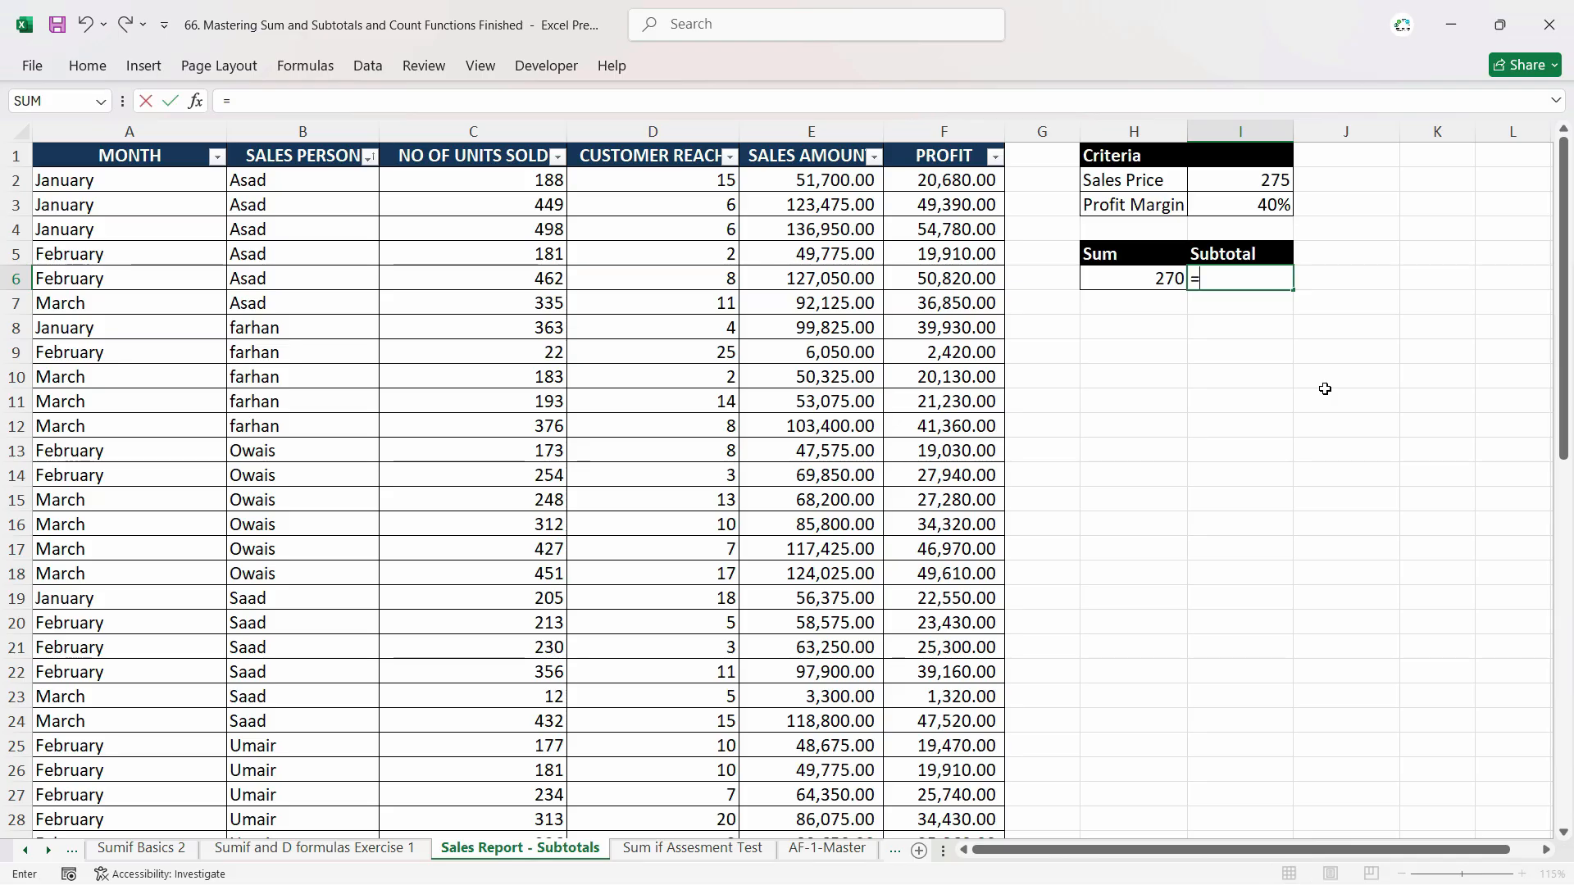
type("sub")
key("Down")
key("Tab")
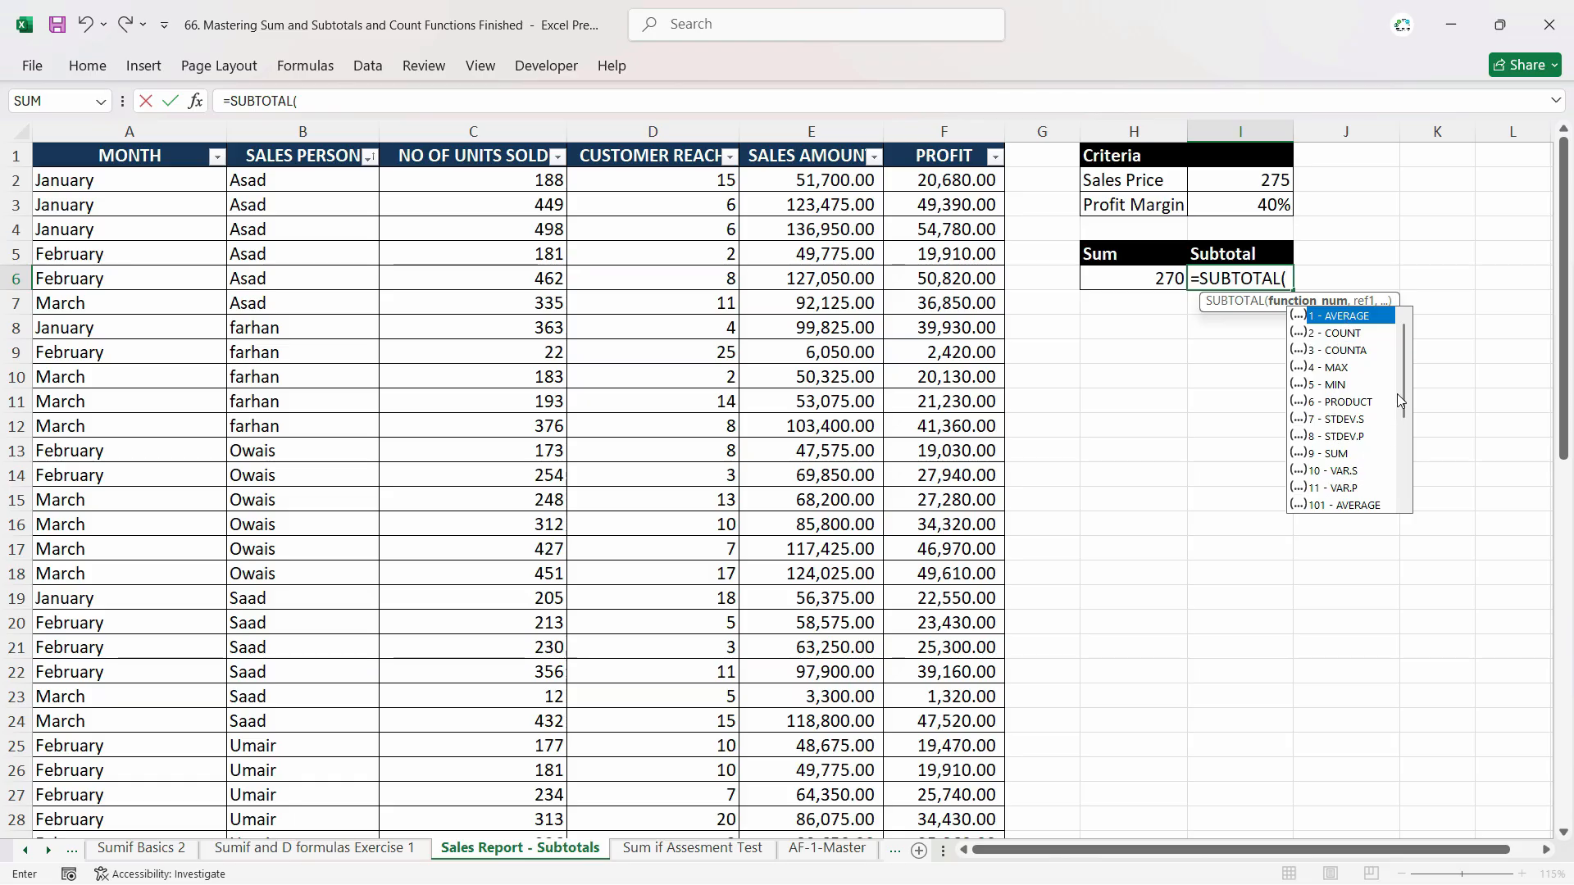
scroll(1406, 381, "down", 1)
scroll(1430, 381, "up", 1)
left_click(1346, 455)
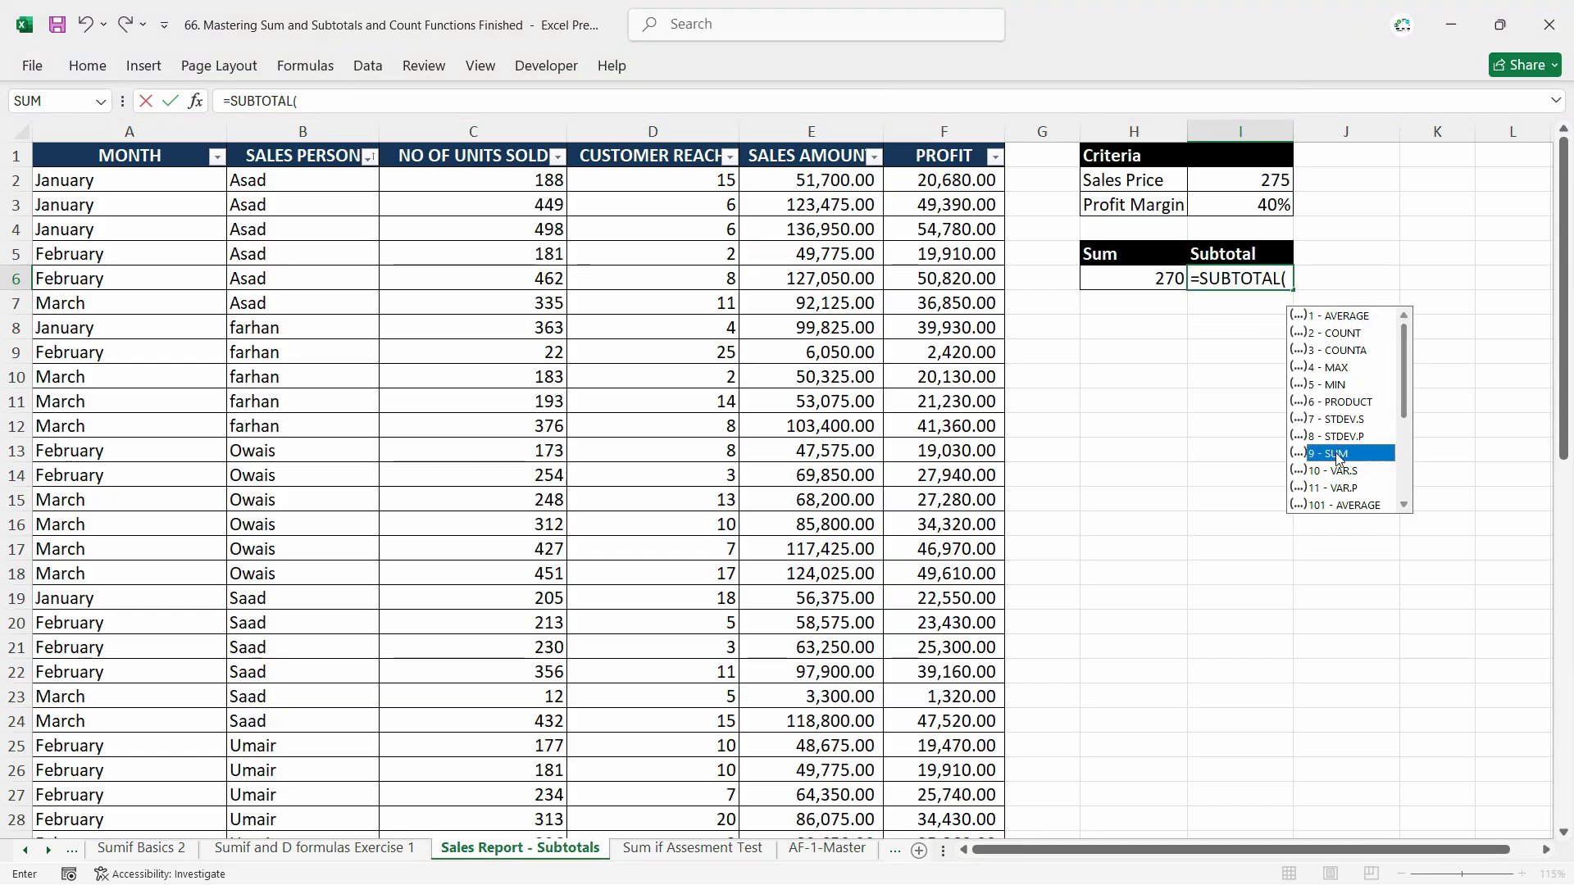
double_click(1338, 455)
type(",D:D")
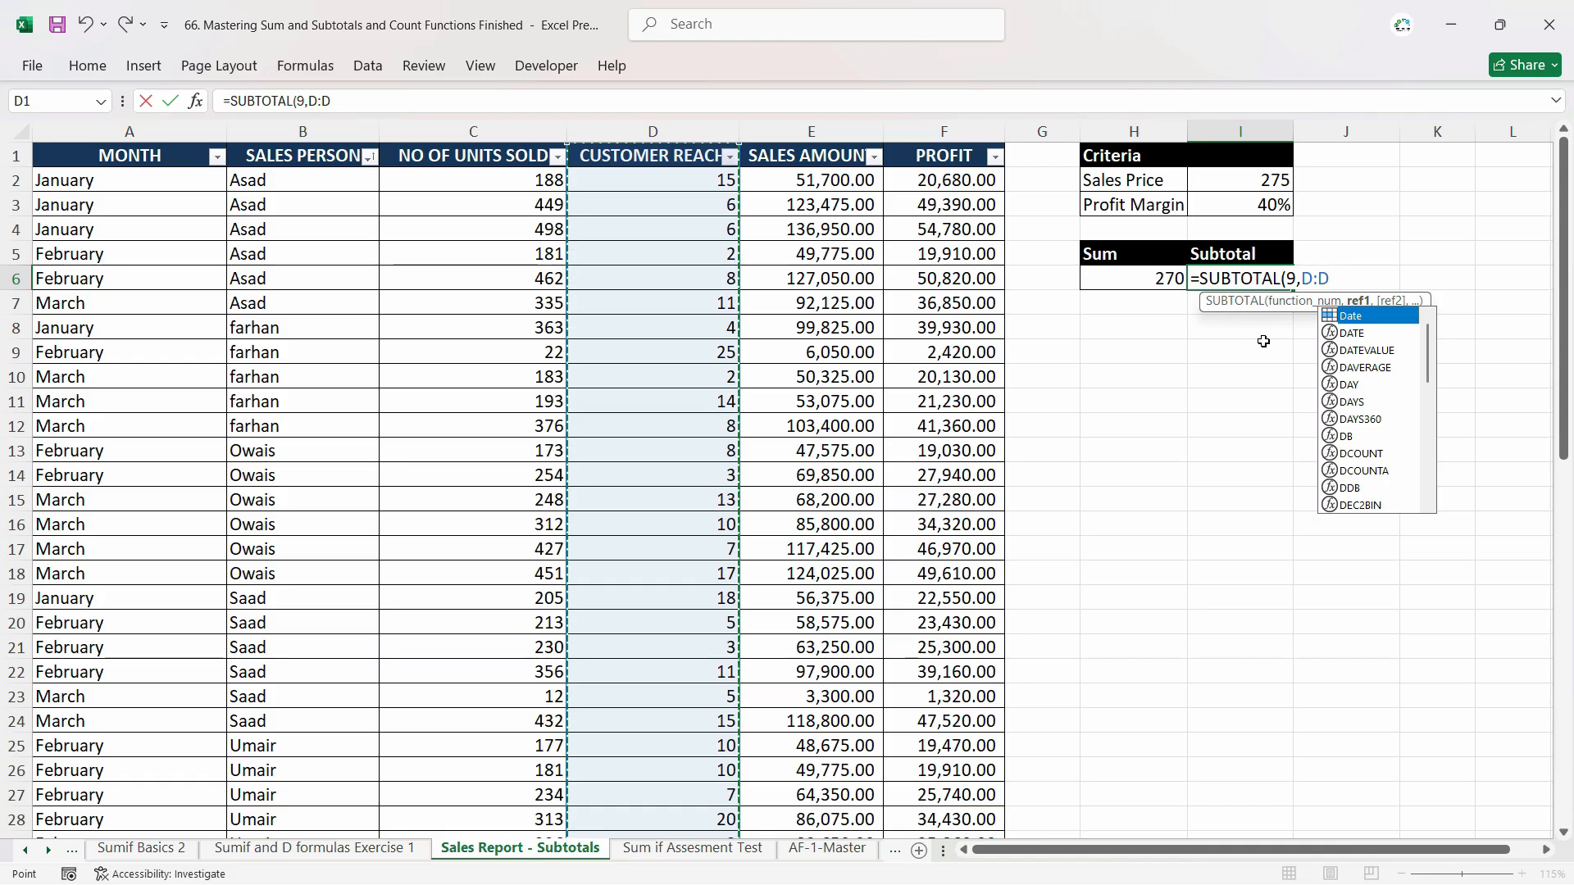
key("Return")
key("Up")
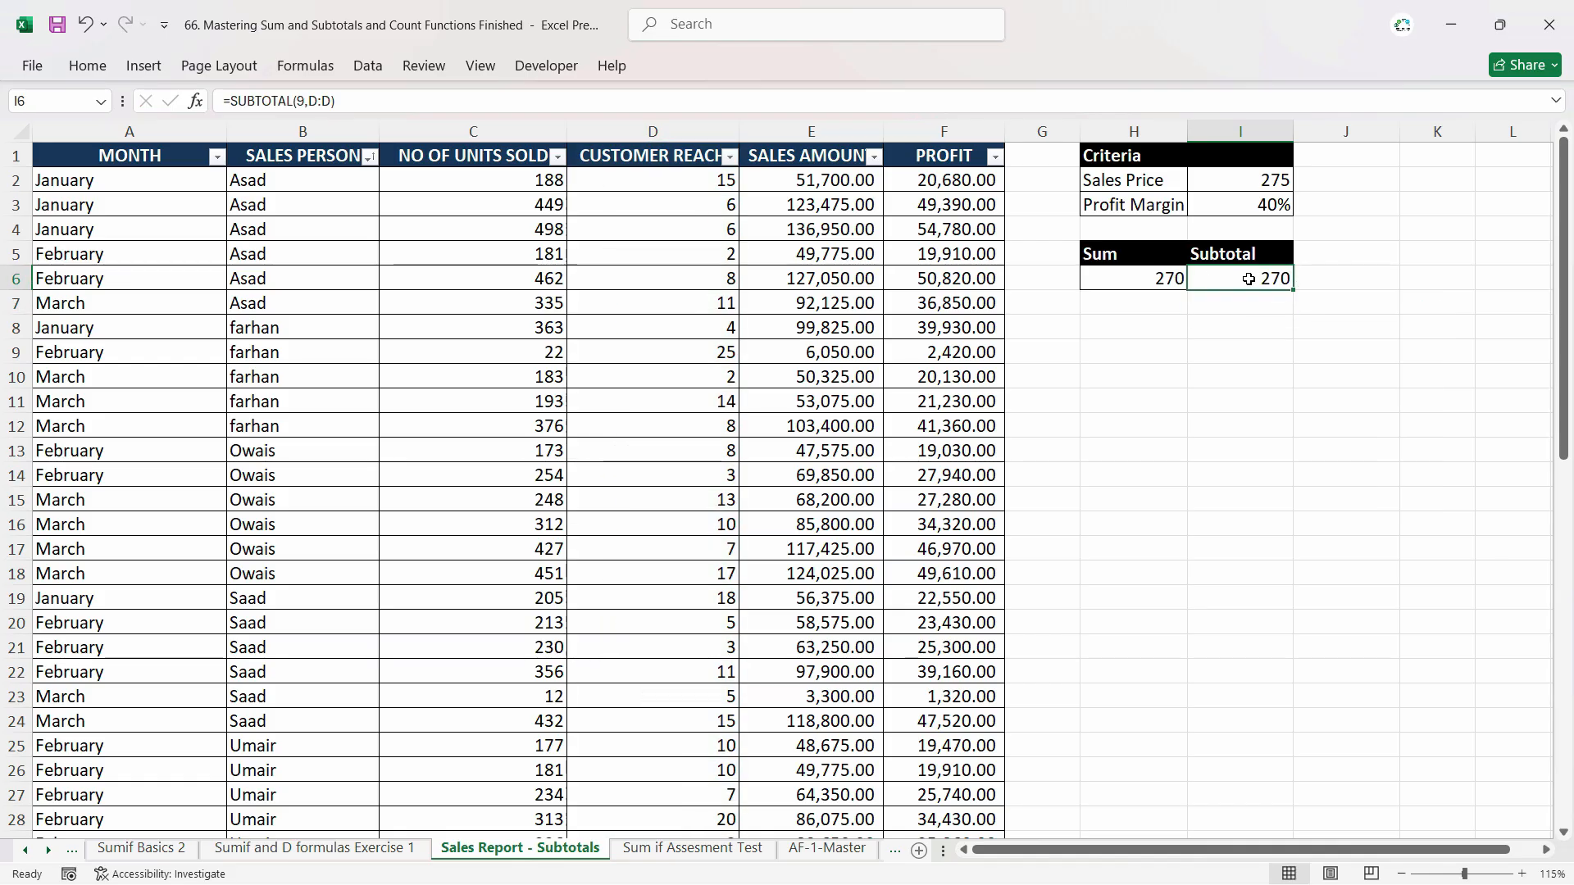
Compare the SUM formula and result in H6 with the SUBTOTAL formula and result in I6.
left_click(1132, 281)
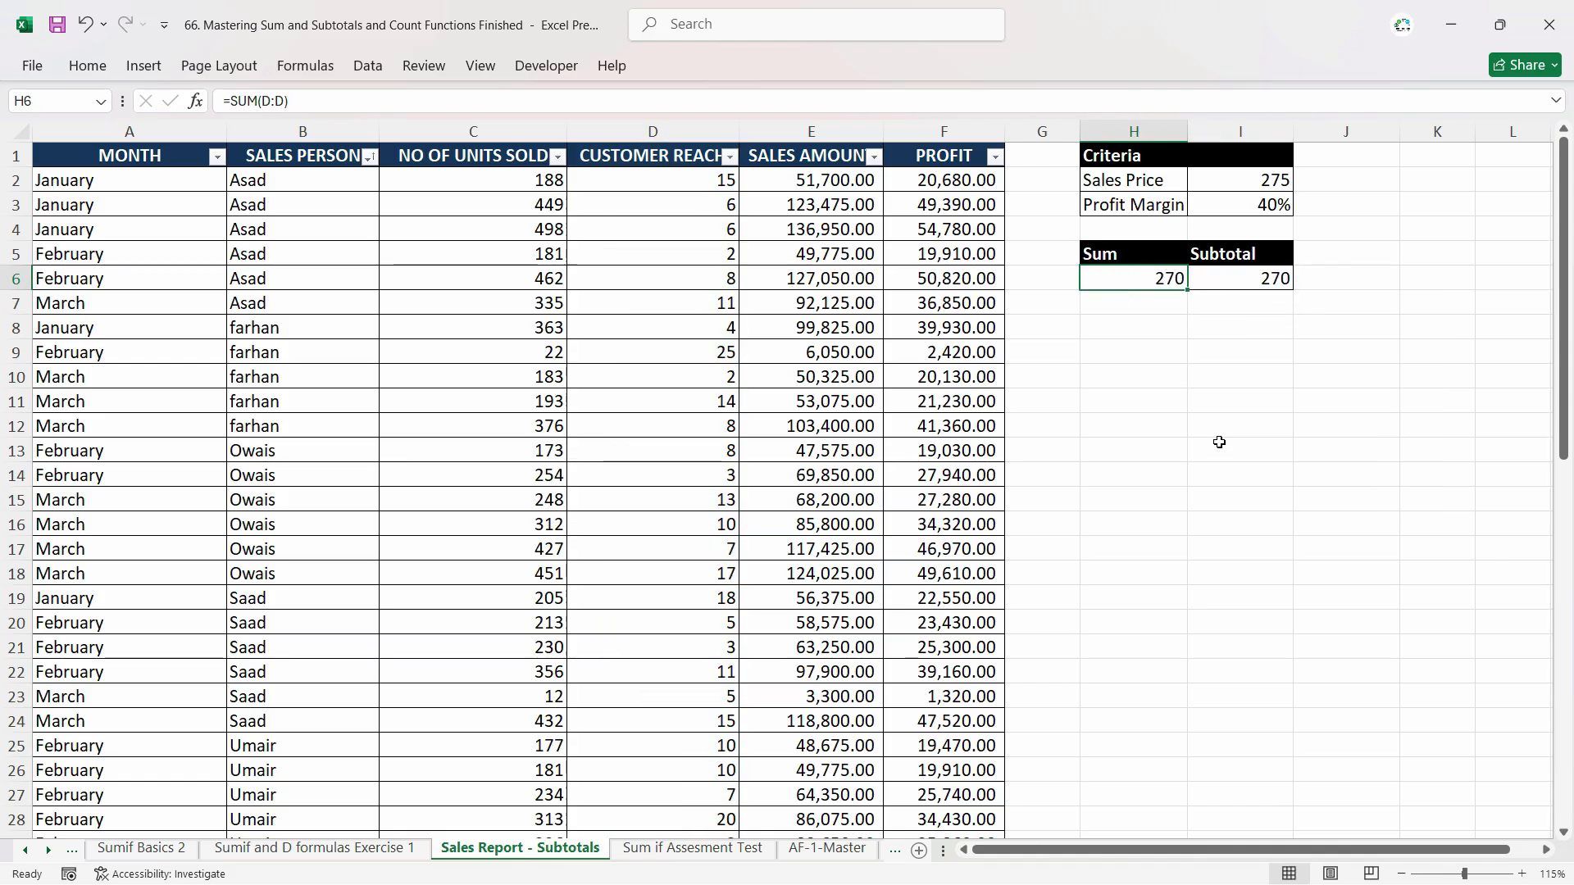
left_click(1214, 400)
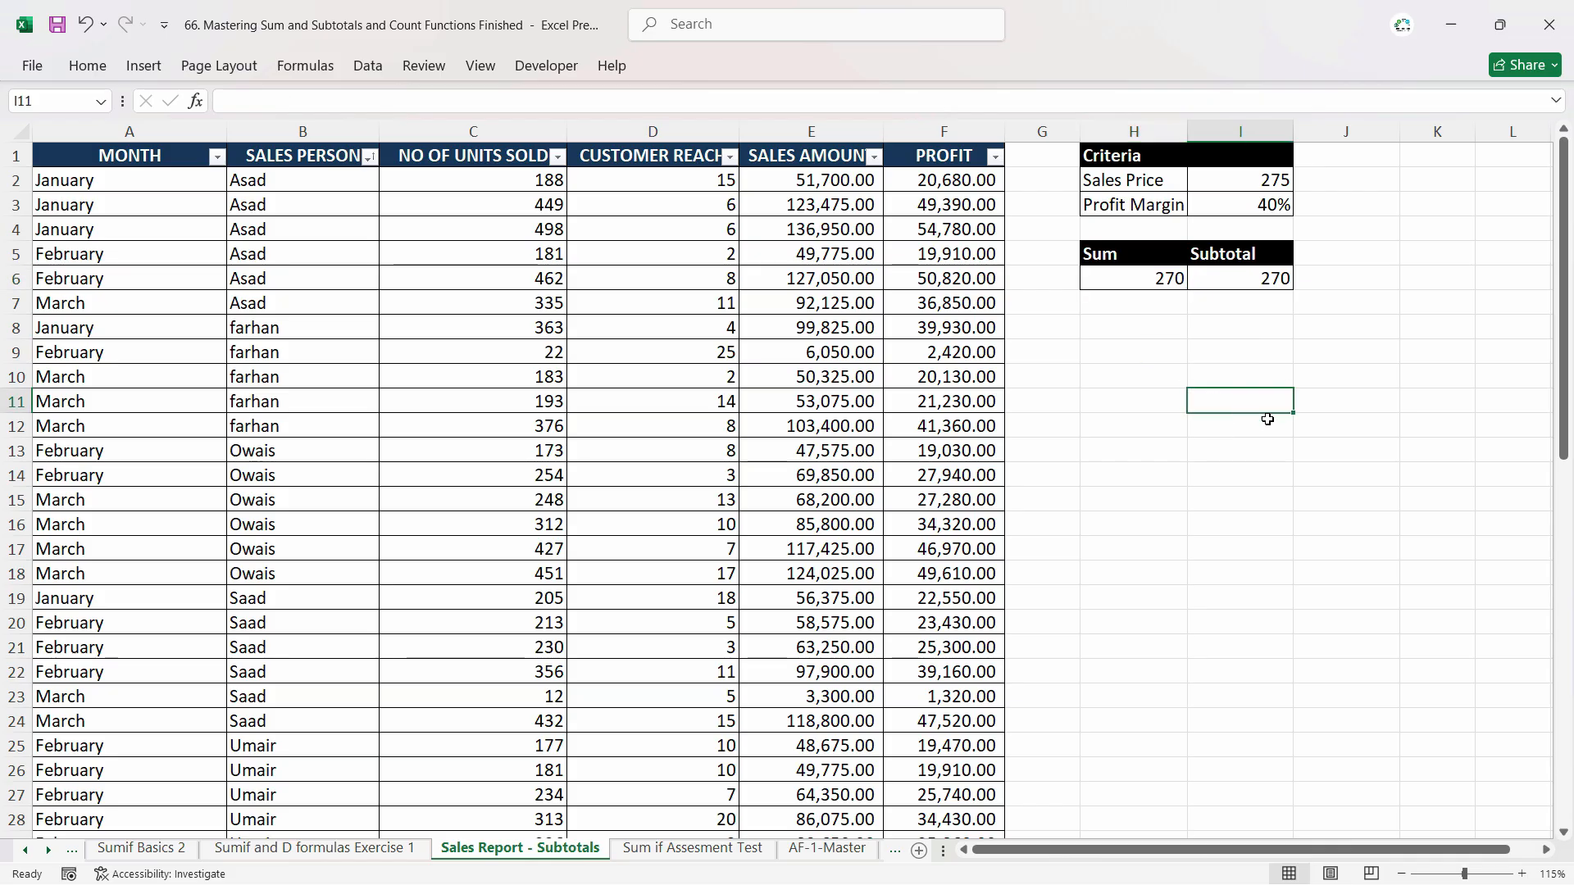
left_click(1132, 287)
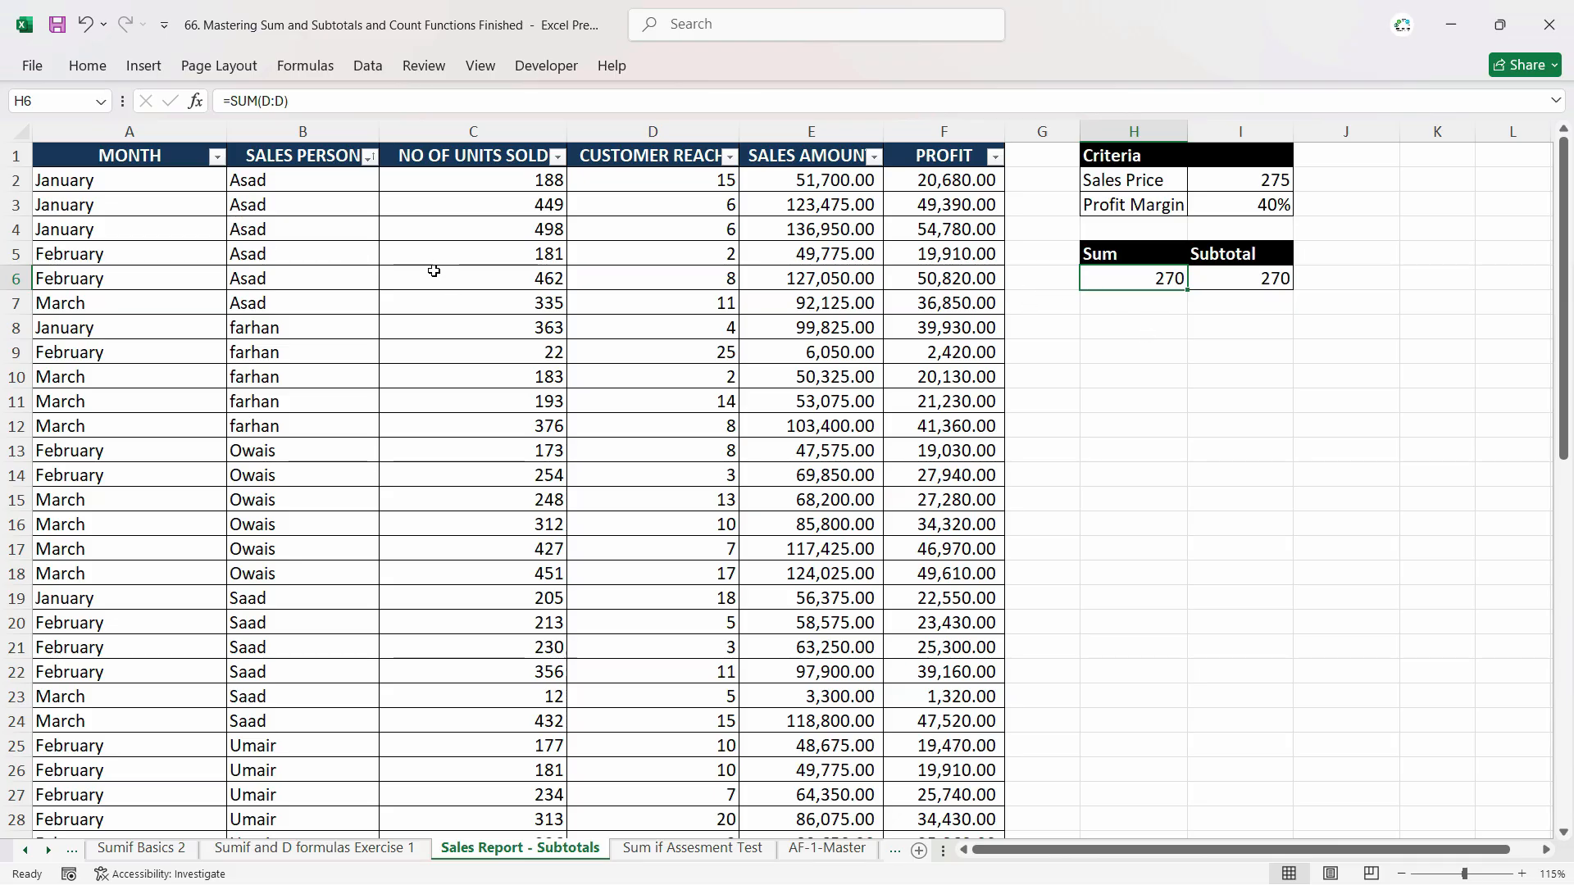
left_click(1275, 254)
left_click(1273, 279)
Filter the MONTH column to exclude March, leaving January and February selected.
left_click(217, 157)
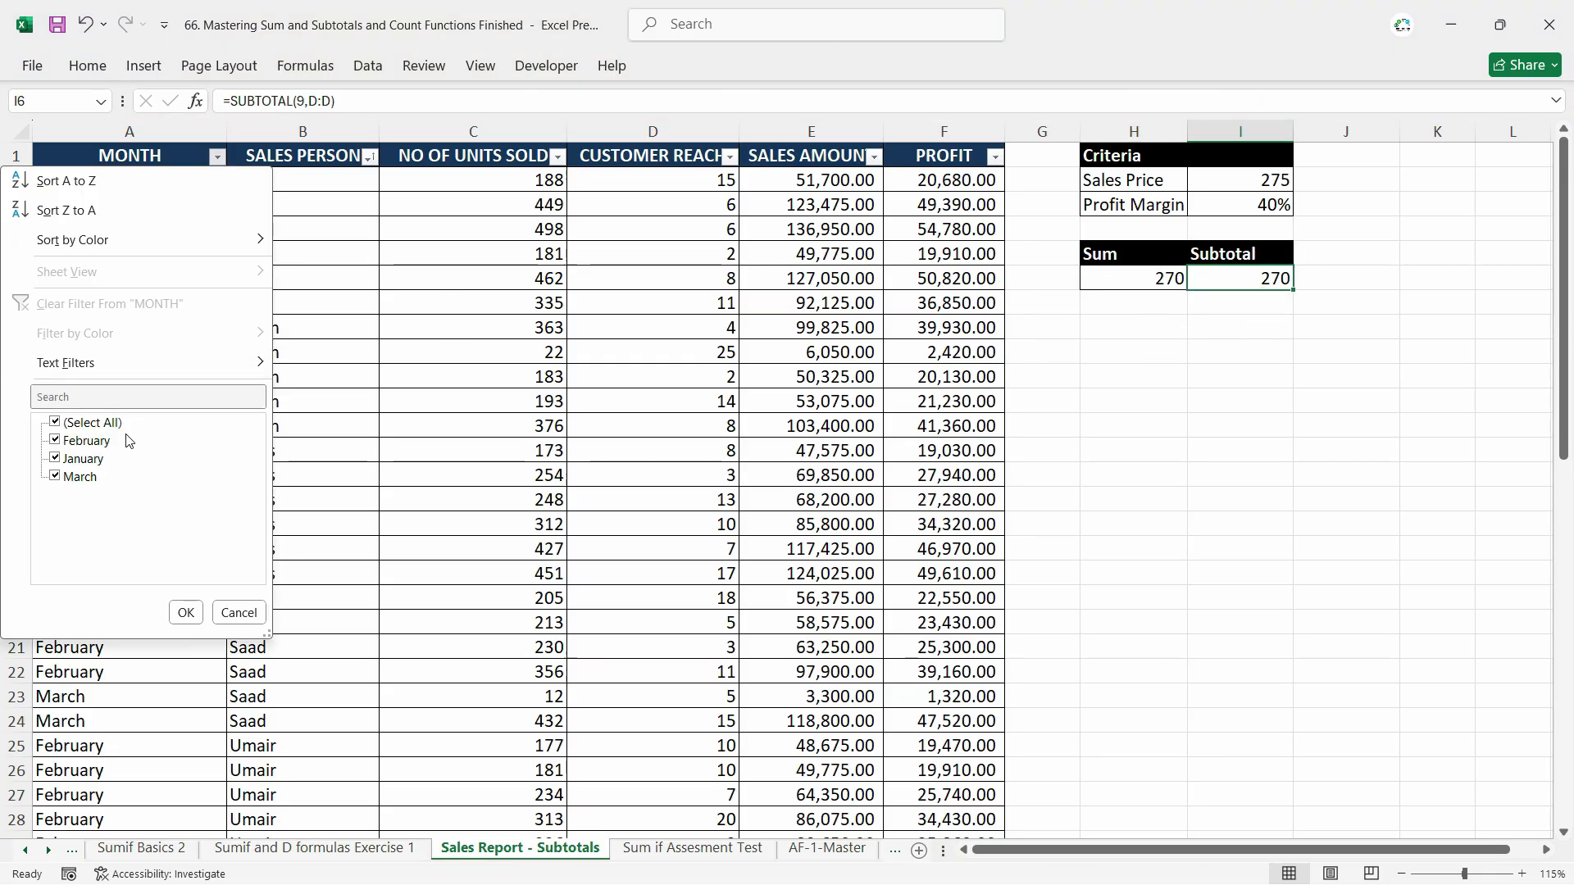
left_click(55, 481)
left_click(185, 617)
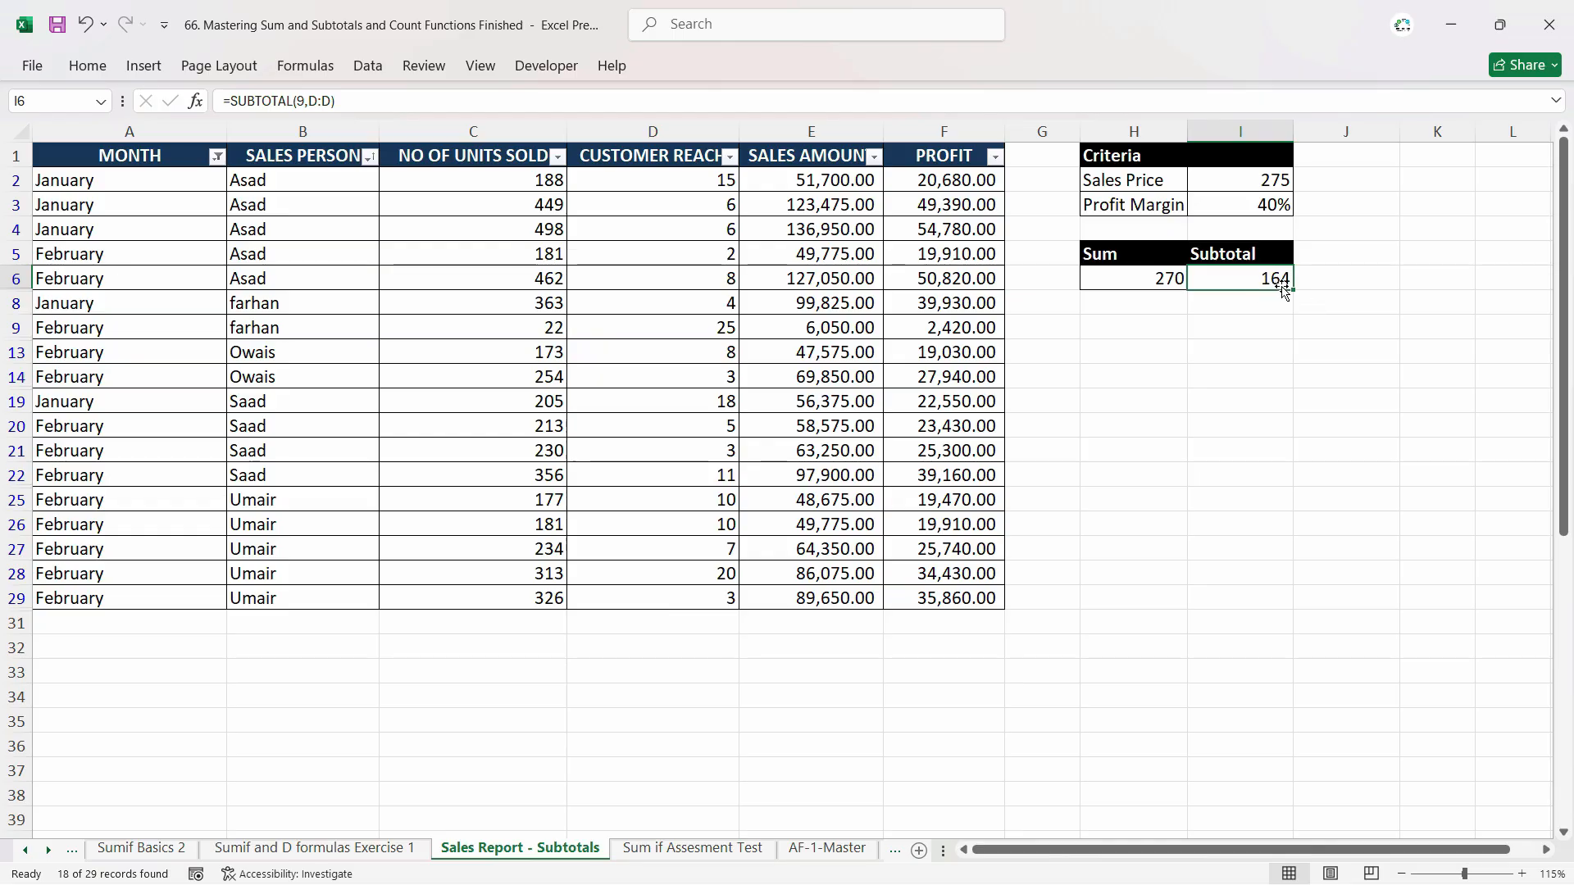
Check the sum of the visible CUSTOMER REACH values in D2:D29 against the SUBTOTAL result in I6.
left_click_drag(678, 181, 677, 599)
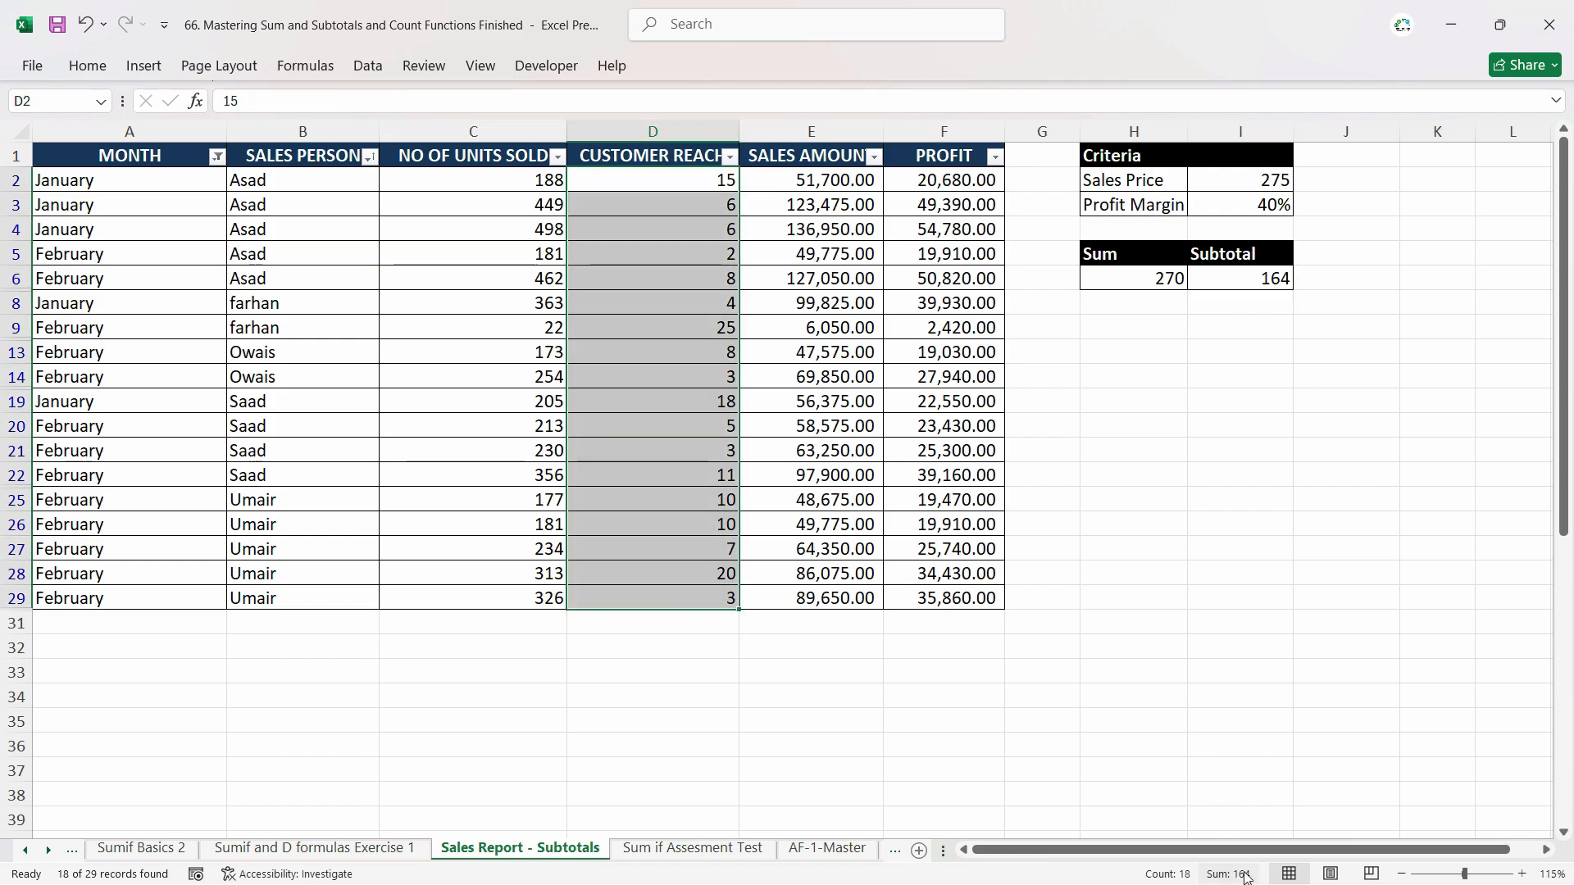
key("ctrl+q")
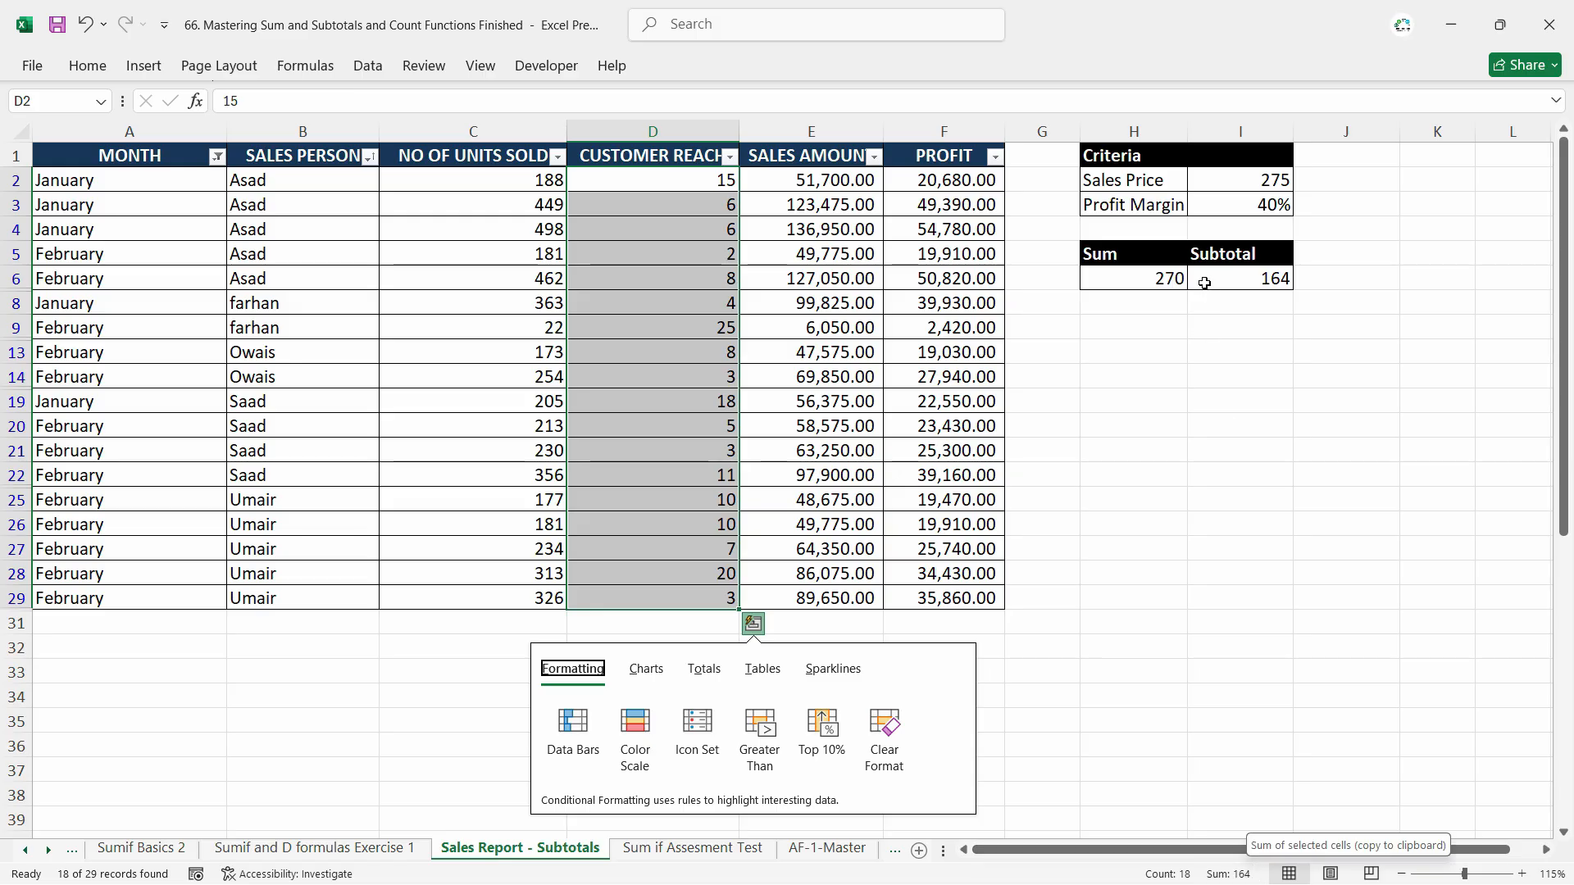
left_click(1238, 279)
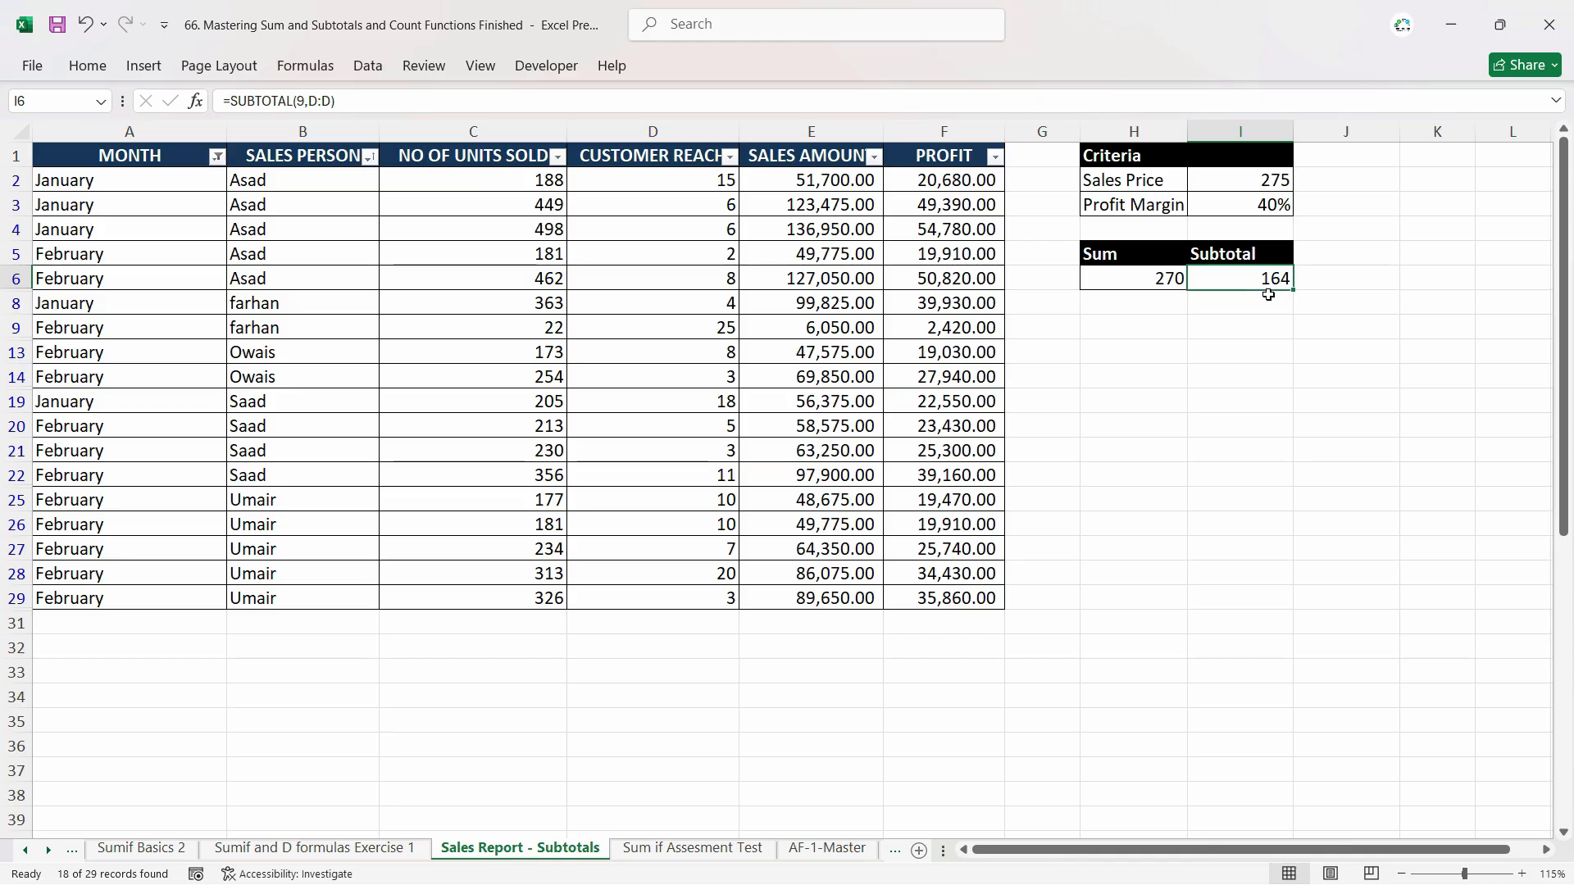
Inspect the SUM result in H6 and select the Sum and Subtotal block H5:I6 to compare both results.
left_click(1131, 278)
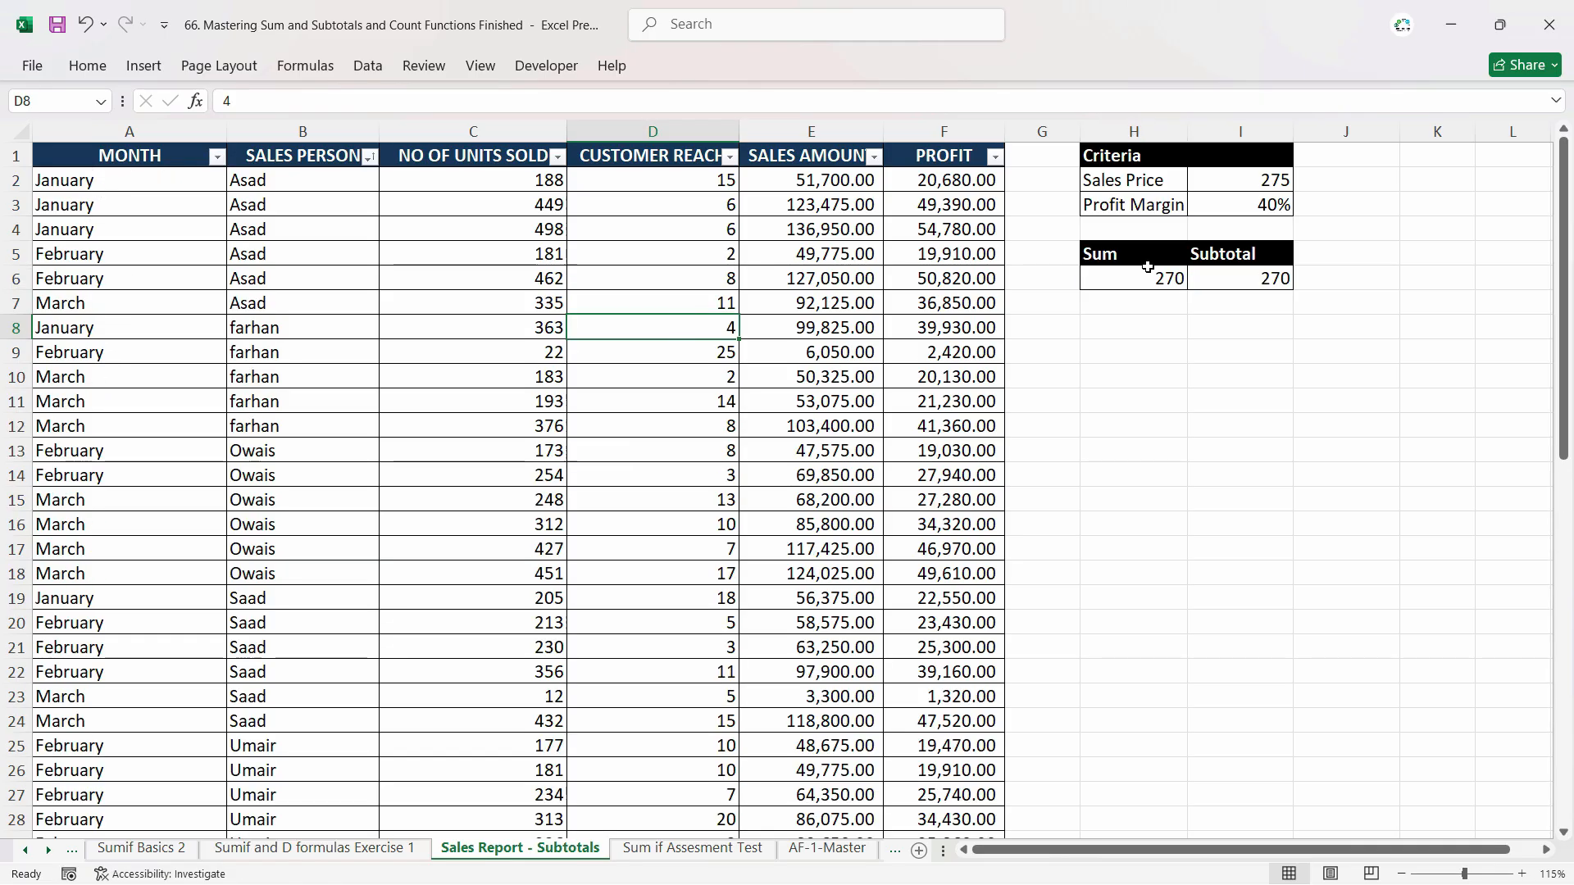
left_click_drag(1147, 260, 1221, 277)
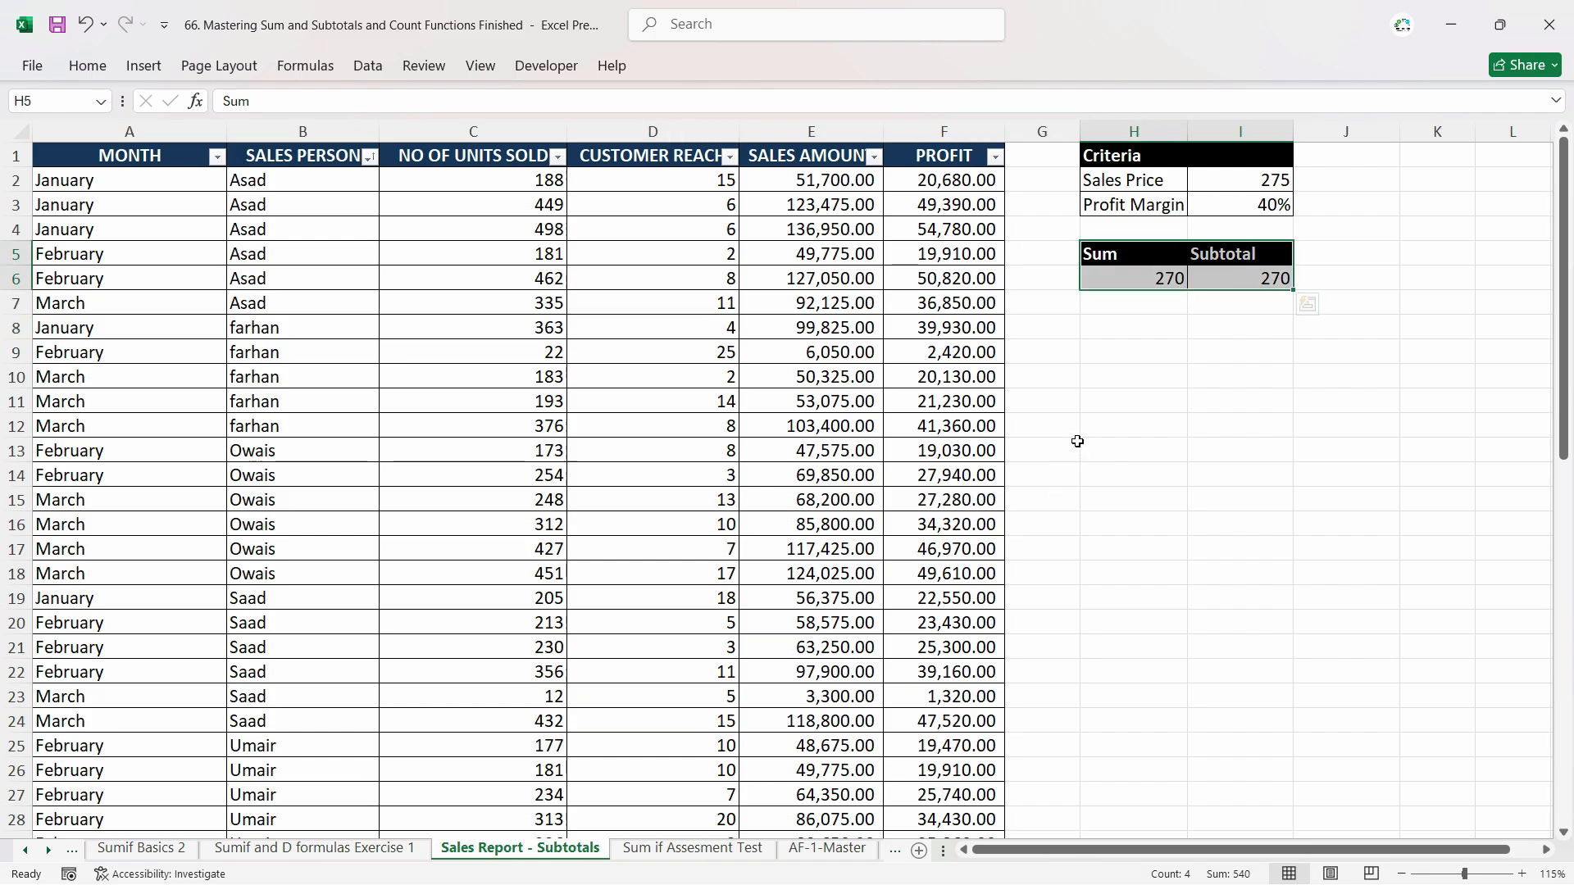
Copy the Sum and Subtotal block H5:I6 and paste it at H8.
key("ctrl+c")
left_click(1127, 327)
key("ctrl+v")
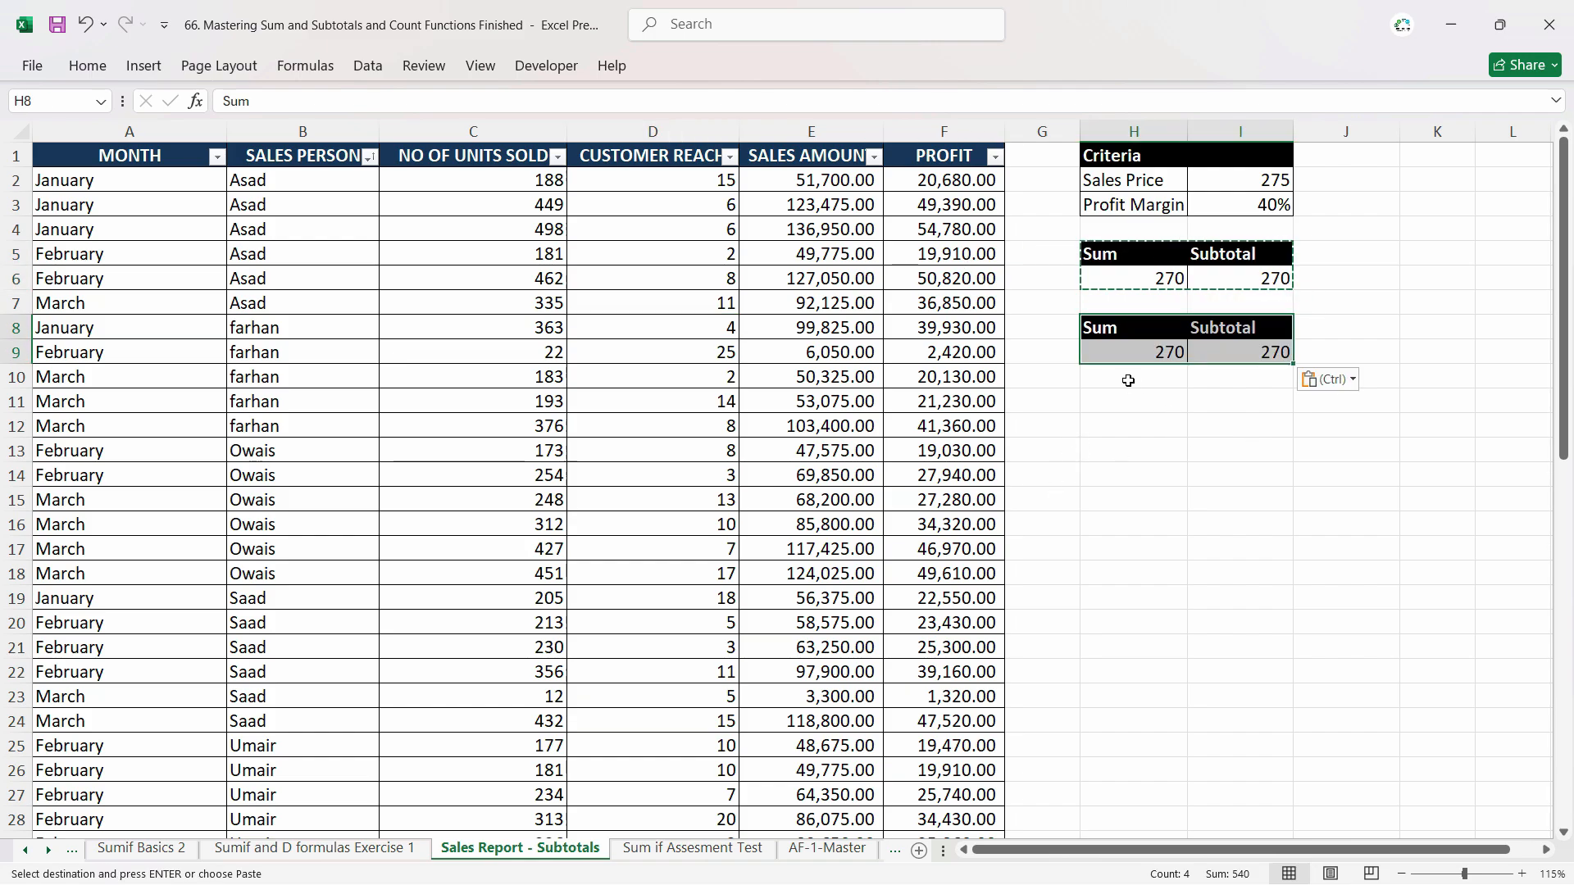
left_click(1153, 358)
key("Escape")
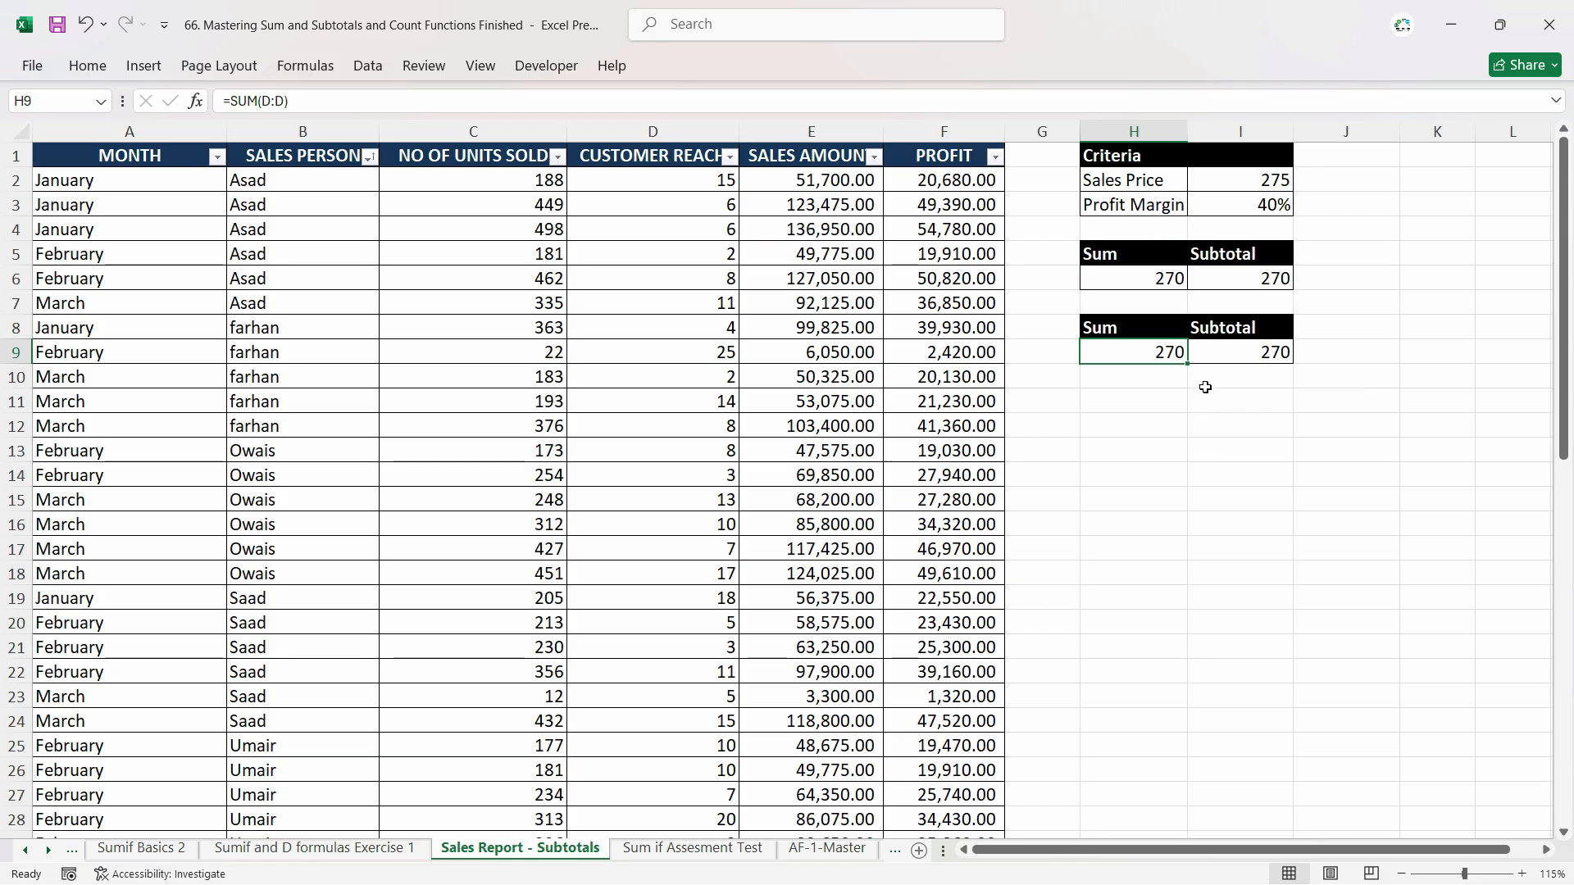
Replace the formula in H9 with =AVERAGE(D:D) to average the CUSTOMER REACH column.
type("=av")
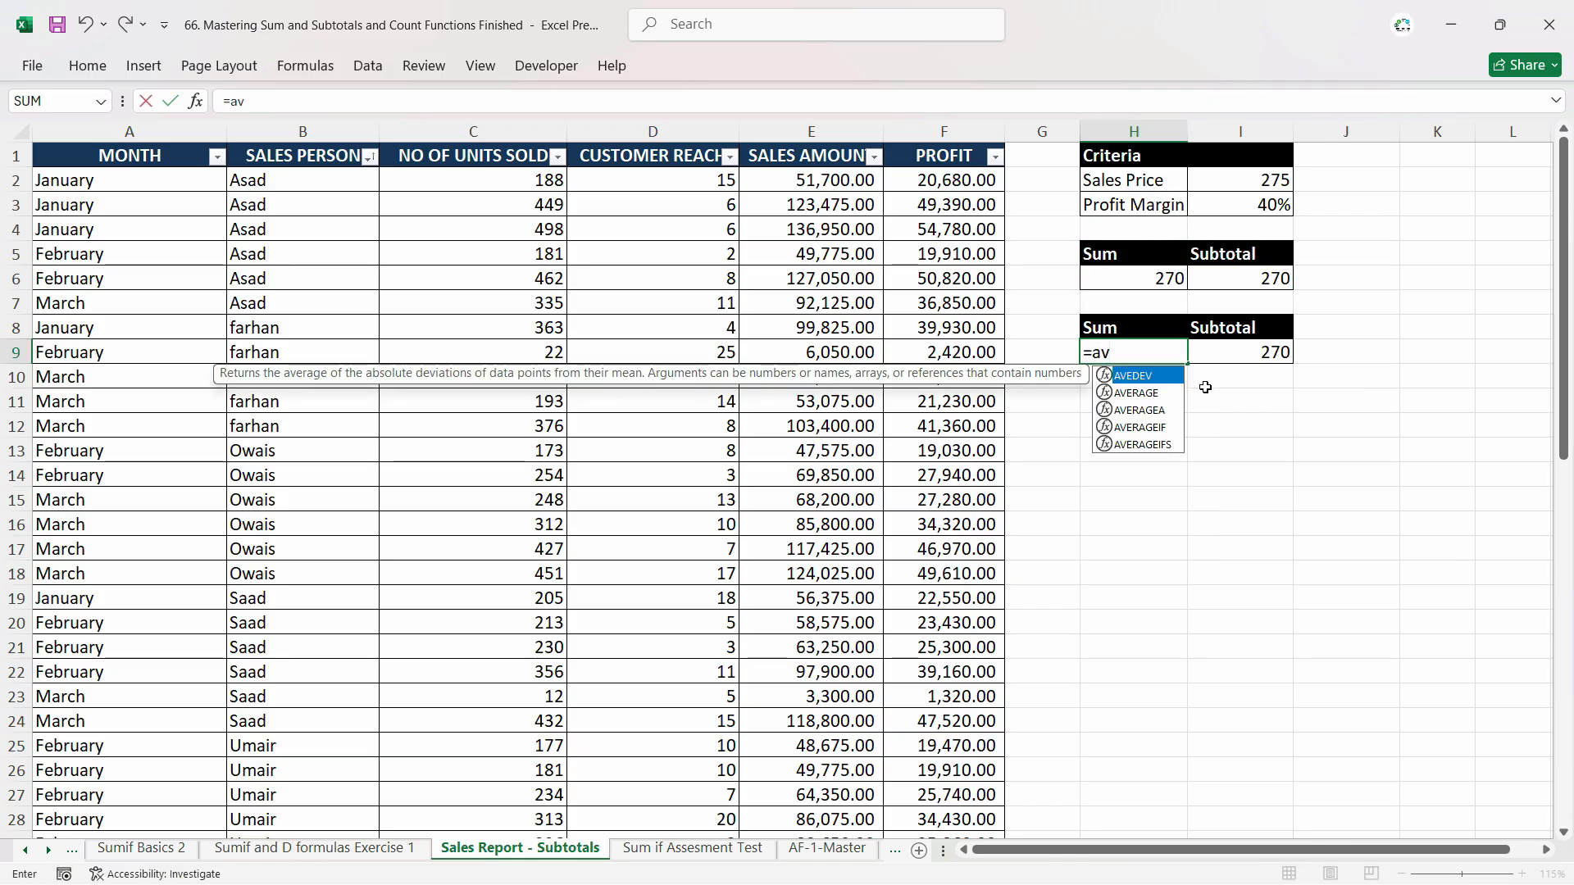
type("er")
key("Tab")
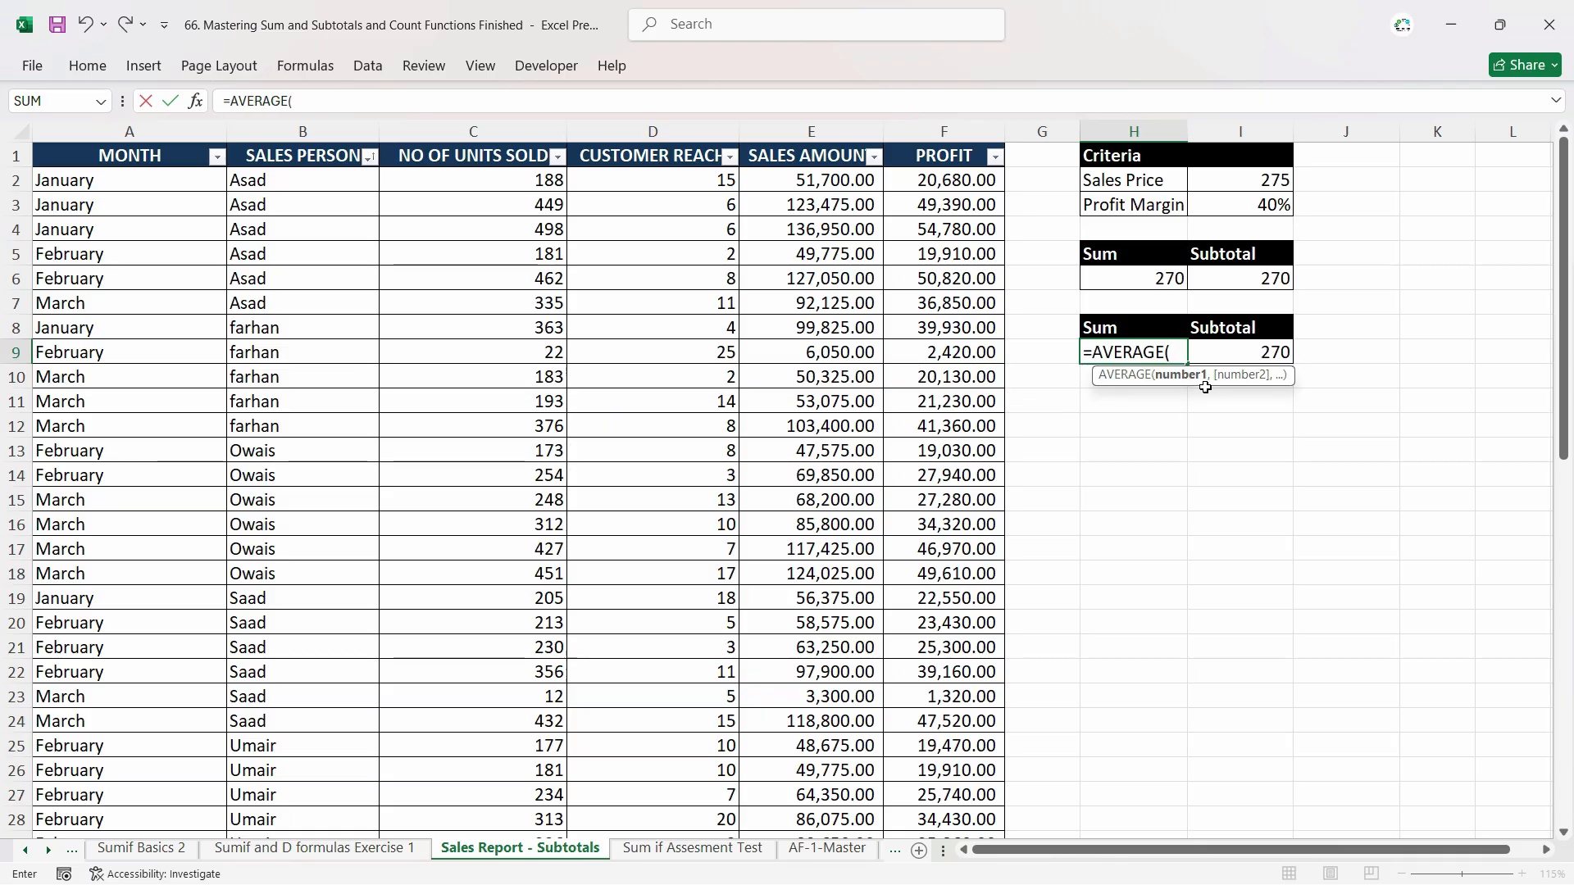
left_click(653, 131)
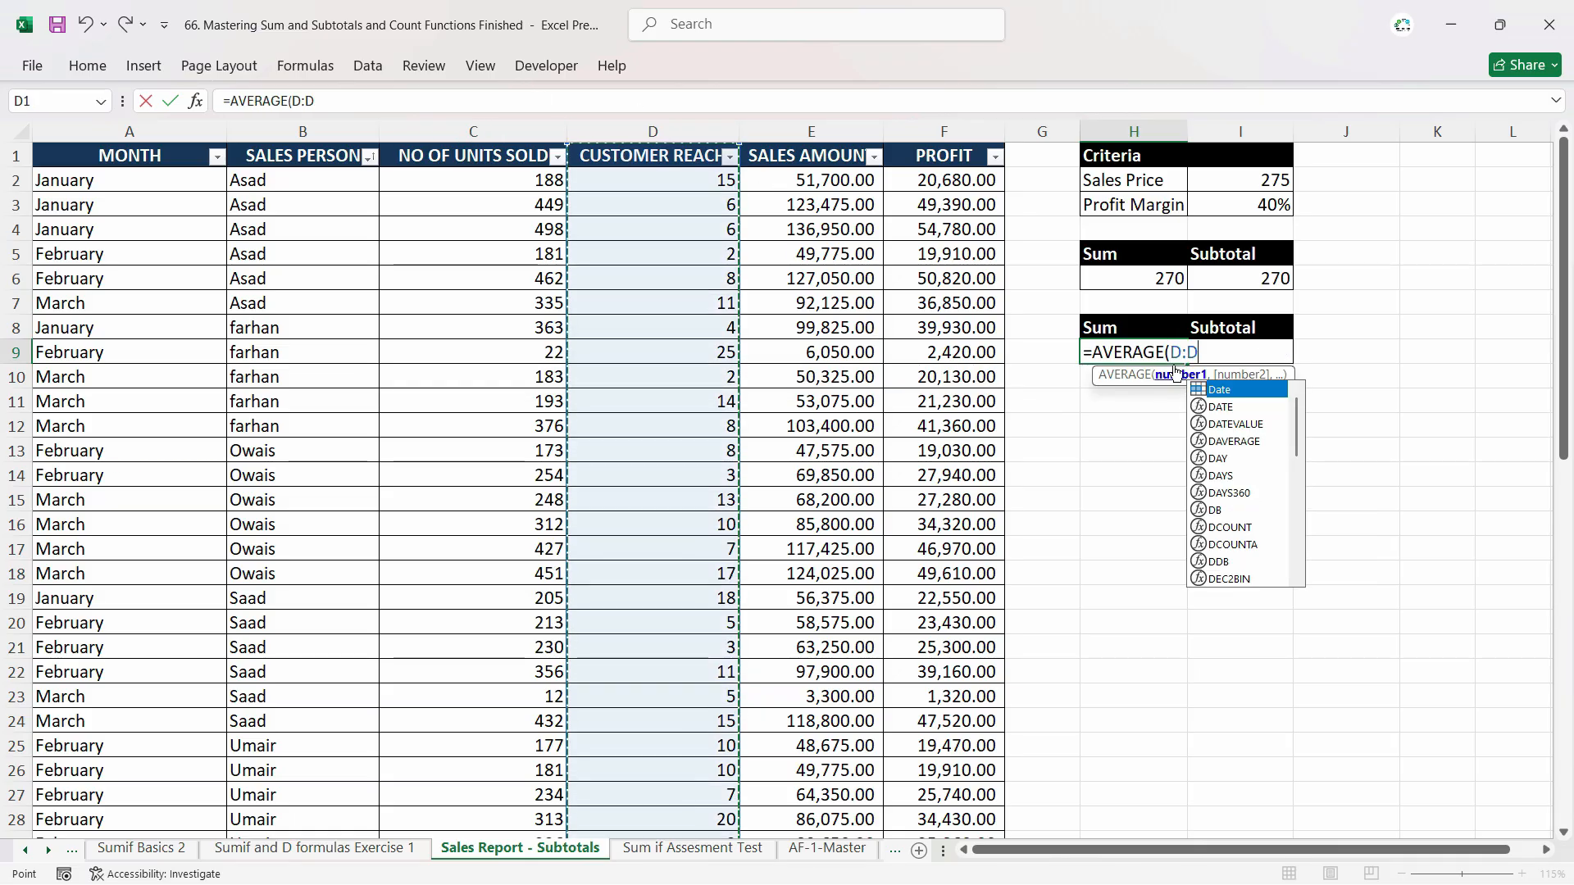
key("Return")
Replace the formula in I9 with =SUBTOTAL(1,D:D) to get the subtotal average of CUSTOMER REACH.
left_click(1240, 356)
key("F2")
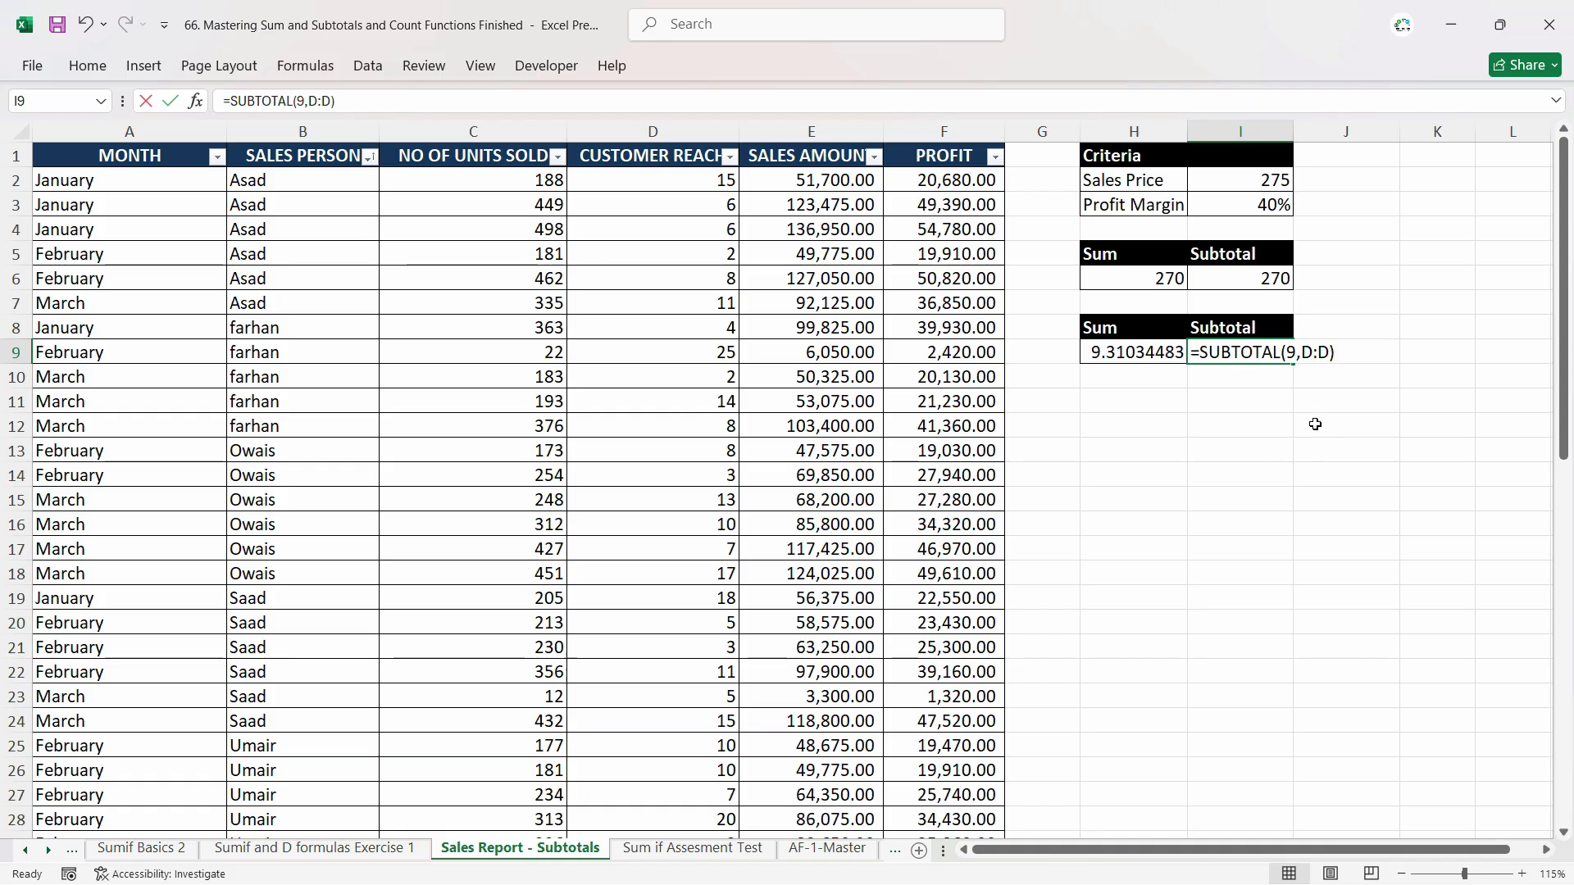
type("=sub")
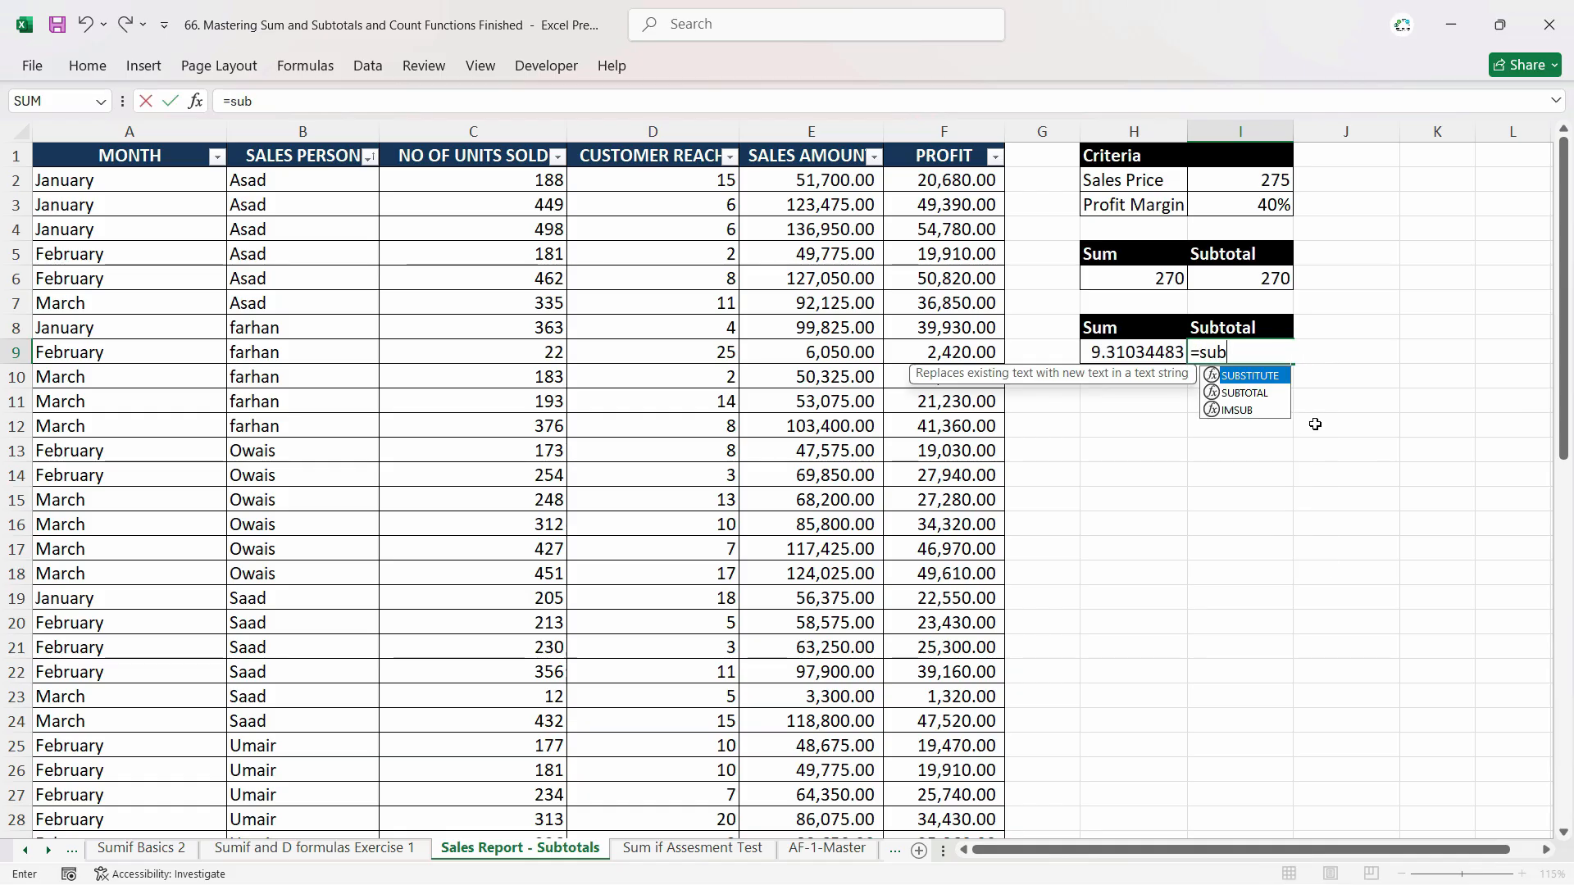
key("Down")
key("Tab")
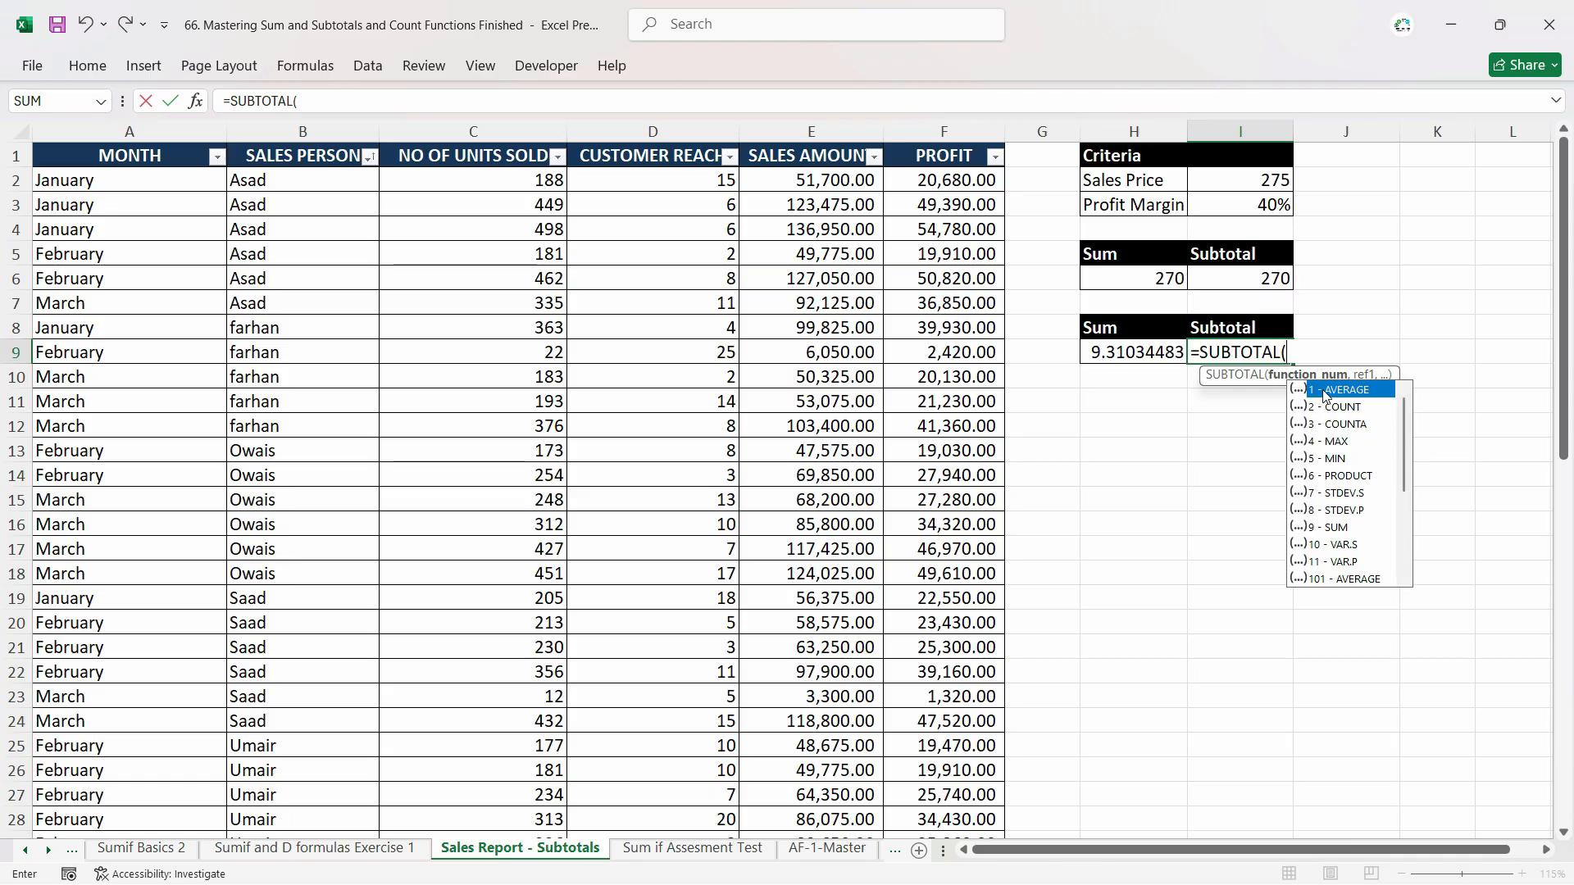
type("1,")
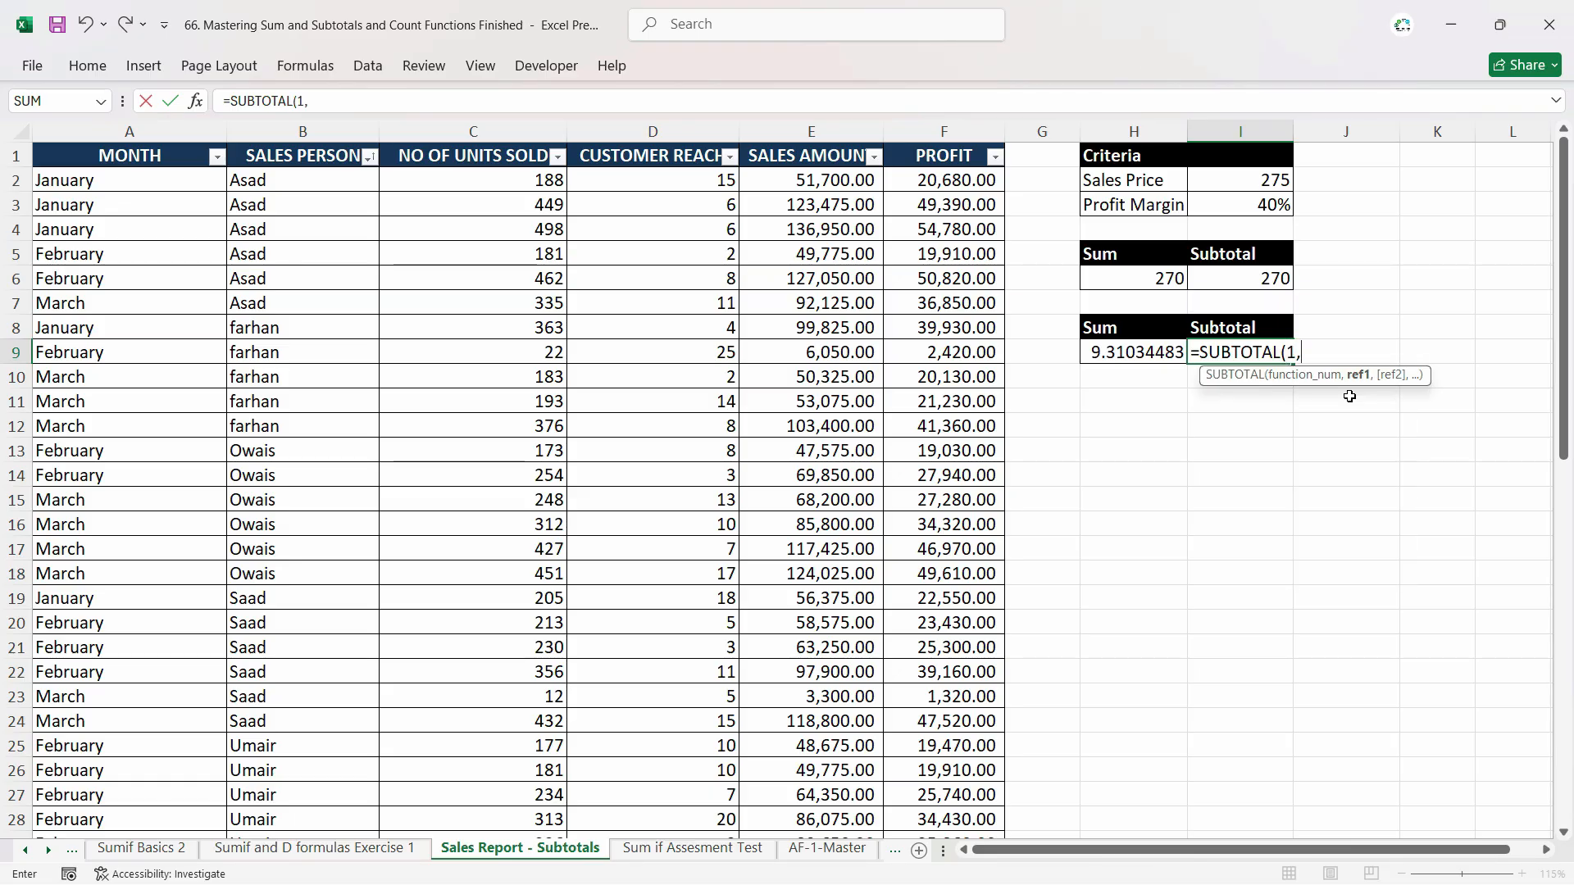
left_click(653, 132)
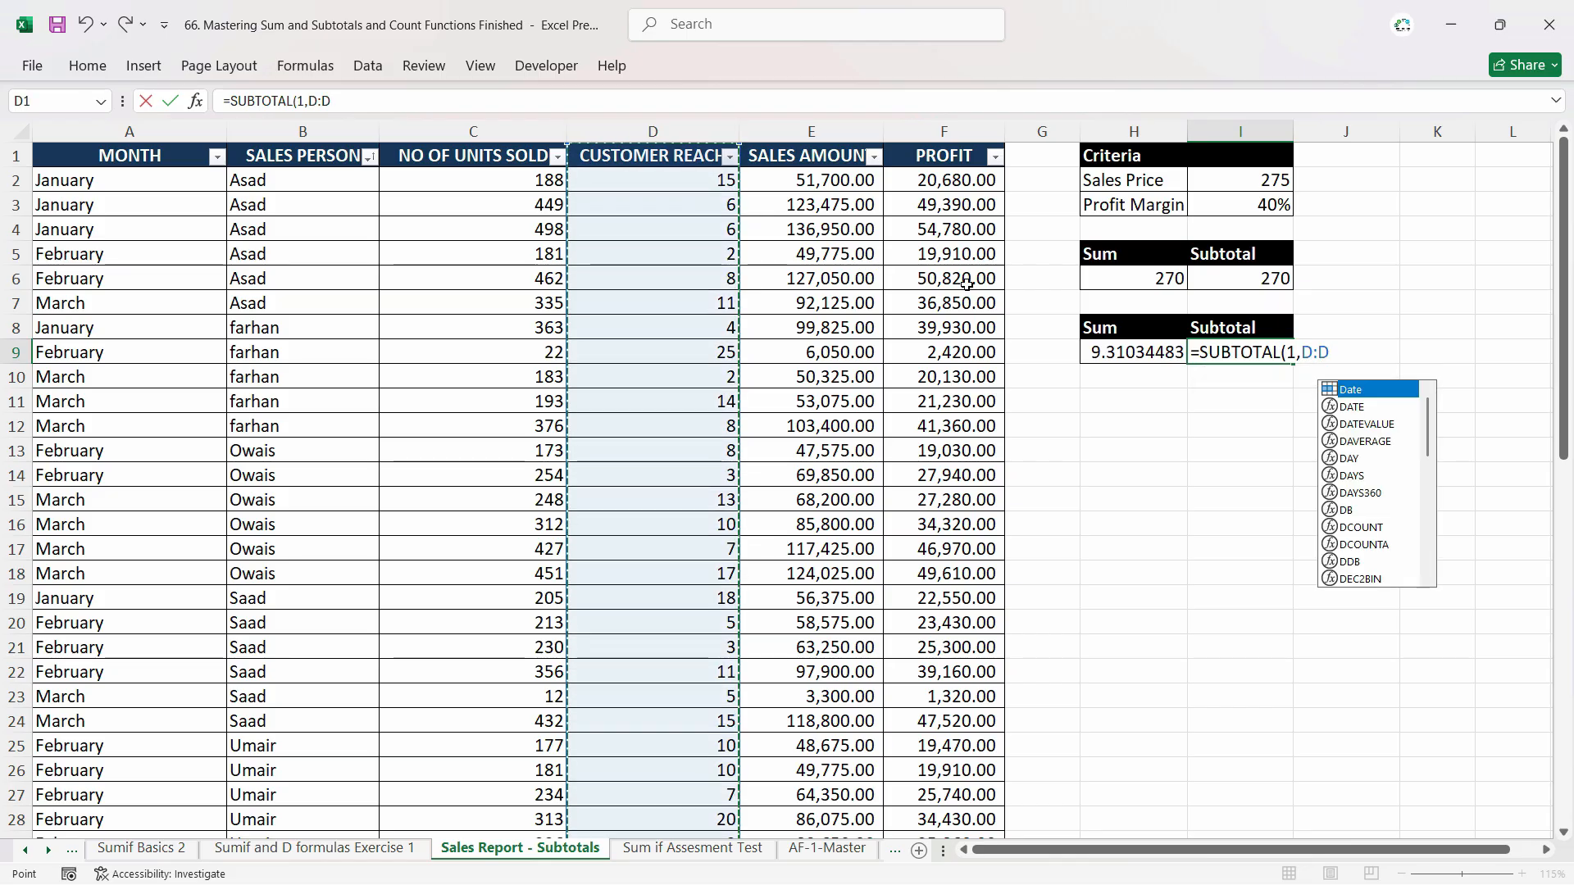
key("Return")
left_click(1254, 351)
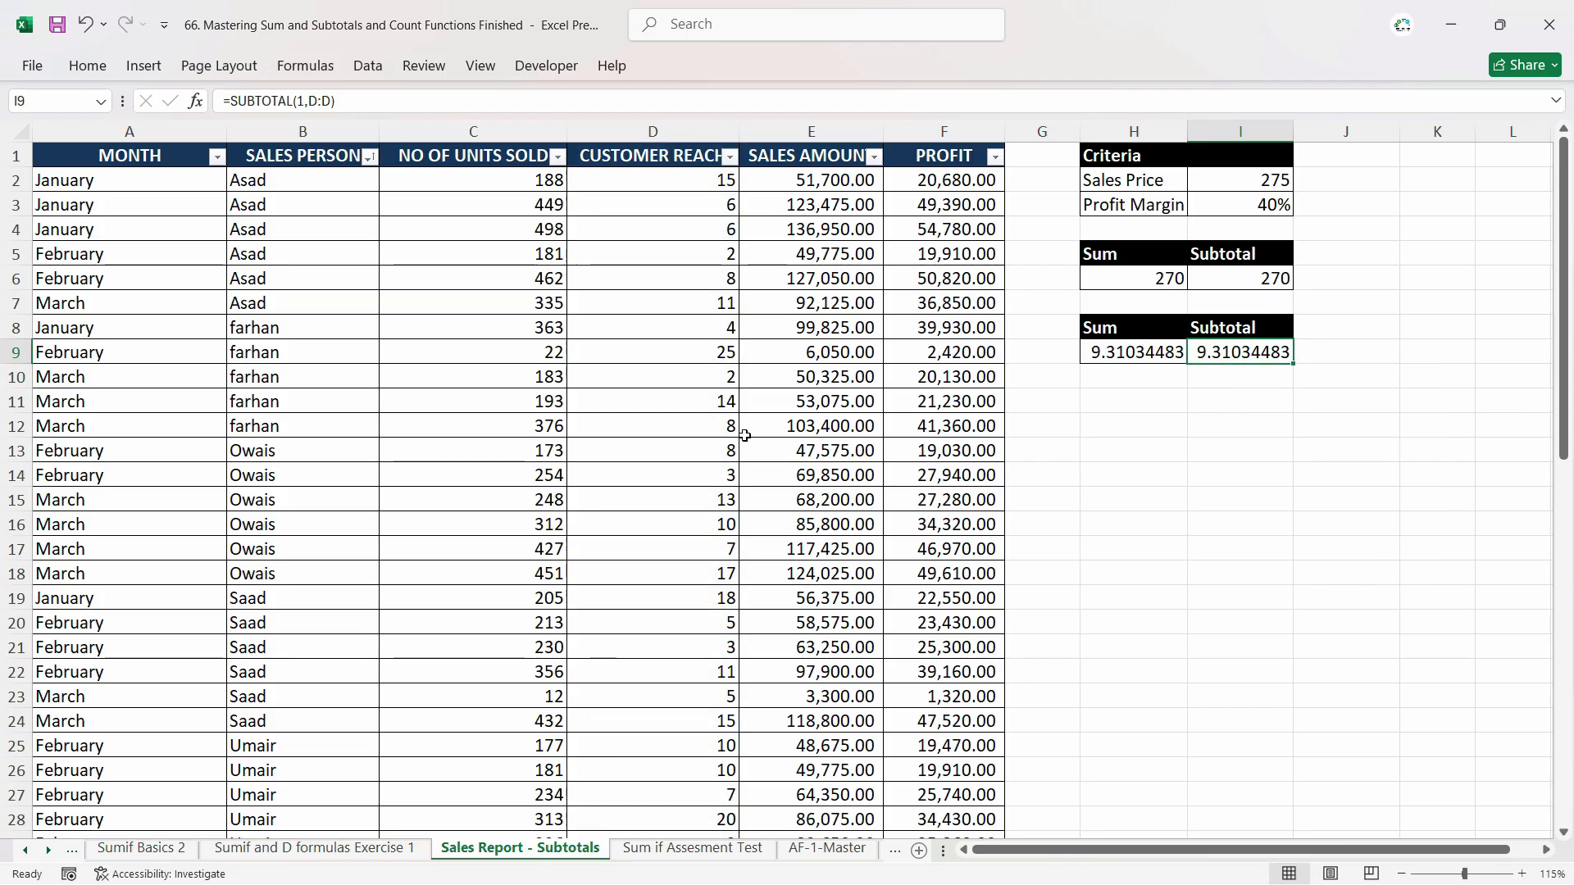
Reduce the two averages in H9:I9 to one decimal place.
left_click_drag(1136, 352, 1240, 353)
left_click(87, 66)
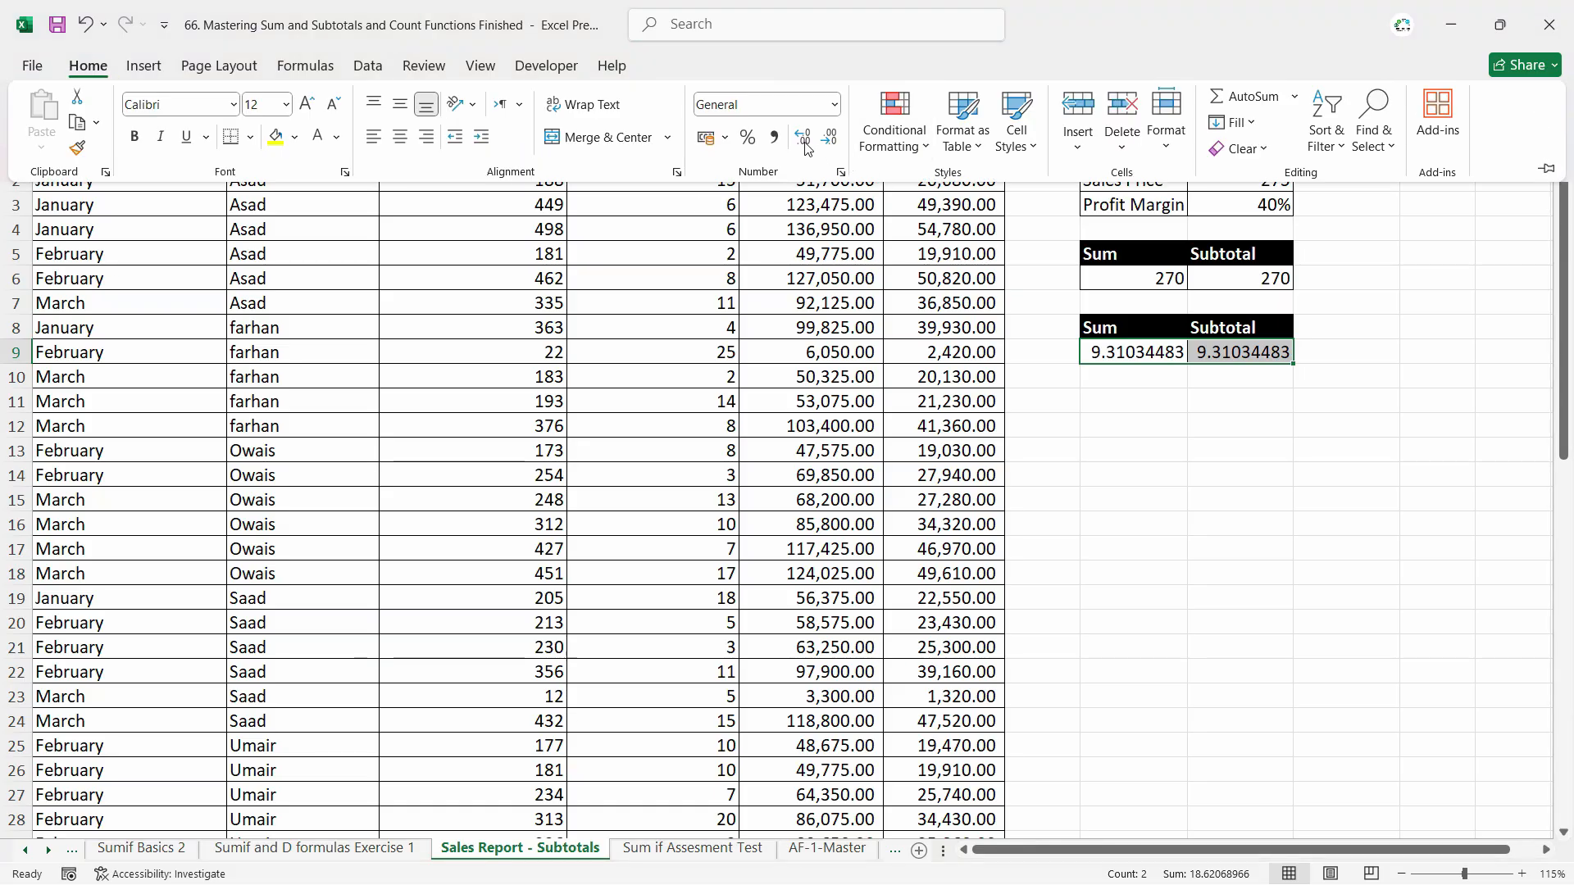
left_click(828, 144)
left_click(828, 143)
left_click(828, 144)
left_click(829, 144)
left_click(829, 144)
left_click(829, 143)
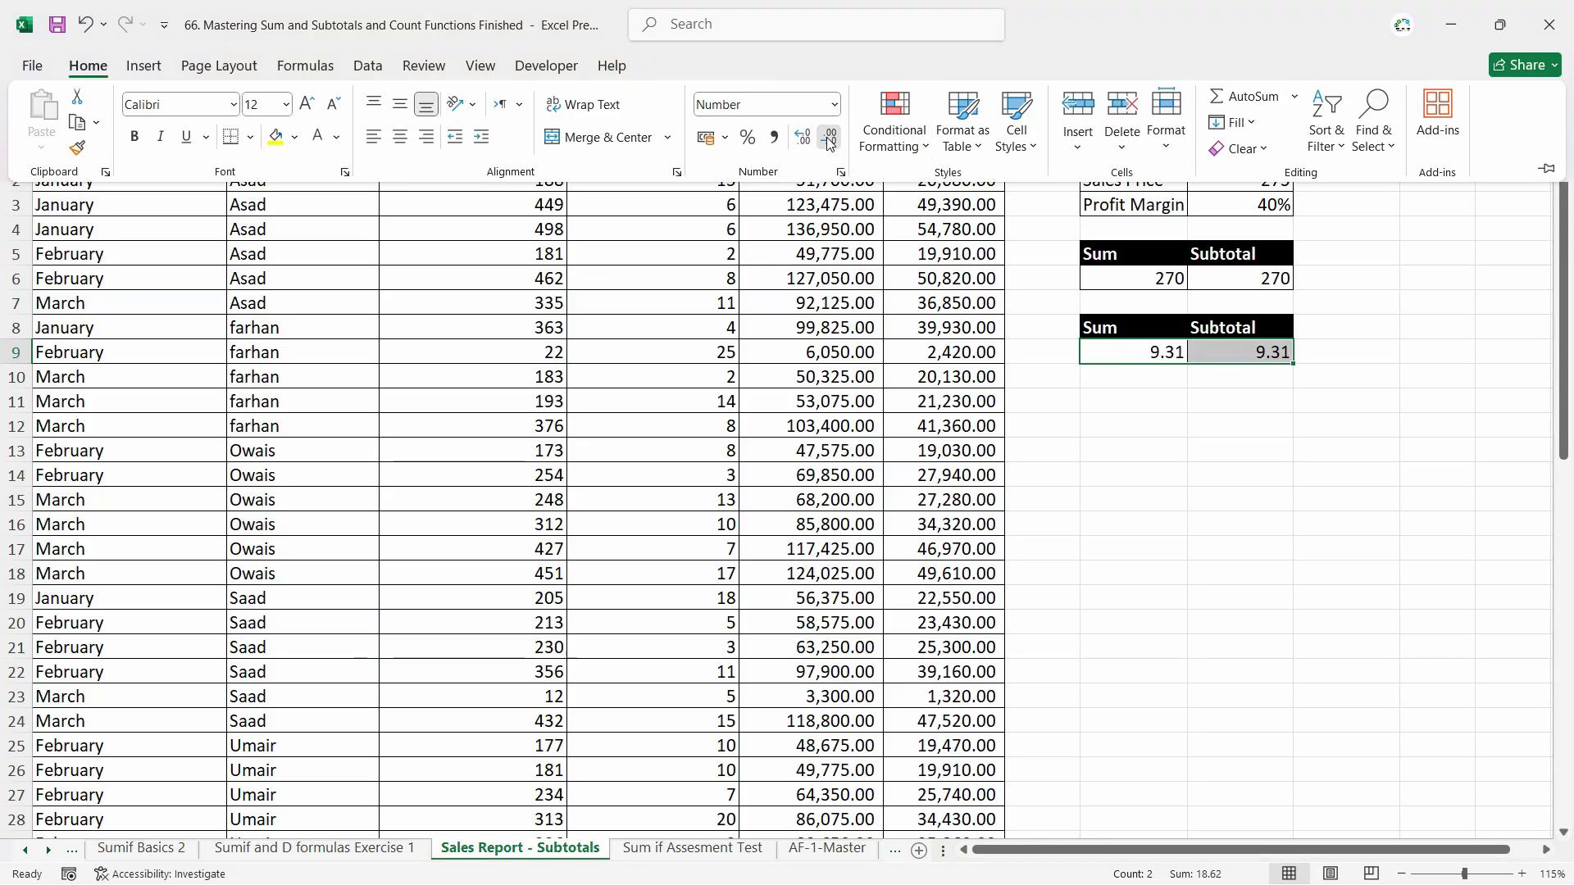
left_click(829, 144)
Try filtering the MONTH column to exclude February, and undo the filter.
left_click(361, 275)
left_click(216, 155)
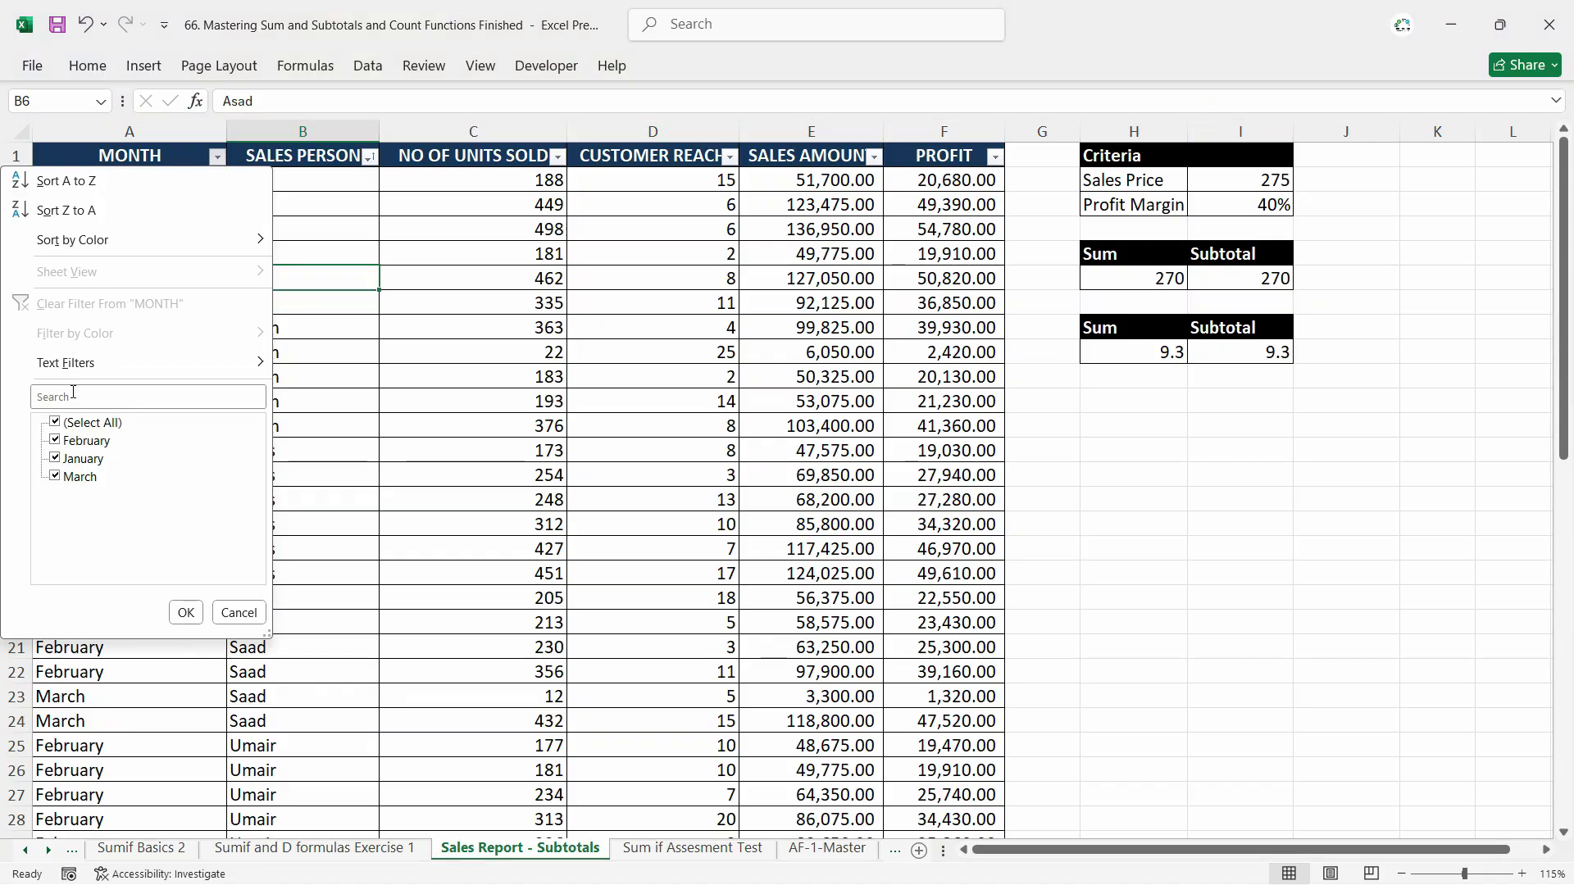
left_click(55, 440)
left_click(186, 612)
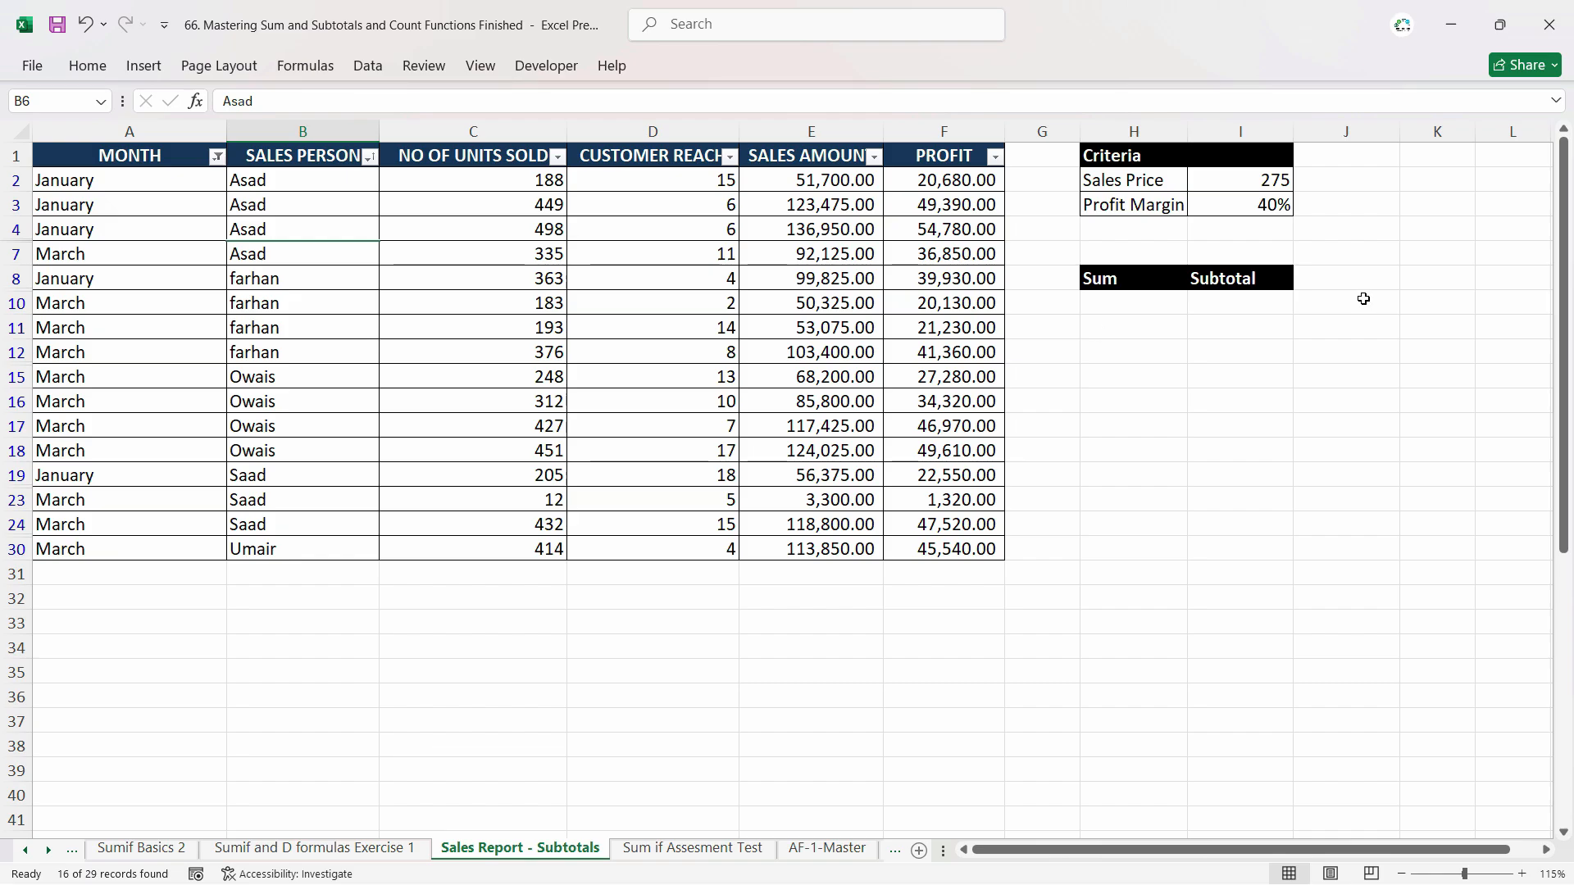
key("ctrl+z")
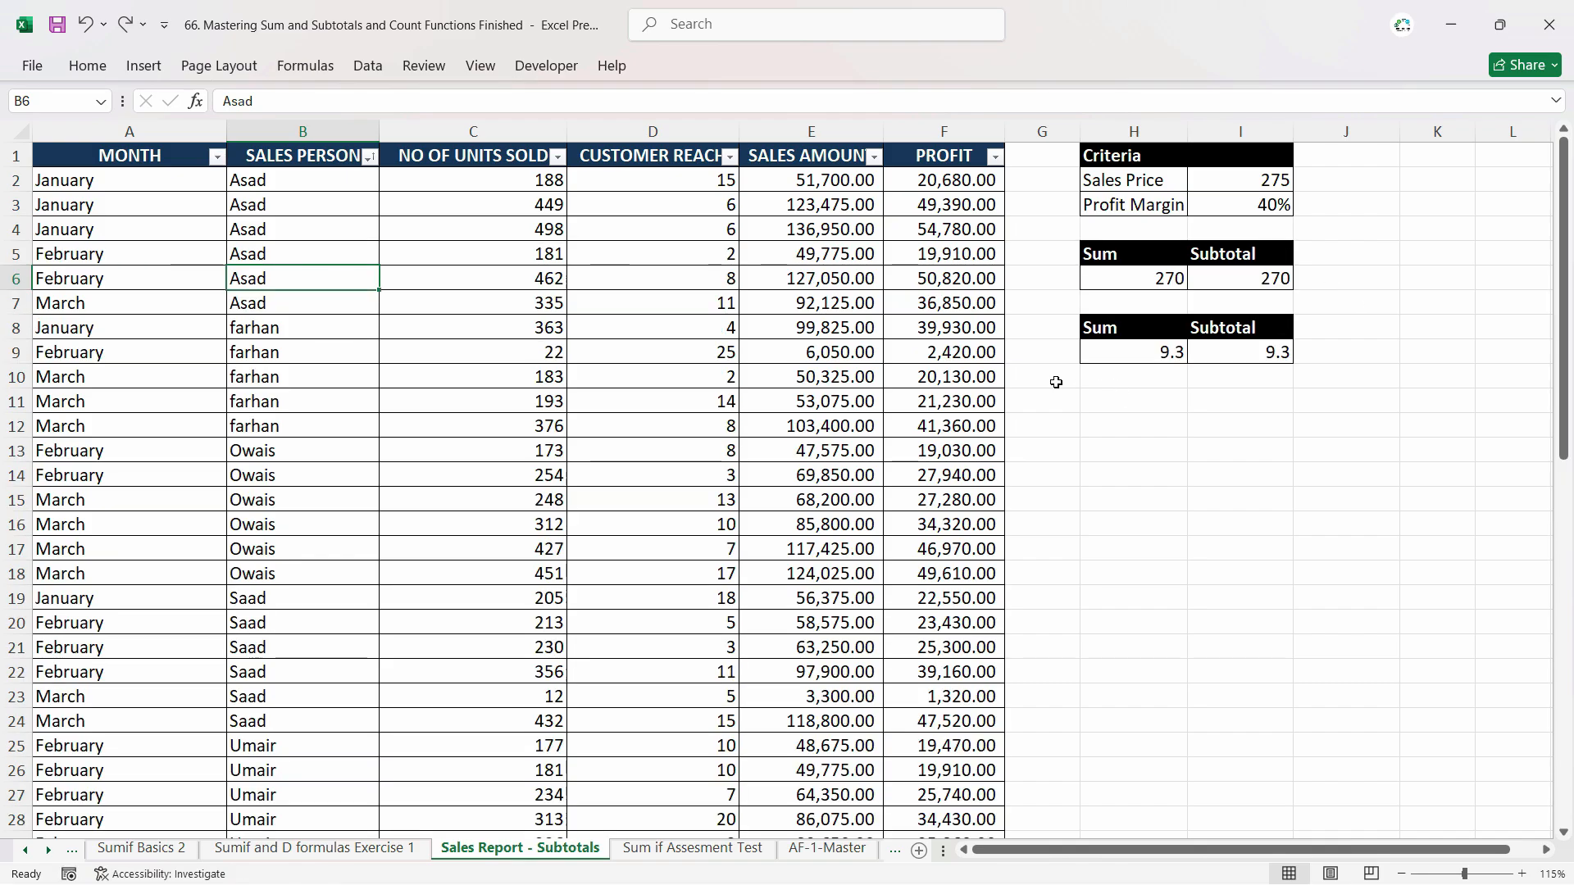
left_click(218, 157)
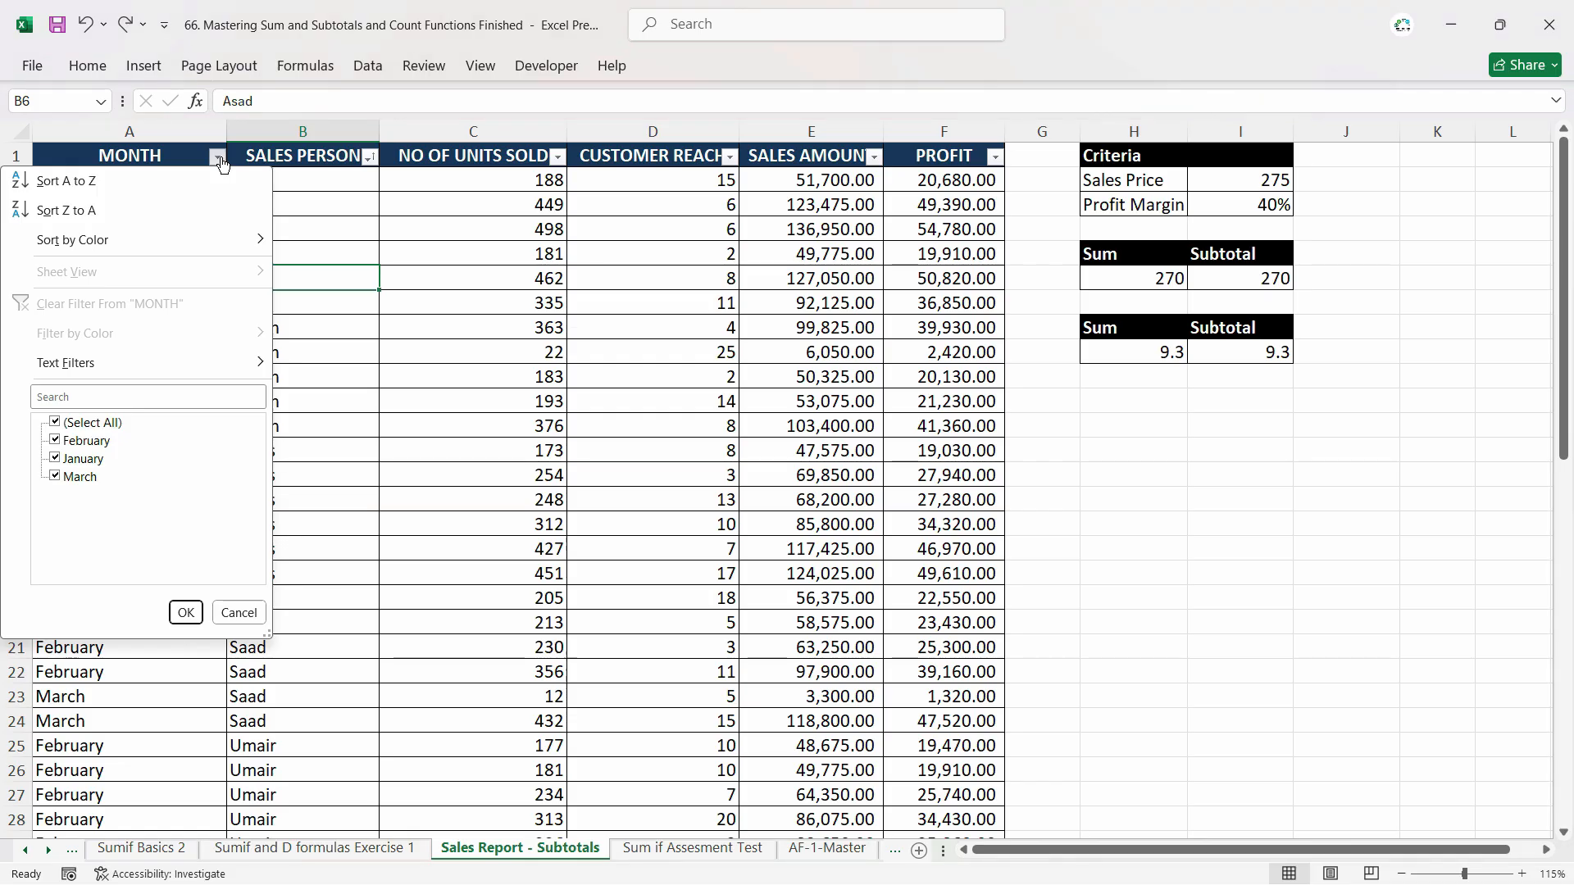
key("Escape")
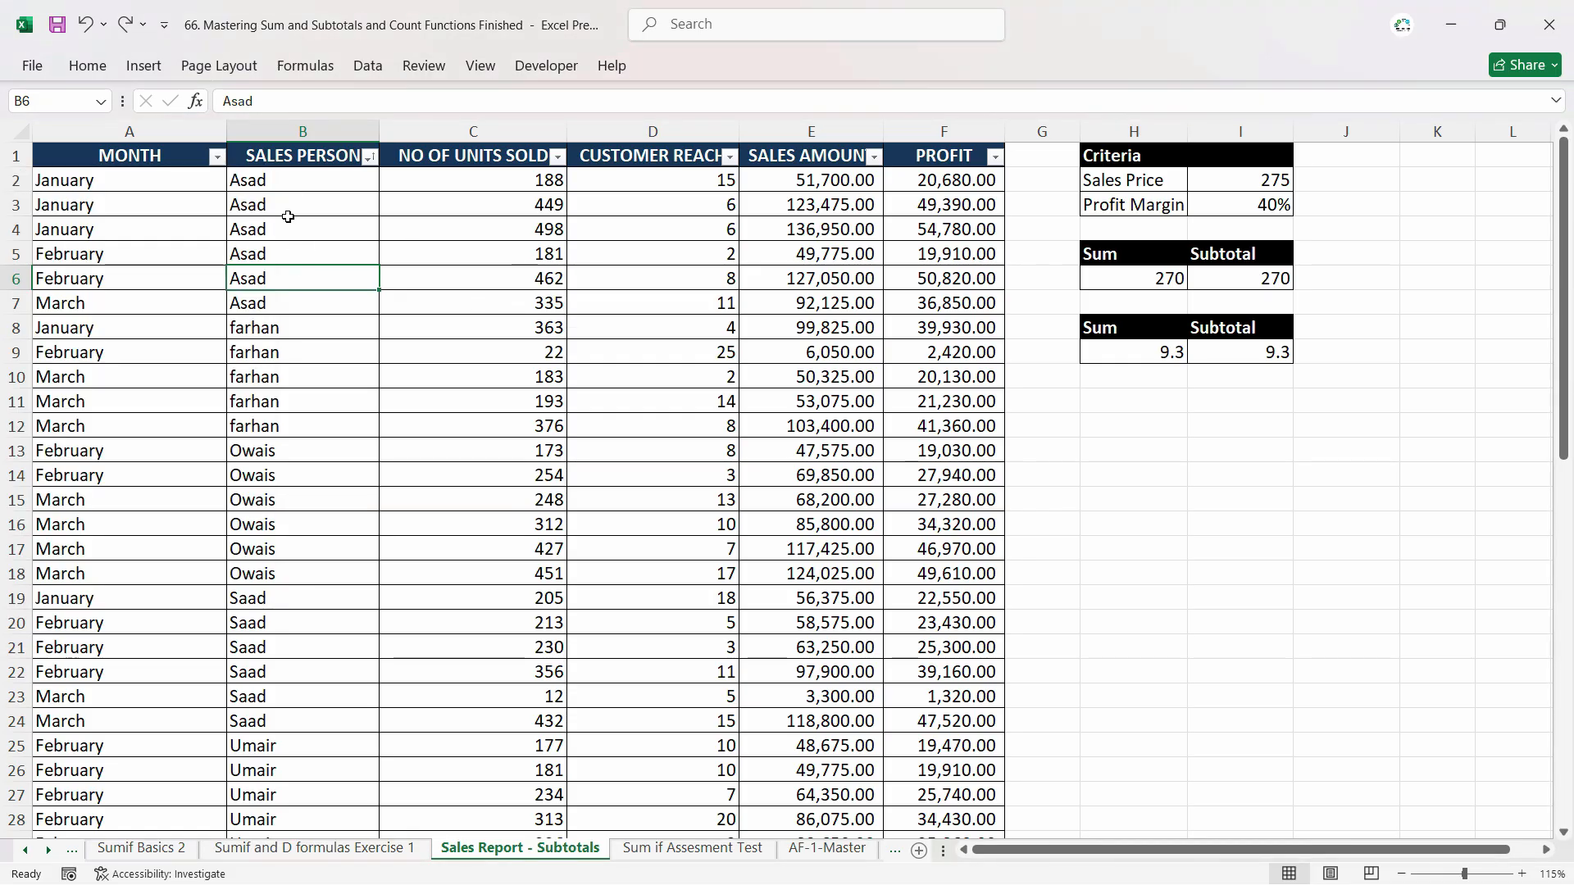
left_click(217, 157)
left_click(82, 422)
left_click(82, 458)
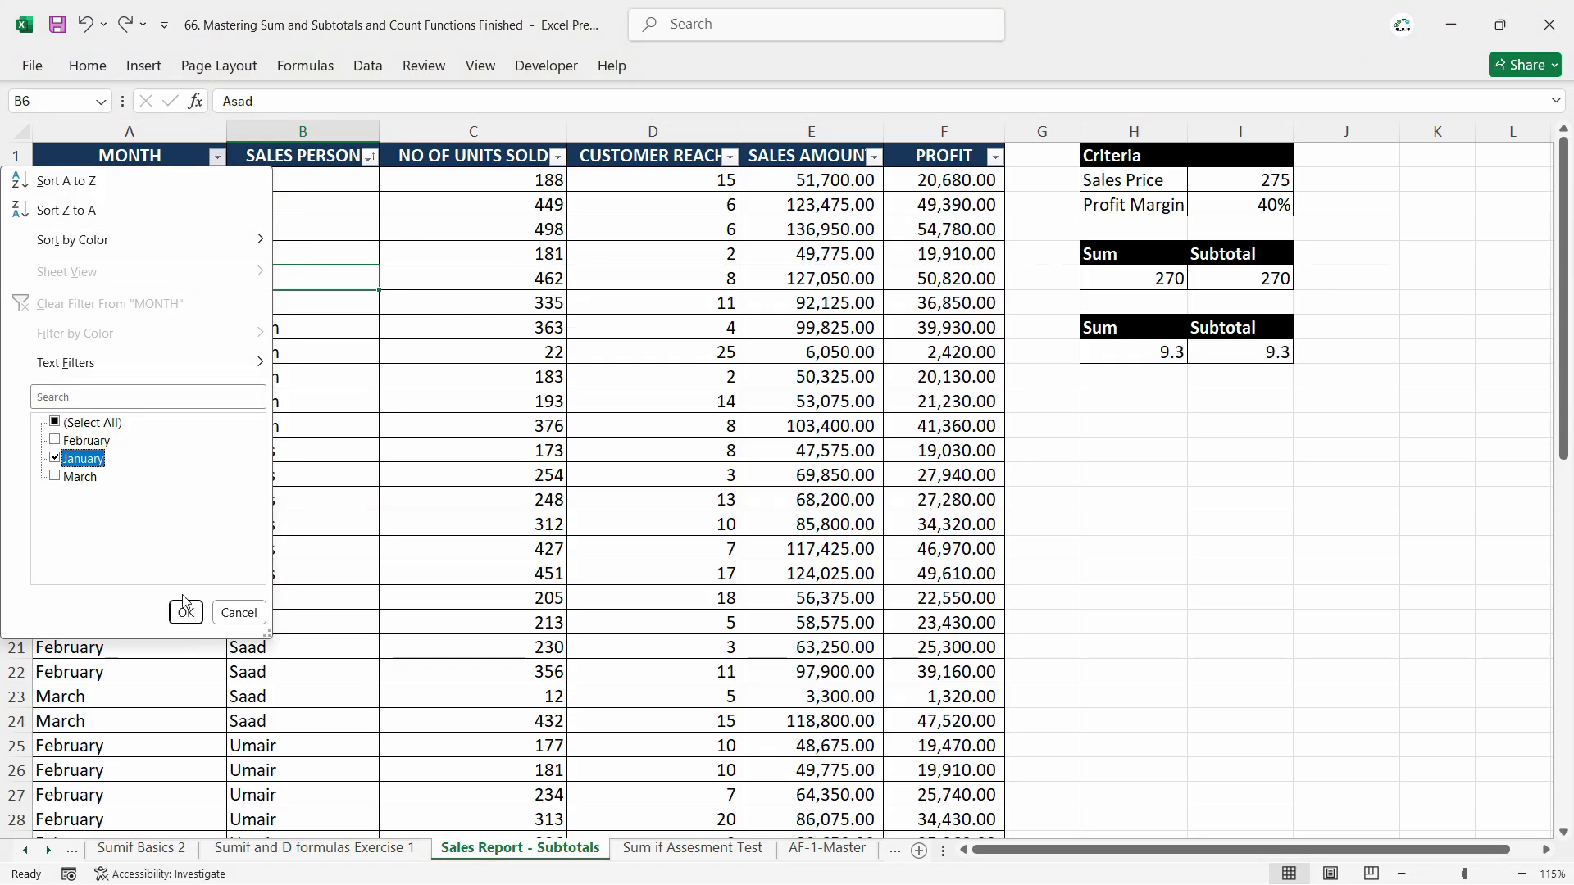
left_click(1229, 401)
Create a copy of the Sales Report - Subtotals sheet at the beginning of the workbook.
right_click(566, 847)
left_click(627, 652)
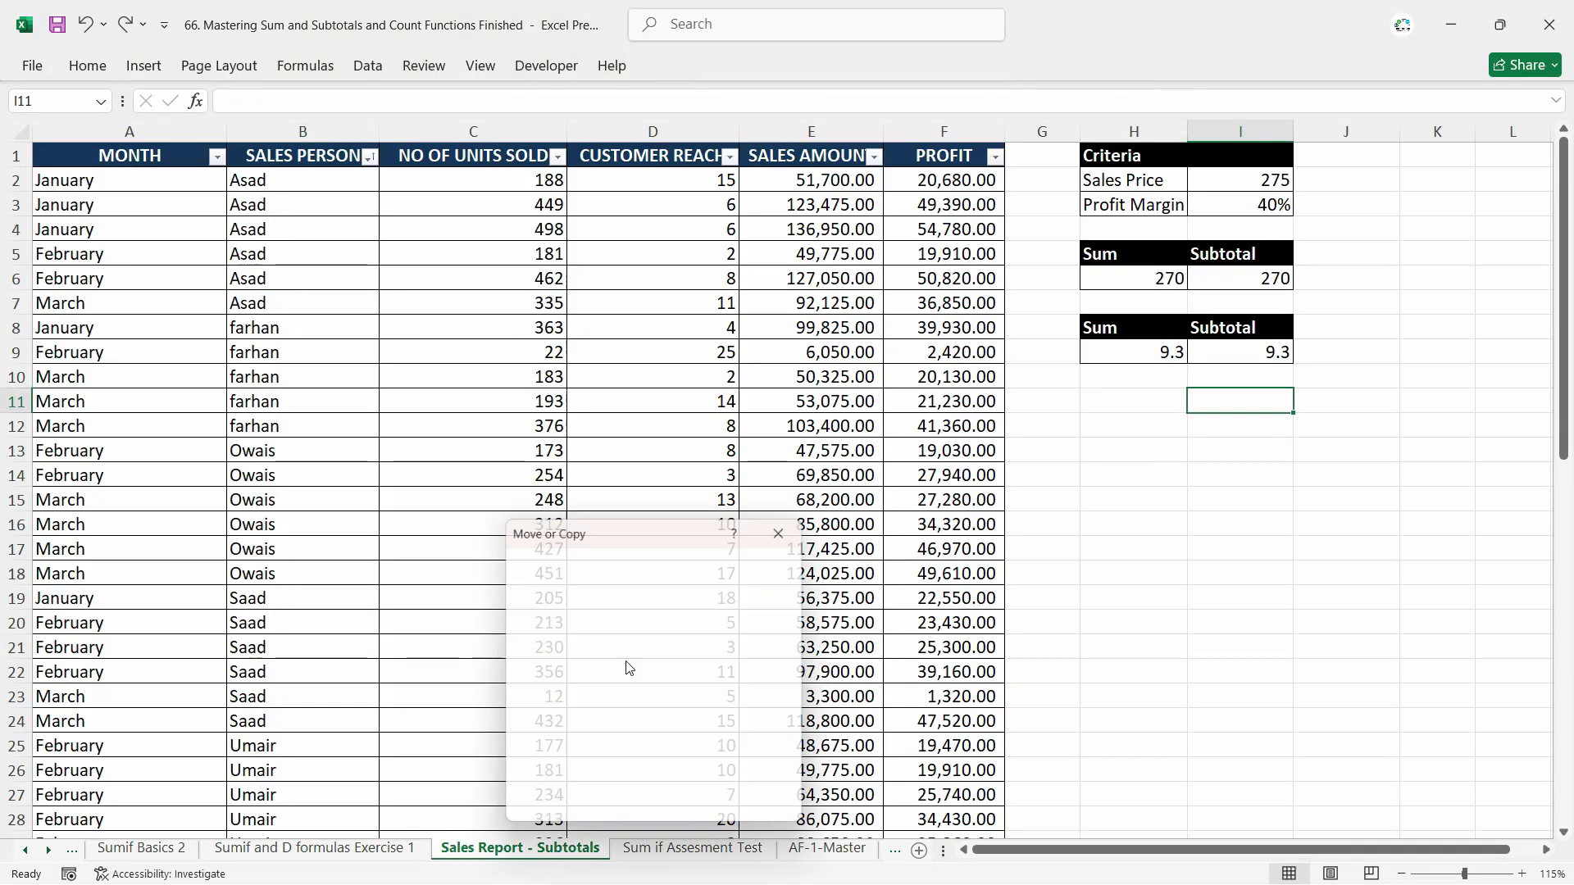
left_click(513, 765)
left_click(691, 812)
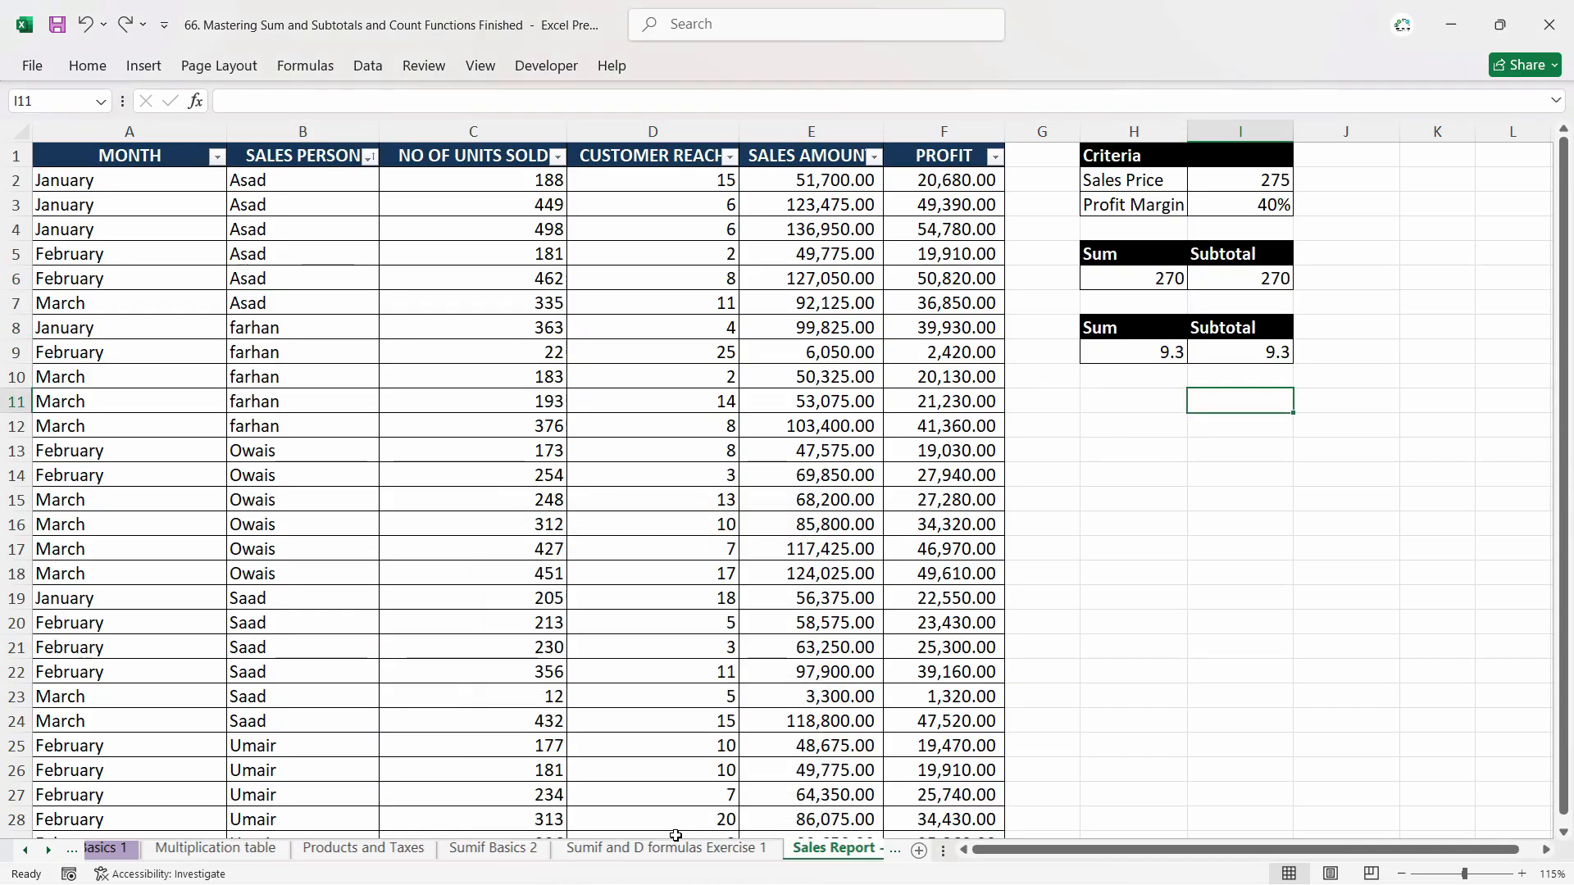
Insert 14 blank rows above the sales table header on the copied sheet.
left_click(16, 154)
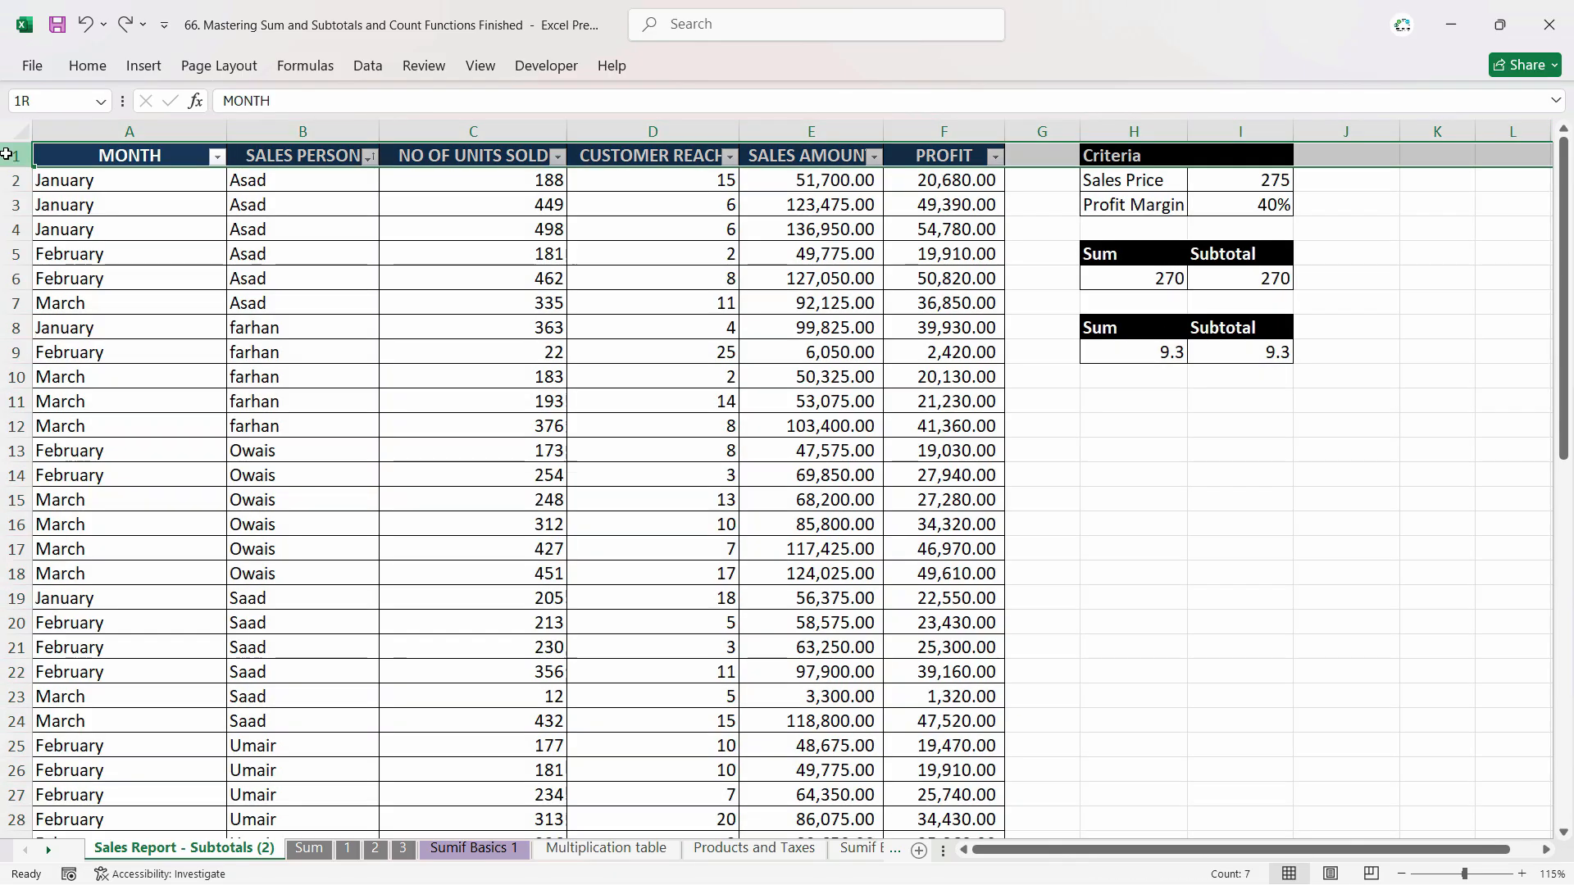
right_click(14, 154)
left_click(56, 363)
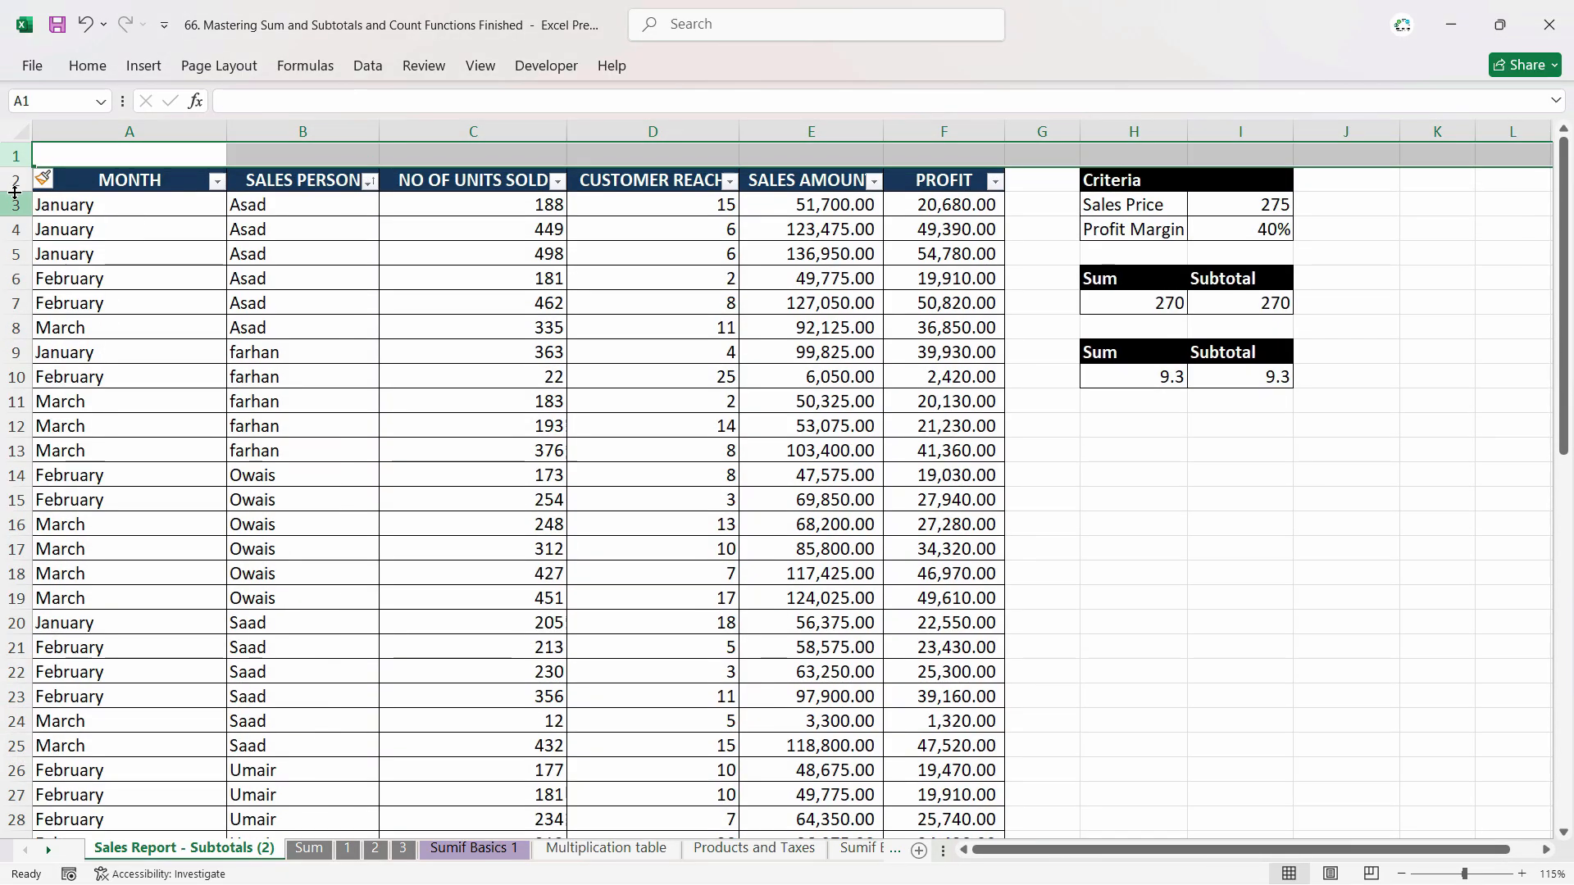
right_click(16, 182)
left_click(72, 391)
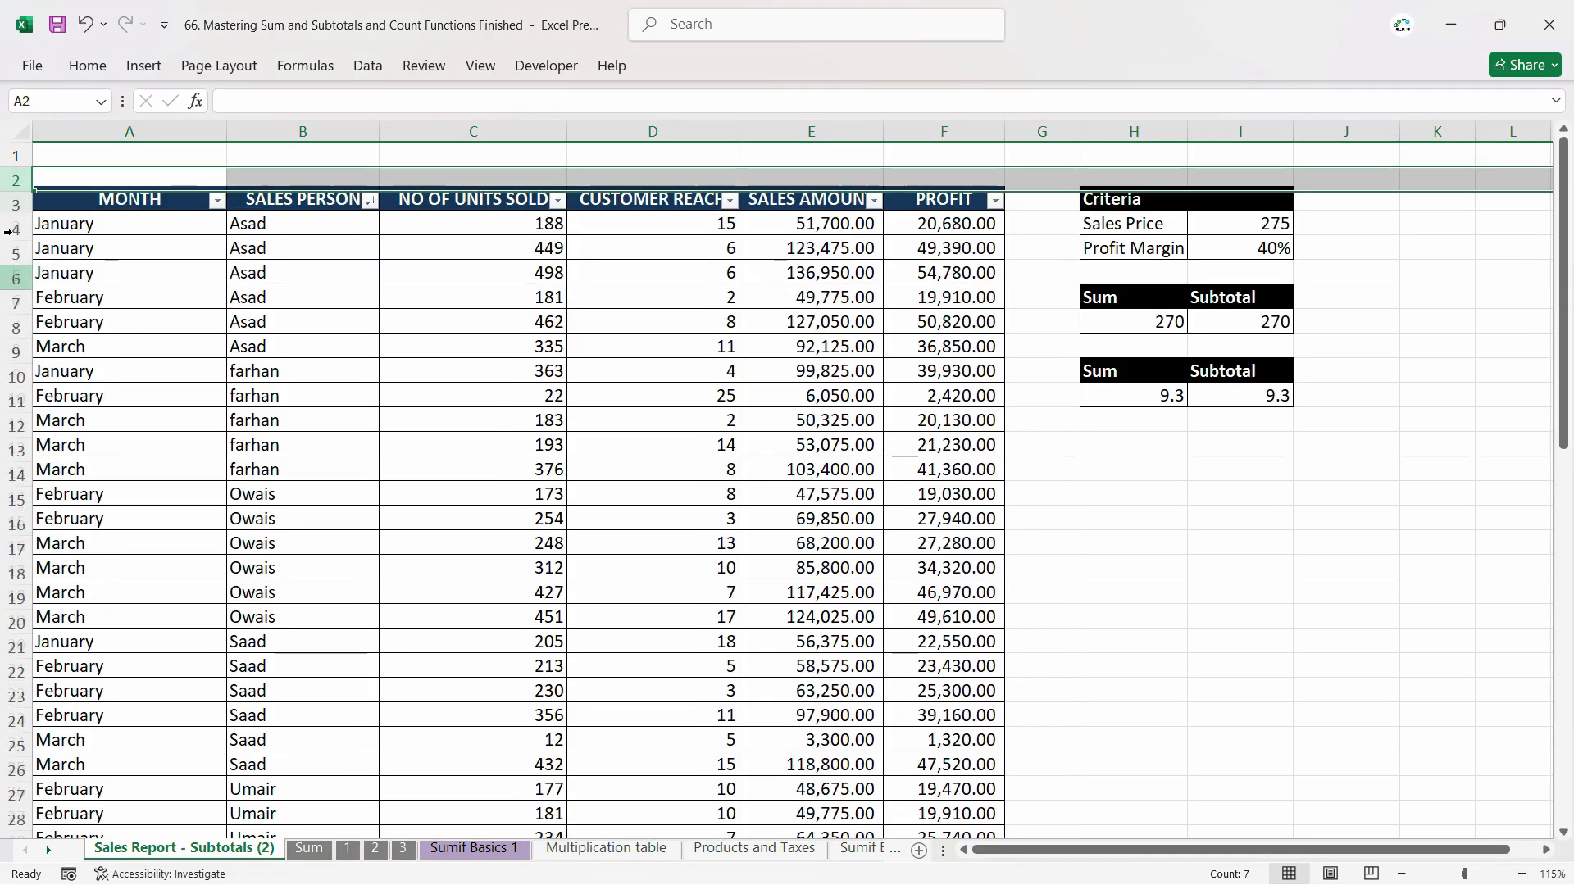
right_click(14, 179)
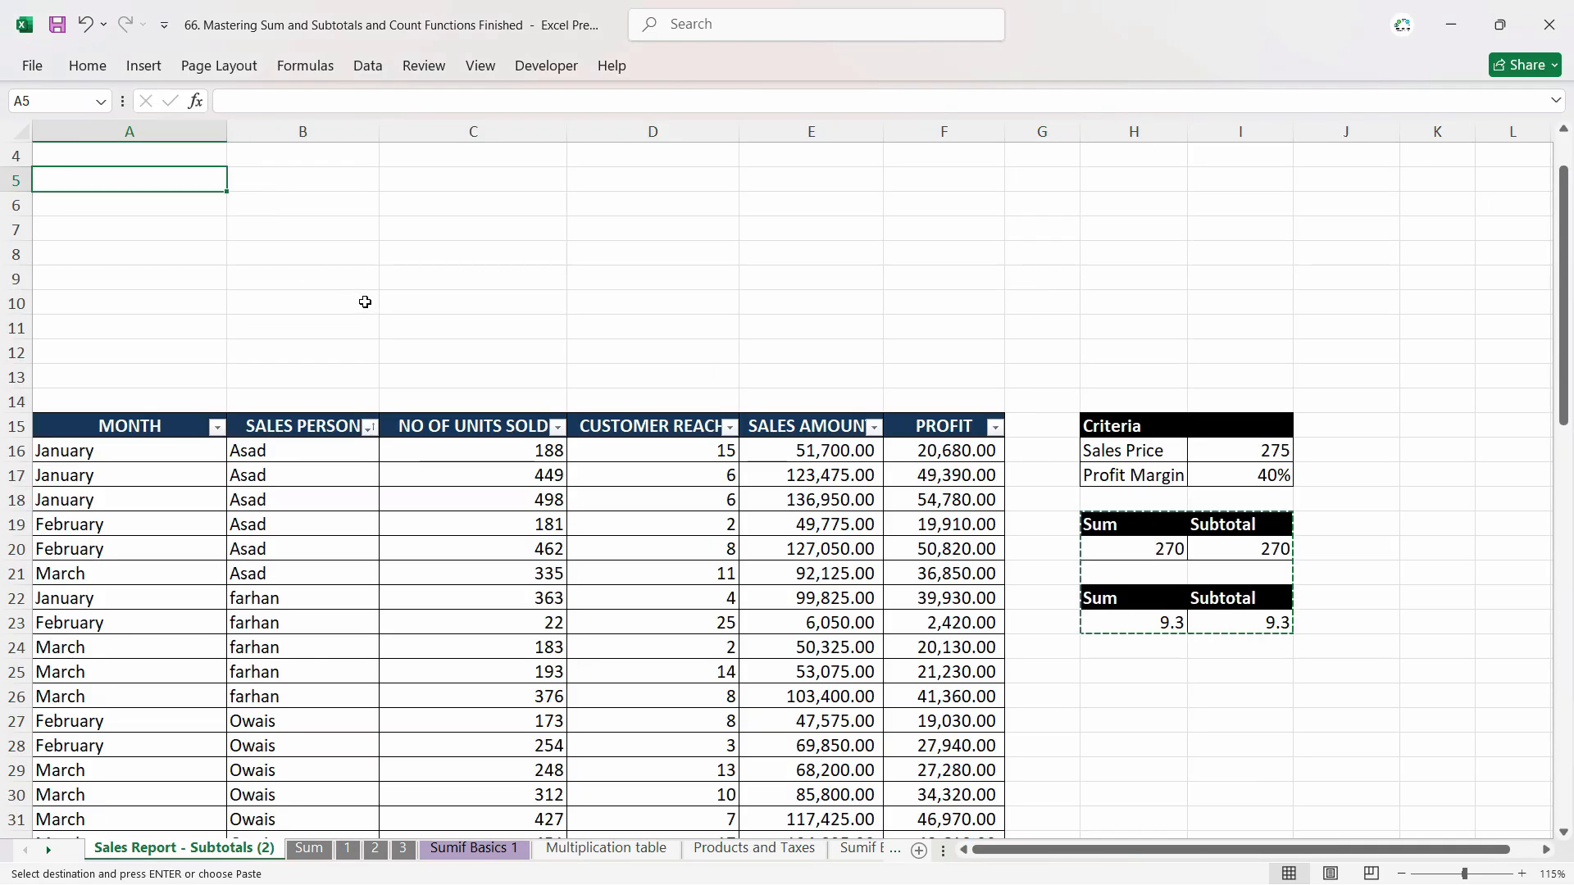
Move the two Sum and Subtotal blocks to A5:B9 and the Criteria block to D5:E7.
type("Sum\tSubtotal 270\t270 \t Sum\tSubtotal 9.3\t9.3")
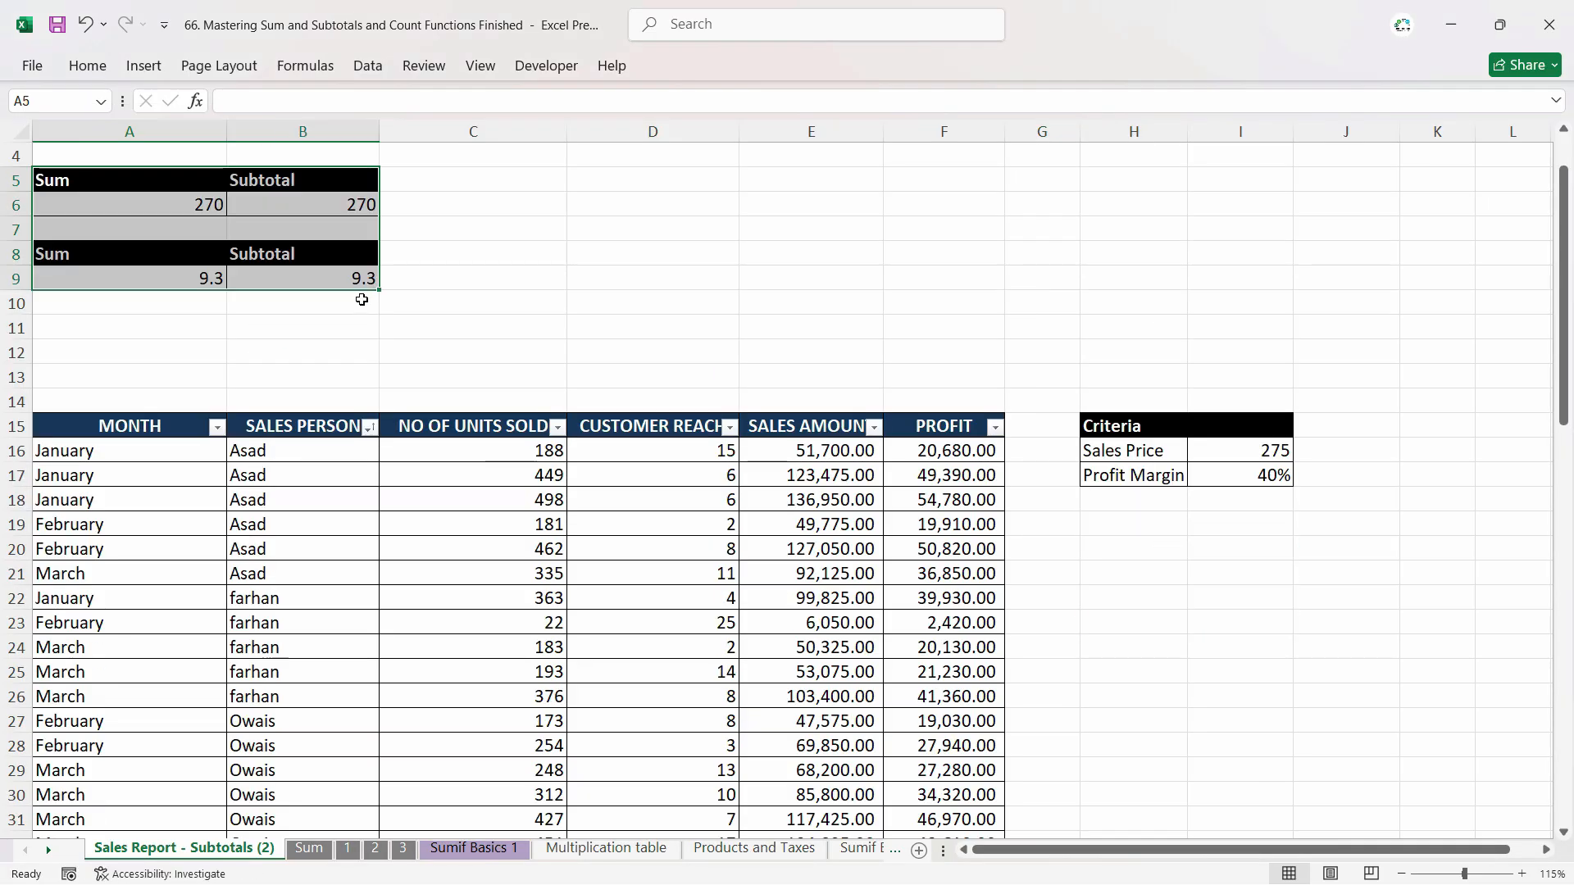
left_click(324, 318)
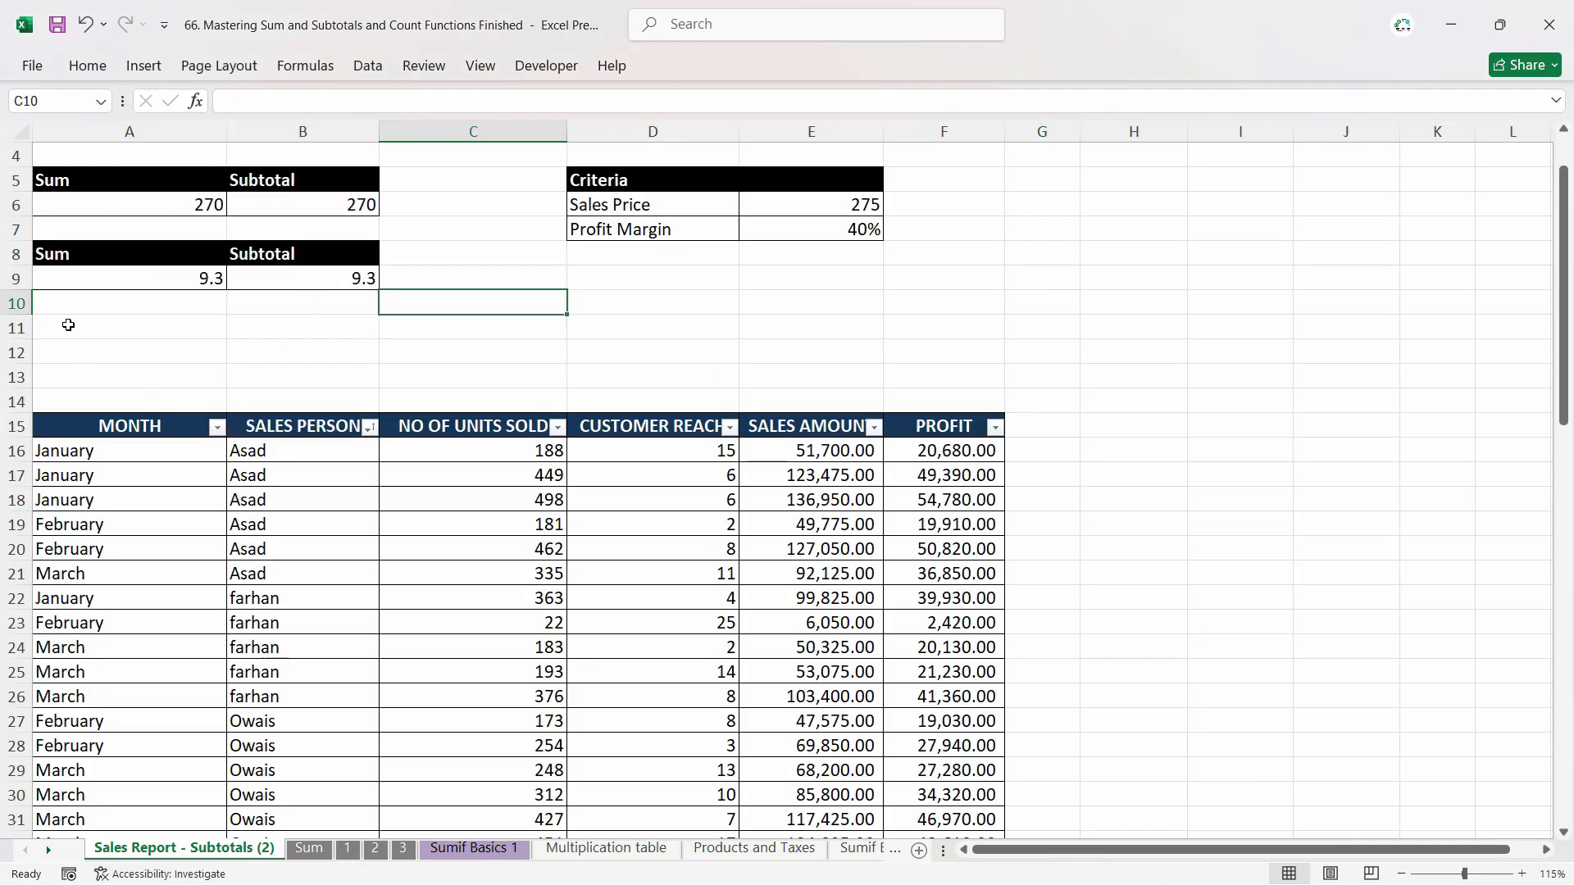
Delete the empty rows 11 to 14 above the sales table and select the average in A9.
left_click_drag(15, 328, 15, 400)
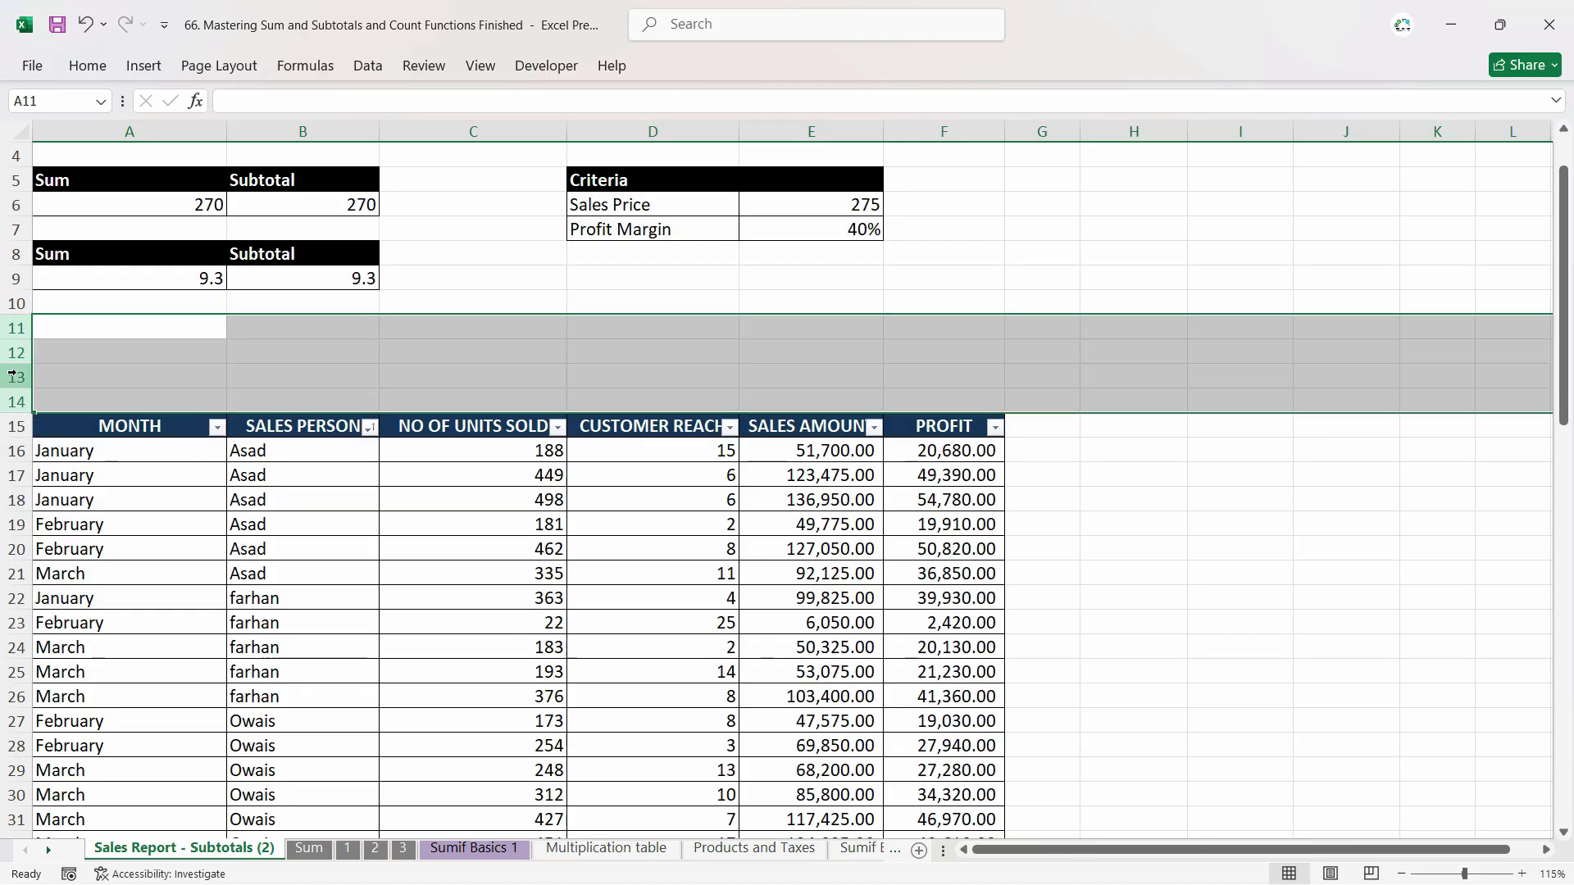
right_click(18, 377)
left_click(73, 608)
scroll(188, 449, "up", 1)
left_click(219, 353)
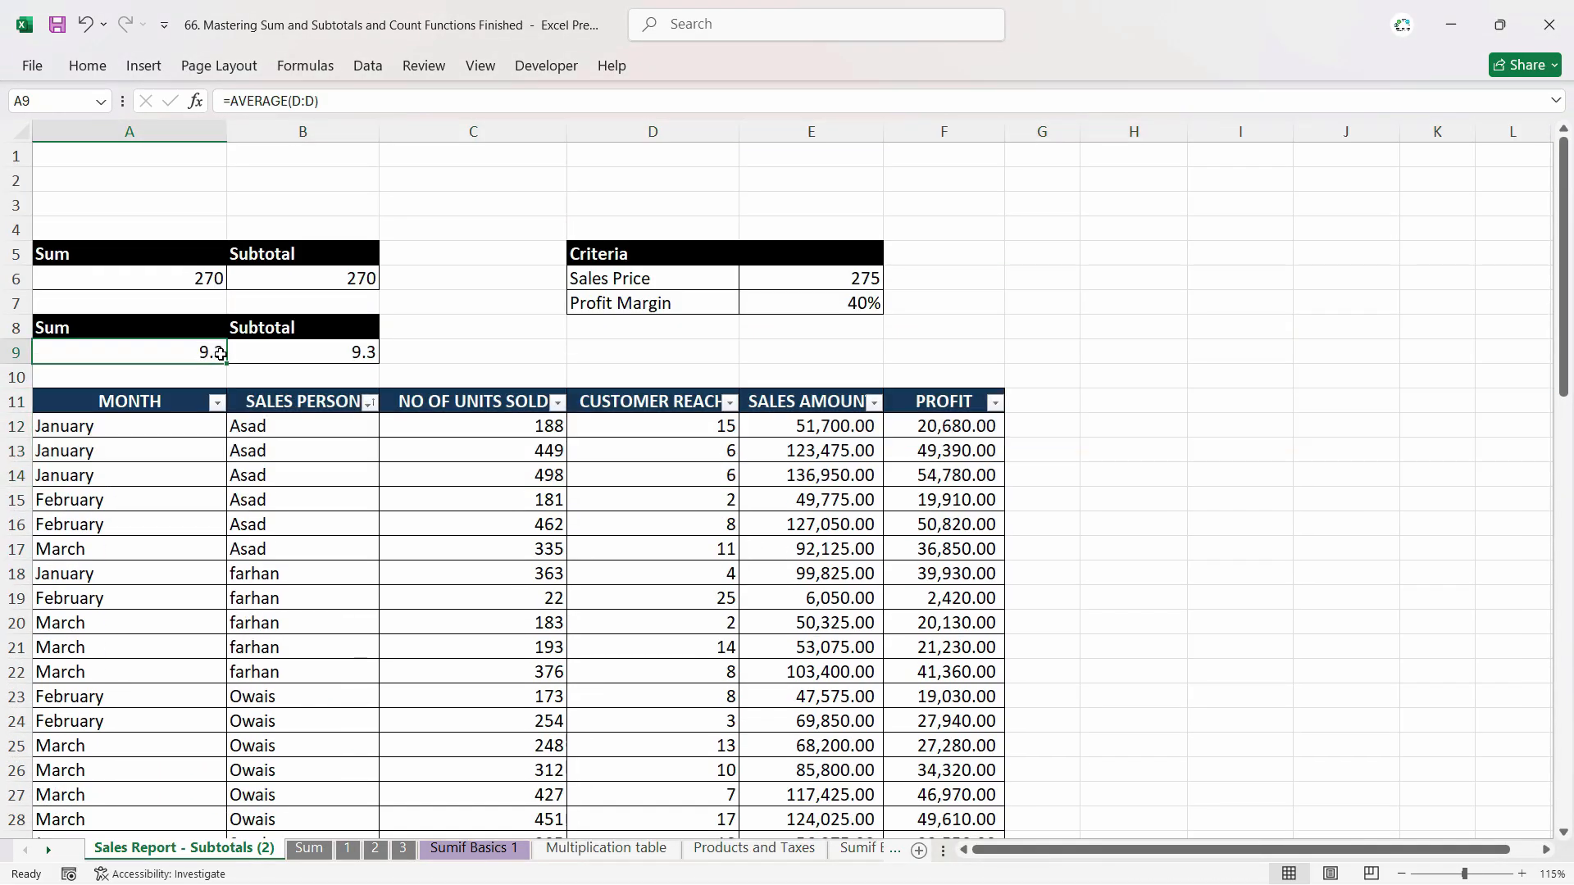
Filter the MONTH column to exclude February and check the SUBTOTAL average in B9.
left_click(216, 403)
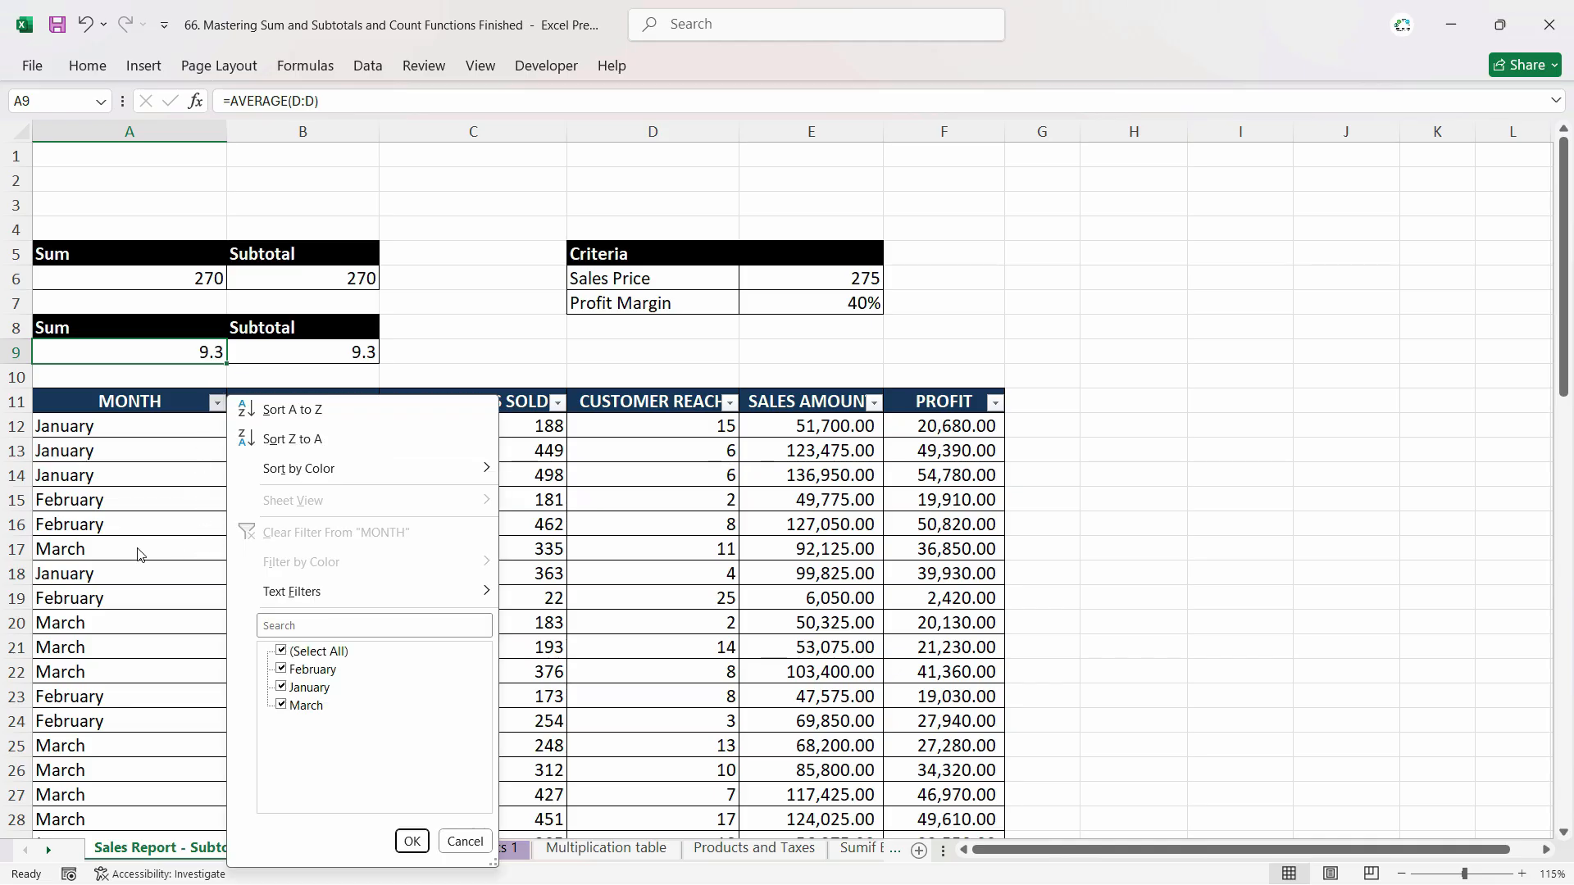
left_click(281, 669)
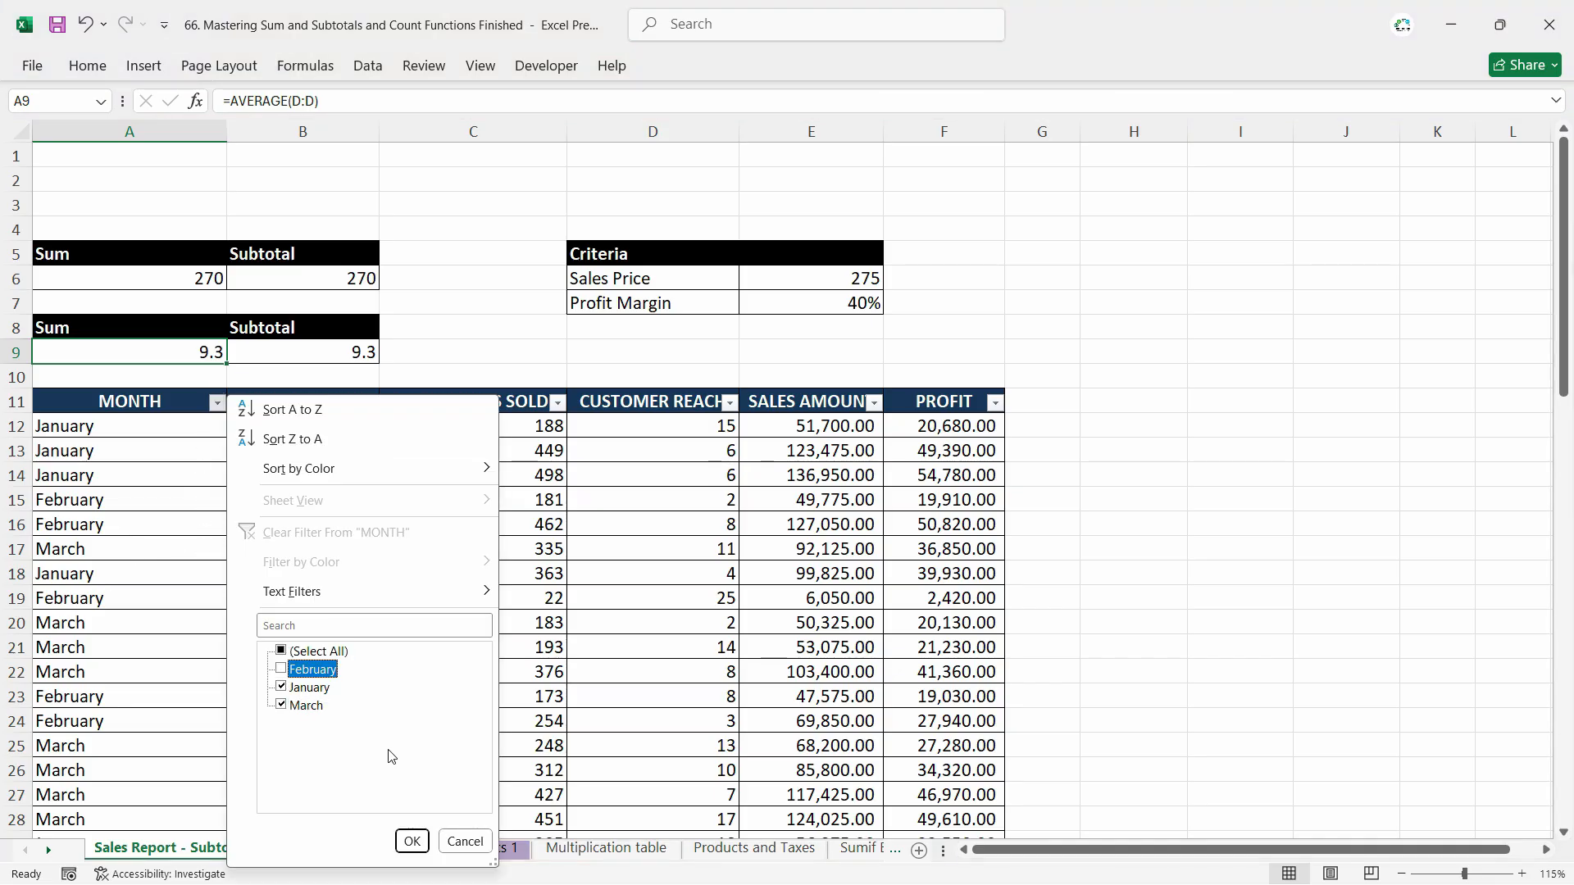
left_click(412, 841)
left_click(344, 354)
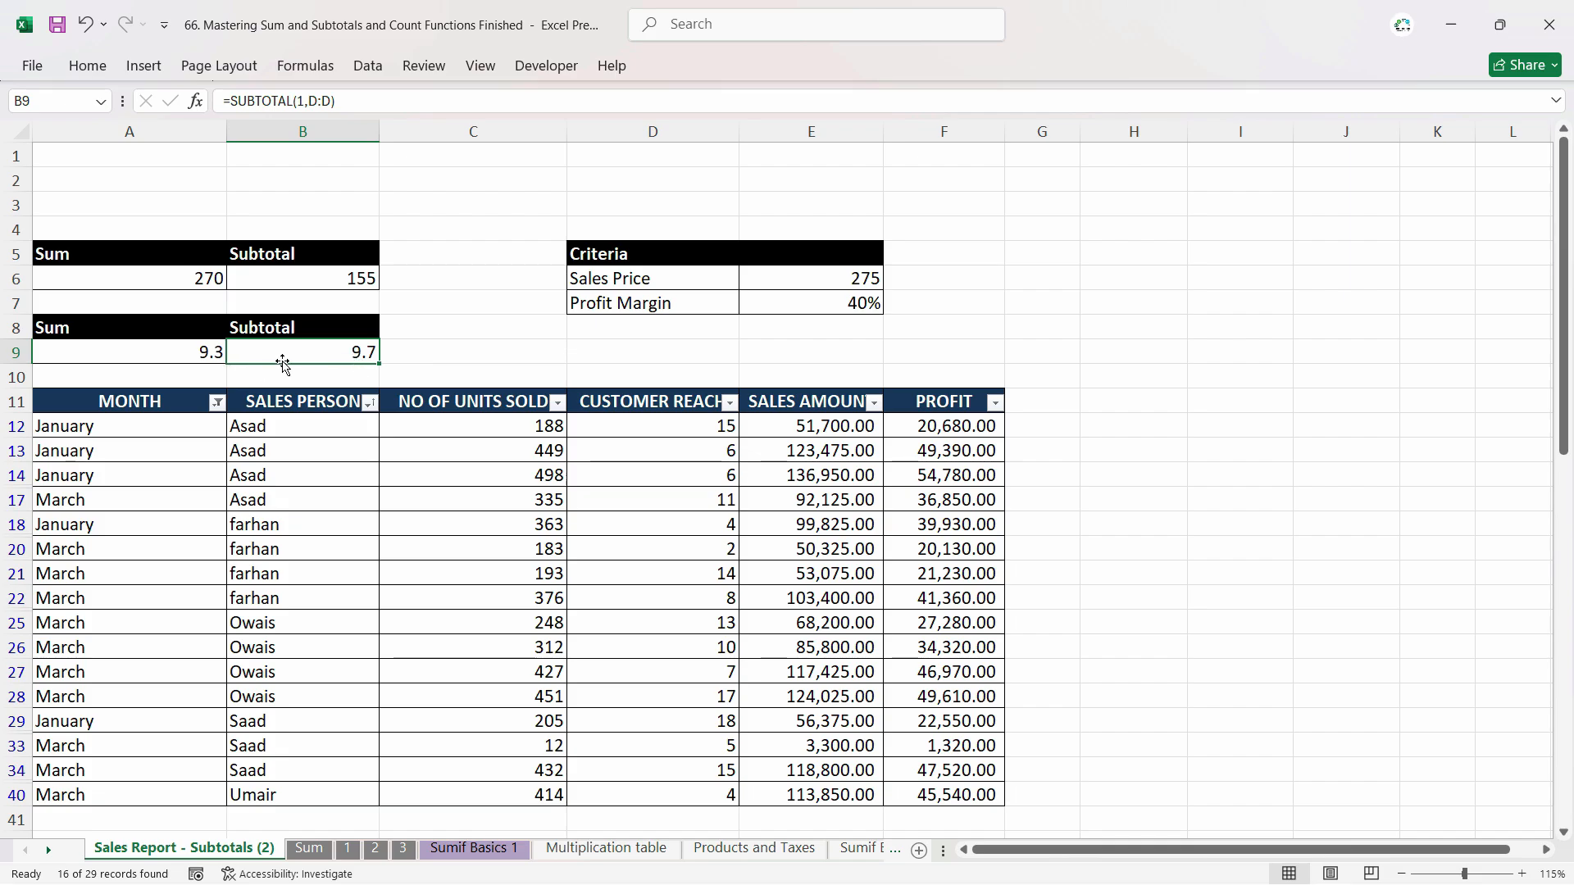
Check the AVERAGE formula in A9 and change the heading above it in A8 to Average.
left_click(199, 352)
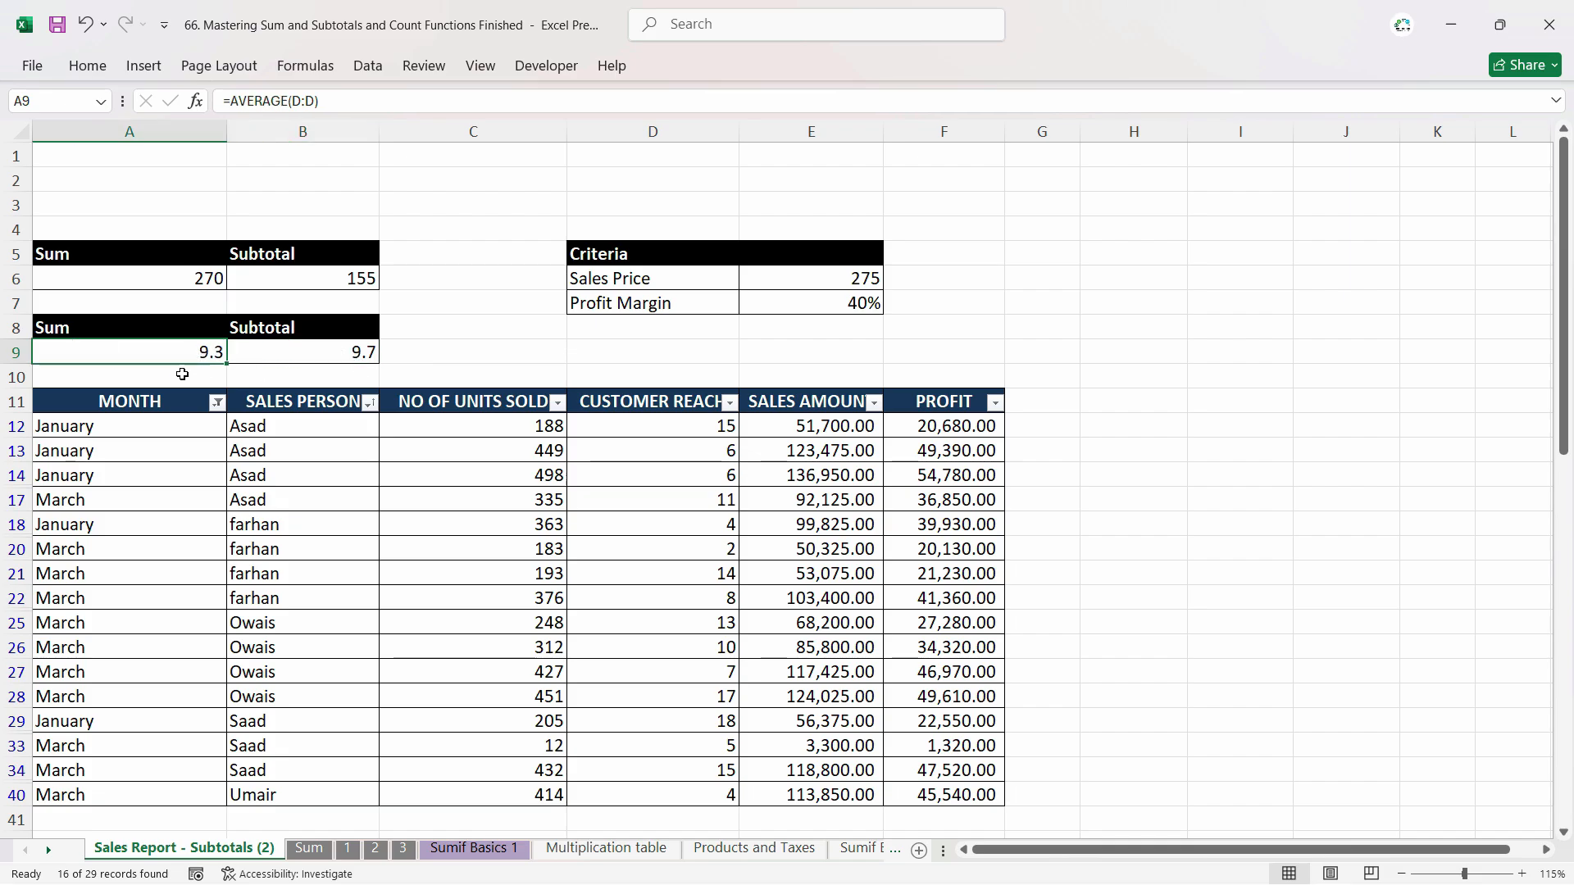
key("Up")
type("Average")
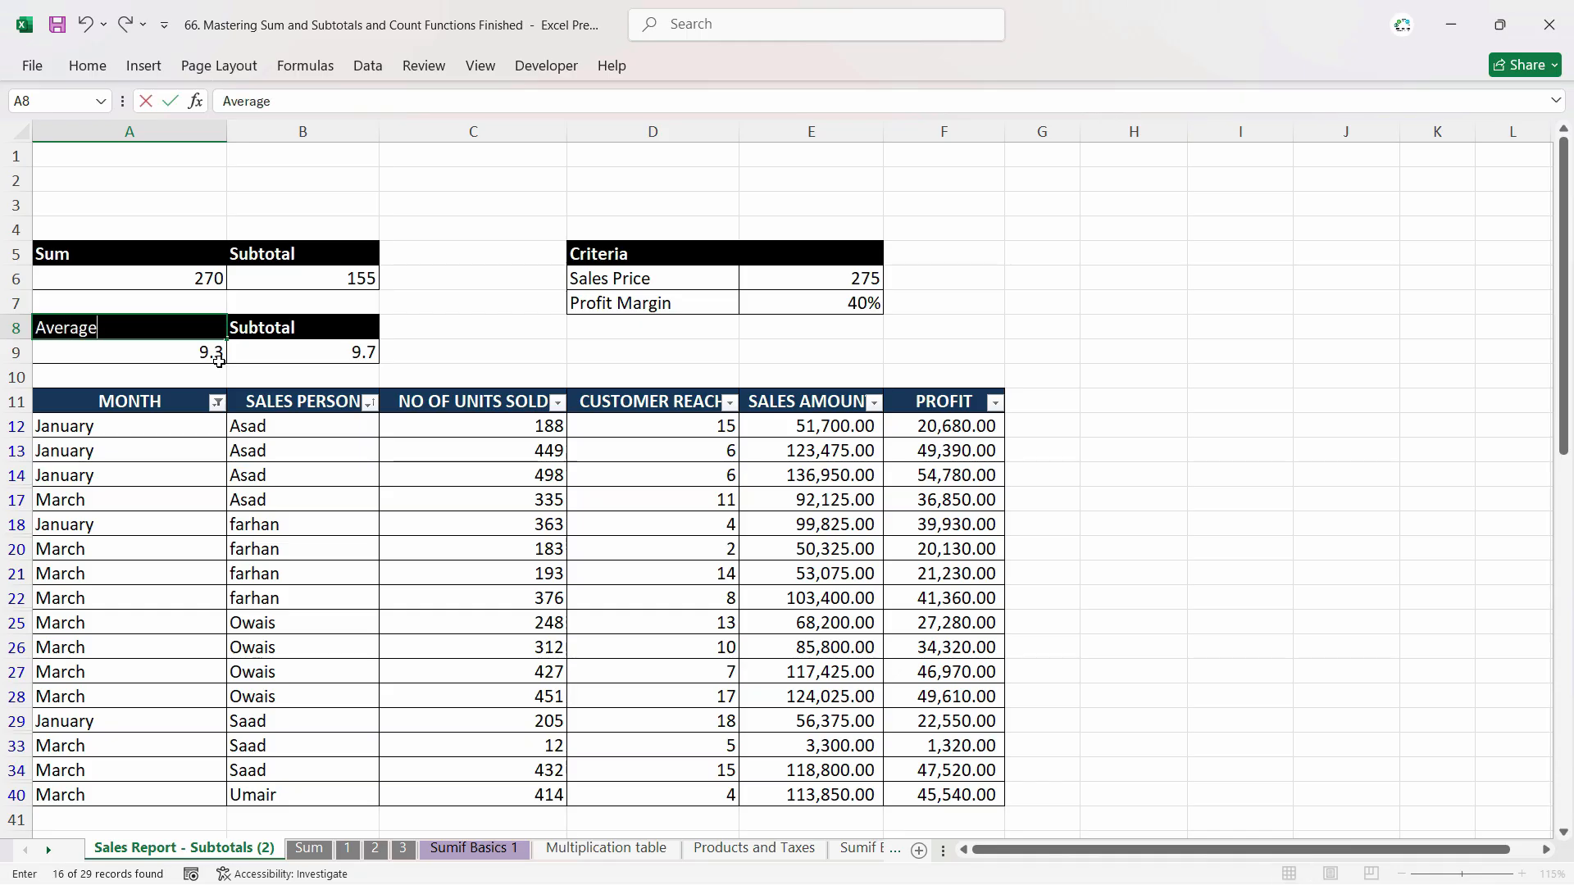
key("Return")
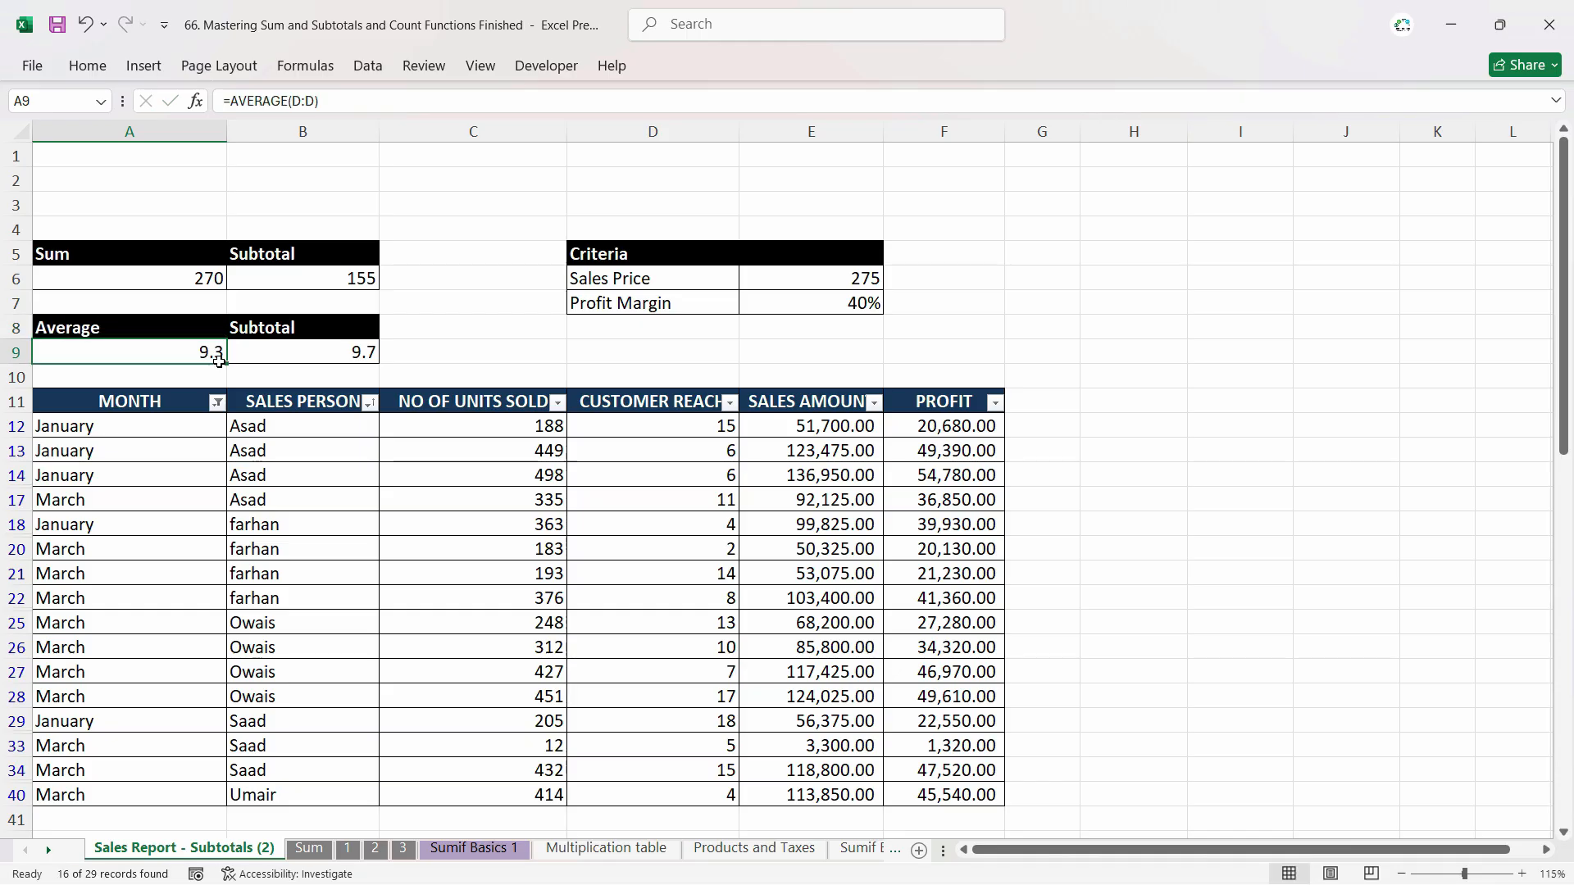
Filter the MONTH column to January only and compare the SUBTOTAL average in B9 with the AVERAGE in A9.
left_click(217, 403)
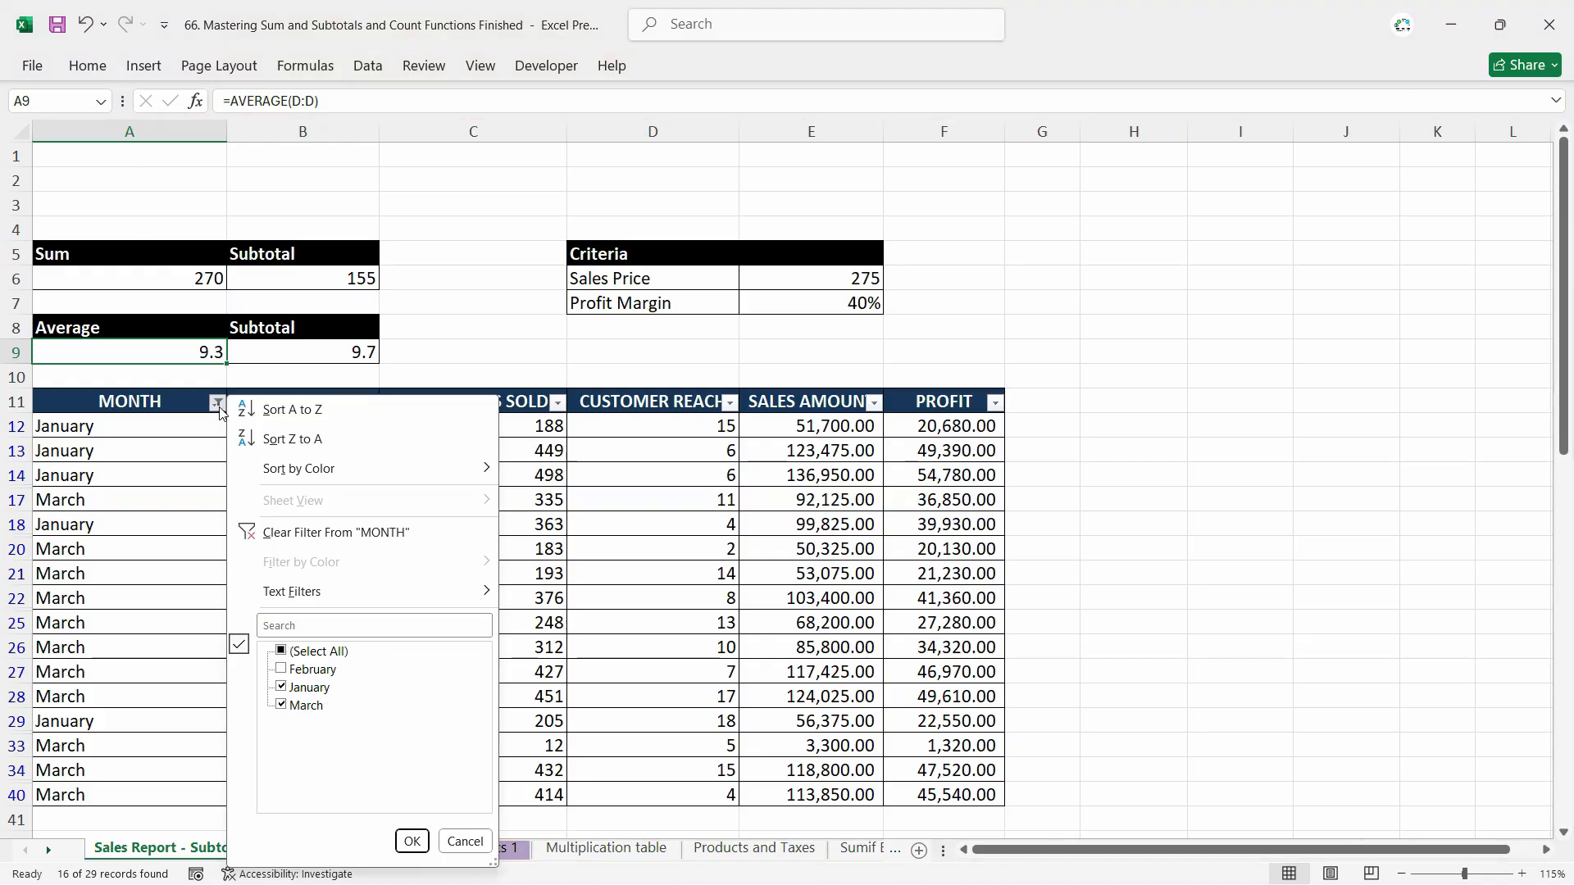
left_click(281, 651)
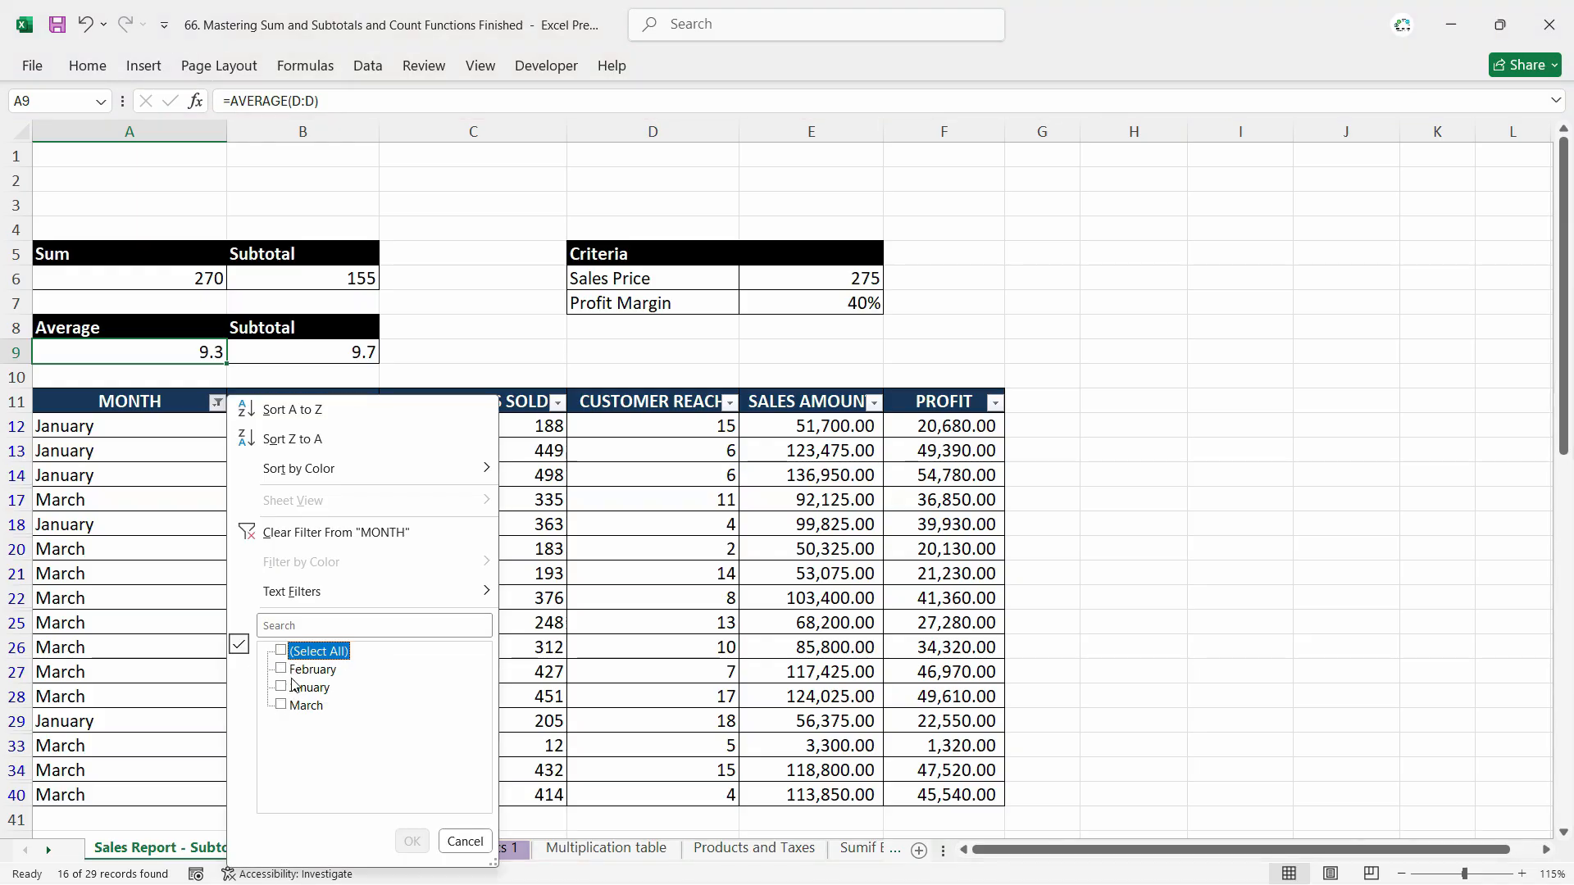
left_click(282, 688)
left_click(412, 842)
left_click(371, 359)
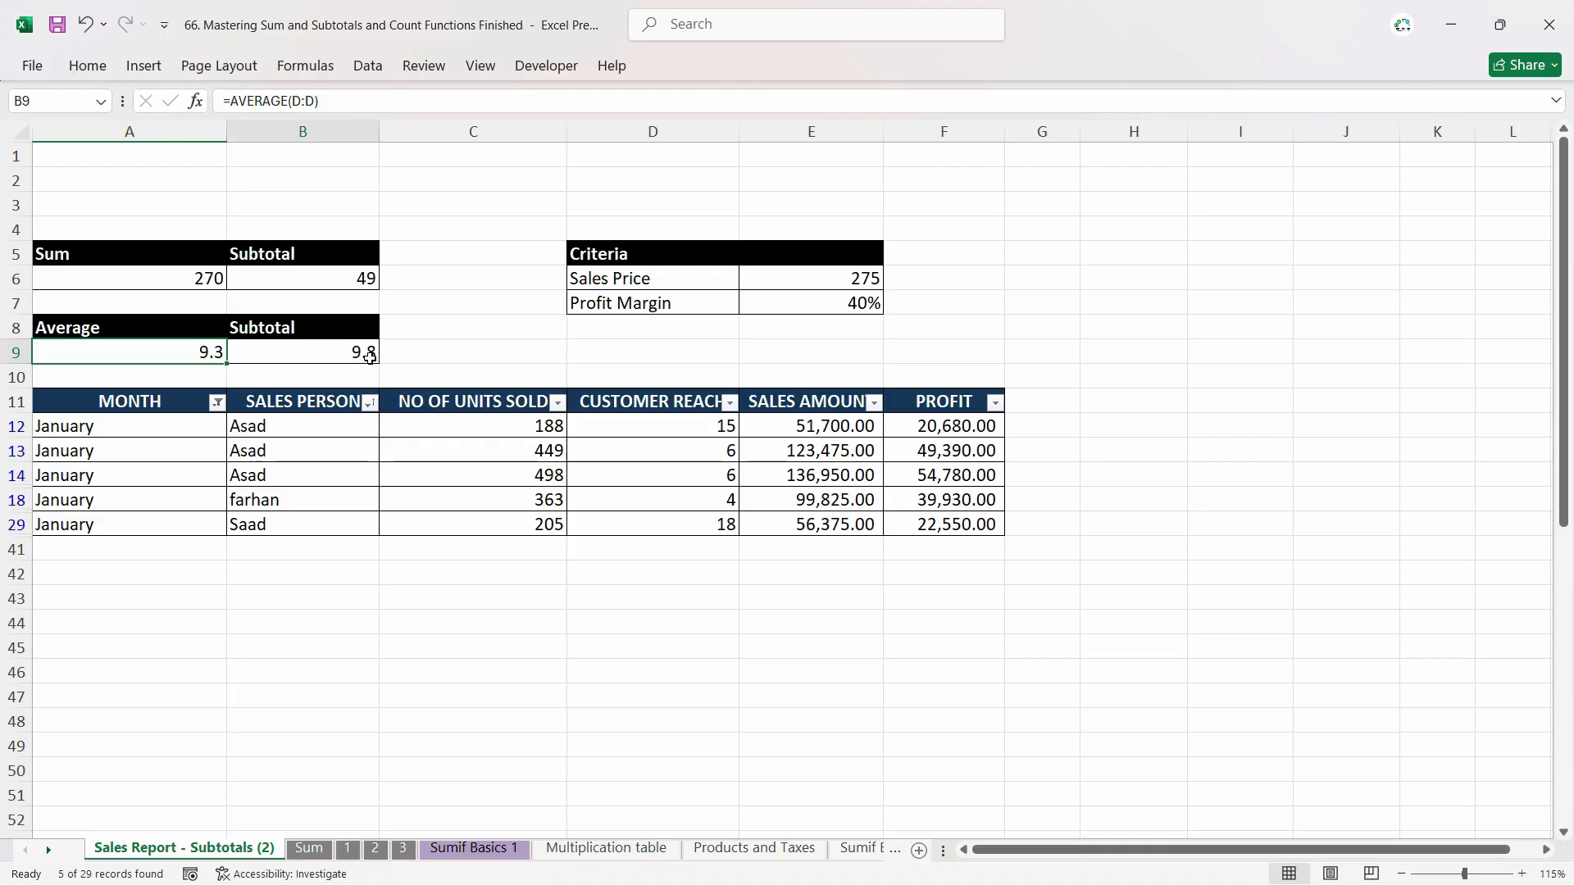
left_click(166, 351)
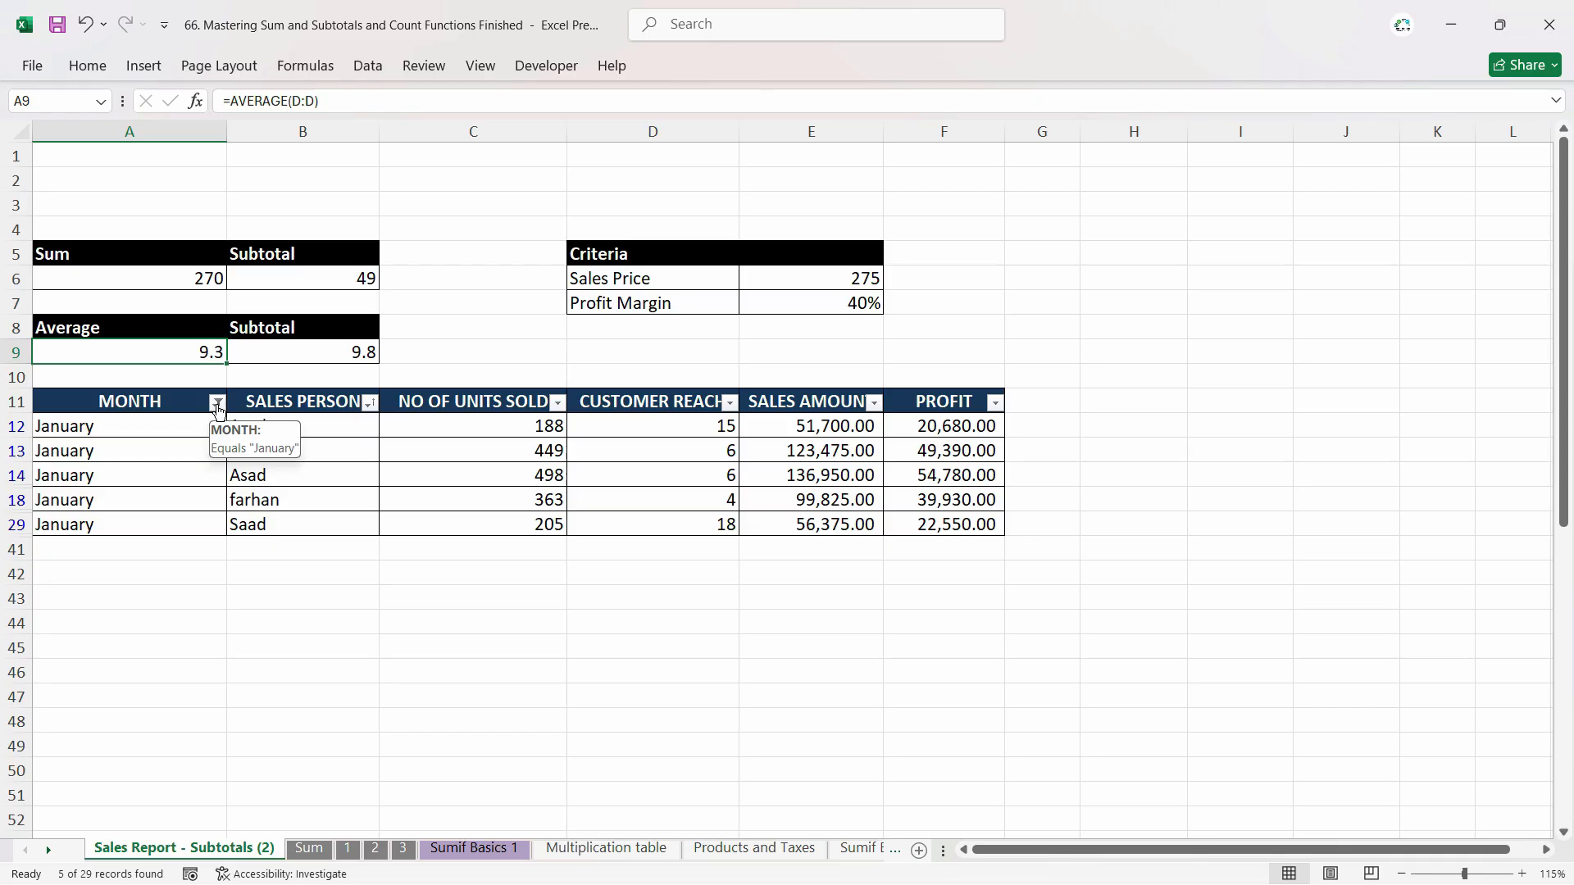
Clear the filter from the MONTH column and look over the full sales data.
left_click(291, 476)
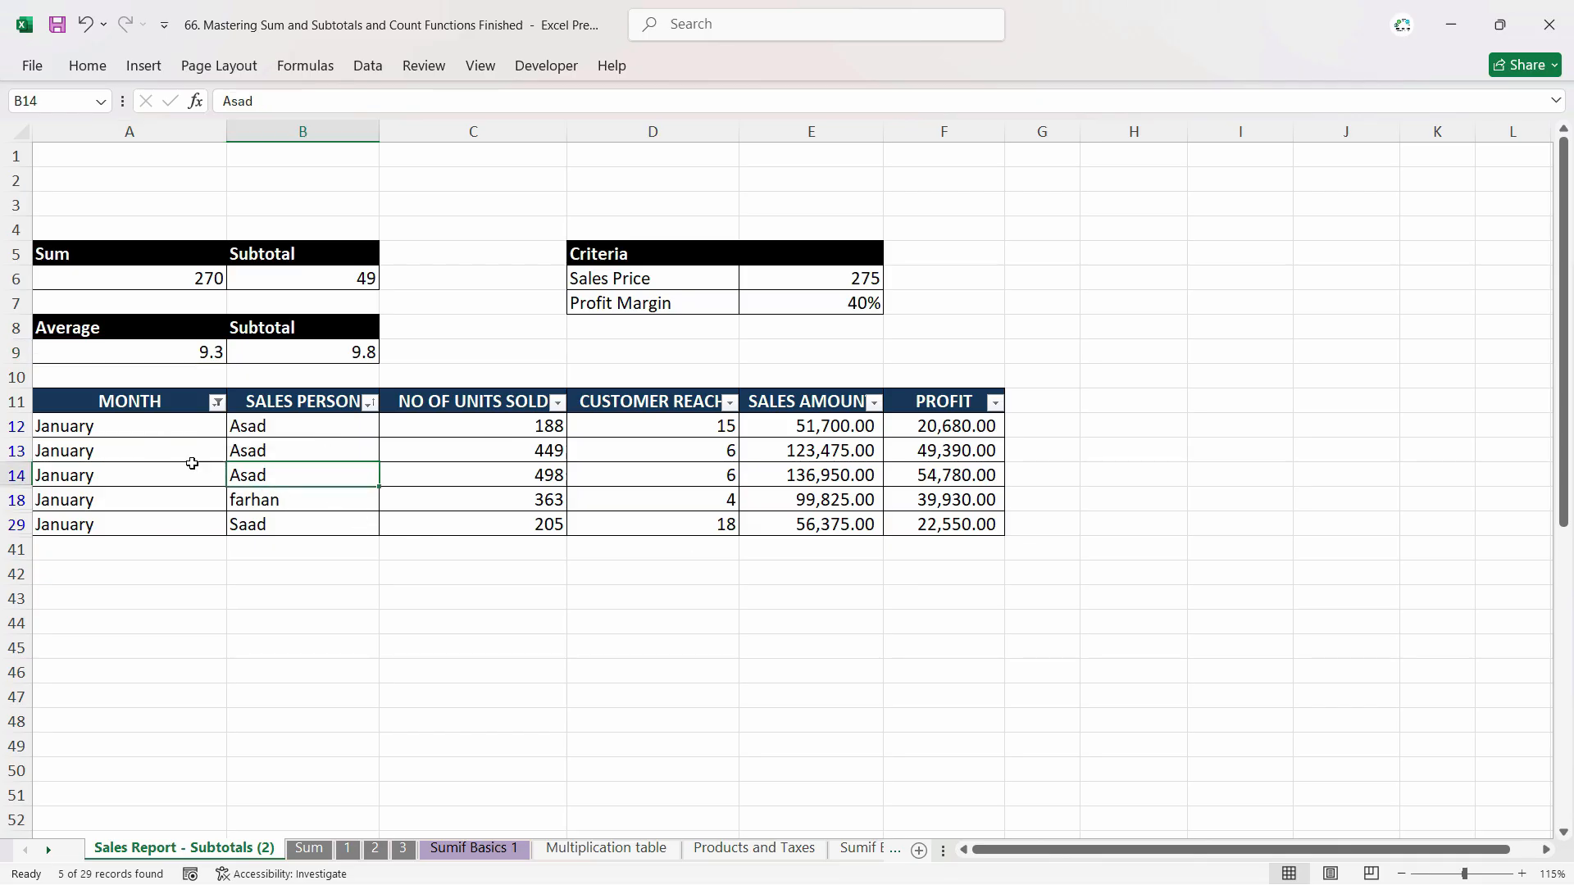
left_click(217, 401)
left_click(295, 534)
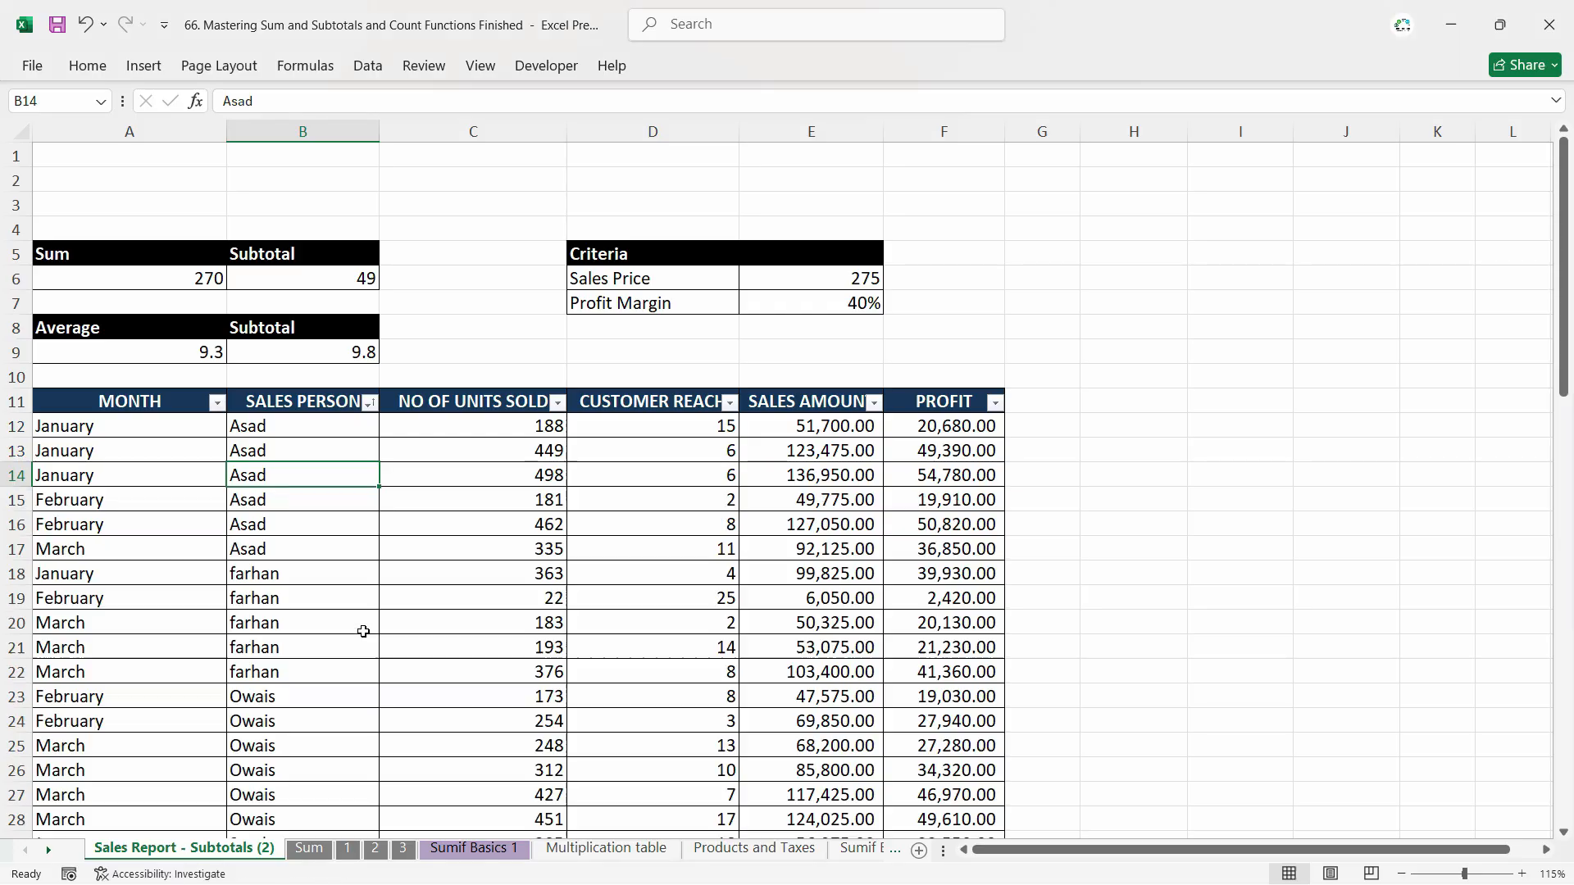
left_click(375, 556)
scroll(460, 576, "down", 3)
scroll(425, 558, "up", 3)
key("Up")
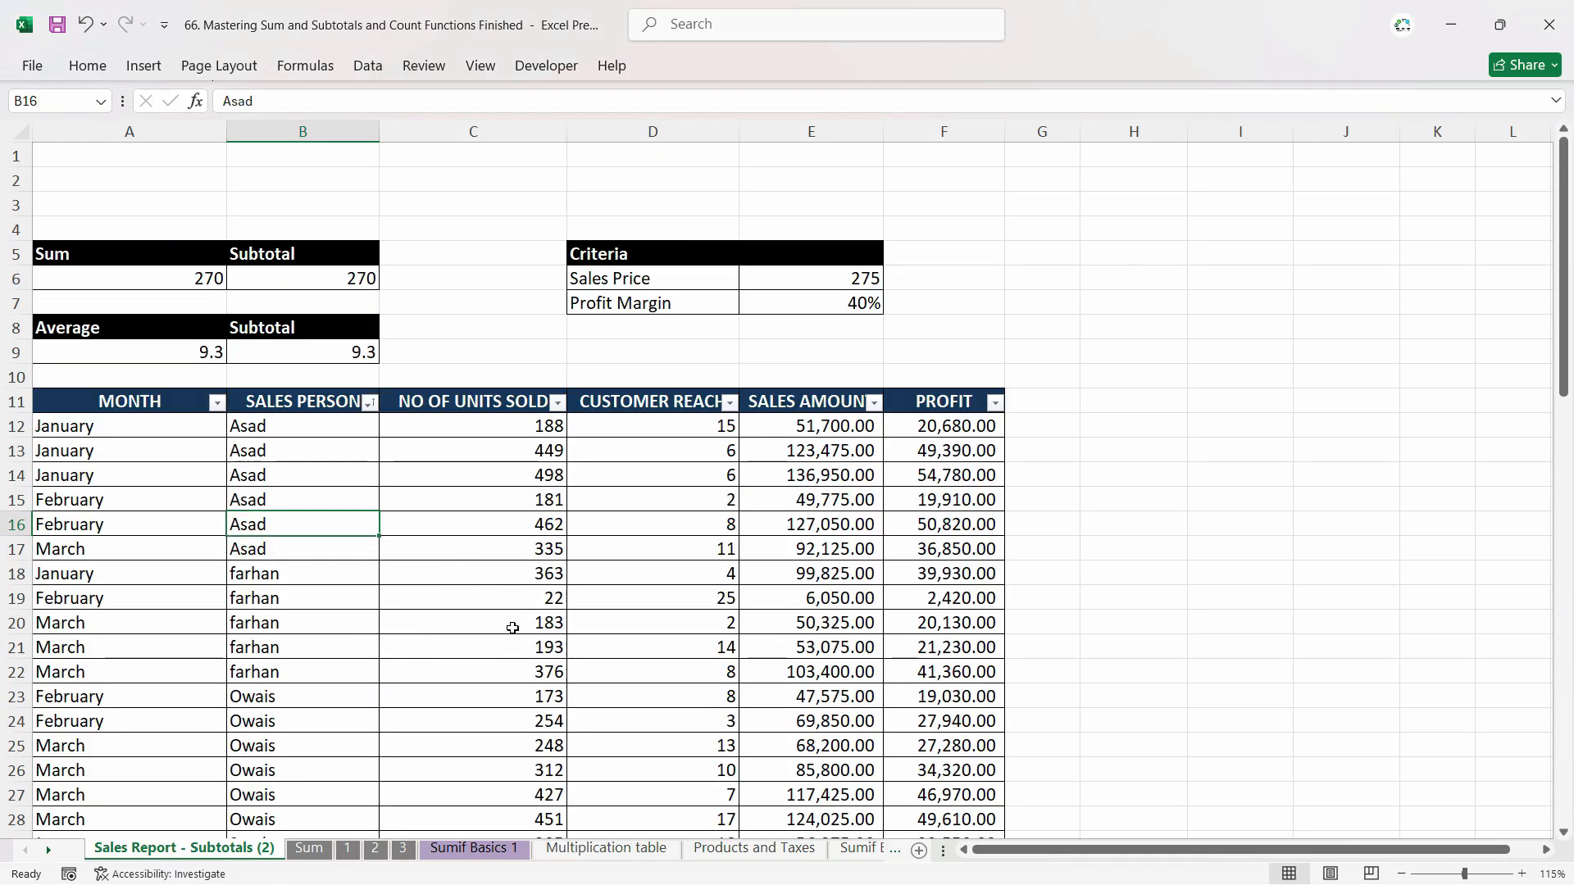
Try to convert the formatted sales data range into a table, and undo the conversion.
key("ctrl+t")
key("Return")
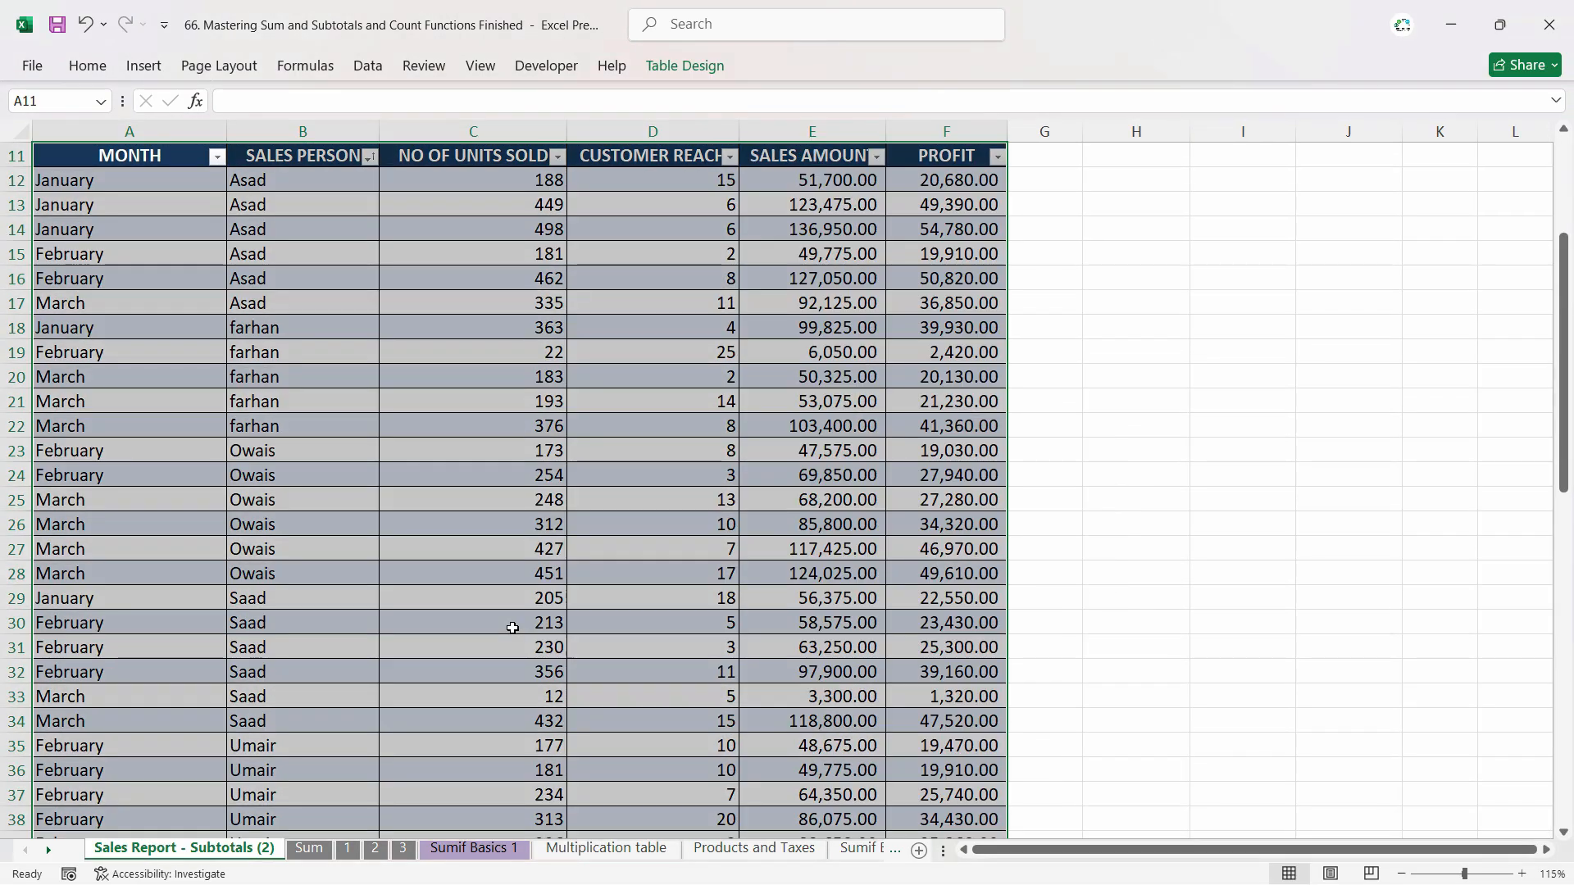
left_click(512, 628)
key("ctrl+z")
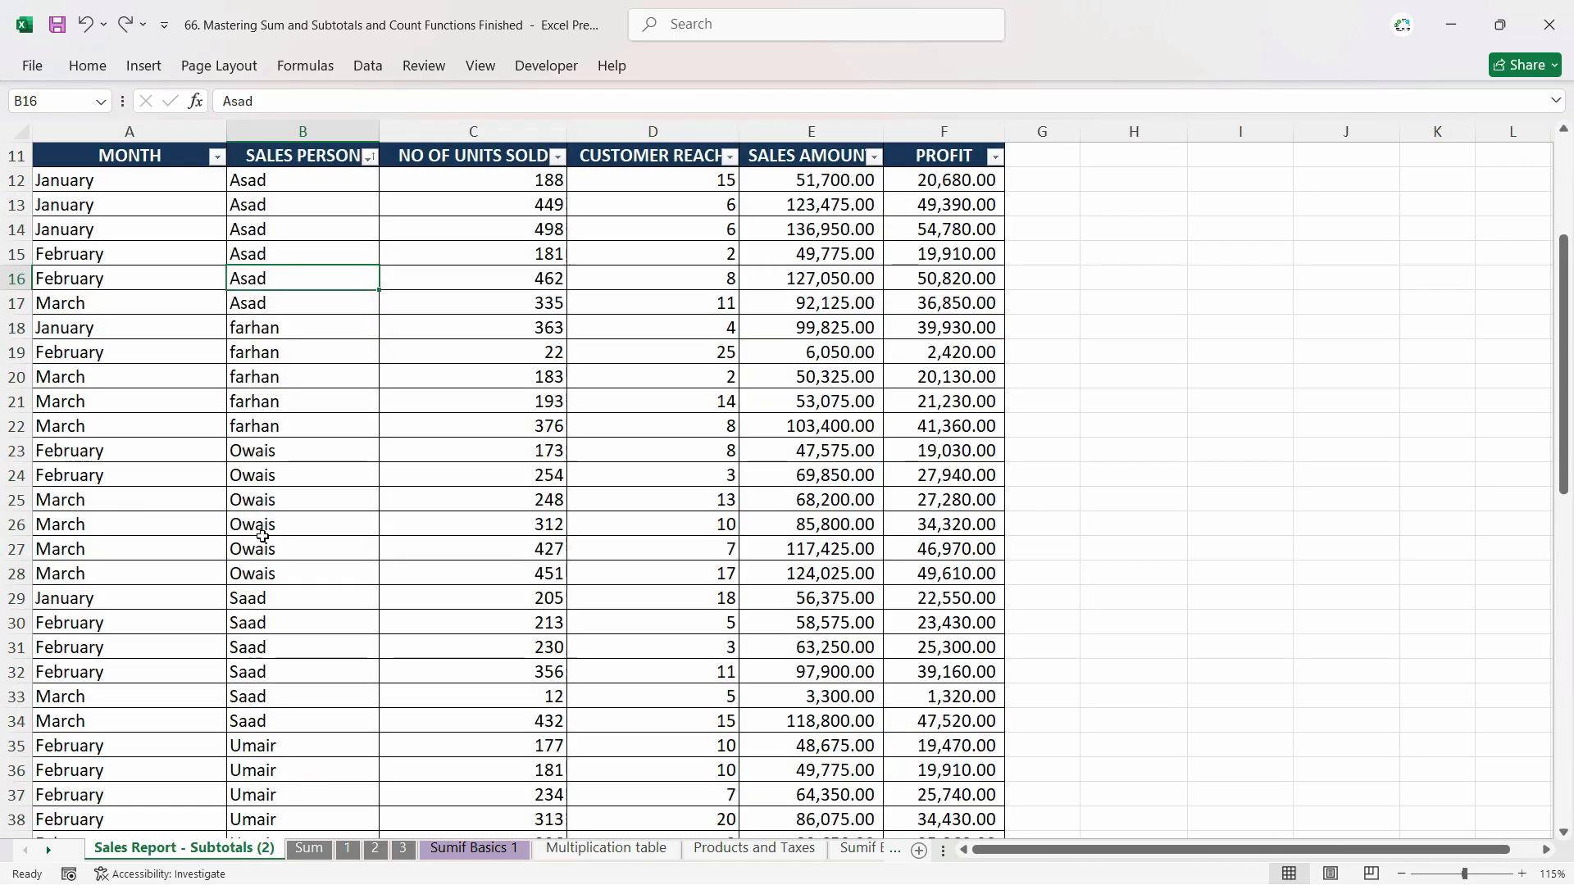
Select the whole sales data range A11:F40 with its headers and clear all its formatting.
scroll(217, 402, "up", 2)
left_click_drag(113, 308, 723, 578)
left_click(886, 512)
left_click(947, 313)
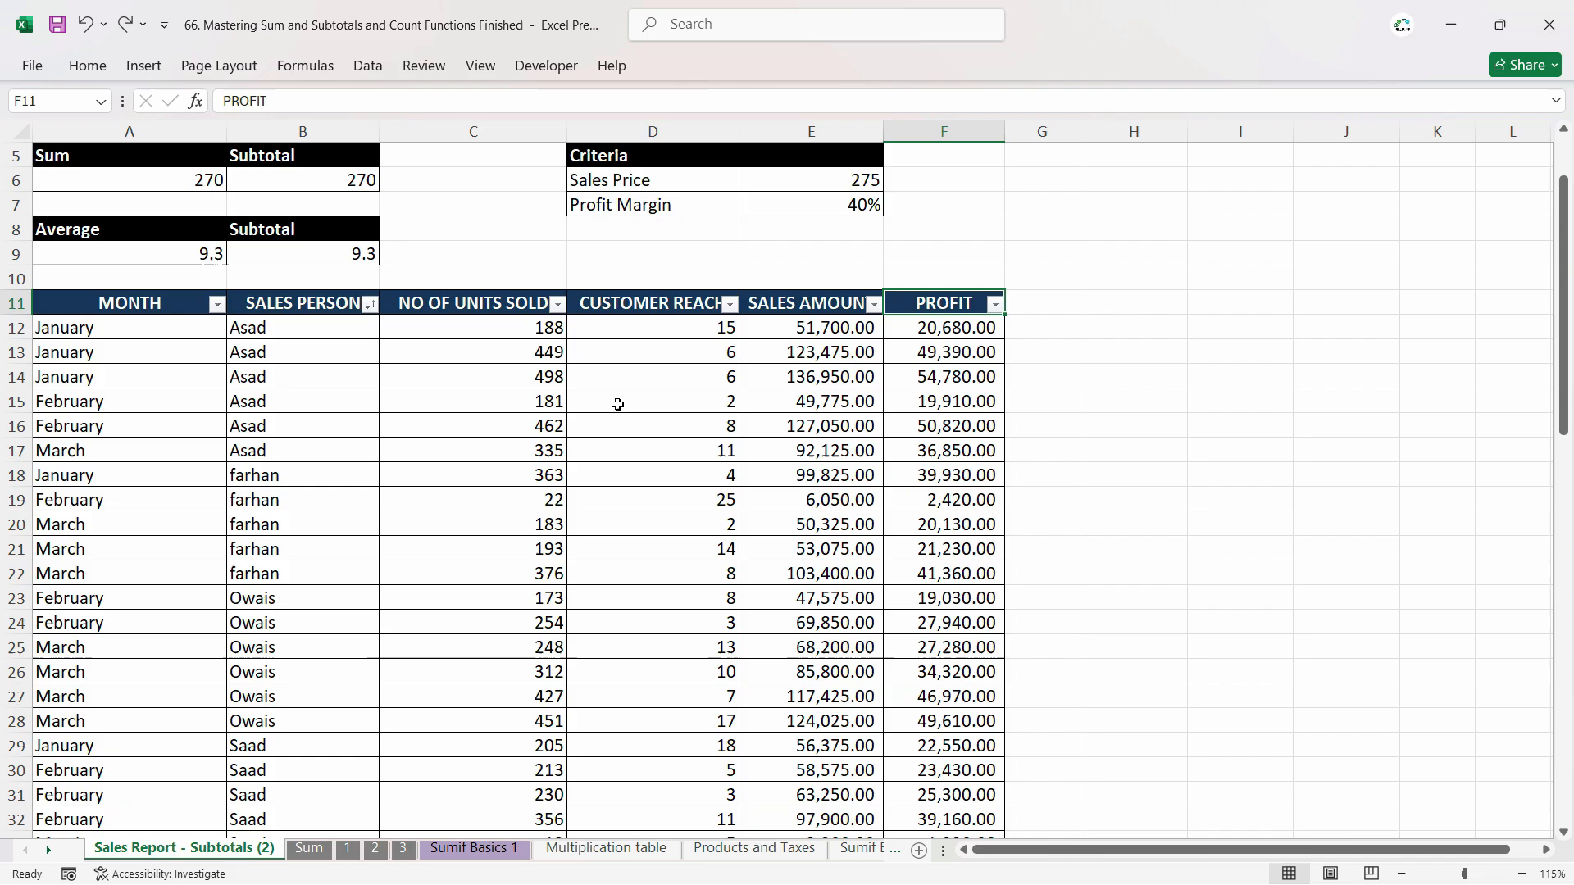
key("ctrl+shift+Left")
key("ctrl+shift+Down")
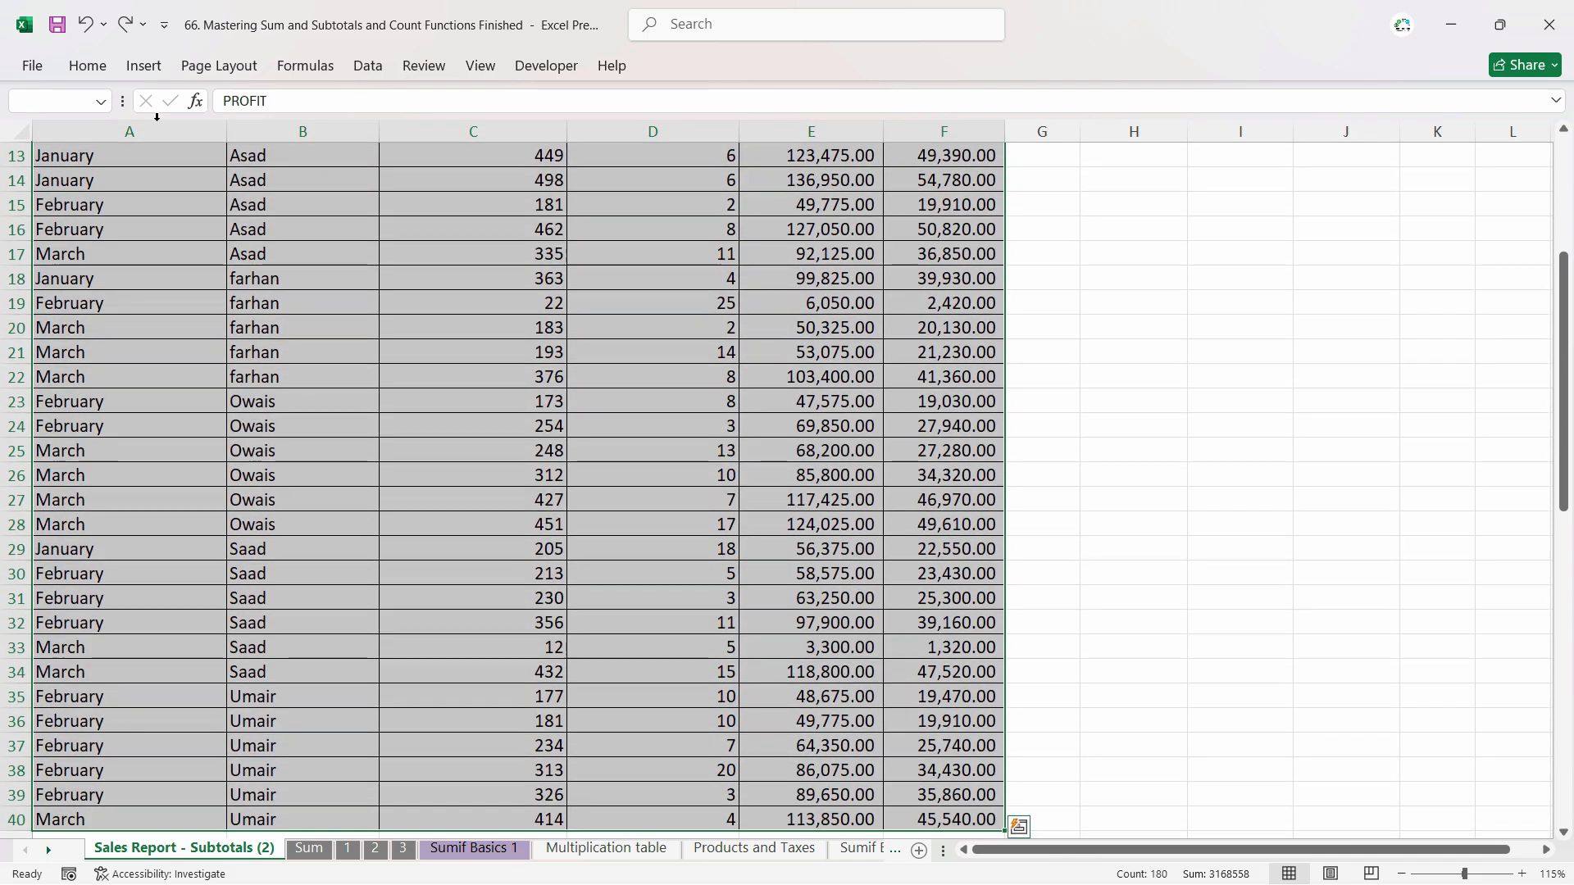
left_click(84, 70)
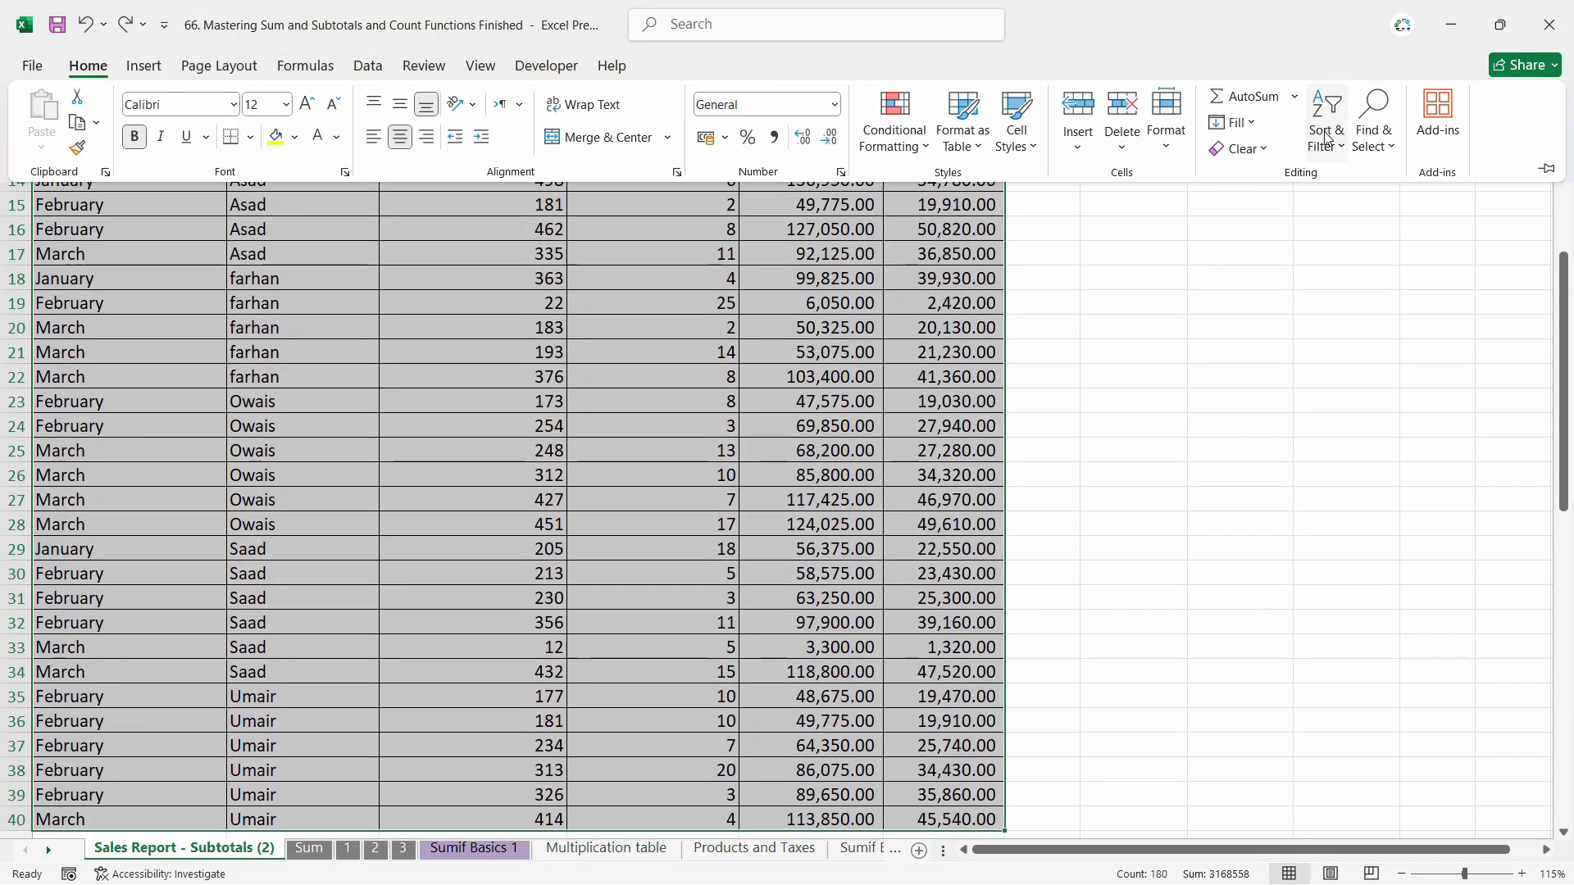
left_click(1240, 149)
left_click(1261, 206)
scroll(852, 289, "up", 4)
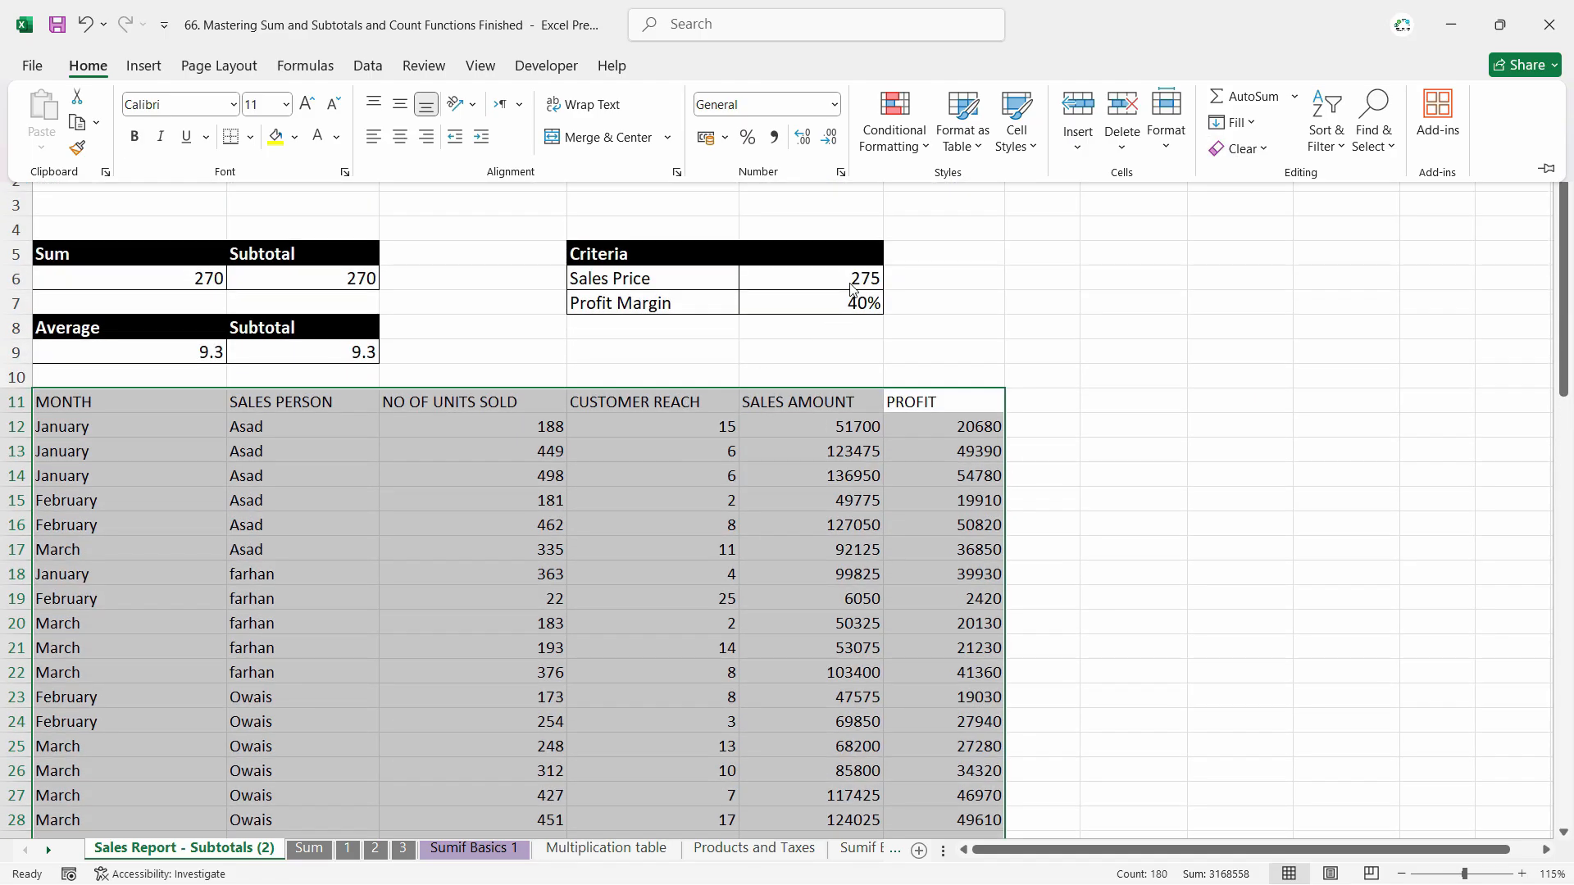
Convert the unformatted sales data range A11:F40 into a table with headers.
left_click(574, 544)
key("ctrl+t")
key("Return")
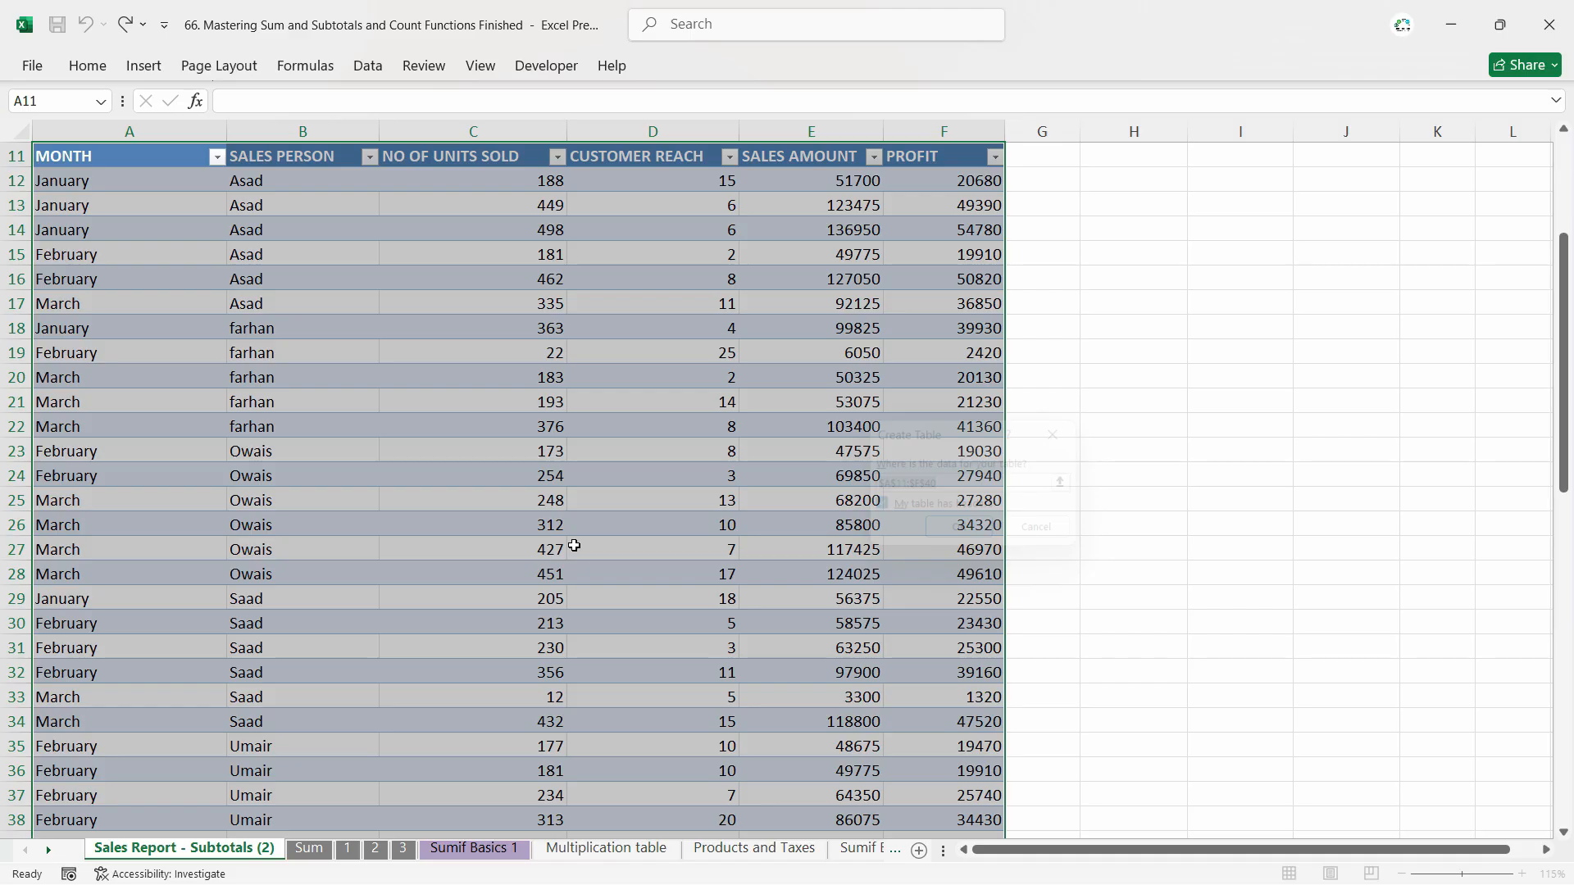
Apply the medium table style with a purple header and grey banded rows to the sales table.
scroll(573, 508, "up", 3)
left_click(684, 66)
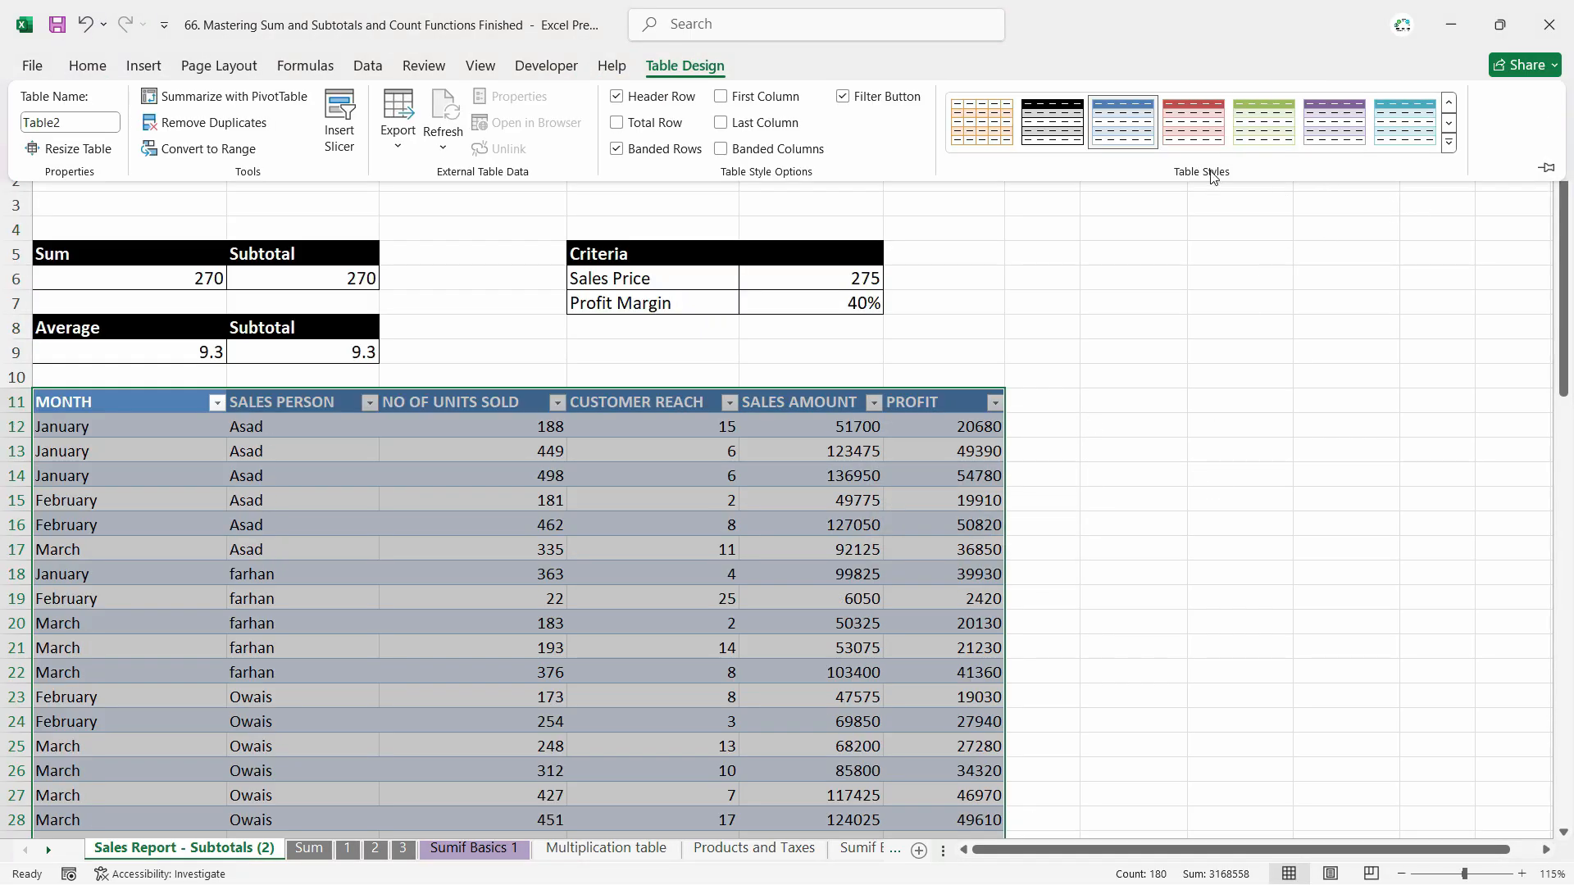
left_click(1449, 142)
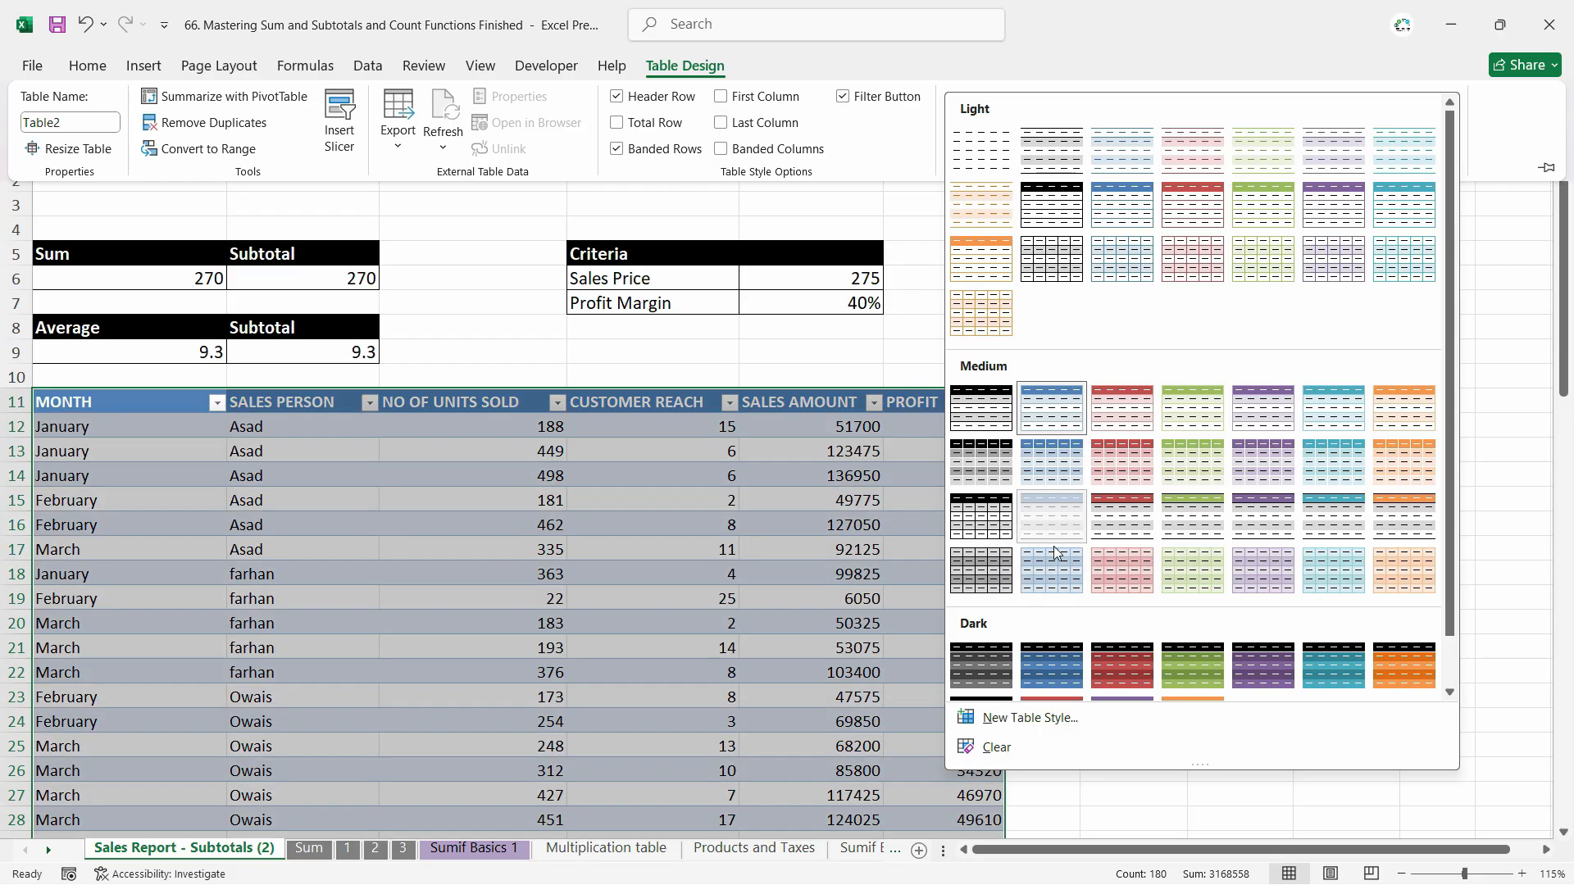
left_click(1263, 520)
left_click(498, 606)
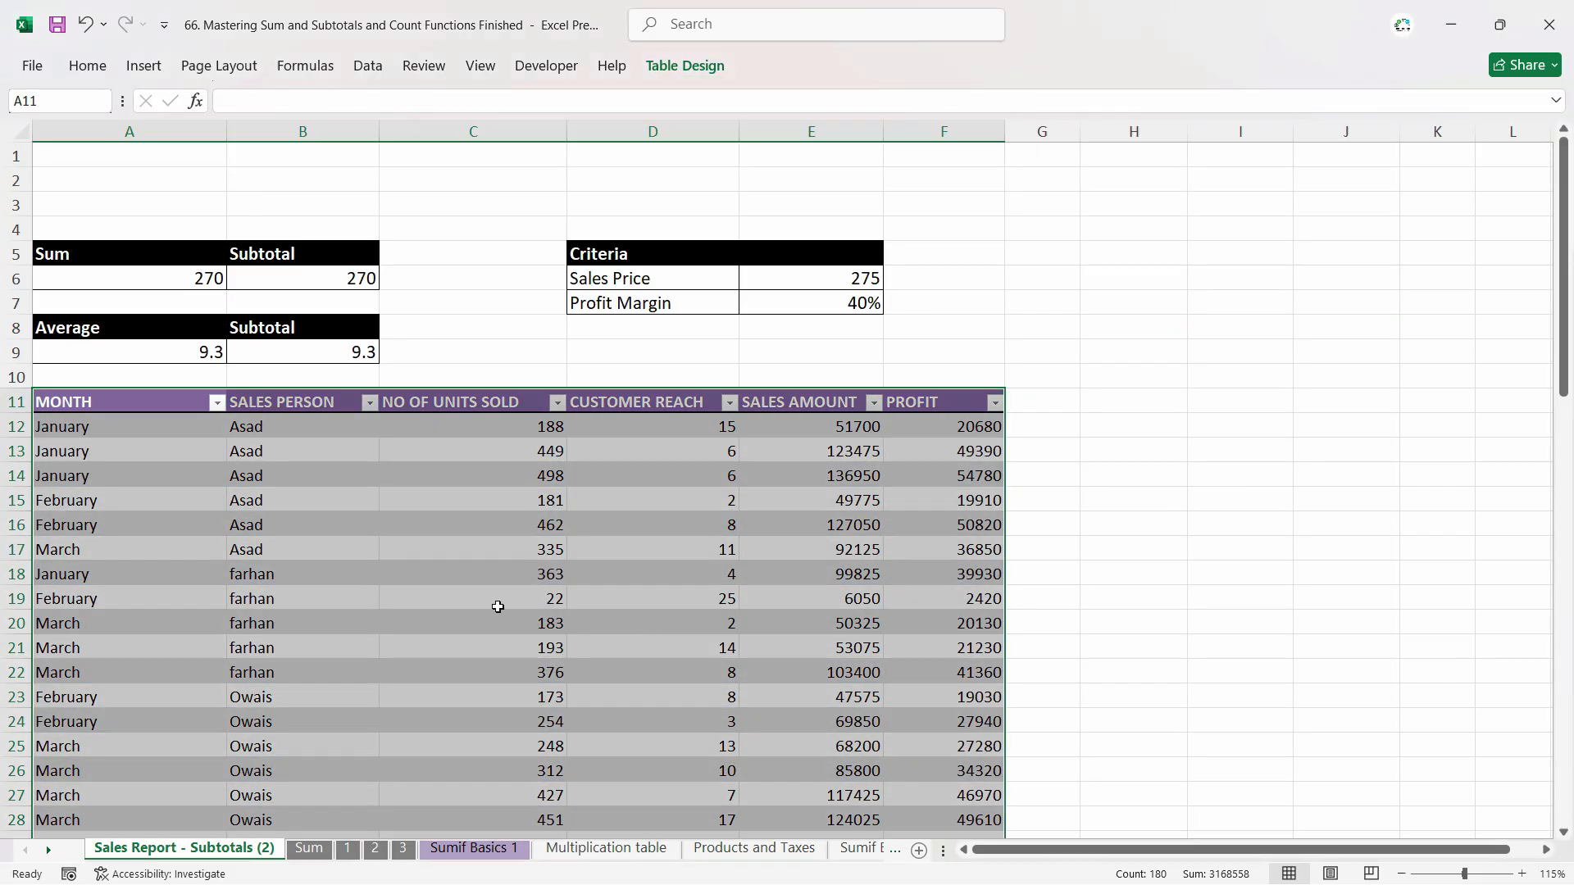
left_click(498, 606)
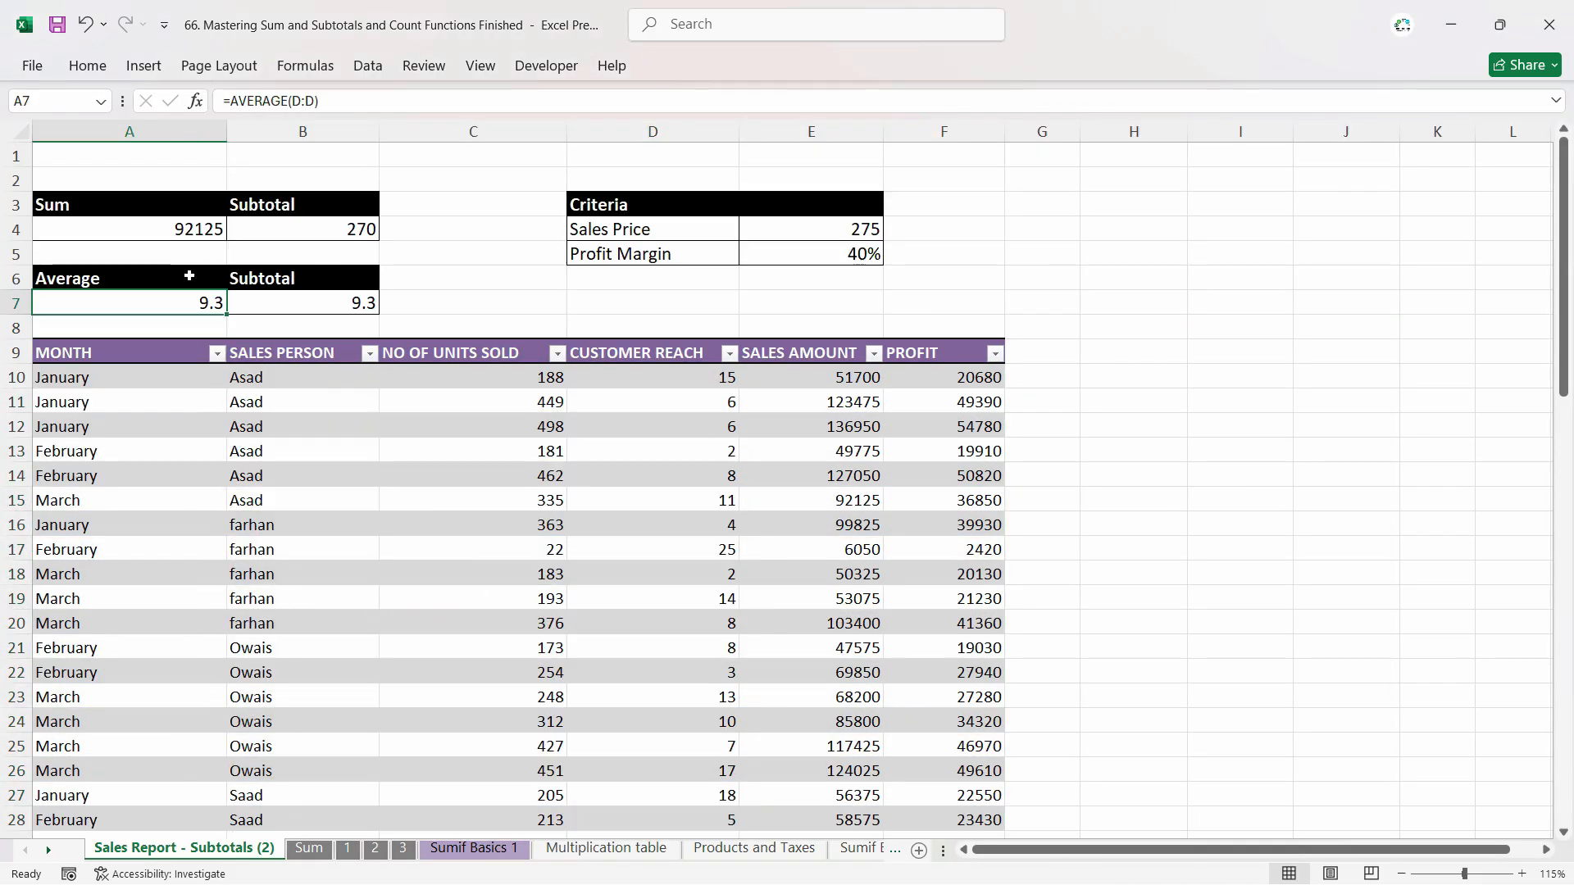
Replace the formula in A4 with =SUM(Table2[NO OF UNITS SOLD]).
type("=")
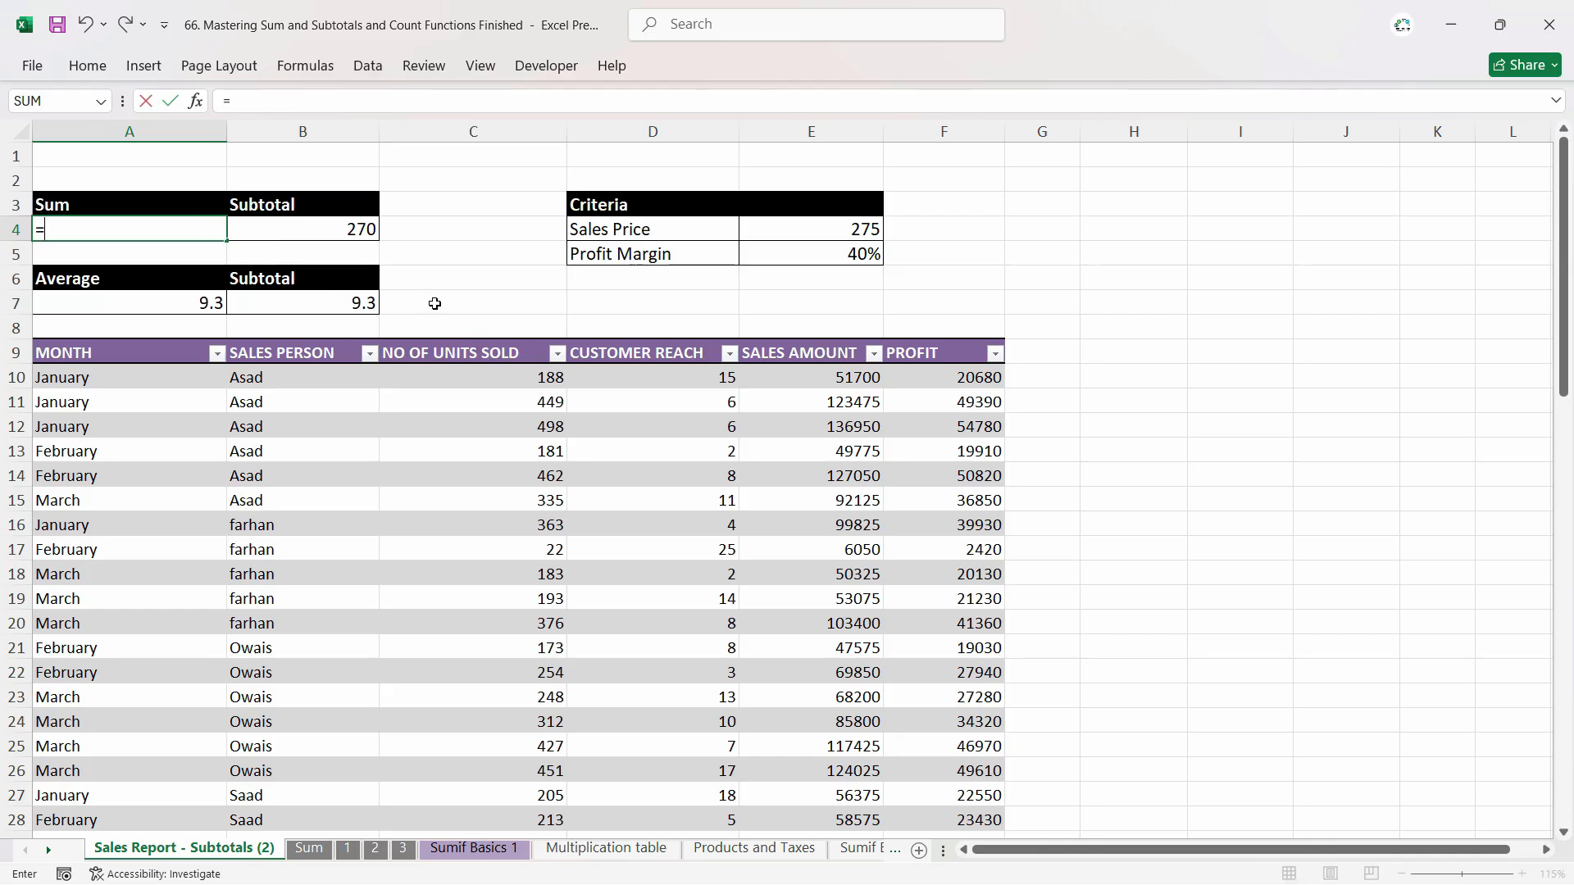
type("sum")
key("Tab")
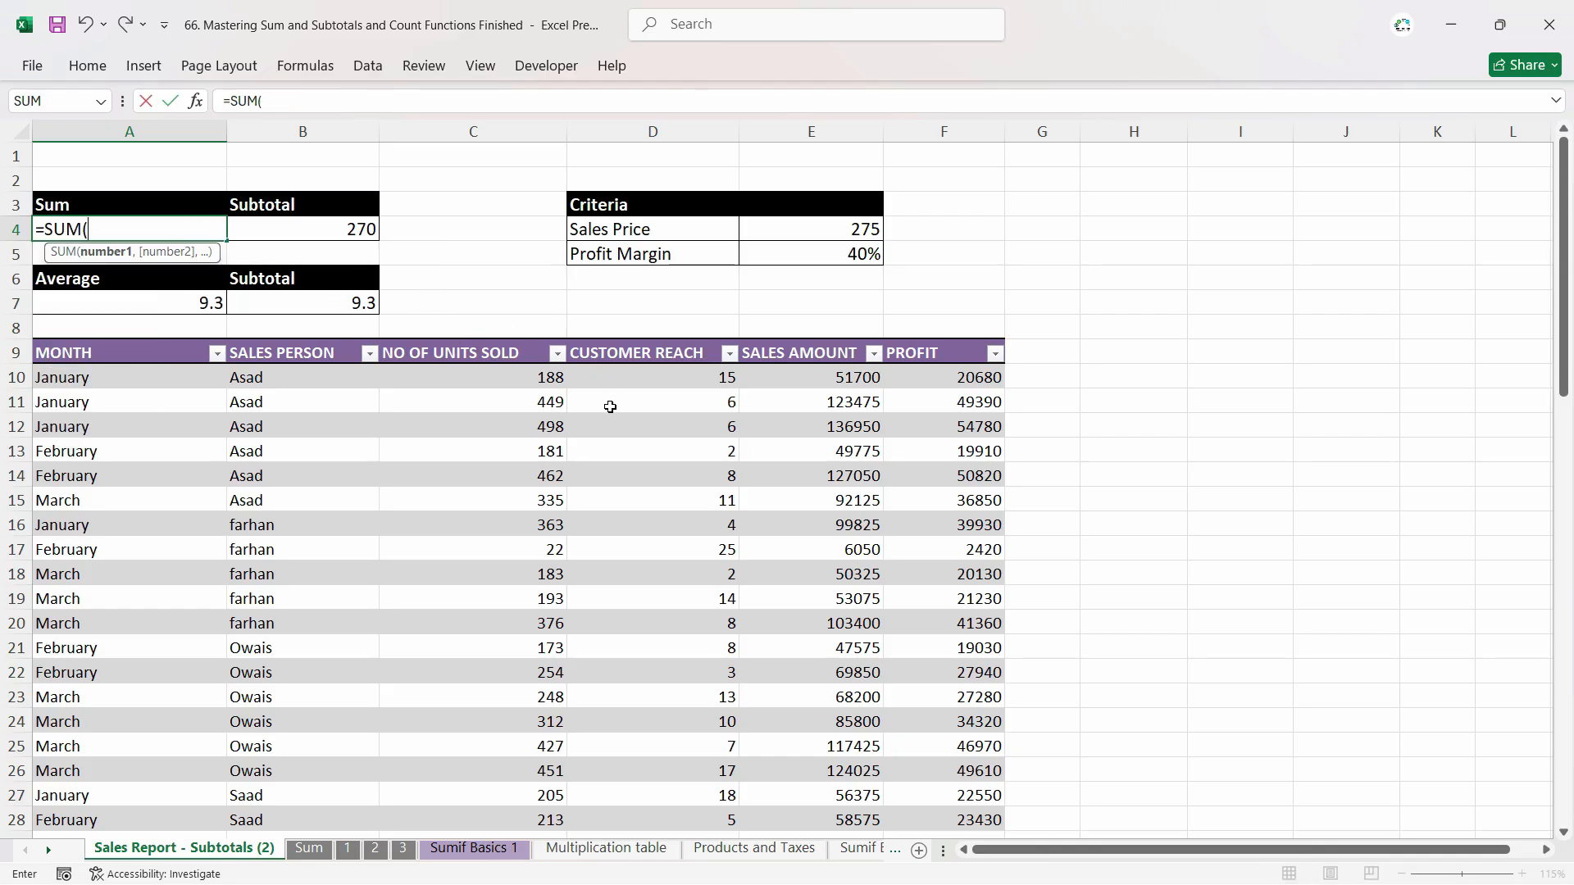
left_click(516, 378)
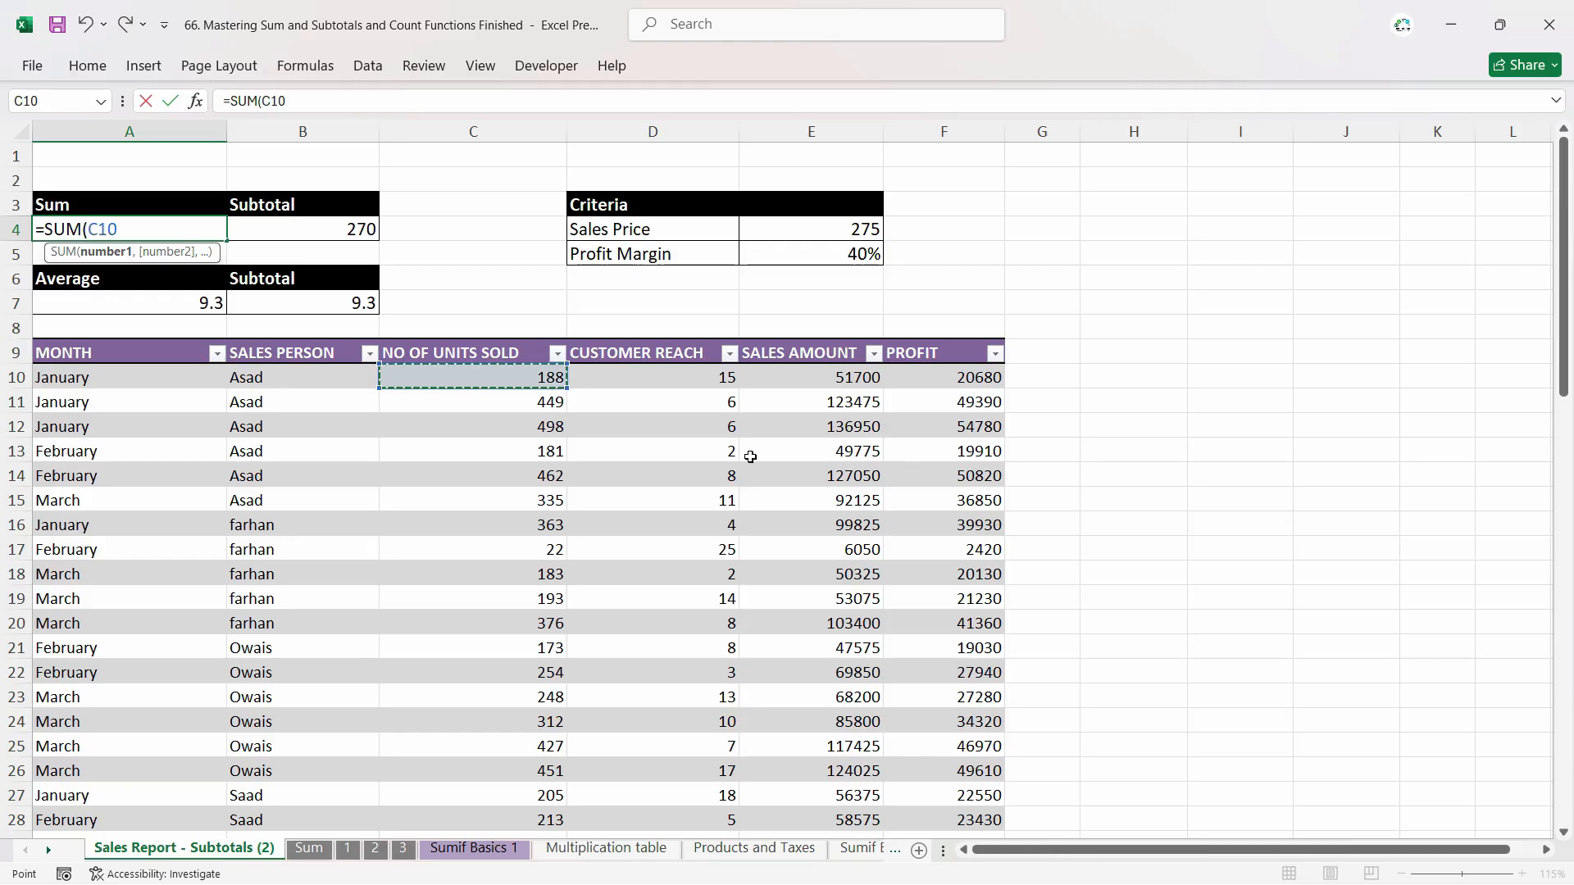
key("ctrl+shift+Down")
scroll(748, 452, "up", 3)
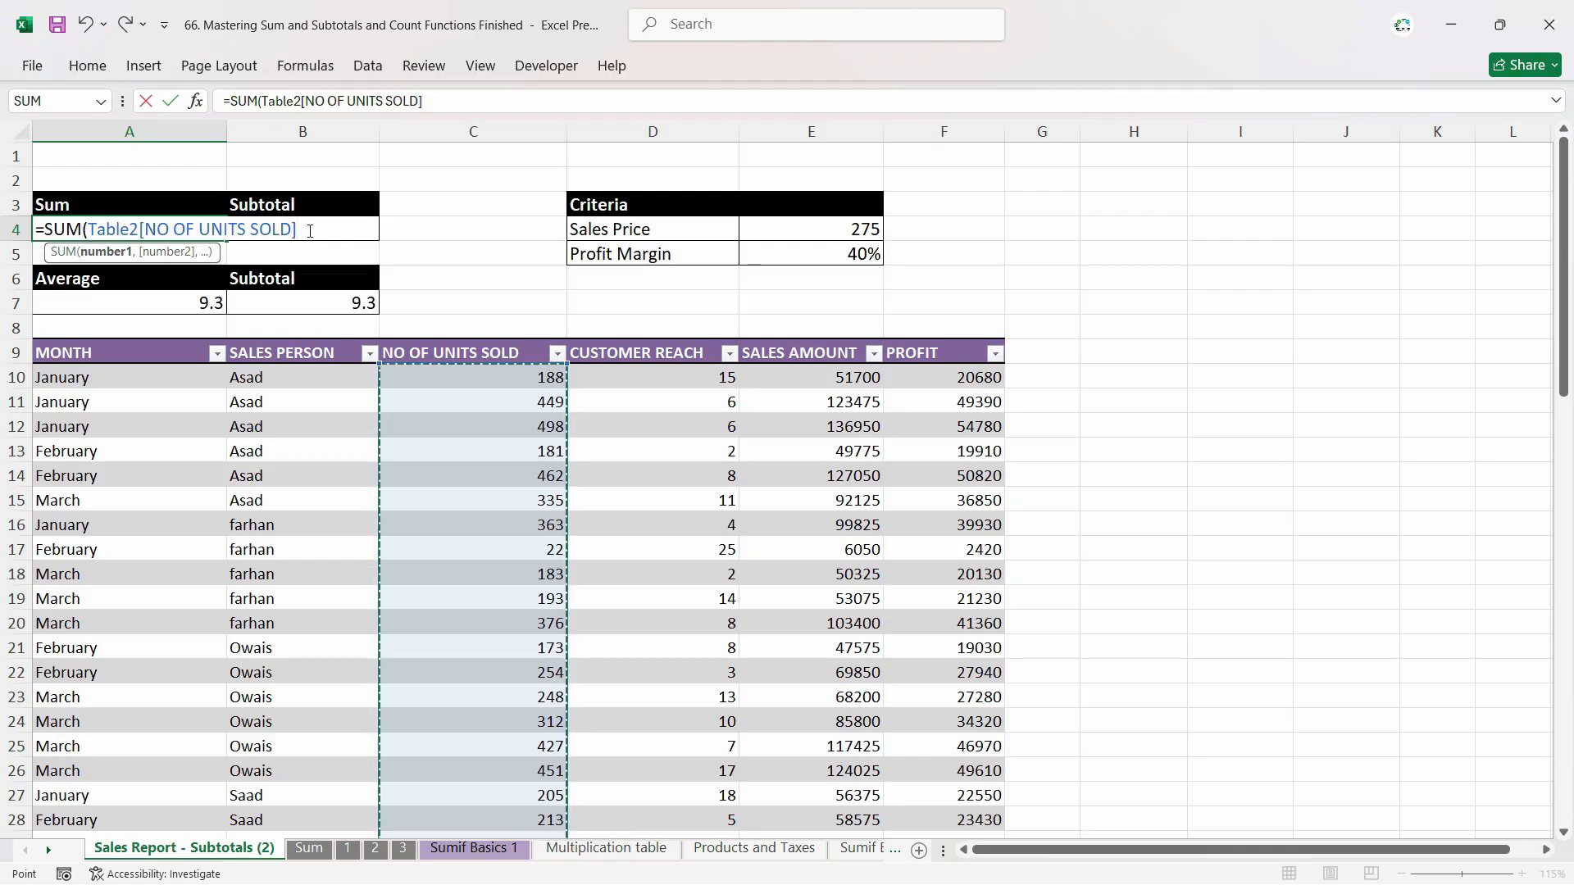
type(")")
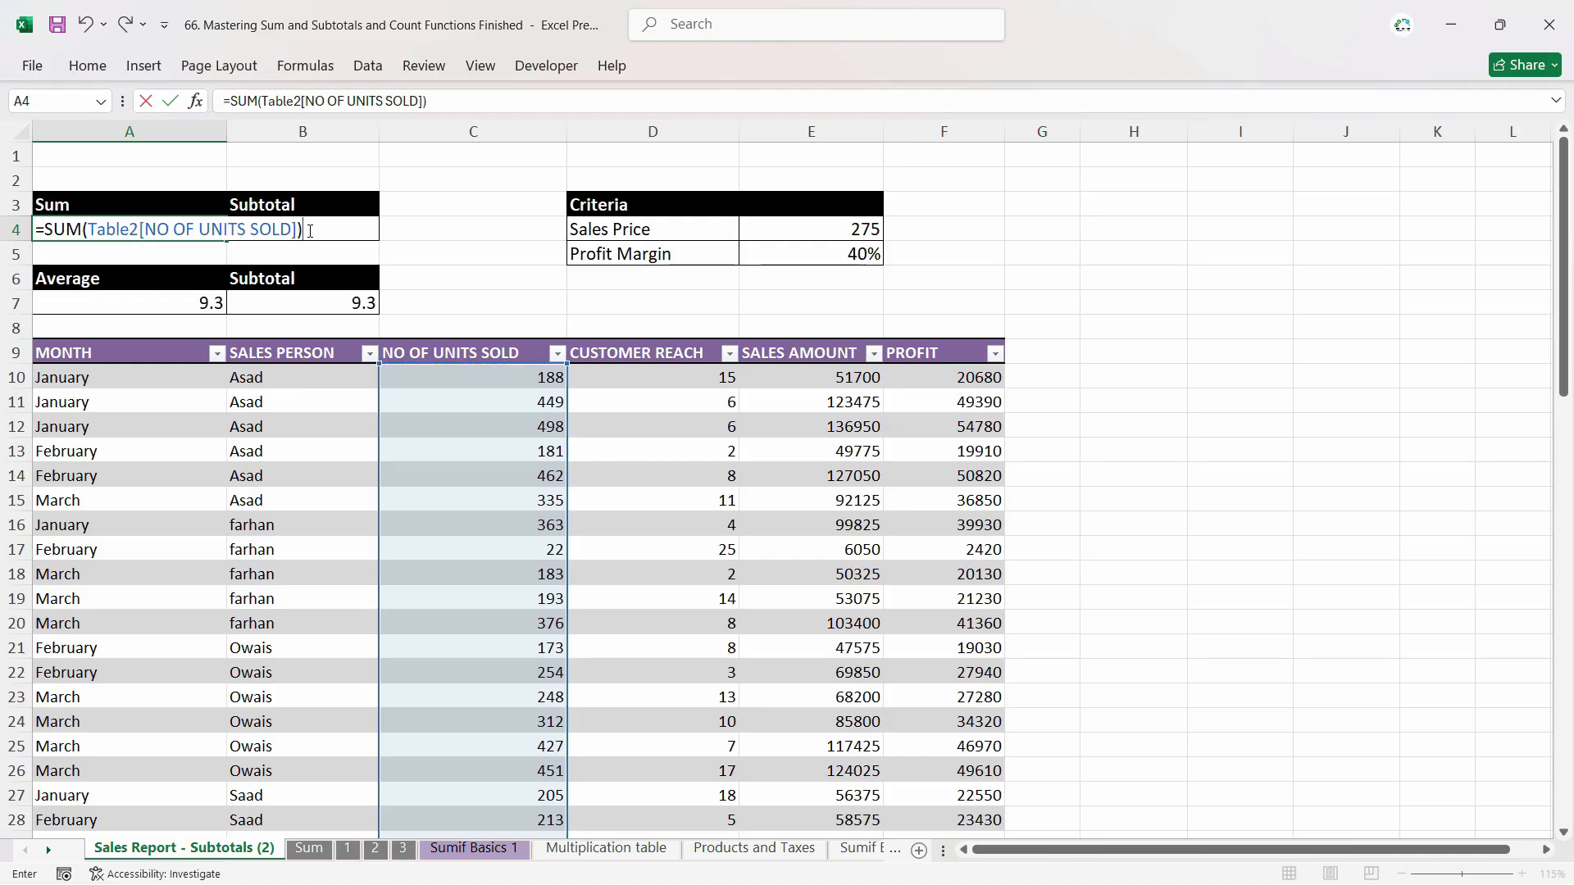
key("Return")
Replace the formula in B4 with =SUBTOTAL(9,Table2[NO OF UNITS SOLD]), using function 9 for SUM.
left_click(308, 230)
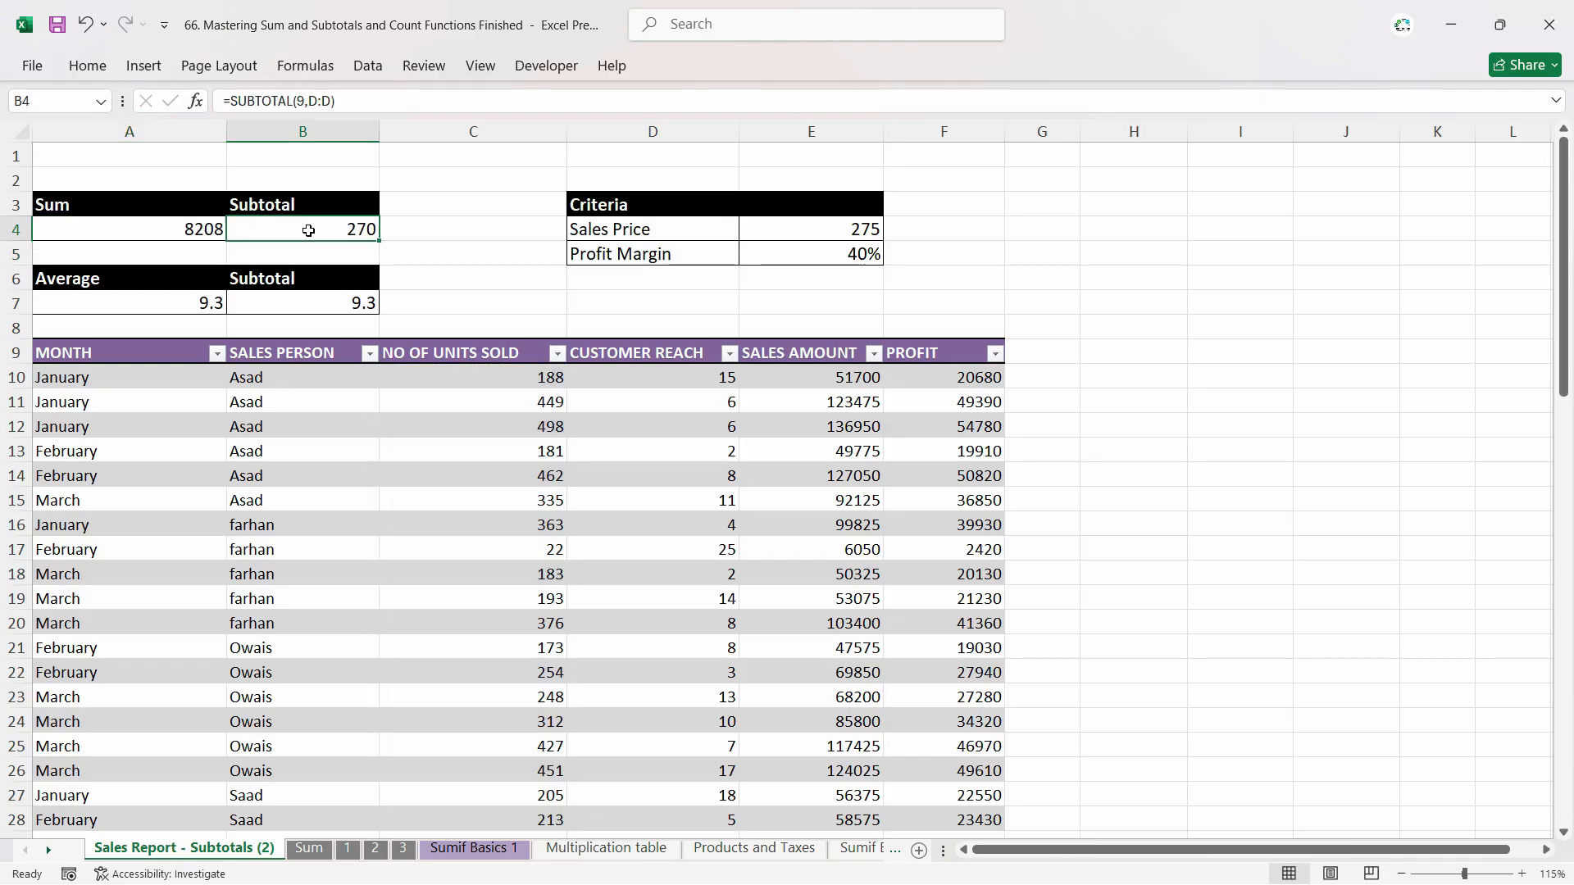
type("=sub")
key("Down")
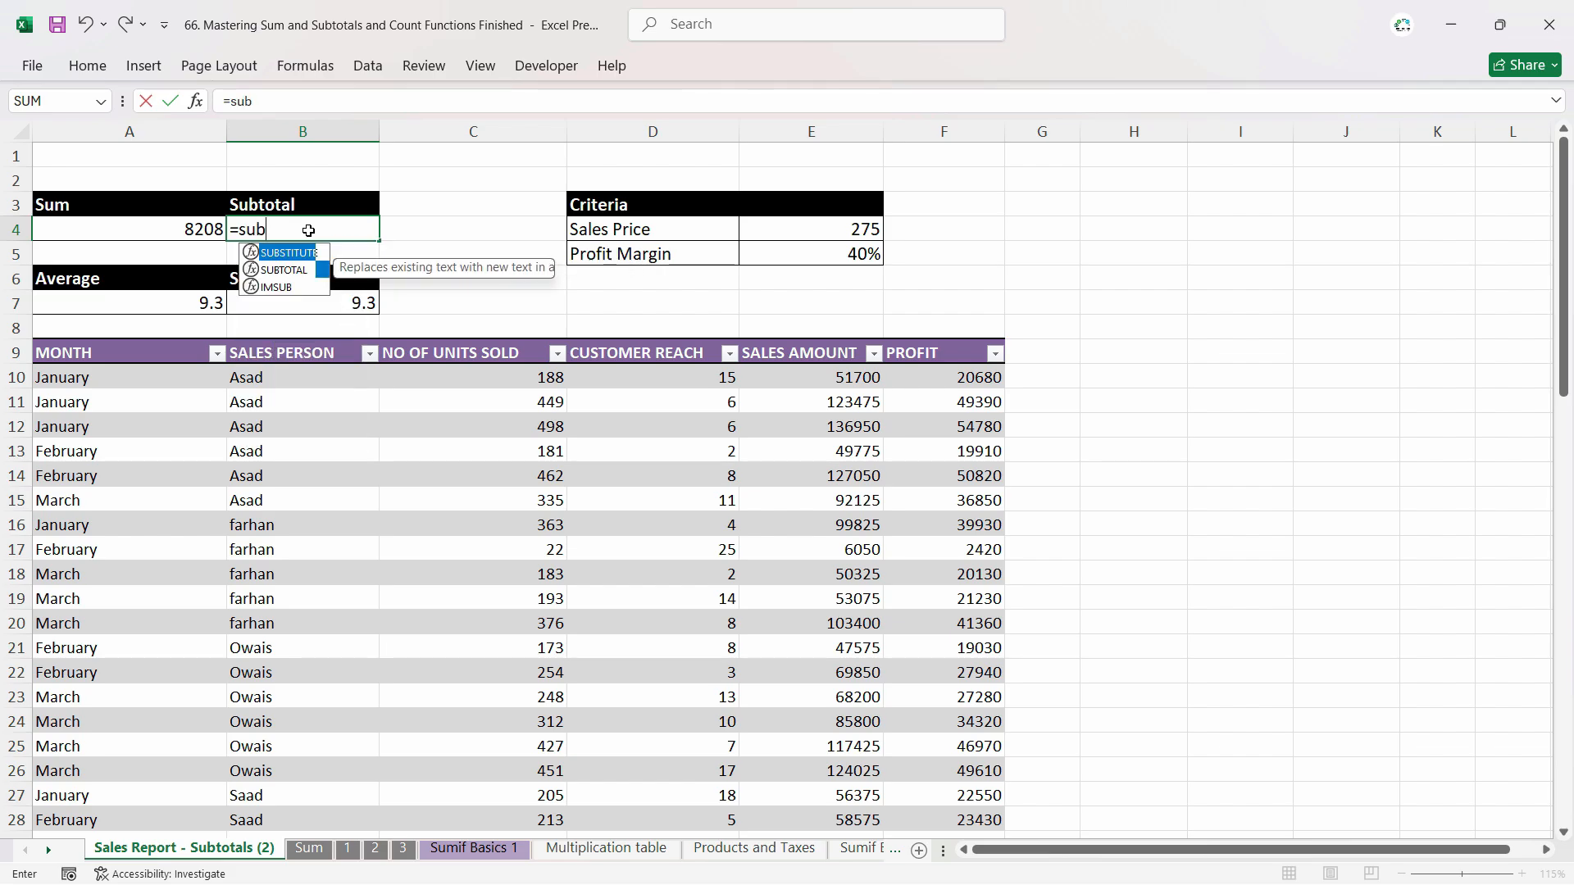
key("Tab")
type("sum")
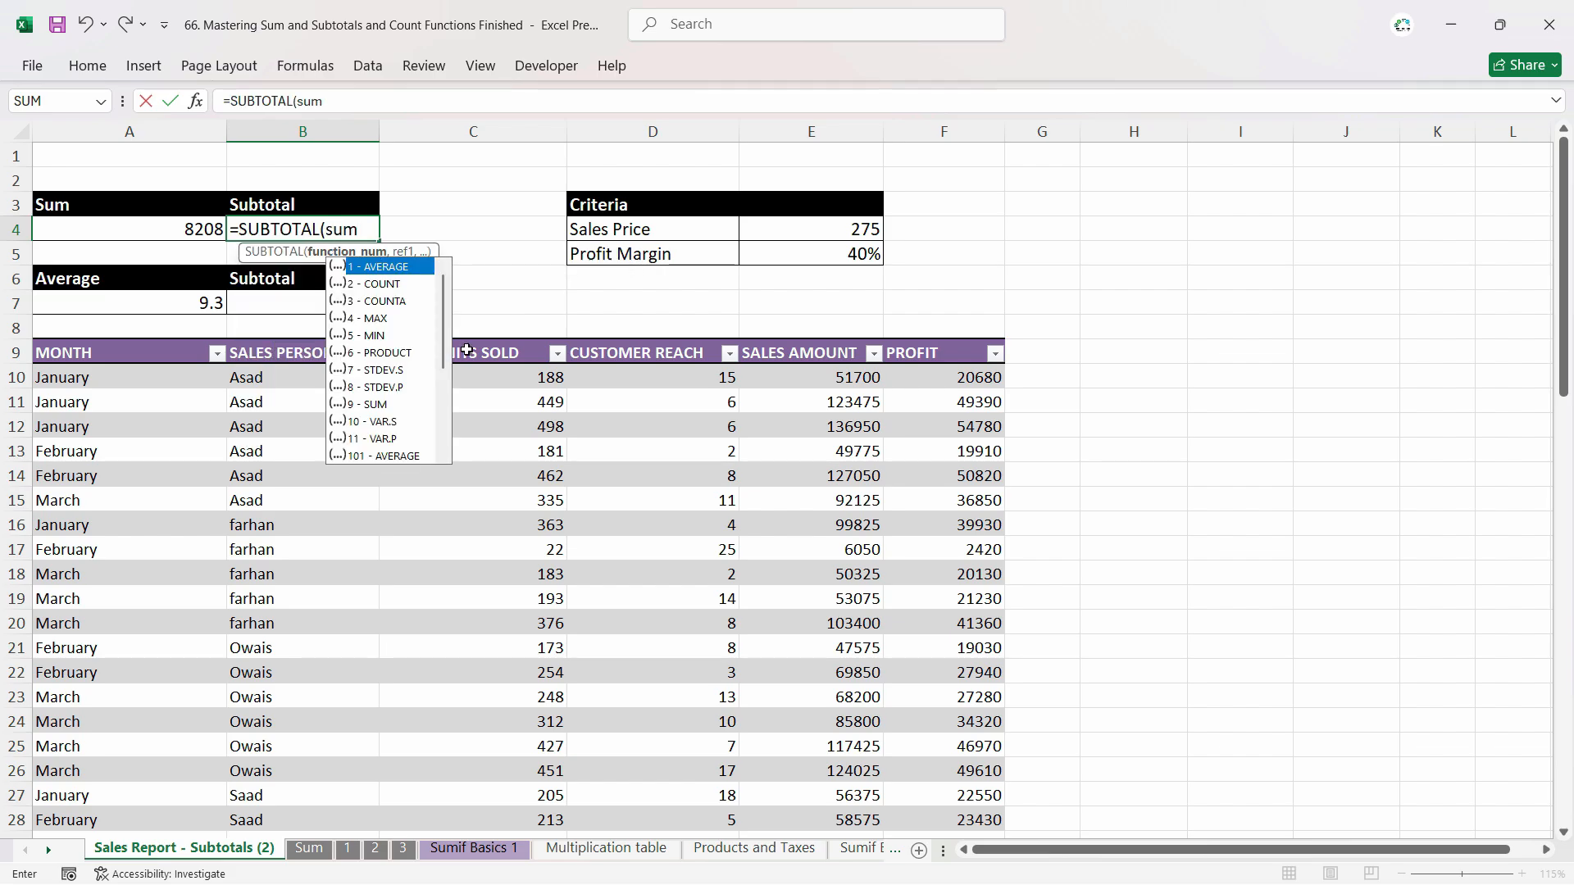
key("BackSpace")
key("BackSpace")
key("BackSpace")
key("Down")
key("Down")
key("Down")
key("Down")
key("Down")
key("Down")
key("Down")
key("Down")
key("Tab")
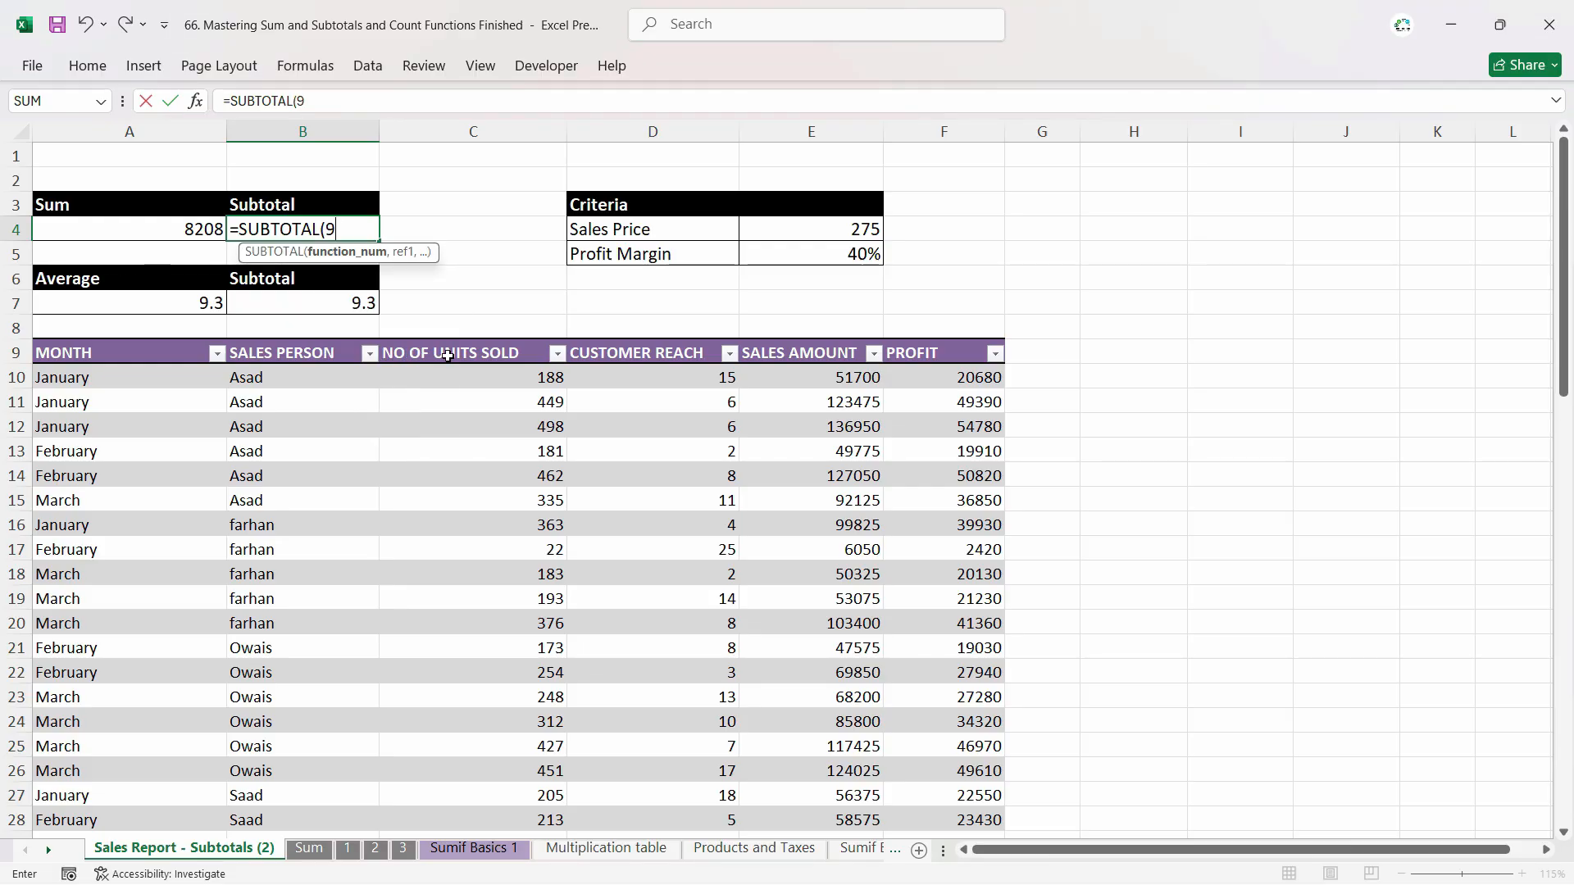
type(",")
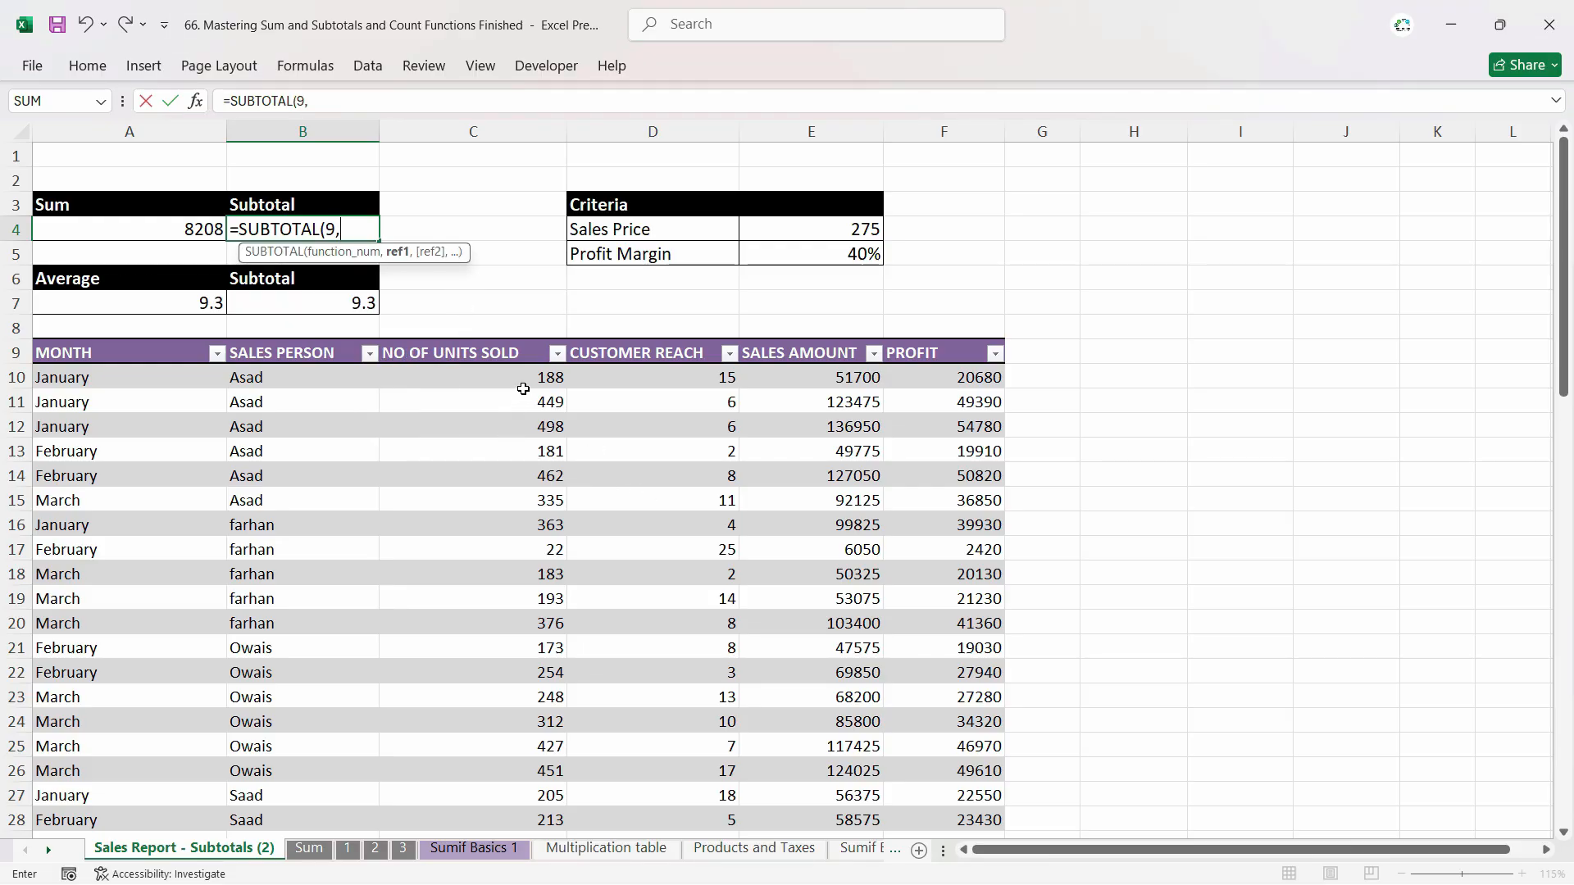
left_click_drag(524, 384, 504, 793)
scroll(507, 638, "up", 4)
key("Return")
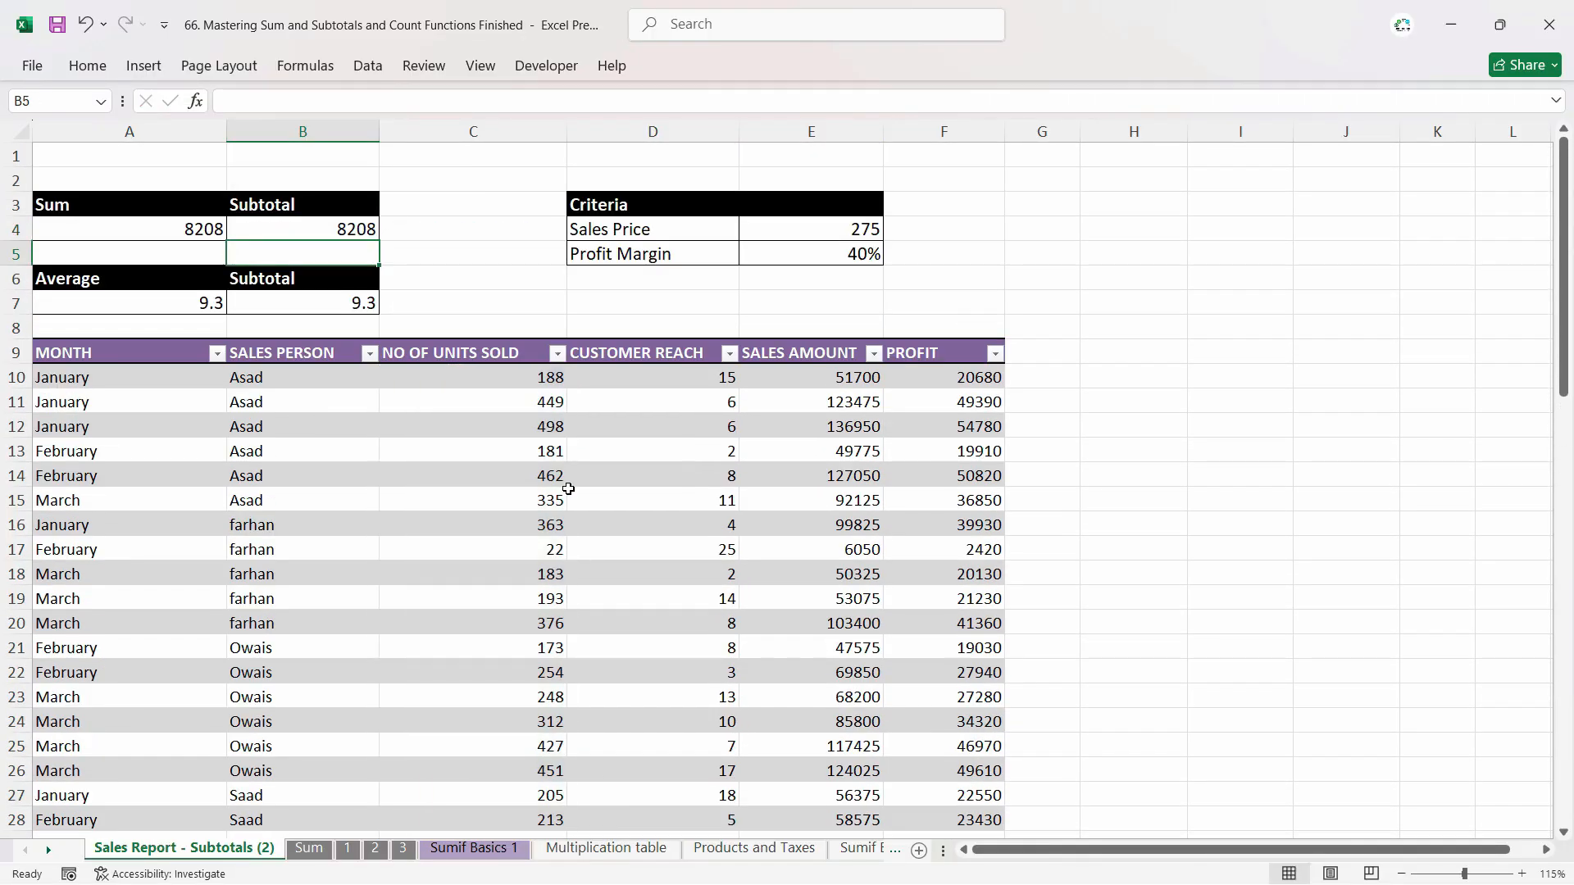
Filter the table's MONTH column to exclude February and compare the SUM in A4 with the SUBTOTAL in B4.
left_click(208, 228)
left_click(340, 236)
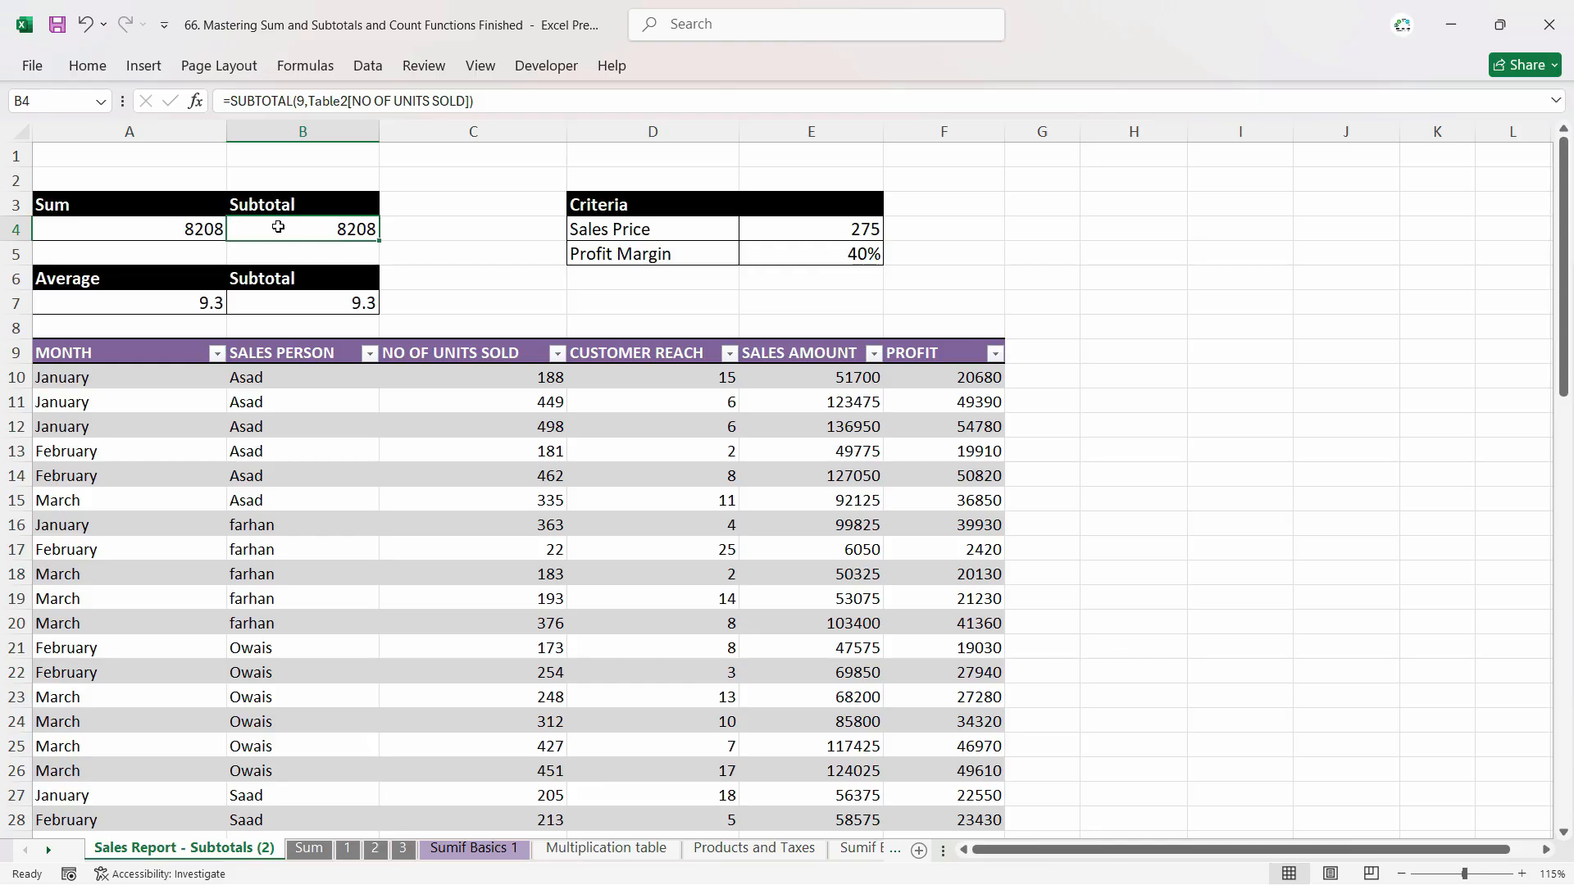
left_click(217, 353)
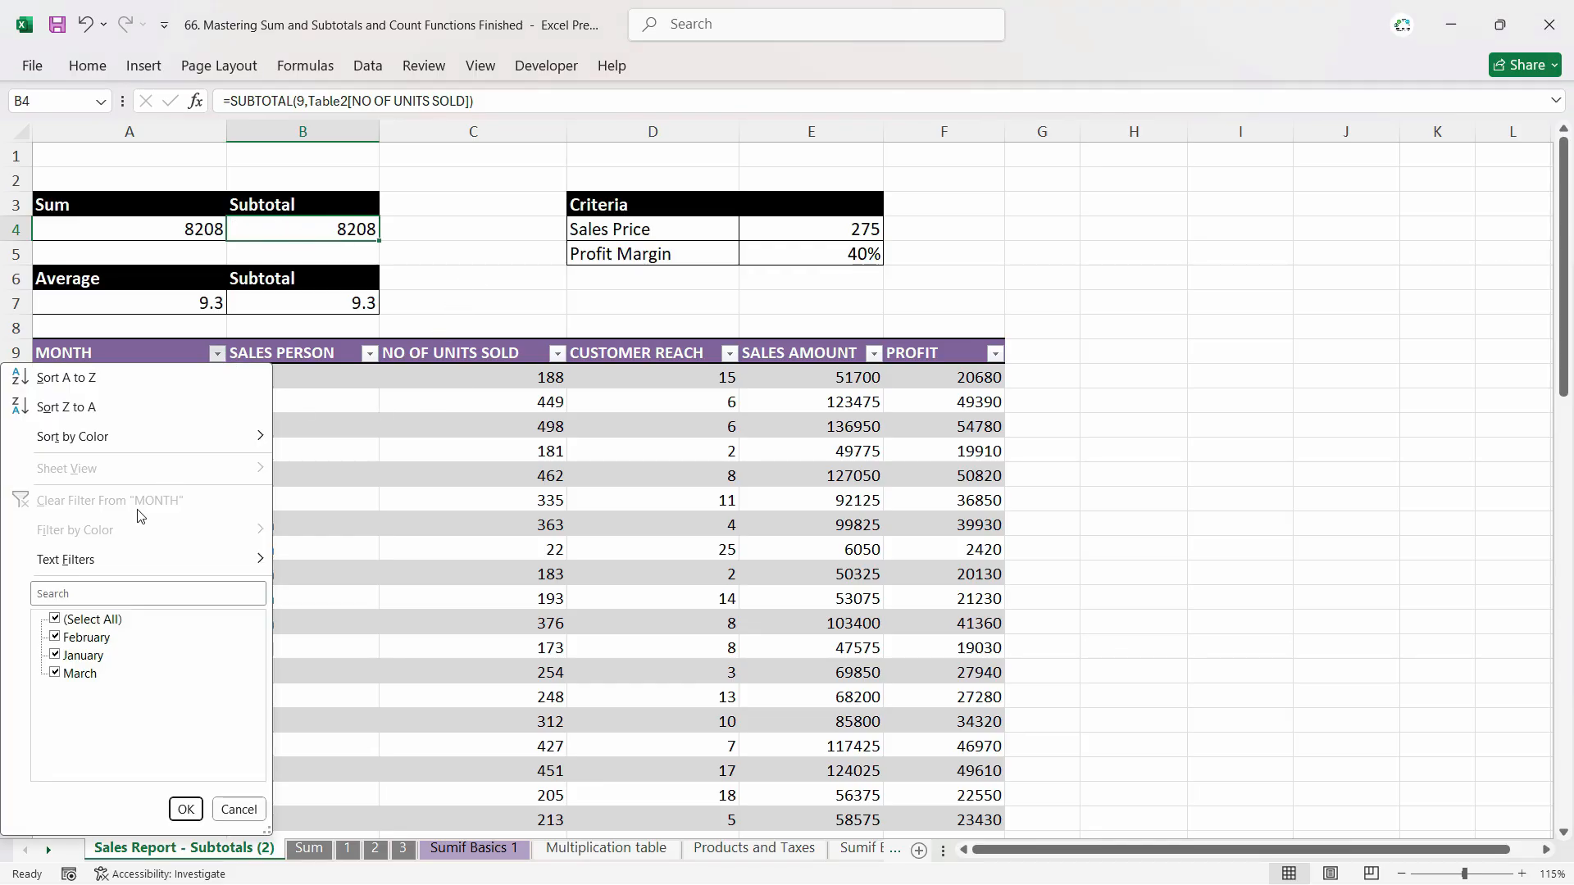
left_click(55, 639)
left_click(186, 809)
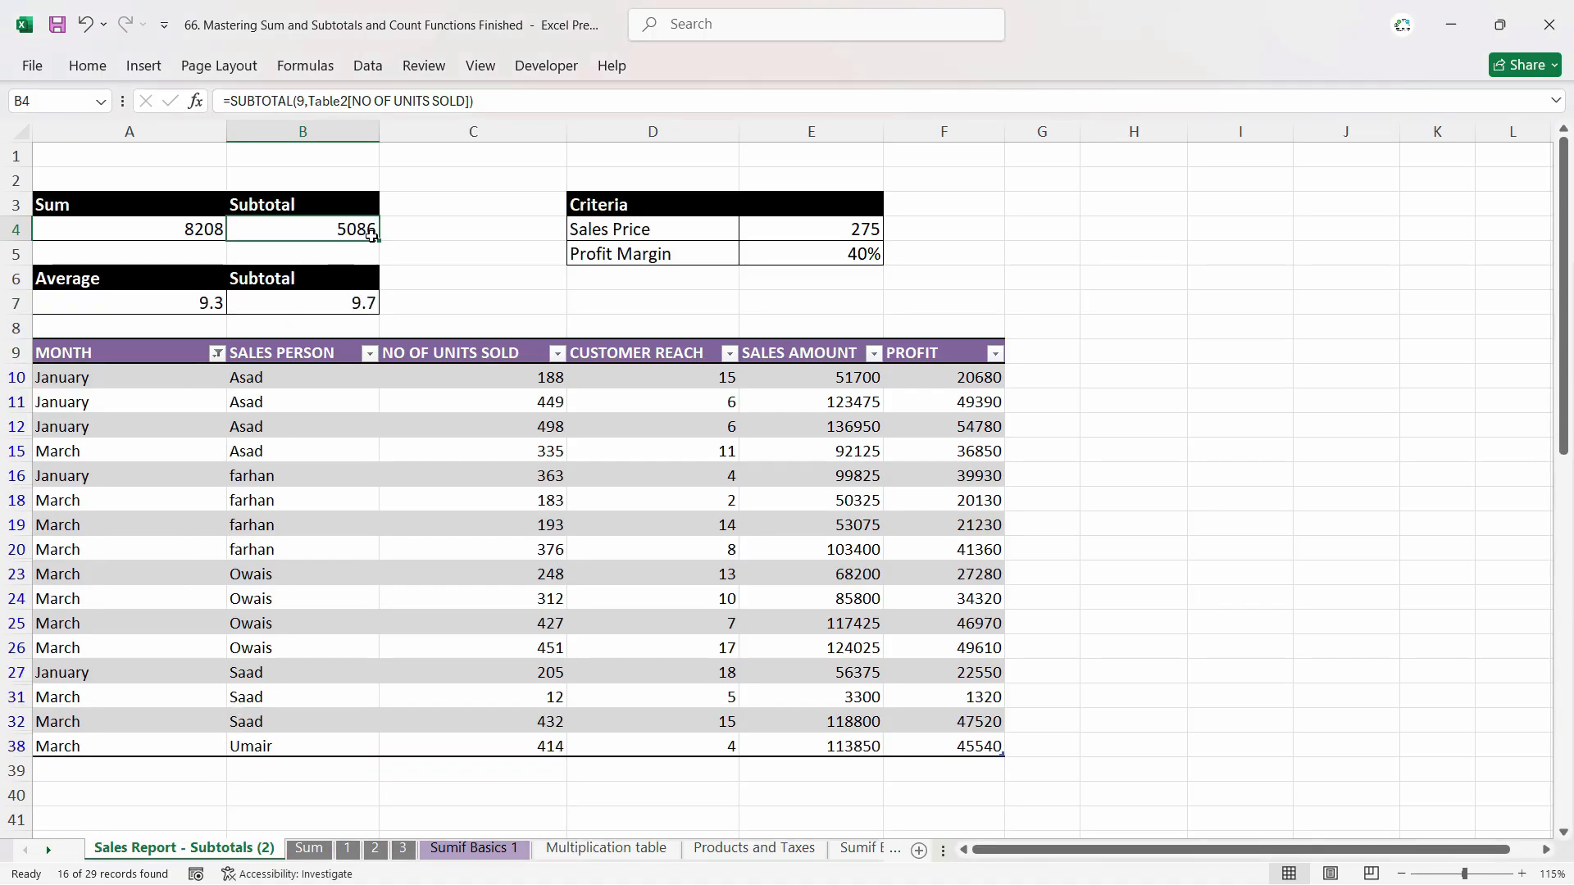
left_click(130, 230)
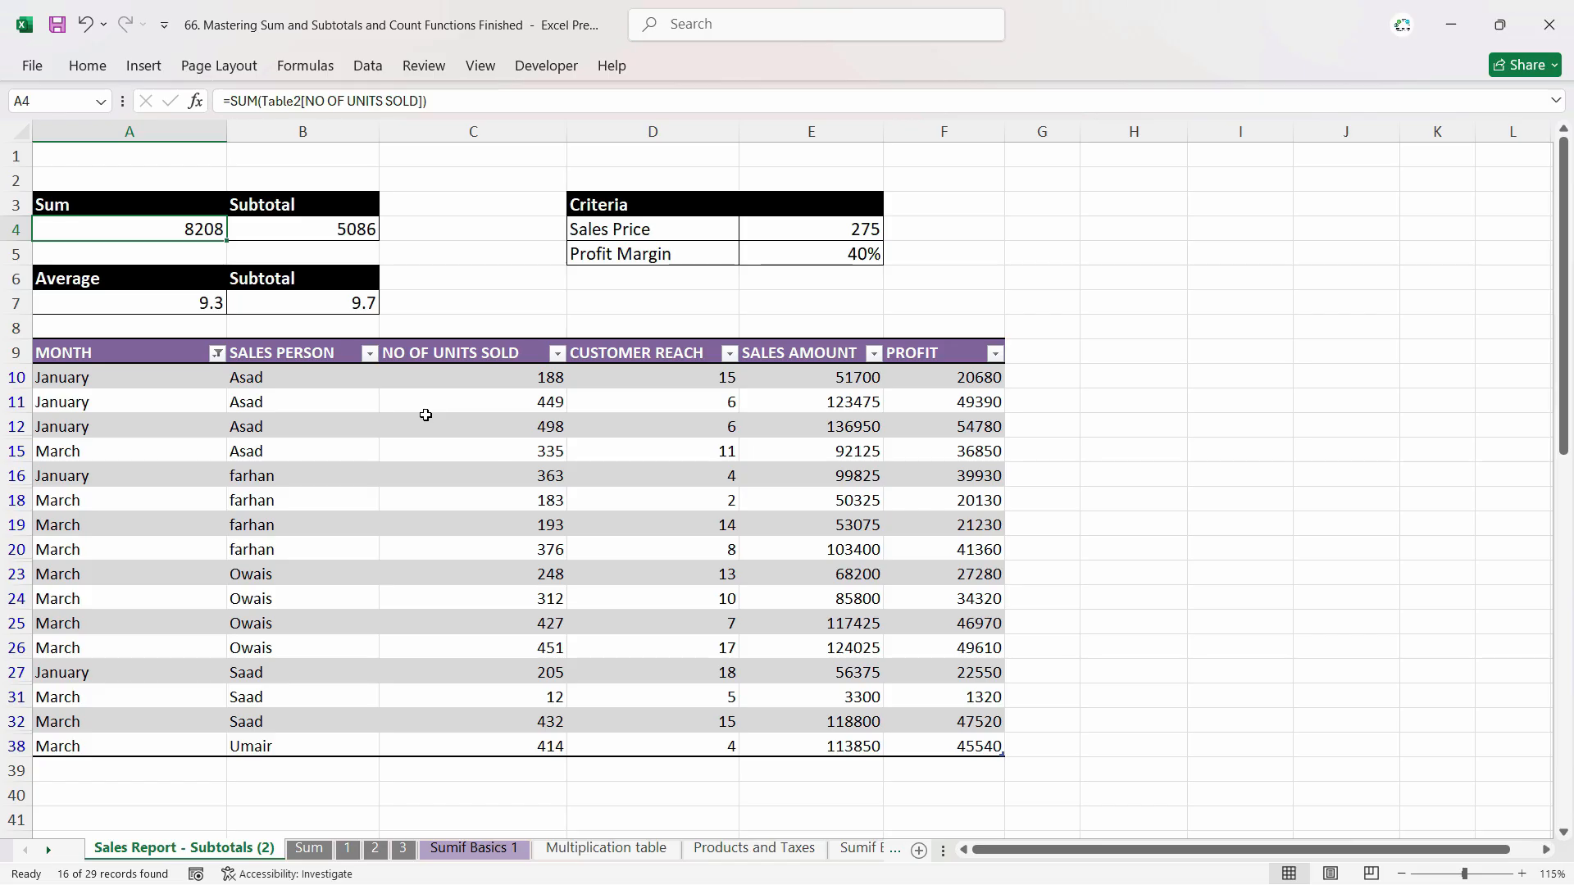
left_click(309, 229)
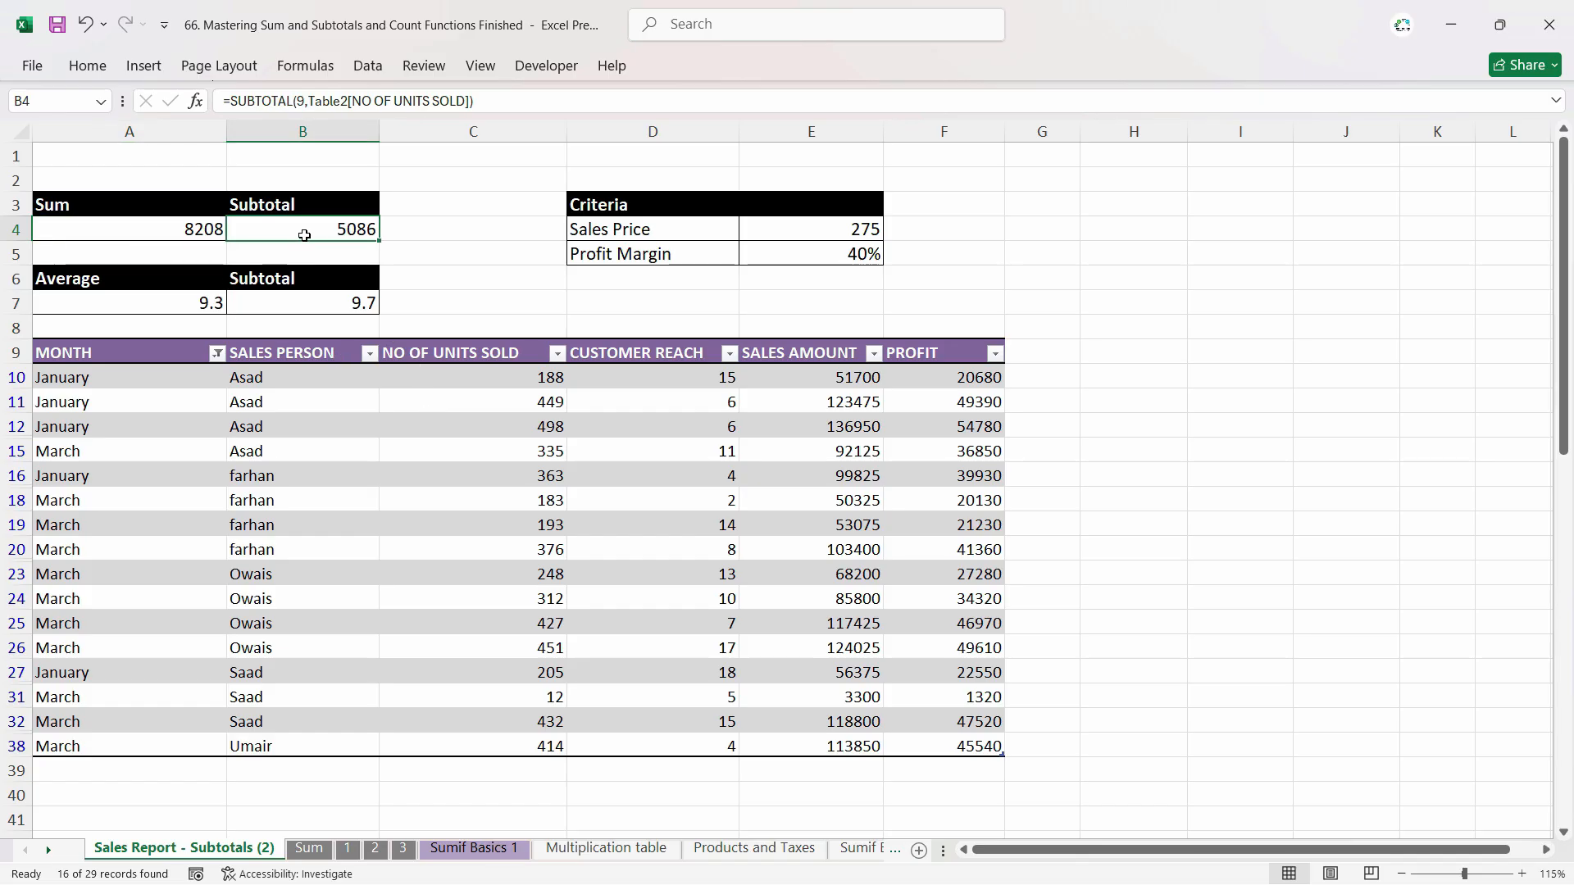
left_click(544, 574)
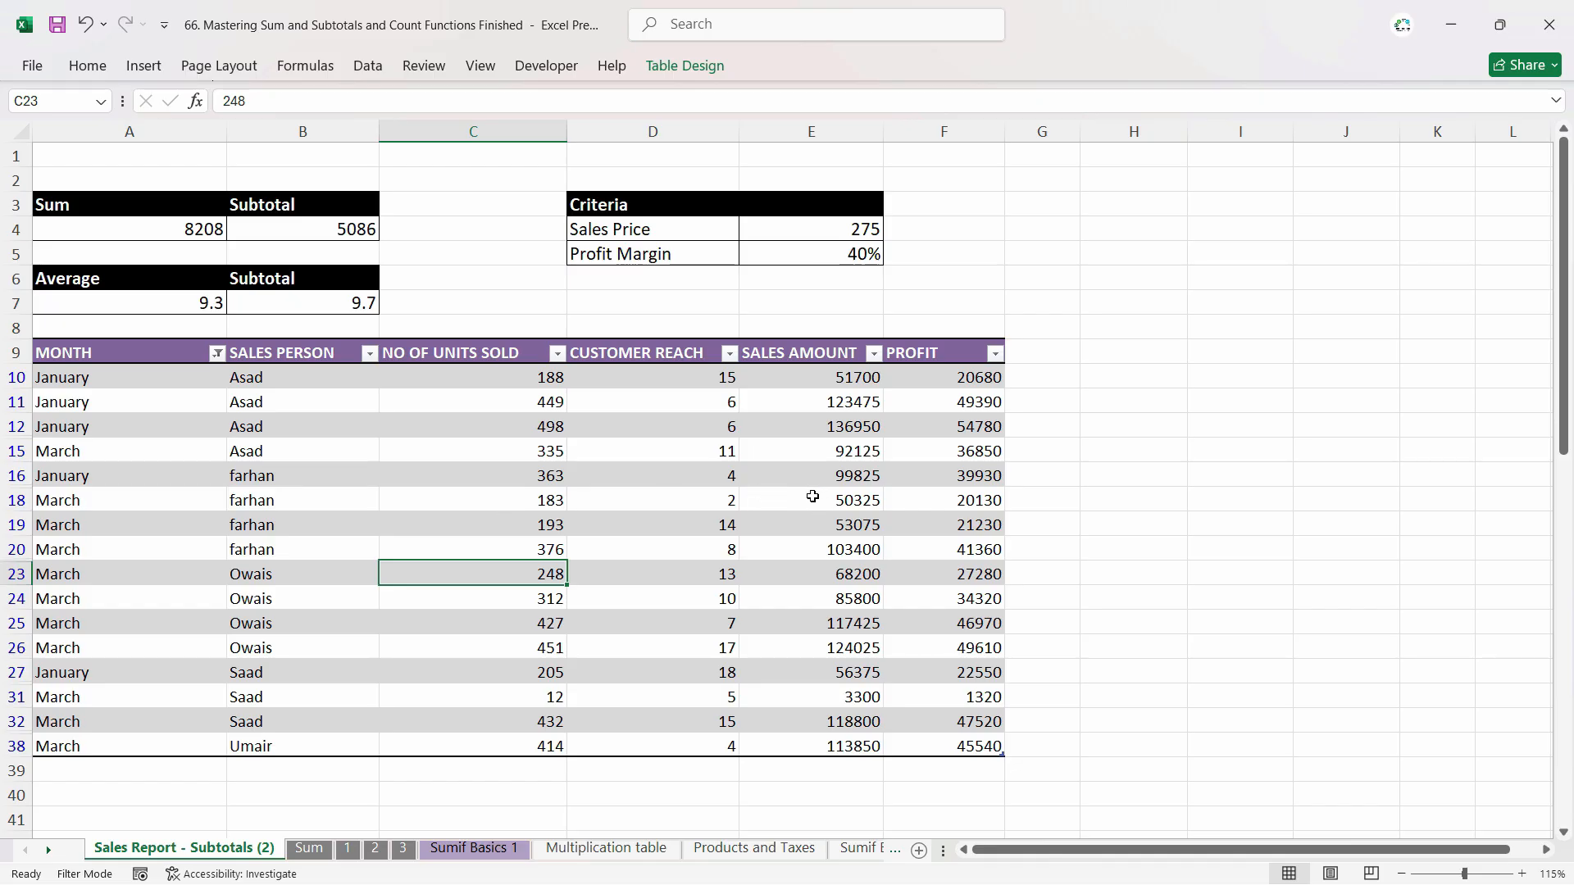
Add a total row to the sales table and inspect the formula behind the PROFIT total in F39.
left_click(688, 67)
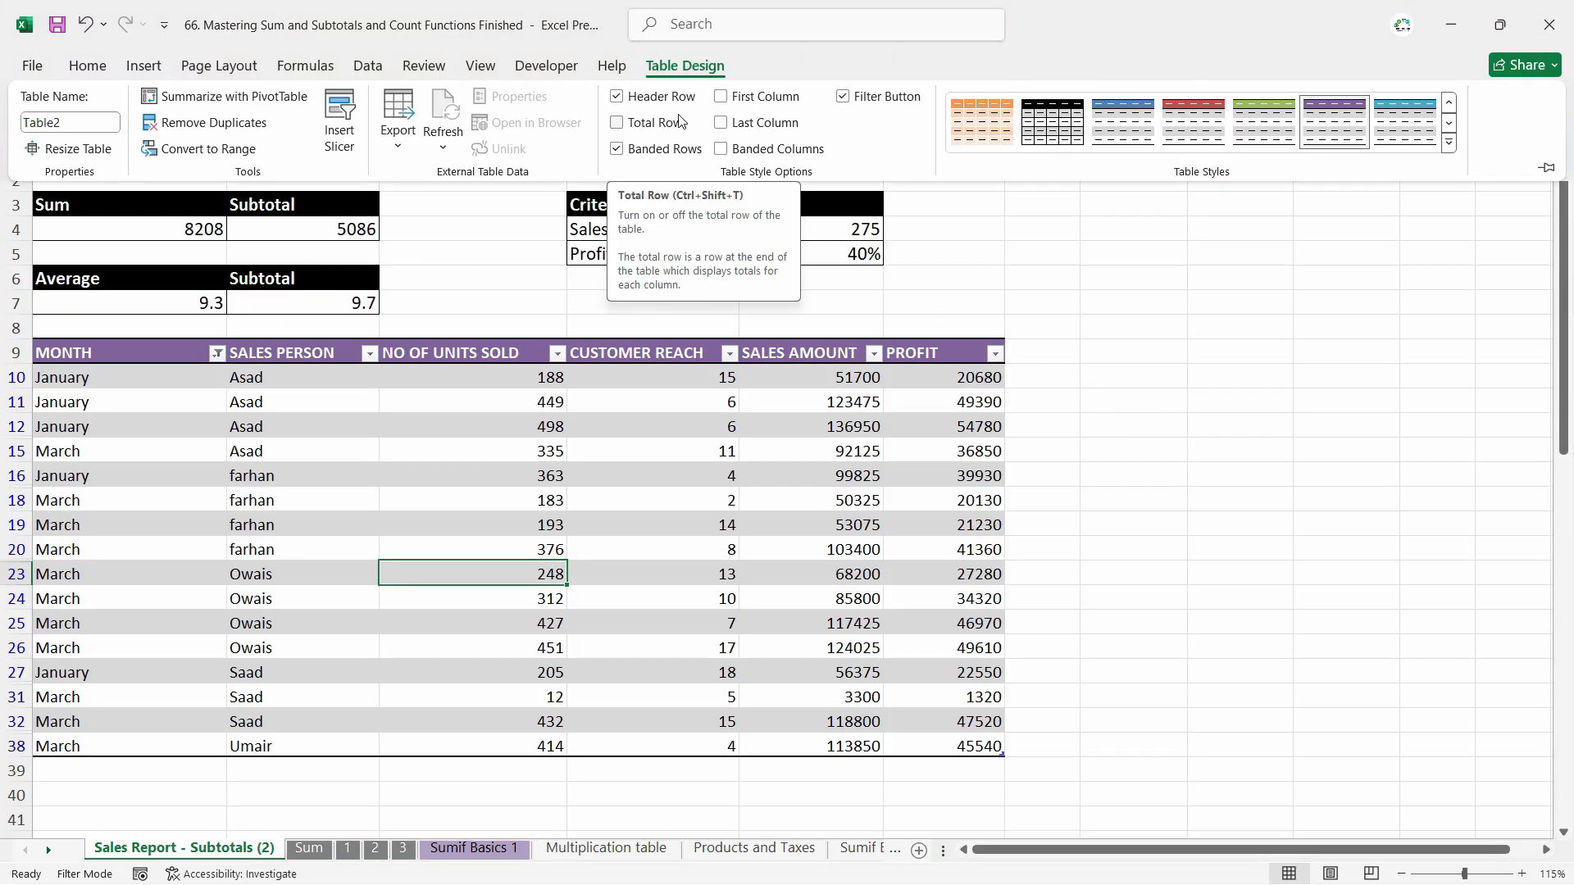
left_click(617, 125)
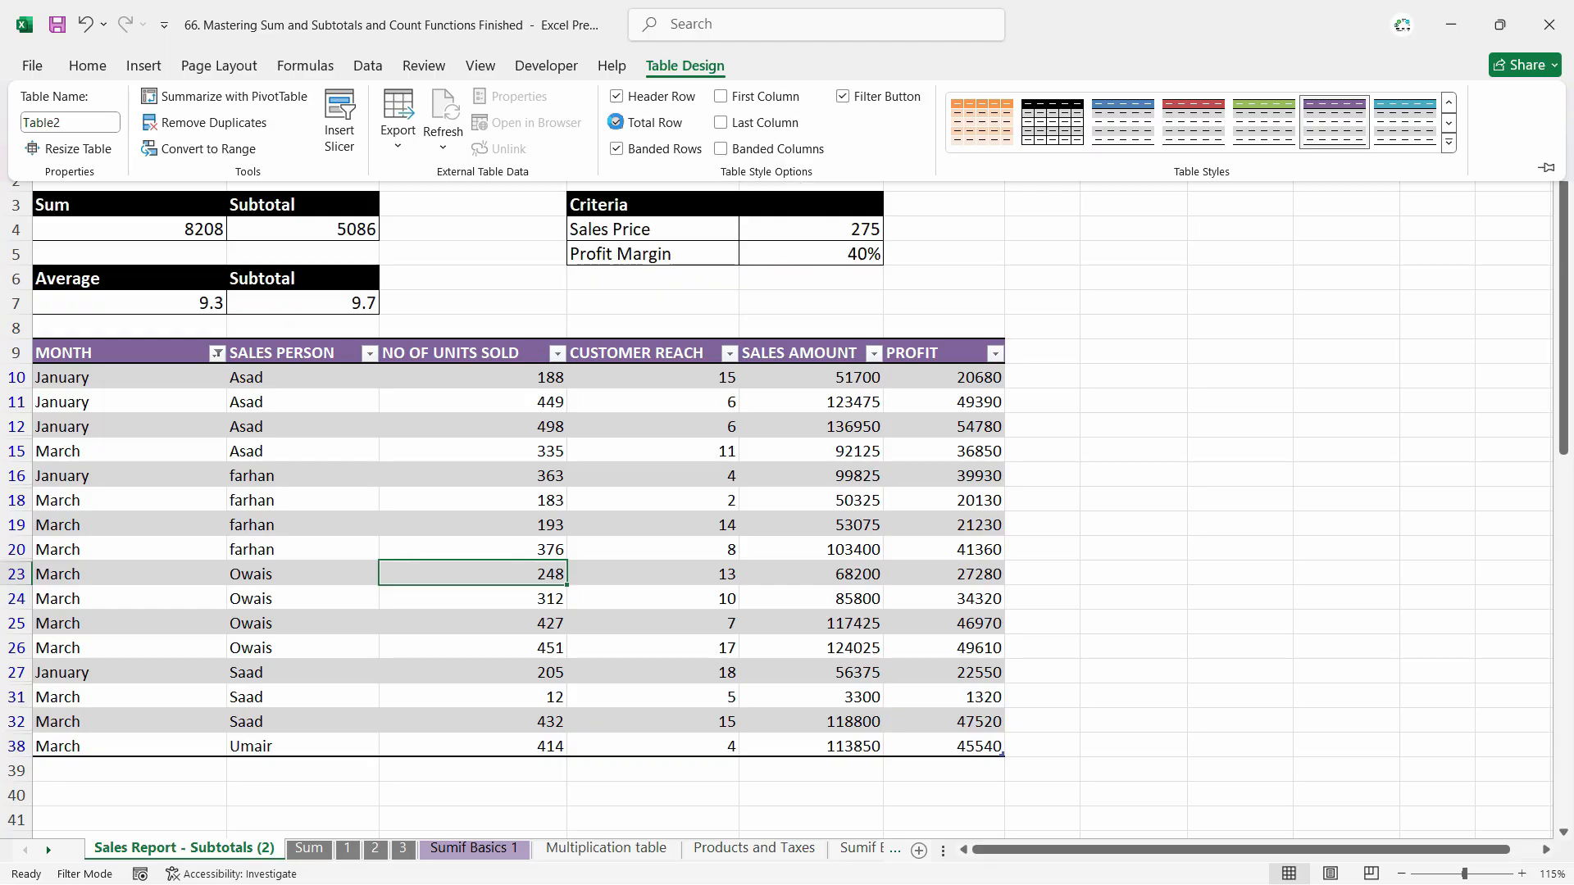
left_click(986, 778)
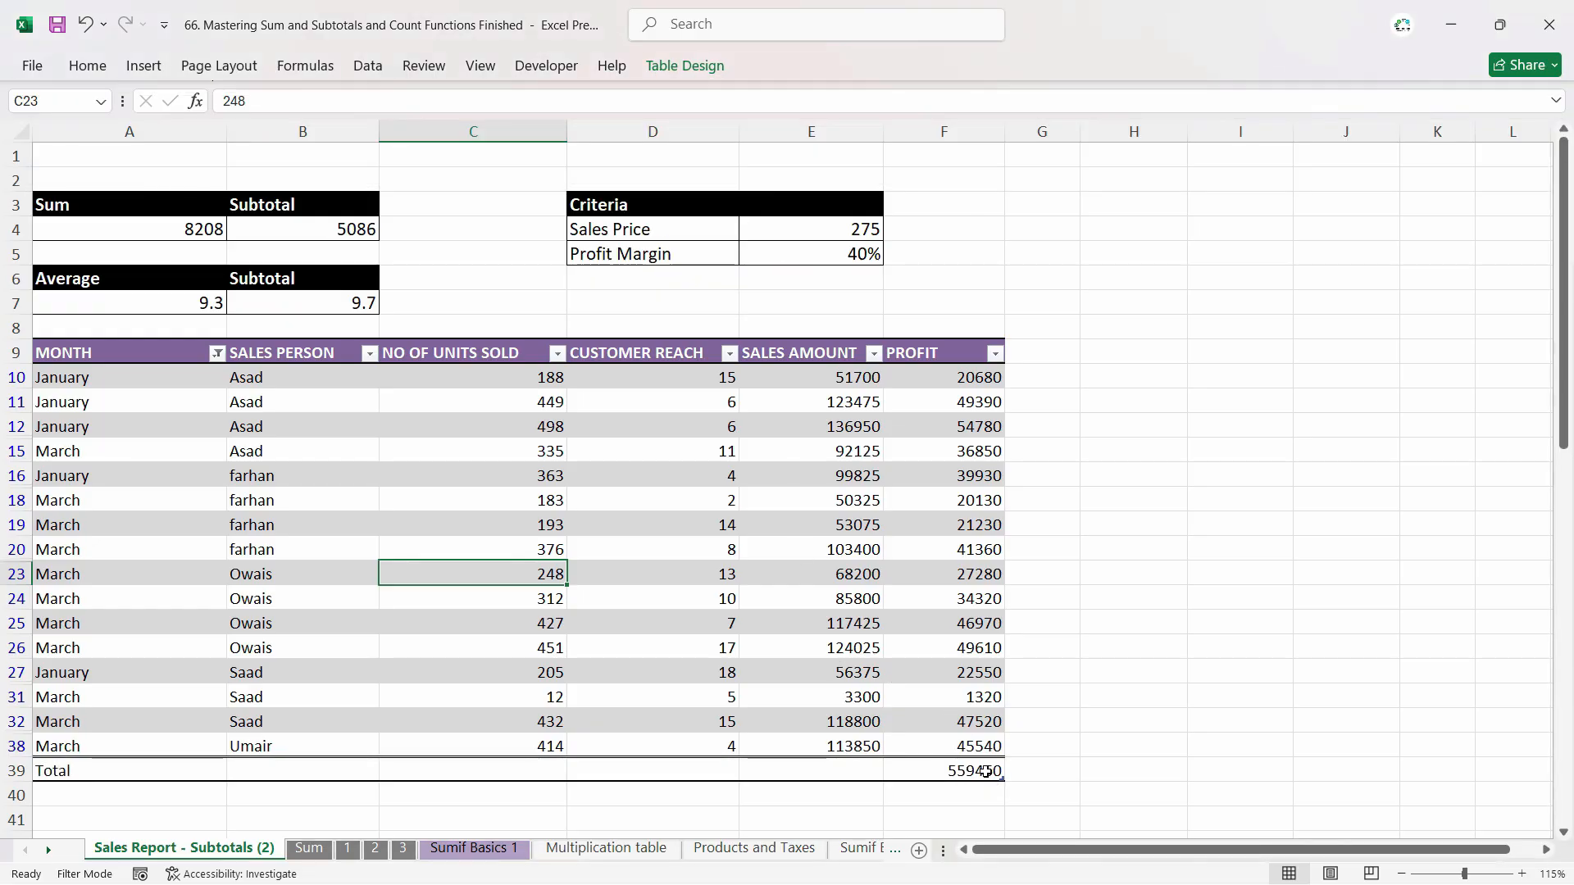
double_click(986, 778)
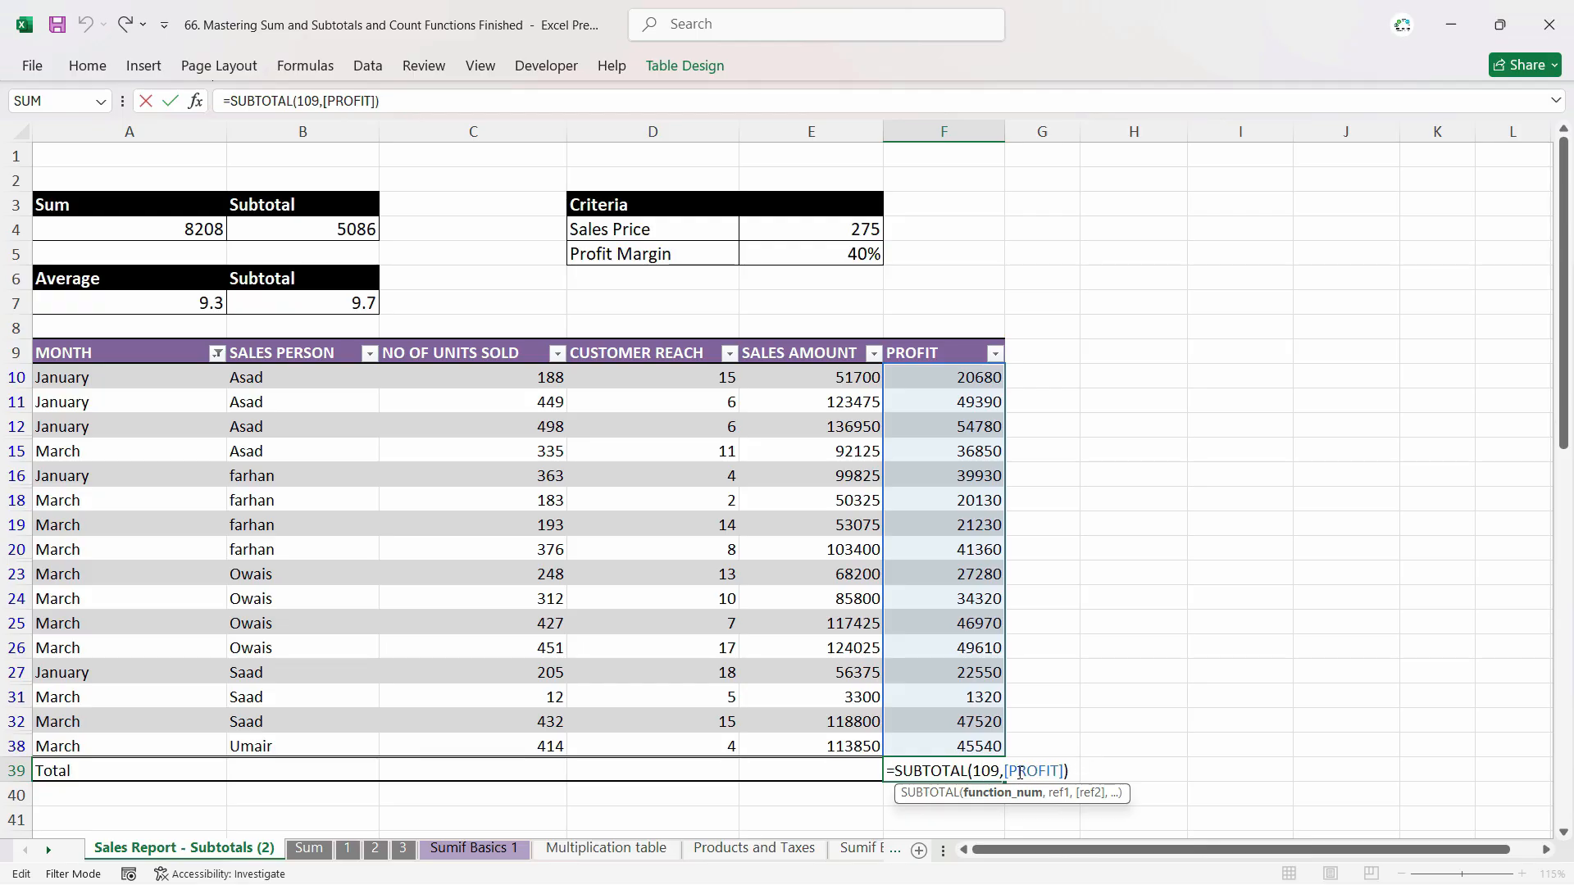
key("Escape")
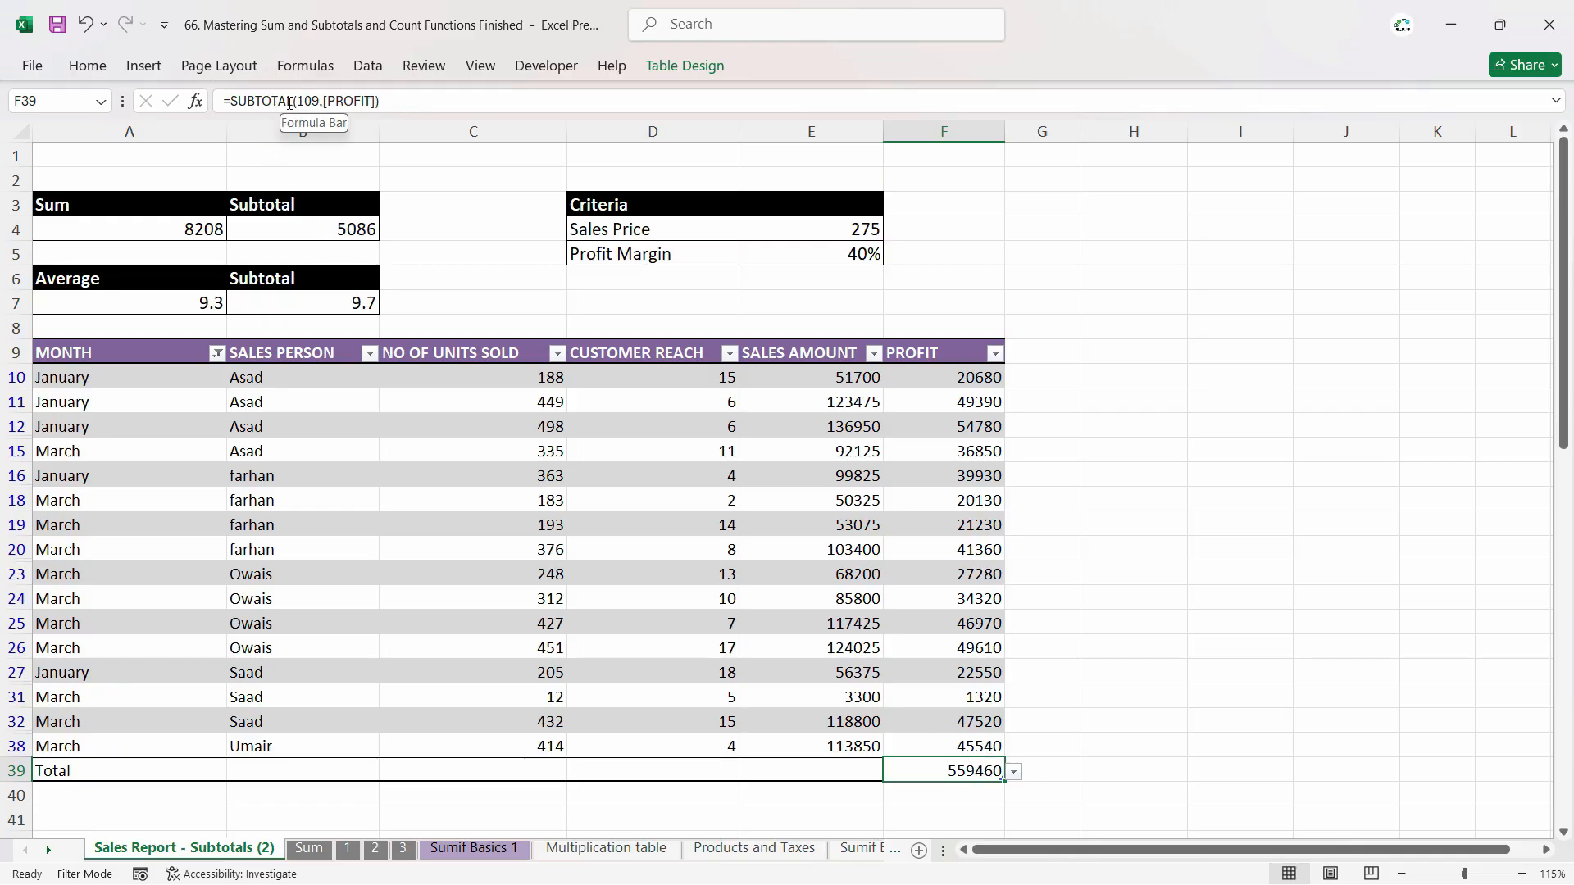
double_click(979, 771)
key("Escape")
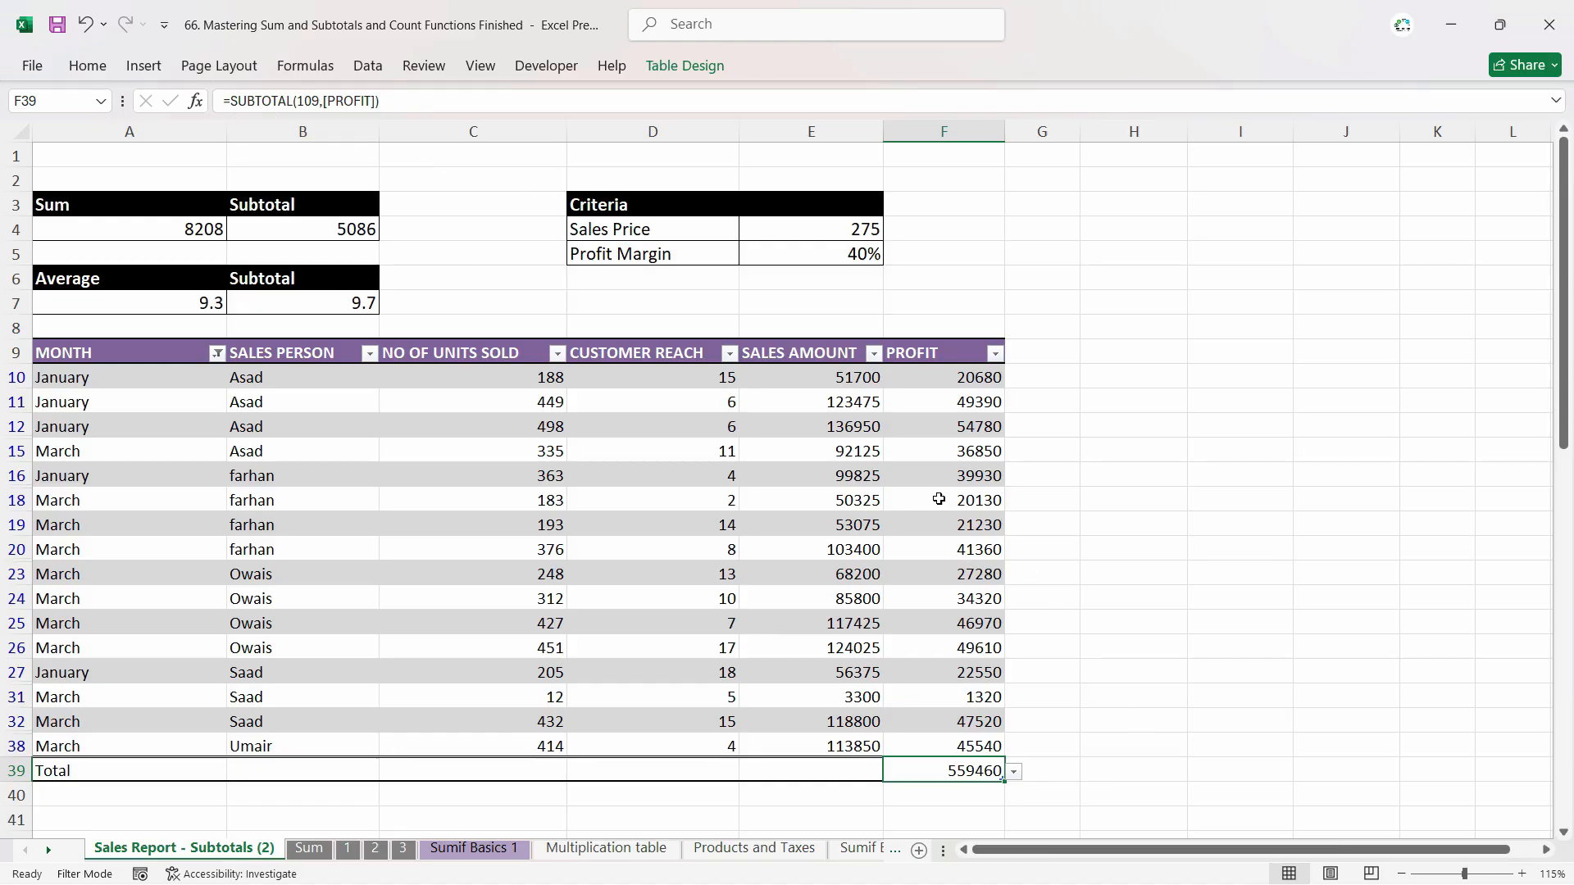
Switch the PROFIT total in the total row to Count, and after that to Average.
left_click(1014, 771)
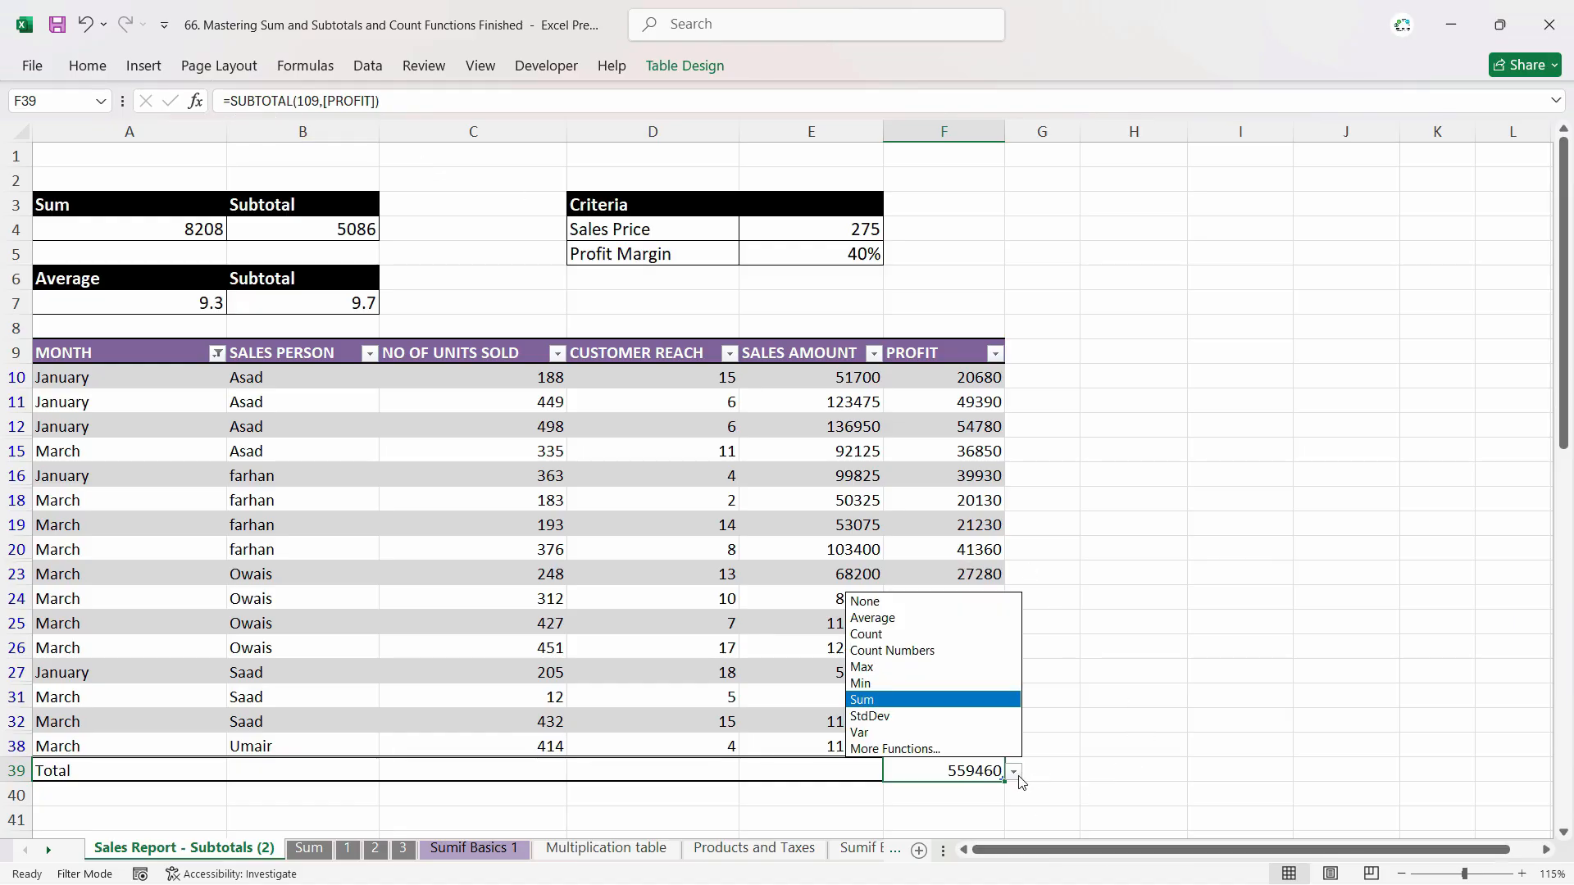
left_click(890, 634)
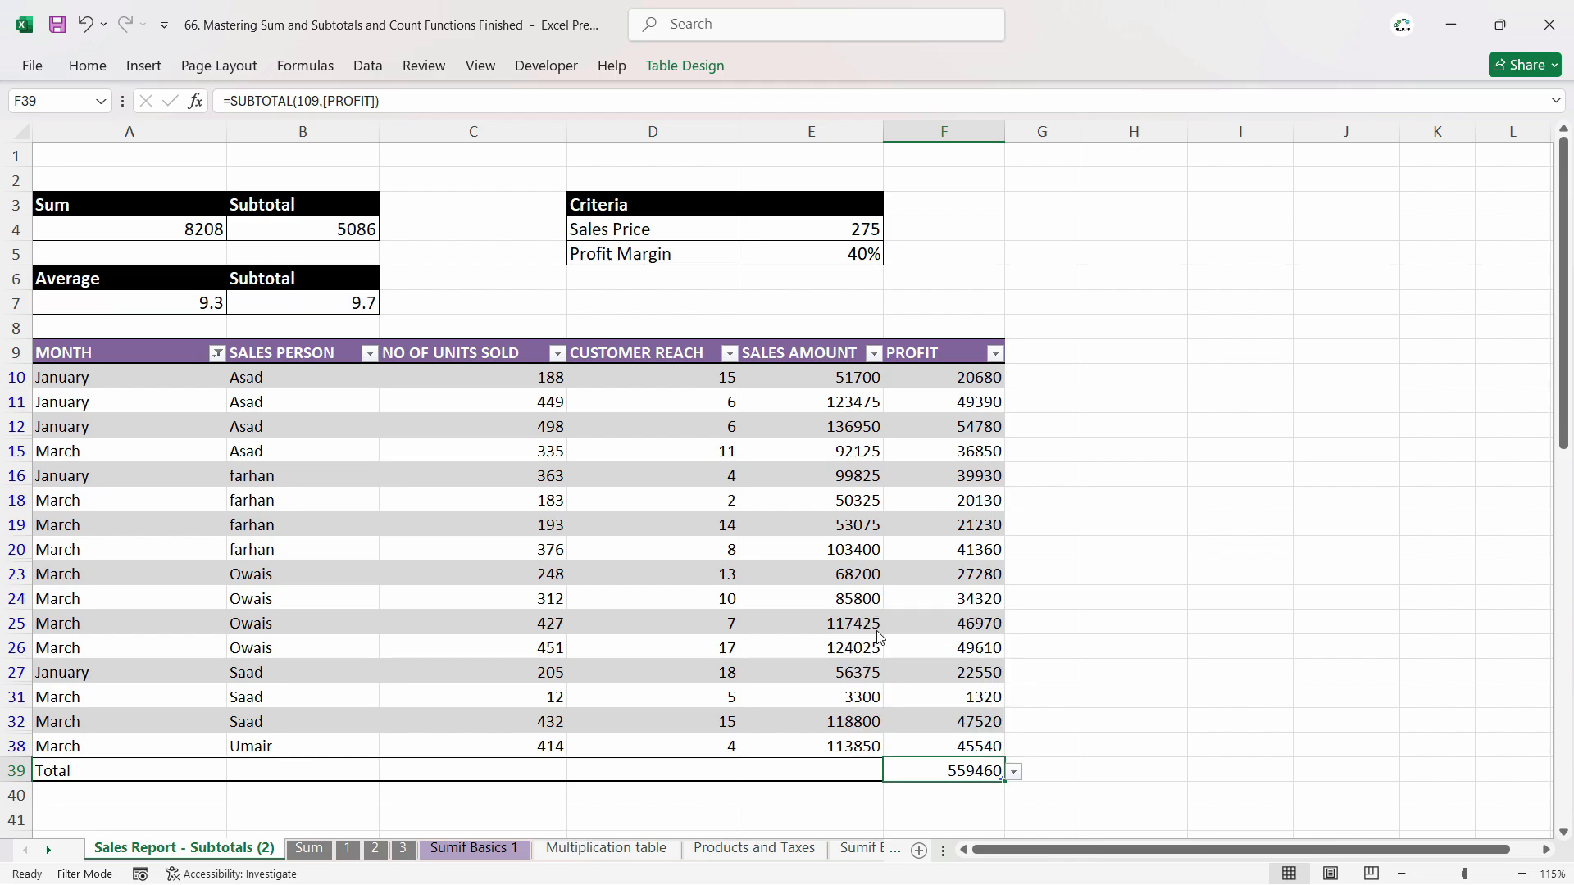
left_click(1013, 771)
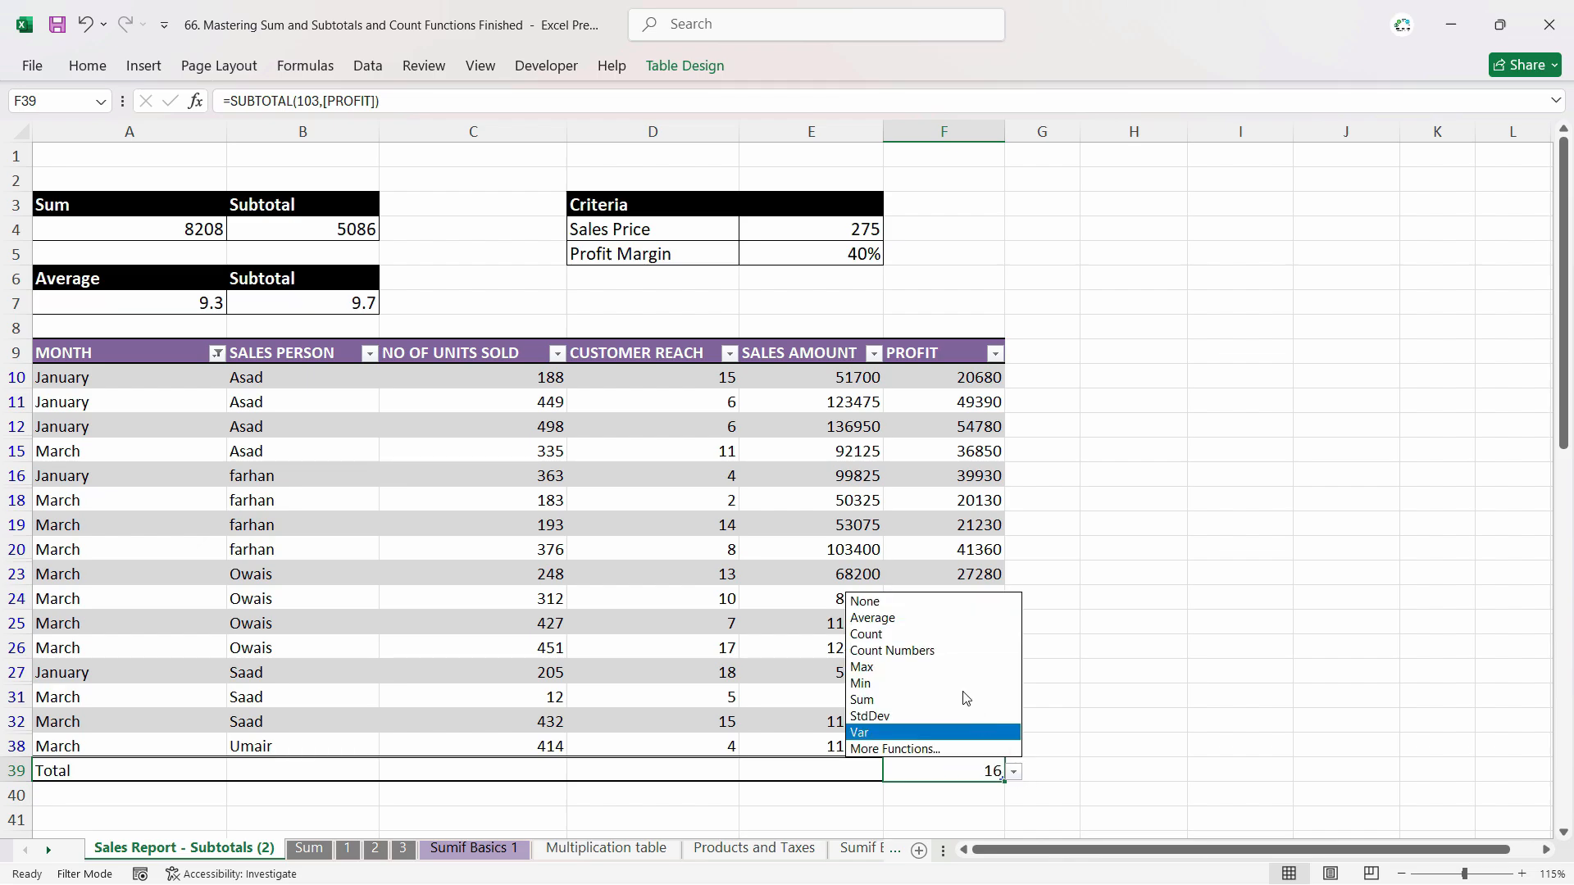
left_click(932, 621)
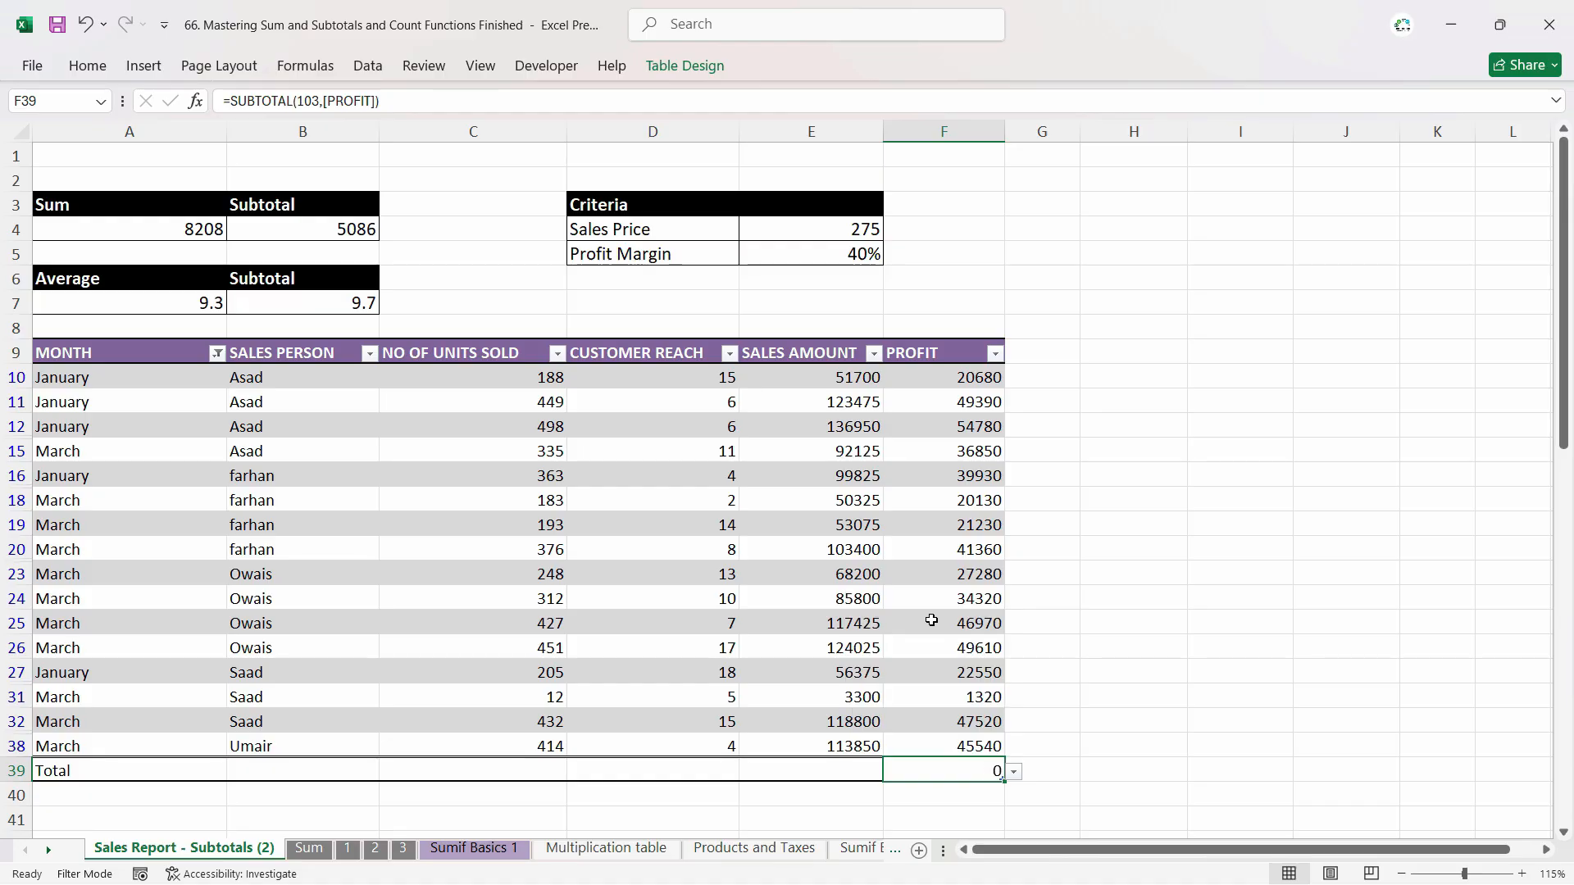
left_click(1015, 774)
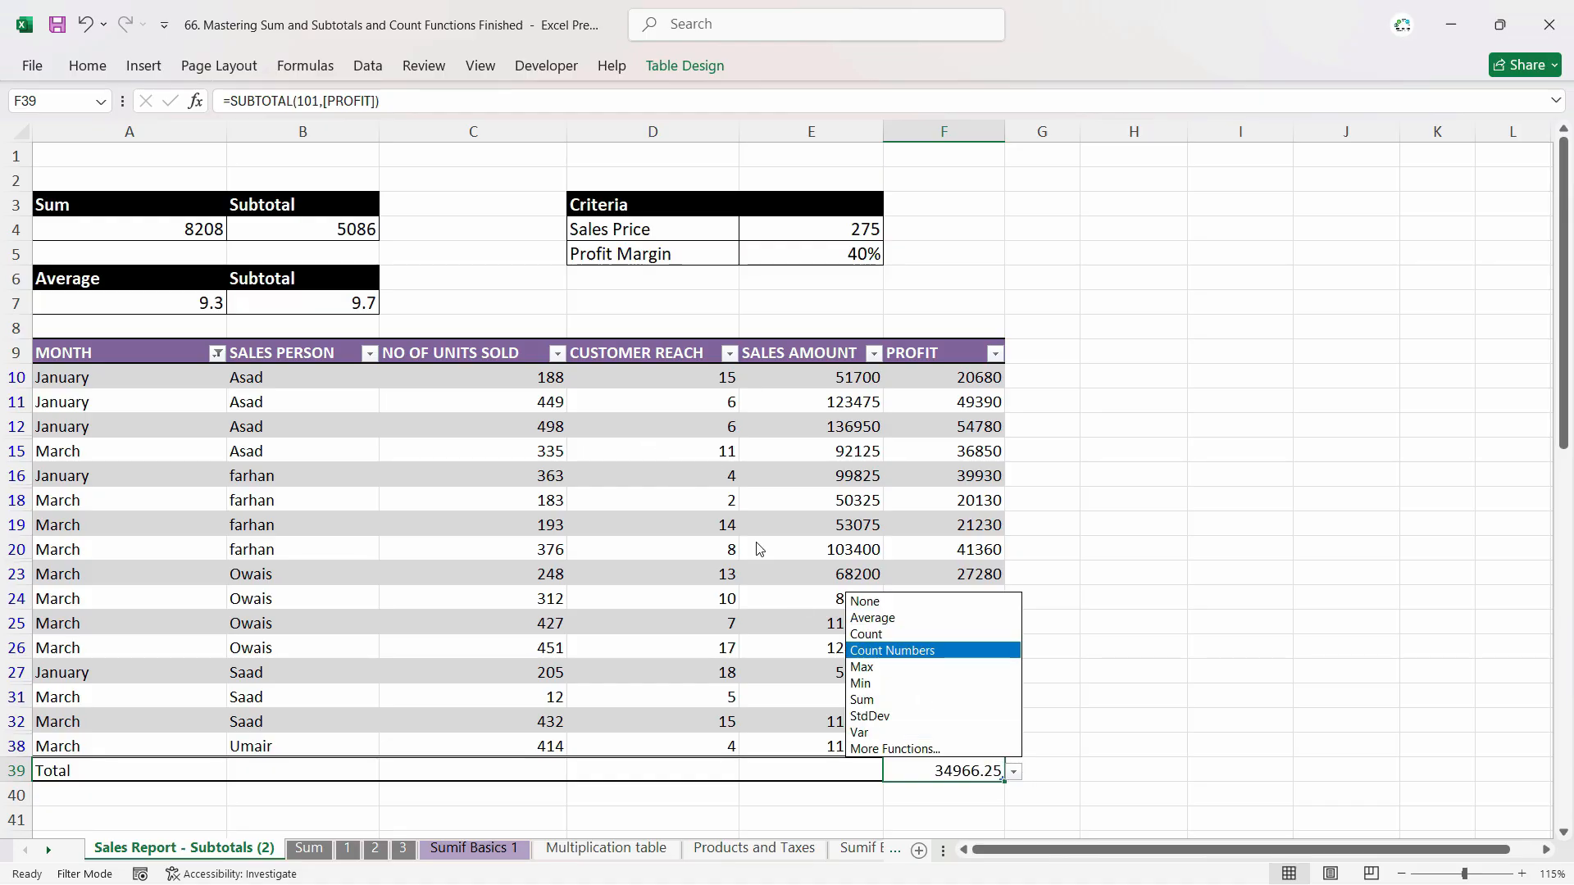
left_click(863, 497)
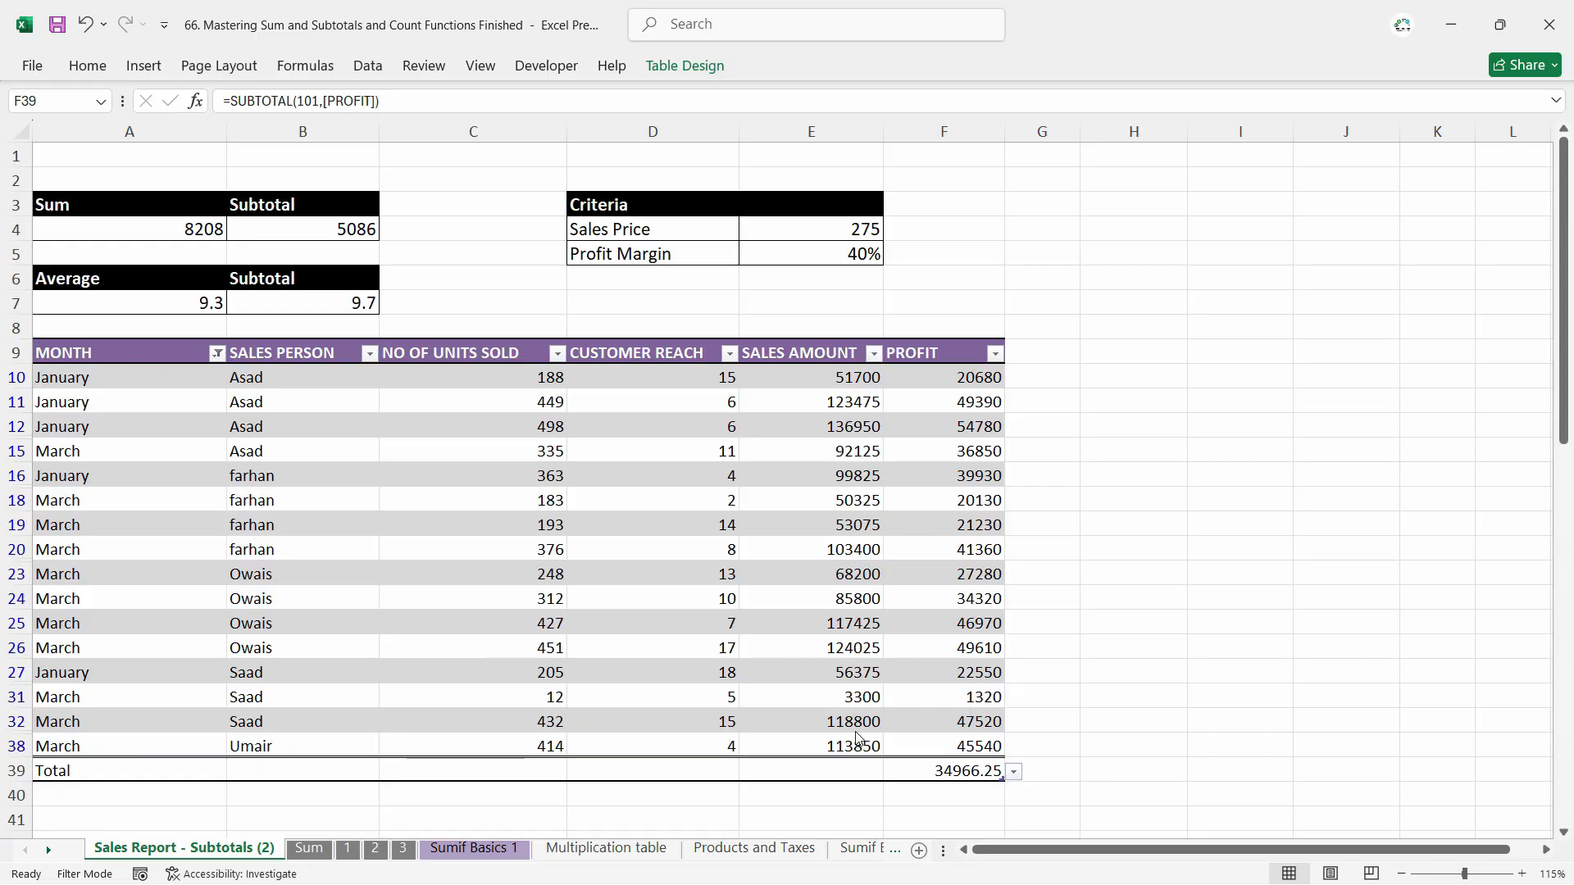
Go to the Sales Report - Subtotals worksheet.
key("ctrl+Page_Down")
key("ctrl+Page_Down")
key("ctrl+Page_Down")
key("ctrl+Page_Down")
key("ctrl+Page_Down")
key("ctrl+Page_Down")
key("ctrl+Page_Down")
key("ctrl+Page_Down")
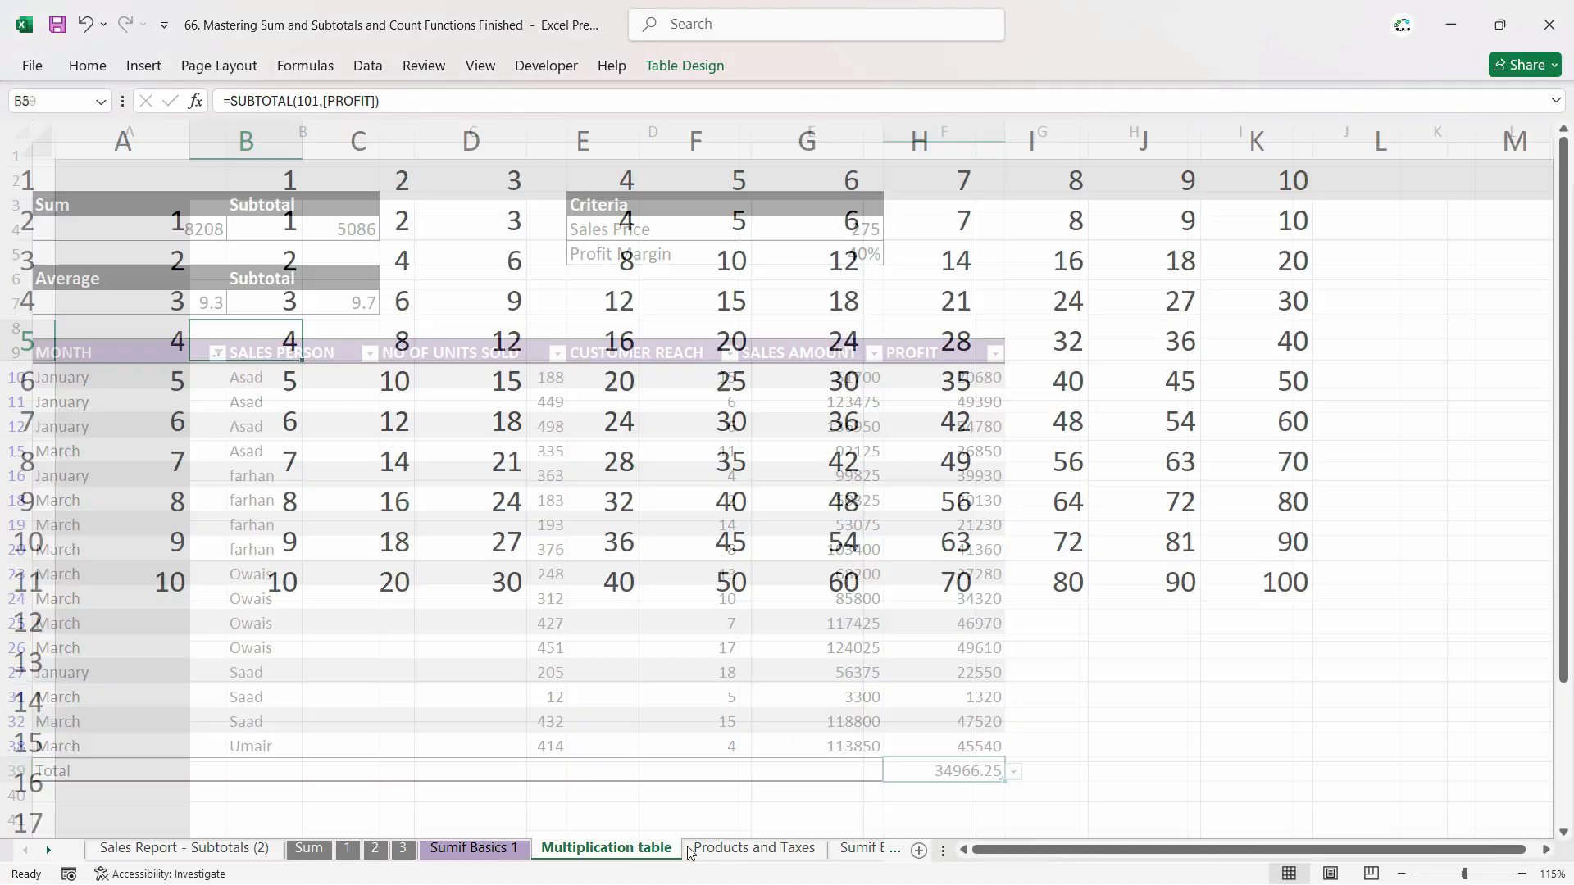
key("ctrl+Page_Down")
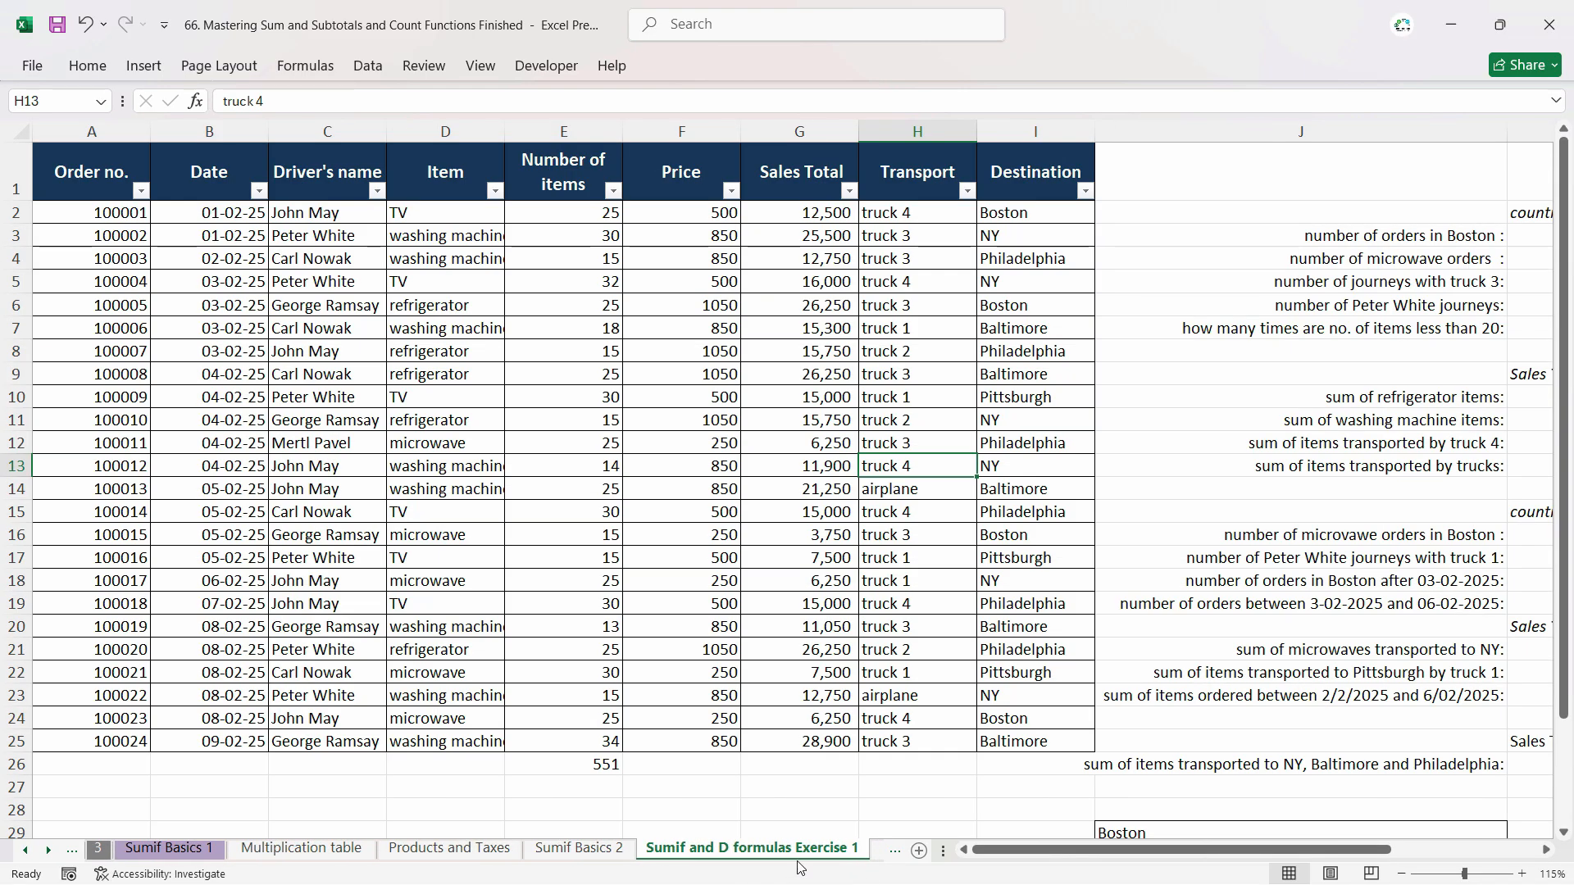
key("ctrl+Page_Down")
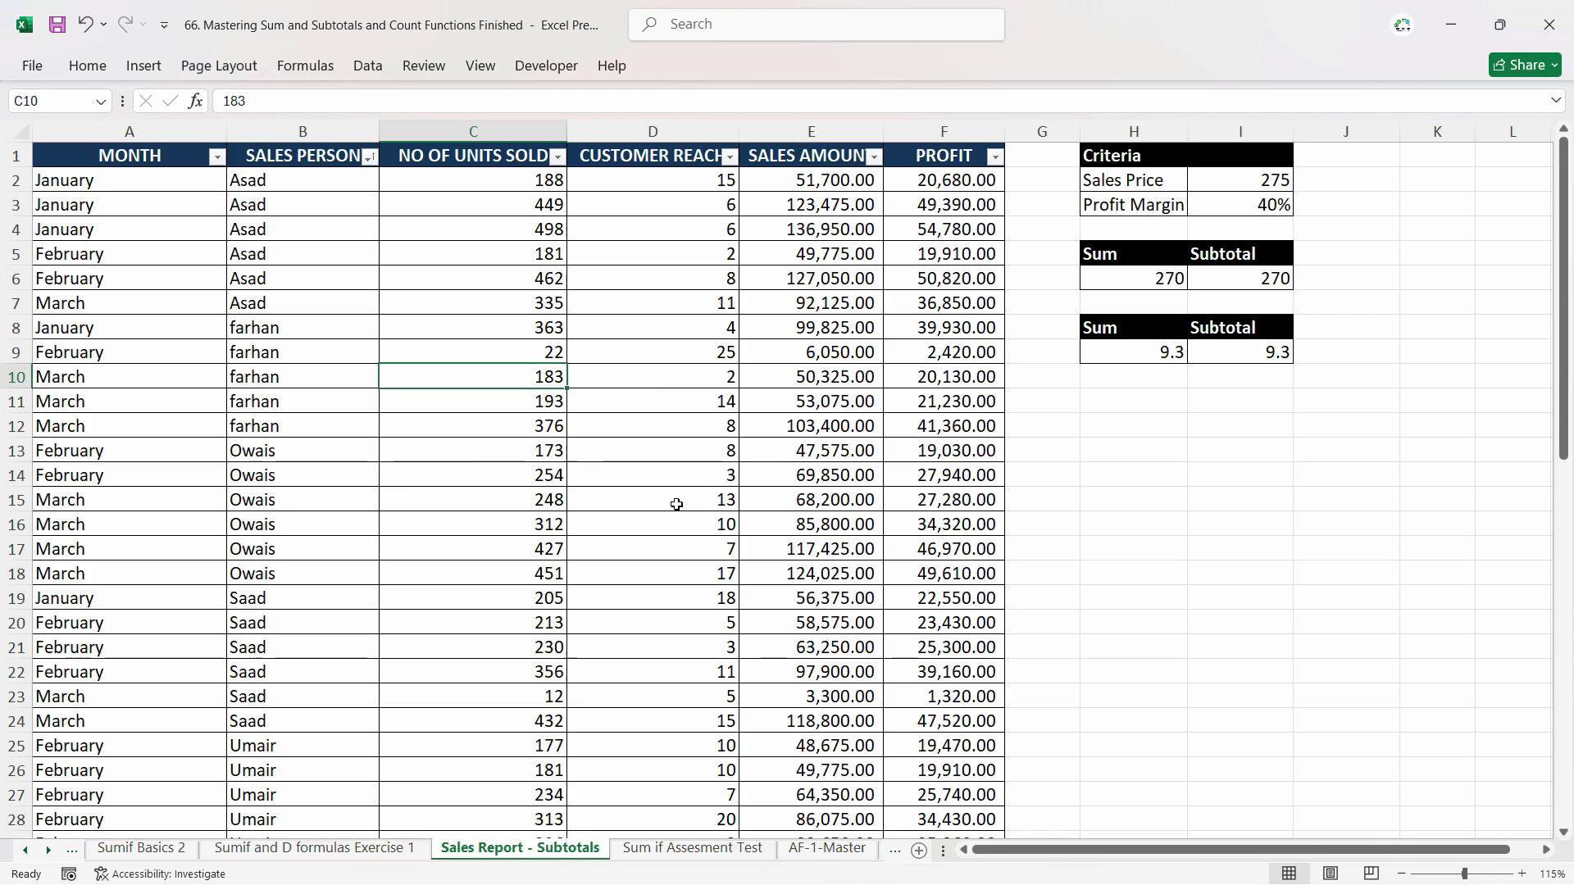
Sort the sales report by the MONTH column from A to Z.
left_click(102, 206)
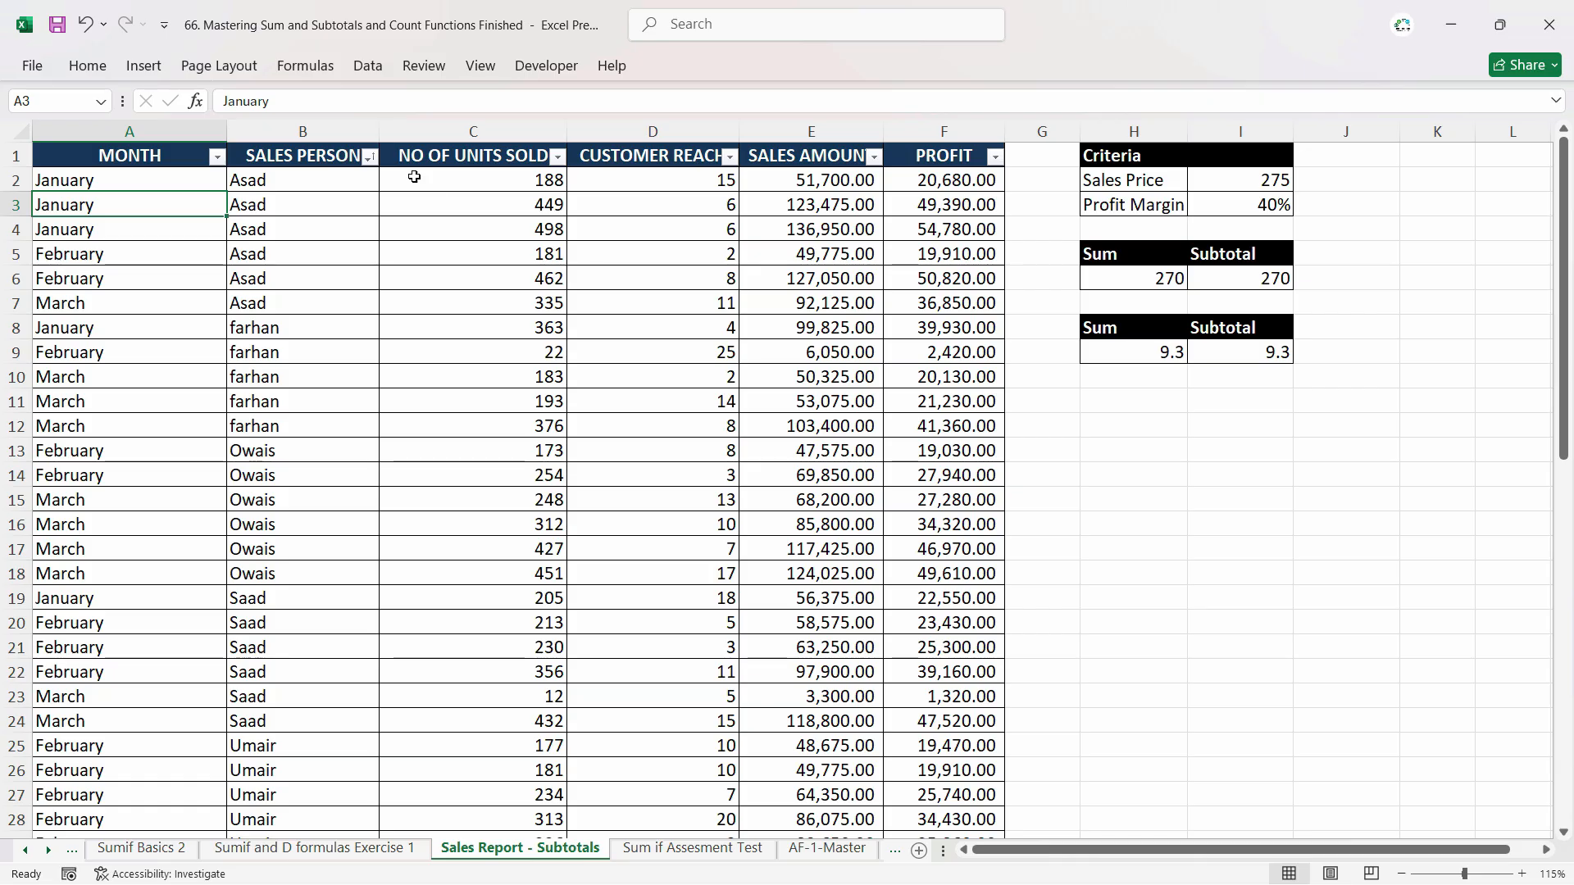
left_click(216, 157)
left_click(66, 180)
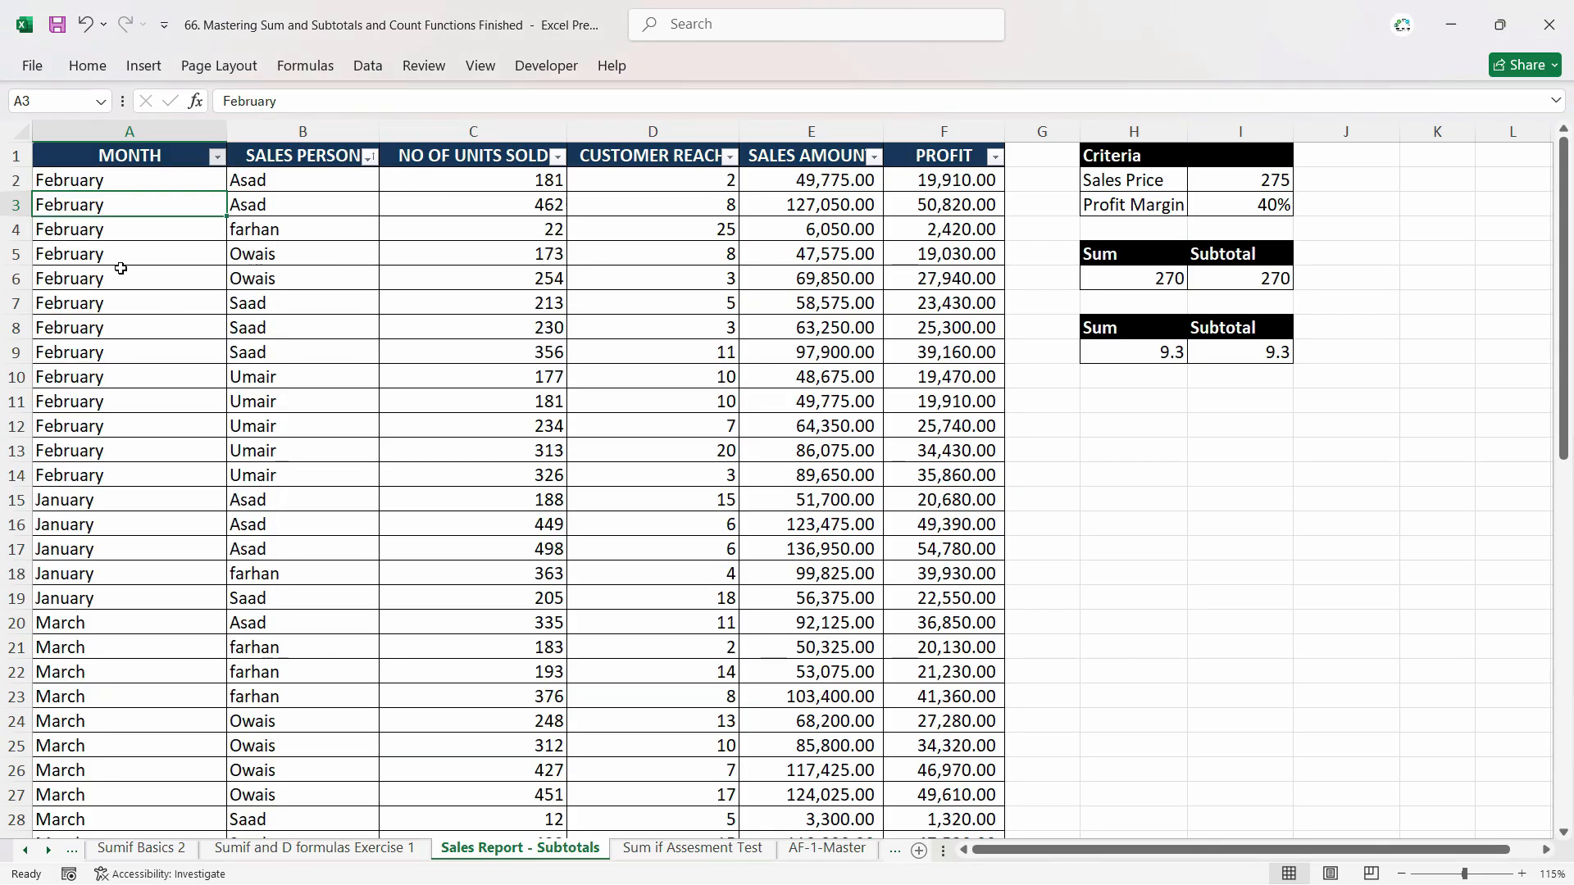
left_click(116, 278)
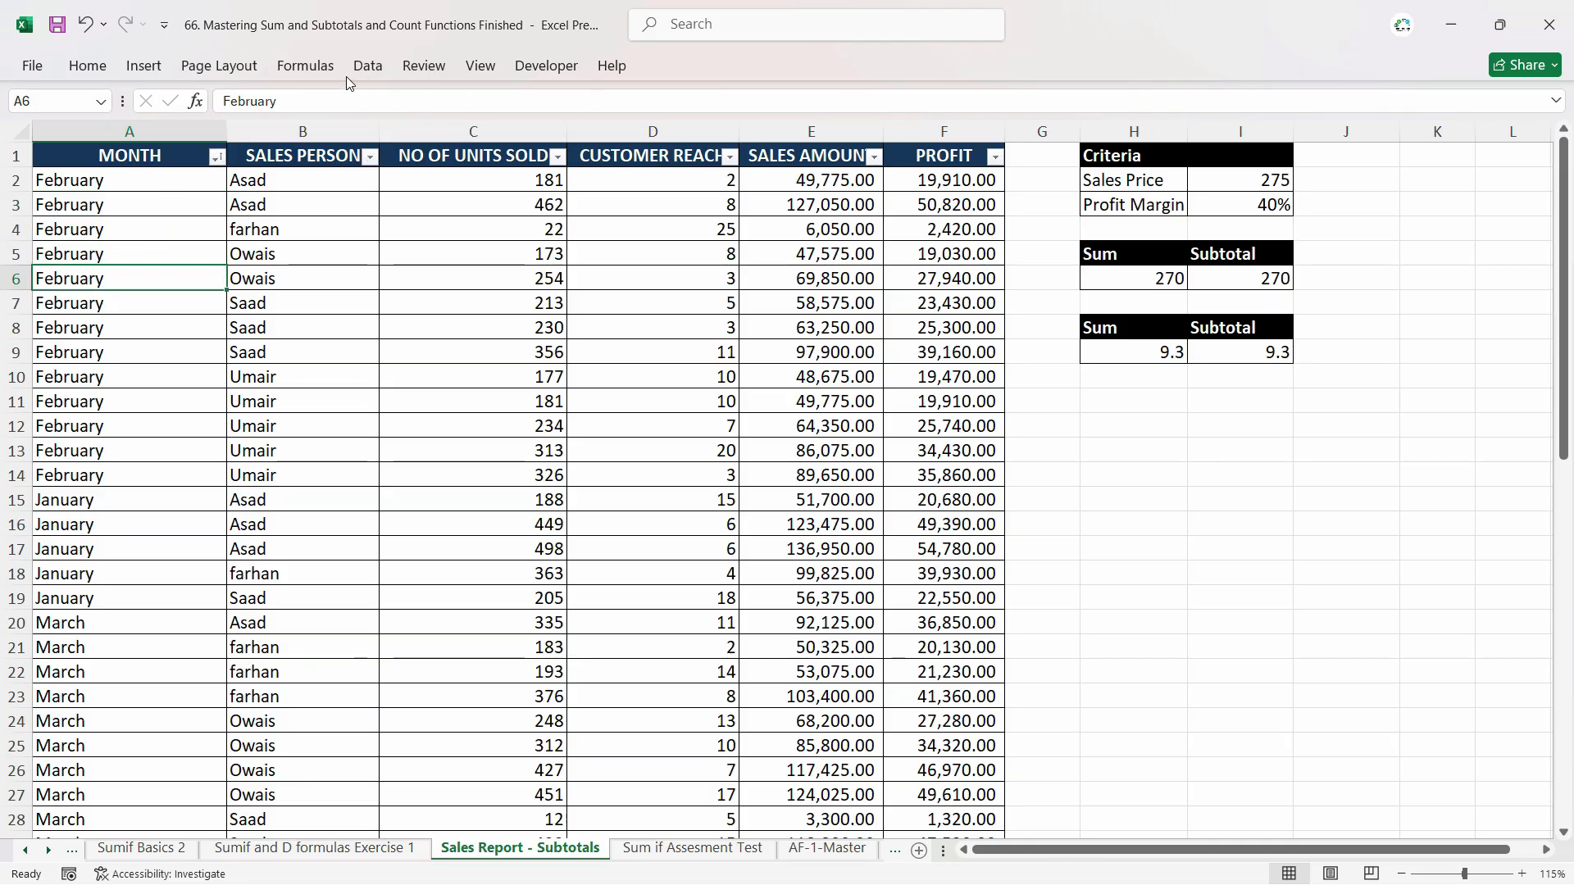
Add Sum subtotals at each change in MONTH for NO OF UNITS SOLD, CUSTOMER REACH, SALES AMOUNT and PROFIT, with the summary below the data.
left_click(368, 66)
left_click(1446, 119)
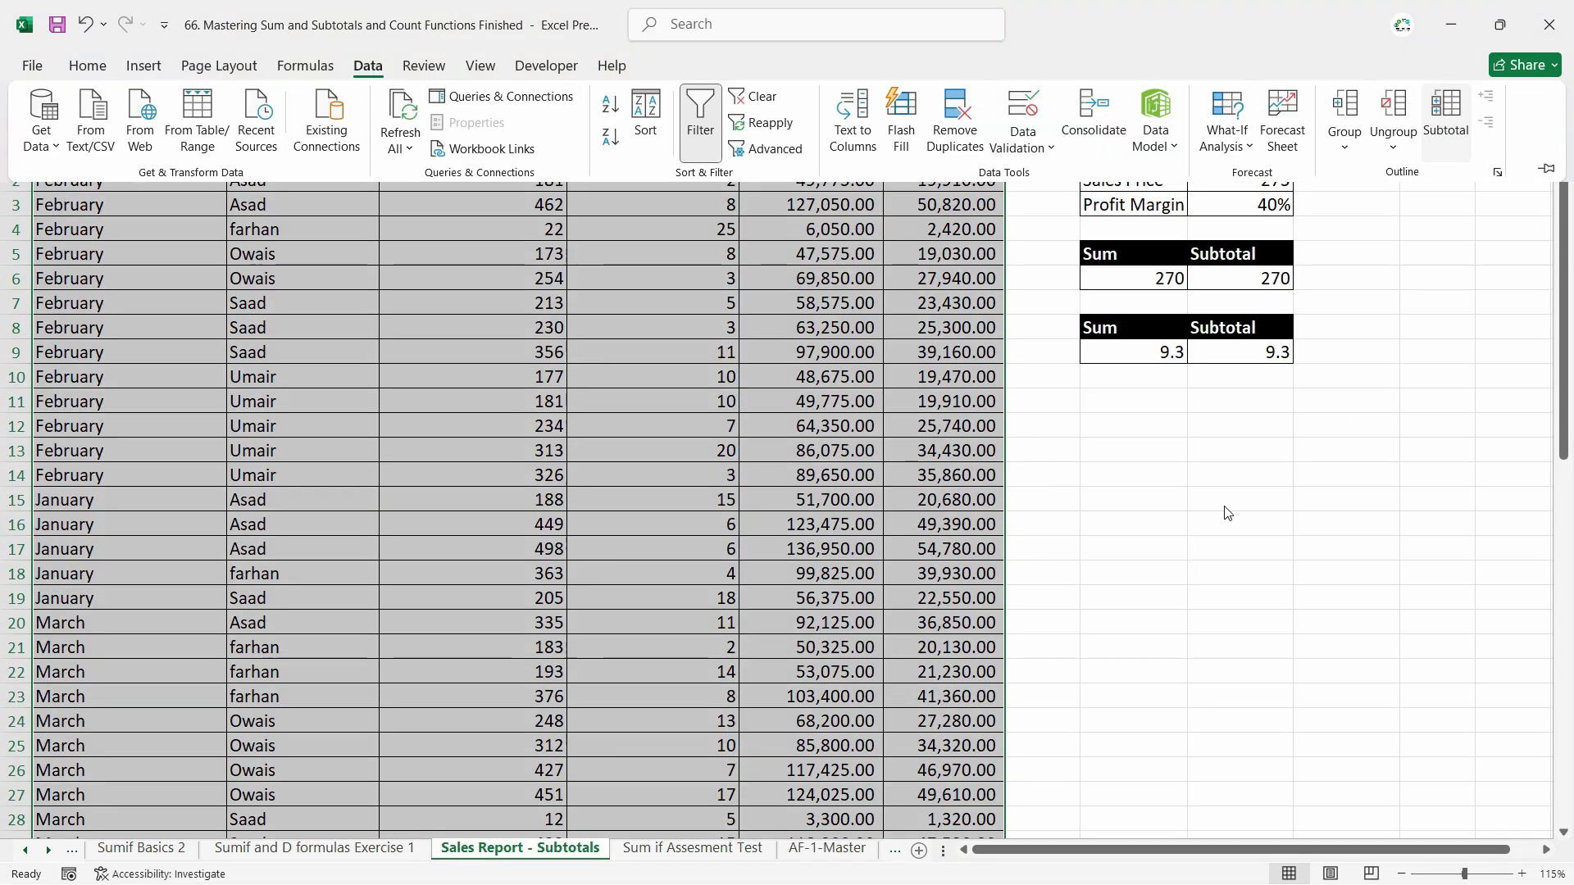
left_click(896, 346)
left_click(902, 362)
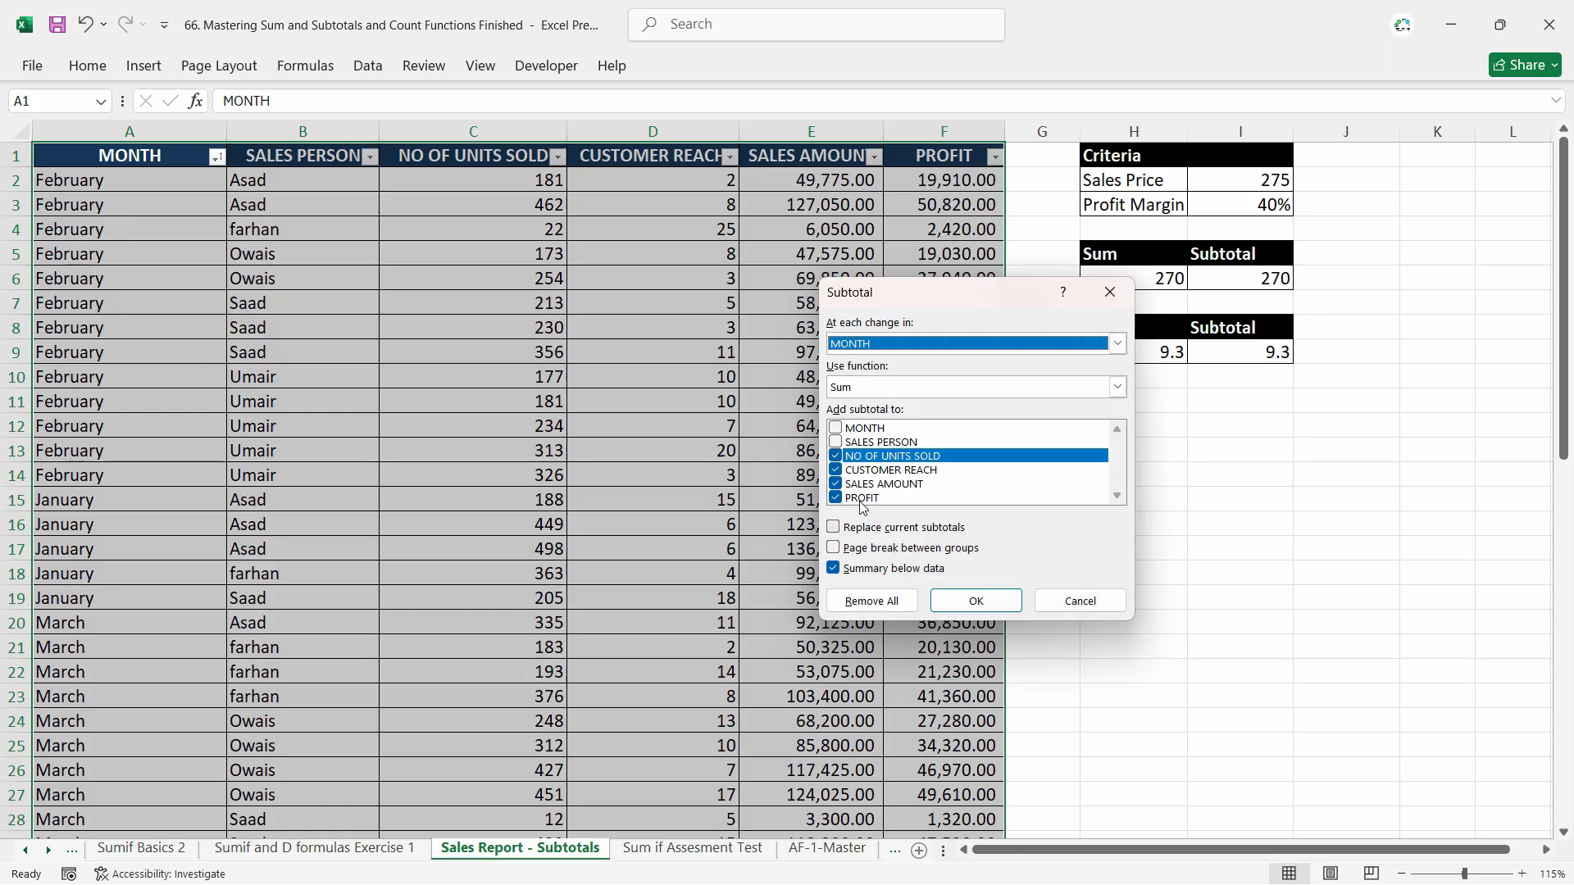
left_click(1005, 607)
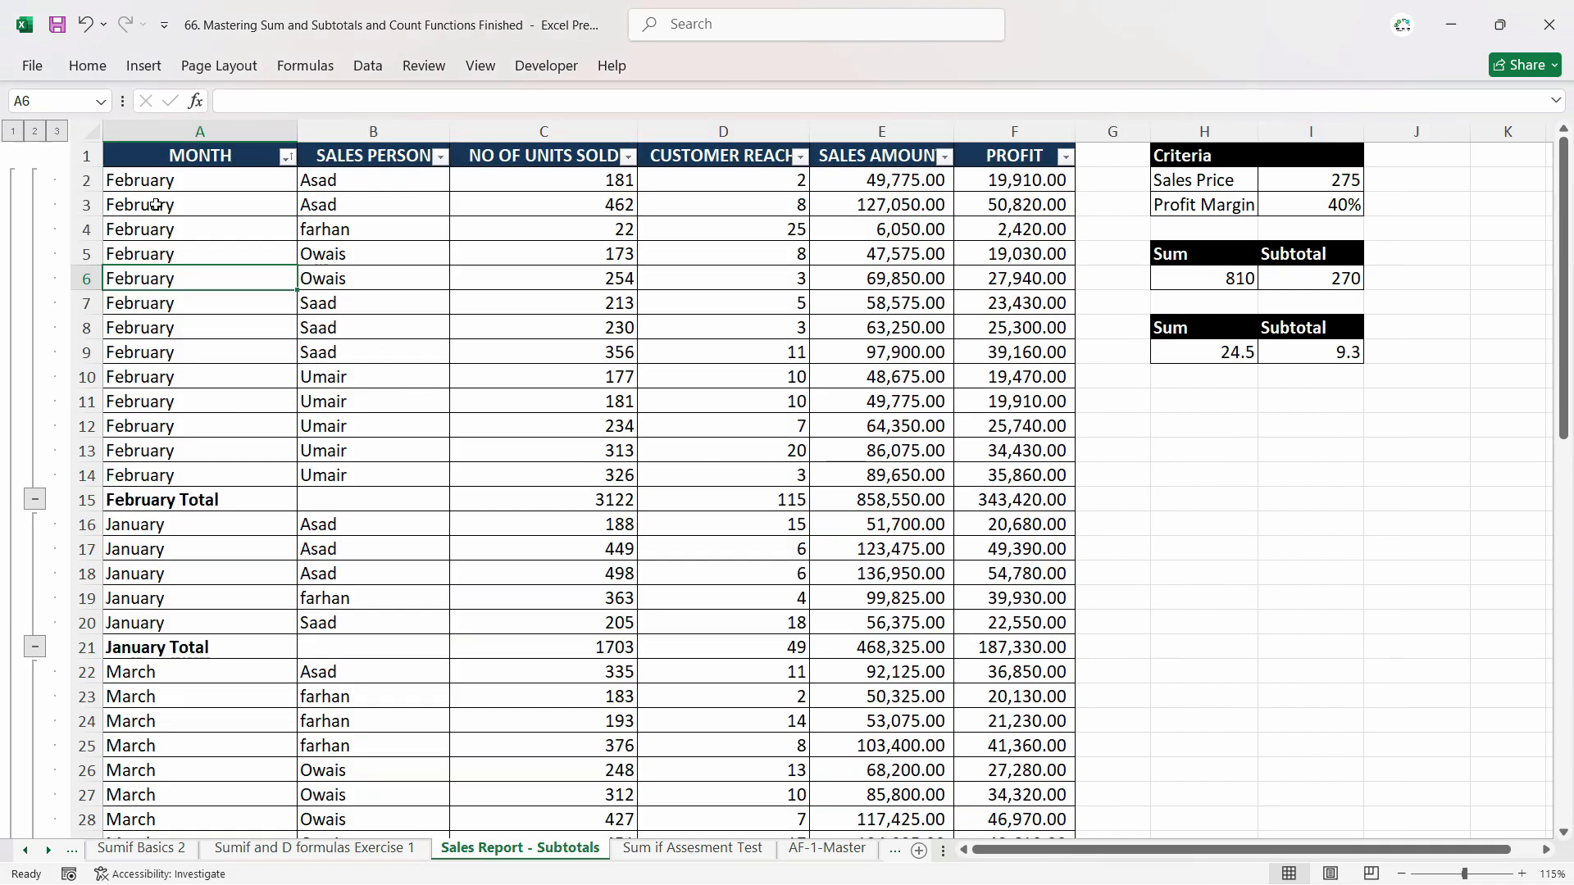
Examine the subtotalled report at outline levels 1, 2 and 3, comparing the grand total, month totals and full detail.
scroll(196, 774, "down", 8)
scroll(200, 780, "up", 8)
left_click(34, 131)
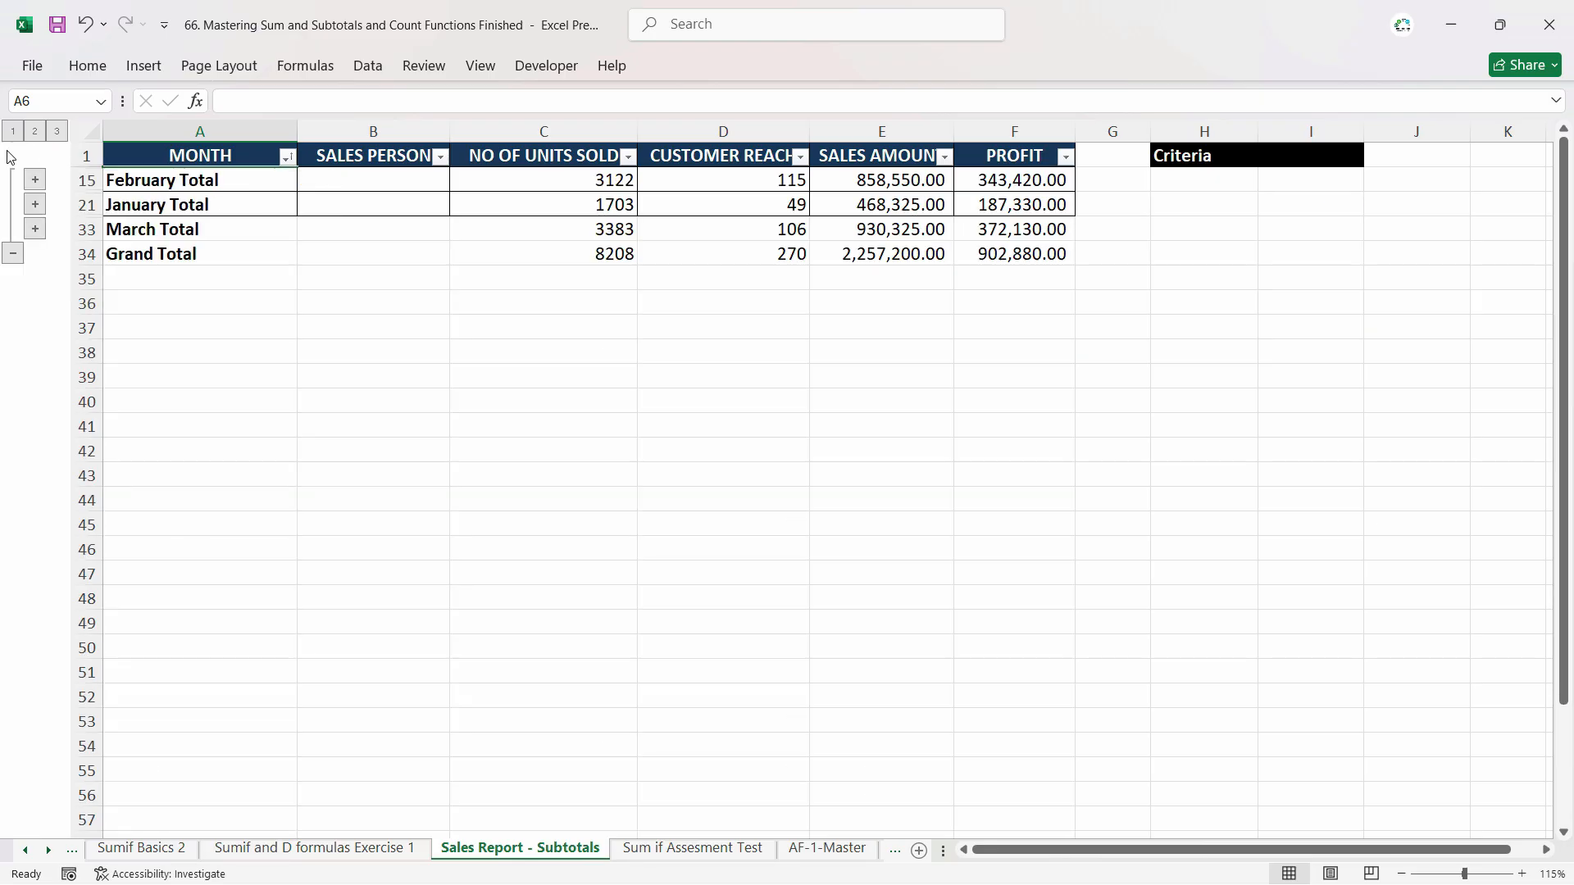
left_click(56, 131)
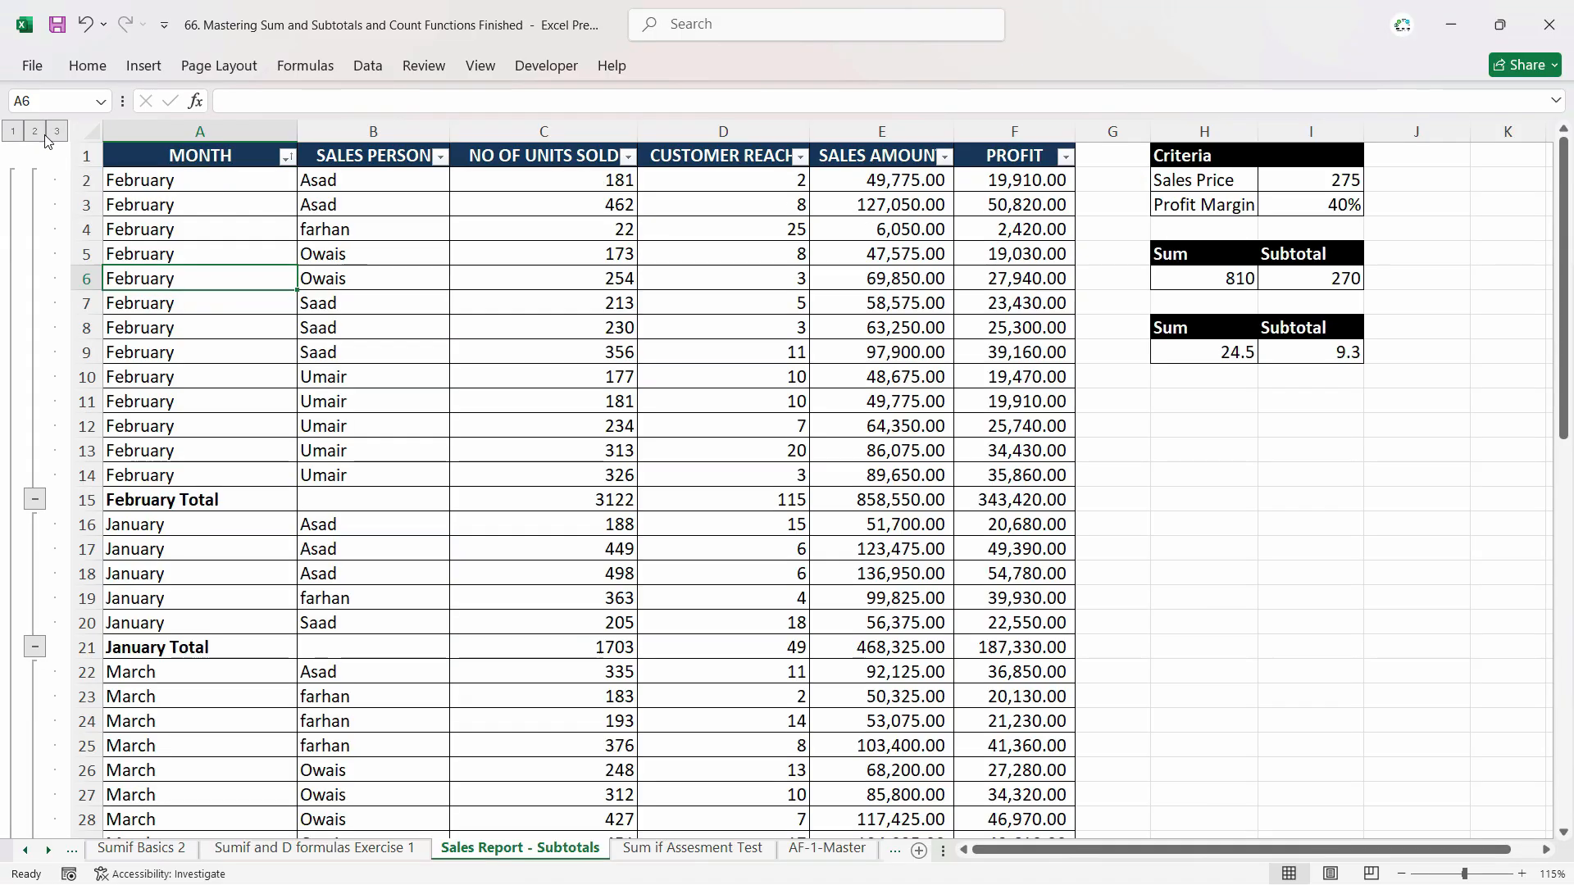
left_click(34, 131)
left_click(13, 132)
left_click(35, 131)
left_click(56, 131)
scroll(254, 385, "down", 6)
scroll(218, 345, "up", 6)
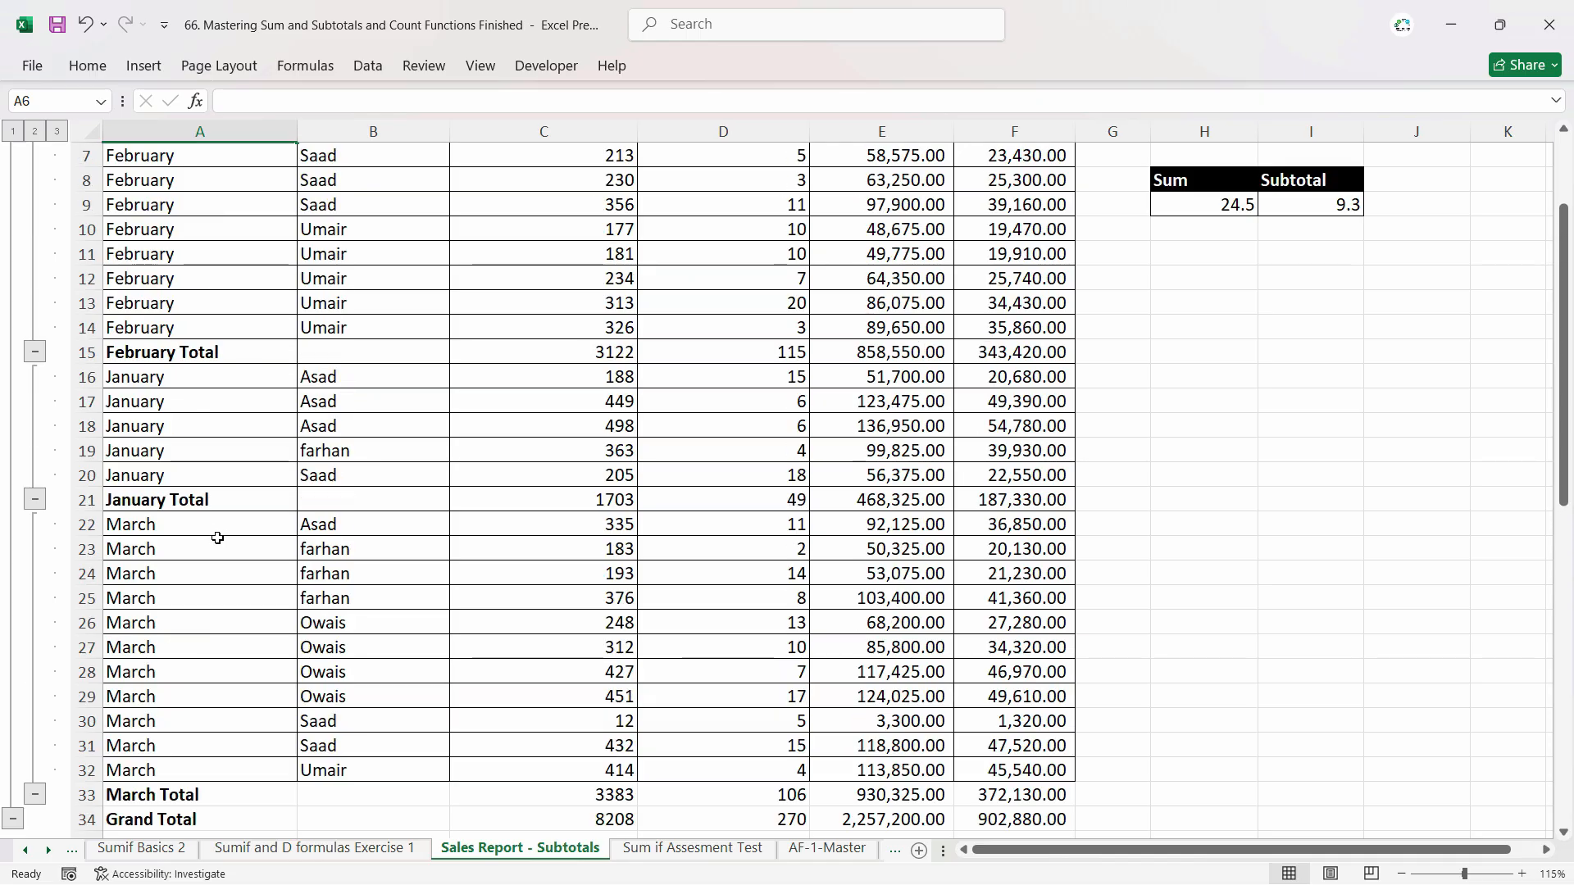
left_click(34, 131)
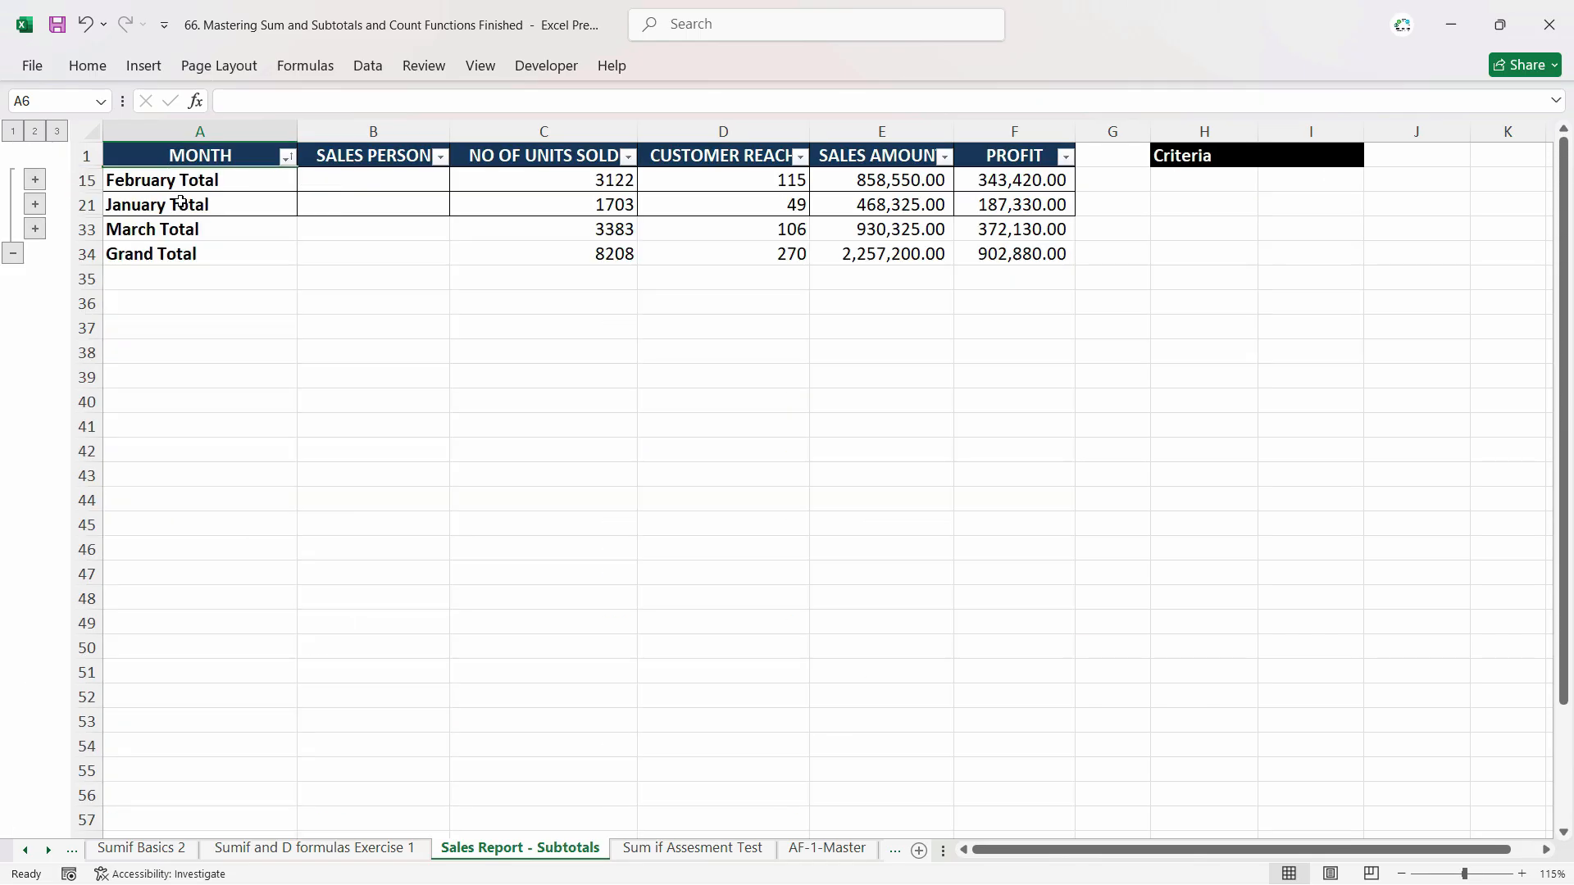
left_click(13, 131)
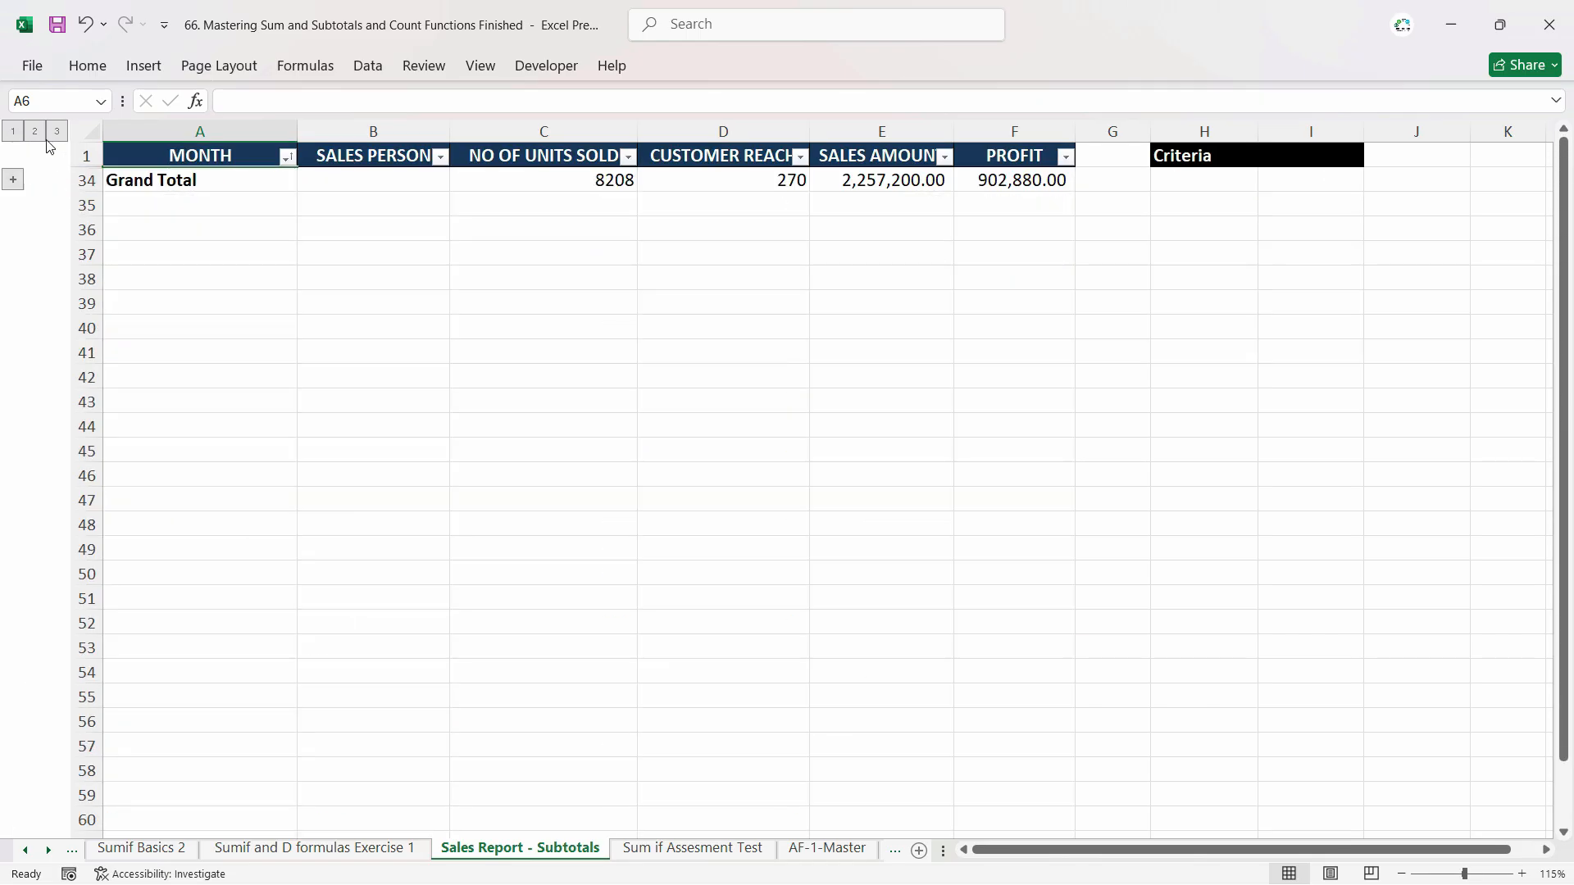
left_click(56, 131)
scroll(481, 410, "down", 7)
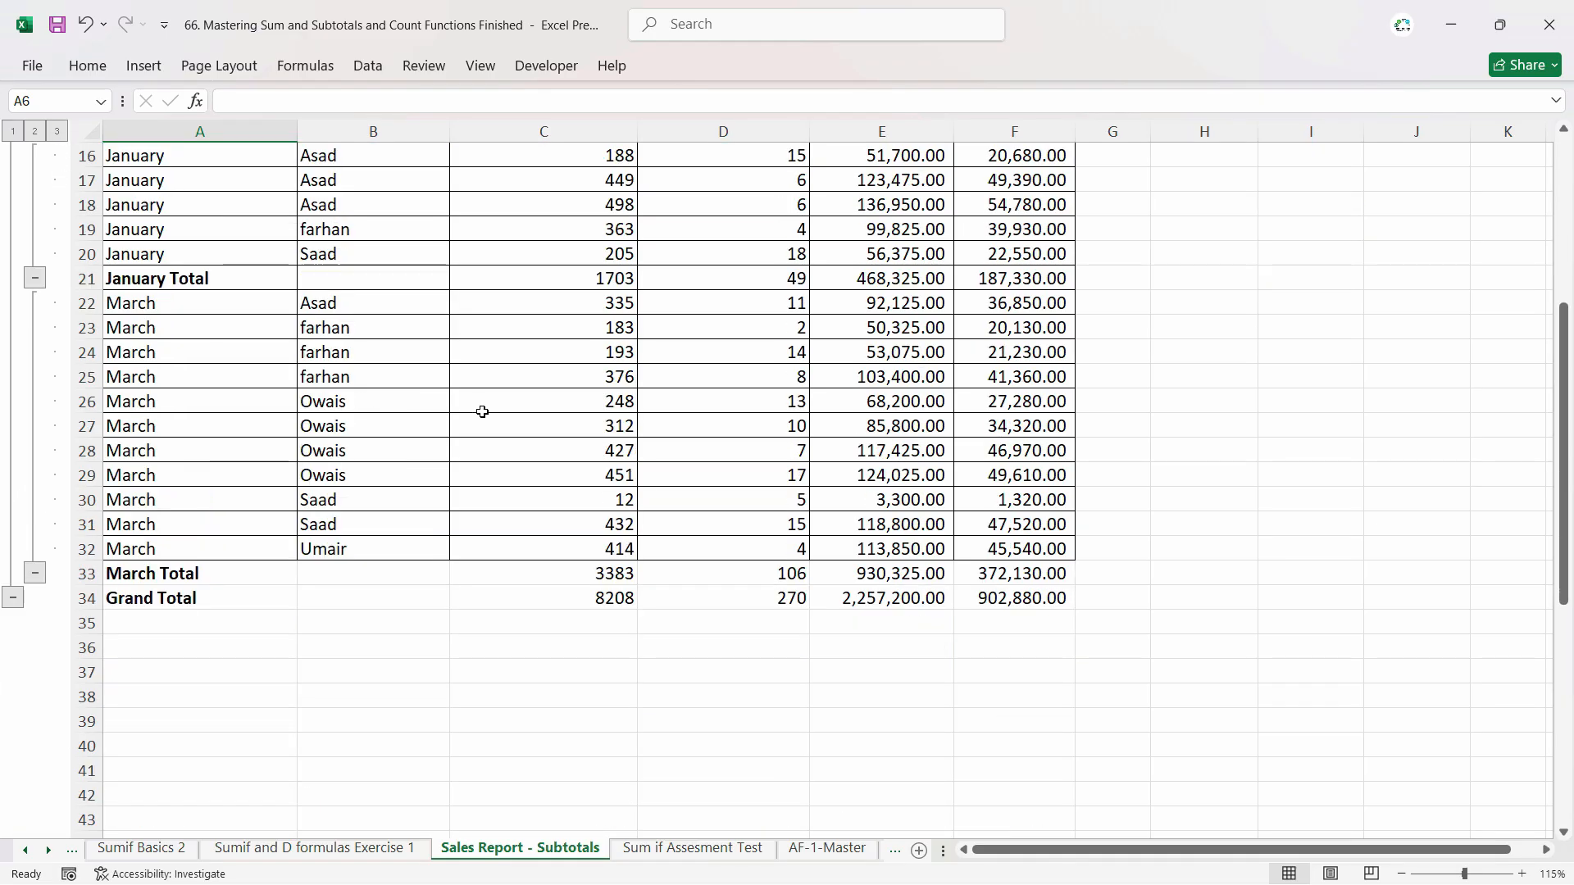
Enter the label Sum in B36, below the Grand Total row.
left_click(601, 516)
scroll(623, 598, "up", 2)
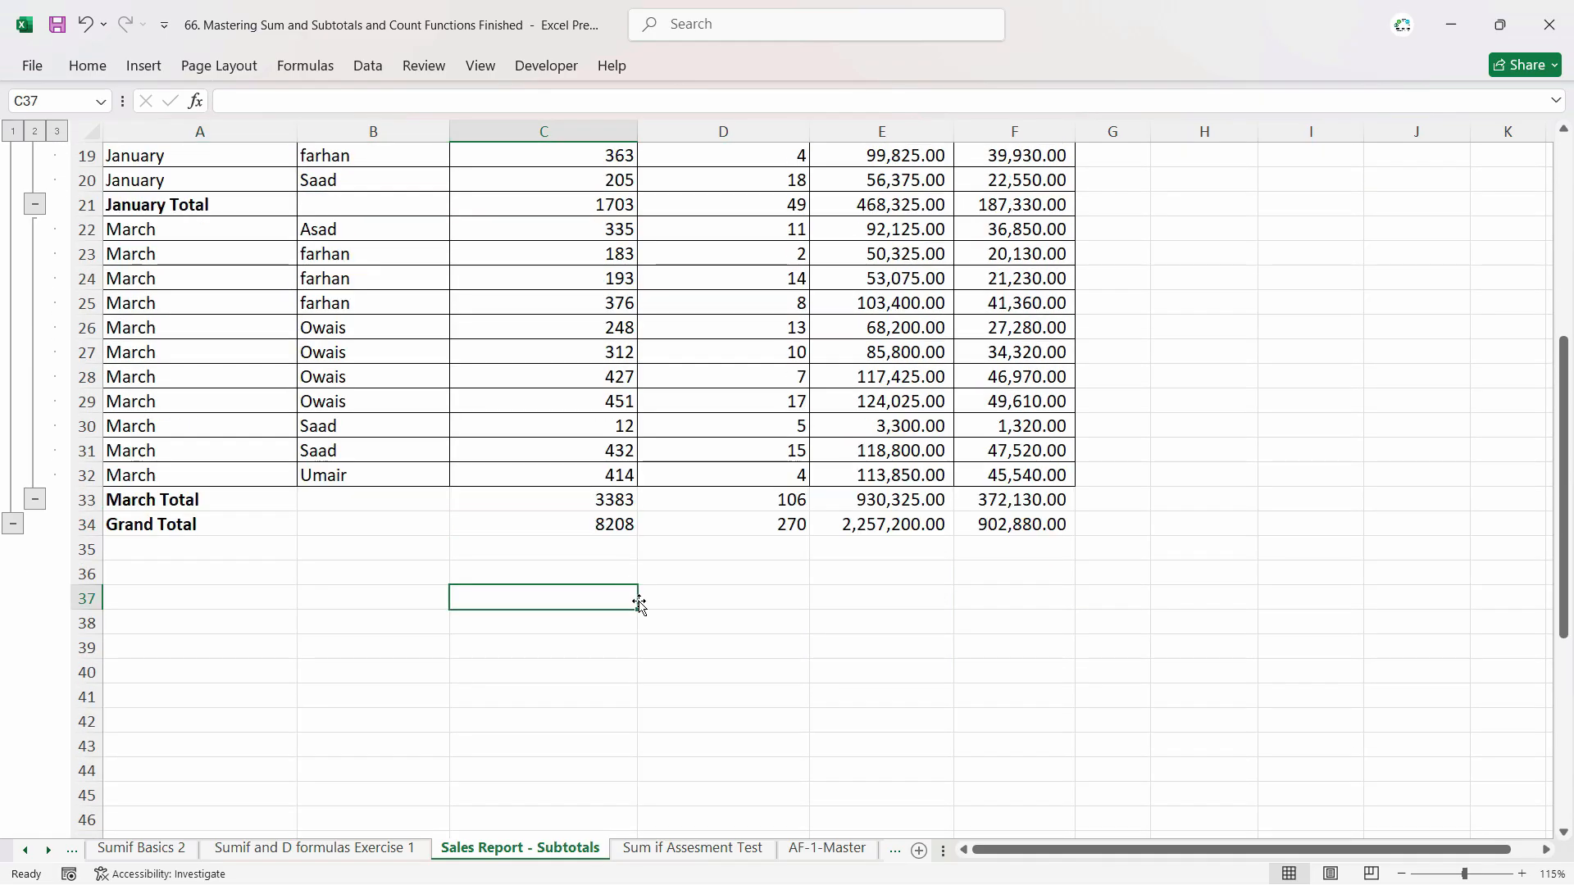
left_click(386, 651)
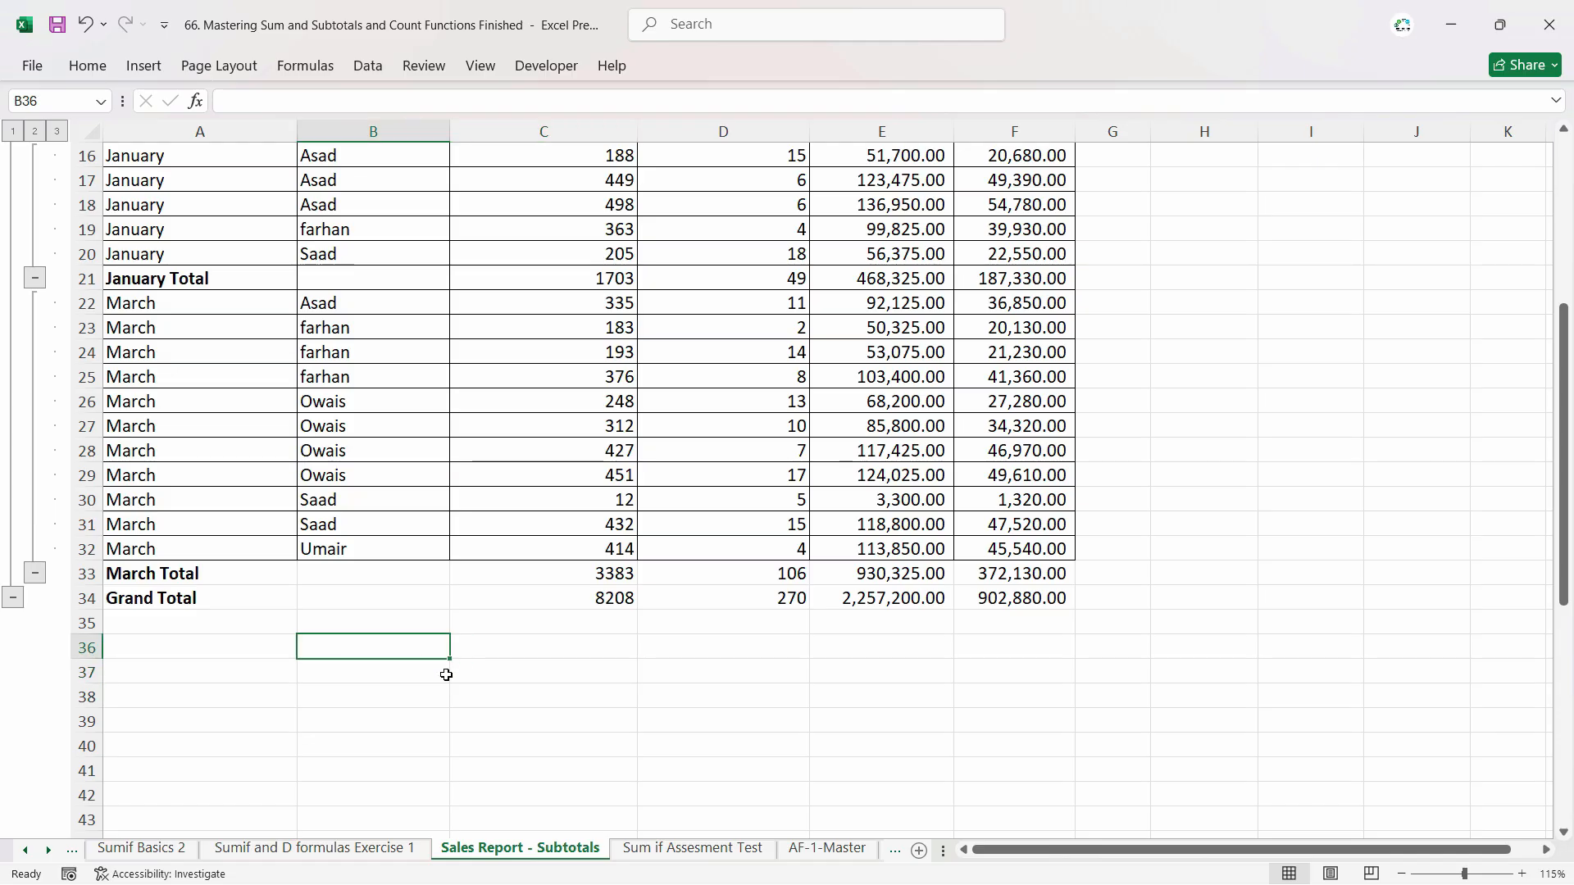
type("Sum")
key("Tab")
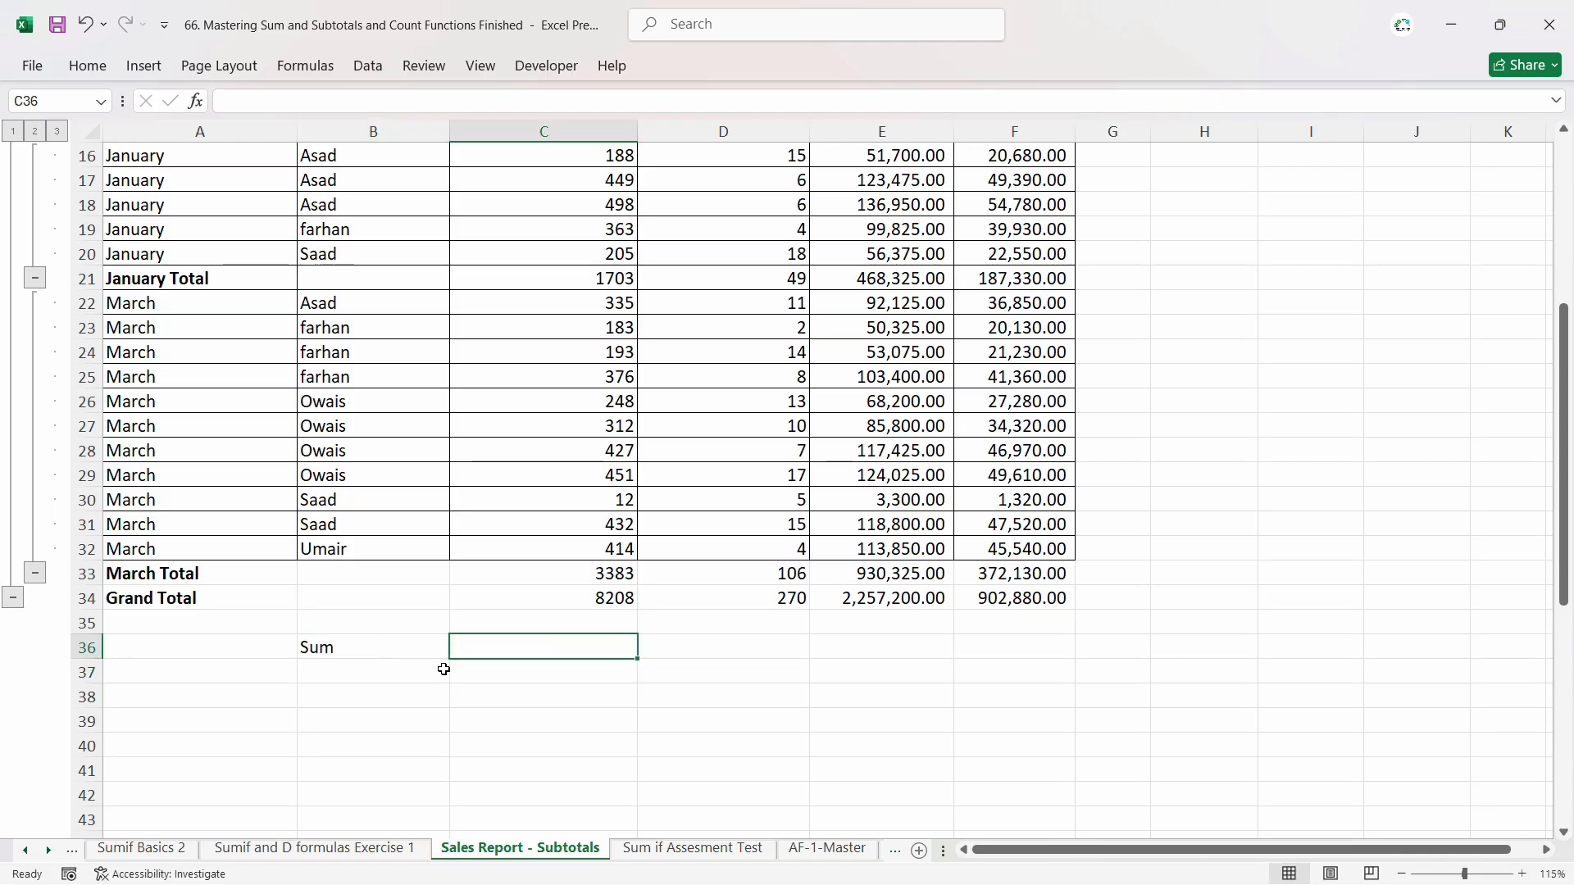
Freeze the panes at B2 so that the header row and the MONTH column stay in view.
scroll(508, 705, "up", 5)
left_click(369, 181)
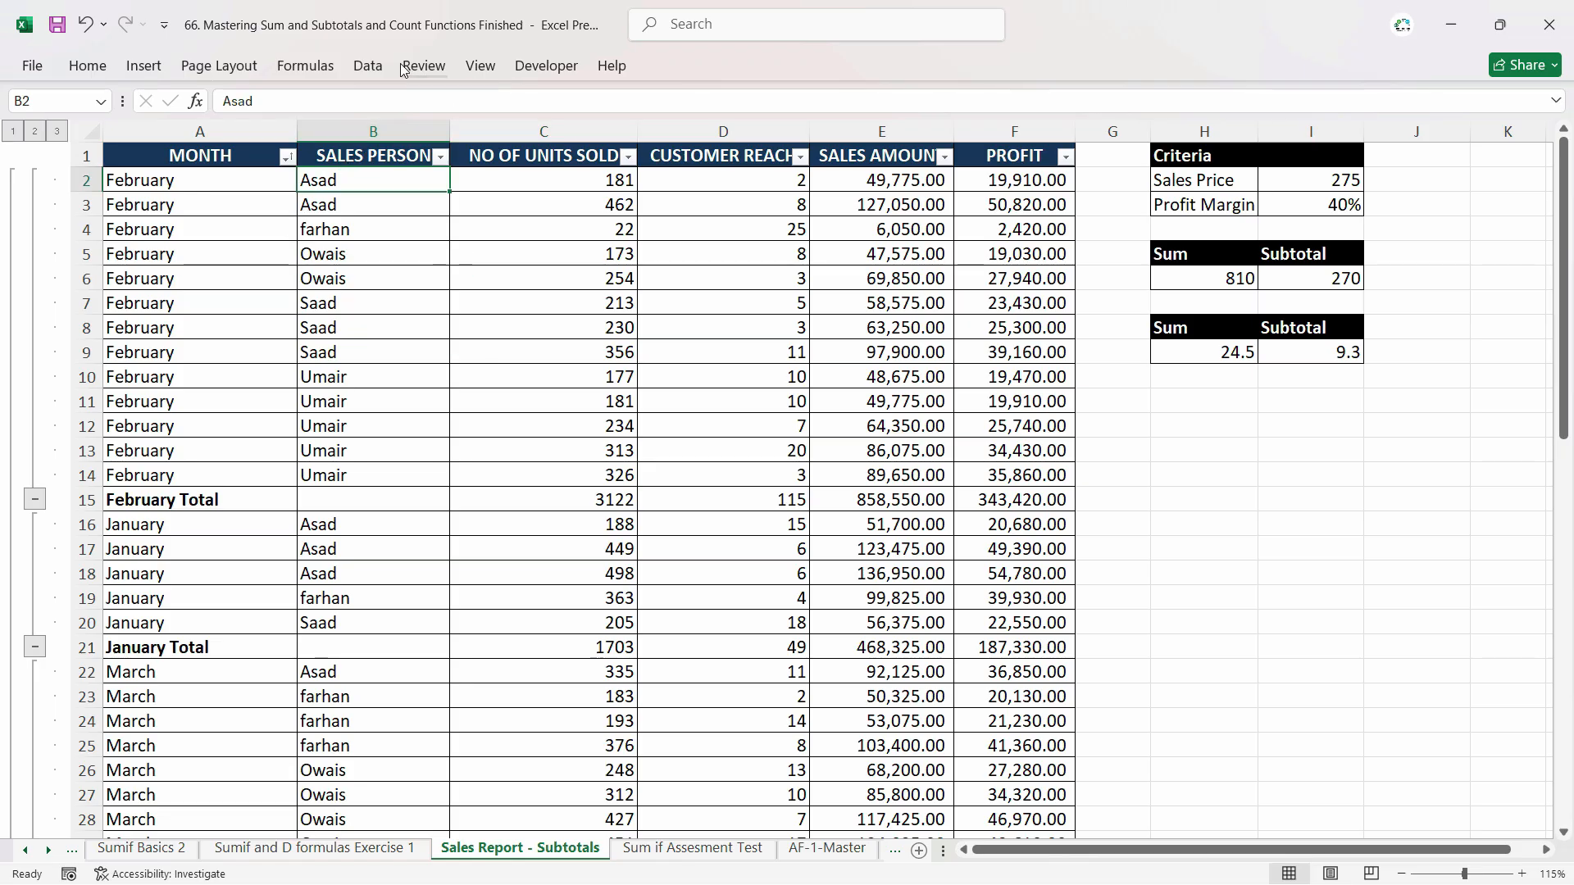
left_click(480, 66)
left_click(712, 131)
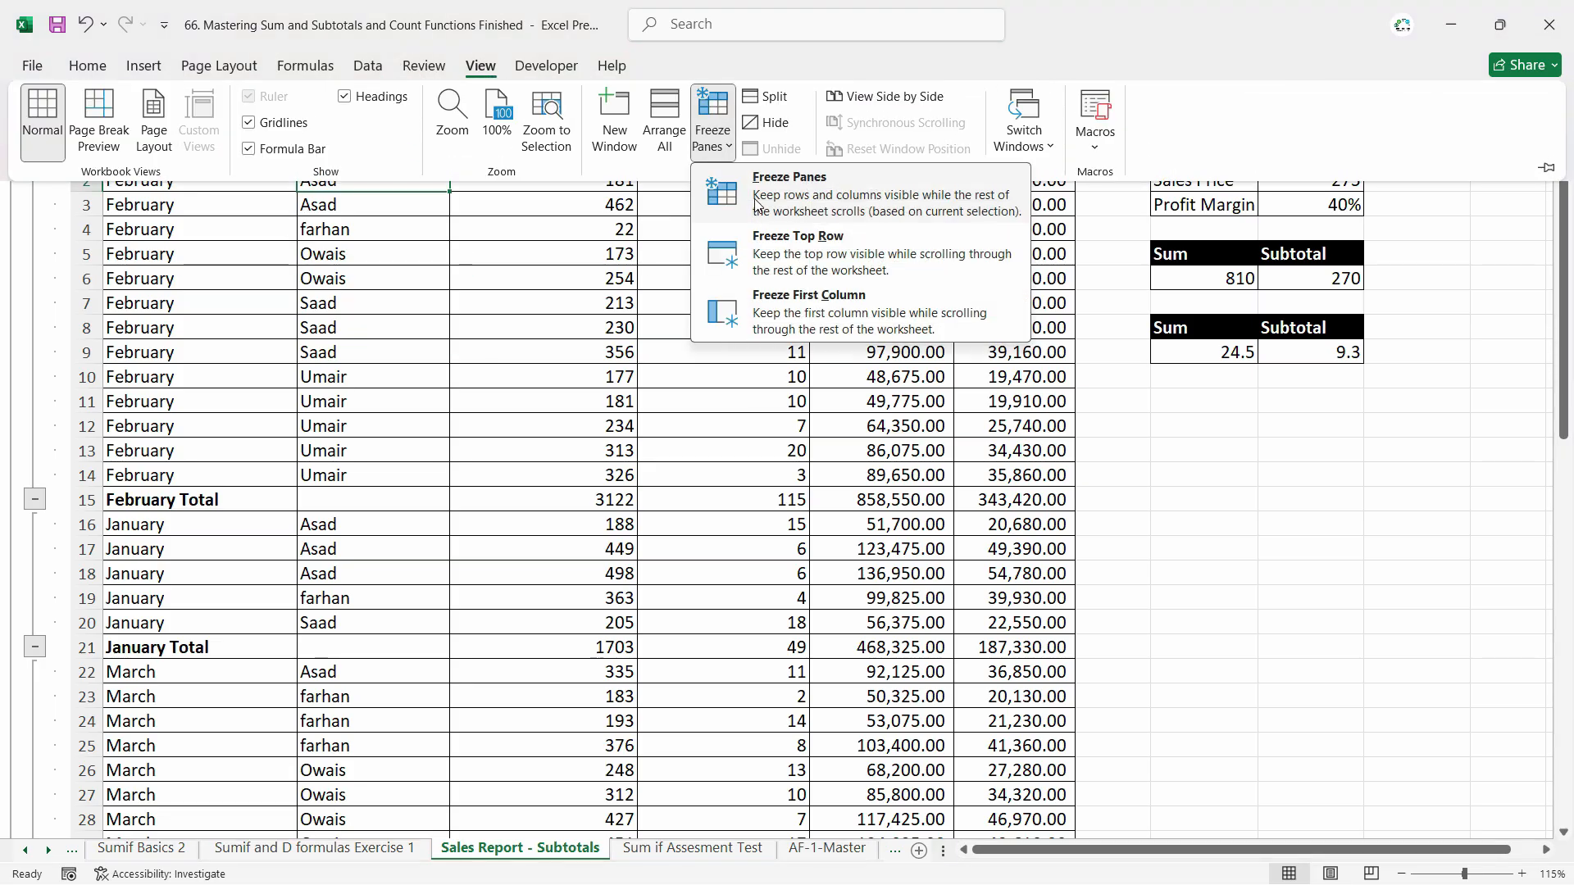
left_click(778, 193)
Add up the NO OF UNITS SOLD column in C36 with =SUM(C2:C32), and inspect the formulas behind the month totals.
scroll(505, 495, "down", 8)
scroll(652, 534, "up", 4)
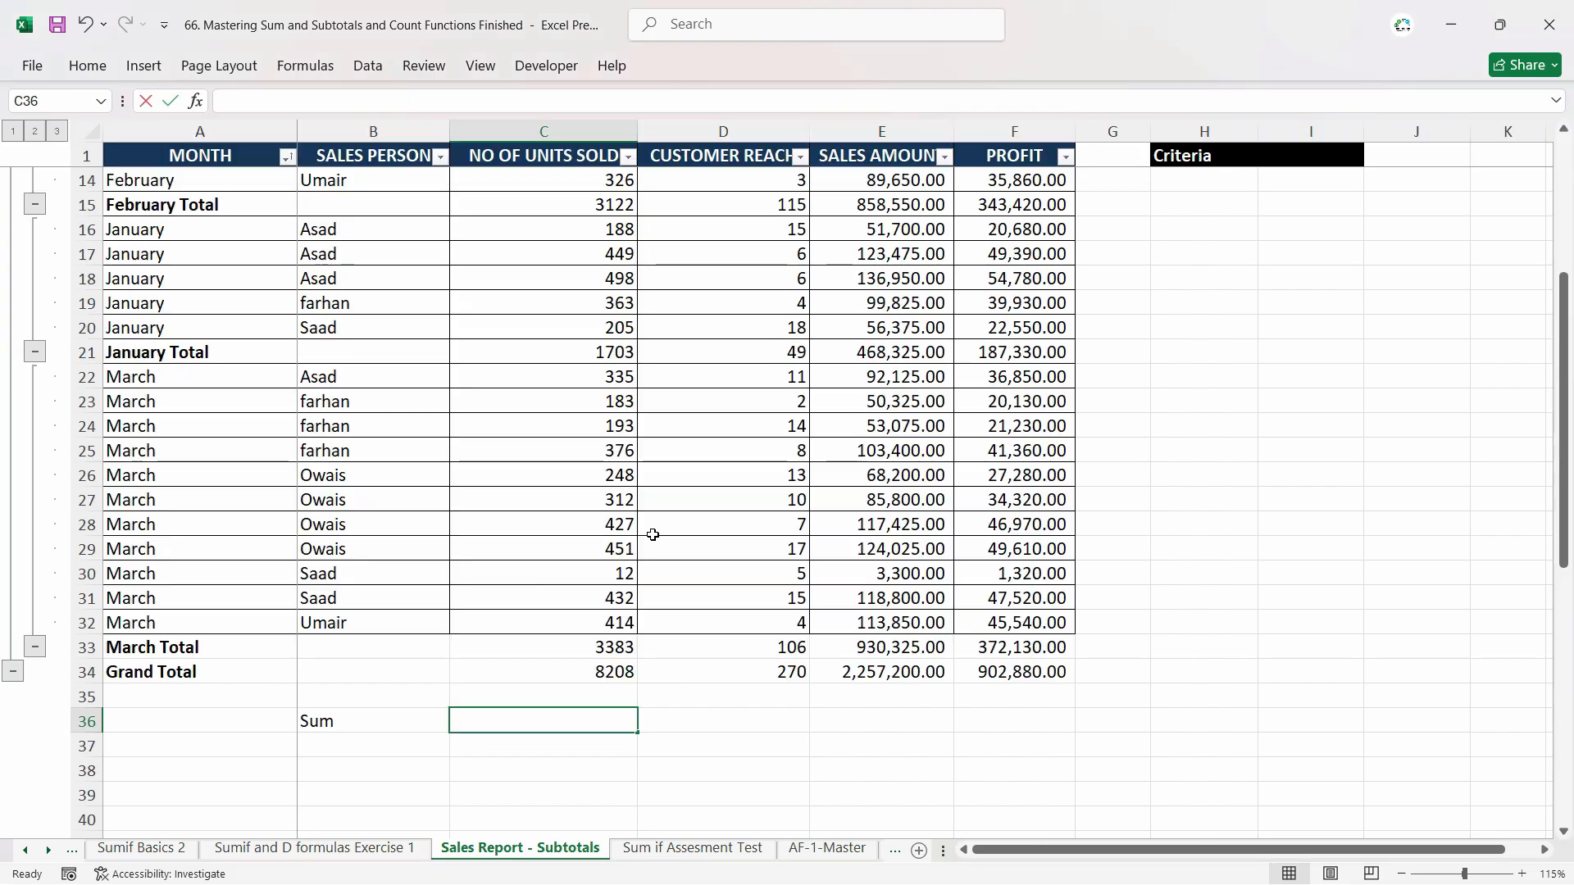
type("=sum")
key("Tab")
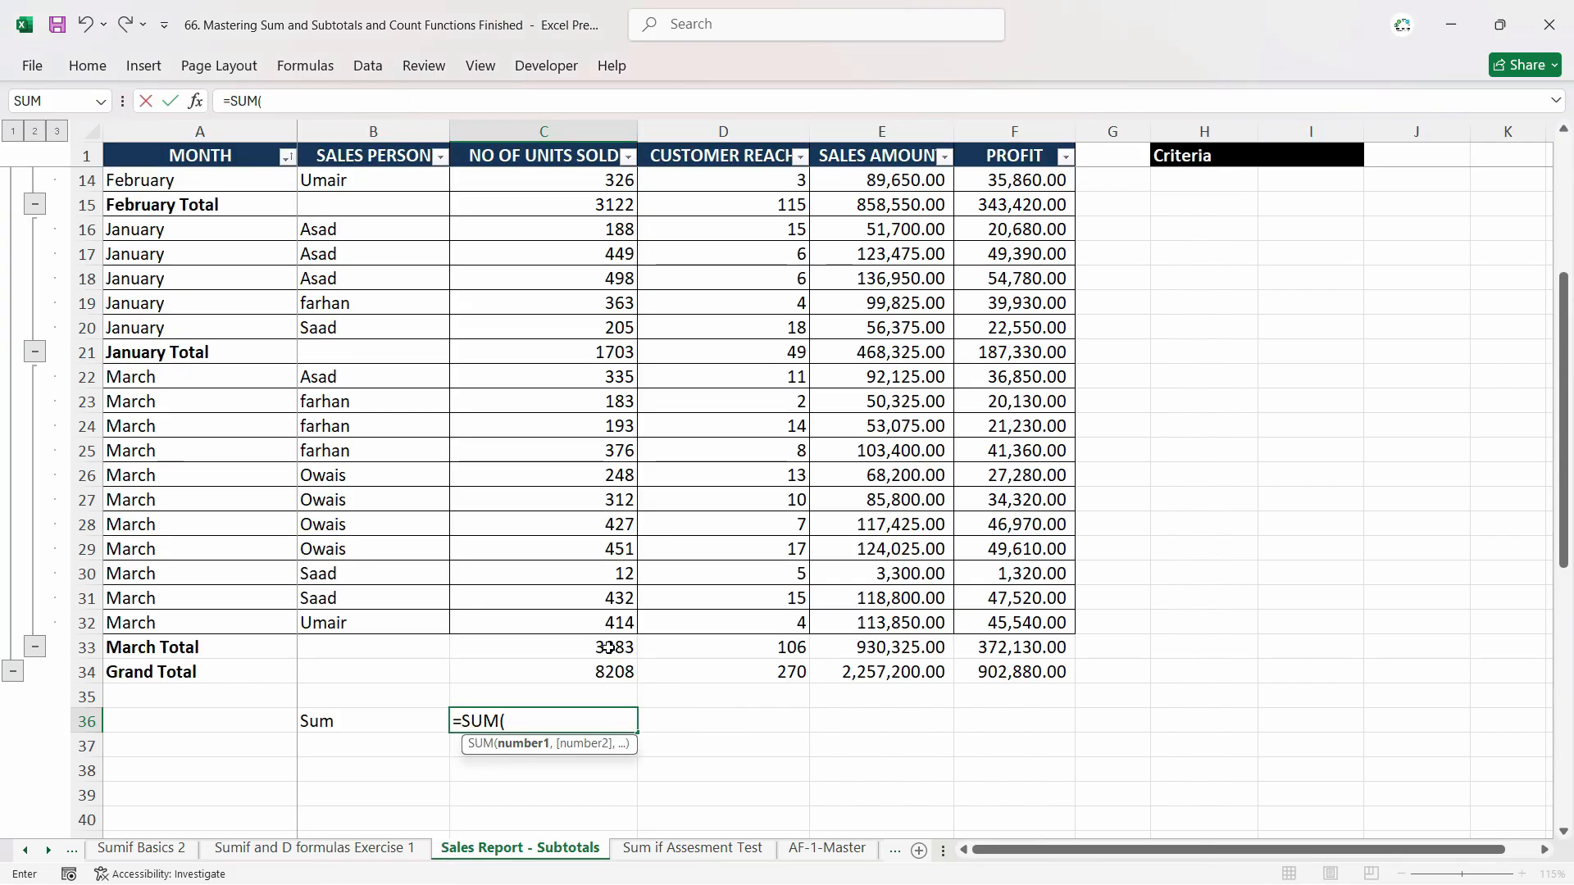
left_click_drag(607, 632, 574, 160)
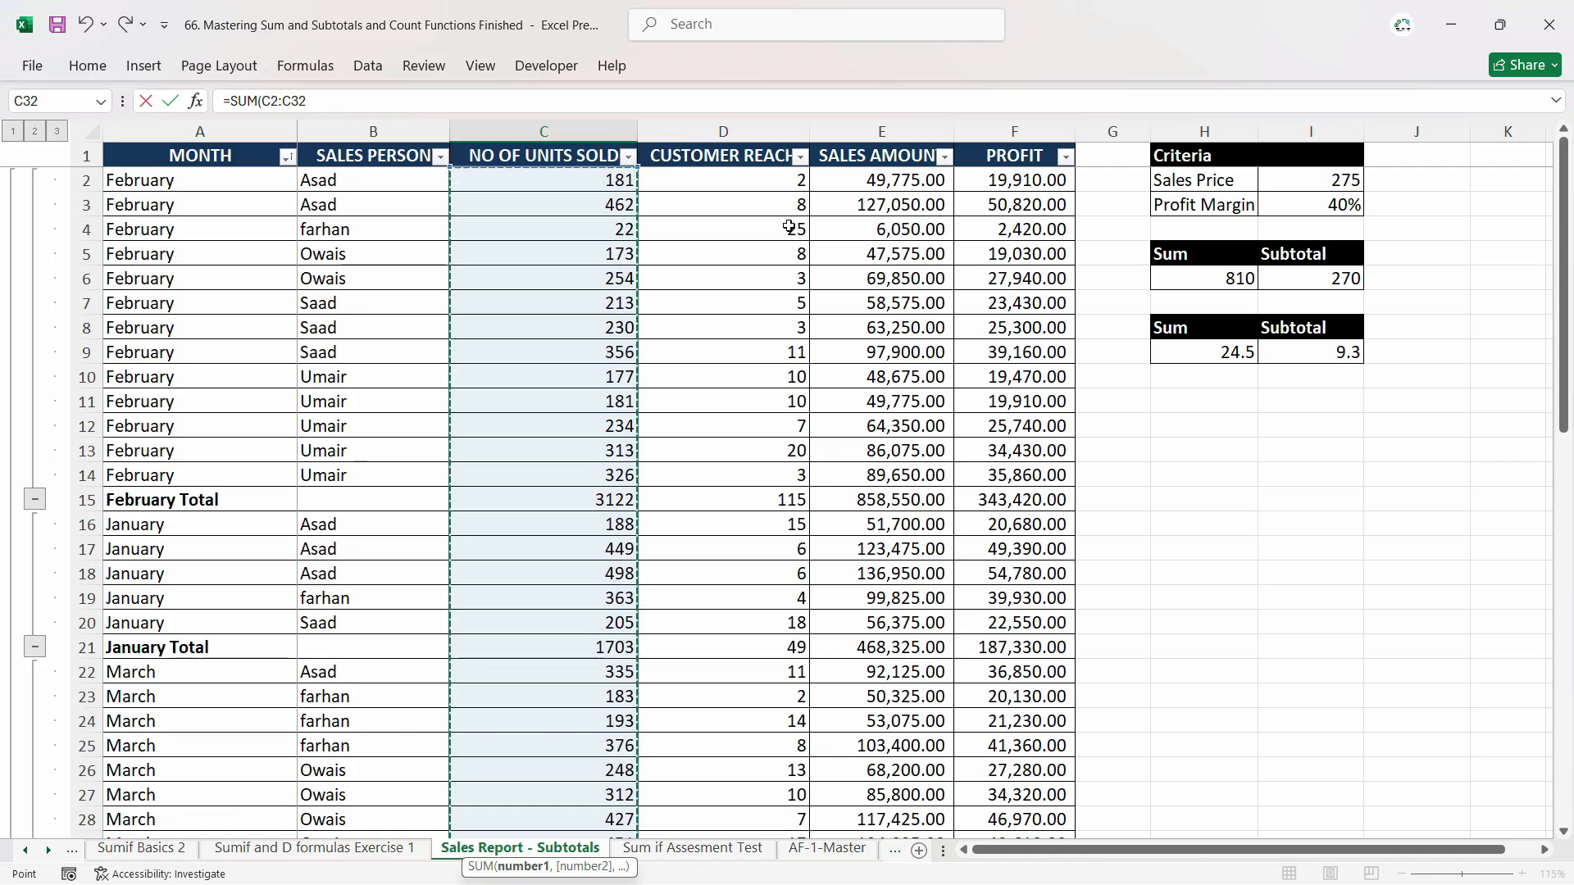
key("Return")
left_click(591, 801)
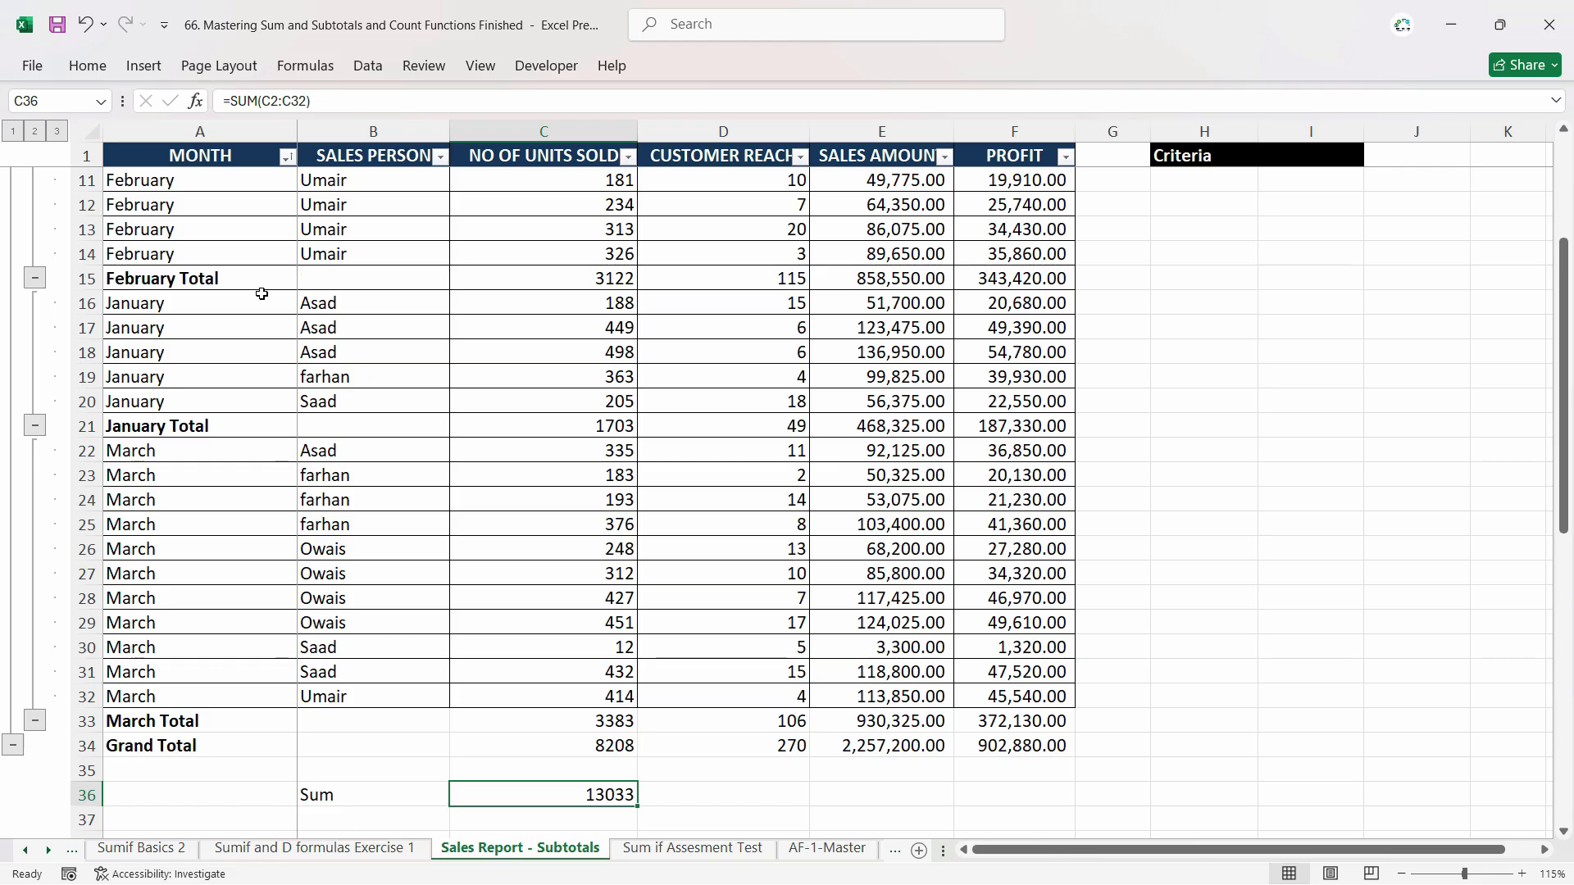
left_click(579, 424)
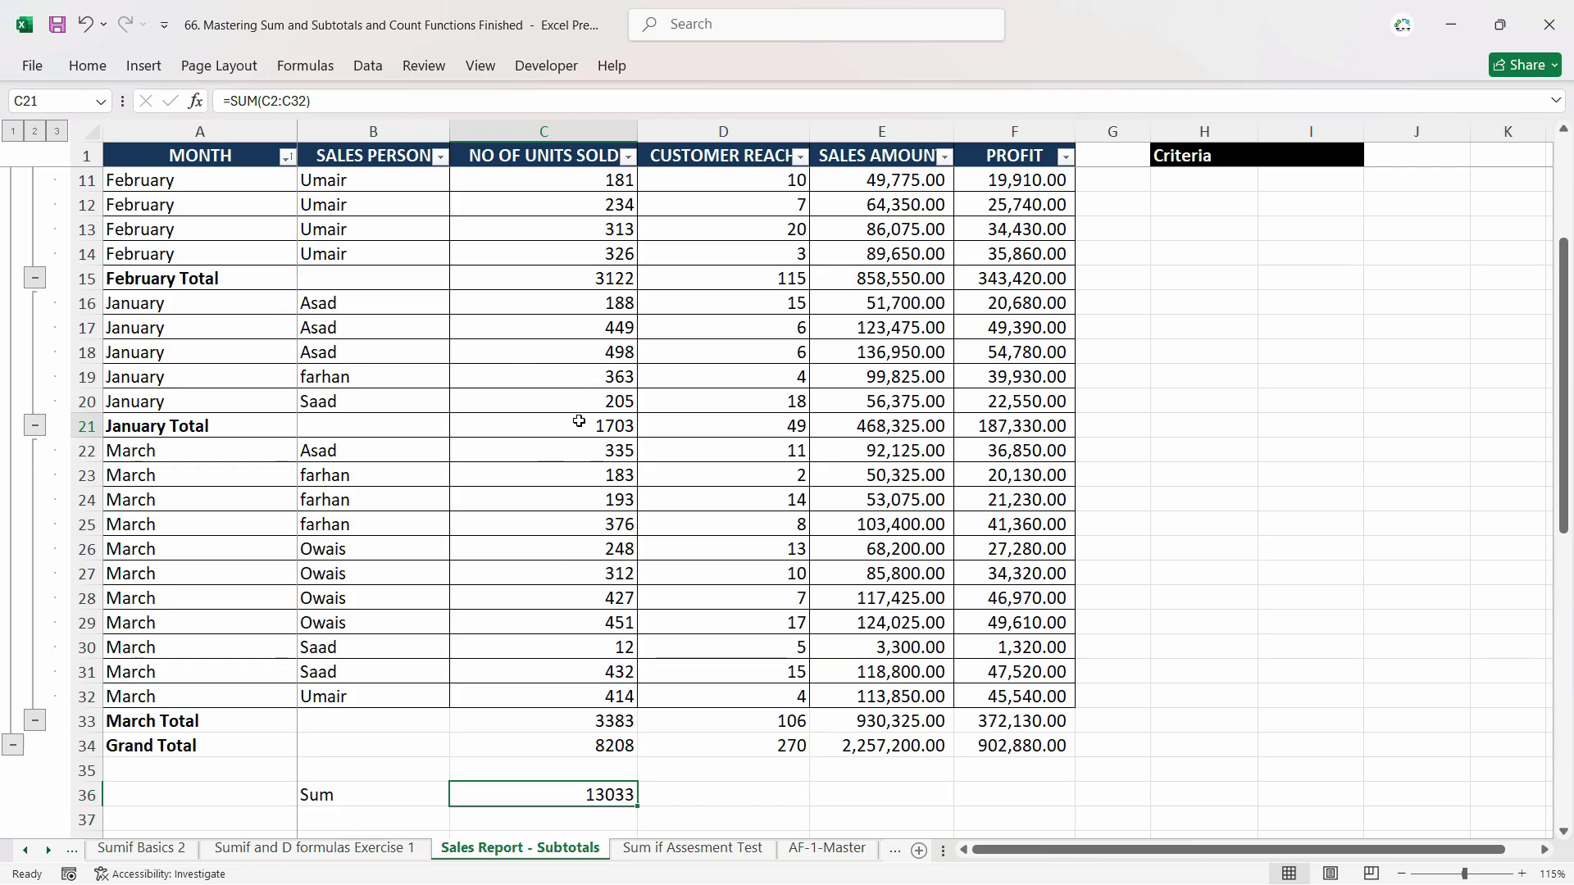
left_click(617, 279)
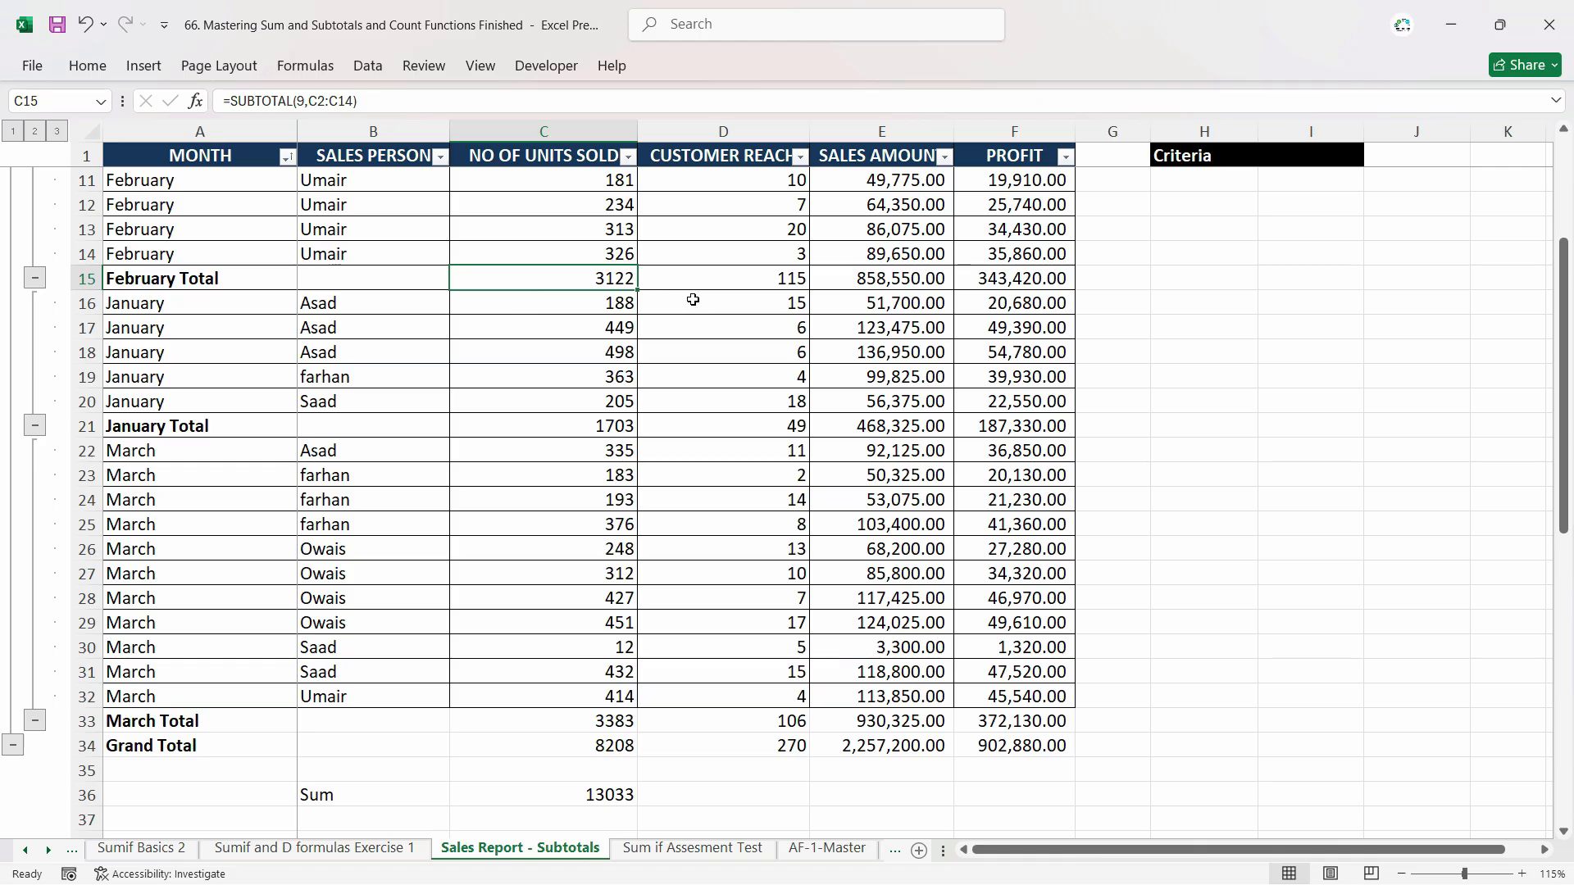
Enter the label Subtotal in B37, directly below the Sum label.
left_click(350, 816)
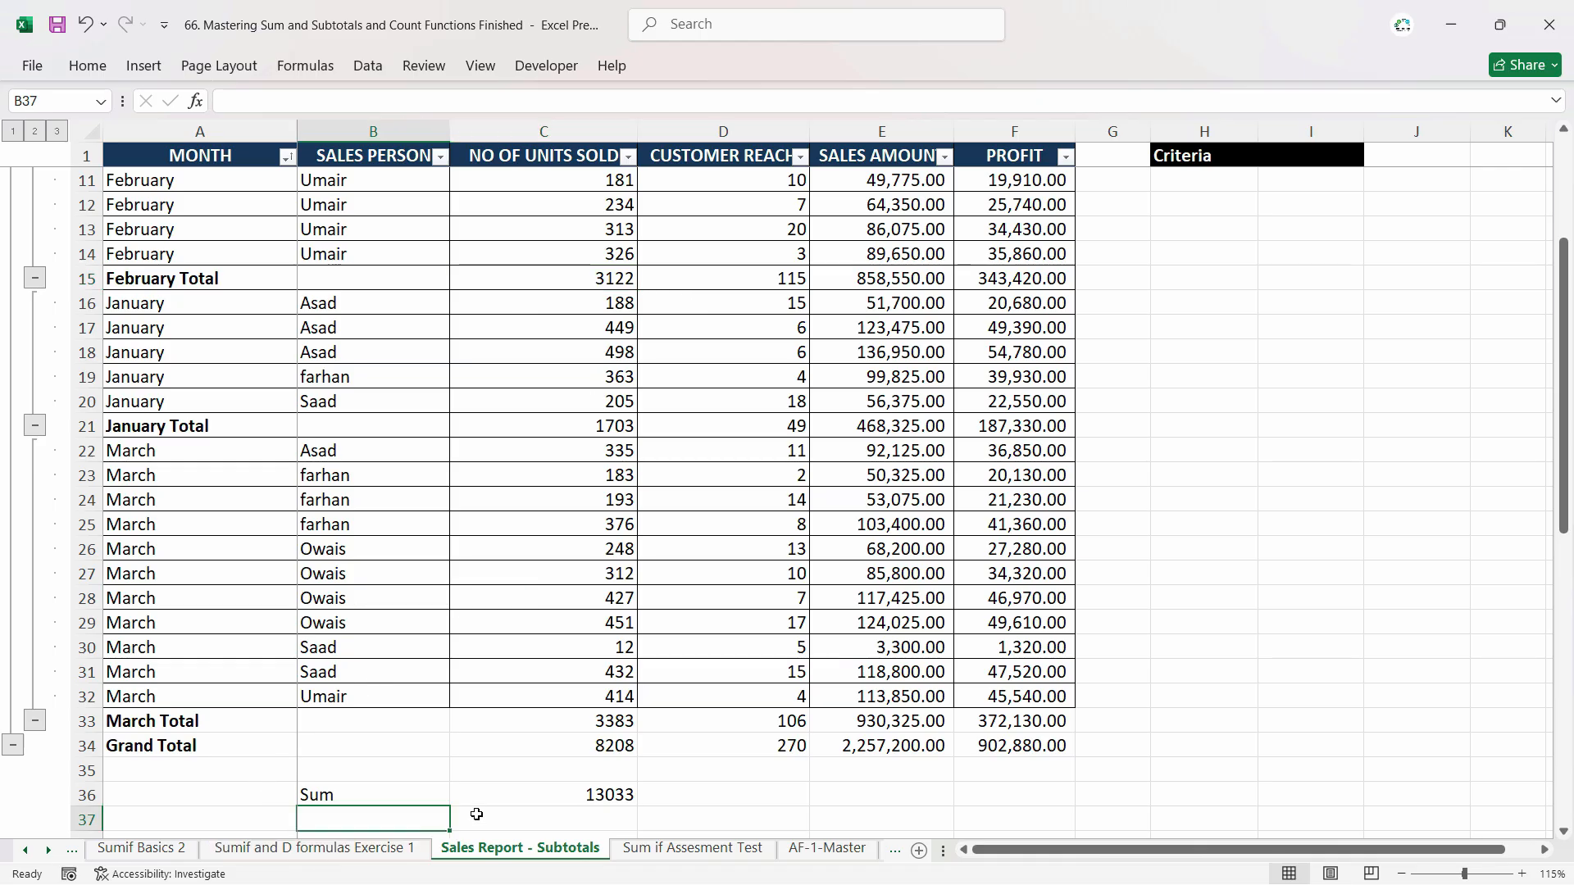
type("sub")
key("BackSpace")
key("BackSpace")
key("BackSpace")
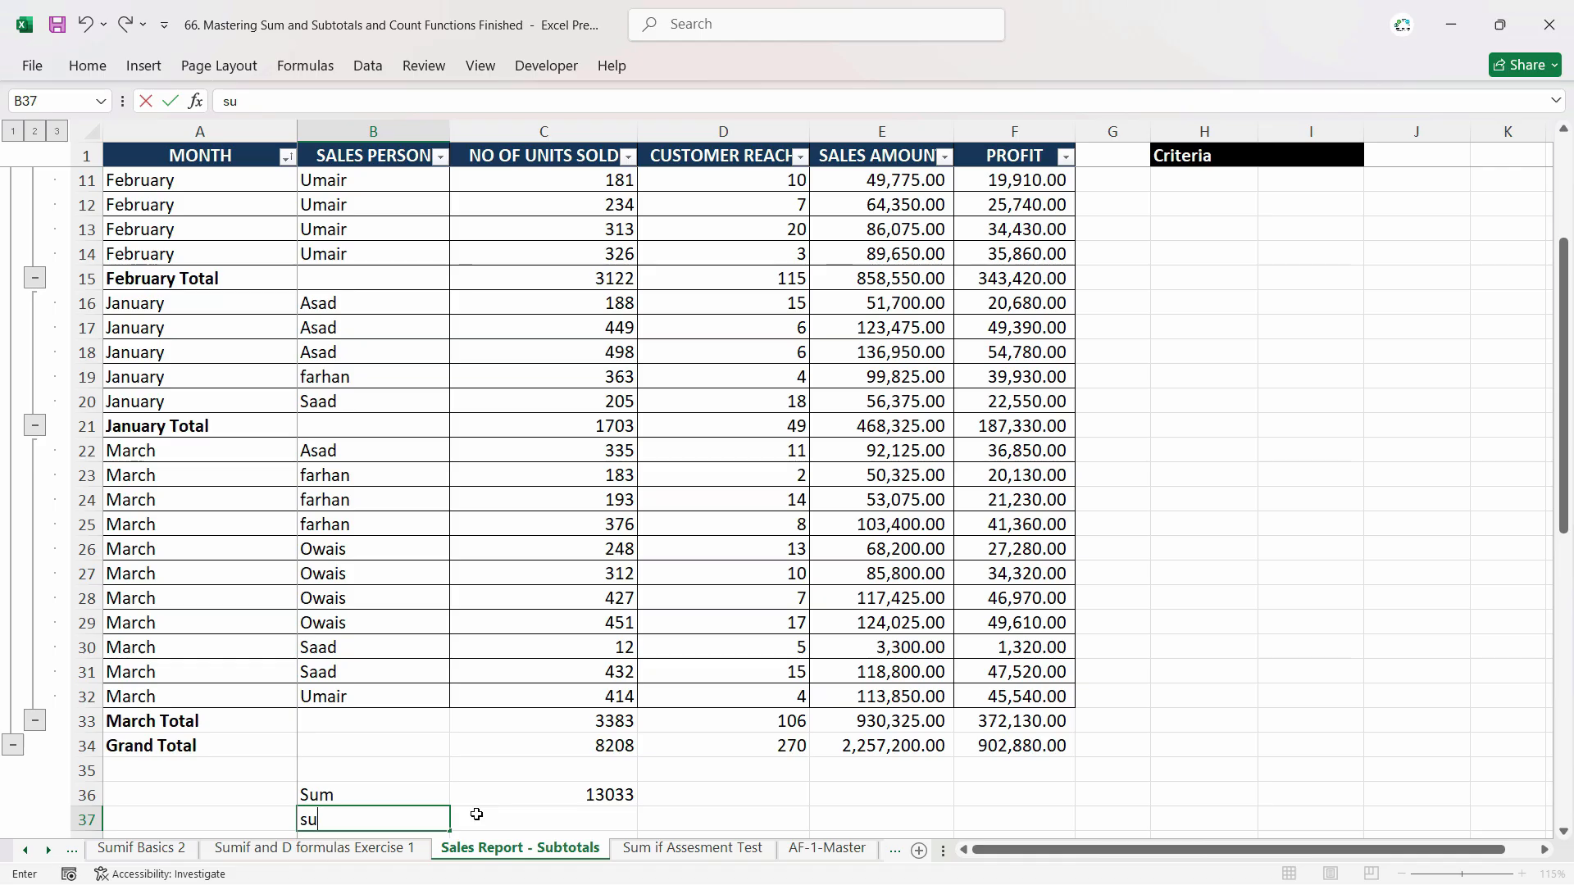
type("Subtotal")
Total NO OF UNITS SOLD in C37 with =SUBTOTAL(9,C2:C32), using function 9 for SUM.
left_click(476, 814)
type("=sum")
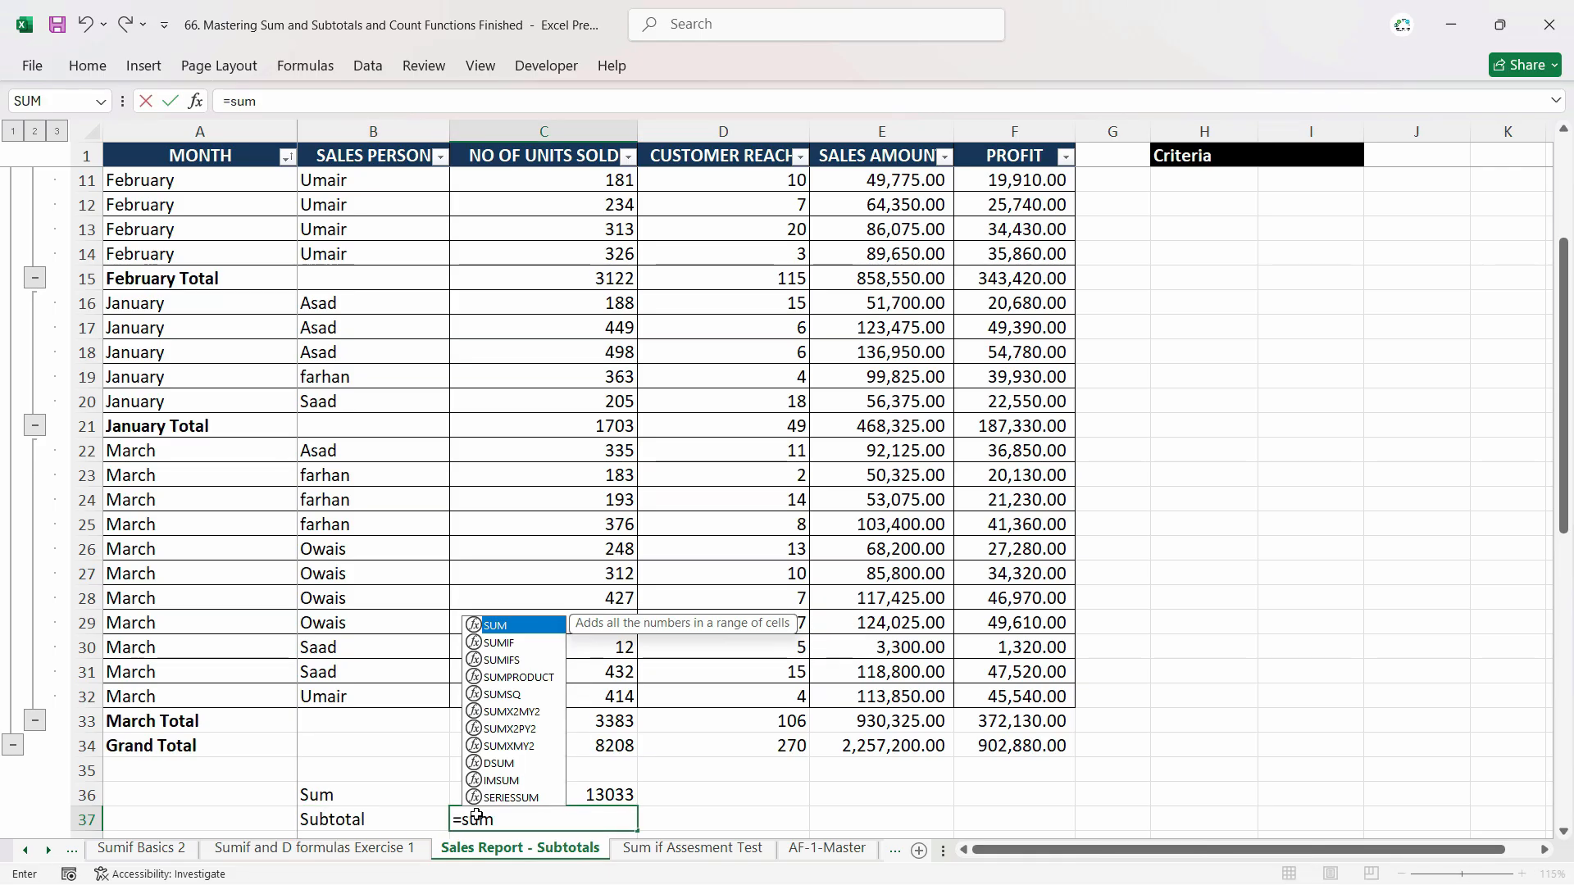
key("BackSpace")
key("BackSpace")
type("ub")
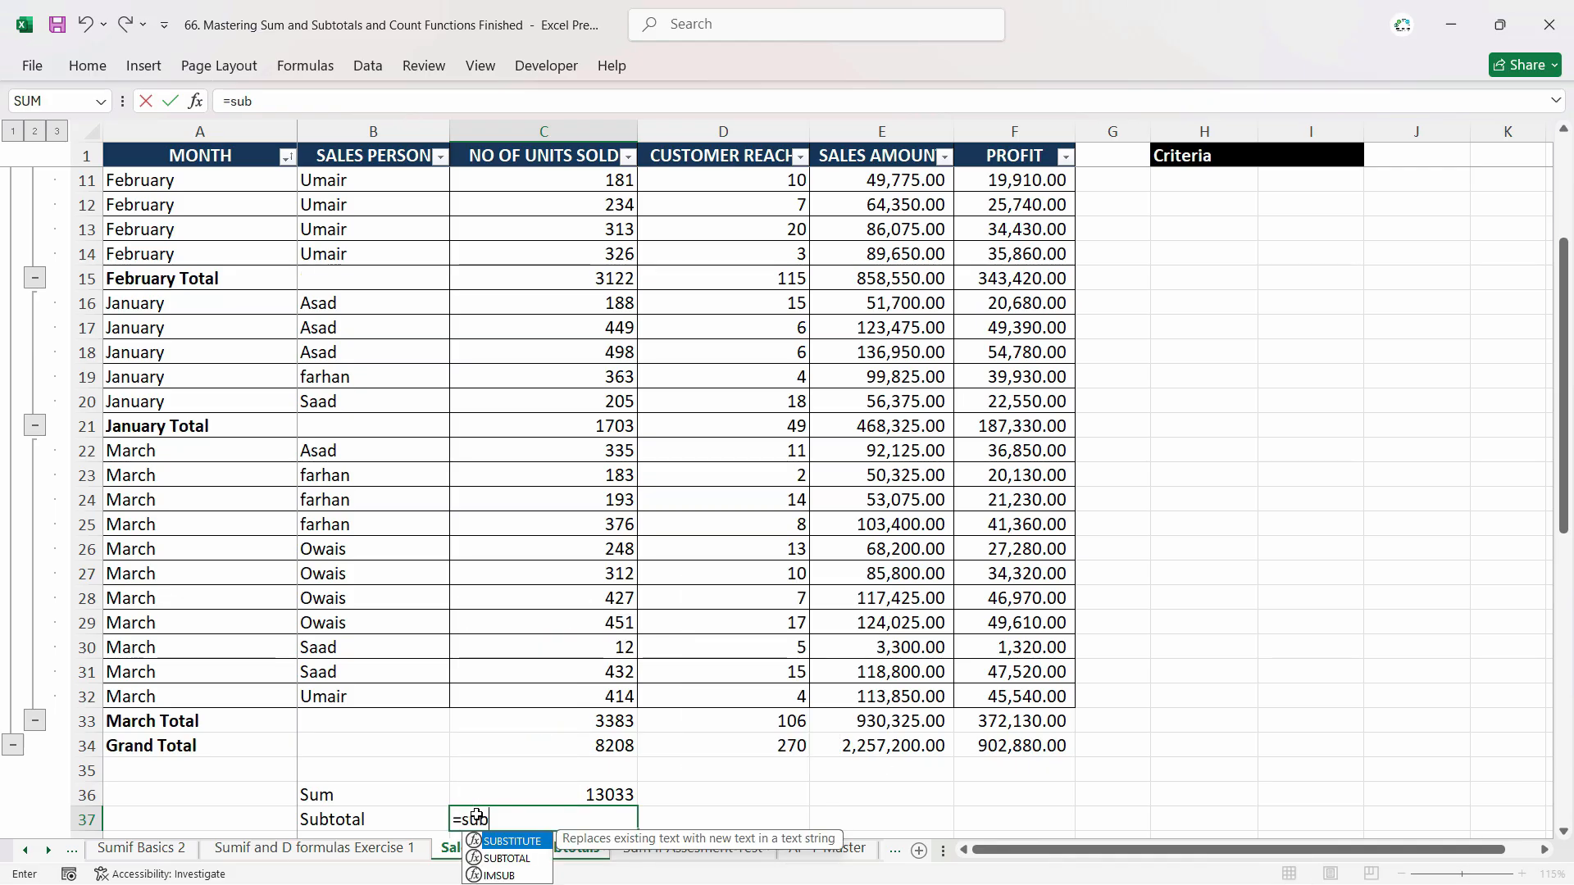
type("t")
key("Tab")
double_click(598, 747)
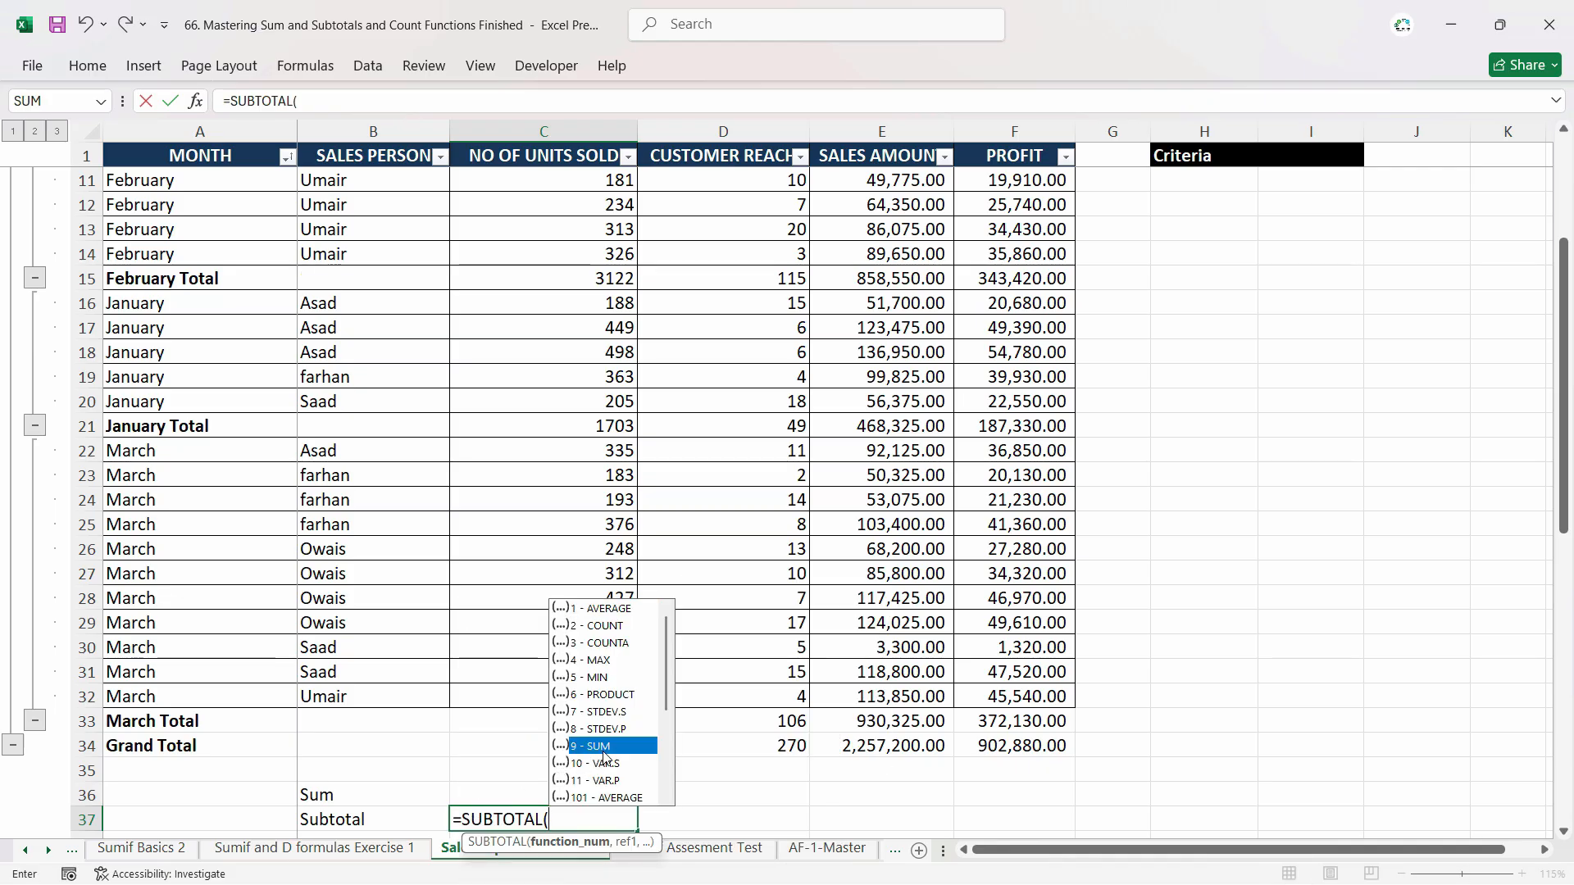
type(",")
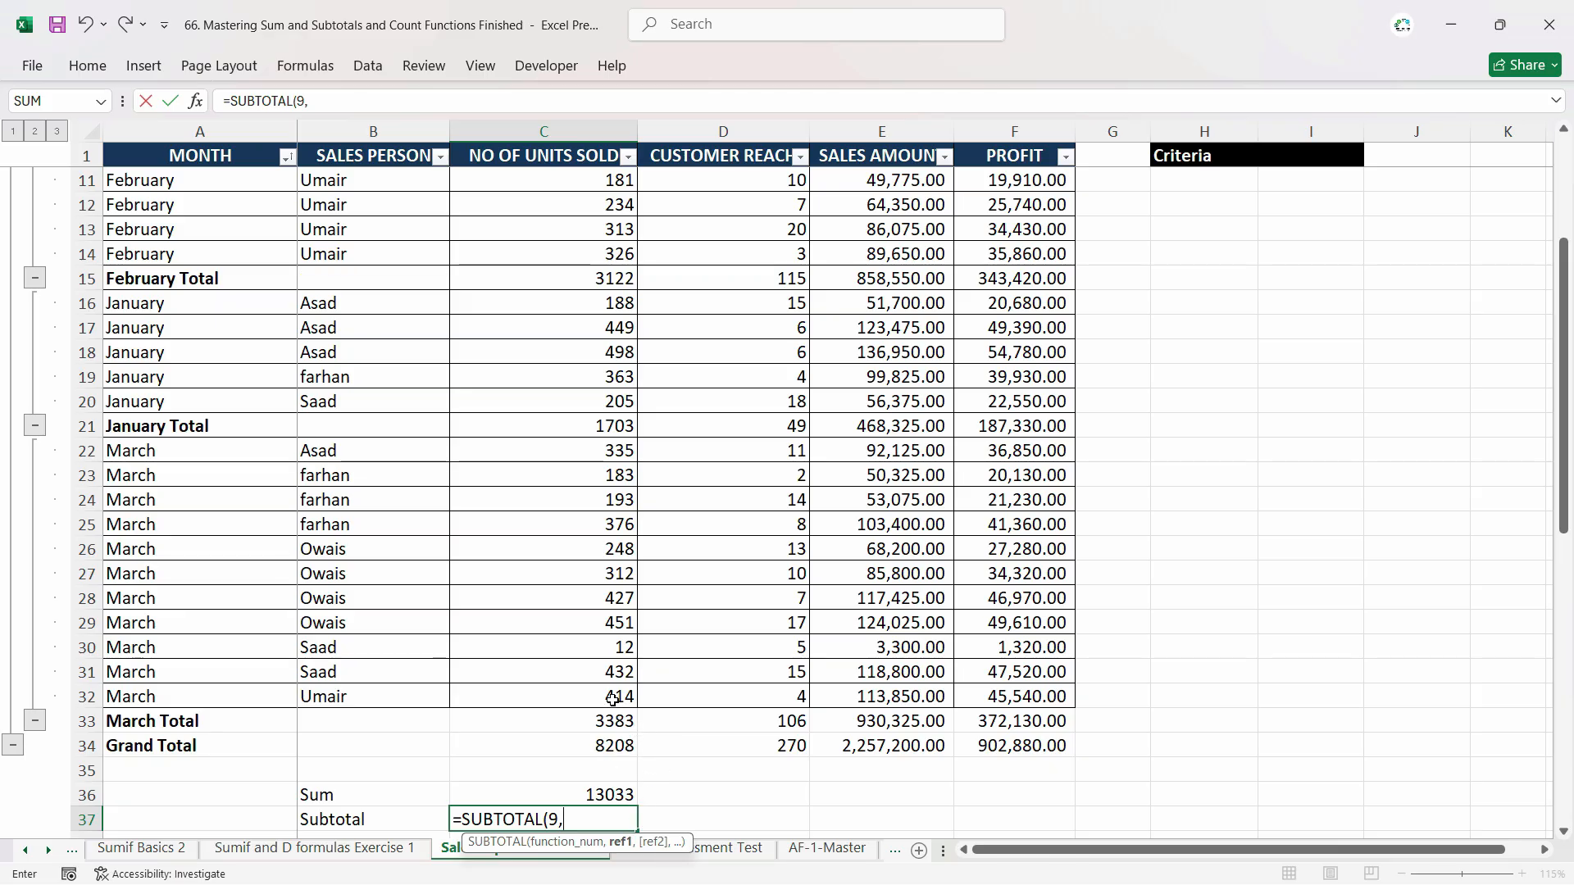
left_click_drag(612, 697, 597, 33)
key("Return")
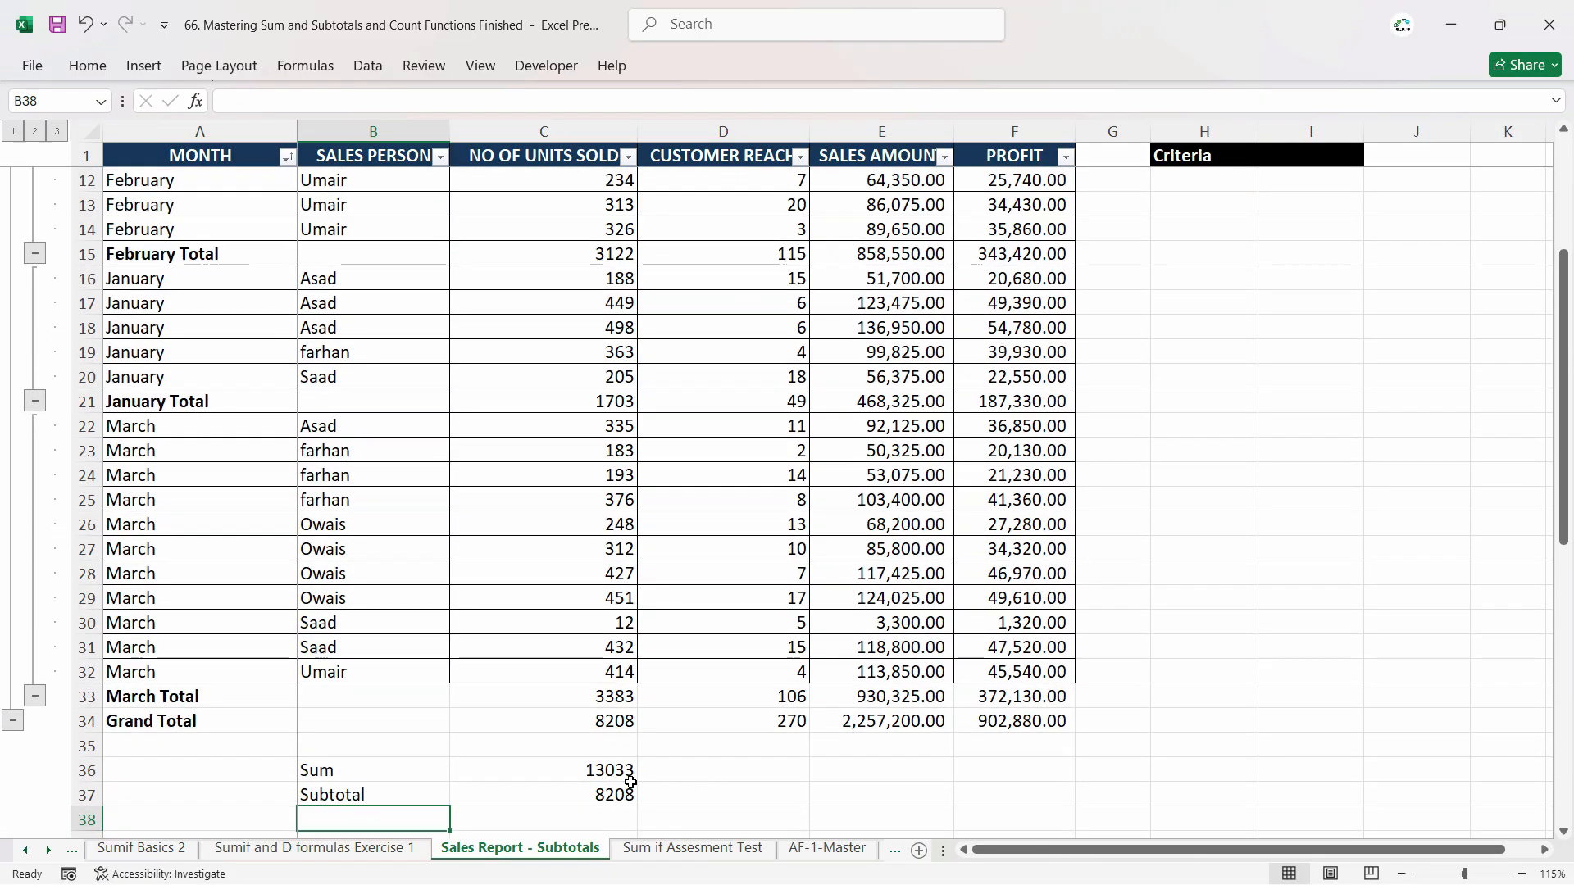
Clear the January Total in C21, undo and clear it again to compare how the SUM and SUBTOTAL cells respond.
left_click(613, 793)
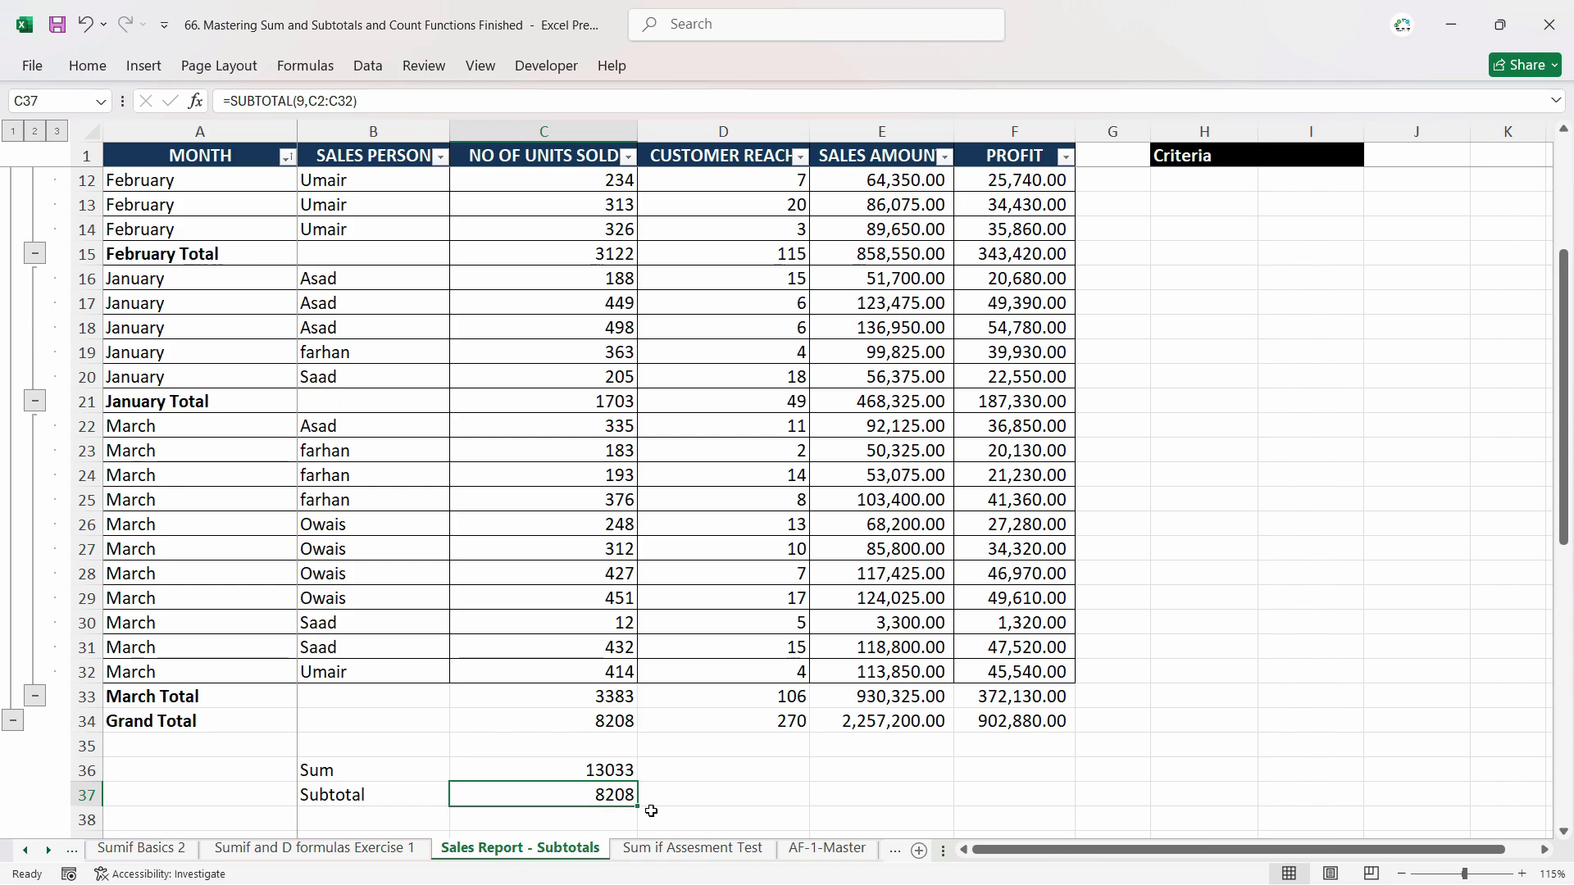
left_click(582, 413)
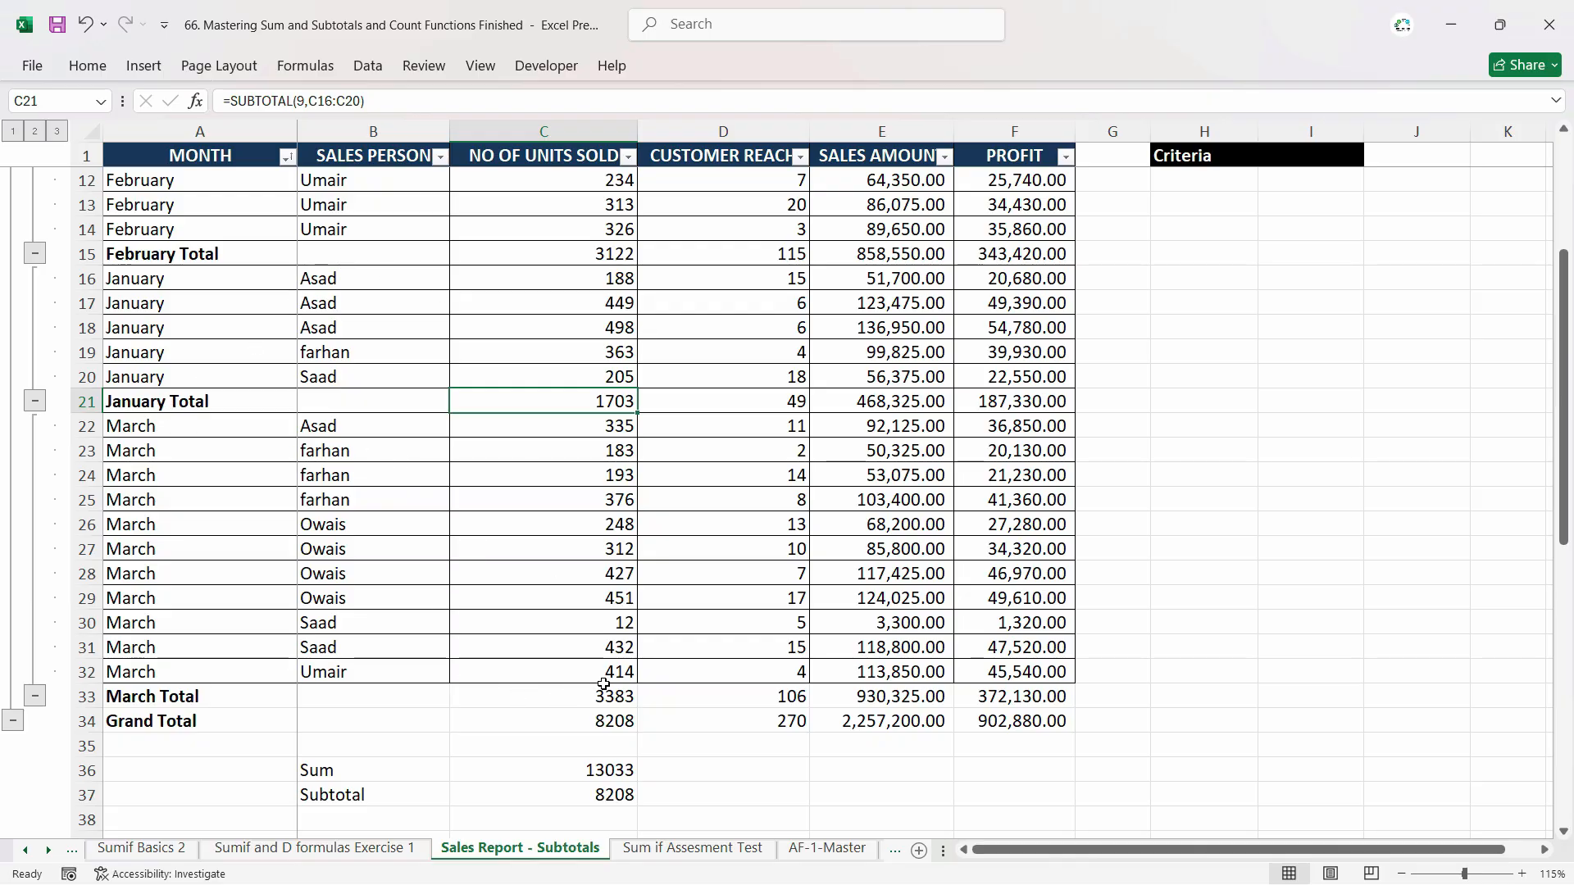
left_click(613, 797)
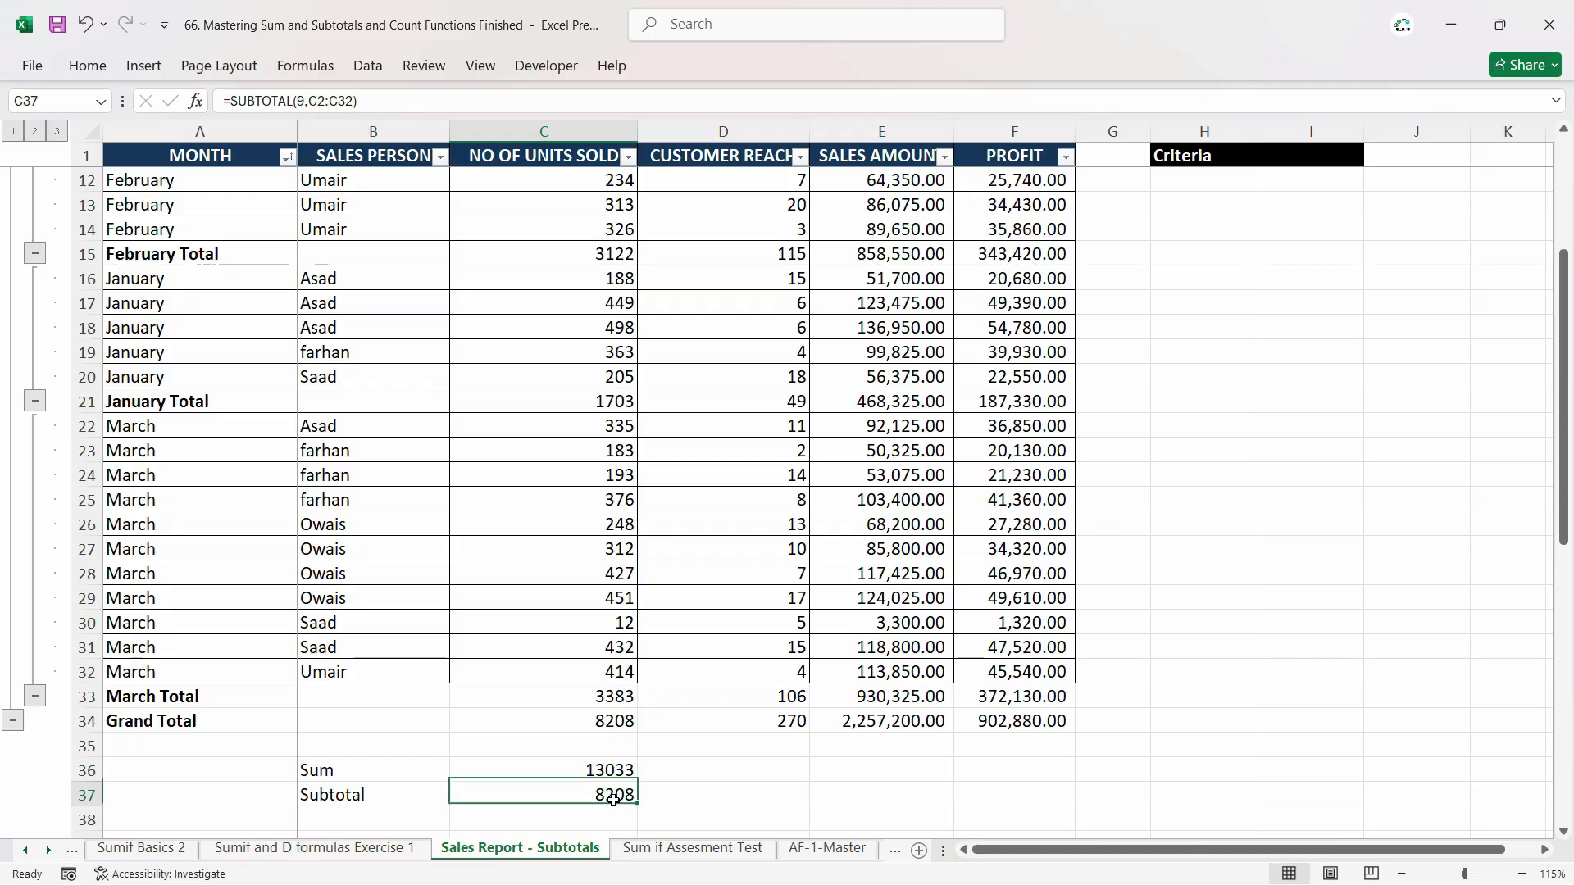
left_click(624, 773)
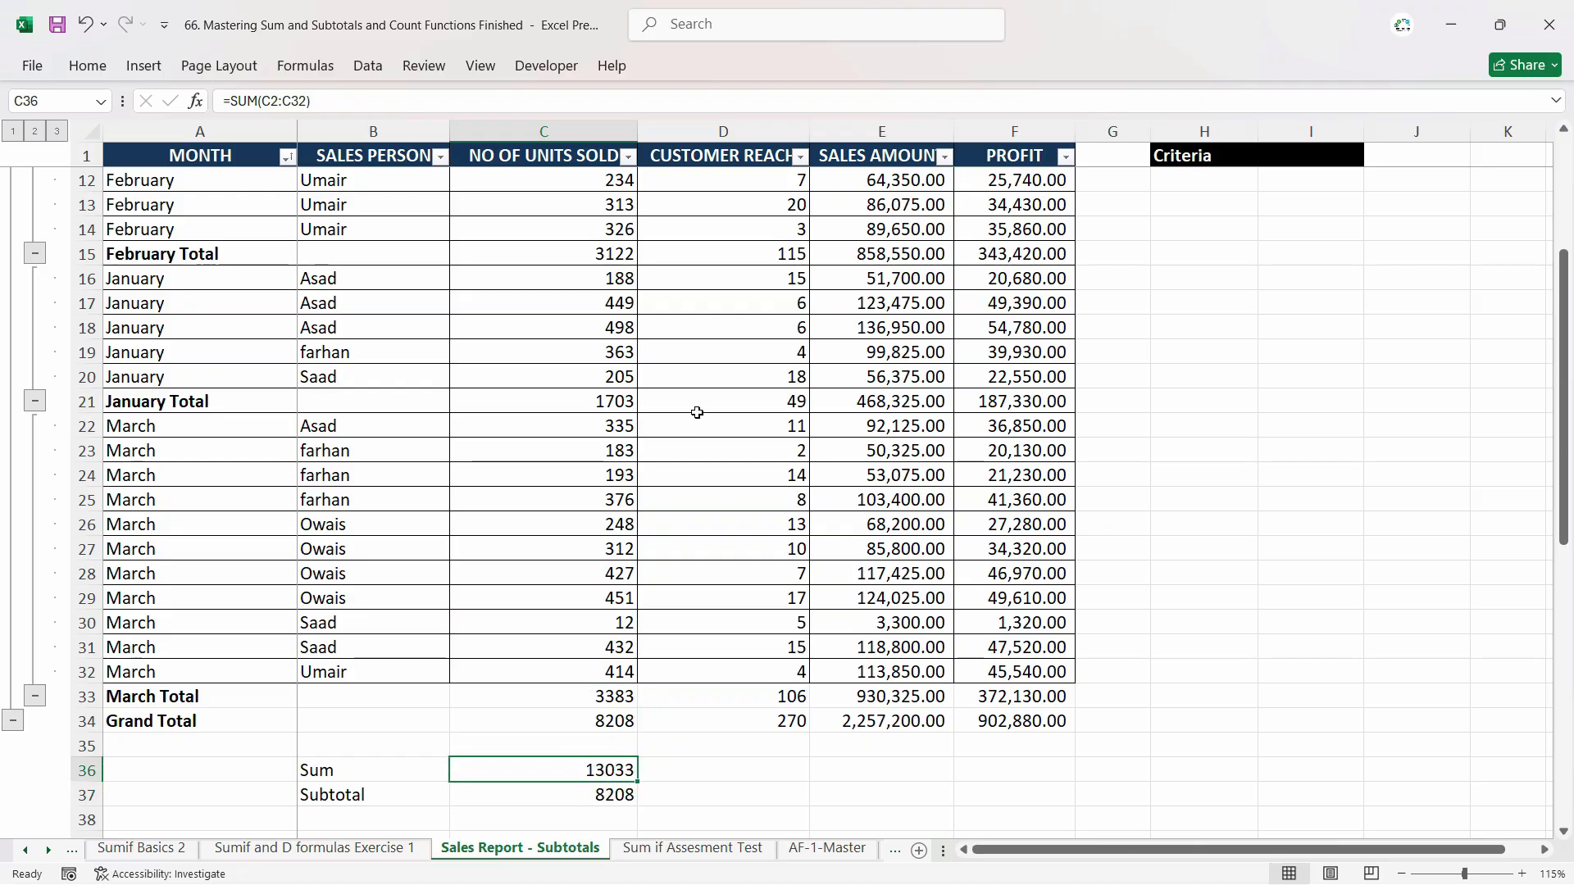
left_click(602, 409)
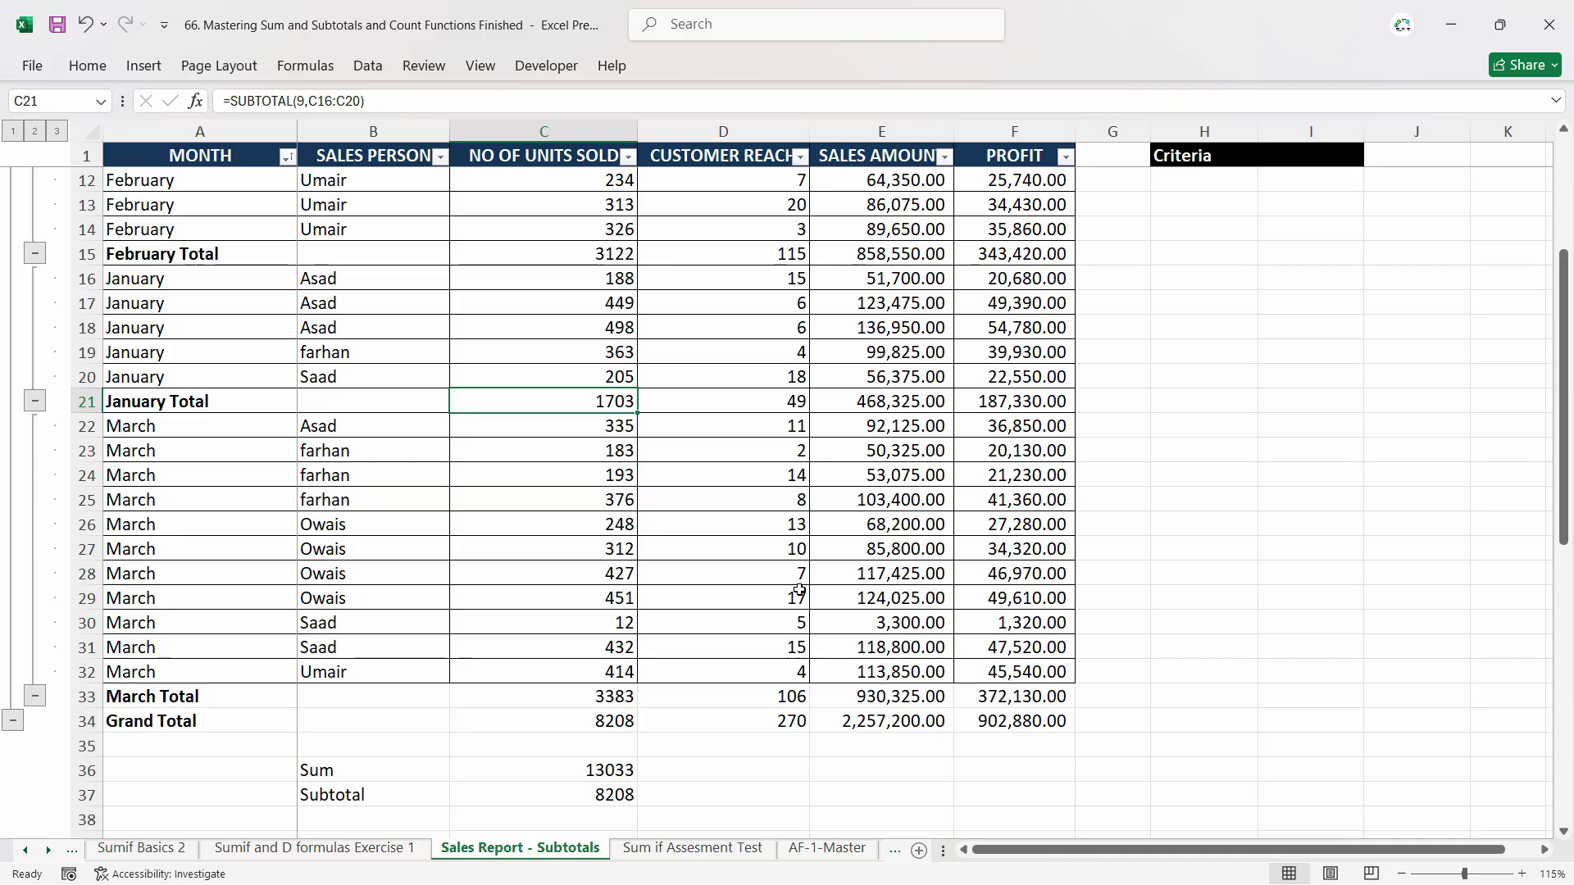
key("Delete")
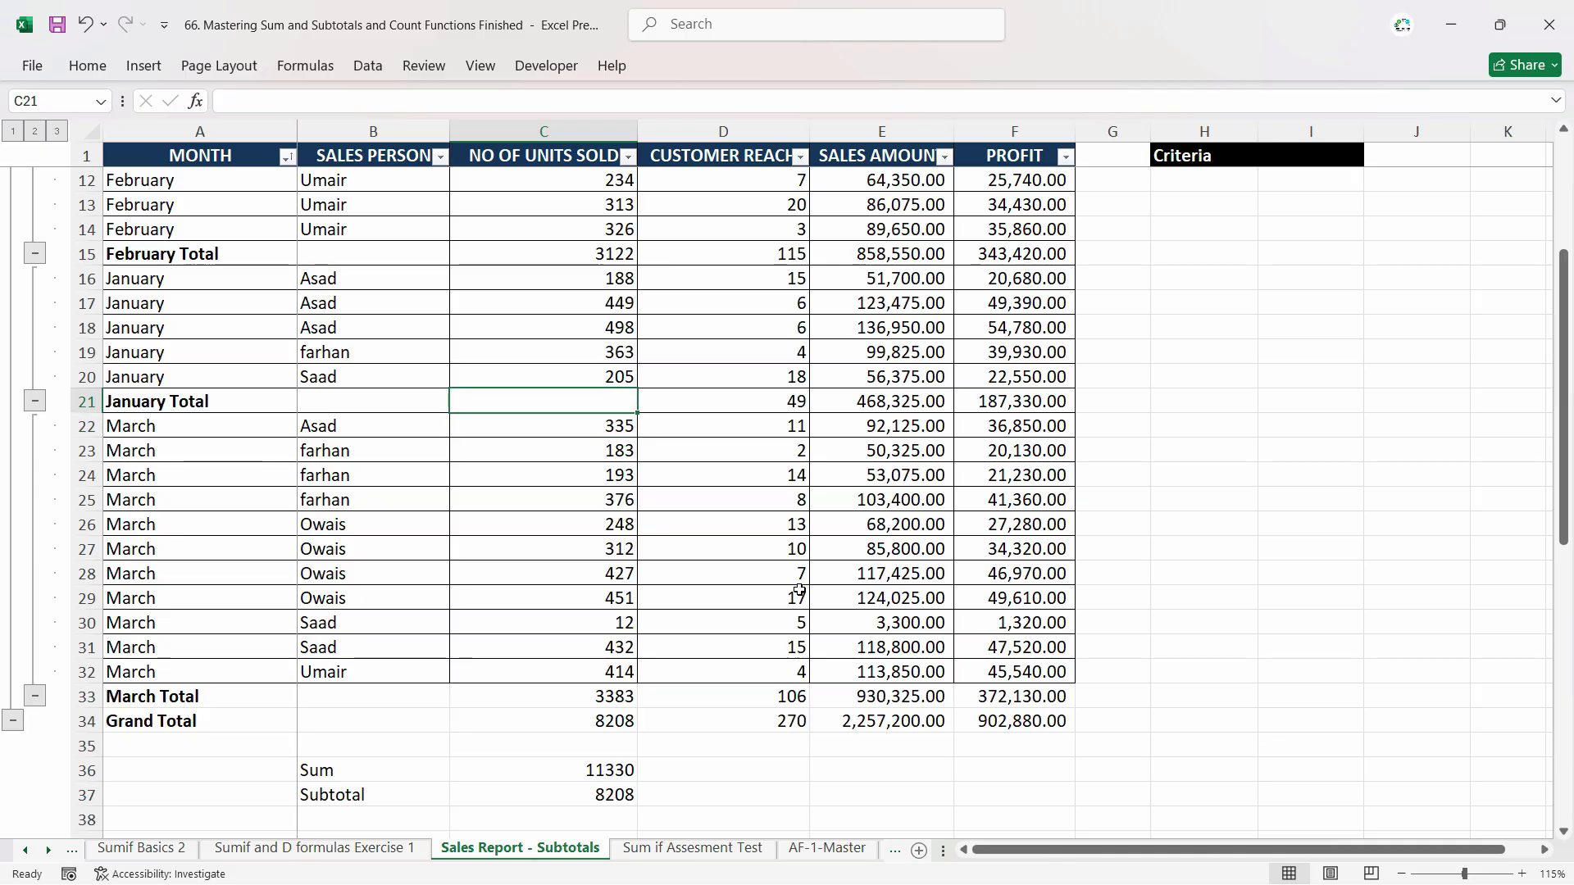
key("ctrl+z")
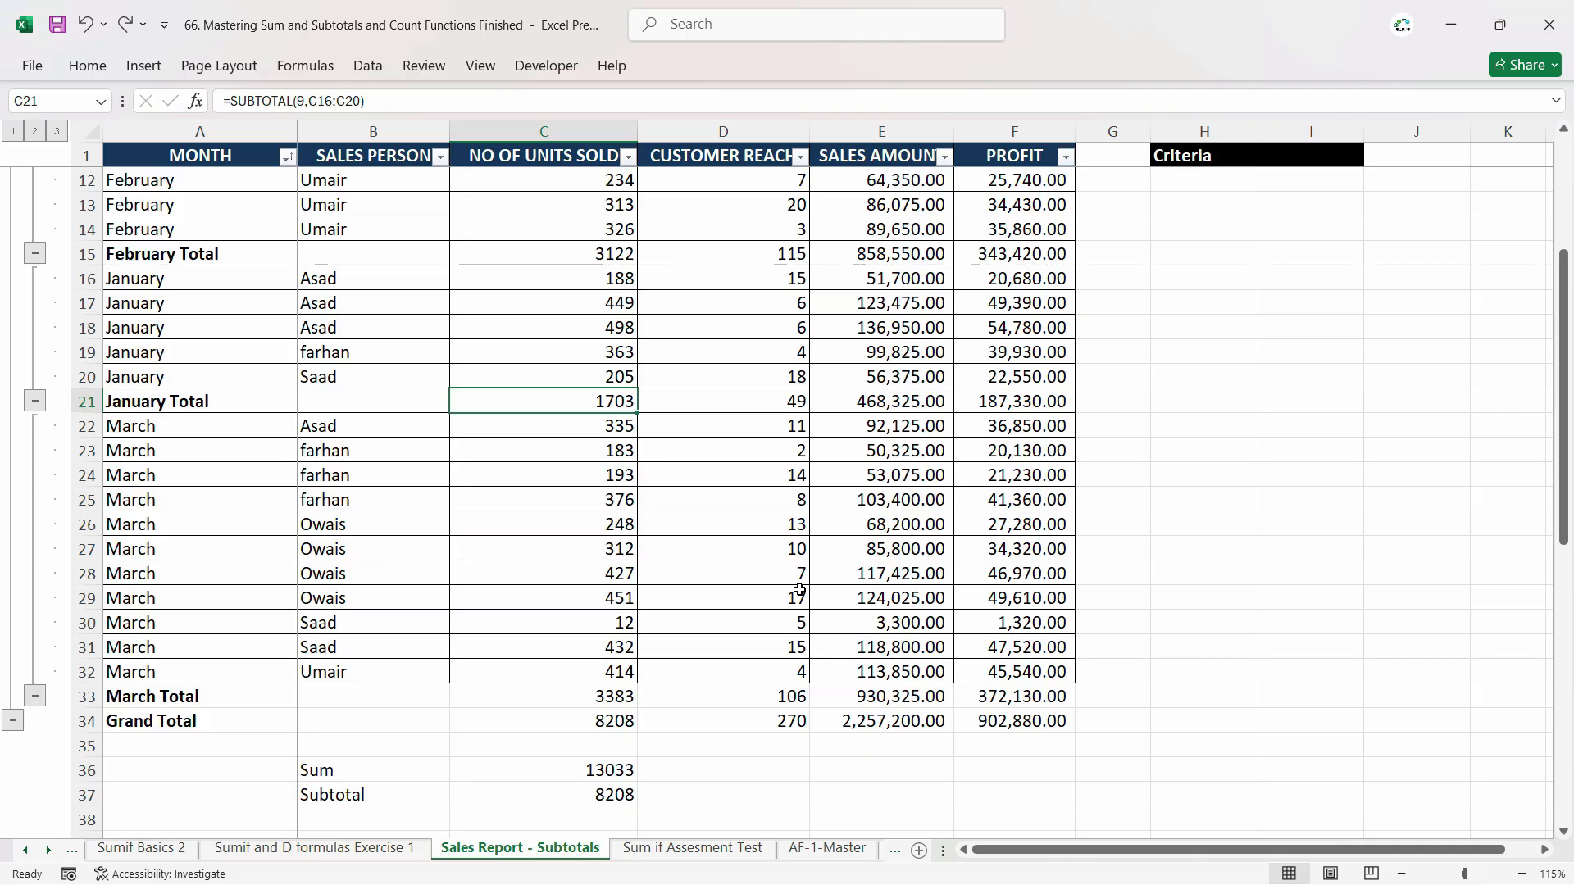
key("Delete")
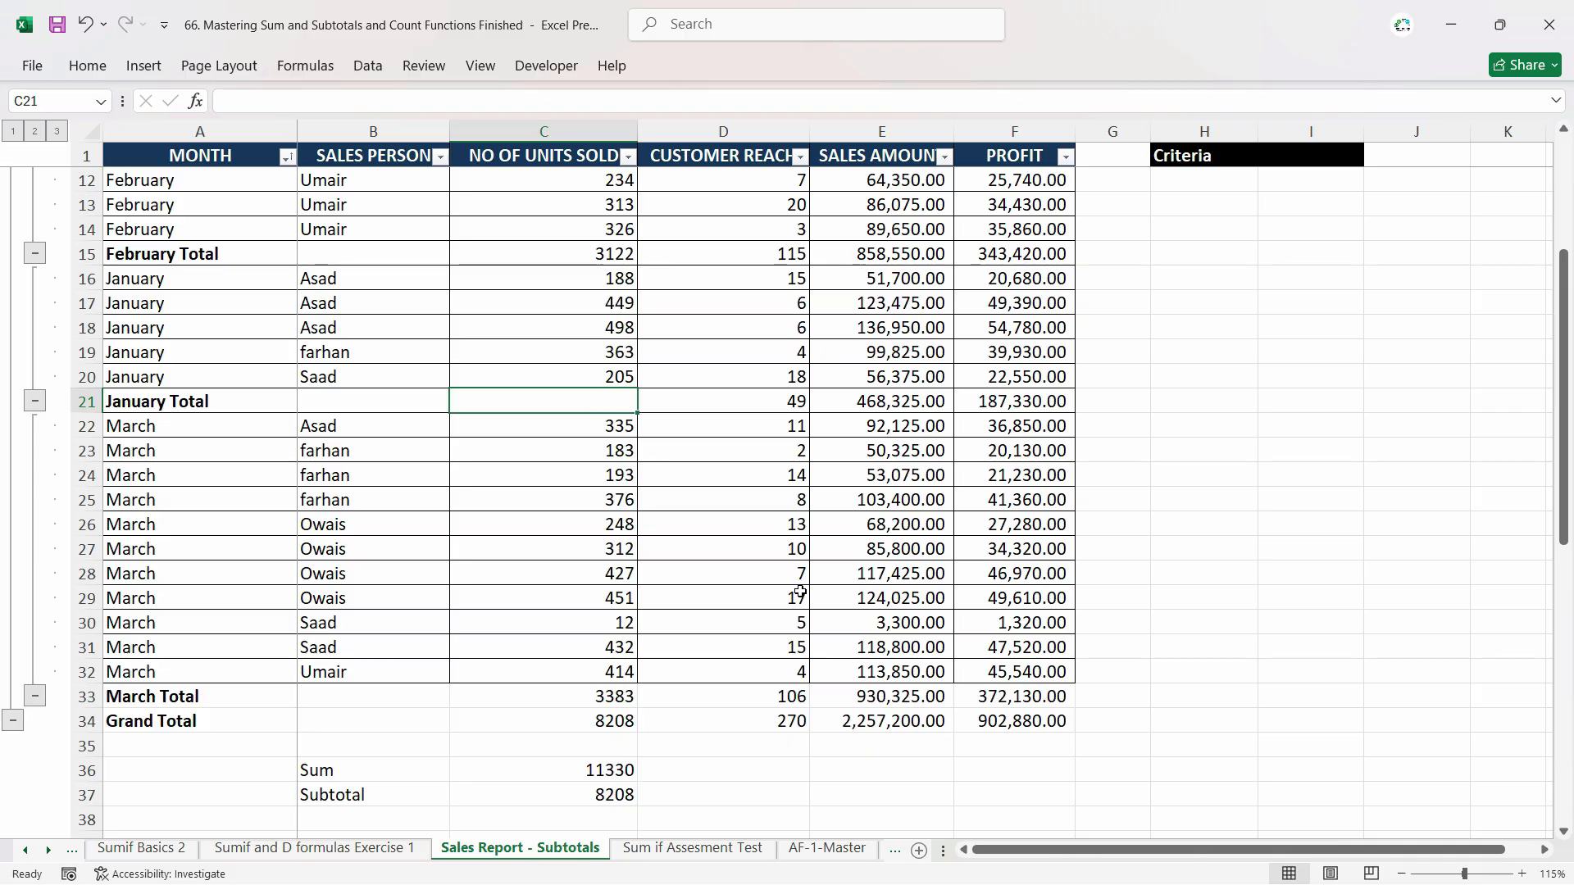
left_click(620, 797)
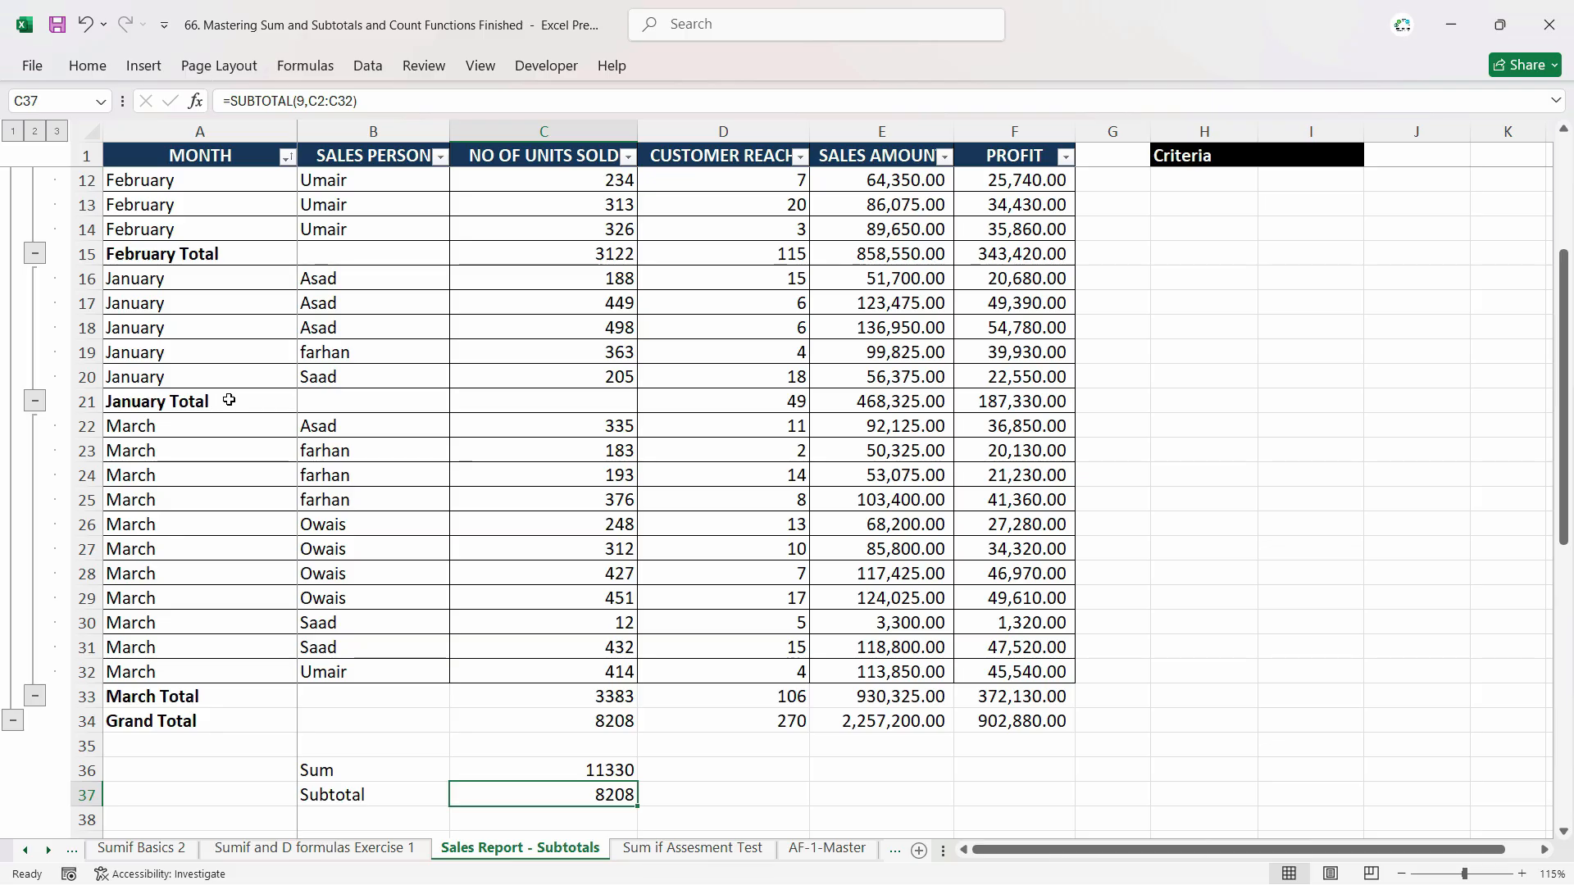
Remove all the monthly subtotals and the grand total from the sales report.
left_click(569, 262)
key("alt+a")
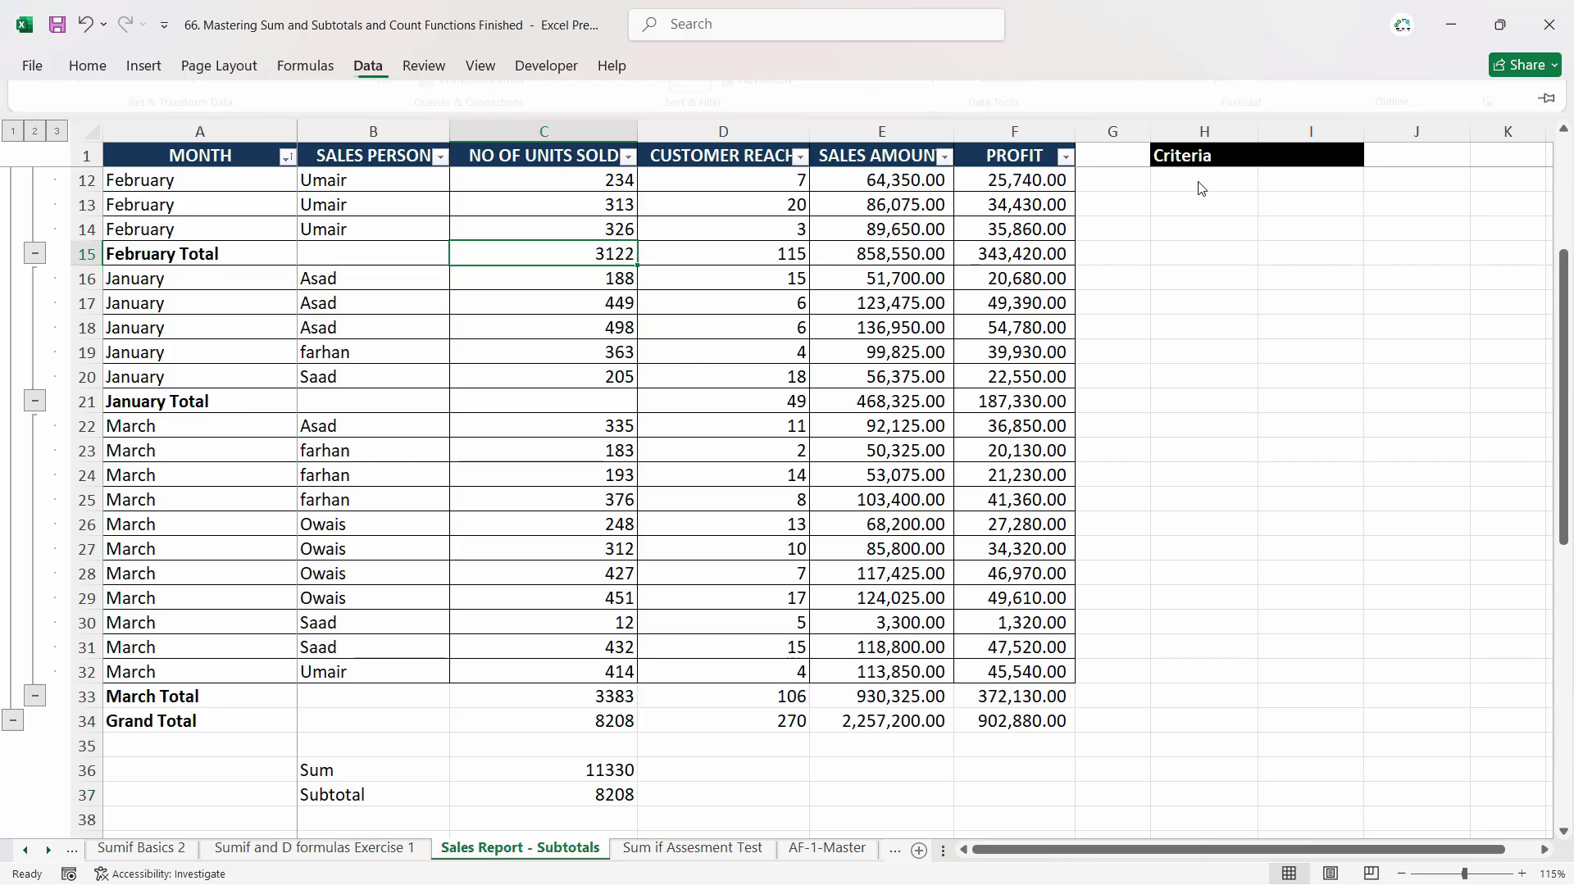
key("b")
left_click(875, 599)
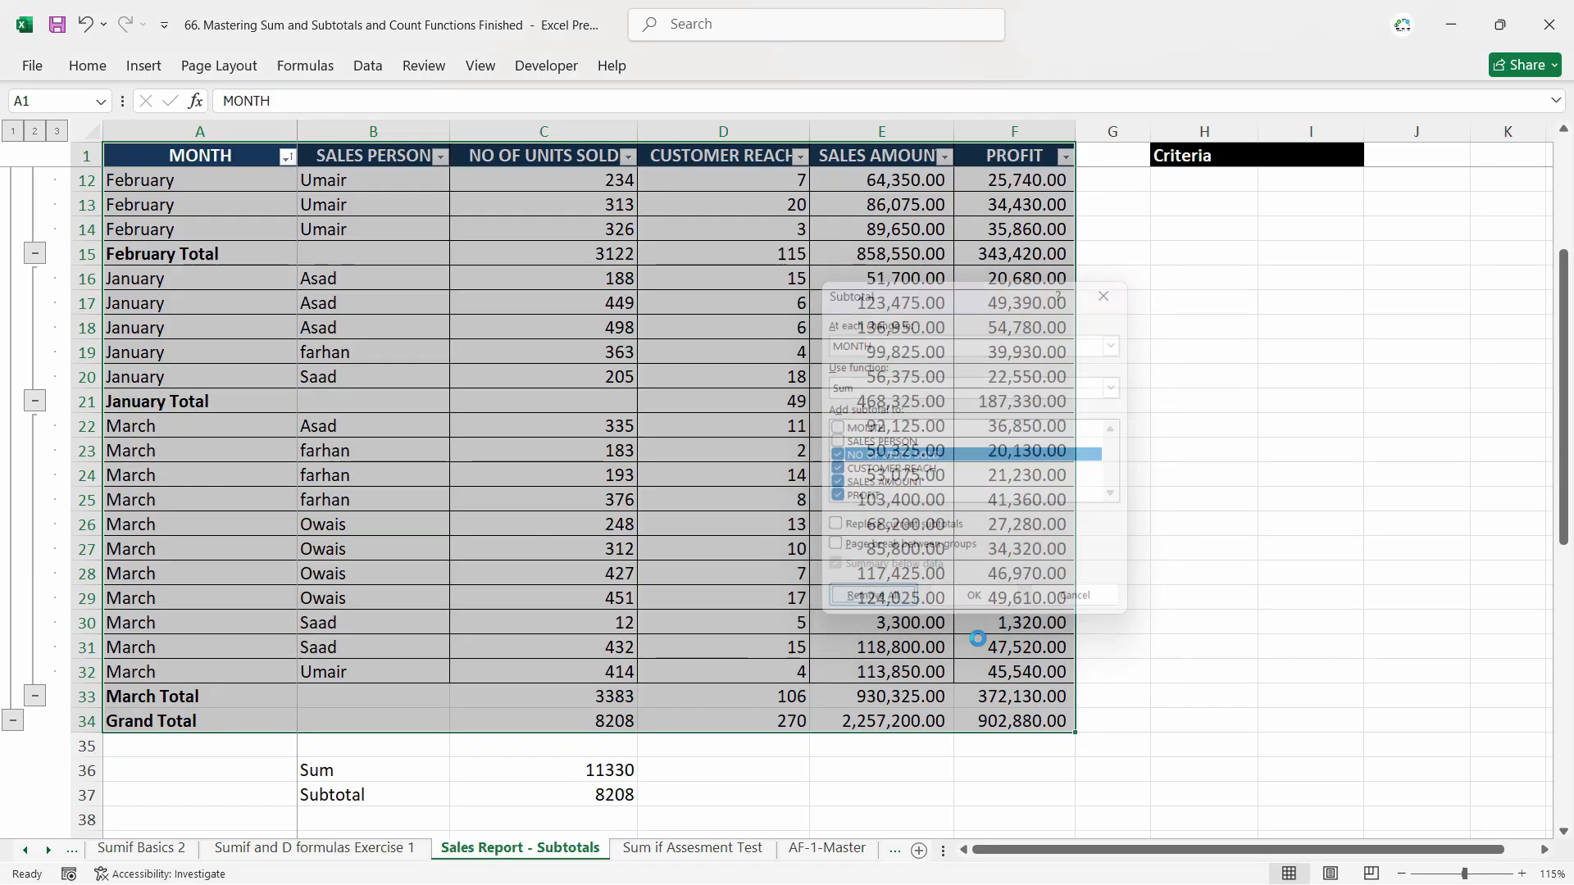
Clear the Sum and Subtotal labels and formulas in B32:C34, below the sales data.
scroll(906, 629, "down", 5)
scroll(574, 586, "up", 4)
left_click_drag(246, 598, 554, 626)
key("Delete")
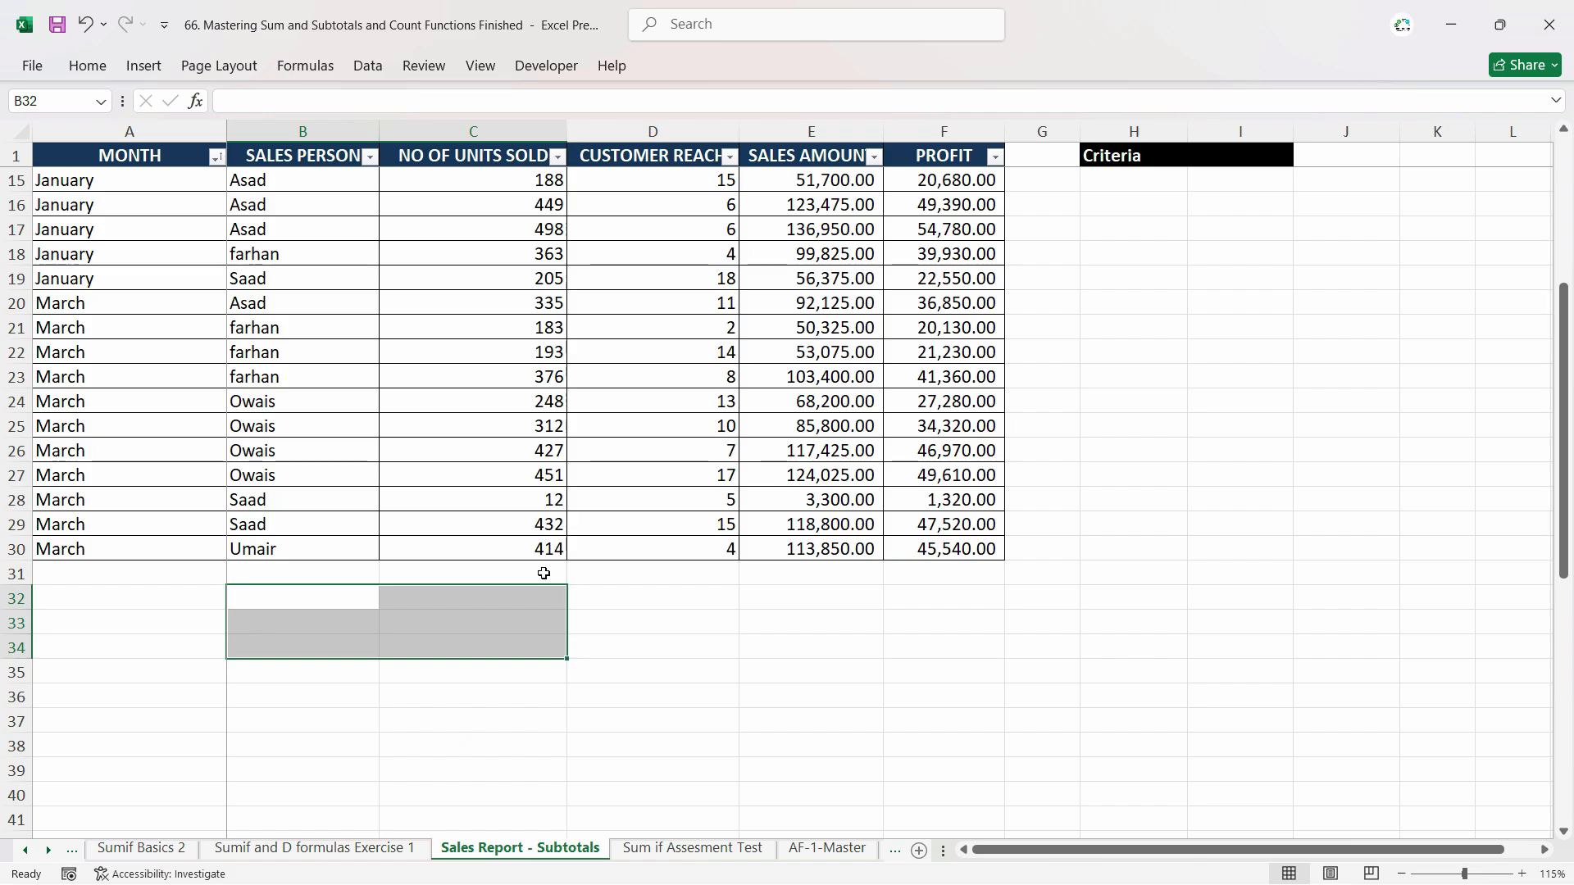
scroll(541, 573, "up", 4)
left_click(347, 271)
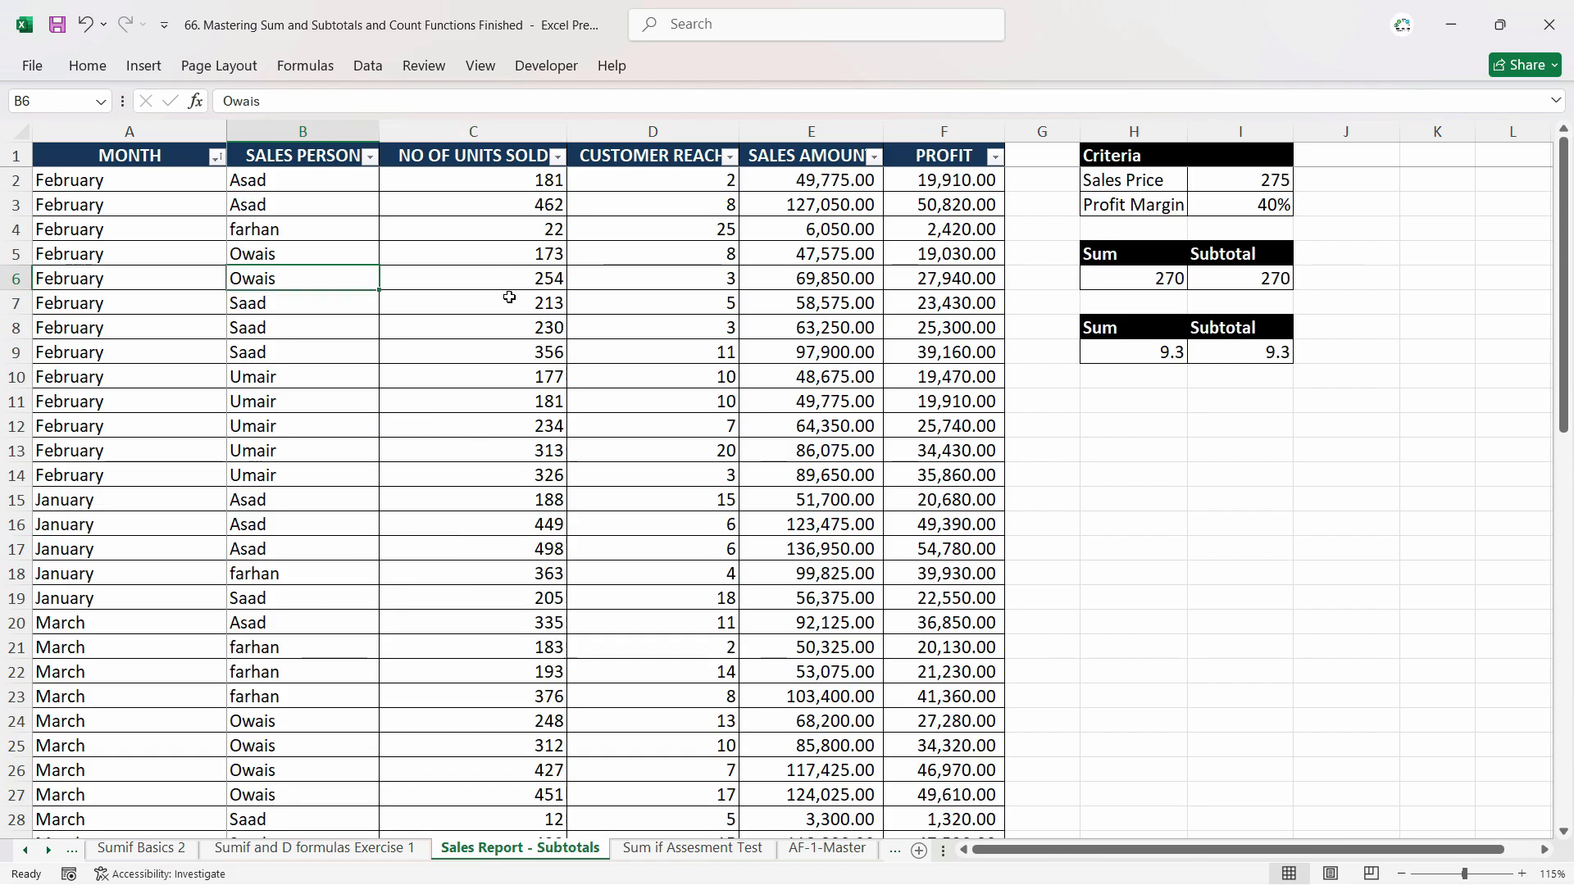
left_click(370, 67)
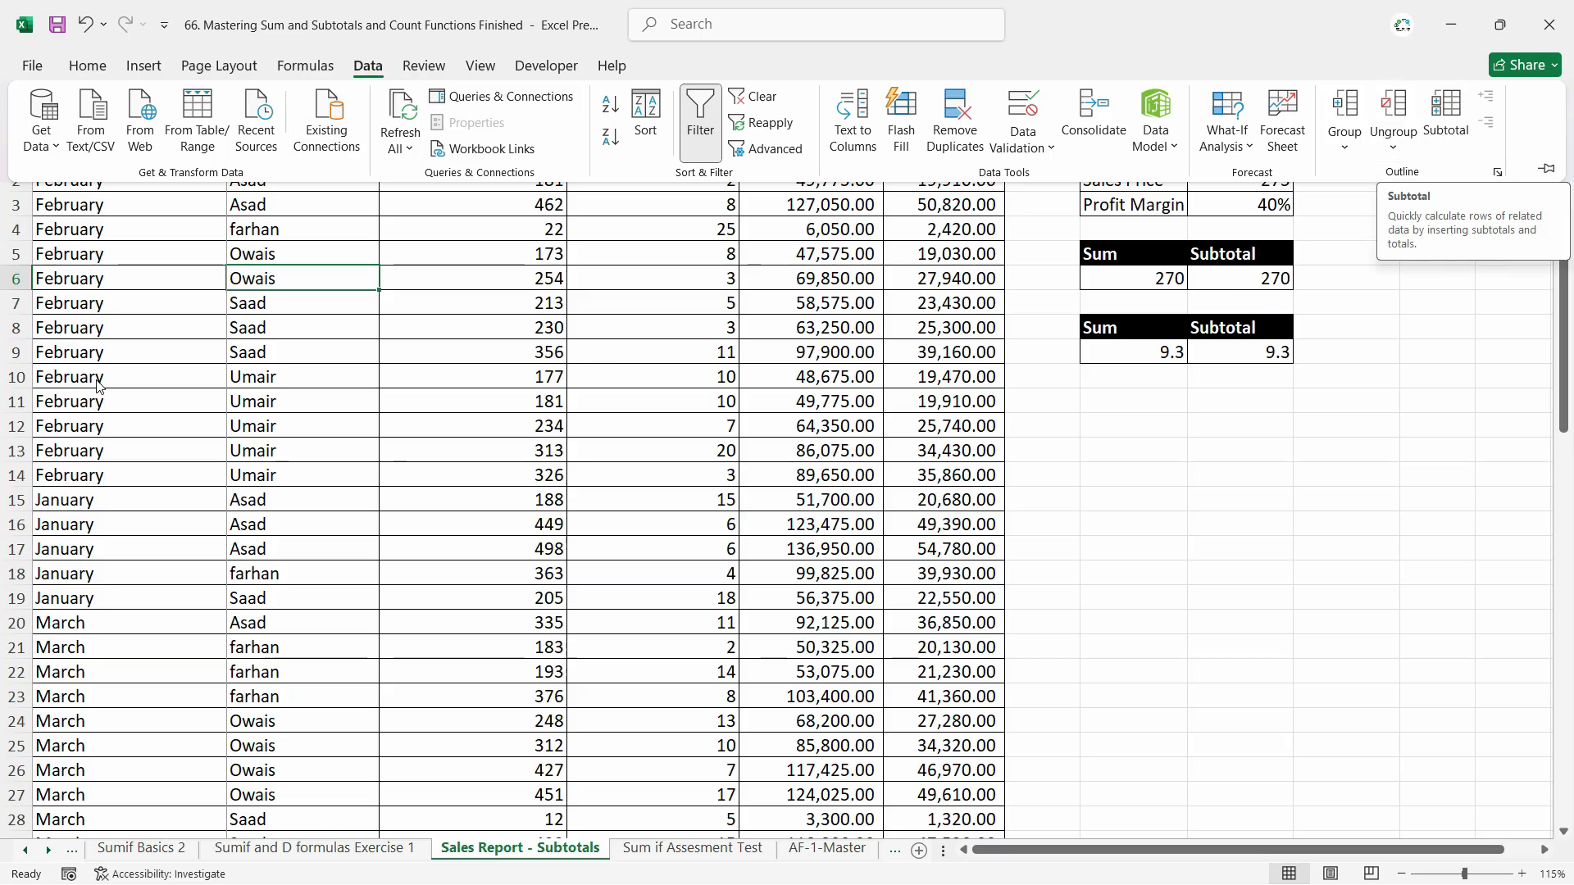
left_click(322, 403)
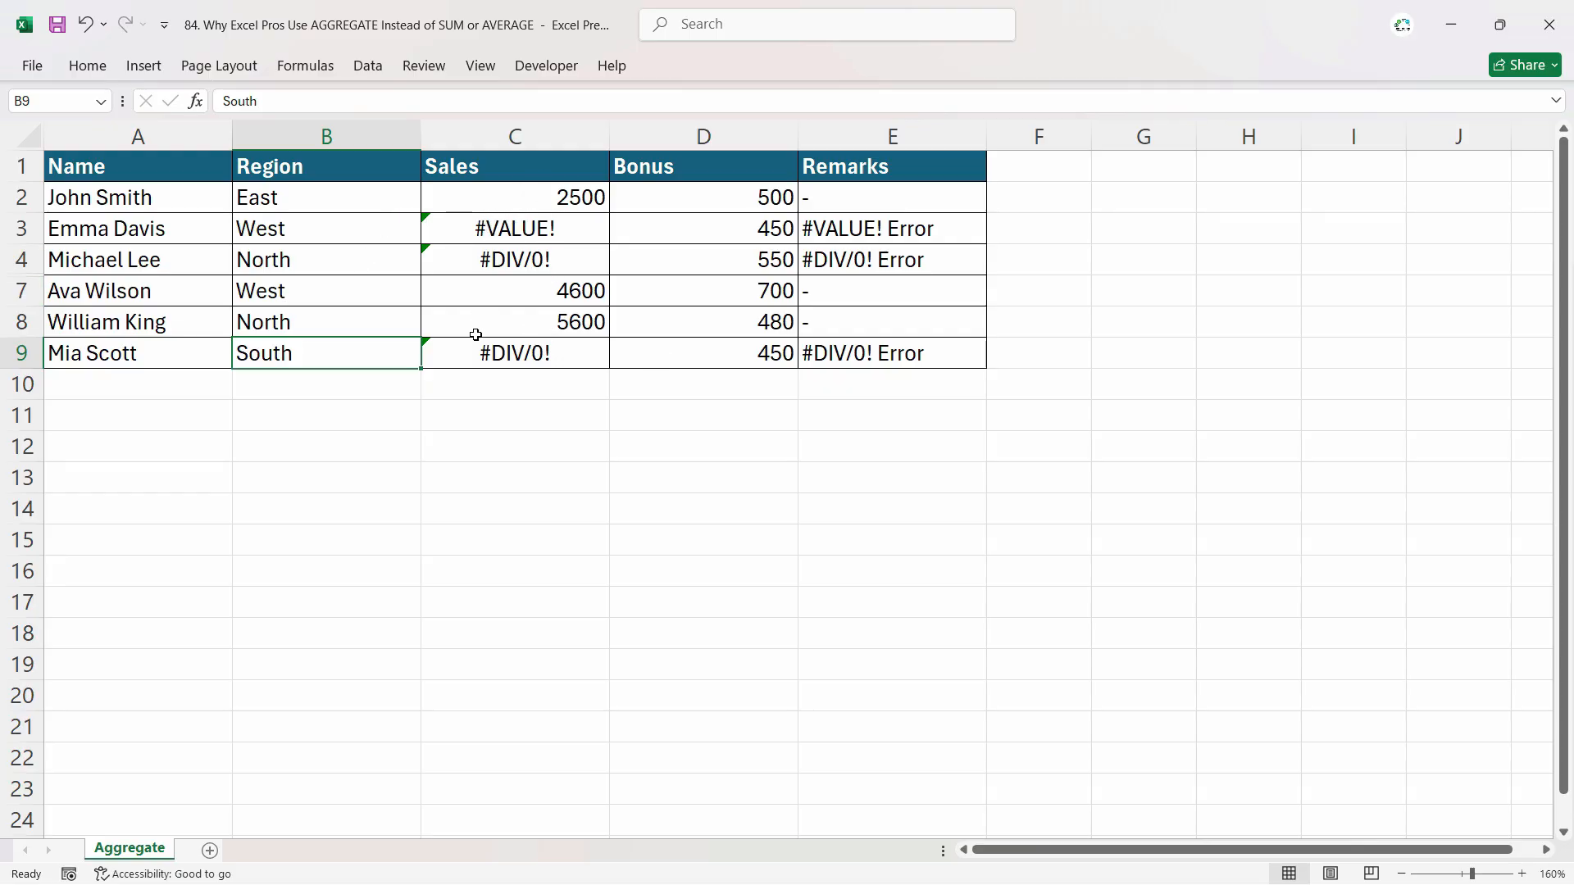
left_click(521, 387)
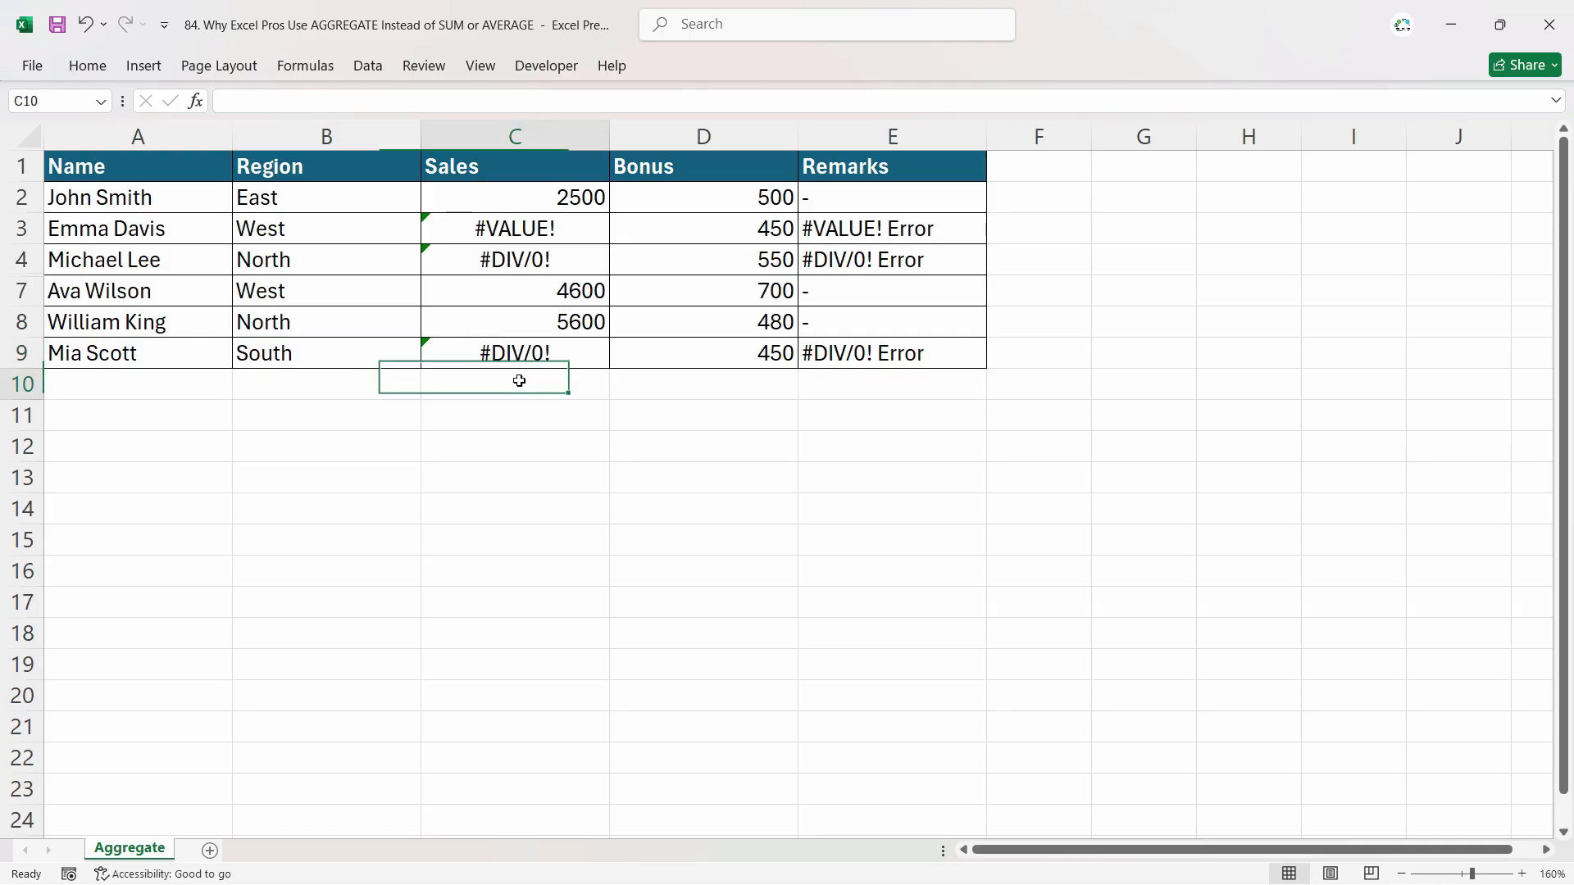
left_click(711, 383)
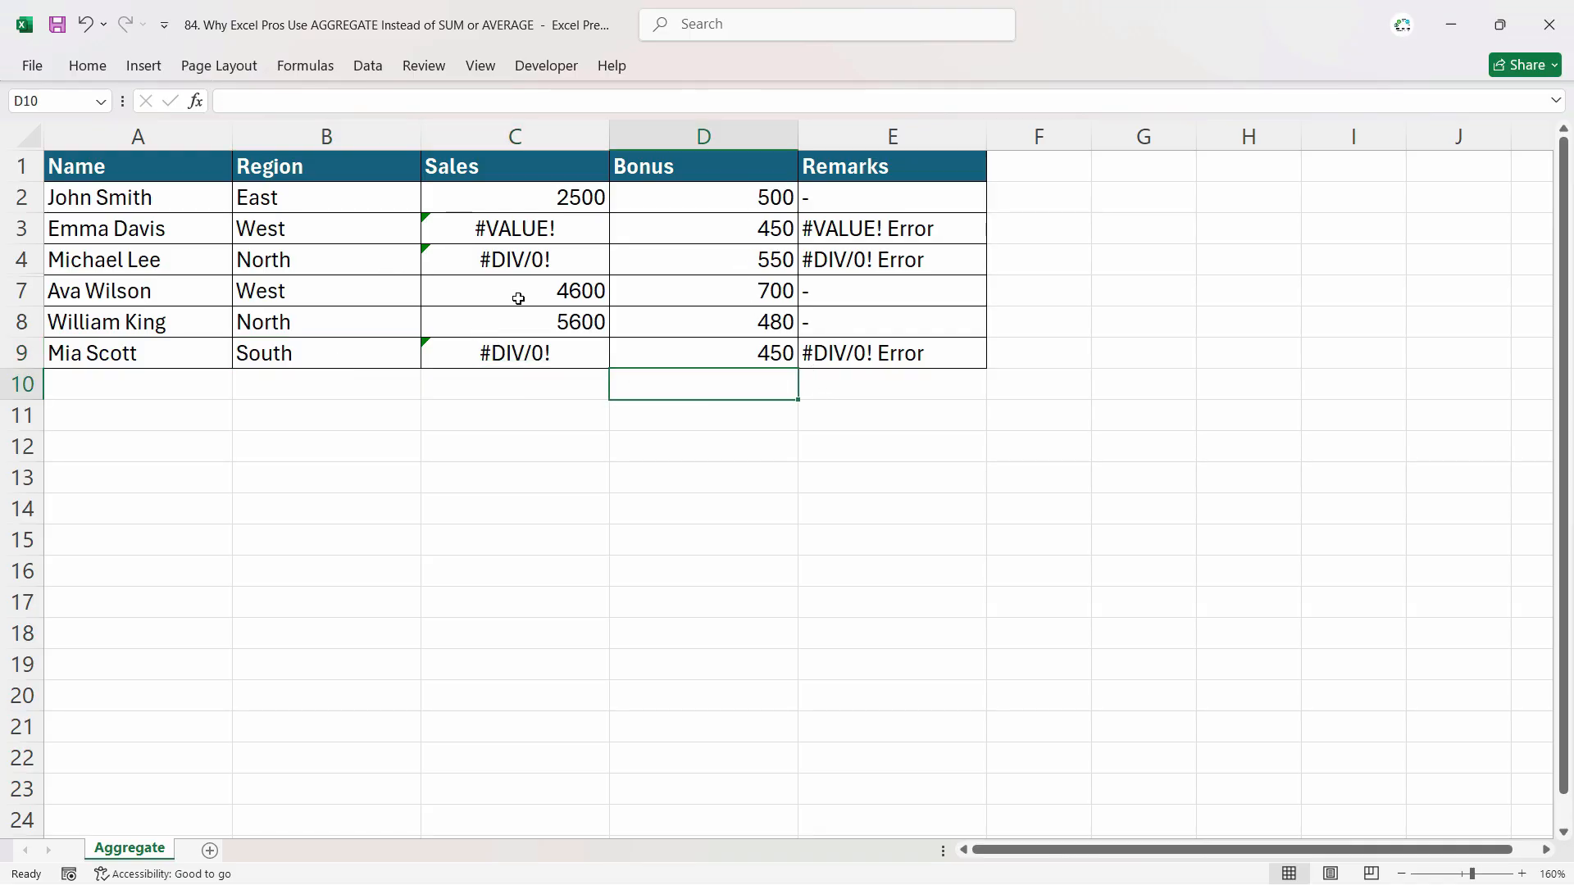
left_click(561, 387)
left_click(692, 395)
left_click(870, 397)
key("Left")
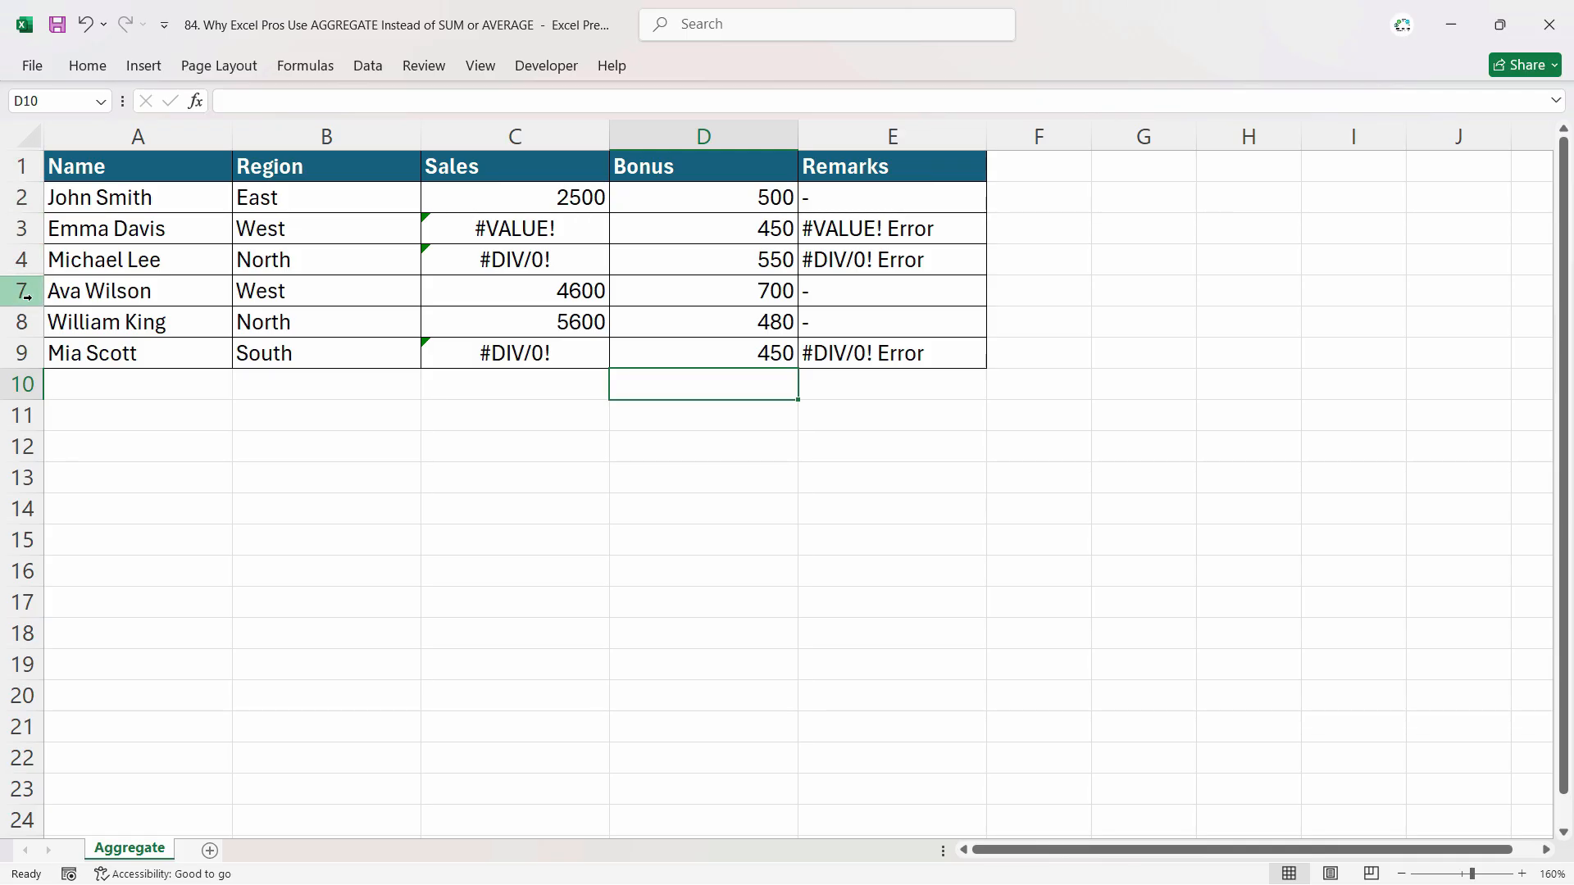
Label the row below the data with a bold Totals in B10.
left_click(321, 395)
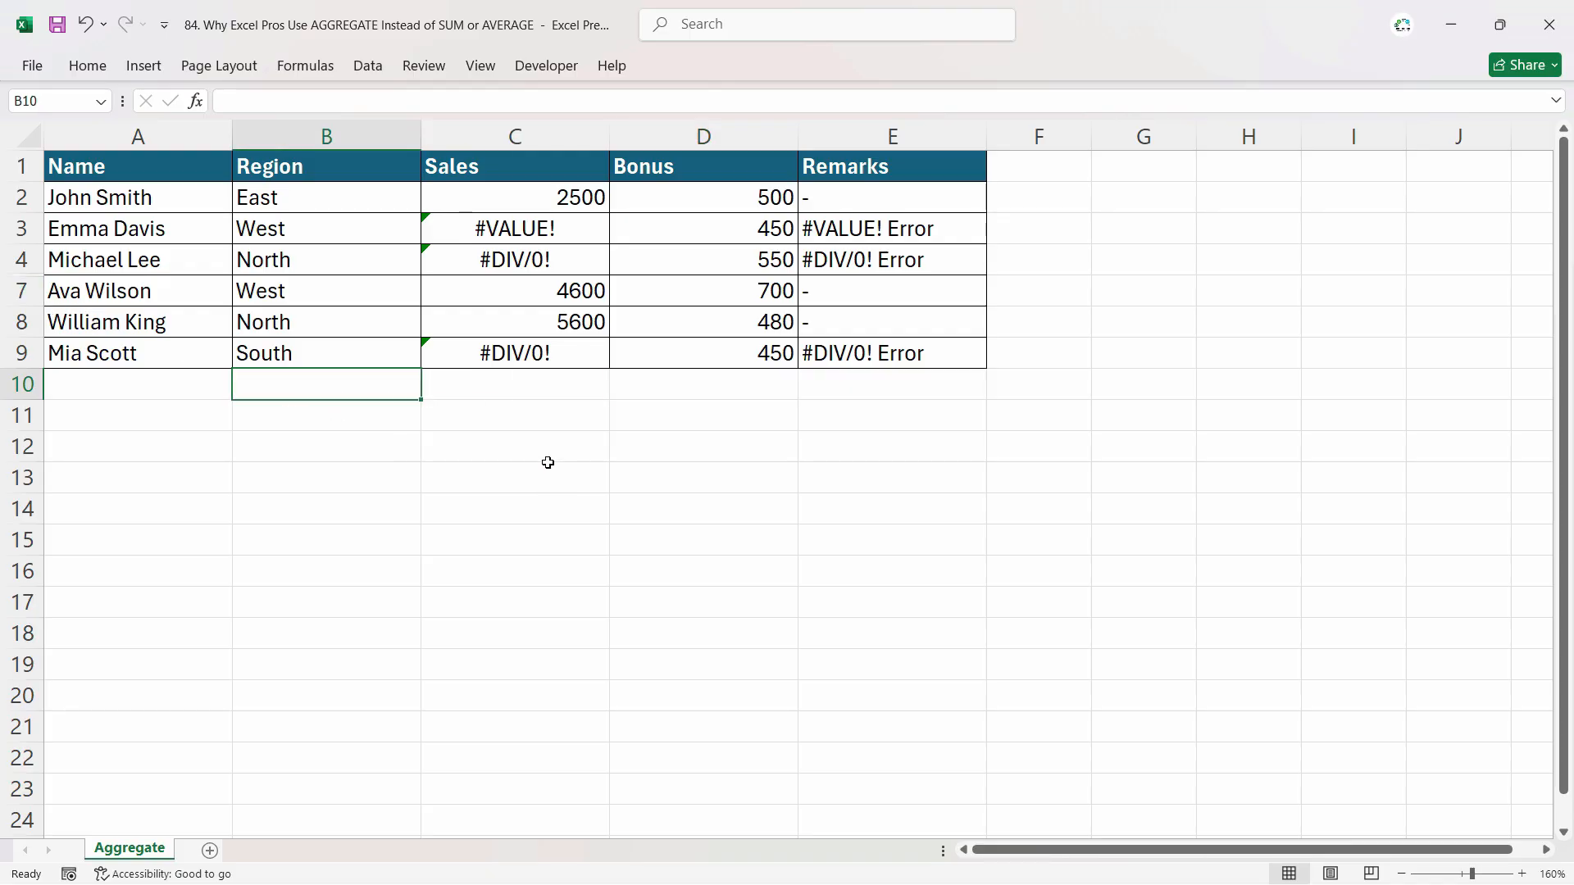
type("Sum")
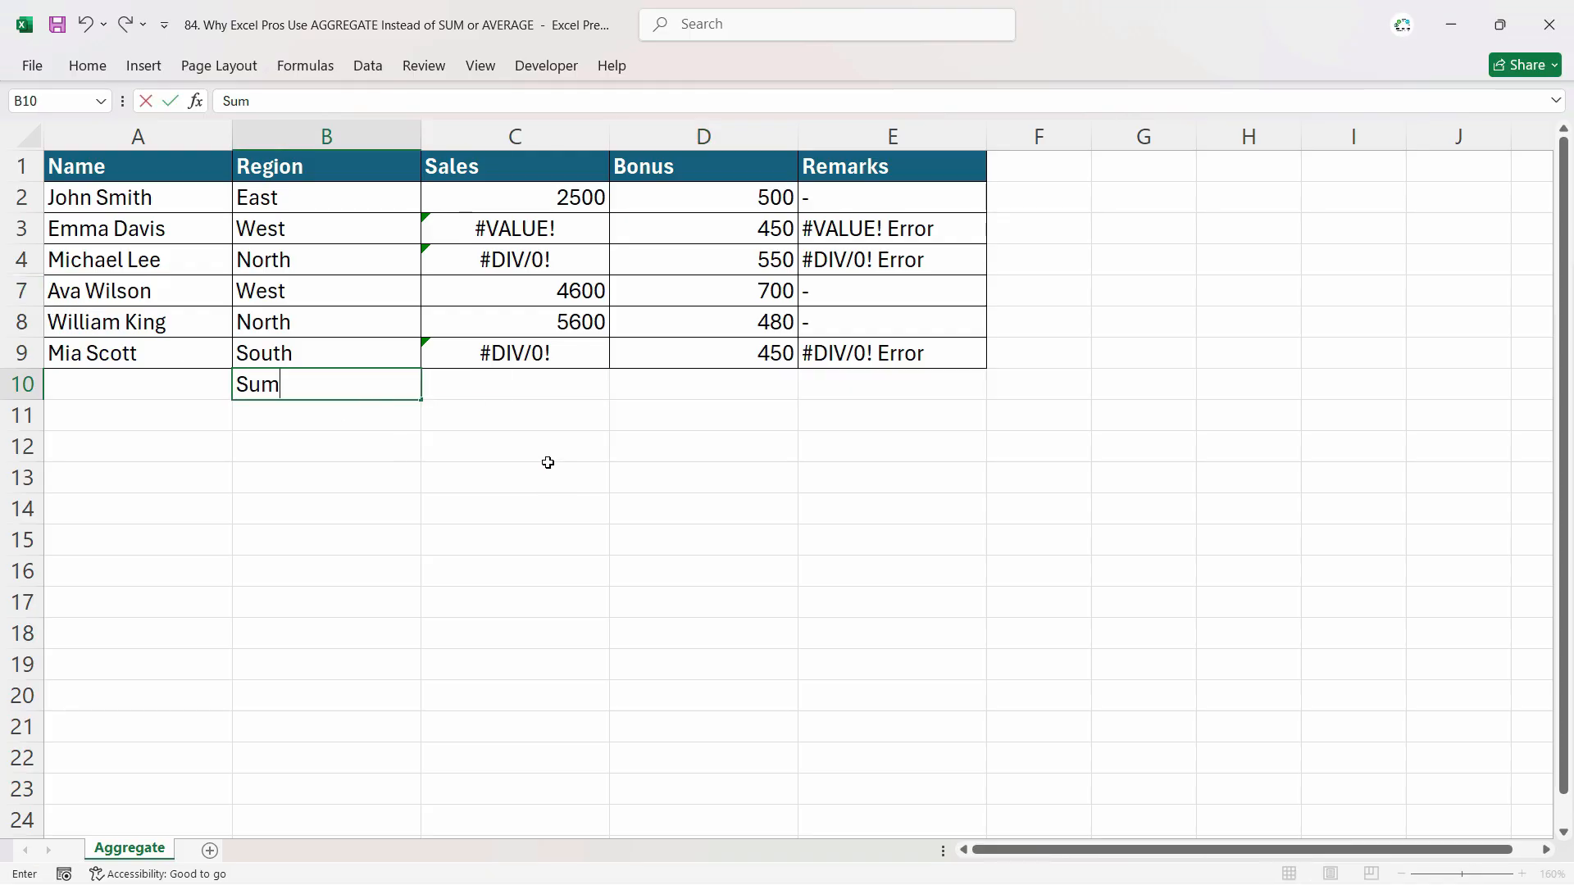
type(" Total")
key("BackSpace")
key("BackSpace")
key("BackSpace")
key("BackSpace")
key("BackSpace")
key("BackSpace")
key("BackSpace")
type("Total")
key("Tab")
key("Left")
key("ctrl+b")
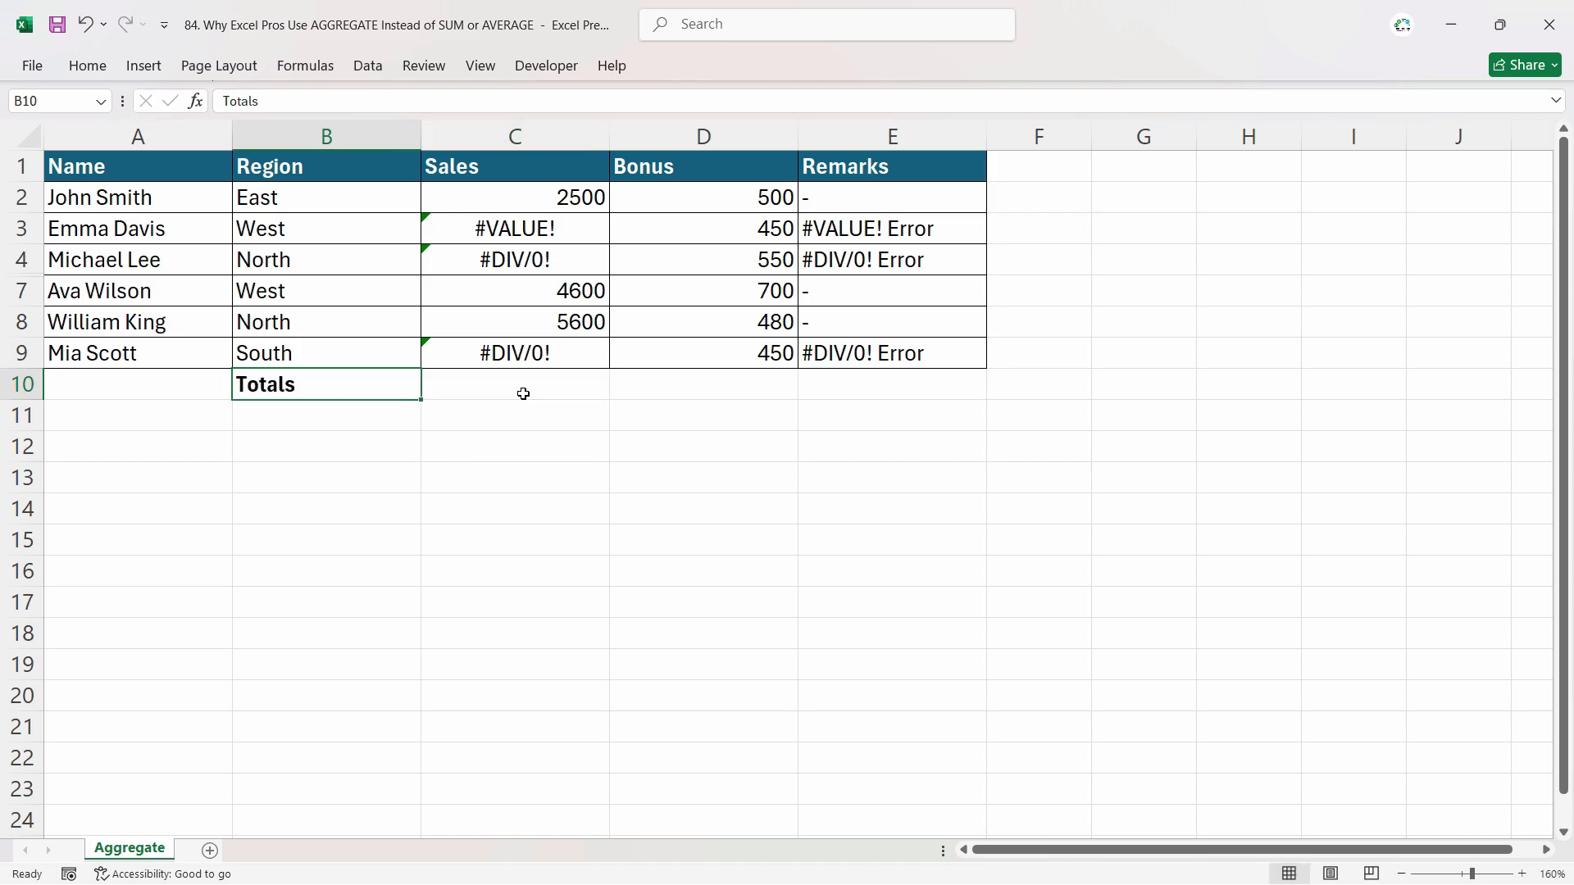
Total the Sales column in C10 with =SUM(C2:C9) and check the error cells C3 and C4 that feed it.
left_click(561, 392)
type("=SUM(")
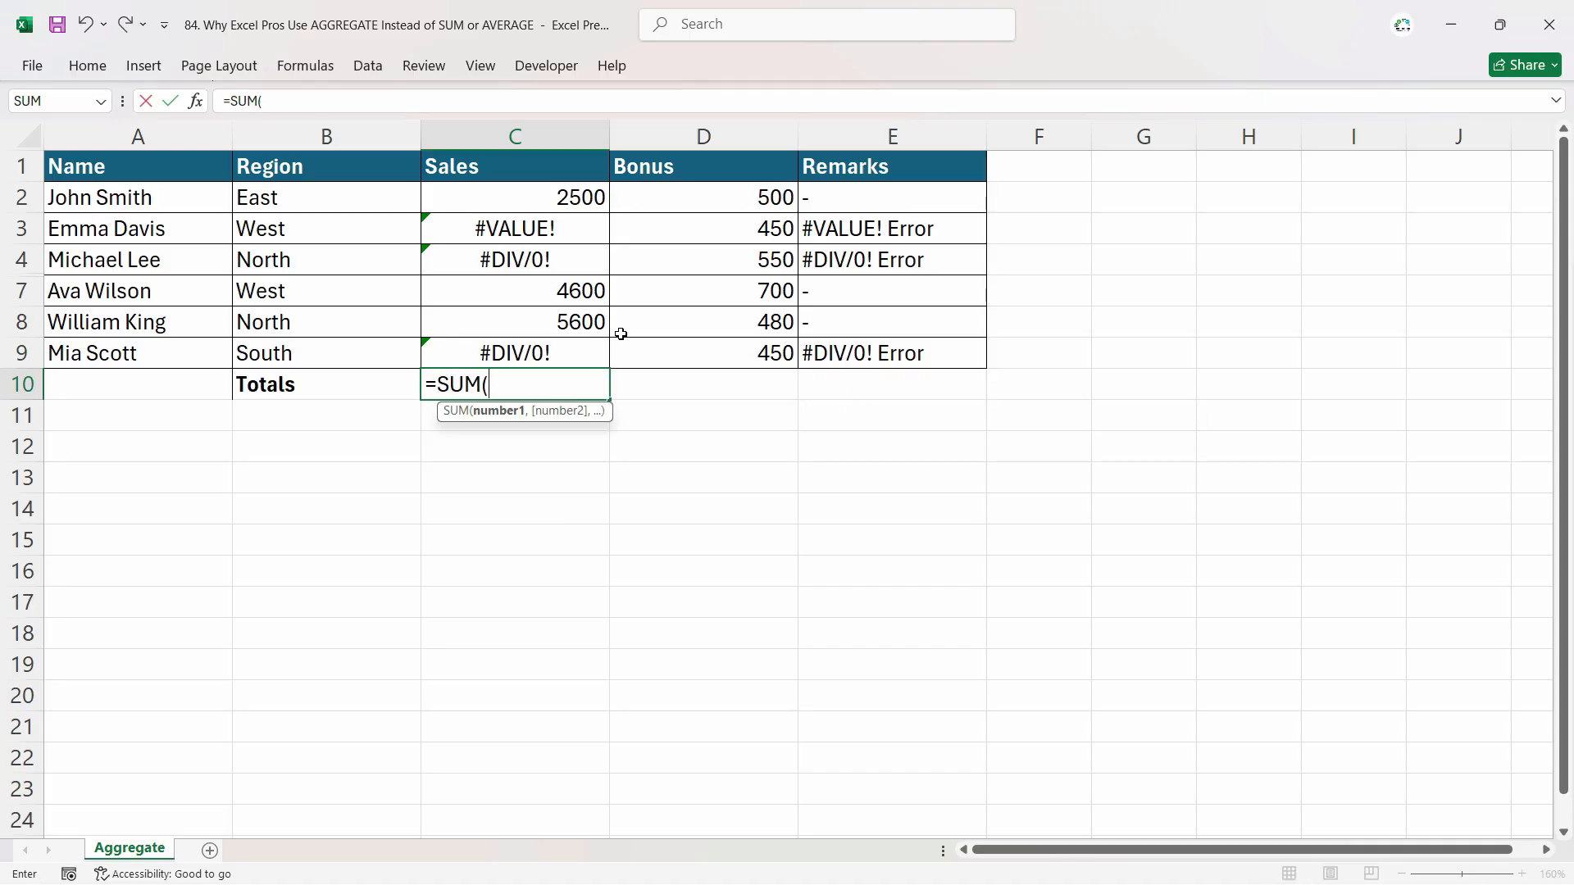
left_click_drag(565, 199, 594, 354)
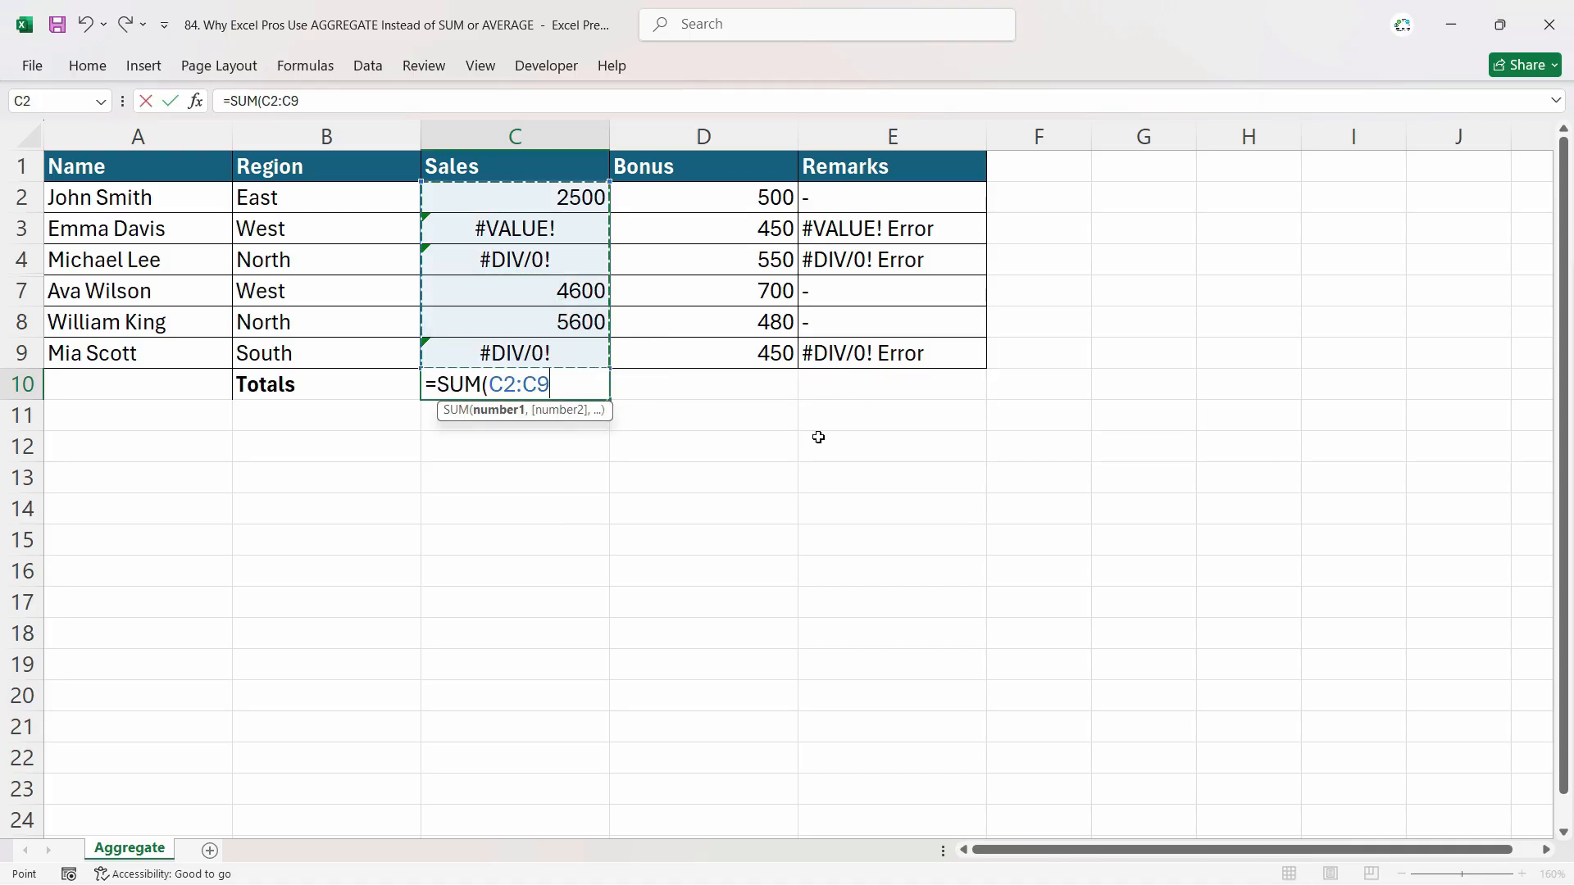
key("Return")
left_click(560, 394)
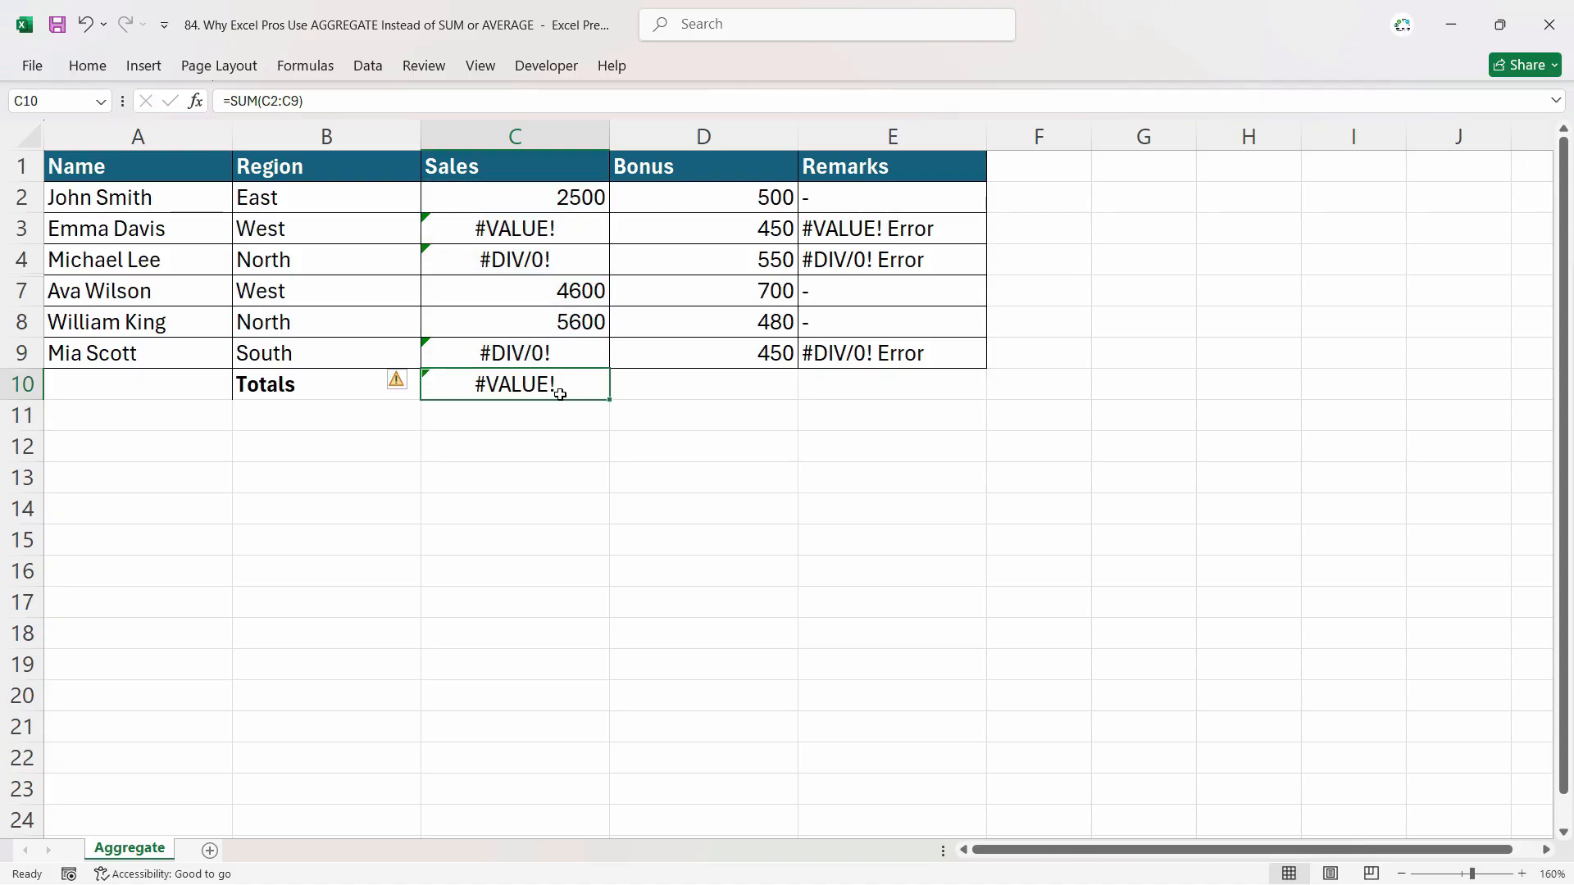
left_click(520, 234)
left_click(518, 262)
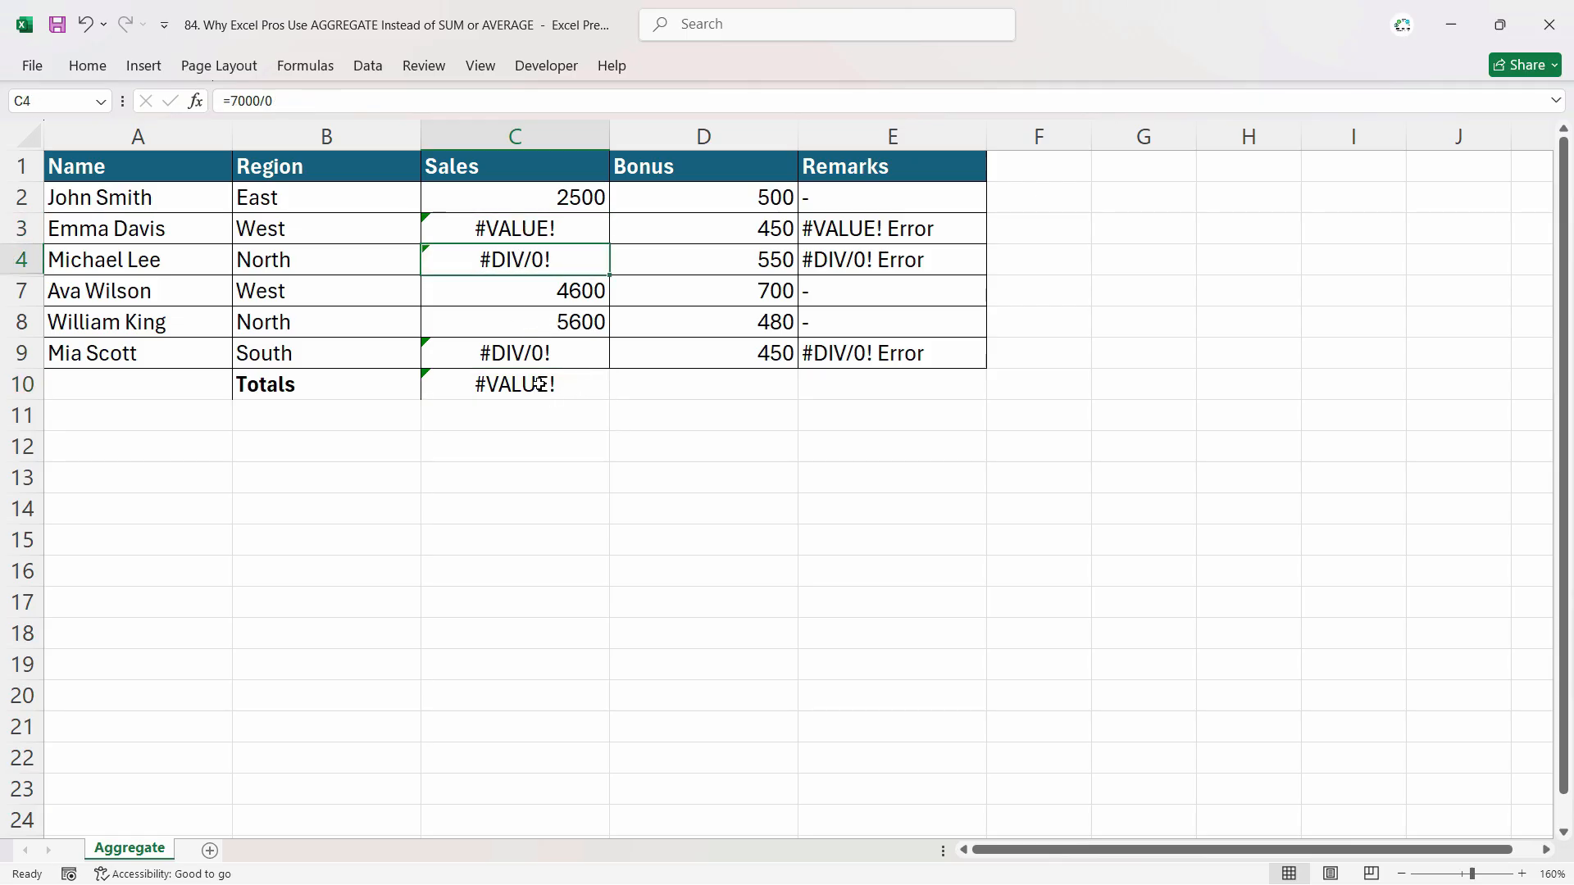
Replace the bonus in D7 with the text Not Available.
key("Down")
key("Right")
type("Not")
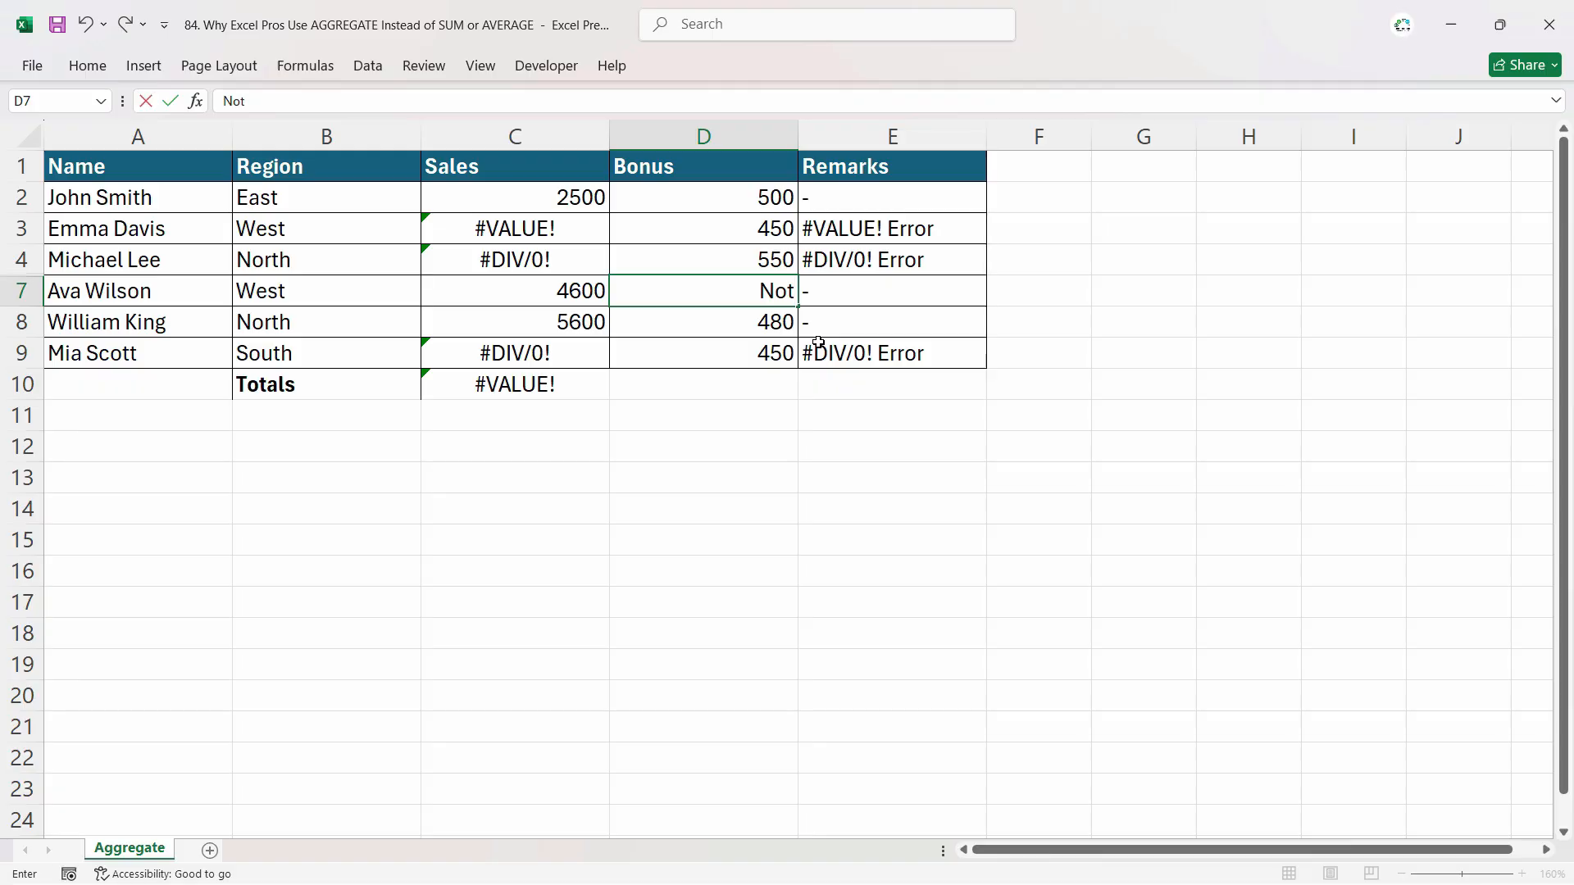
type(" Availble")
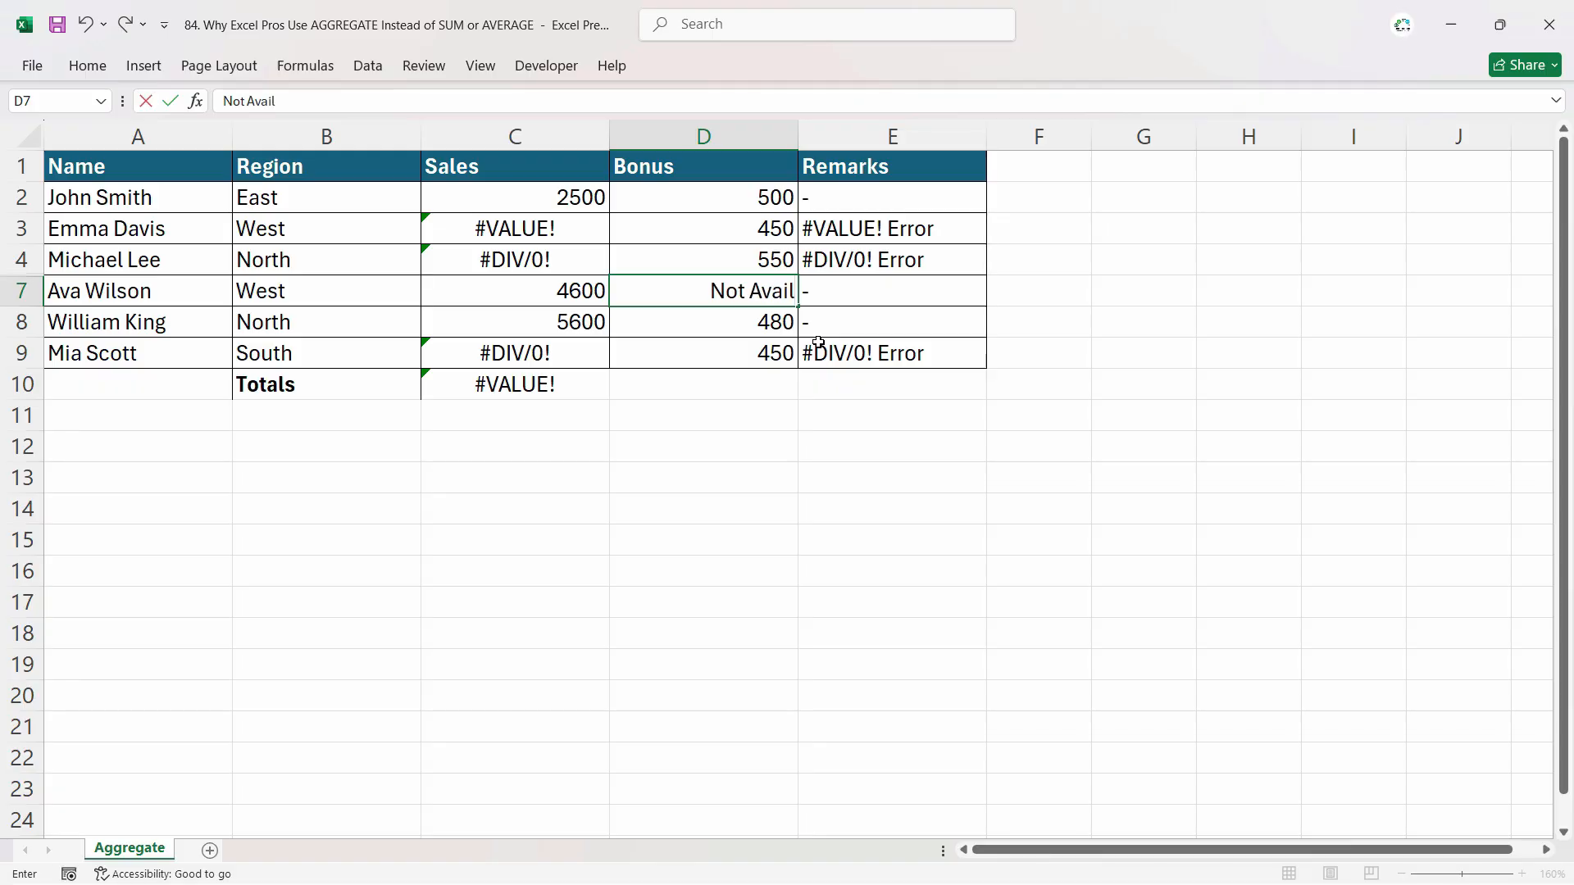
key("BackSpace")
key("BackSpace")
key("BackSpace")
type("able")
key("Return")
Total the Bonus column in D10 with =SUM(D2:D9).
key("Down")
key("Down")
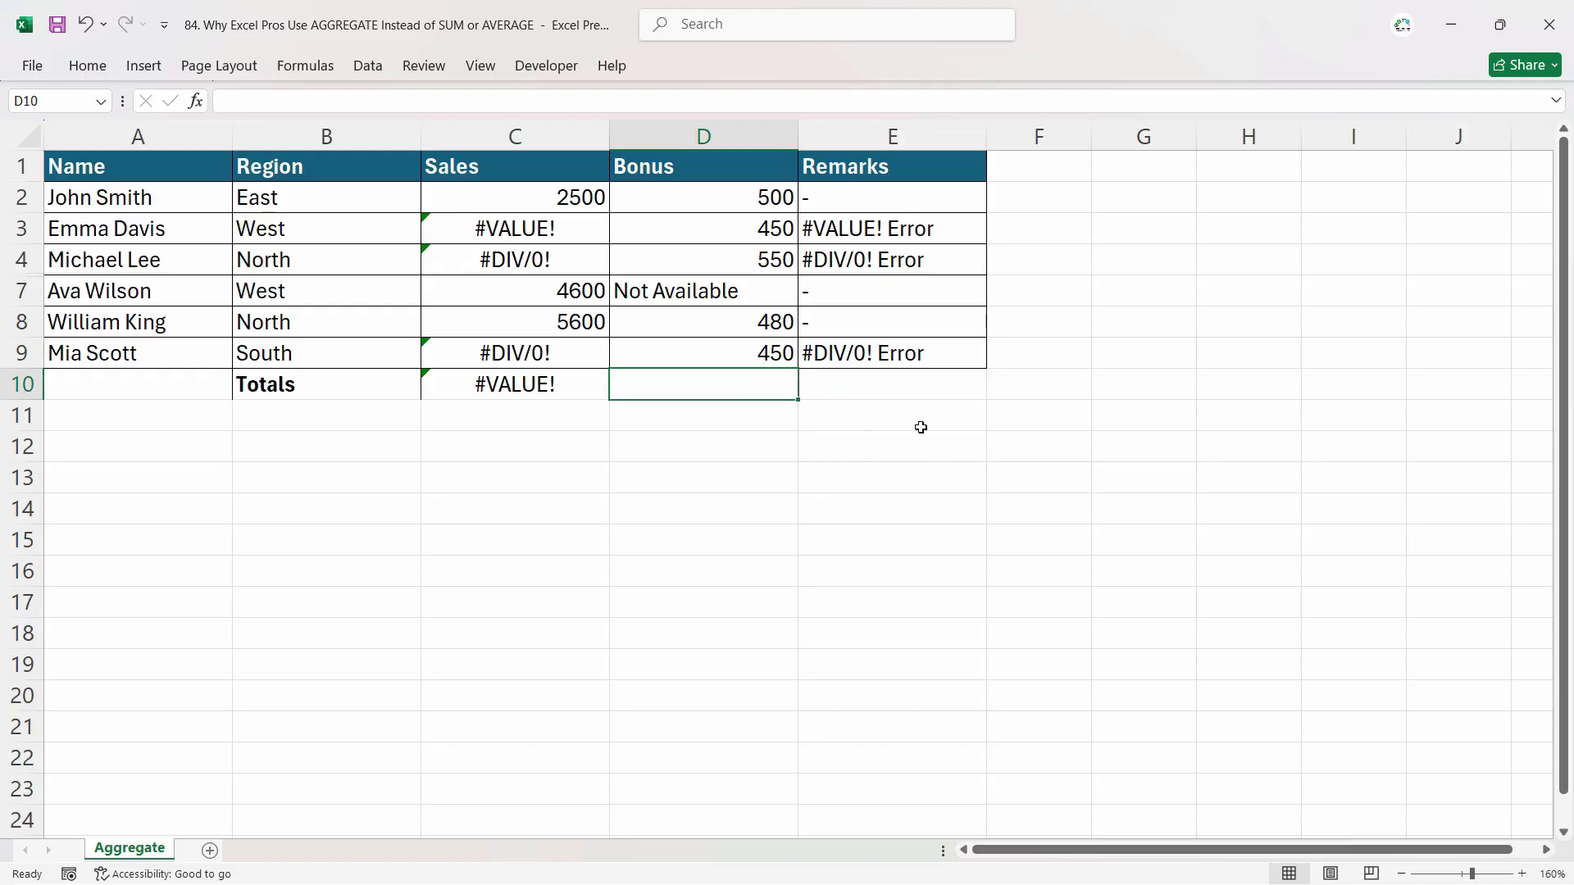
type("=sum")
key("Tab")
key("Up")
key("ctrl+shift+Up")
key("shift+Down")
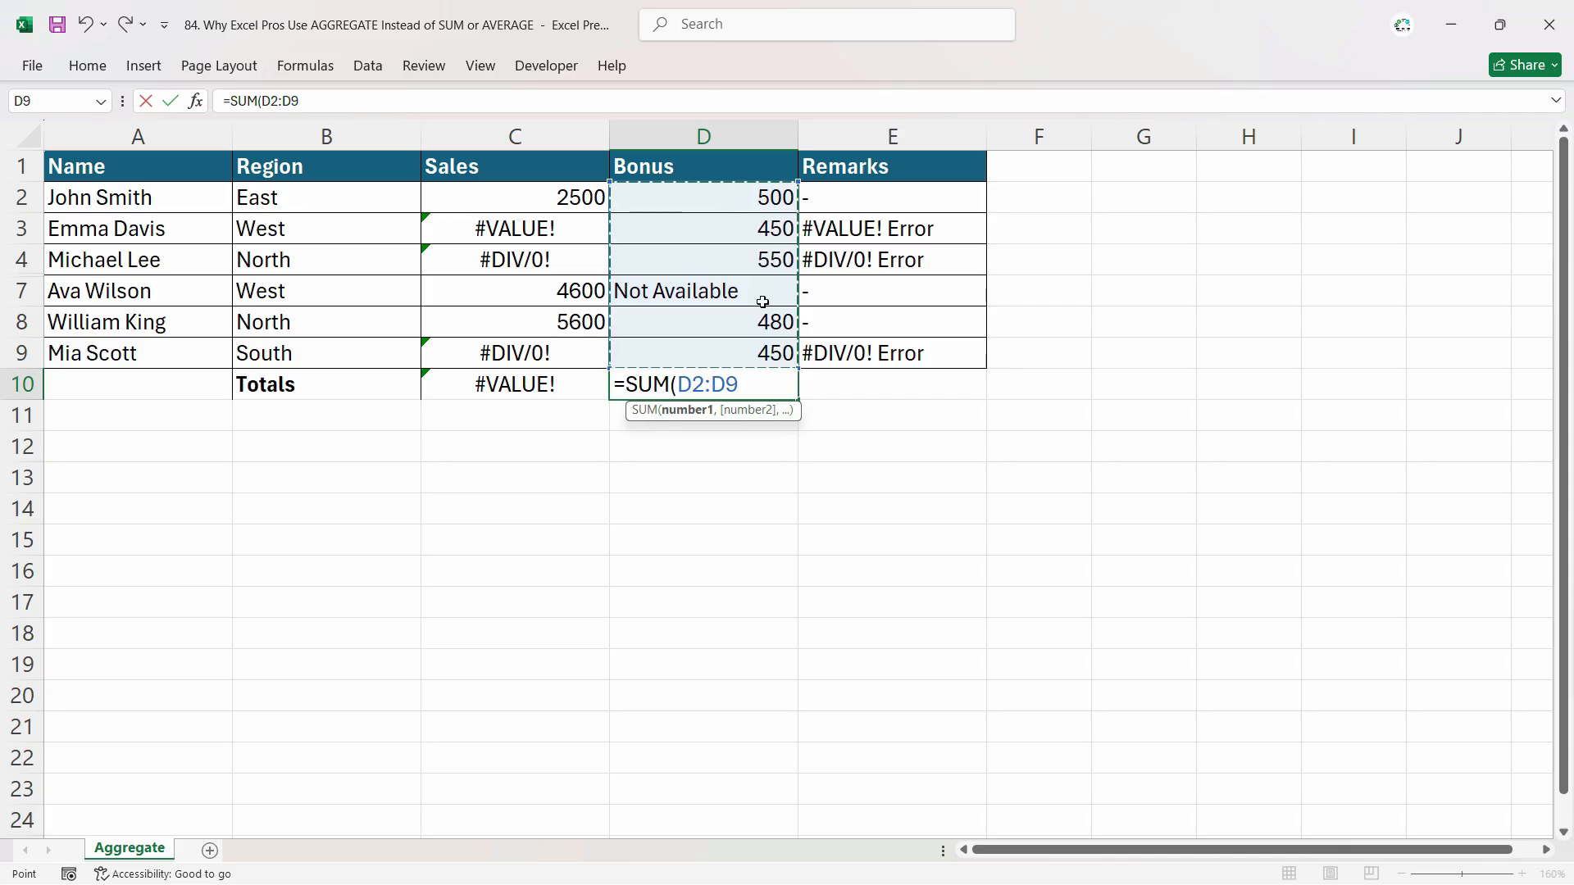
key("Return")
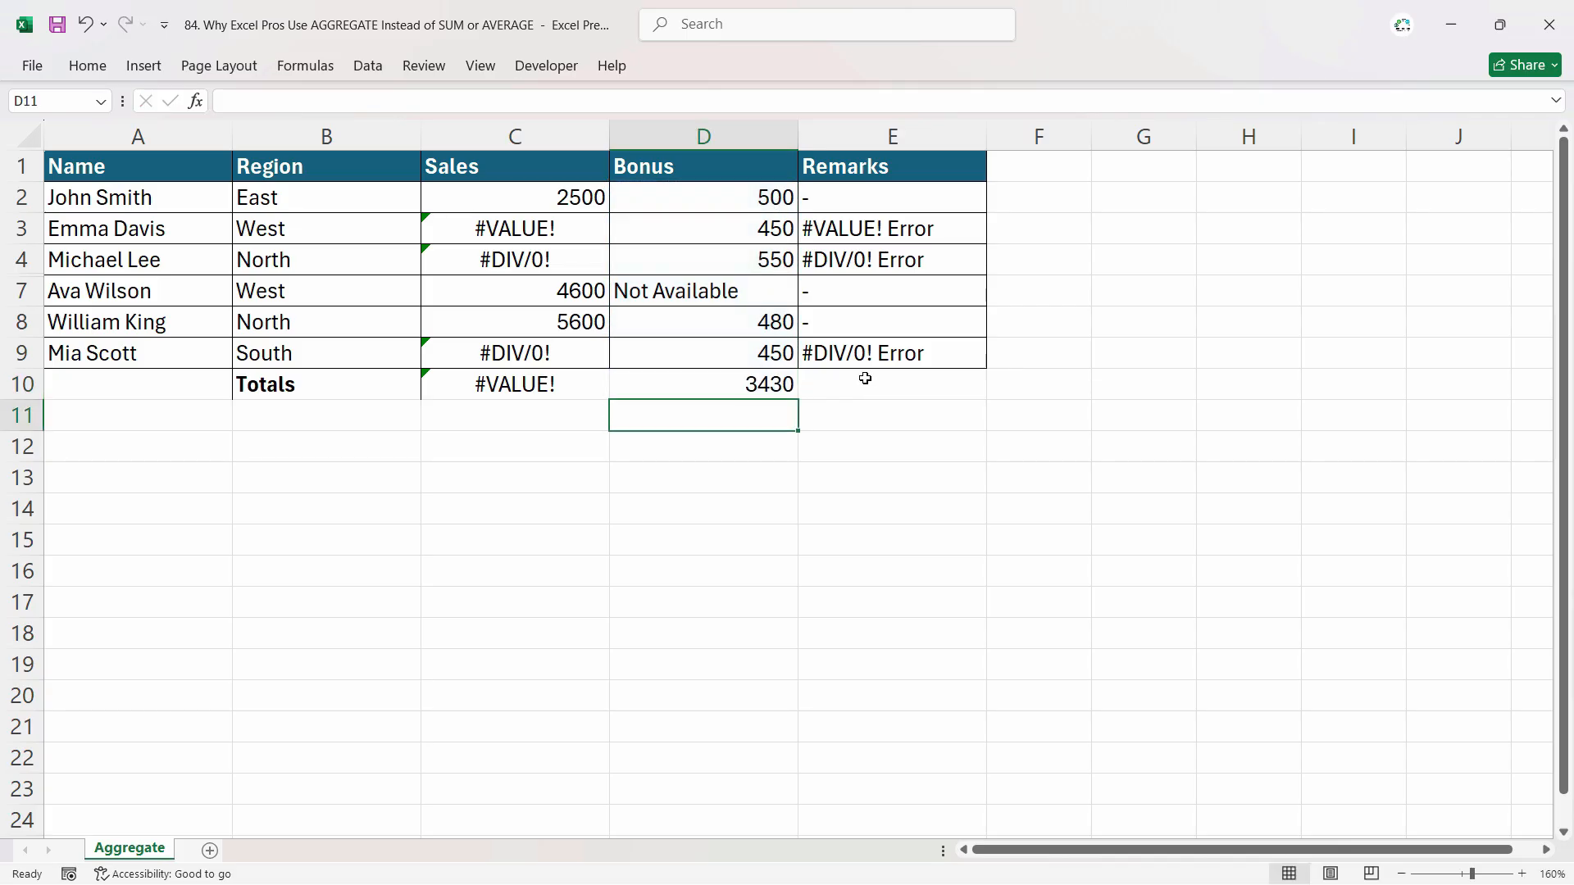
Examine how the SUM in D10 treats the text entry in D7, and compare it with the Sales total in C10.
left_click(783, 391)
left_click(753, 291)
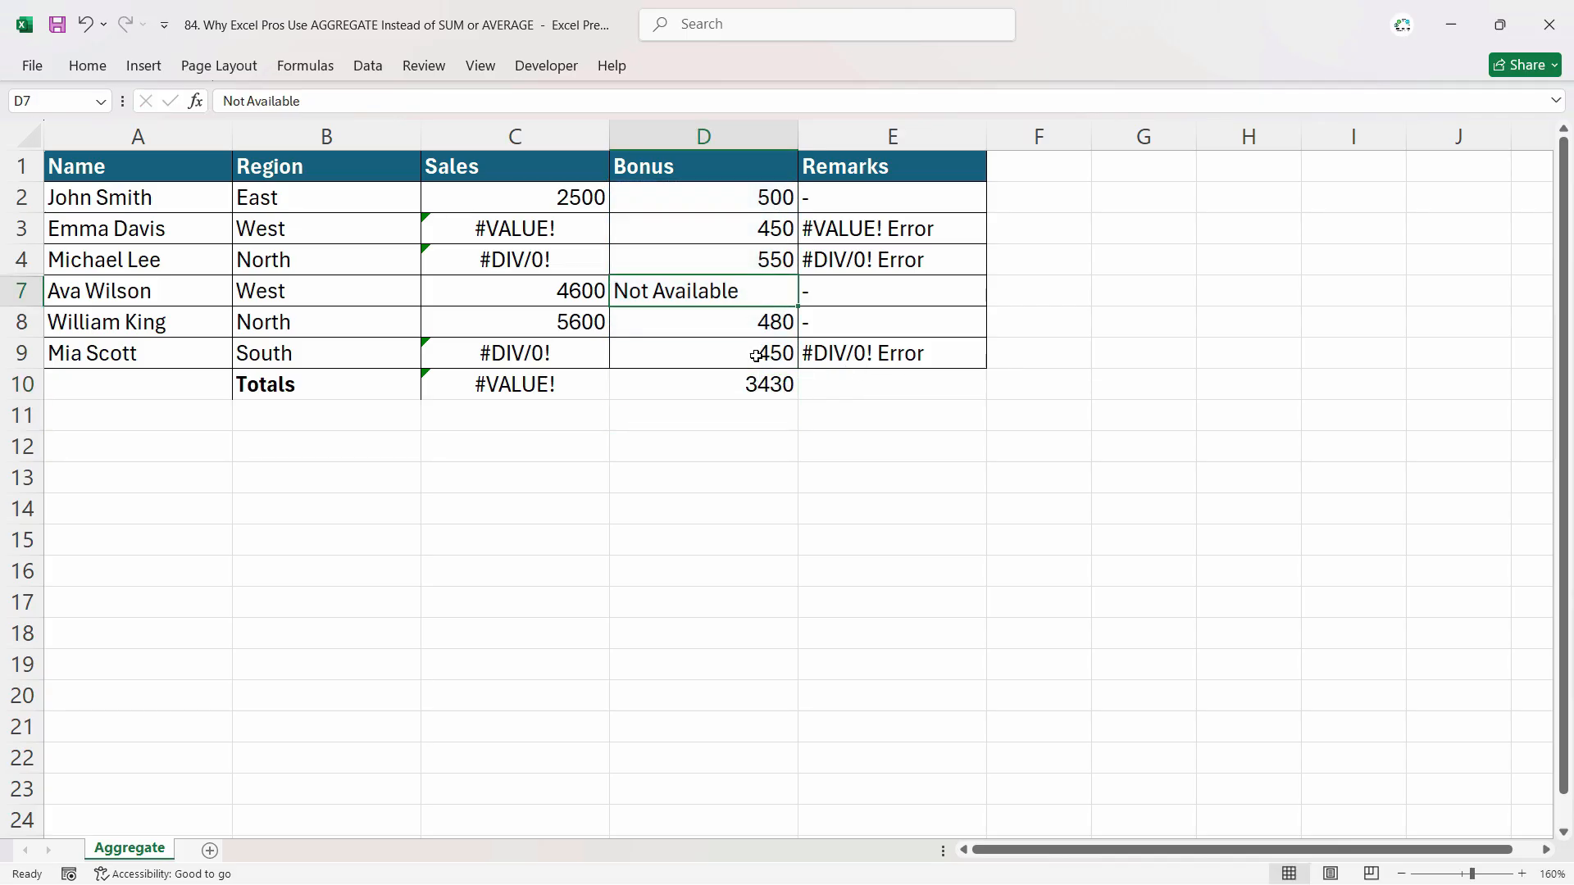
left_click(742, 392)
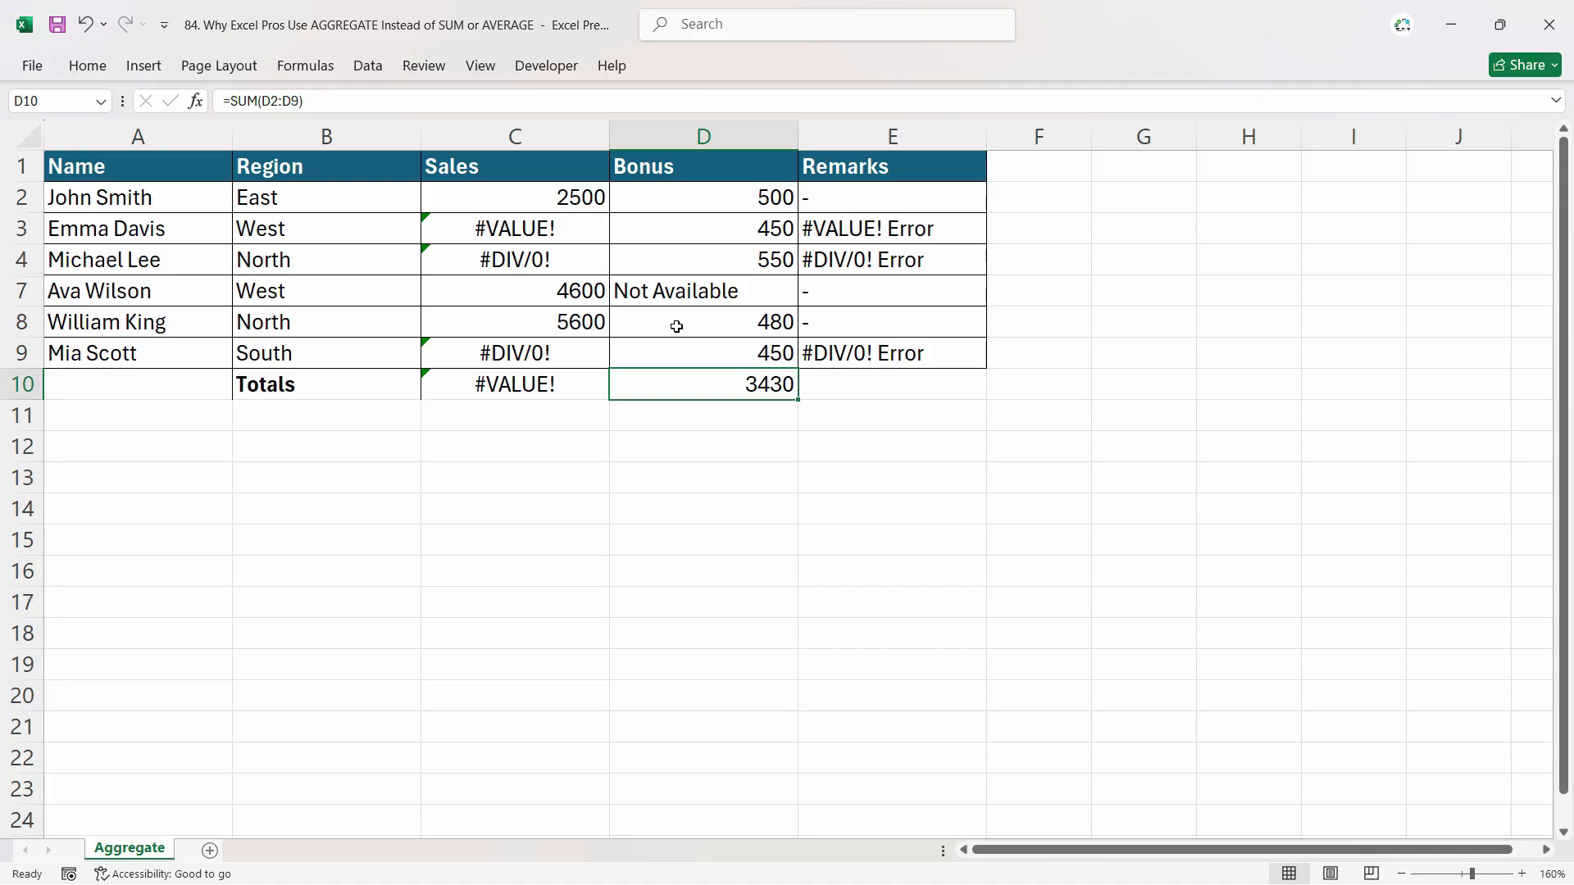
left_click(705, 282)
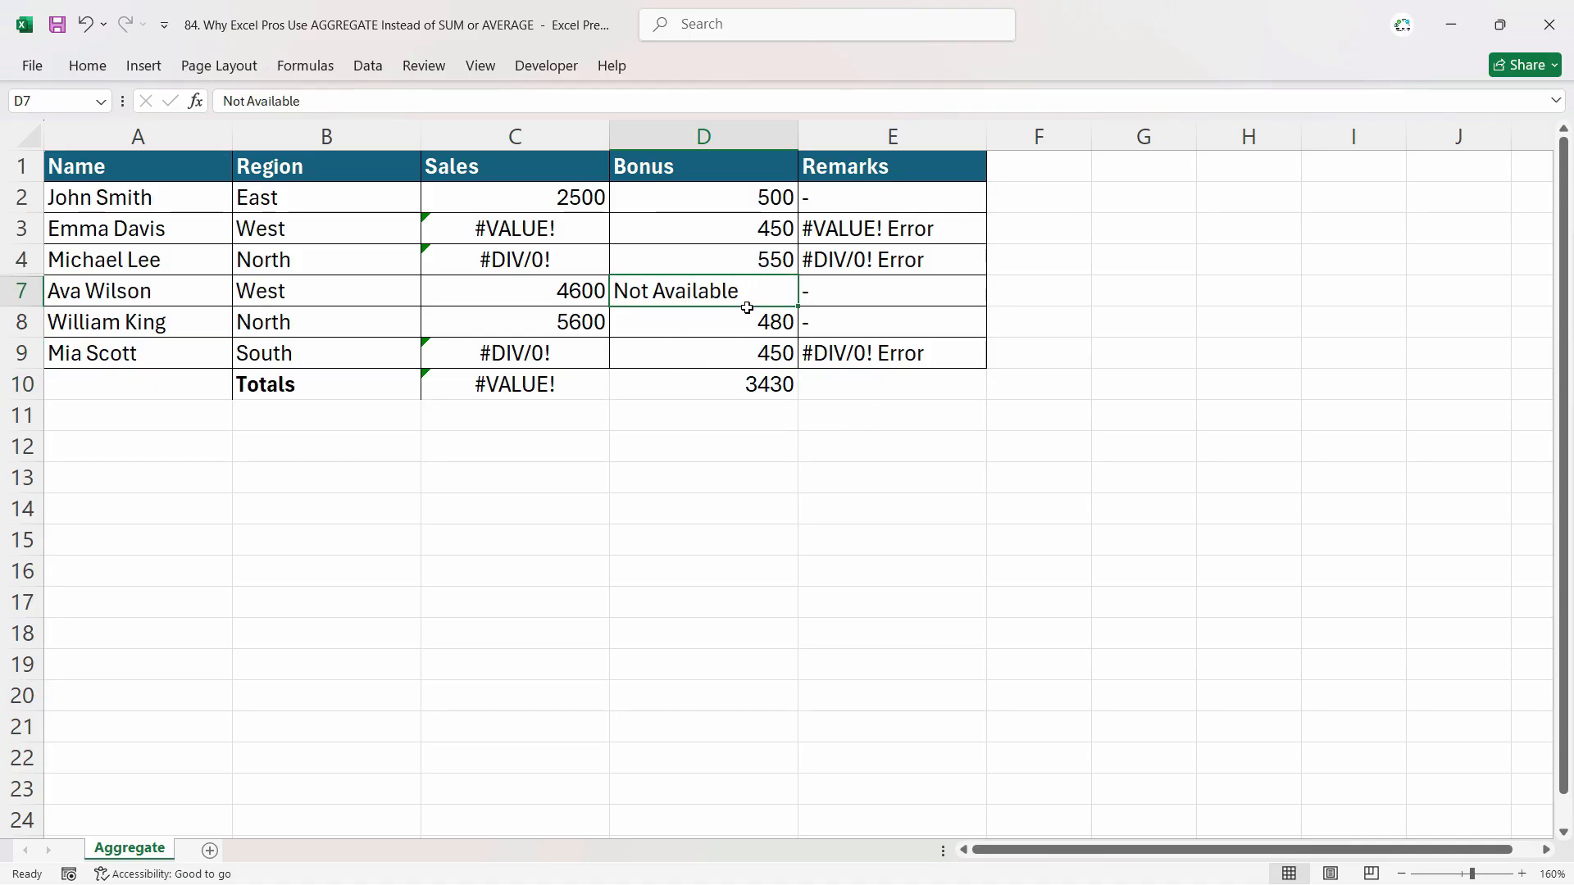
left_click(759, 391)
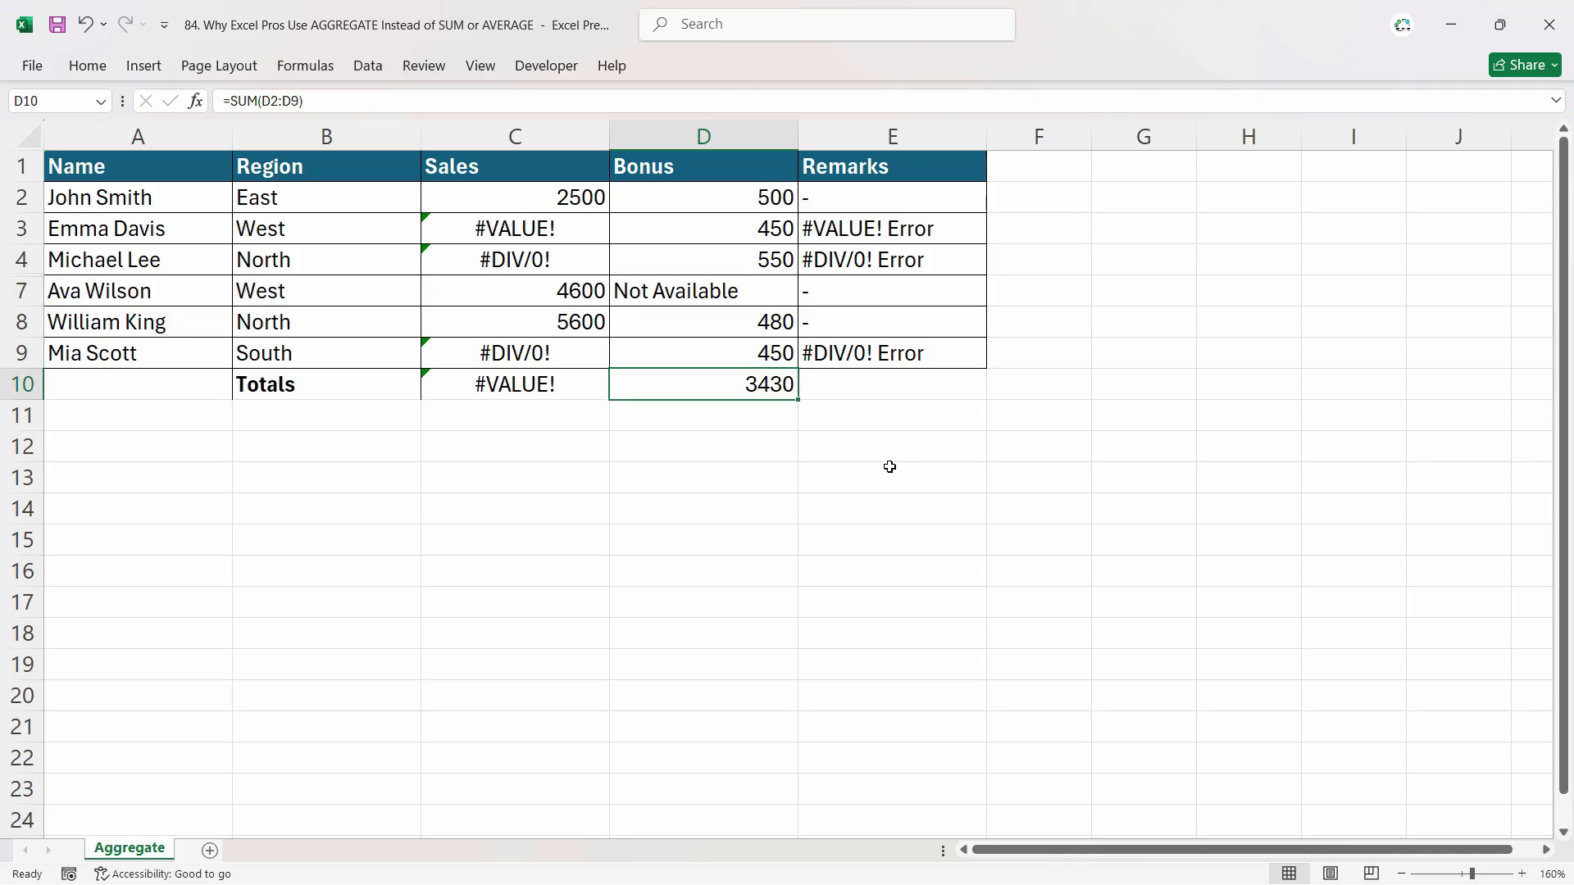
left_click(747, 295)
left_click(761, 388)
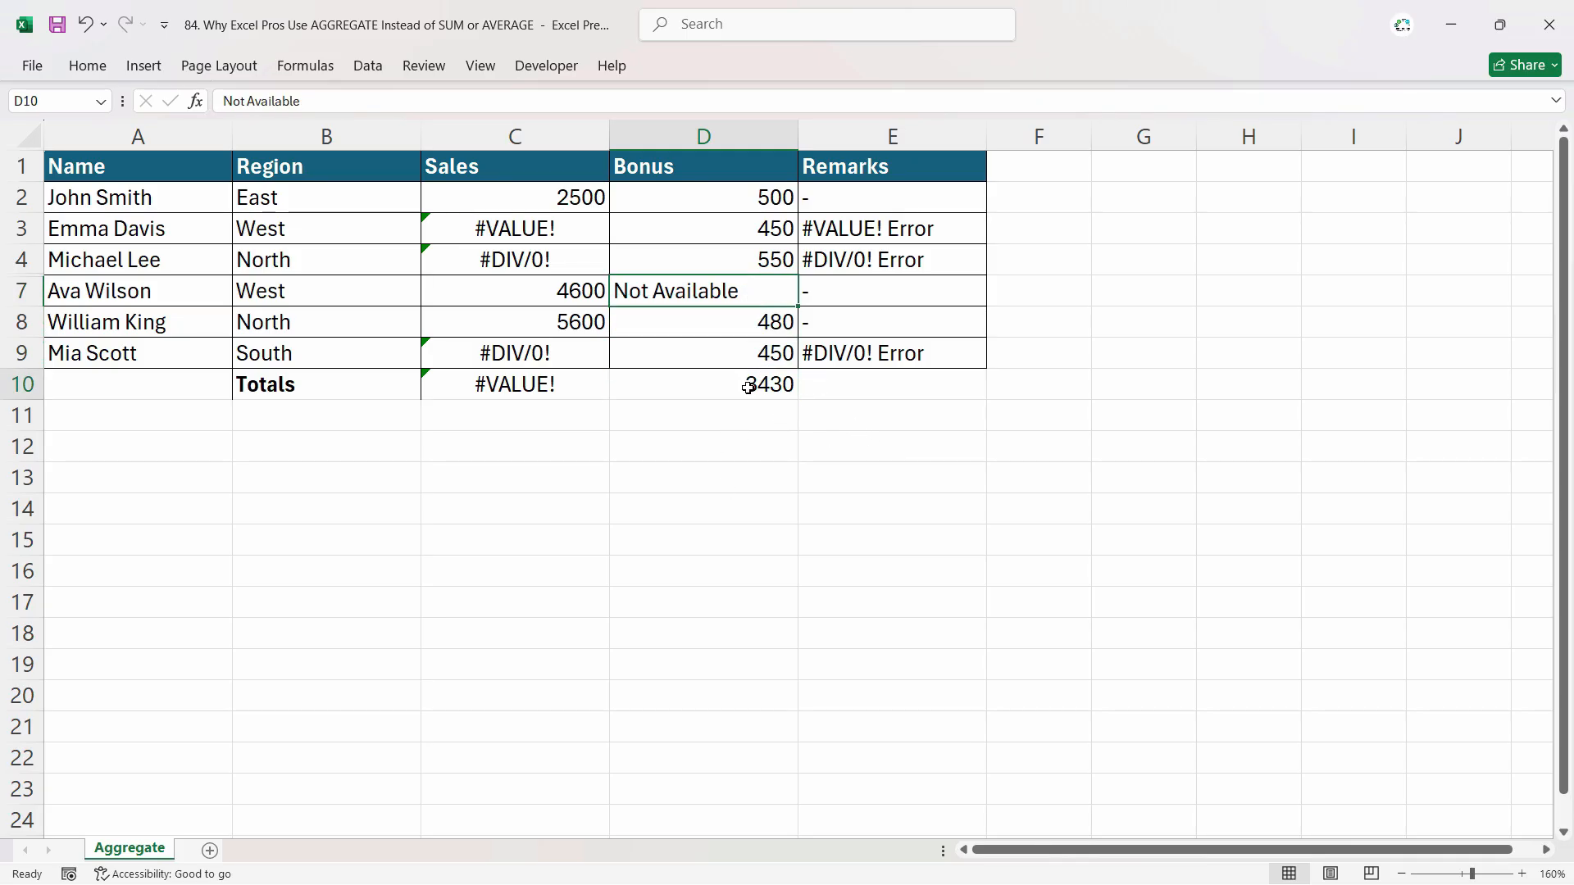
left_click(726, 289)
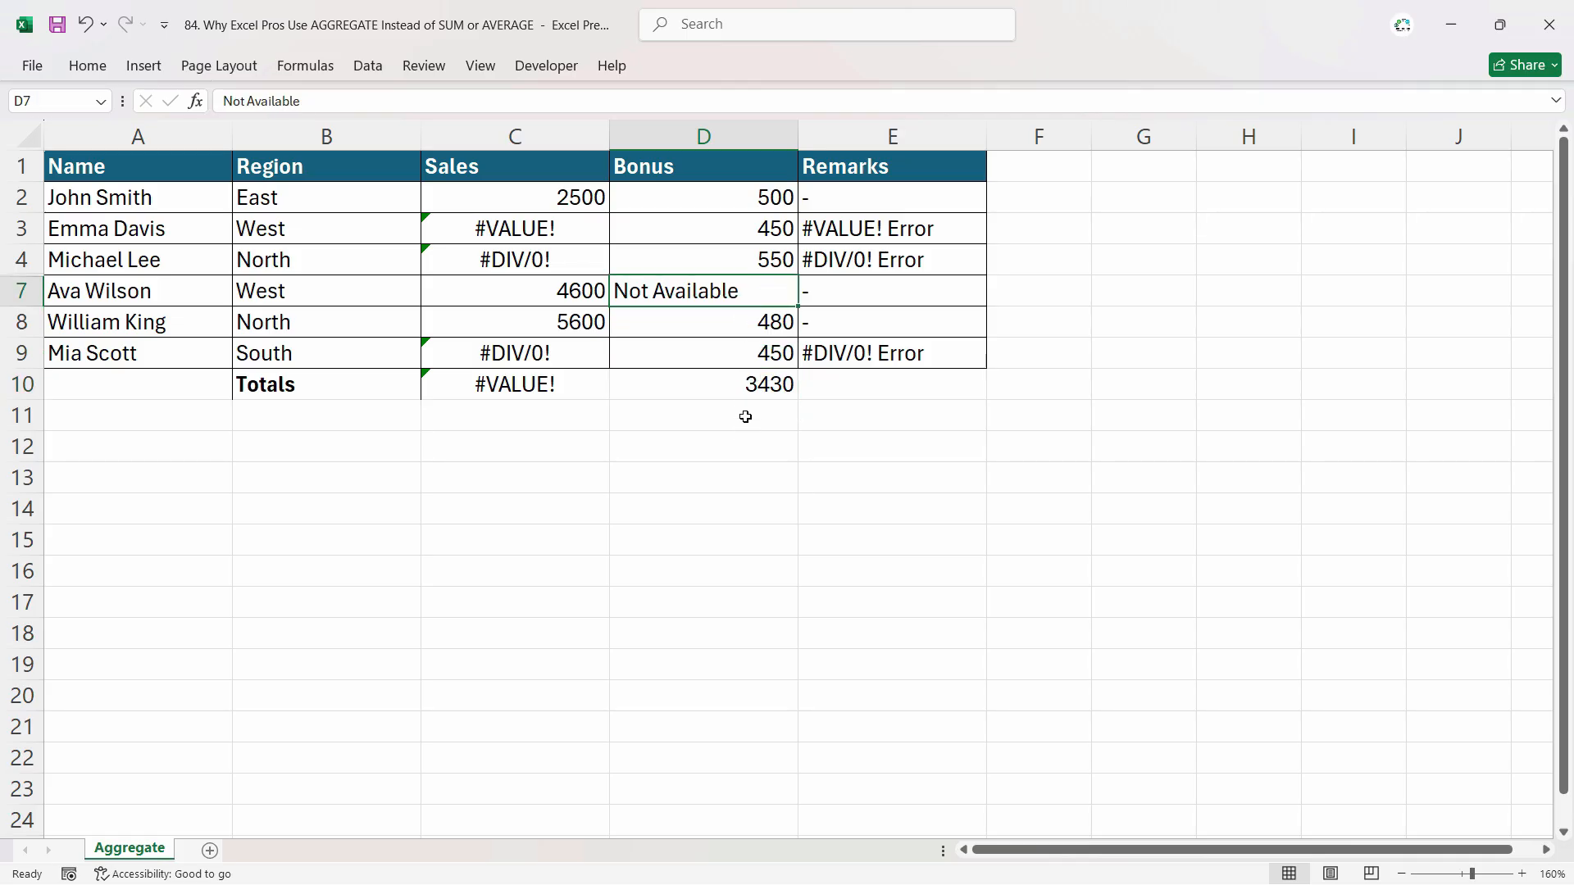
left_click(748, 385)
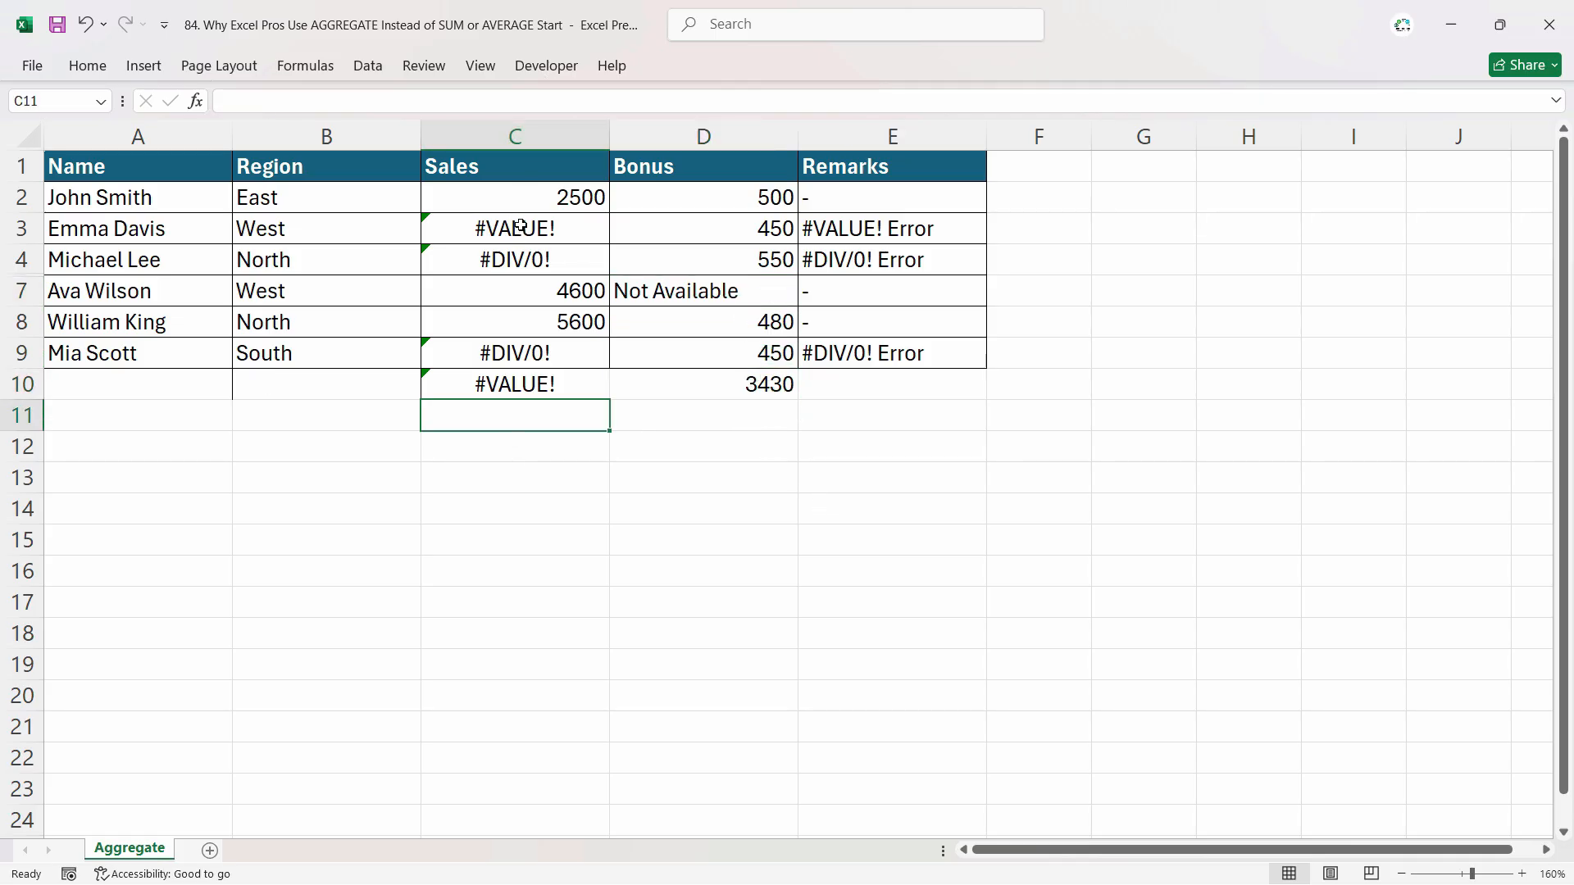
left_click(516, 389)
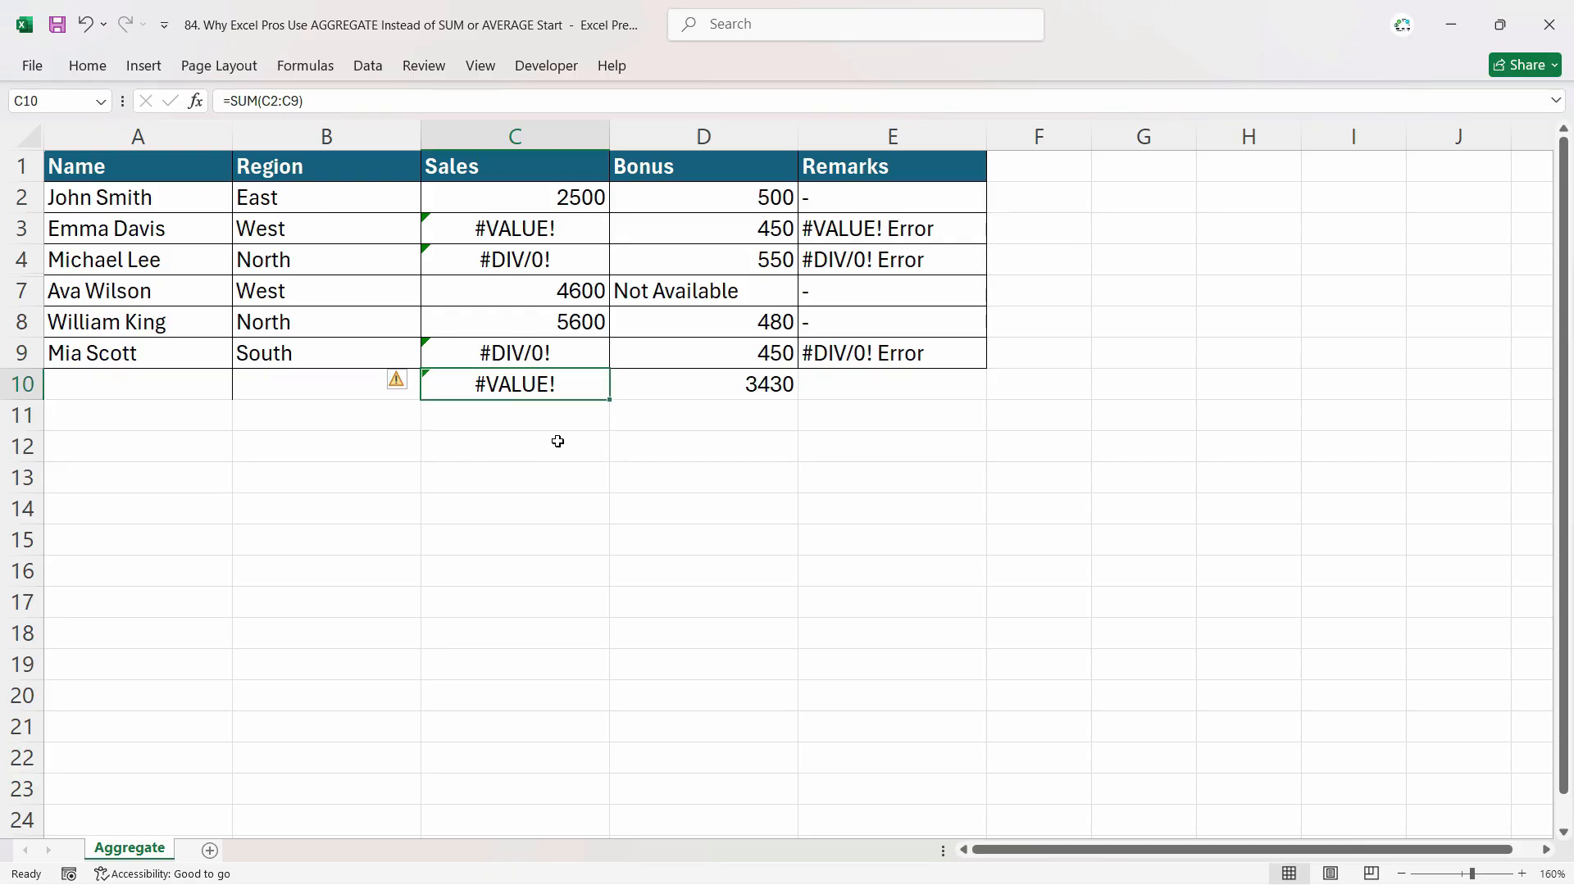
left_click(541, 413)
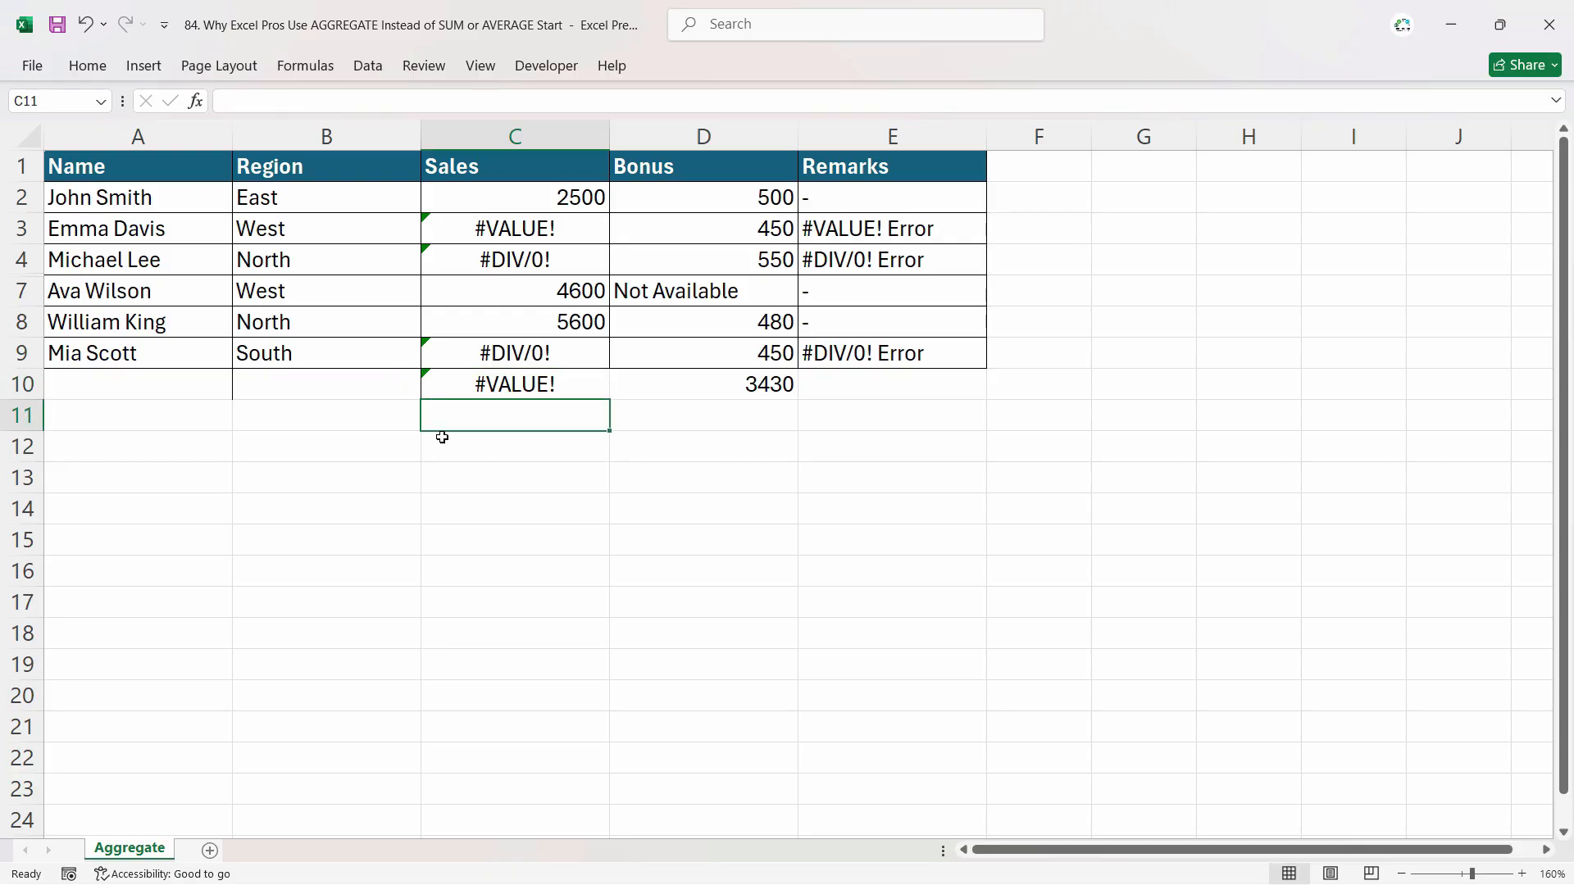
Label the two rows below the data Total in B10 and Total Aggregate in B11.
left_click(329, 380)
type("Toatl")
key("BackSpace")
key("BackSpace")
key("BackSpace")
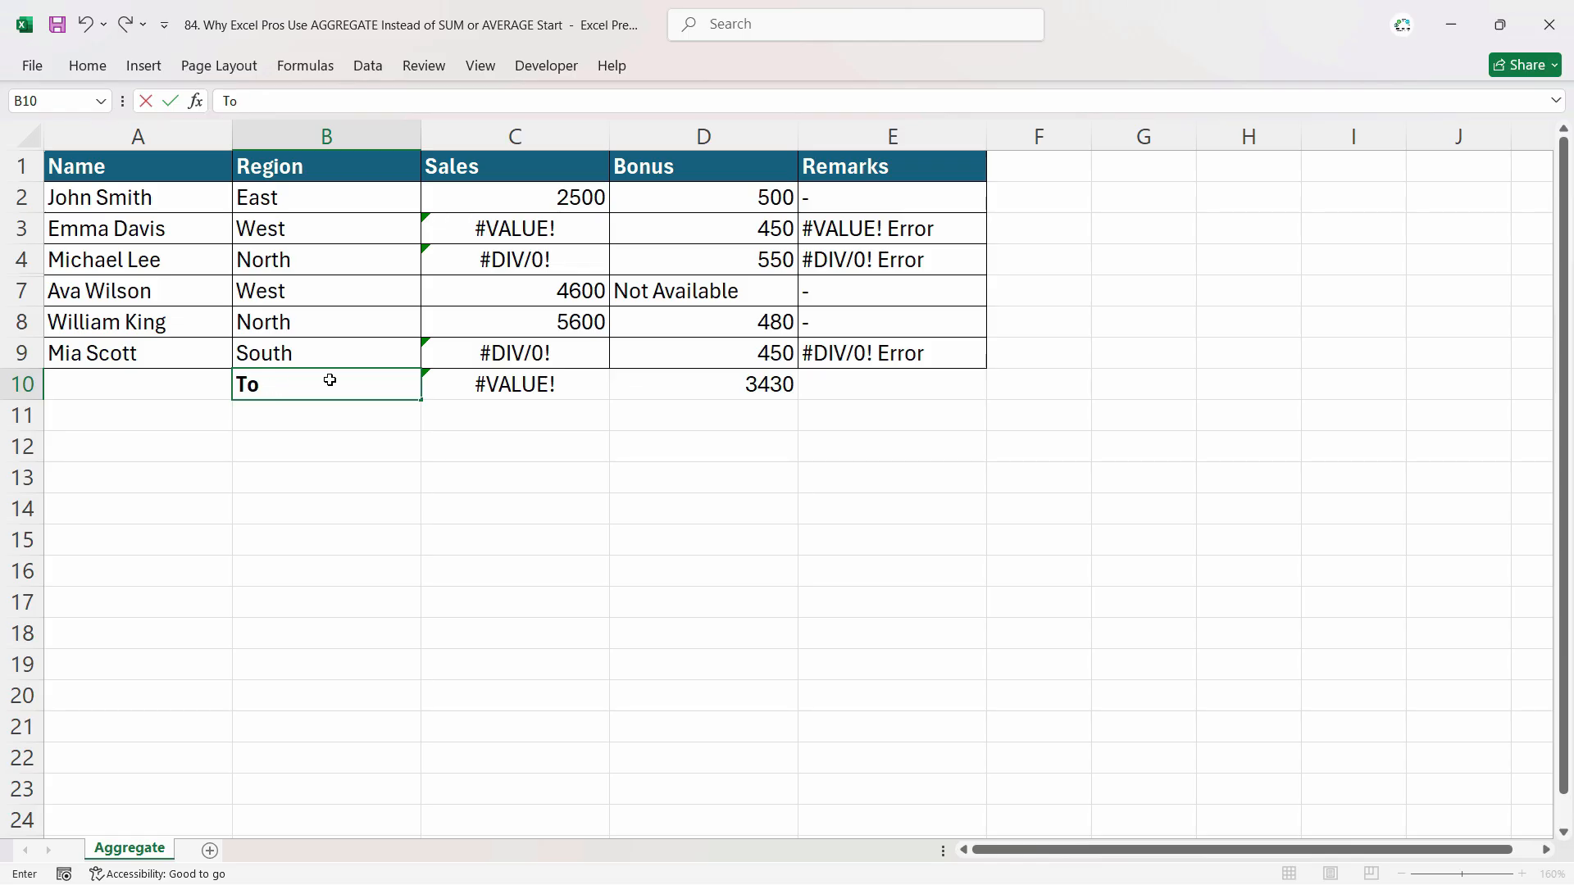
type("tal")
key("Return")
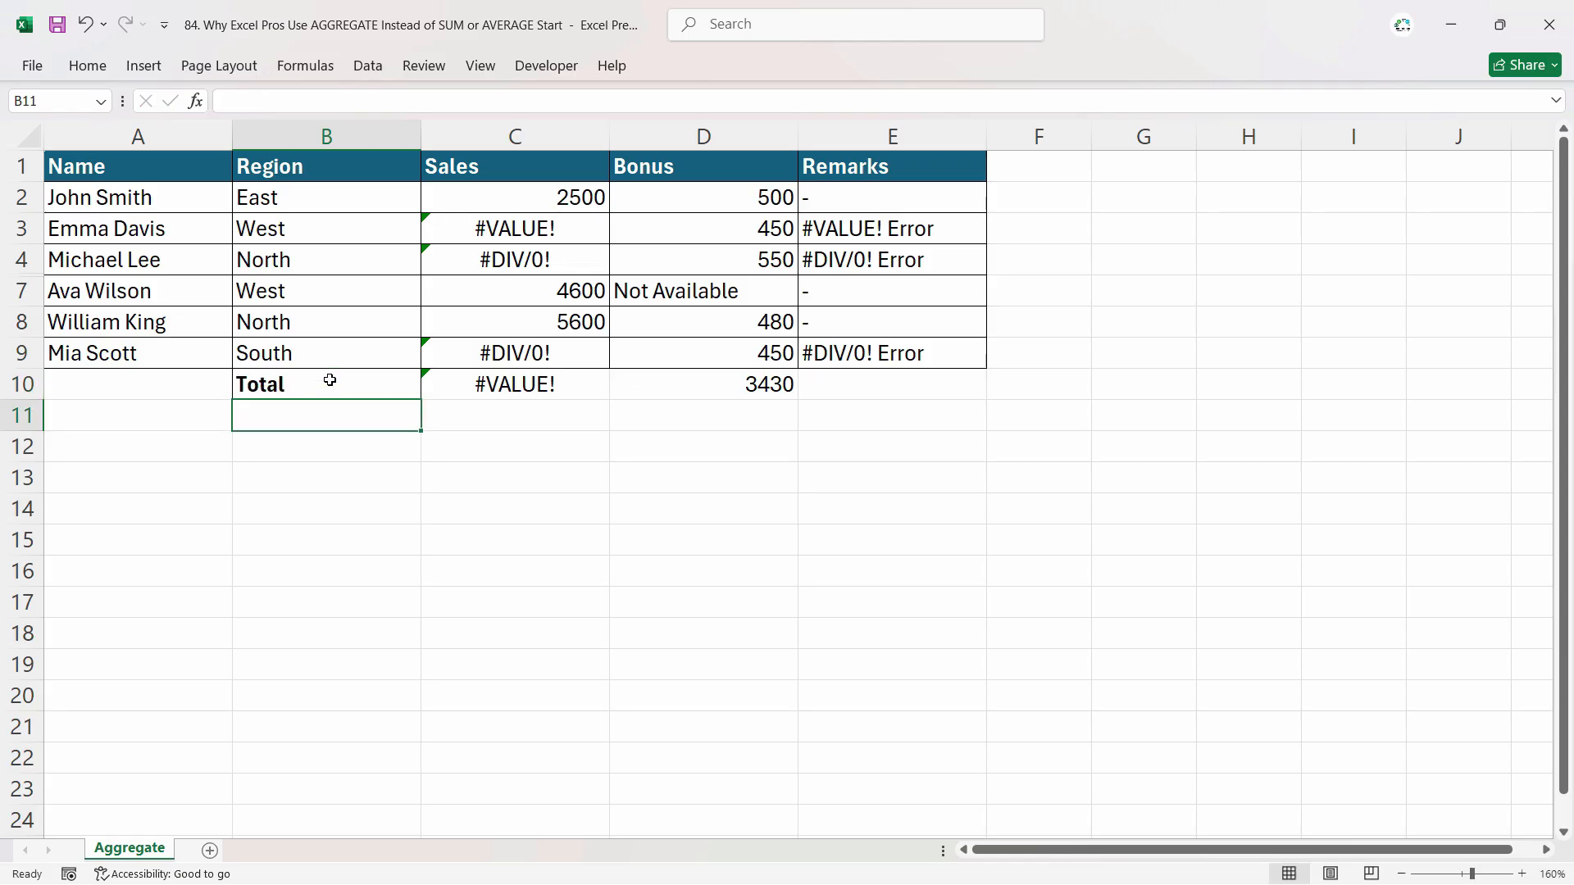
type("Total ")
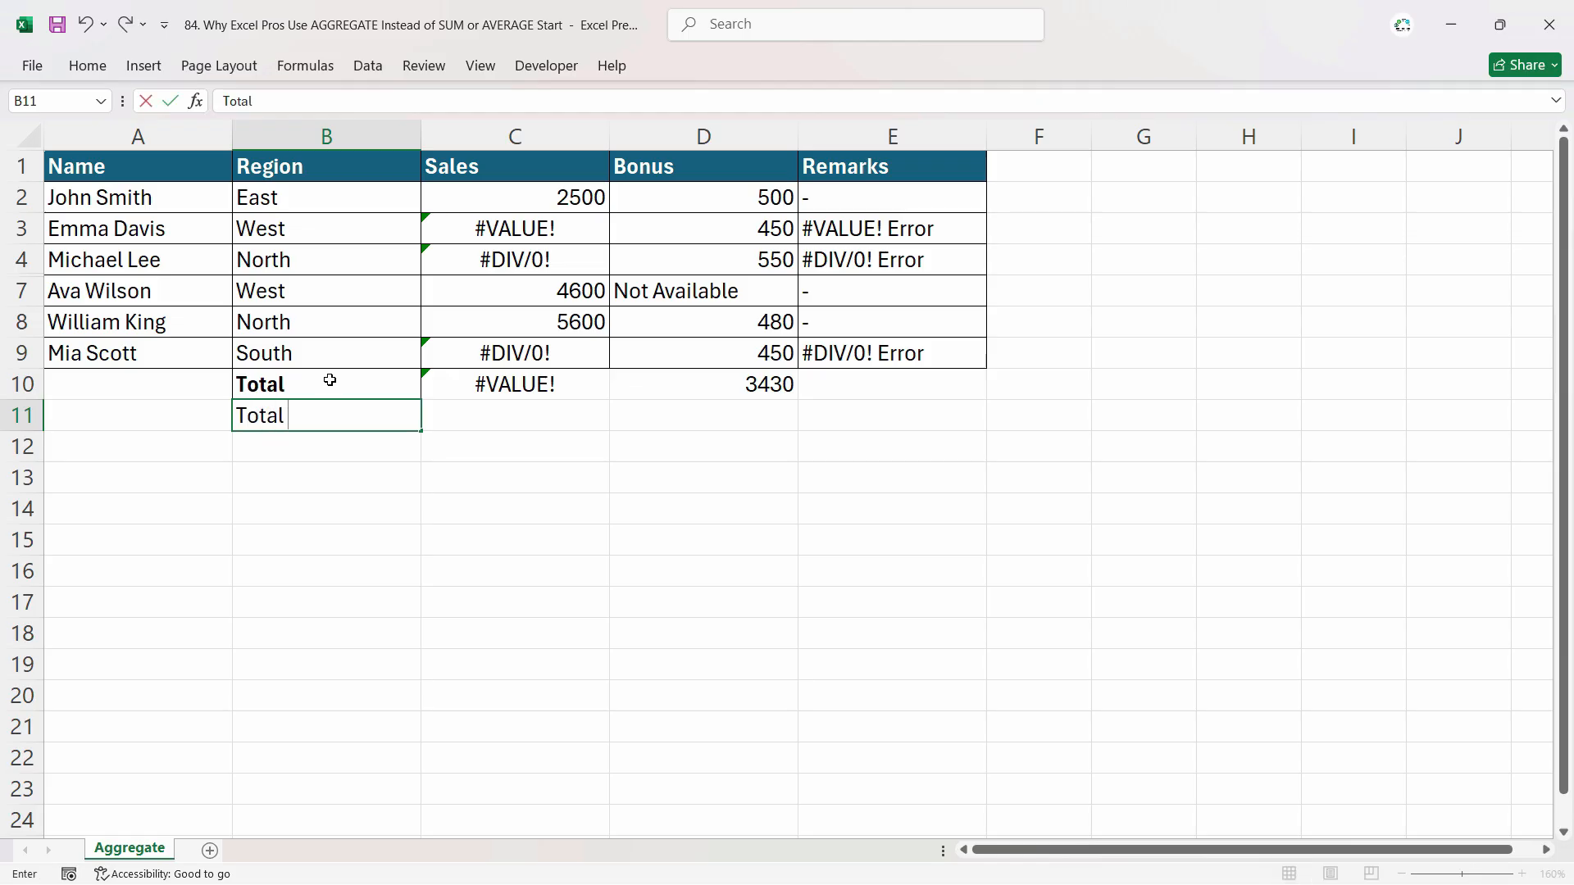
type("Aggregate")
key("Tab")
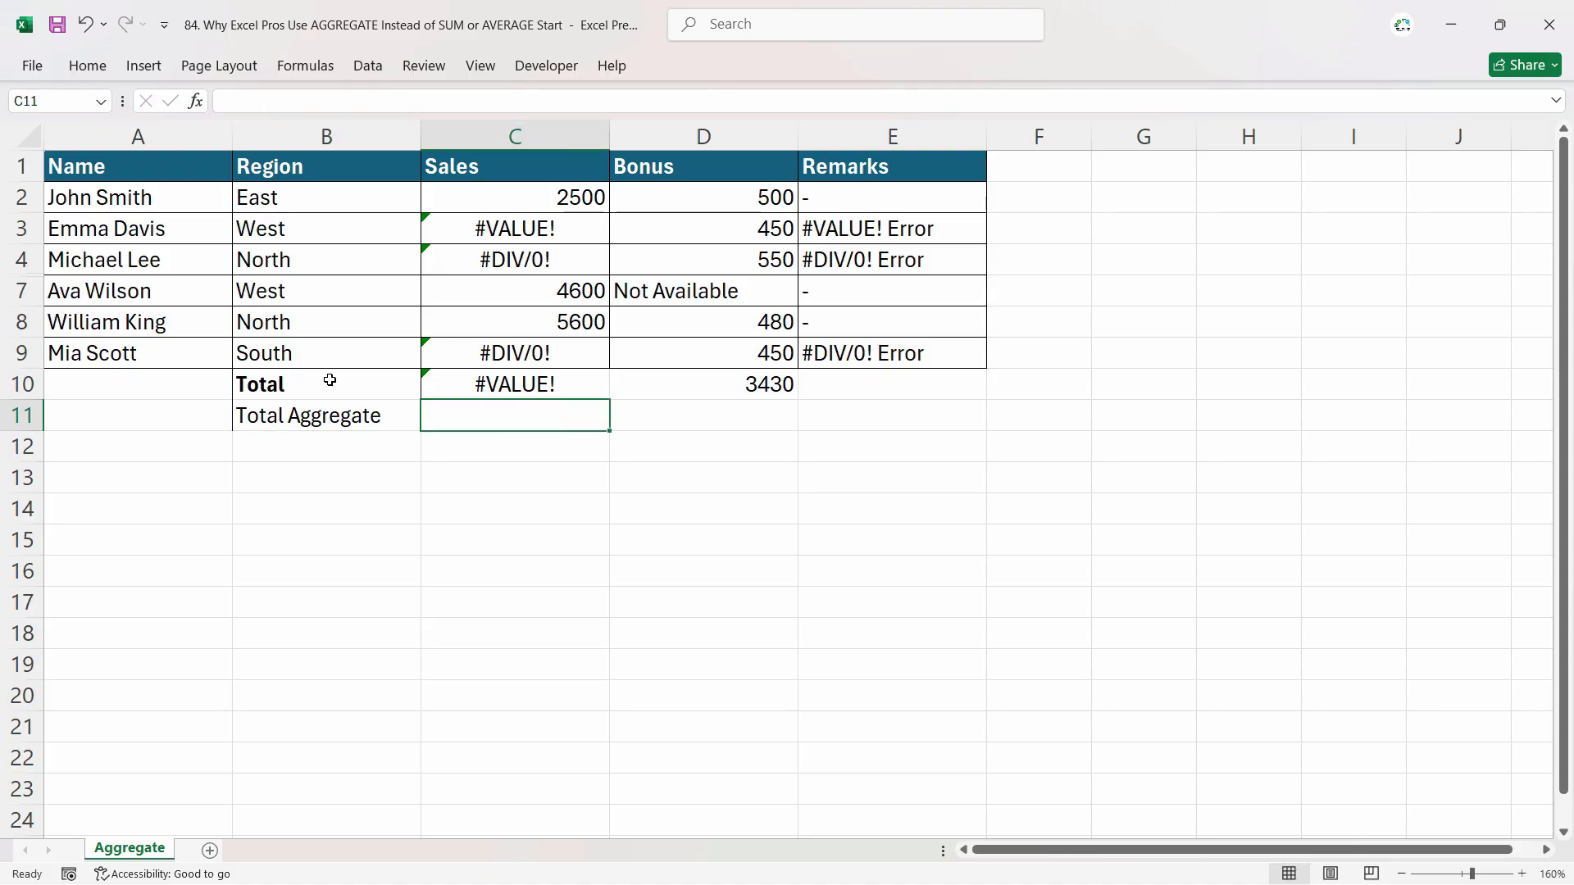
Start an AGGREGATE formula in C11 using function 9 - SUM.
type("=agg")
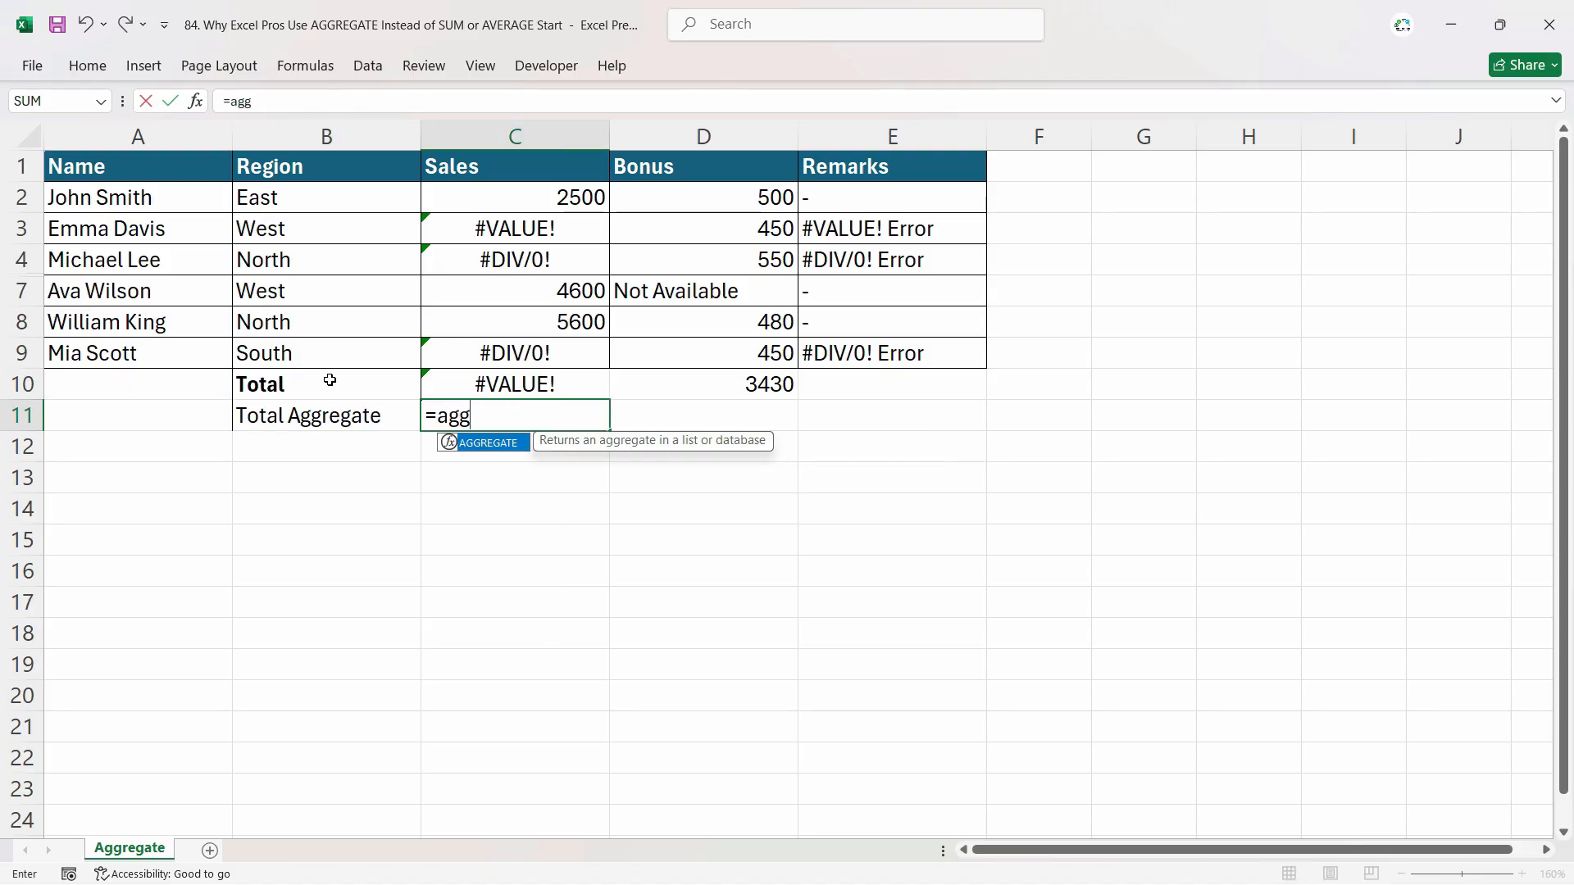
key("Tab")
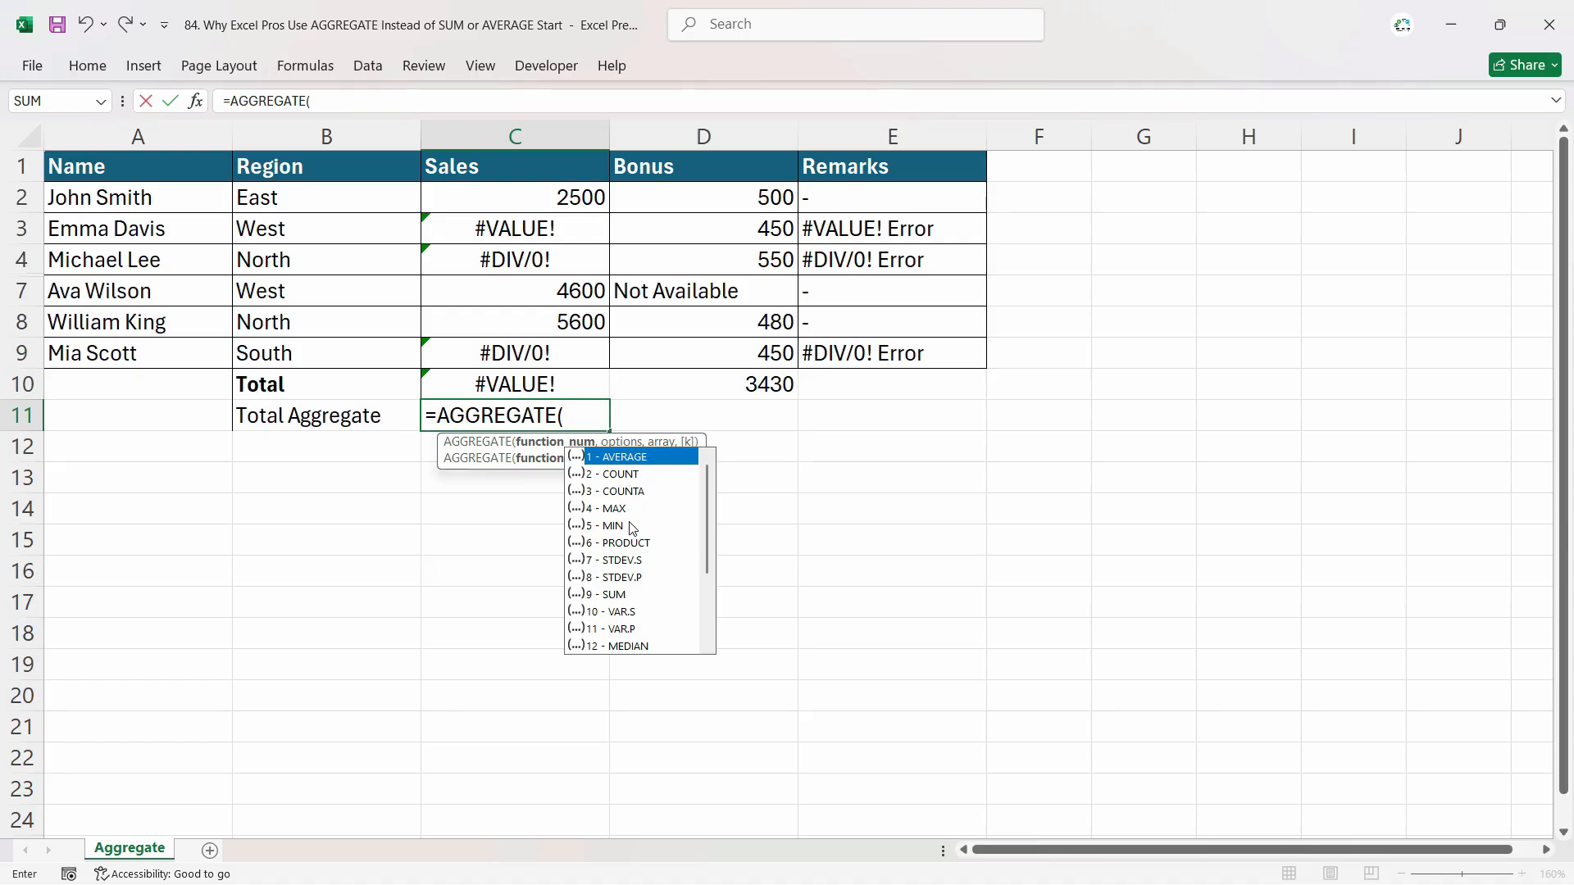
left_click(613, 594)
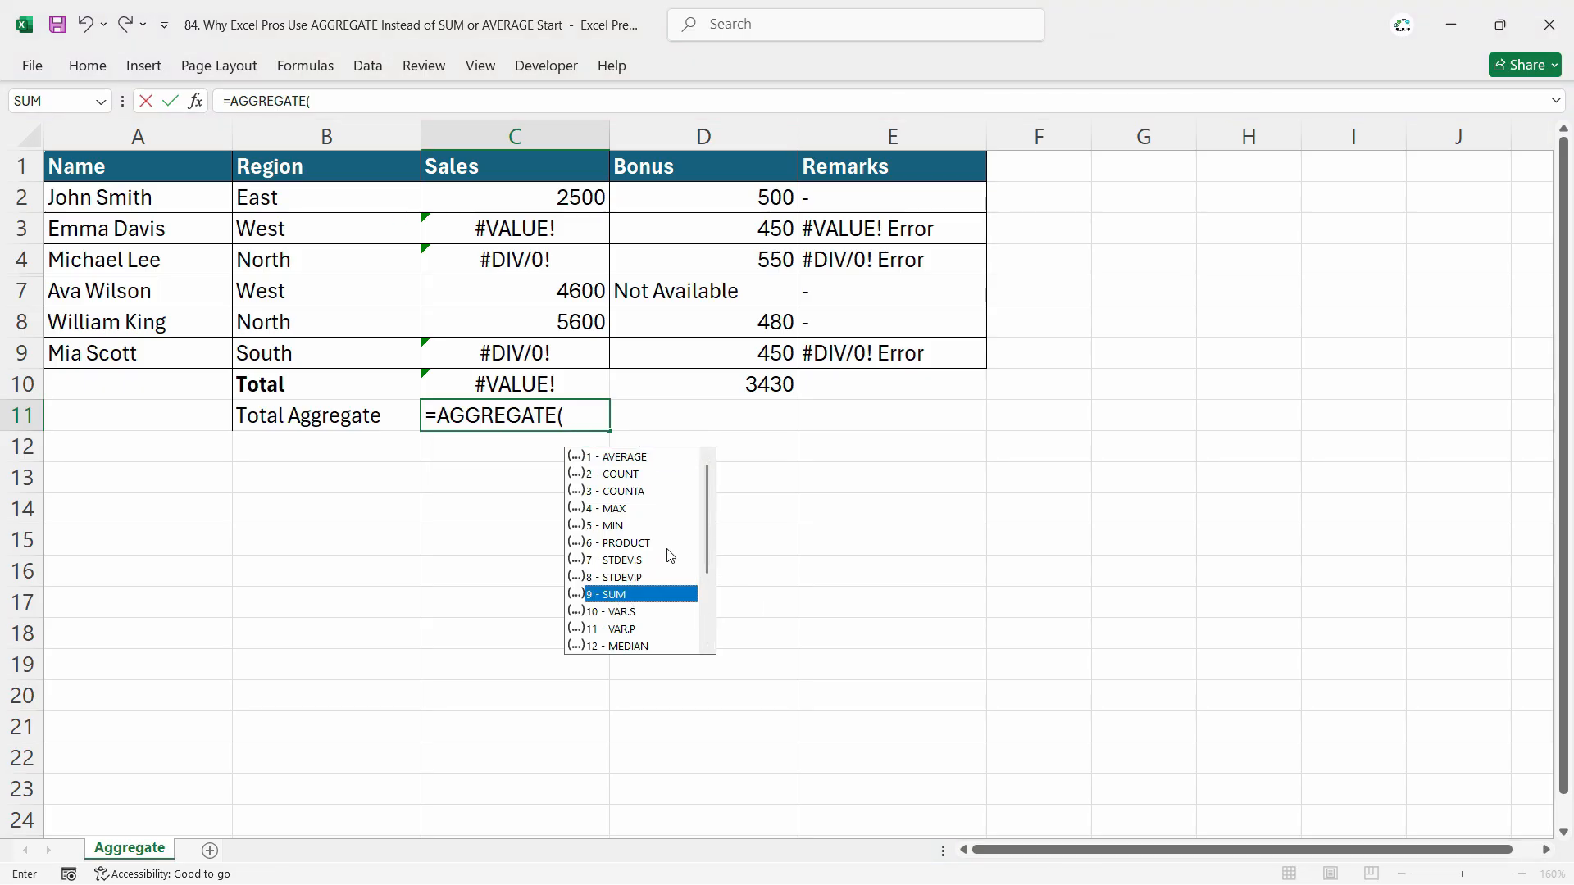
key("Tab")
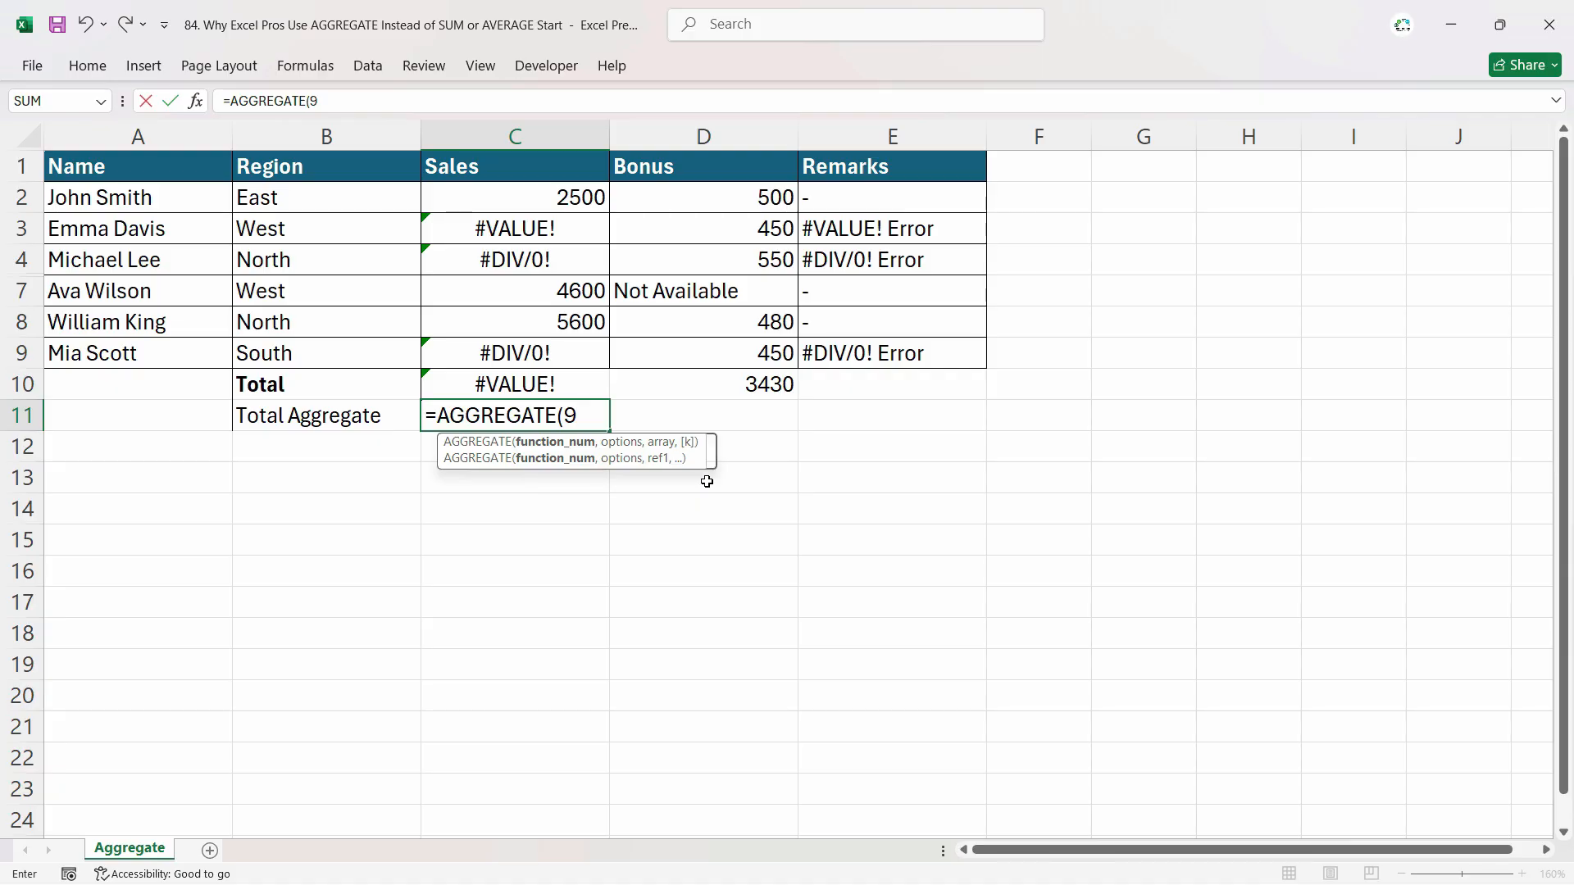
Complete the AGGREGATE formula with option 7 - Ignore hidden rows and error values, over the range C2:C9.
type(",")
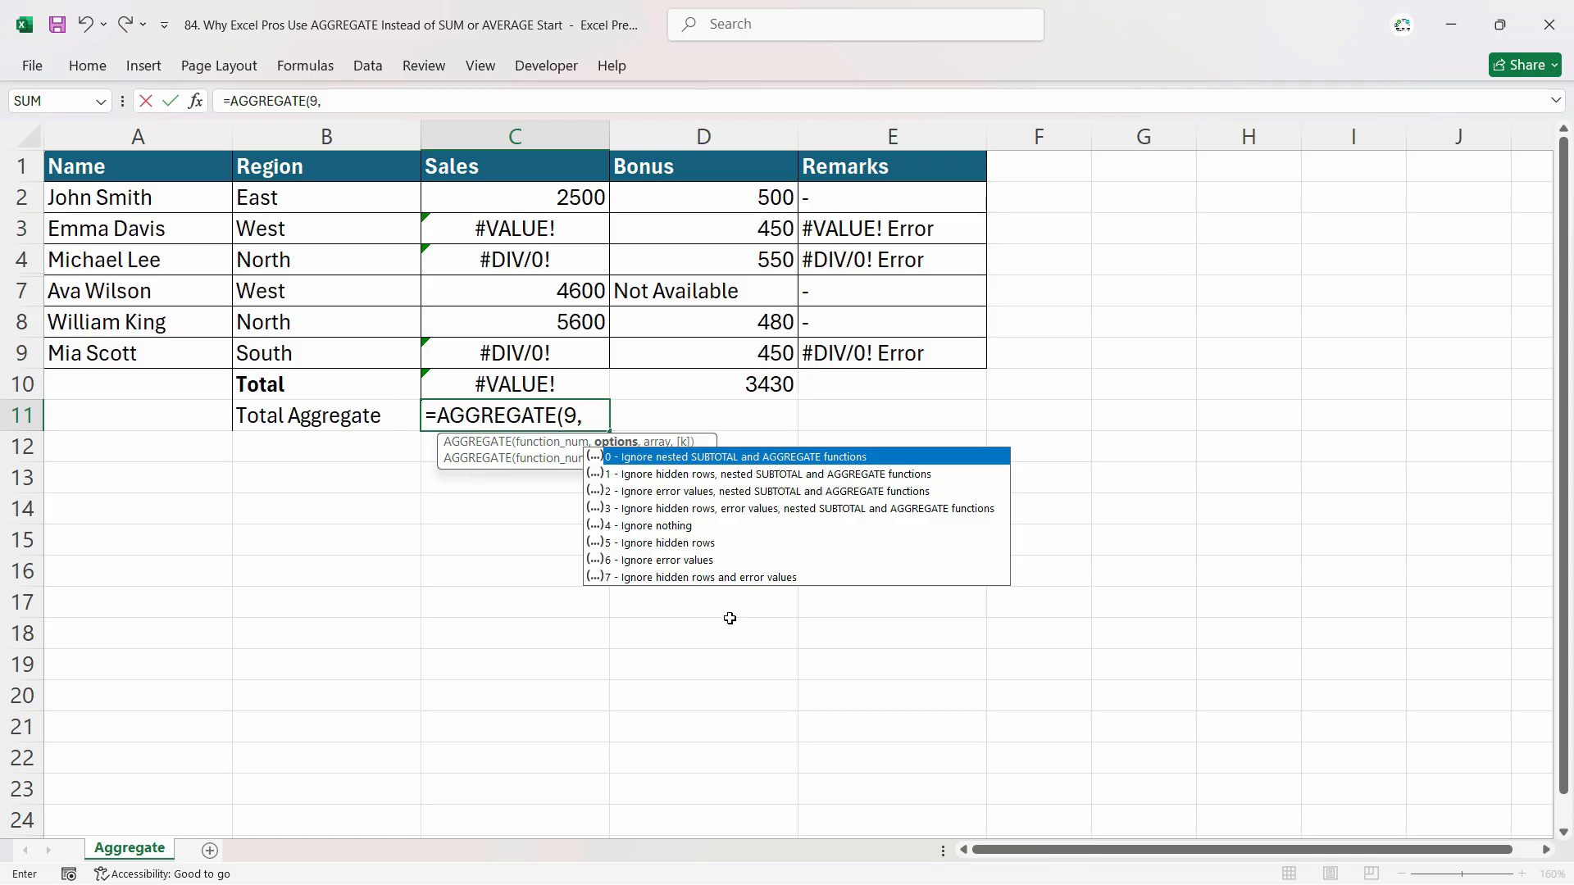
left_click(673, 578)
double_click(677, 580)
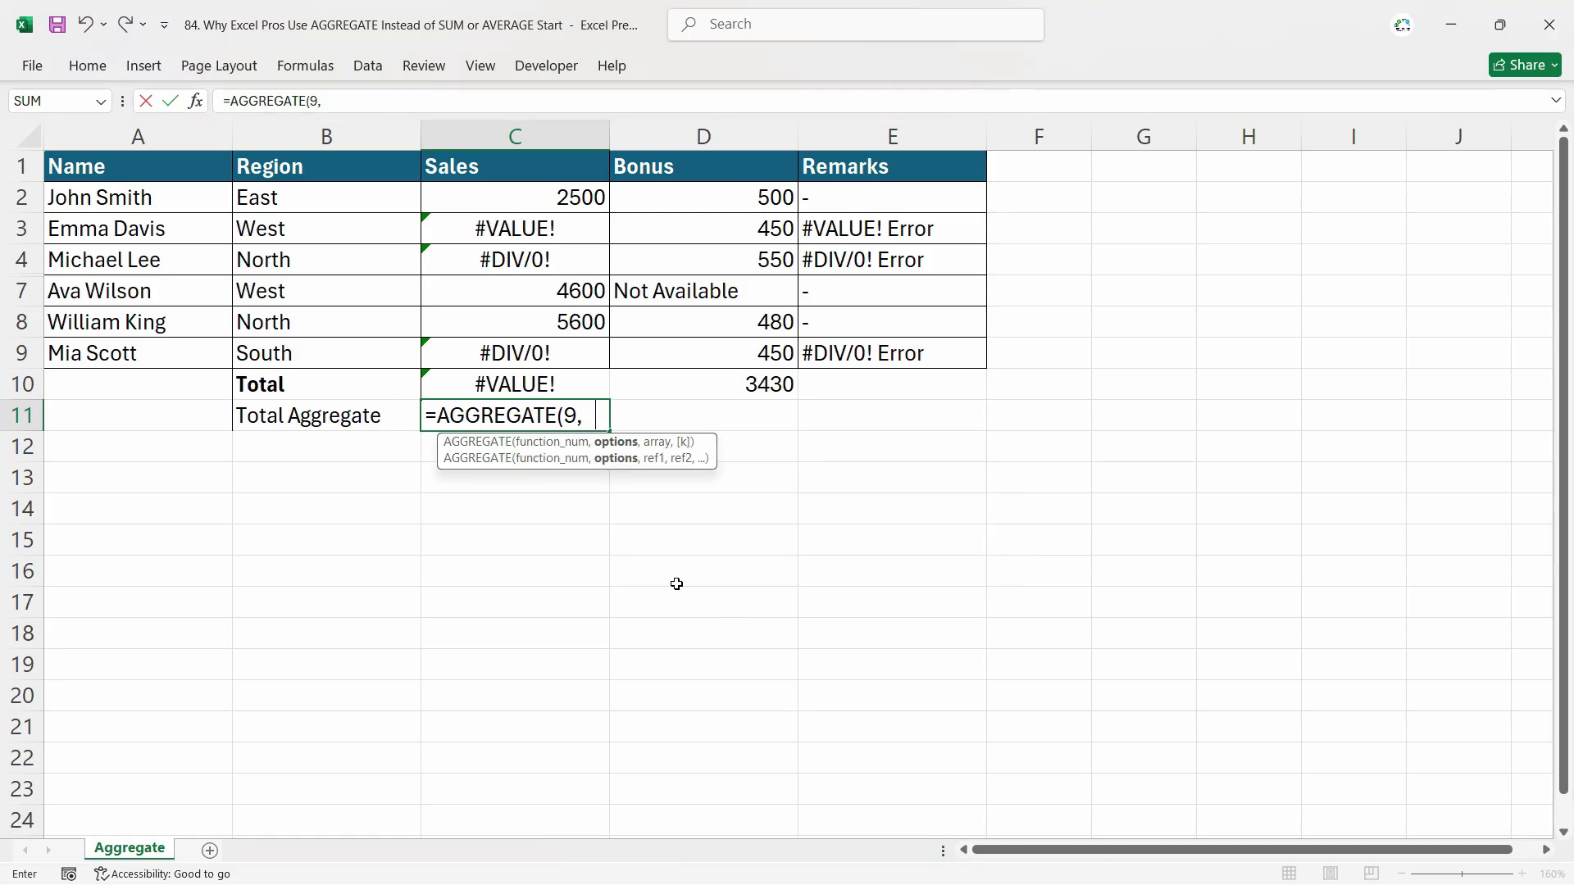
key("BackSpace")
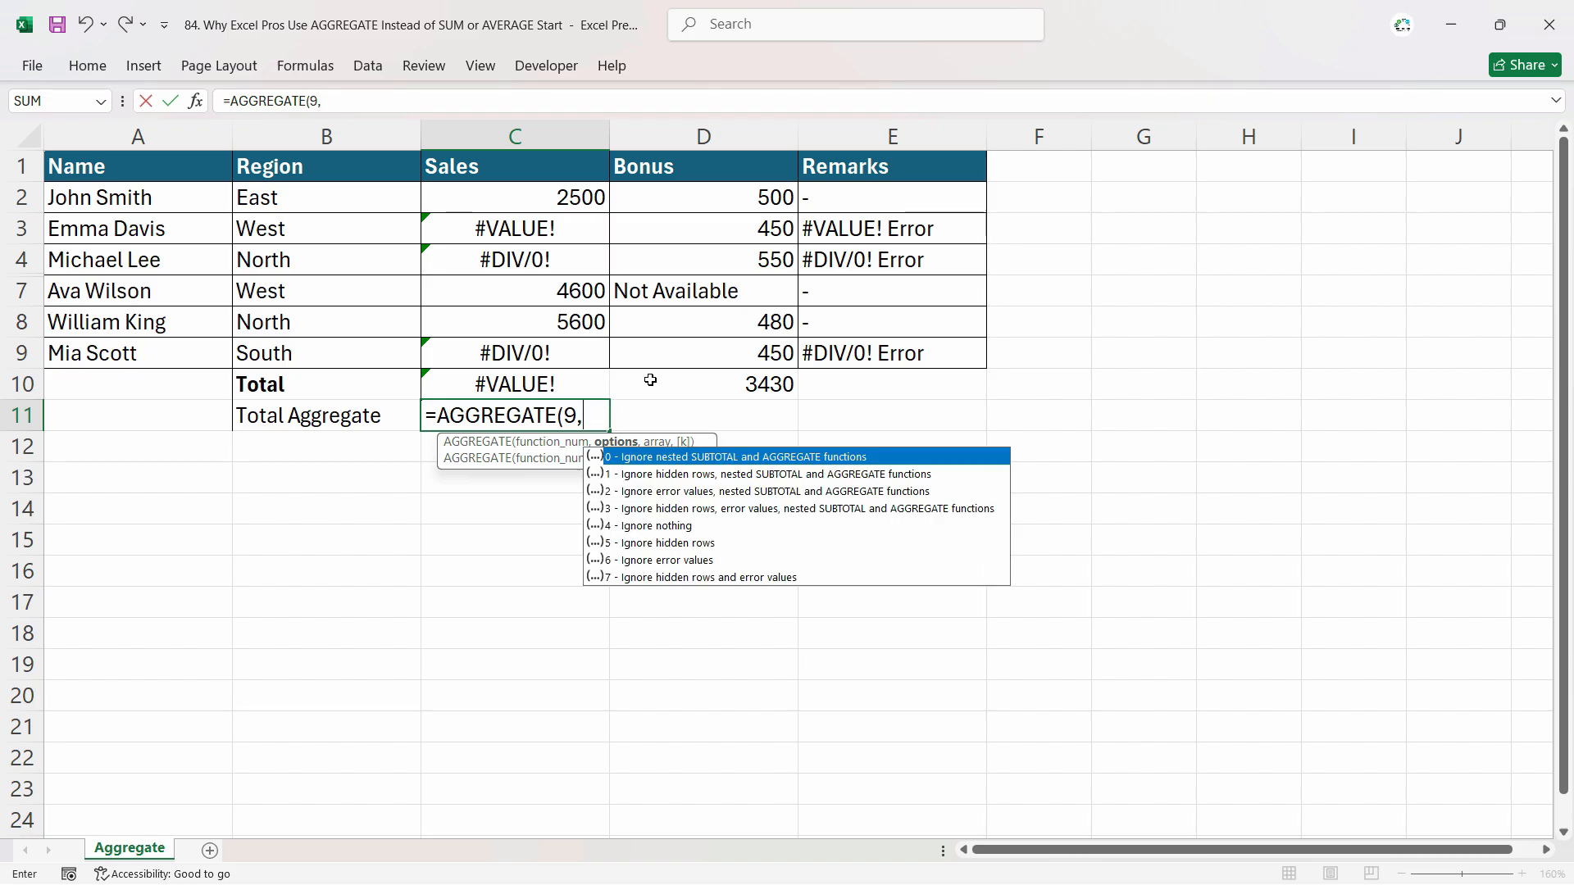
left_click(722, 580)
double_click(802, 581)
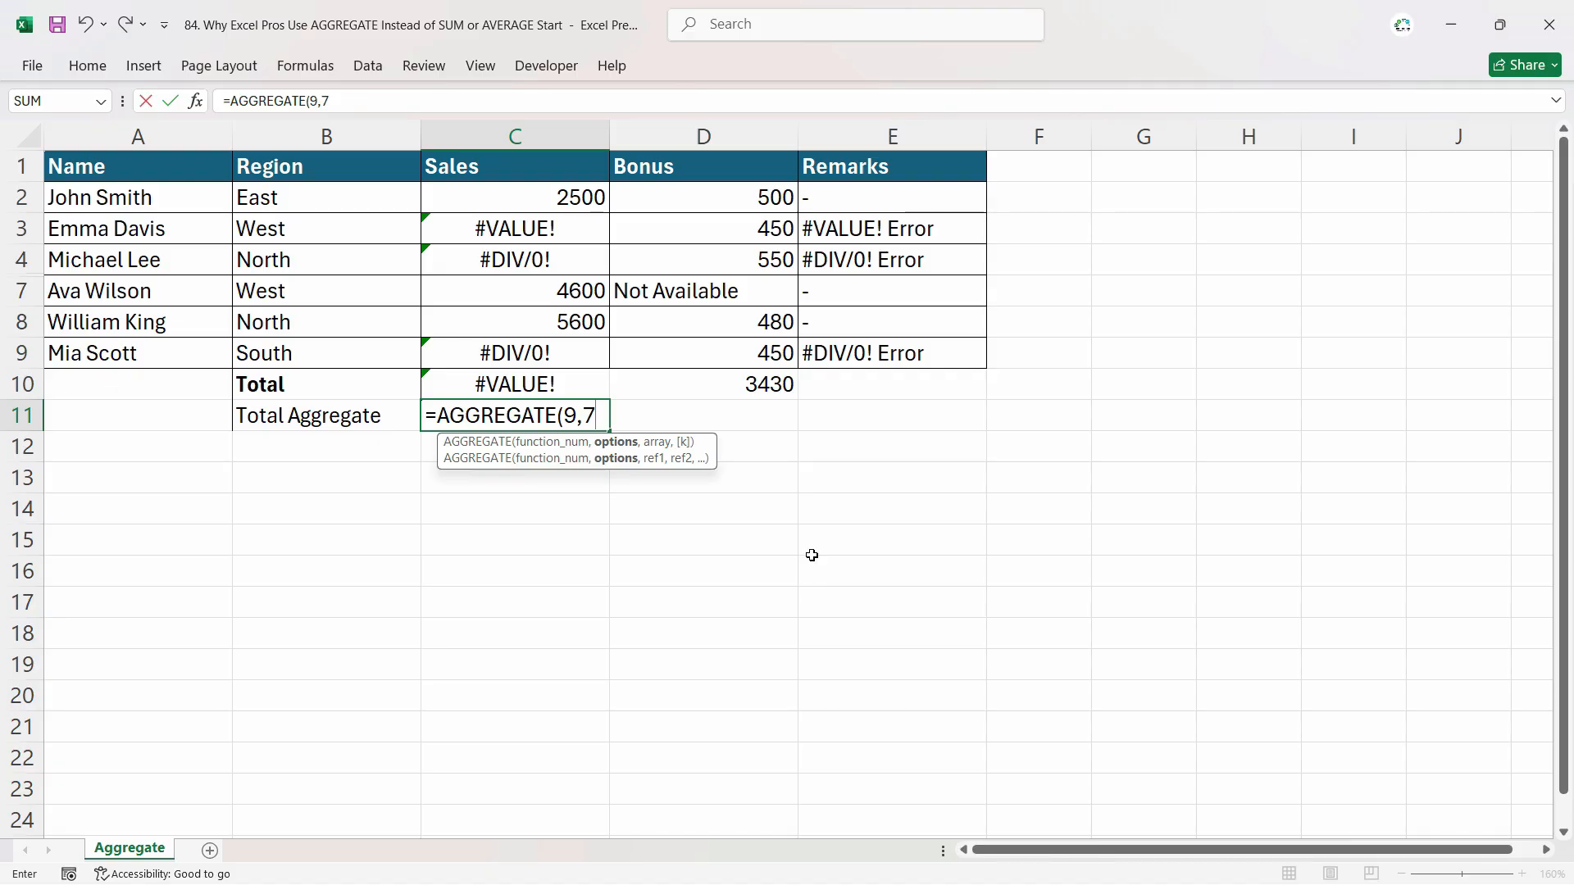
key("BackSpace")
type("3")
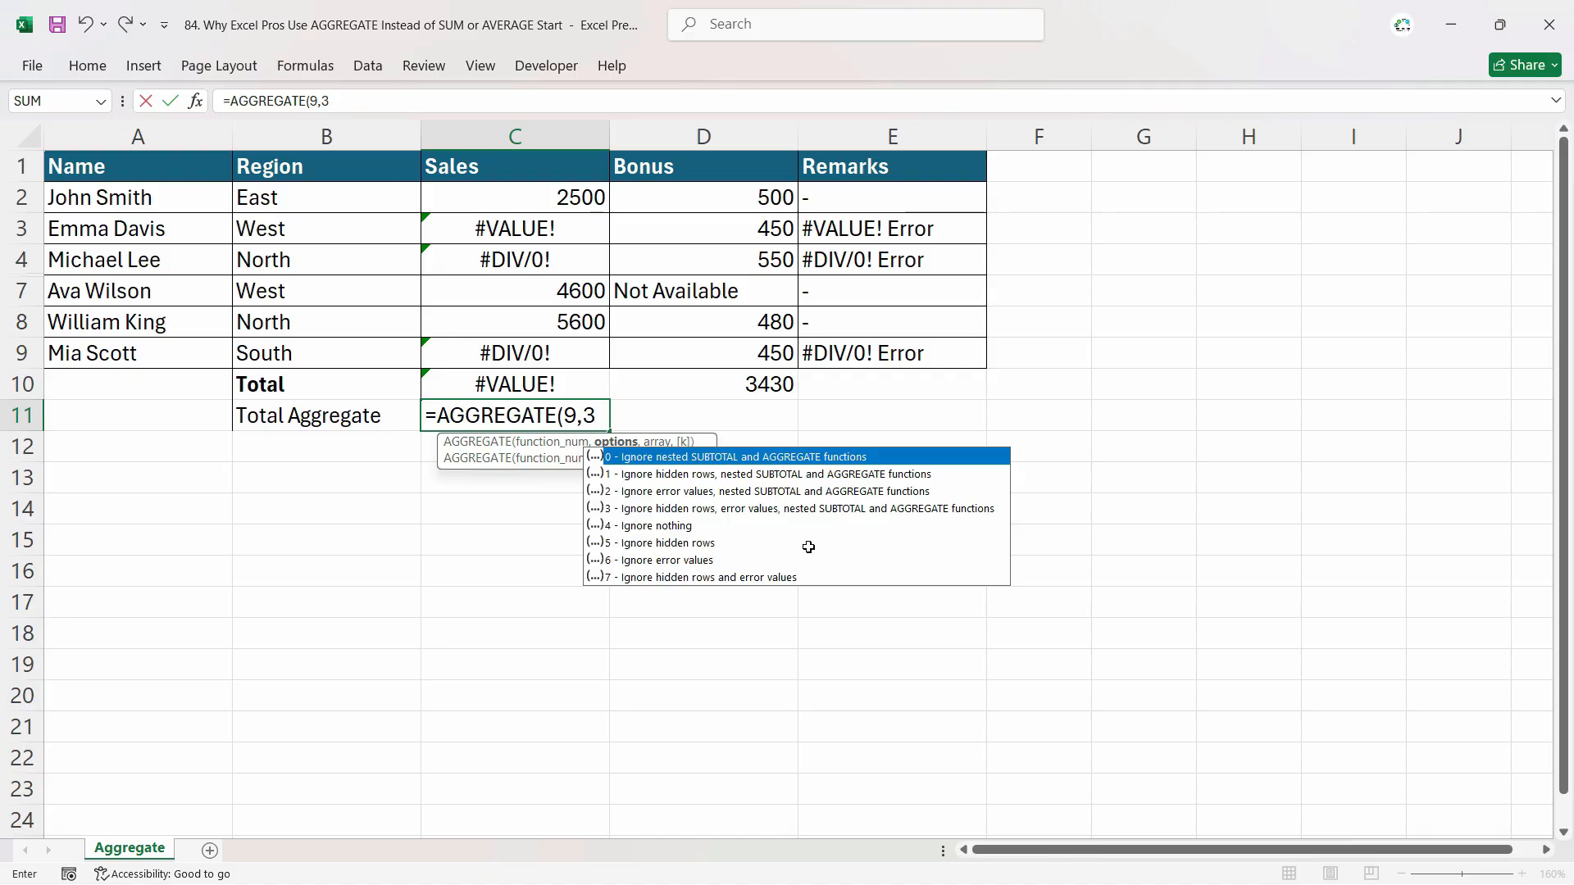
key("BackSpace")
type("7,")
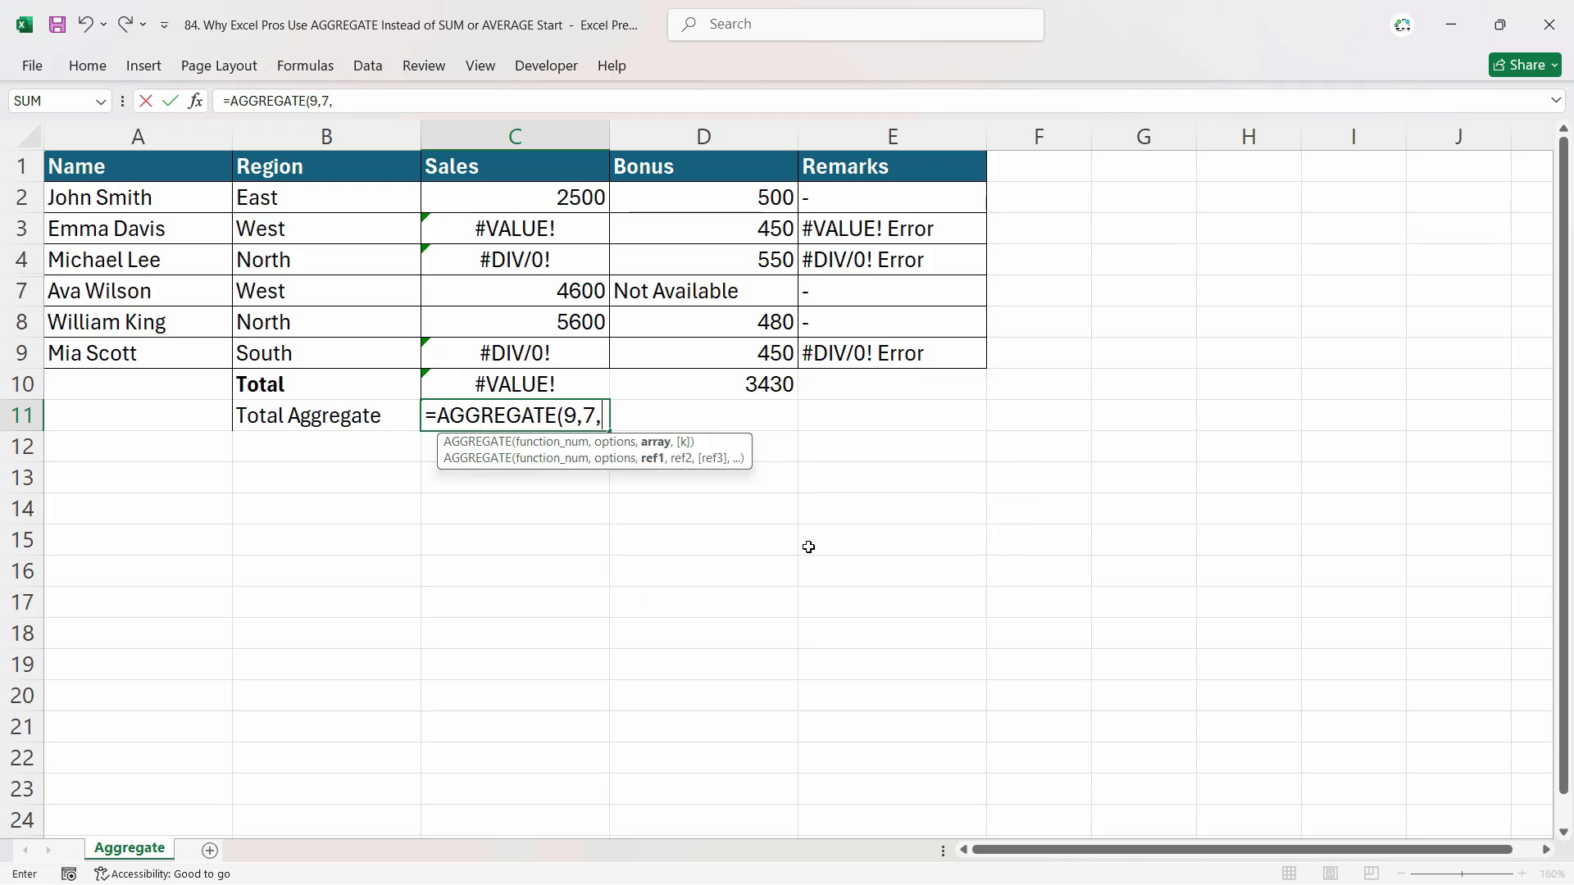
left_click_drag(546, 197, 547, 352)
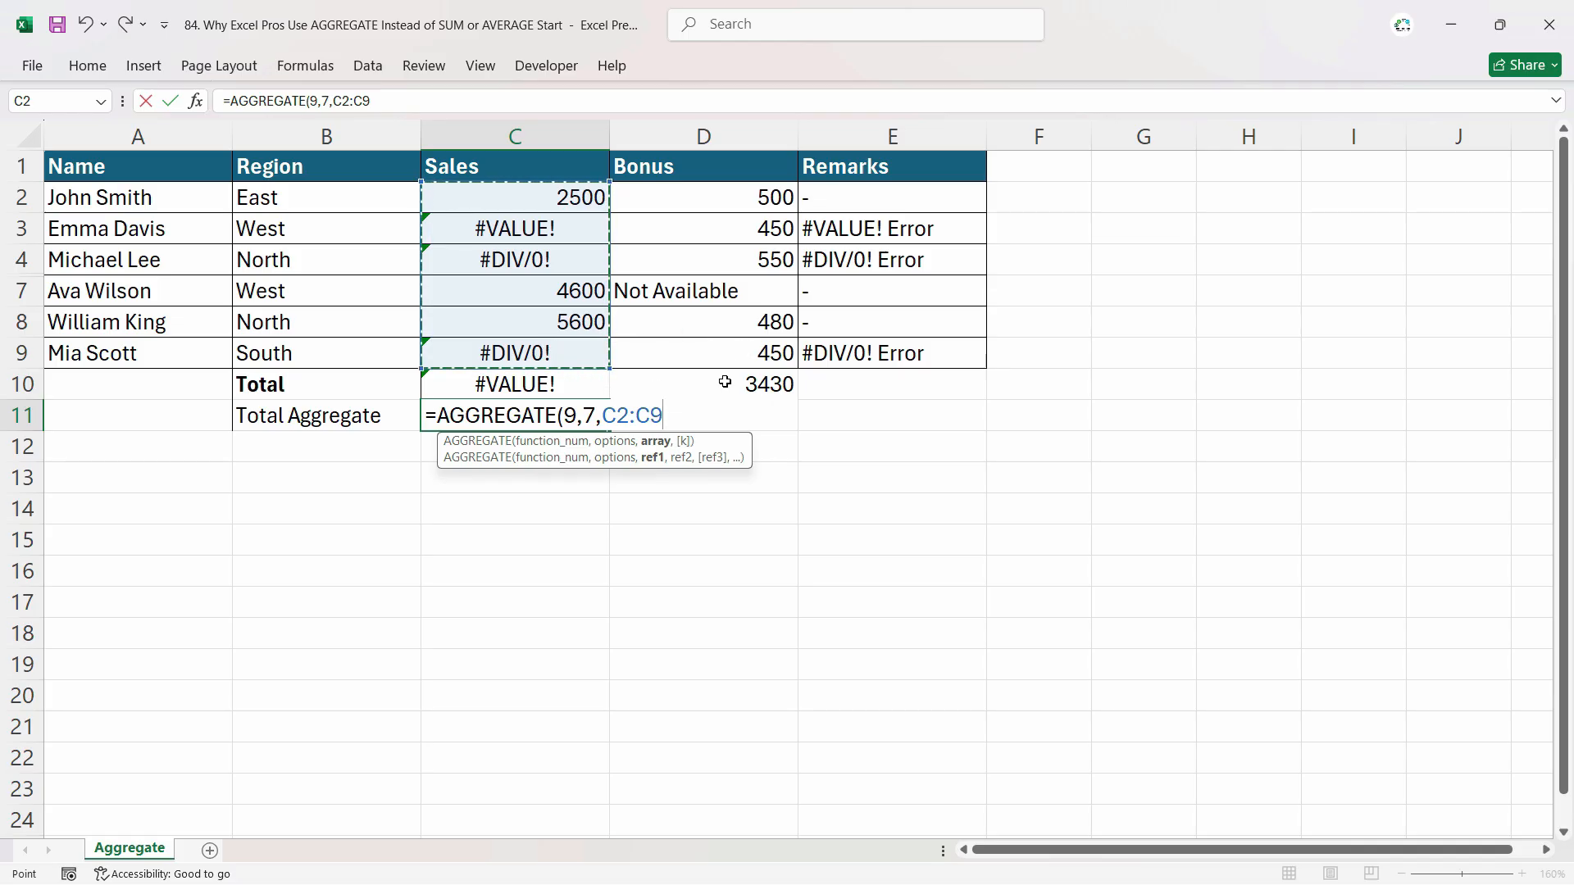
key("Return")
Enter the AGGREGATE formula in C11 and select the numeric sales in C2, C7 and C8 to check their sum.
left_click(578, 420)
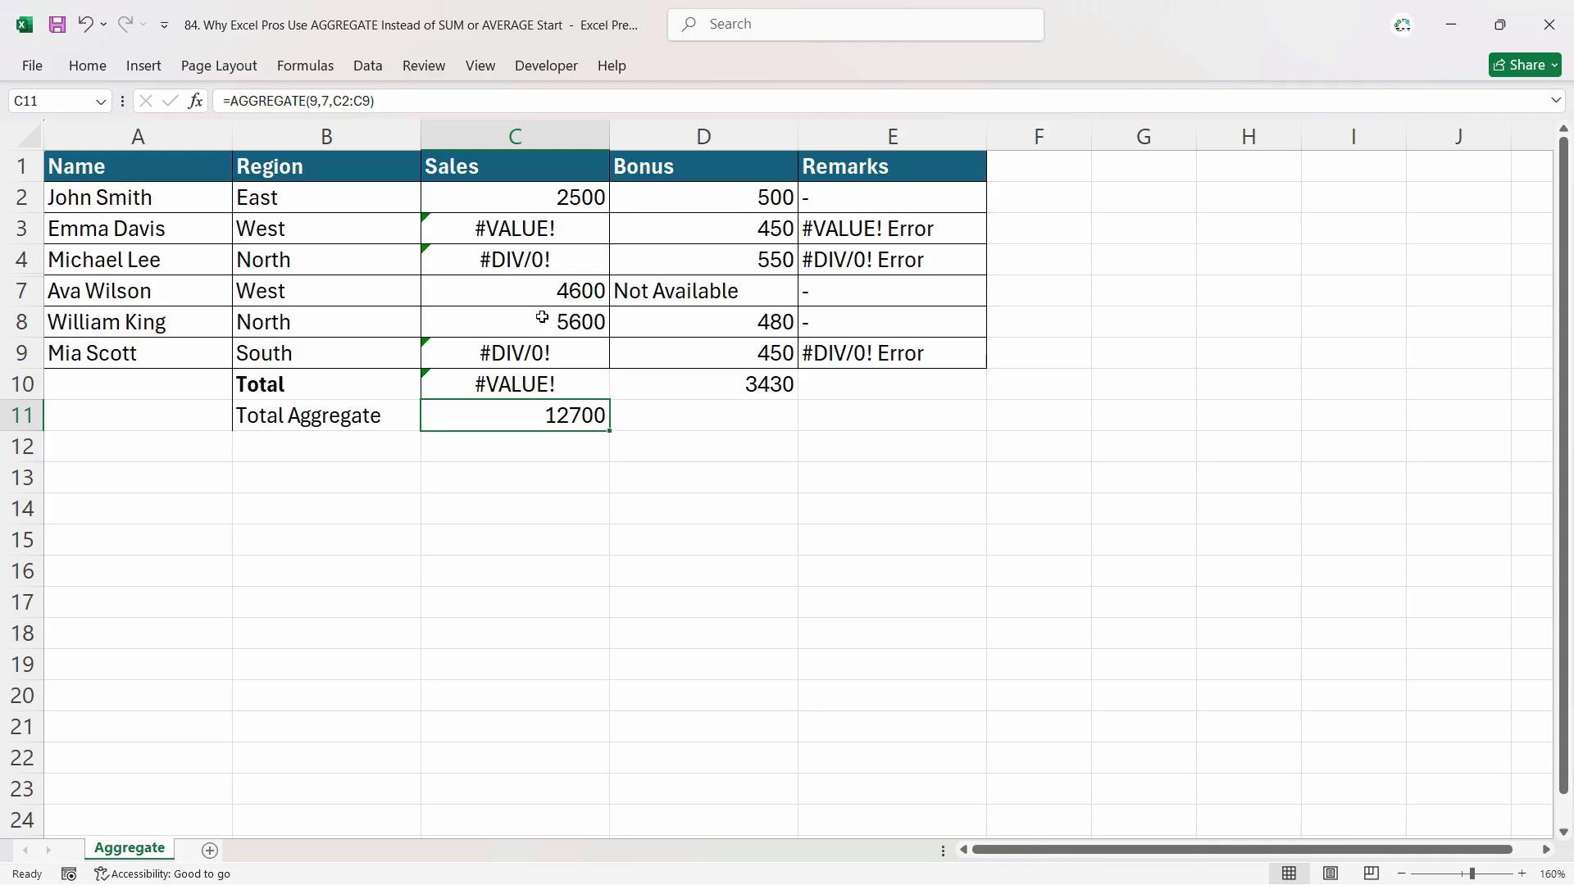
left_click(545, 199)
left_click(553, 288, "ctrl")
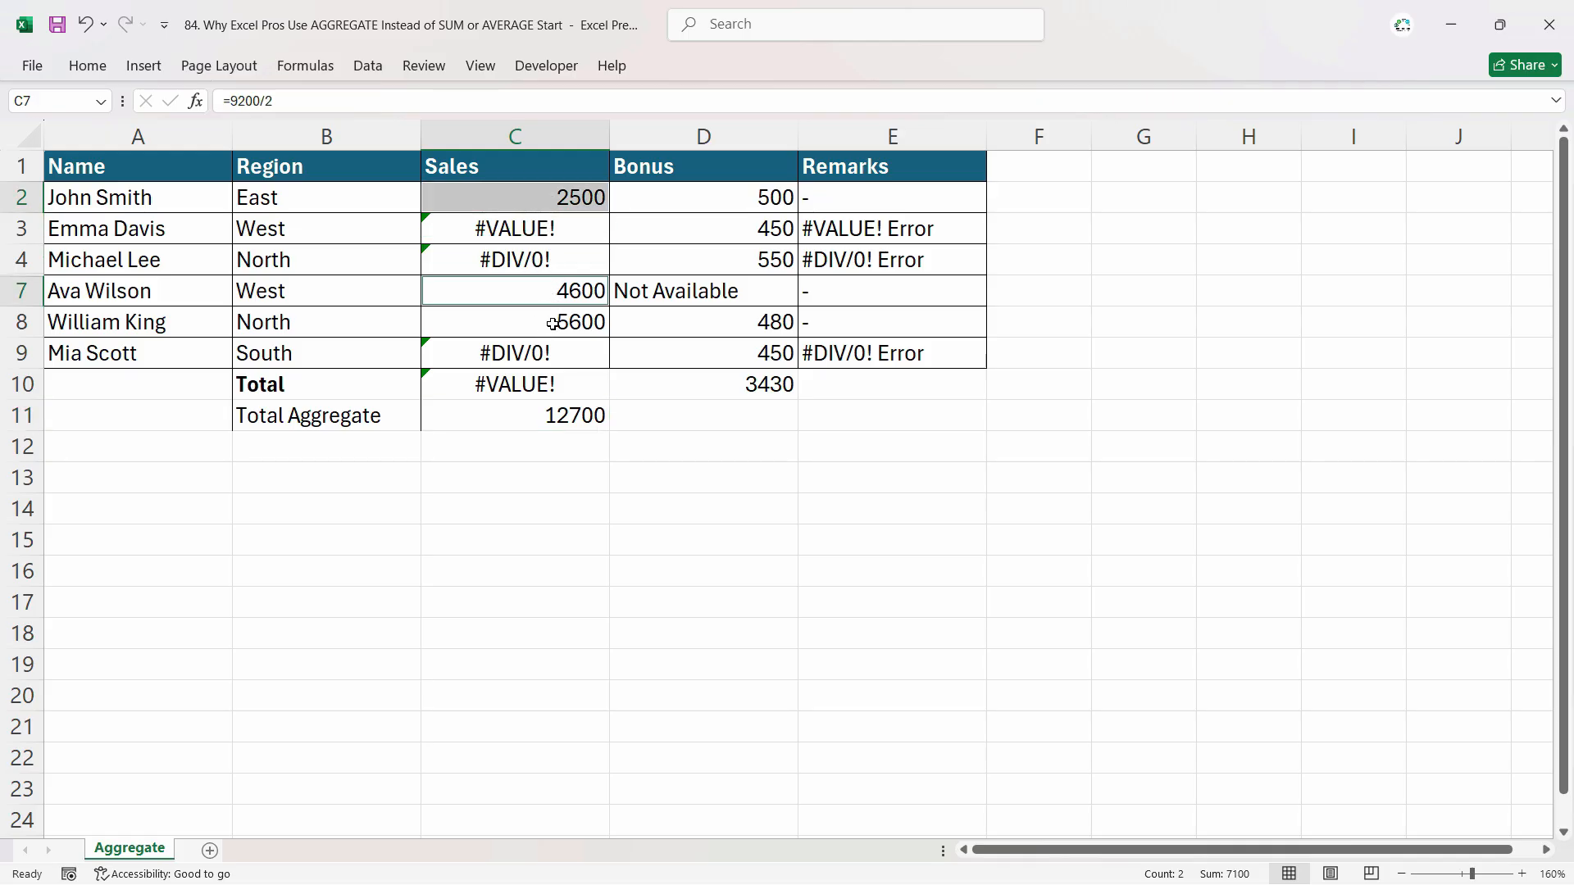
left_click(554, 323, "ctrl")
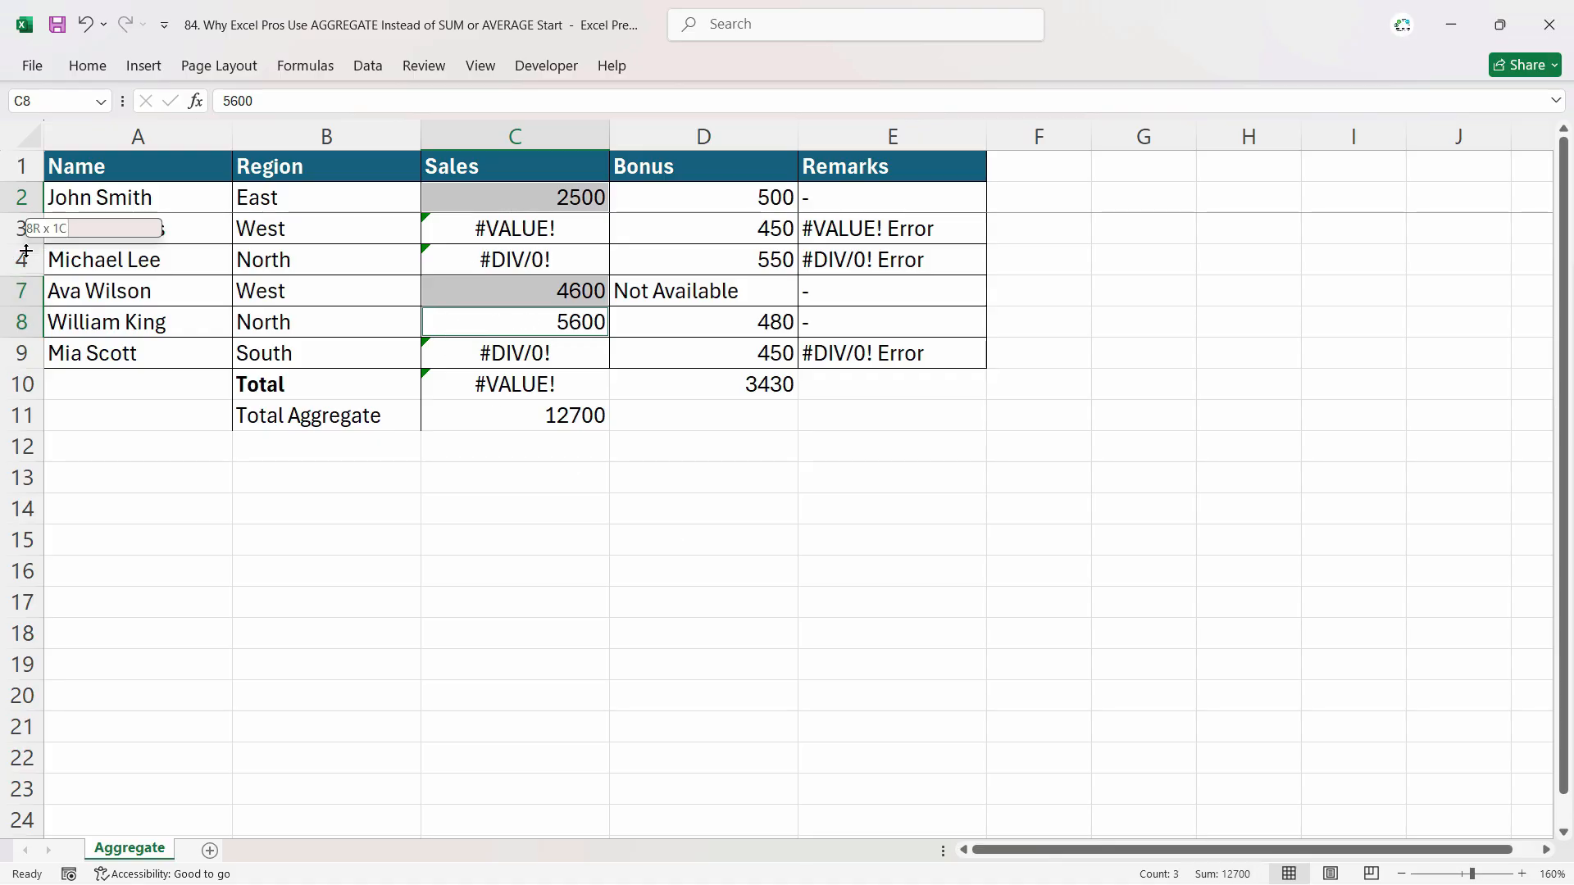
Unhide rows 5 and 6 between rows 4 and 7, and check the revealed sales value in C6.
left_click_drag(23, 259, 23, 287)
right_click(23, 285)
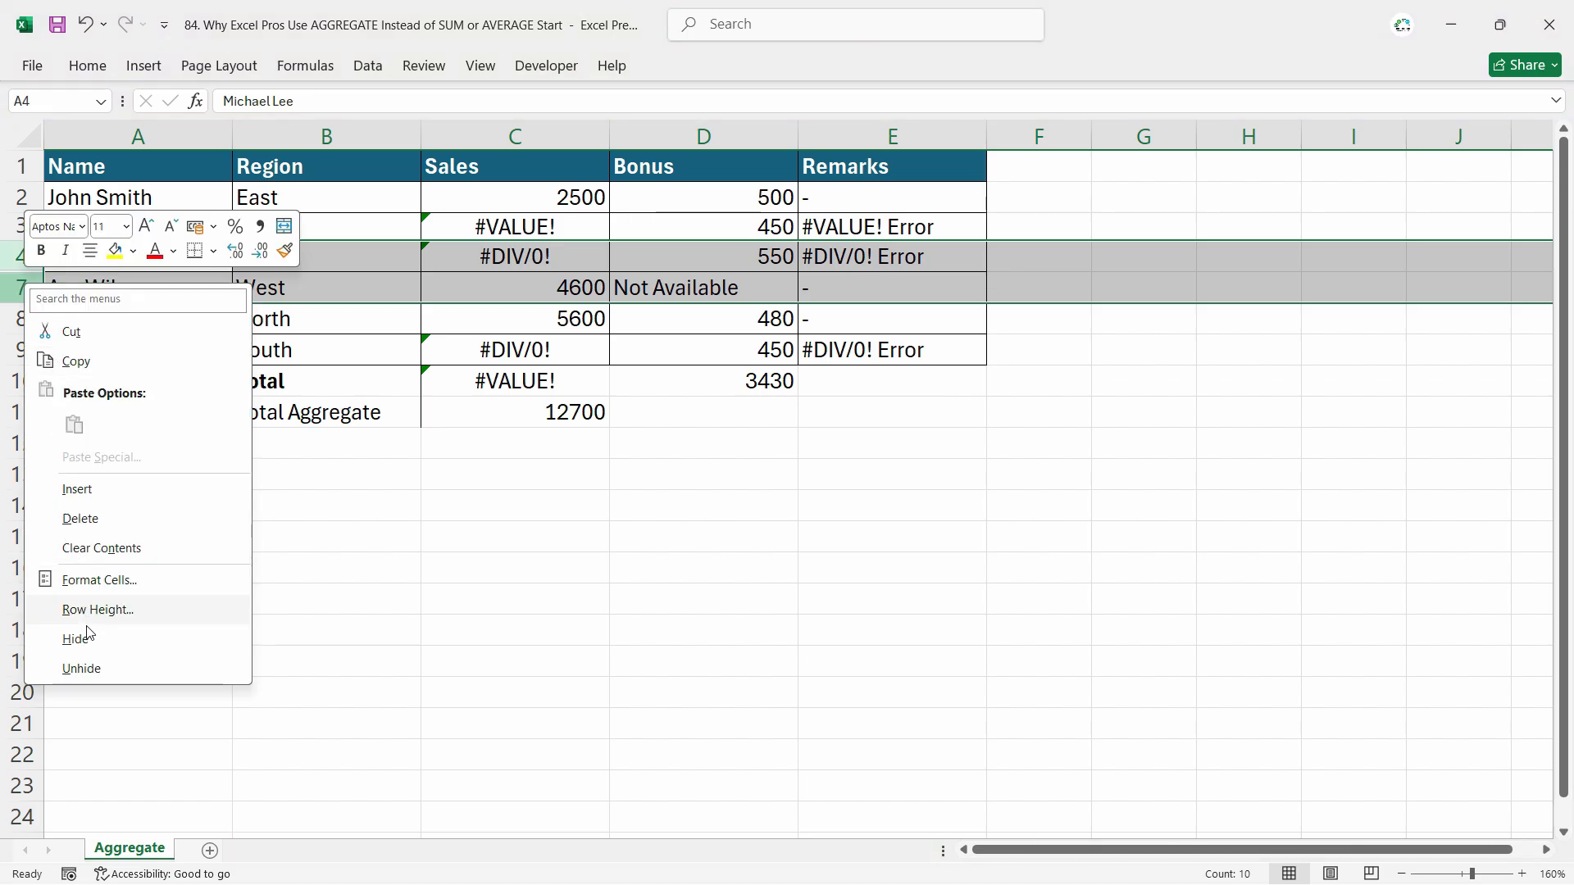
left_click(80, 668)
left_click(554, 323)
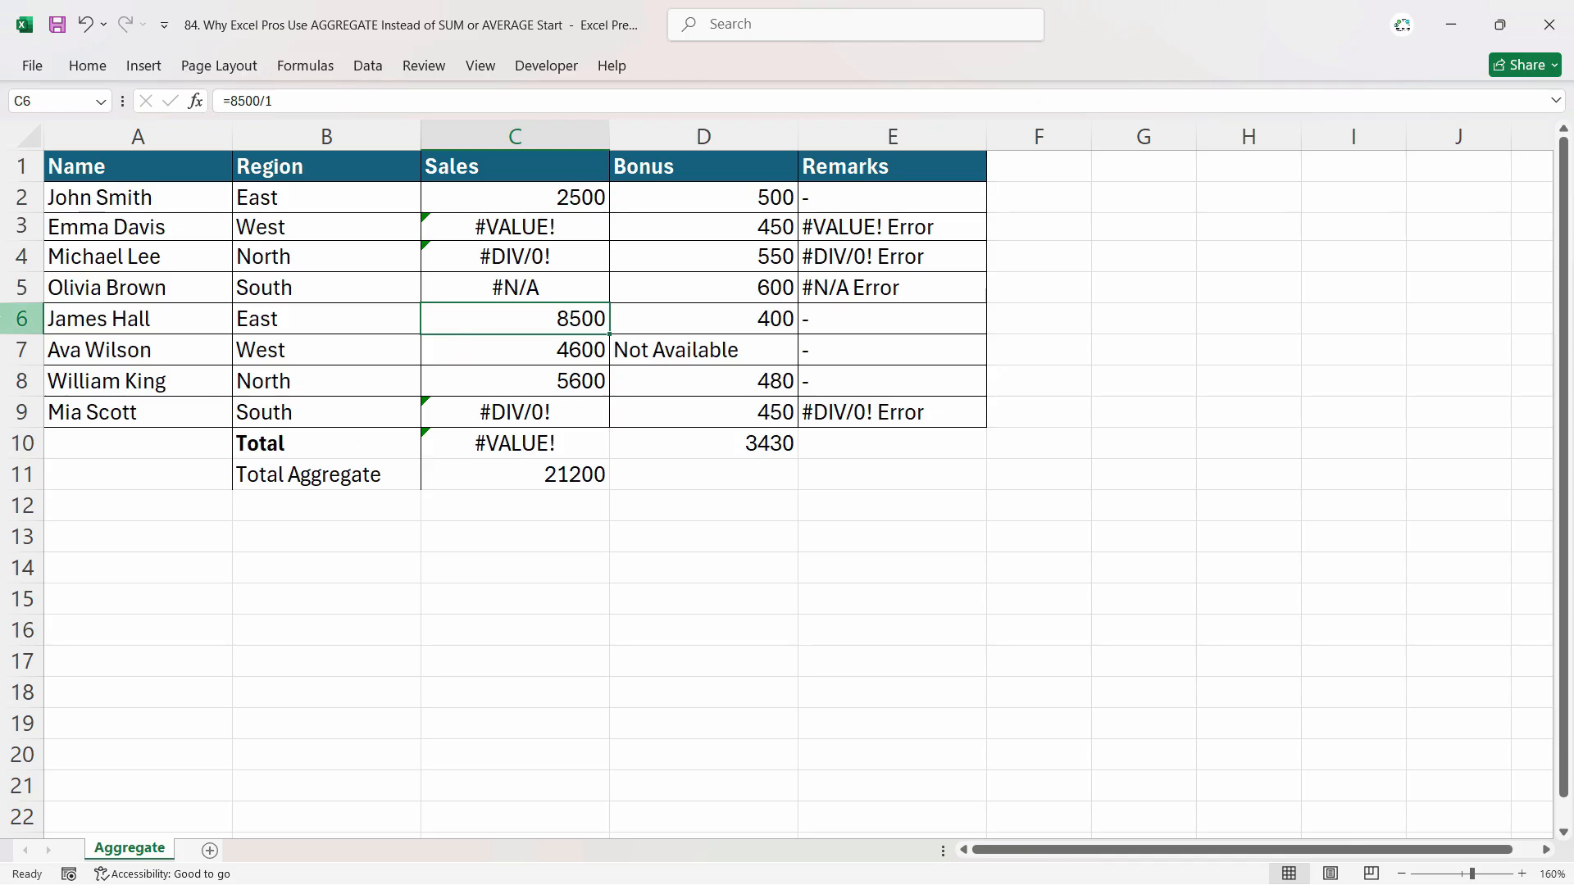
Hide row 6 and recheck the Total Aggregate in C11 for the Sales column.
left_click(5, 317)
right_click(8, 318)
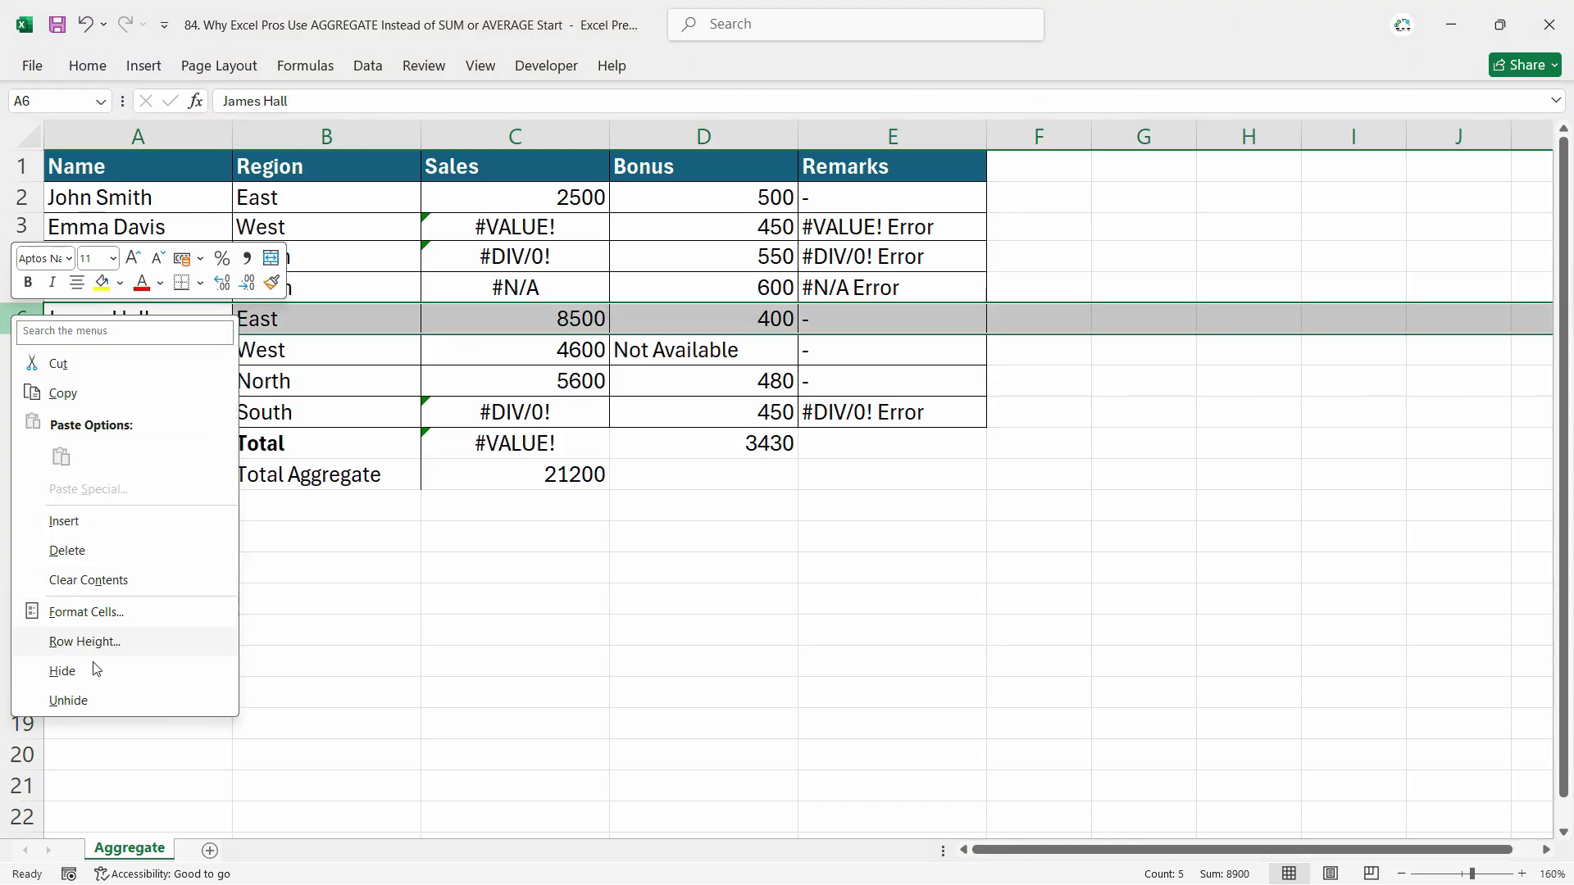
left_click(146, 668)
left_click(559, 443)
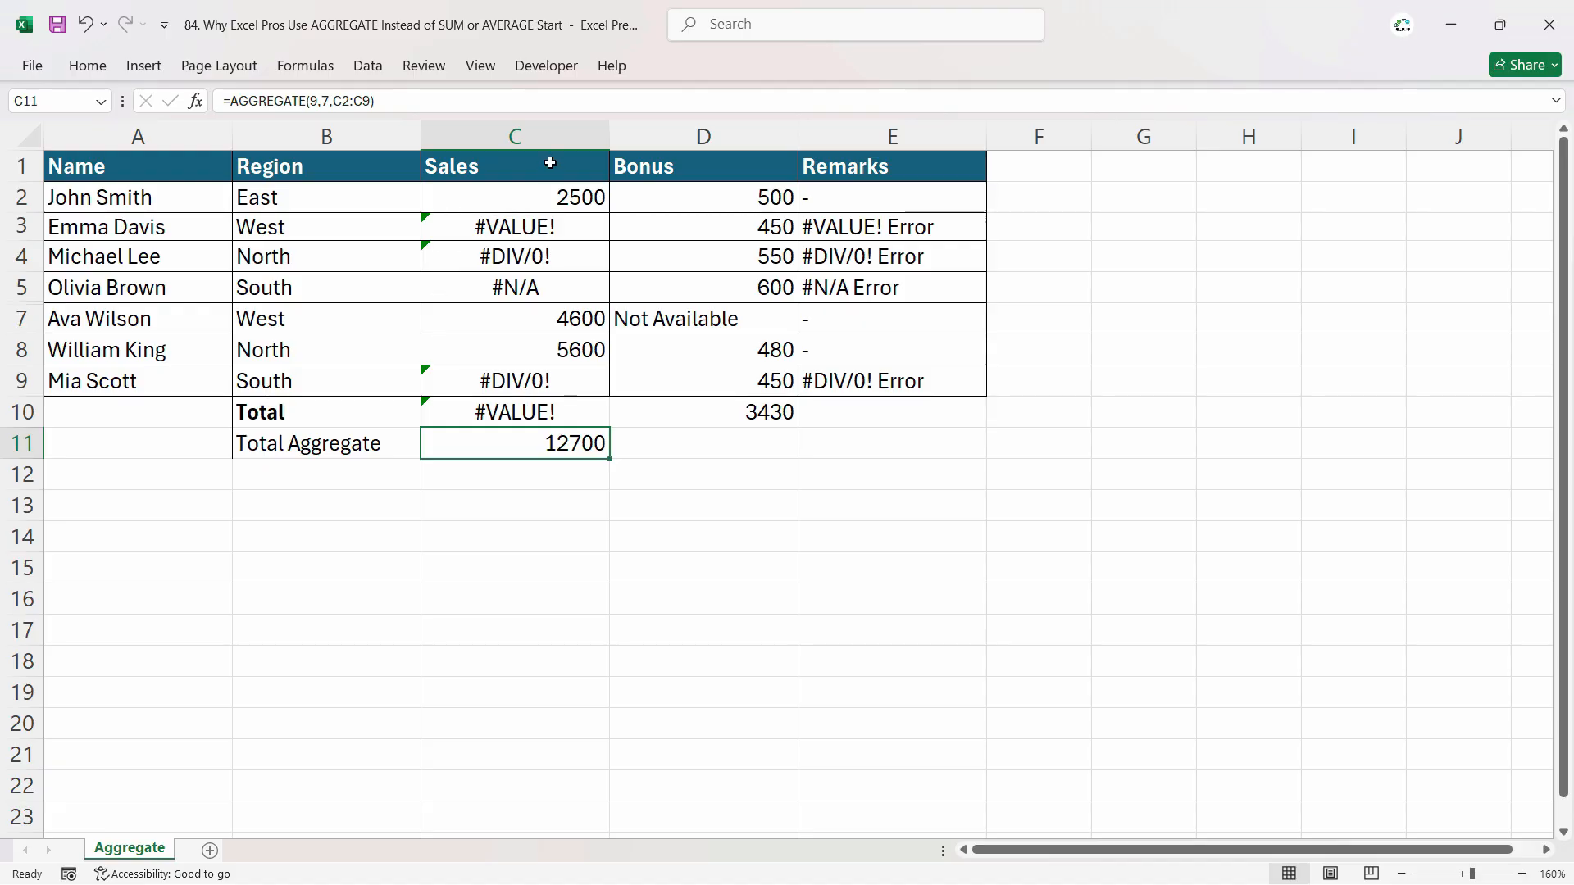
left_click(580, 167)
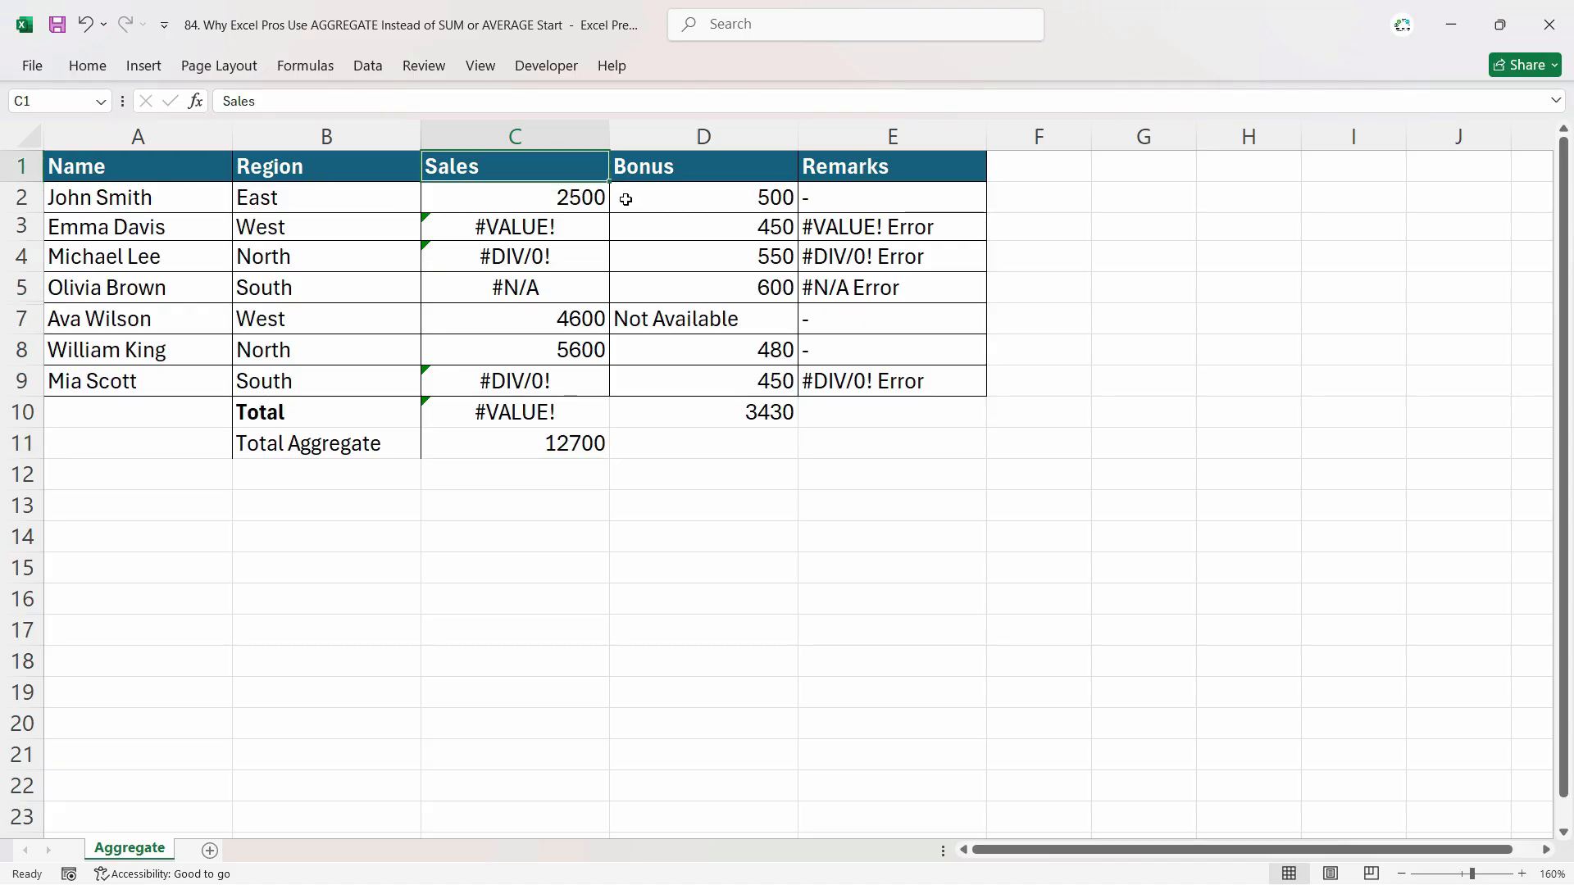
left_click(554, 447)
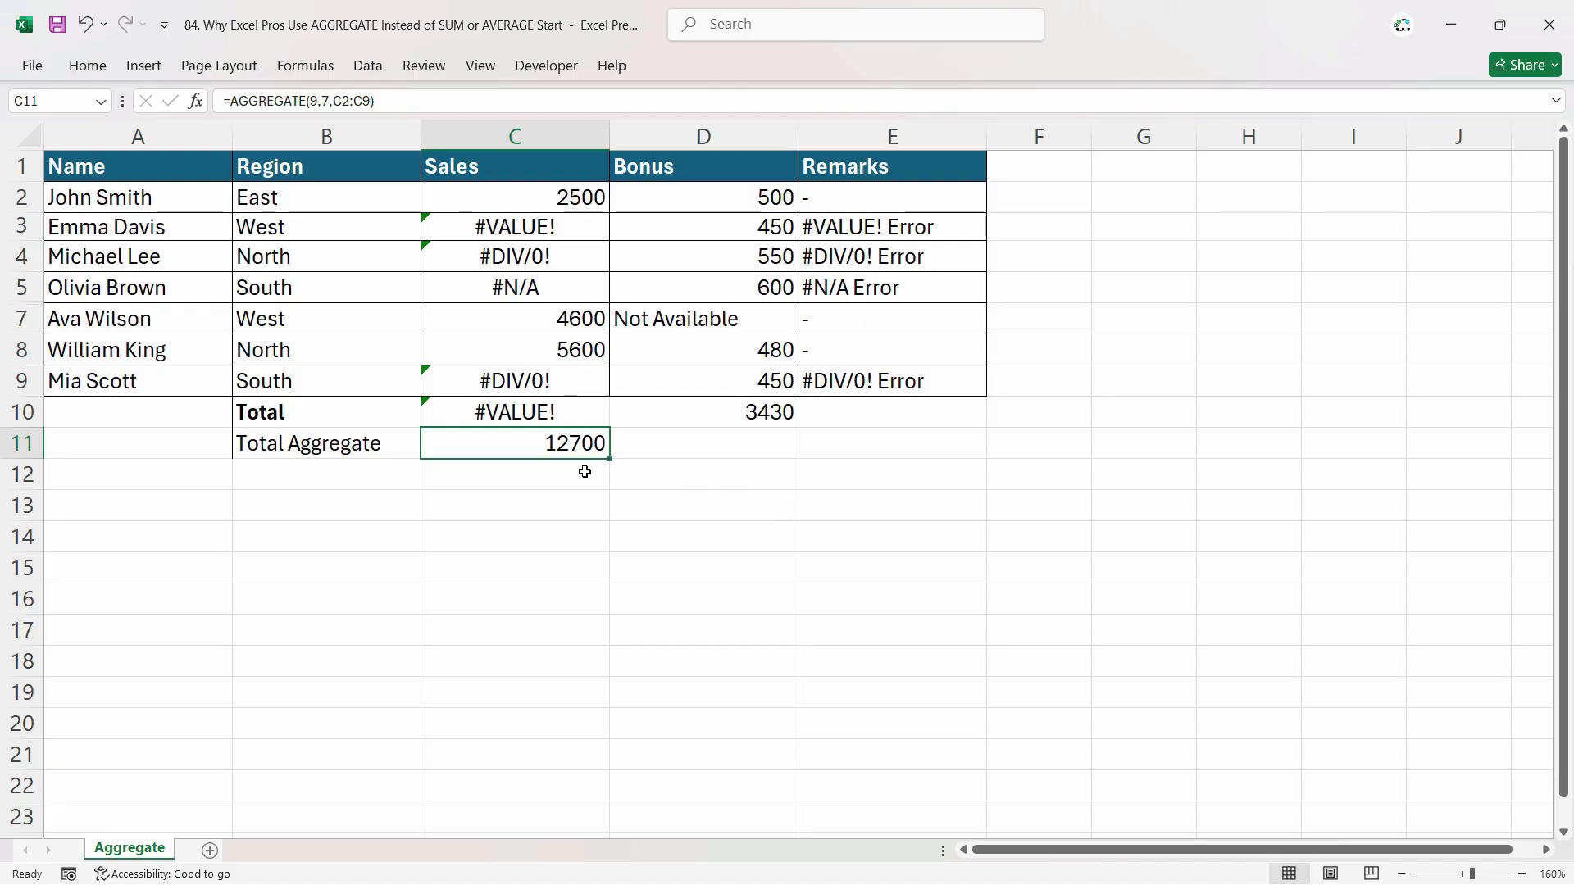
Label the row below Total Aggregate as Count Aggregate in B12.
left_click(321, 484)
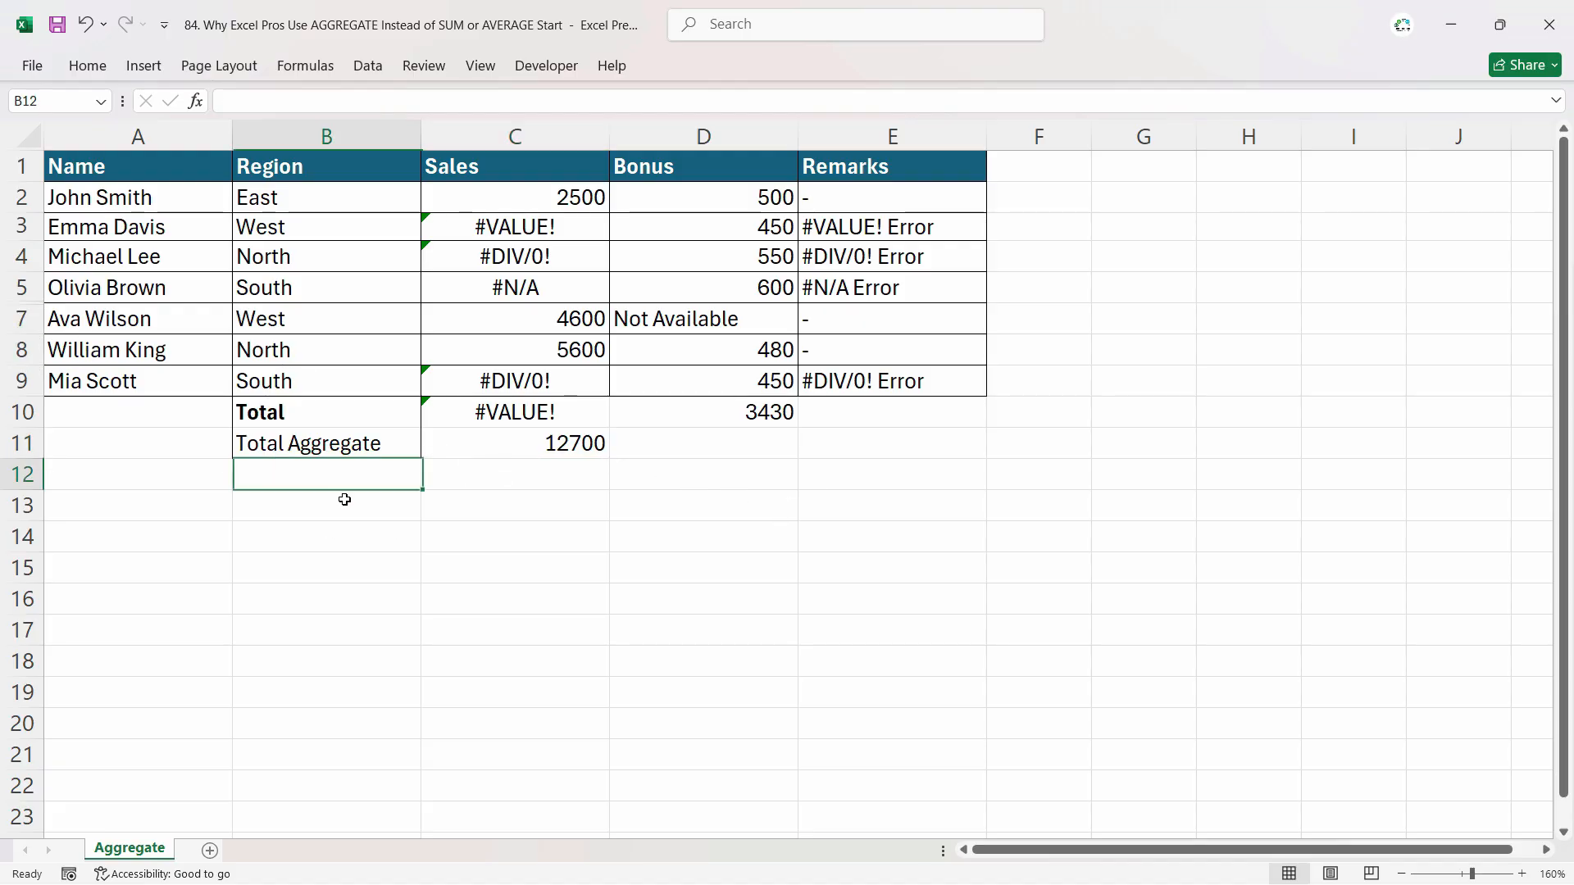
type("Count")
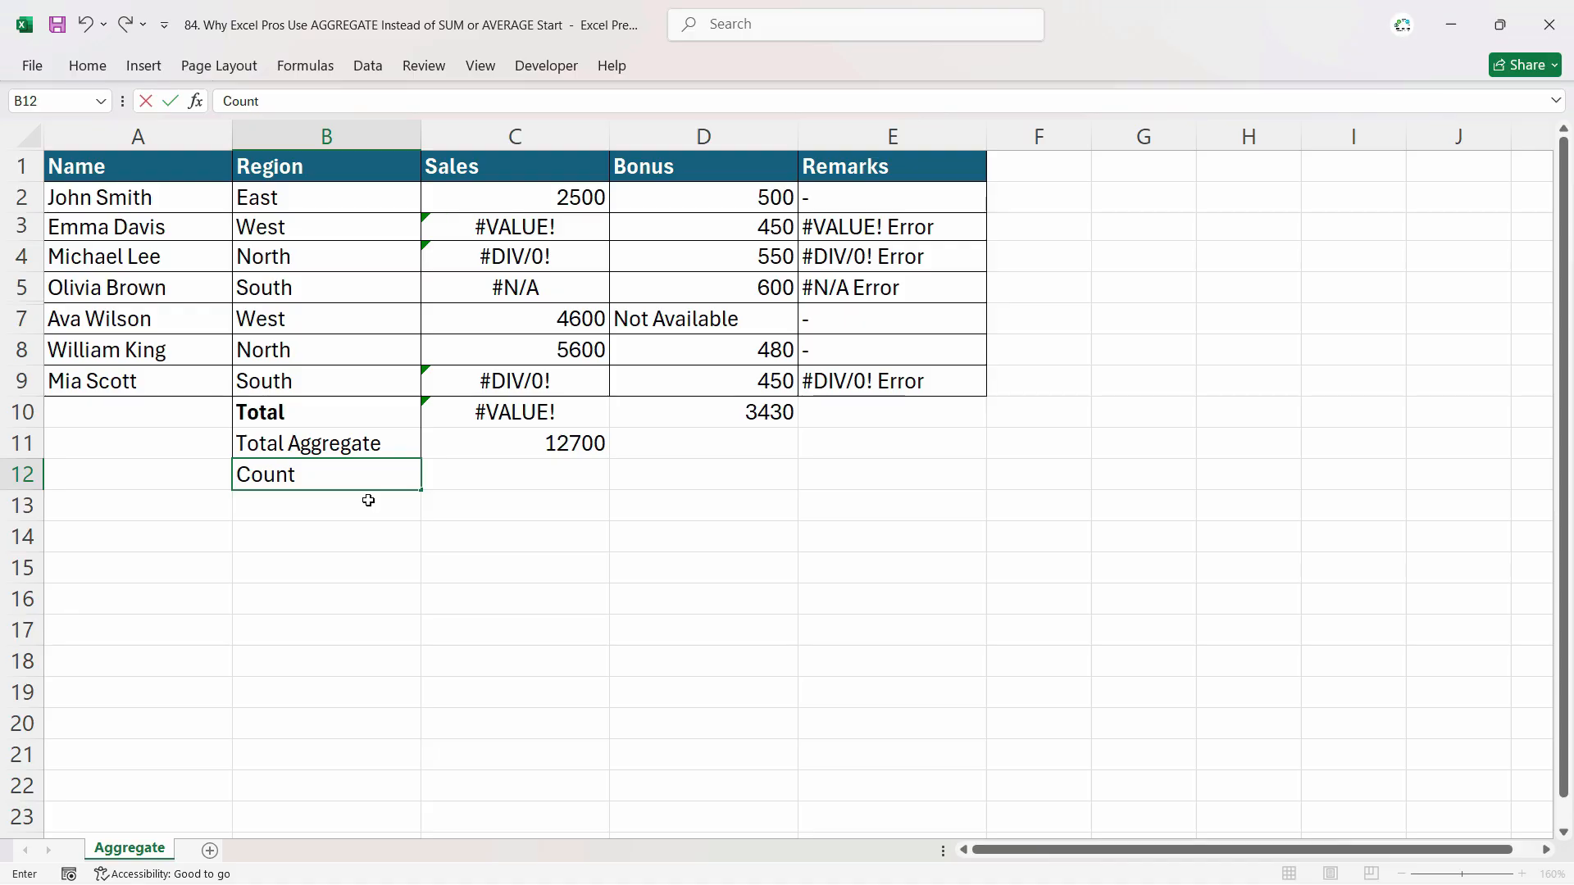
type(" Aggregate")
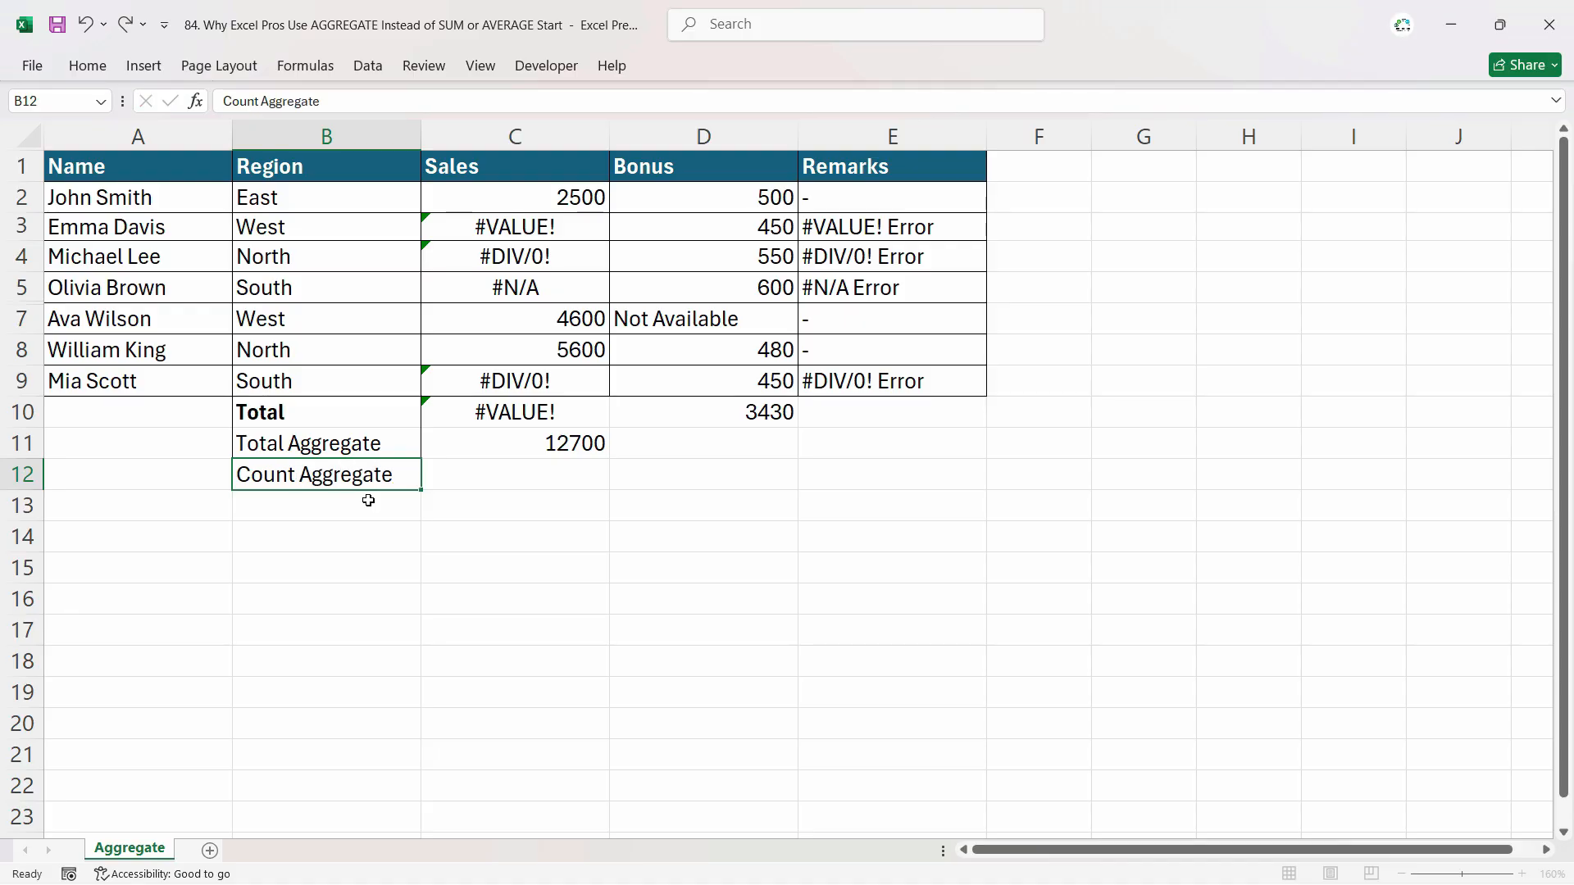
key("Tab")
type("=agg")
key("Tab")
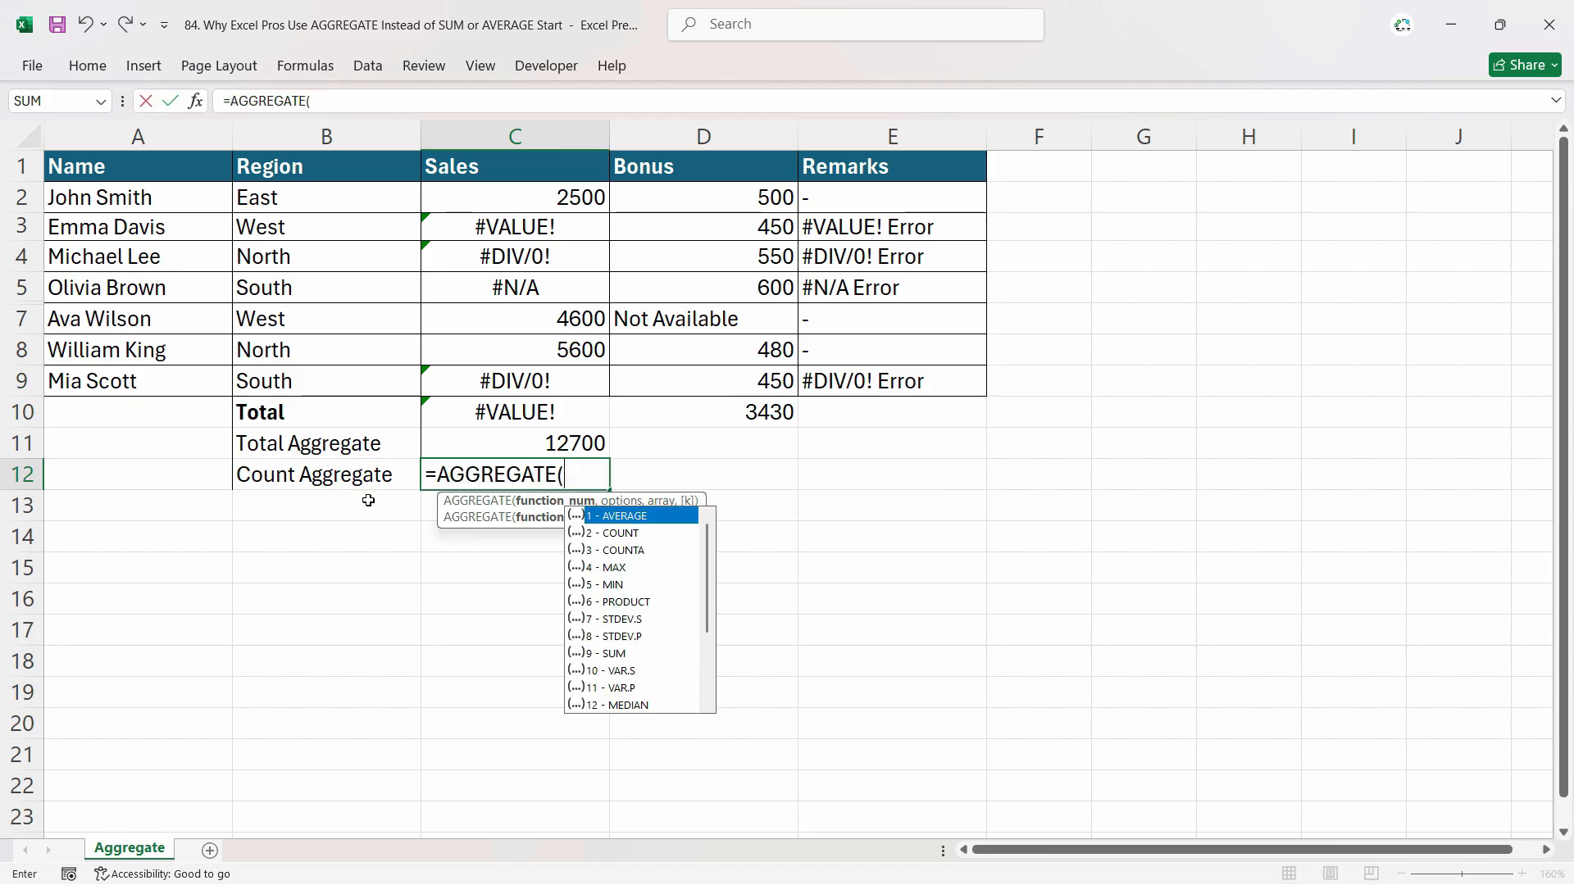
left_click(612, 537)
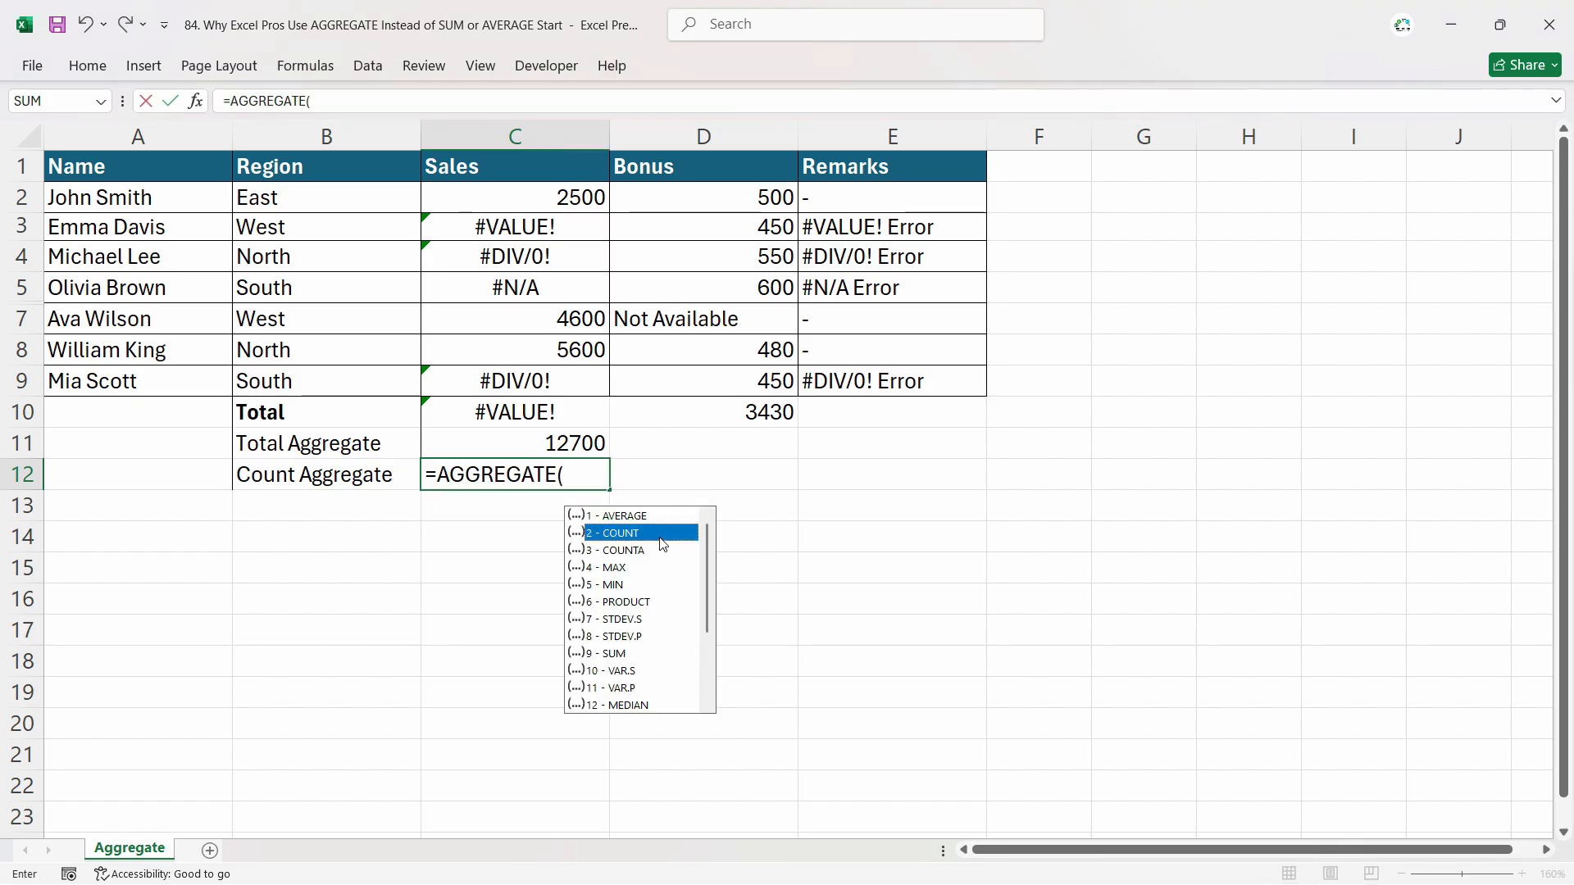
double_click(614, 532)
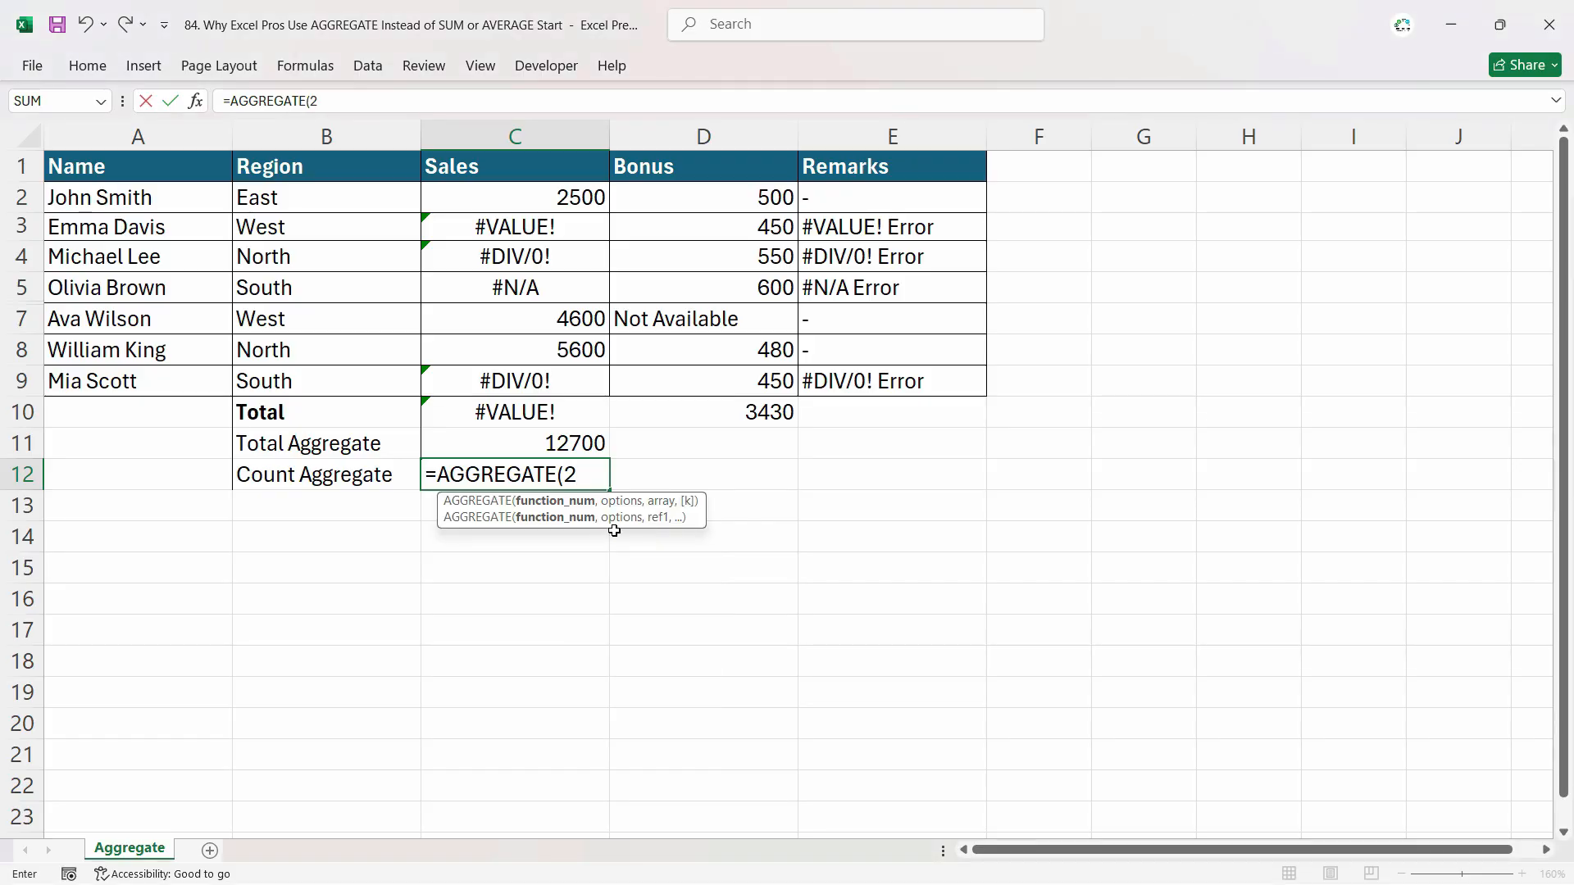
type("=coun")
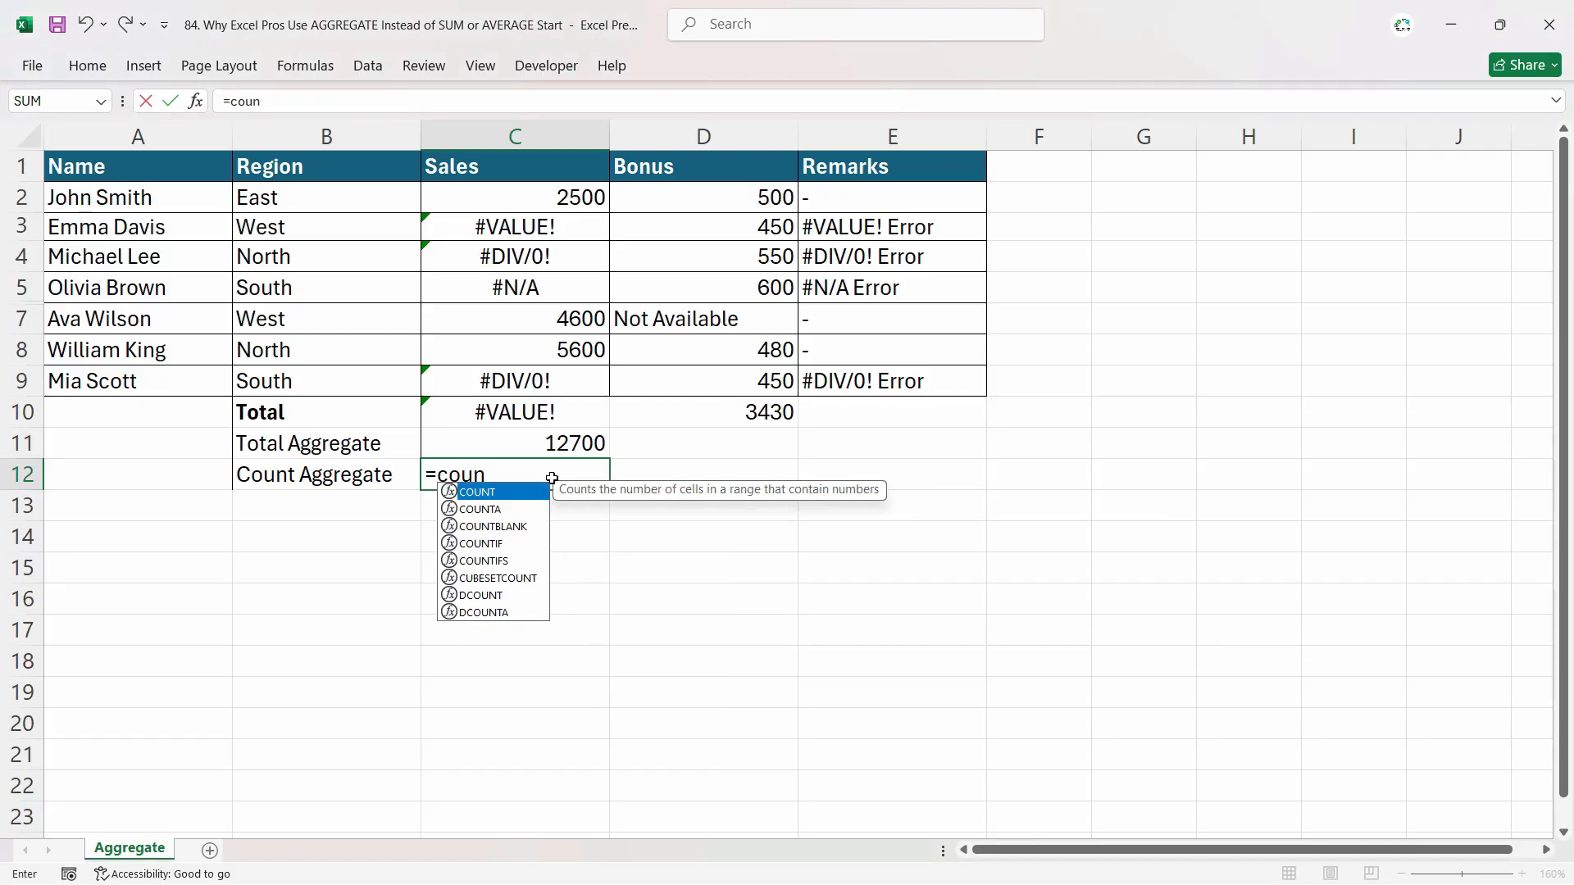
key("BackSpace")
key("BackSpace")
key("BackSpace")
key("BackSpace")
Enter an AGGREGATE formula in C12 with function 2 - COUNT and option 3 (ignore hidden rows, errors and nested functions), over C2:C11.
type("ag")
key("Tab")
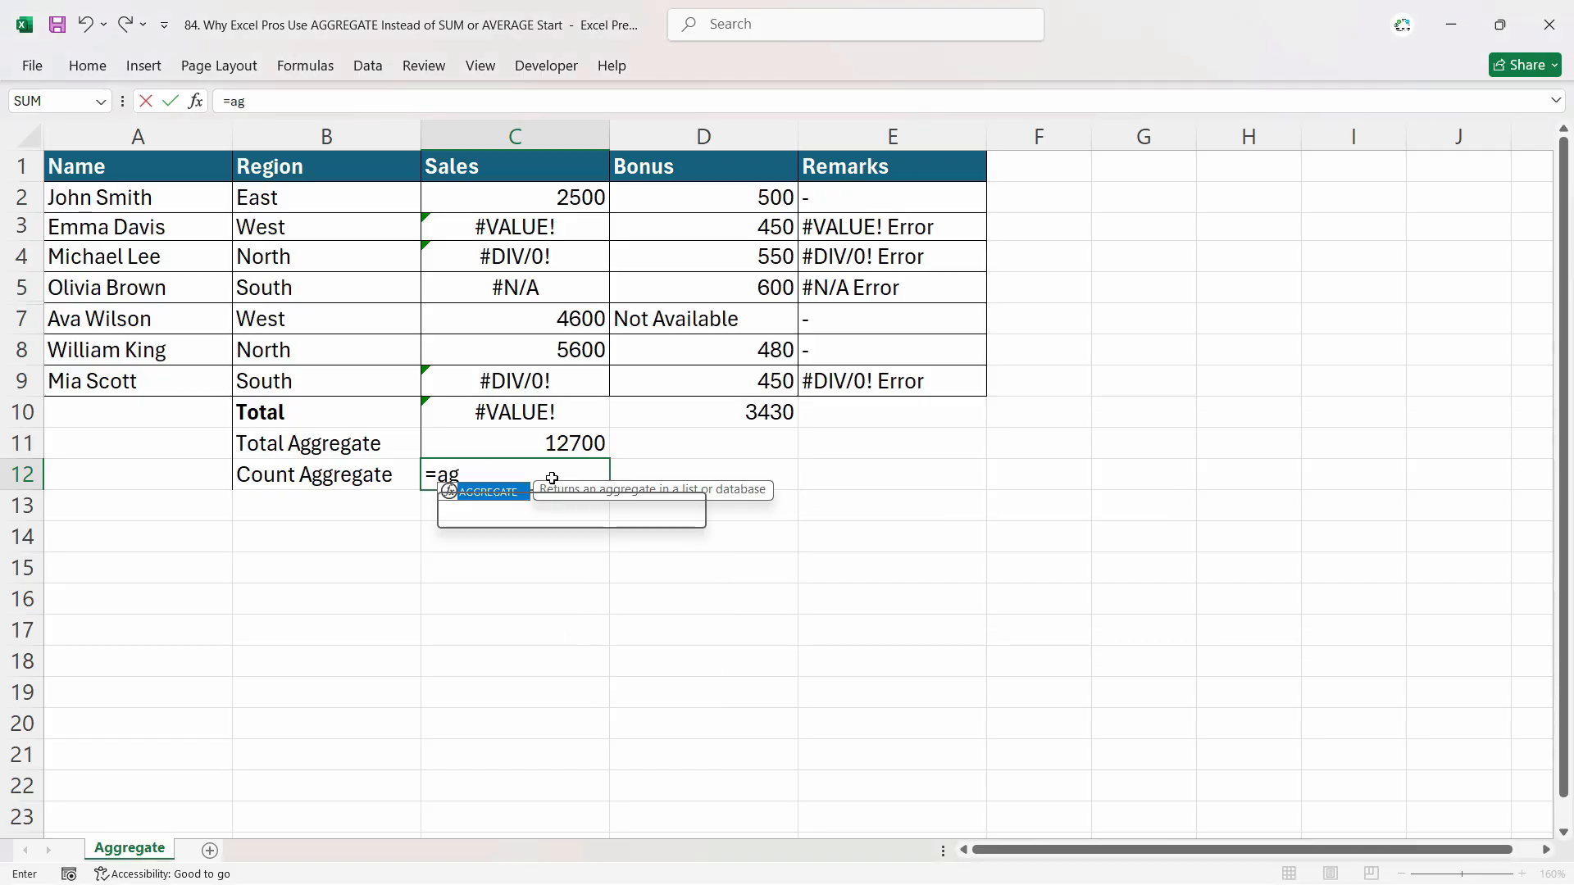
key("Tab")
double_click(639, 536)
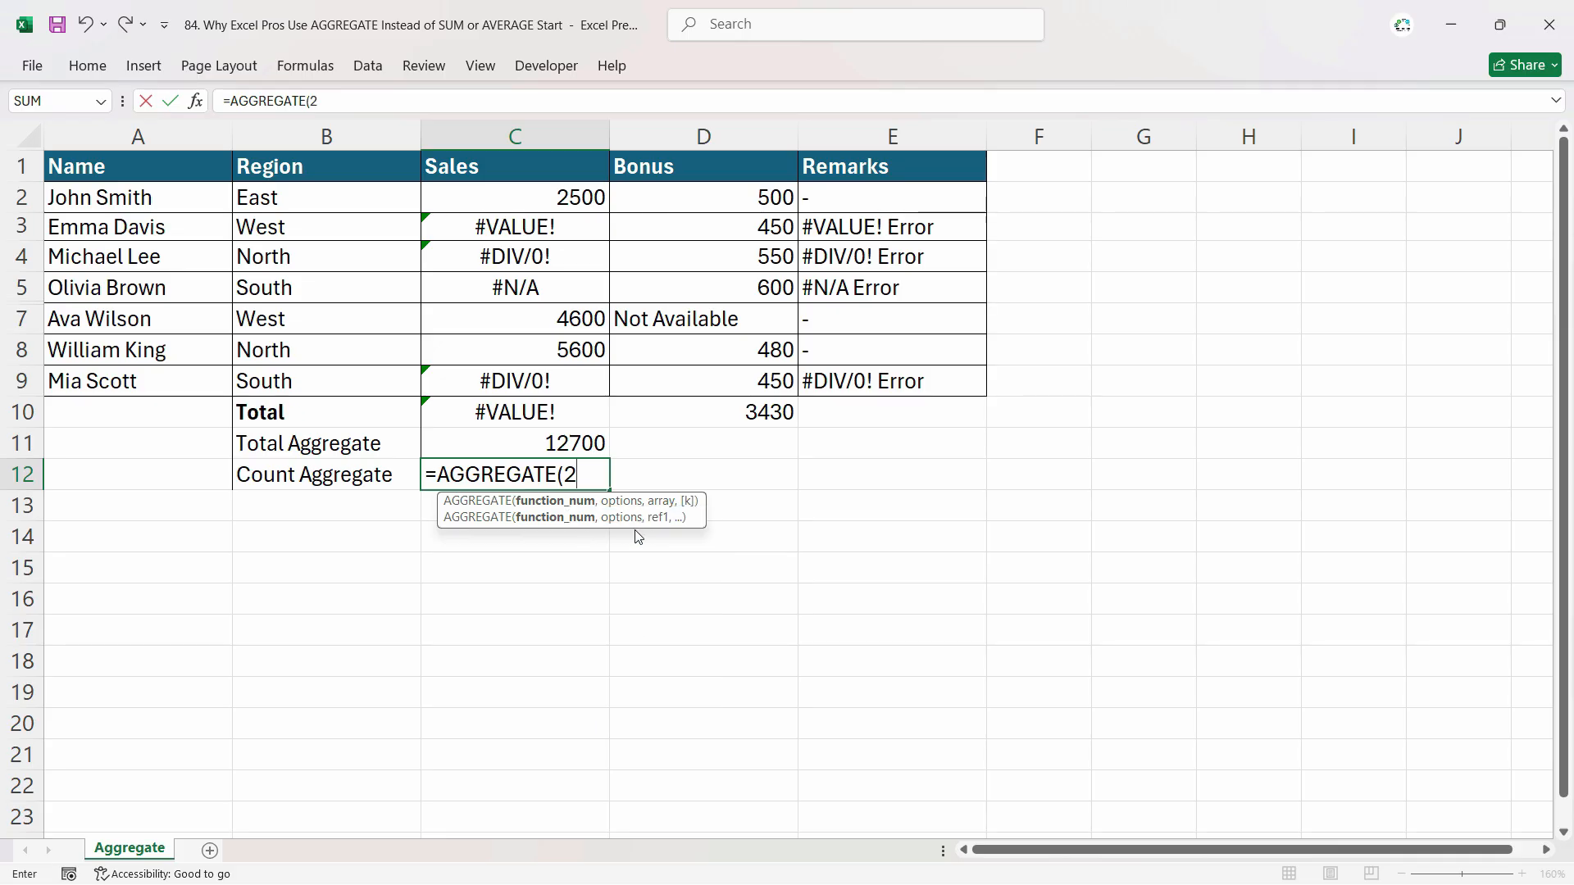
type(",")
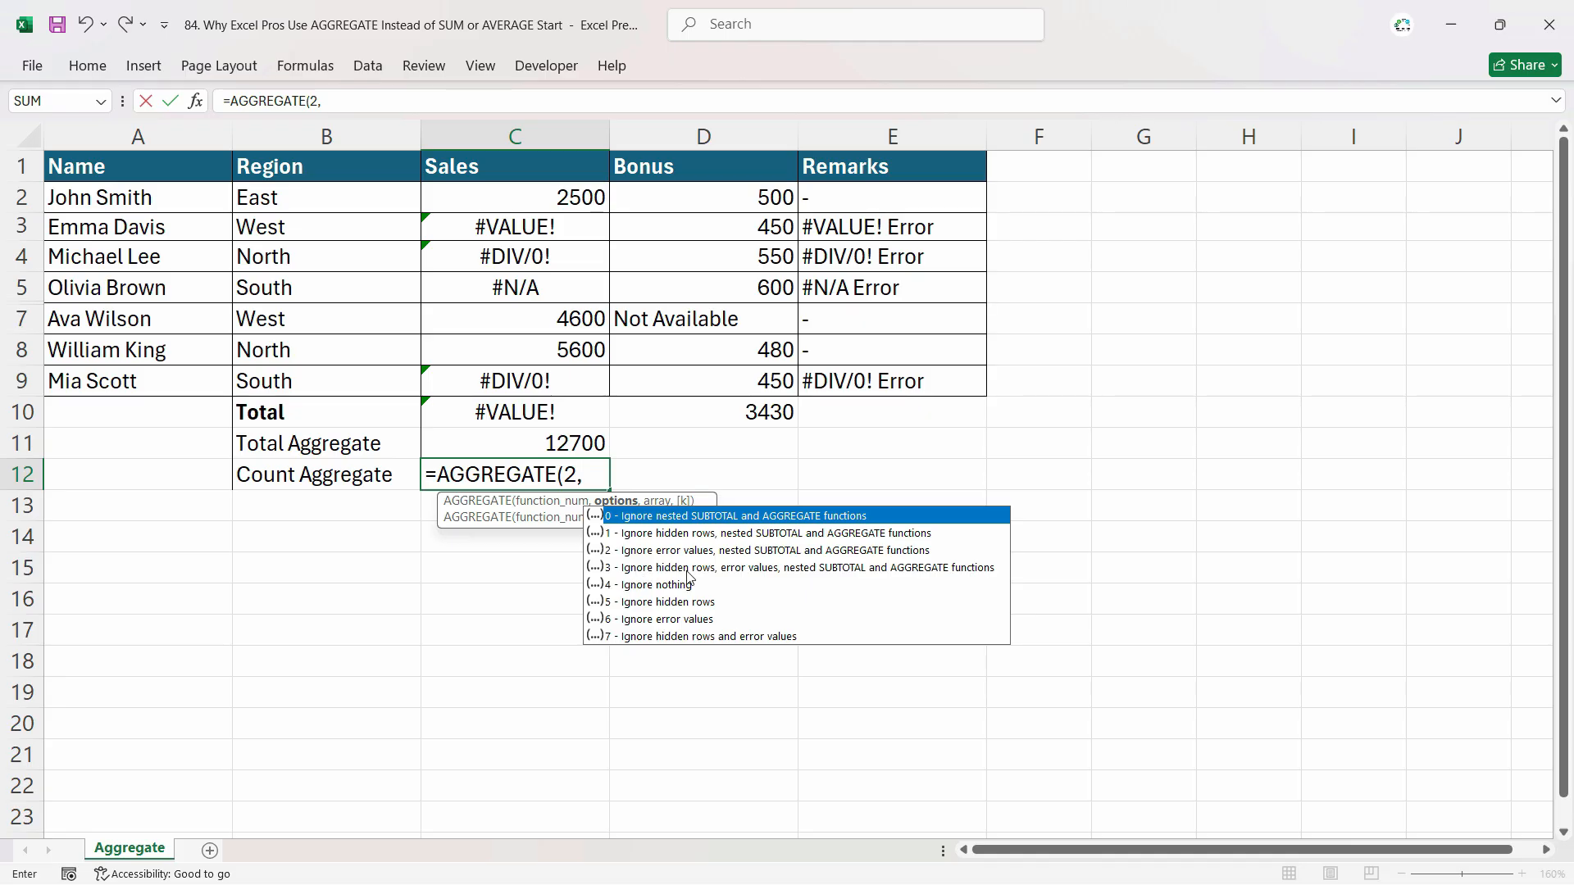
type("3")
type(",")
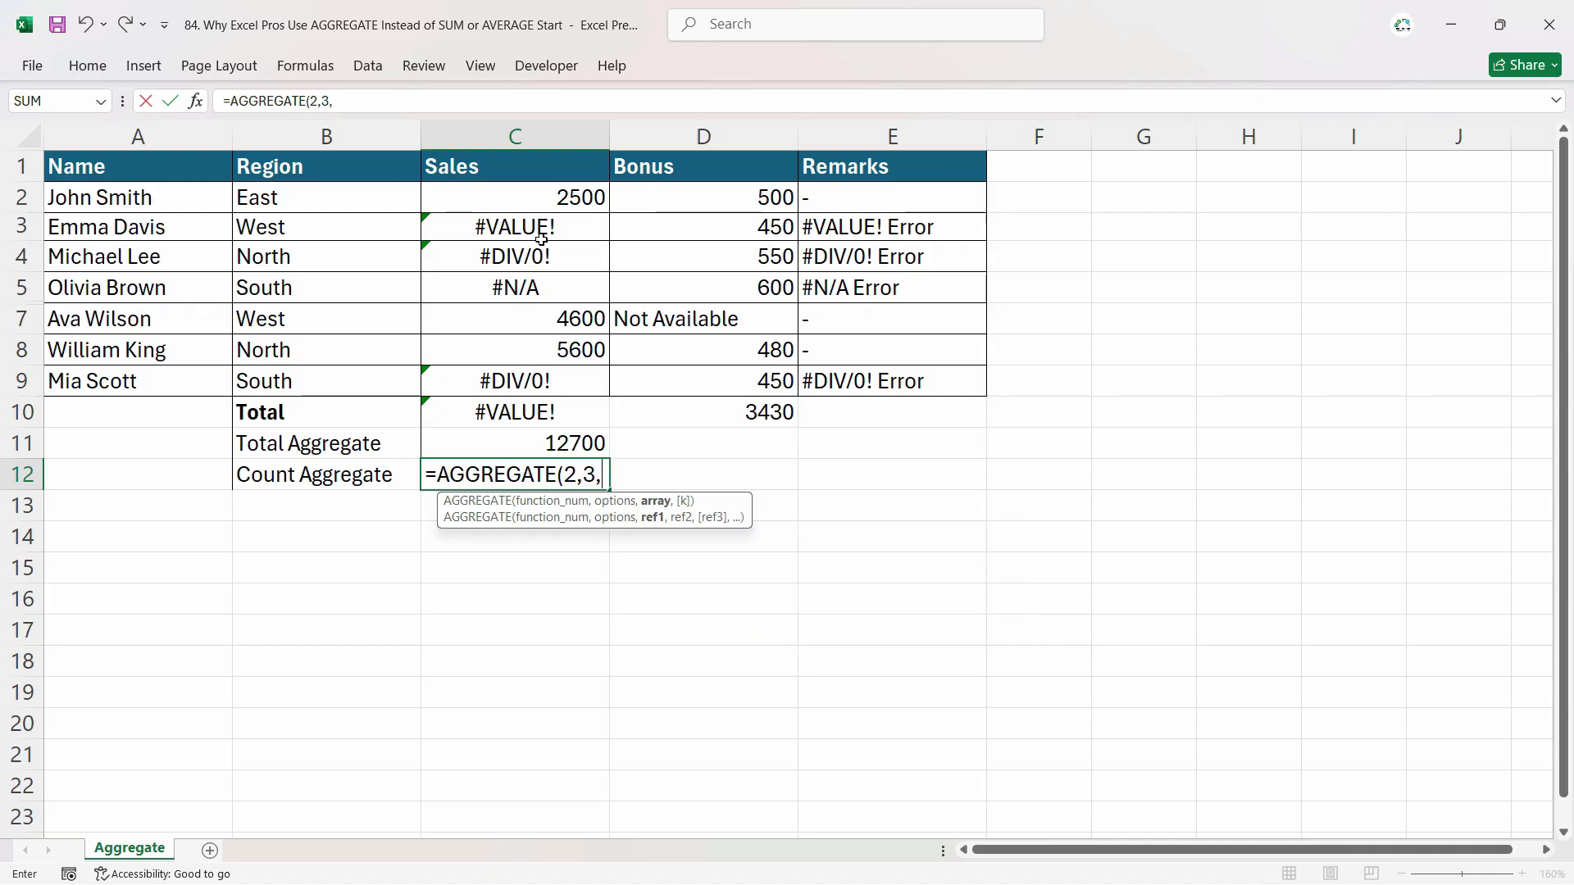
left_click_drag(564, 198, 545, 443)
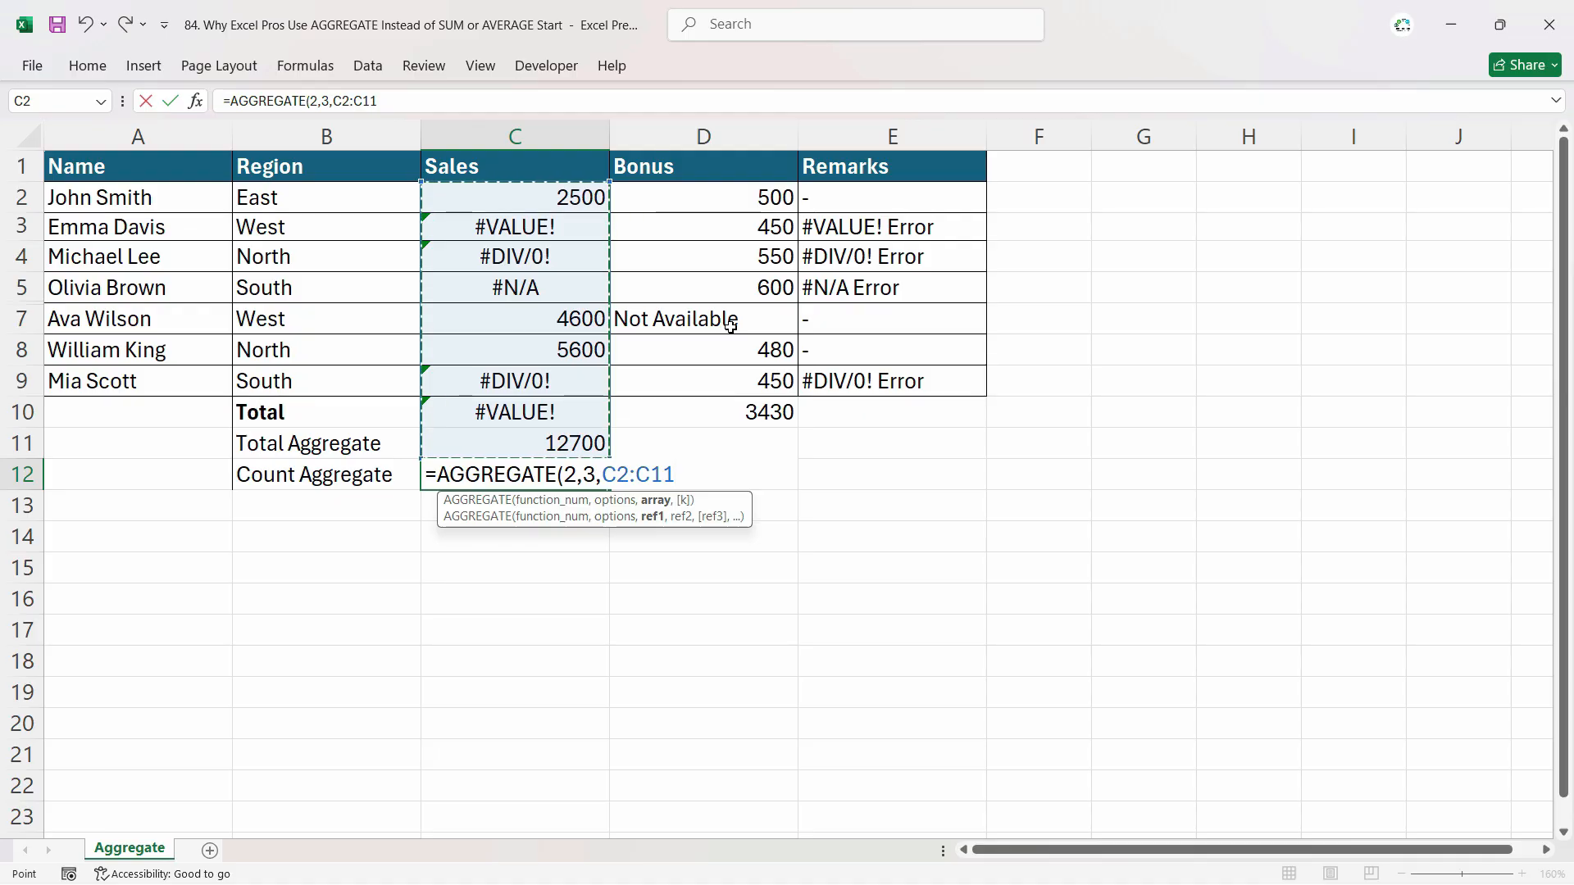
key("ctrl+Return")
Examine which visible Sales entries are counted in C12 by going through the numeric cells C2, C7 and C8.
left_click(528, 201)
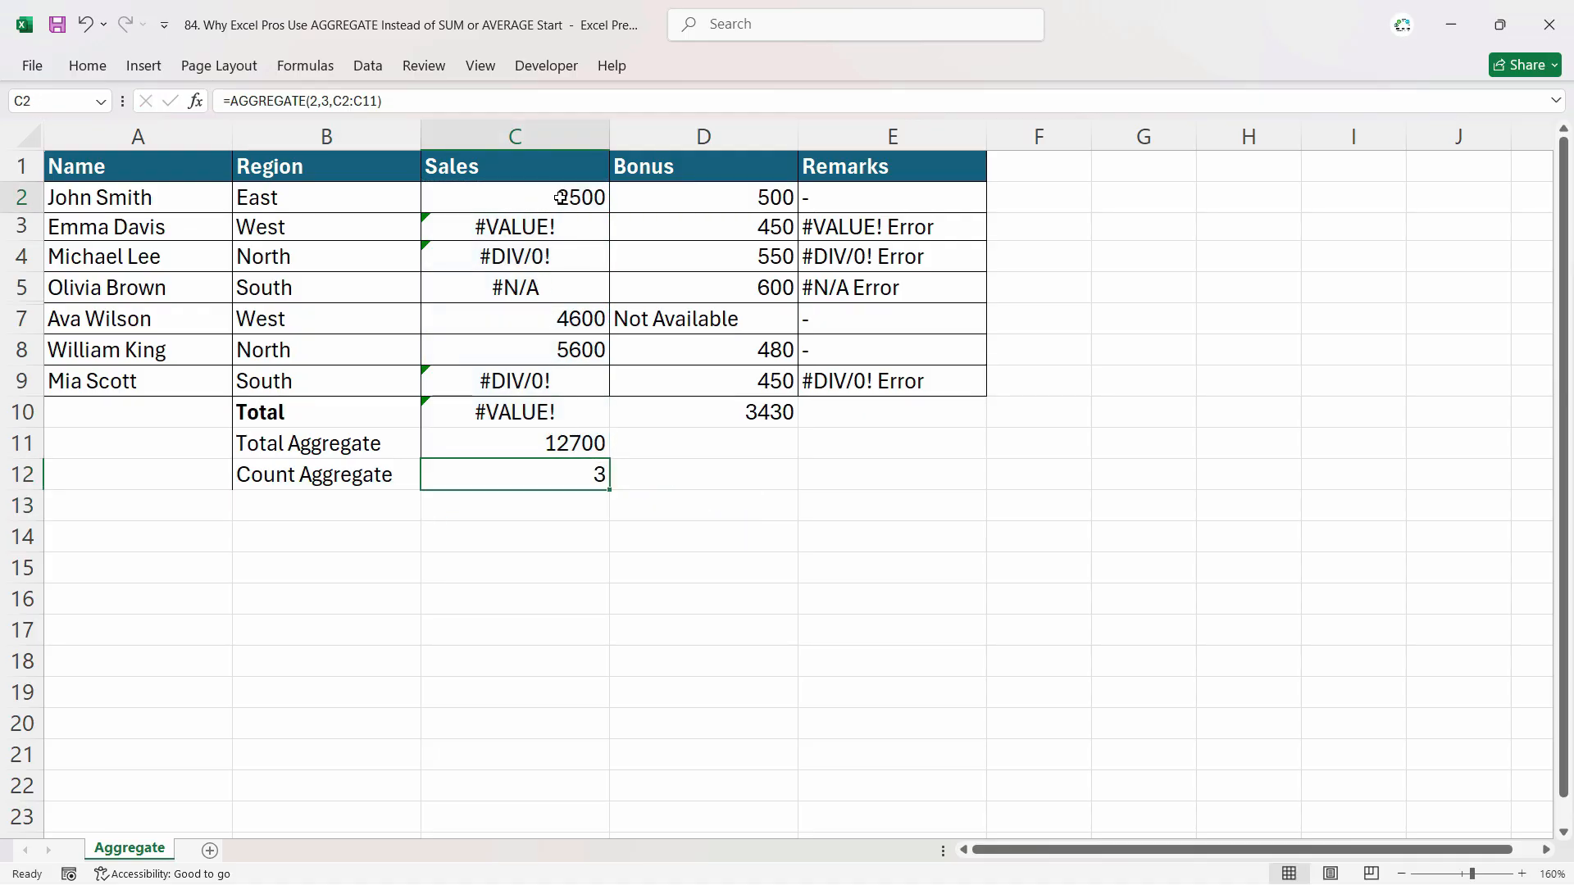
left_click(569, 319)
left_click(572, 350)
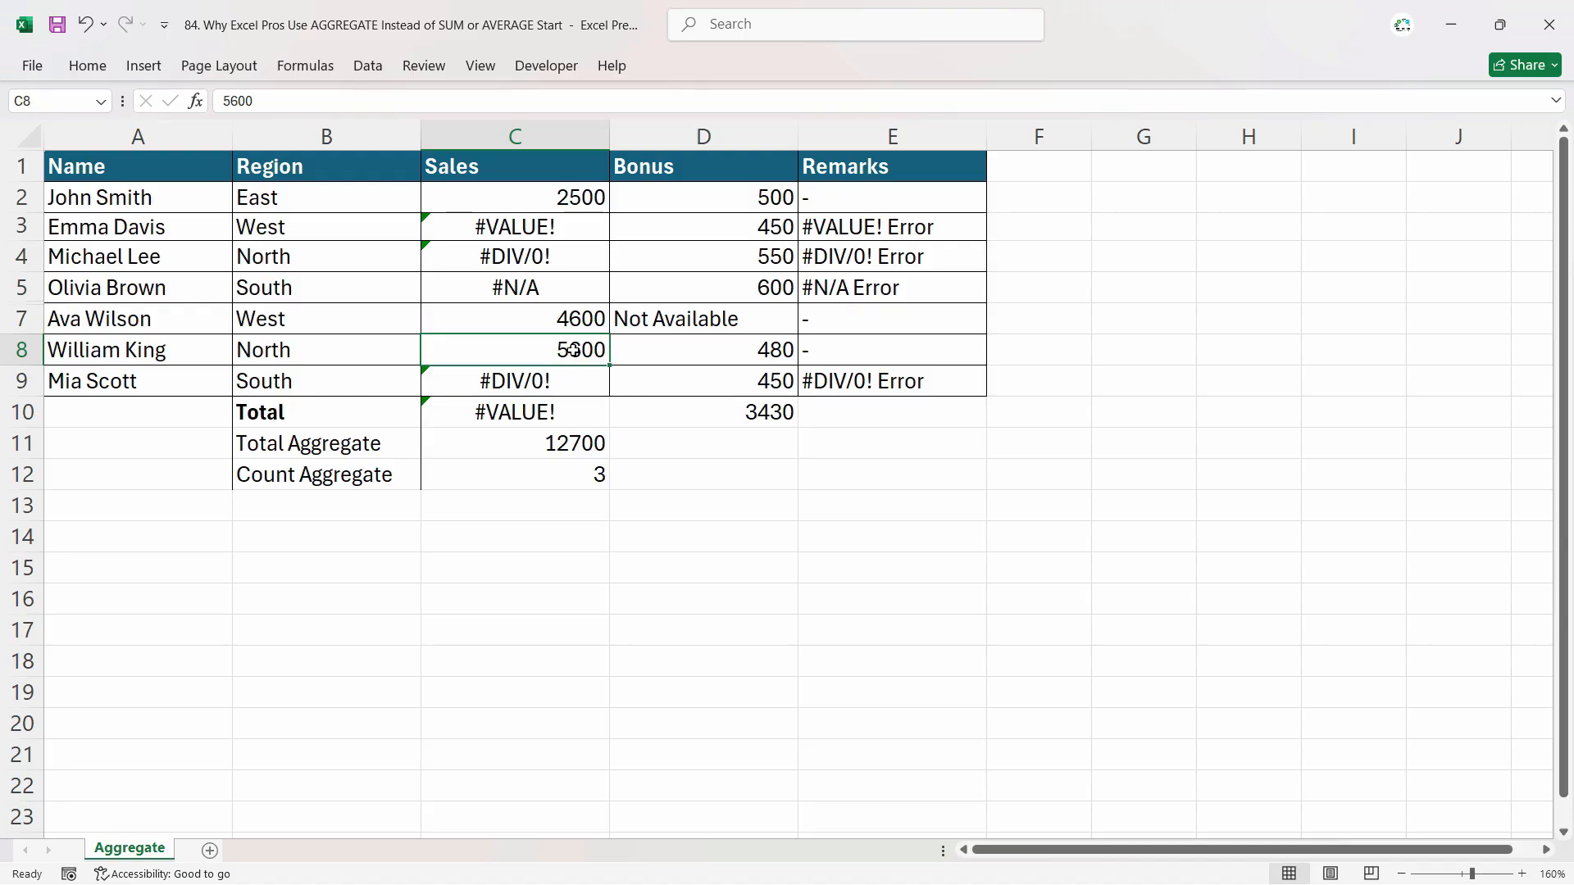
left_click(570, 200)
left_click(570, 323)
left_click(572, 350)
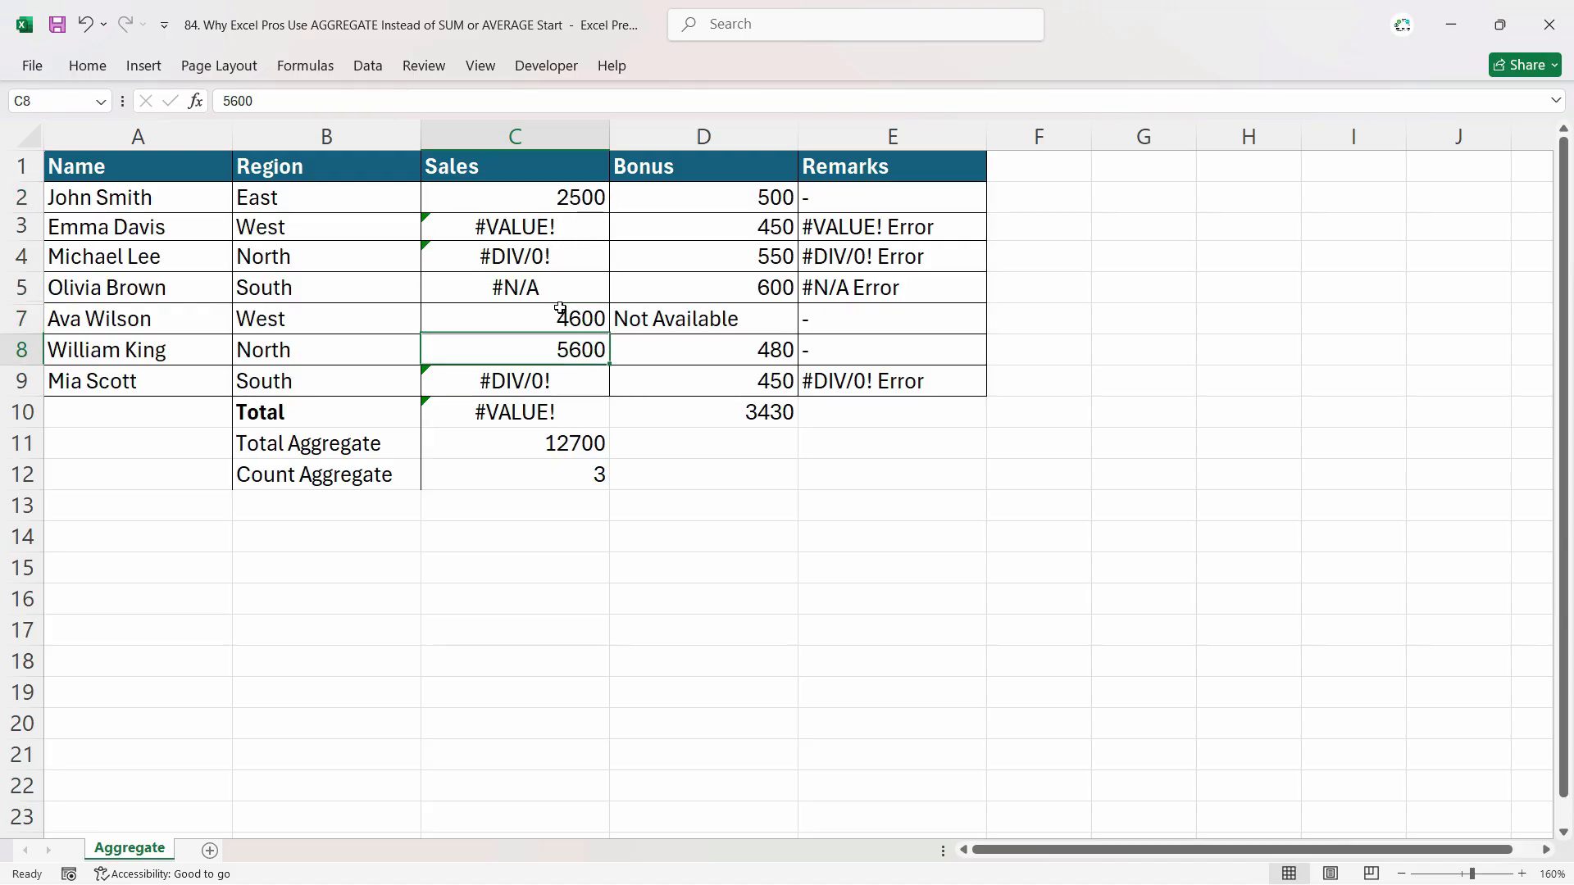
left_click(552, 197)
left_click(572, 325)
left_click(572, 350)
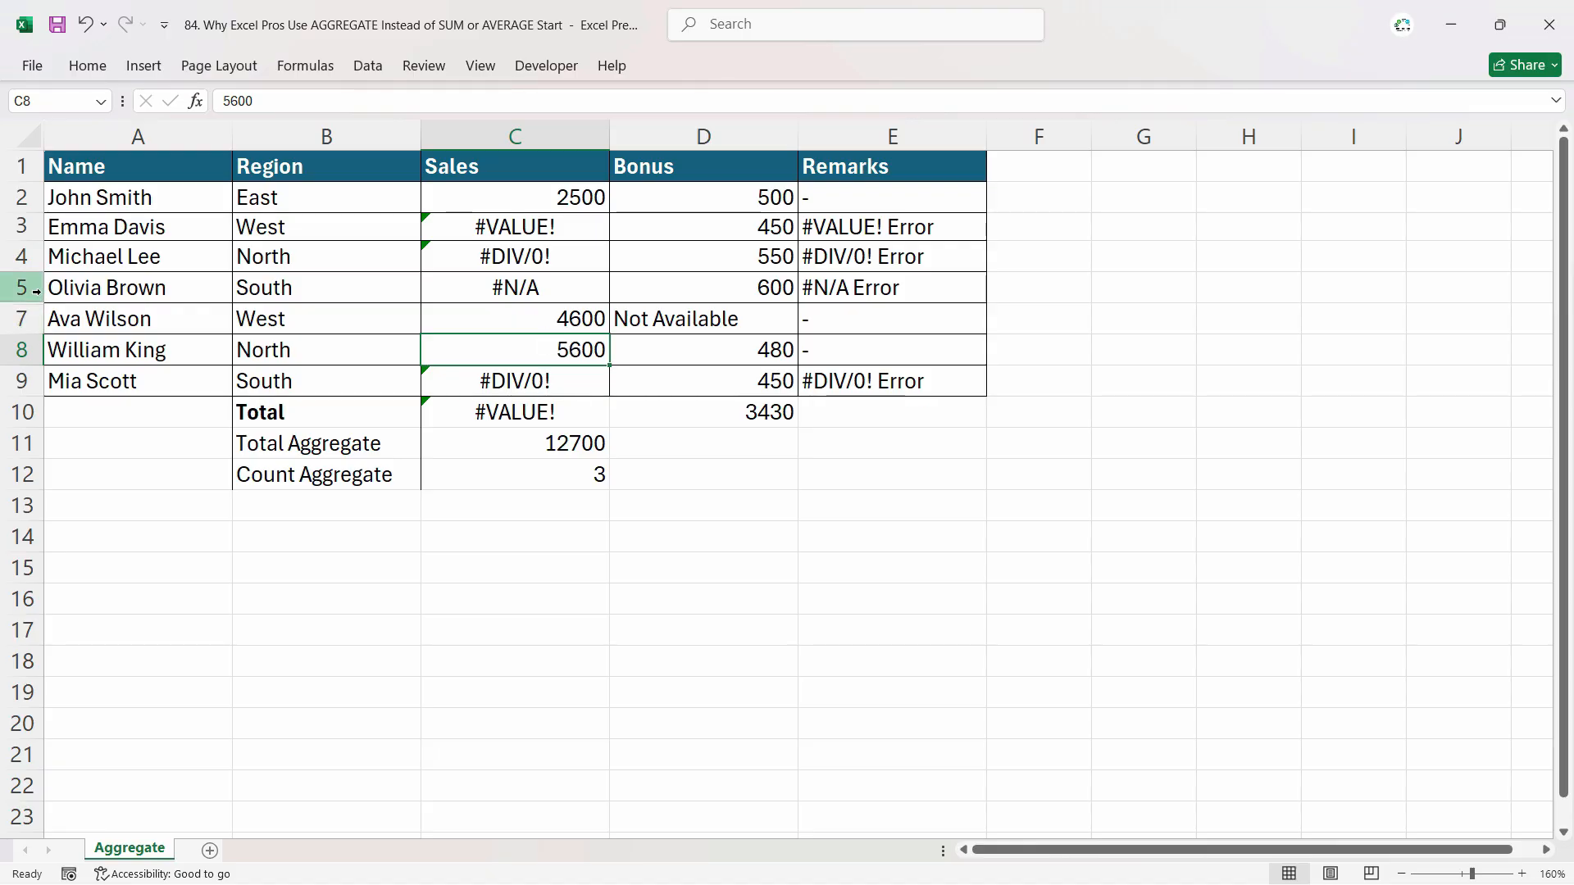
left_click(582, 441)
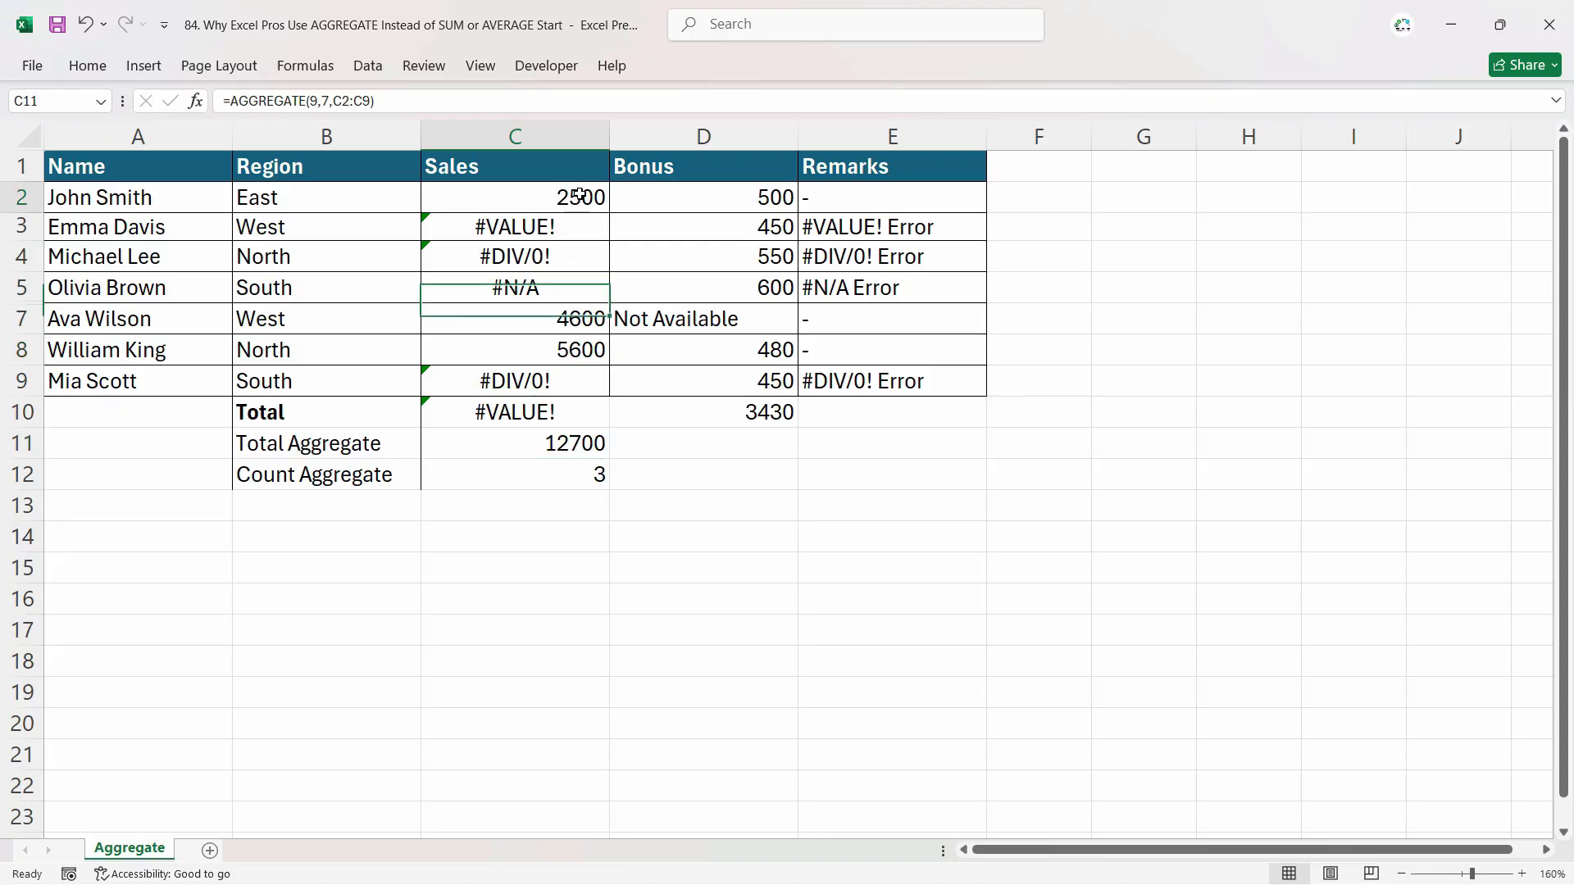
left_click_drag(578, 197, 578, 351)
Unhide row 6 between rows 5 and 7 and recheck the Count Aggregate in C12.
left_click(24, 300)
left_click_drag(26, 312, 25, 320)
right_click(25, 319)
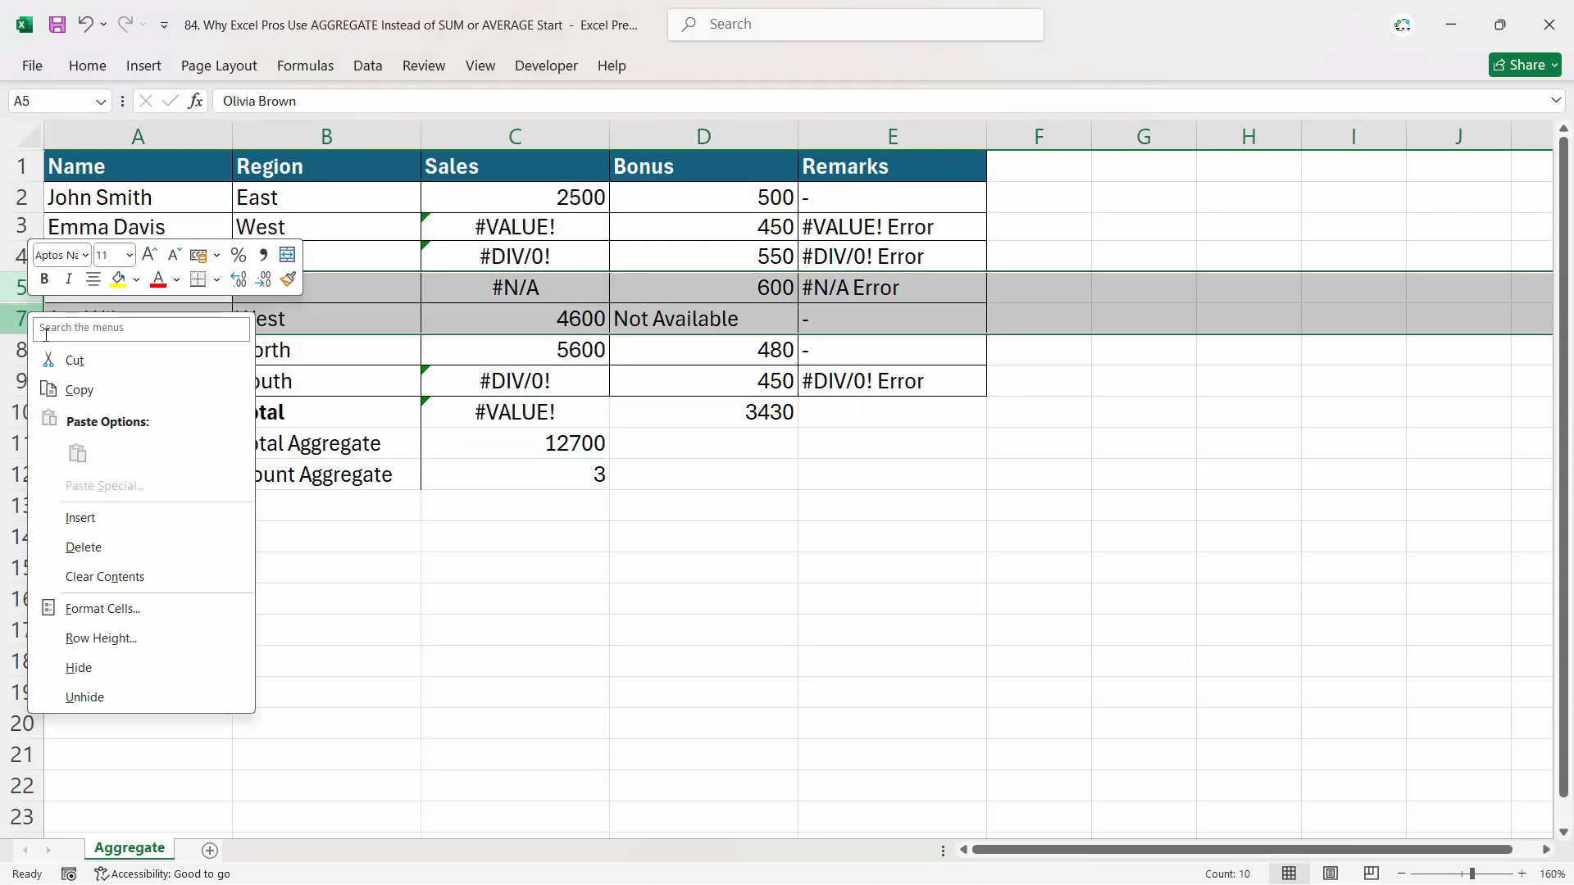
left_click(82, 696)
left_click(590, 506)
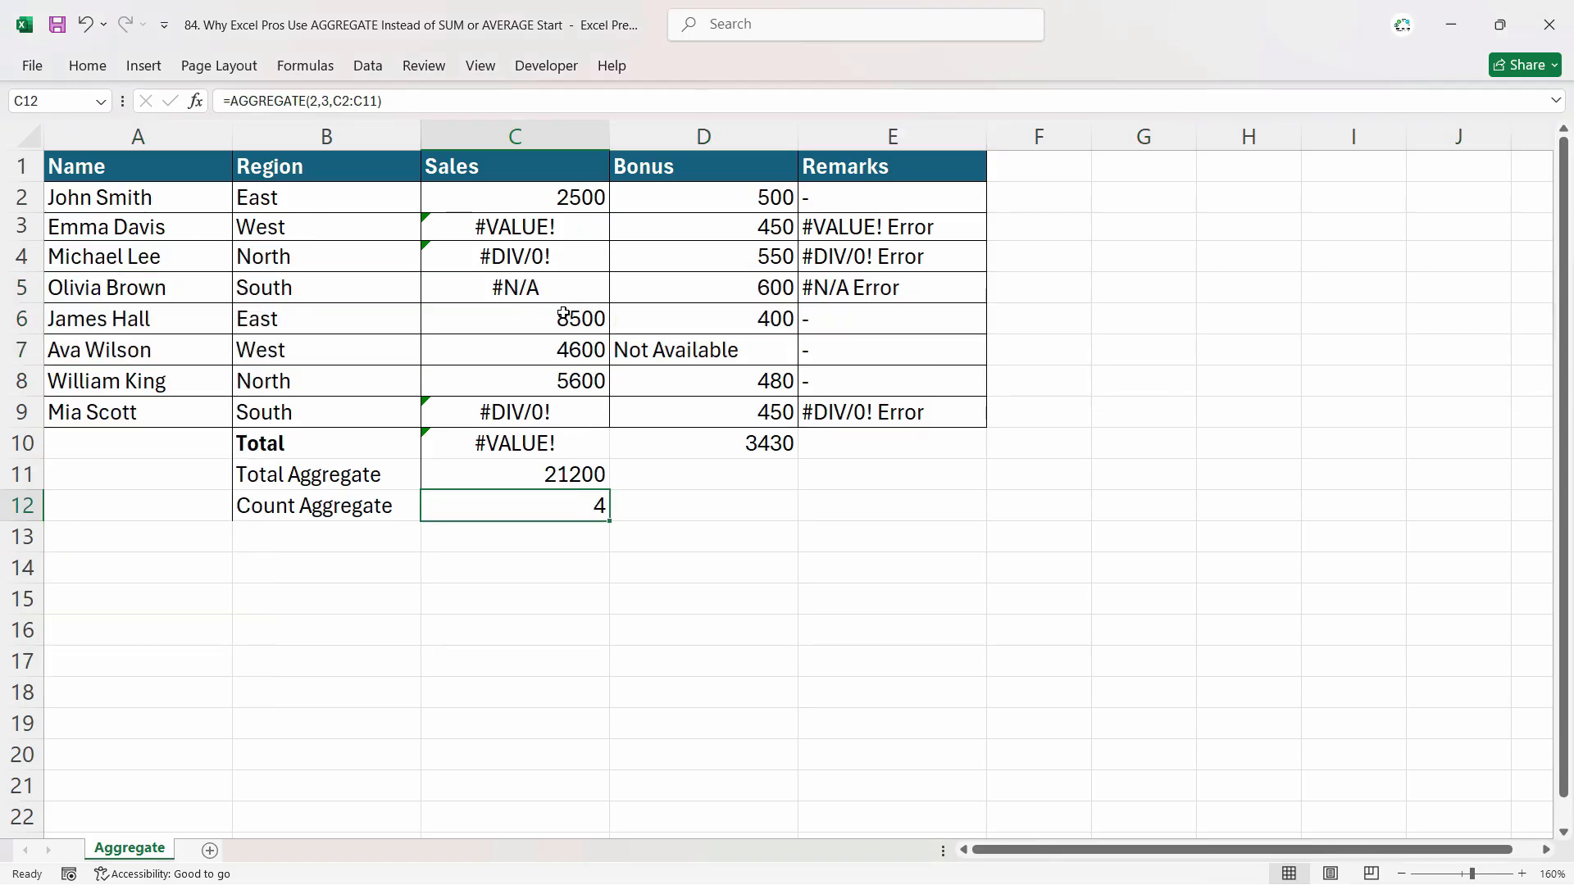
Go through the numeric sales in C2, C6, C7 and C8 and compare them with the aggregate total and count.
left_click(562, 210)
left_click(573, 324)
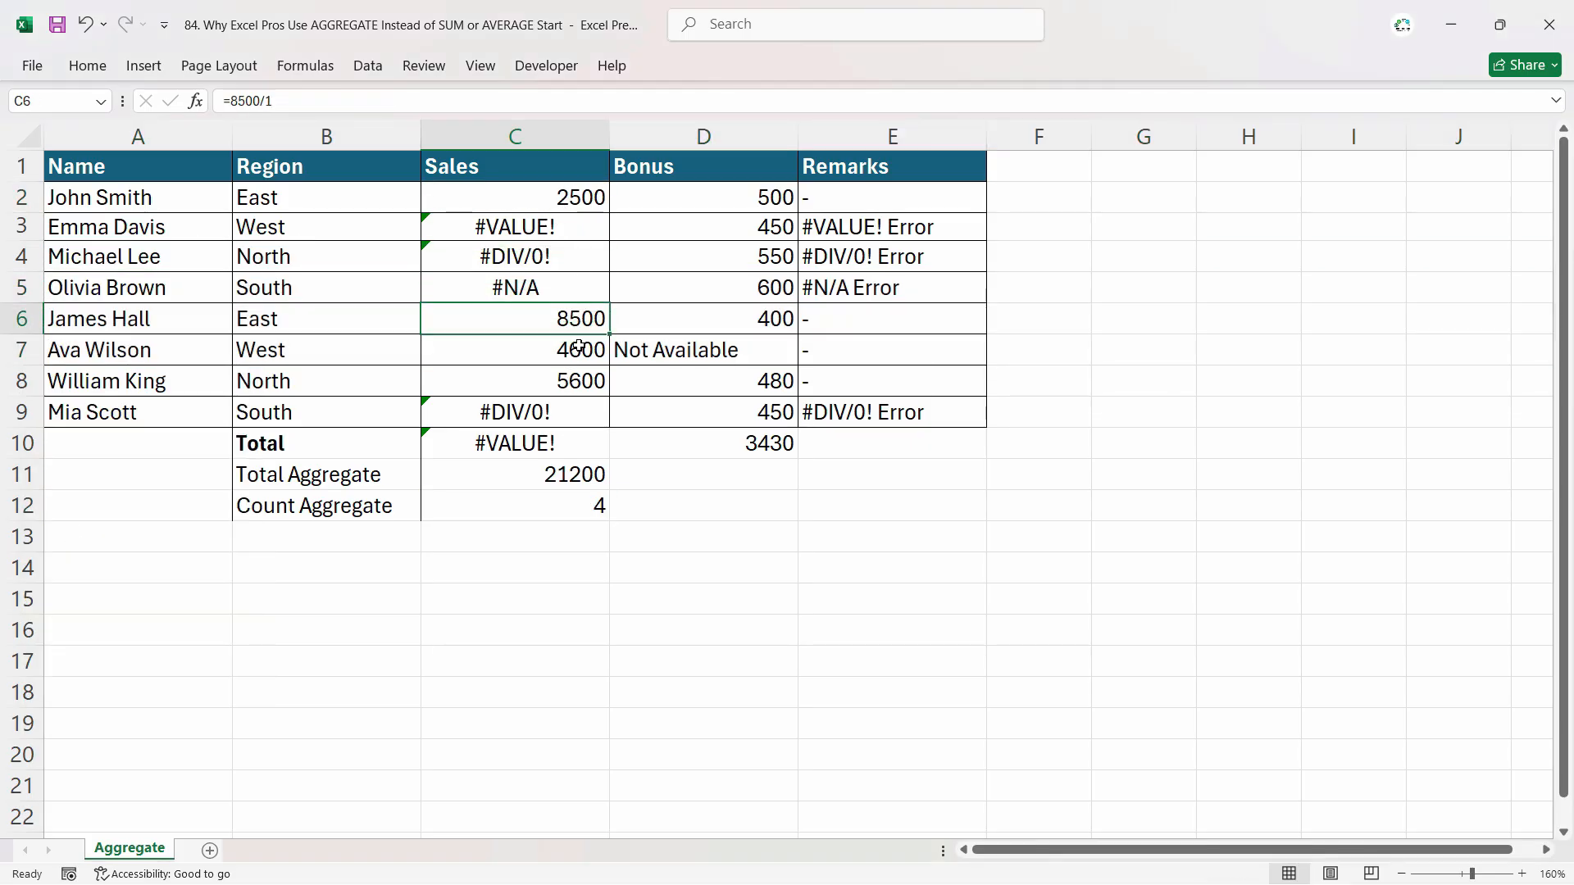
left_click(573, 353)
left_click(571, 377)
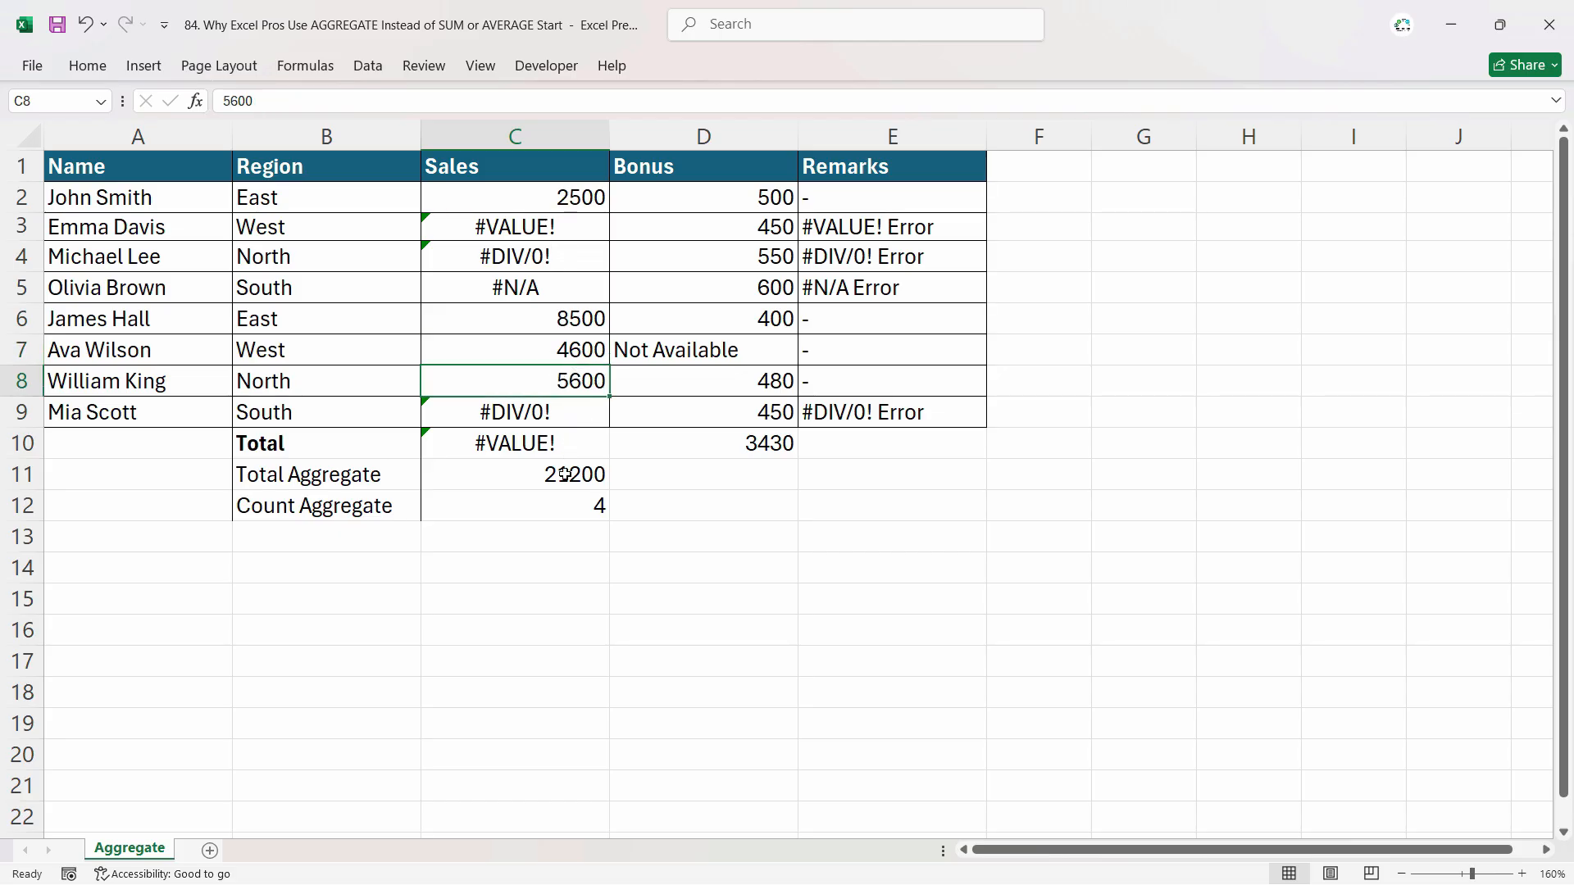
left_click(571, 481)
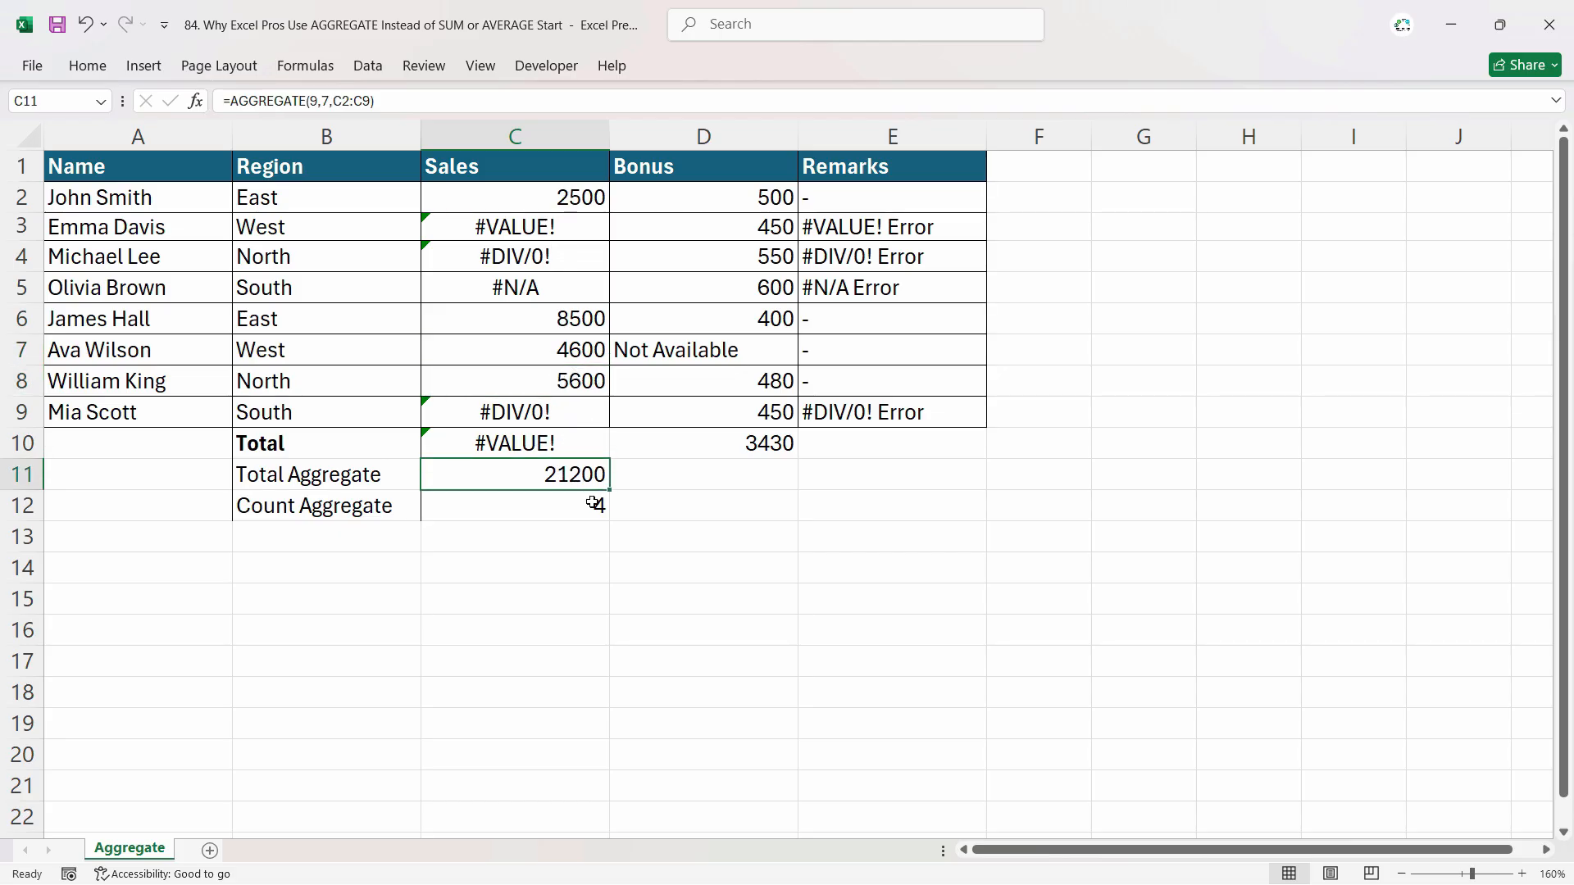
left_click(583, 493)
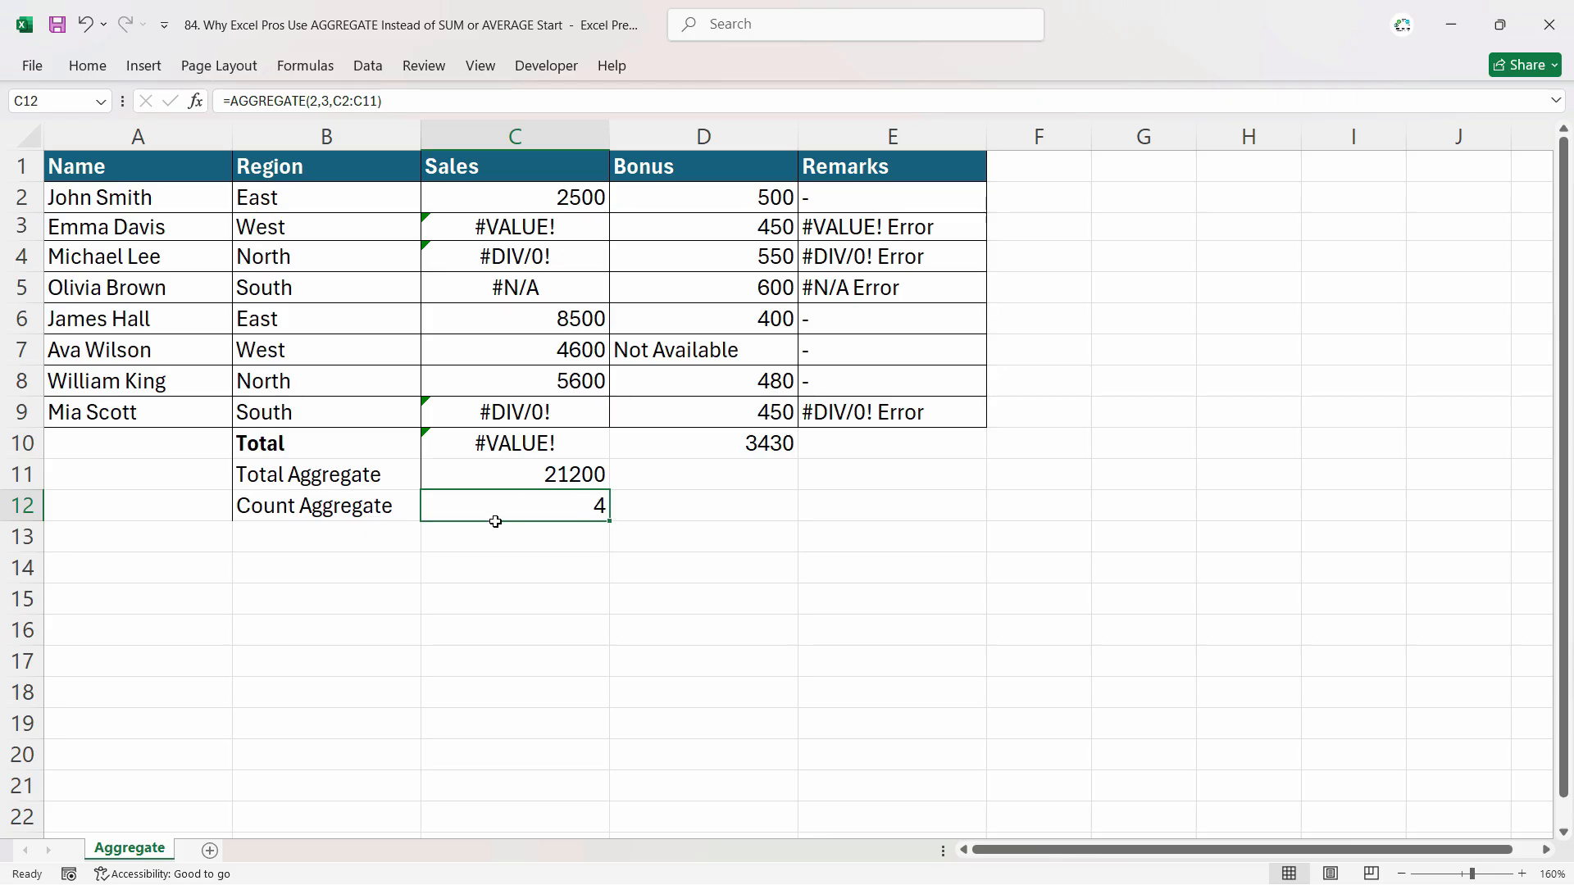
Label cell B13, below Count Aggregate, as Average Aggregate.
left_click(361, 544)
type("Av")
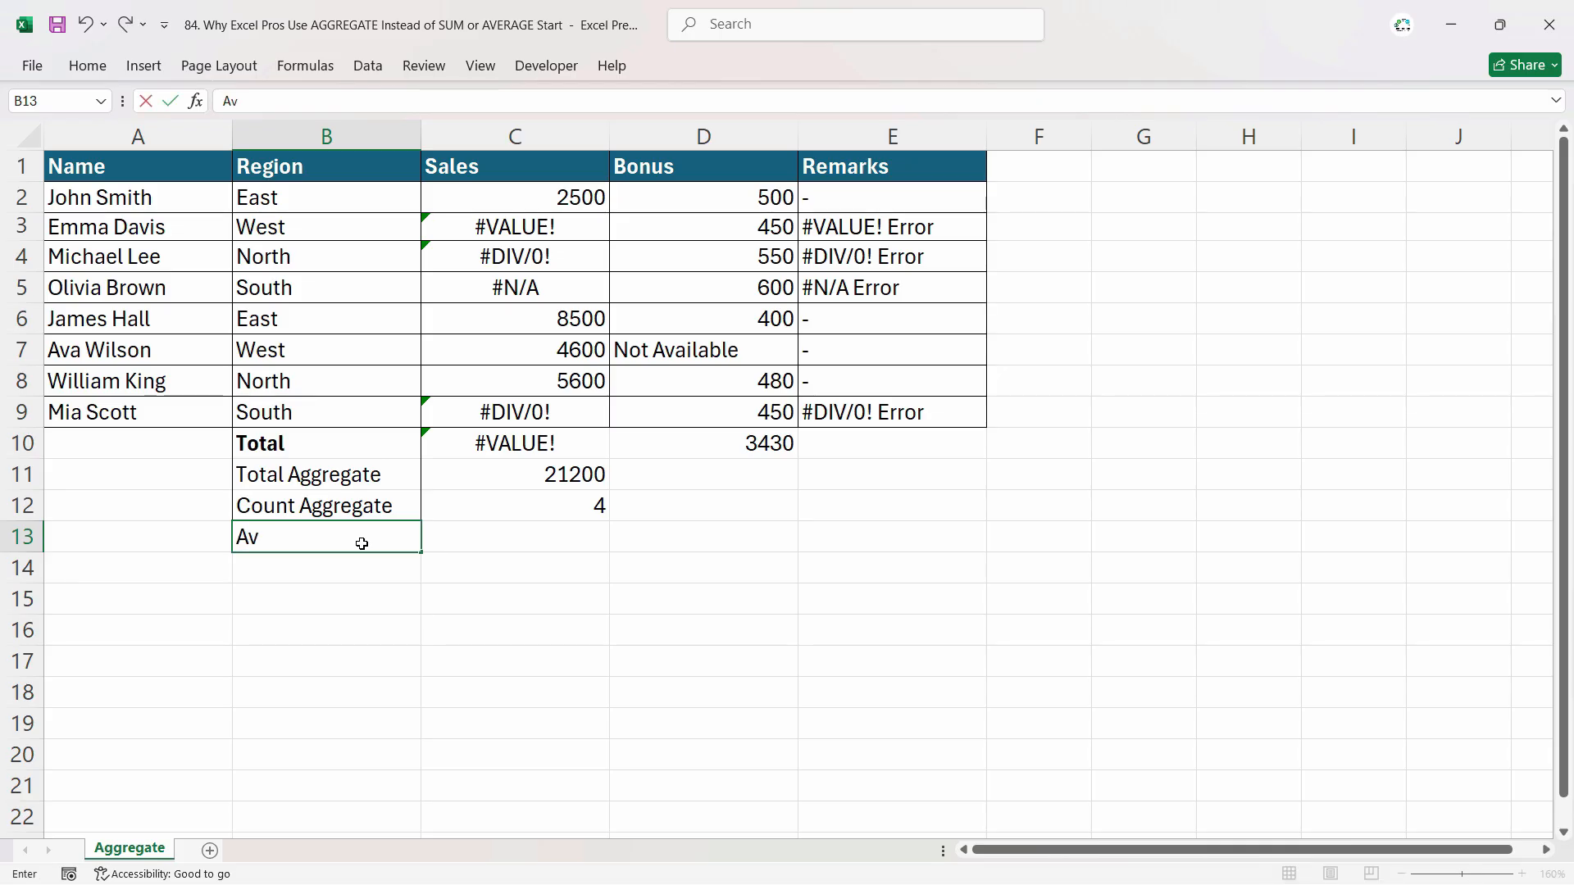
type("erage")
type(" Aggregate")
key("Tab")
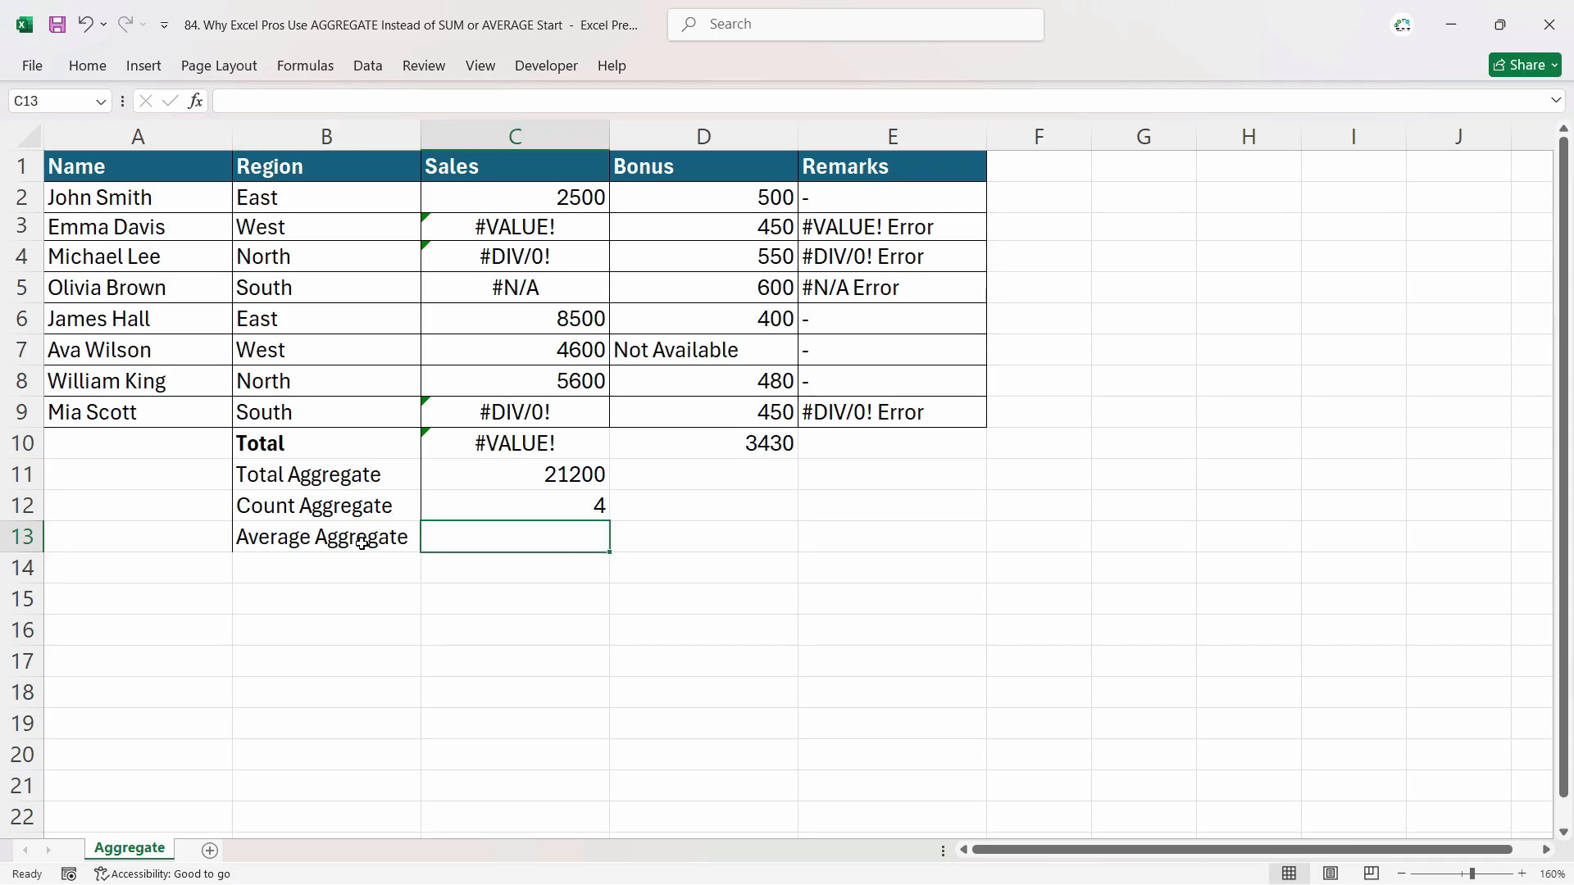
Enter an AGGREGATE formula in C13 with function 1 - AVERAGE and option 3 (ignore hidden rows, errors and nested functions), over C2:C12.
type("=ave")
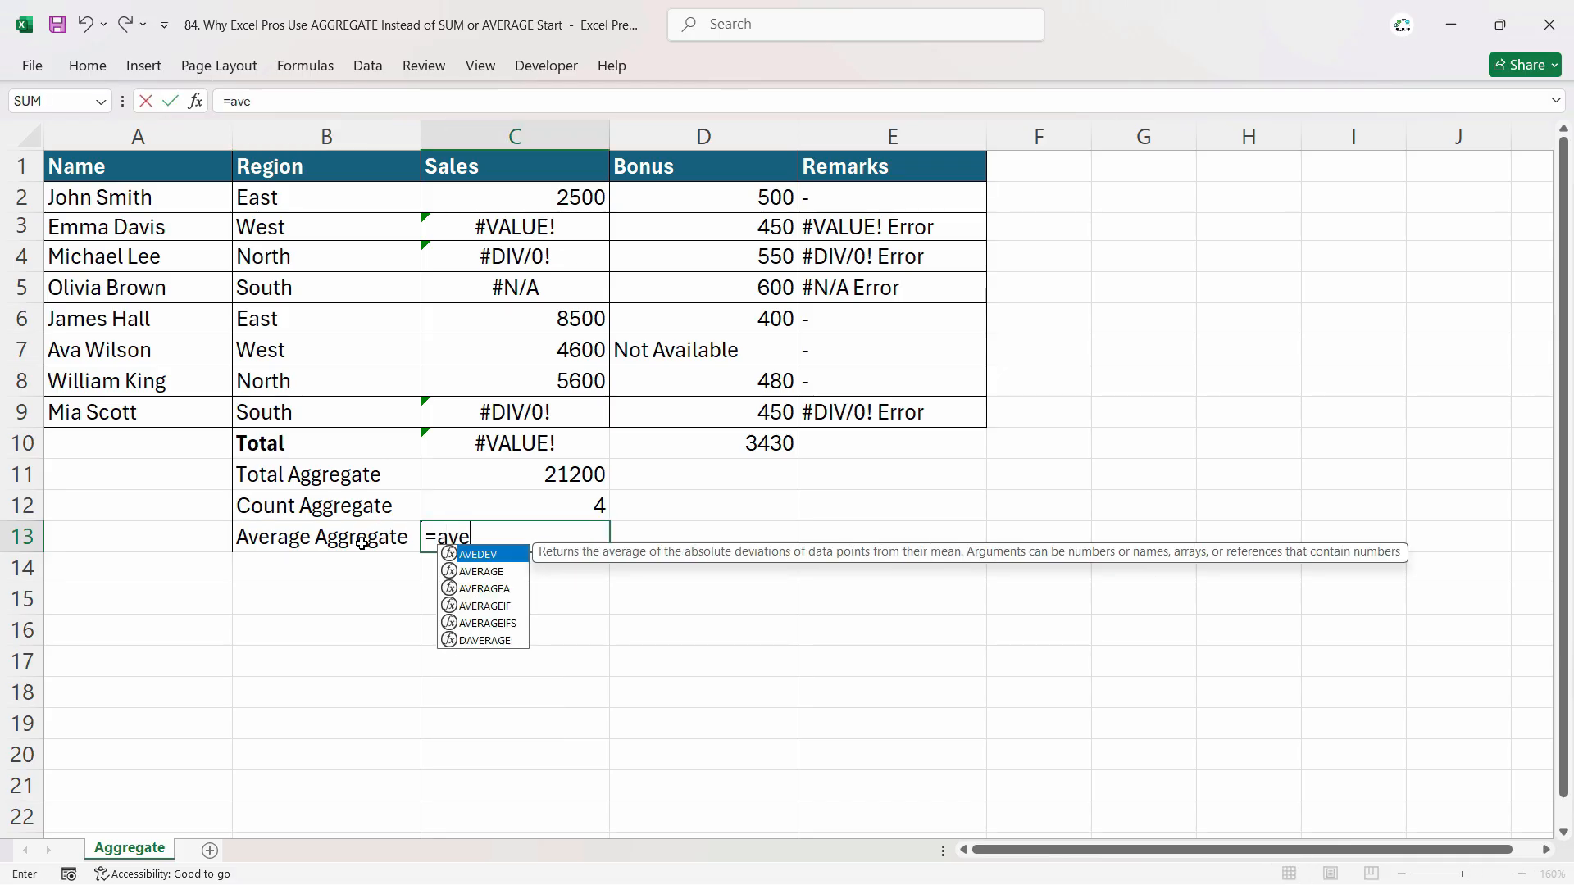
key("BackSpace")
key("BackSpace")
type("gg")
key("Tab")
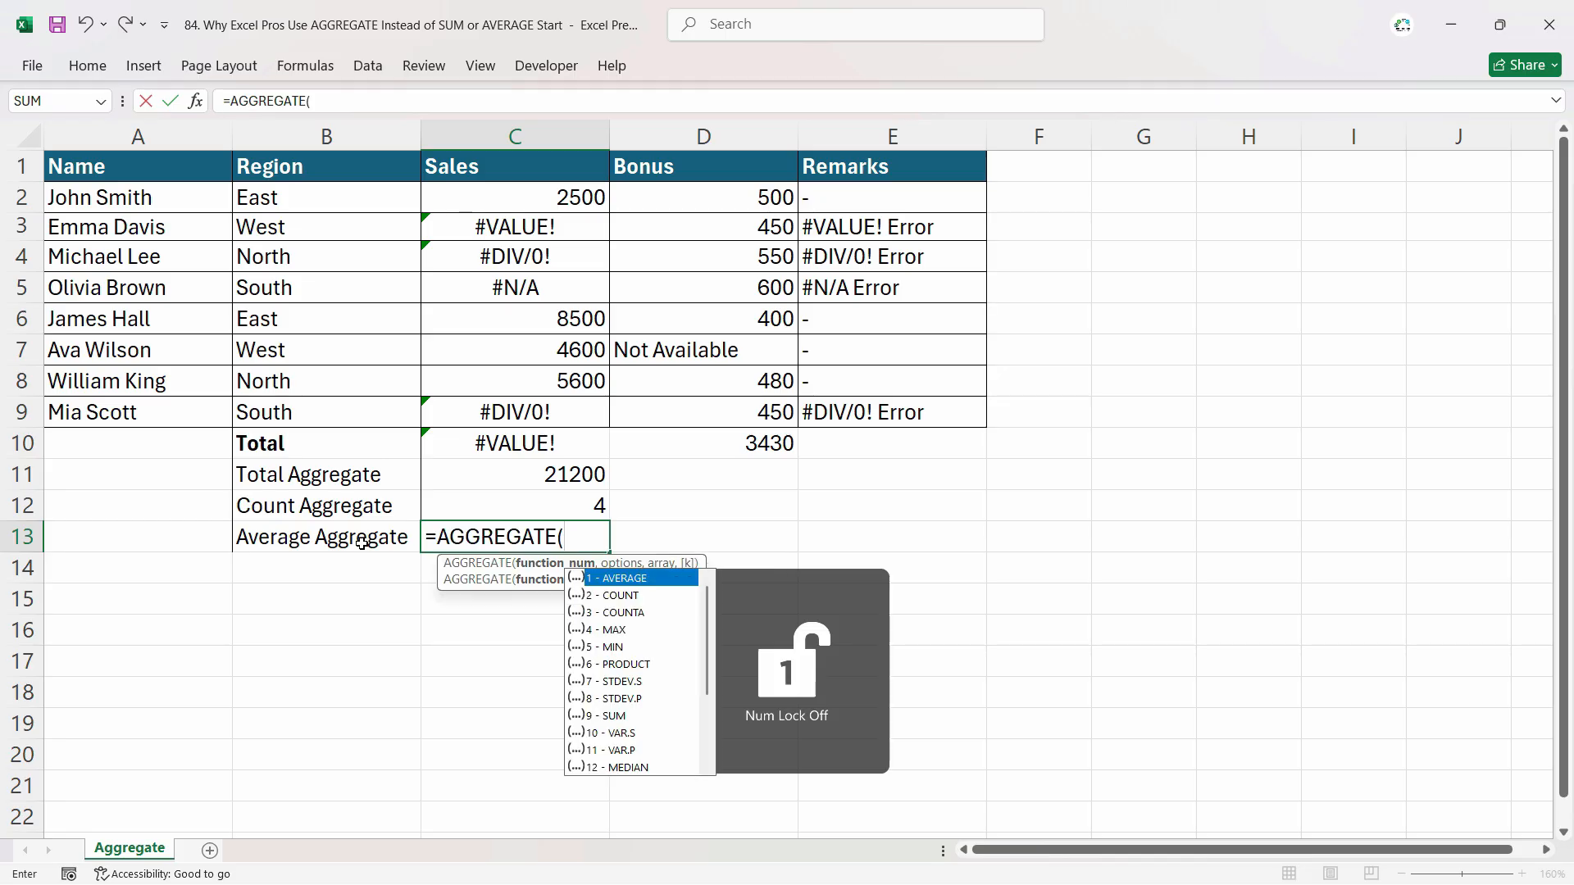
type("1")
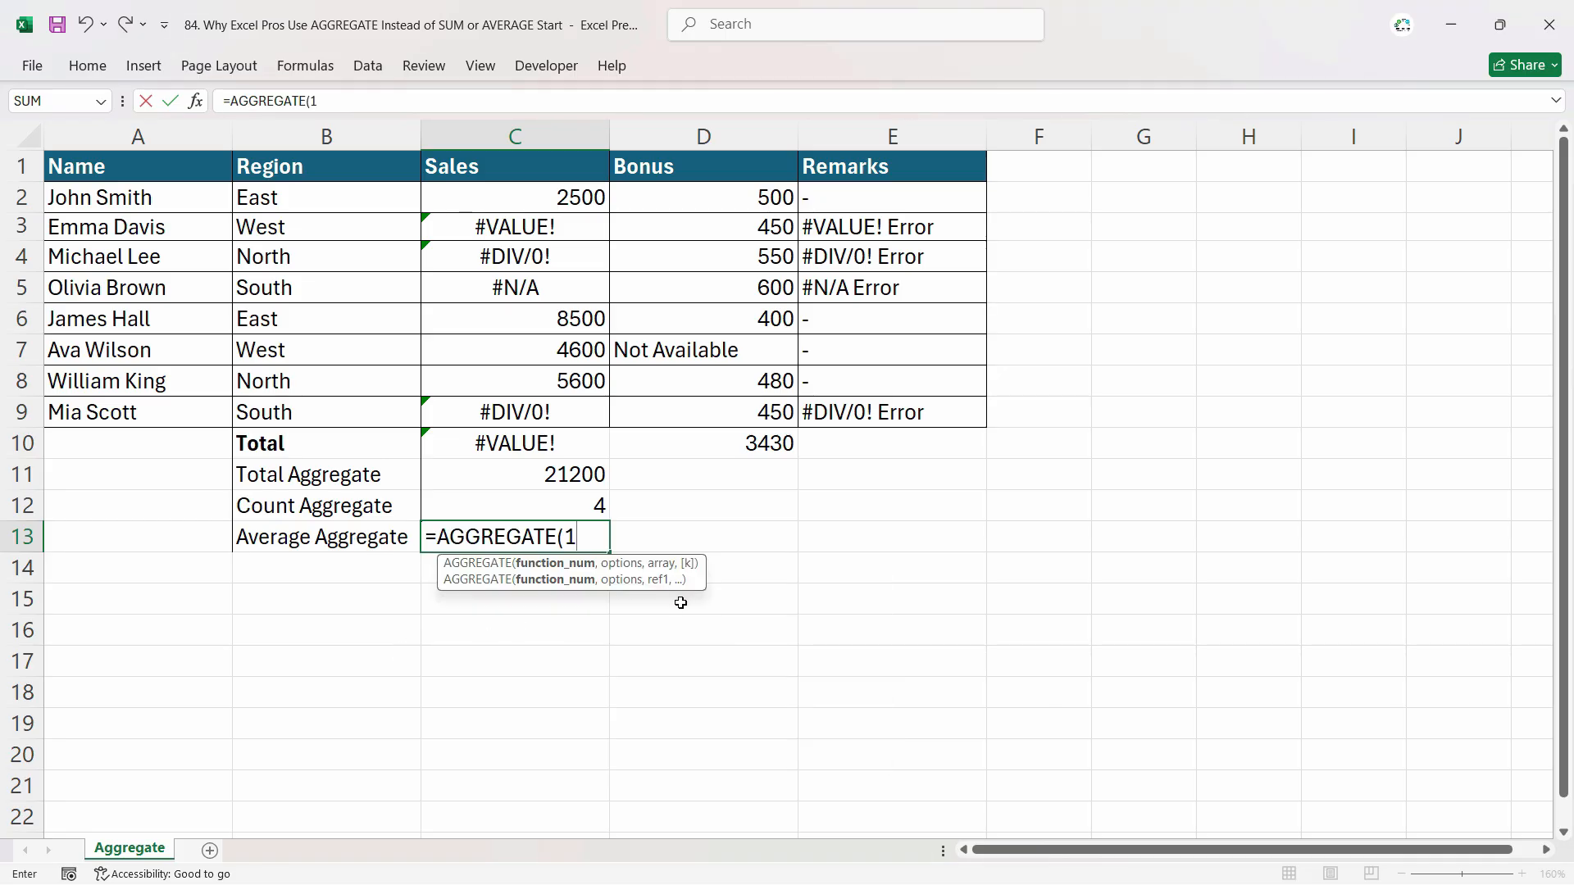
type(",3")
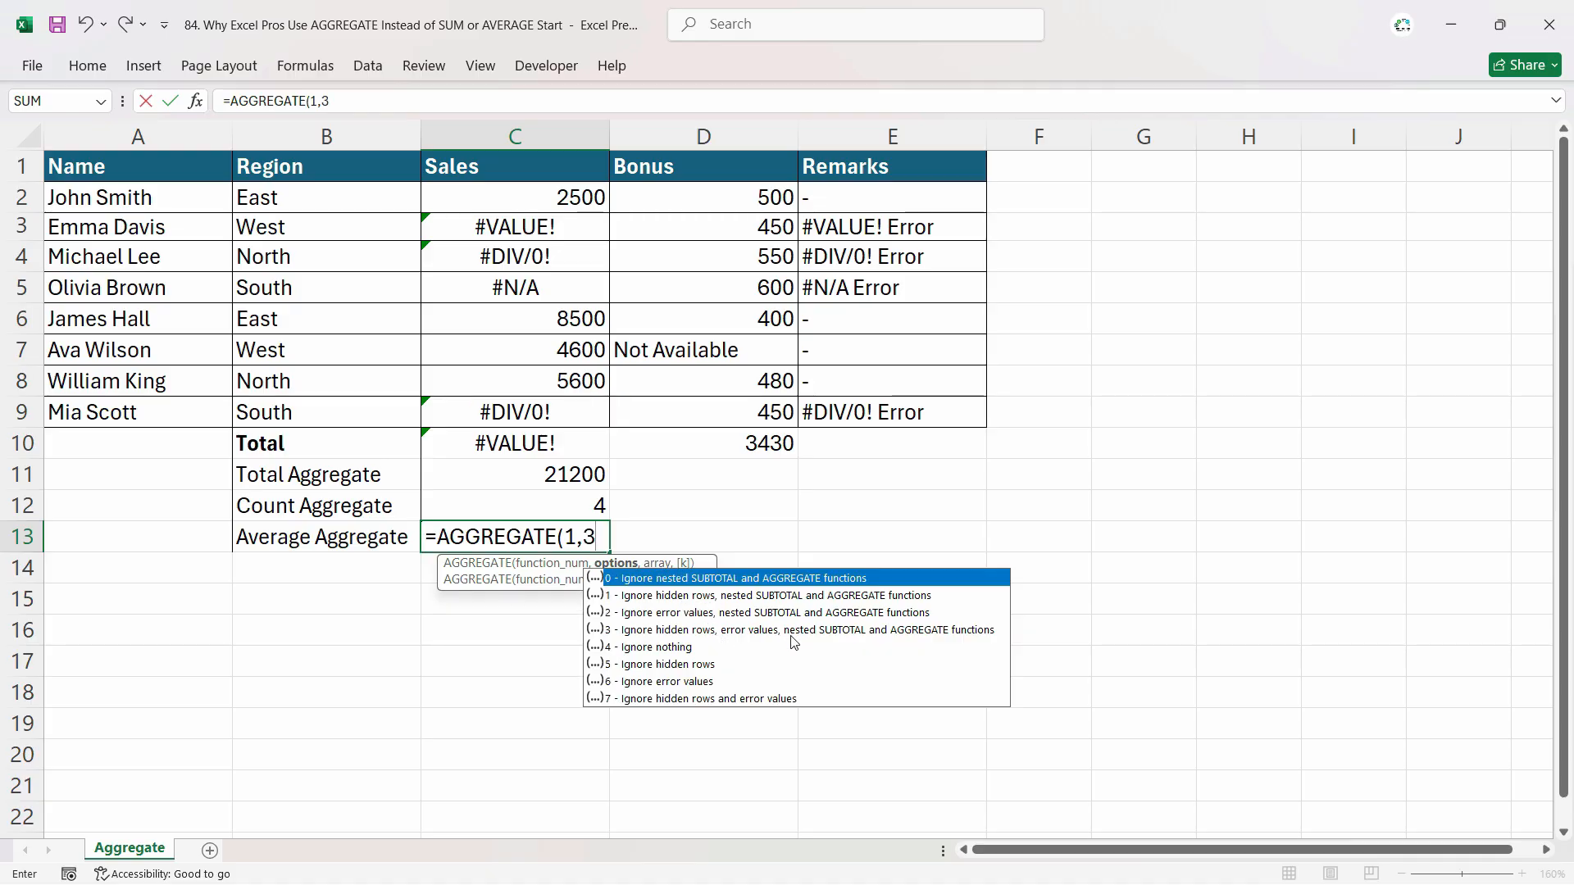
double_click(922, 633)
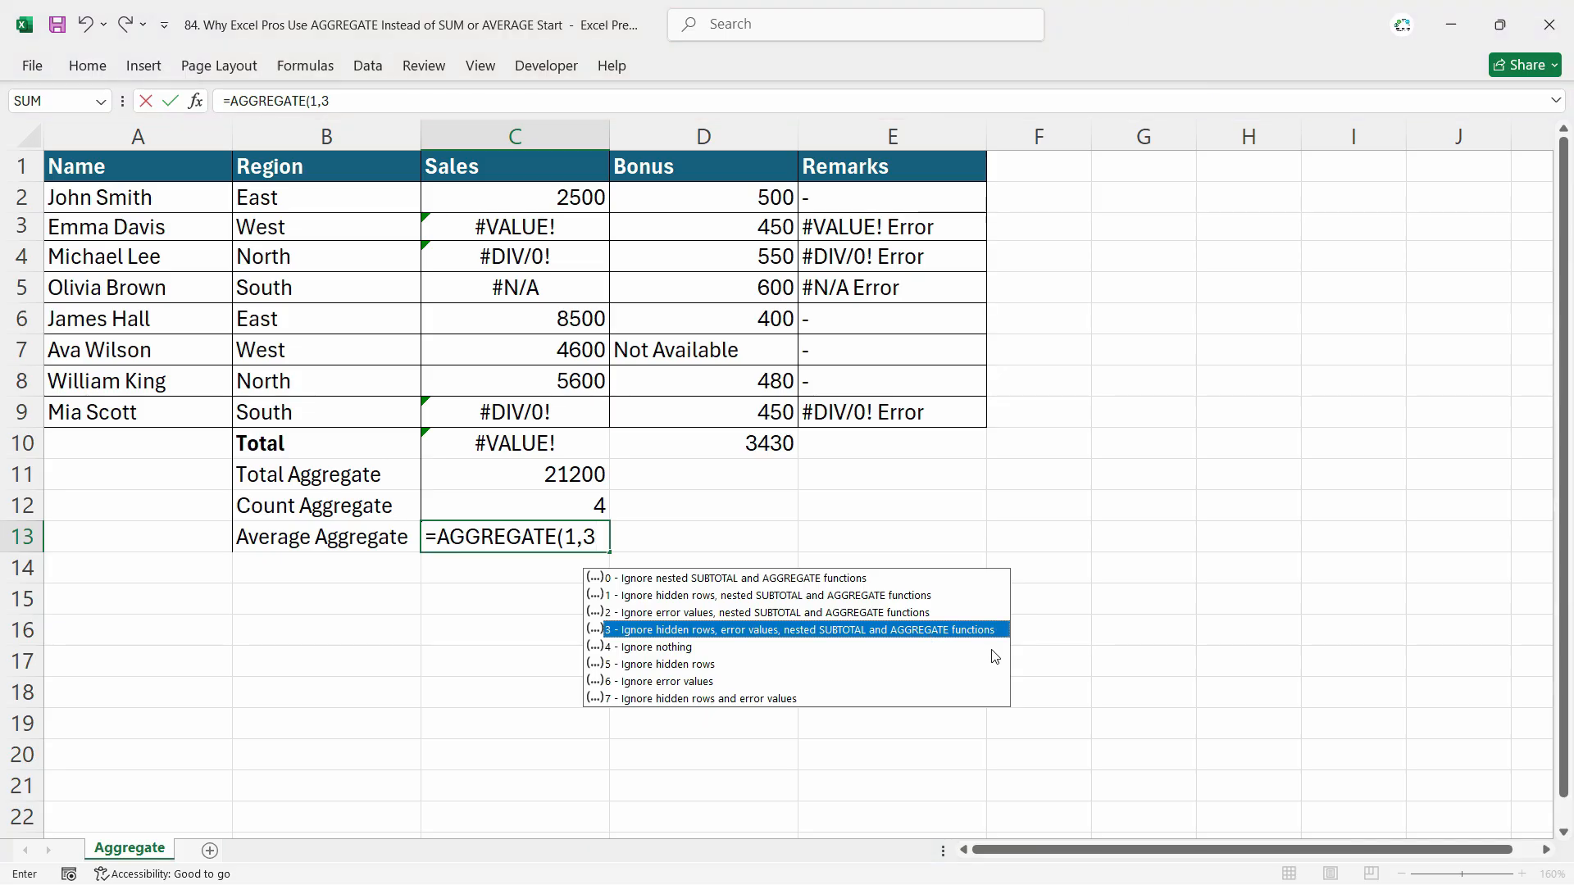
type(",")
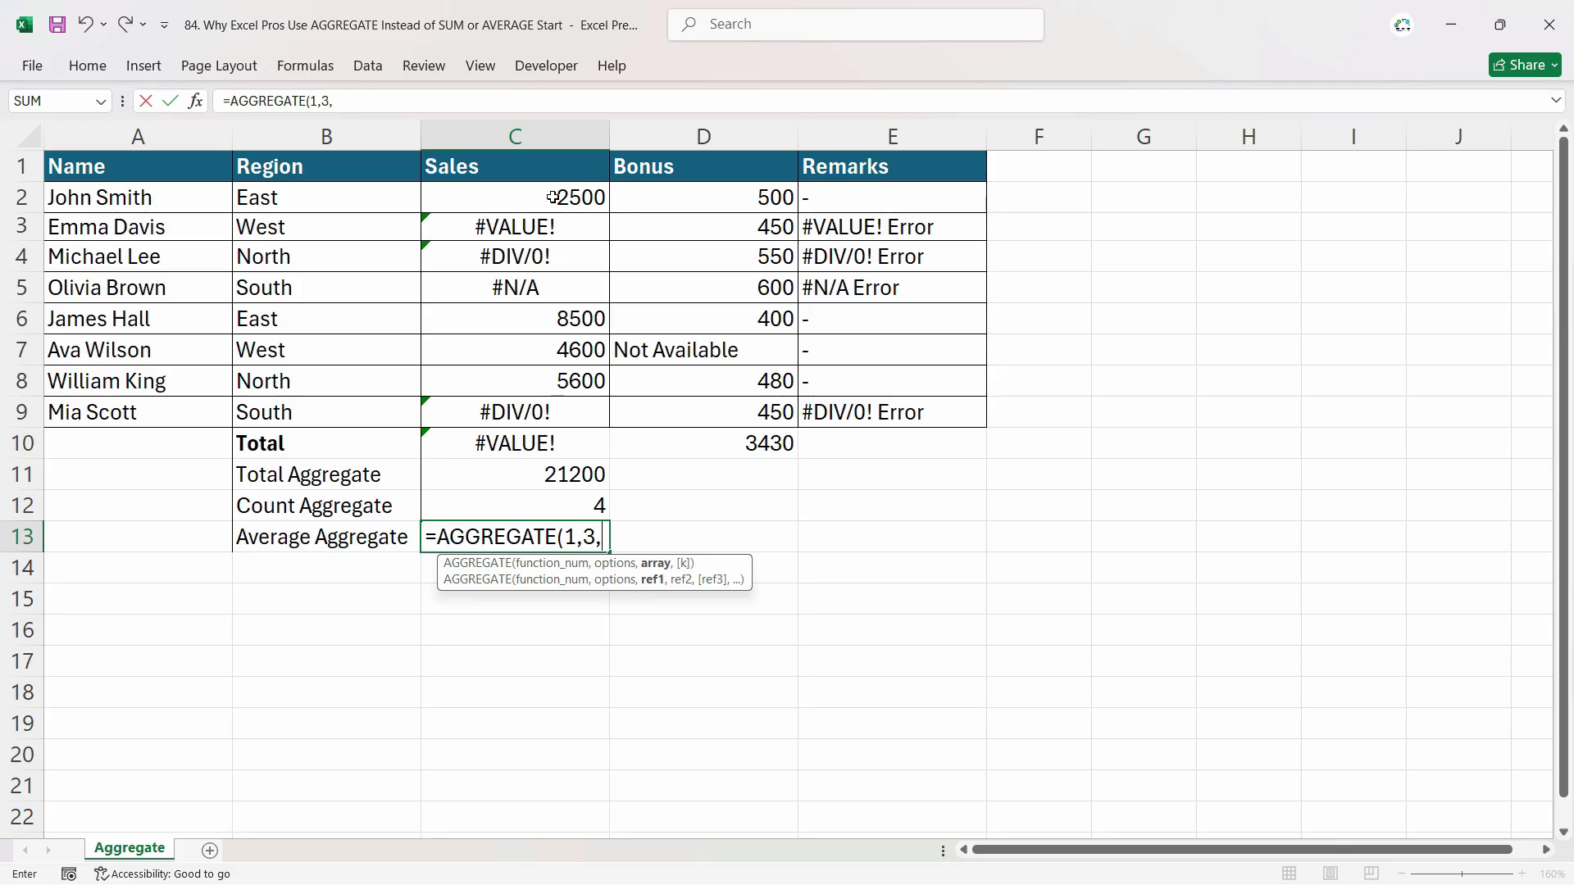
left_click_drag(553, 198, 520, 500)
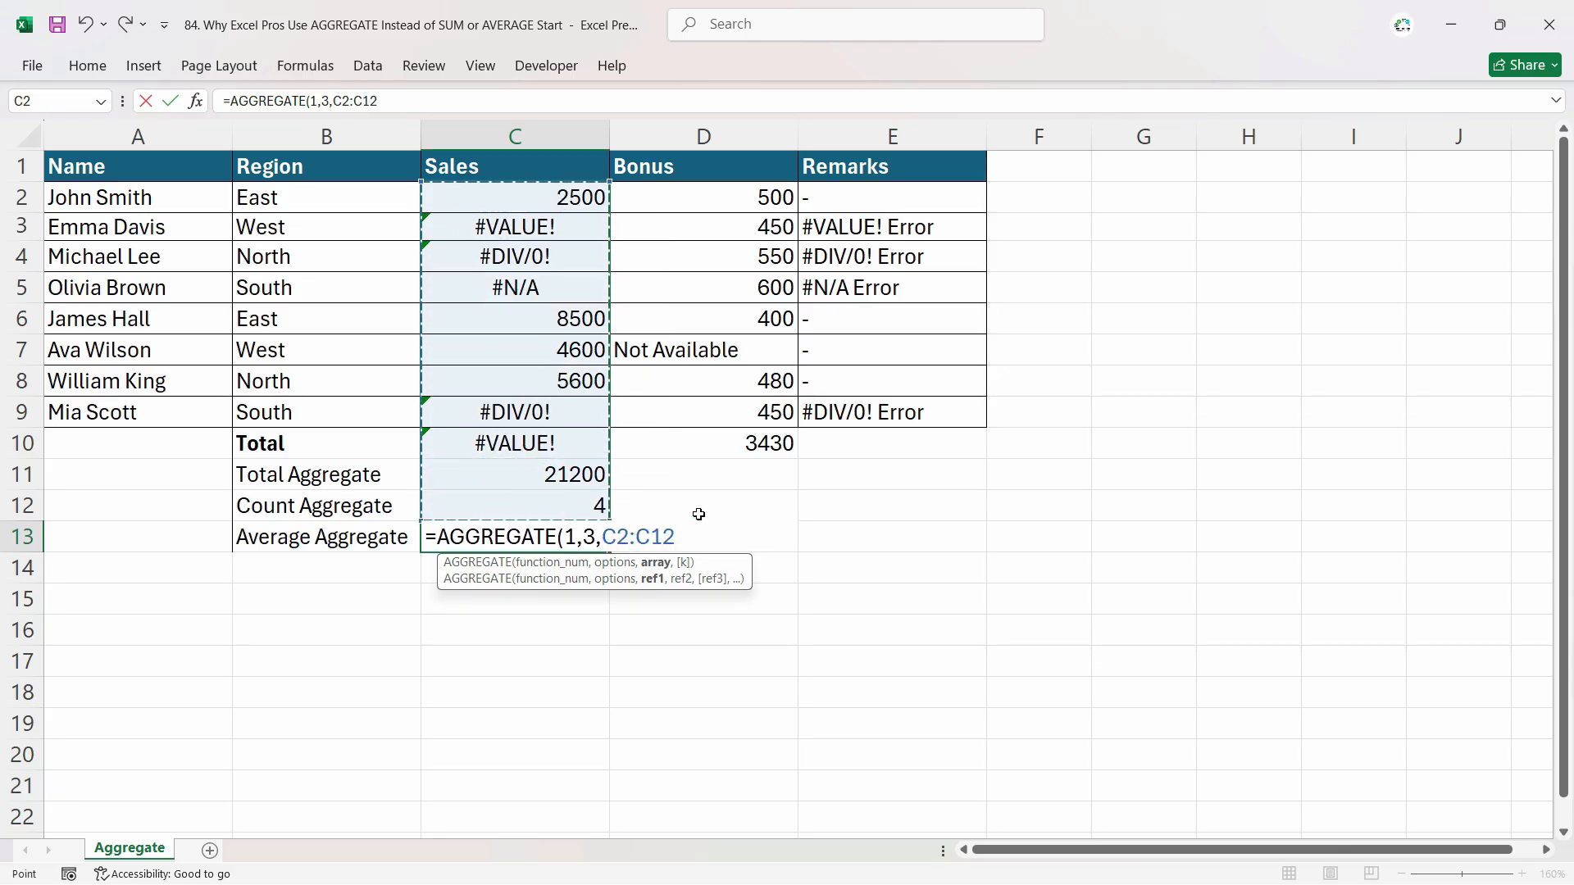
key("Return")
left_click(519, 534)
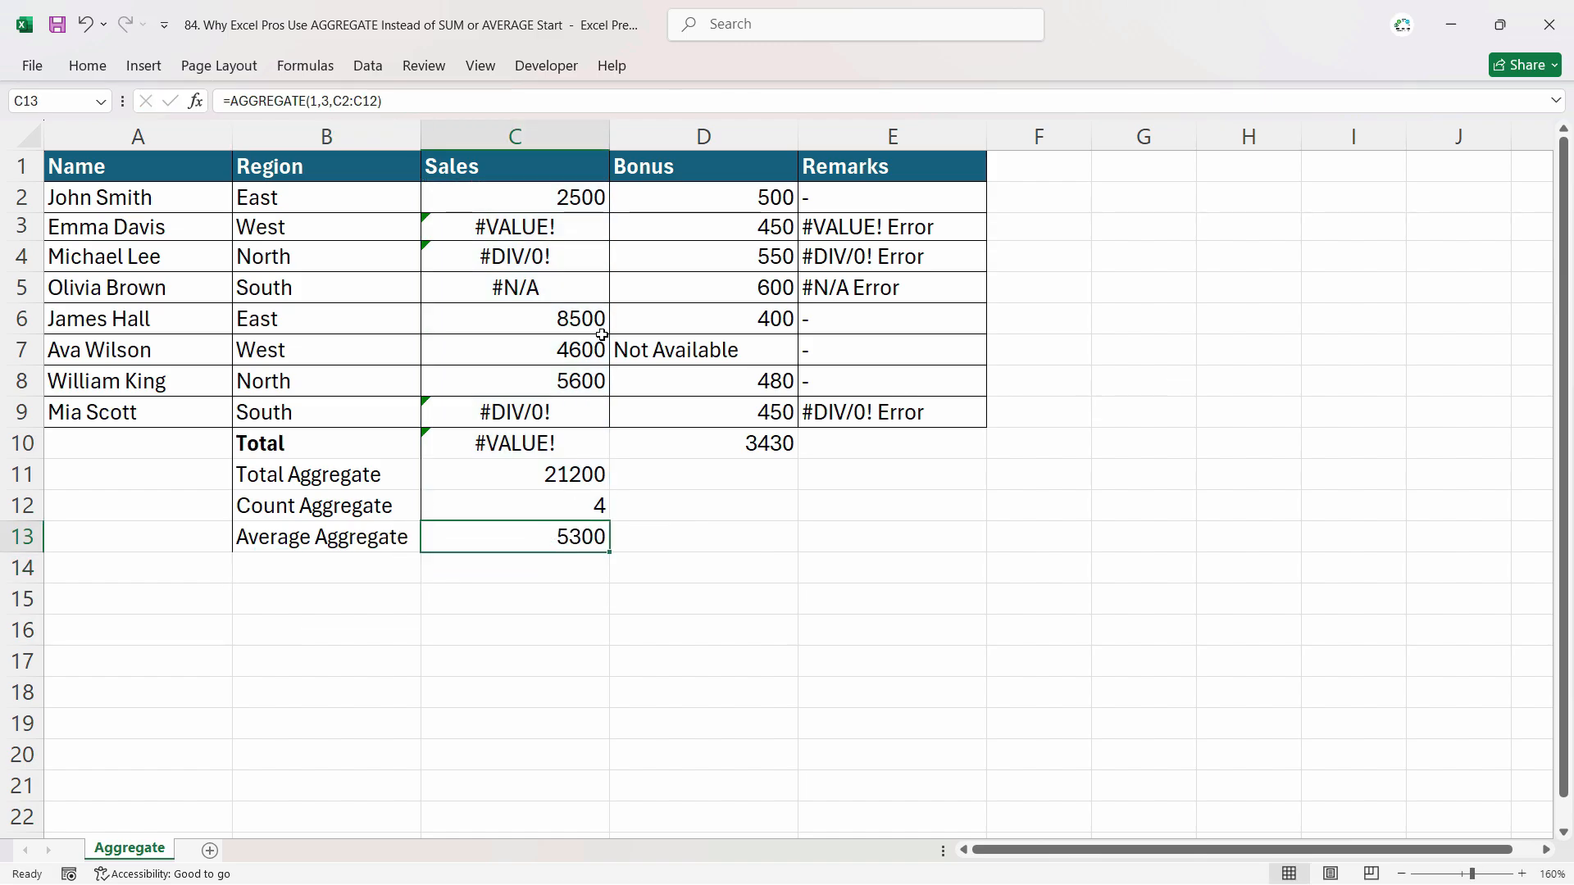
Show Average in the status bar for the numeric sales C2 and C6:C8 to compare it with the Average Aggregate in C13.
left_click_drag(576, 326, 573, 377)
left_click(578, 196, "ctrl")
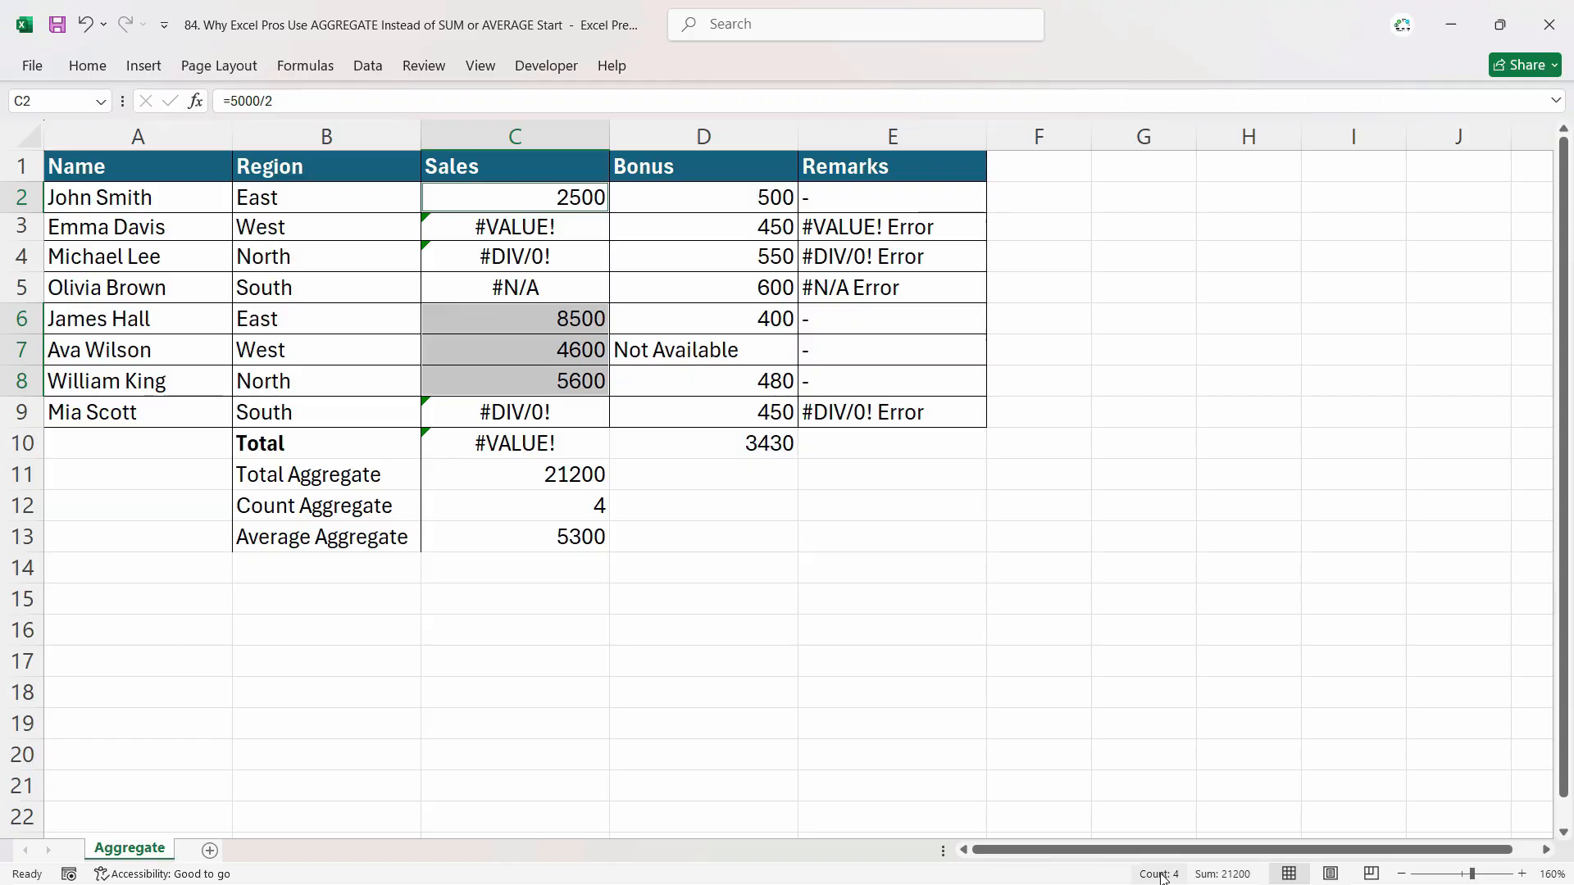
right_click(1128, 878)
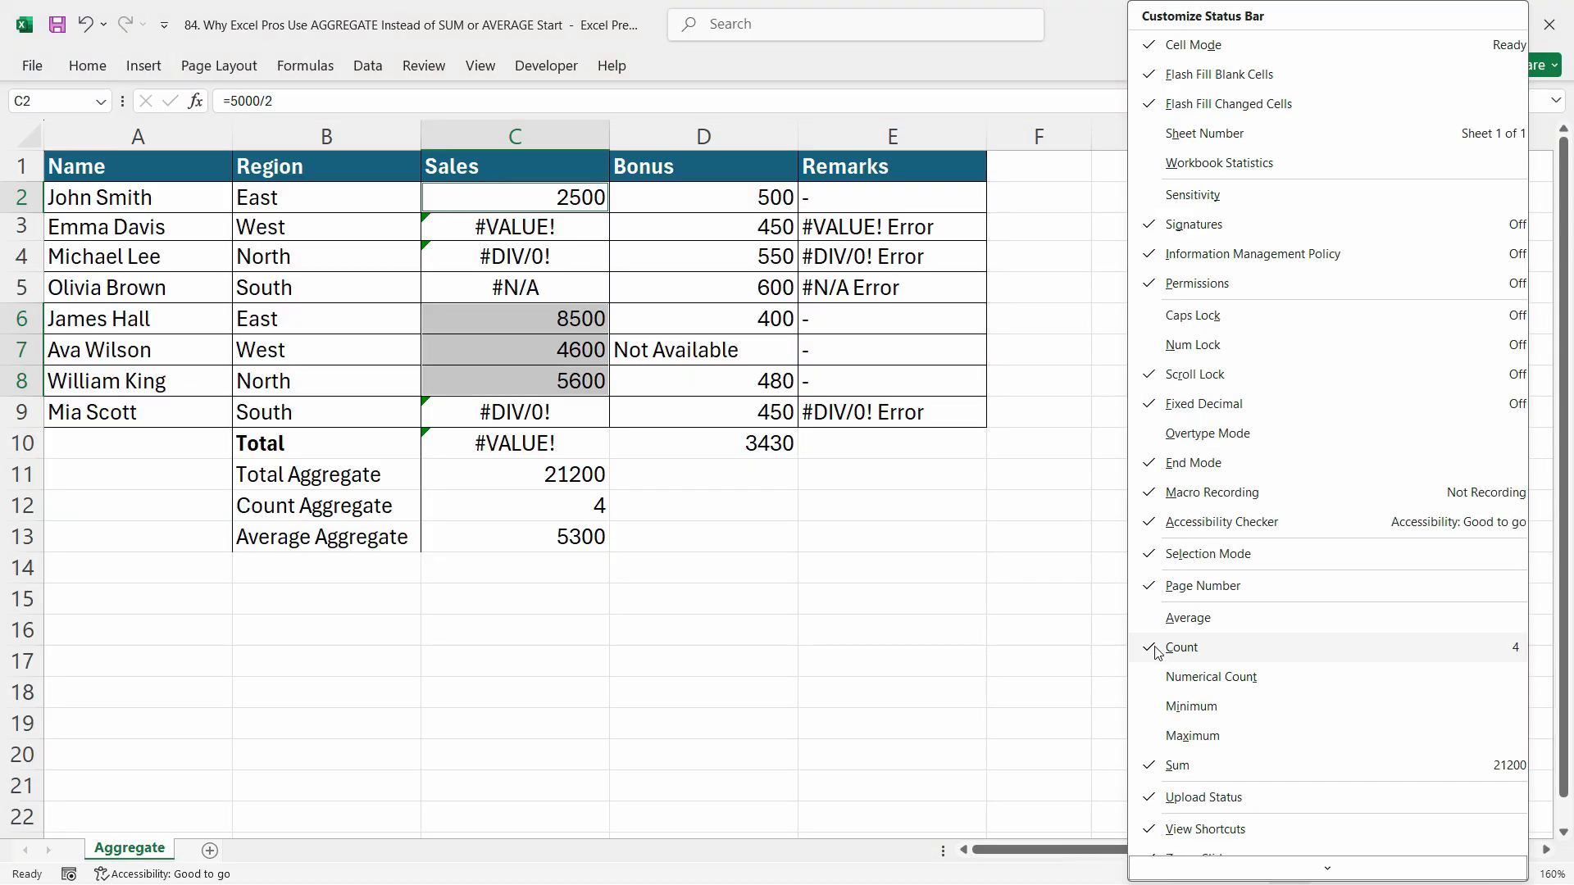
left_click(1157, 618)
left_click(1052, 768)
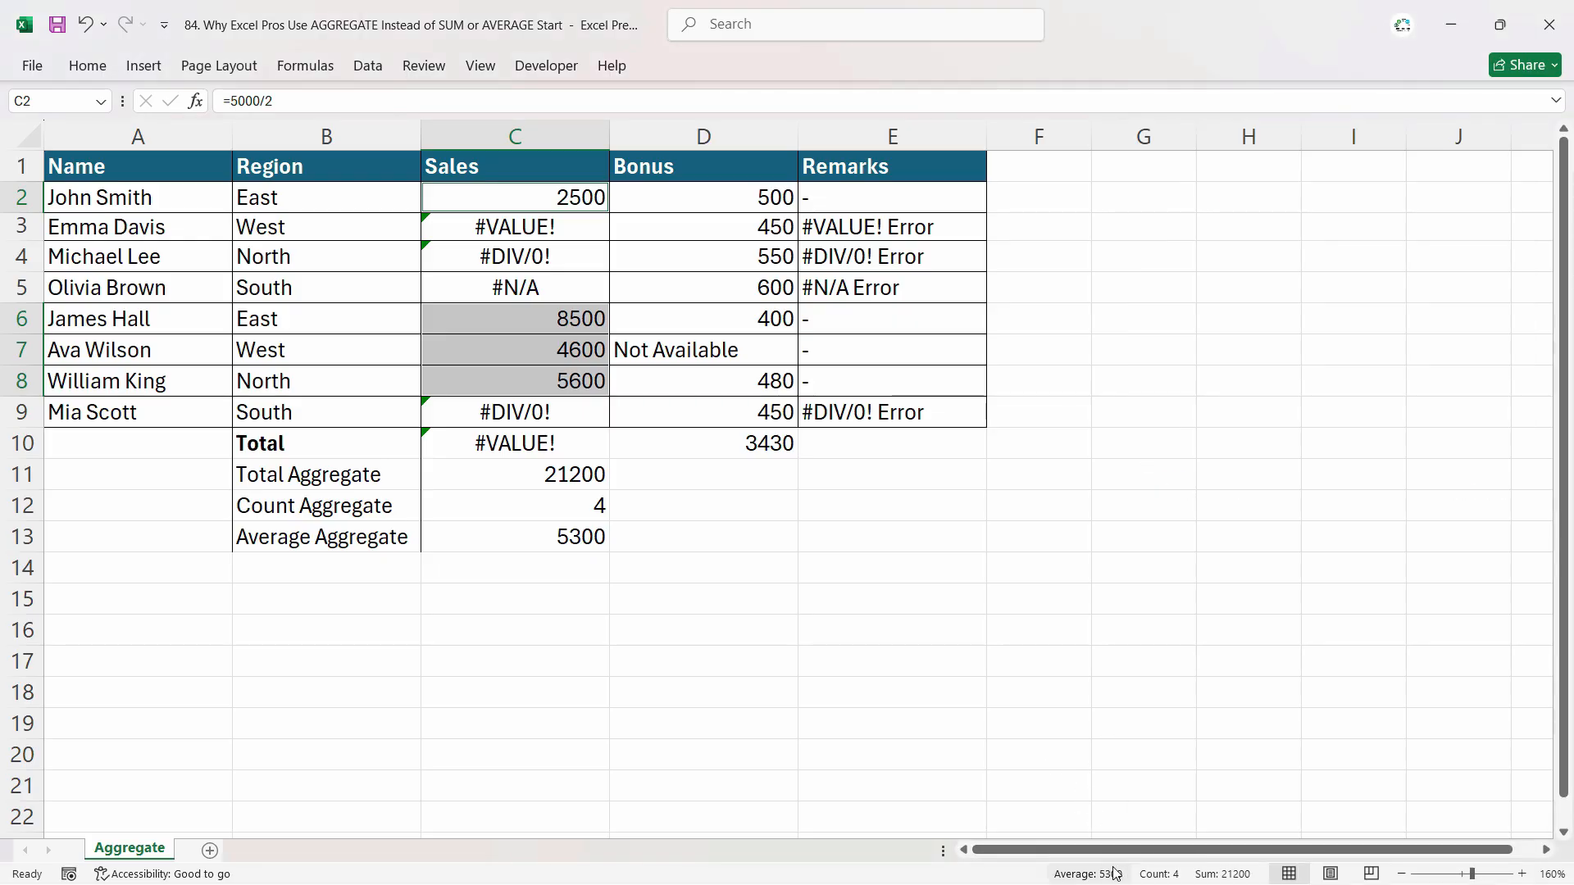
left_click(568, 547)
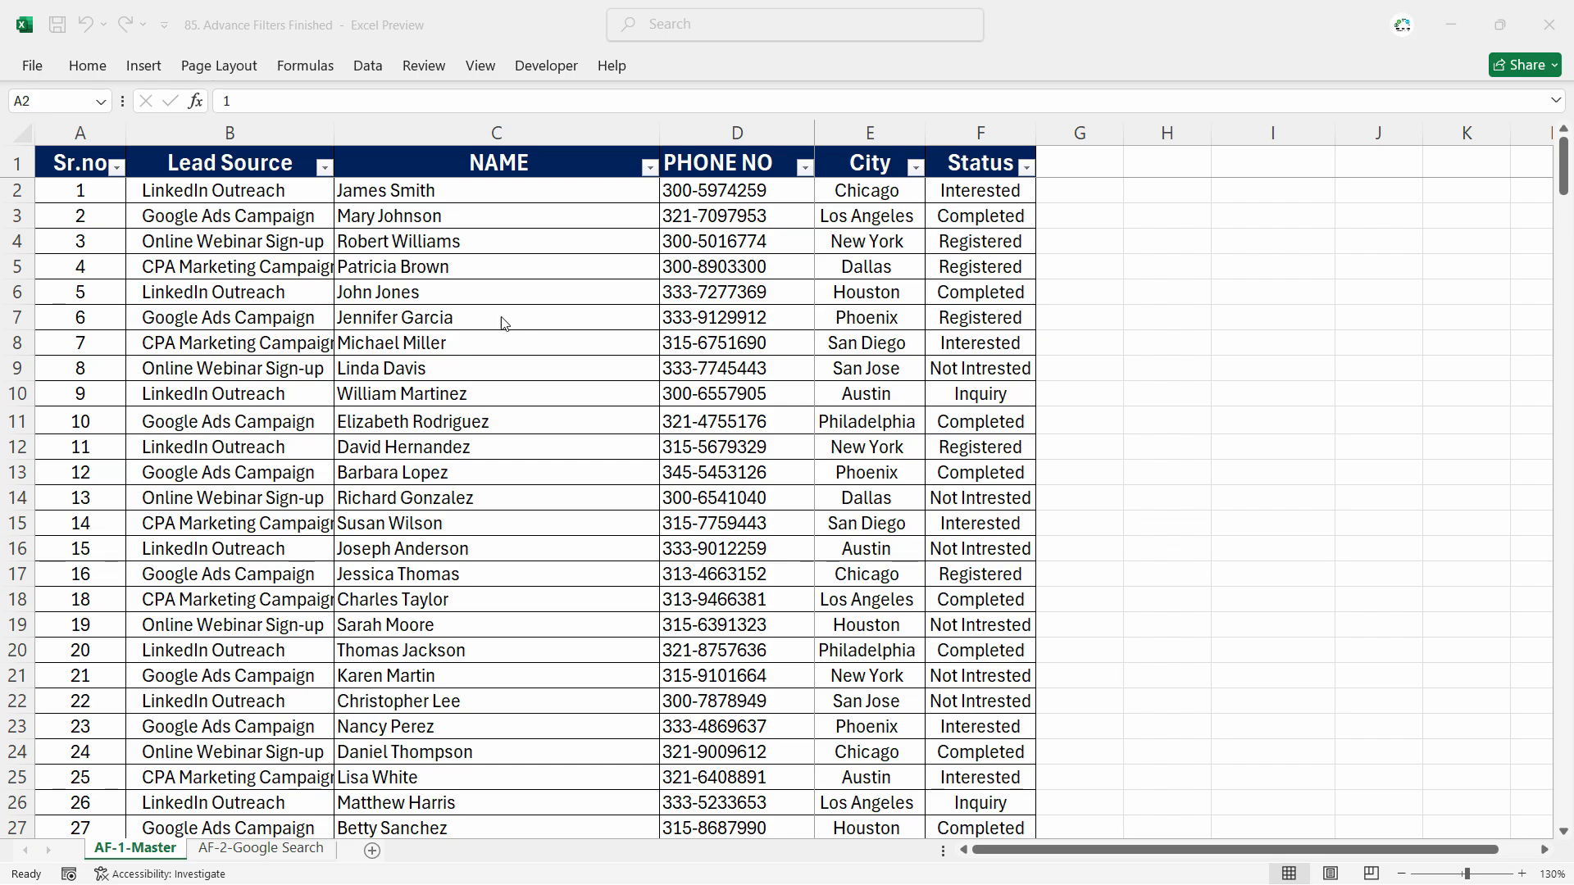
Look over the leads list on AF-1-Master and the Google logo on AF-2-Google Search in the Advance Filters Finished workbook.
left_click(442, 266)
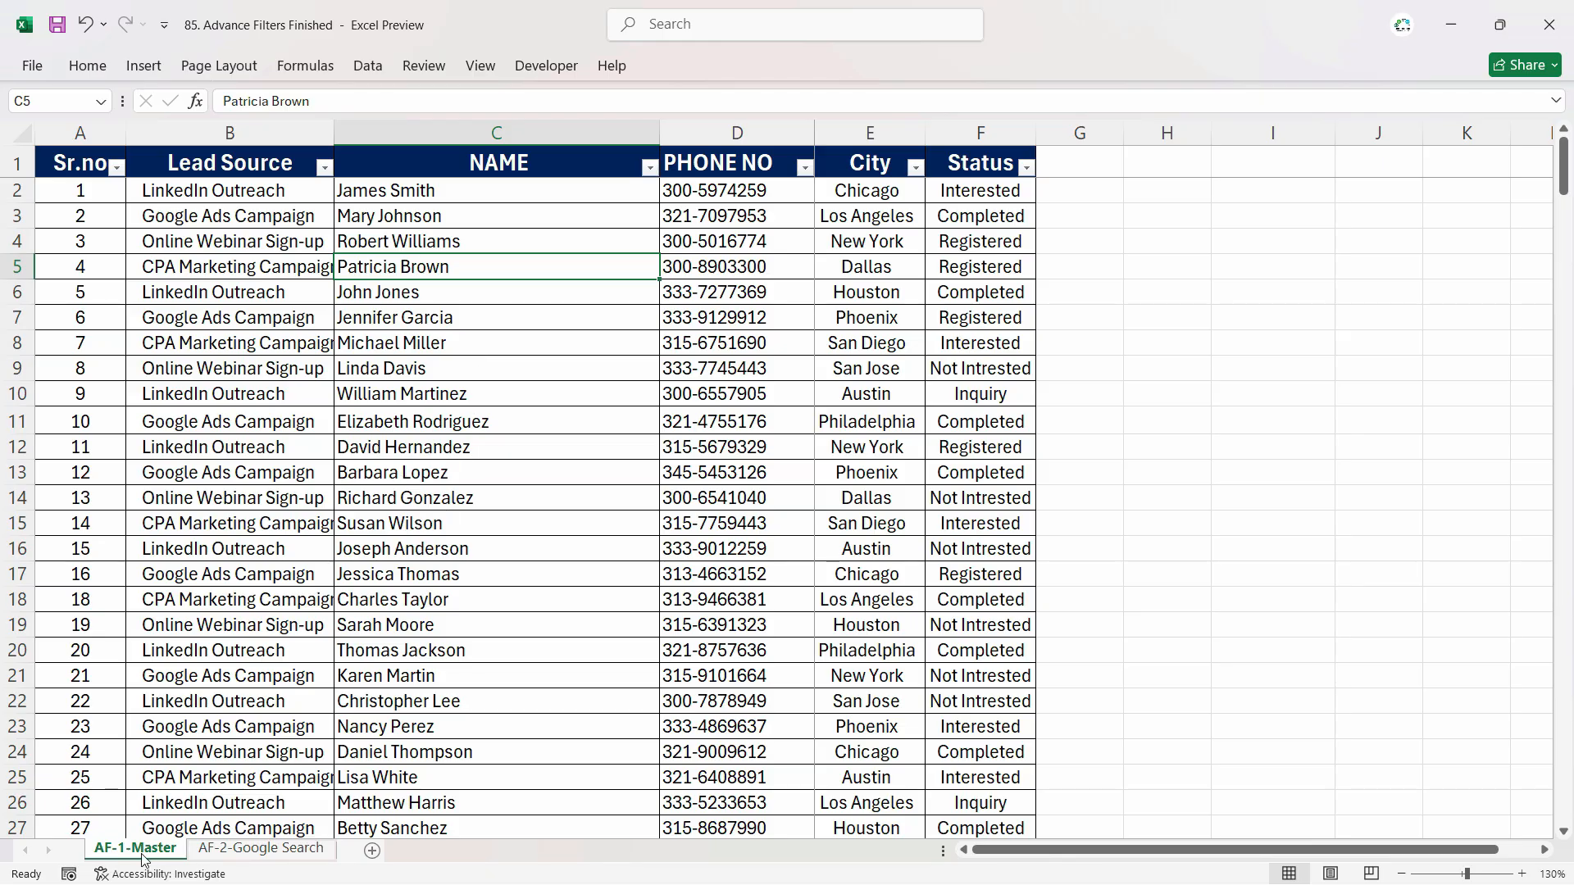
left_click(261, 848)
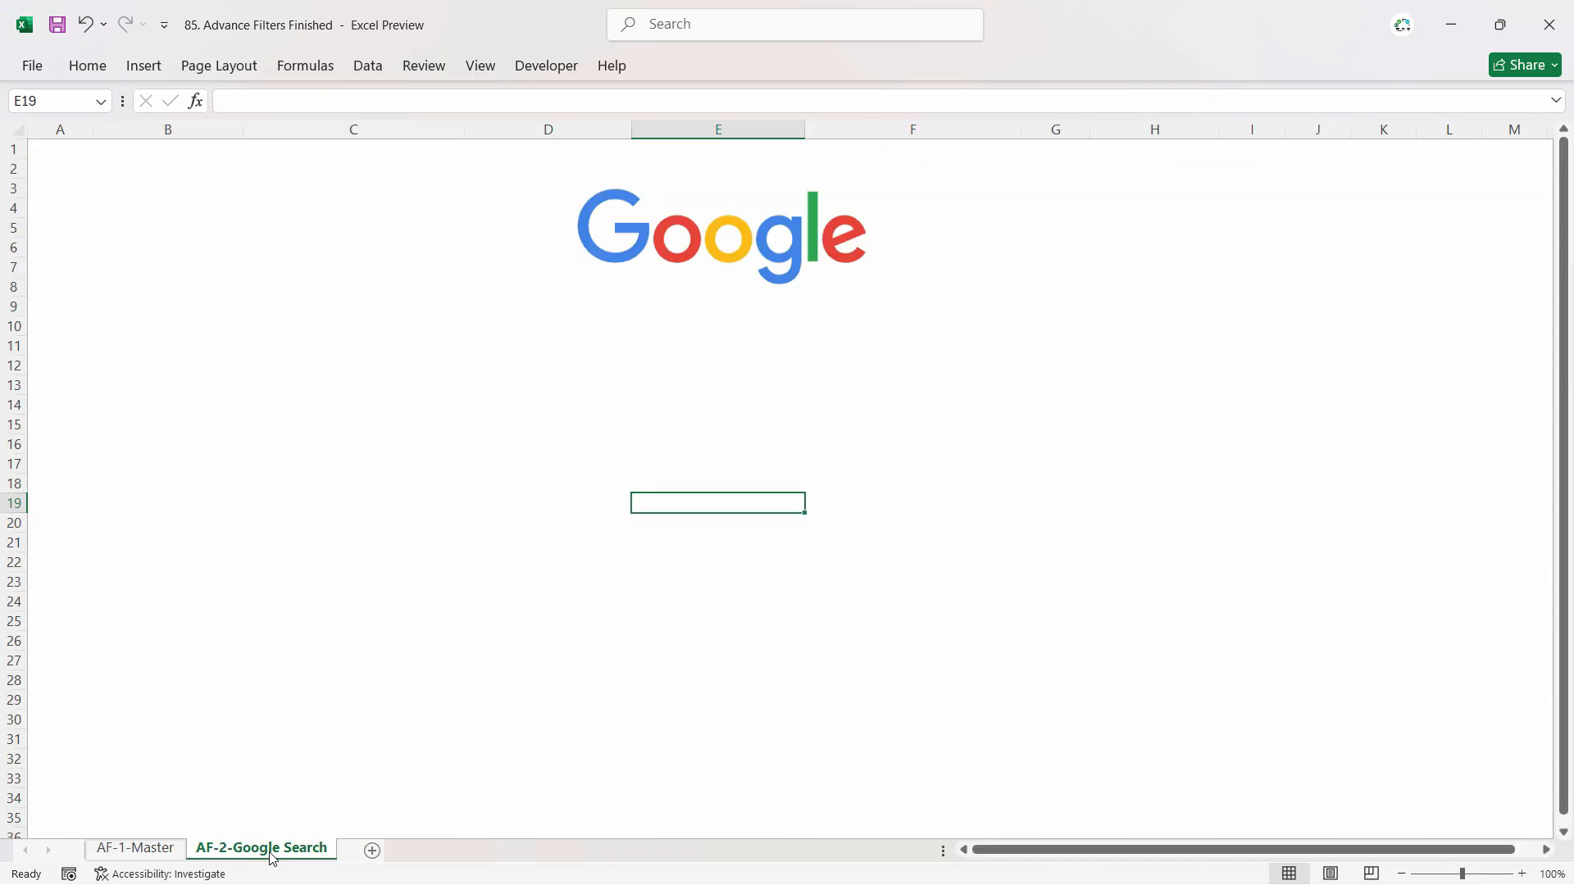
left_click(738, 250)
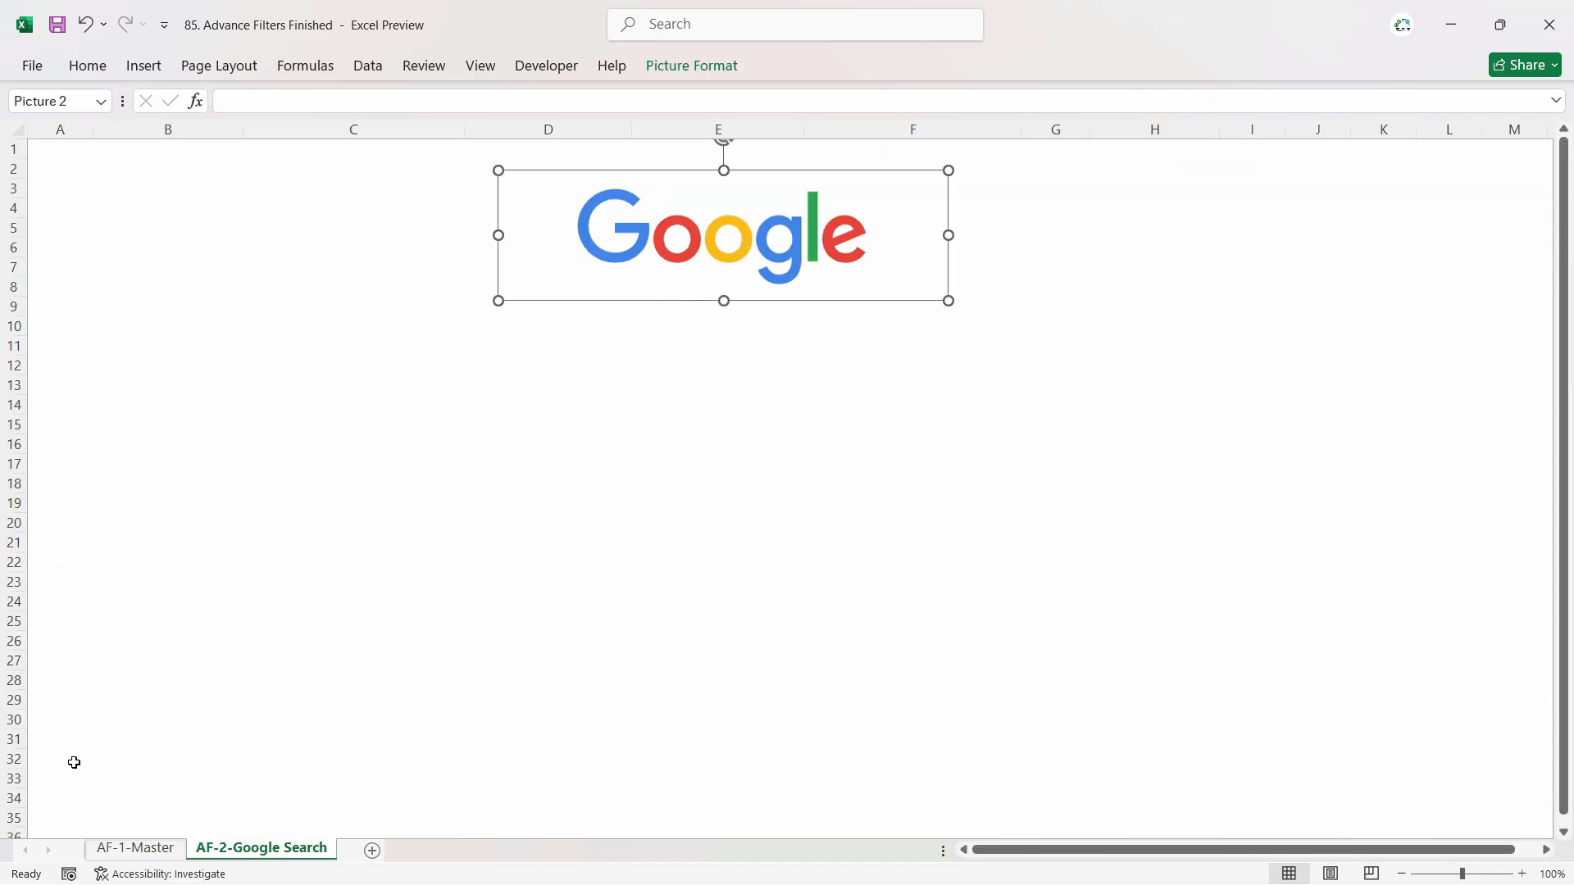
left_click(133, 848)
left_click(424, 413)
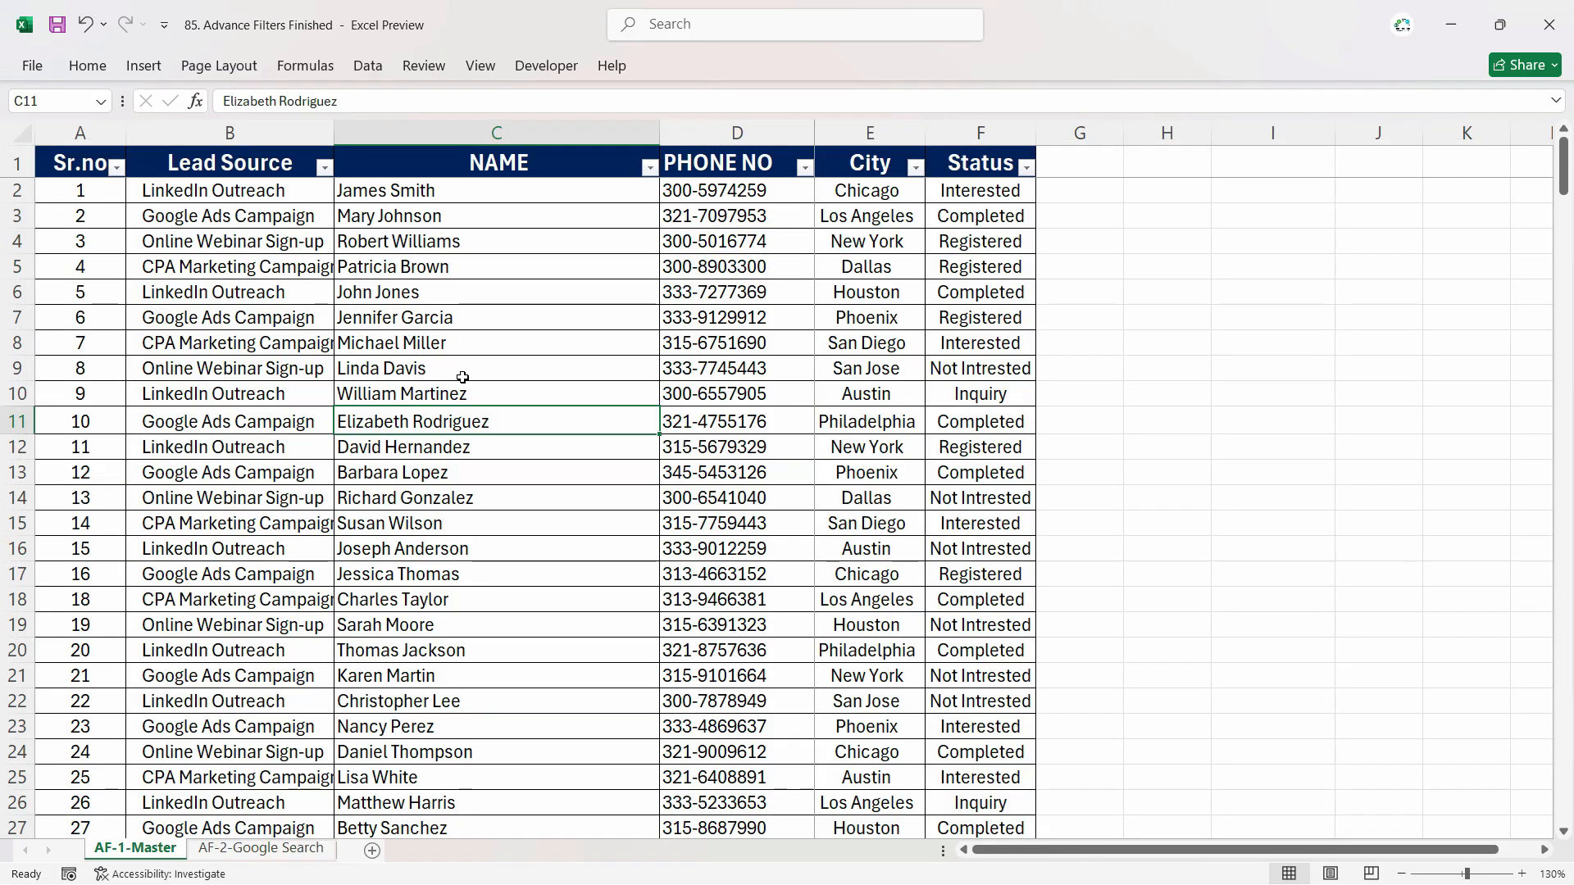
Turn the filter on the header row A1:F1 of AF-1-Master off and back on.
left_click(230, 242)
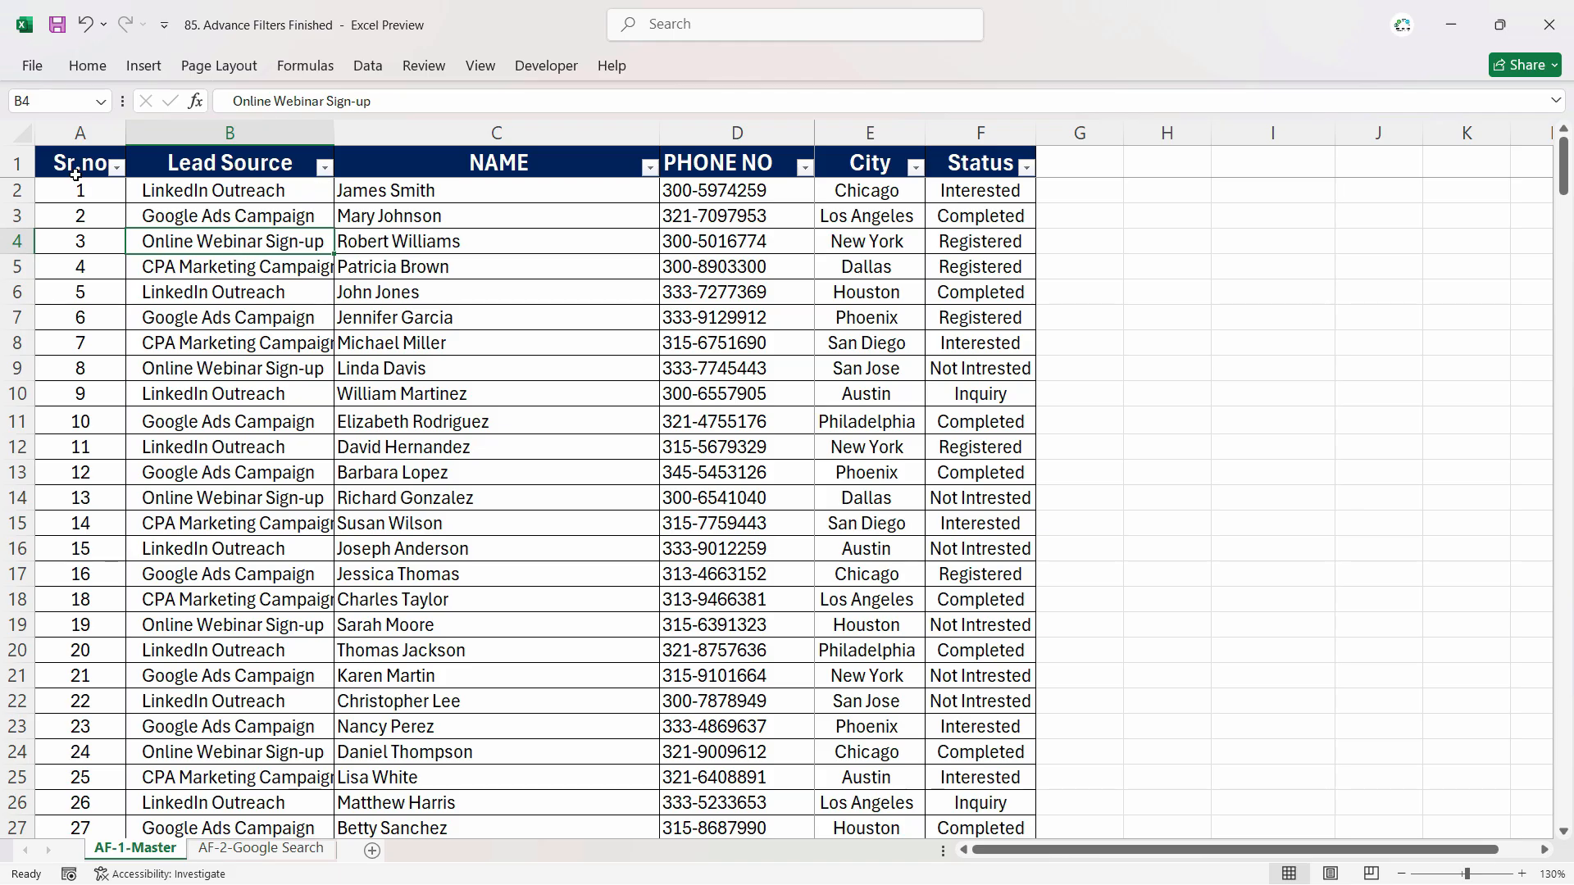
key("ctrl+Home")
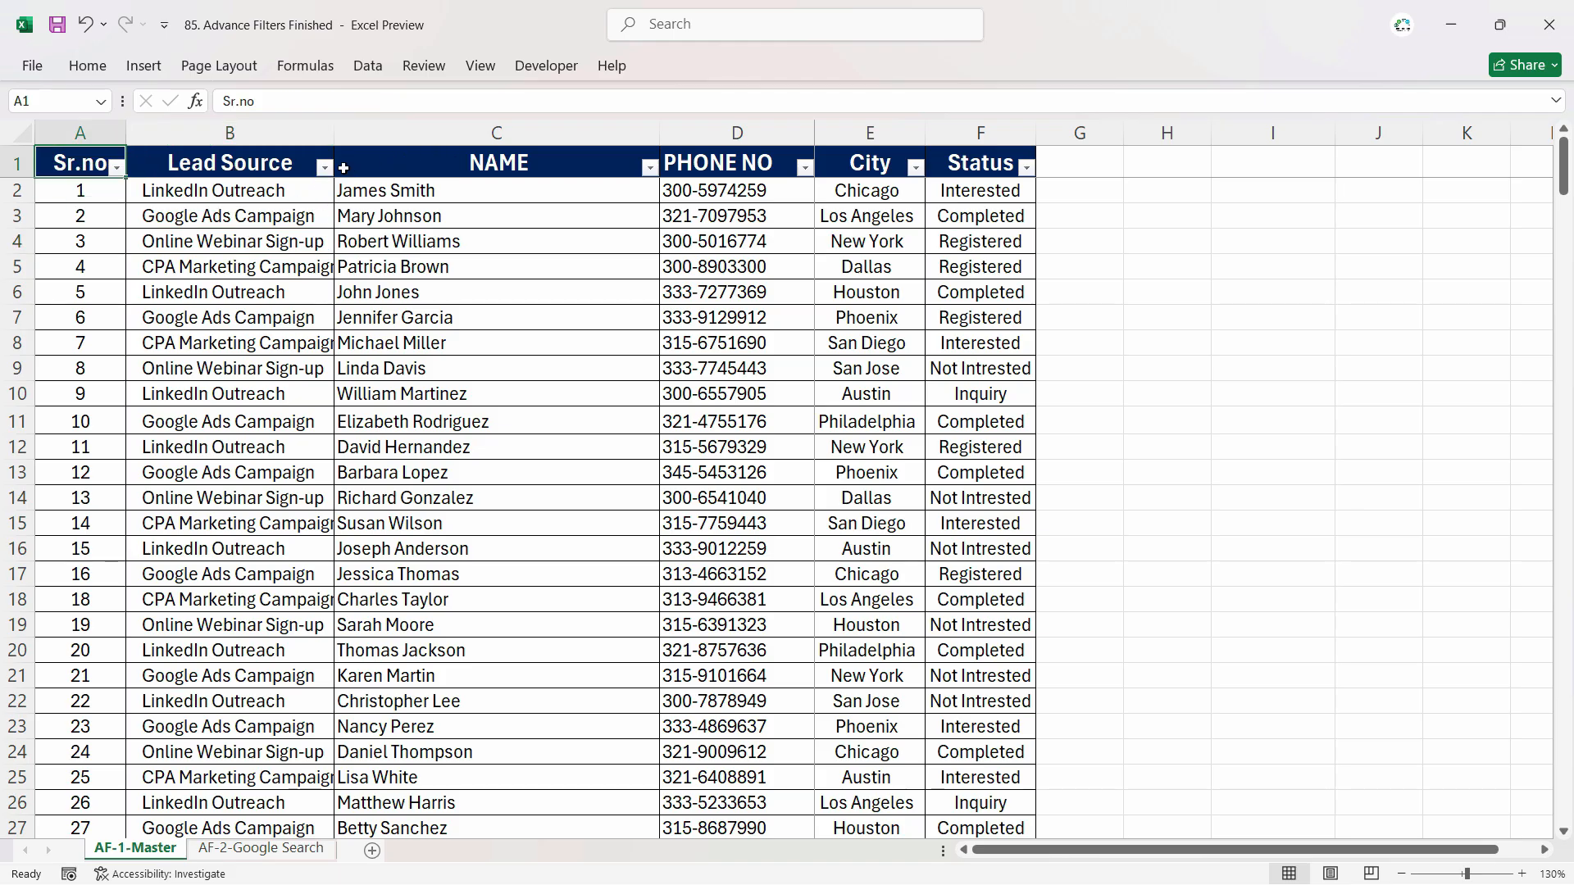
left_click_drag(61, 164, 972, 162)
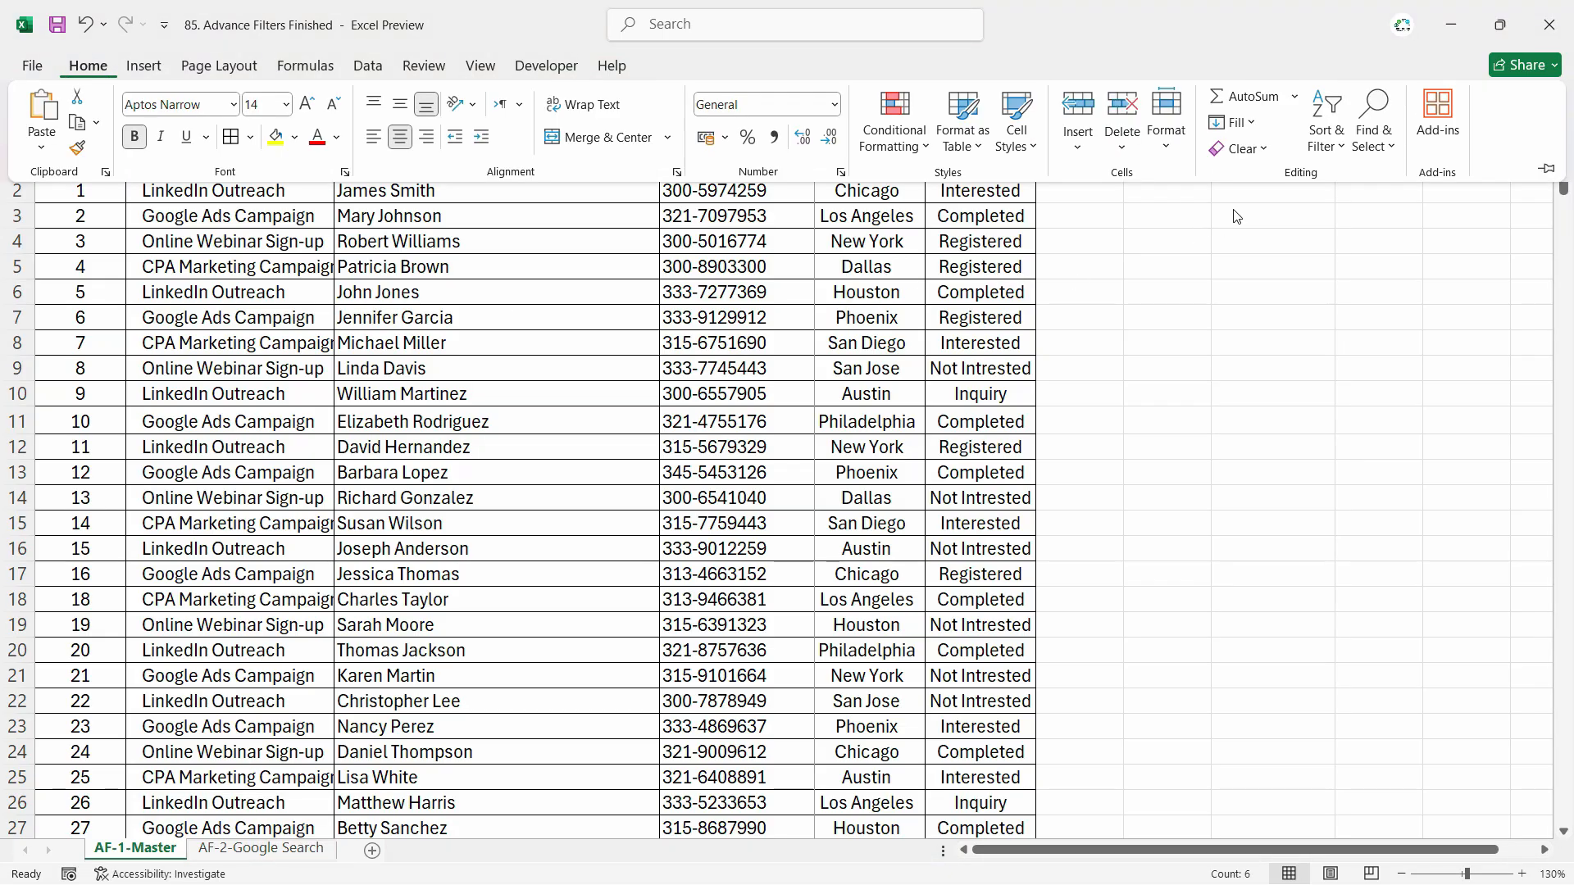
left_click(1329, 136)
left_click(1355, 269)
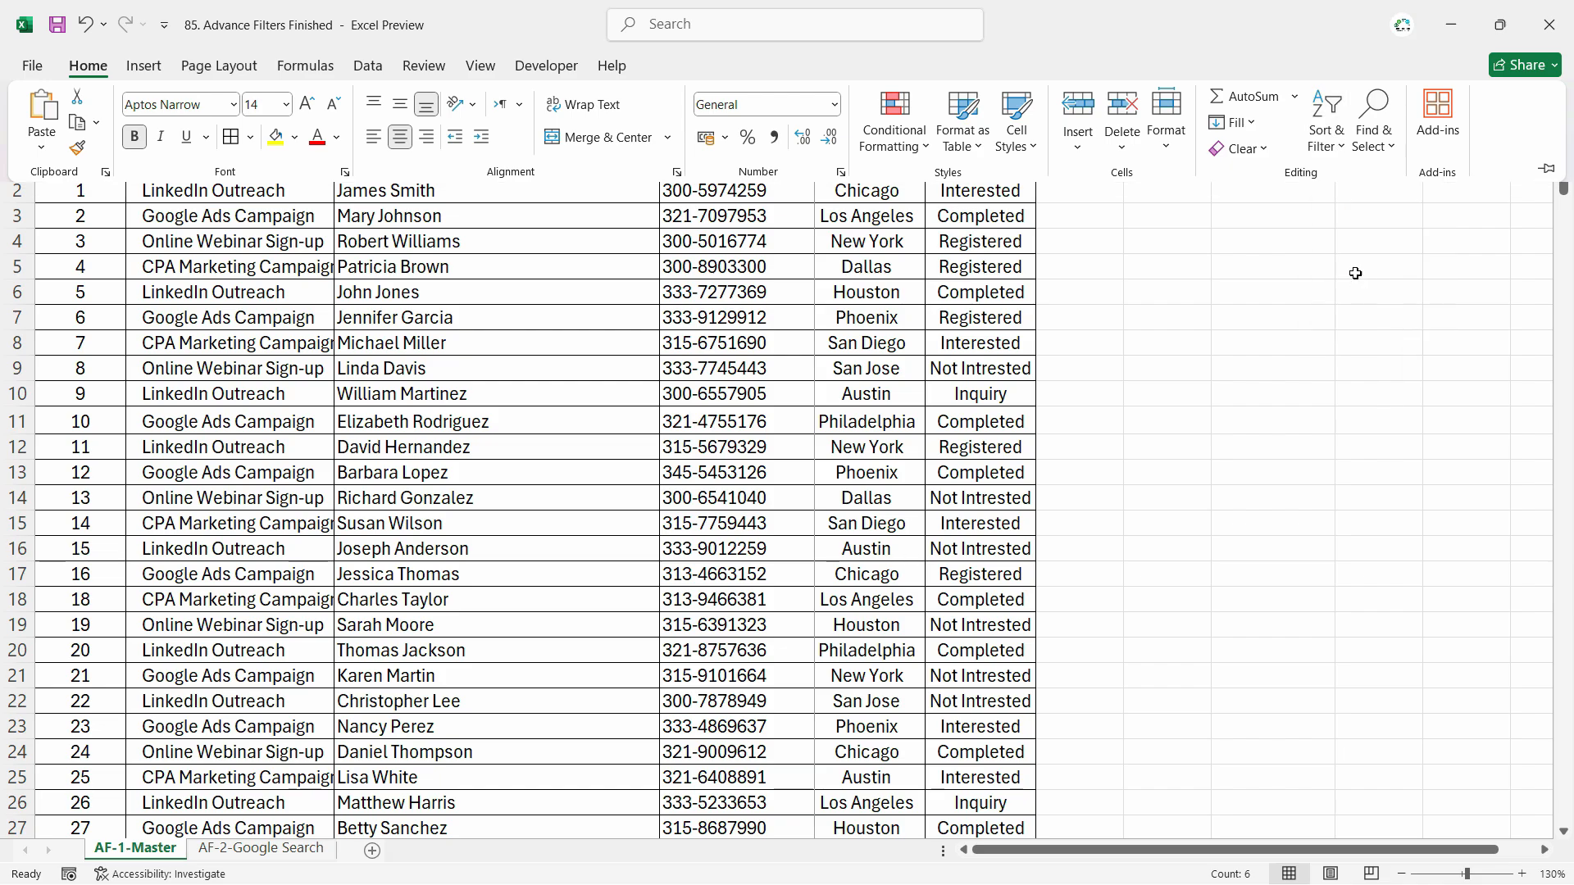
left_click(92, 71)
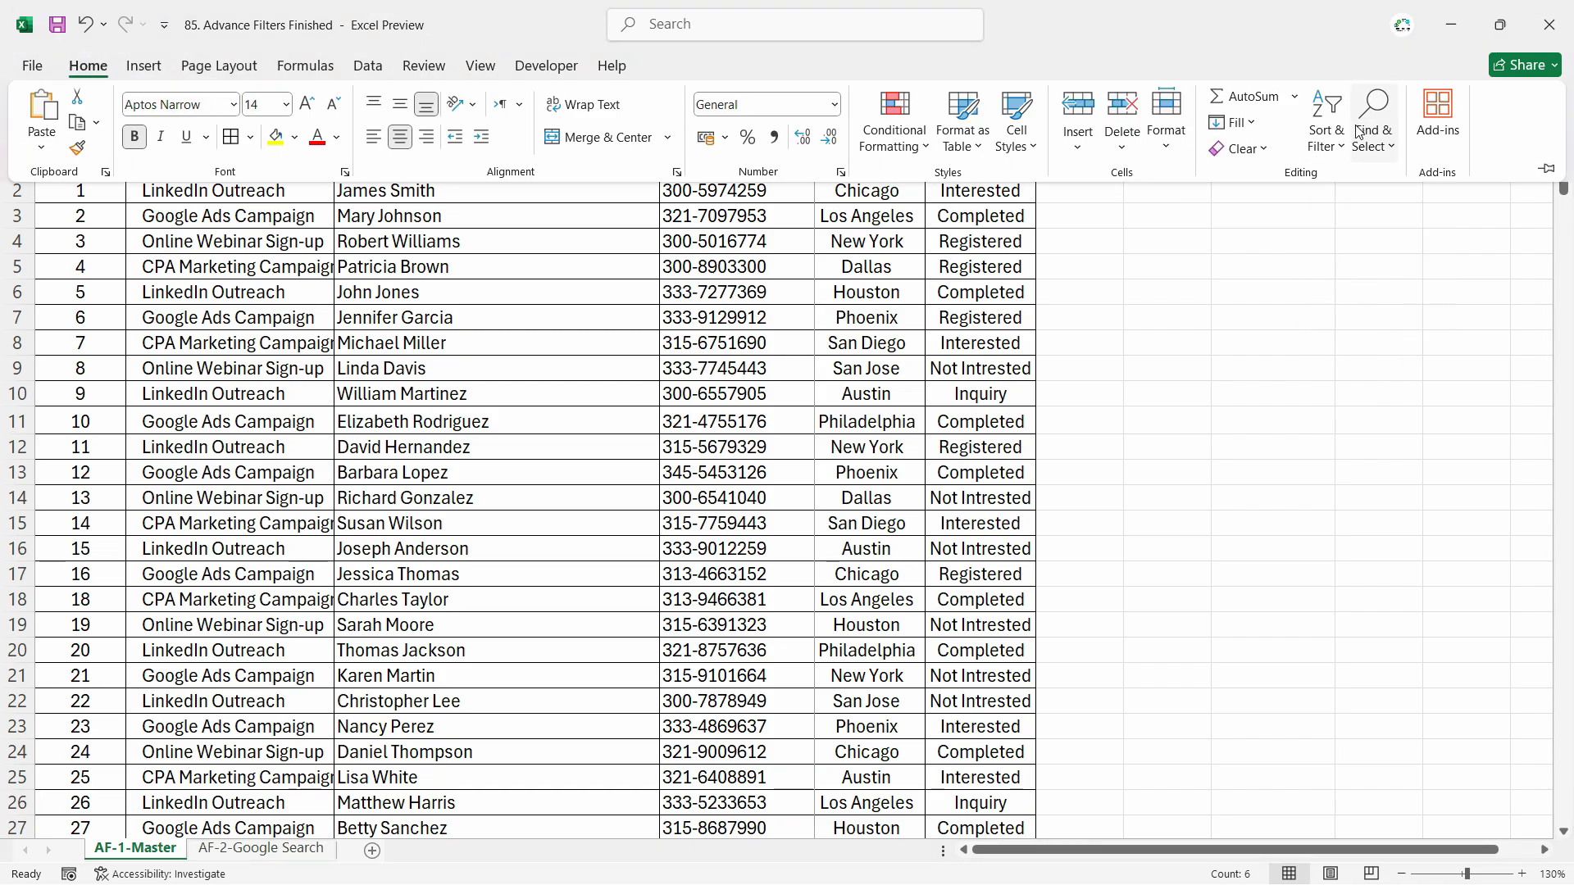
left_click(1327, 128)
left_click(1356, 269)
Filter the Lead Source column to show only LinkedIn Outreach.
left_click(228, 318)
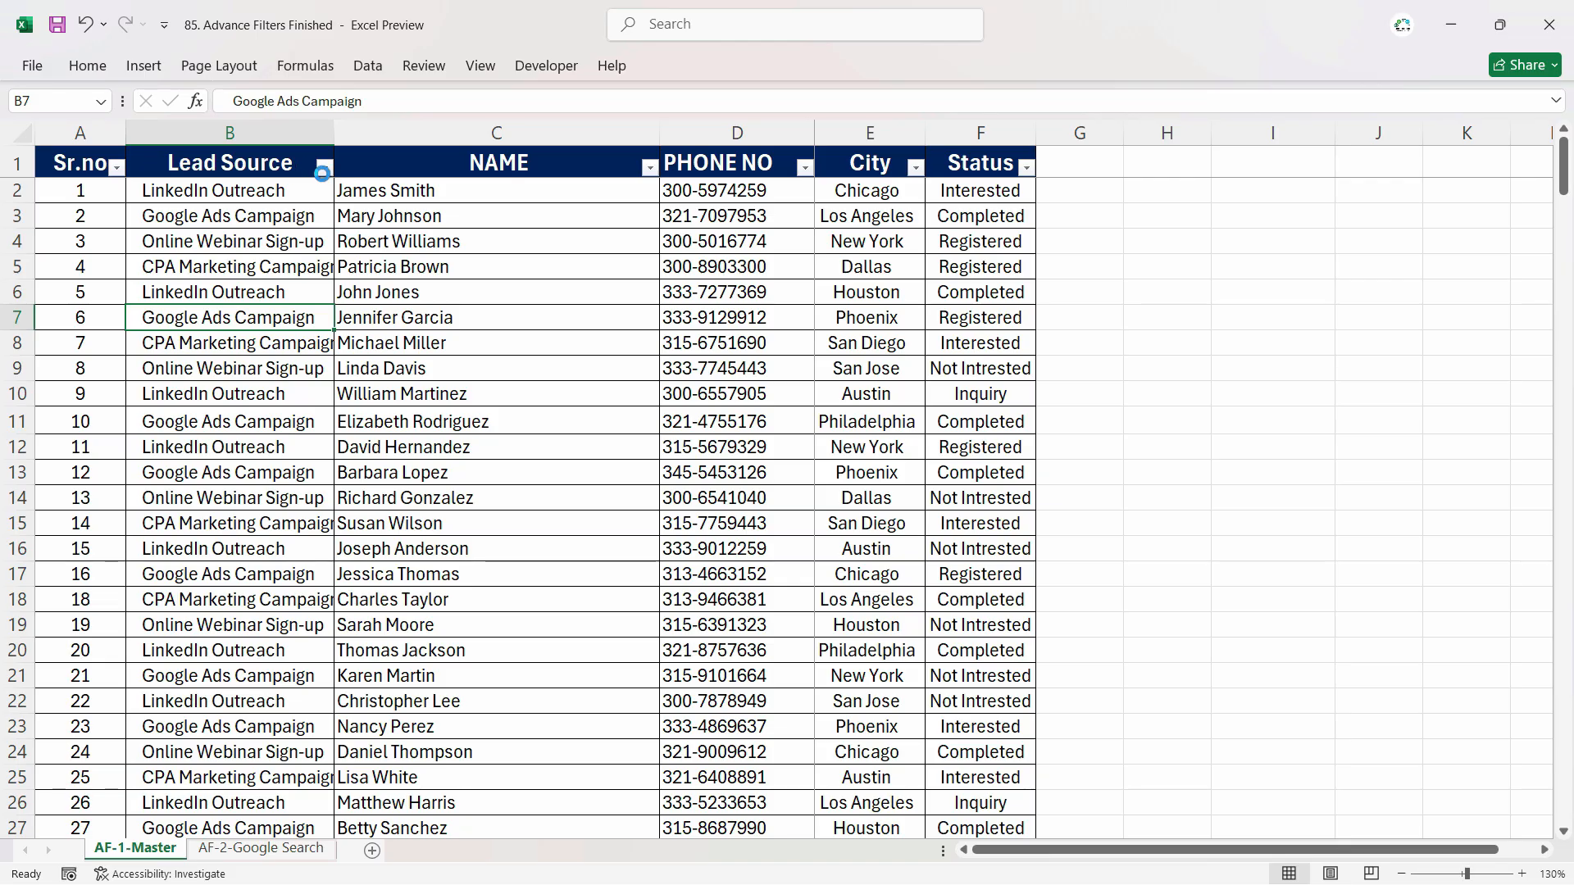
left_click(325, 167)
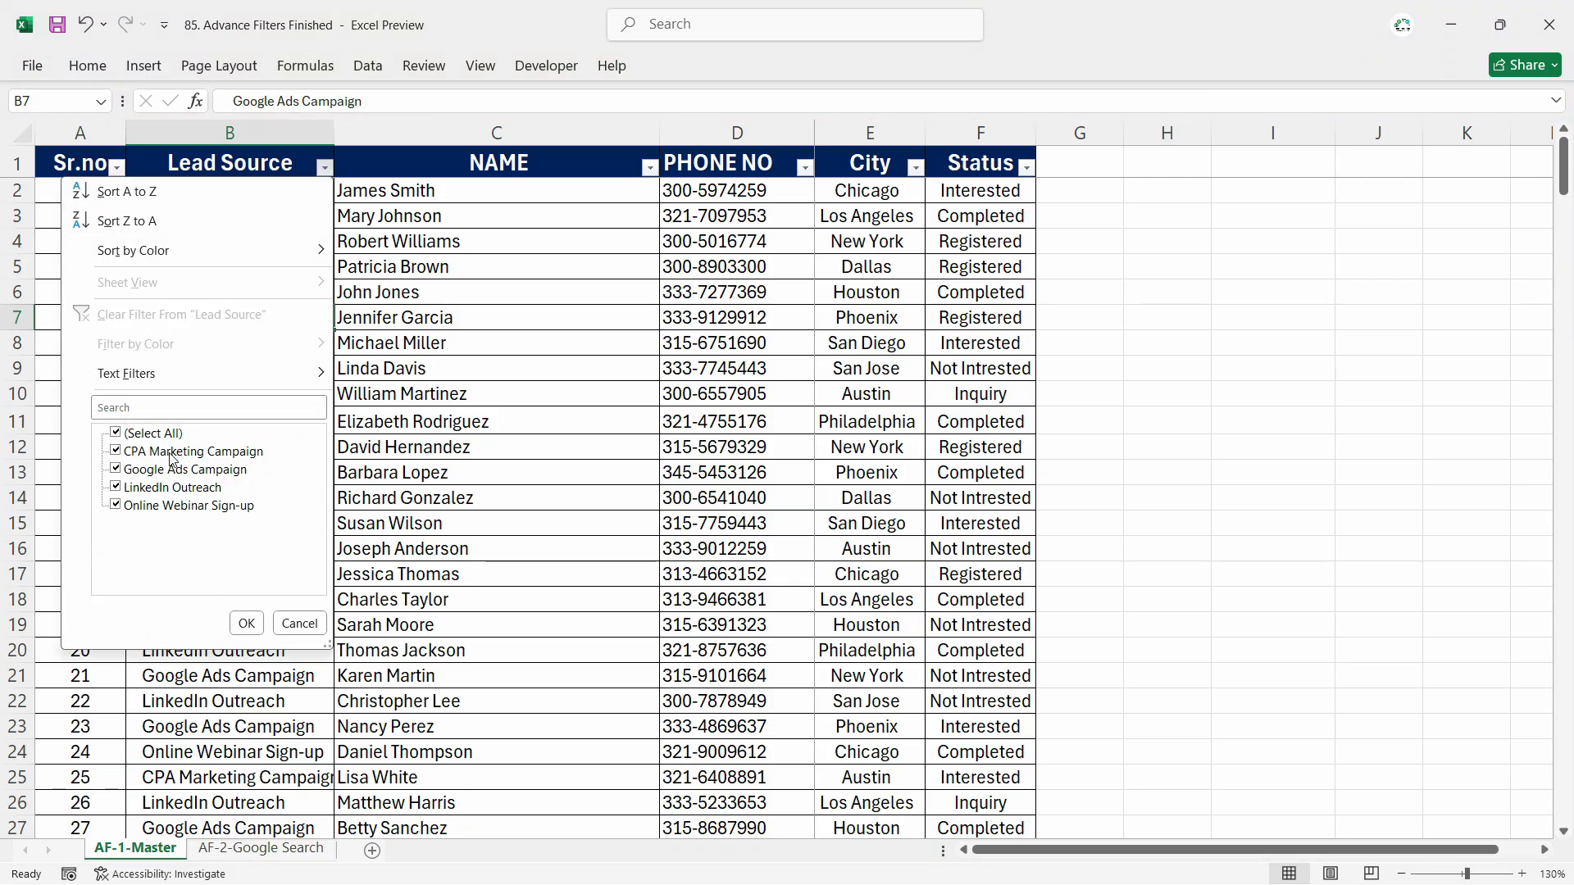
left_click(121, 433)
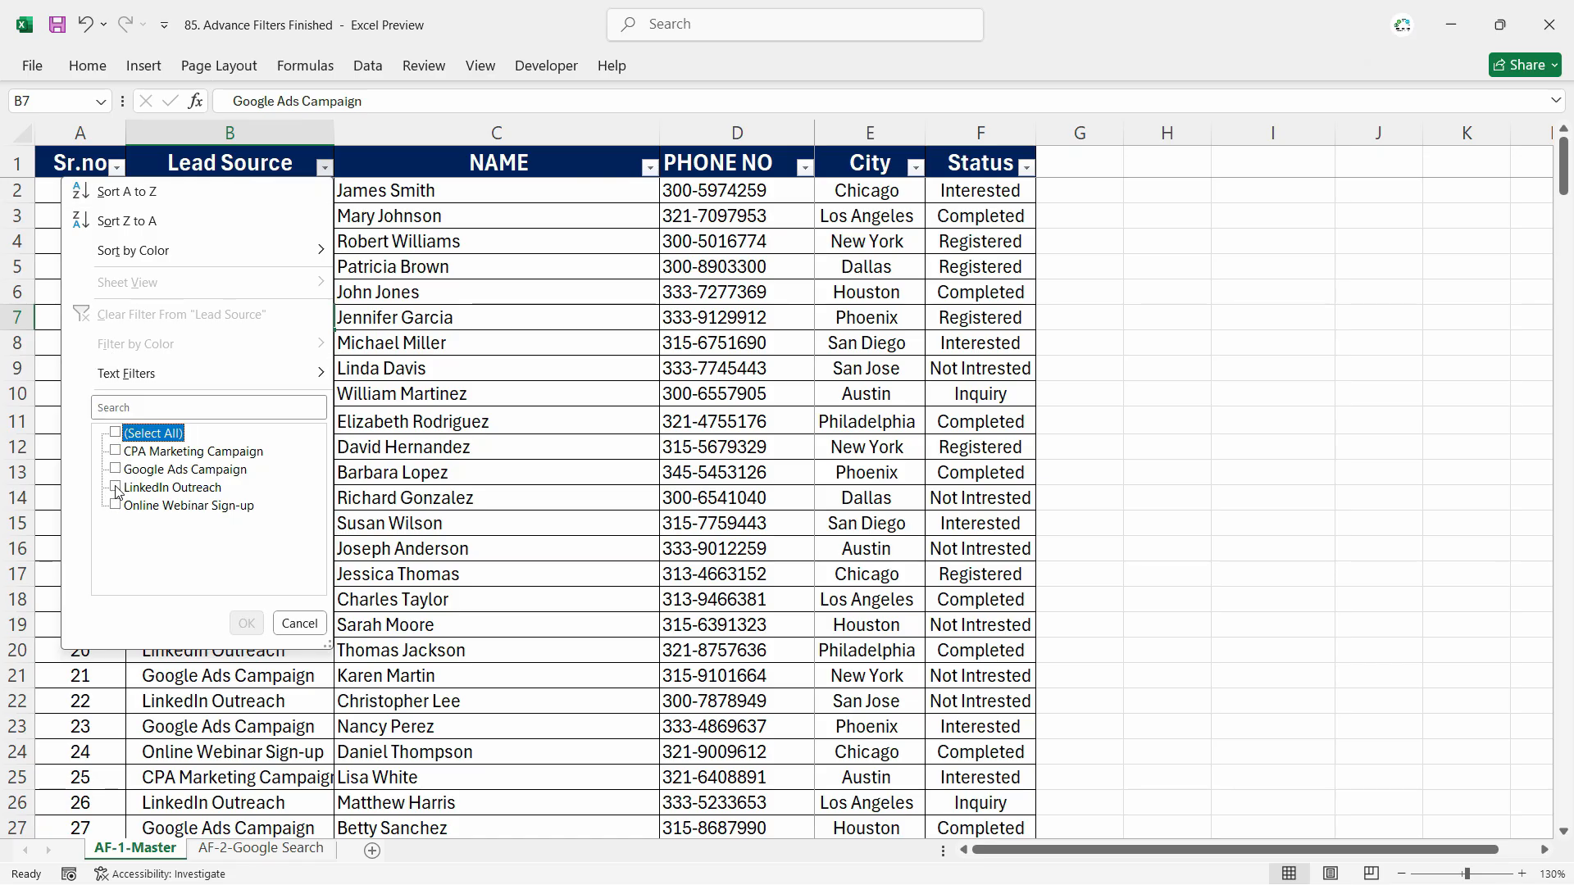
left_click(117, 489)
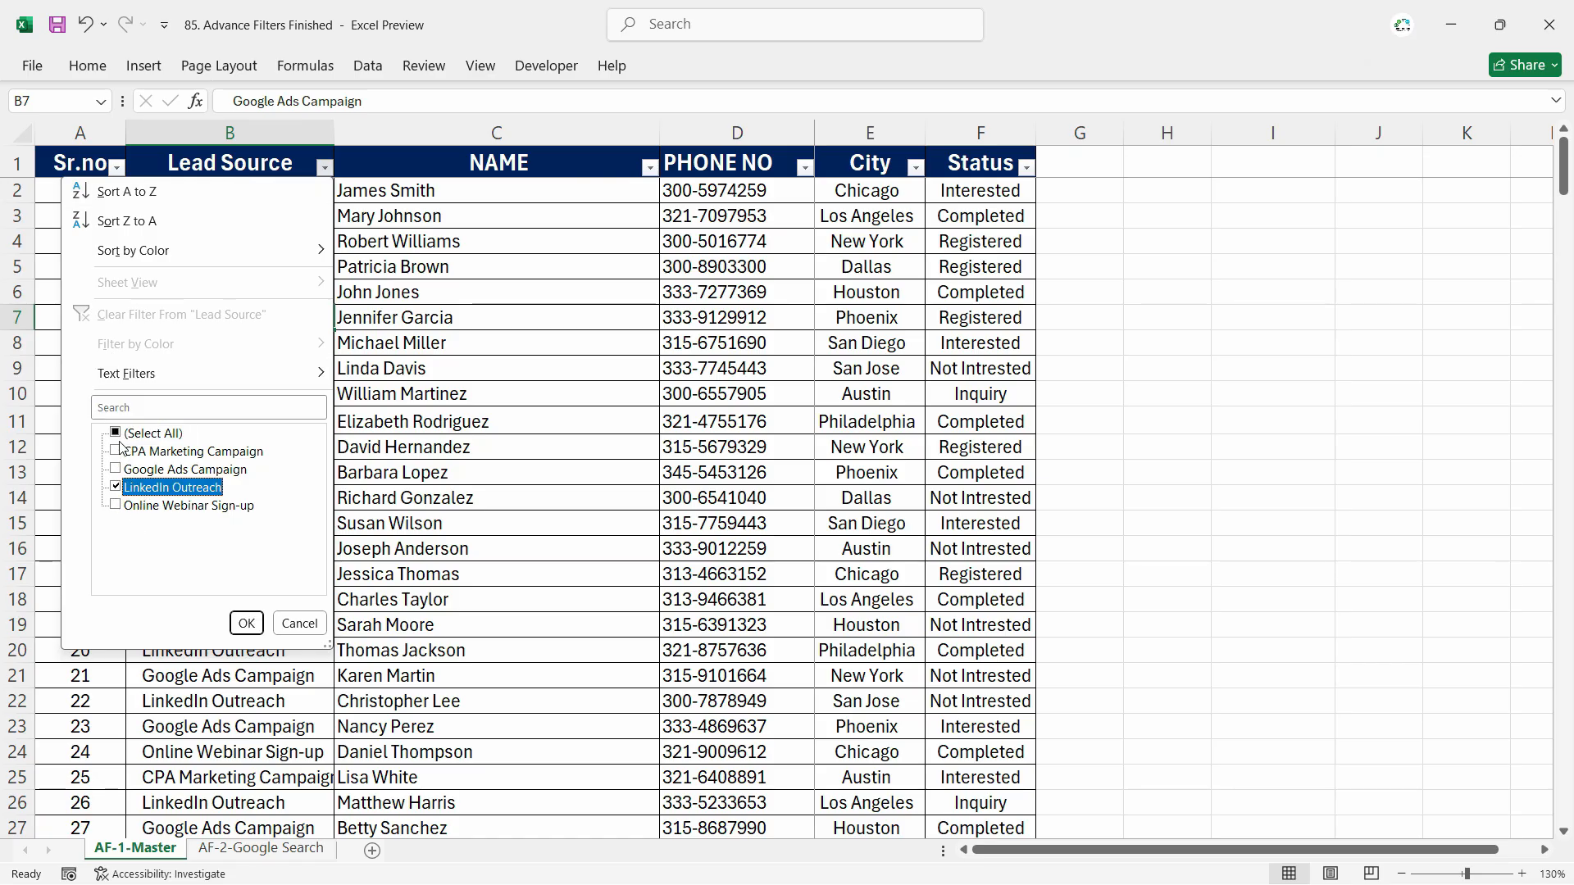
left_click(246, 623)
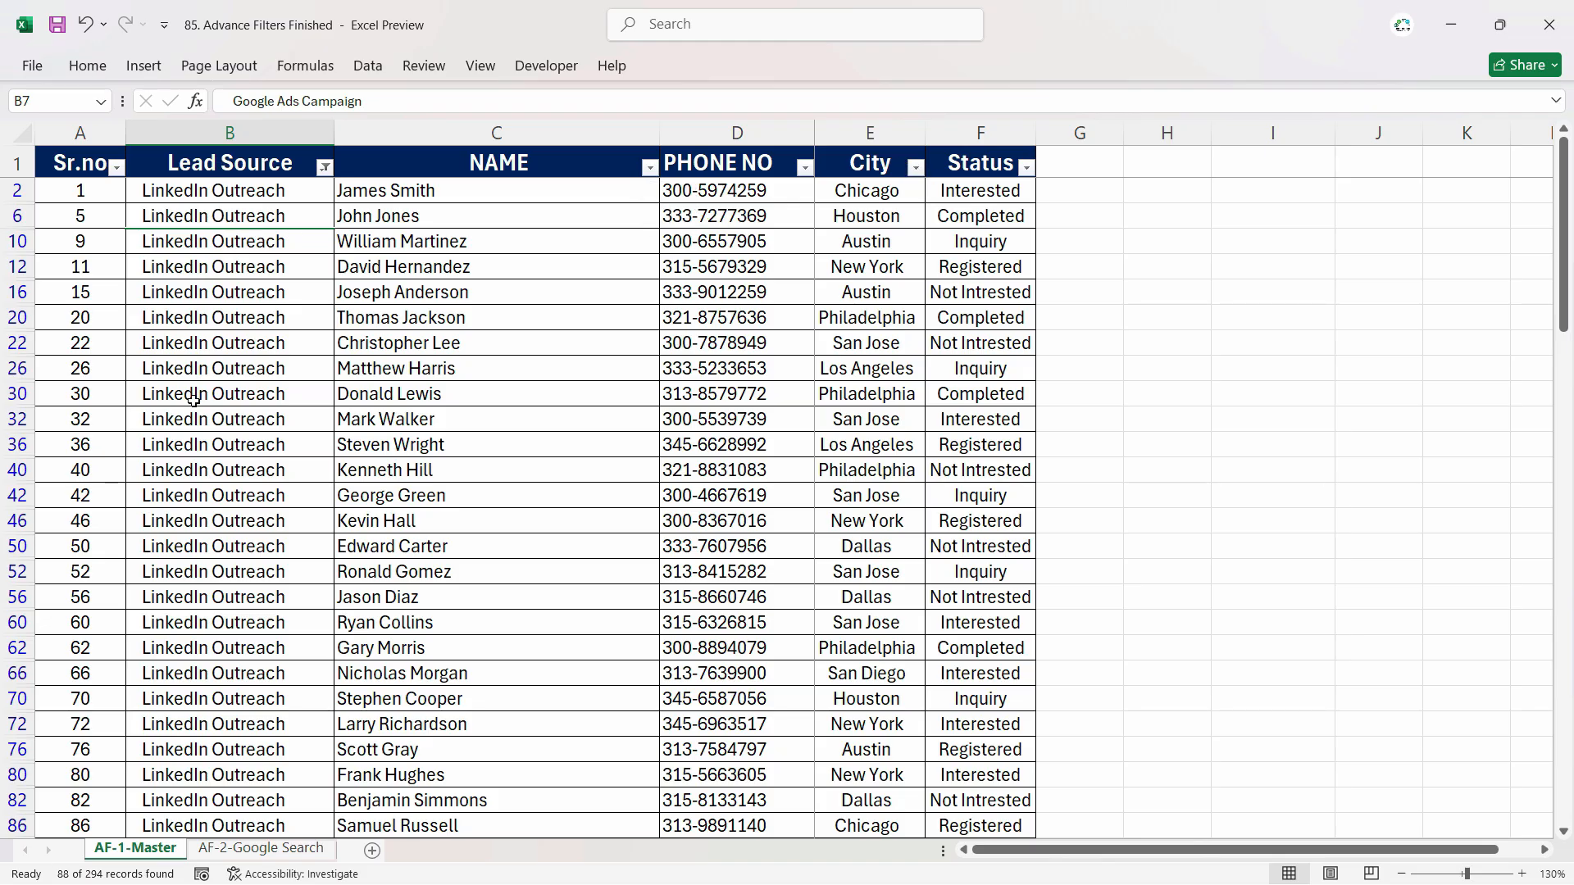
Filter the City column to show only Houston.
left_click(914, 167)
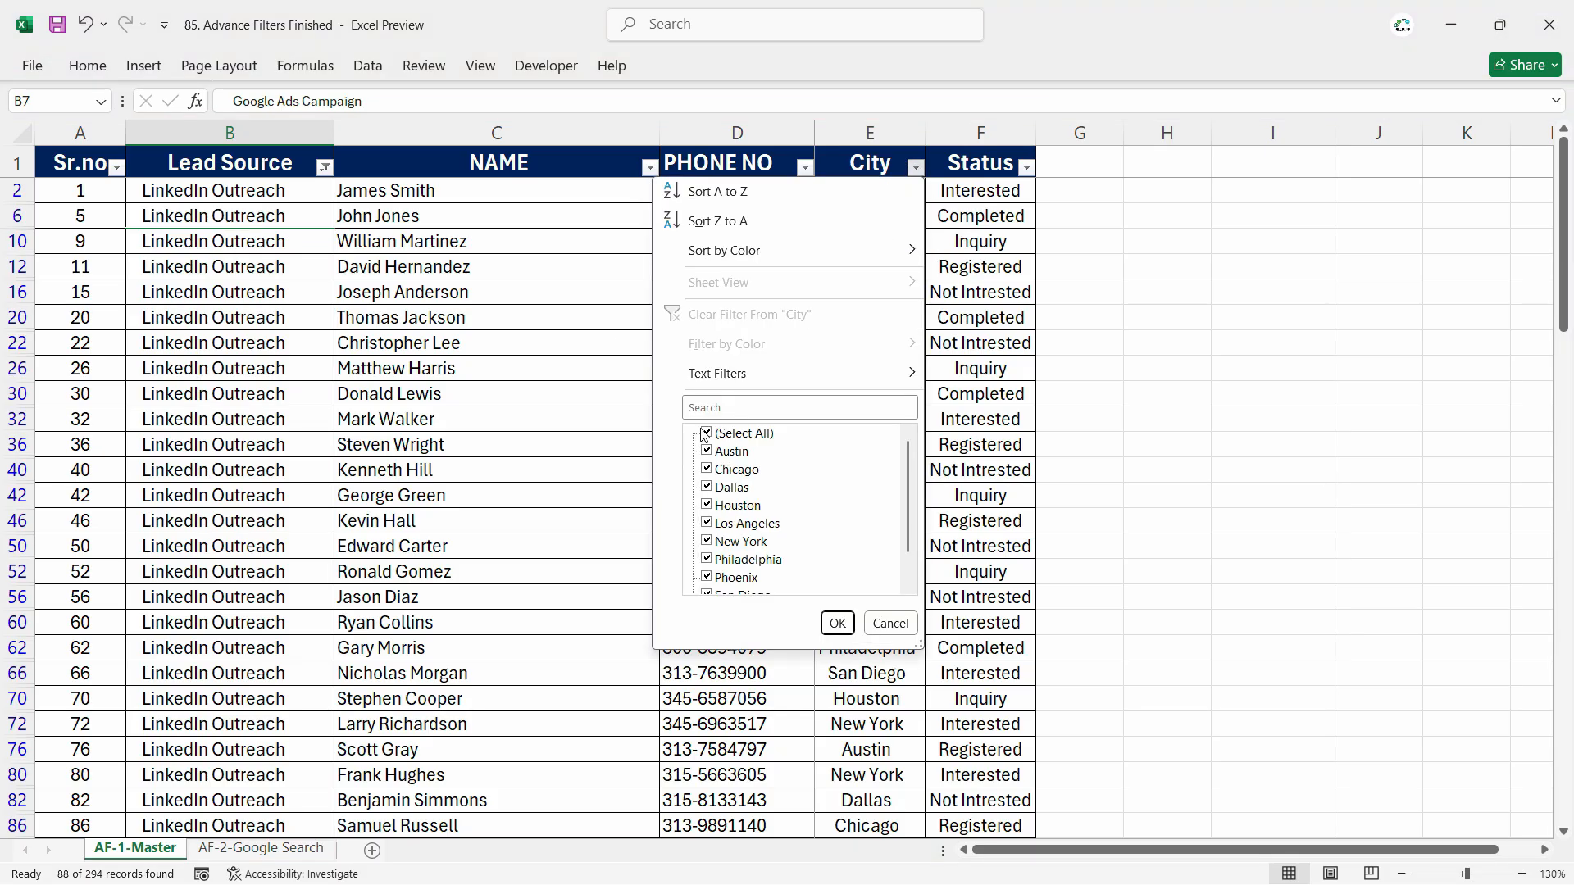
left_click(707, 433)
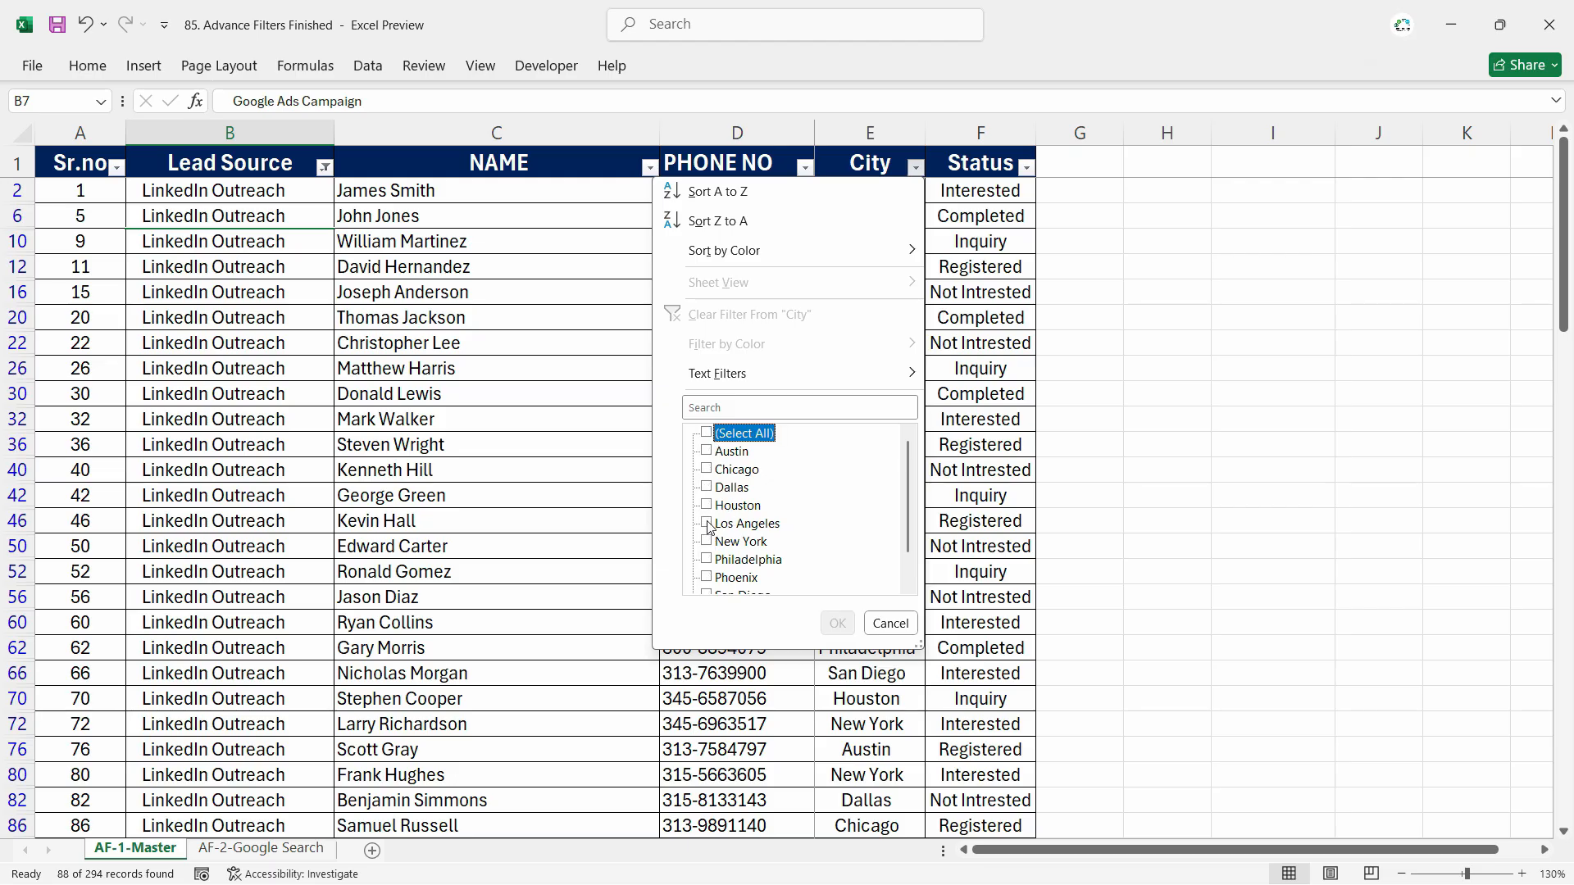
left_click(706, 505)
left_click(838, 623)
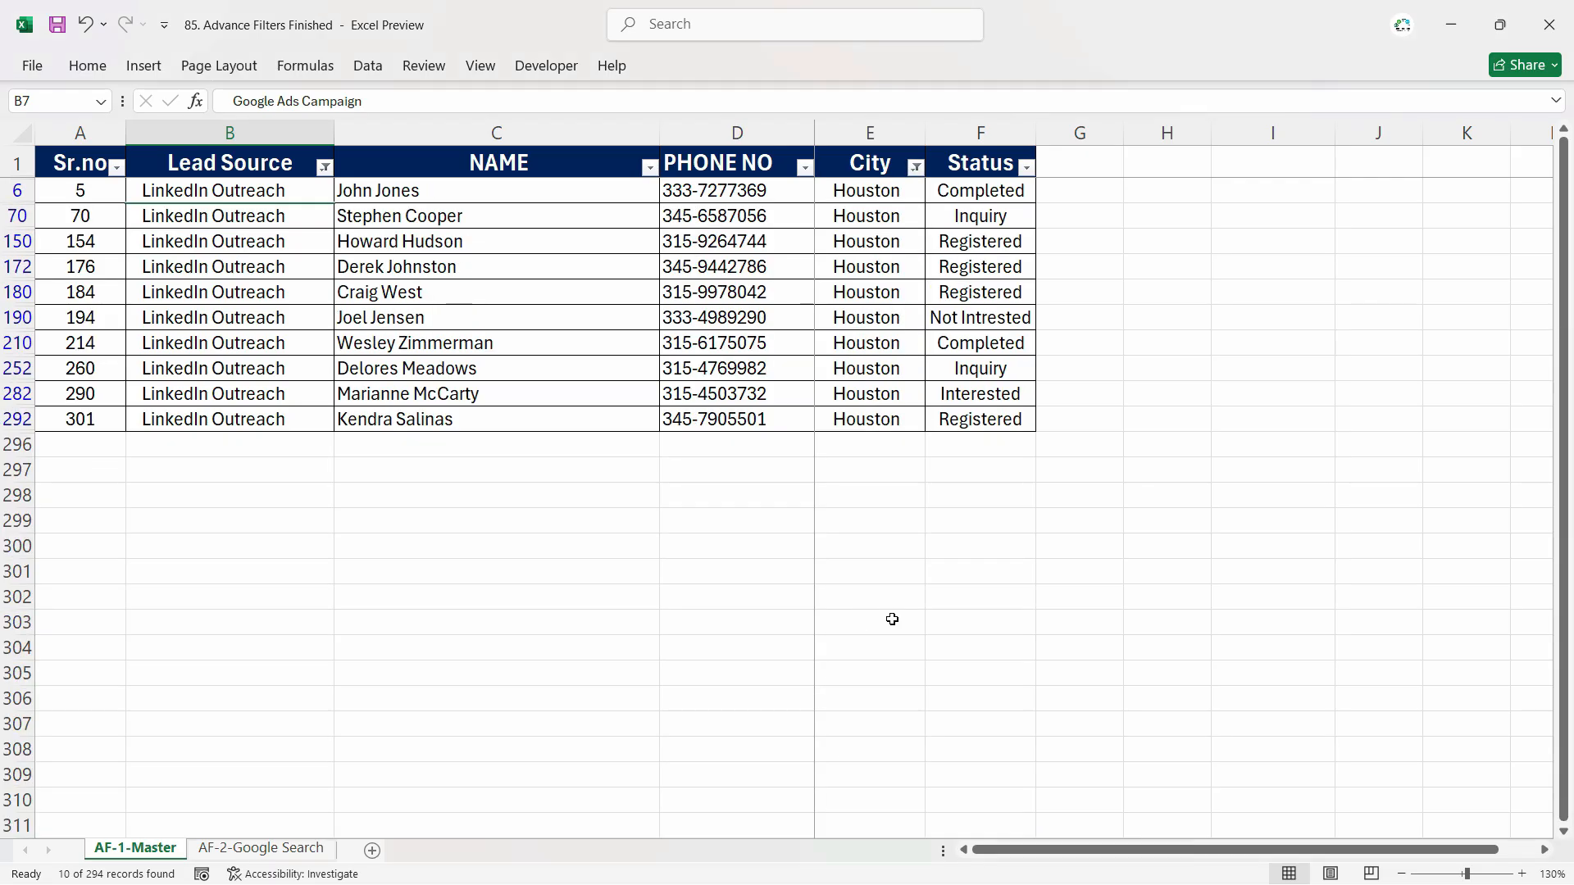
Filter the Status column to show only Interested leads.
left_click(1026, 167)
left_click(817, 433)
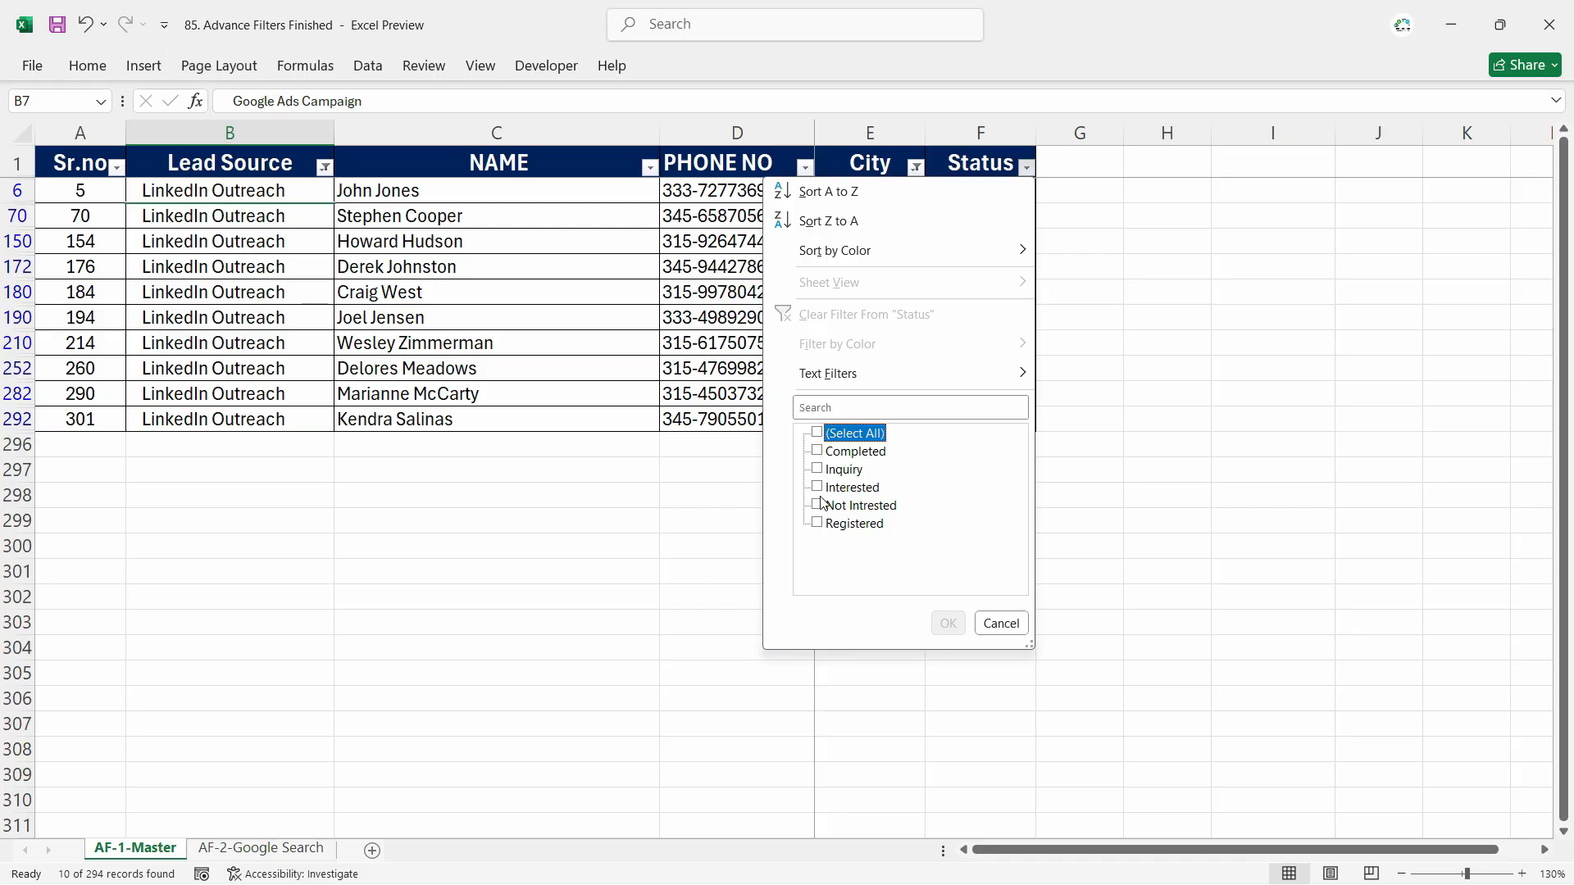
left_click(817, 487)
left_click(948, 623)
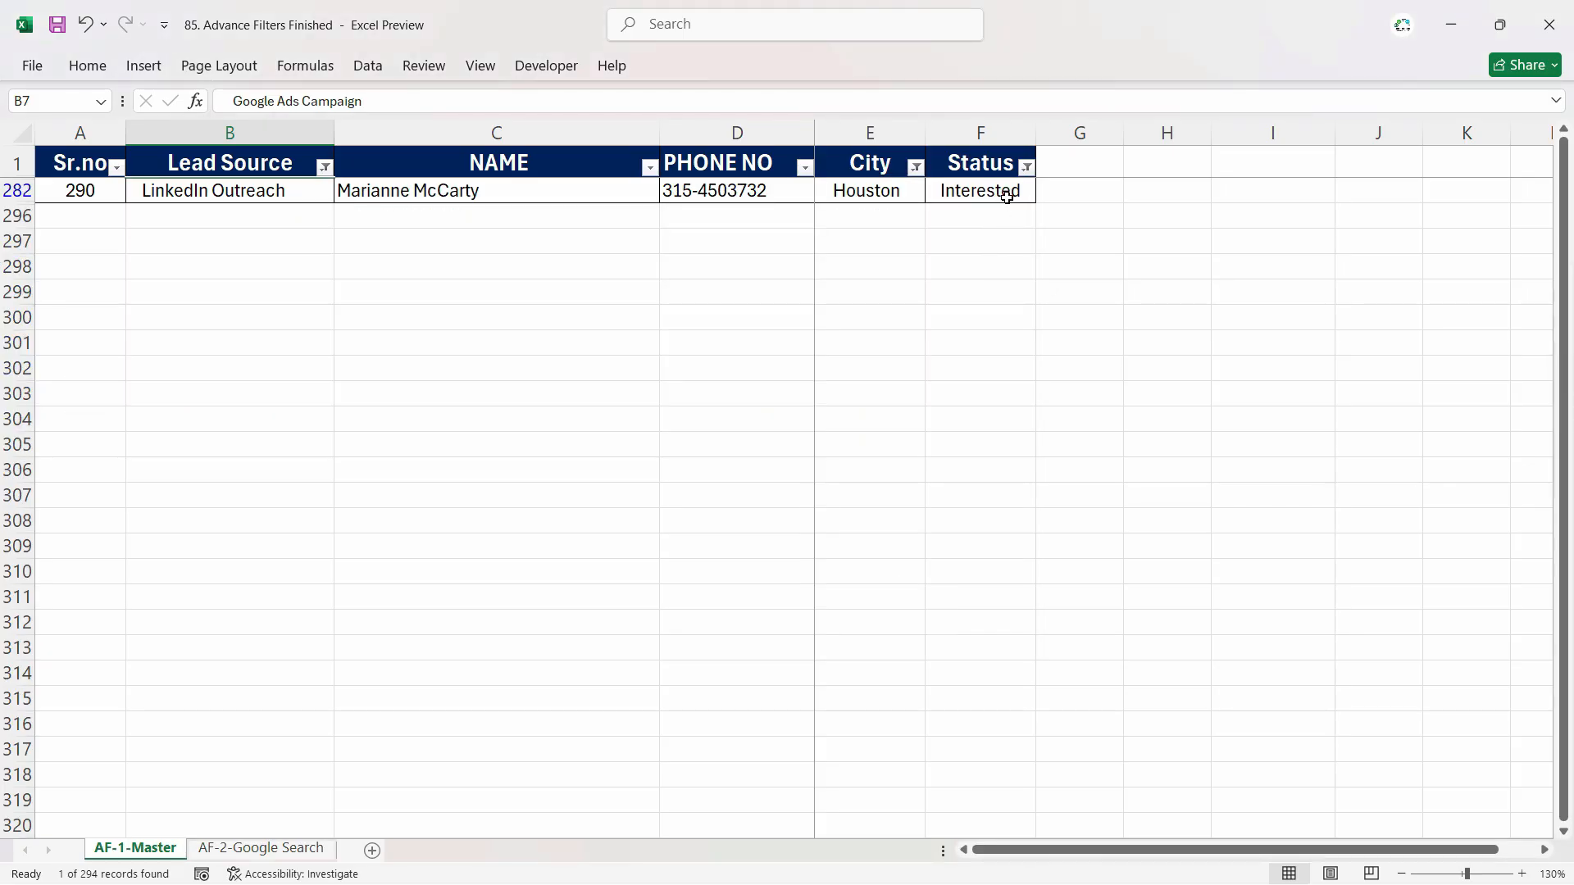
Change the Status filter so that only Inquiry is selected.
left_click(1026, 169)
left_click(818, 486)
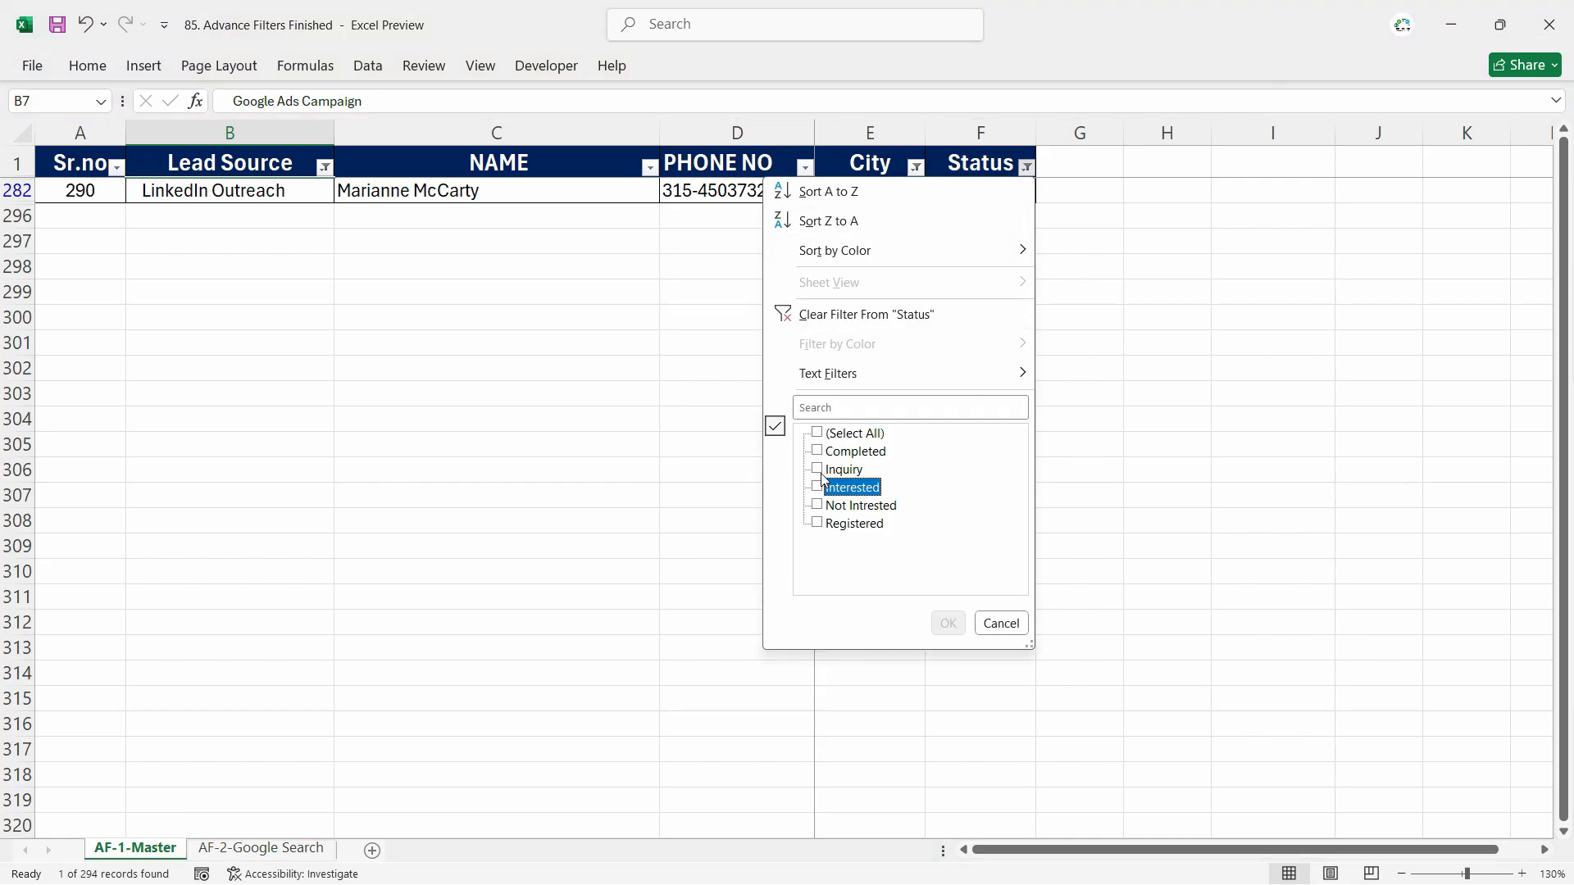
left_click(818, 470)
left_click(948, 623)
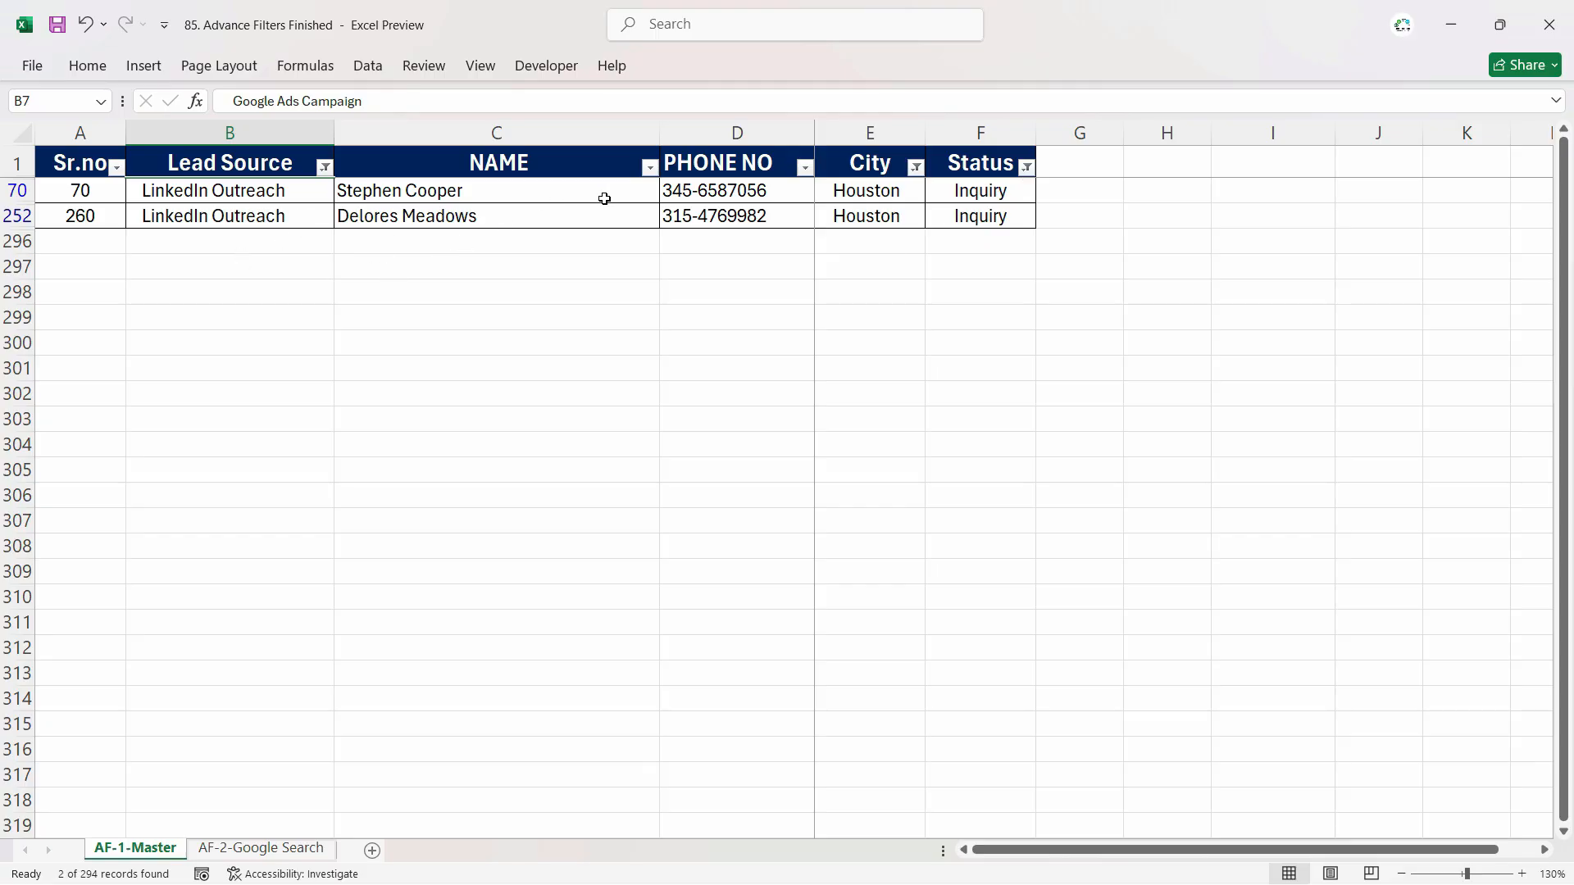
Clear the filters from the Status, City and Lead Source columns.
left_click(1026, 167)
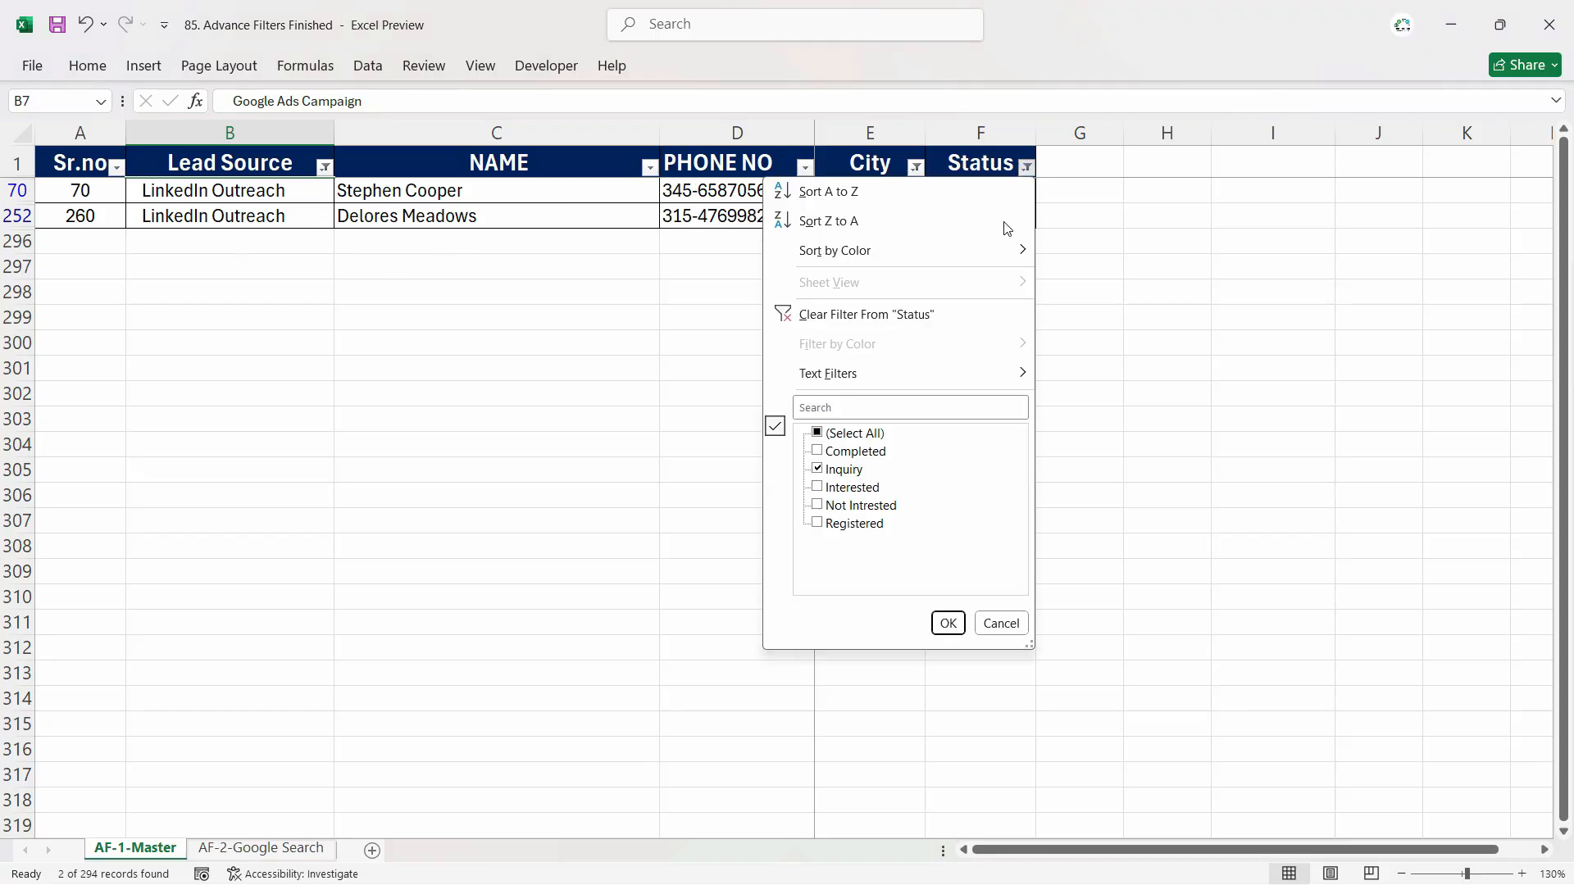
left_click(941, 312)
left_click(915, 167)
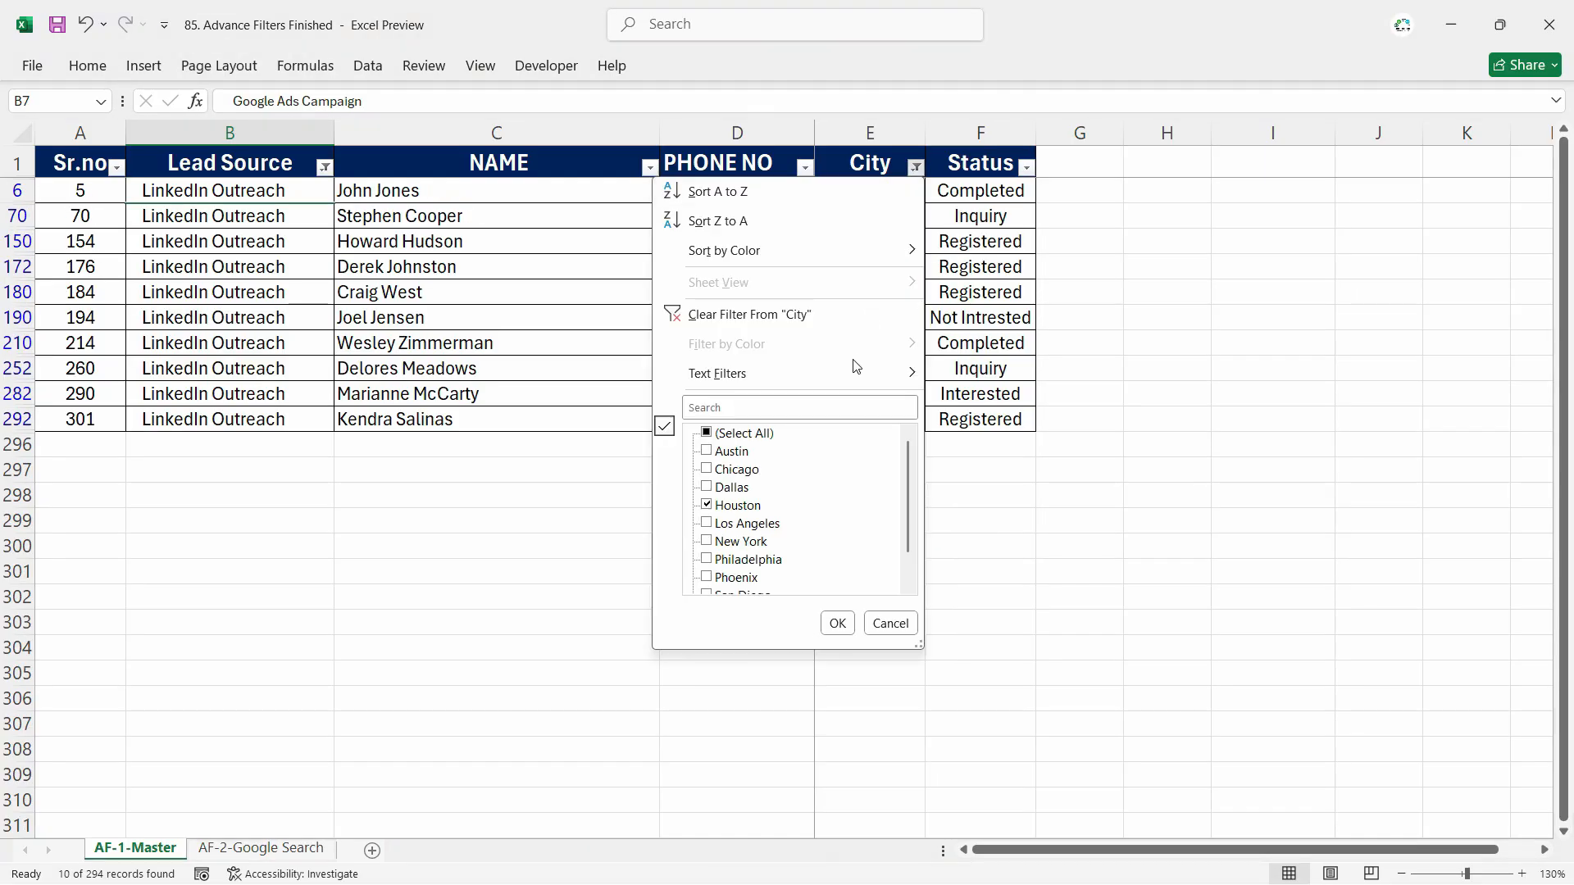
left_click(844, 320)
left_click(325, 167)
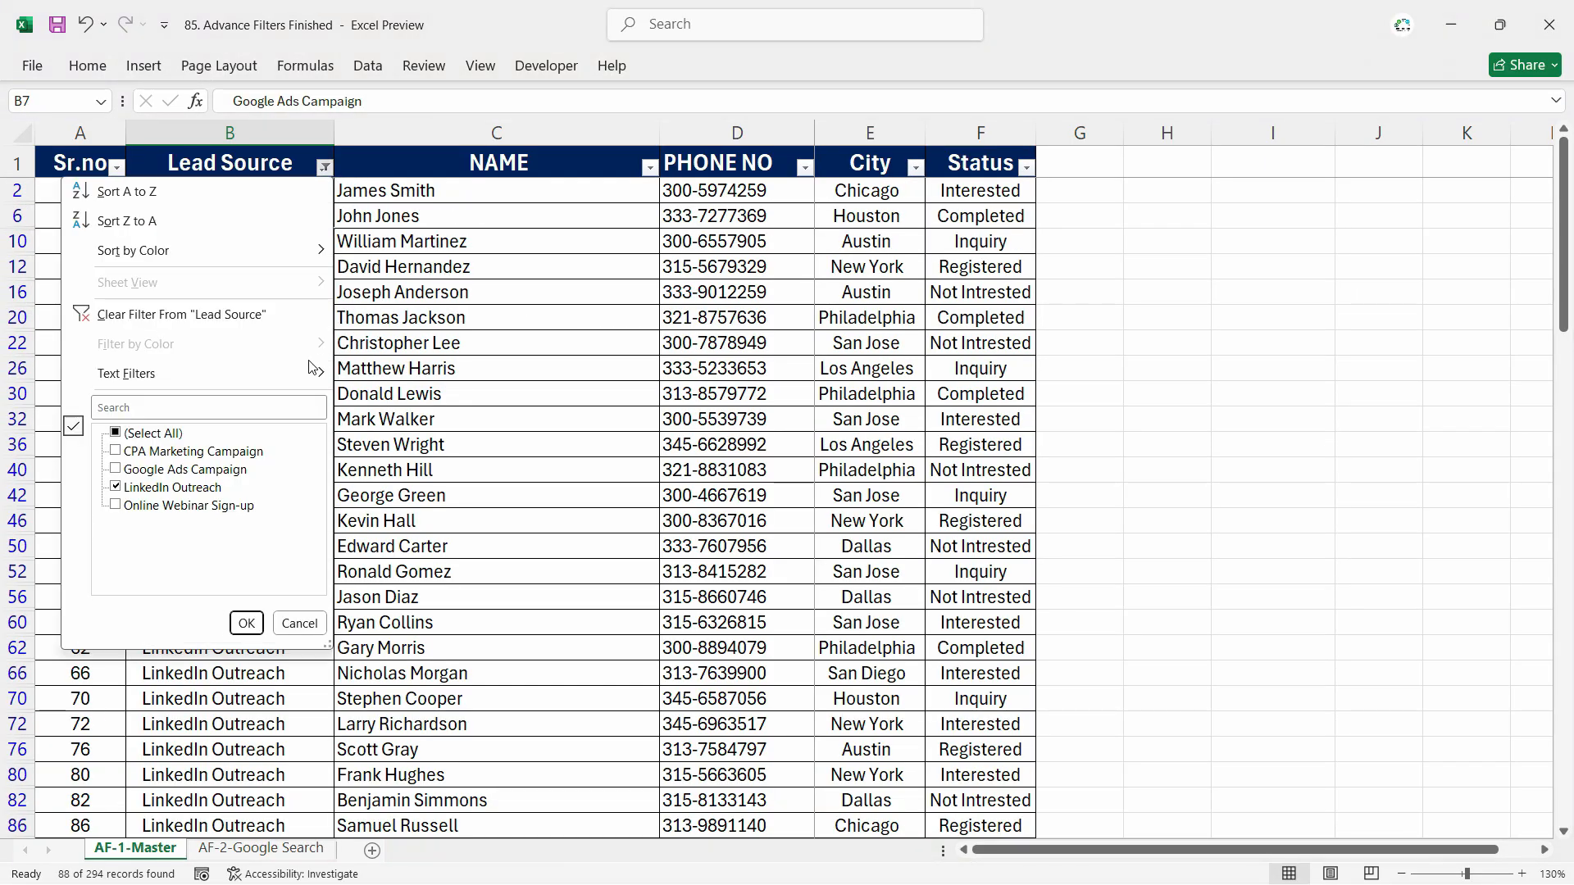
left_click(239, 314)
left_click(283, 291)
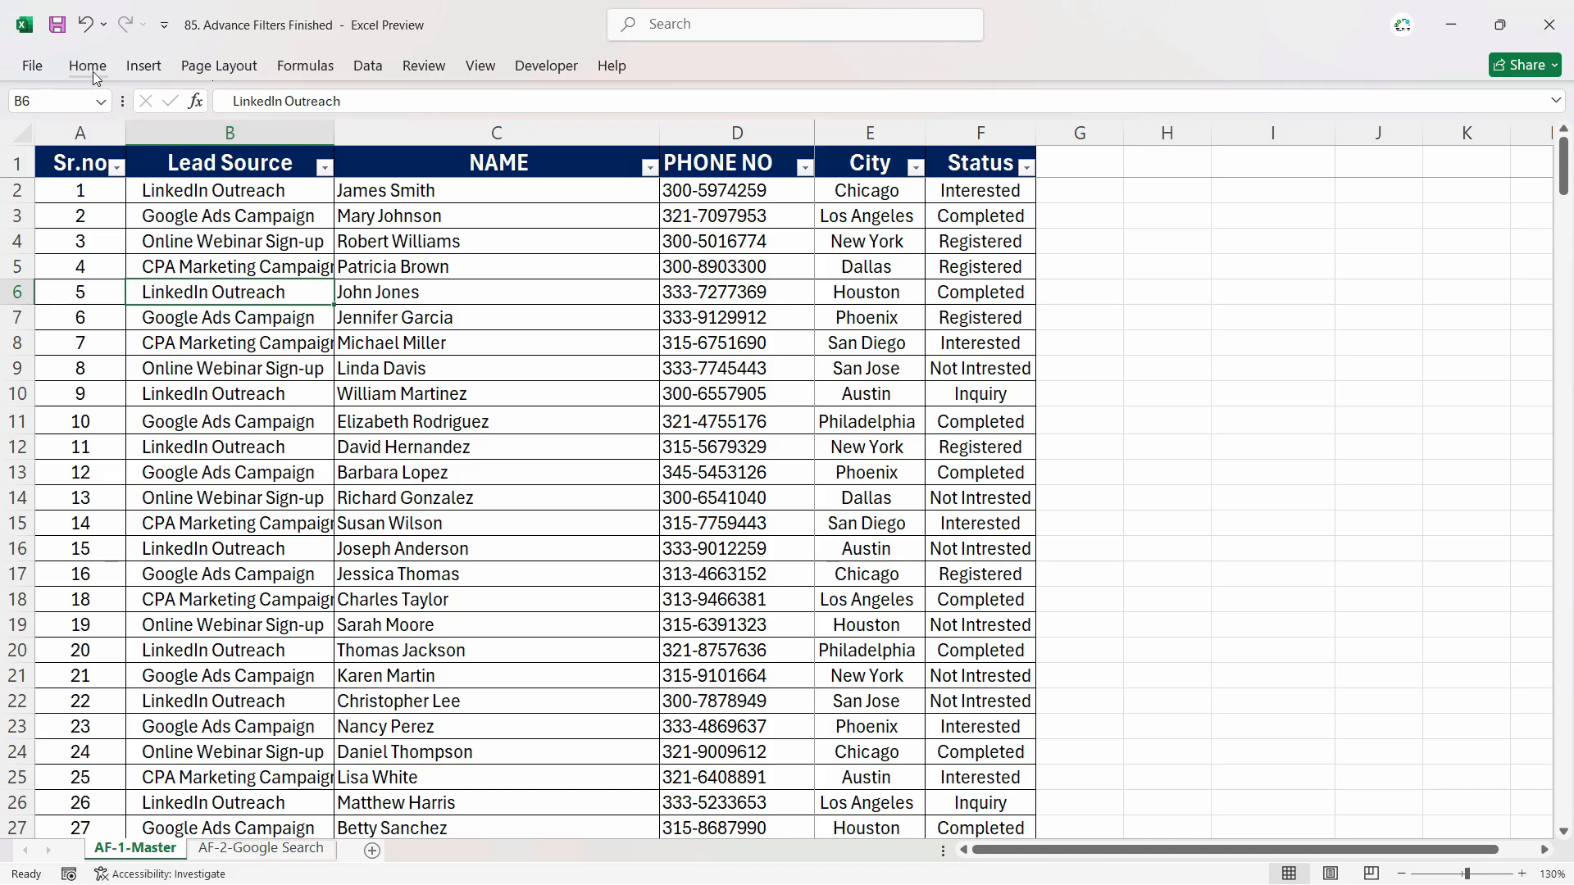
left_click(204, 268)
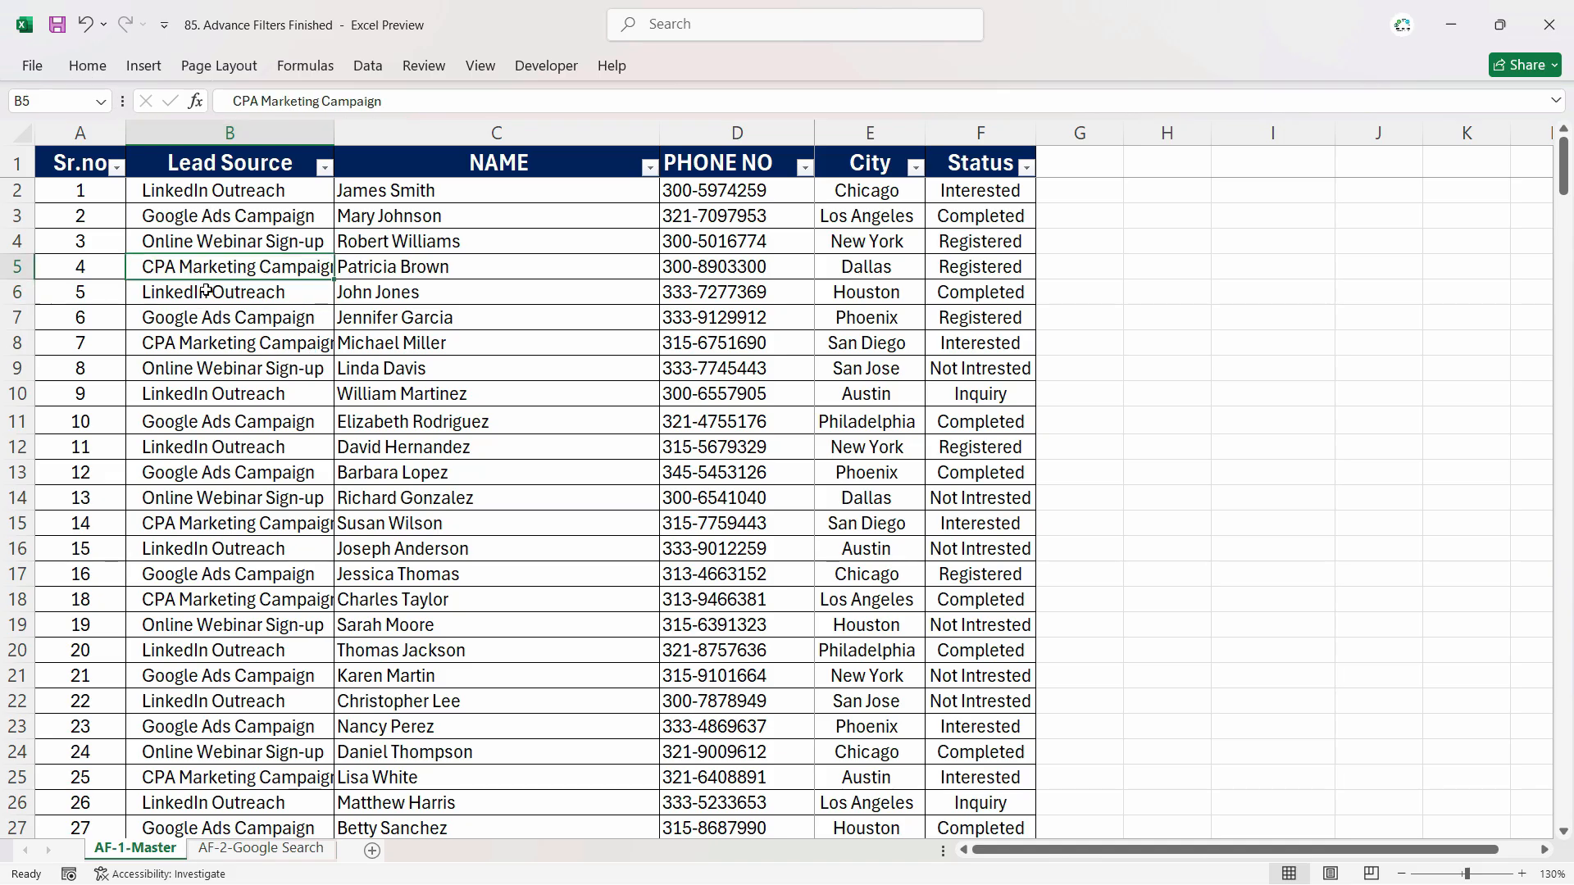
left_click(216, 300)
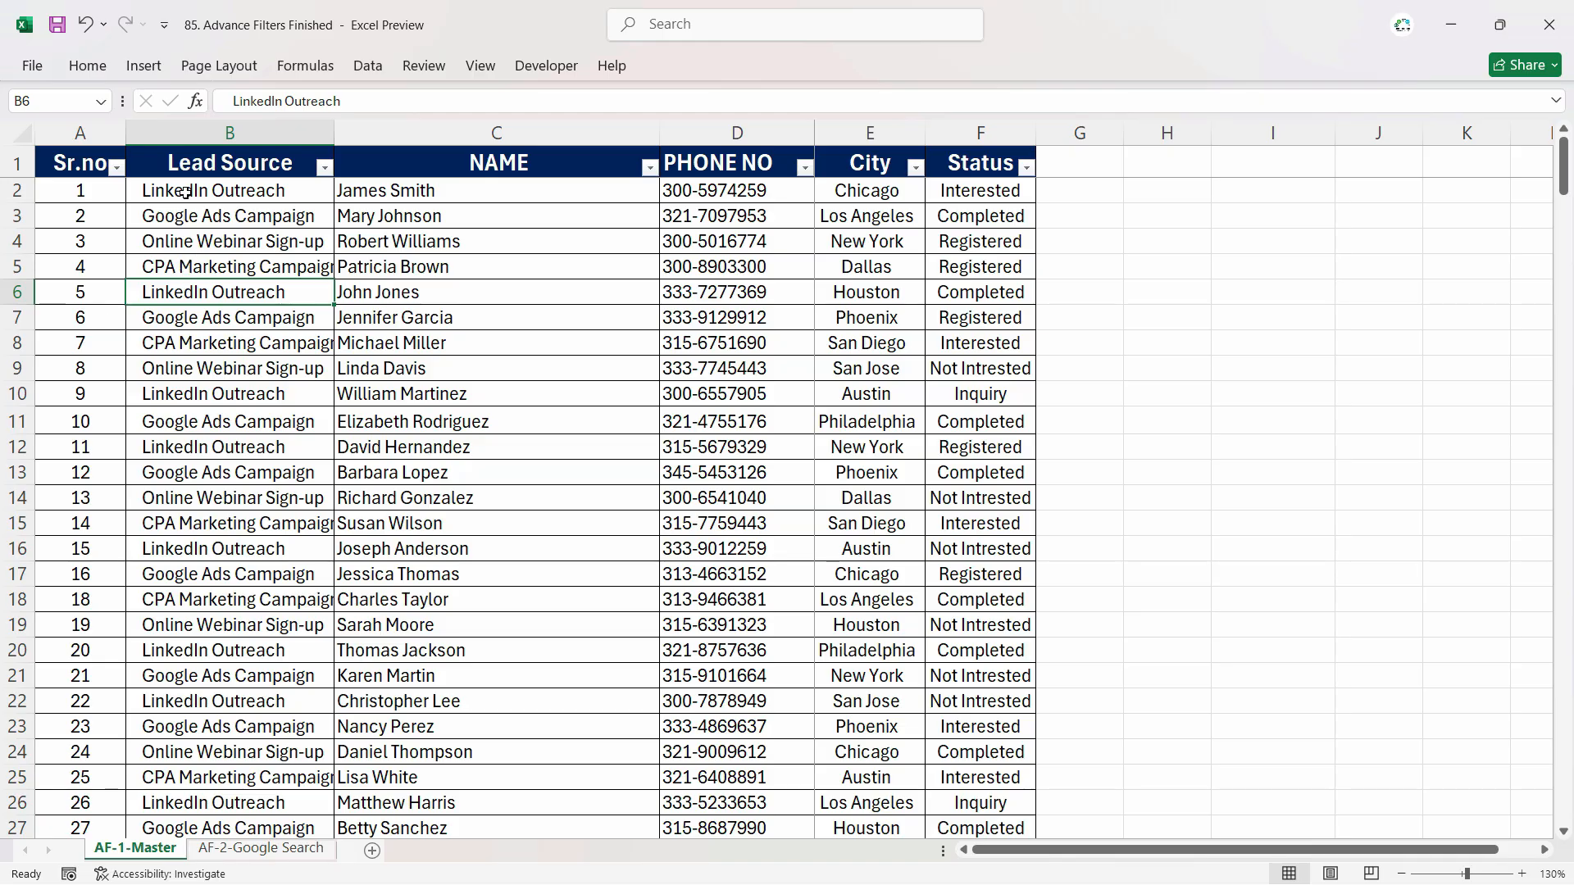
left_click(202, 320)
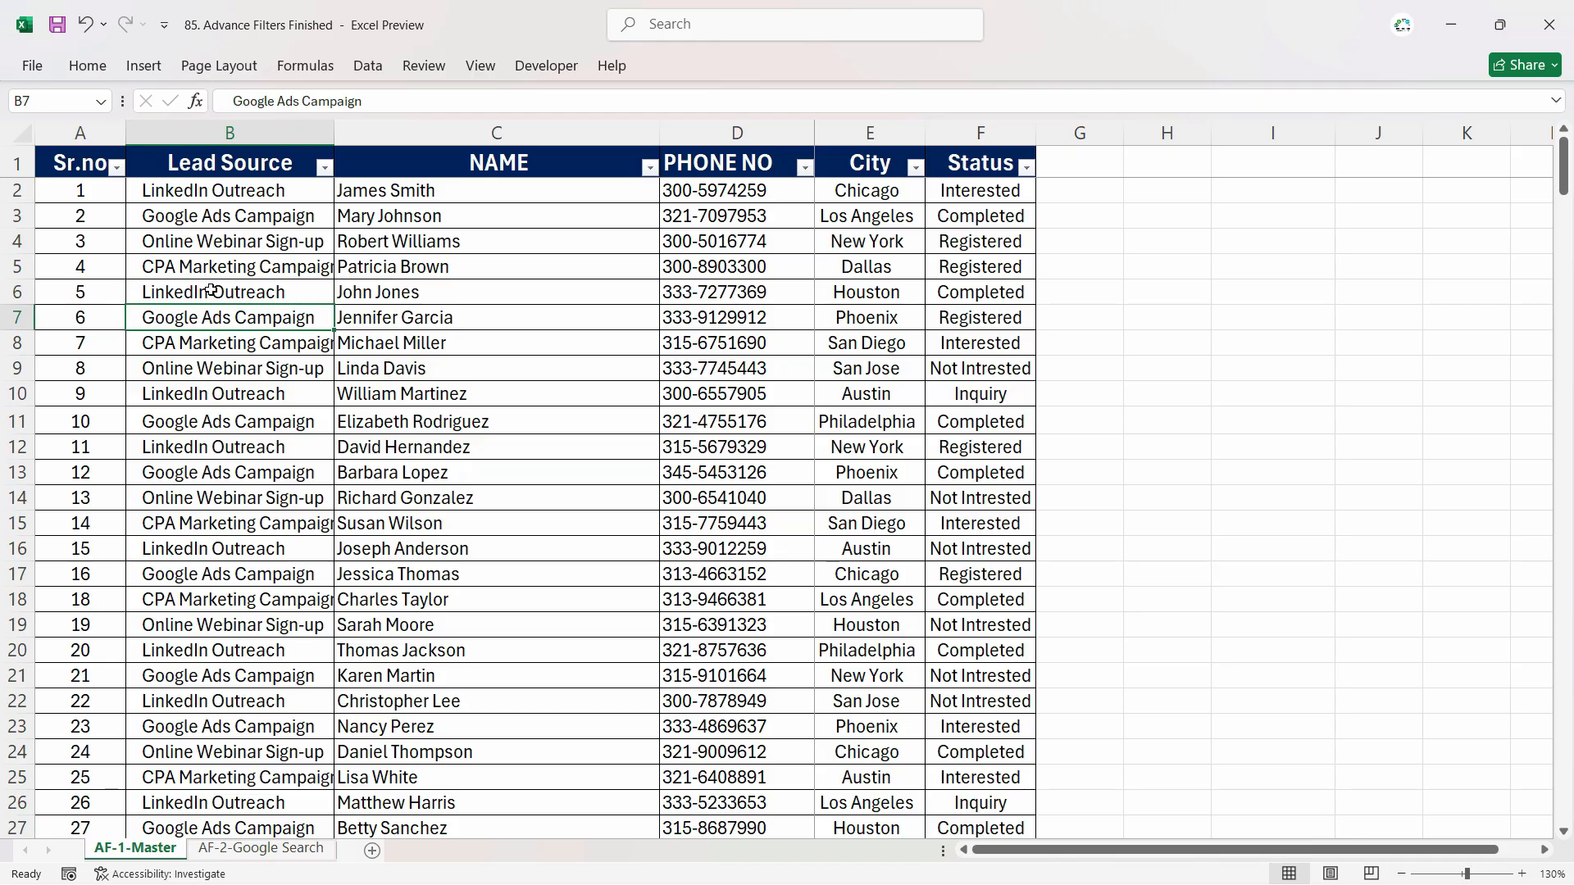
left_click(246, 292)
Highlight the phone number in cell D6 with a yellow fill.
left_click(698, 298)
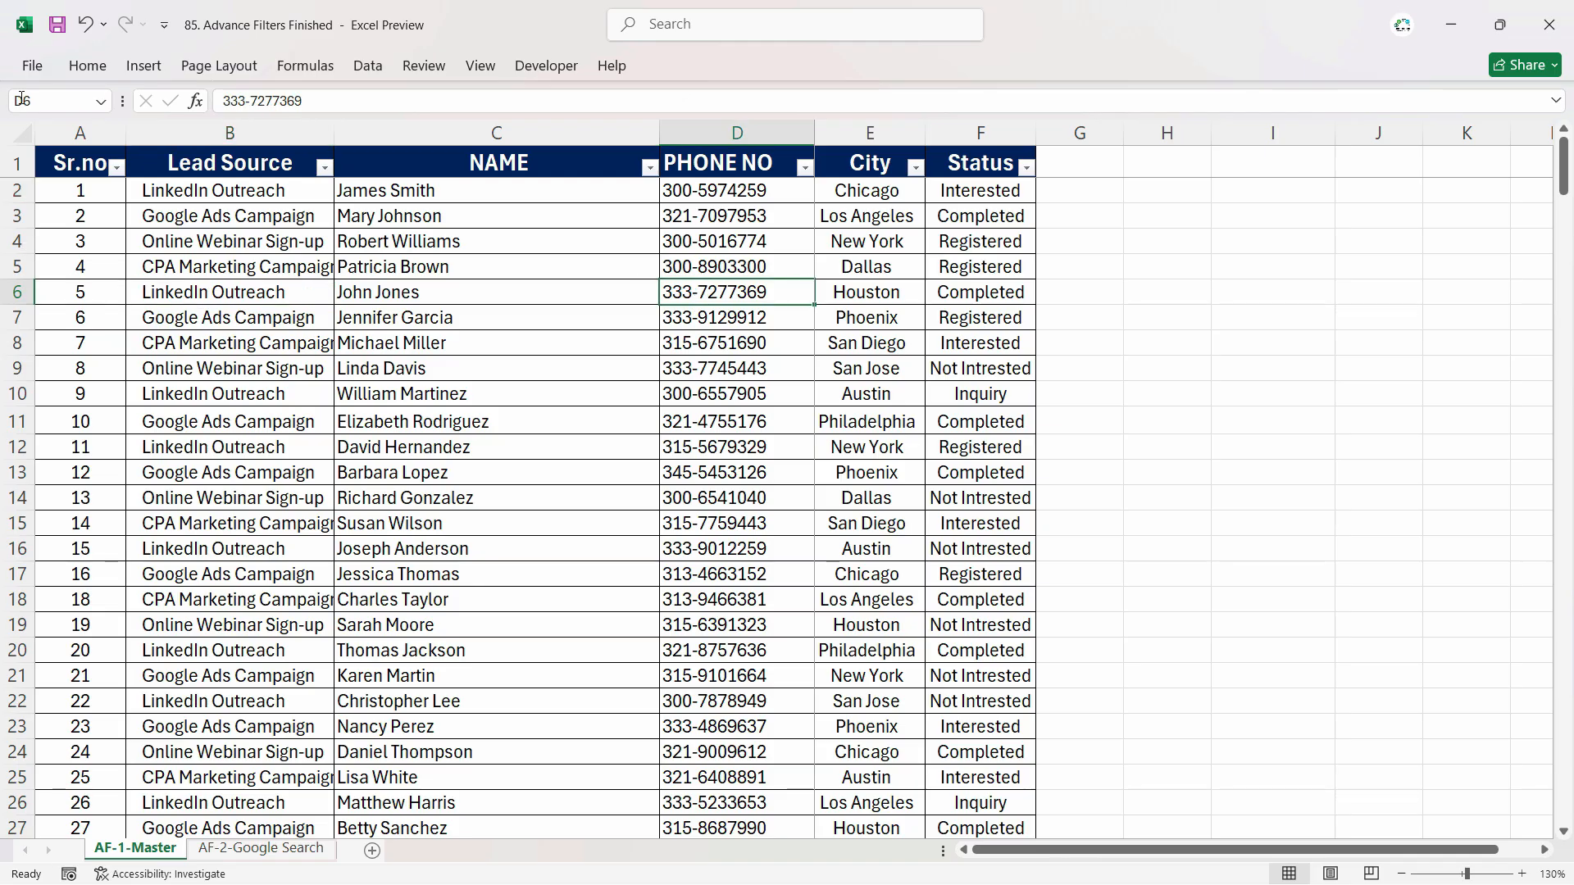
left_click(87, 65)
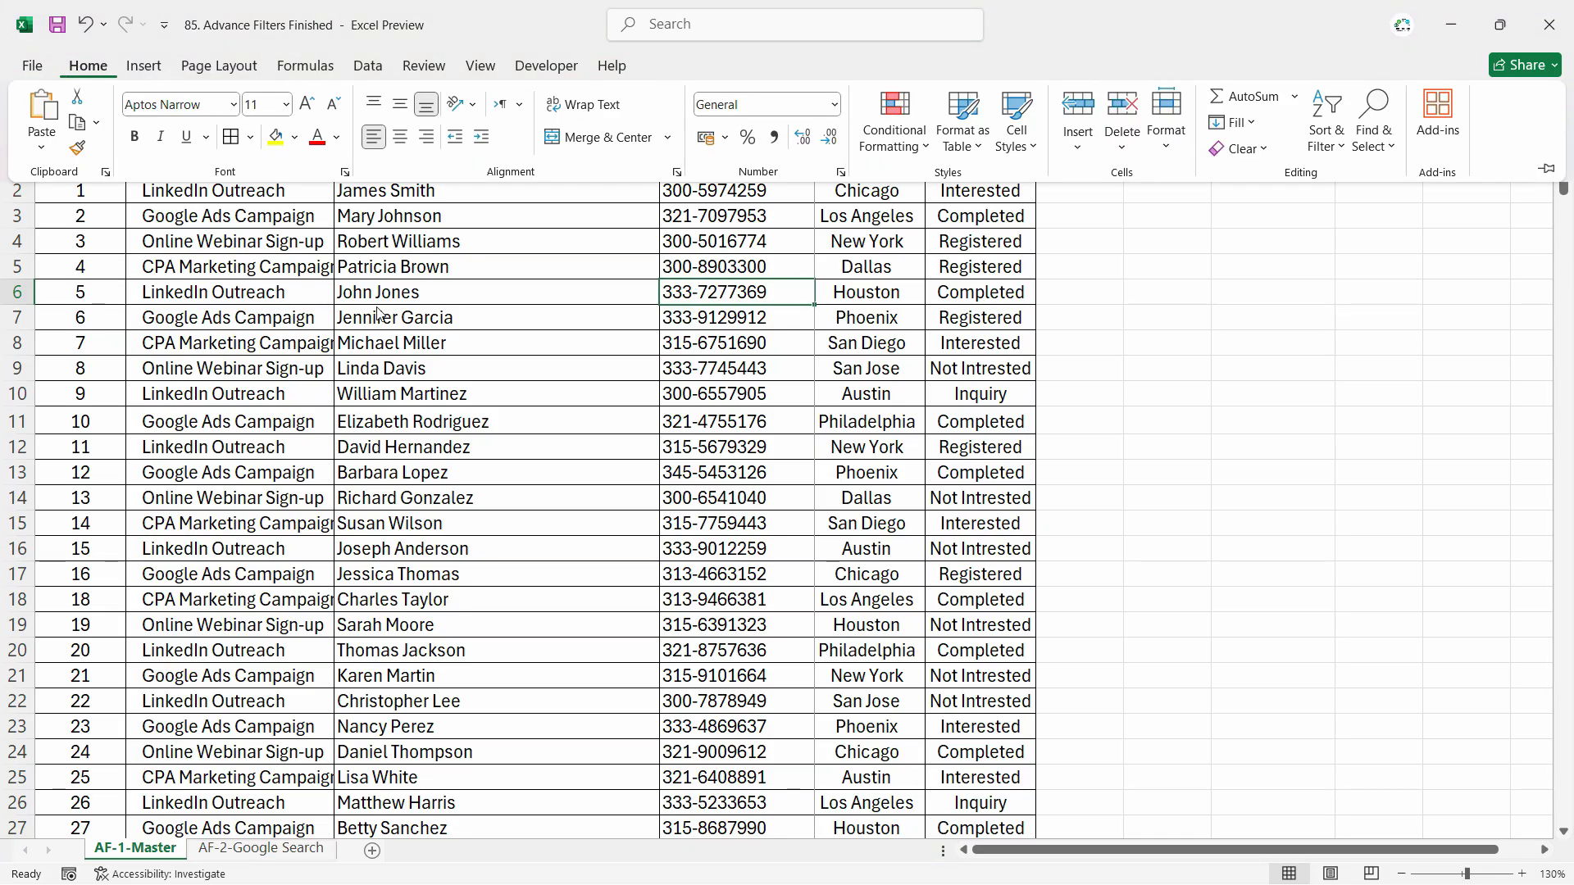
left_click(278, 138)
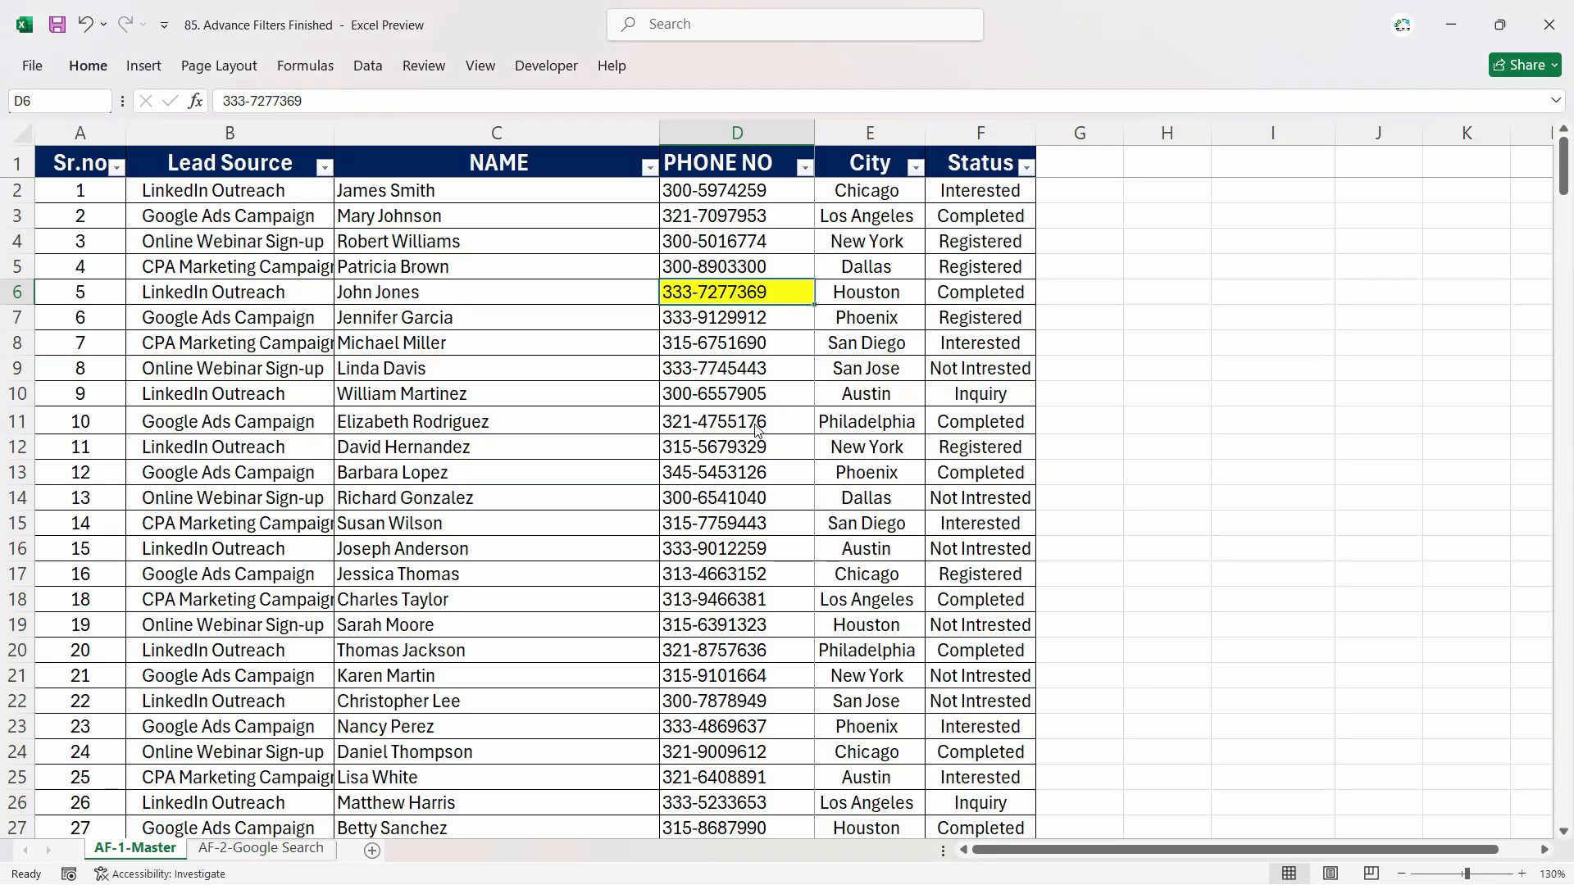
Fill the phone number cells D11 and D20 with yellow.
left_click(760, 440)
left_click(87, 65)
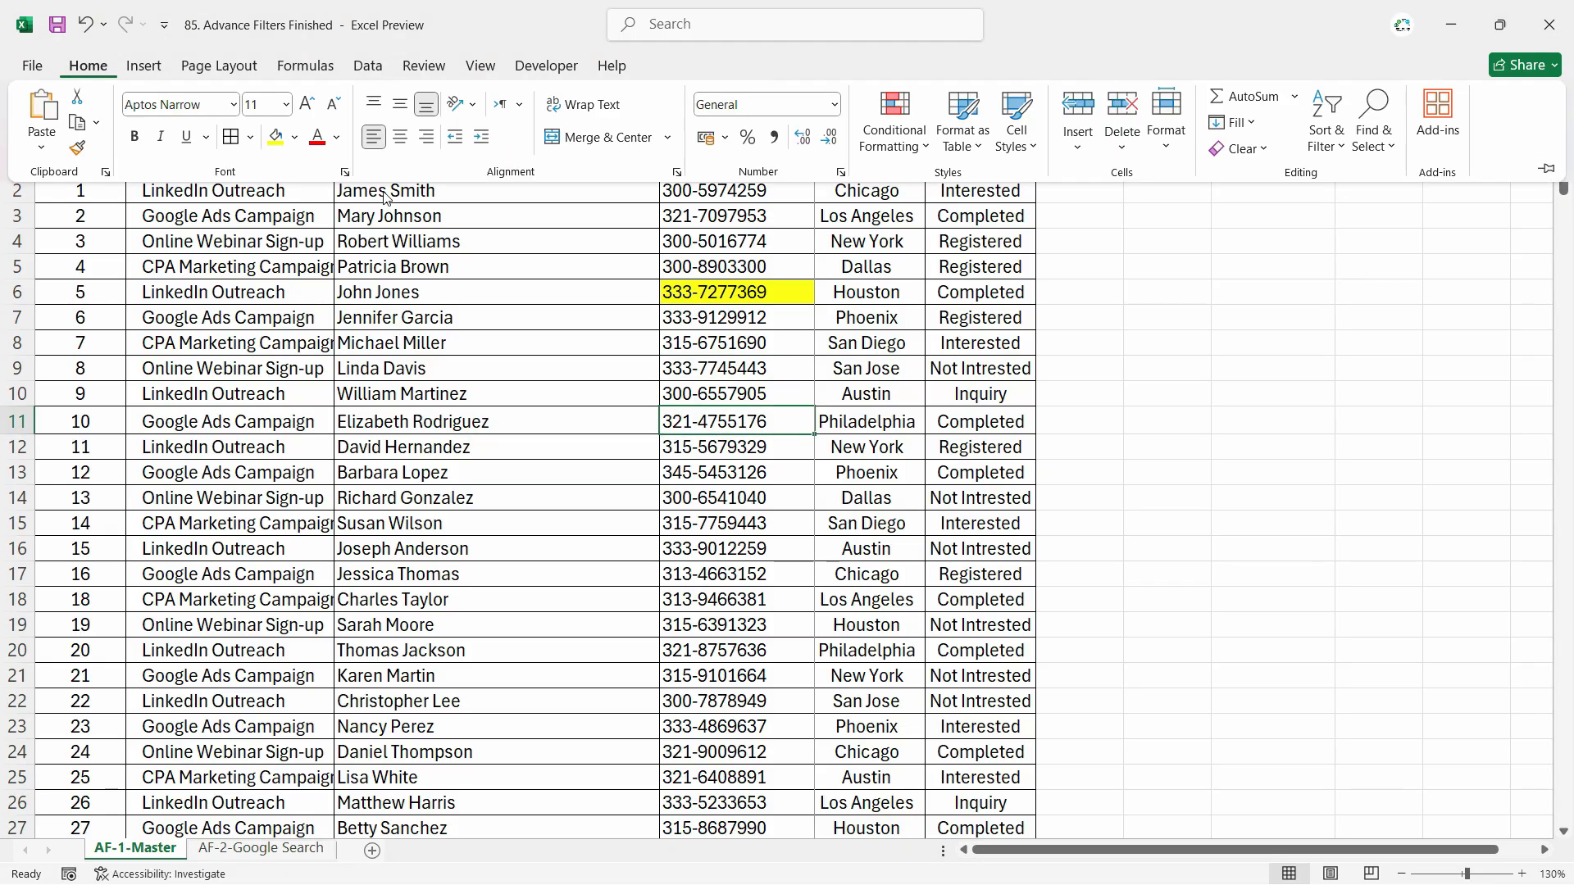
left_click(277, 137)
left_click(725, 651)
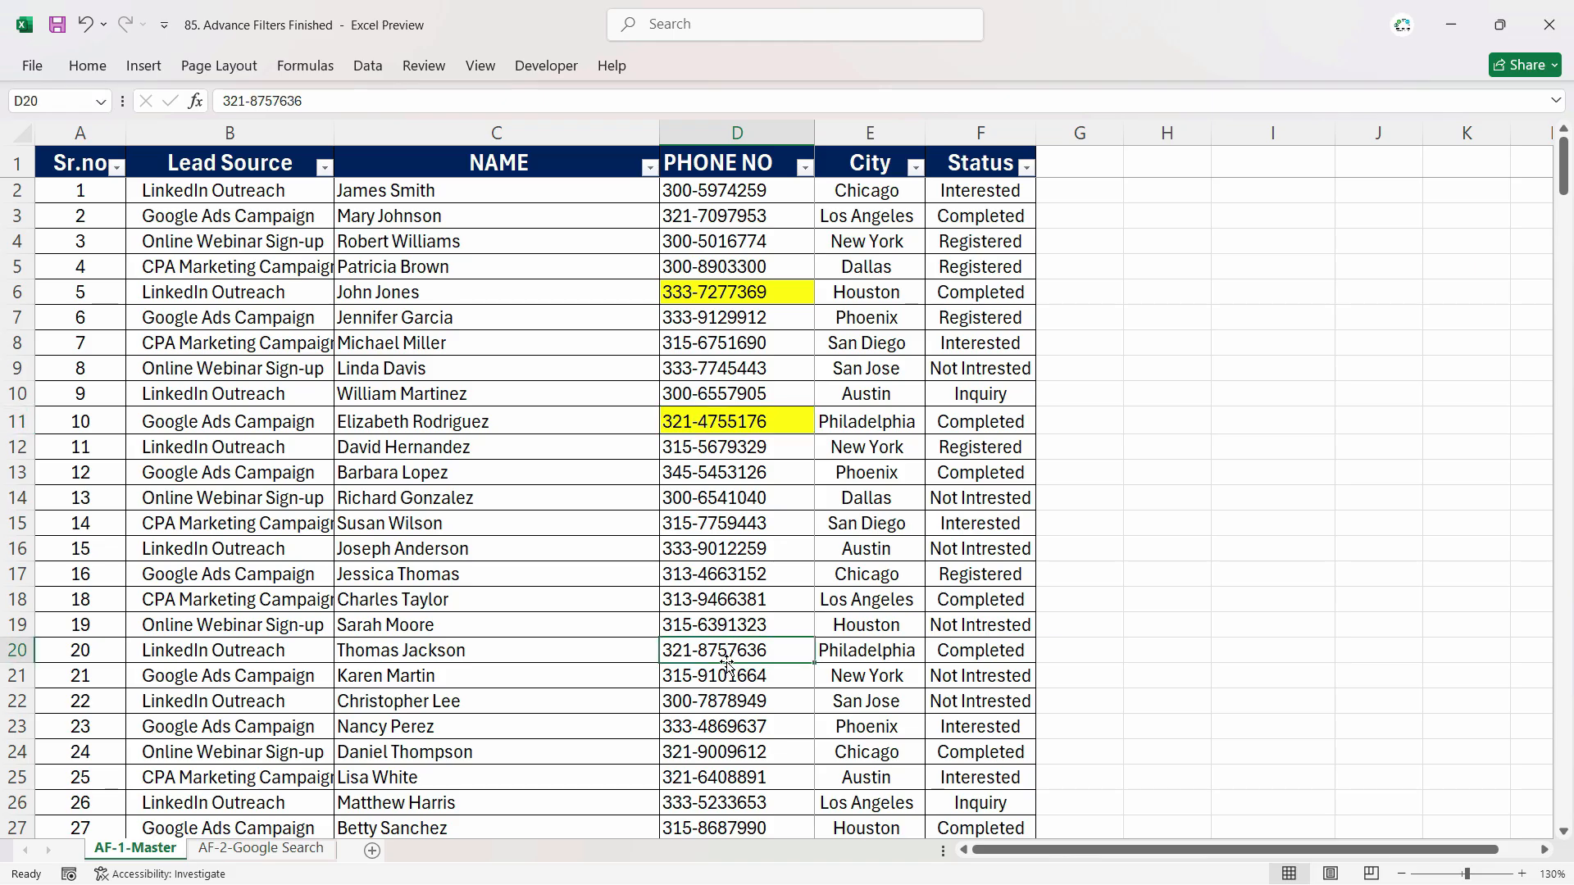
scroll(615, 604, "down", 1)
scroll(615, 604, "down", 2)
left_click(87, 65)
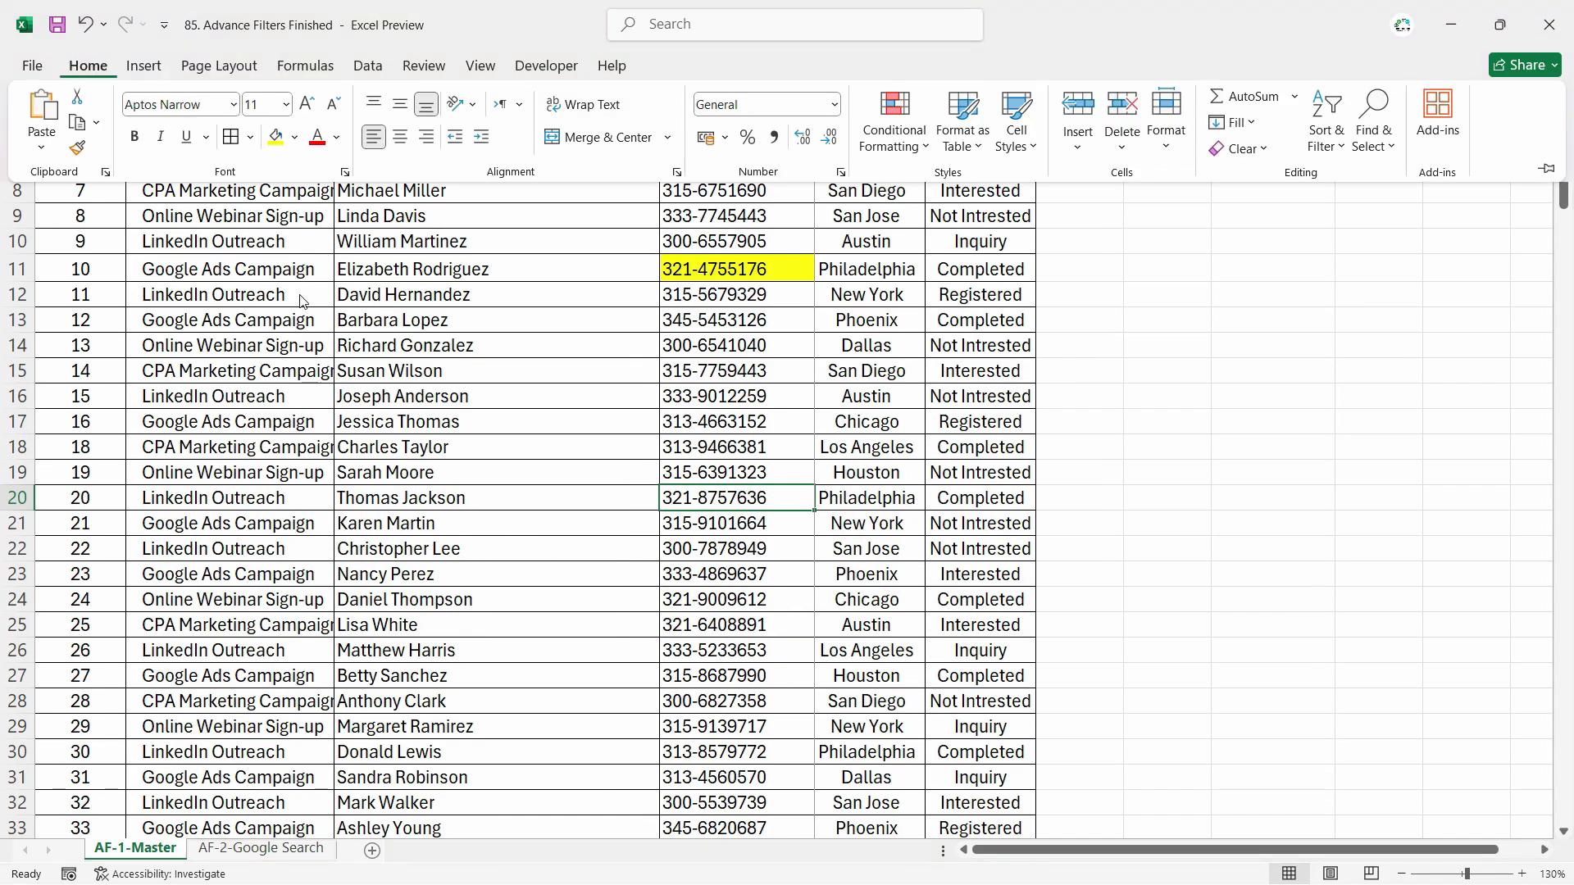
left_click(277, 137)
Fill the phone number cell D36 with yellow.
scroll(763, 443, "down", 5)
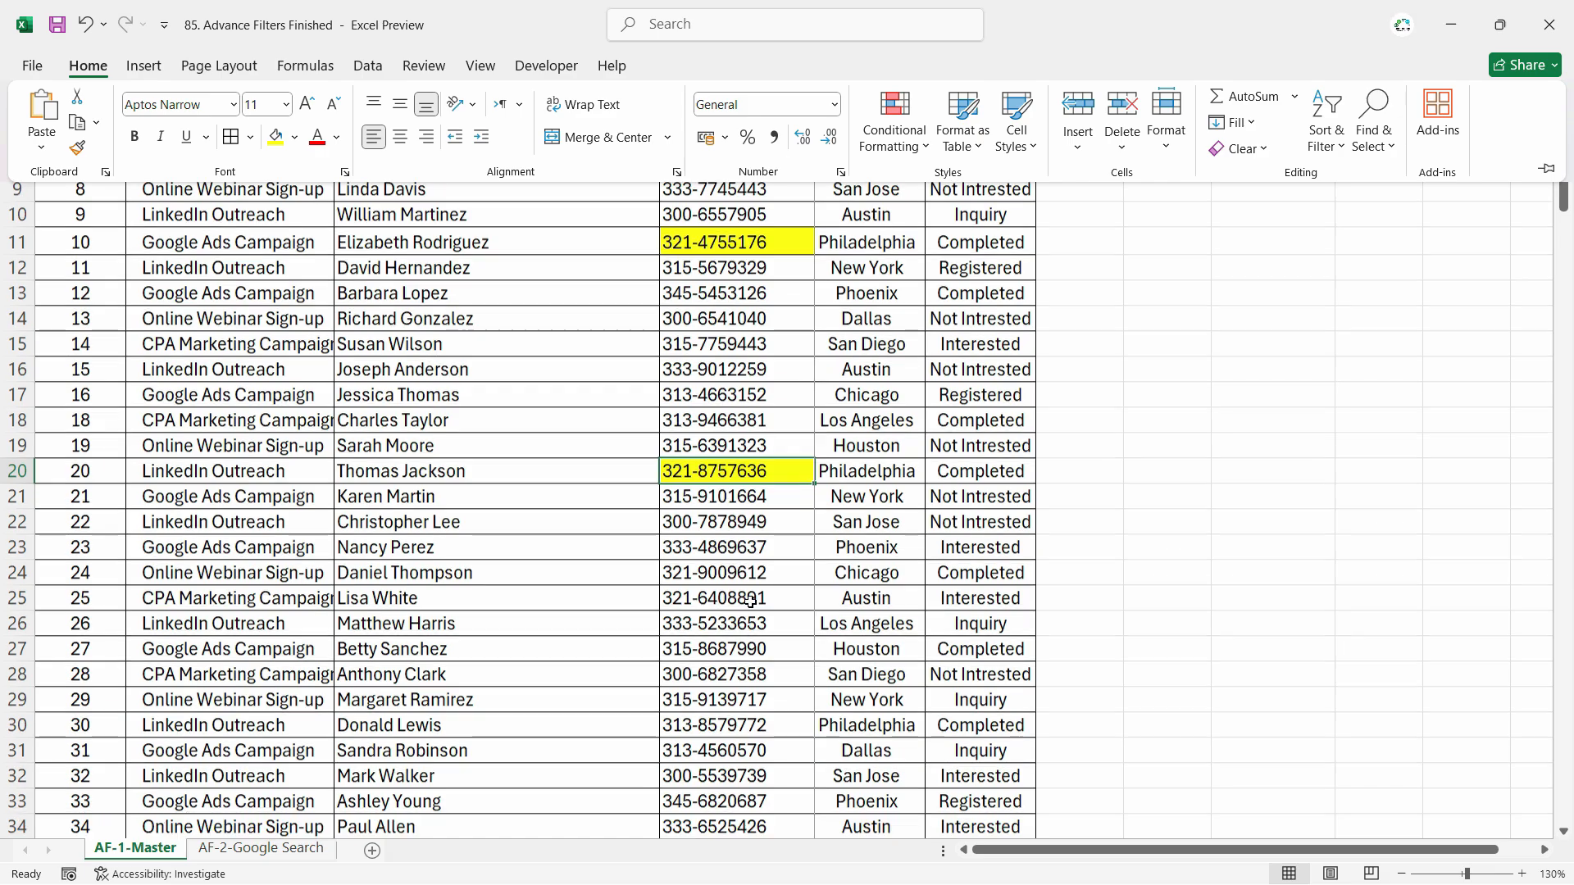
left_click(733, 573)
left_click(736, 522)
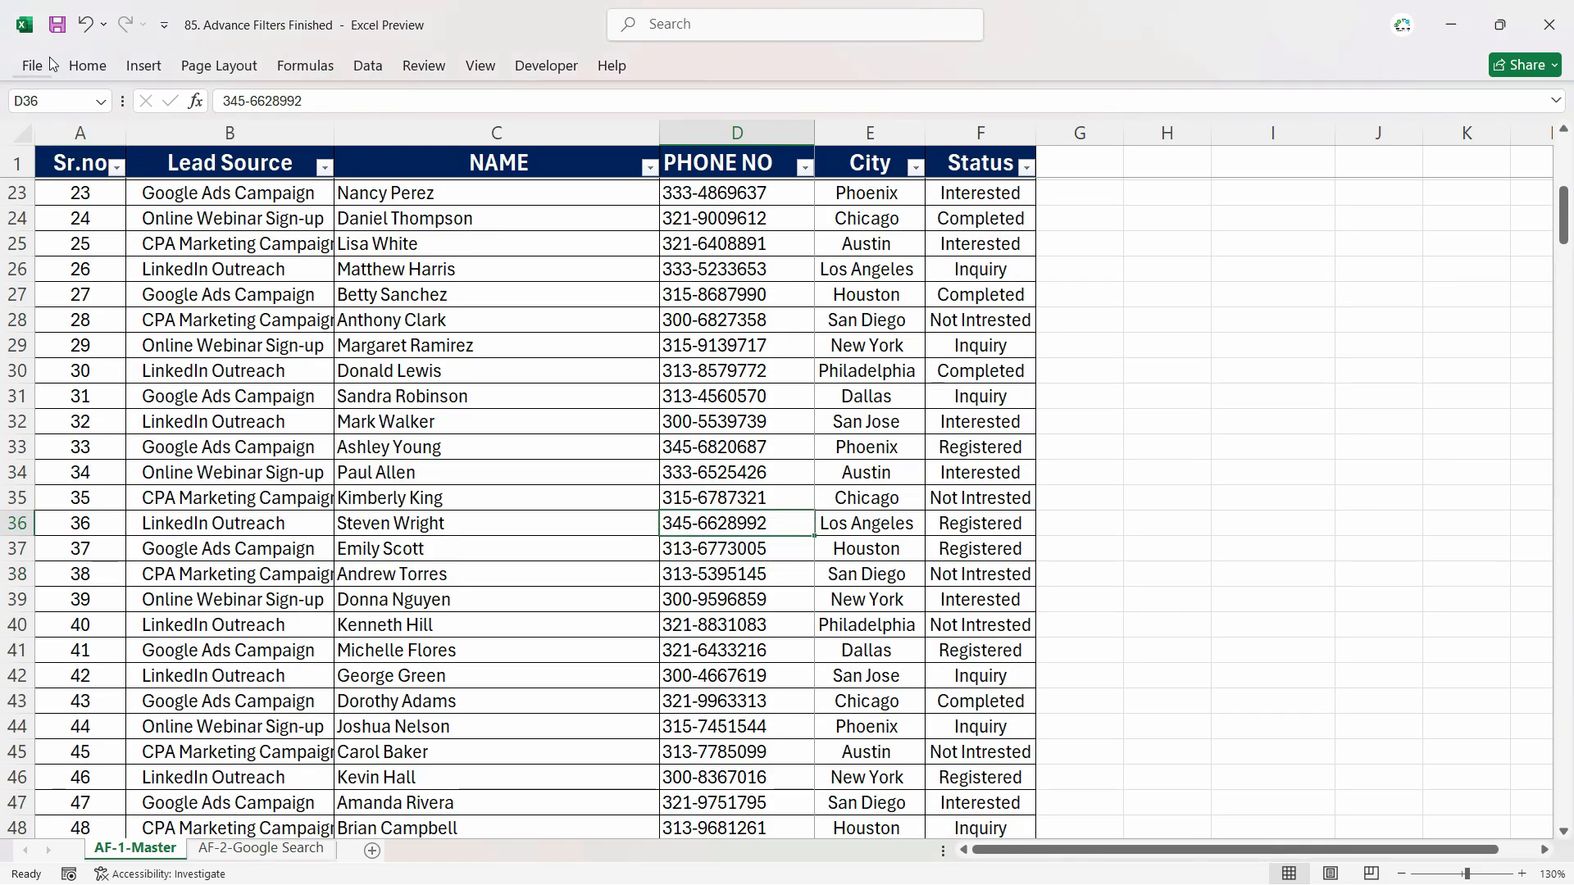
left_click(87, 66)
left_click(275, 137)
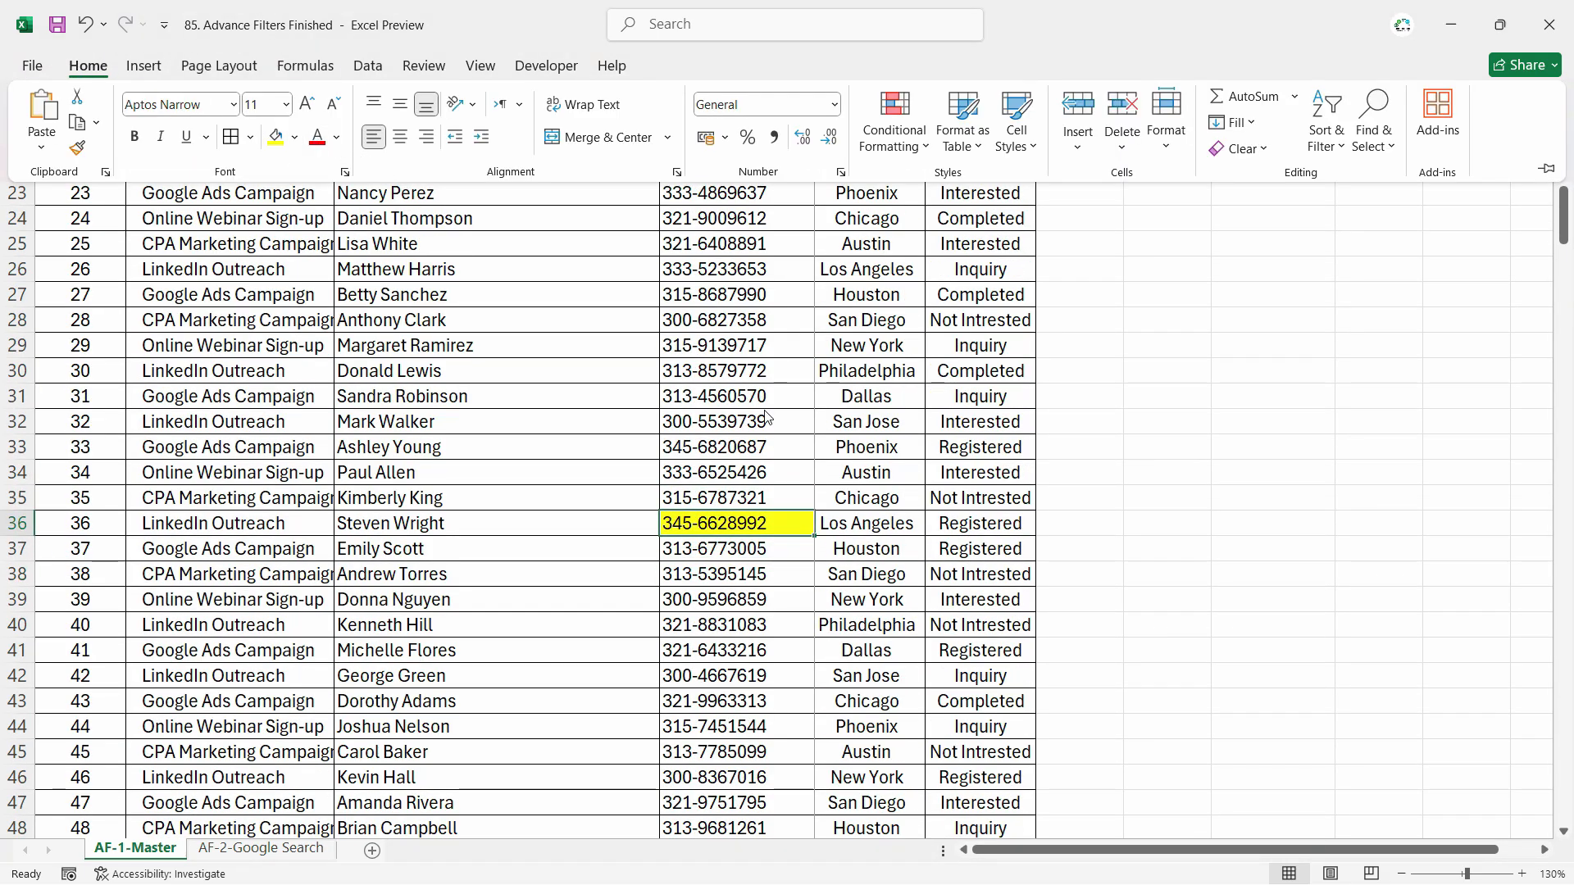
Filter the PHONE NO column by the yellow cell color and clear that filter again.
scroll(750, 492, "up", 7)
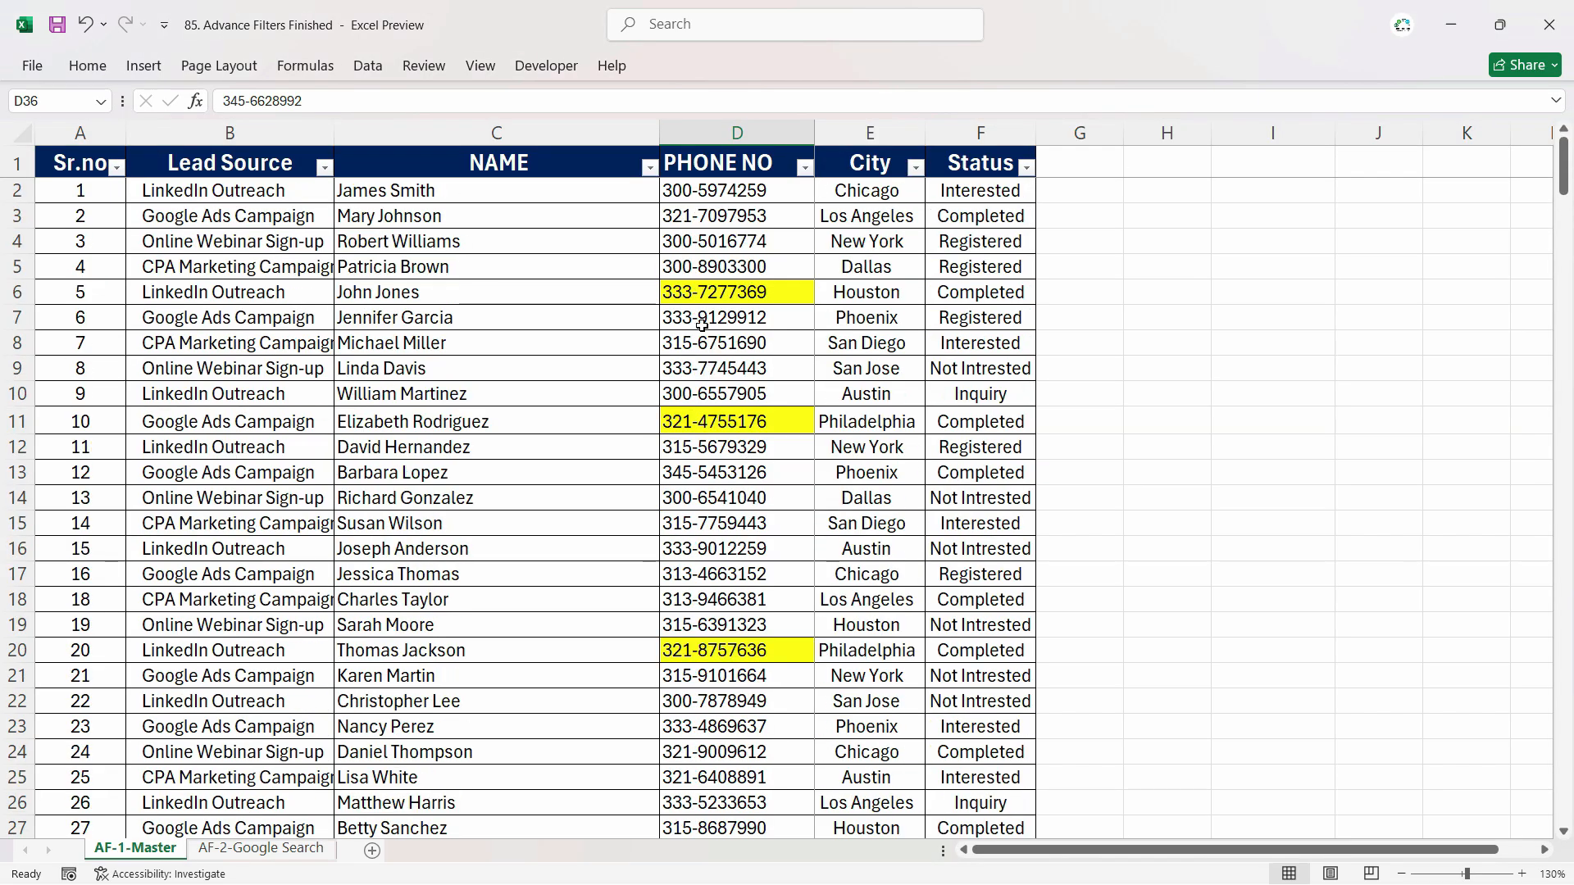
left_click(613, 222)
left_click(712, 186)
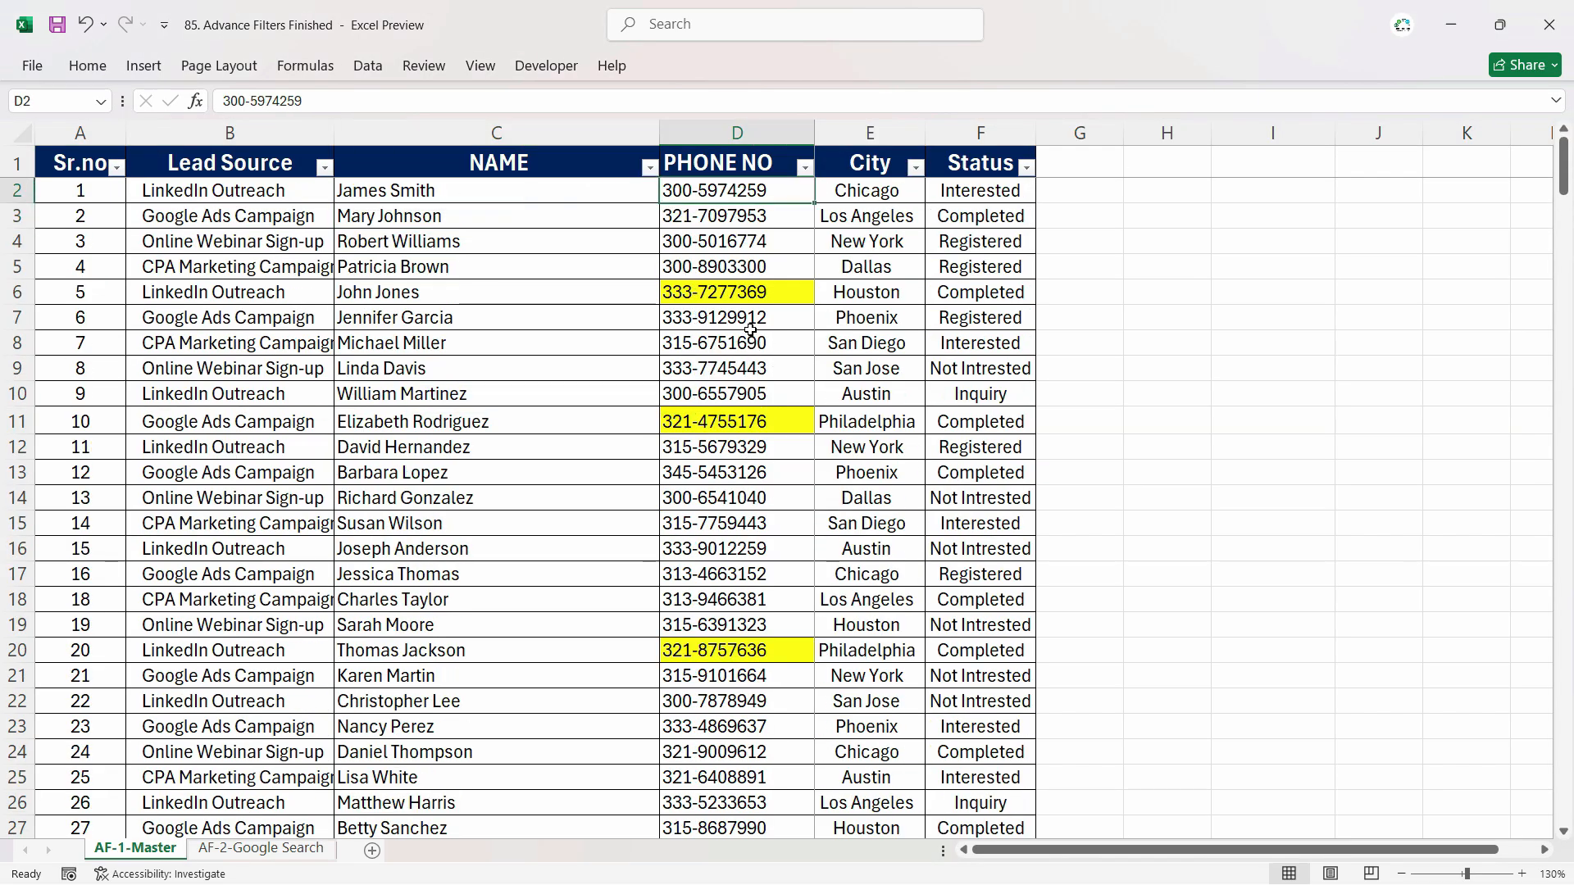
left_click(752, 300)
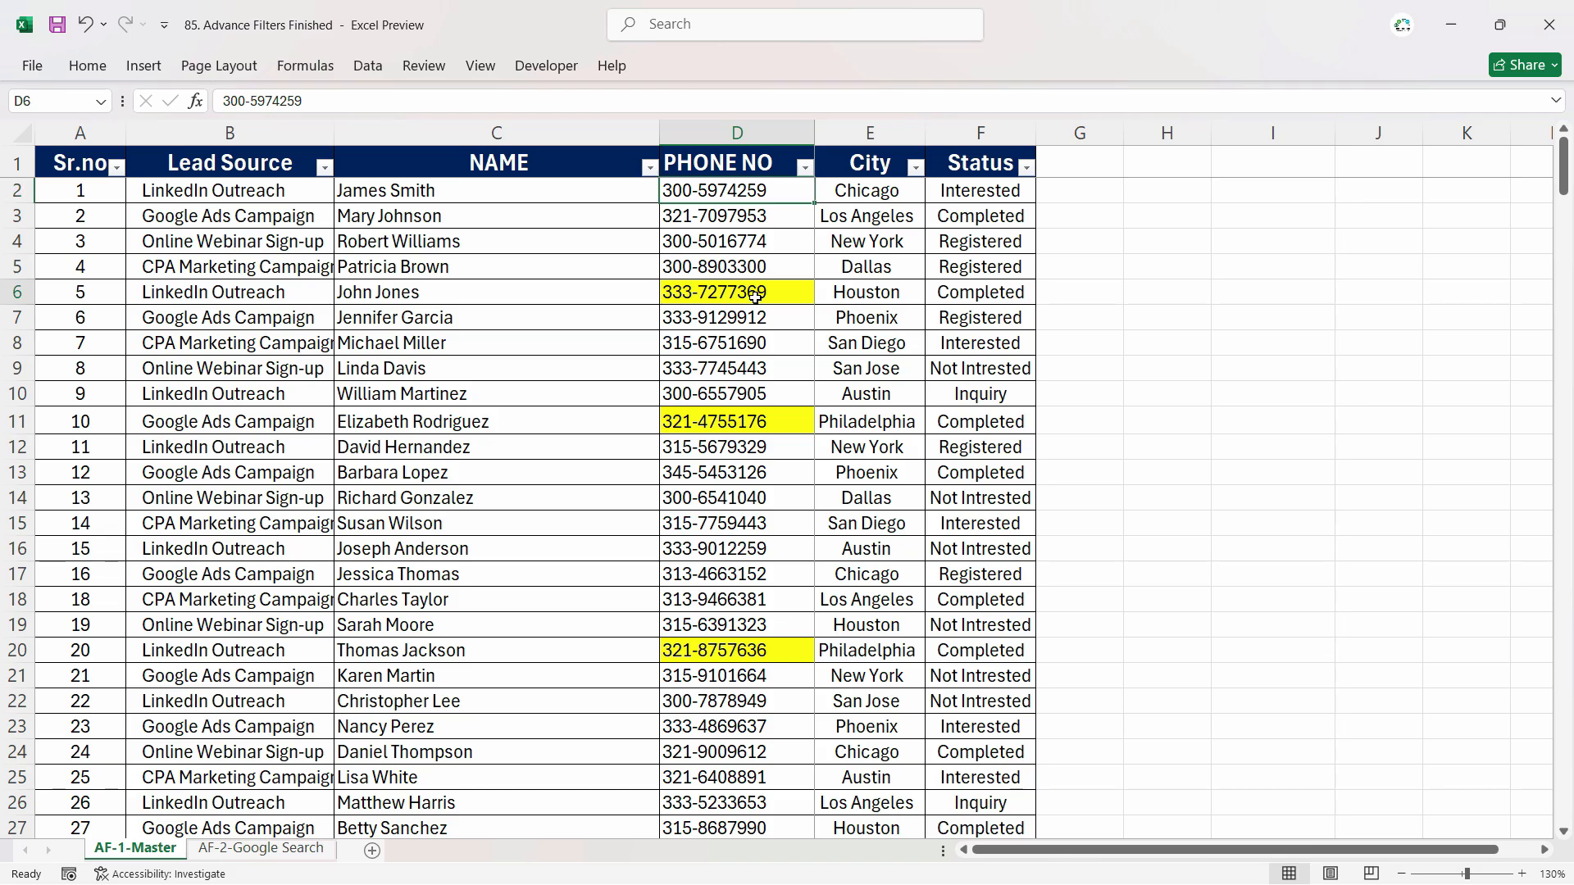
left_click(807, 168)
left_click(806, 170)
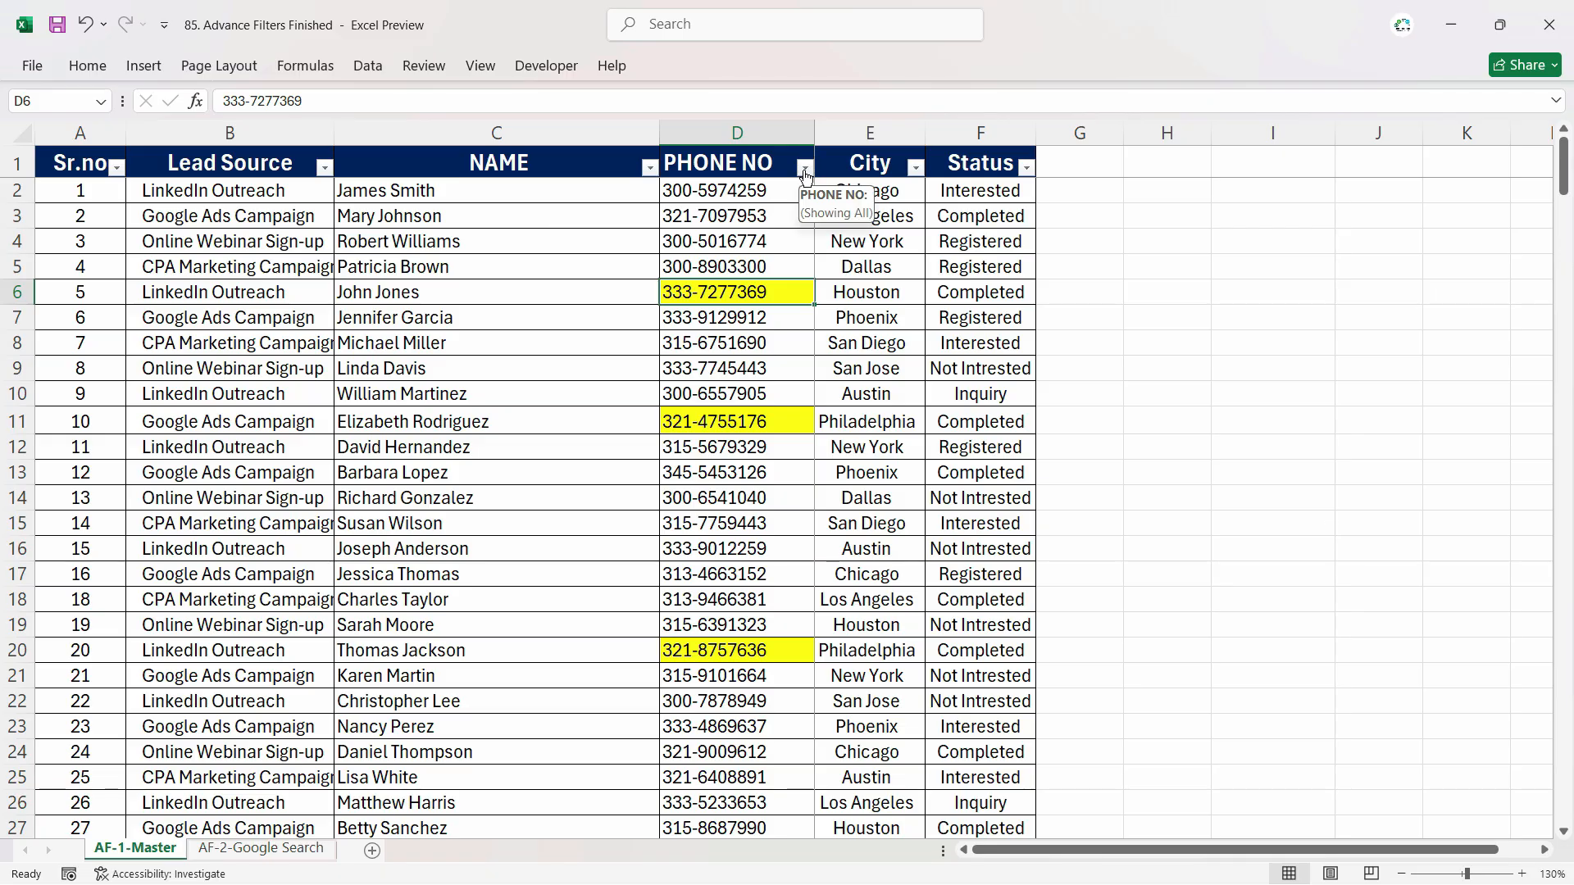
left_click(806, 171)
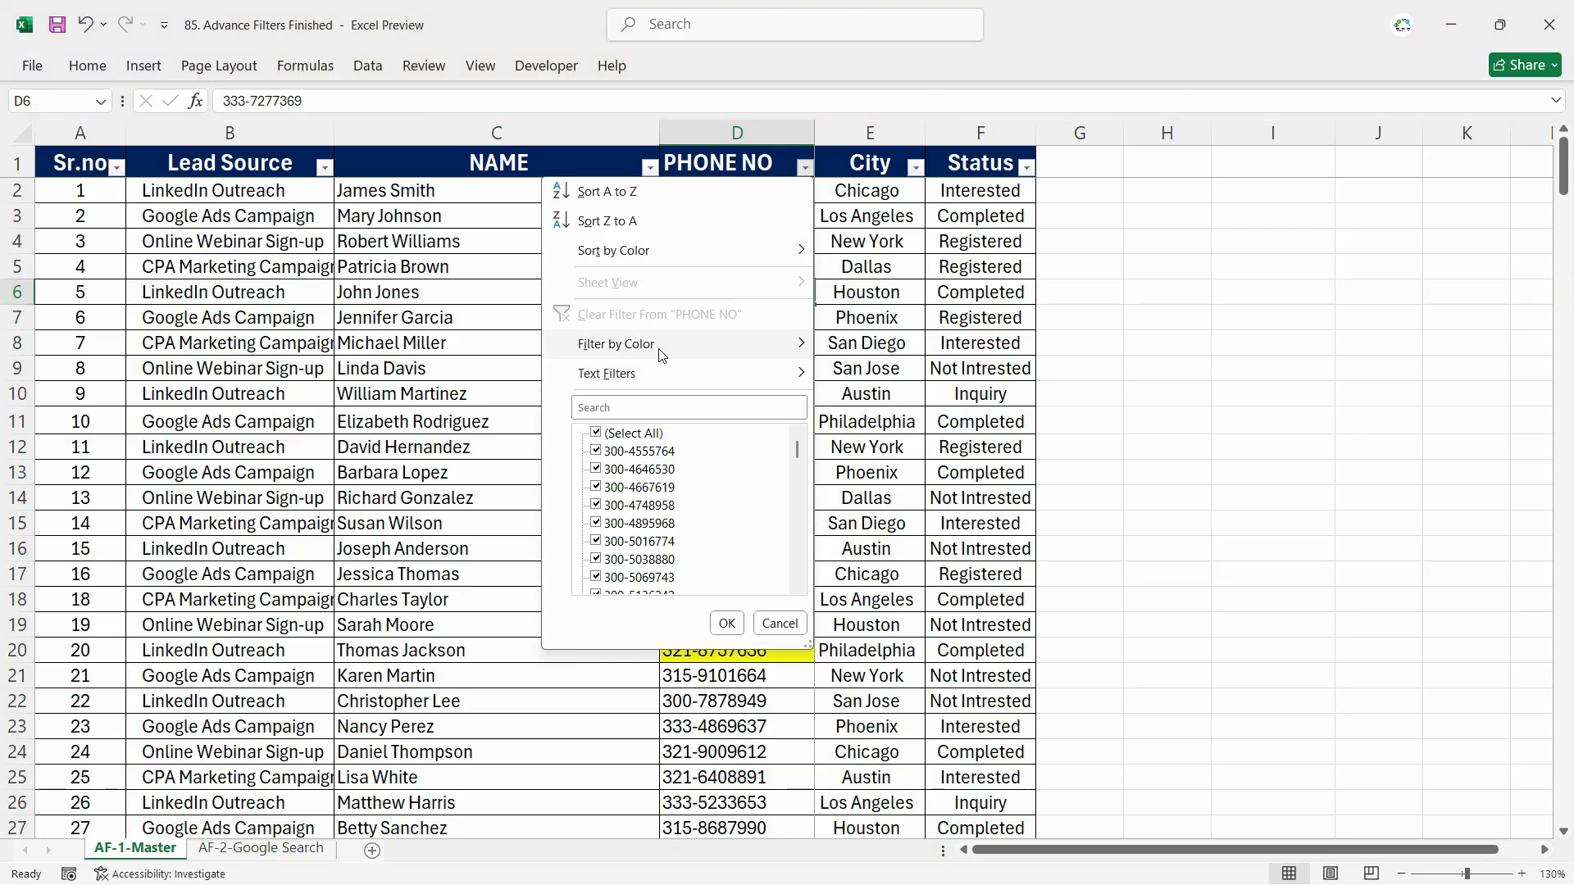
mouse_move(664, 347)
left_click(876, 371)
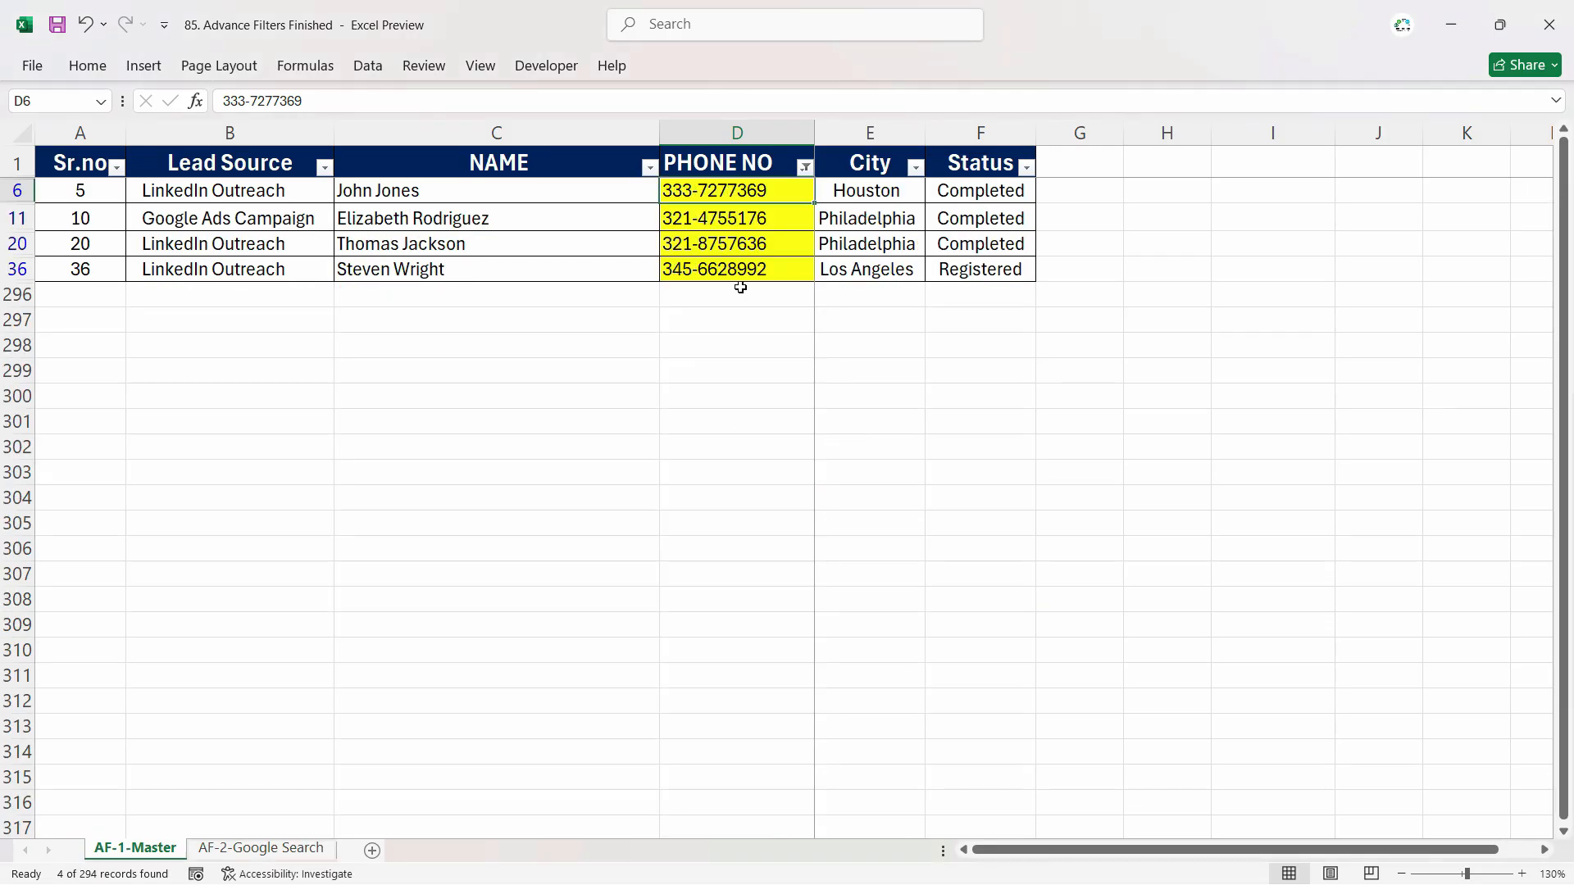
left_click(806, 167)
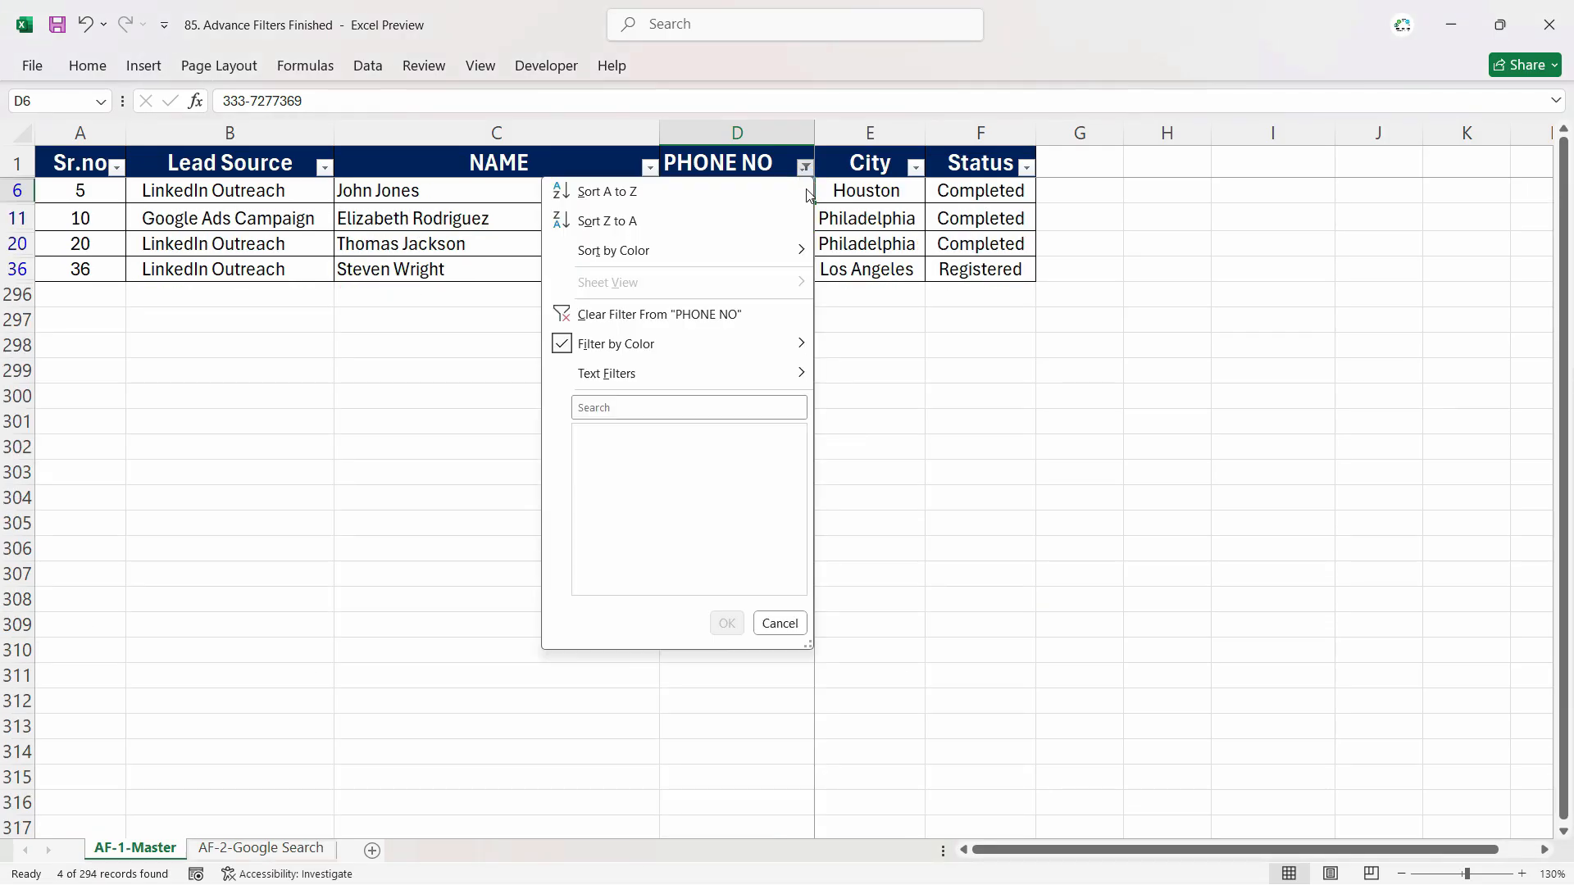
left_click(442, 343)
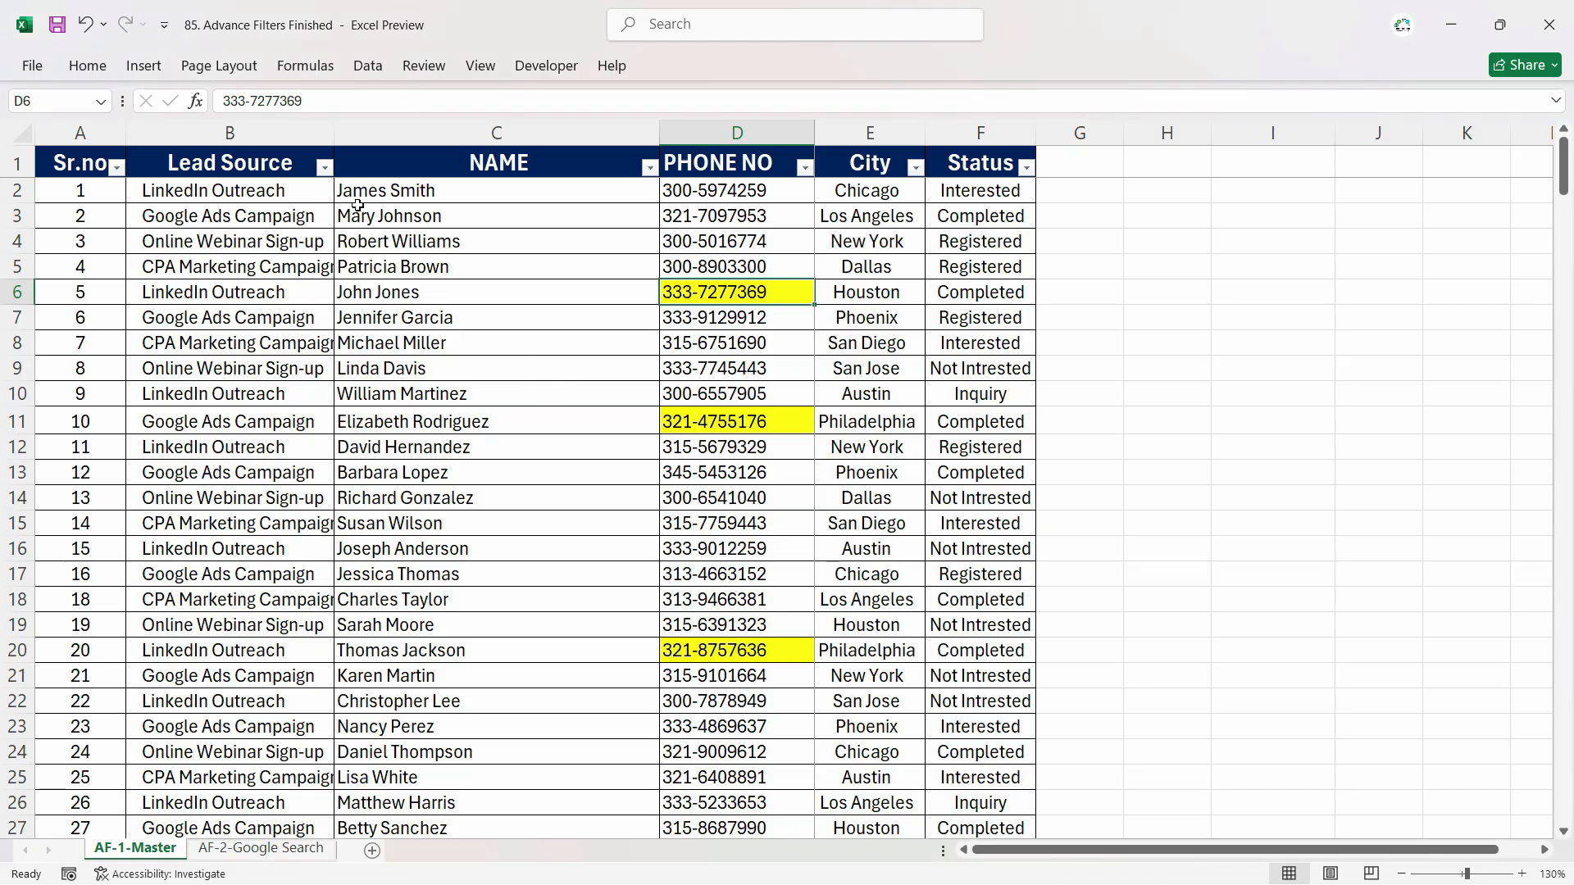
Fill the phone number cell D4 with orange.
left_click(748, 239)
left_click(91, 77)
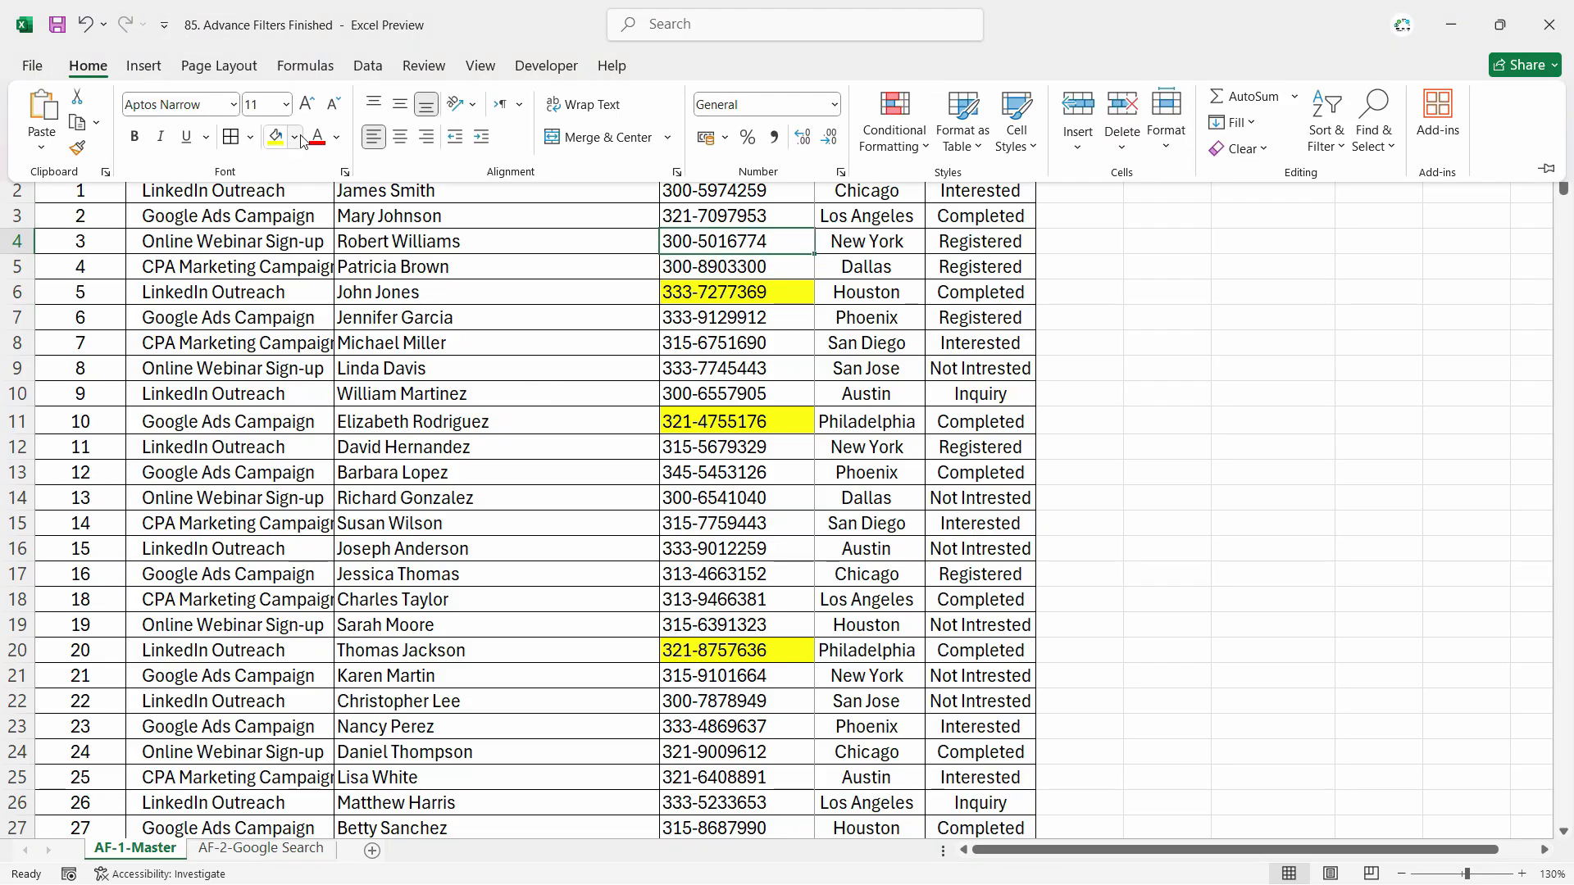
left_click(294, 138)
left_click(327, 325)
left_click(682, 340)
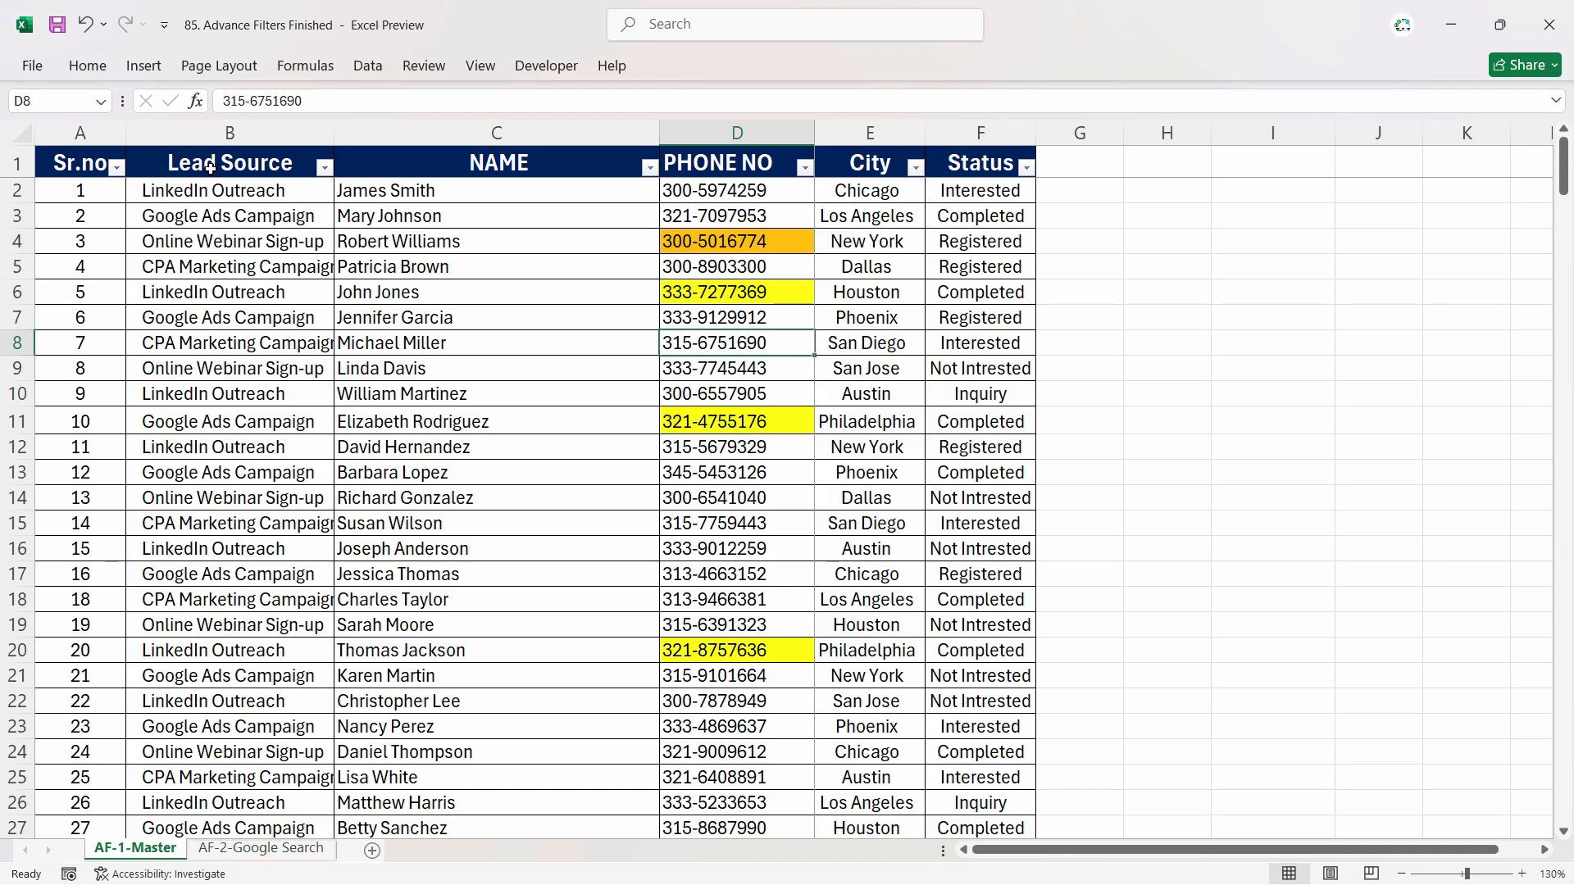
left_click(726, 525)
left_click(82, 77)
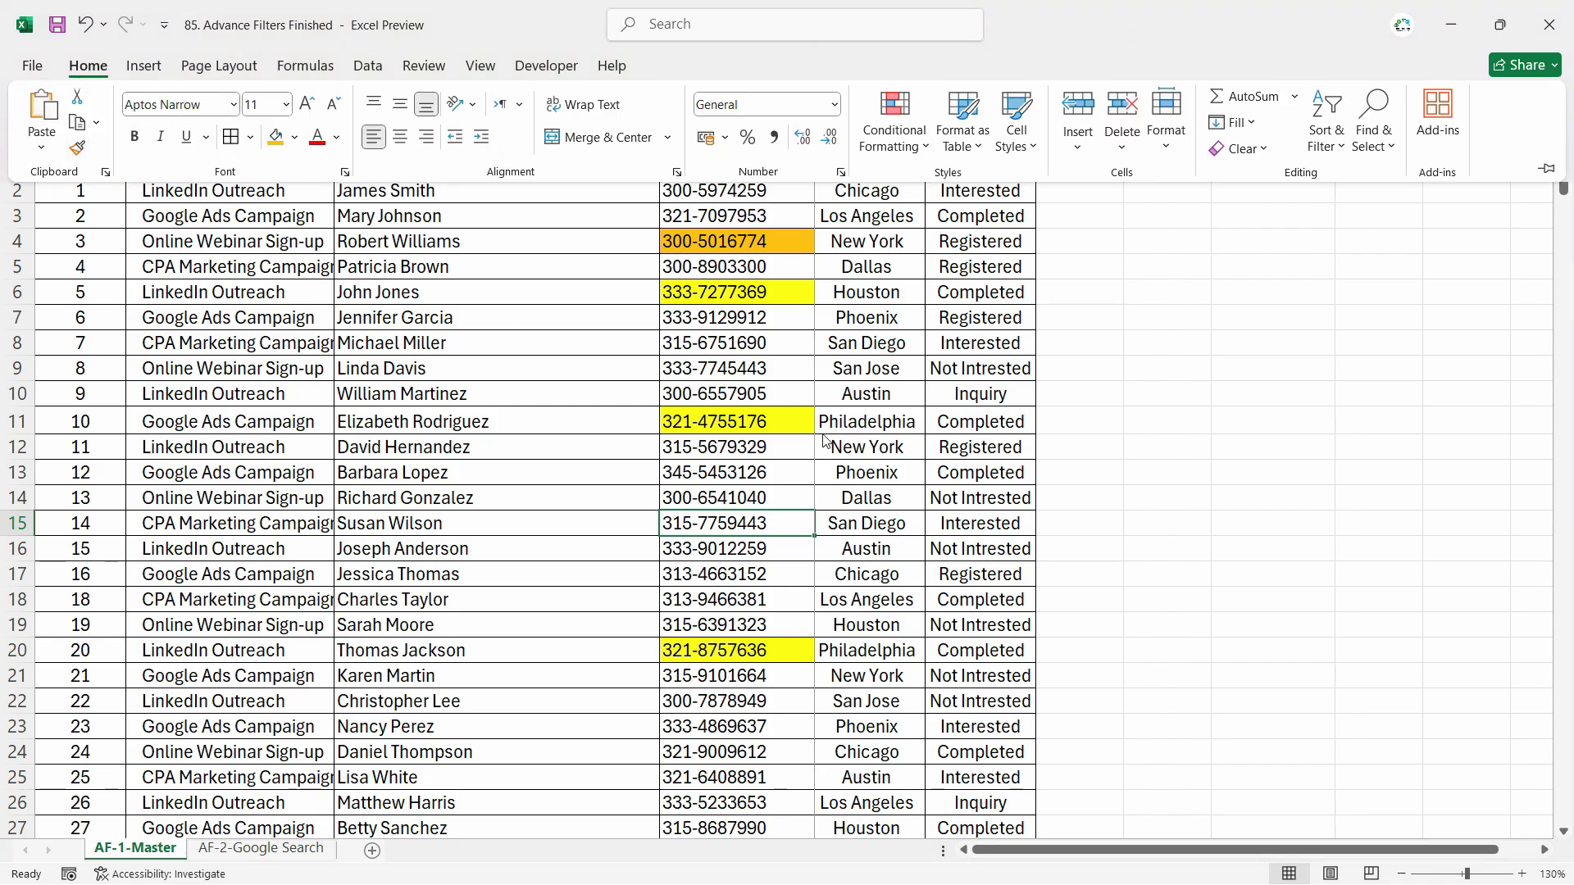
left_click(824, 541)
left_click(746, 496)
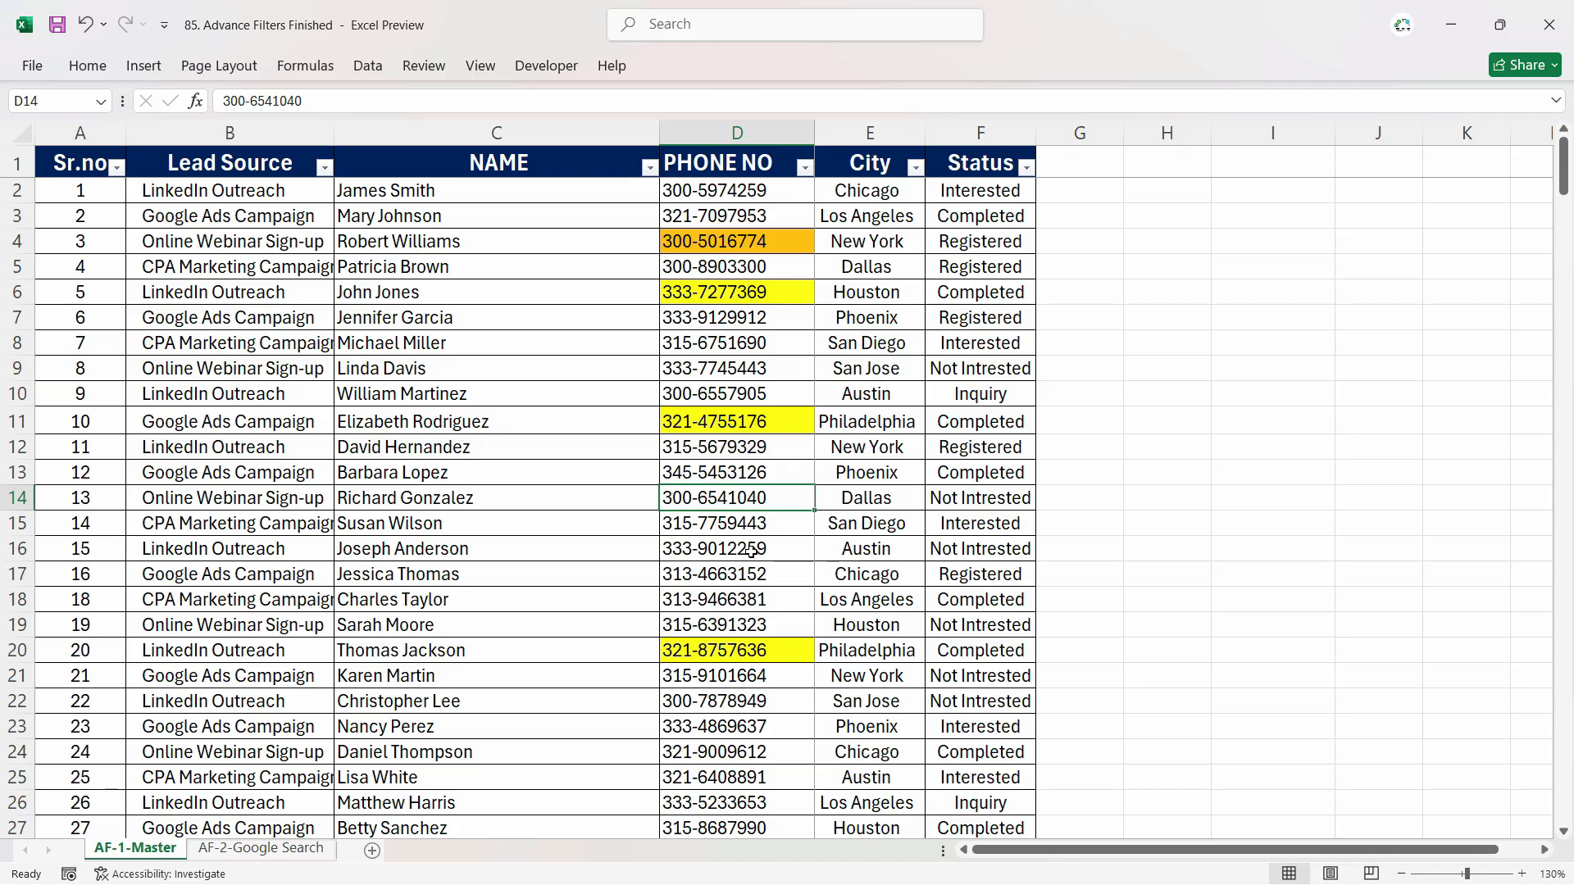
left_click(767, 247)
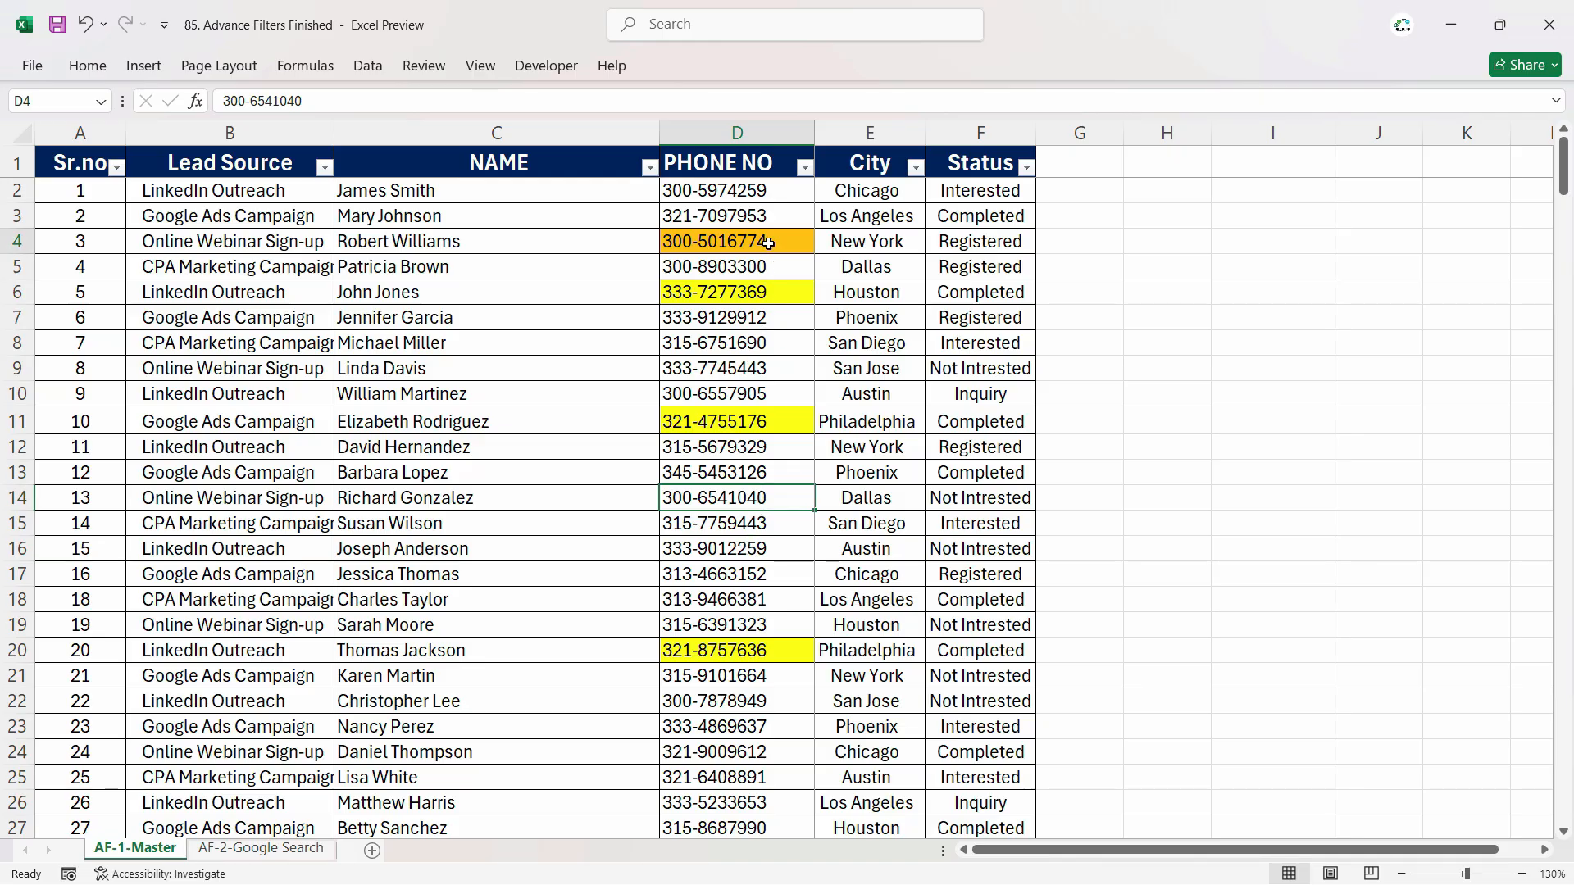
Repeat the orange fill on the phone number cells D13, D17 and D25.
left_click(750, 478)
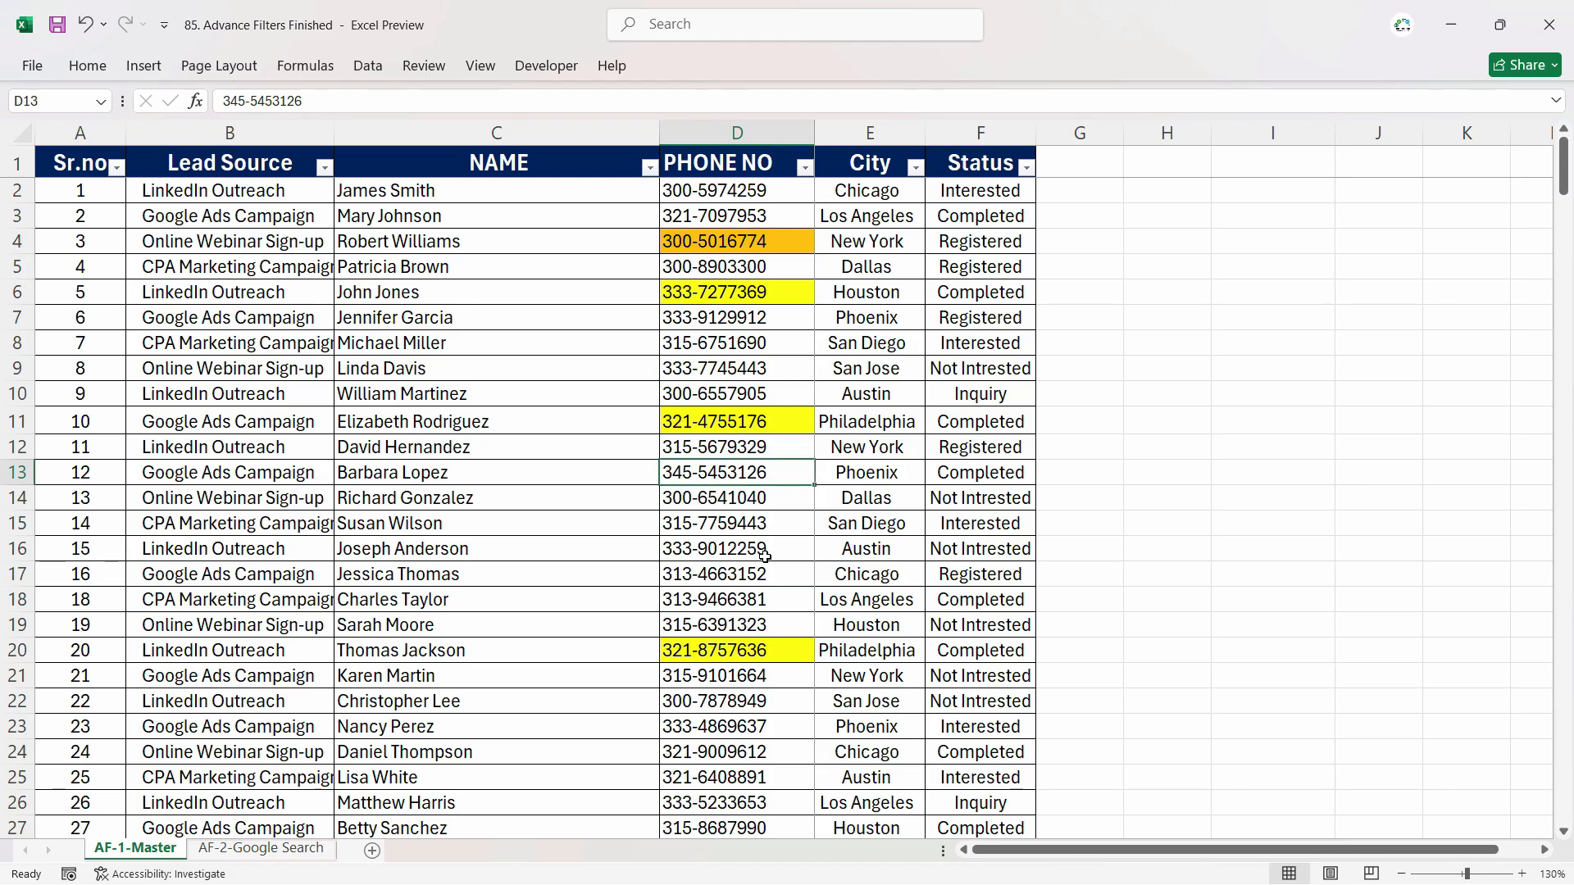
key("F4")
left_click(756, 578)
key("F4")
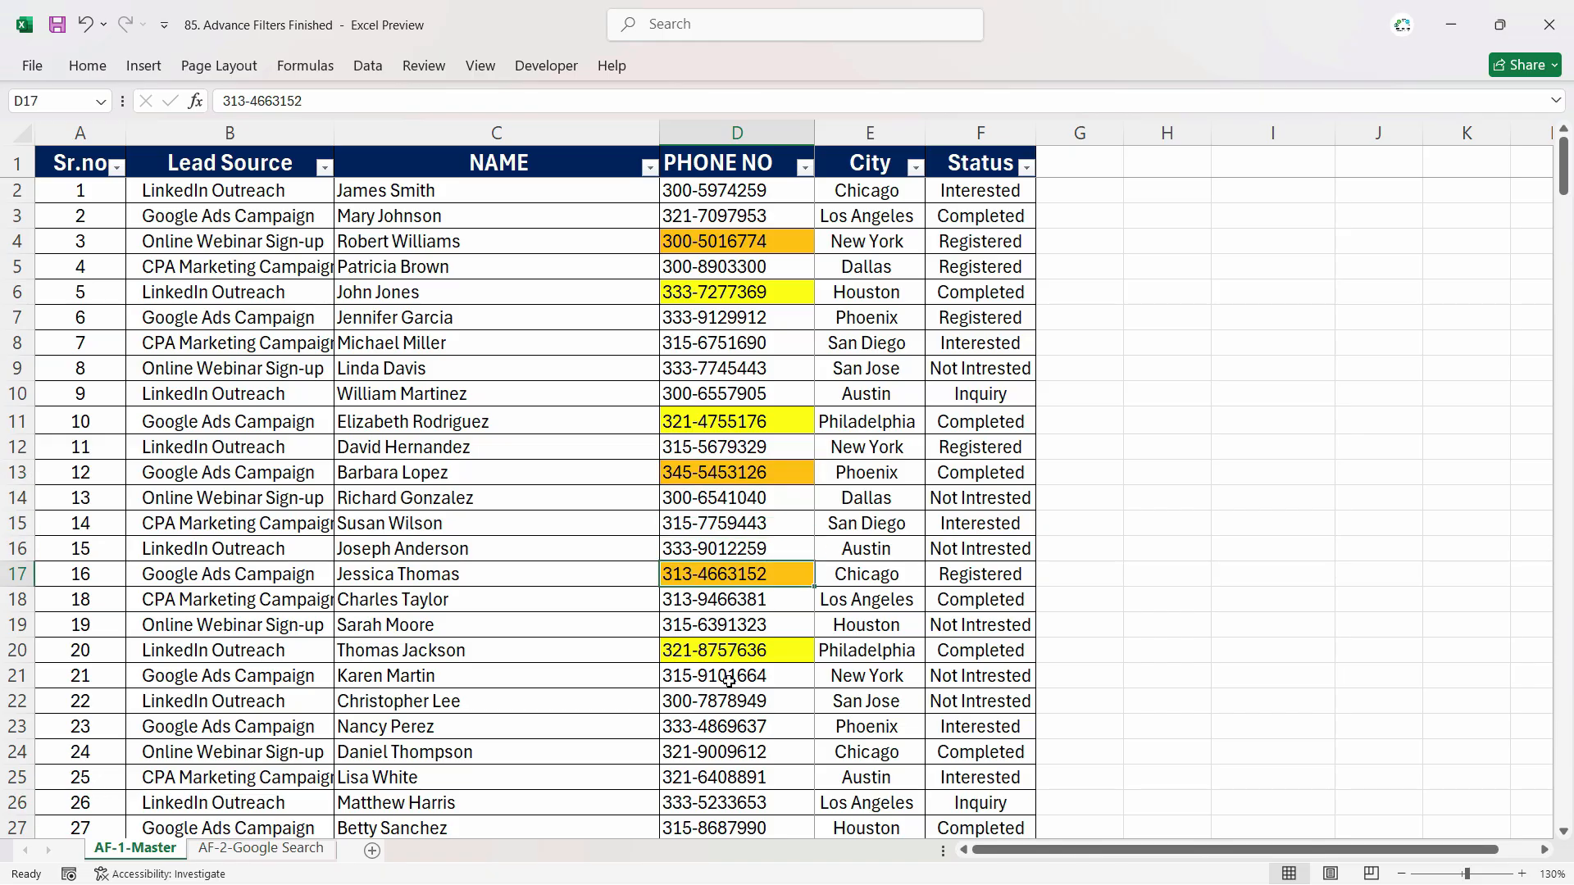
left_click(729, 699)
left_click(758, 777)
key("F4")
Repeat the orange fill on the phone number cells D31, D42, D39 and D46.
scroll(758, 771, "down", 4)
left_click(729, 549)
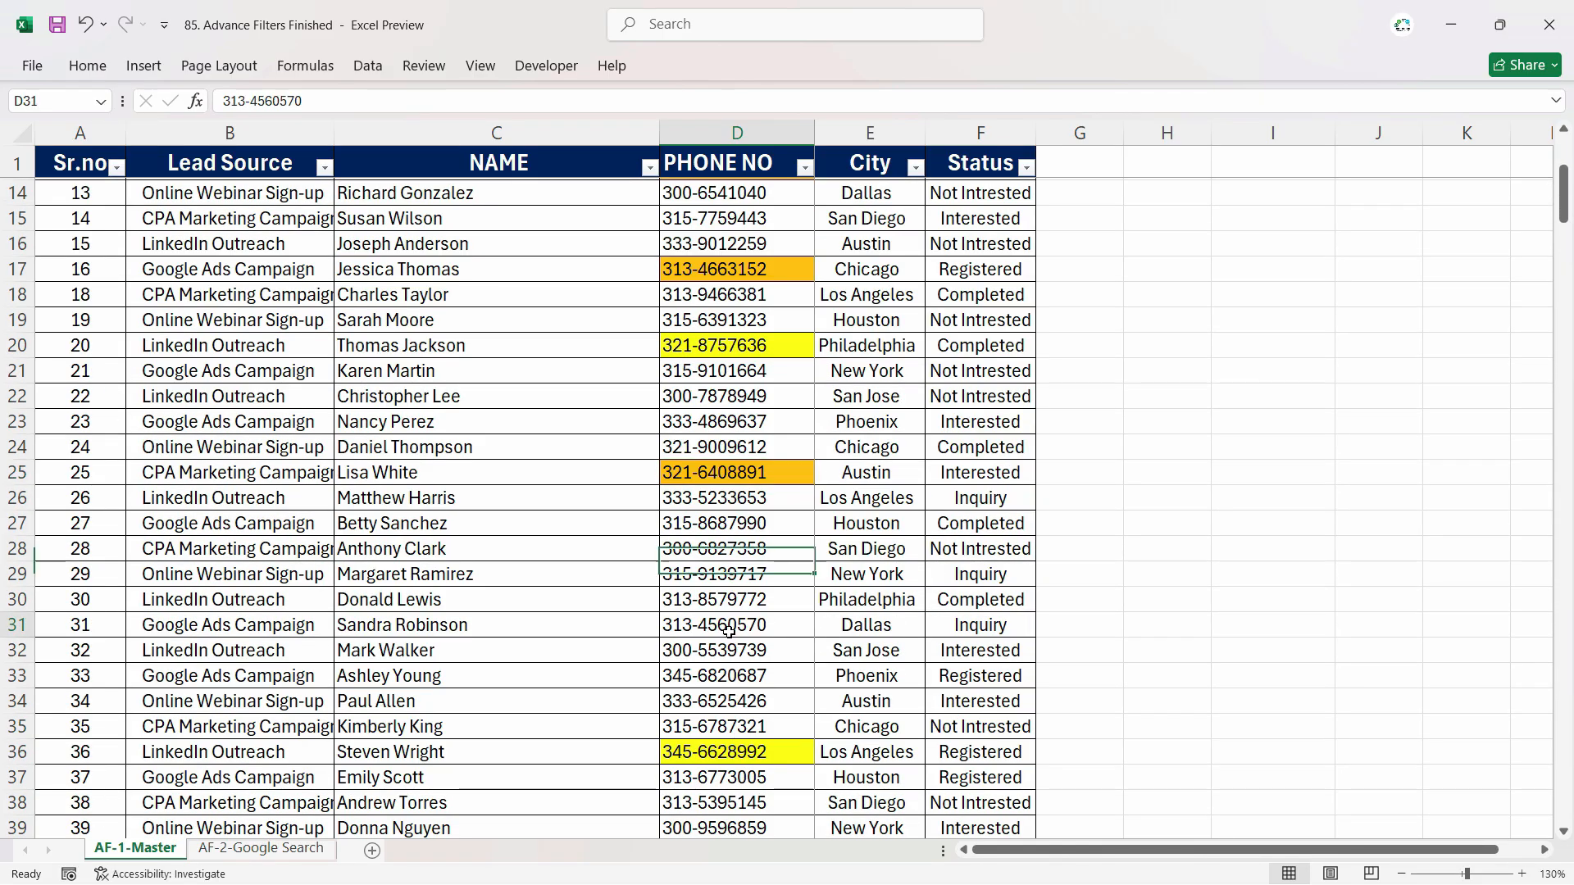
left_click(730, 625)
key("F4")
scroll(731, 727, "down", 3)
left_click(725, 676)
key("F4")
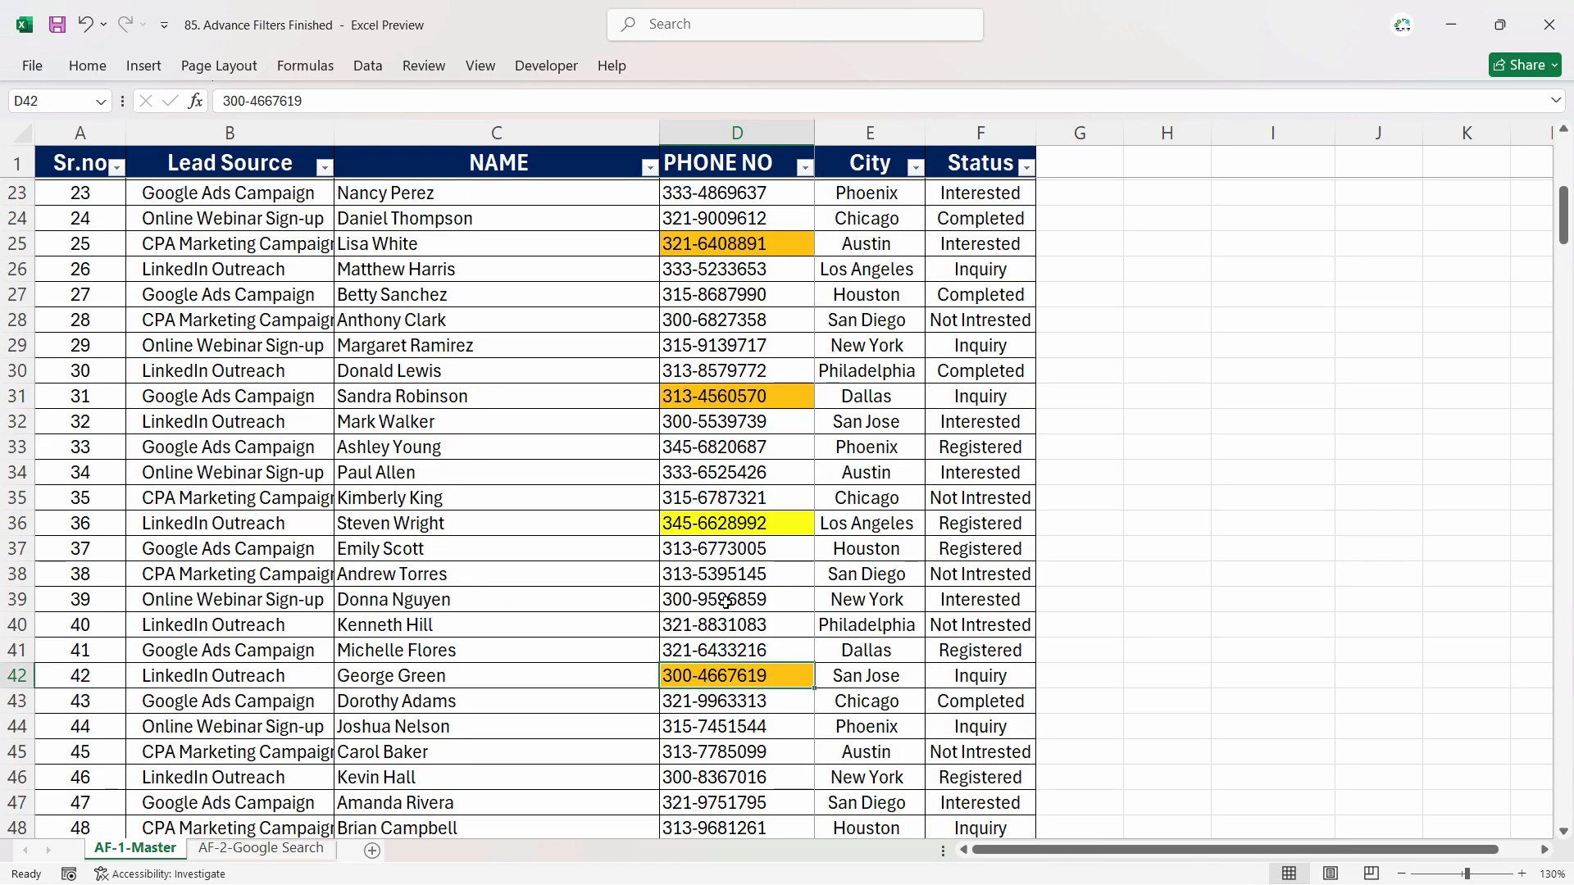
left_click(766, 452)
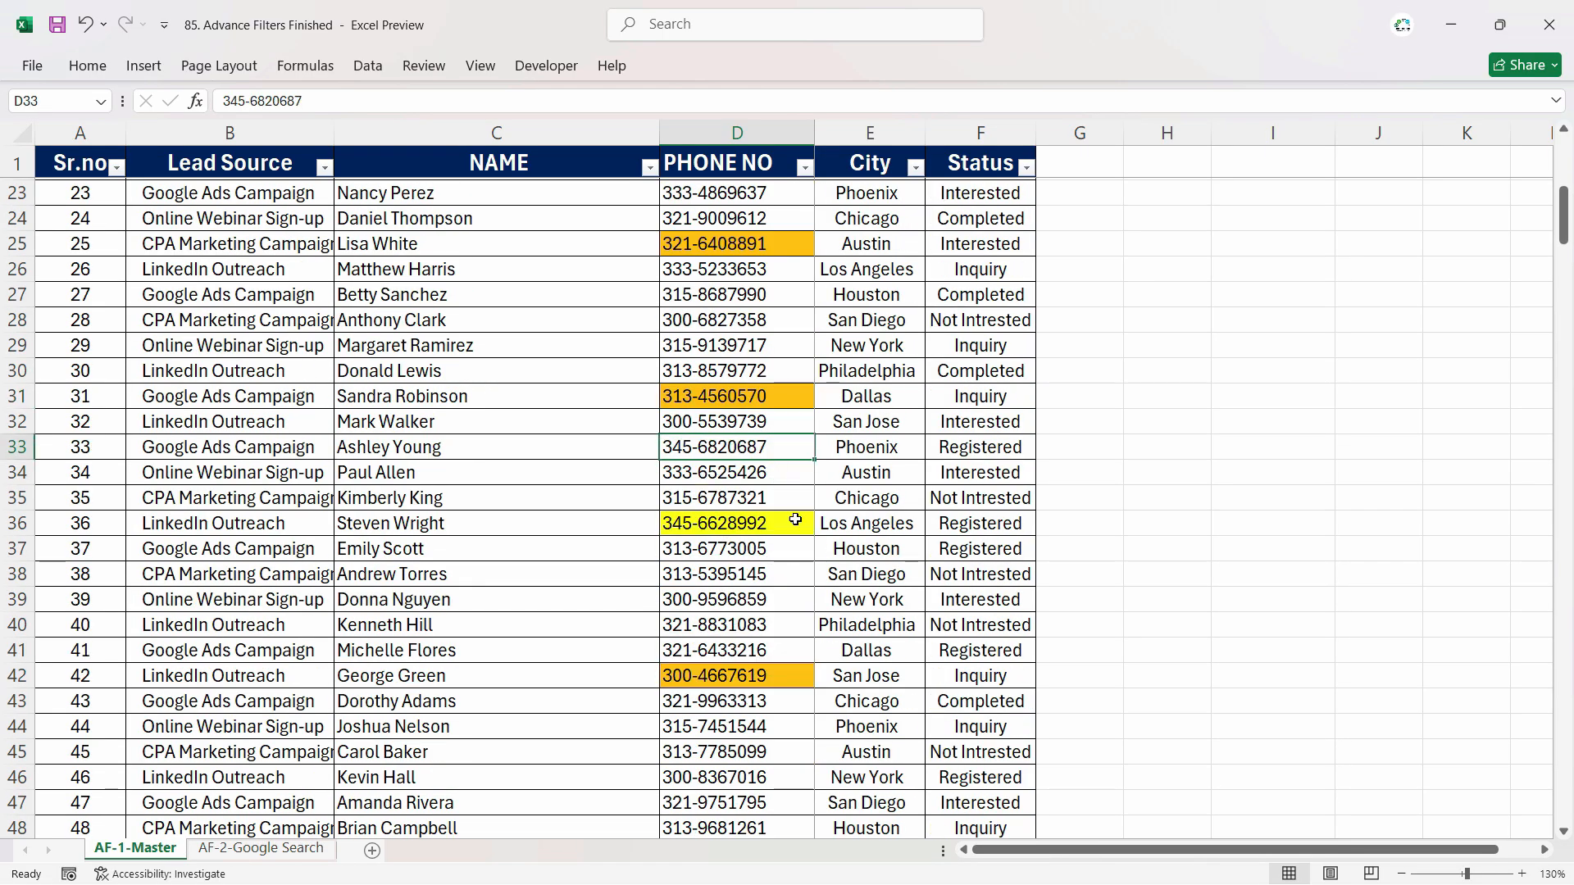
left_click(725, 608)
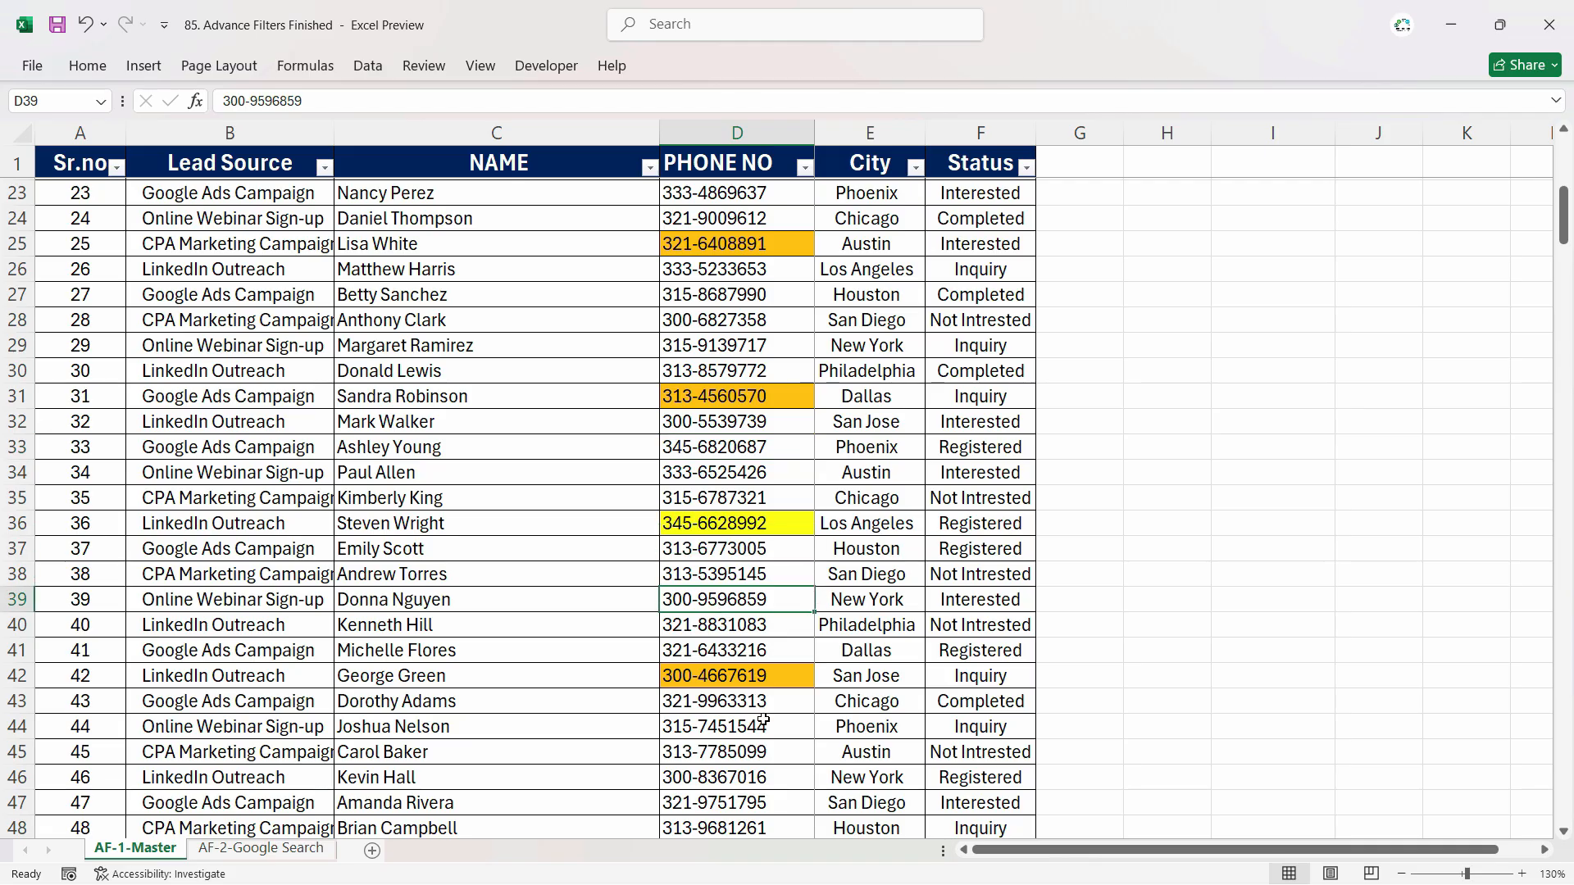
left_click(761, 775)
key("F4")
Filter the PHONE NO column by the color of cell D4 and clear that filter again.
scroll(853, 541, "up", 4)
scroll(861, 561, "up", 3)
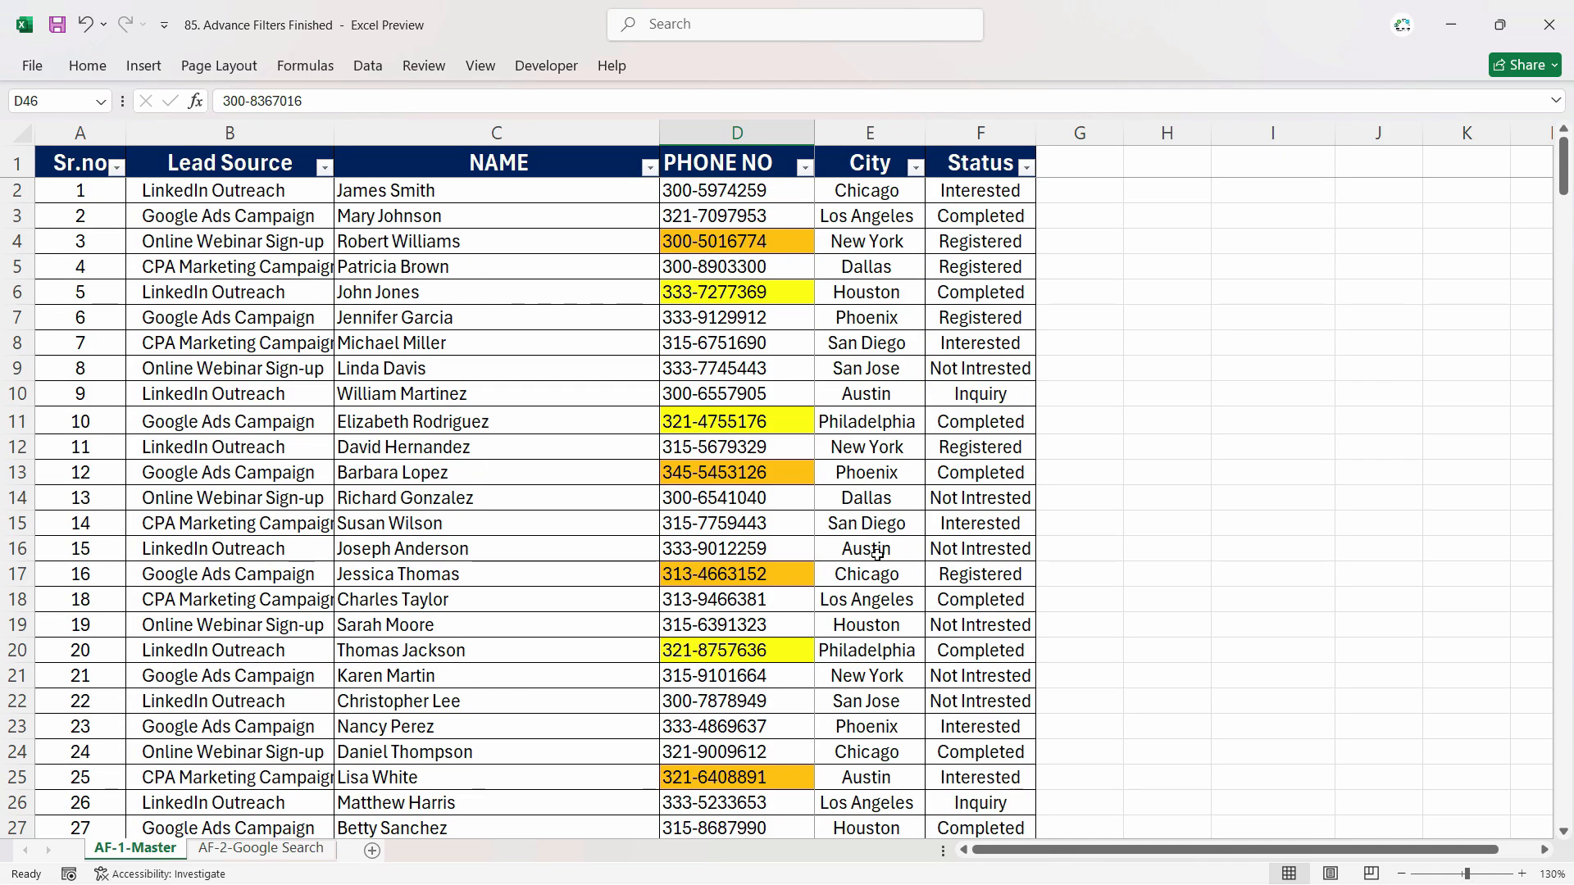
left_click(784, 239)
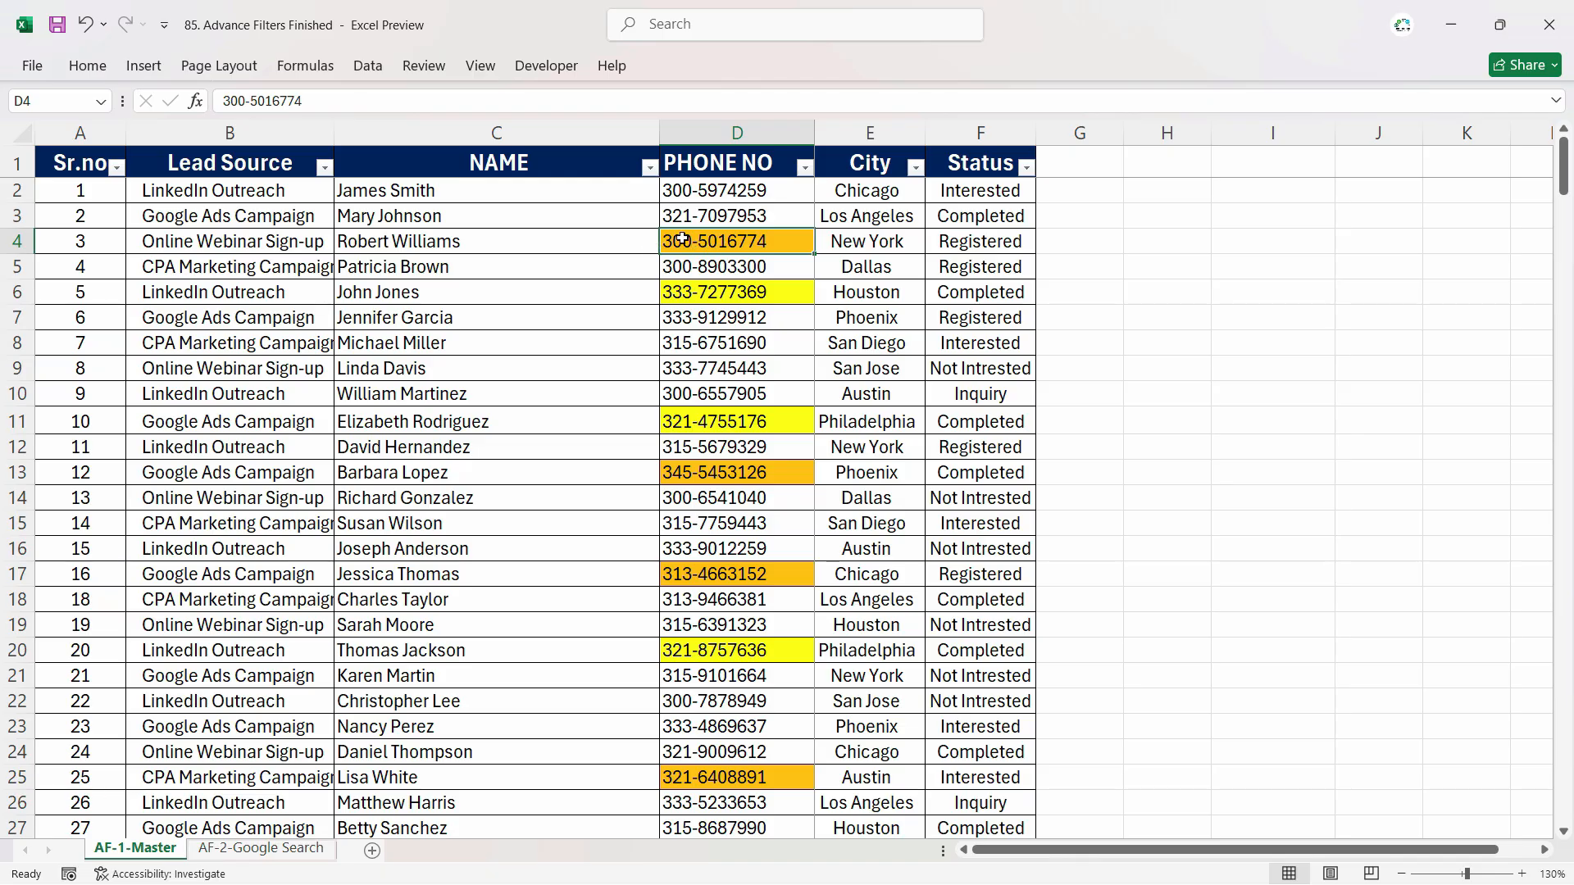
right_click(721, 242)
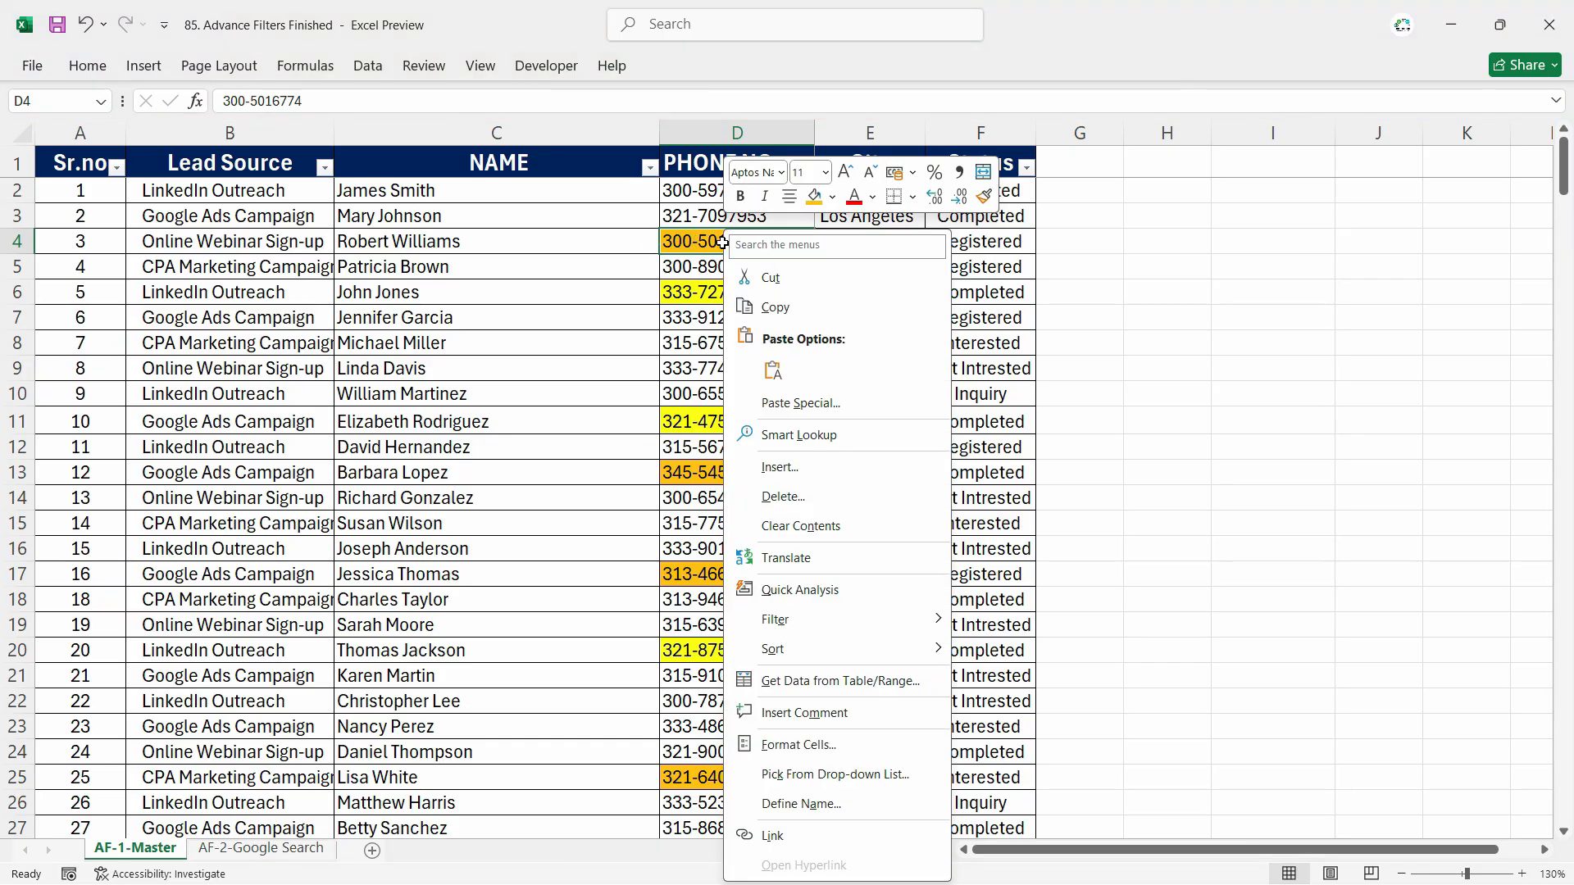
mouse_move(848, 624)
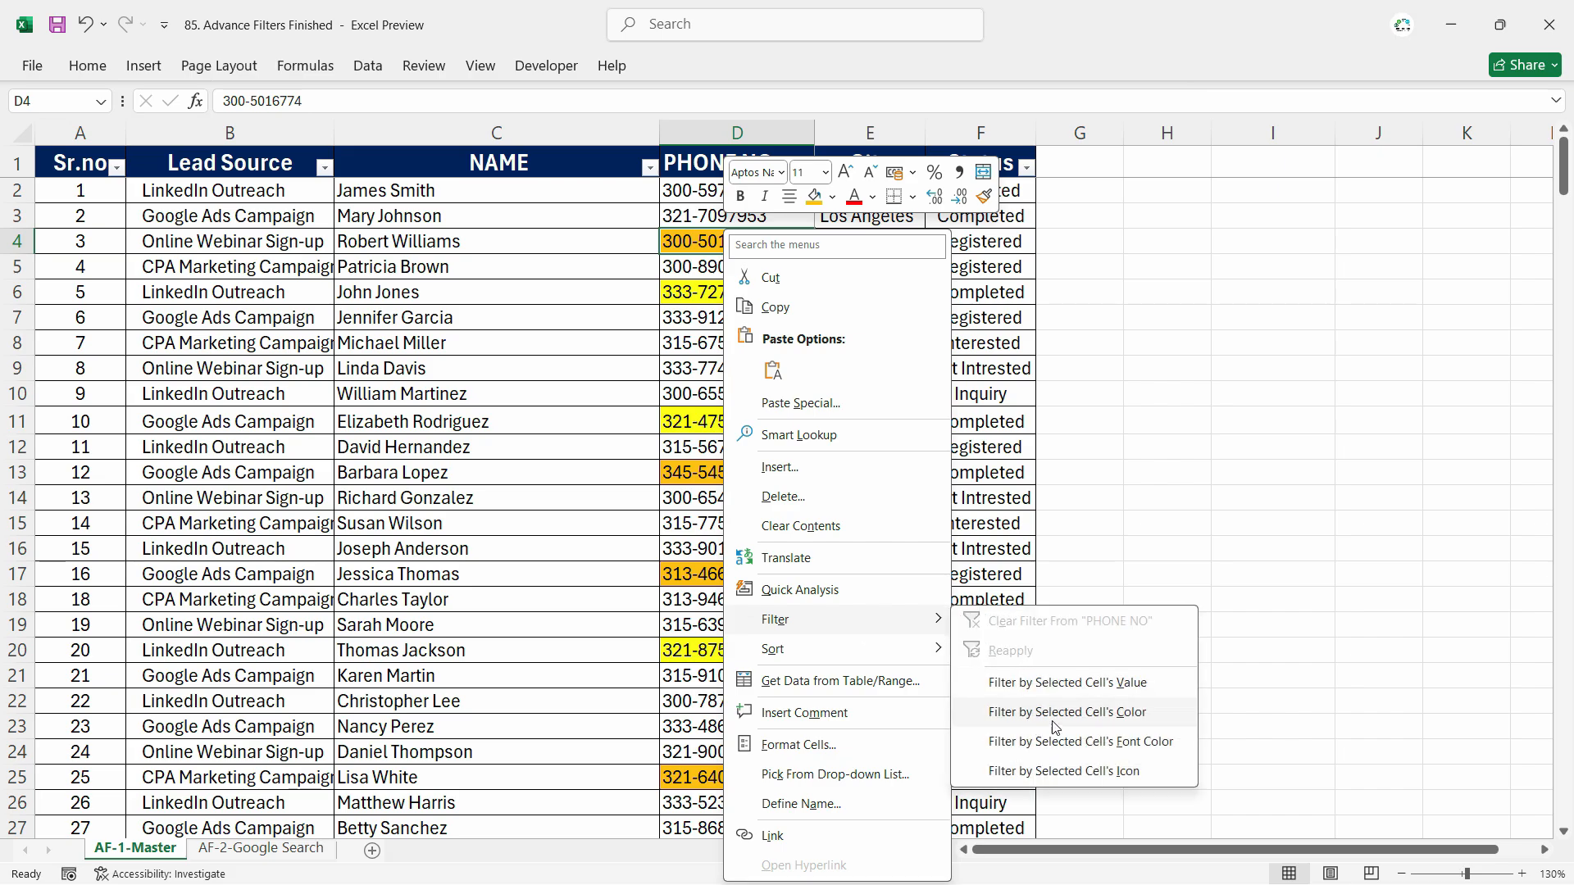
left_click(1124, 721)
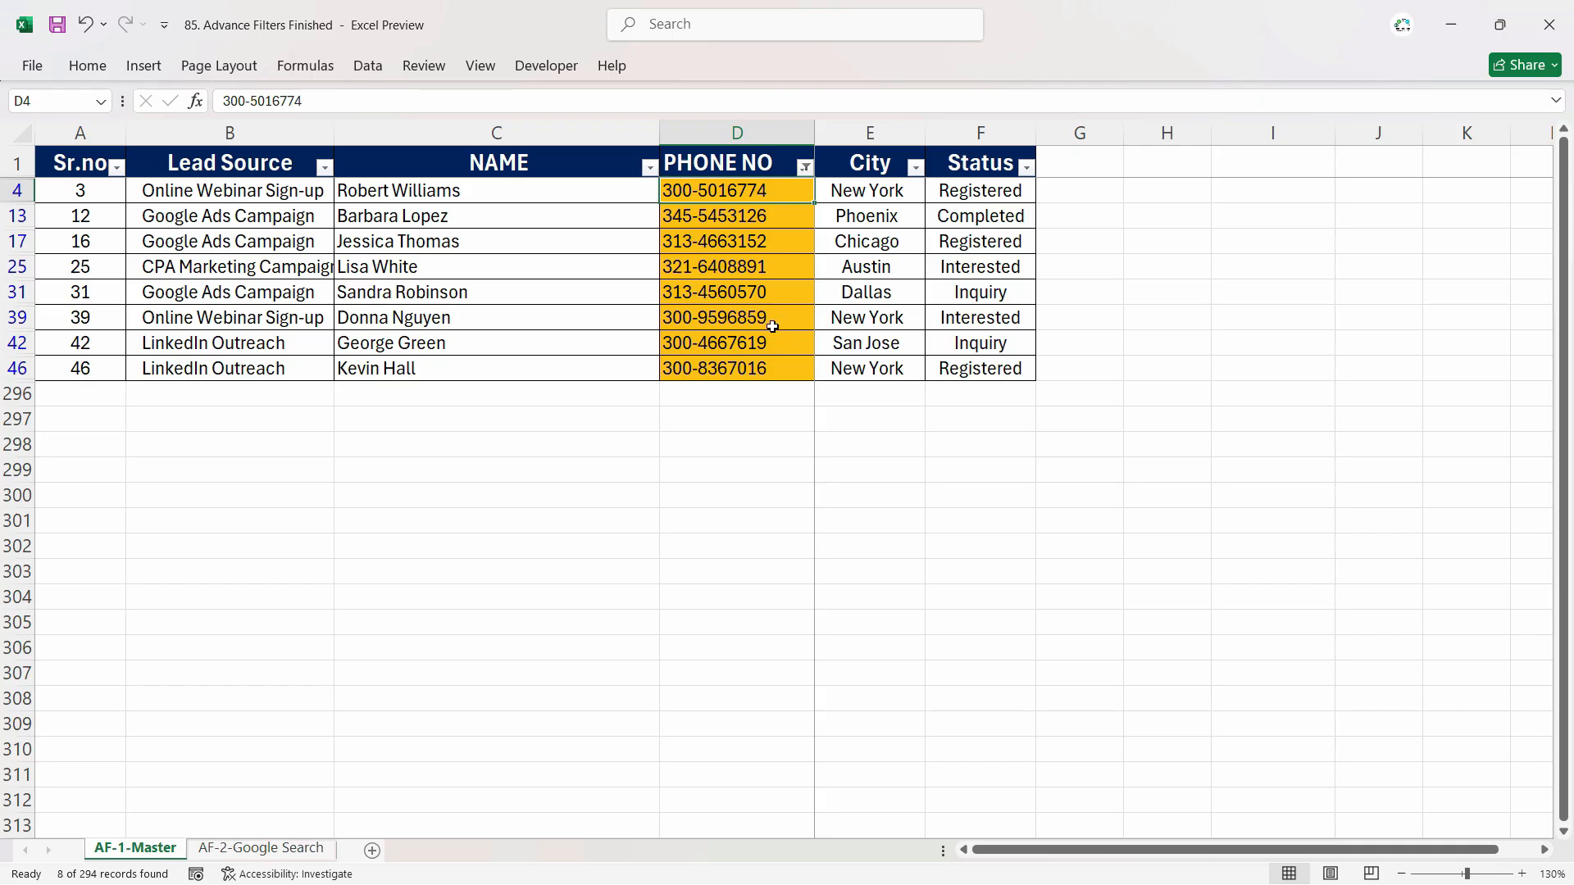
left_click(805, 167)
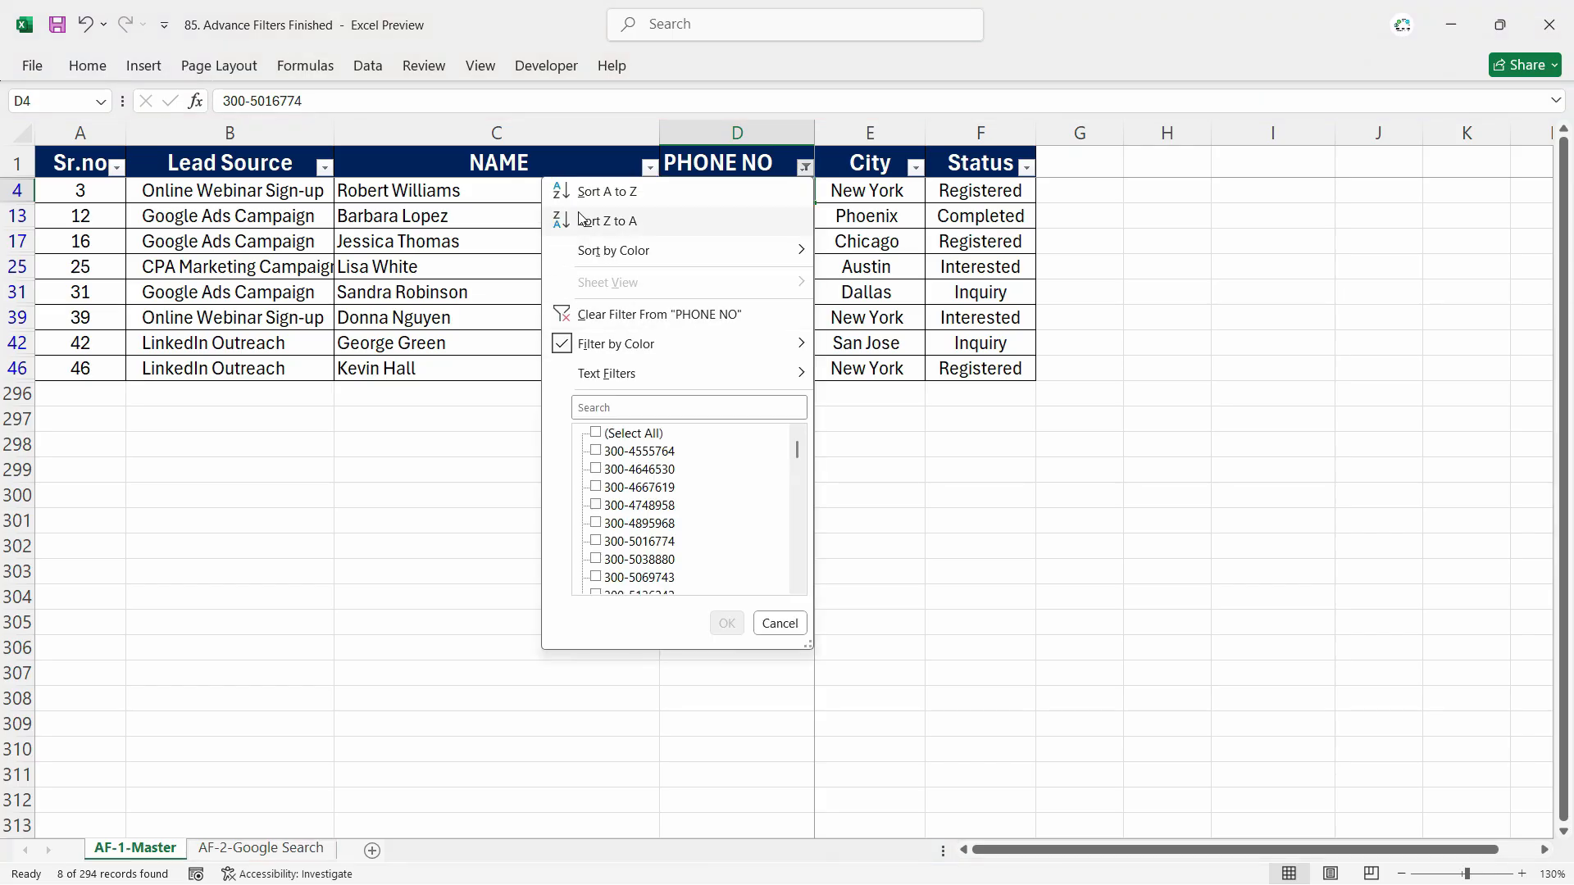
left_click(644, 315)
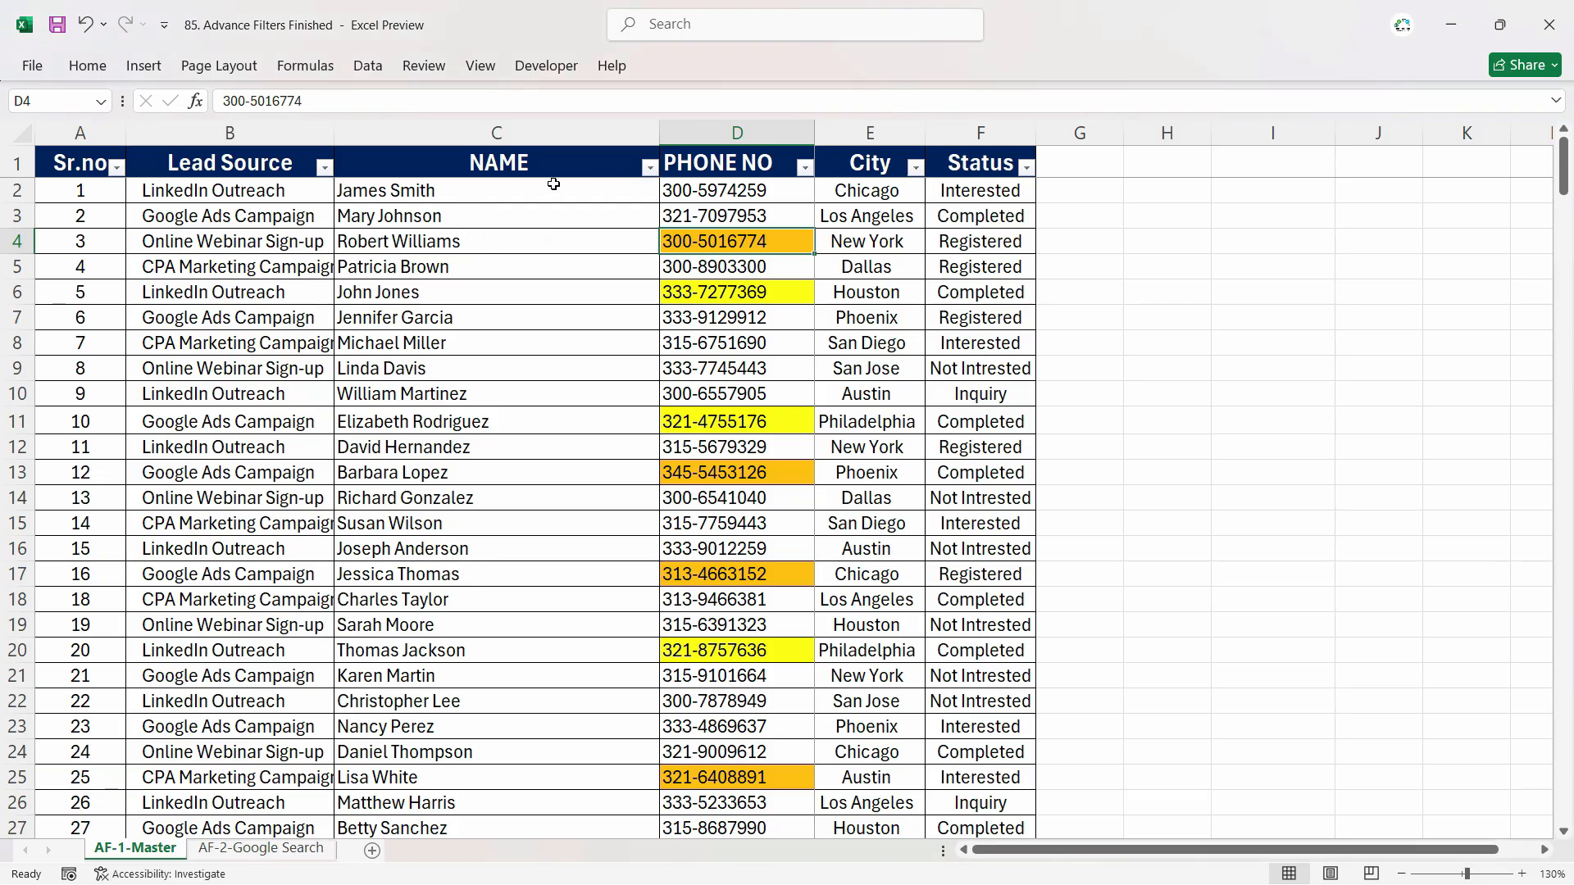
Sort the lead table by the NAME column from A to Z.
left_click(649, 167)
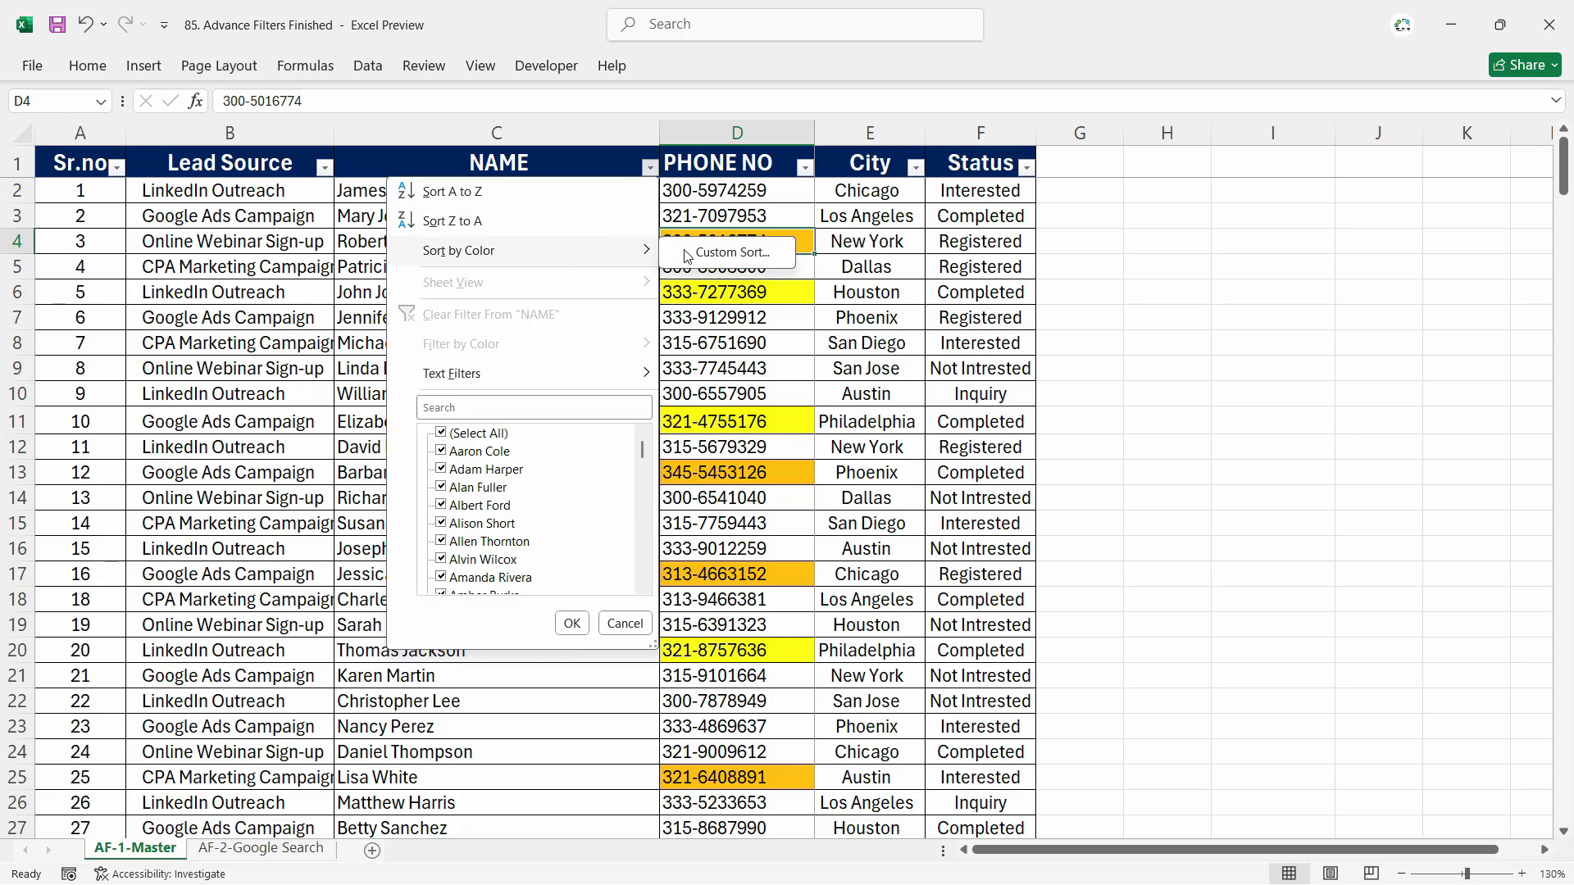
left_click(583, 193)
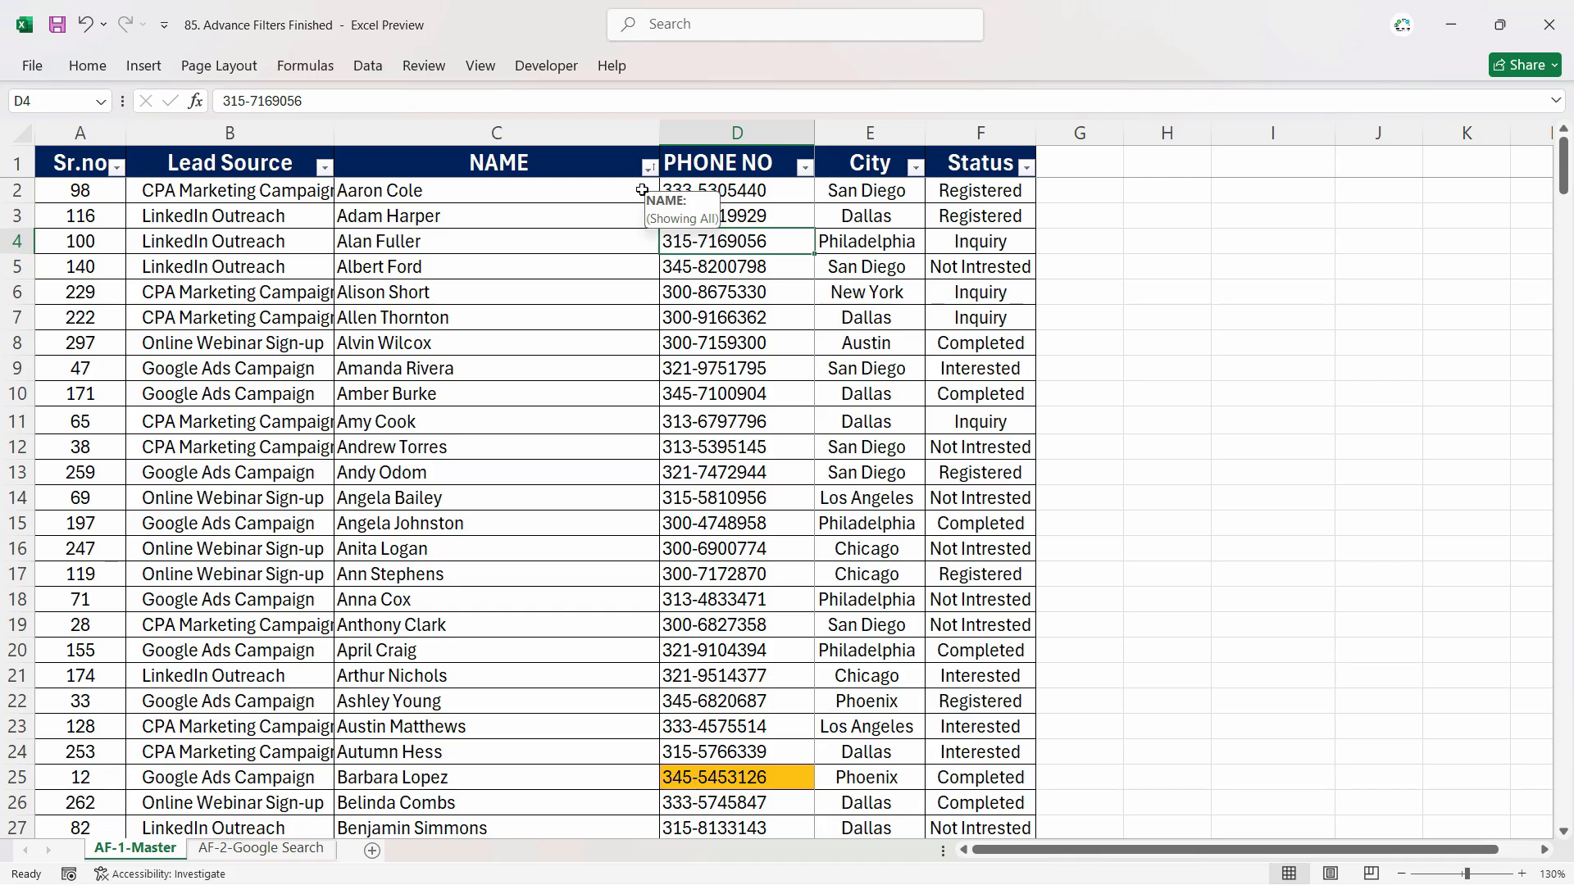
left_click(533, 342)
Sort the lead table by the Sr.no column from smallest to largest.
left_click(112, 173)
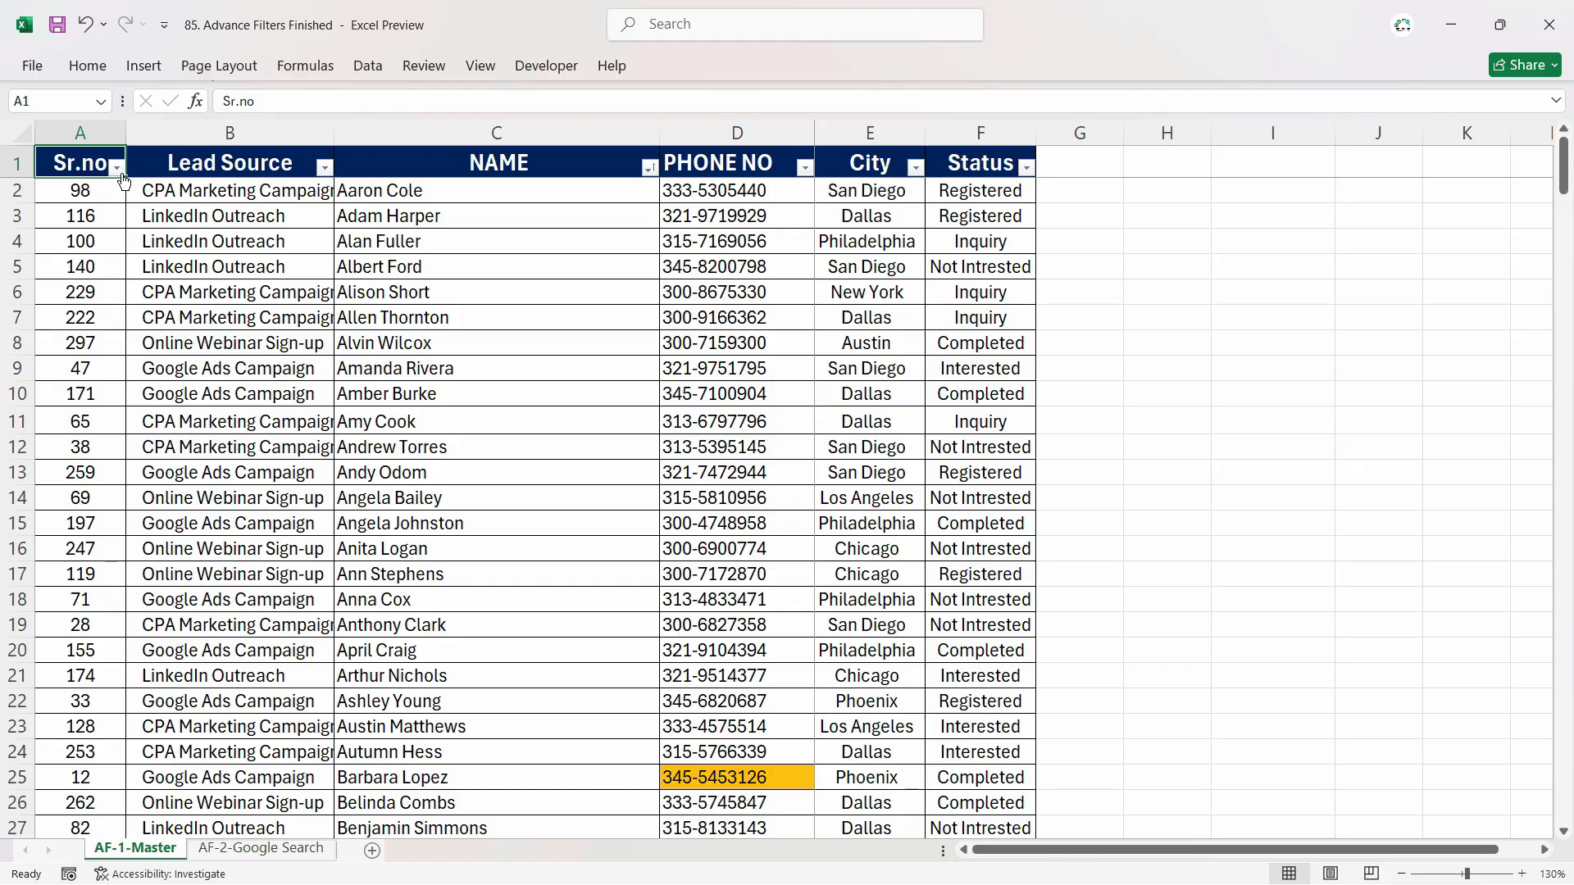
left_click(117, 167)
left_click(82, 197)
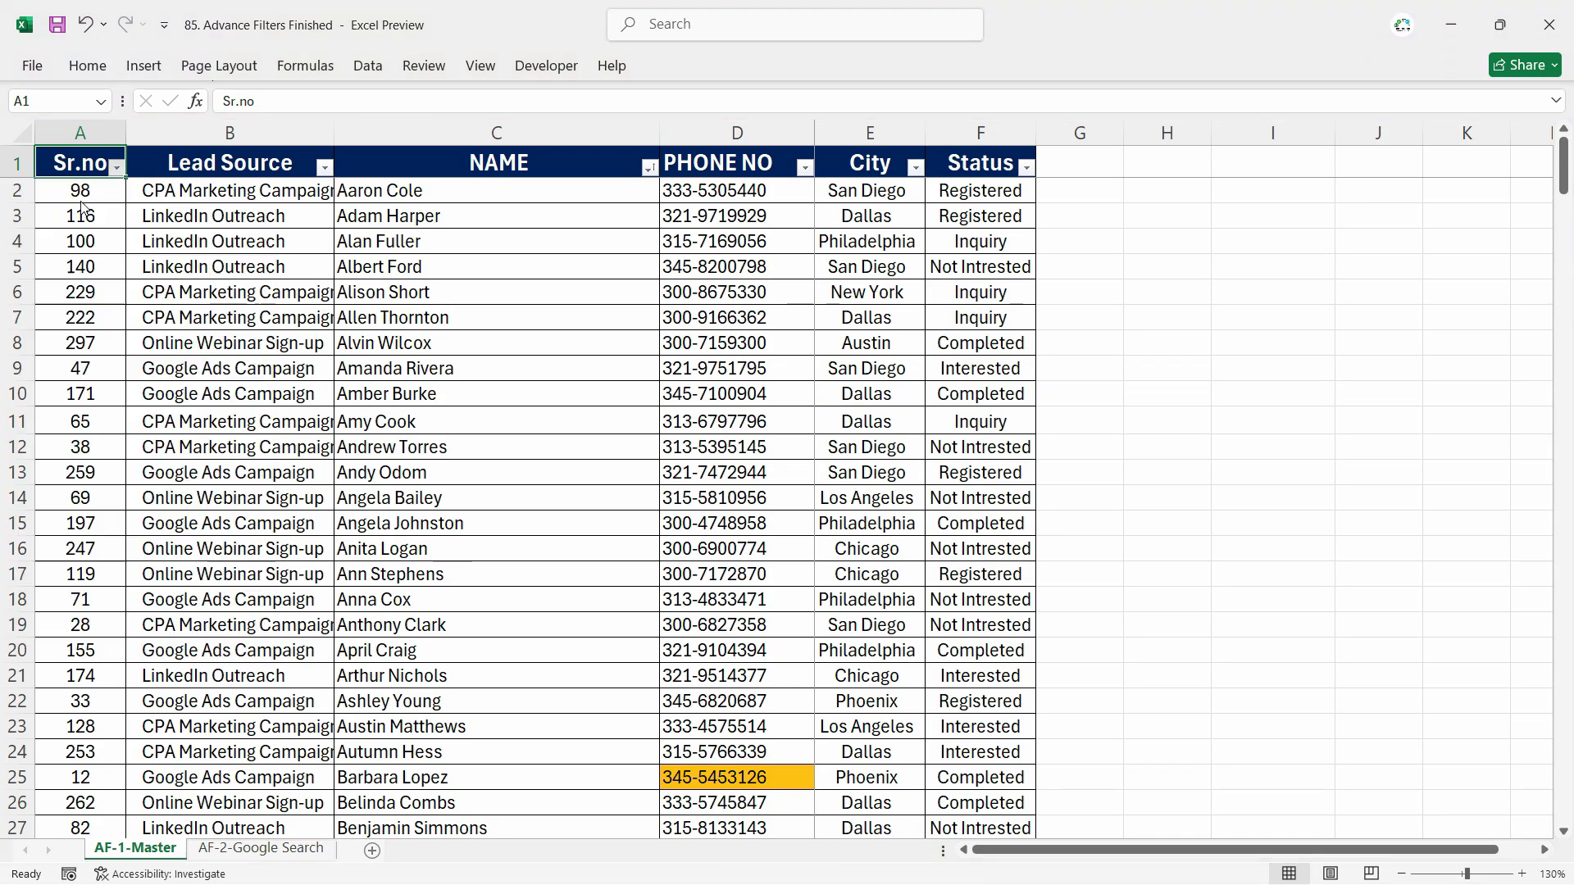
left_click(90, 264)
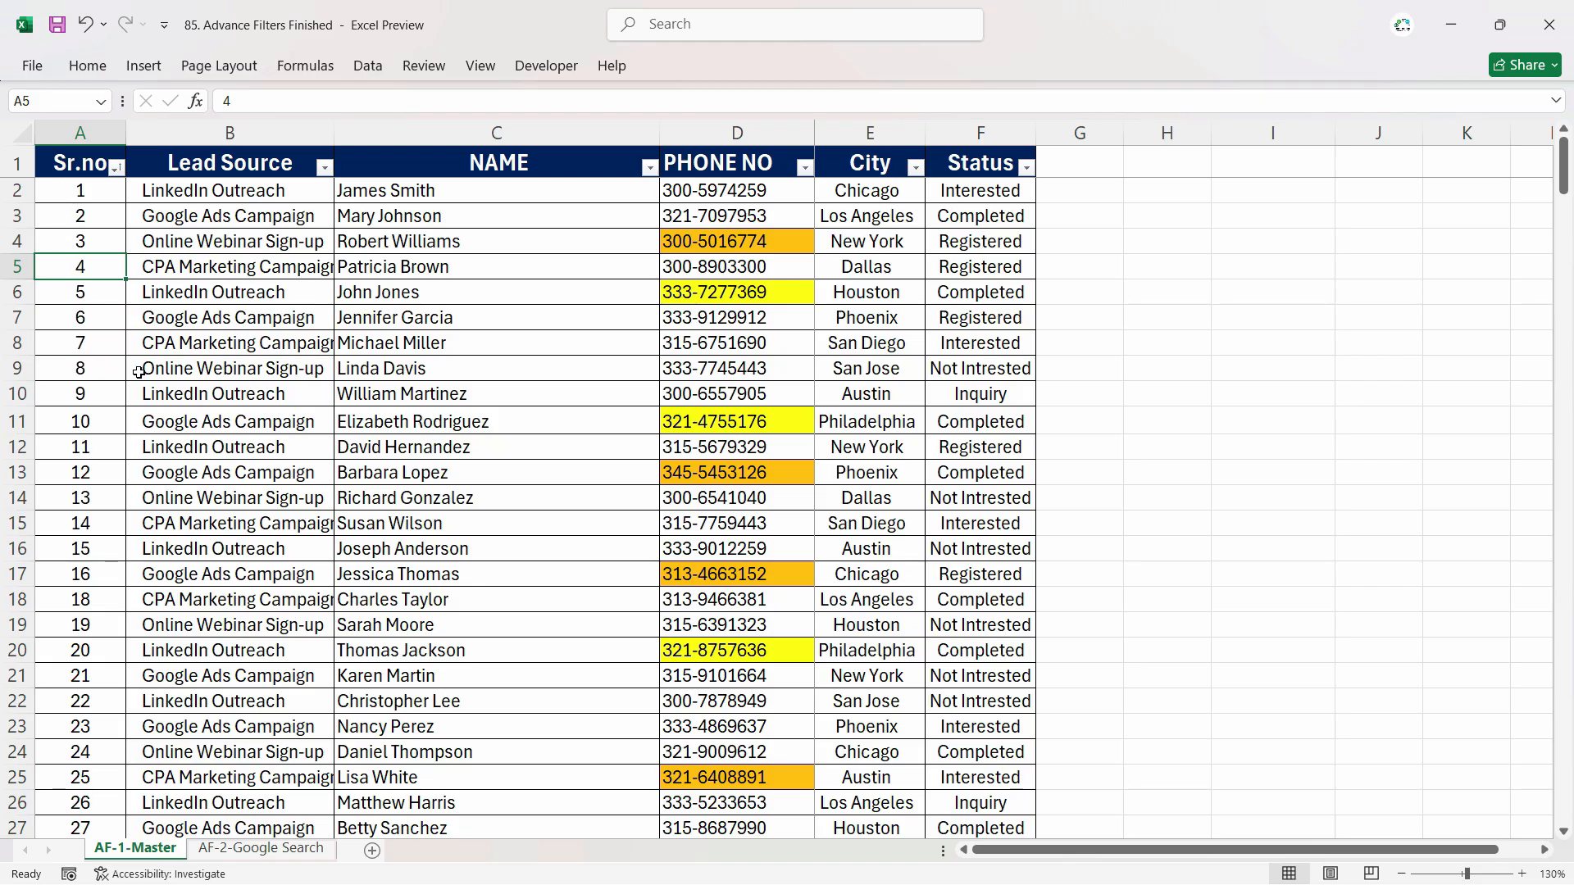
left_click(541, 175)
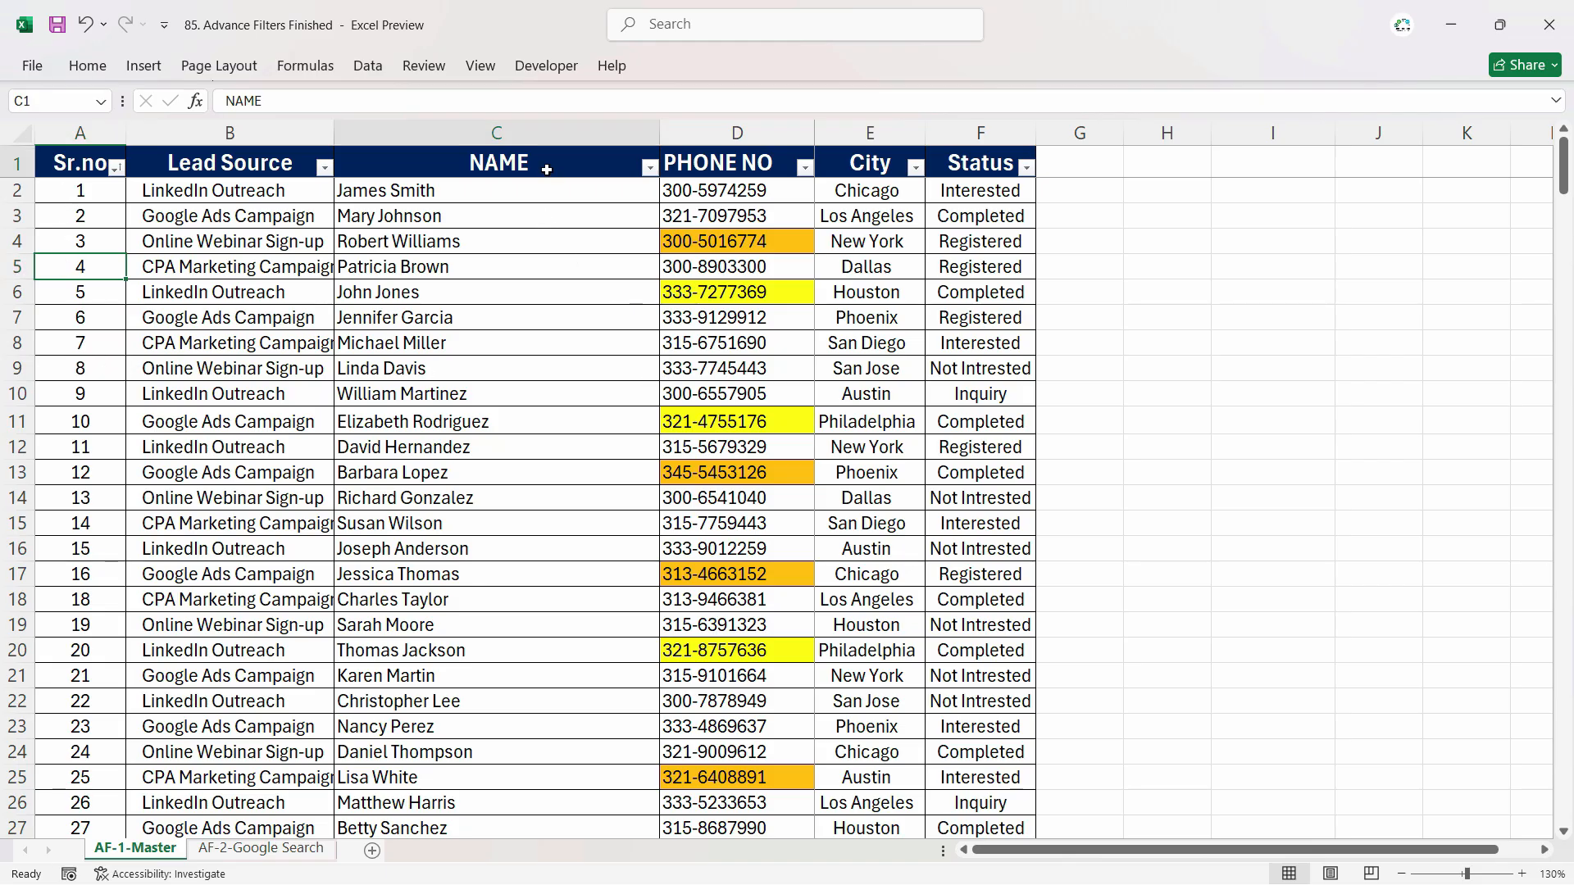
left_click(286, 164)
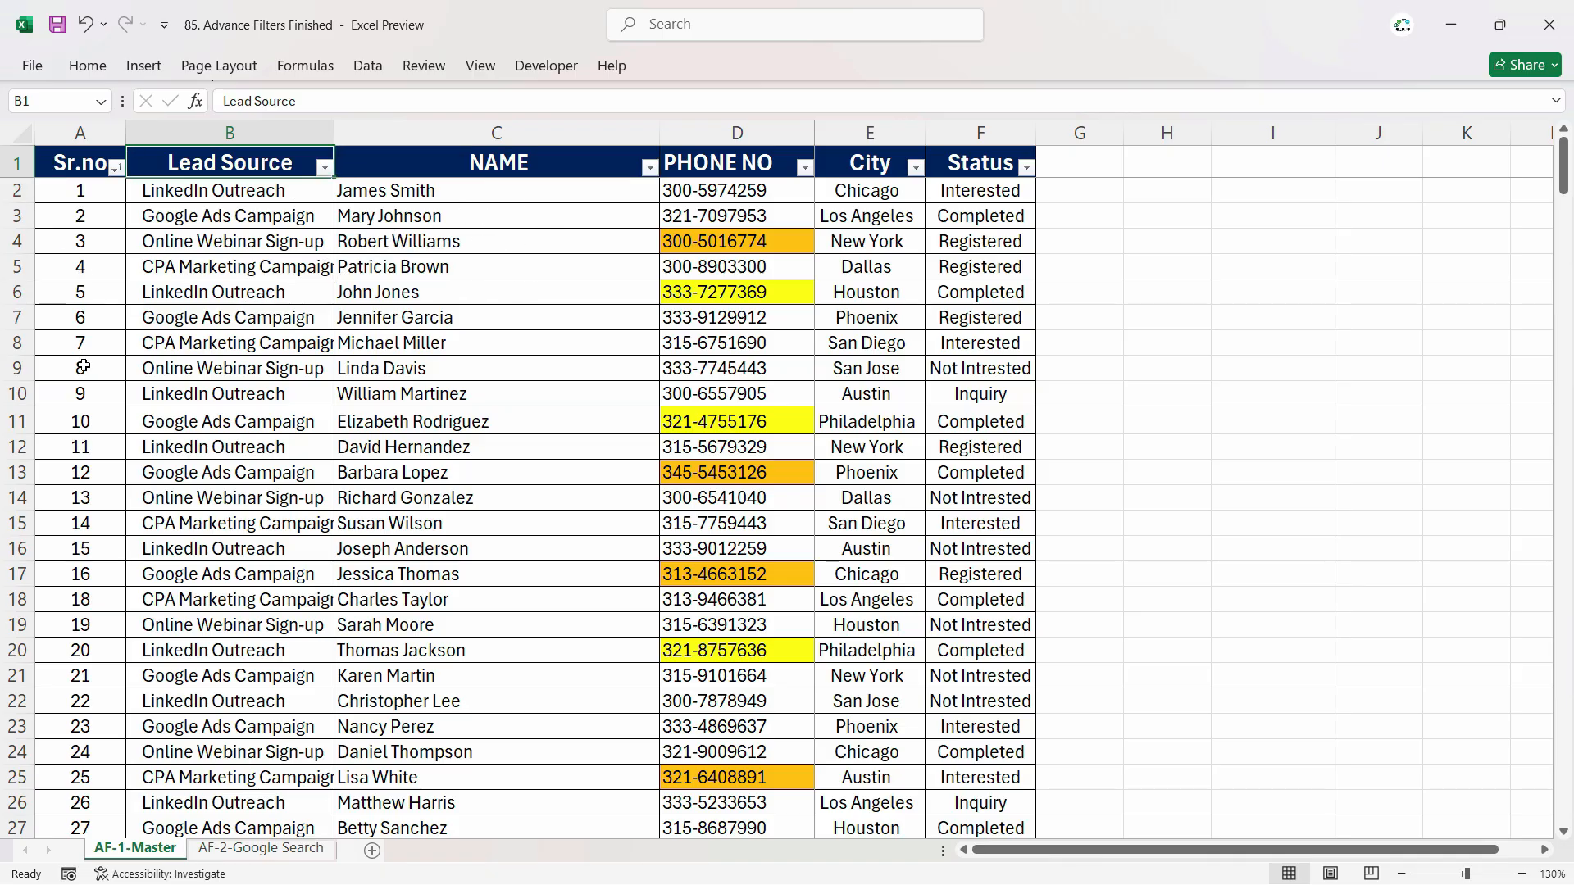
left_click(85, 162)
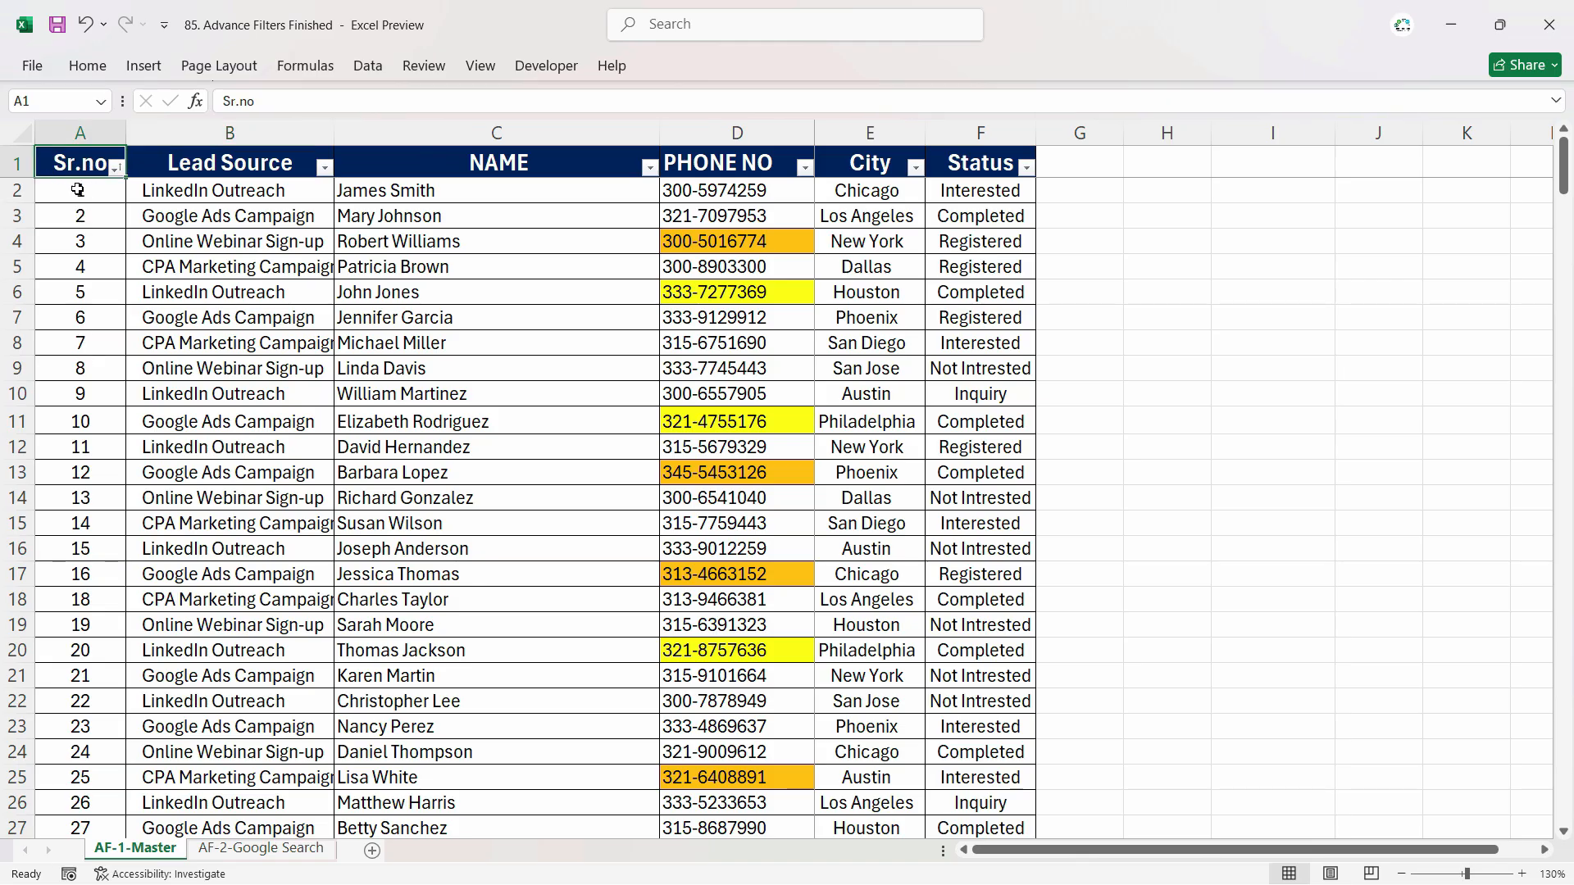
left_click(86, 361)
left_click(392, 451)
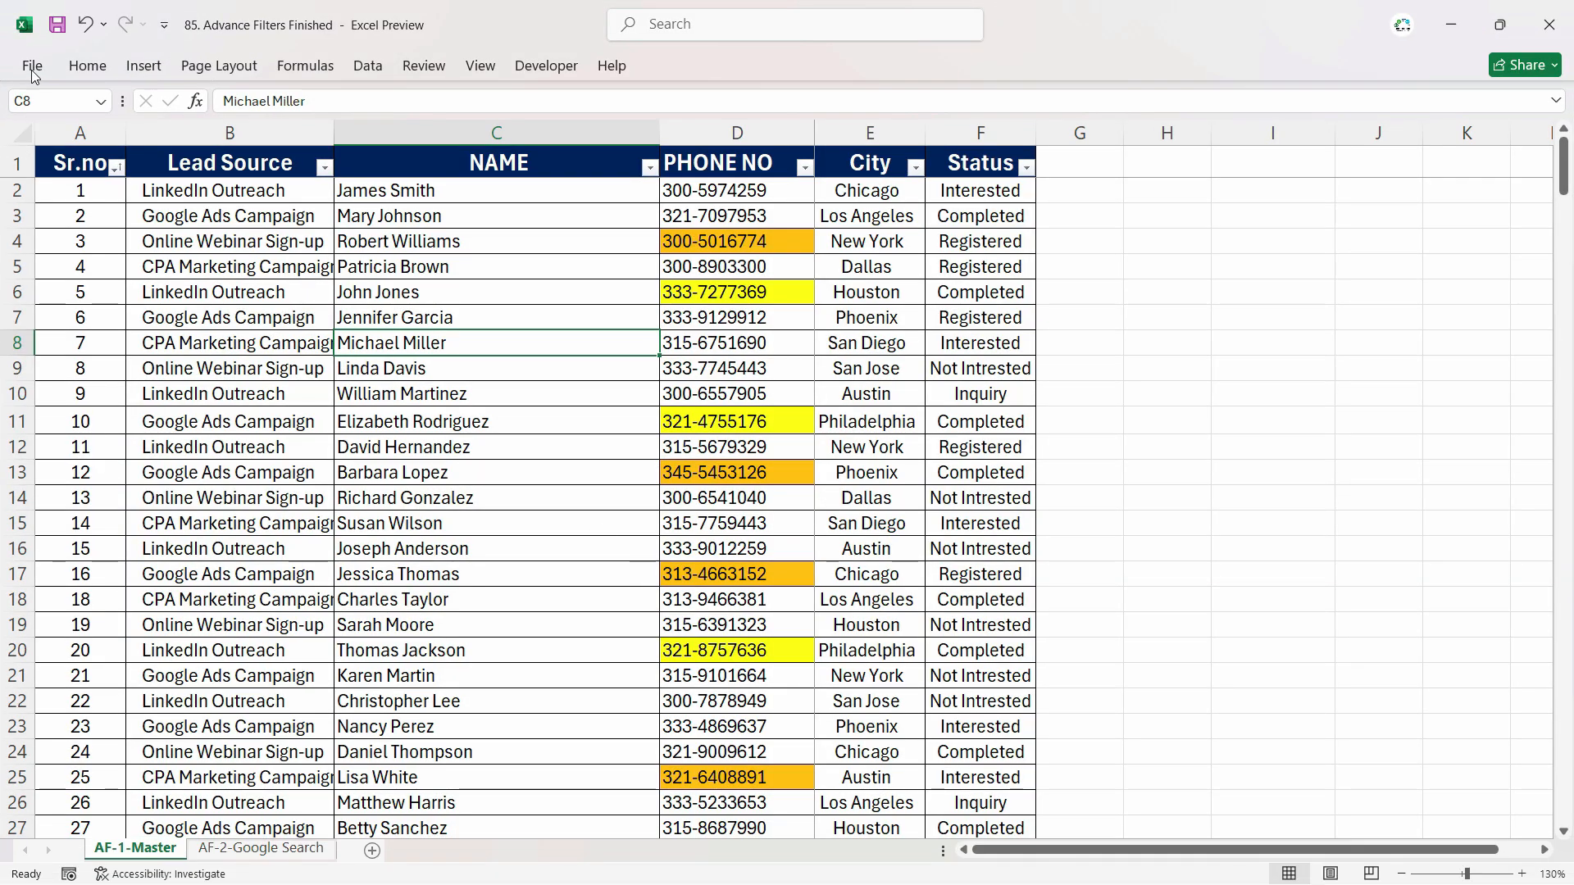
Insert eight blank rows above the lead table's header row.
left_click(16, 163)
right_click(17, 163)
left_click(115, 373)
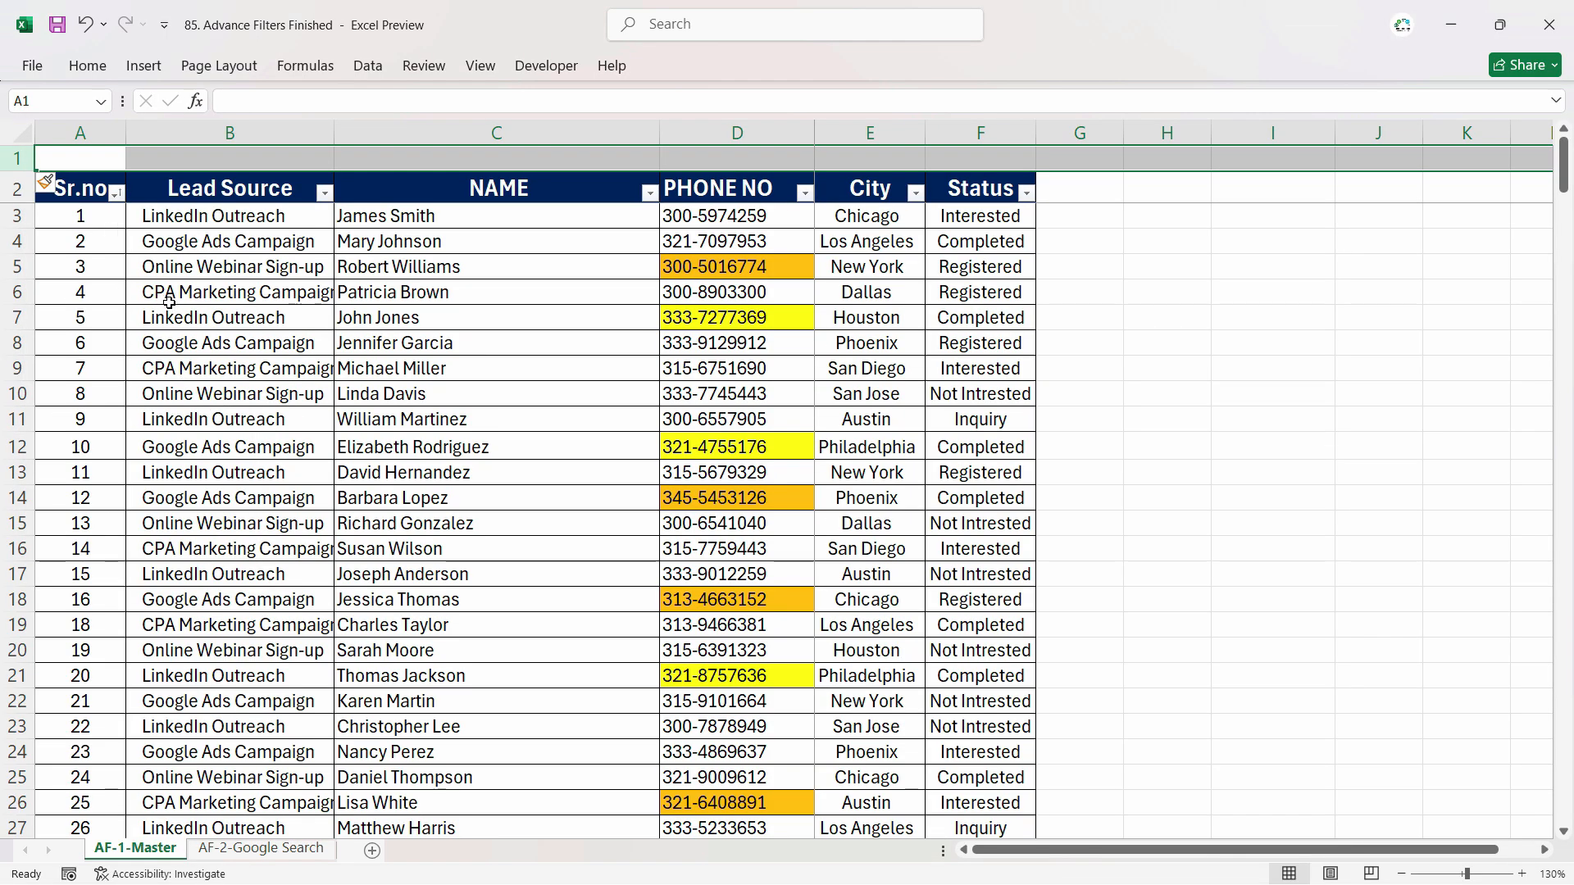
key("F4")
key("F4")
key("F4")
key("F4")
key("F4")
key("F4")
key("F4")
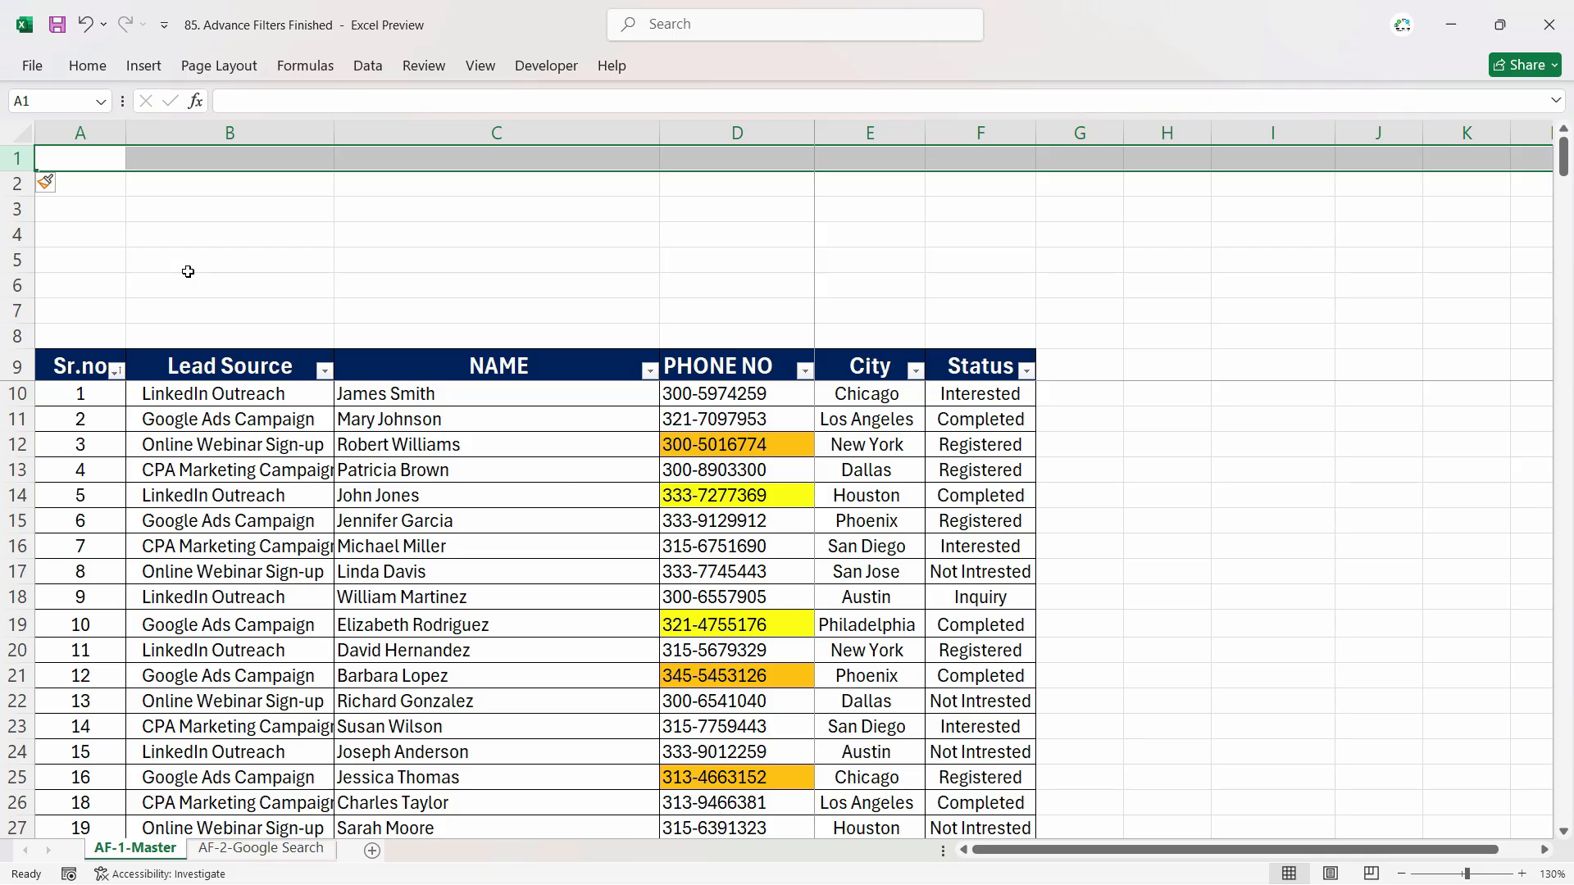
Copy the table headers in A9:F9 and paste them into row 1 starting at A1.
left_click(231, 210)
left_click_drag(80, 366, 923, 374)
key("ctrl+c")
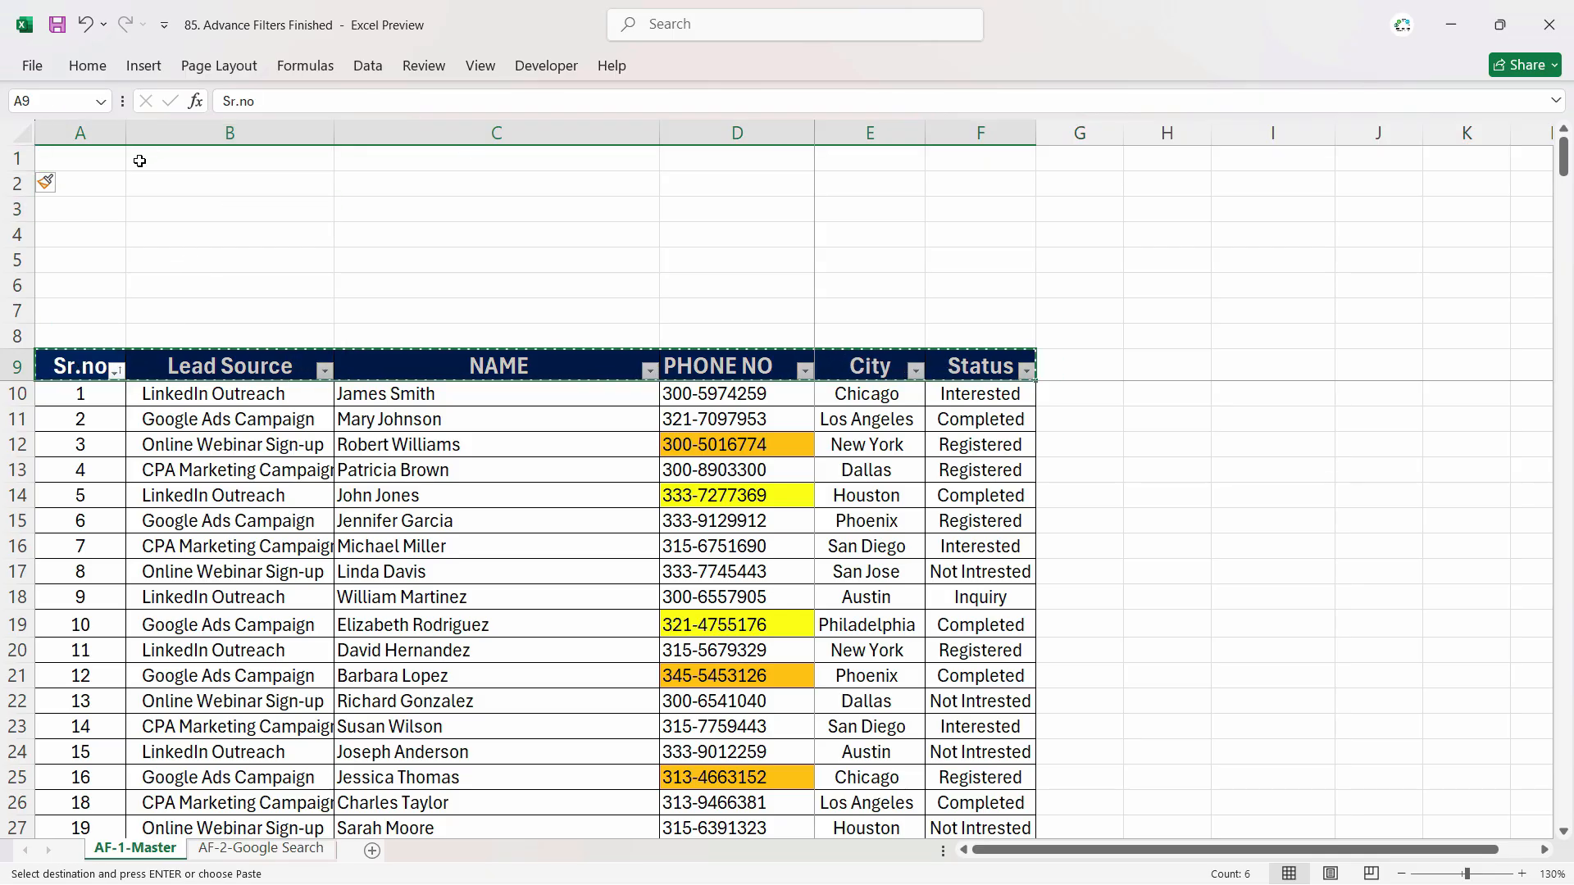
left_click(107, 159)
key("ctrl+v")
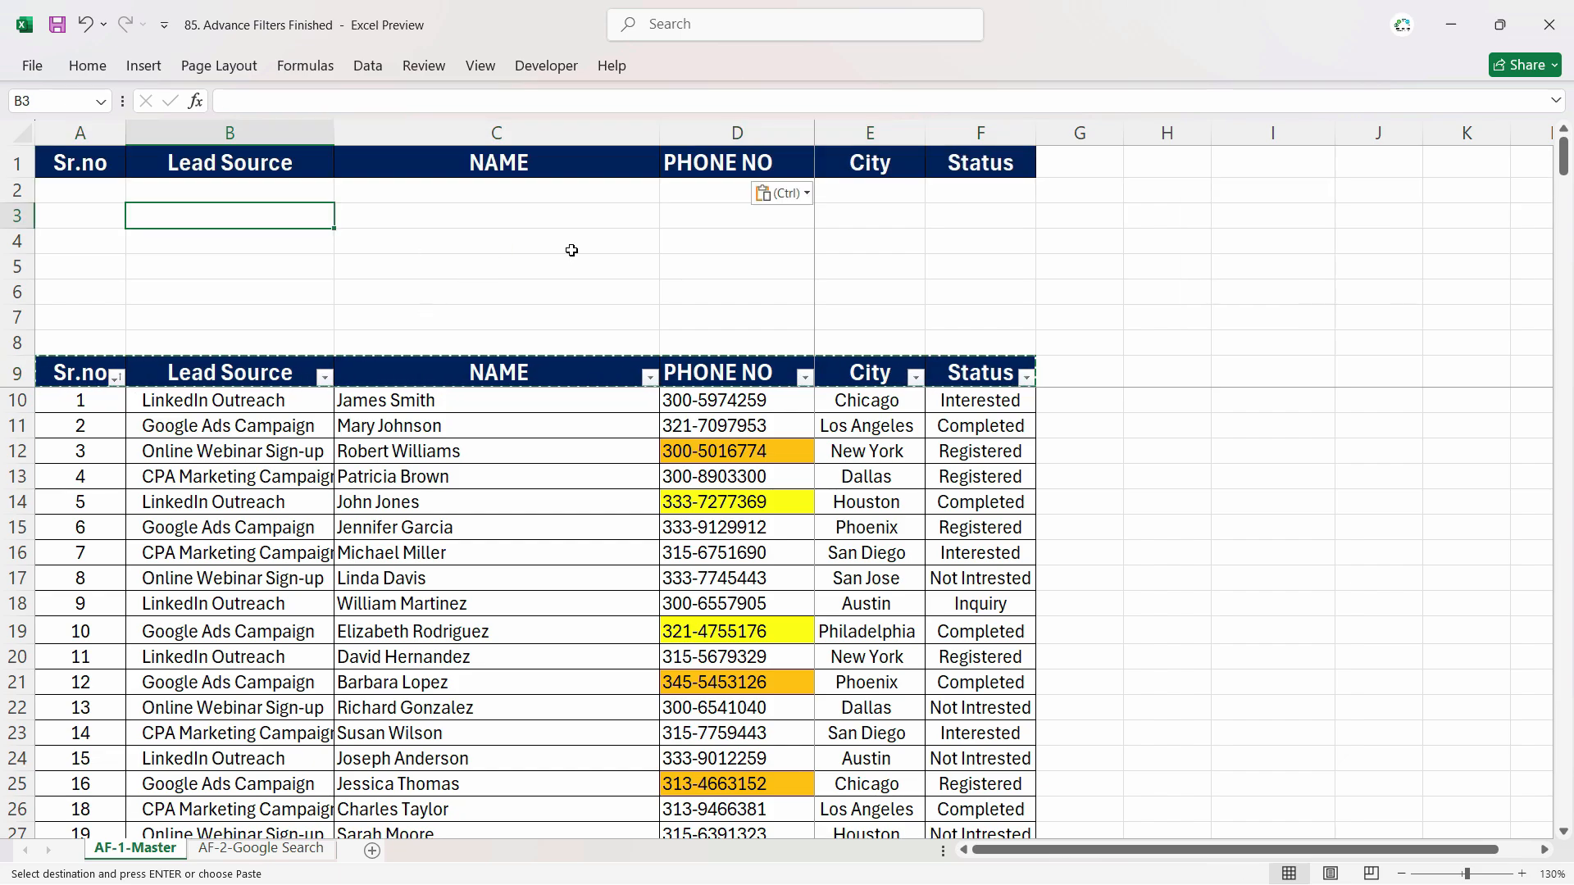
left_click(562, 197)
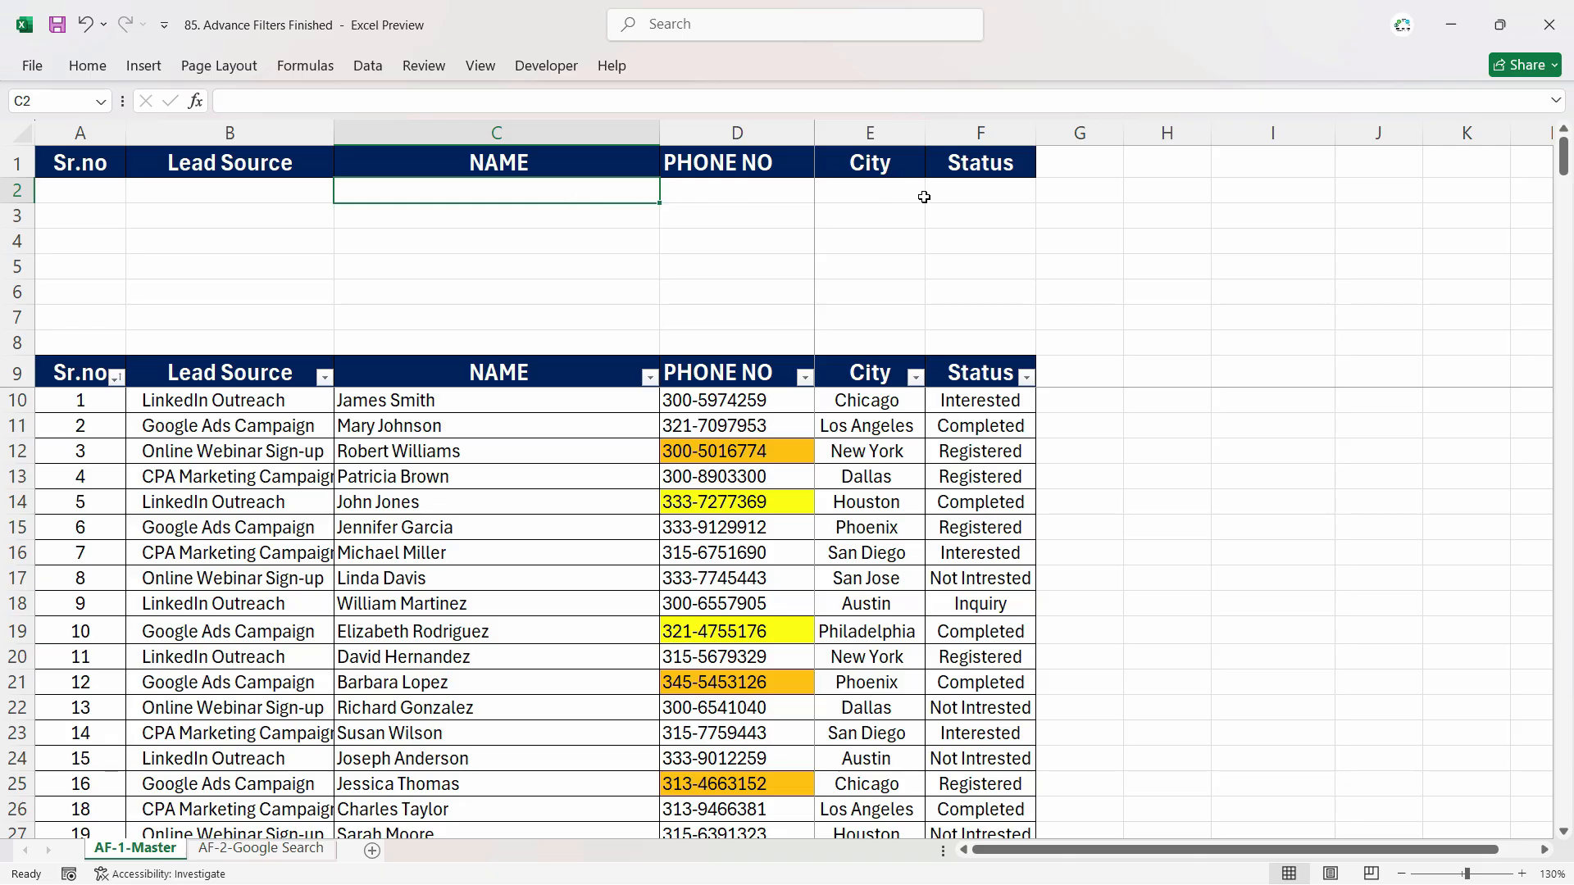
Enter the City criteria Chicago in E2 and New york in E3.
left_click(870, 194)
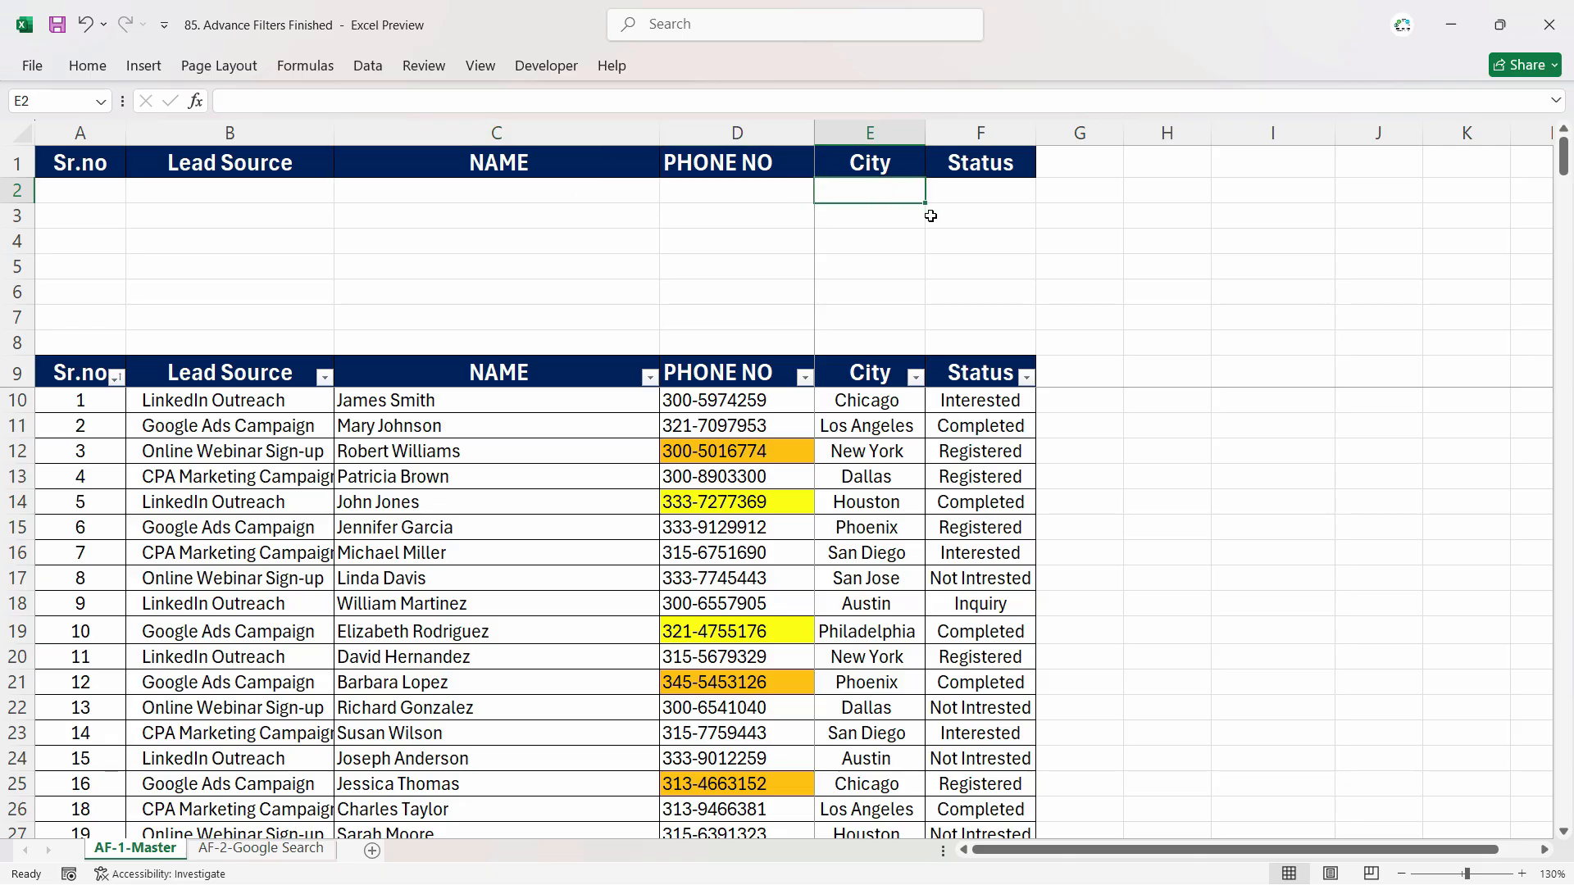
type("Chi")
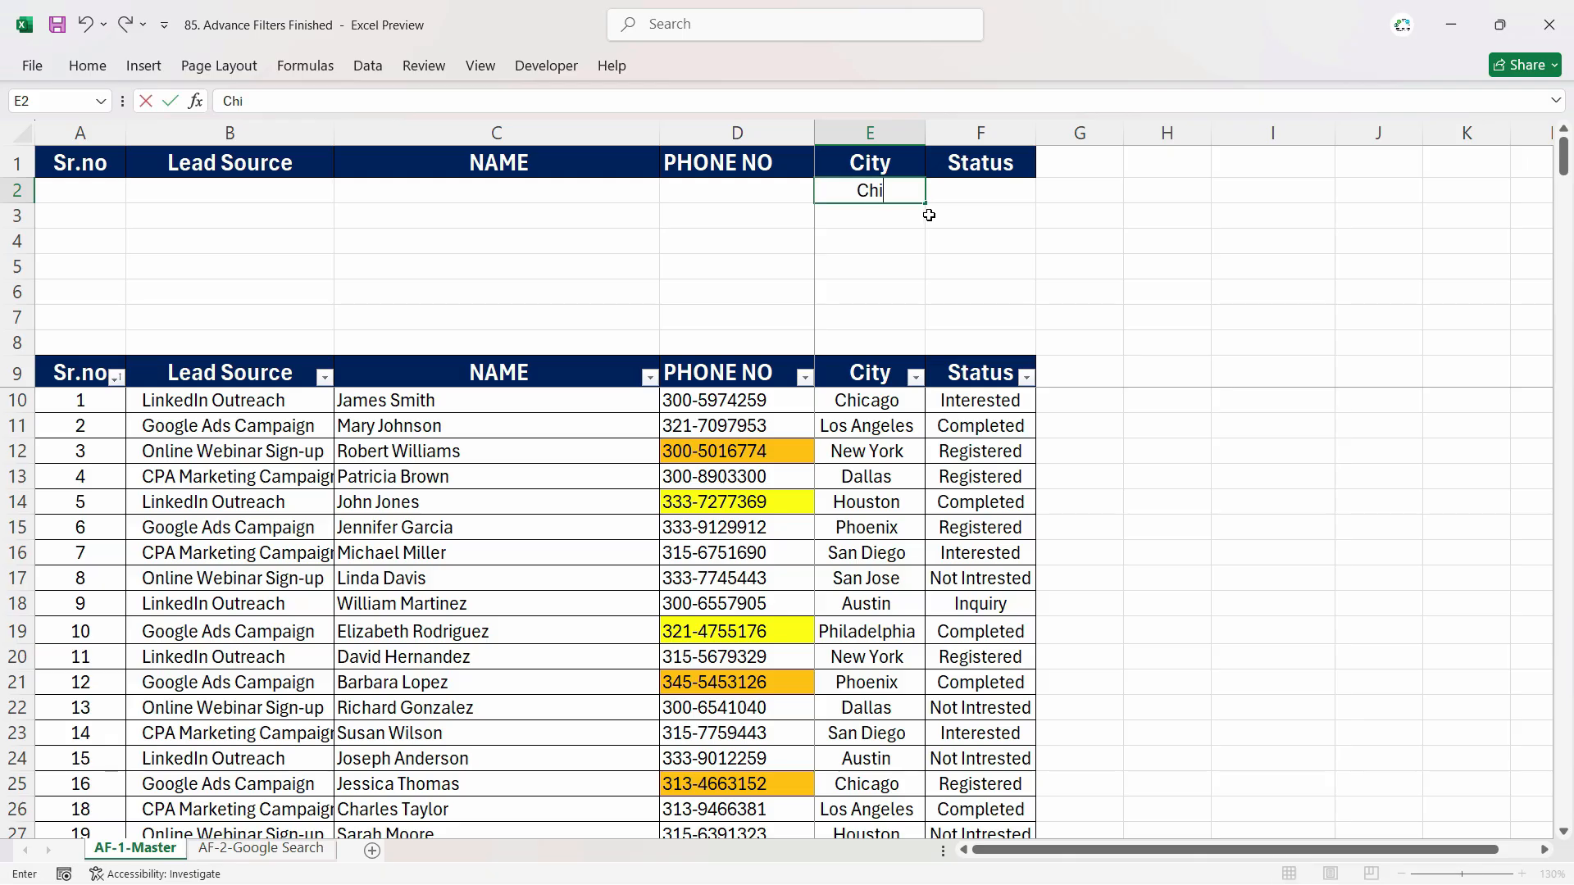
type("cago")
key("Return")
type("New")
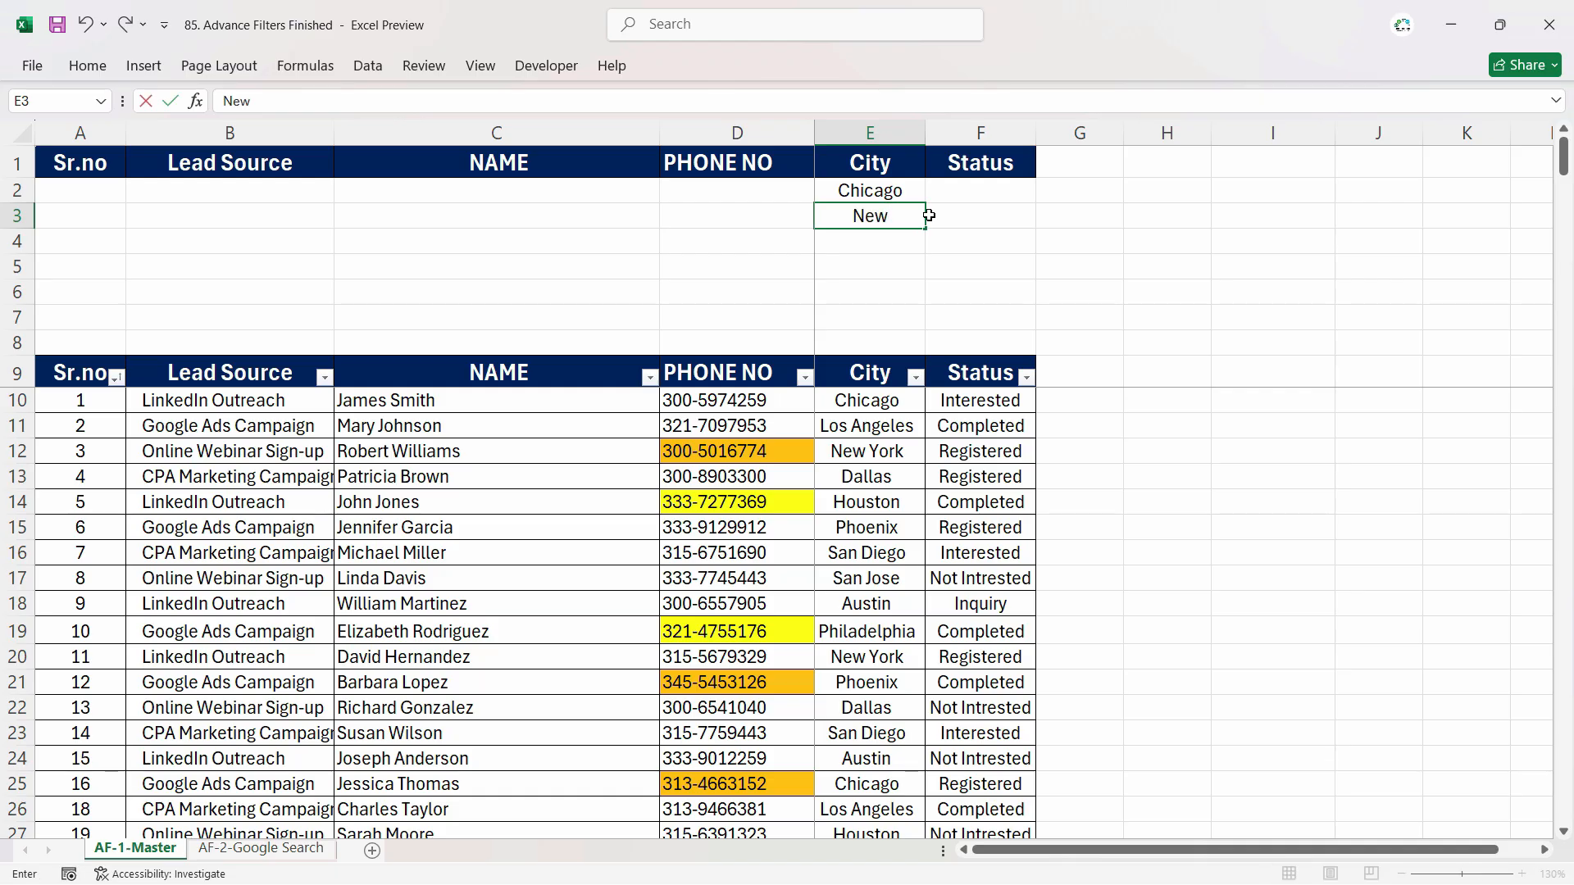
type(" york")
key("Right")
Enter the Status criteria Intrested in F2 and Inquiry in F3.
key("Up")
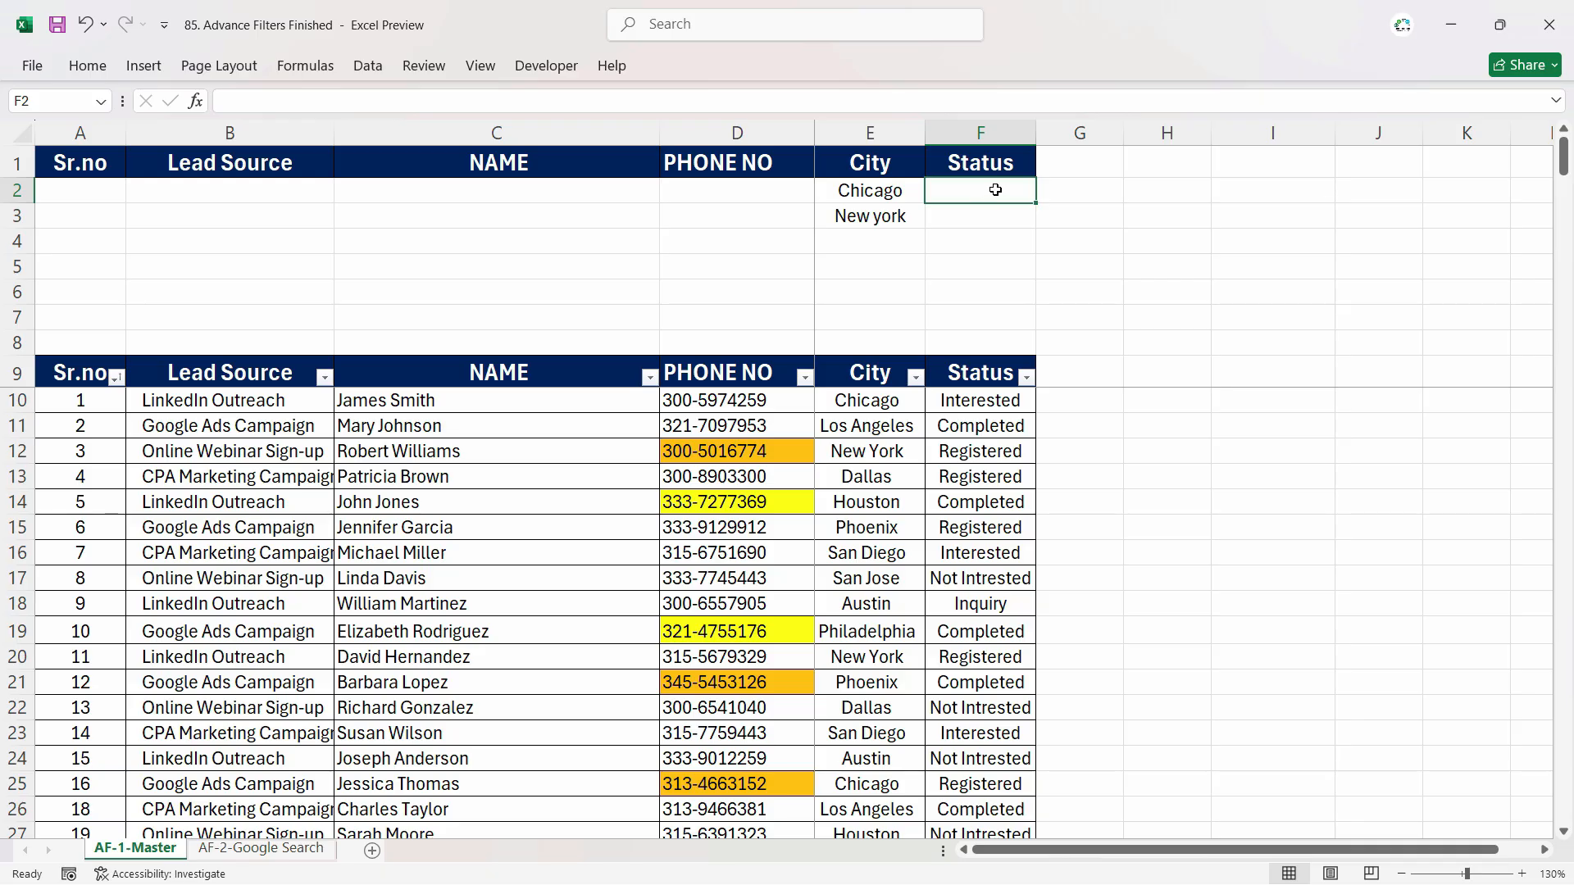
type("Intrest")
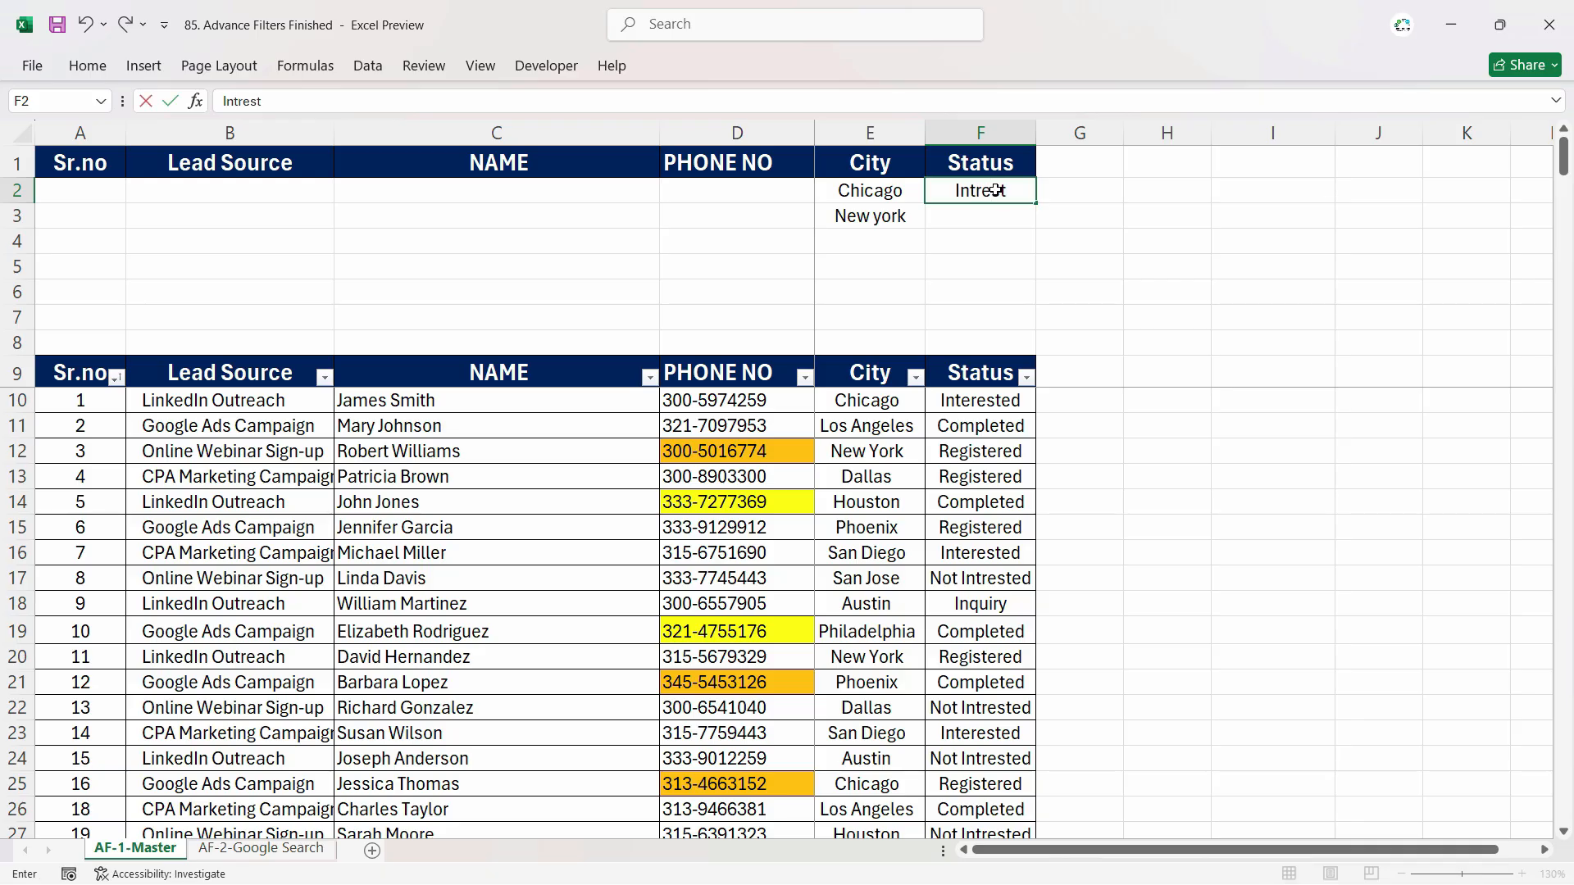
type("ed")
key("Return")
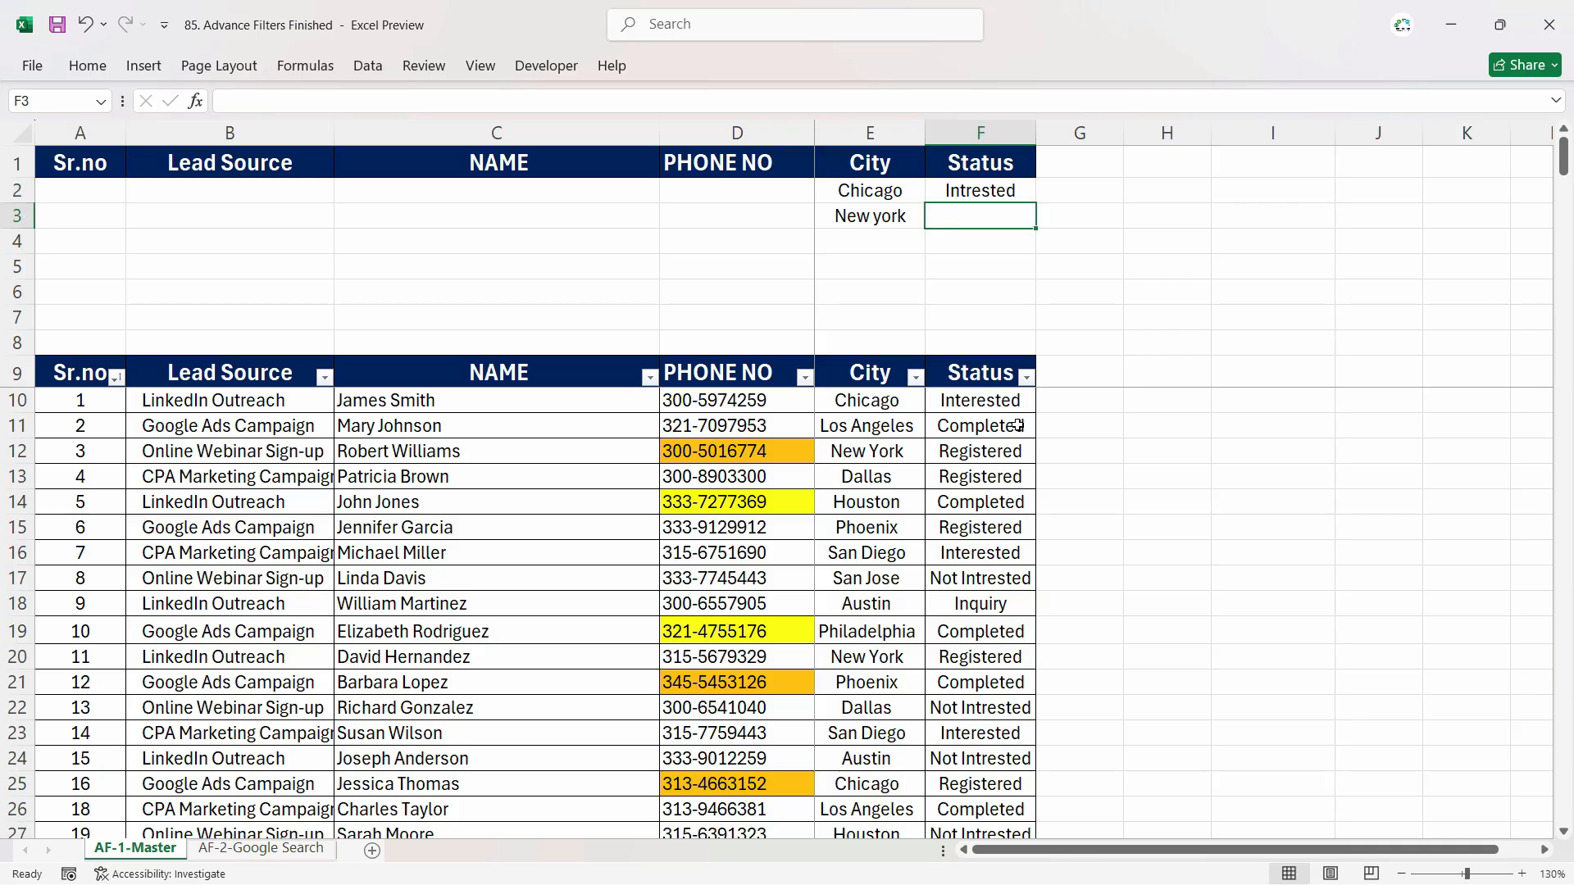
left_click(995, 401)
left_click(1009, 223)
type("In")
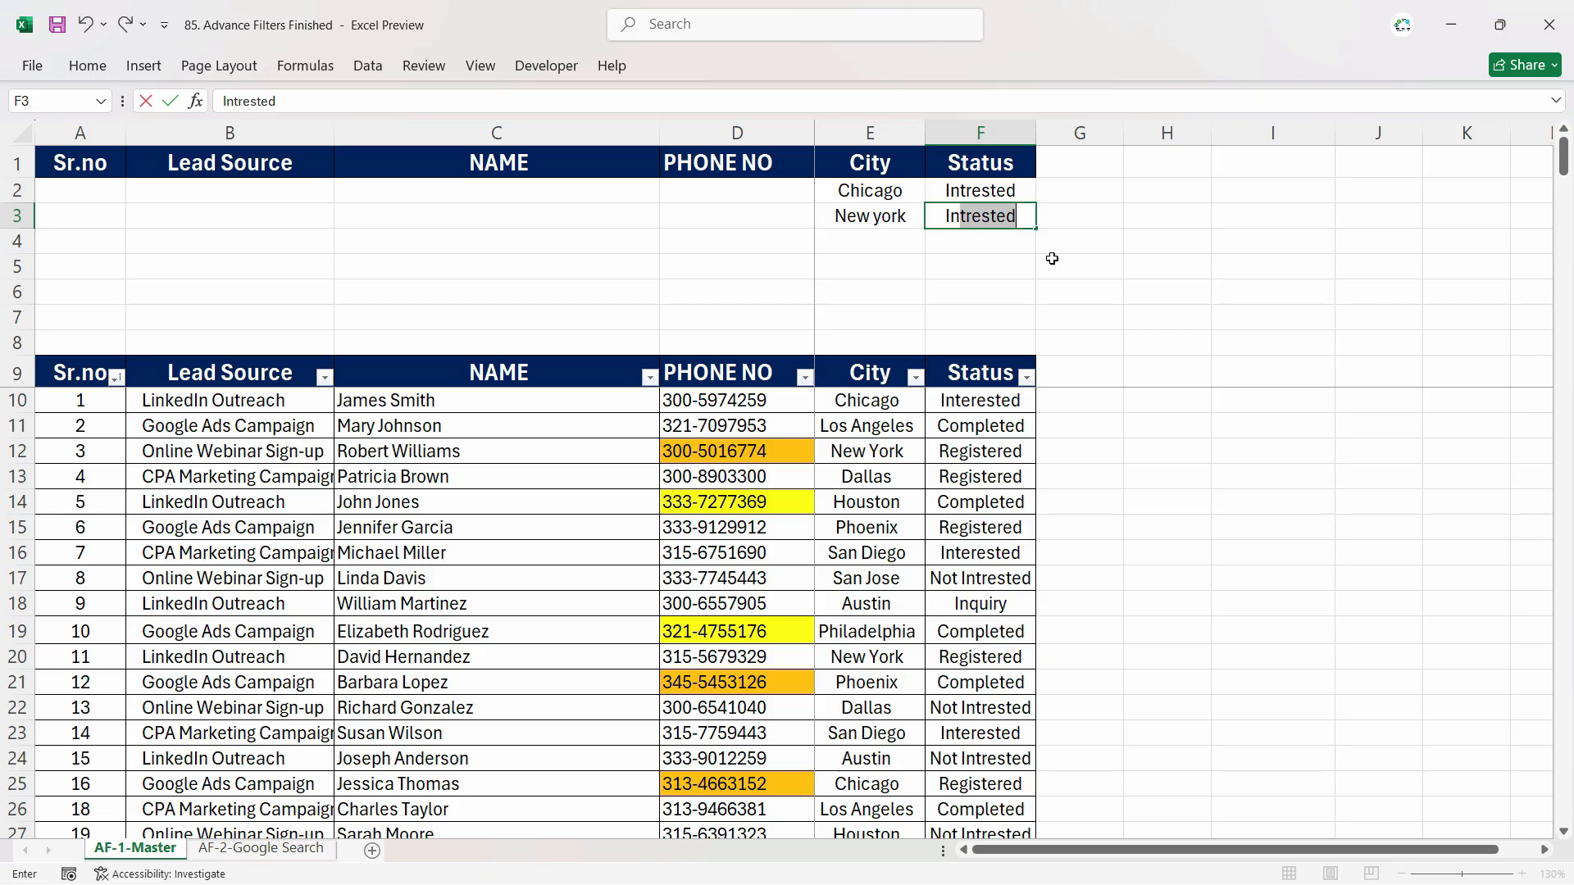
type("quiry")
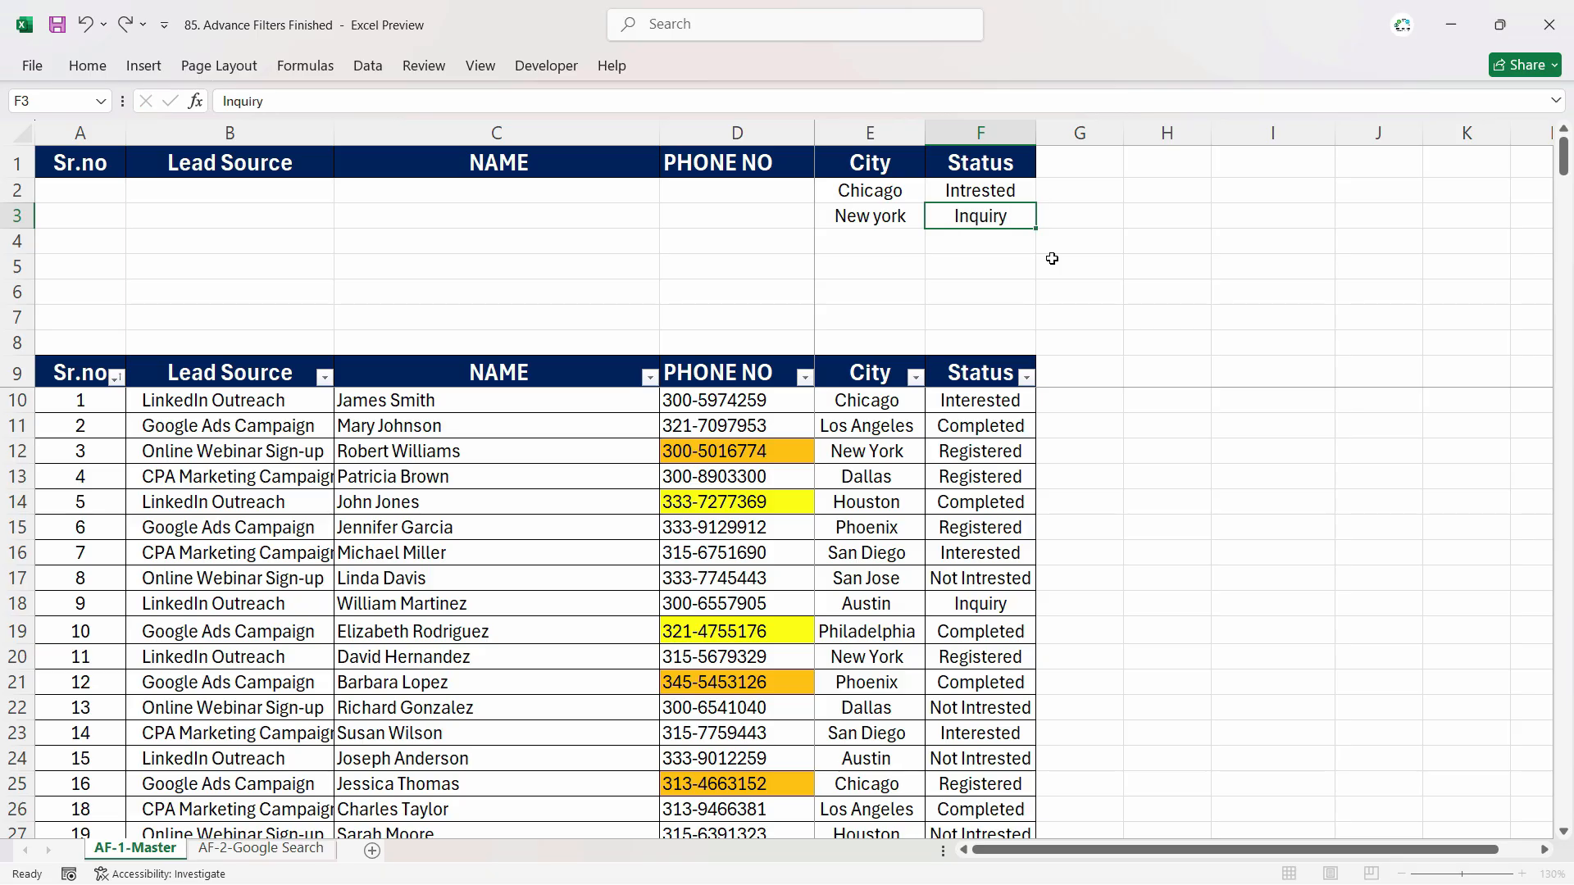
key("Return")
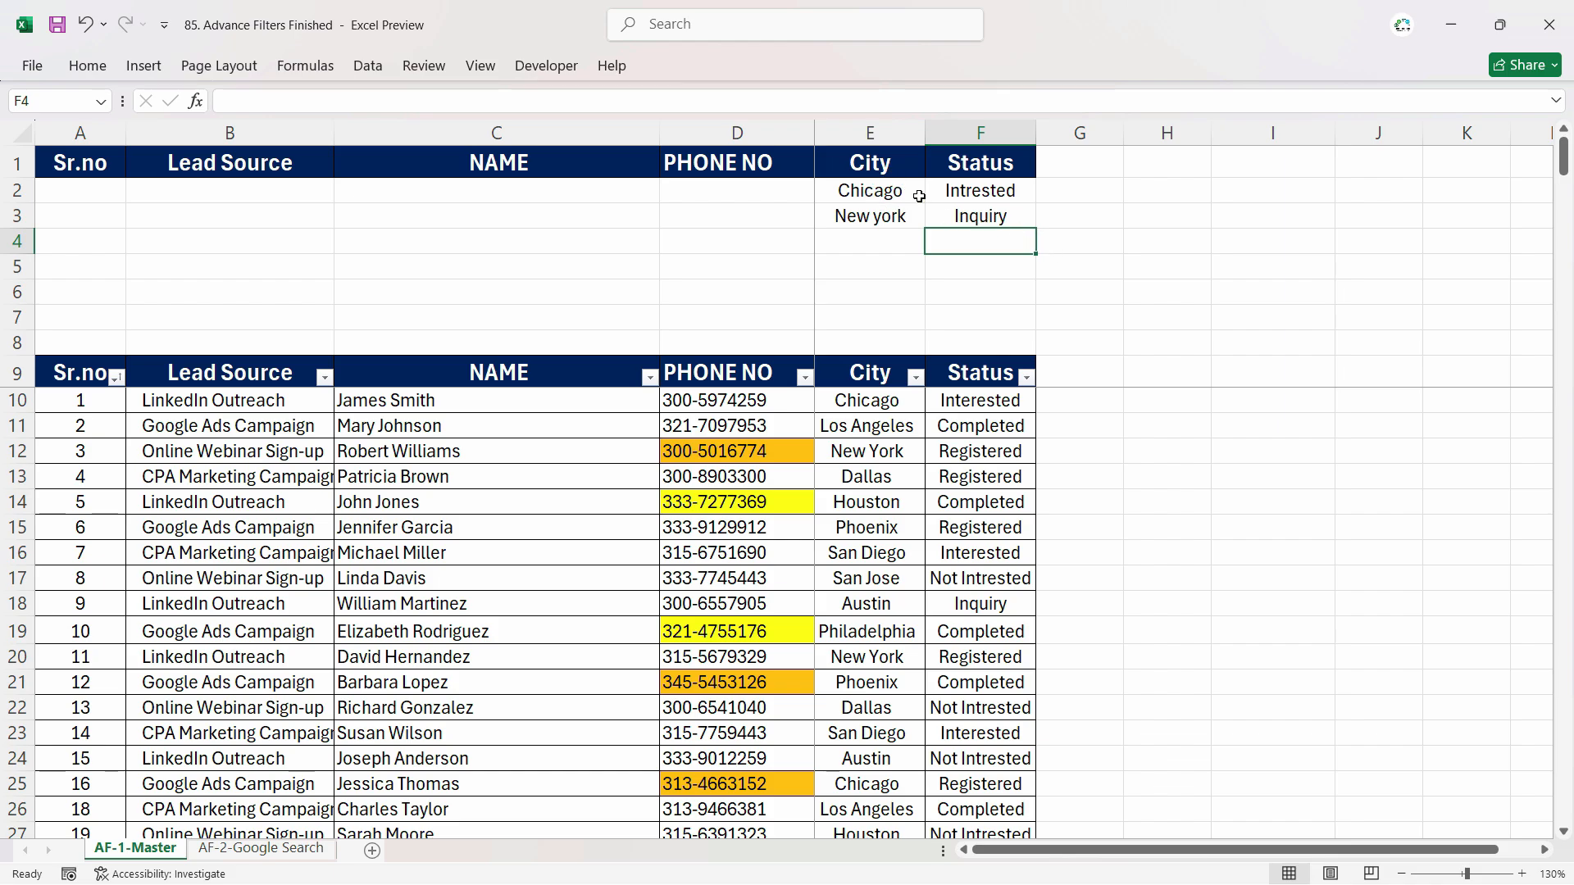
Apply an Advanced Filter in place to list range A9:F303, using A1:F3 as the criteria range.
left_click(855, 217)
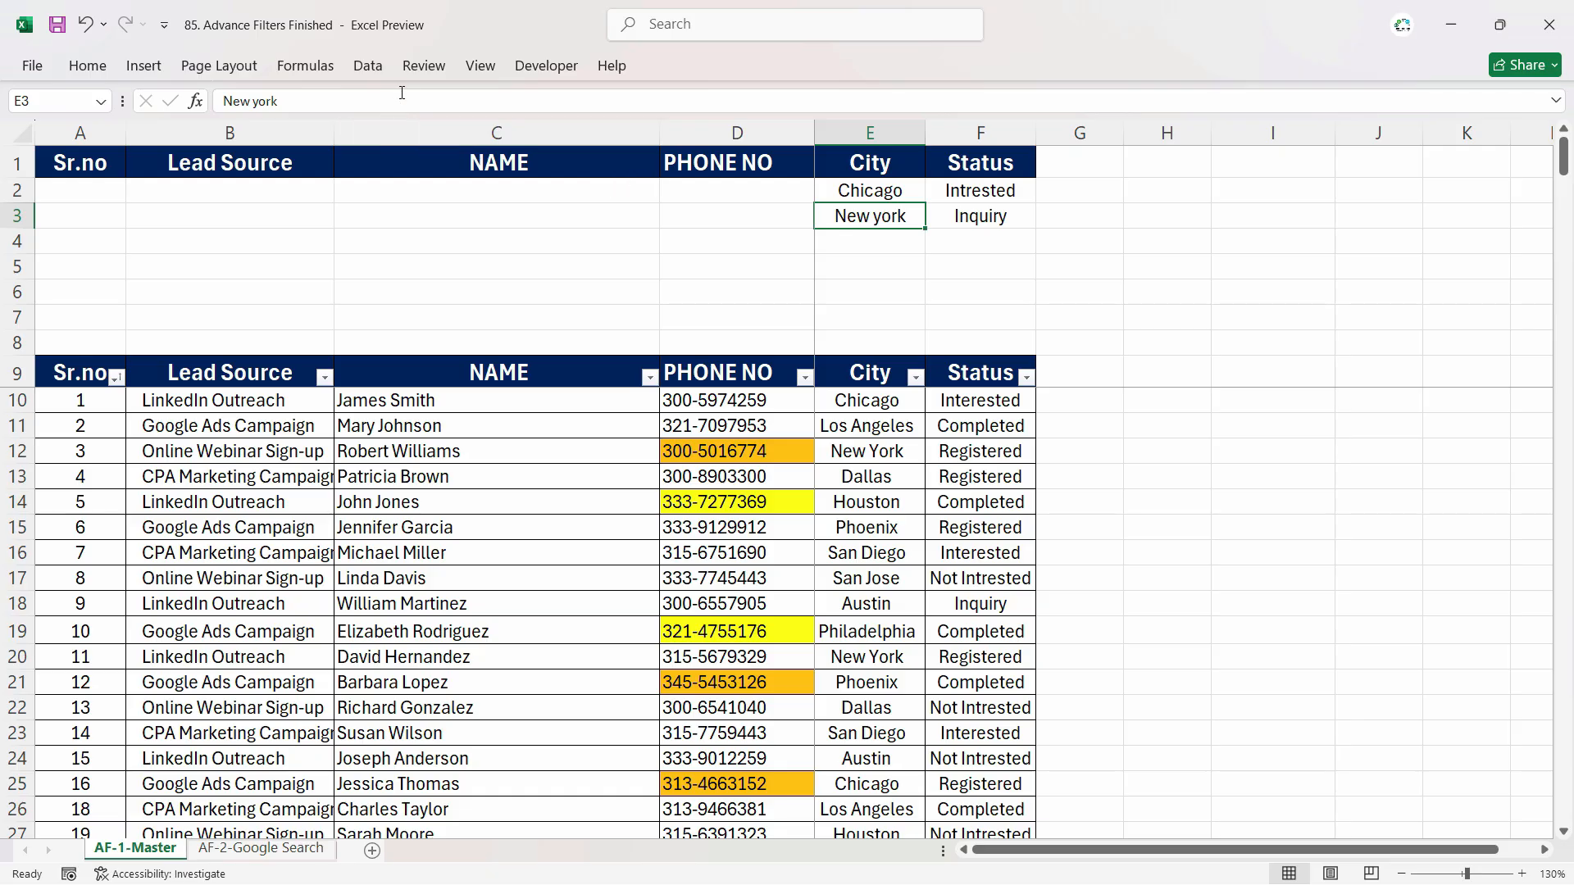
left_click(369, 67)
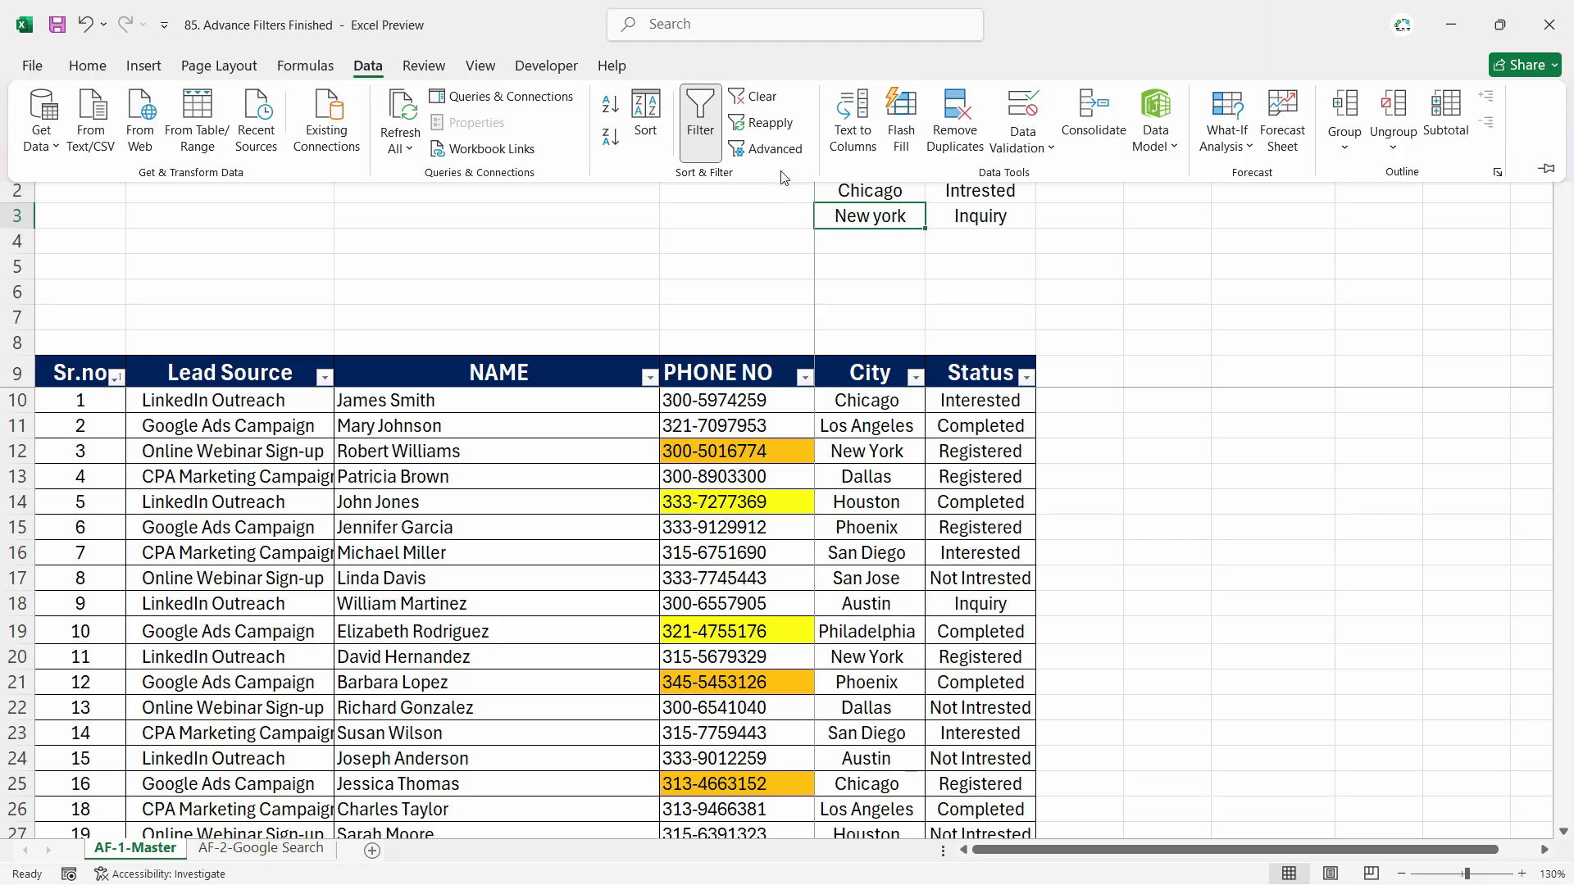
left_click(771, 149)
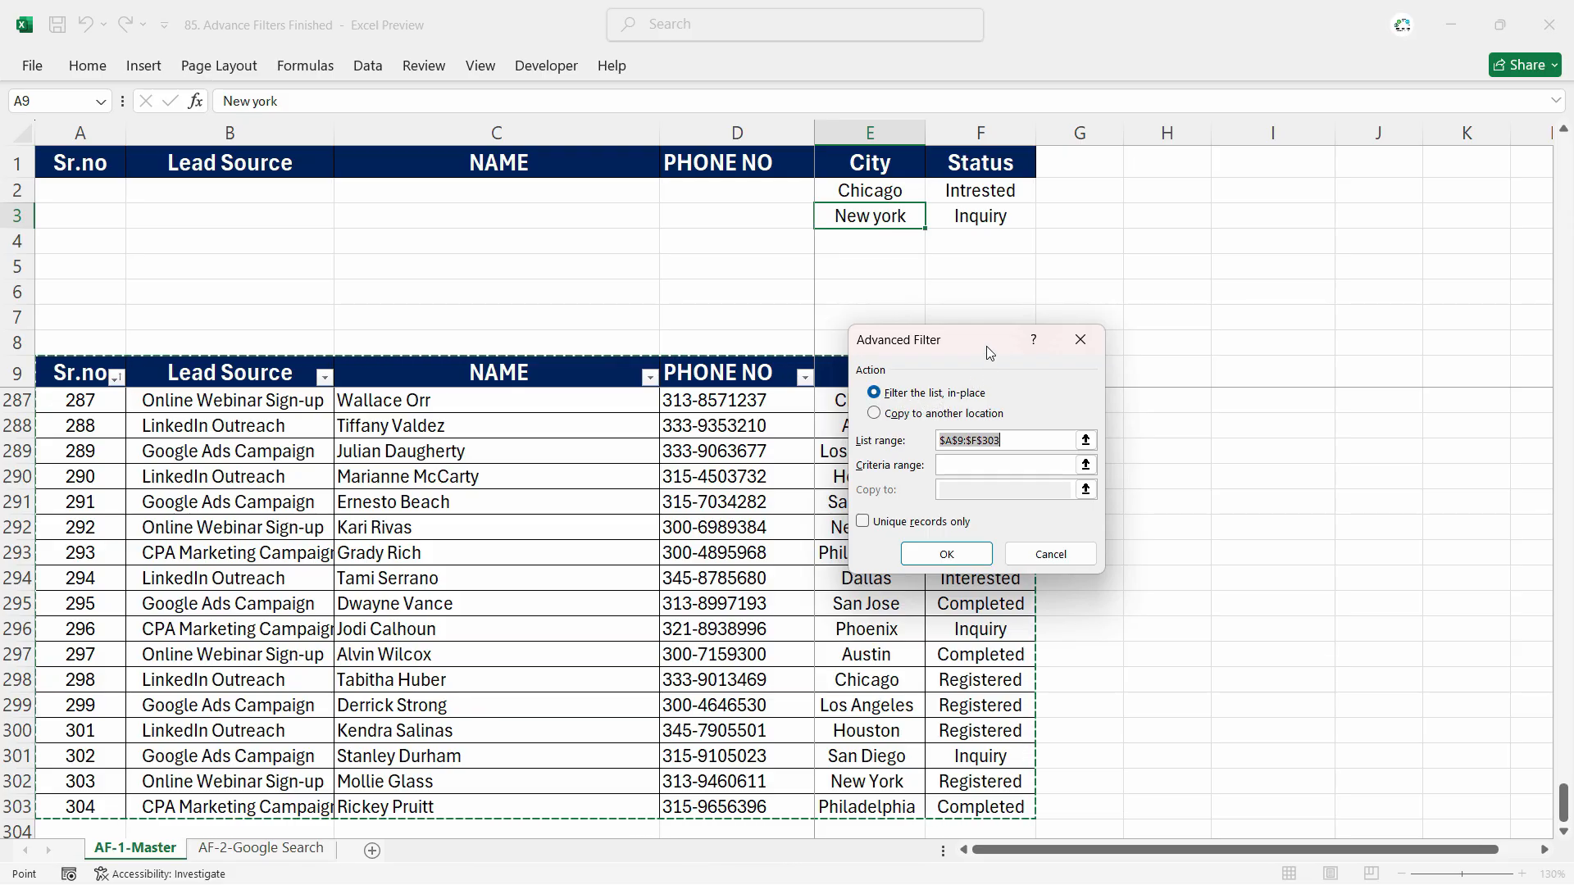
left_click_drag(989, 346, 1088, 222)
scroll(271, 397, "down", 4)
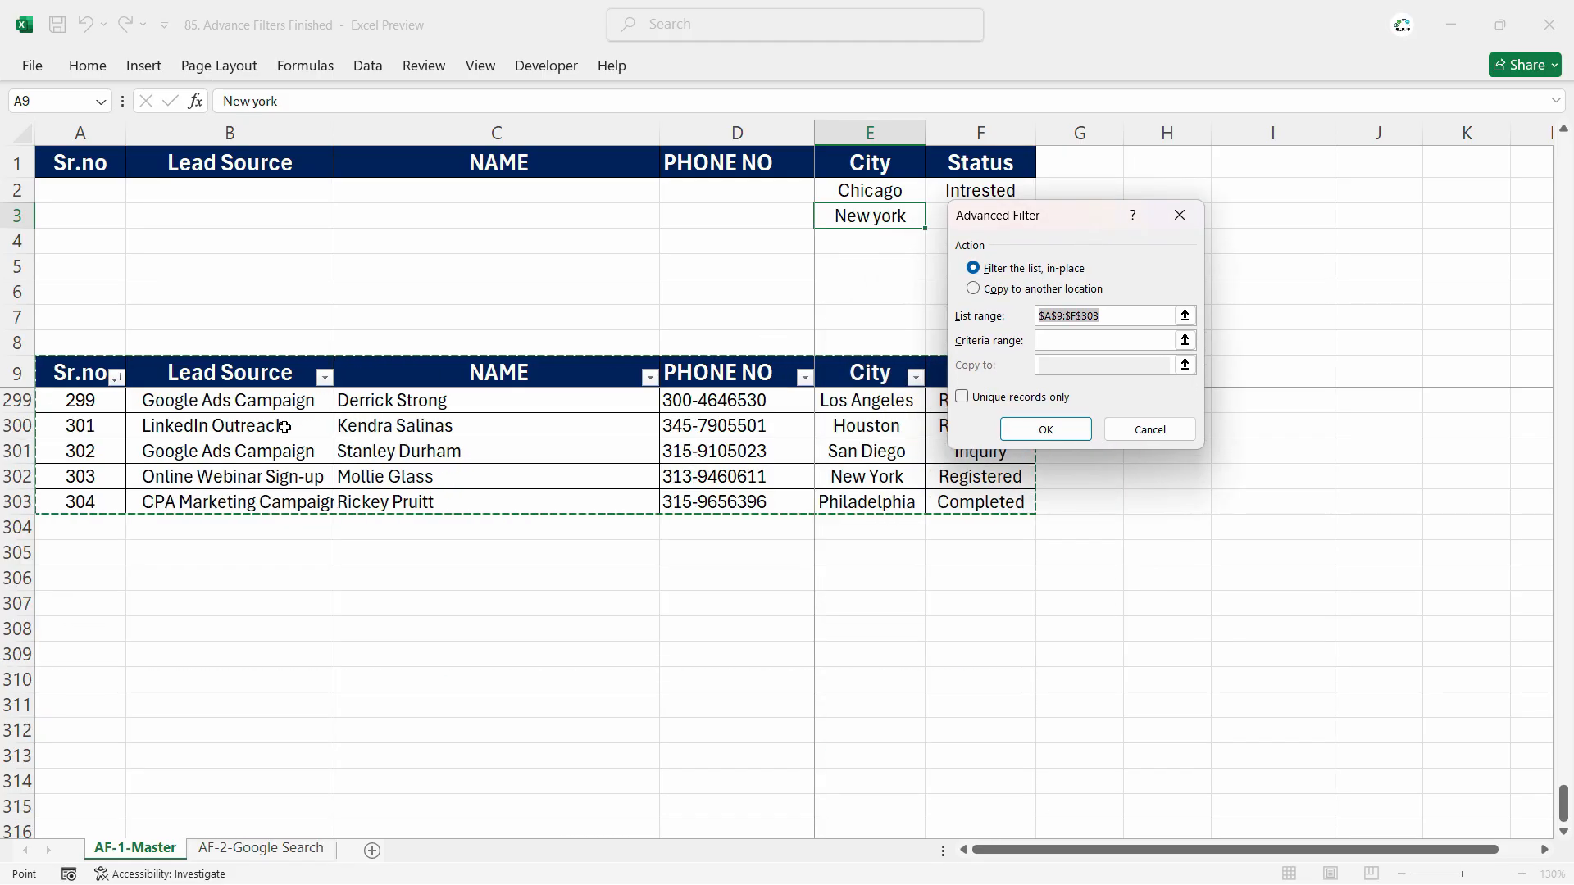
scroll(328, 442, "up", 8)
scroll(340, 461, "down", 6)
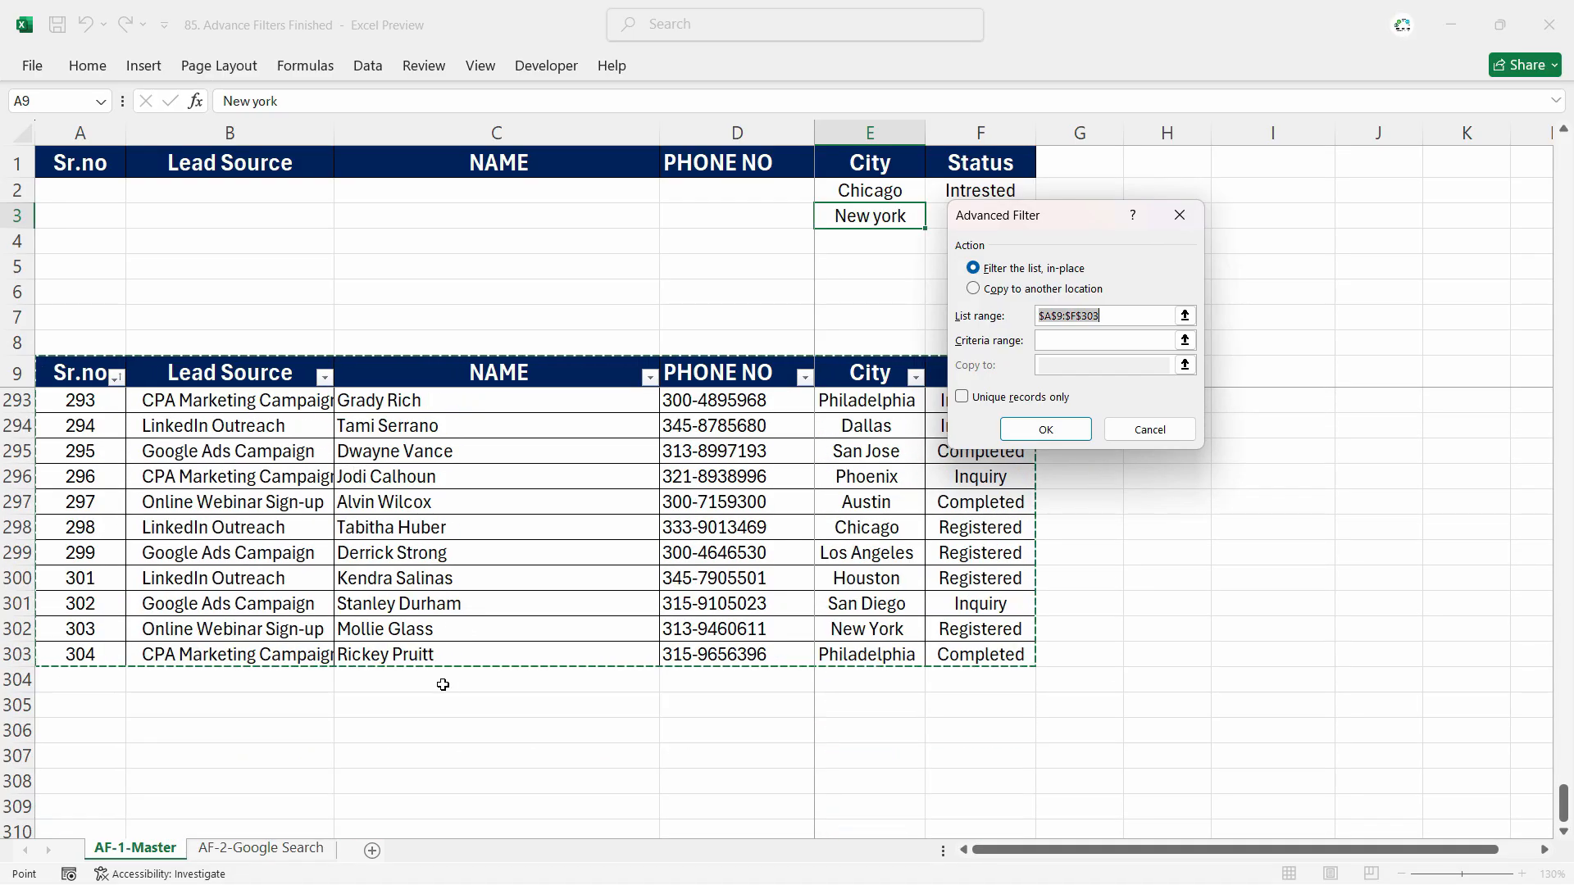
scroll(1008, 653, "up", 20)
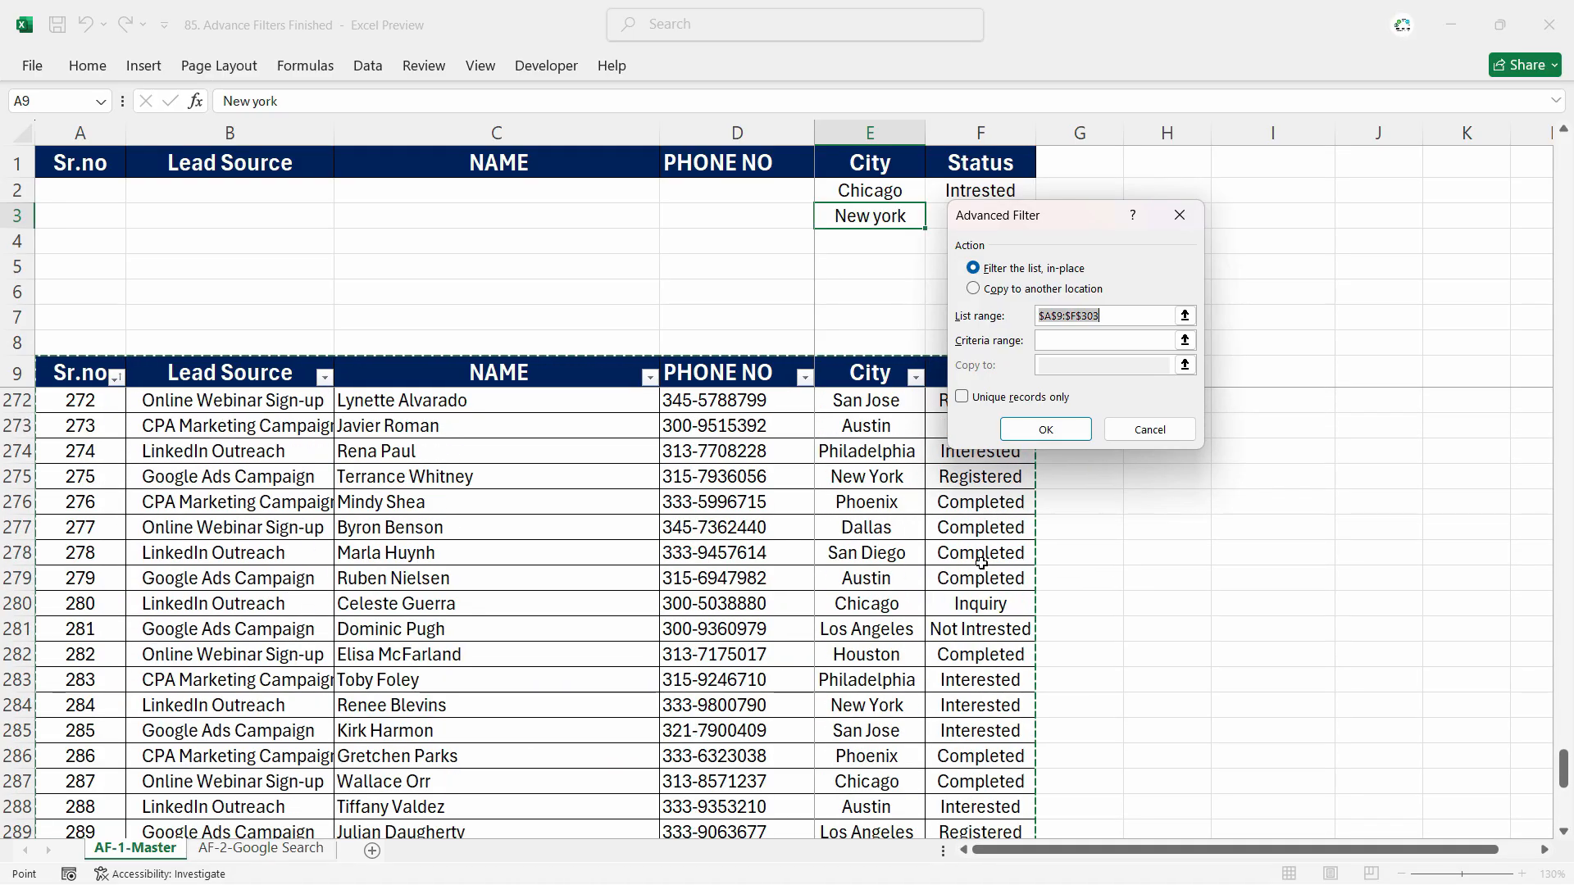
scroll(969, 565, "up", 20)
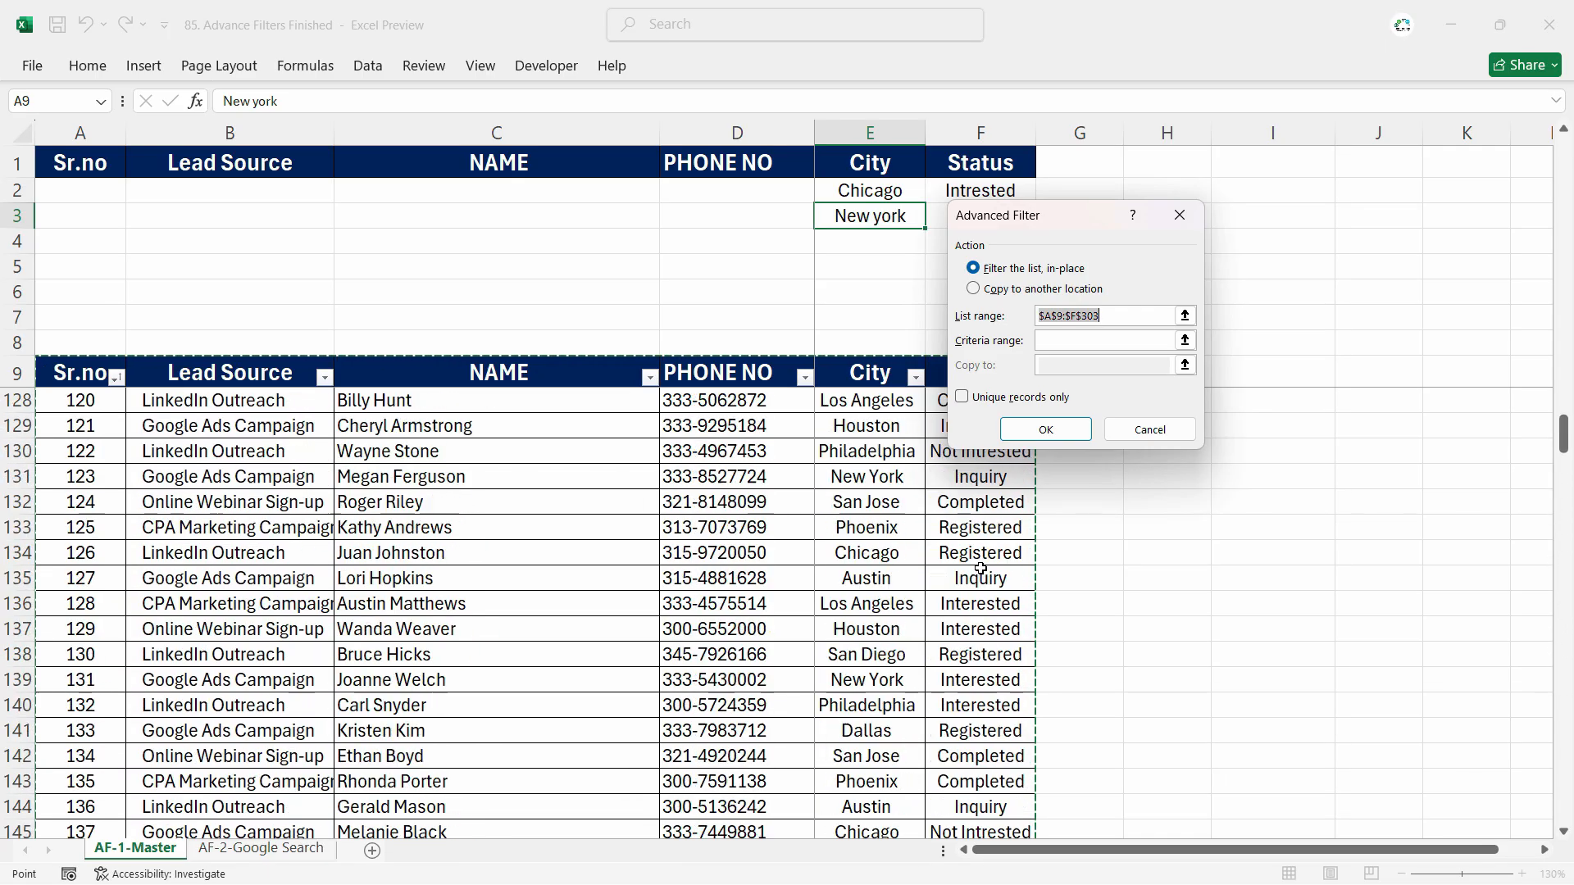
left_click(1078, 337)
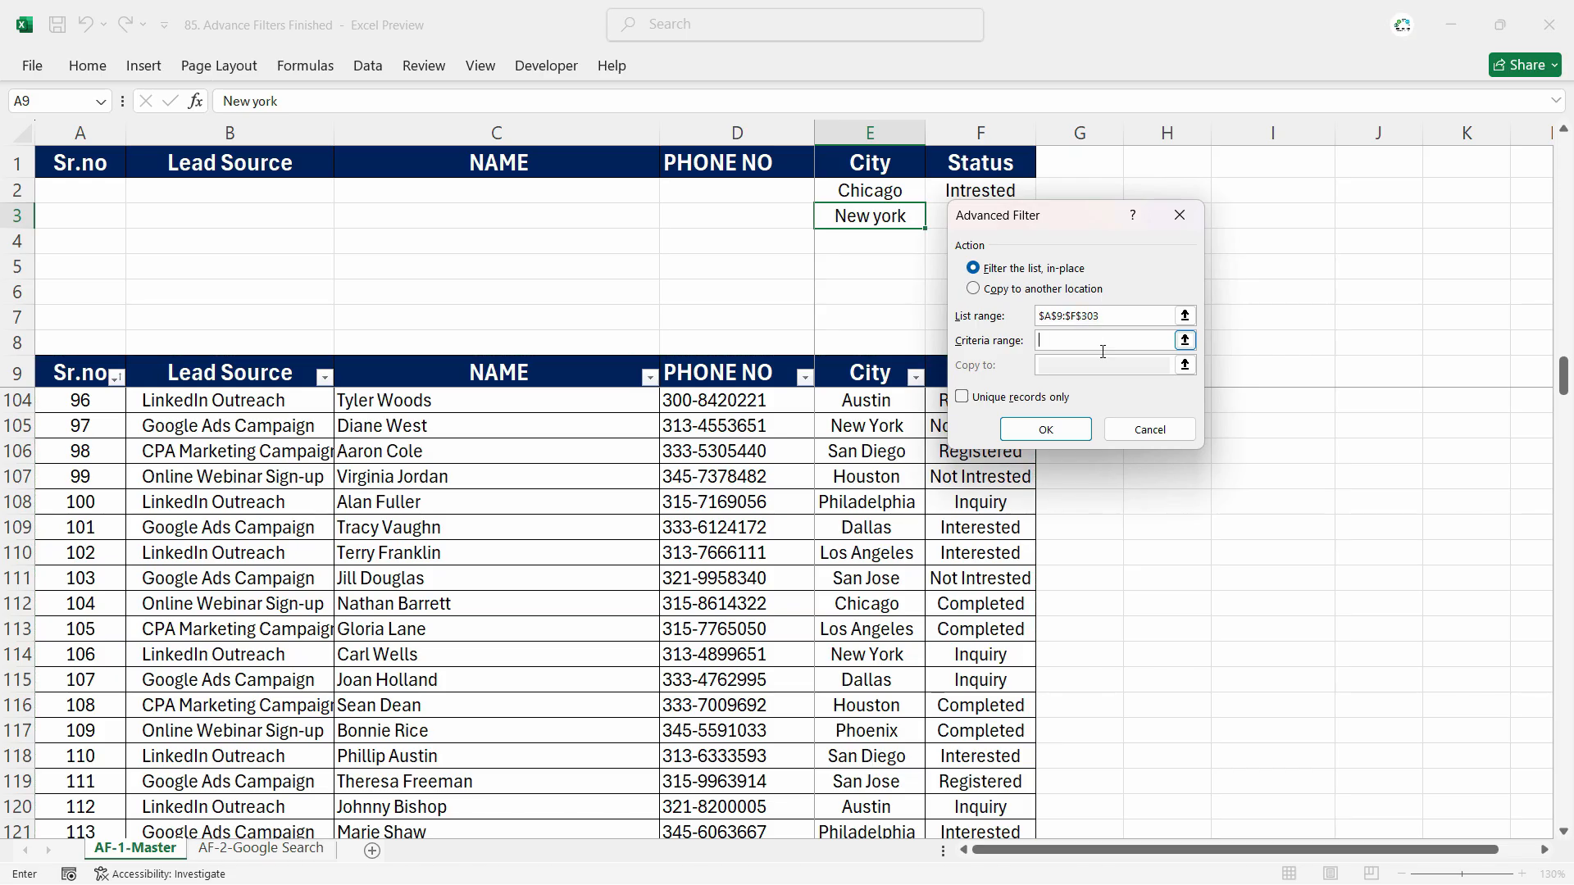
left_click_drag(78, 163, 977, 223)
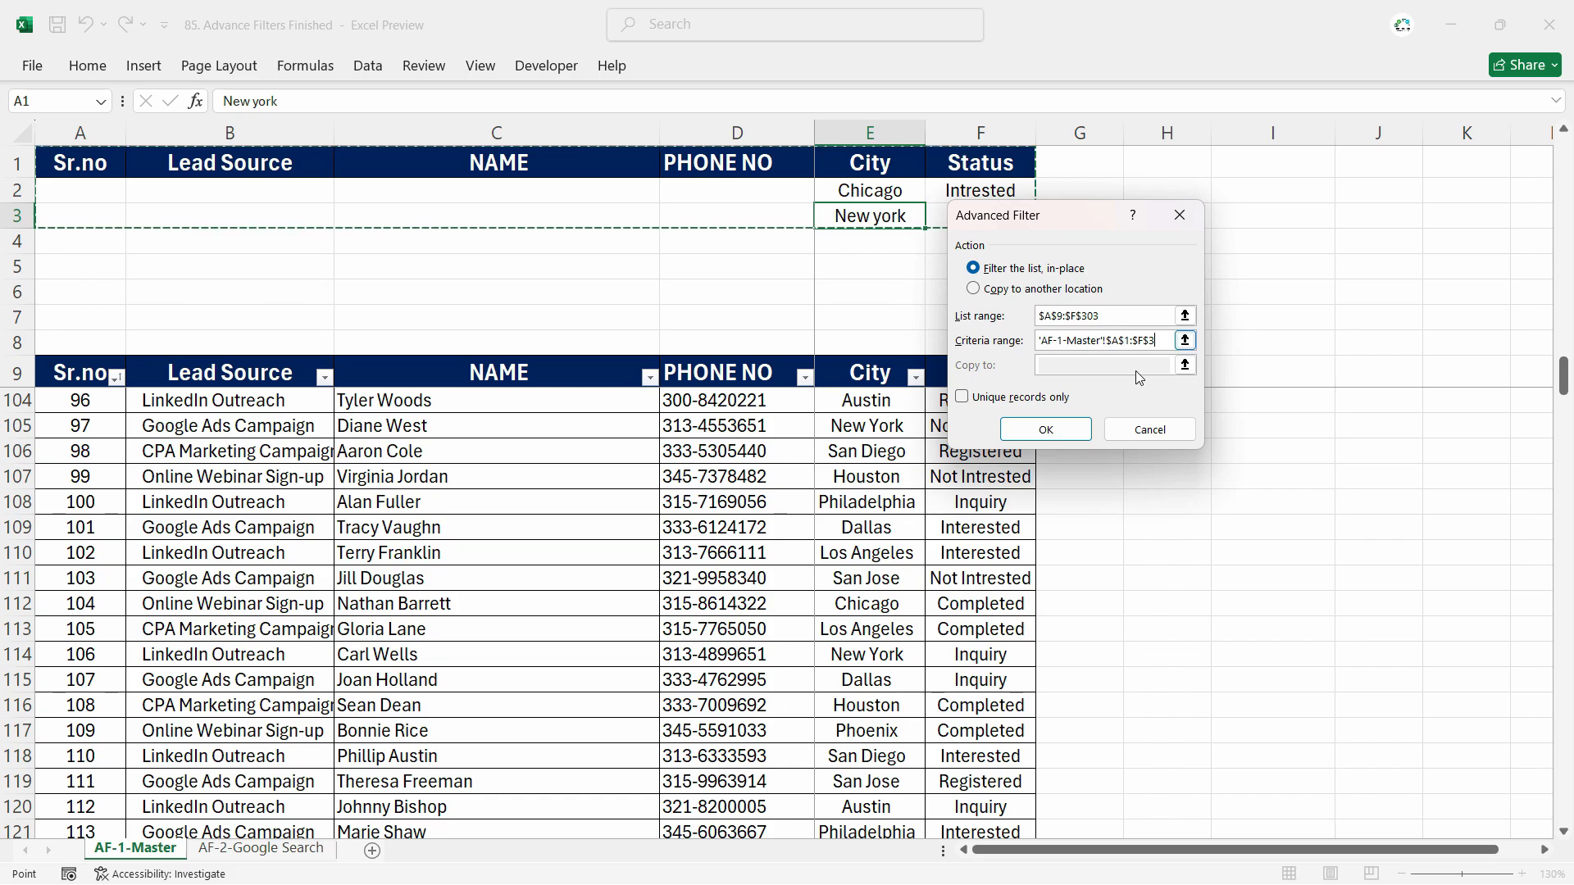
left_click(1050, 432)
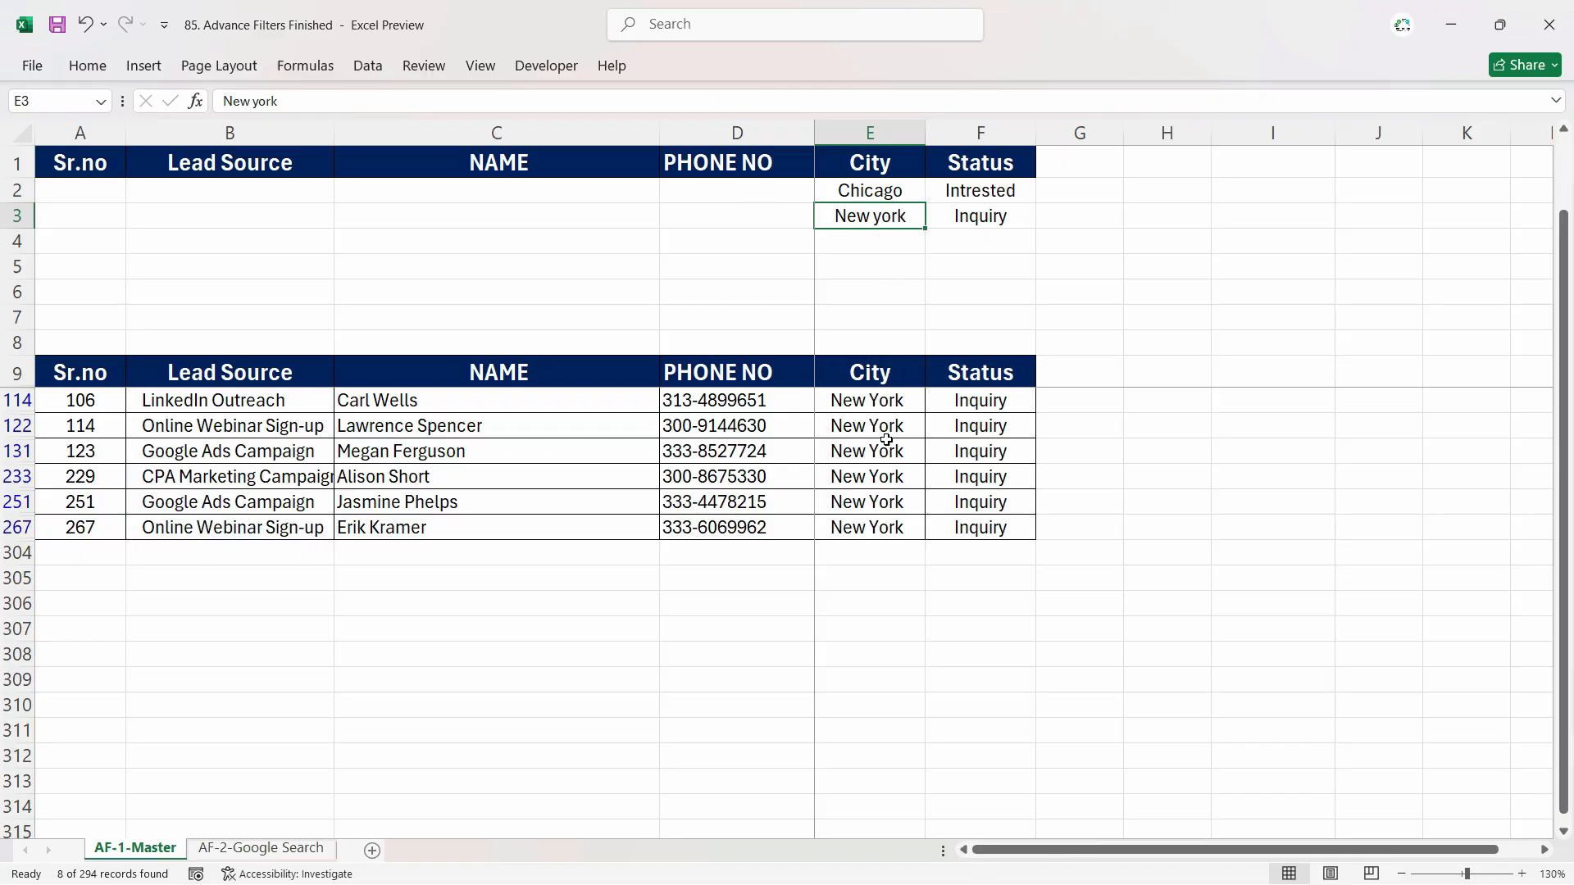
Check the City and Status criteria against the filtered rows and clear the Advanced Filter from the lead list.
scroll(907, 474, "up", 1)
left_click(900, 195)
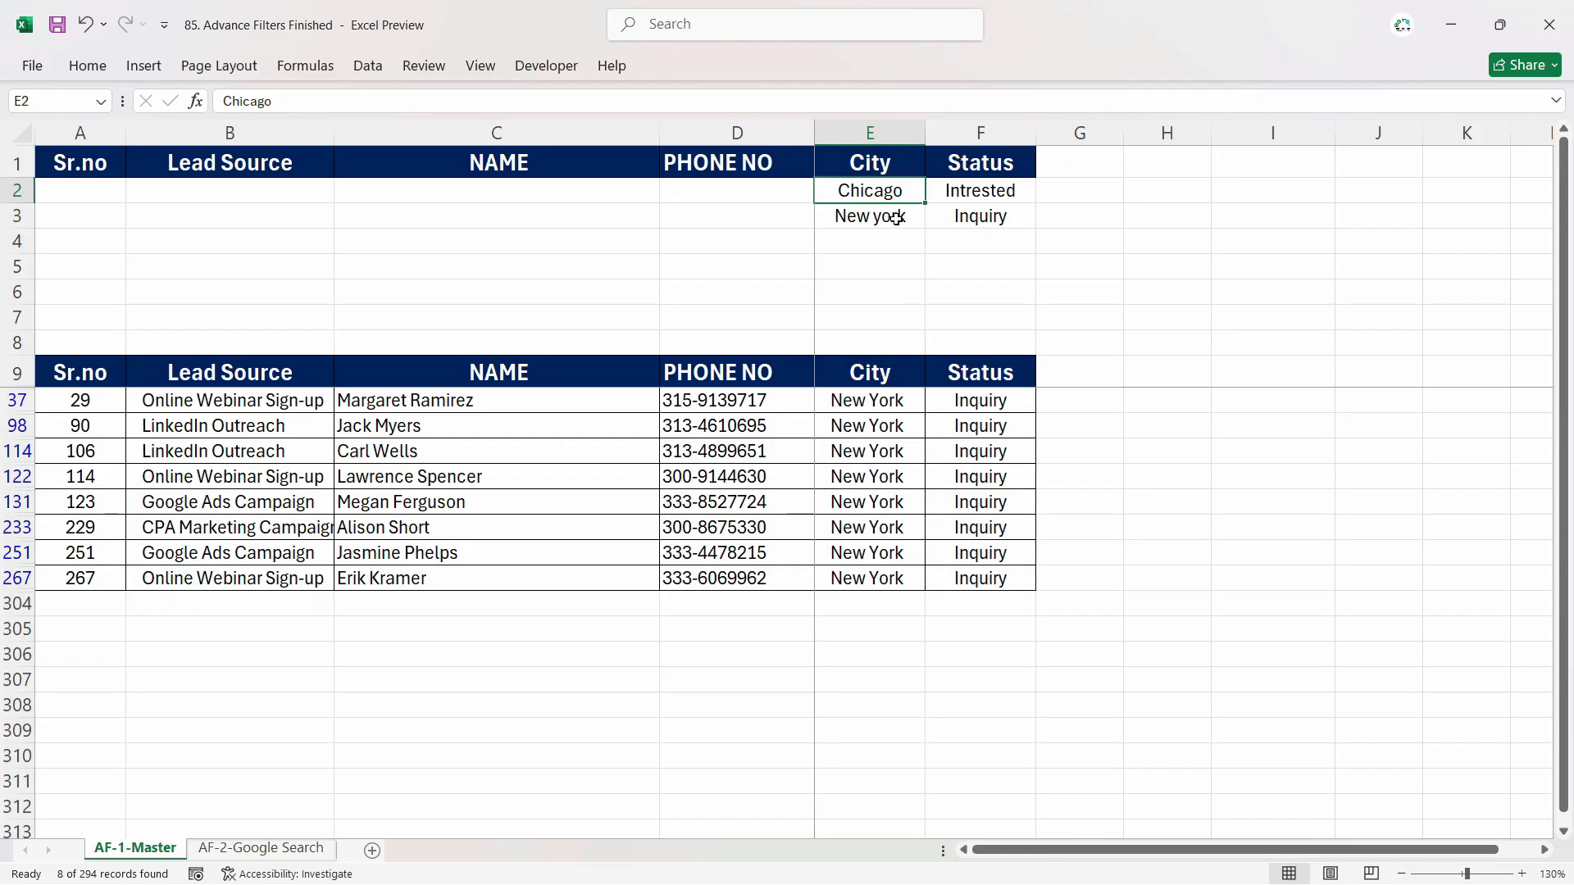
left_click(943, 199)
left_click(897, 381)
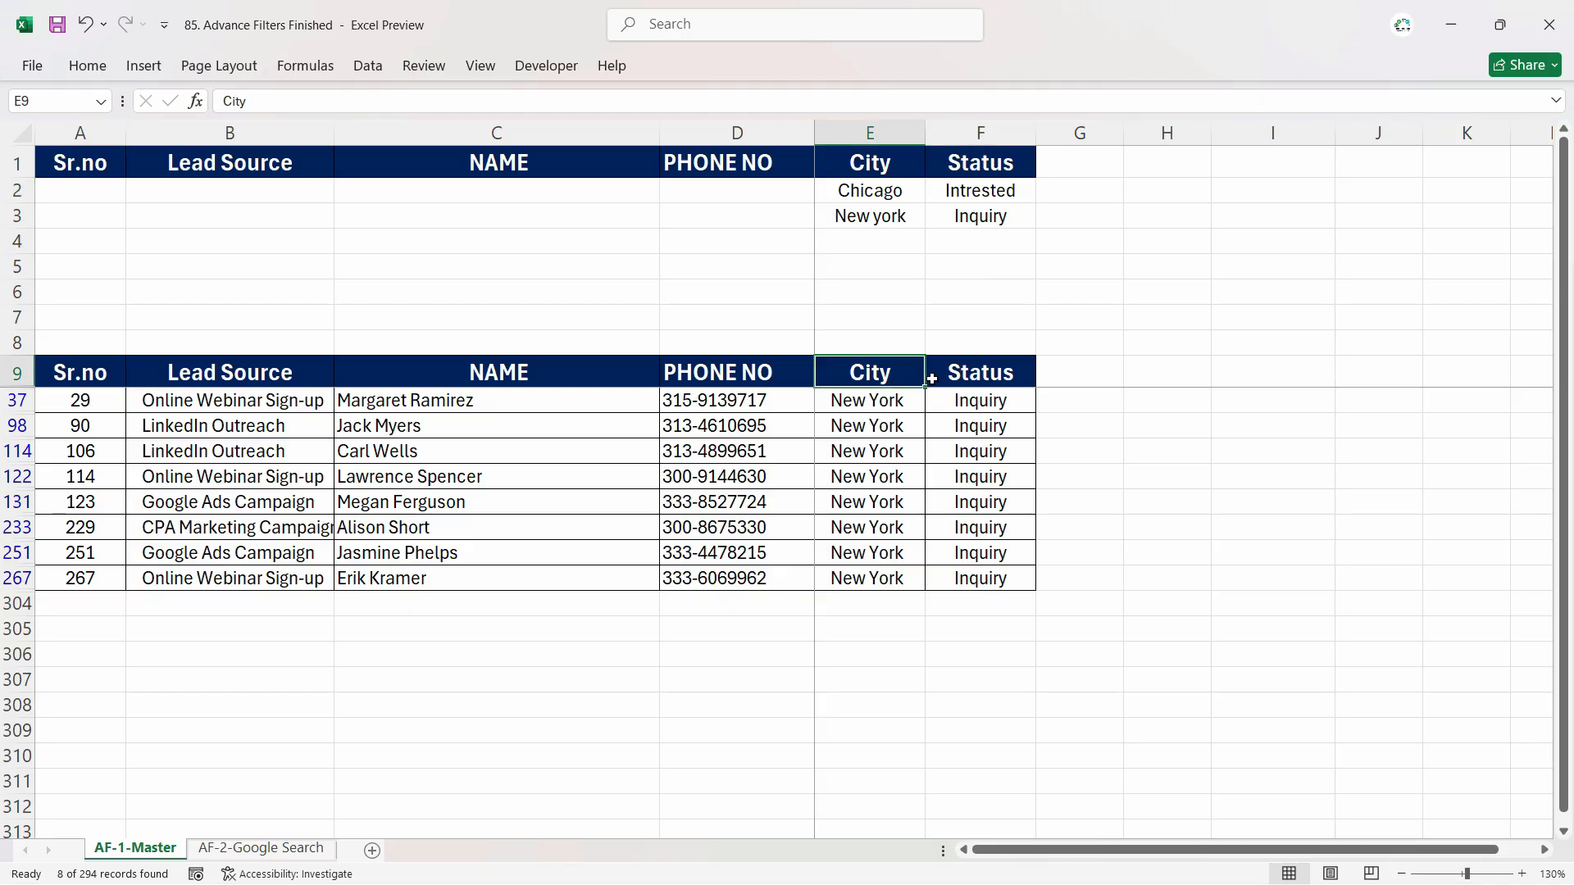
left_click(908, 192)
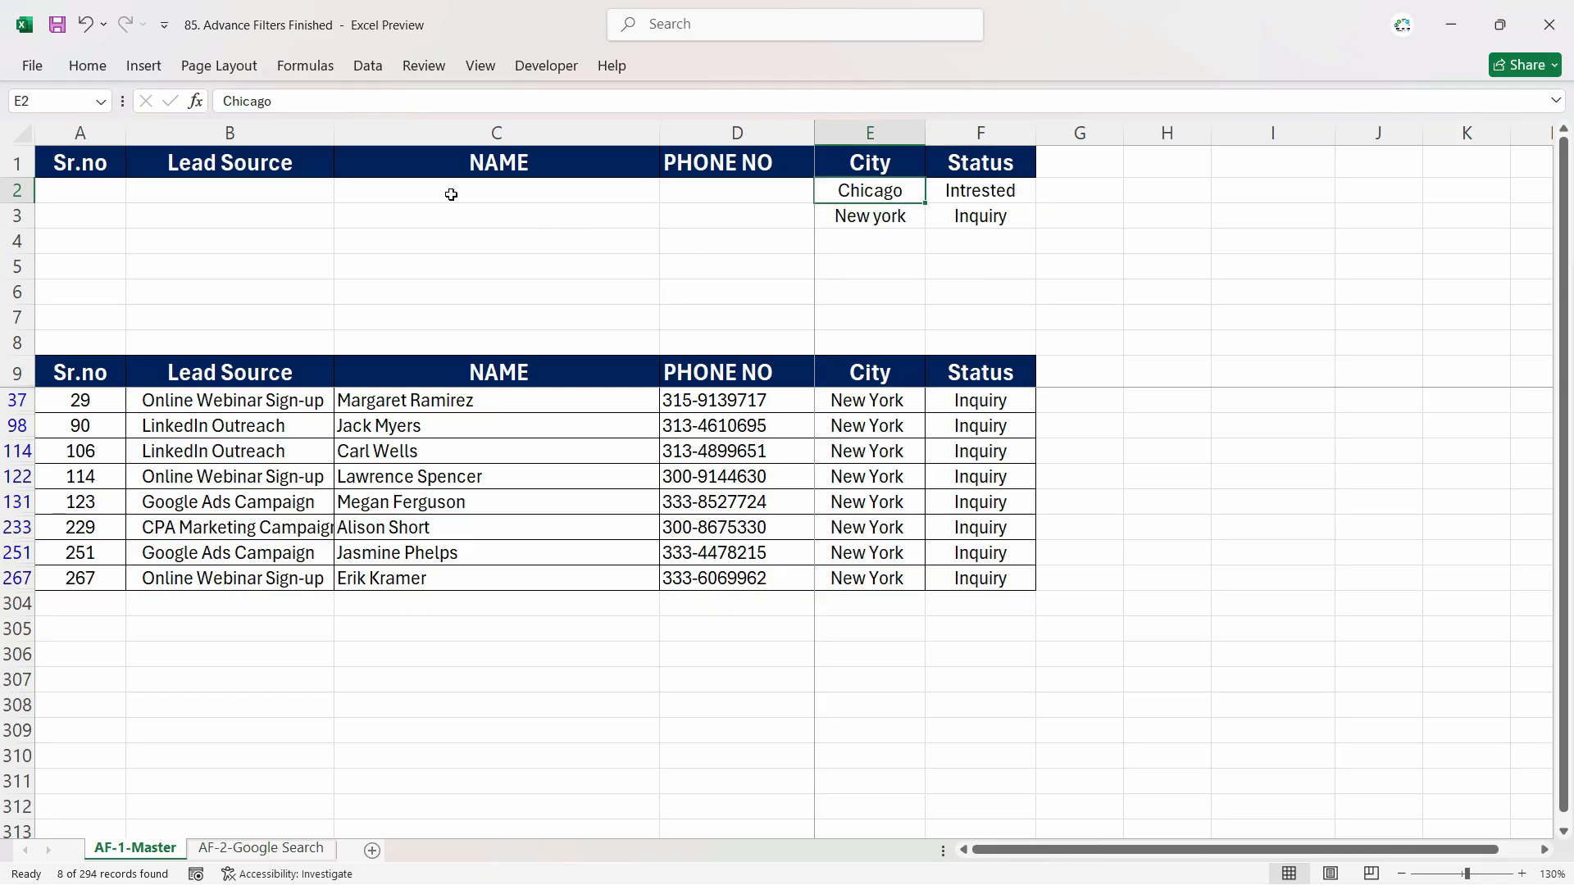
left_click(367, 69)
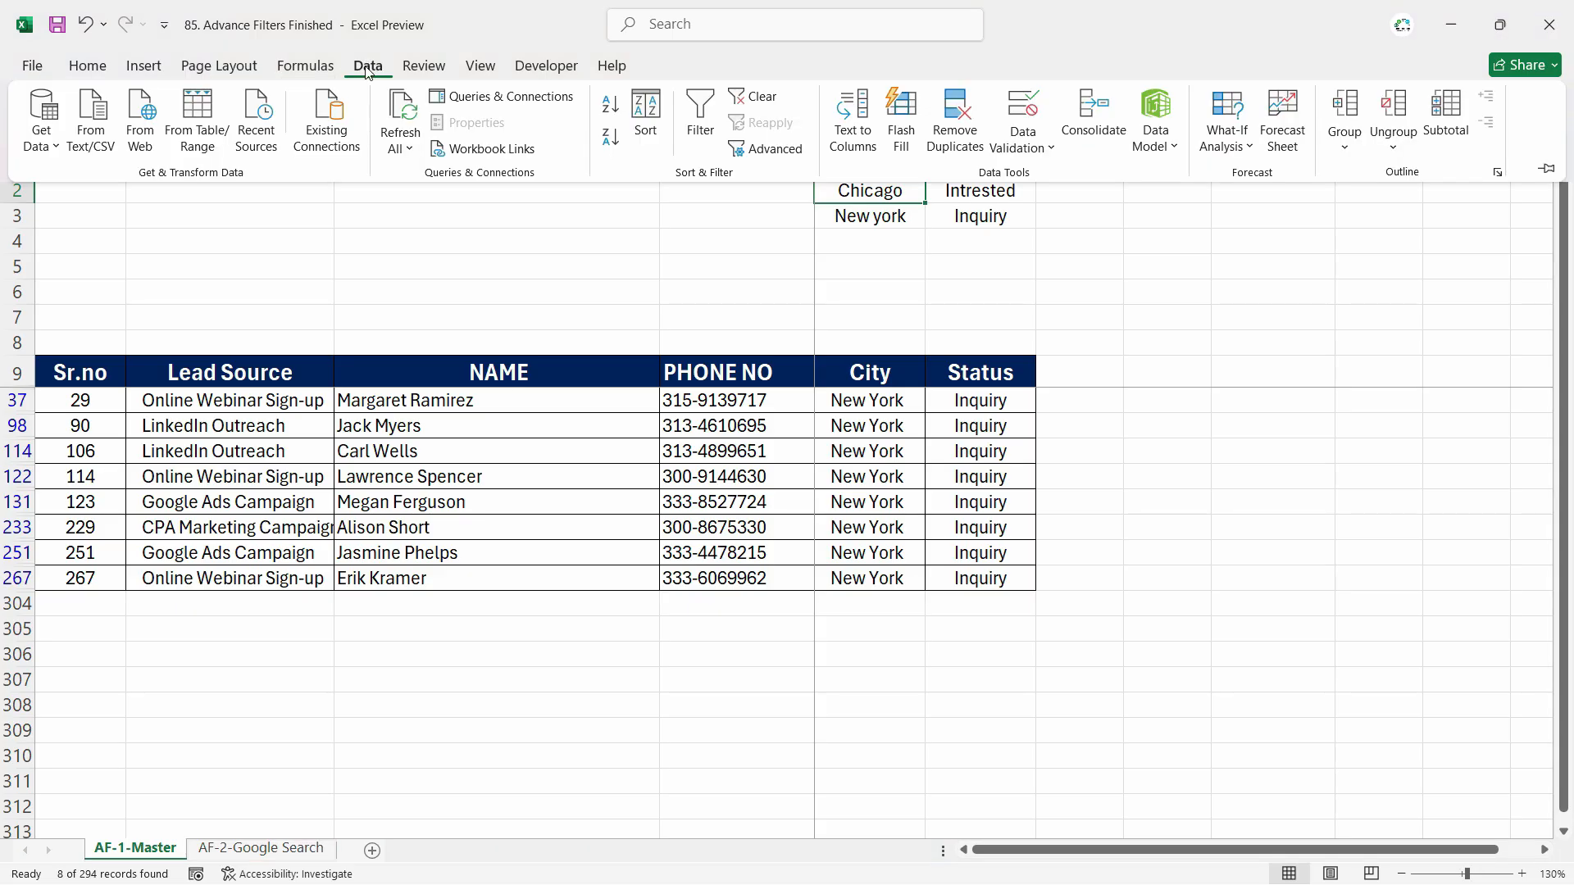
left_click(752, 96)
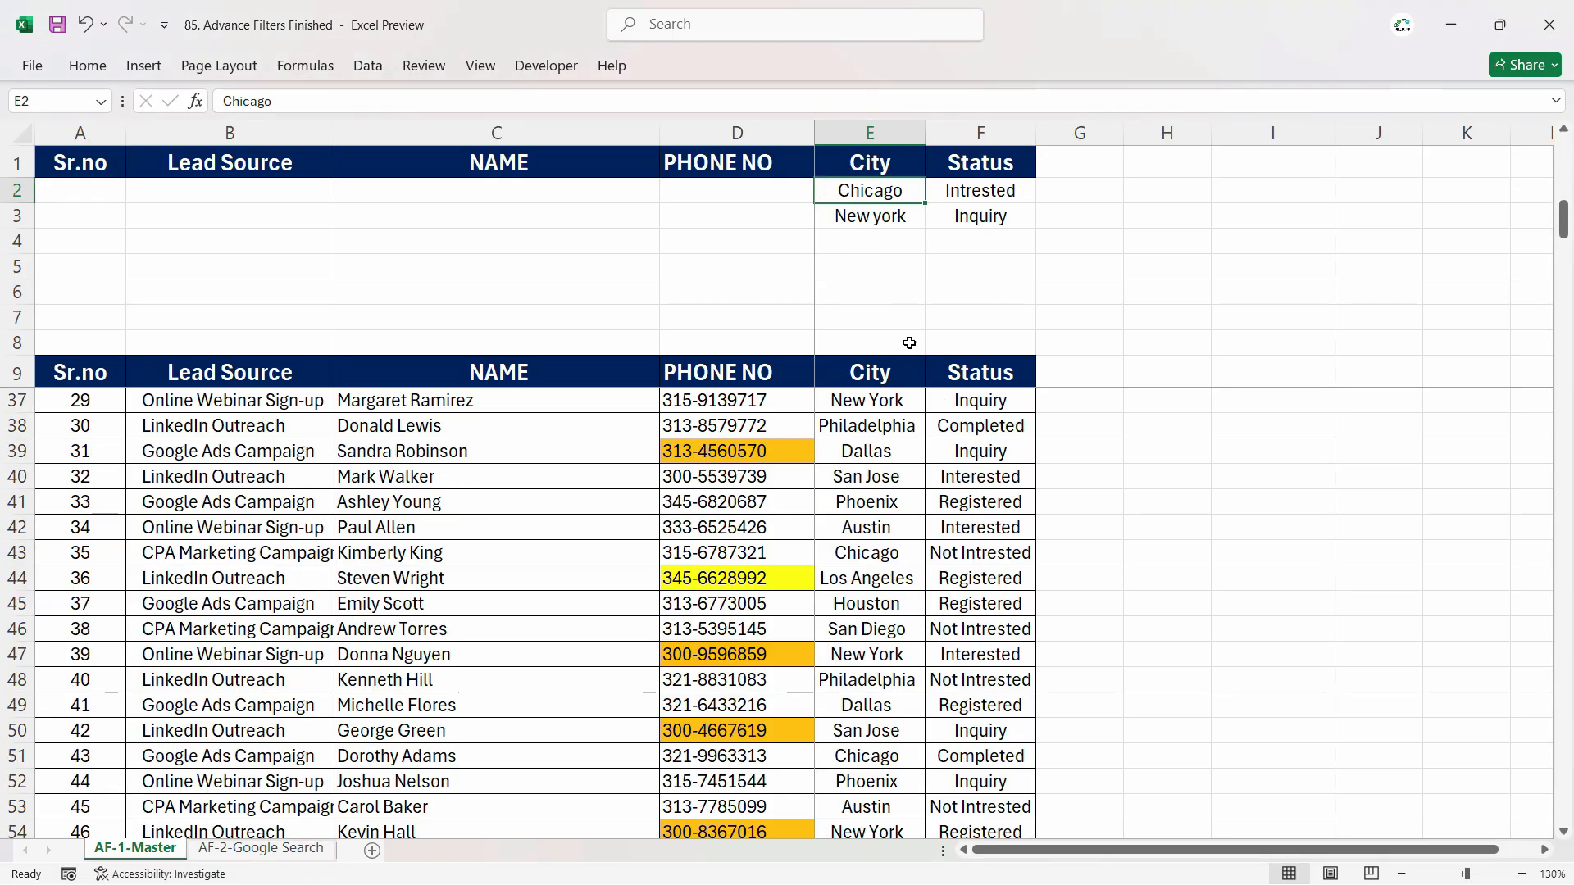
Turn on AutoFilter for the table header row A9:F9.
left_click_drag(945, 389, 105, 364)
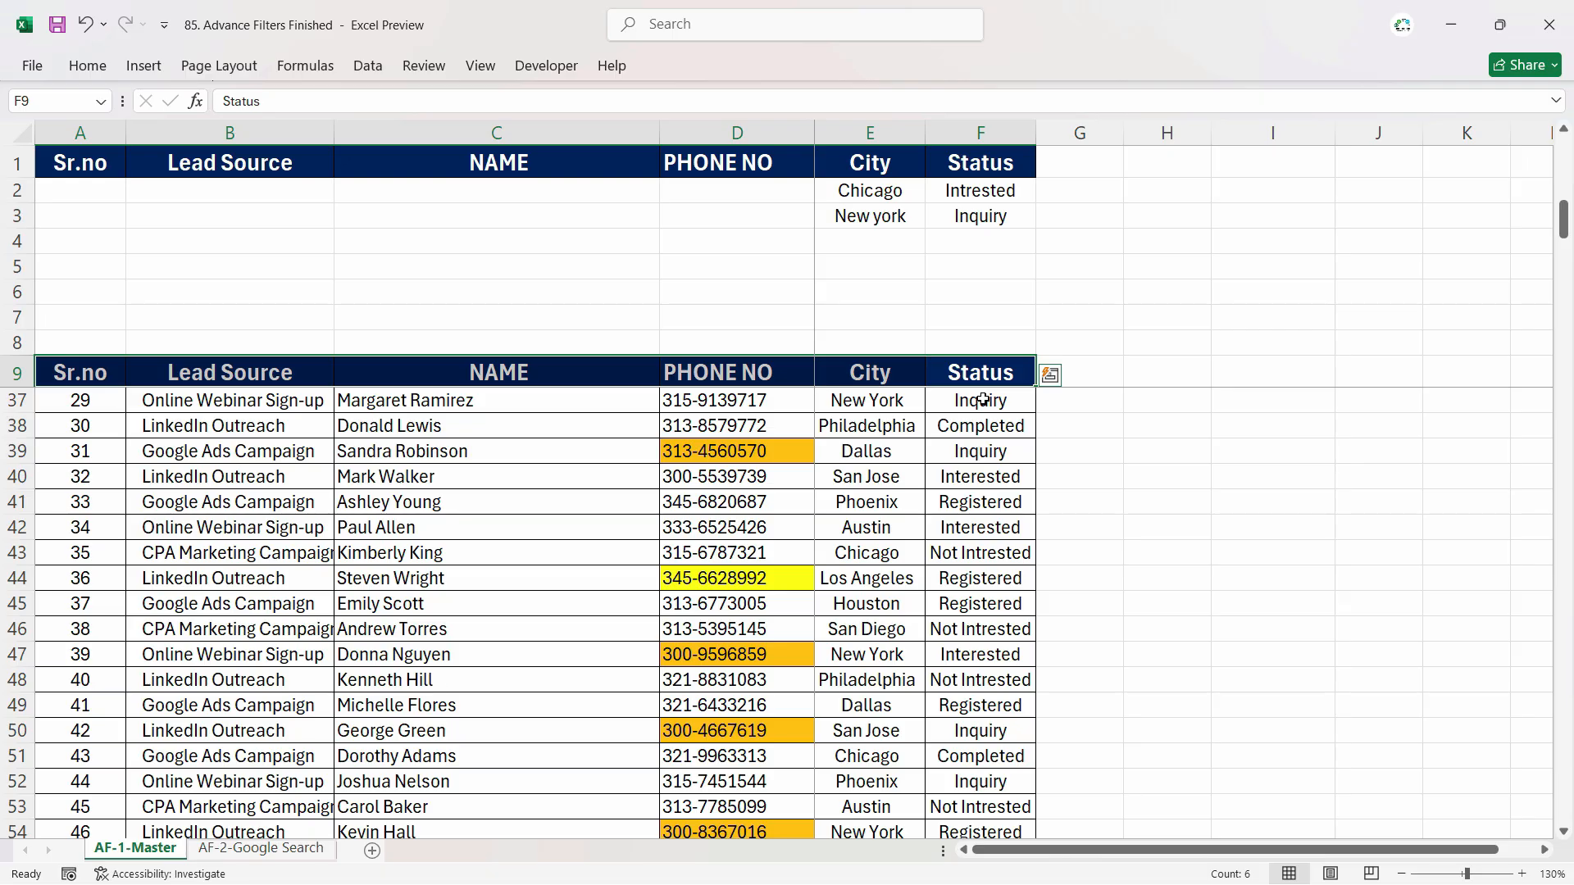
key("alt+h")
key("s")
key("f")
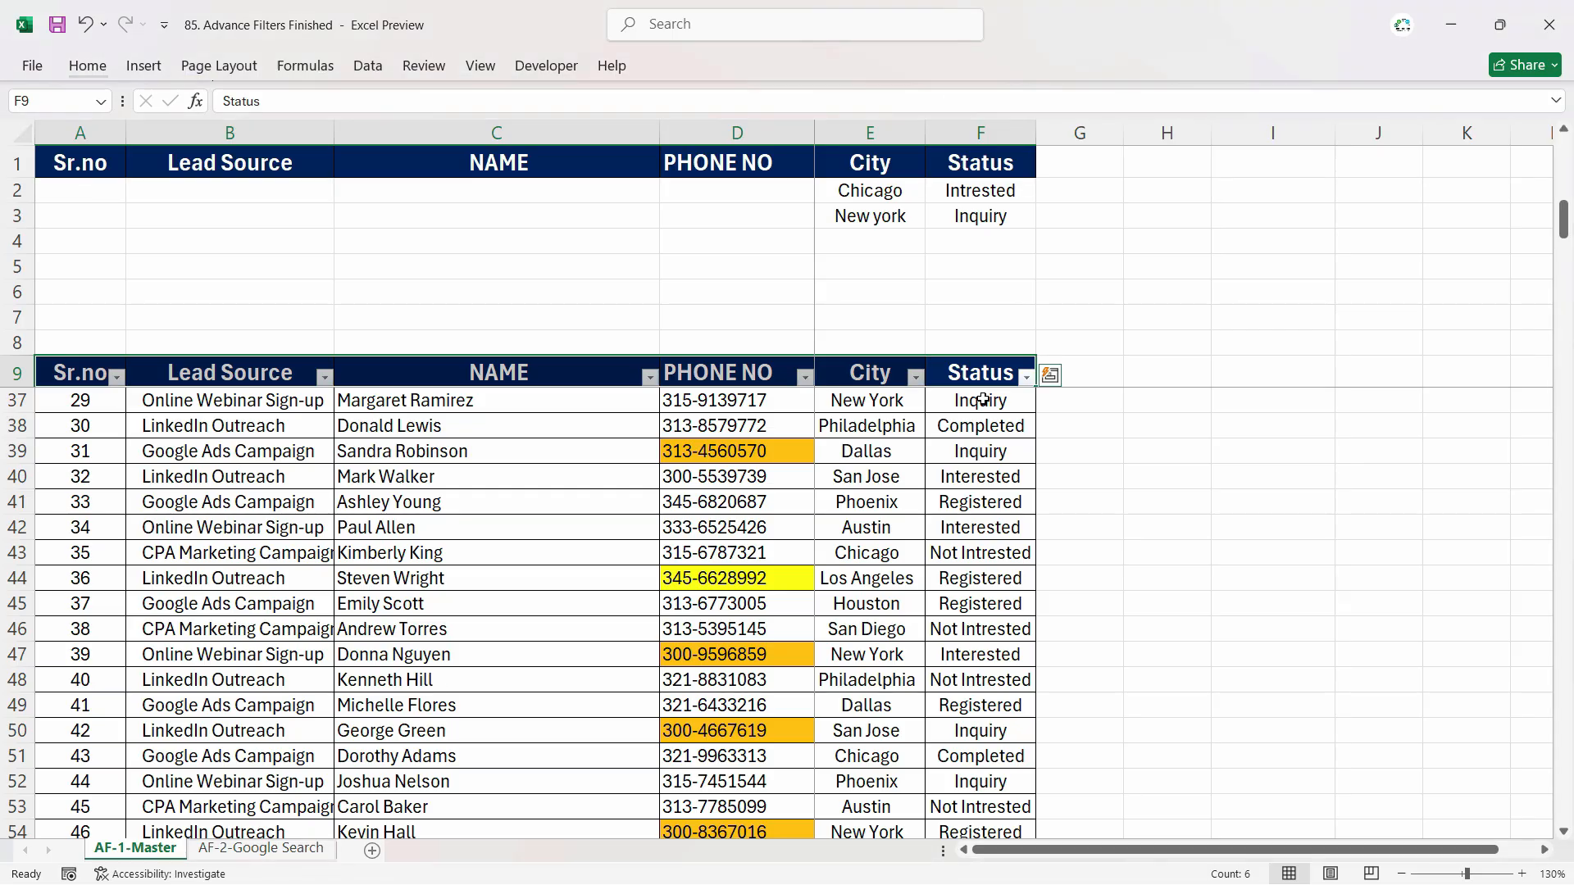
Filter the list to Interested in the Status column and Chicago in the City column.
left_click(1025, 377)
left_click(1025, 377)
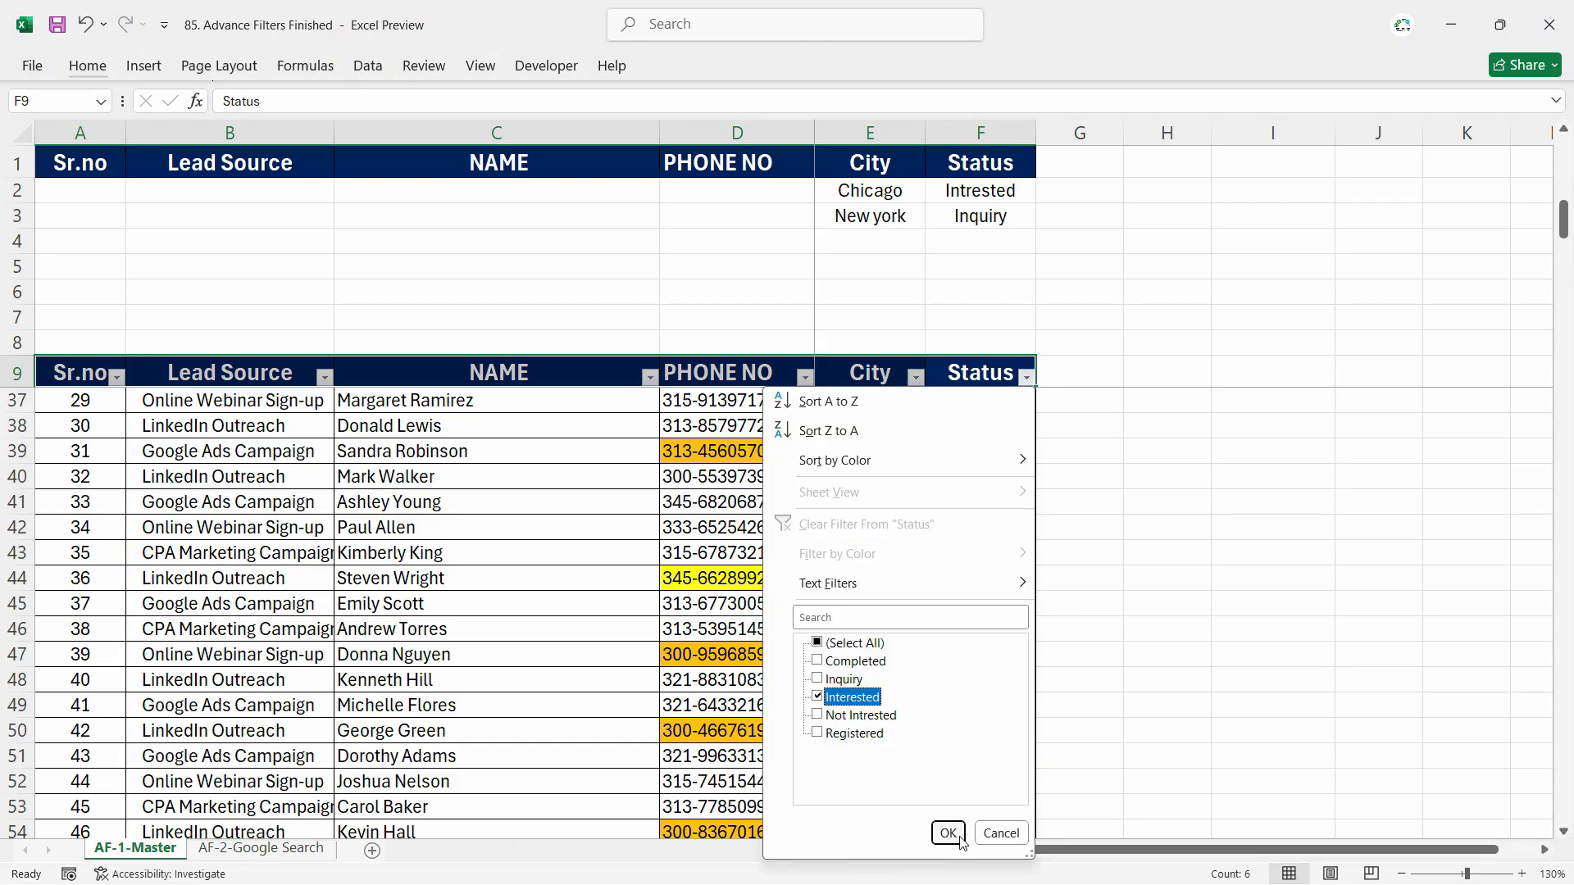
left_click(948, 833)
left_click(916, 377)
left_click(706, 640)
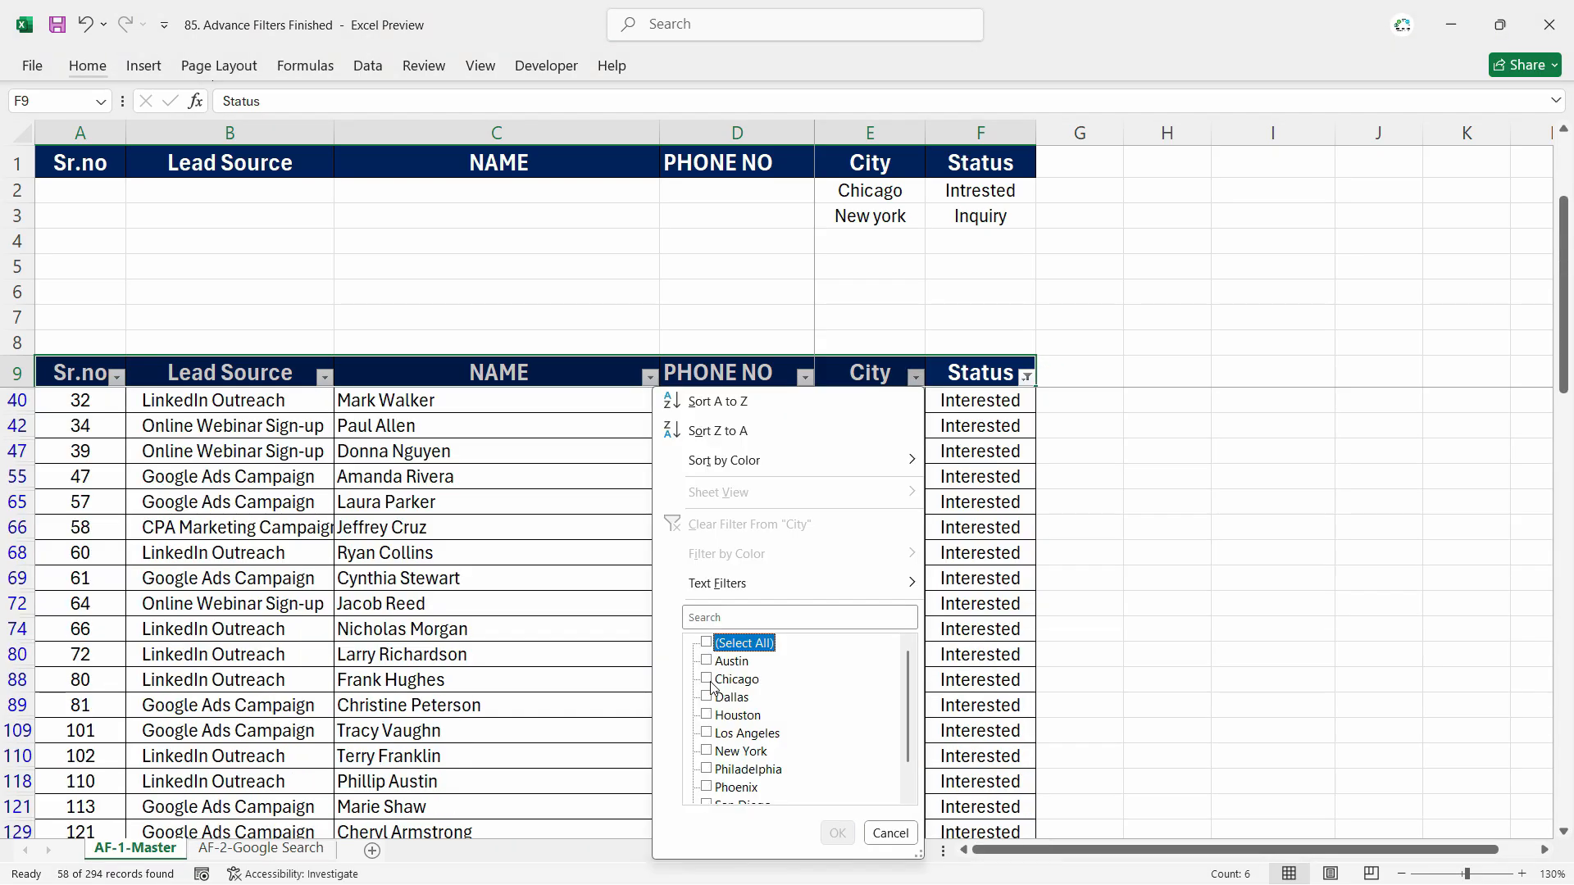
left_click(706, 677)
left_click(838, 832)
left_click(887, 429)
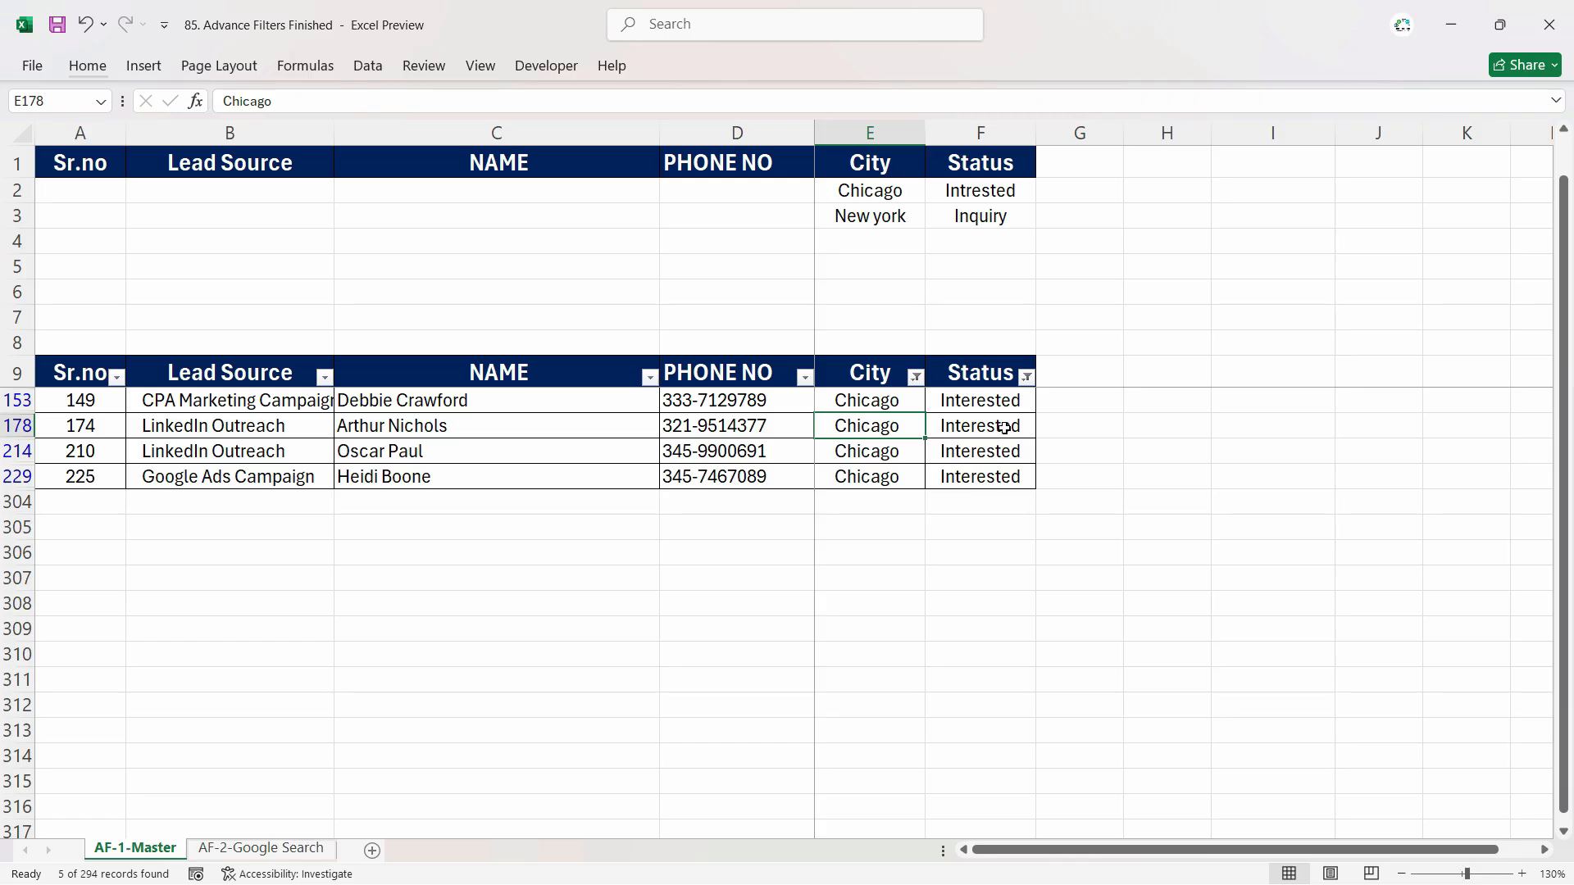
Replace the Status criterion in F2 with Interested, copied from the Status cell of a filtered Chicago row.
left_click(1027, 184)
left_click(965, 429)
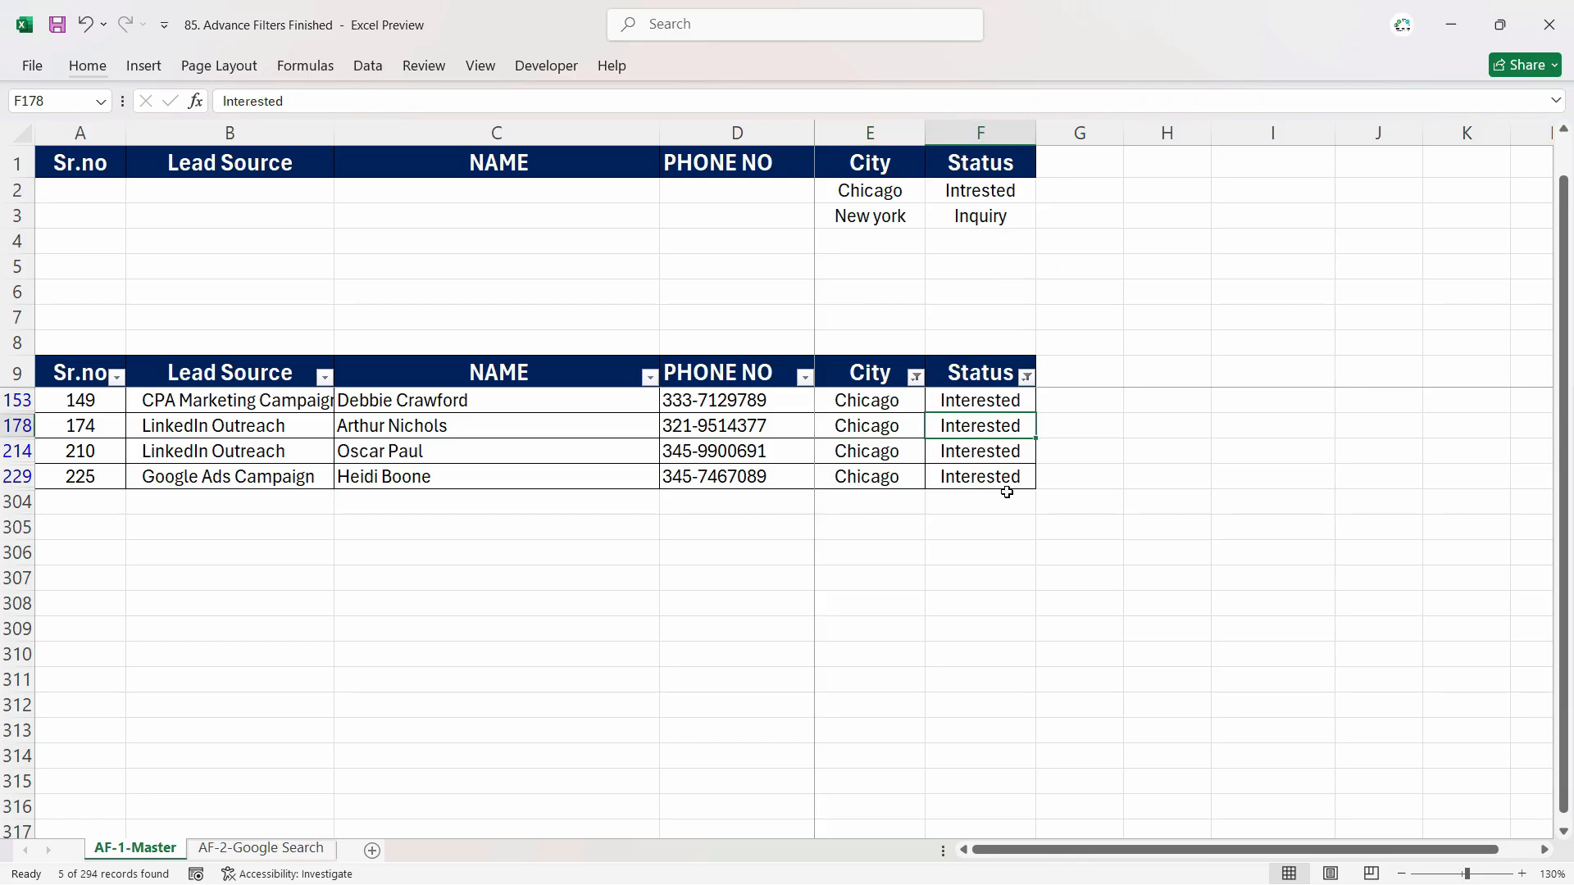
left_click(876, 434)
left_click(978, 427)
key("ctrl+c")
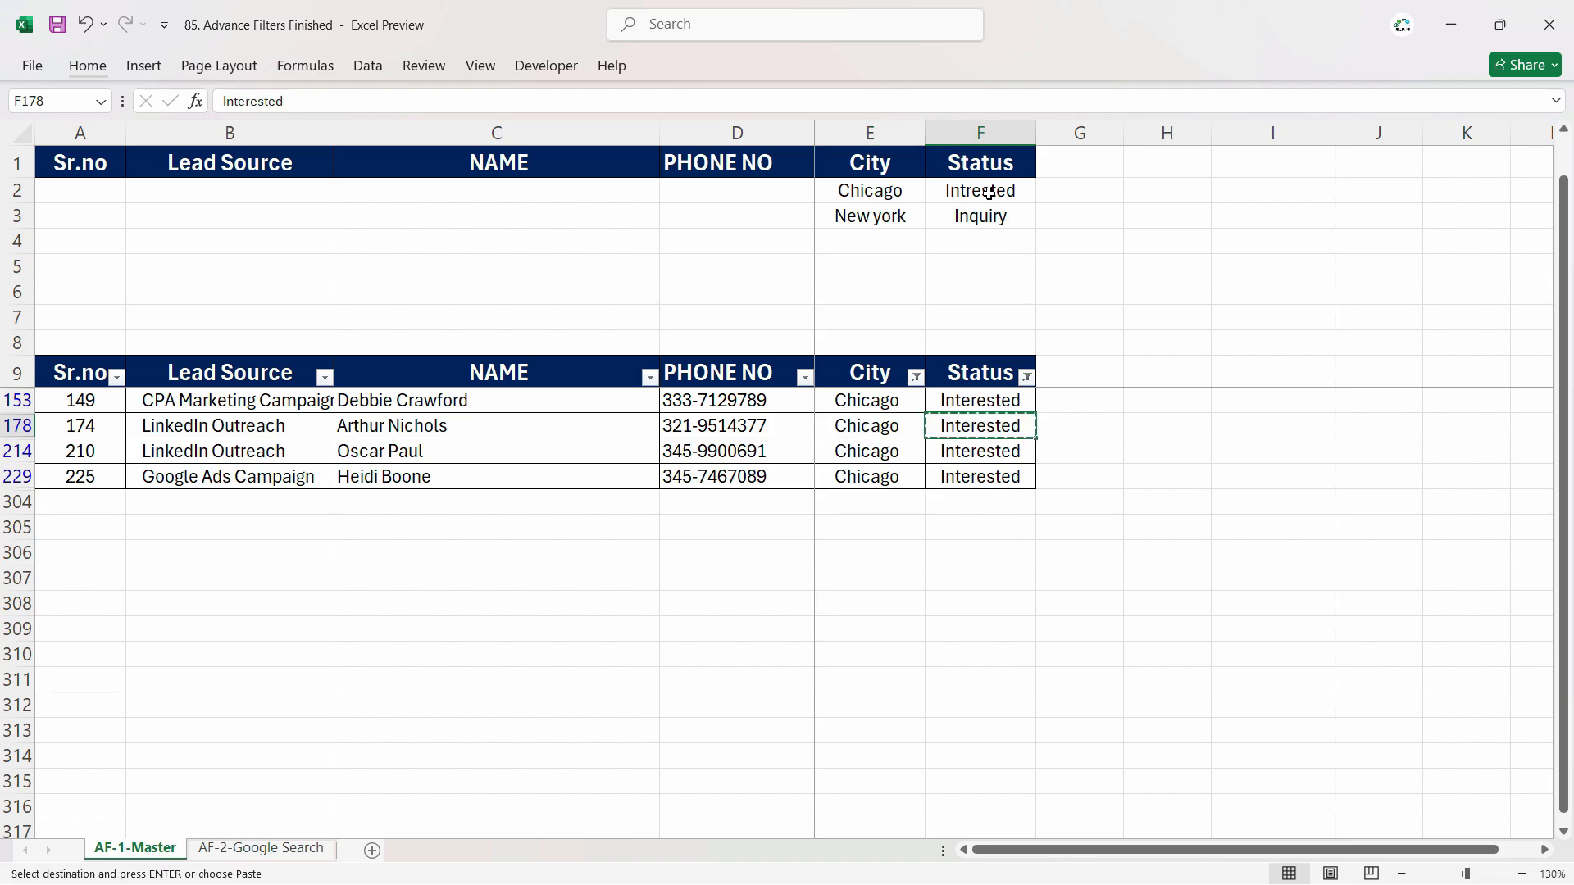
left_click(988, 194)
key("ctrl+v")
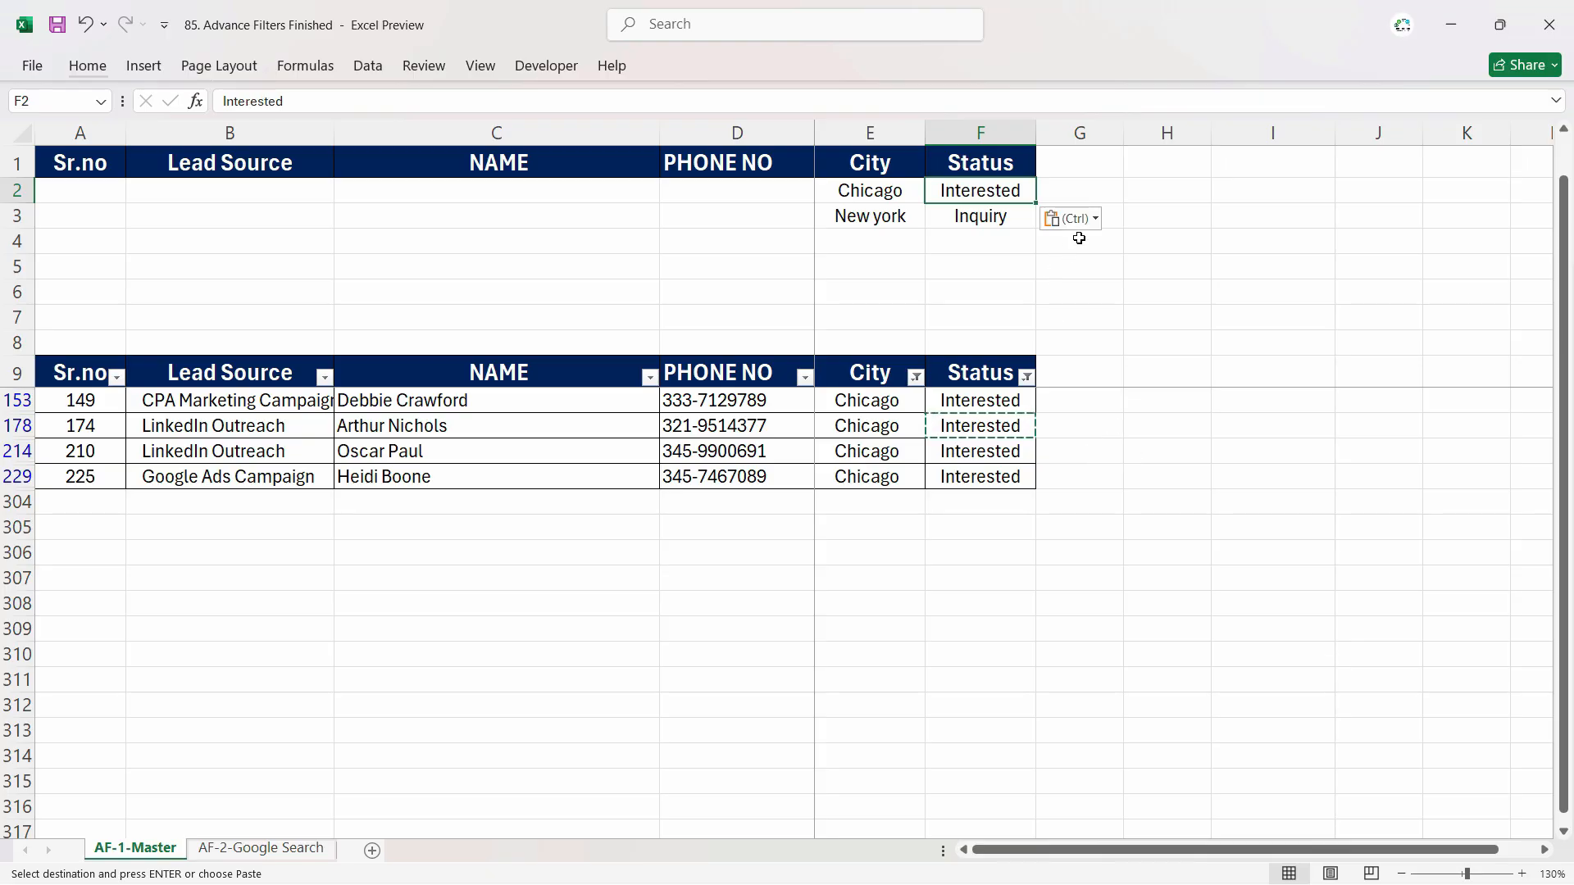
left_click(983, 243)
left_click(967, 269)
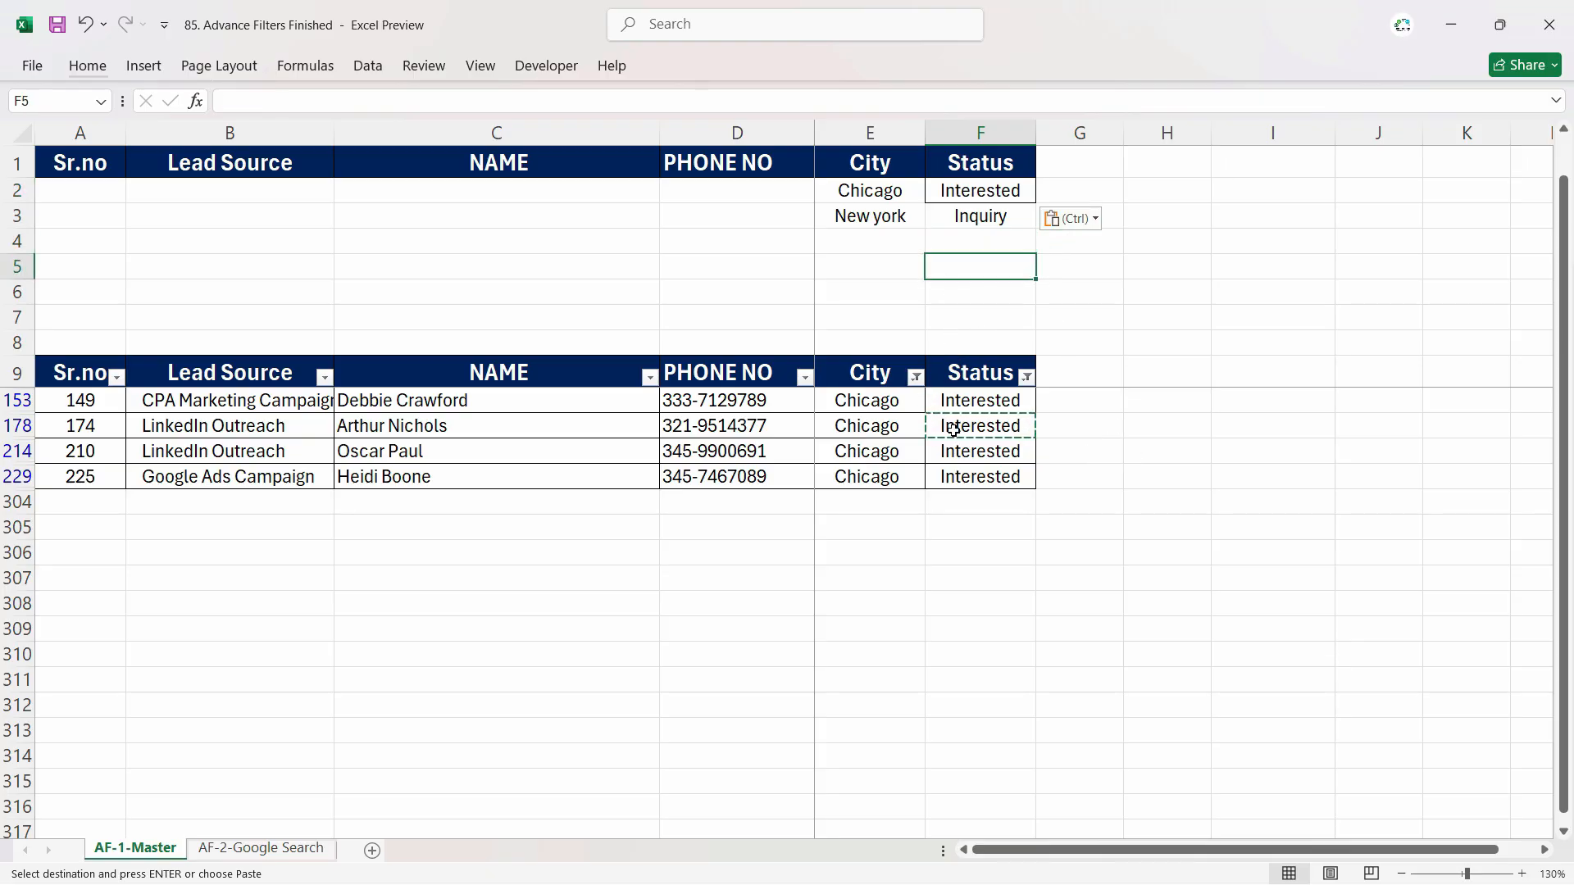
key("Escape")
Clear the Status and City filters so the whole lead list is shown.
left_click(1026, 376)
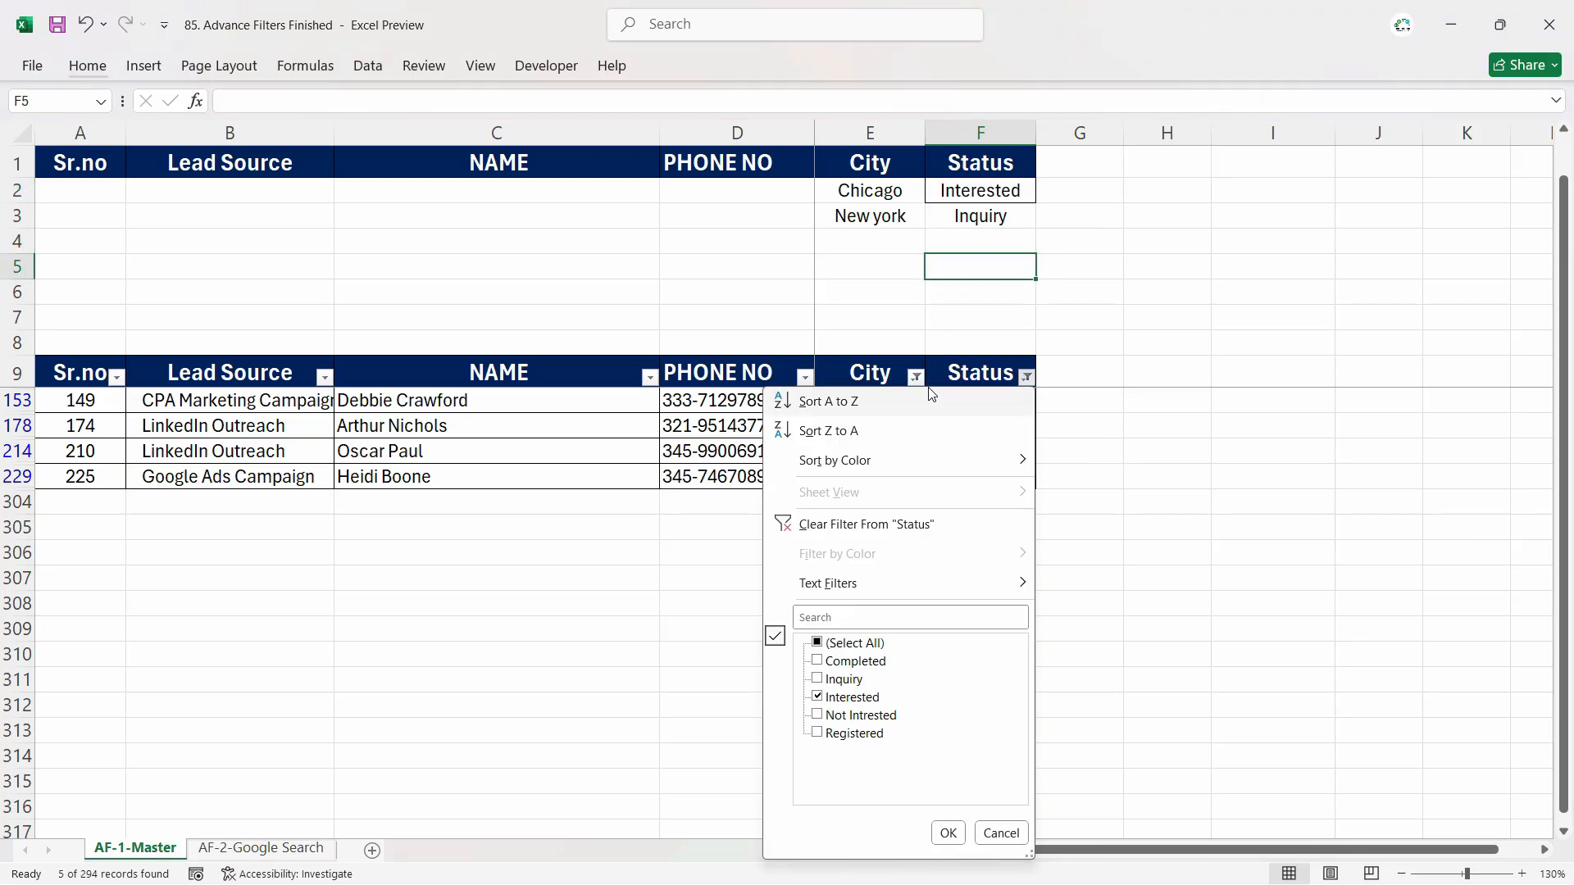
left_click(856, 524)
left_click(610, 236)
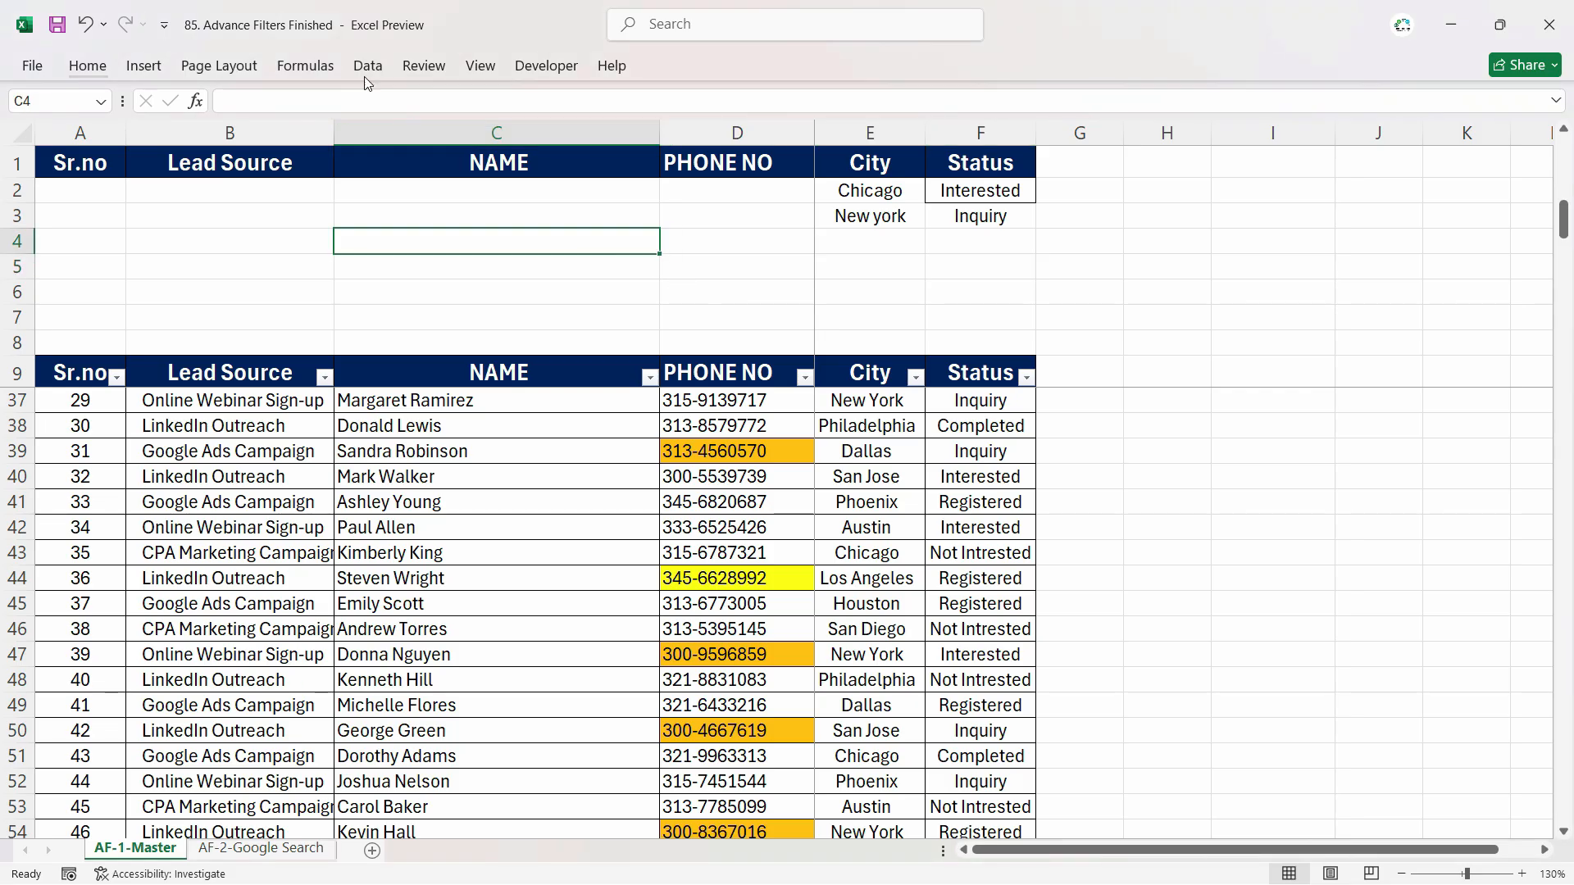
Apply an in-place Advanced Filter to A9:F303 with the reselected criteria range A1:F3, using the corrected Status criterion.
key("alt+a")
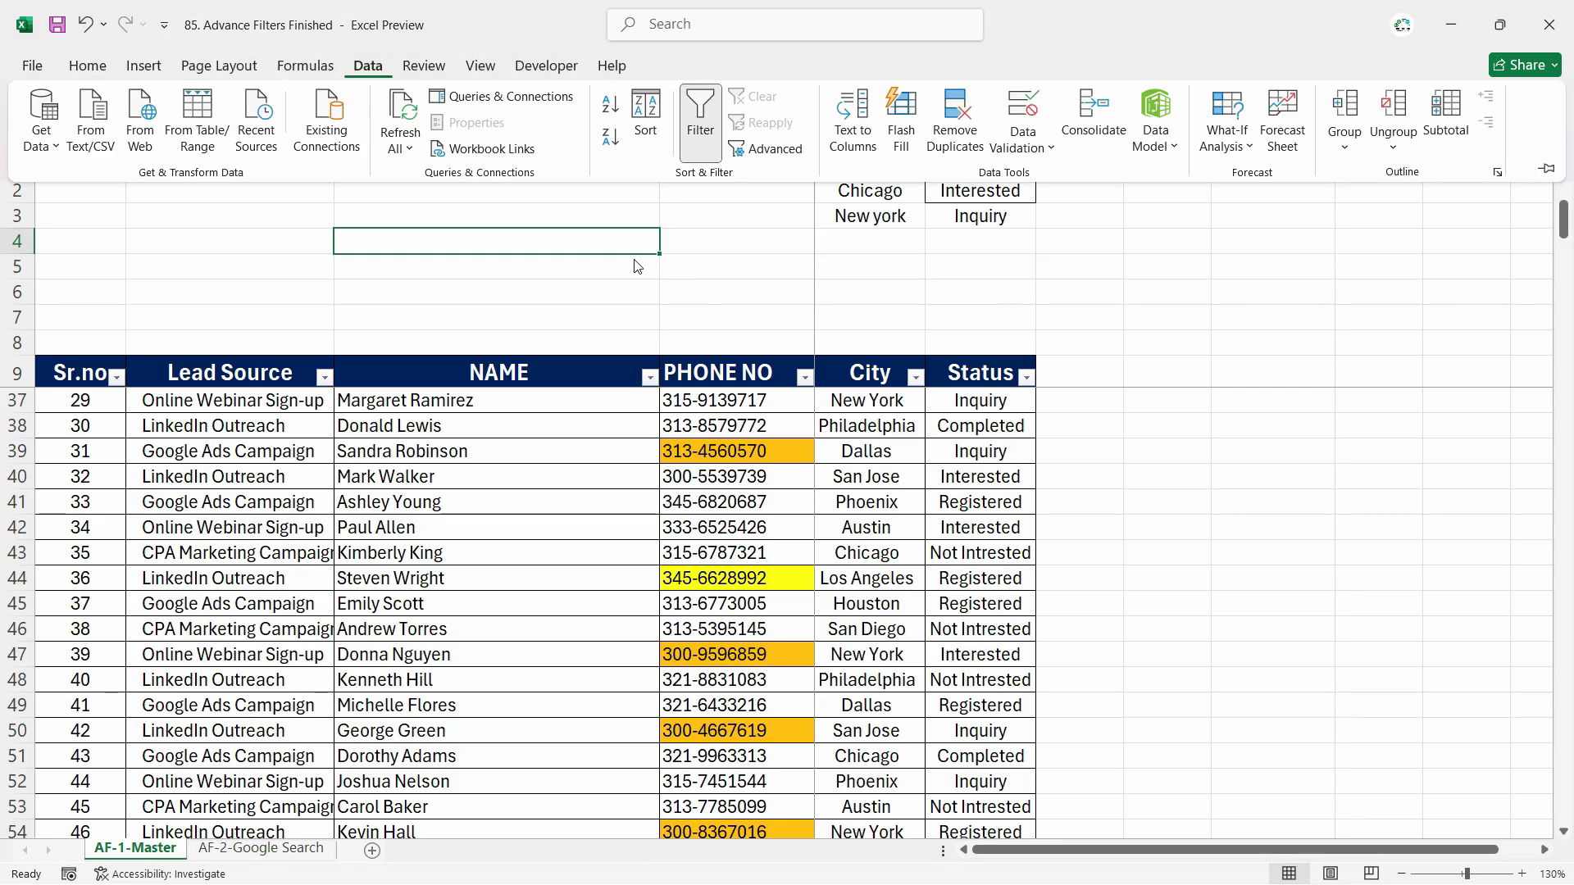
left_click(766, 148)
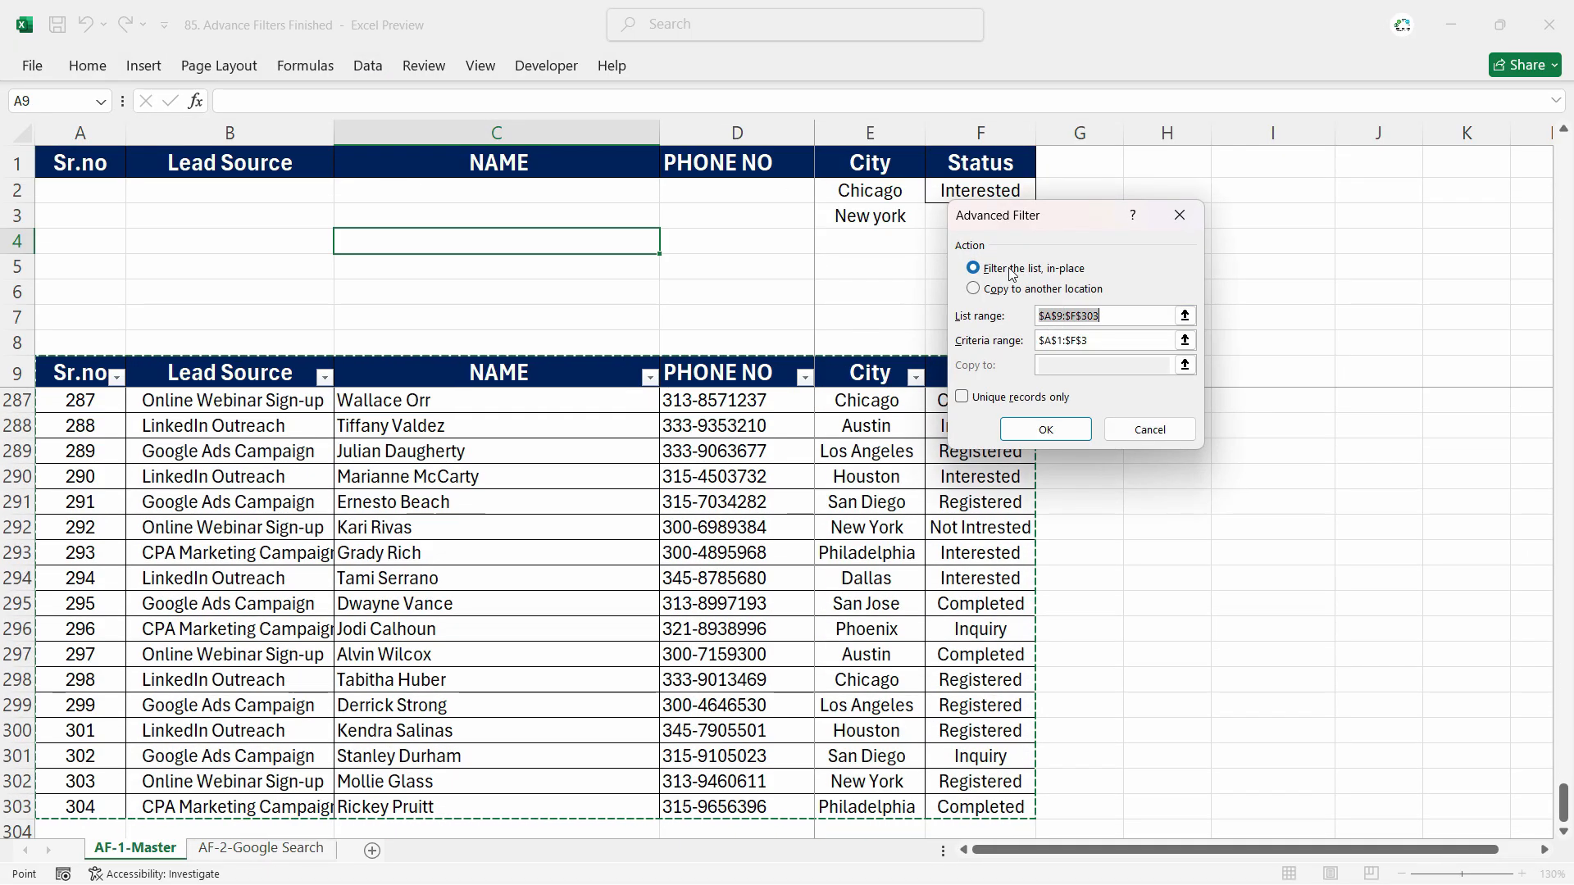
left_click(1101, 335)
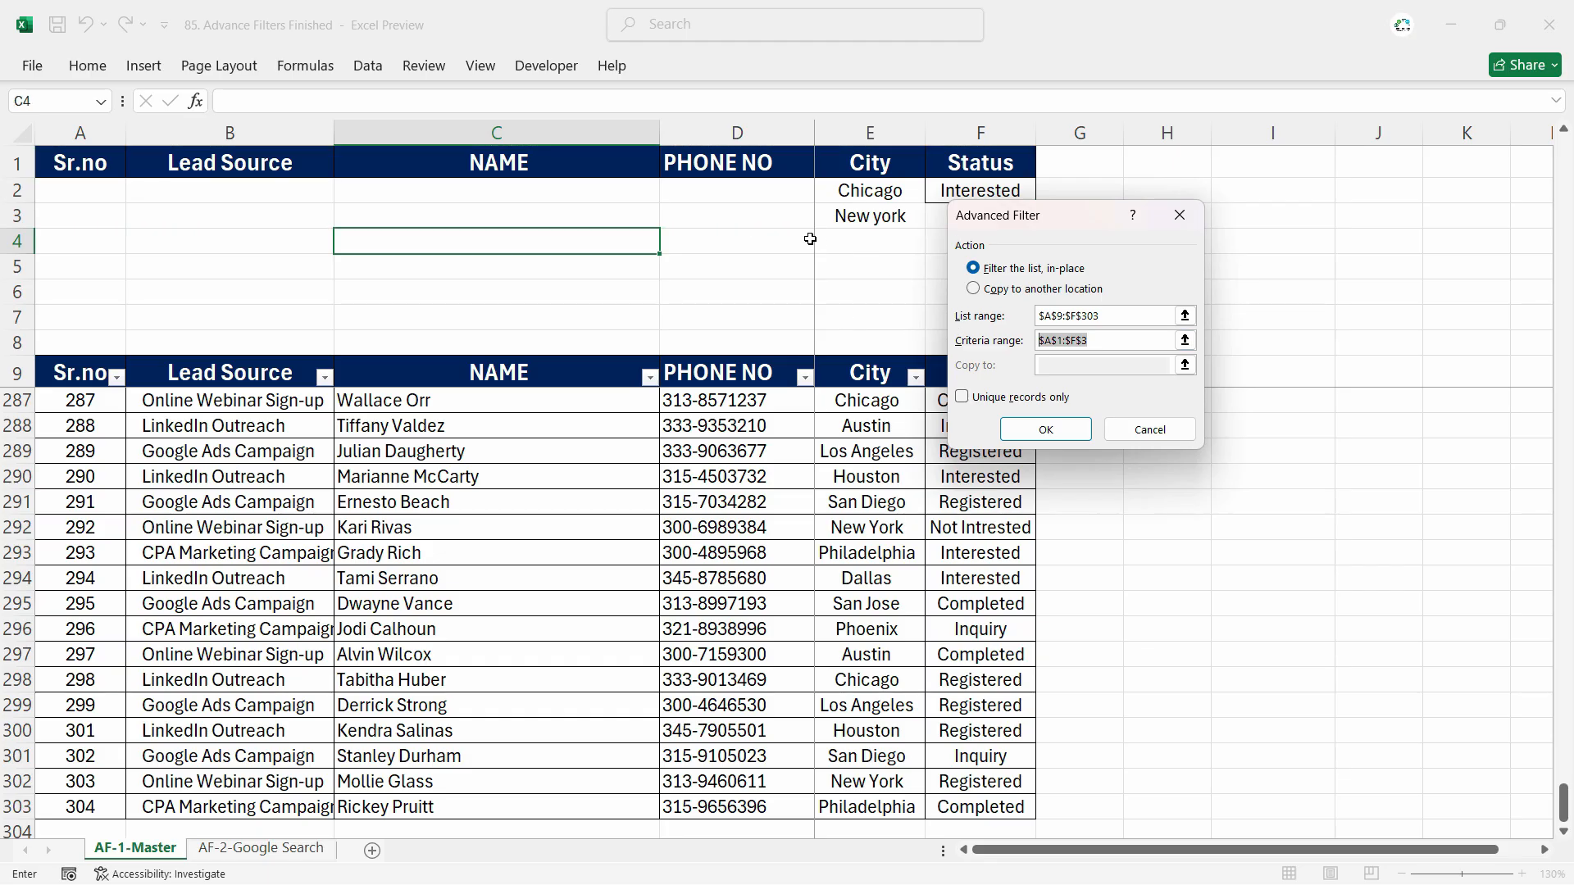
key("BackSpace")
left_click_drag(80, 164, 959, 223)
left_click_drag(80, 162, 956, 223)
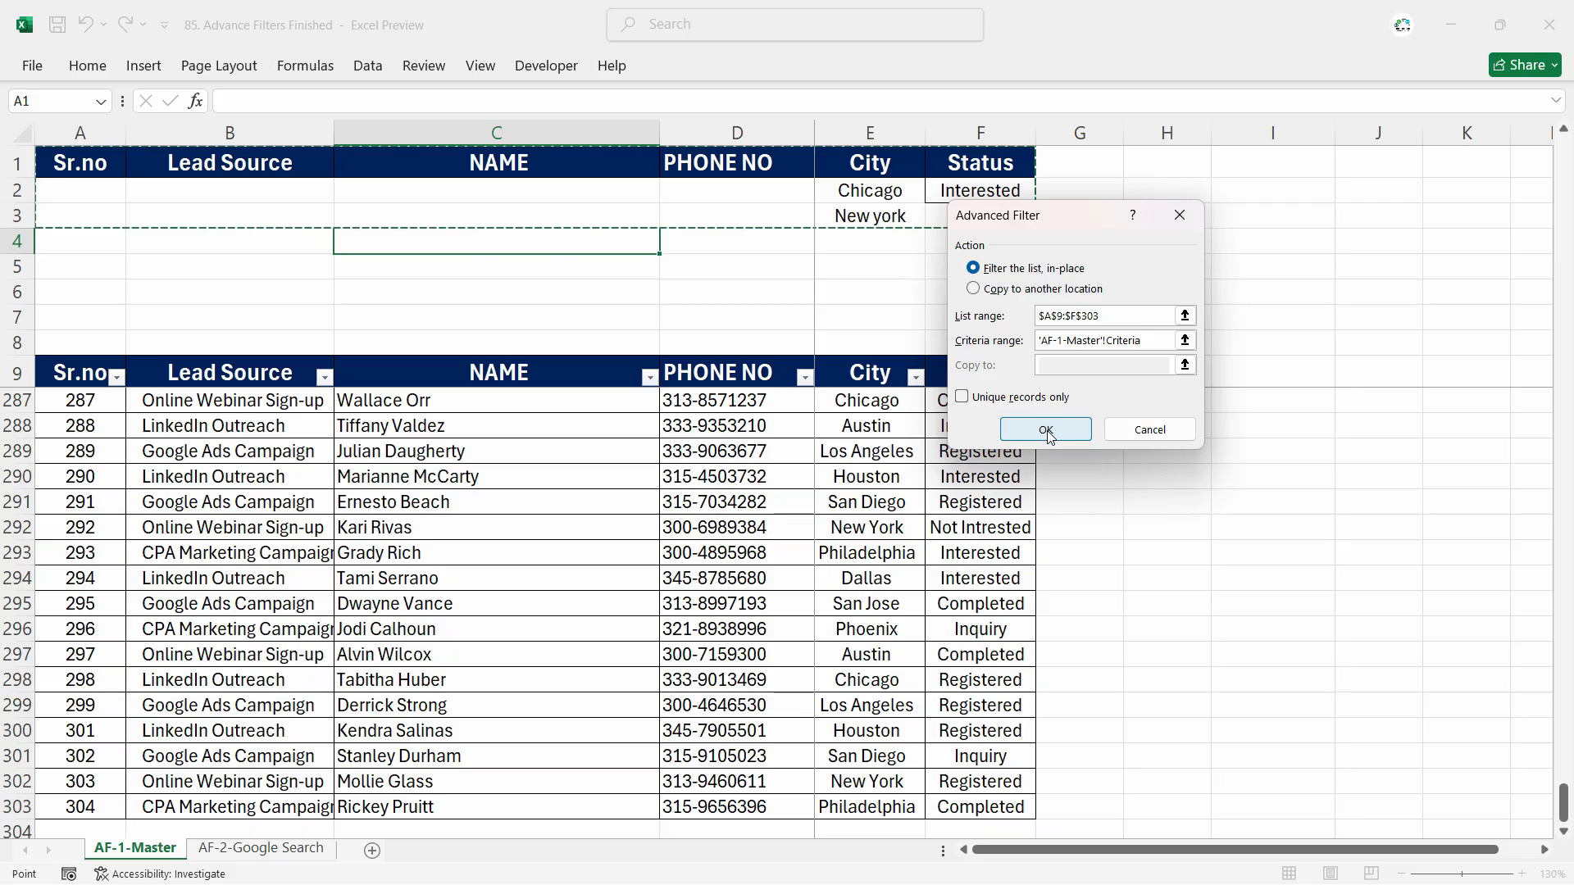
left_click(1046, 430)
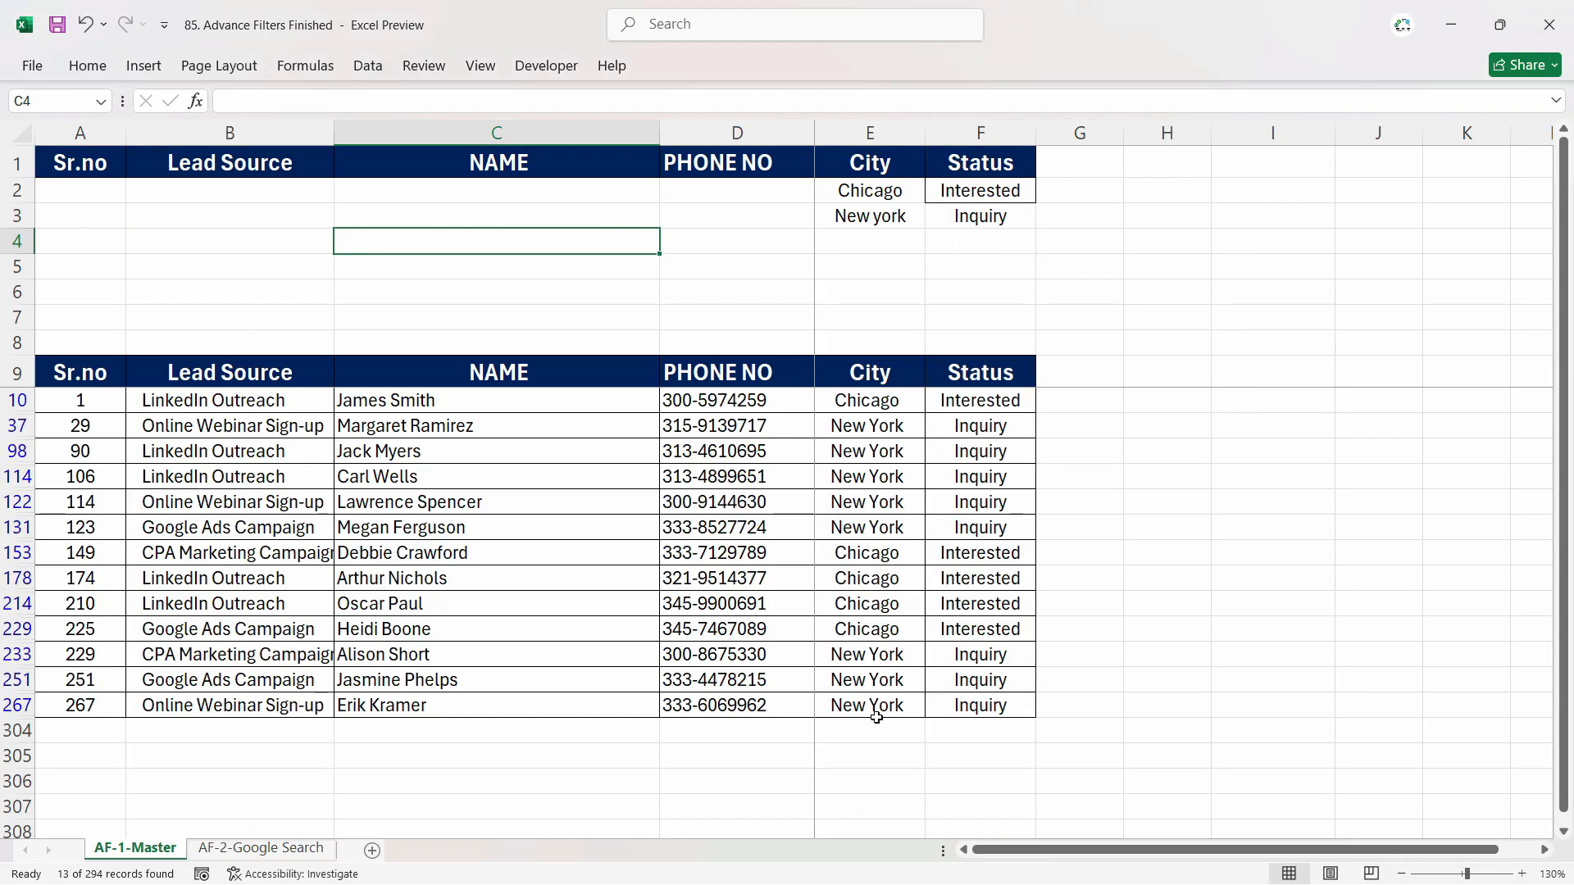
left_click(980, 451)
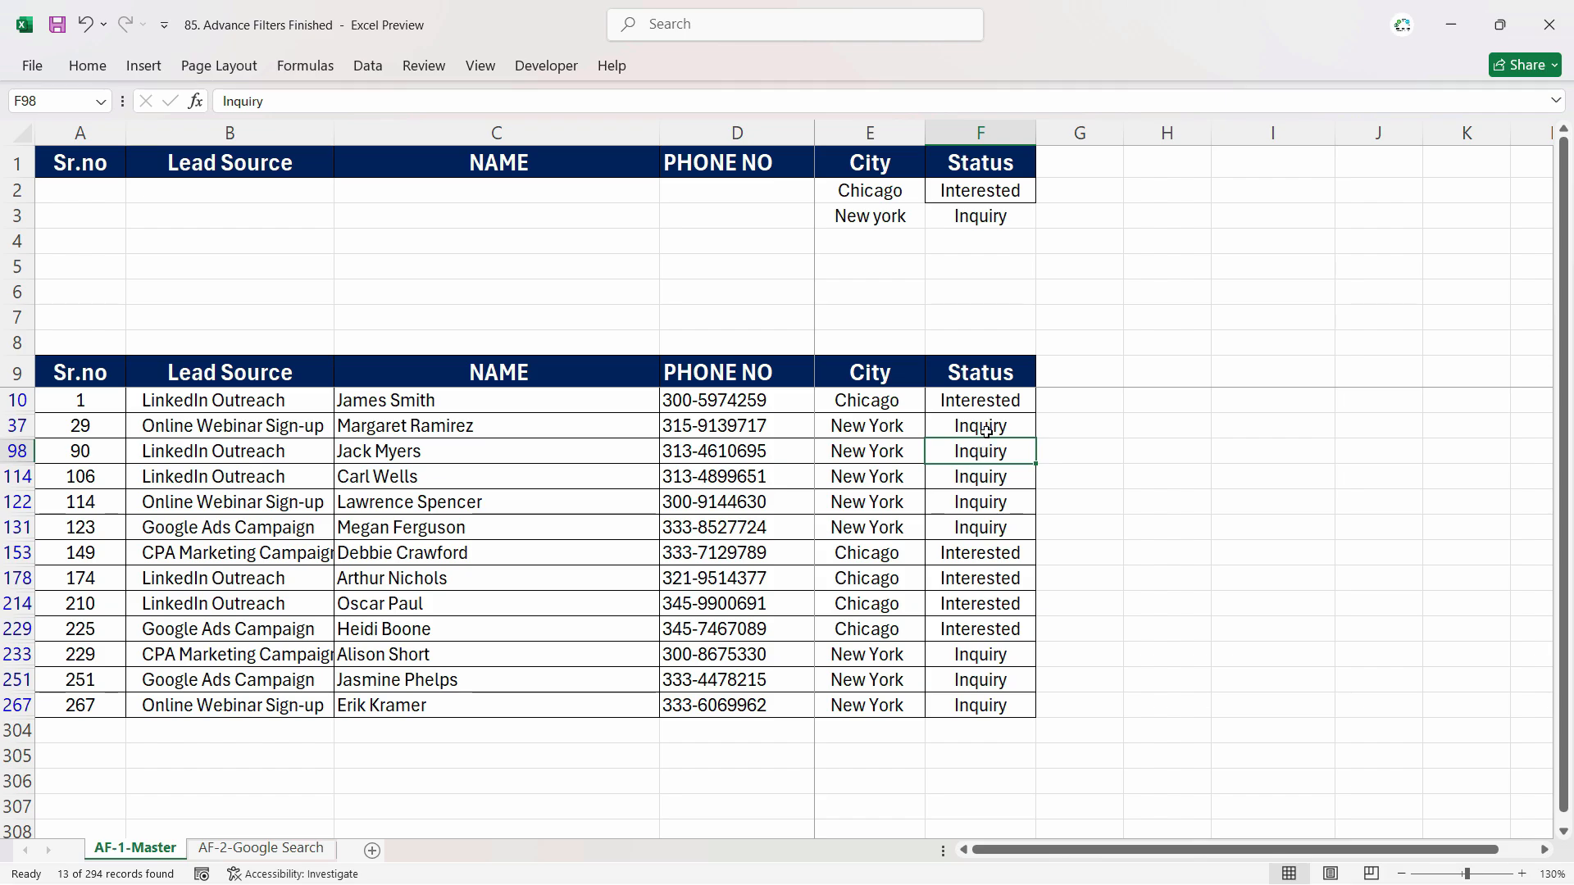
left_click(1079, 275)
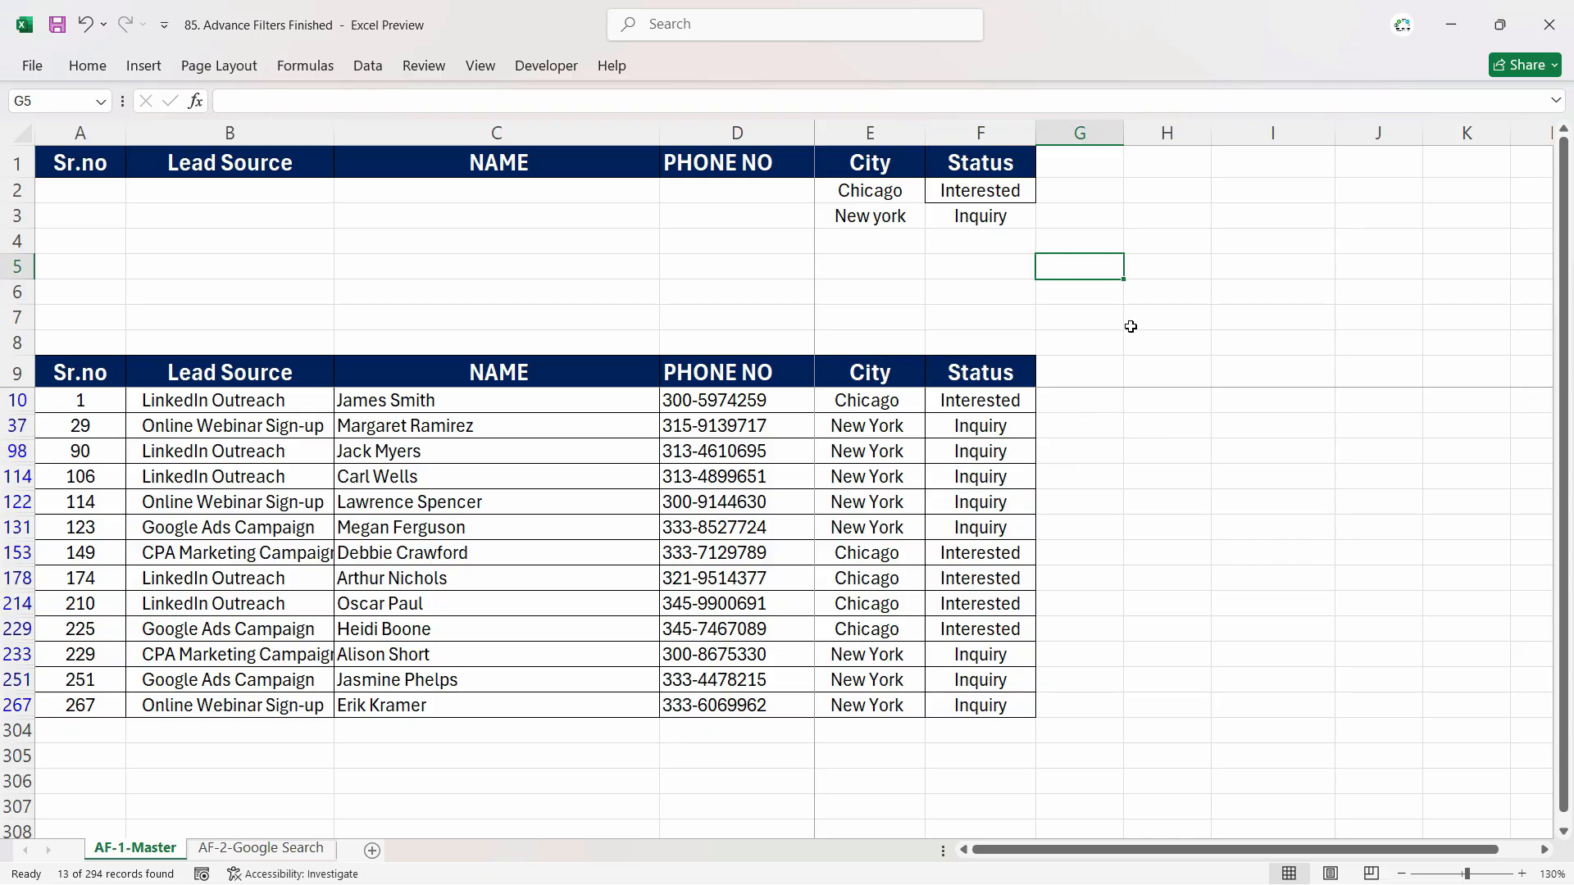
Copy LinkedIn Outreach from the Lead Source column into B2 as a criterion.
left_click(201, 453)
key("ctrl+c")
left_click(225, 195)
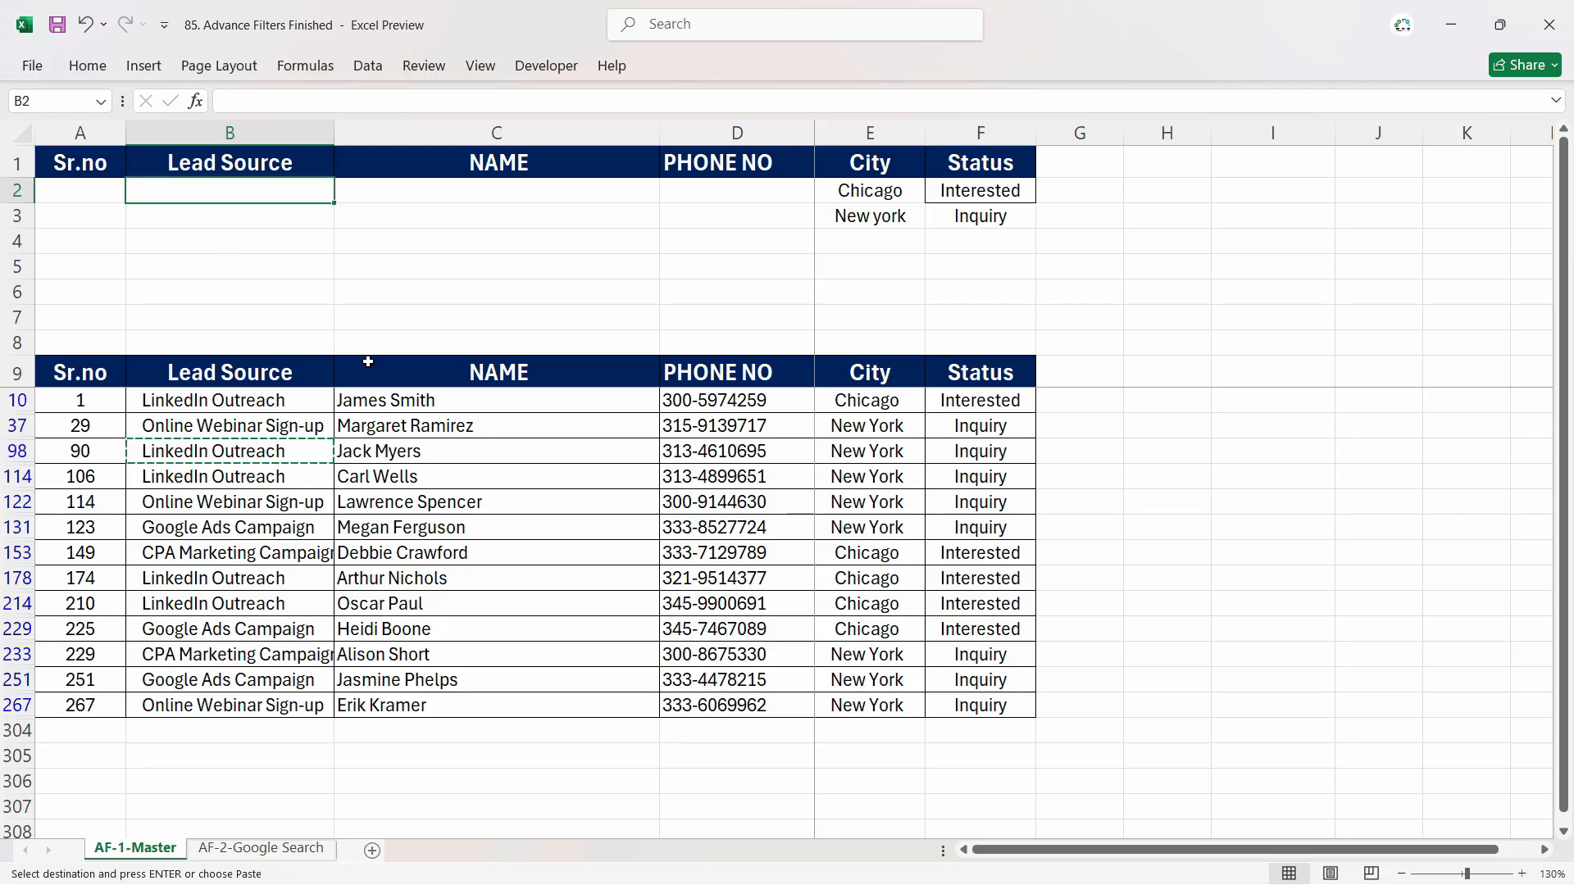
key("ctrl+v")
Reapply the in-place Advanced Filter to A9:F303 with criteria range A1:F3, including the Lead Source criterion.
left_click(229, 527)
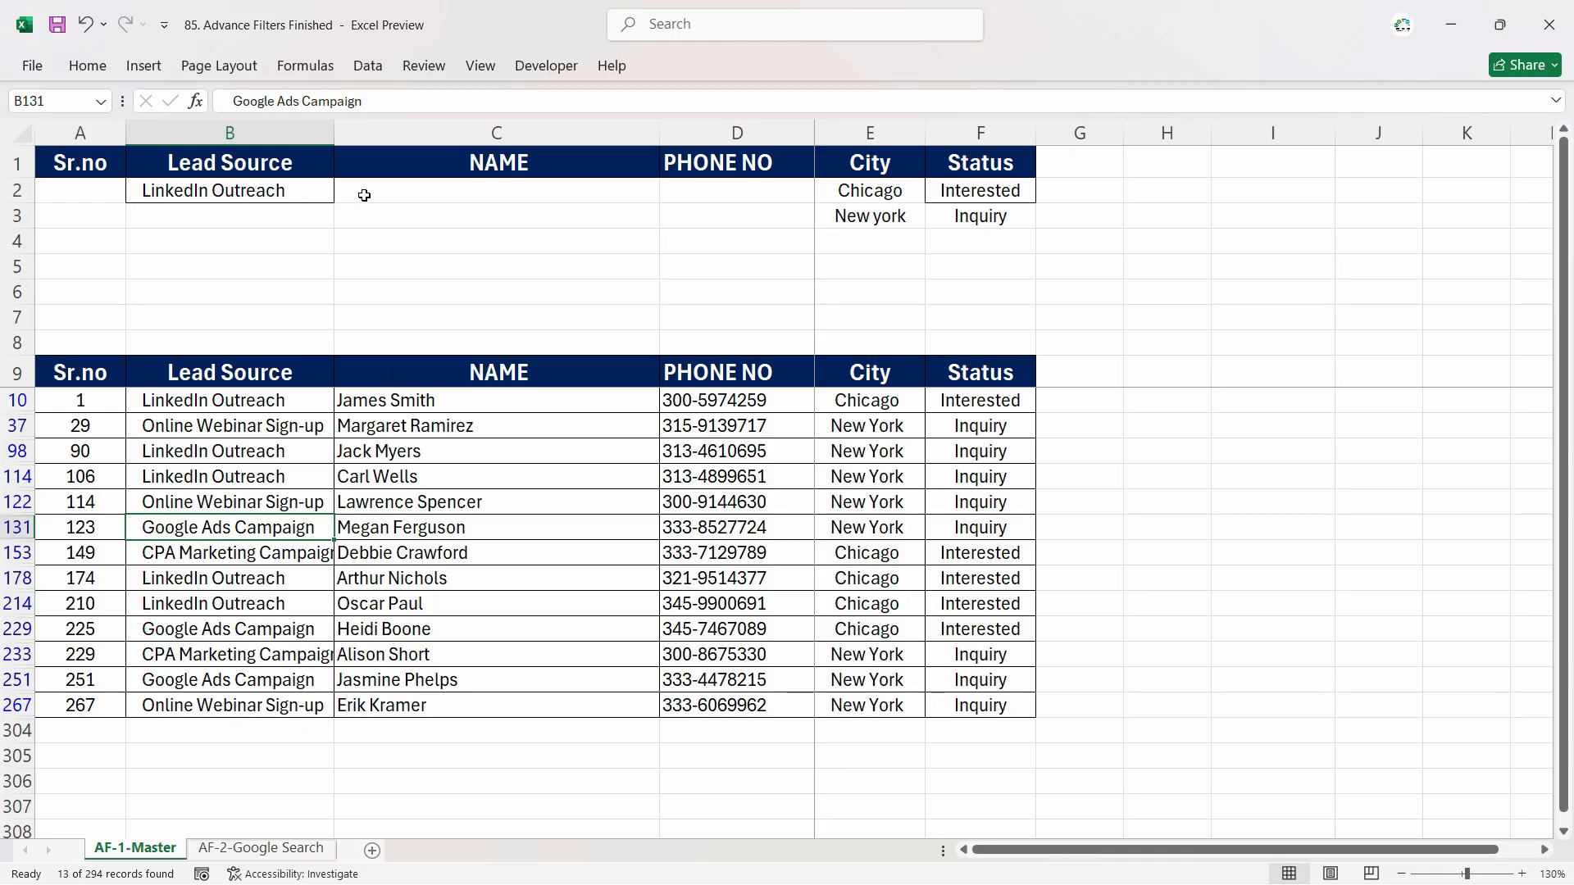
left_click(364, 69)
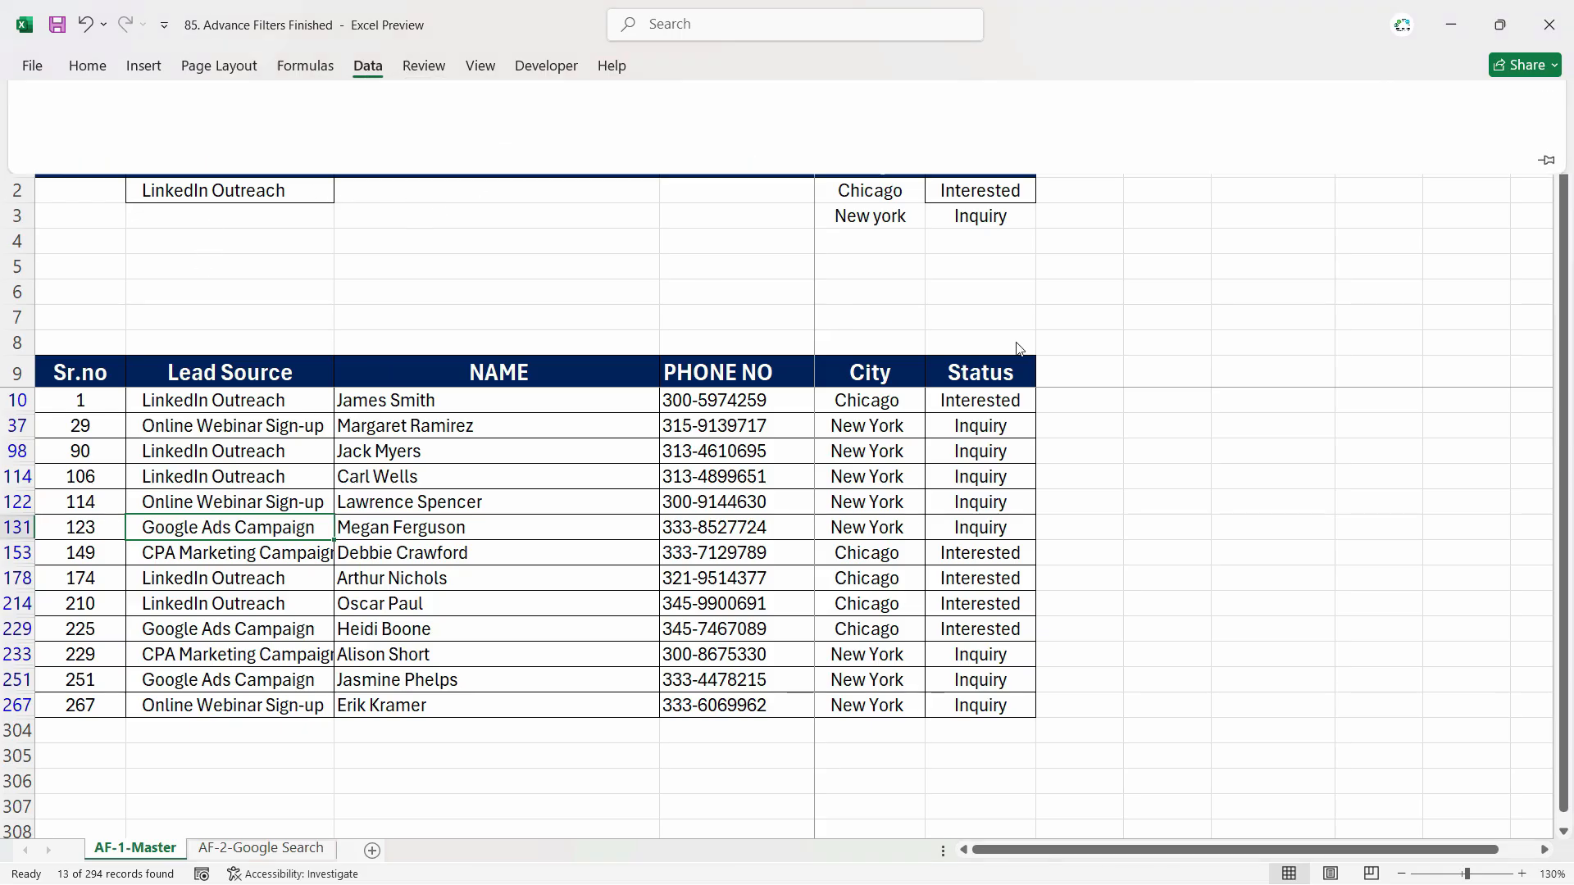
left_click(760, 149)
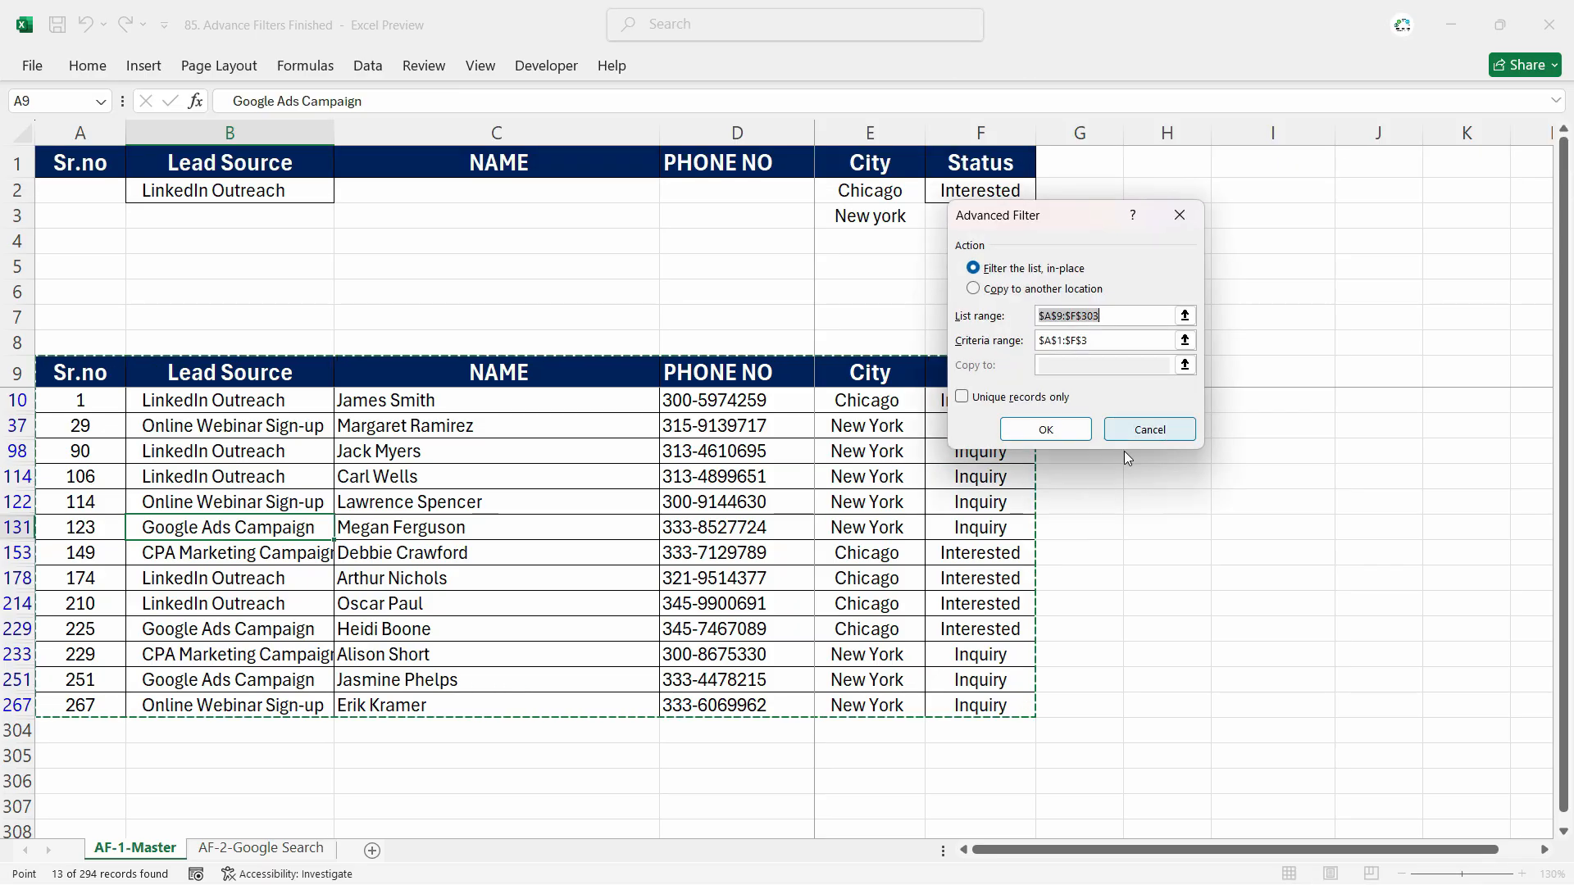
left_click(1045, 429)
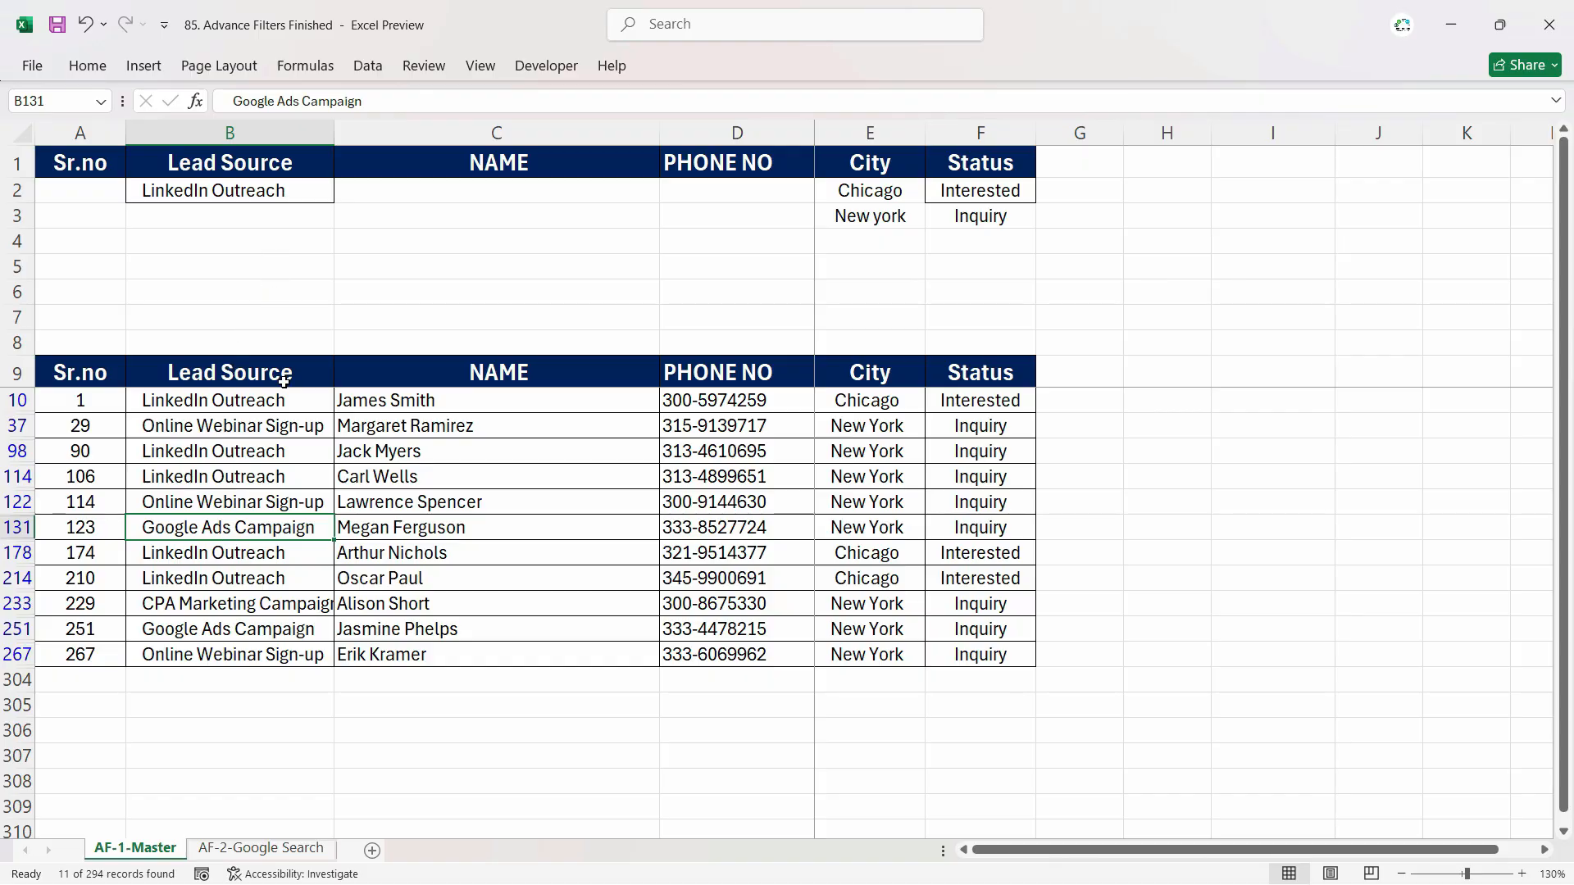
Compare the lead sources of the filtered Chicago and New York rows with the criteria in B2:B3 and E2:E3.
left_click(312, 214)
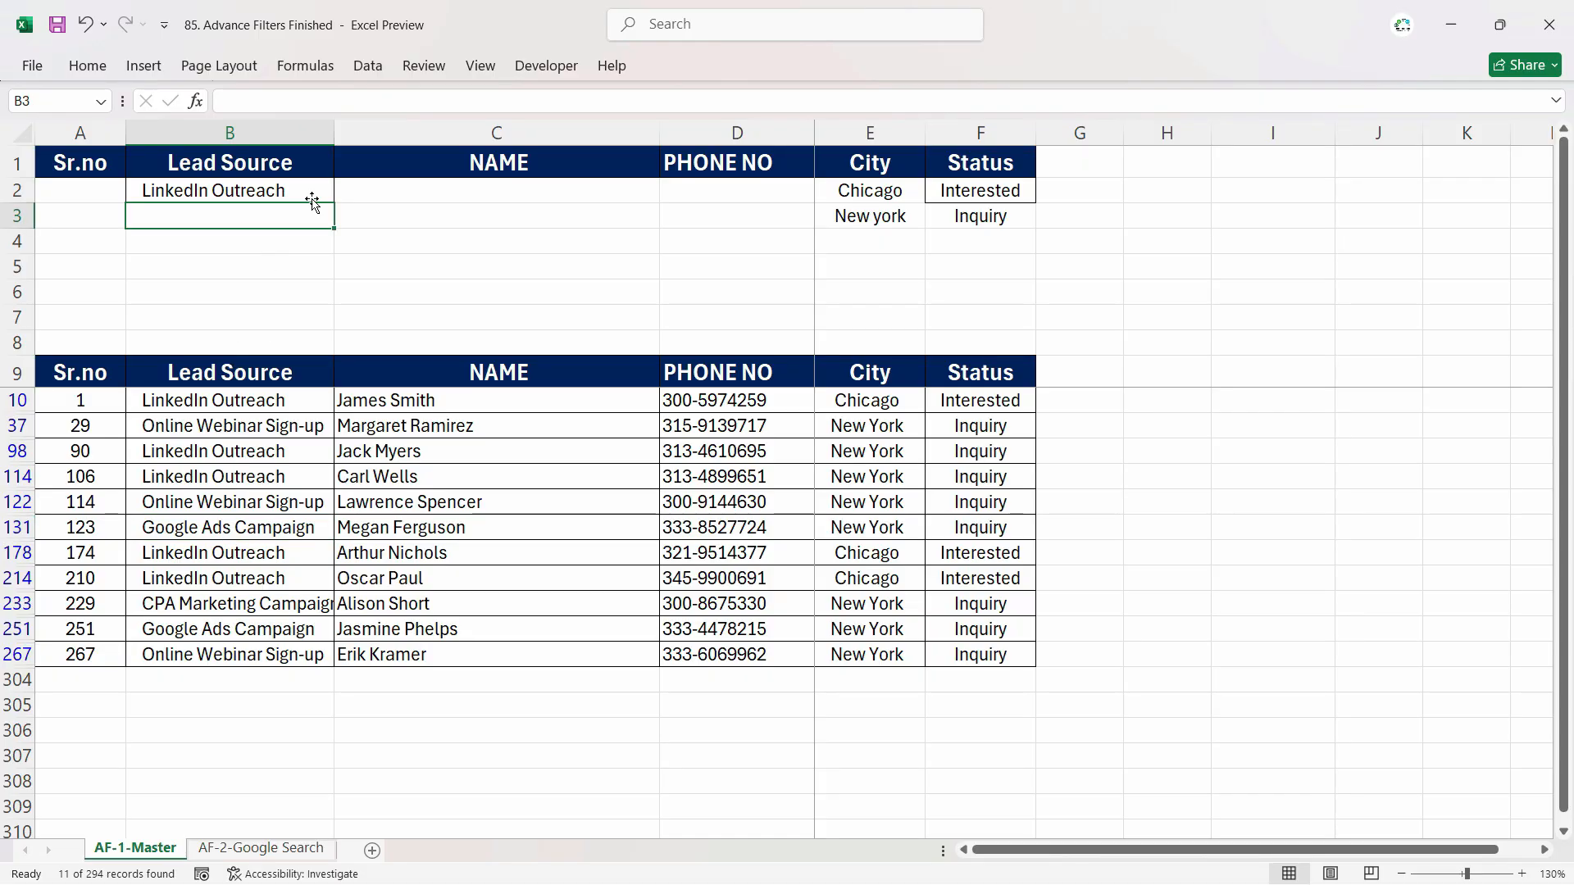
left_click(879, 220)
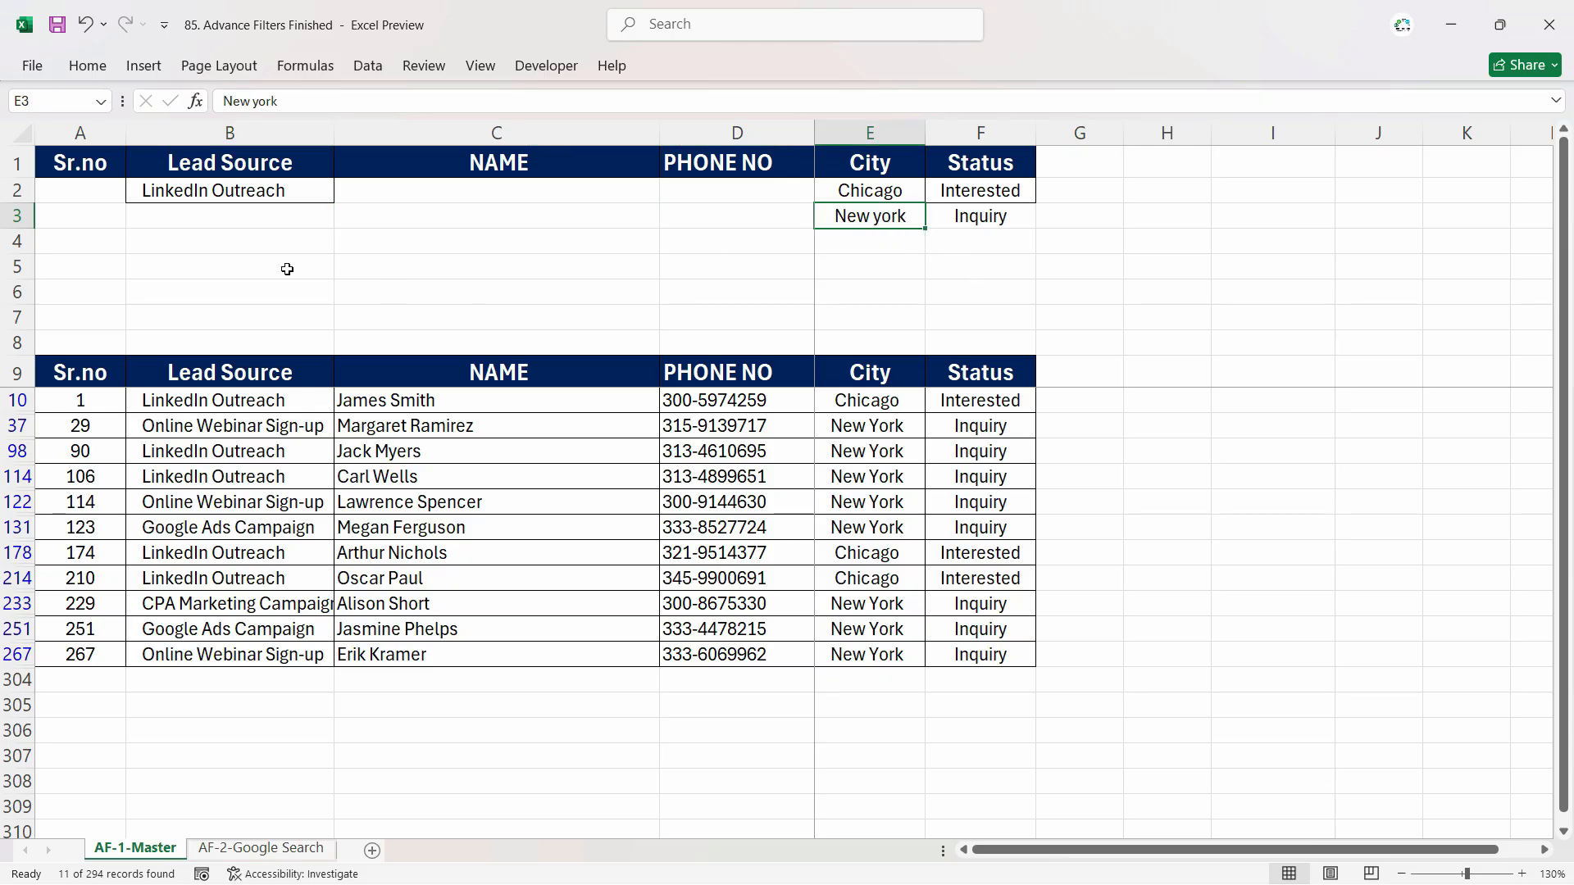
left_click(234, 216)
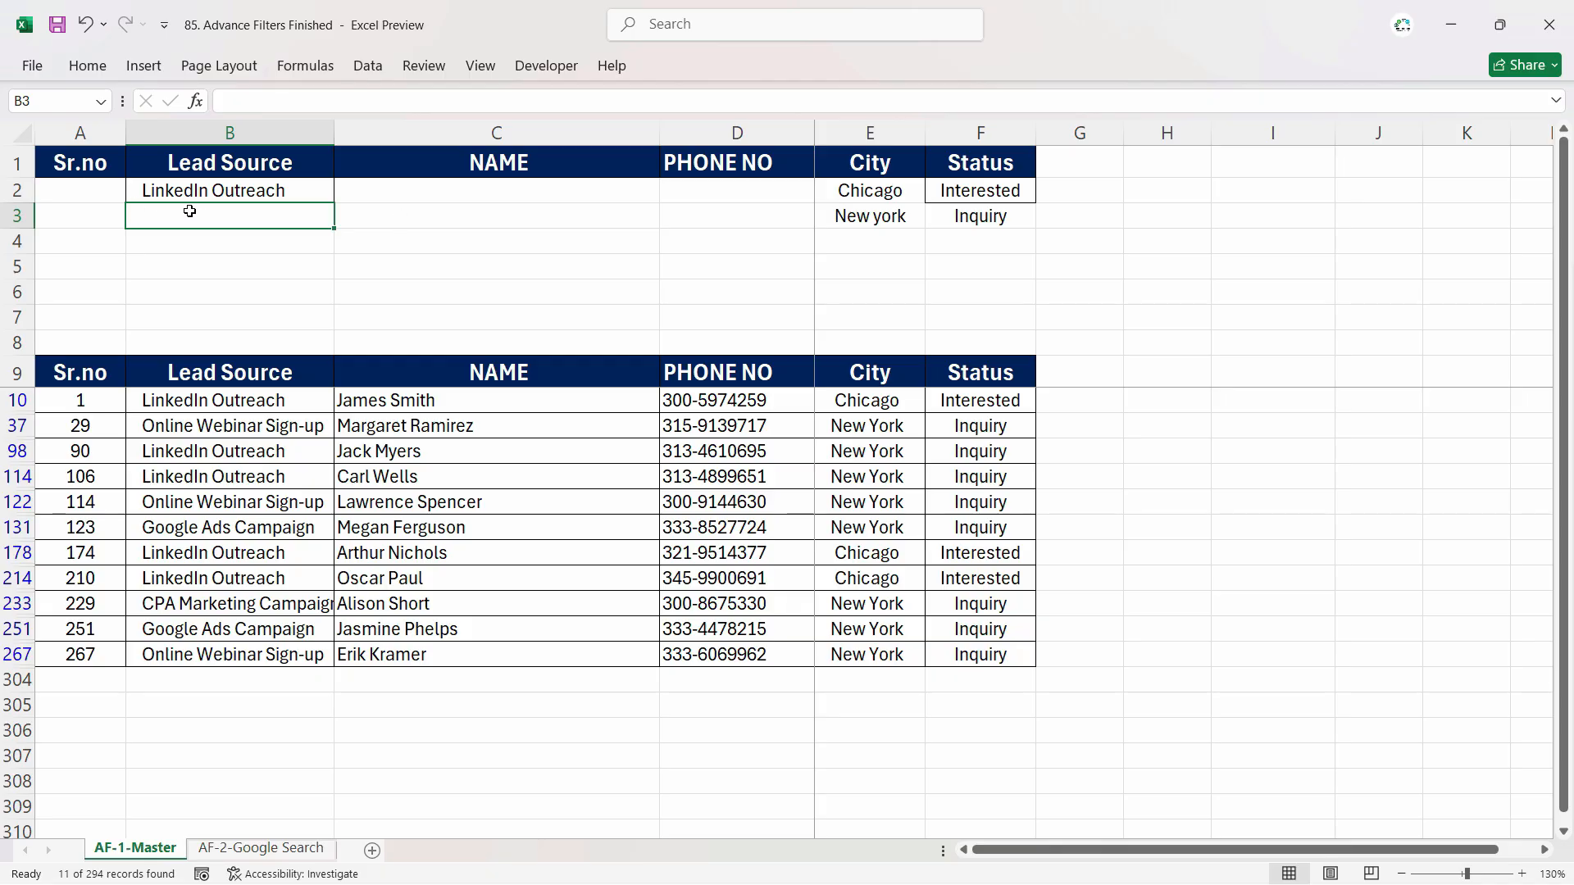
left_click(272, 400)
left_click(912, 406)
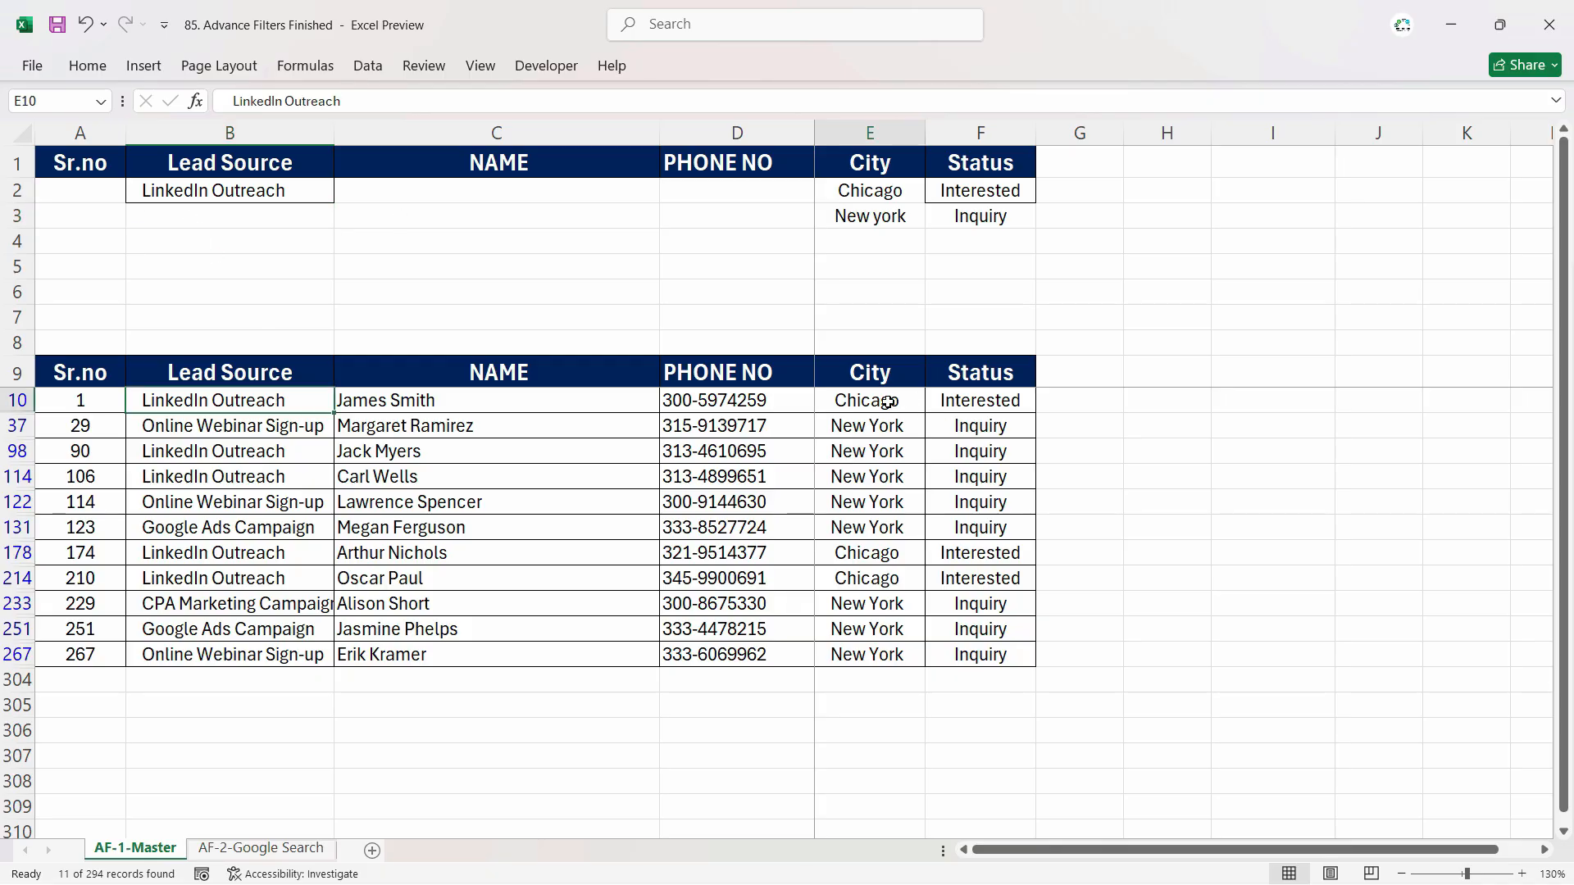
left_click(243, 407)
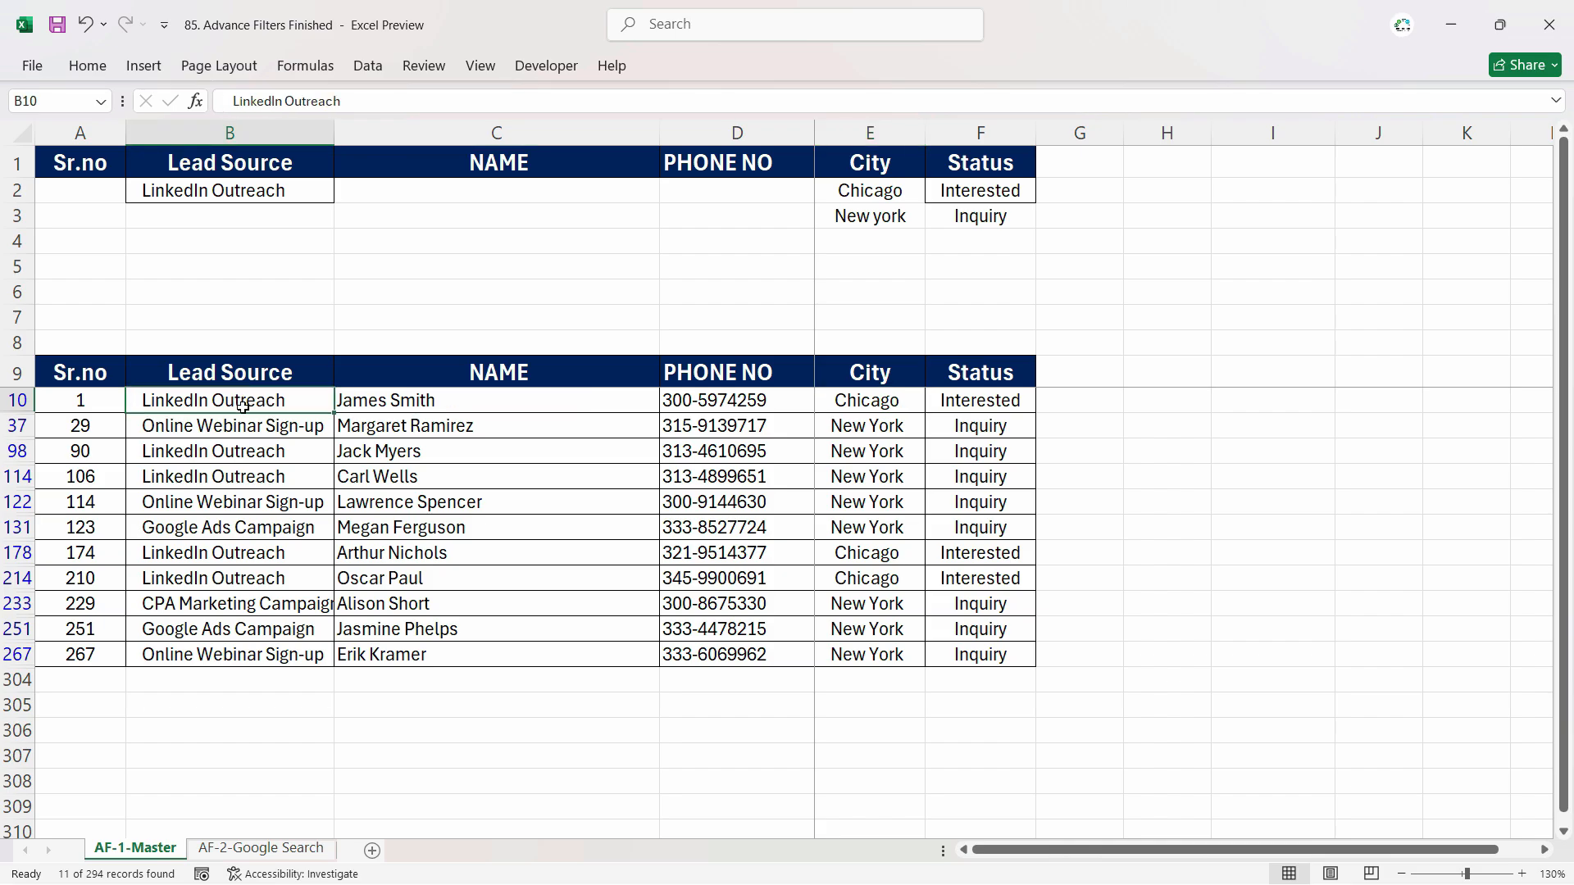
left_click(884, 559)
left_click(226, 556)
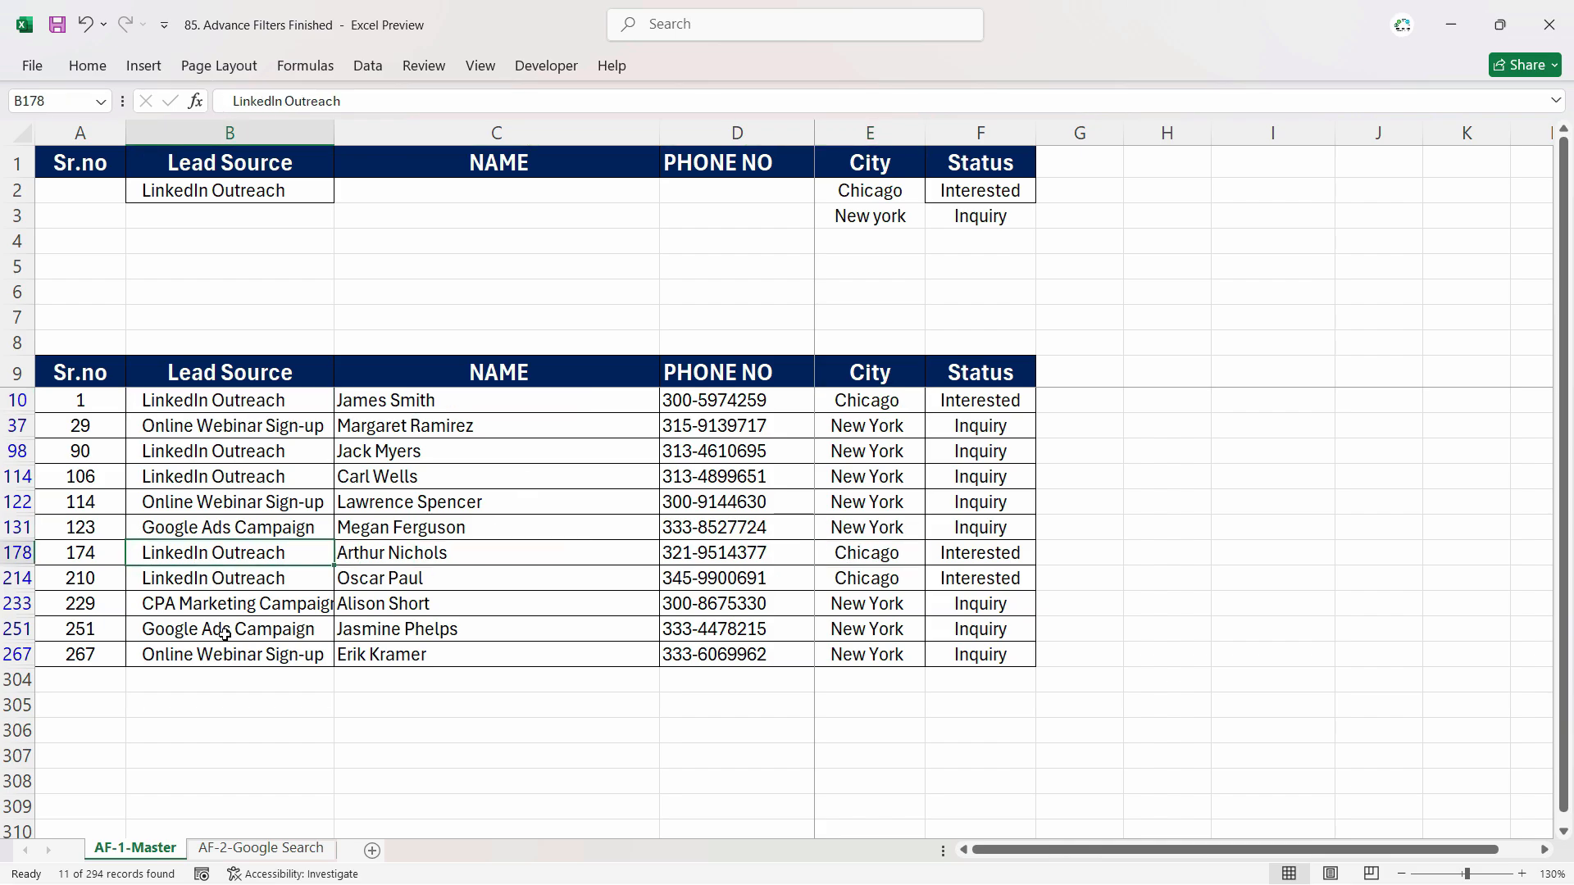
left_click(239, 536)
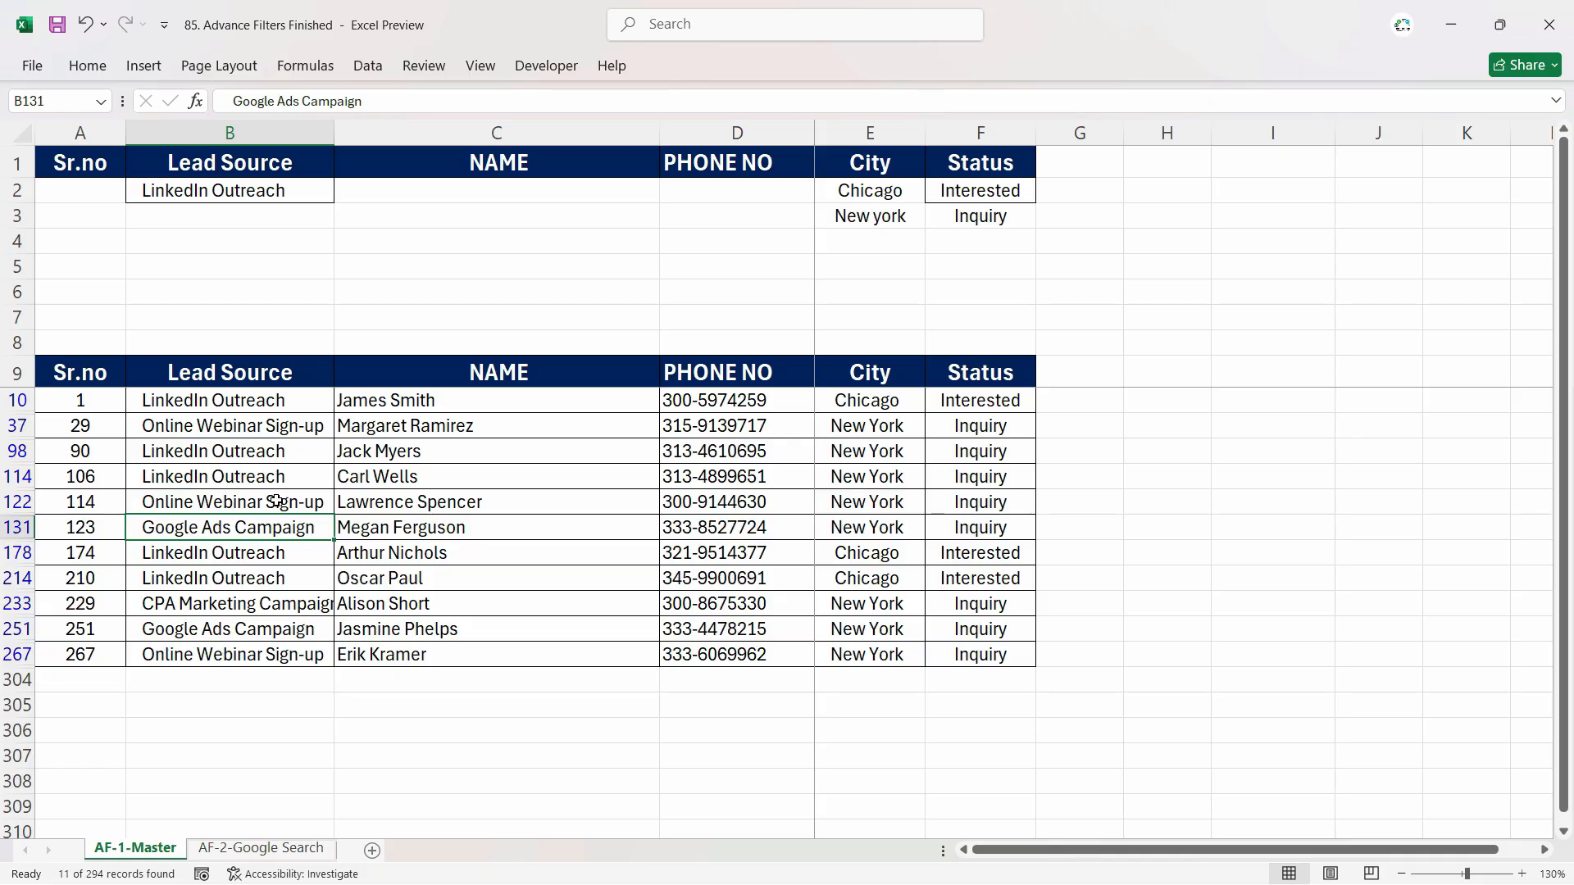
Copy Google Ads Campaign from the Lead Source column into B3 as the second criterion.
key("ctrl+c")
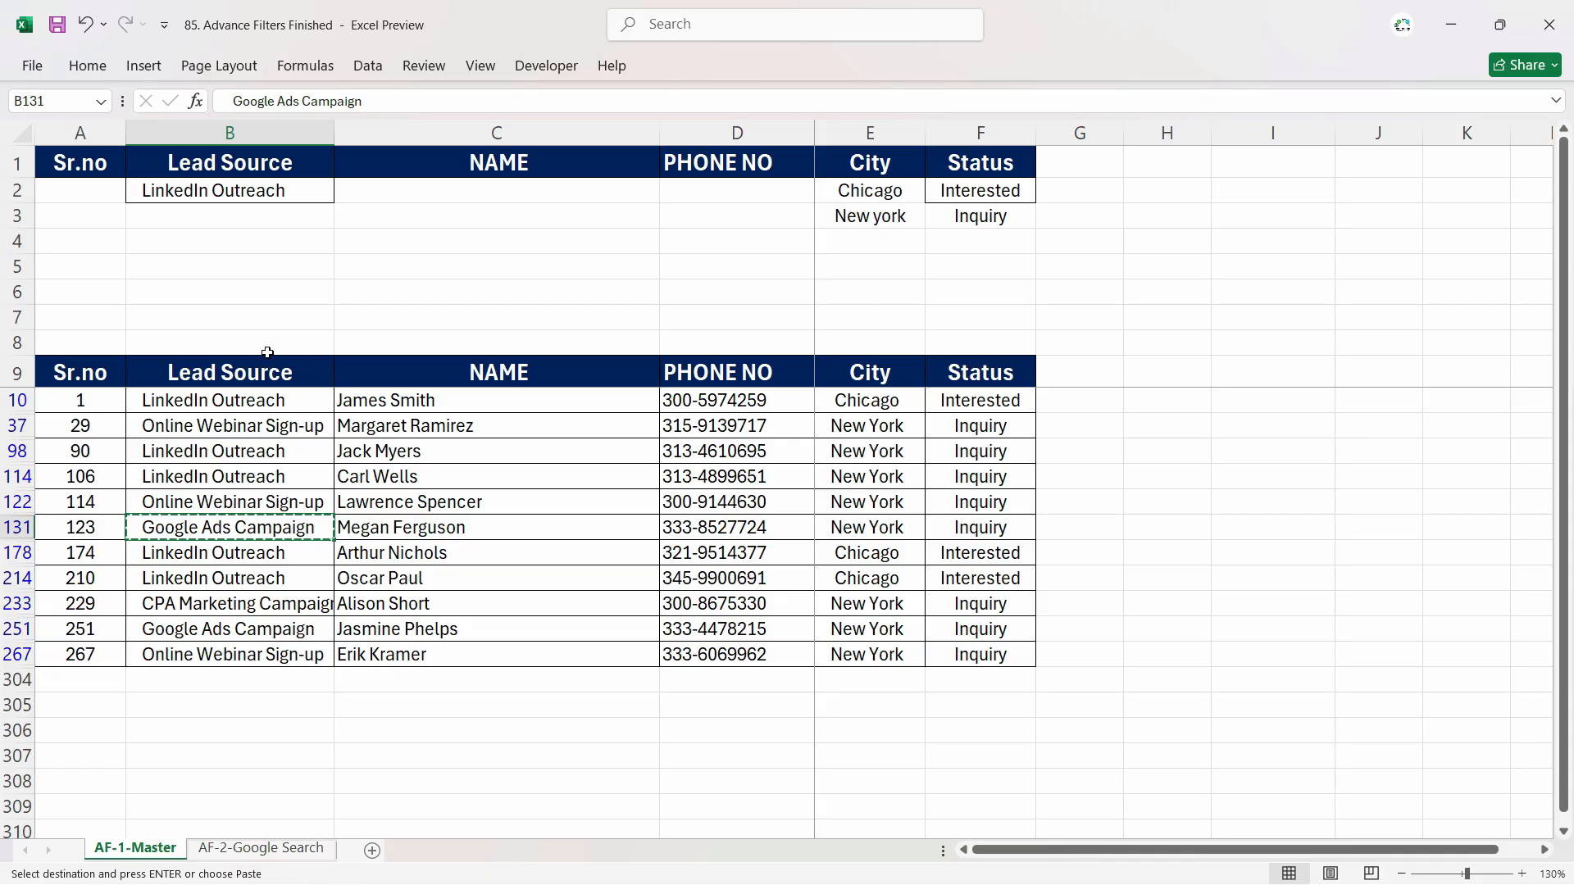
left_click(263, 213)
key("ctrl+v")
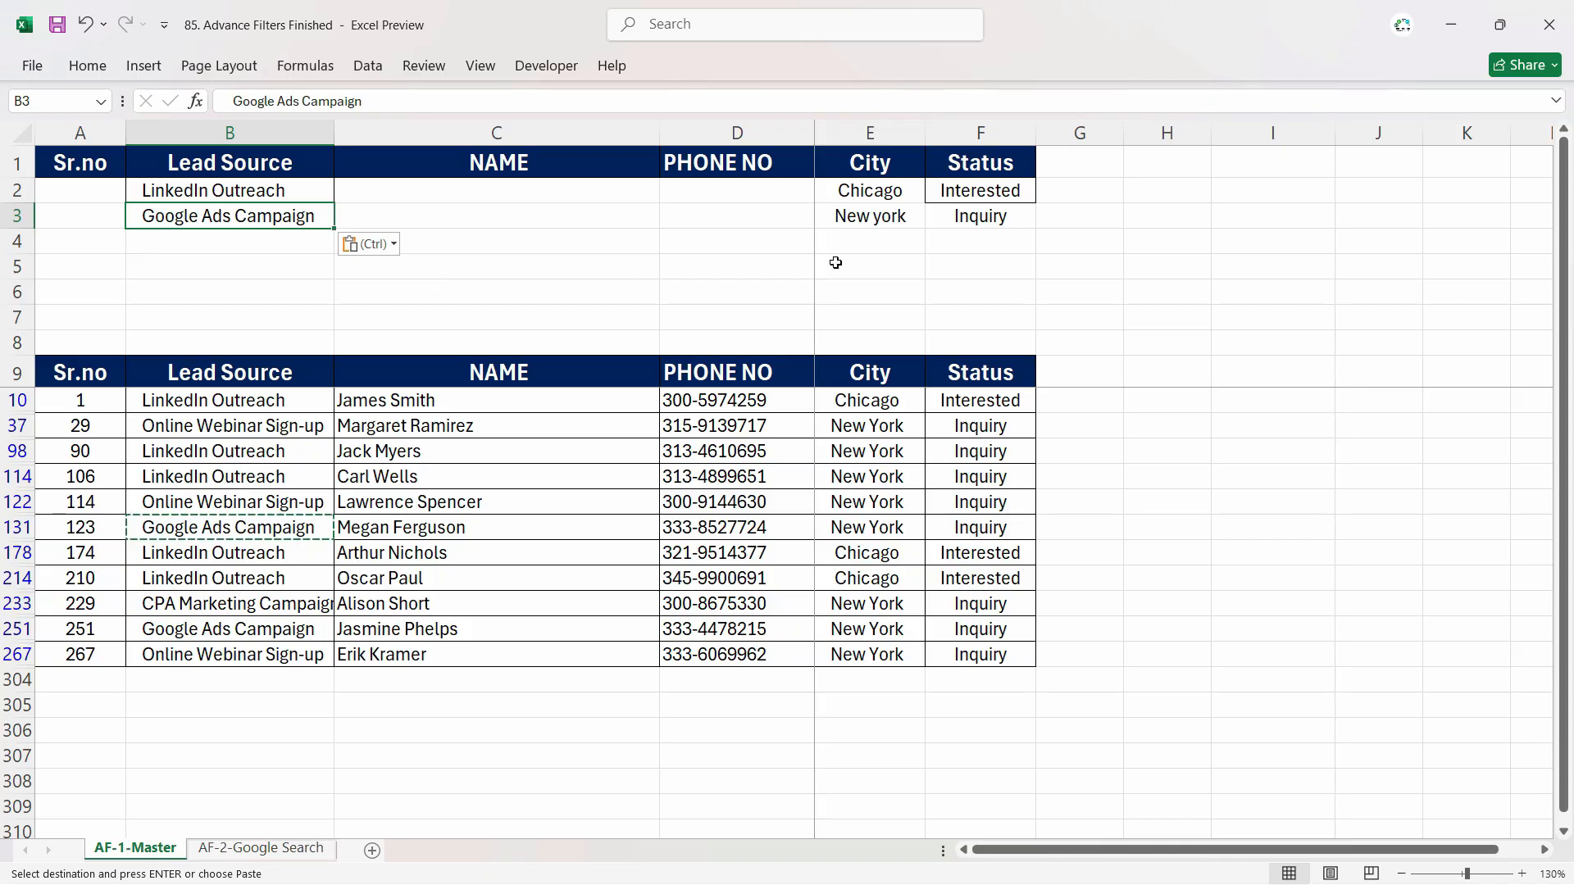
Reapply the in-place Advanced Filter to A9:F303 with criteria range A1:F3, including both Lead Source criteria.
left_click(368, 66)
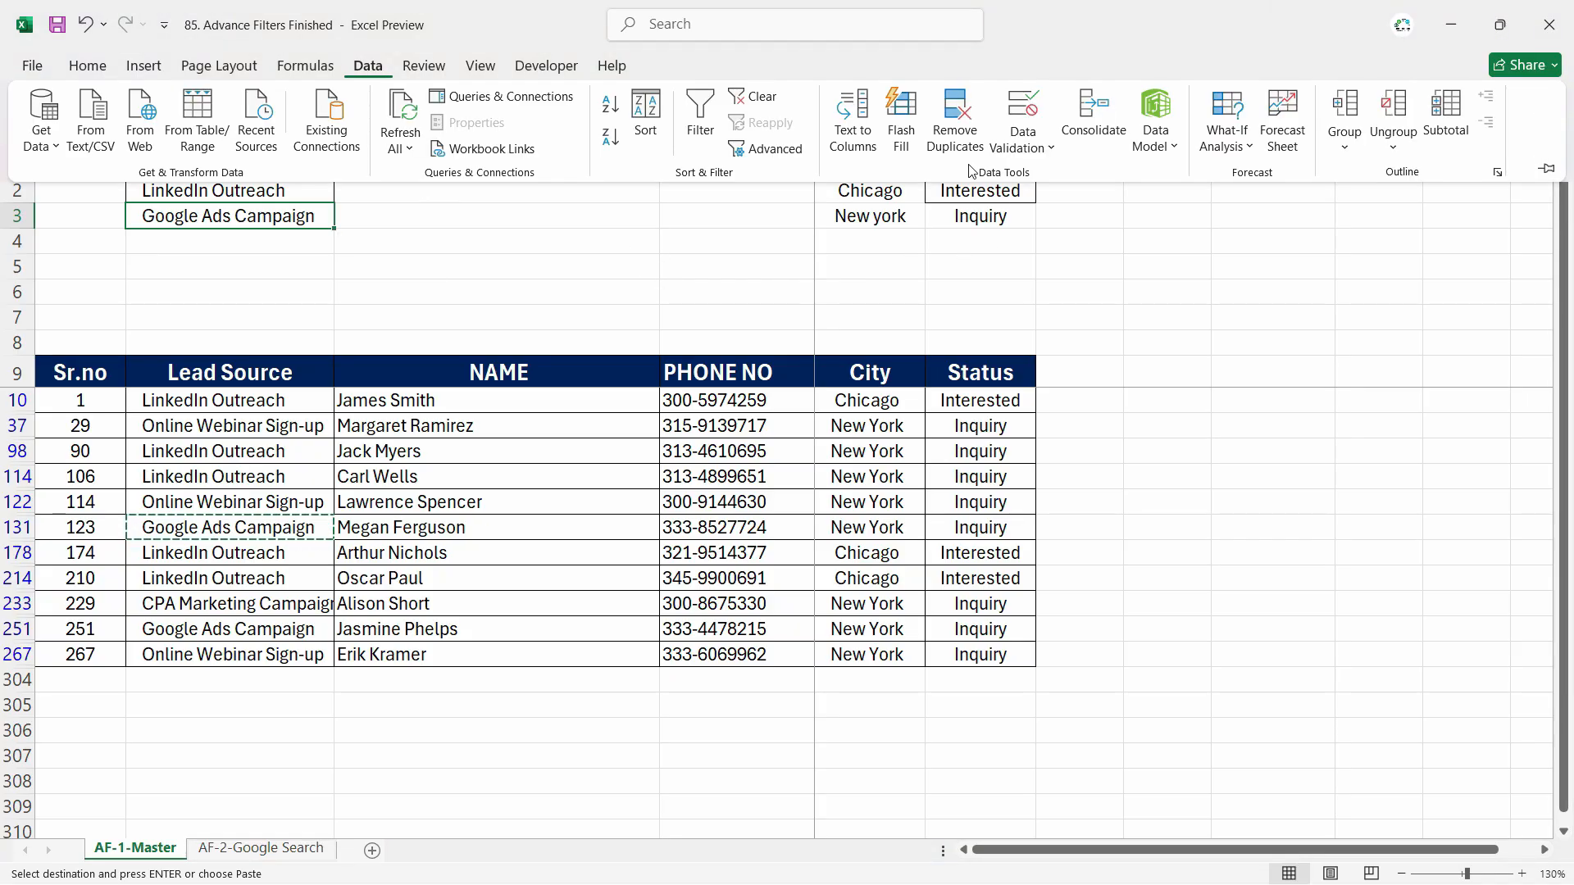
left_click(766, 149)
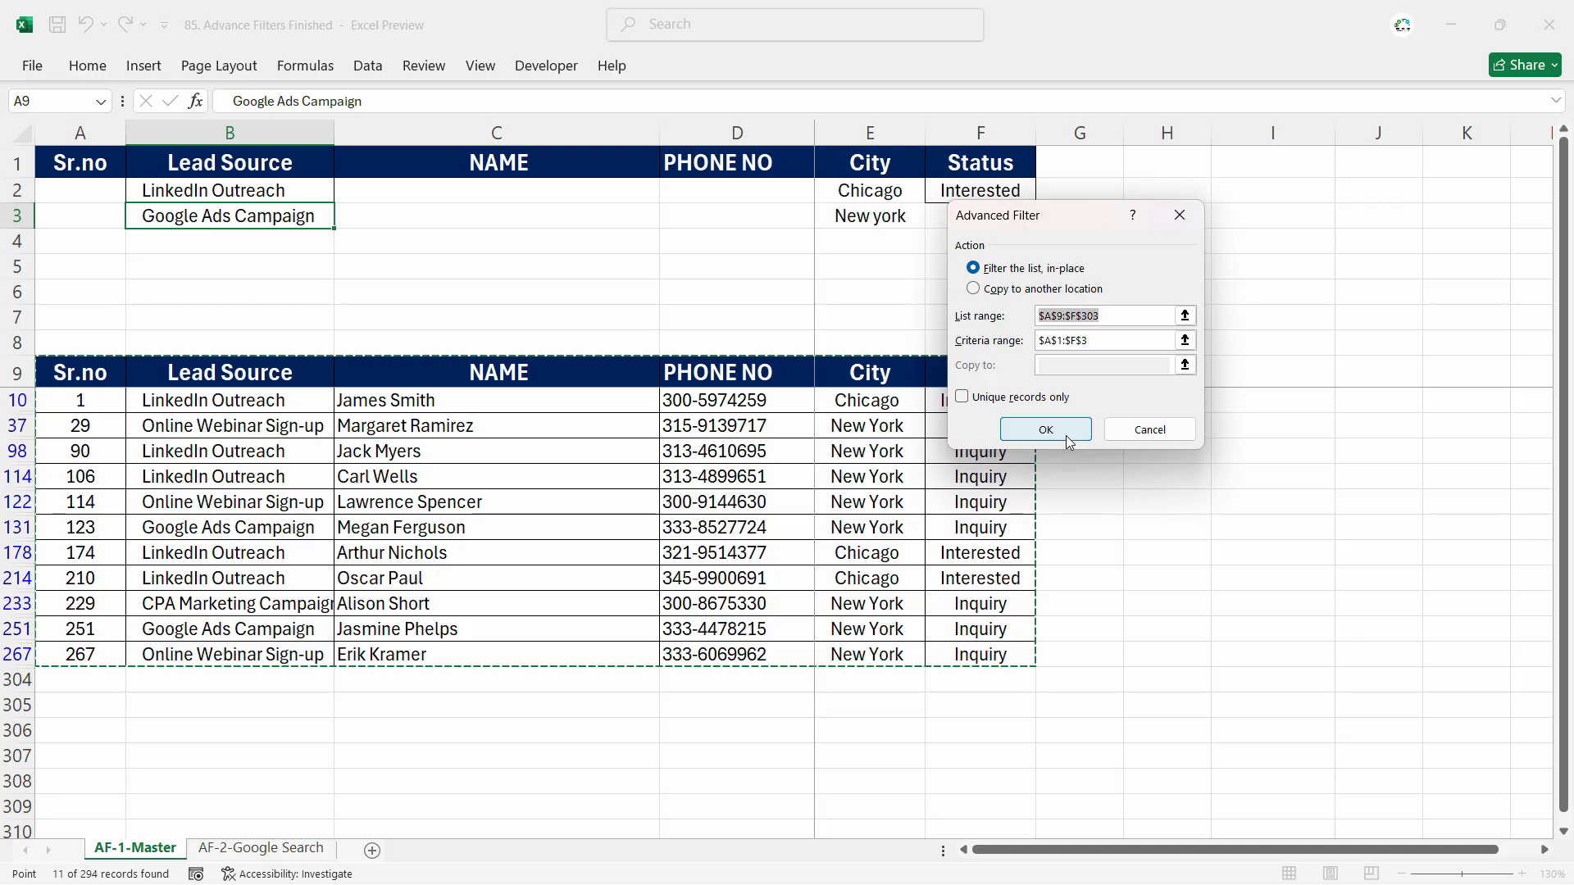
left_click(1045, 429)
right_click(350, 210)
key("Escape")
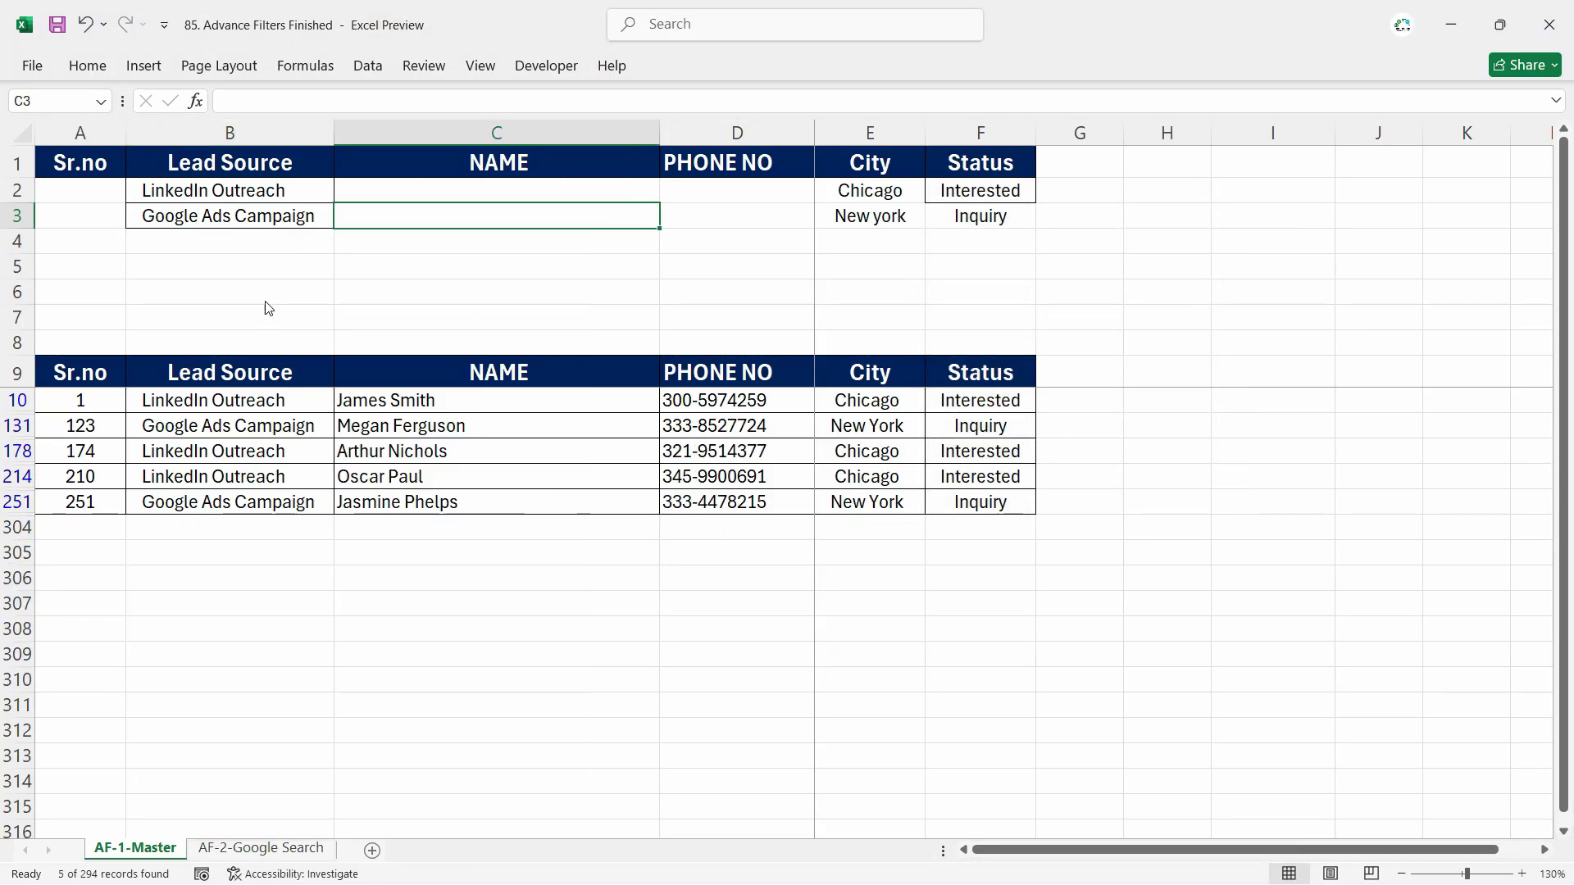
right_click(279, 190)
key("Escape")
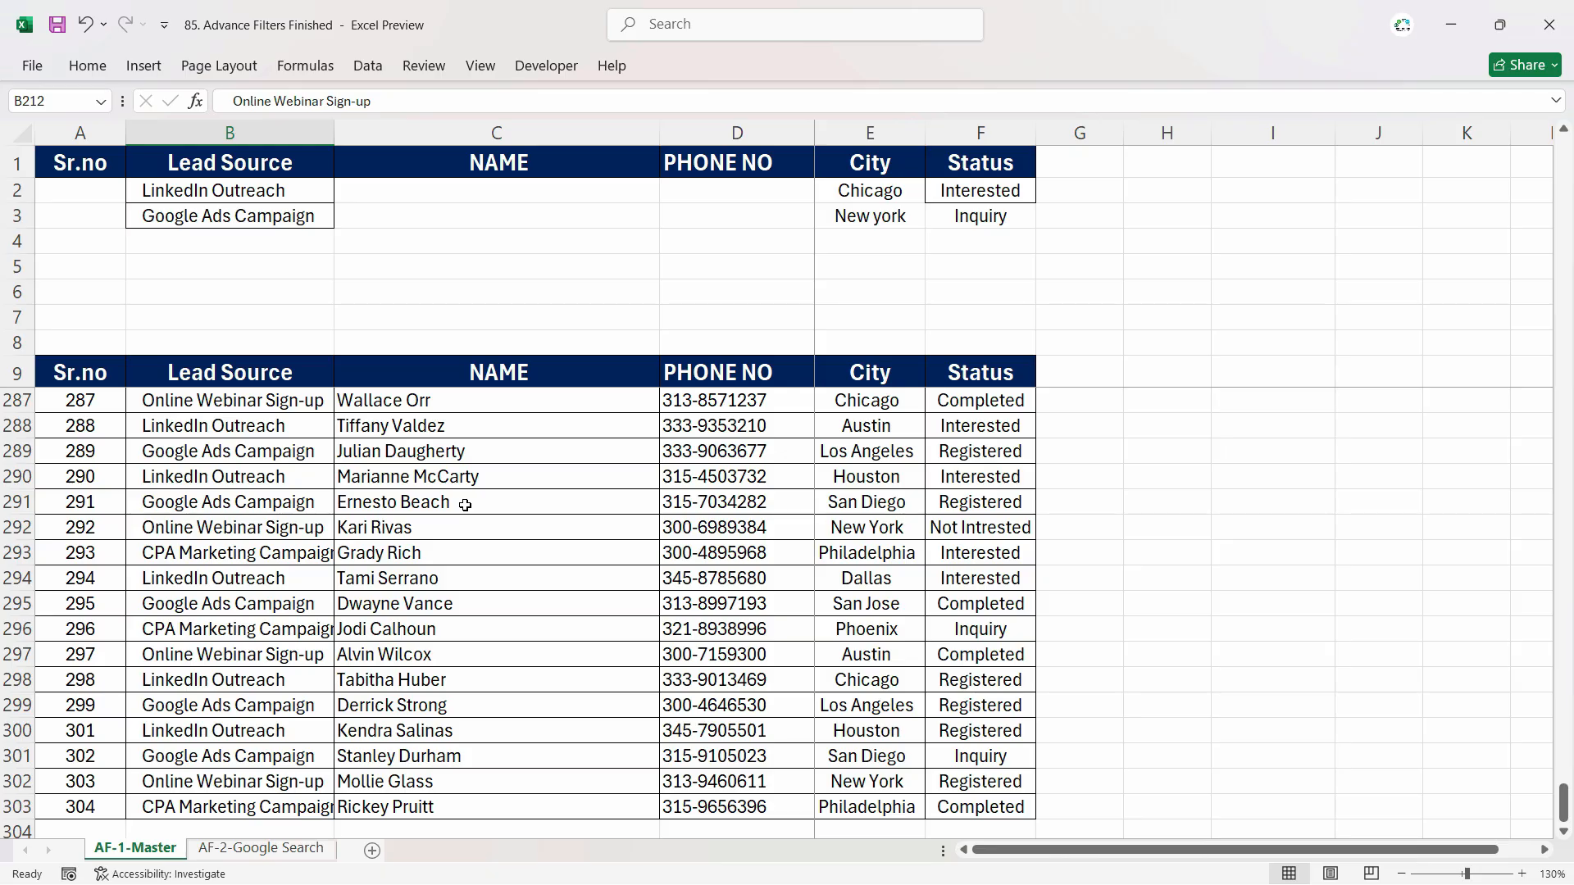
left_click(261, 848)
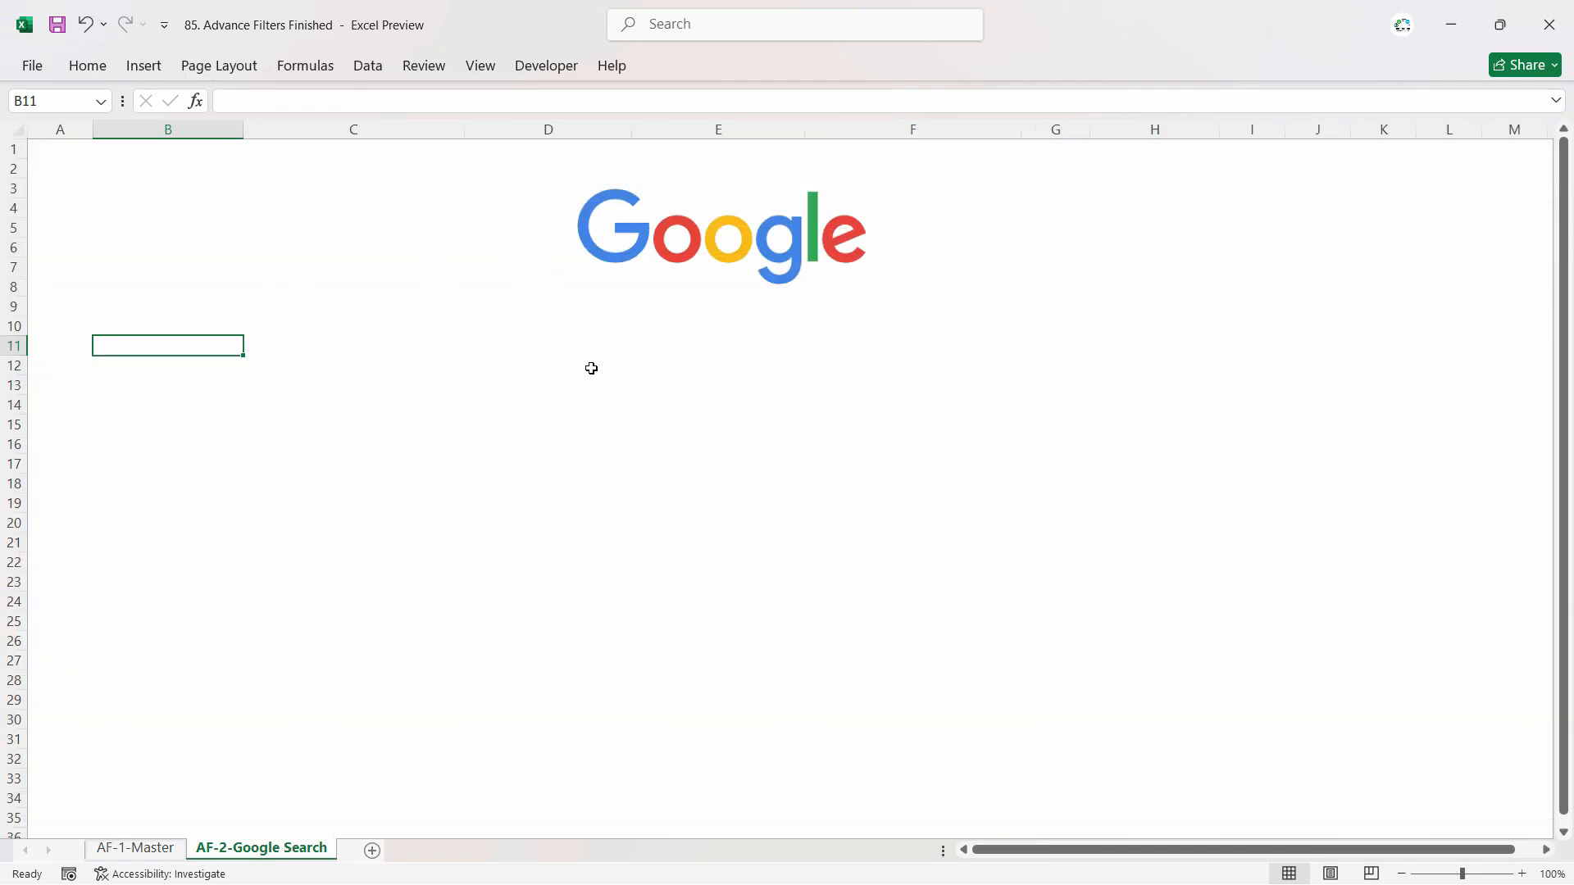
left_click(141, 849)
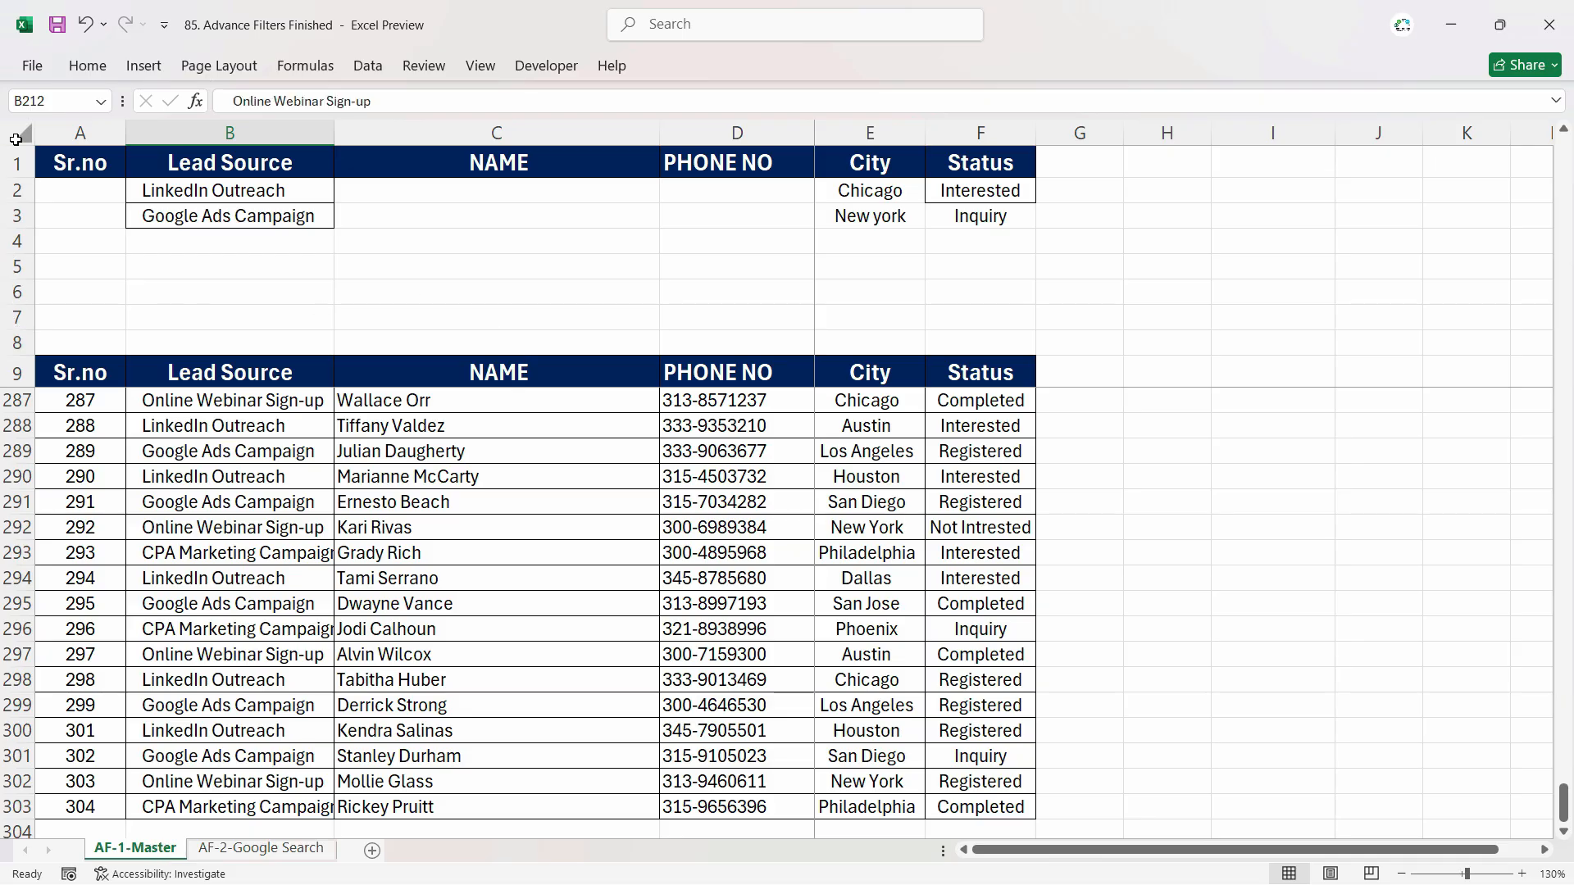
left_click(361, 407)
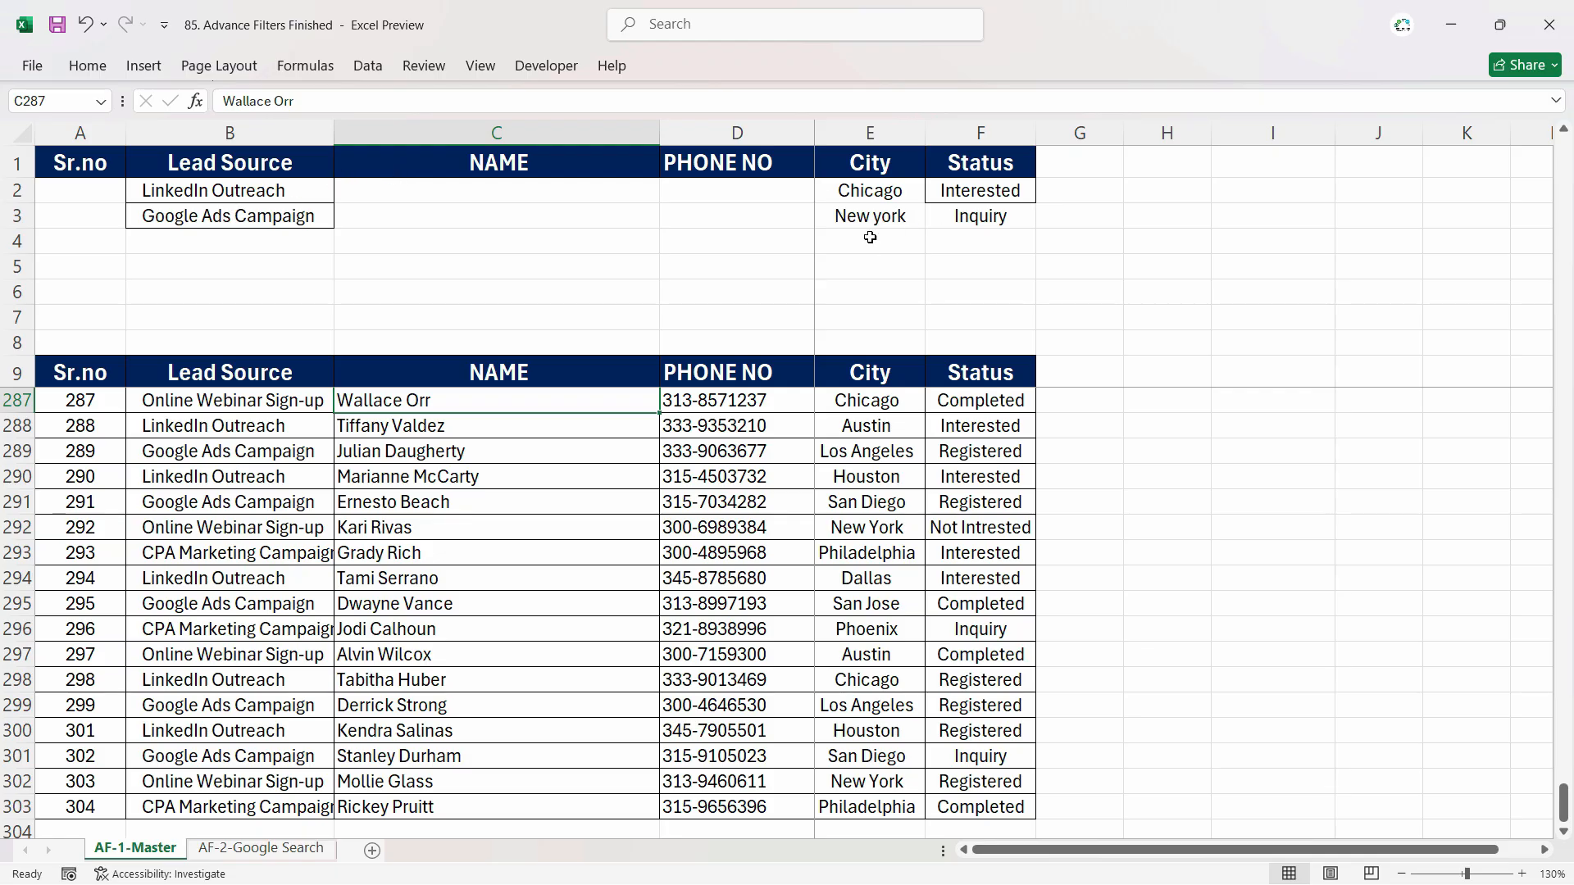
left_click(499, 527)
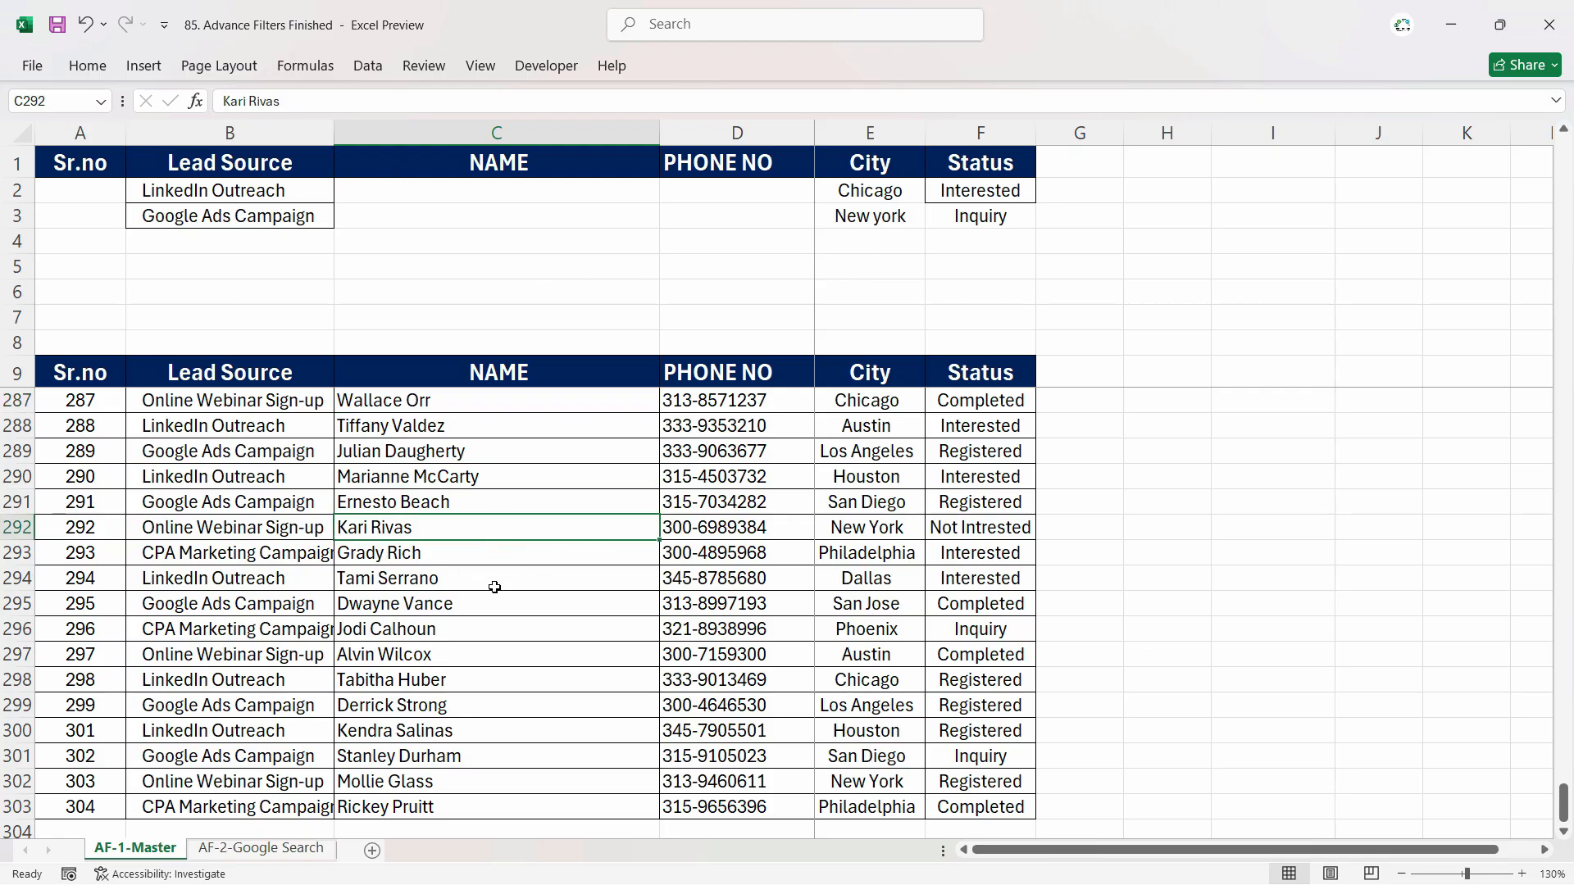
scroll(521, 491, "down", 5)
scroll(519, 495, "up", 20)
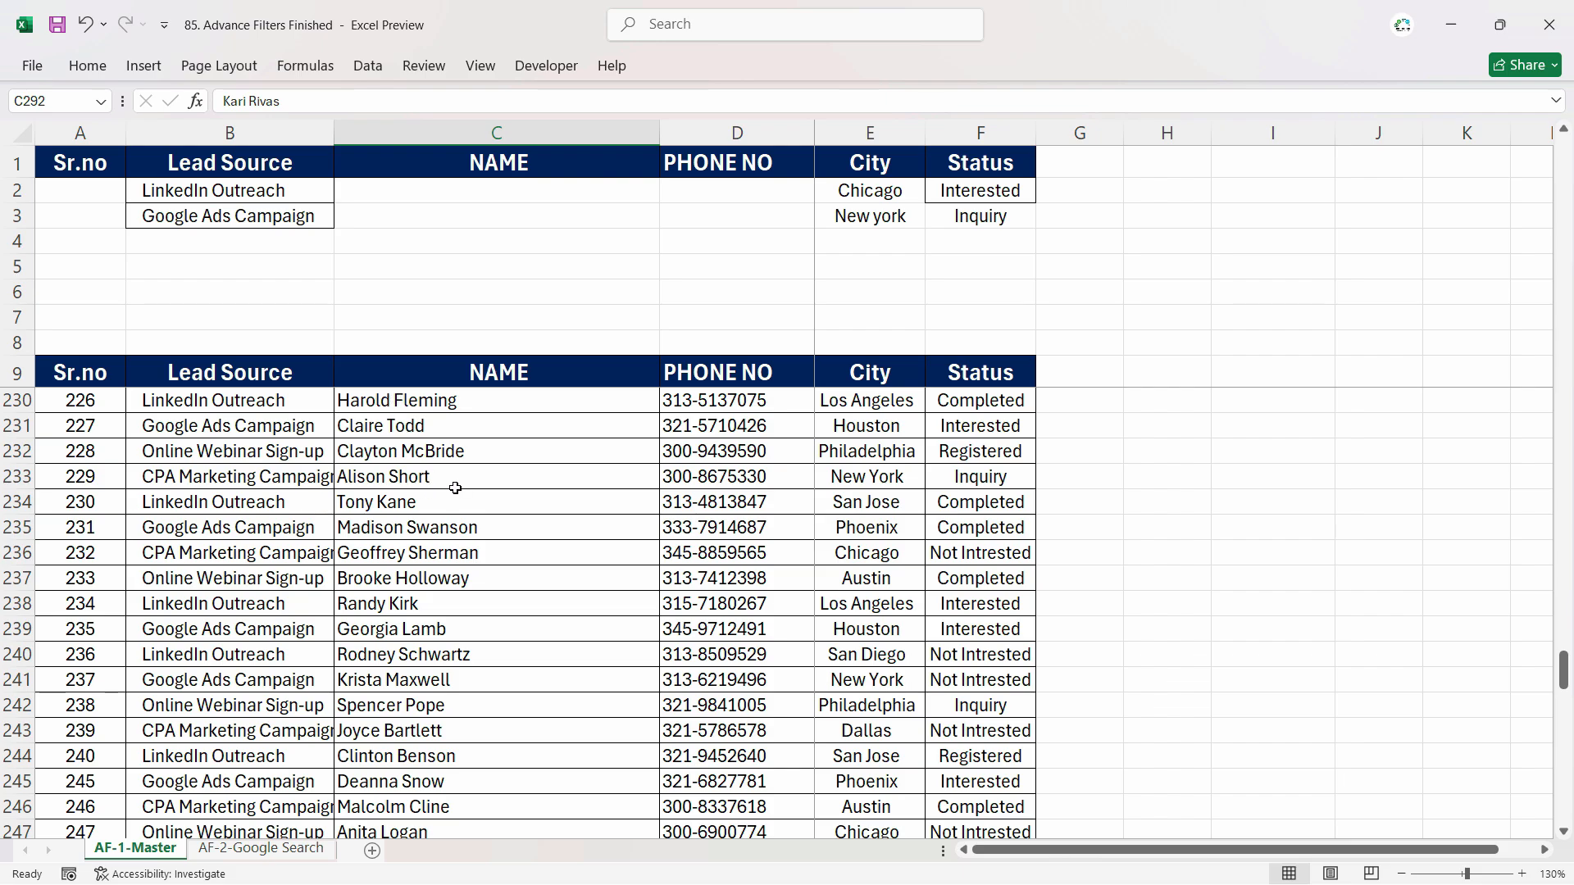
Copy the criteria block A1:F3 from AF-1-Master to the AF-2-Google Search sheet, starting at B13.
left_click_drag(83, 163, 951, 217)
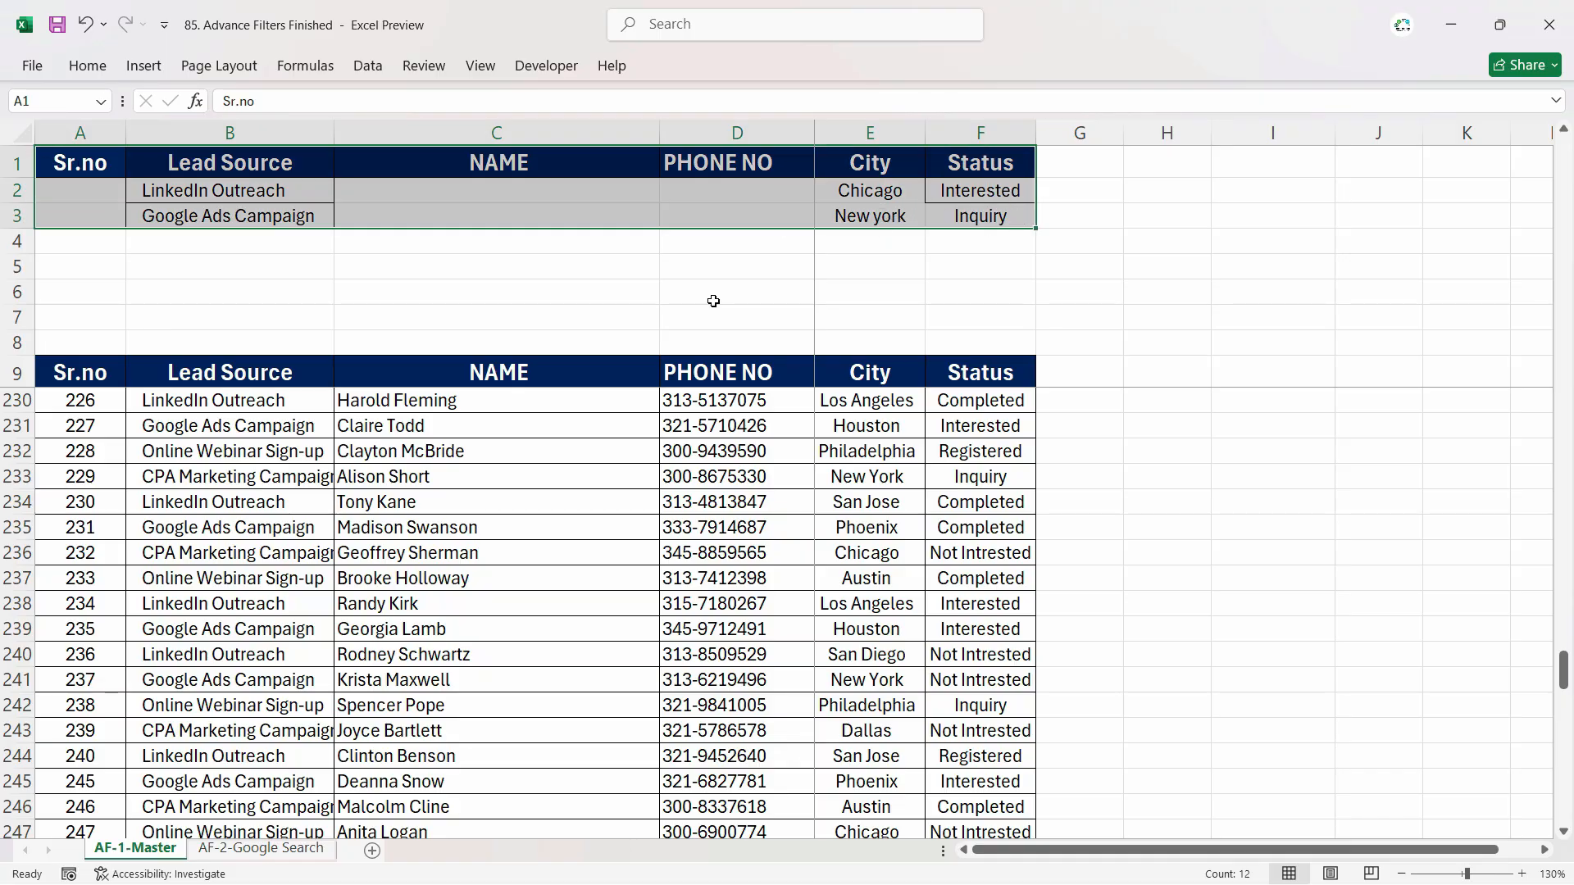
left_click(261, 848)
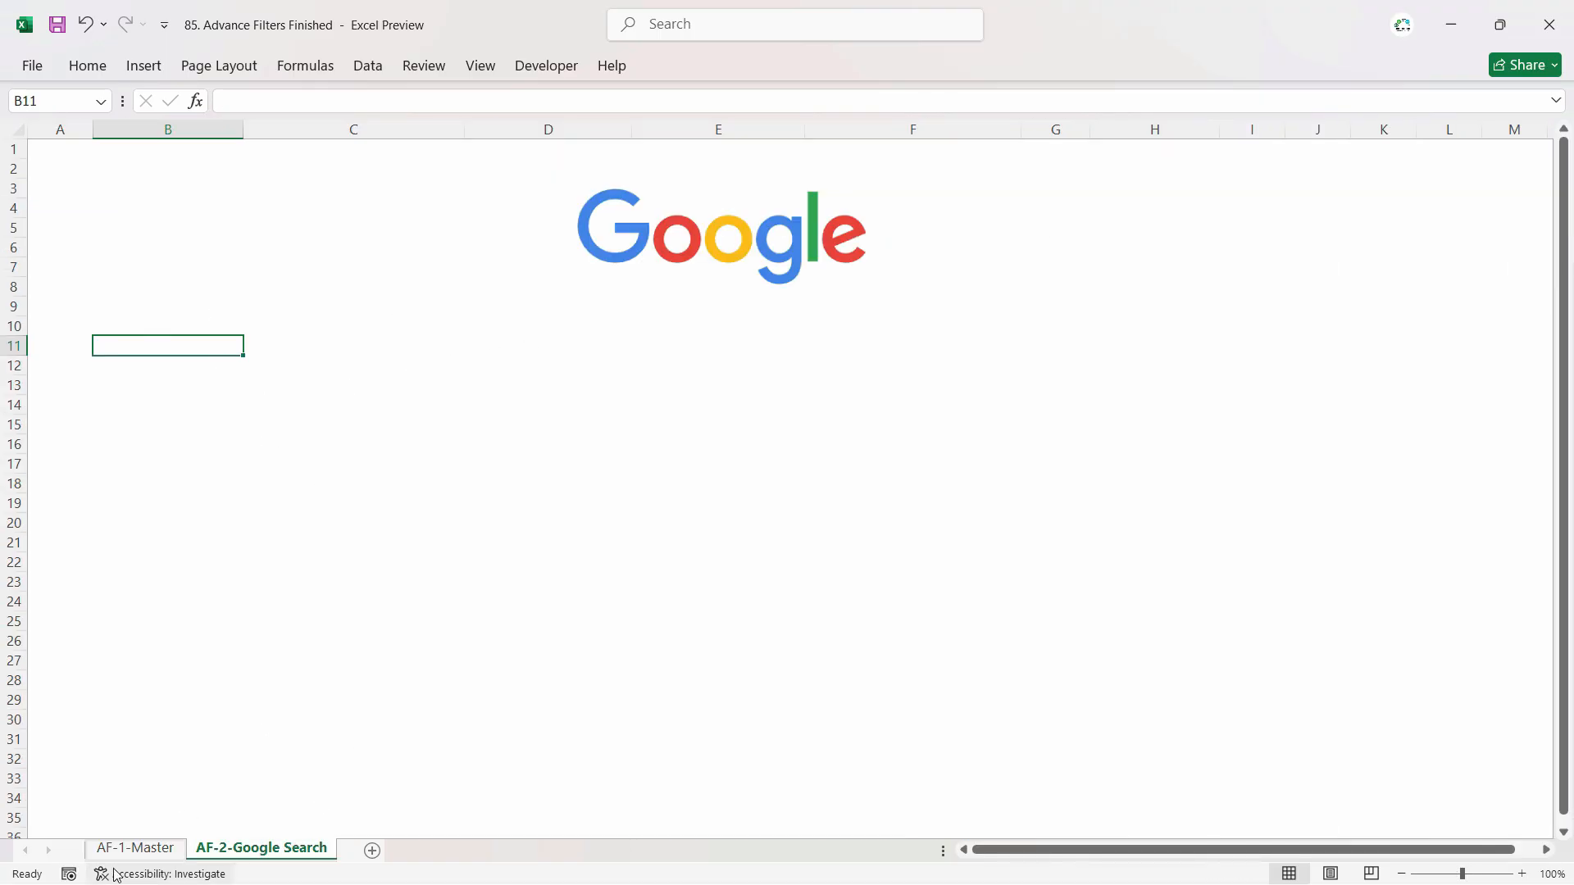
left_click(133, 848)
left_click_drag(98, 163, 983, 217)
key("ctrl+c")
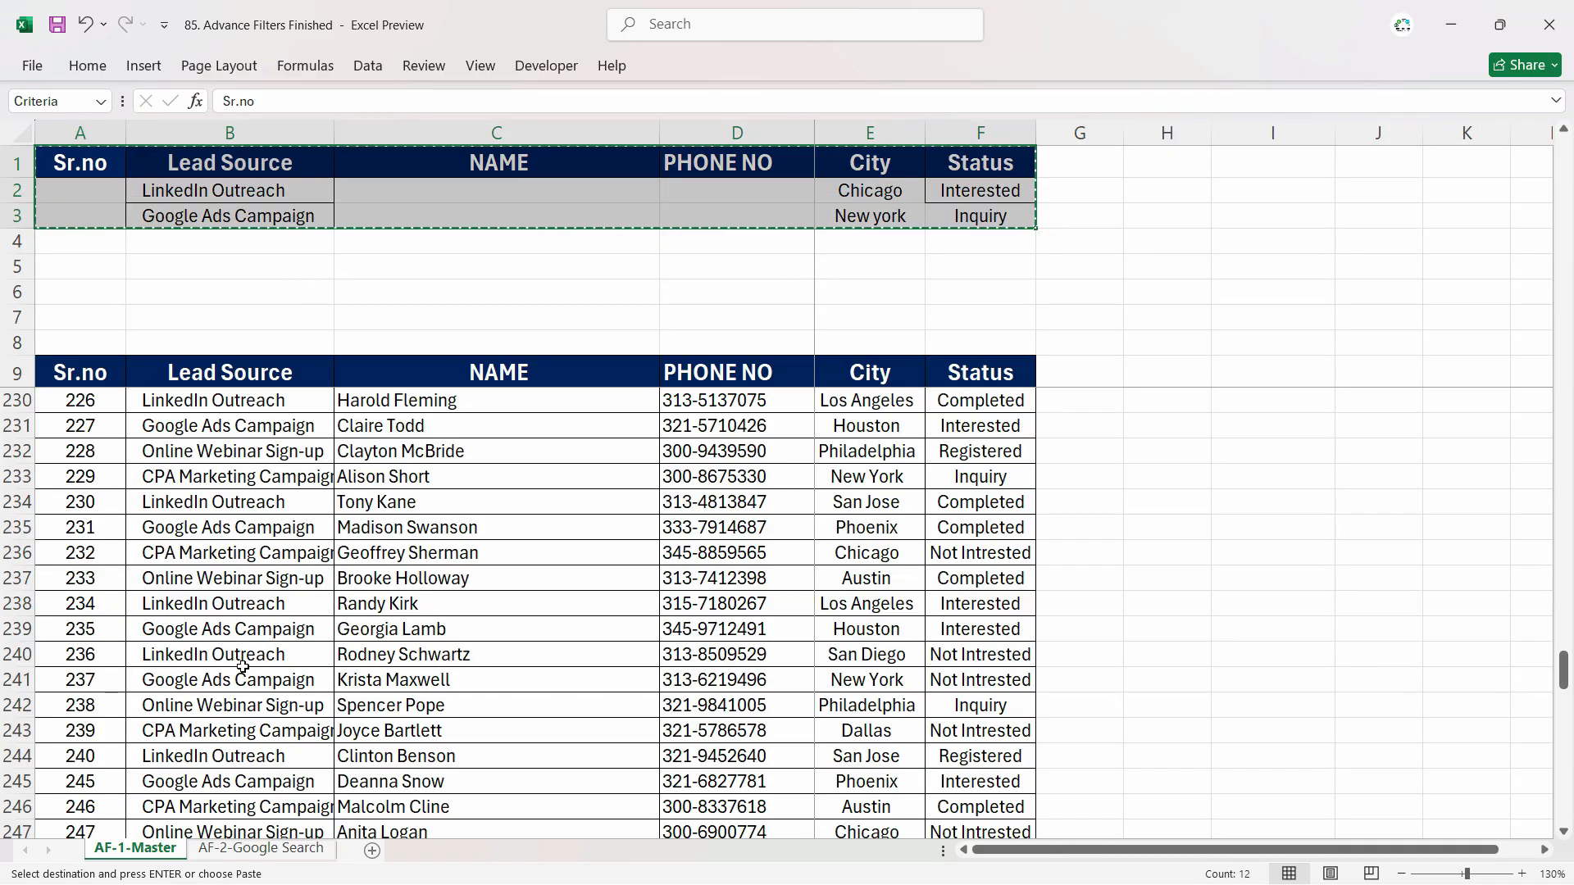
left_click(260, 849)
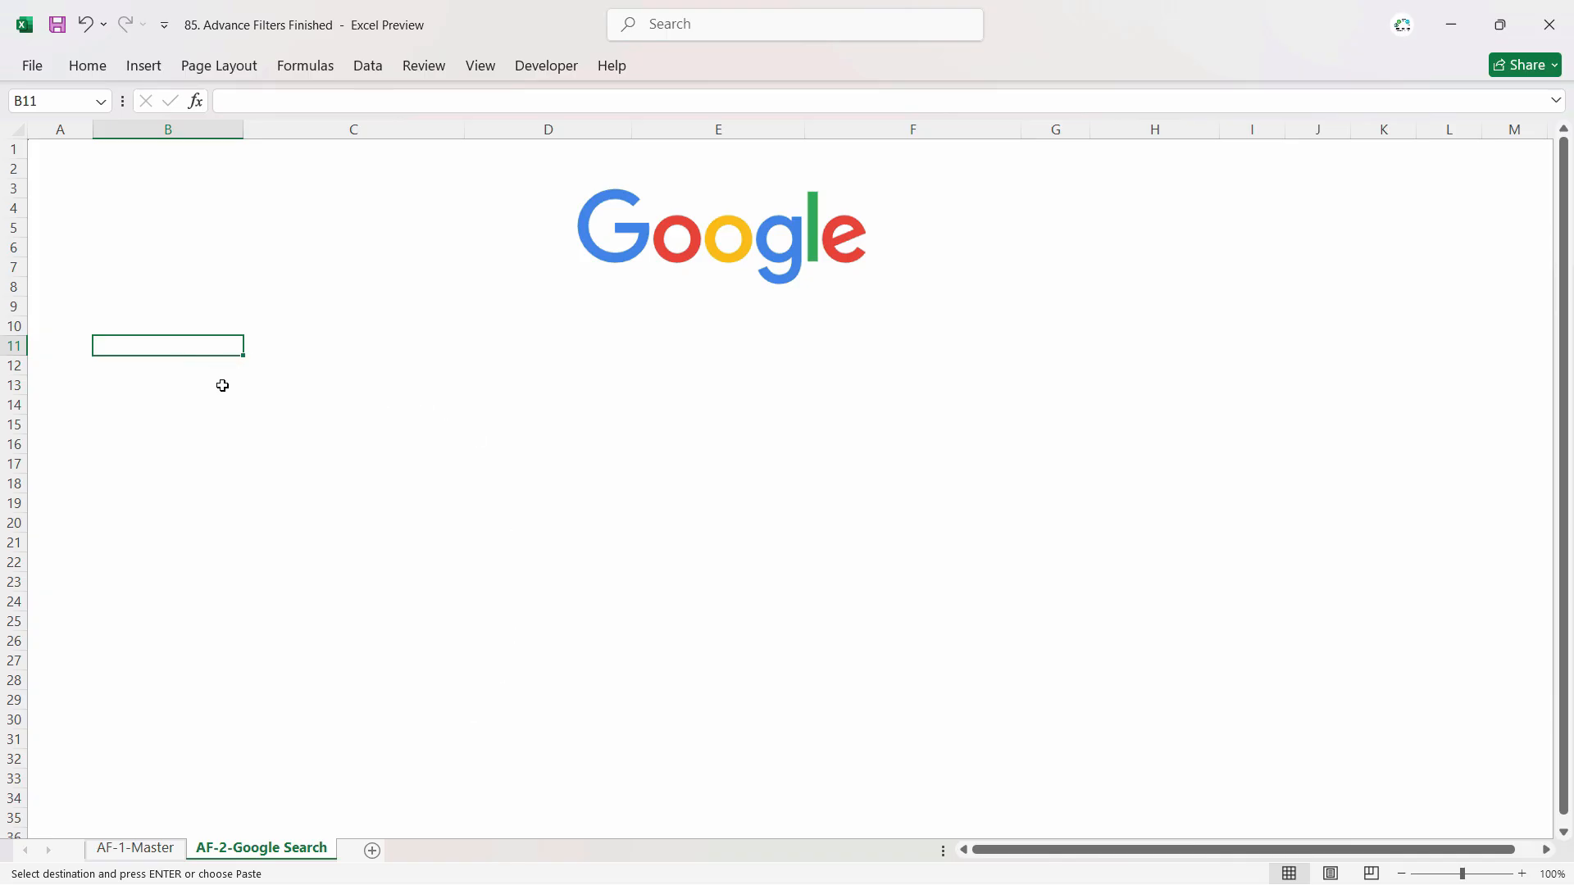
left_click(222, 386)
key("ctrl+v")
left_click(473, 490)
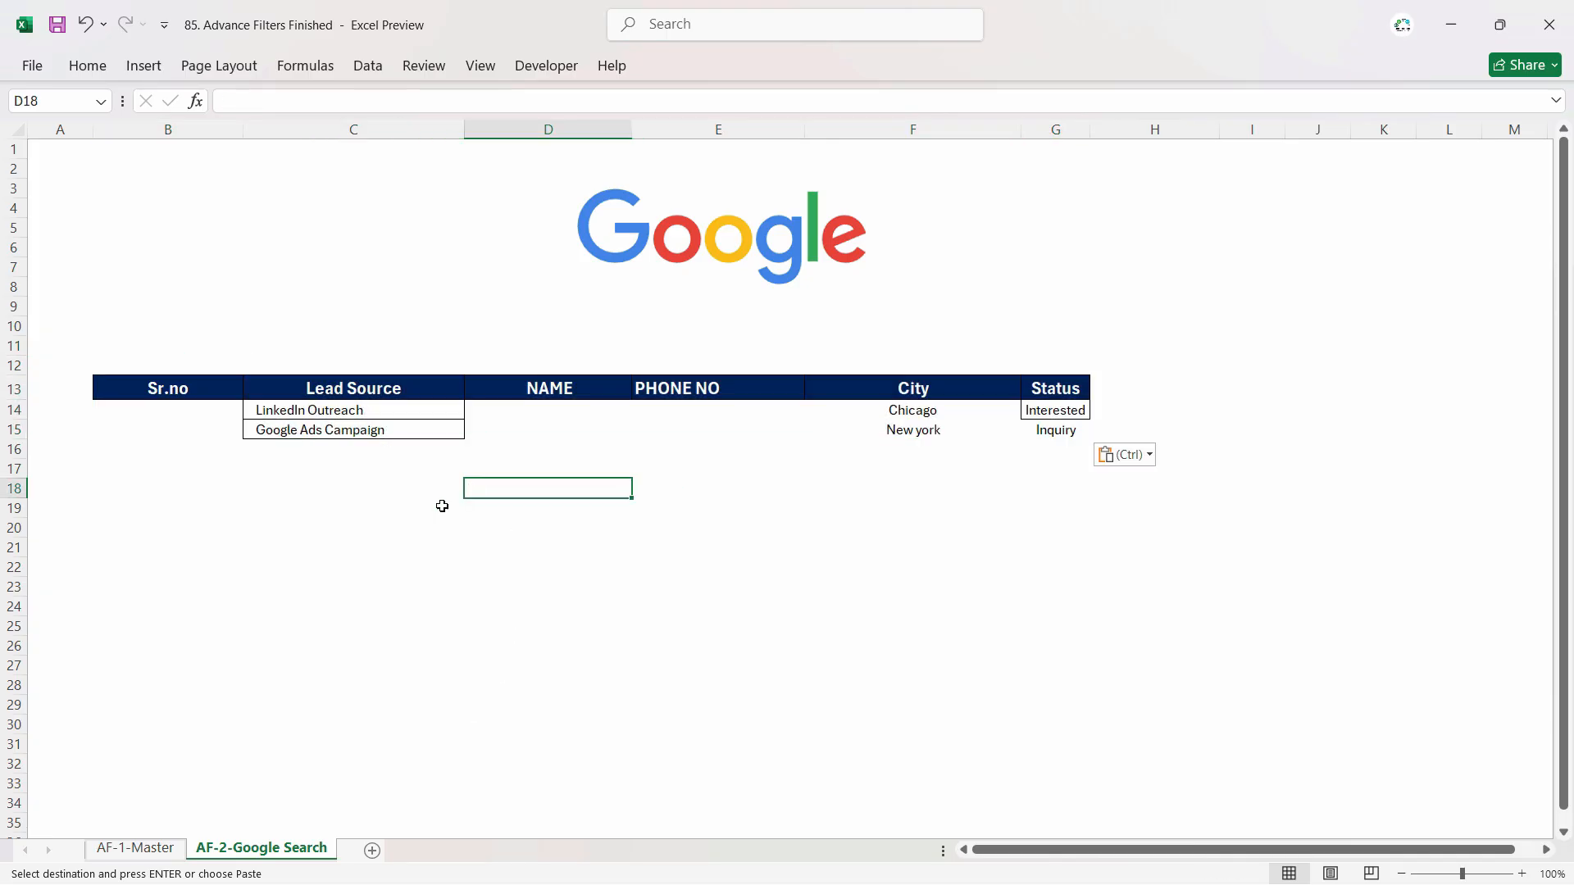
Delete rows 1 to 8, holding the criteria block and blank rows, from the AF-1-Master sheet.
left_click(159, 848)
left_click_drag(16, 163, 15, 345)
right_click(14, 345)
left_click(57, 583)
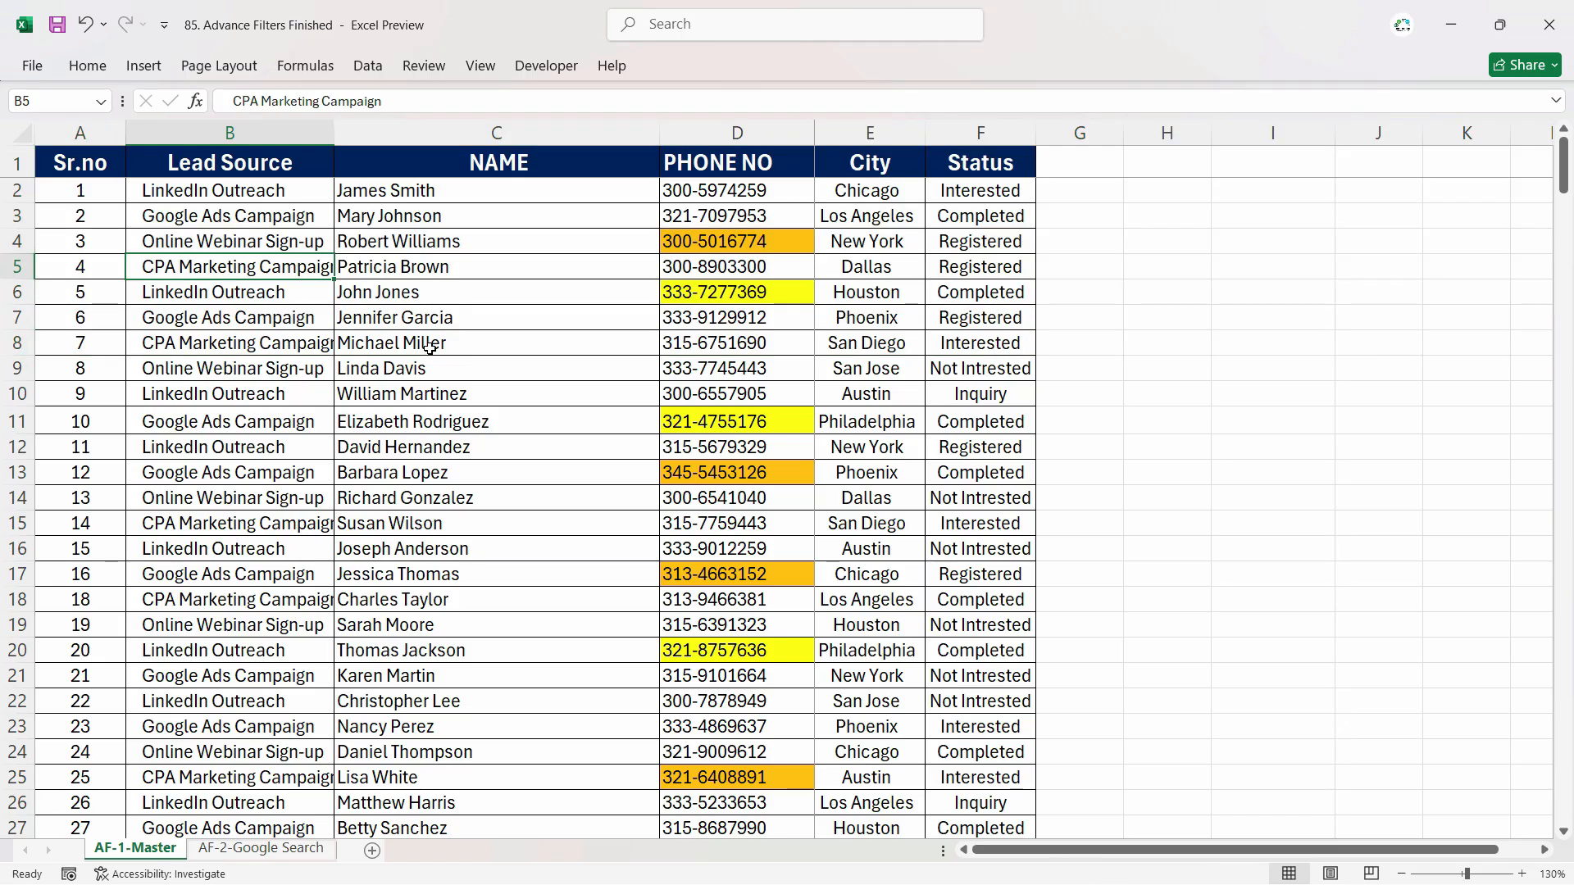
scroll(593, 287, "down", 13)
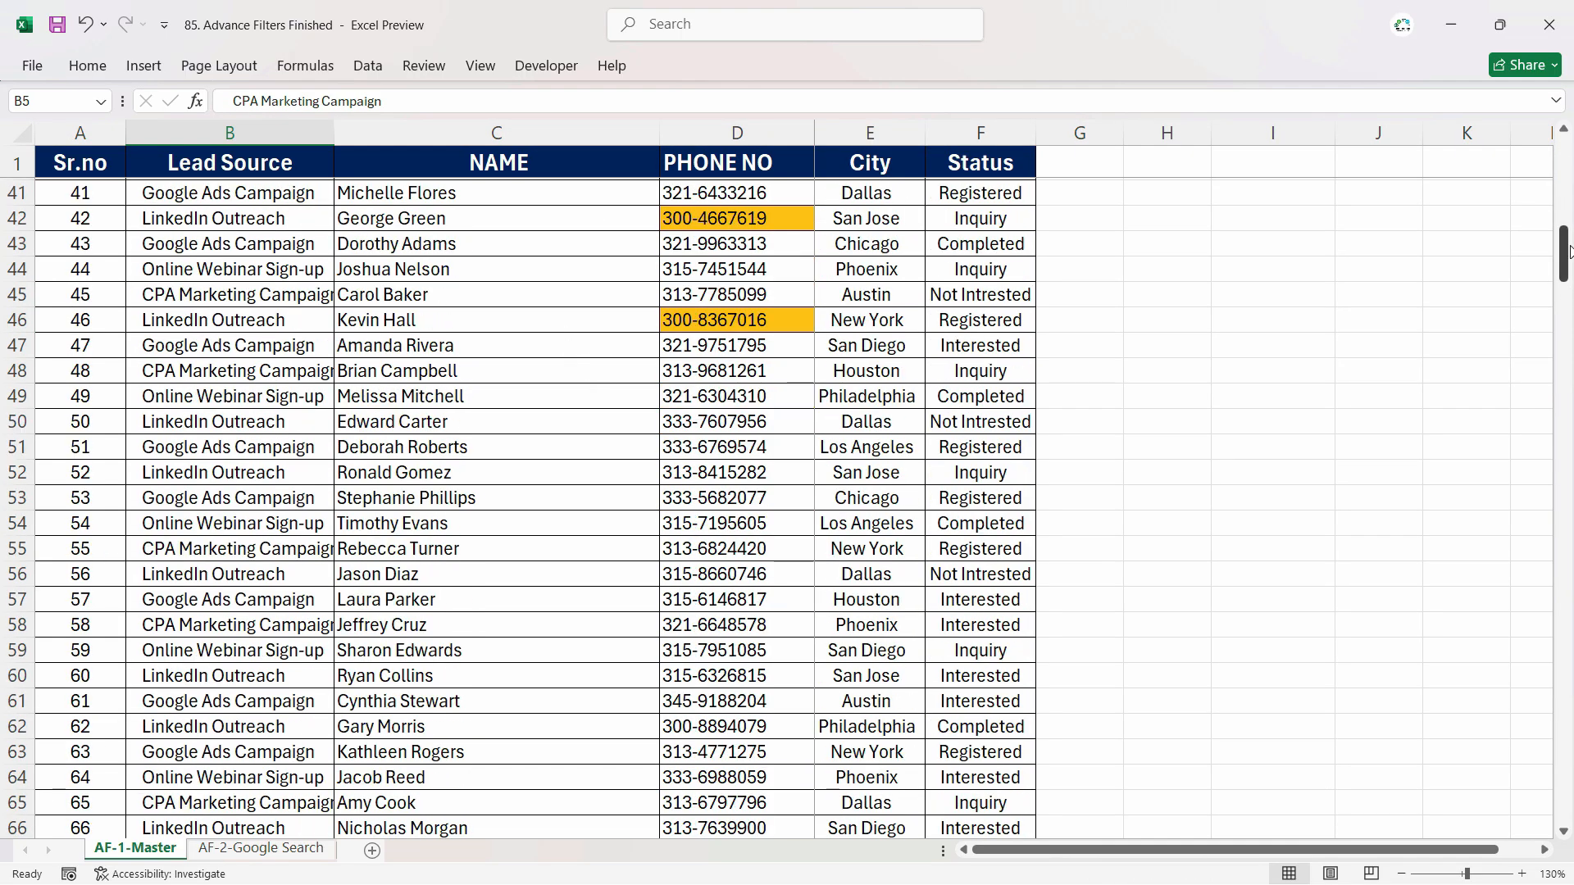
left_click_drag(1563, 254, 1563, 164)
left_click(356, 238)
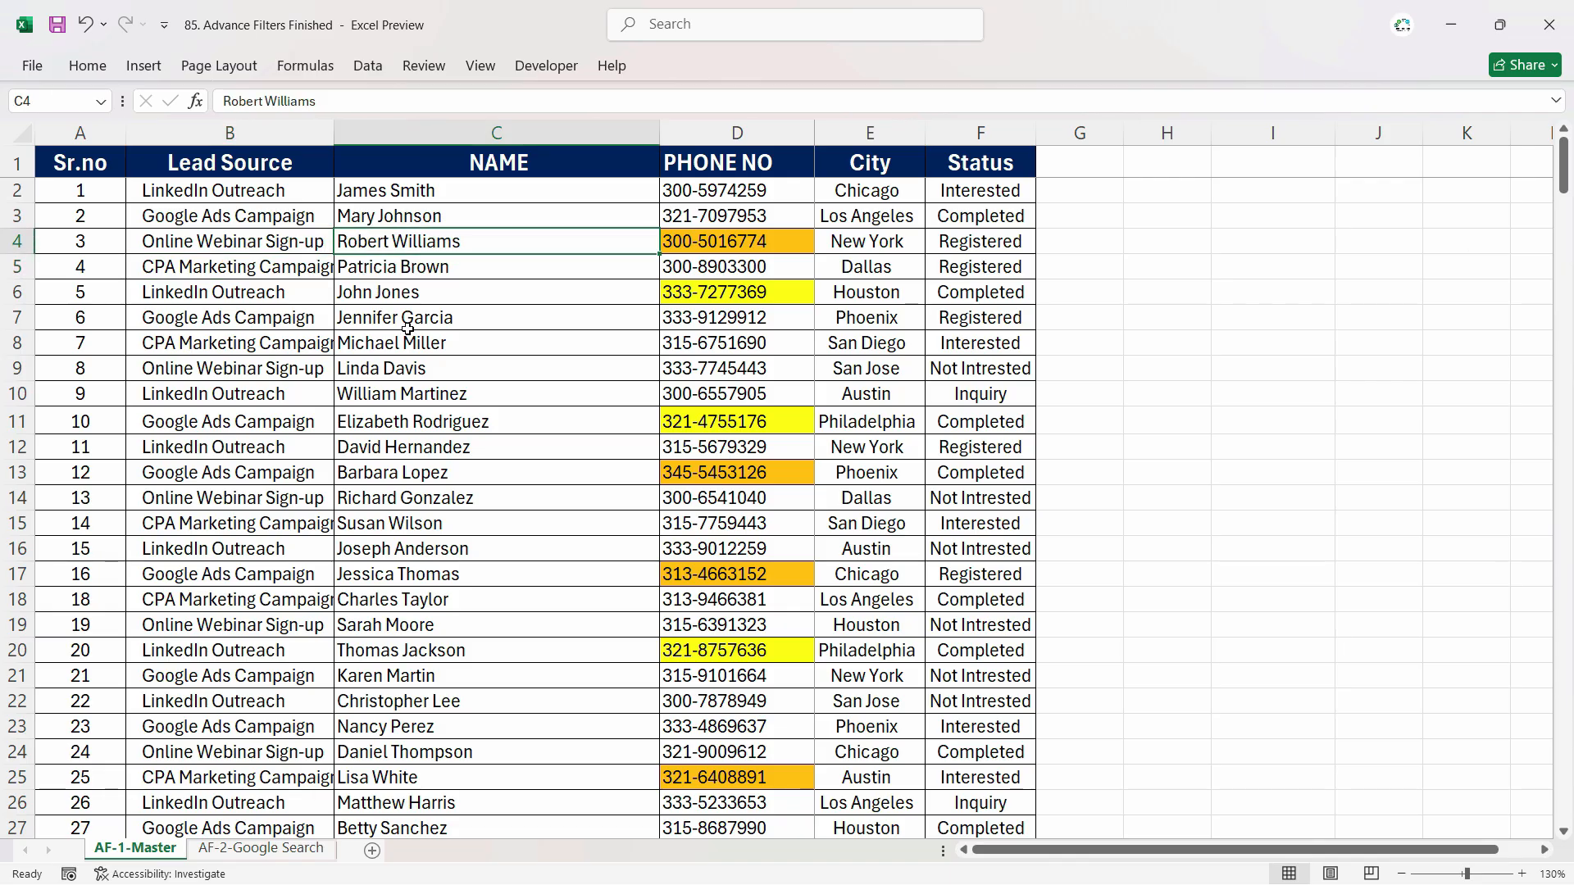
Move the Google logo on the AF-2-Google Search sheet so it is centred above the criteria table.
left_click(262, 848)
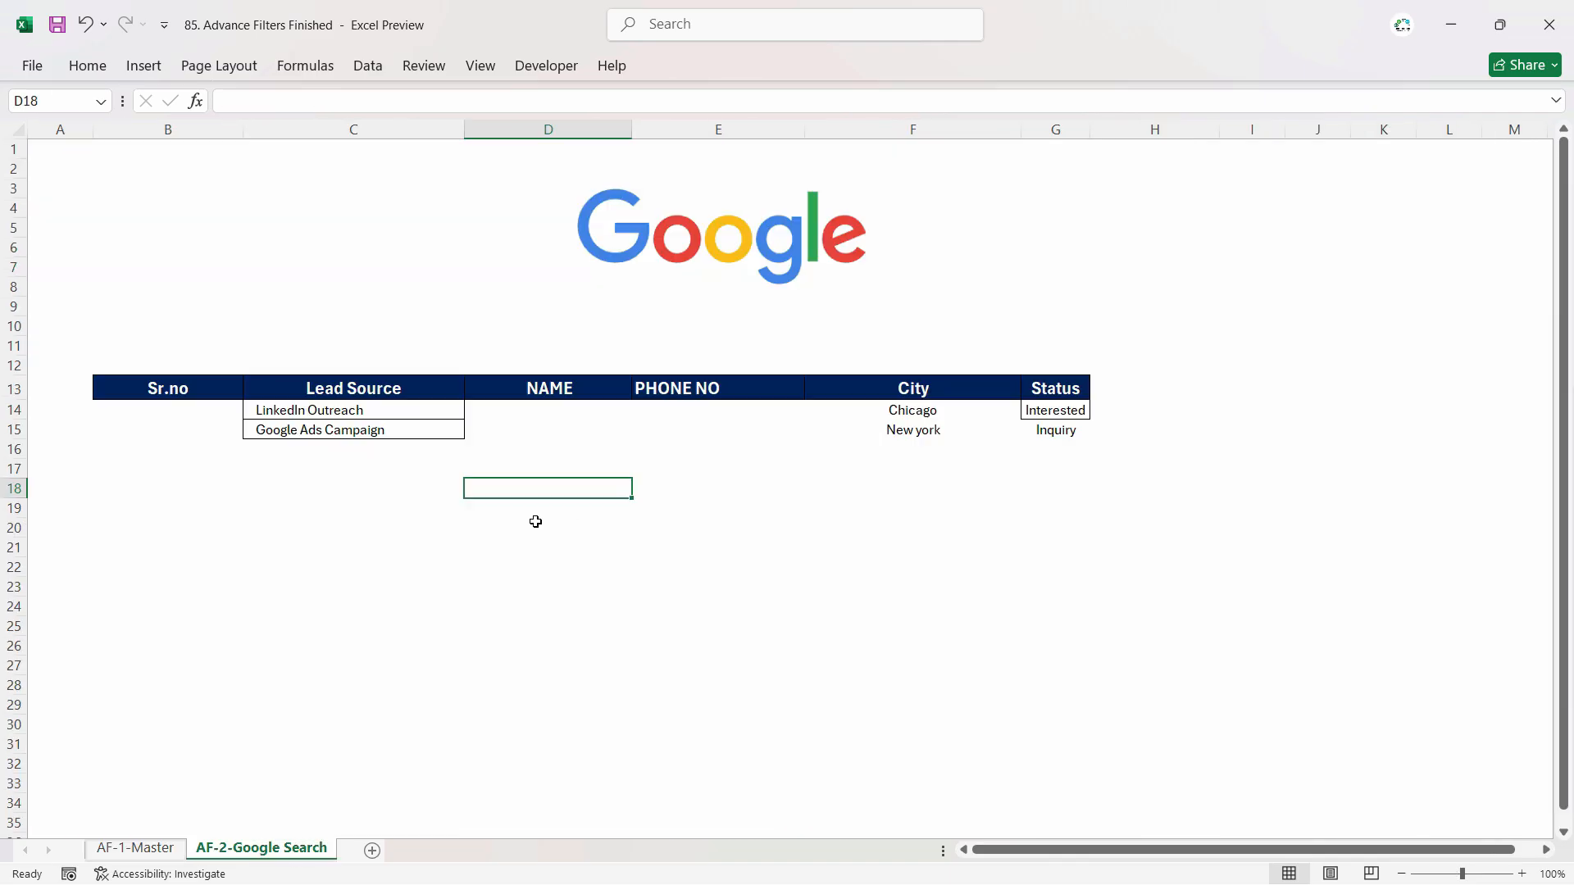
scroll(596, 517, "up", 2)
scroll(599, 514, "down", 1)
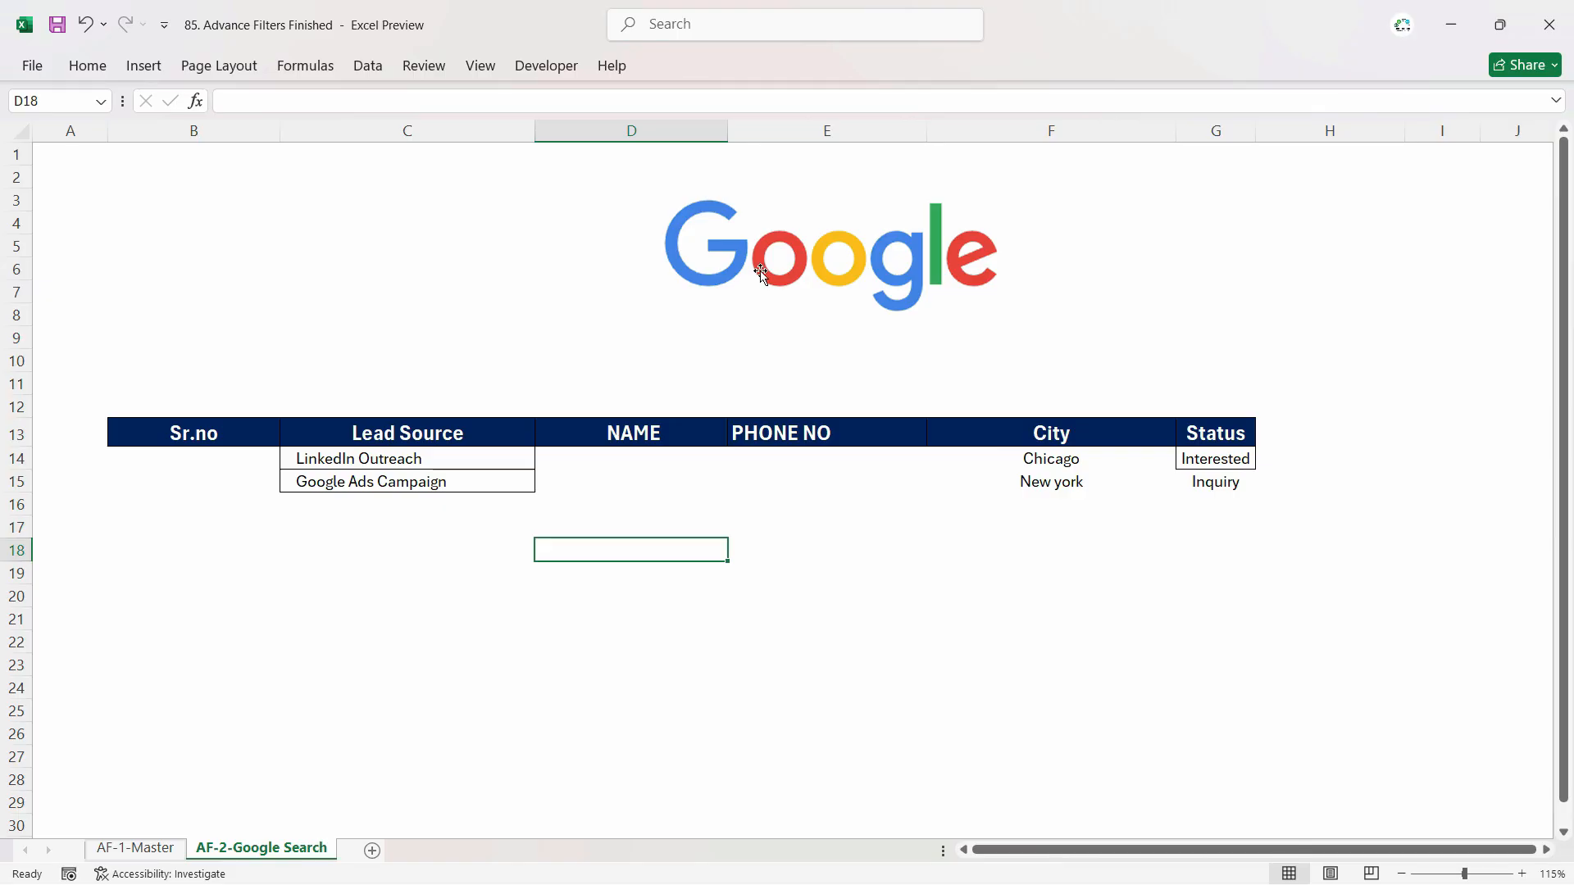
left_click_drag(761, 275, 609, 278)
left_click(586, 577)
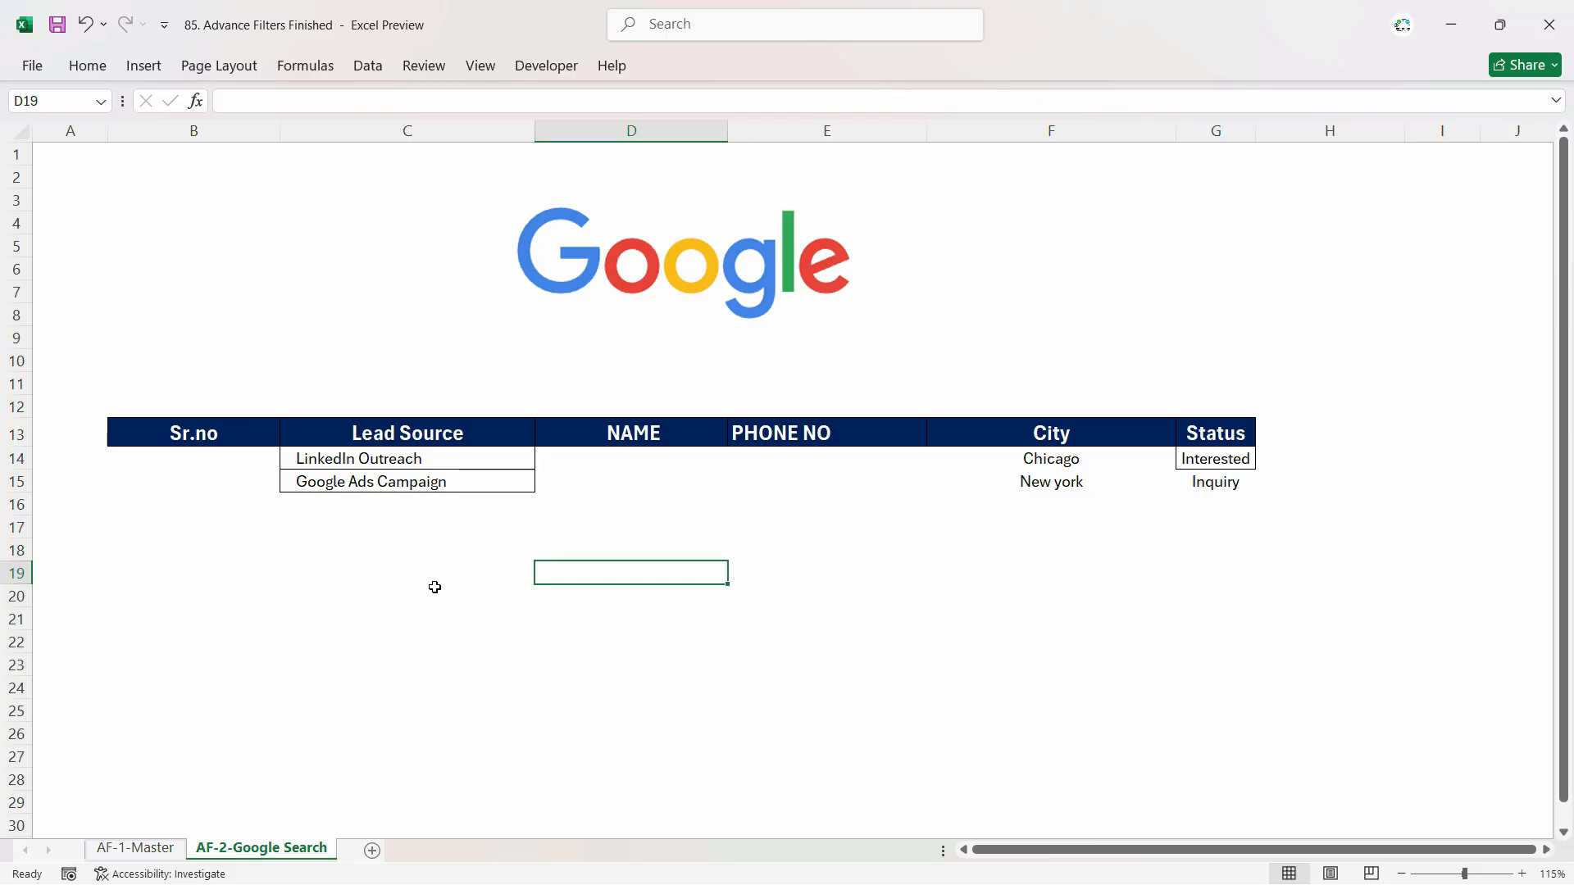
Start an Advanced Filter from AF-2-Google Search that copies to another location, with list range A1:F295 on AF-1-Master.
left_click(365, 555)
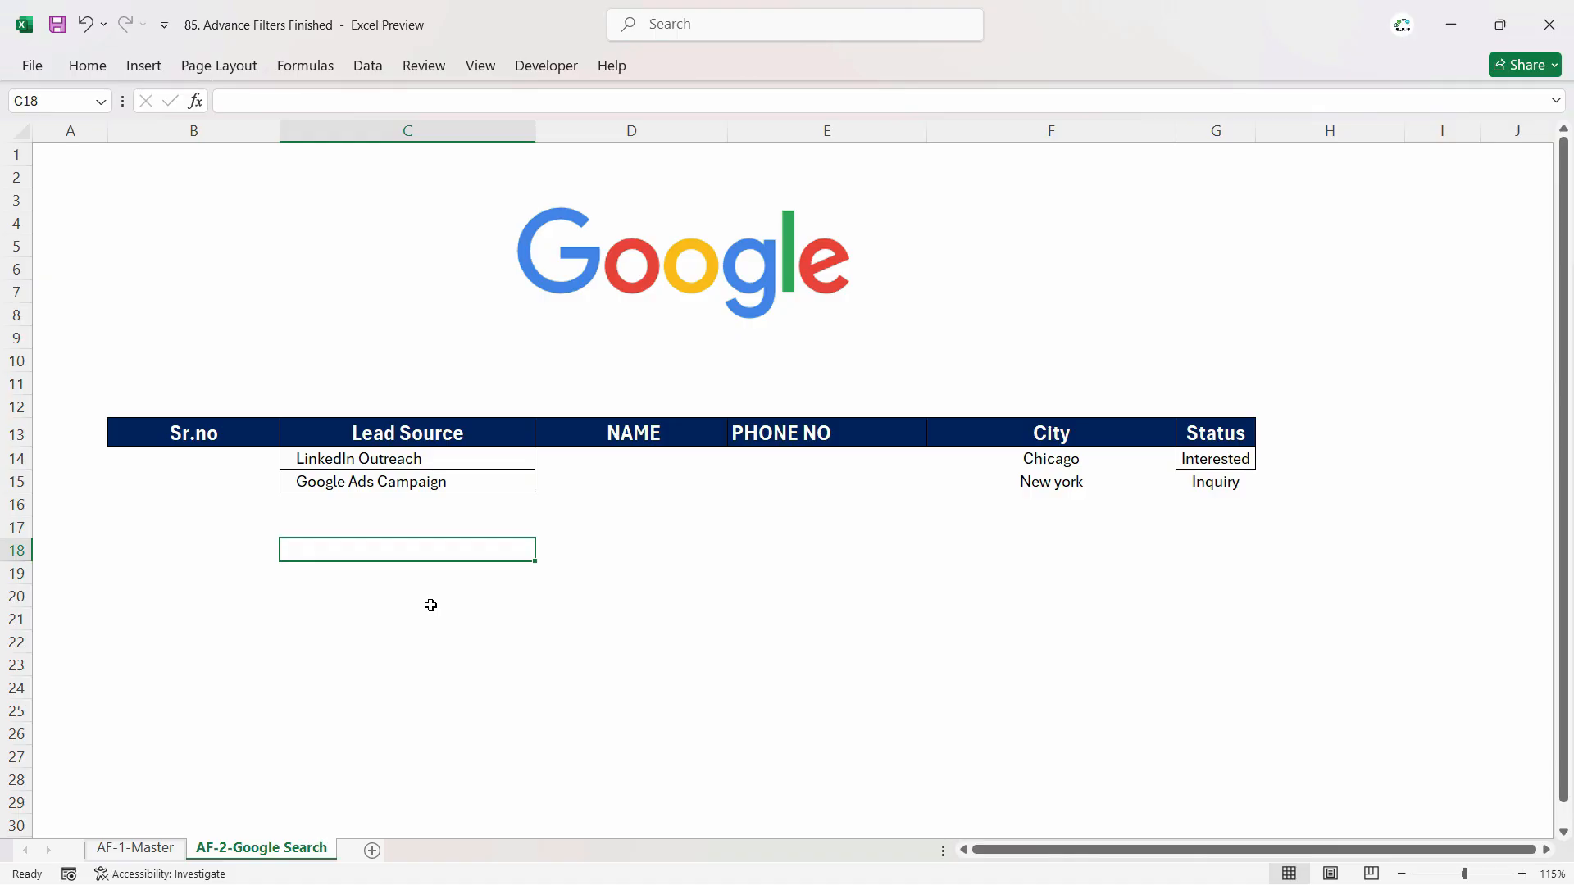
left_click(366, 69)
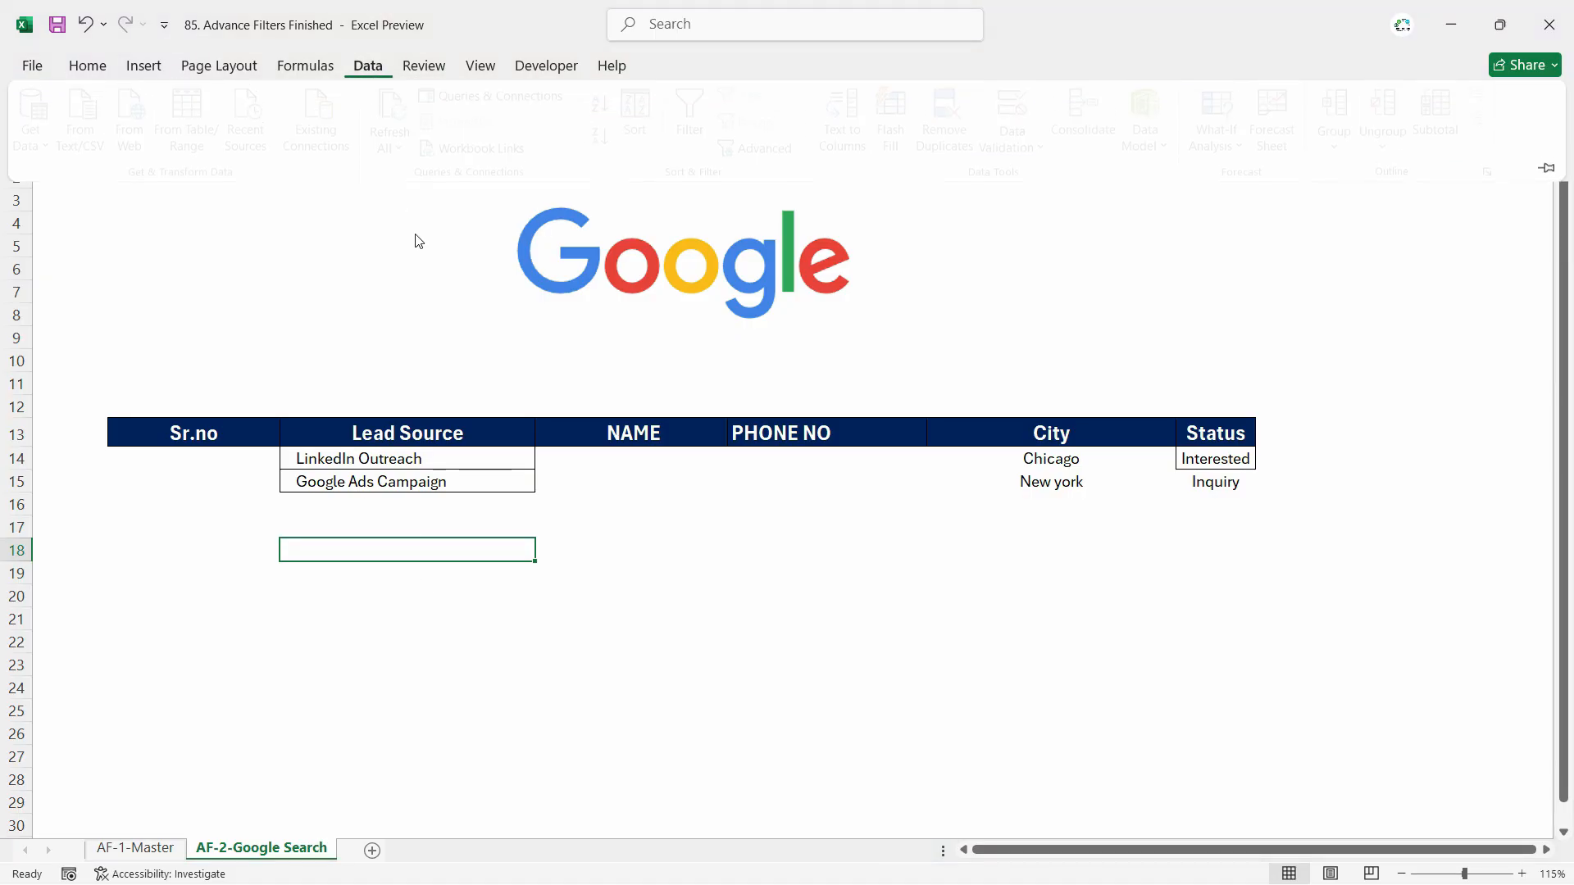
left_click(778, 151)
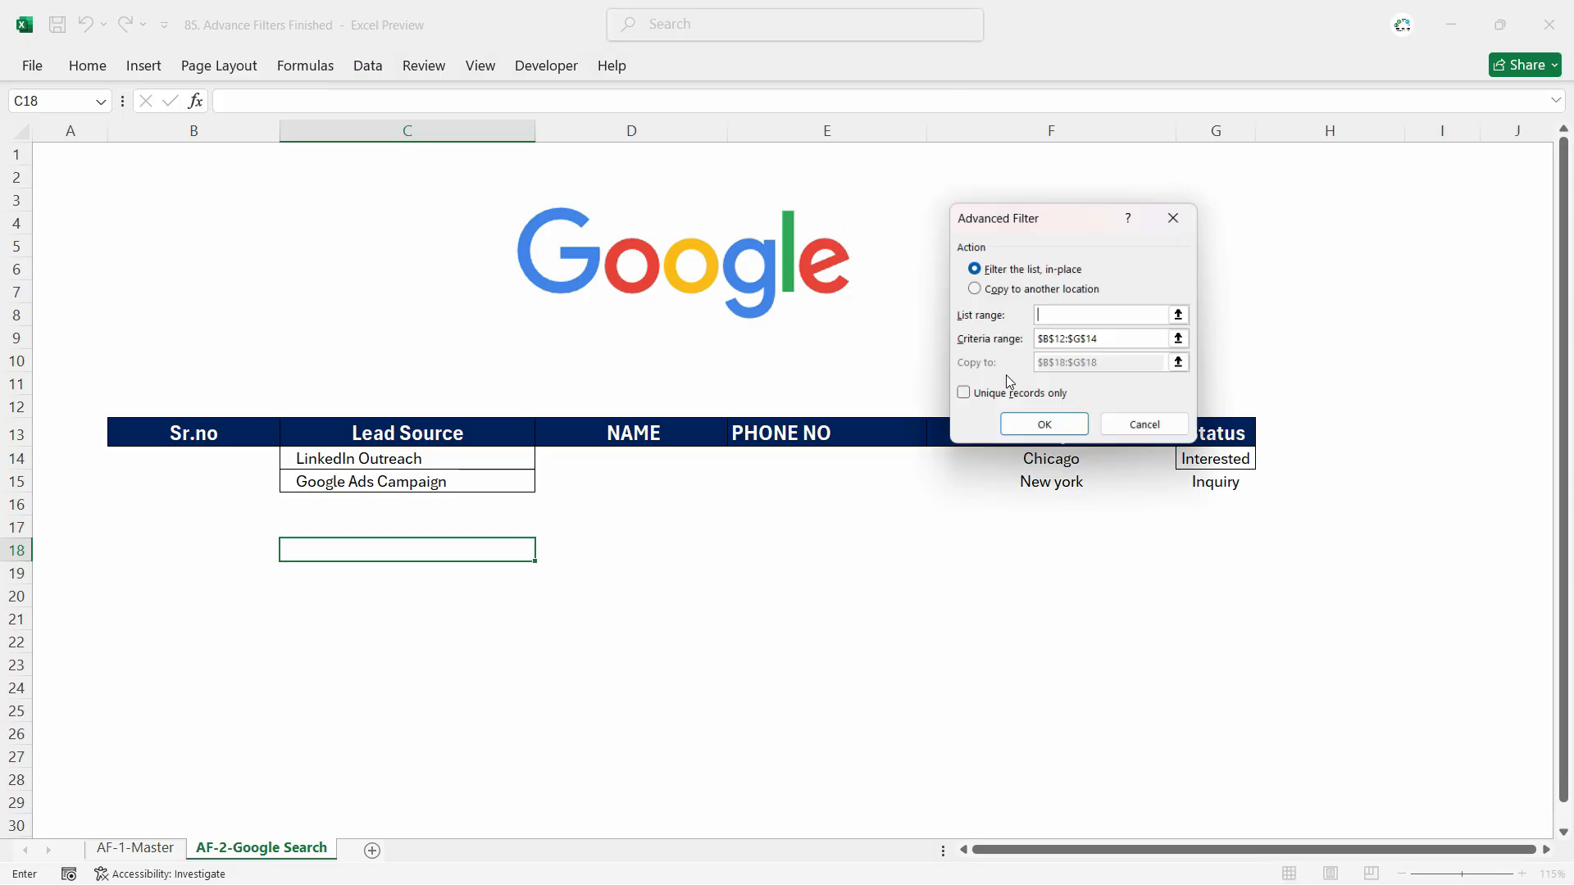
left_click(1026, 292)
left_click(1088, 318)
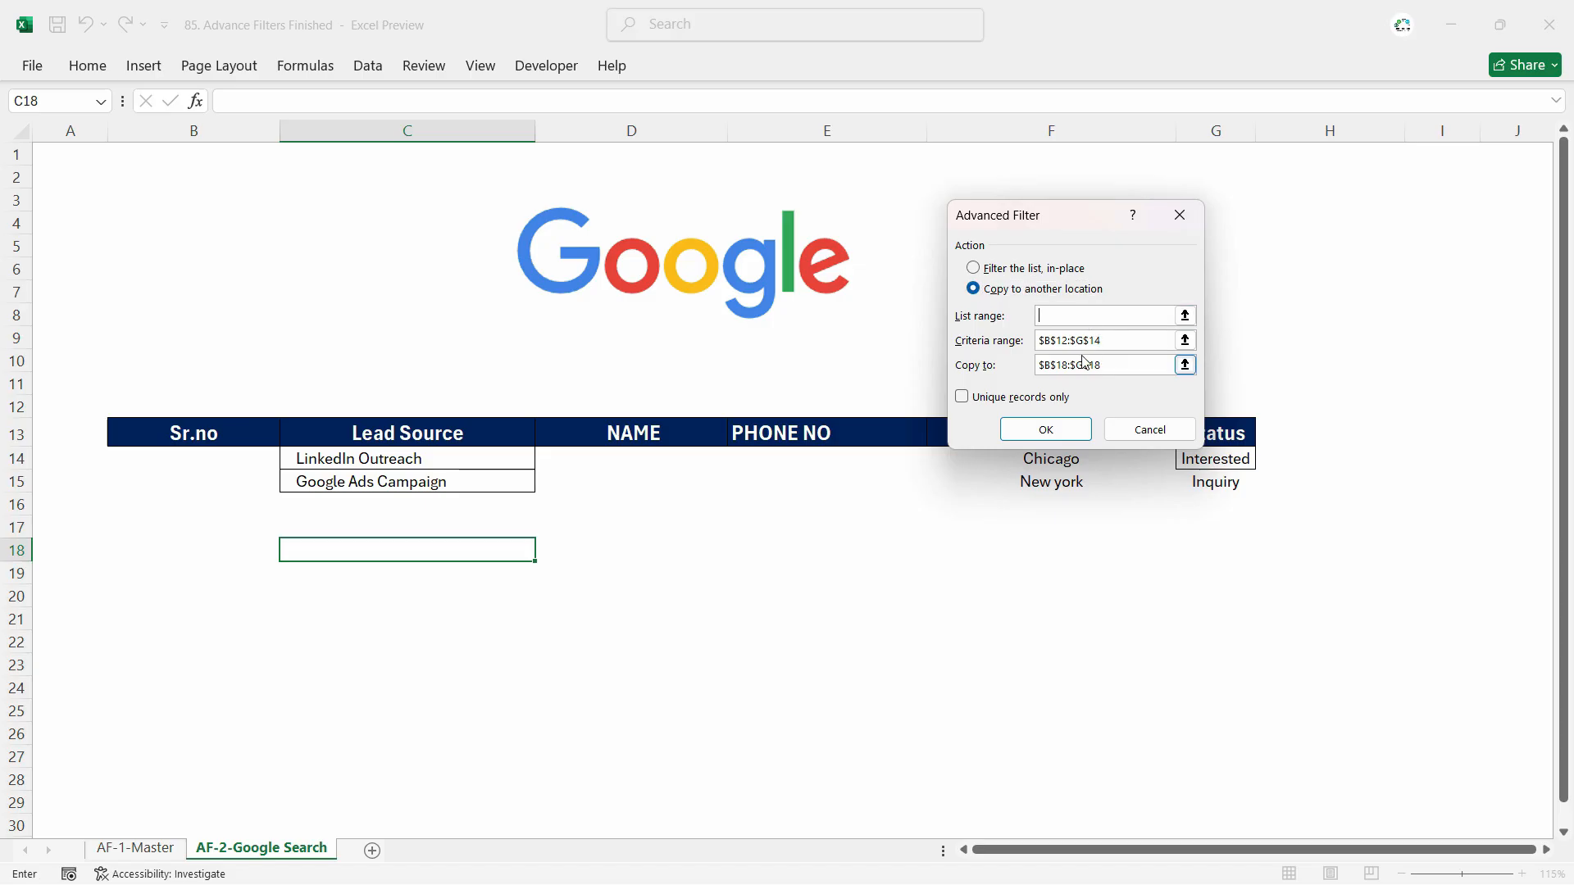
left_click(150, 849)
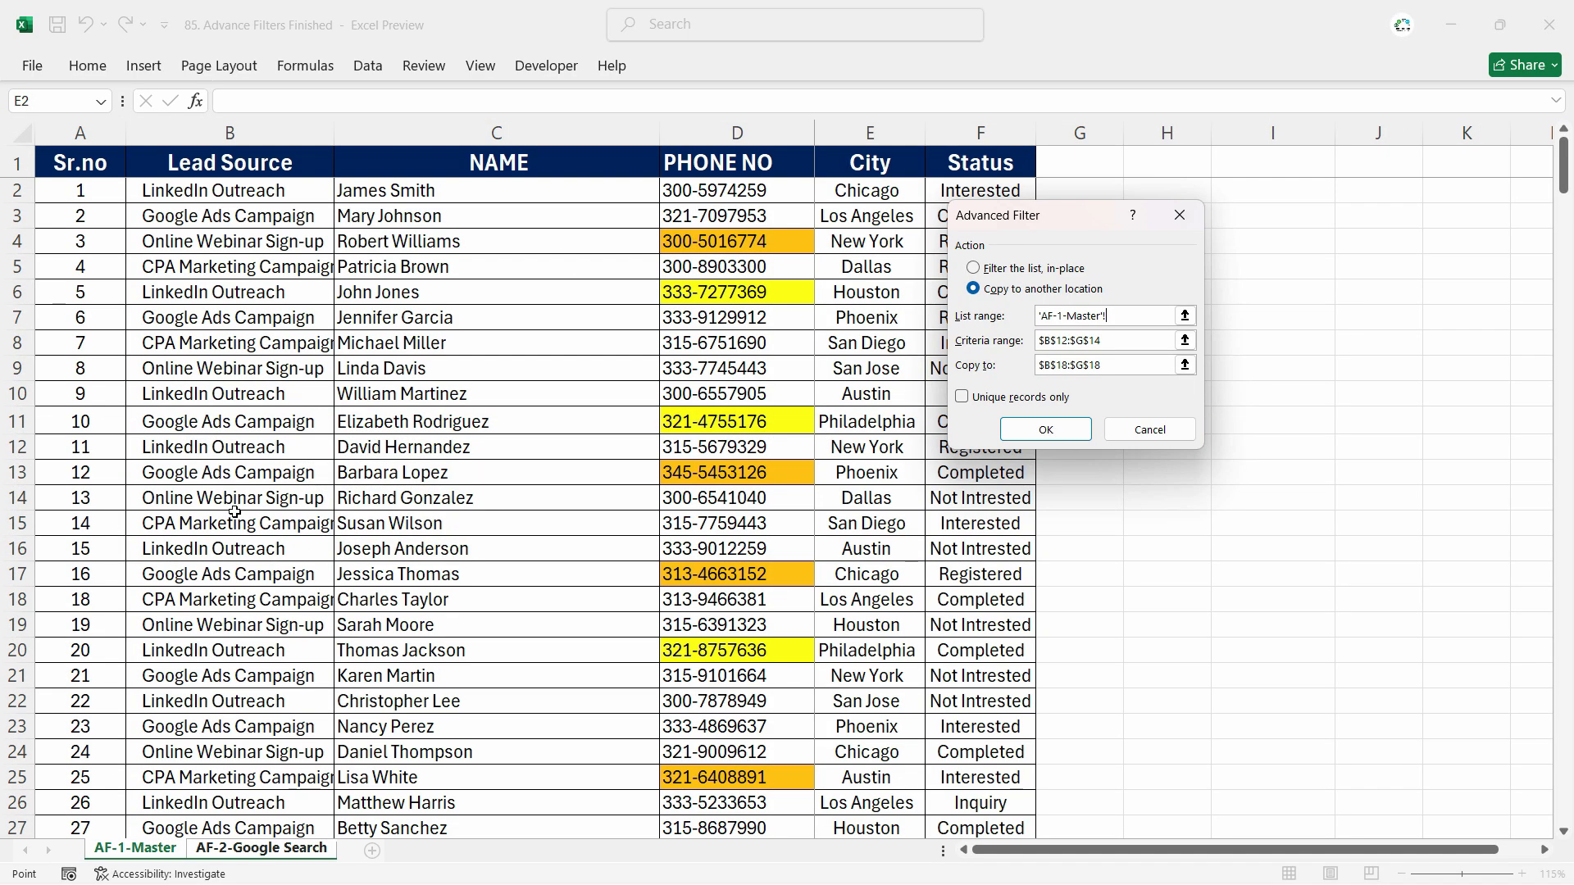
left_click(102, 159)
key("ctrl+shift+Right")
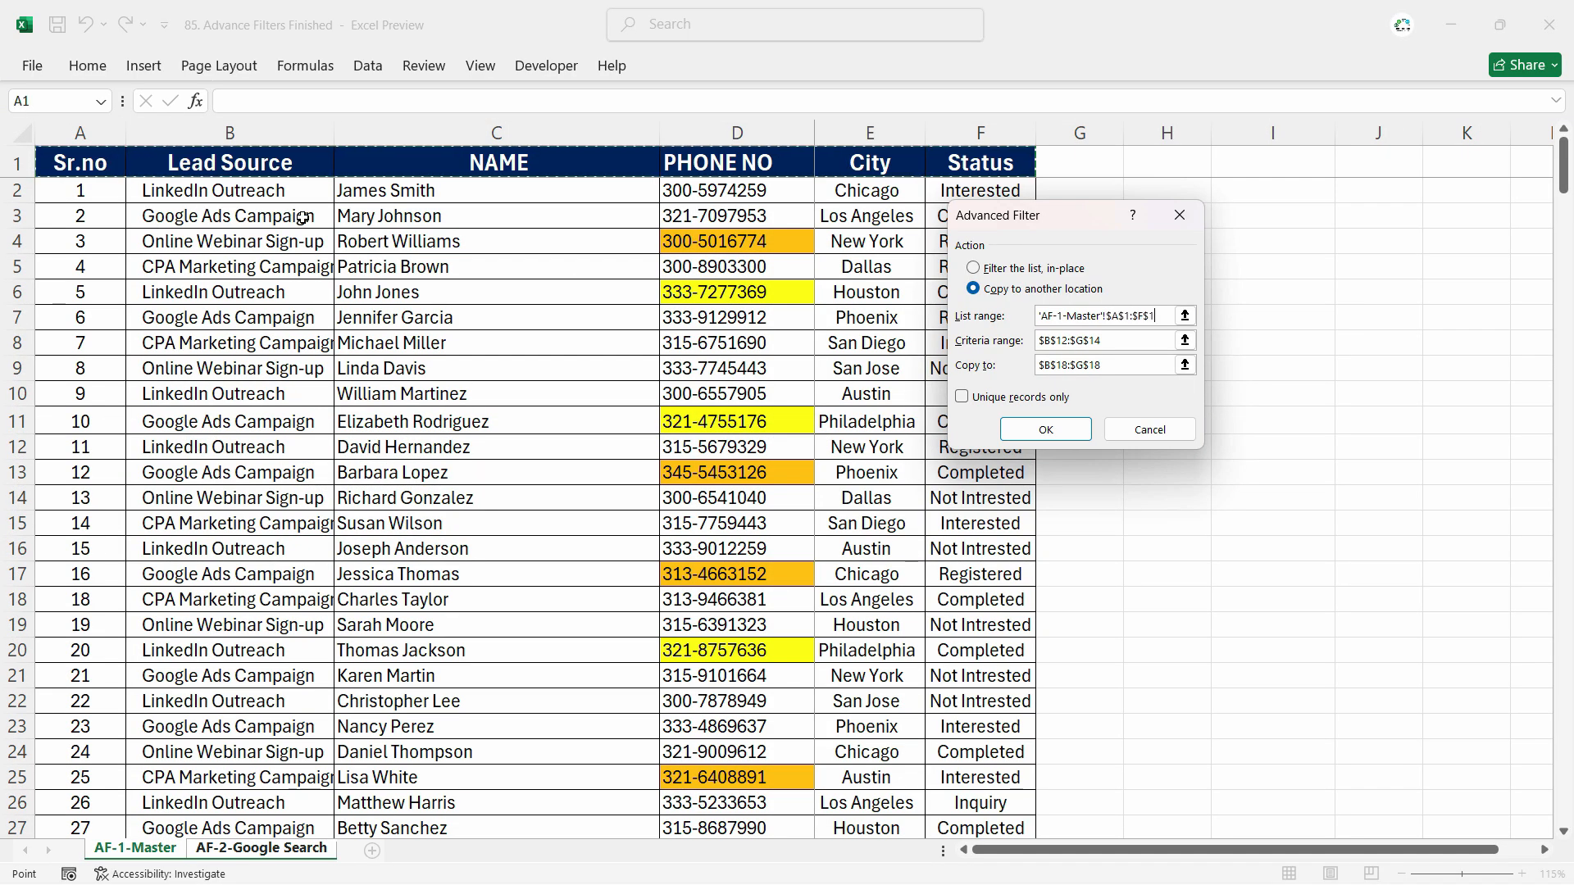
key("ctrl+shift+Down")
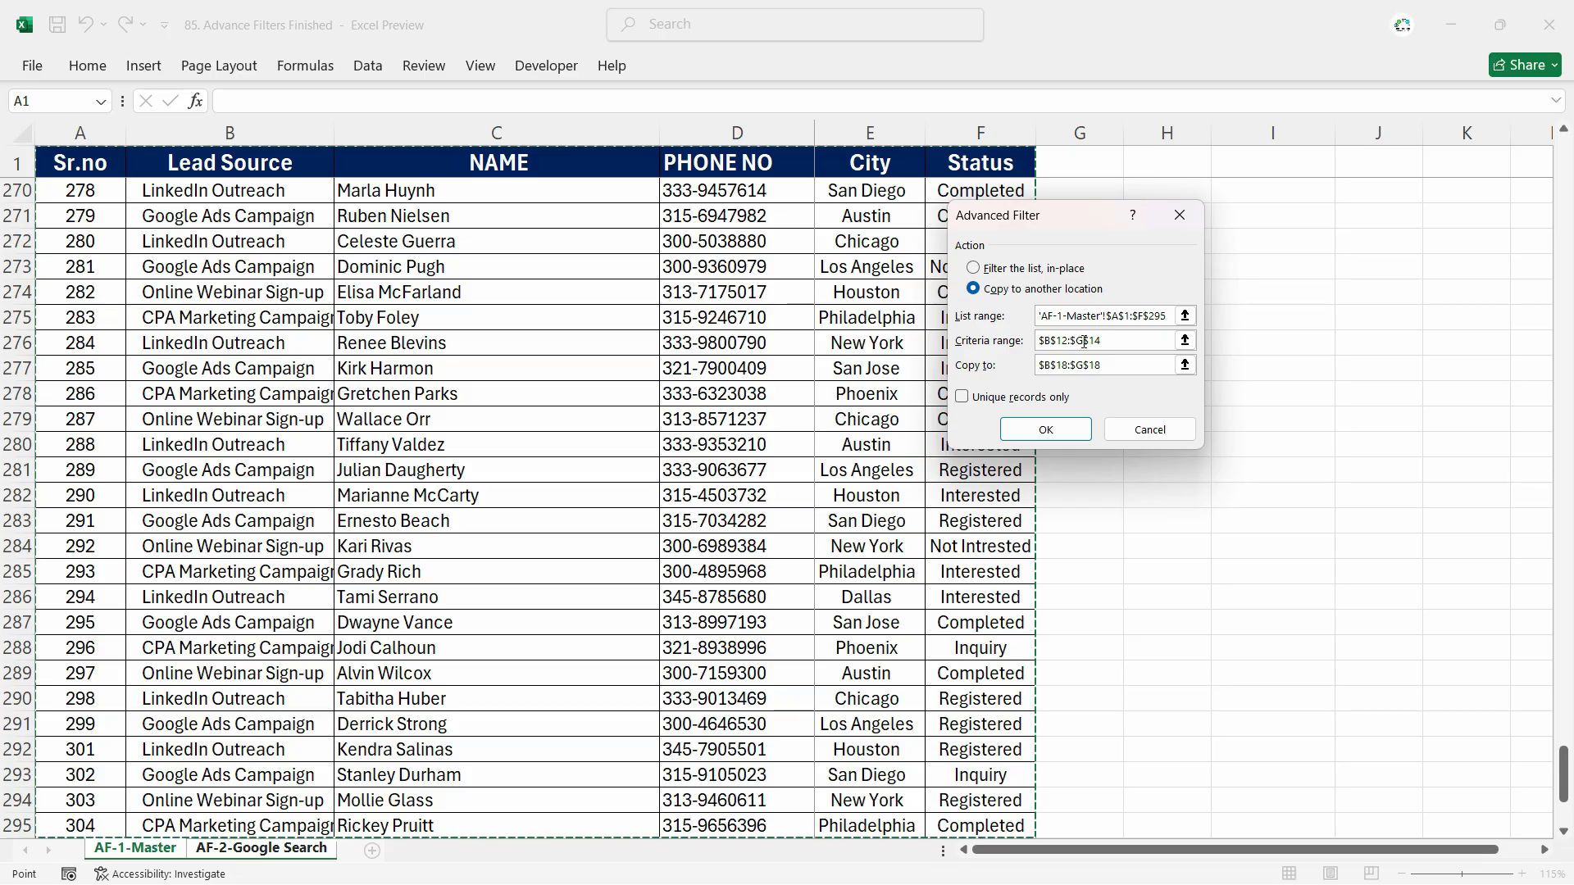
Set the criteria range to B13:G15 and the copy destination to B18 on AF-2-Google Search, and run the Advanced Filter.
left_click(1135, 343)
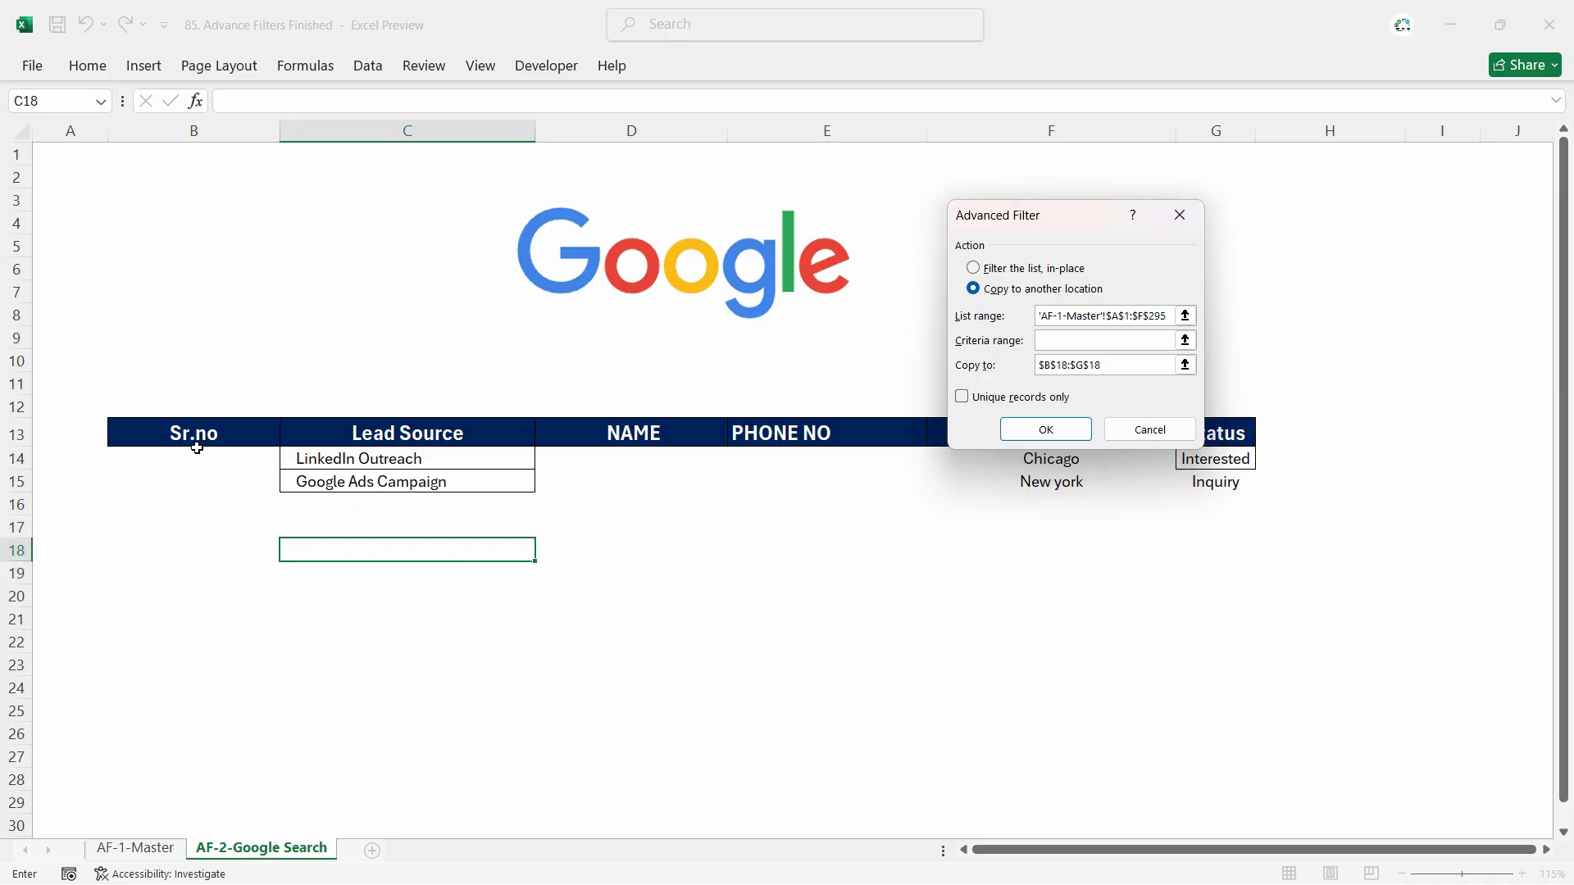
left_click_drag(193, 434, 1219, 484)
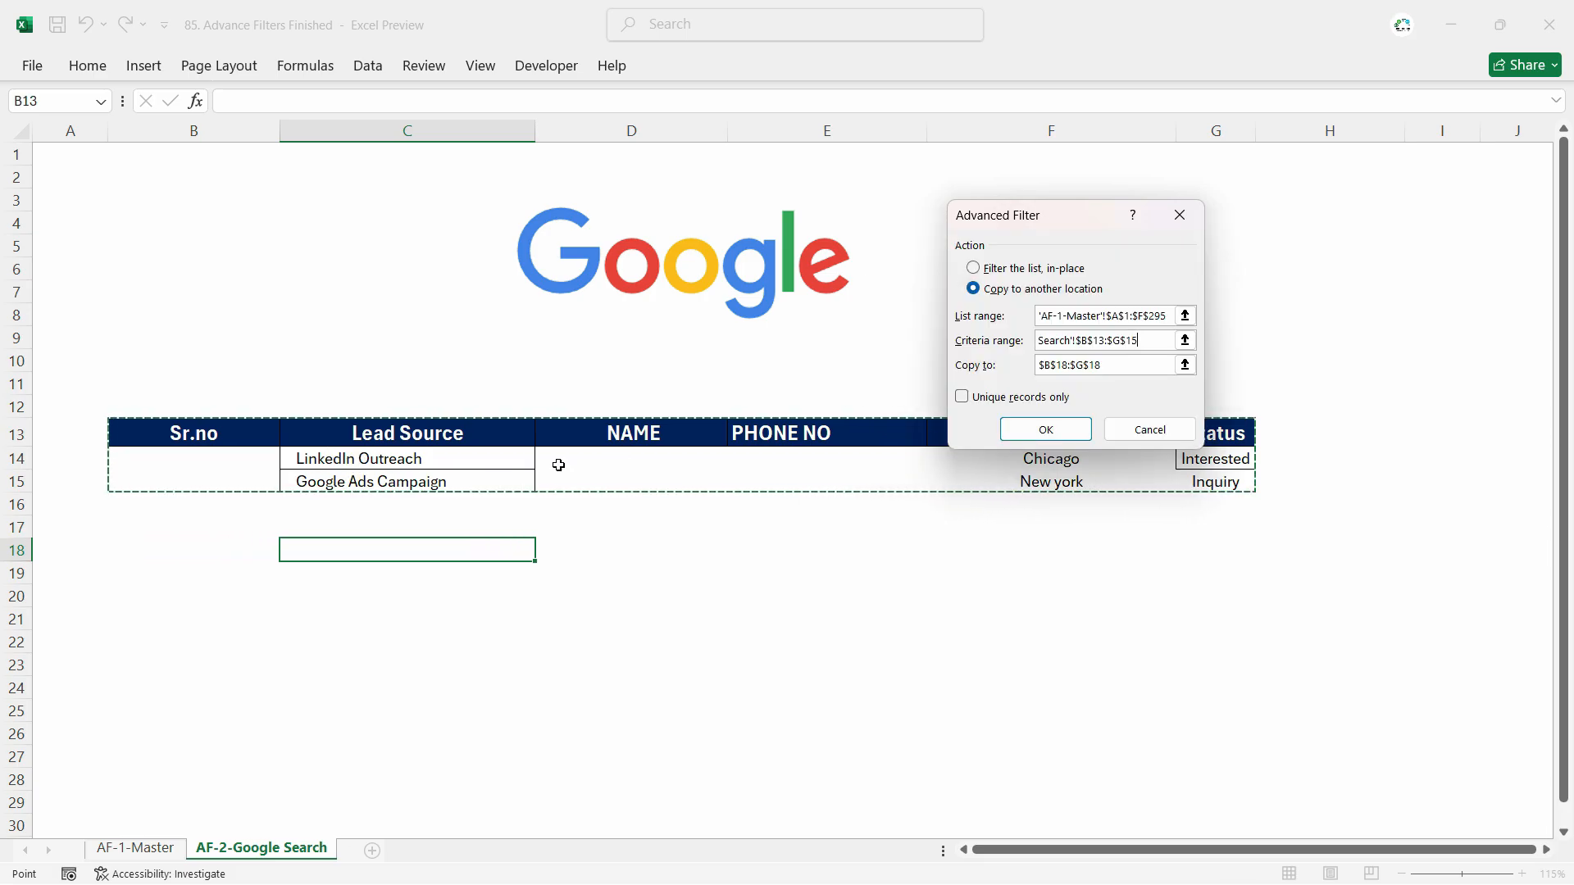
left_click_drag(1108, 371, 999, 366)
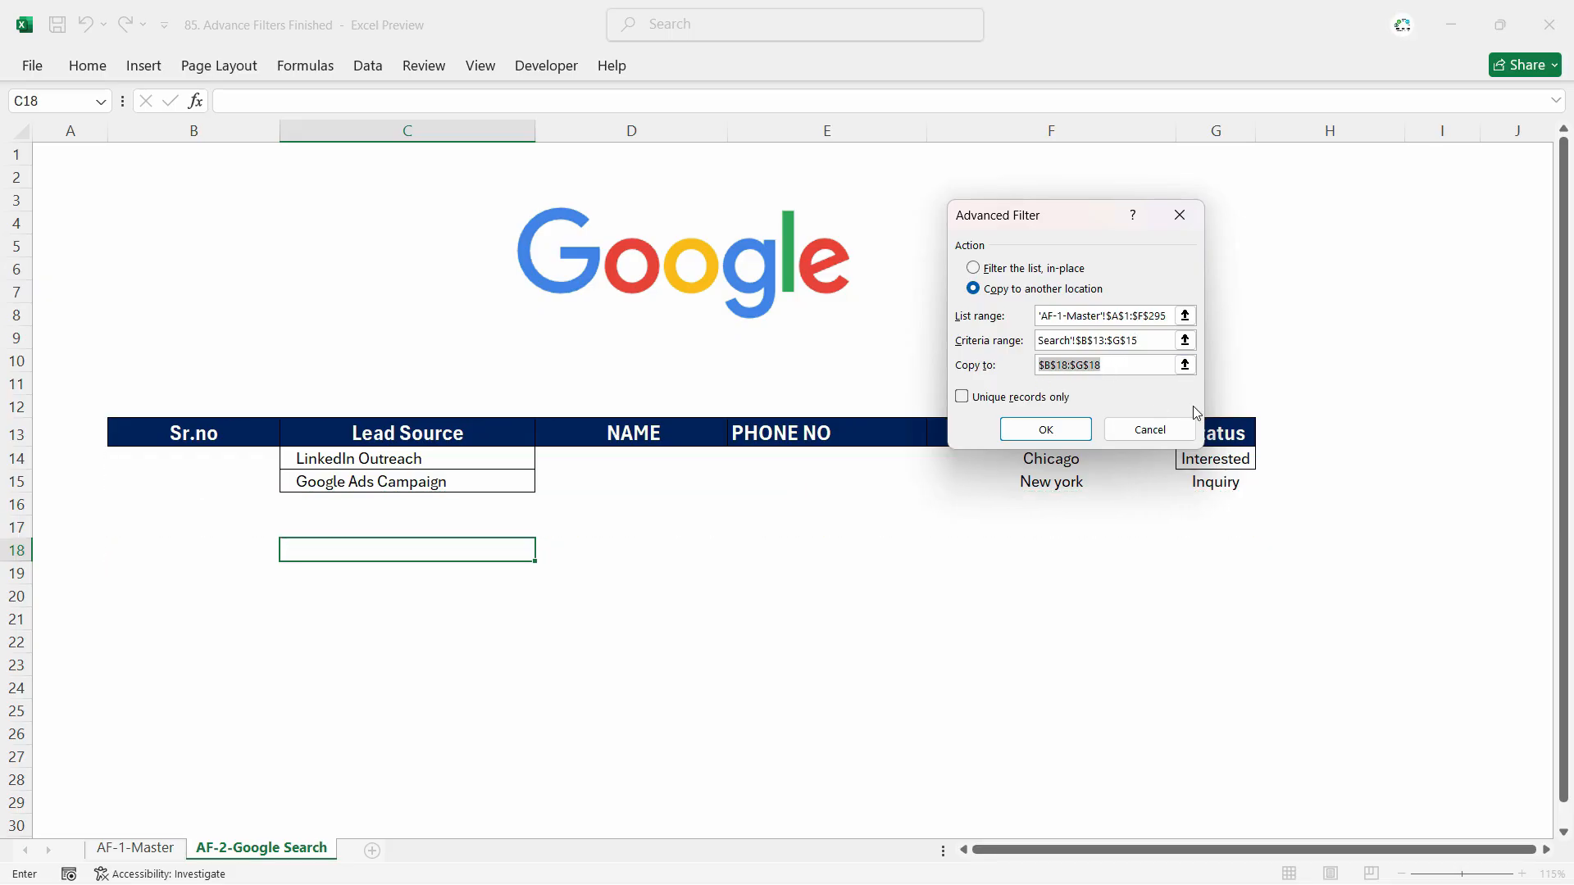
key("BackSpace")
left_click(154, 551)
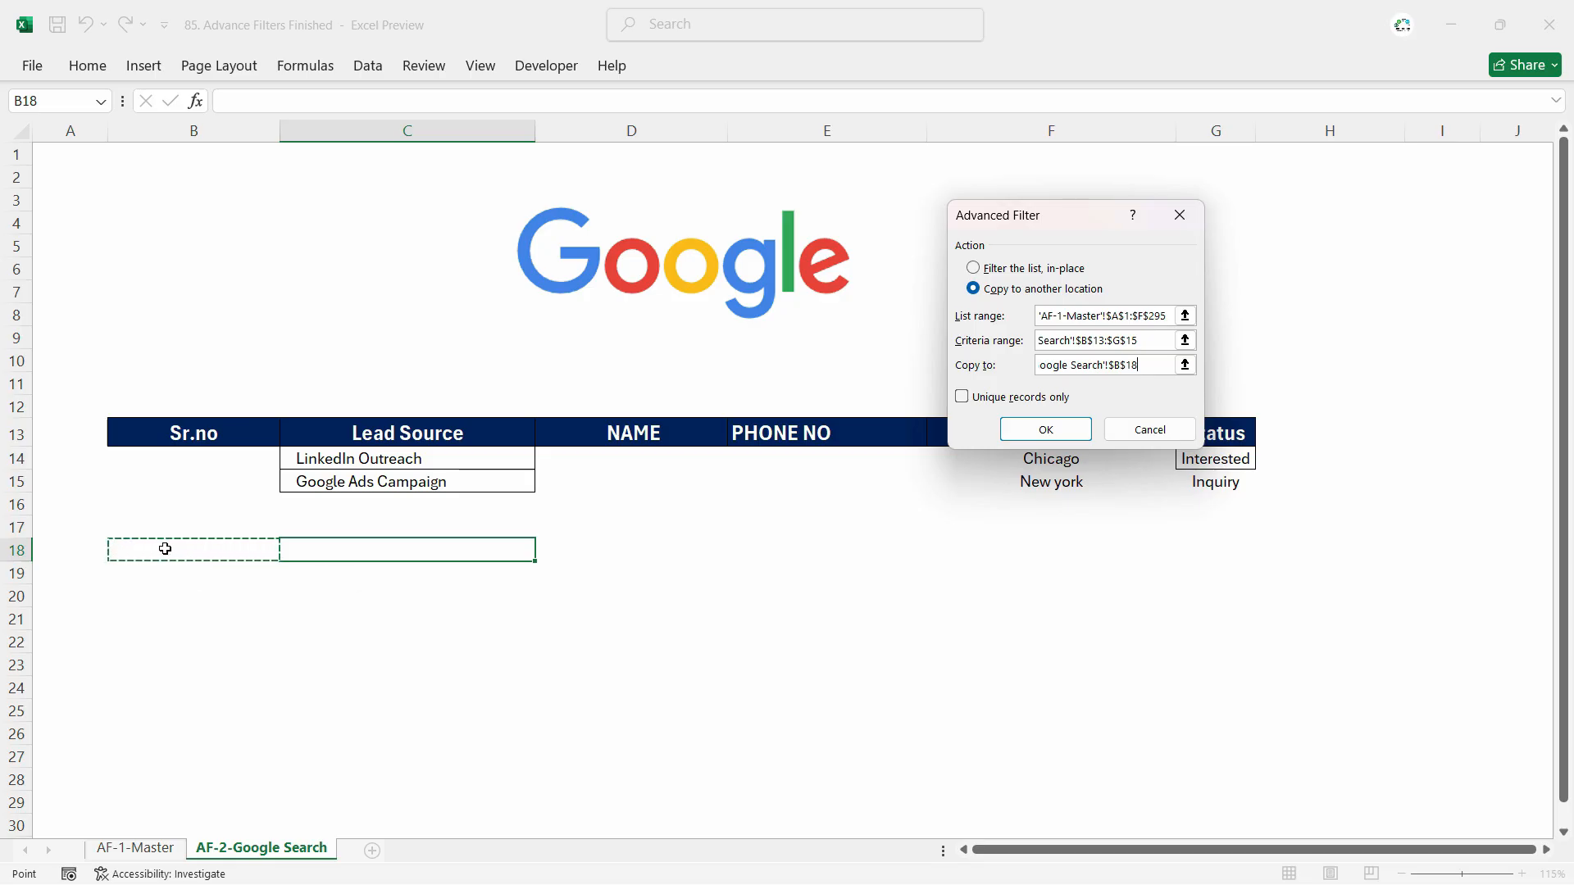
left_click(1052, 429)
left_click(579, 603)
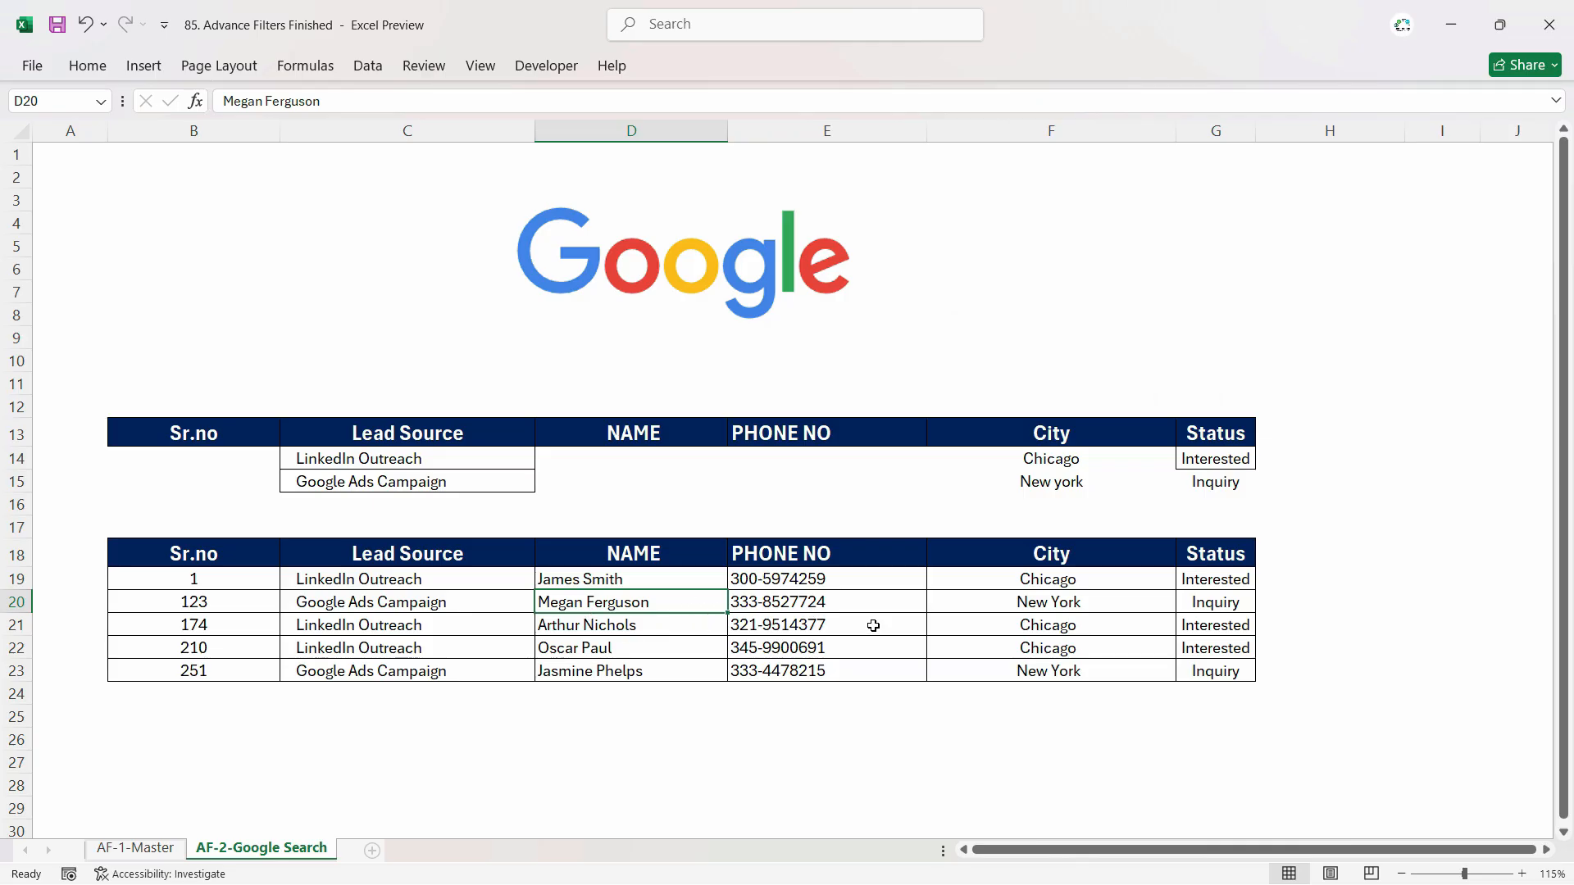
Replace the first City criterion in F14 on AF-2-Google Search with Austin, copied from the AF-1-Master sheet.
left_click(136, 849)
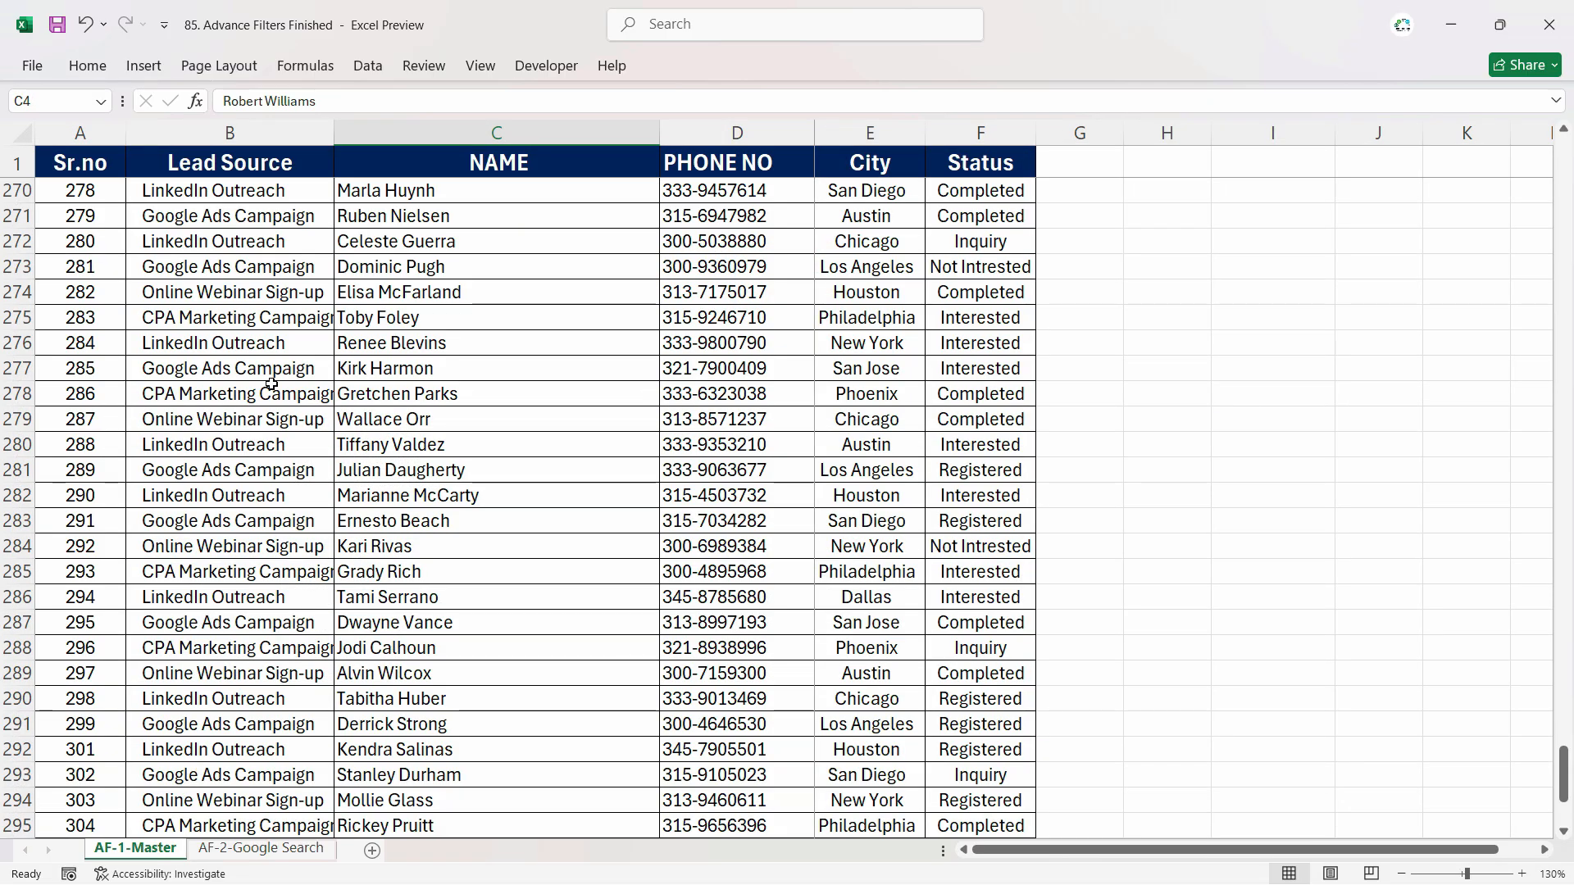
left_click(260, 848)
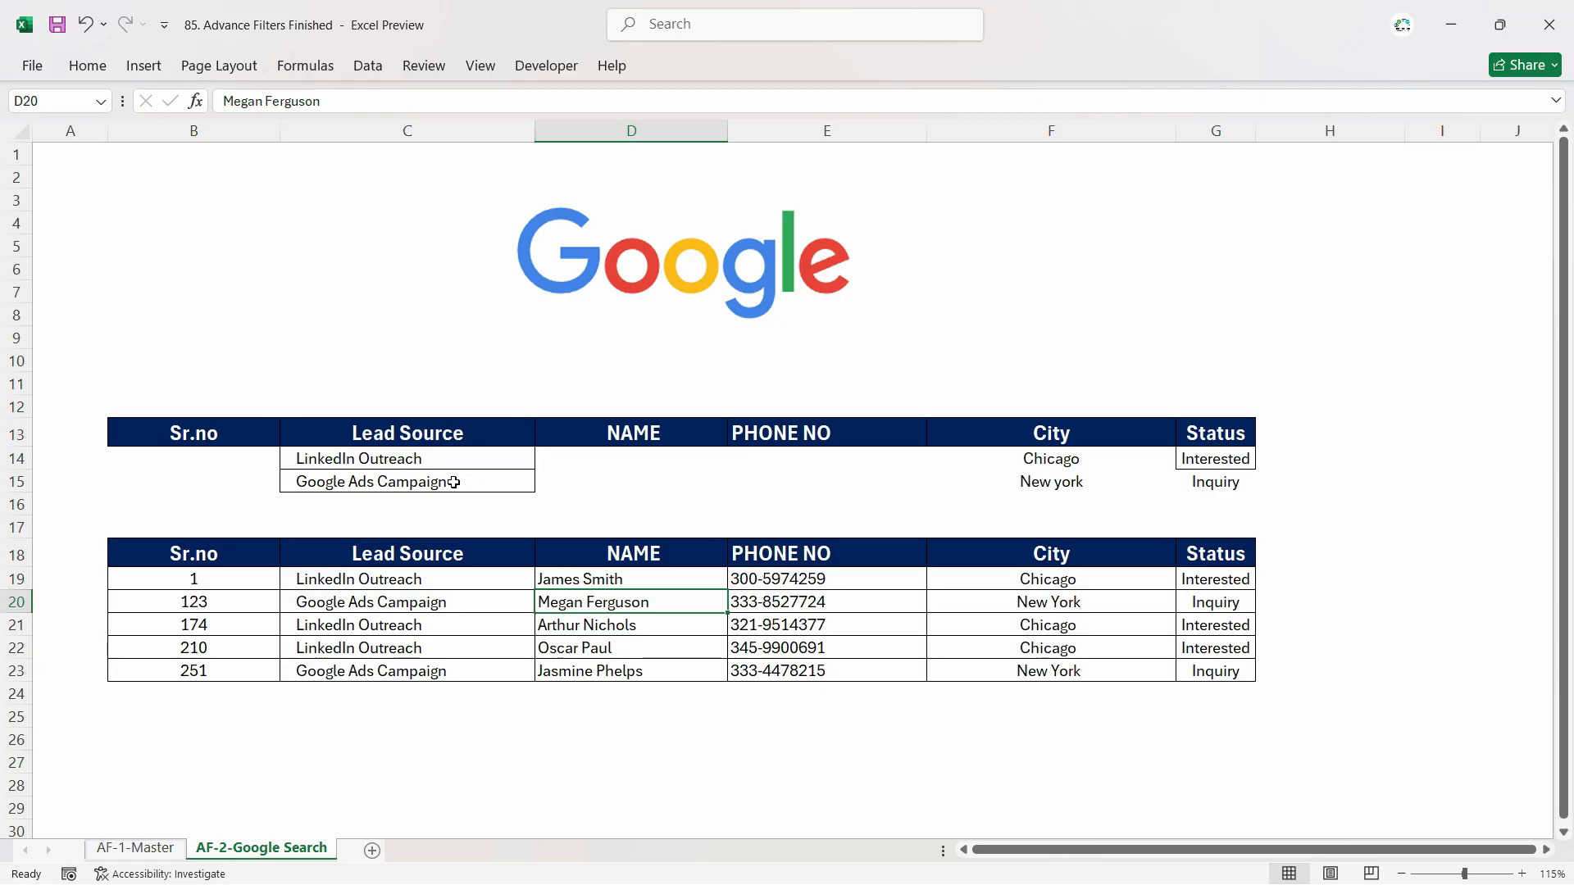
left_click(1076, 464)
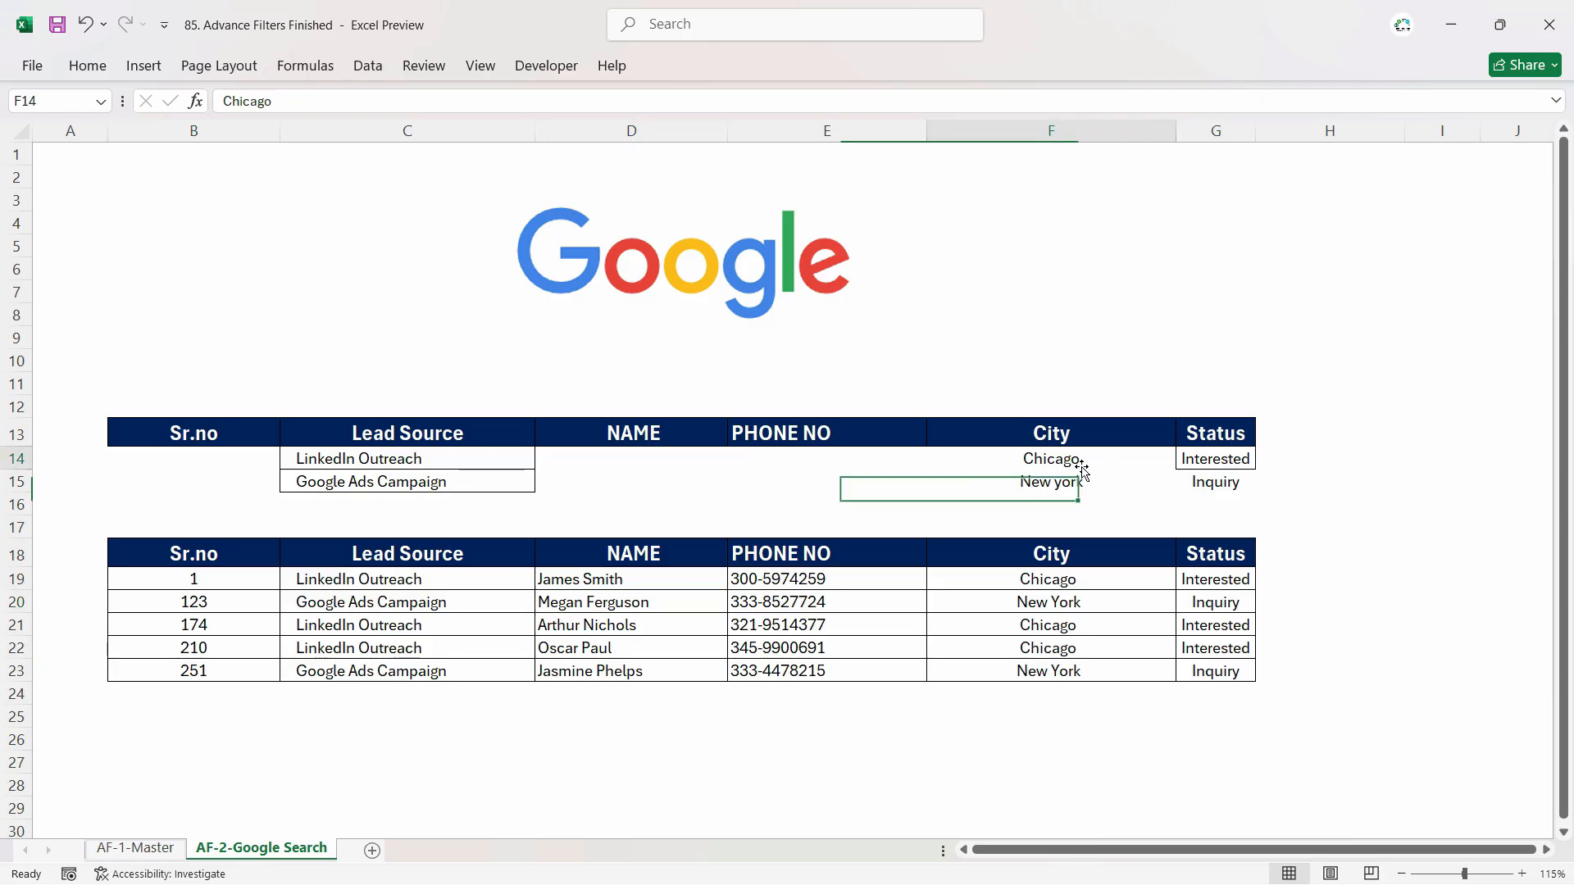
key("ctrl+c")
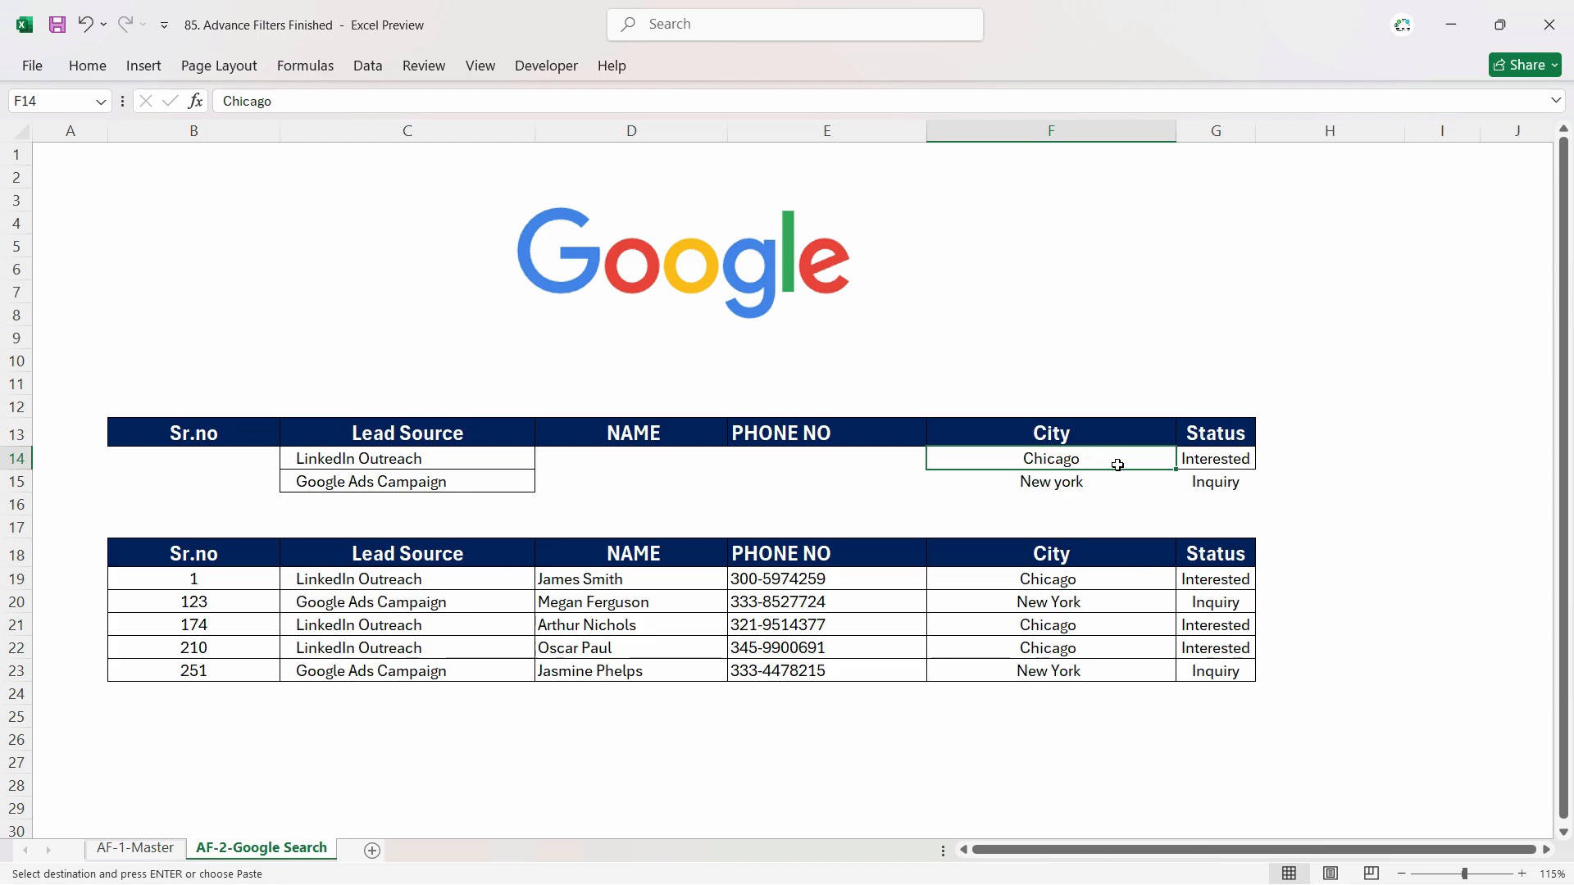
key("ctrl+v")
left_click(1087, 483)
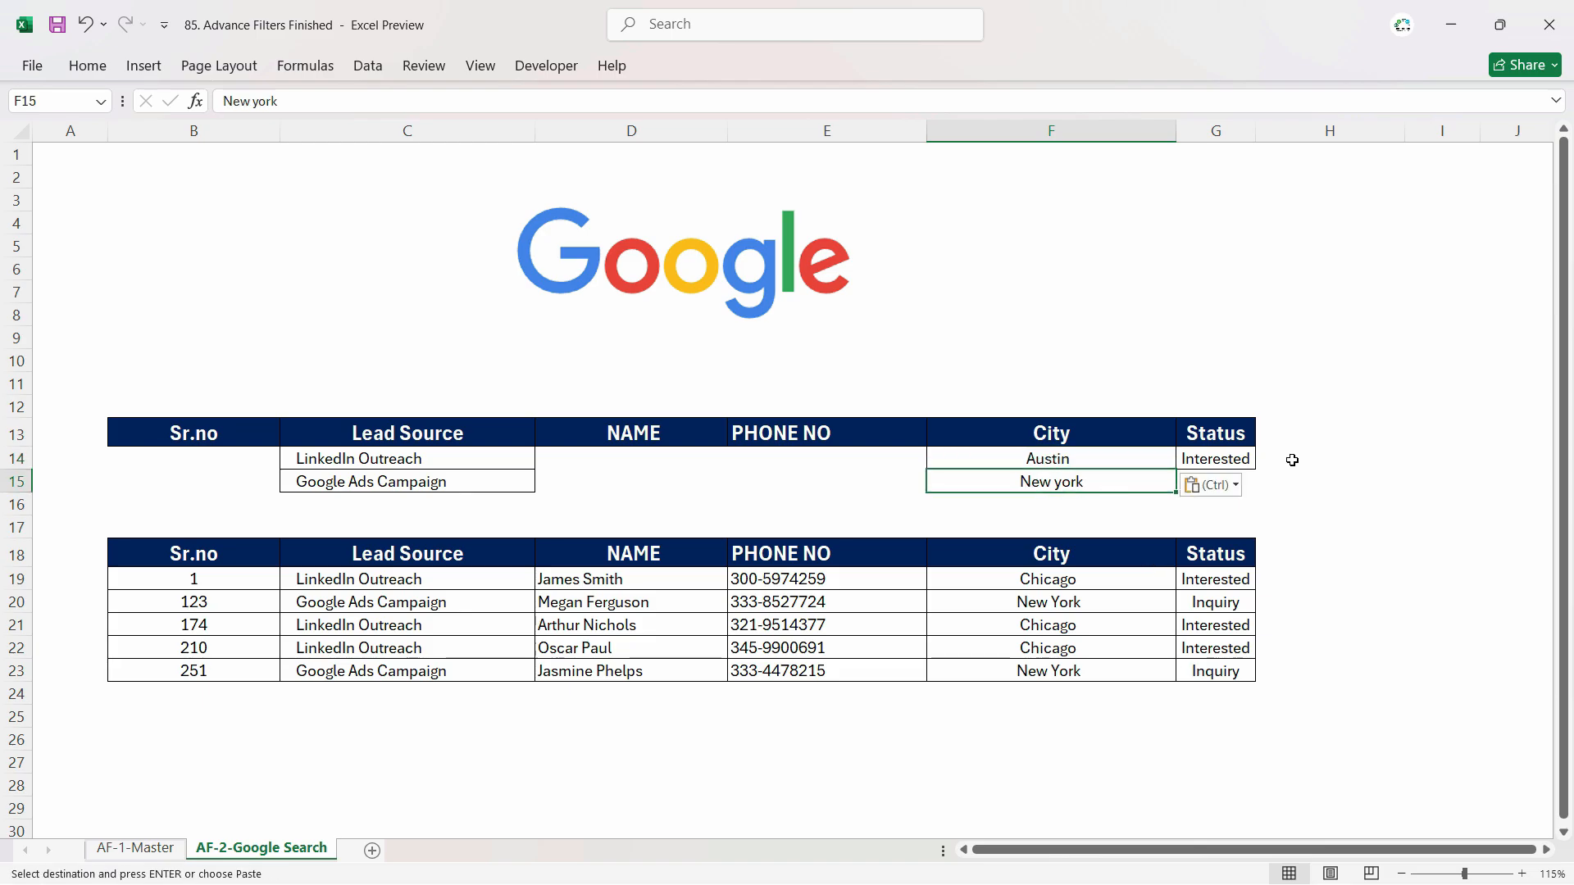
left_click(1233, 459)
left_click(826, 482)
Open the Advanced Filter from AF-2-Google Search and set its list range to A1:F295 on AF-1-Master.
left_click(368, 65)
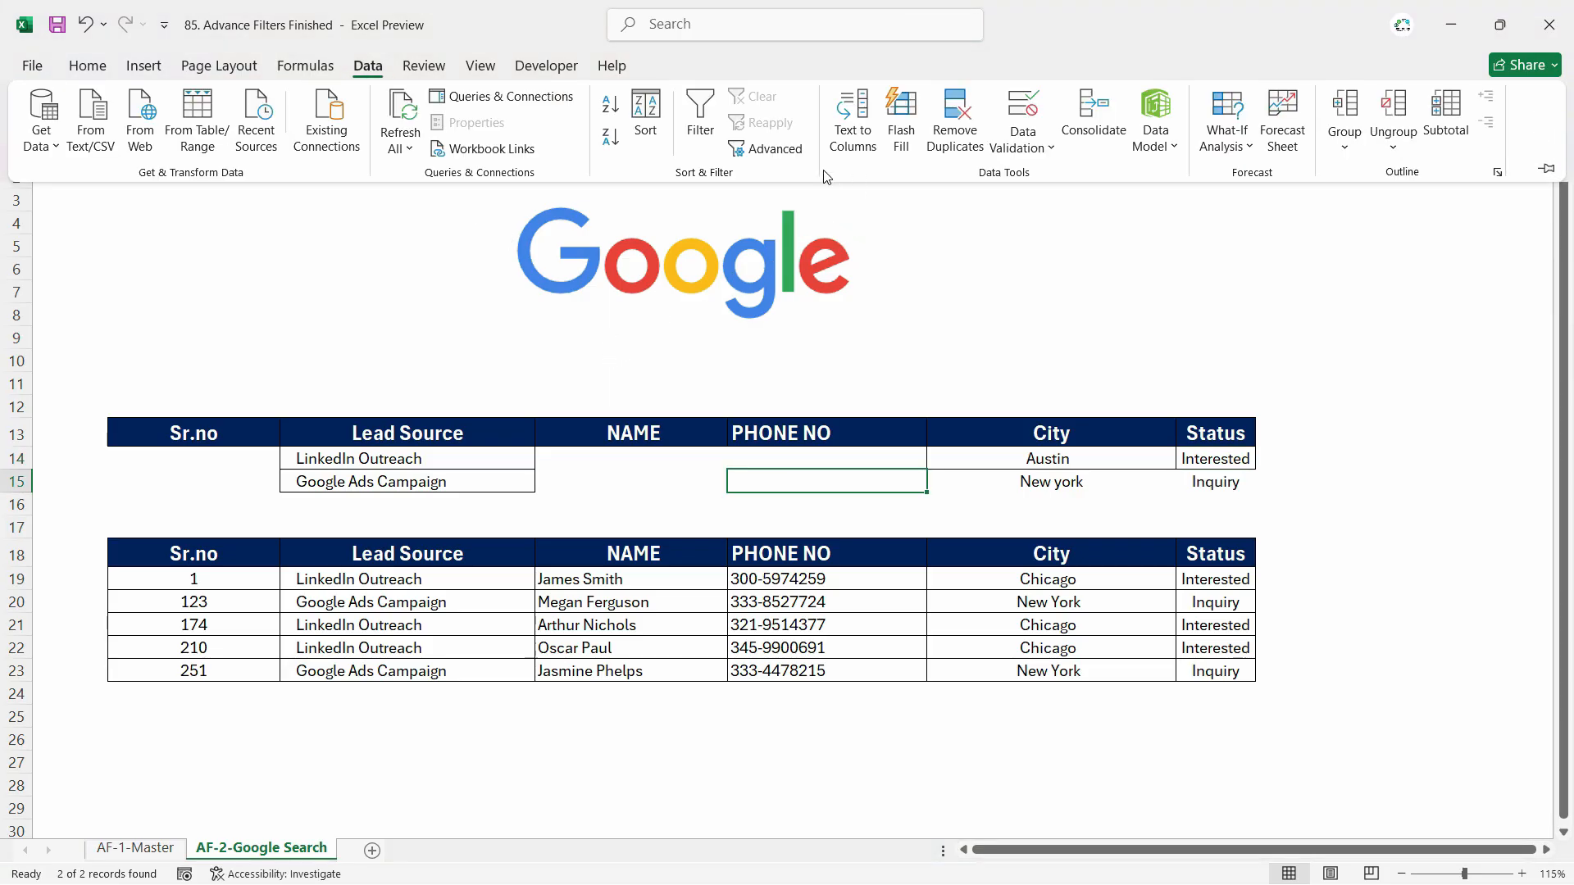
left_click(765, 149)
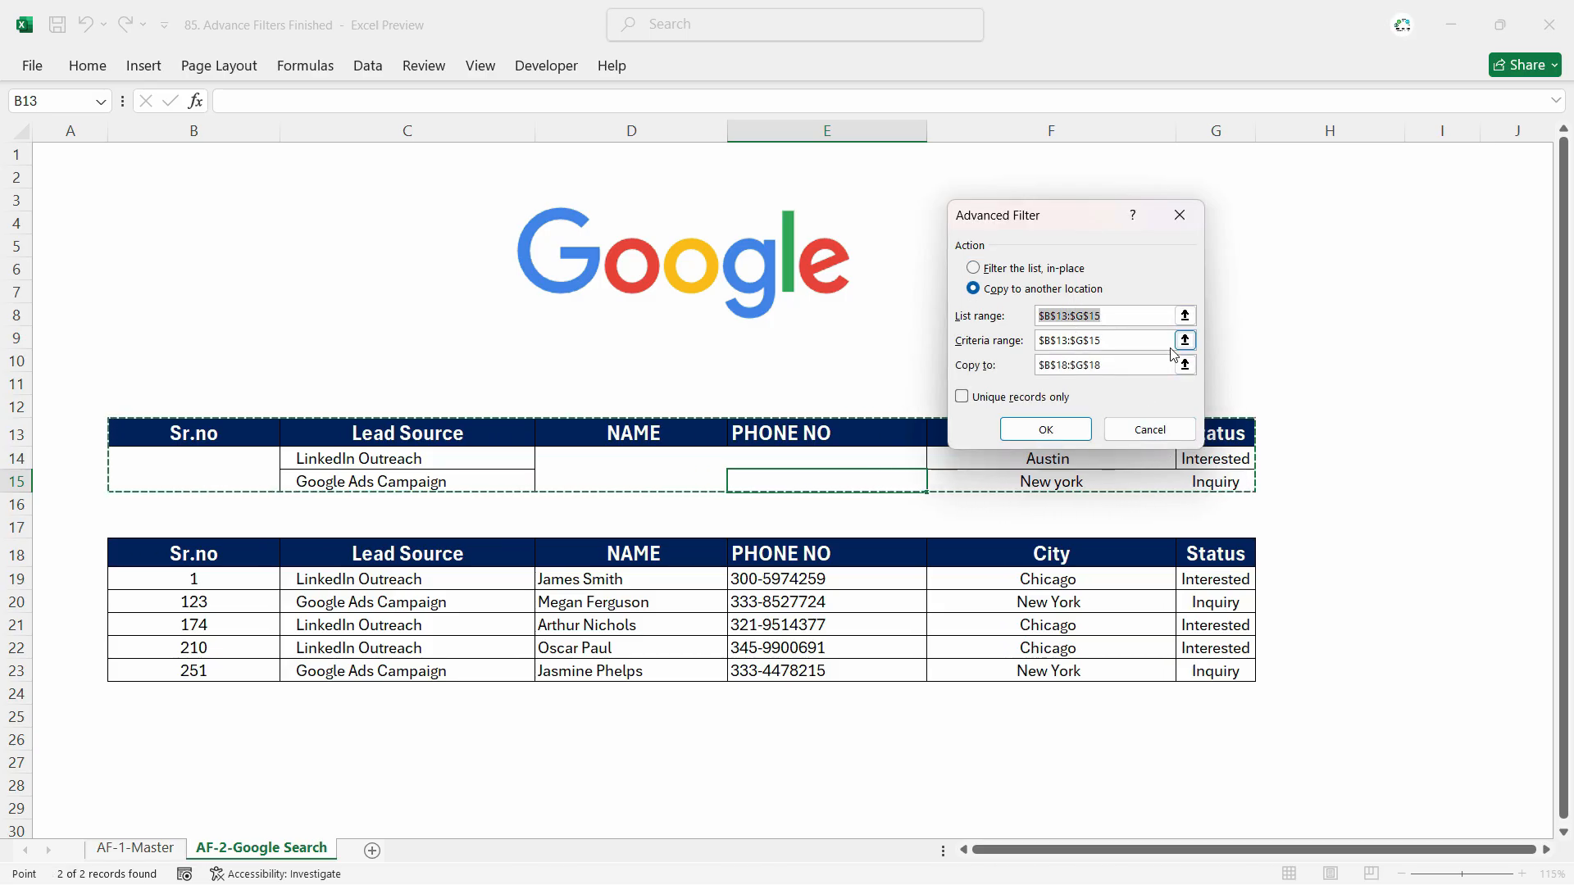
key("BackSpace")
left_click(135, 847)
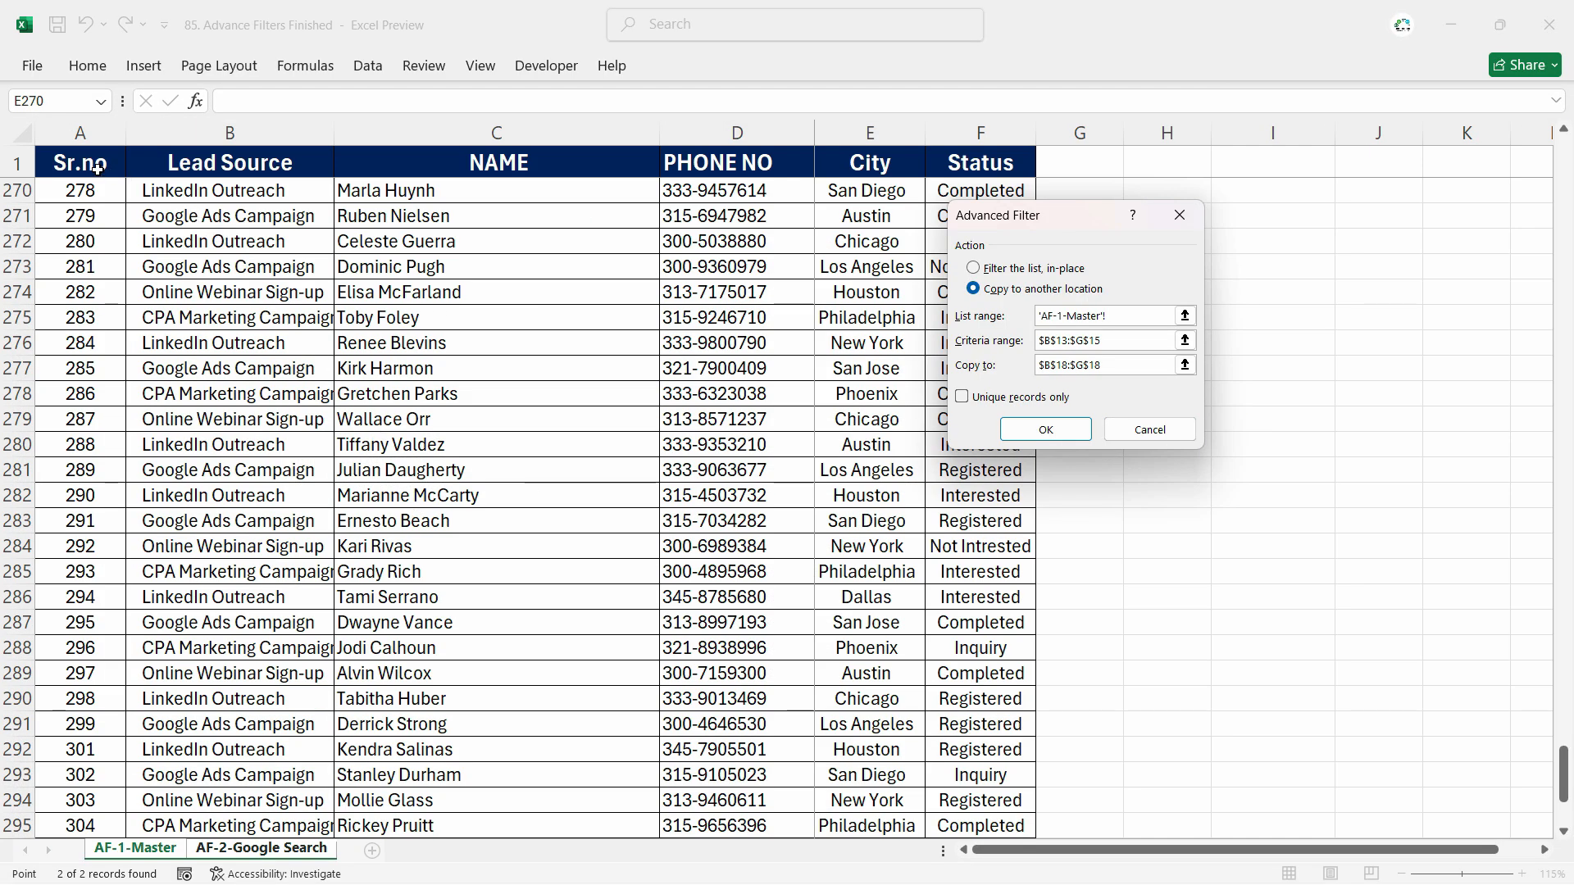
left_click_drag(80, 163, 1011, 809)
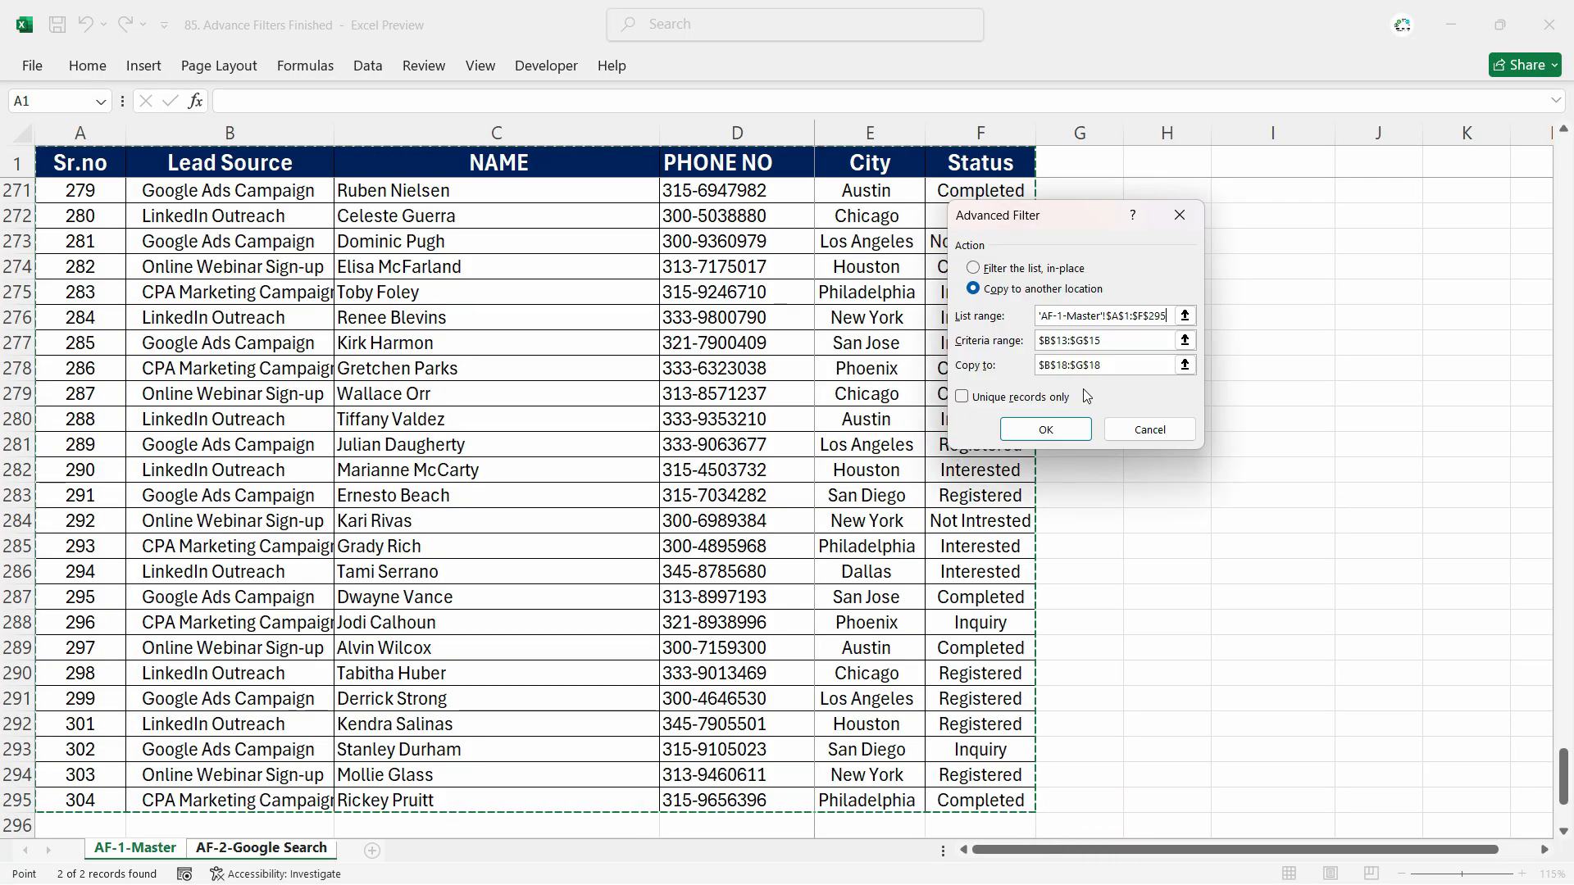
Set the criteria range to B13:G15 and try to copy the filtered records to B18 over the existing results.
left_click(1052, 341)
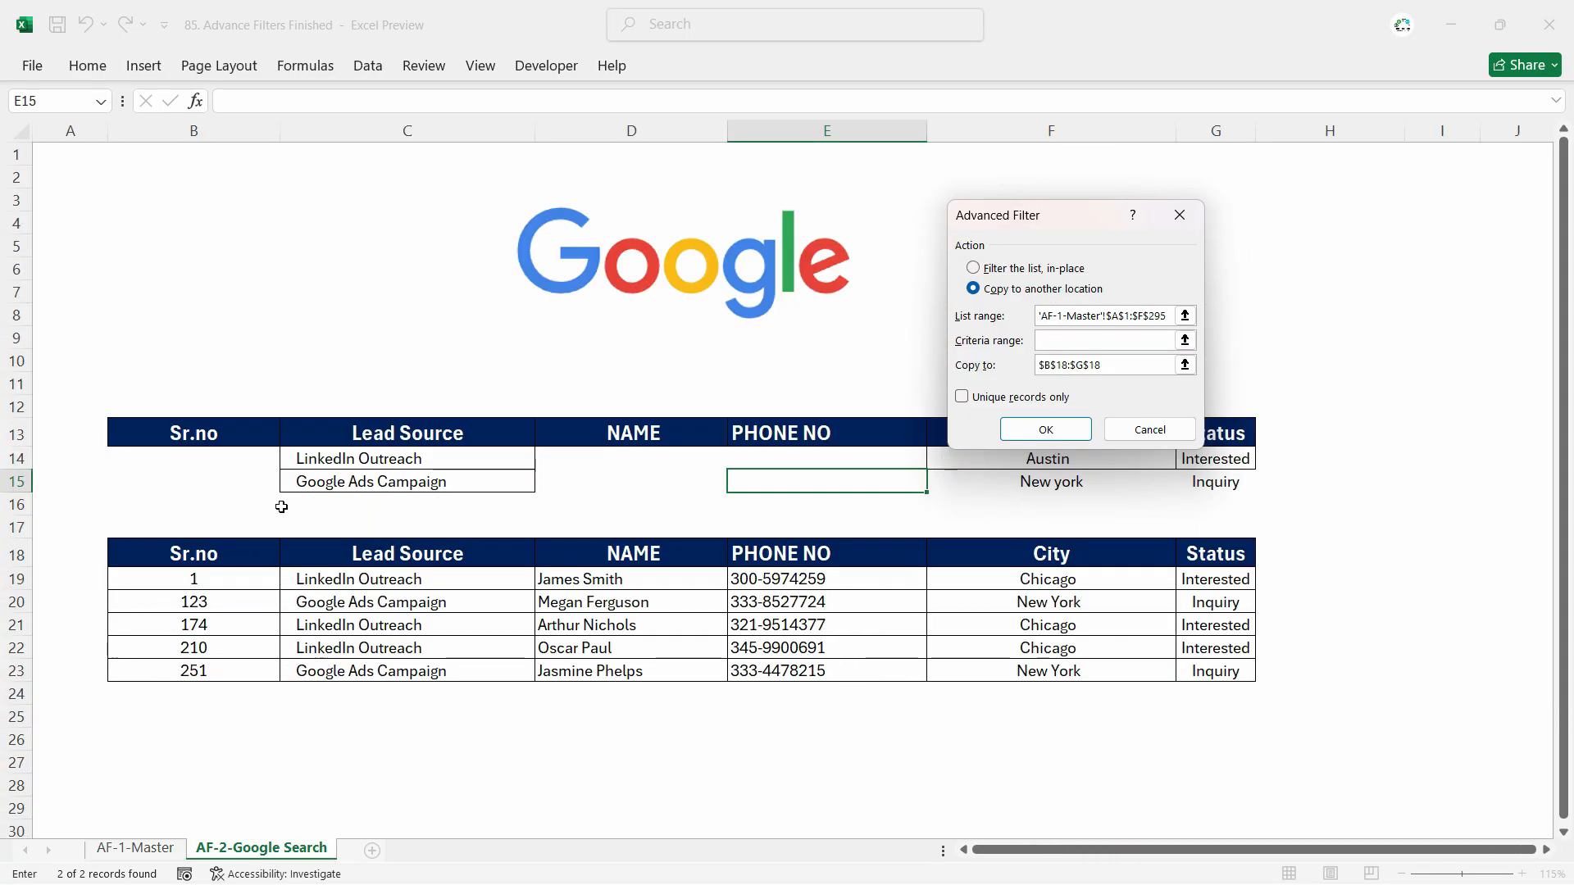
left_click_drag(238, 430, 1208, 484)
left_click_drag(1102, 365, 1031, 354)
key("BackSpace")
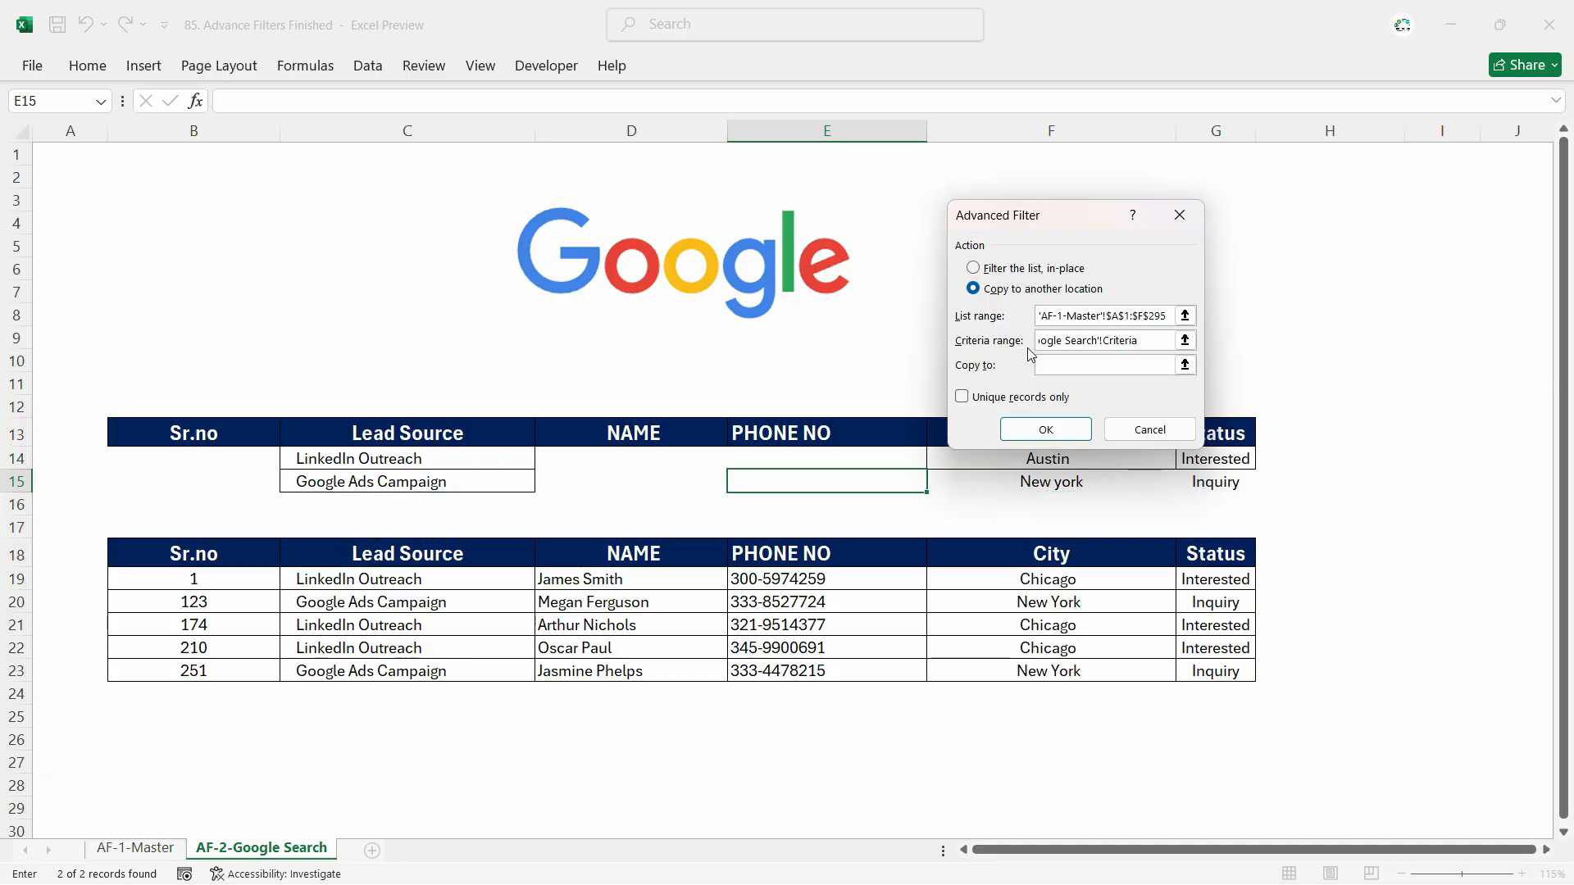
left_click(175, 564)
left_click(1045, 428)
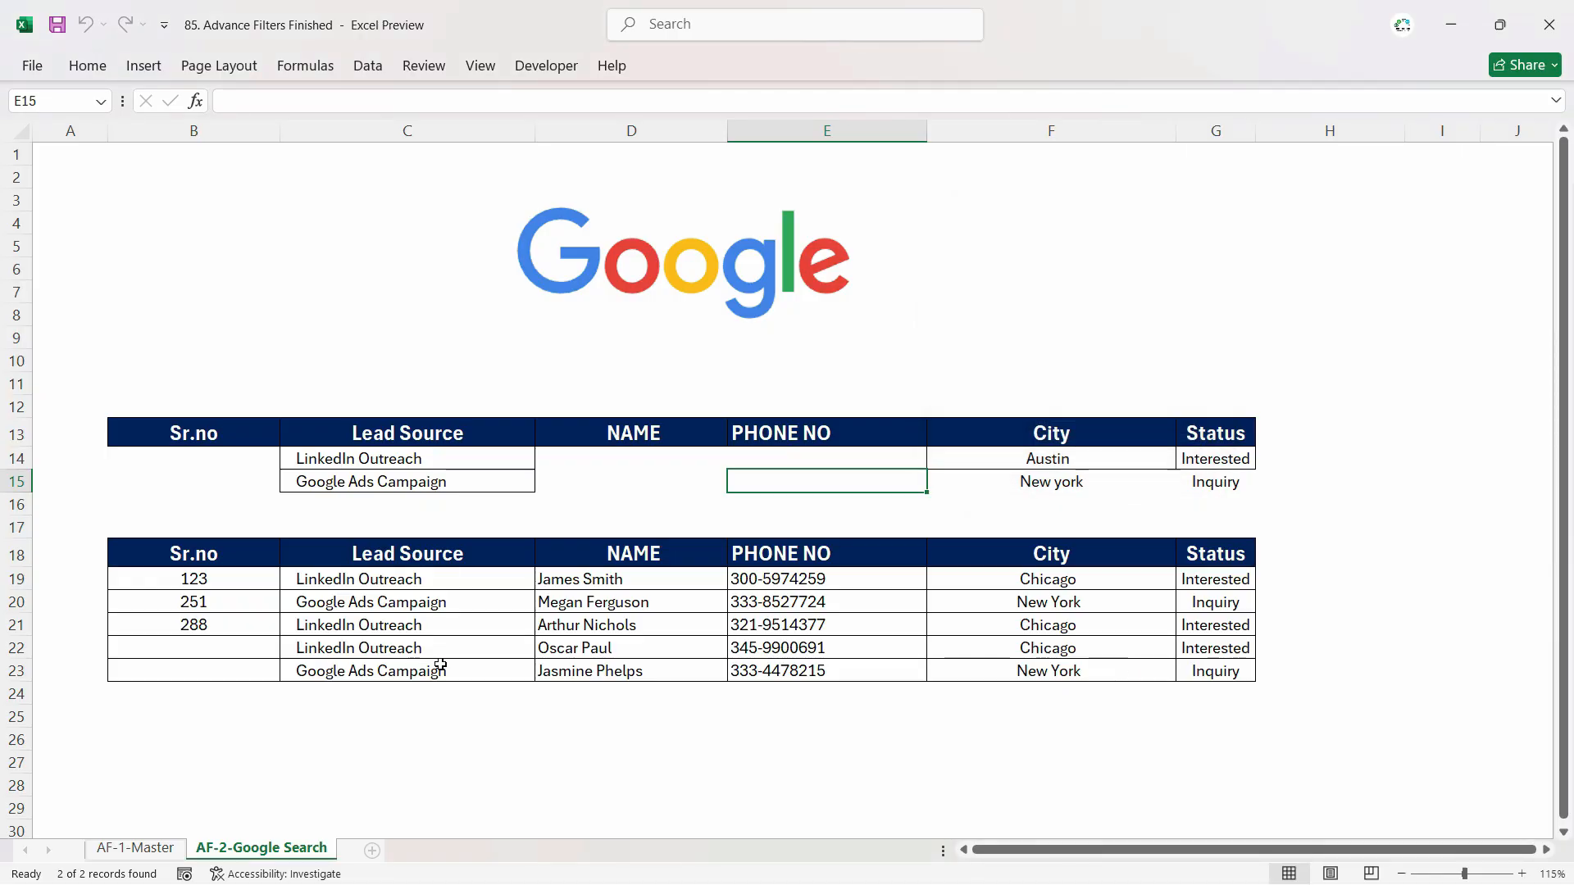
left_click(1040, 553)
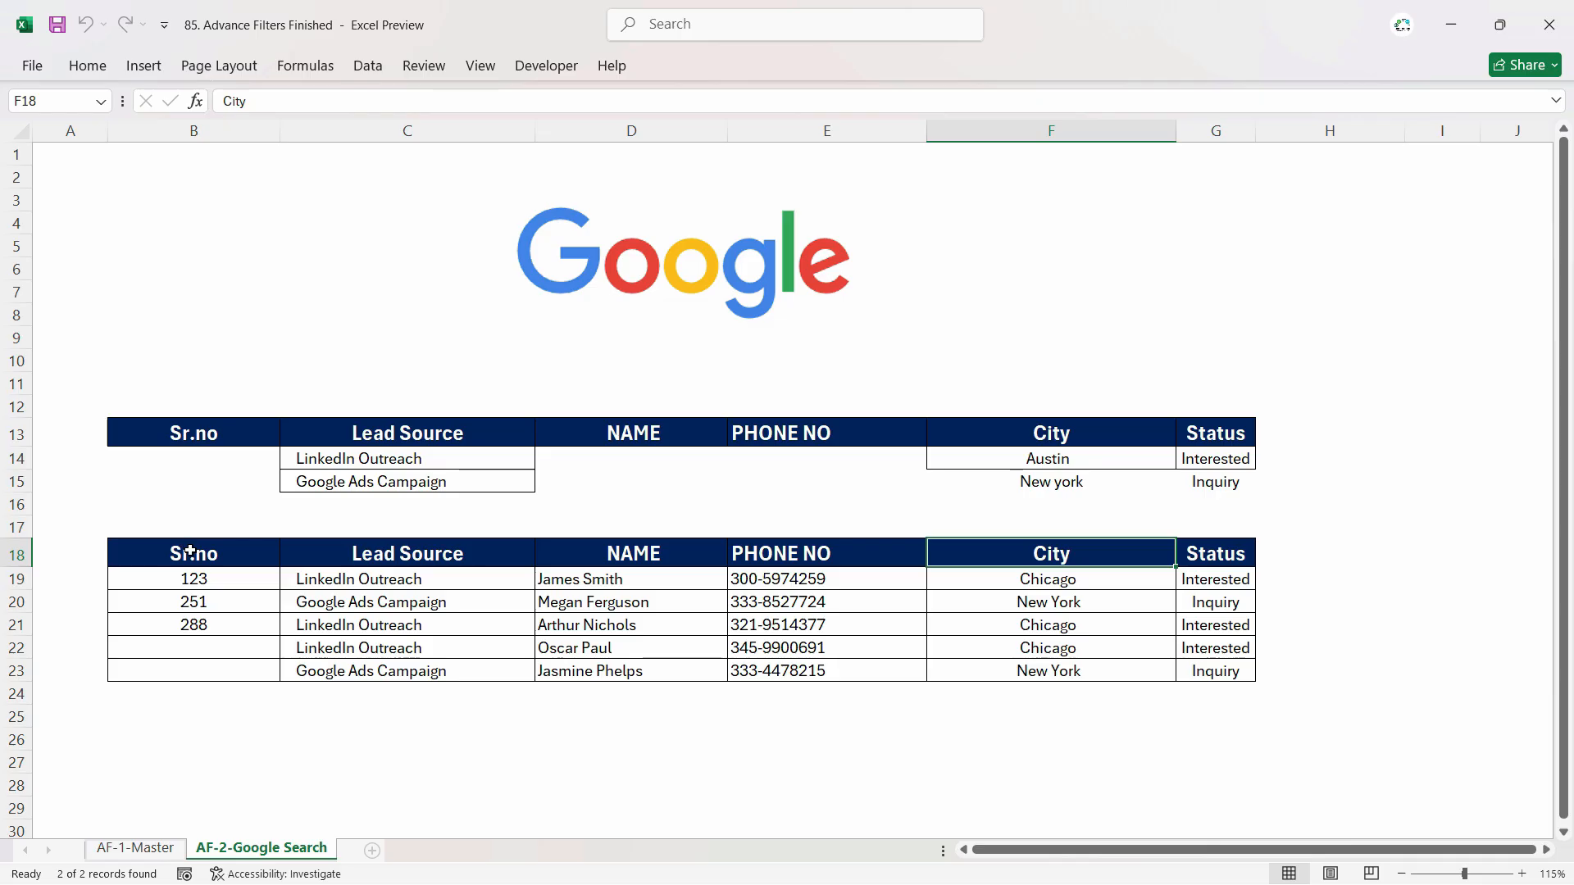
left_click_drag(185, 547, 1220, 677)
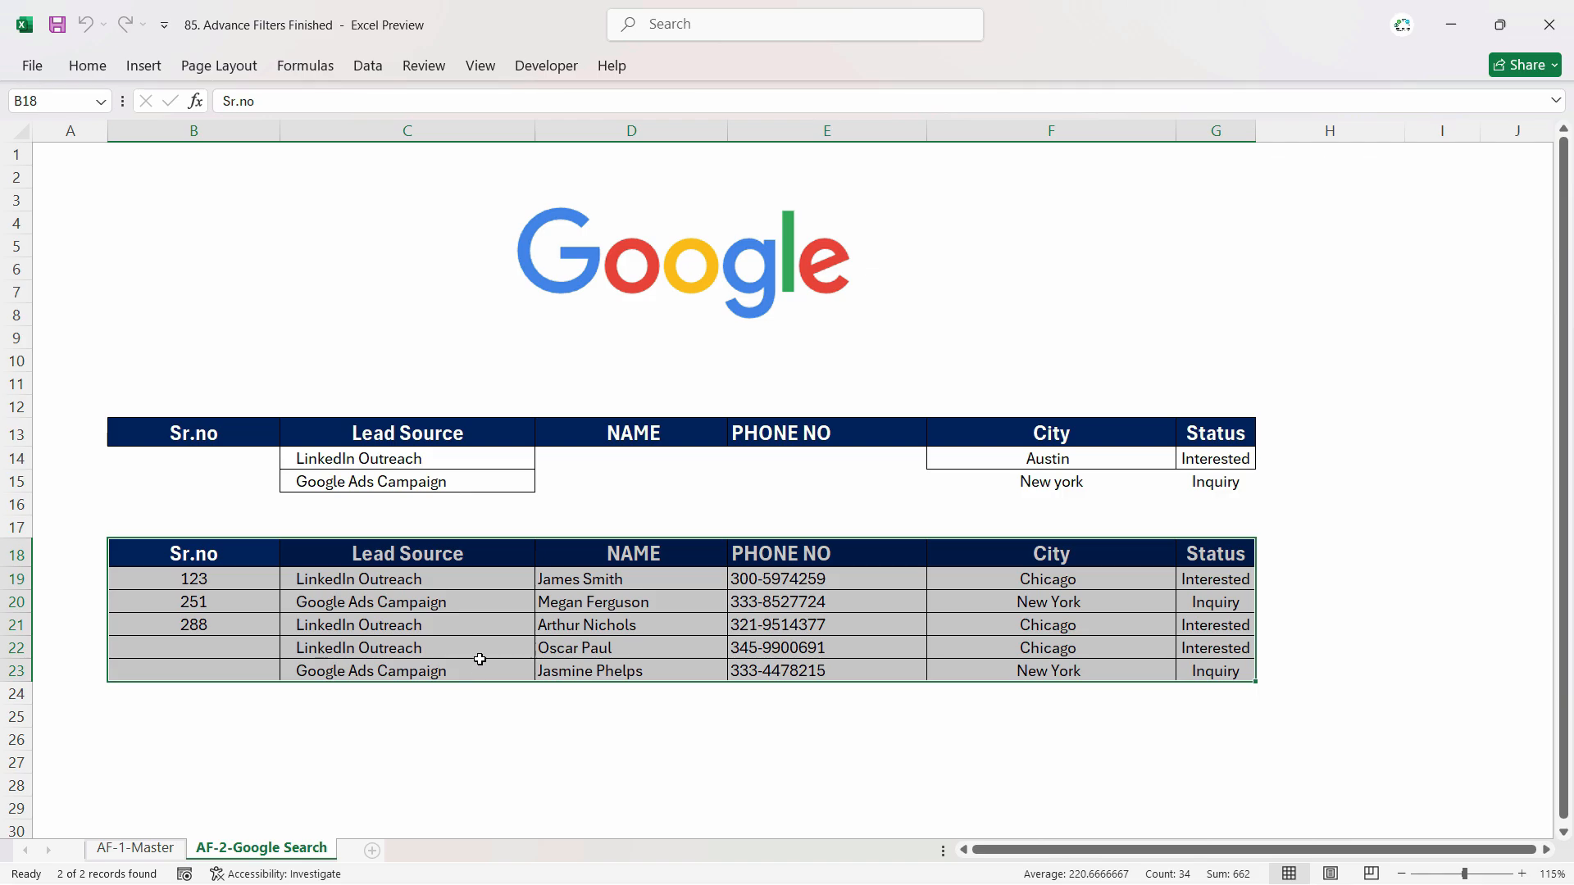
left_click(539, 587)
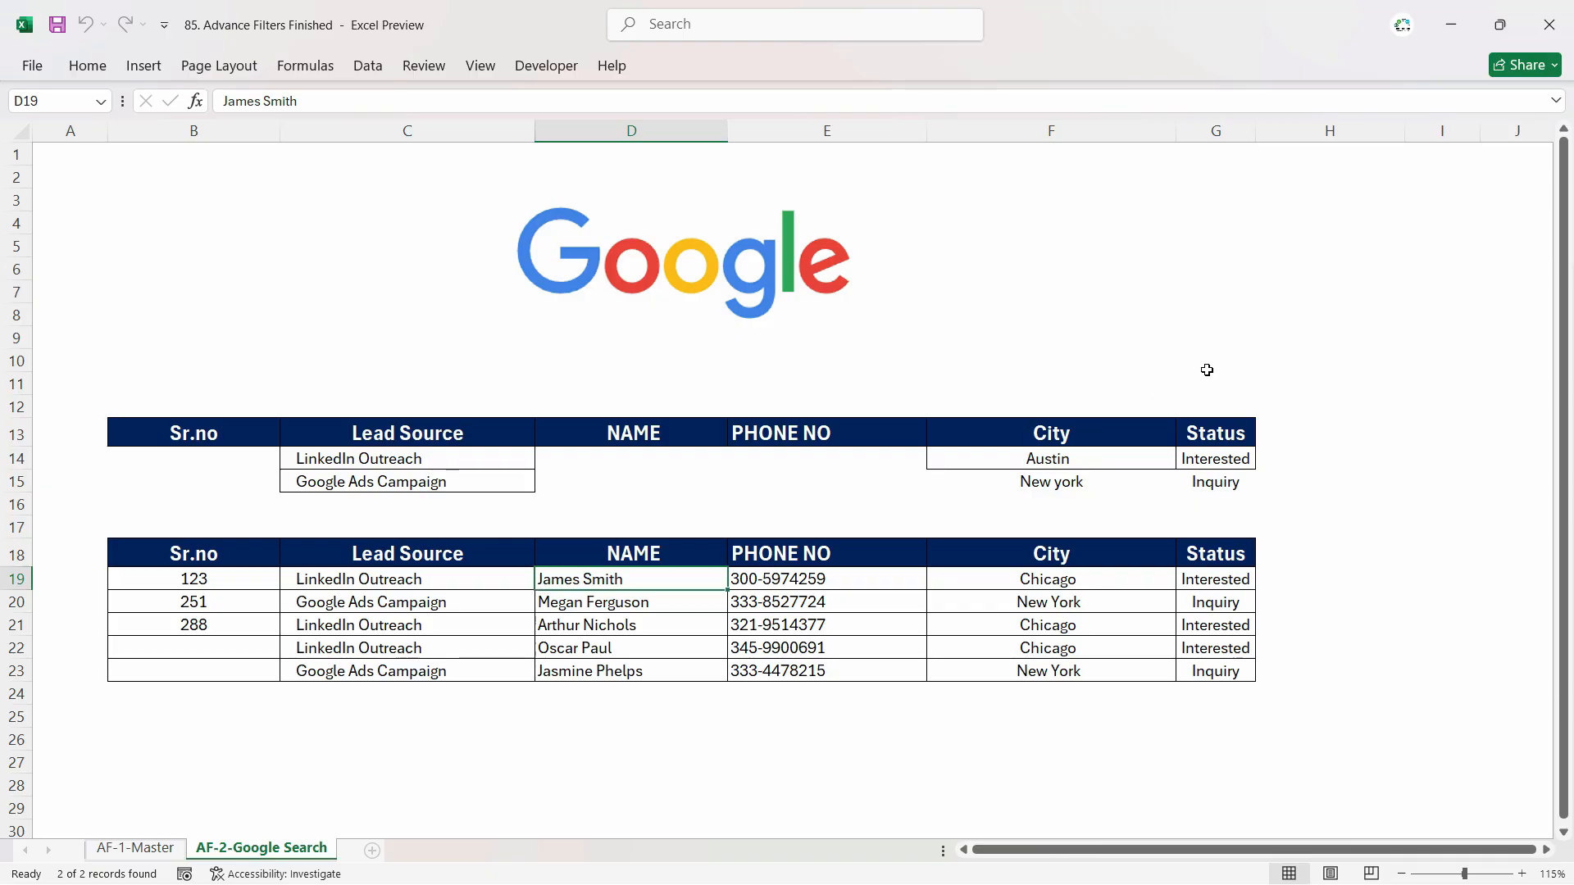
left_click(1314, 383)
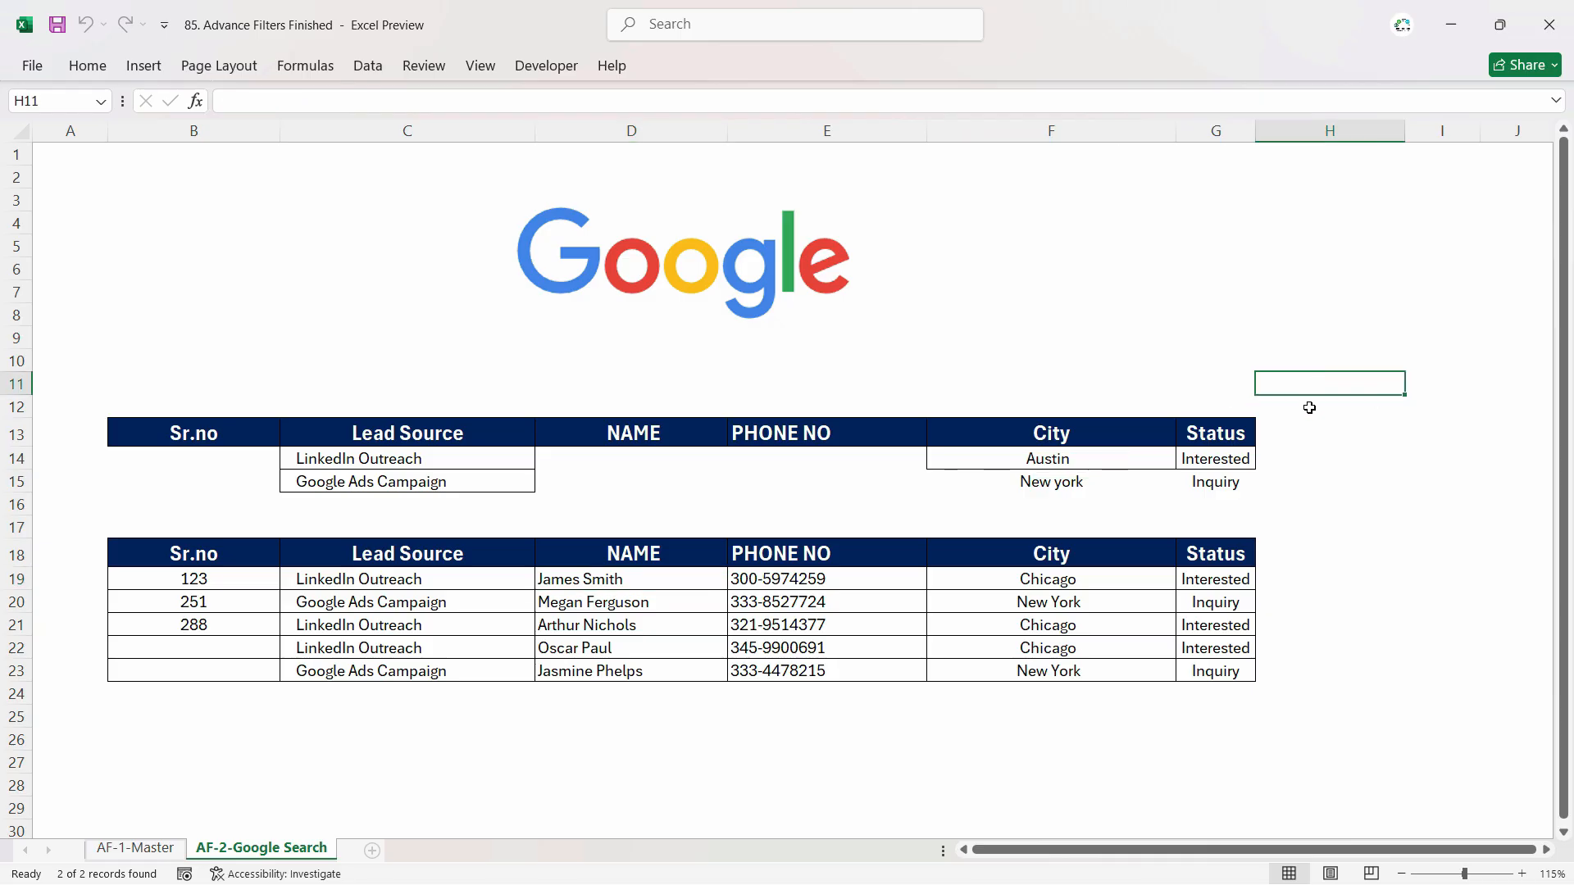
left_click(575, 373)
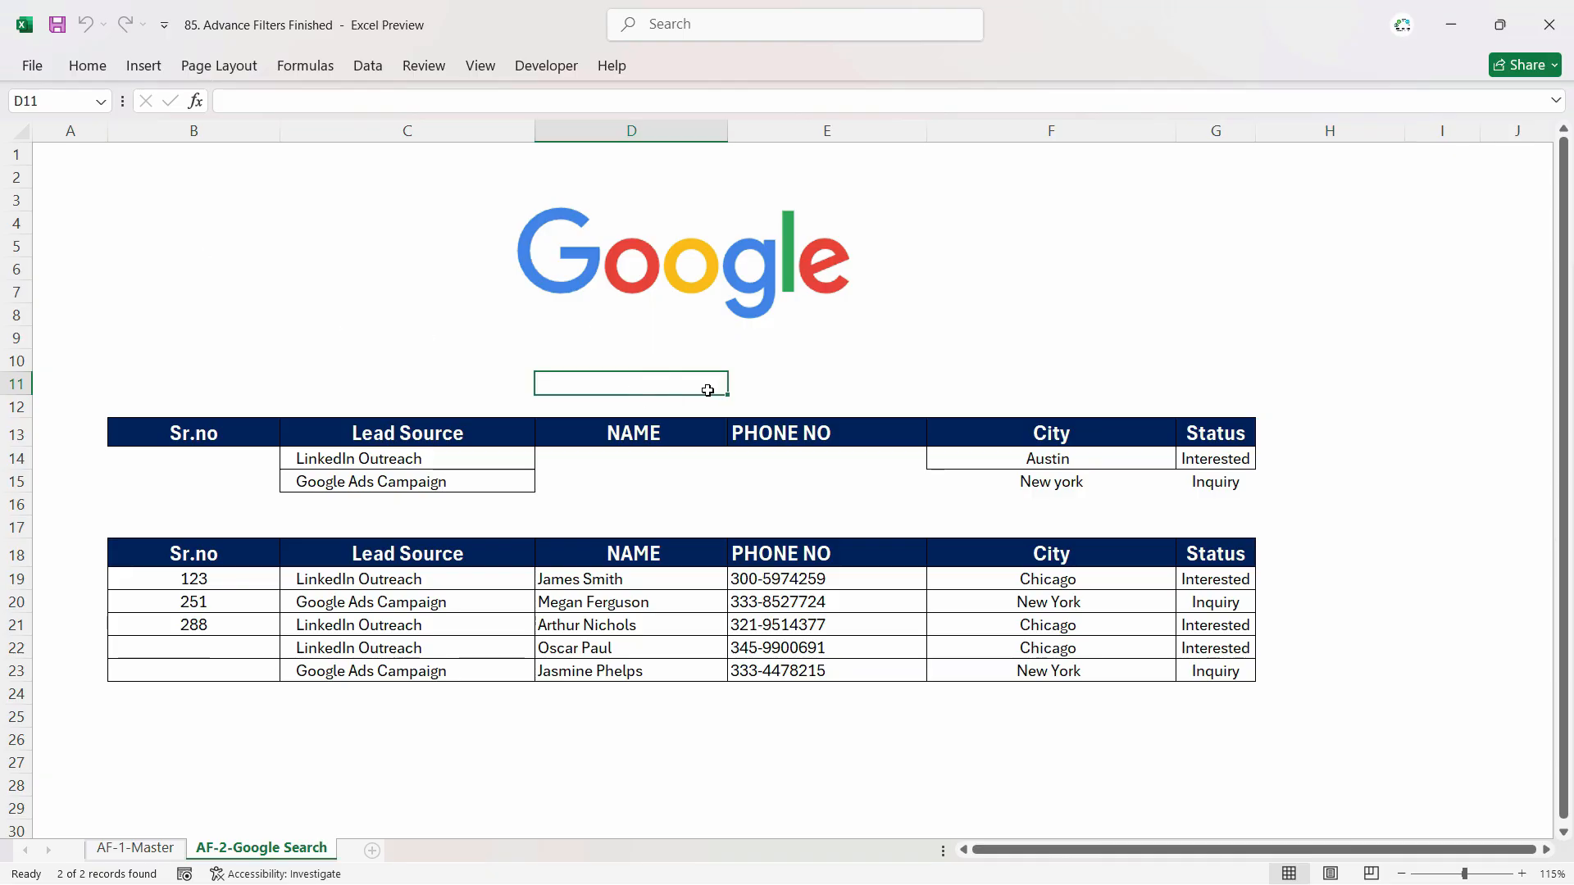
Clear all contents and formatting from the old results in B18:G23 on AF-2-Google Search.
left_click_drag(197, 556, 1197, 672)
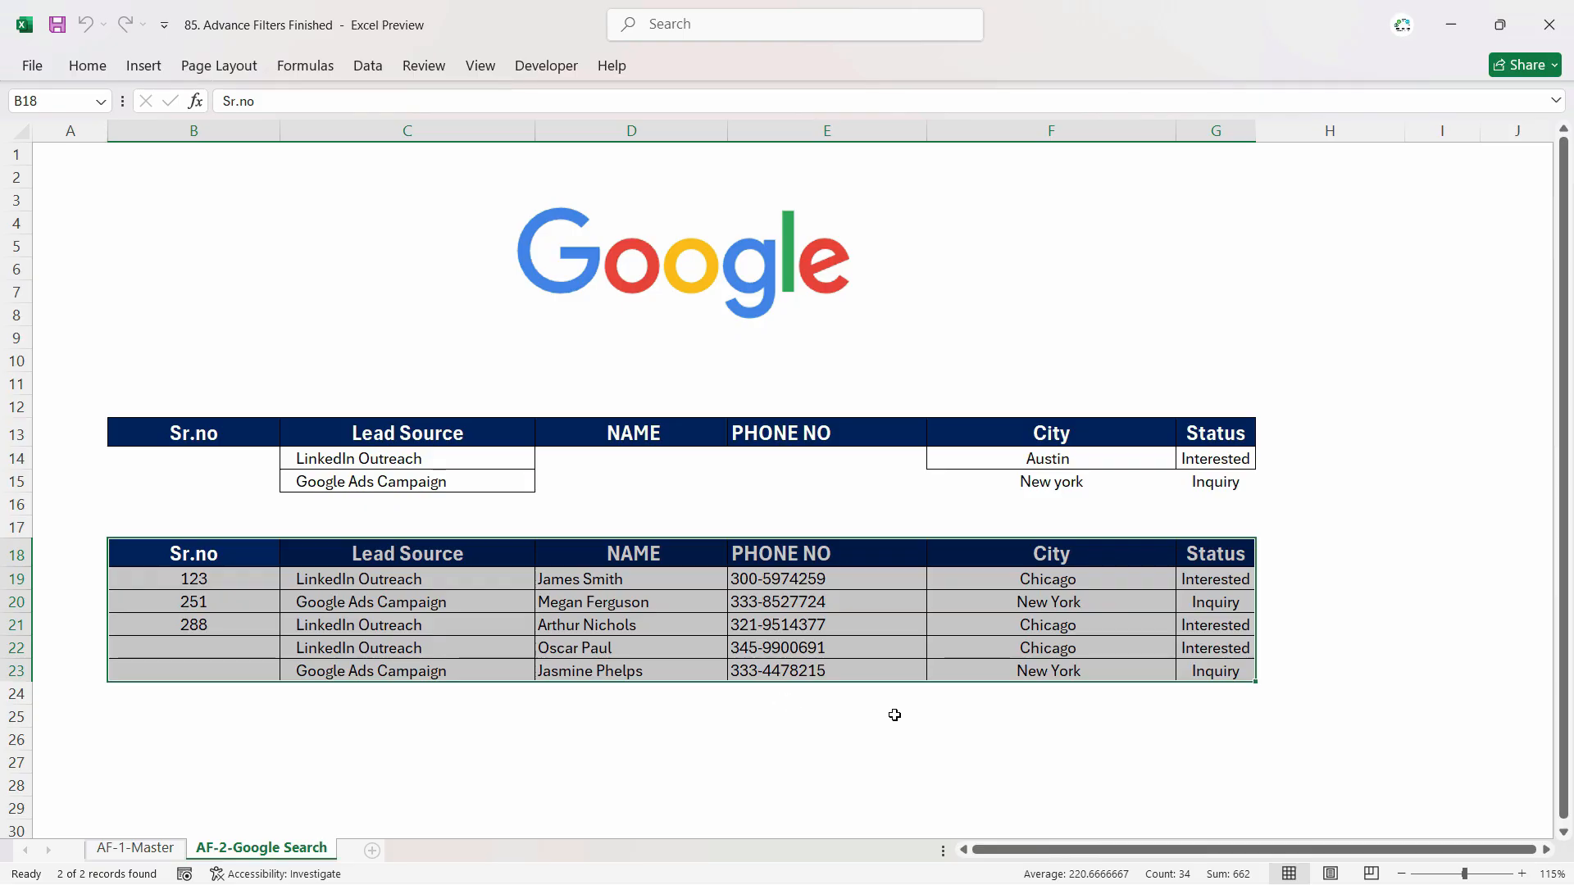
key("alt+h")
key("e")
key("a")
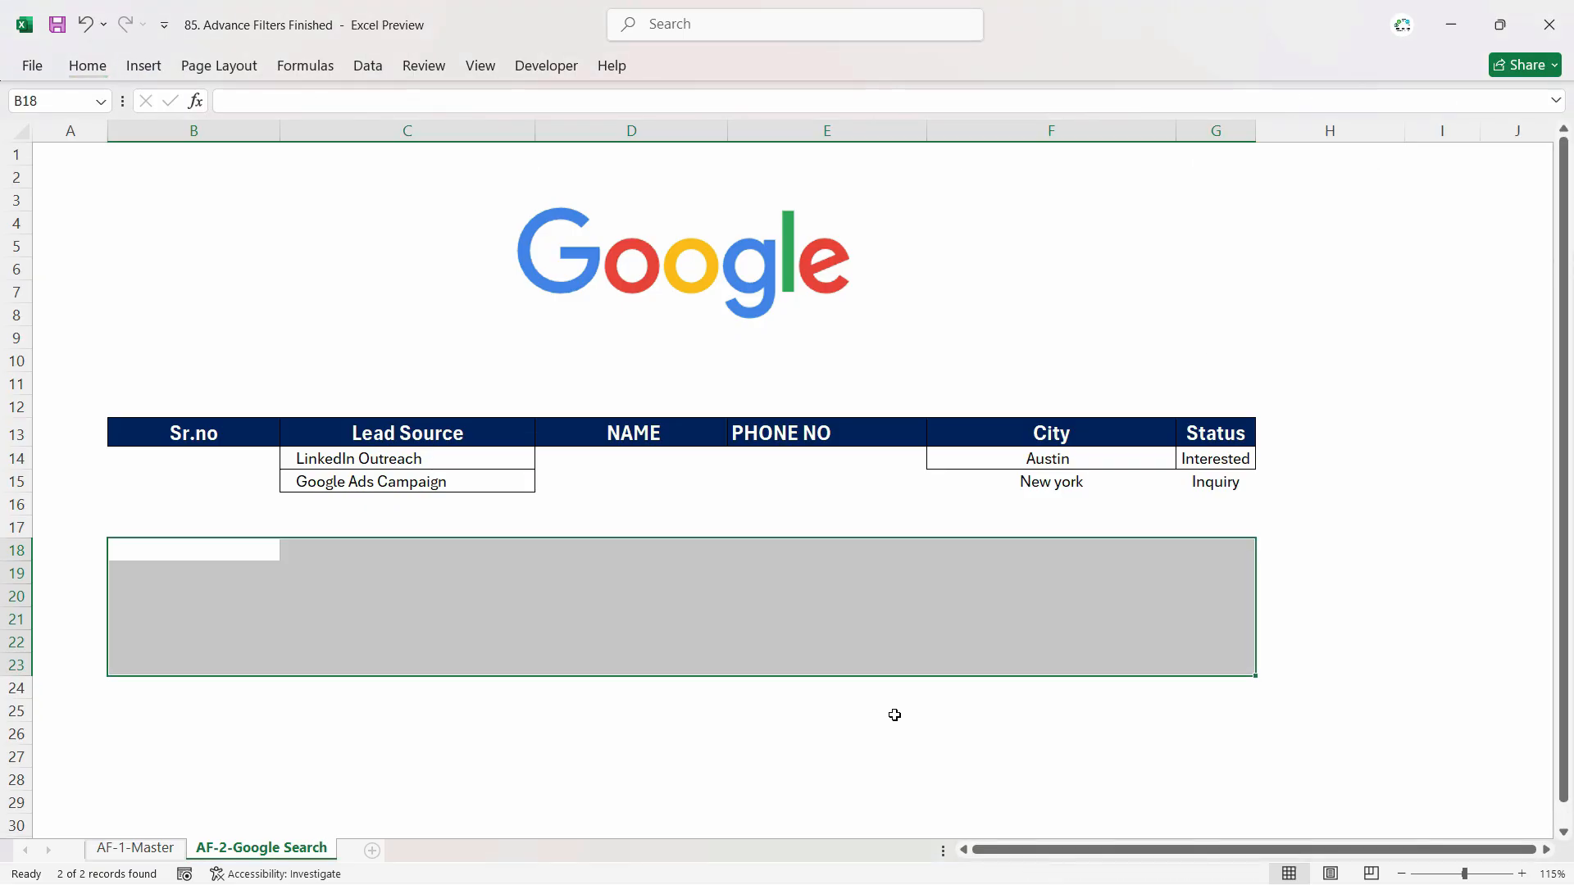
left_click(687, 600)
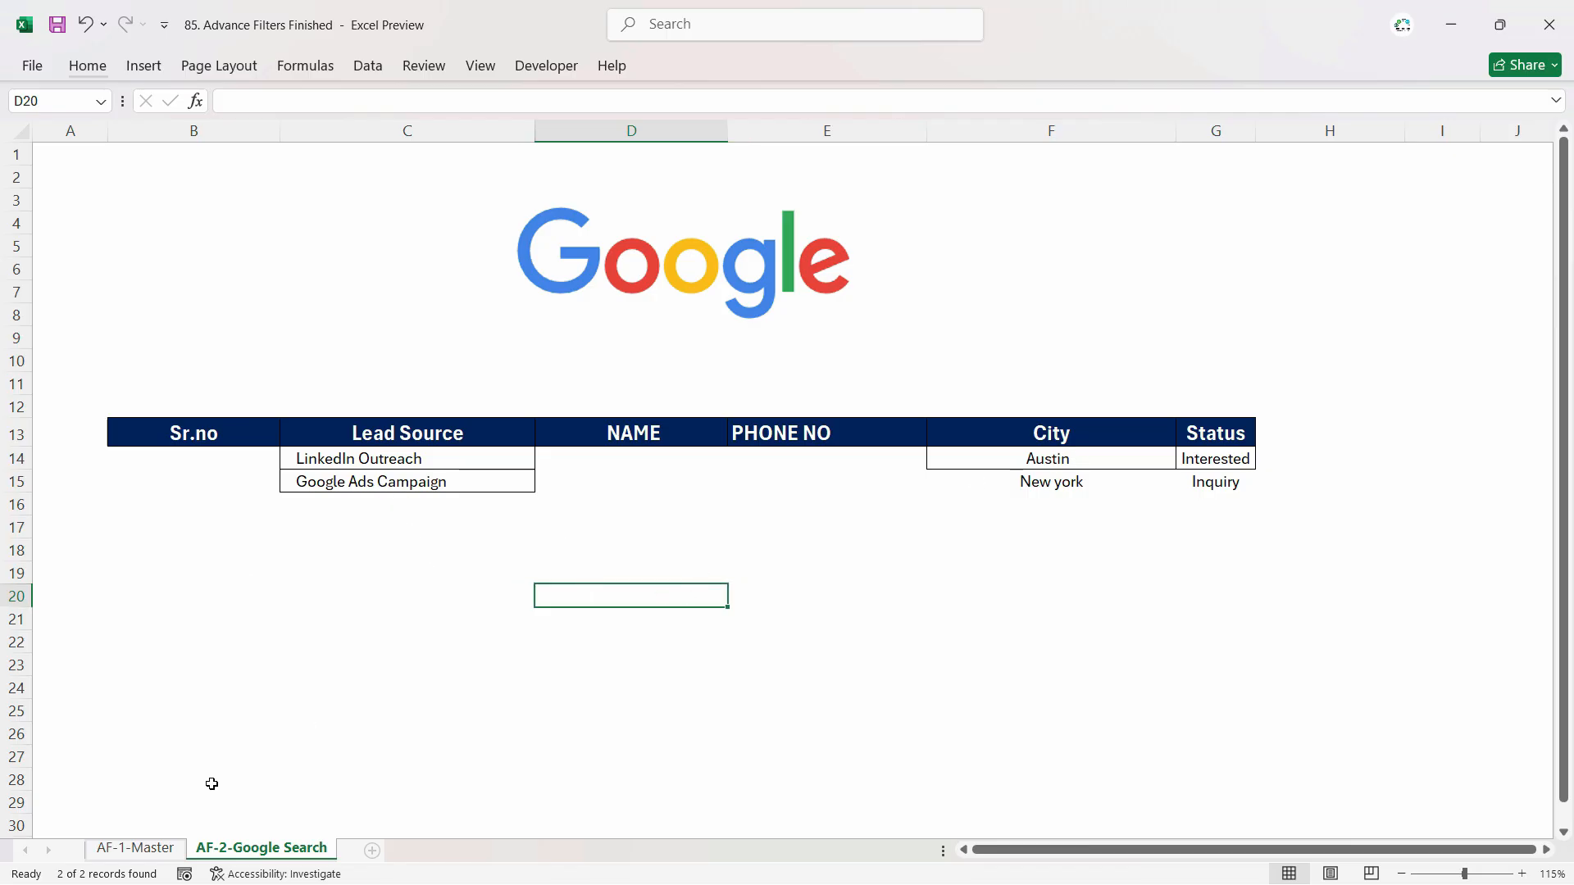
Start an Advanced Filter that copies to another location, using the whole AF-1-Master list A1:F295 as the list range.
left_click(368, 66)
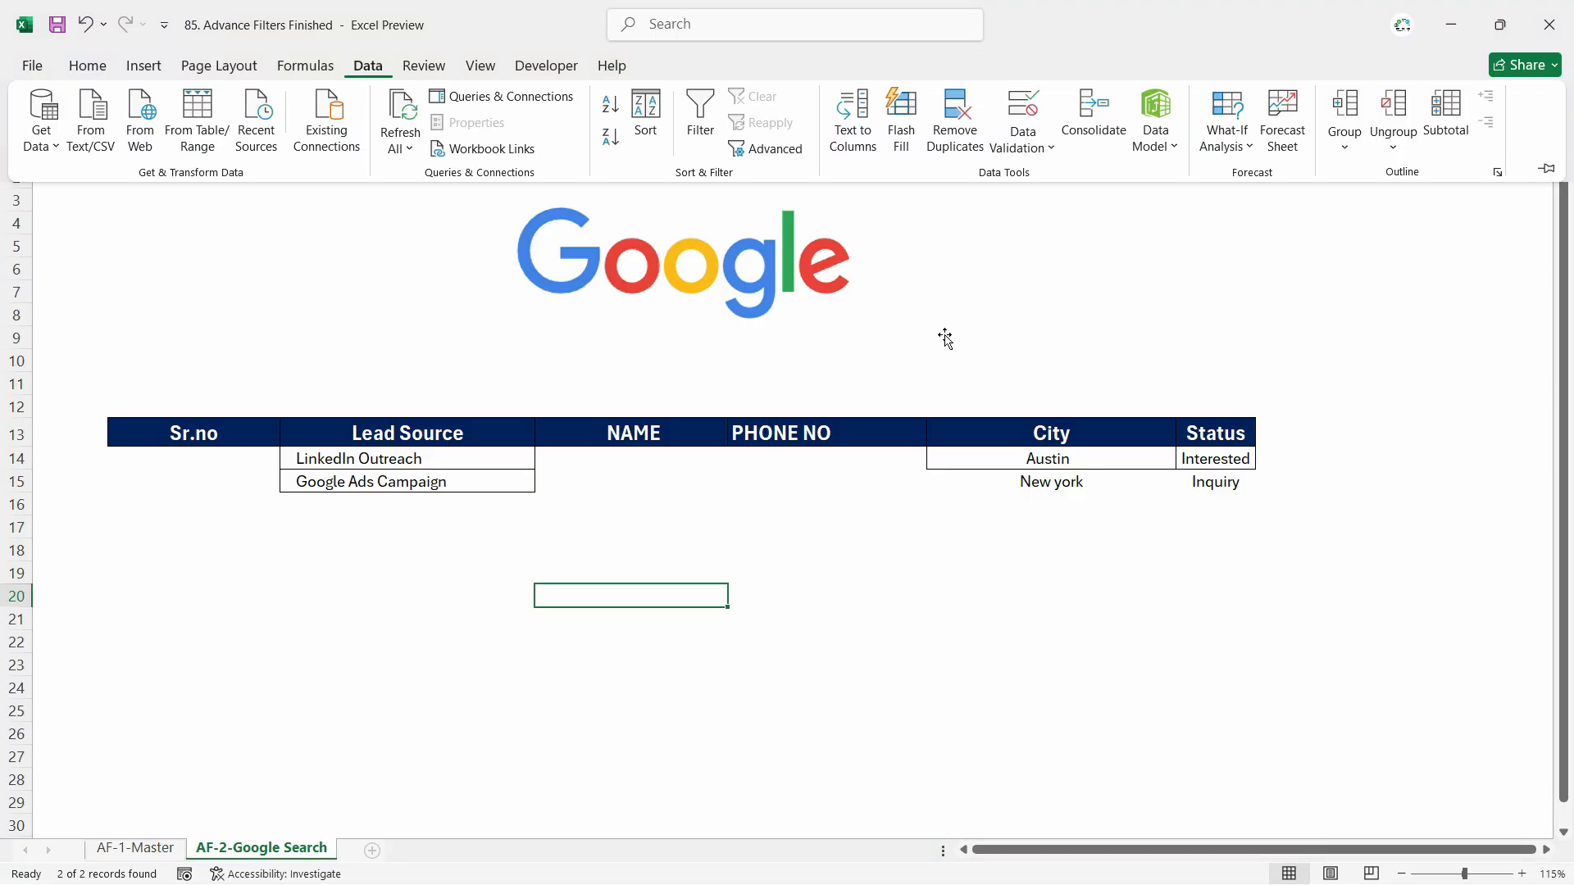
left_click(765, 148)
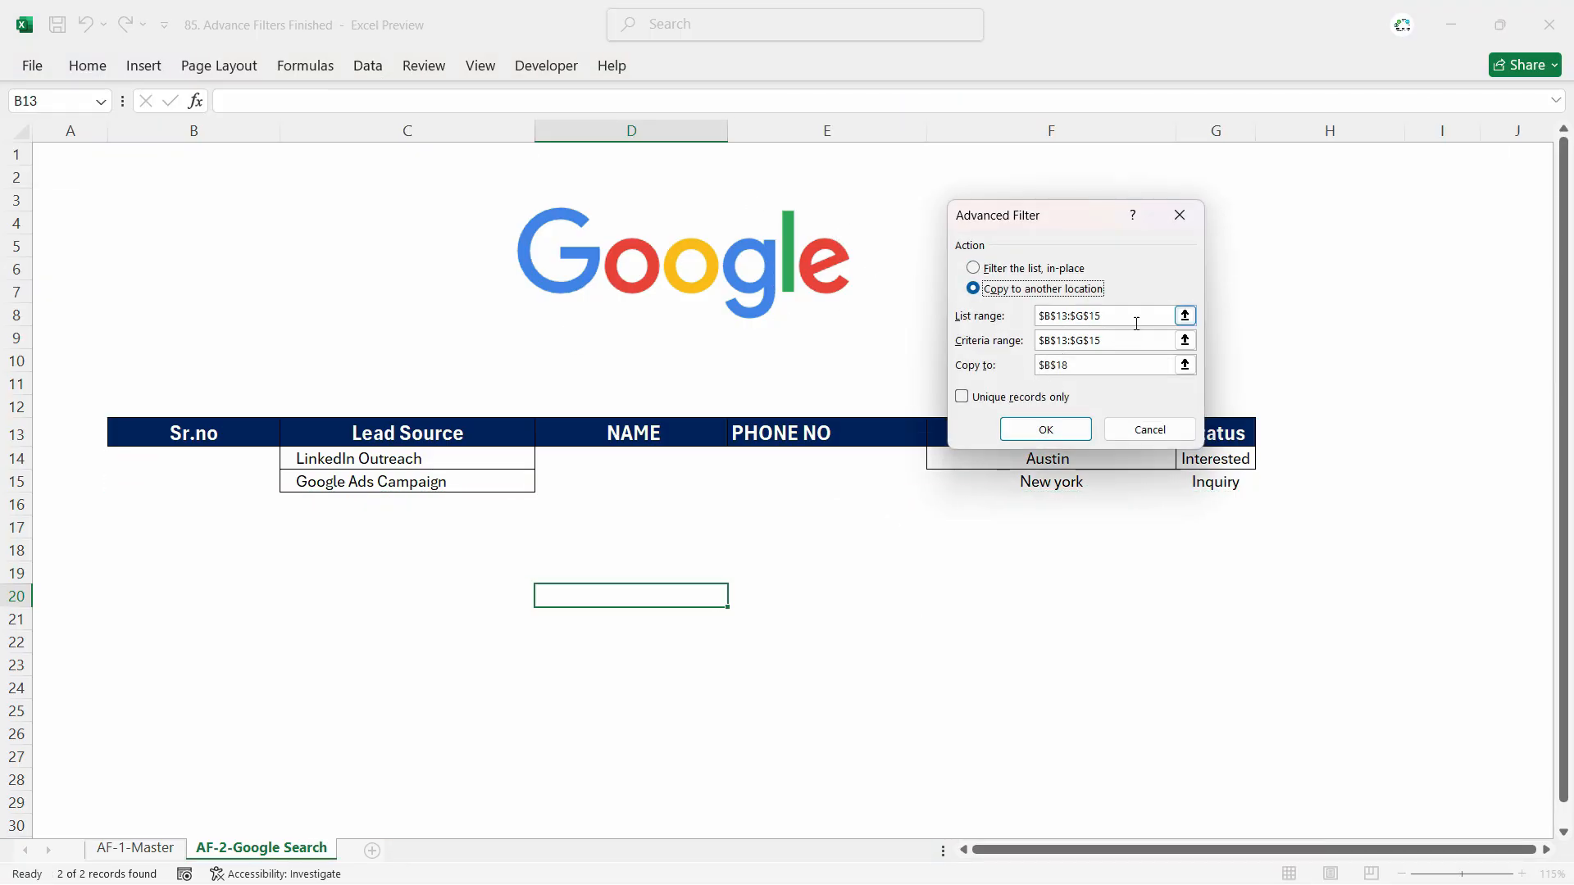
left_click_drag(1136, 321, 1037, 318)
key("BackSpace")
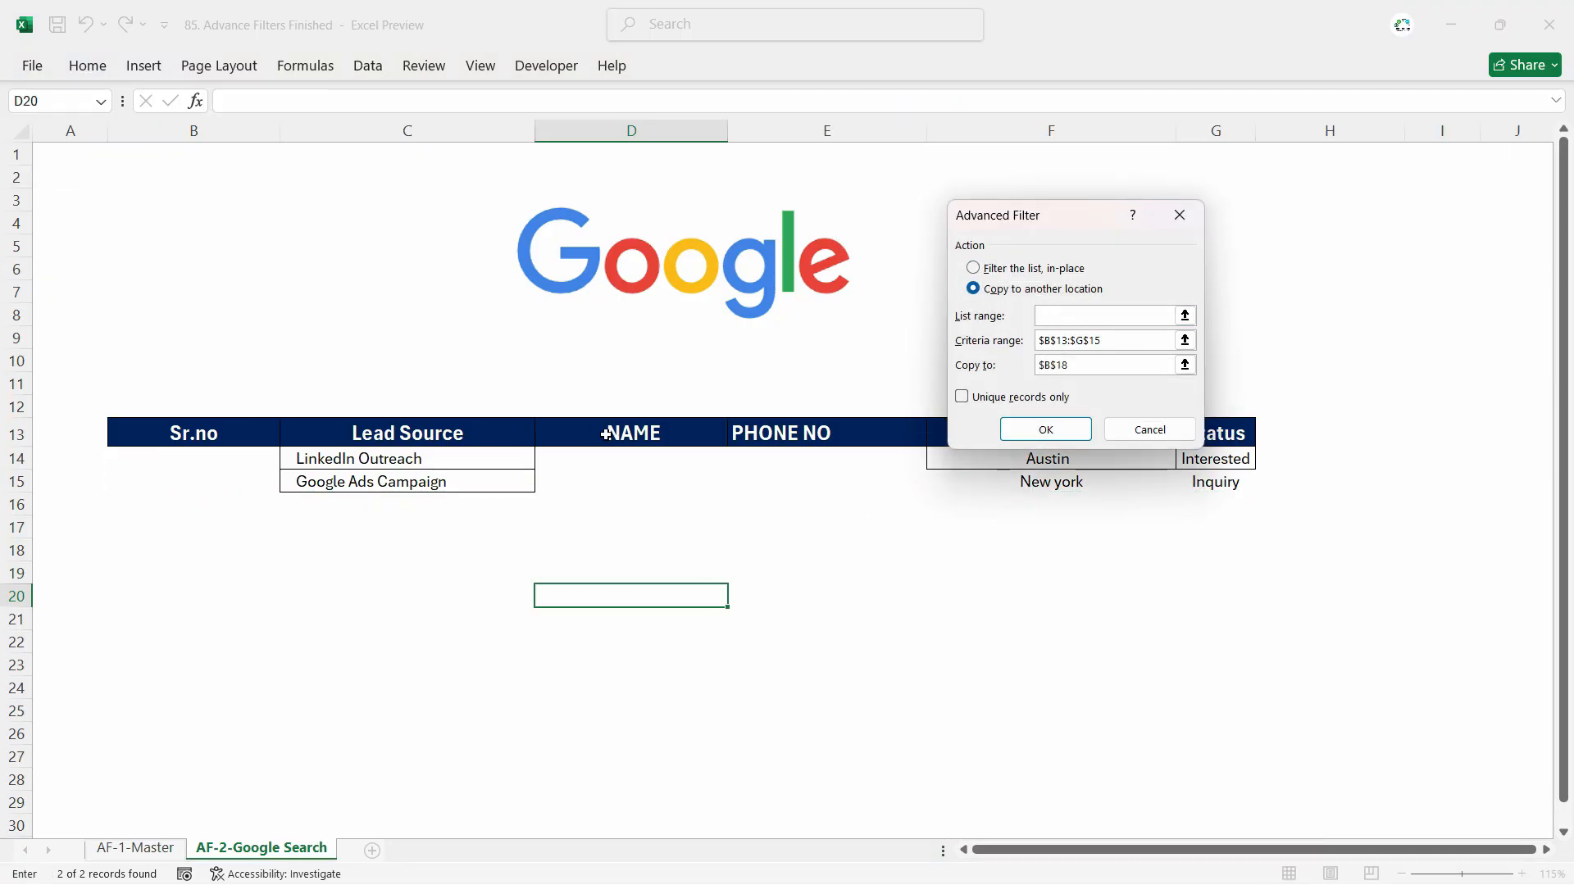
left_click(135, 848)
key("ctrl+a")
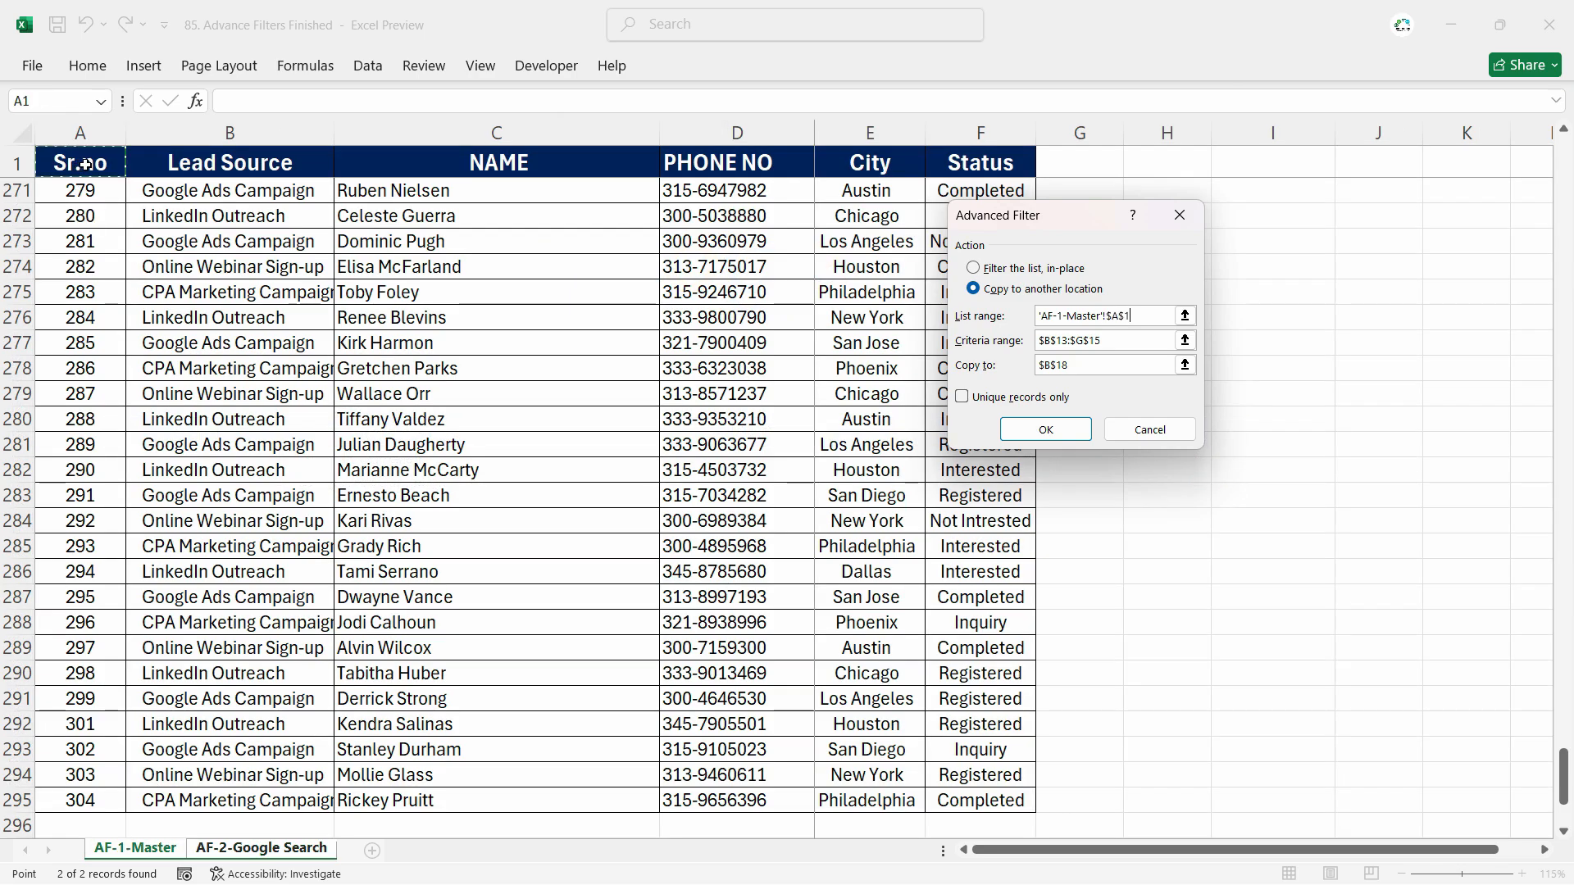
Set the criteria range to B13:G15 and the copy destination to the empty cell B18, and run the Advanced Filter.
key("Tab")
key("BackSpace")
left_click_drag(218, 433, 1213, 484)
key("Tab")
key("BackSpace")
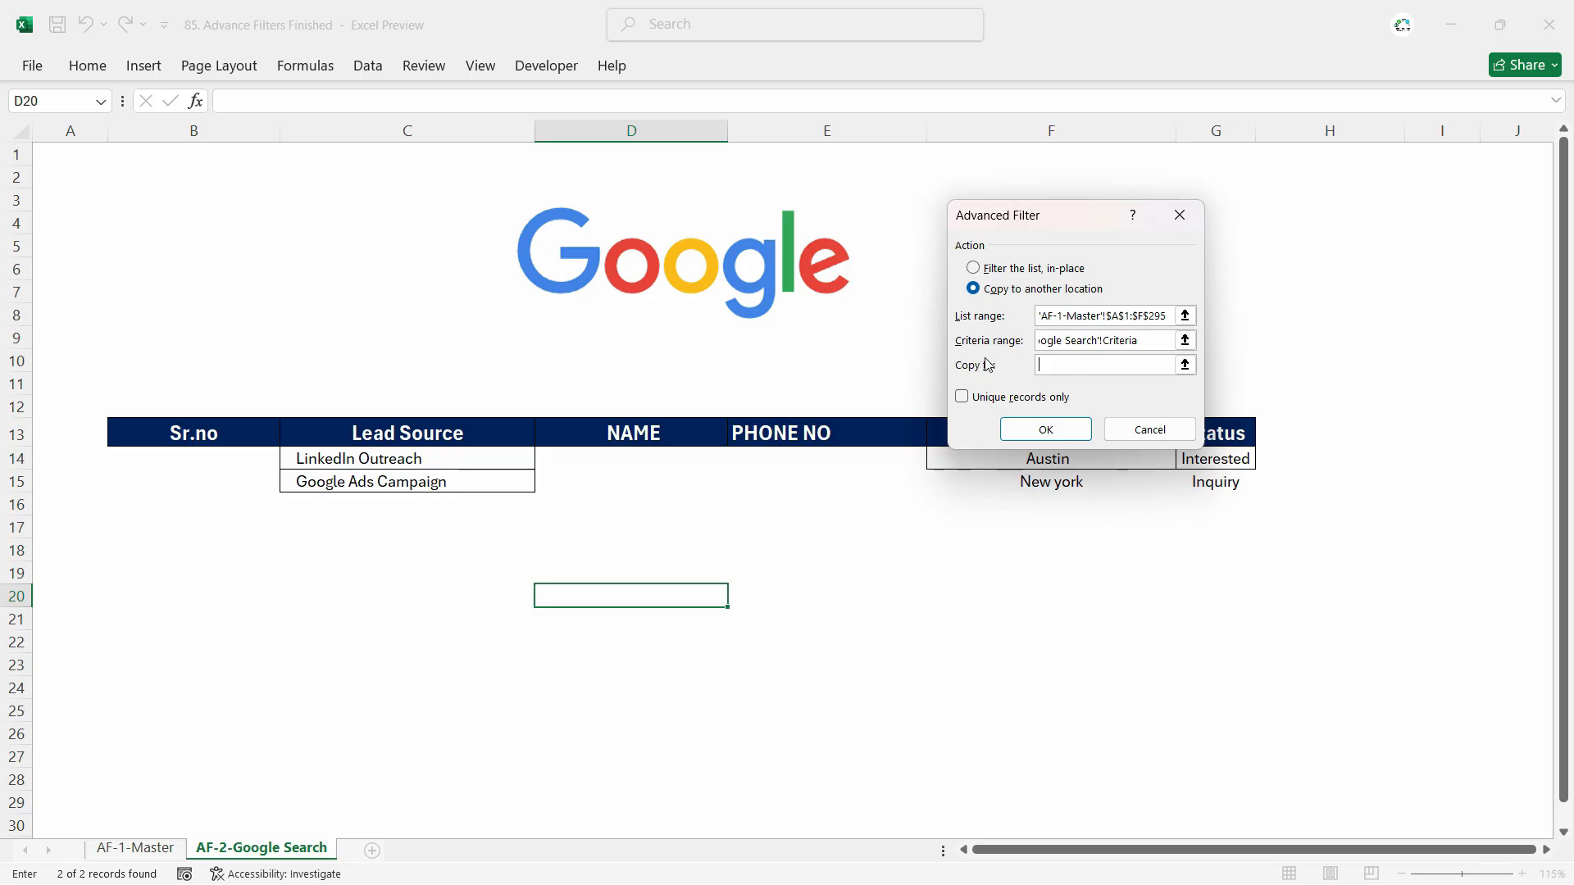
left_click(164, 549)
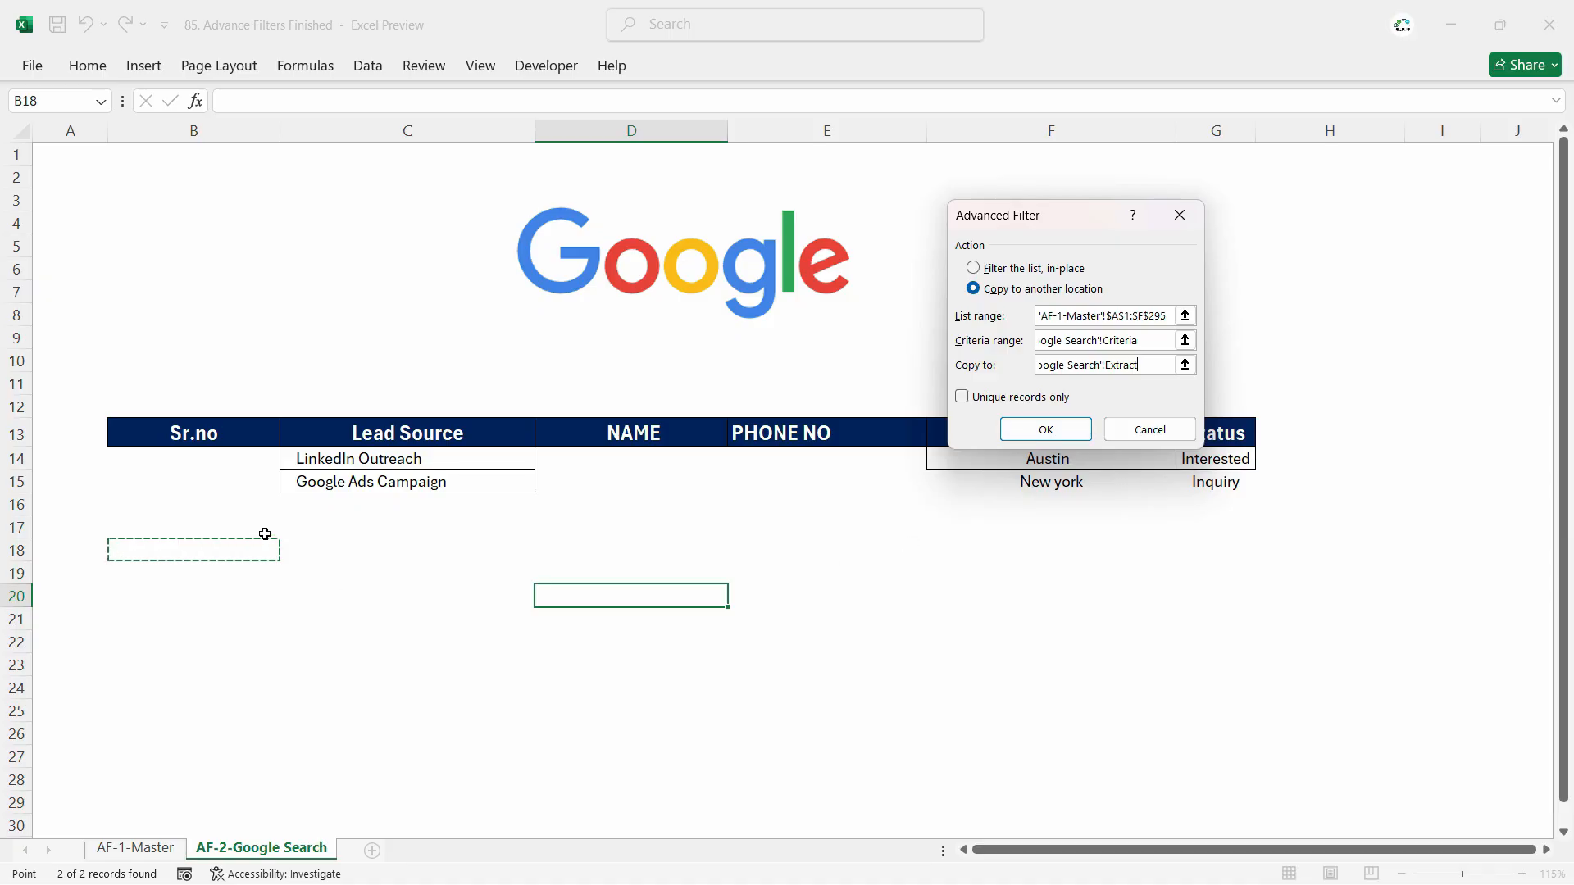
left_click(1045, 430)
Check the City values of the extracted records in F19:F21 against the criteria.
left_click(1042, 584)
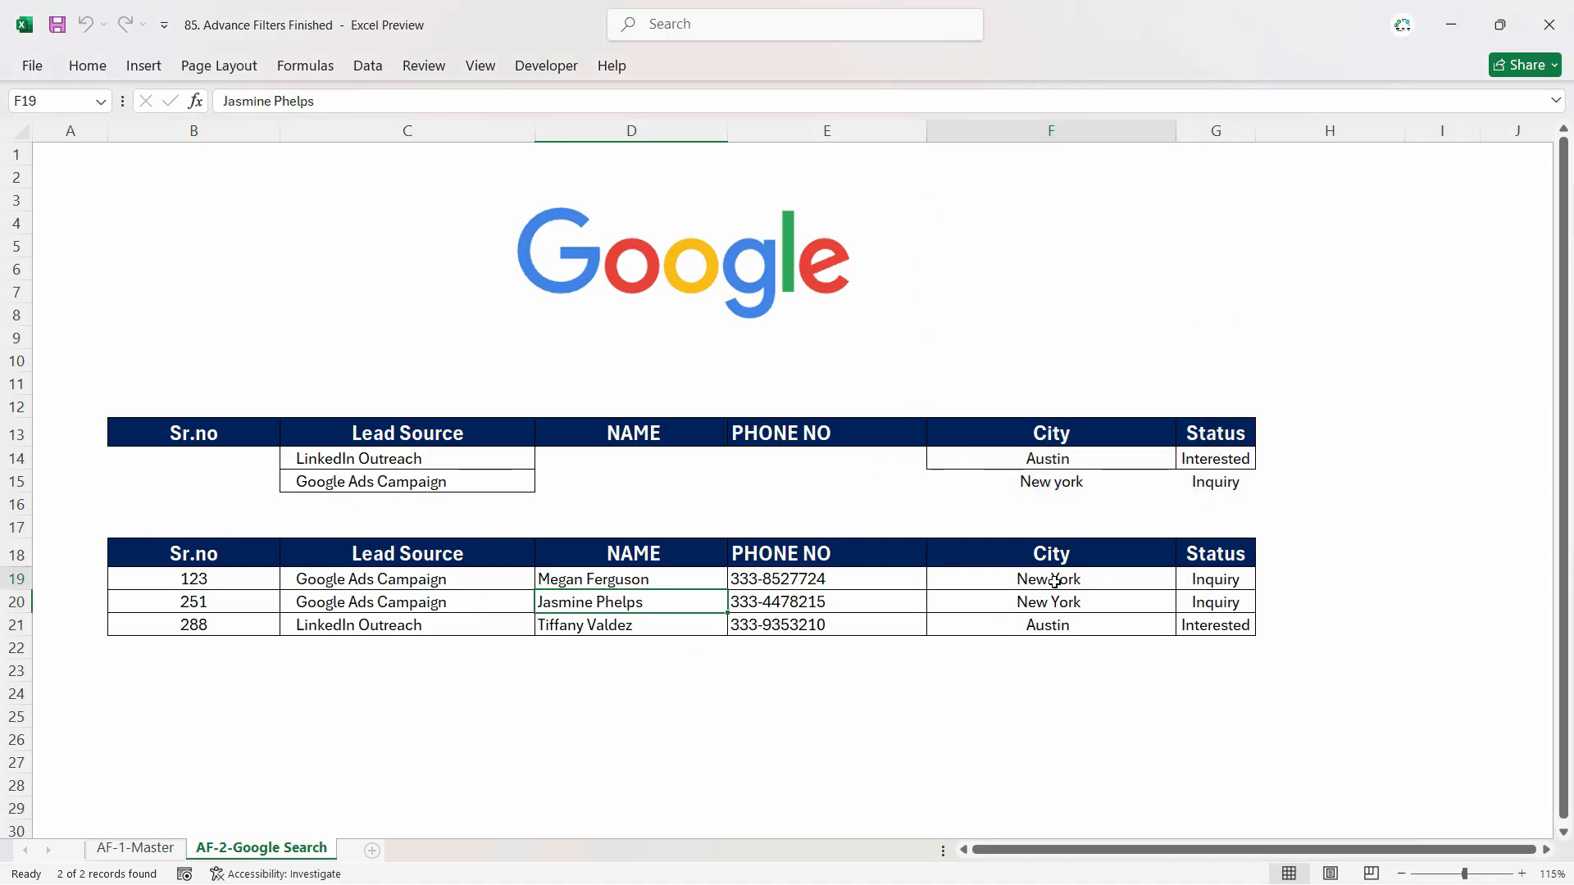
left_click(1045, 627)
left_click(1056, 579)
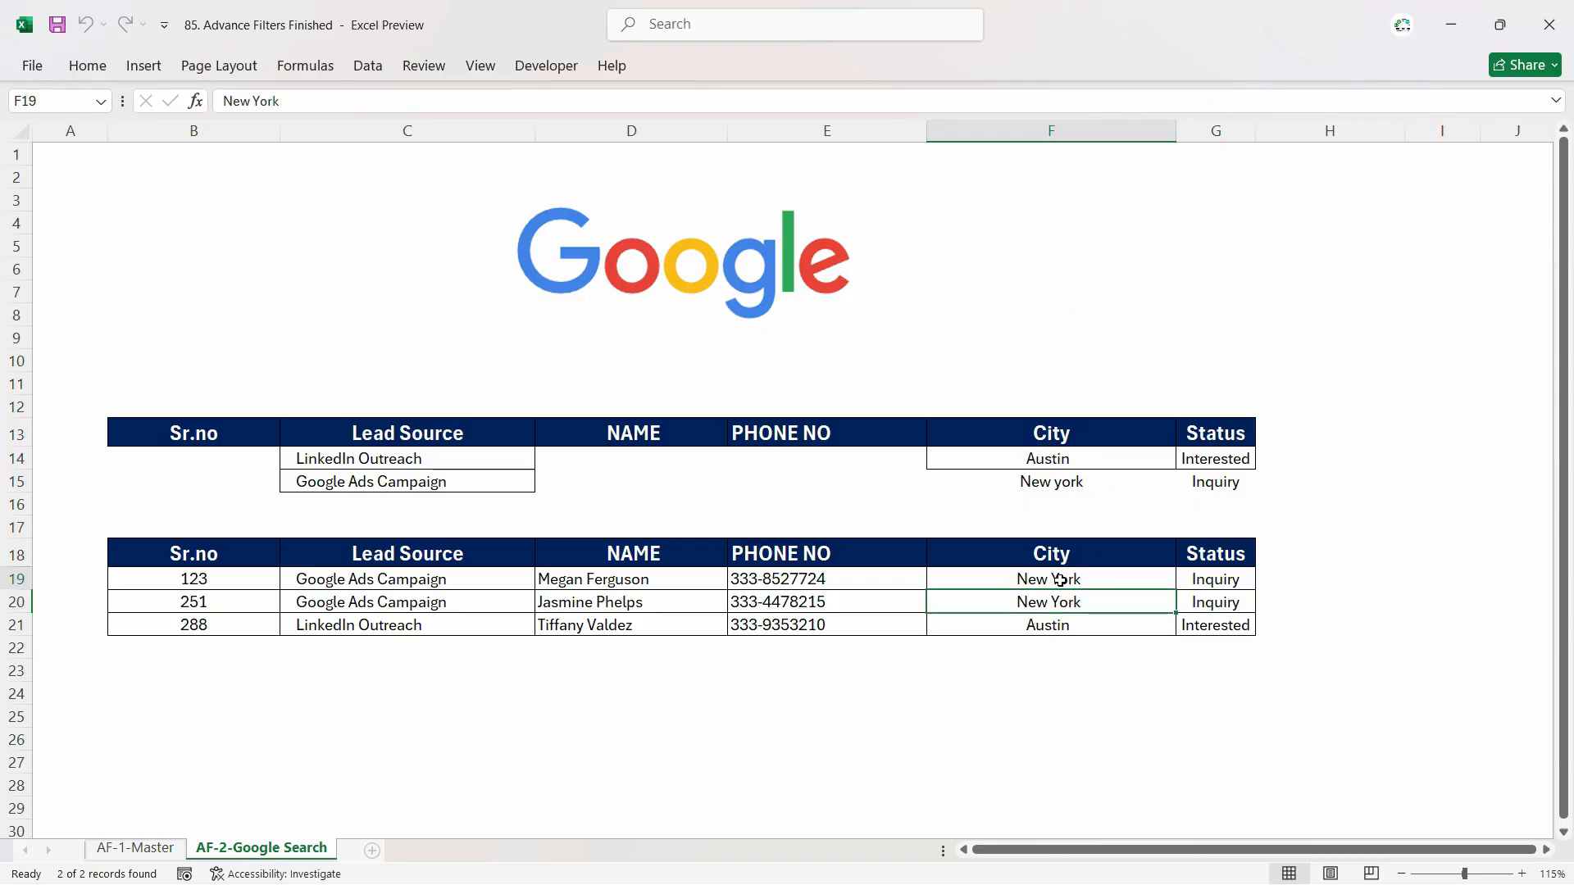
left_click(1061, 619)
key("Up")
key("Up")
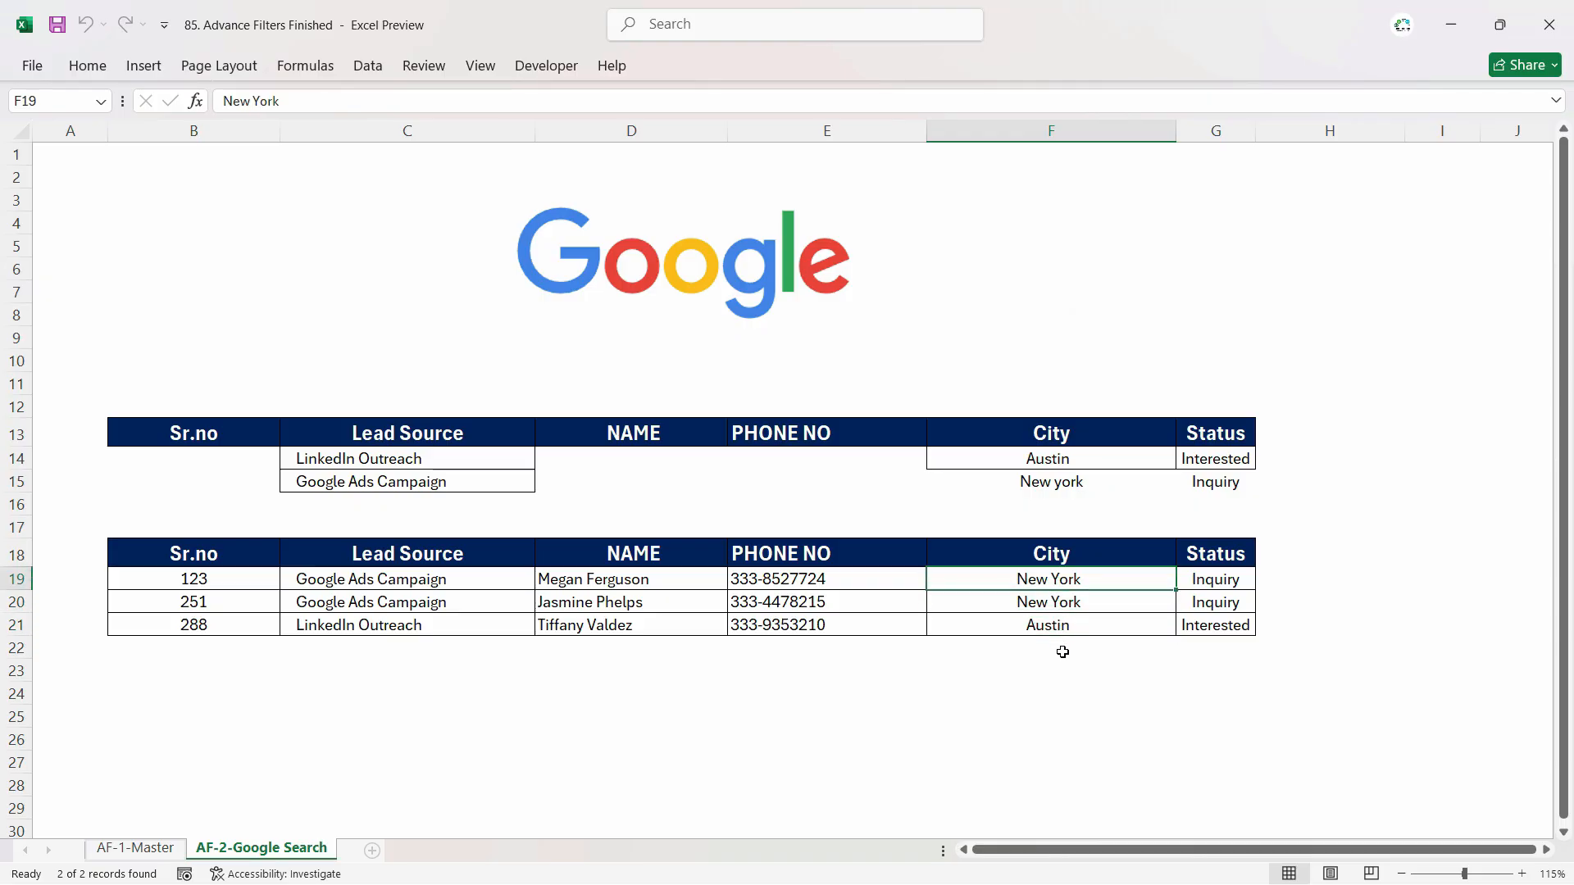
left_click(1064, 629)
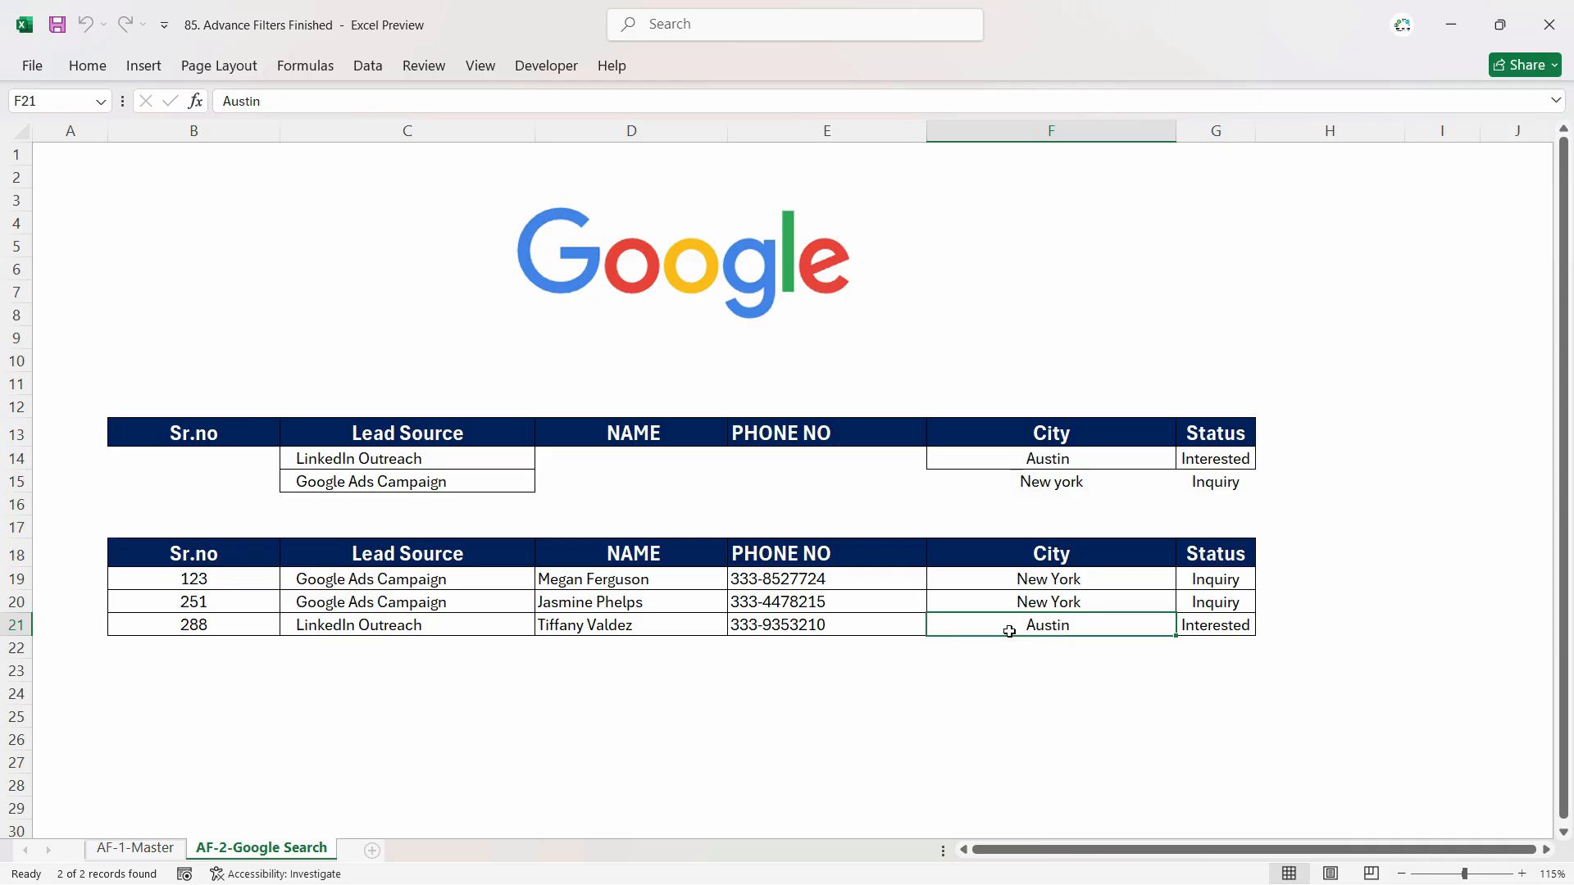
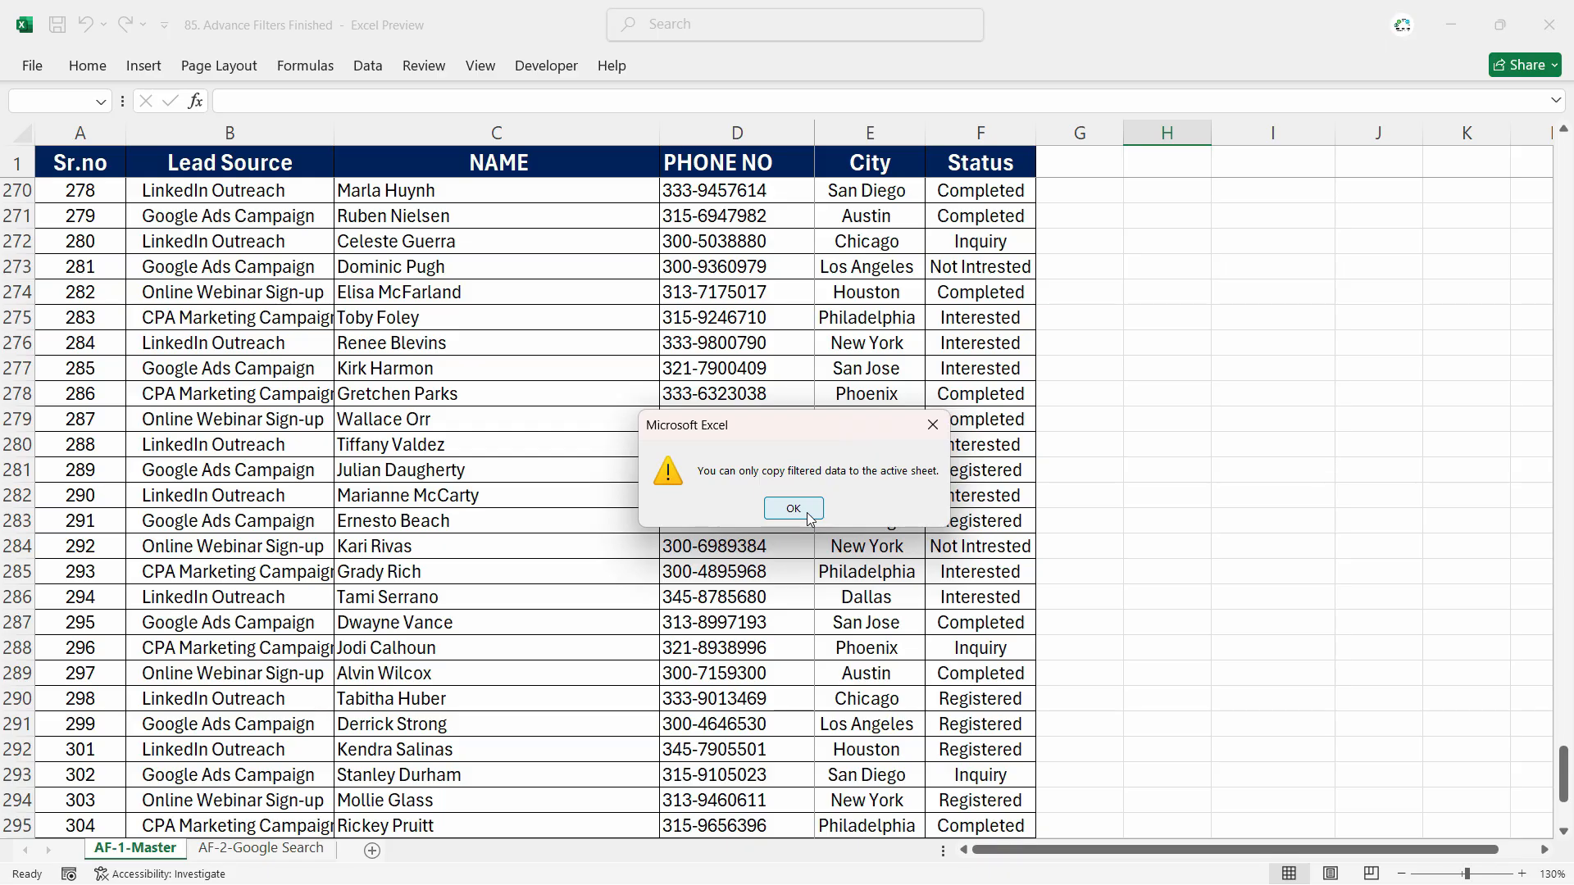
Dismiss the Excel alert and review the criteria range B13:G15, output cell B18 and the AF-1-Master list used by the Advanced Filter.
left_click(808, 515)
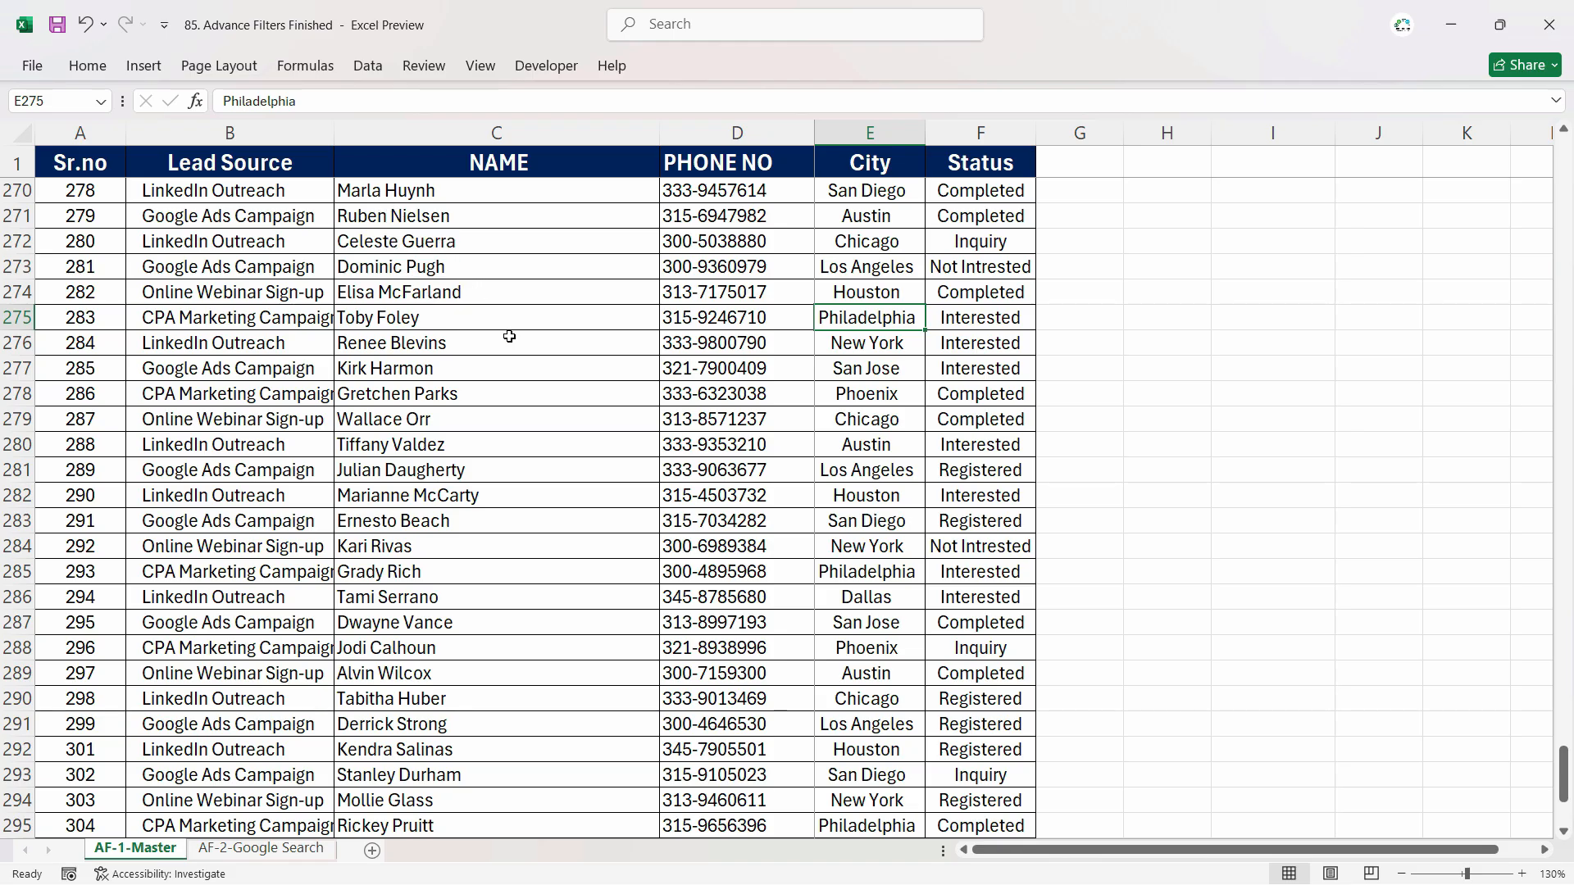
left_click(607, 365)
left_click(372, 72)
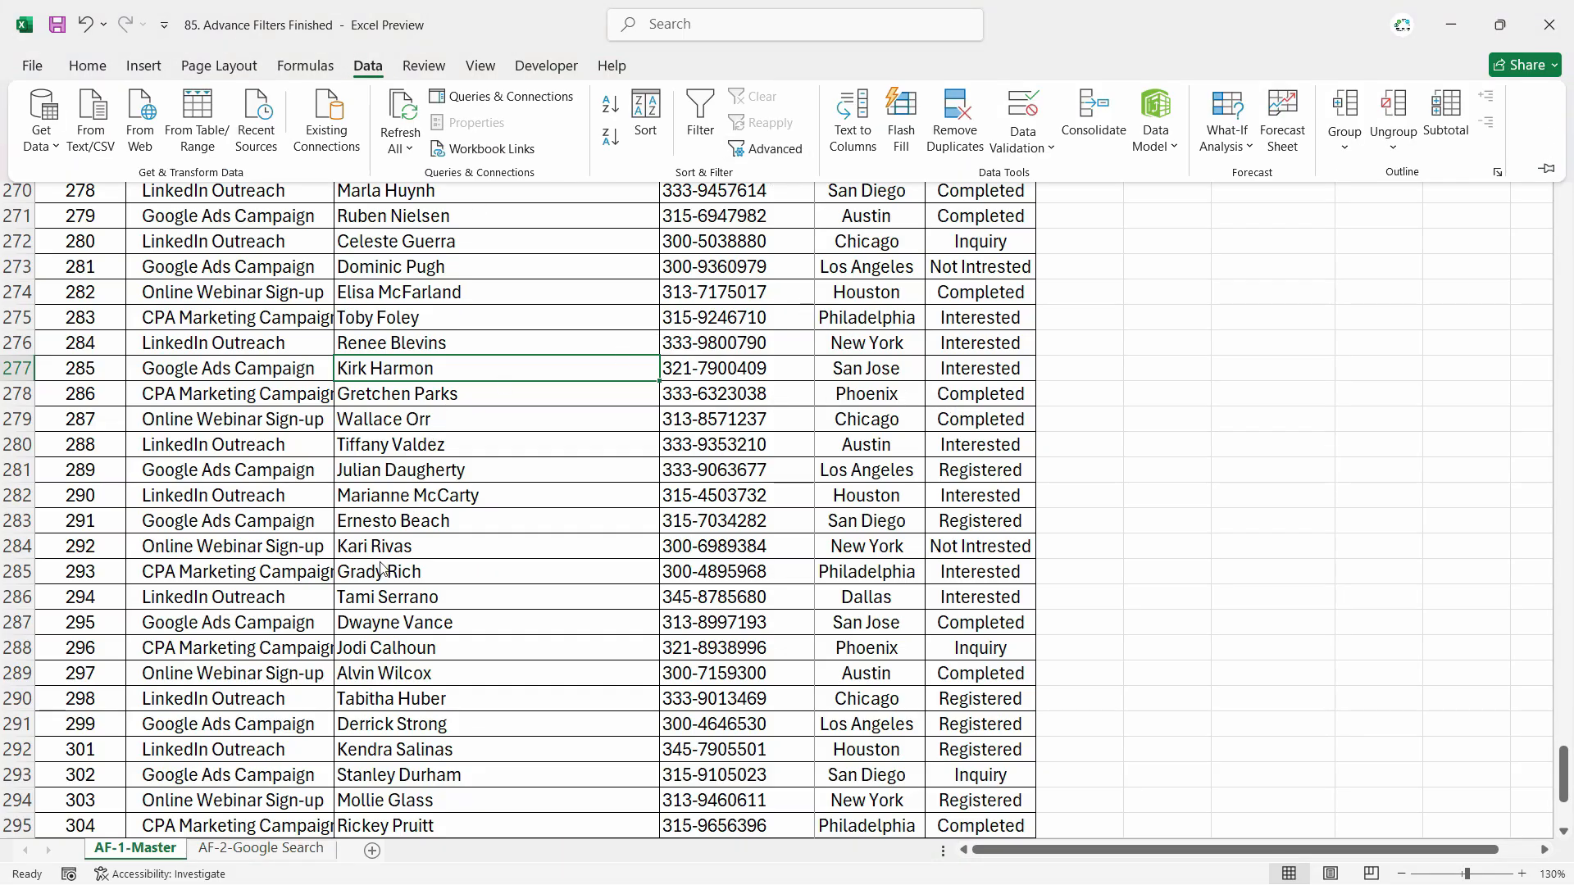
left_click(275, 851)
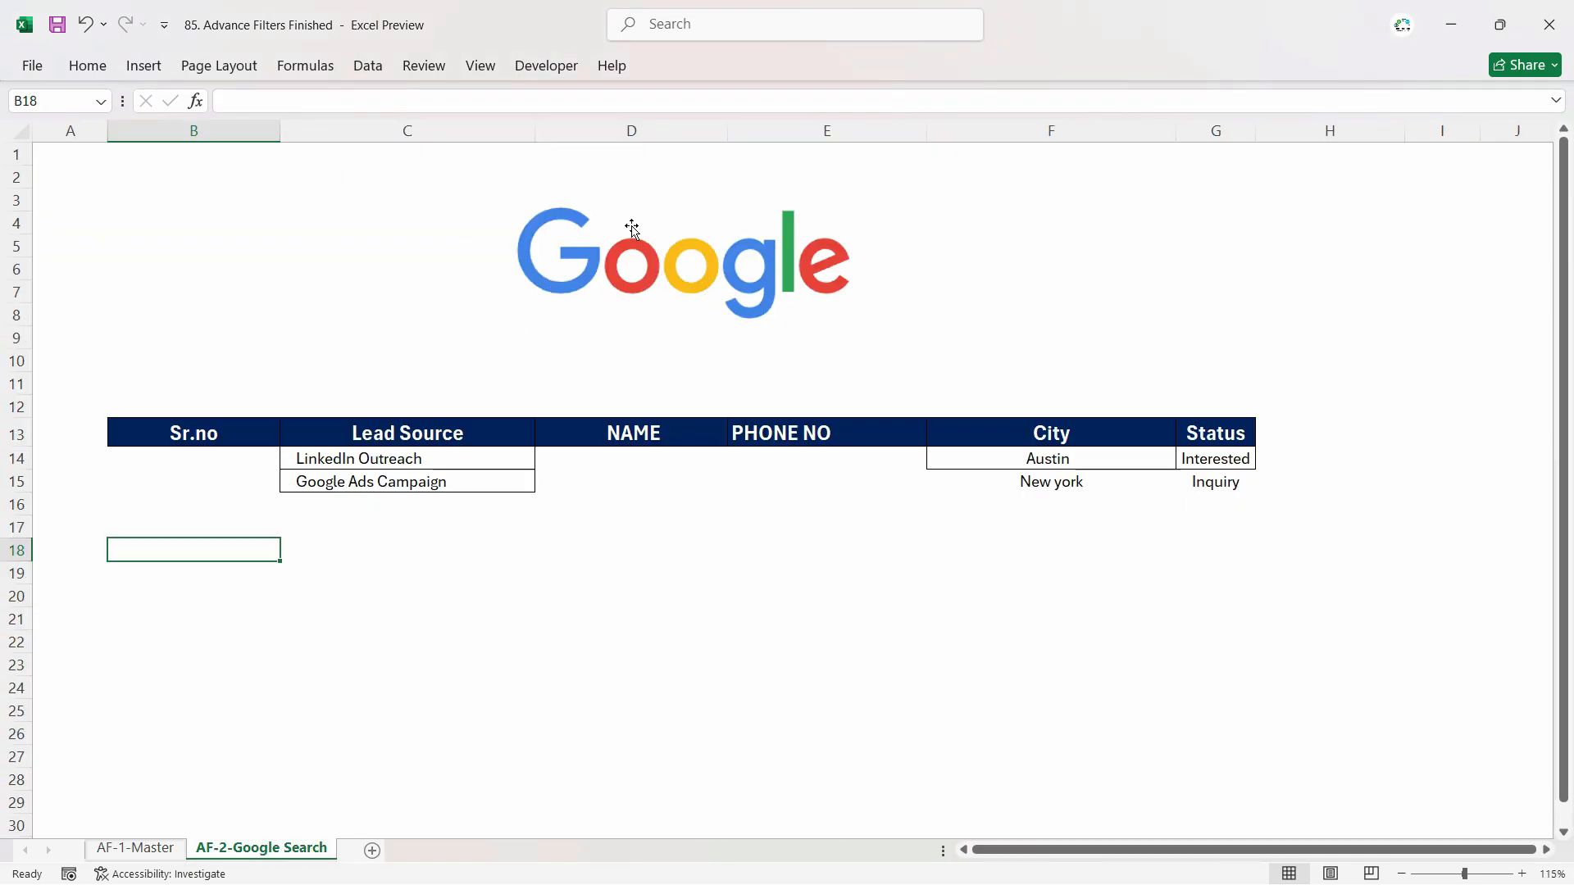
left_click_drag(232, 445, 1230, 485)
left_click(407, 596)
left_click(185, 559)
left_click(137, 847)
left_click(238, 292)
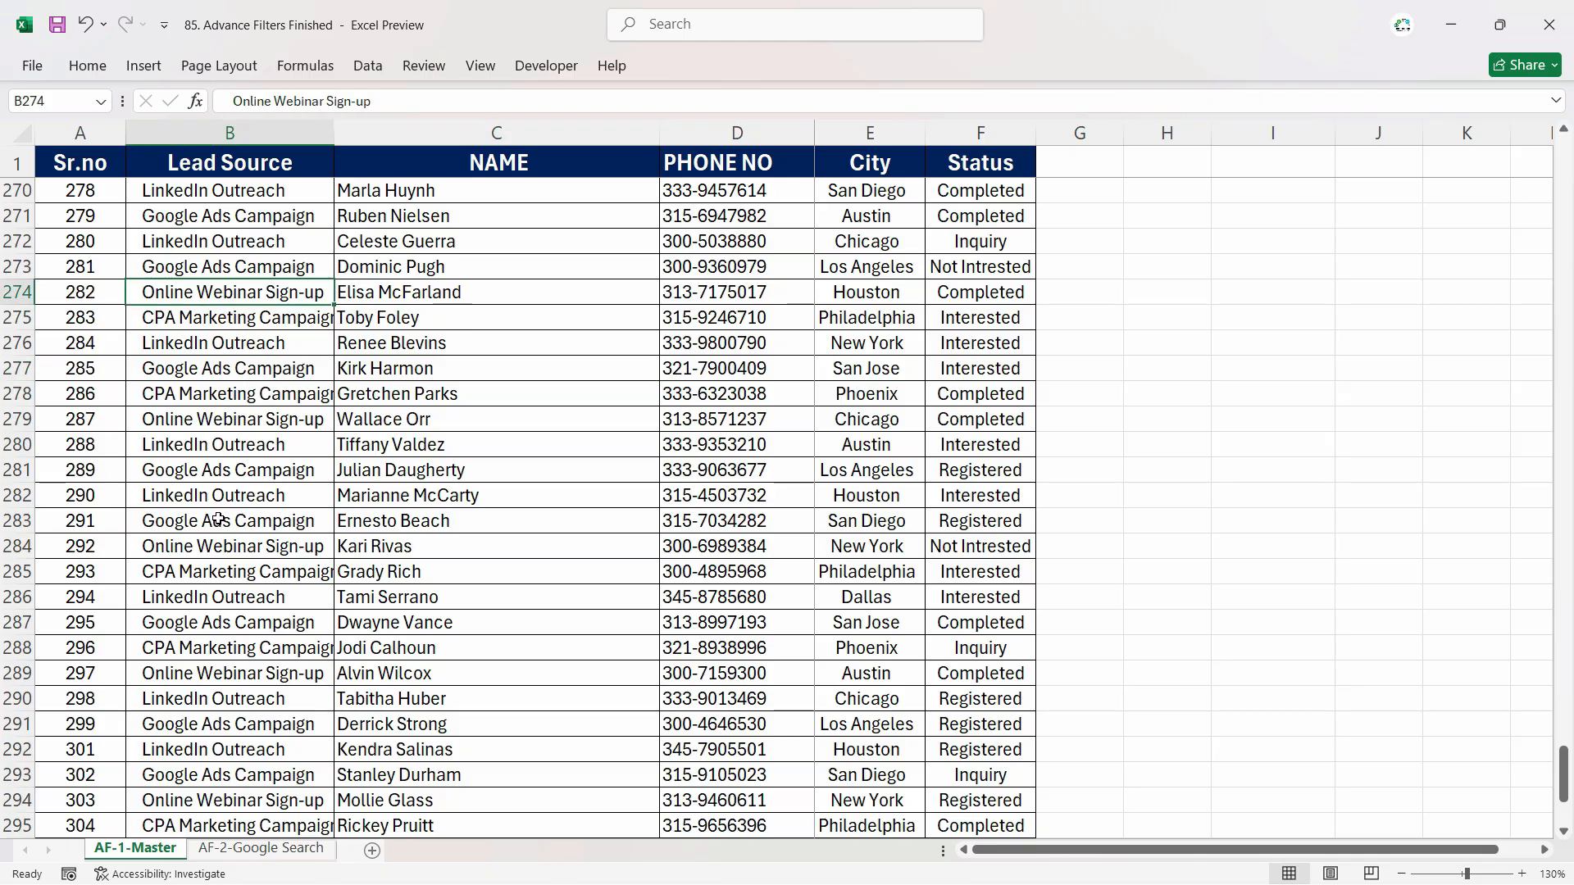
Start an Advanced Filter from the AF-1-Master sheet that copies to another location, with A1:F295 as the list range.
left_click(215, 222)
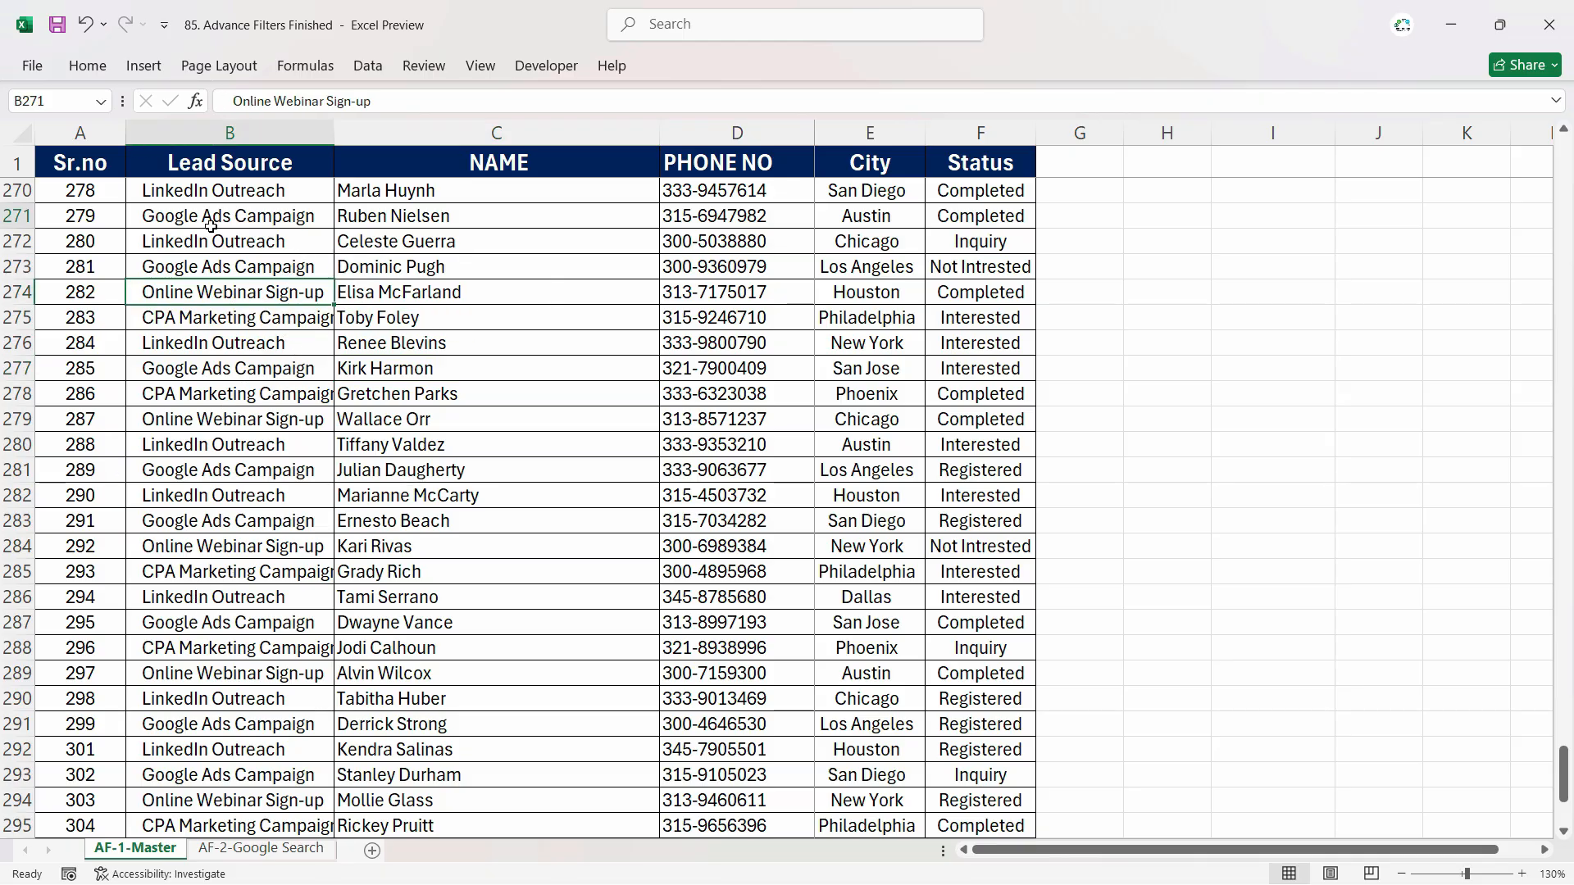
left_click(368, 66)
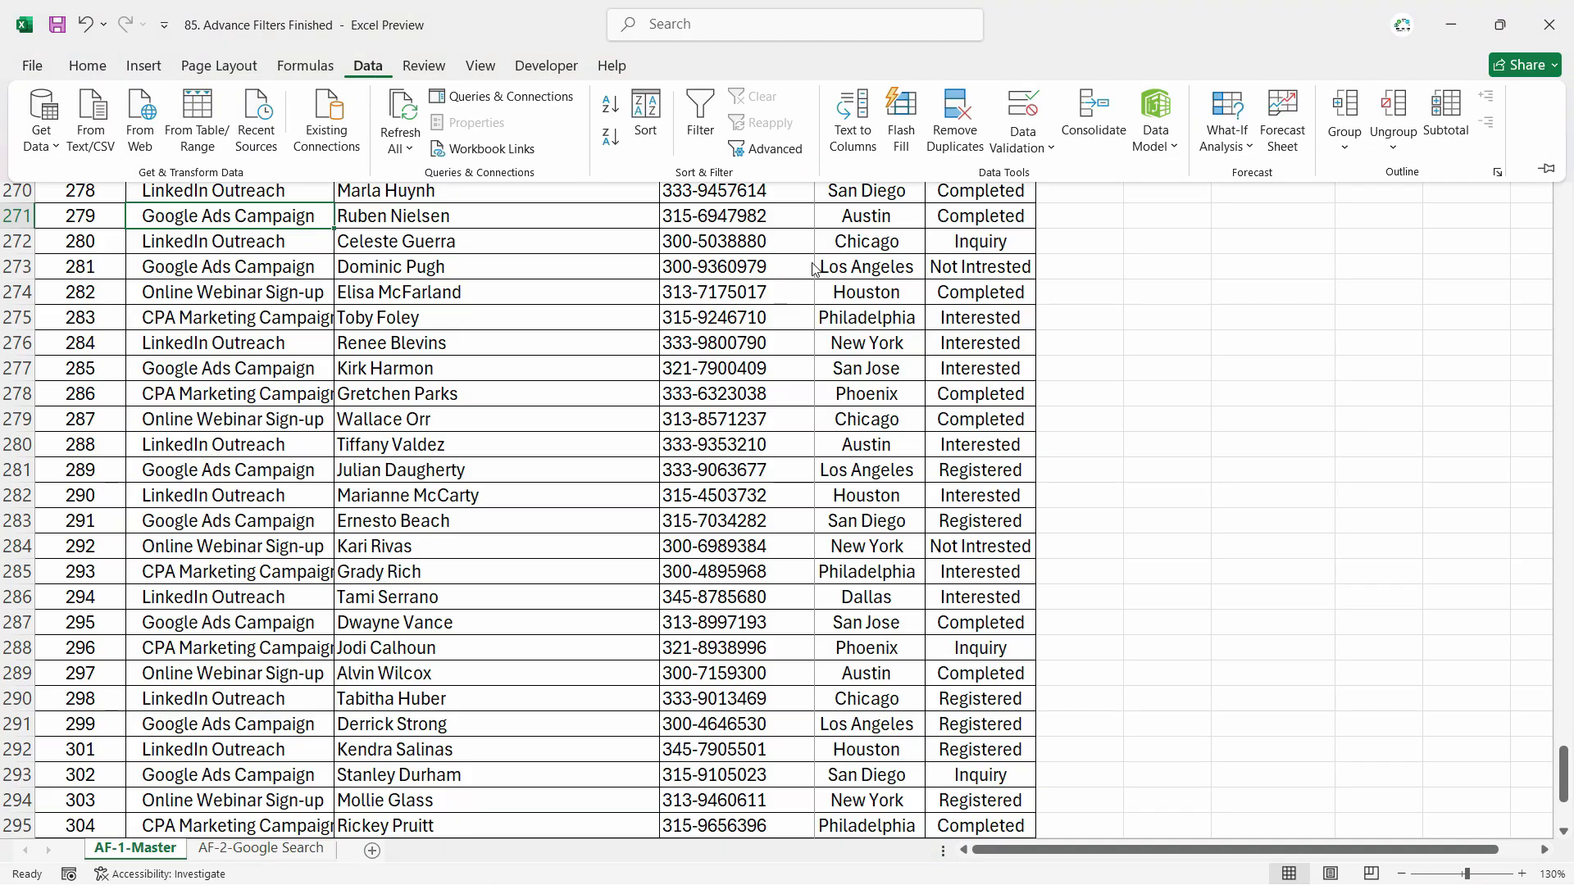
left_click(770, 151)
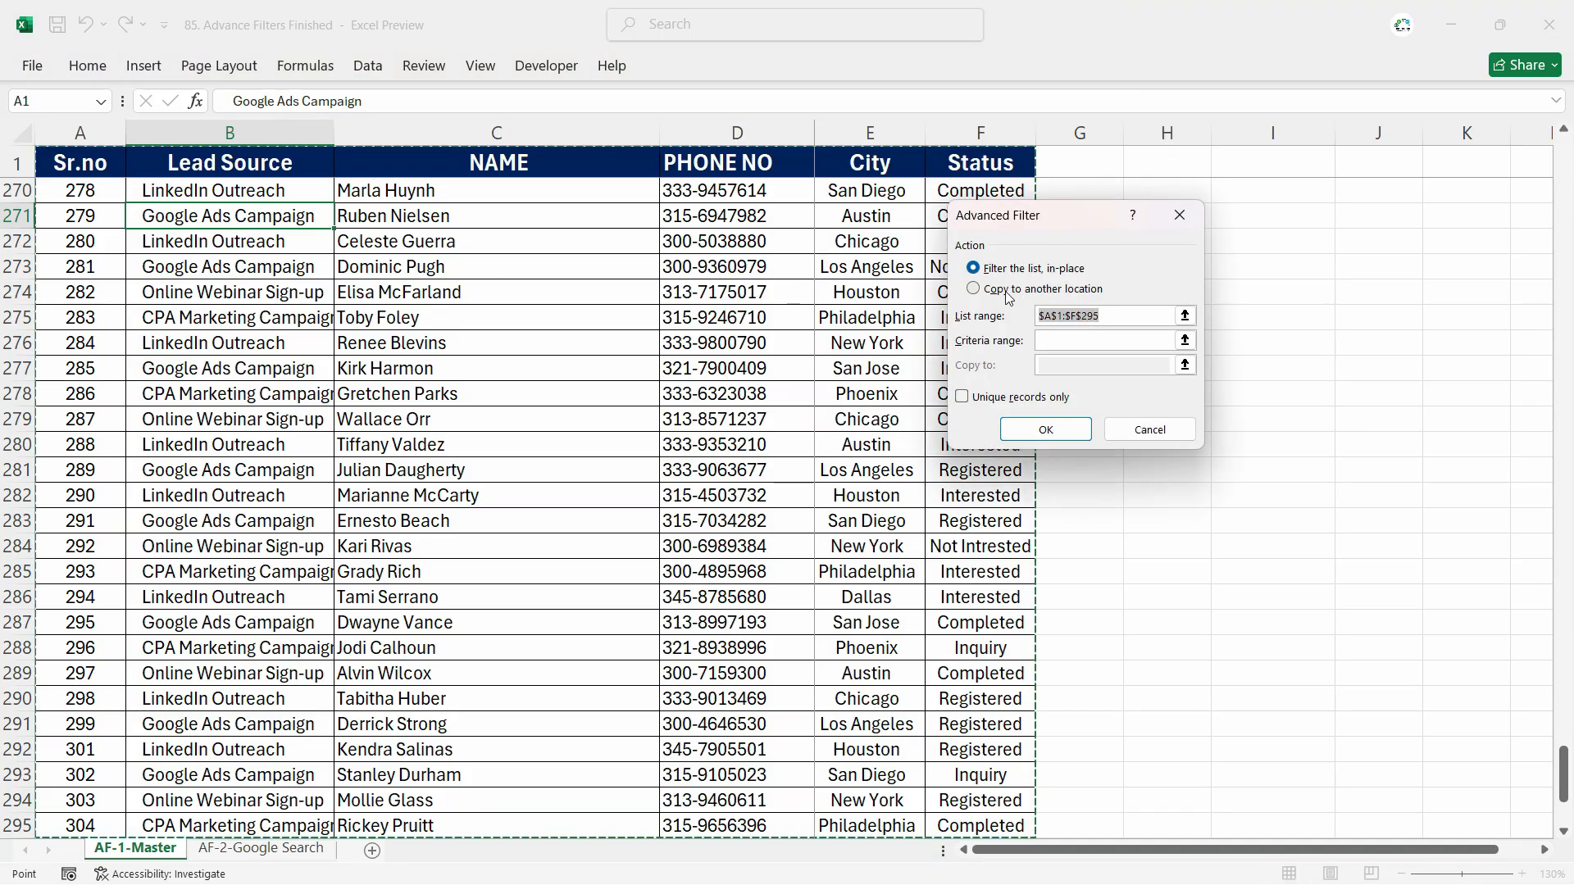
left_click(973, 289)
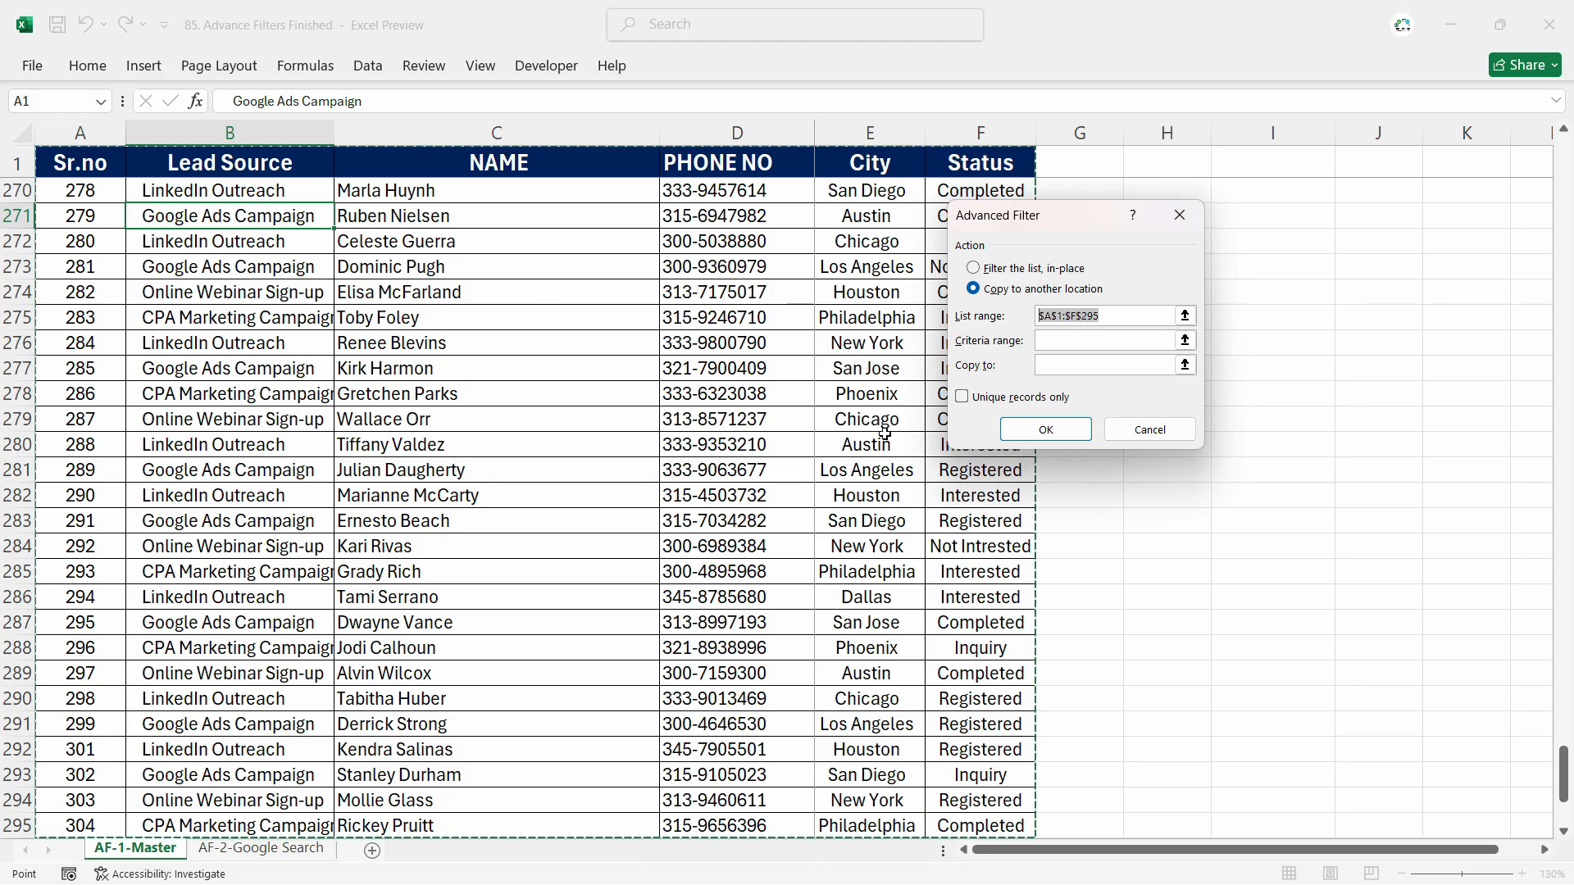
left_click(1084, 342)
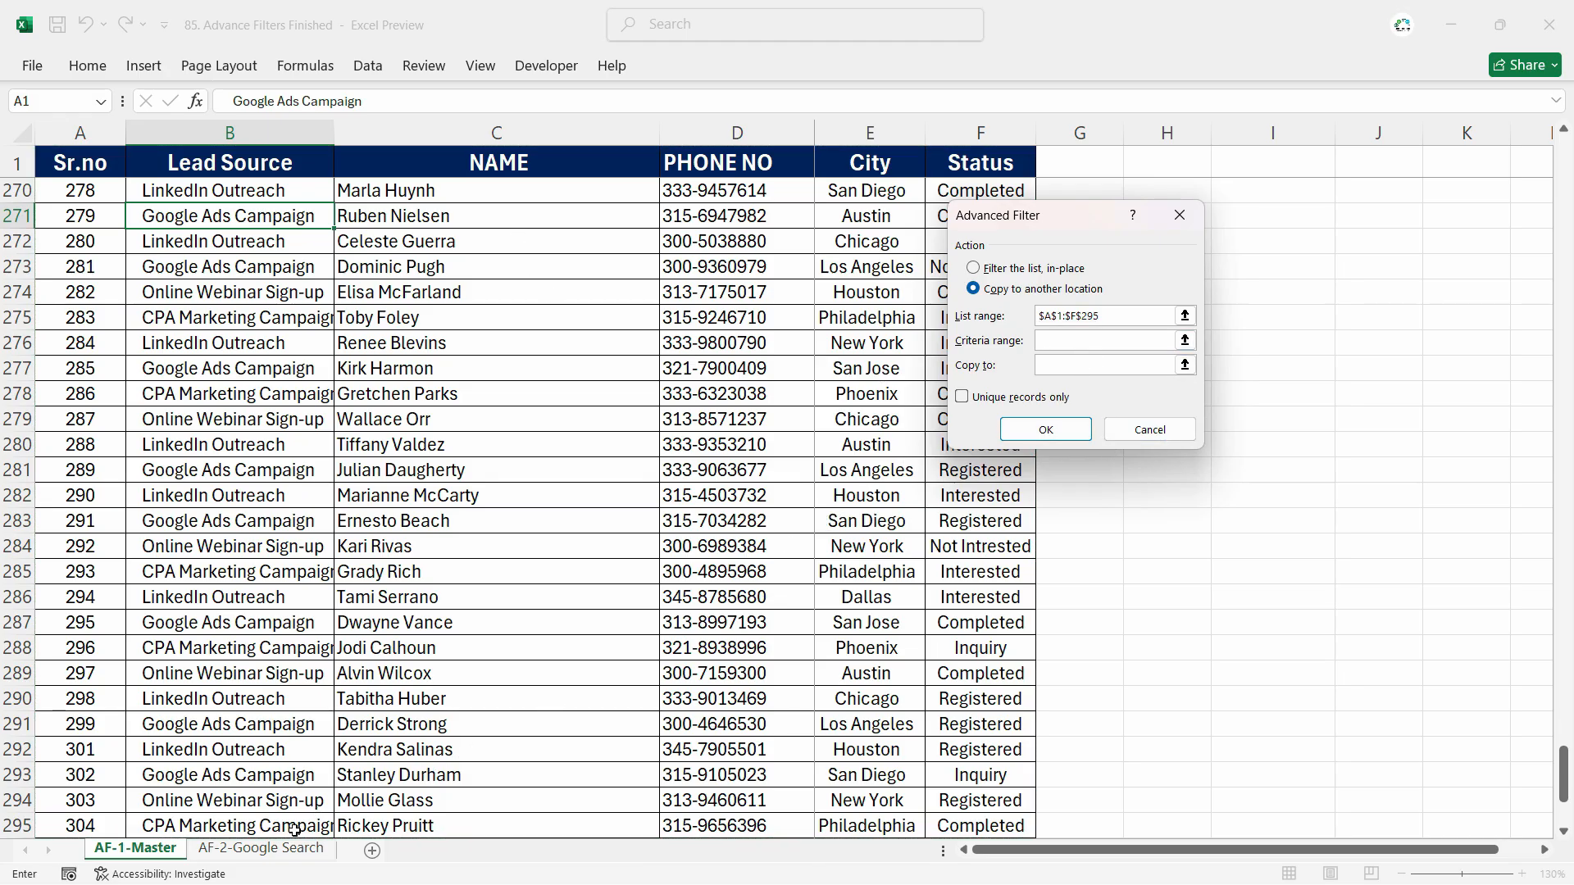
Try to run the filter with criteria B13:G15 and copy destination B18, both on the AF-2-Google Search sheet.
left_click(261, 847)
left_click_drag(201, 435, 1201, 484)
left_click(1067, 365)
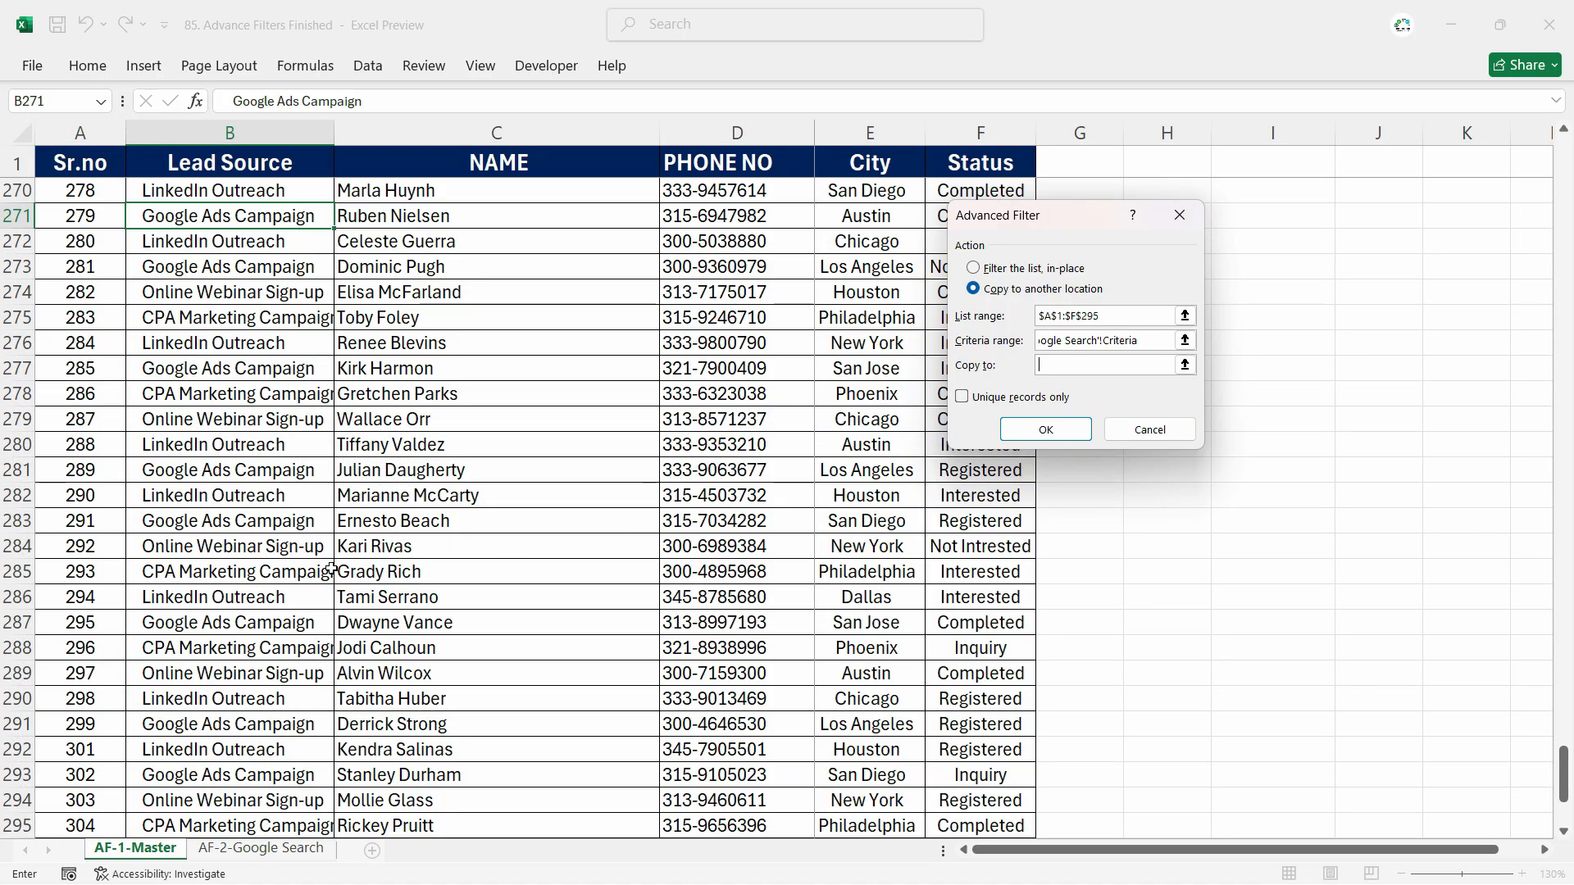
left_click(263, 849)
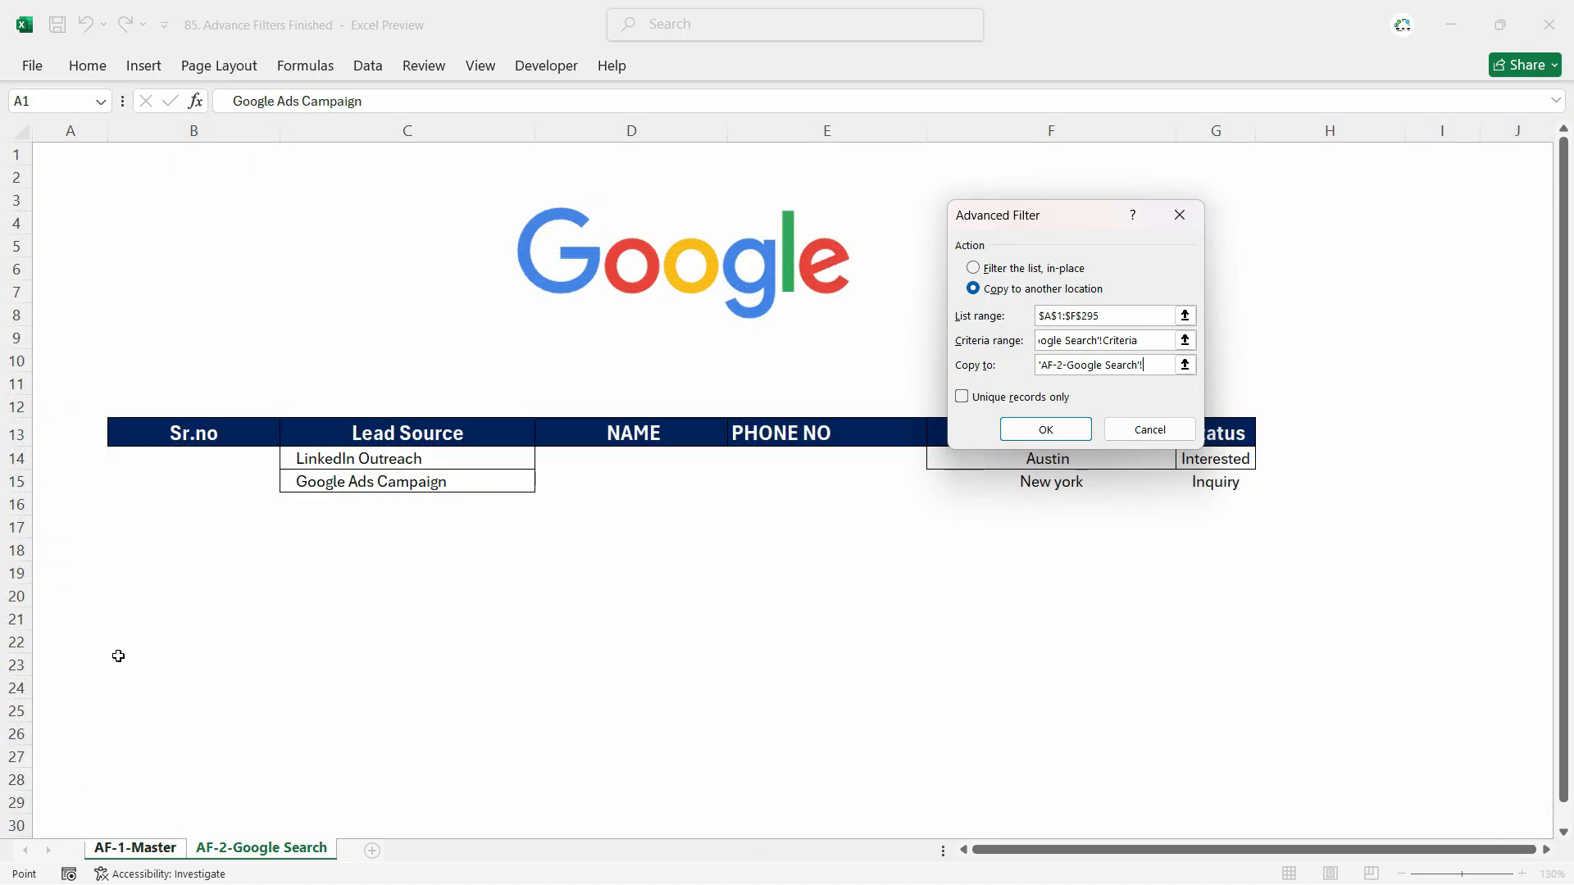
left_click(166, 556)
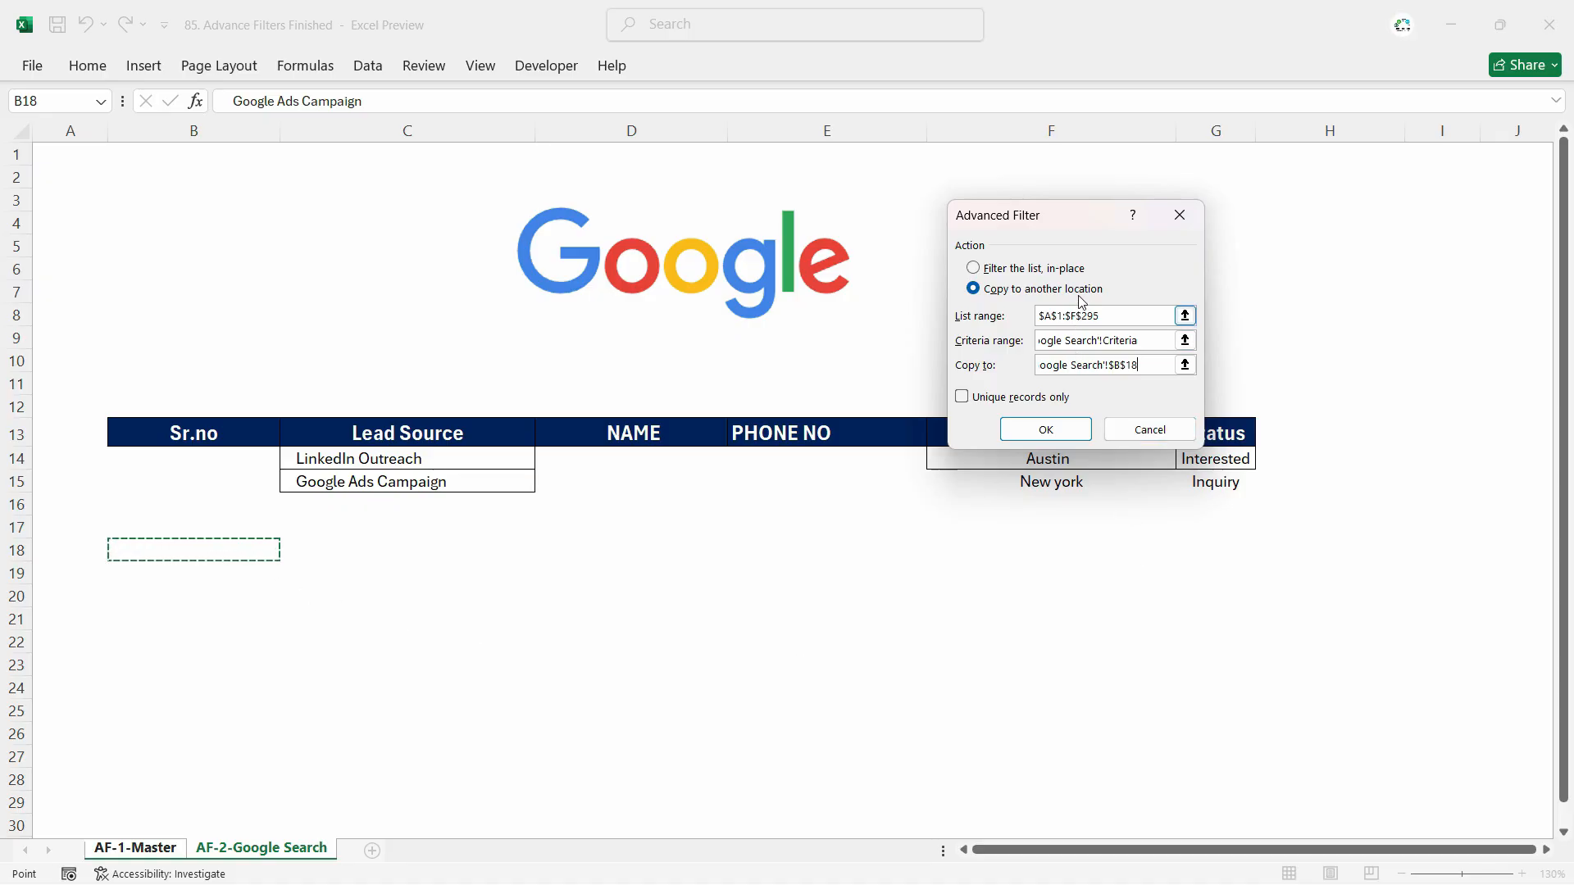
left_click(1053, 429)
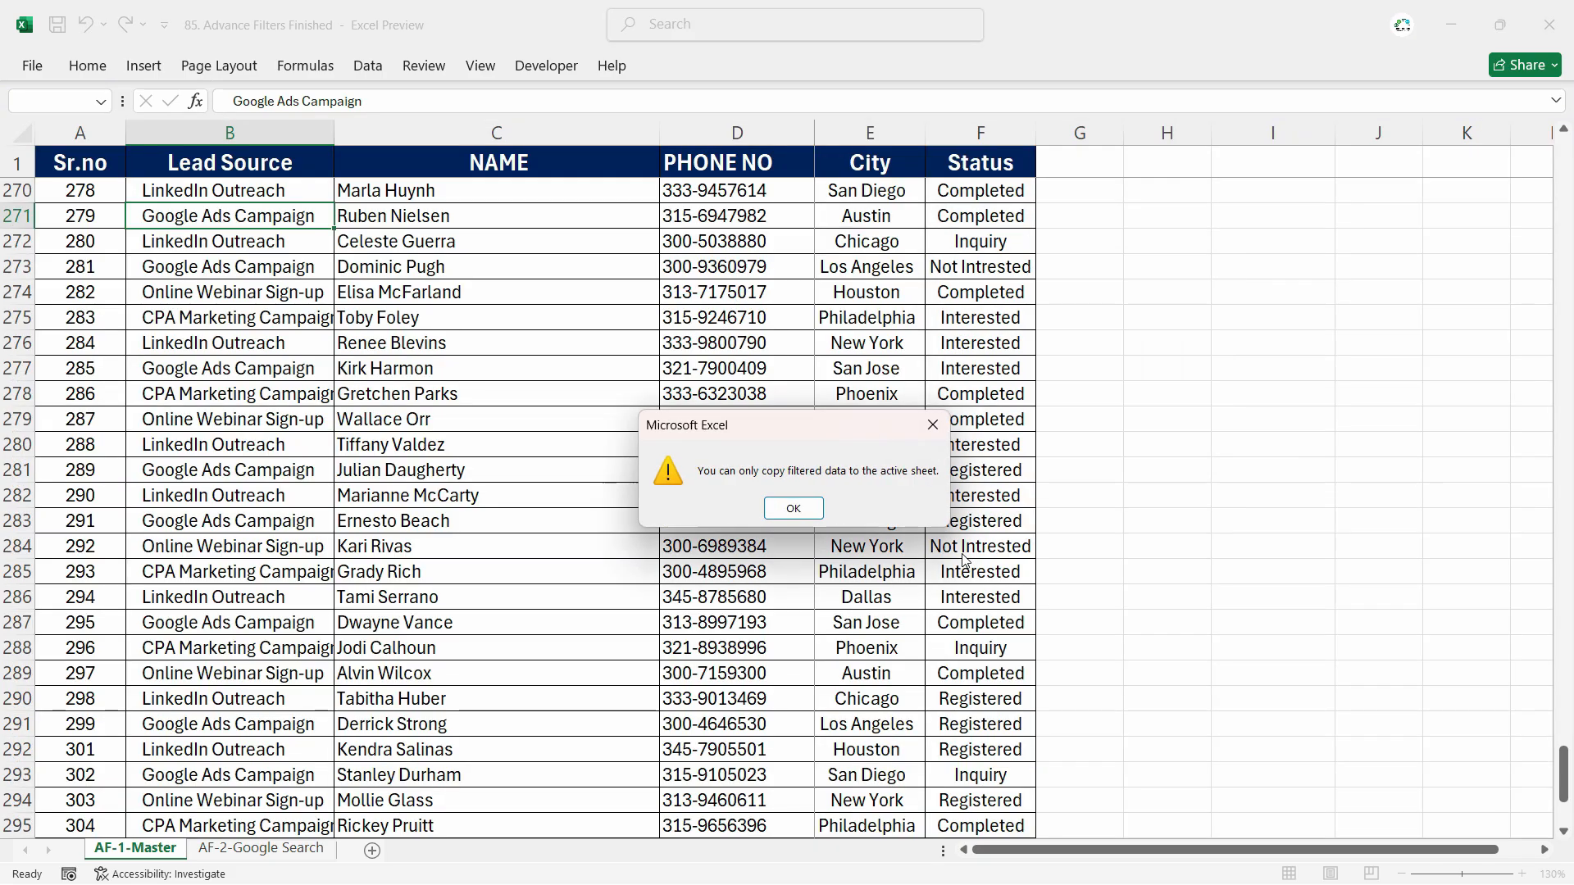
left_click(791, 509)
Review the destination area around B18 on AF-2-Google Search and the source list on AF-1-Master.
left_click(299, 849)
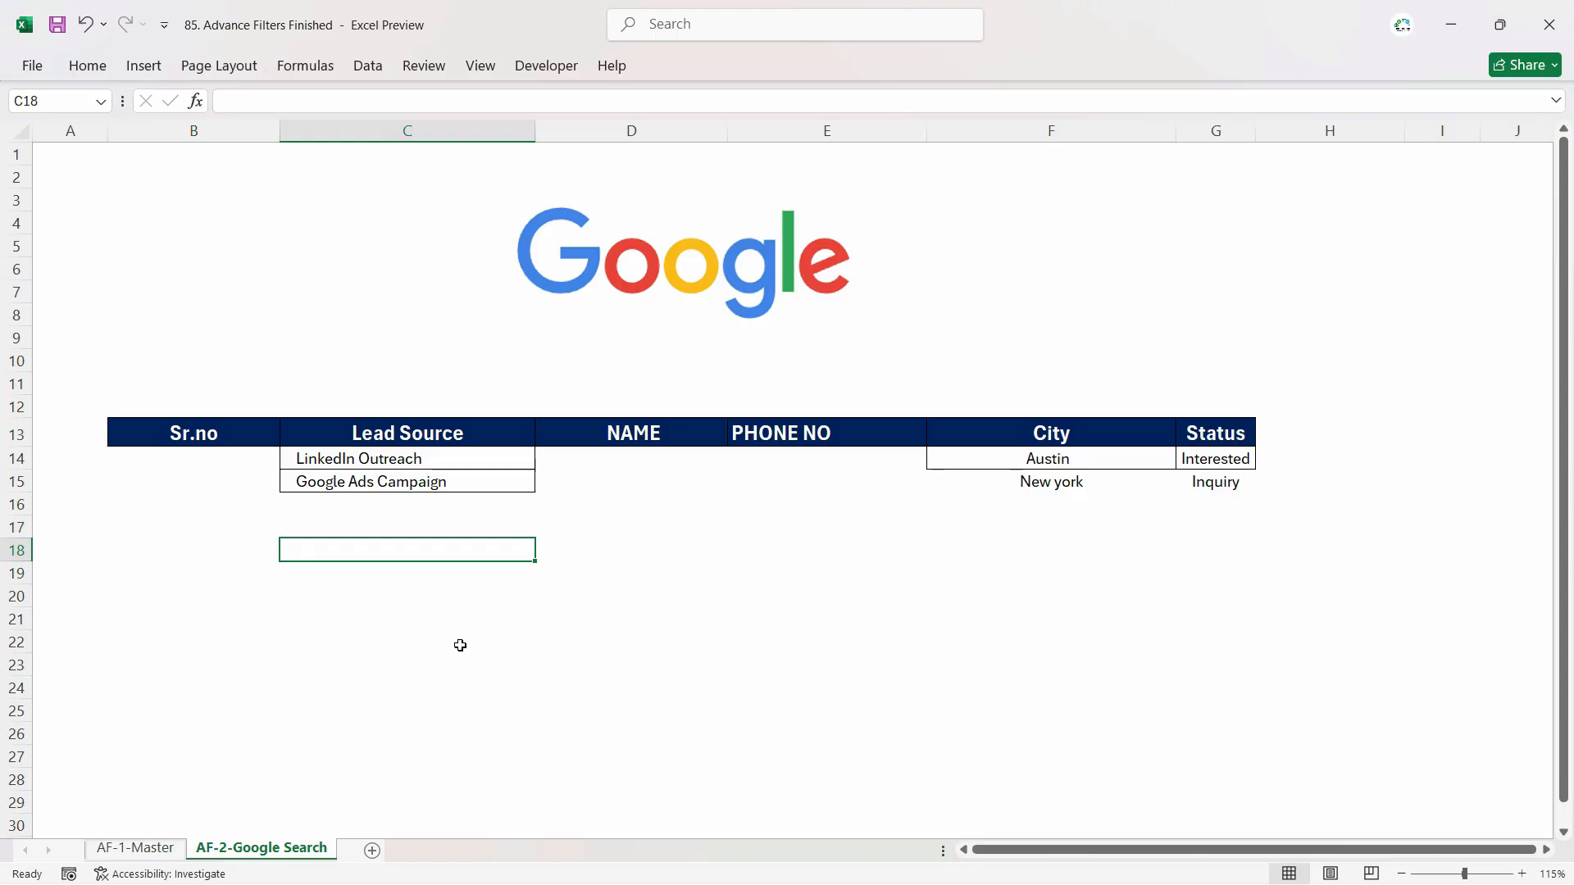
left_click(179, 557)
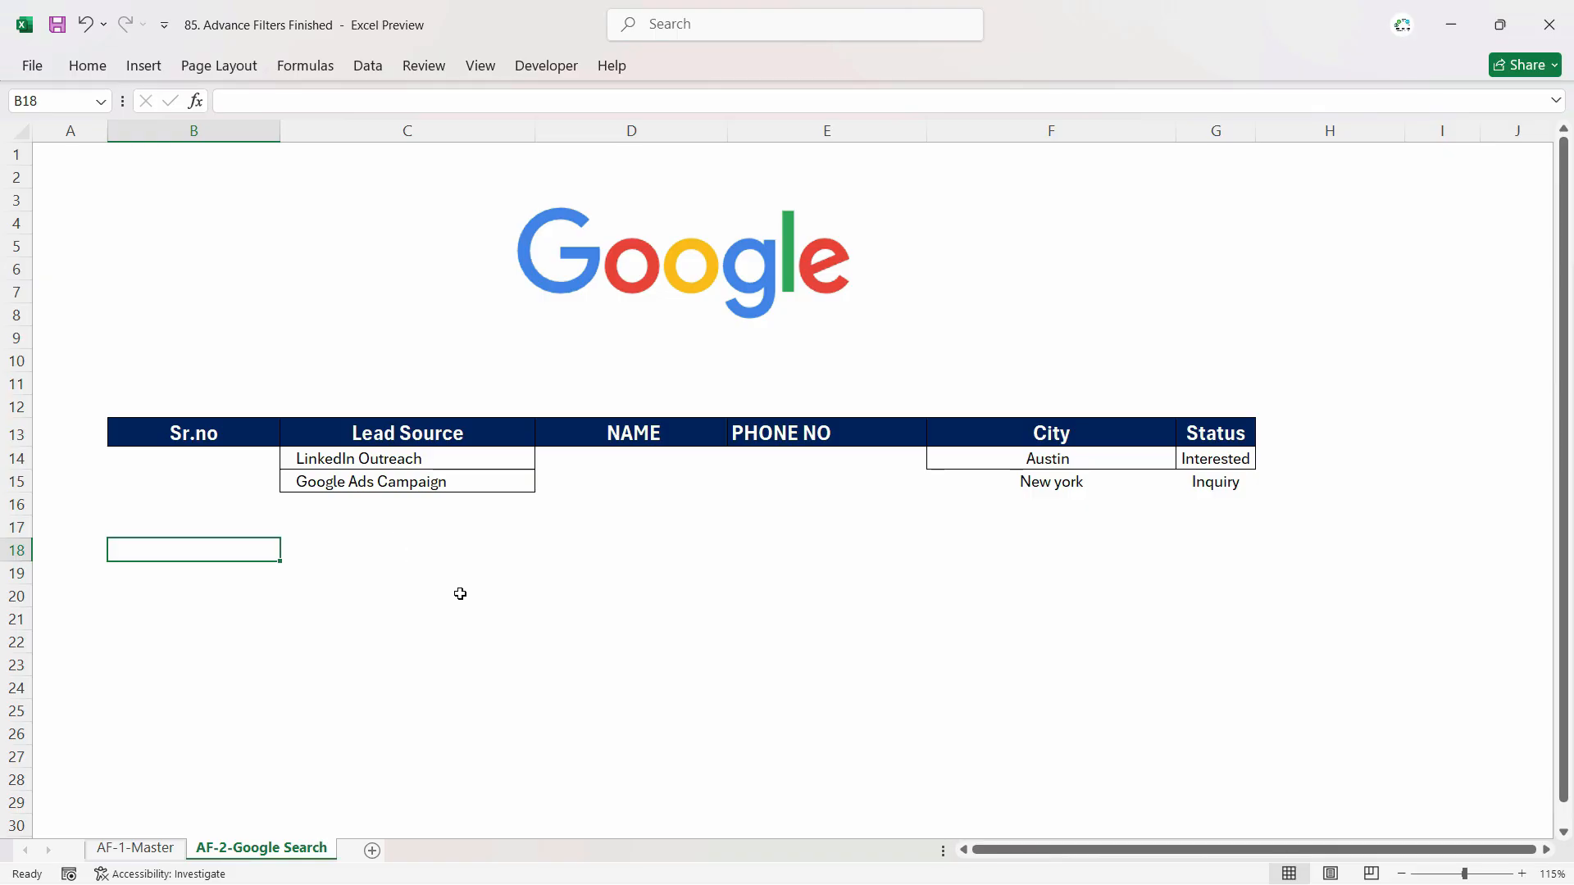
left_click(152, 857)
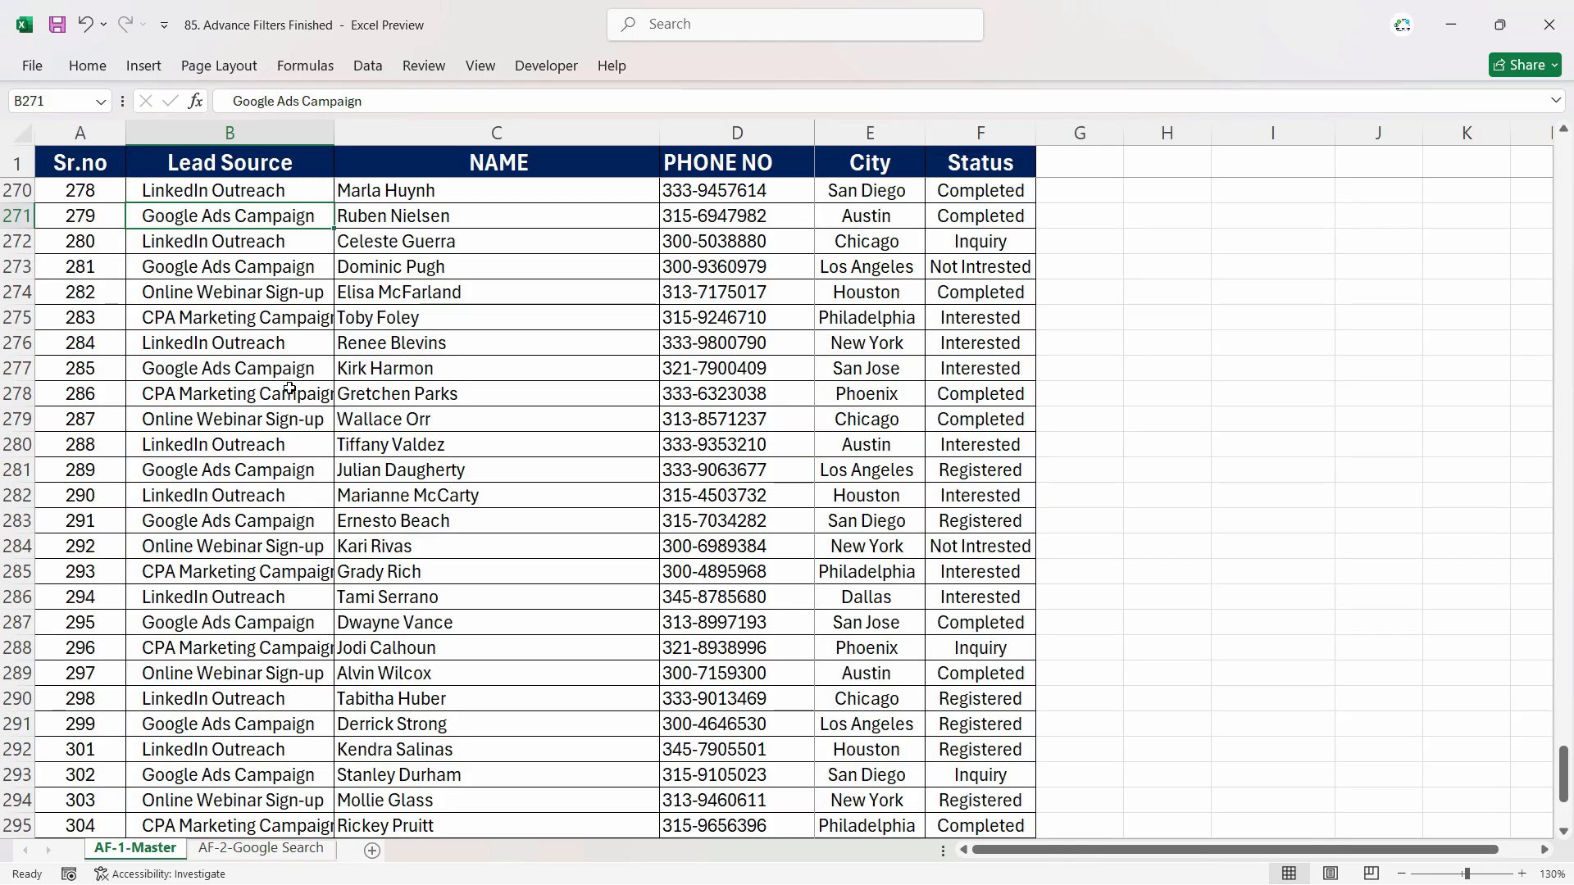
left_click(249, 351)
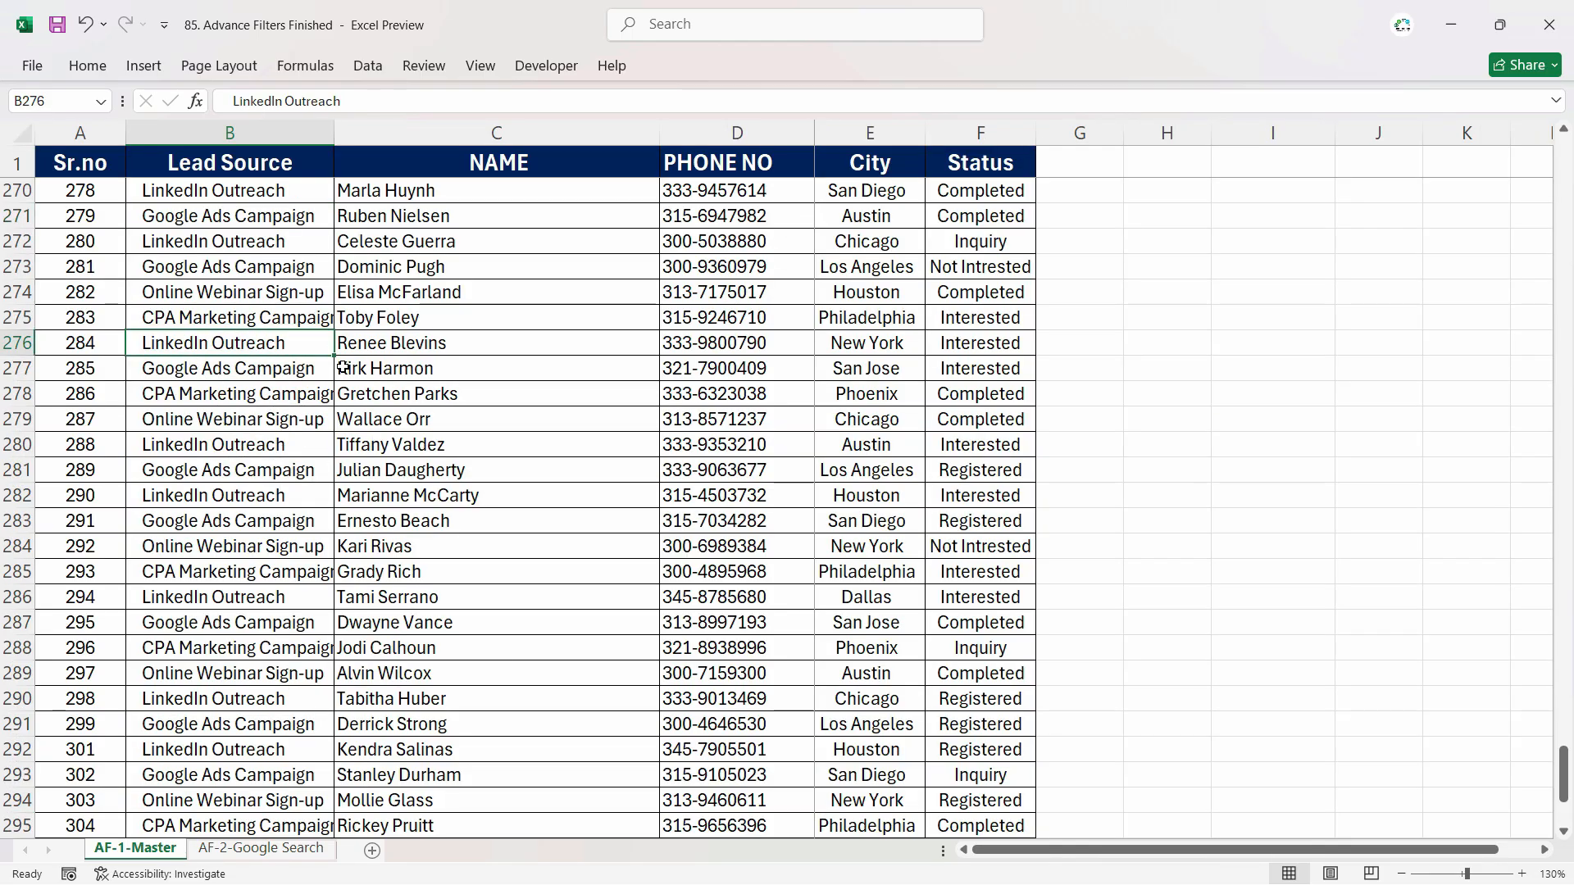
left_click(316, 848)
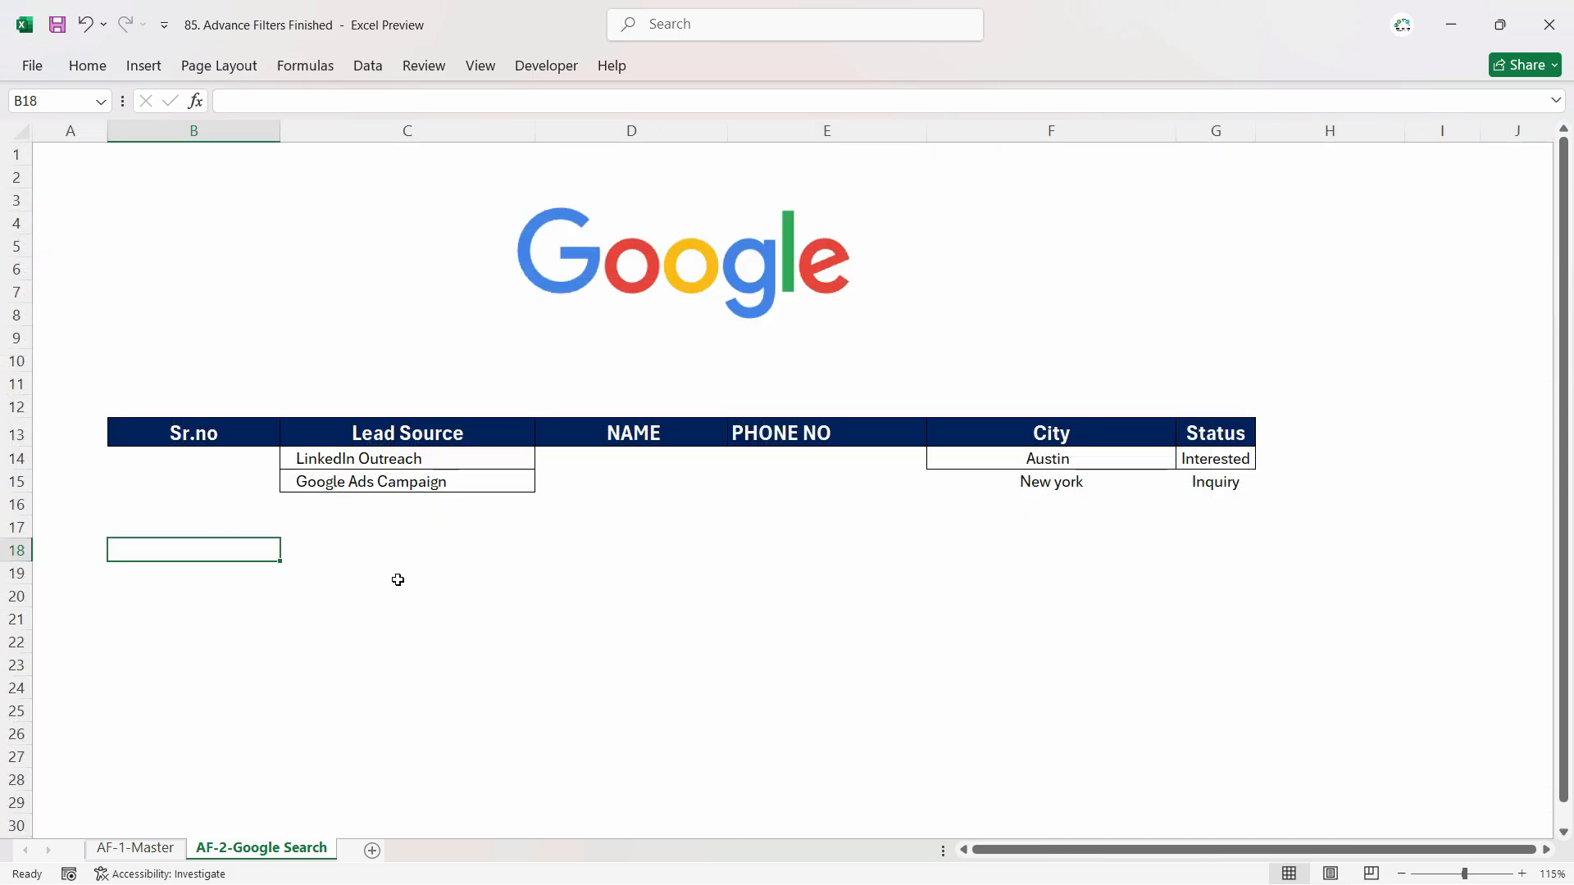
left_click(465, 573)
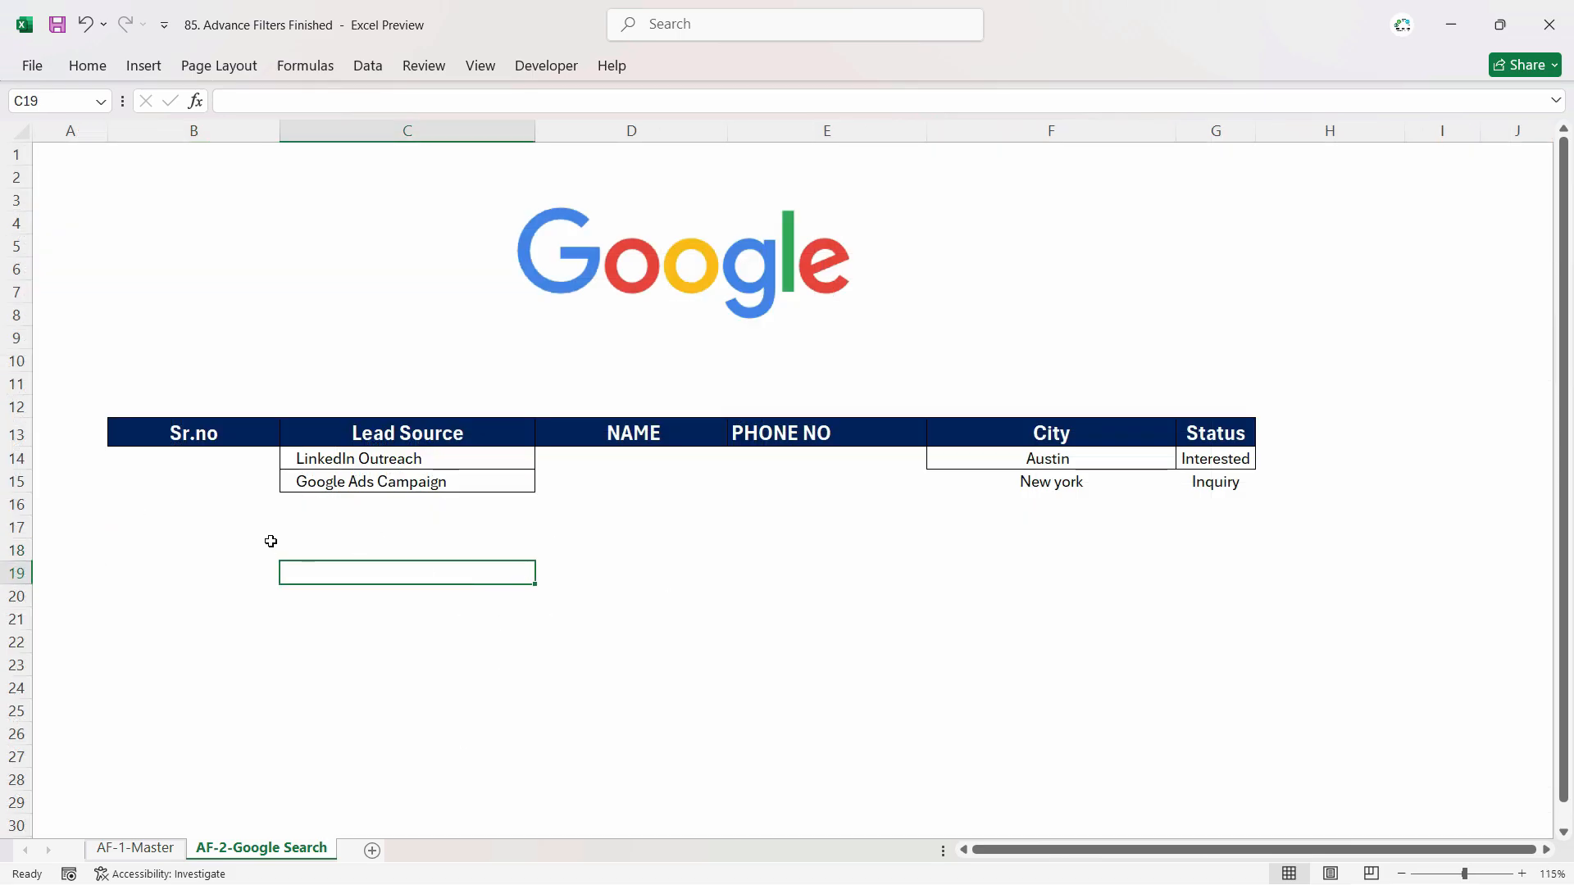
left_click(190, 532)
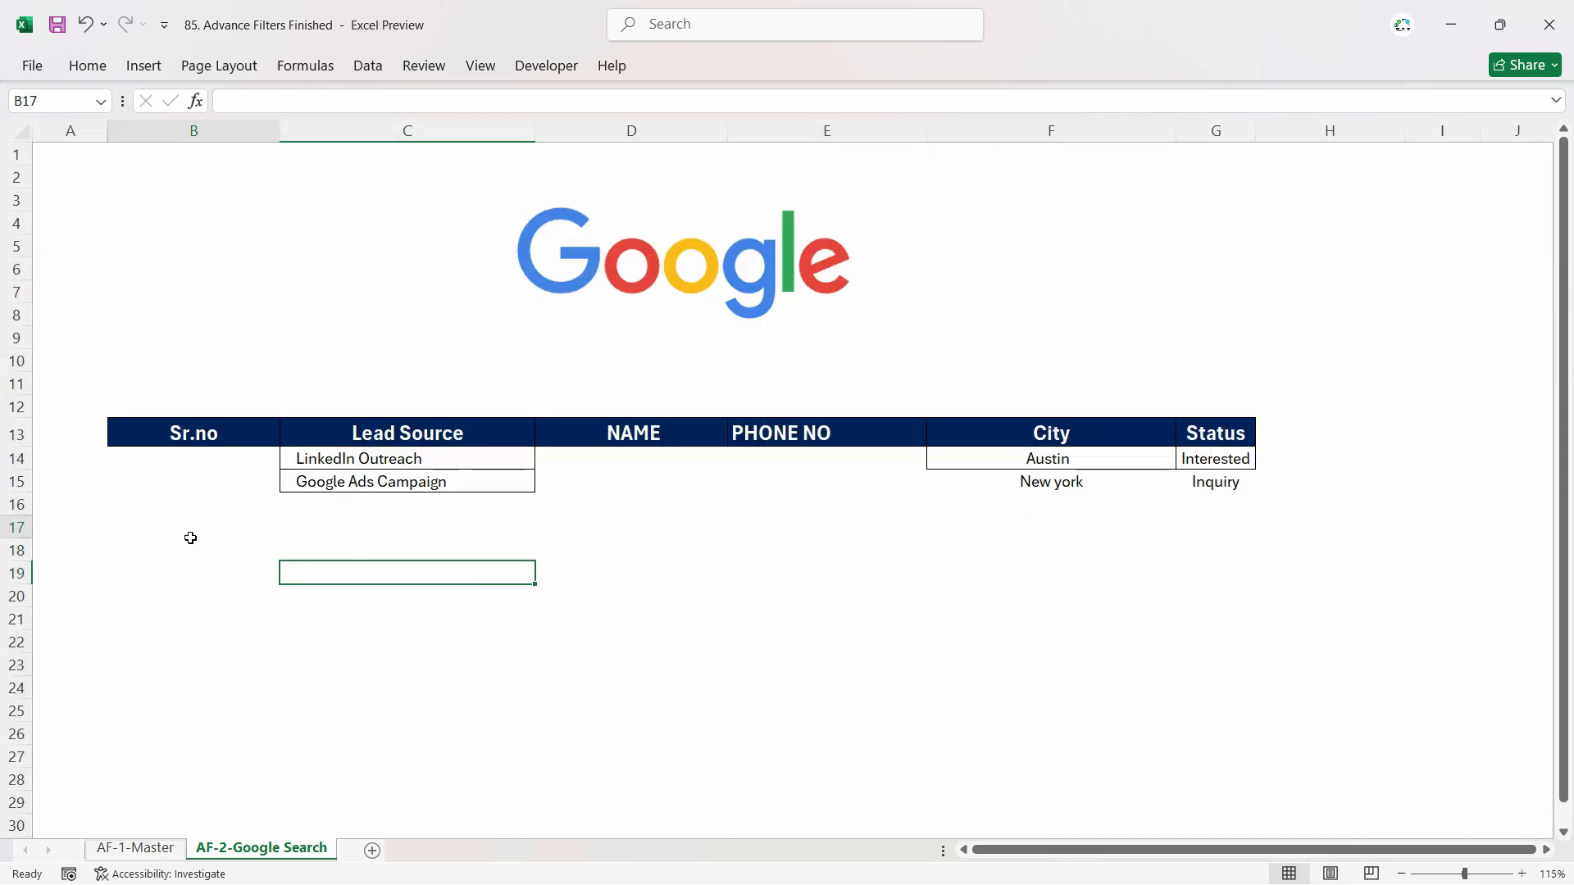
Start an Advanced Filter from AF-2-Google Search that copies to another location, using AF-1-Master A1:F295 as the list range.
left_click(360, 594)
left_click(366, 67)
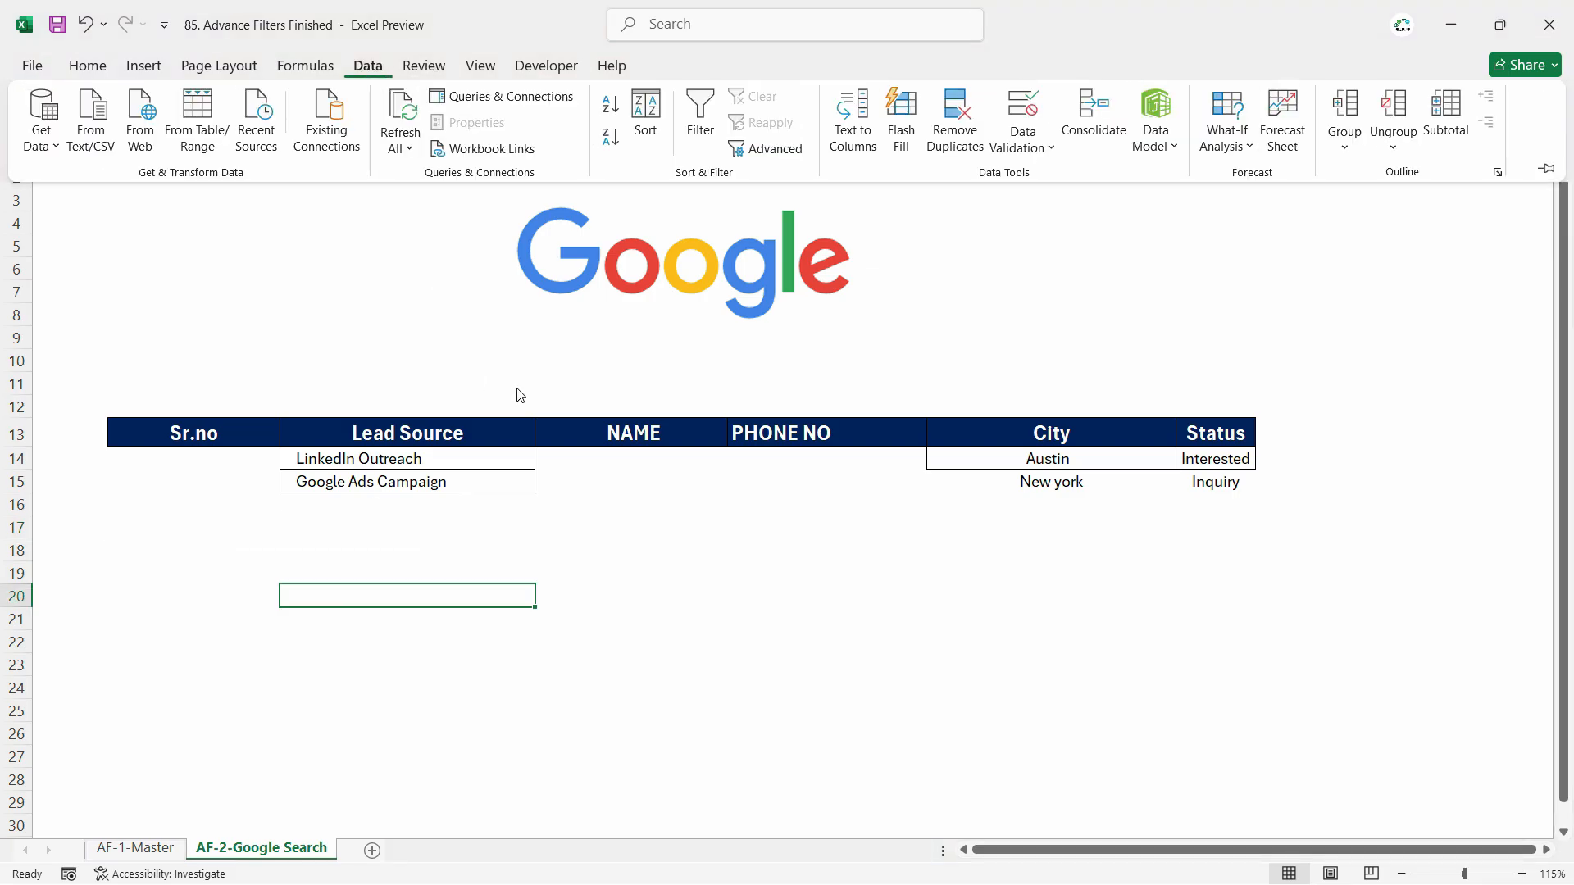
left_click(773, 149)
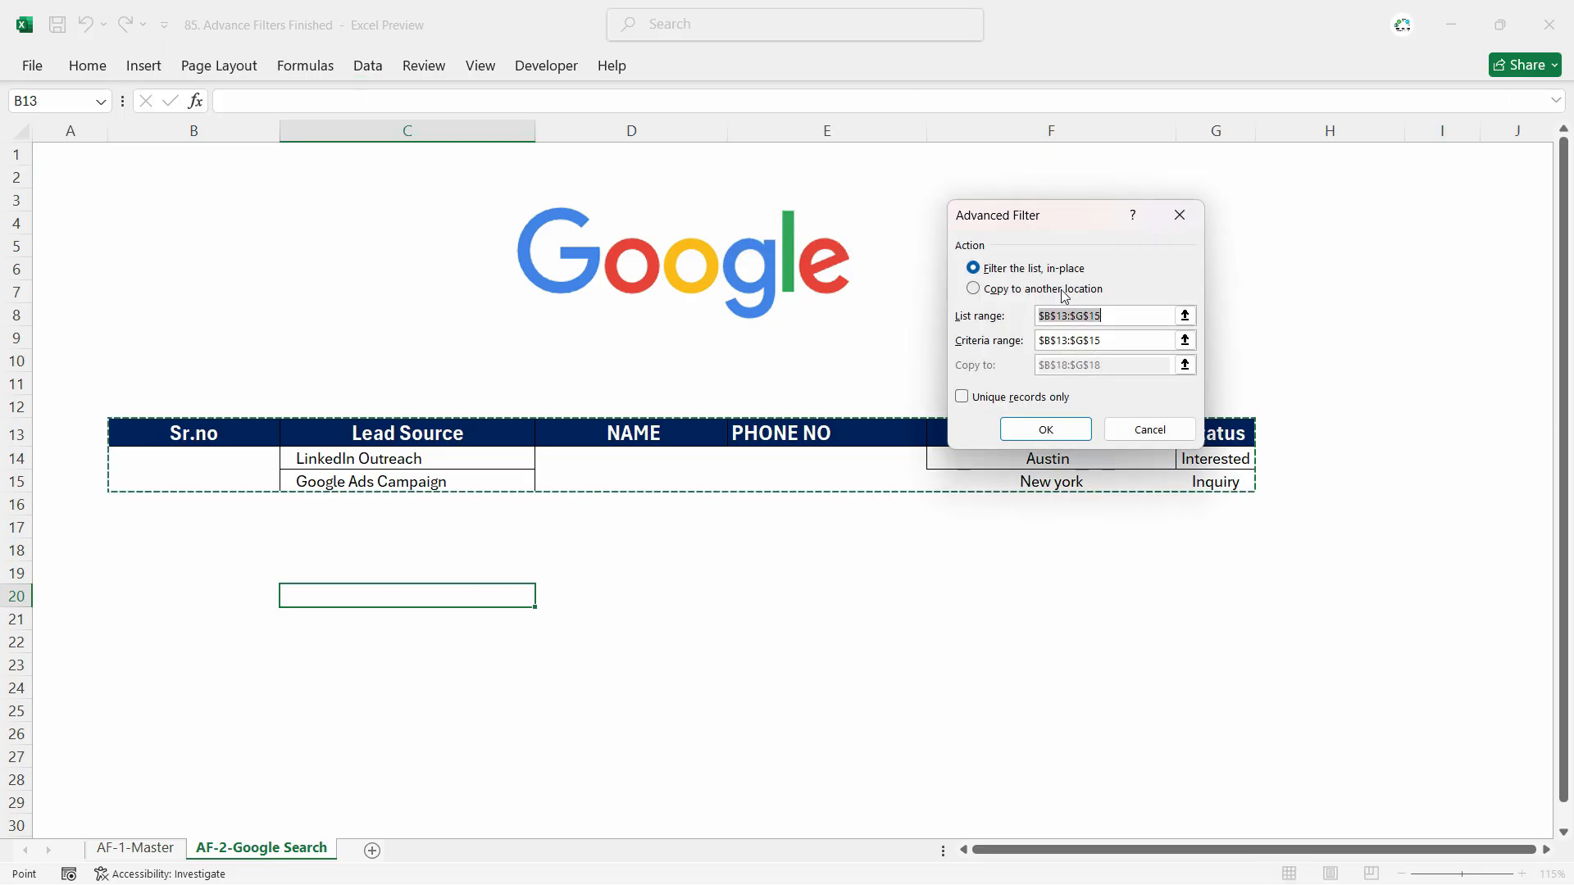
left_click(973, 288)
key("BackSpace")
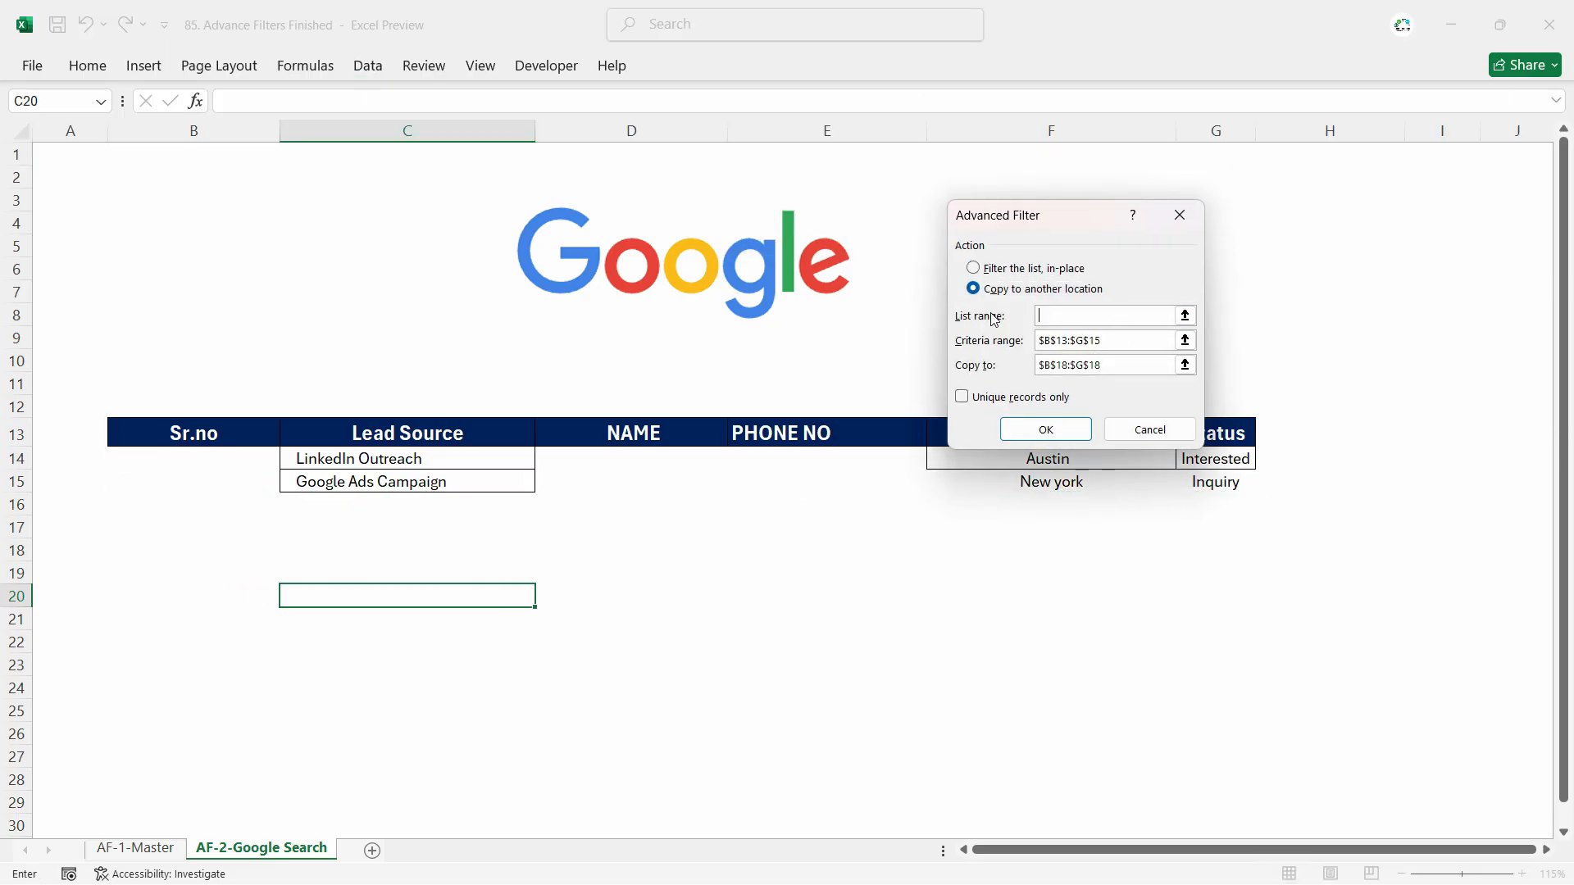
left_click(129, 849)
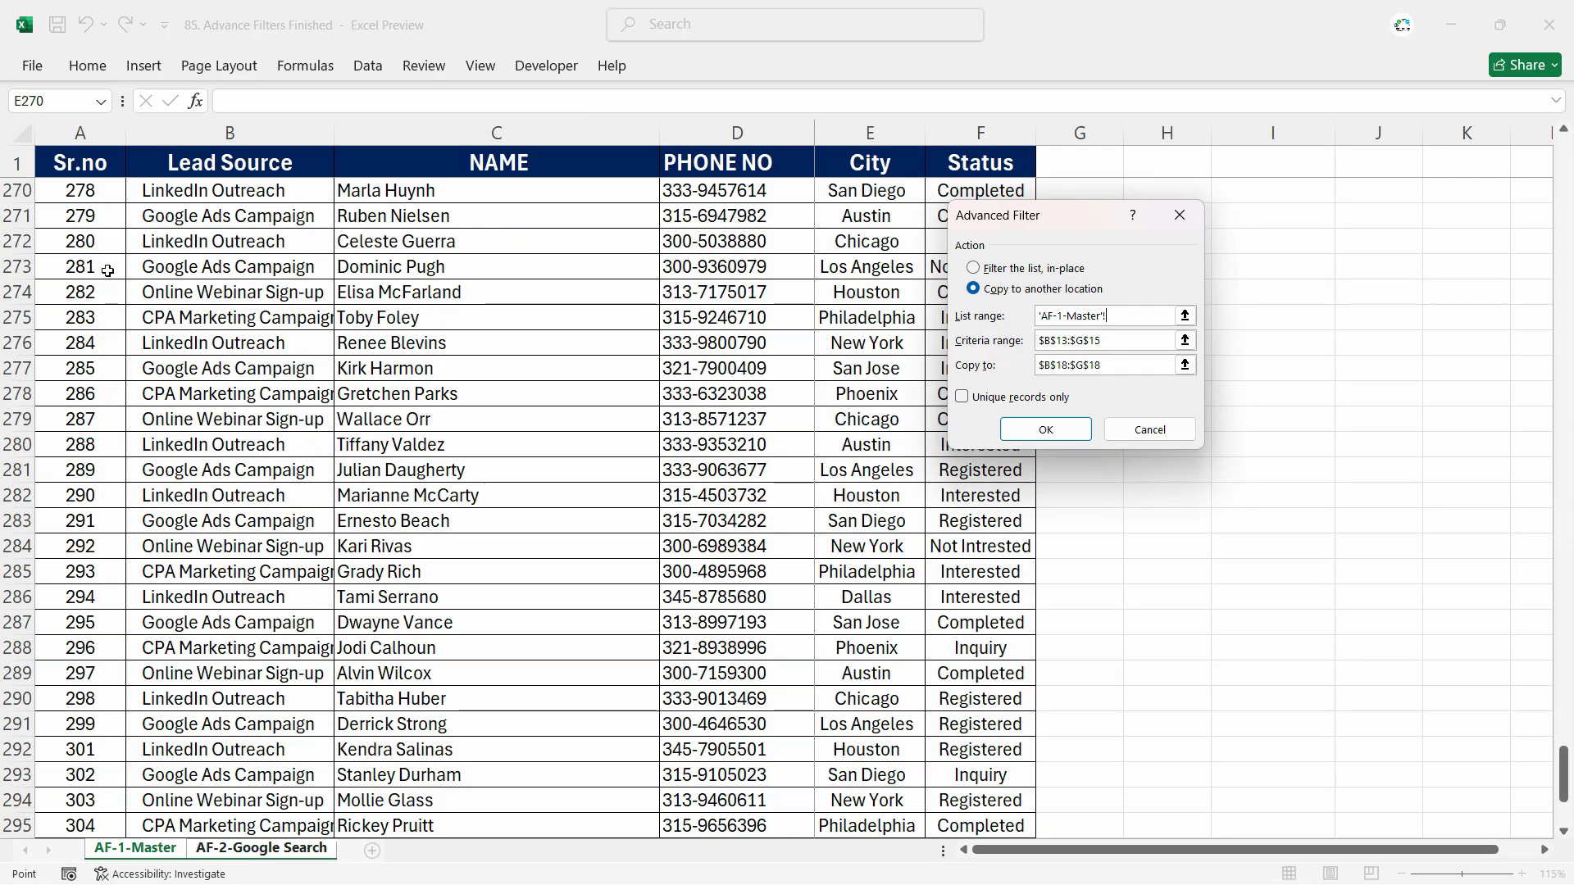
left_click(80, 164)
key("ctrl+a")
scroll(765, 519, "down", 7)
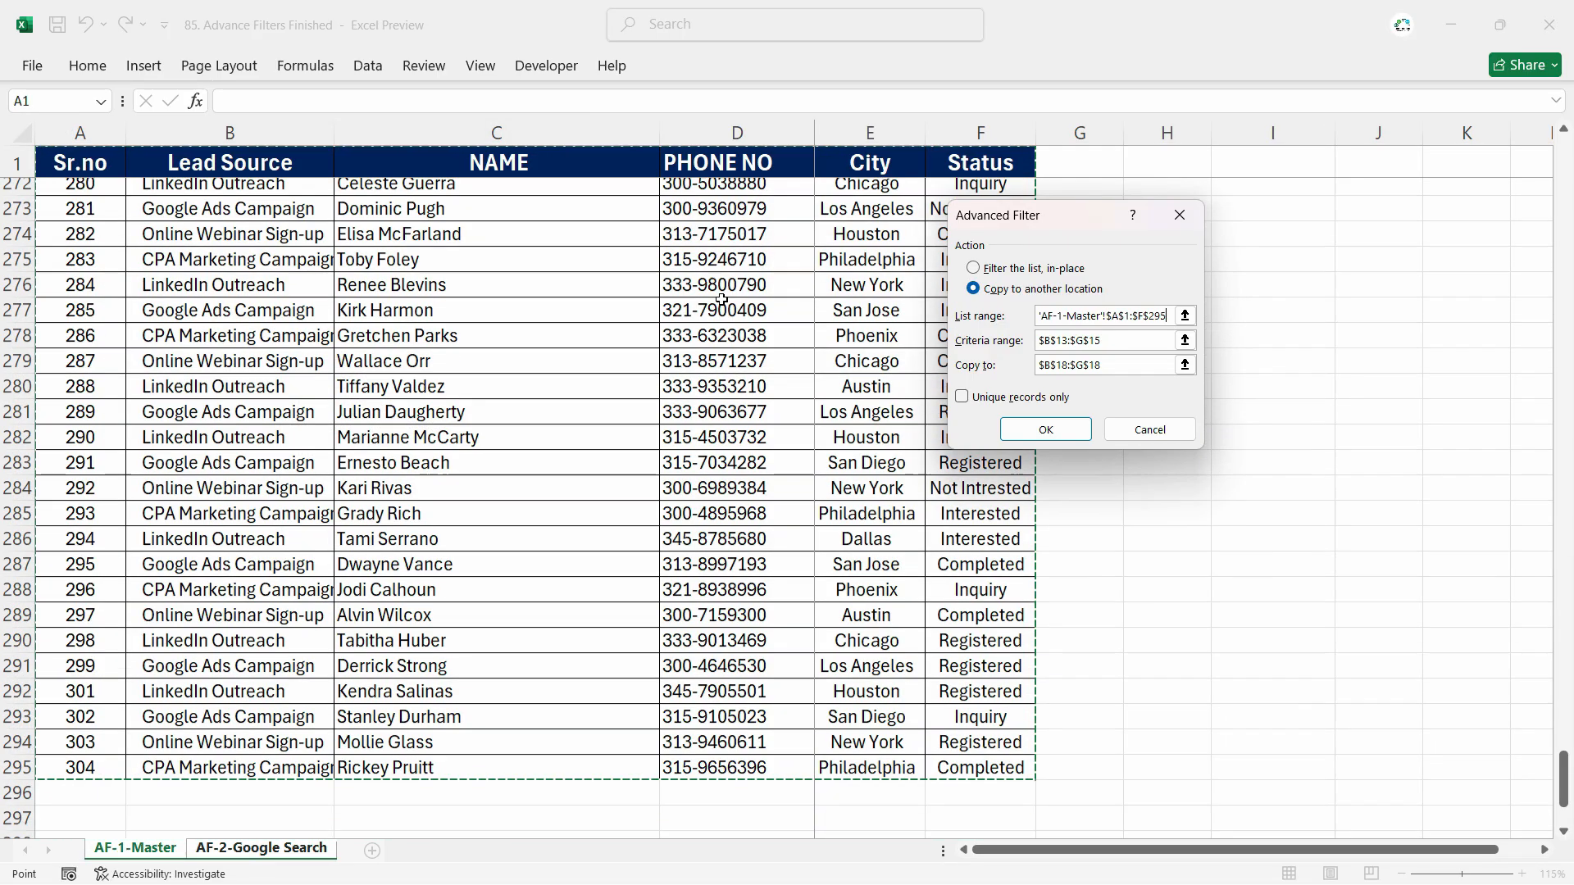
scroll(766, 519, "up", 6)
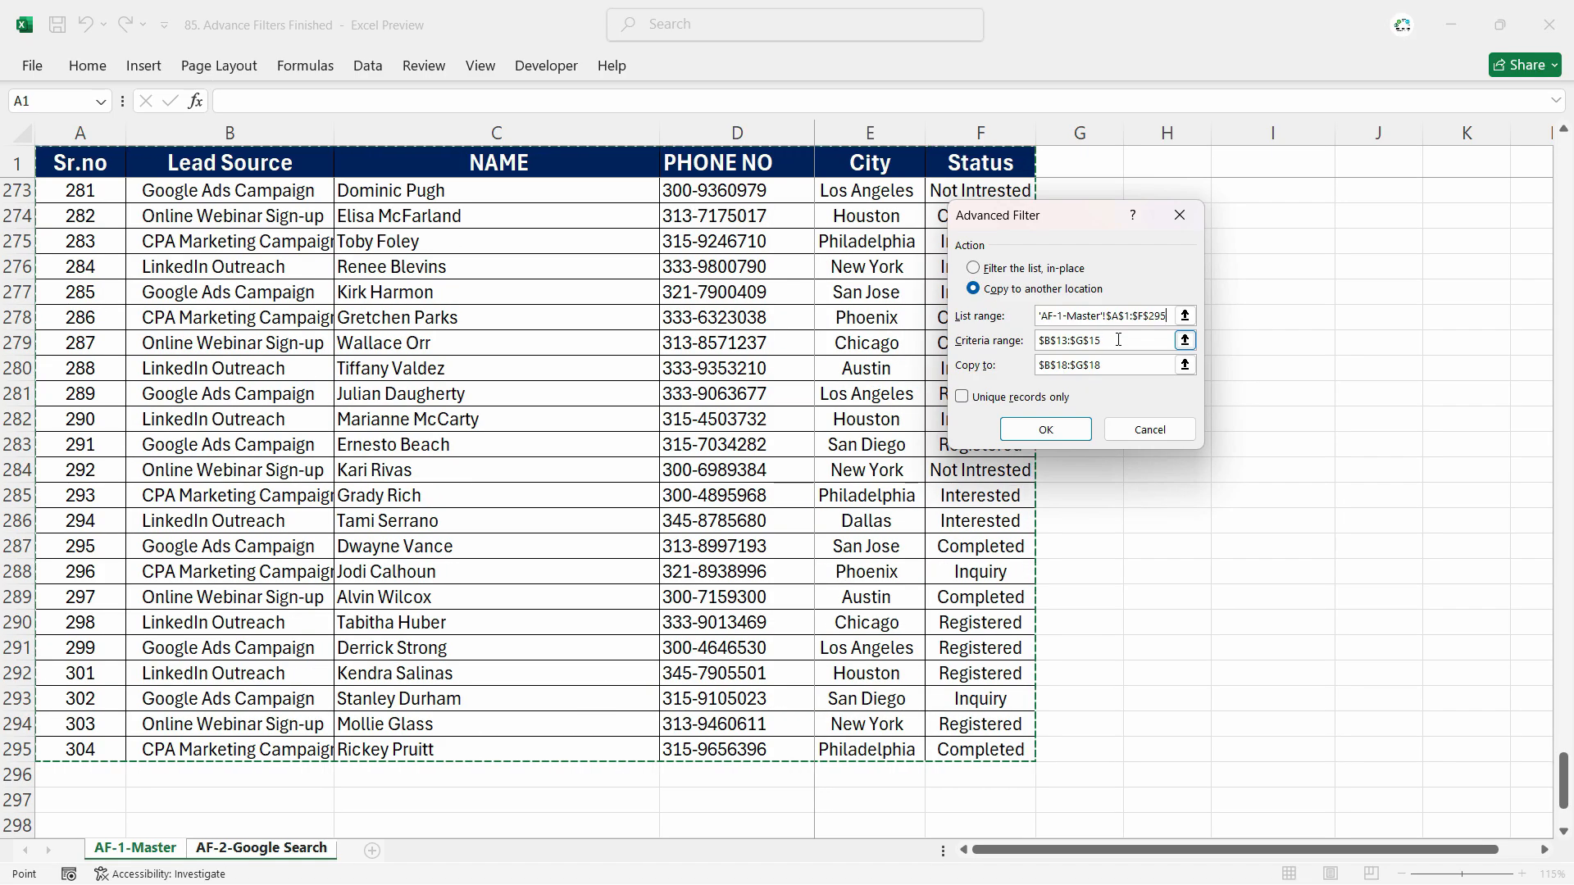
Clear the stored criteria range and select B13:G15 on the AF-2-Google Search sheet as the criteria.
left_click(1119, 339)
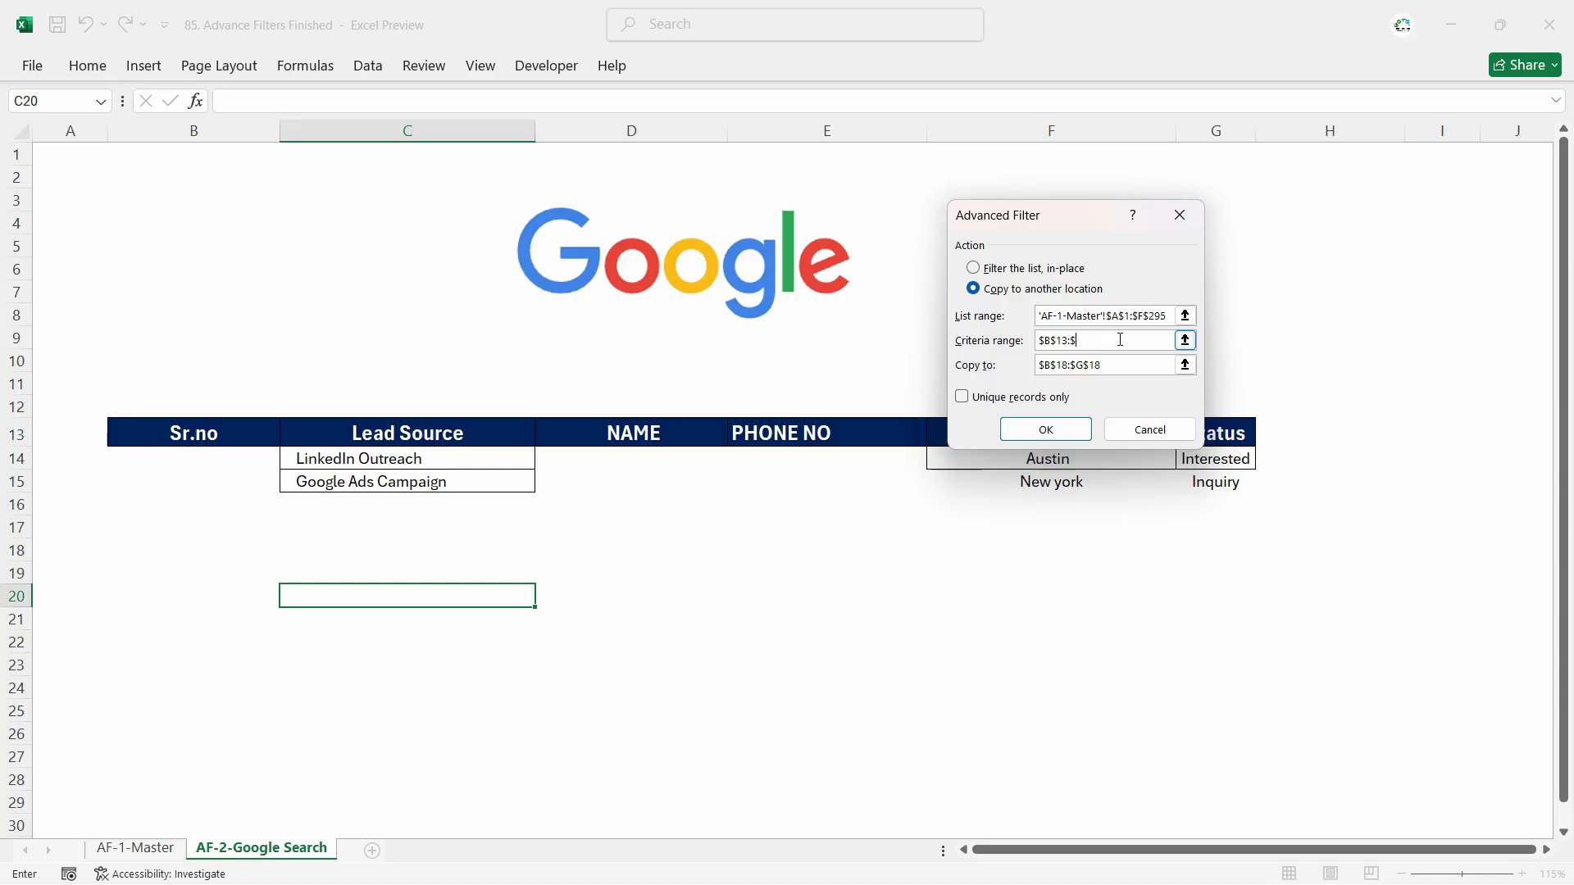
key("BackSpace")
key("BackSpace")
key("BackSpace")
key("BackSpace")
key("BackSpace")
key("BackSpace")
key("BackSpace")
left_click_drag(181, 429, 1213, 484)
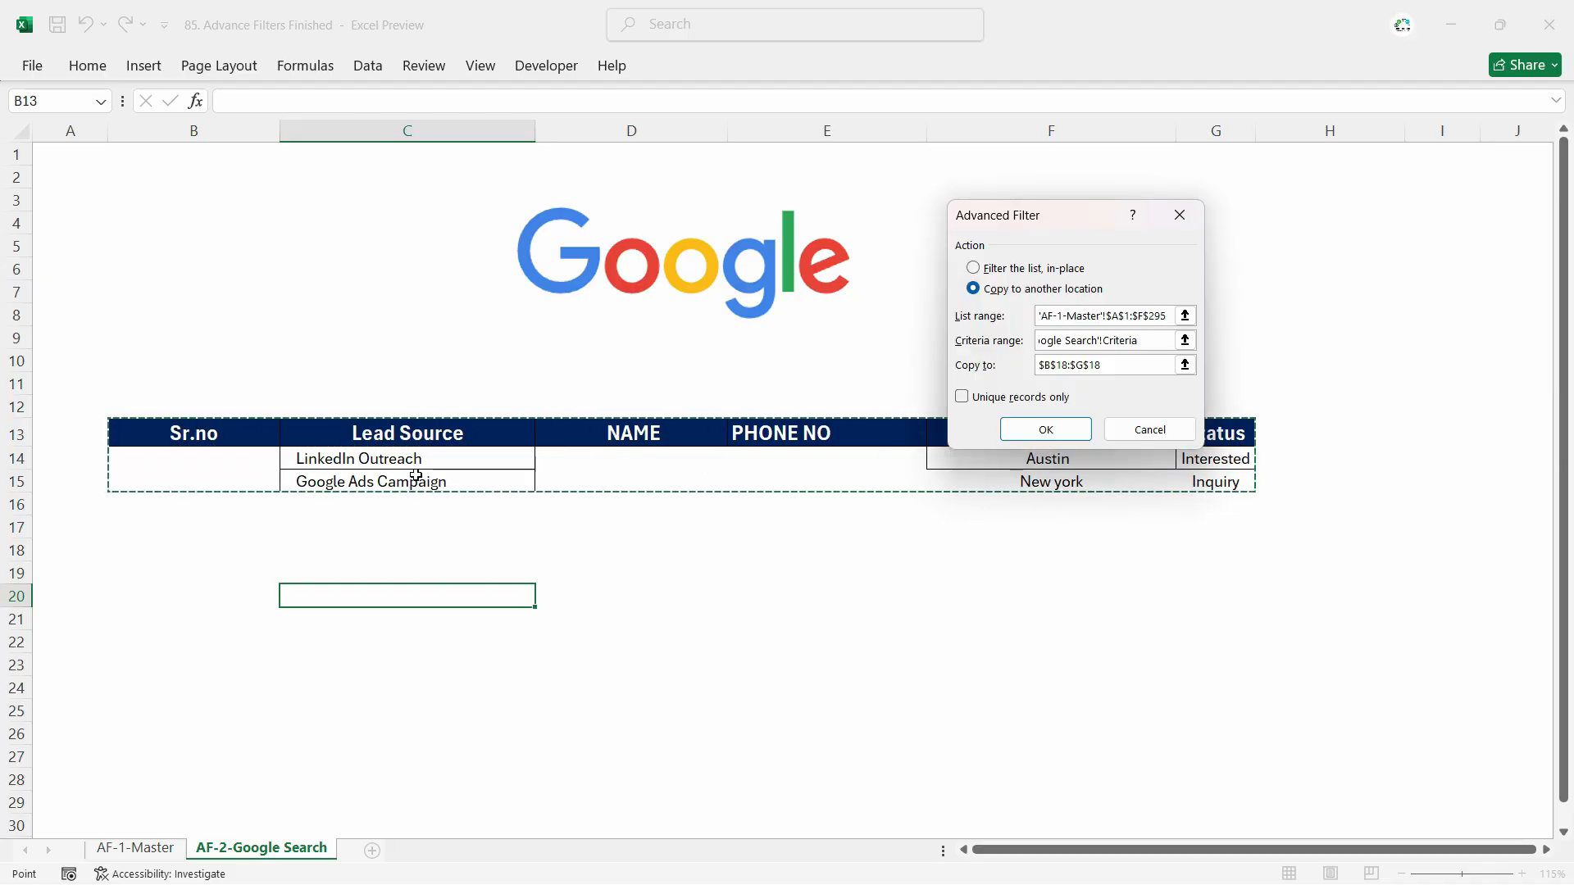
Replace the copy destination with cell B18 on AF-2-Google Search and run the Advanced Filter.
left_click_drag(1039, 366, 1197, 405)
key("BackSpace")
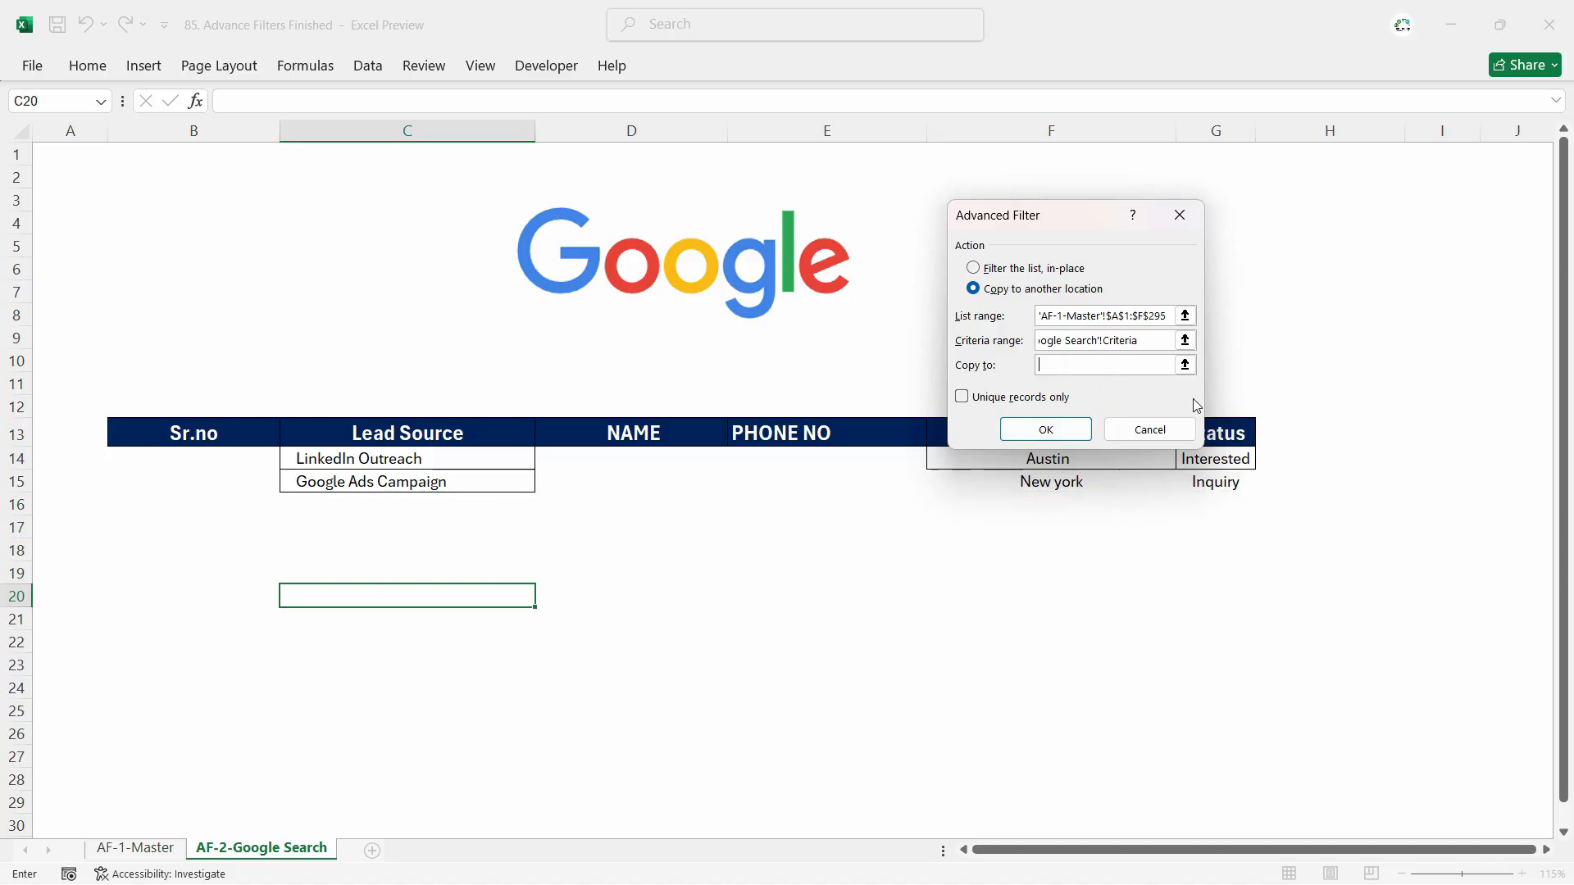
left_click(172, 544)
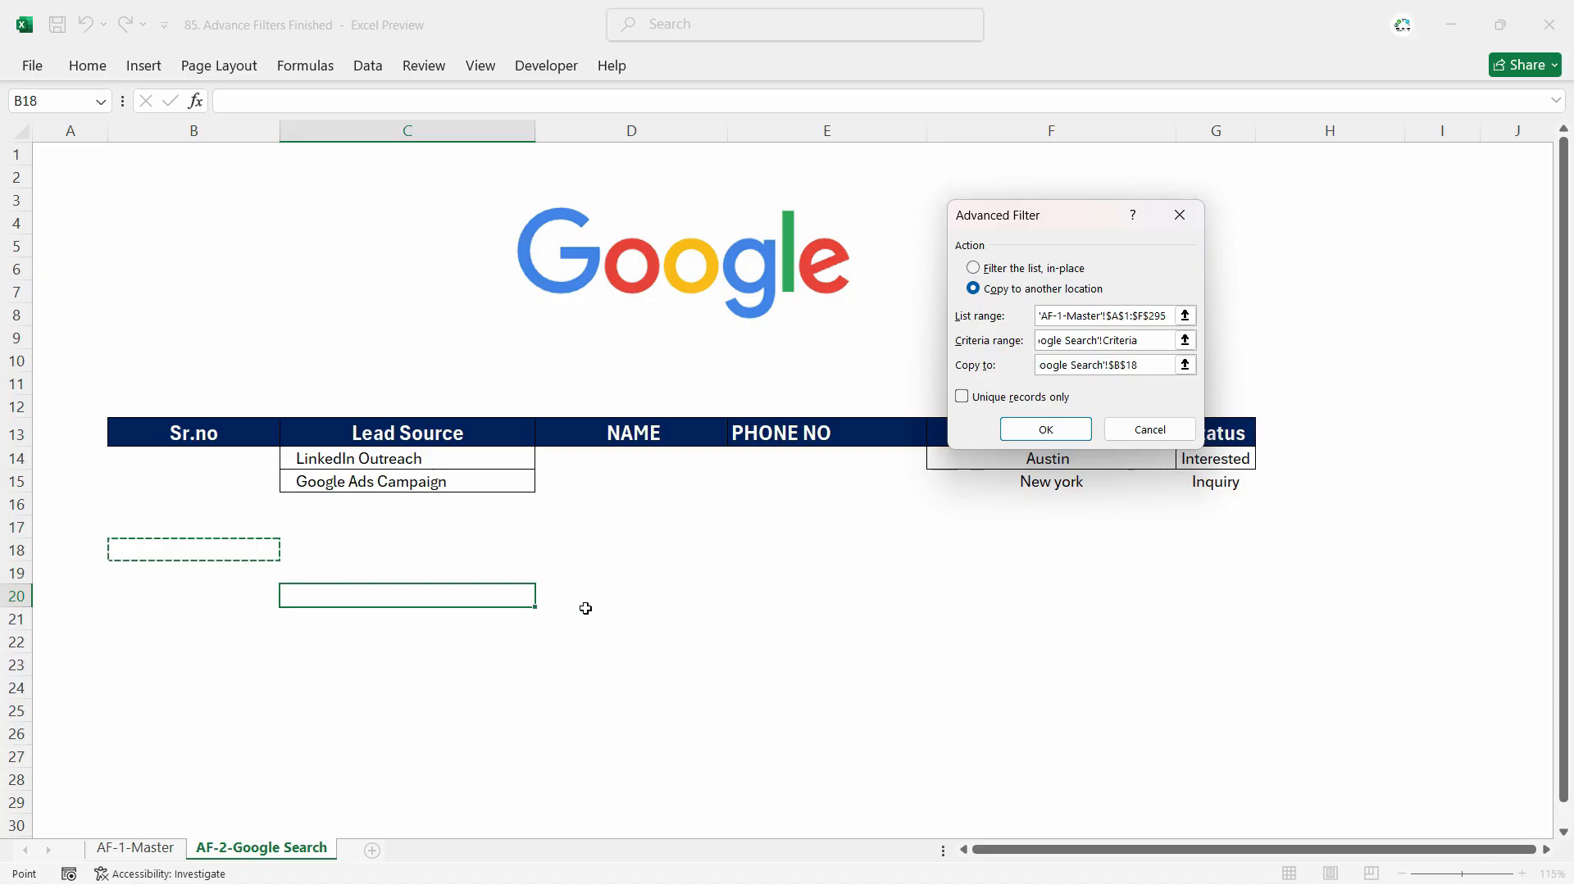
left_click(1045, 430)
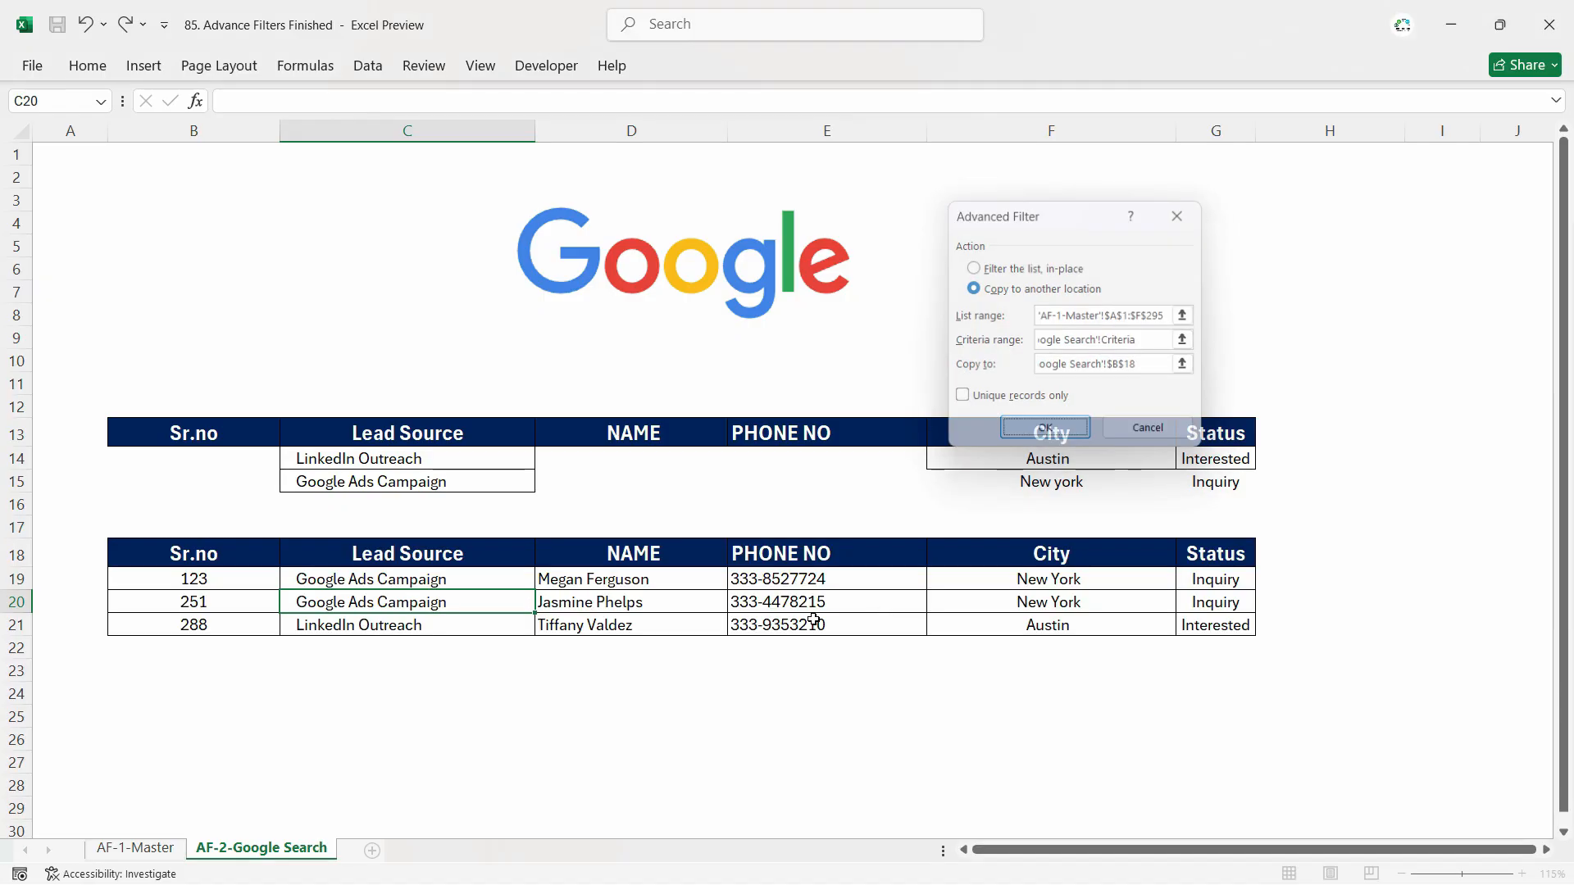
left_click(547, 623)
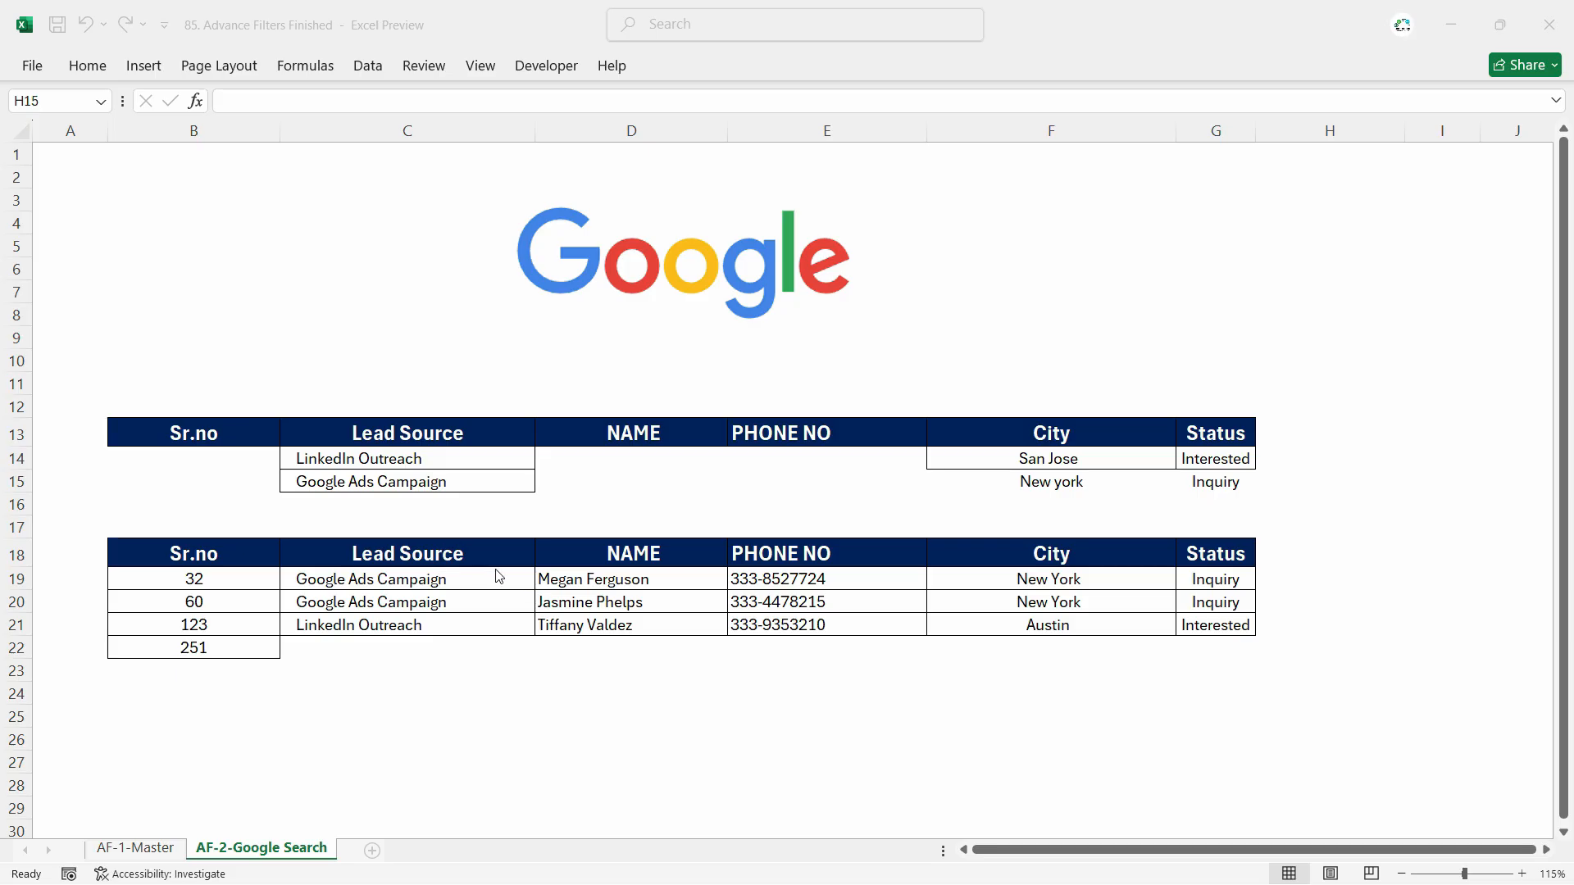
Compare the Lead Source criteria in C14:C15 and City criteria in F14:F15 with the extracted records starting at B18.
left_click(474, 456)
left_click(509, 485)
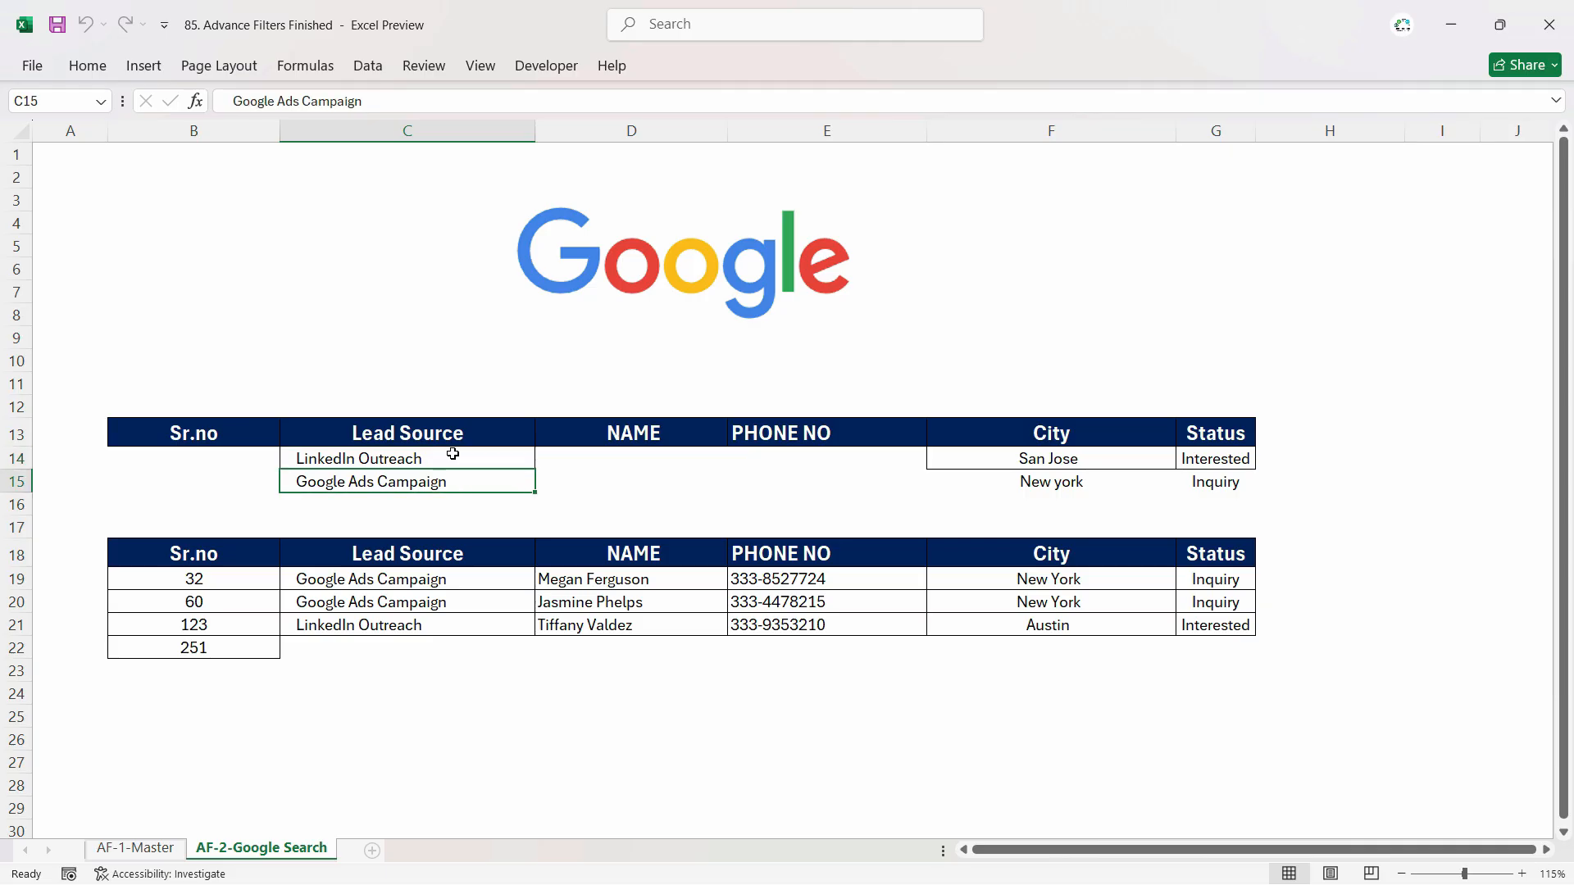
left_click(450, 452)
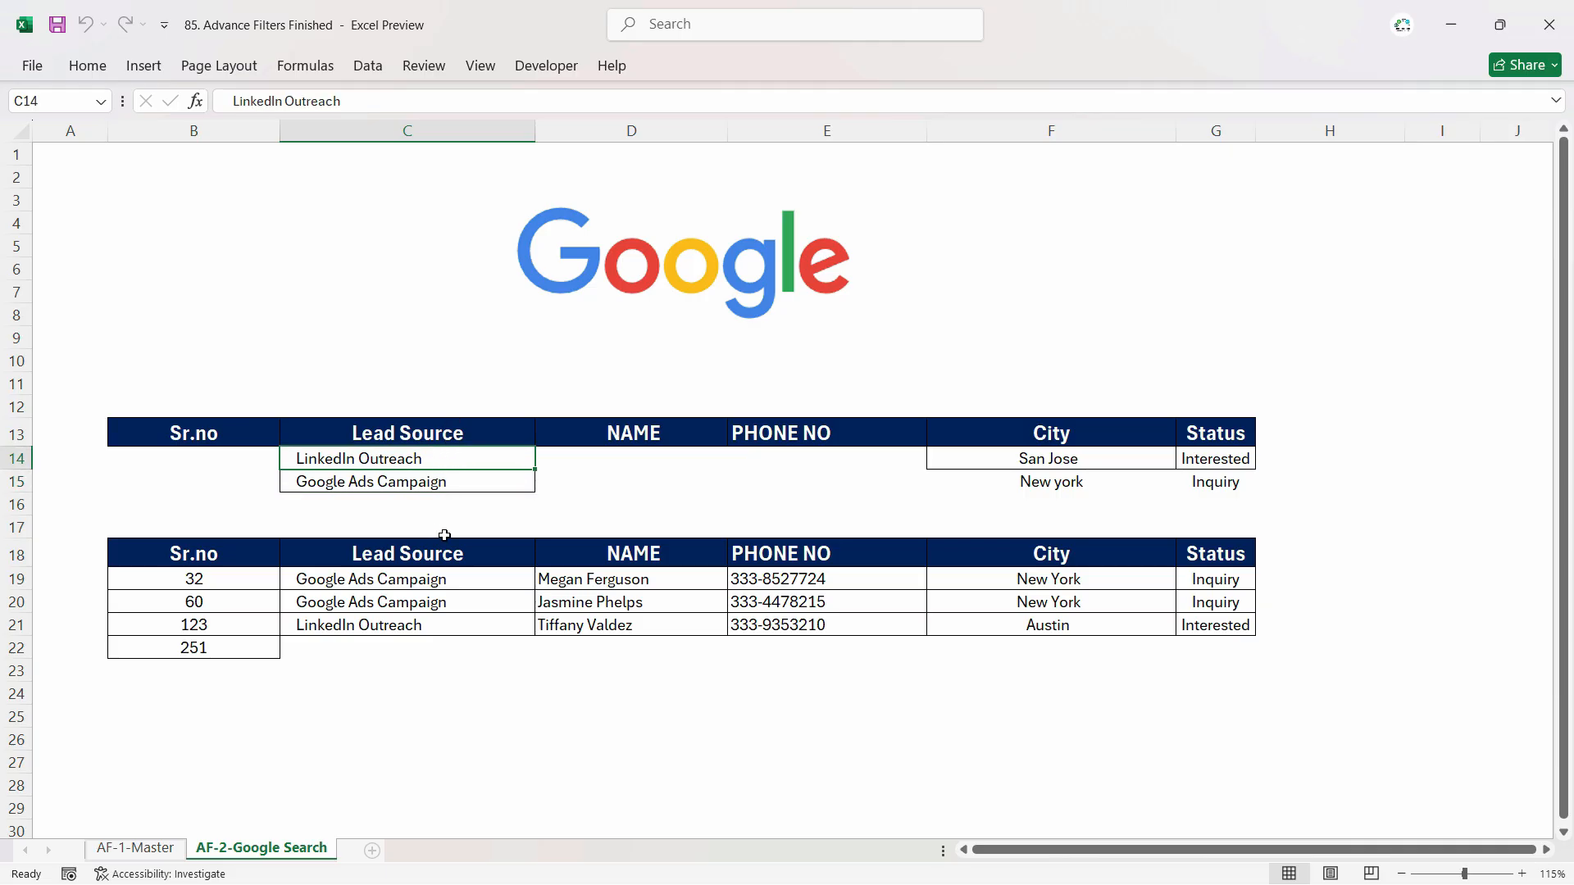
left_click(1117, 462)
left_click(1104, 484)
left_click(1088, 441)
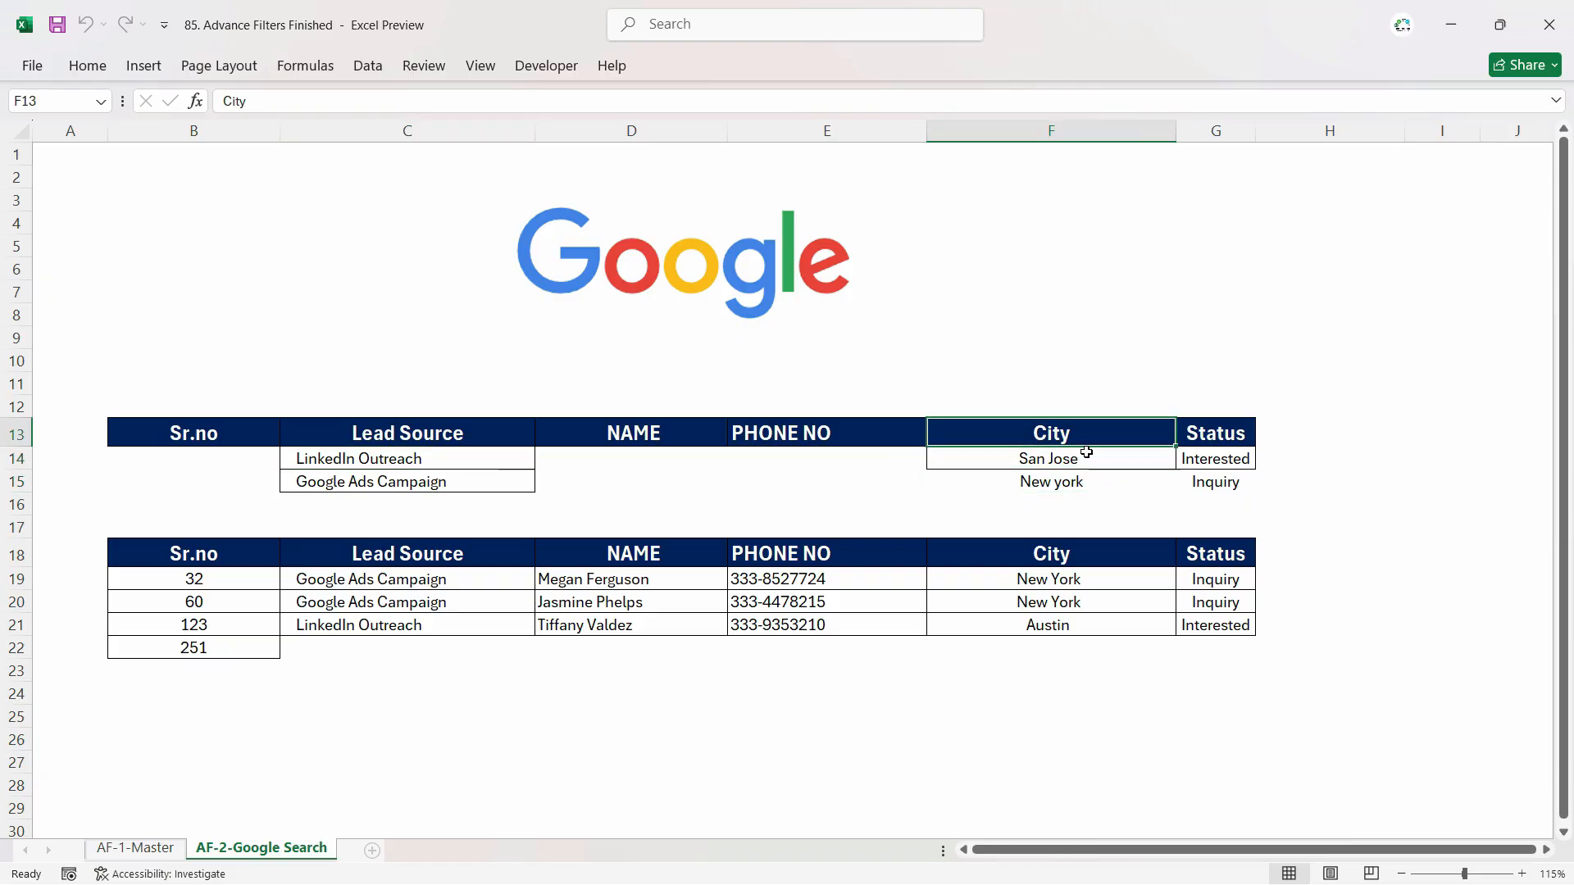
left_click(1085, 456)
left_click(1085, 478)
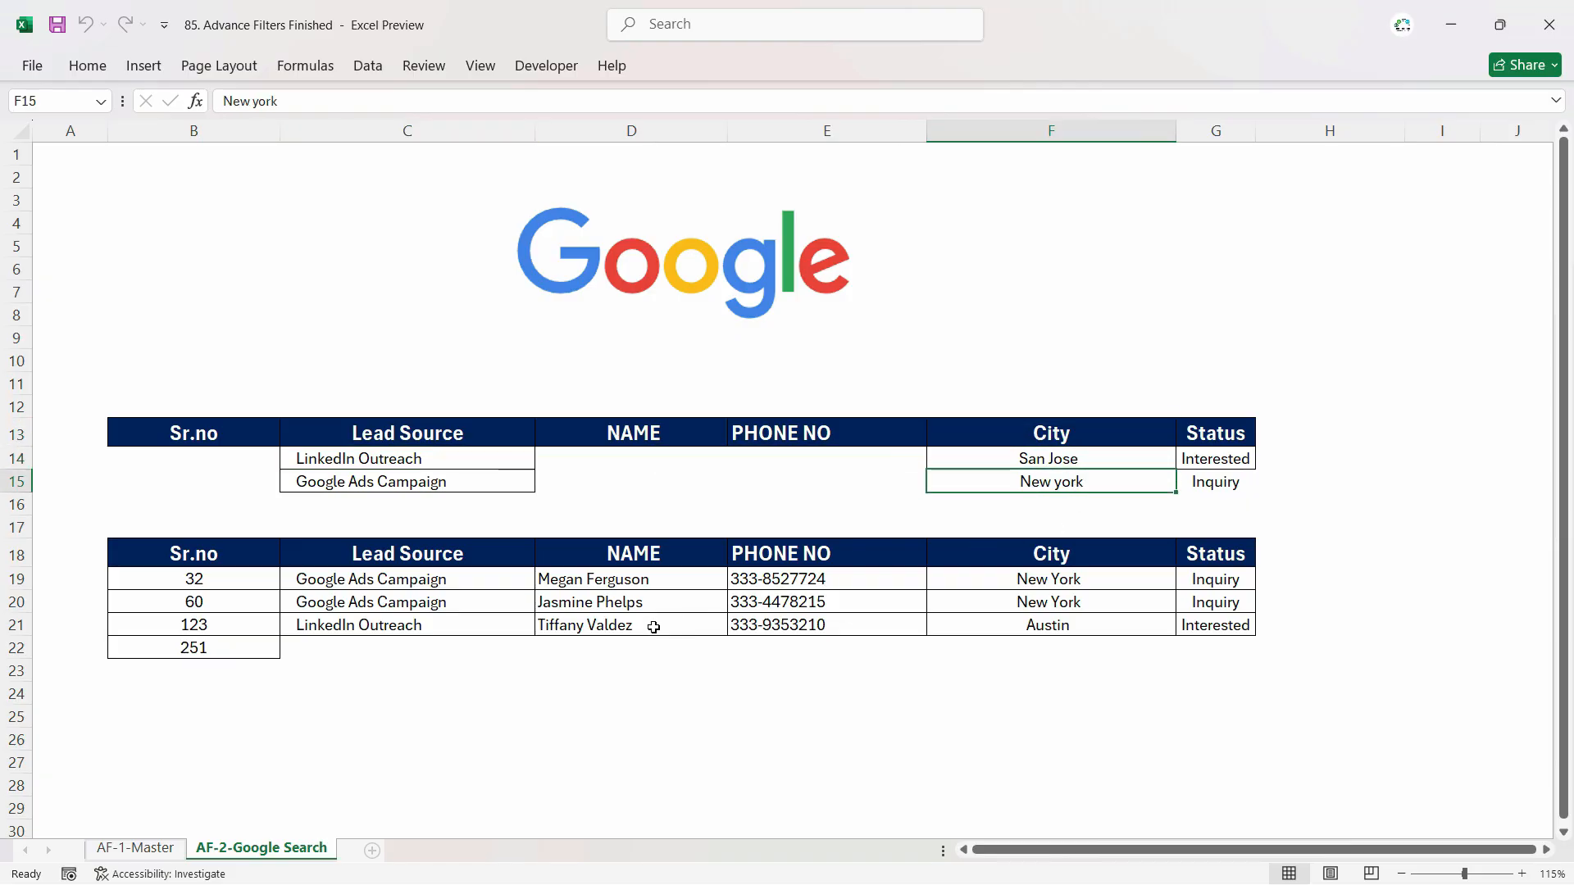
left_click_drag(175, 559, 1211, 667)
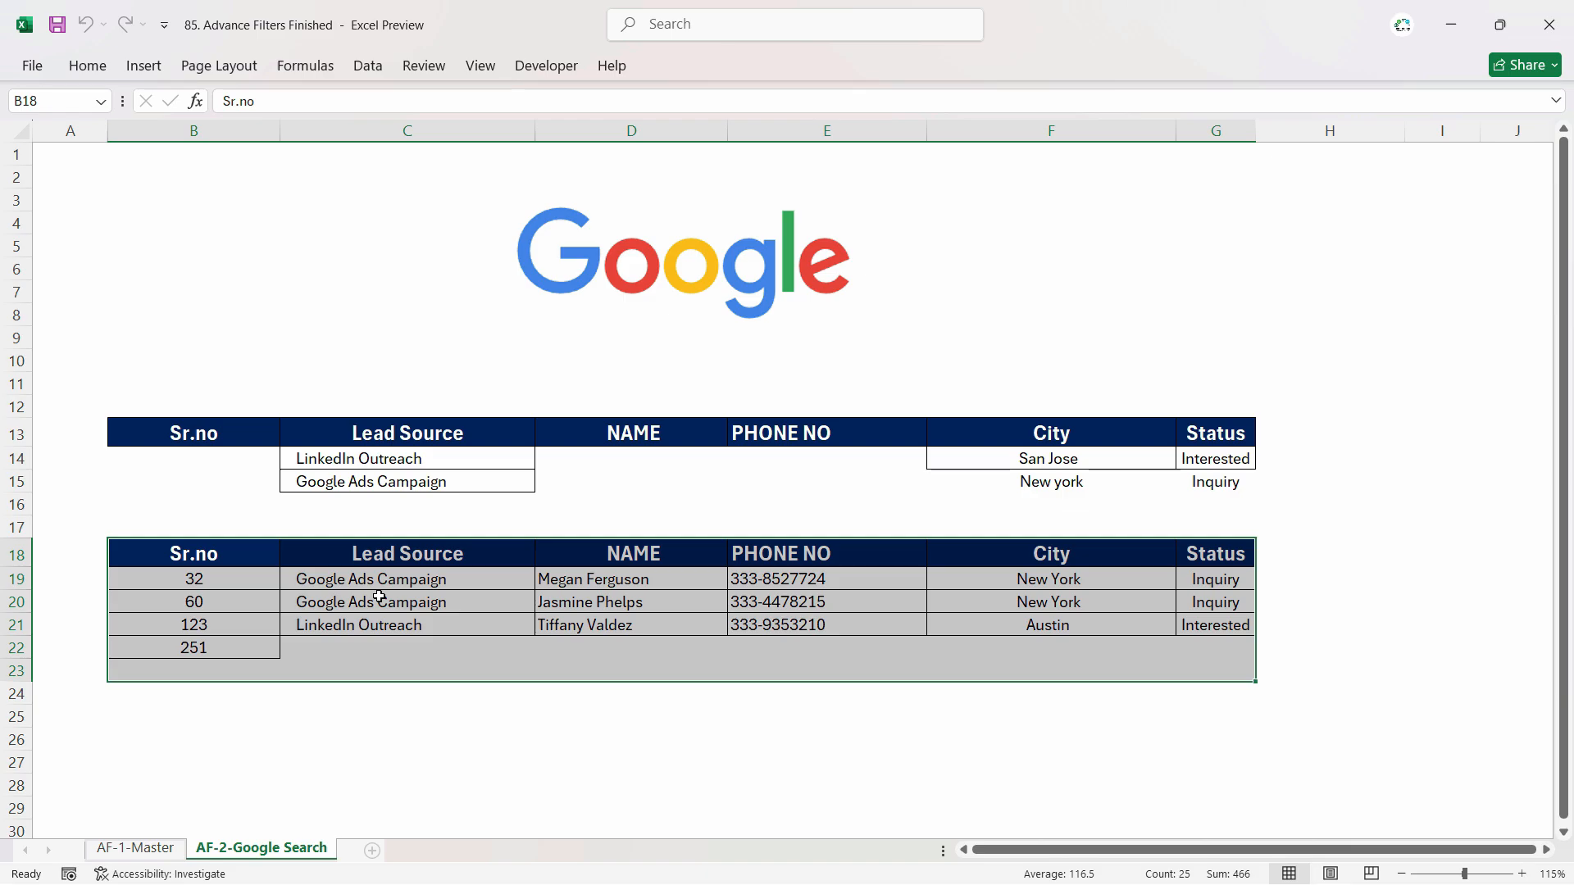
left_click(1050, 463)
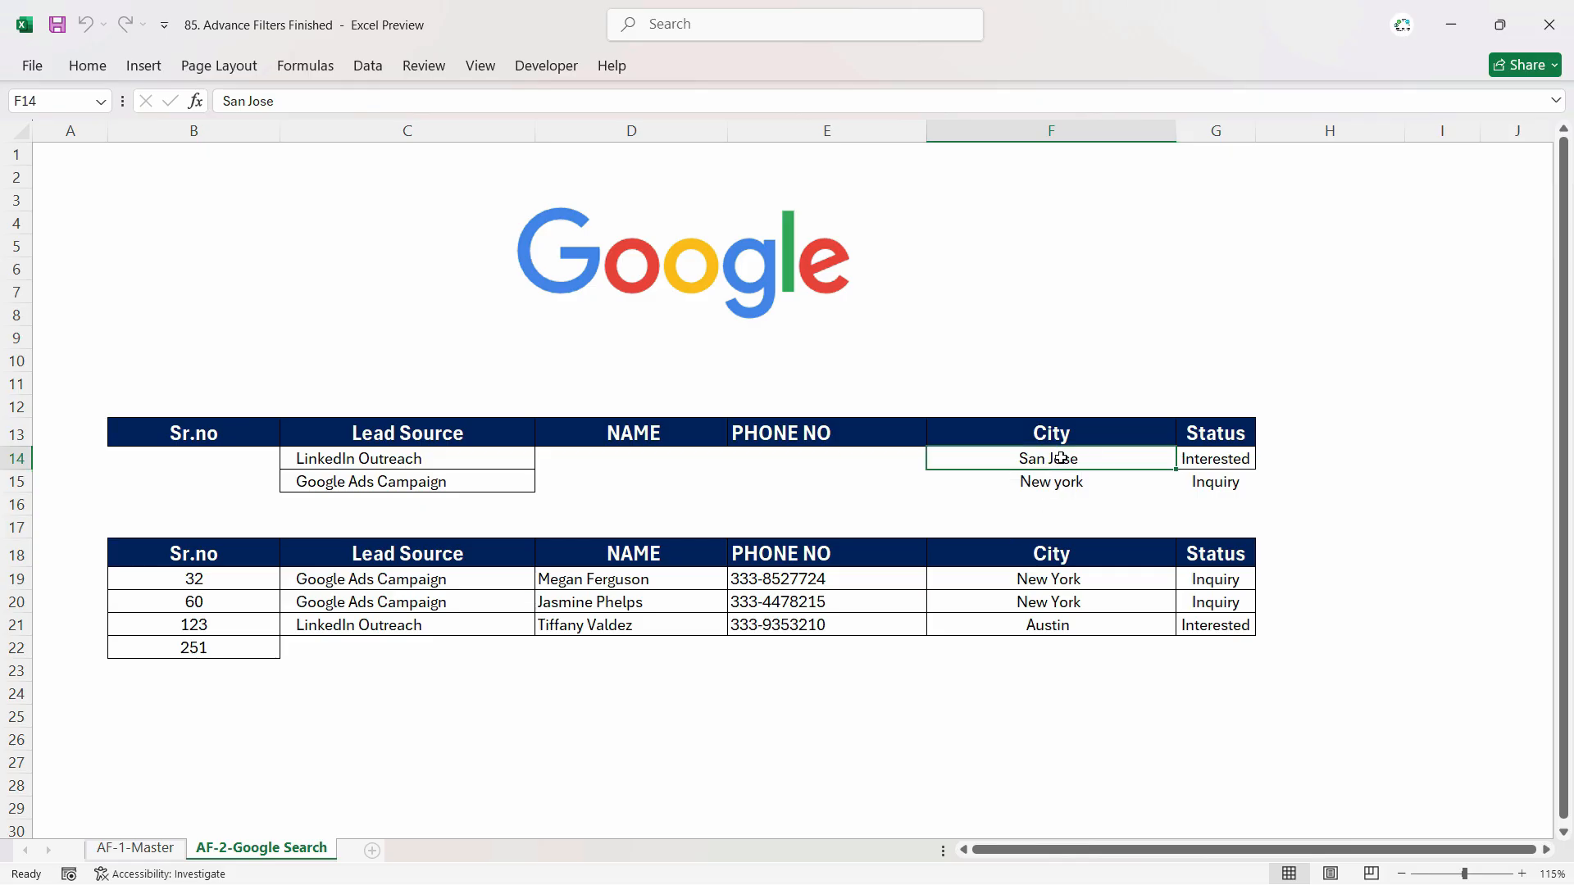
left_click(382, 459)
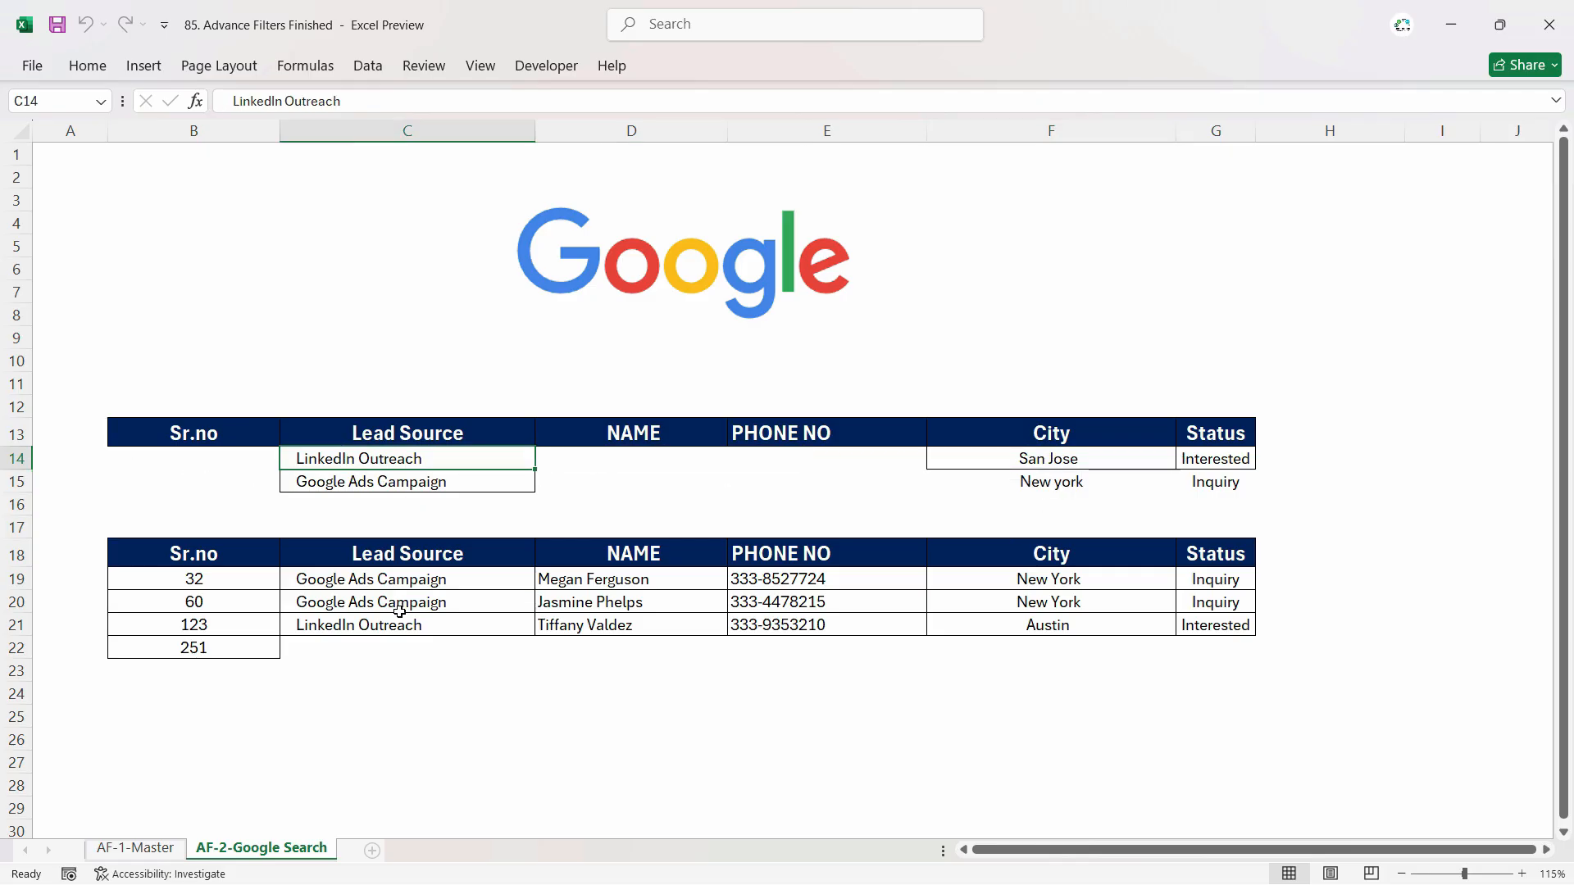
left_click_drag(193, 551, 1029, 622)
left_click(726, 670)
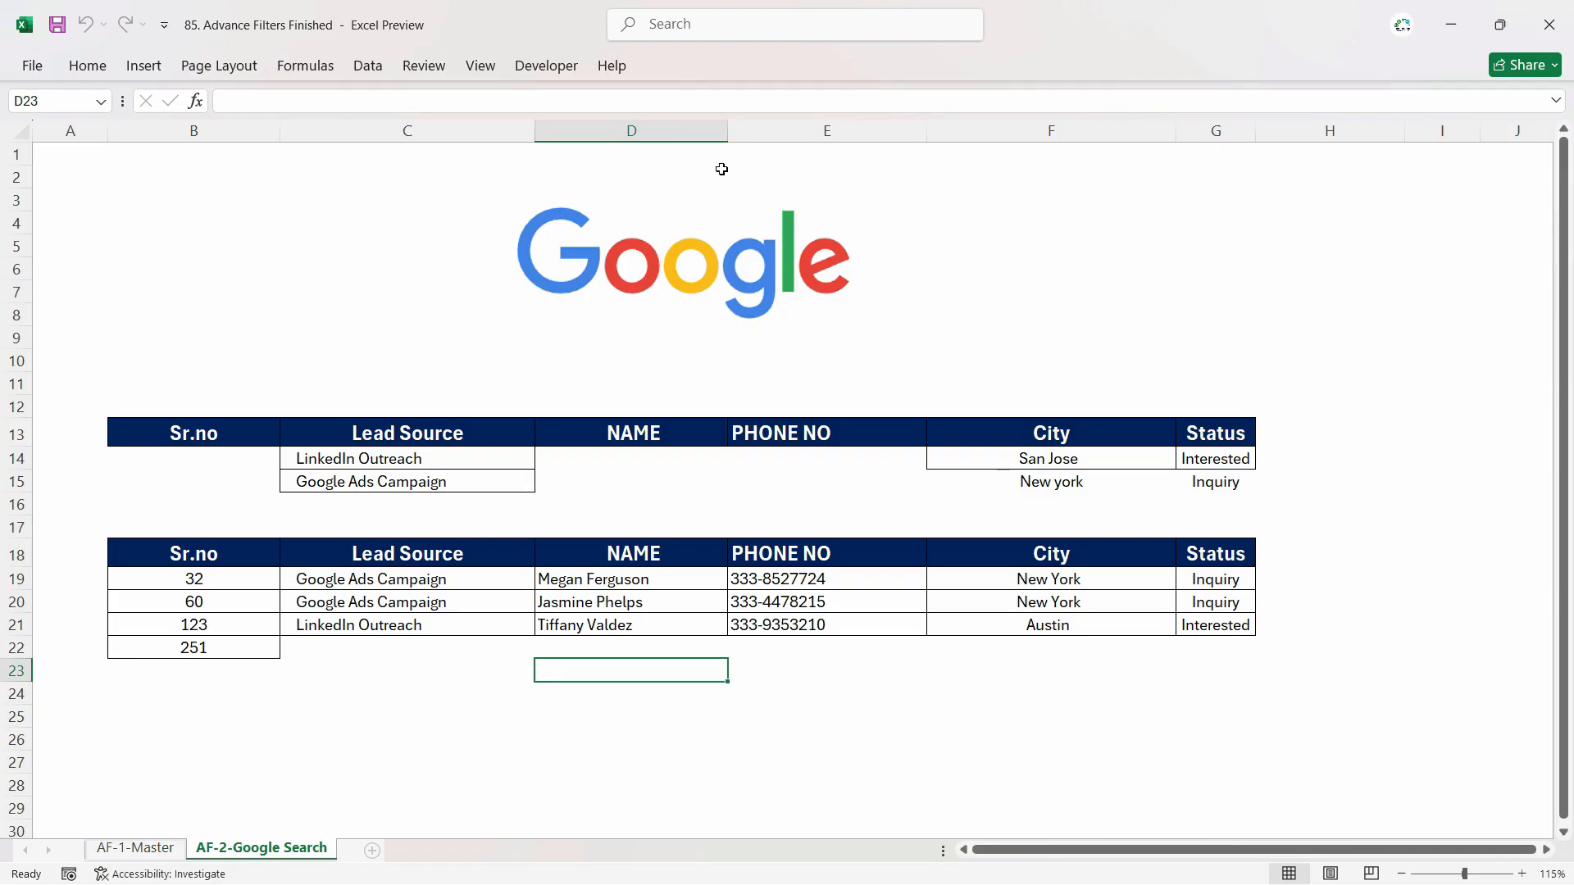
Make sure the Developer tab is enabled among the main tabs in the ribbon customization options and confirm them.
left_click(547, 67)
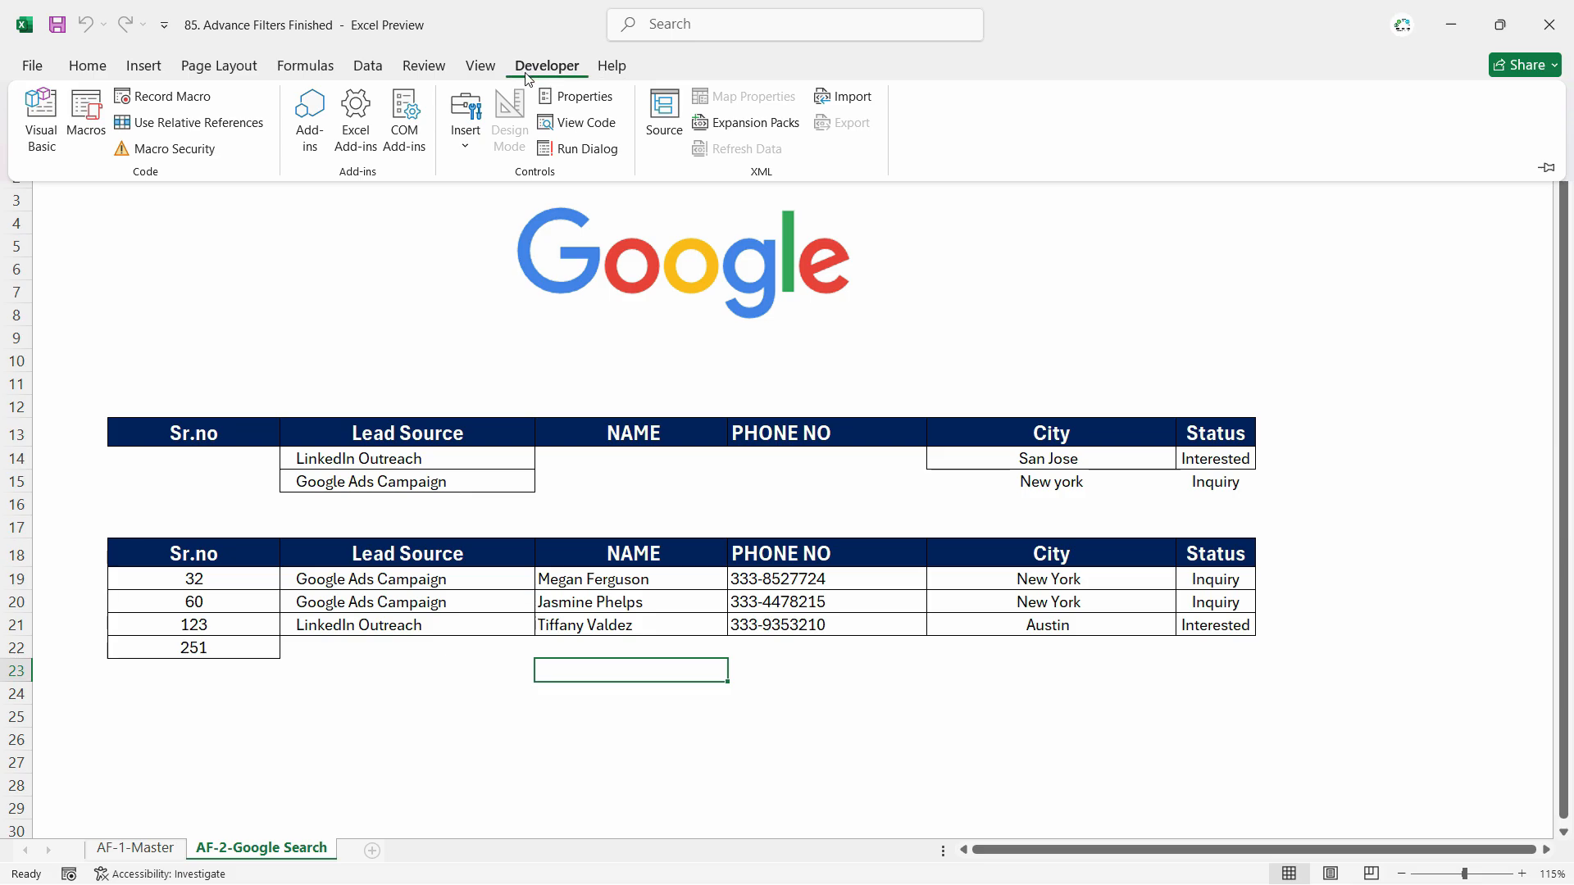
left_click(89, 71)
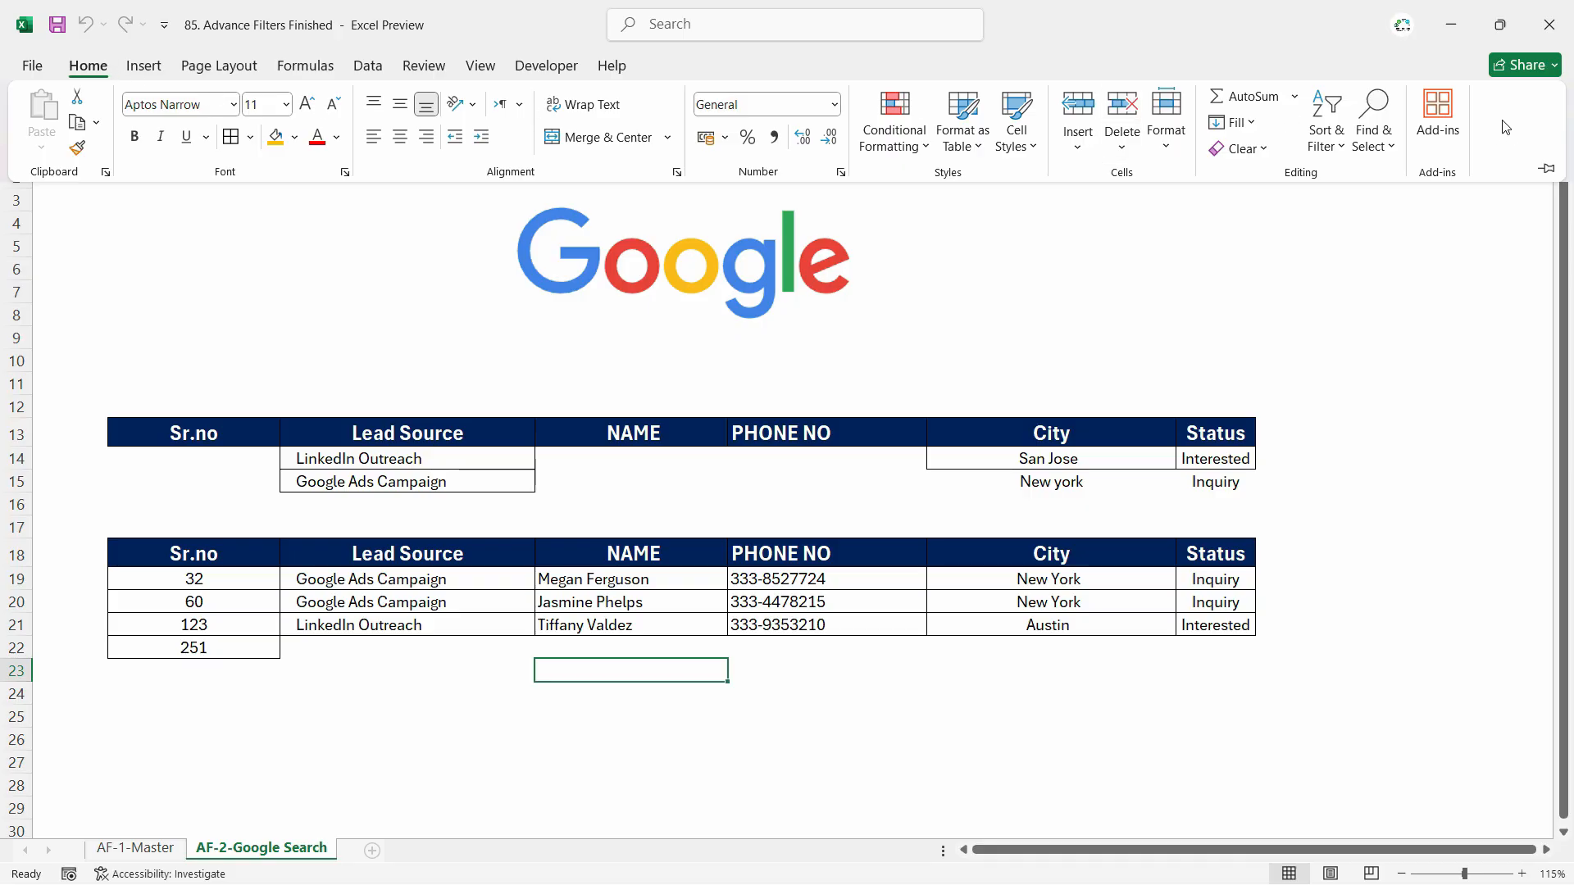
right_click(1521, 132)
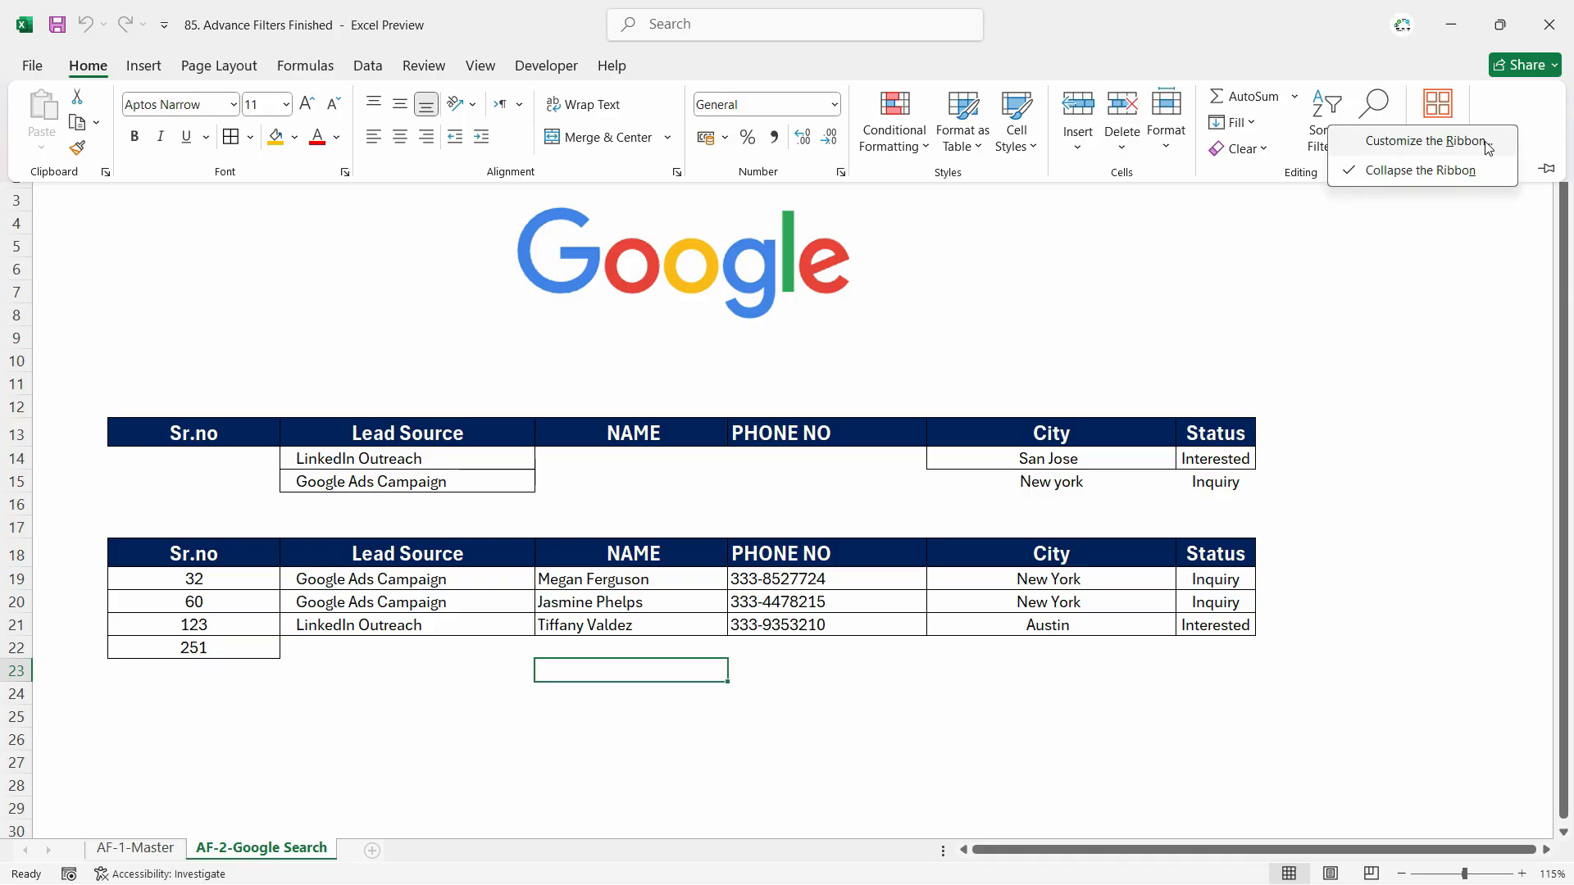
left_click(1485, 145)
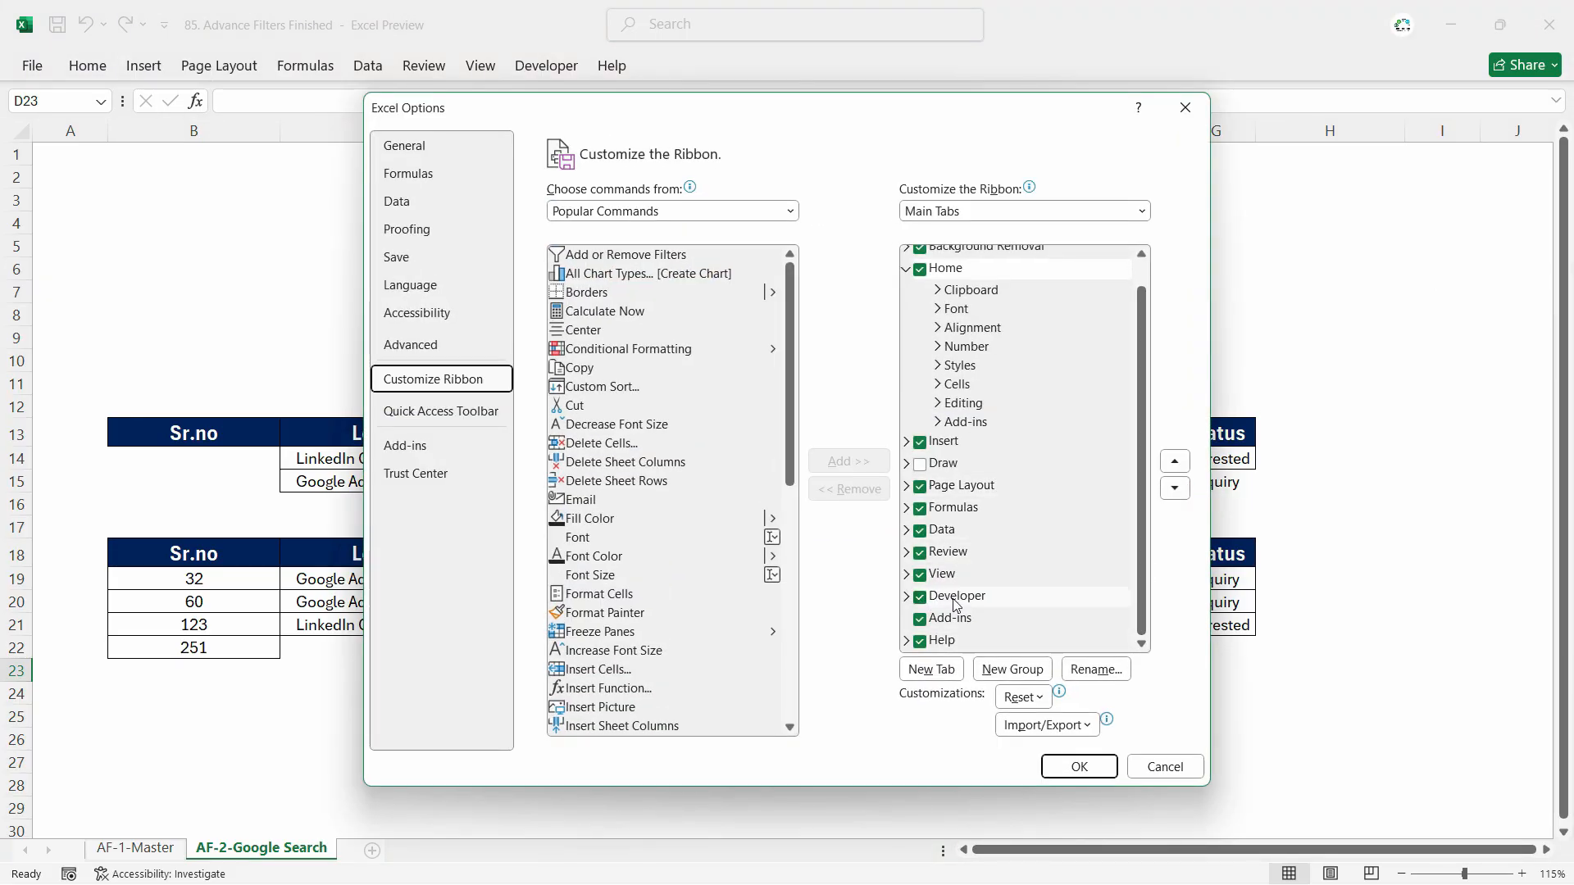
left_click(919, 599)
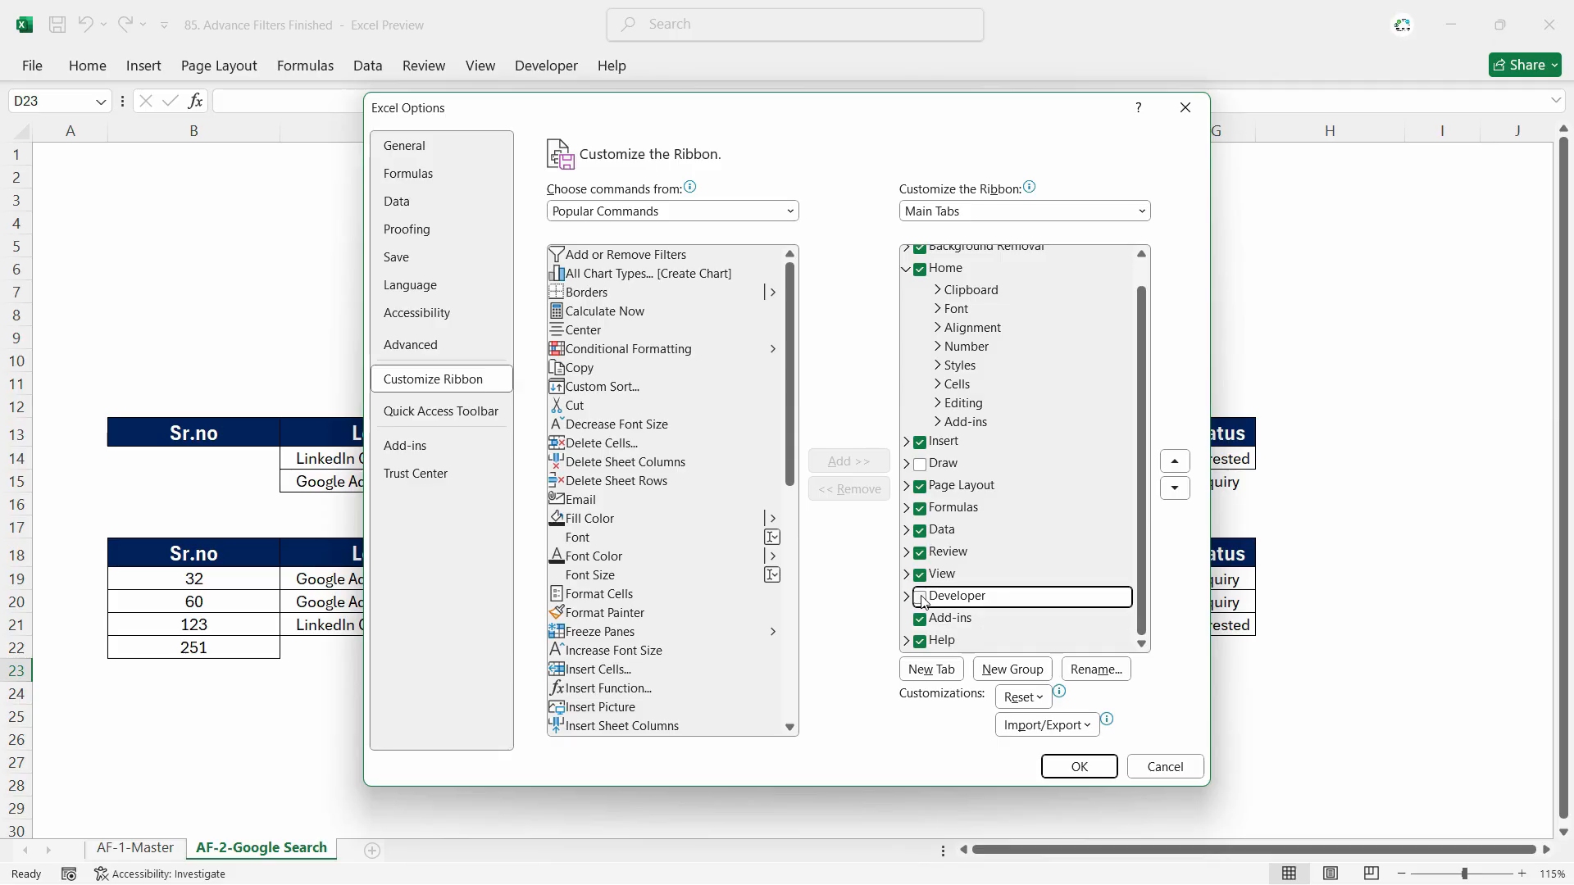
left_click(919, 597)
left_click(1079, 767)
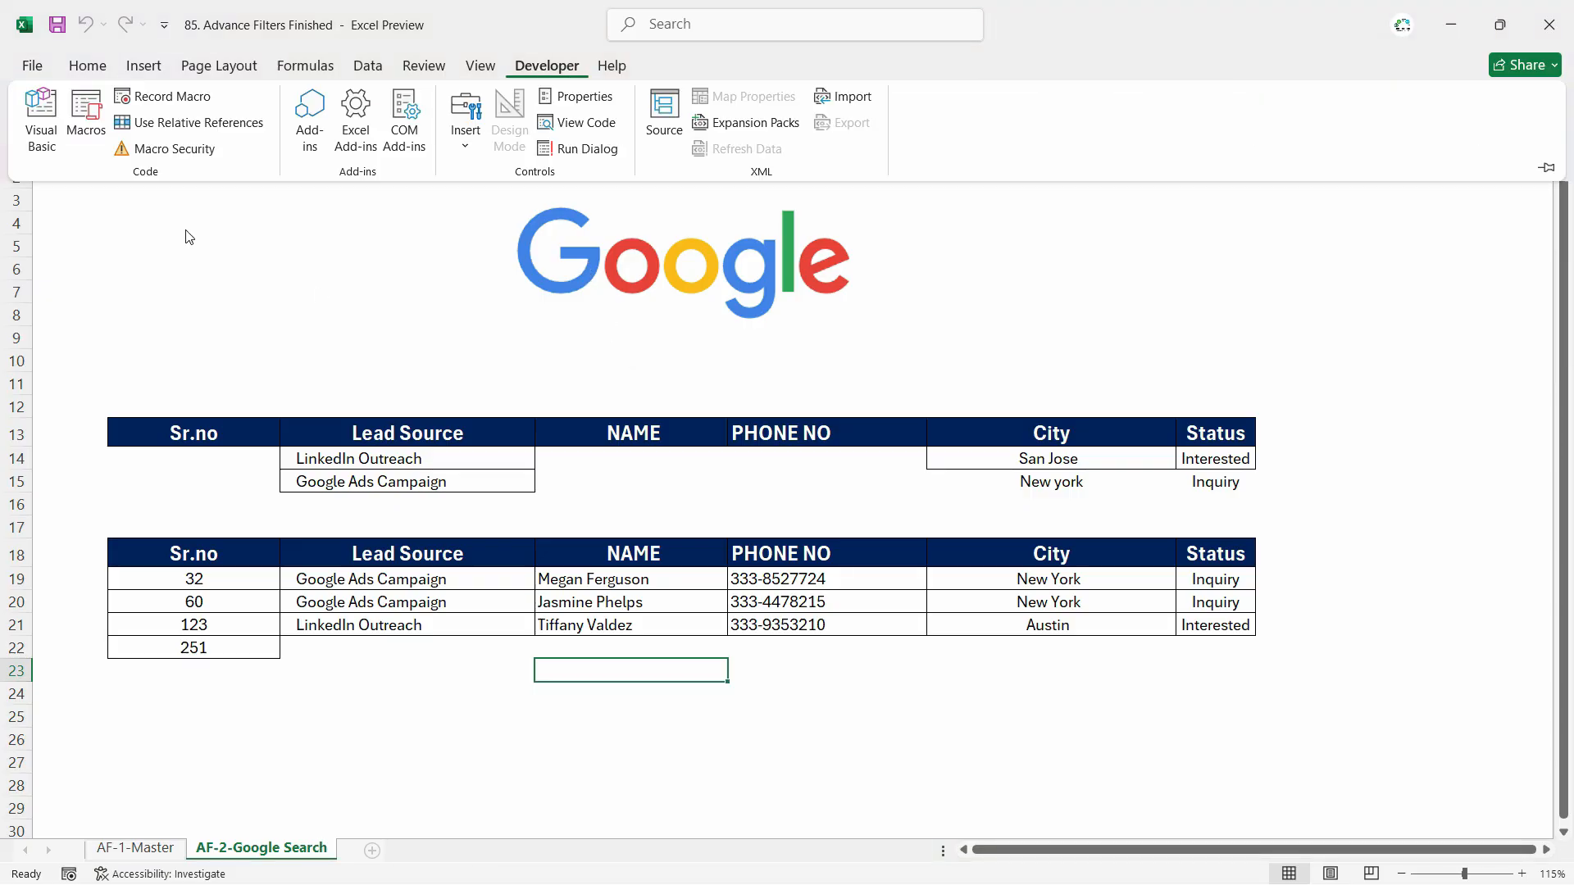
Start recording a macro named Refresh_Se, stored in this workbook, and check that the recording is running.
left_click(164, 96)
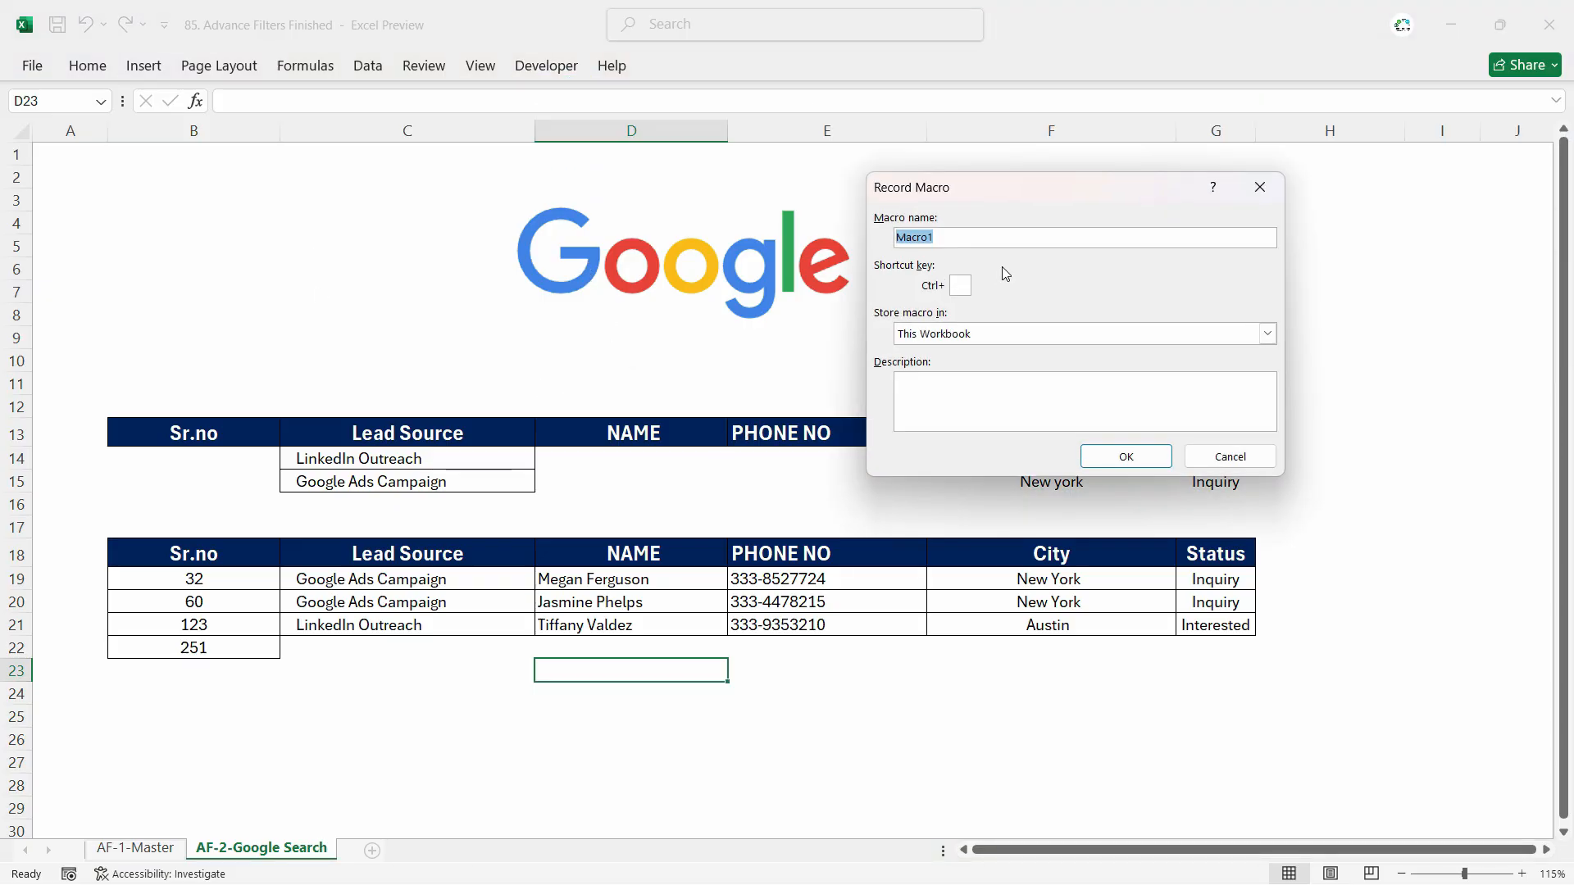
type("Seac")
key("BackSpace")
key("BackSpace")
key("BackSpace")
key("BackSpace")
type("Refresh_Se")
left_click(1126, 456)
left_click(547, 65)
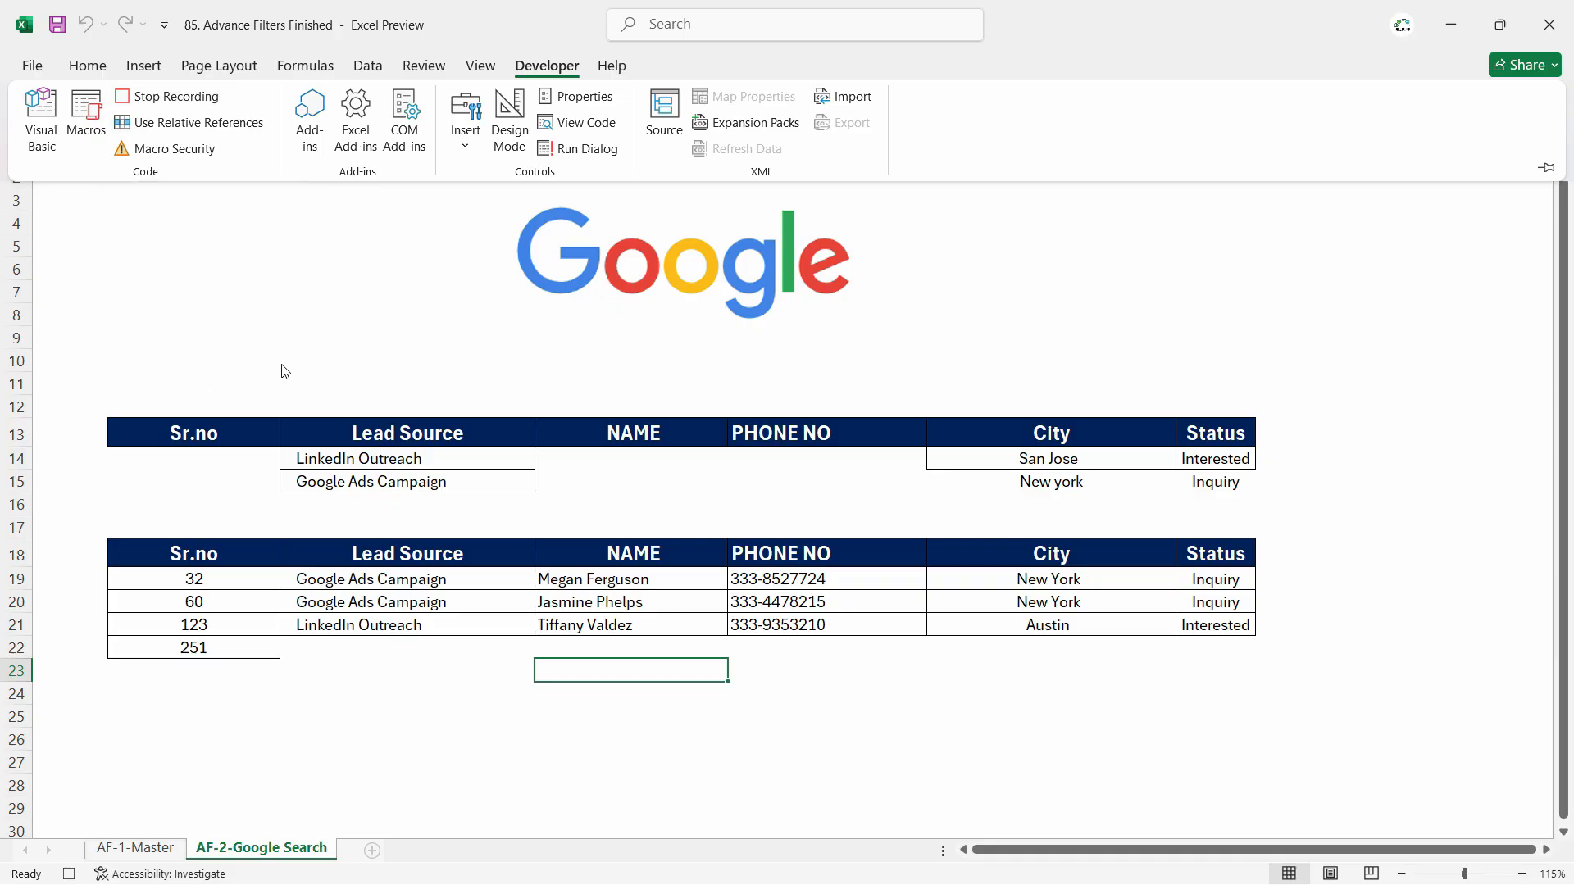
left_click(204, 263)
left_click(205, 315)
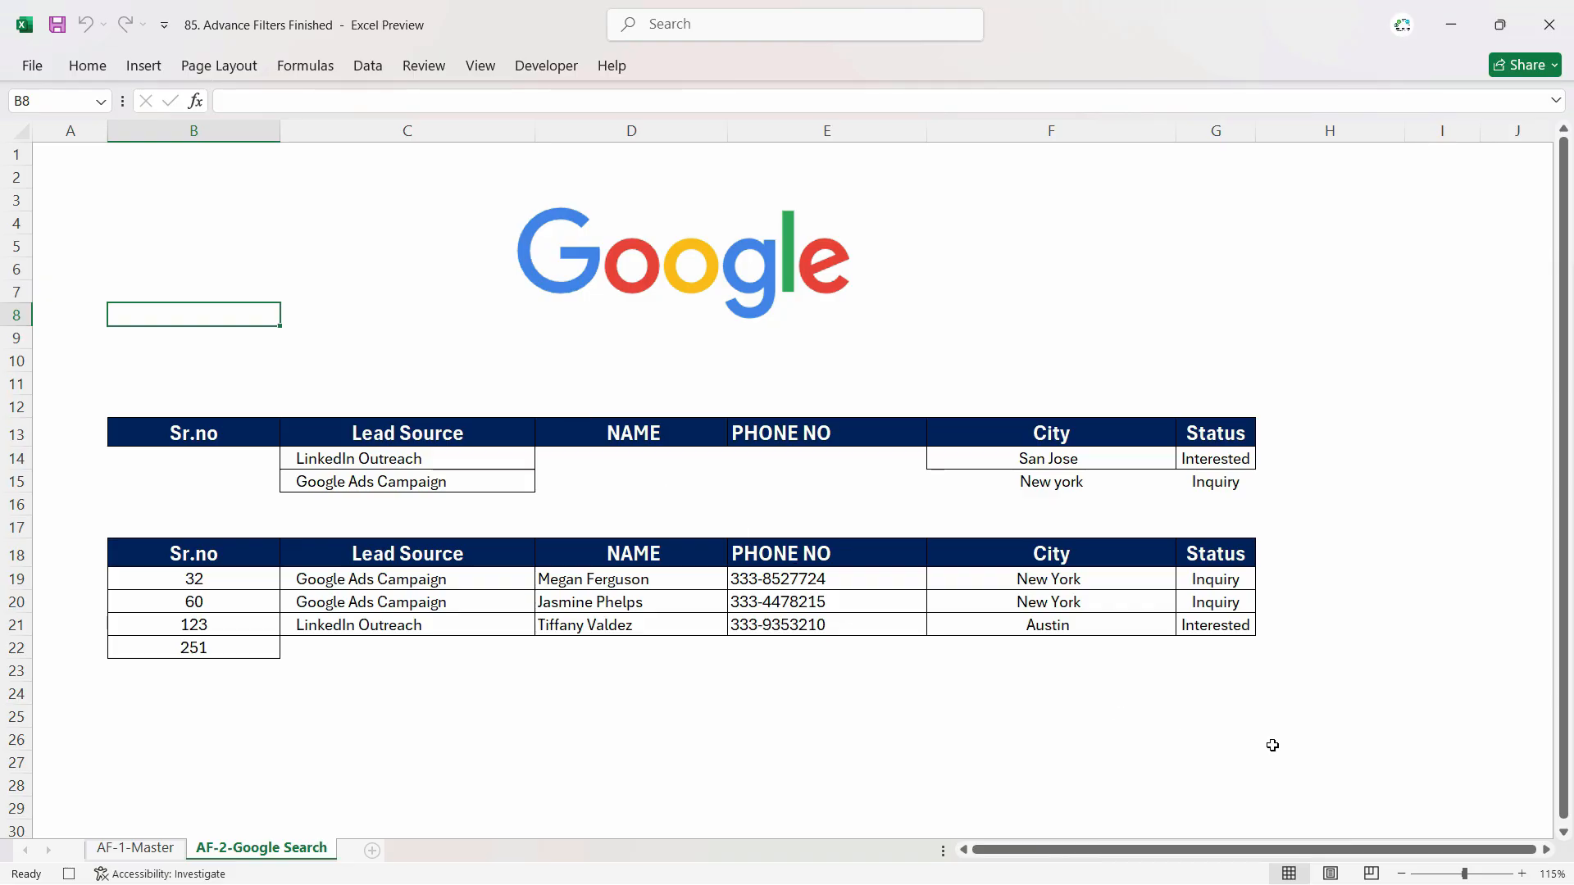
left_click(1080, 460)
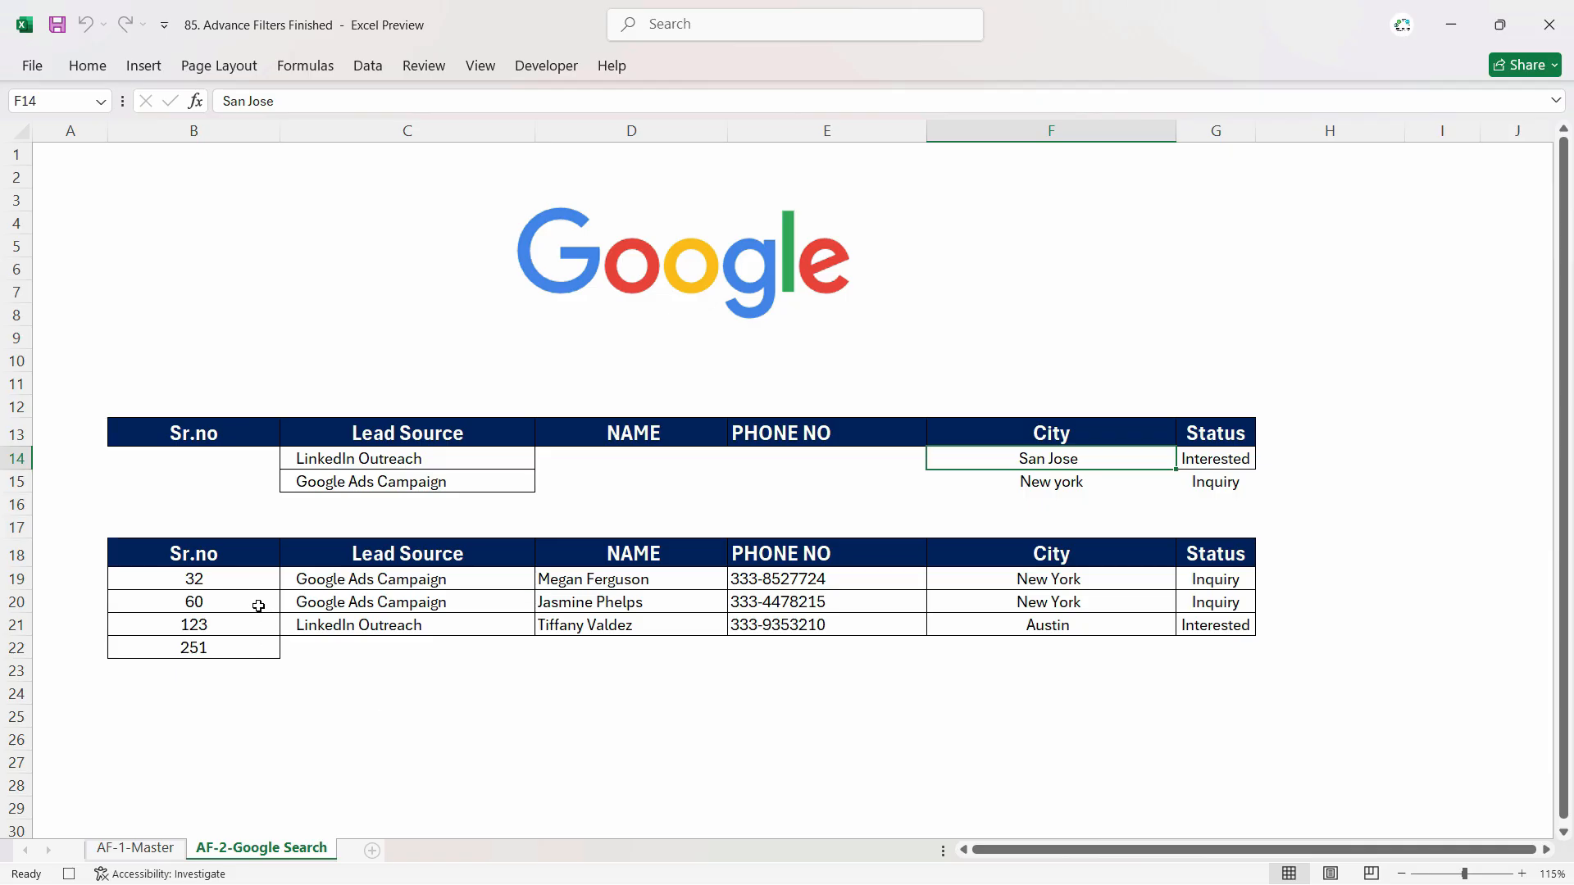
Clear all contents and formatting from the previously extracted table in B18:G22 on AF-2-Google Search.
left_click_drag(188, 555, 1230, 647)
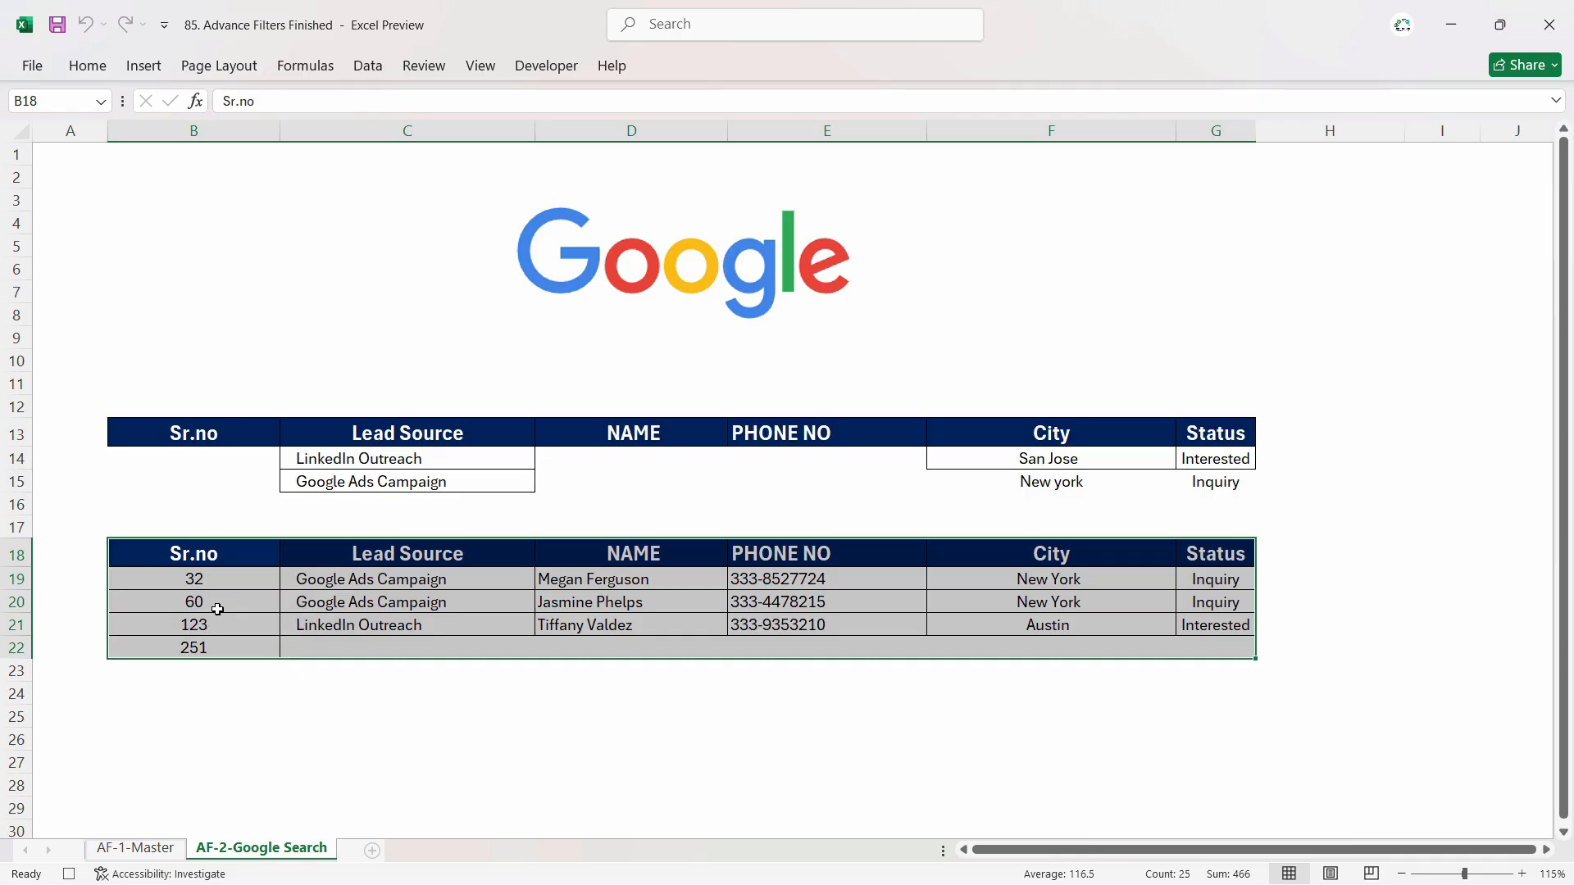
left_click(195, 555)
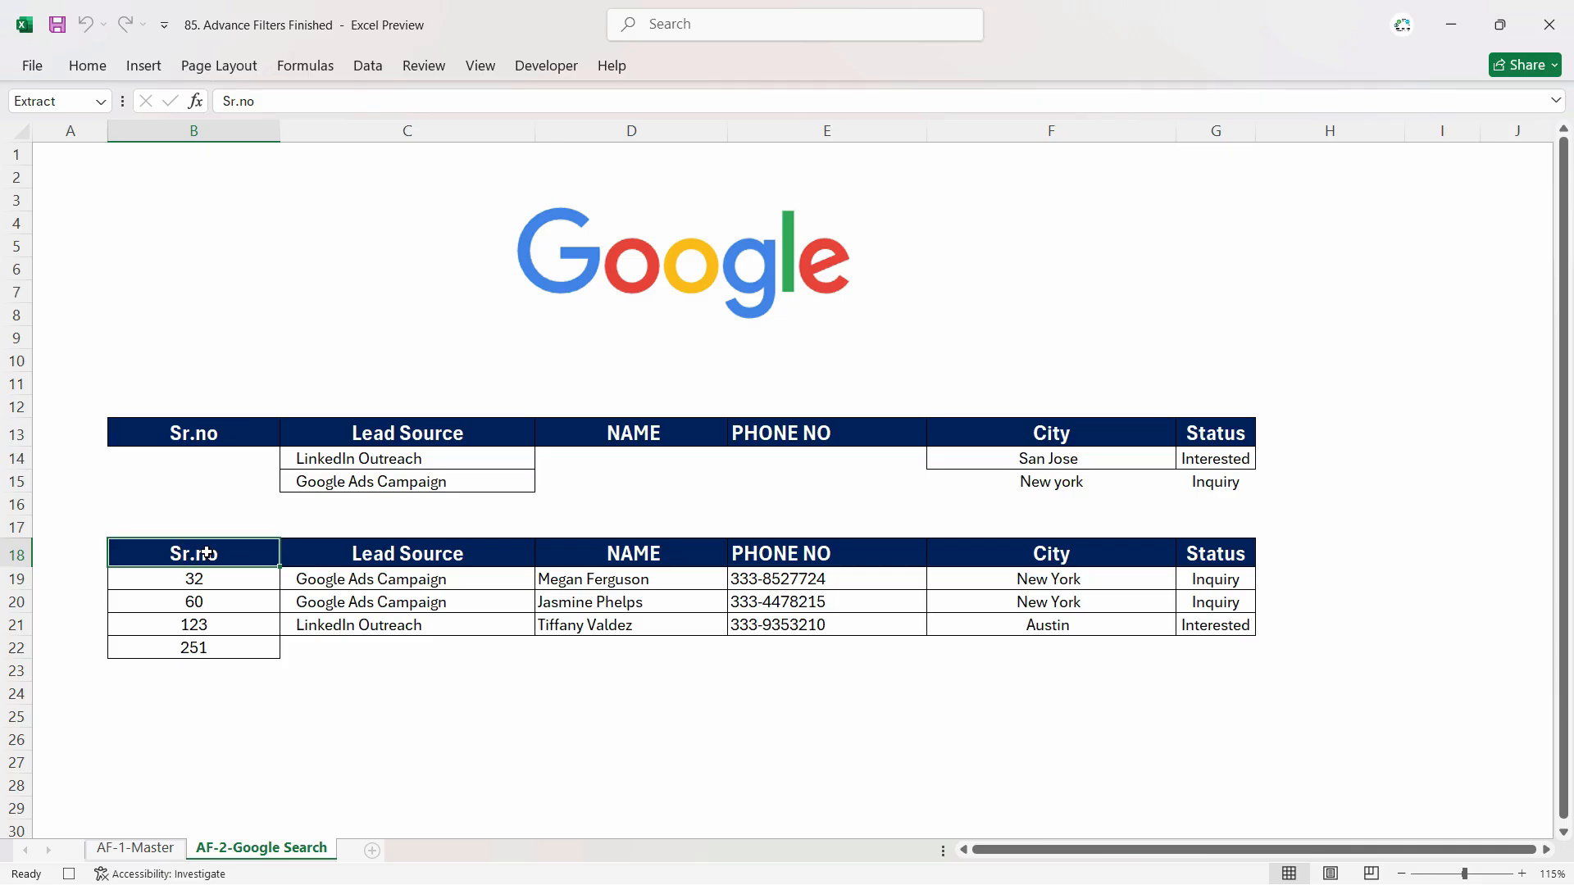
key("ctrl+shift+Right")
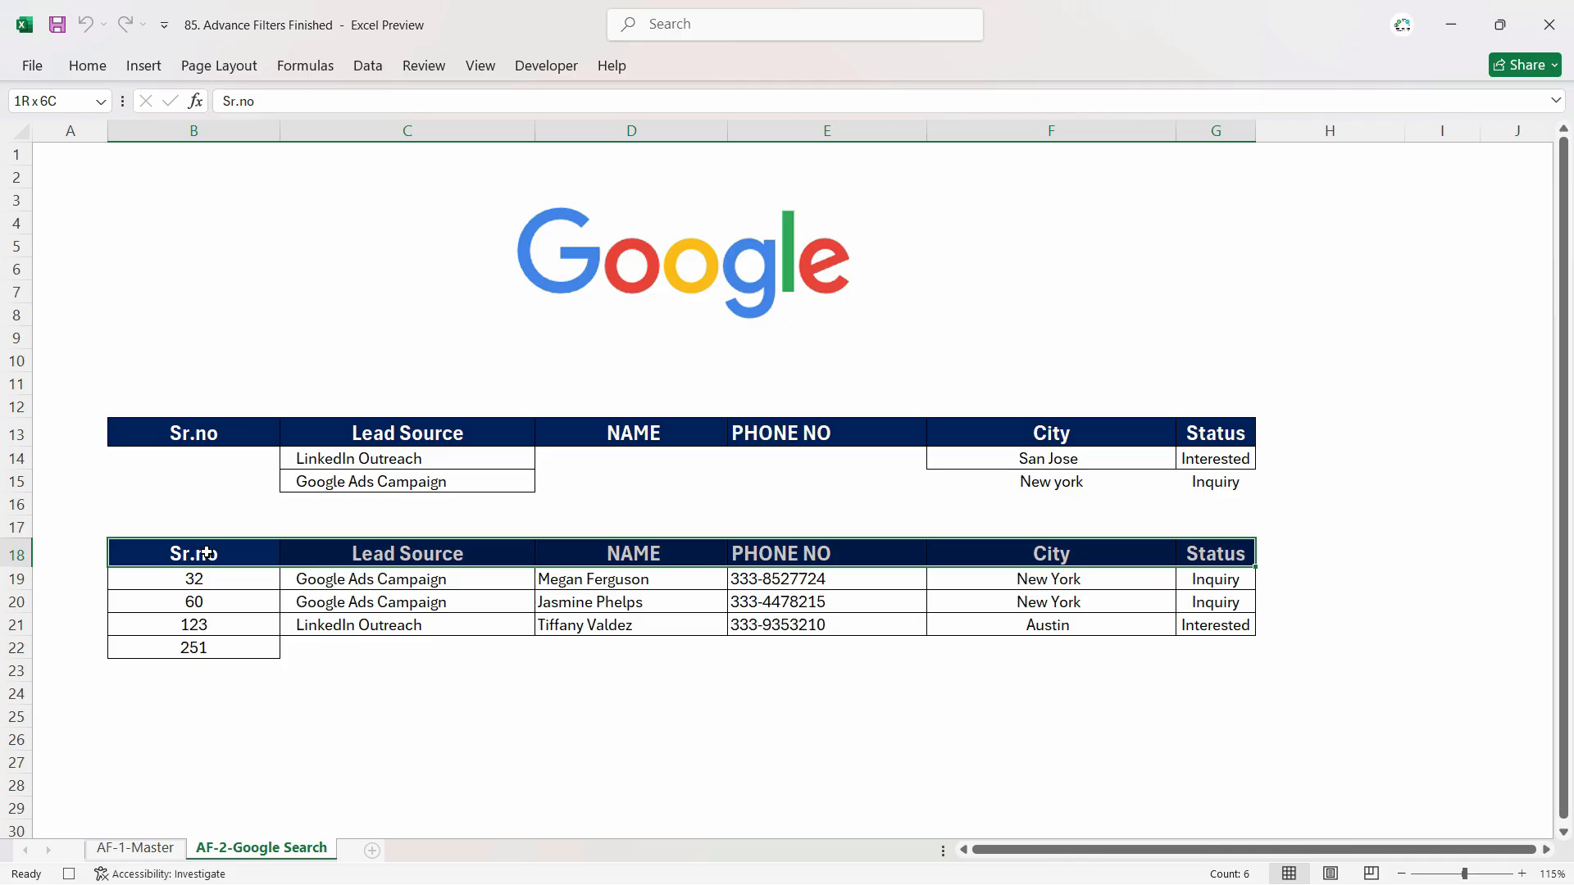
key("ctrl+shift+Down")
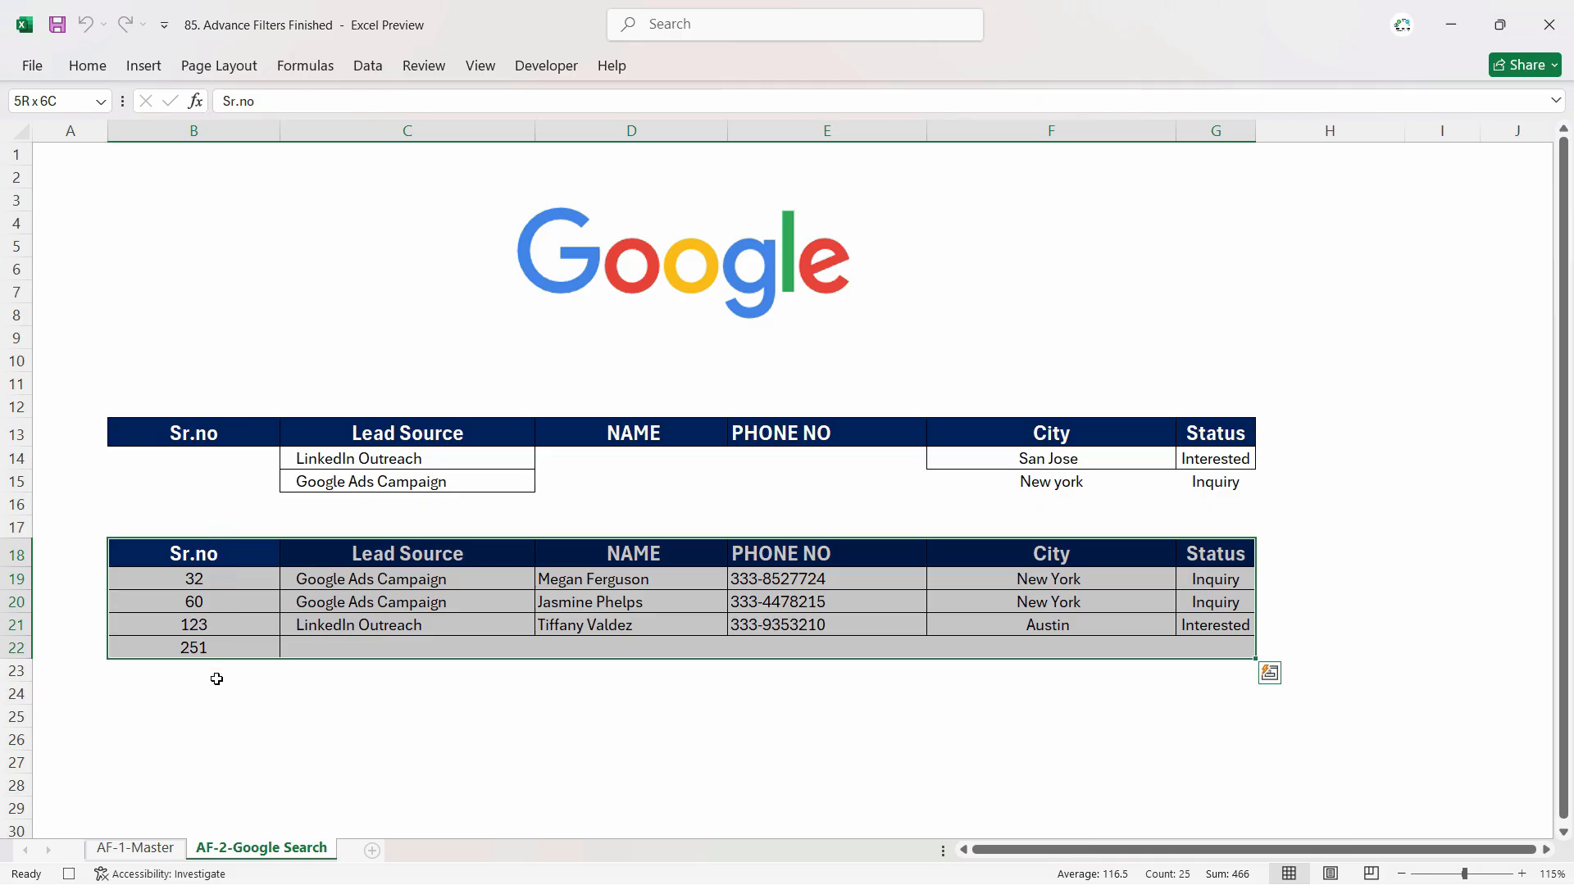
left_click(87, 65)
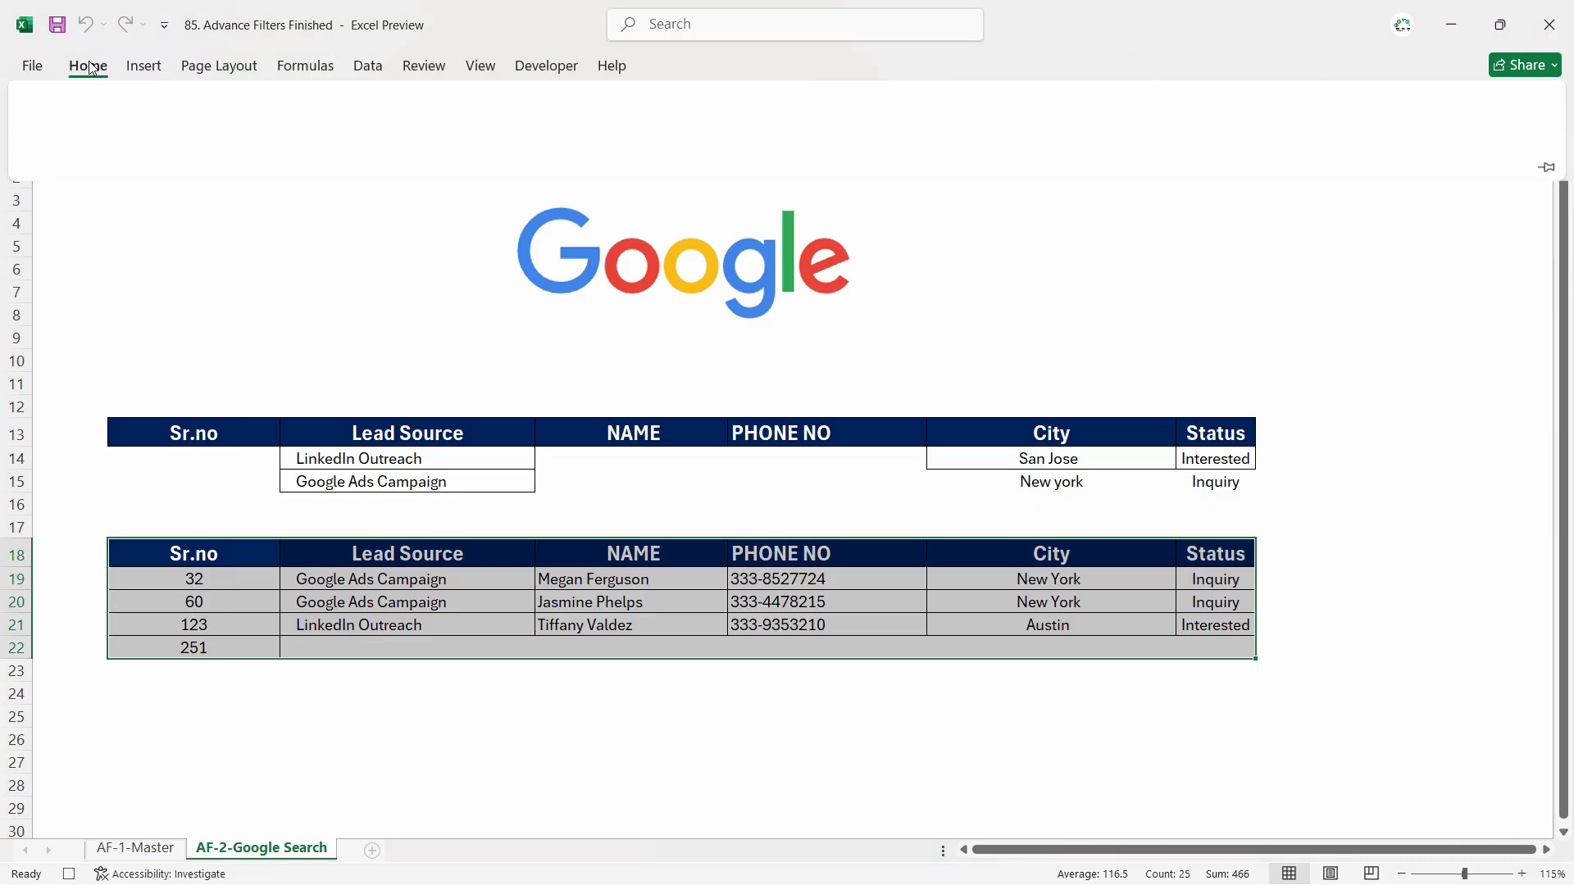
left_click(1238, 148)
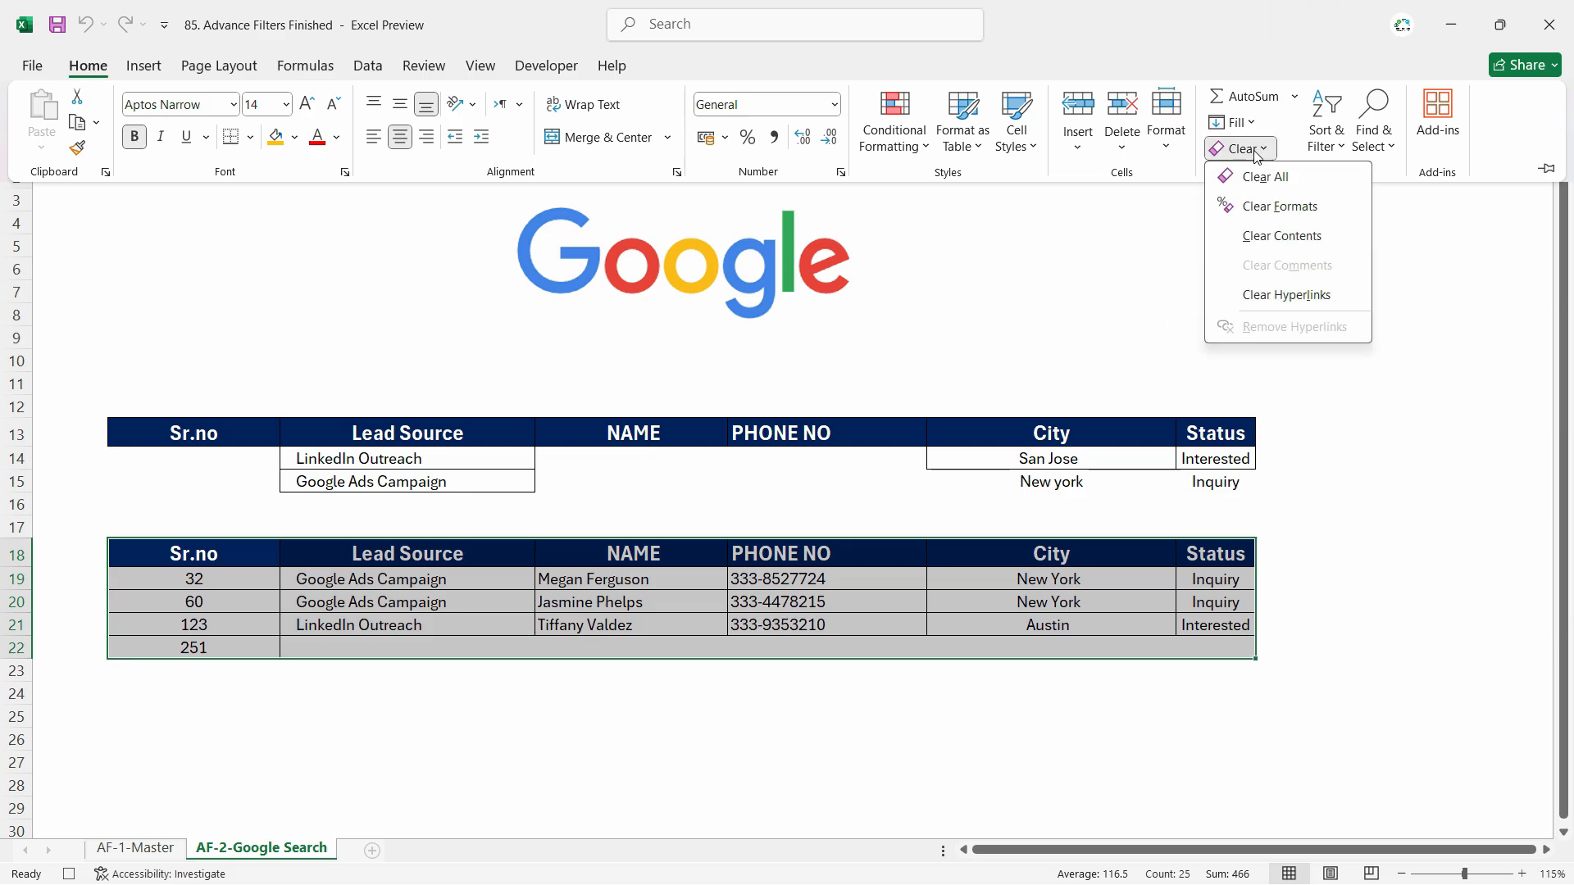
left_click(1266, 177)
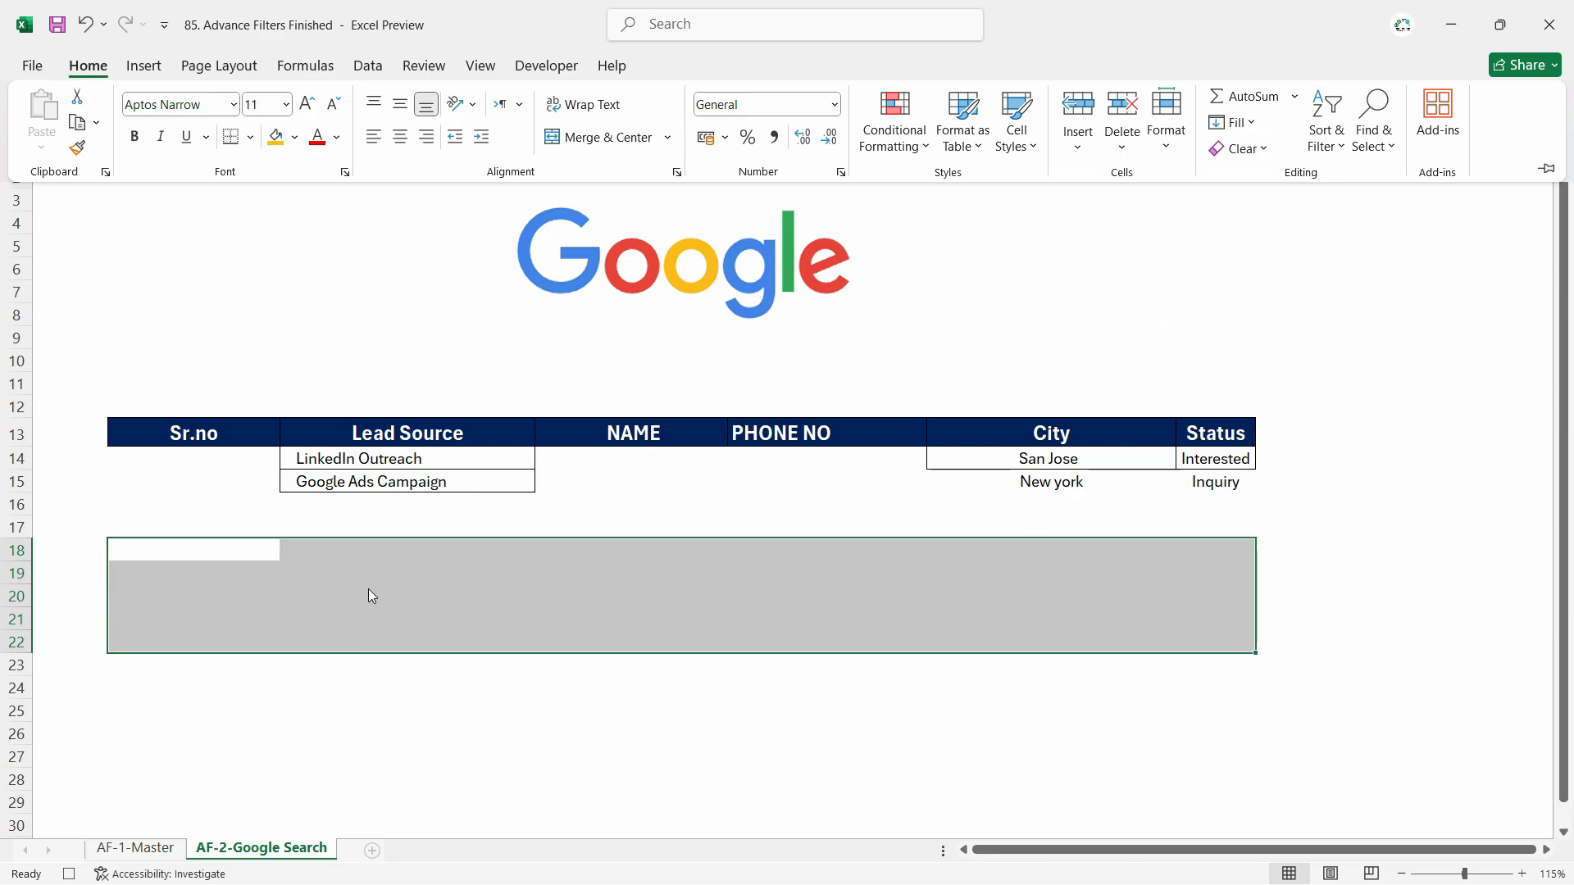
Start an Advanced Filter from cell B18 that copies to another location, with AF-1-Master A1:F295 as its list range.
left_click(219, 554)
left_click(218, 551)
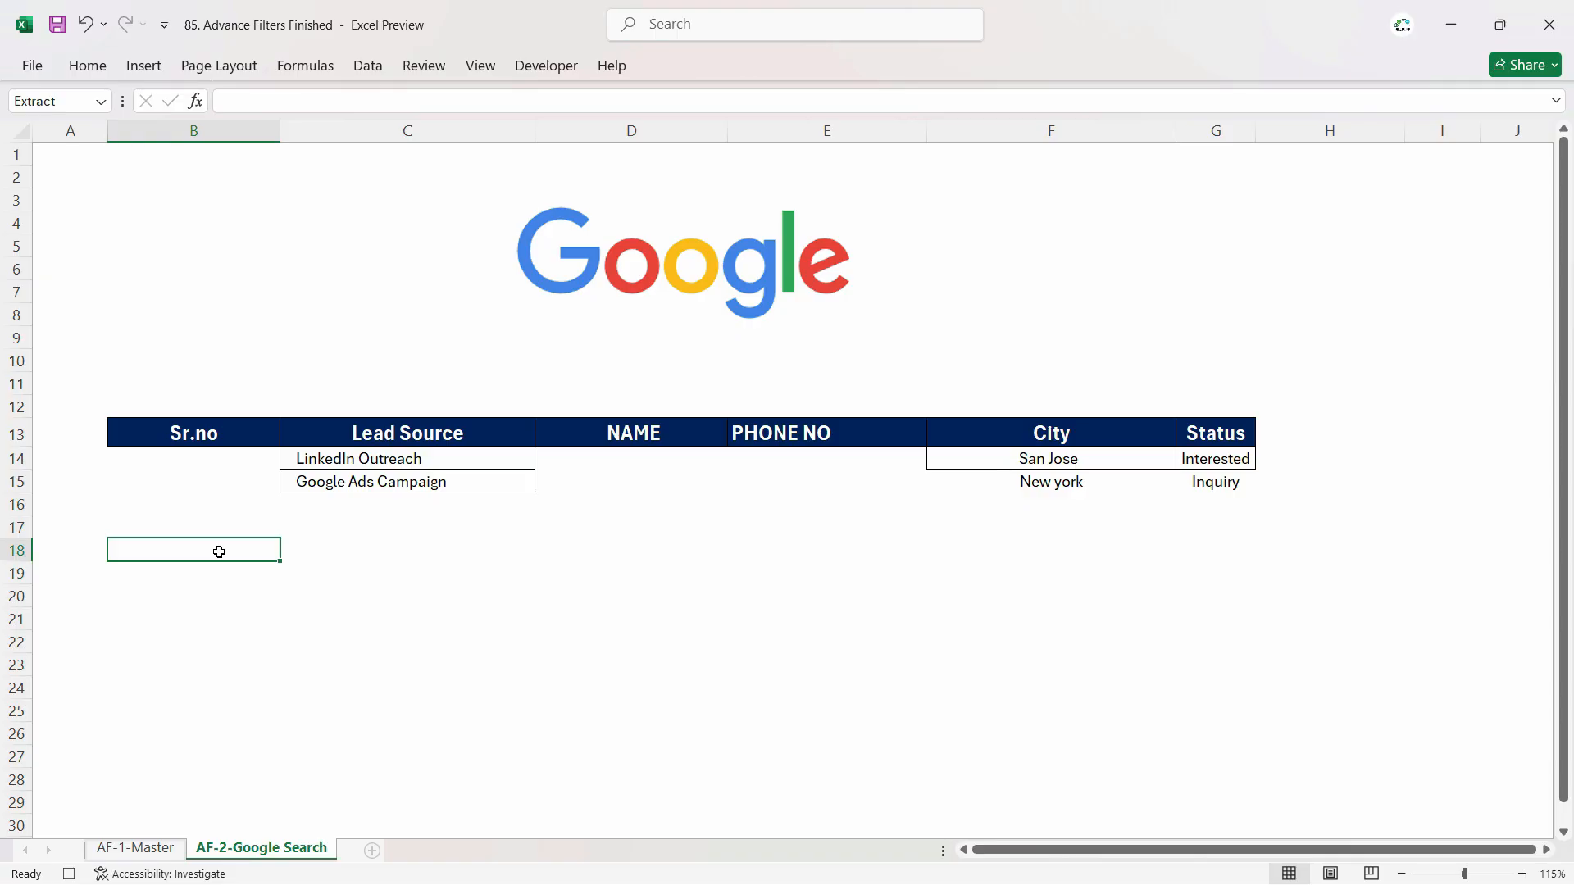
left_click(368, 65)
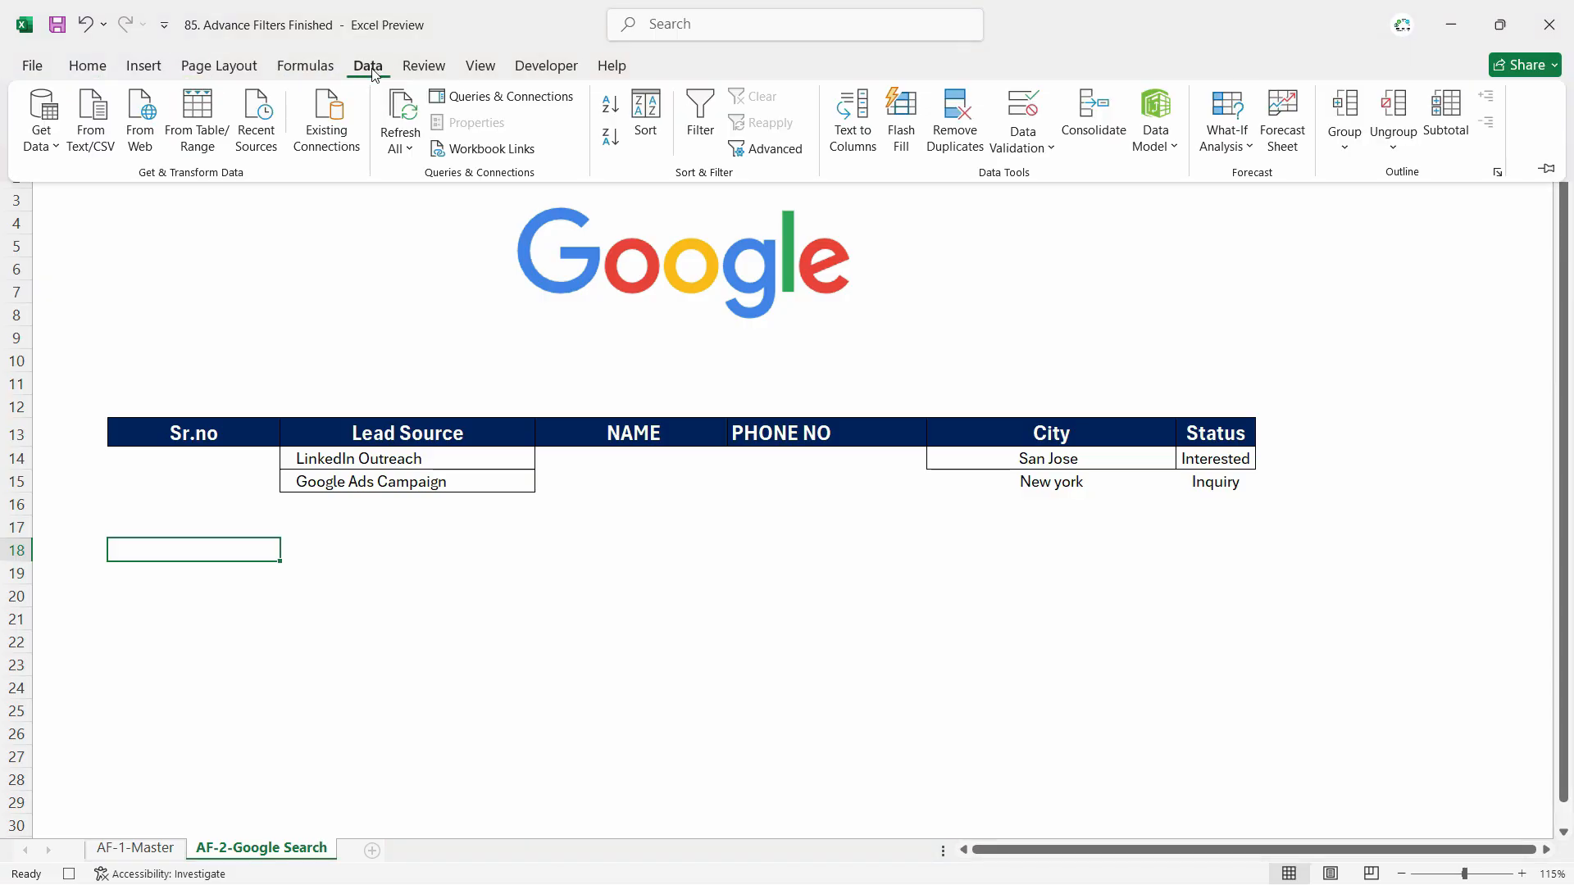
left_click(742, 150)
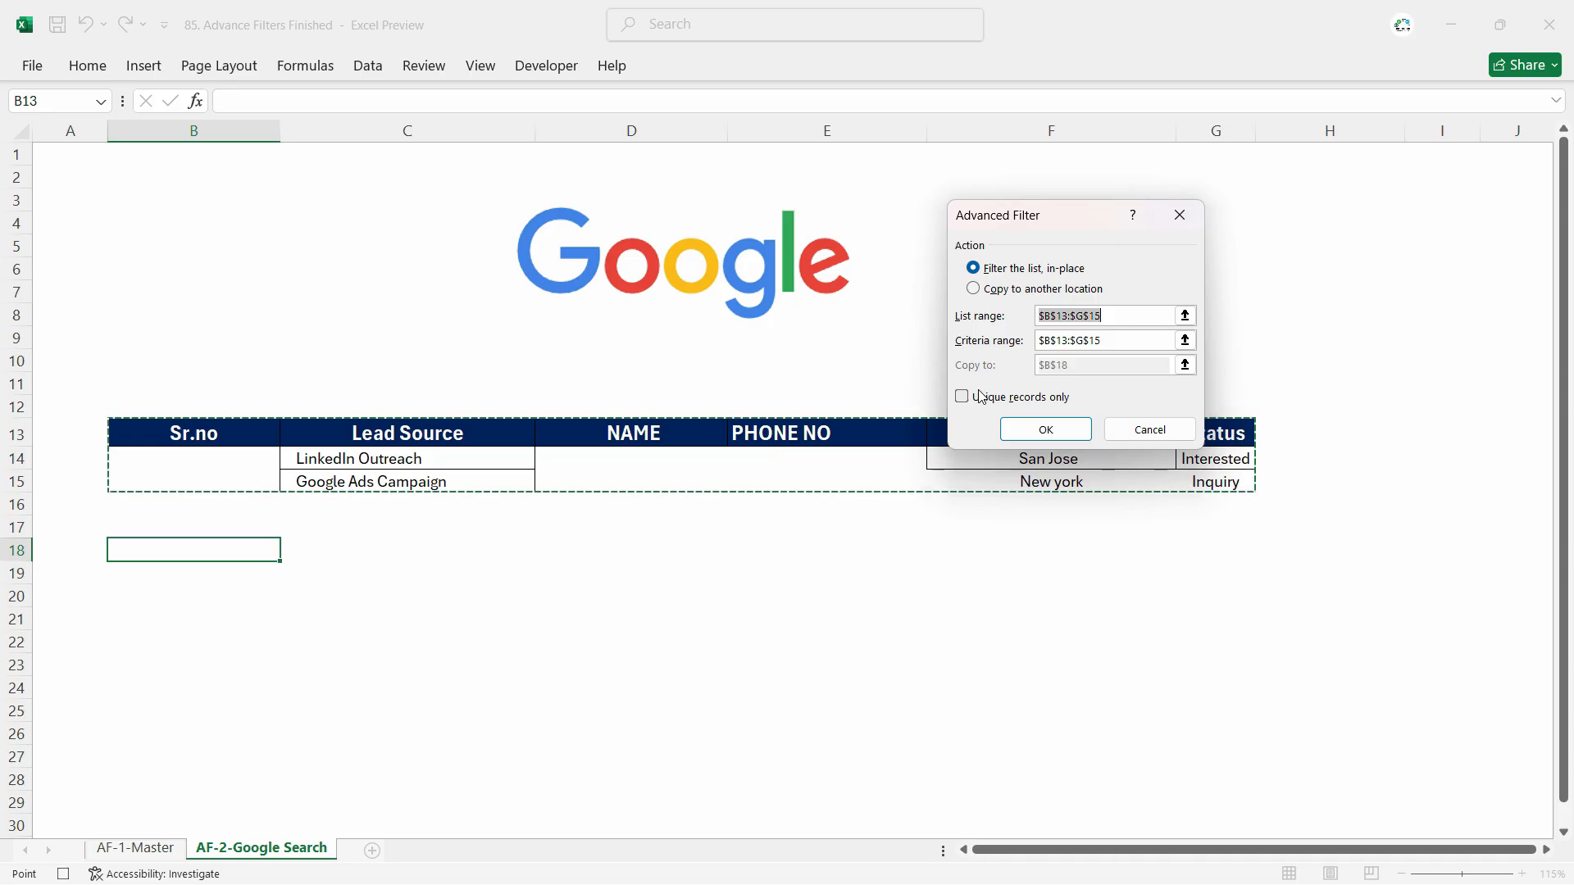
left_click(1029, 290)
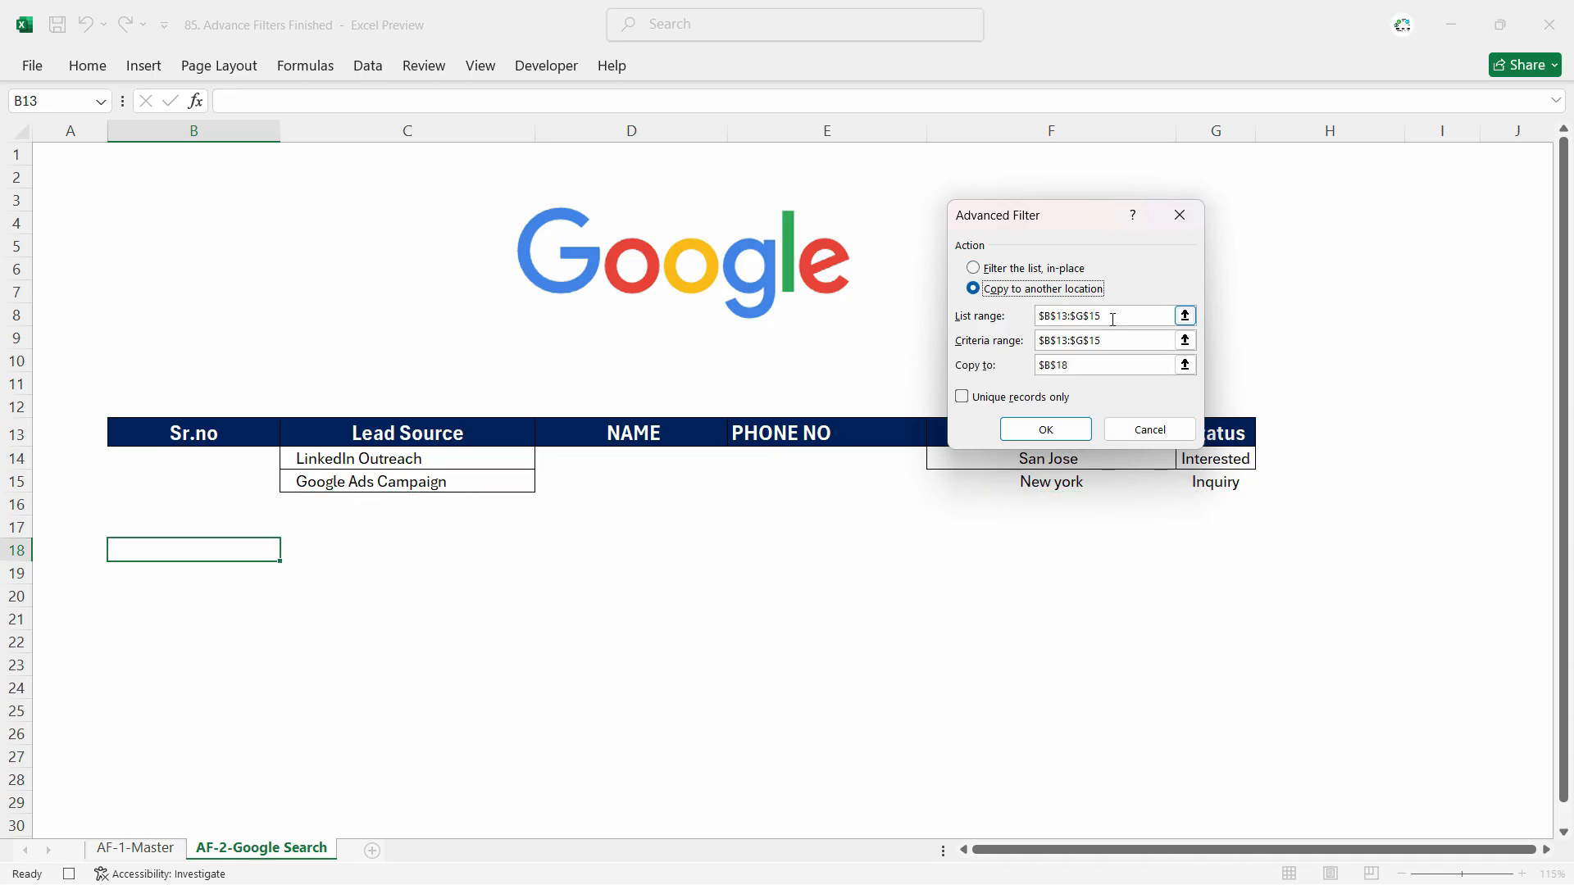
left_click_drag(1114, 318, 1038, 321)
key("BackSpace")
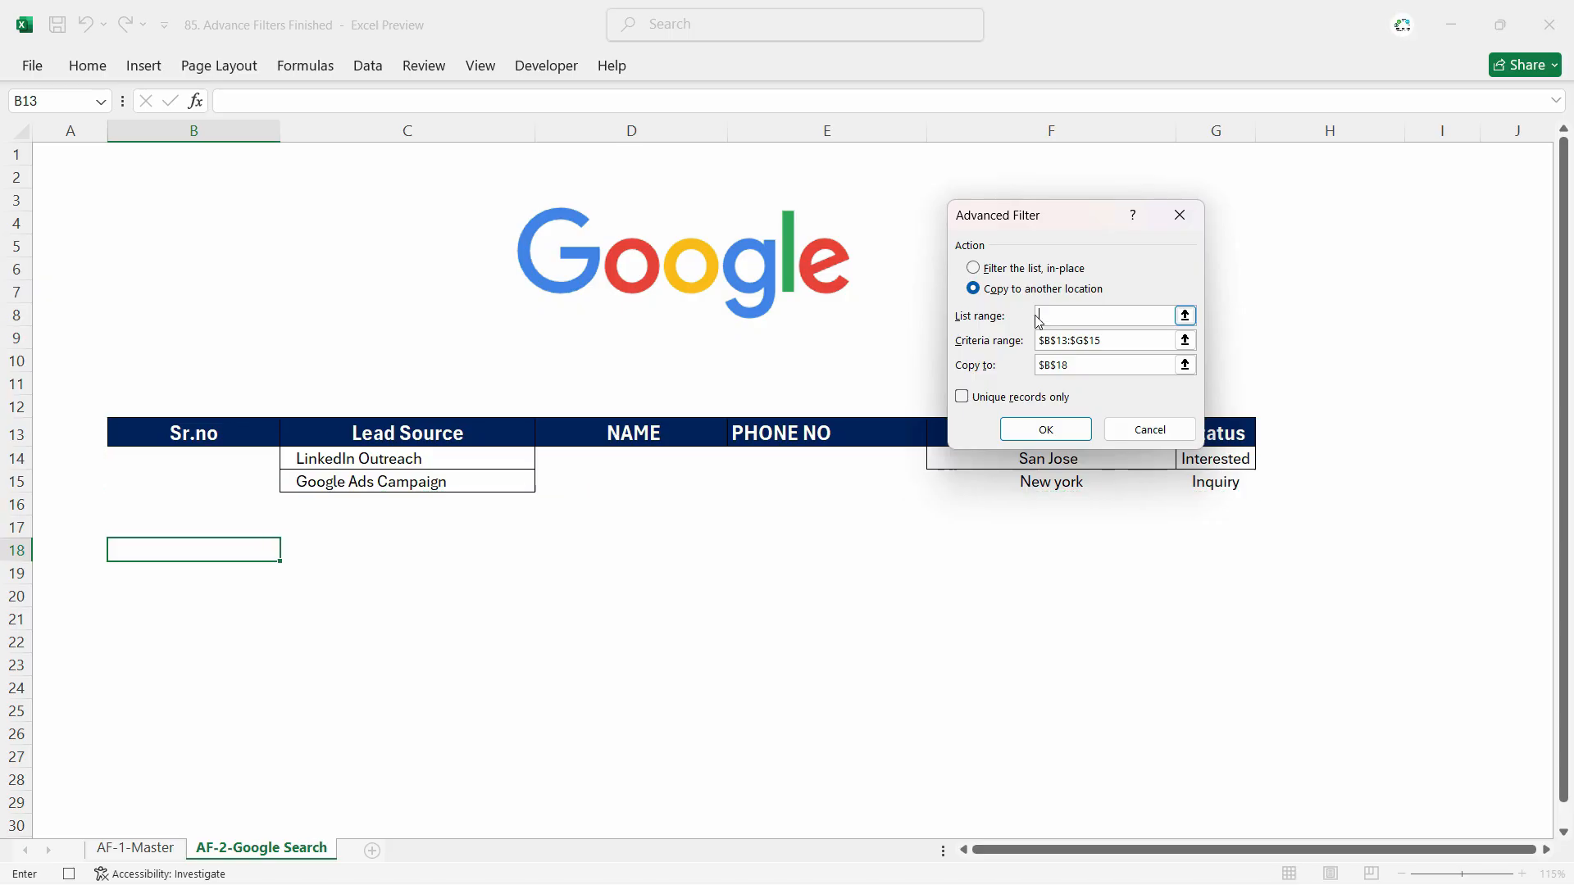
left_click(135, 848)
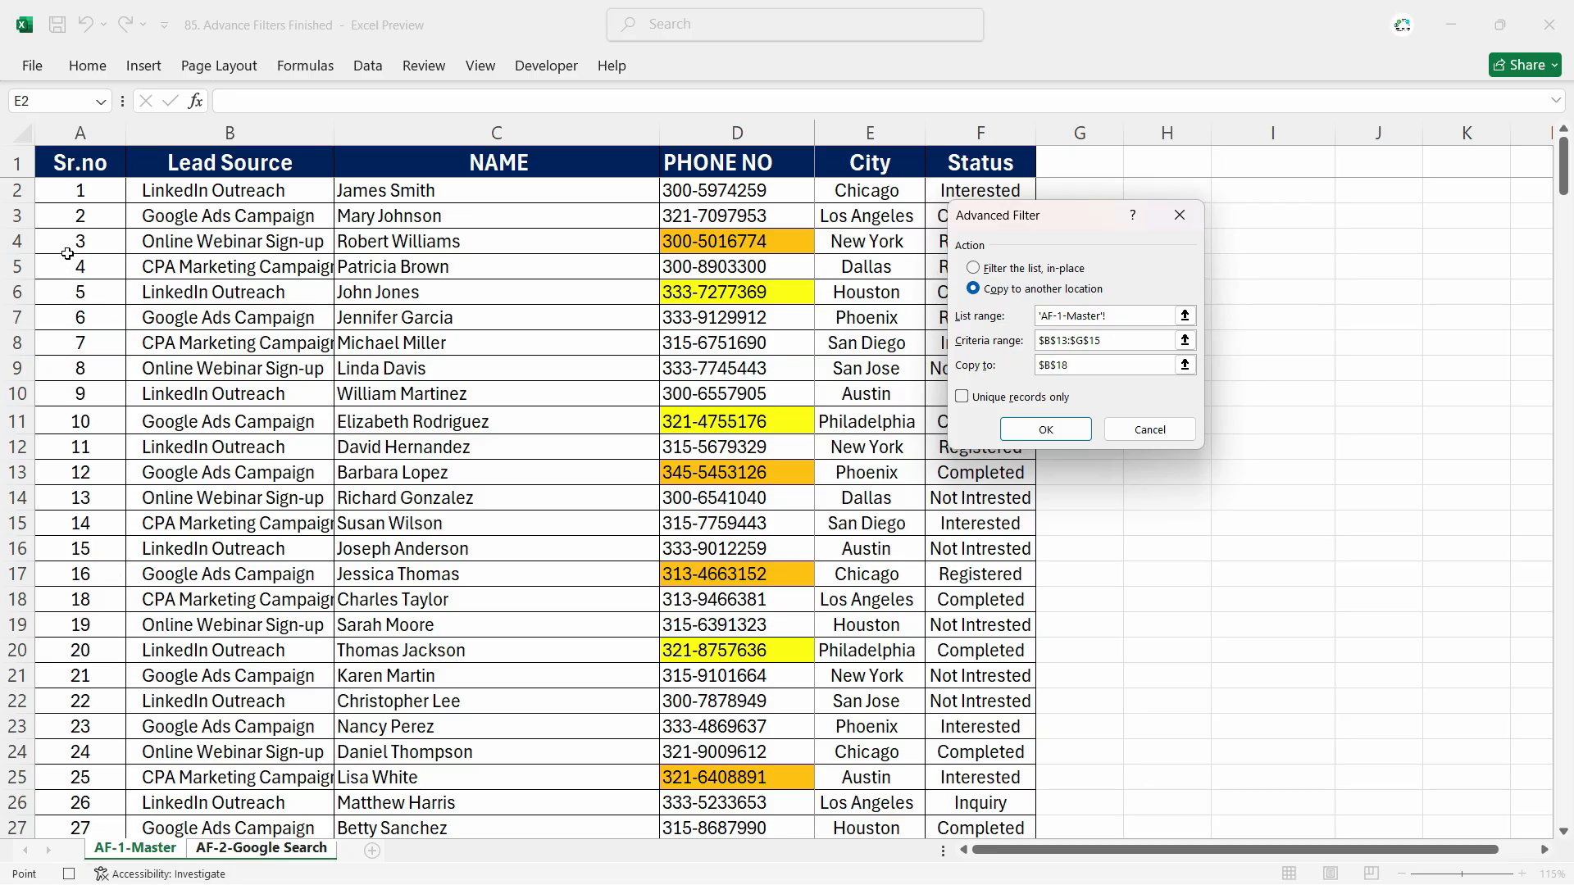
left_click(69, 164)
key("ctrl+shift+Right")
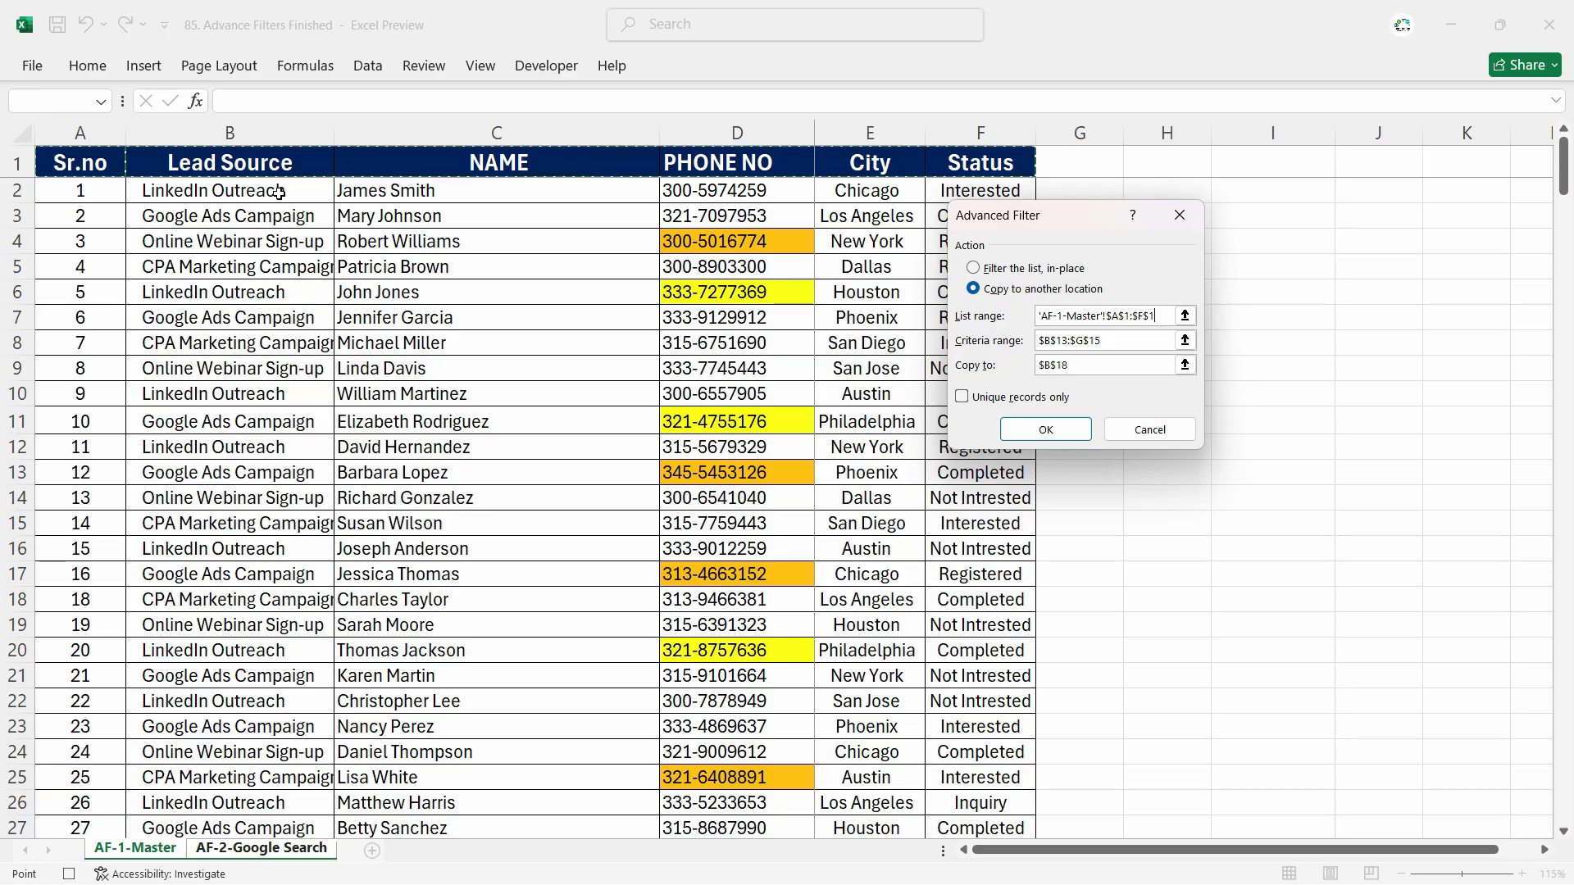
key("ctrl+shift+Down")
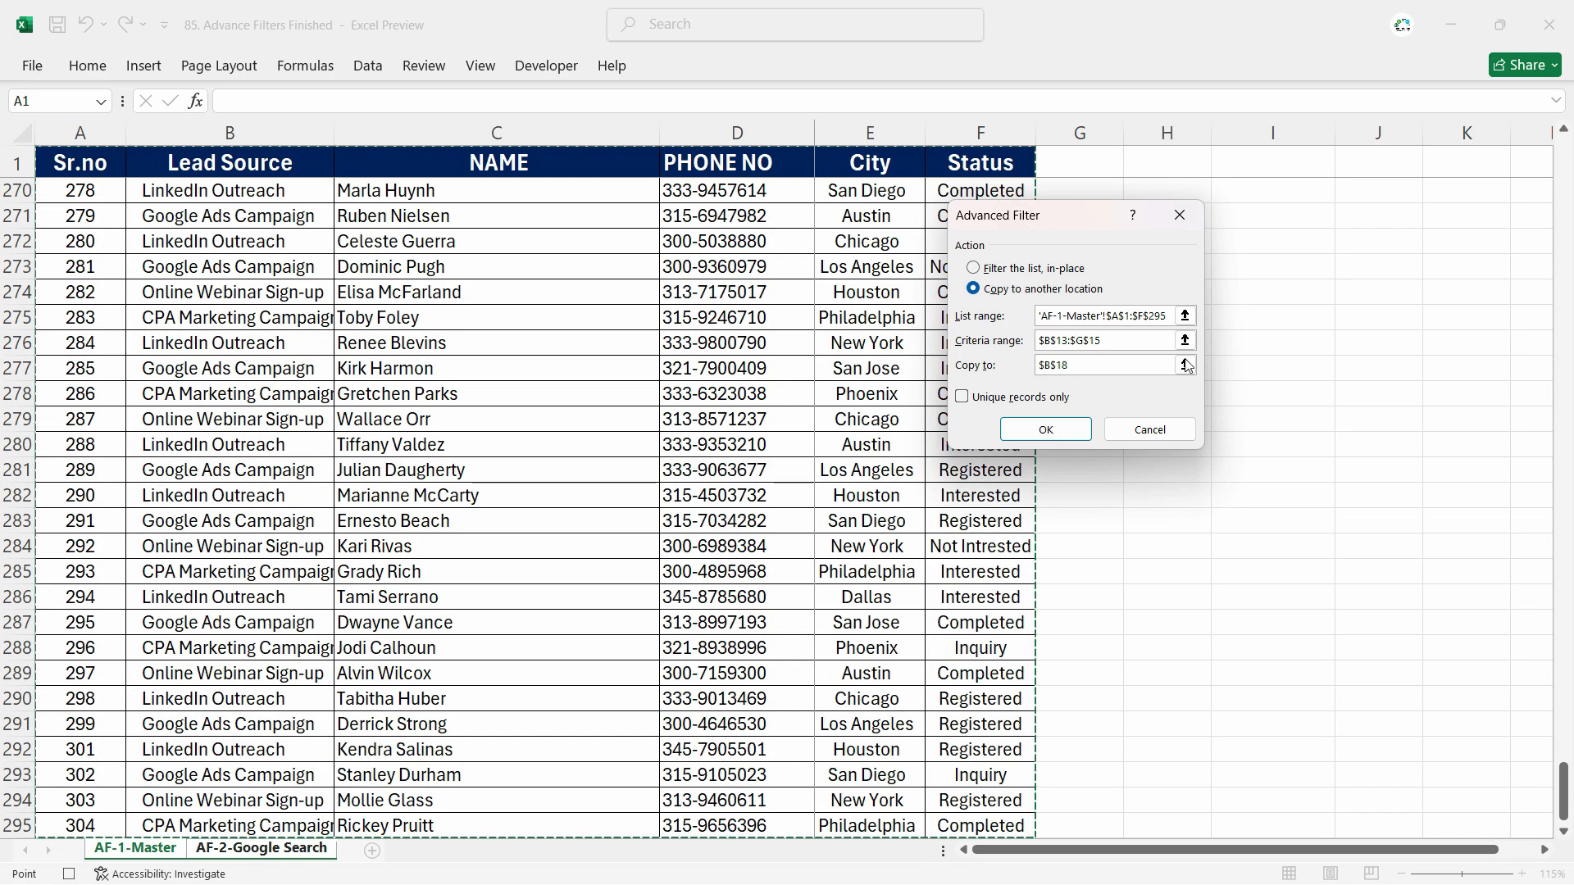
Reselect B13:G15 as the criteria range and B18 as the copy destination on AF-2-Google Search, and run the Advanced Filter.
left_click(1139, 346)
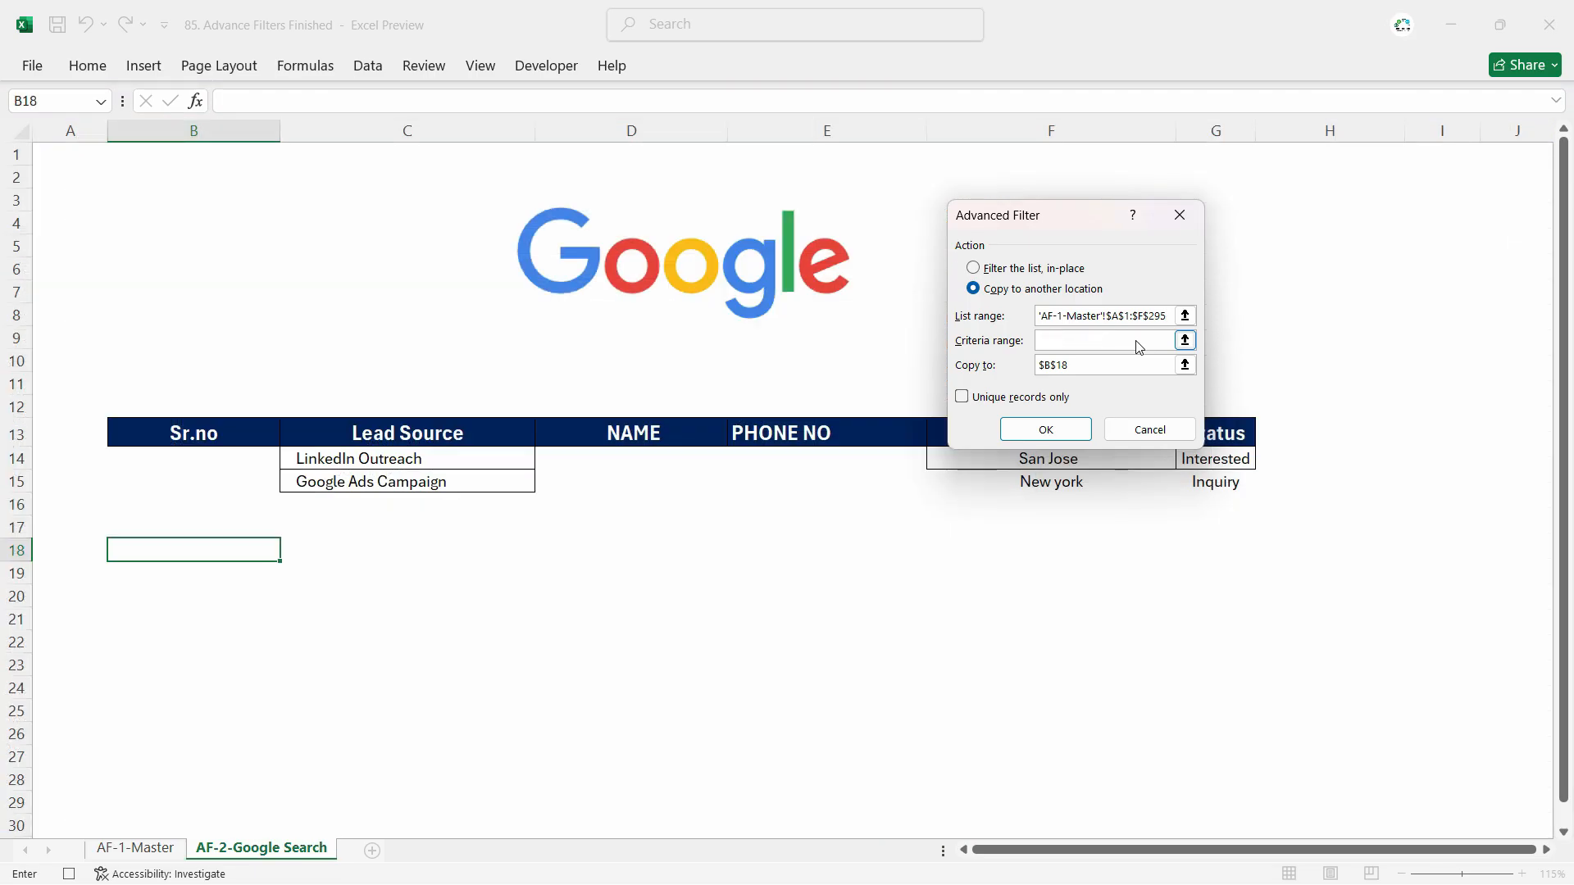
left_click_drag(194, 435, 1205, 481)
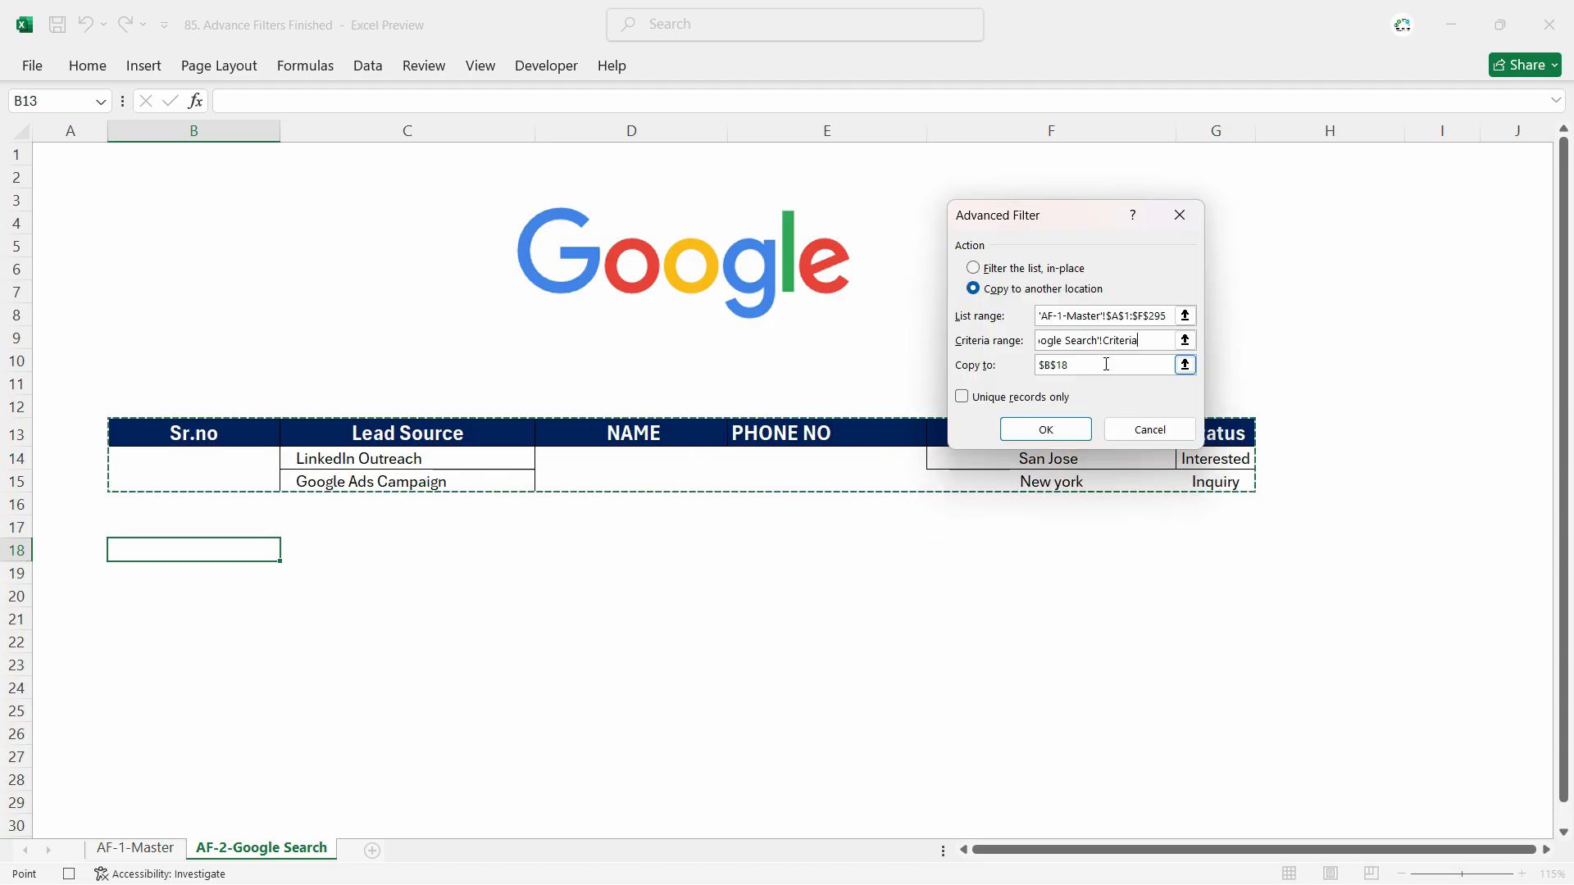
left_click(1057, 369)
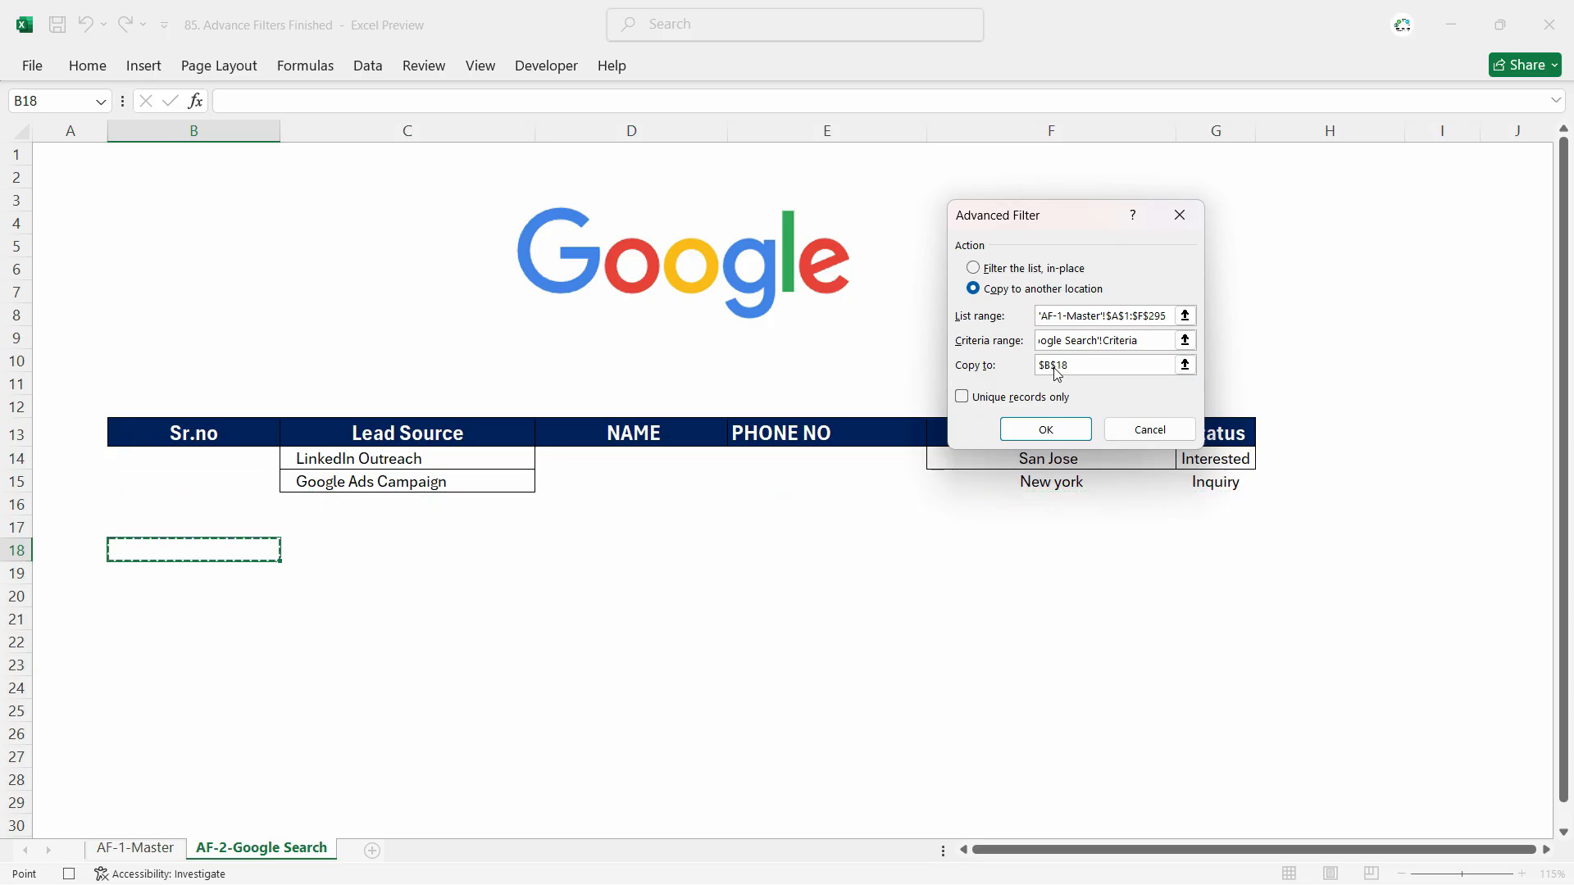
double_click(1057, 366)
key("BackSpace")
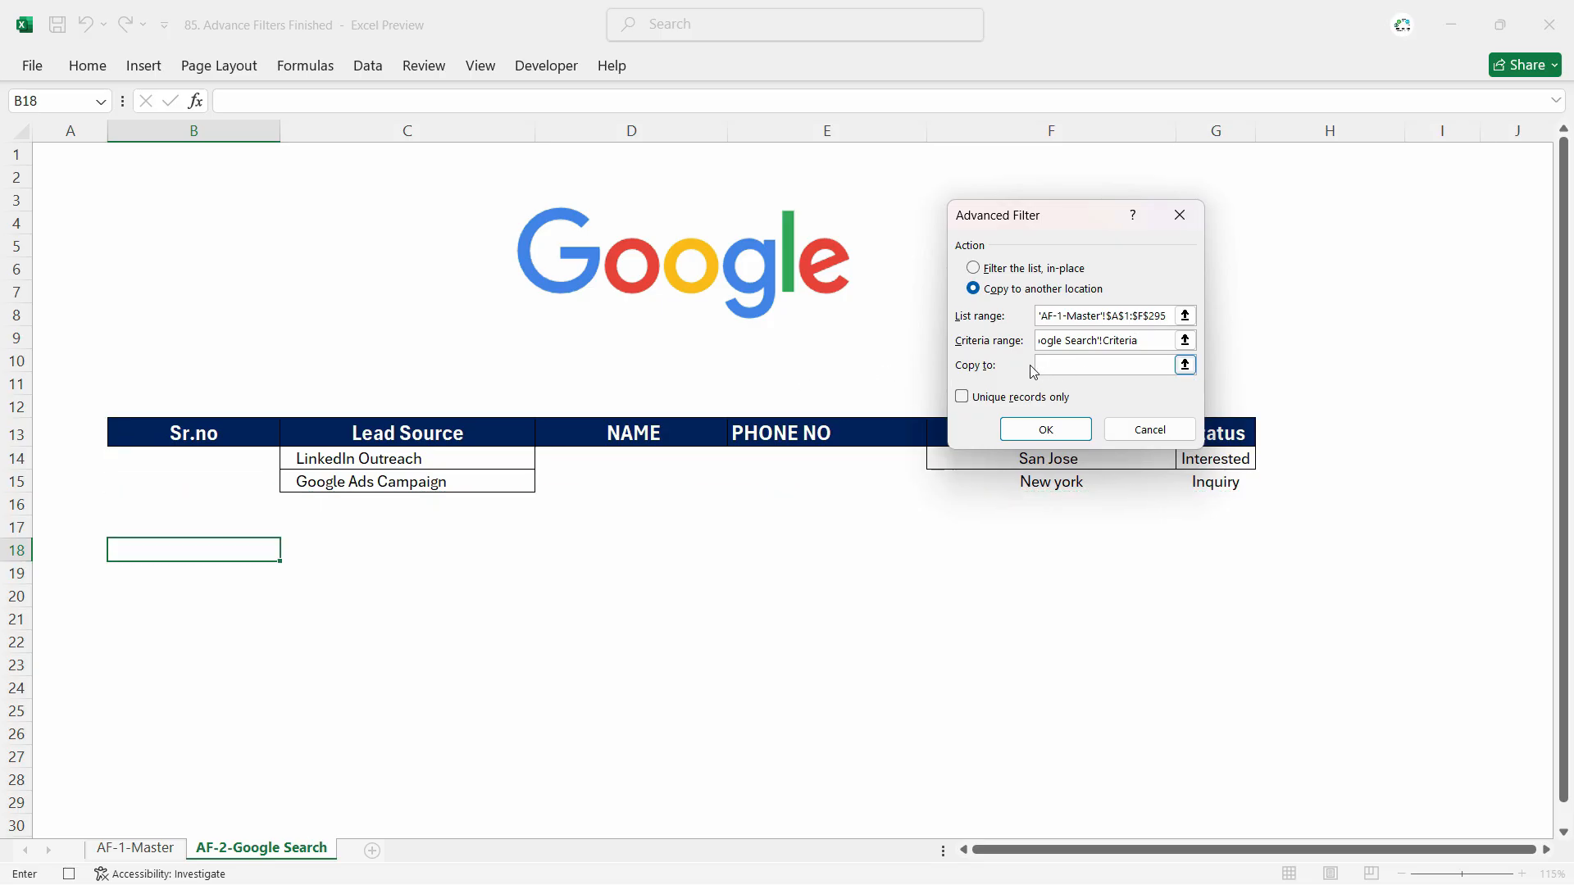
left_click(213, 557)
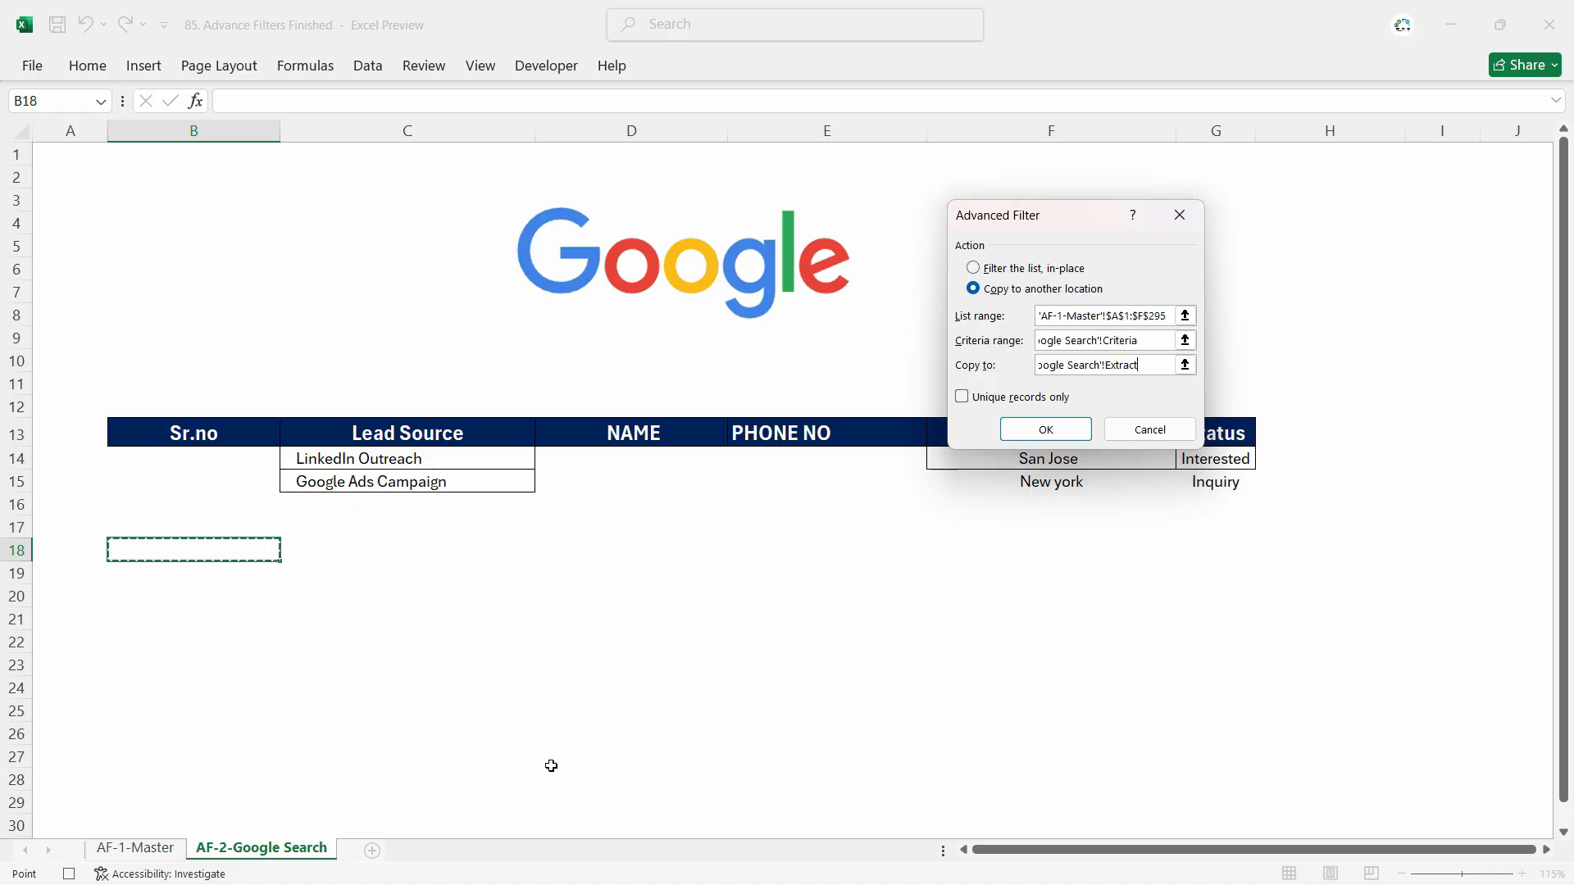
left_click(1024, 430)
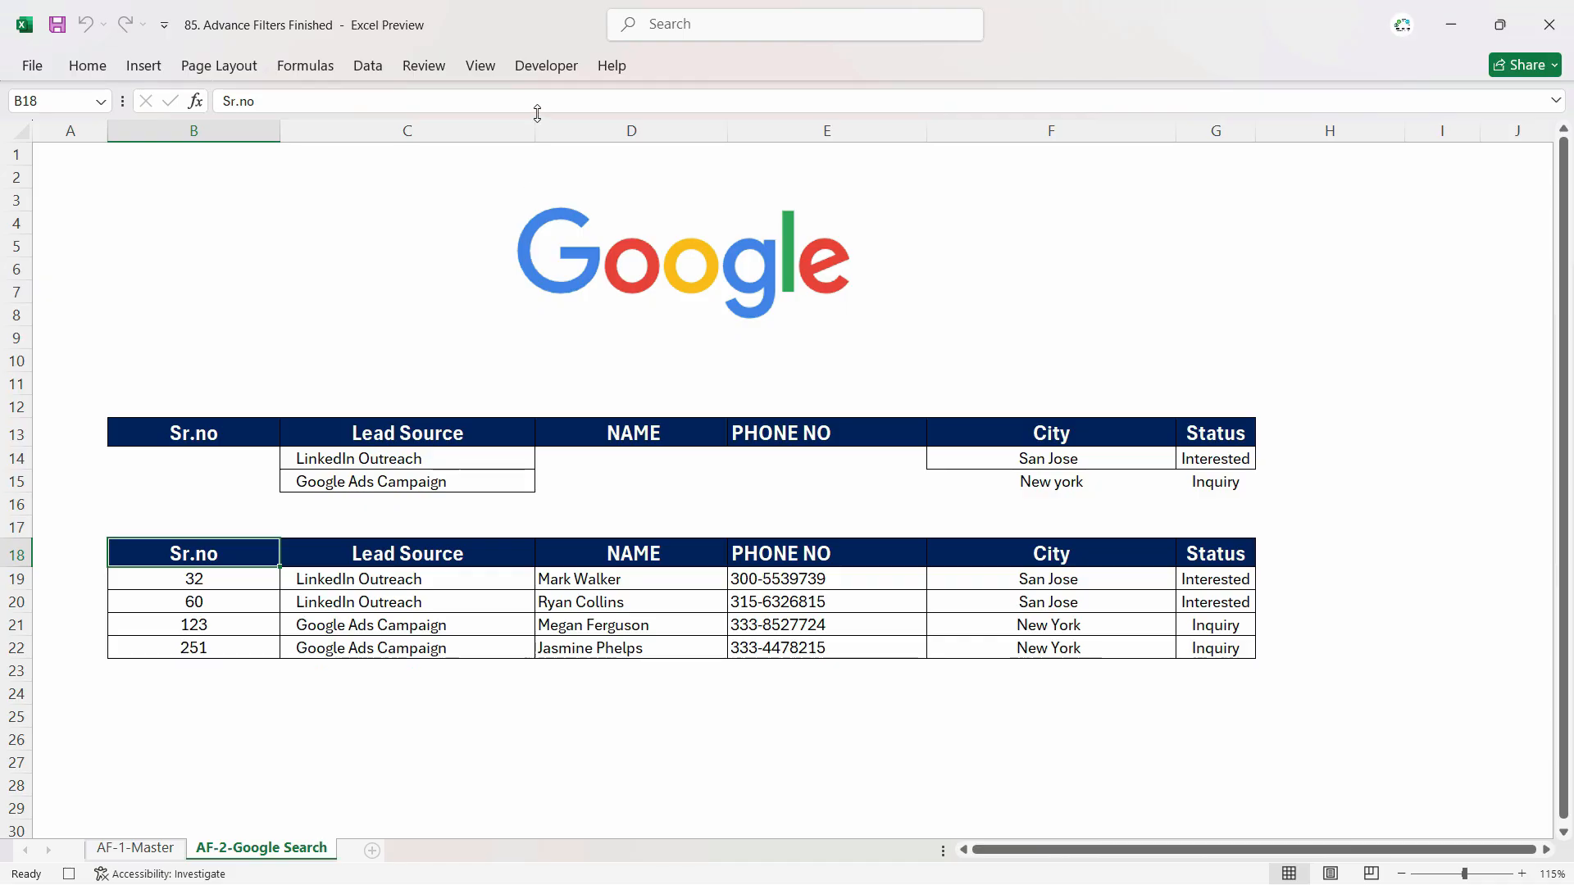
Stop recording the macro now that the filtered records are extracted.
left_click(547, 65)
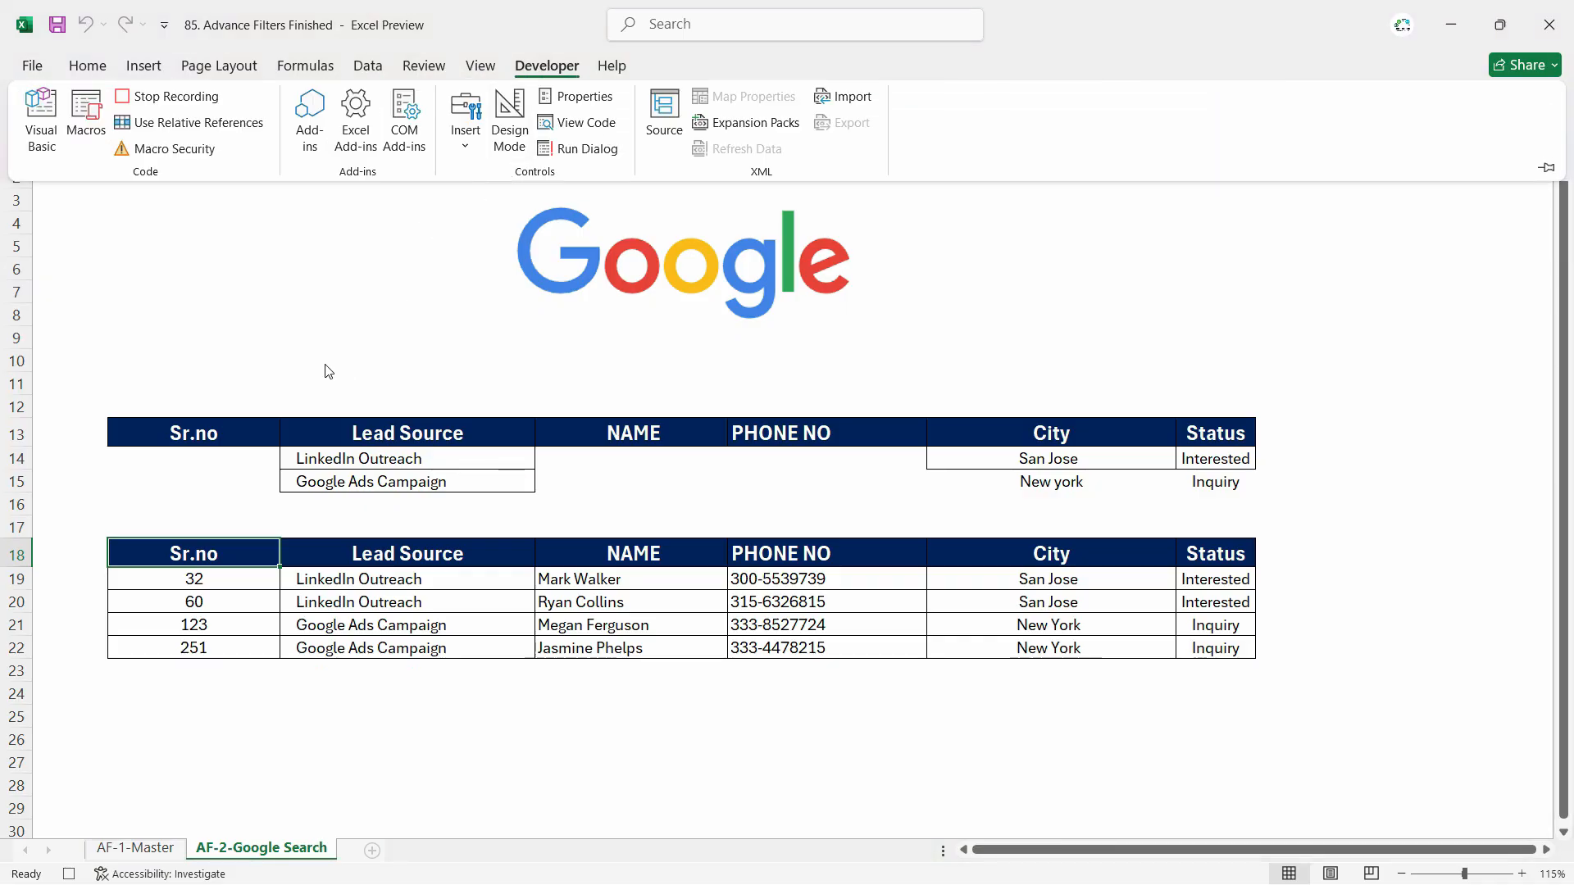
left_click(182, 97)
Copy the city Phoenix from E278 on AF-1-Master into criteria cell F14 on AF-2-Google Search.
left_click(1044, 458)
left_click(135, 848)
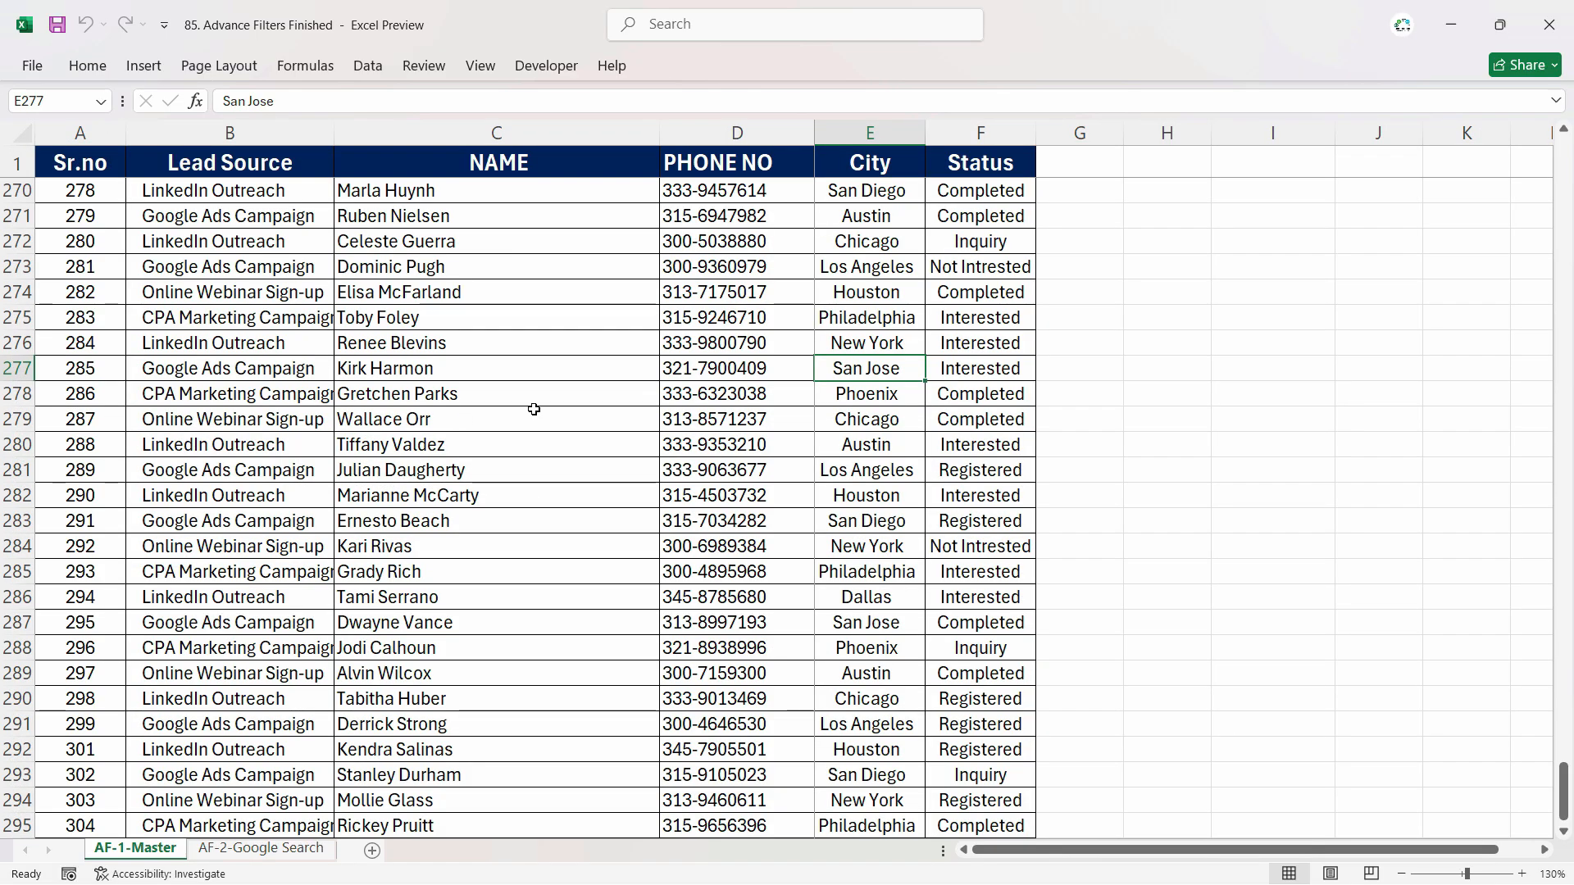
left_click(904, 403)
key("ctrl+c")
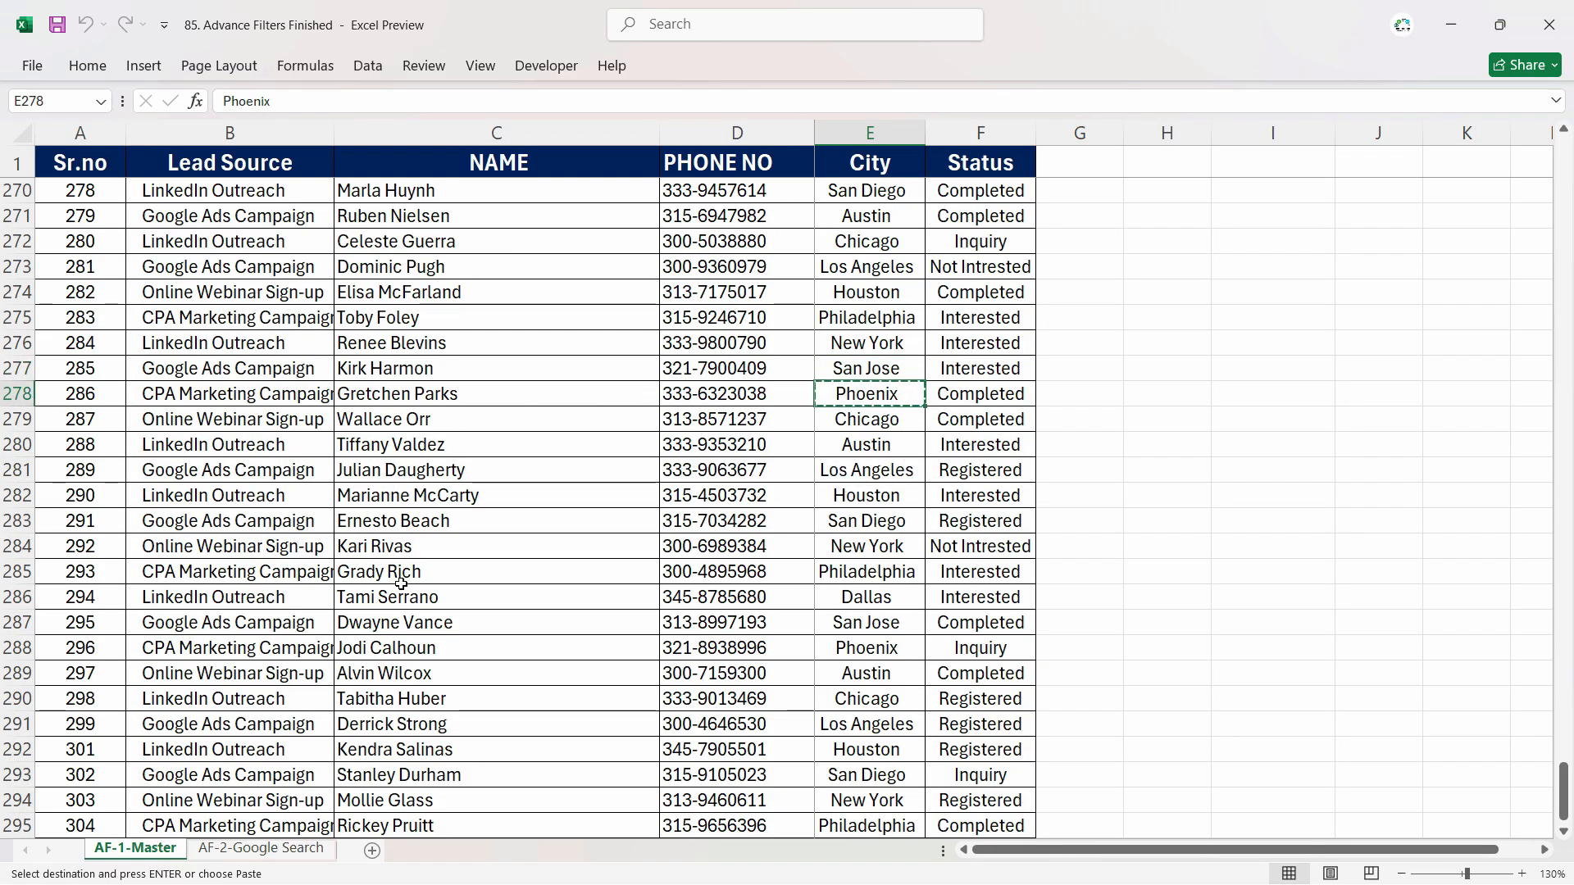
left_click(279, 845)
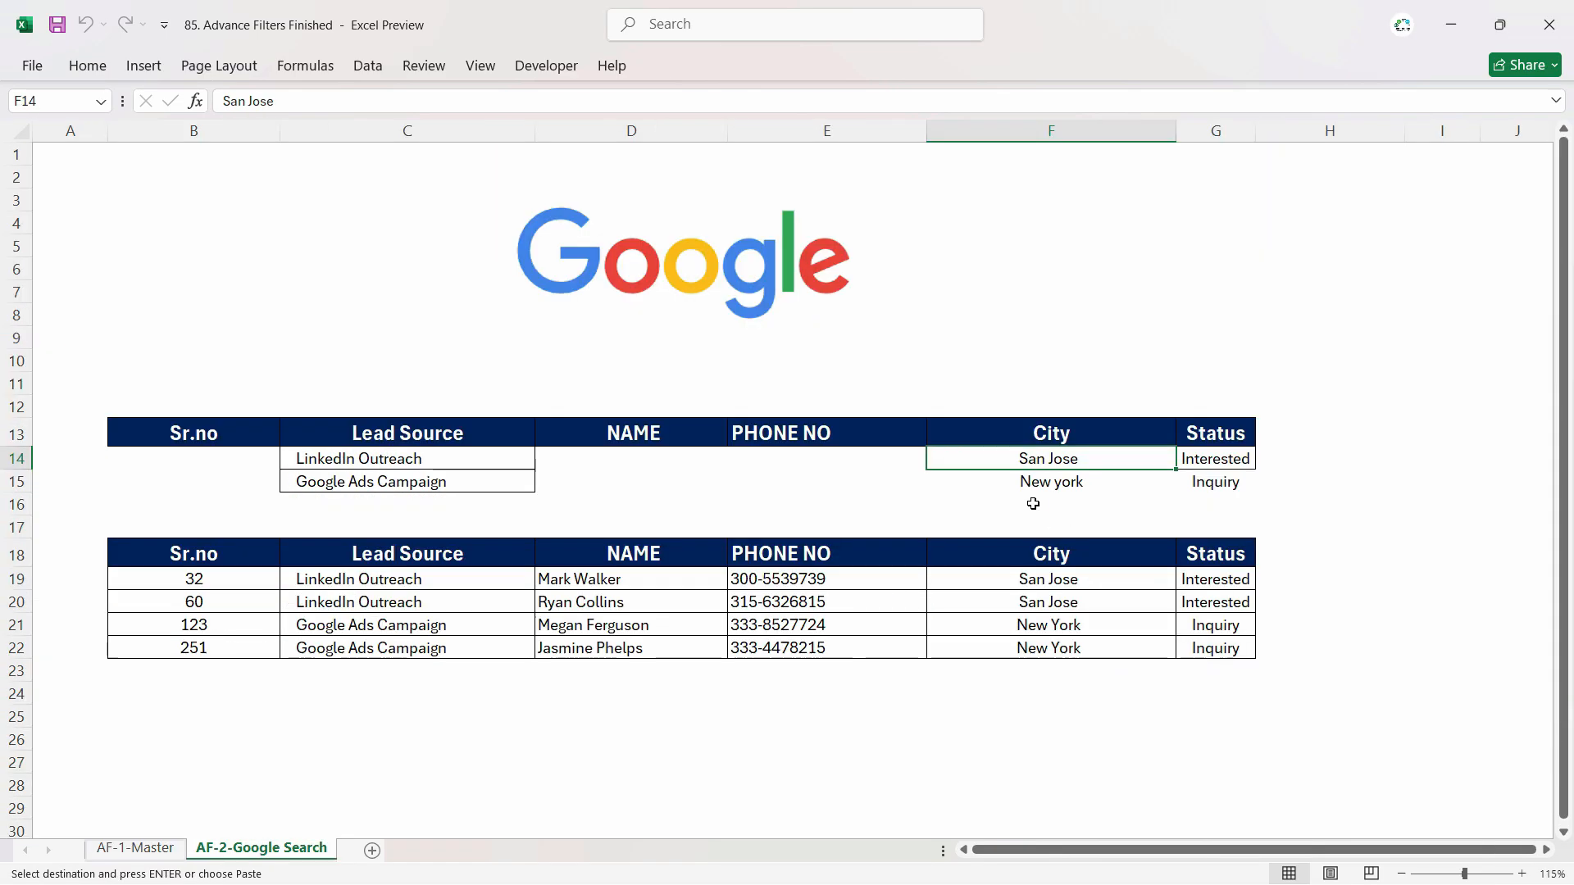
key("ctrl+v")
Copy the lead source CPA Marketing Campaign from B278 on AF-1-Master into criteria cell C14 on AF-2-Google Search.
left_click(1064, 484)
left_click(135, 847)
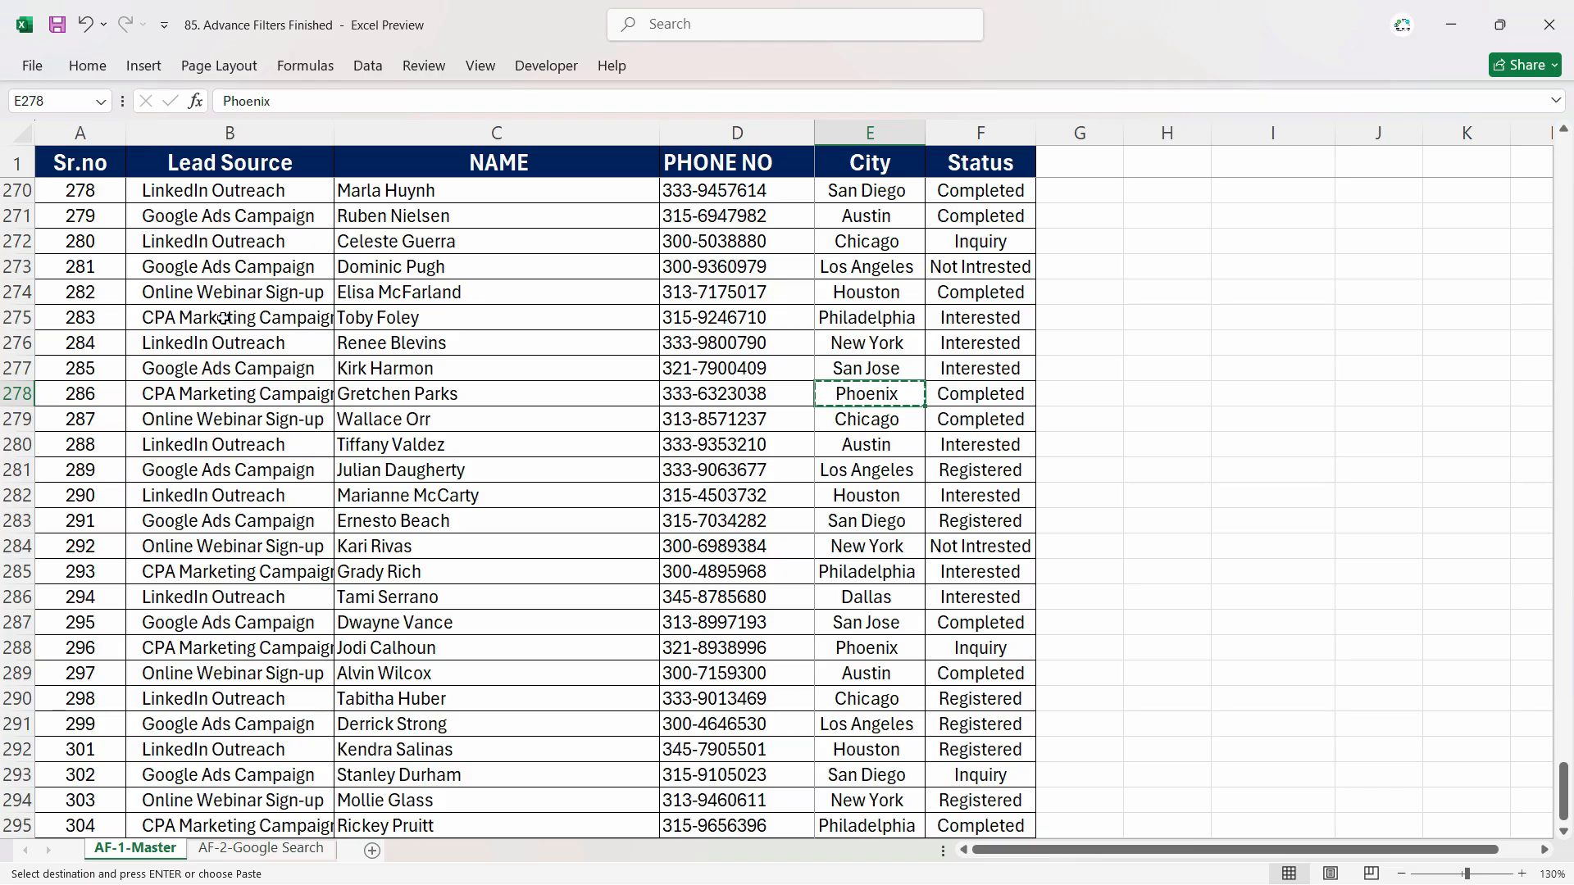
left_click(223, 318)
left_click(305, 399)
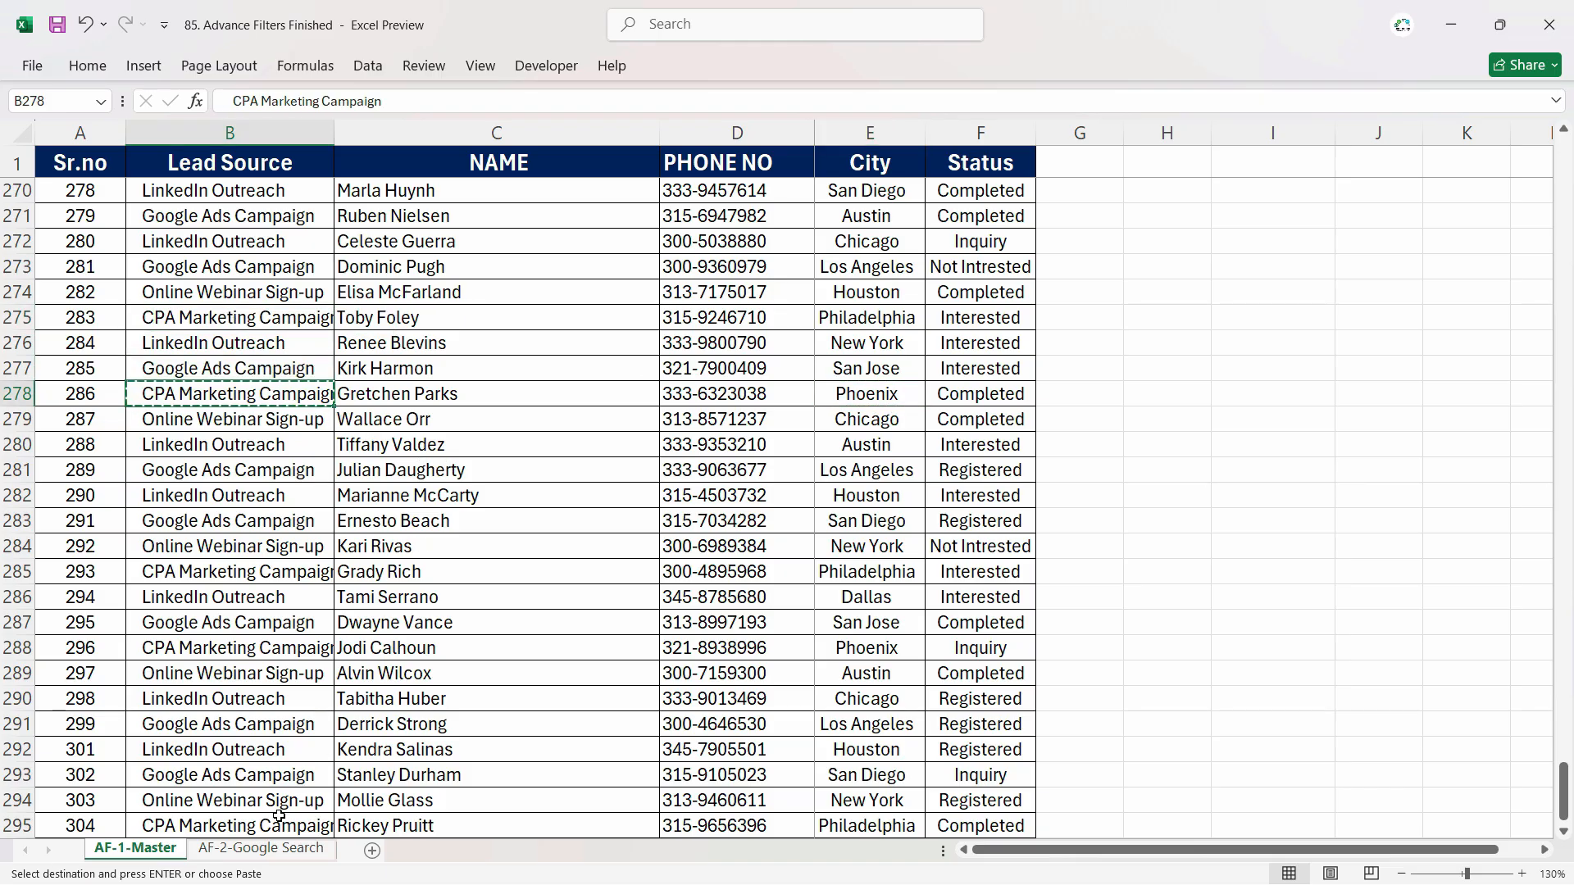
left_click(295, 848)
left_click(400, 471)
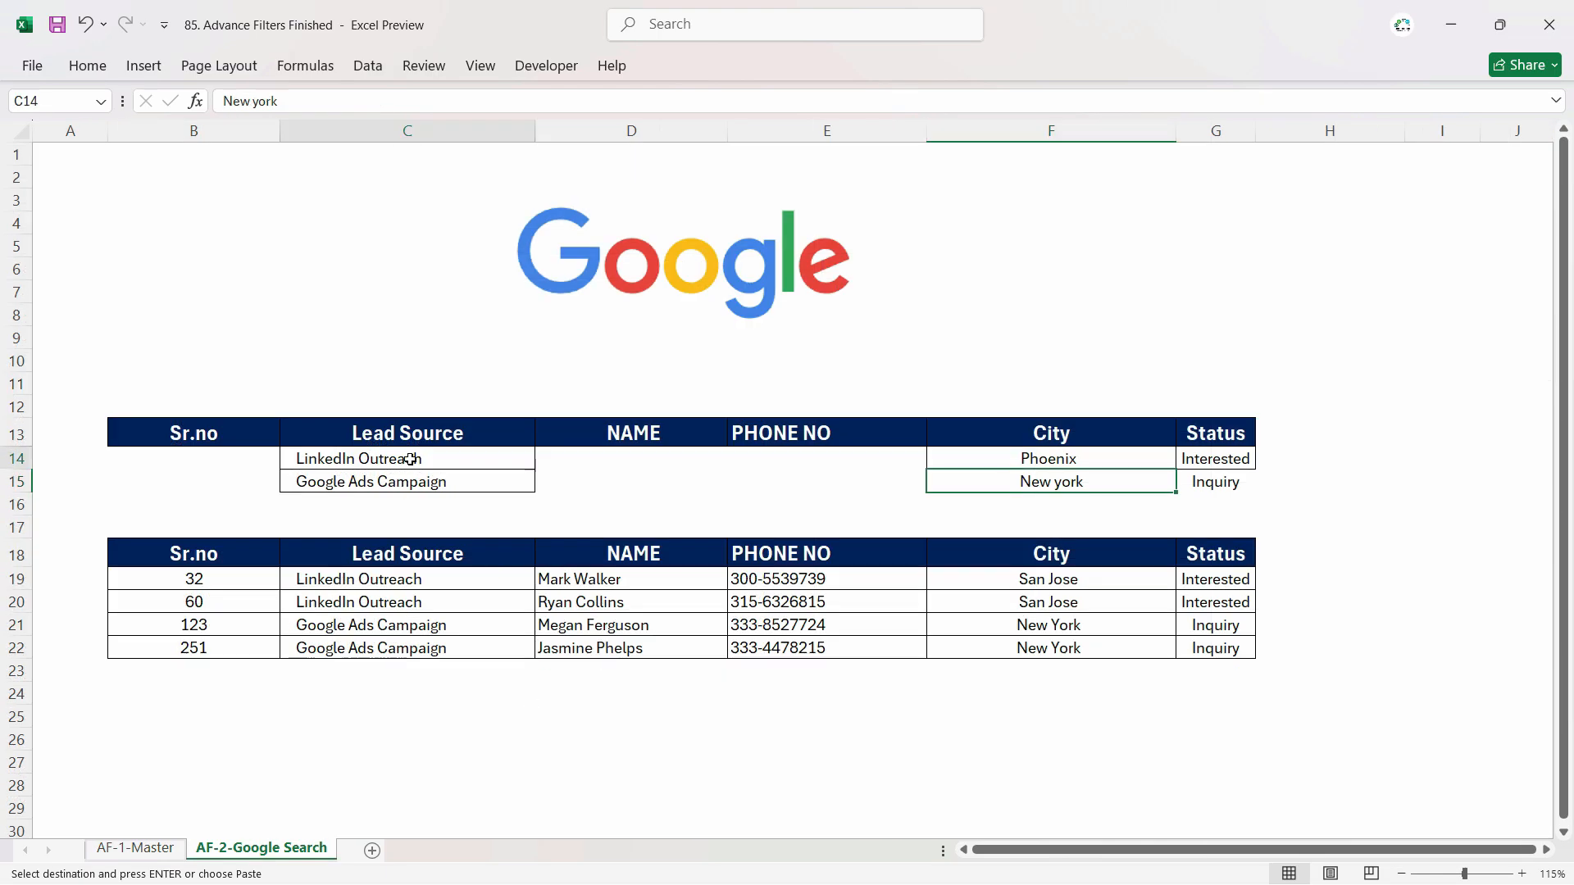
key("ctrl+v")
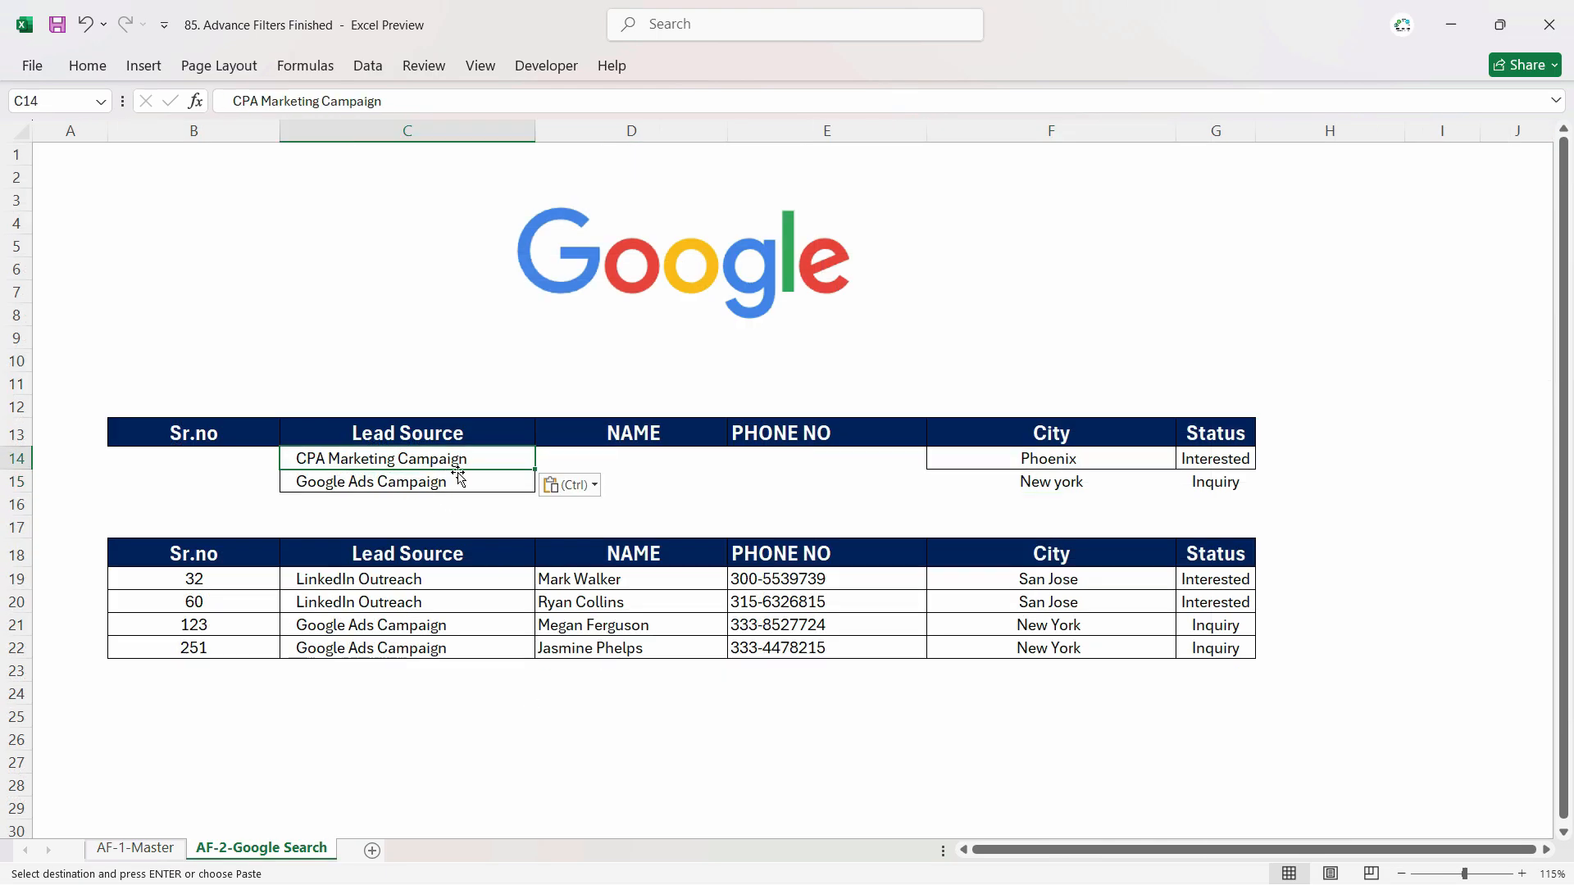
left_click(744, 491)
left_click(860, 526)
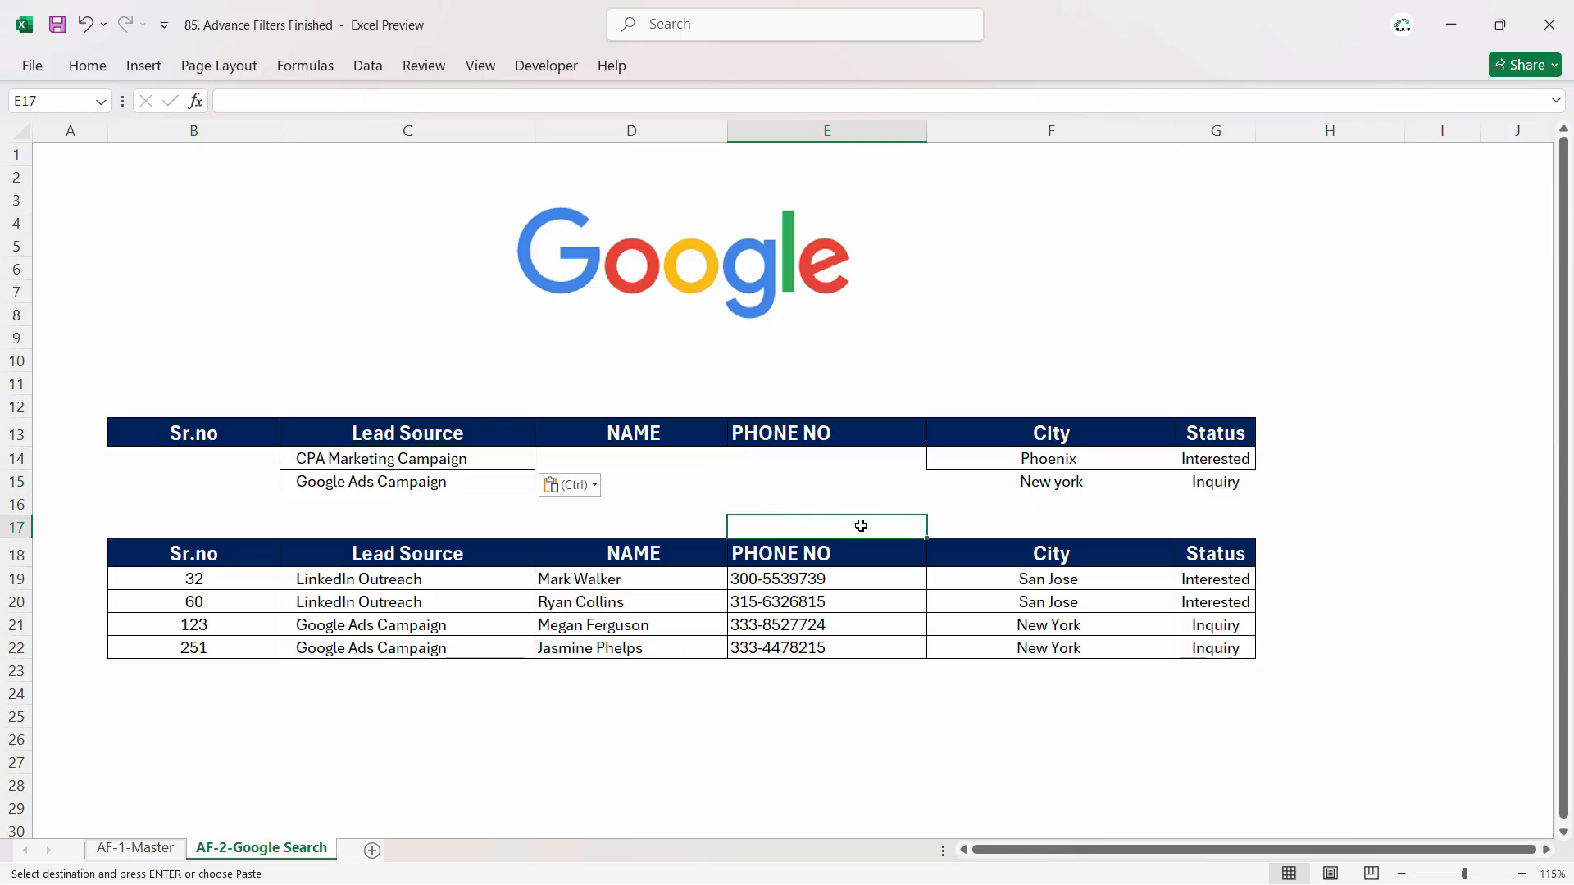
Run the Refresh_Search macro to refresh the extracted records for the new criteria.
left_click(548, 66)
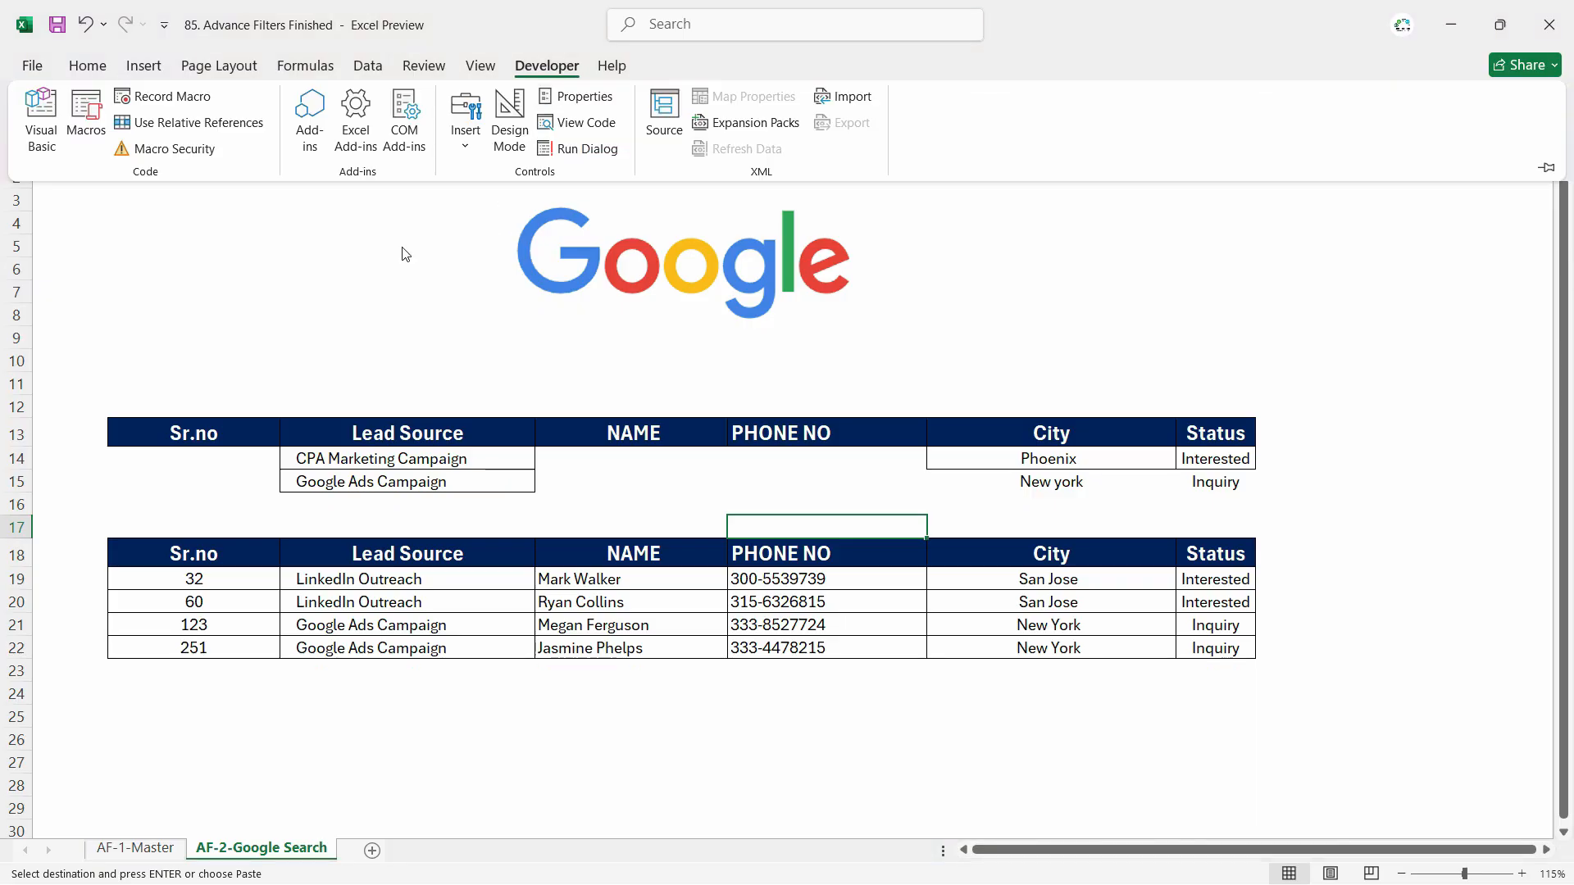
left_click(86, 115)
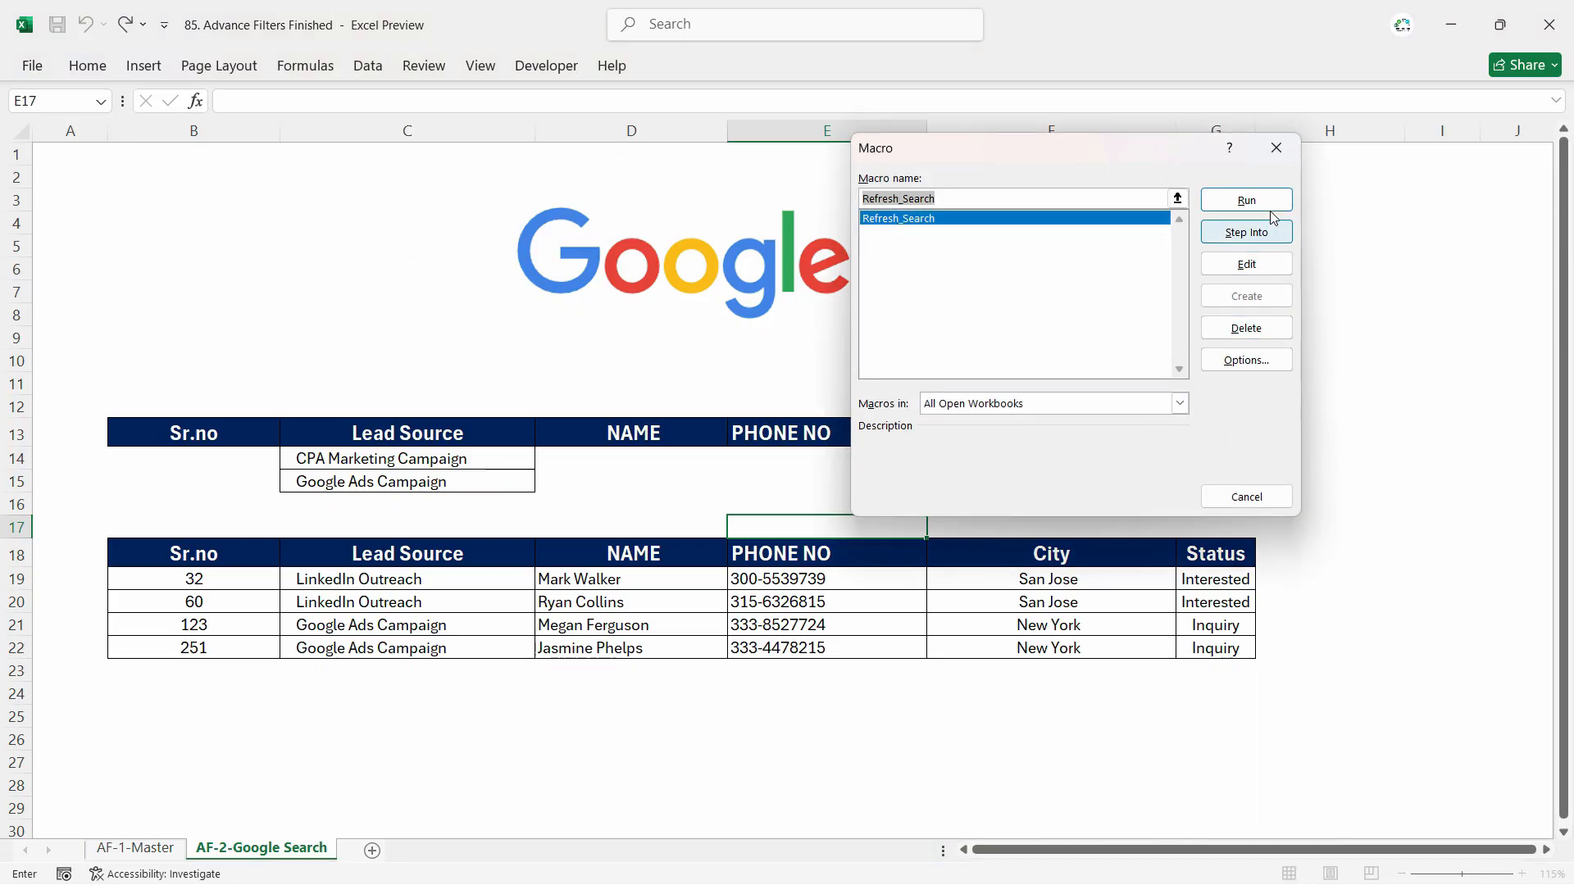
left_click(1270, 203)
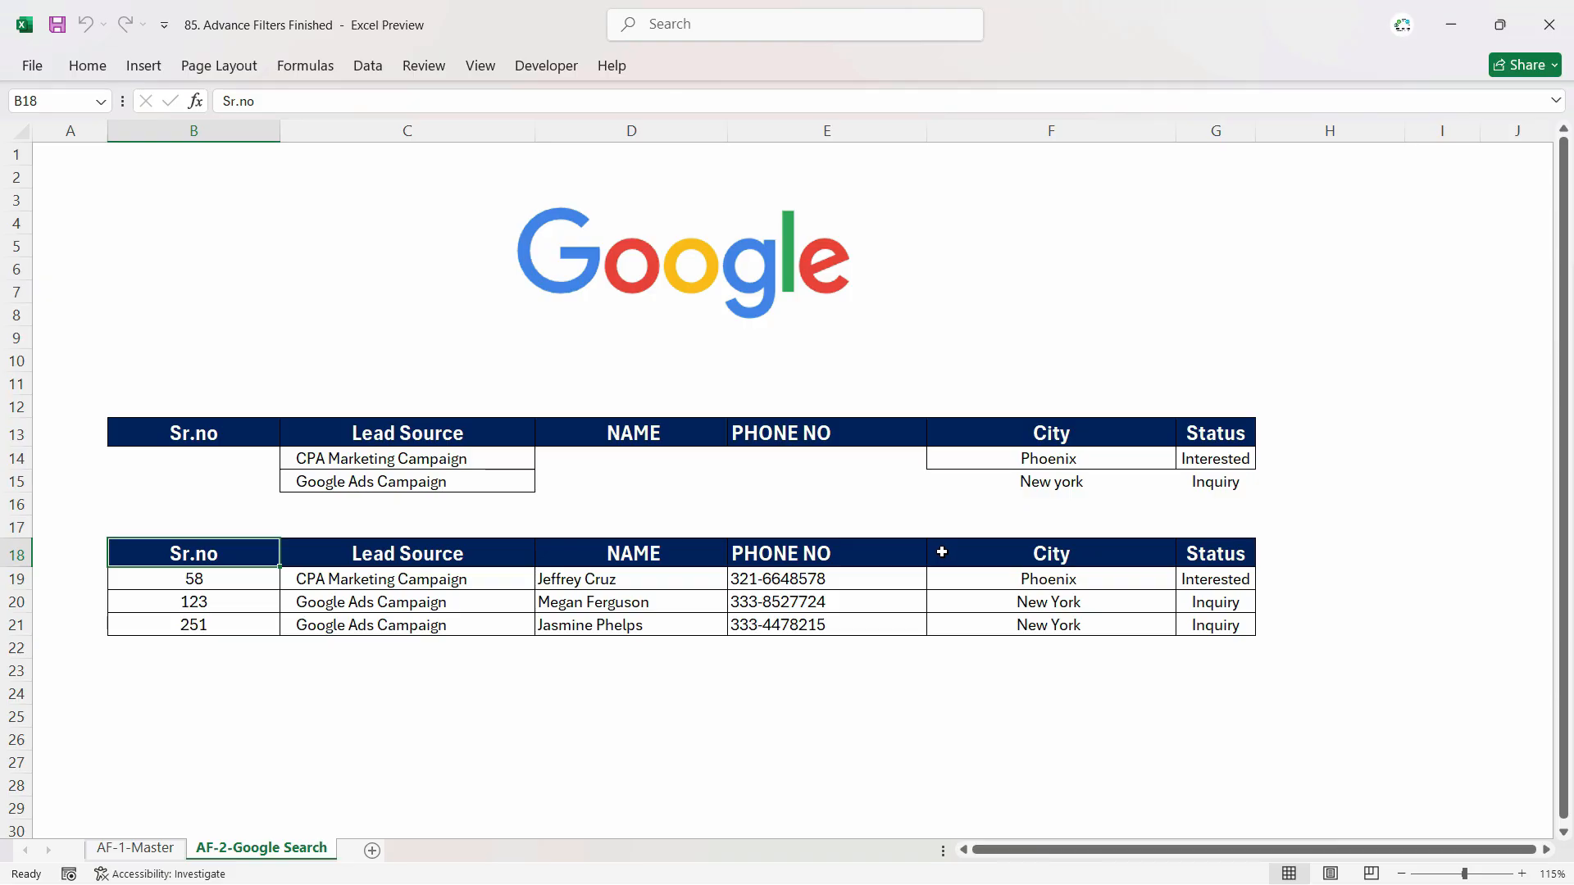
left_click(988, 521)
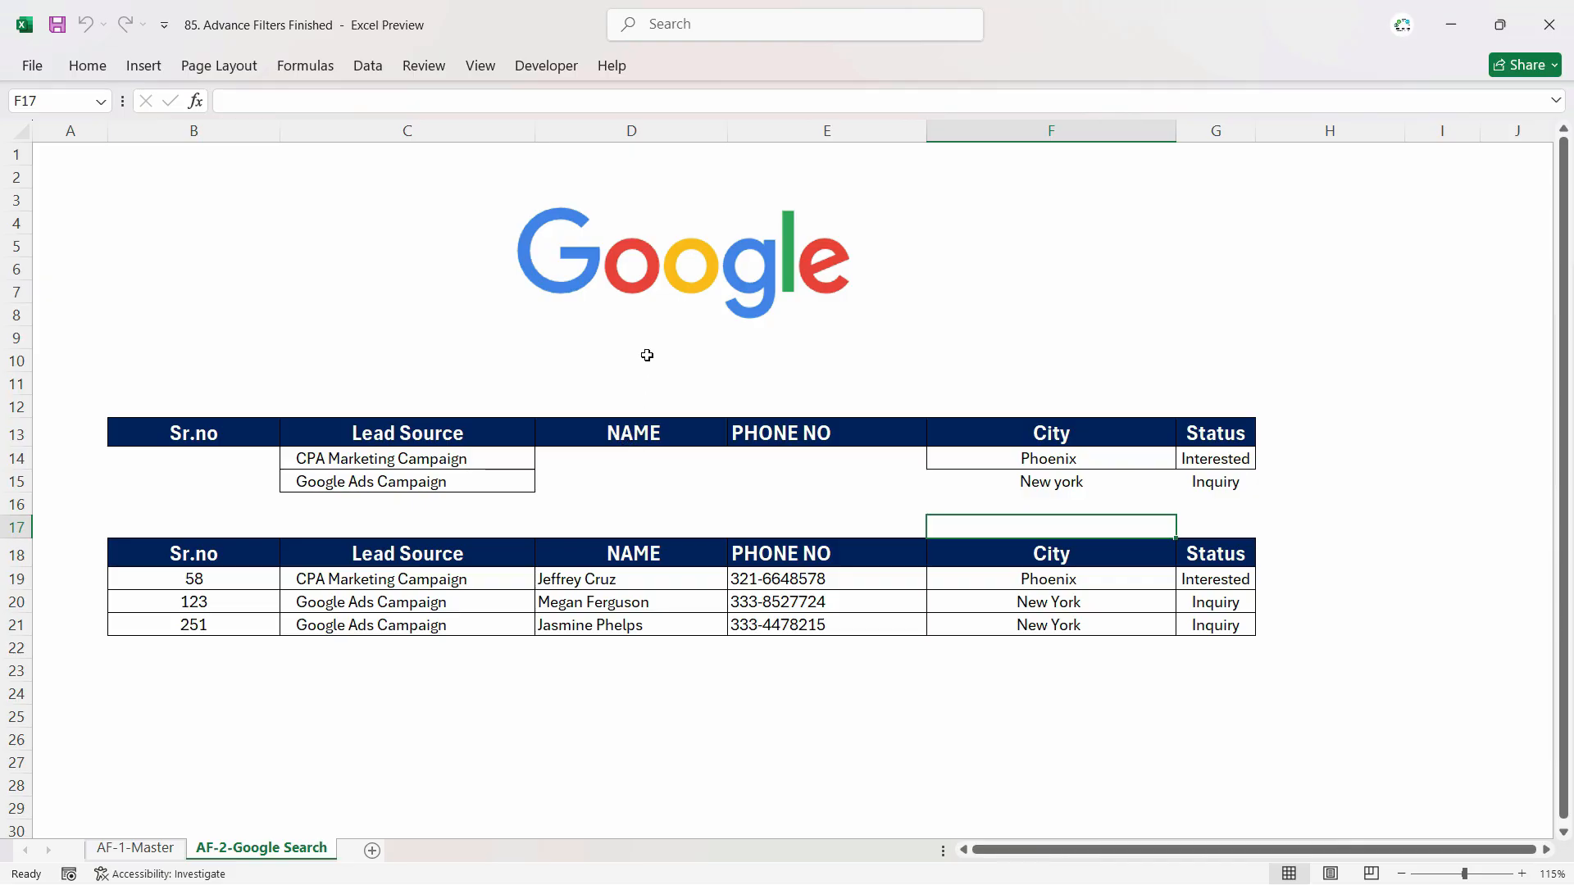
Draw a rounded rectangle about 0.99 cm high and 6.81 cm wide below the Google logo.
left_click(144, 65)
left_click(298, 119)
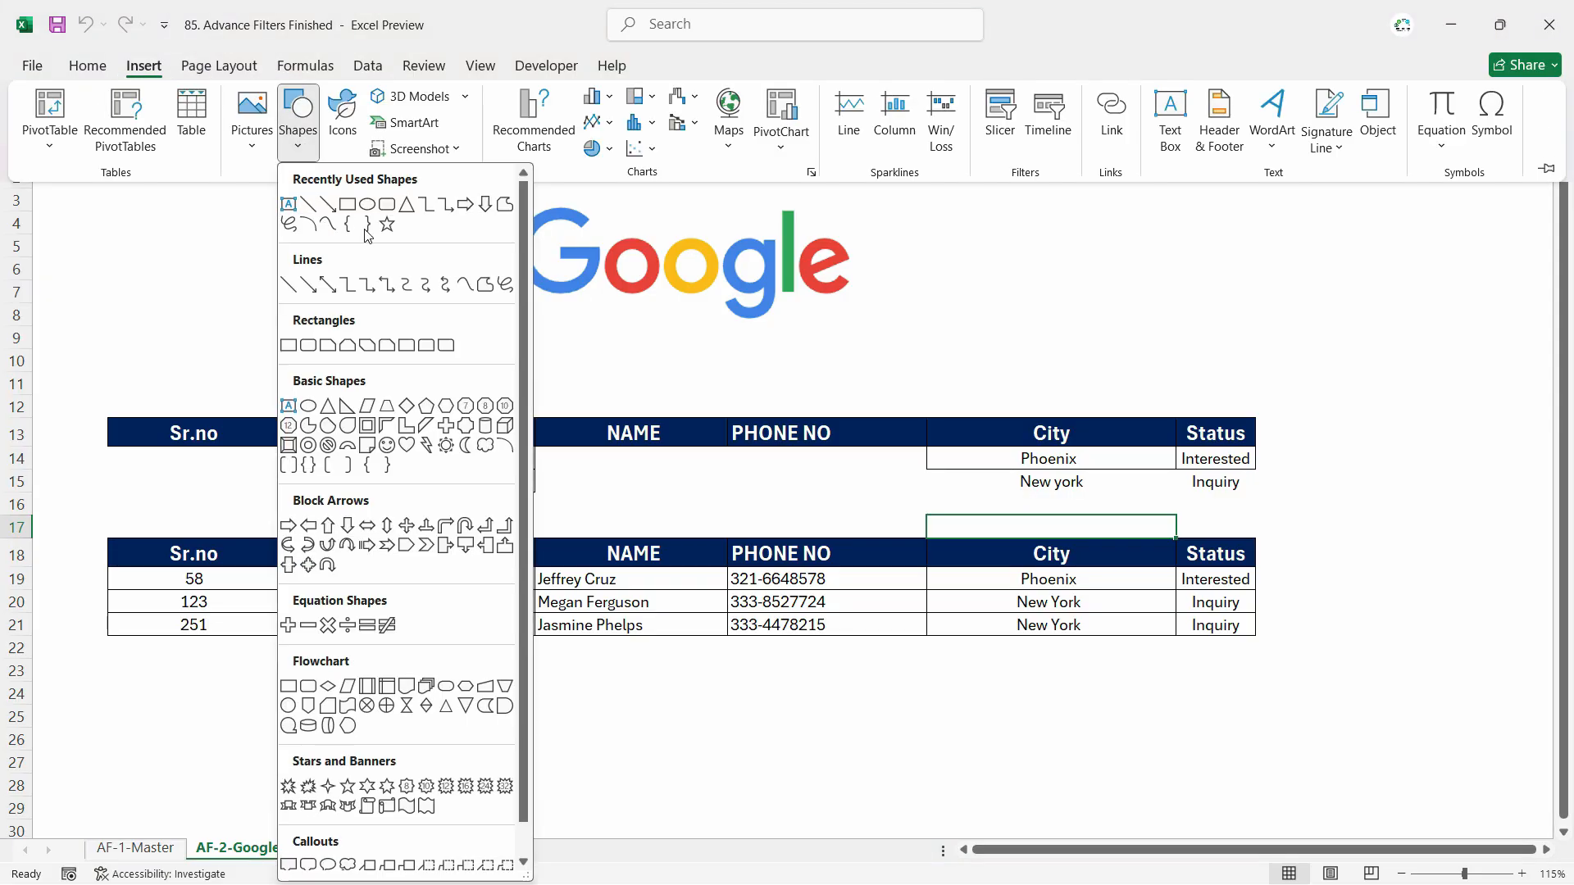
left_click(387, 204)
mouse_move(533, 329)
left_mouse_down()
mouse_move(715, 371)
mouse_move(843, 377)
left_mouse_up()
left_click_drag(732, 359, 737, 370)
Apply the glossy dark teal theme style from the last theme row to the rounded rectangle.
left_click(705, 67)
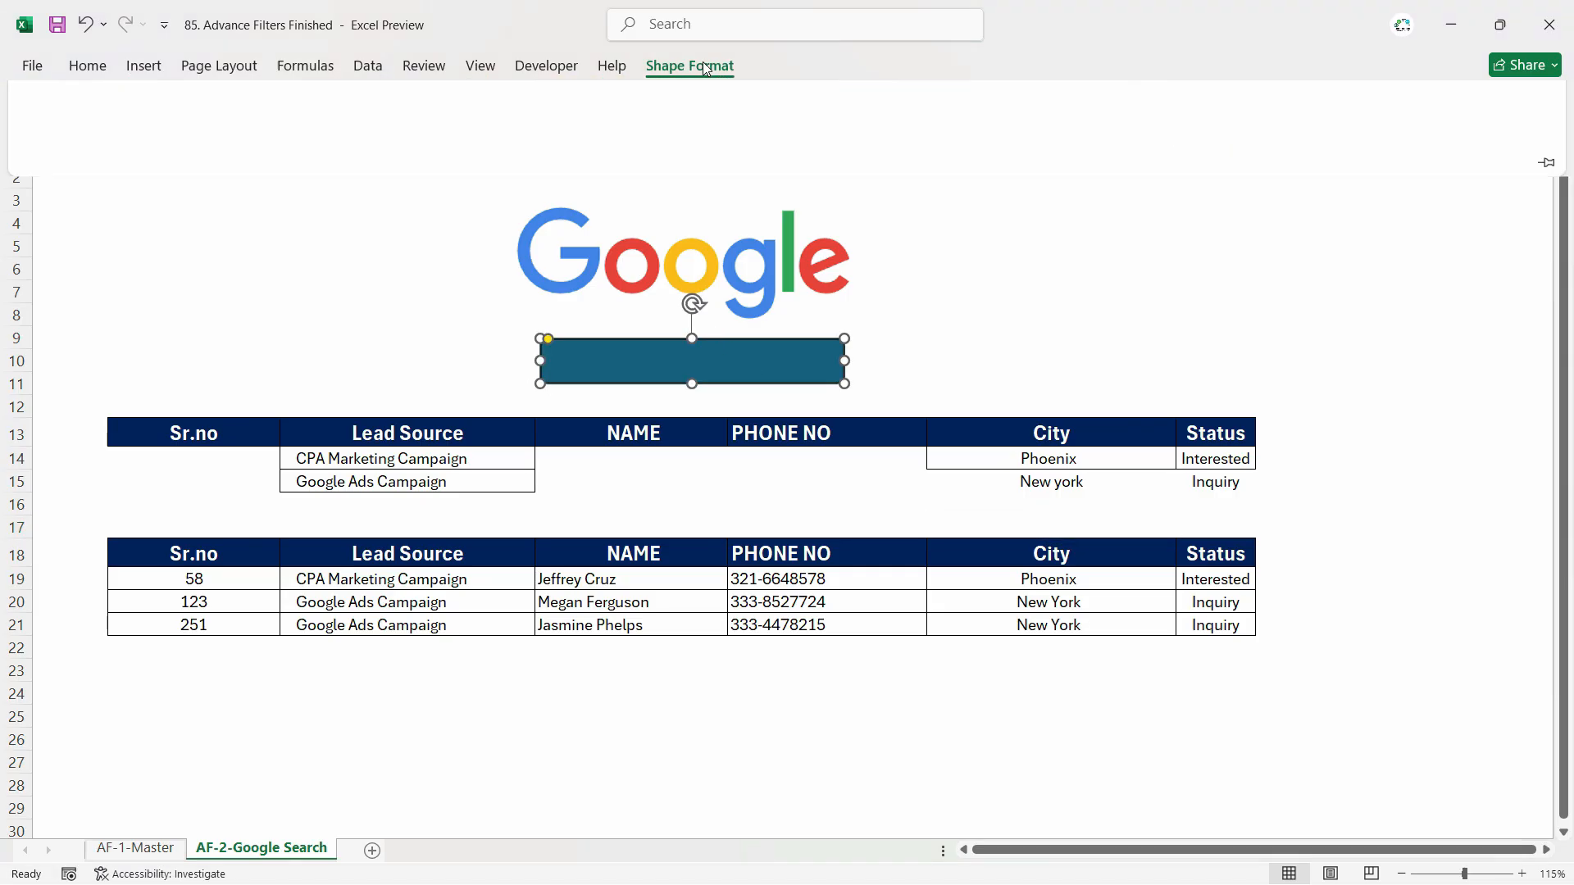
left_click(468, 146)
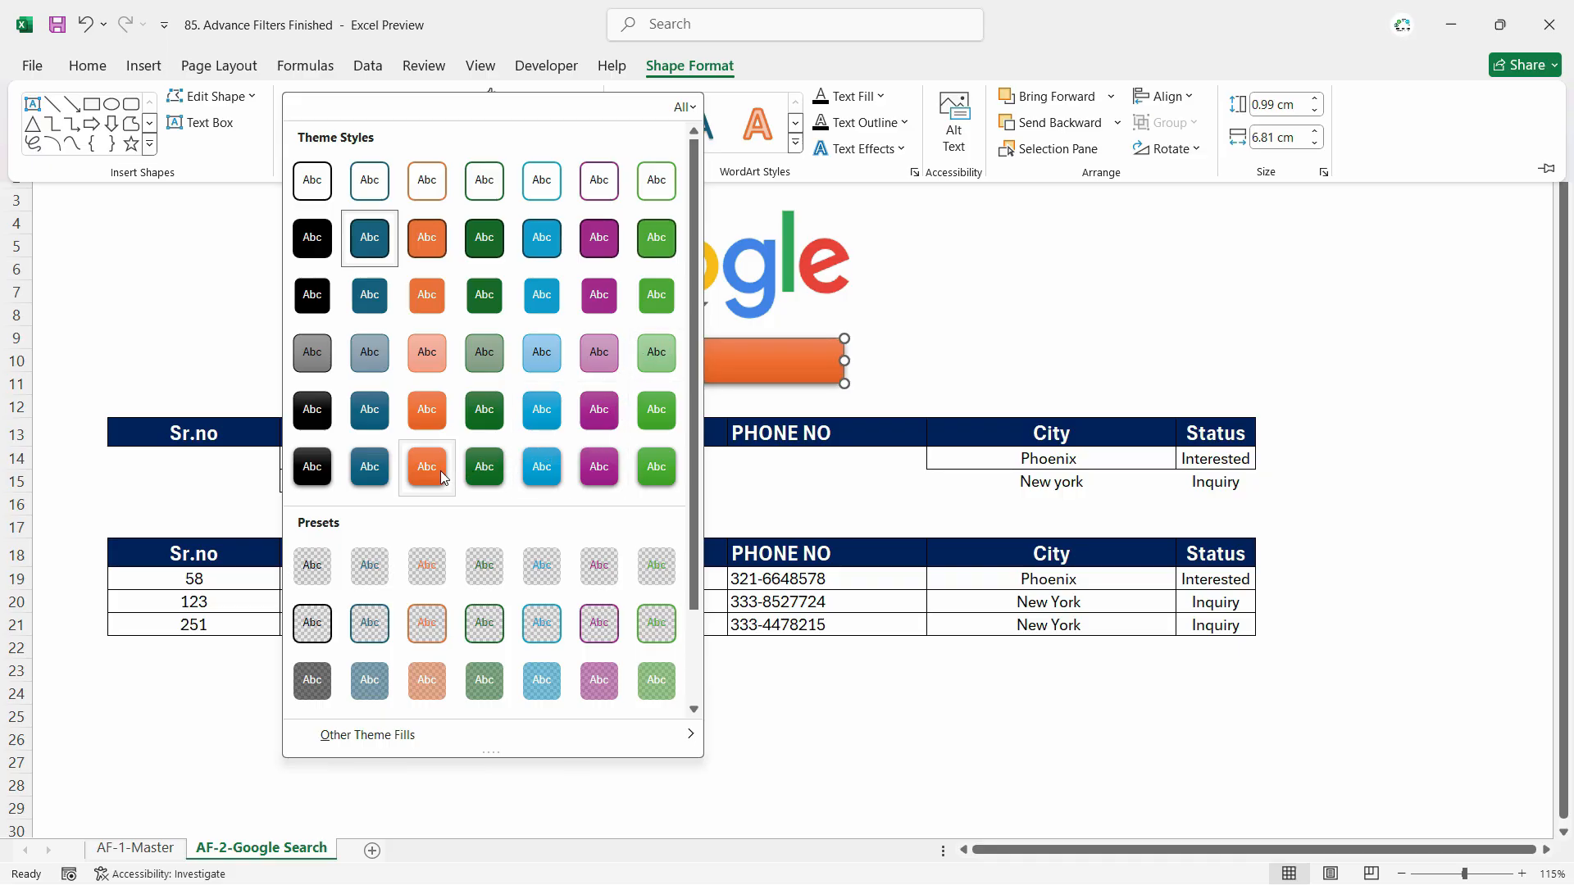
left_click(365, 472)
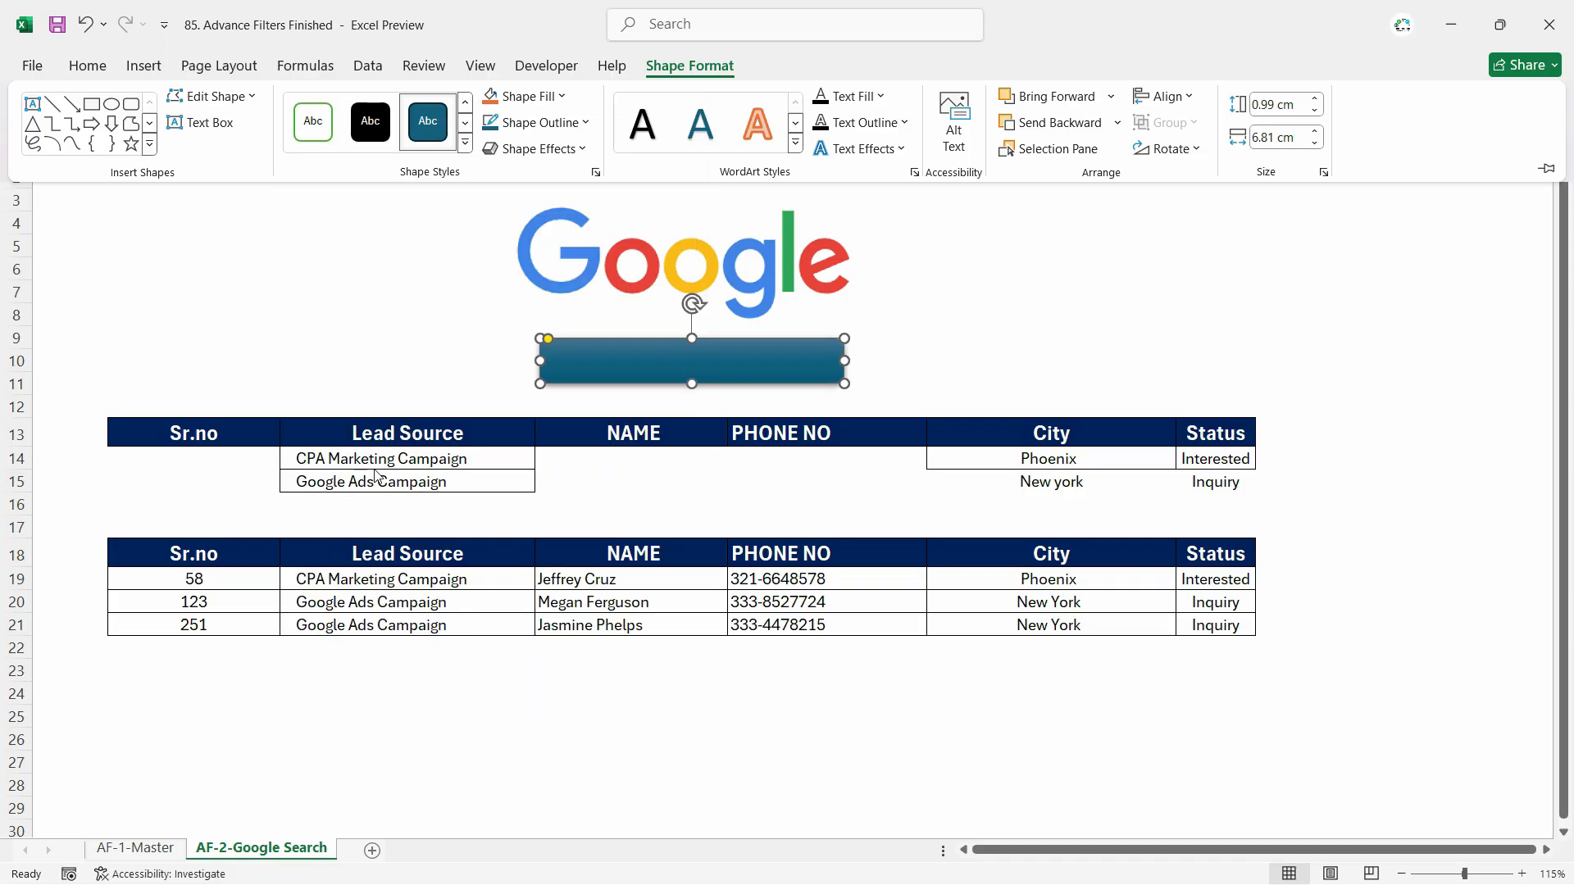
left_click(970, 393)
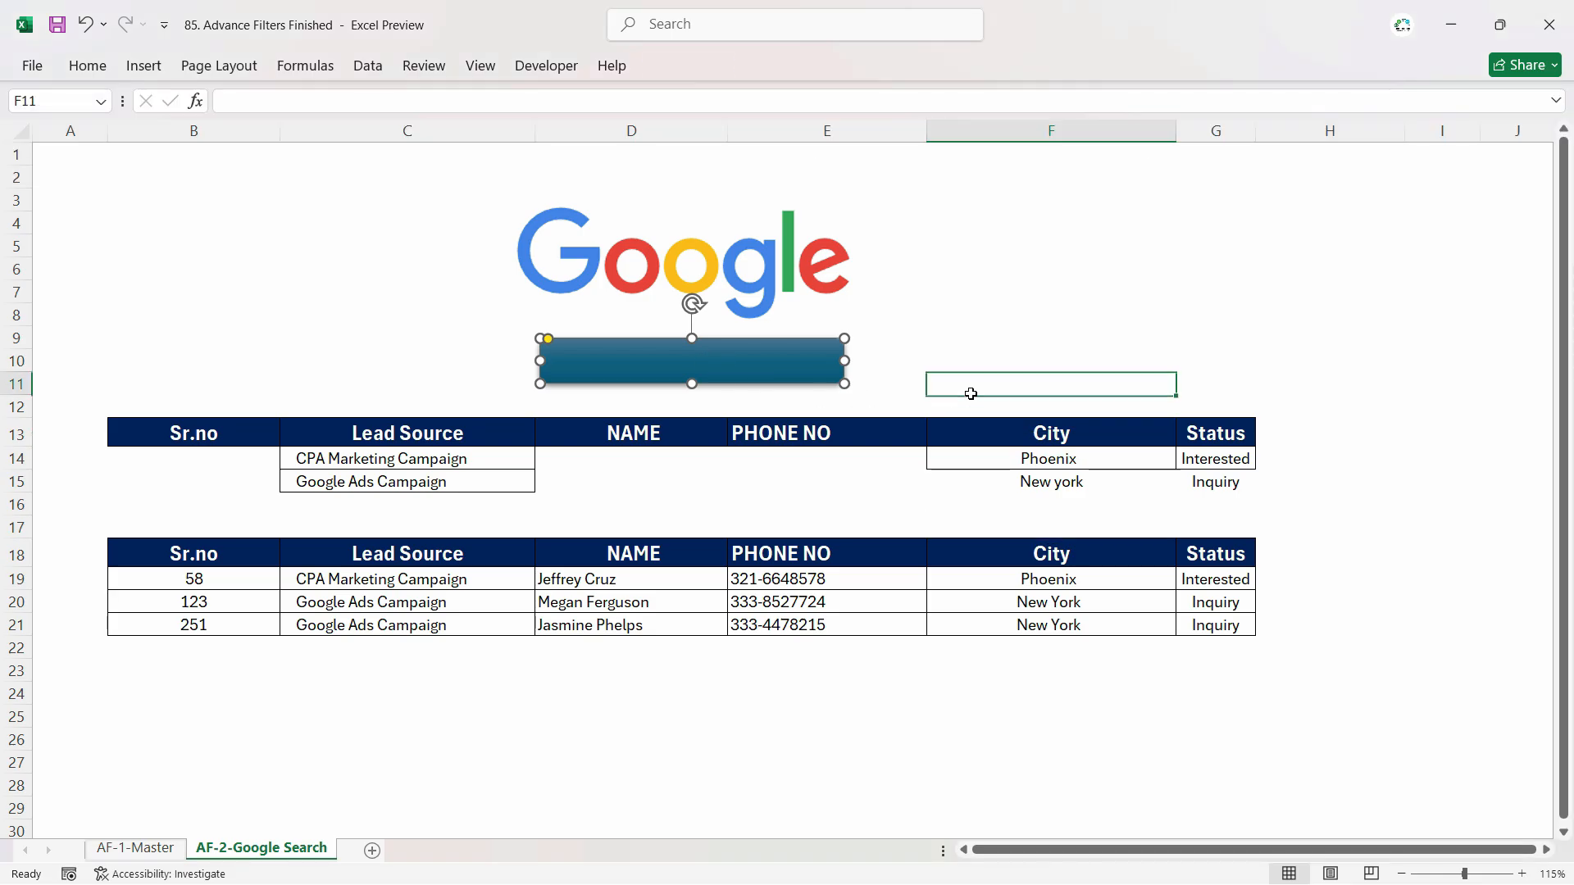
Apply the glossy black gradient preset style to the rounded rectangle.
left_click(746, 371)
left_click(479, 148)
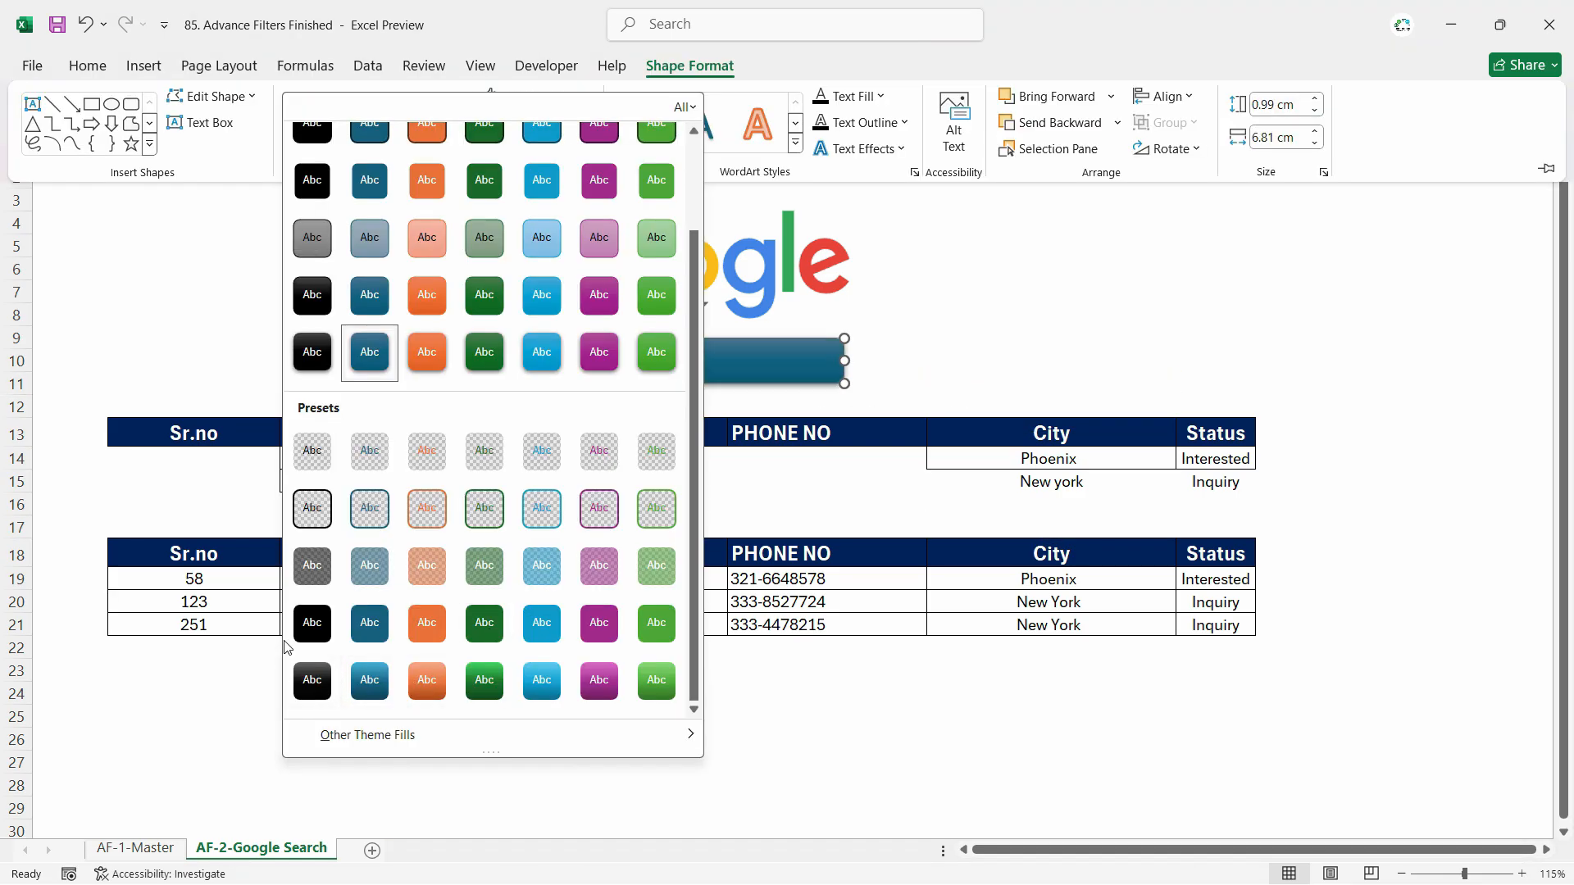
left_click(312, 680)
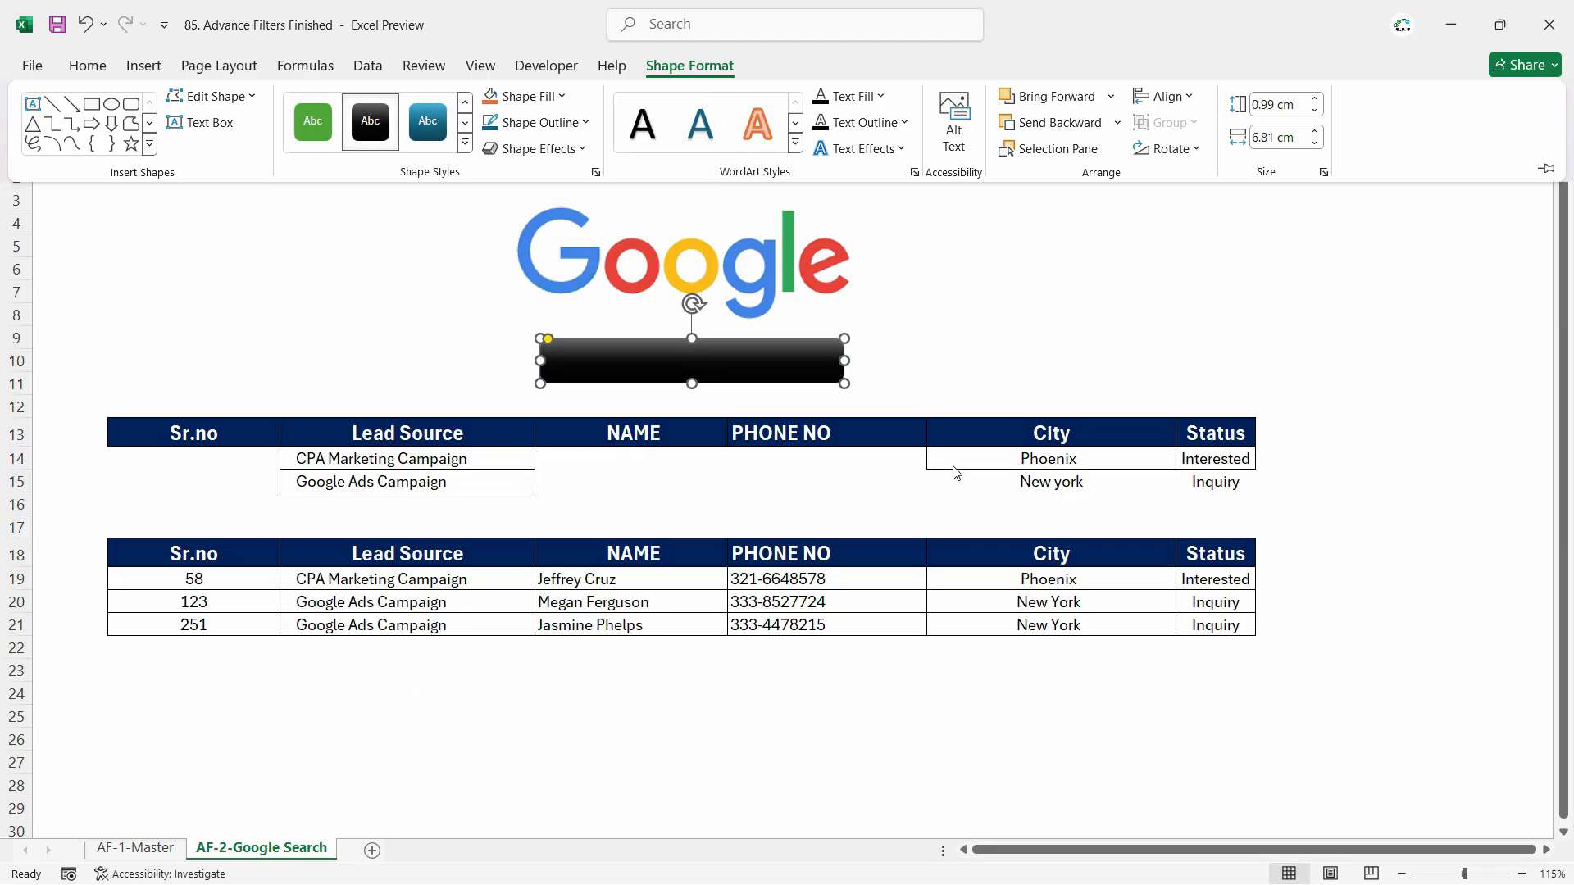
left_click(731, 361)
left_click(1011, 344)
Shift the black rectangle slightly to align with the logo and label it Search.
left_click(796, 362)
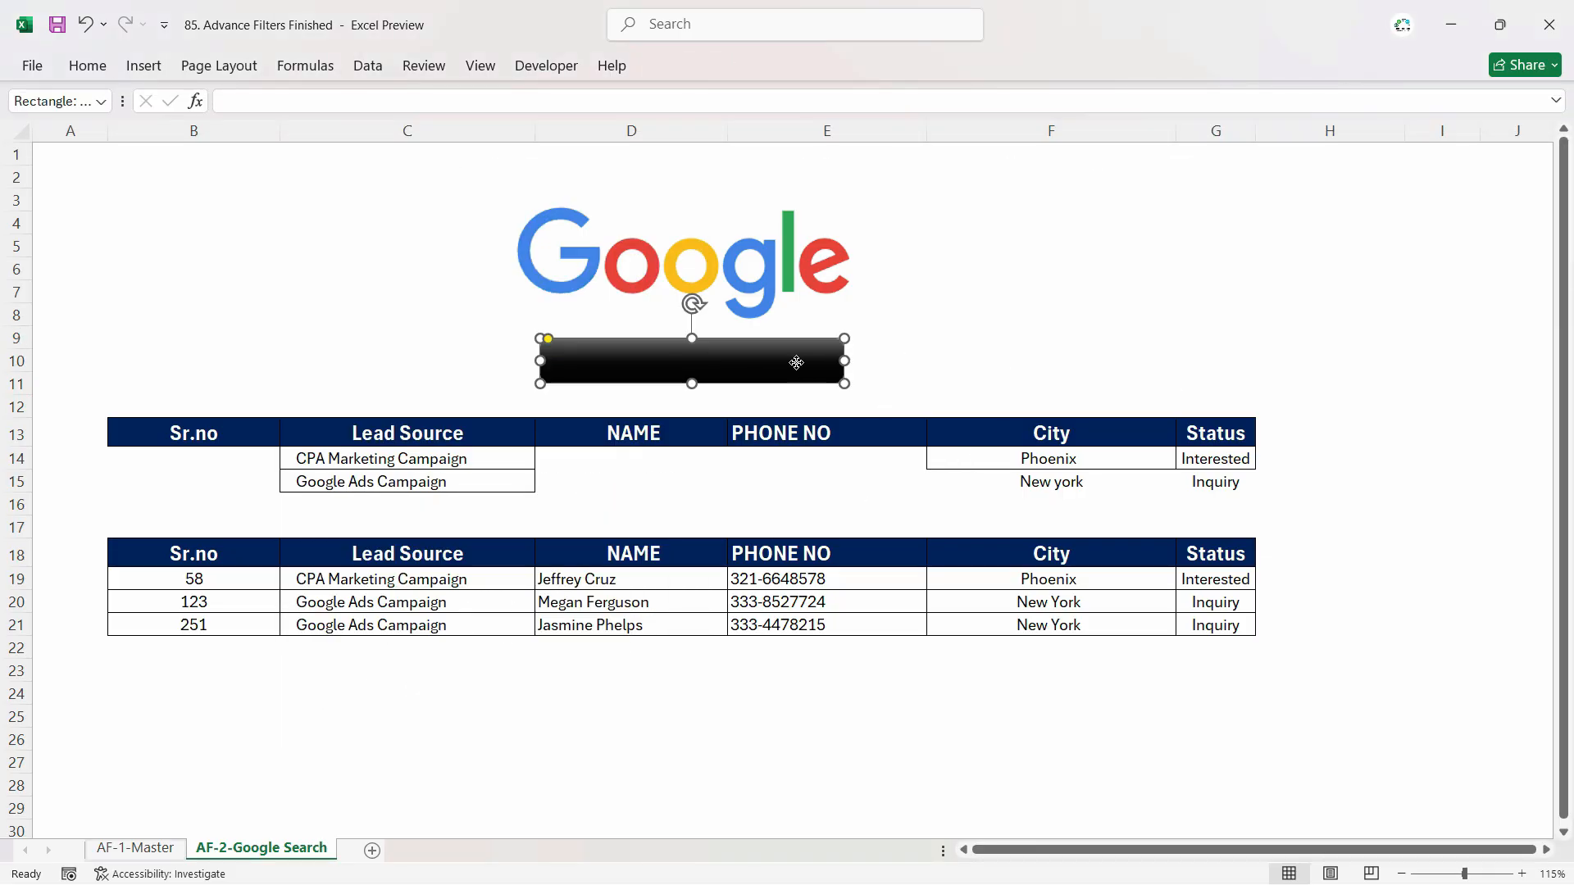
left_click_drag(796, 362, 790, 362)
type("S")
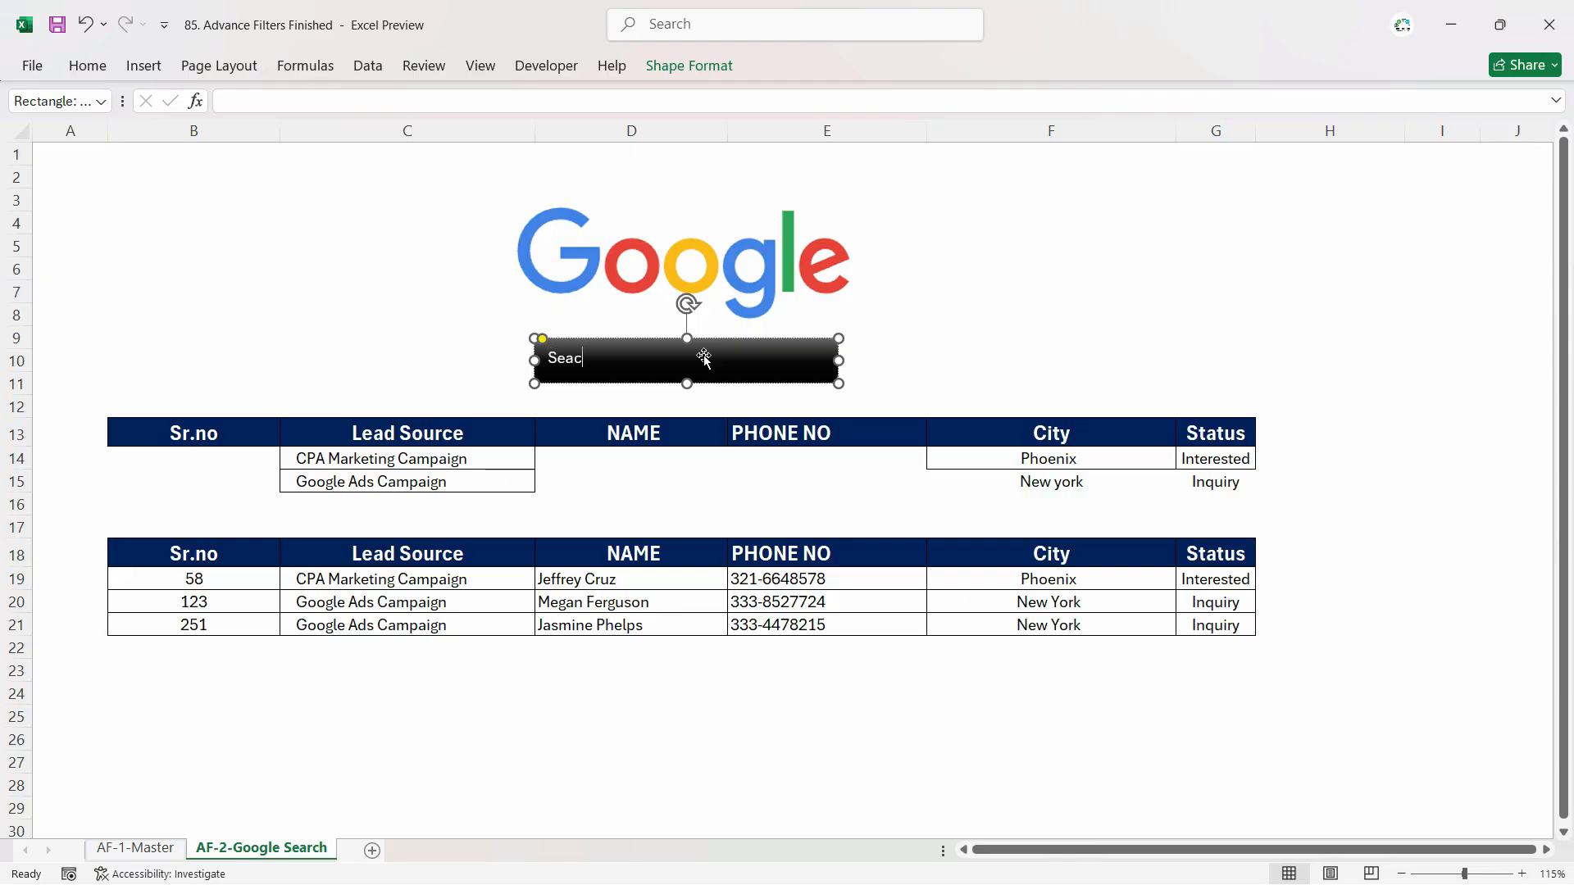
type("earch")
Center the Search label horizontally within the shape and enlarge its font size.
left_click_drag(703, 358, 495, 292)
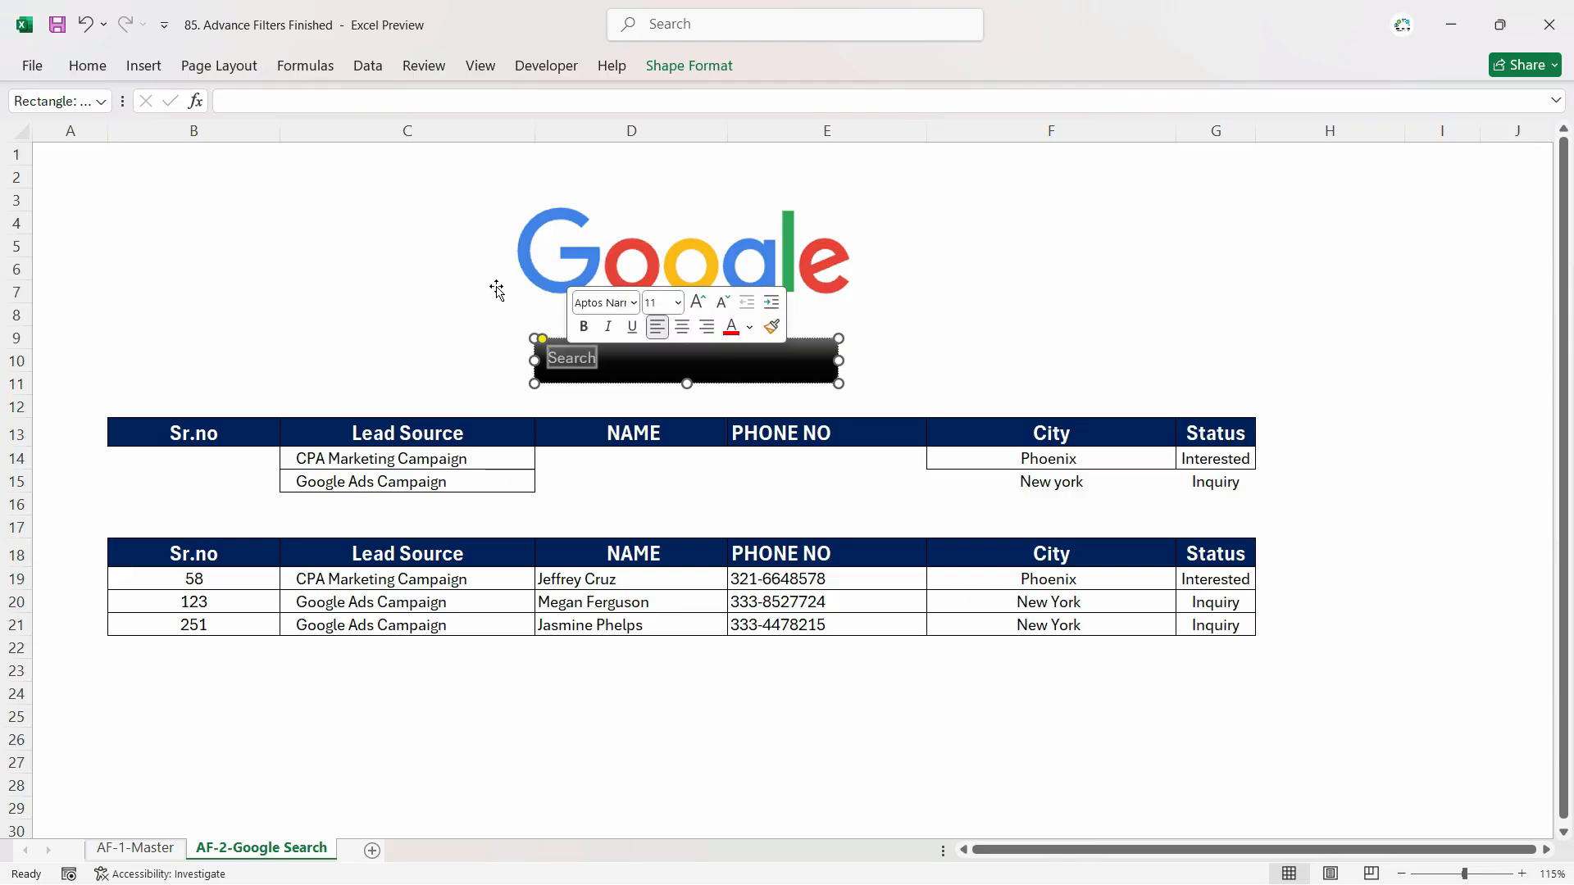
left_click(88, 66)
left_click(400, 137)
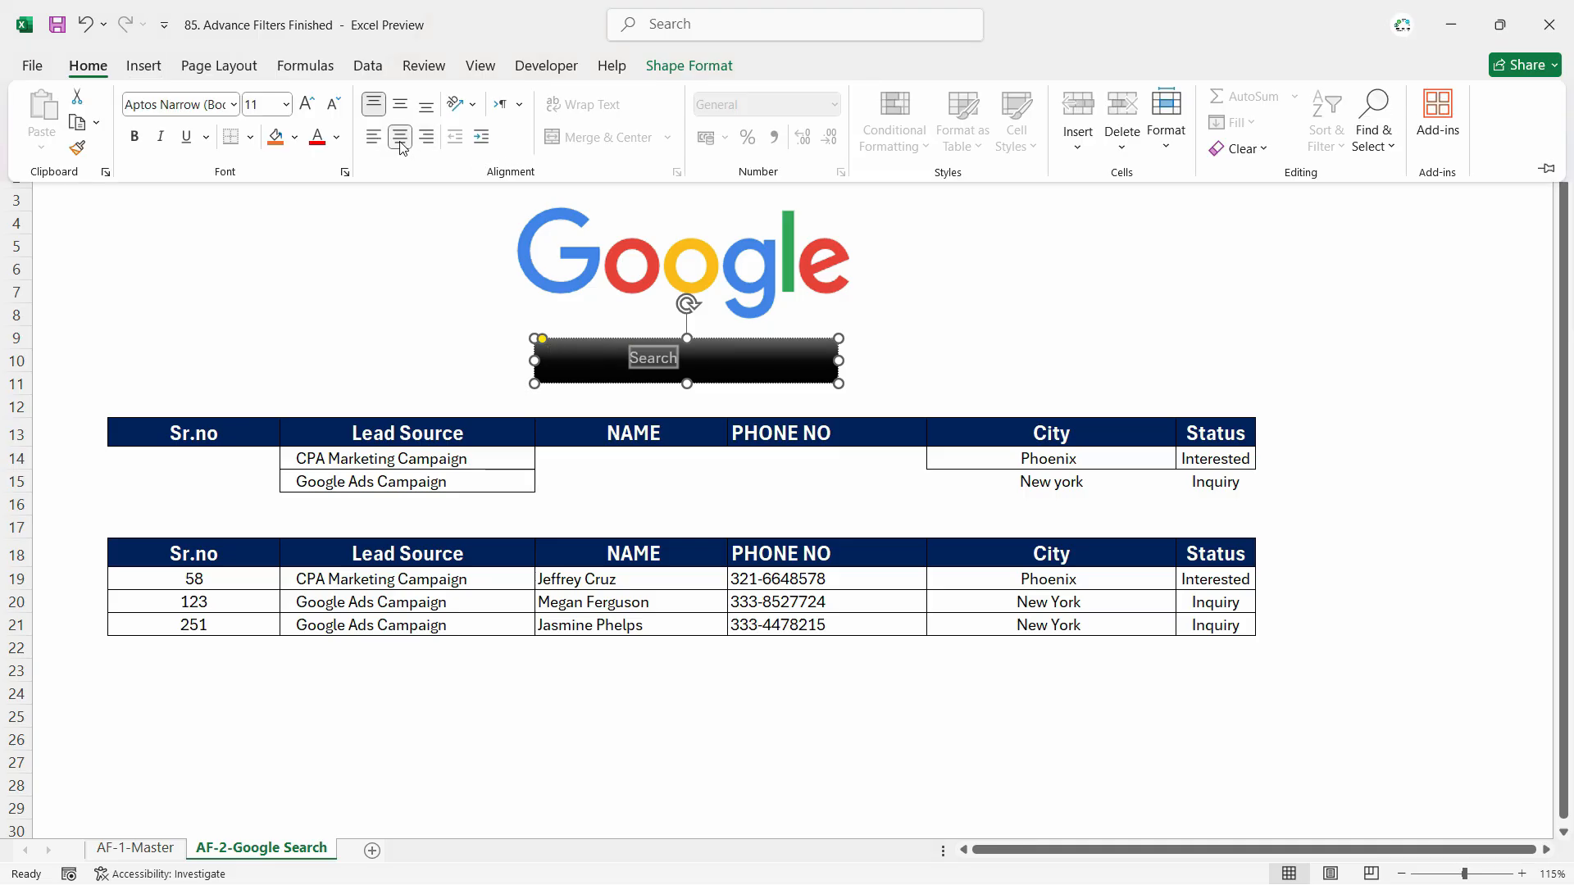
left_click(285, 104)
left_click(271, 309)
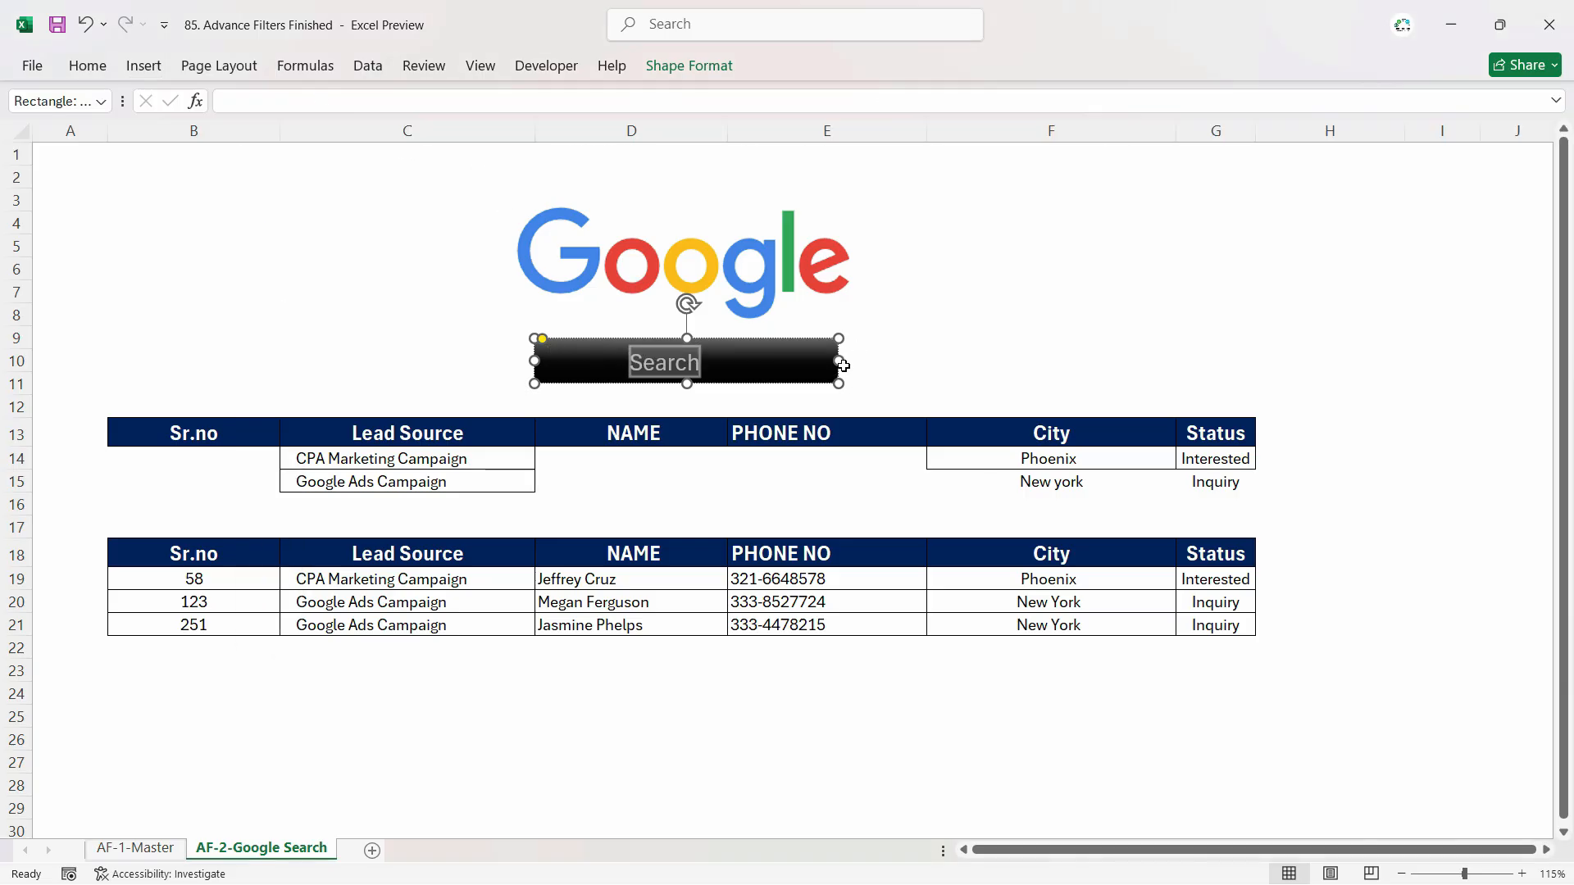
Narrow the Search shape to fit its label, make it slightly taller, and center it beneath the Google logo.
left_click_drag(838, 360, 697, 361)
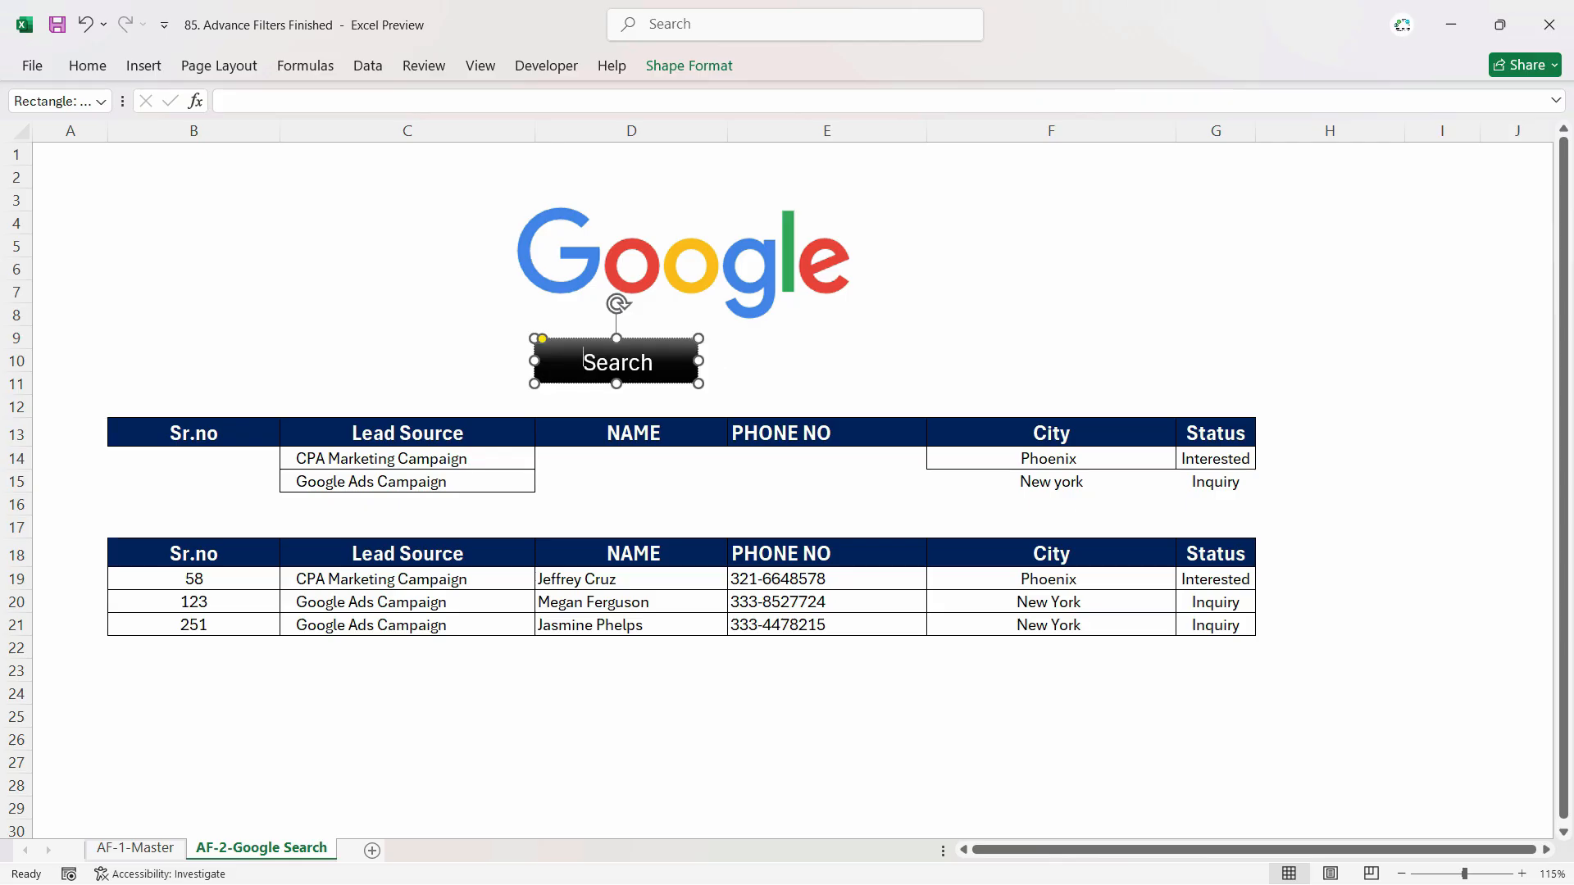
left_click_drag(616, 383, 616, 388)
left_click(828, 367)
left_click(653, 362)
left_click_drag(678, 344, 741, 339)
left_click(861, 341)
left_click(846, 366)
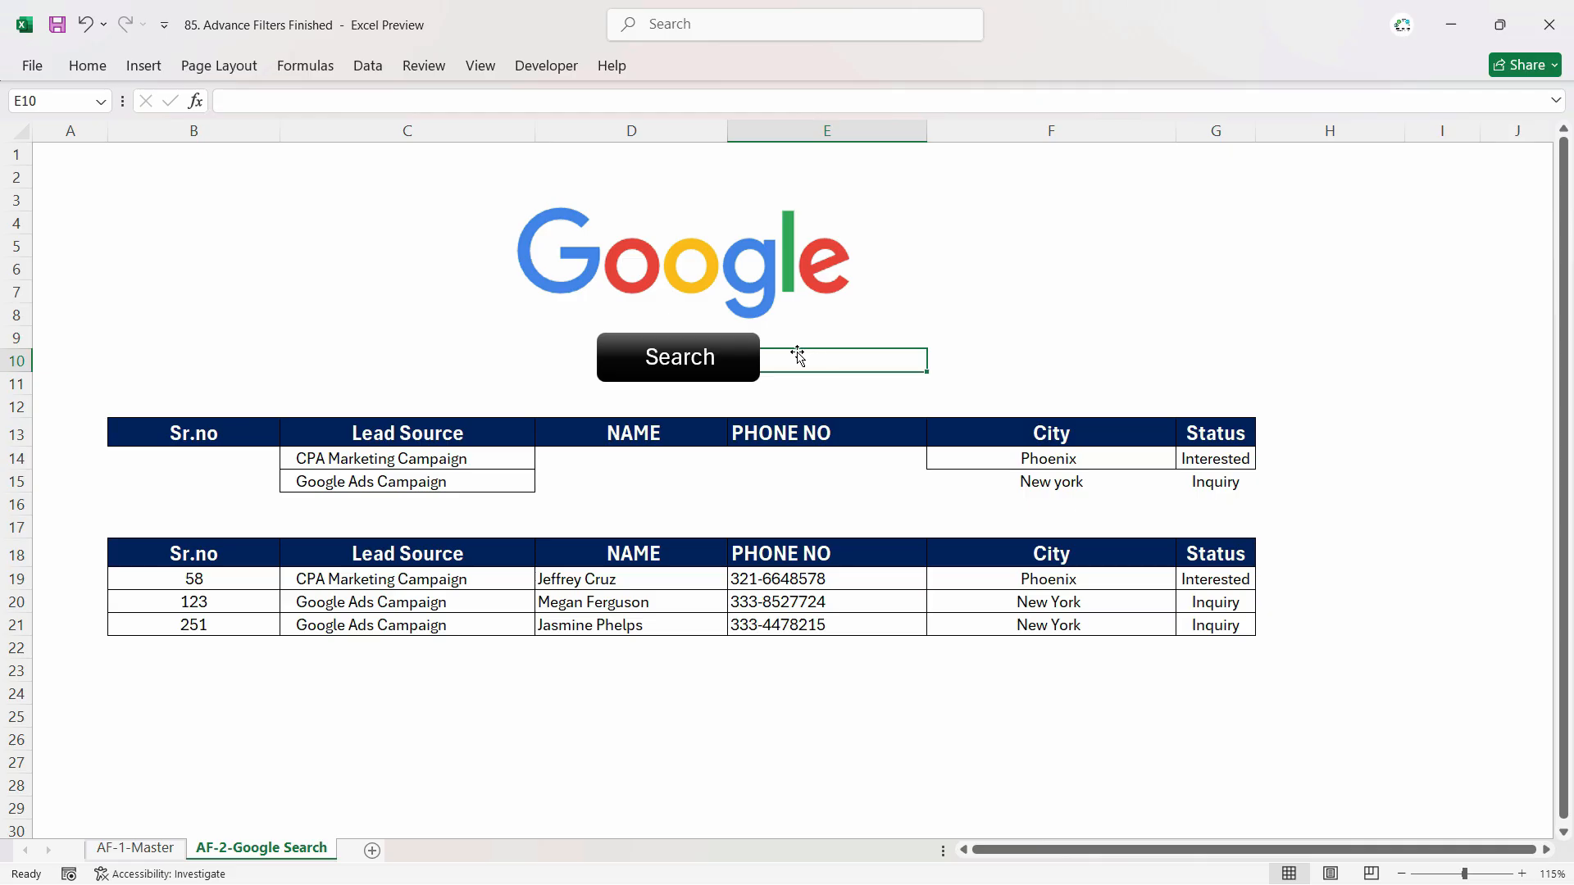
Assign the Refresh_Search macro to the Search shape.
left_click(736, 360)
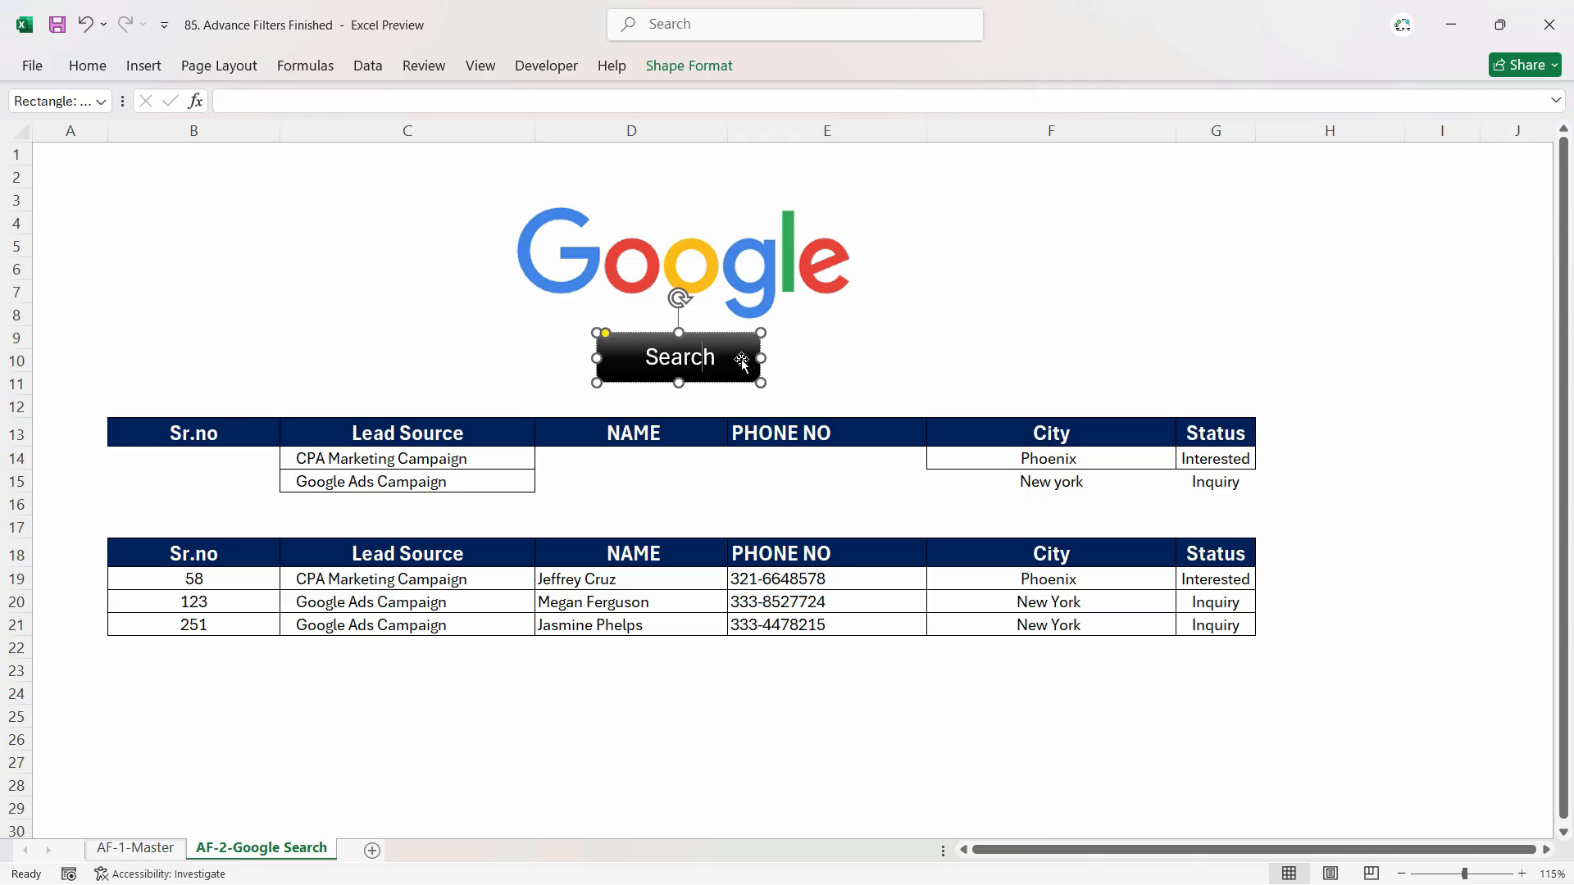
right_click(739, 353)
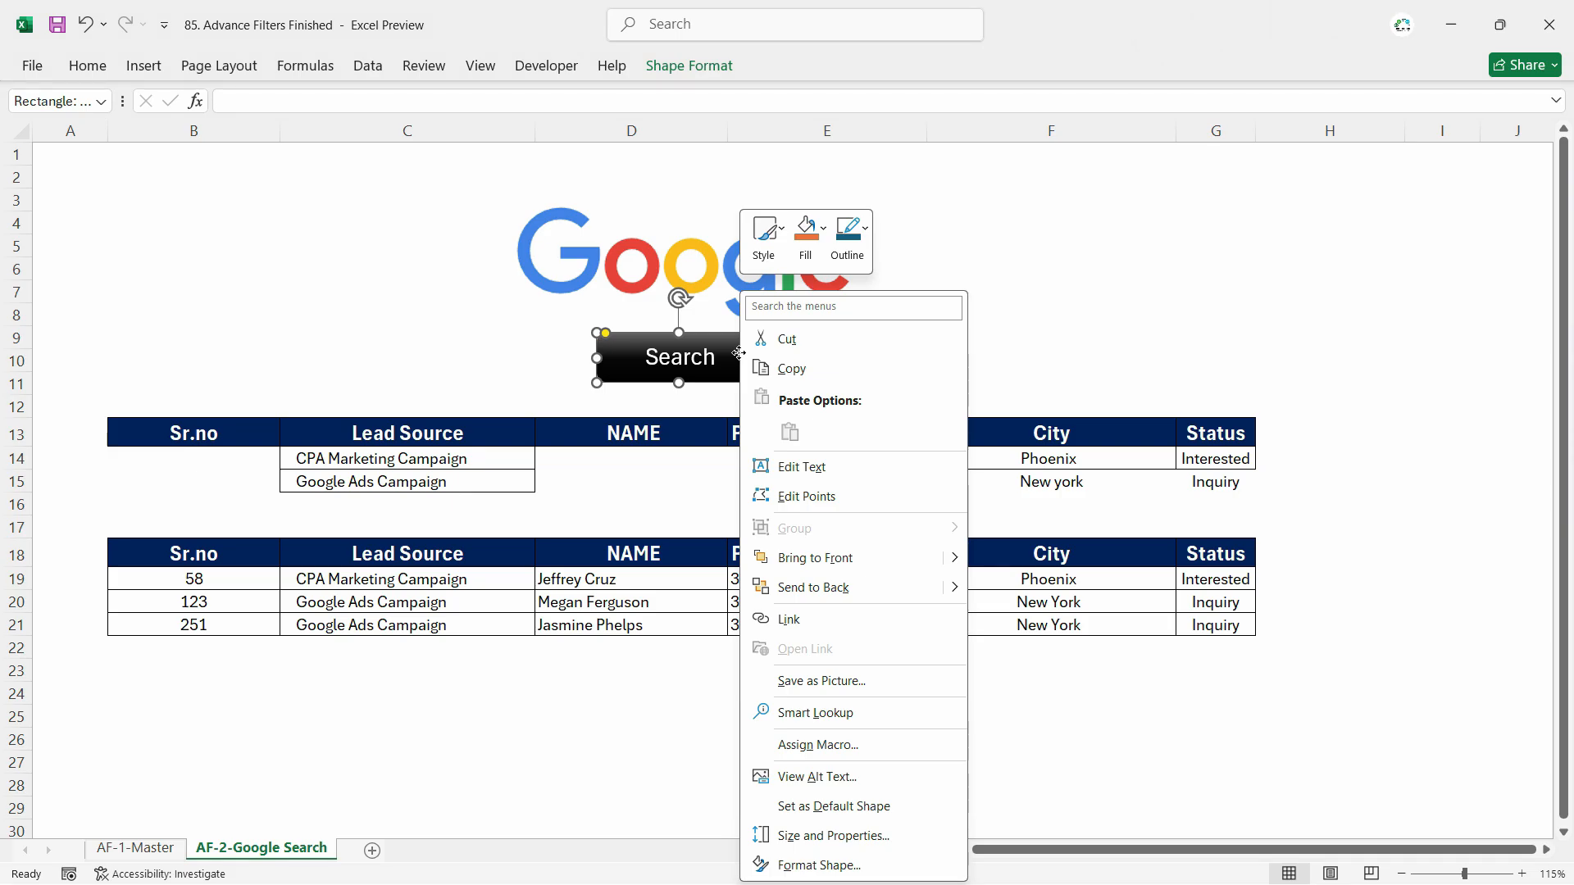
left_click(845, 746)
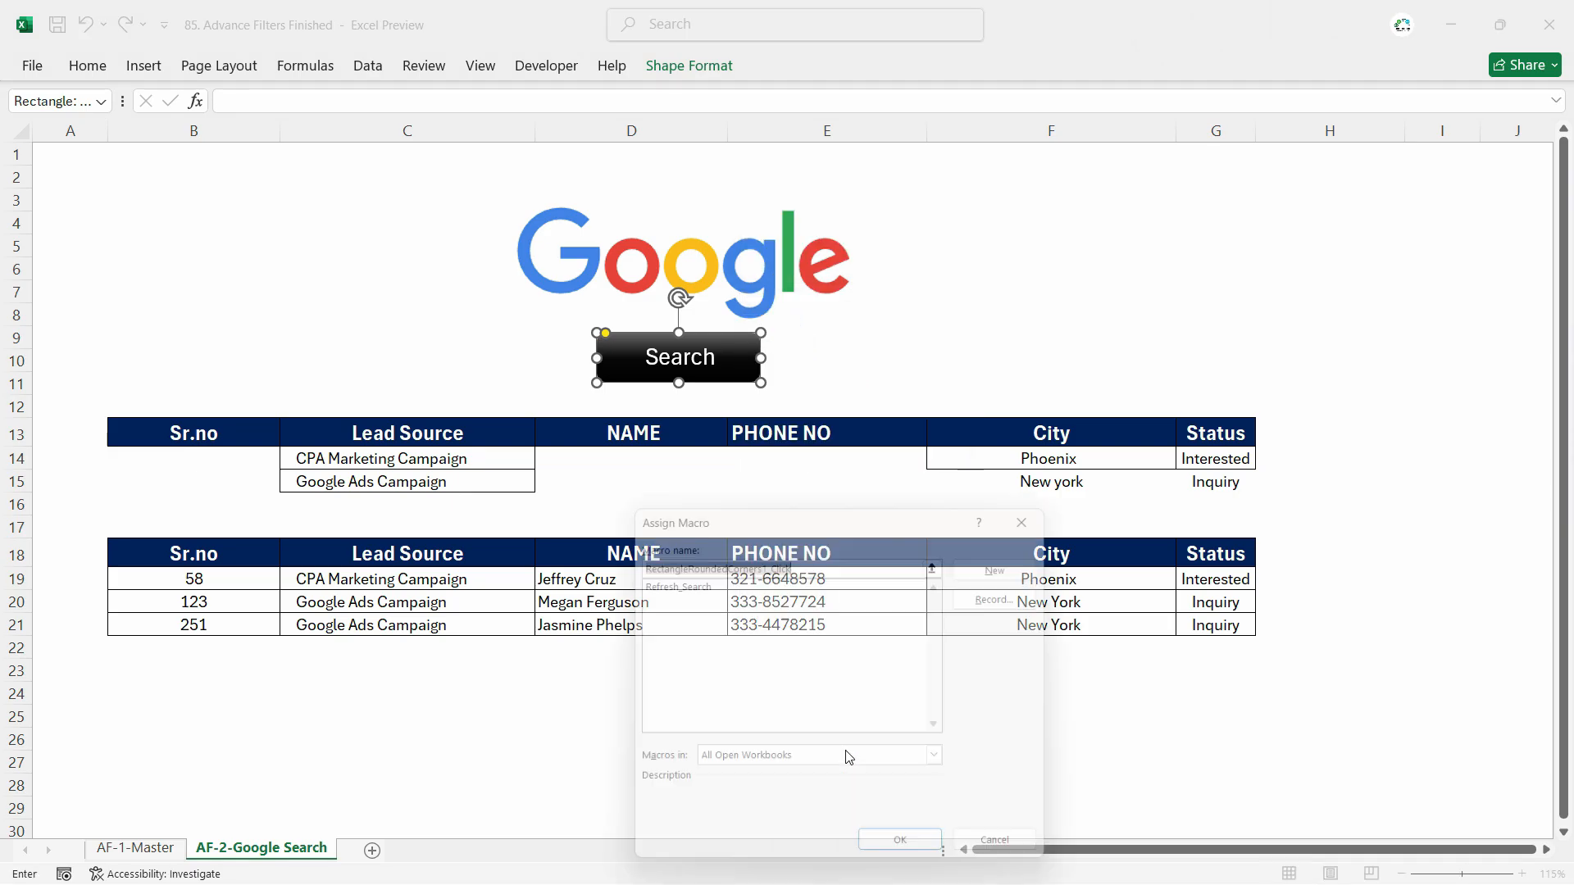
left_click(660, 581)
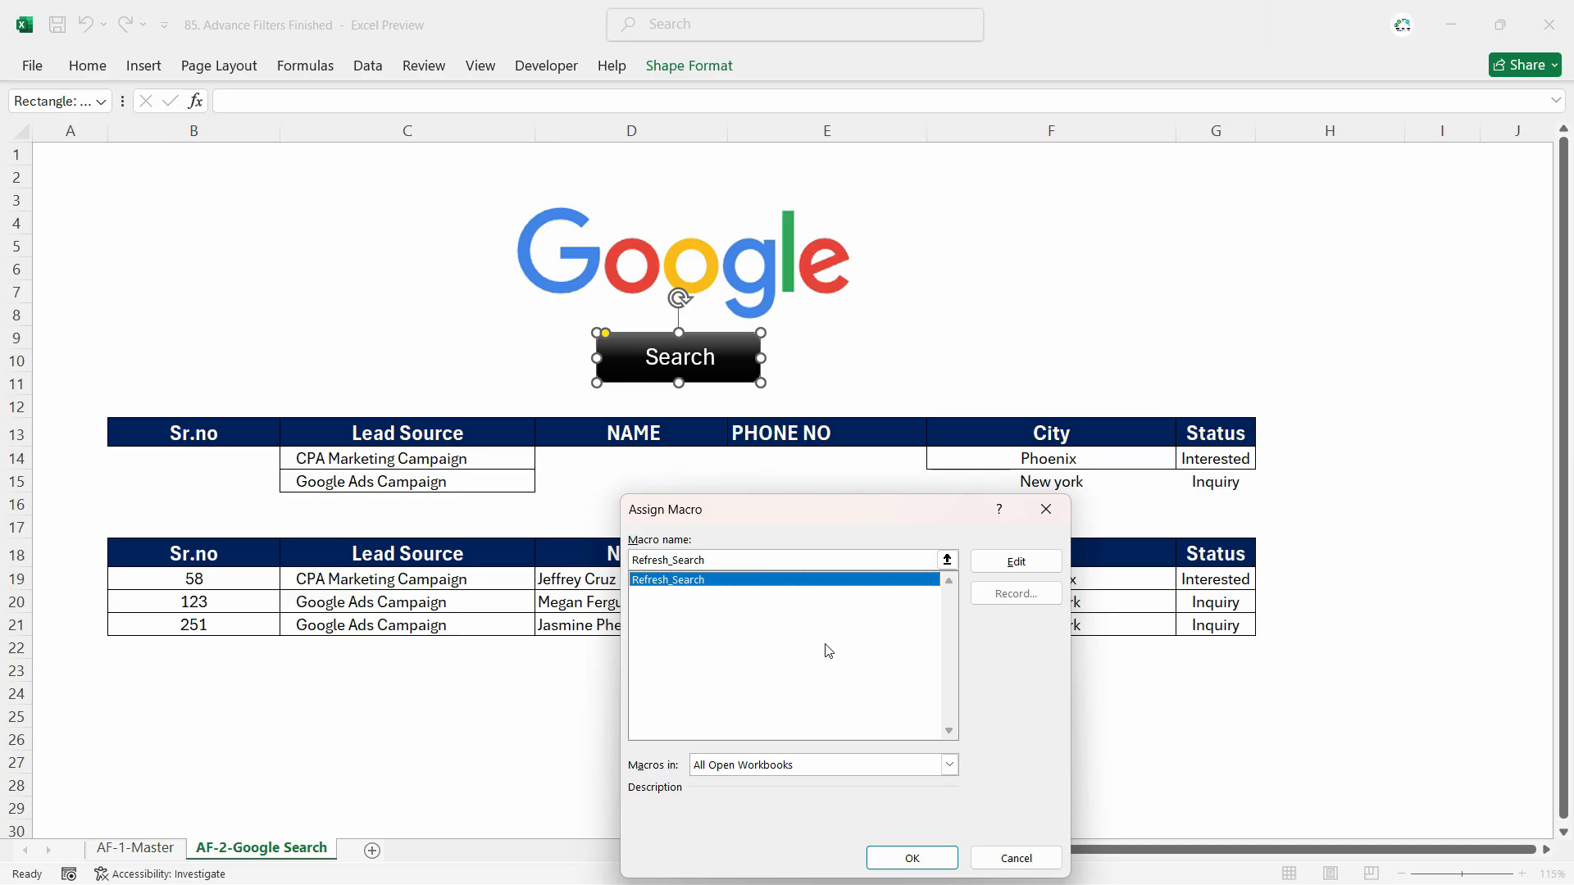
left_click(936, 863)
left_click(1031, 499)
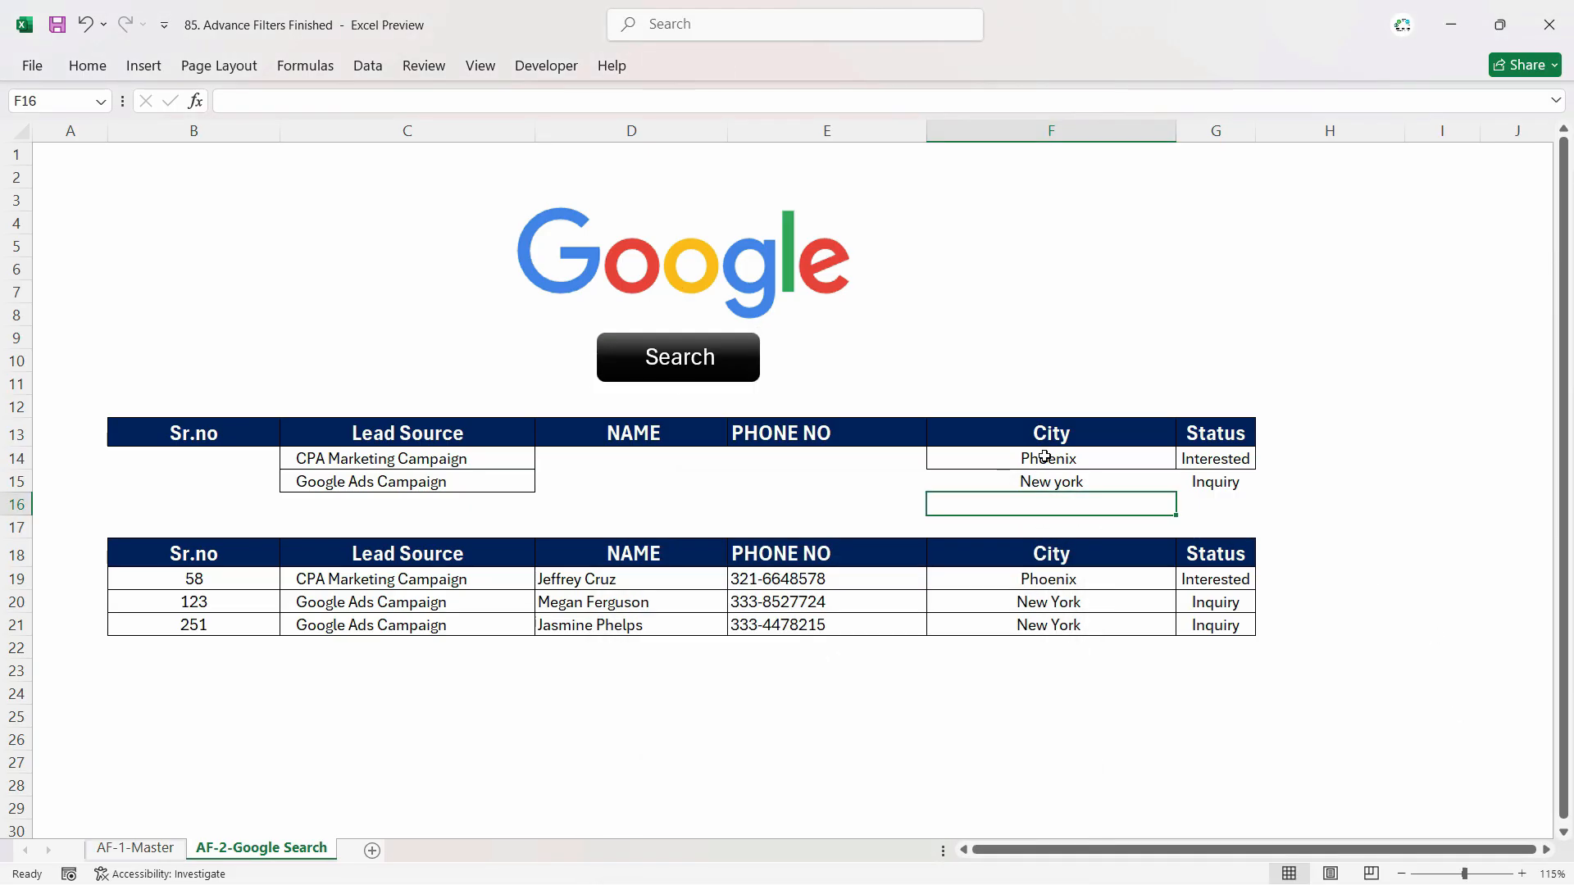
On AF-1-Master, create named ranges for the whole lead table from its top row and check the list of defined names.
left_click(1044, 456)
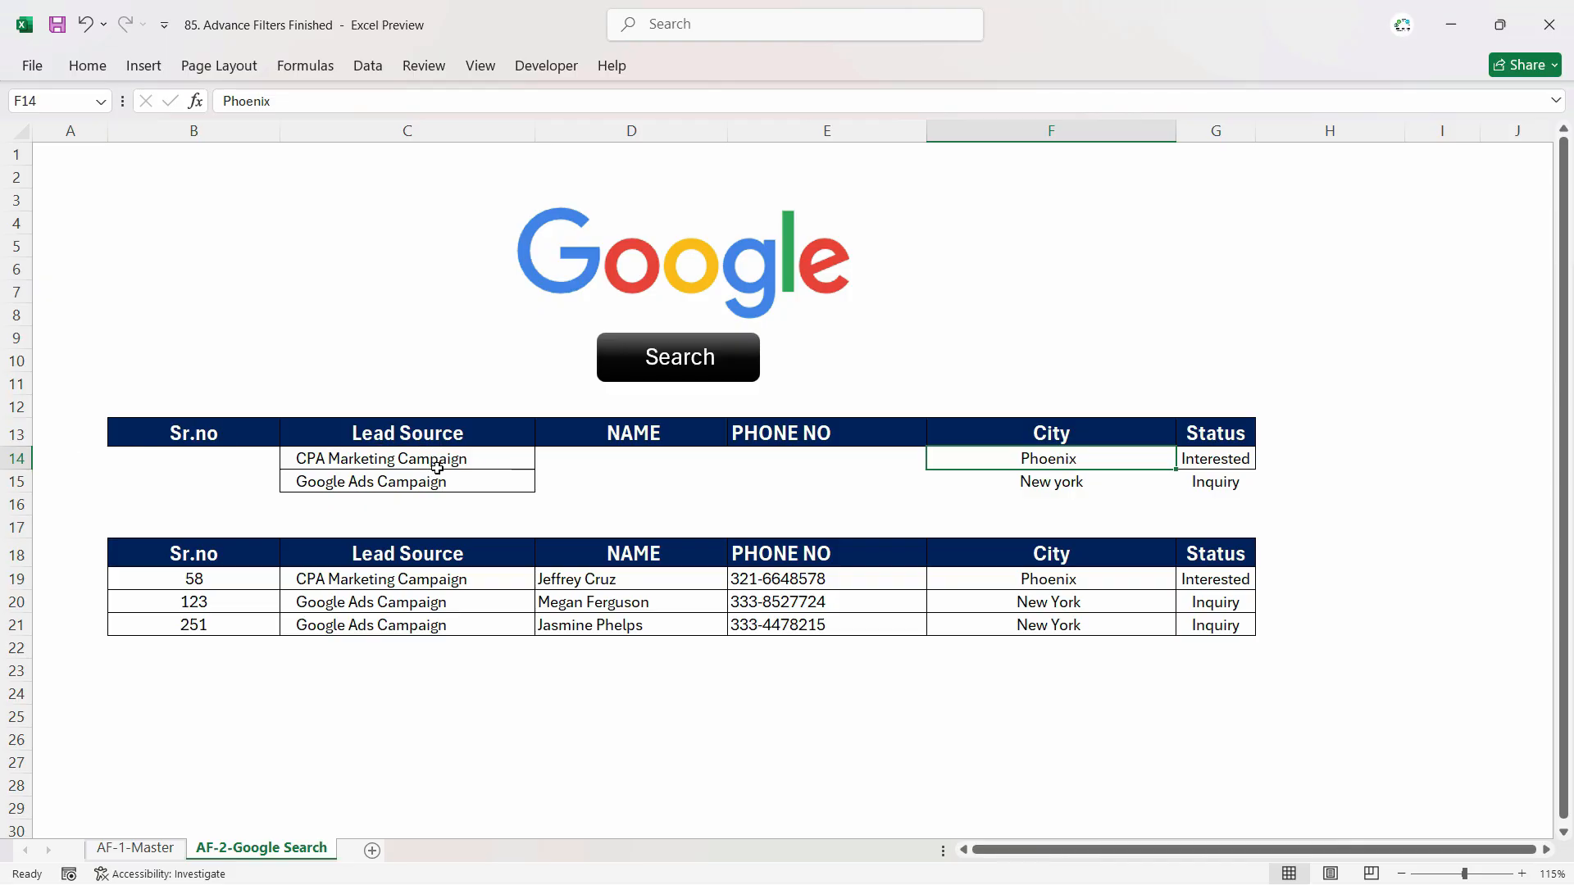
key("ctrl+Page_Up")
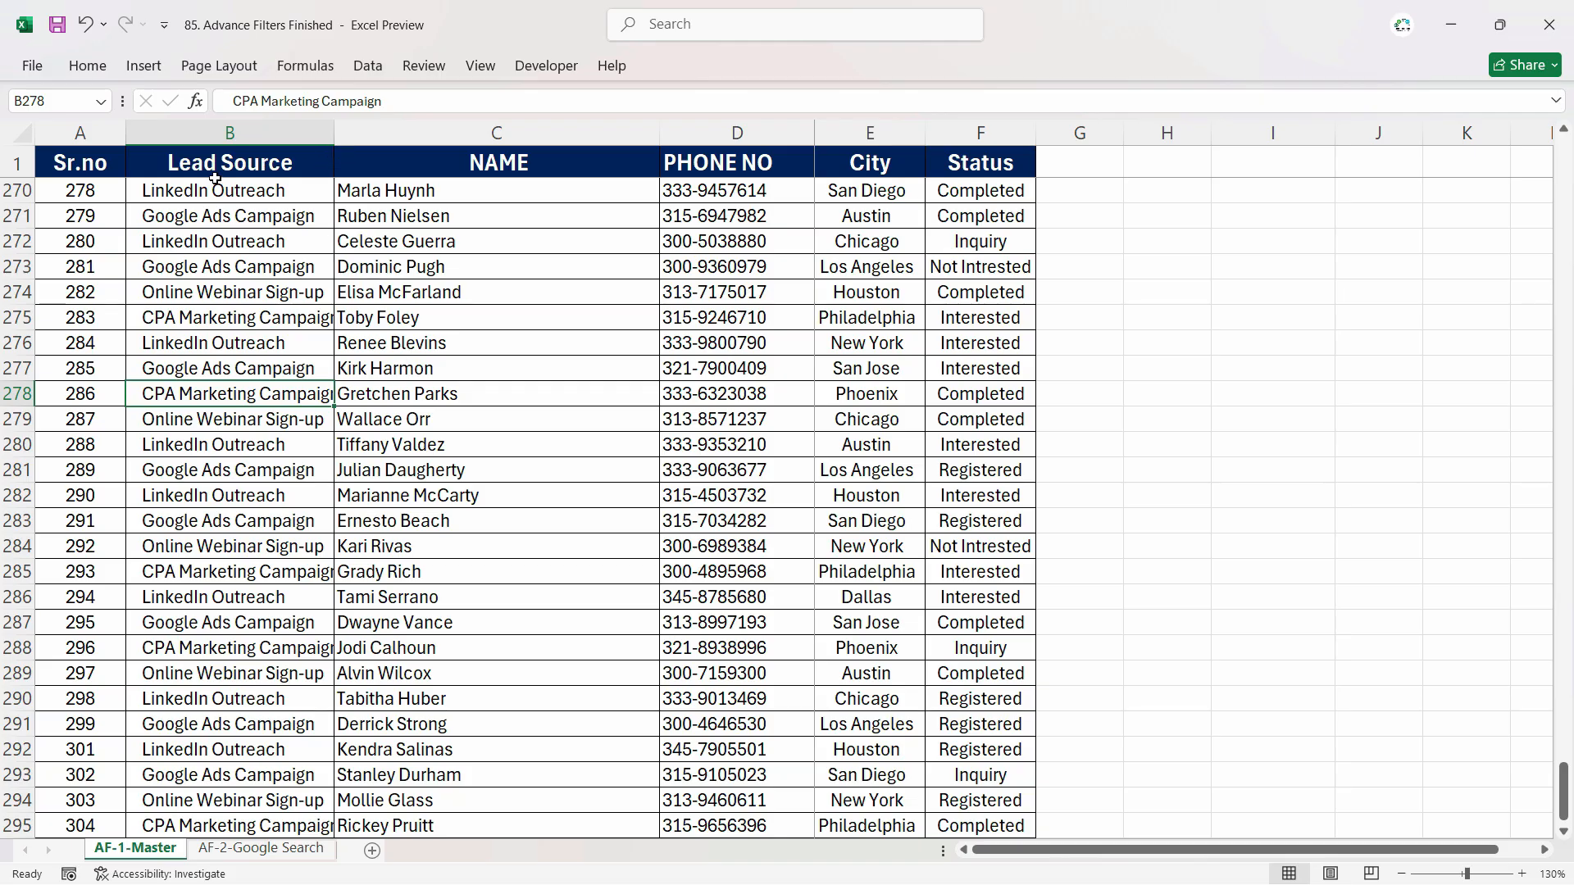
left_click(98, 164)
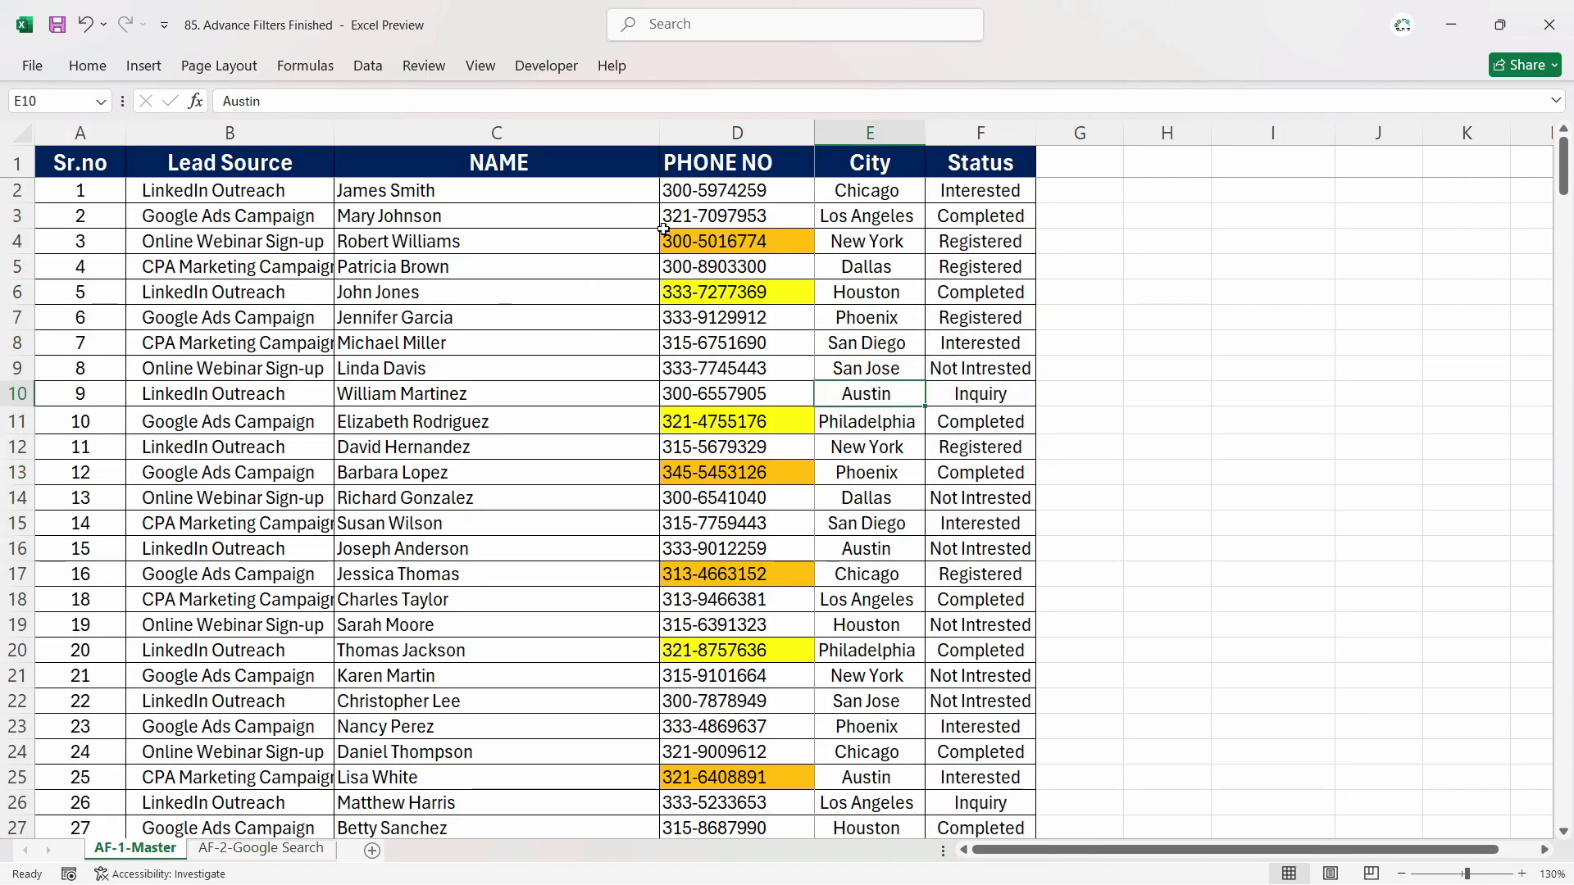
key("ctrl+Home")
key("ctrl+shift+Right")
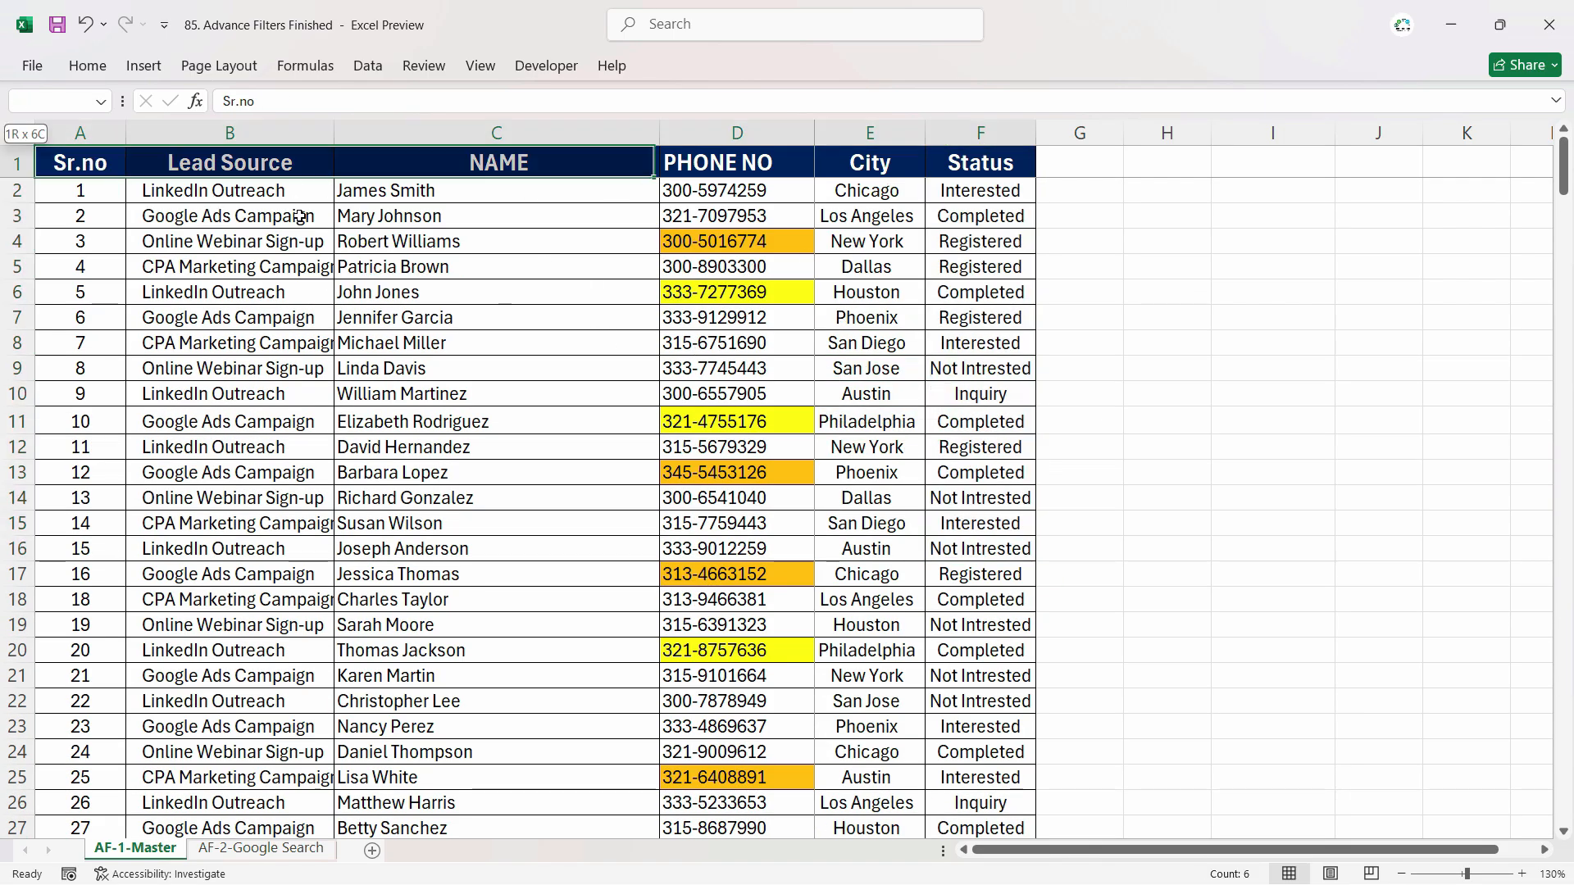
key("ctrl+shift+Down")
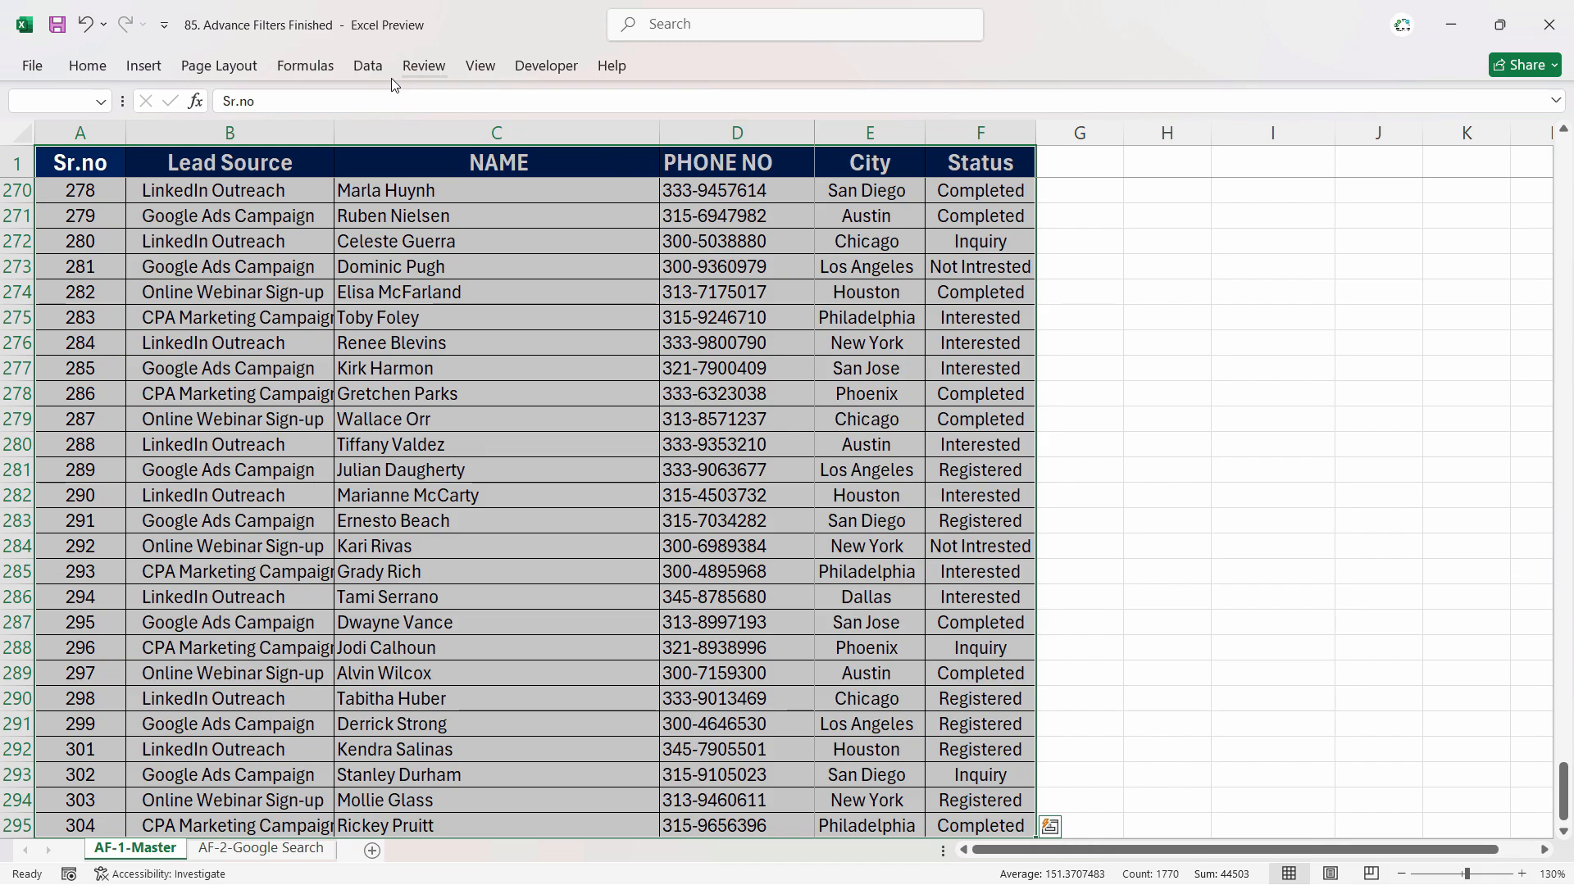
left_click(305, 68)
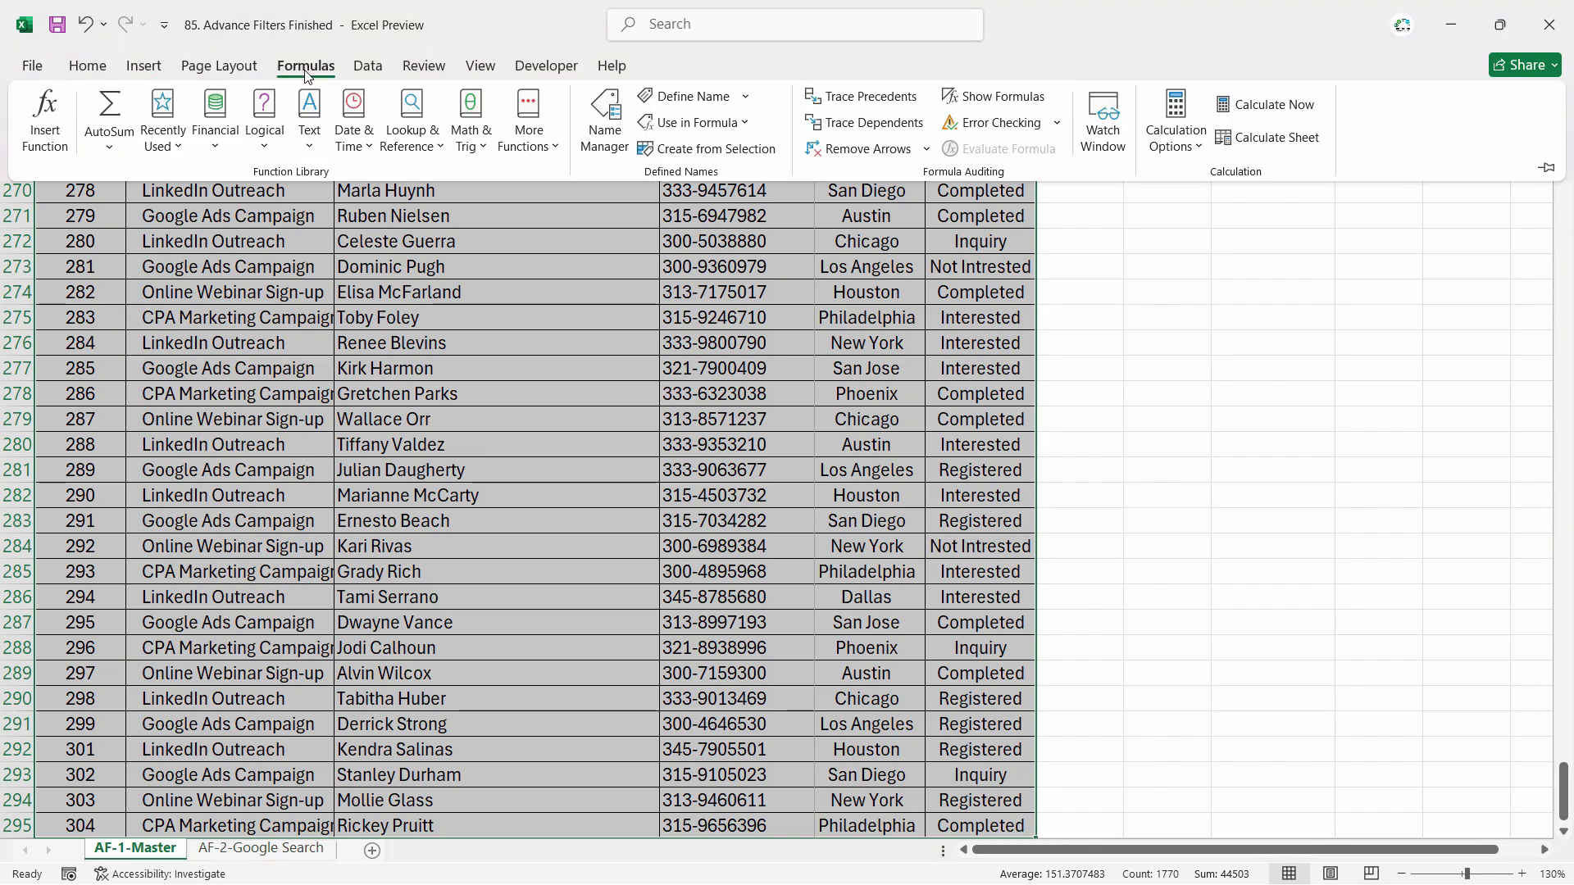
left_click(713, 148)
left_click(980, 362)
left_click(980, 361)
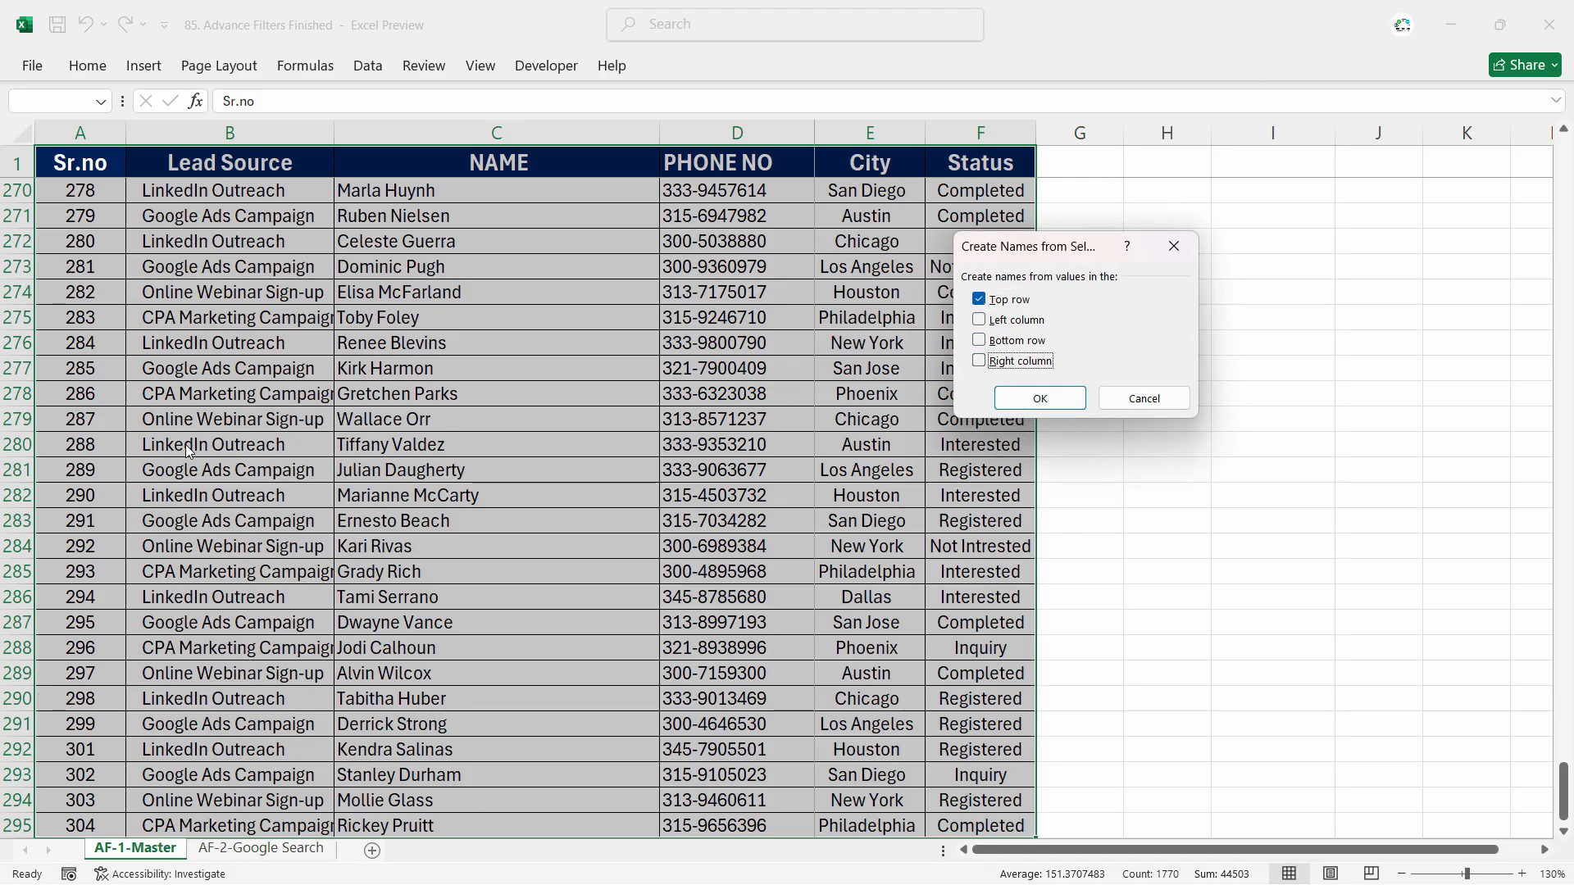
left_click(1039, 399)
left_click(101, 101)
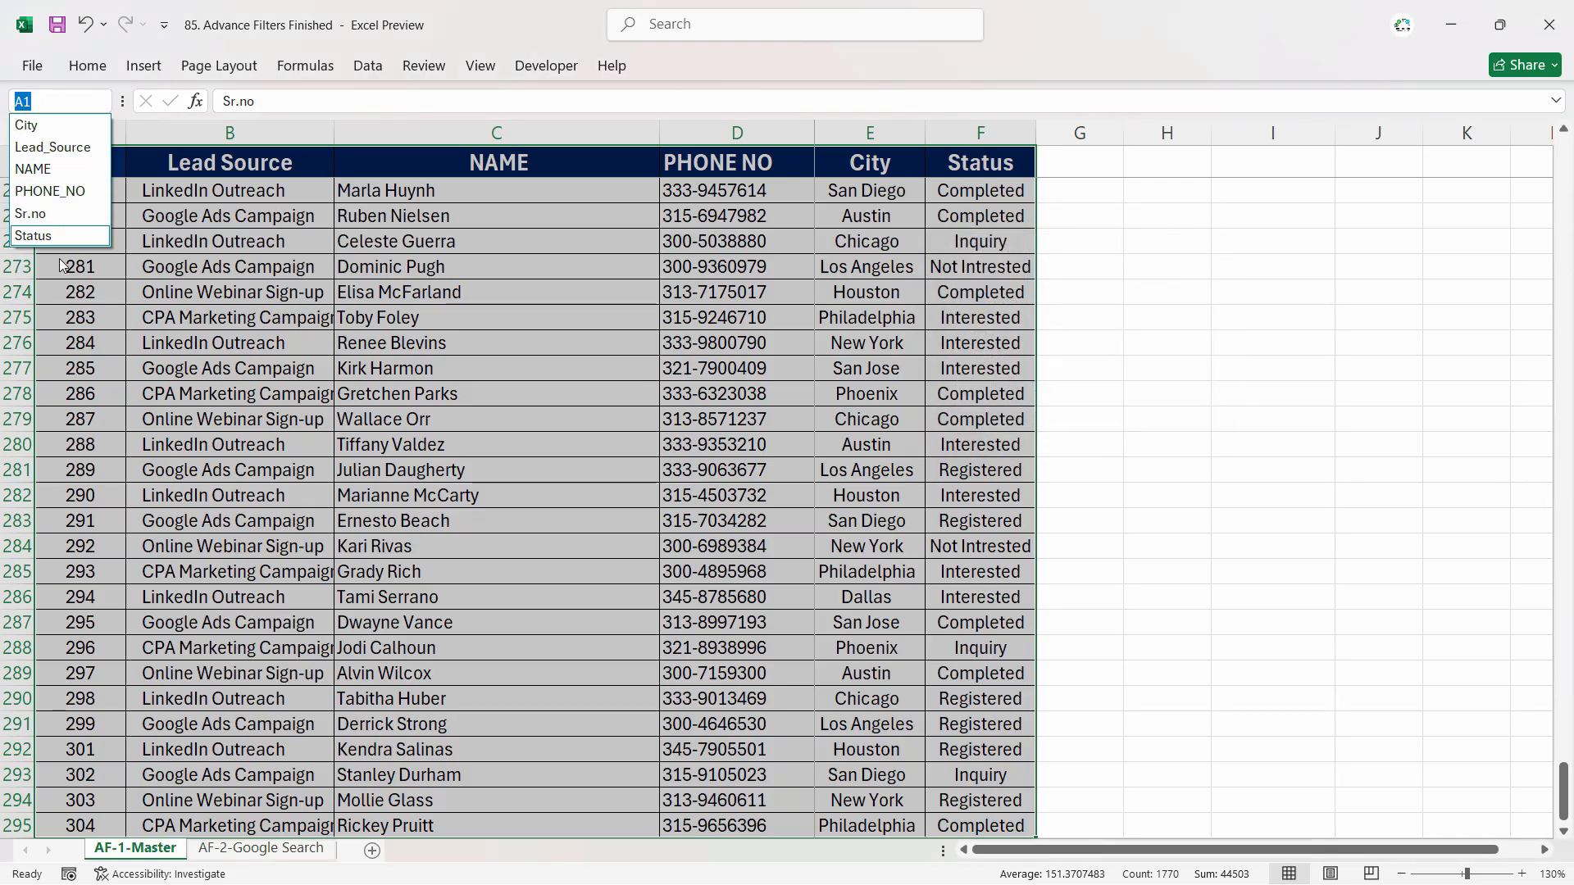
key("Escape")
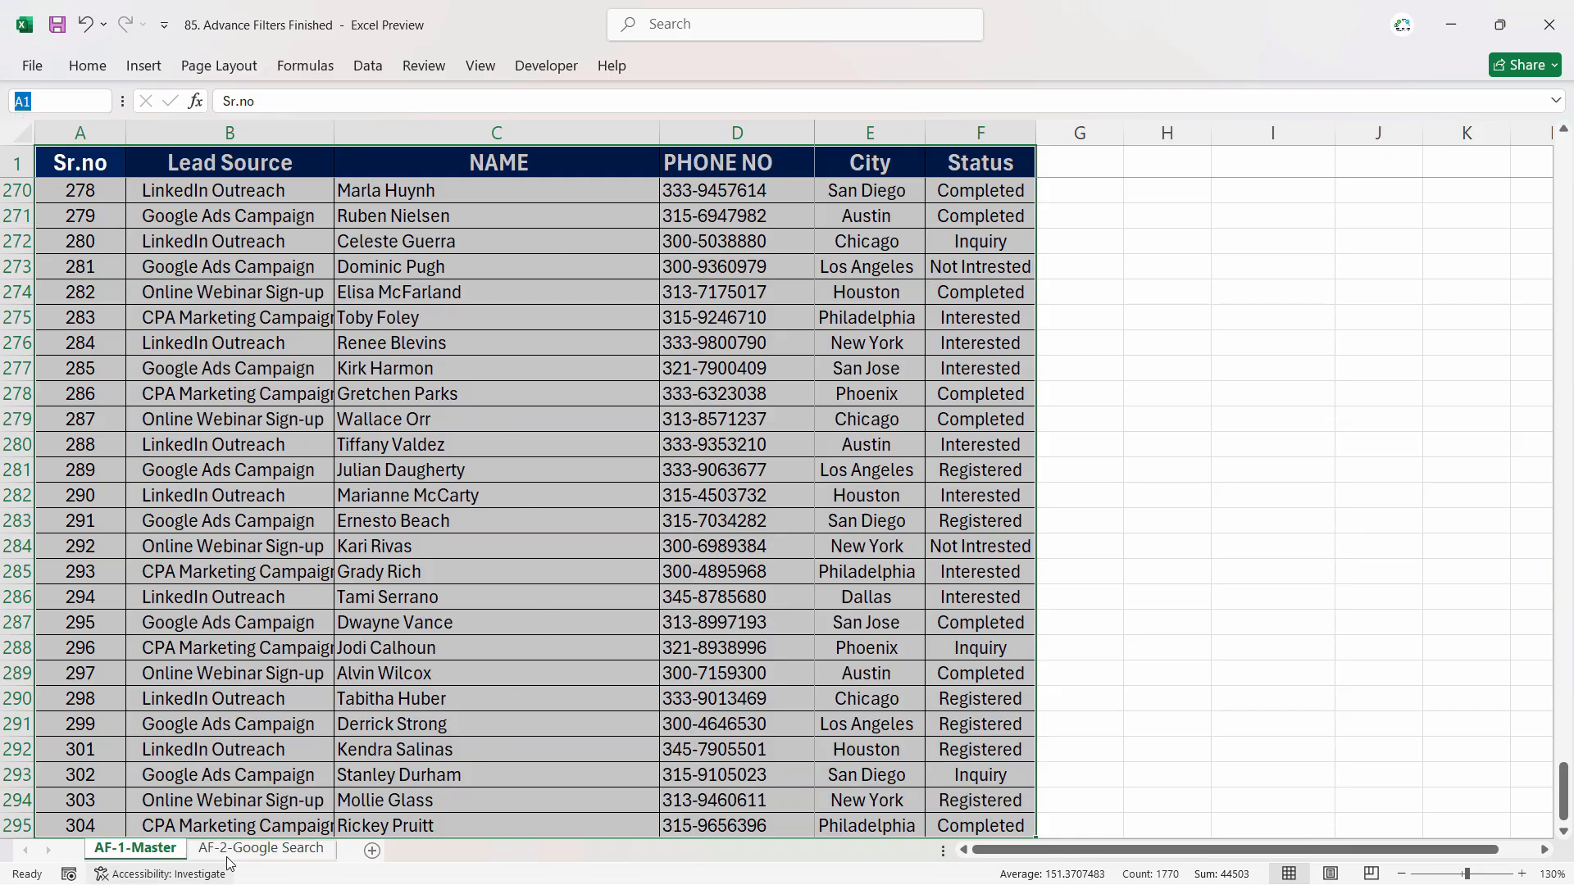
On AF-2-Google Search, add list validation with source =city to City criteria cells F14:F15 and check the dropdown.
left_click(260, 848)
left_click_drag(1090, 457, 1083, 475)
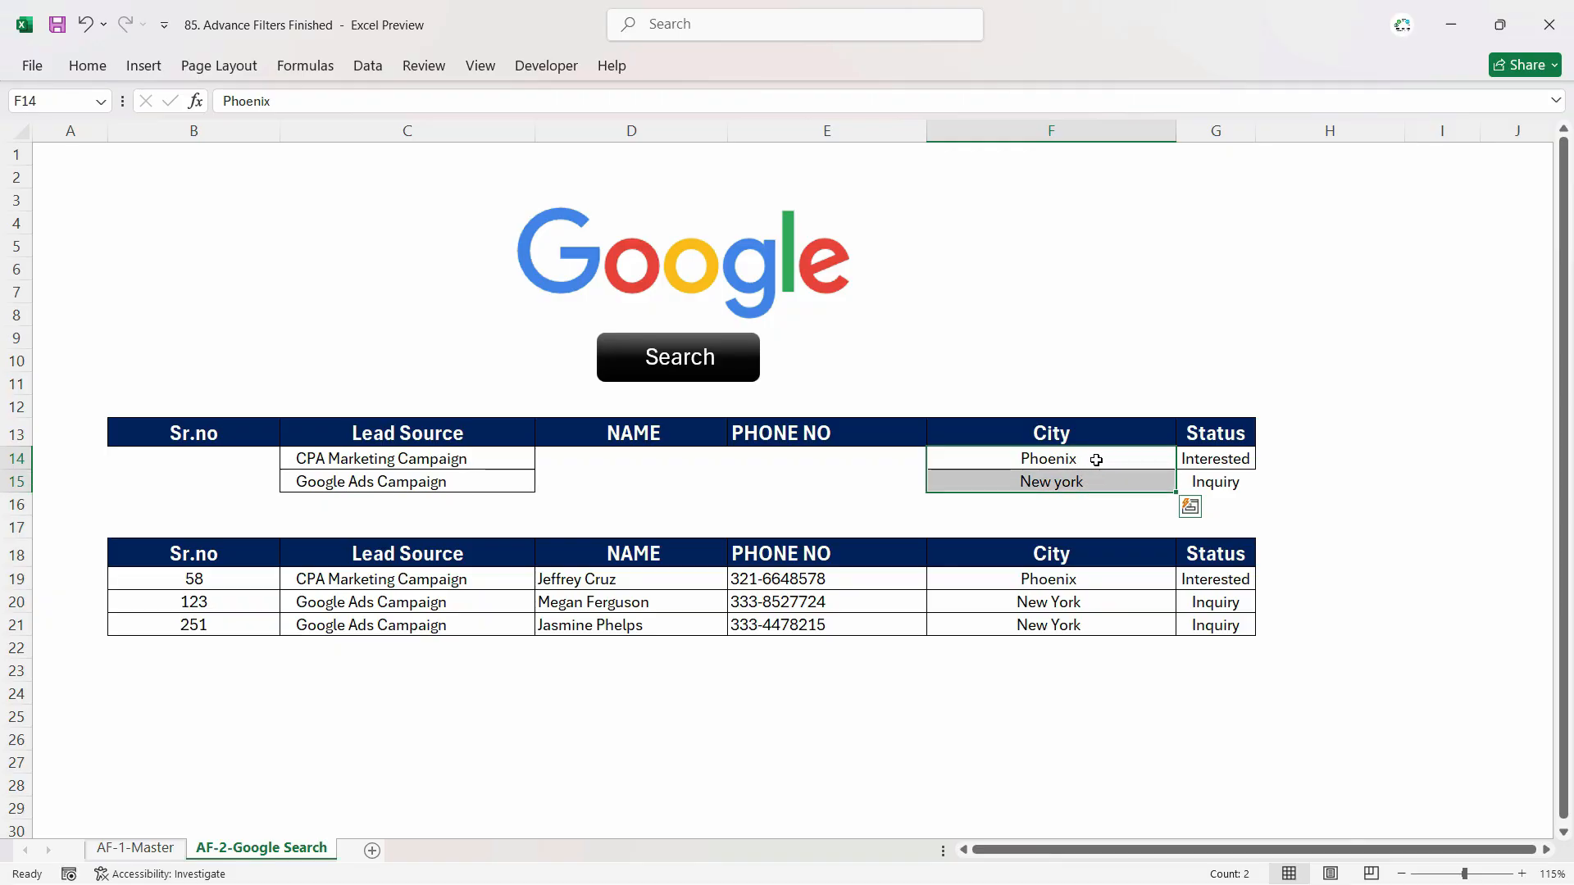
left_click(367, 66)
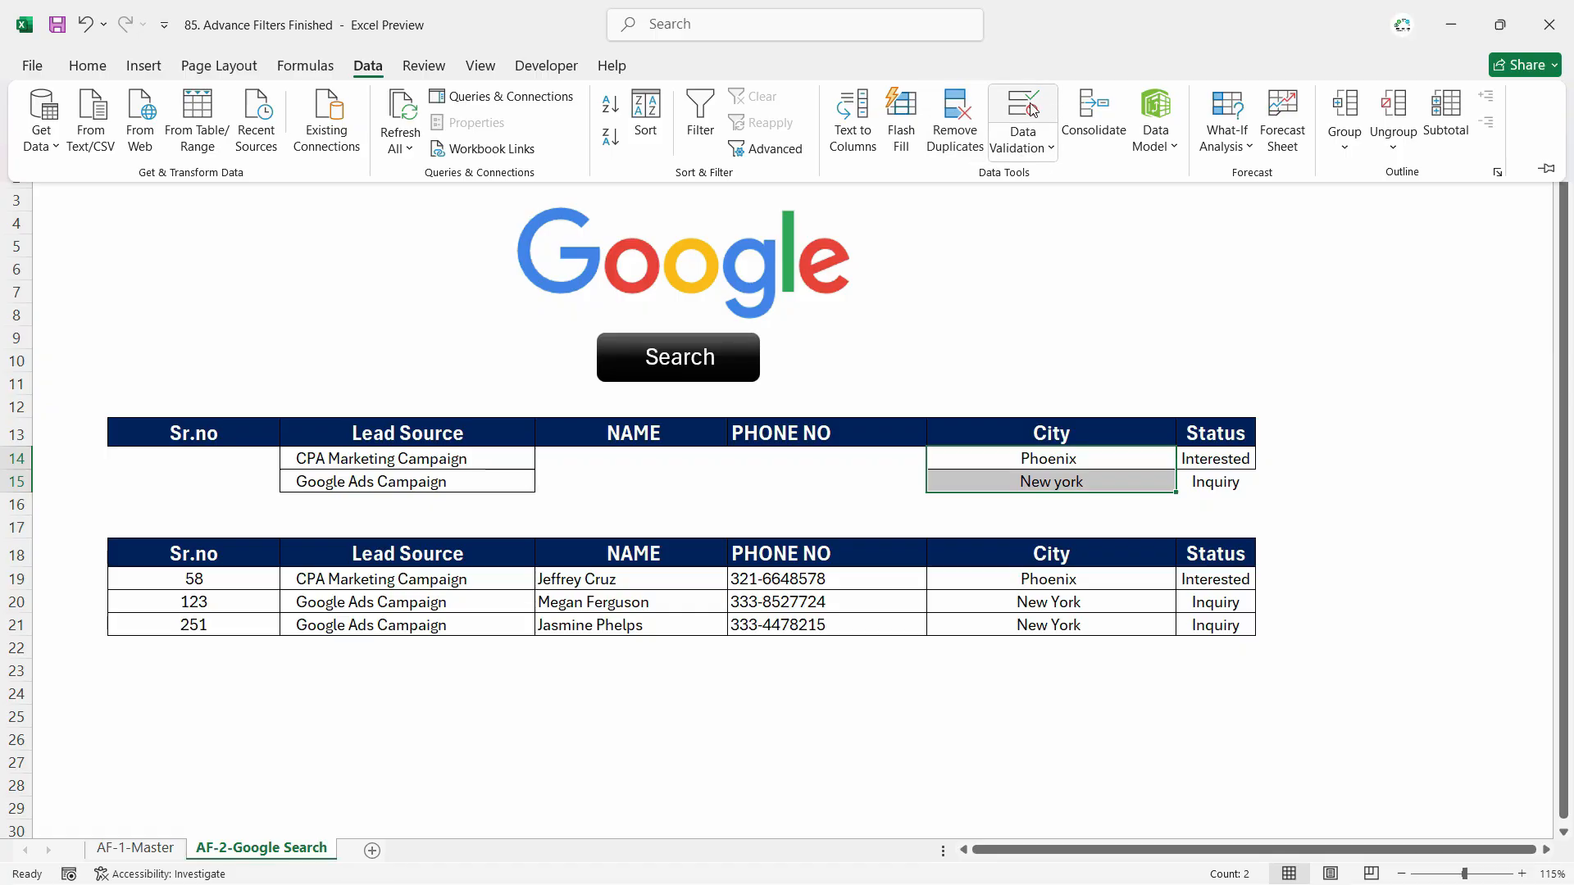
left_click(1029, 107)
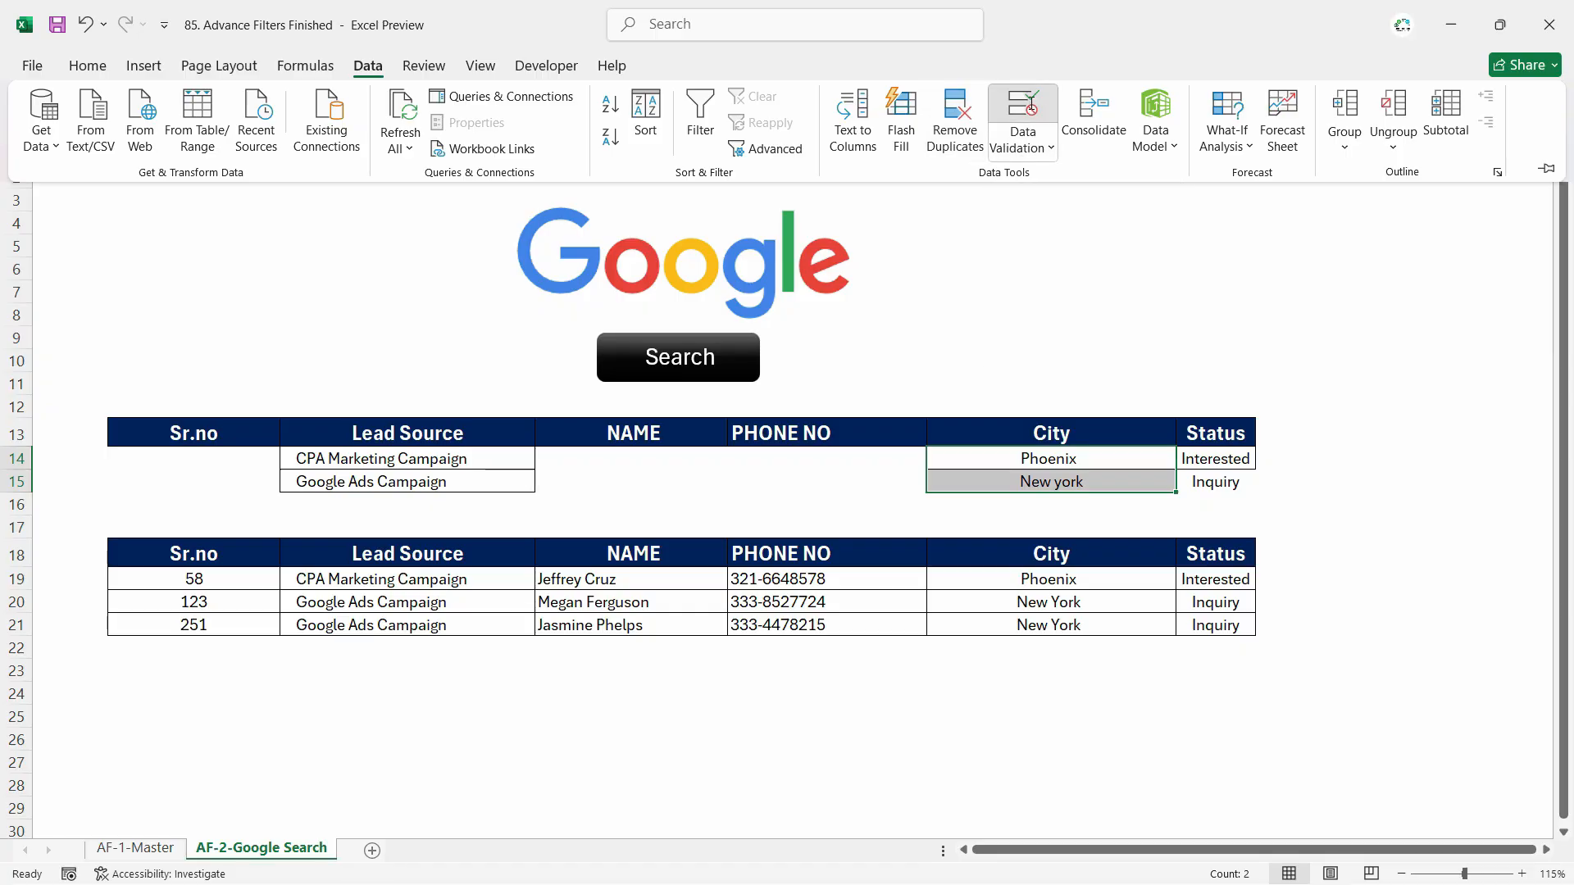
left_click(932, 278)
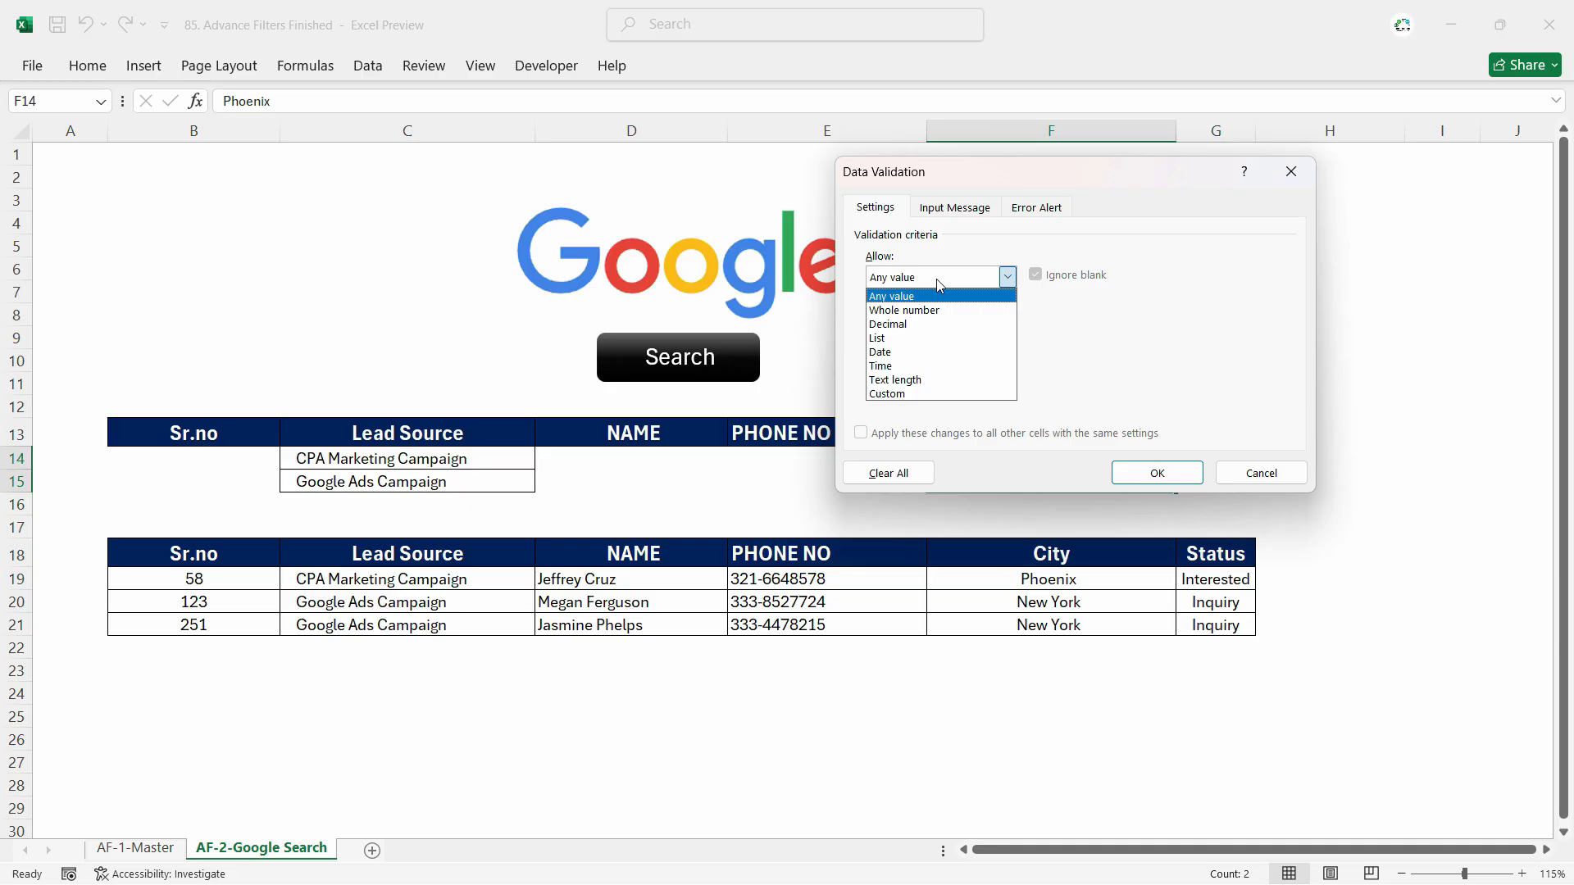
left_click(932, 340)
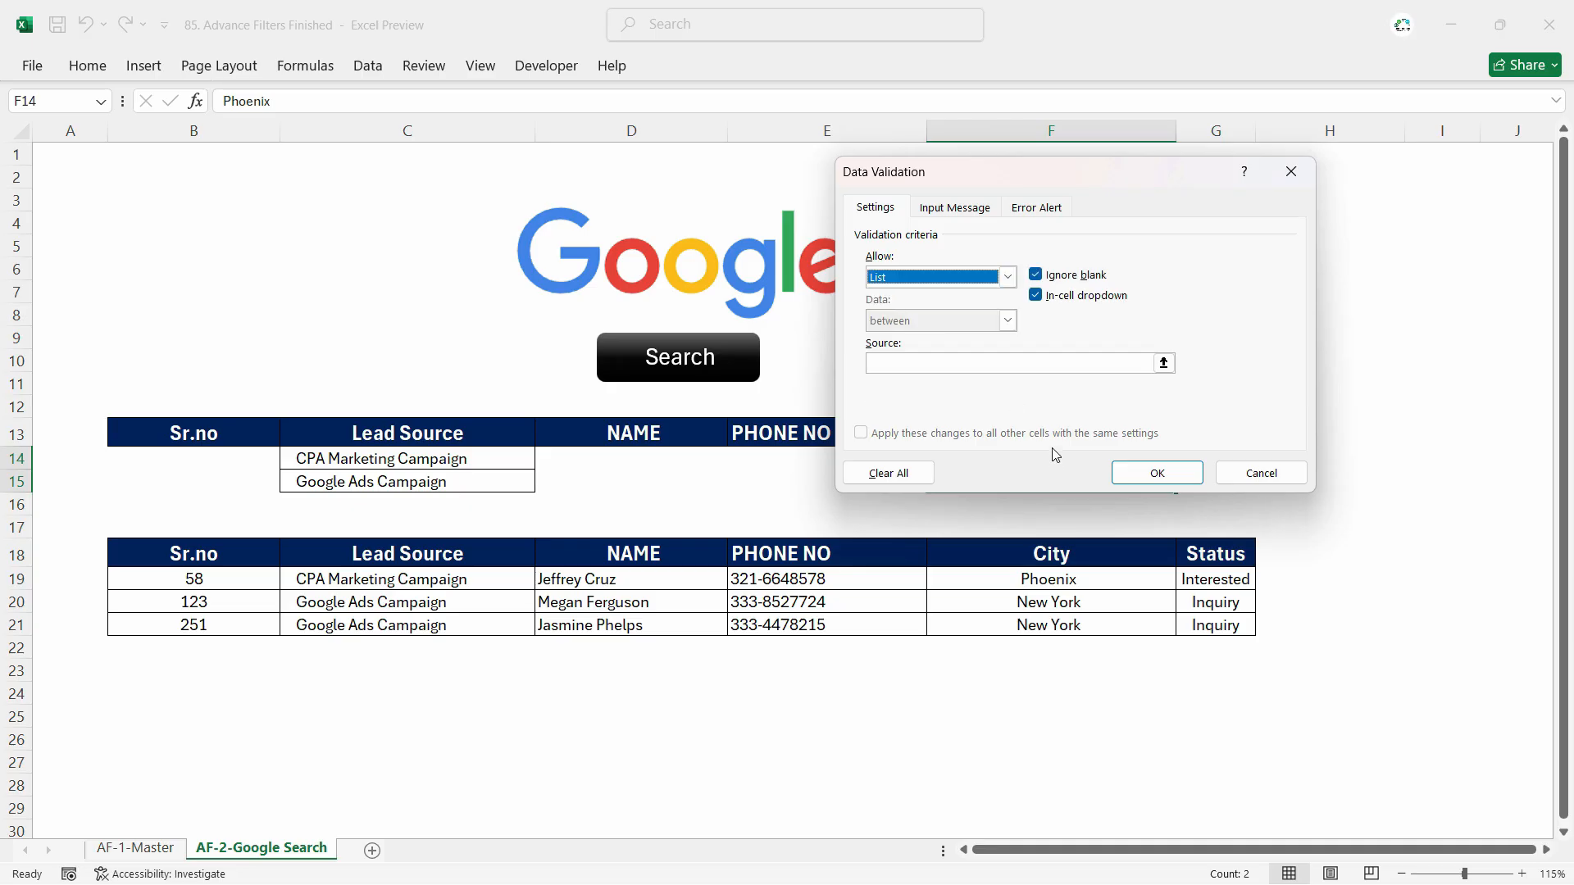
left_click(946, 361)
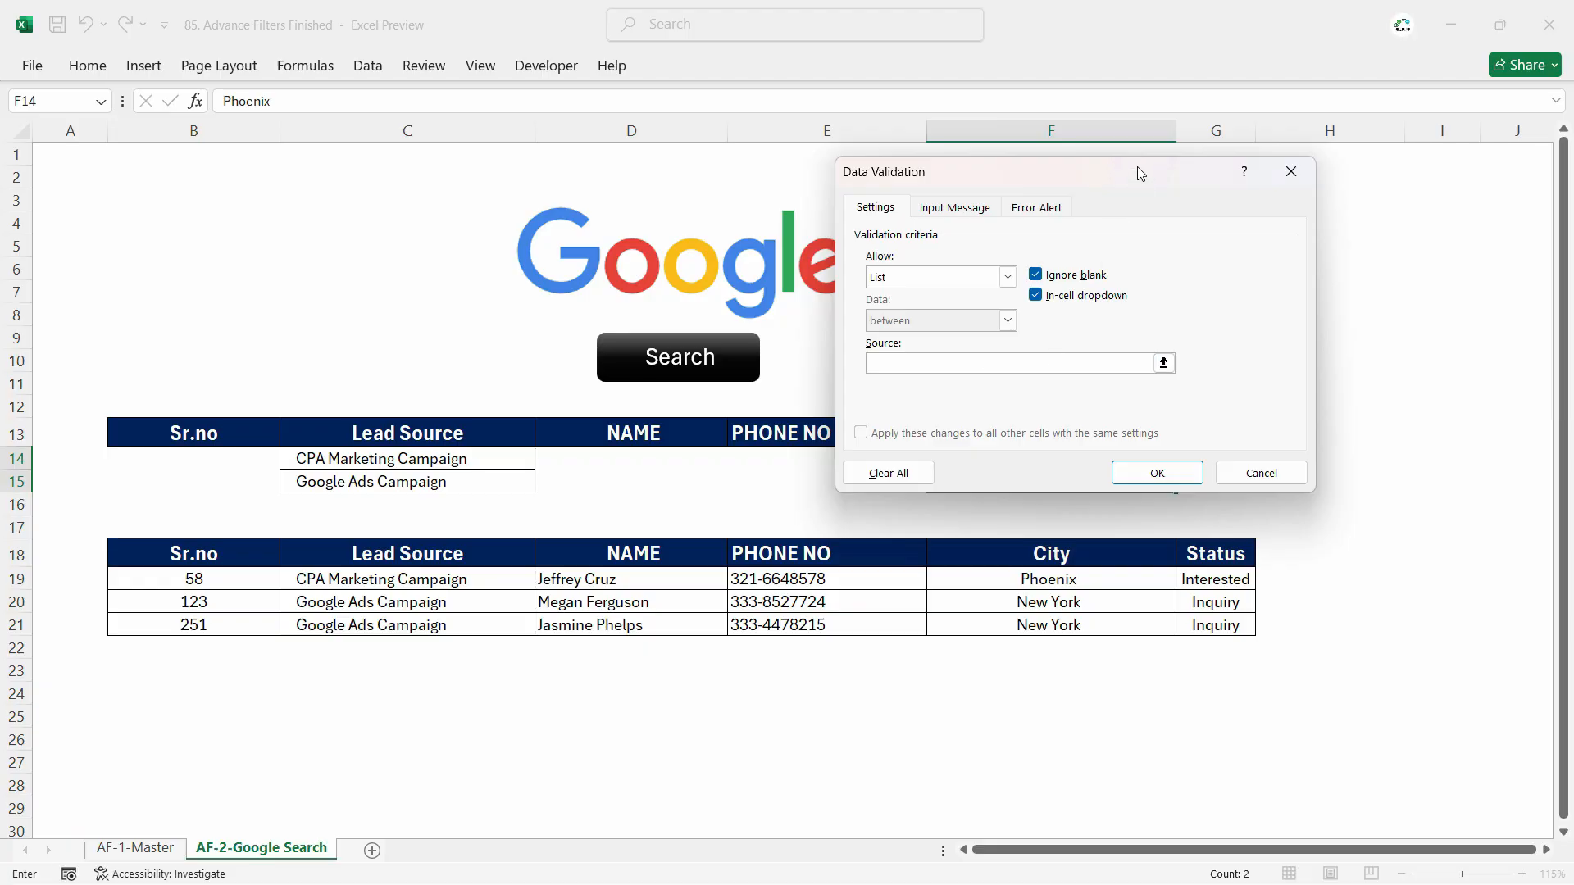
left_click_drag(1138, 165, 601, 182)
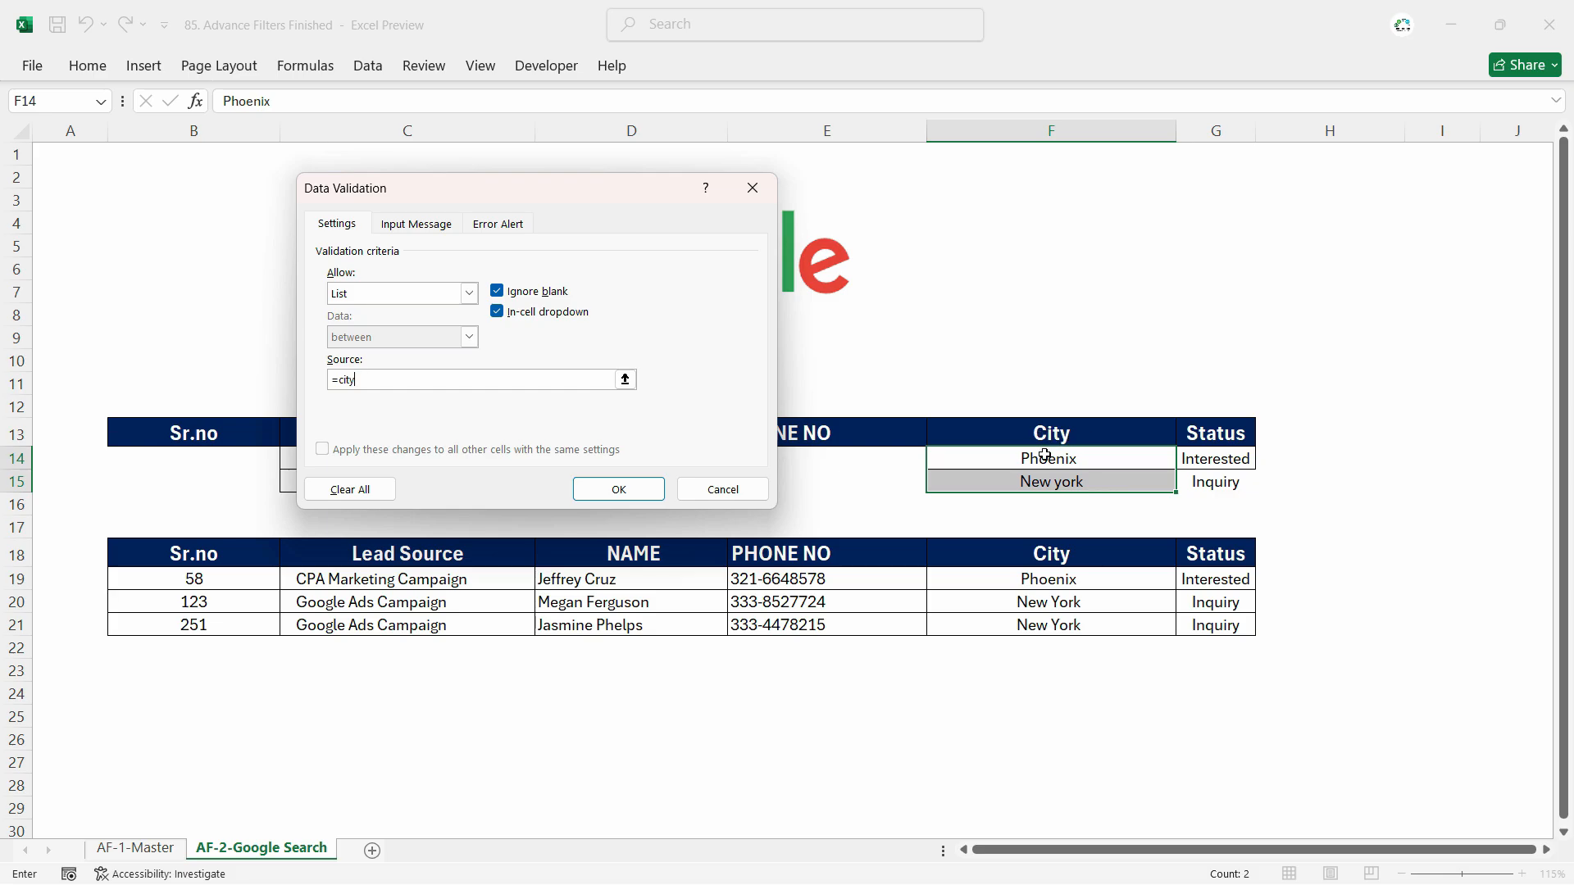
left_click(618, 489)
left_click(1128, 458)
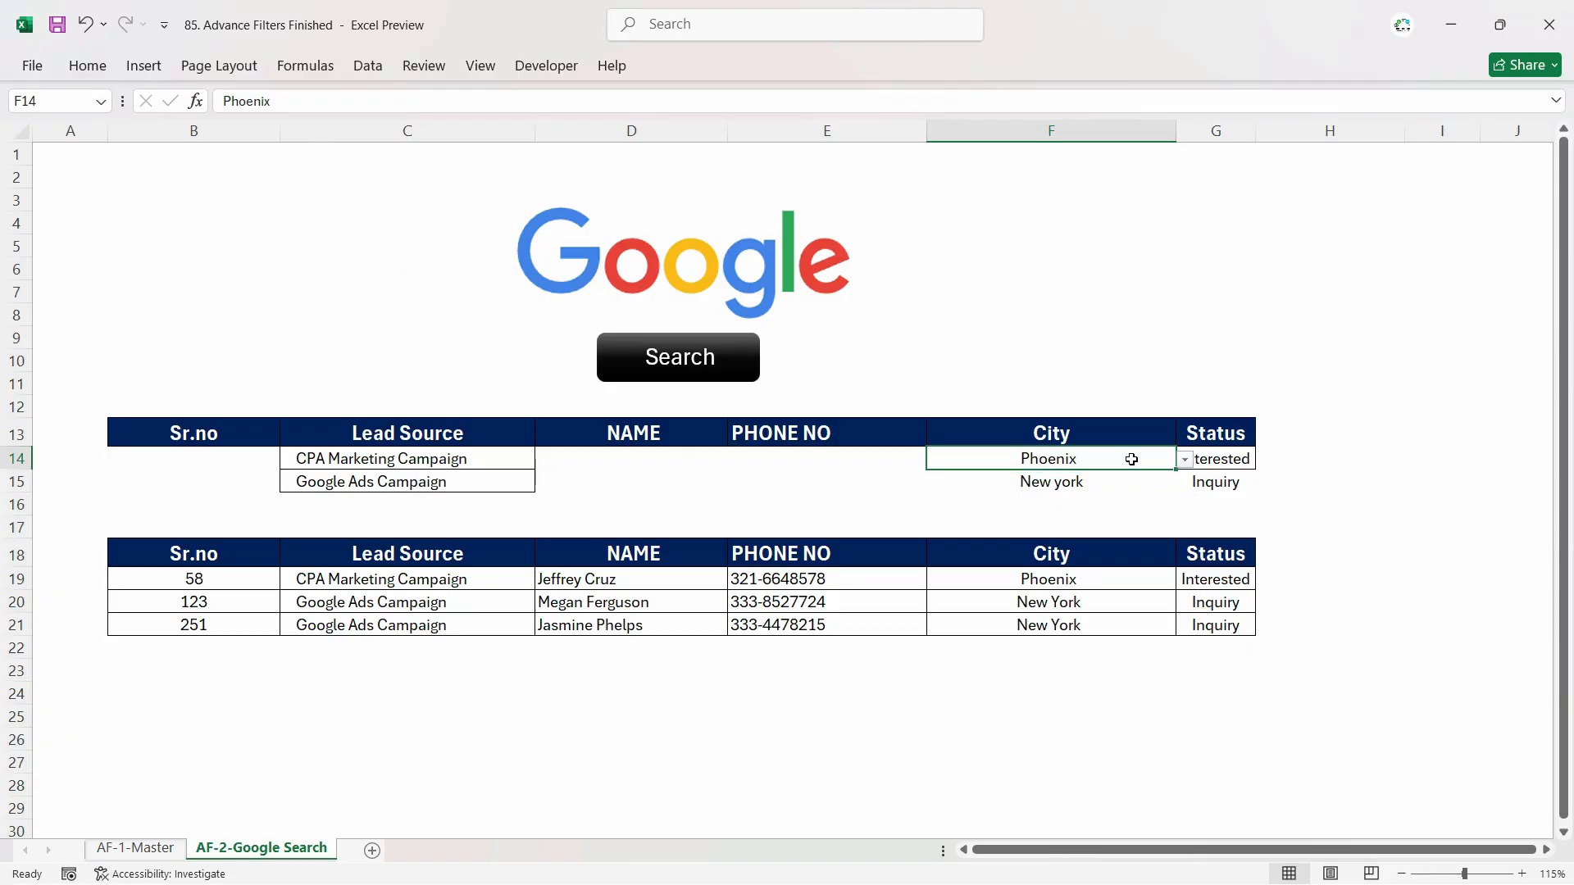
left_click(1184, 460)
Add list validation with source =Lead_source to Lead Source criteria cells C14:C15 and check the dropdown.
left_click(475, 457)
left_click(477, 484, "shift")
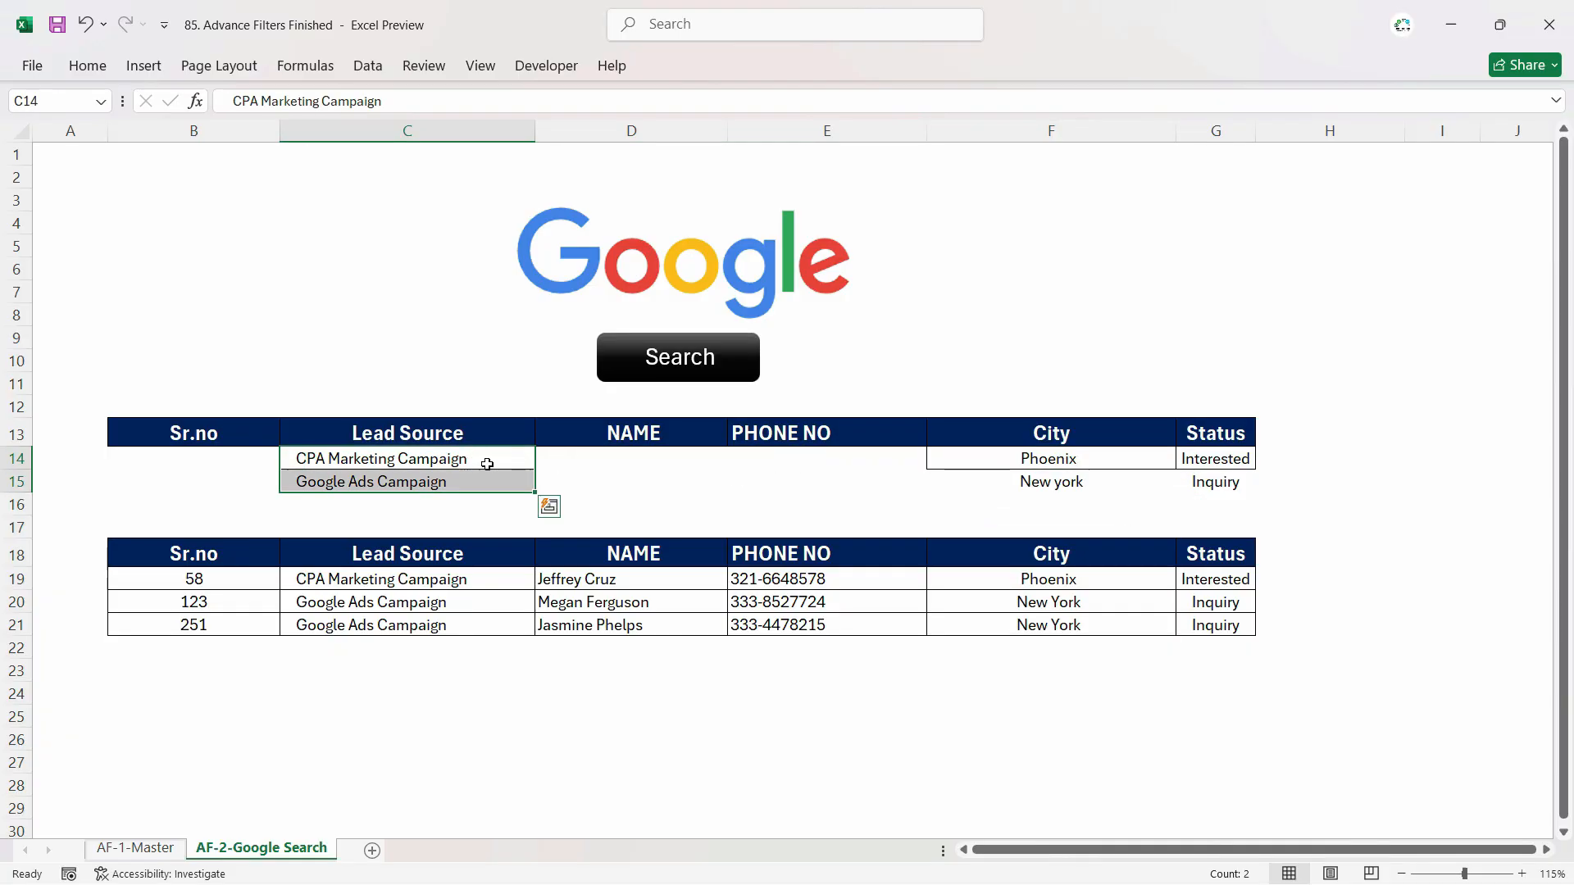
left_click(367, 66)
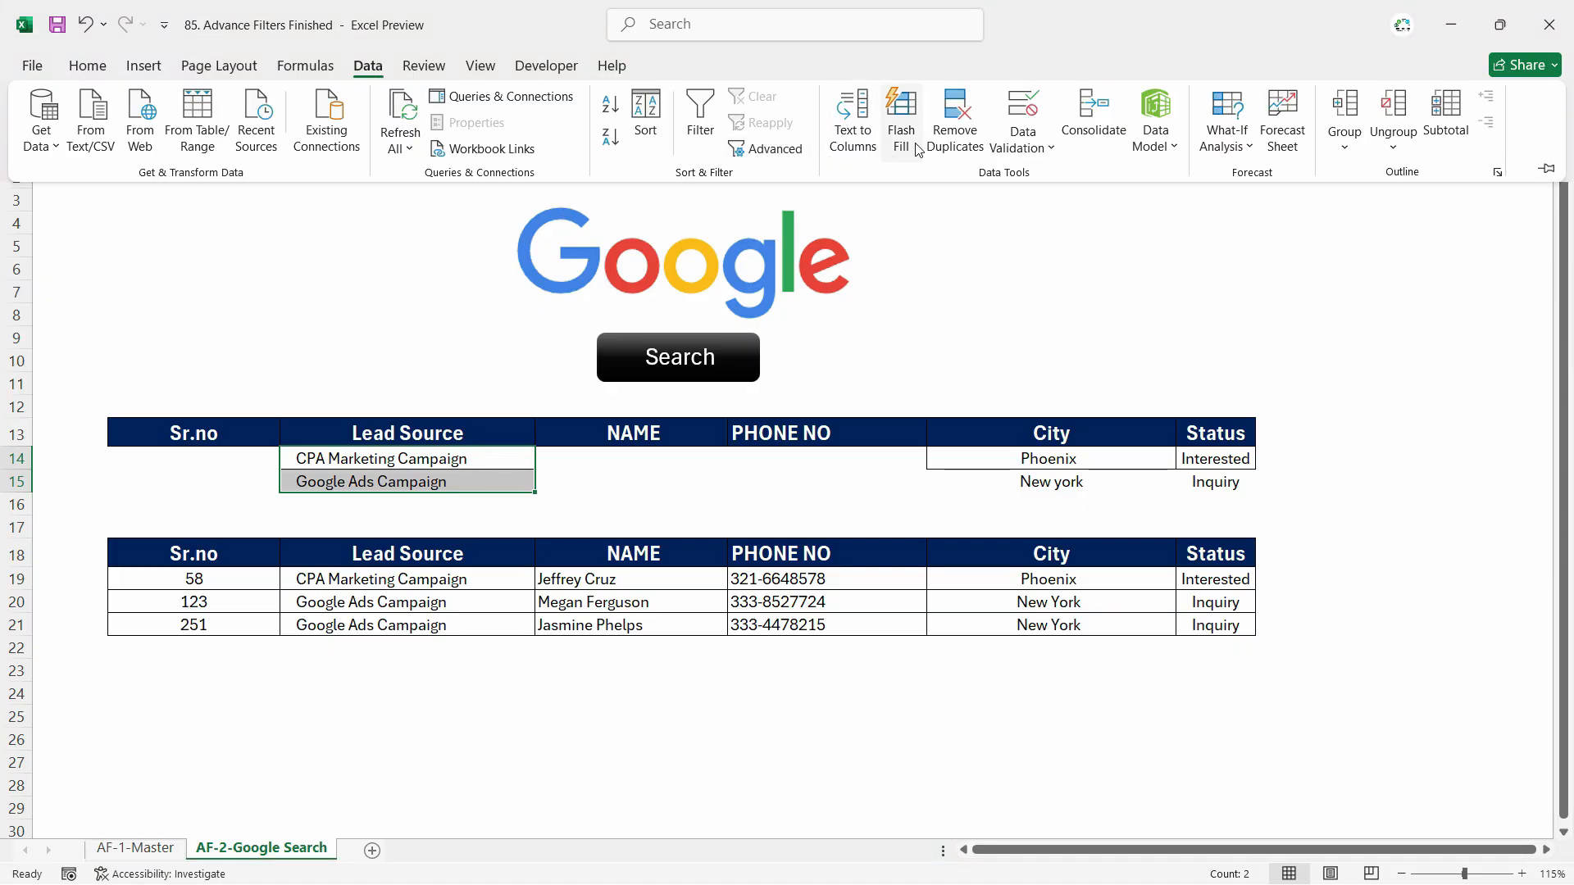
left_click(1023, 107)
left_click(469, 293)
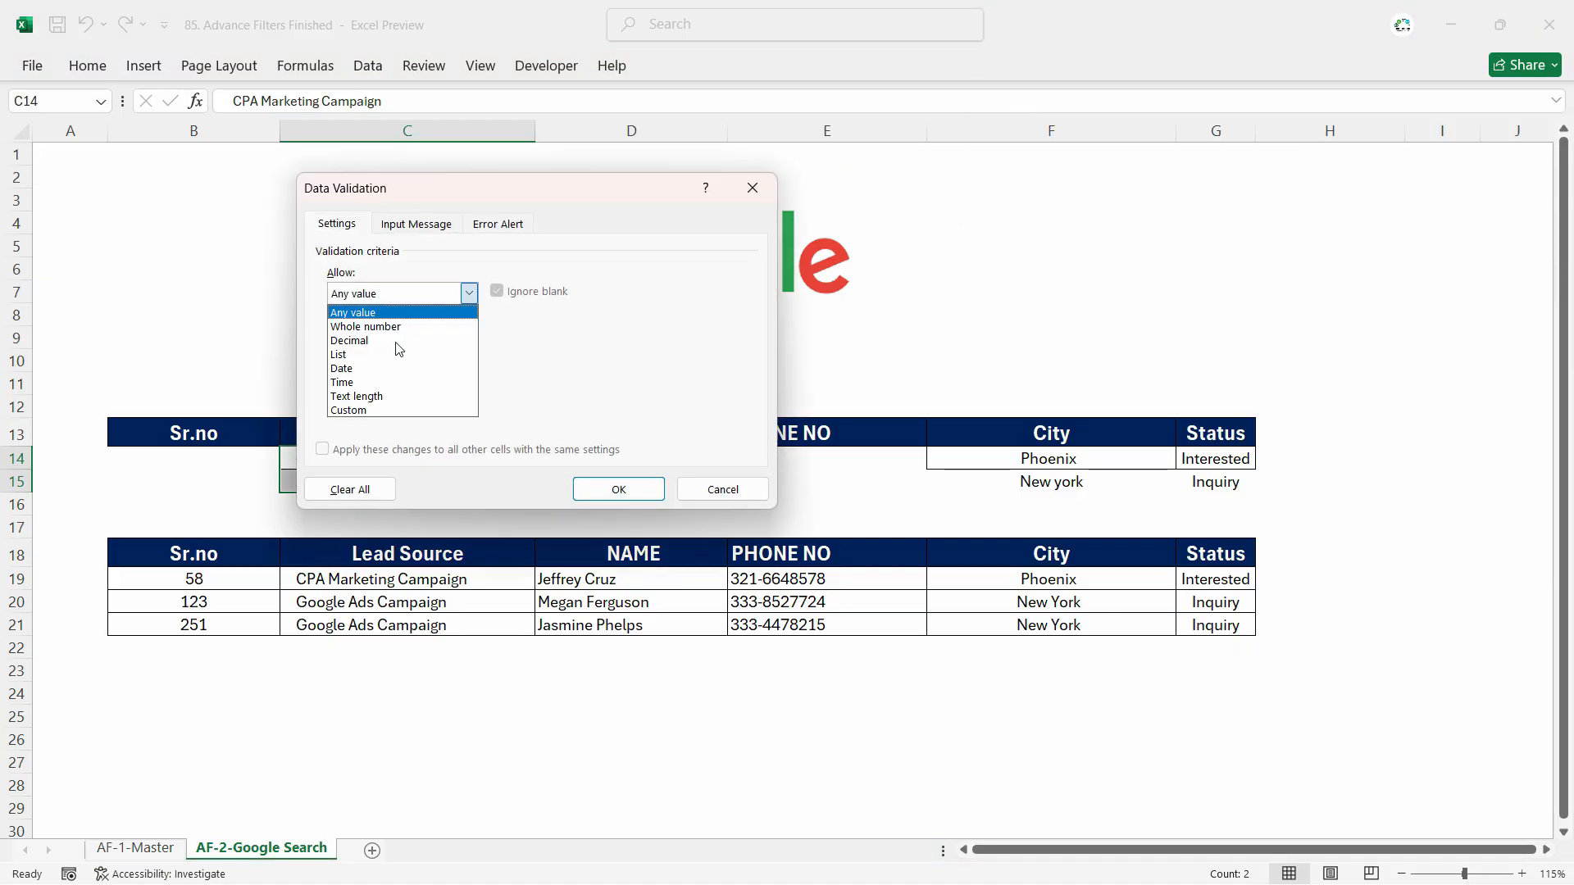
left_click(394, 354)
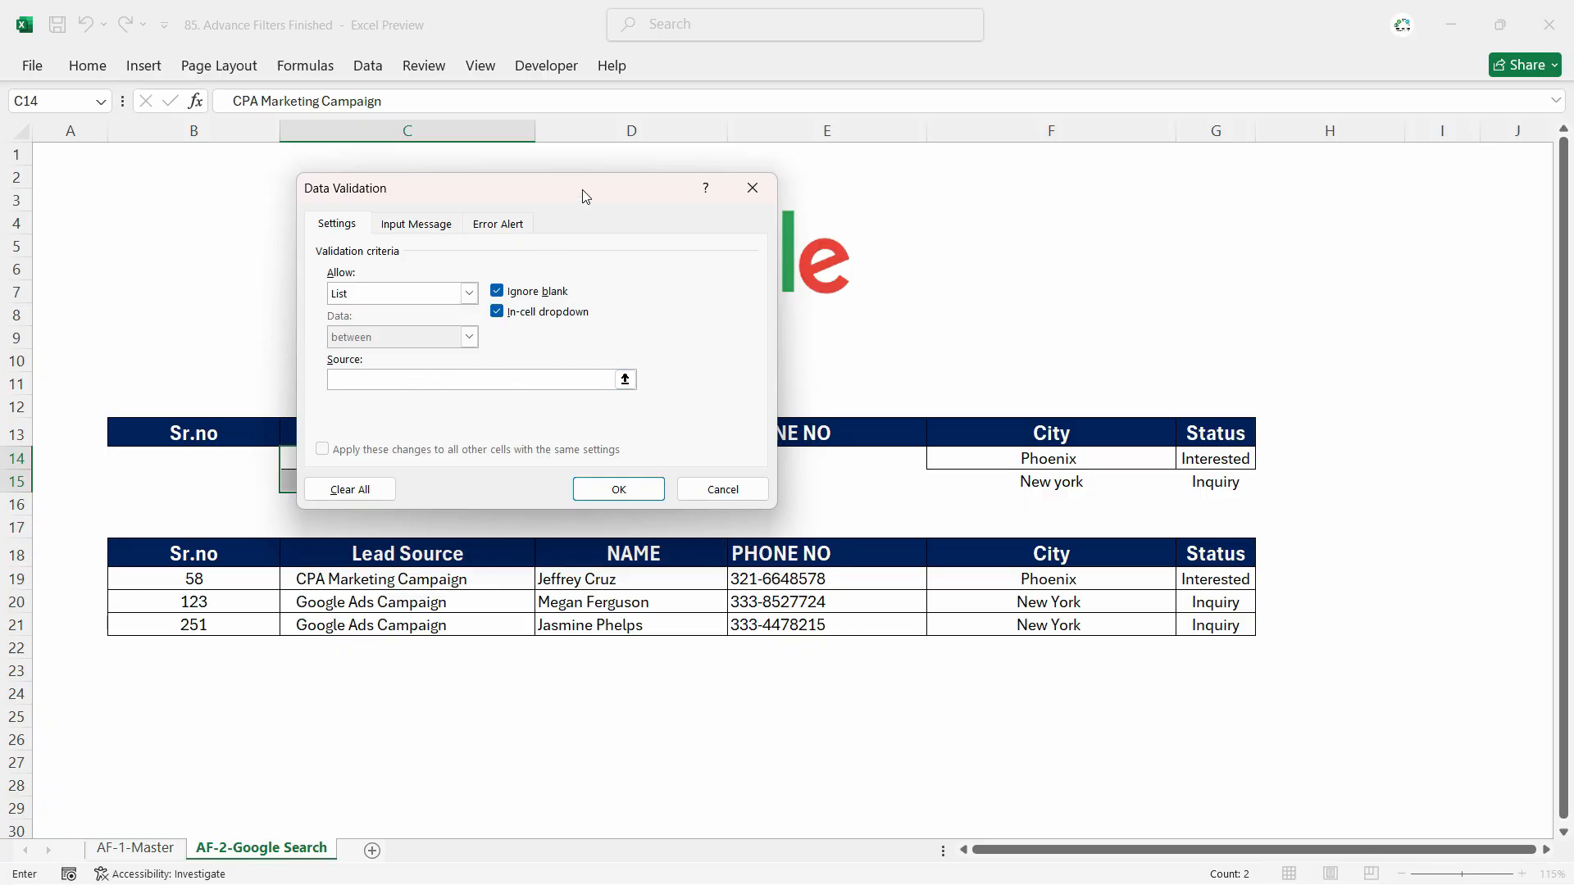
left_click_drag(579, 194, 971, 254)
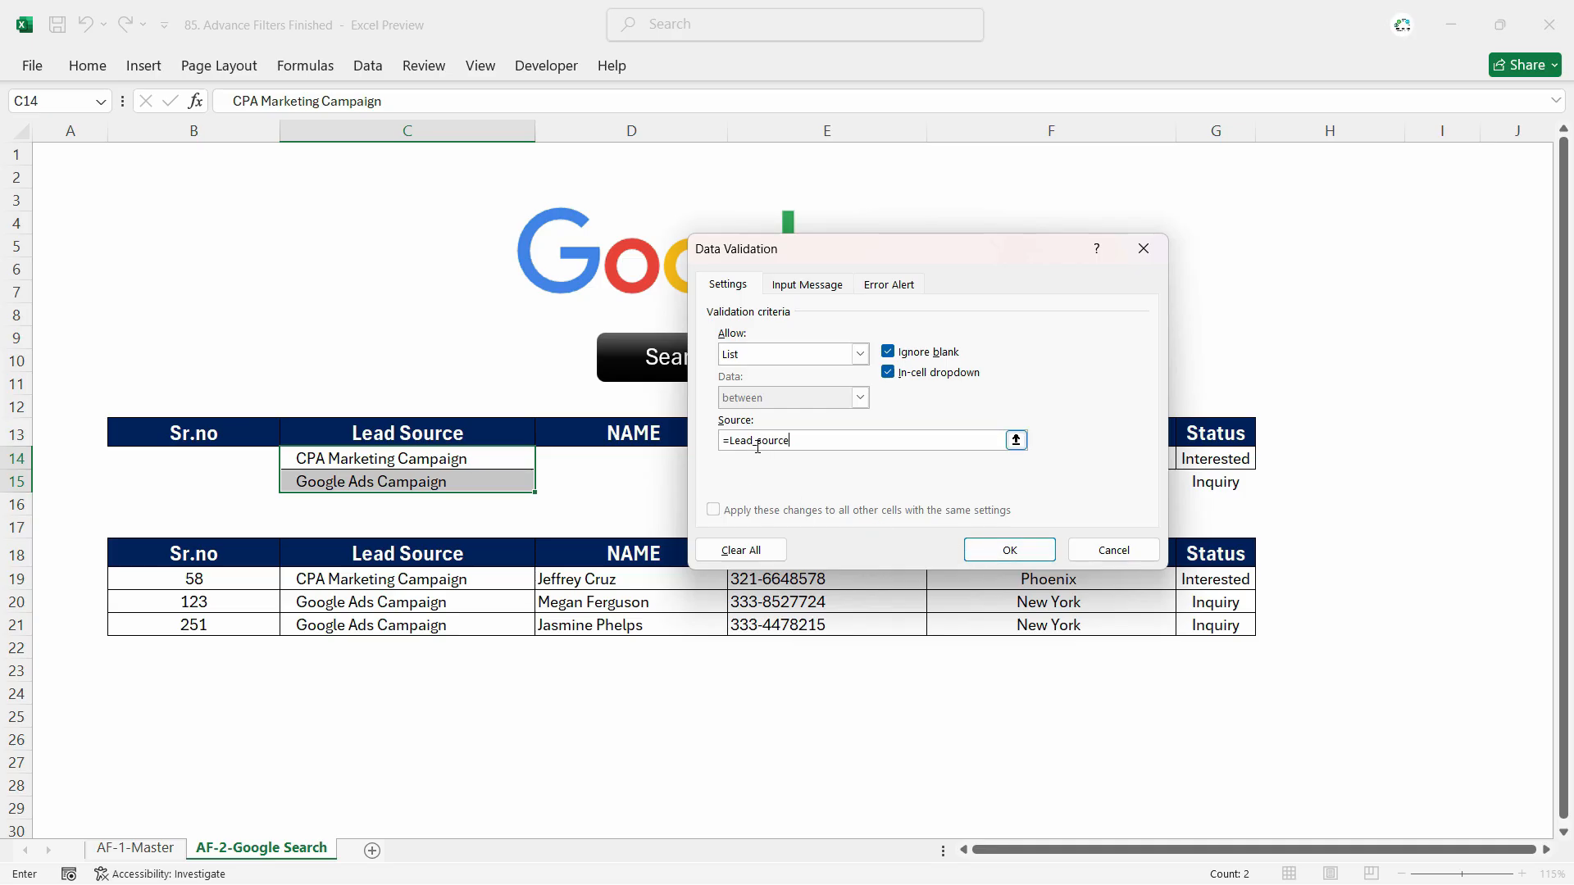
left_click(1009, 550)
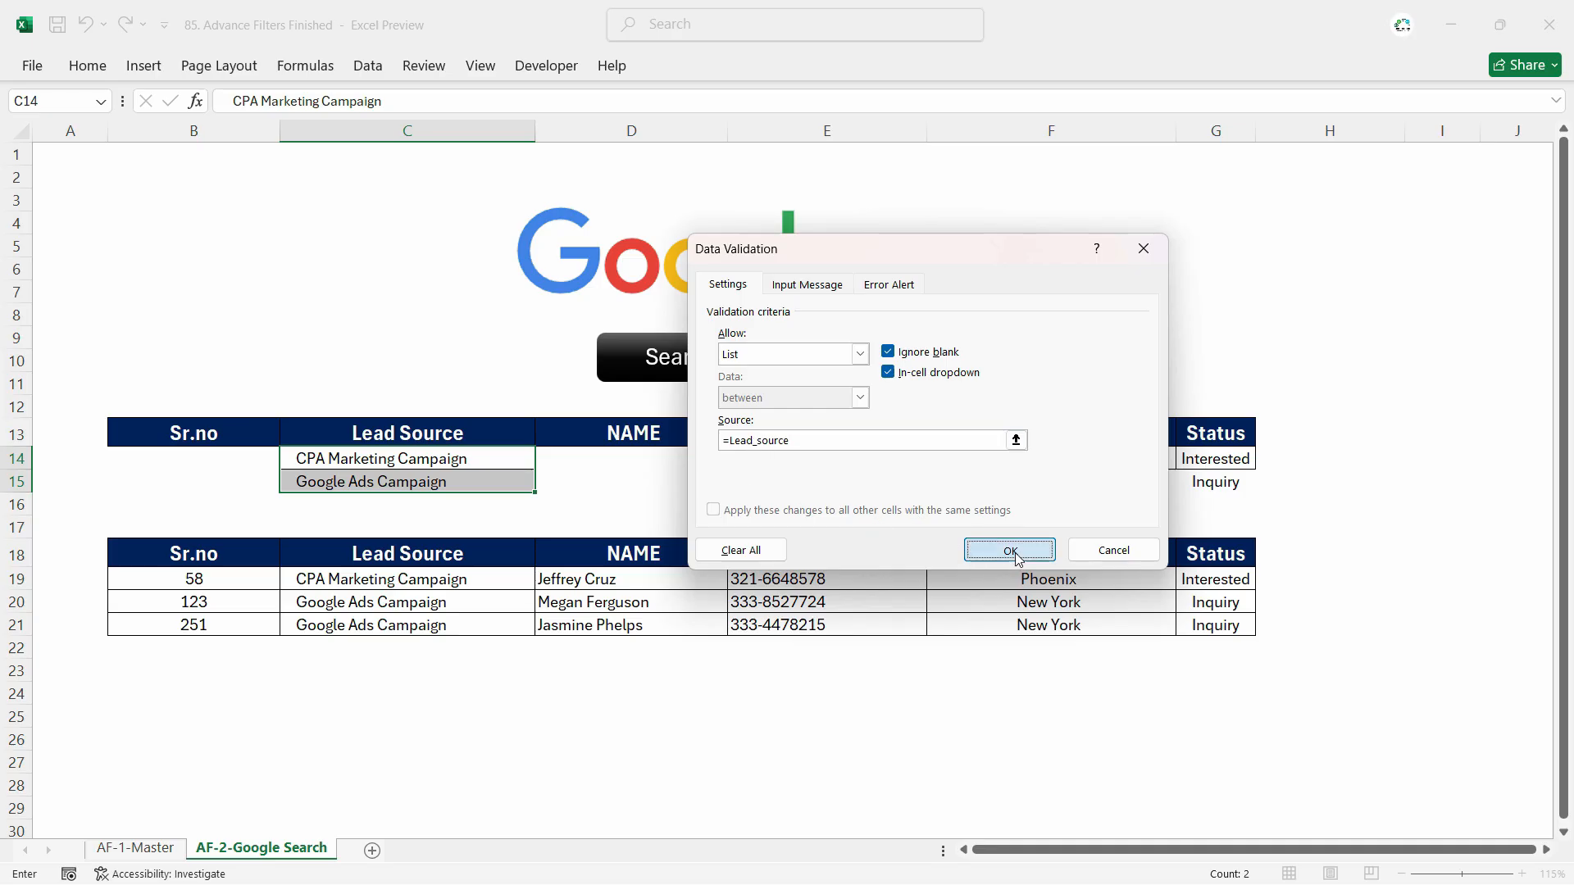
left_click(484, 458)
left_click(544, 460)
left_click(804, 474)
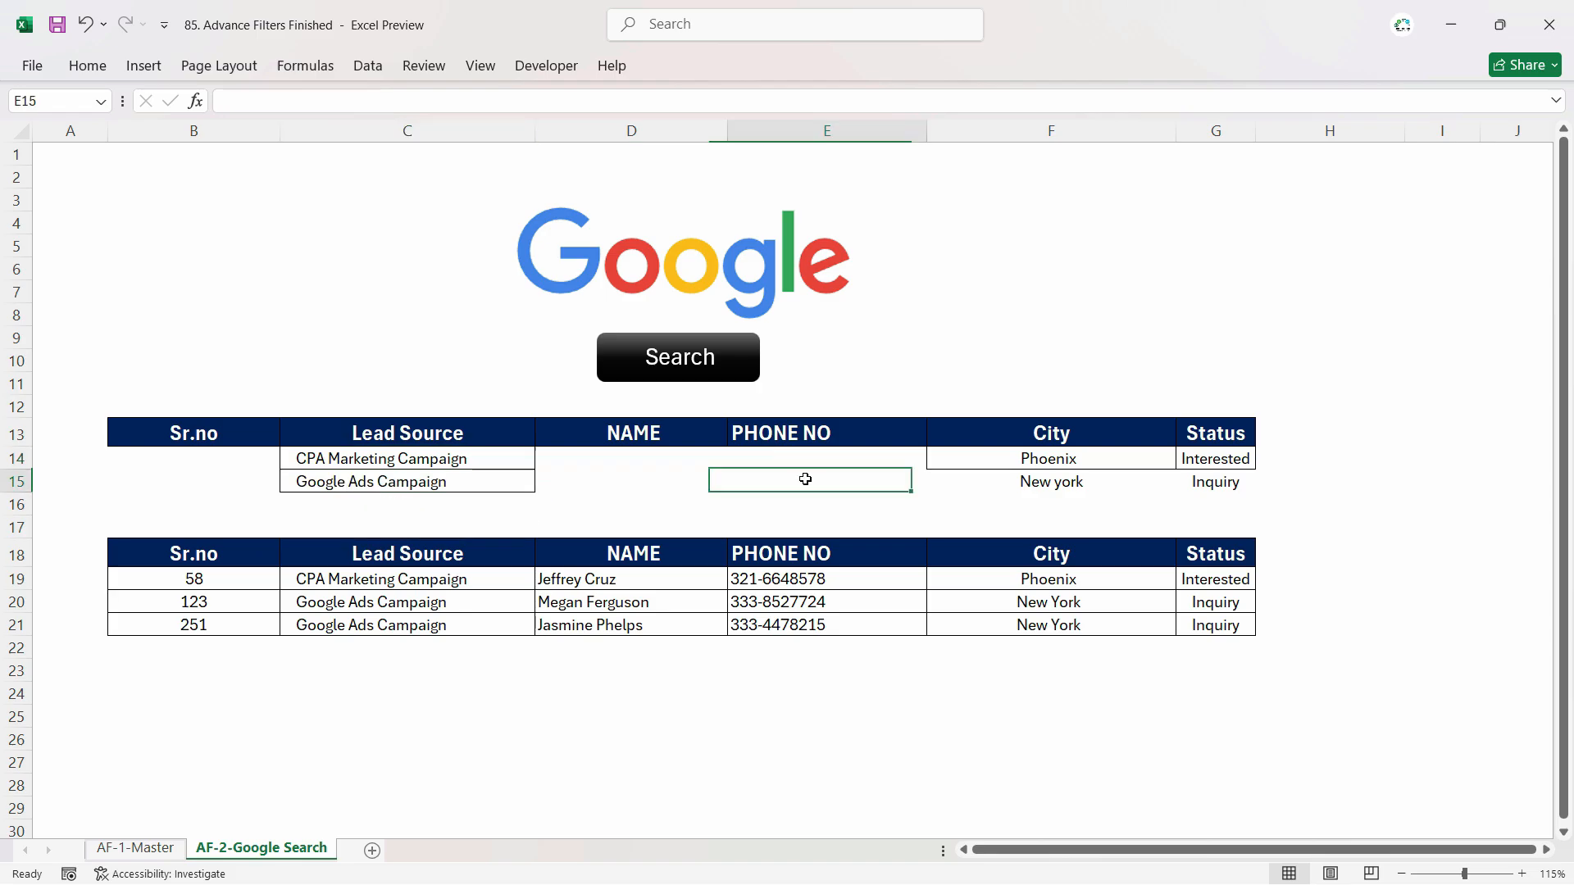
Add list validation with source =status to the Status criteria cells G14:G15.
left_click_drag(1246, 458, 1243, 477)
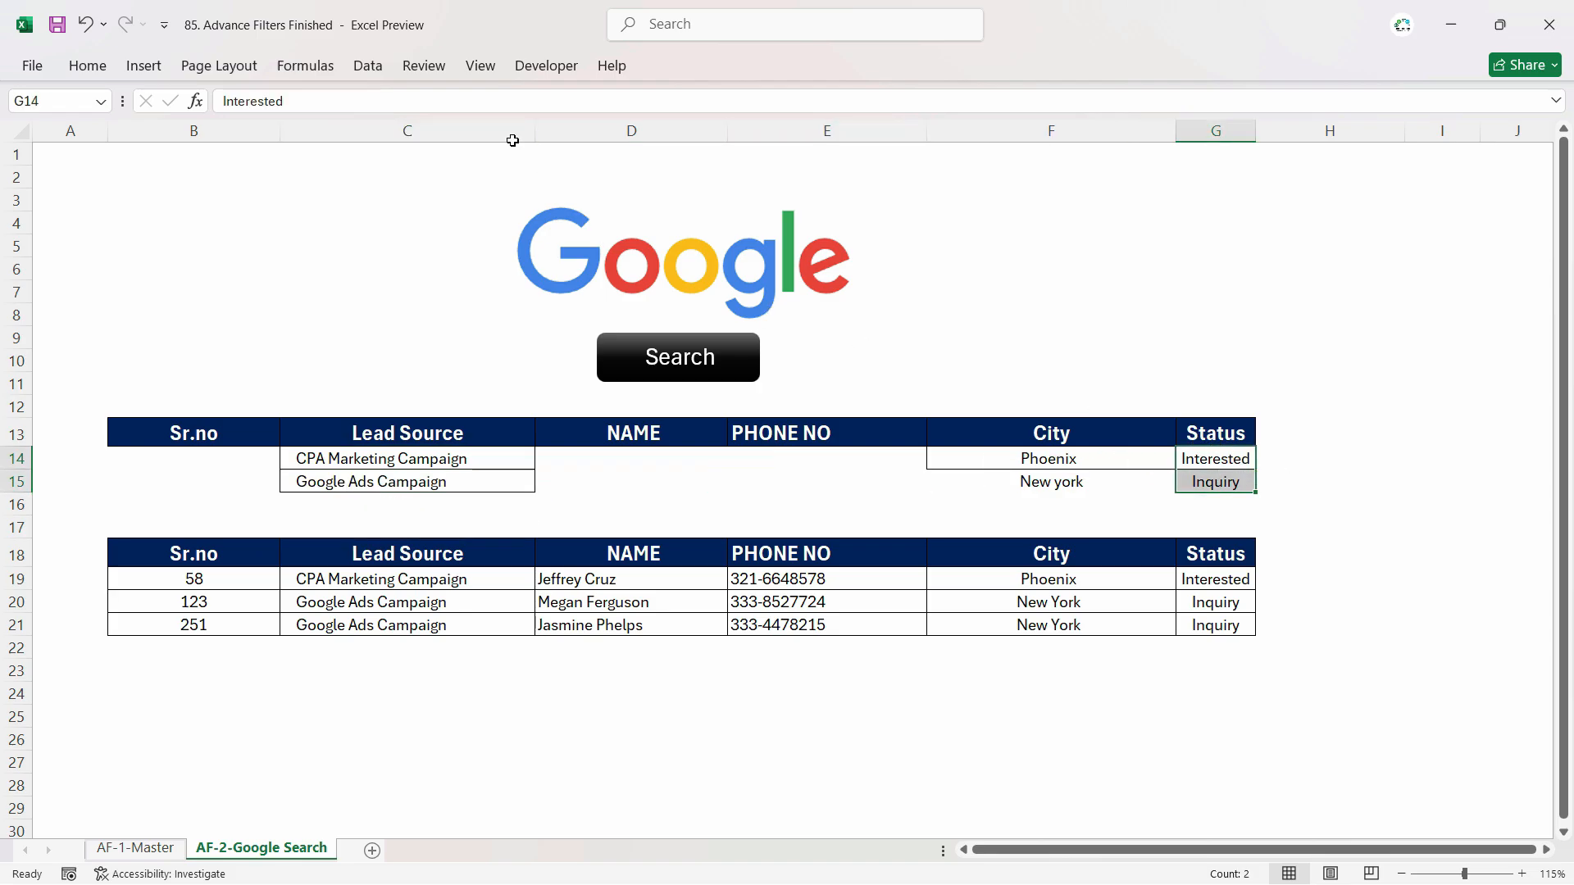
left_click(367, 67)
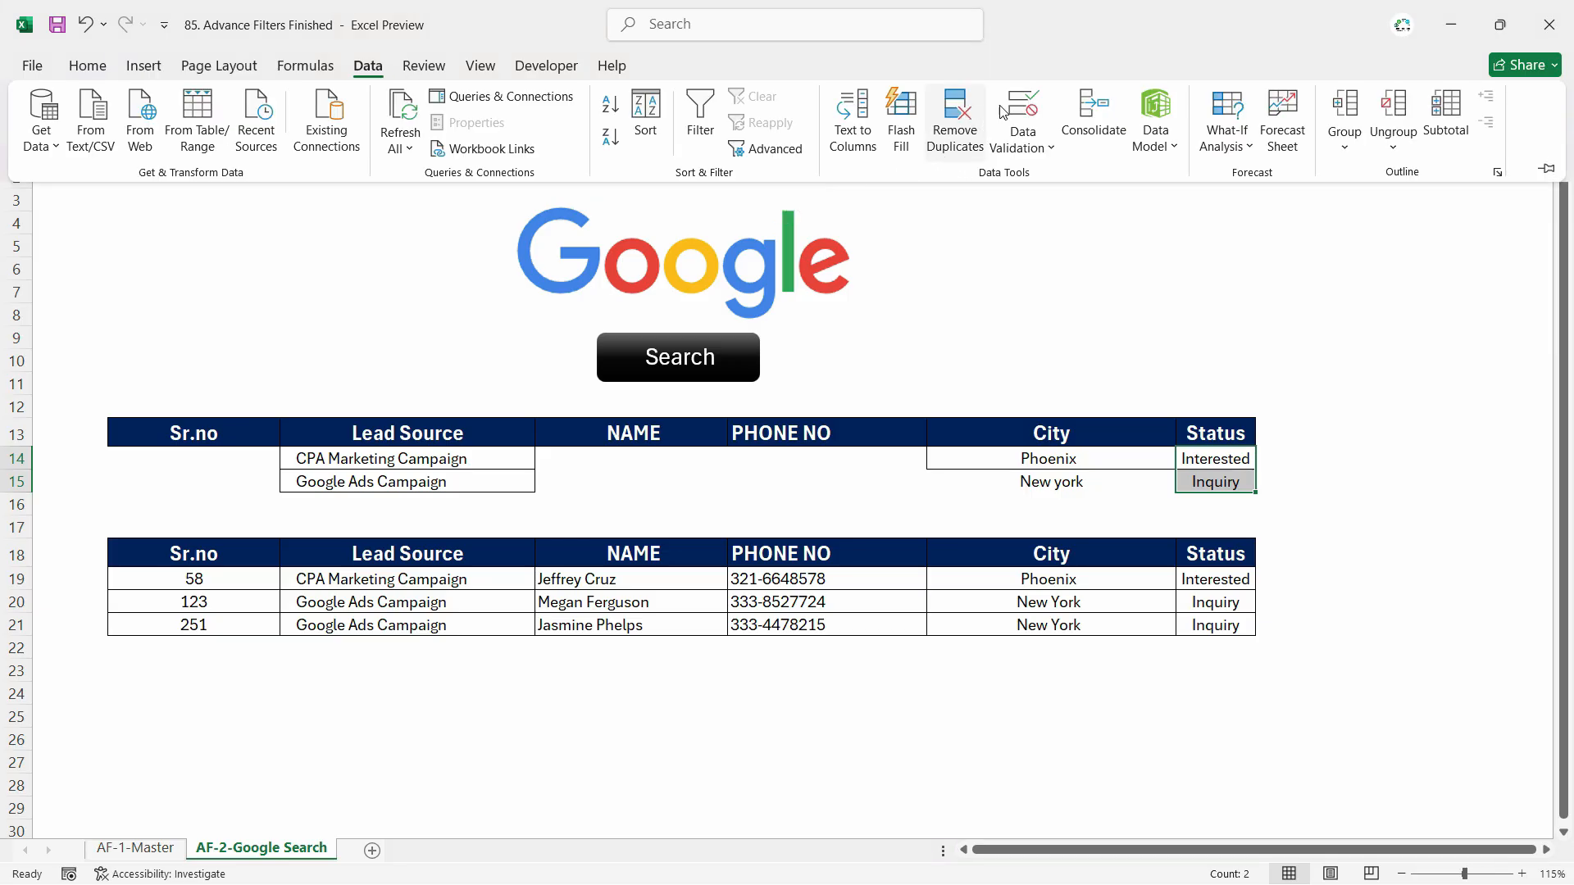
left_click(1002, 112)
left_click(753, 360)
left_click(758, 402)
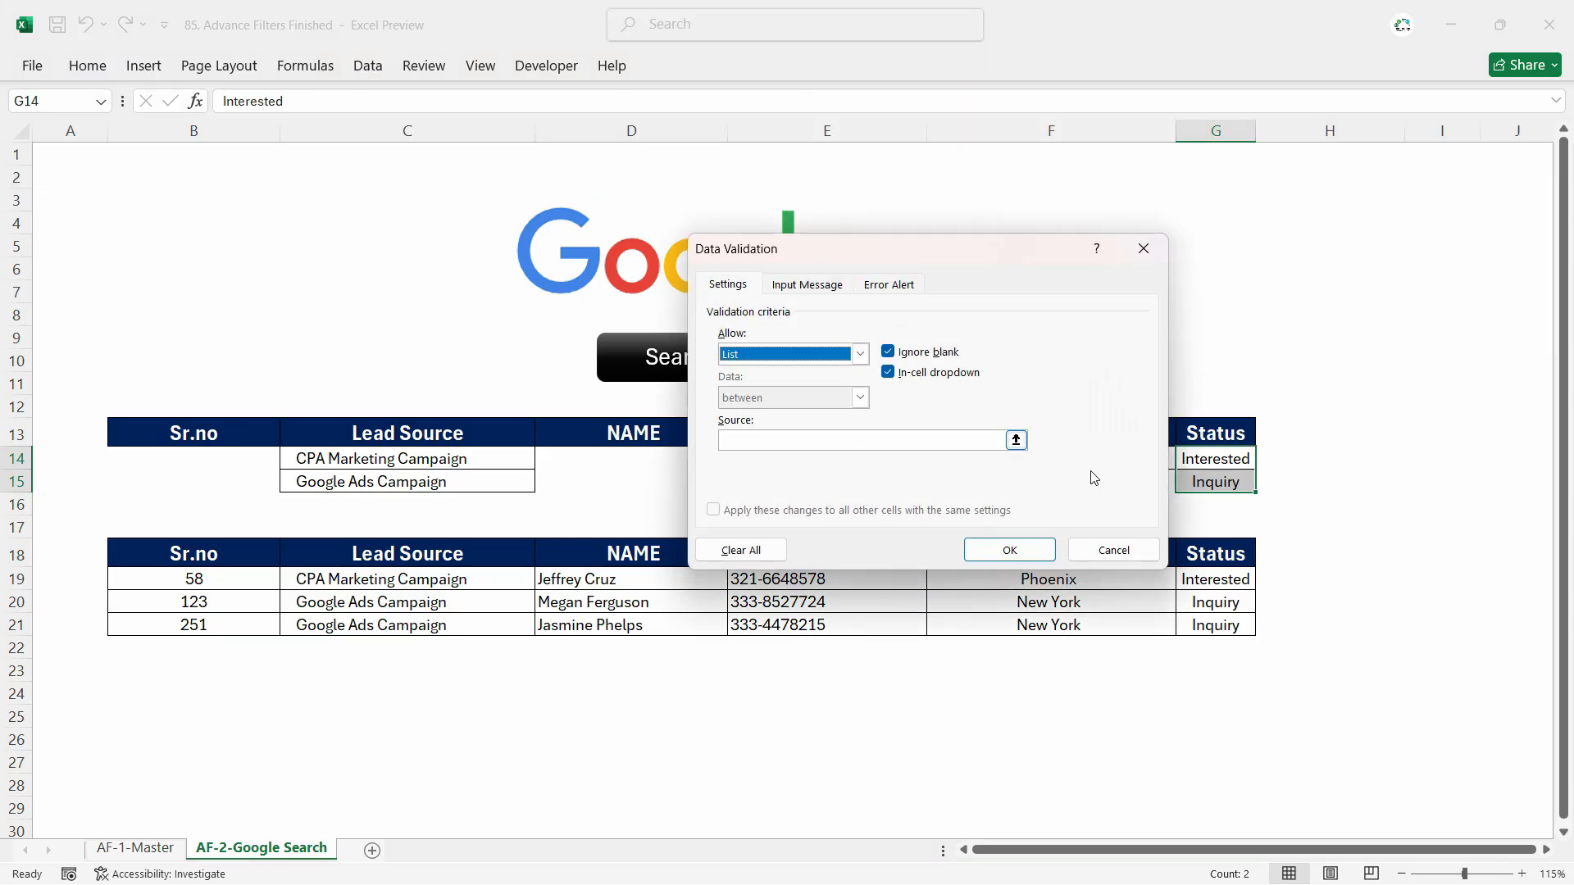
left_click(928, 436)
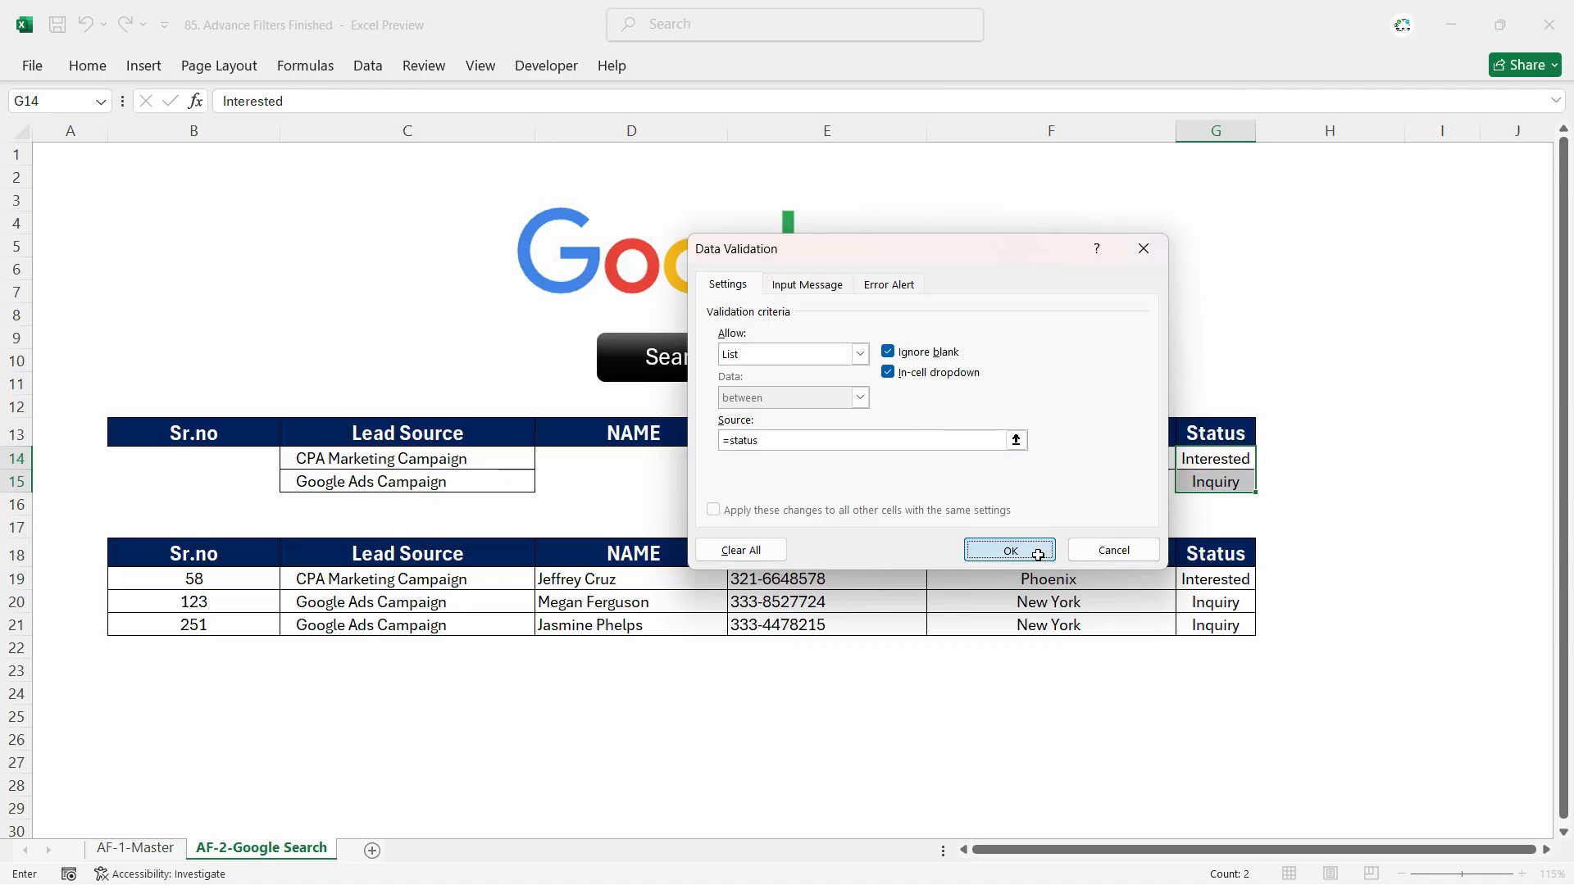
left_click(1010, 550)
left_click(828, 483)
Choose Google Ads Campaign as the first Lead Source criterion and Online Webinar Sign-up as the second.
left_click(434, 458)
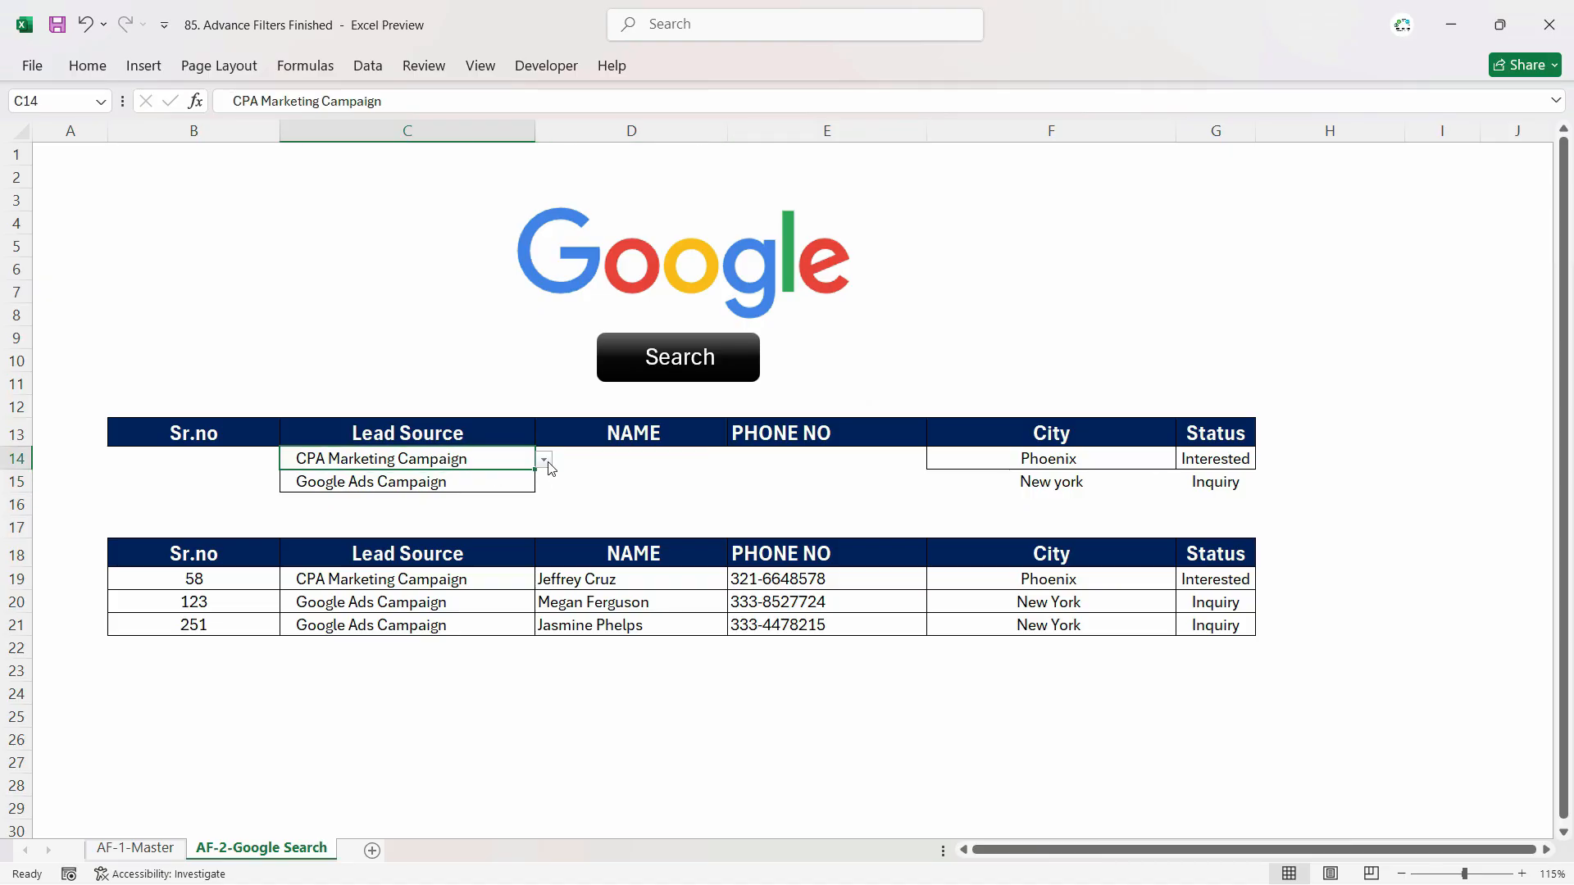
left_click(544, 461)
left_click(389, 498)
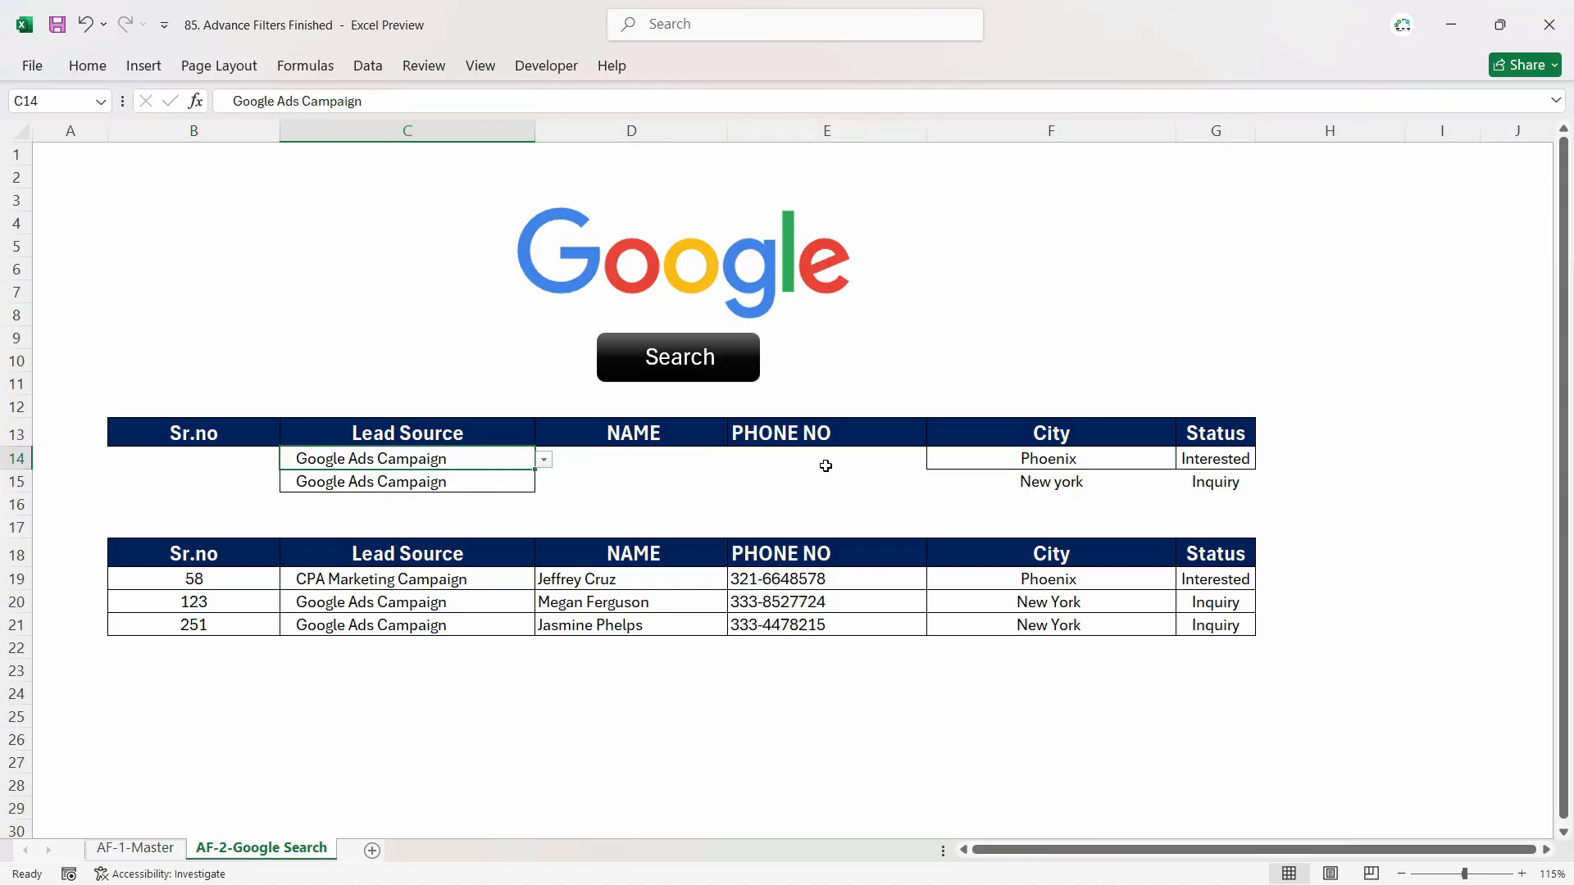
left_click(504, 483)
left_click(544, 483)
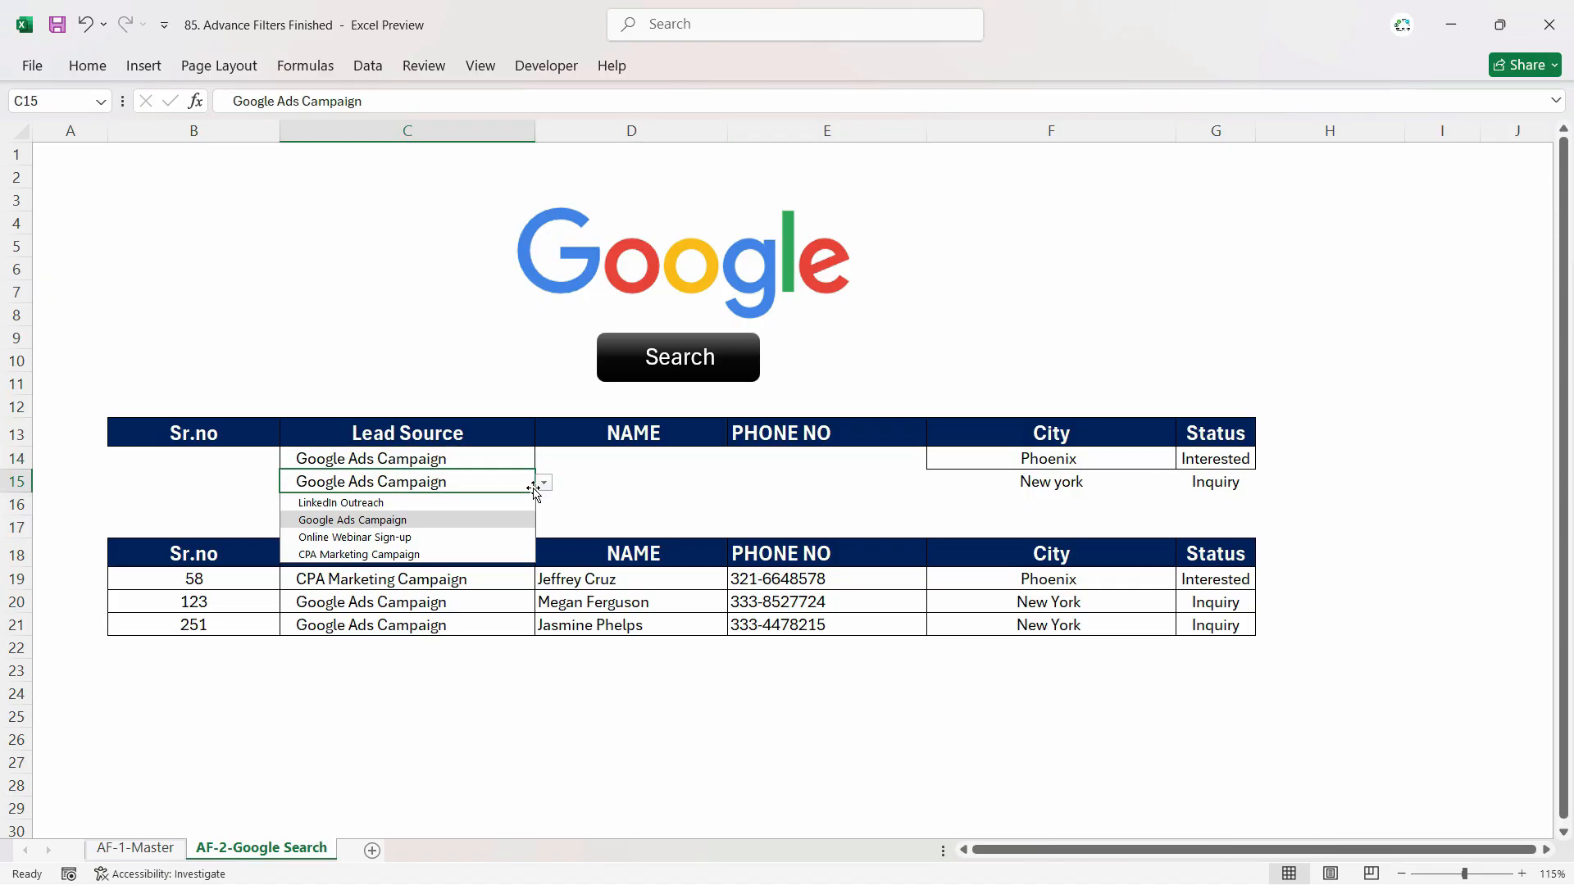
left_click(374, 537)
Set the City criteria to Los Angeles in F14 and Philadelphia in F15, and run the search.
left_click(1087, 467)
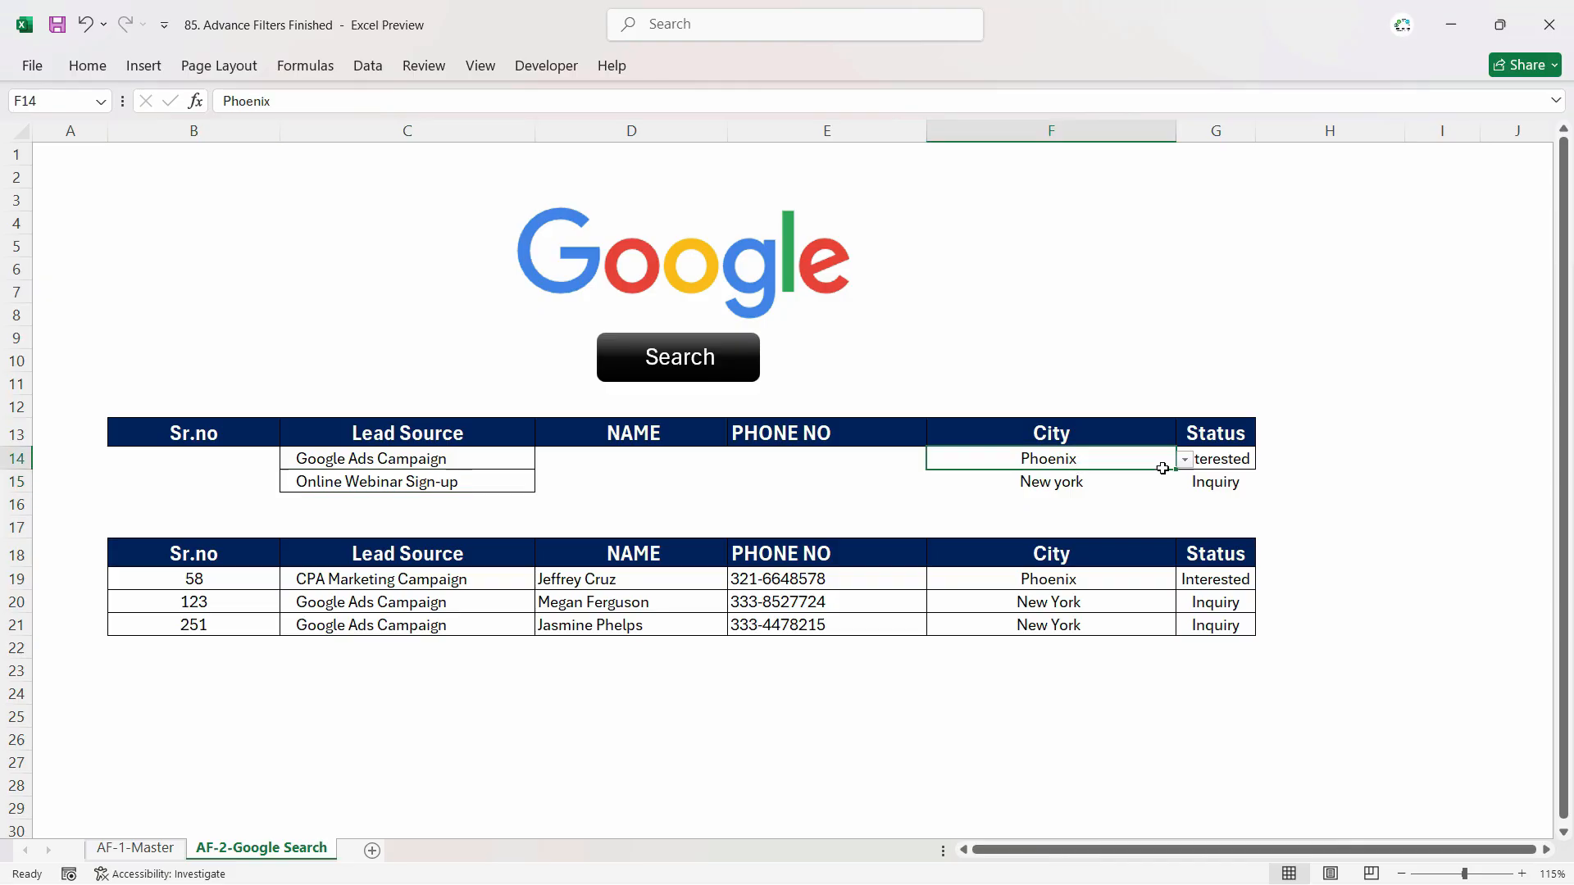
left_click(1185, 460)
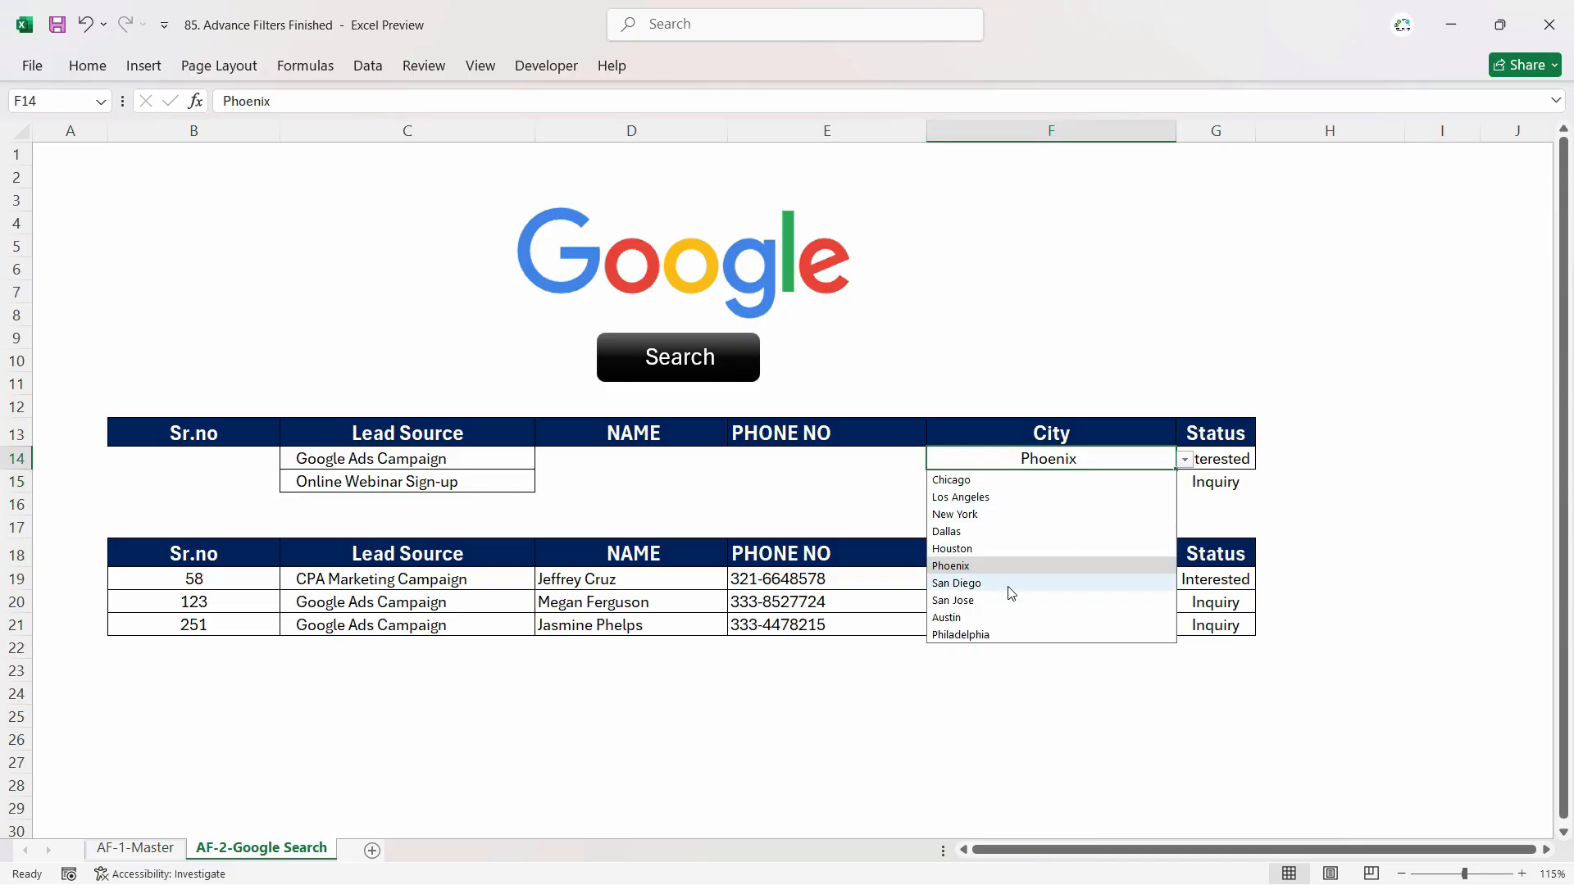
left_click(987, 498)
left_click(1172, 475)
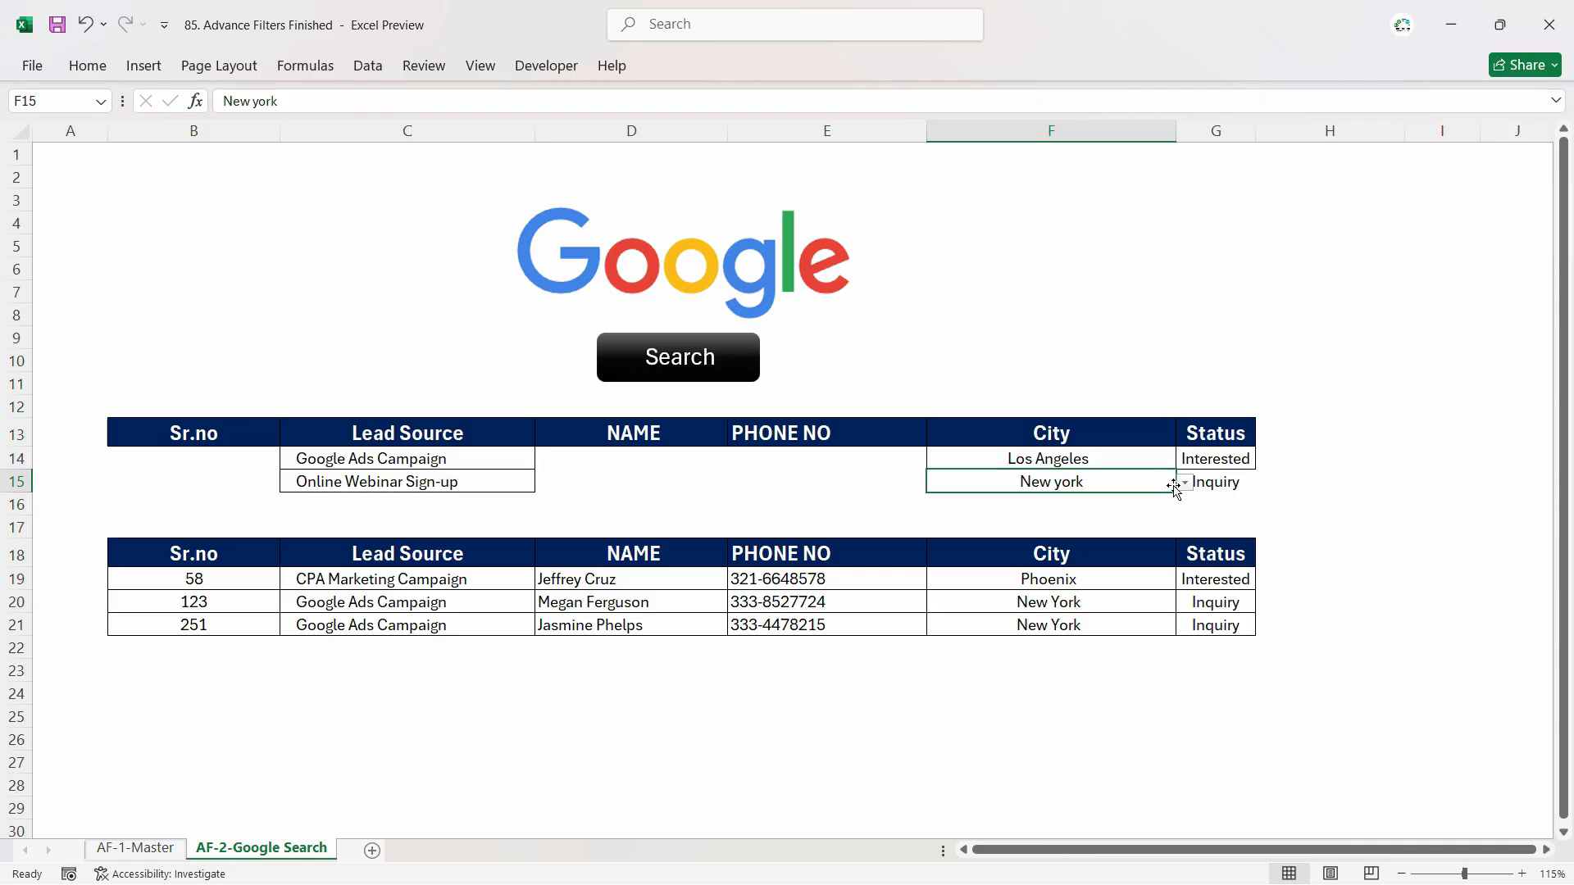
left_click(1185, 482)
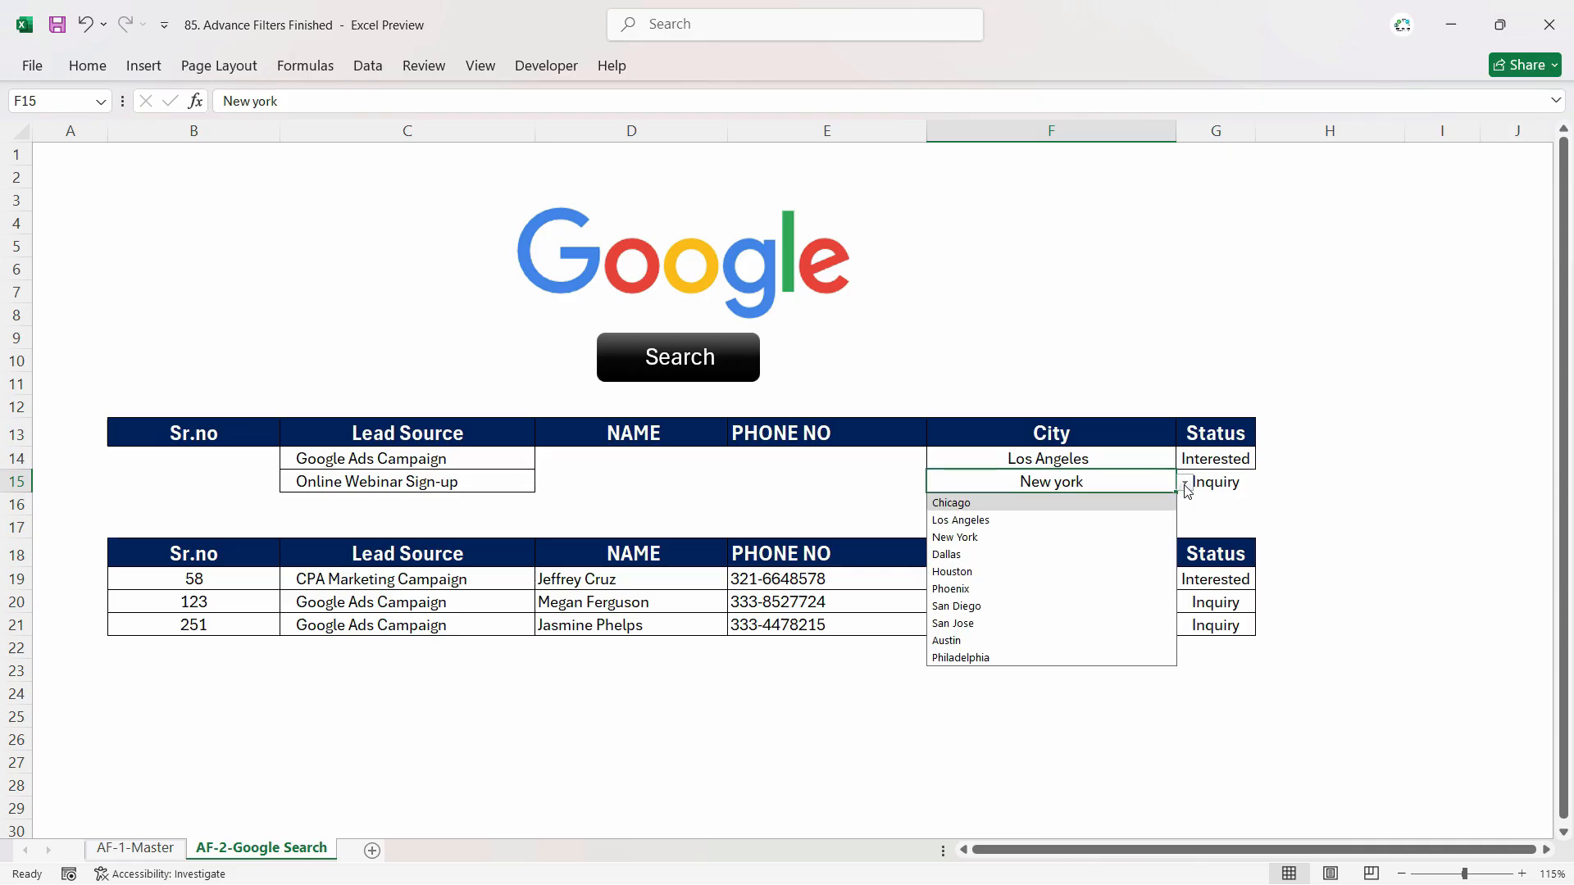
left_click(1022, 658)
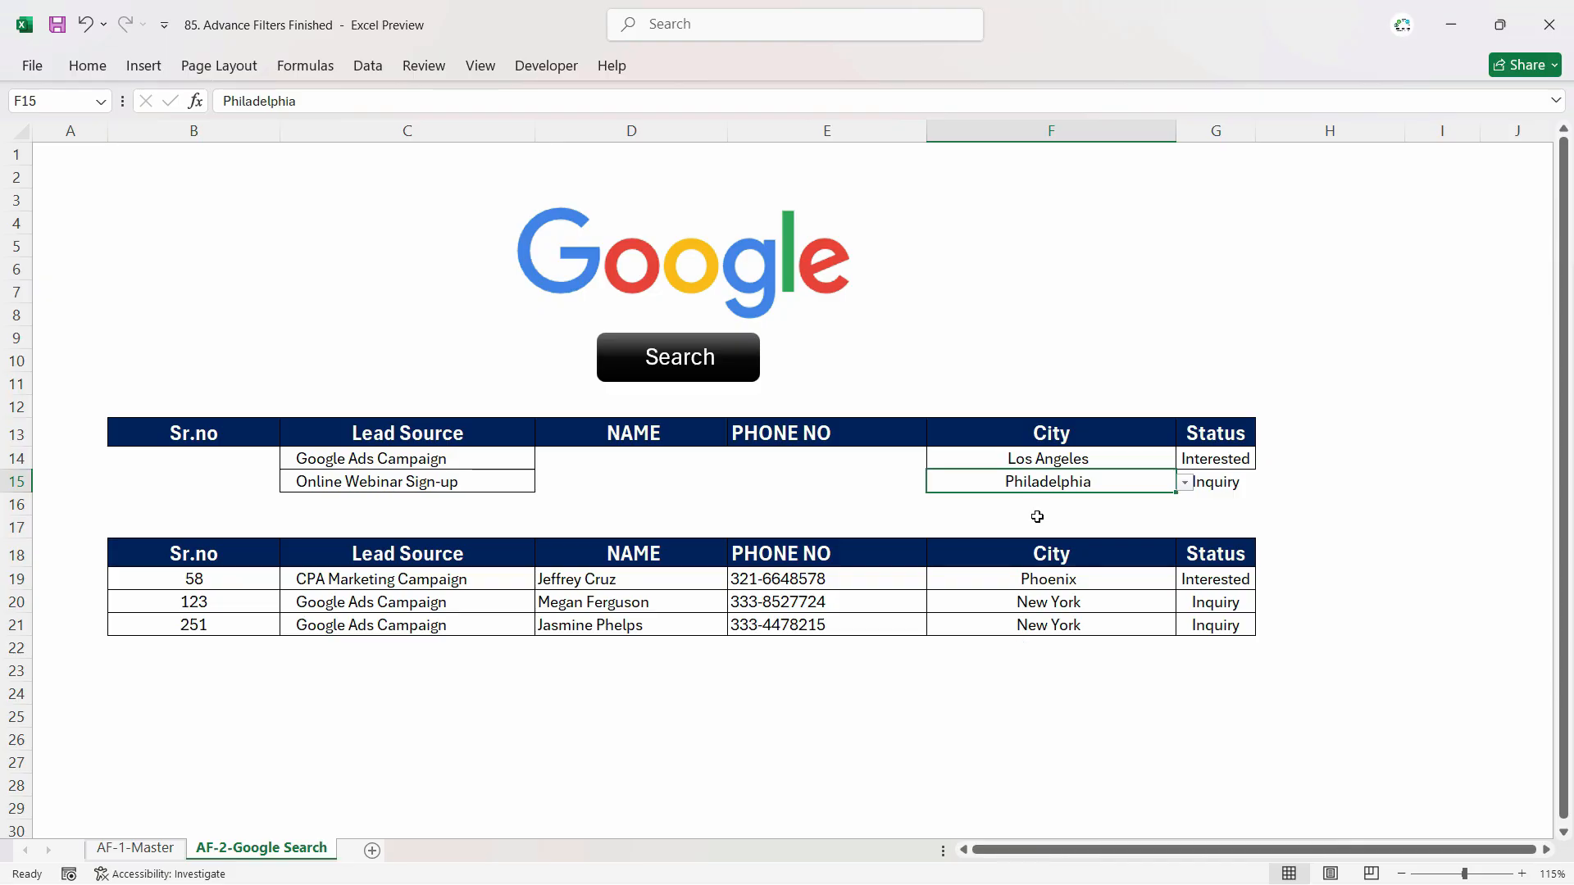
left_click(678, 375)
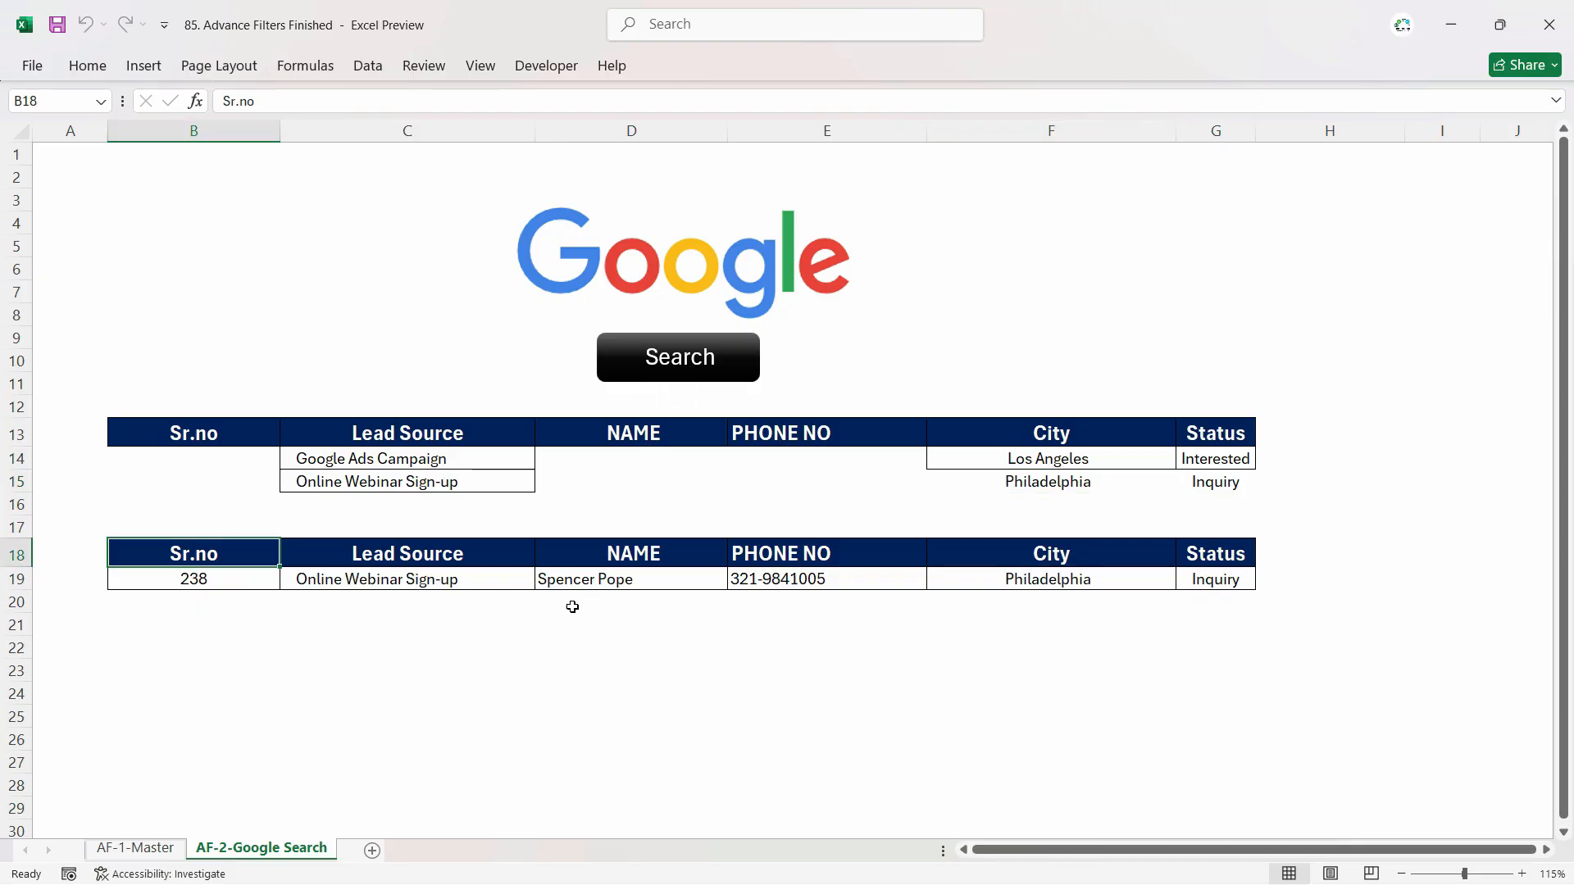
left_click(1087, 581)
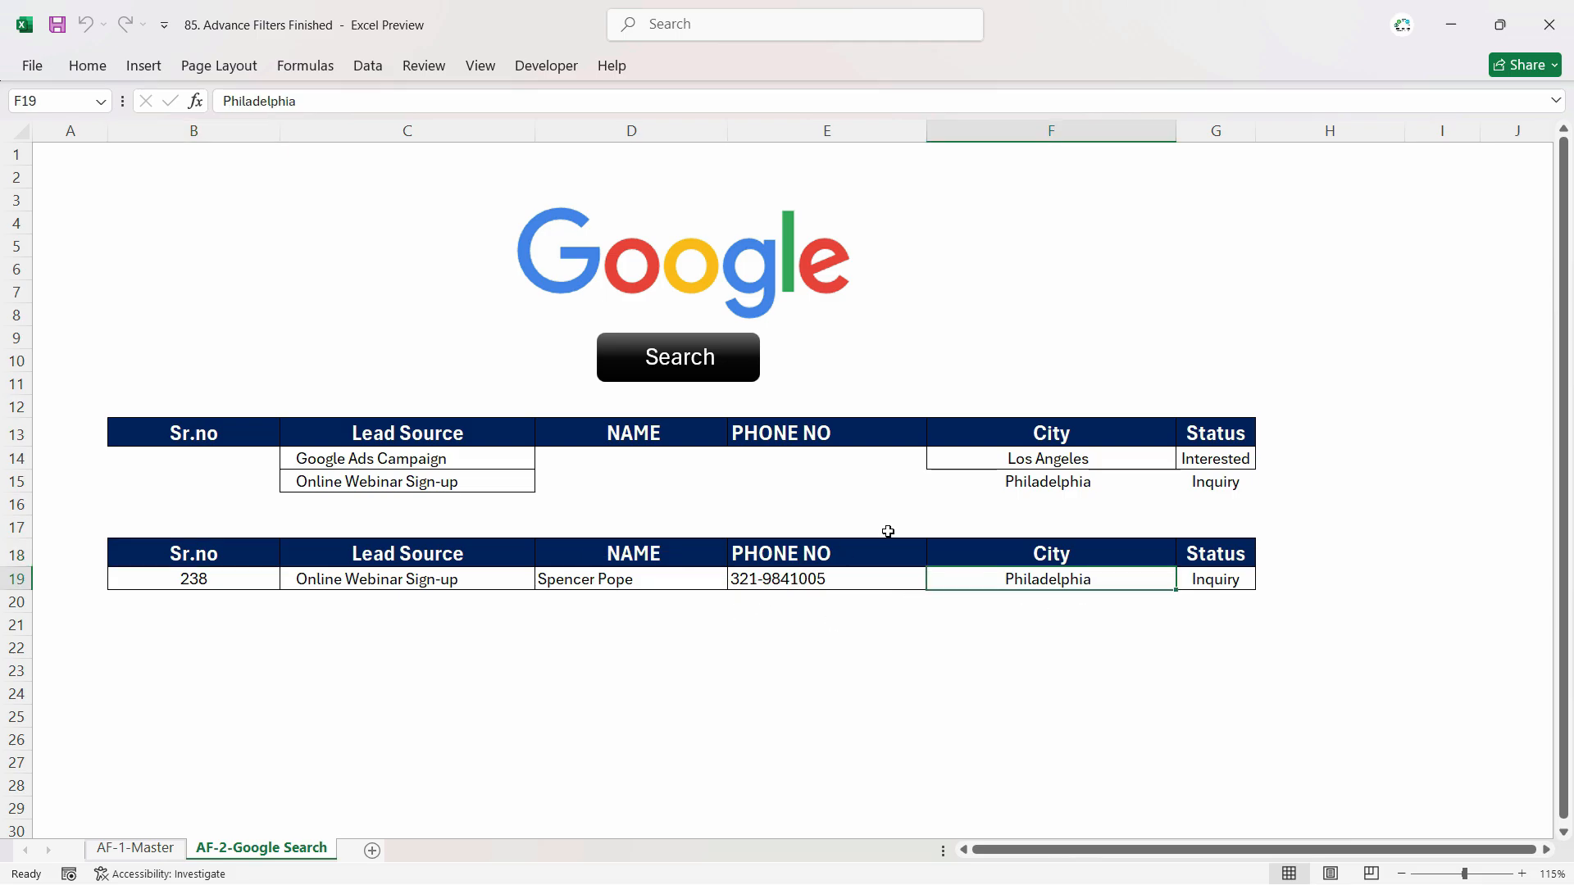
Change the first City criterion to Chicago and rerun the search.
left_click(1057, 460)
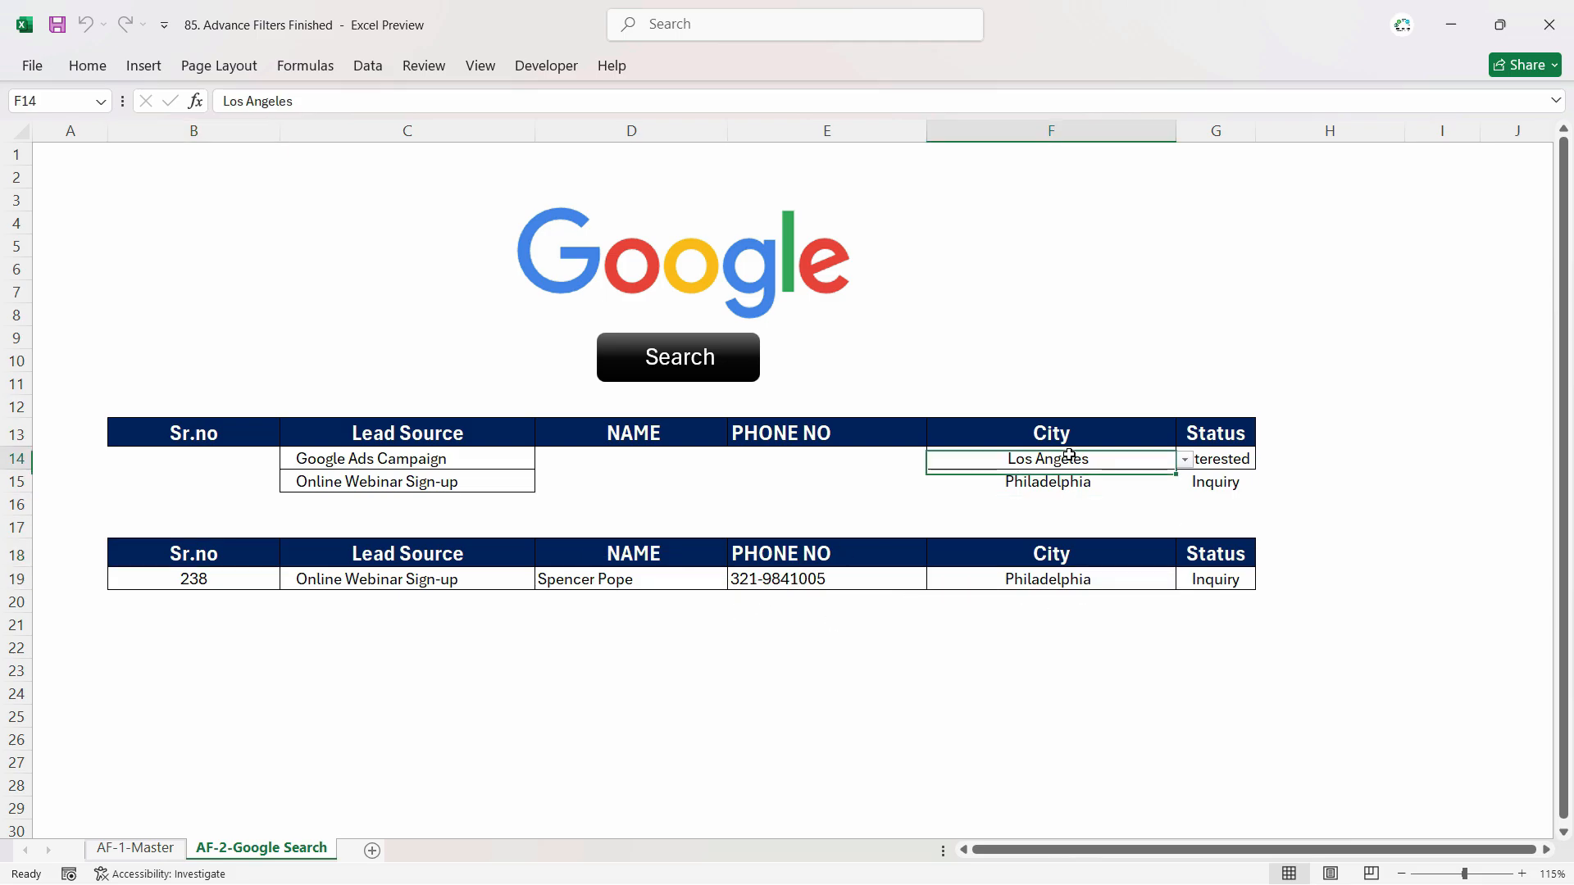
left_click(1185, 461)
left_click(1127, 481)
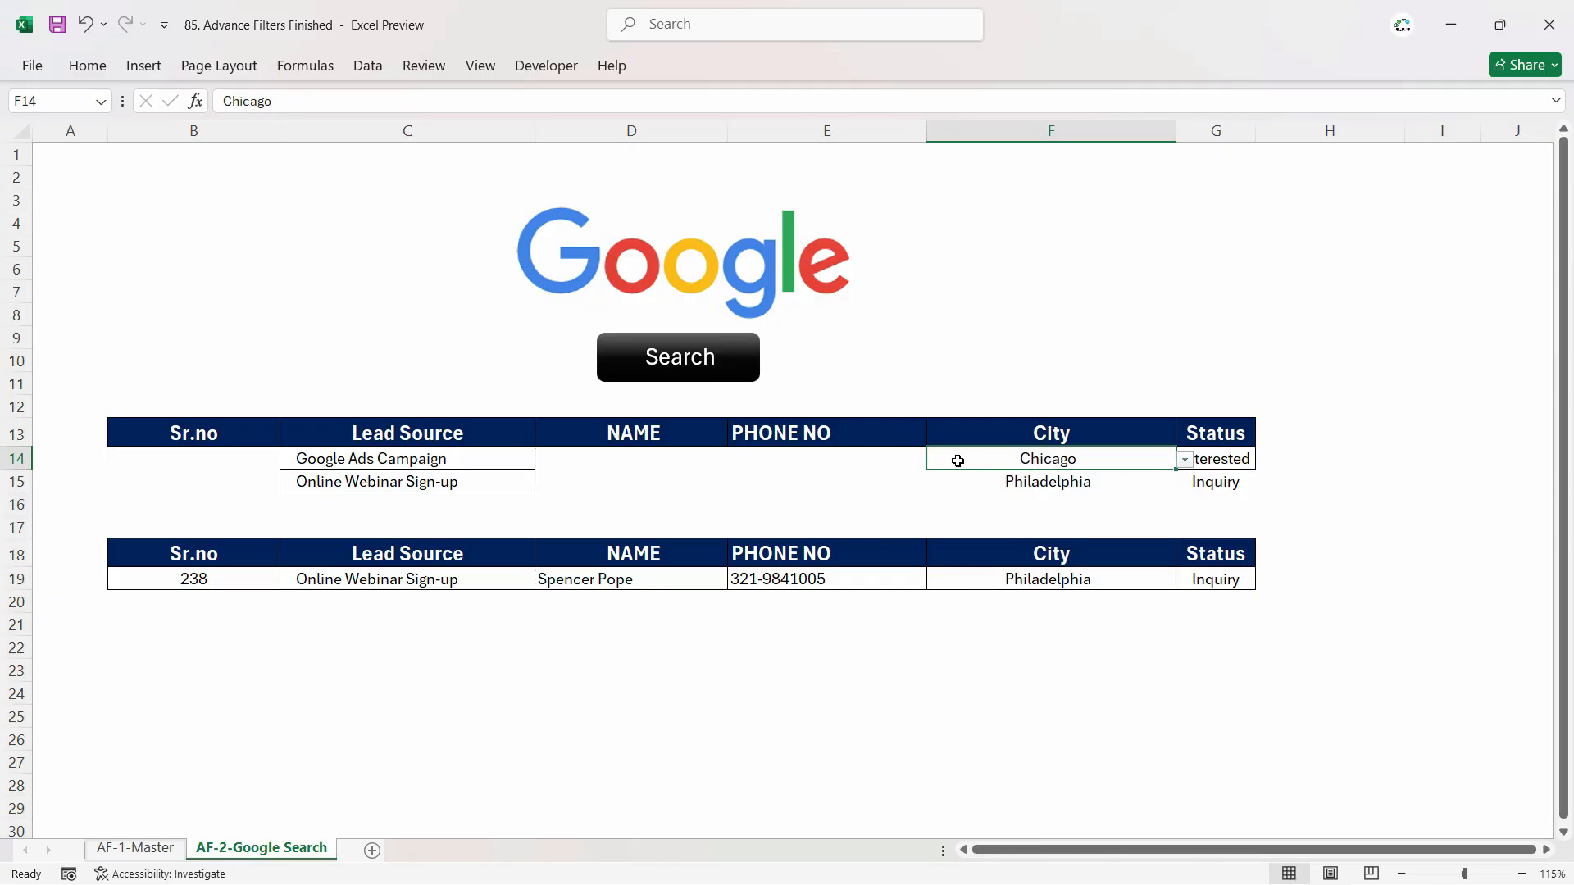
left_click(664, 373)
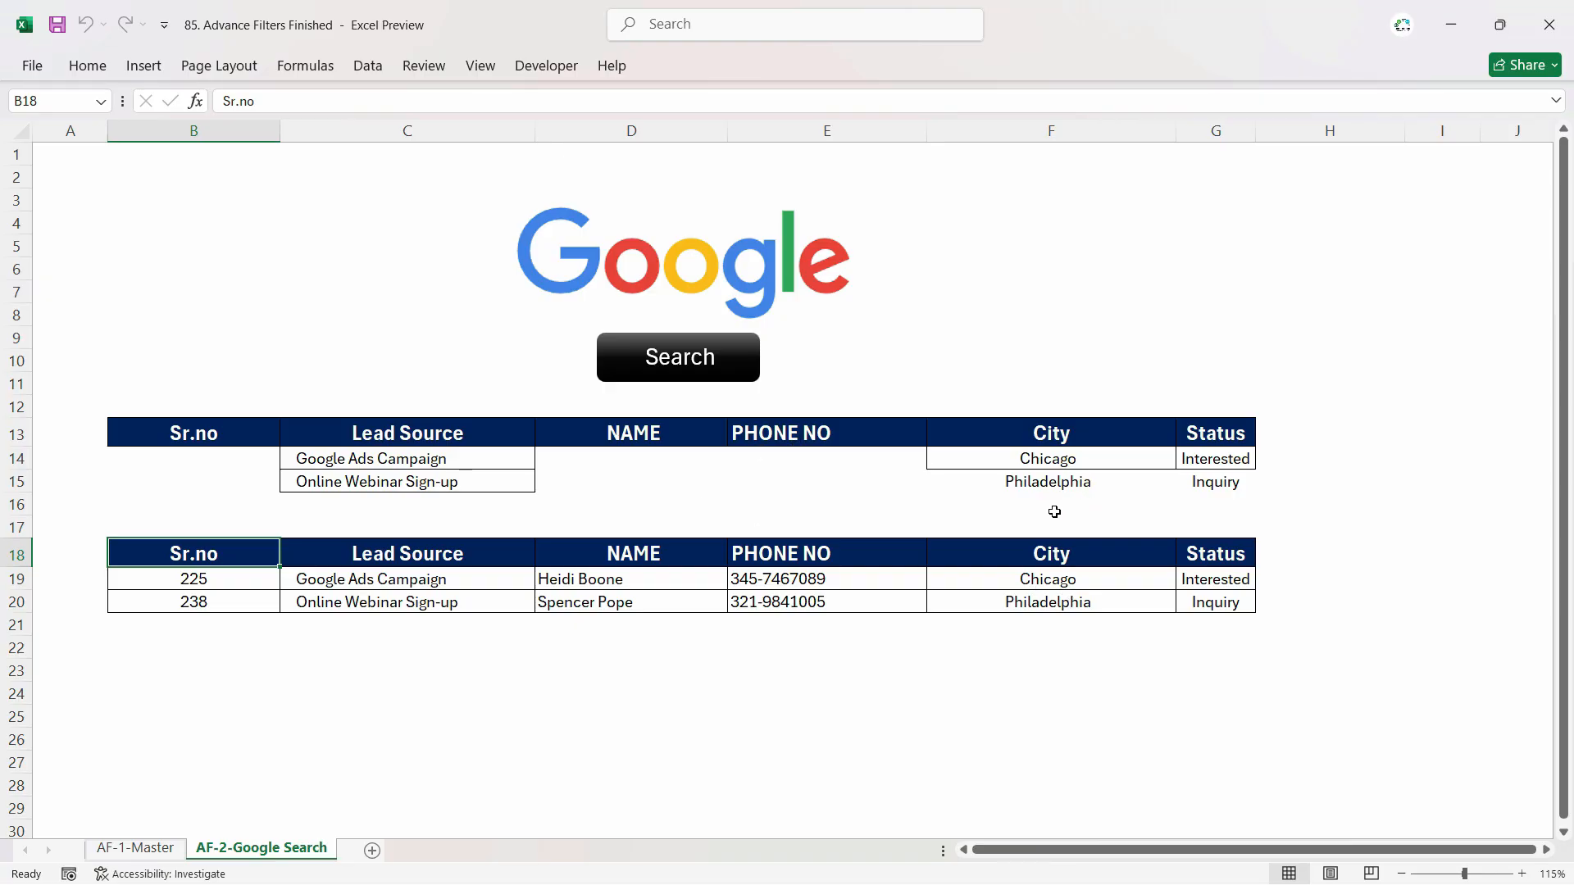
Clear the second criteria row and the first row's City and Status, and rerun the search by Lead Source alone.
left_click(1219, 483)
left_click_drag(1220, 482, 330, 484)
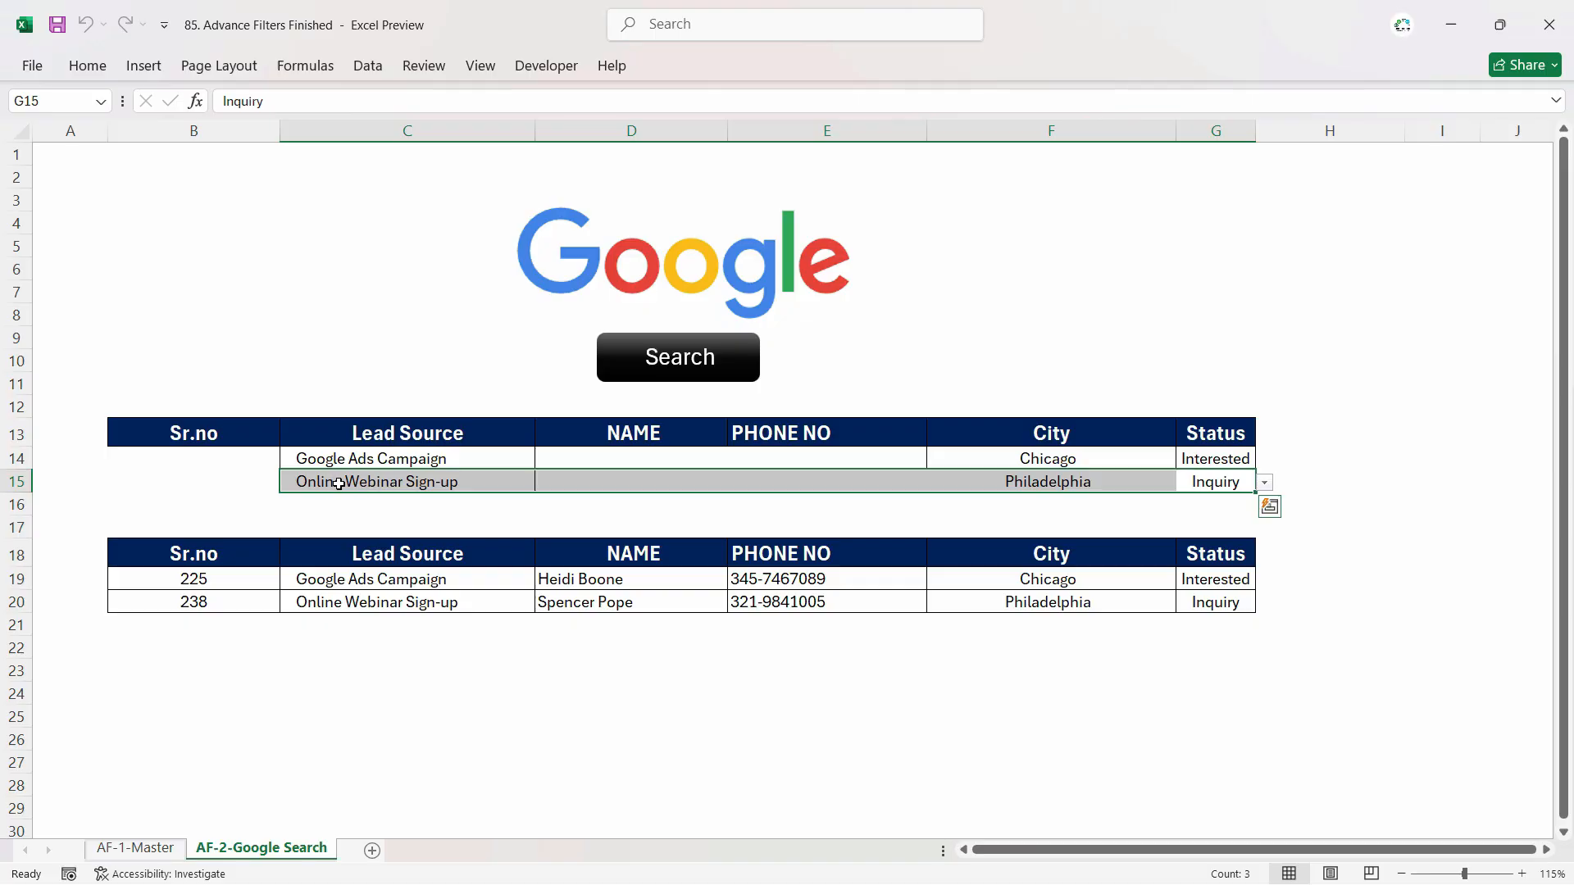
key("Delete")
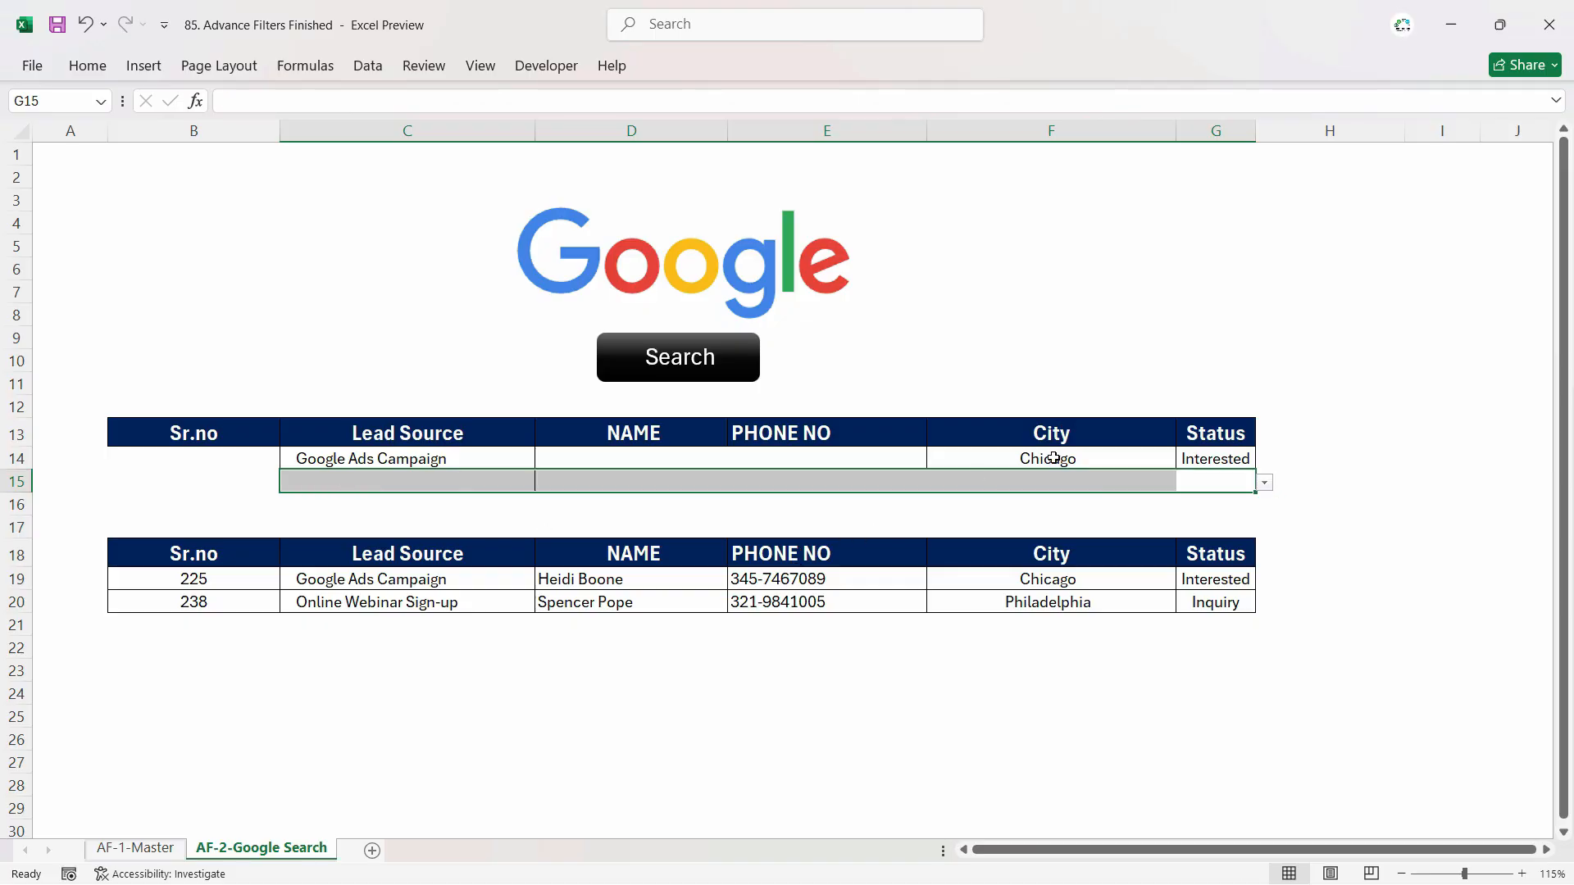
left_click_drag(1053, 457, 1201, 461)
key("Delete")
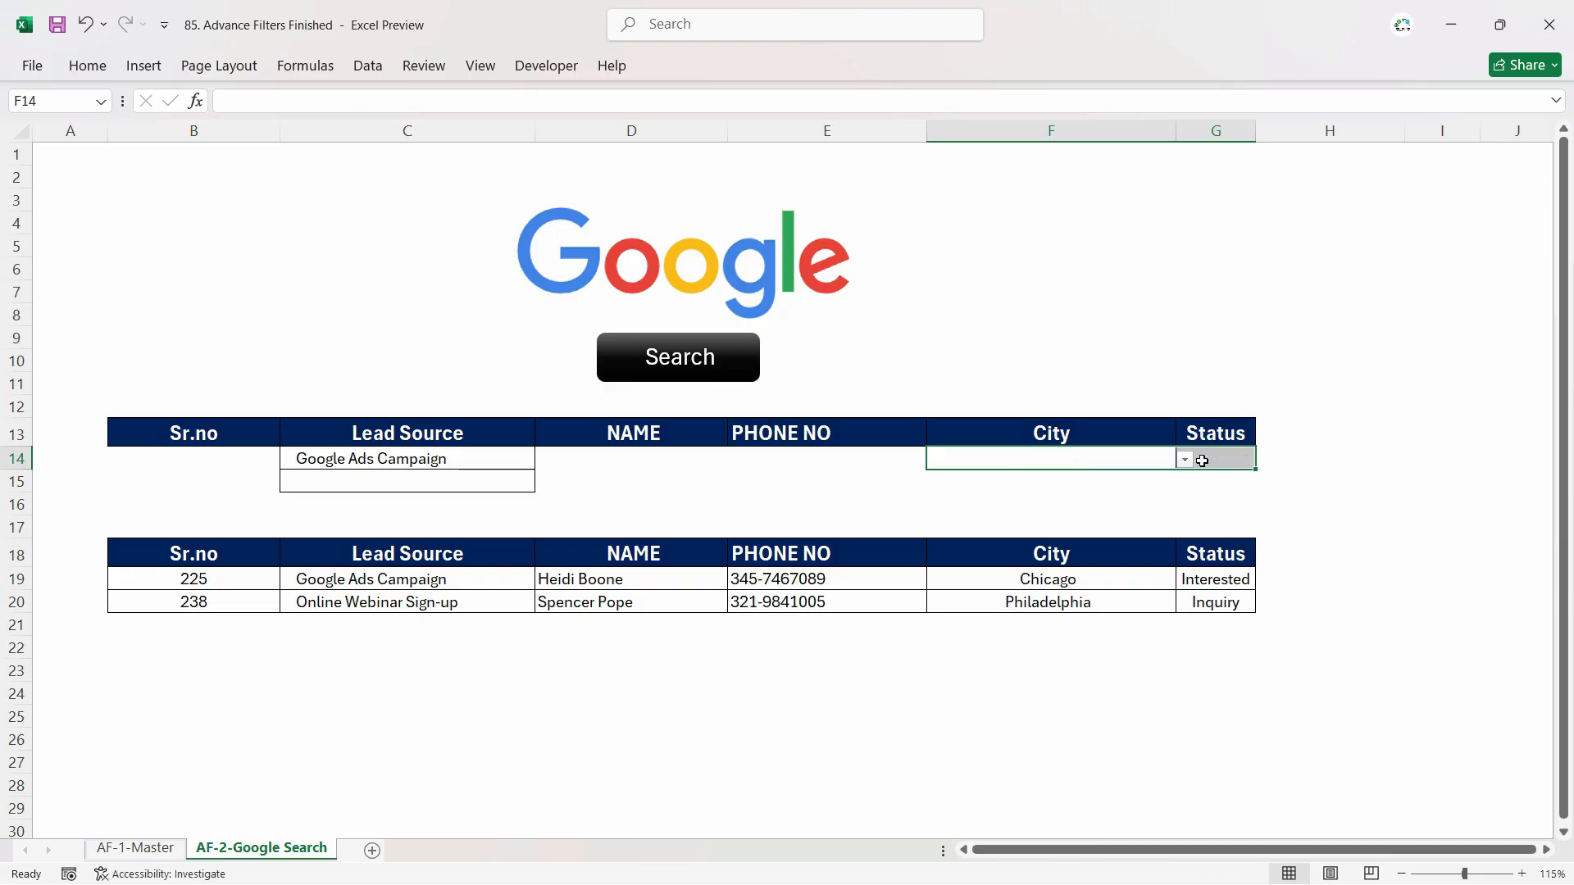
left_click(1082, 465)
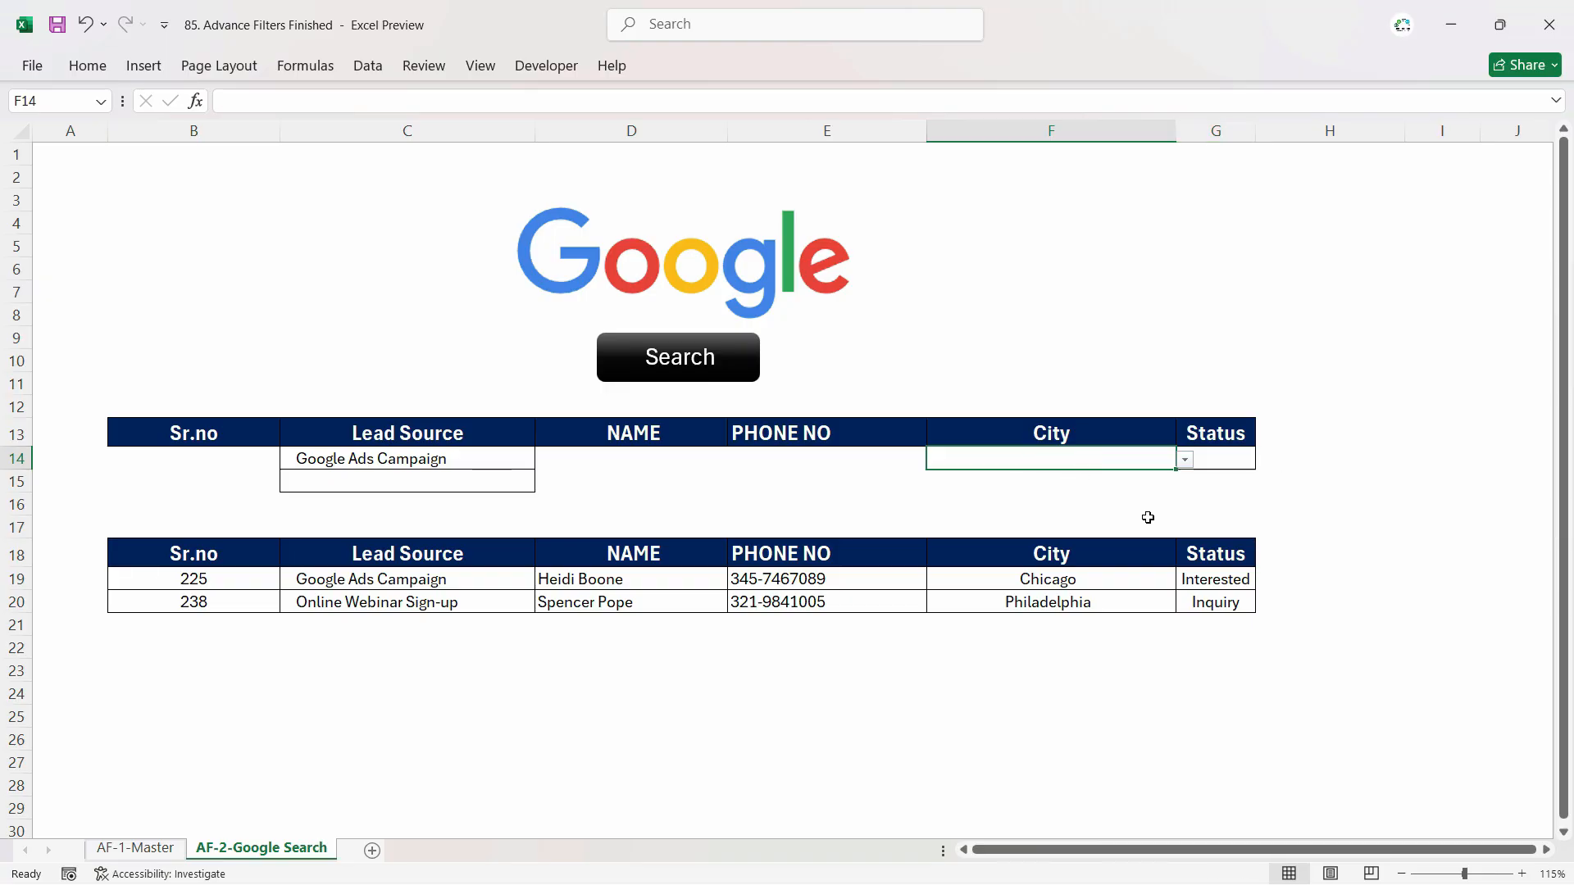
left_click(430, 461)
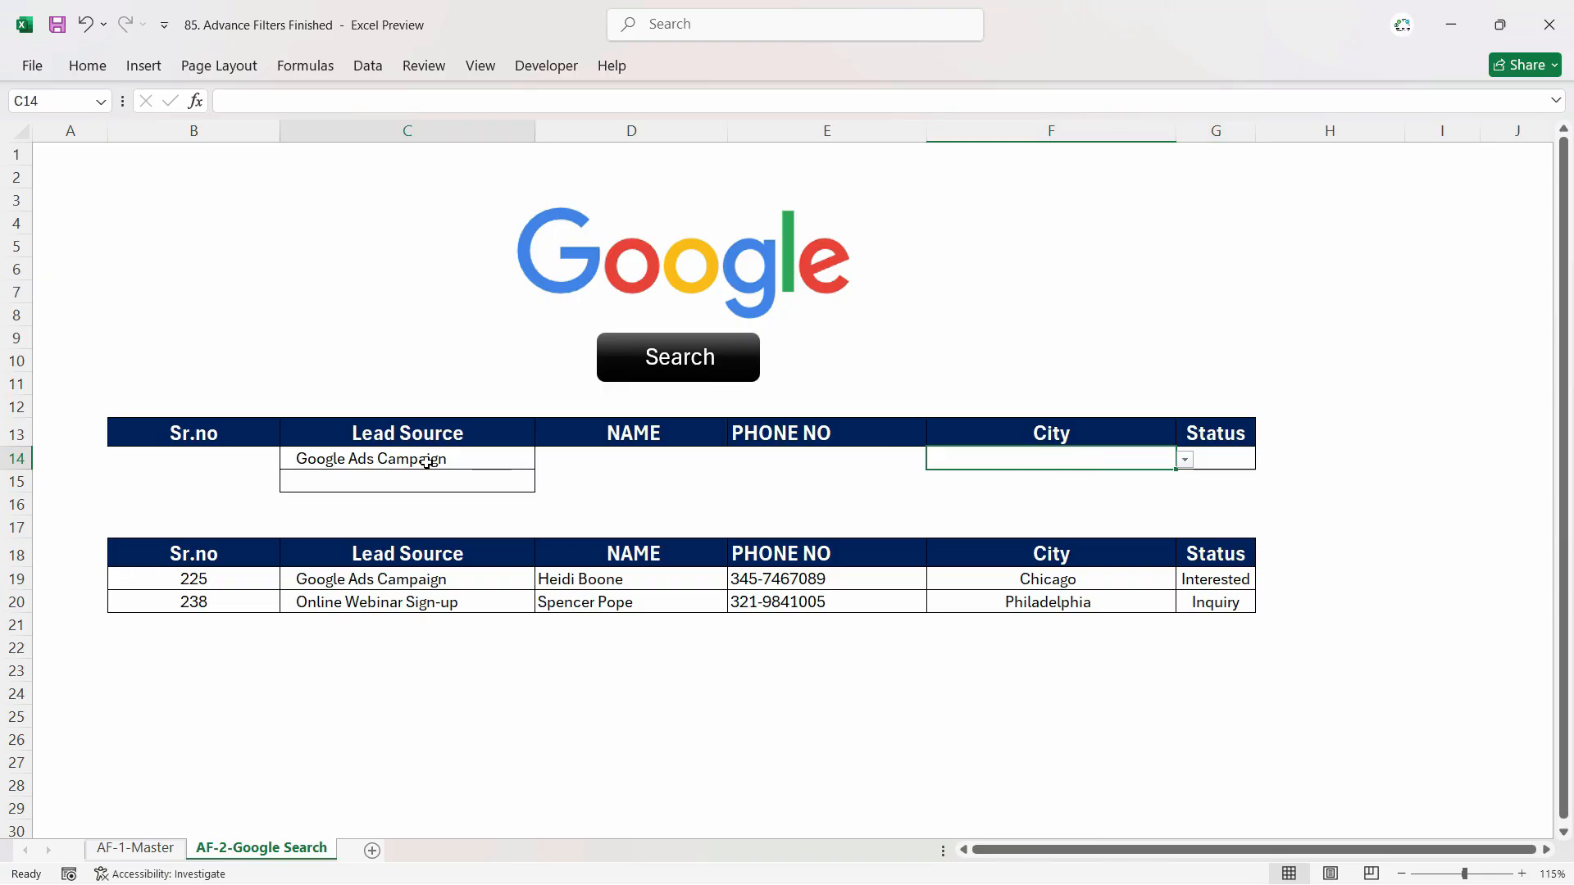
left_click(693, 368)
Examine the Lead Source values in the extracted results against the single remaining criterion.
scroll(527, 660, "down", 5)
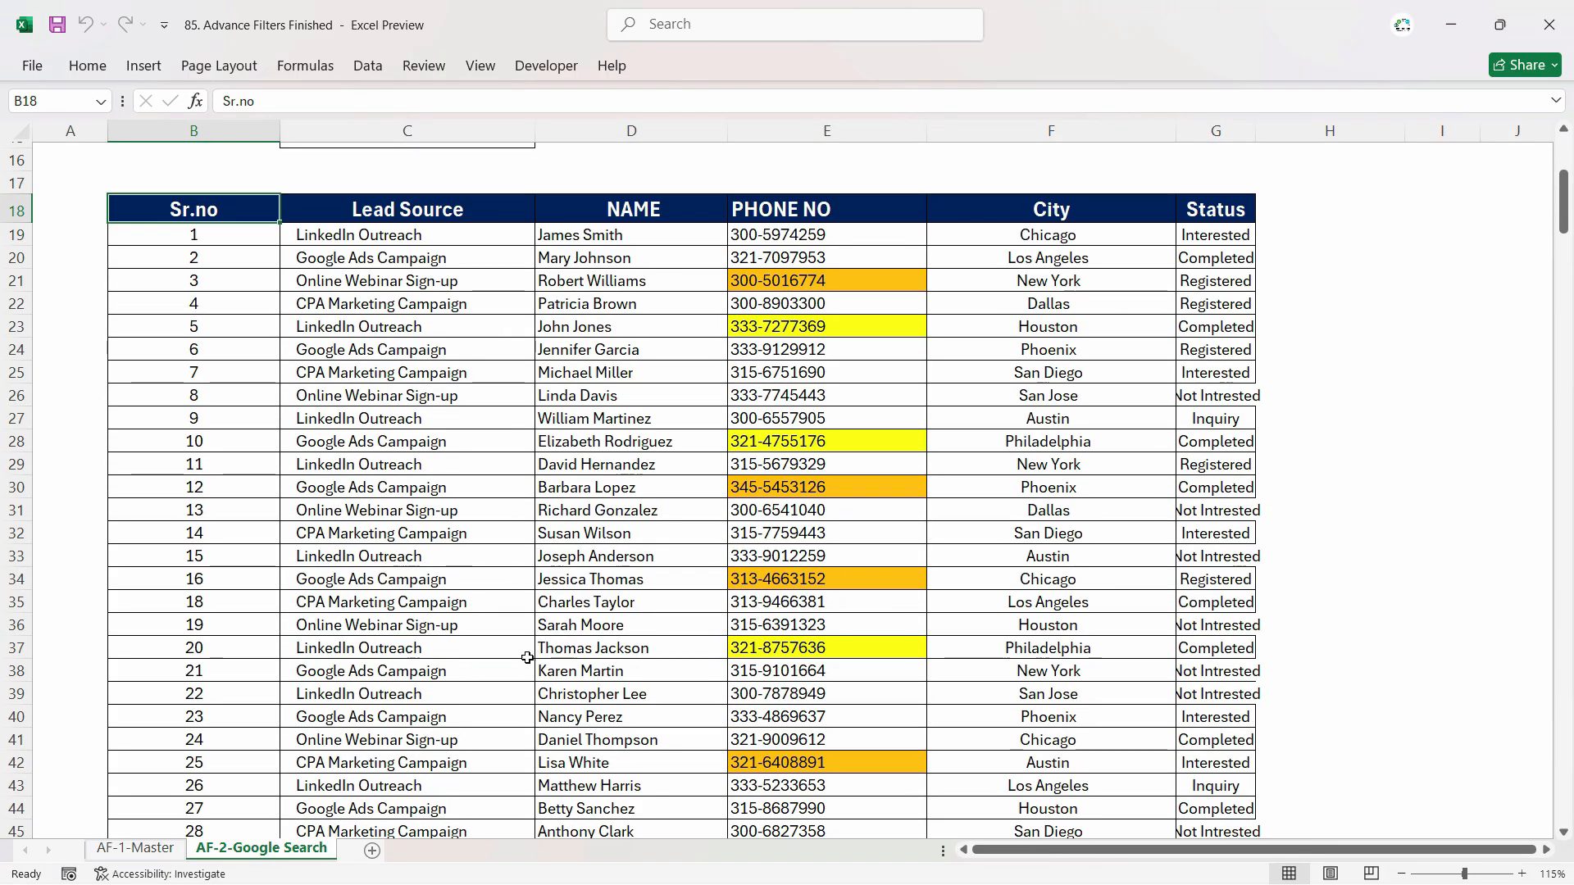
scroll(527, 658, "up", 5)
left_click(972, 457)
left_click(361, 653)
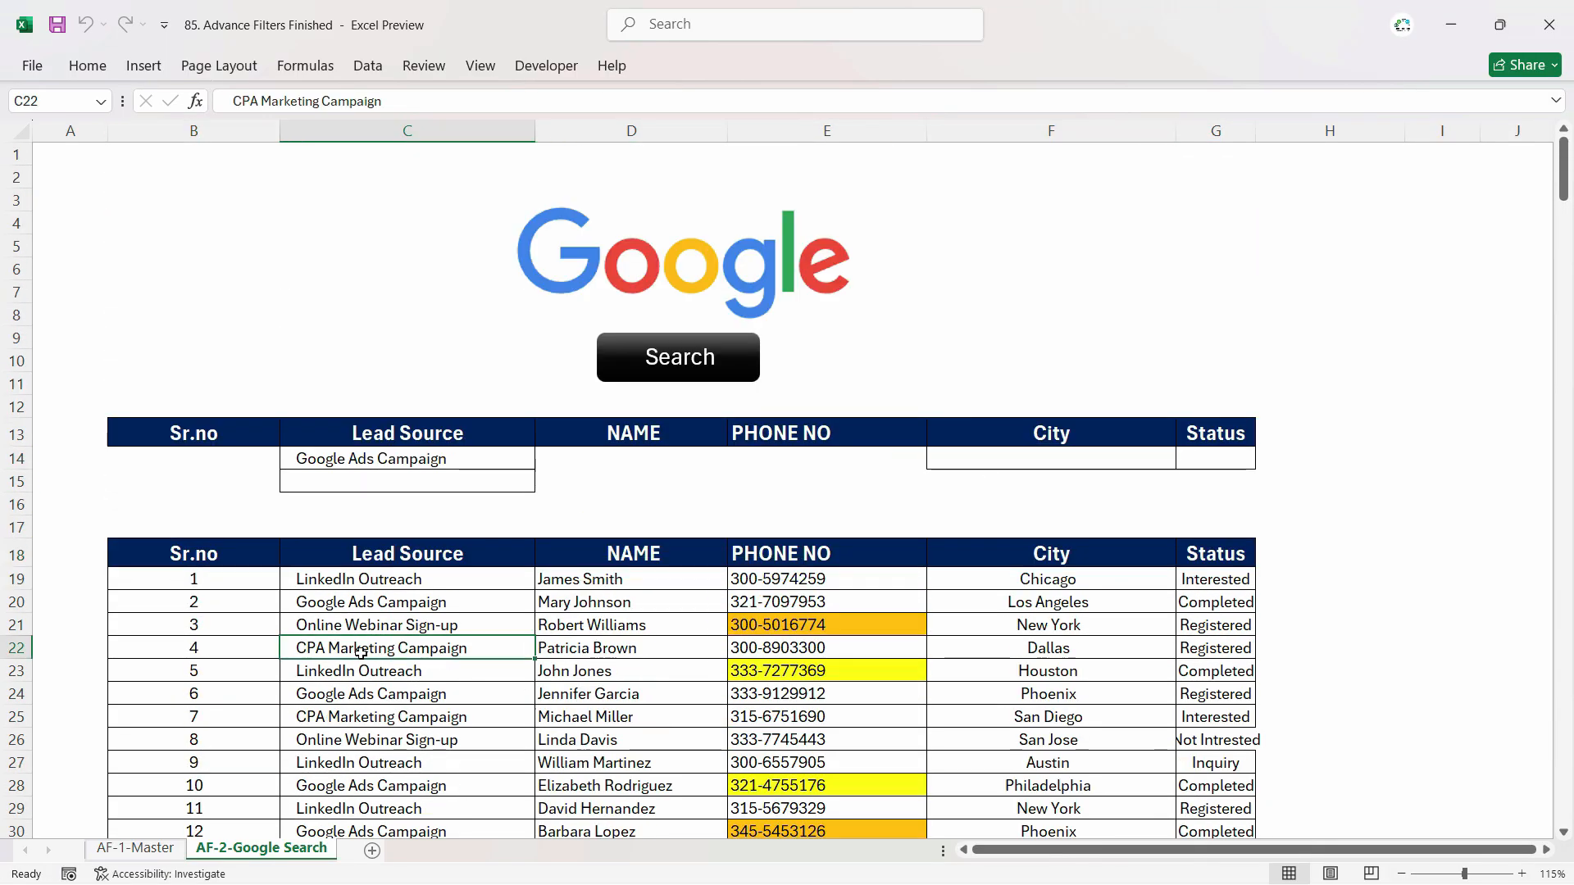
left_click(356, 627)
left_click(367, 654)
scroll(373, 689, "down", 1)
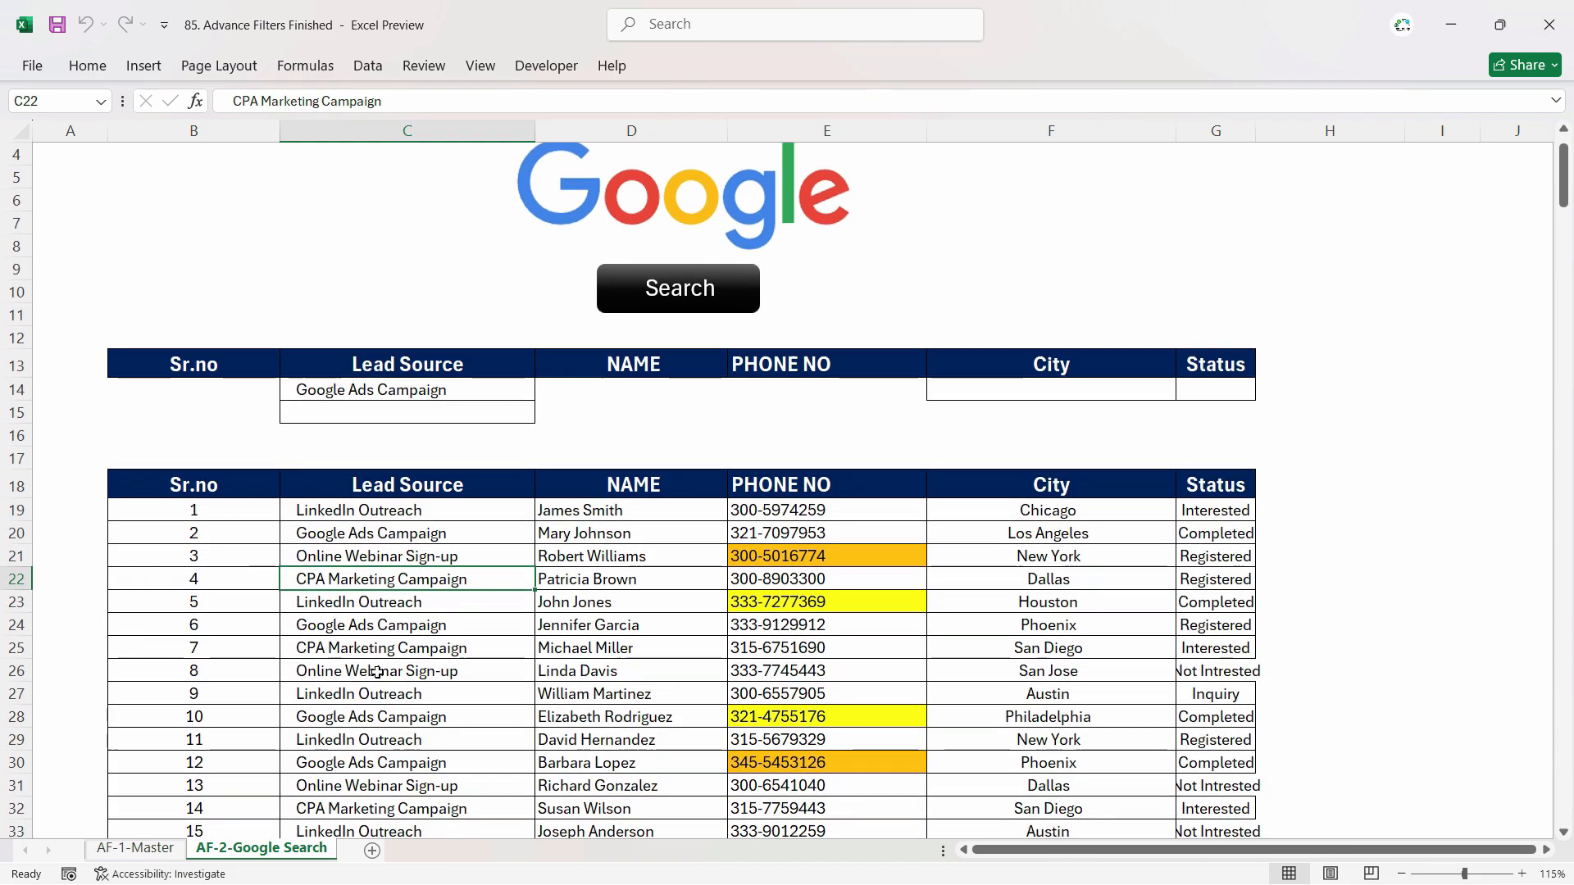
key("Up")
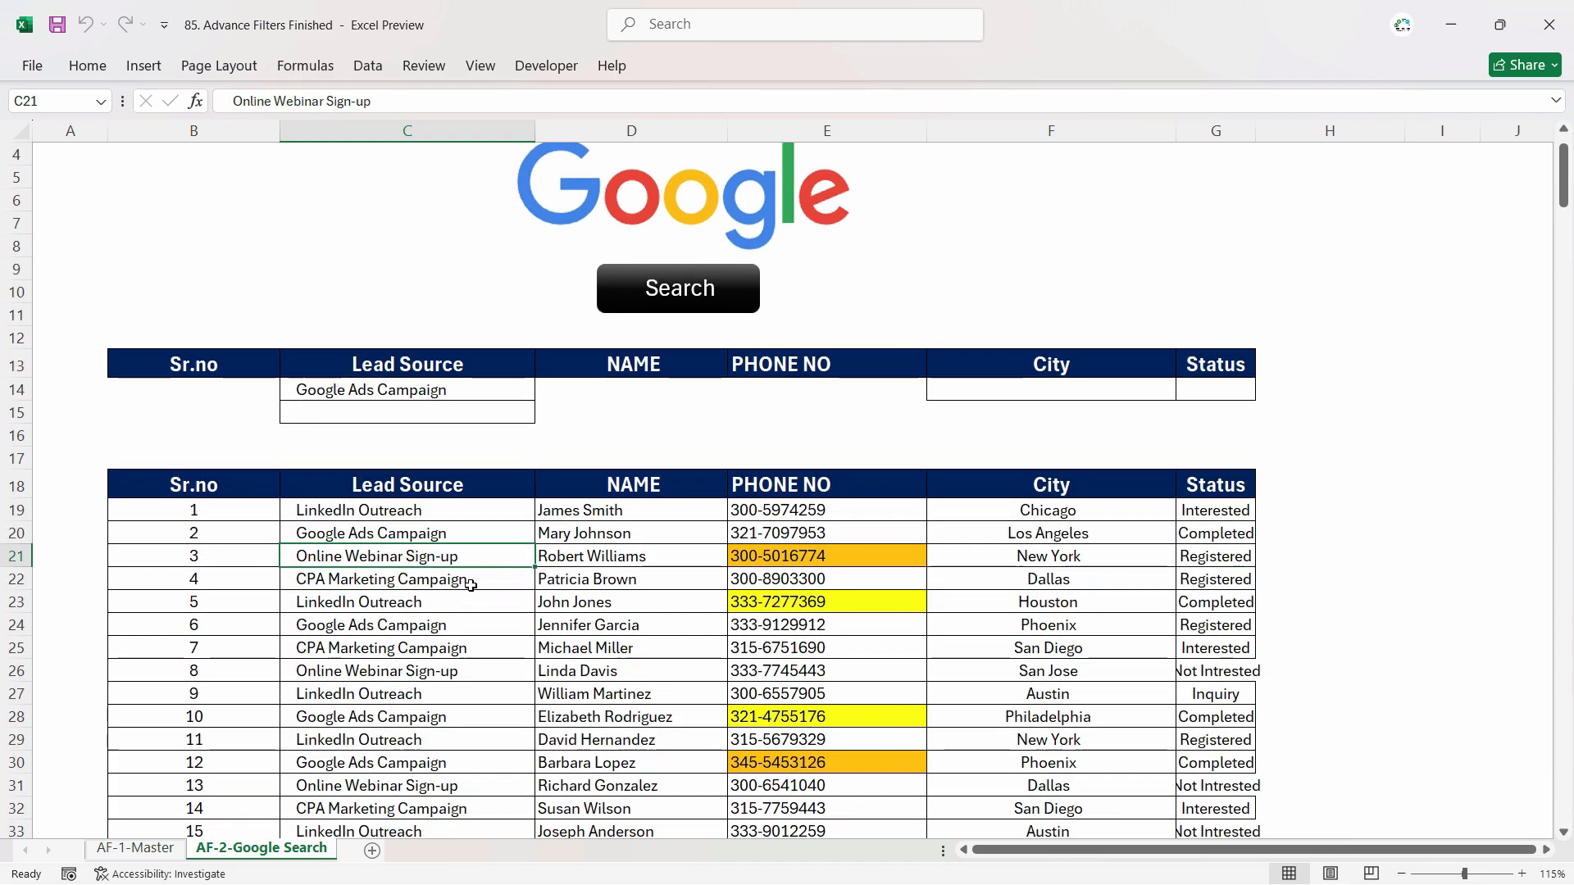
Choose Google Ads Campaign as the second Lead Source criterion in C15 and rerun the search.
left_click(382, 412)
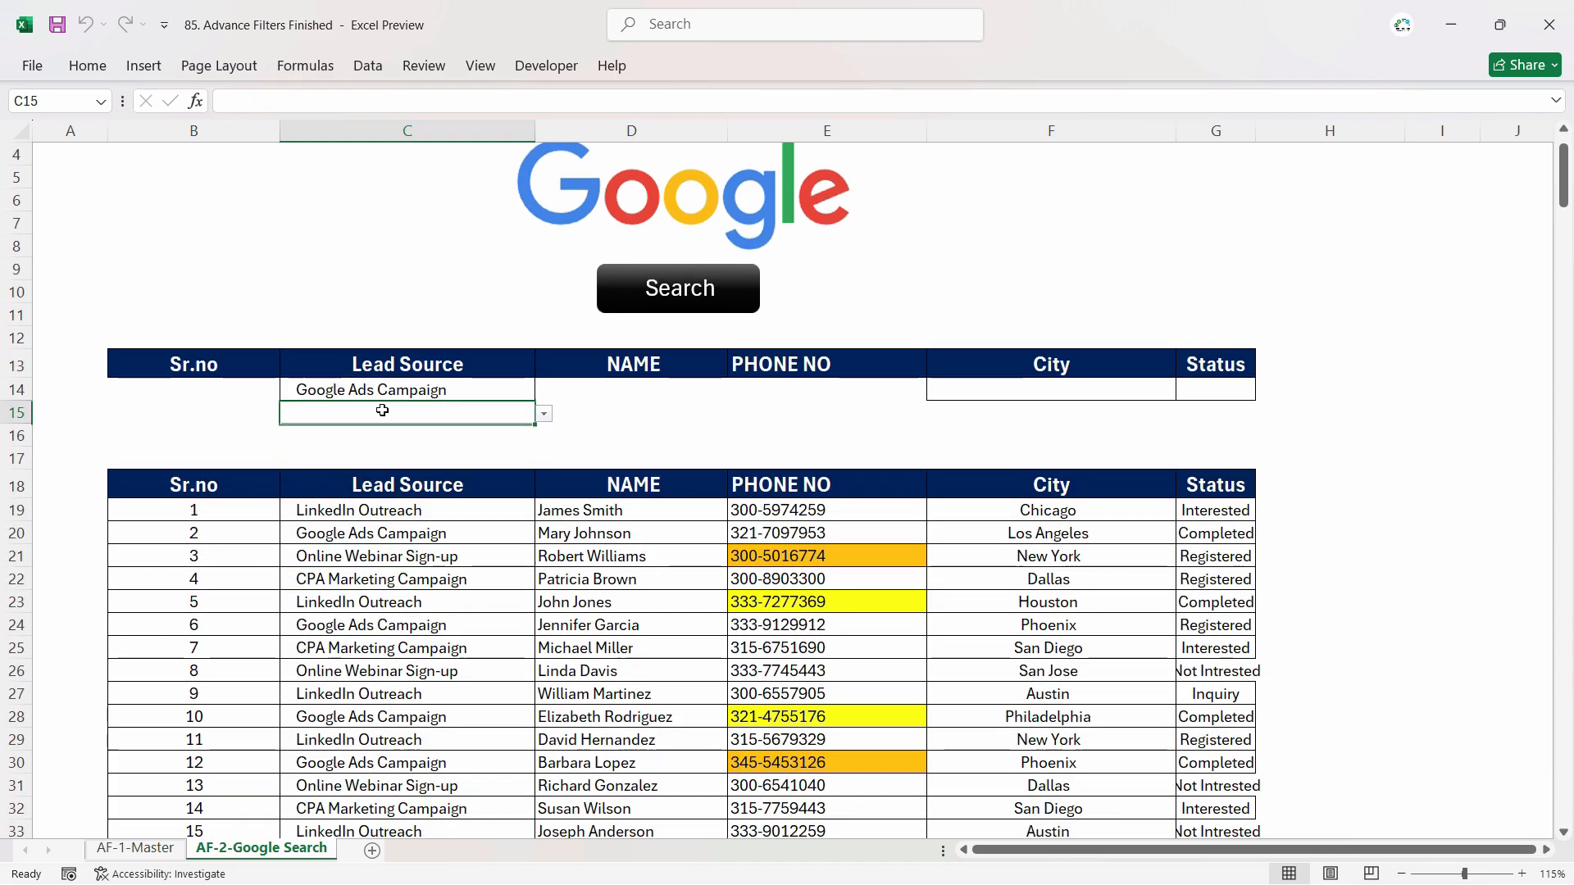
left_click(545, 415)
left_click(503, 452)
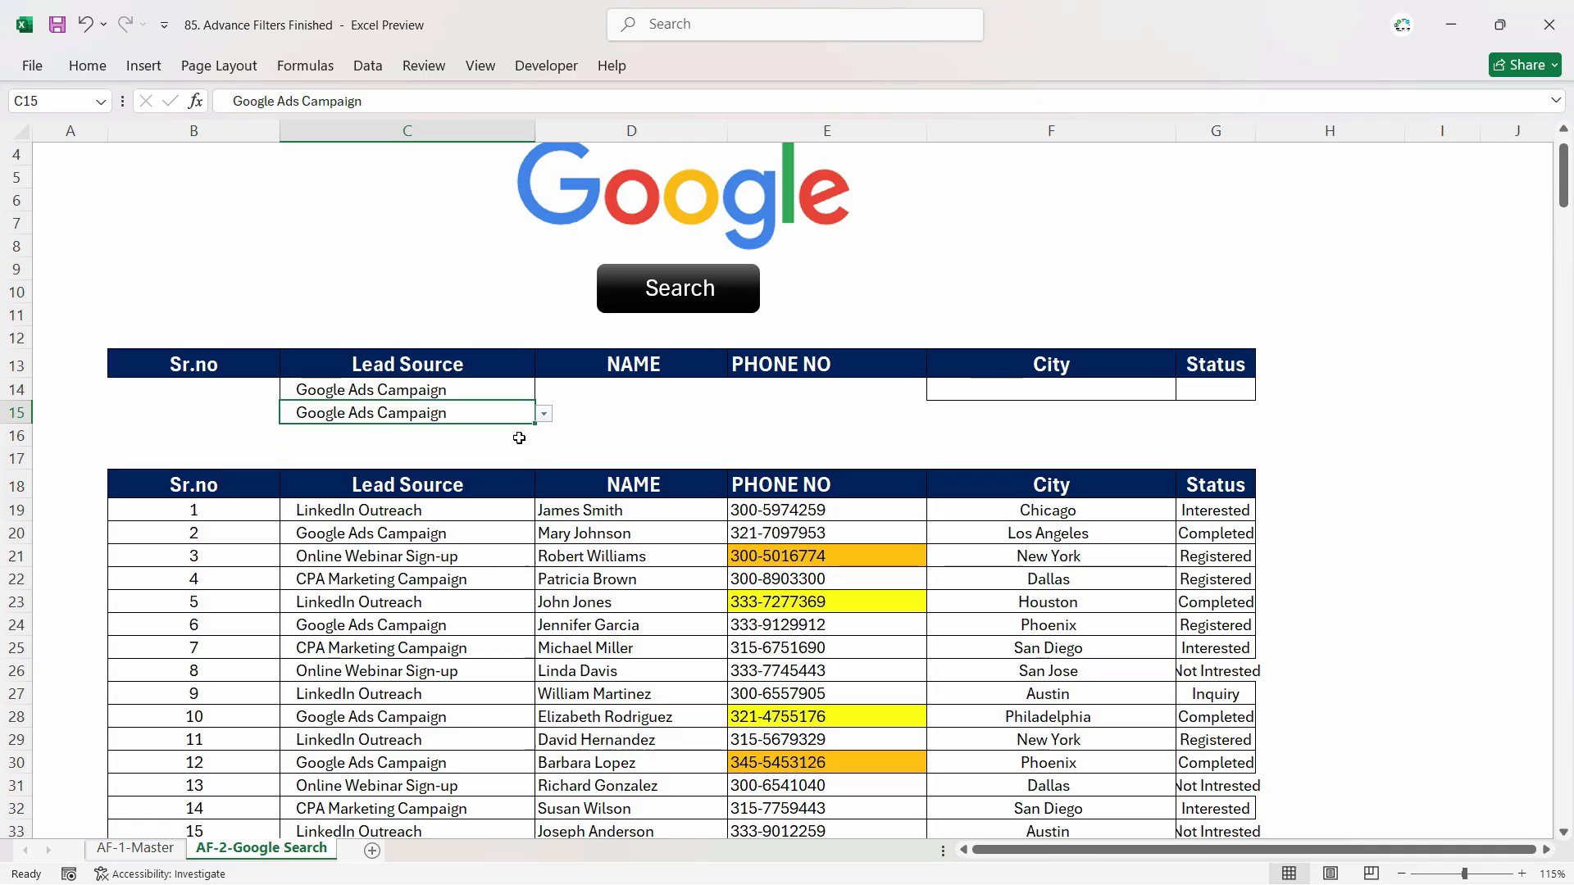
left_click(699, 297)
left_click(502, 583)
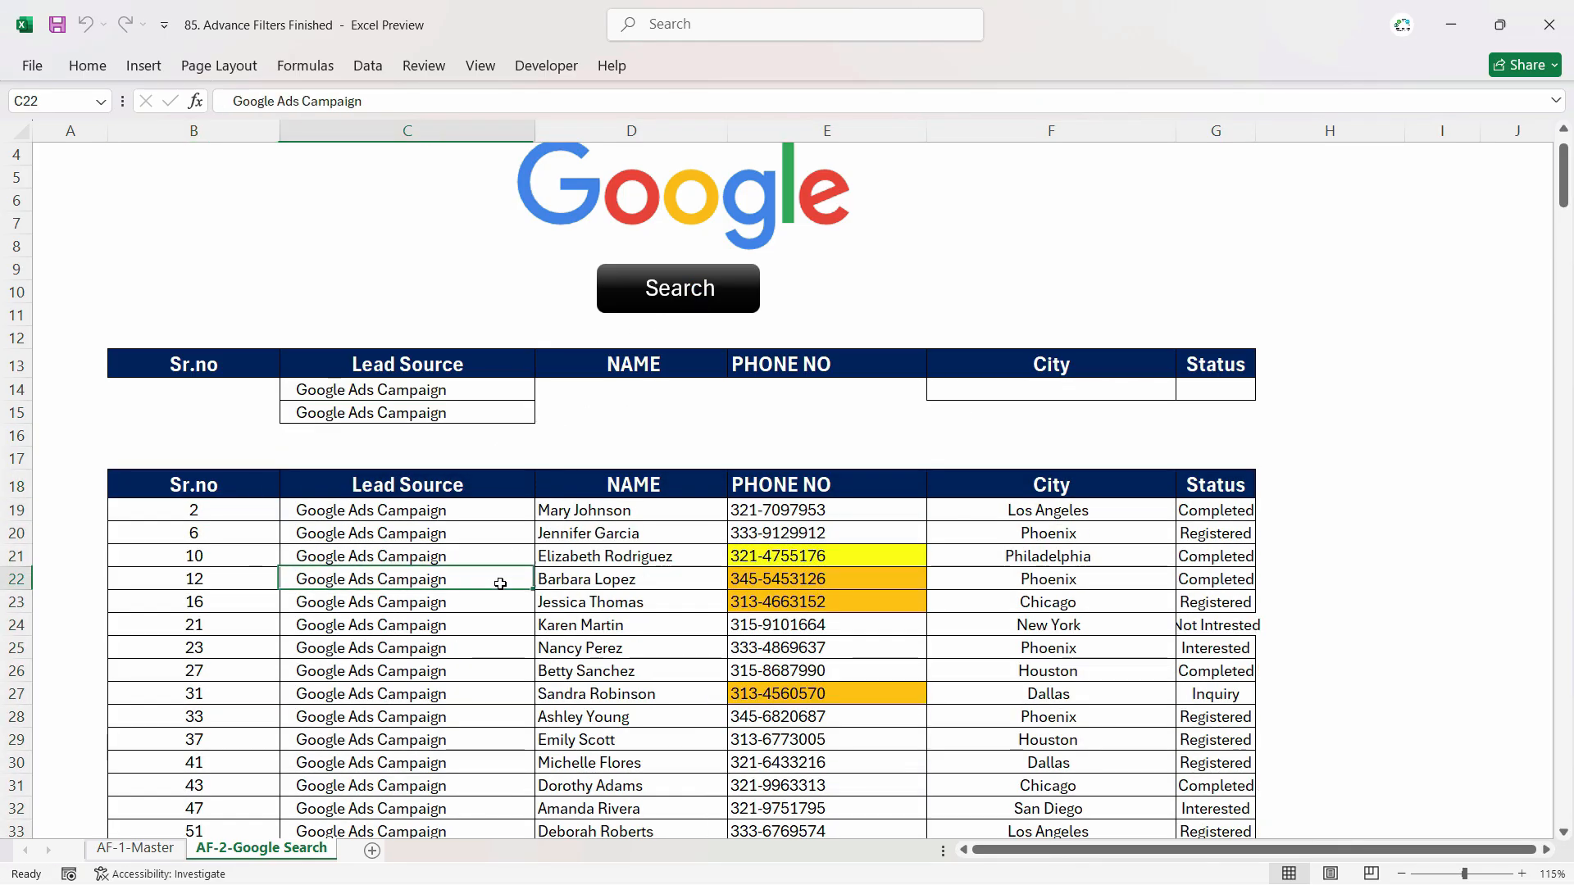
left_click(492, 412)
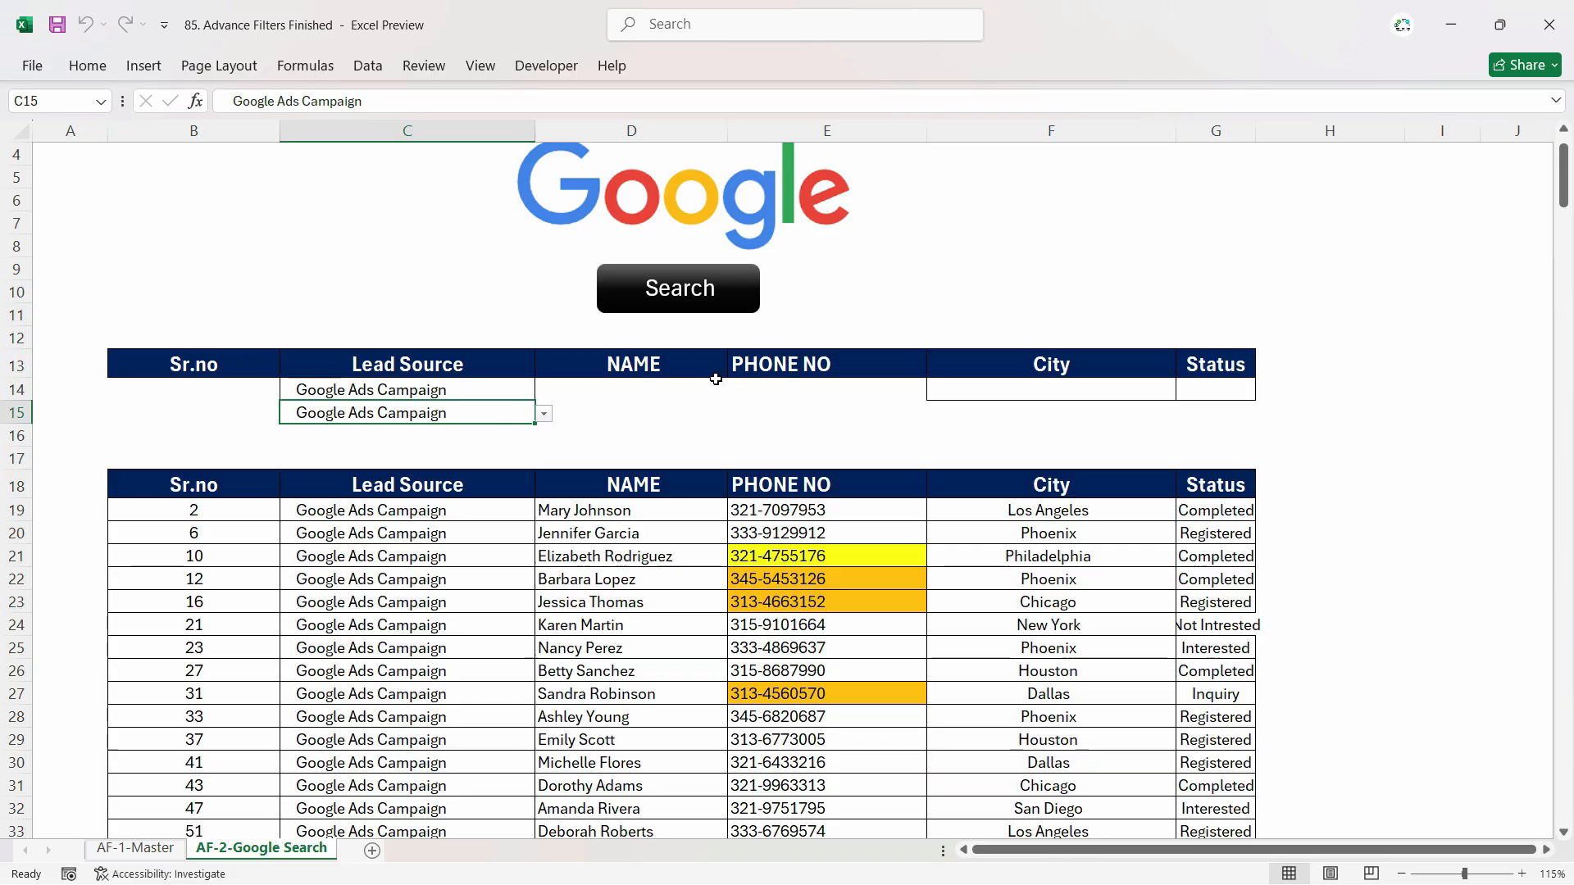
left_click(516, 393)
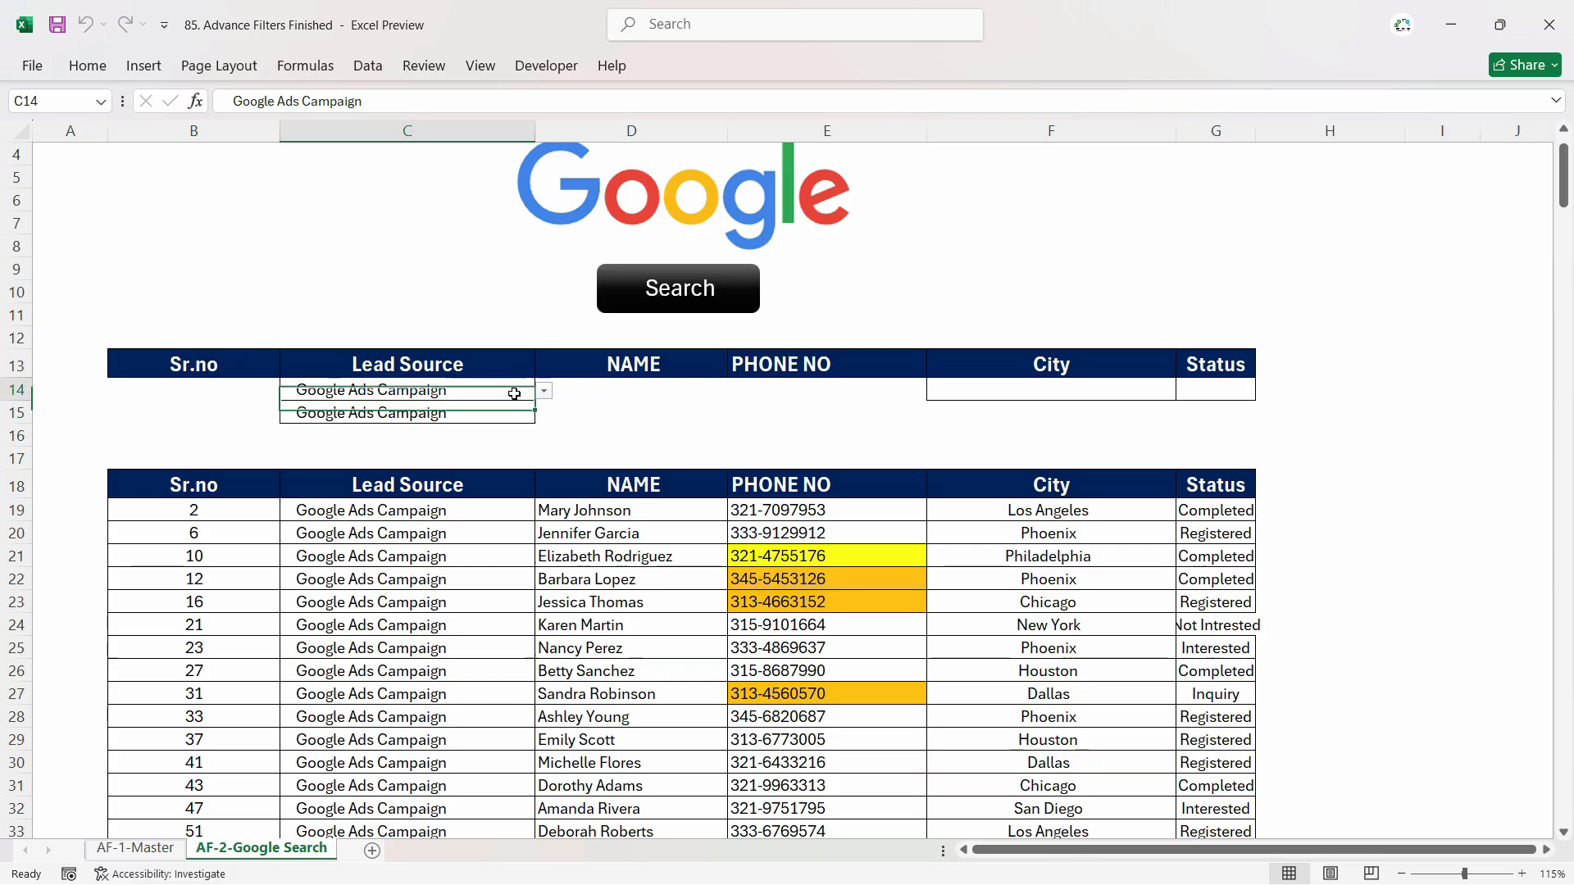
left_click(528, 408)
left_click(516, 393)
left_click(517, 411)
left_click(517, 391)
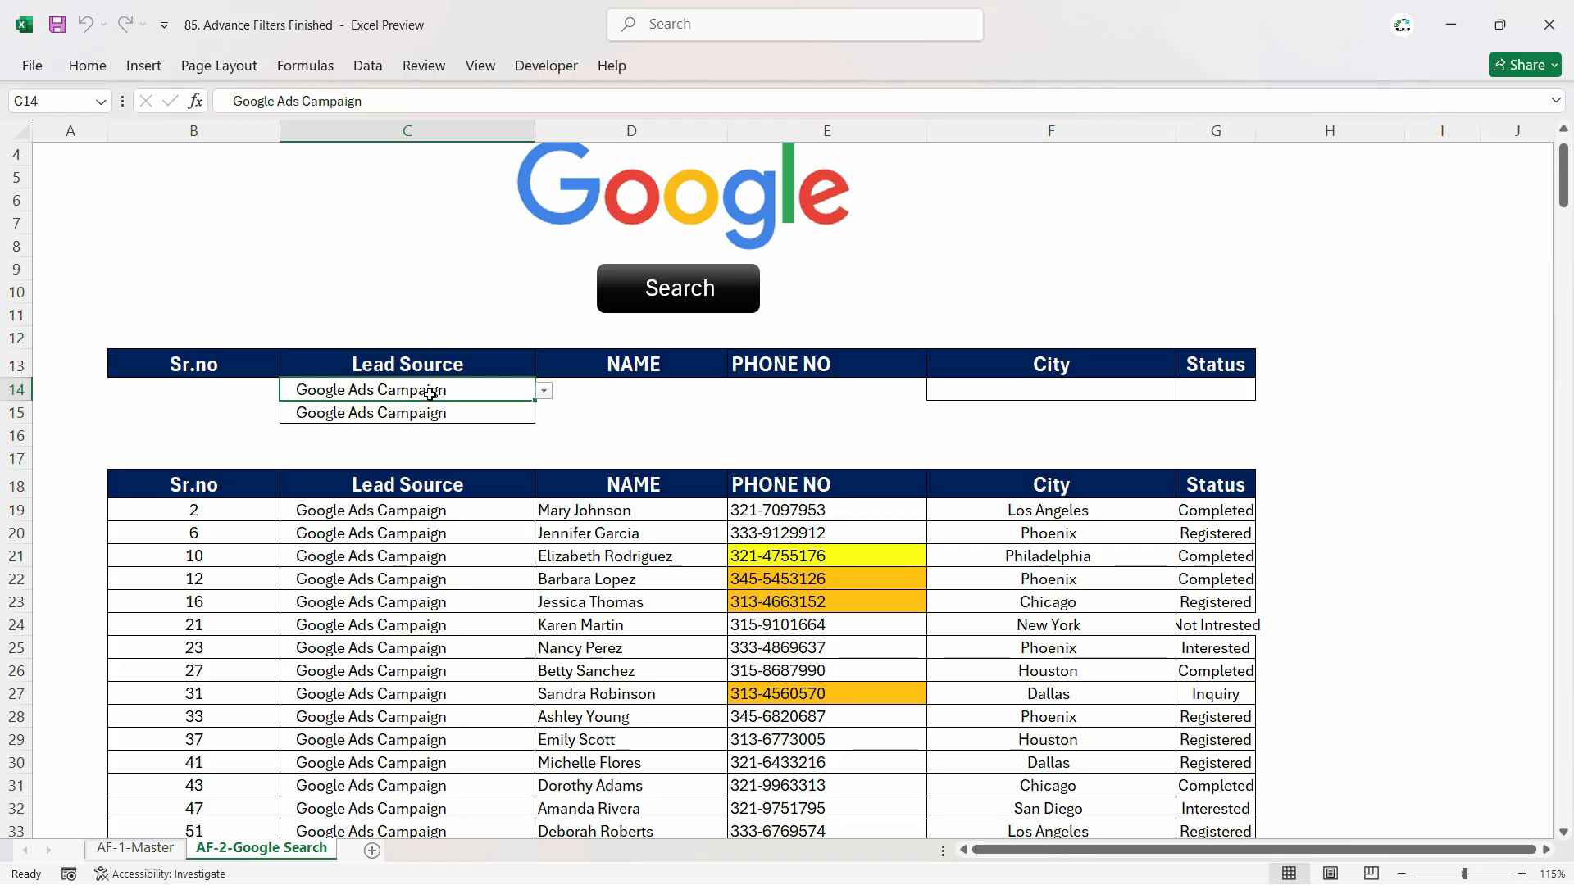
Try an Advanced Filter criteria range of B13:G14 covering only the first criteria row, and cancel the dialog.
left_click(368, 65)
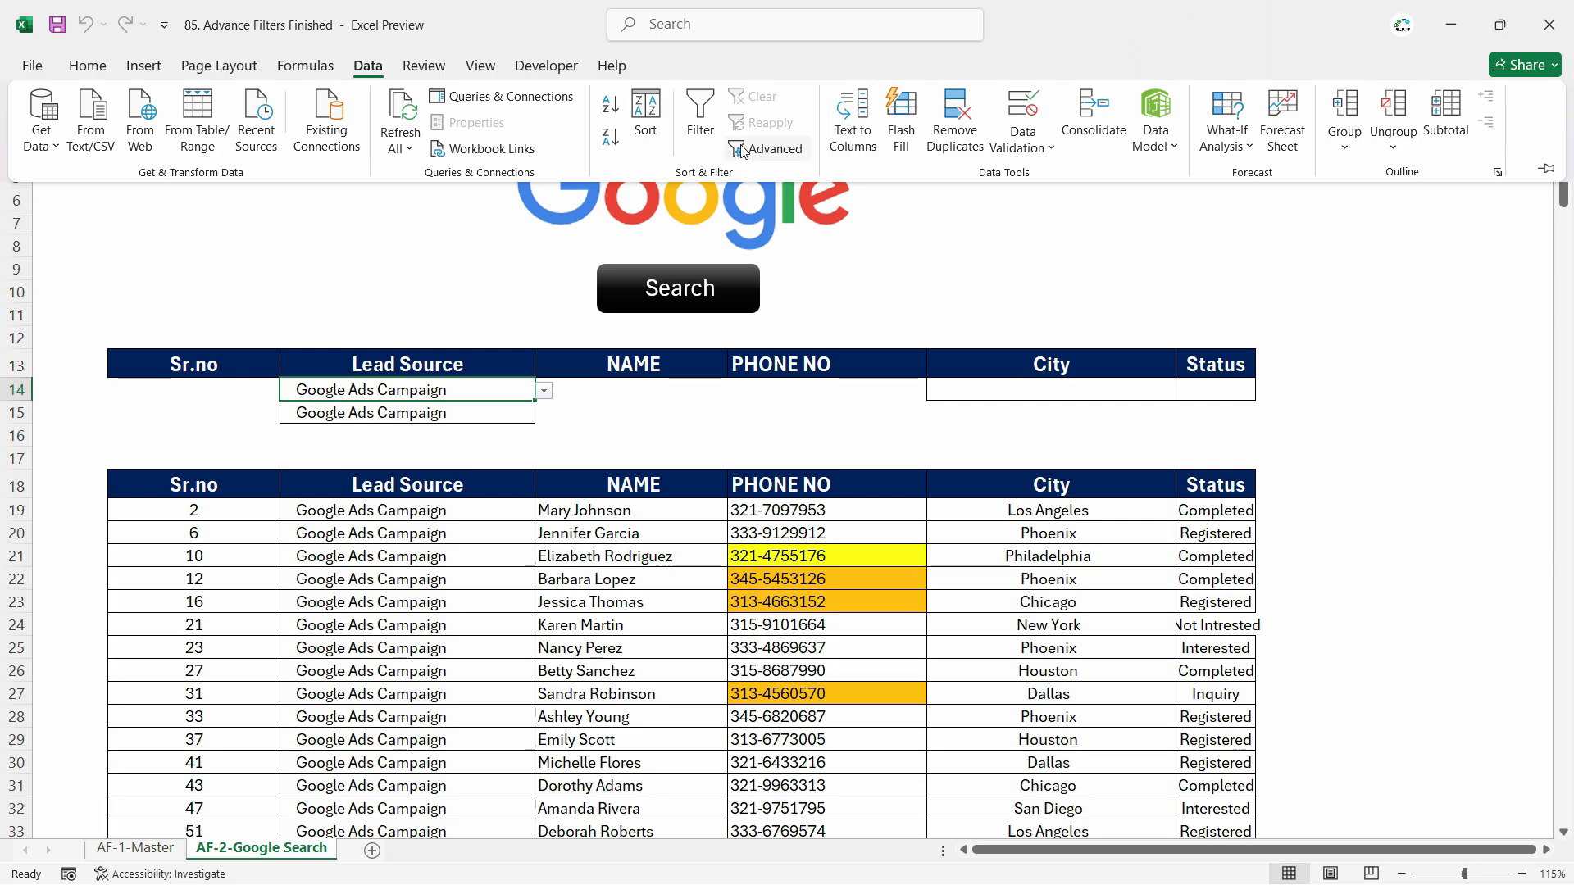
left_click(758, 149)
left_click_drag(965, 419, 827, 435)
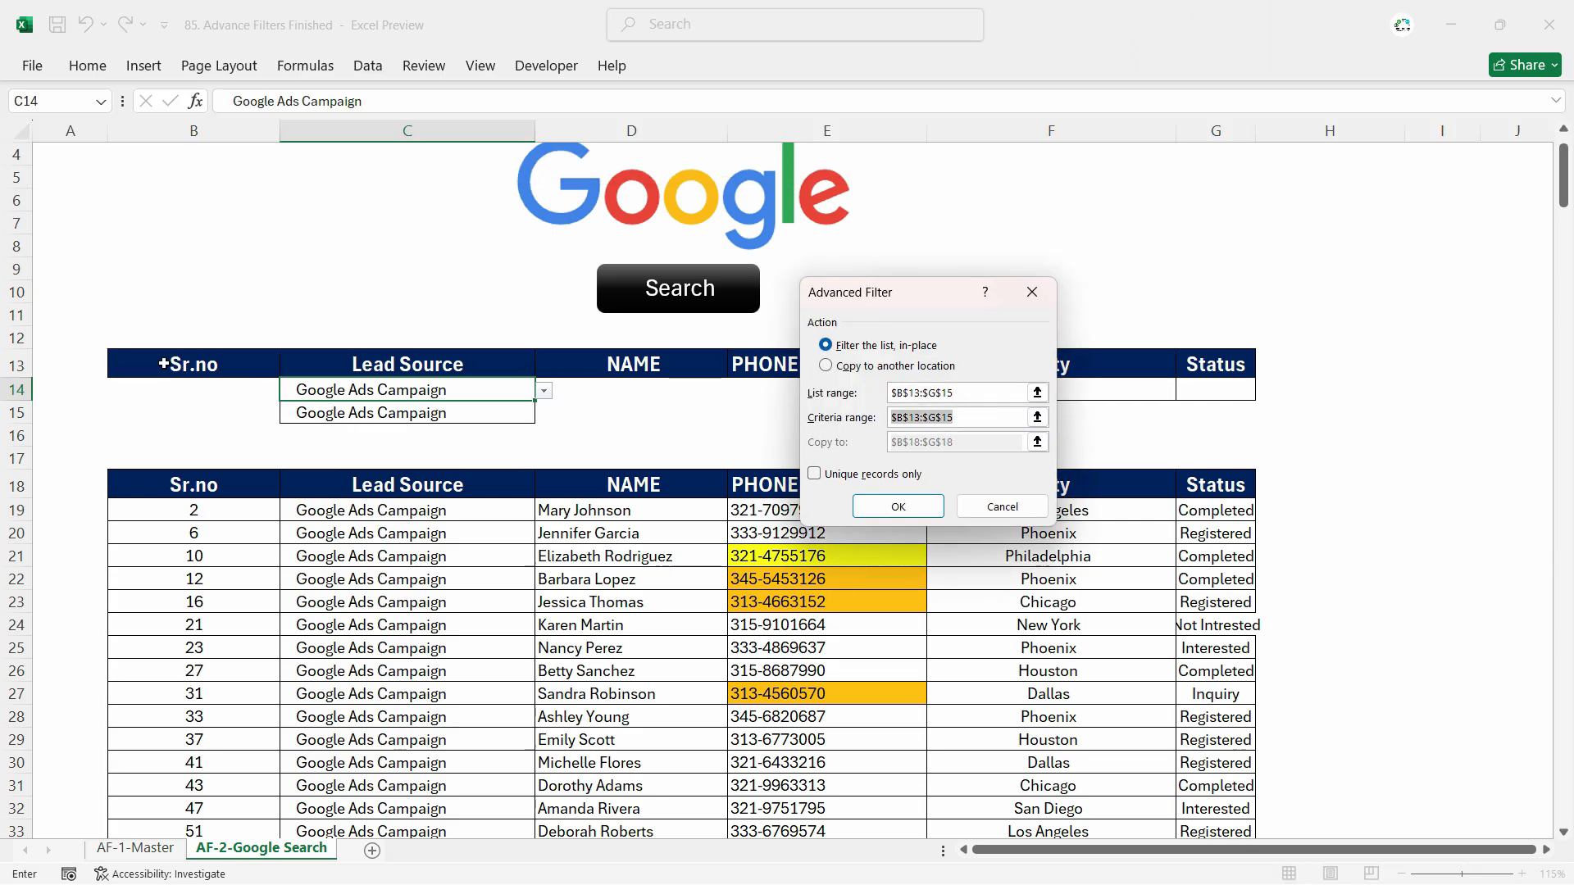
left_click_drag(163, 364, 1189, 388)
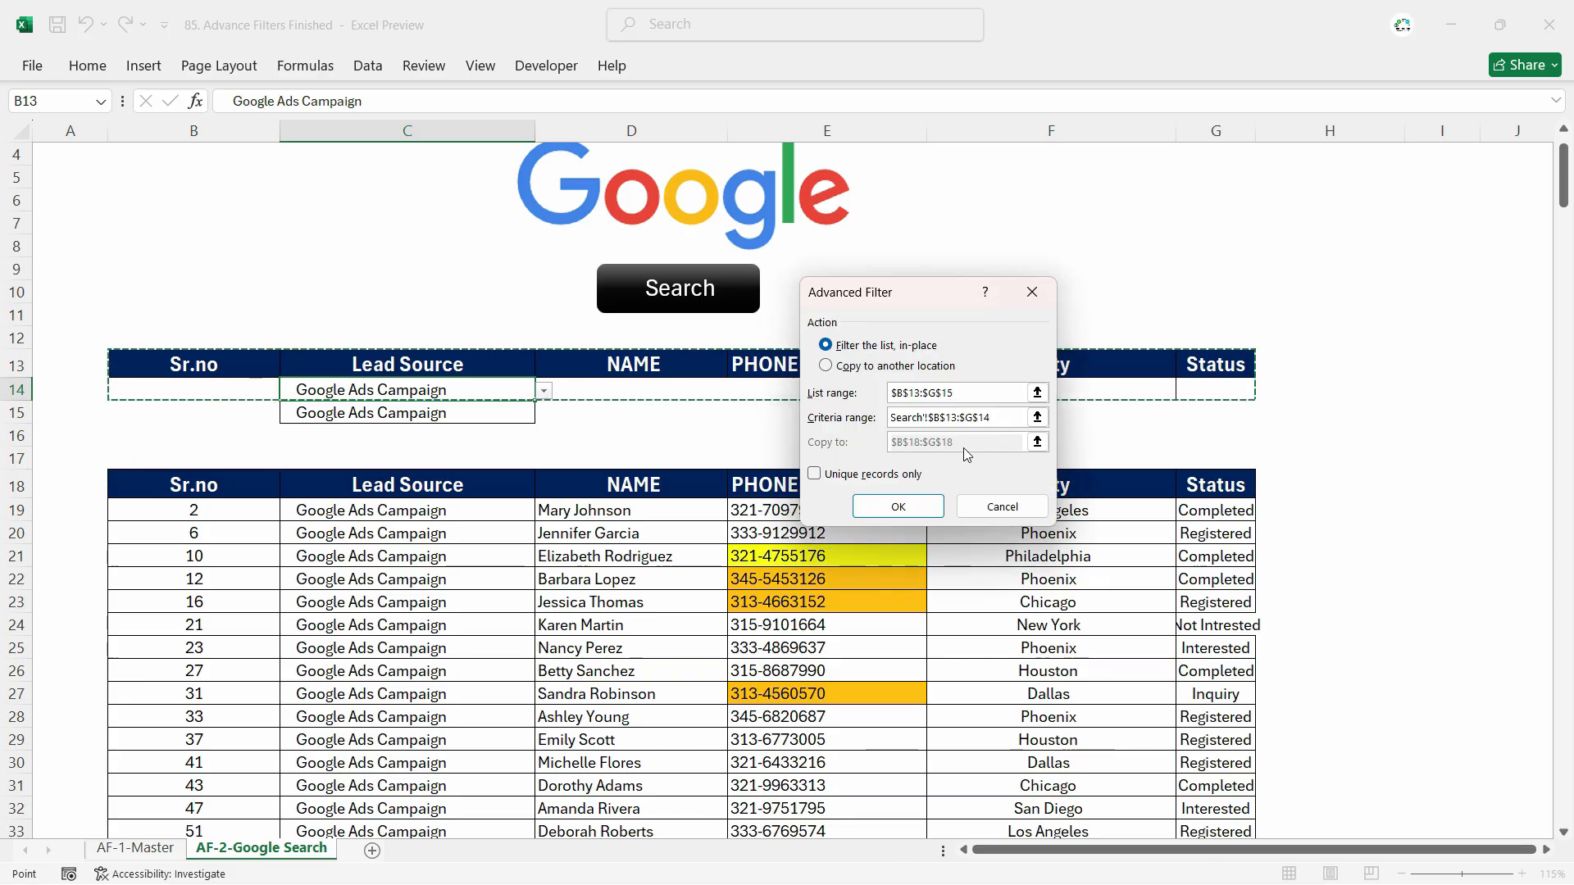
left_click(1000, 508)
Set the City criteria to New York in F14 and Houston in F15, and run the search.
left_click(747, 429)
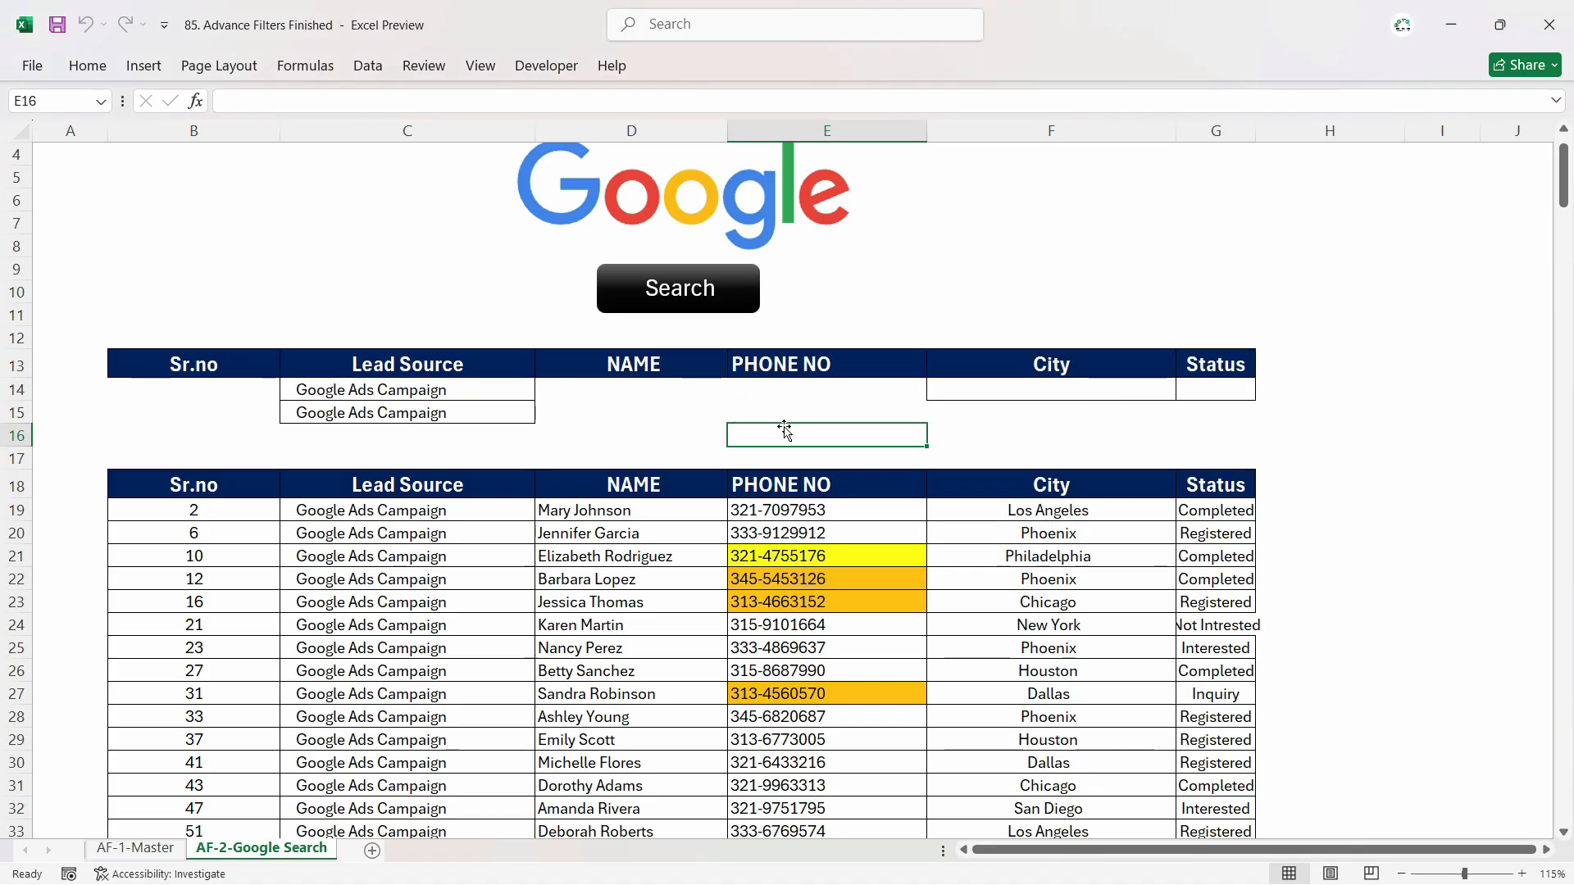
left_click(986, 399)
left_click(1184, 392)
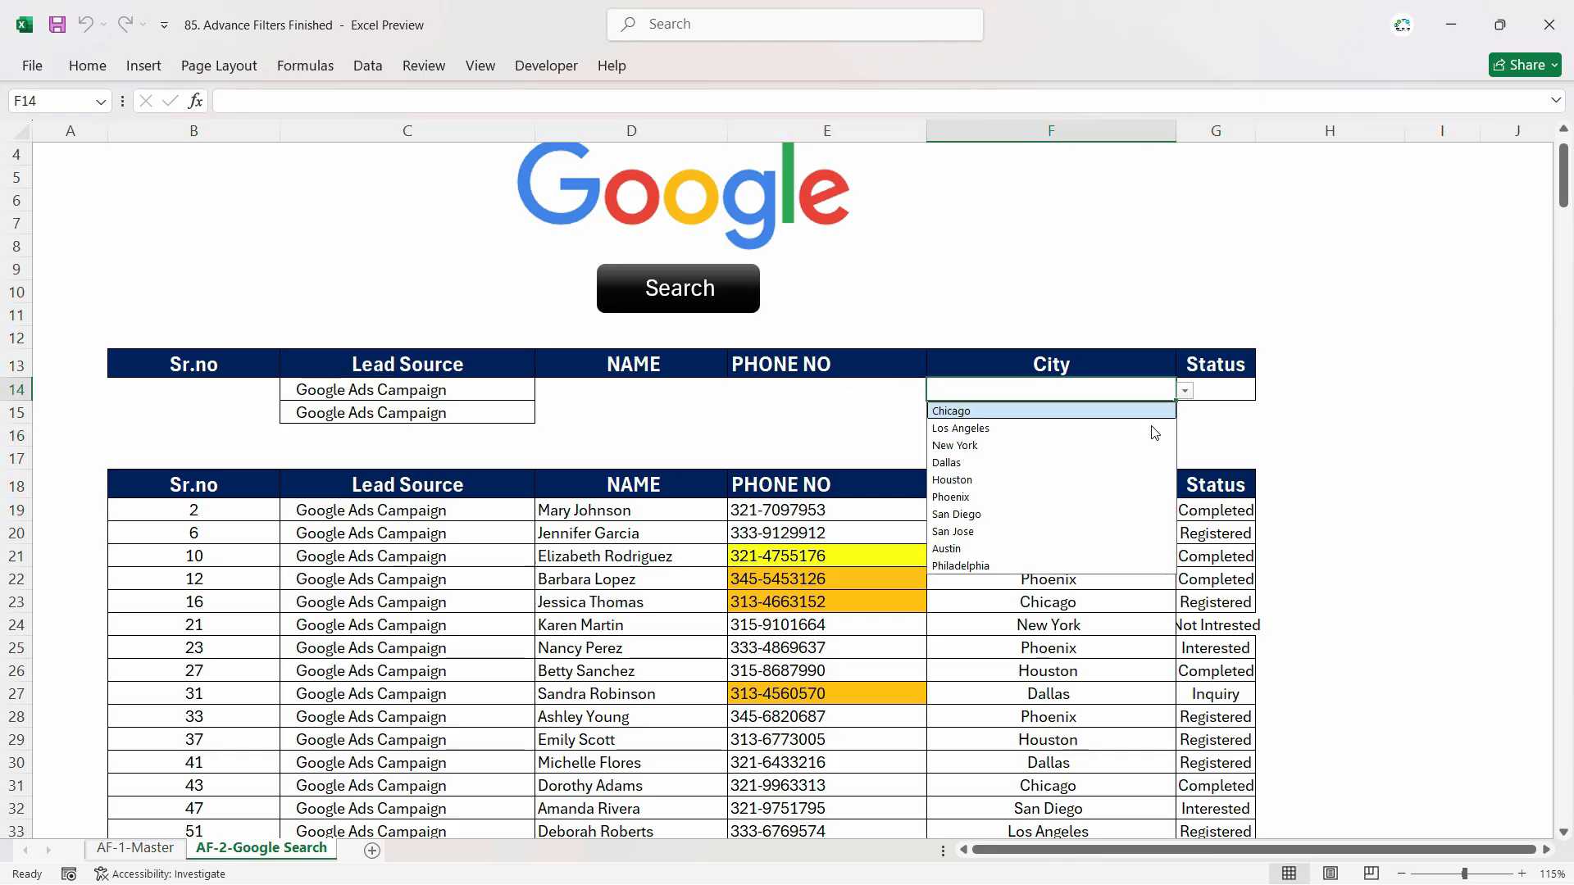
left_click(1095, 456)
left_click(1159, 412)
left_click(1185, 414)
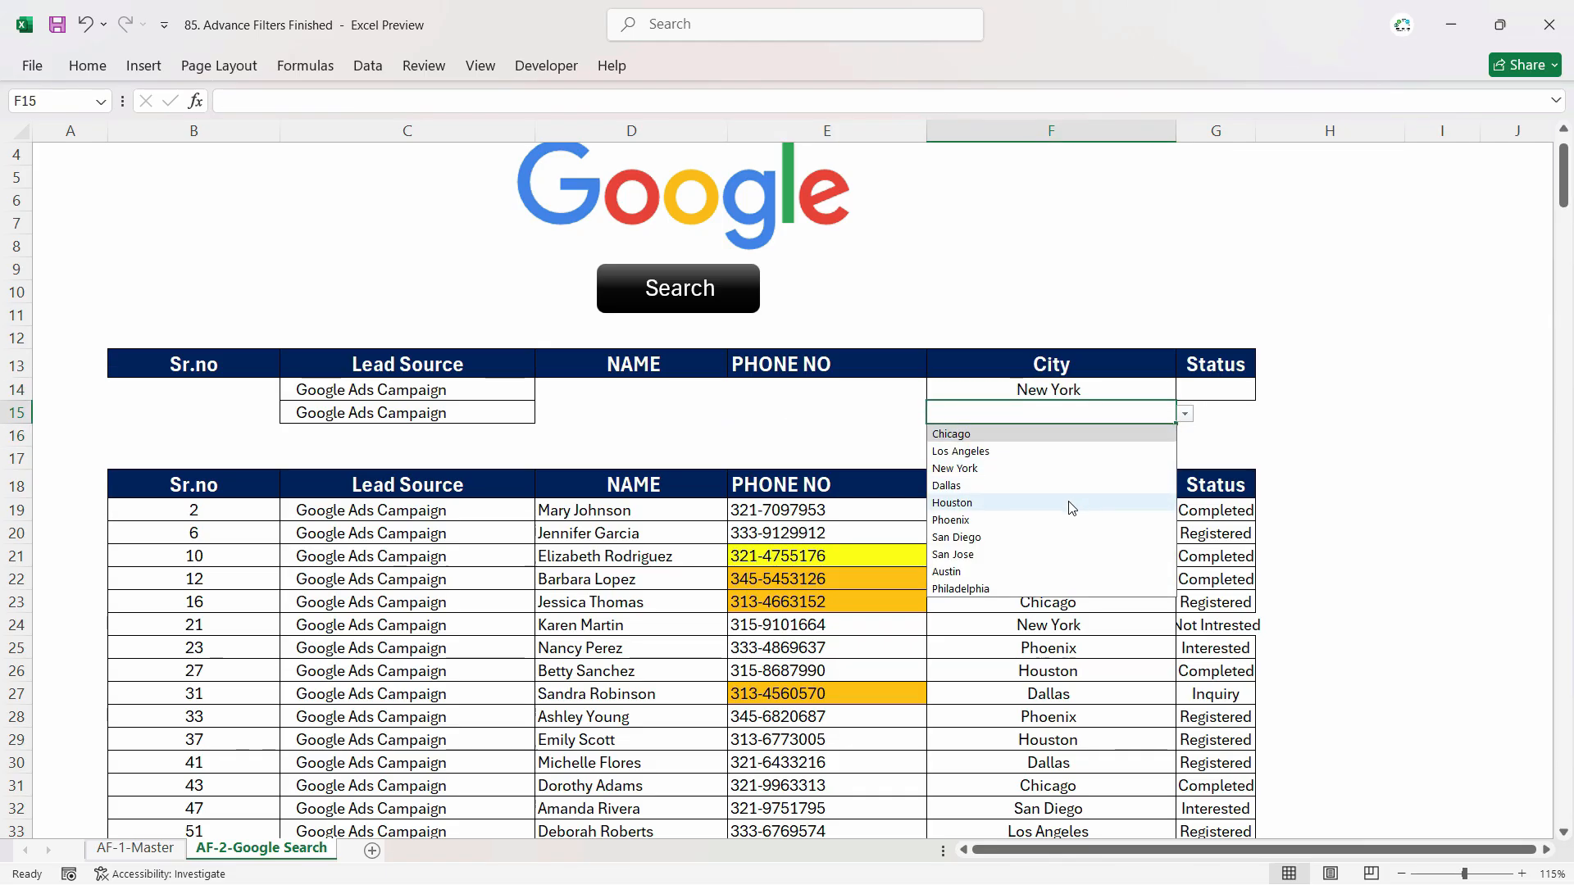
left_click(1049, 502)
left_click(644, 293)
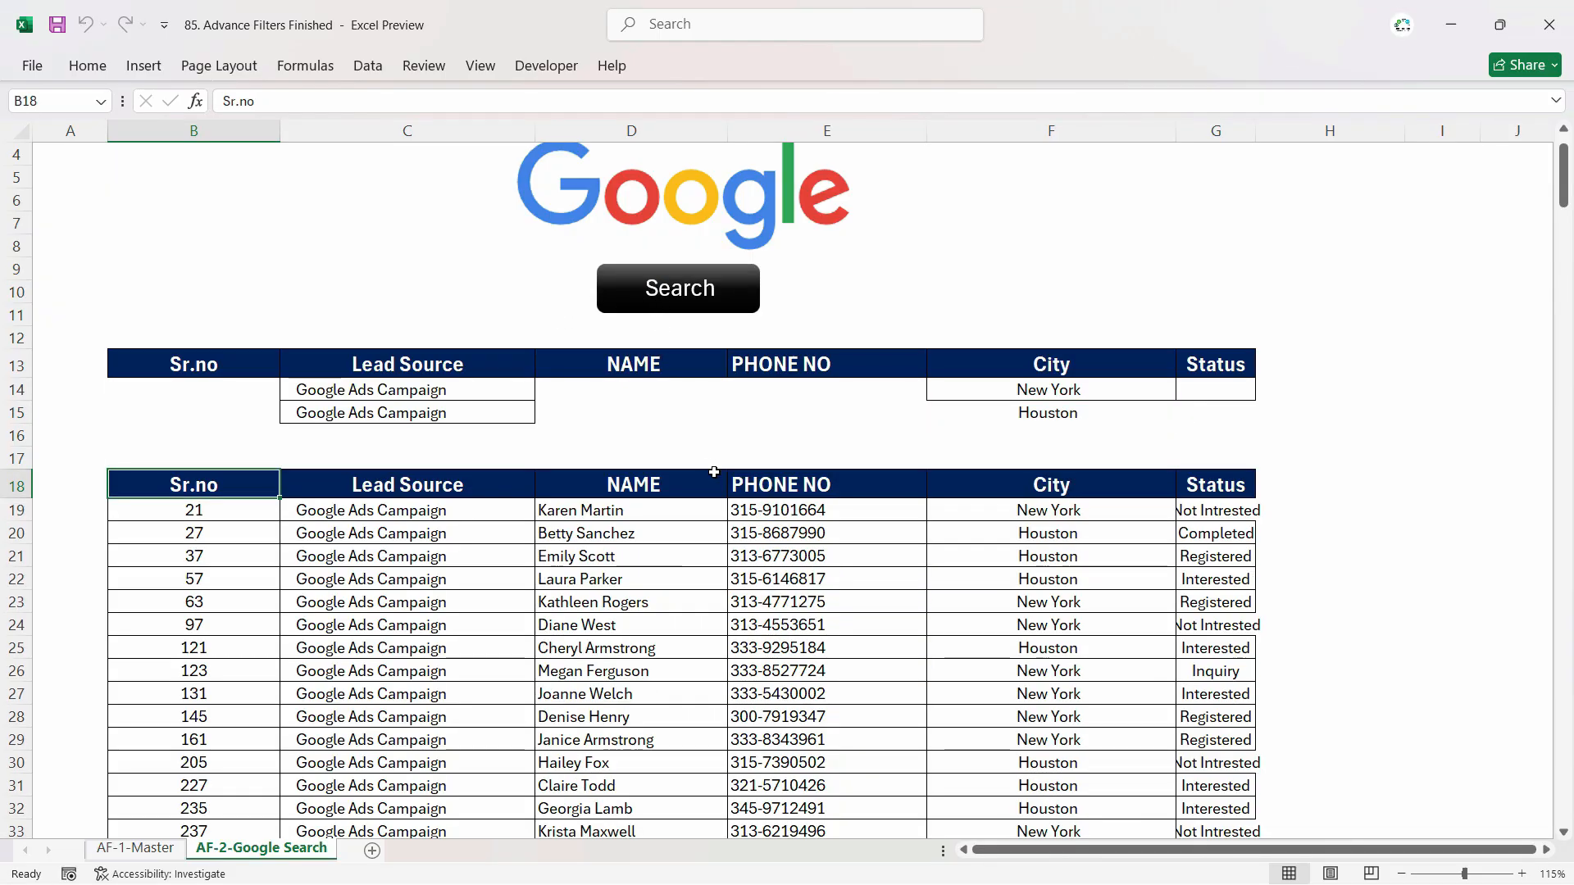
Start saving a copy in the Advance Excel Basic to Advance Training 2025 folder, named 88. Advance Filter Search Macros based.
scroll(1021, 578, "up", 1)
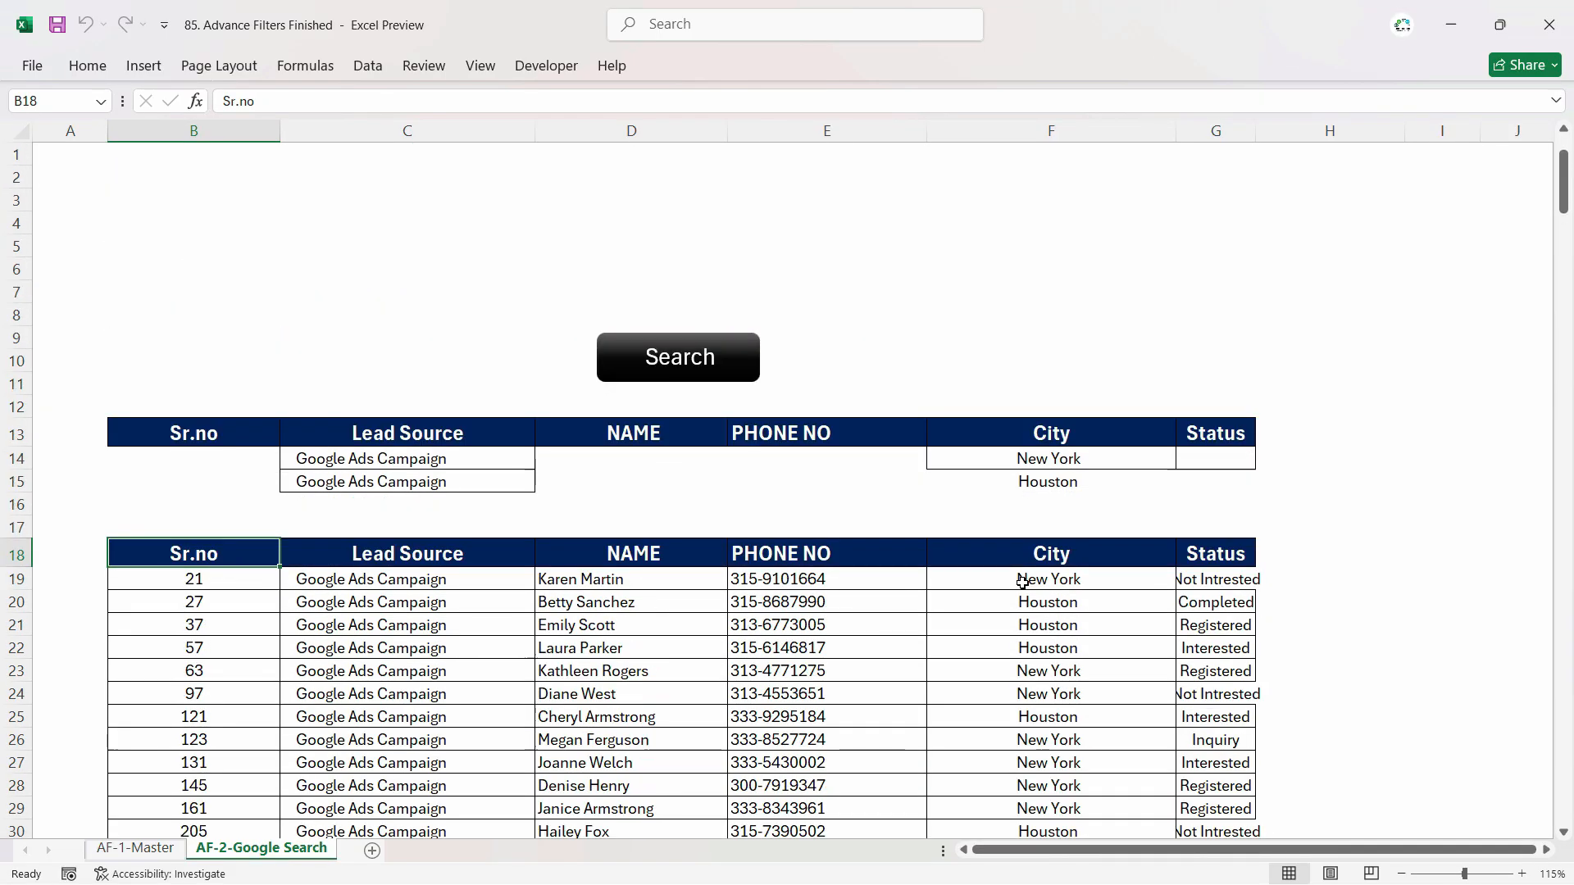
left_click(31, 65)
left_click(72, 379)
double_click(321, 329)
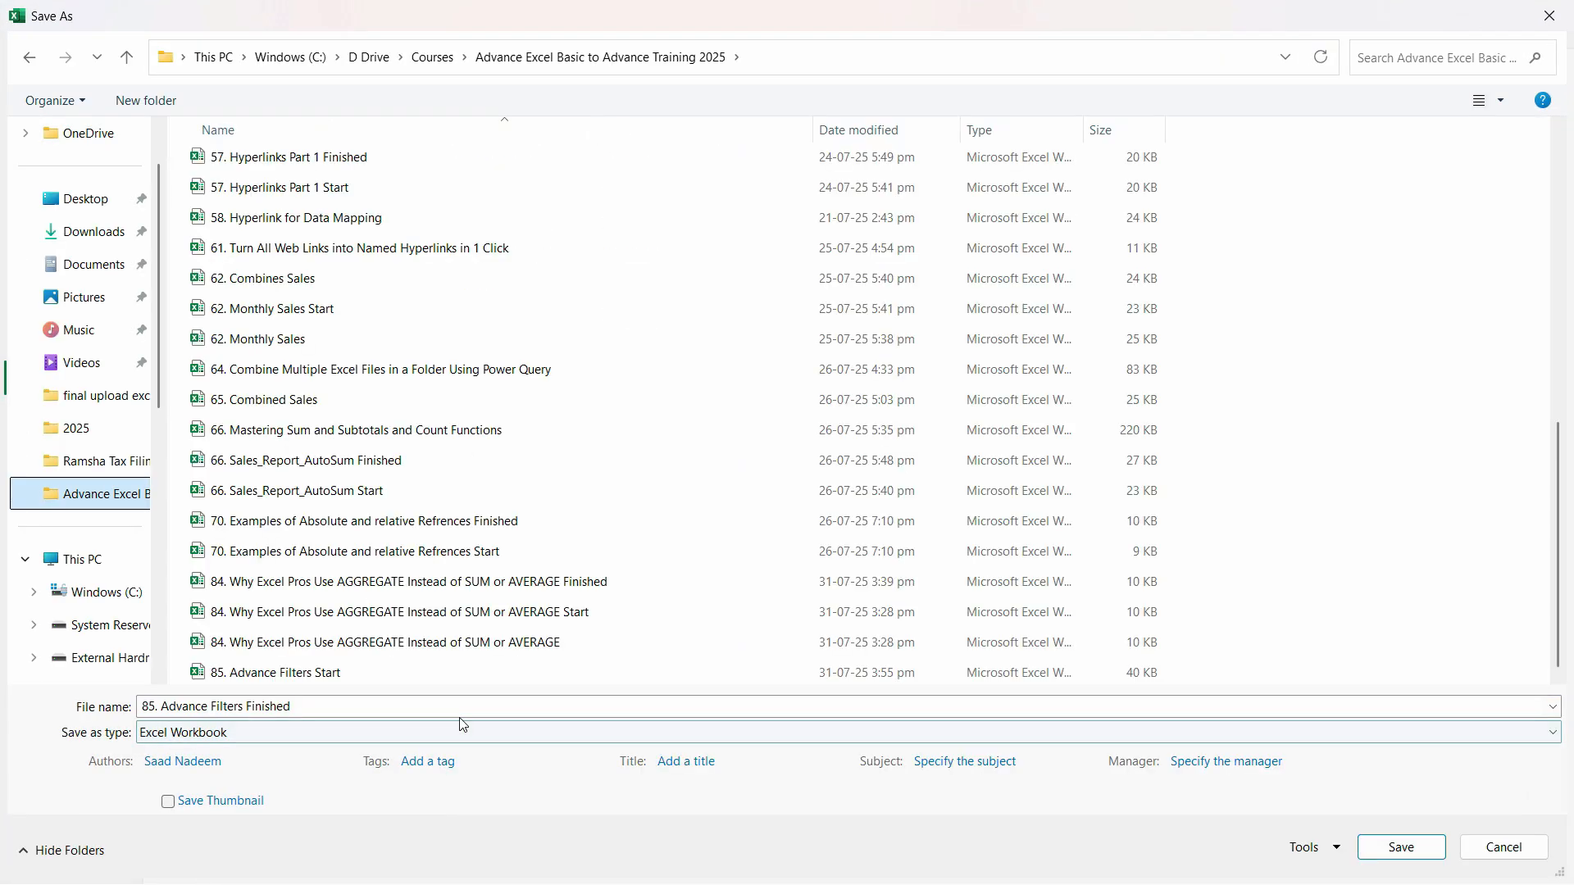
left_click(465, 710)
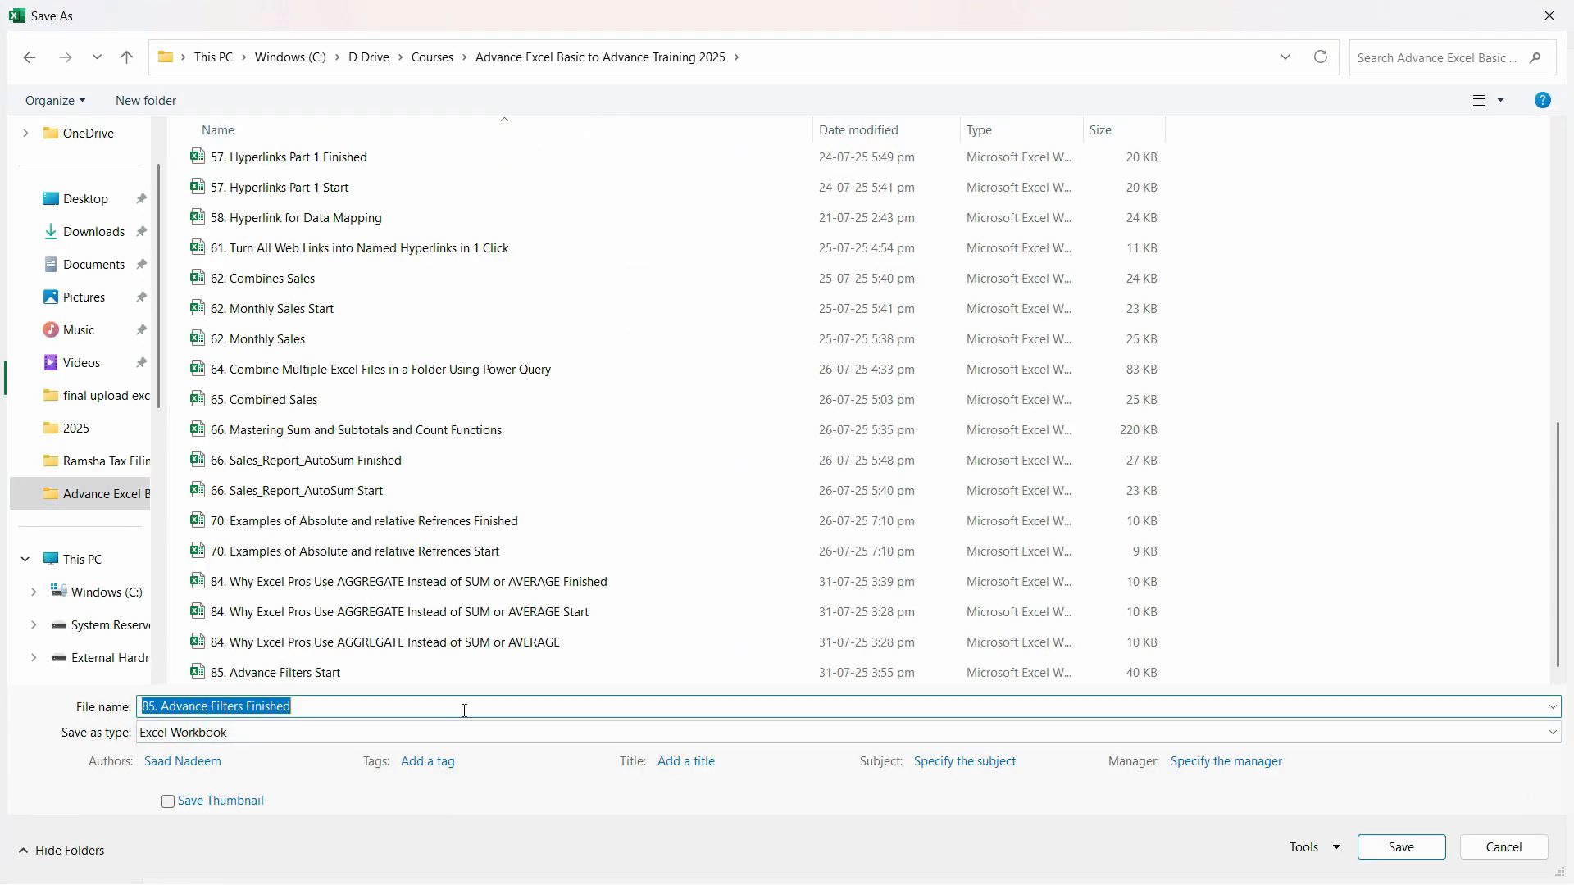
type("86")
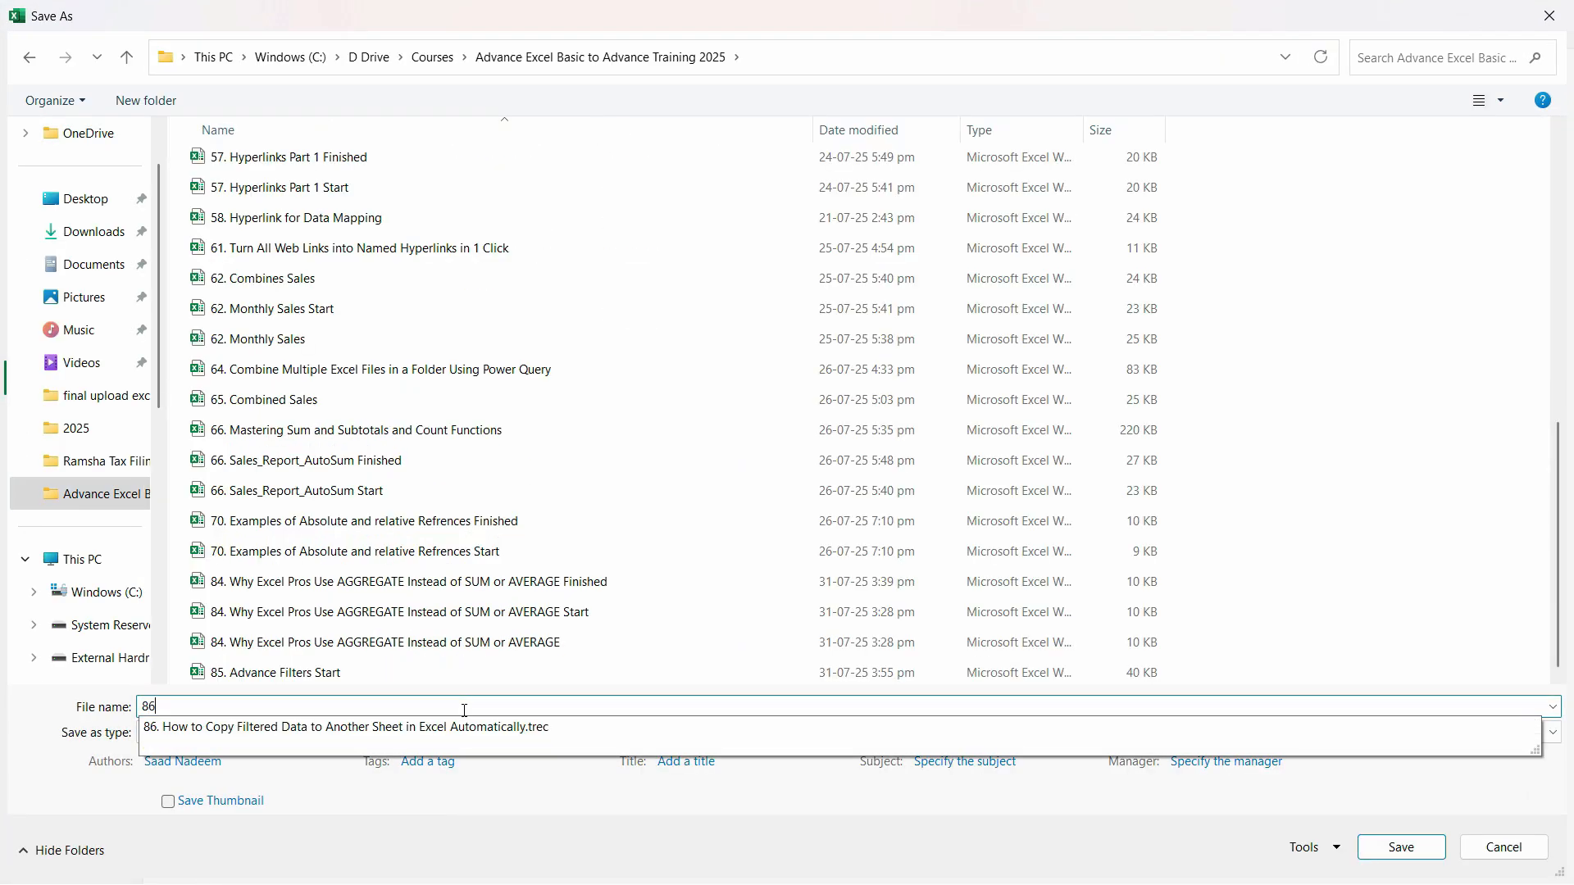
key("BackSpace")
type("7")
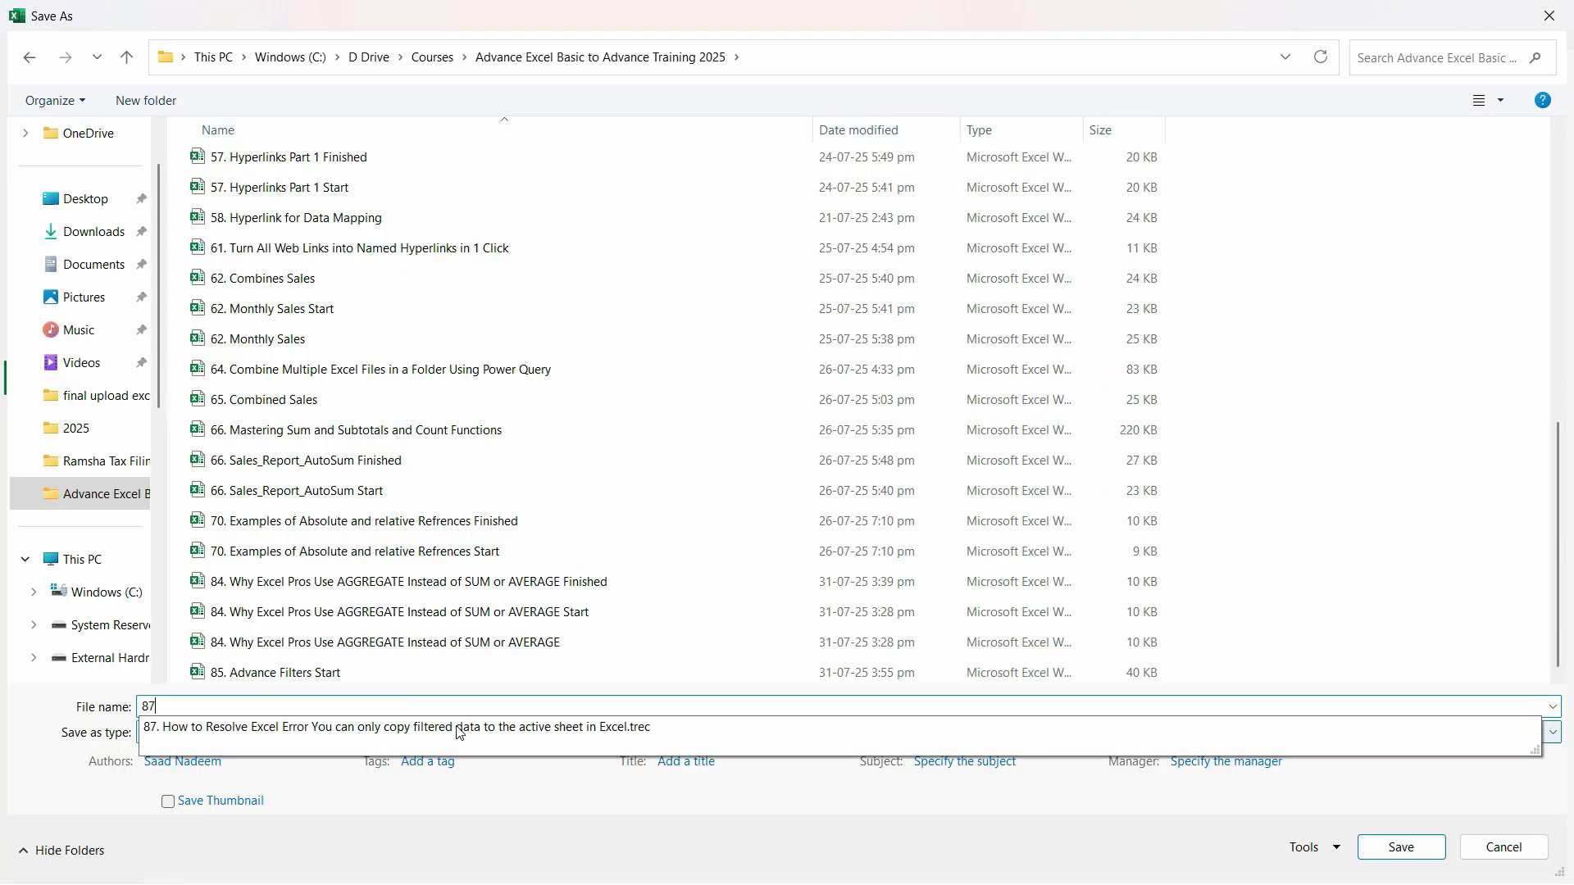
key("BackSpace")
type("8. Advance F")
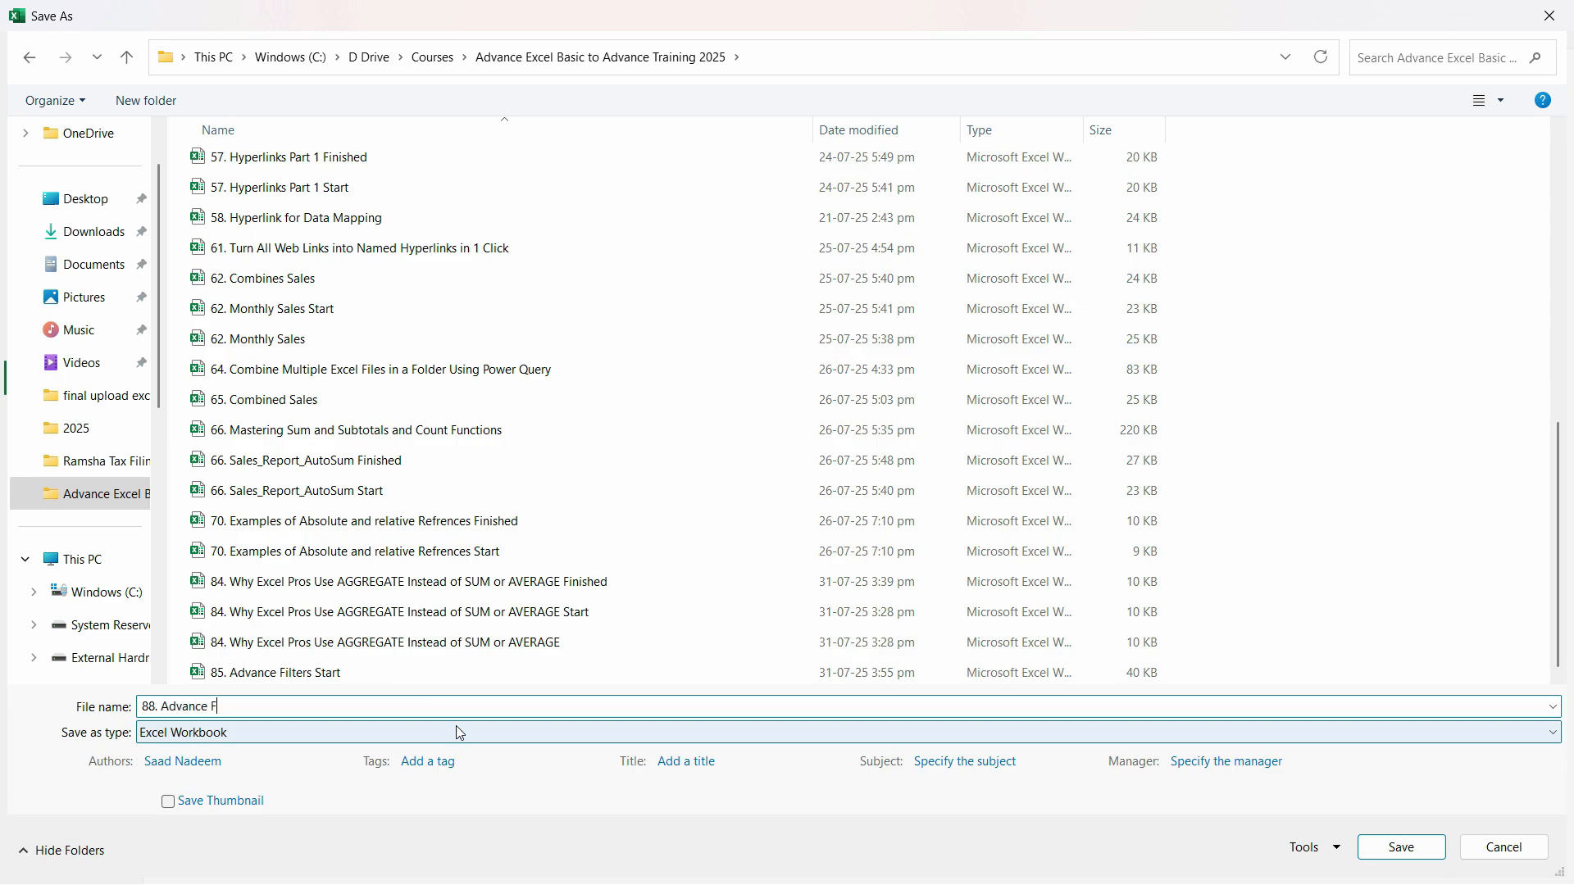
type("Google S")
type("earch")
key("ctrl+BackSpace")
key("ctrl+BackSpace")
key("ctrl+BackSpace")
key("ctrl+BackSpace")
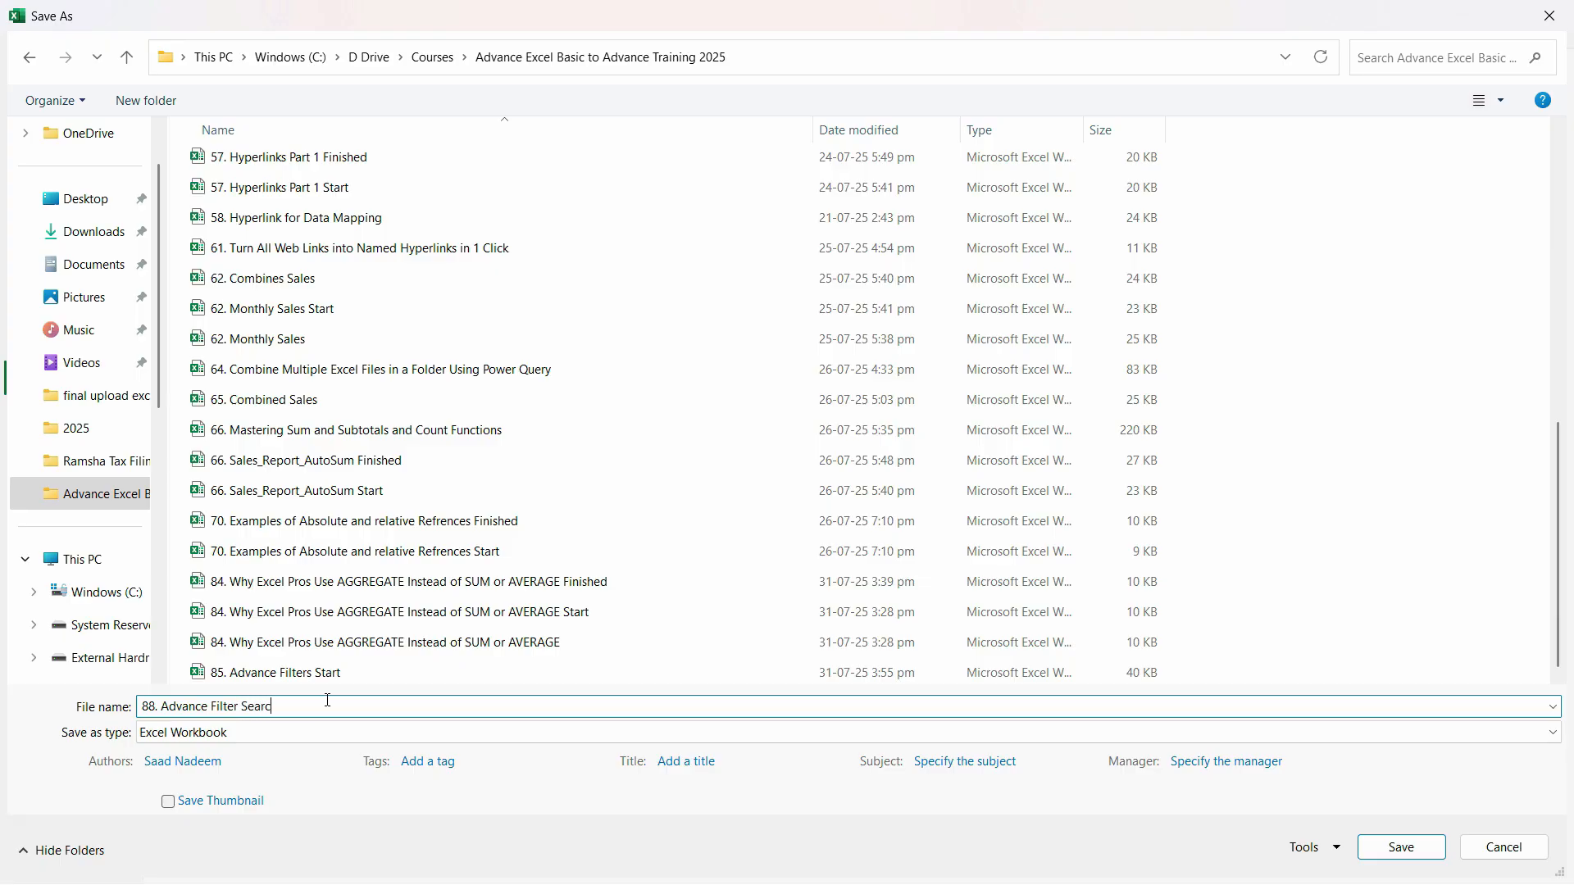
type("co")
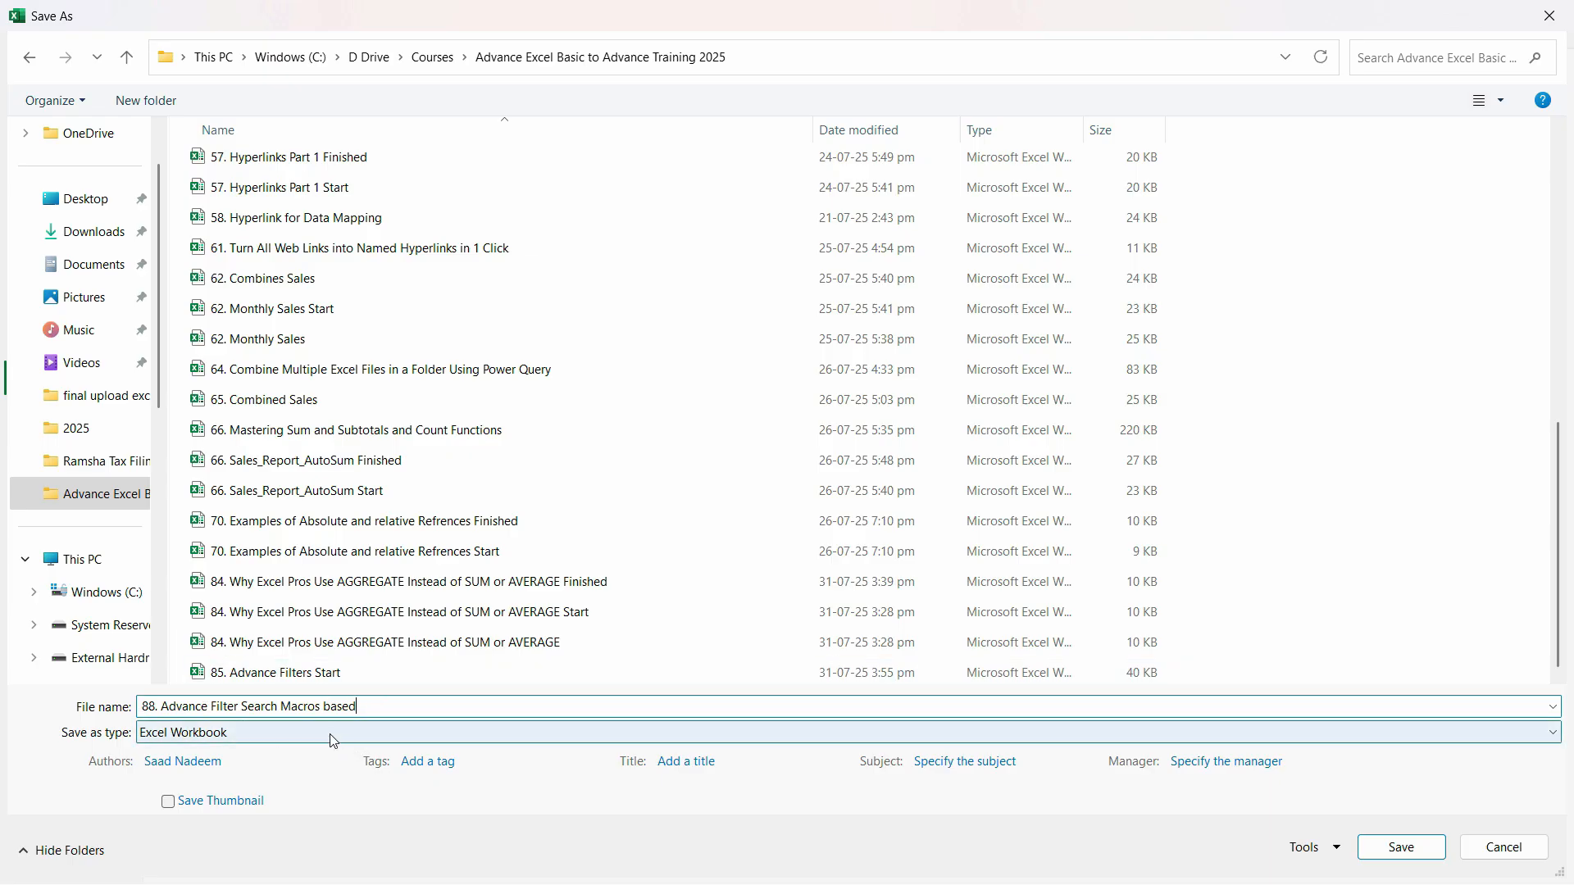
Set the file type to Excel Macro-Enabled Workbook and save the copy.
left_click(260, 740)
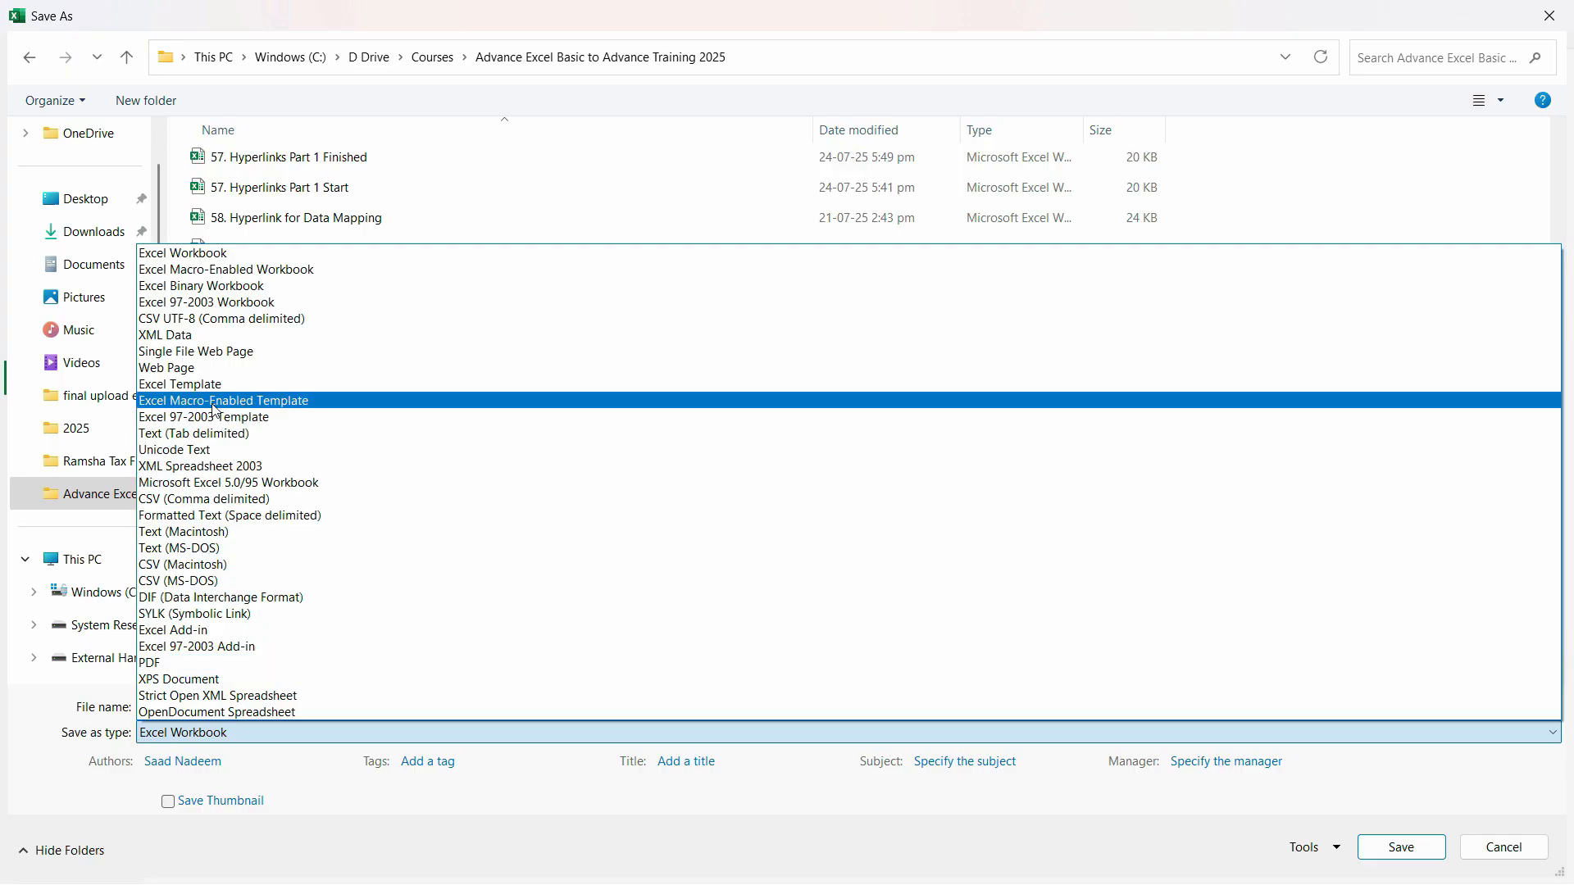
left_click(220, 270)
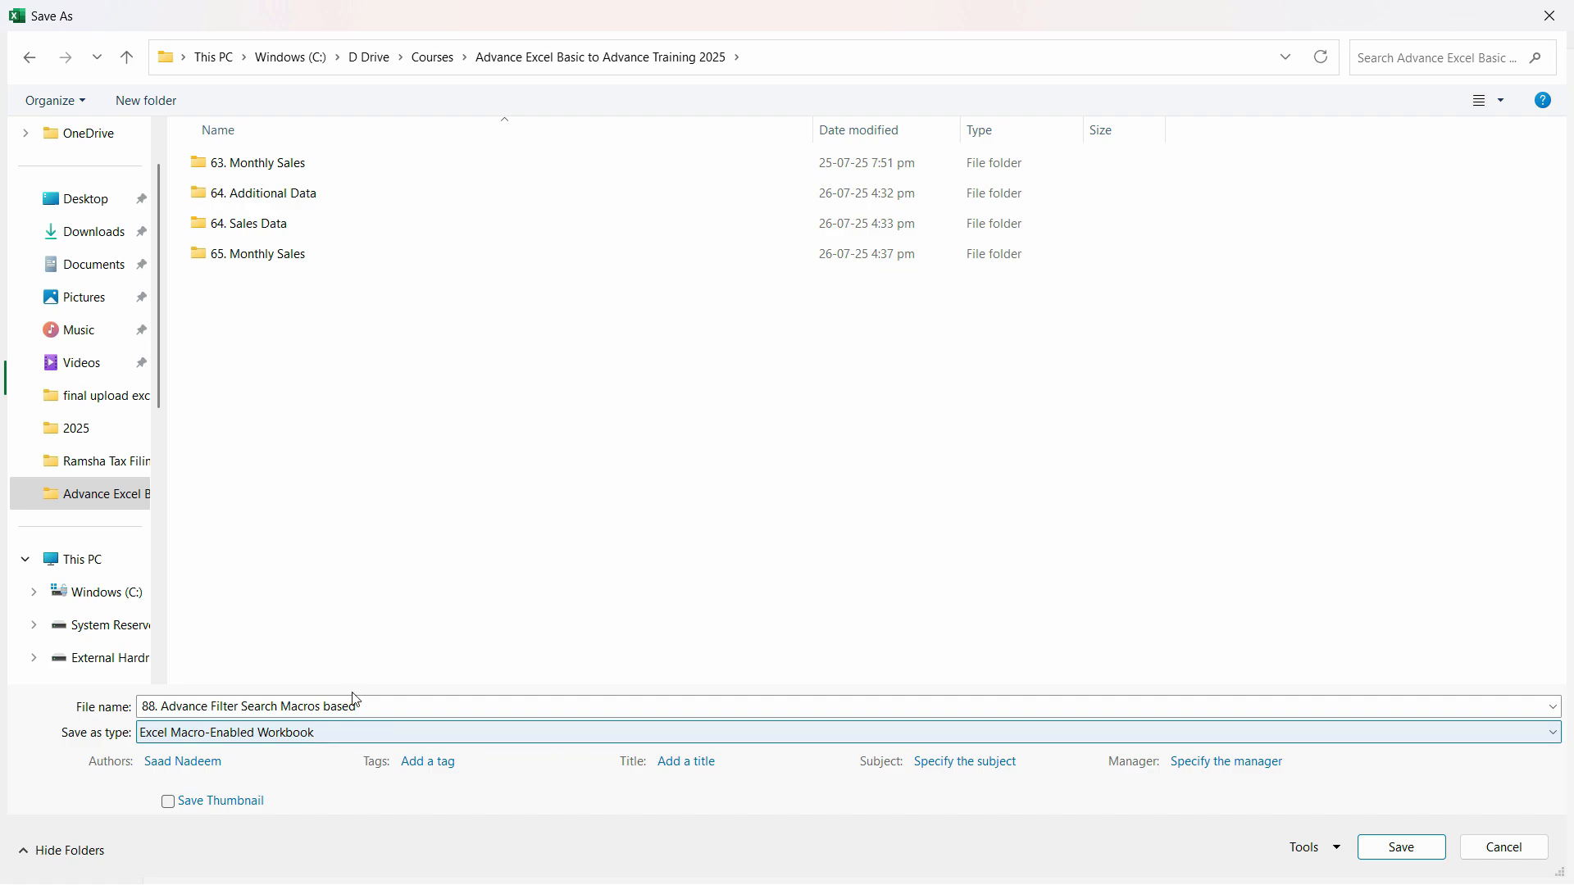
left_click(1416, 848)
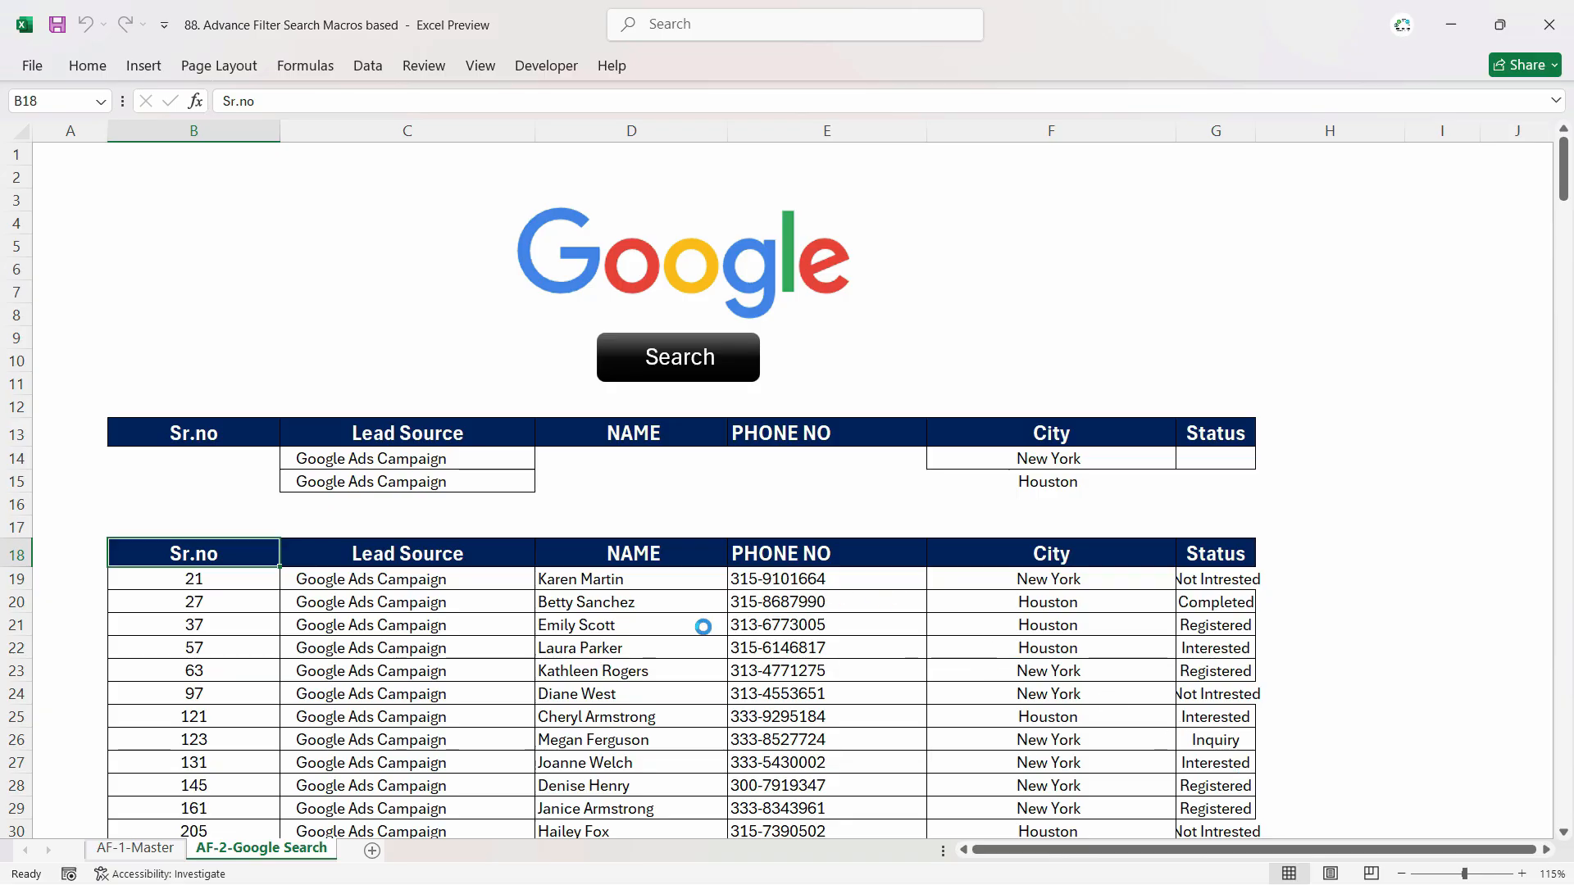
left_click(678, 646)
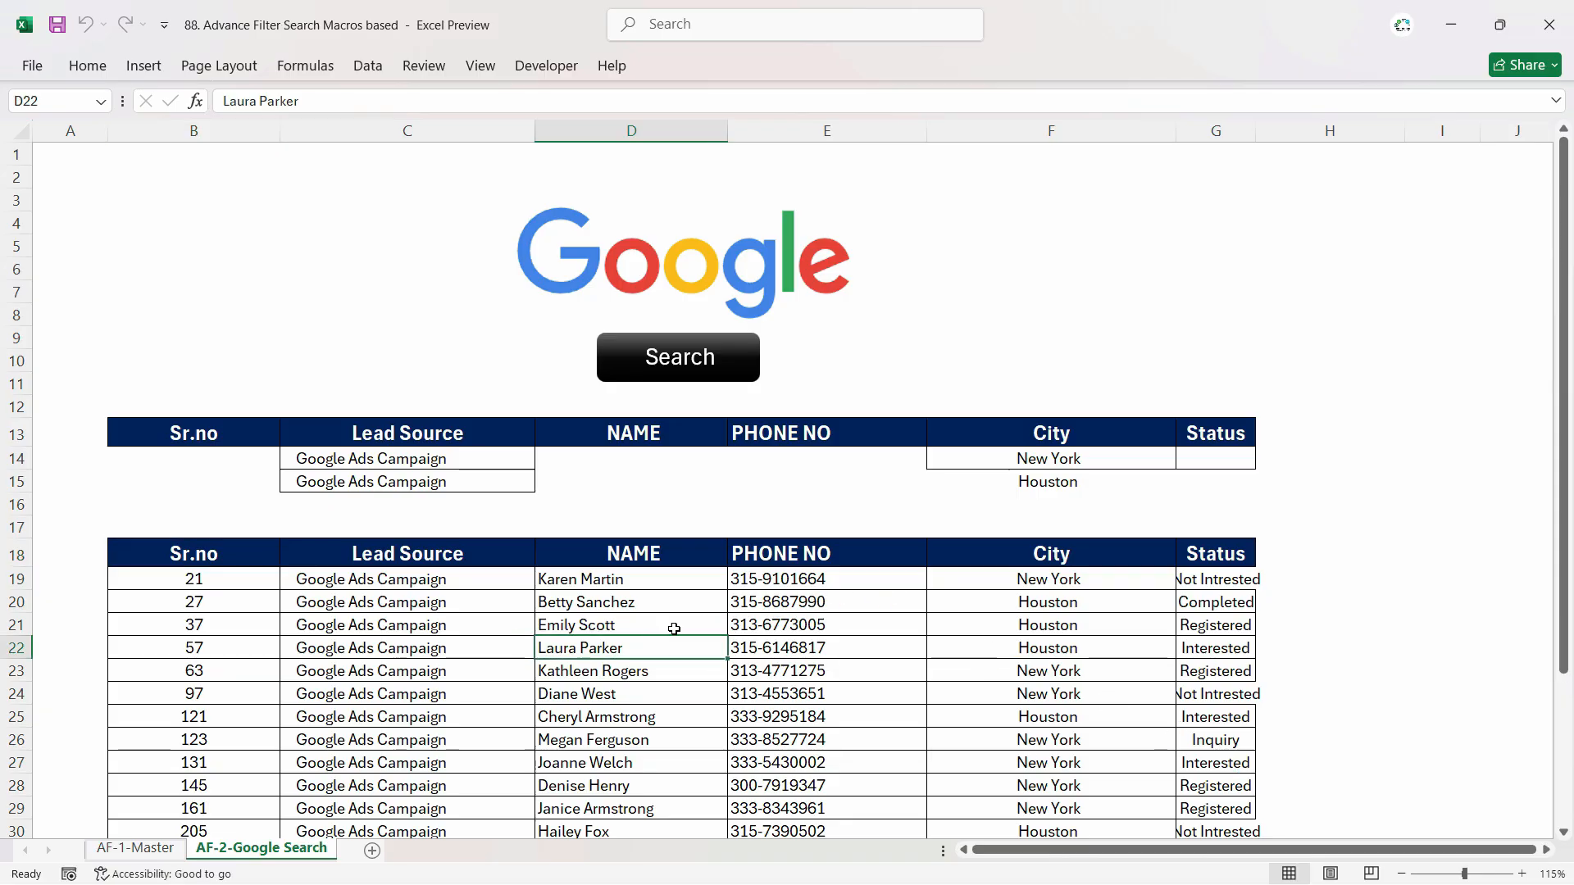
Set the Status criteria to Completed in G14 and Not Intrested in G15, and run the search.
left_click(1080, 481)
left_click(1205, 459)
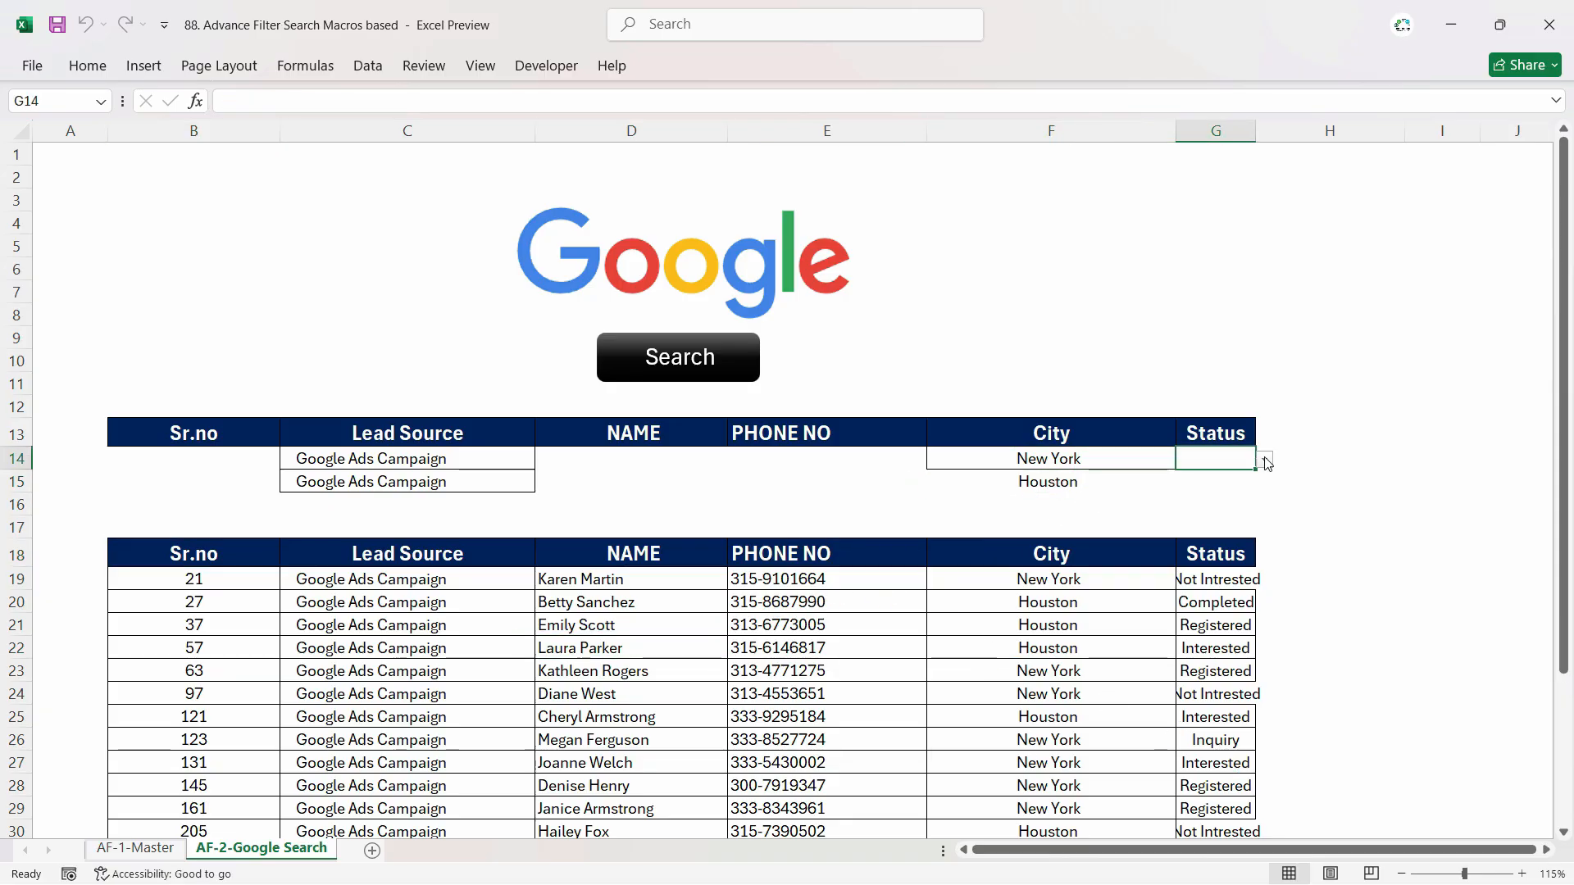
left_click(1267, 463)
left_click(1206, 496)
left_click(1246, 482)
left_click(1265, 483)
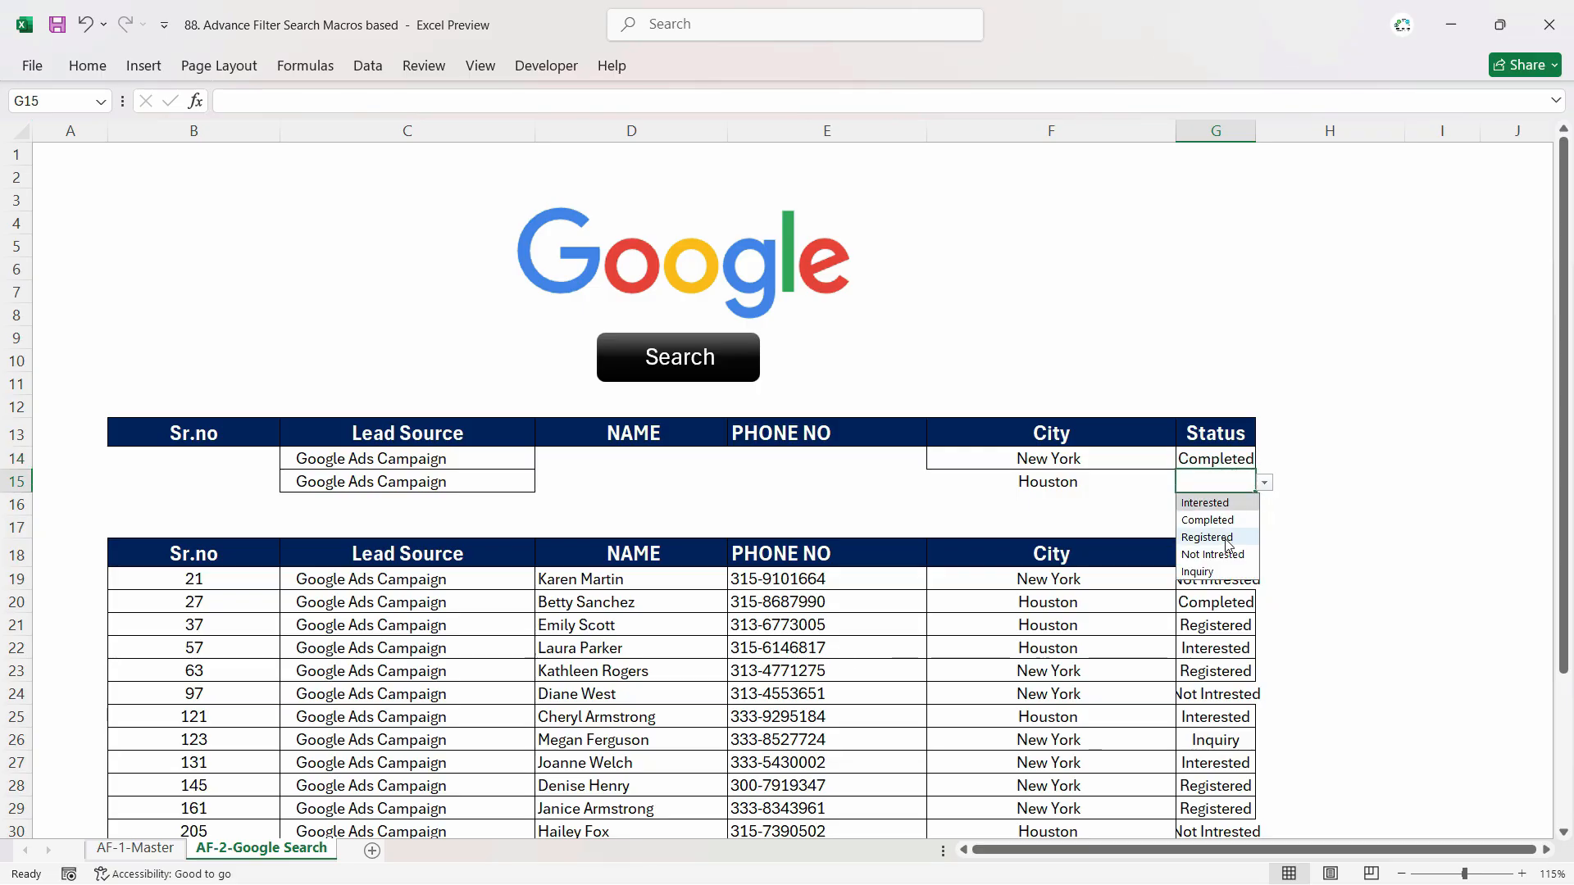
left_click(1212, 554)
left_click(1082, 486)
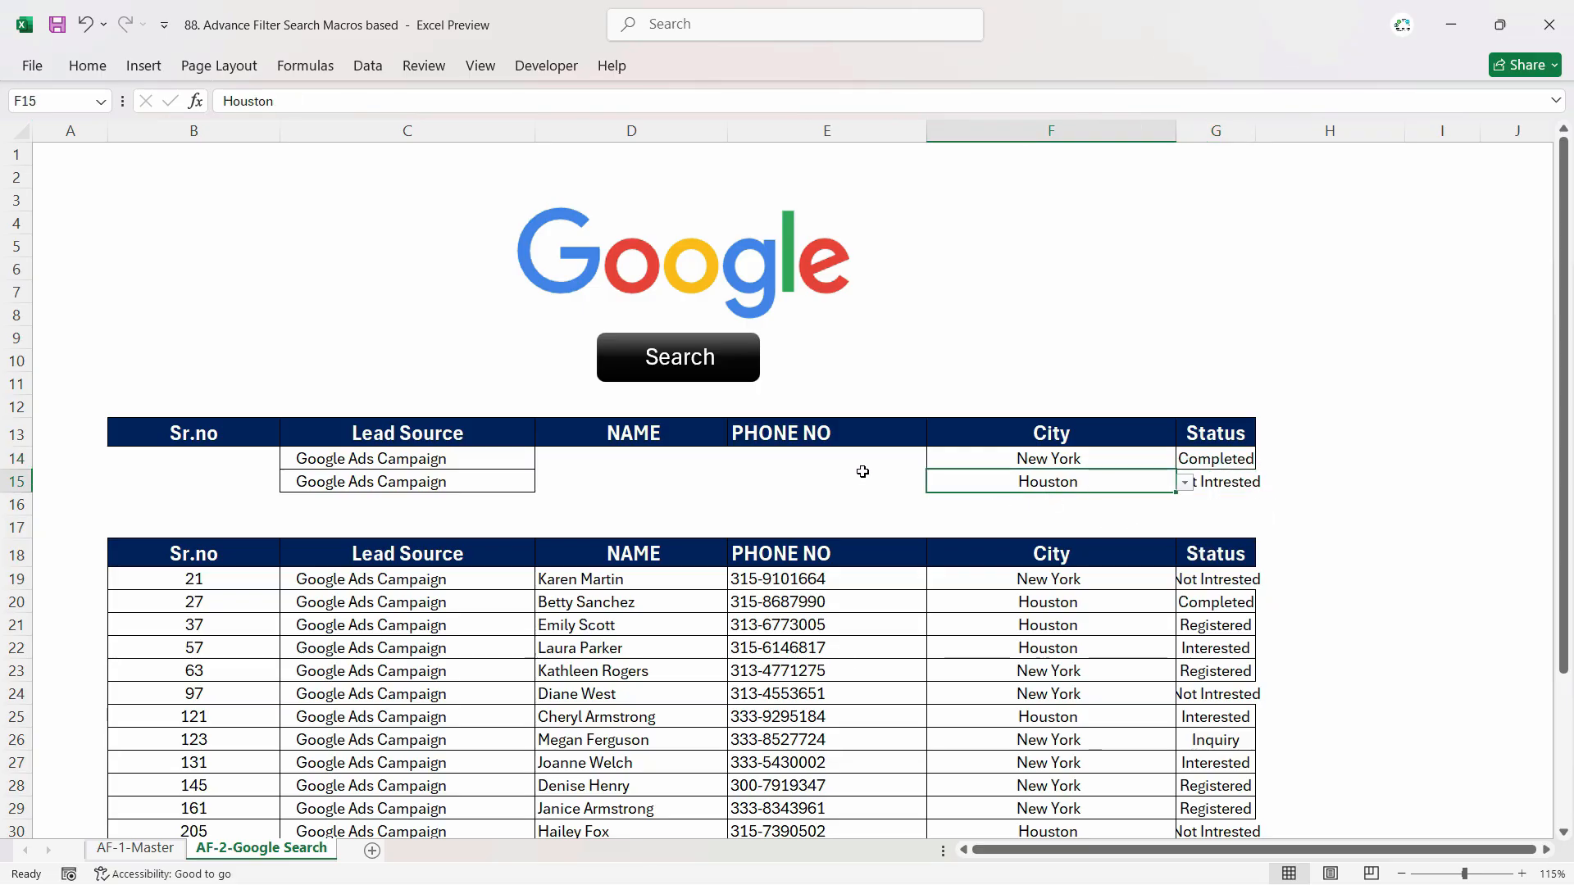
left_click(681, 375)
left_click(738, 578)
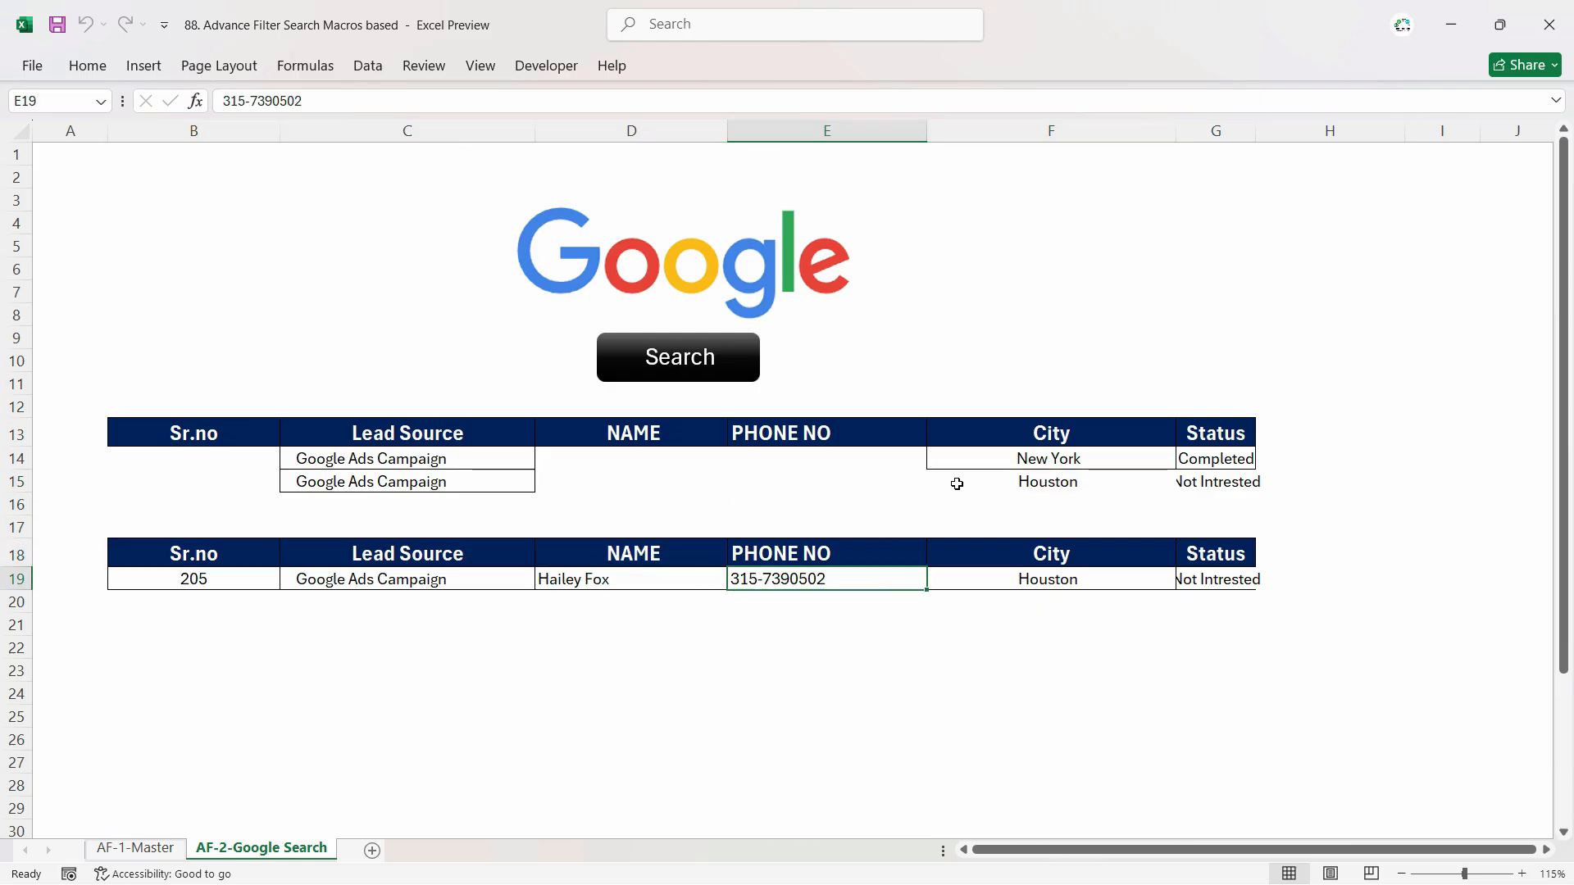
Change the first Lead Source criterion in C14 to LinkedIn Outreach and rerun the search.
left_click(963, 456)
left_click(500, 459)
left_click(543, 460)
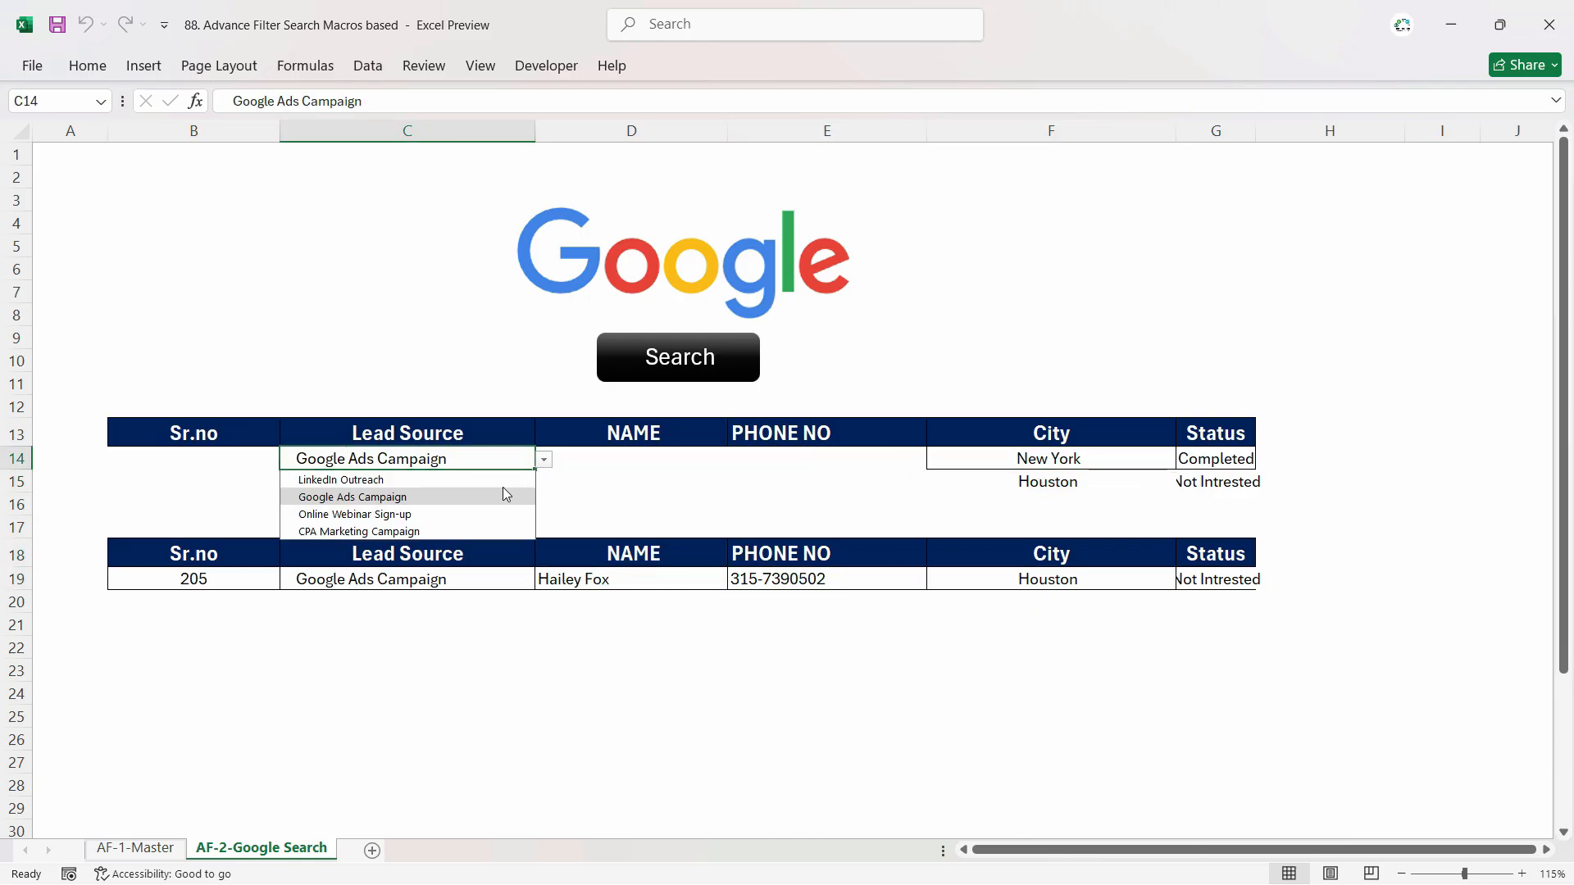
left_click(779, 626)
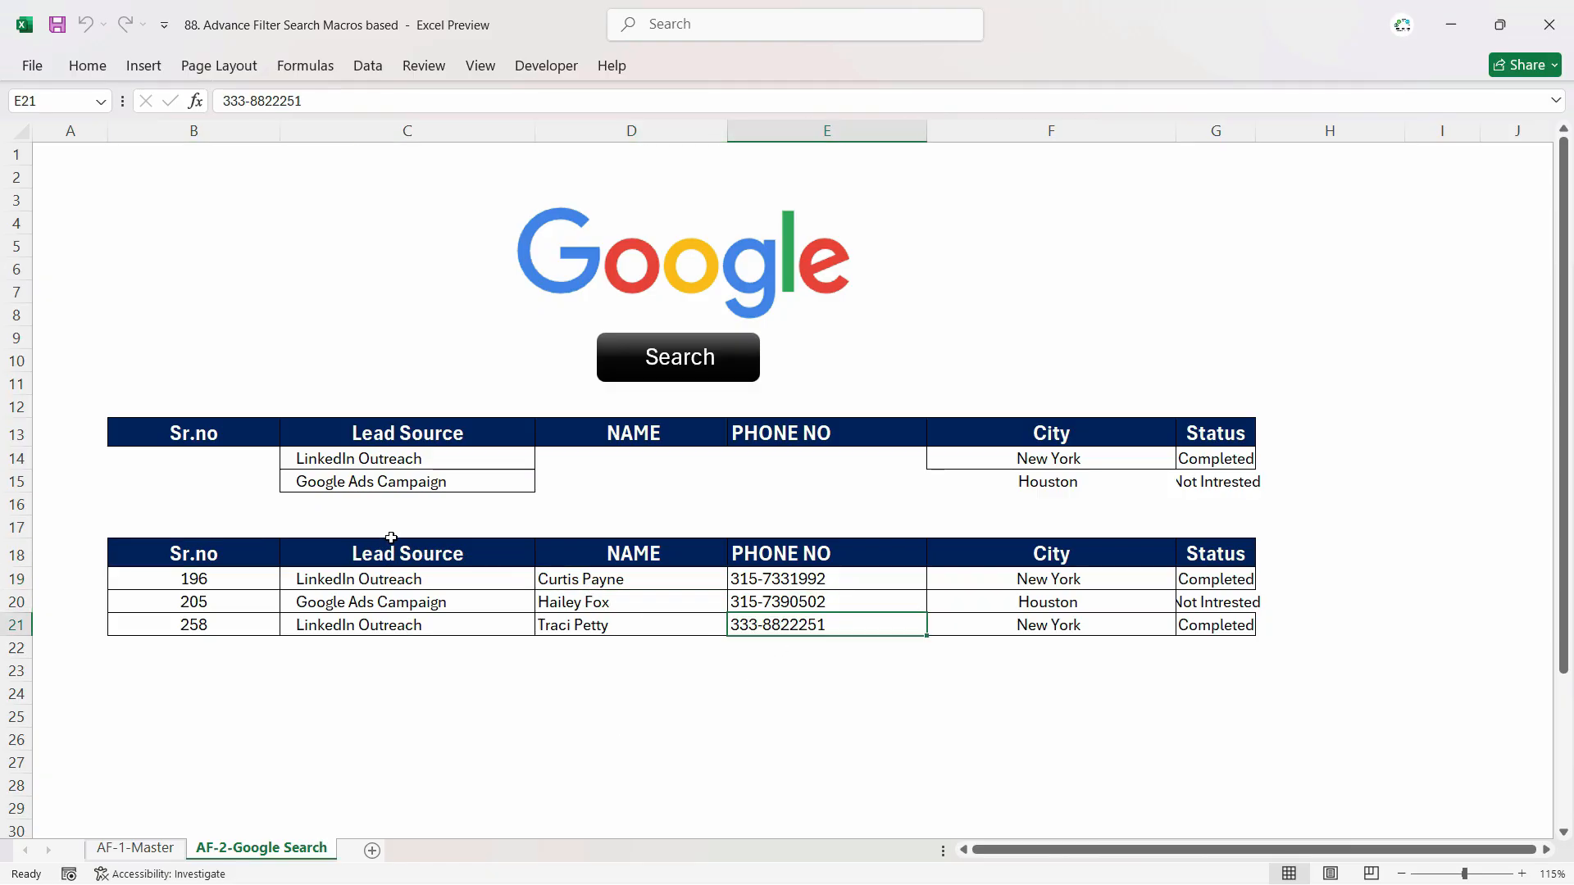
left_click(415, 459)
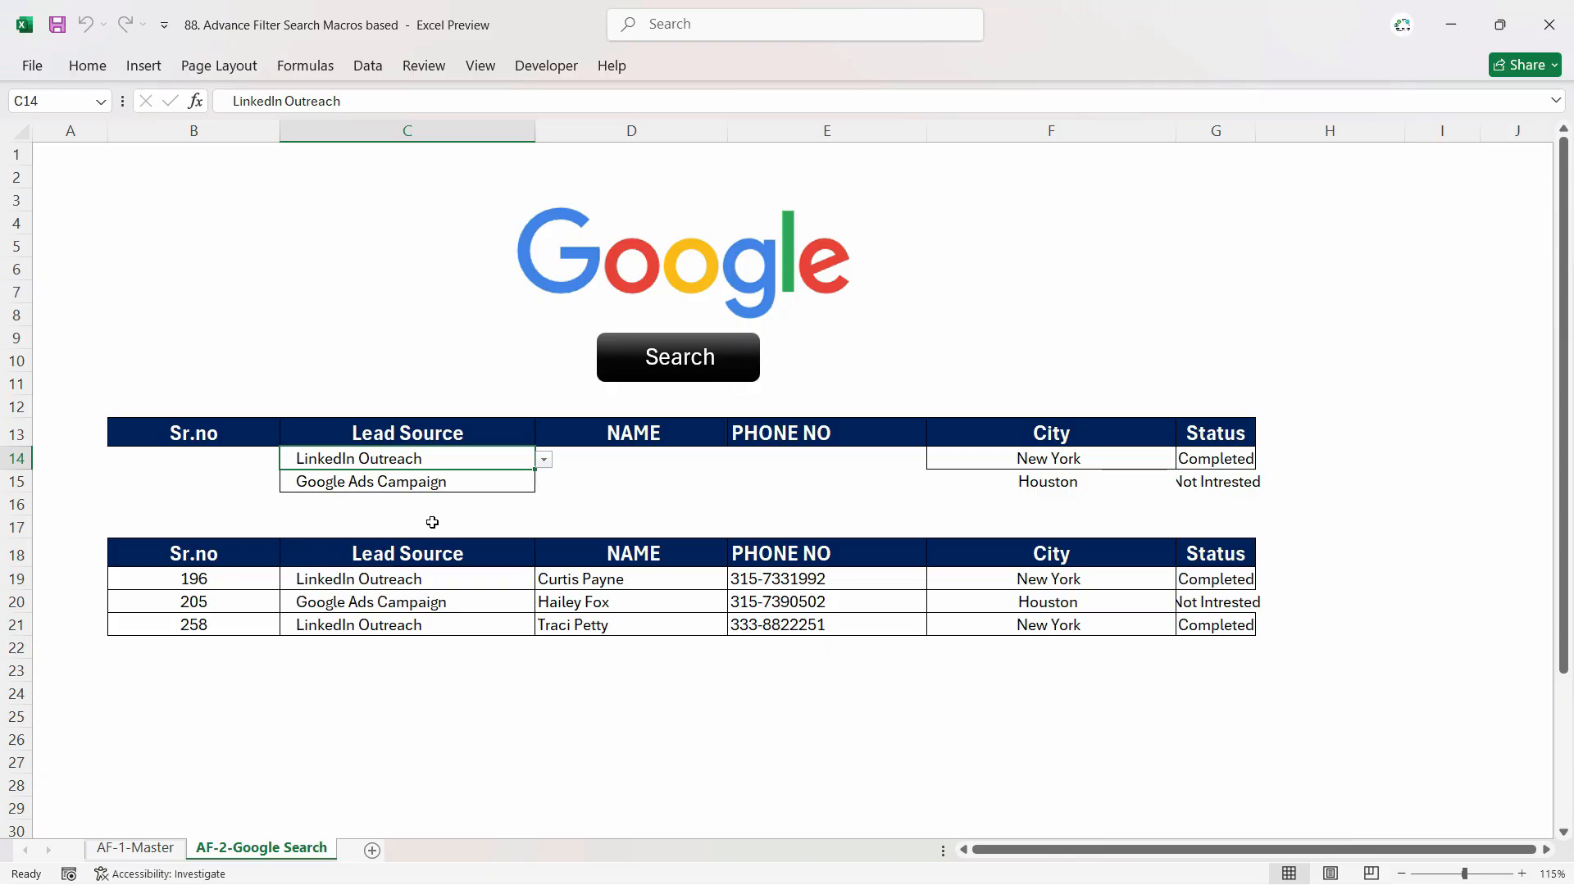